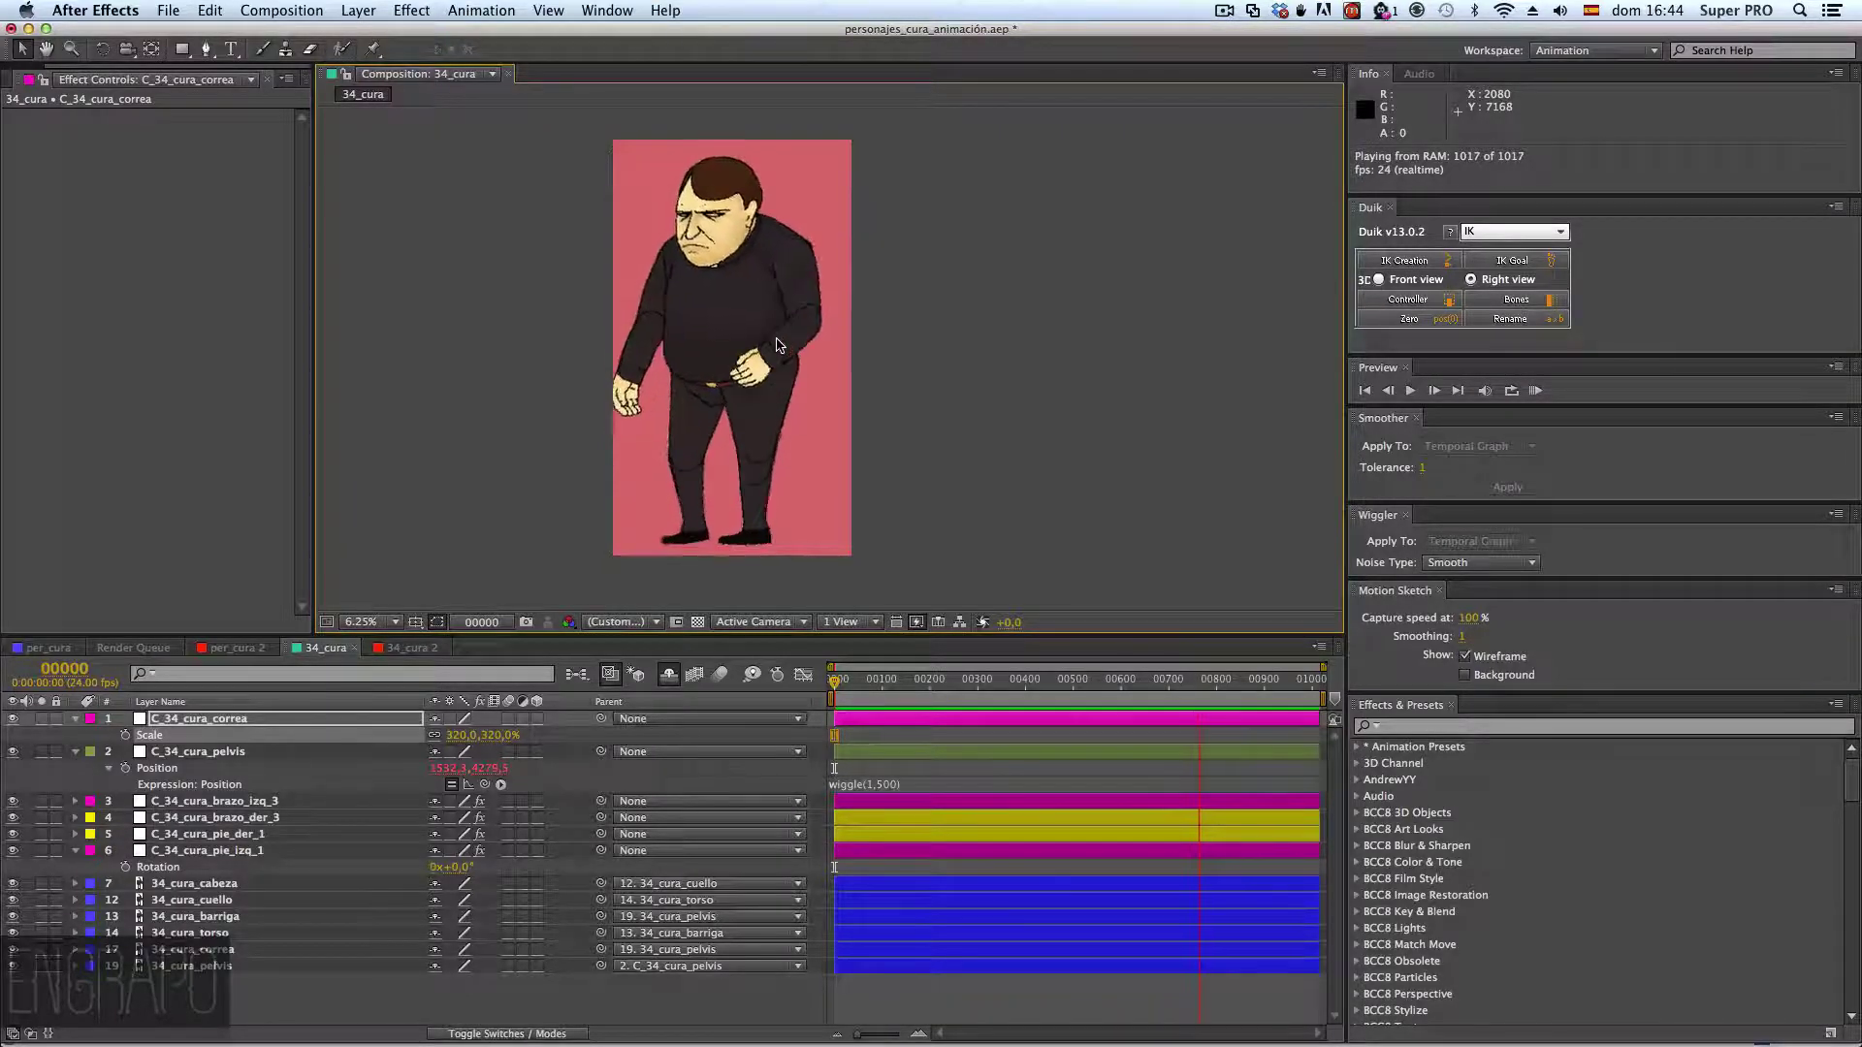
# - Examine the controller layers in the per_cura composition, including barriga, CENTRO, pelvis and pie_izq_1, and compare them with 34_cura
pyautogui.press('KP_0')
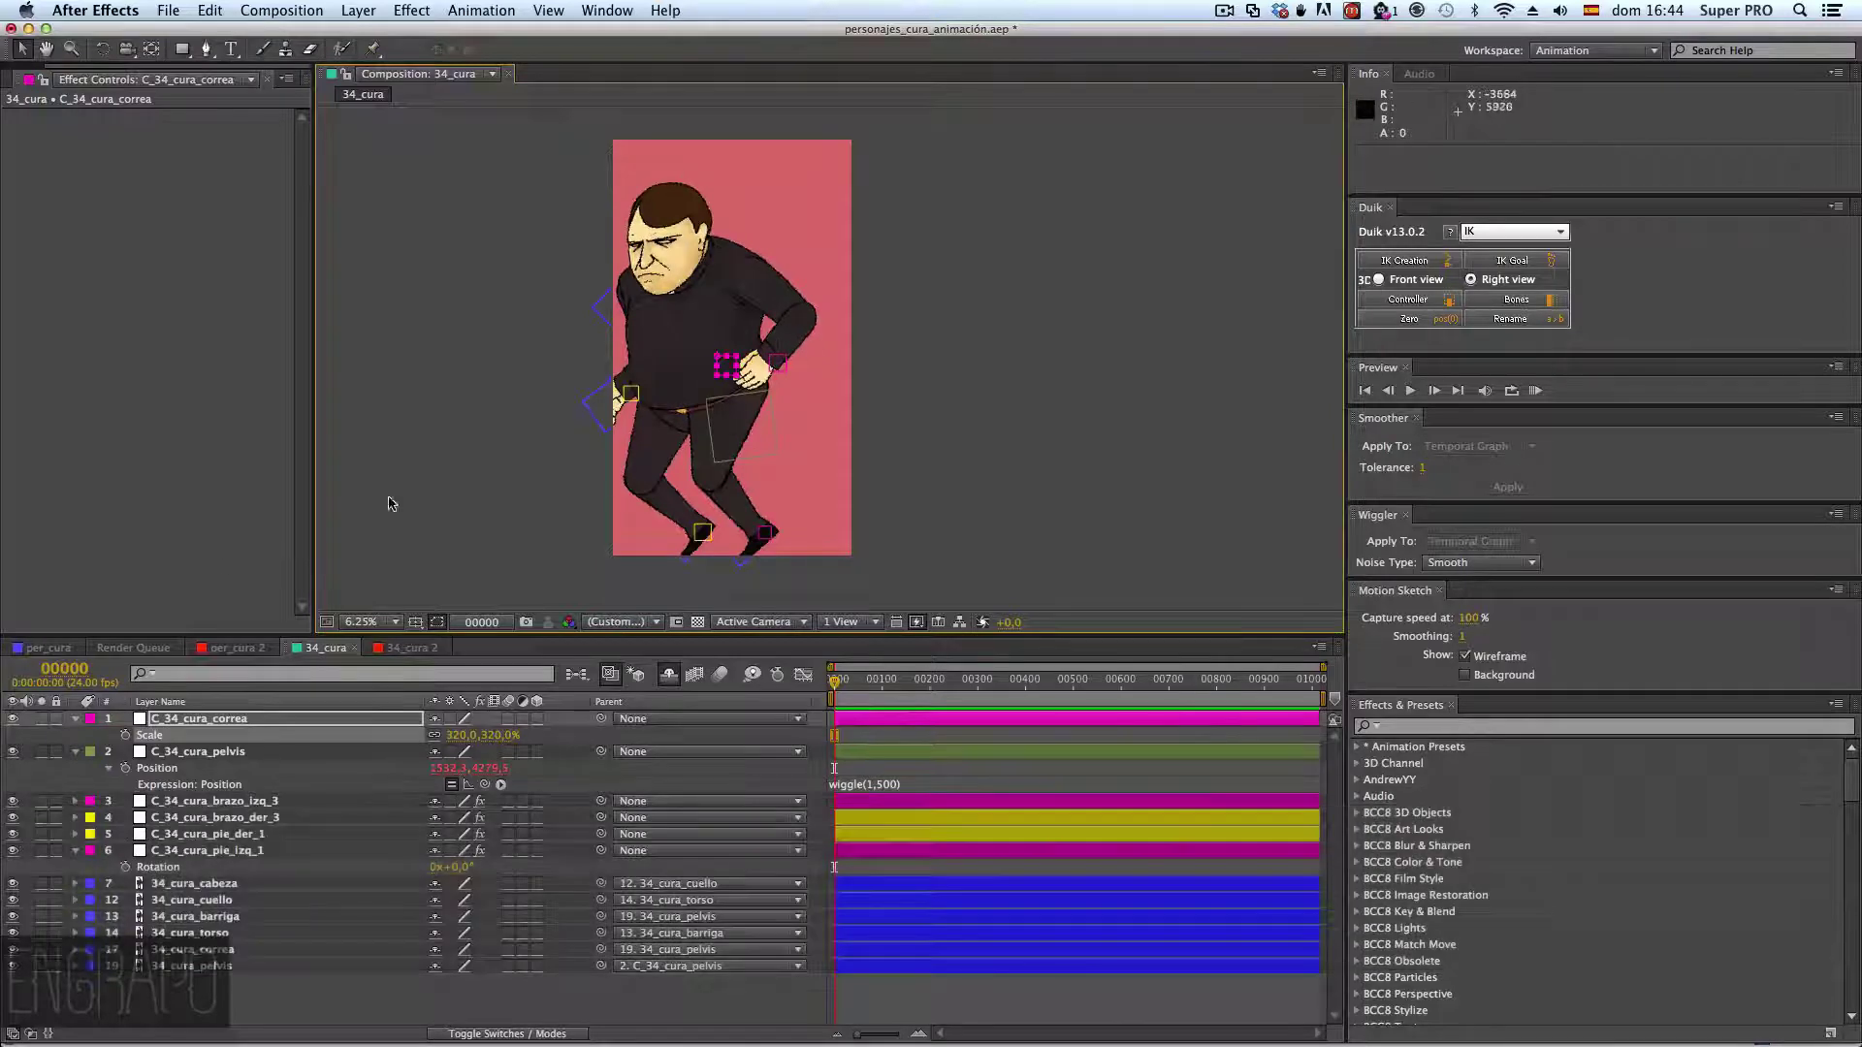
pyautogui.click(46, 648)
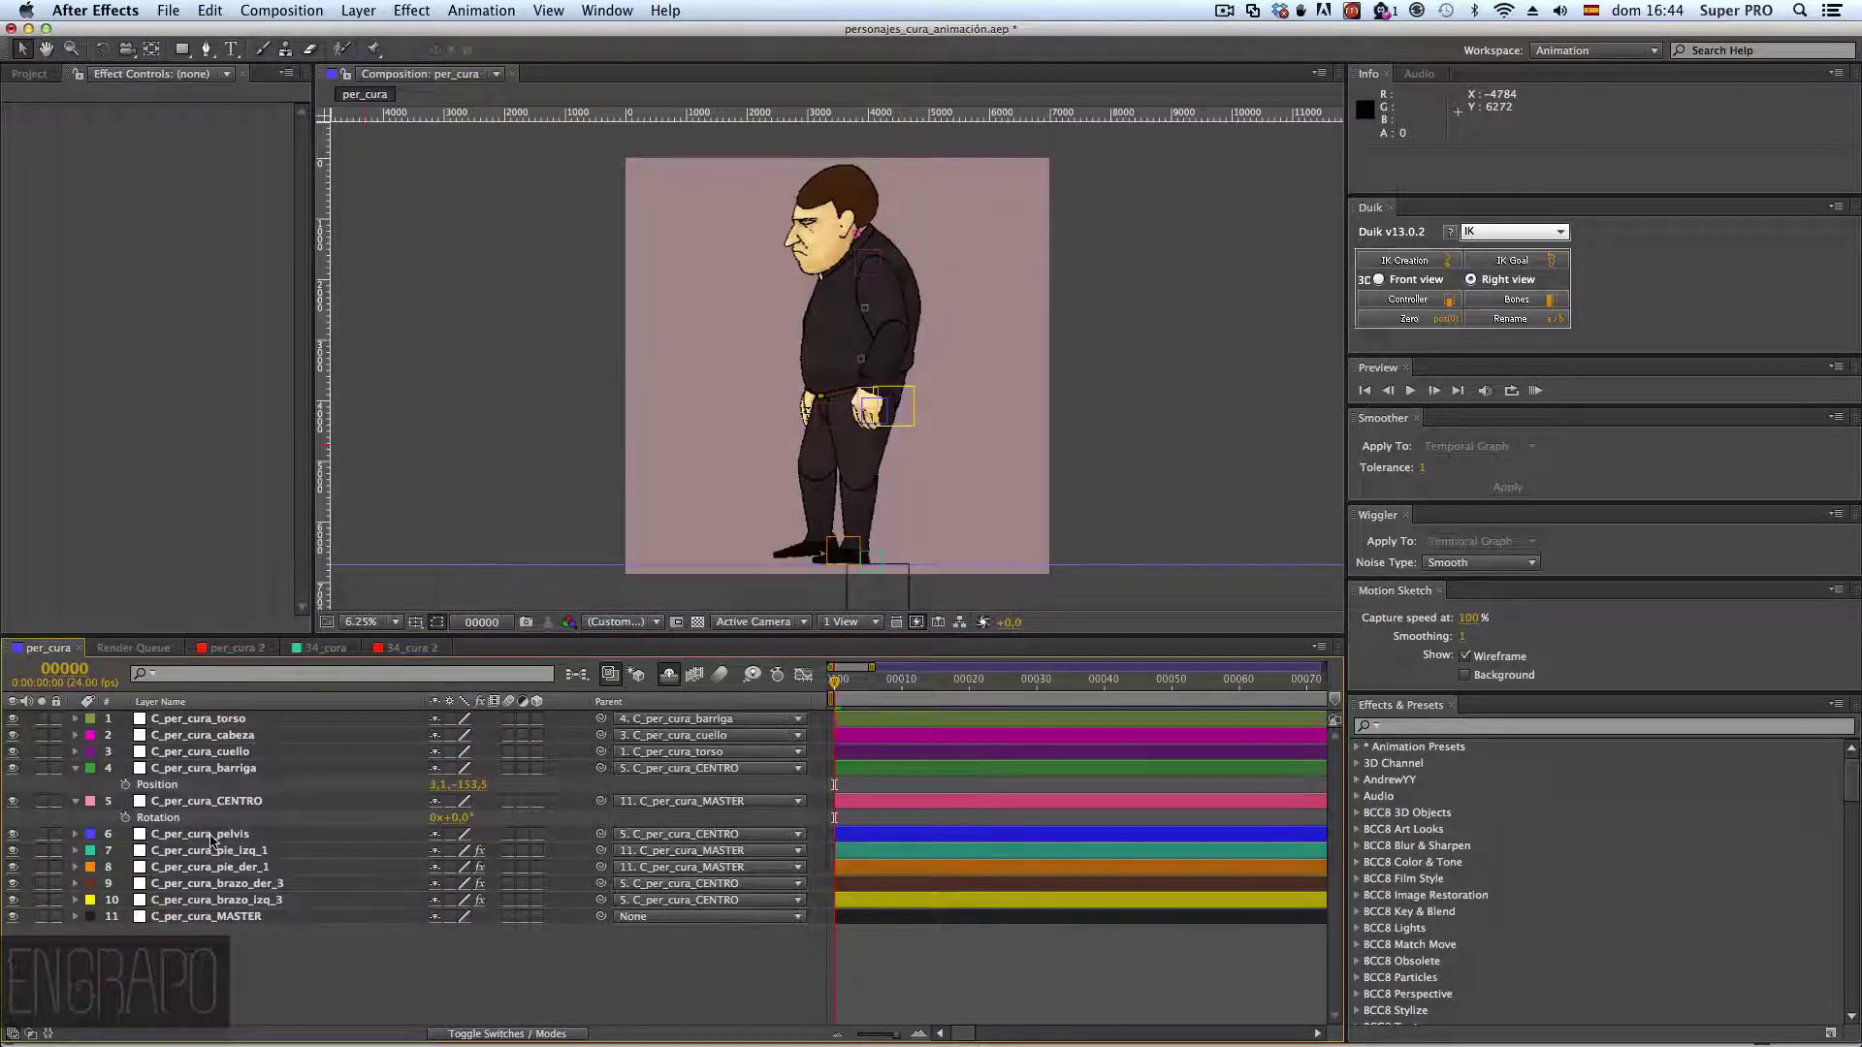
pyautogui.click(212, 836)
pyautogui.keyDown('shift'); pyautogui.click(223, 723); pyautogui.keyUp('shift')
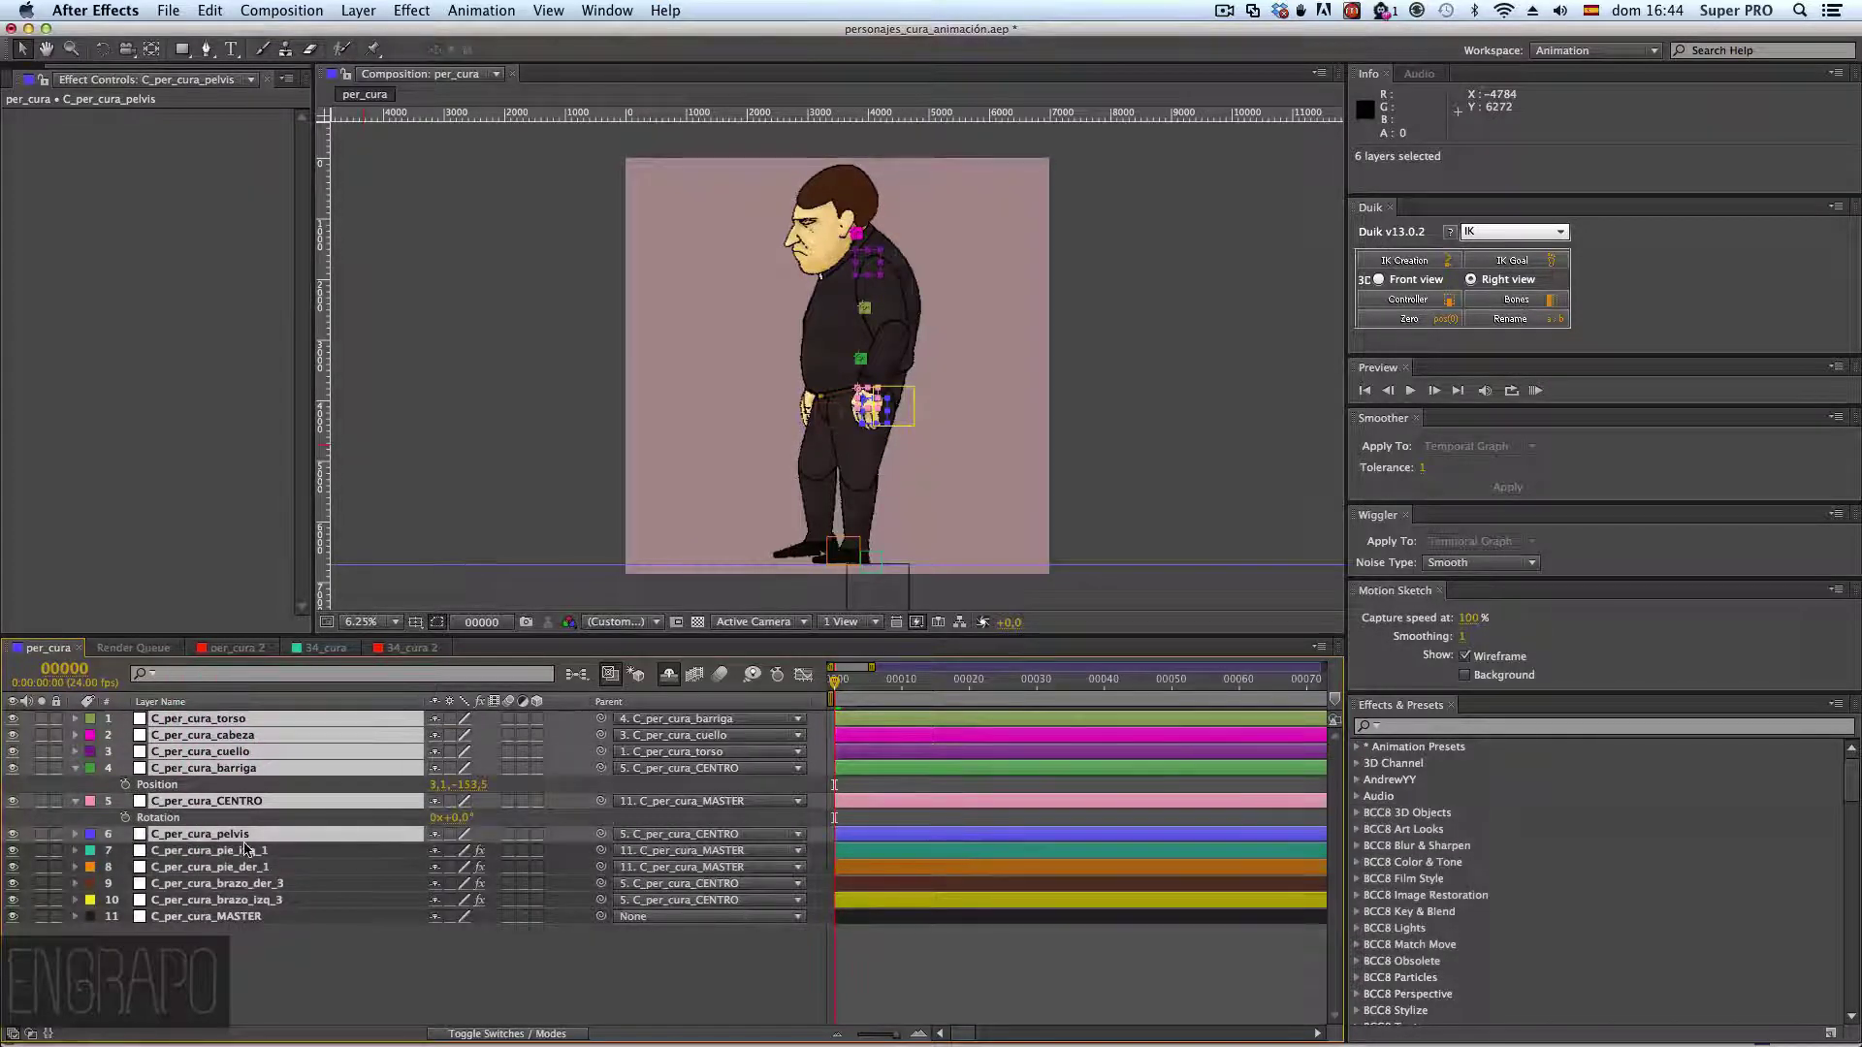
pyautogui.click(240, 851)
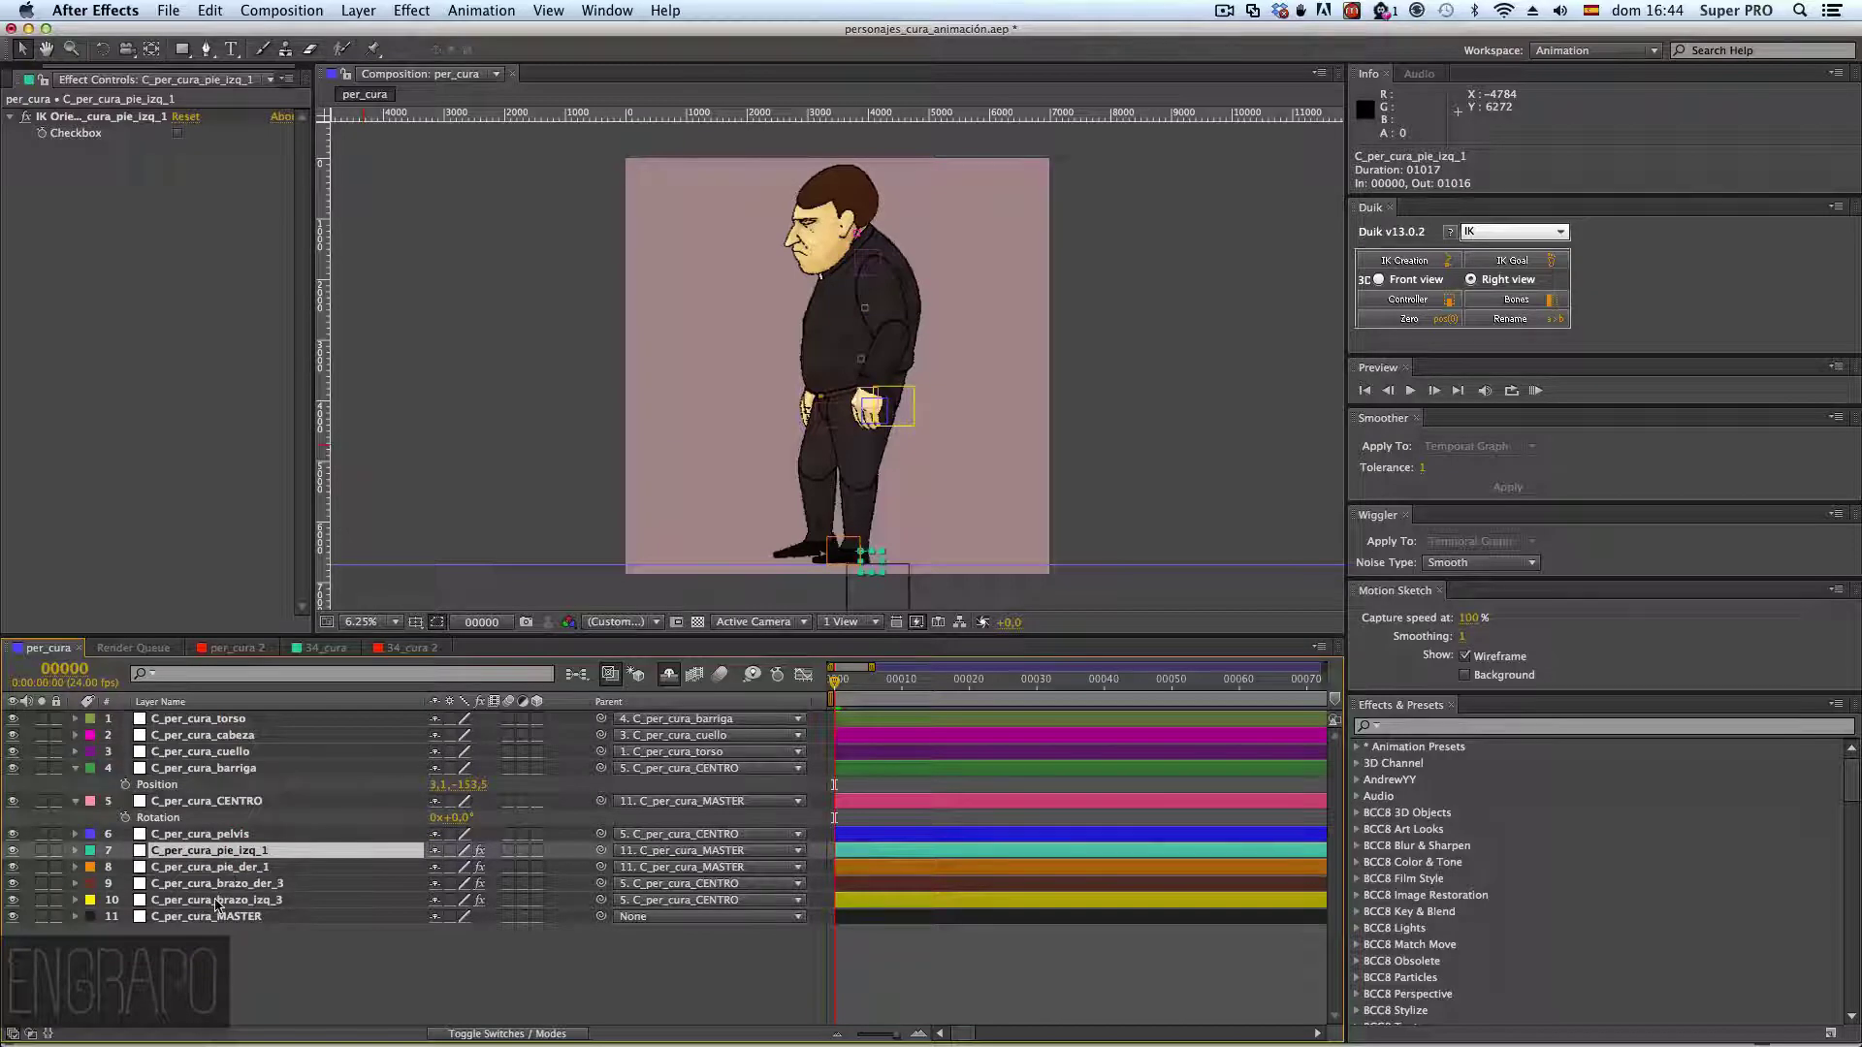
pyautogui.click(208, 991)
pyautogui.click(242, 852)
pyautogui.click(495, 987)
pyautogui.click(218, 803)
pyautogui.click(205, 768)
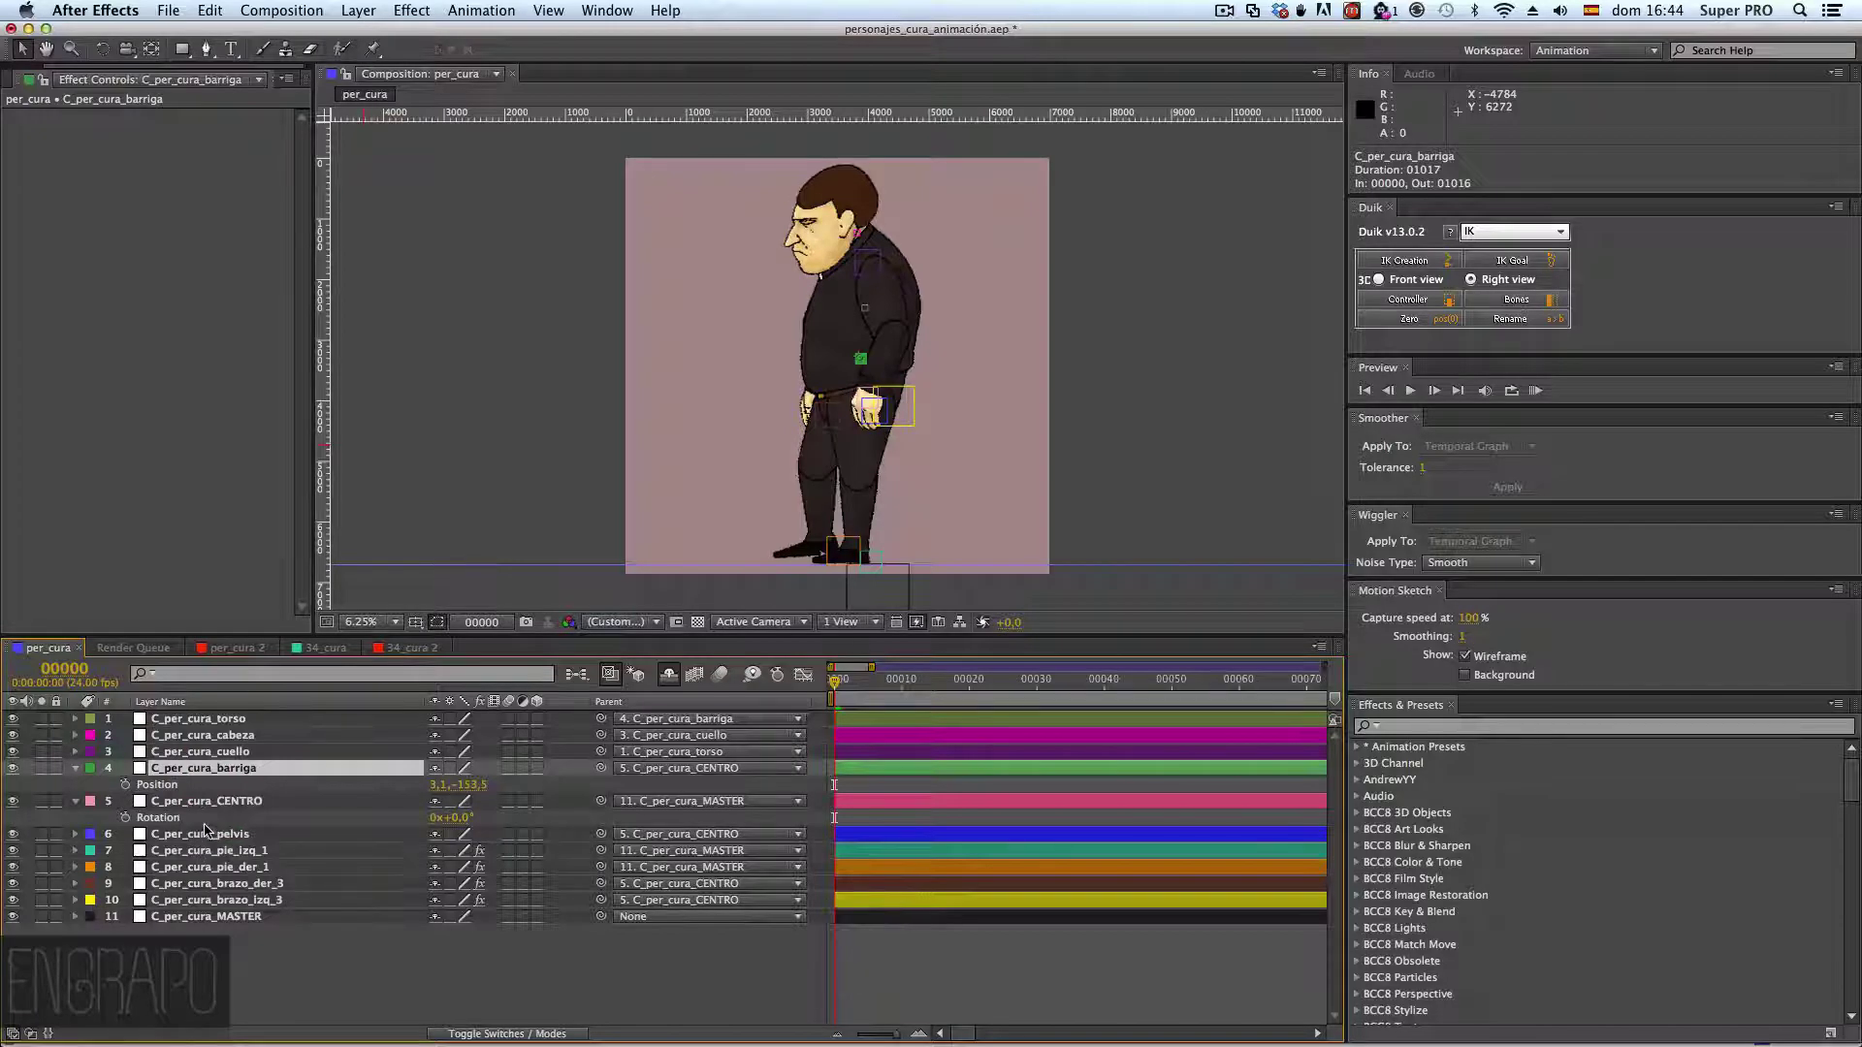
pyautogui.click(302, 652)
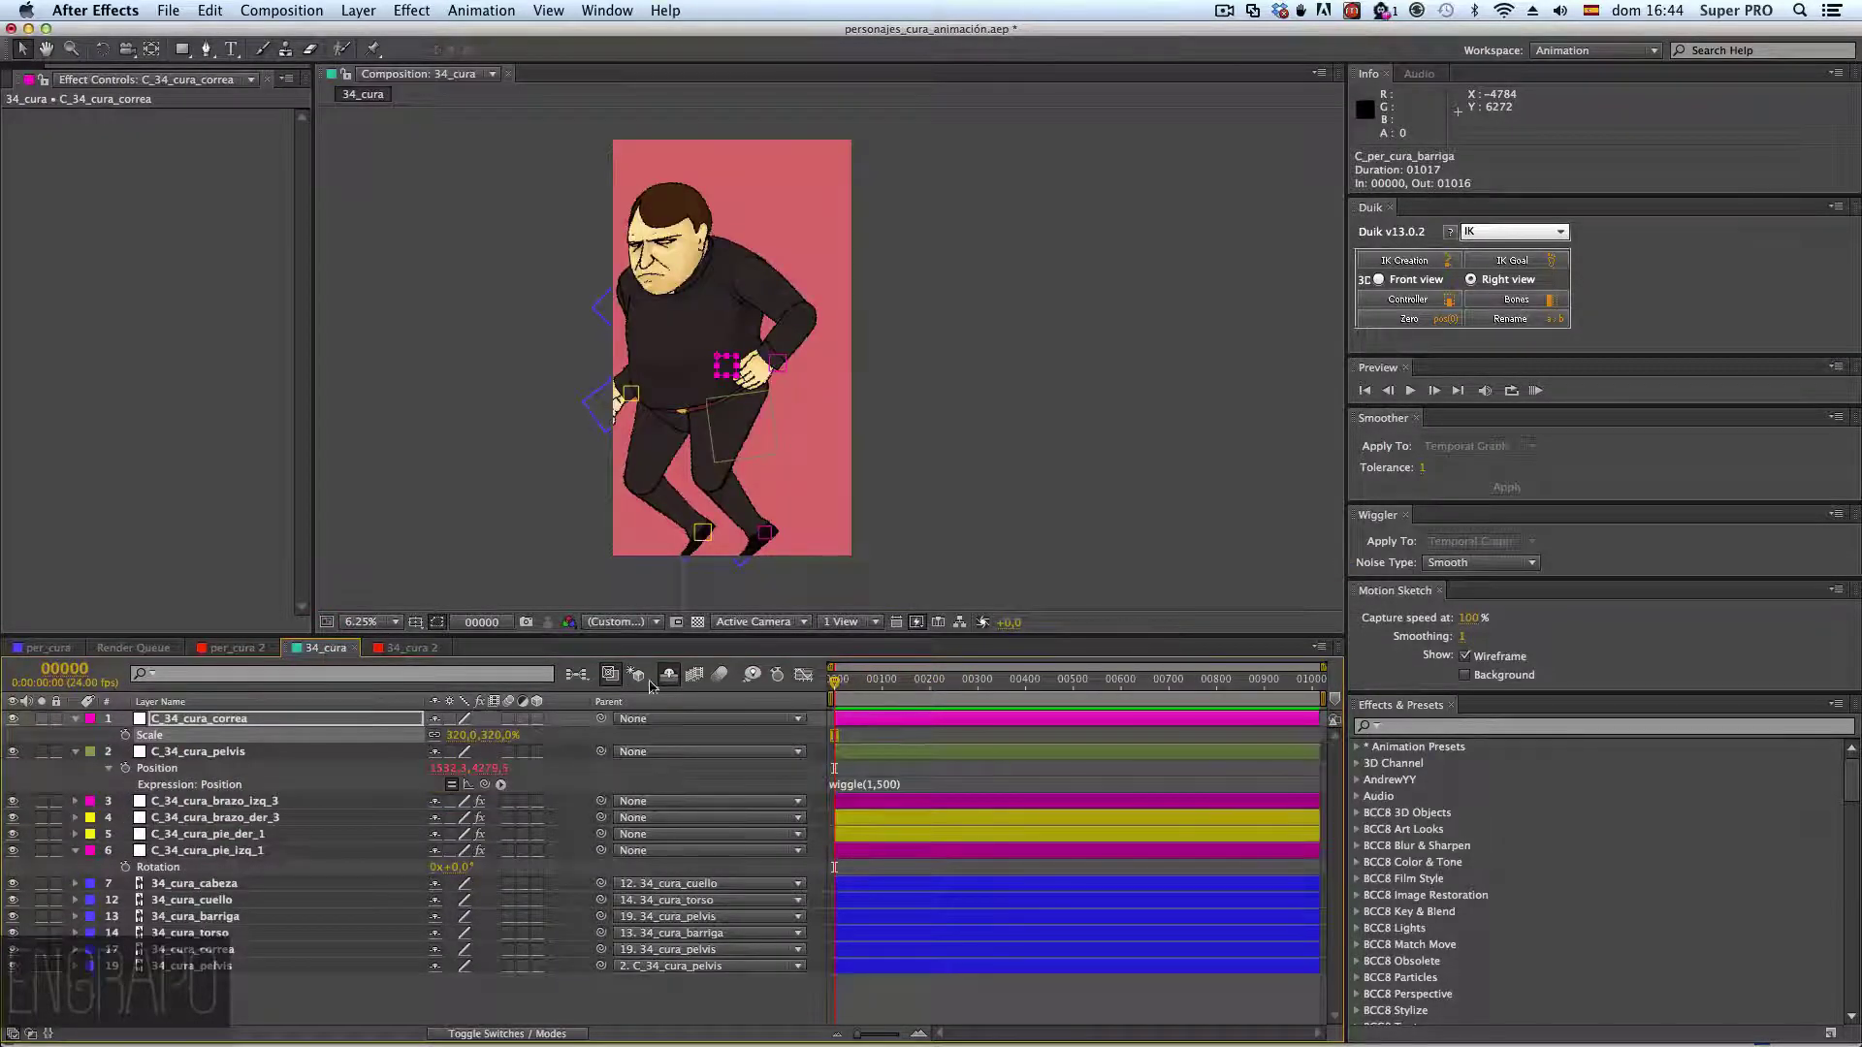
pyautogui.click(44, 648)
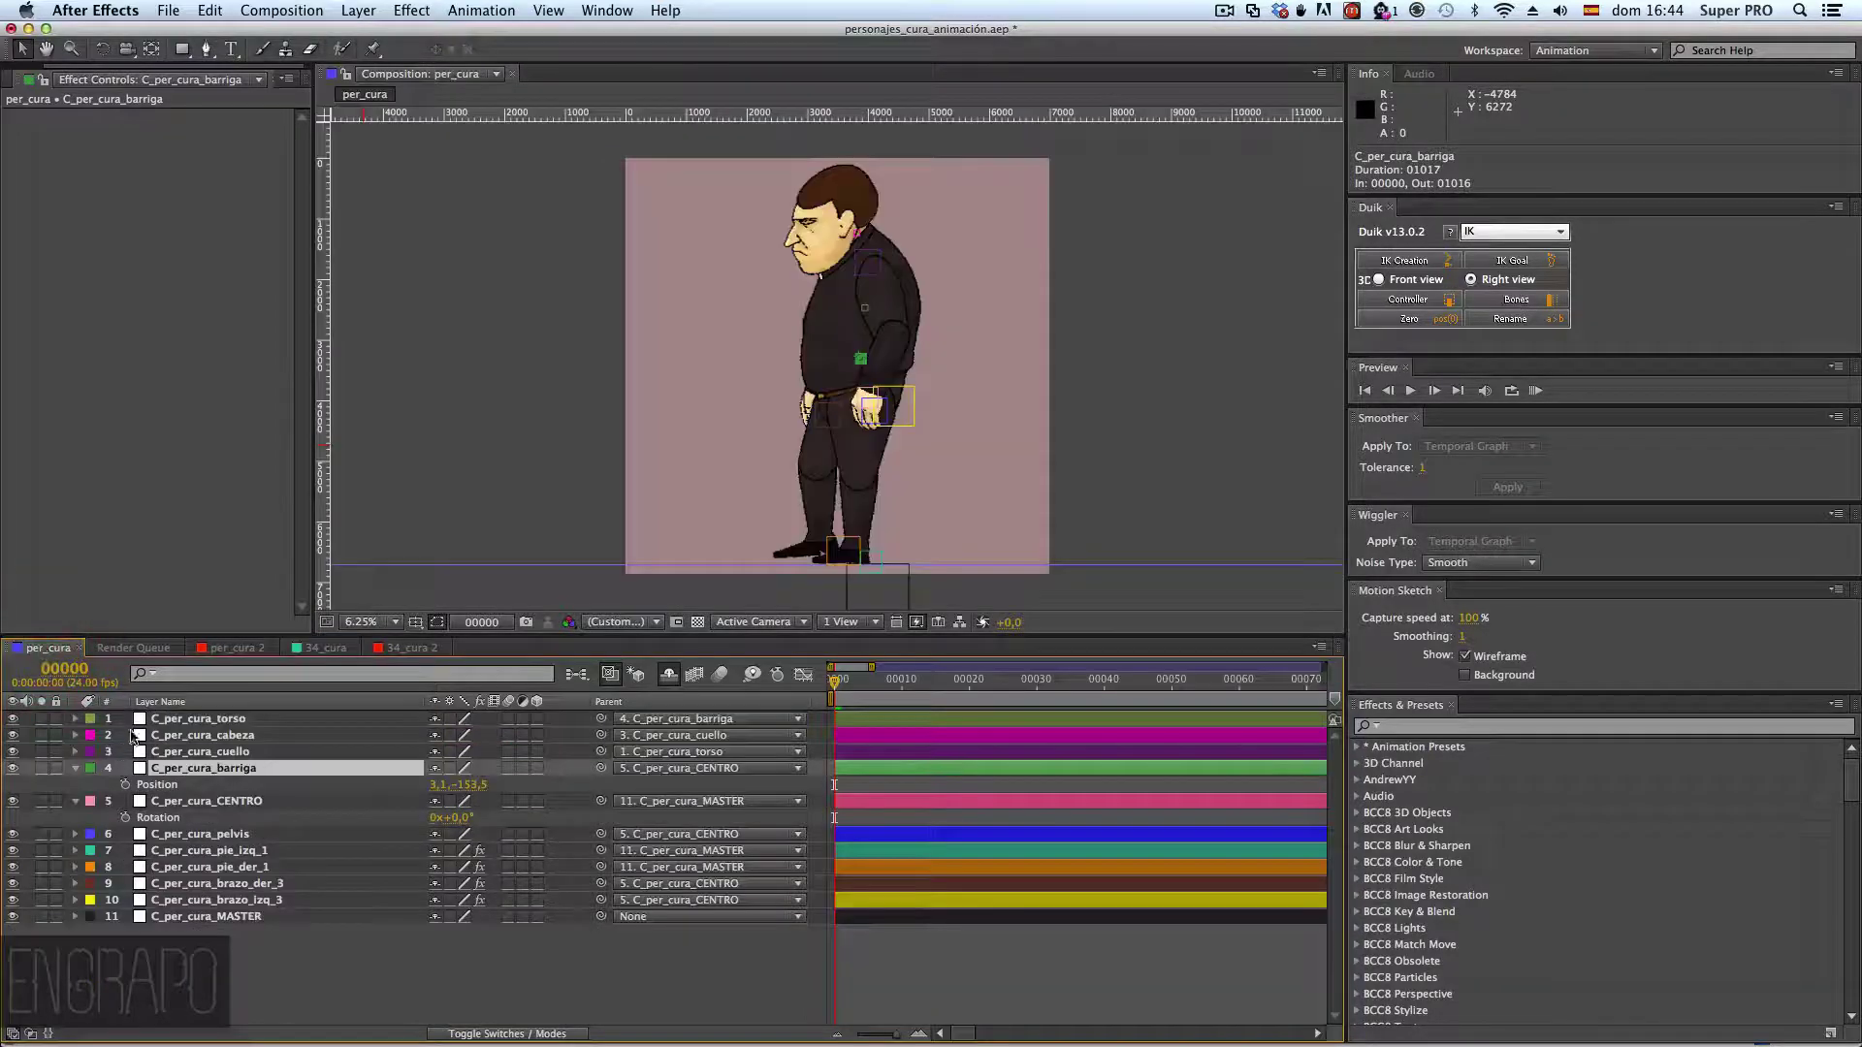
# - Inspect the Position wiggle expression of C_34_cura_pelvis in 34_cura and scrub the timeline to see its effect on the character
pyautogui.click(302, 648)
pyautogui.moveTo(849, 682); pyautogui.dragTo(899, 683)
pyautogui.click(897, 783)
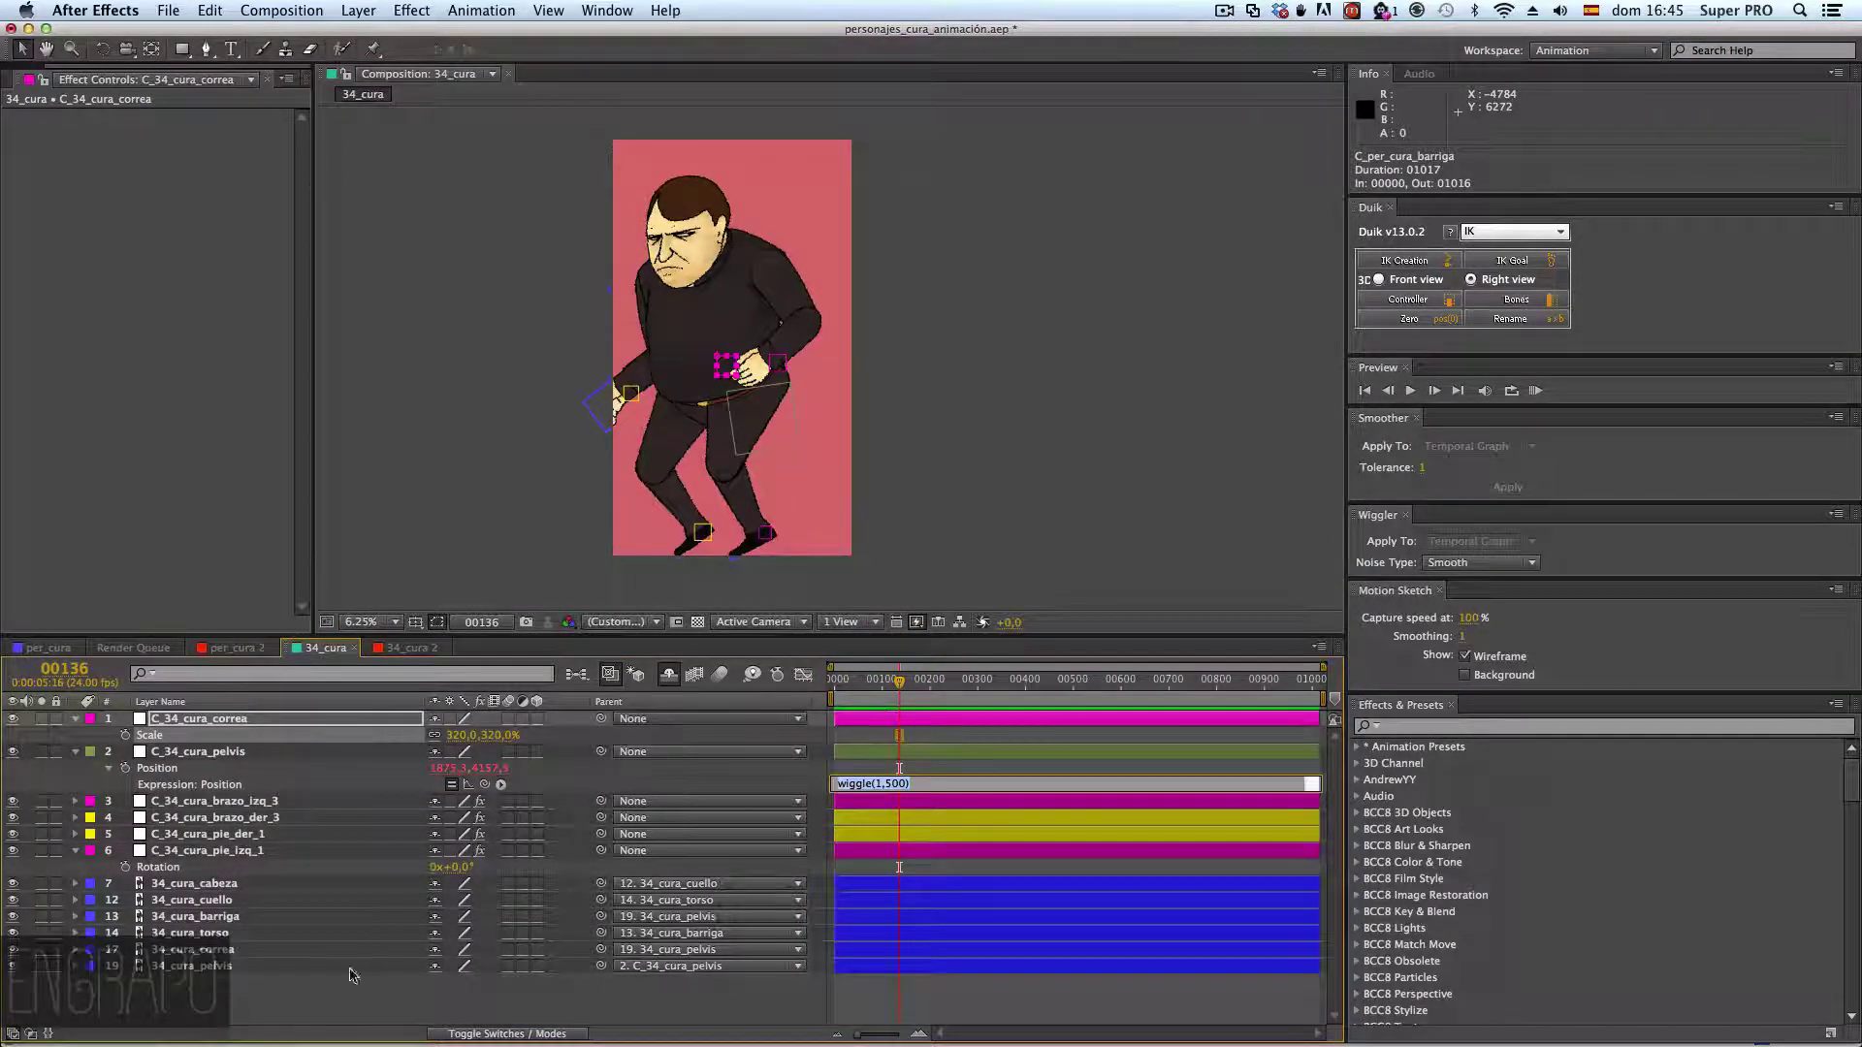
pyautogui.click(305, 999)
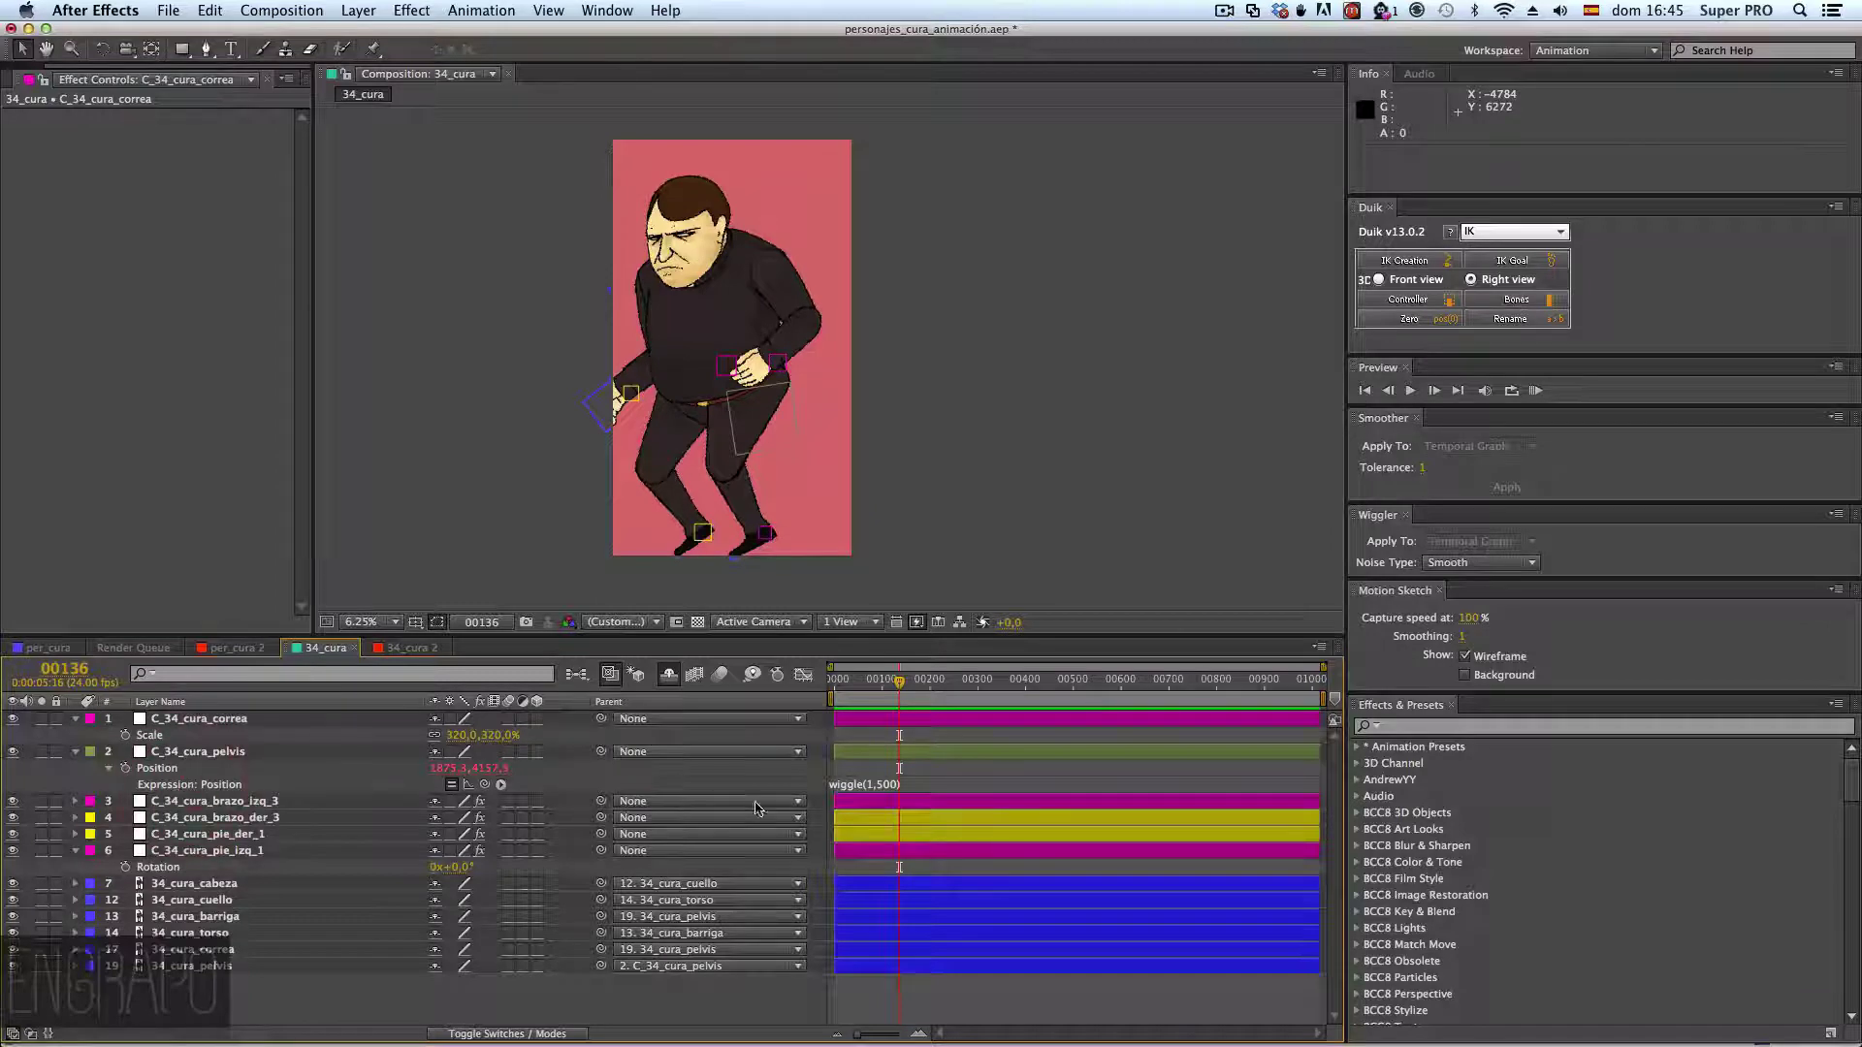
pyautogui.click(842, 784)
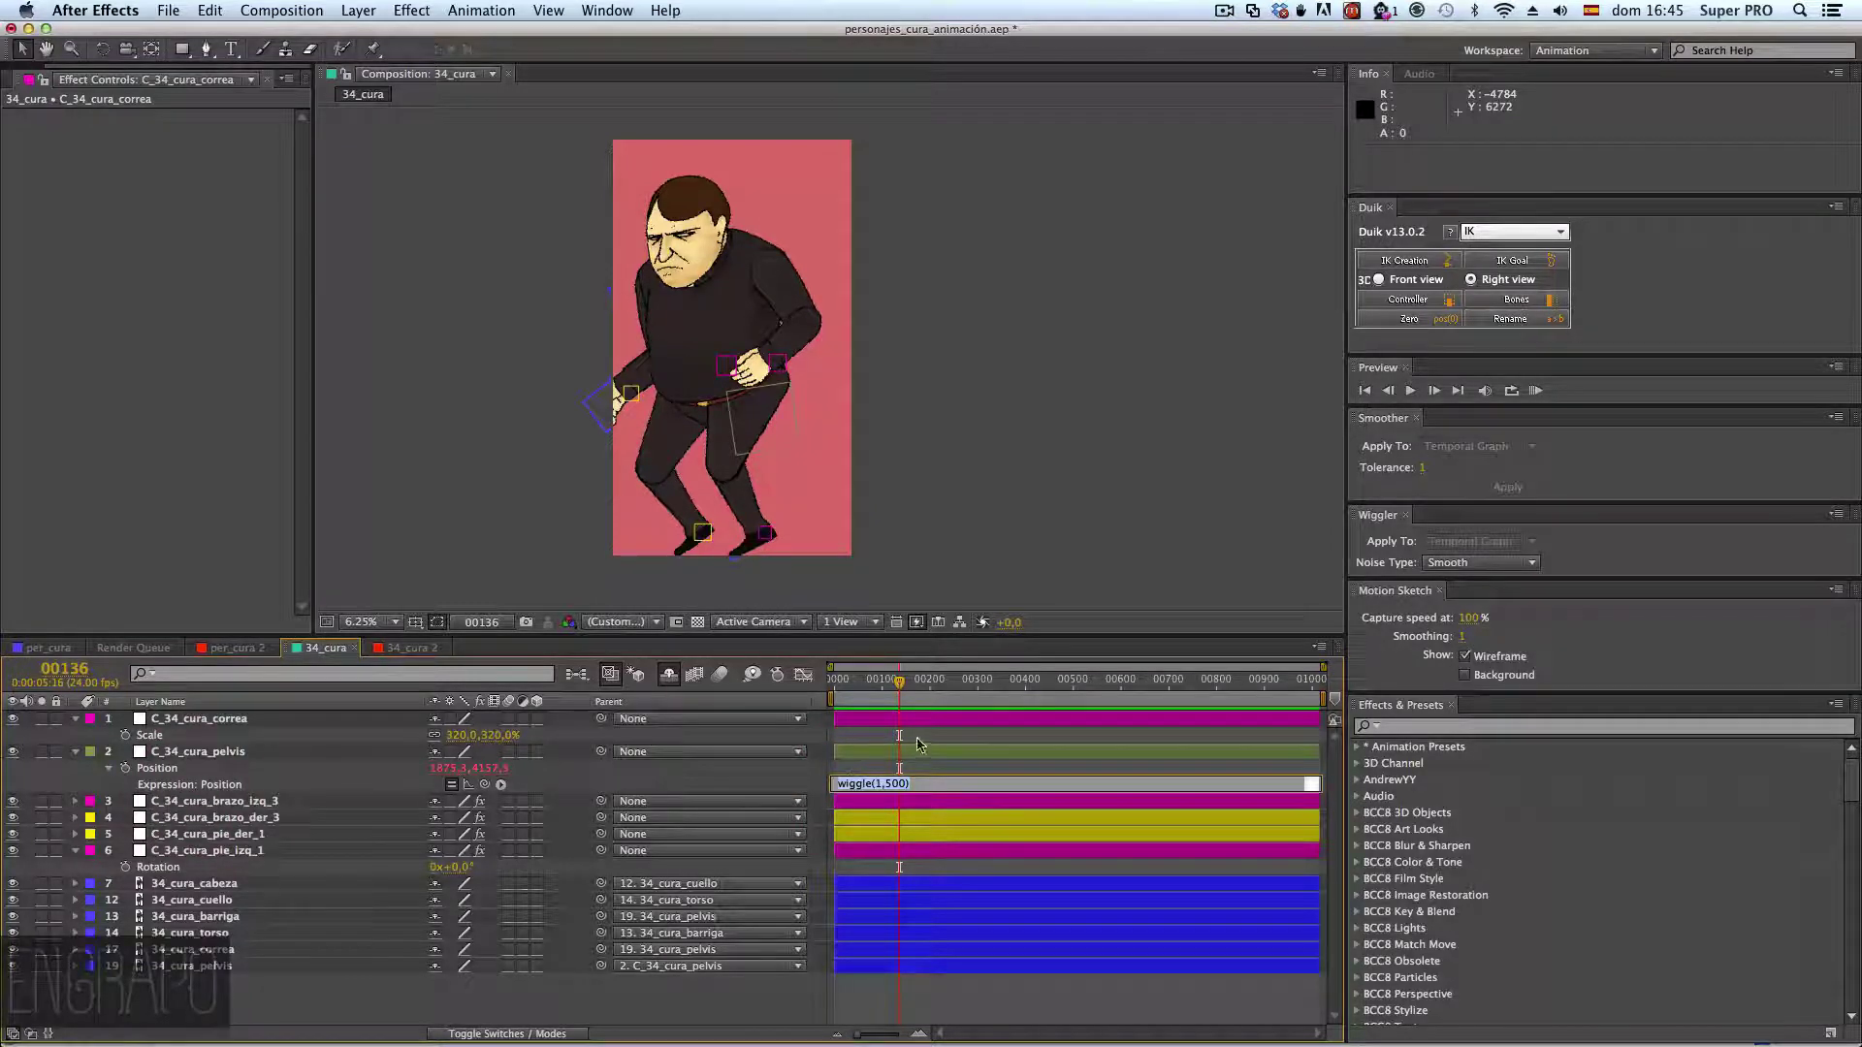
pyautogui.moveTo(900, 683); pyautogui.dragTo(949, 685)
# - Delete the C_34_cura_correa controller layer and return to frame 0
pyautogui.click(242, 720)
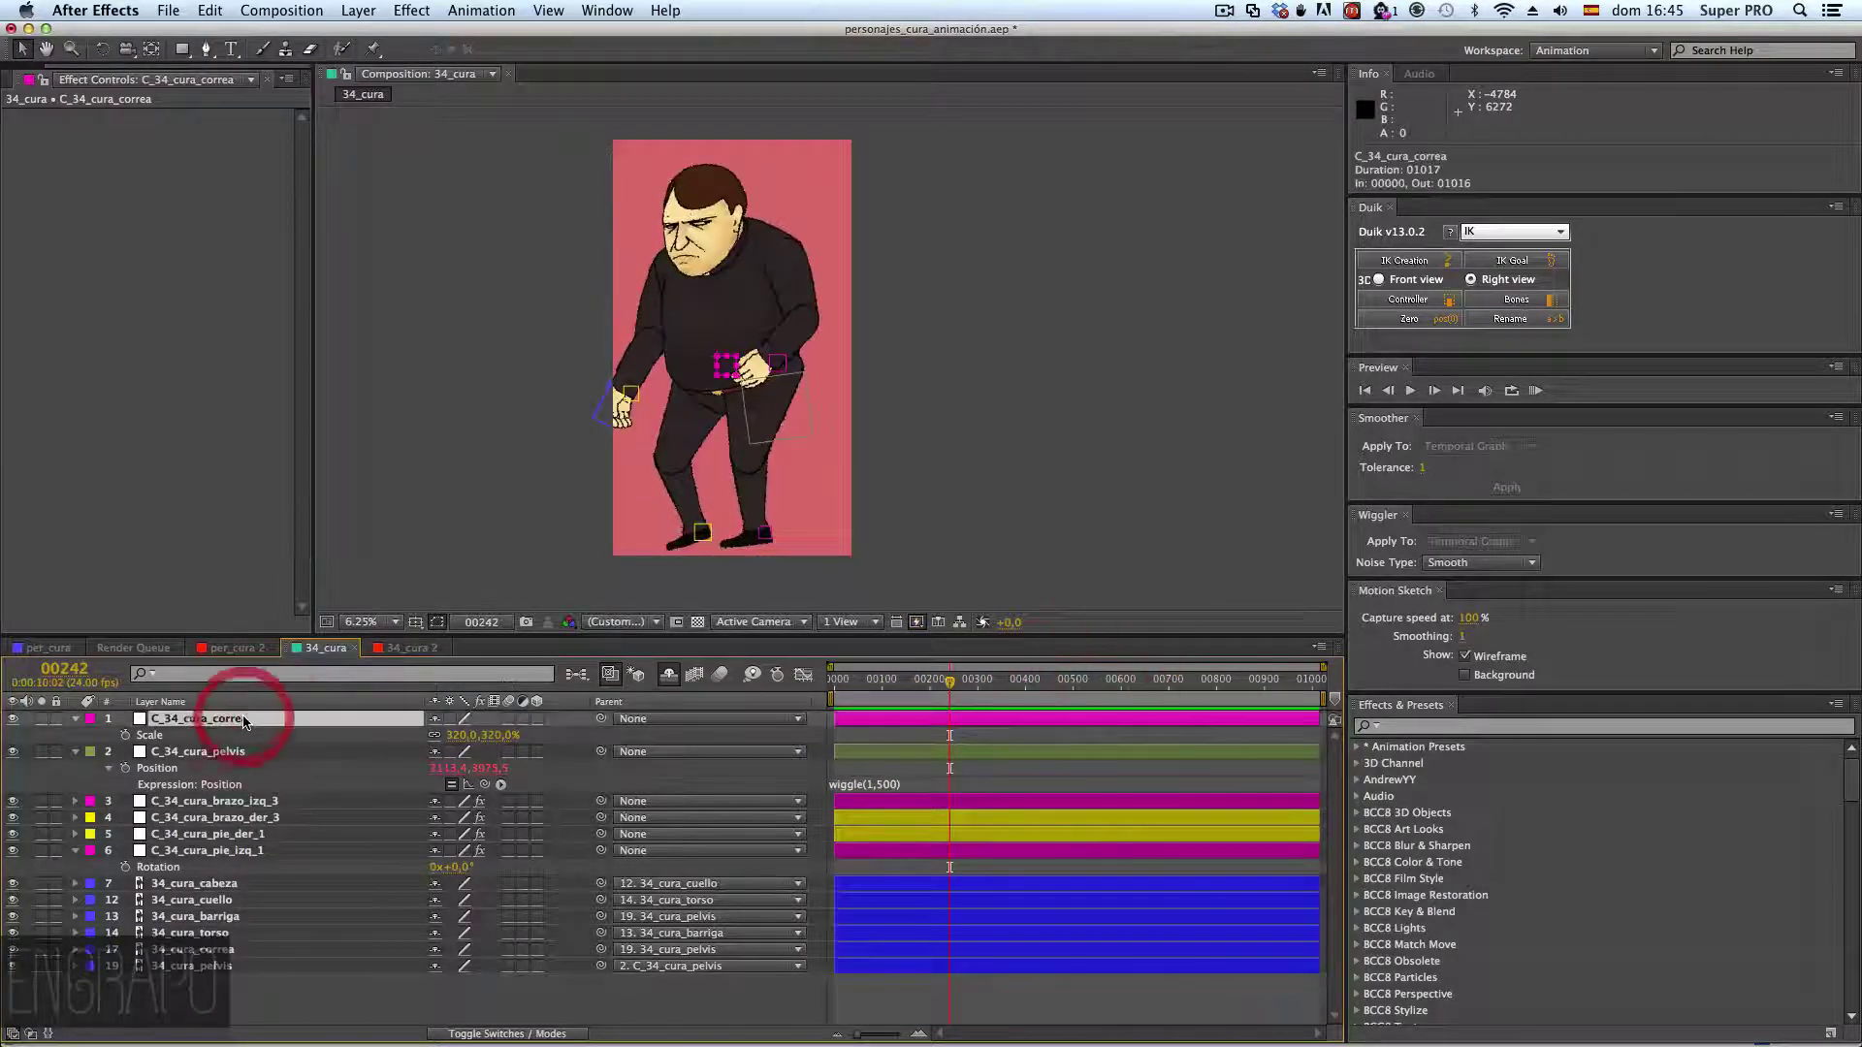
pyautogui.press('BackSpace')
pyautogui.press('Home')
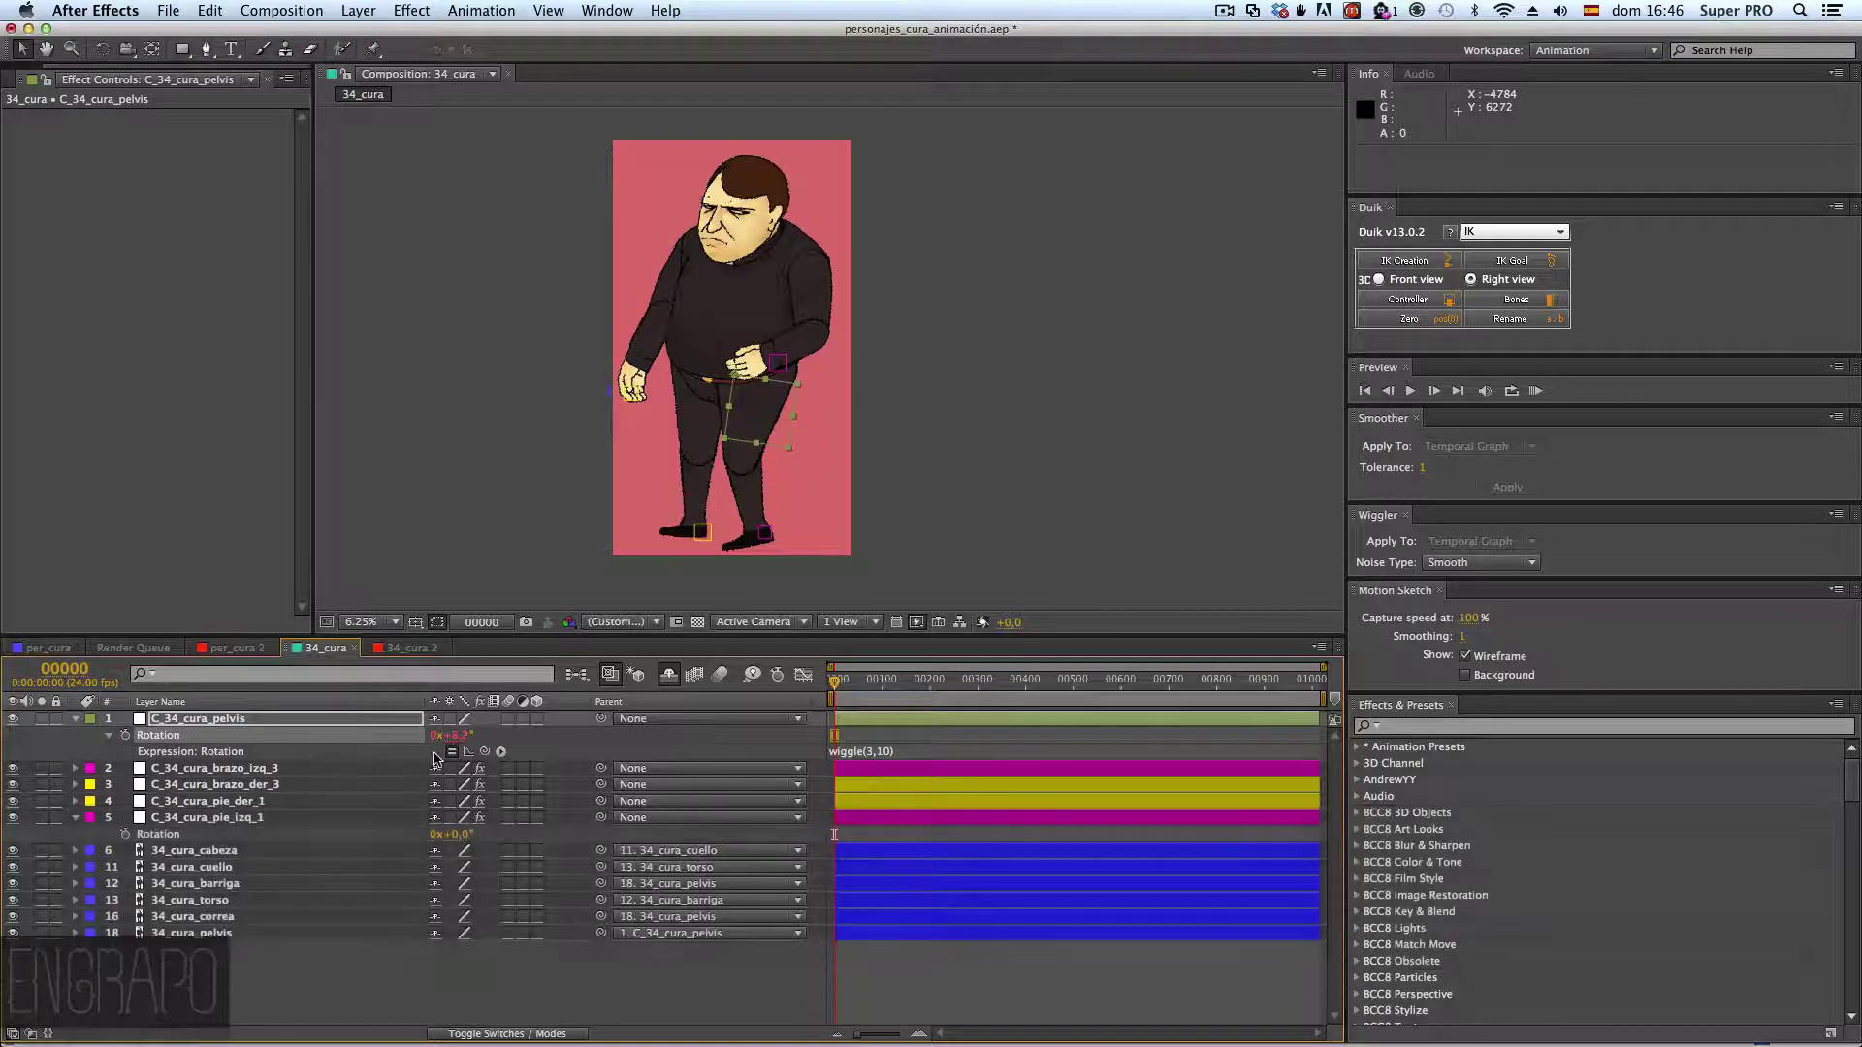
# - Remove the wiggle expression from the Rotation of the C_34_cura_pelvis controller
pyautogui.click(868, 750)
pyautogui.press('super+a')
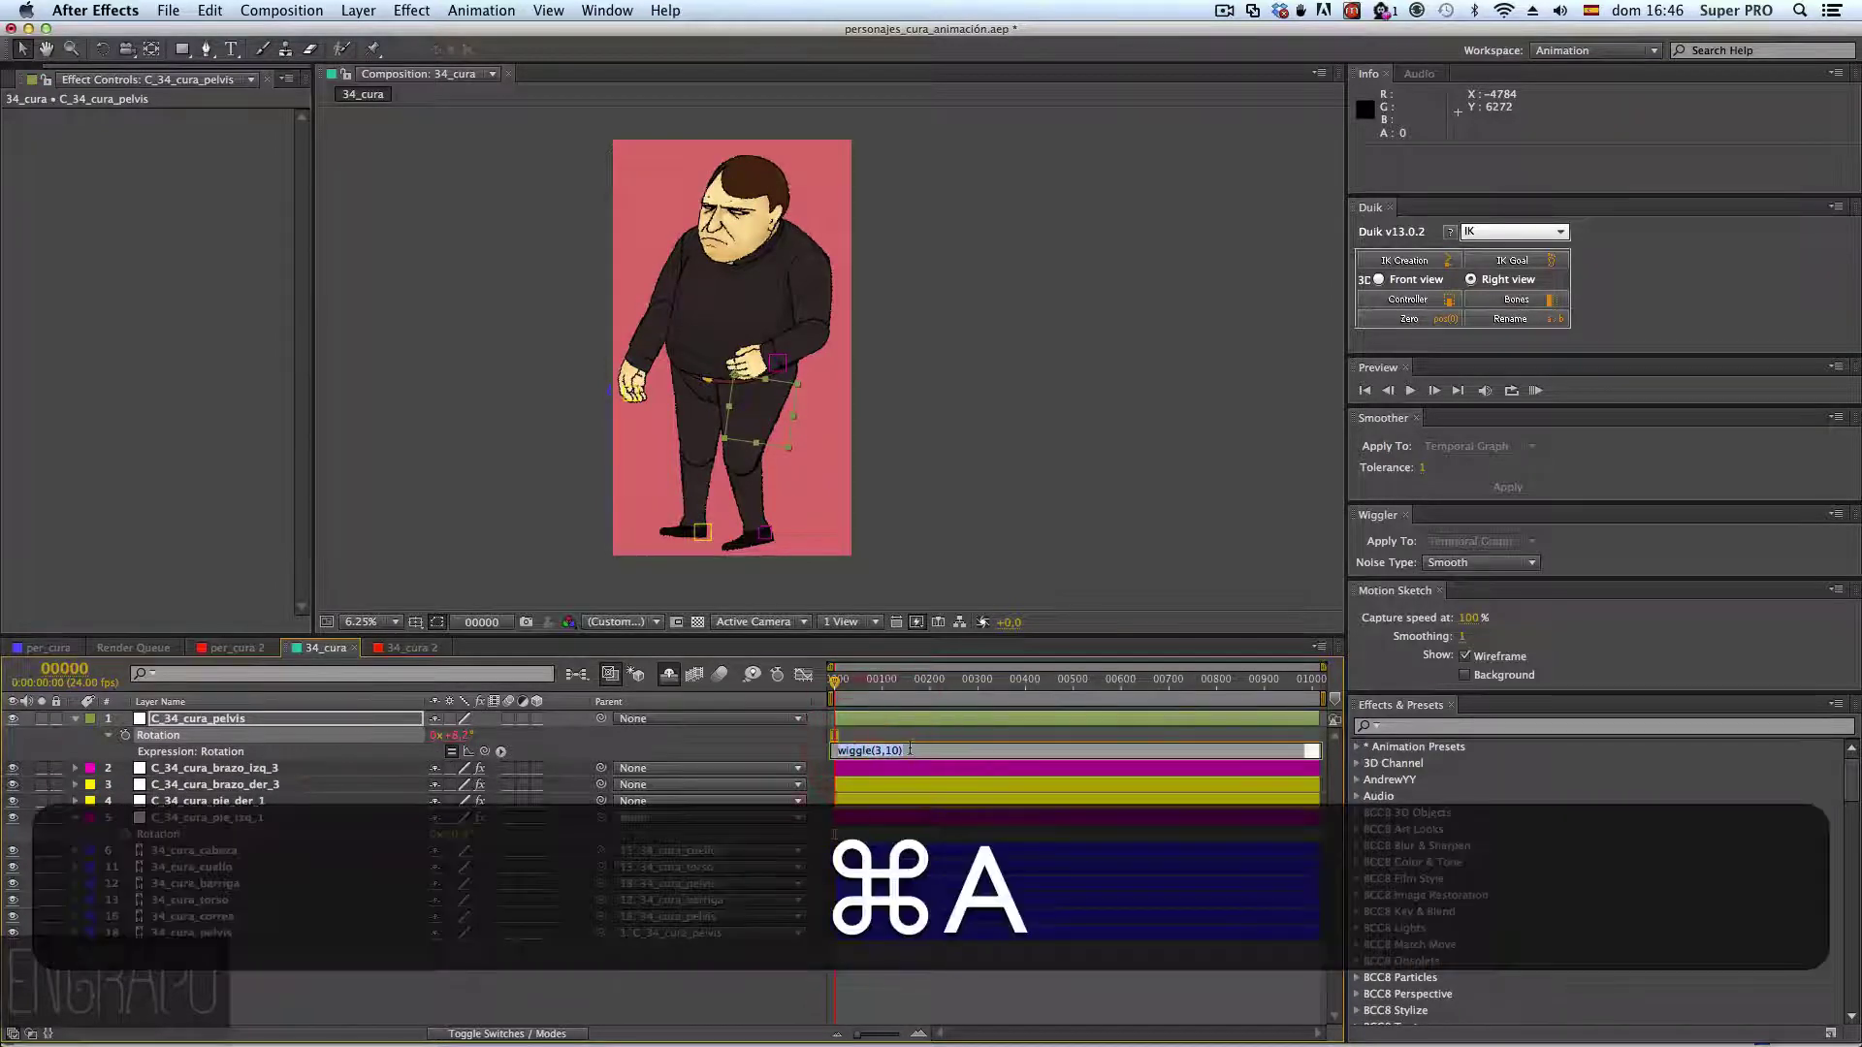
pyautogui.press('BackSpace')
pyautogui.press('Return')
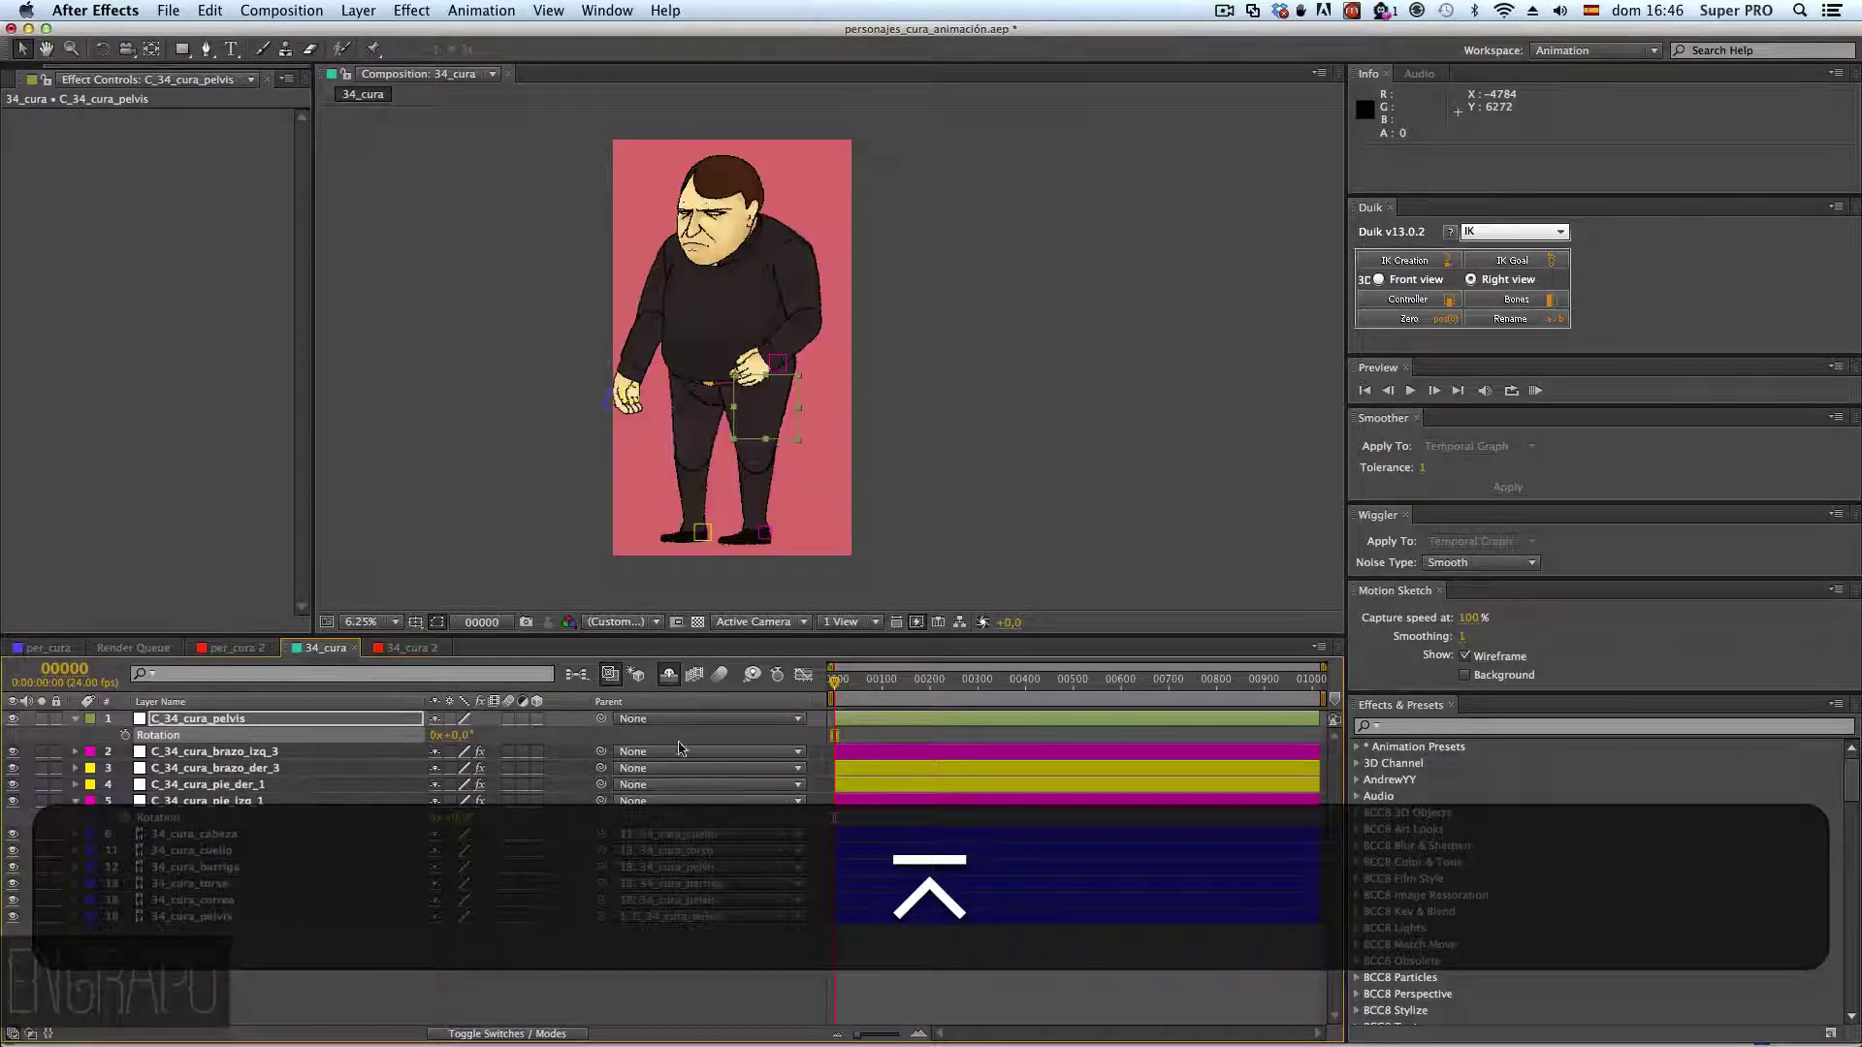
# - Reveal the Position of the C_34_cura_pelvis controller and remove its wiggle(1,500) expression
pyautogui.press('p')
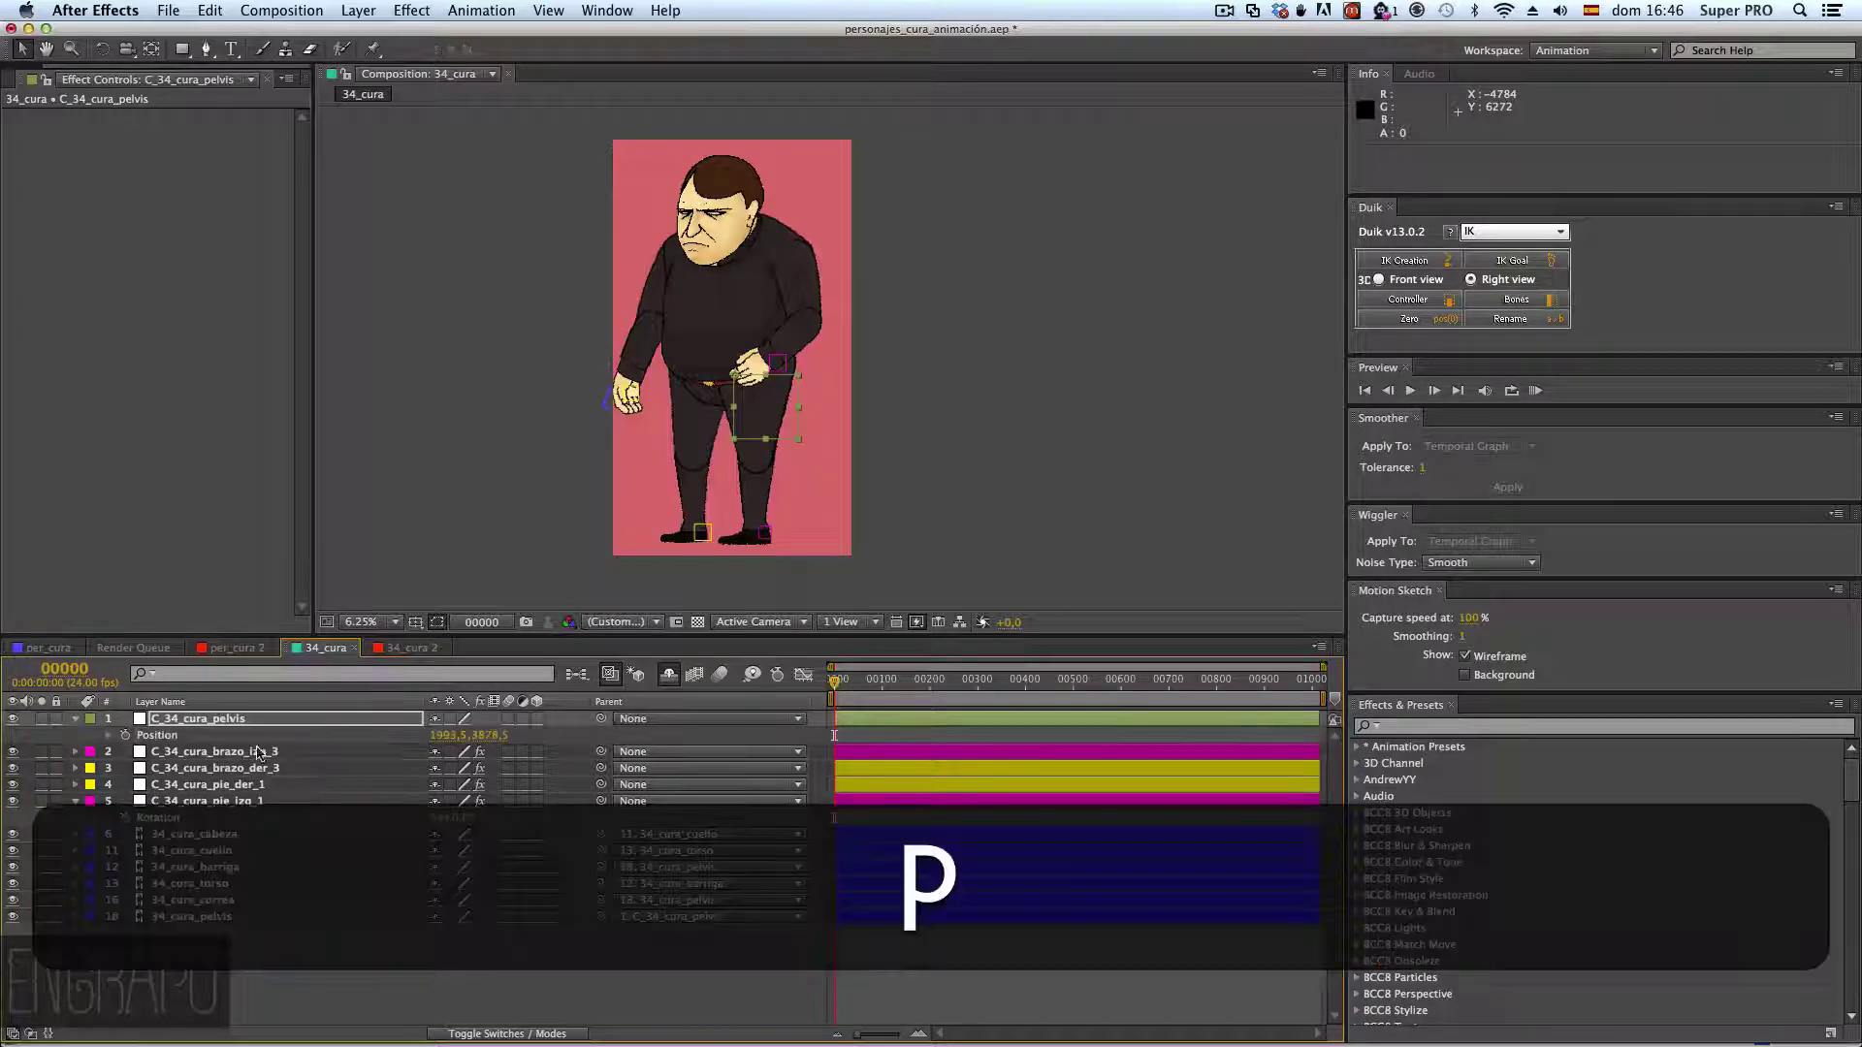
pyautogui.keyDown('alt'); pyautogui.click(125, 735); pyautogui.keyUp('alt')
pyautogui.write('wiggle(1,500)')
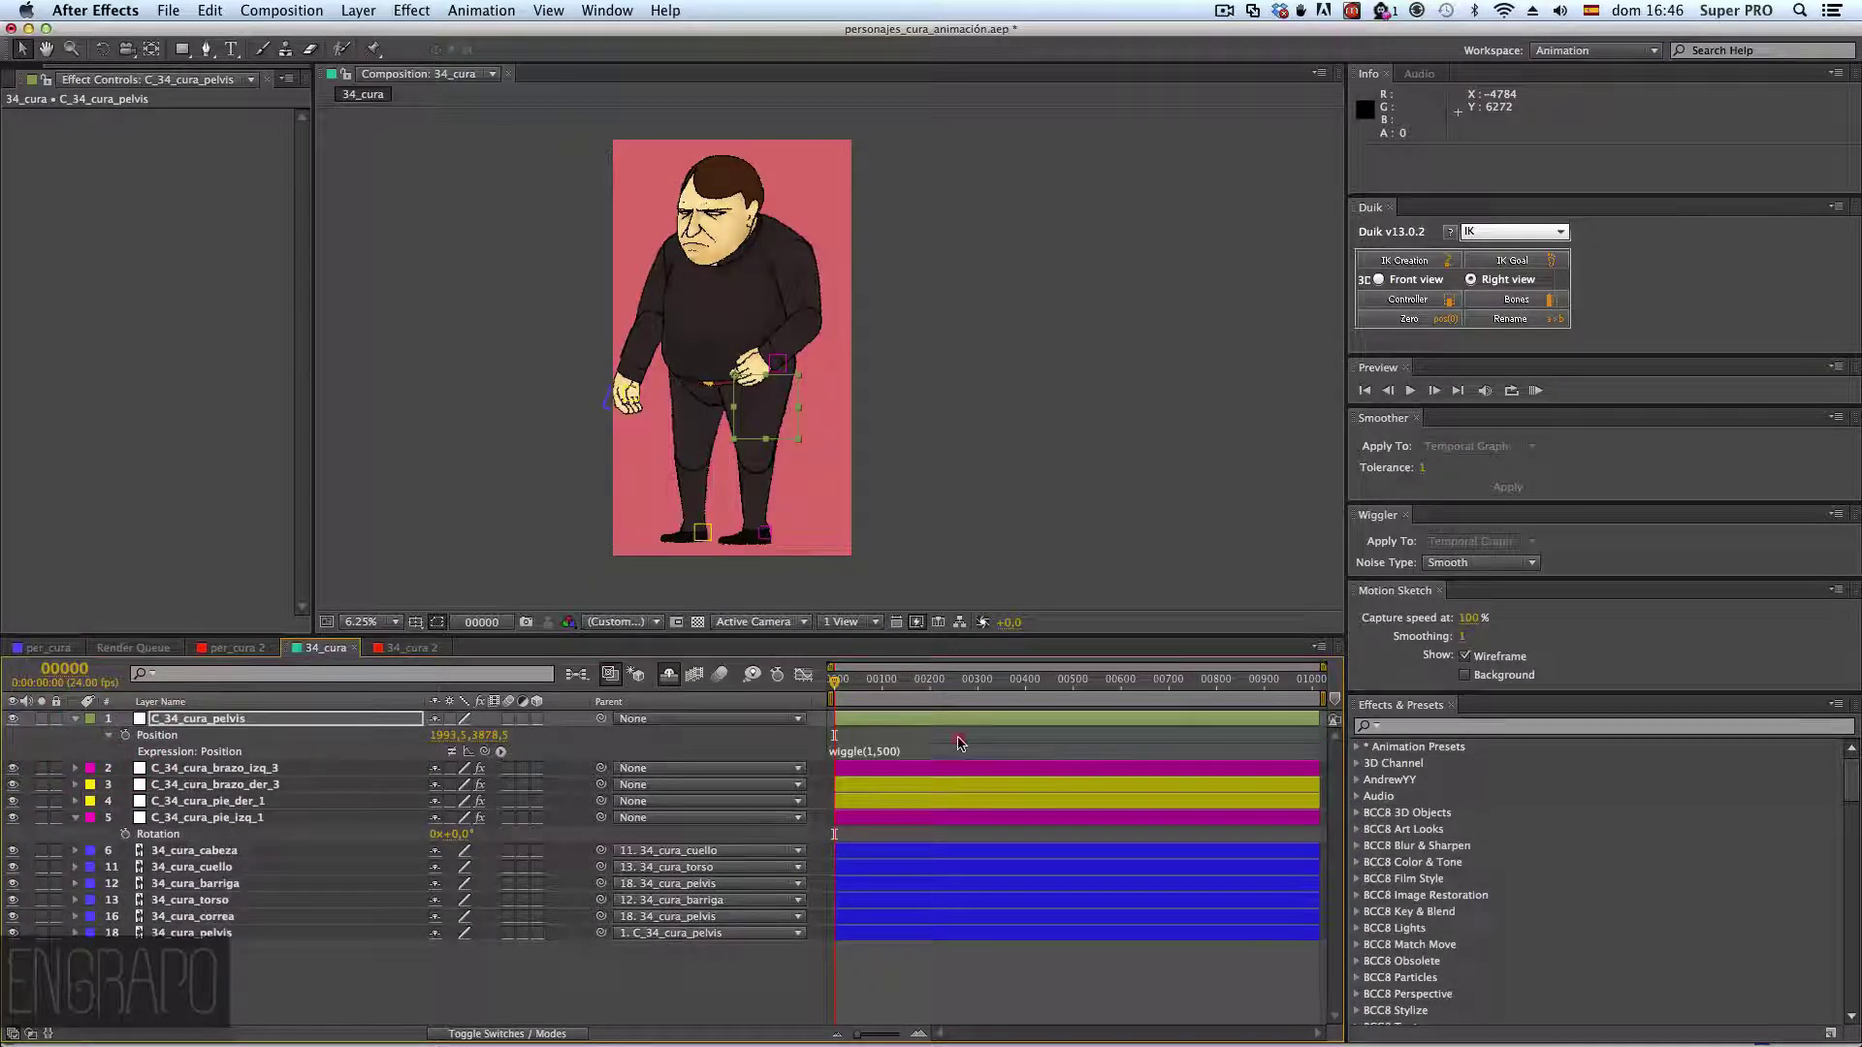
pyautogui.click(958, 743)
pyautogui.press('super+a')
pyautogui.press('super+BackSpace')
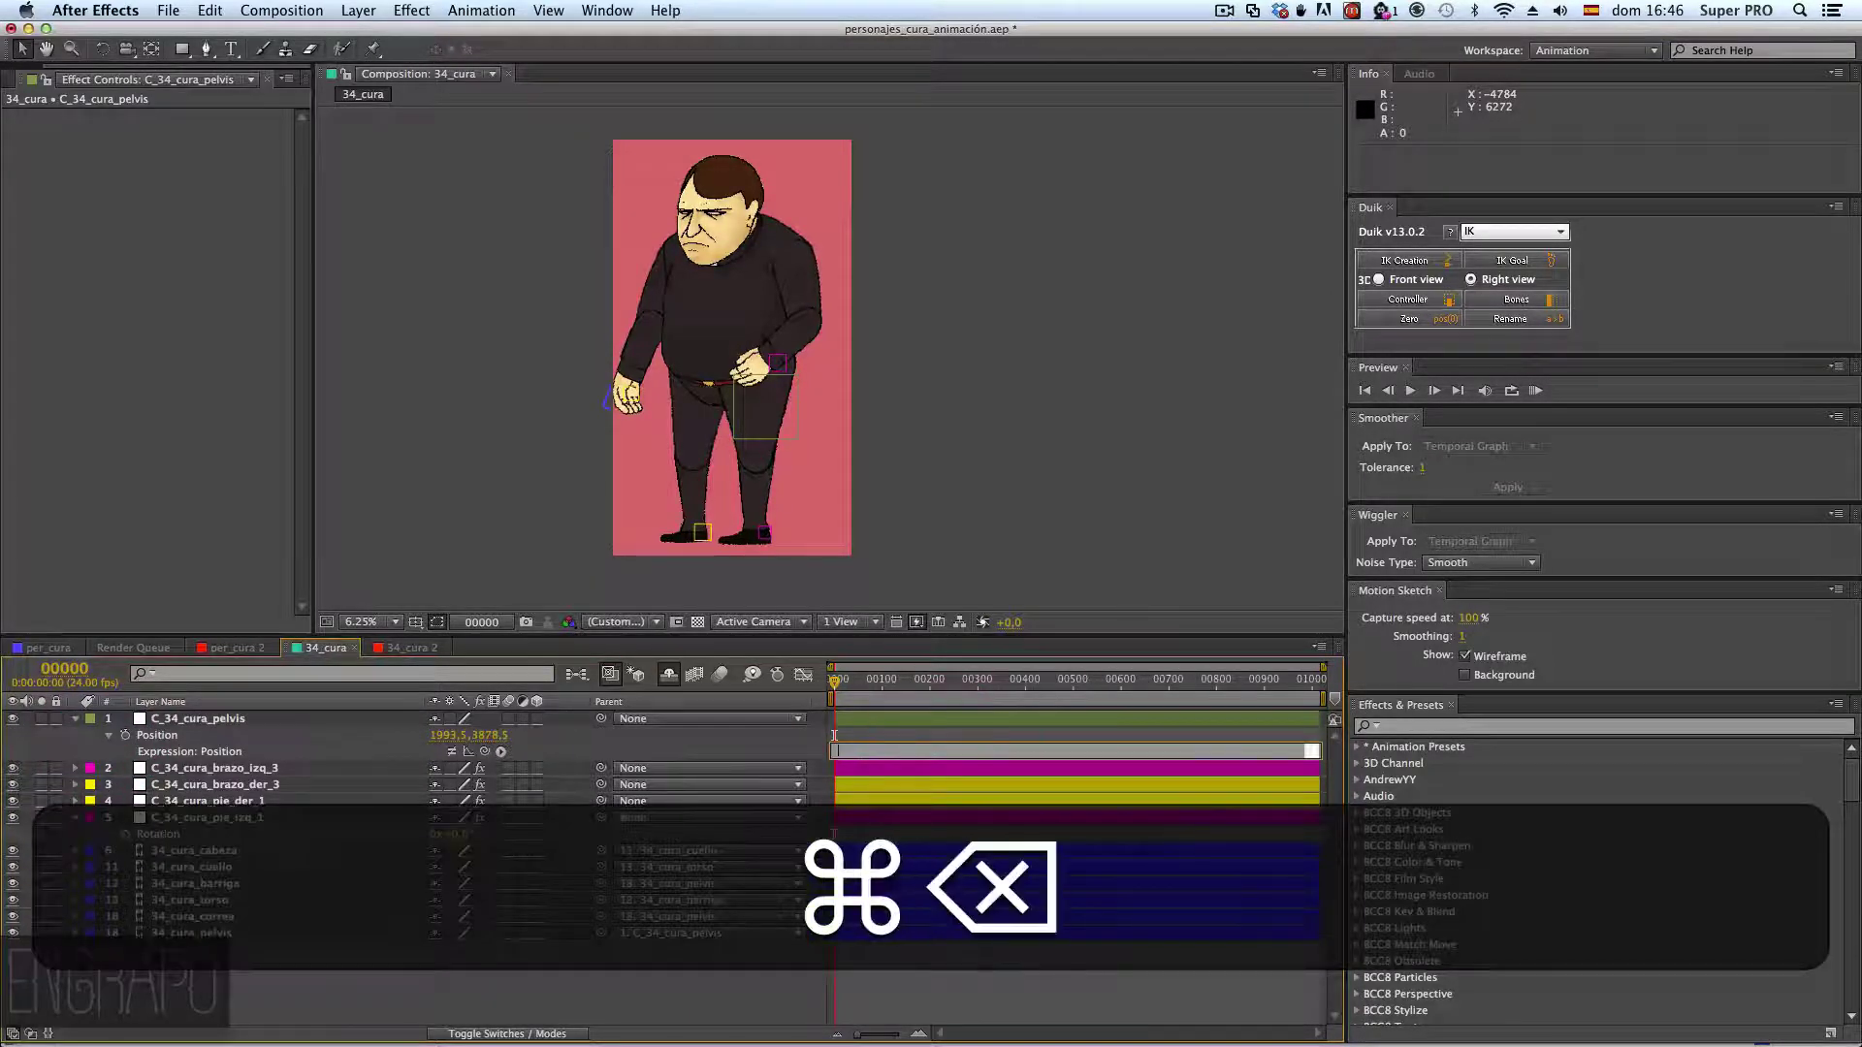
pyautogui.press('KP_Enter')
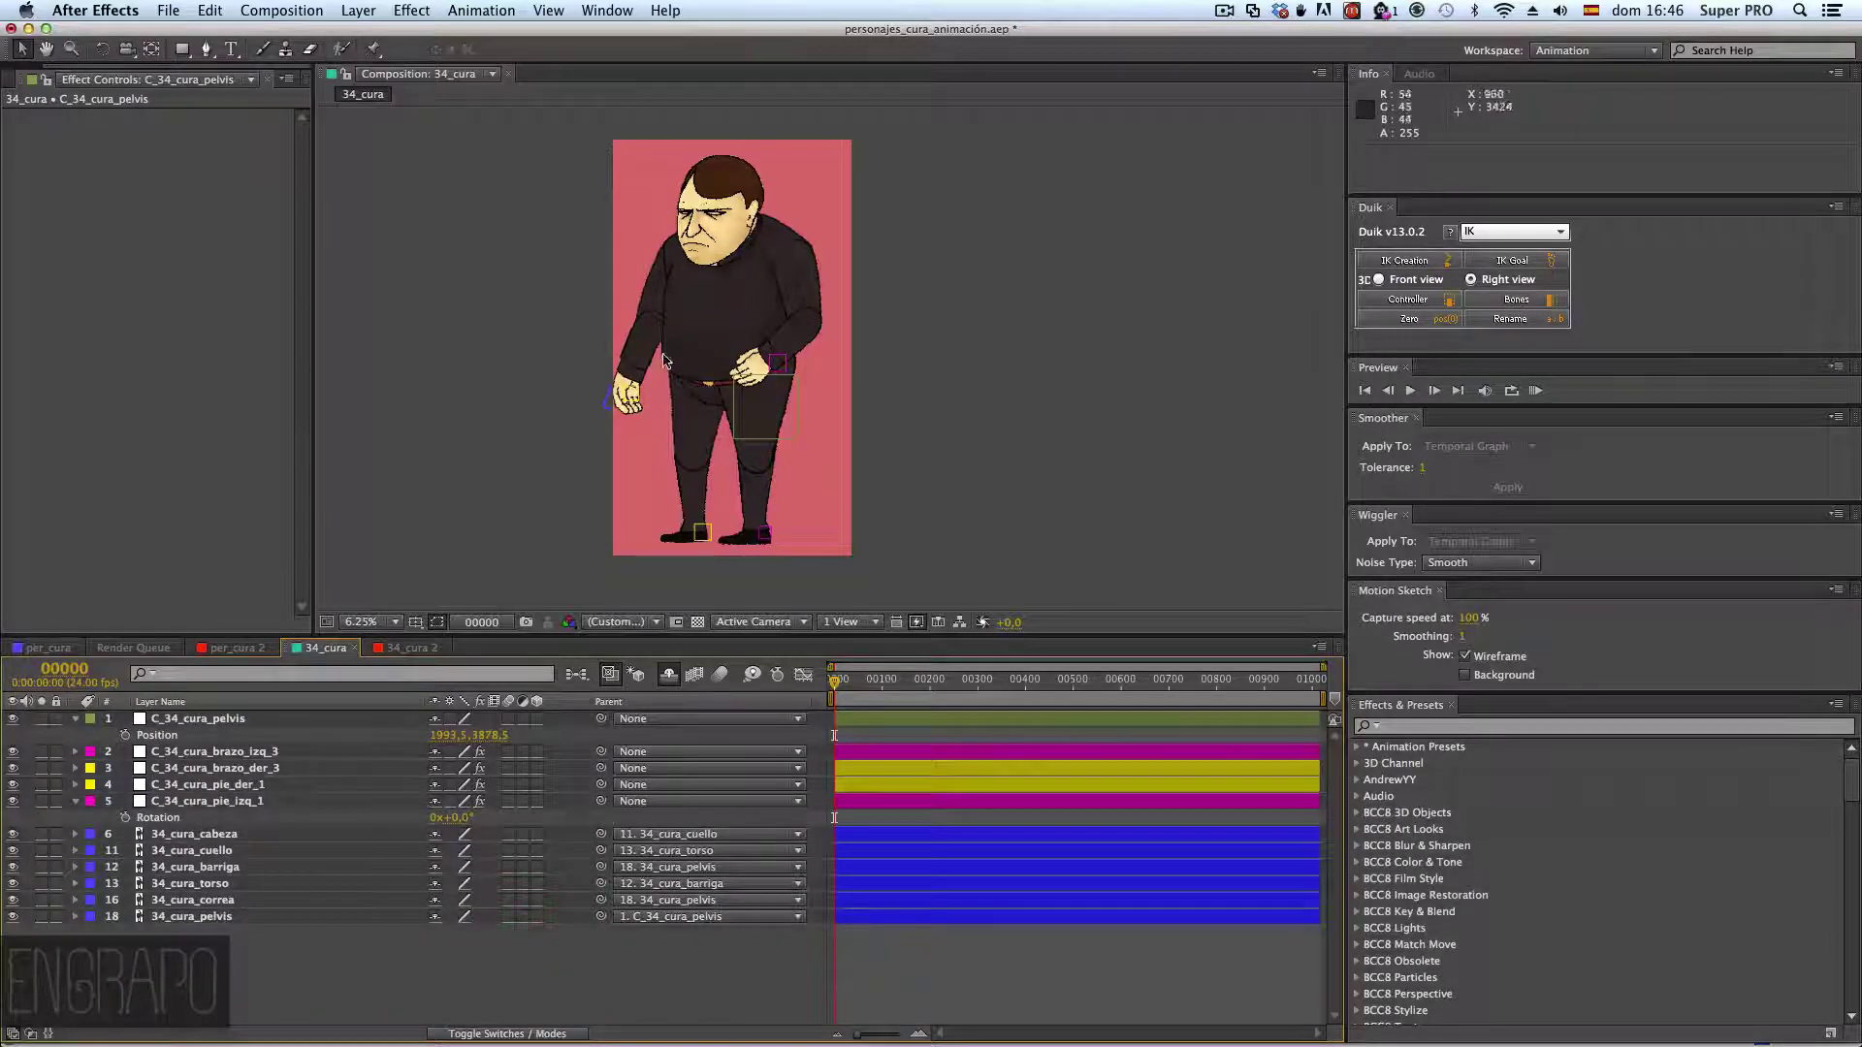
# - Lower both arms beside the body, moving C_34_cura_brazo_der_3 to about 835, 4098 and C_34_cura_brazo_izq_3 to about 2965, 4459
pyautogui.click(613, 402)
pyautogui.click(606, 403)
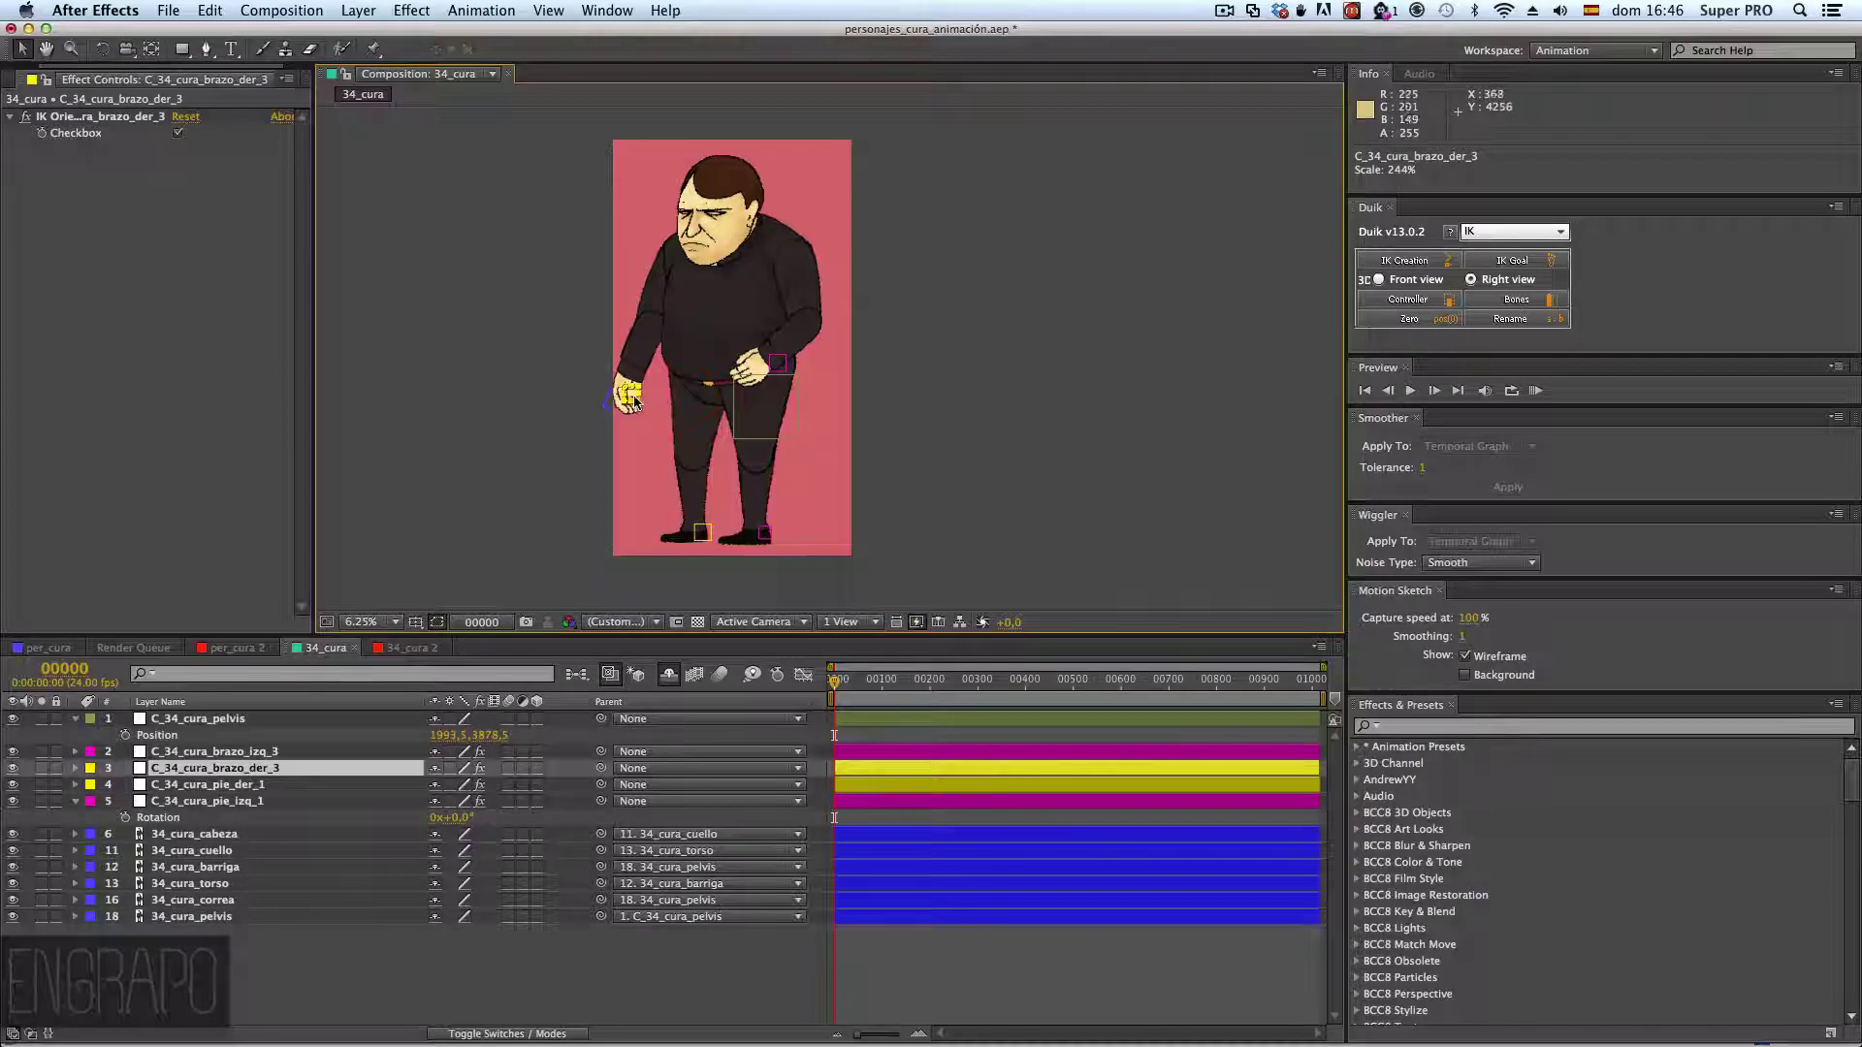
pyautogui.moveTo(635, 397); pyautogui.dragTo(676, 403)
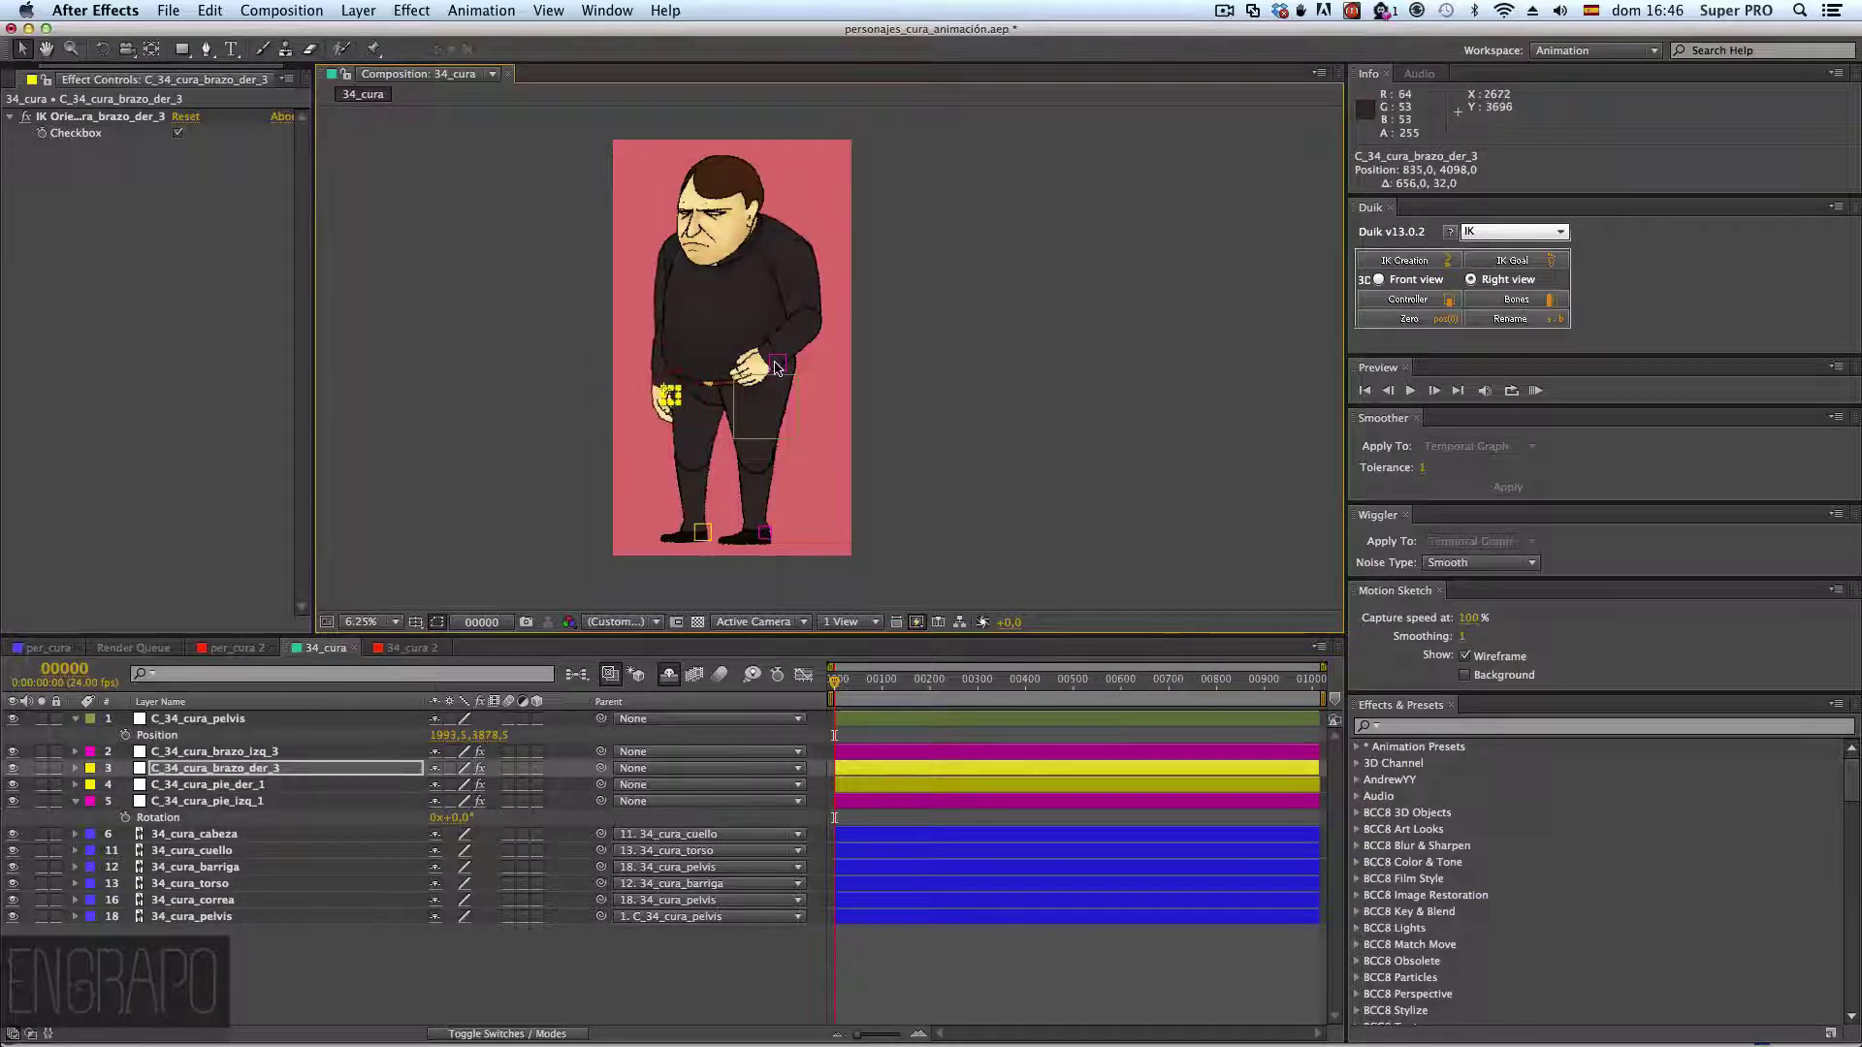
pyautogui.moveTo(778, 363); pyautogui.dragTo(800, 420)
pyautogui.click(801, 421)
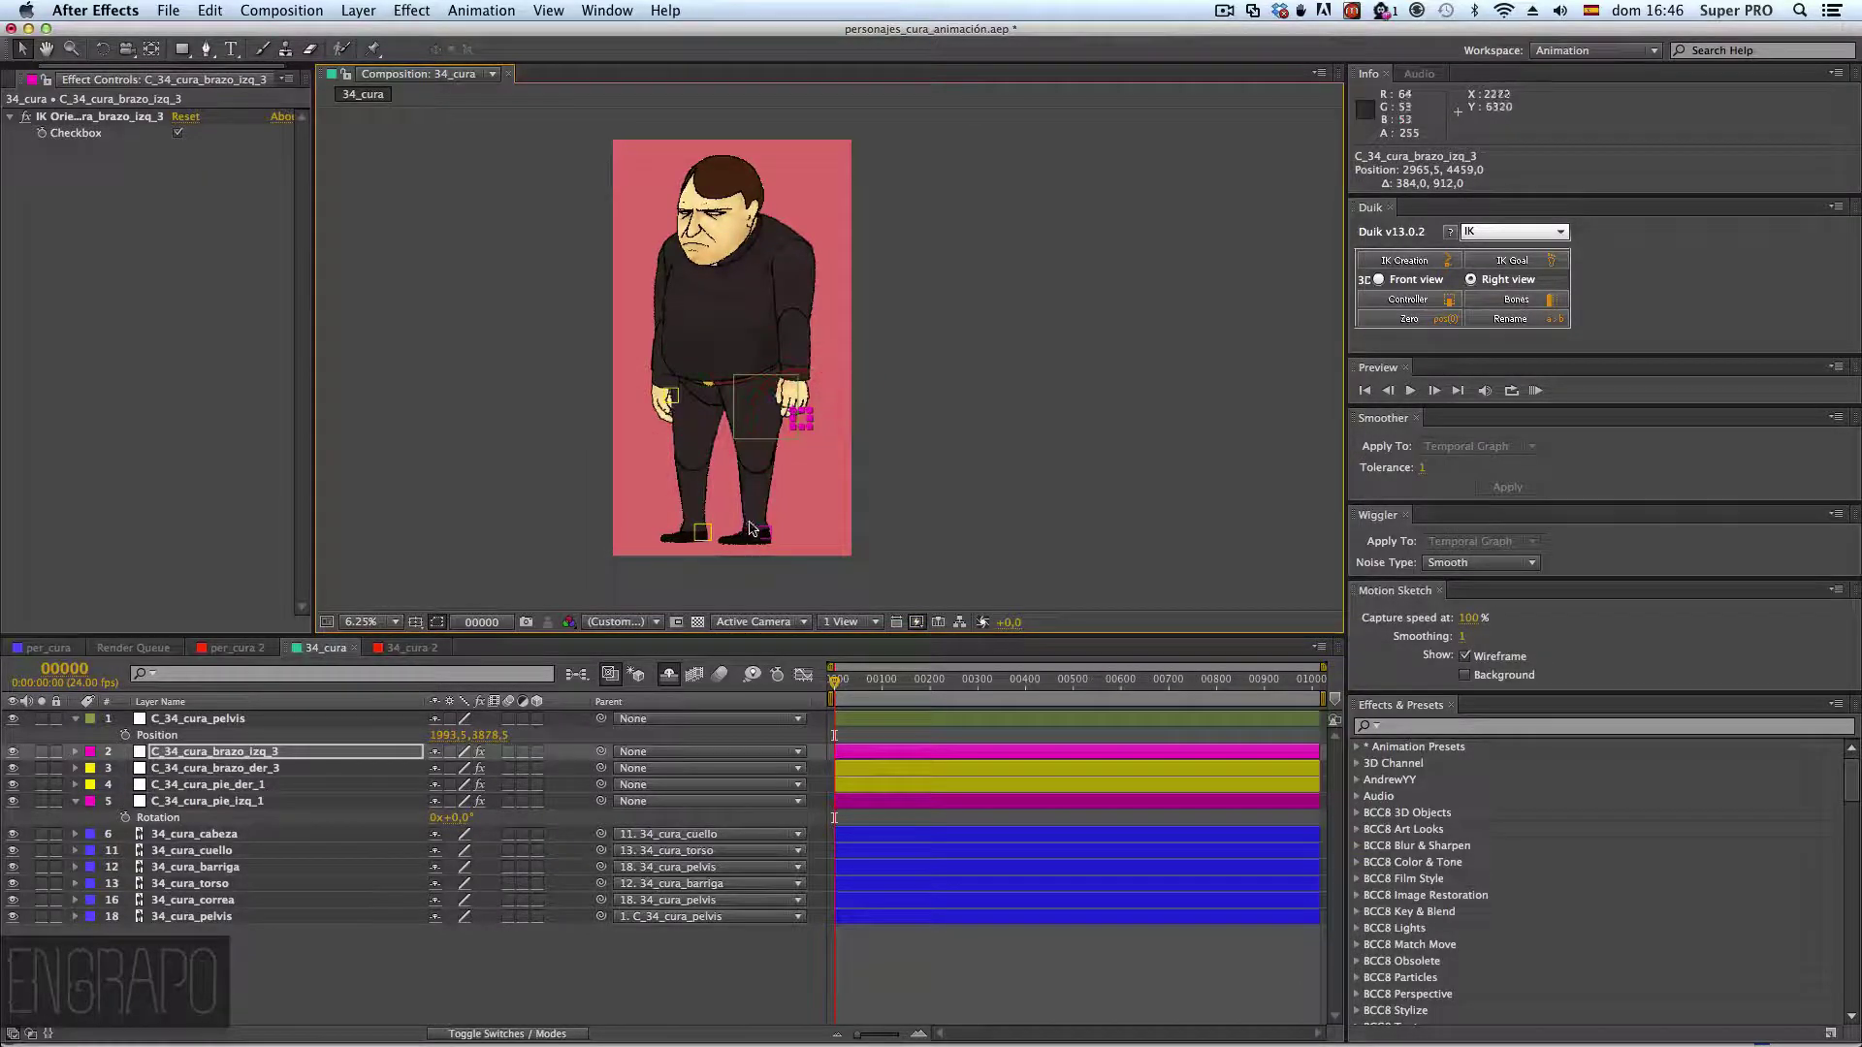
pyautogui.click(281, 985)
pyautogui.moveTo(233, 24); pyautogui.dragTo(225, 24)
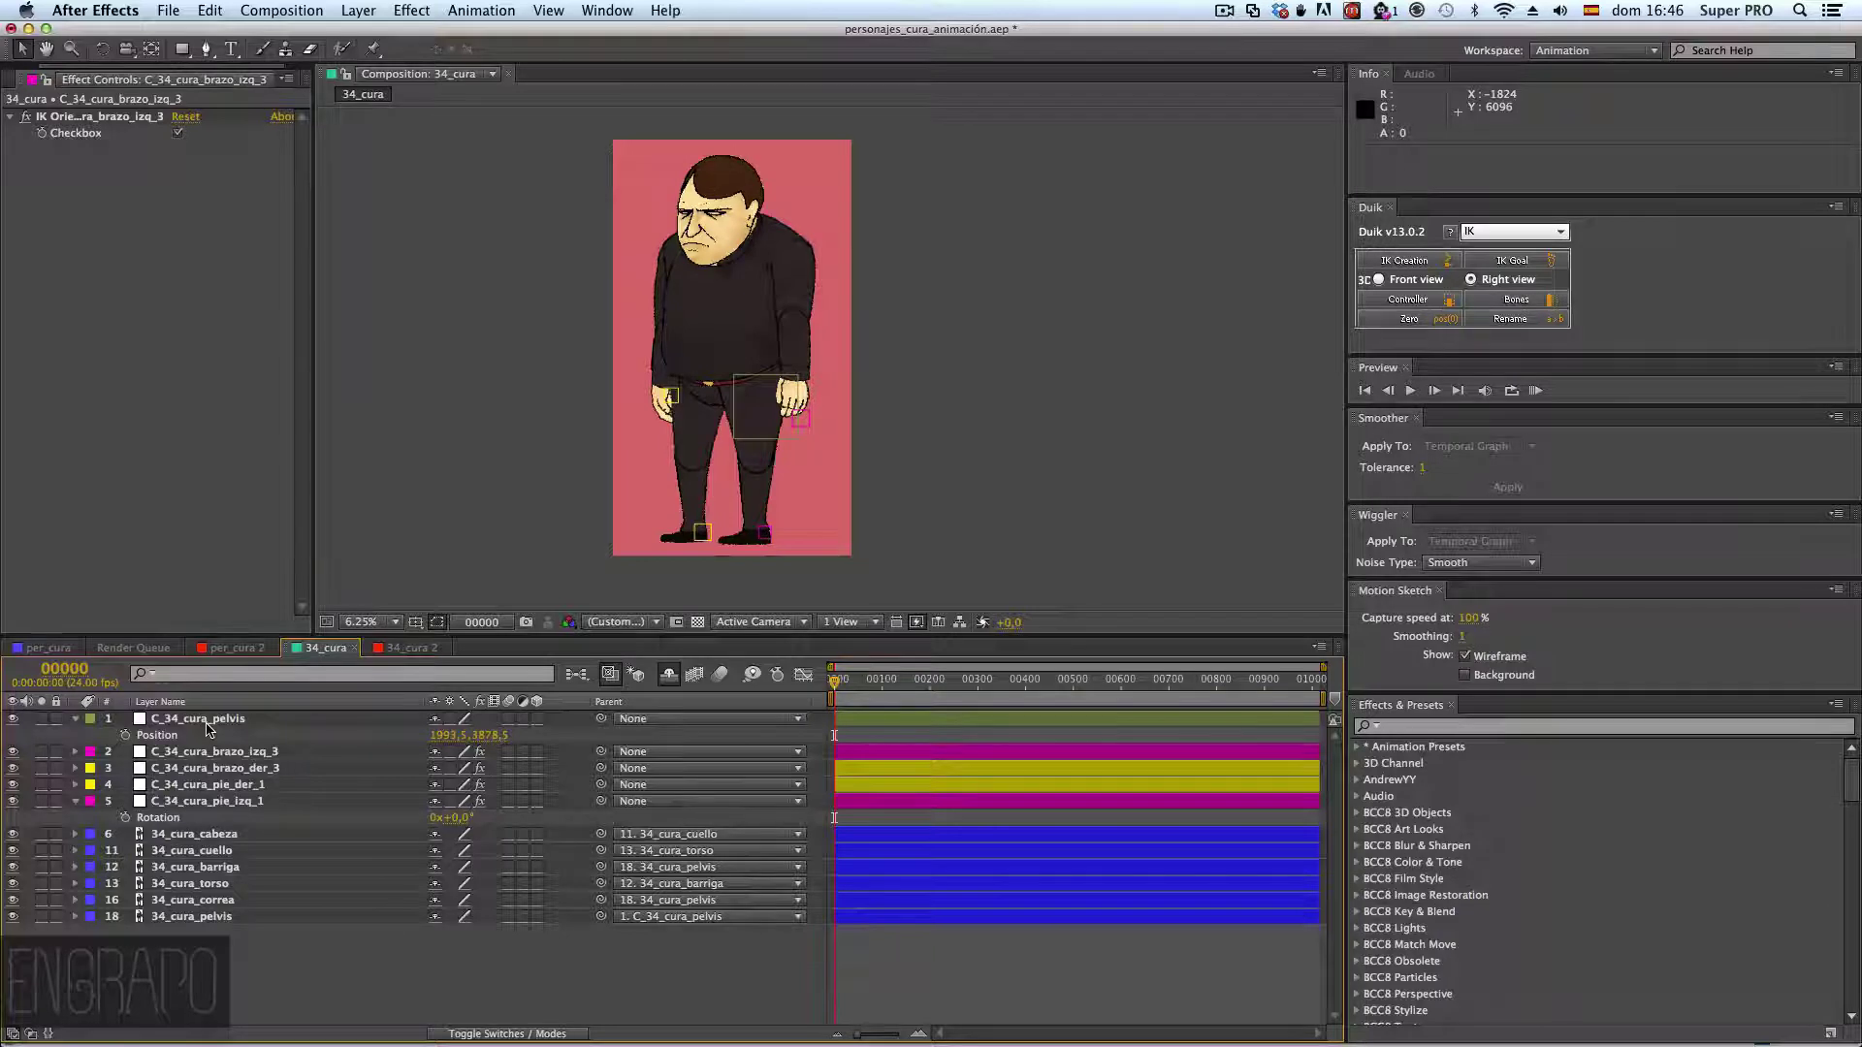
# - Move the C_34_cura_brazo_izq_3 and C_34_cura_brazo_der_3 controller layers together above C_34_cura_pelvis in the layer stack
pyautogui.click(208, 803)
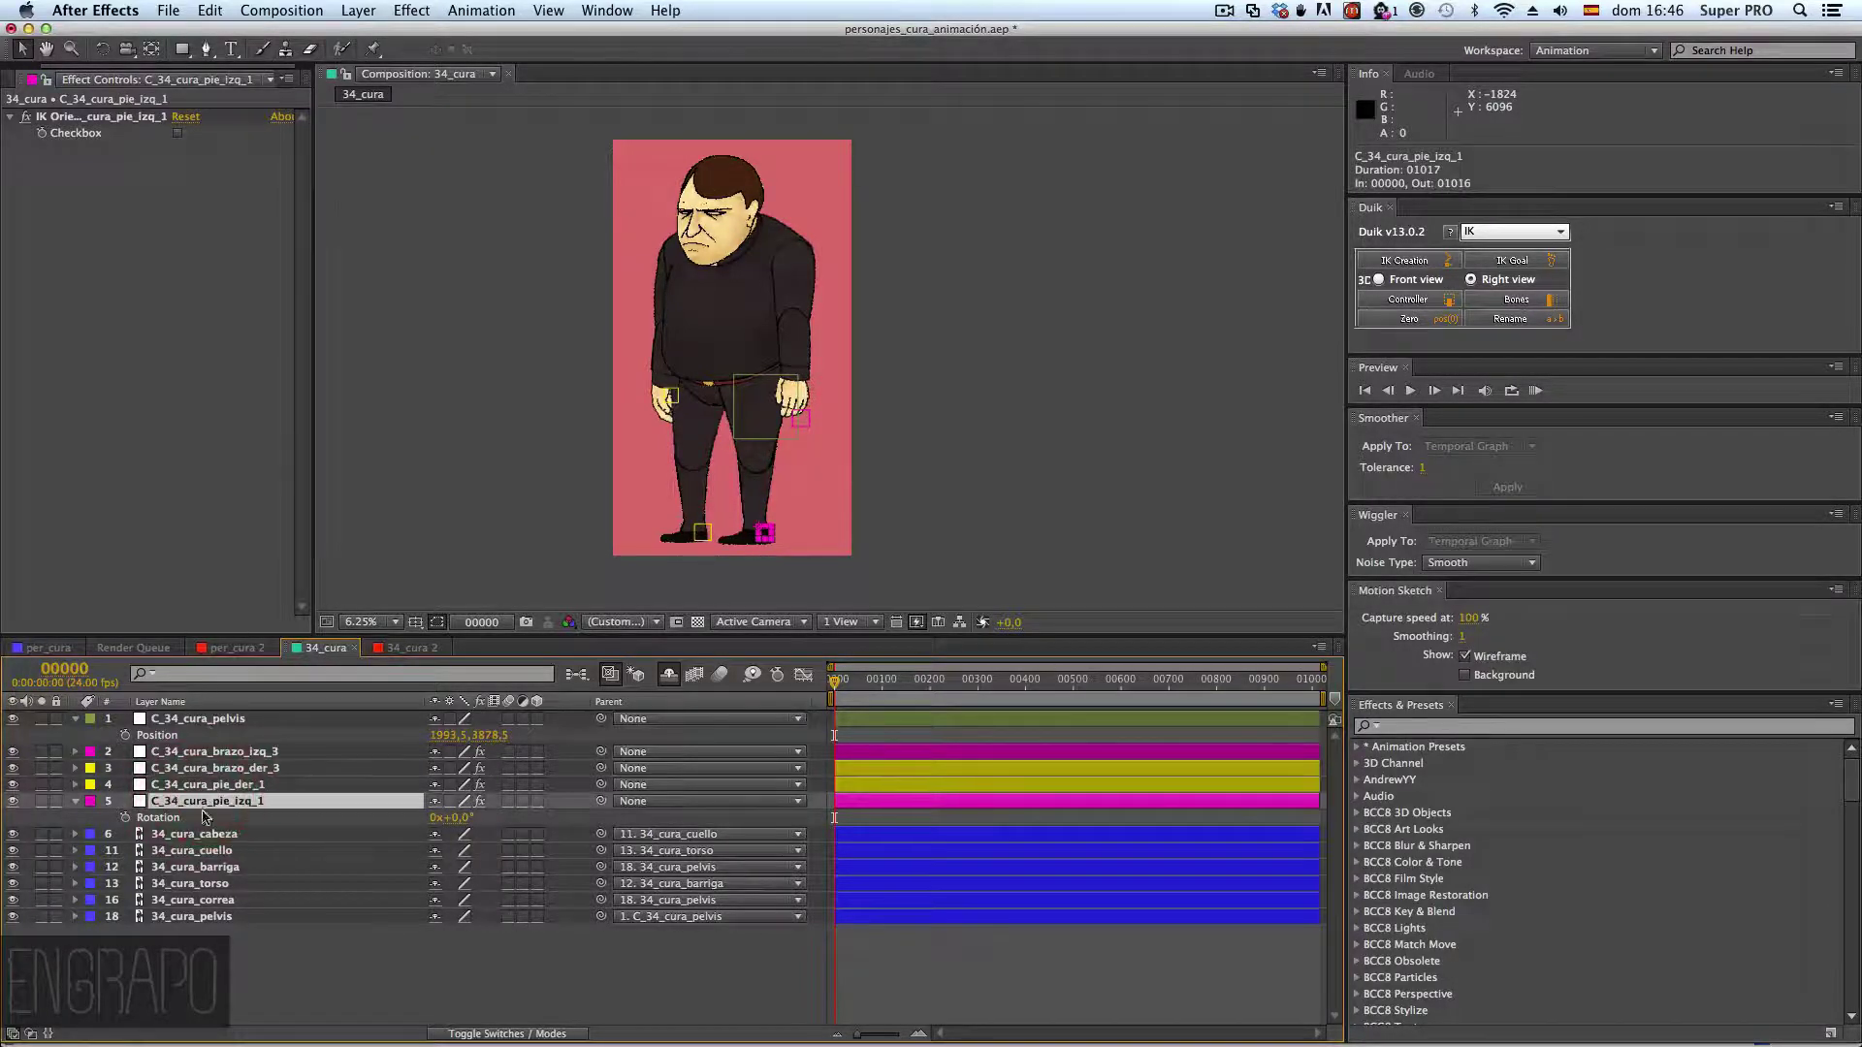
pyautogui.click(211, 999)
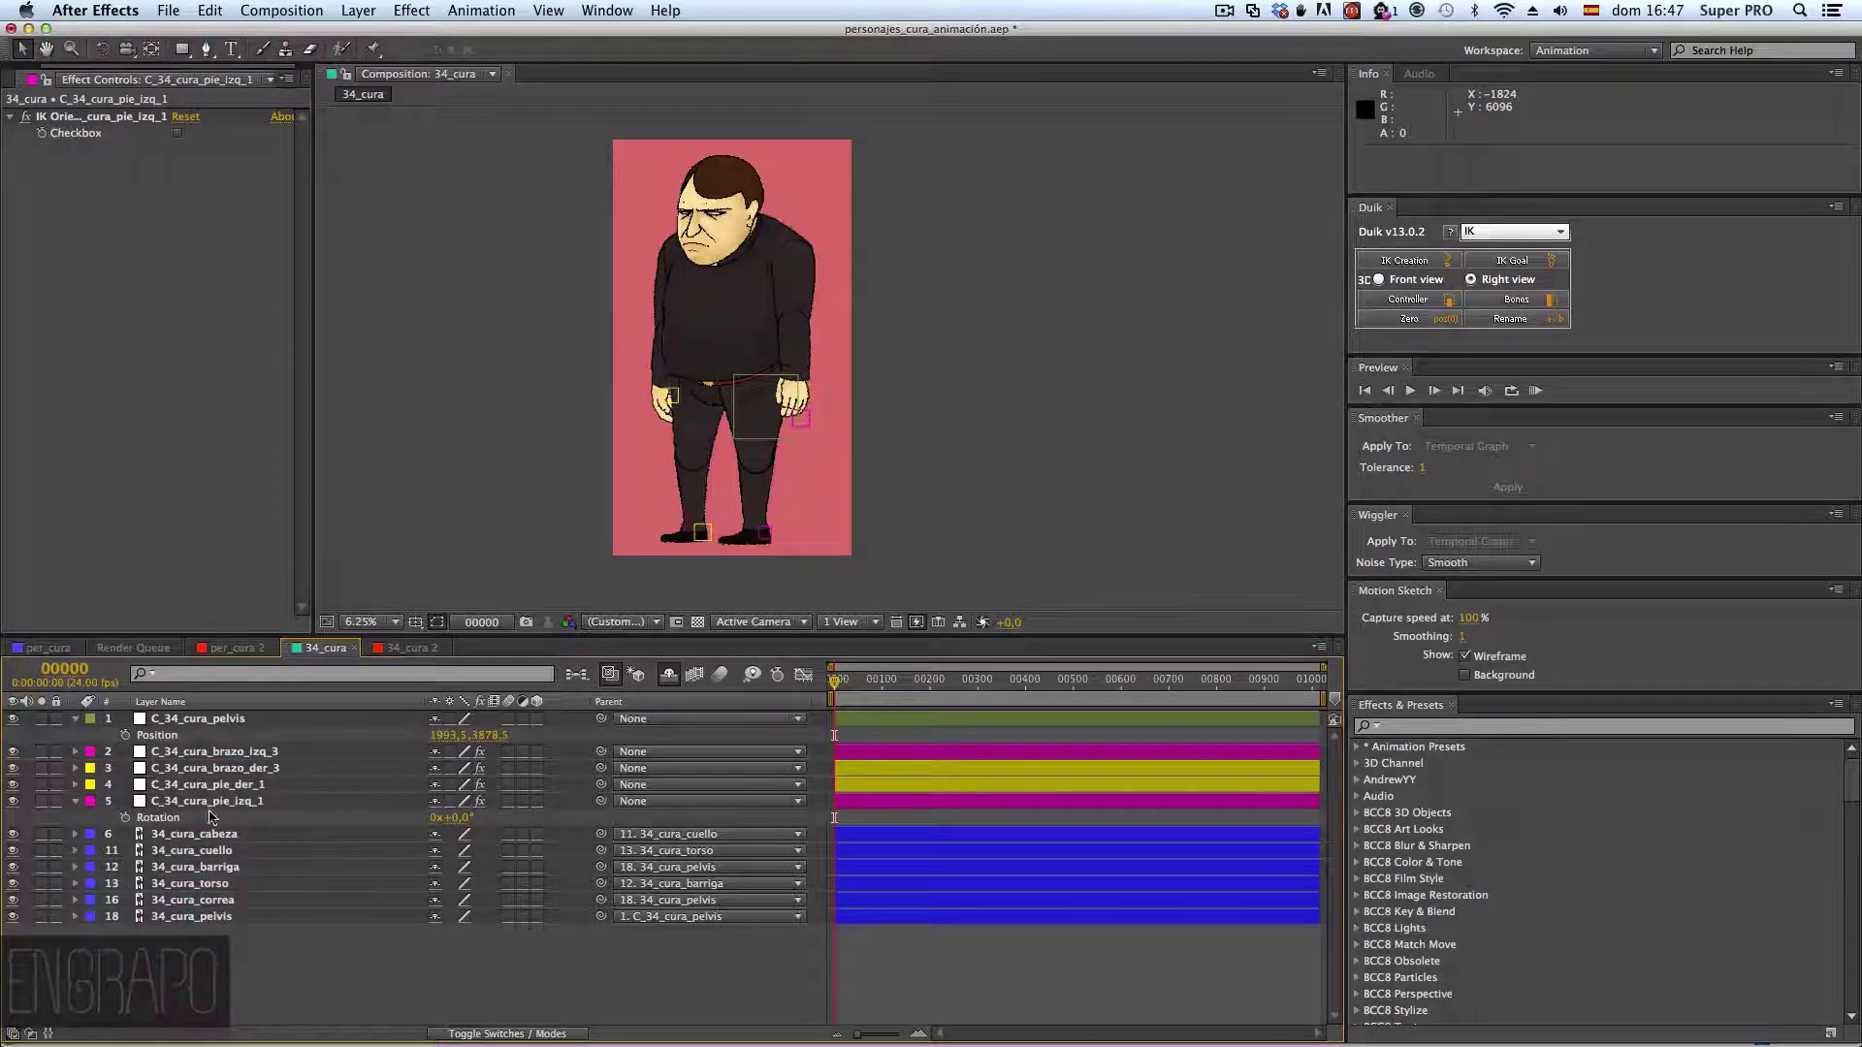
pyautogui.moveTo(209, 768); pyautogui.dragTo(208, 748)
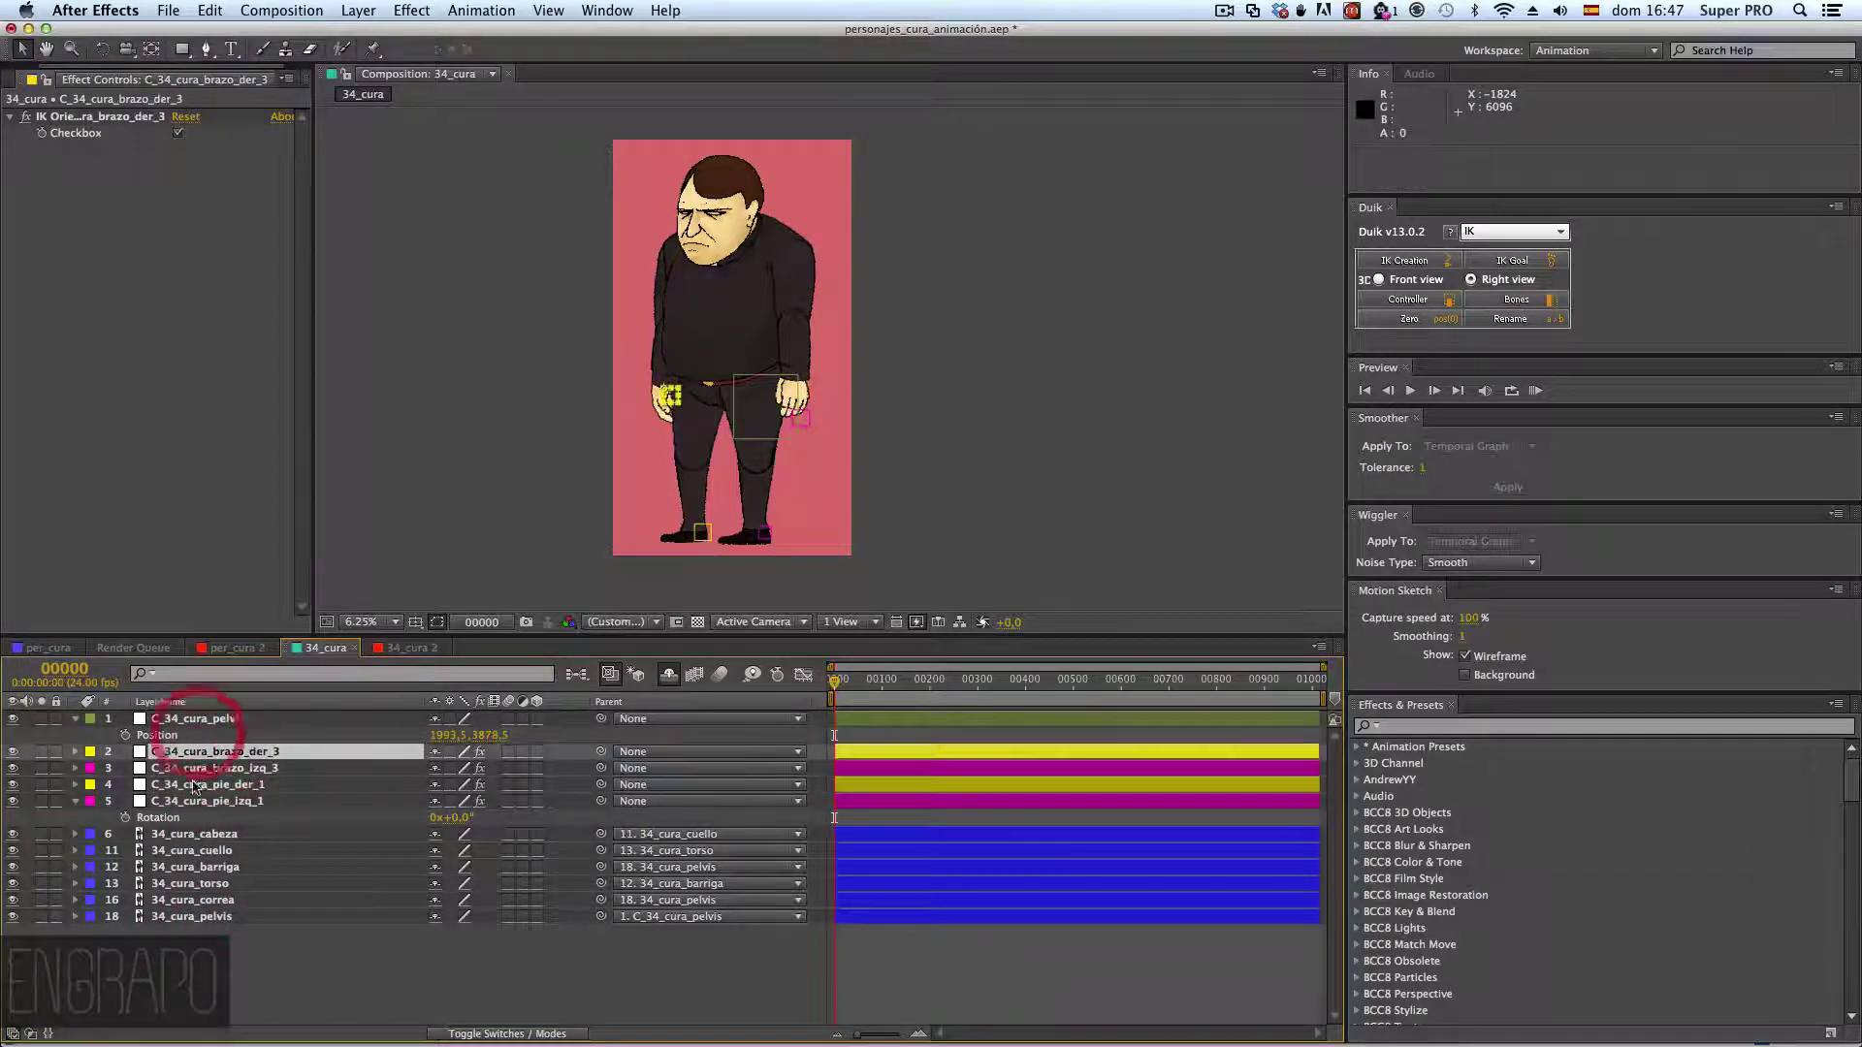
pyautogui.press('super+z')
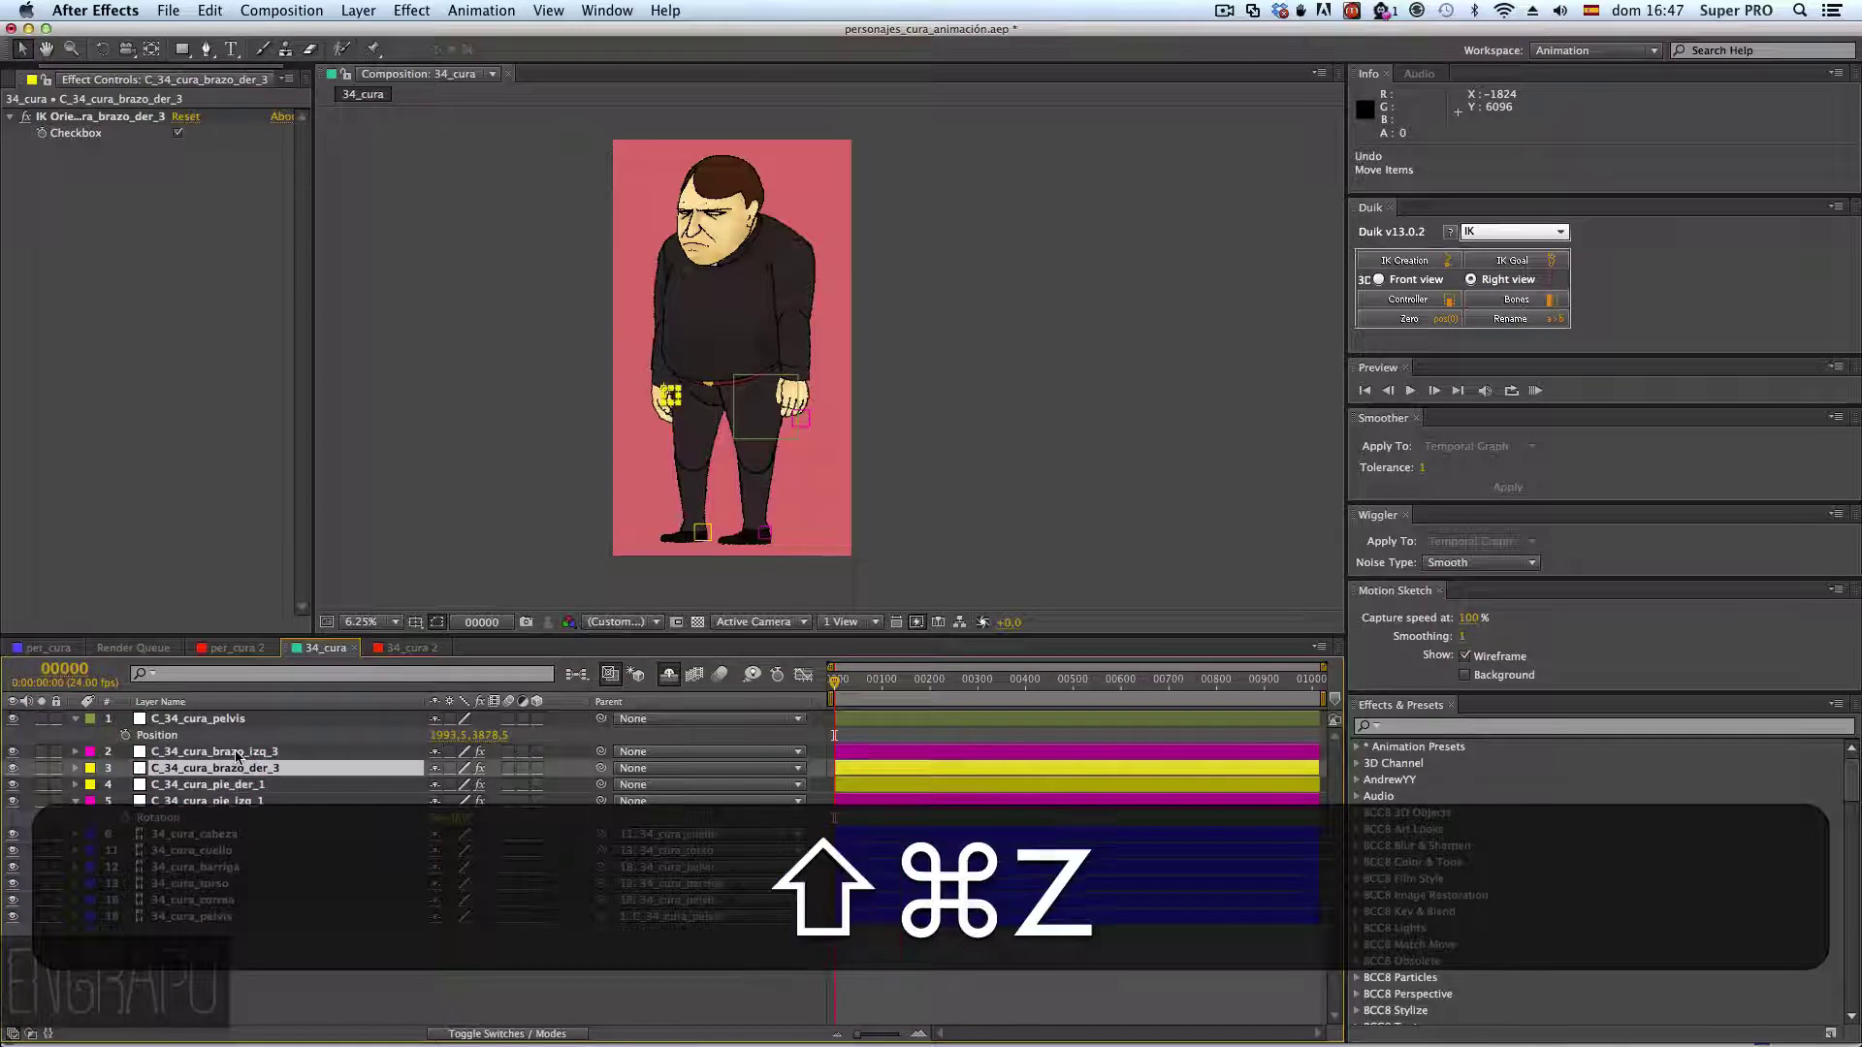
pyautogui.keyDown('shift'); pyautogui.click(229, 755); pyautogui.keyUp('shift')
pyautogui.moveTo(229, 759); pyautogui.dragTo(229, 716)
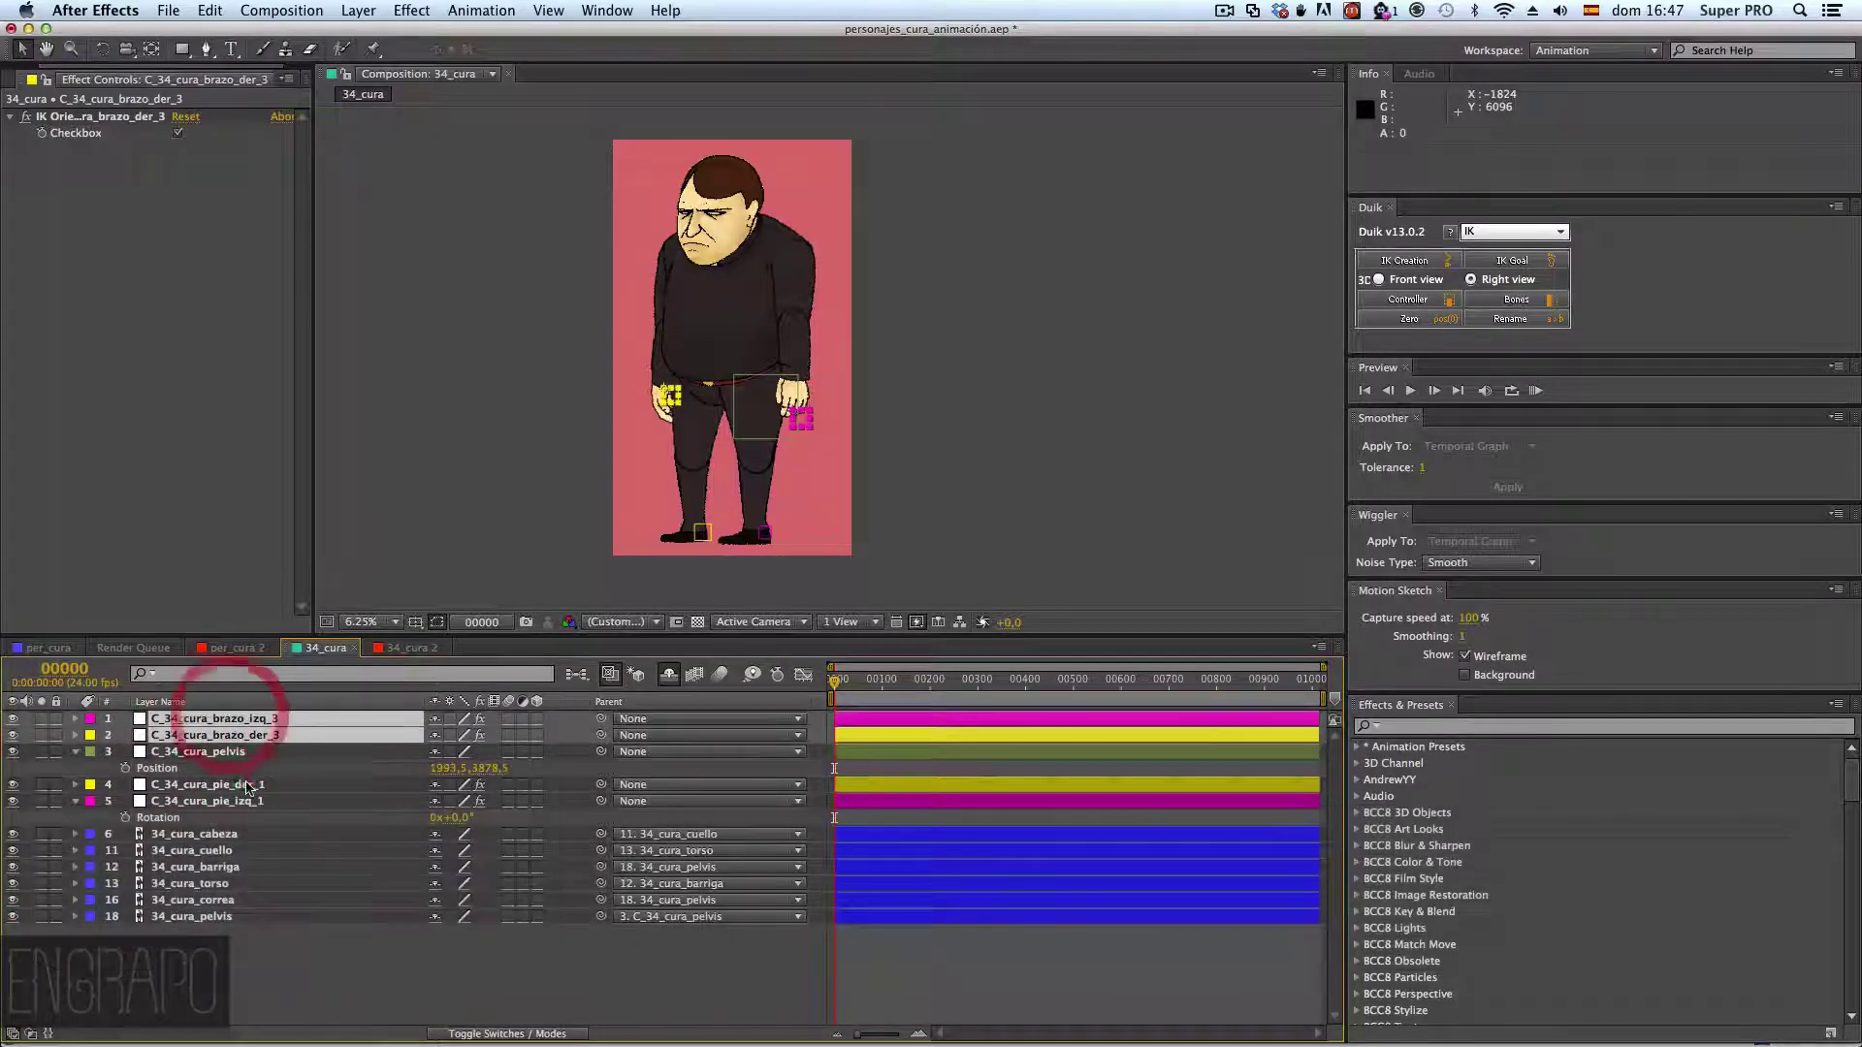
# - Move the C_34_cura_pie_der_1 and C_34_cura_pie_izq_1 controller layers between the arm controllers and C_34_cura_pelvis
pyautogui.click(238, 785)
pyautogui.keyDown('shift'); pyautogui.click(243, 801); pyautogui.keyUp('shift')
pyautogui.moveTo(243, 801); pyautogui.dragTo(237, 747)
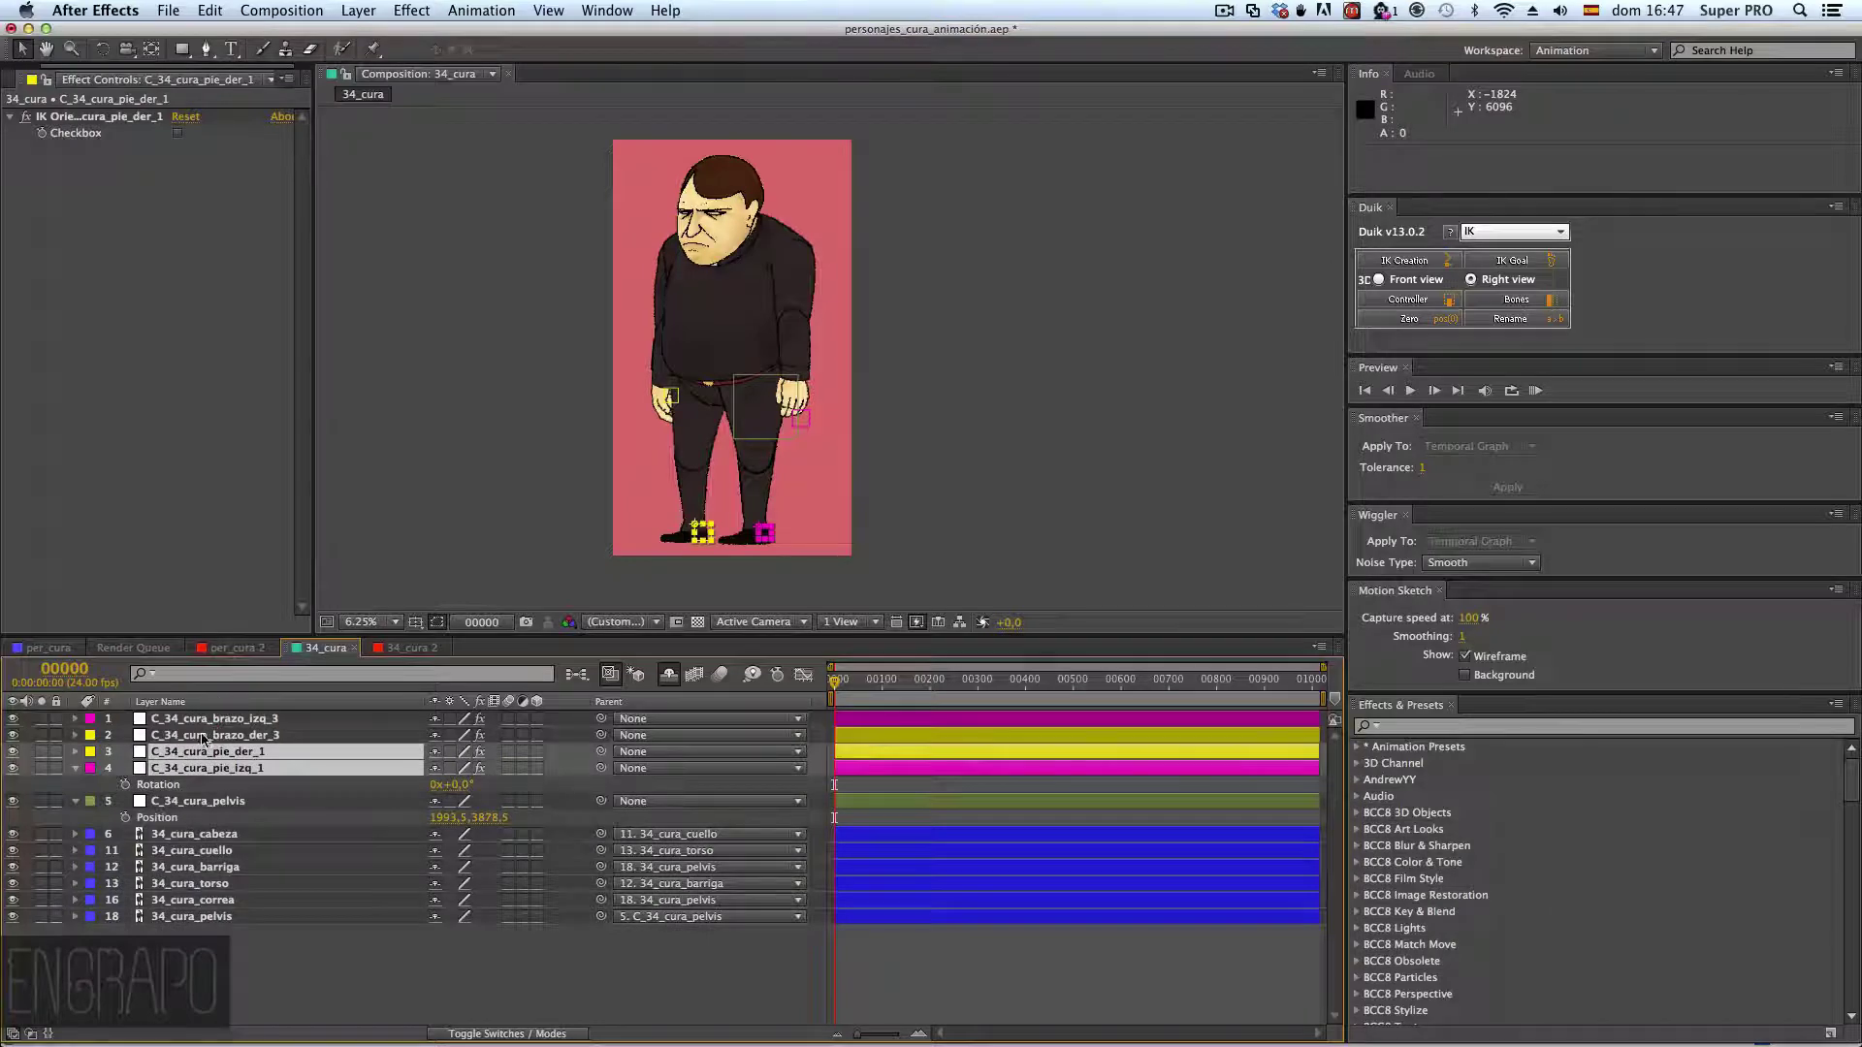
pyautogui.click(242, 955)
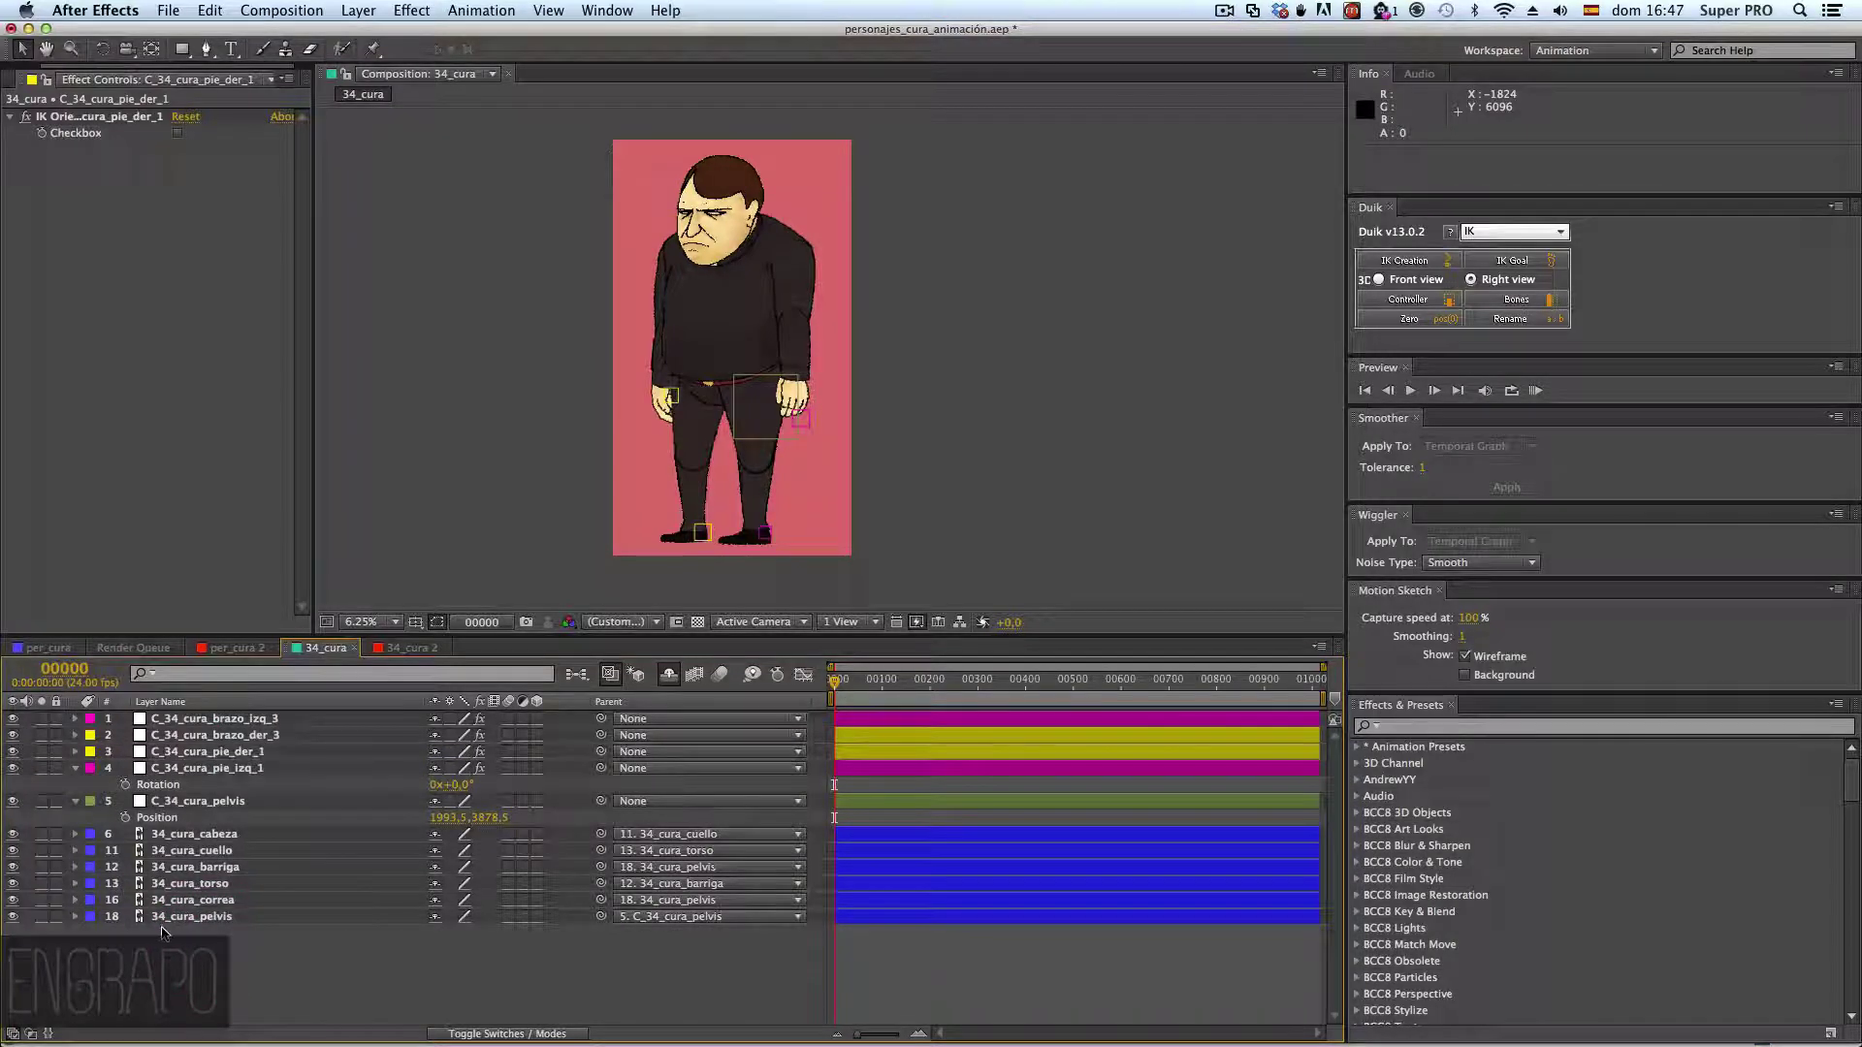
# - Show the hidden shy layers in 34_cura and review the full list of body-part layers with their parents
pyautogui.click(179, 917)
pyautogui.click(667, 677)
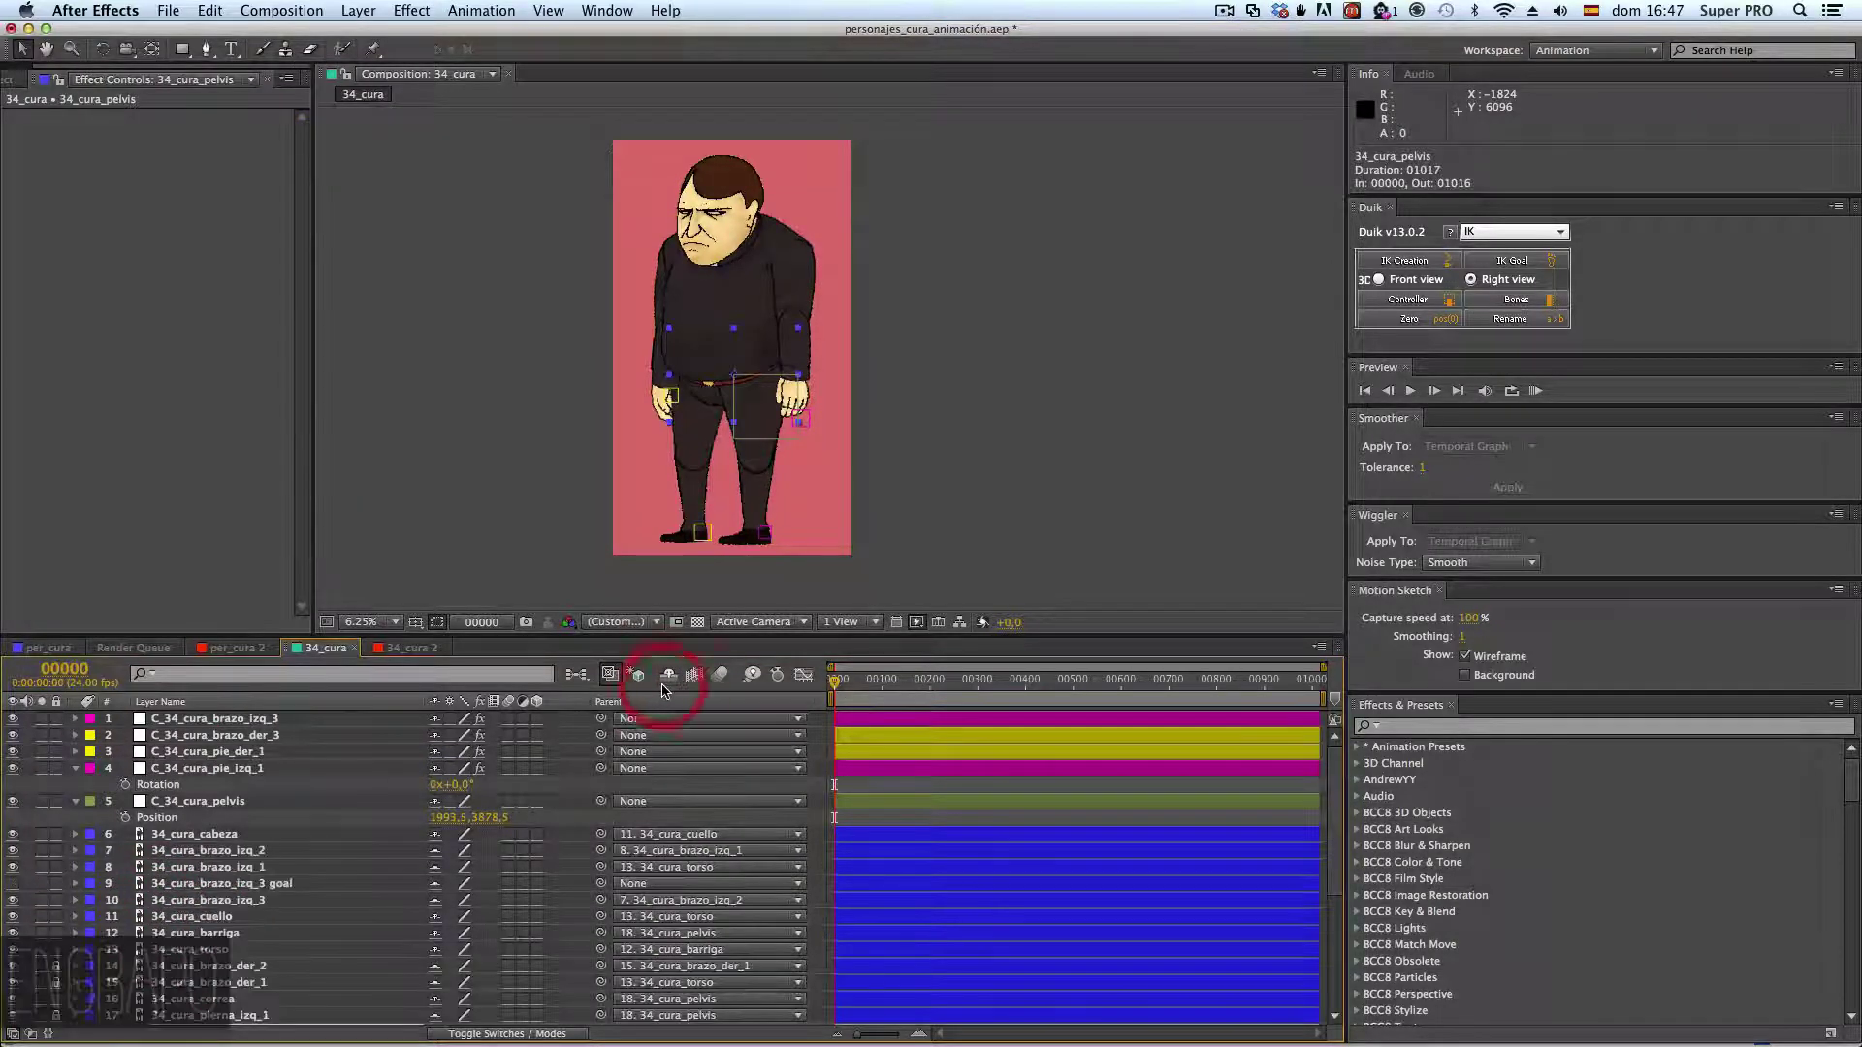
pyautogui.scroll(-5, 326, 870)
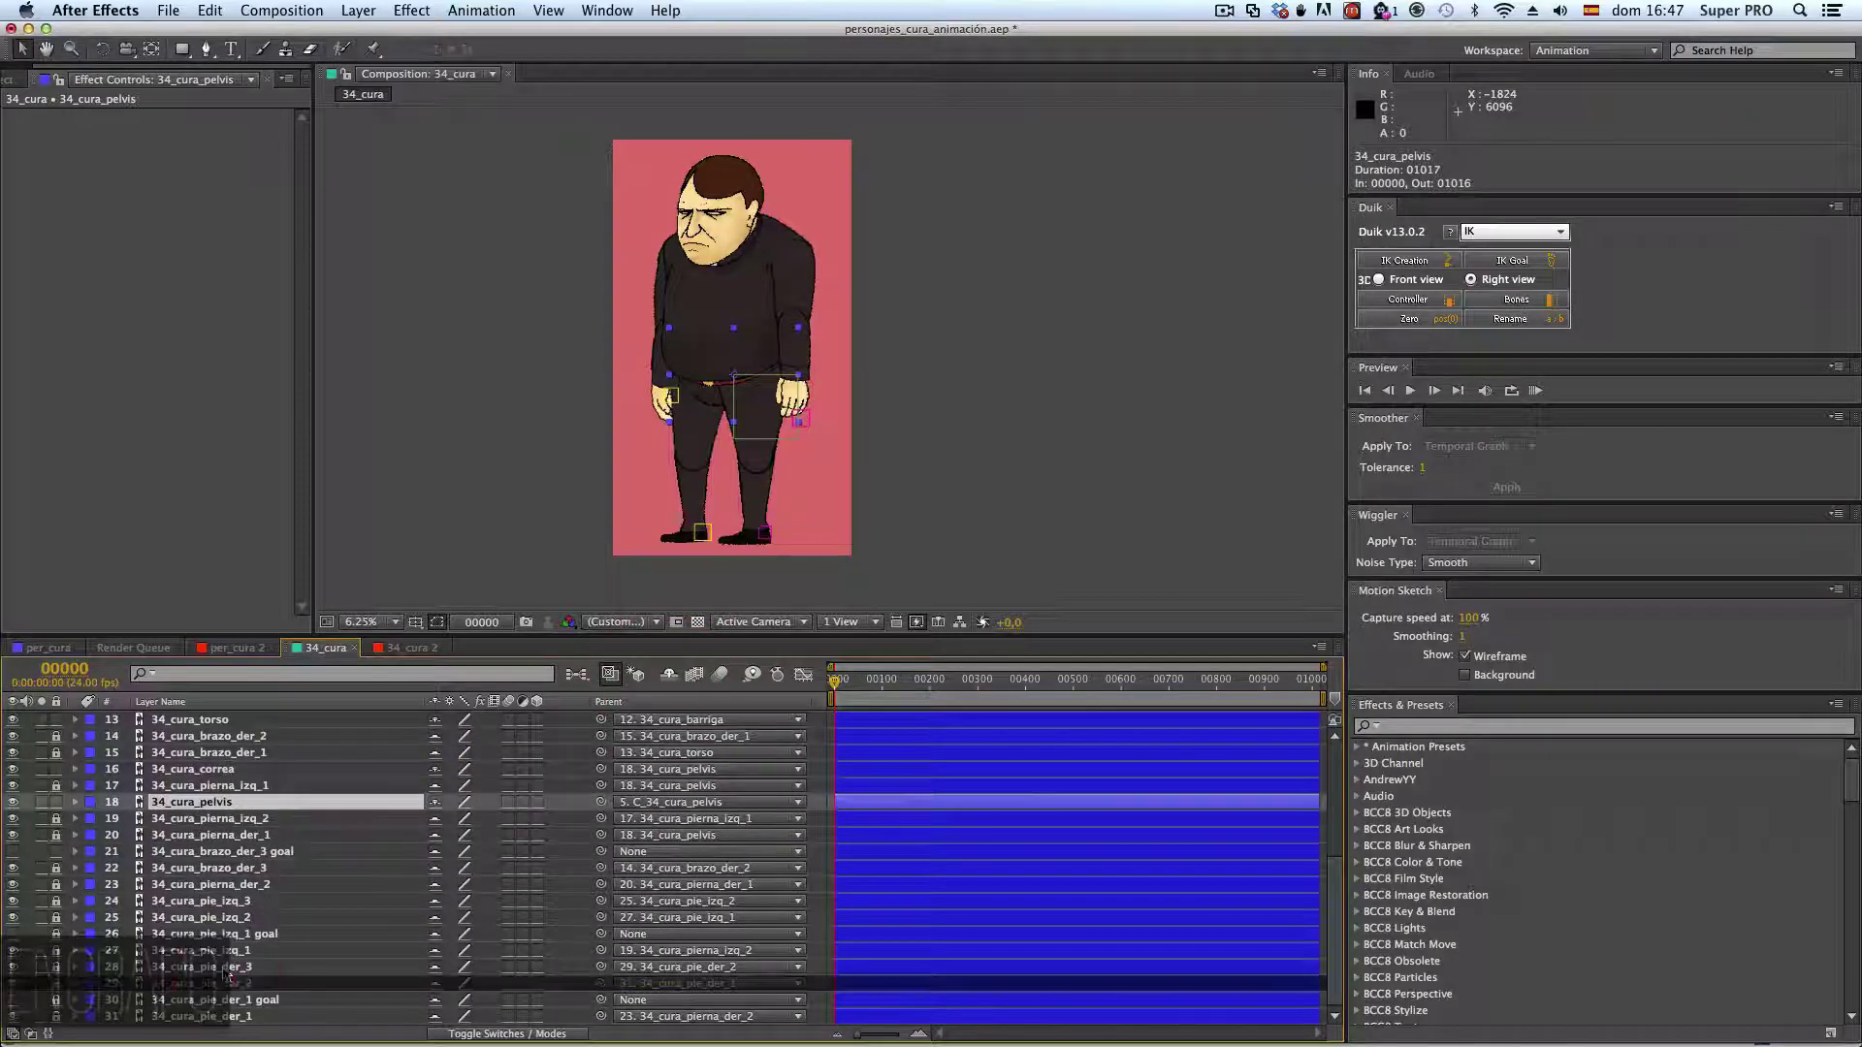
pyautogui.press('F2')
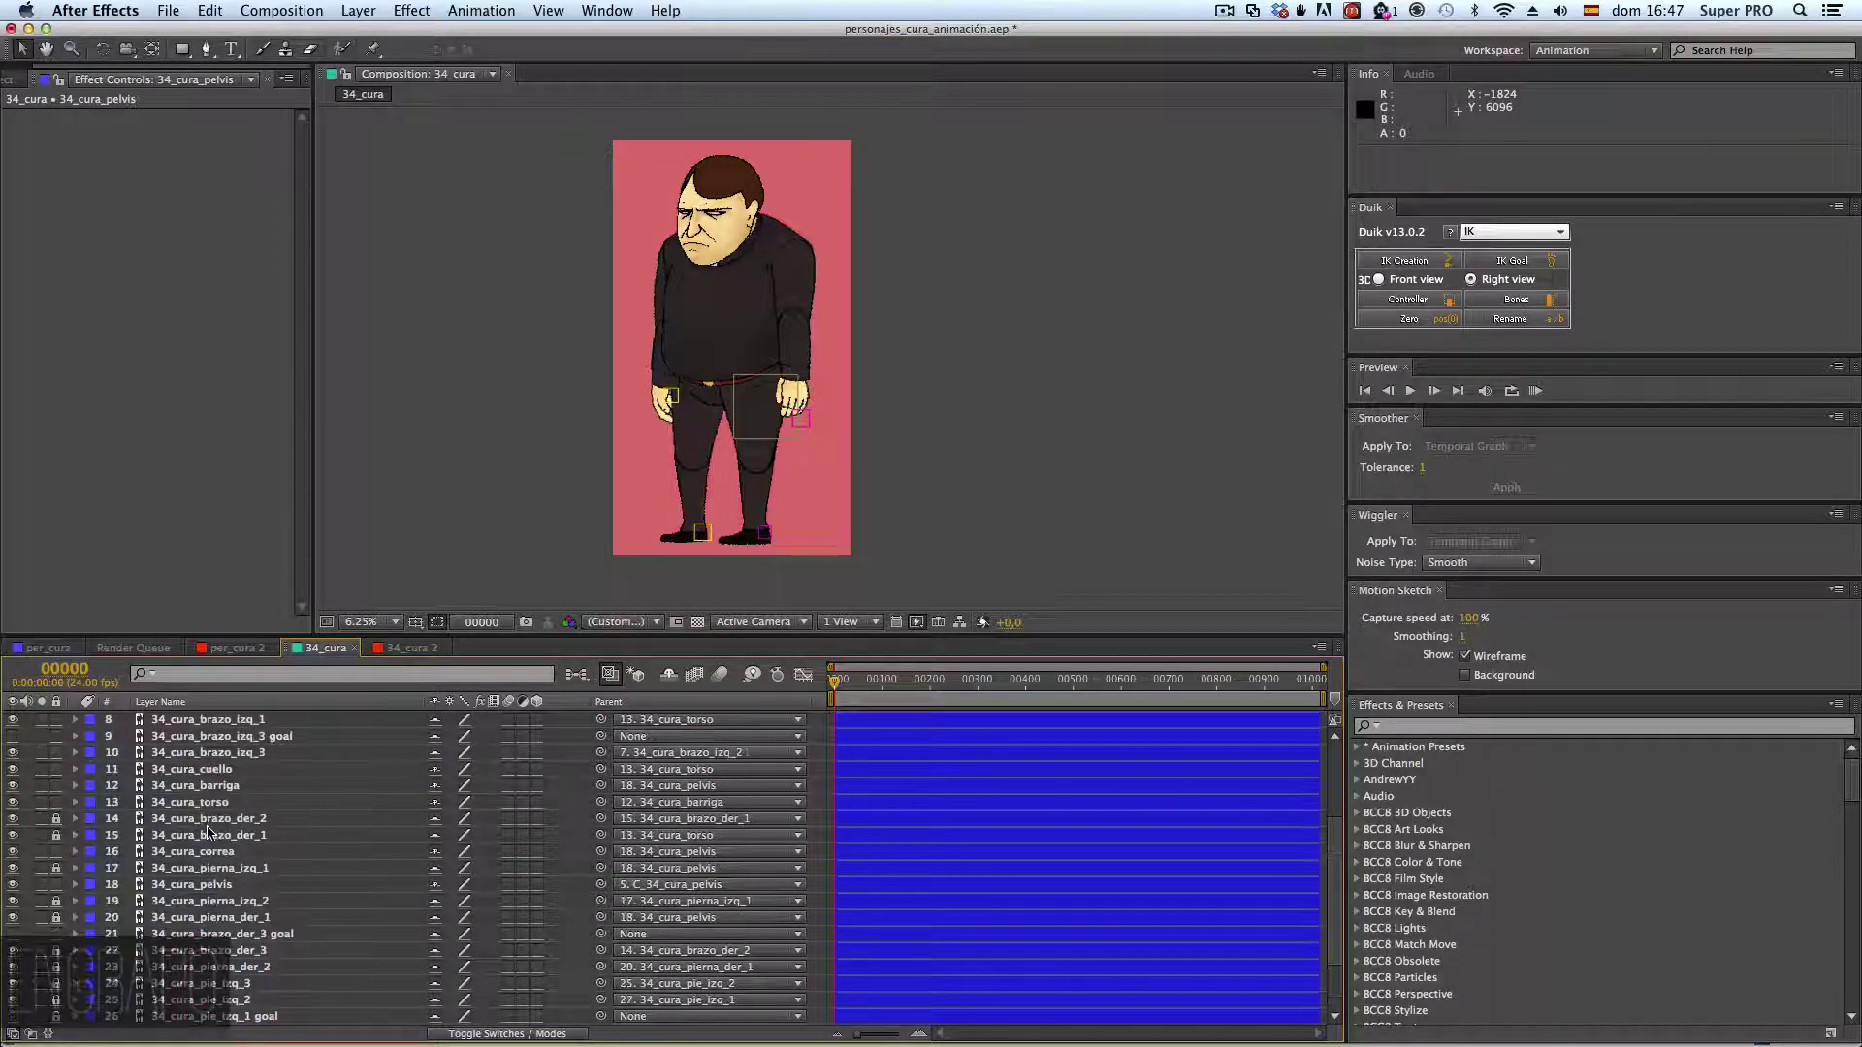
pyautogui.scroll(5, 306, 798)
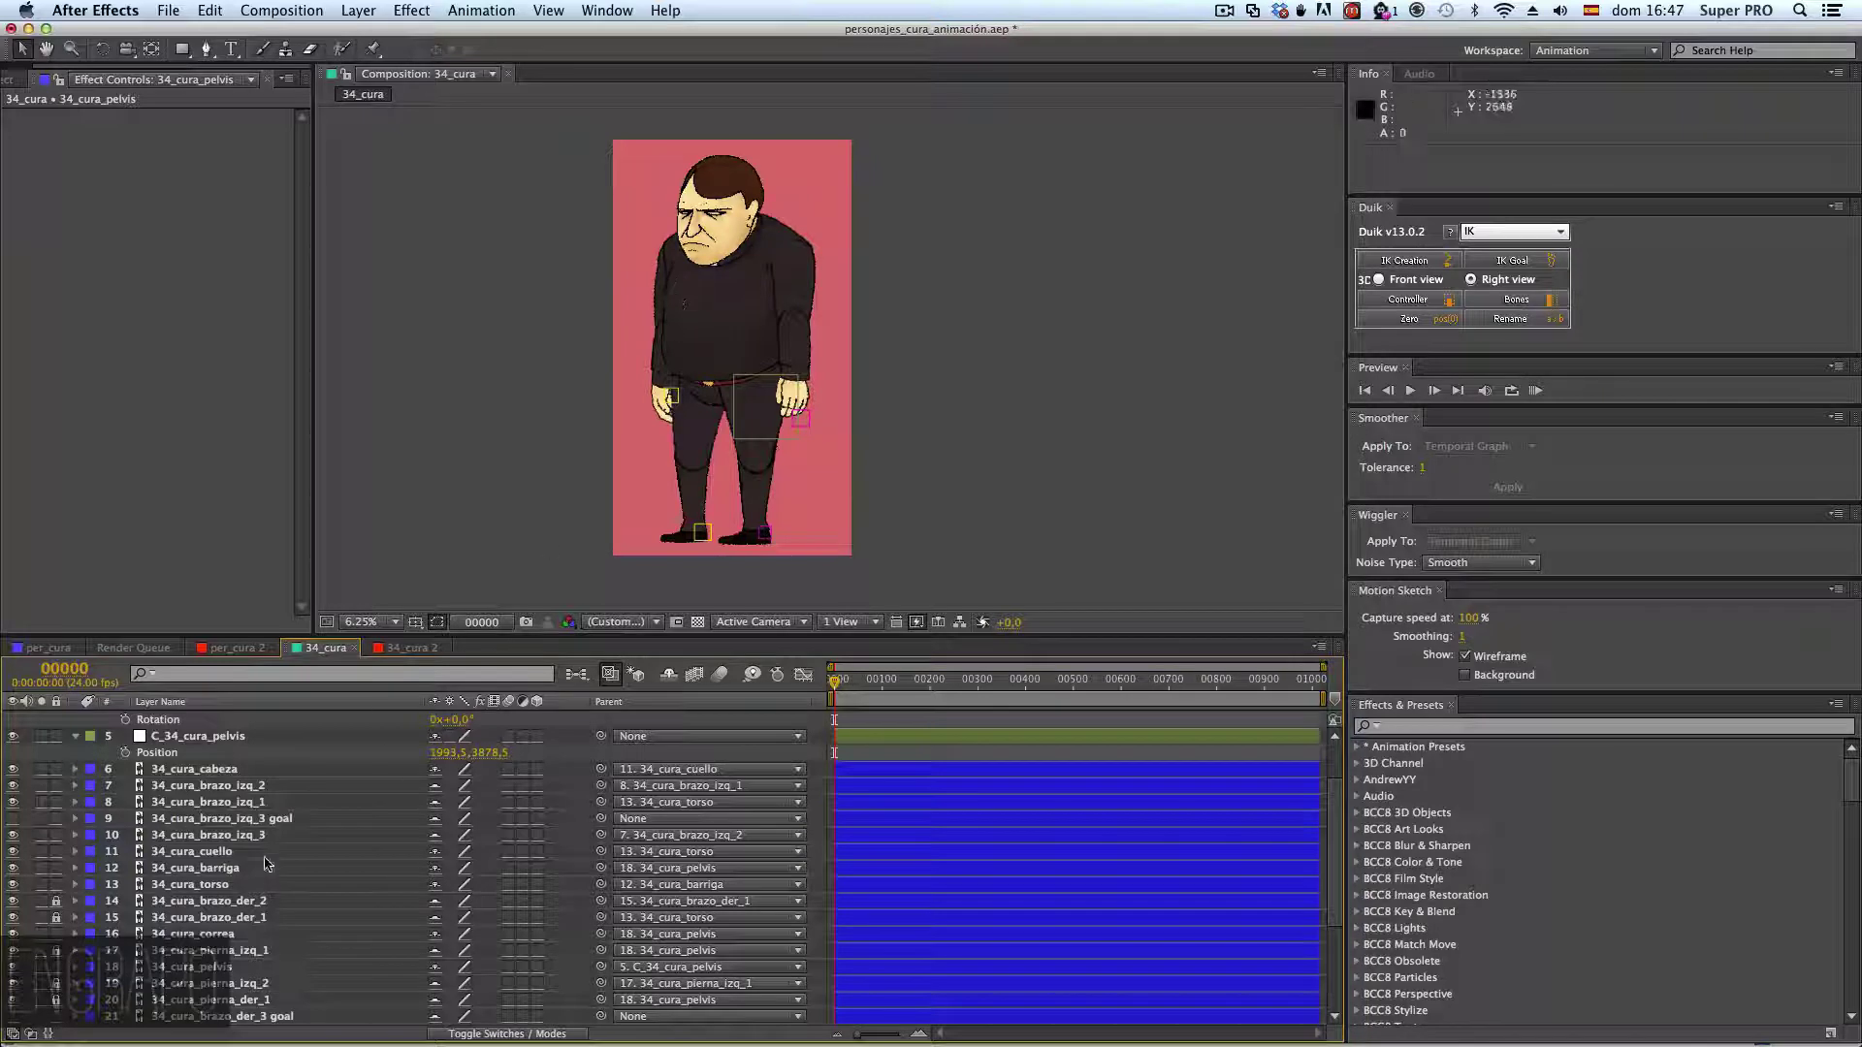
pyautogui.scroll(1, 249, 849)
pyautogui.scroll(-4, 247, 846)
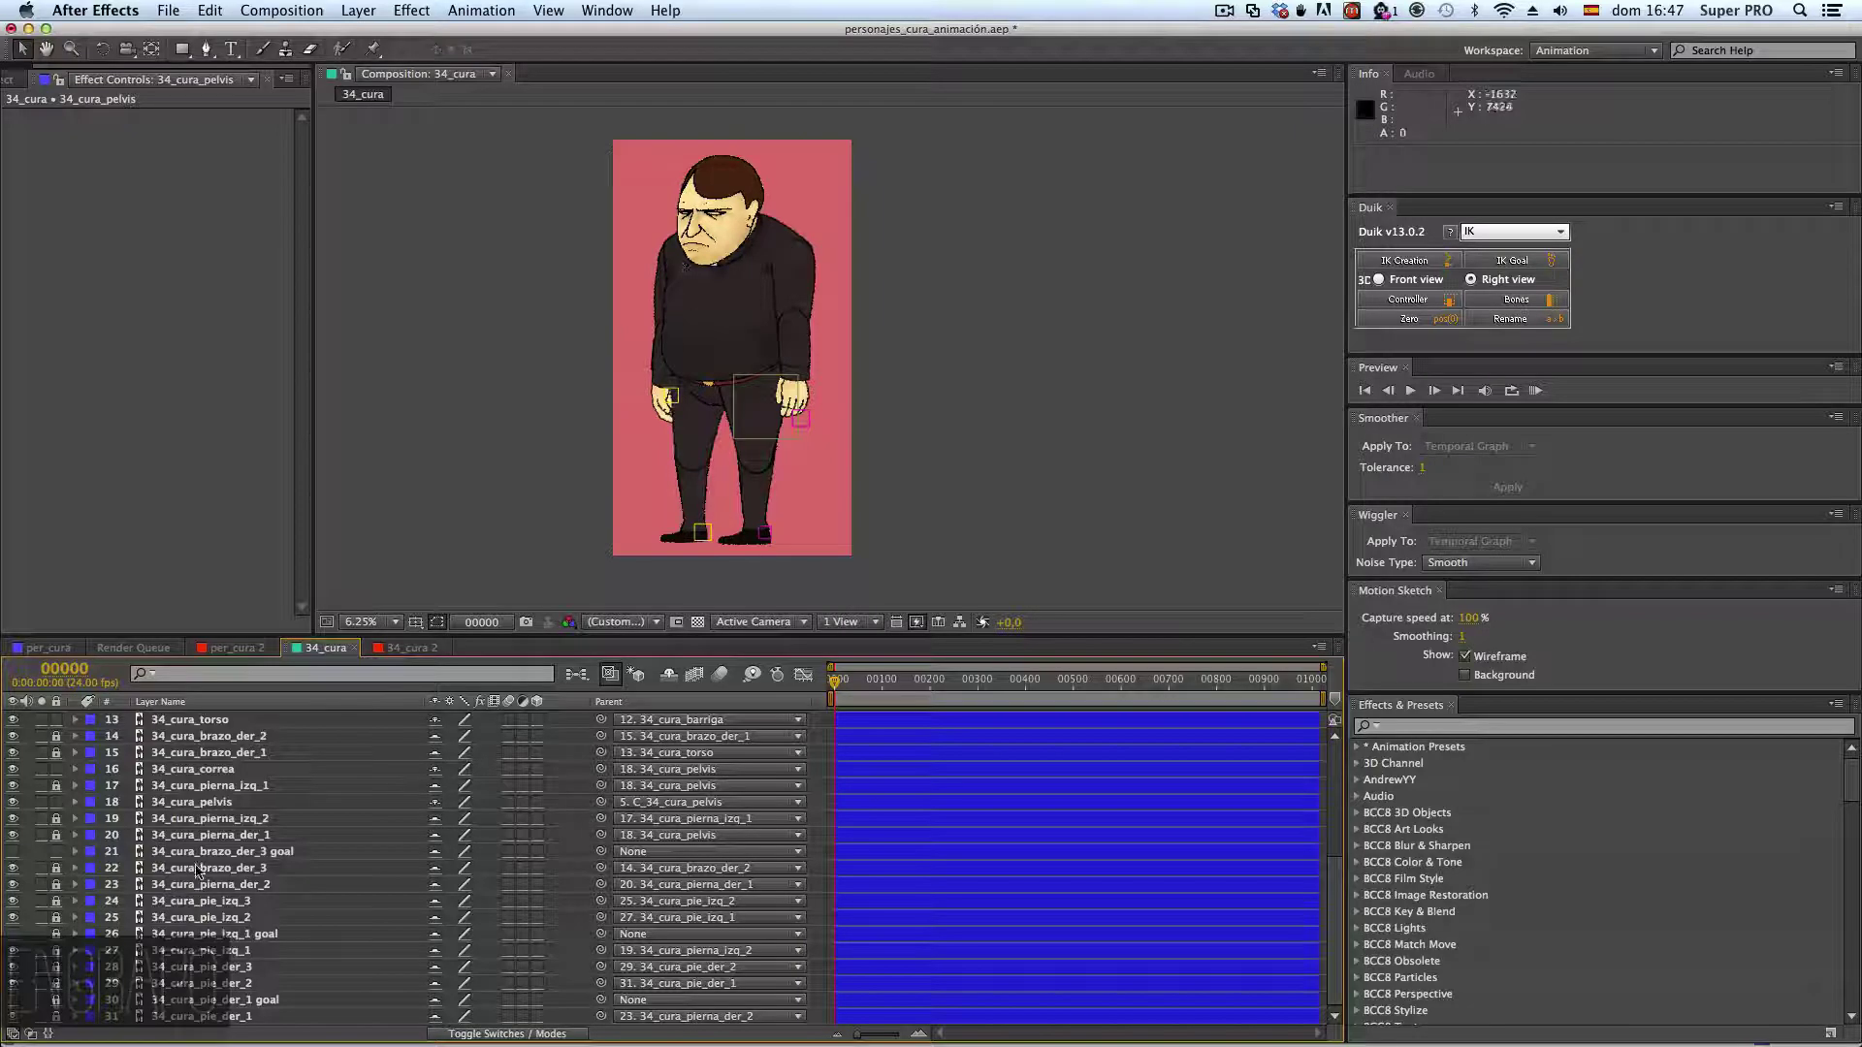
pyautogui.scroll(5, 195, 870)
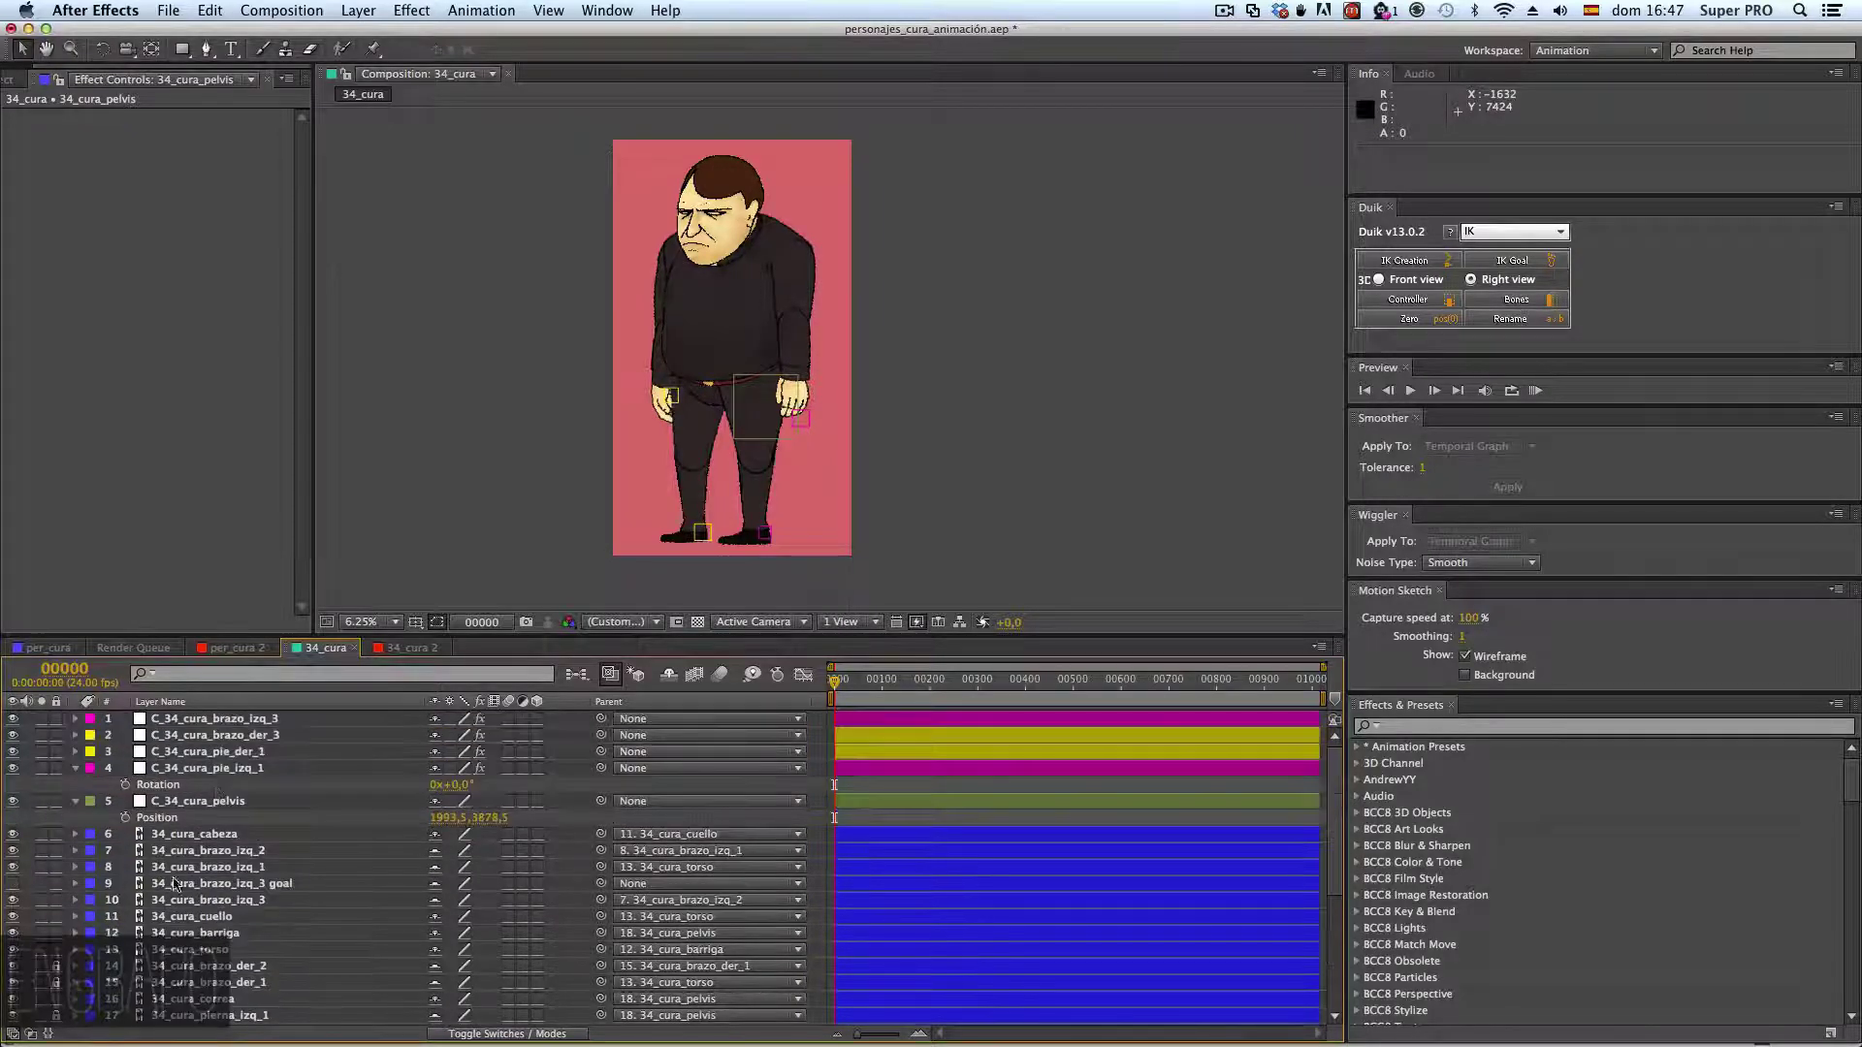
# - Collapse the open properties of C_34_cura_pelvis and C_34_cura_pie_izq_1 and hide the shy layers in 34_cura
pyautogui.click(225, 739)
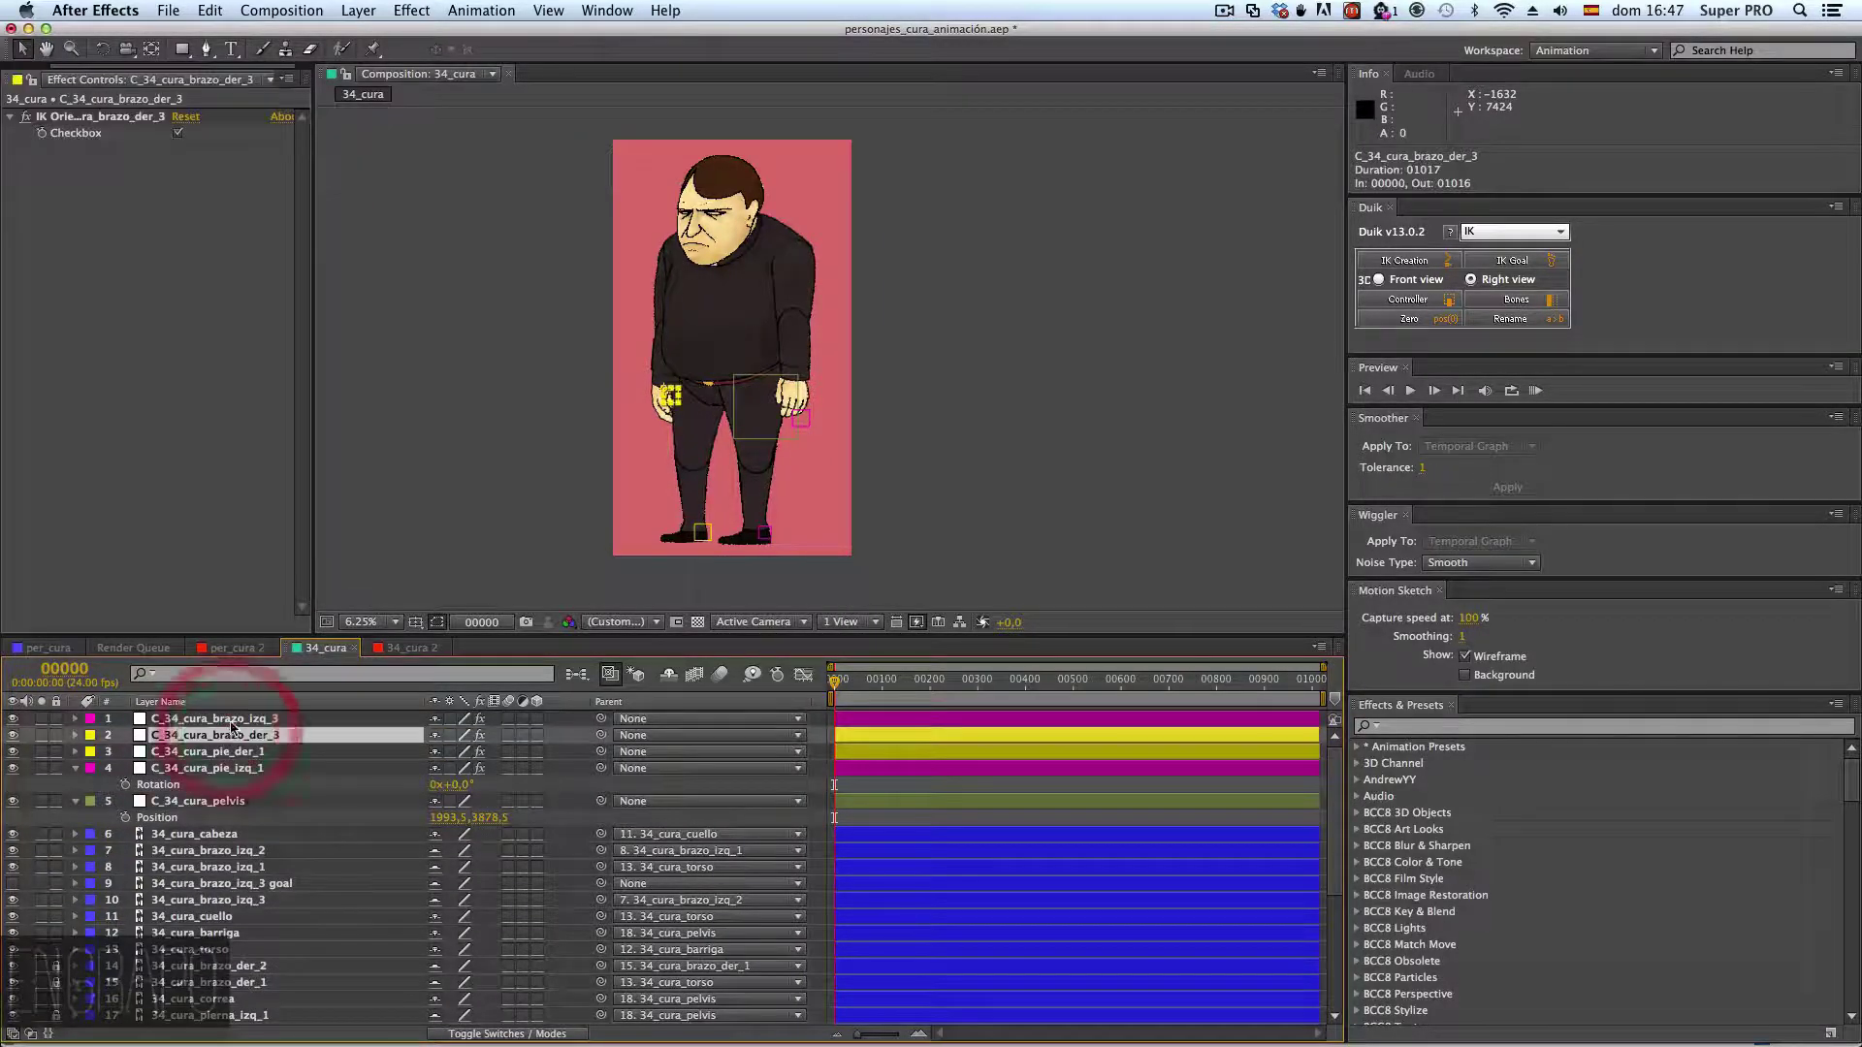
pyautogui.click(215, 719)
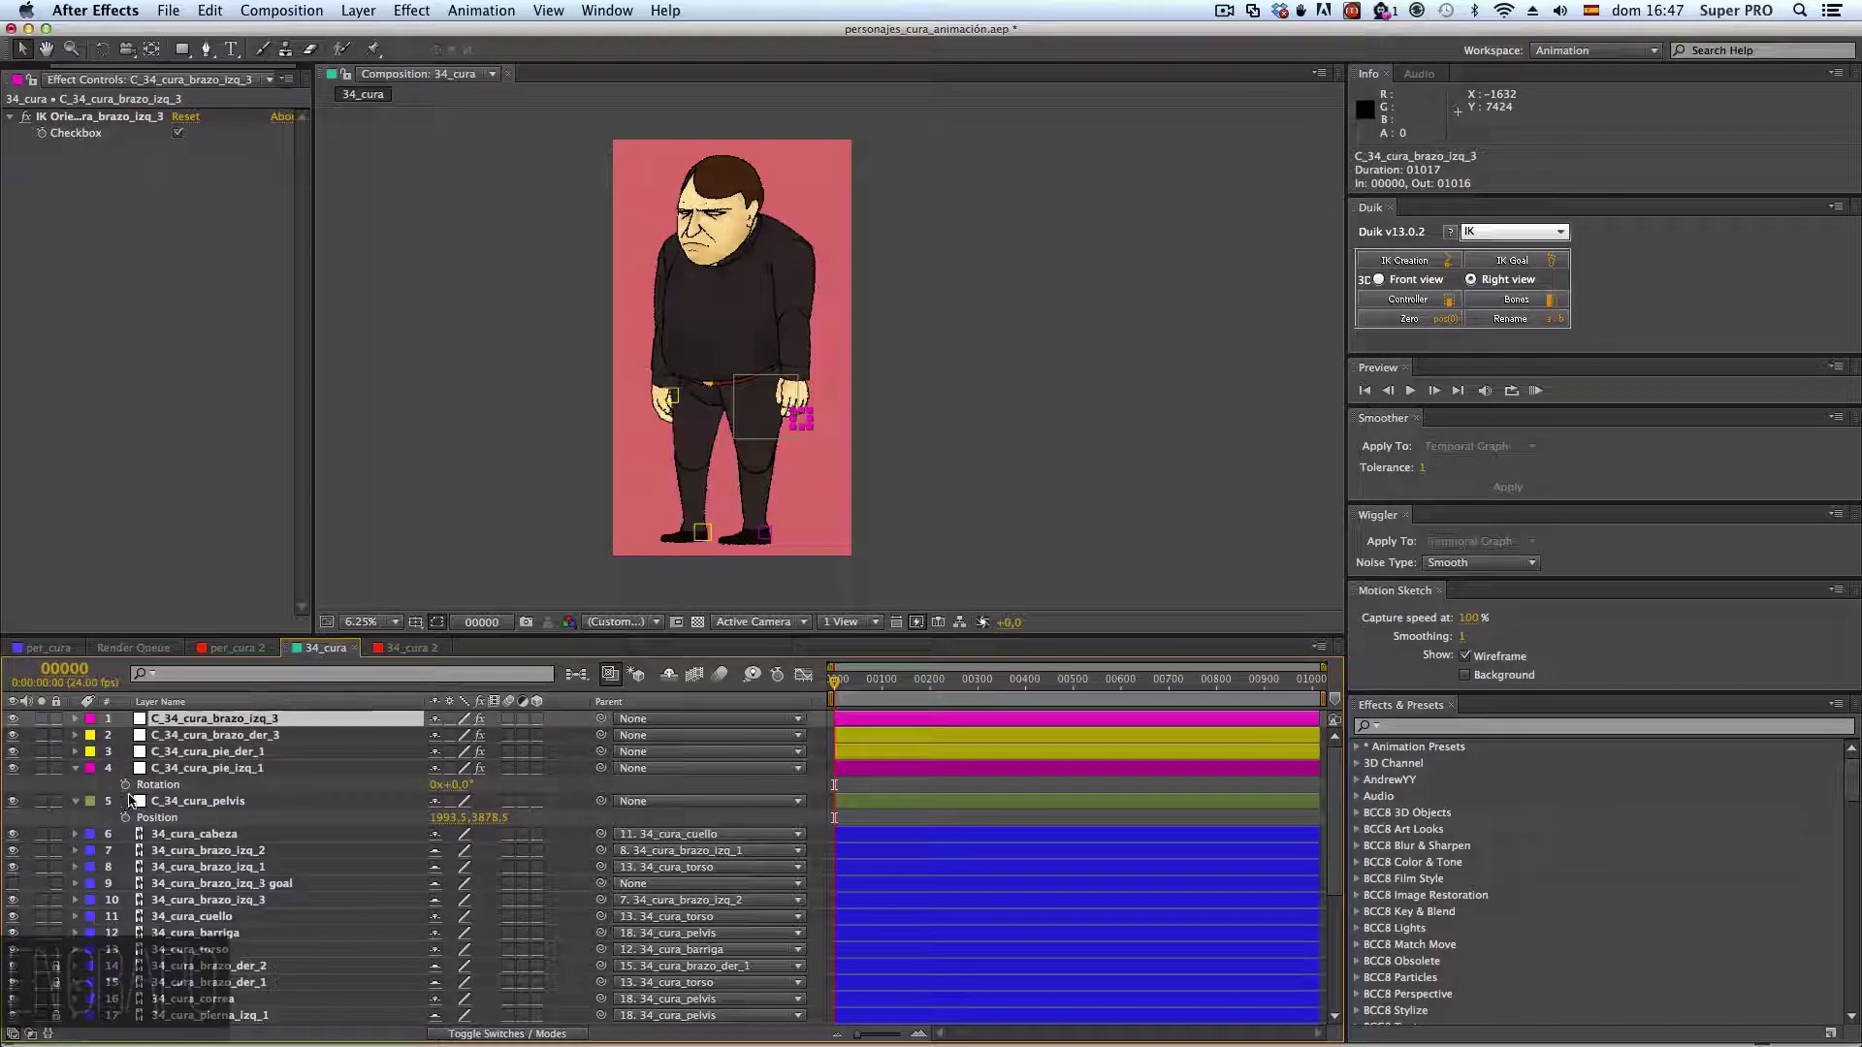
pyautogui.click(76, 802)
pyautogui.click(75, 768)
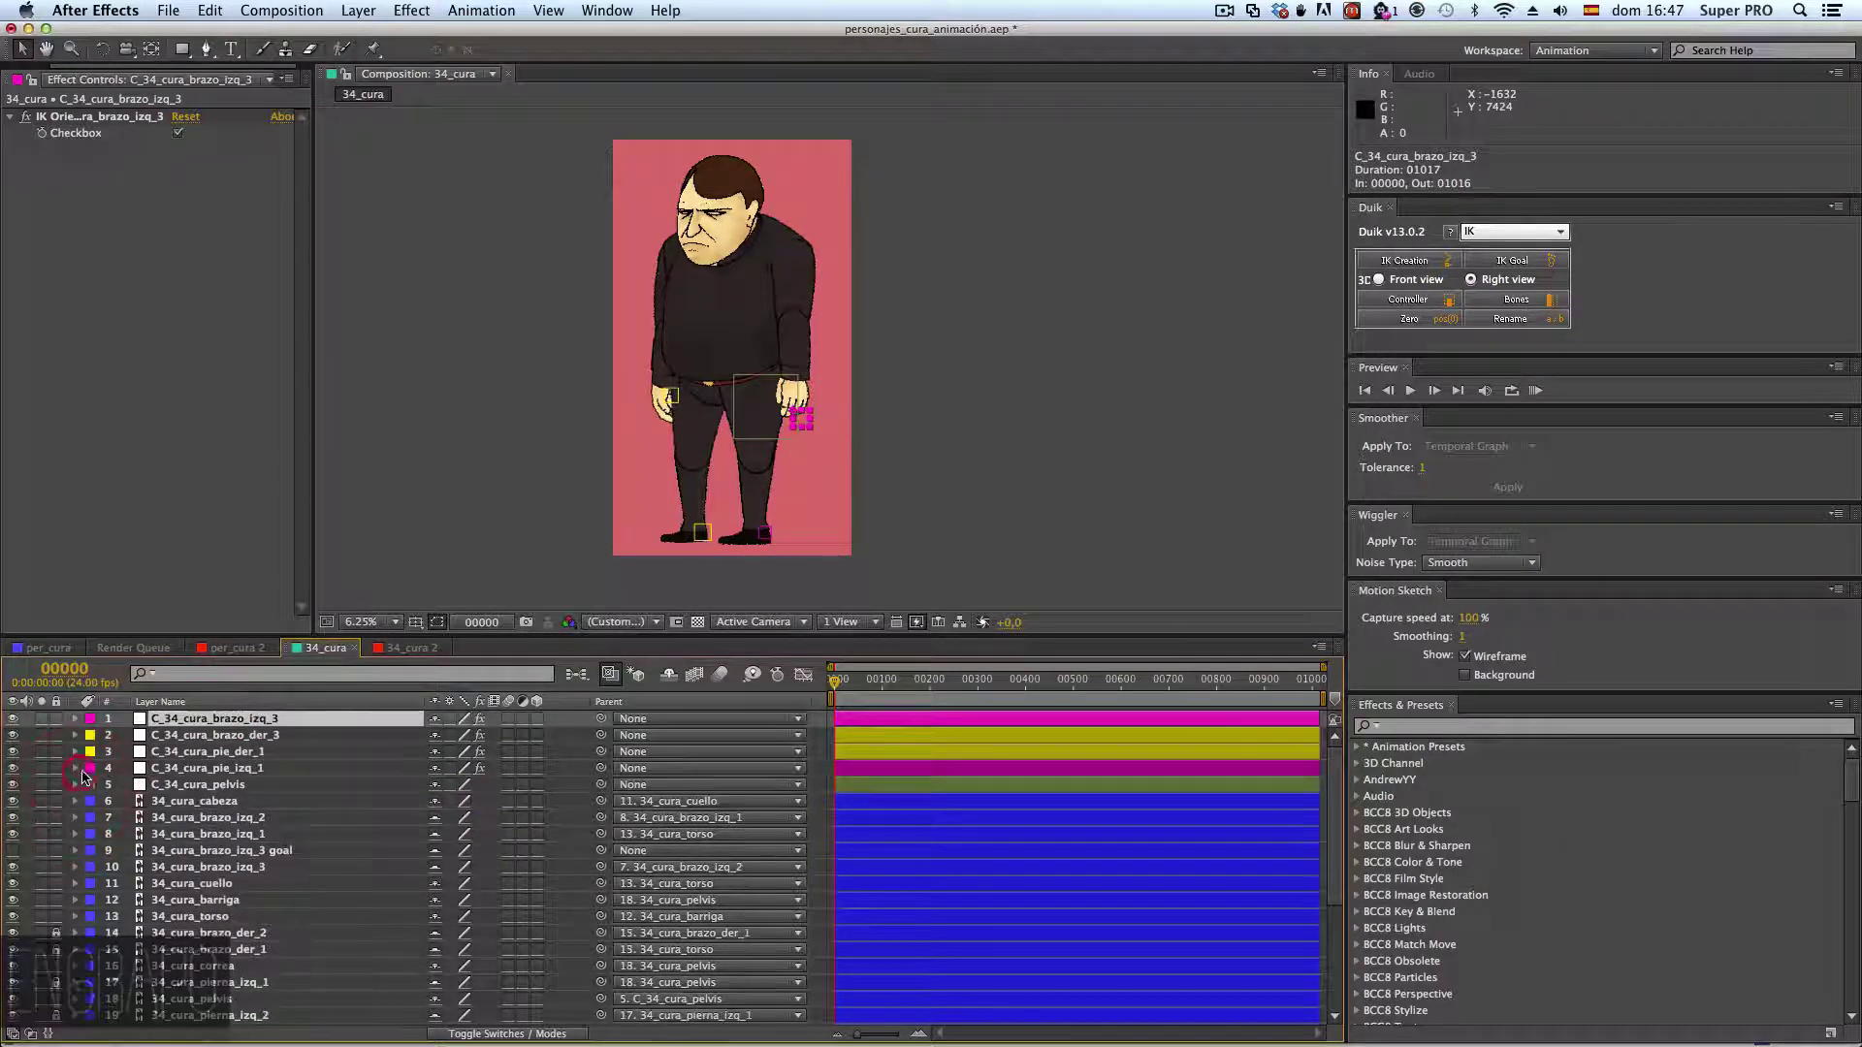
pyautogui.click(669, 675)
pyautogui.click(146, 916)
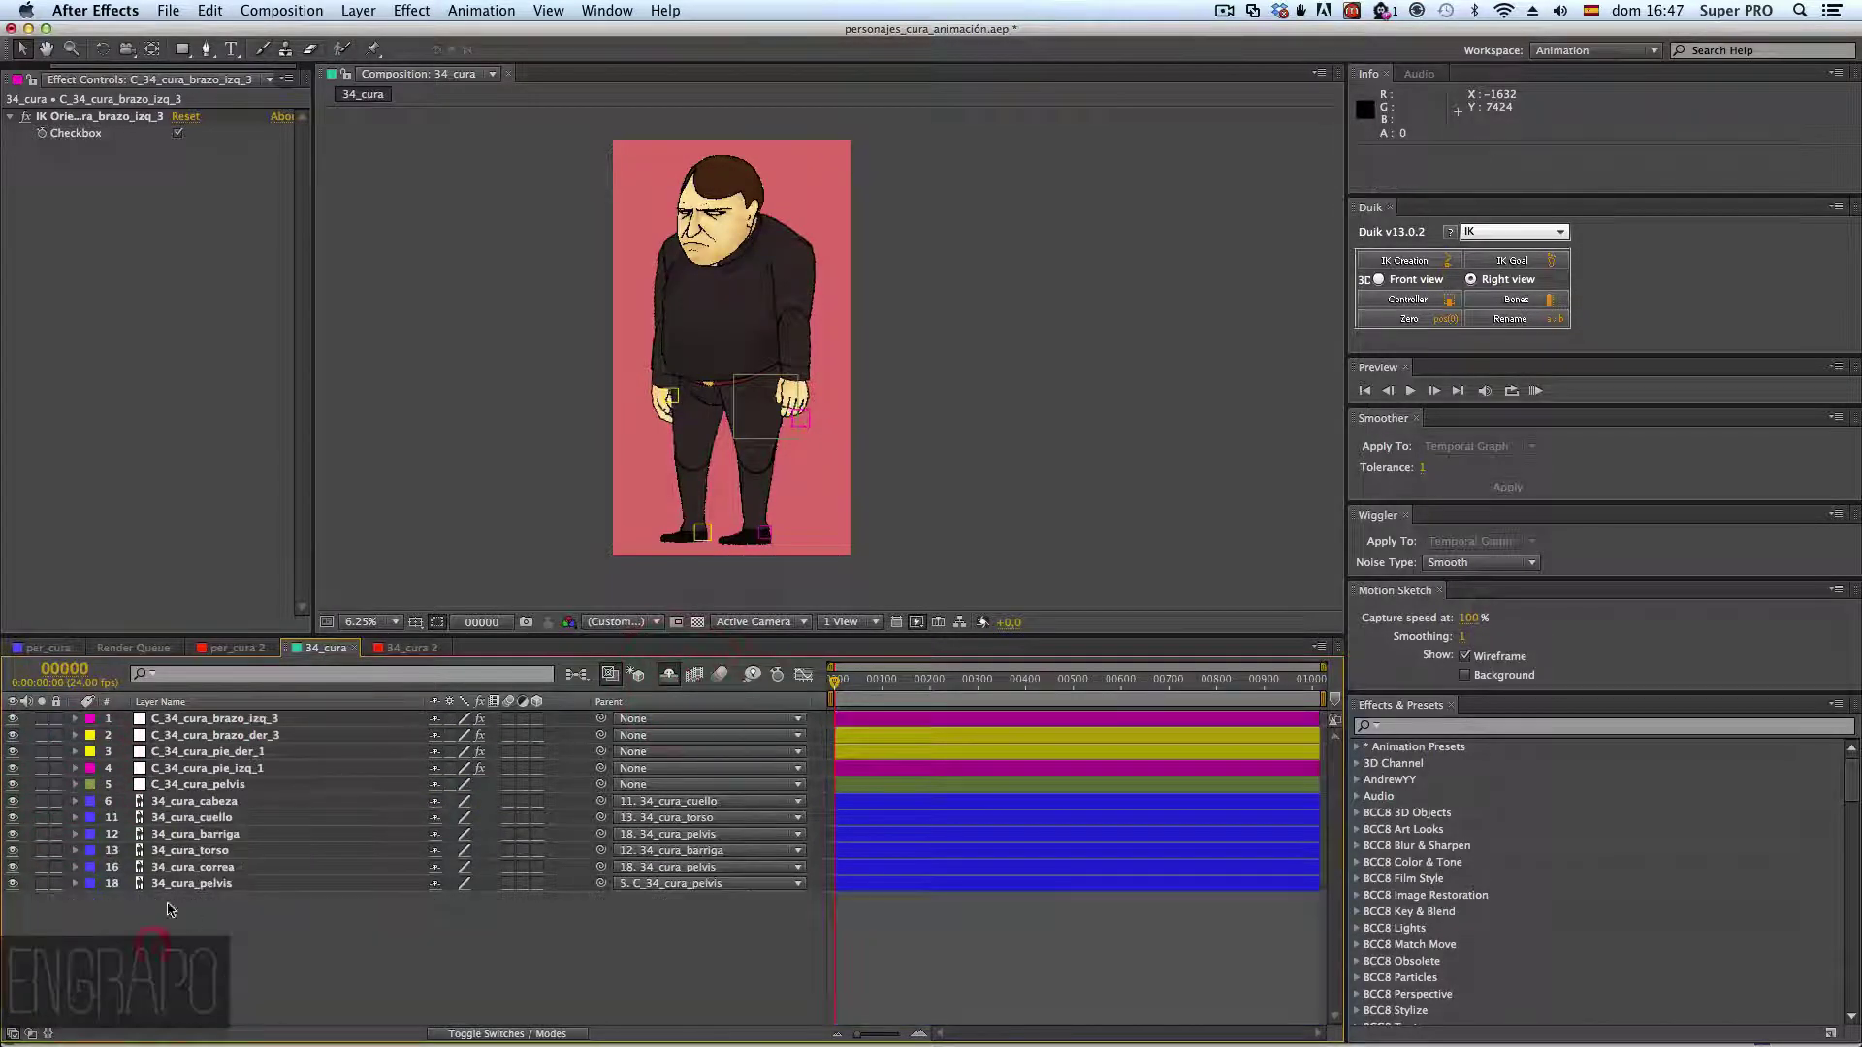
# - Create a Duik controller for the 34_cura_correa belt layer and check its position on the character
pyautogui.click(183, 884)
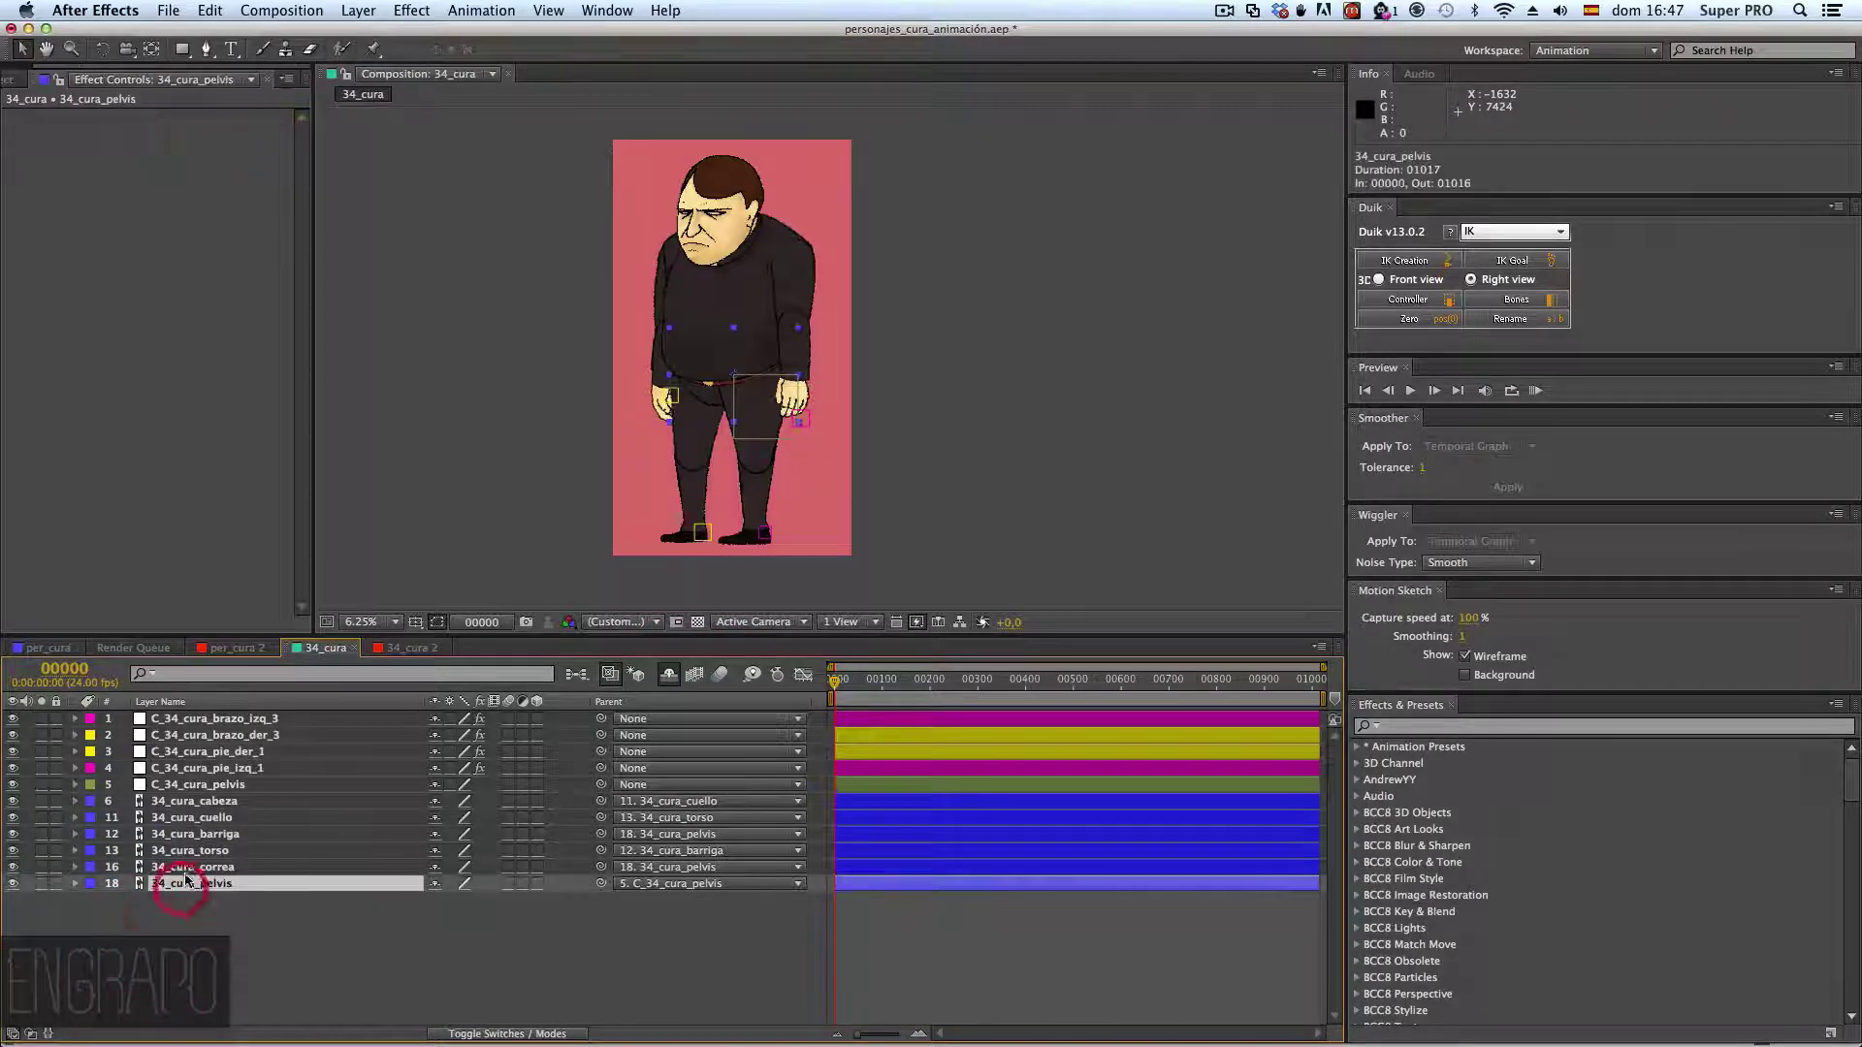
pyautogui.click(221, 784)
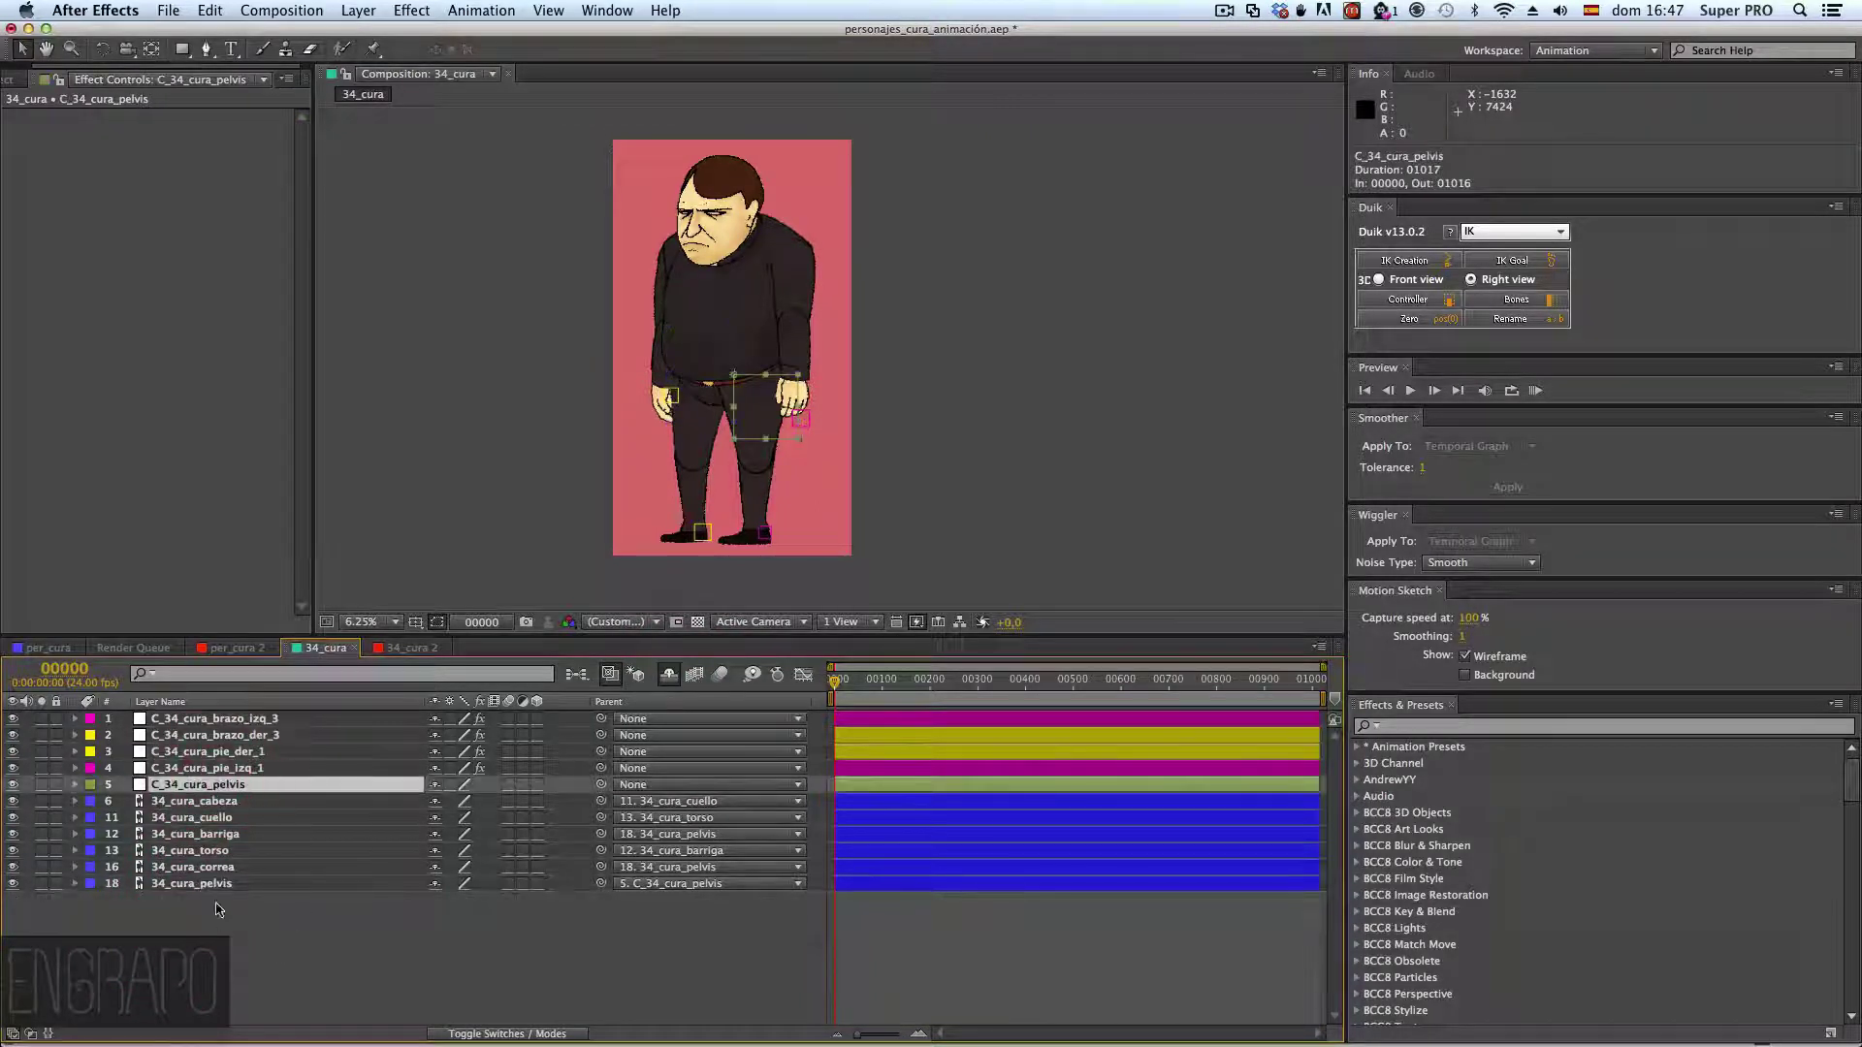
pyautogui.click(199, 883)
pyautogui.click(186, 868)
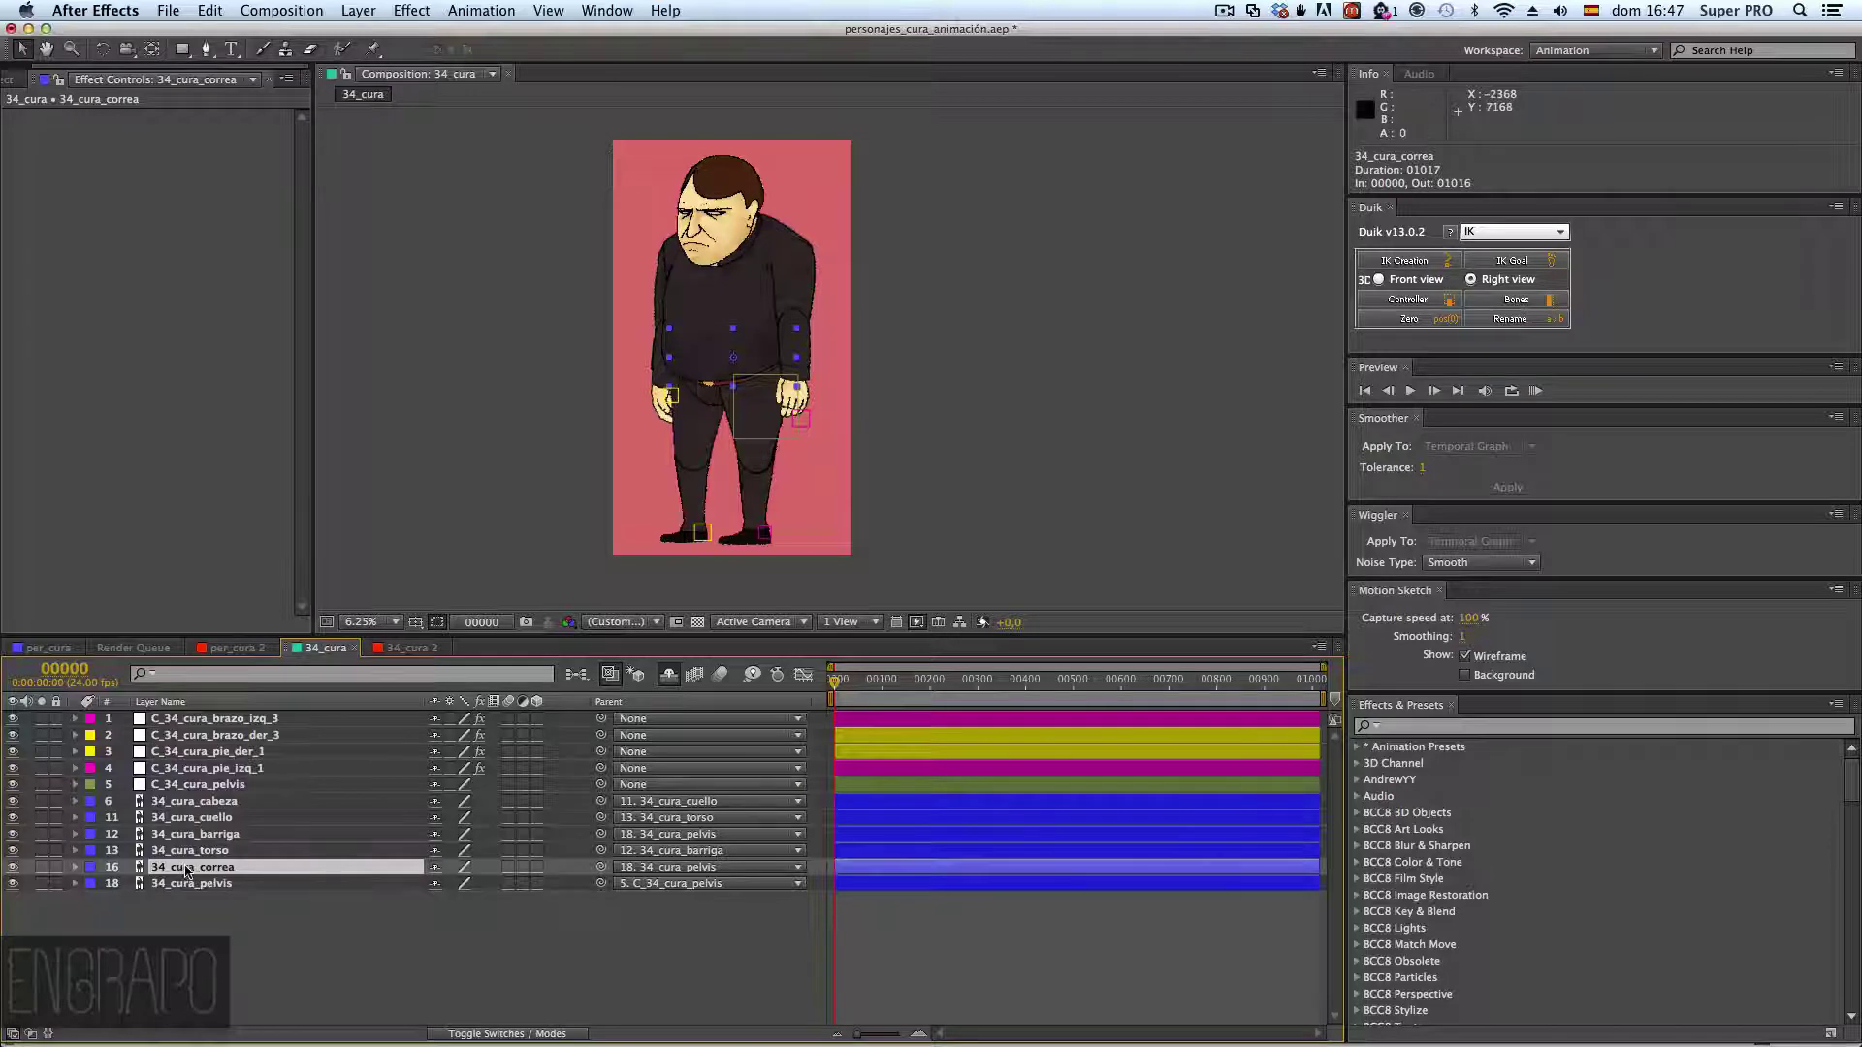
pyautogui.click(1411, 299)
pyautogui.scroll(1, 835, 359)
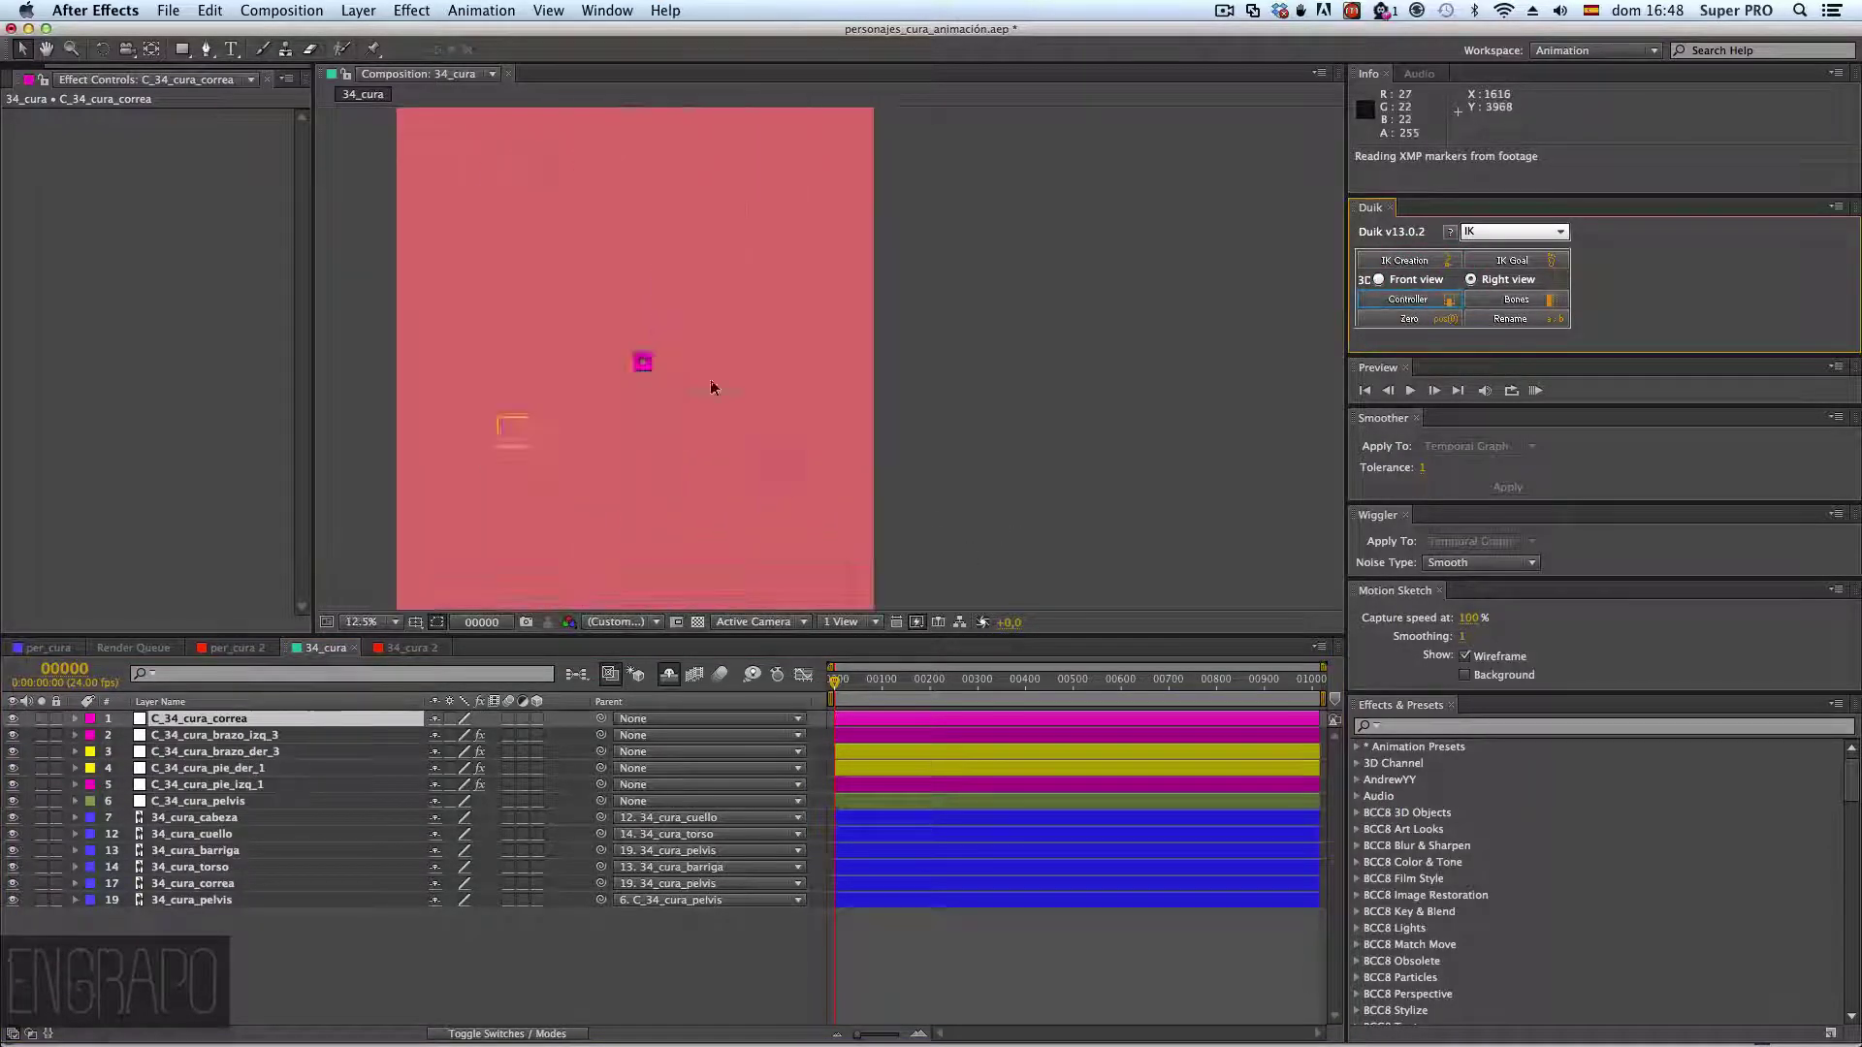
pyautogui.press(',')
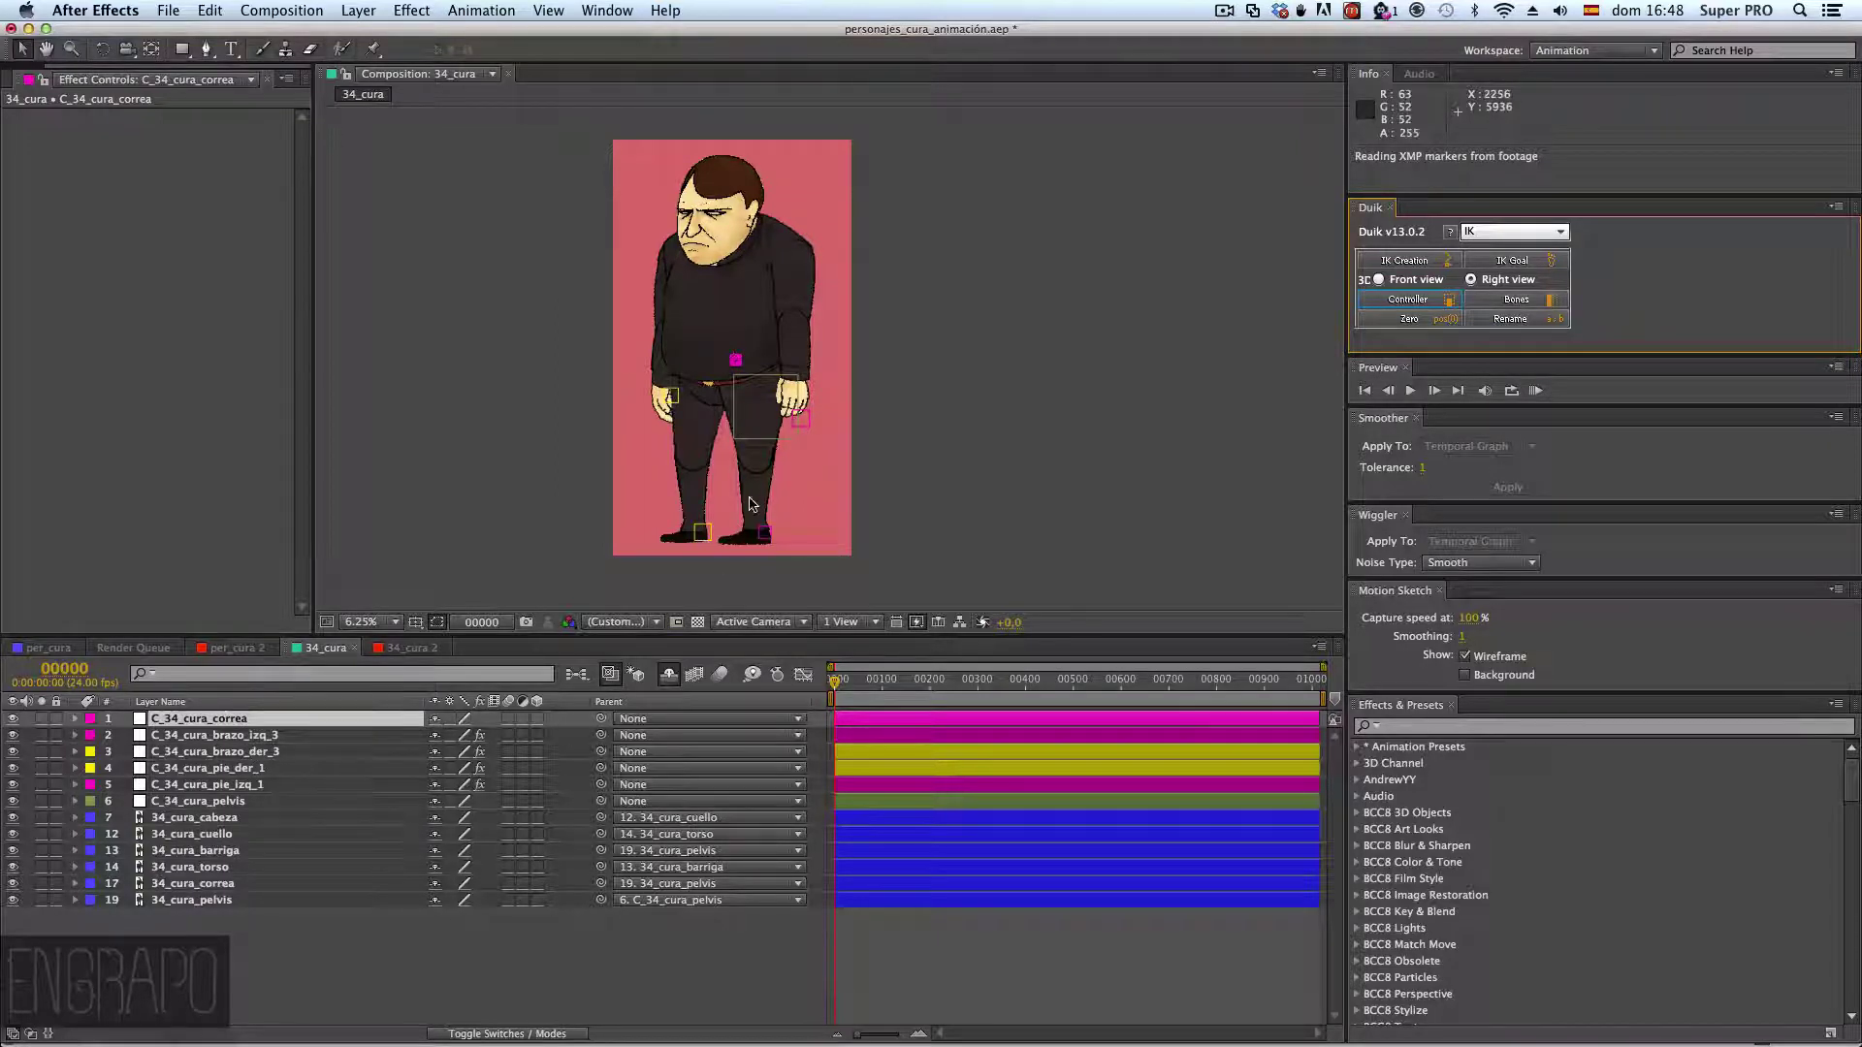
pyautogui.press('.')
pyautogui.press(',')
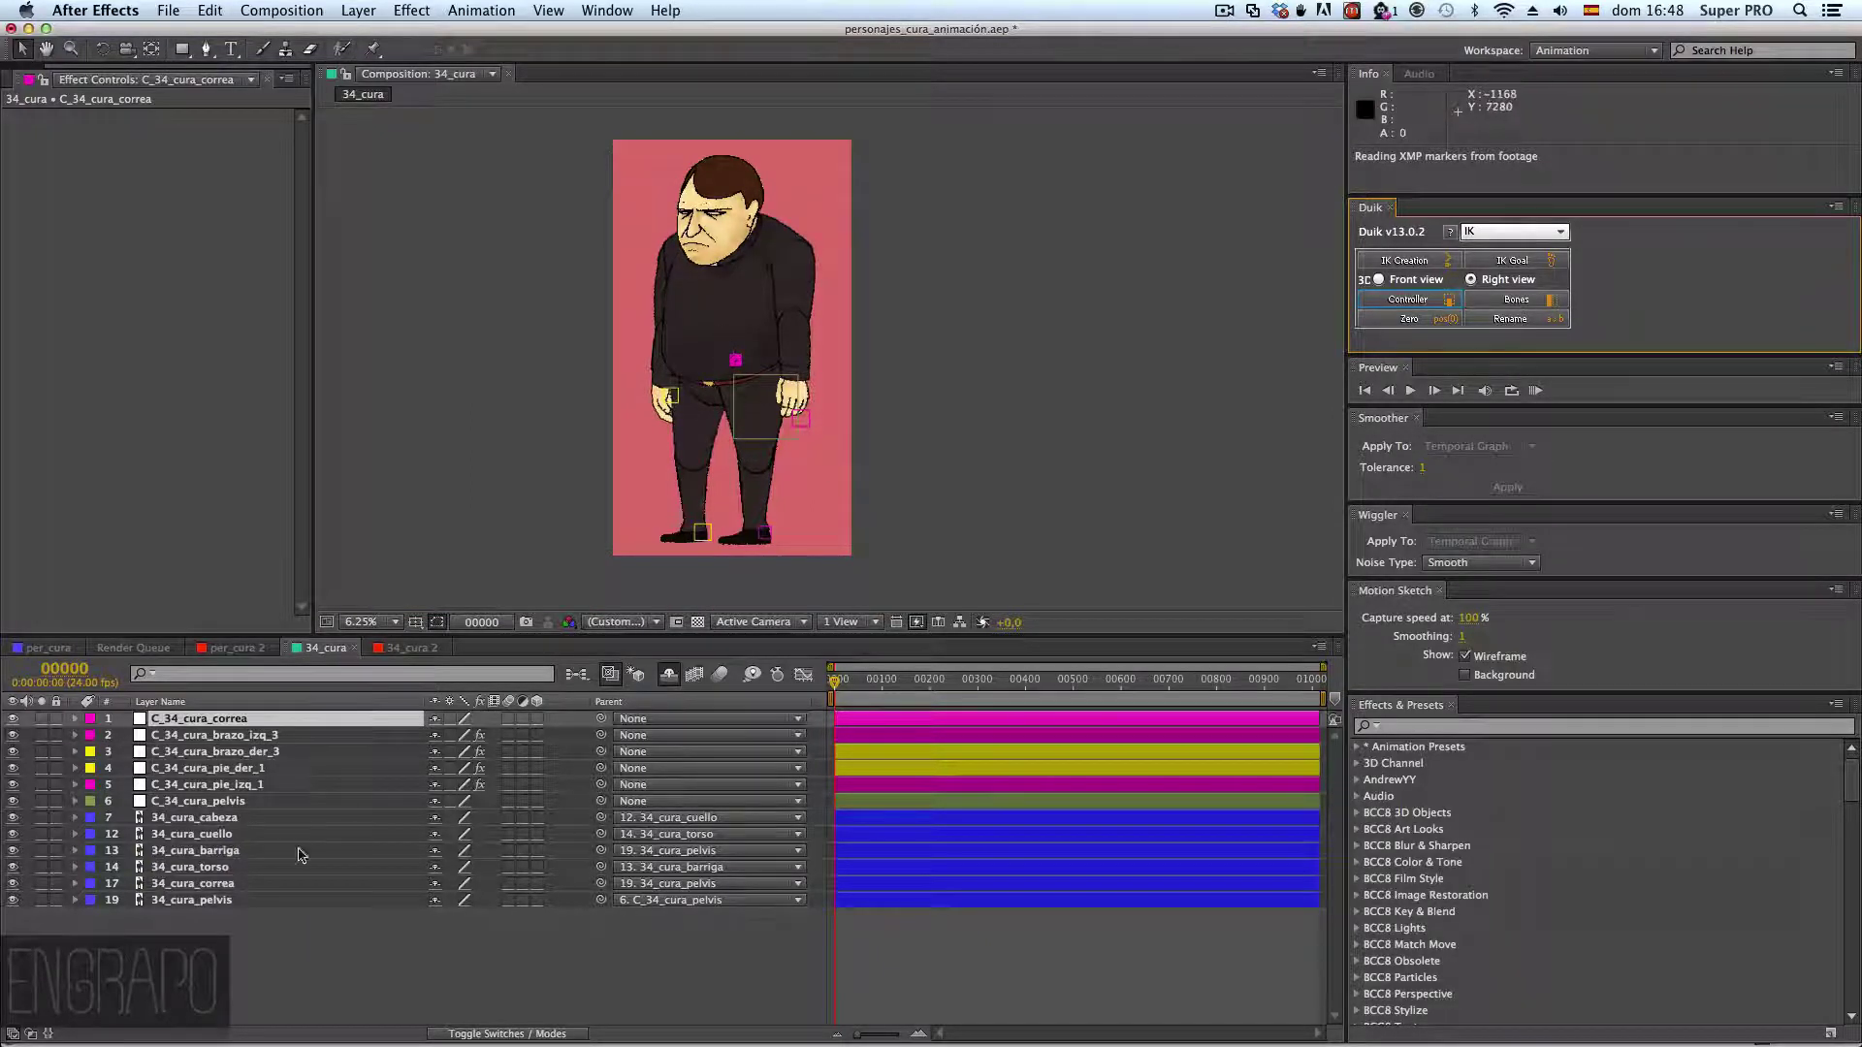
pyautogui.press('.')
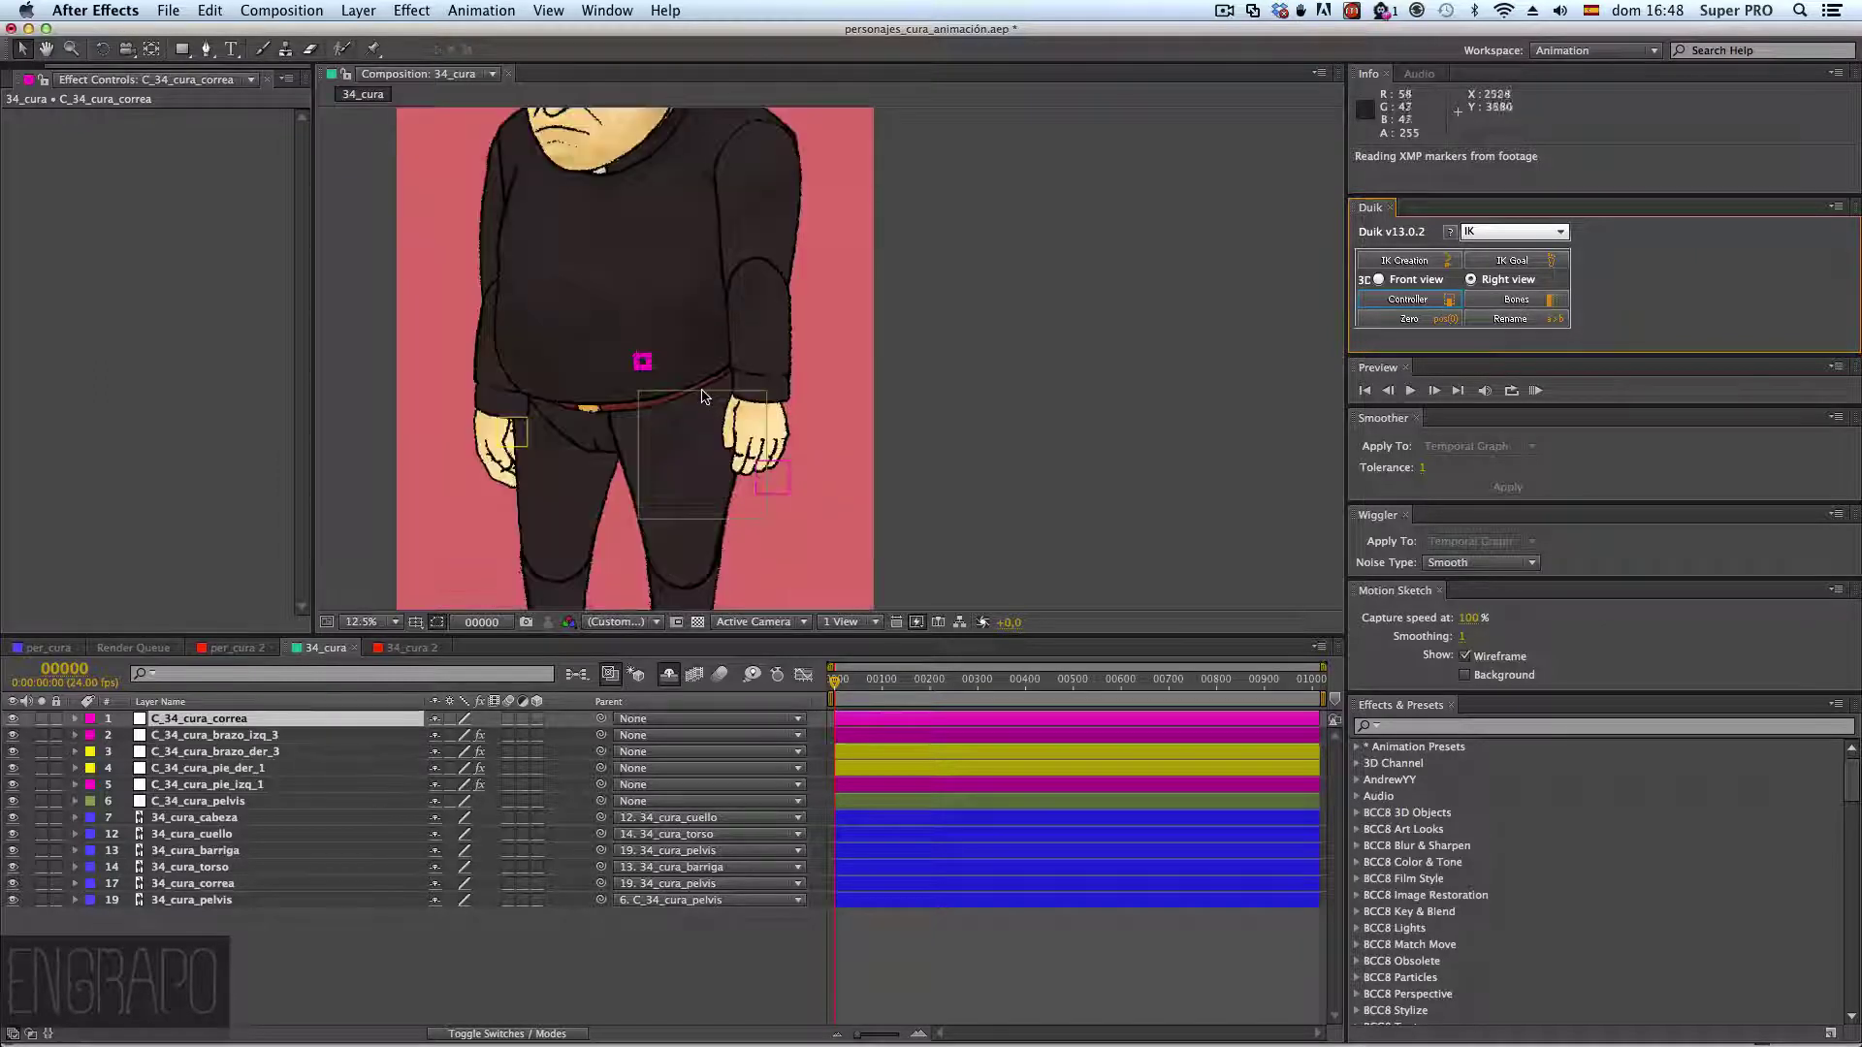
pyautogui.press(',')
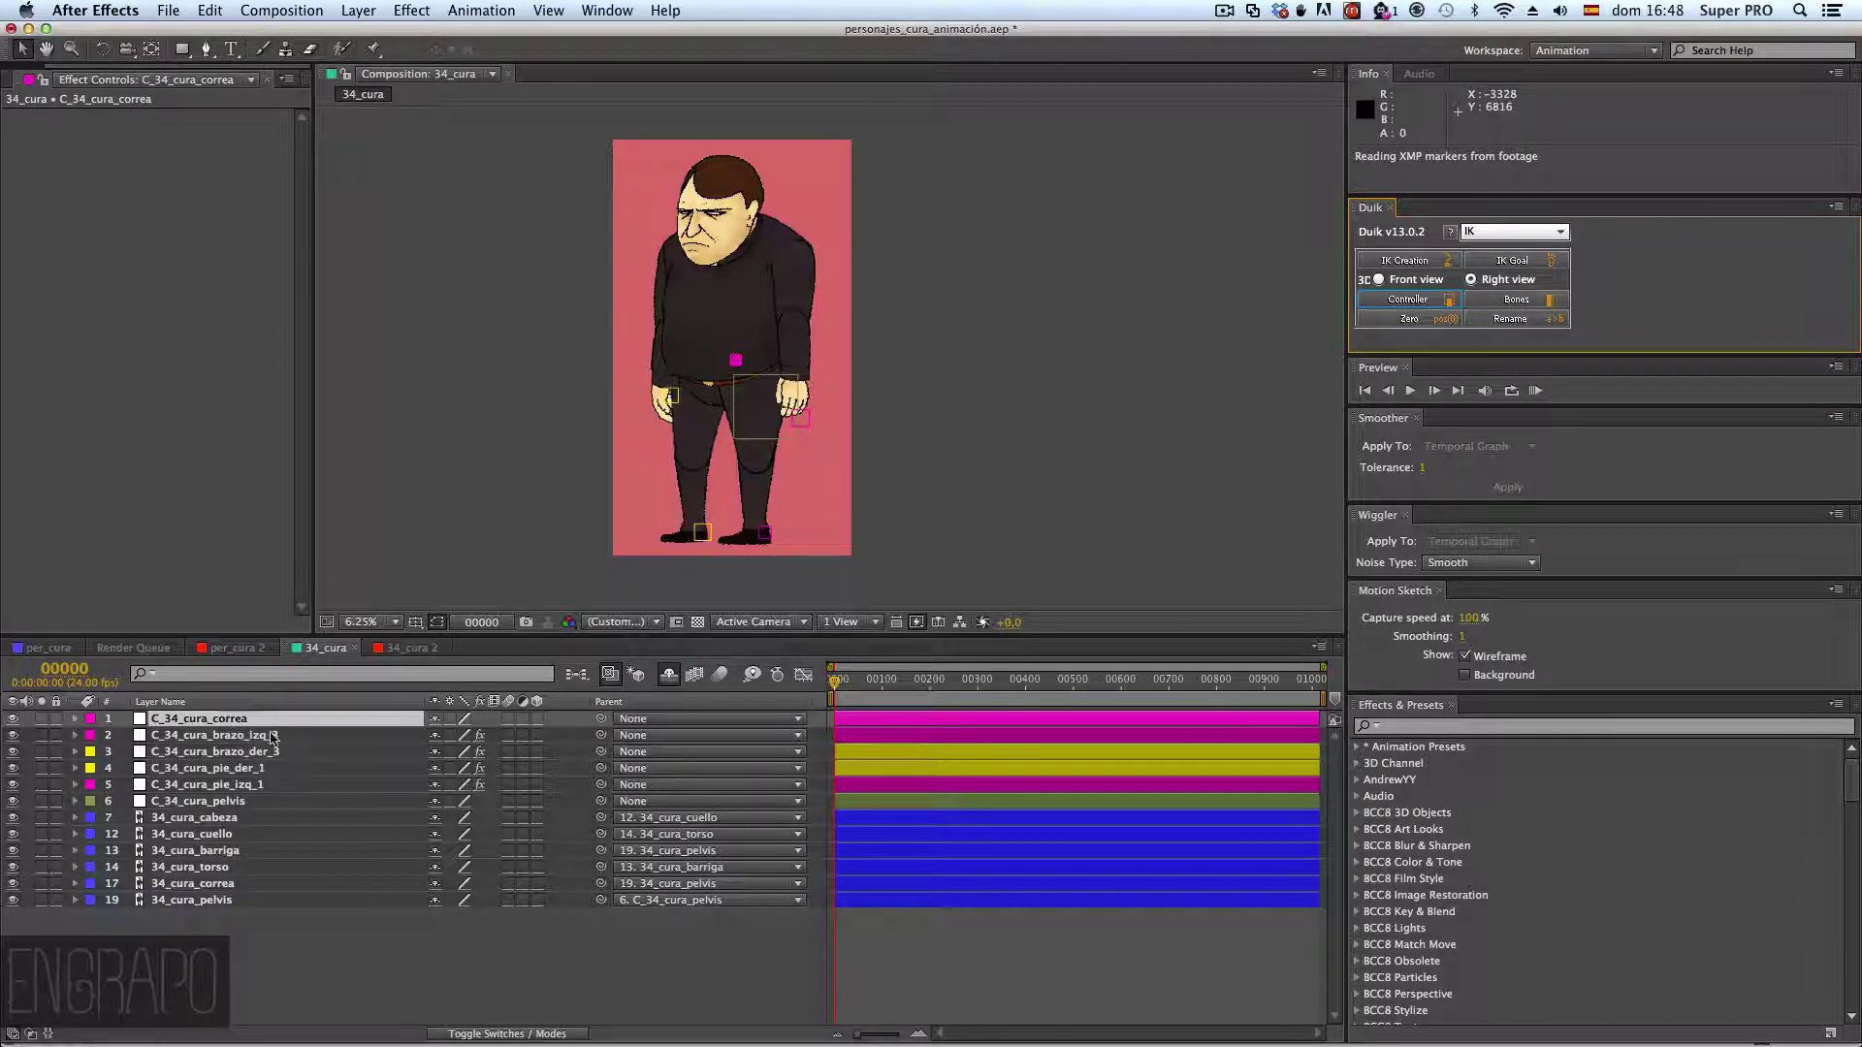
# - Create a Duik controller for 34_cura_torso and scale it uniformly to about 500%
pyautogui.click(208, 867)
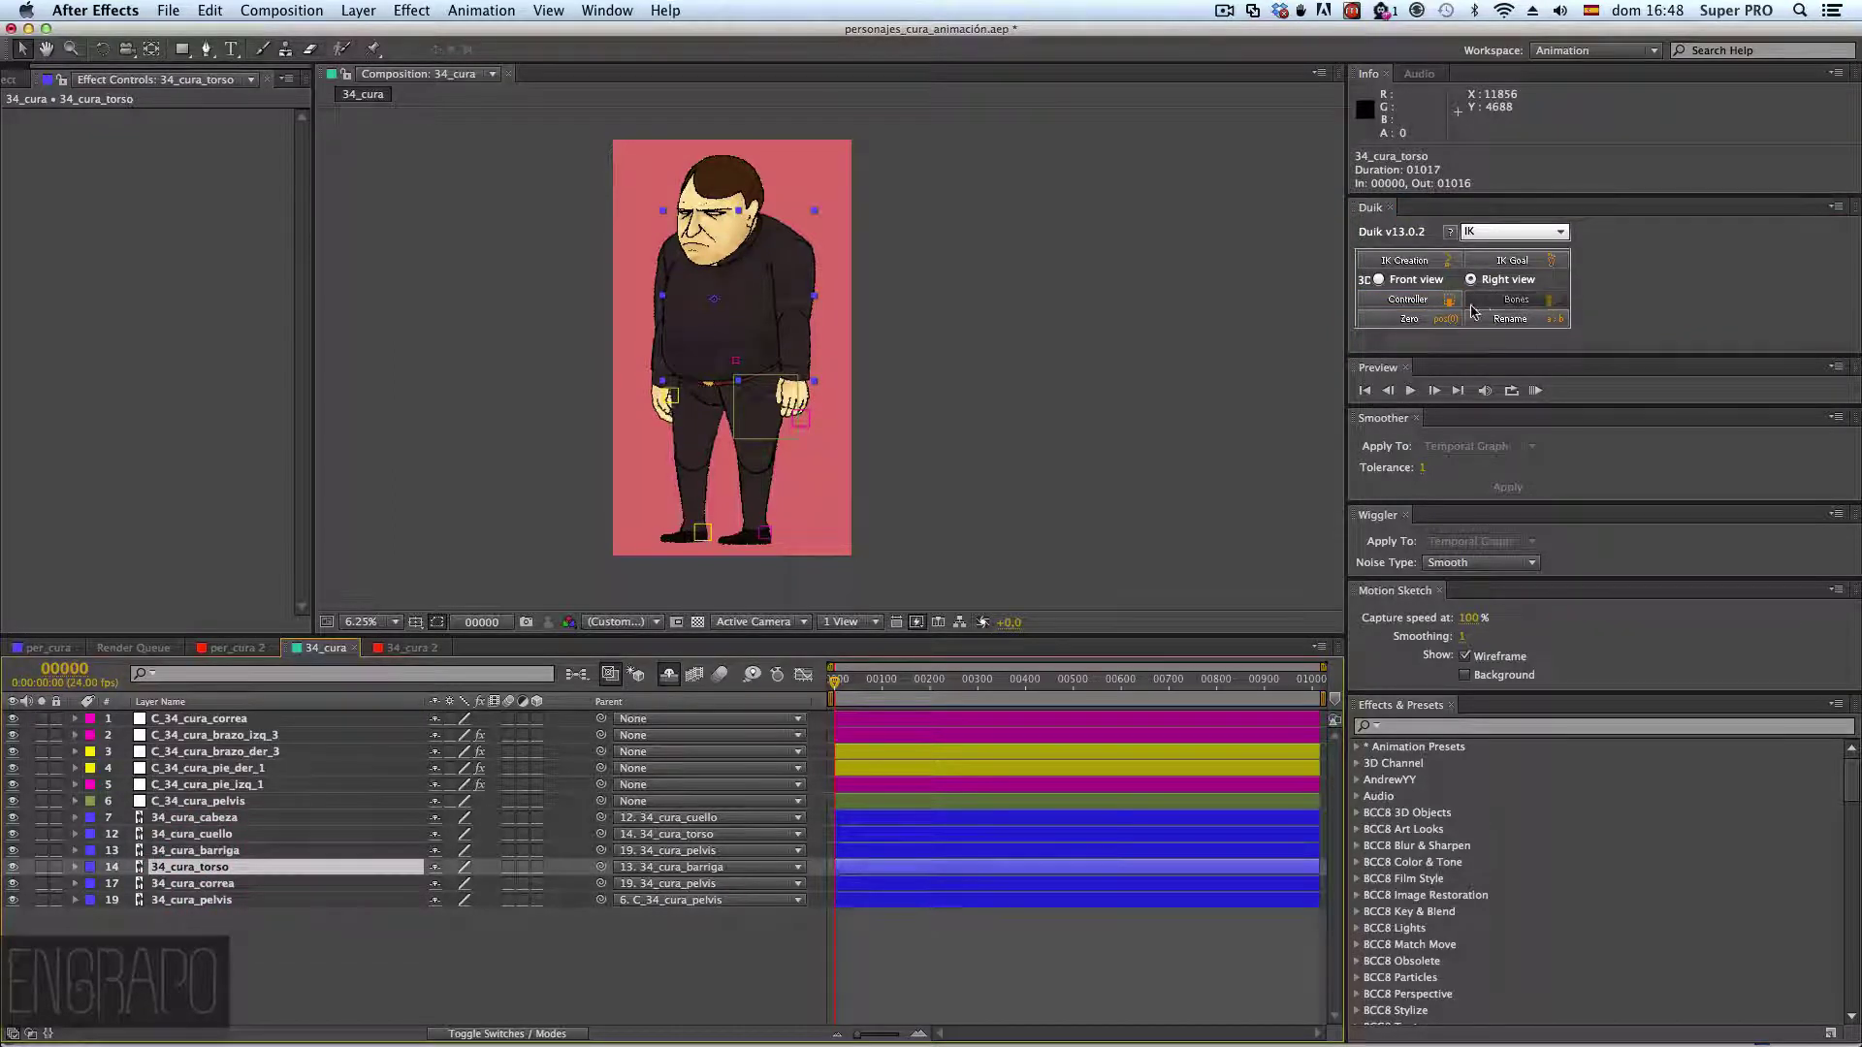
pyautogui.click(1407, 299)
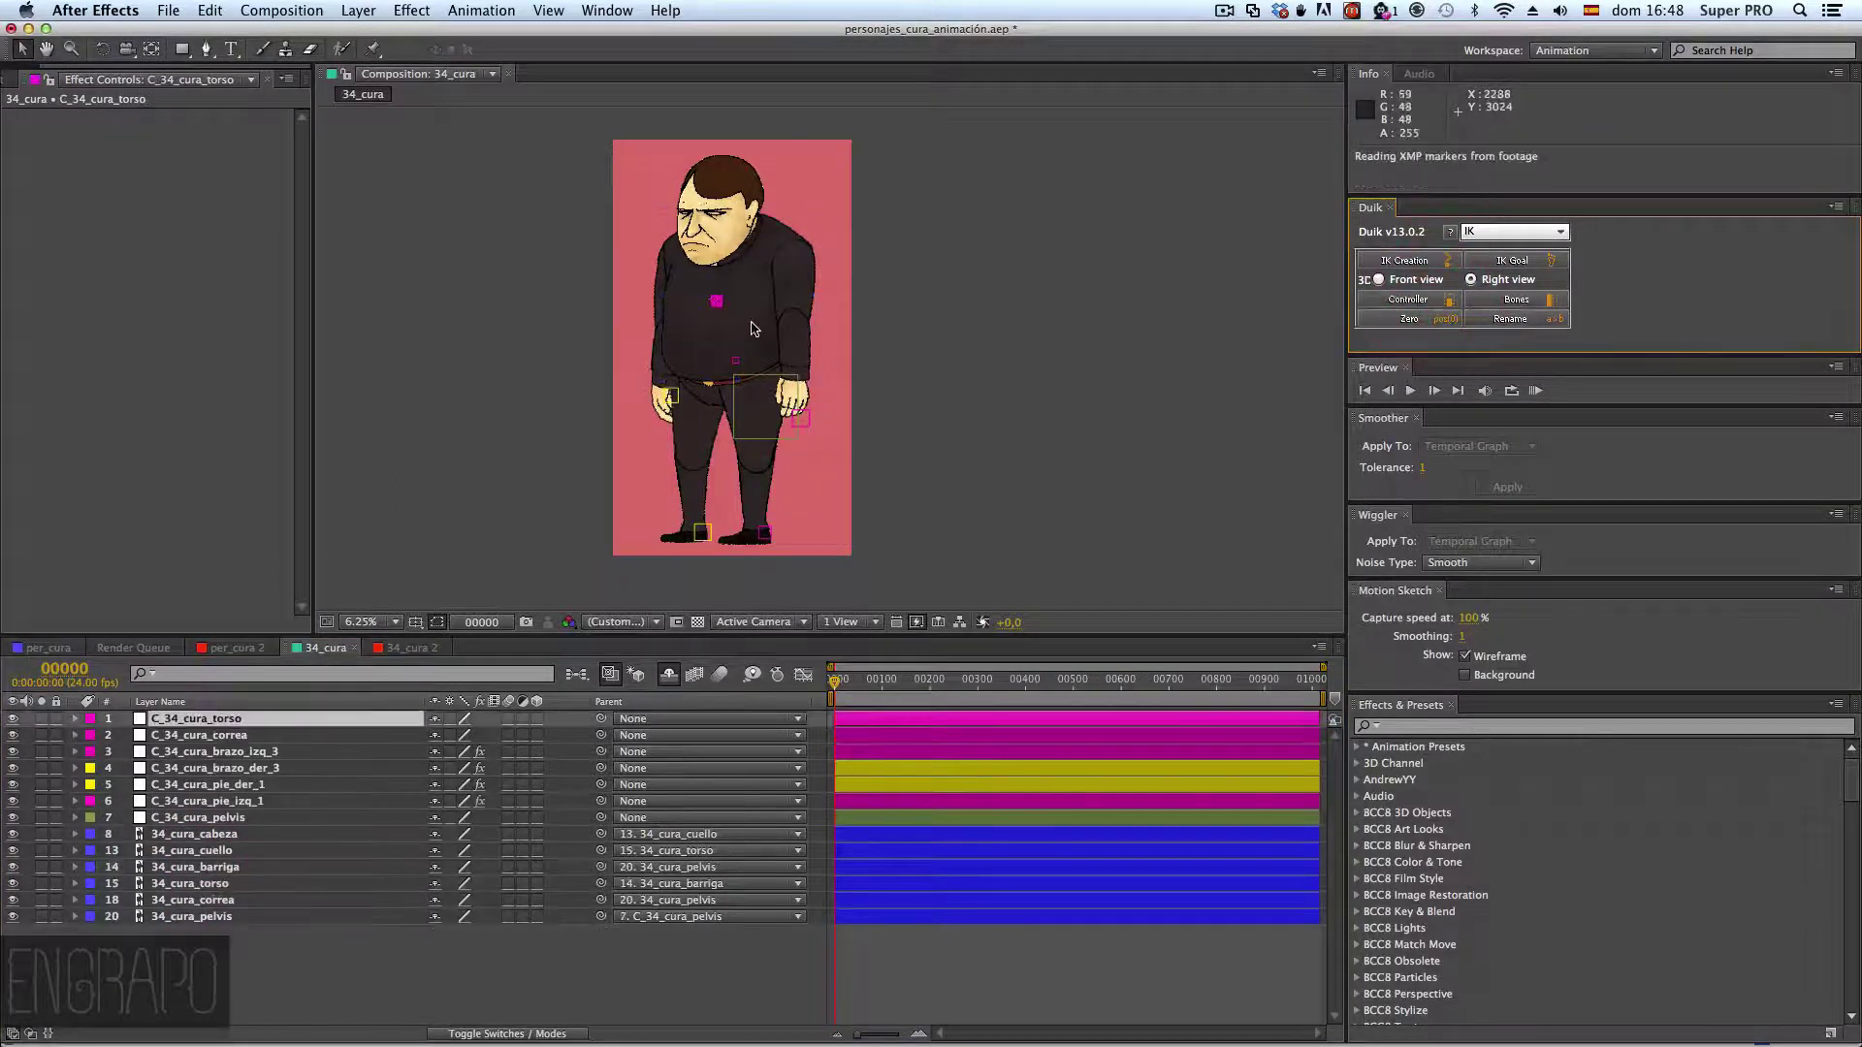
pyautogui.press('.')
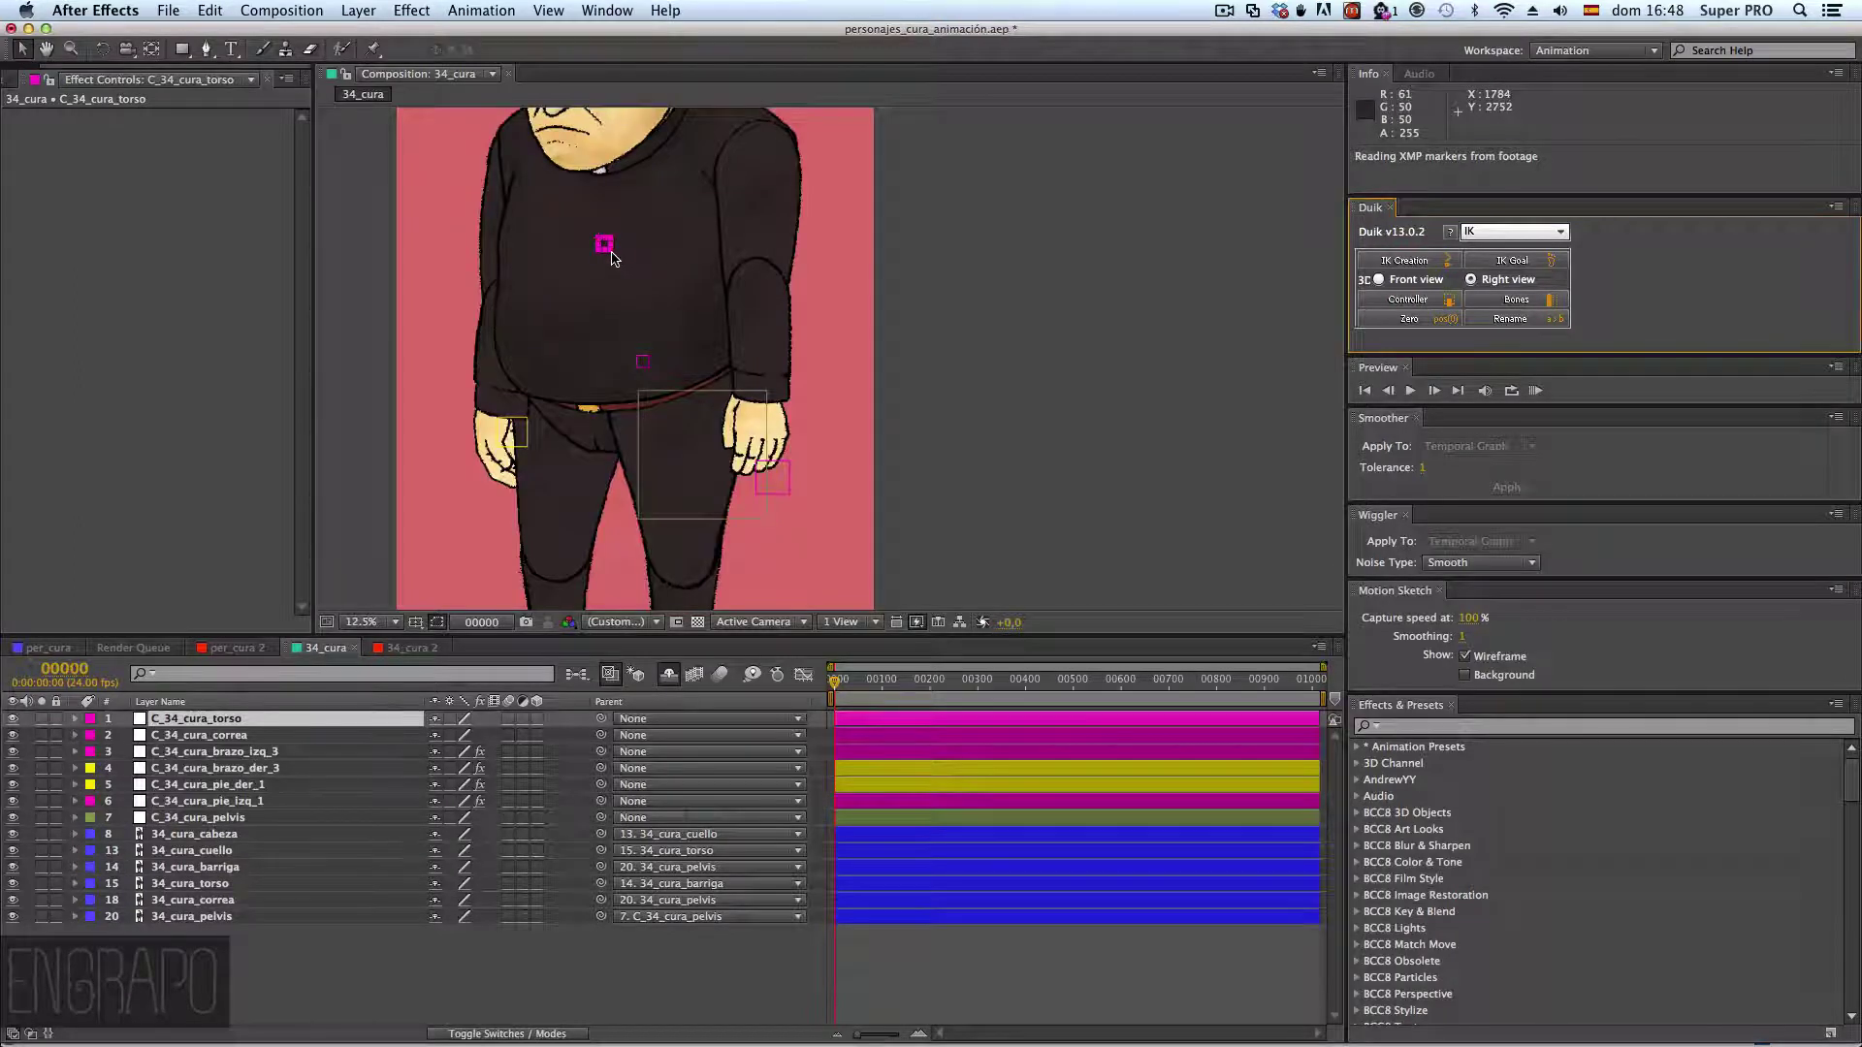
pyautogui.moveTo(611, 254); pyautogui.dragTo(659, 297)
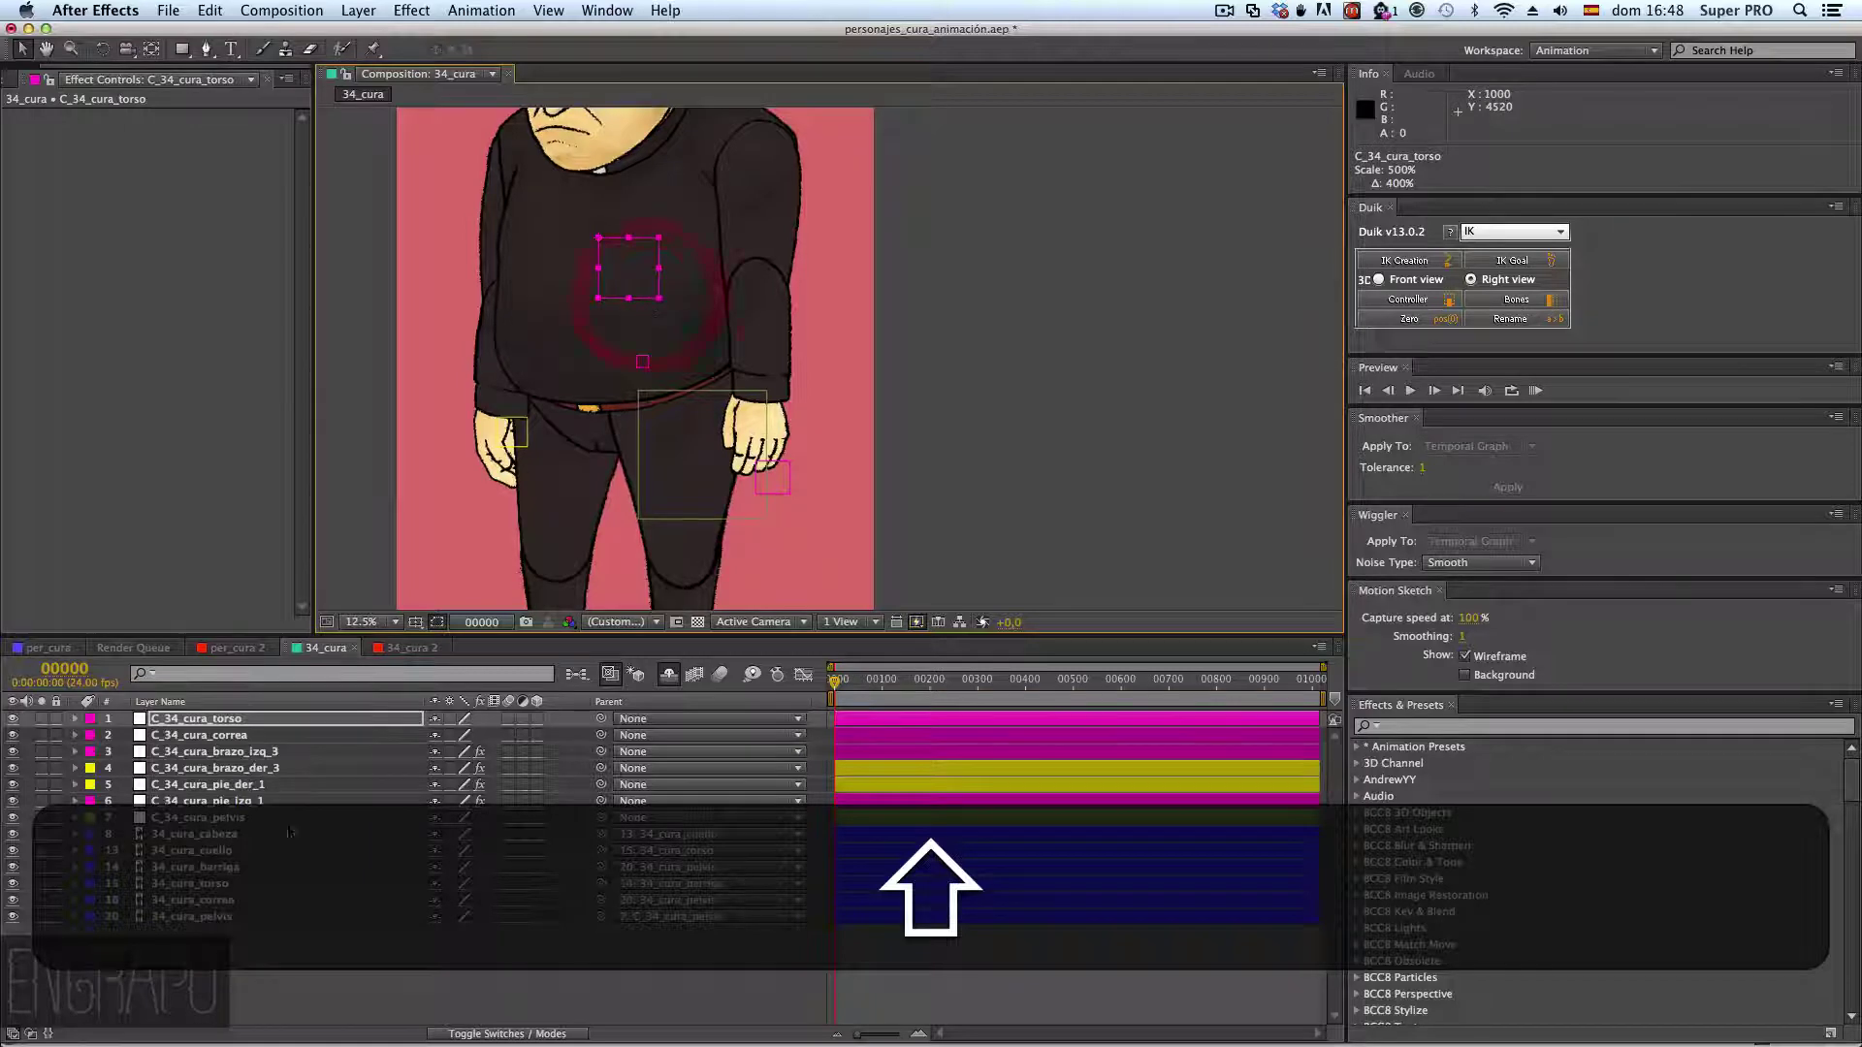
# - Move the anchor point of 34_cura_barriga from the belly's edge inward to the middle of the waist
pyautogui.click(199, 866)
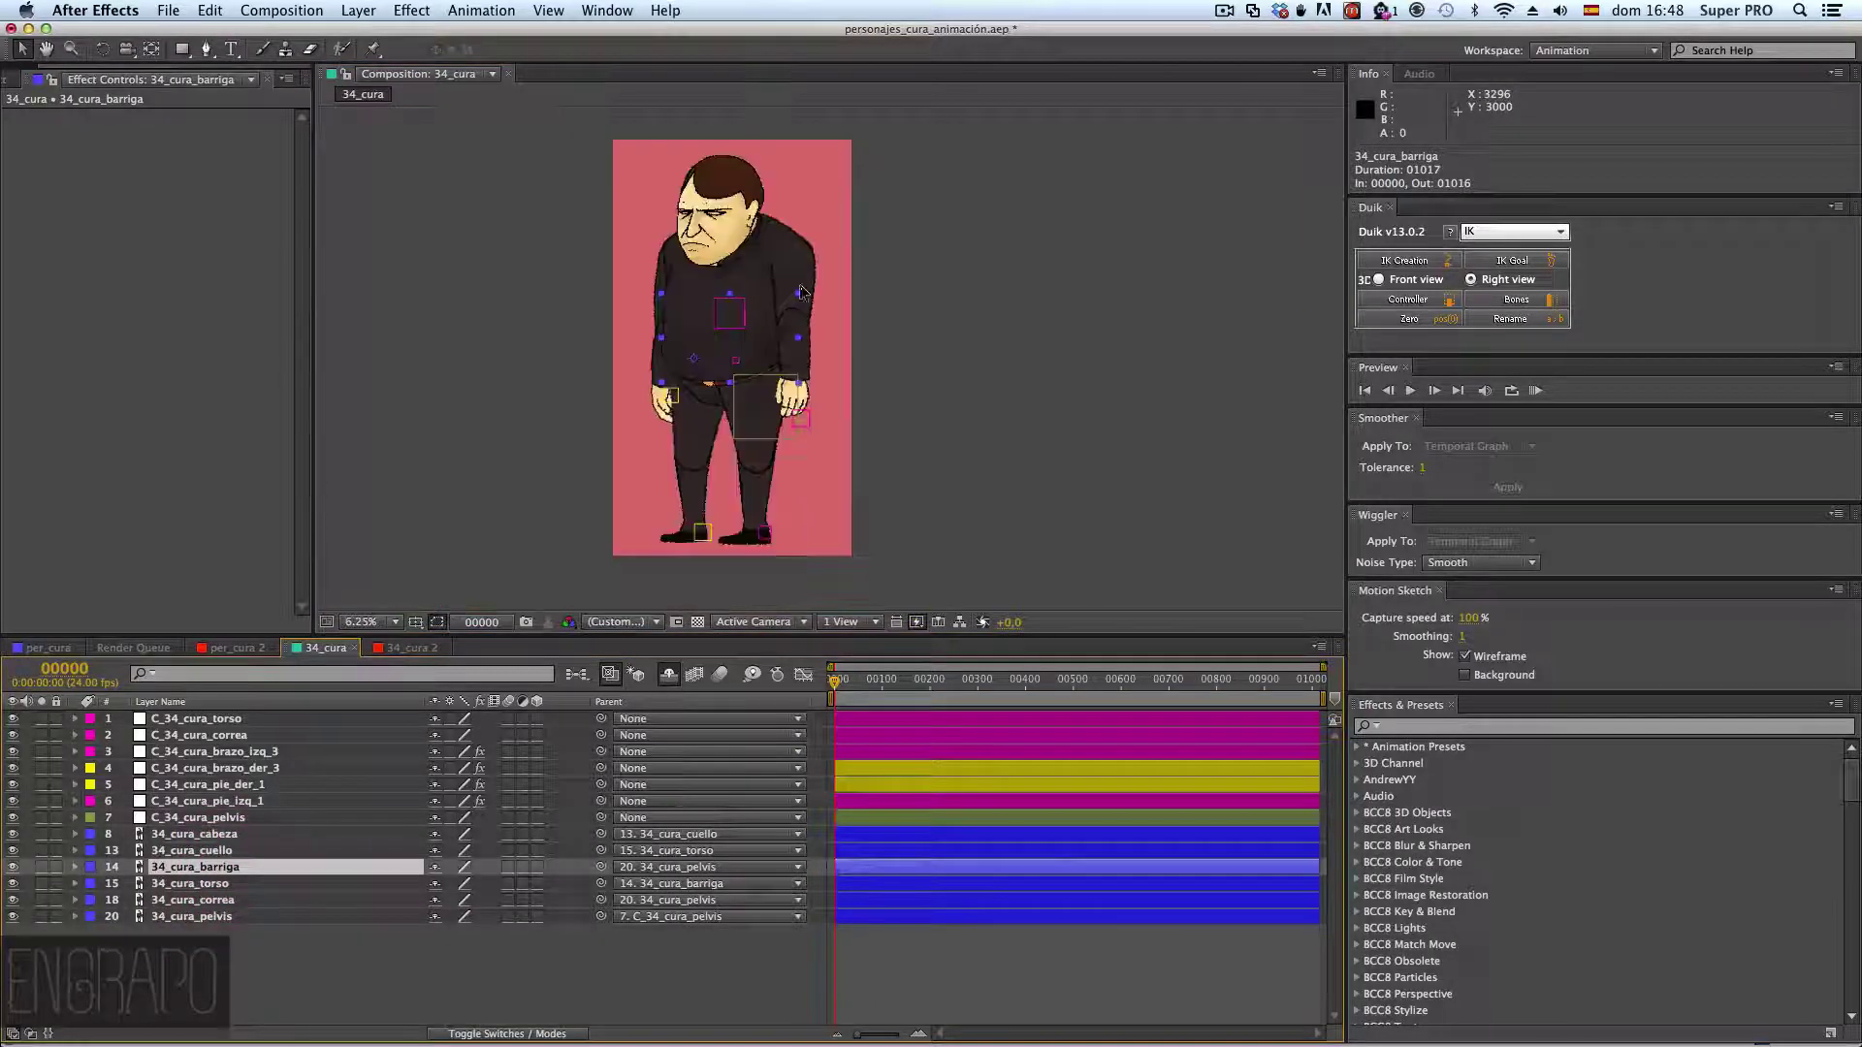
pyautogui.click(152, 48)
pyautogui.moveTo(693, 359); pyautogui.dragTo(726, 352)
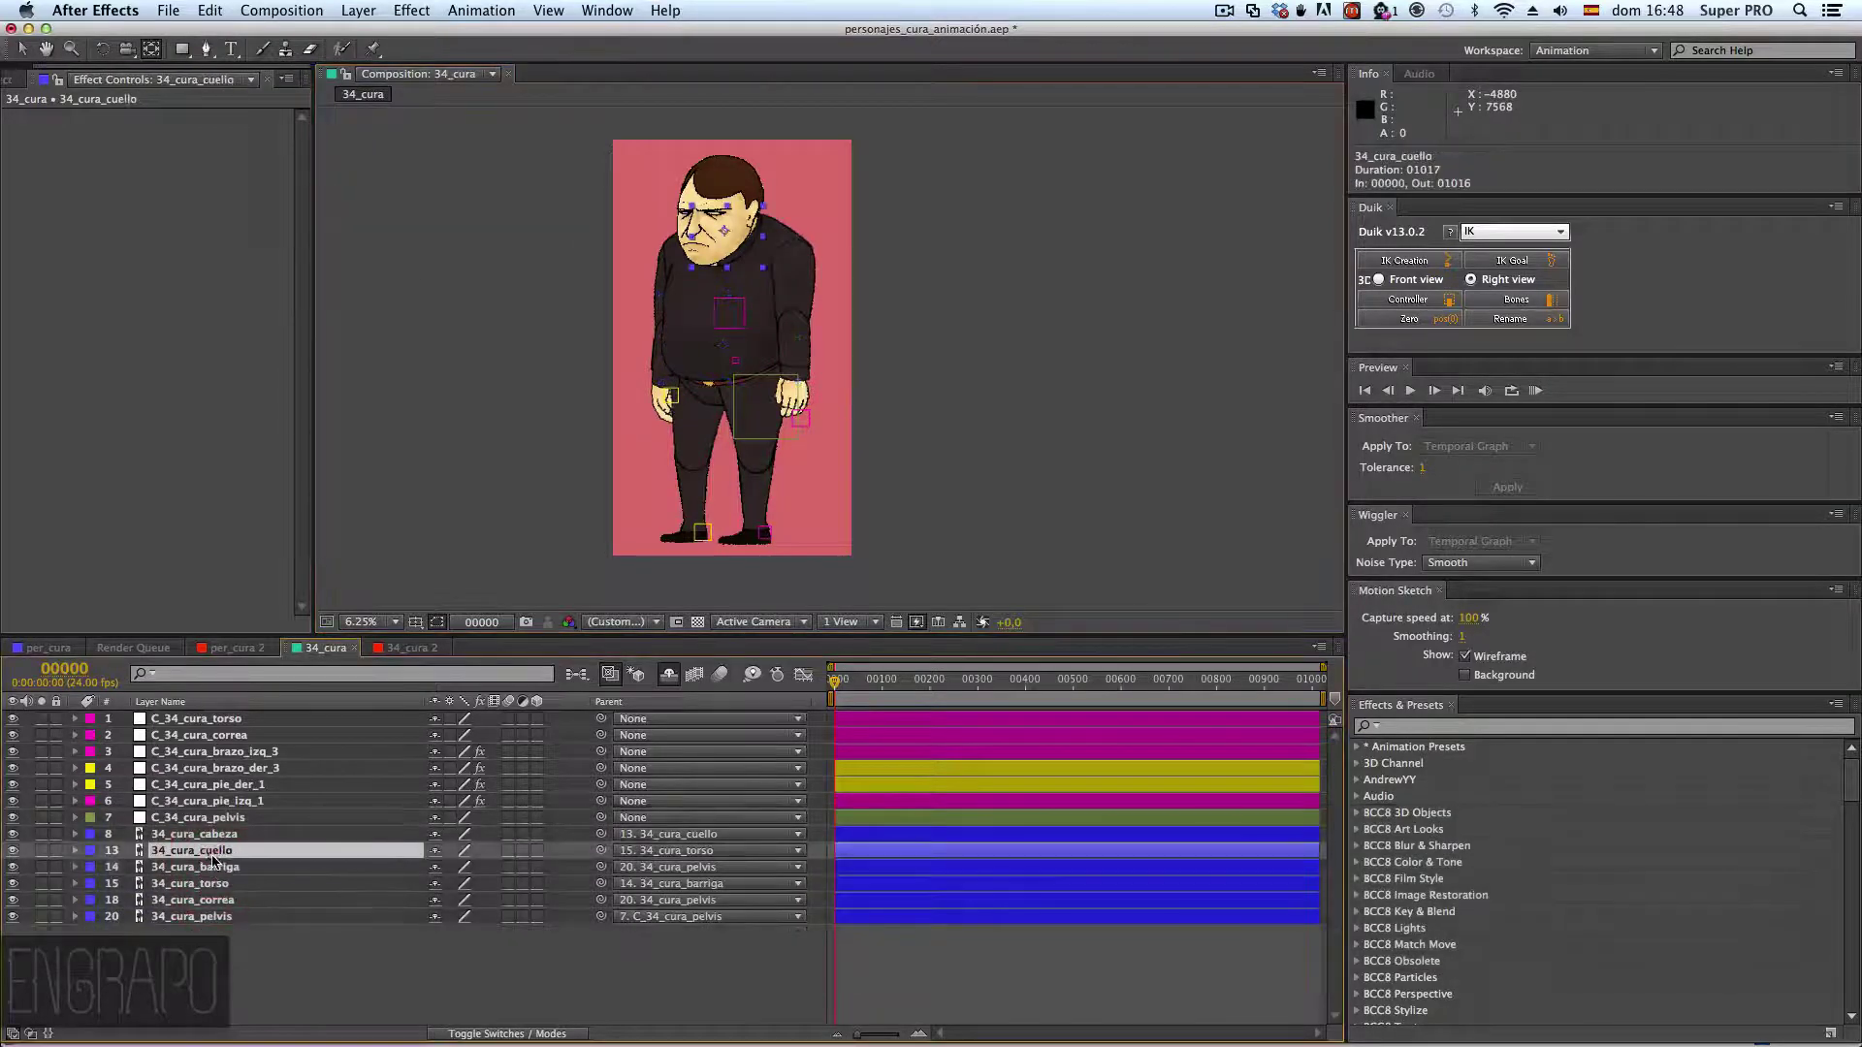
# - Create a Duik controller for 34_cura_barriga and scale it uniformly to about 252%
pyautogui.click(218, 866)
pyautogui.click(1428, 301)
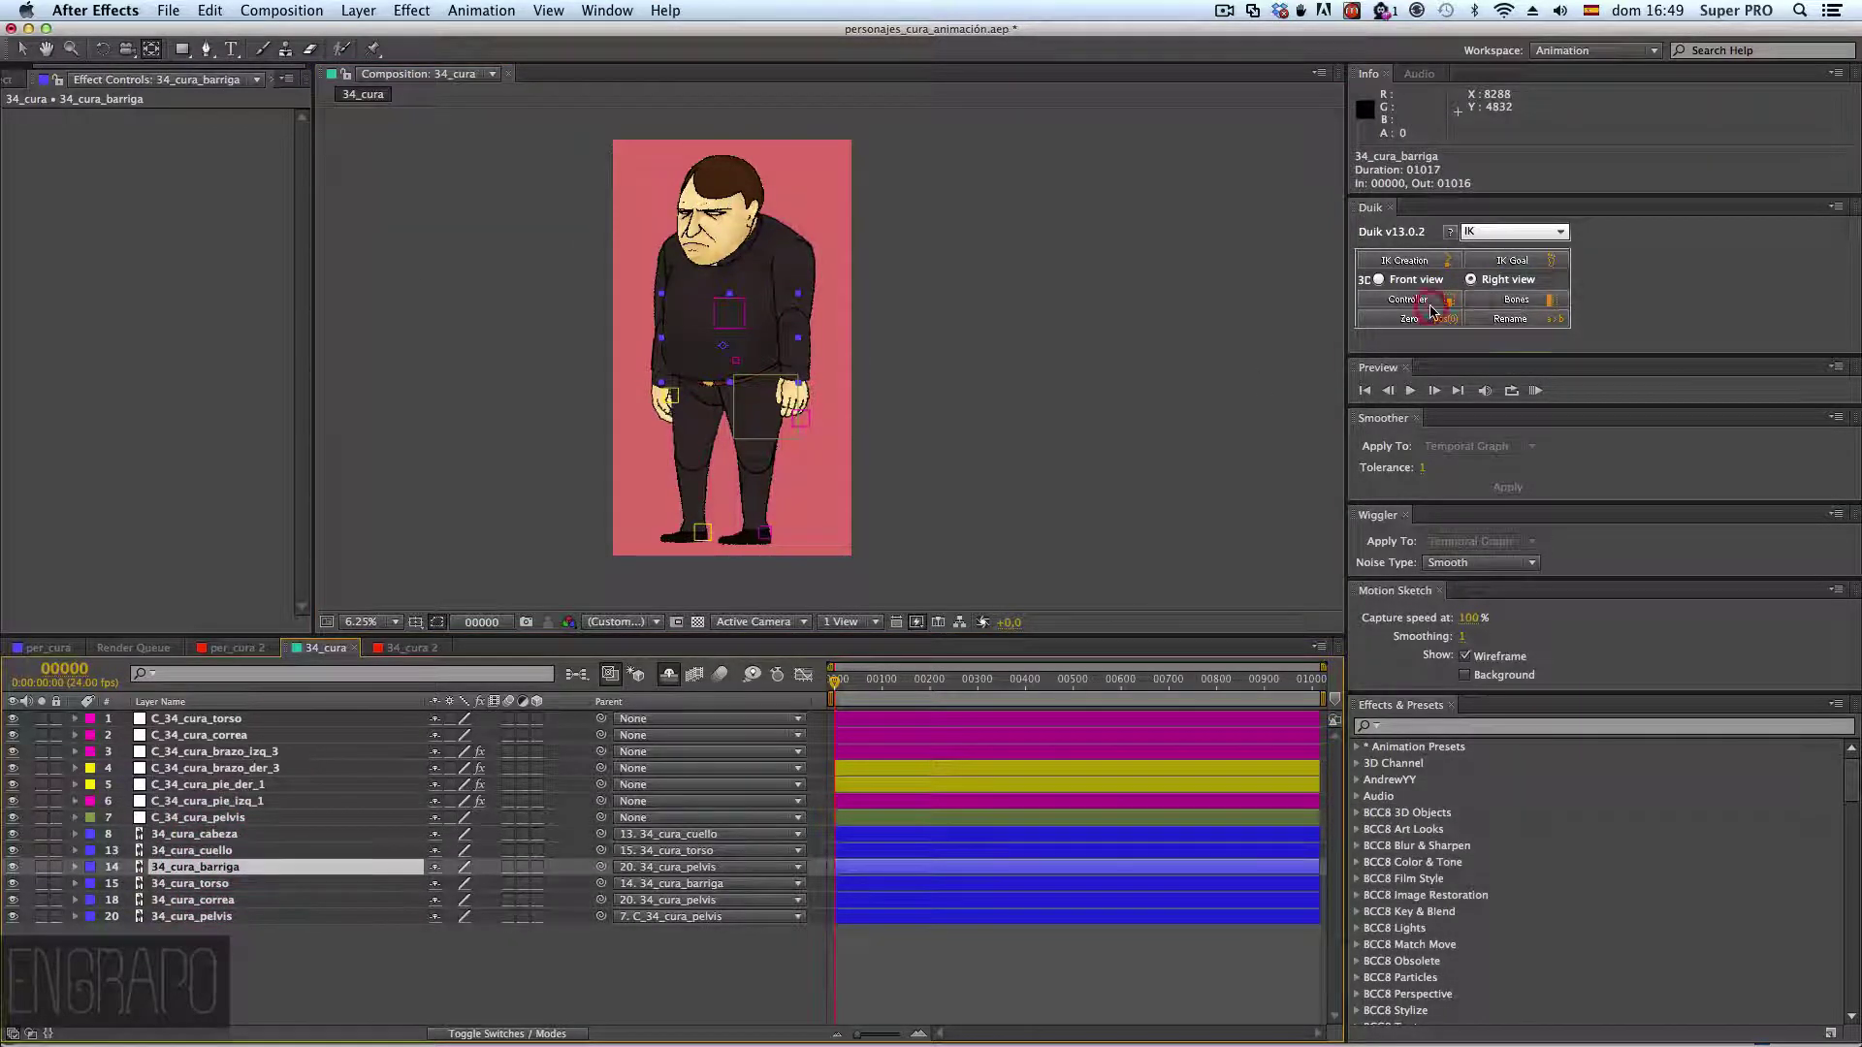
pyautogui.click(21, 48)
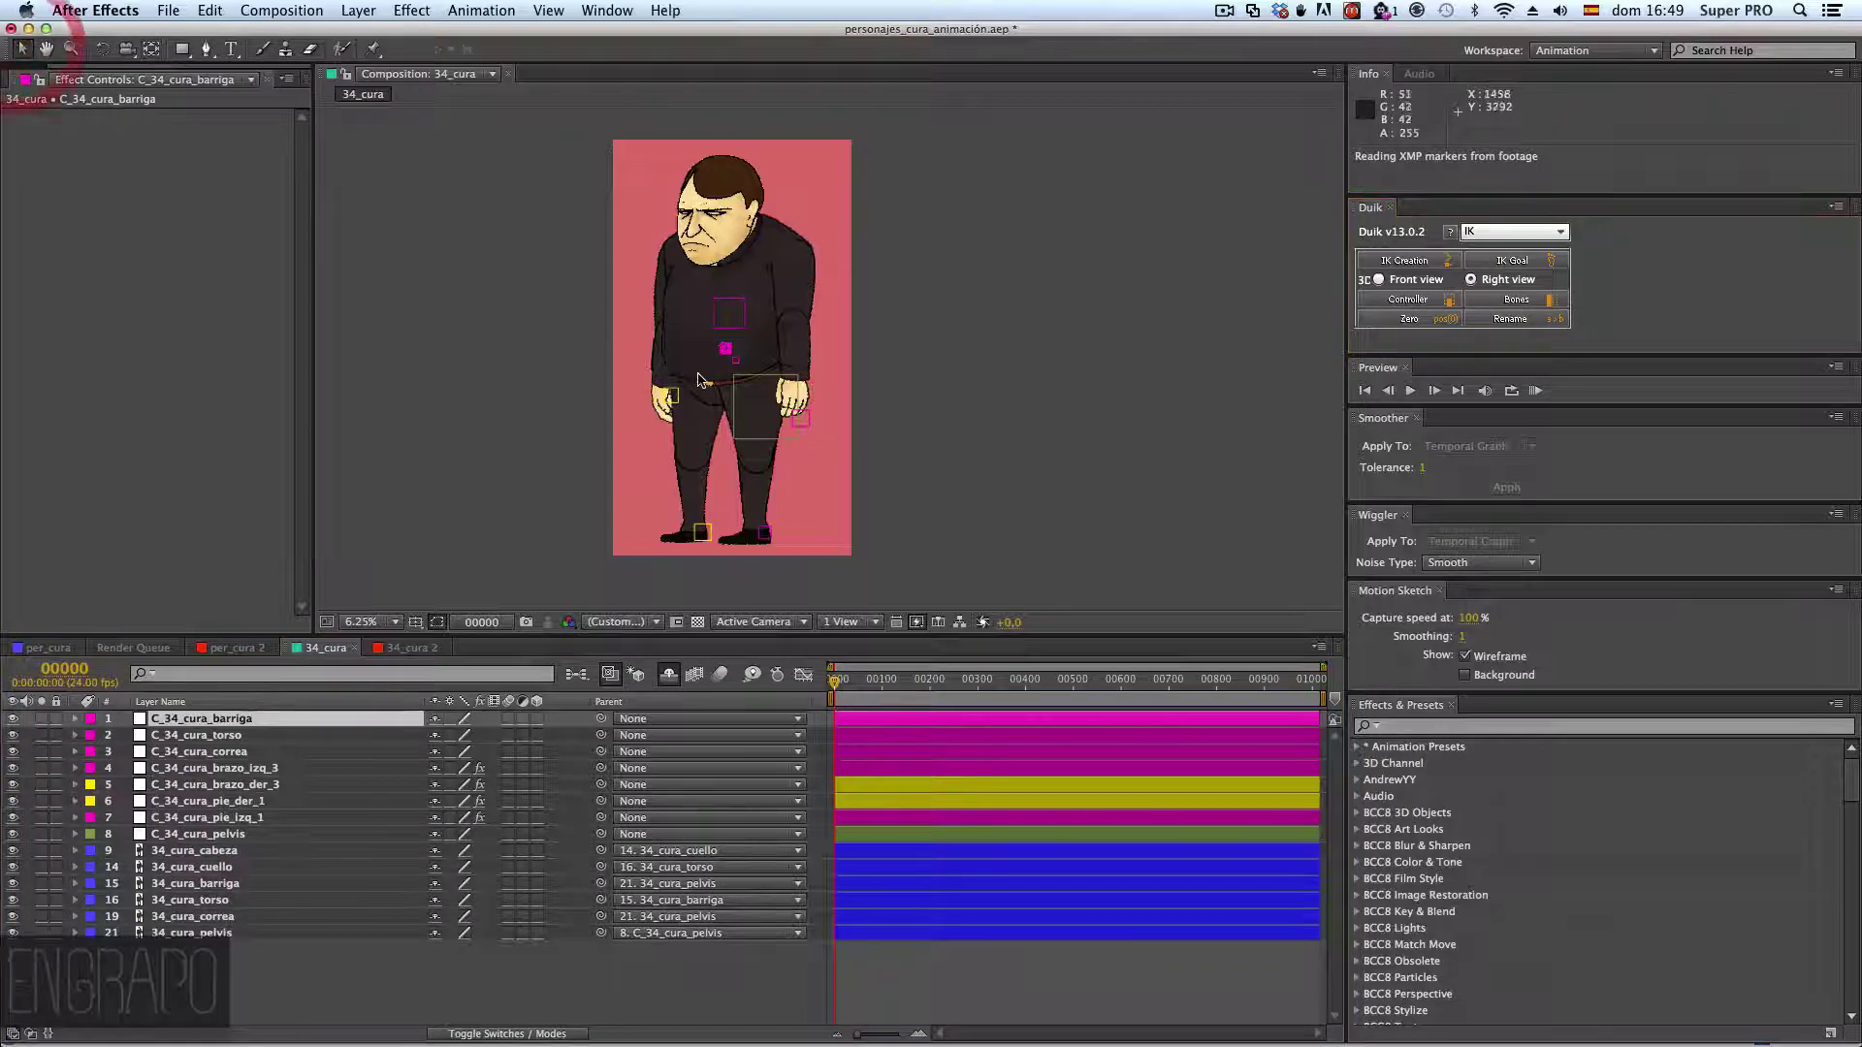
pyautogui.scroll(1, 697, 379)
pyautogui.moveTo(630, 346); pyautogui.dragTo(643, 363)
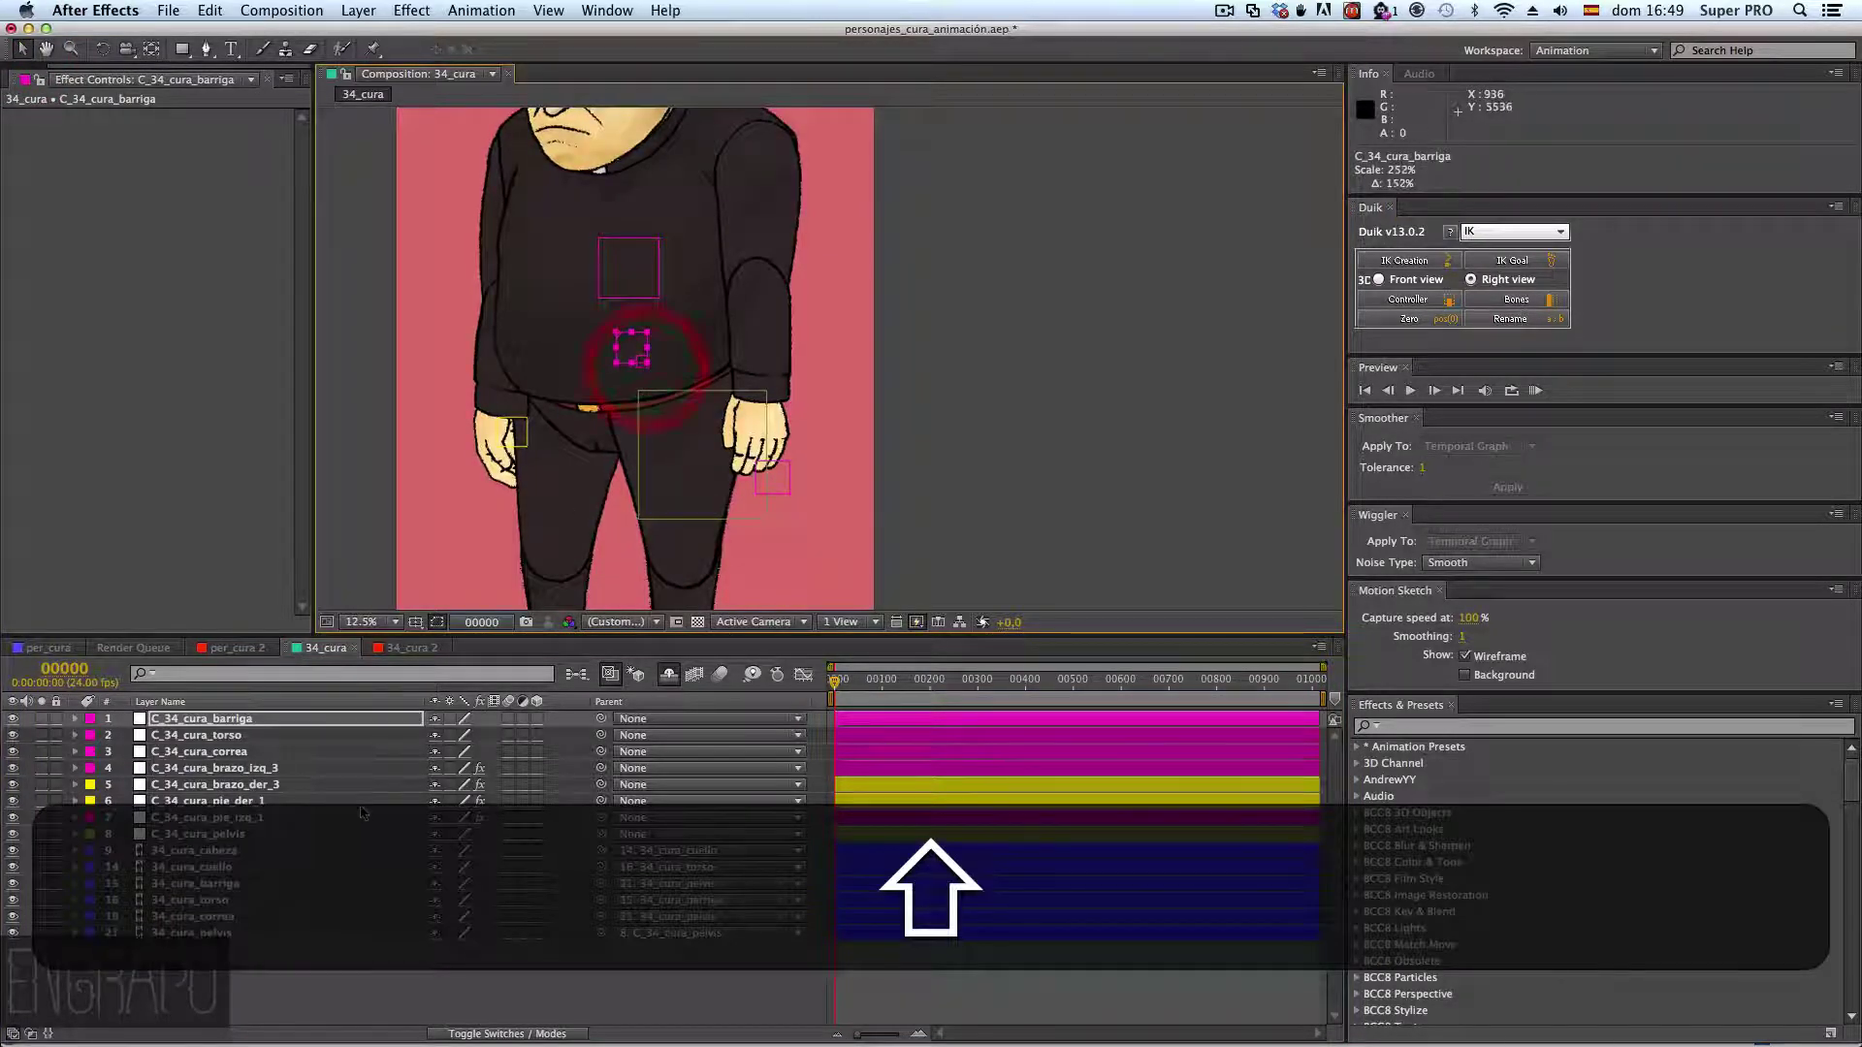
# - Create a Duik controller for 34_cura_cuello and scale it uniformly to about 260%
pyautogui.click(221, 869)
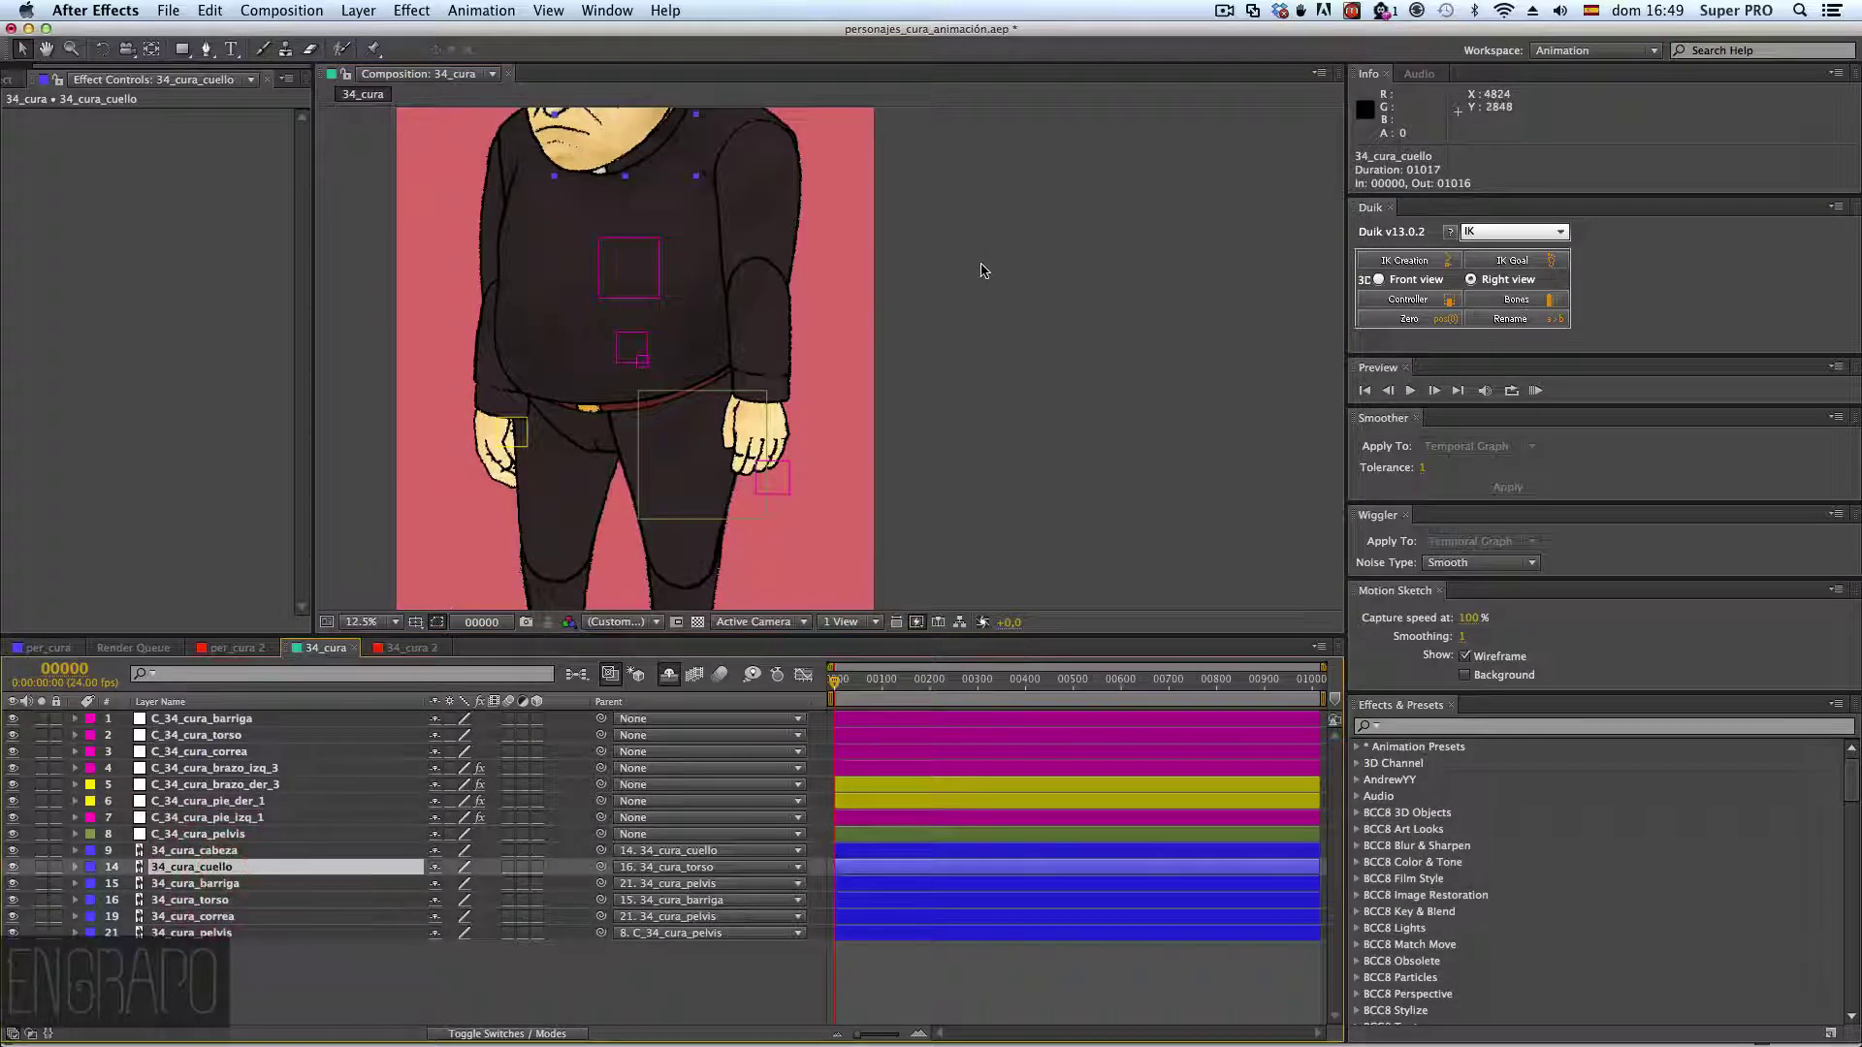
pyautogui.press(',')
pyautogui.click(1385, 310)
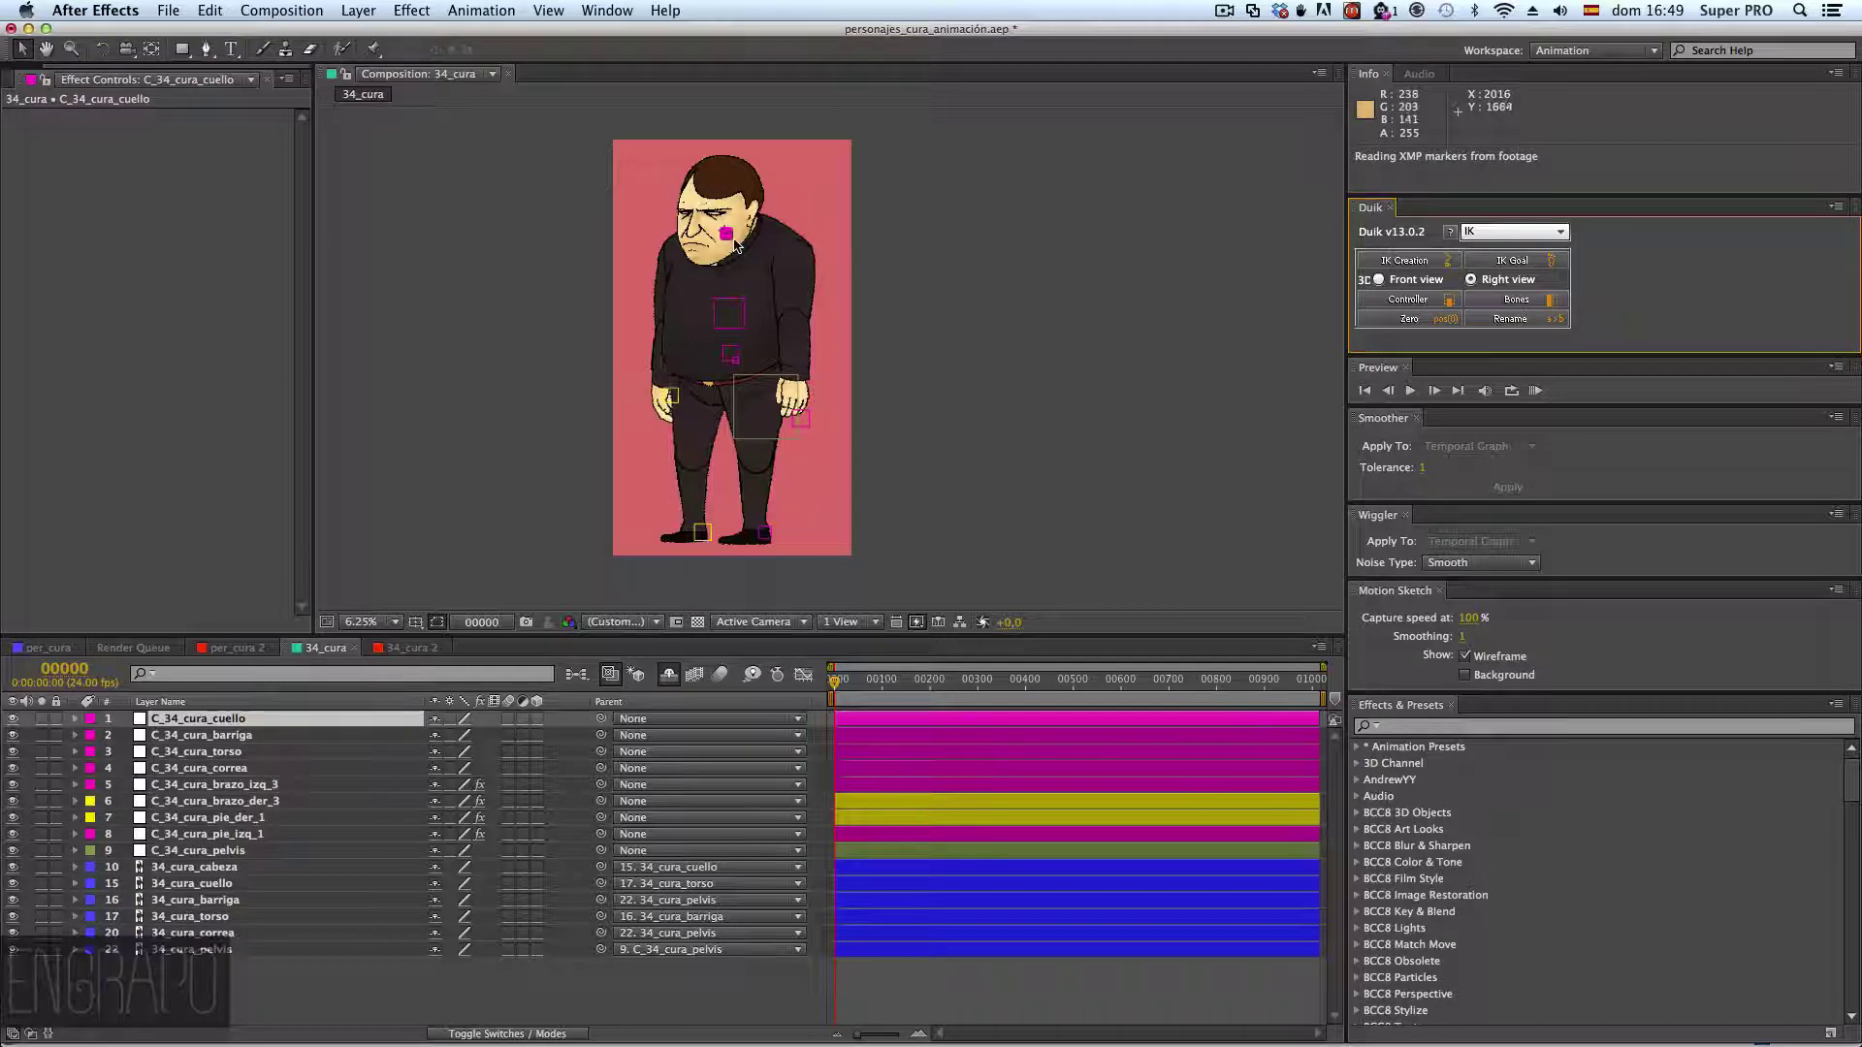
pyautogui.moveTo(732, 244); pyautogui.dragTo(742, 250)
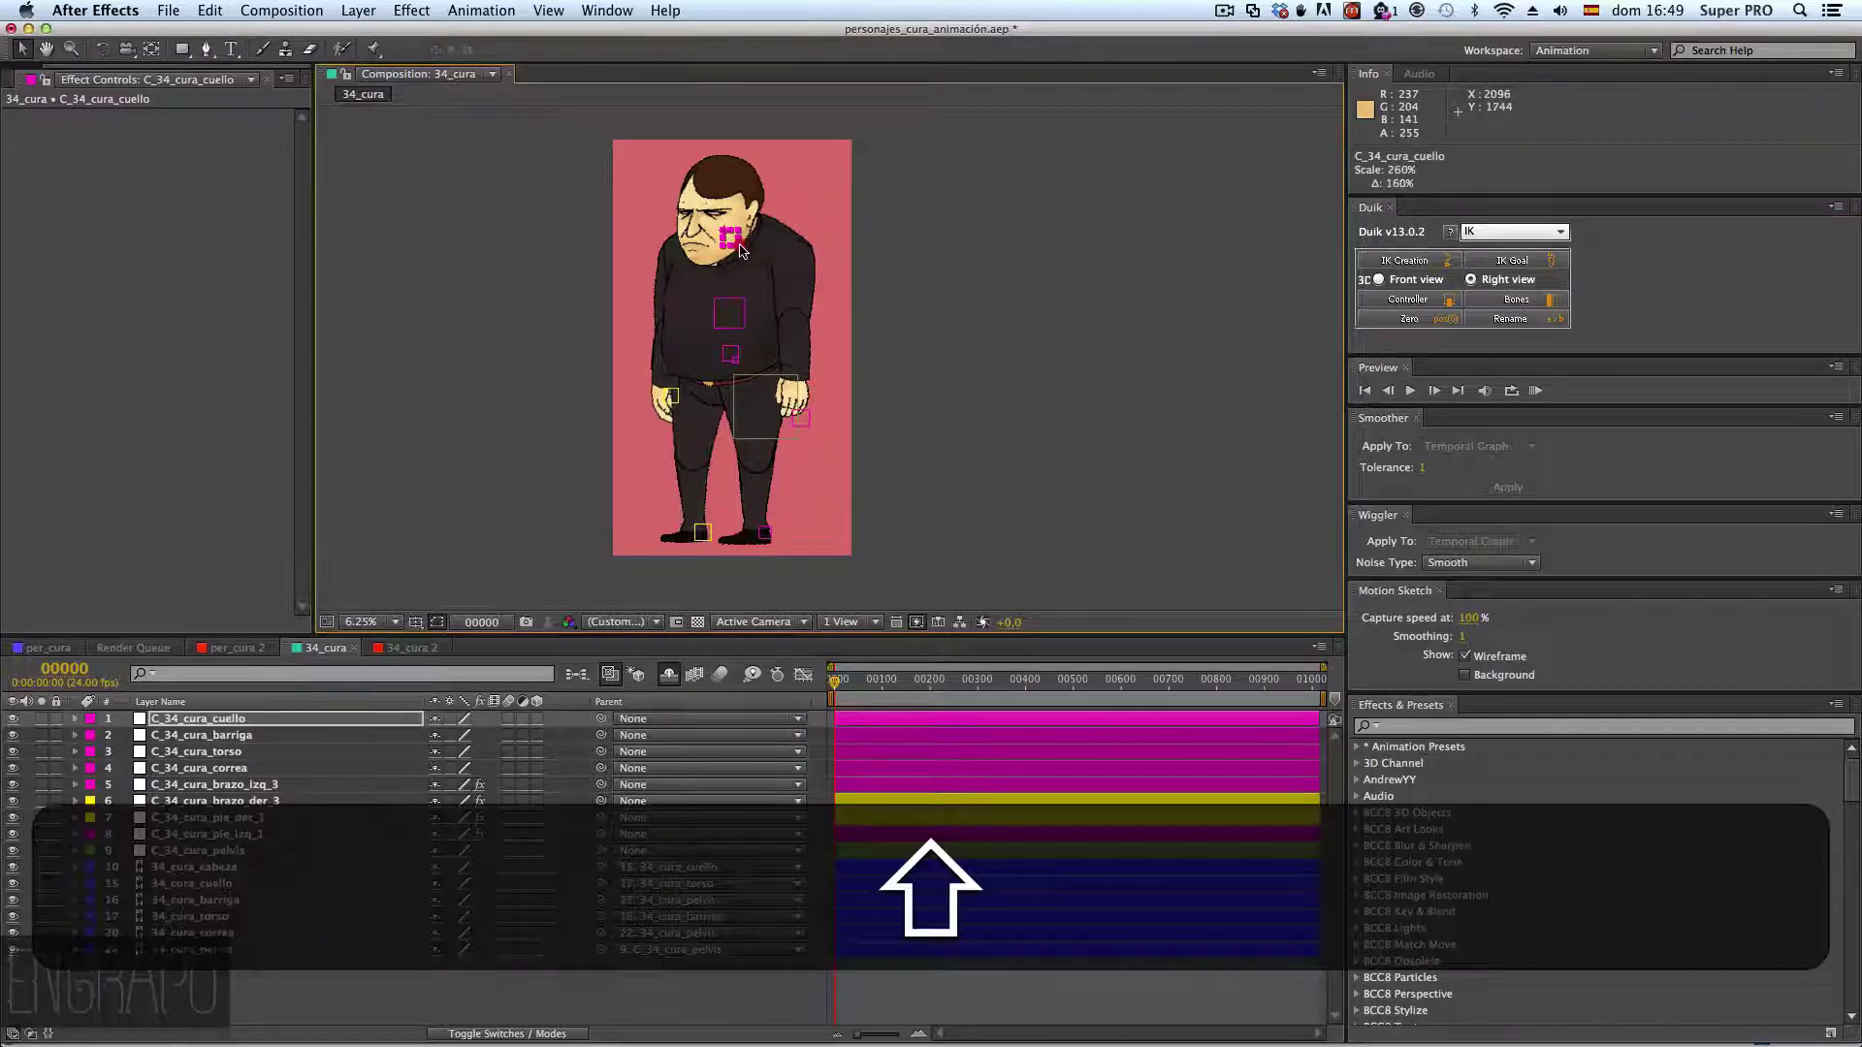
# - Create a Duik controller for the 34_cura_cabeza head layer, inspect it on the face and deselect it
pyautogui.click(221, 866)
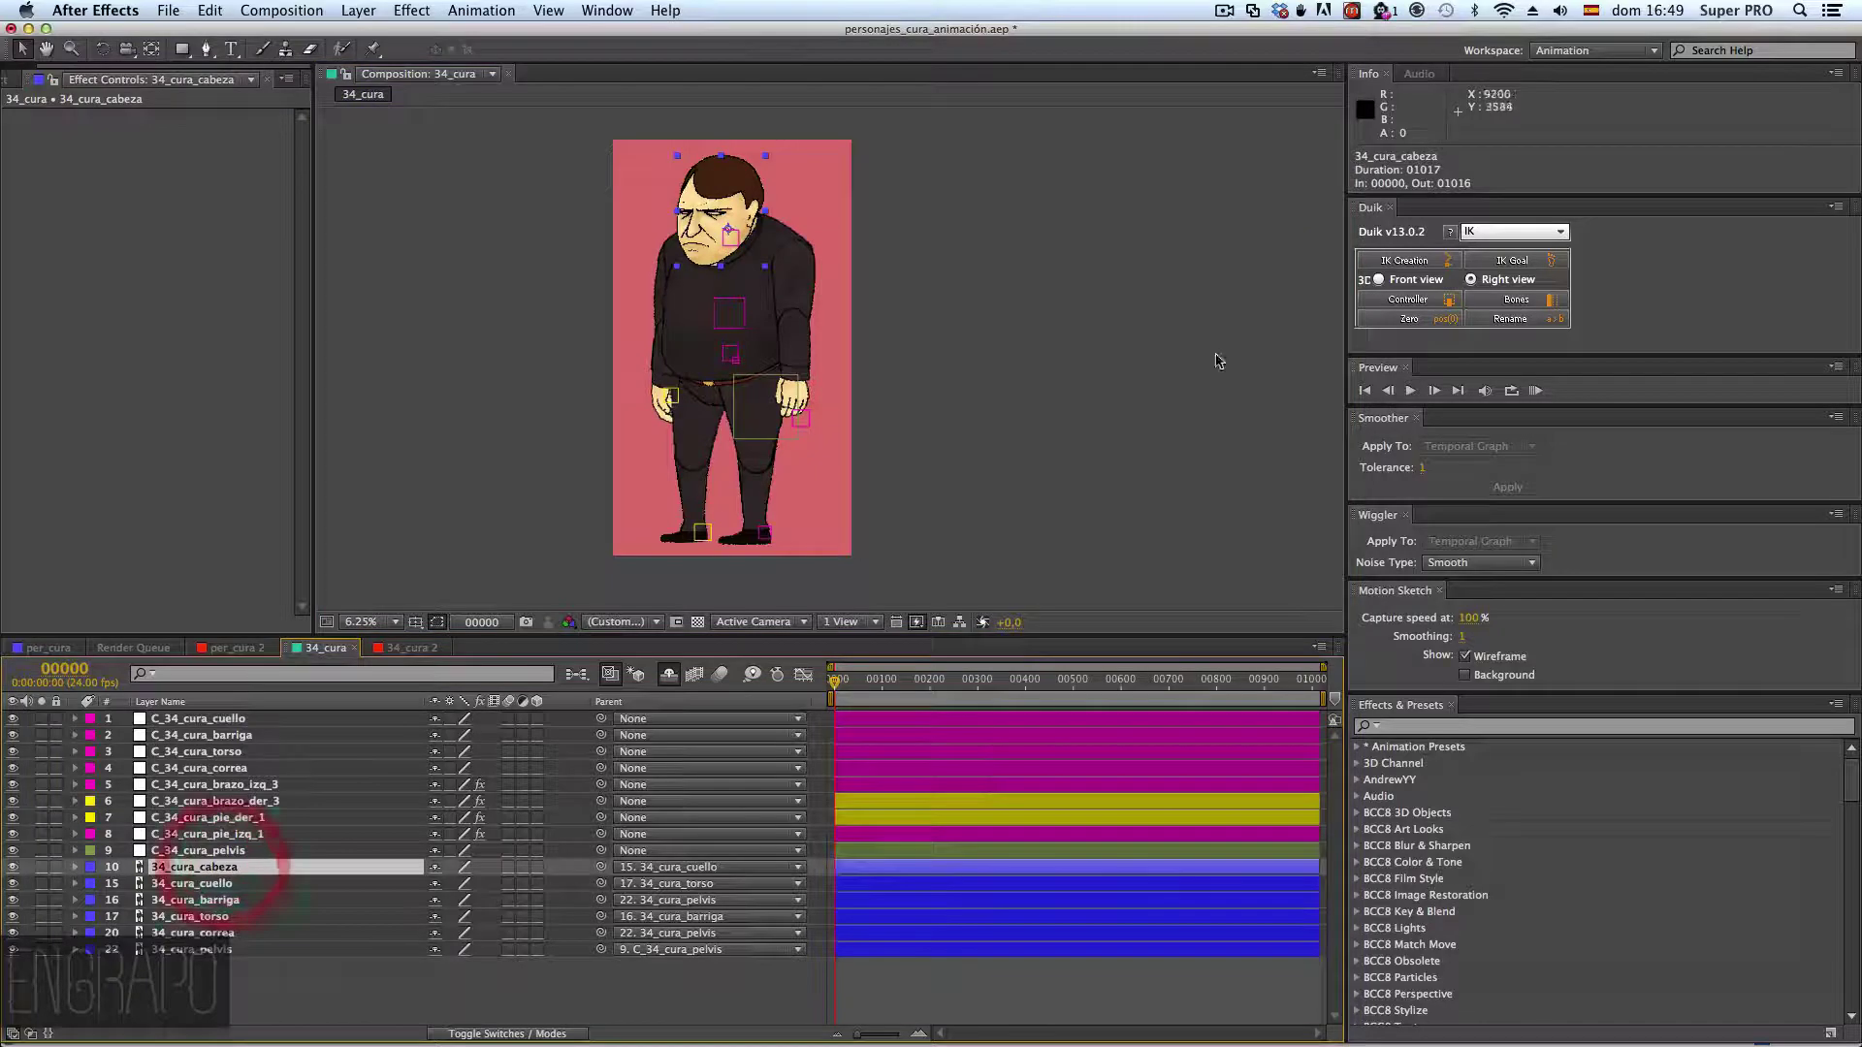
pyautogui.click(1426, 295)
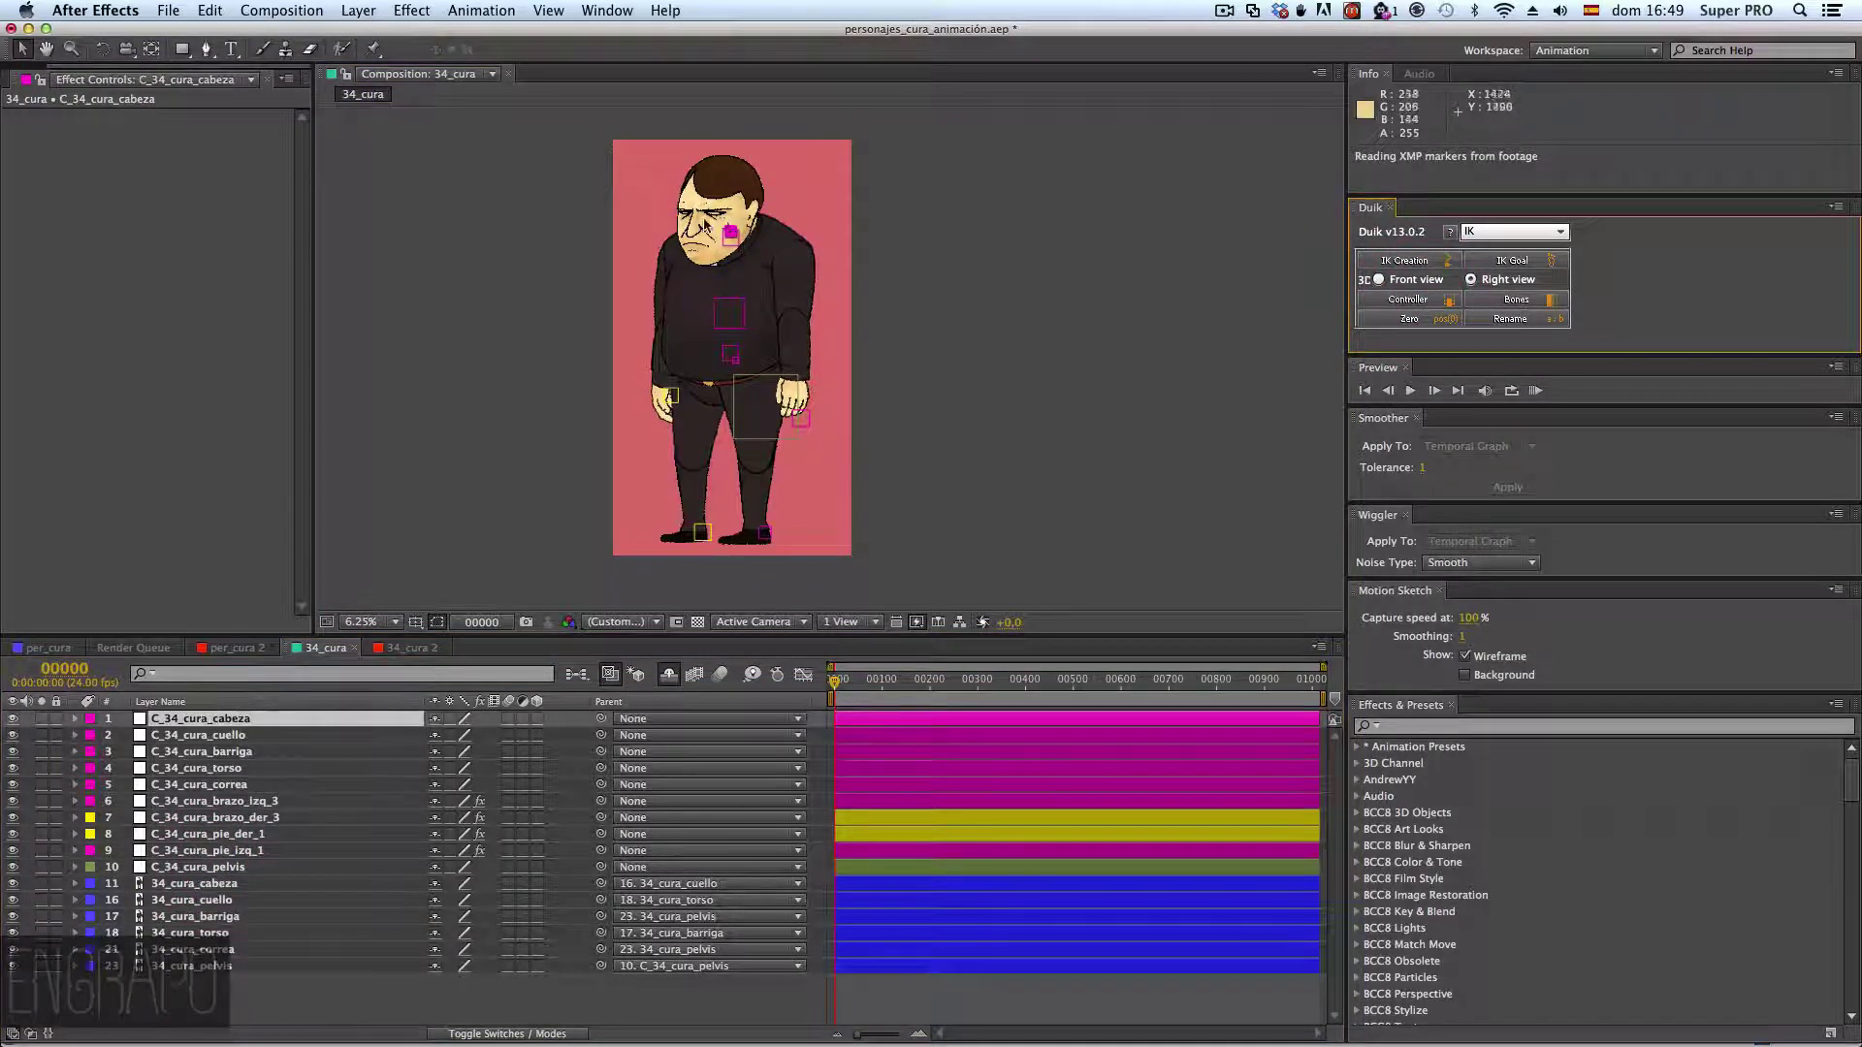
pyautogui.scroll(2, 703, 209)
pyautogui.scroll(-2, 701, 180)
pyautogui.scroll(2, 721, 250)
pyautogui.scroll(-2, 649, 225)
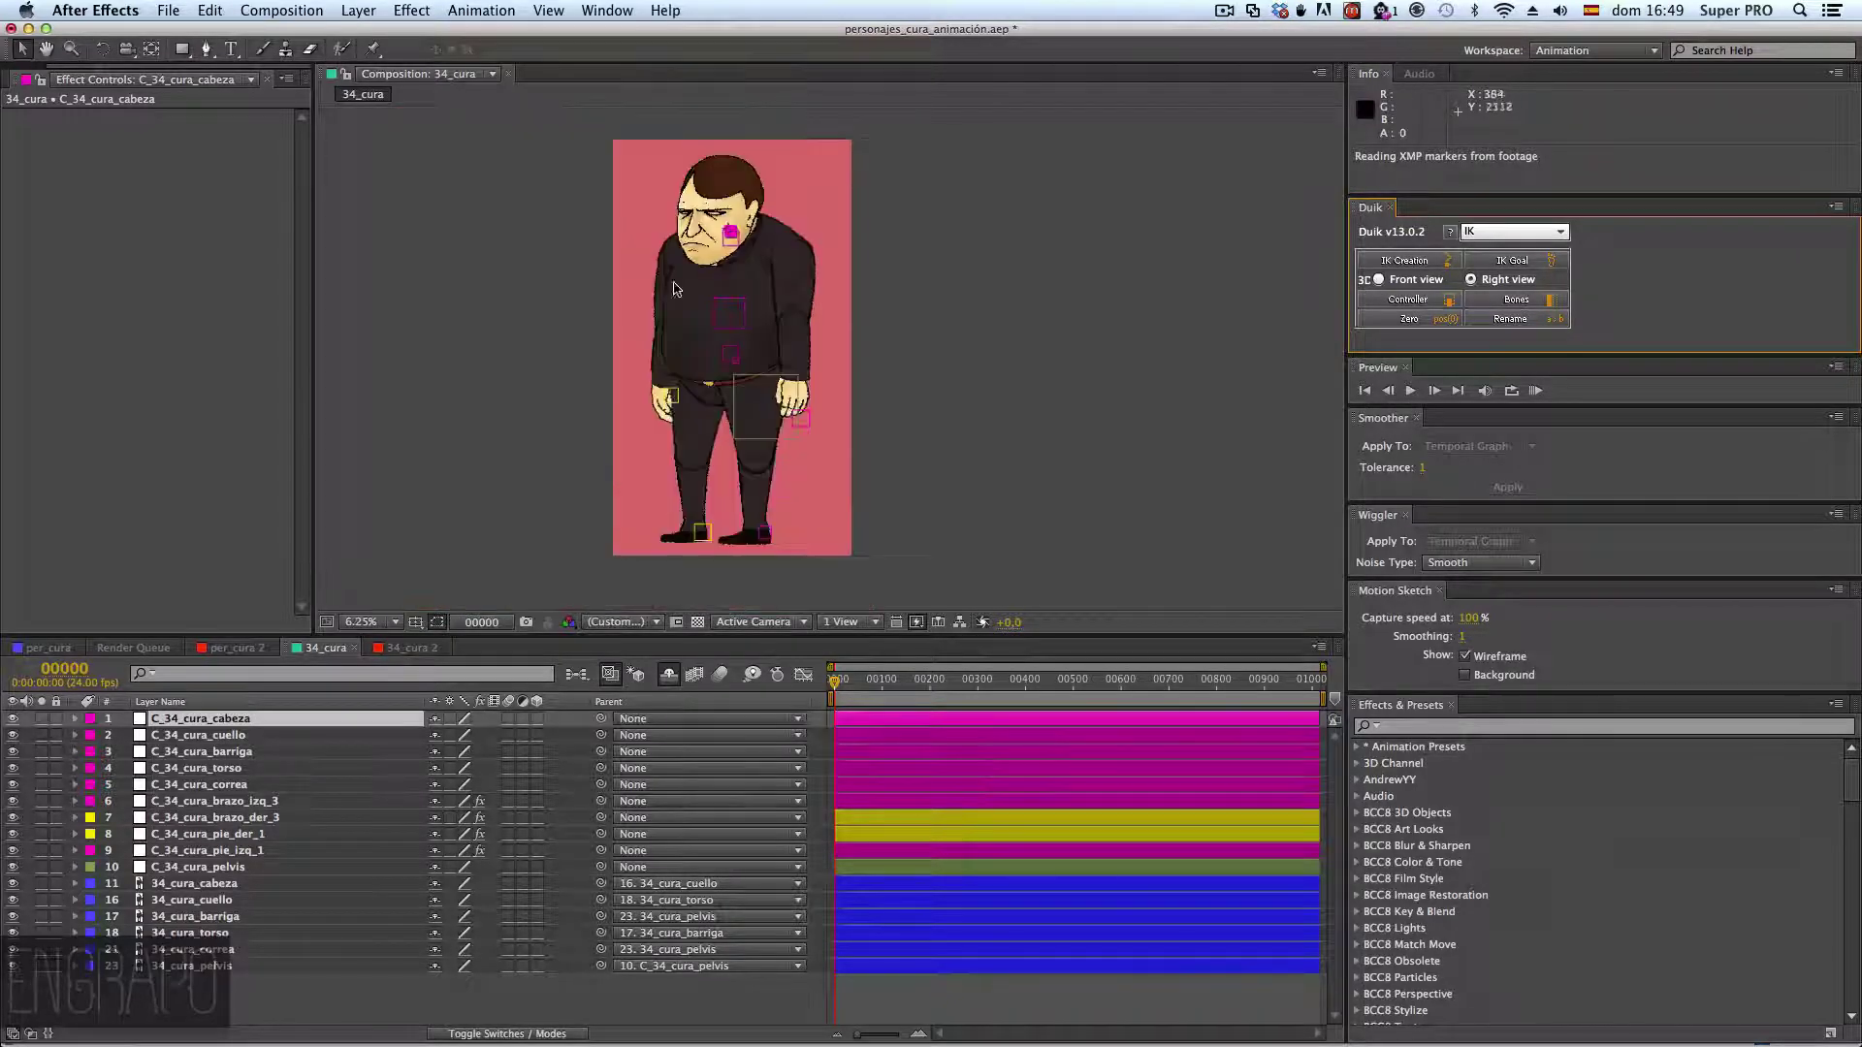
pyautogui.click(993, 321)
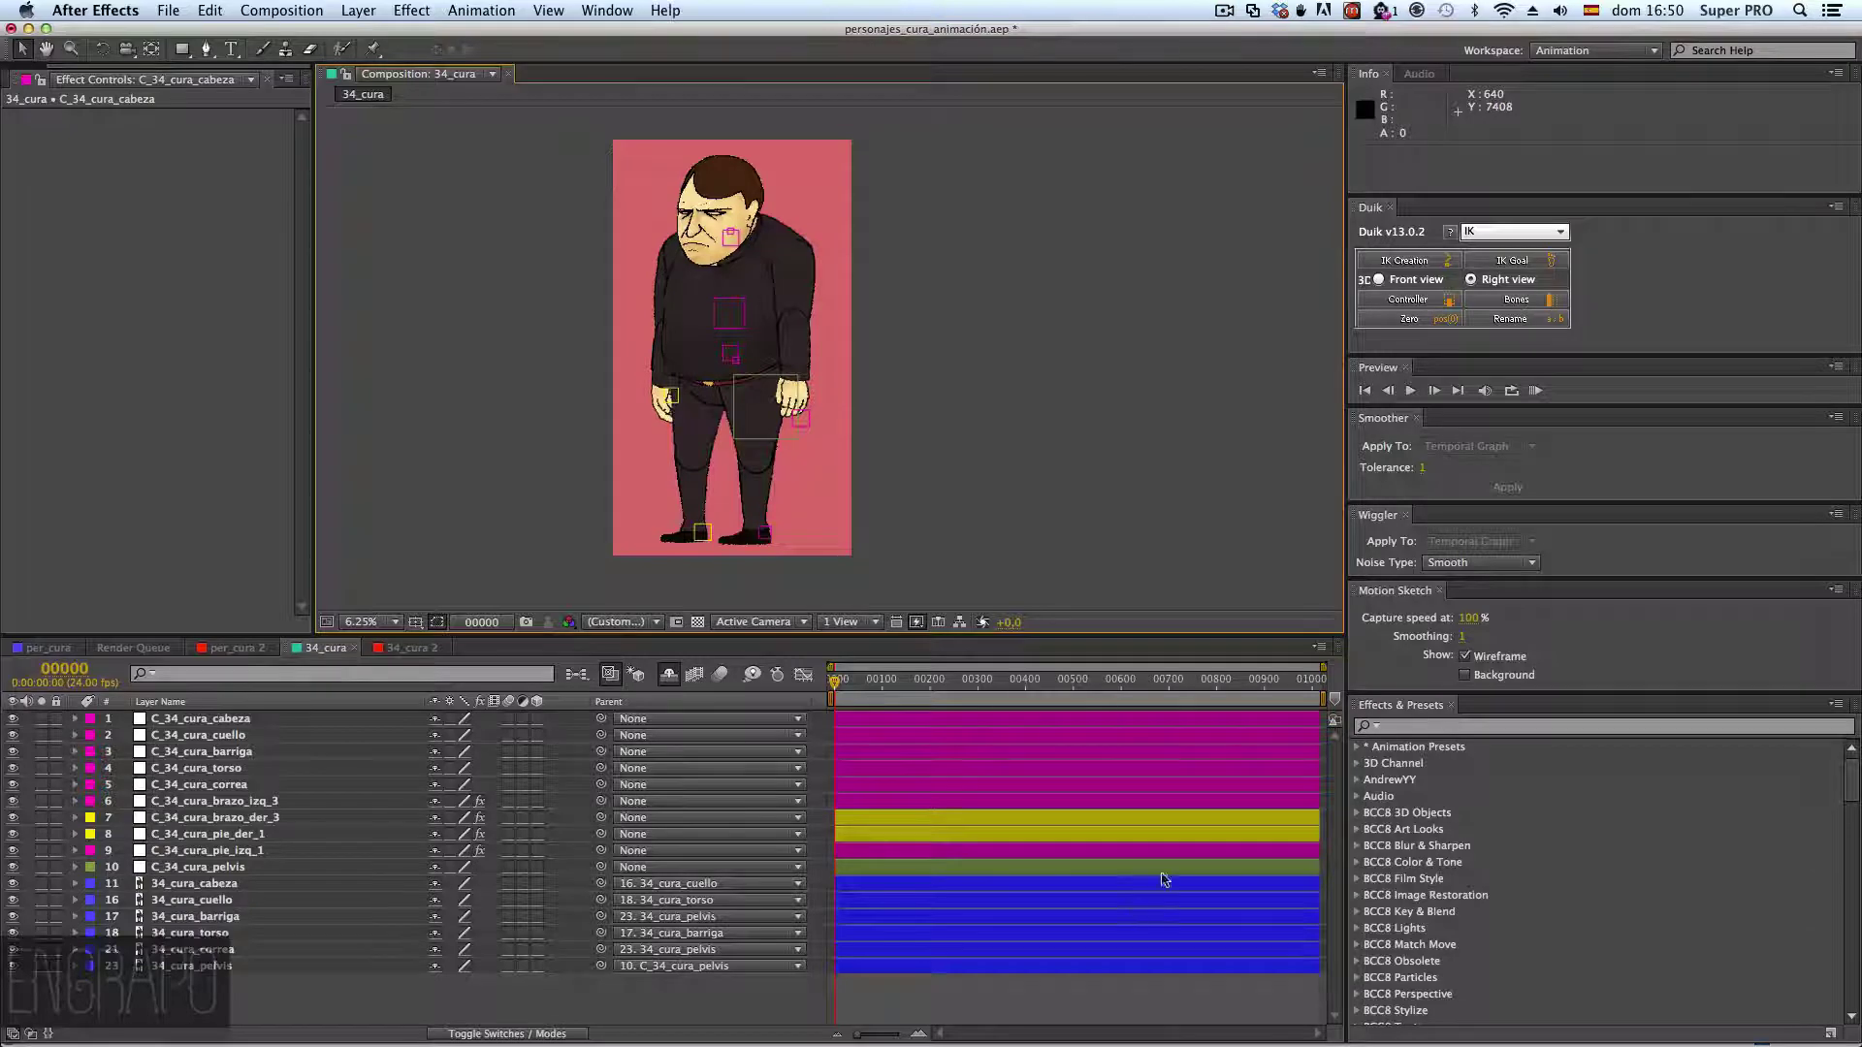
# - Open the Labels preferences and place the dialog clear of the layer list to review the label names and colours
pyautogui.click(97, 10)
pyautogui.moveTo(109, 65)
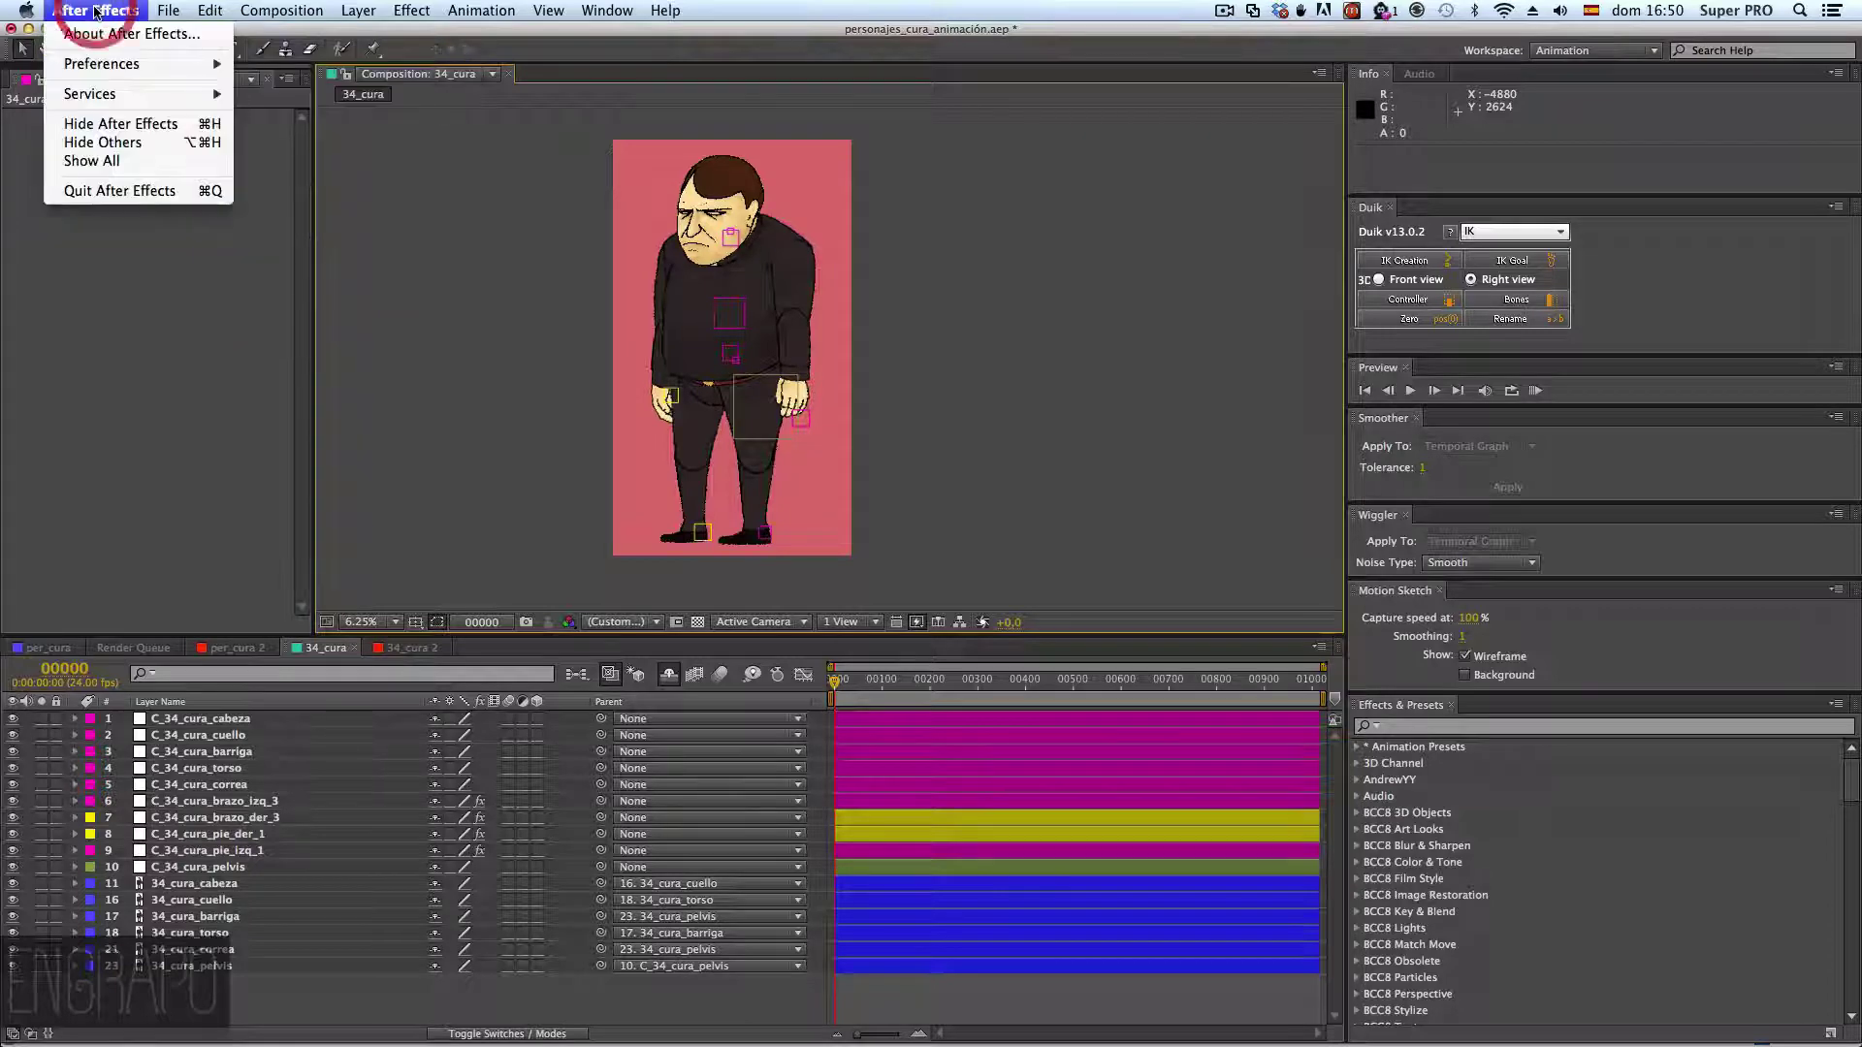
pyautogui.moveTo(220, 8)
pyautogui.moveTo(97, 10)
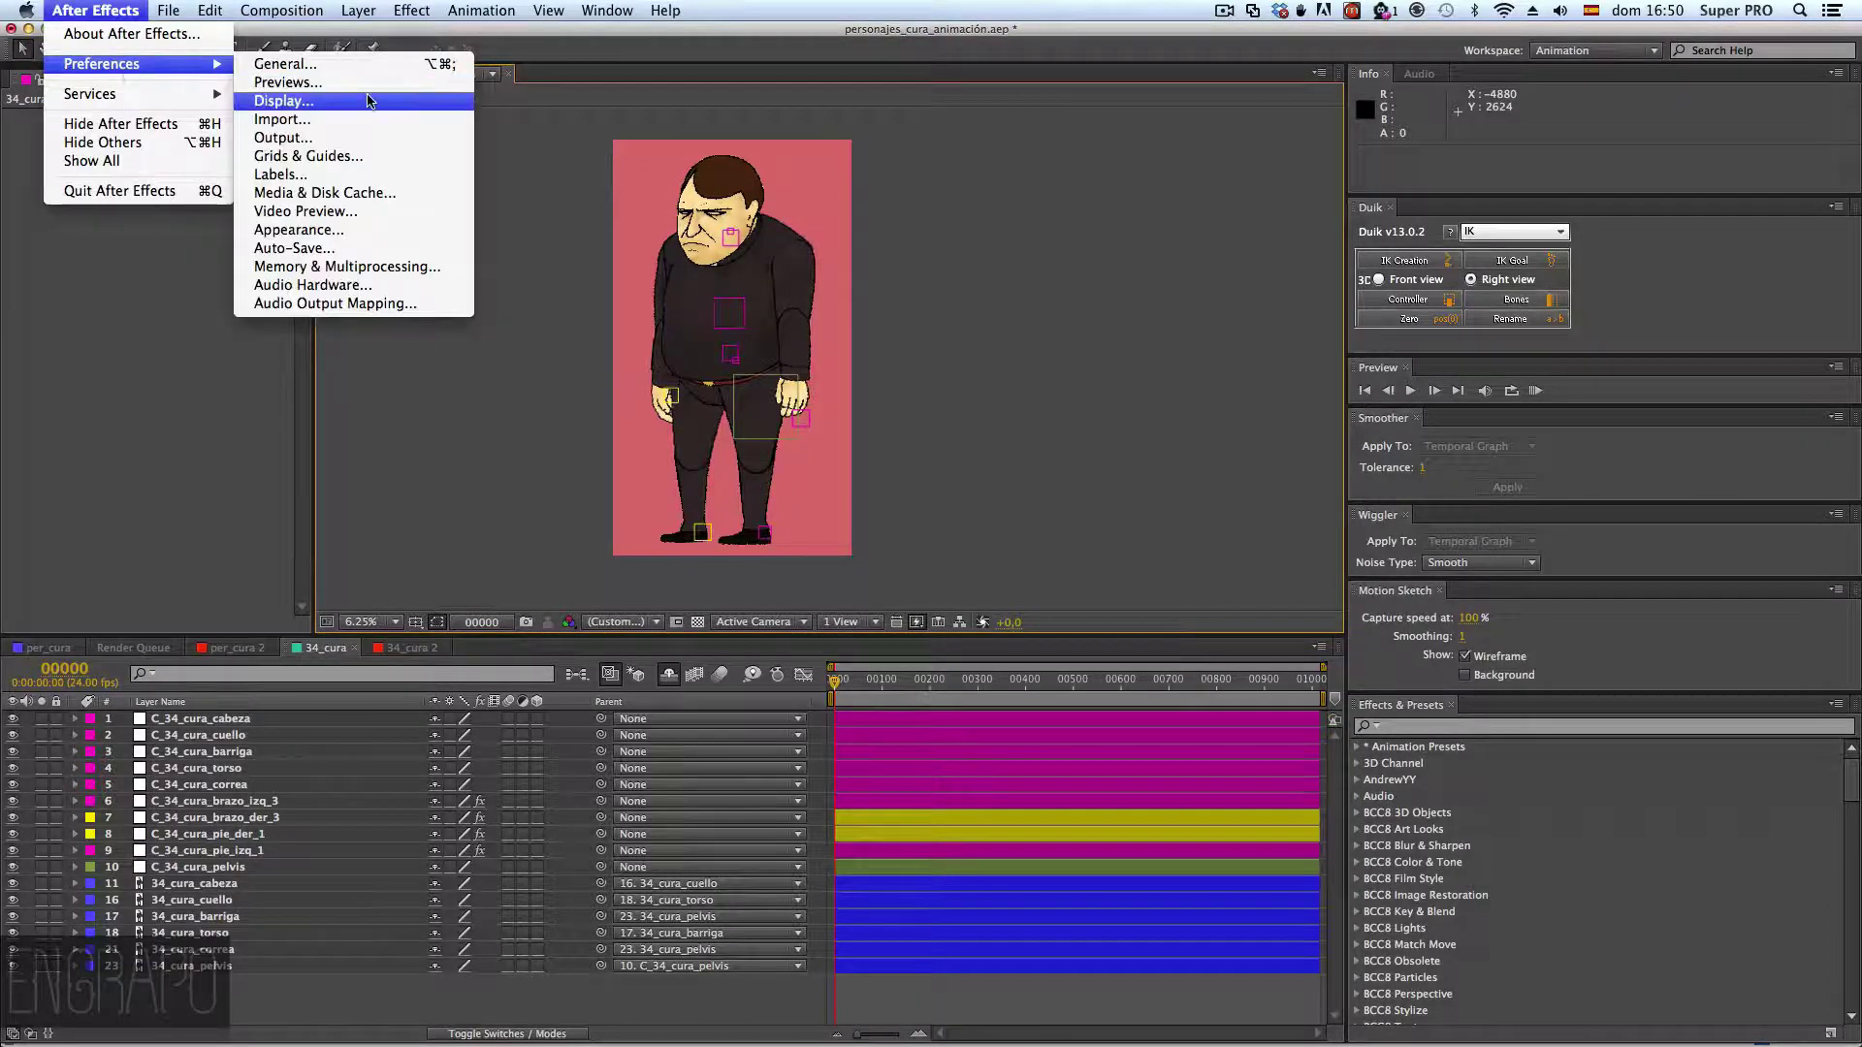
pyautogui.click(287, 176)
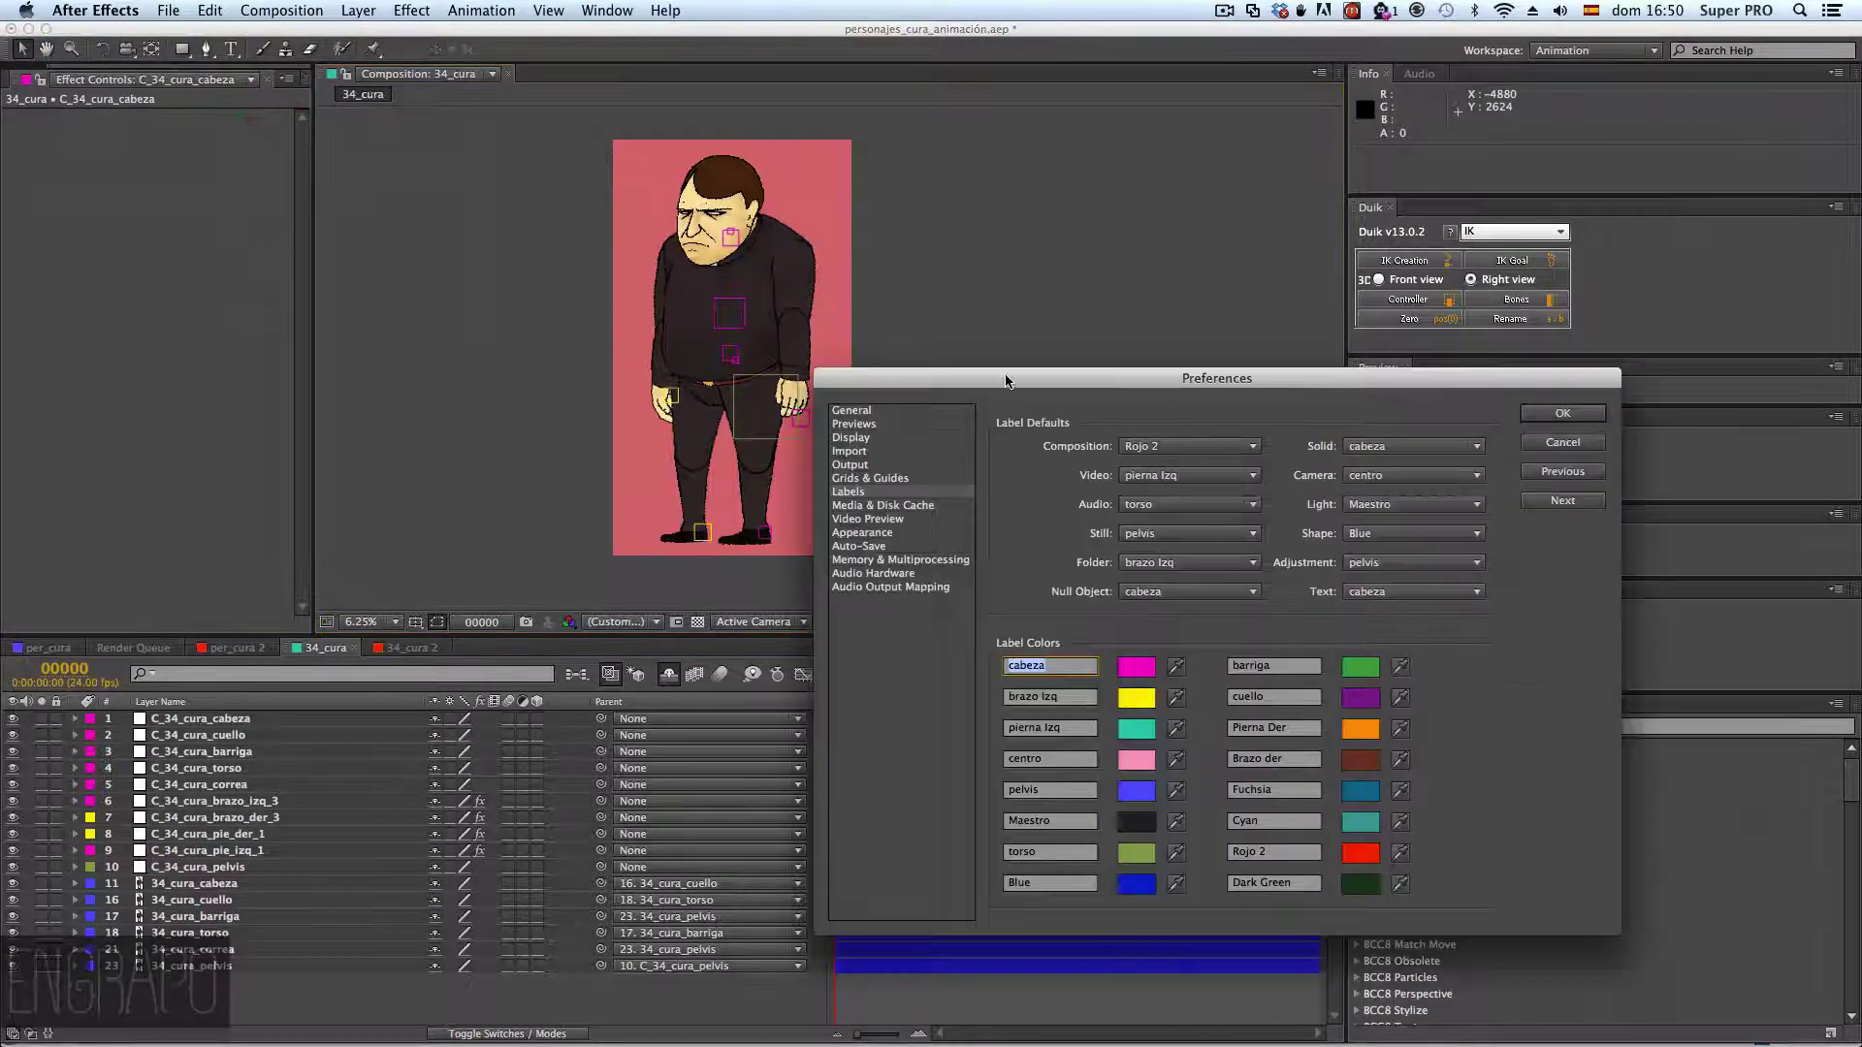
pyautogui.moveTo(1006, 378); pyautogui.dragTo(1062, 99)
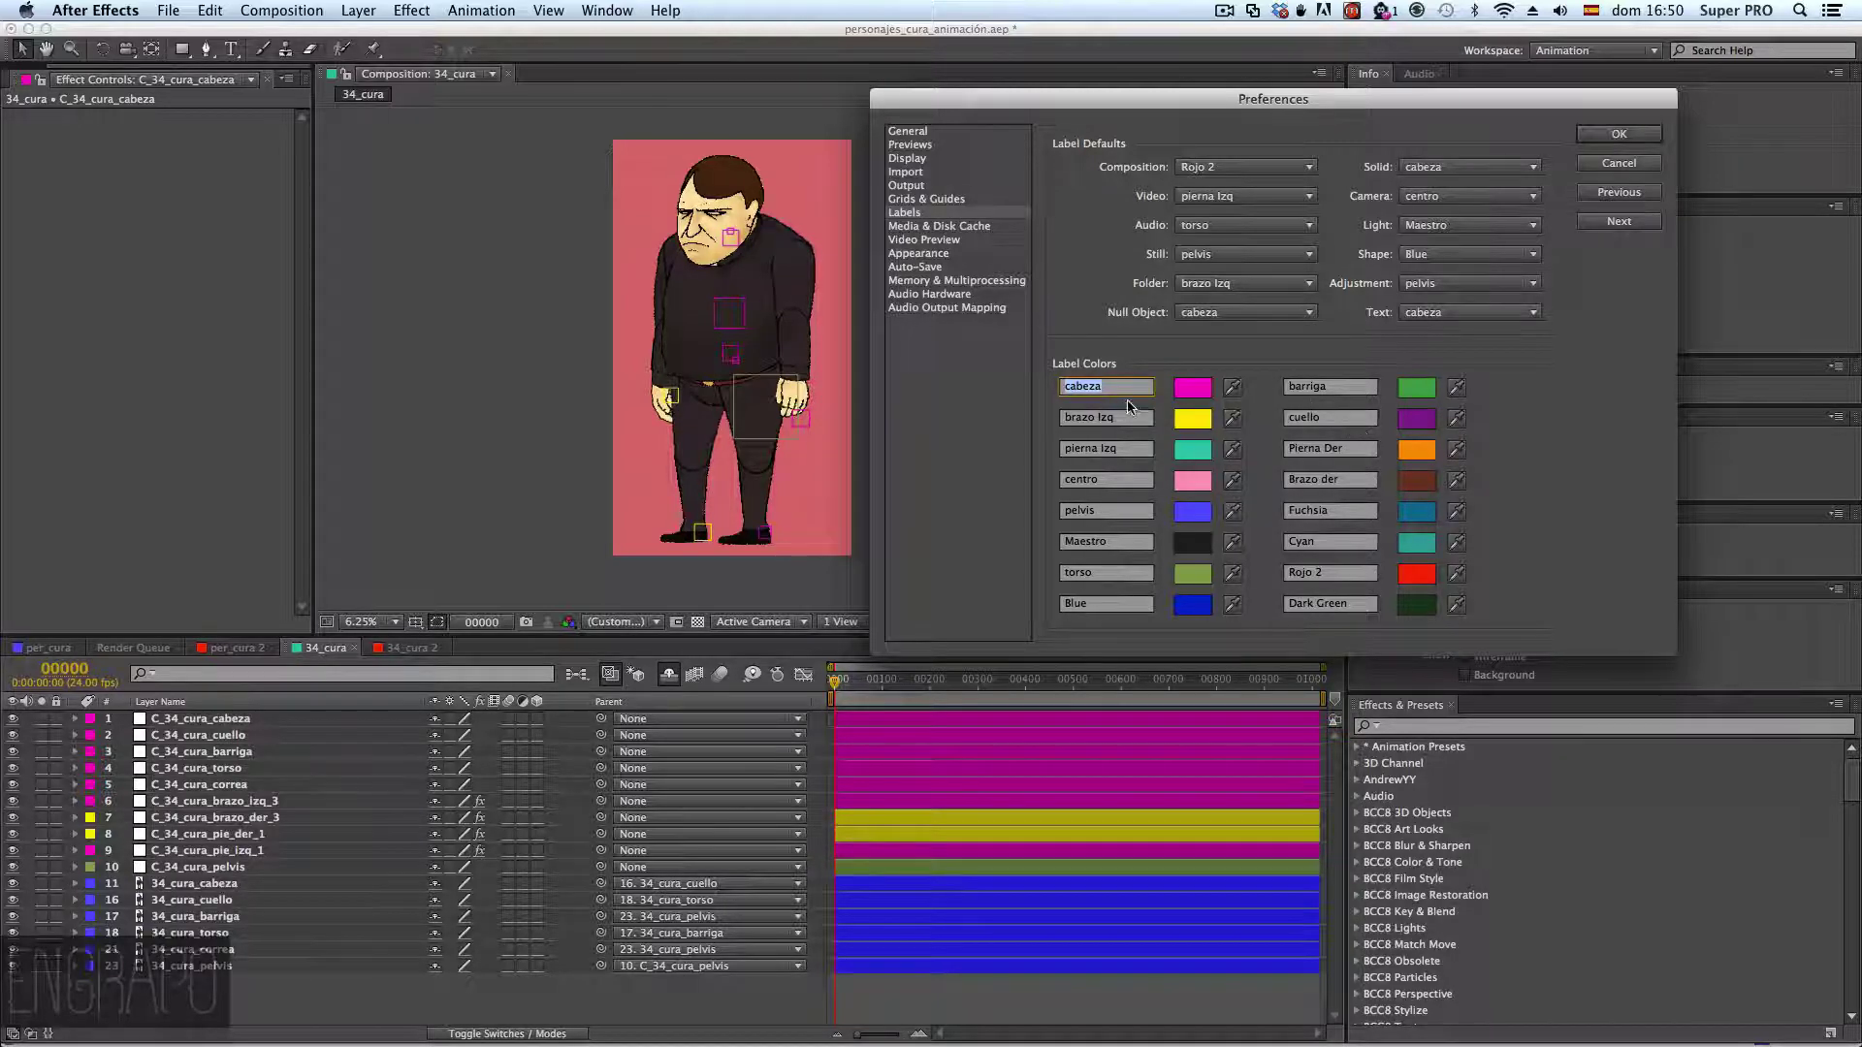
# - Inspect the name of the cabeza label and its colour settings, leaving both as they are
pyautogui.click(1072, 386)
pyautogui.click(1081, 386)
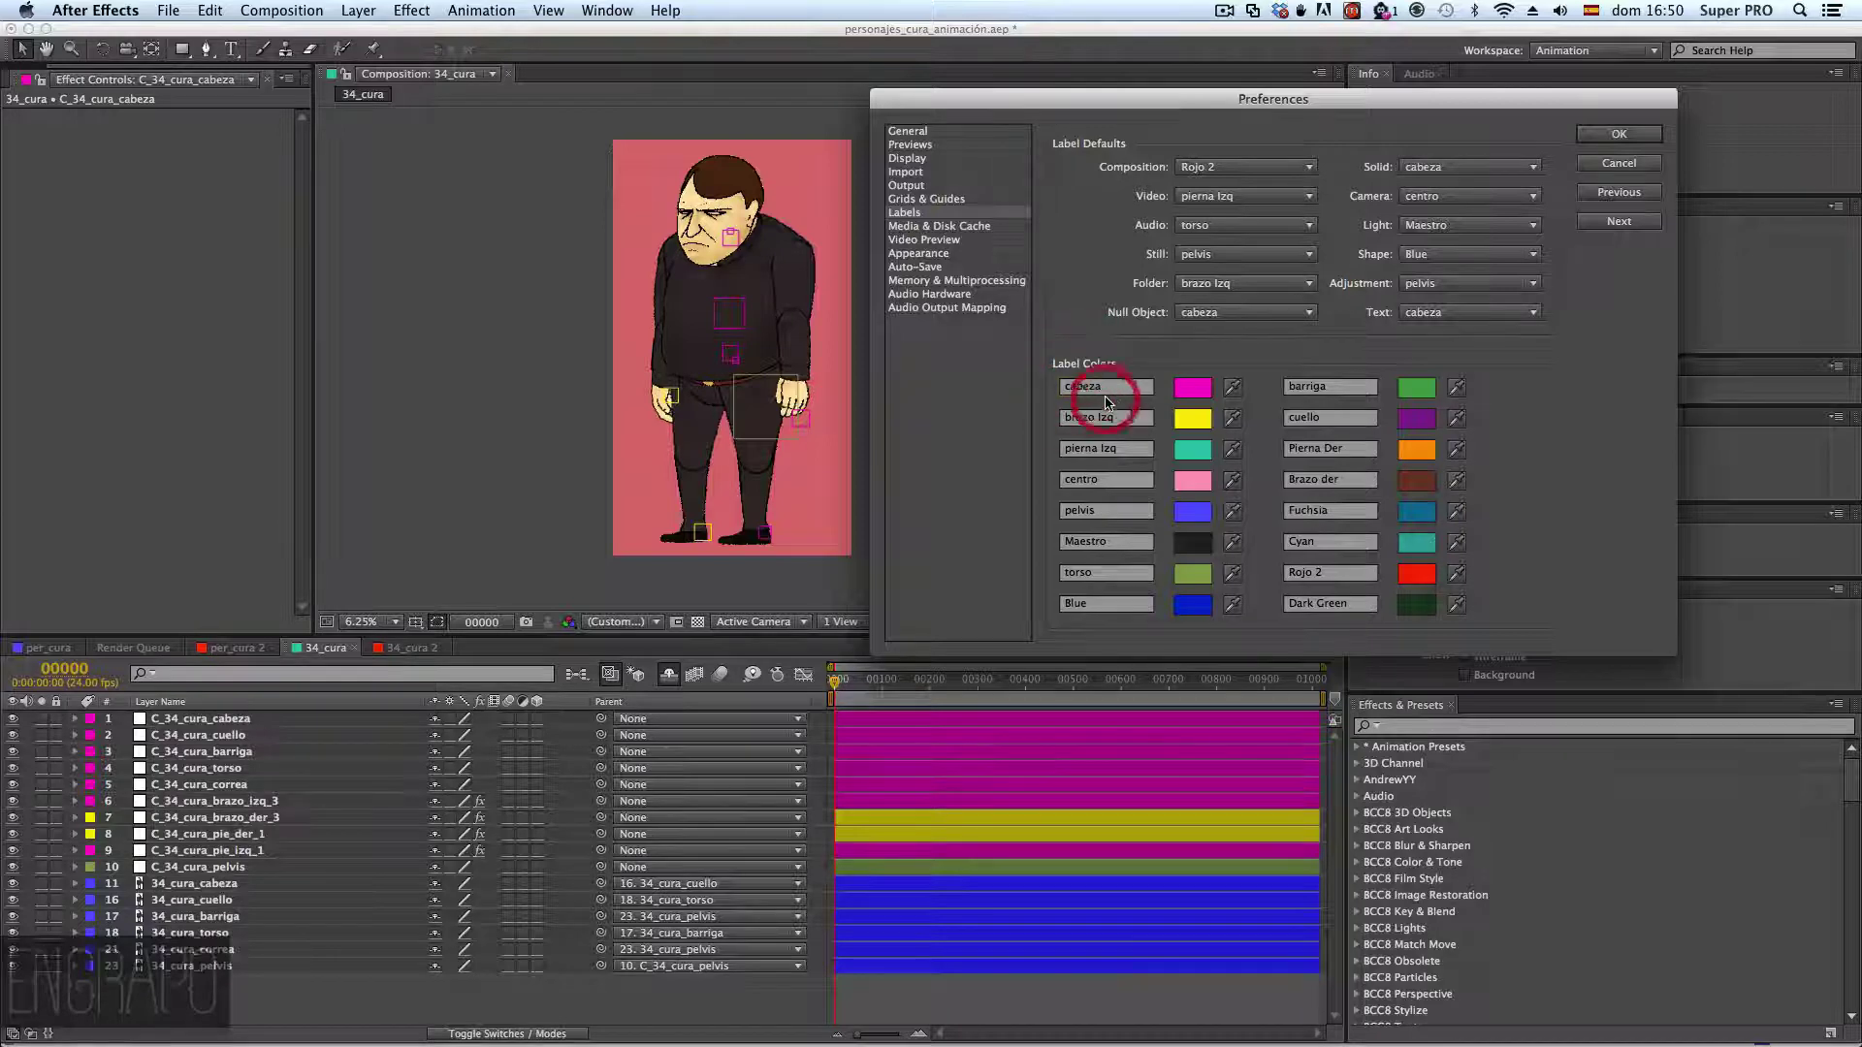
pyautogui.click(1077, 387)
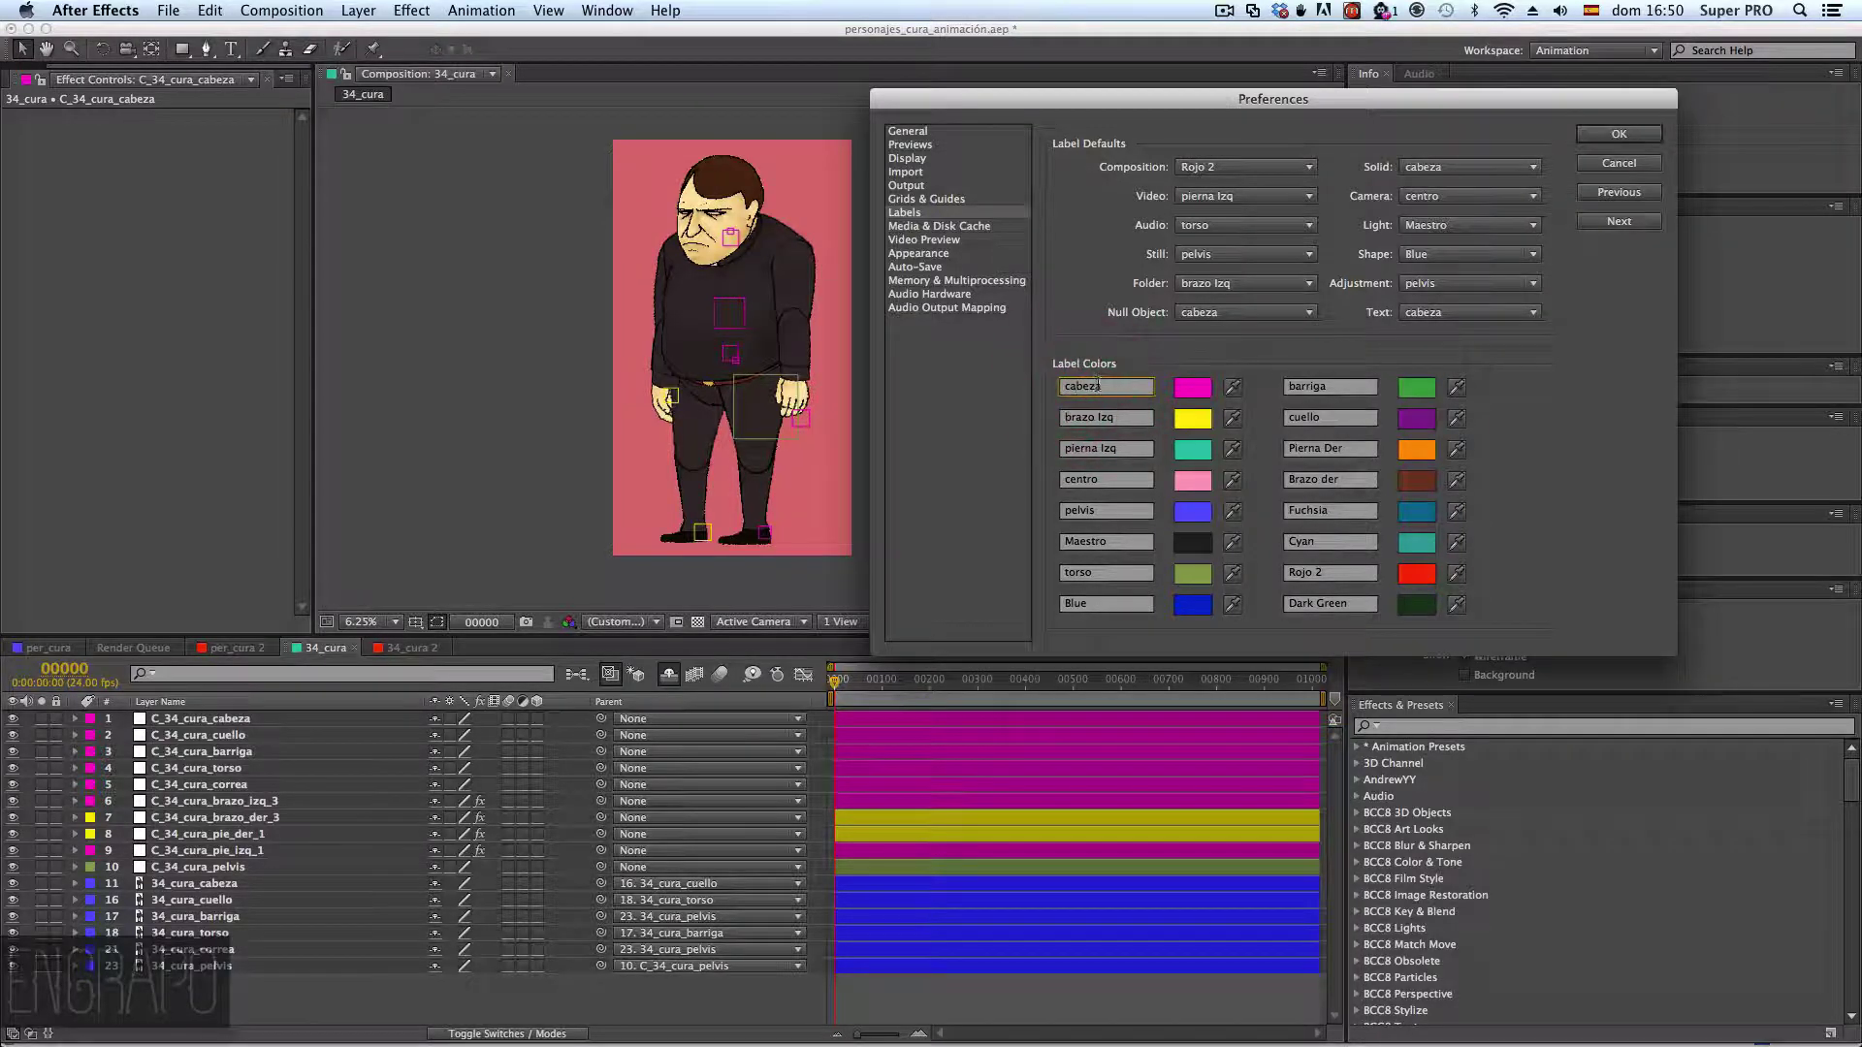
pyautogui.doubleClick(1057, 386)
pyautogui.doubleClick(1057, 384)
pyautogui.click(1038, 388)
pyautogui.click(1184, 386)
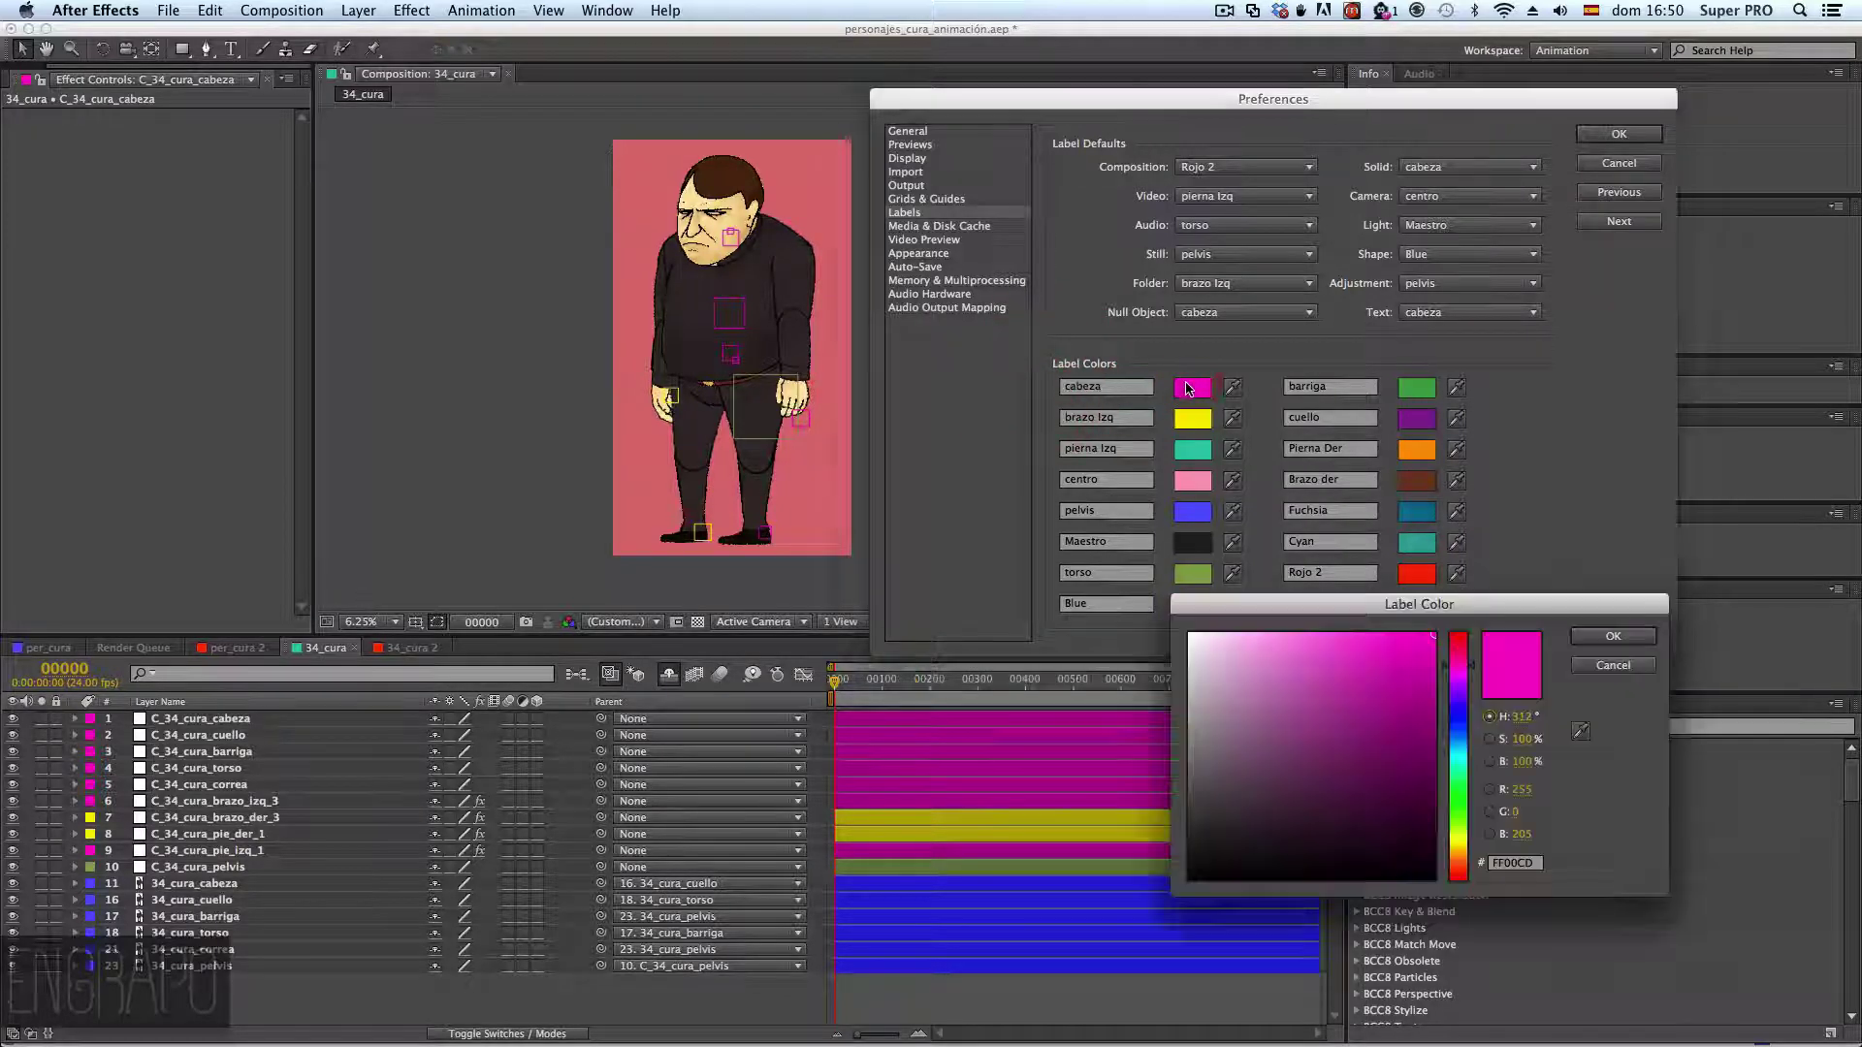
pyautogui.click(1583, 646)
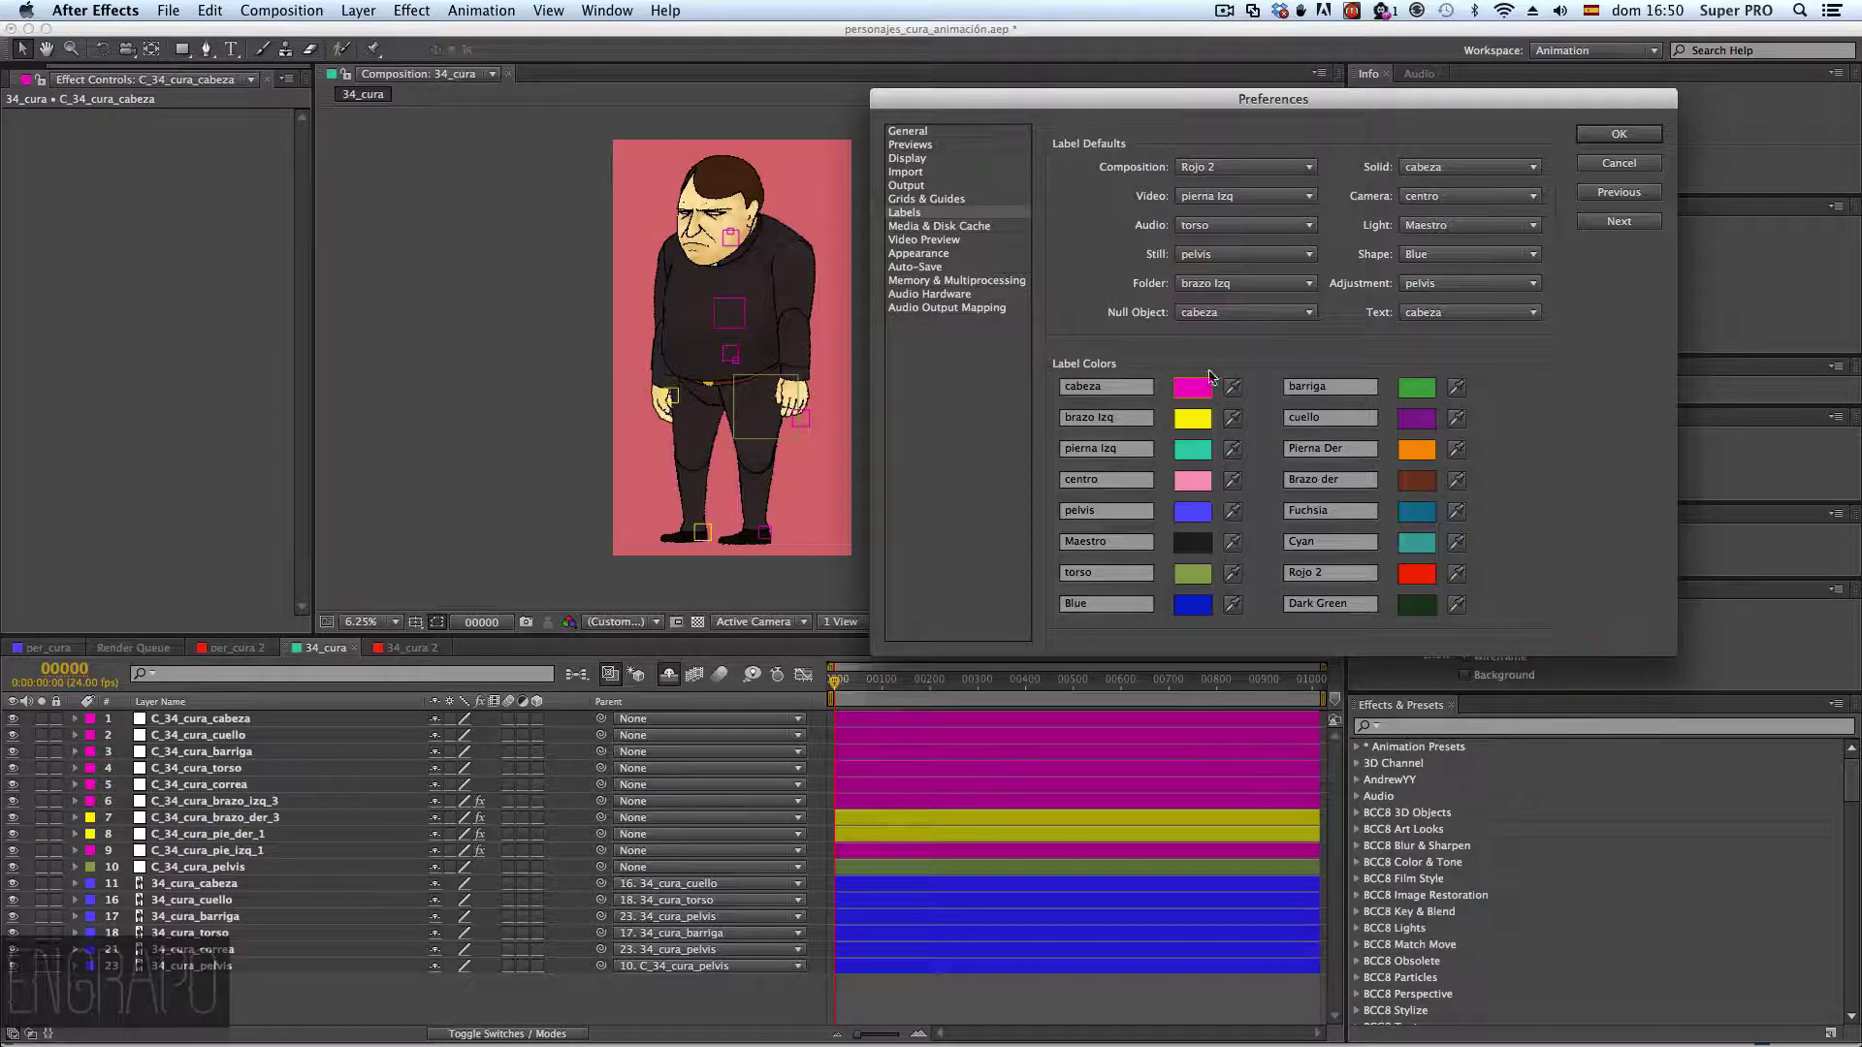
# - Review the other body-part label names and the composition's label default, and leave the preferences without changes
pyautogui.click(1122, 421)
pyautogui.click(1107, 450)
pyautogui.click(1086, 514)
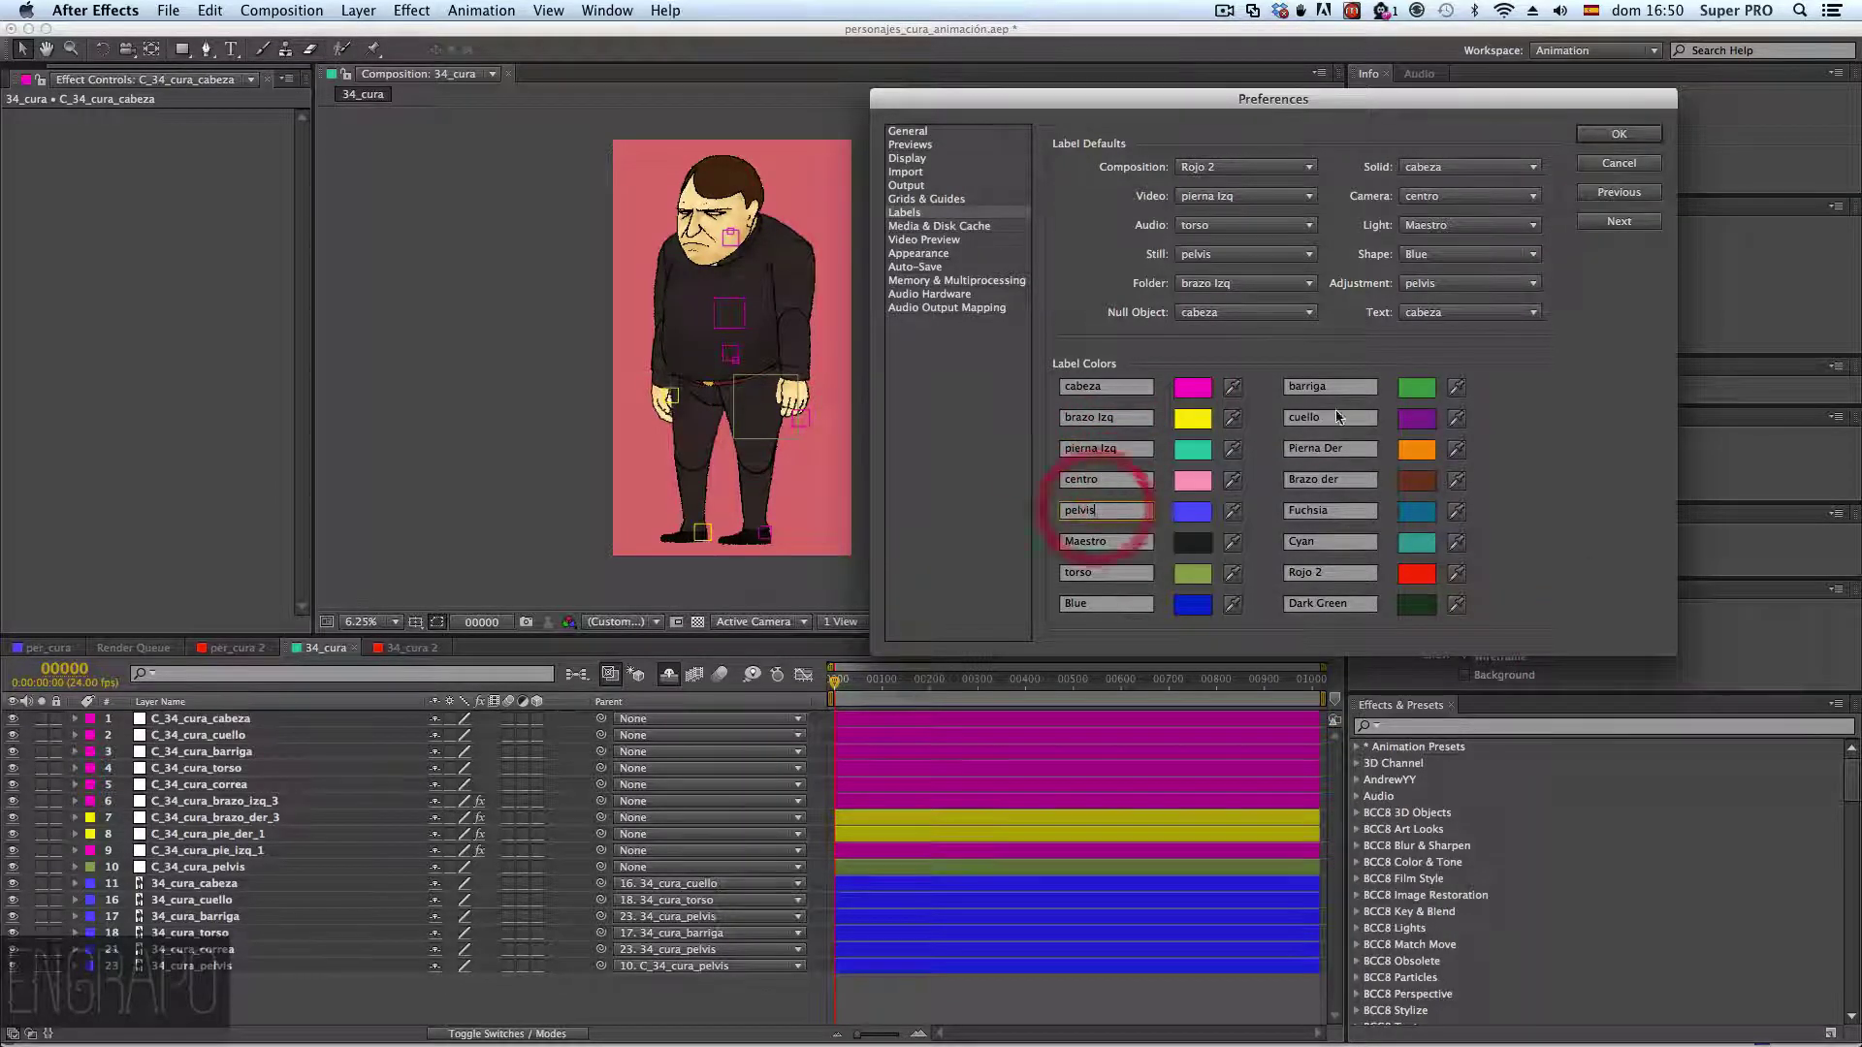
pyautogui.click(1336, 400)
pyautogui.click(1330, 394)
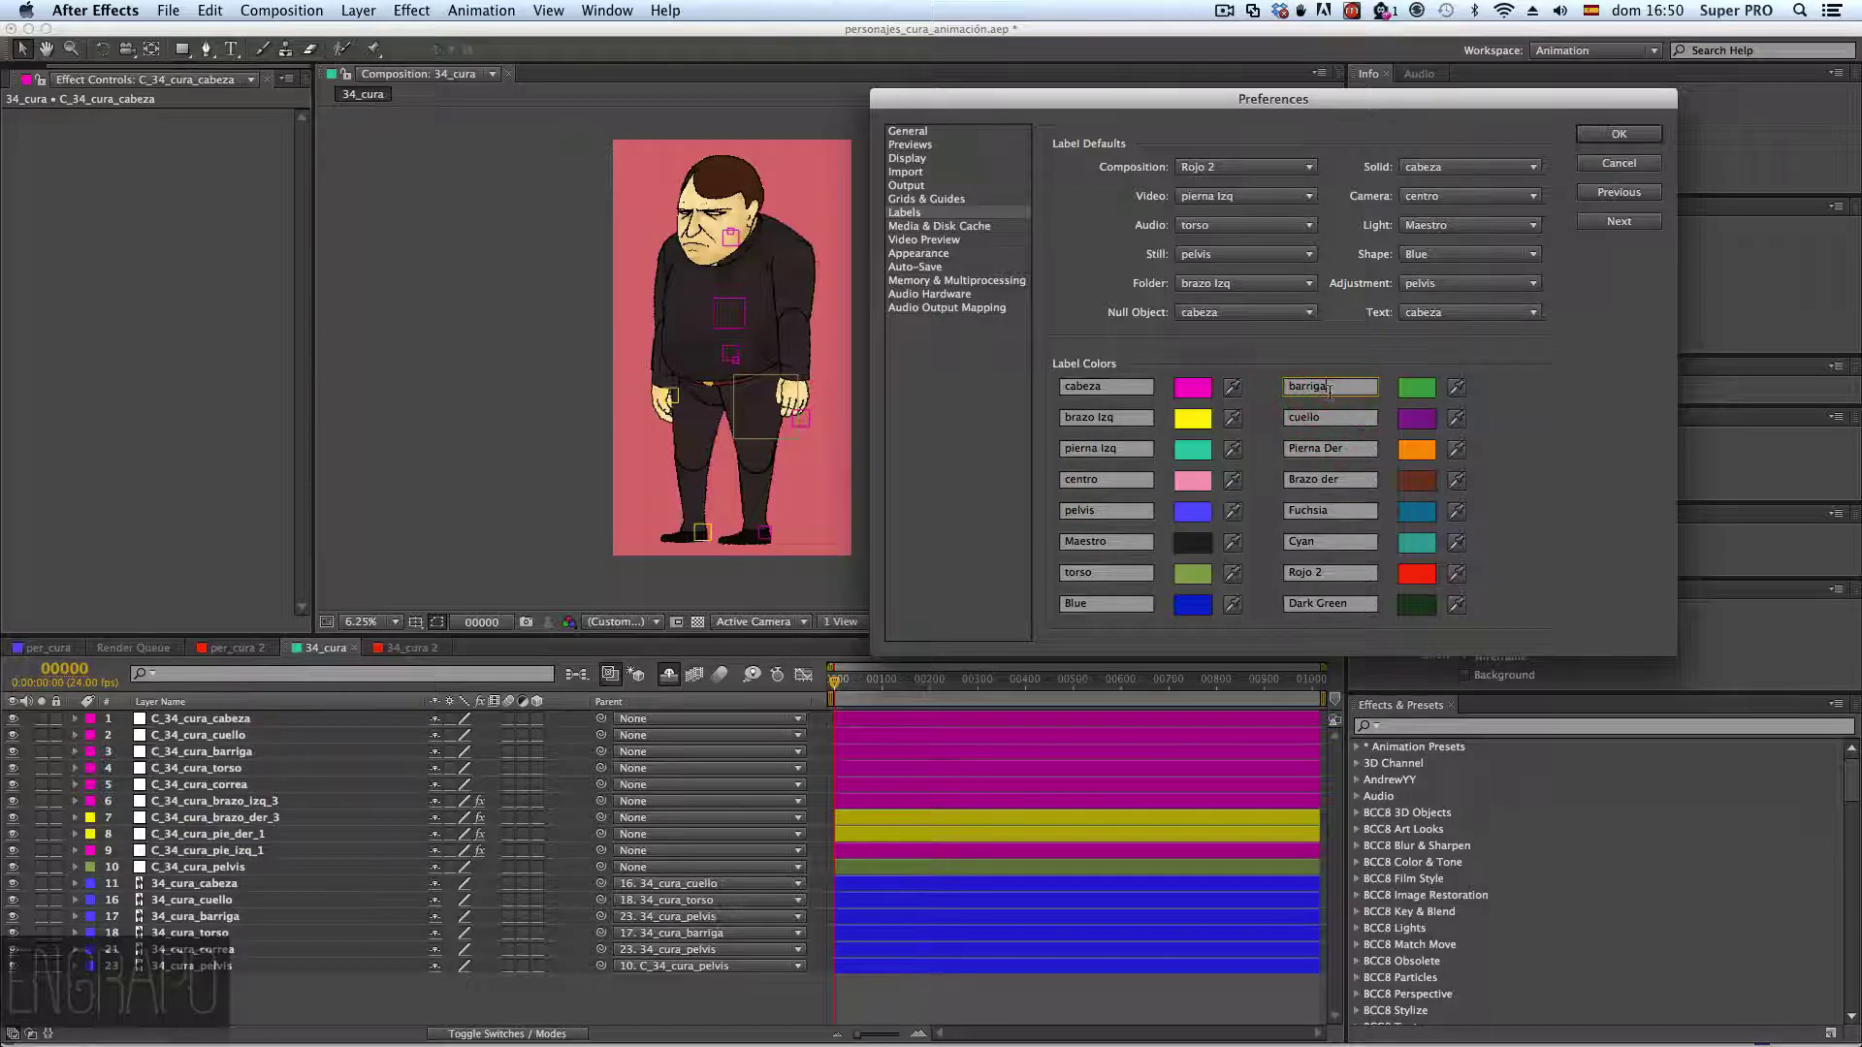
pyautogui.doubleClick(1331, 385)
pyautogui.click(1091, 151)
pyautogui.click(1182, 169)
pyautogui.click(1106, 144)
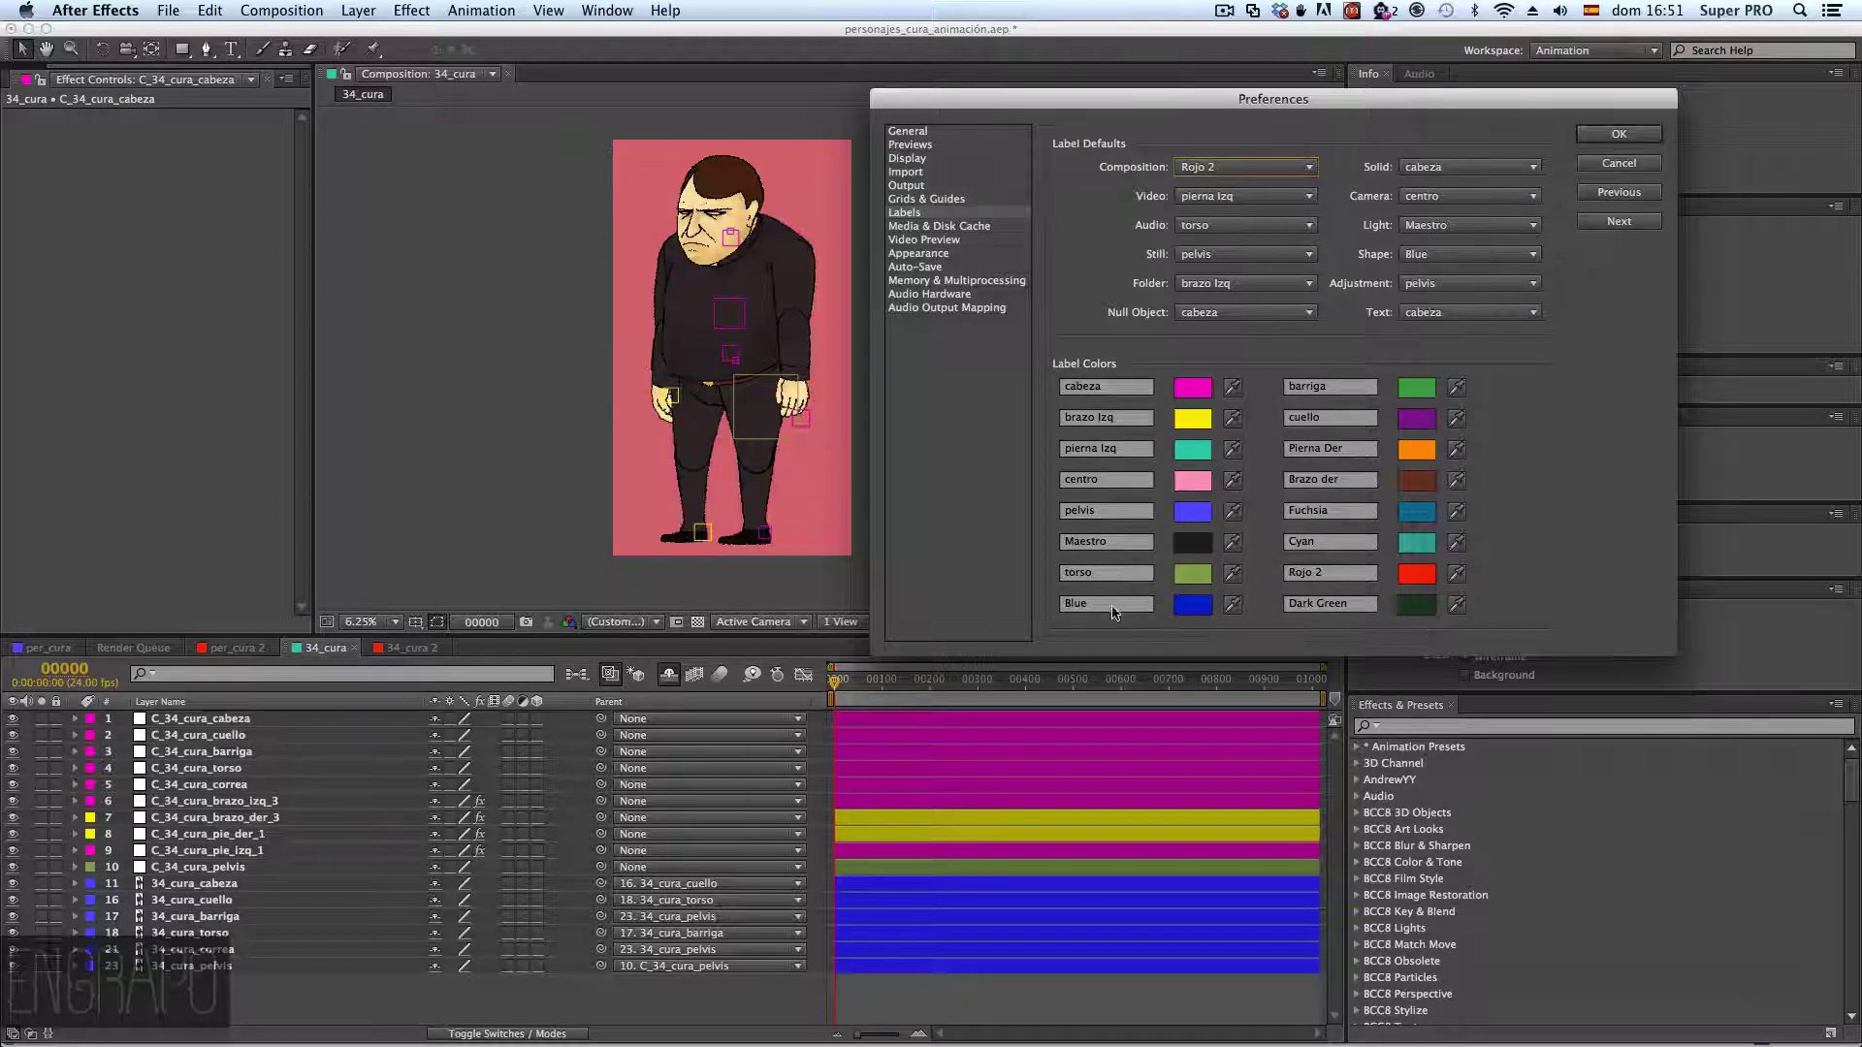
pyautogui.click(1605, 162)
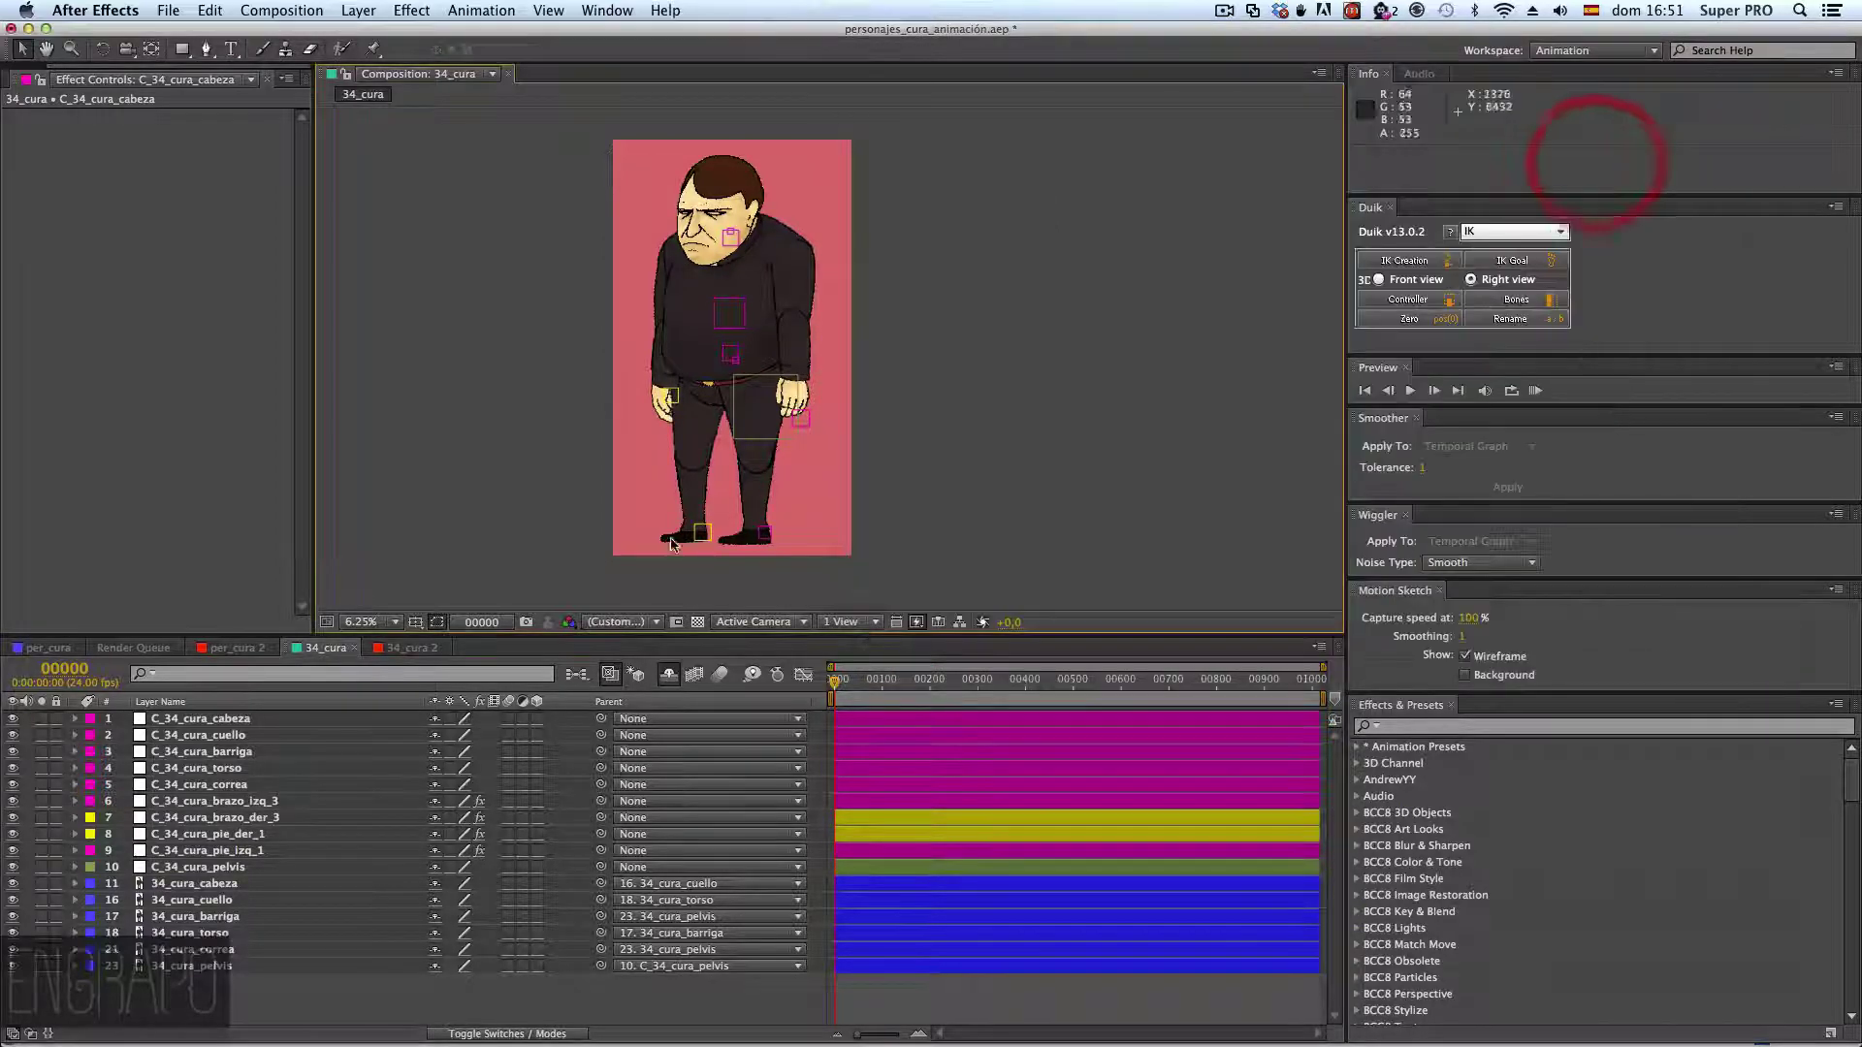
# - Assign the cabeza label to the head controller C_34_cura_cabeza
pyautogui.click(194, 719)
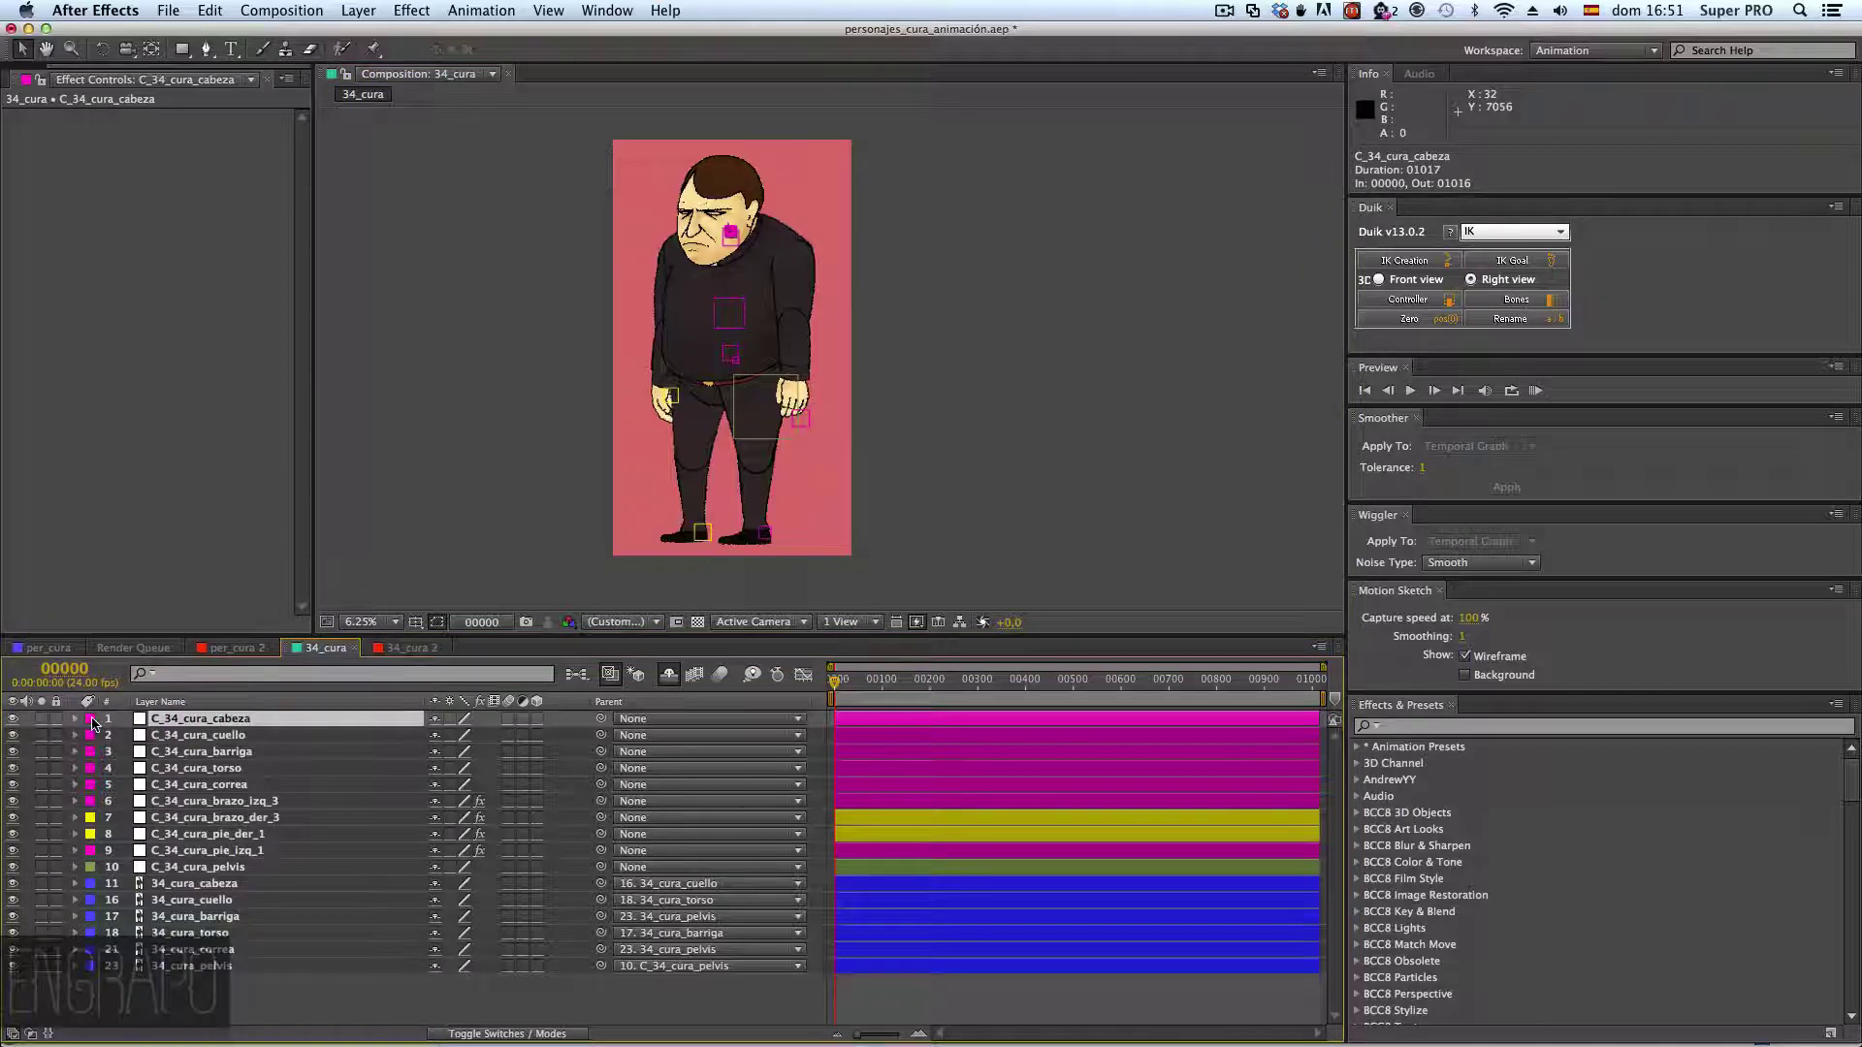
pyautogui.click(94, 719)
pyautogui.click(42, 700)
pyautogui.click(91, 719)
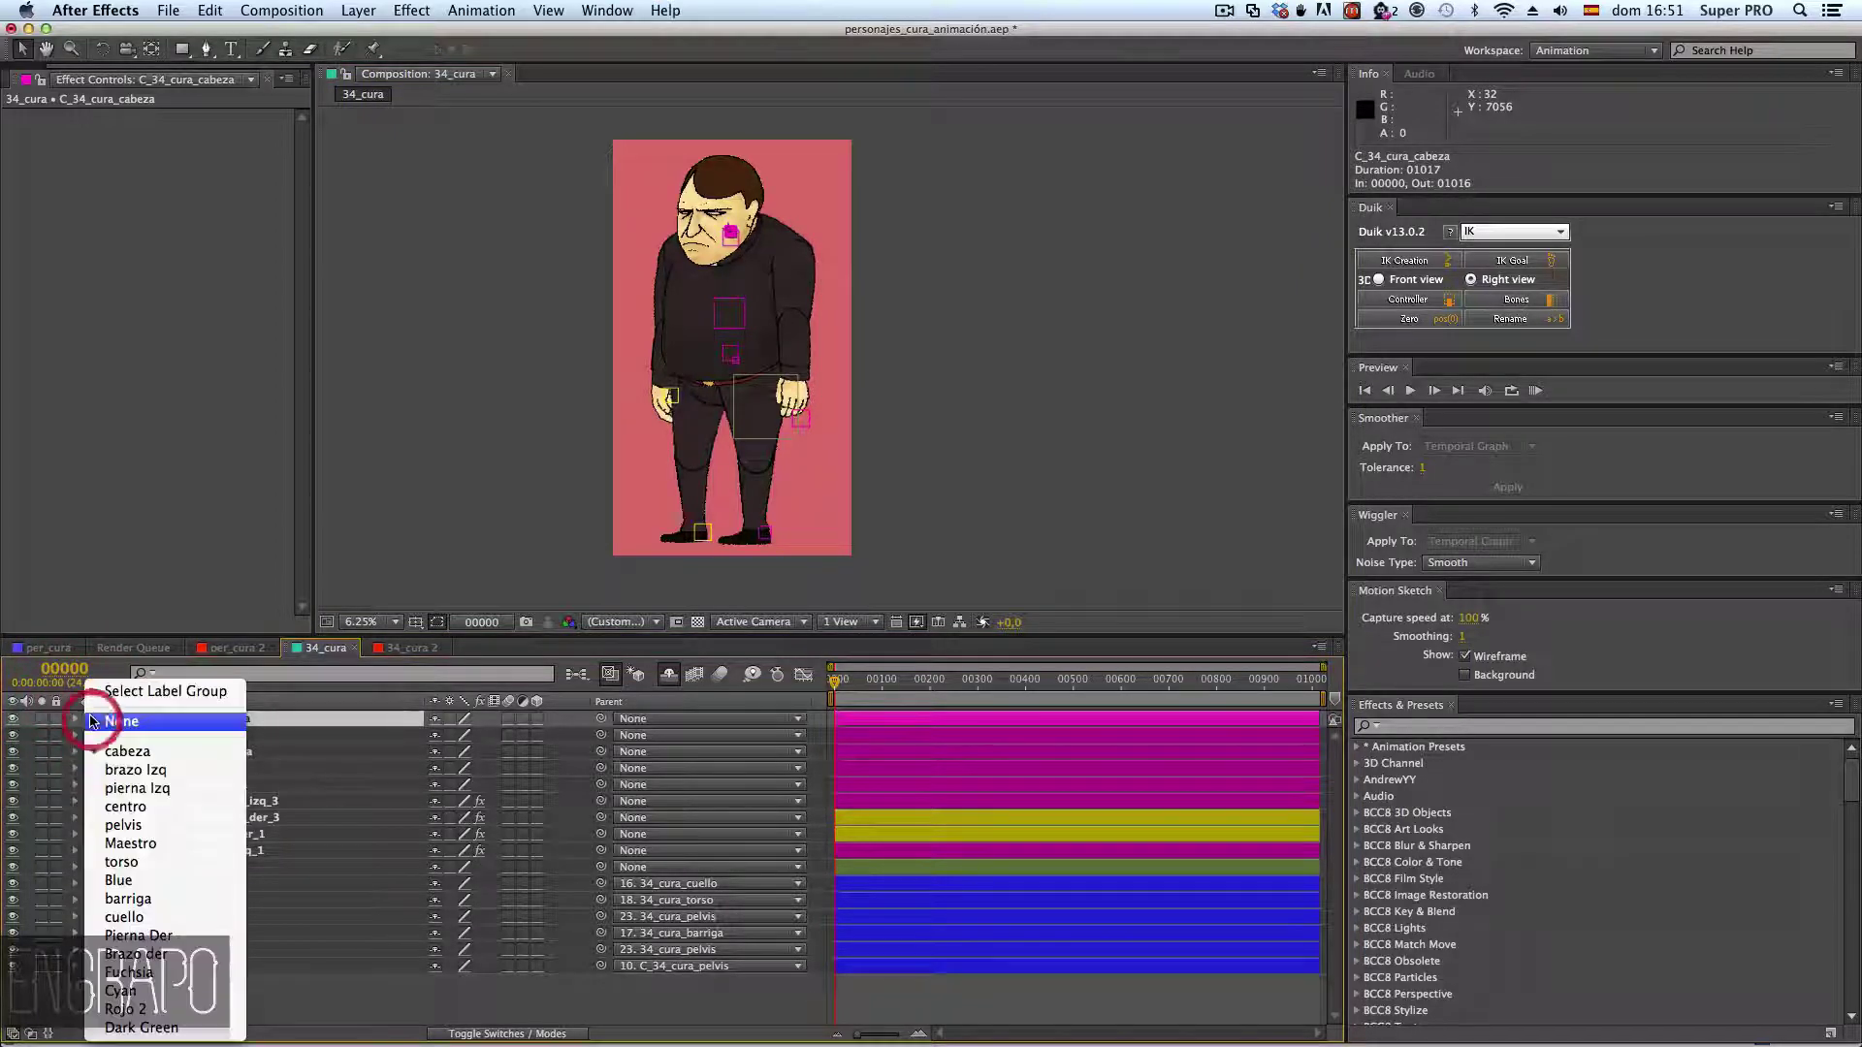
pyautogui.click(126, 750)
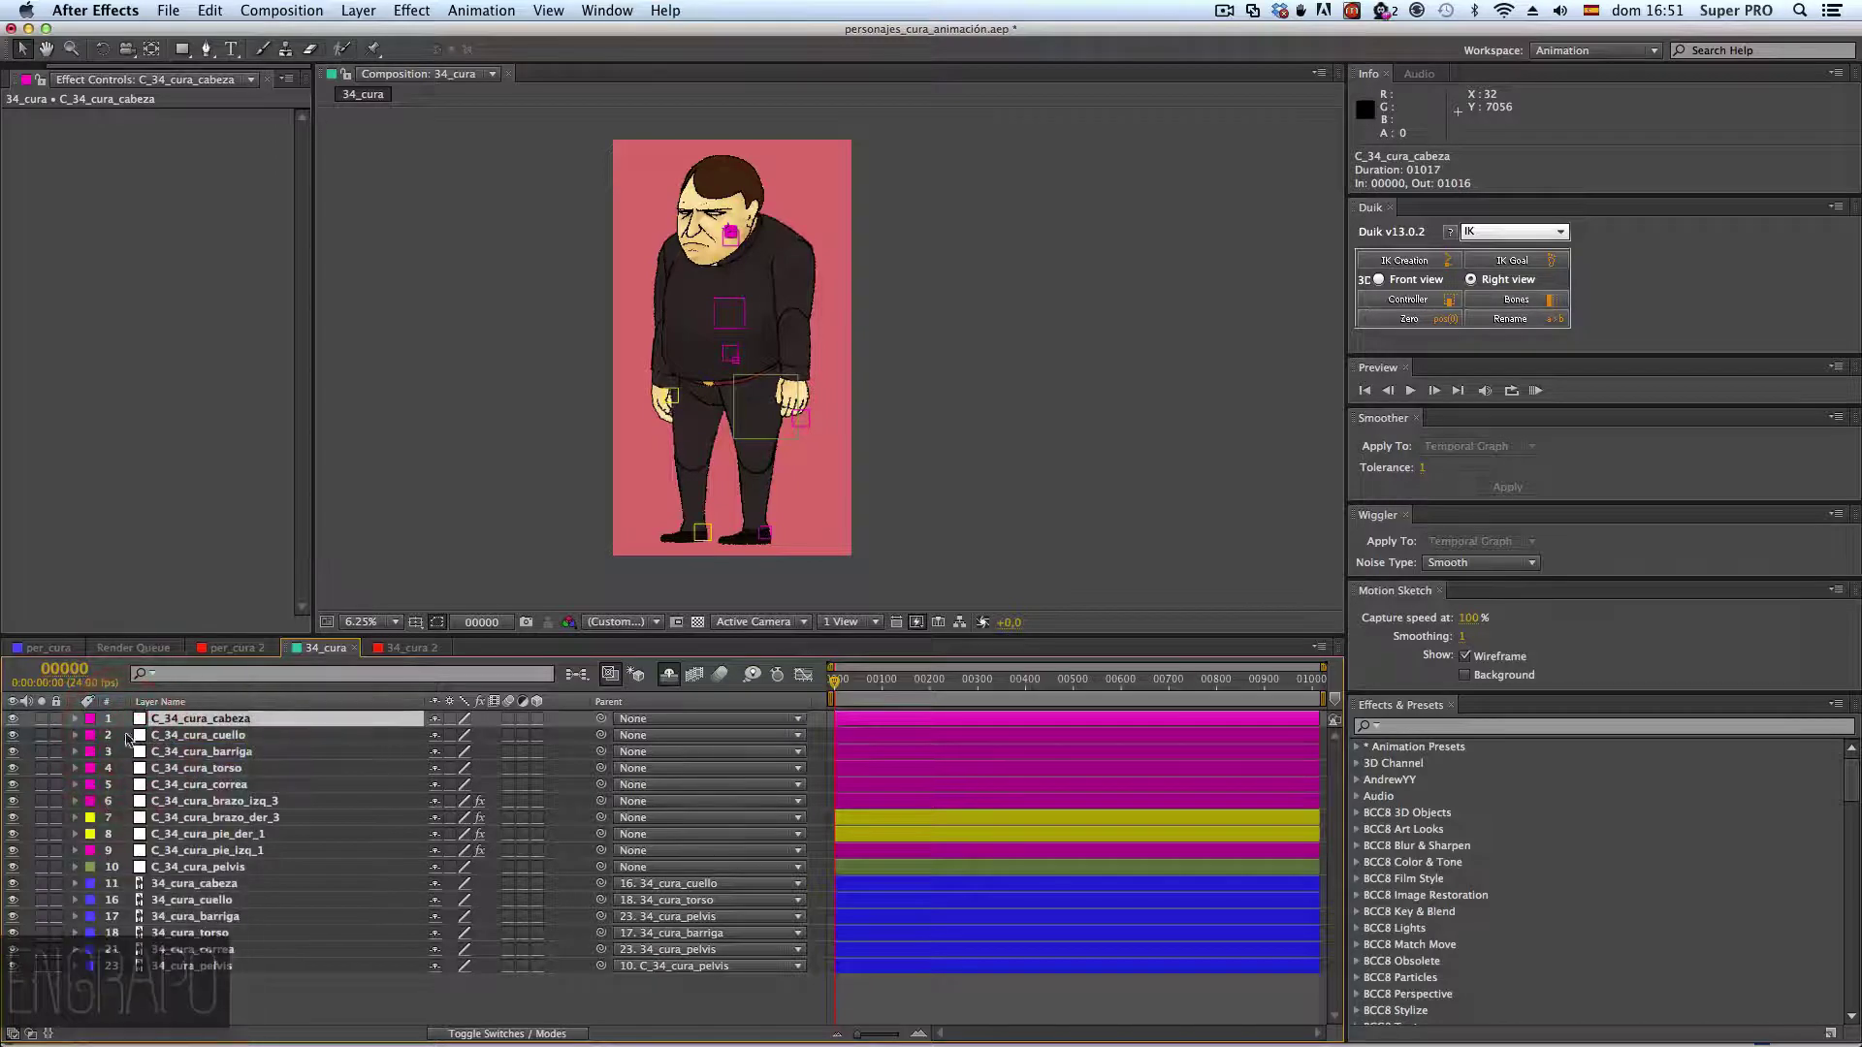
# - Assign the cuello label to C_34_cura_cuello and the barriga label to C_34_cura_barriga
pyautogui.click(91, 735)
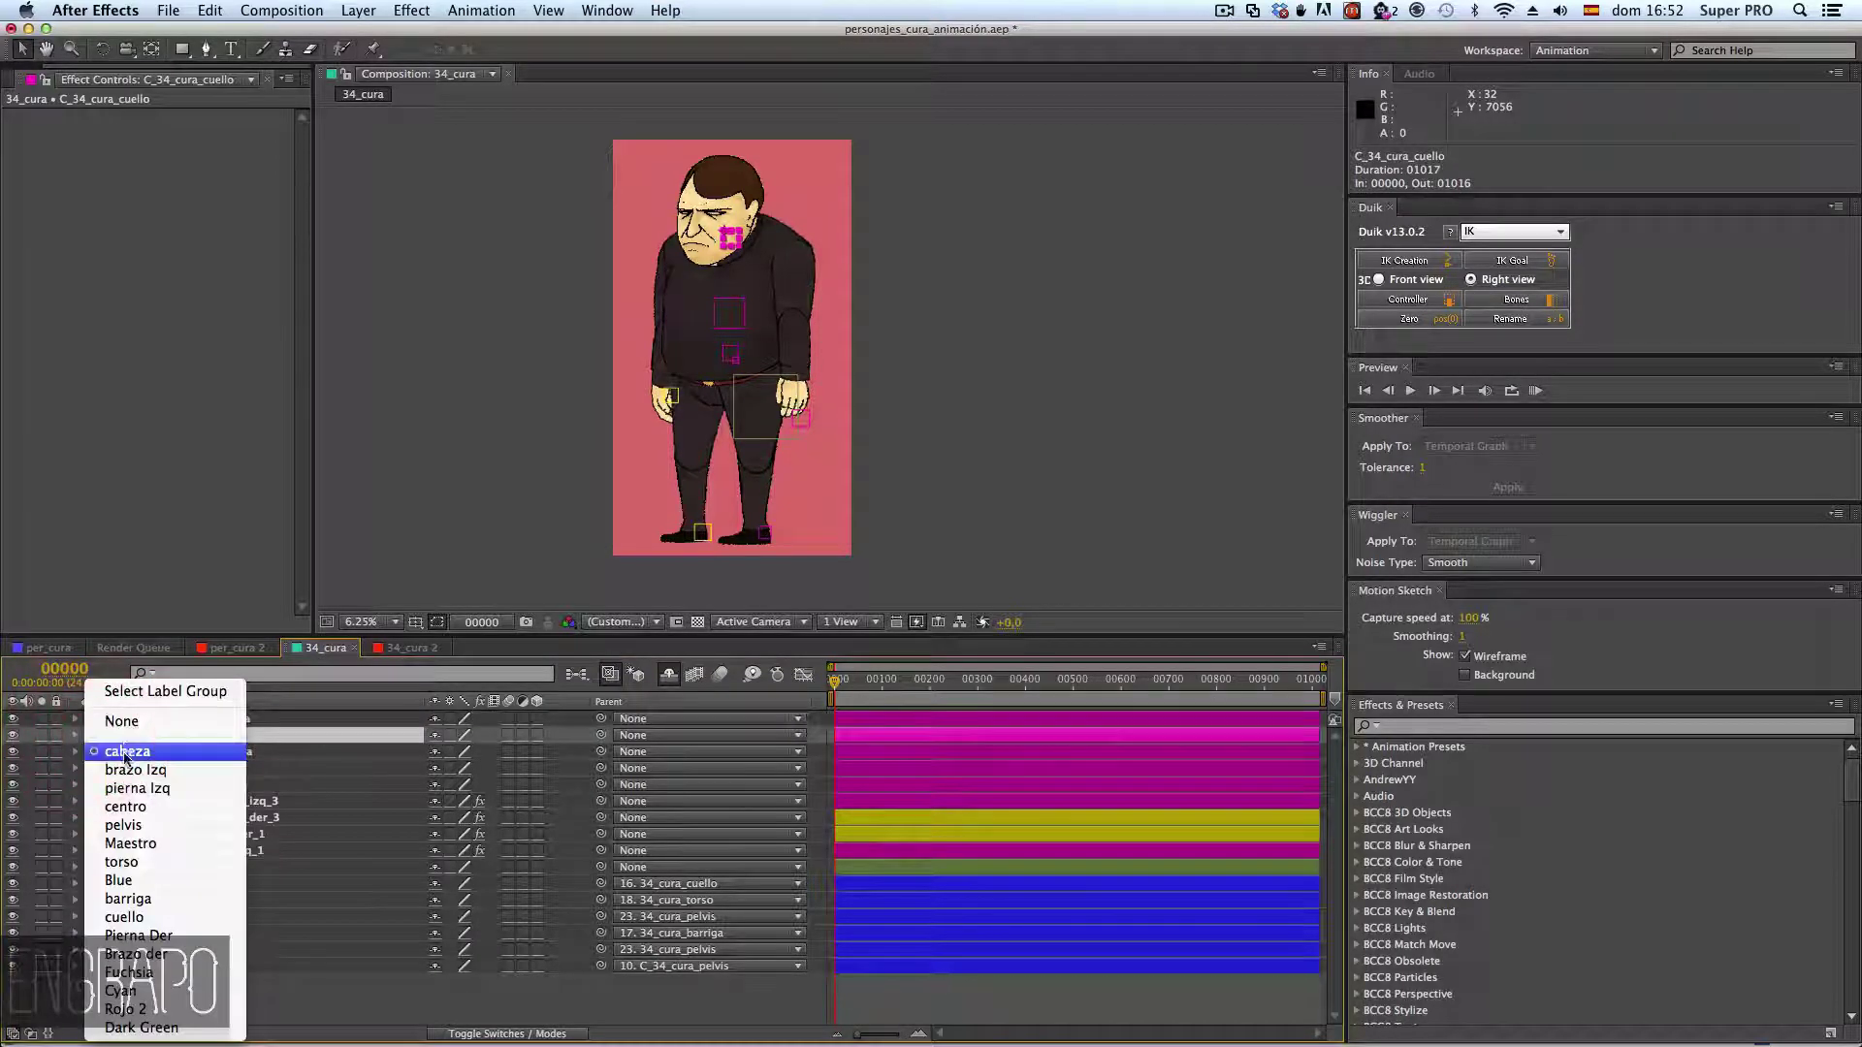
pyautogui.click(124, 917)
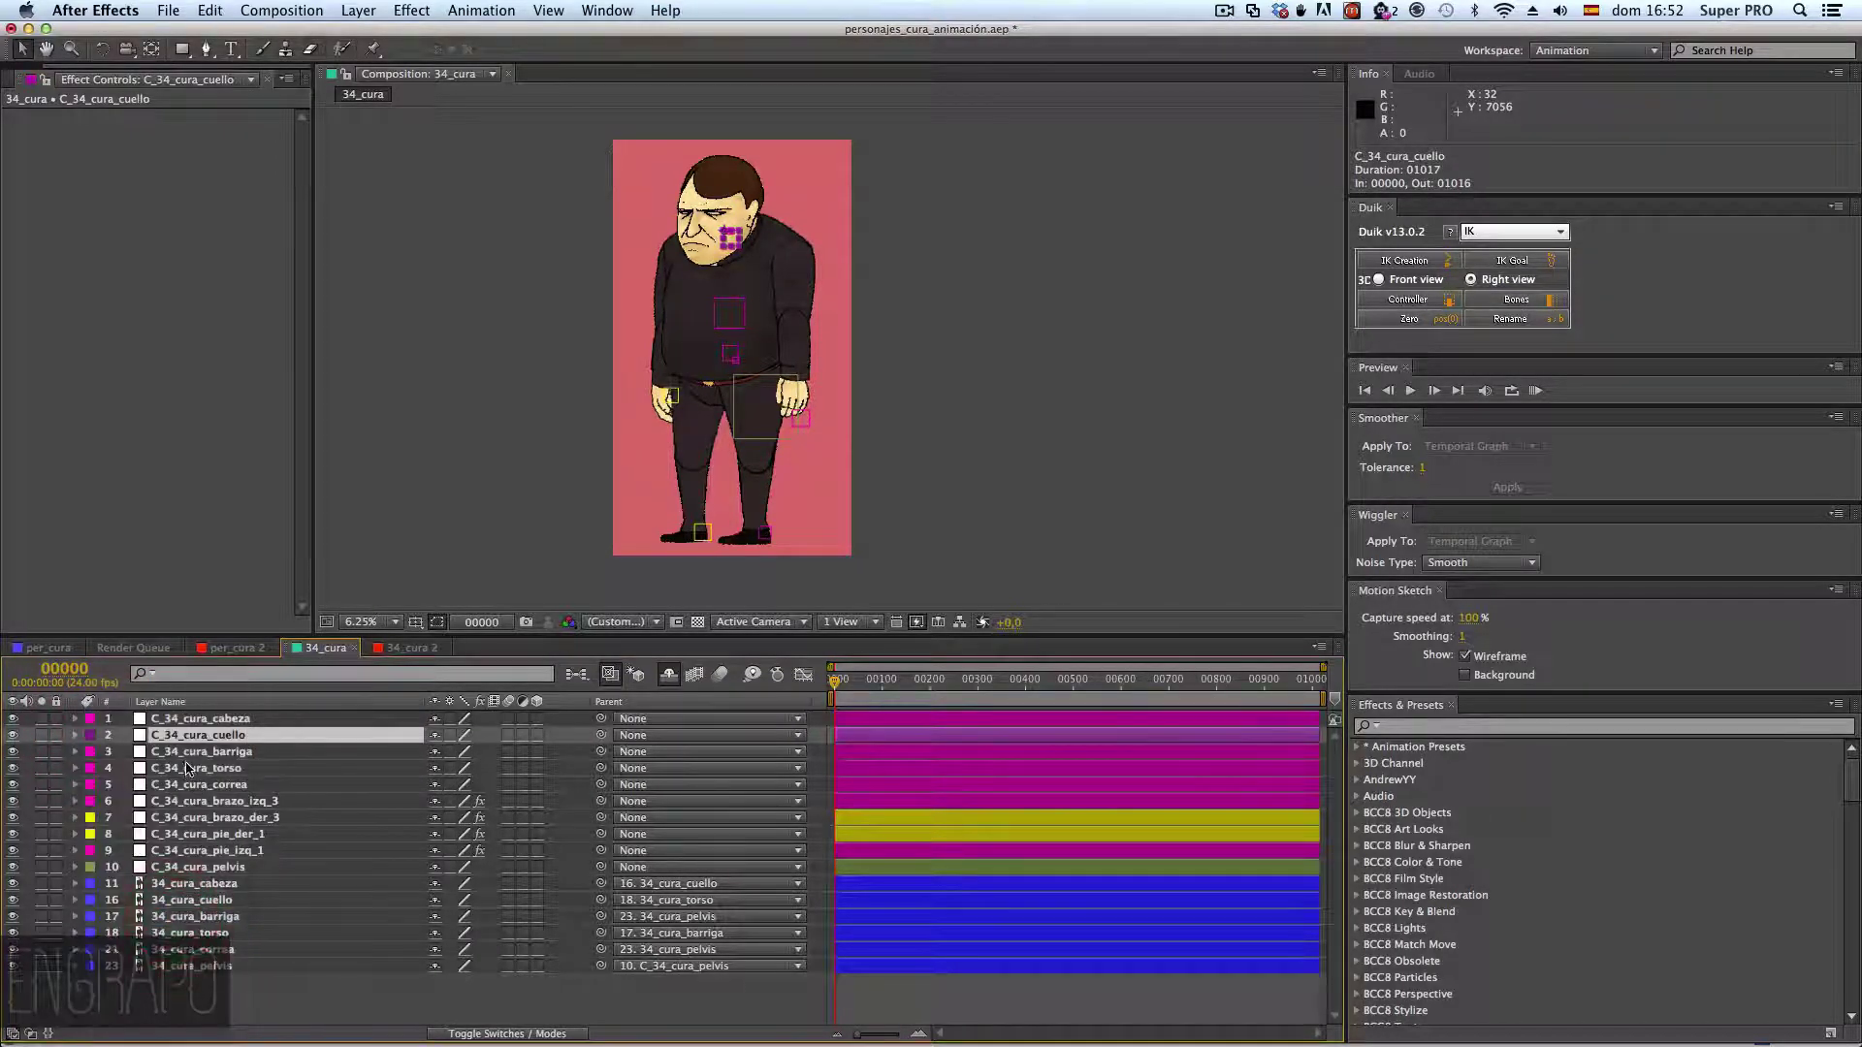
pyautogui.click(194, 751)
pyautogui.click(91, 752)
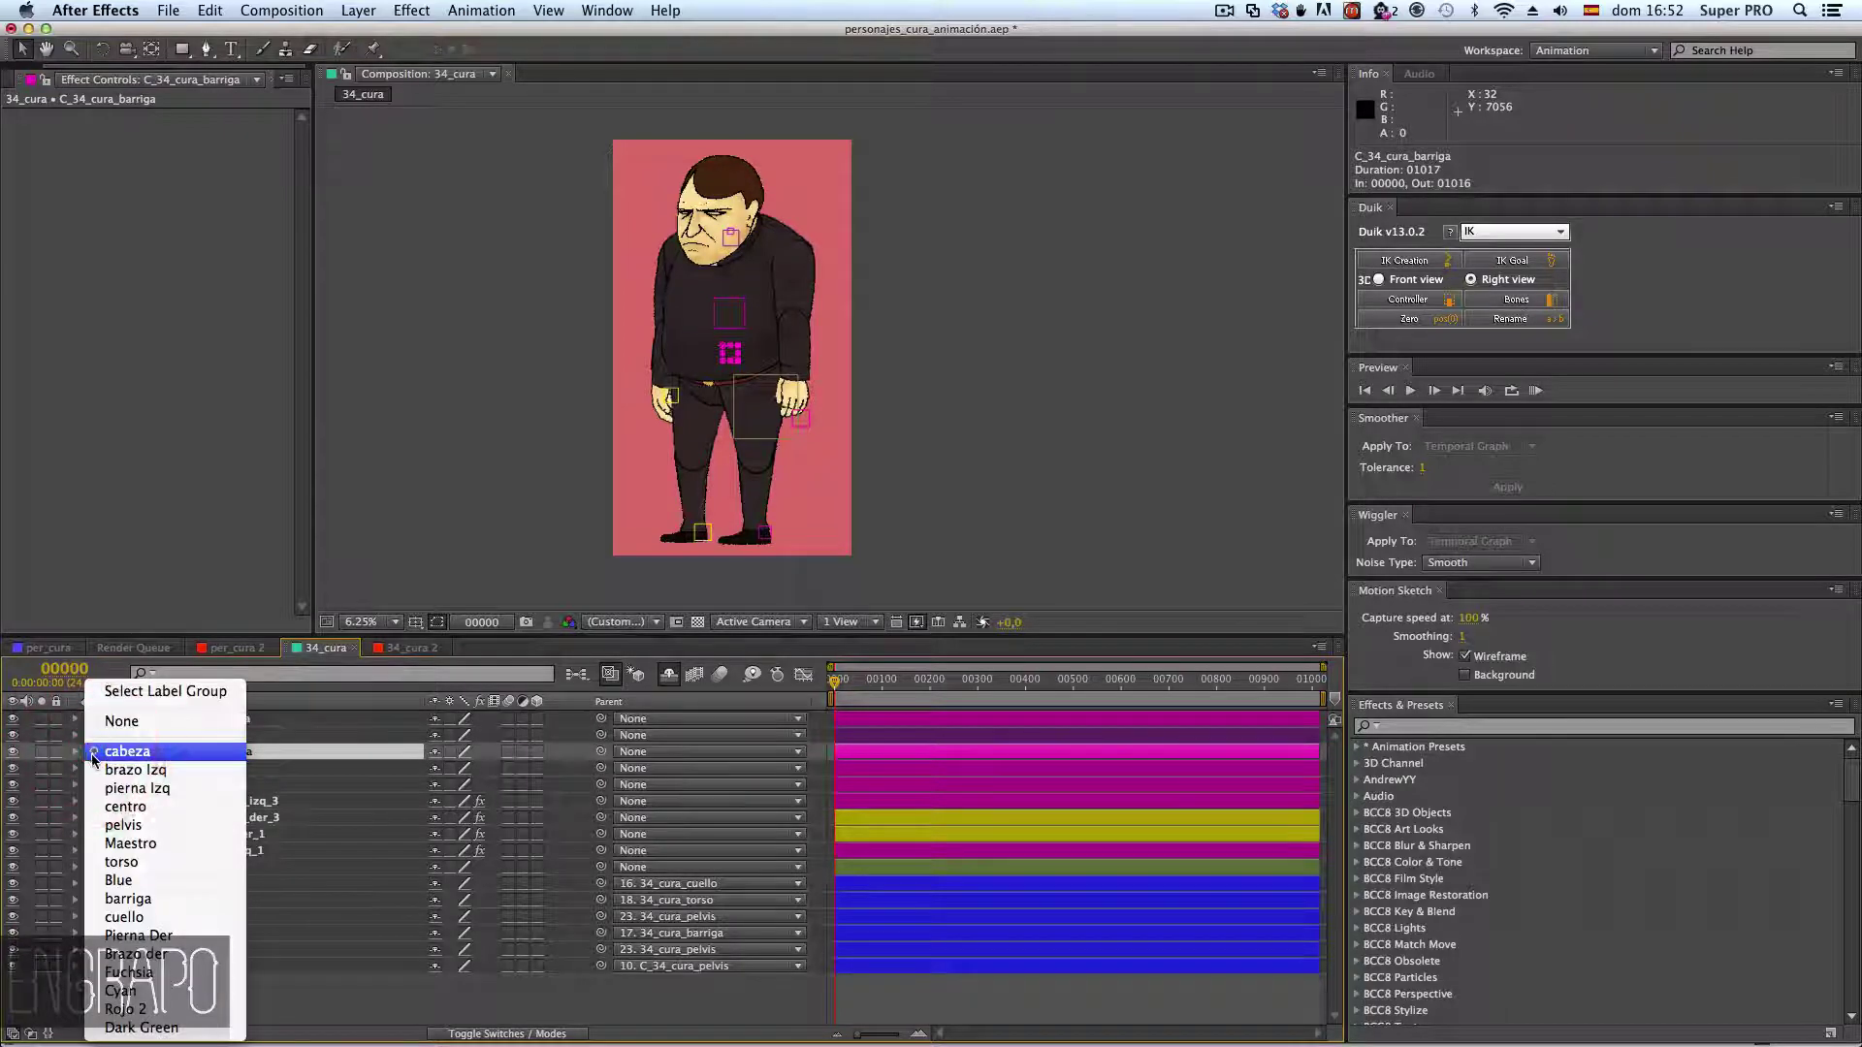
pyautogui.click(128, 898)
# - Assign the torso label to C_34_cura_torso and the barriga label to C_34_cura_correa
pyautogui.click(191, 767)
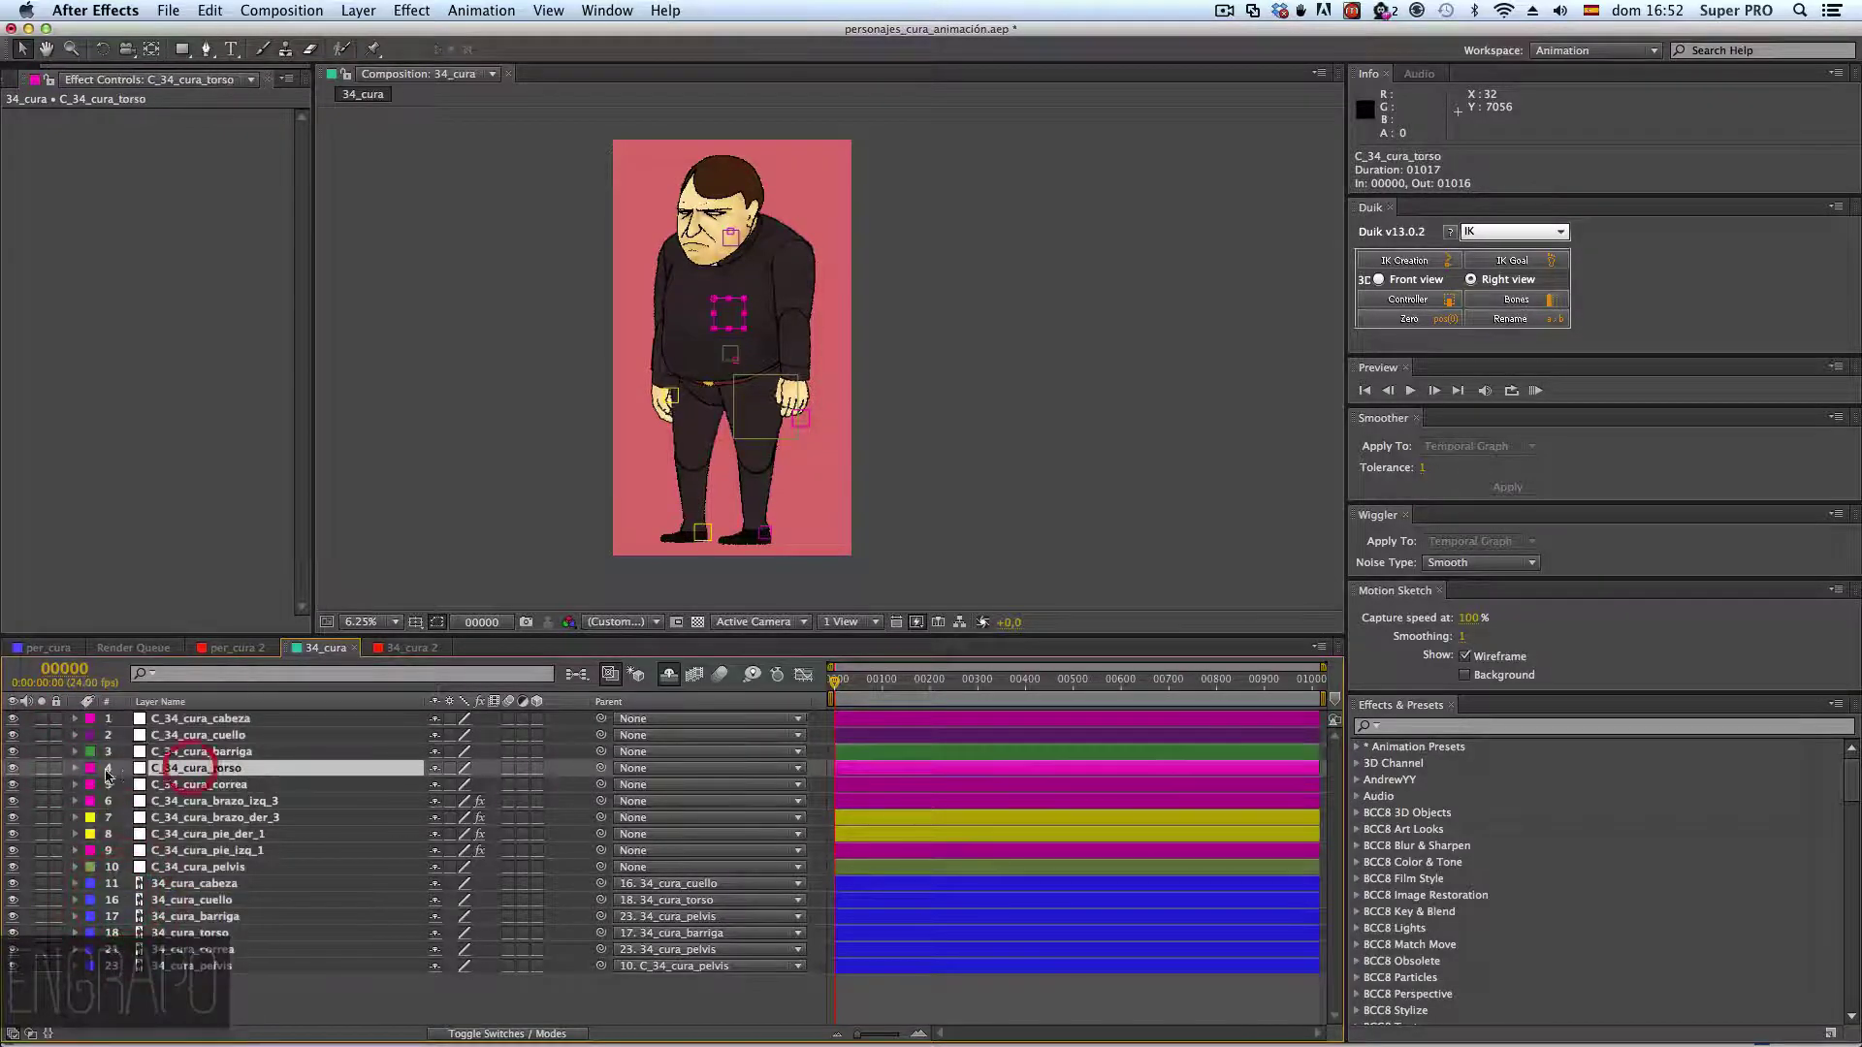
pyautogui.click(91, 767)
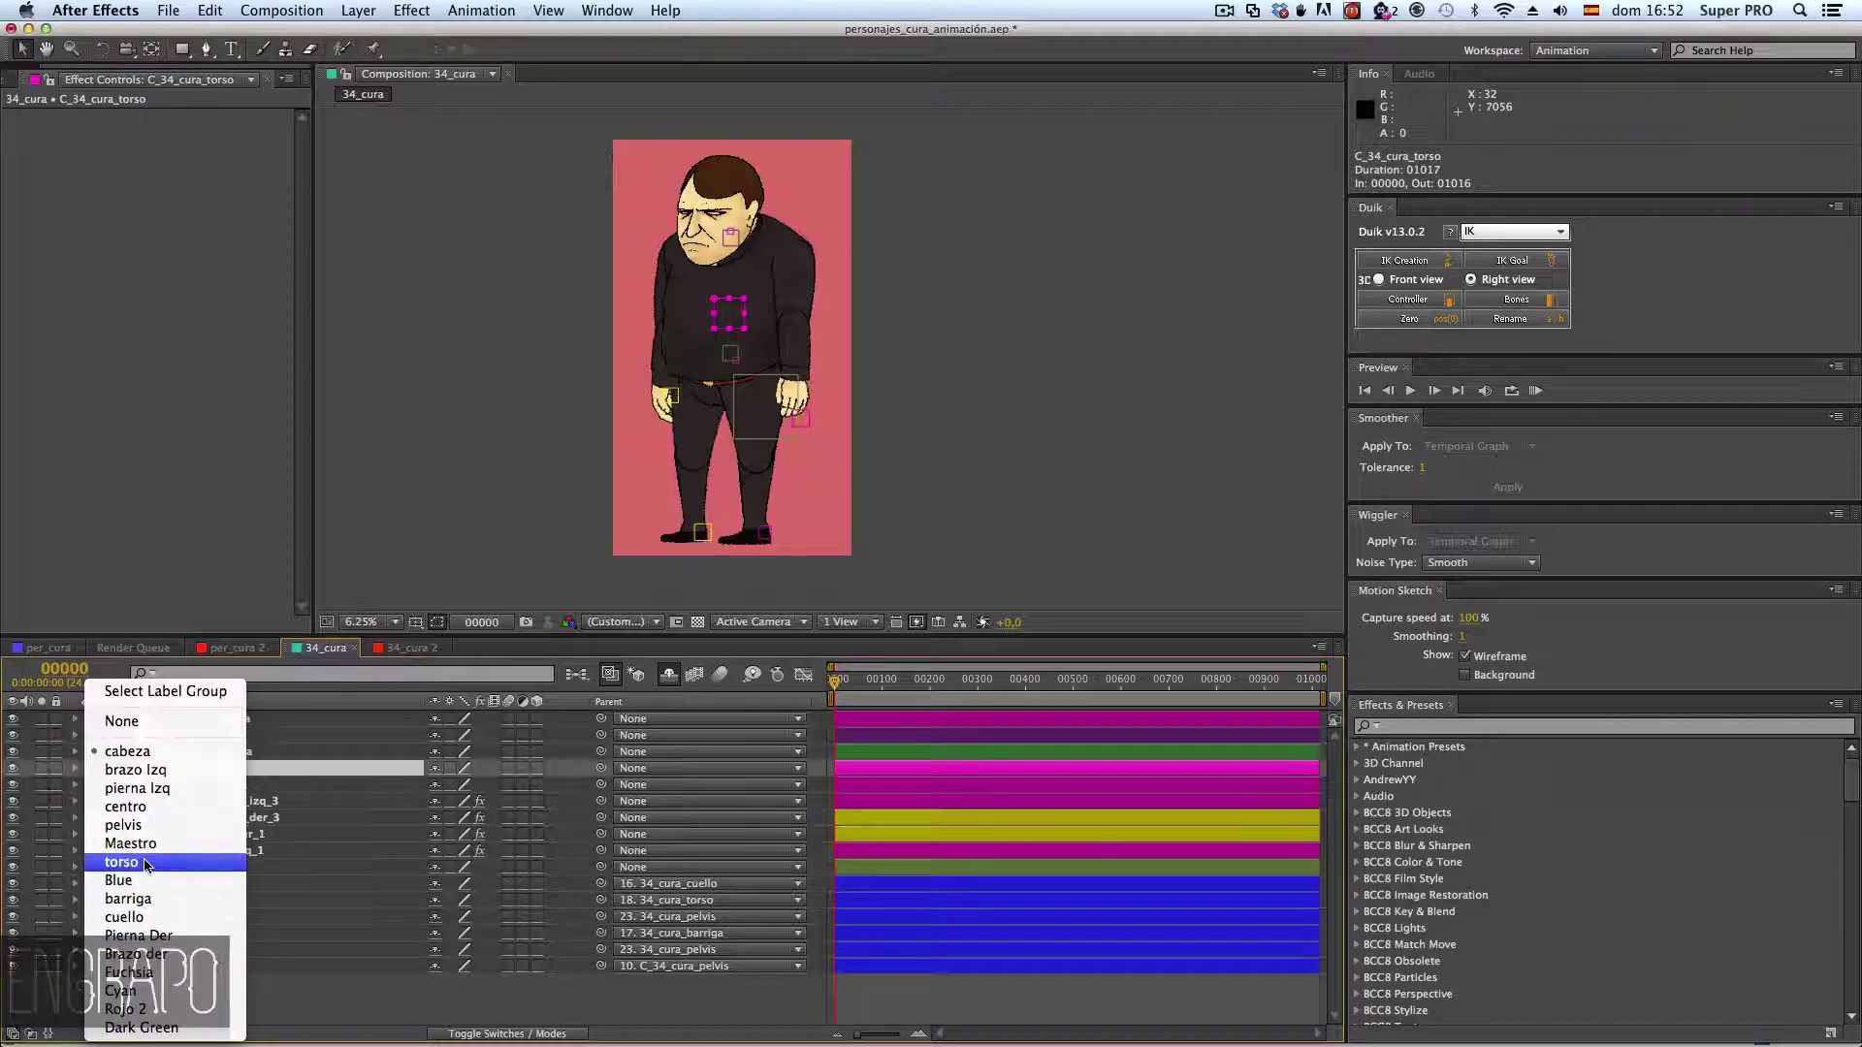
pyautogui.click(146, 863)
pyautogui.click(194, 784)
pyautogui.click(92, 785)
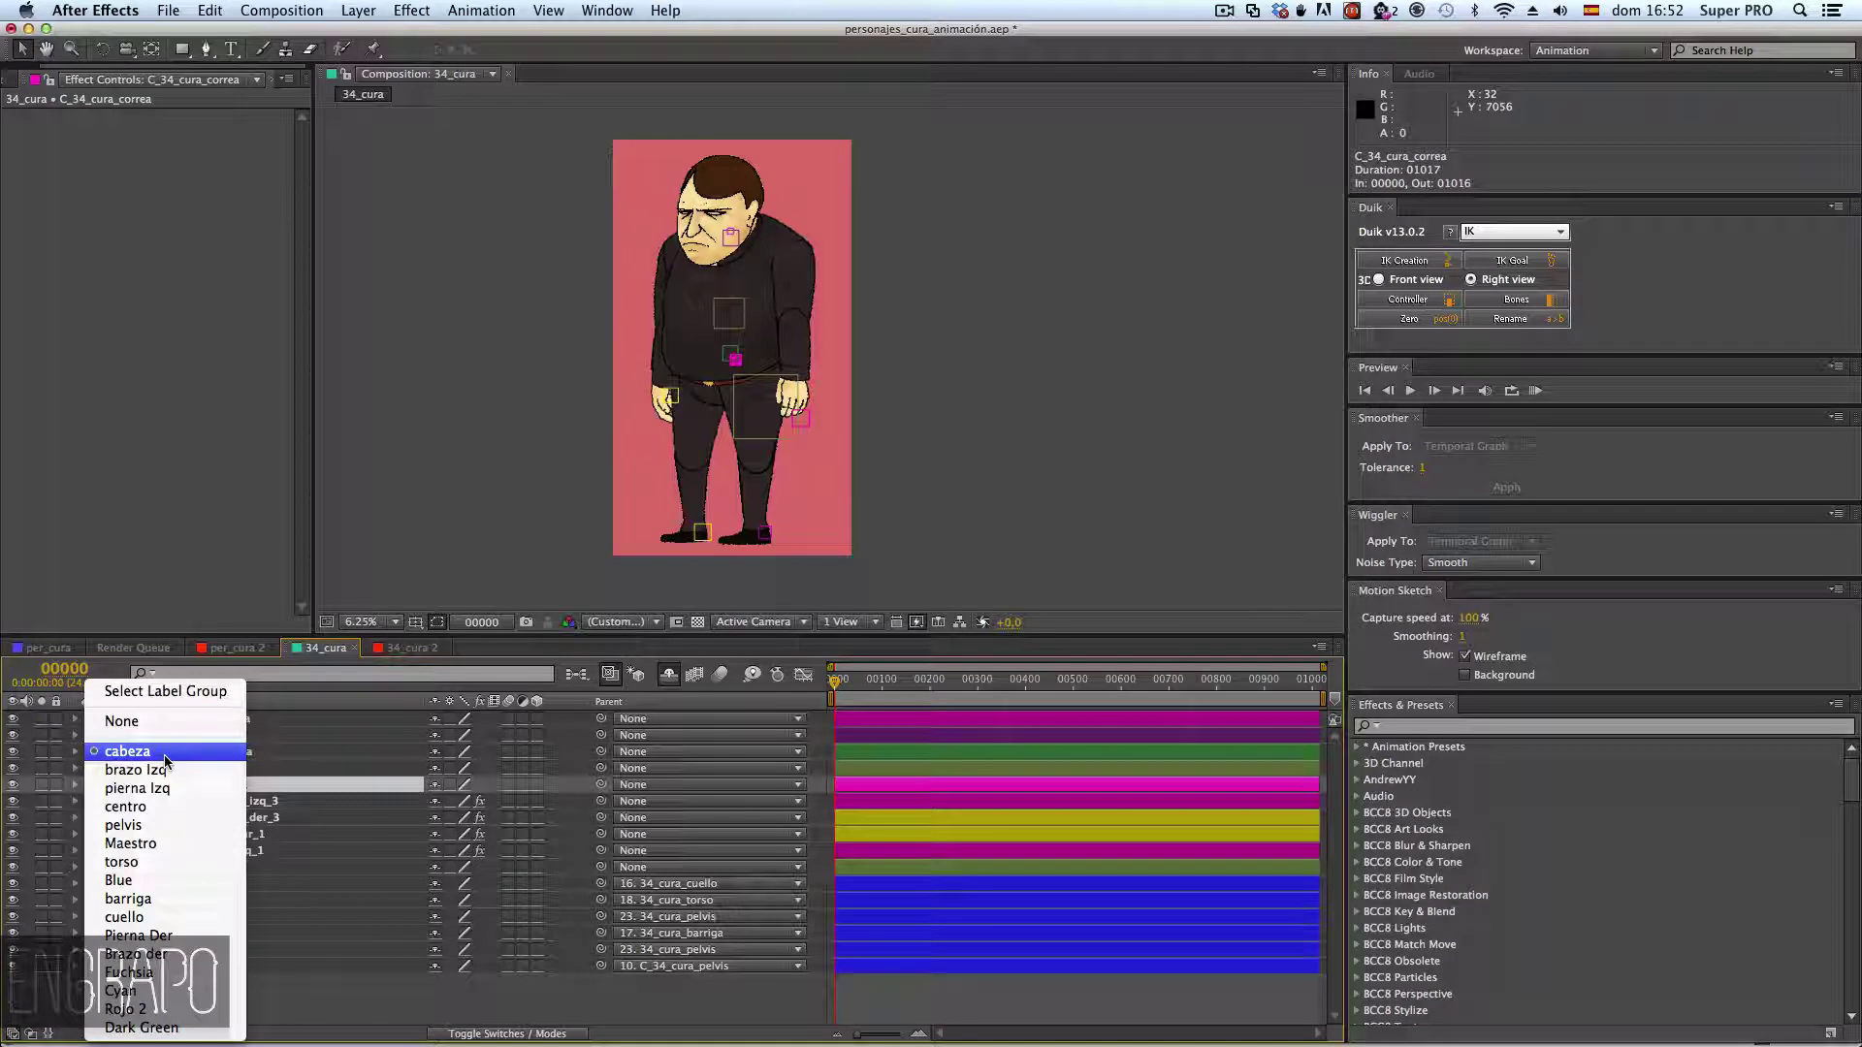
pyautogui.click(136, 899)
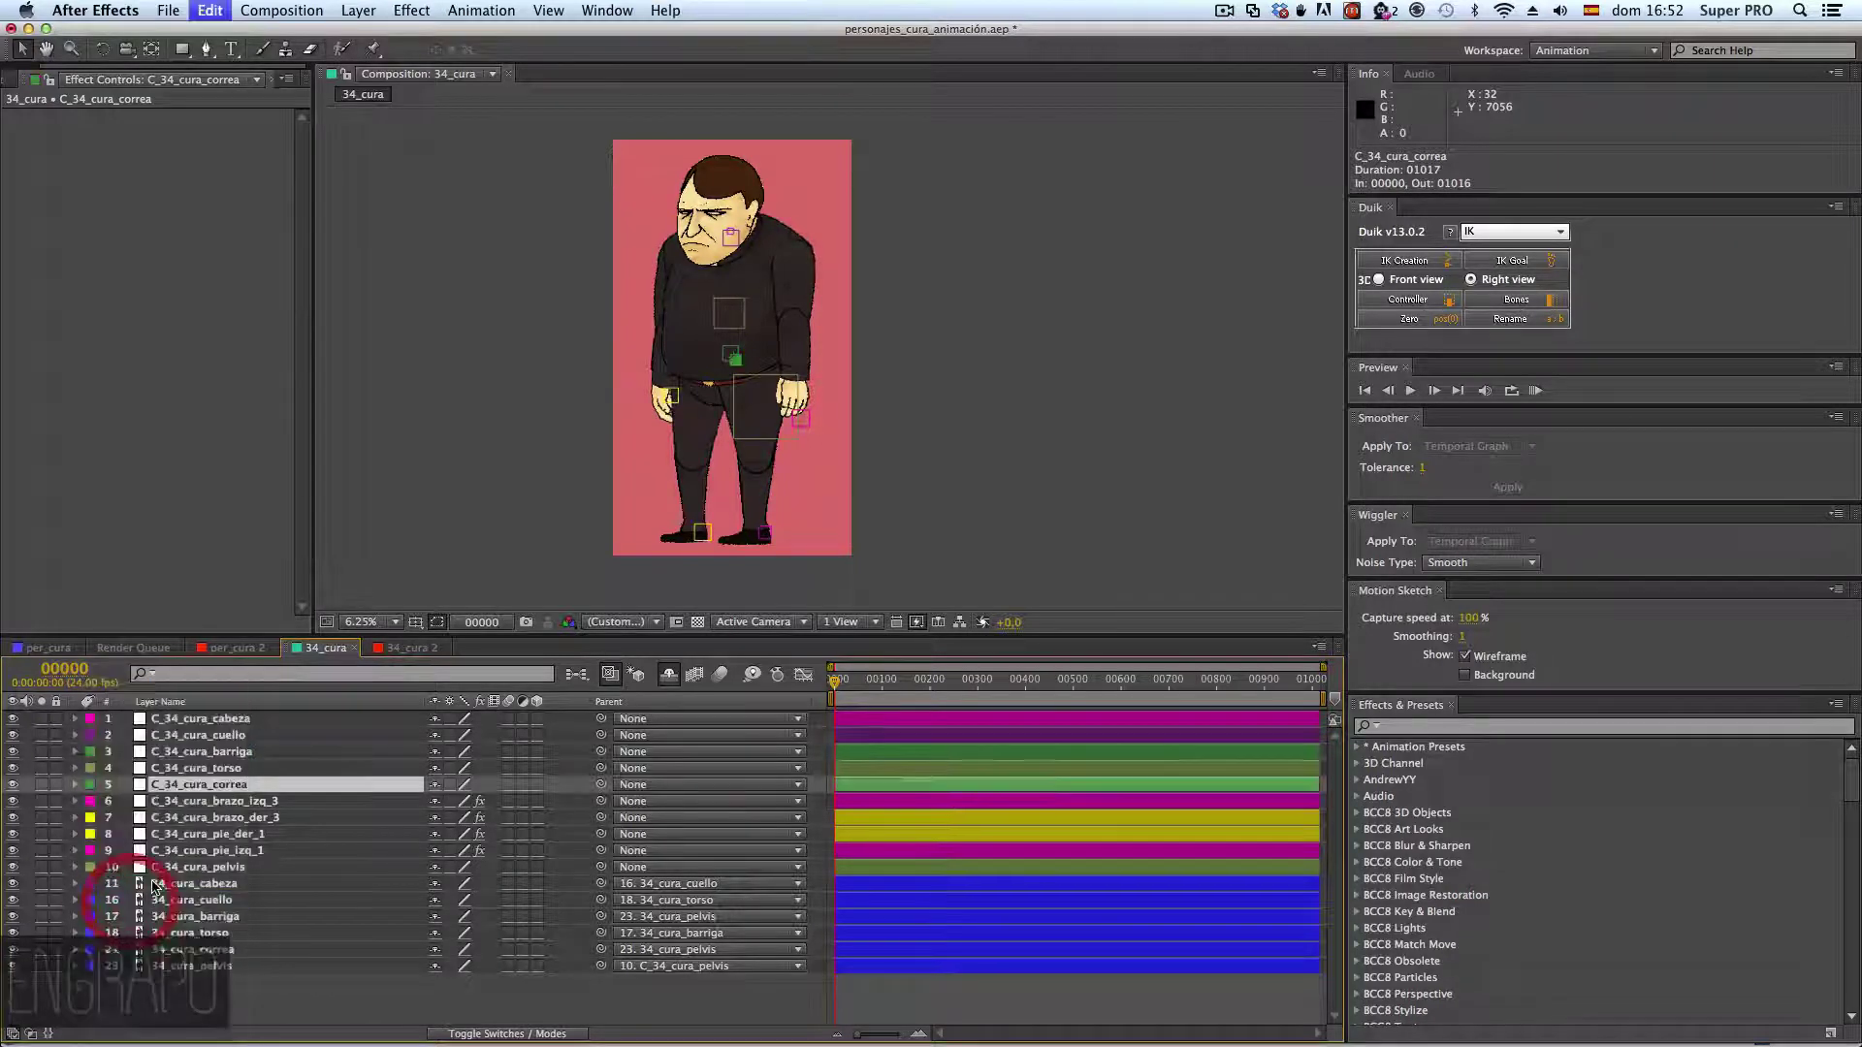
# - Label the arm controllers: brazo Izq for C_34_cura_brazo_izq_3 and Brazo der for C_34_cura_brazo_der_3
pyautogui.click(252, 806)
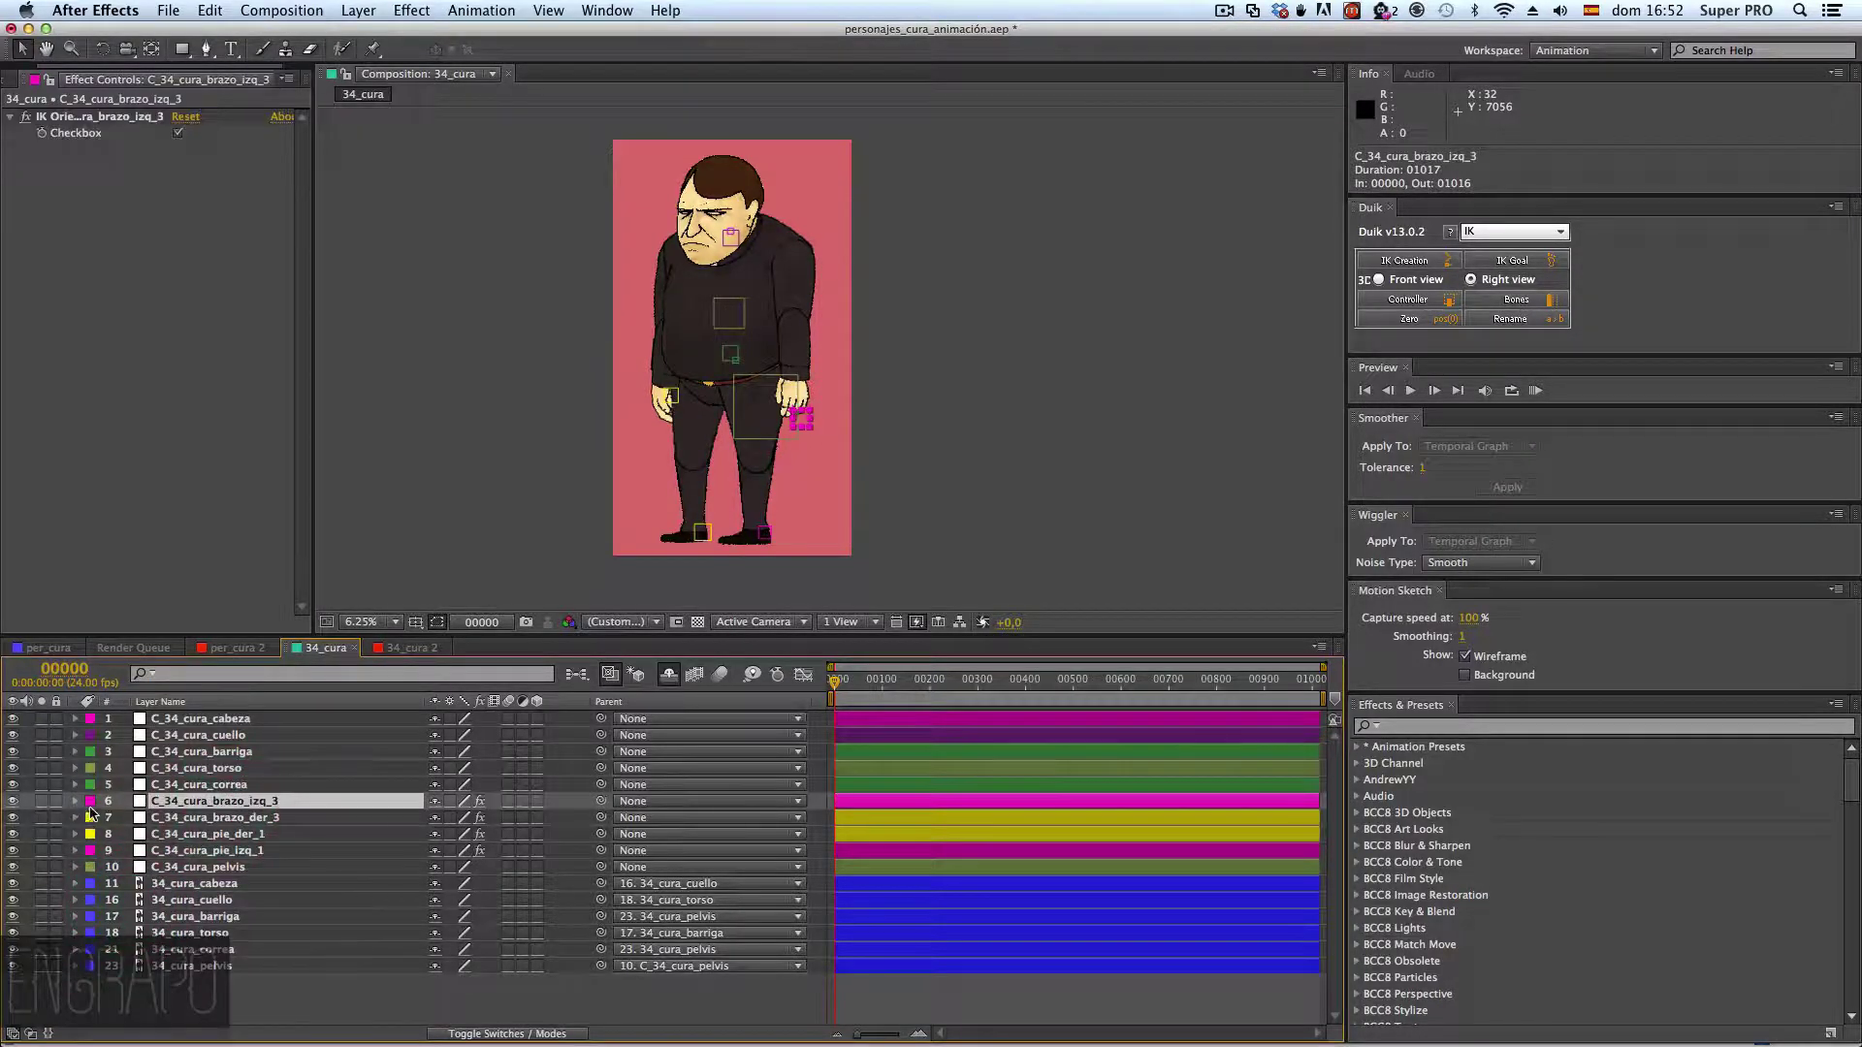
pyautogui.click(89, 806)
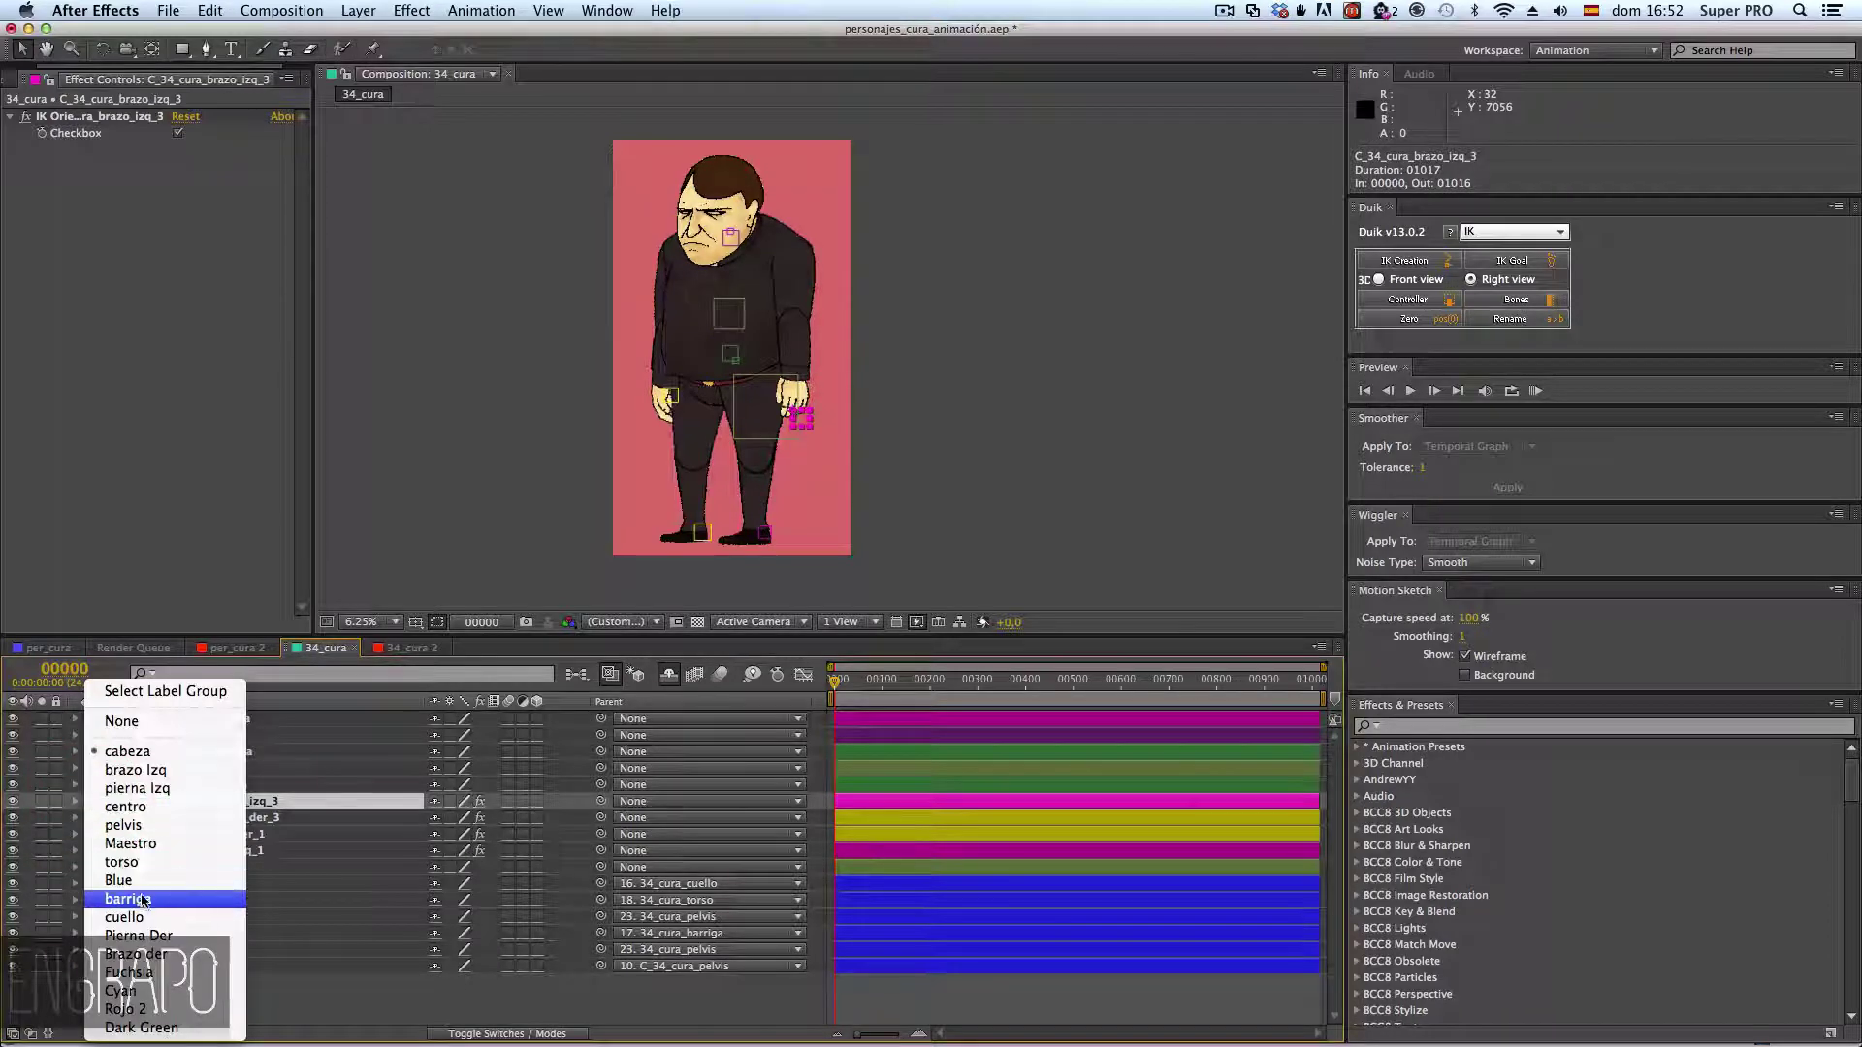
pyautogui.click(140, 901)
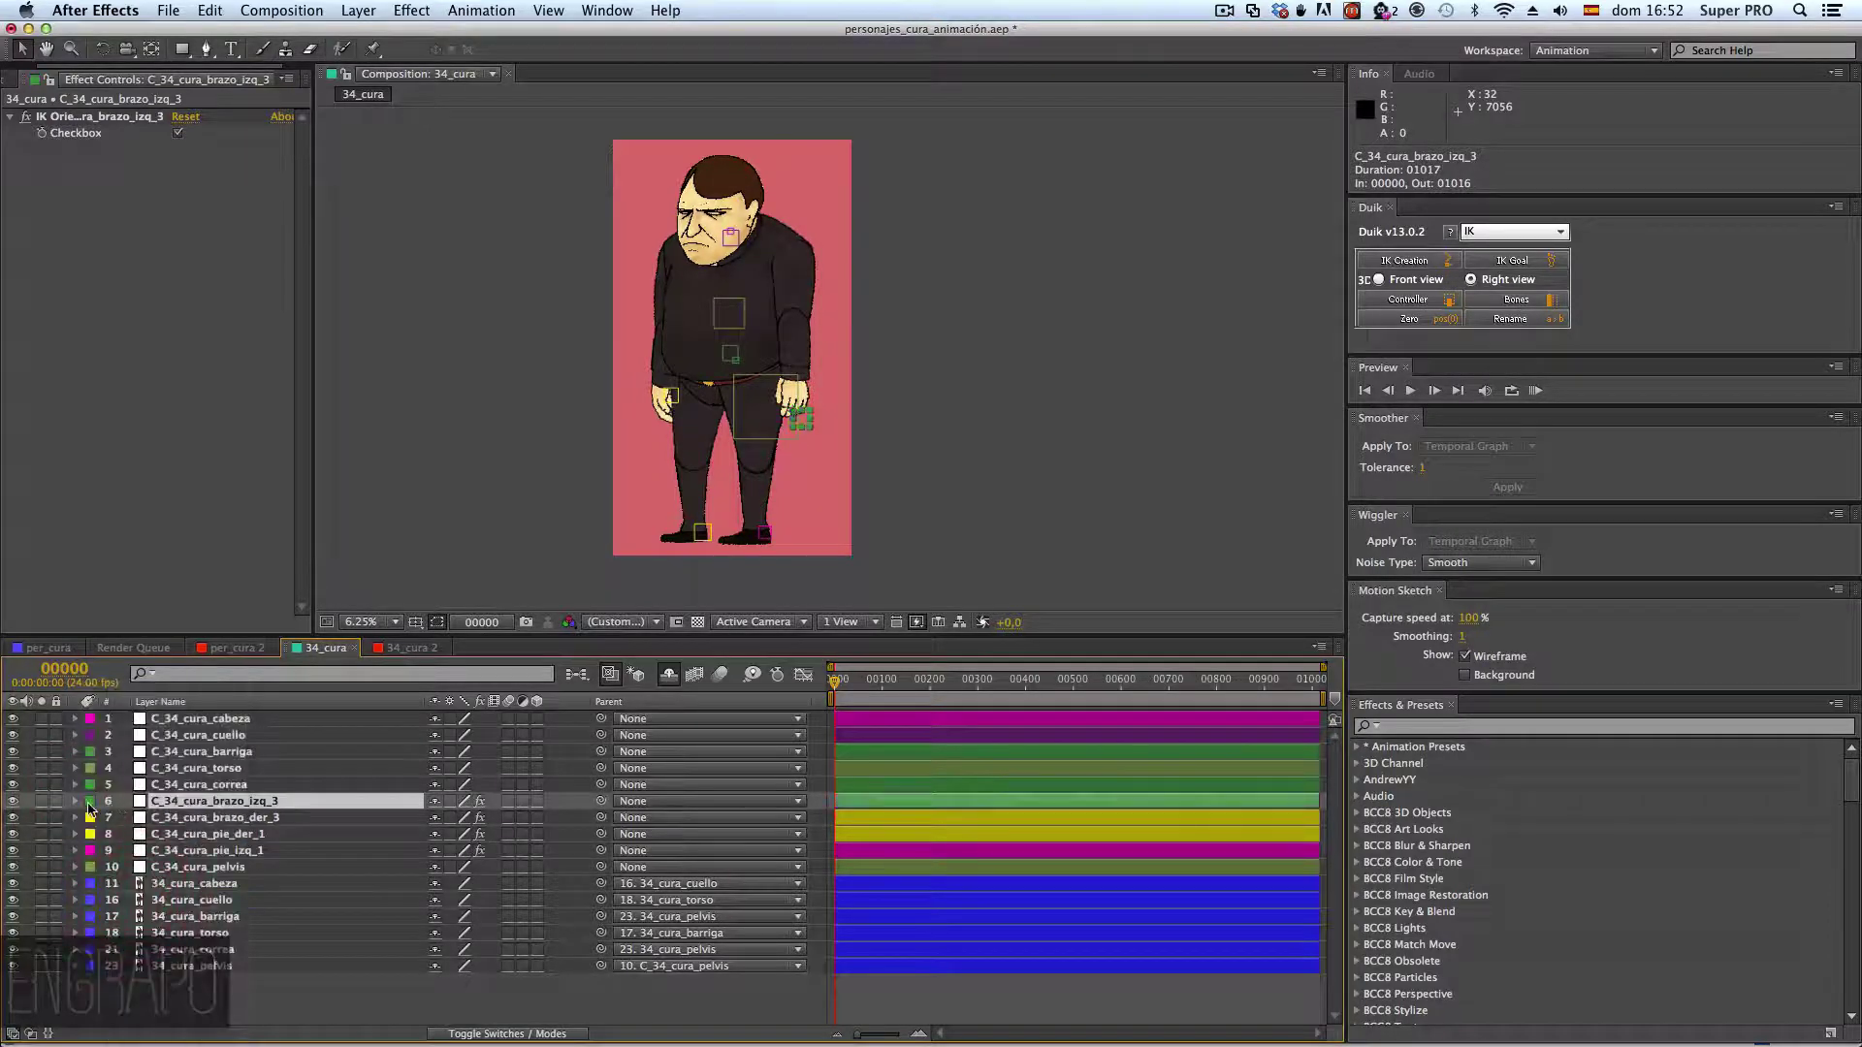
pyautogui.click(88, 806)
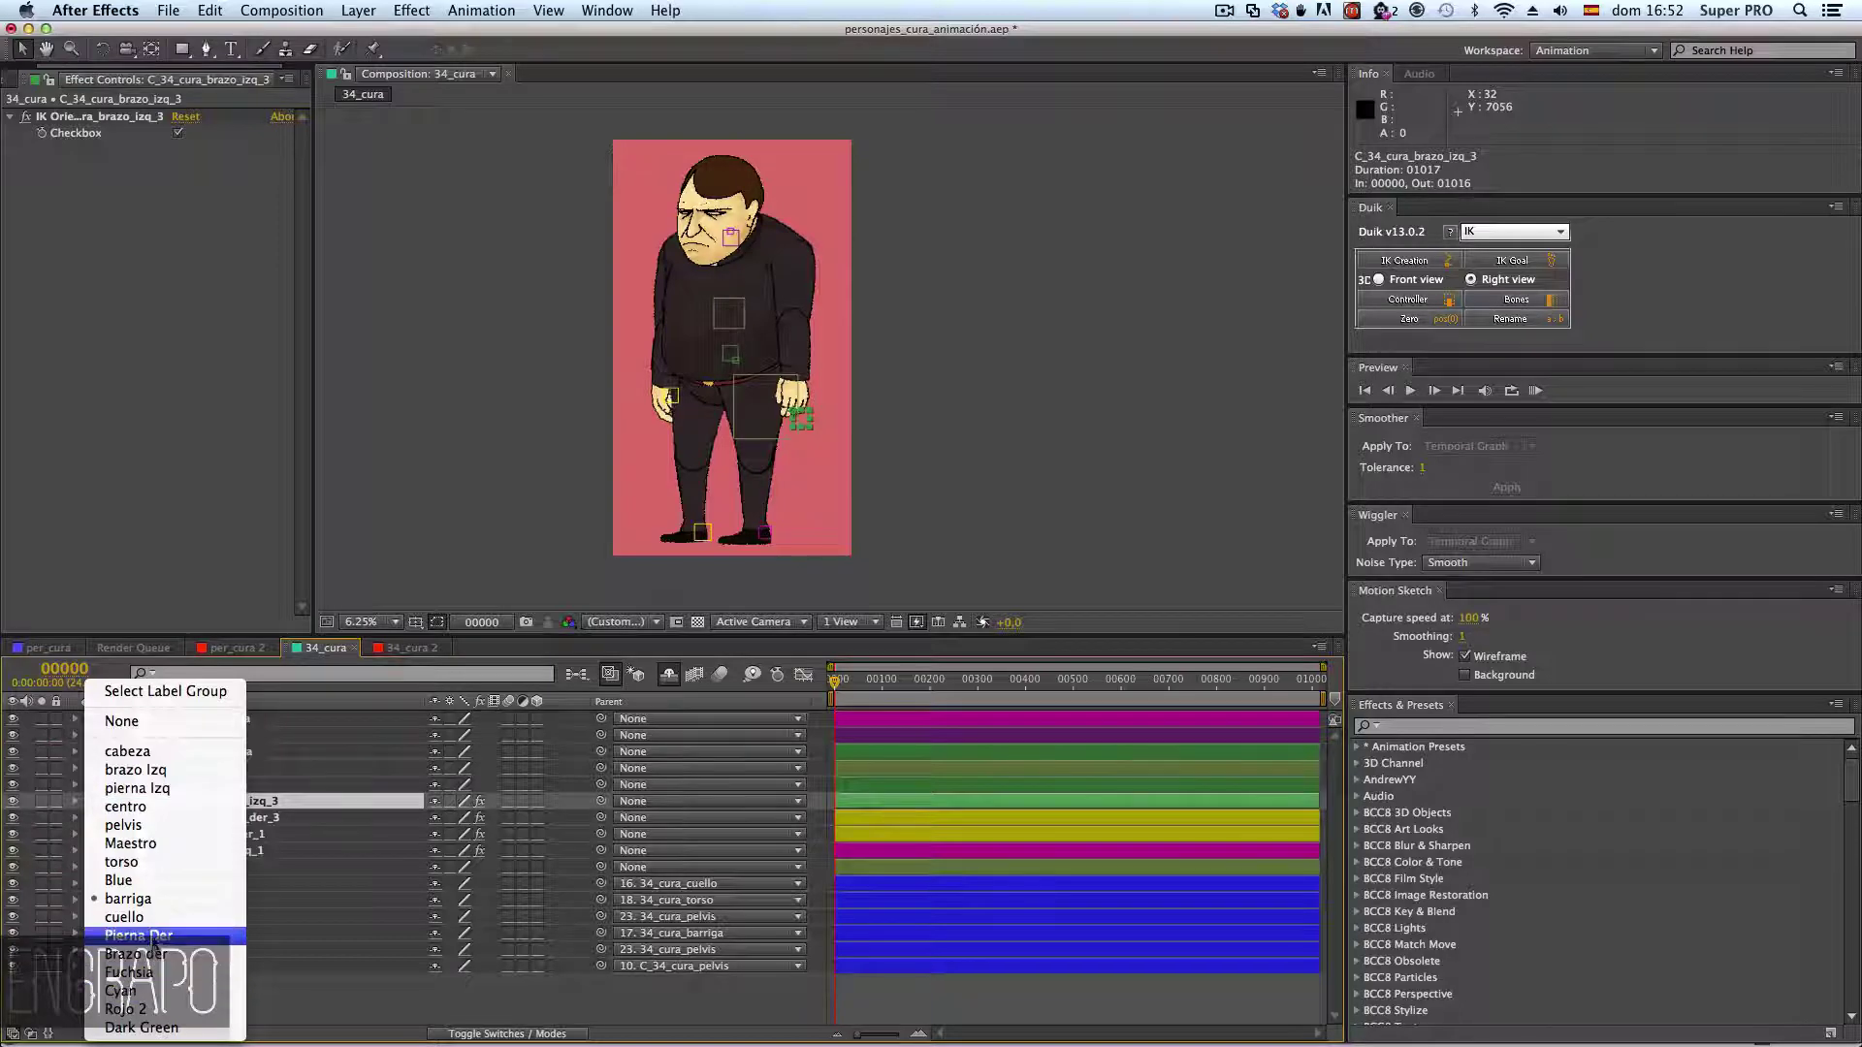
pyautogui.click(136, 770)
pyautogui.click(137, 819)
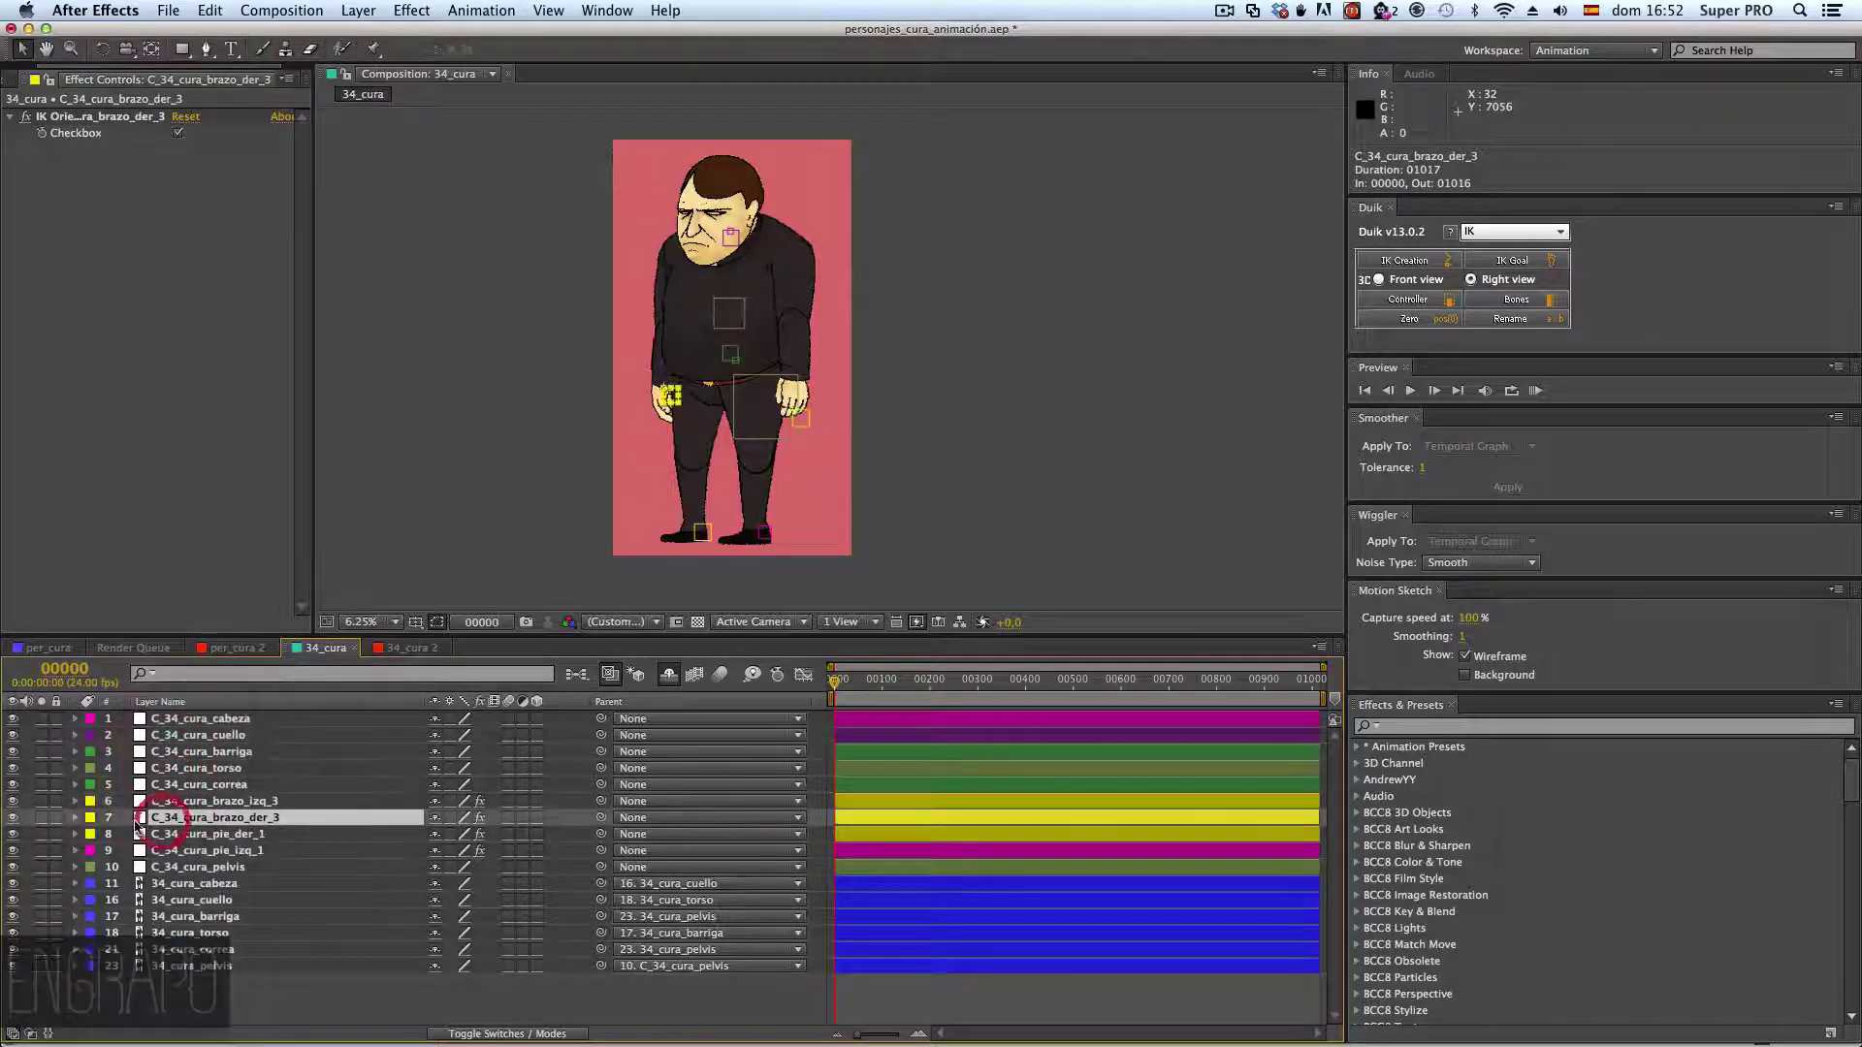
pyautogui.click(90, 822)
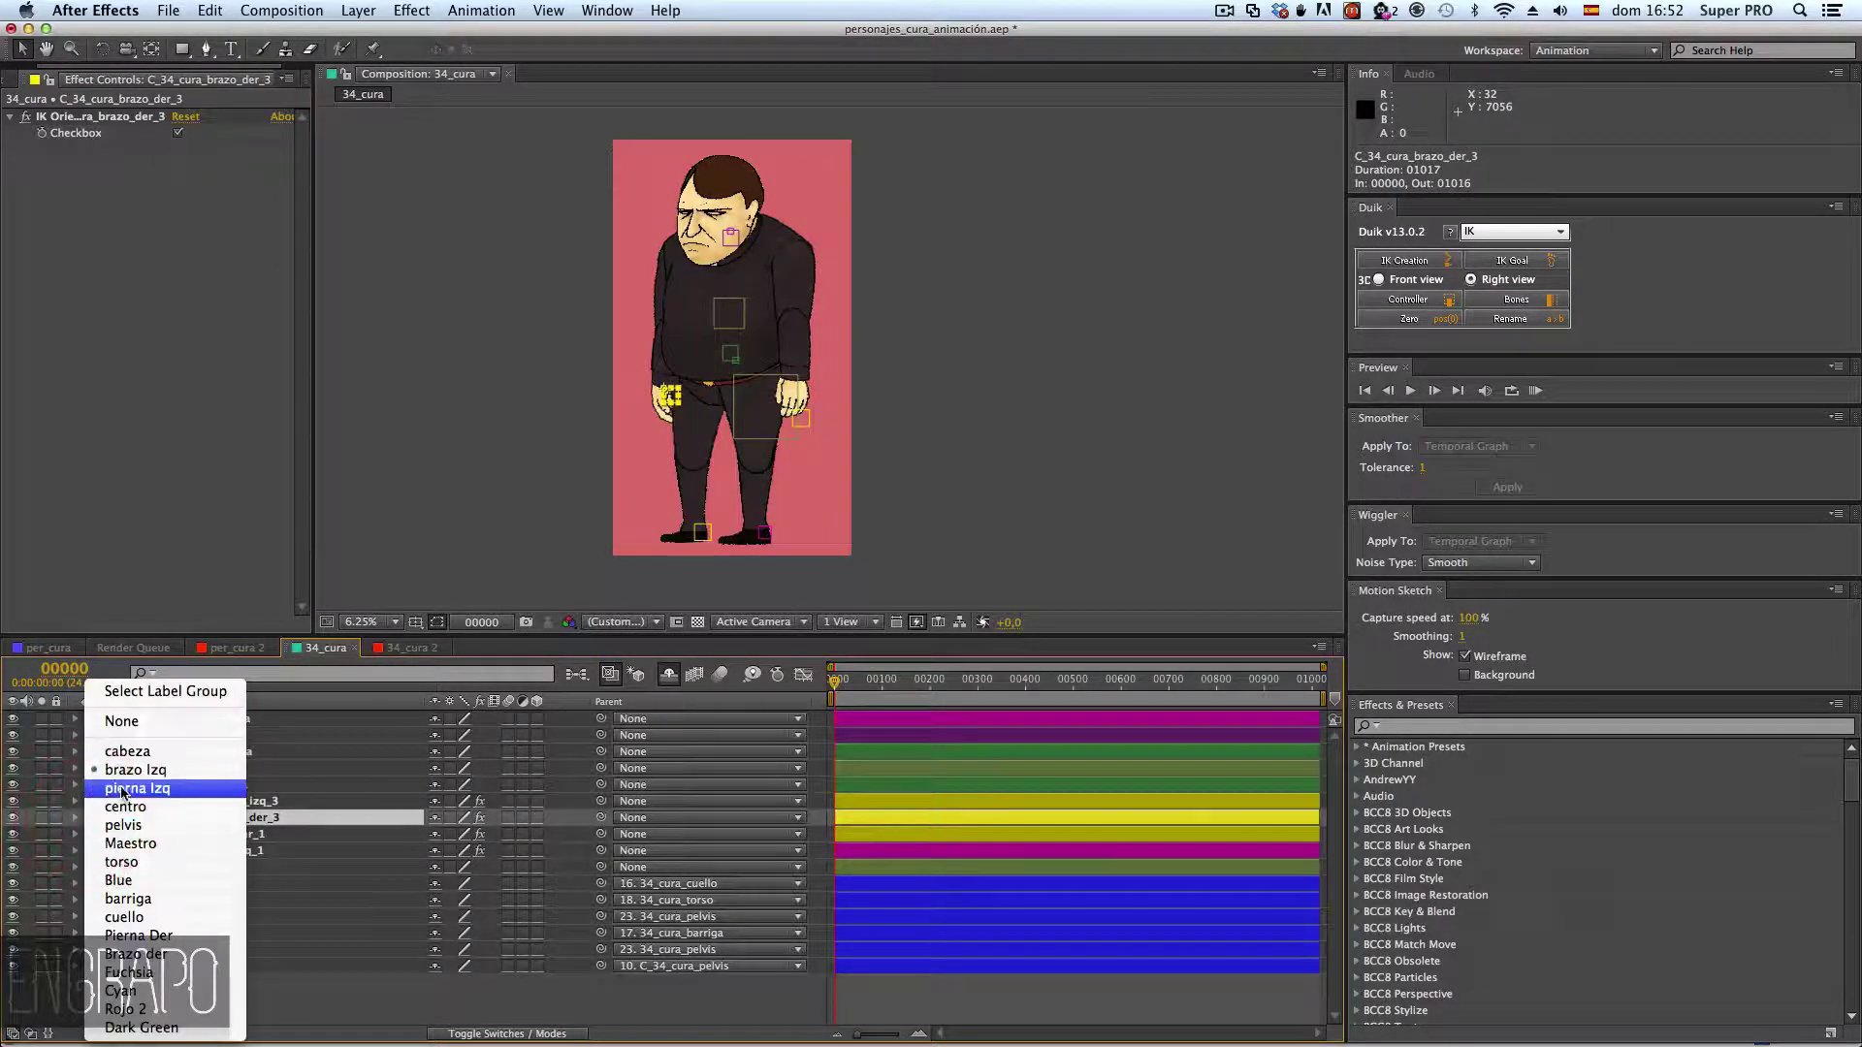
pyautogui.click(136, 955)
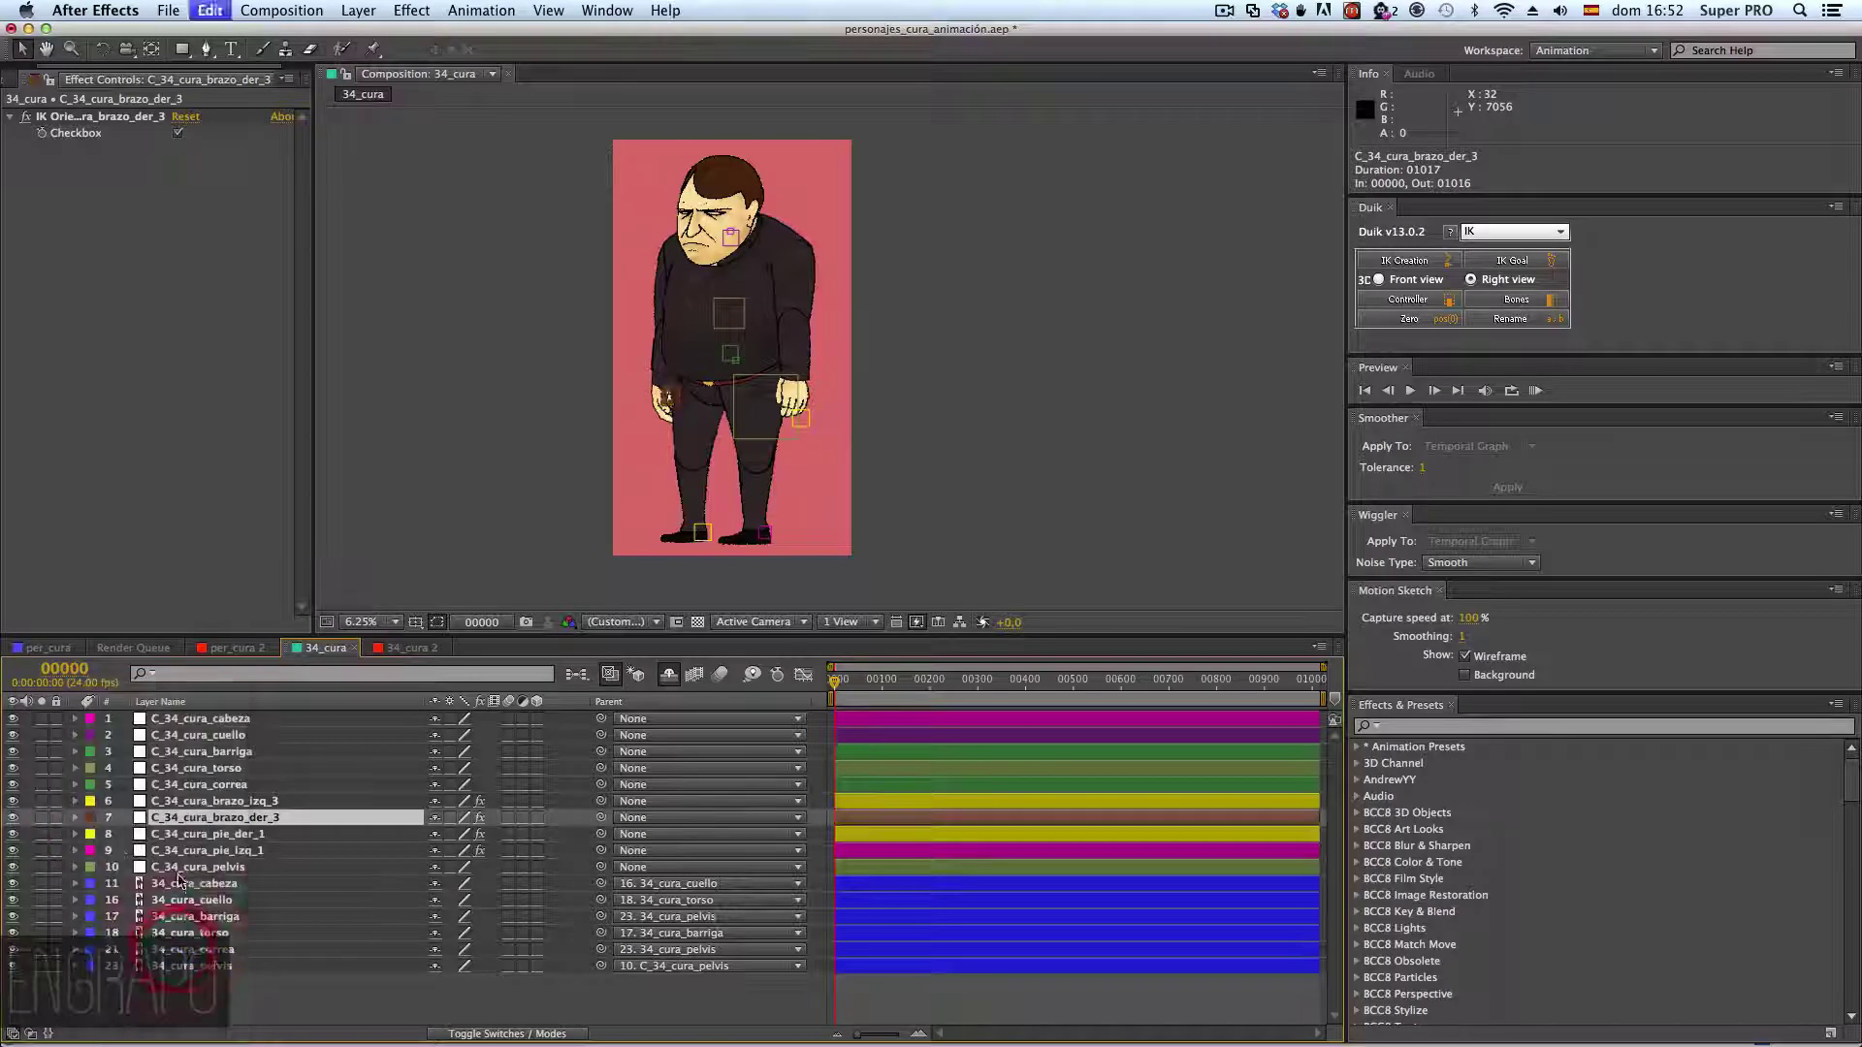
# - Label the foot controllers: Pierna Der for C_34_cura_pie_der_1 and pierna Izq for C_34_cura_pie_izq_1
pyautogui.click(89, 836)
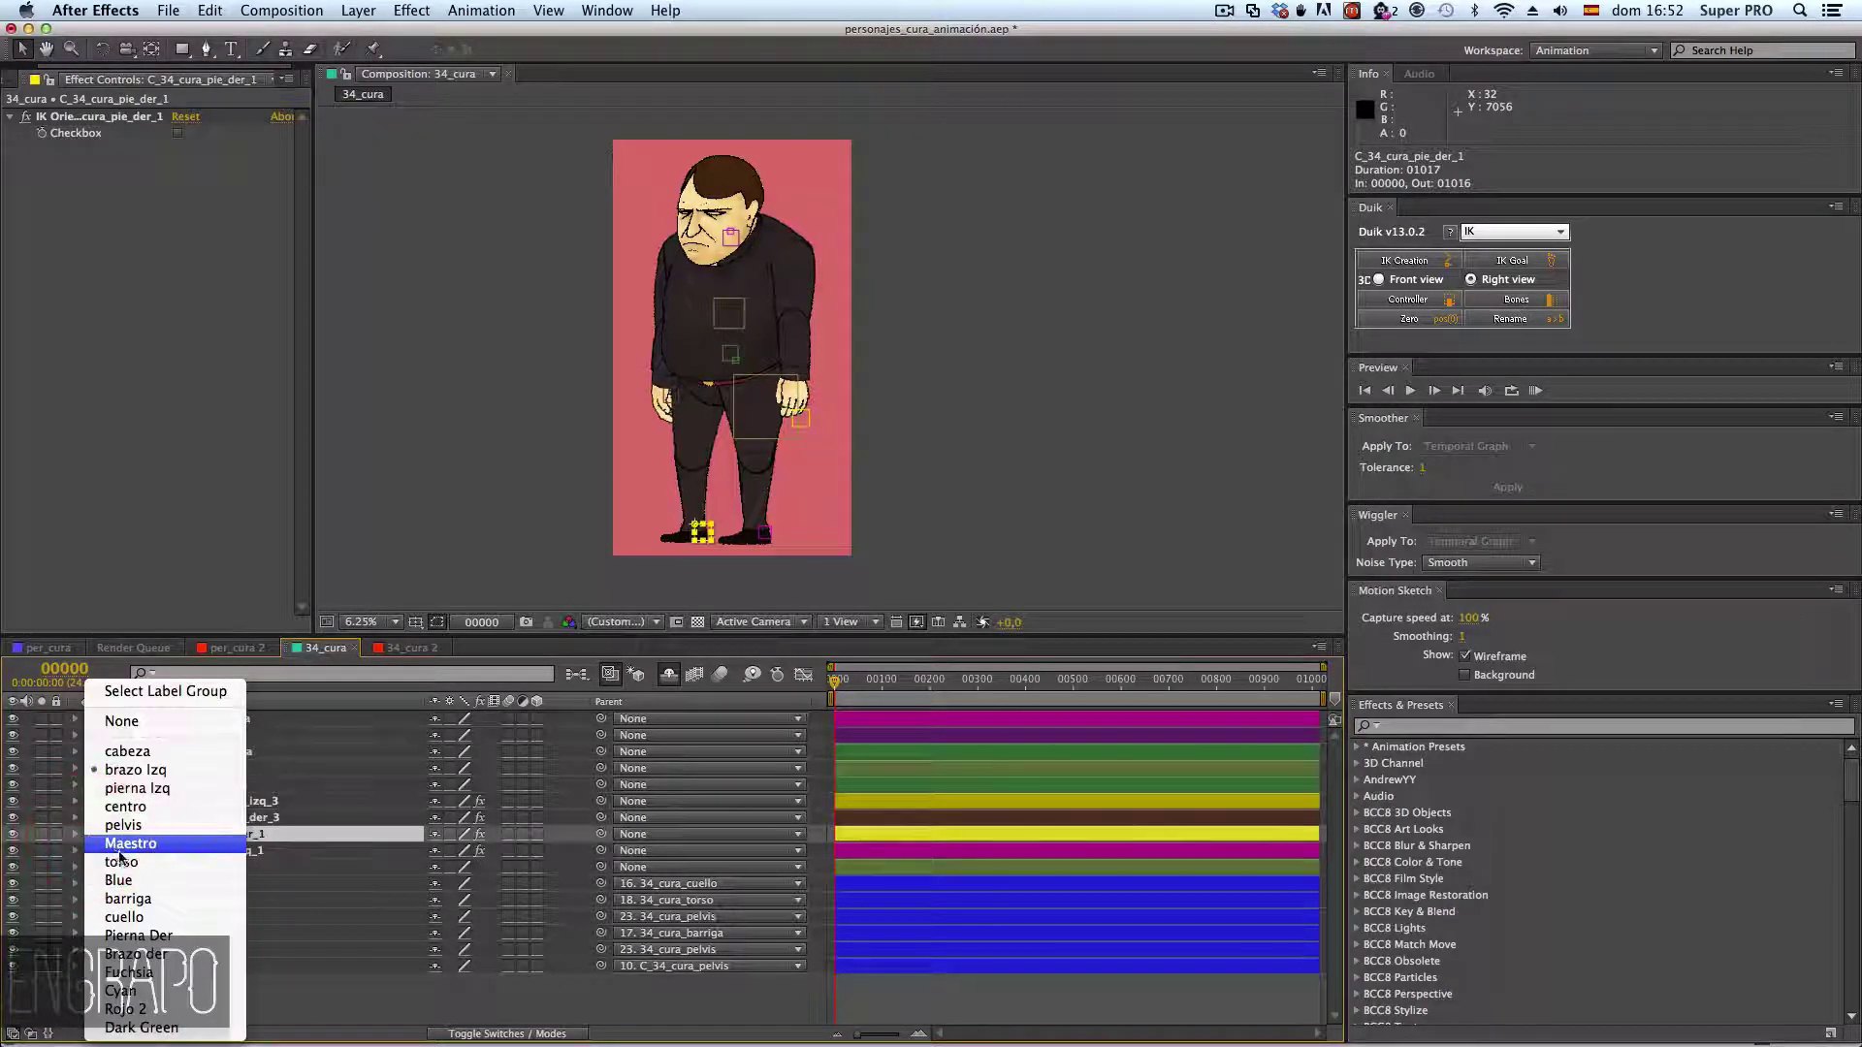
pyautogui.click(110, 837)
pyautogui.click(89, 834)
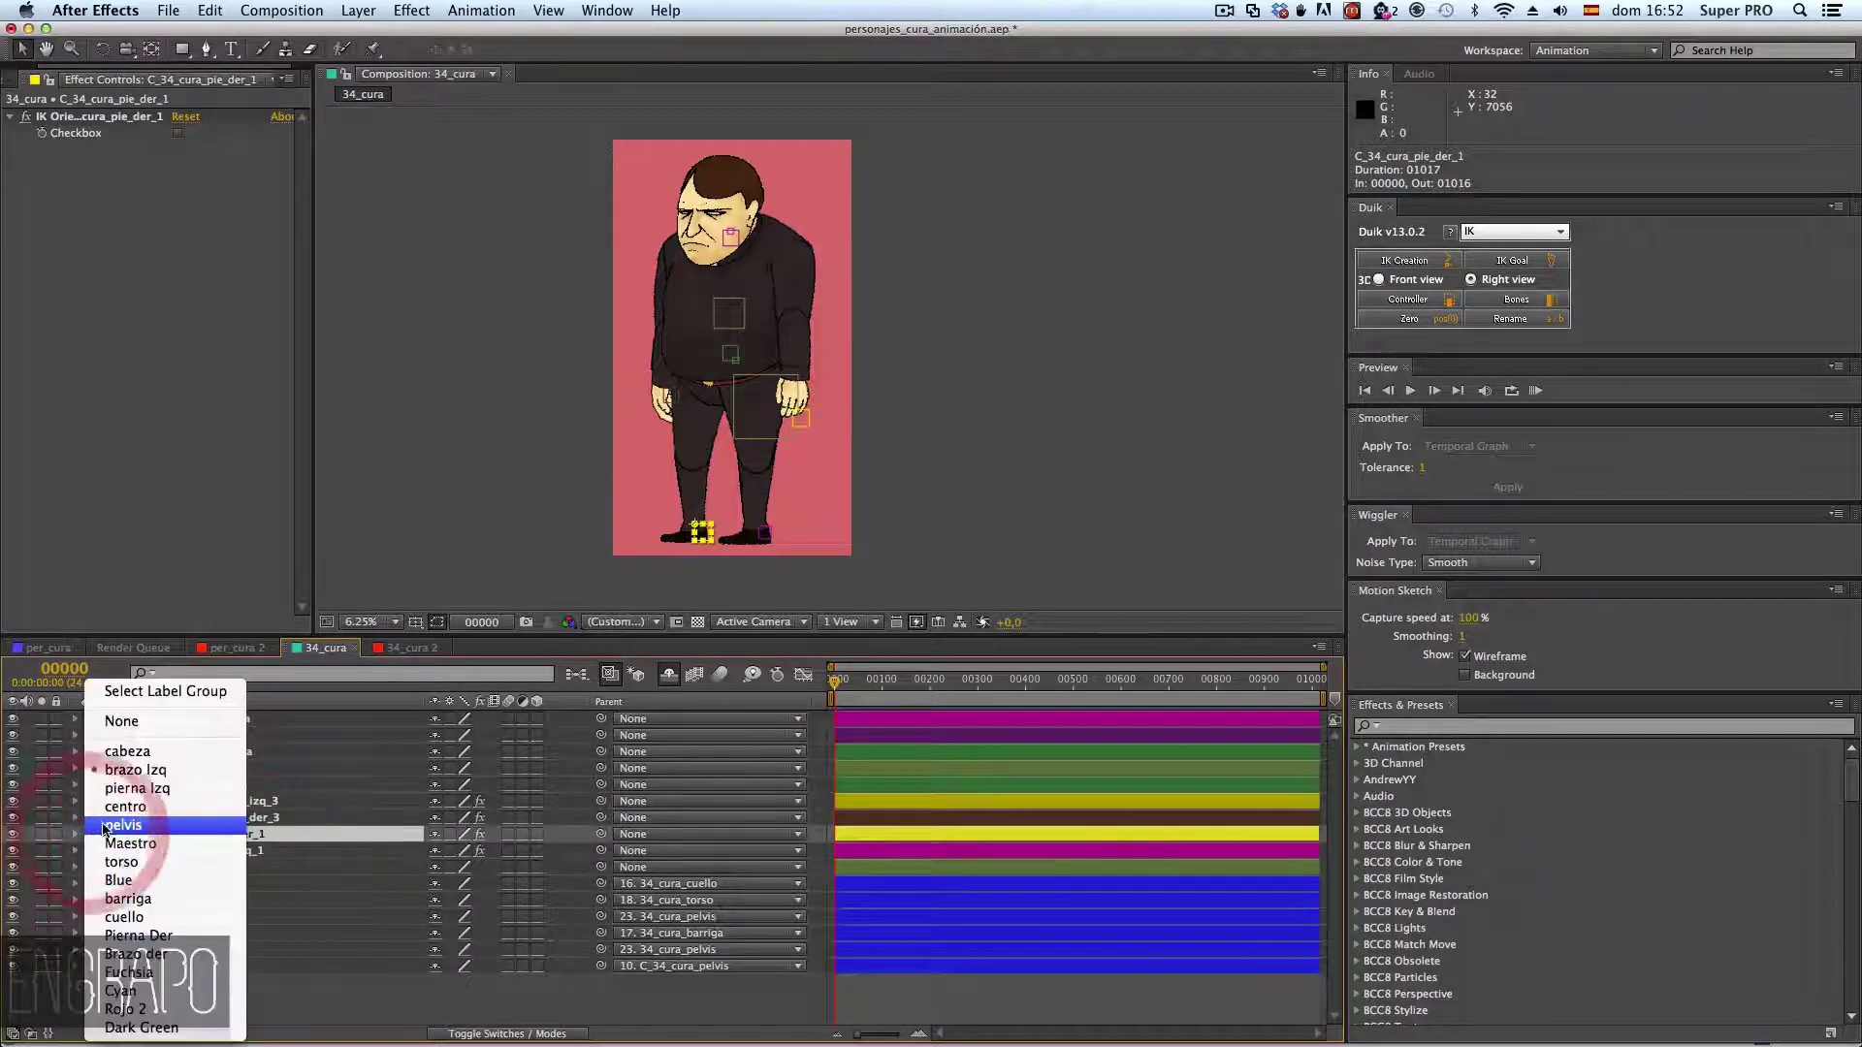
pyautogui.click(155, 935)
pyautogui.click(192, 850)
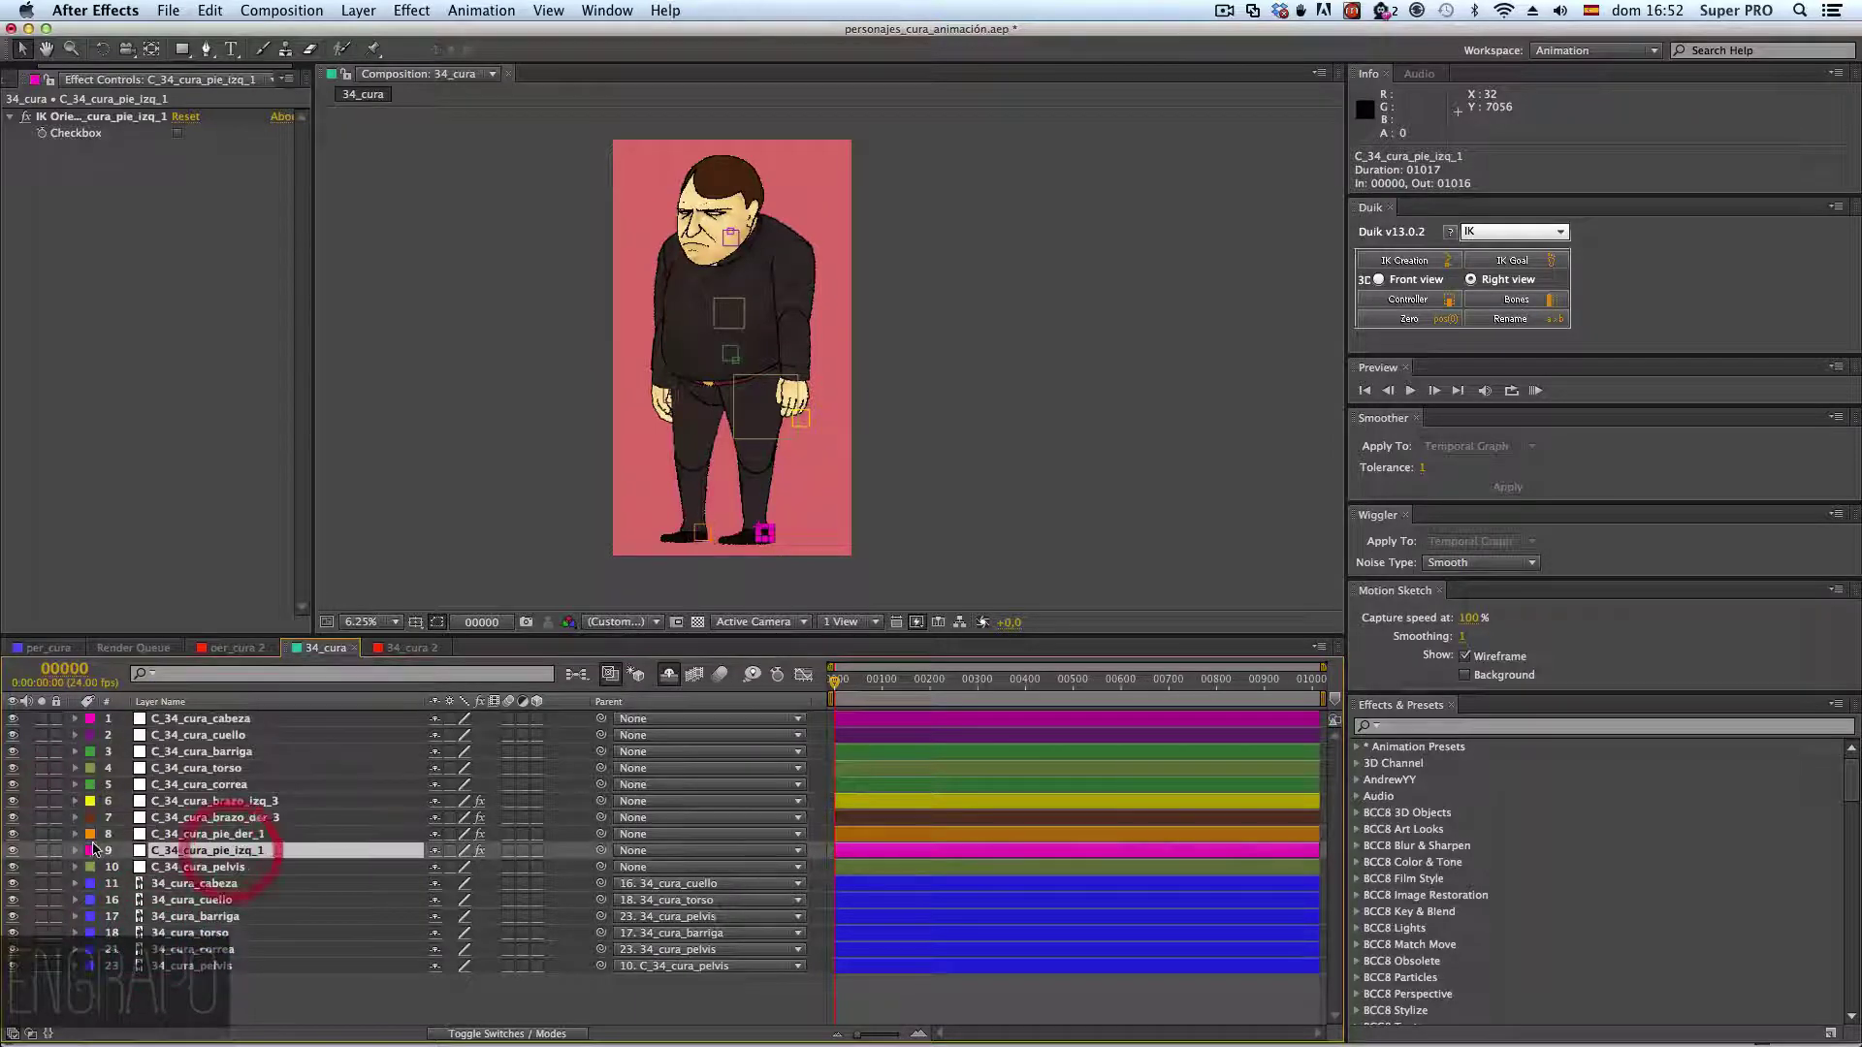
pyautogui.click(89, 851)
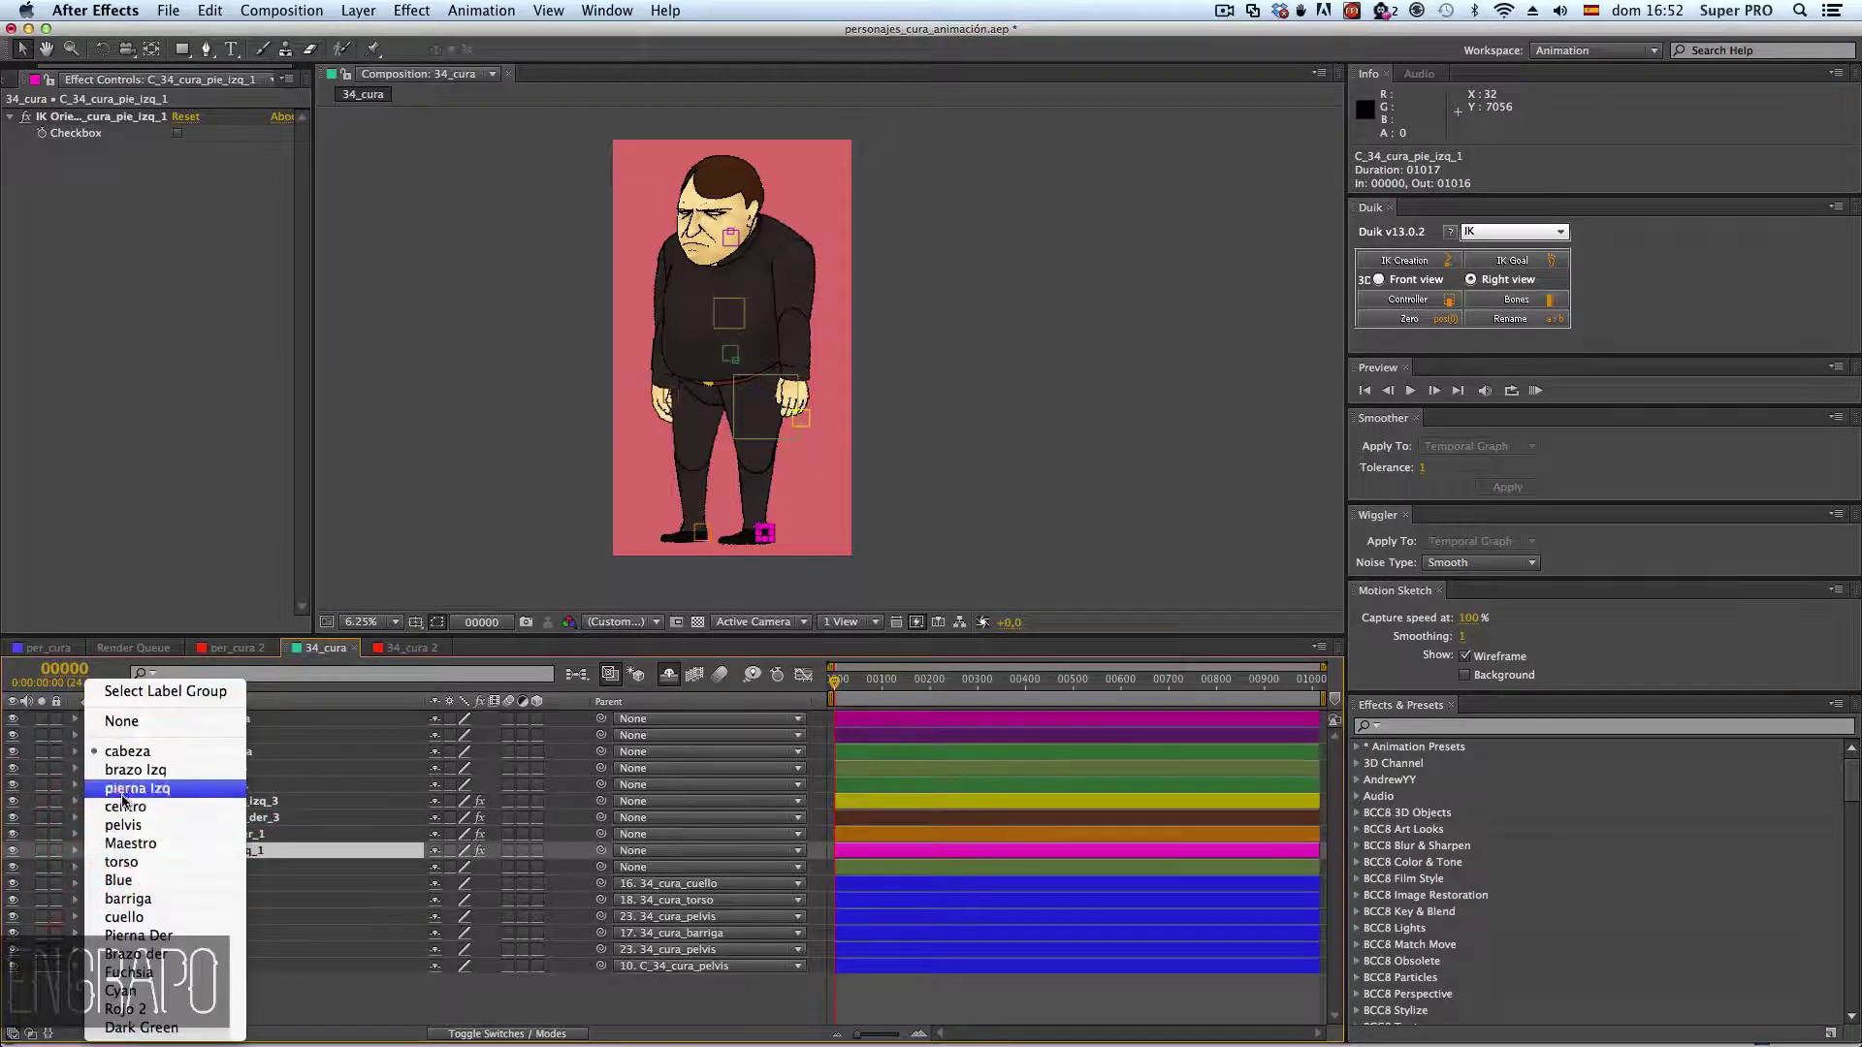
pyautogui.click(136, 788)
# - Assign the pelvis label to C_34_cura_pelvis and deselect the layer
pyautogui.click(187, 867)
pyautogui.click(90, 867)
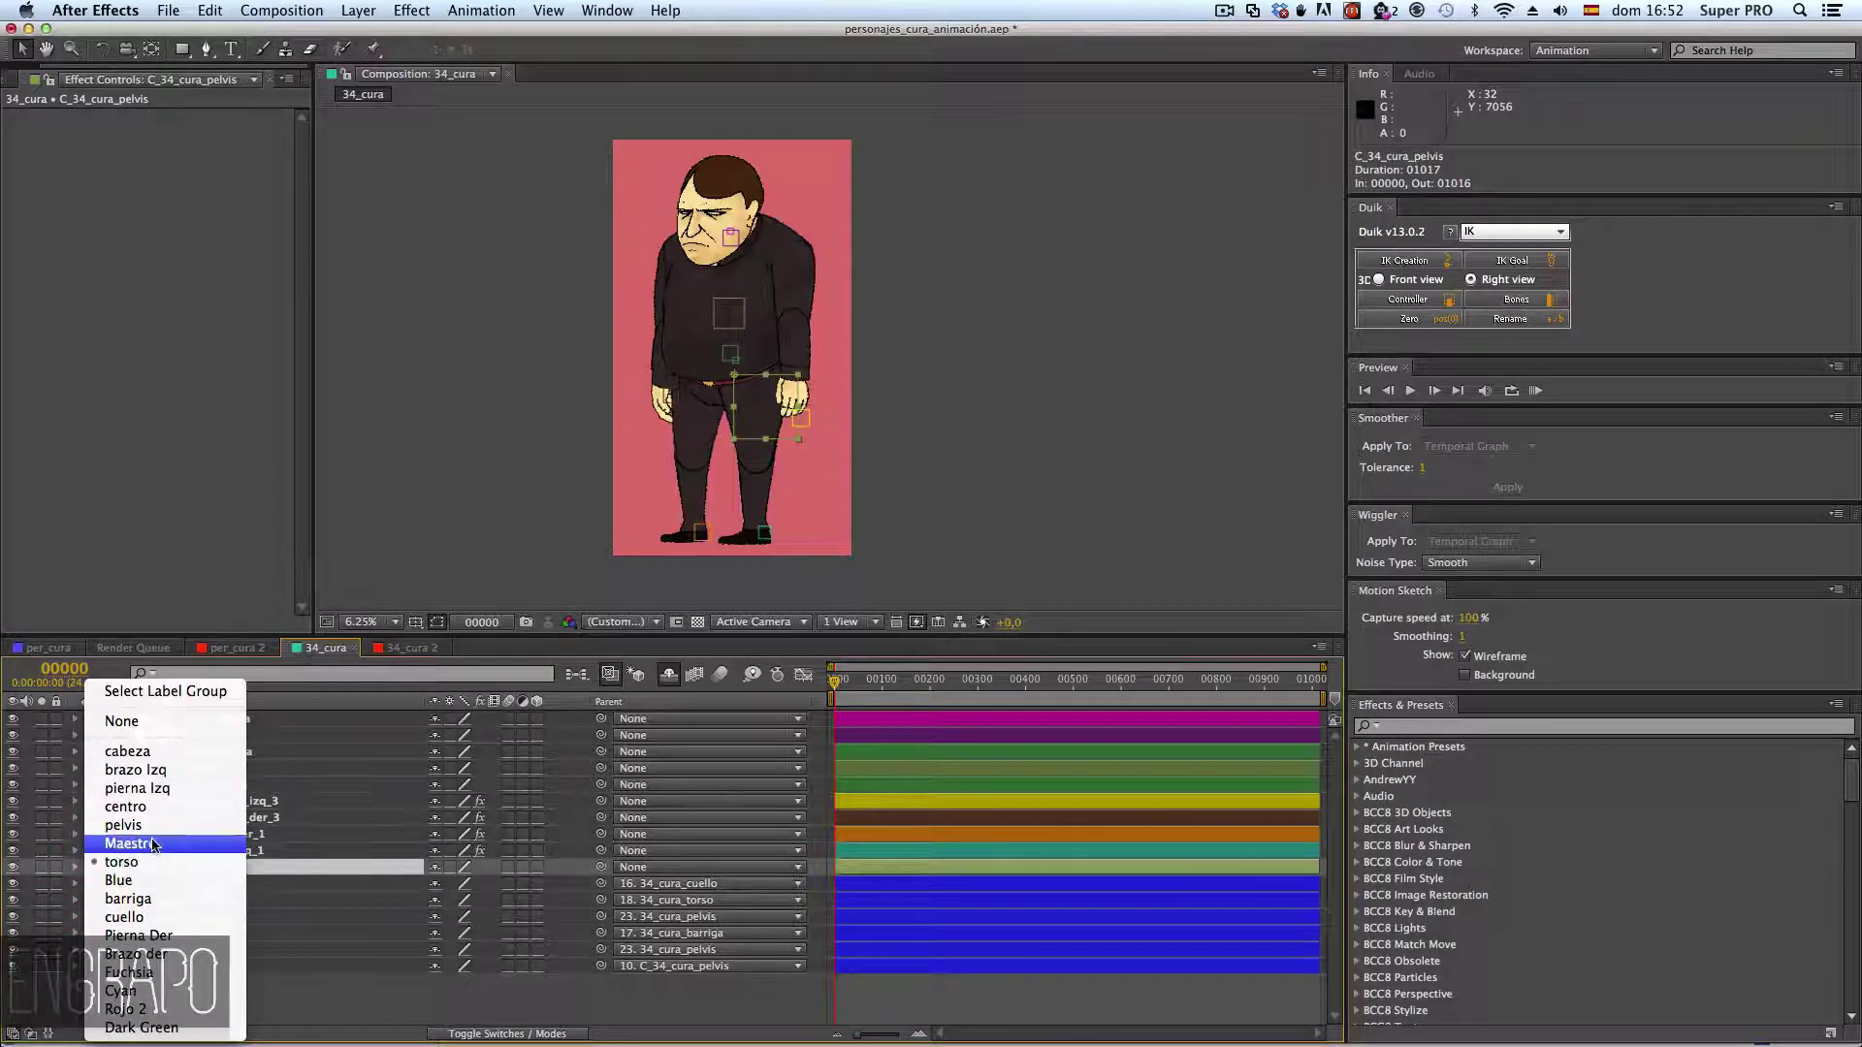
pyautogui.click(123, 825)
pyautogui.click(179, 989)
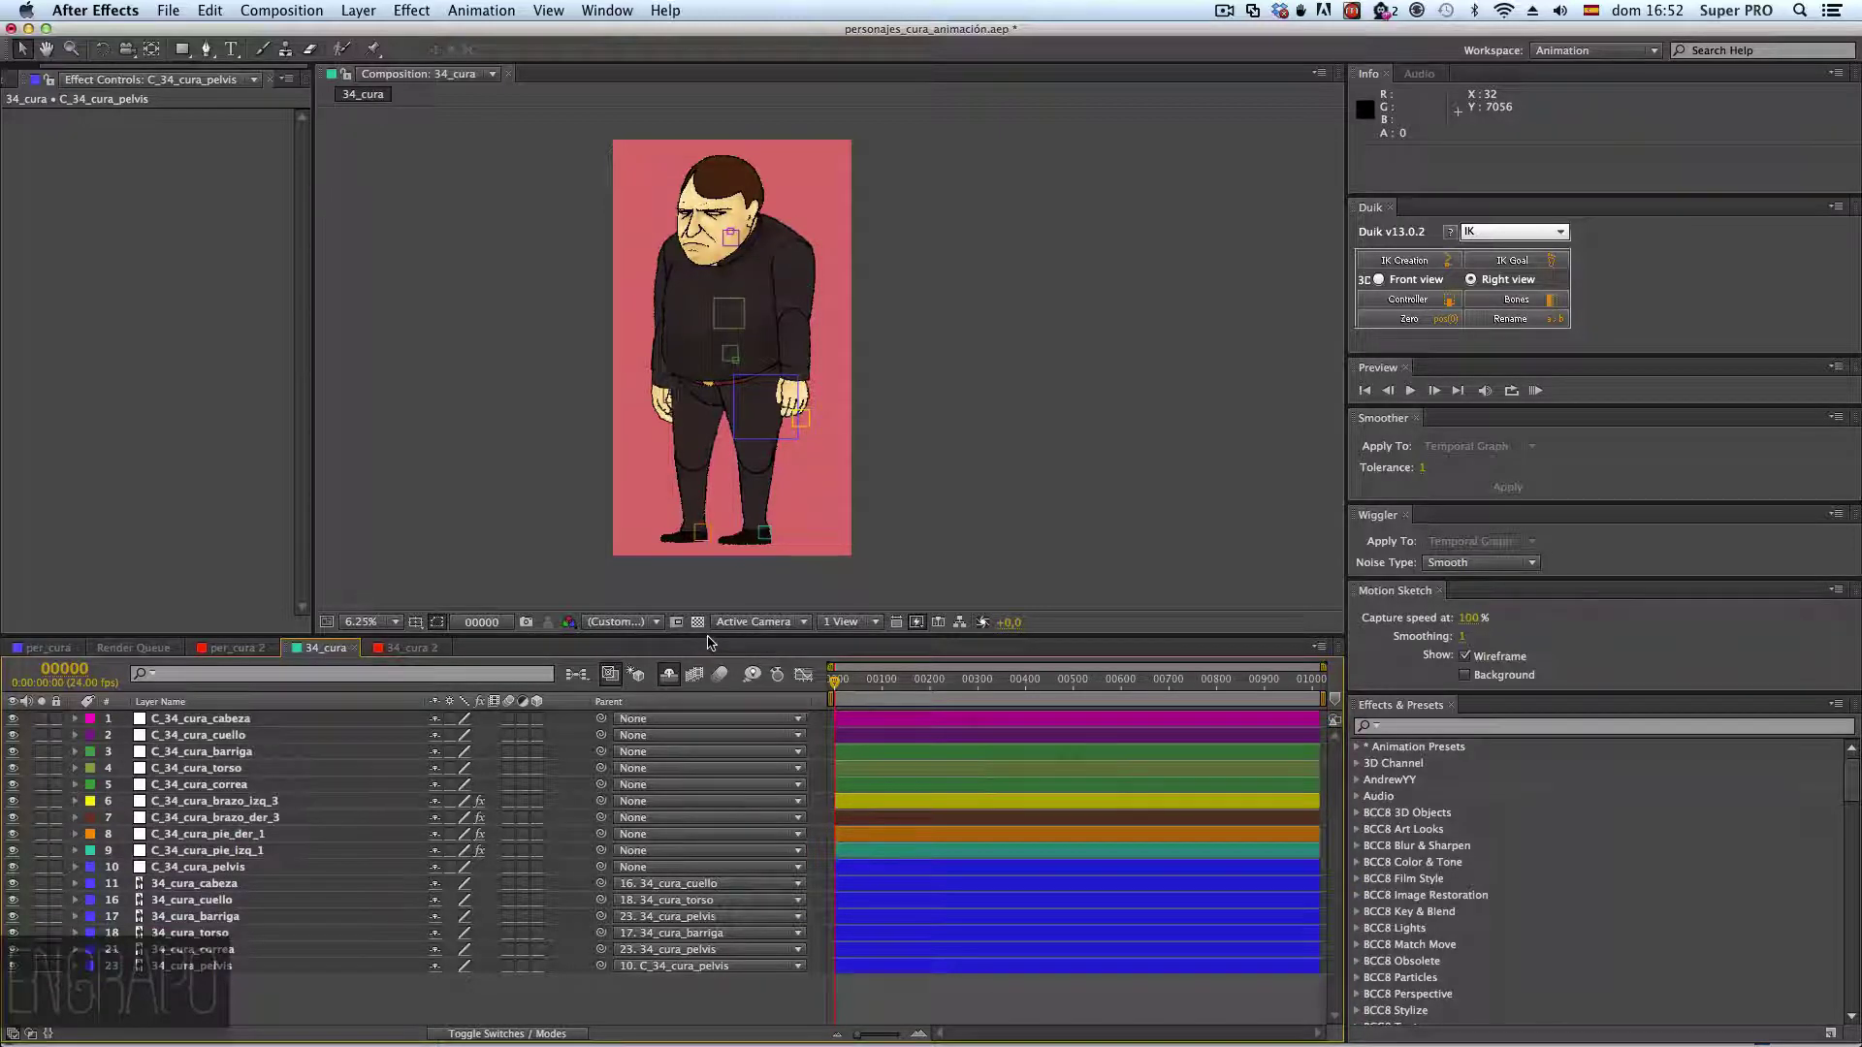
# - Enlarge the timeline area, show the hidden shy layers and look through the full 34_cura layer list
pyautogui.moveTo(712, 624); pyautogui.dragTo(712, 428)
pyautogui.click(668, 479)
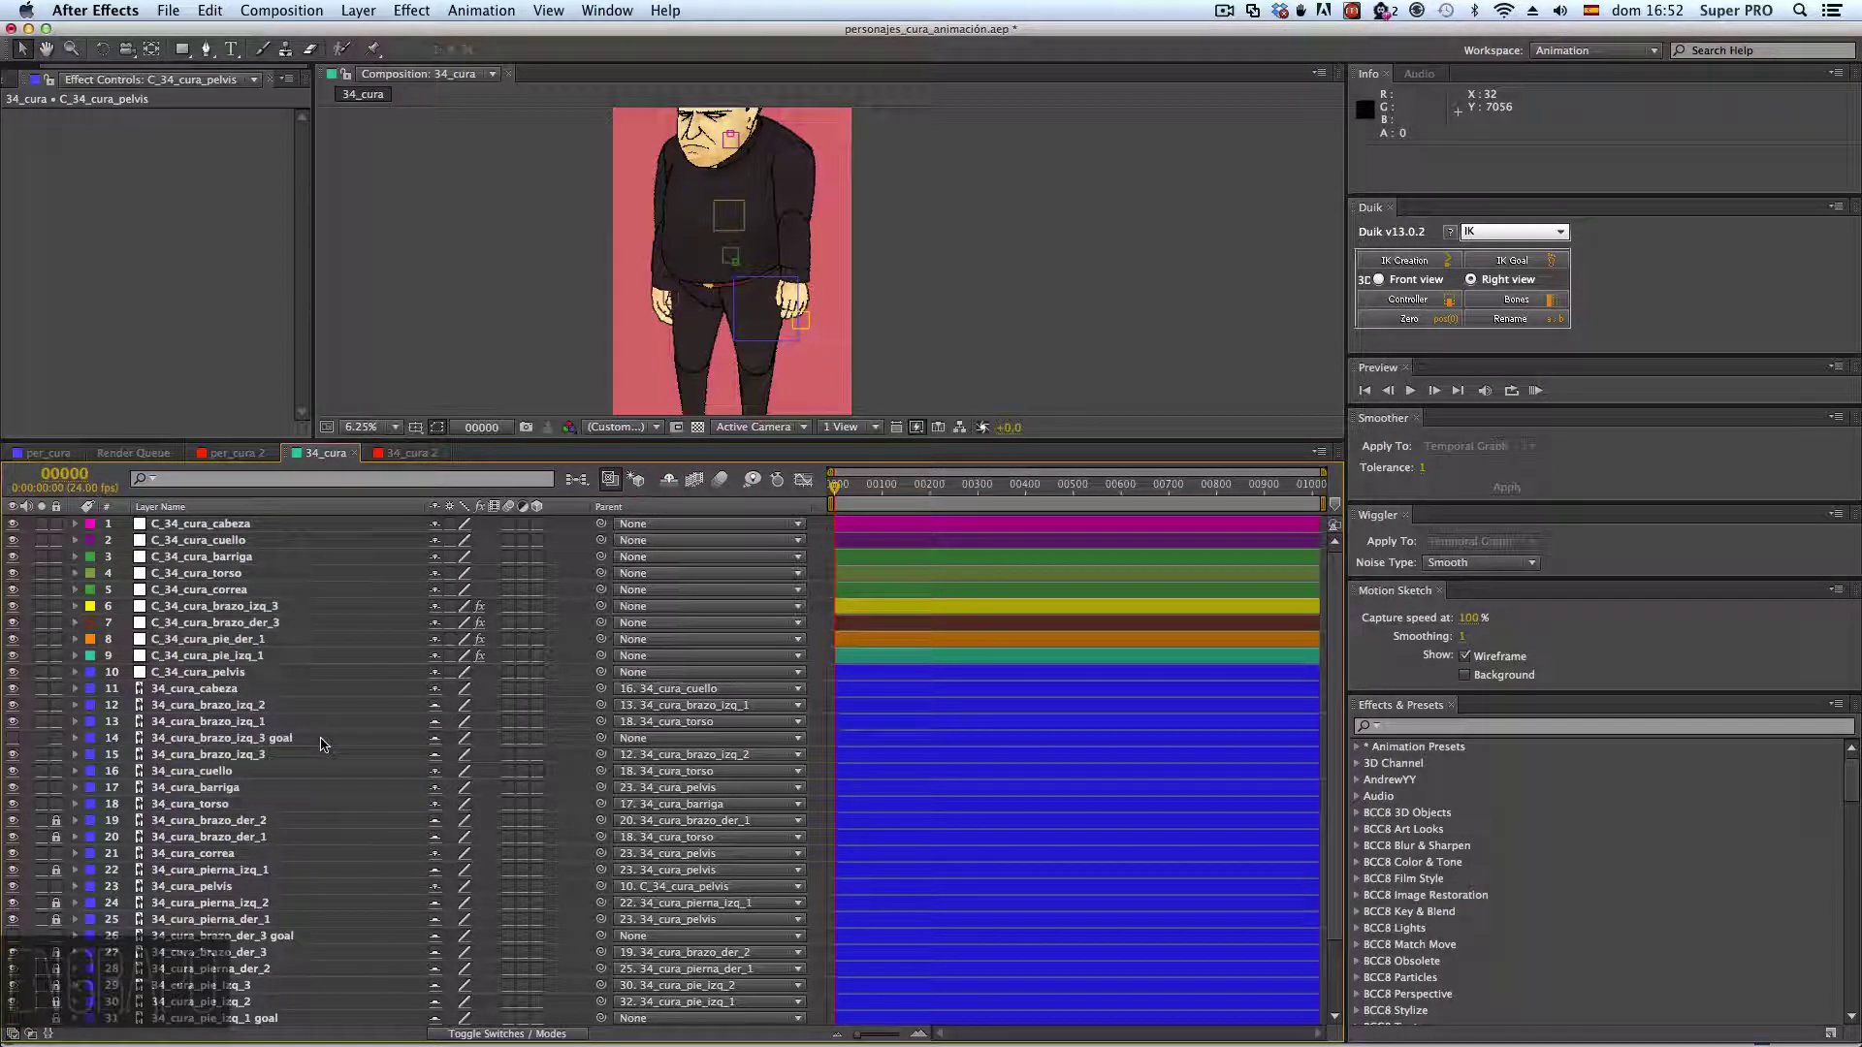
pyautogui.scroll(-3, 323, 743)
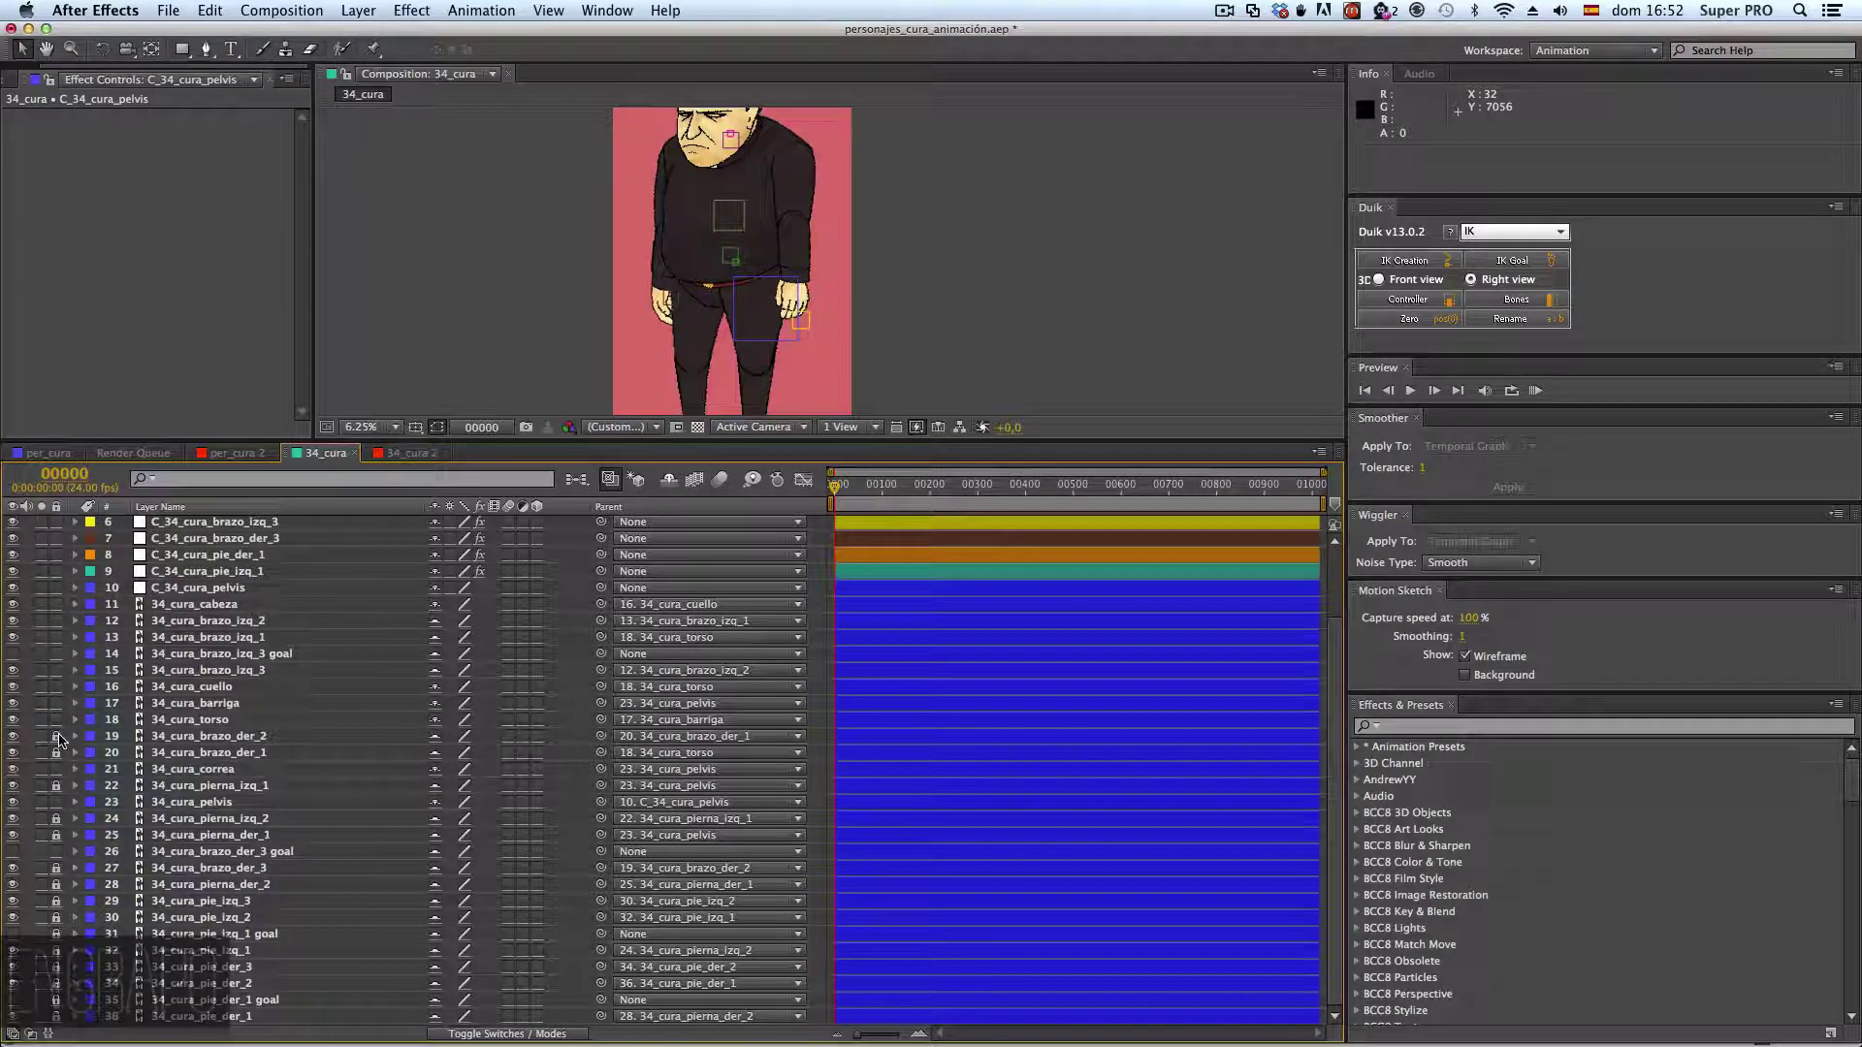
pyautogui.scroll(1, 218, 722)
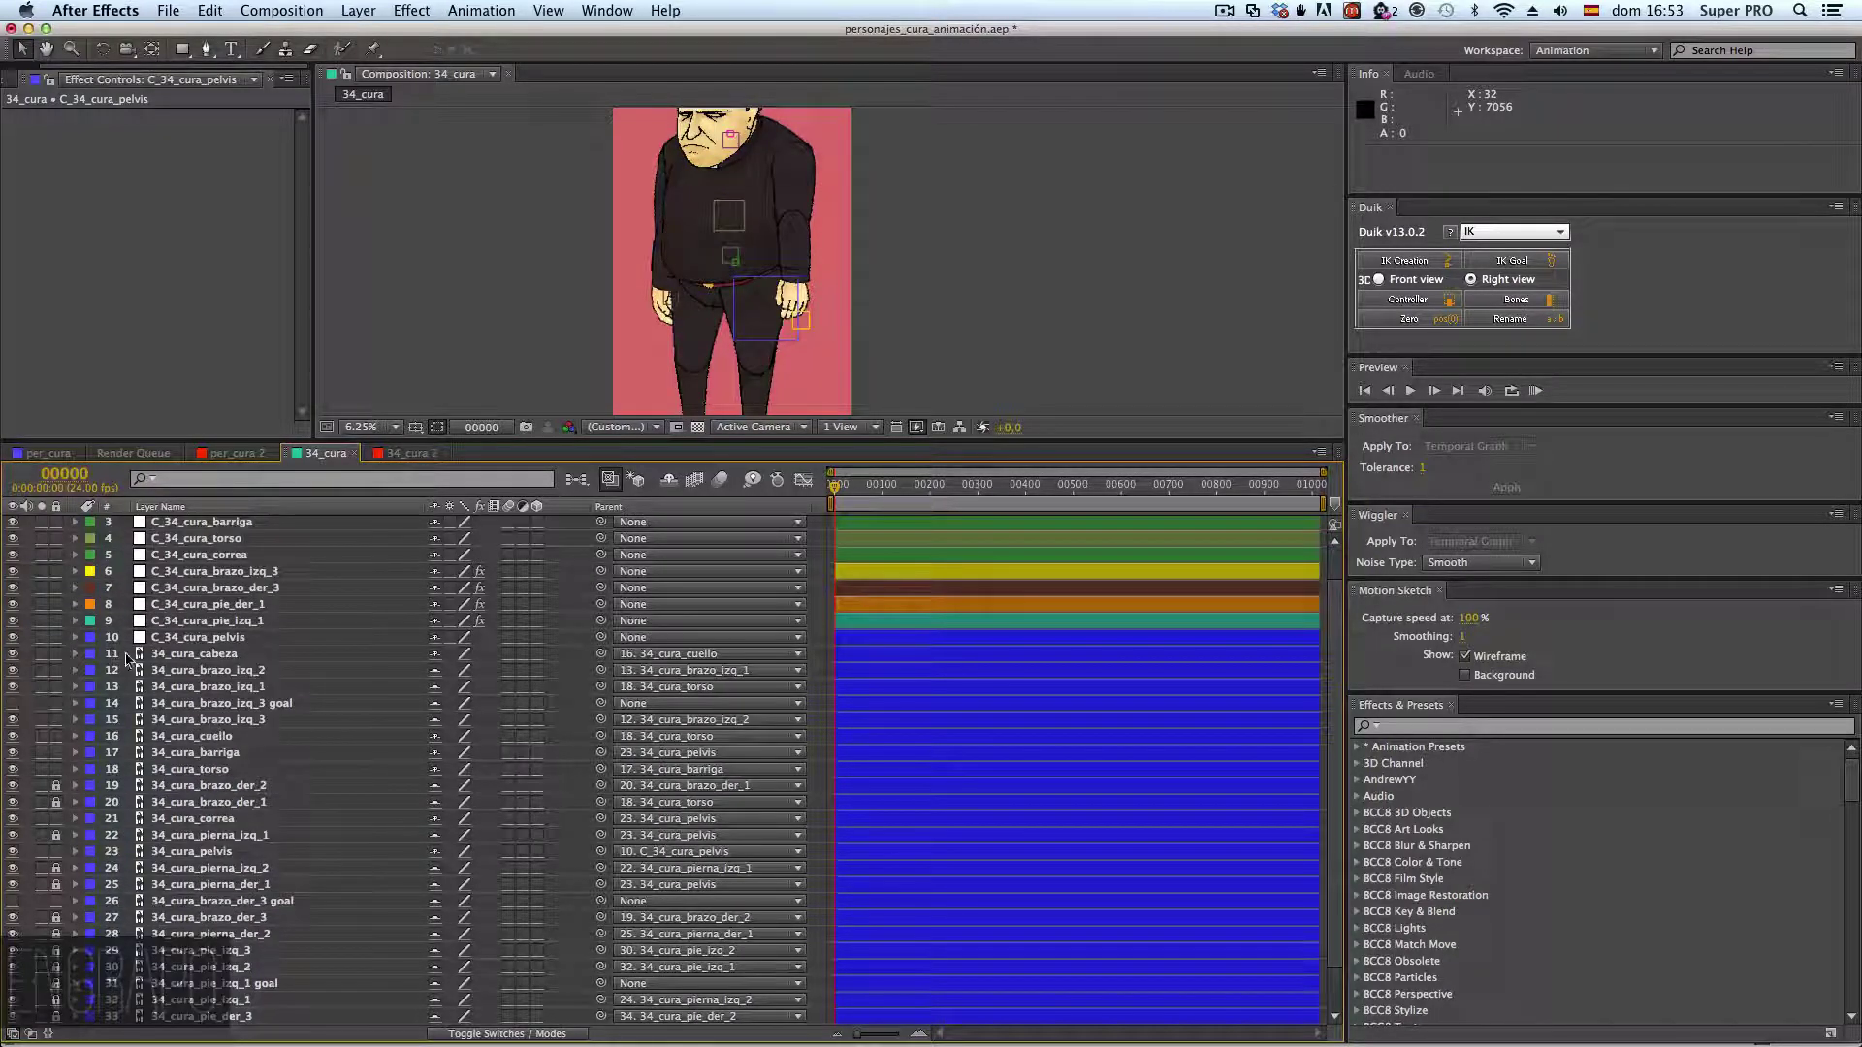
pyautogui.scroll(-3, 242, 747)
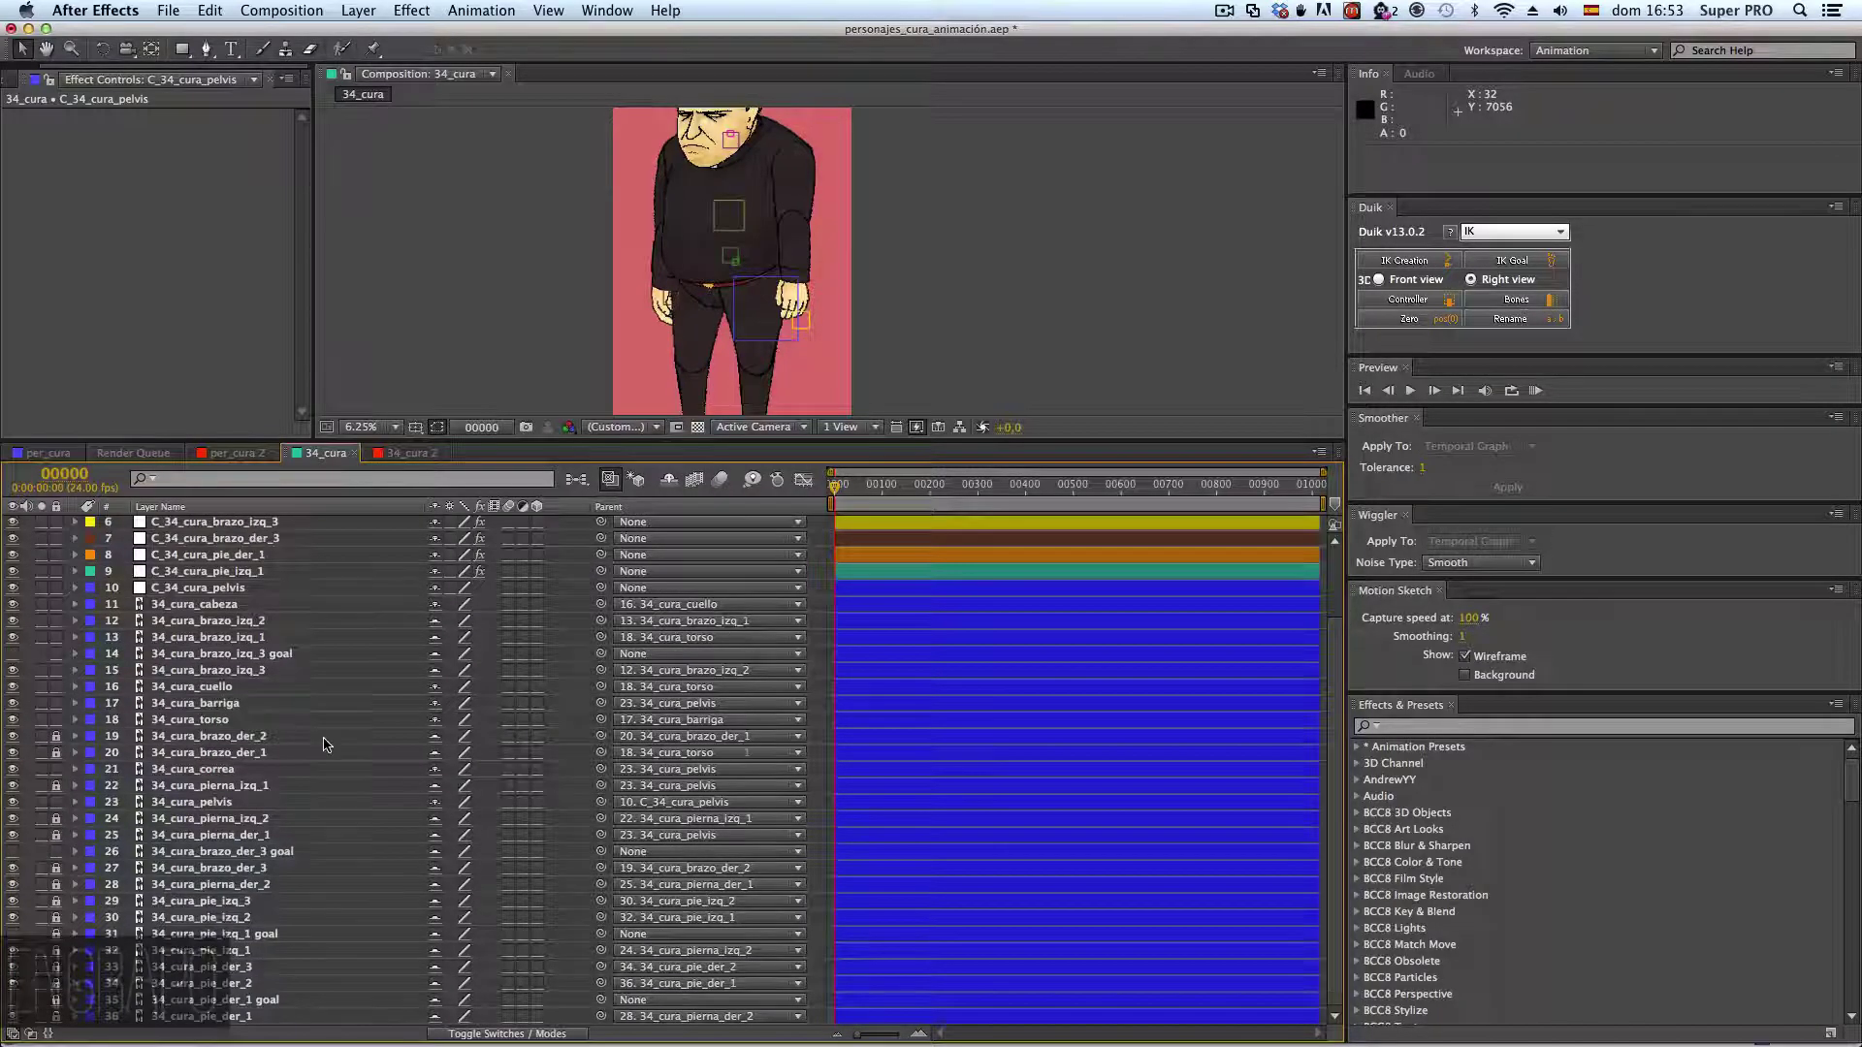
# - Look through the 34_cura body-part layers beneath the controllers and check their parents and goal layers
pyautogui.scroll(2, 328, 744)
pyautogui.click(251, 685)
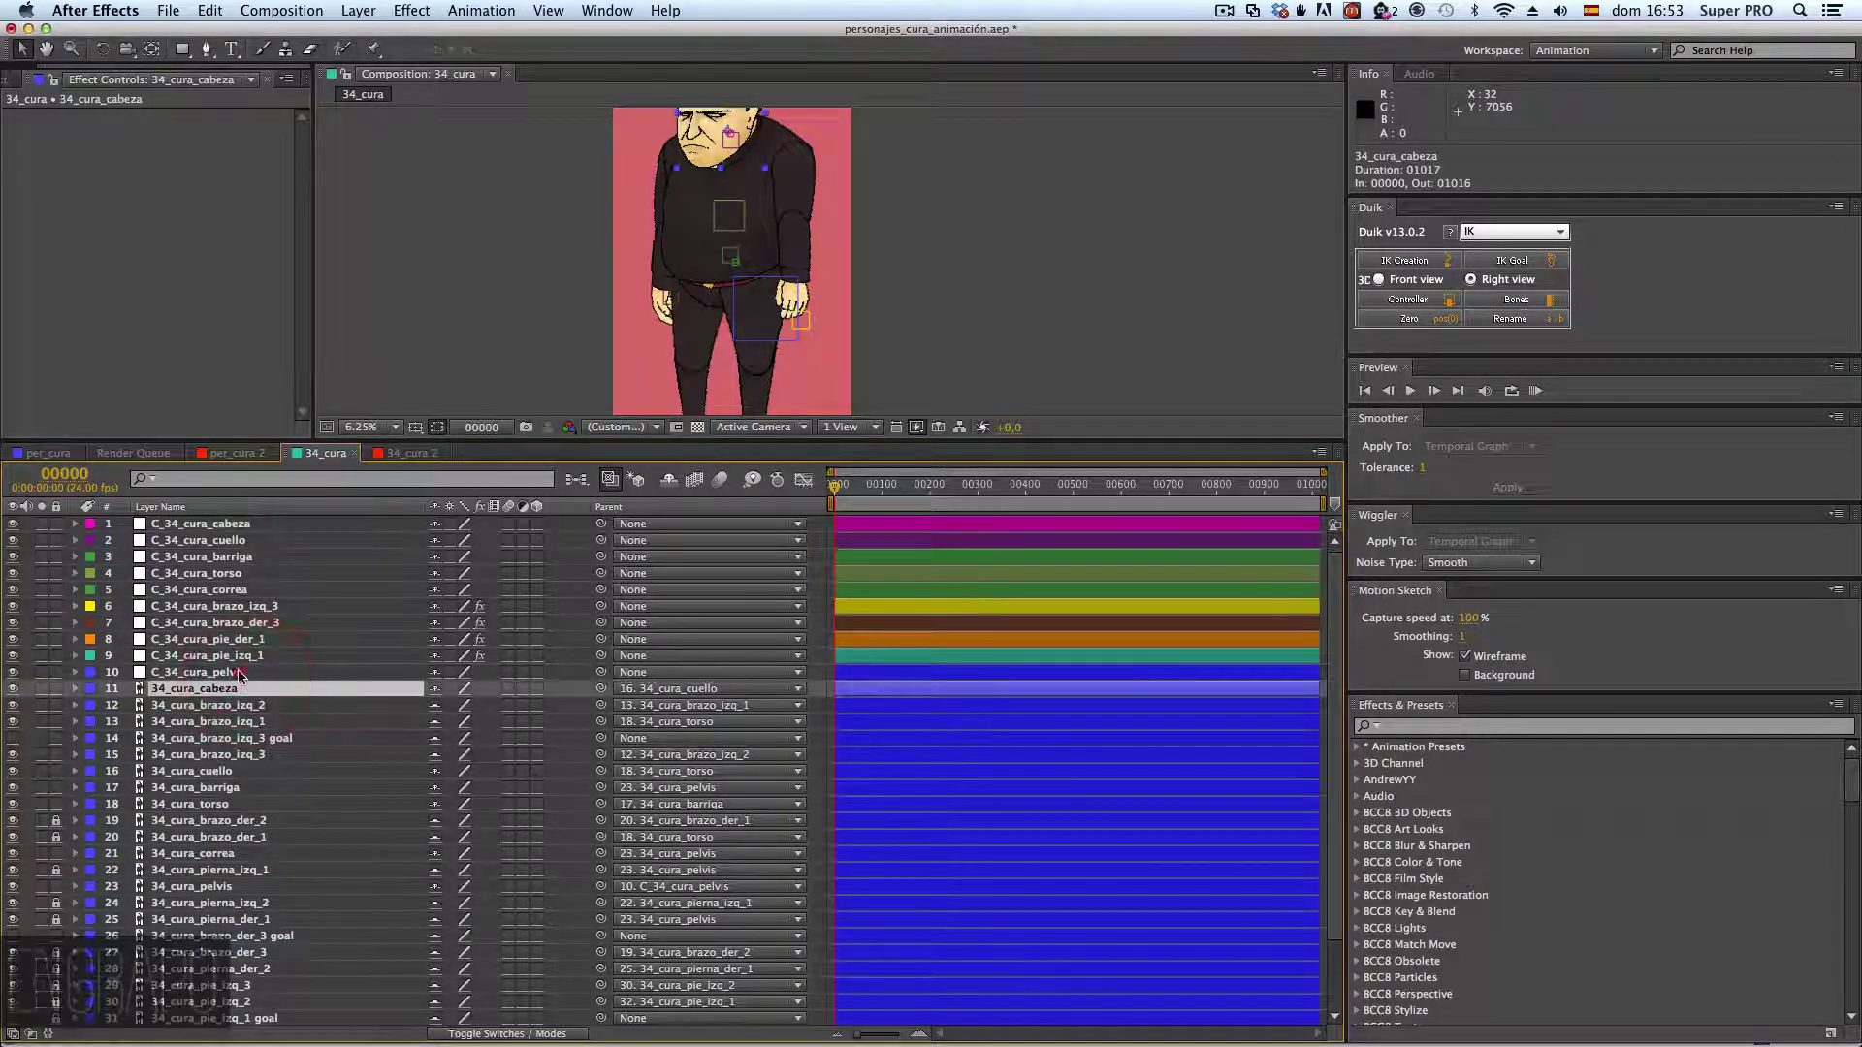
pyautogui.click(221, 673)
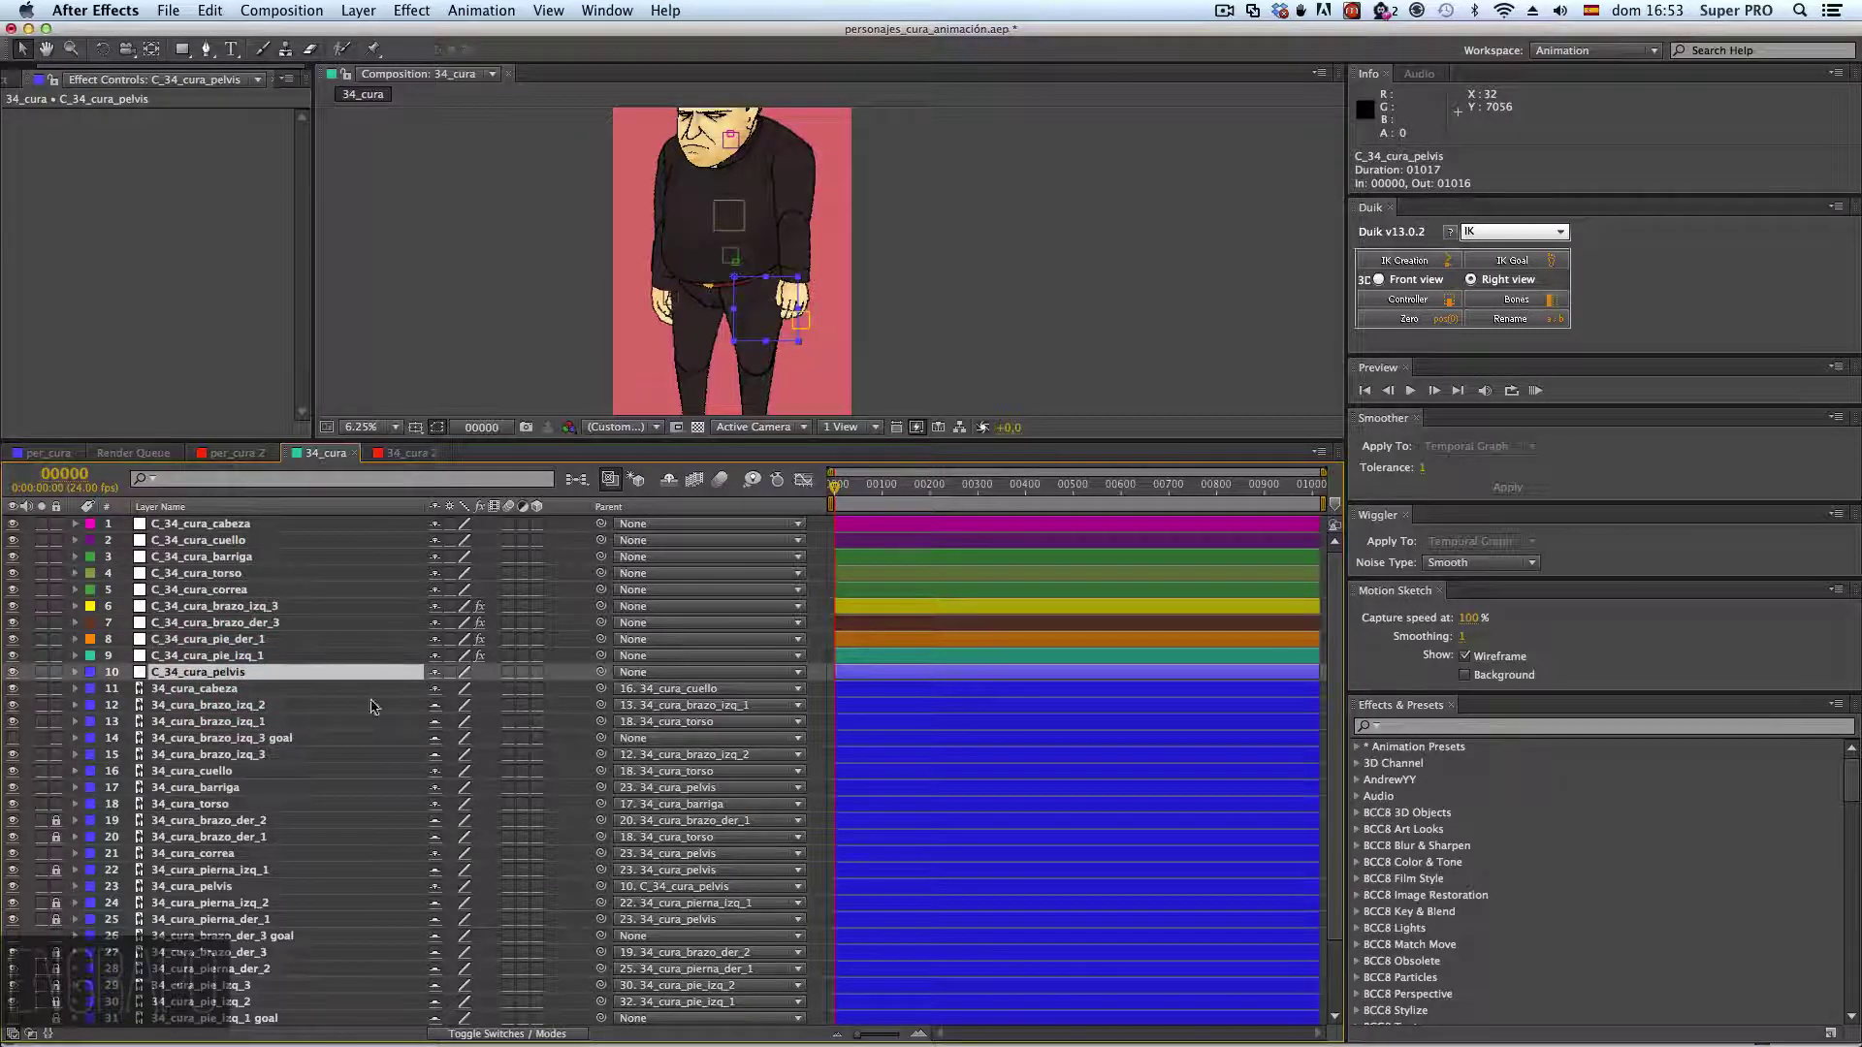
pyautogui.scroll(-2, 393, 906)
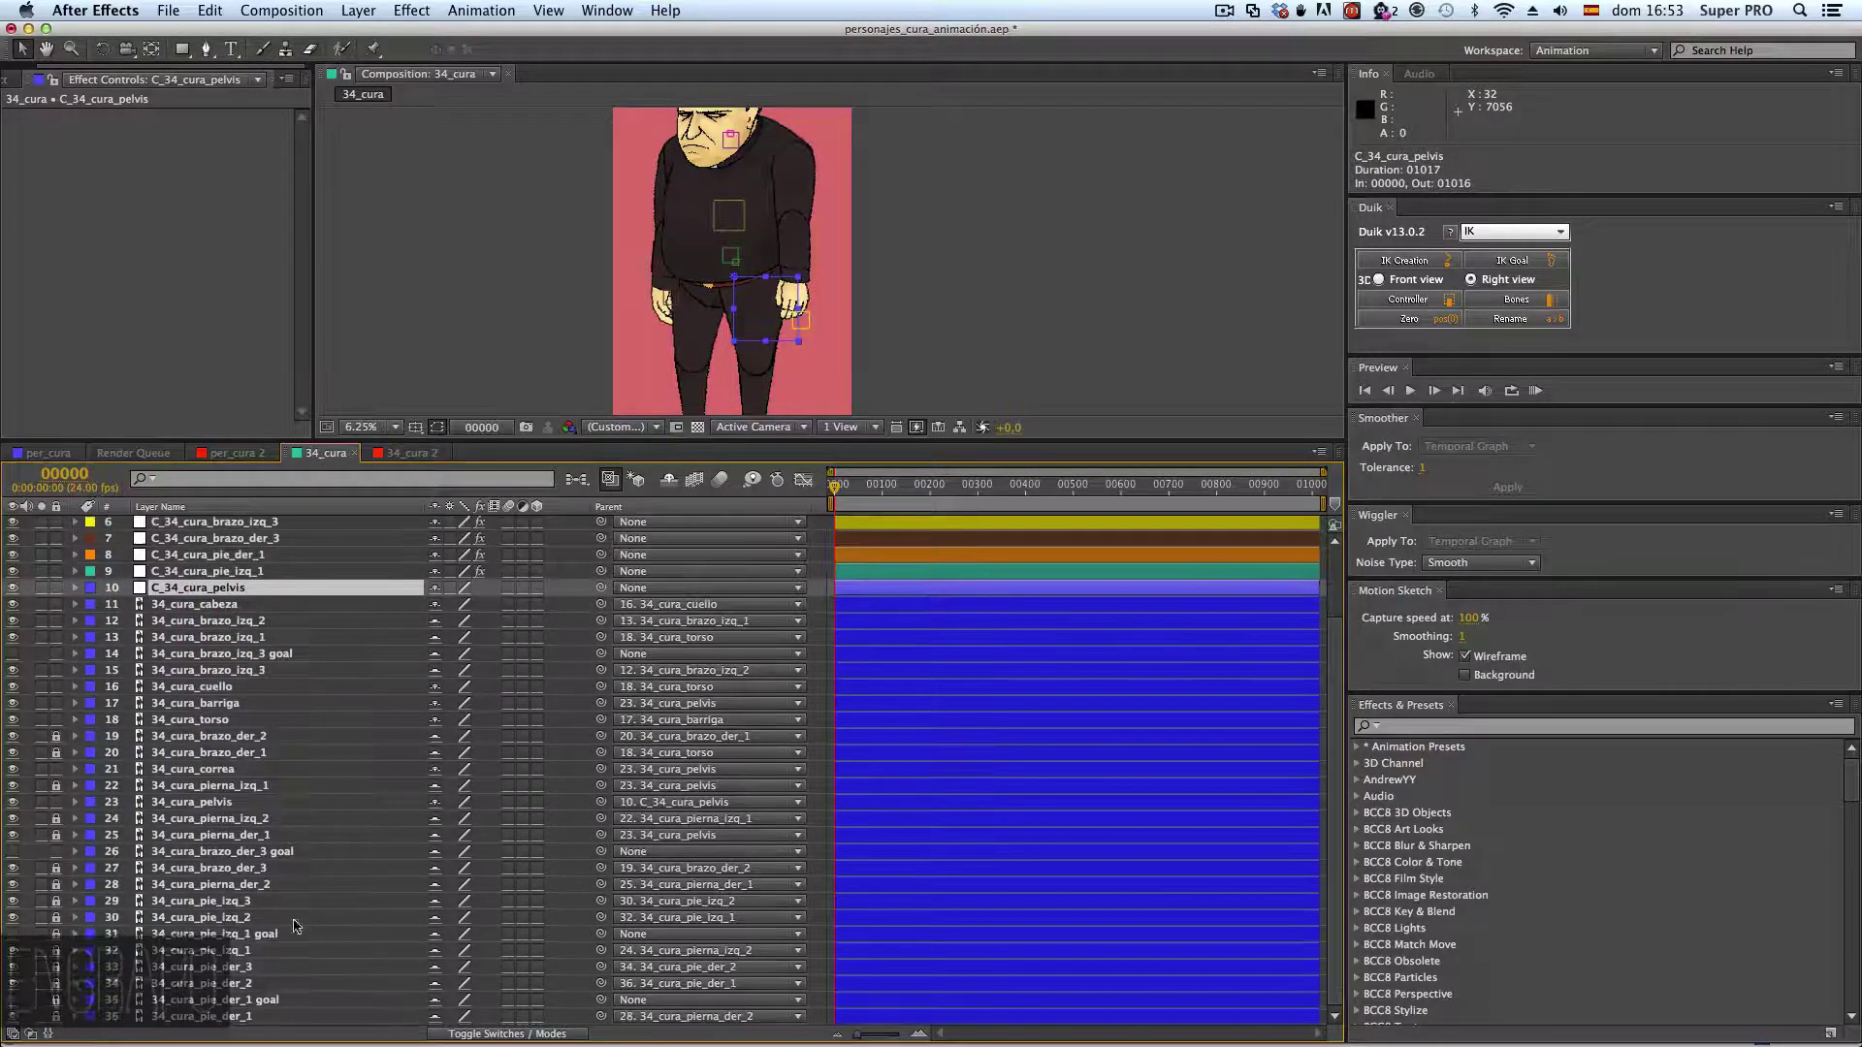
pyautogui.press('F2')
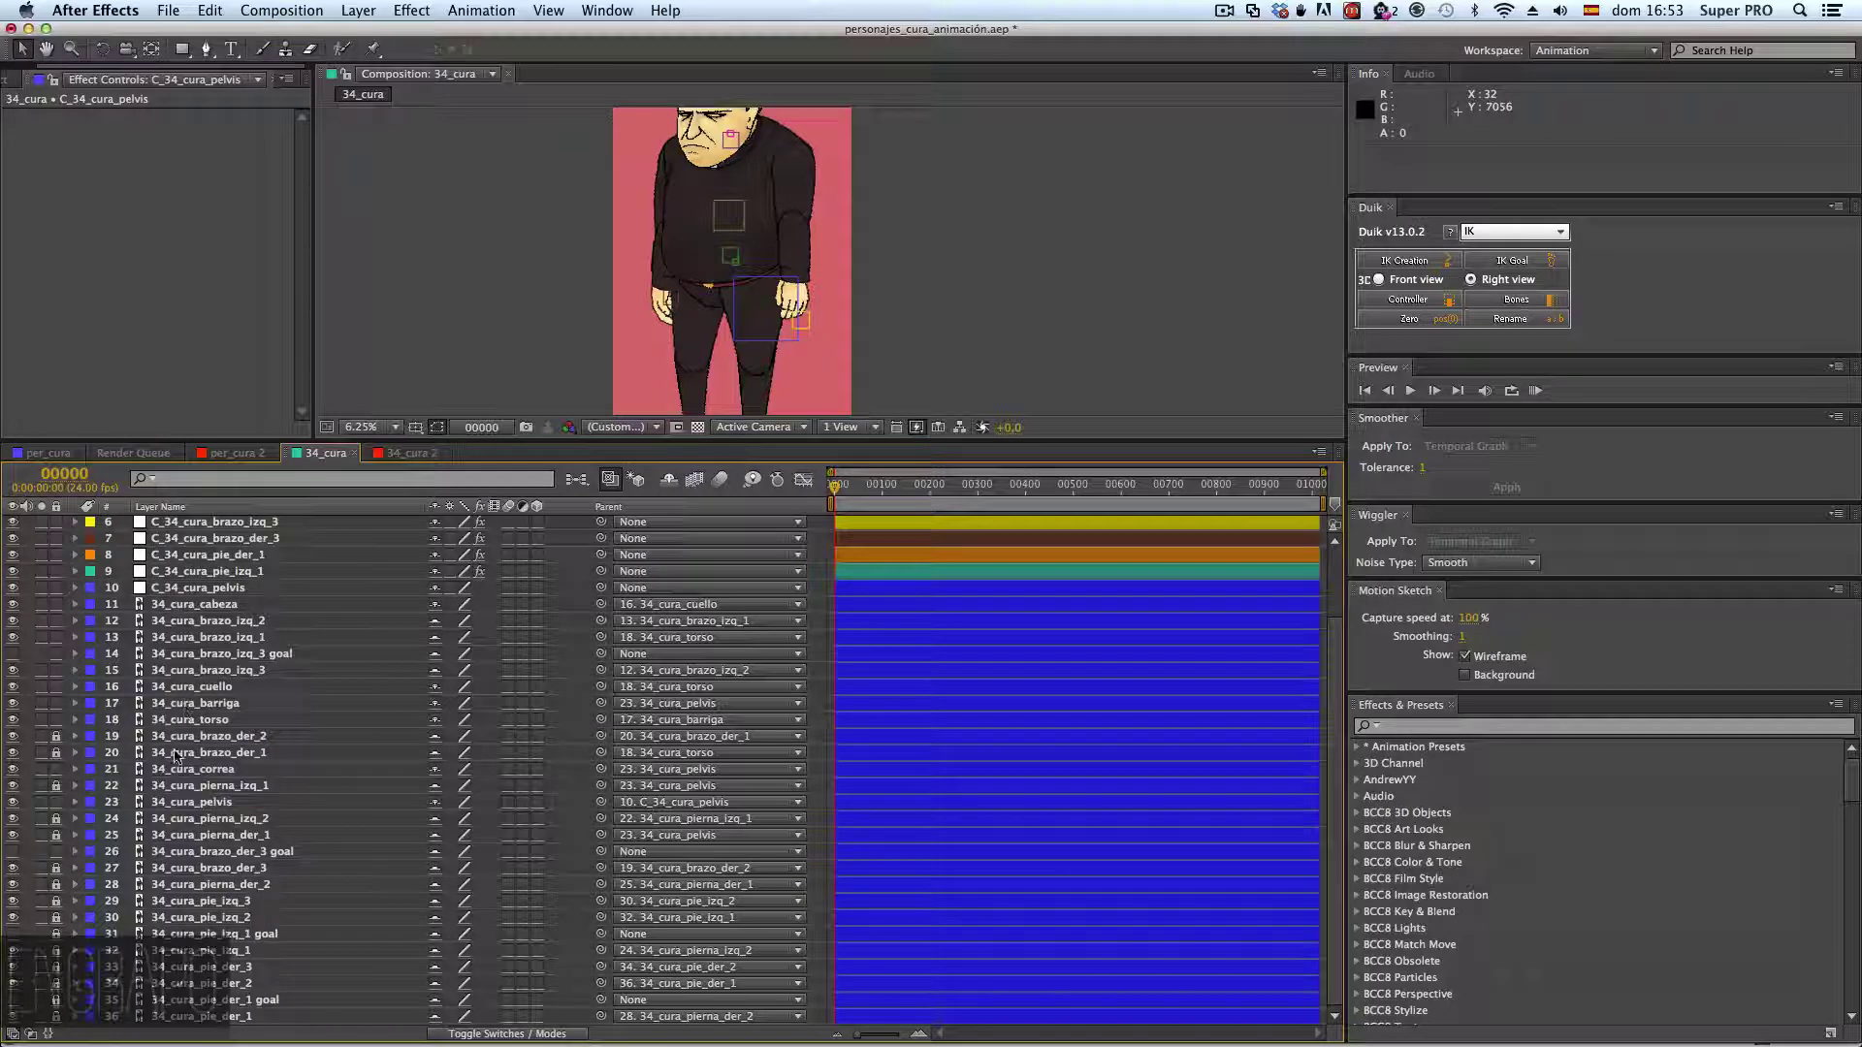
pyautogui.click(296, 669)
pyautogui.click(282, 652)
pyautogui.scroll(2, 514, 803)
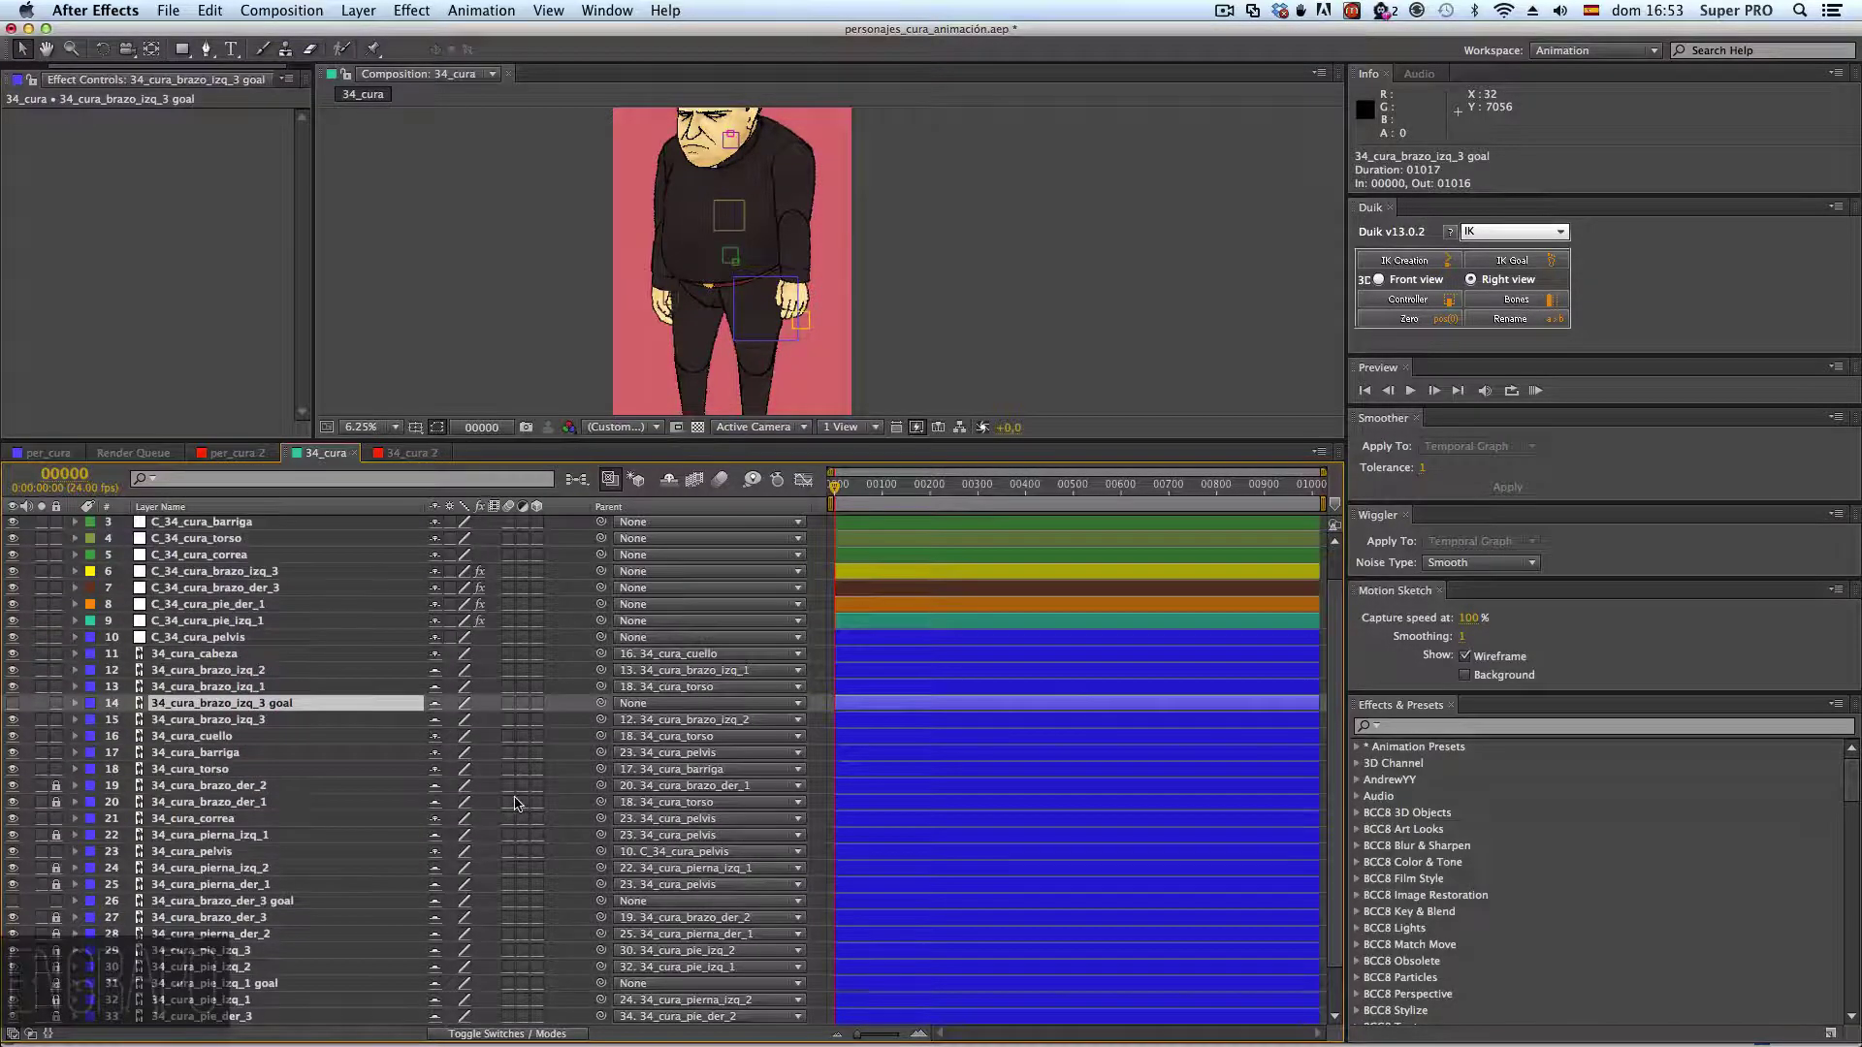
pyautogui.scroll(2, 517, 803)
pyautogui.click(282, 722)
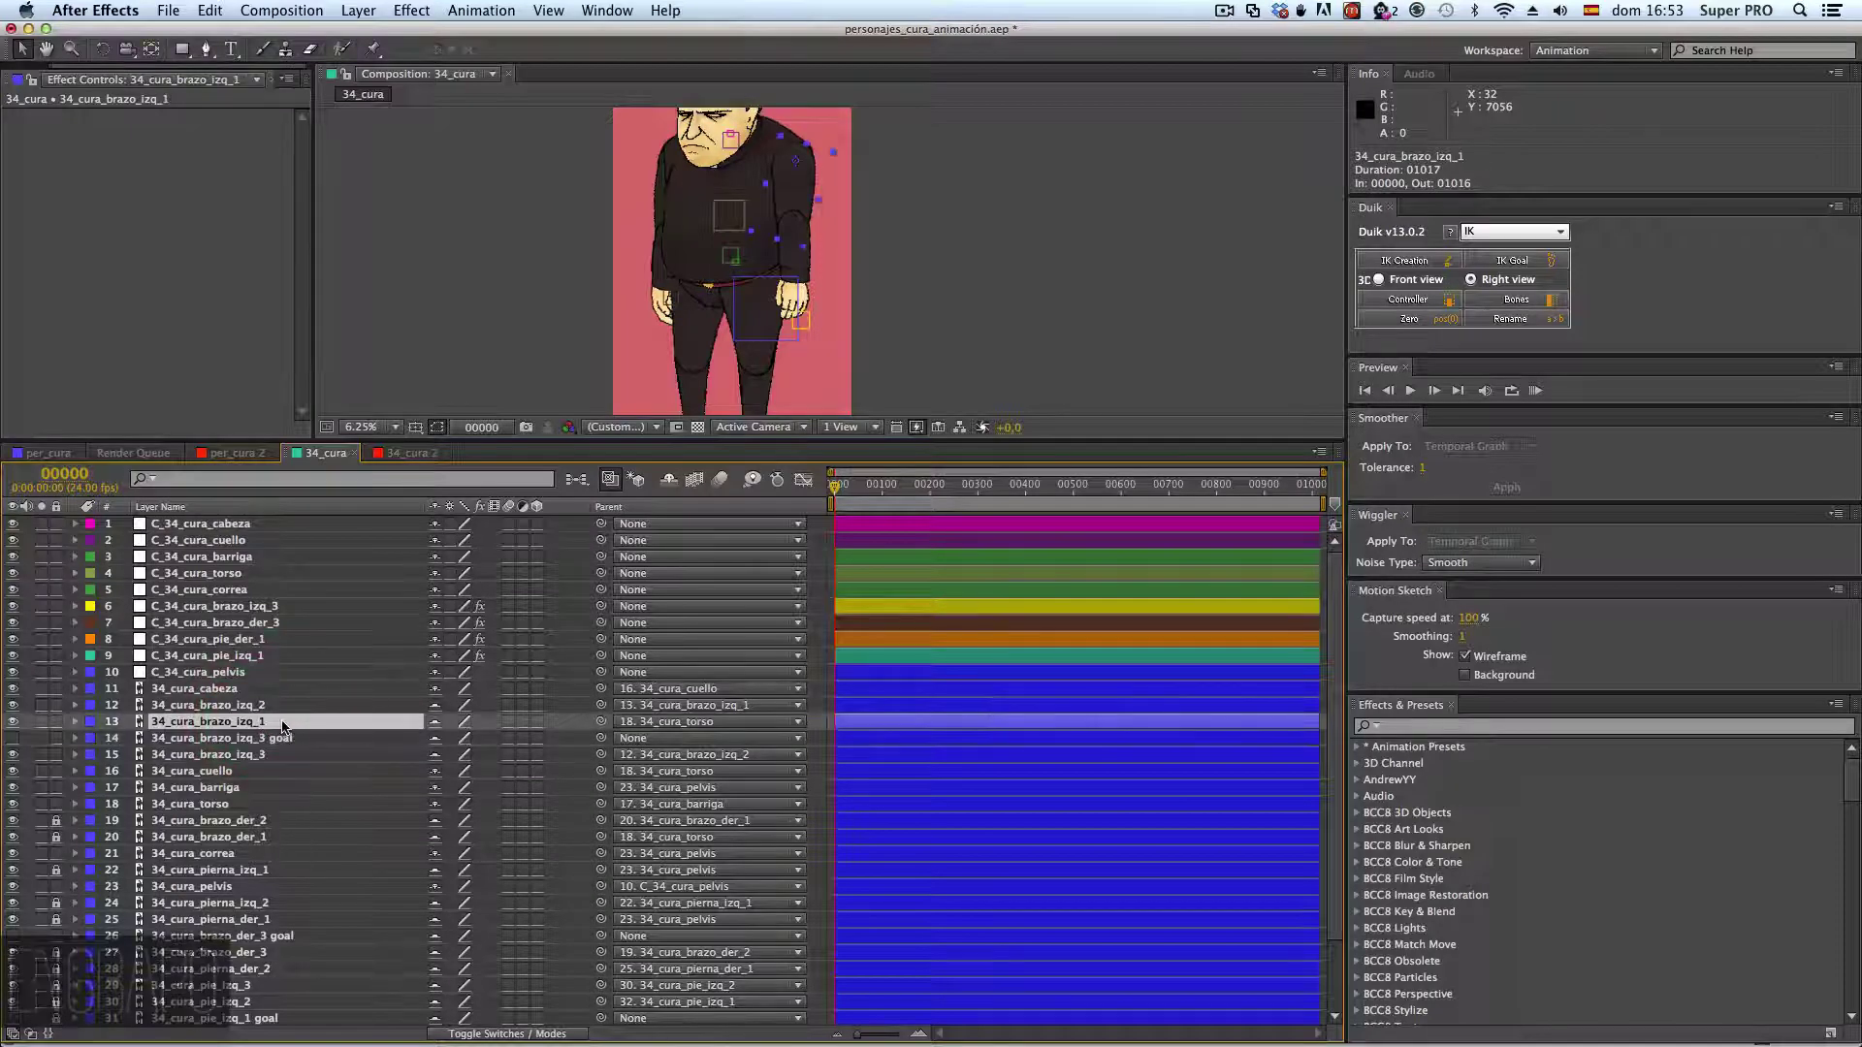
pyautogui.click(233, 689)
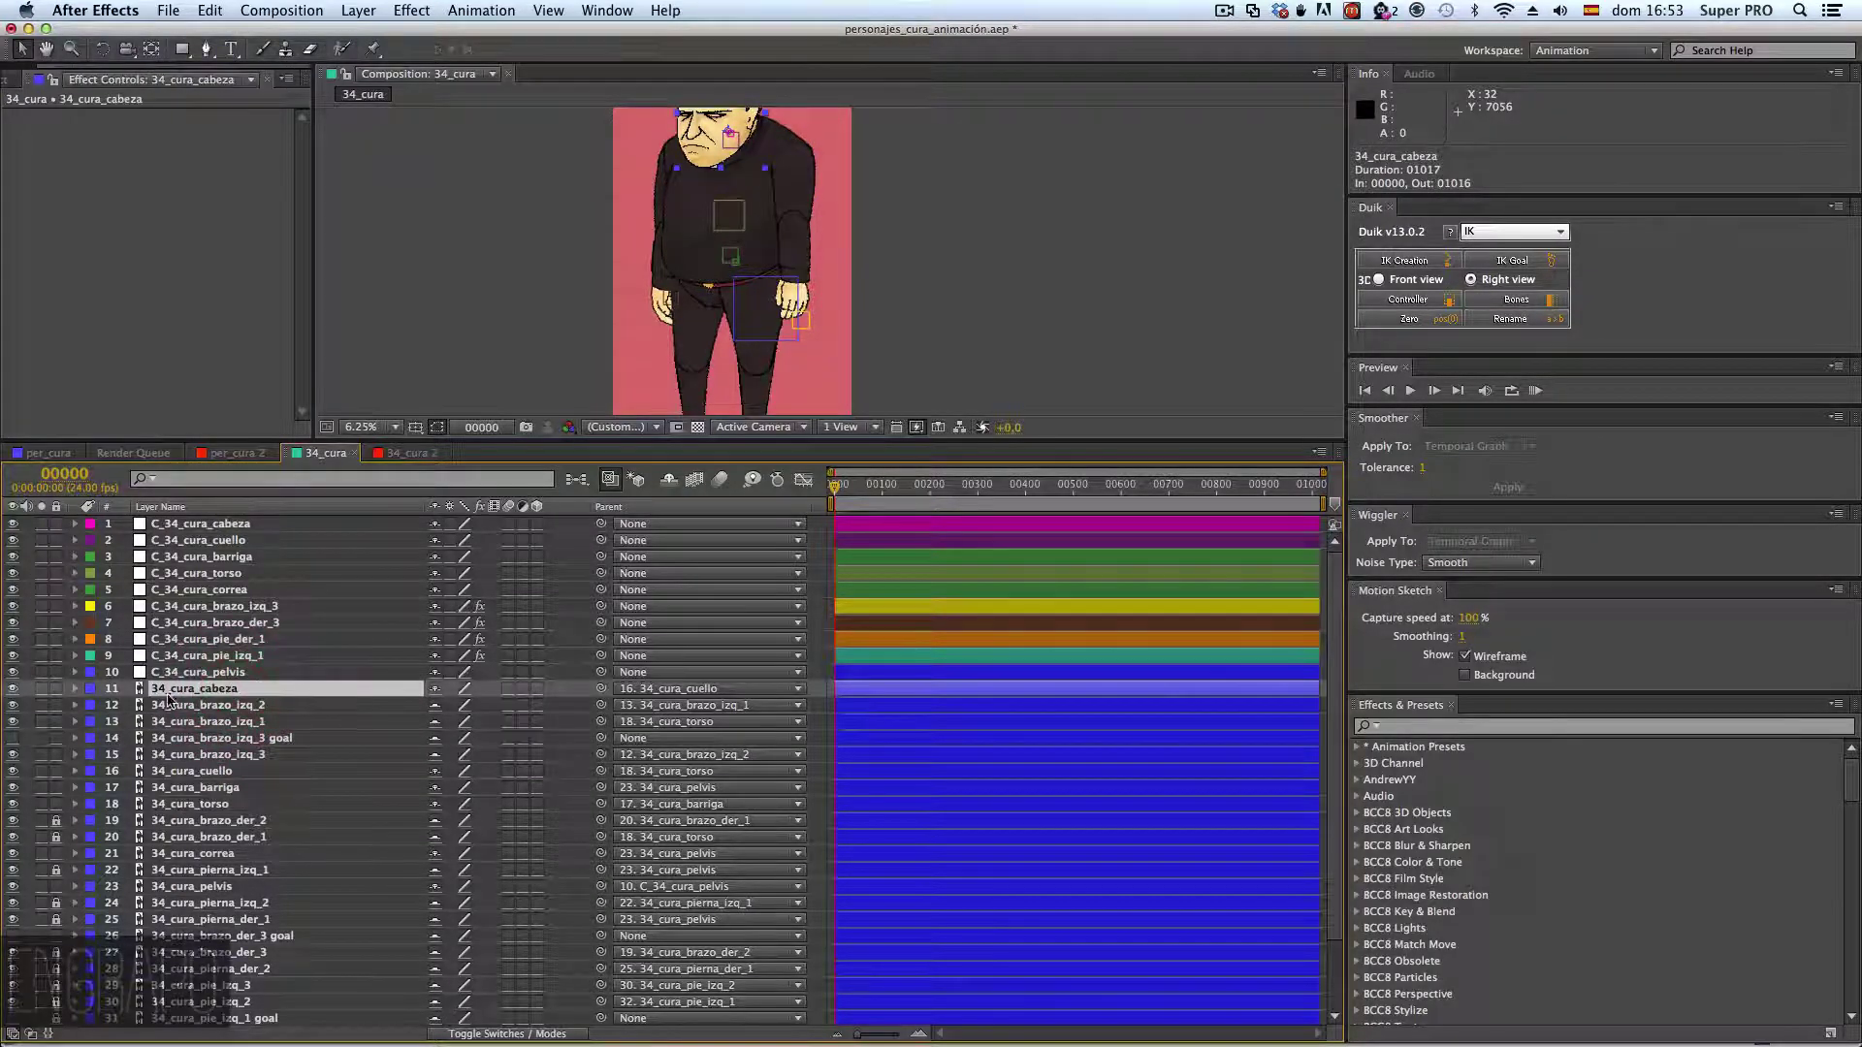
# - Parent 34_cura_cuello to C_34_cura_cuello and 34_cura_cabeza to C_34_cura_cabeza
pyautogui.click(233, 771)
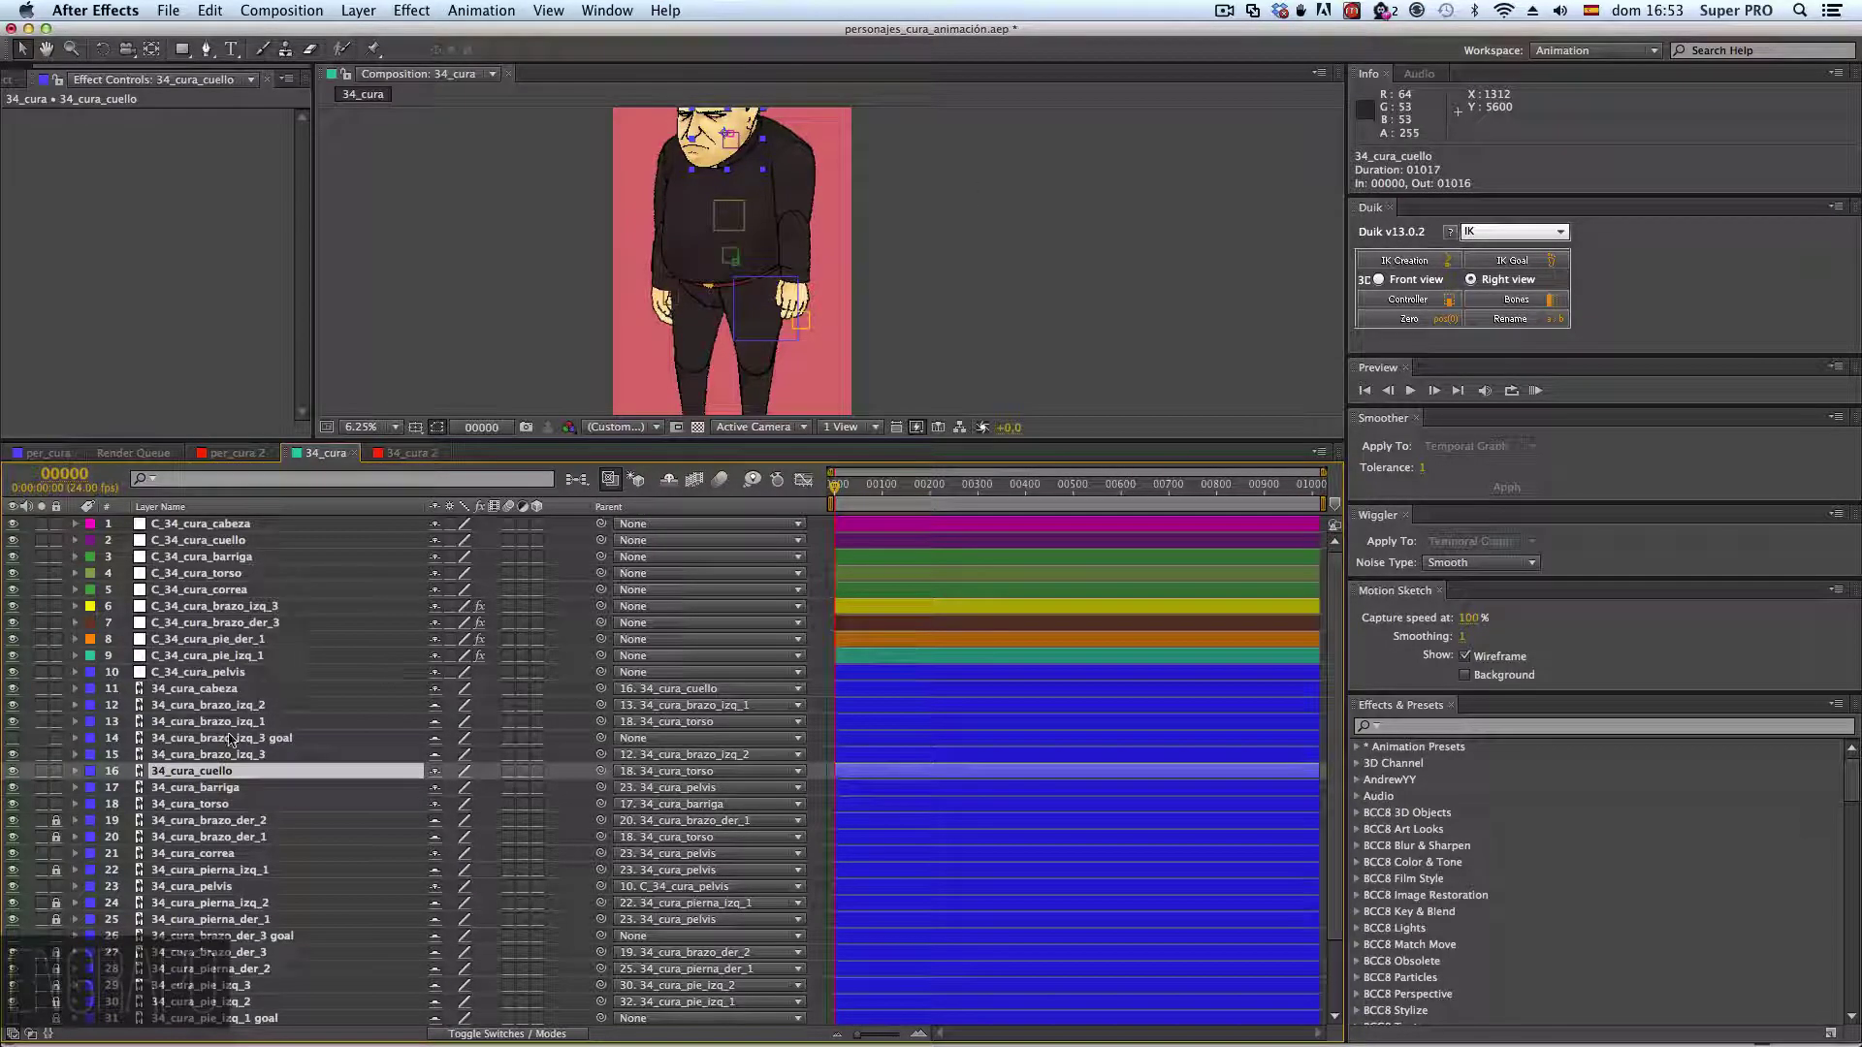
pyautogui.moveTo(601, 771); pyautogui.dragTo(214, 540)
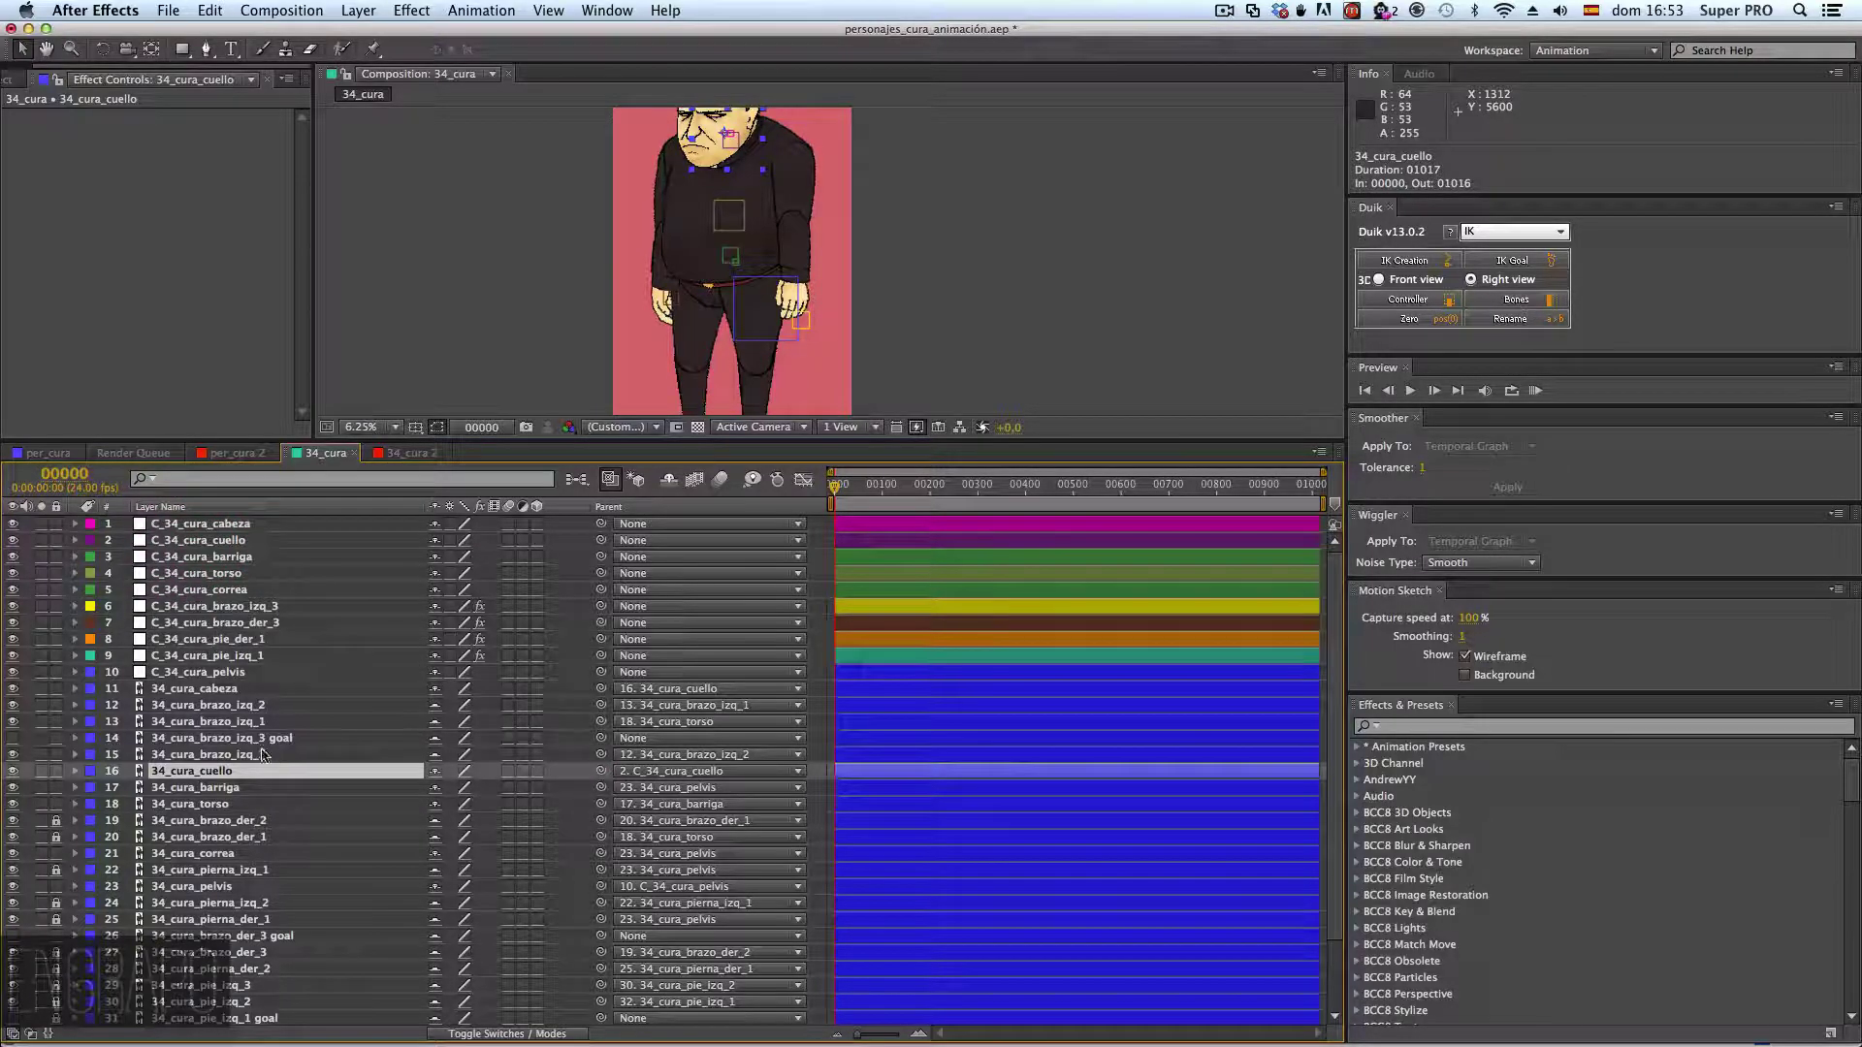
pyautogui.click(214, 690)
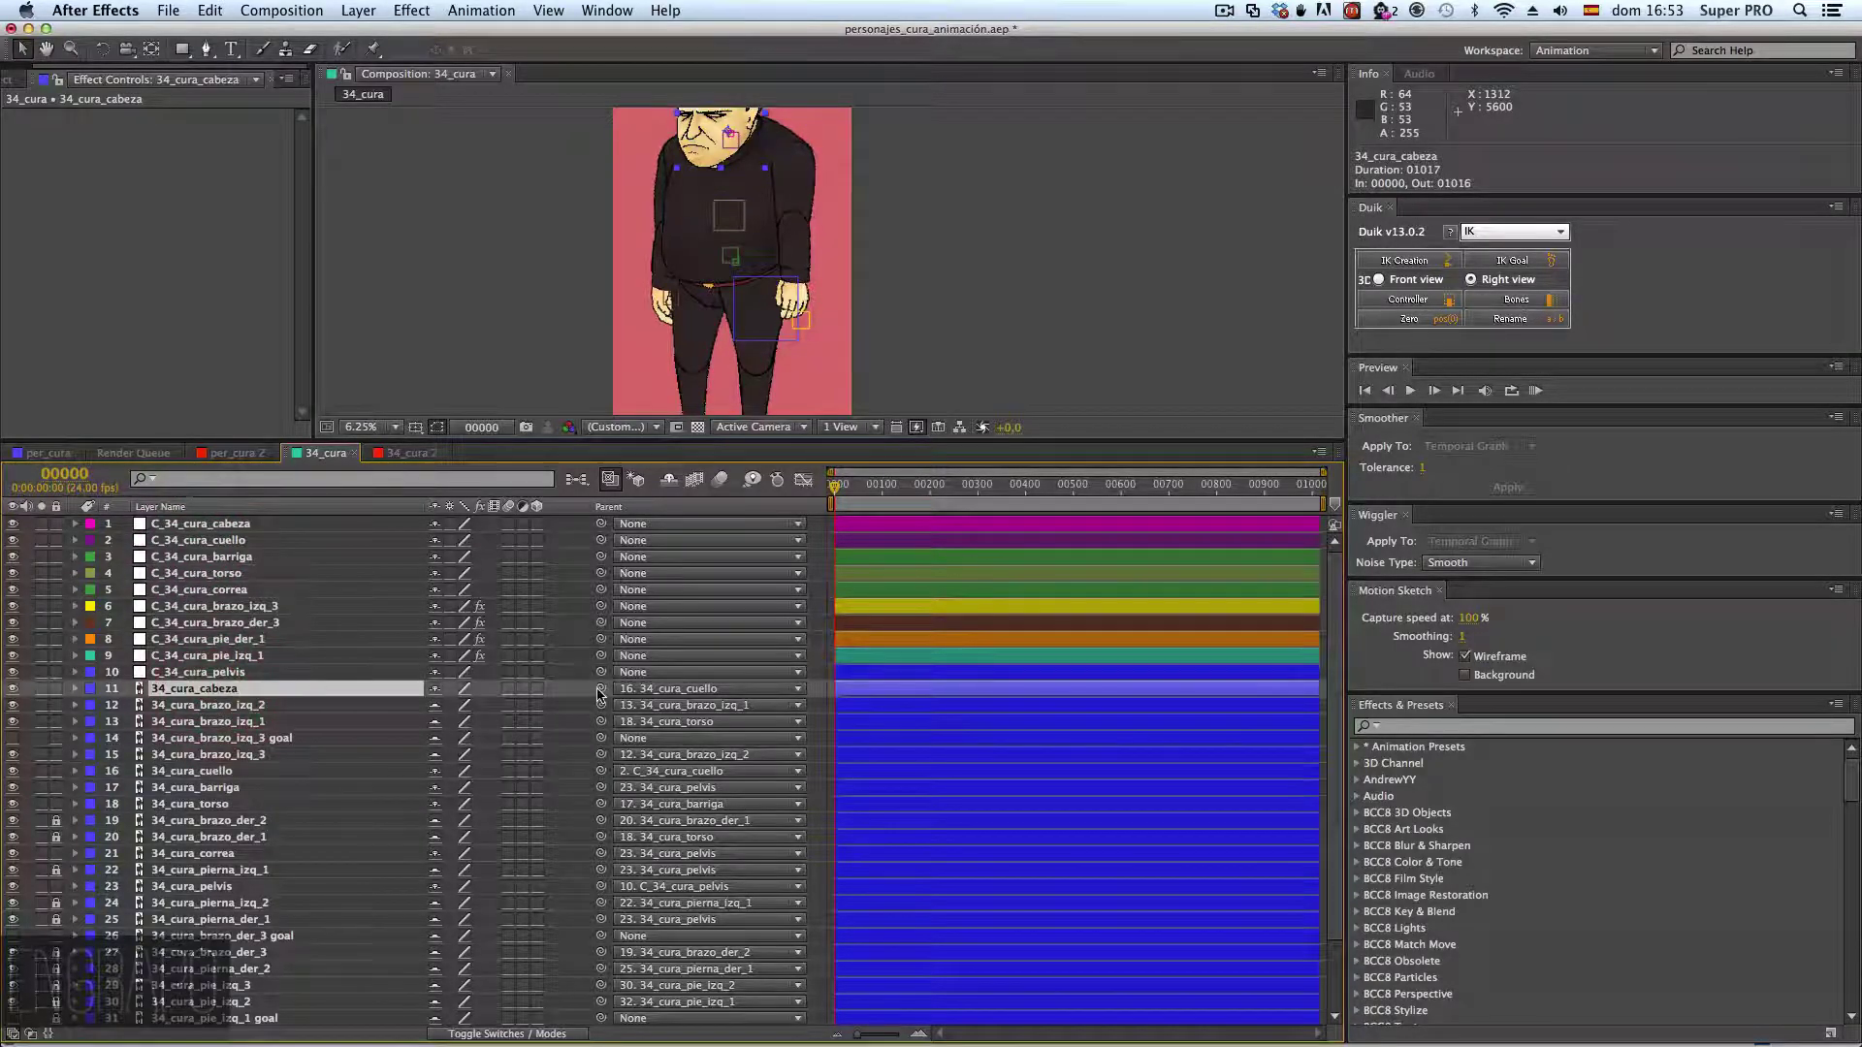
pyautogui.moveTo(601, 694); pyautogui.dragTo(242, 529)
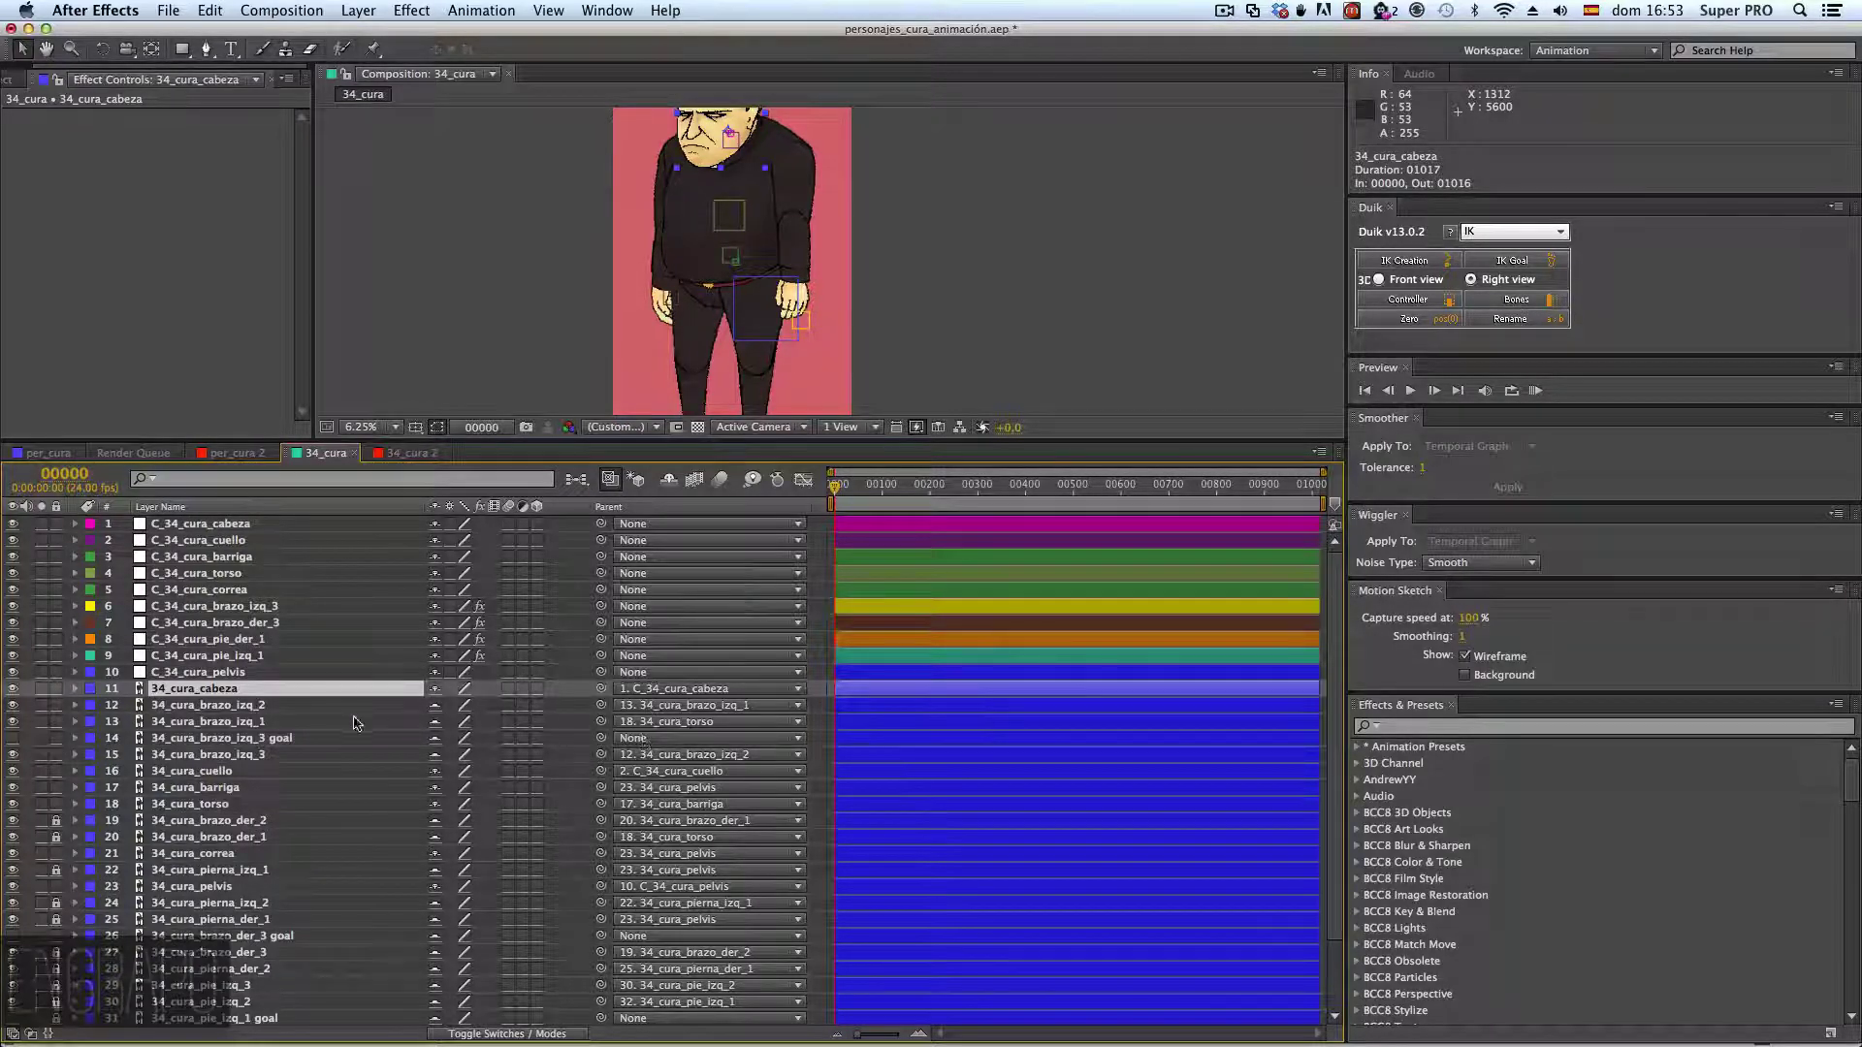
# - Parent 34_cura_barriga to C_34_cura_barriga and 34_cura_torso to C_34_cura_torso
pyautogui.click(257, 787)
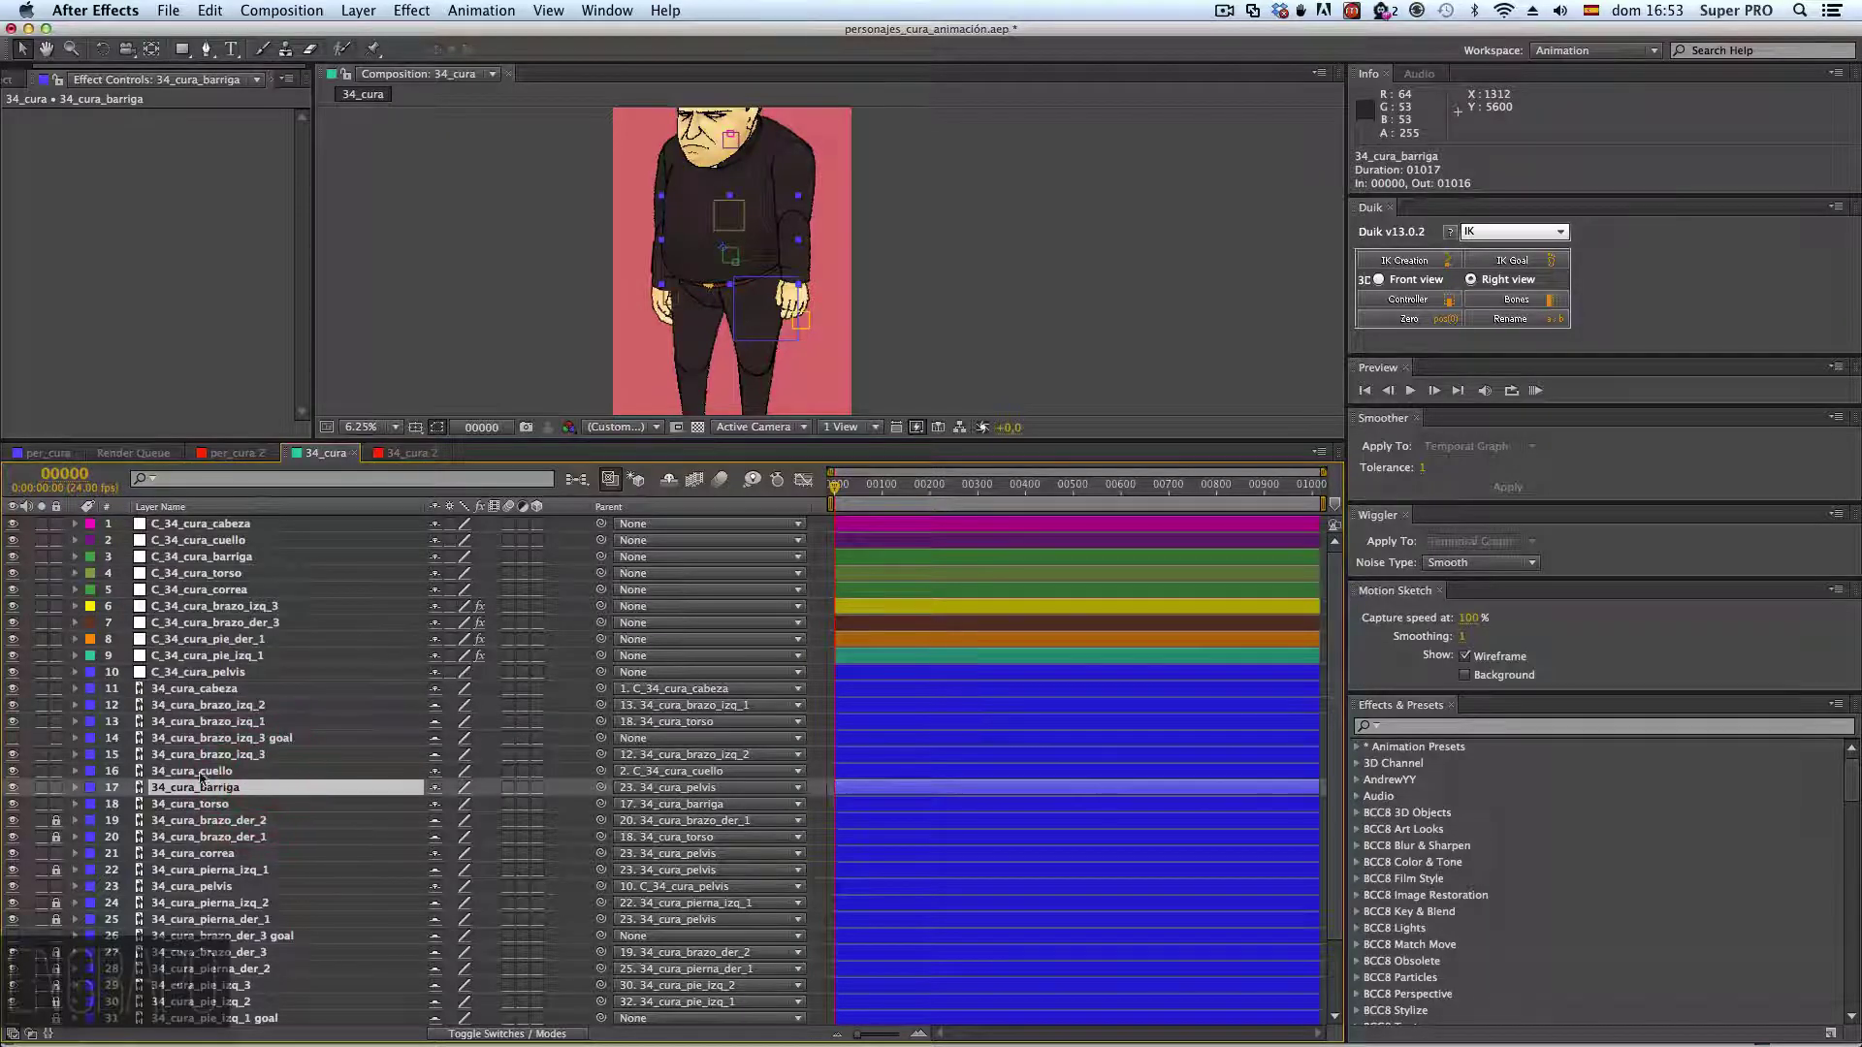
pyautogui.click(710, 790)
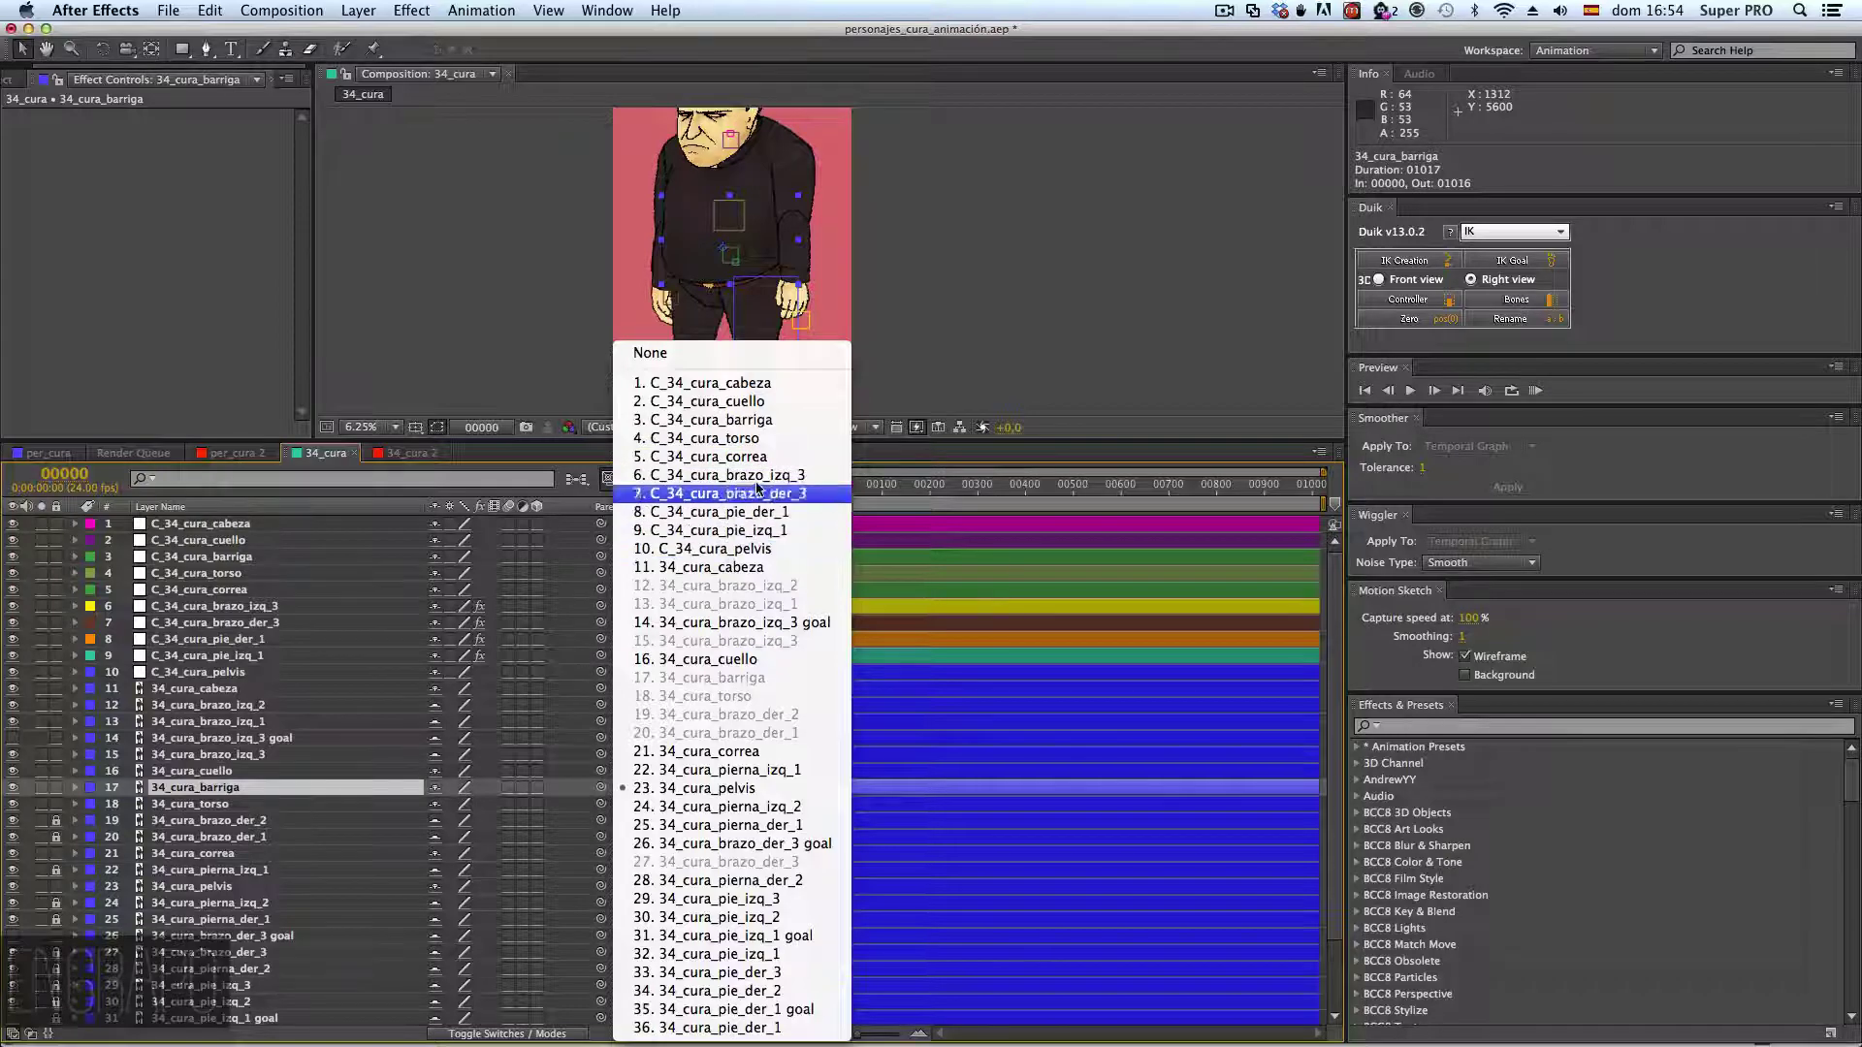
pyautogui.click(755, 420)
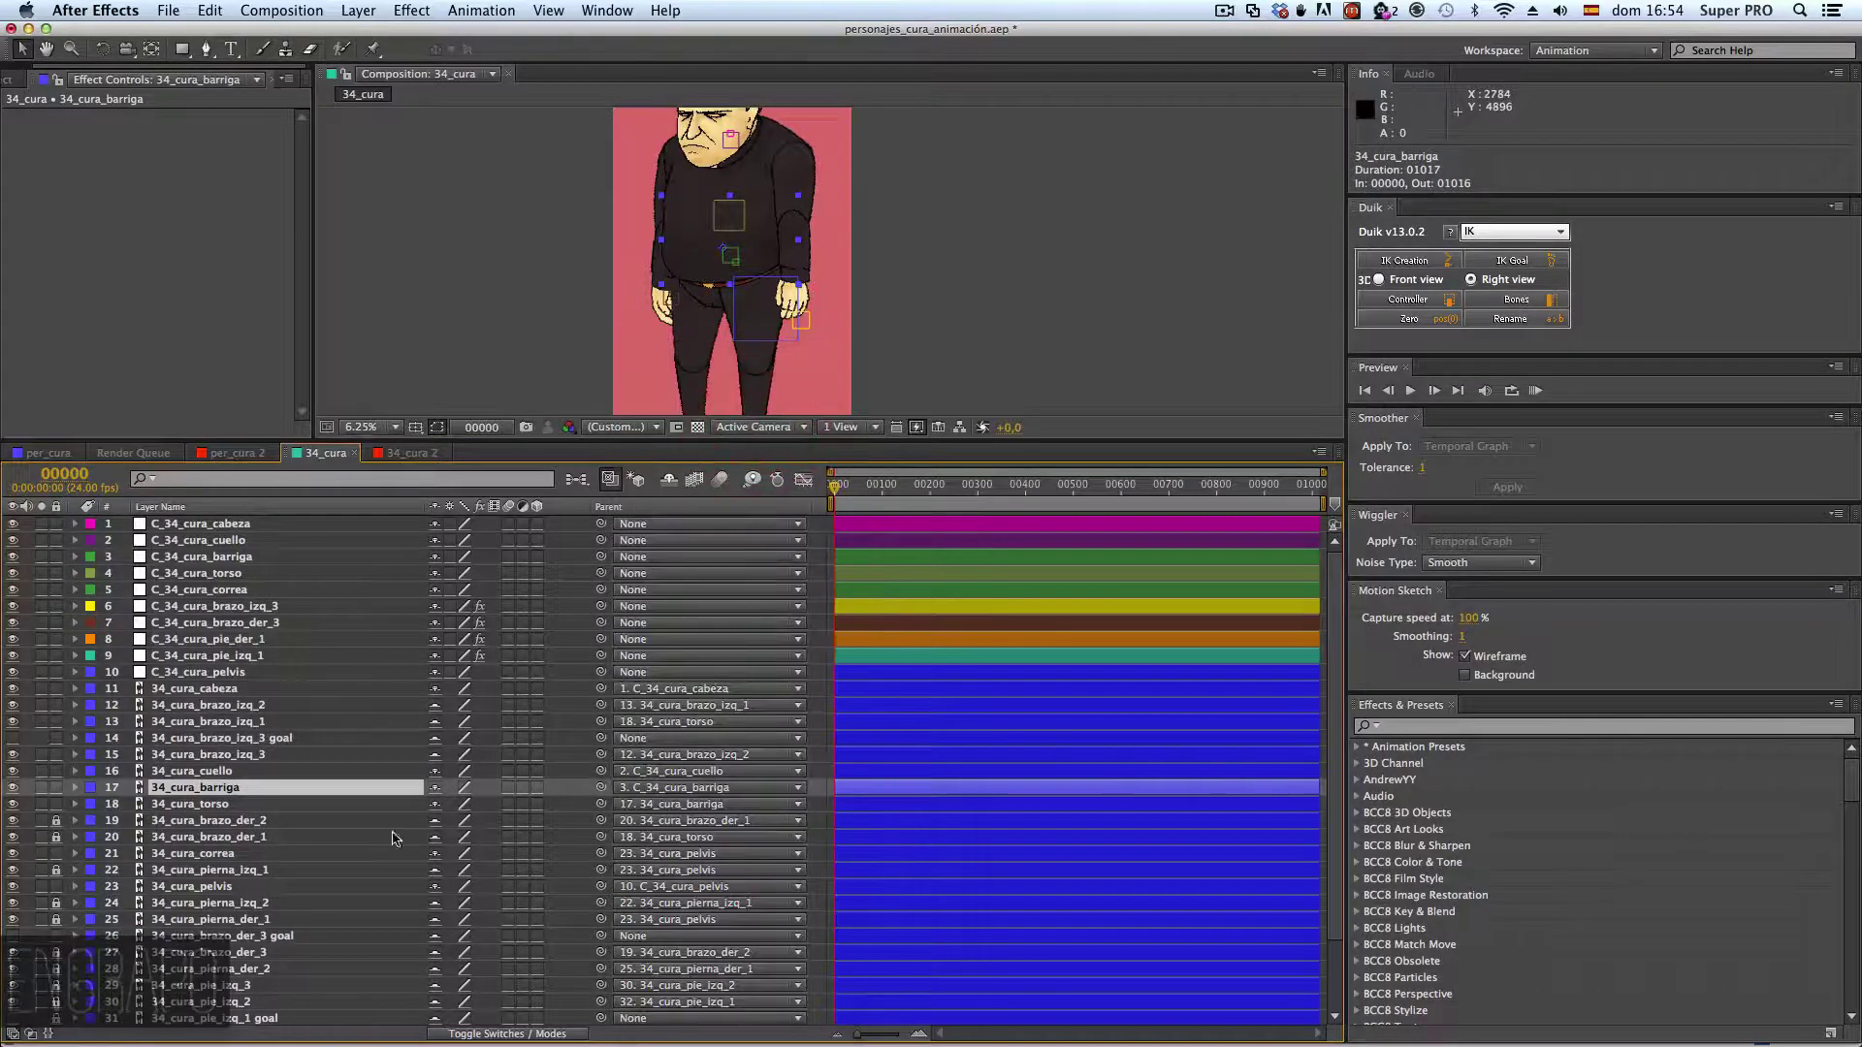
pyautogui.click(220, 805)
pyautogui.click(708, 804)
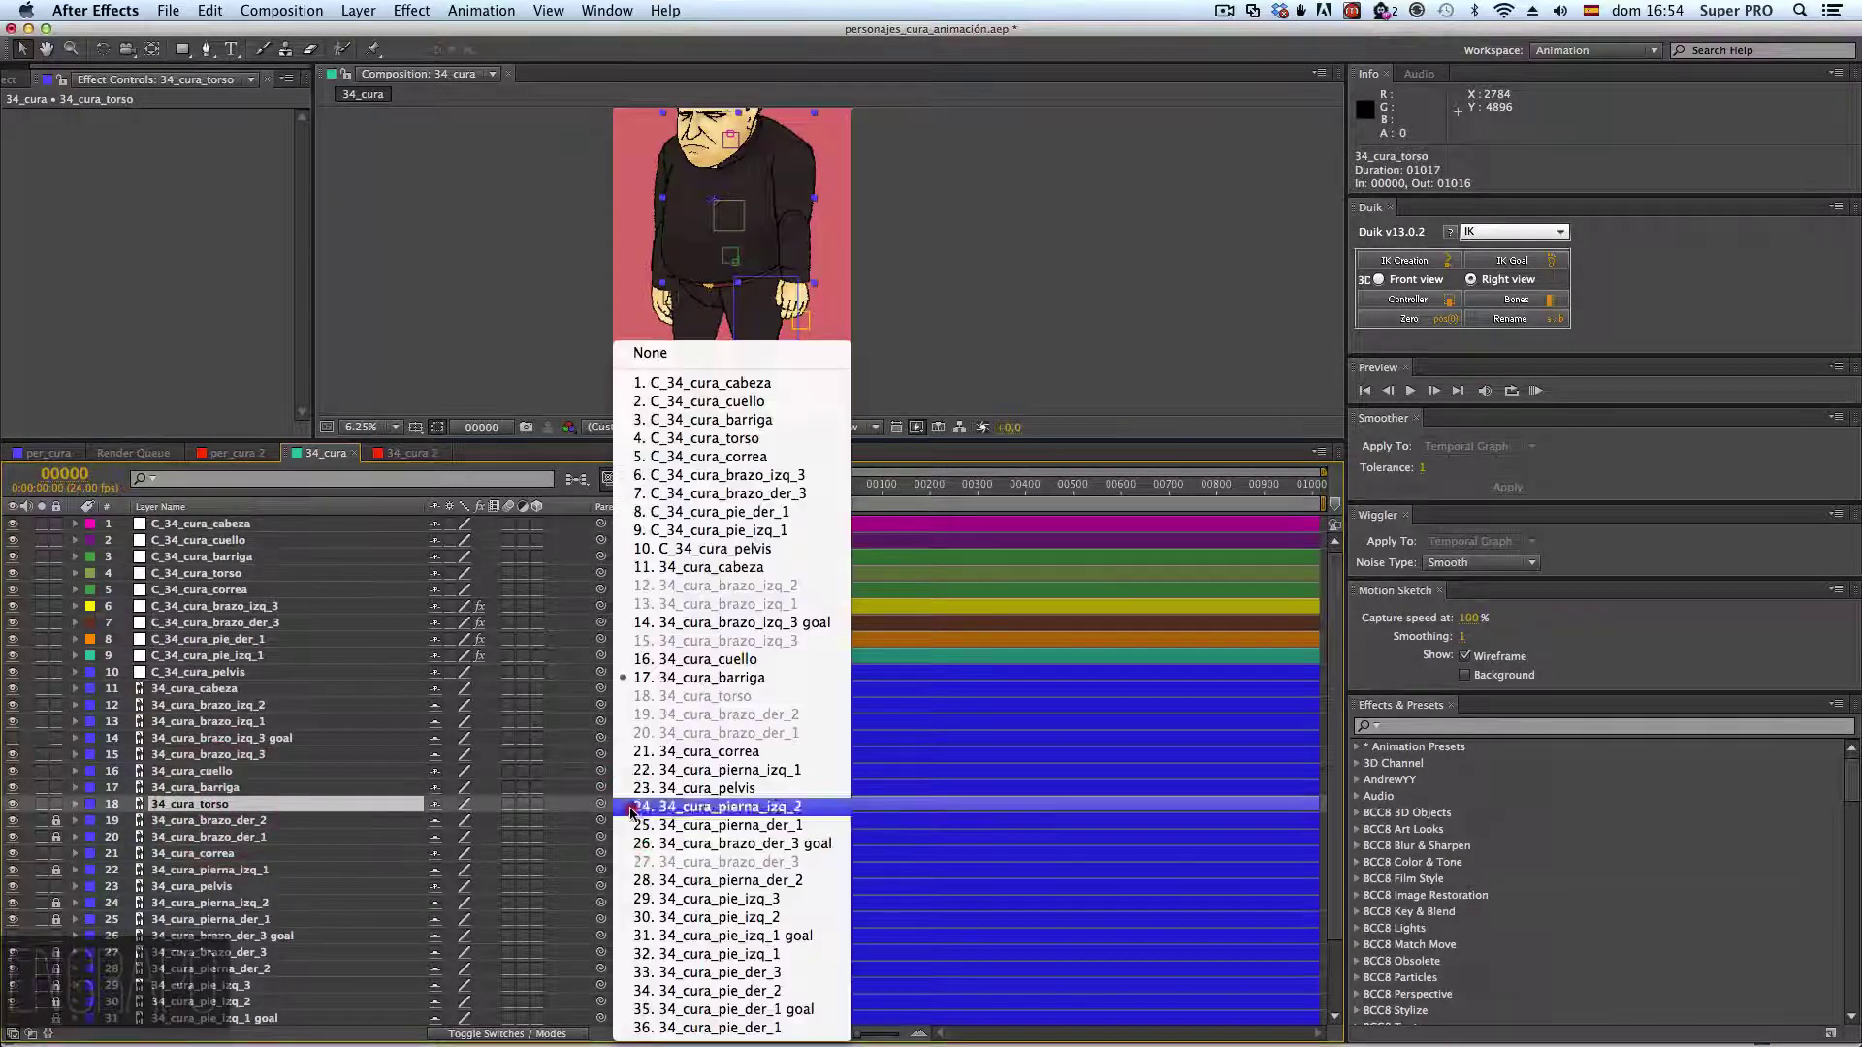
pyautogui.click(771, 442)
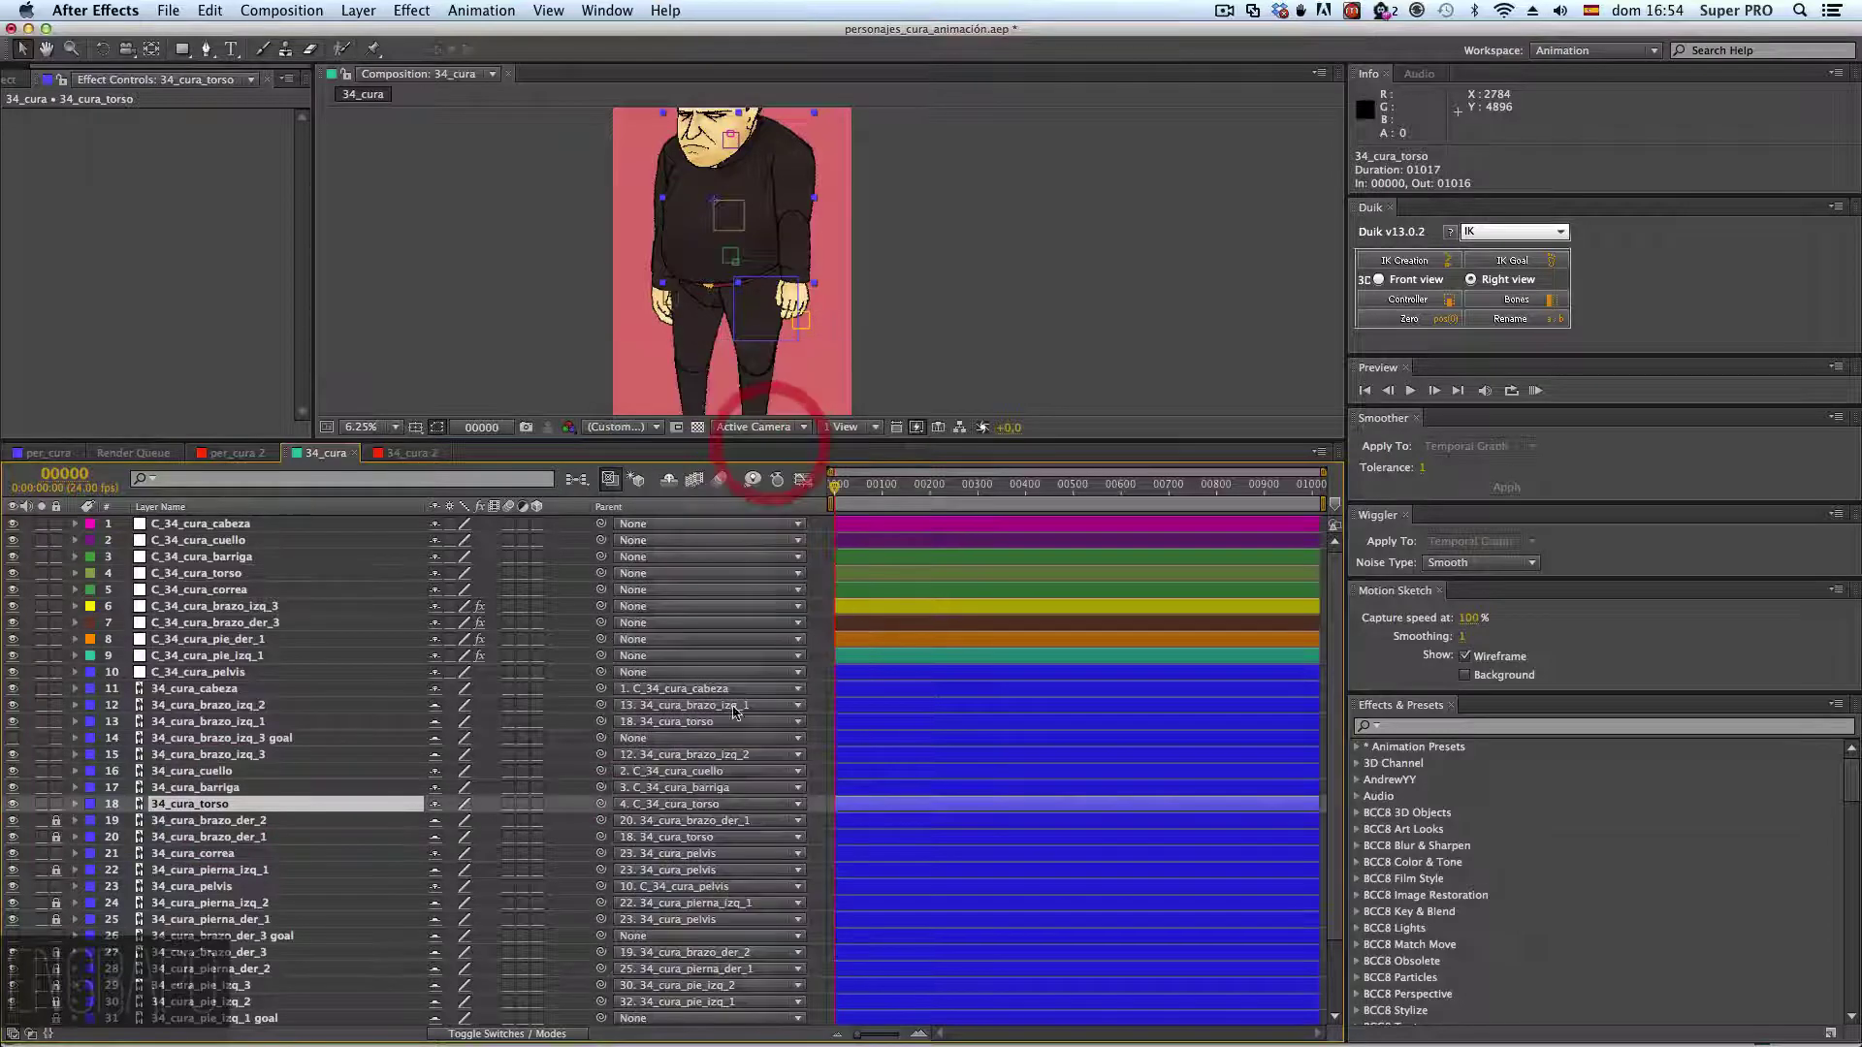
# - Parent the belt layer 34_cura_correa to its controller C_34_cura_correa
pyautogui.click(337, 935)
pyautogui.scroll(-1, 656, 956)
pyautogui.scroll(-1, 655, 956)
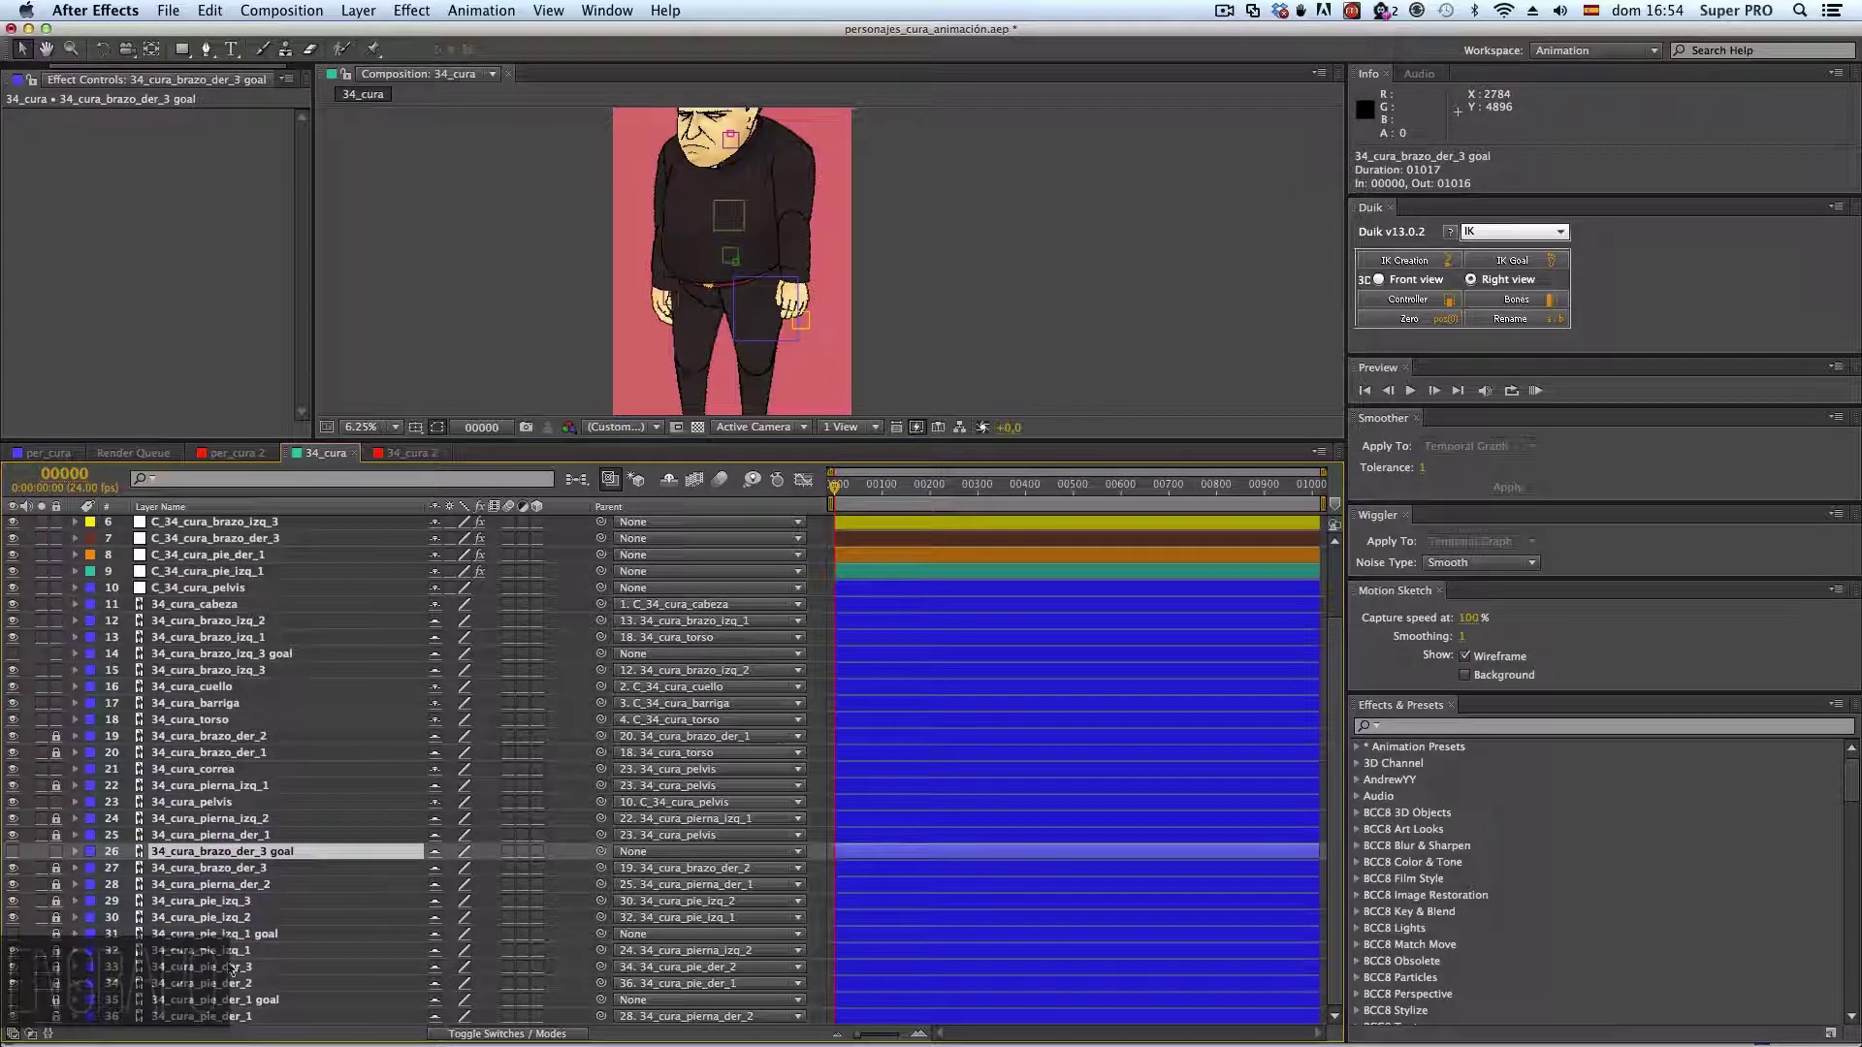
pyautogui.click(260, 769)
pyautogui.click(619, 769)
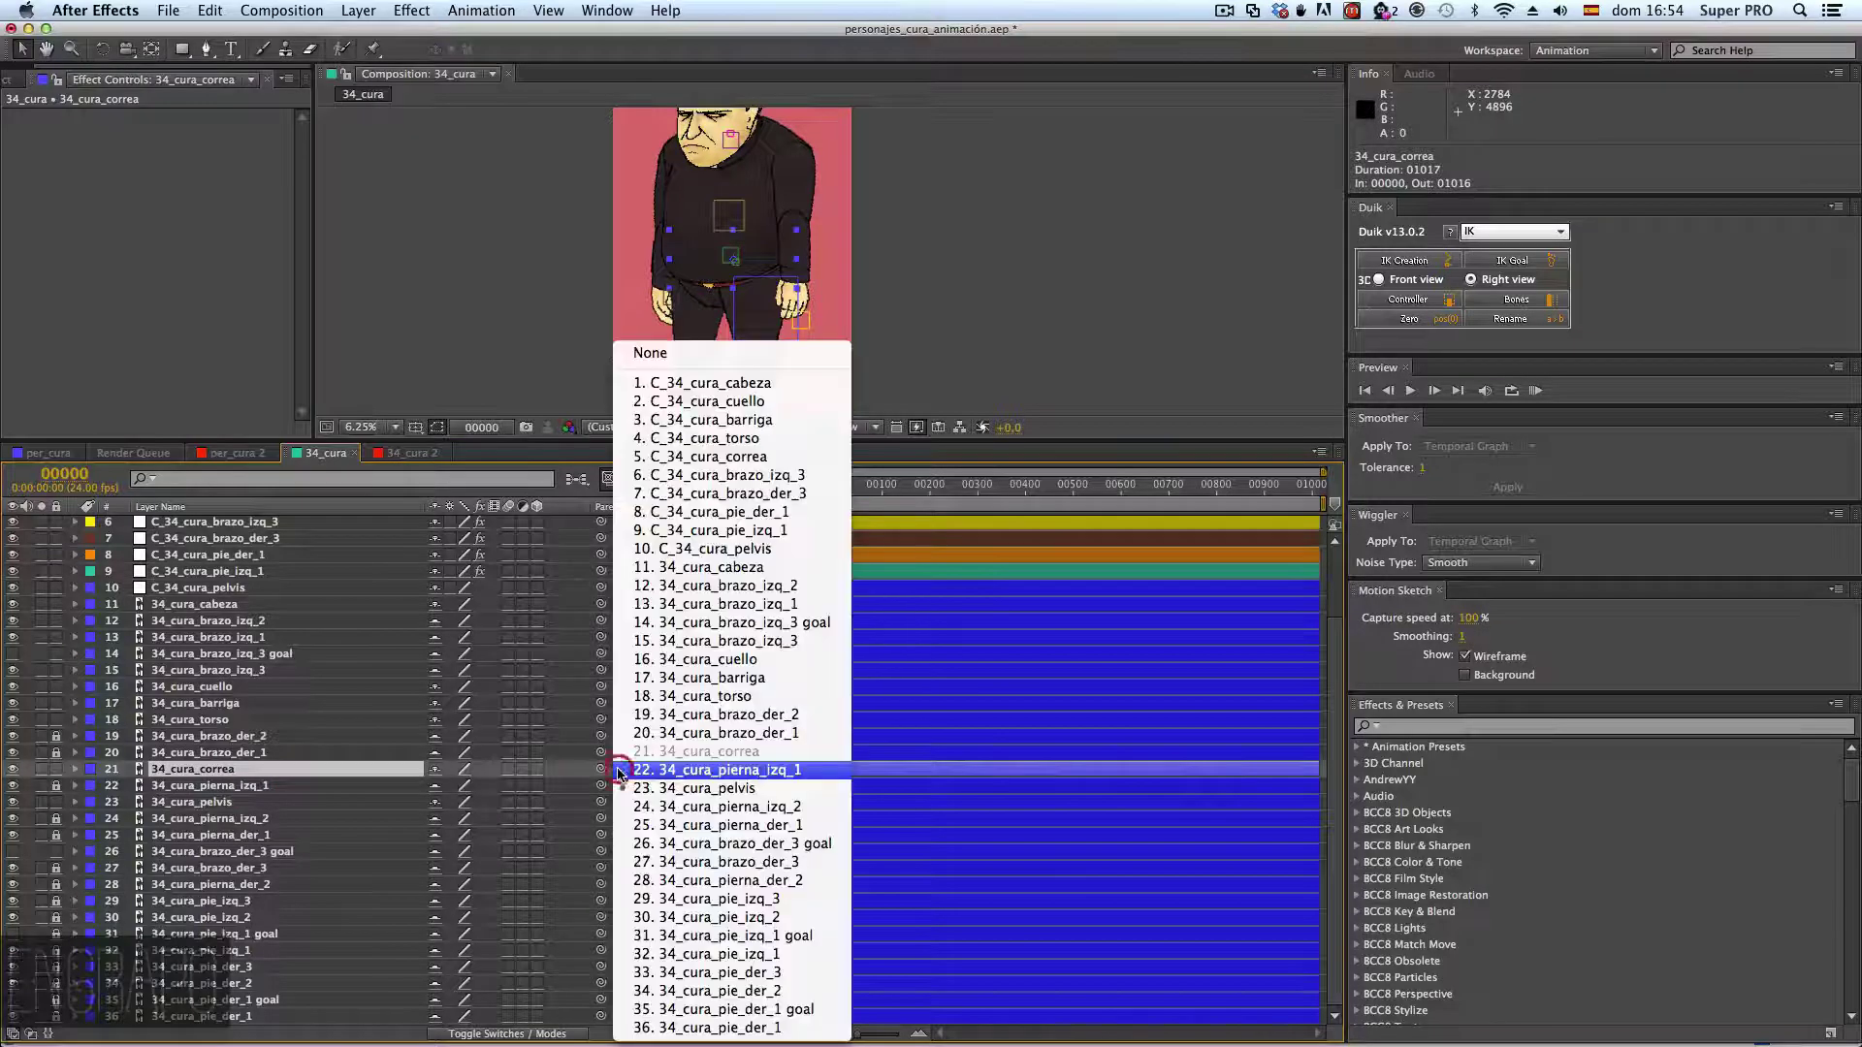
pyautogui.click(761, 456)
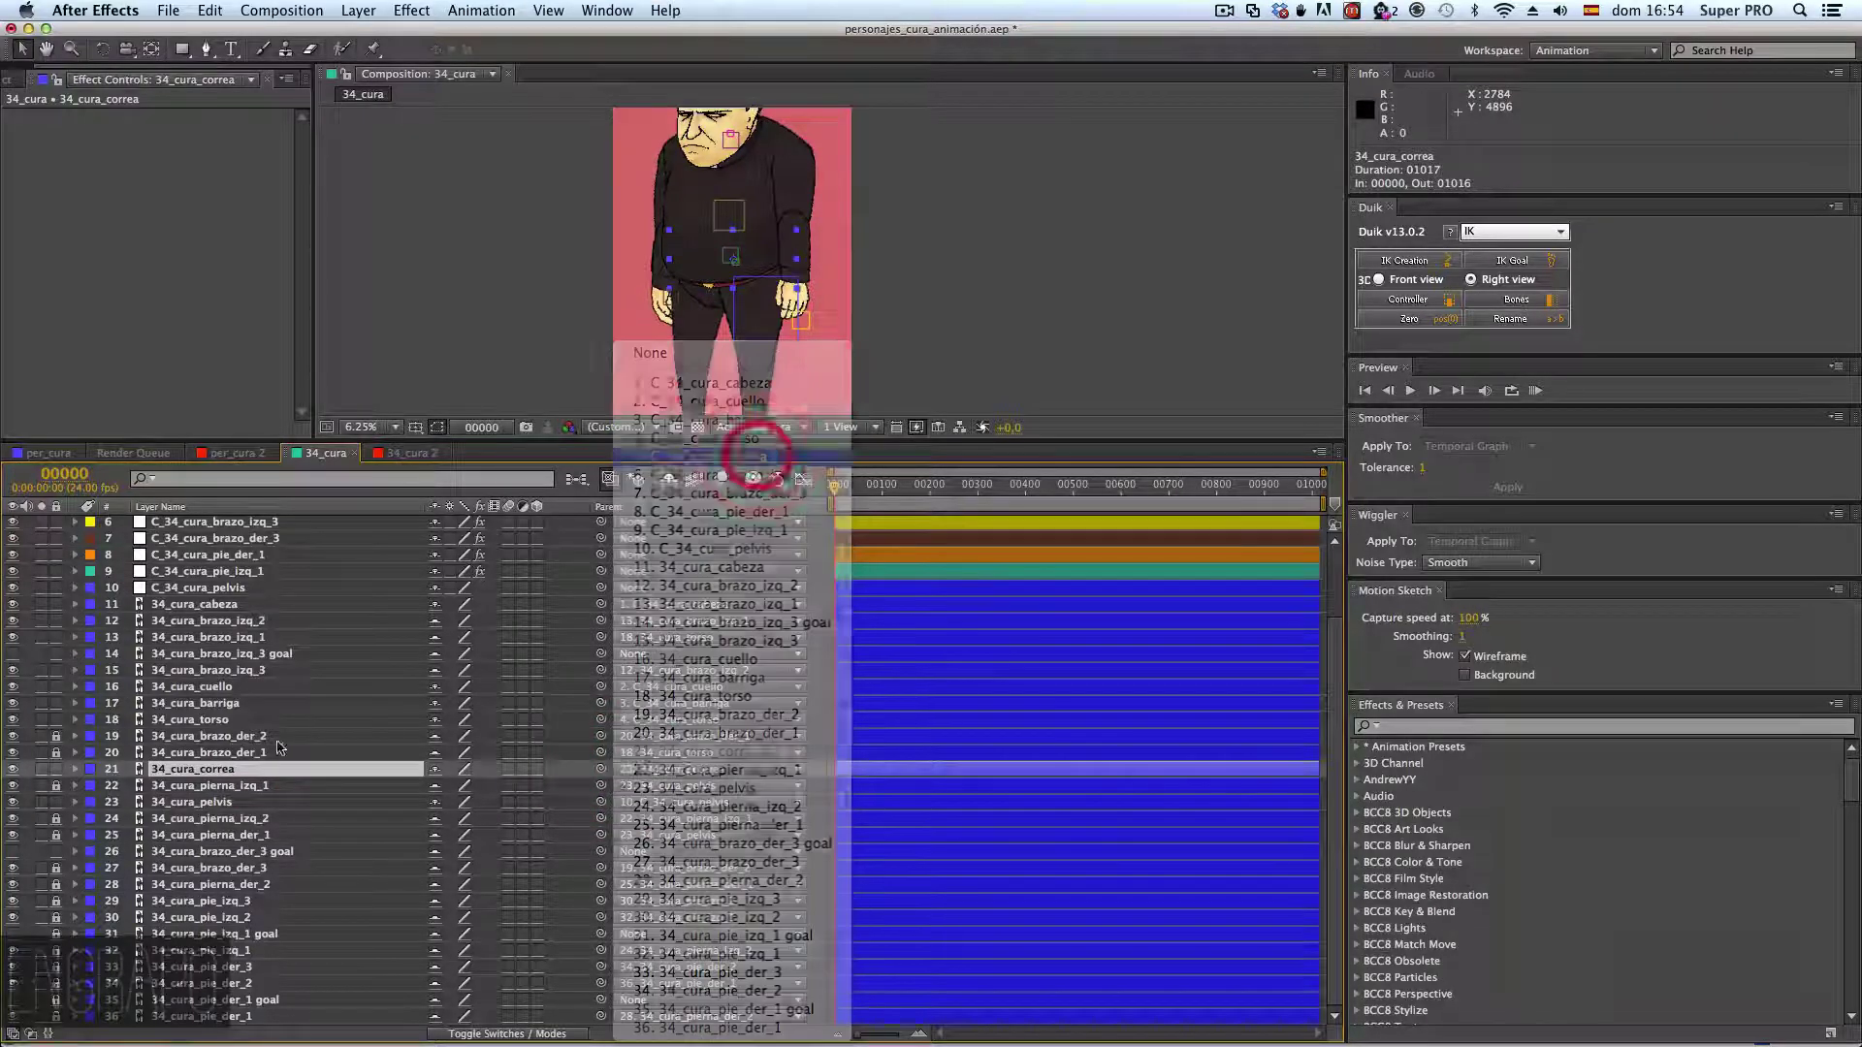
# - Mark the unlocked layers from 34_cura_cabeza to 34_cura_pelvis as shy, lock them, and hide all shy layers
pyautogui.scroll(1, 229, 790)
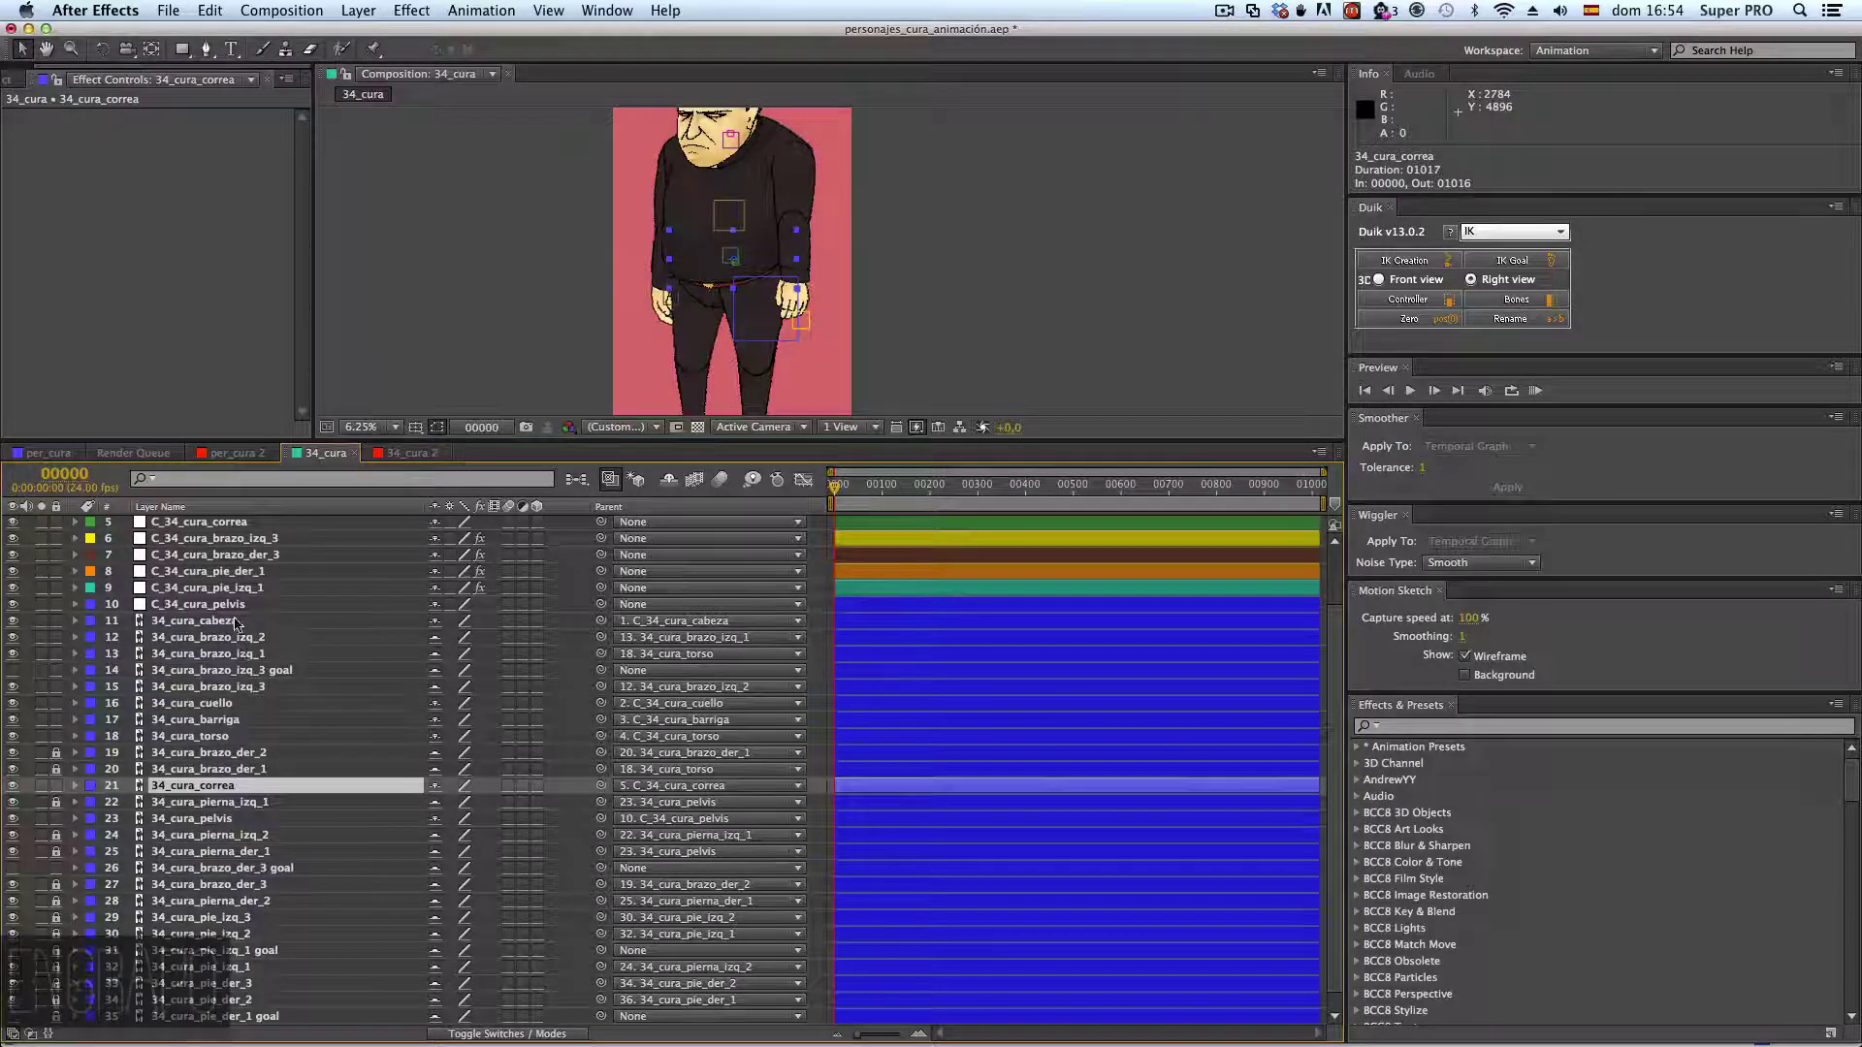
pyautogui.scroll(3, 320, 781)
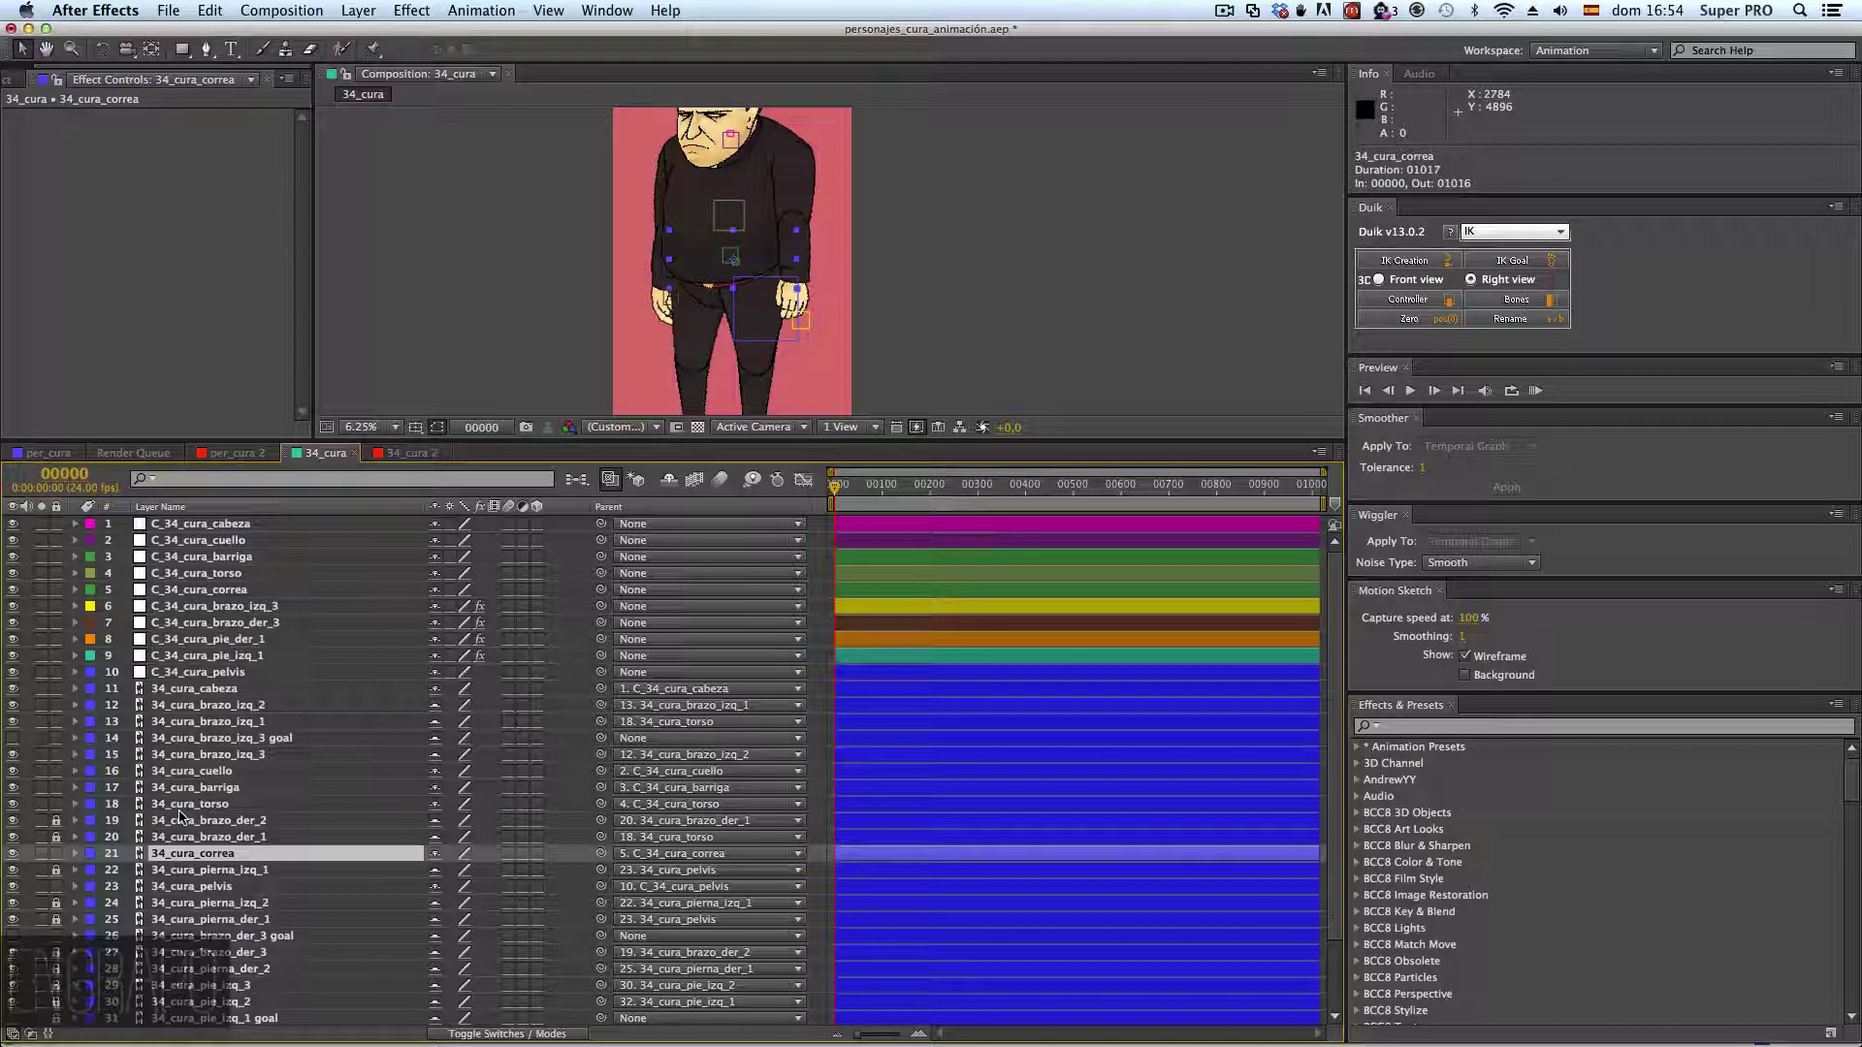
pyautogui.click(198, 690)
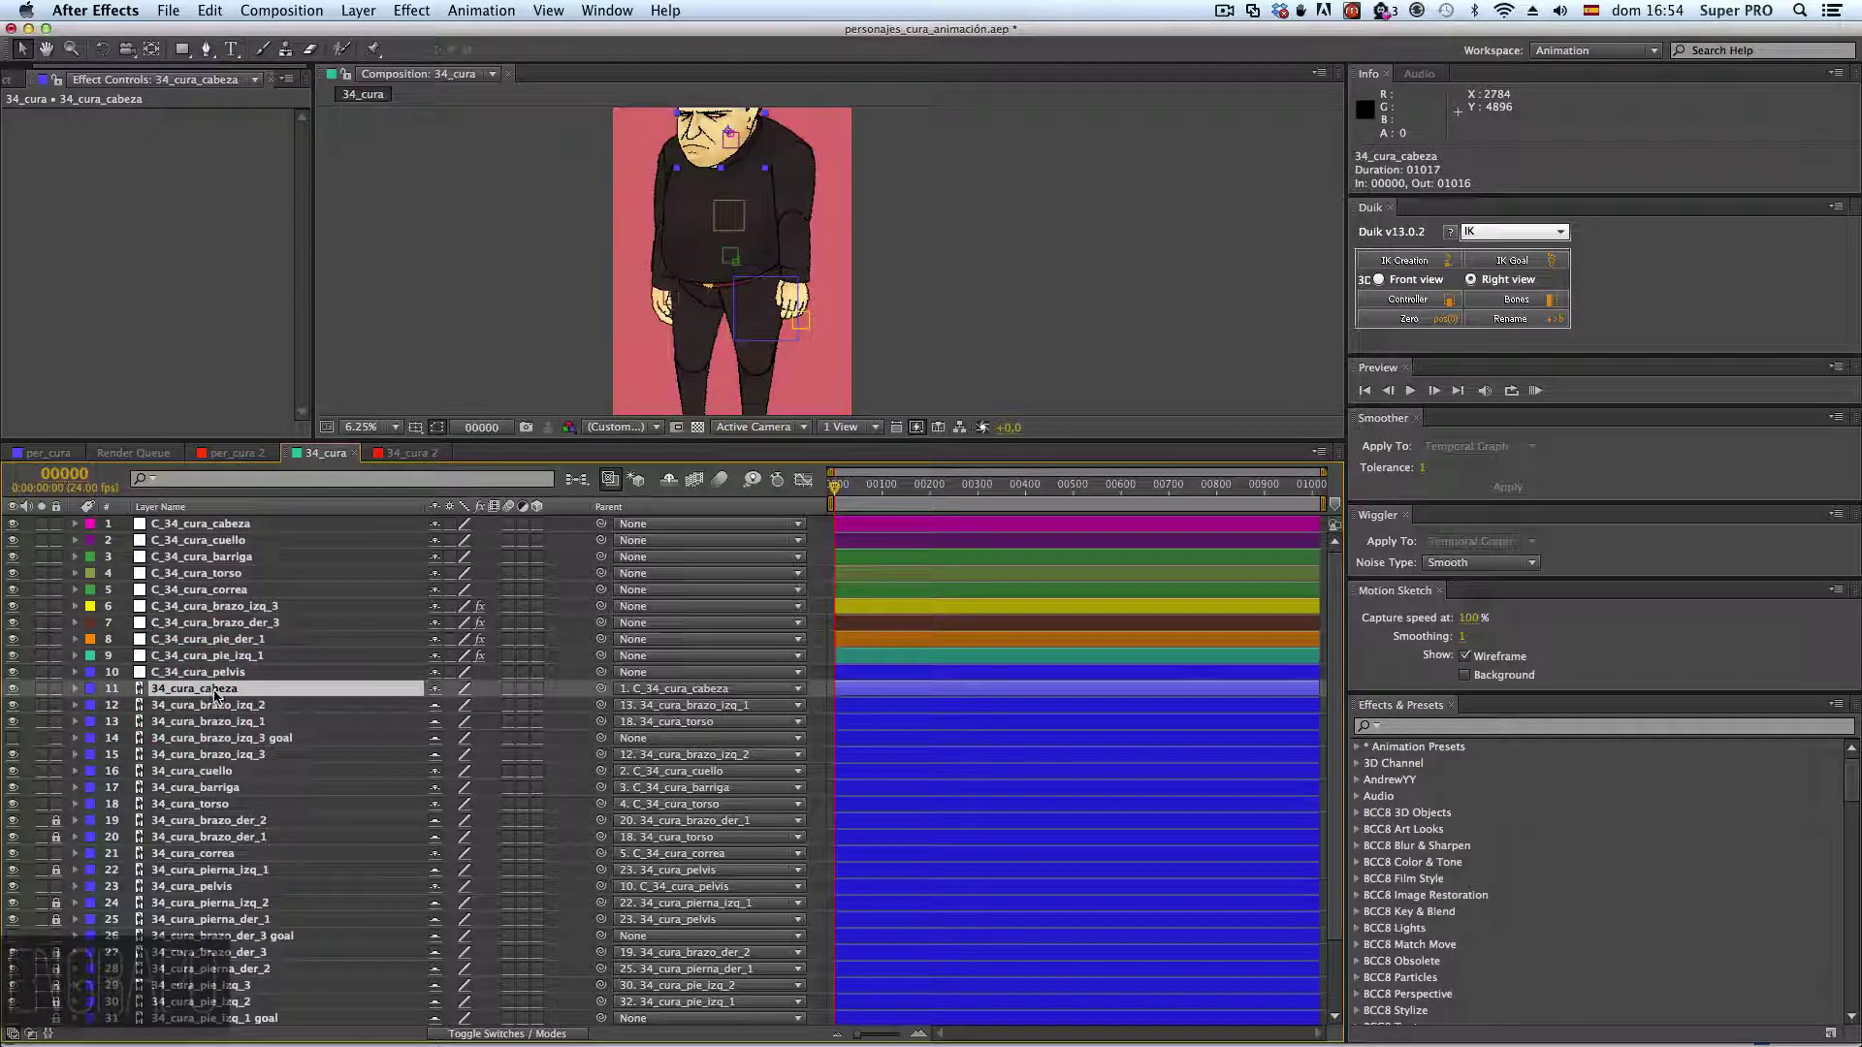
pyautogui.scroll(-3, 207, 997)
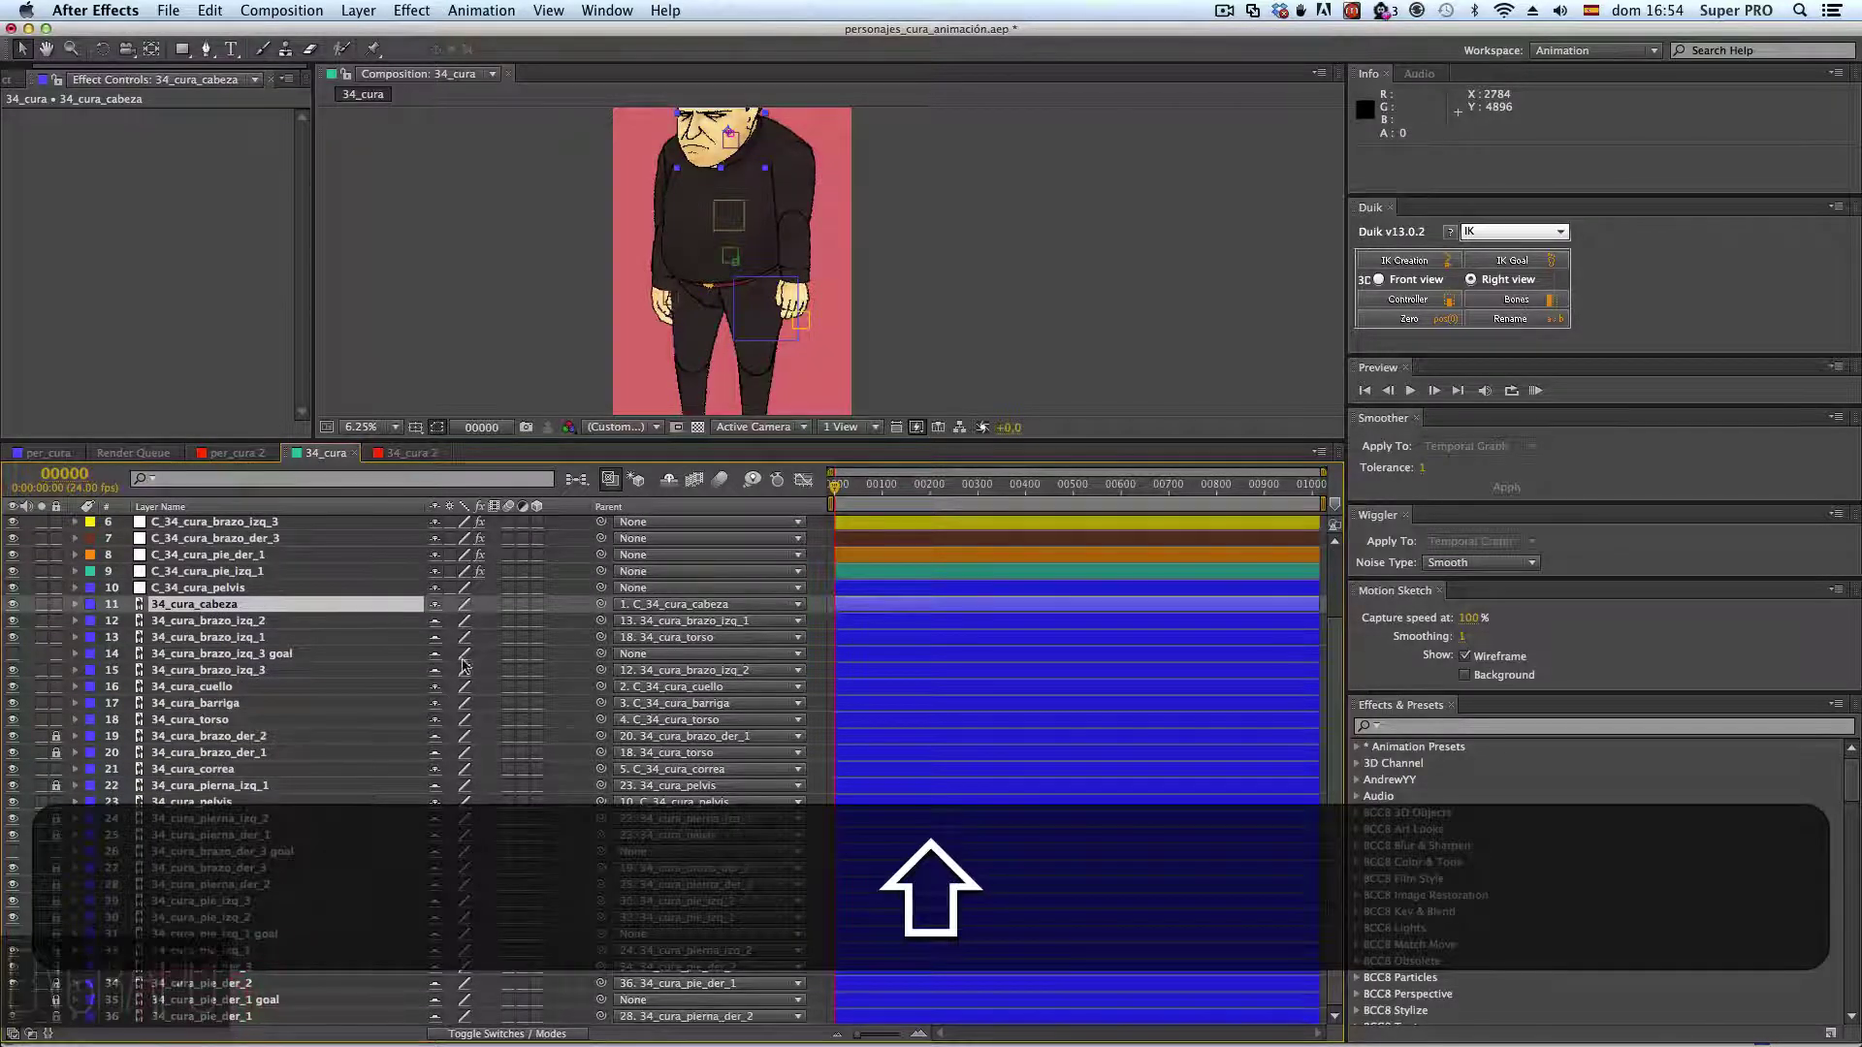
pyautogui.moveTo(440, 610); pyautogui.dragTo(437, 718)
pyautogui.moveTo(435, 802); pyautogui.dragTo(436, 769)
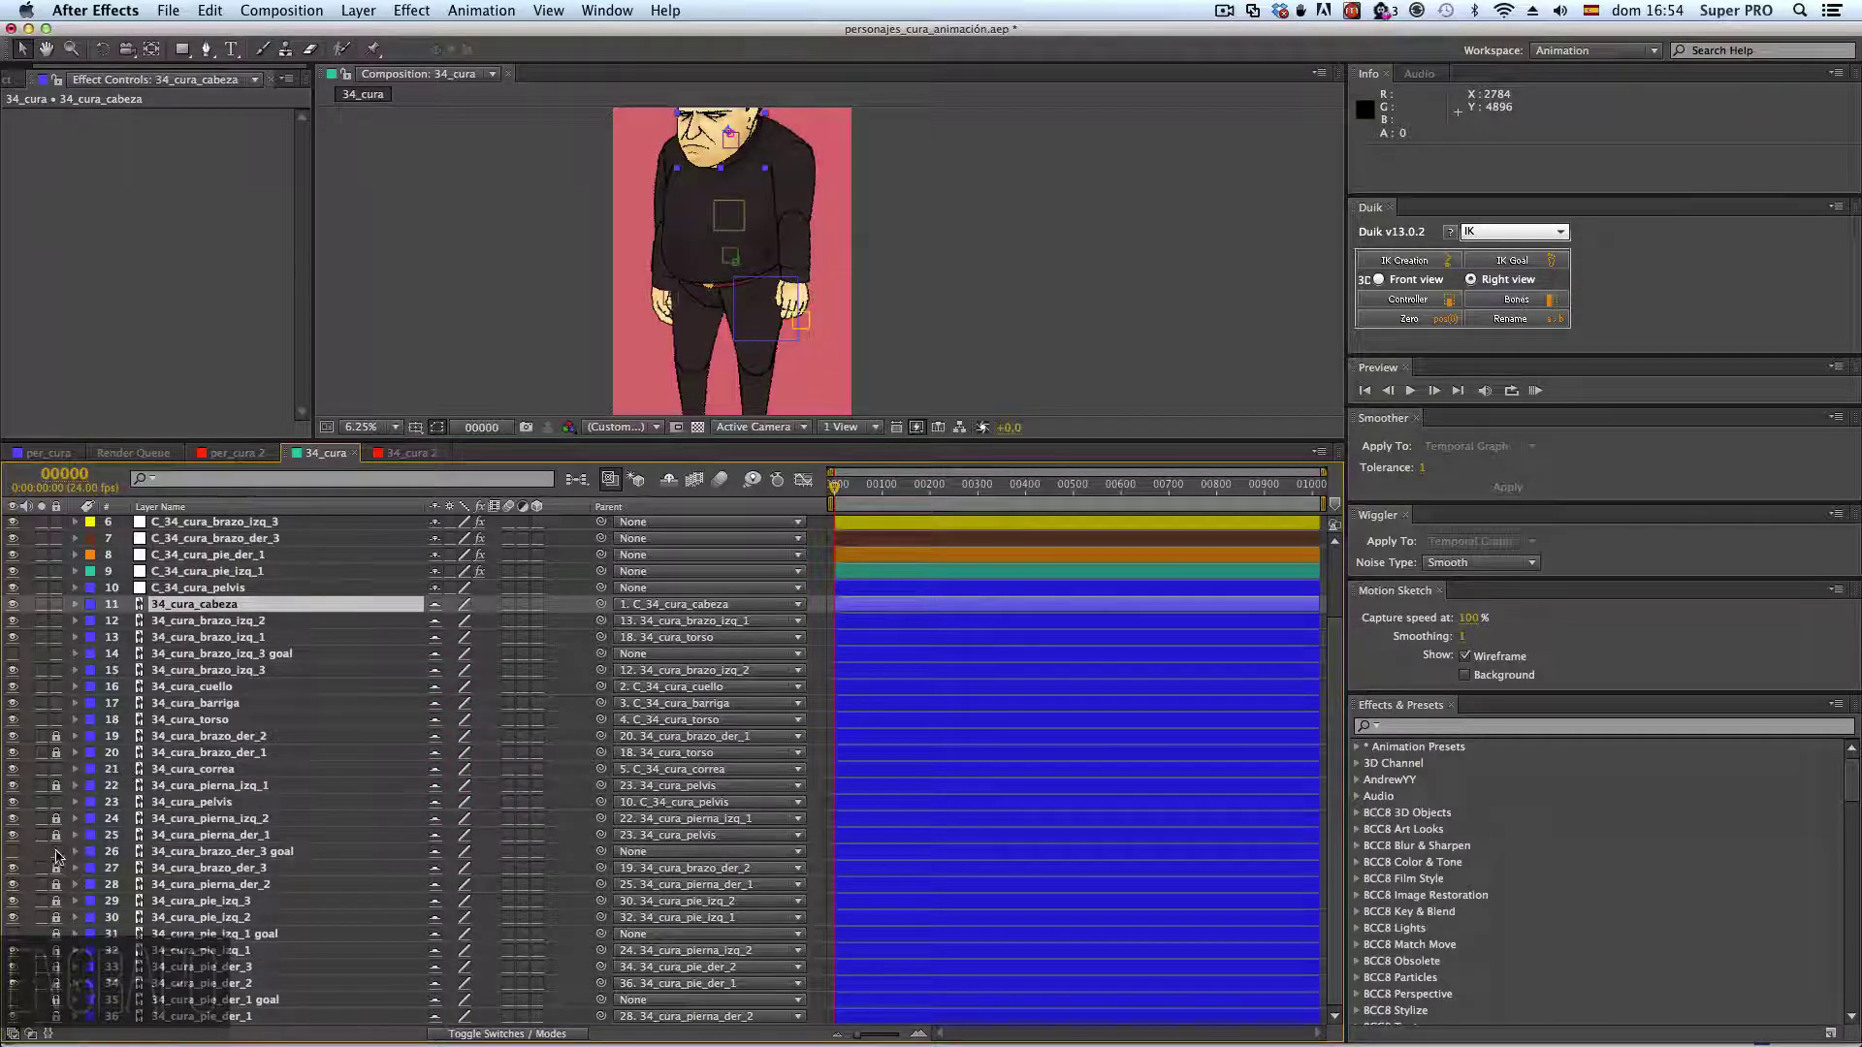
pyautogui.moveTo(55, 805); pyautogui.dragTo(55, 605)
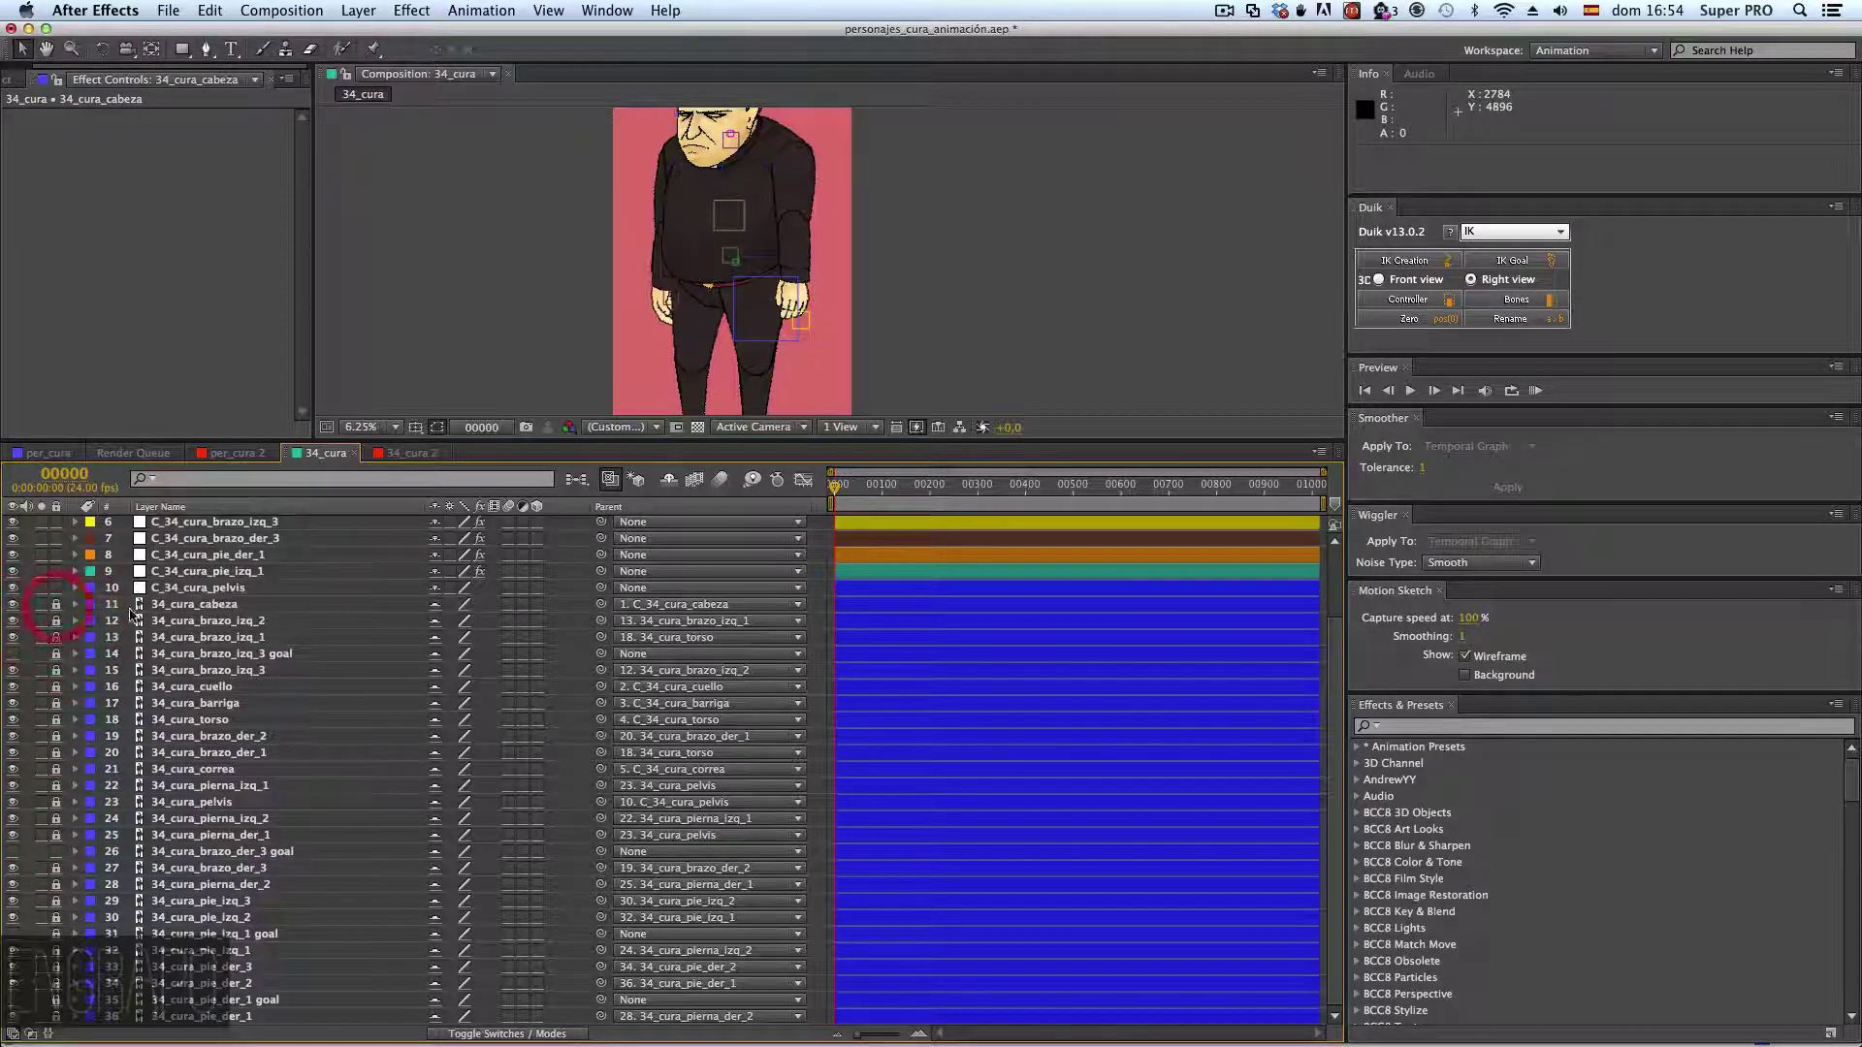
pyautogui.click(669, 479)
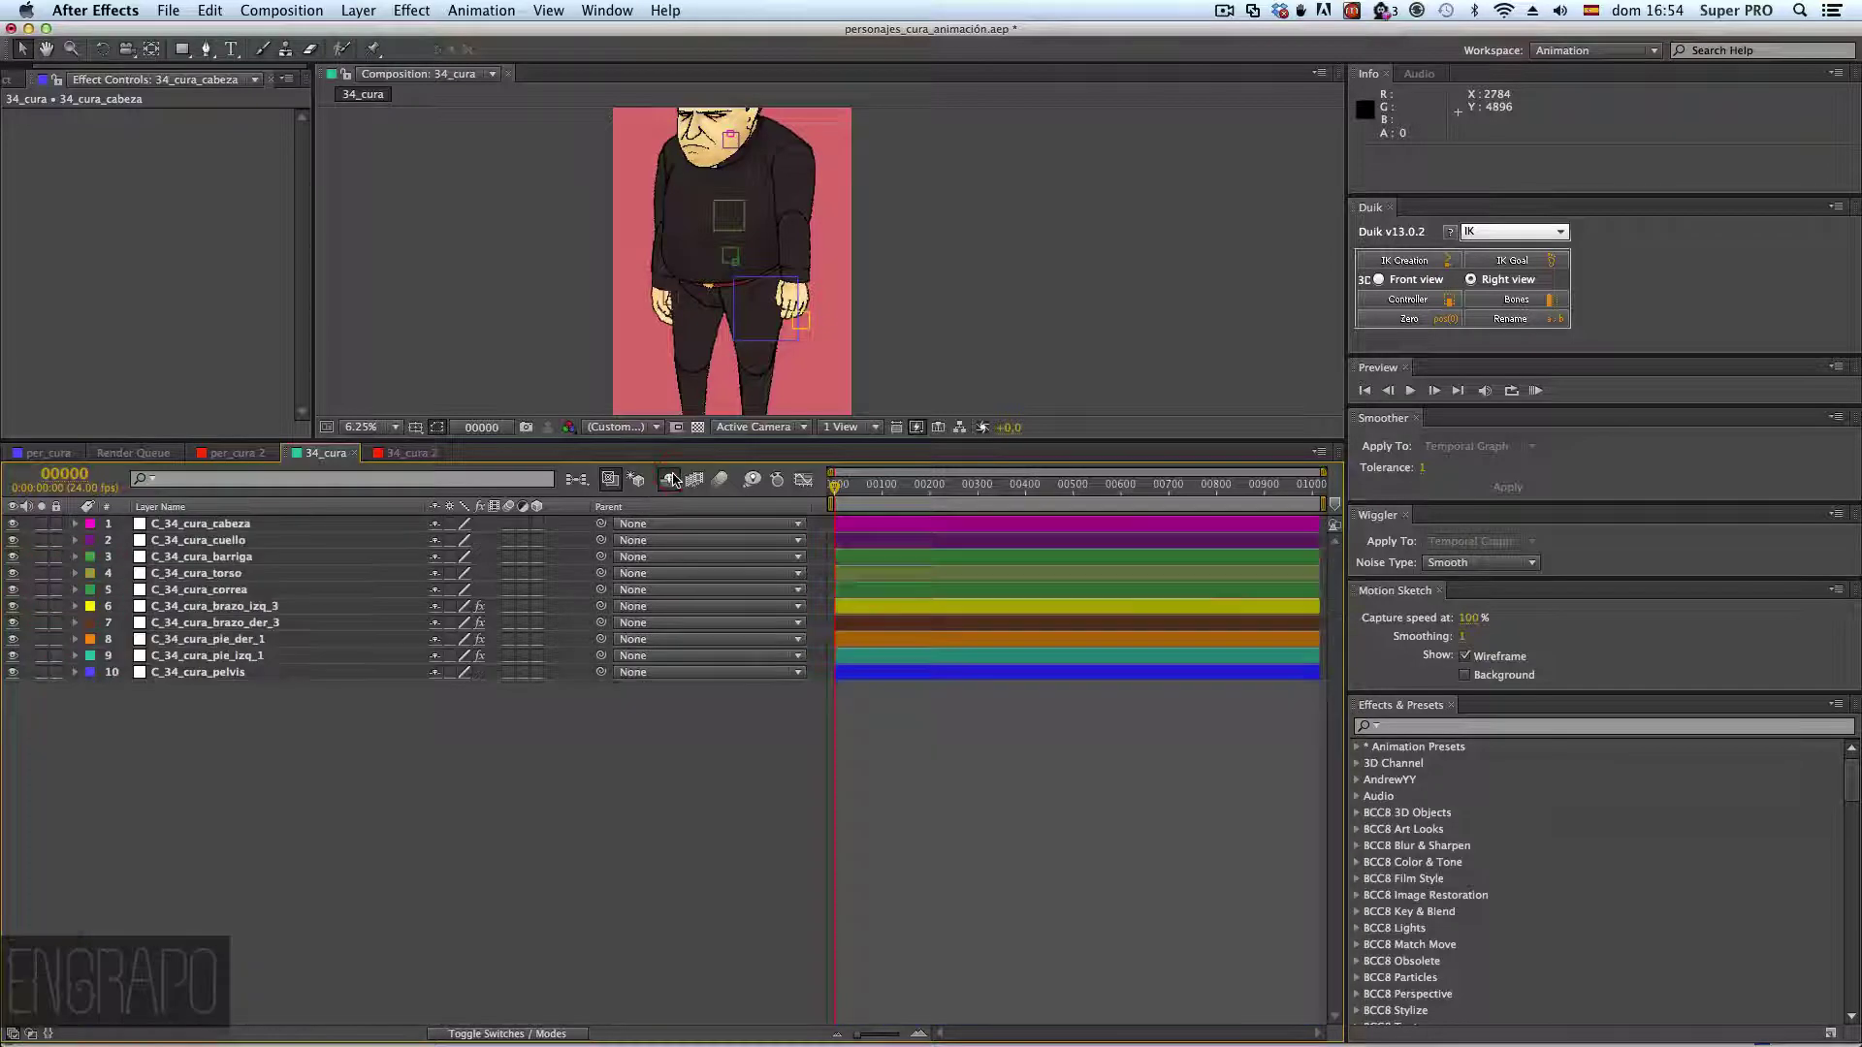
pyautogui.click(529, 936)
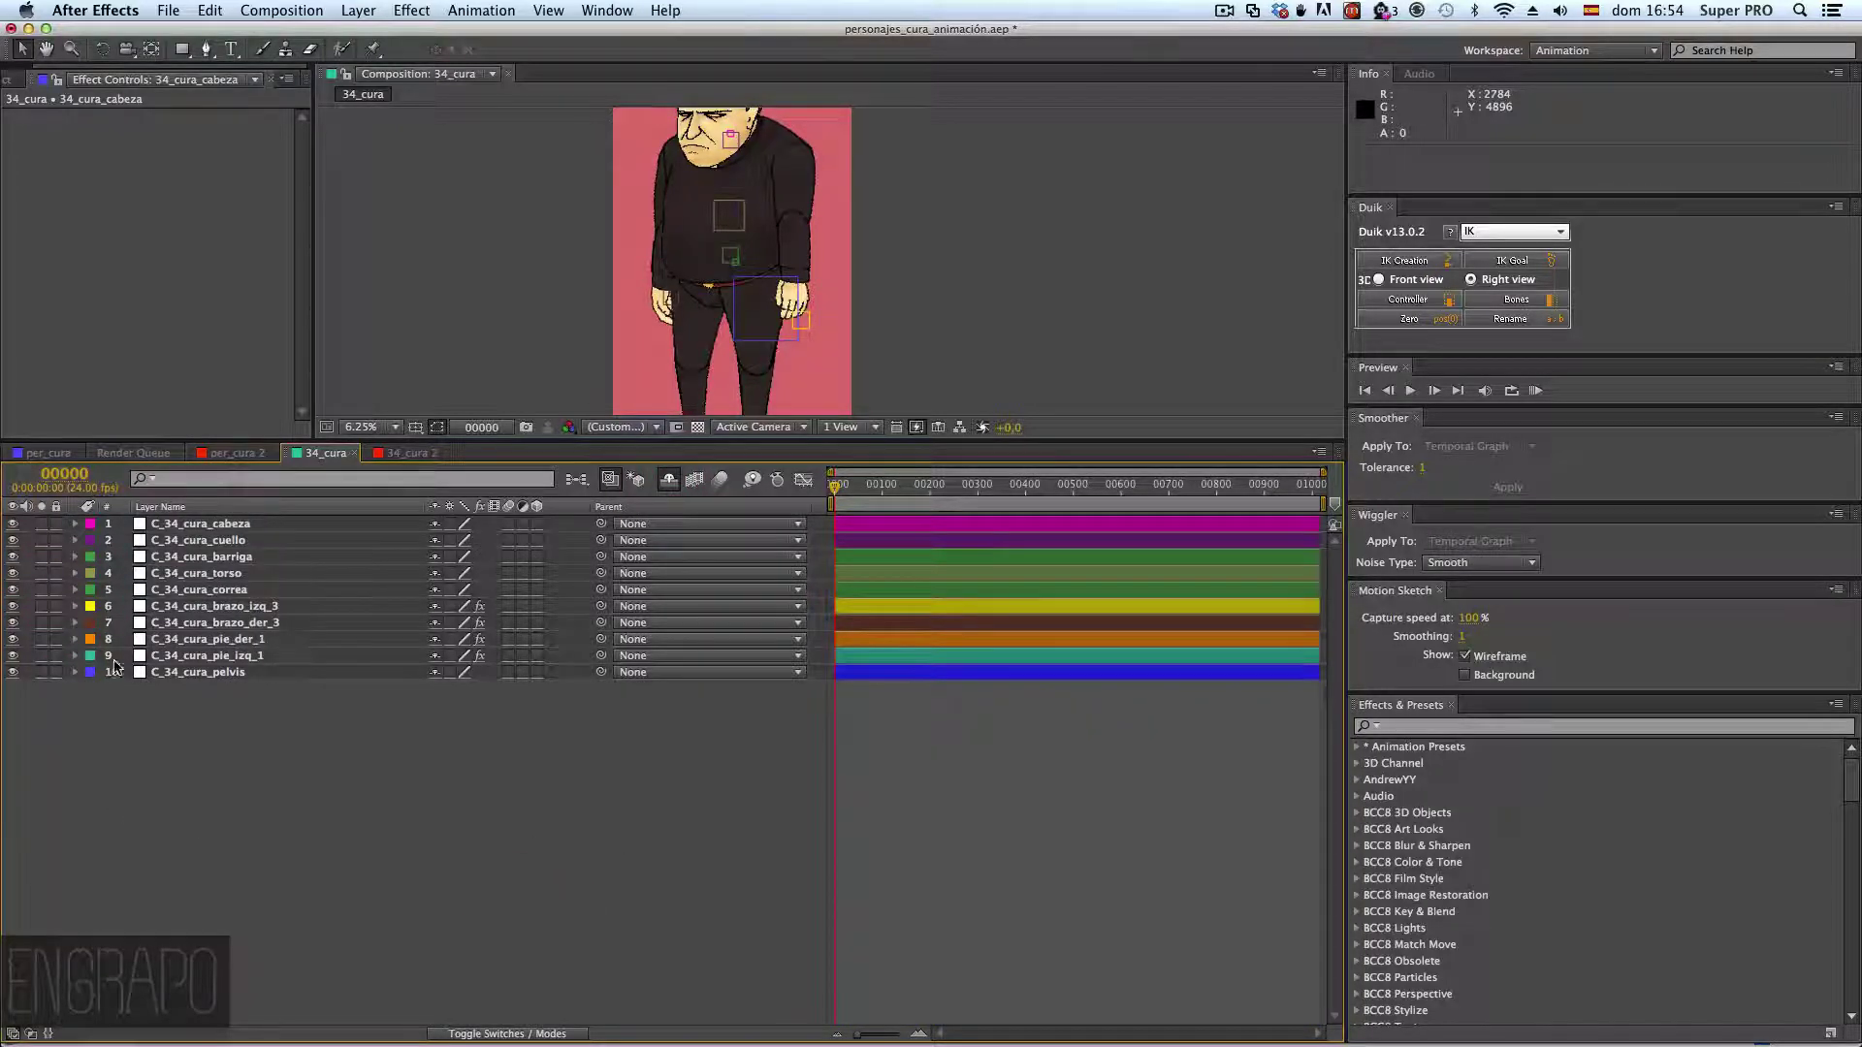
# - Enlarge the composition viewer and chain the controllers by parenting C_34_cura_cabeza to C_34_cura_cuello, C_34_cura_cuello to C_34_cura_torso, and C_34_cura_torso to C_34_cura_barriga
pyautogui.moveTo(711, 446); pyautogui.dragTo(711, 694)
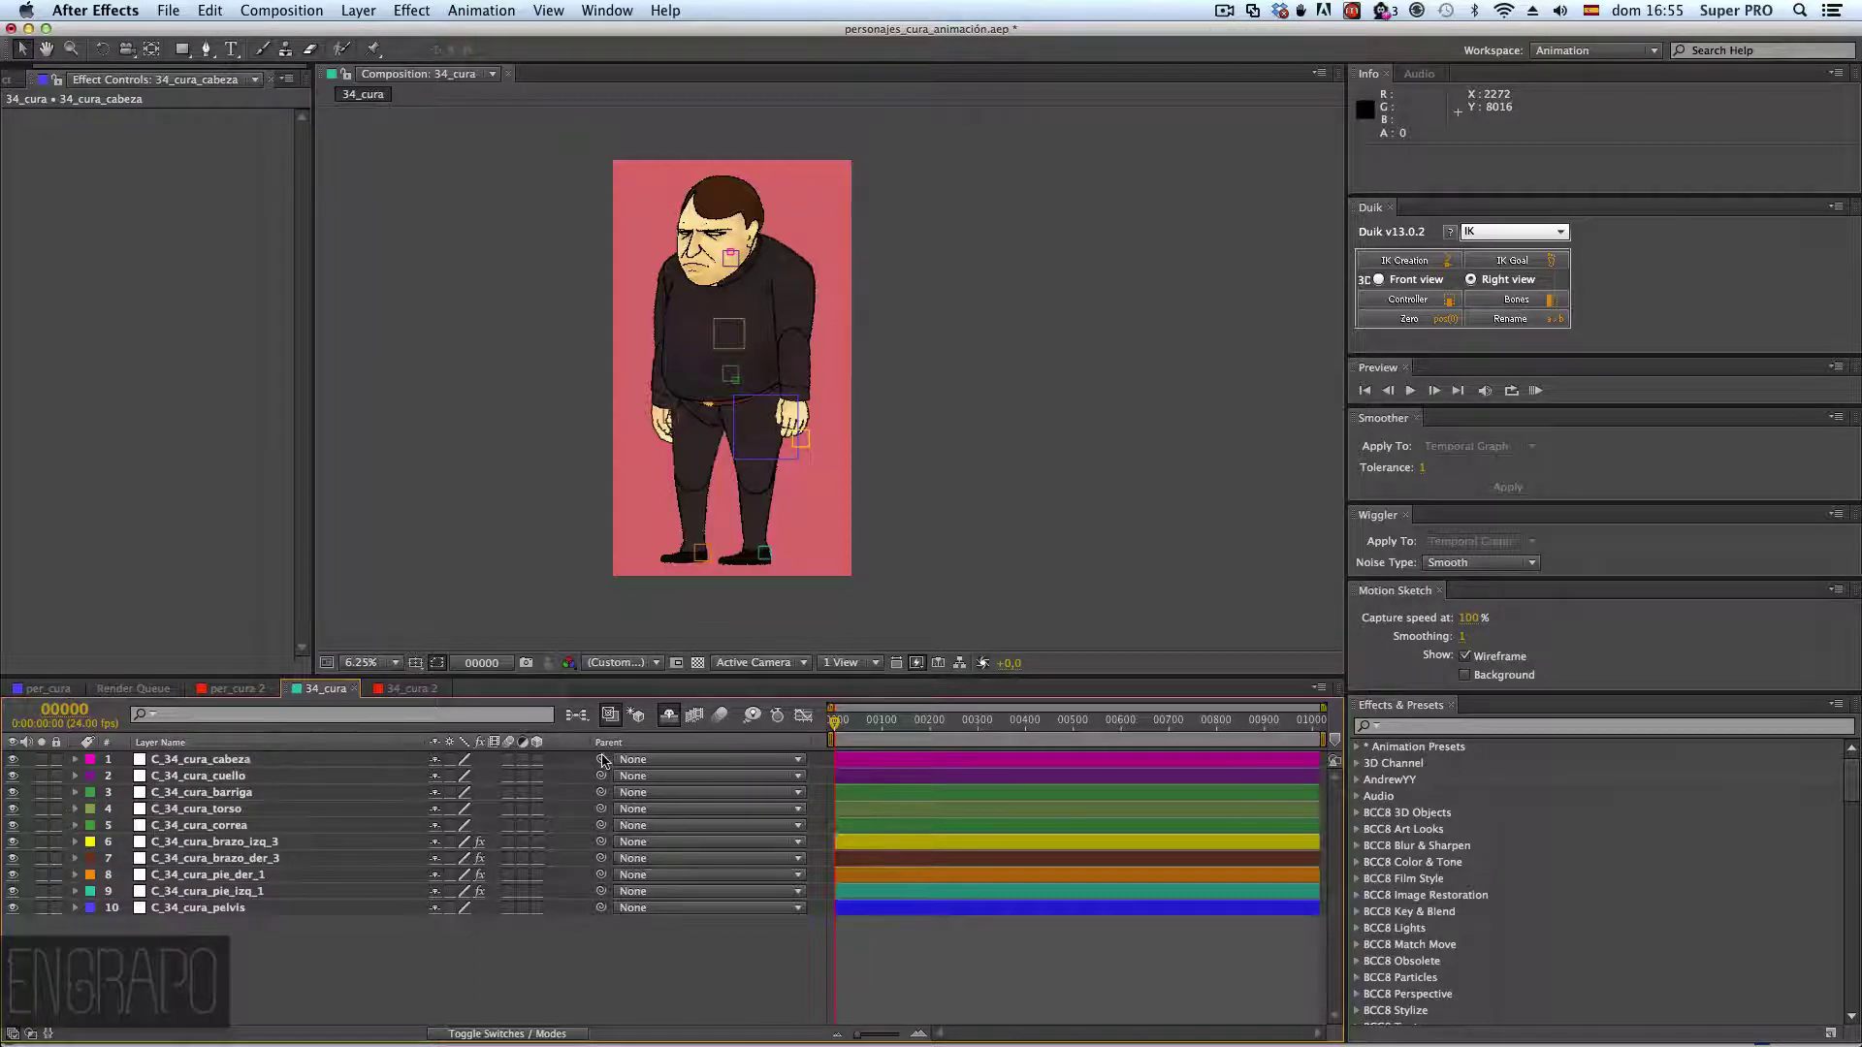
pyautogui.moveTo(603, 761); pyautogui.dragTo(190, 776)
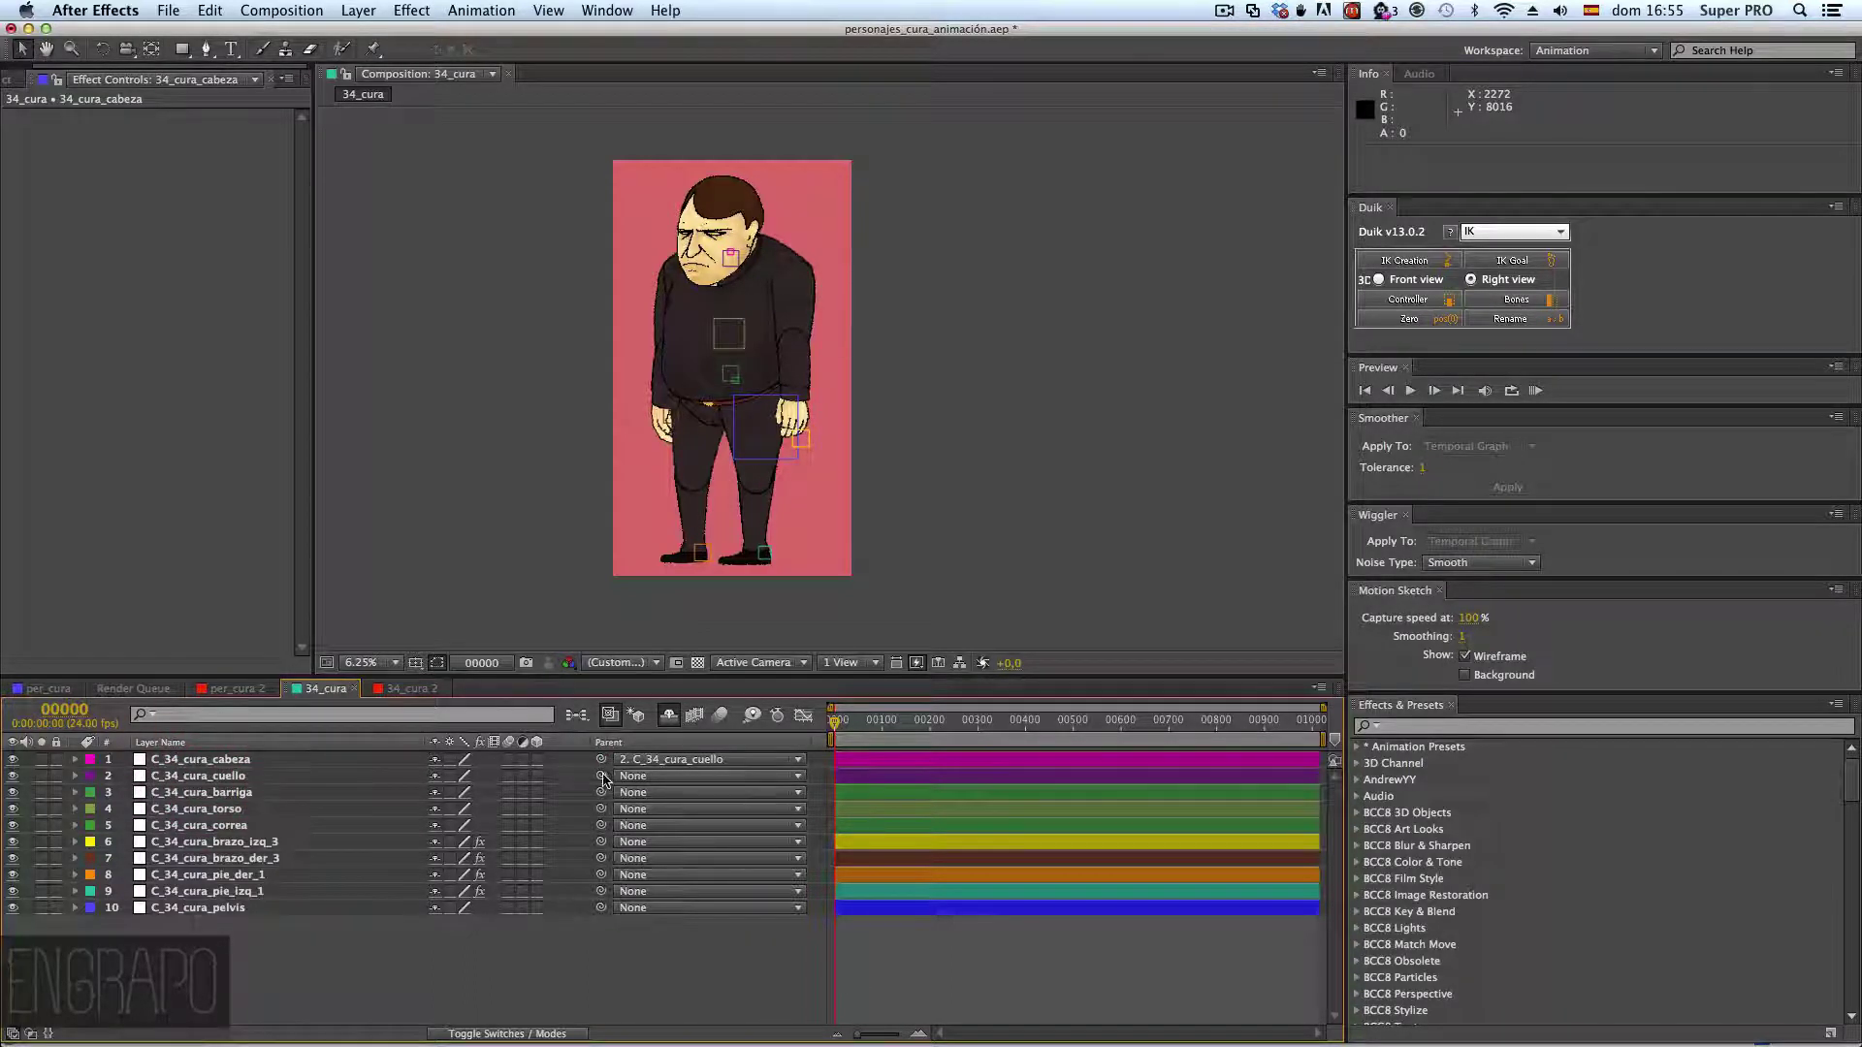
pyautogui.moveTo(602, 778); pyautogui.dragTo(204, 809)
pyautogui.moveTo(602, 825); pyautogui.dragTo(334, 817)
pyautogui.moveTo(253, 803); pyautogui.dragTo(250, 796)
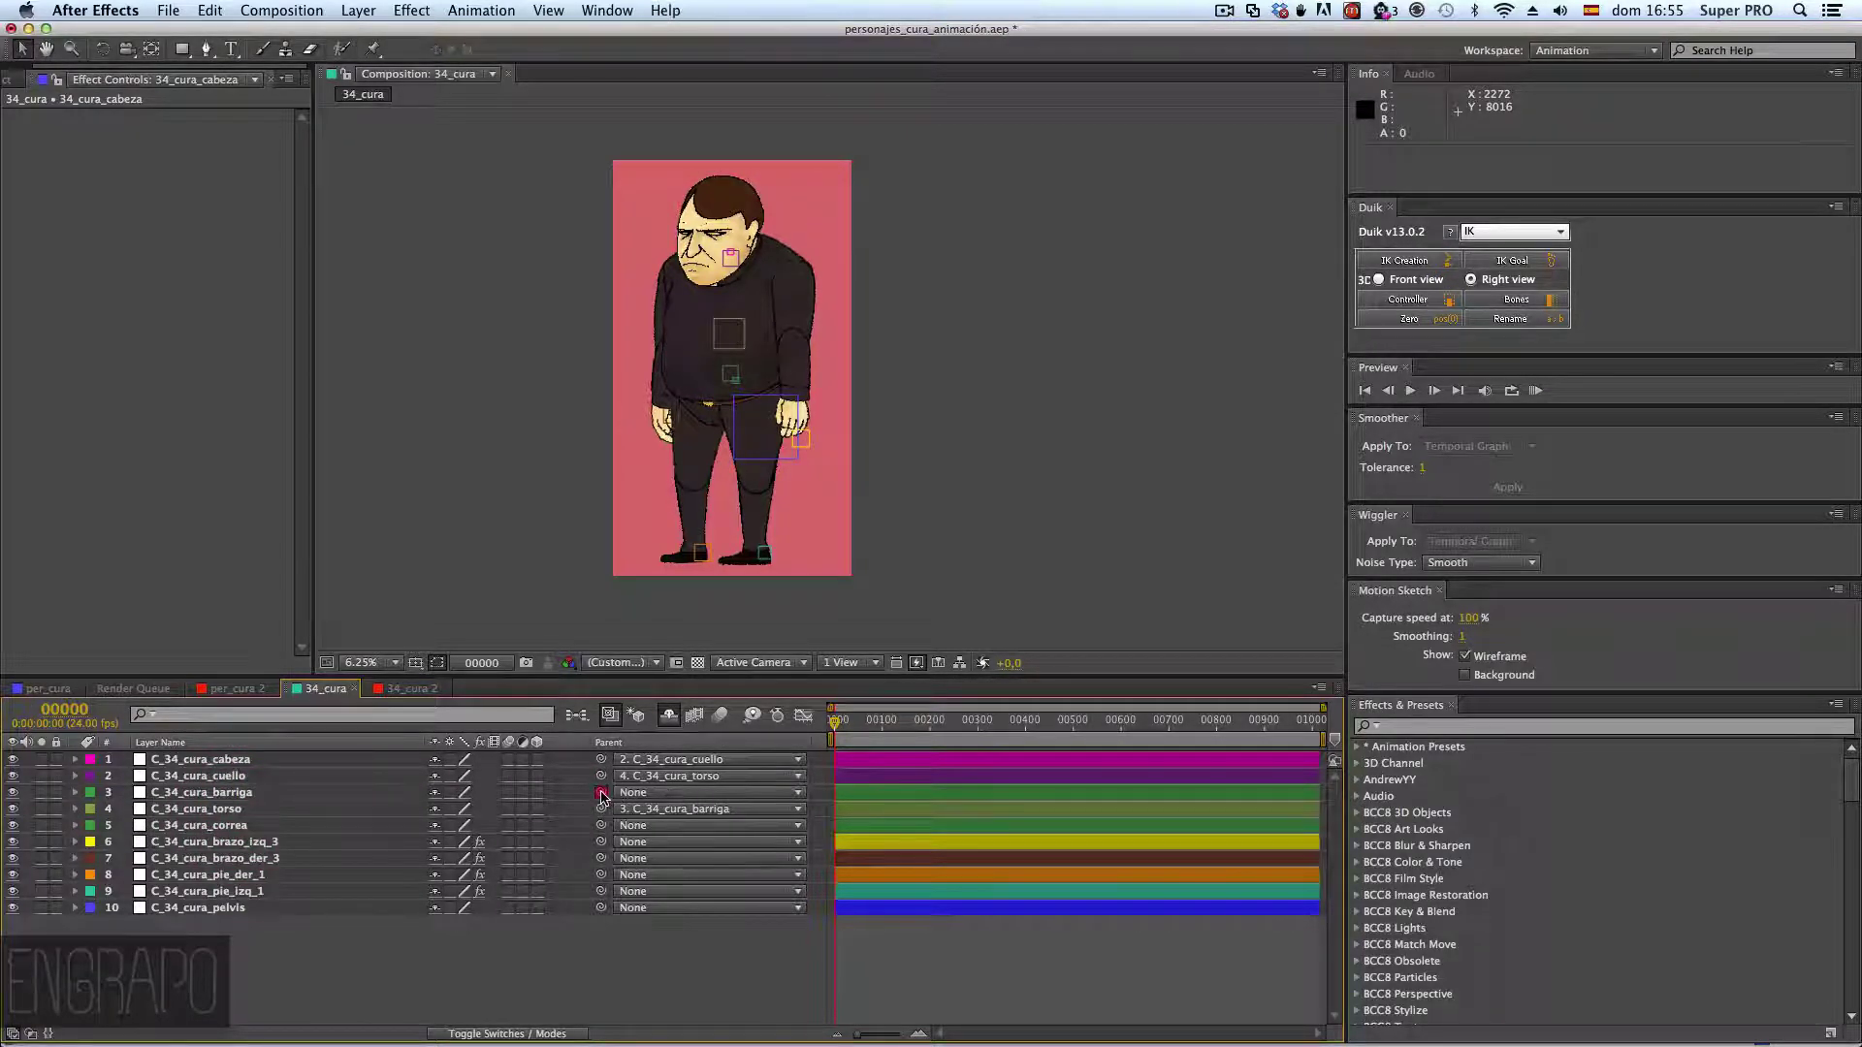
pyautogui.moveTo(587, 793); pyautogui.dragTo(339, 815)
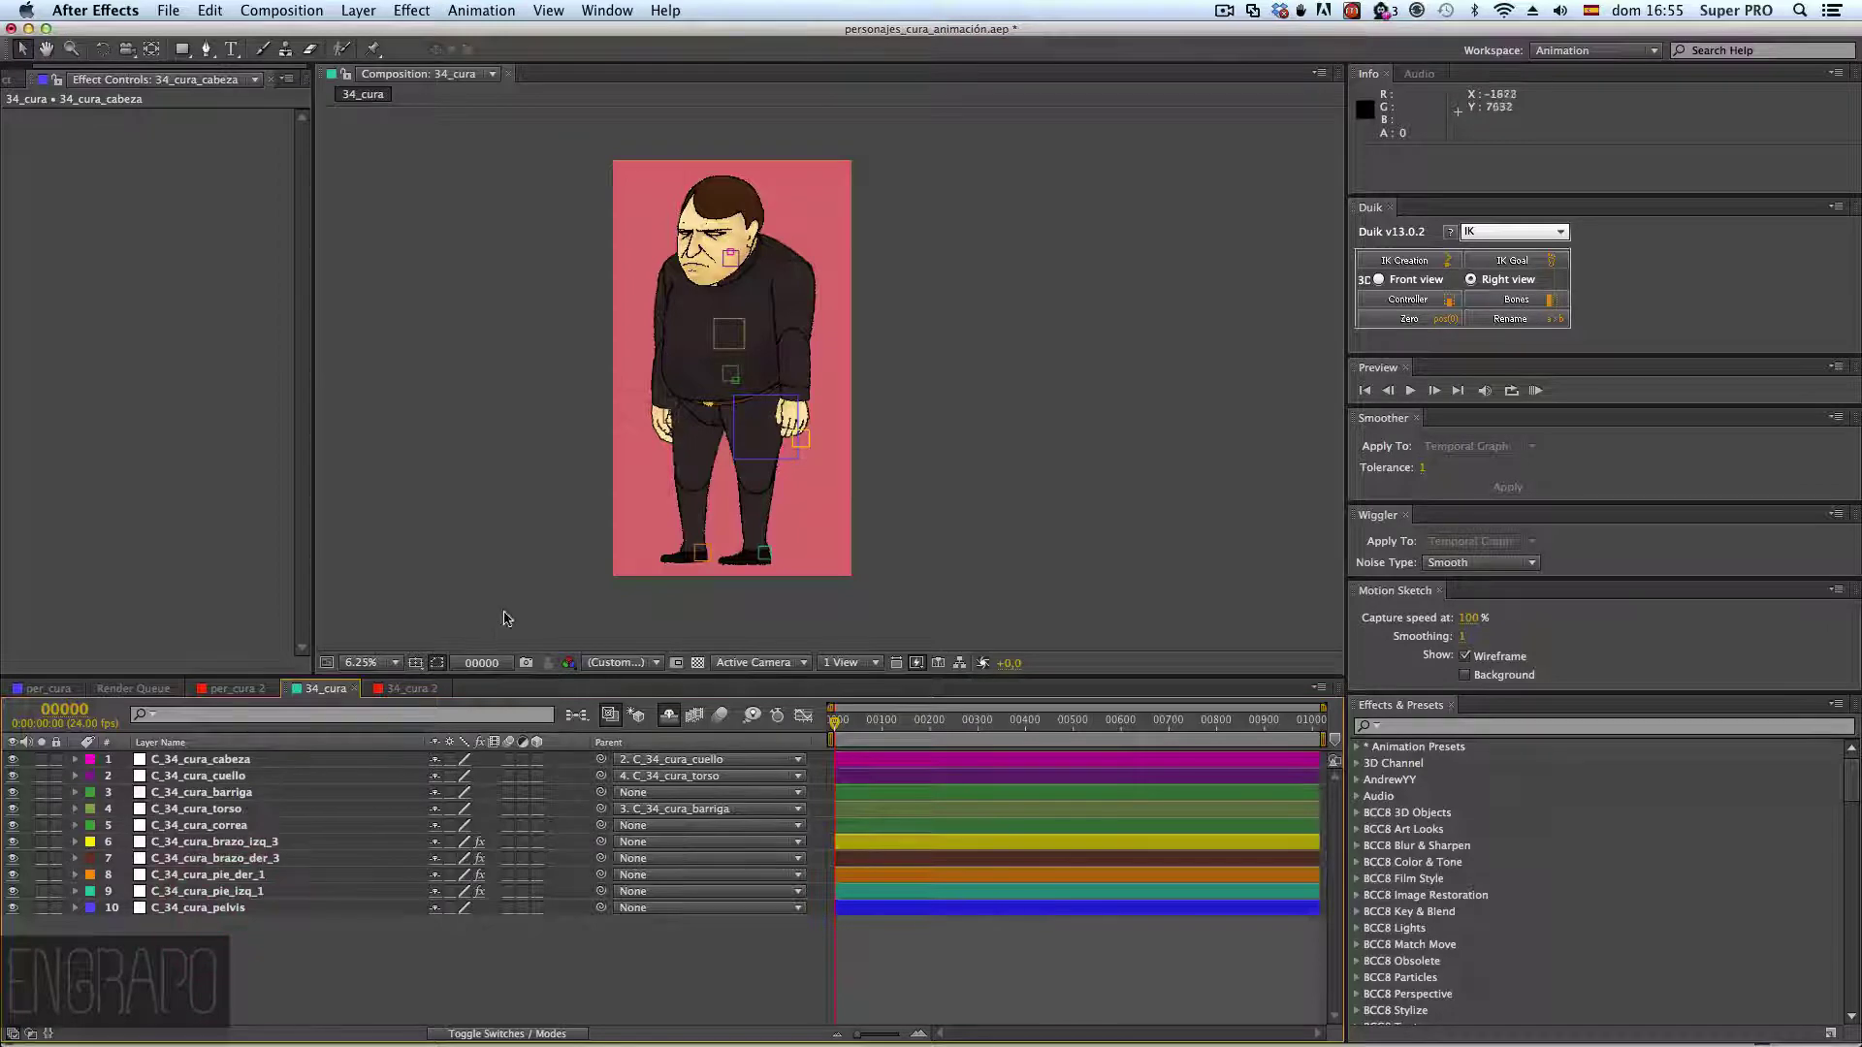
# - Inspect where the C_34_cura_pelvis and C_34_cura_barriga controllers sit on the character, and leave no layer selected
pyautogui.click(201, 907)
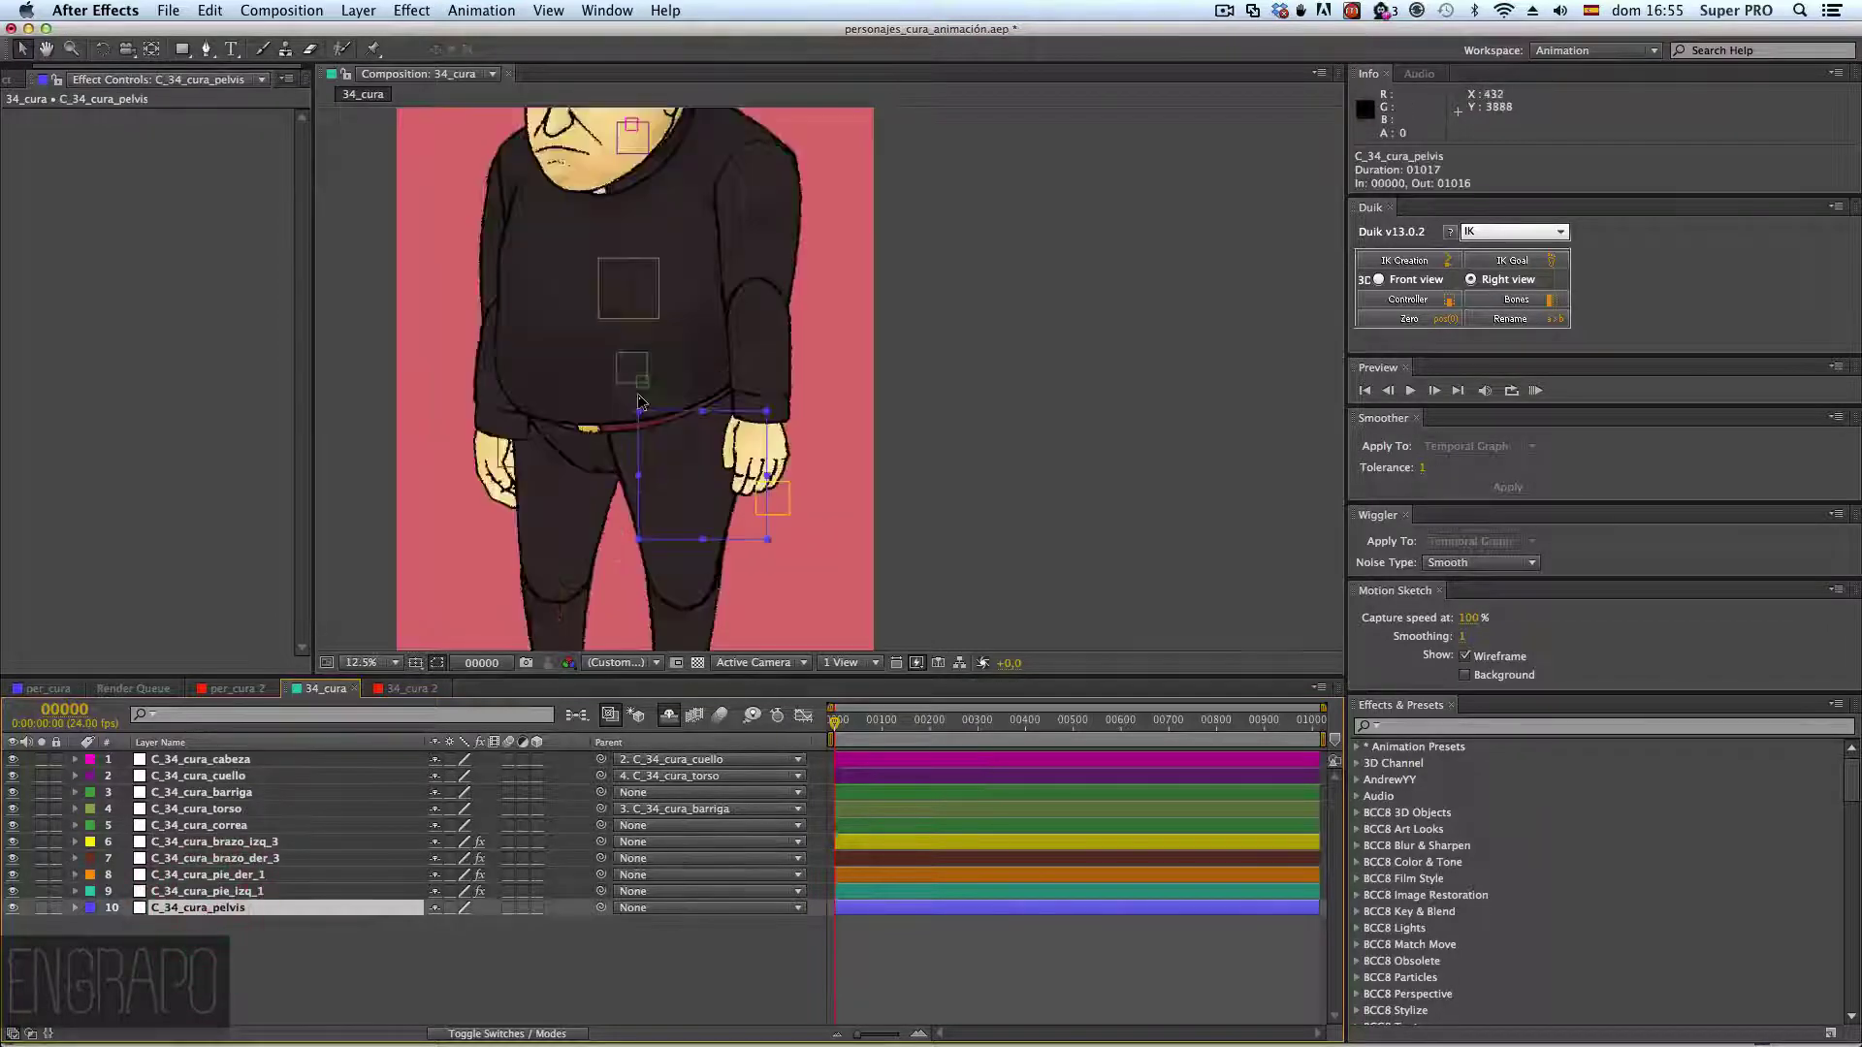
pyautogui.press('.')
pyautogui.press(',')
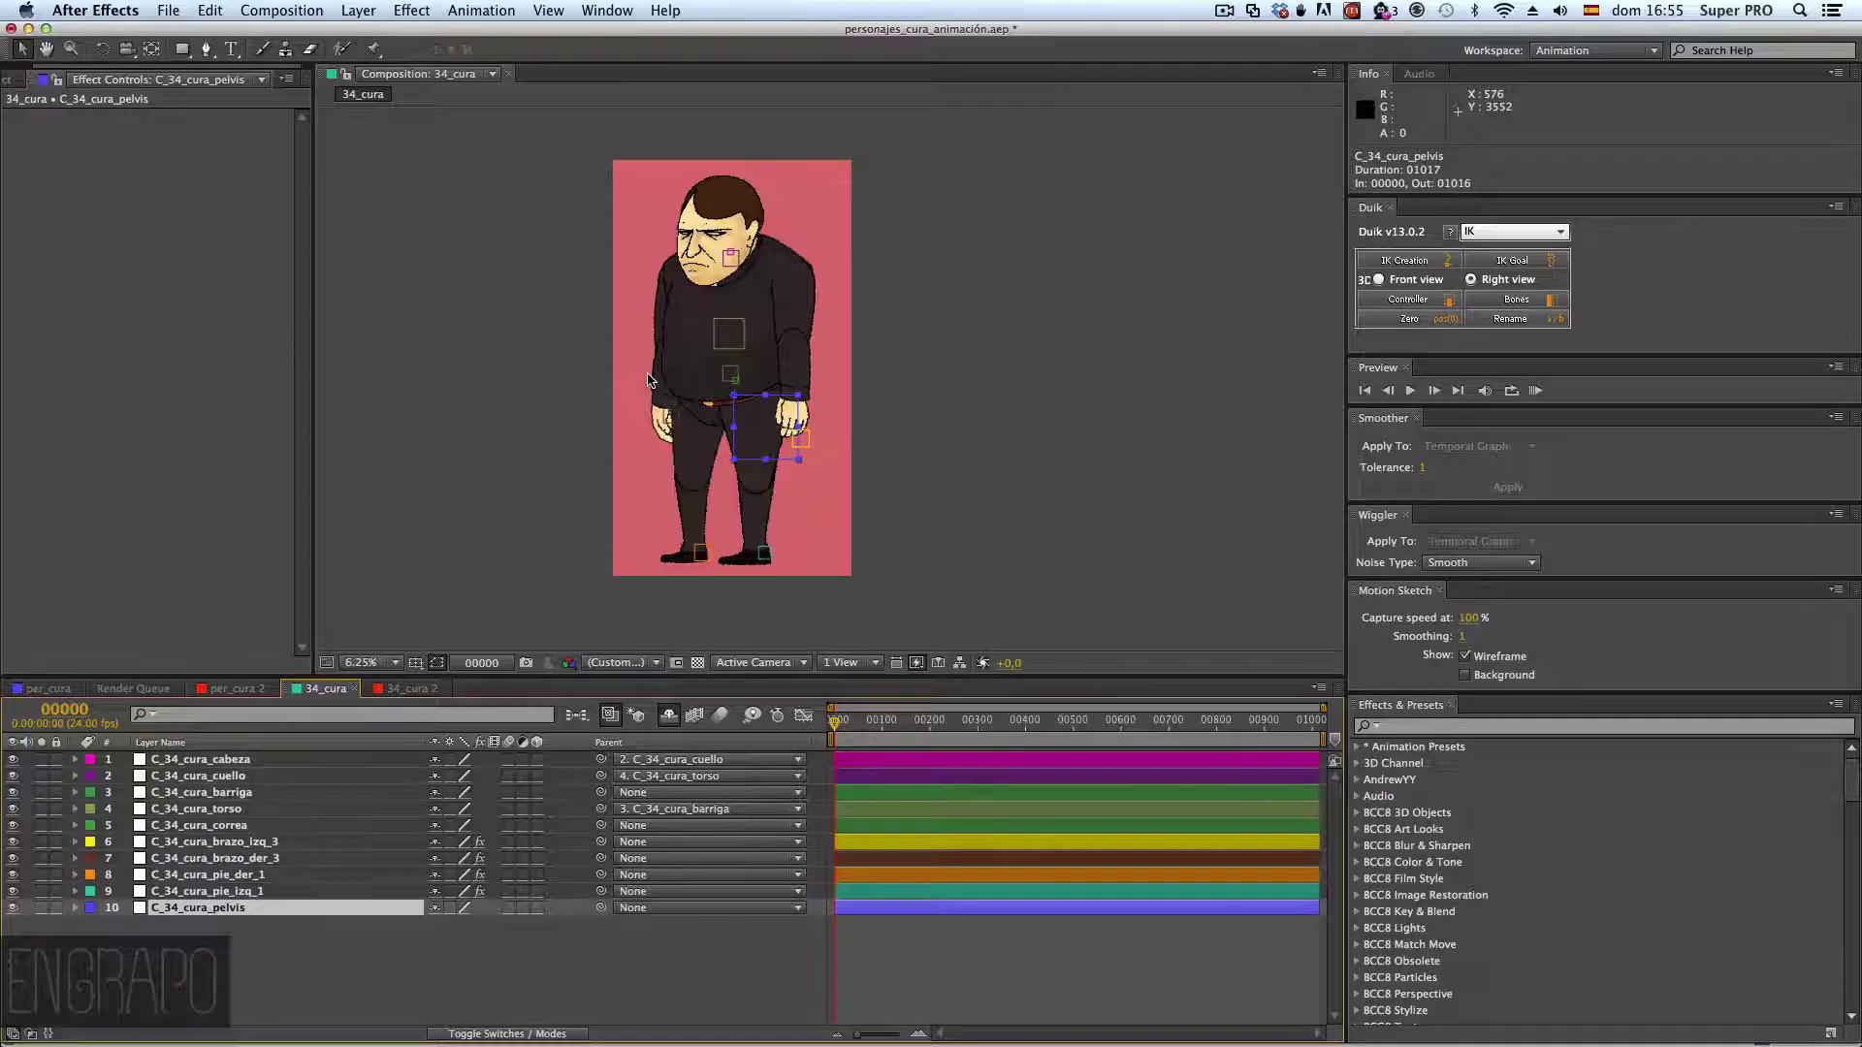
pyautogui.click(730, 375)
pyautogui.press('.')
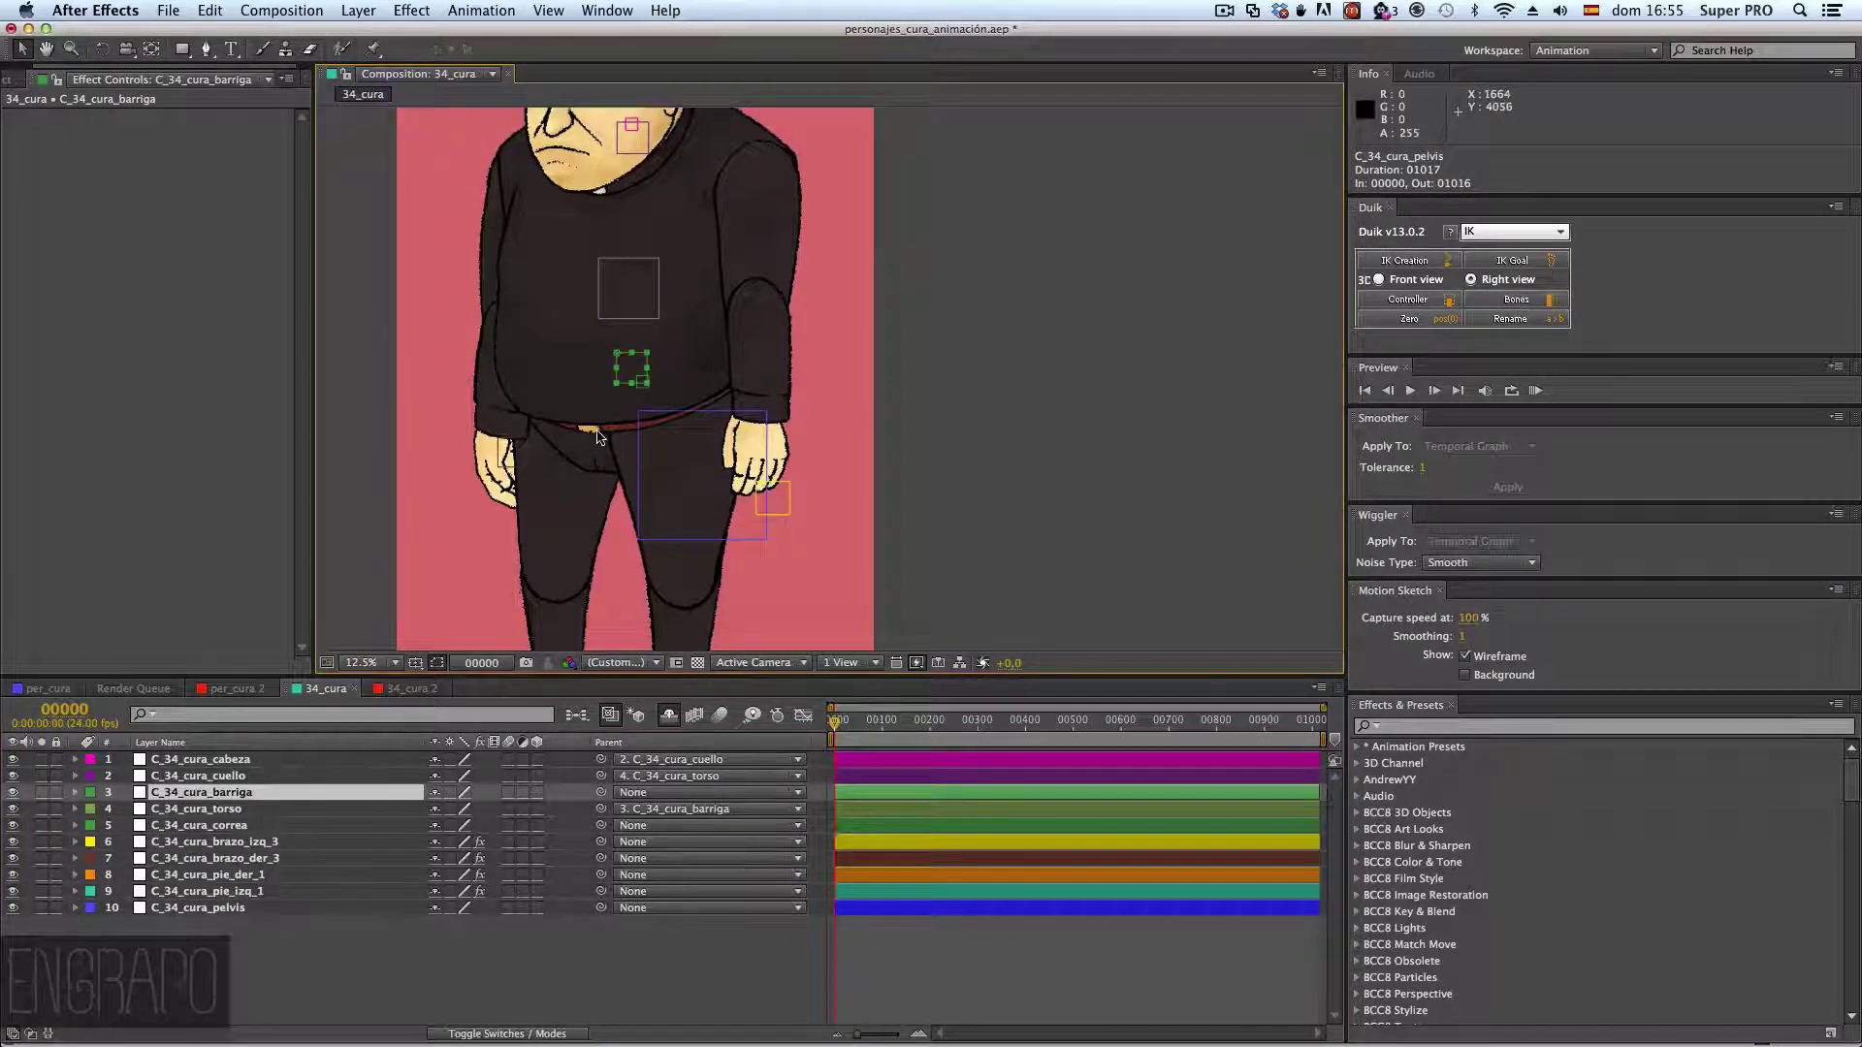
pyautogui.press(',')
pyautogui.click(228, 968)
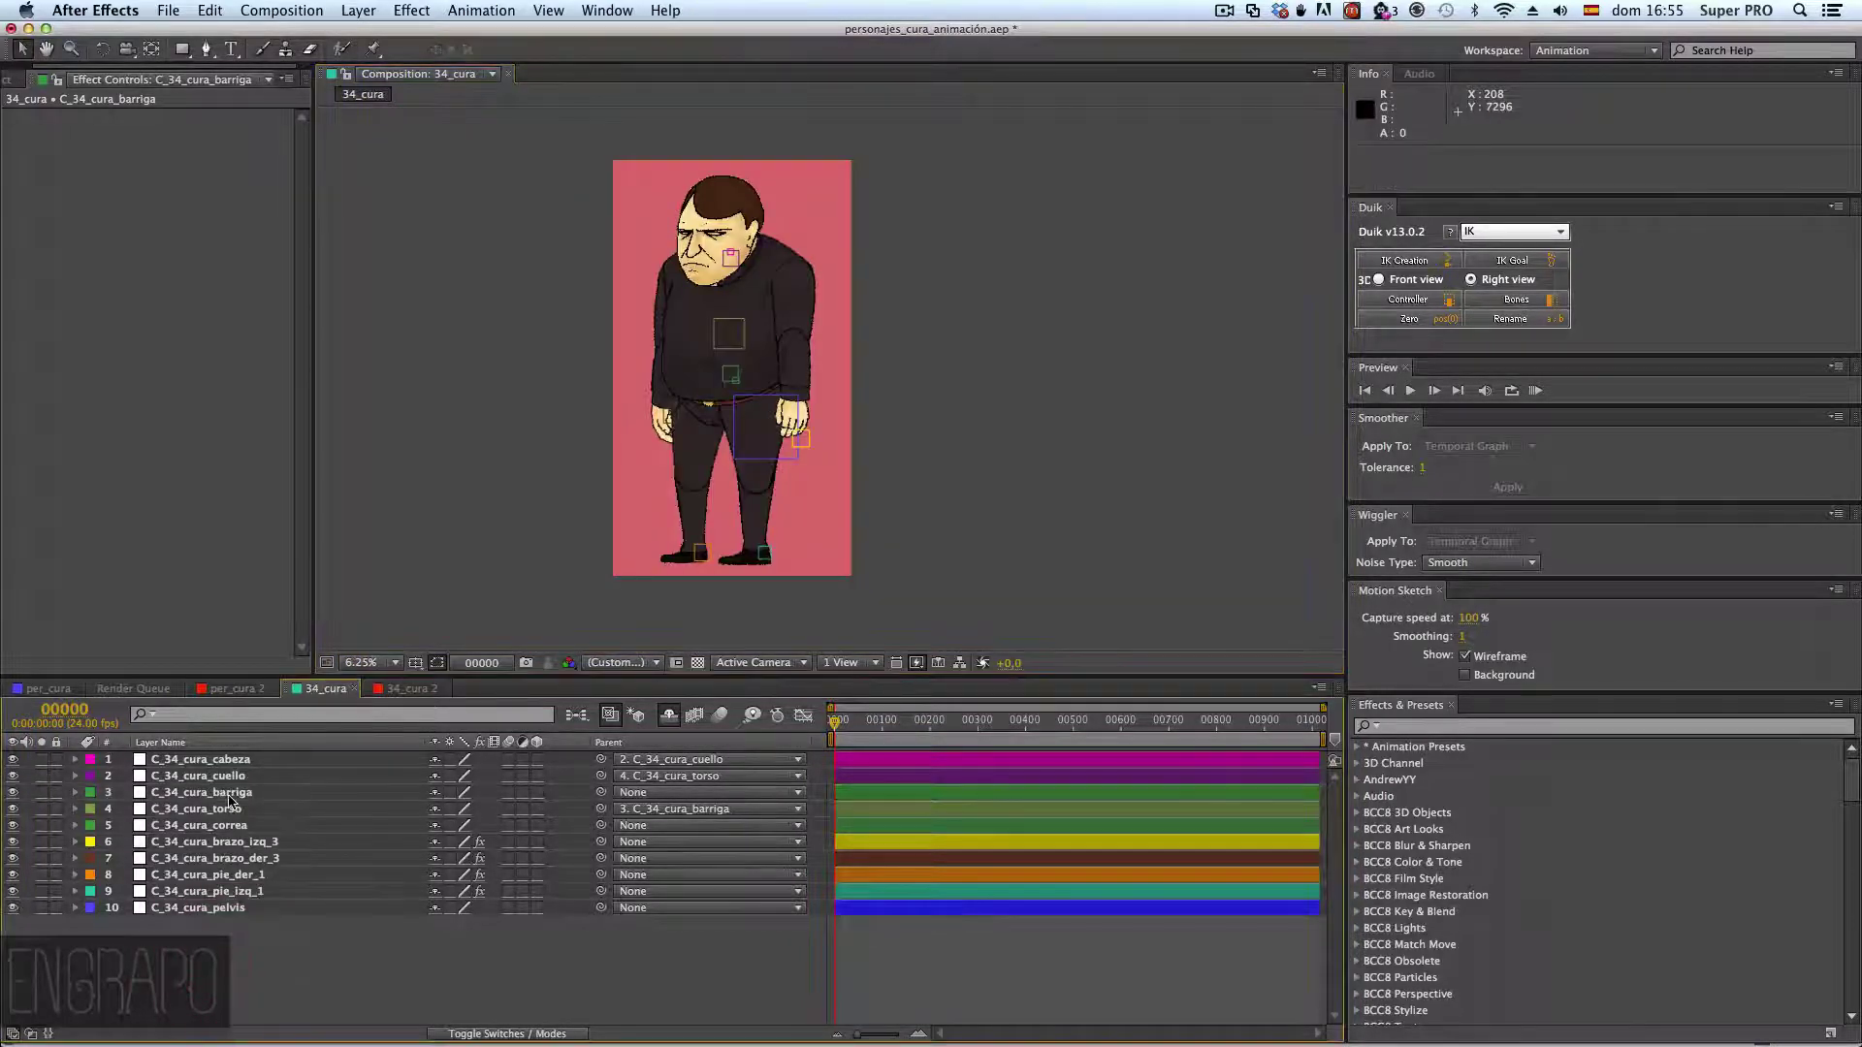
# - Duplicate the C_34_cura_barriga controller, enlarge the copy to about 1228%, and give it the centro label
pyautogui.click(189, 792)
pyautogui.press('super+d')
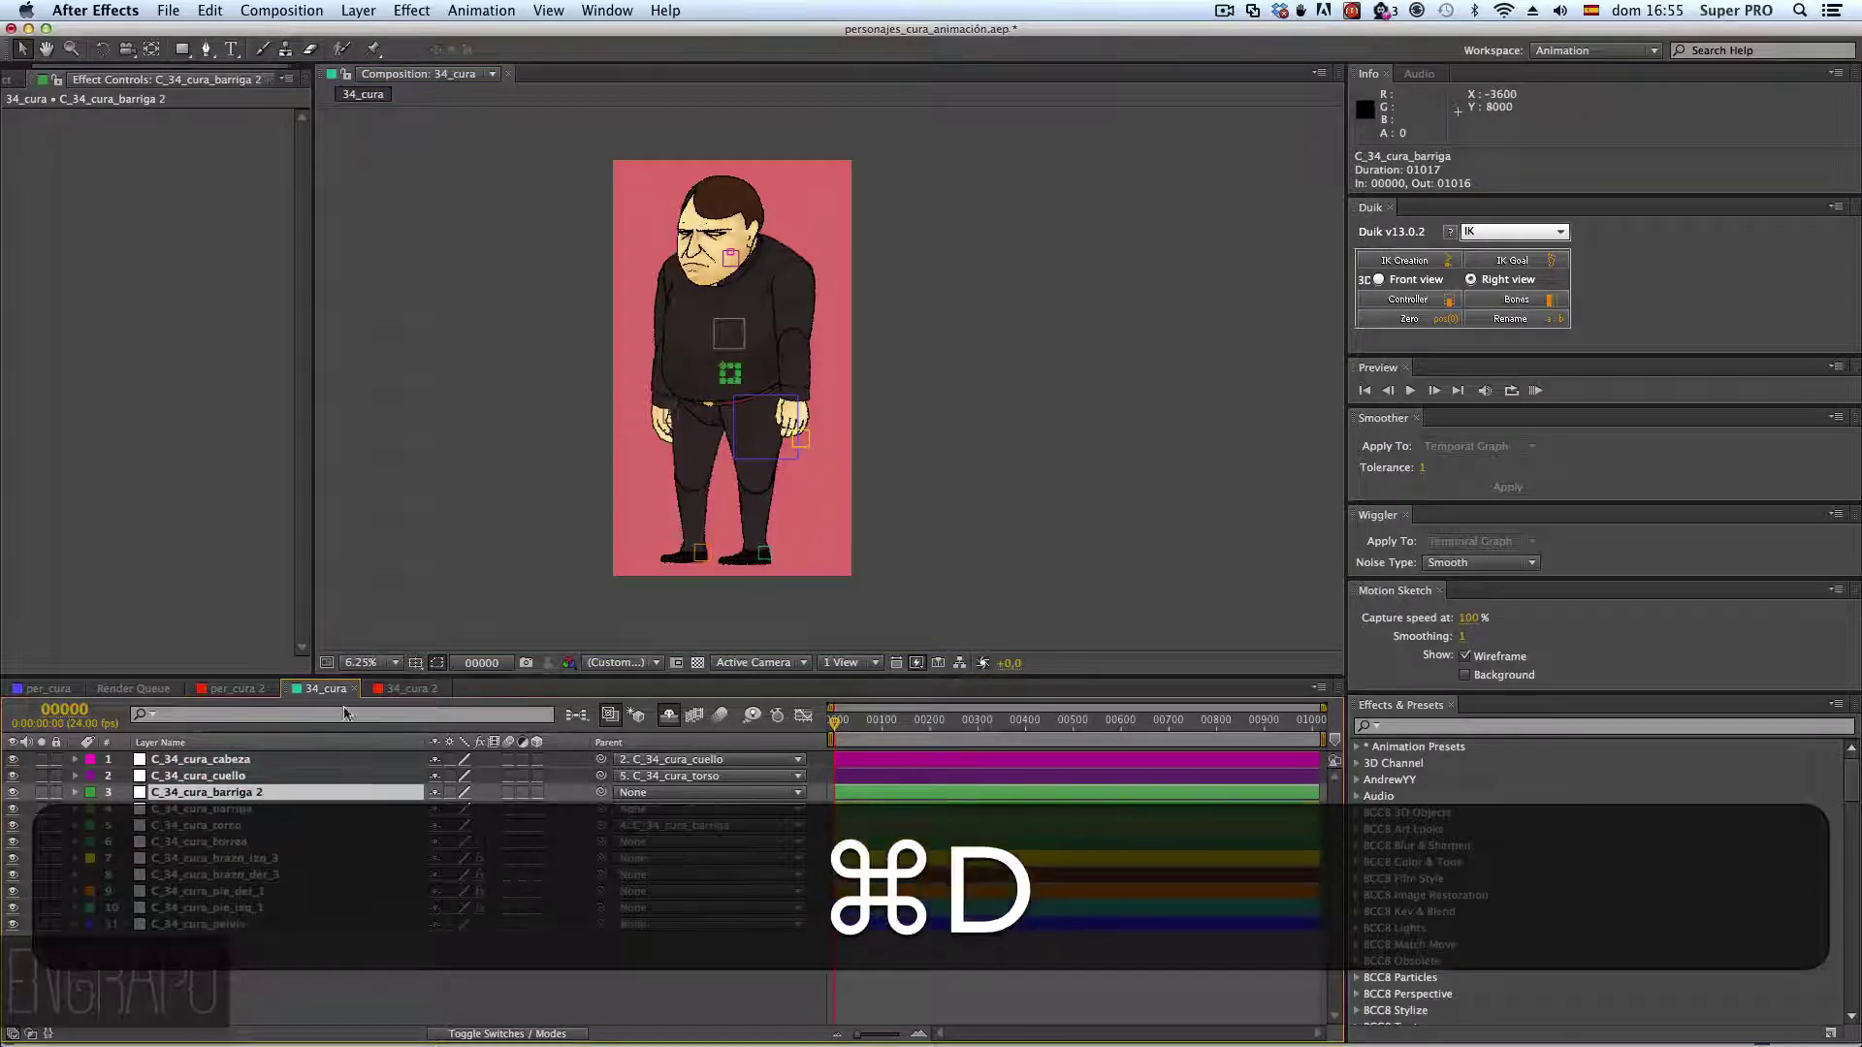
pyautogui.moveTo(740, 382); pyautogui.dragTo(797, 442)
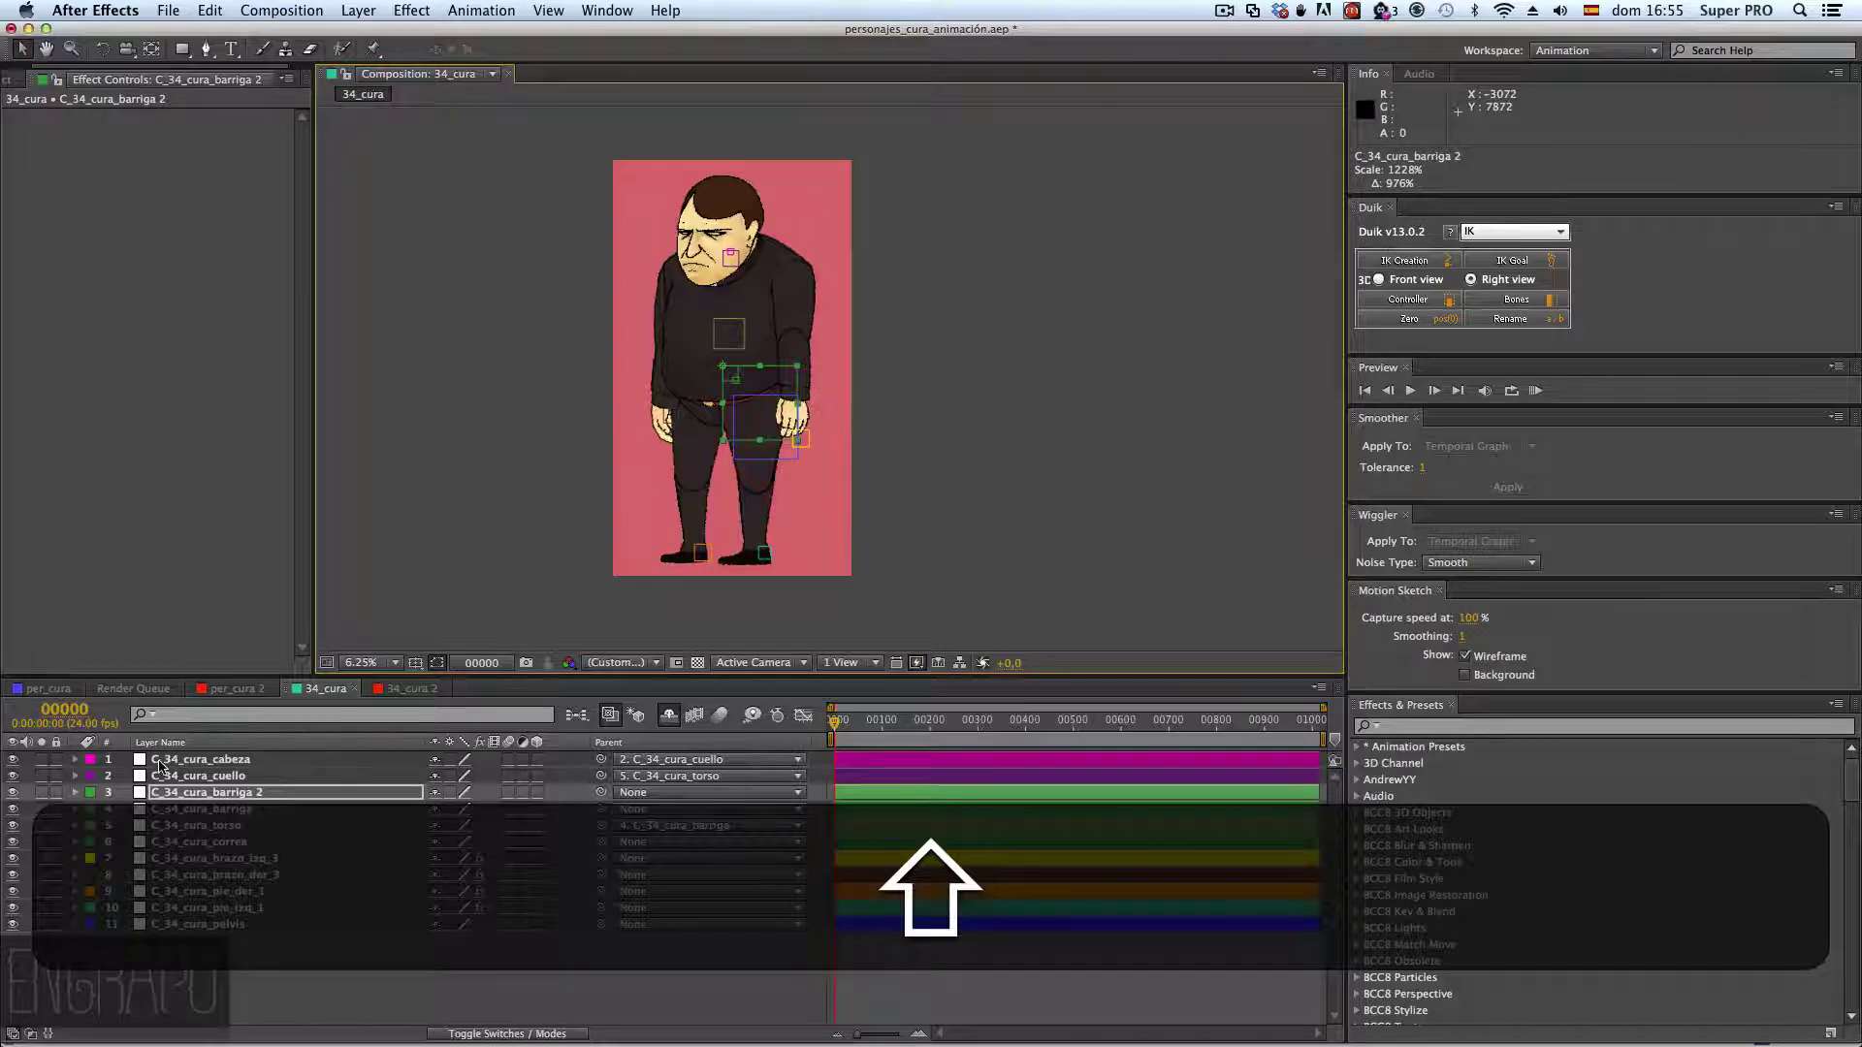
pyautogui.click(107, 794)
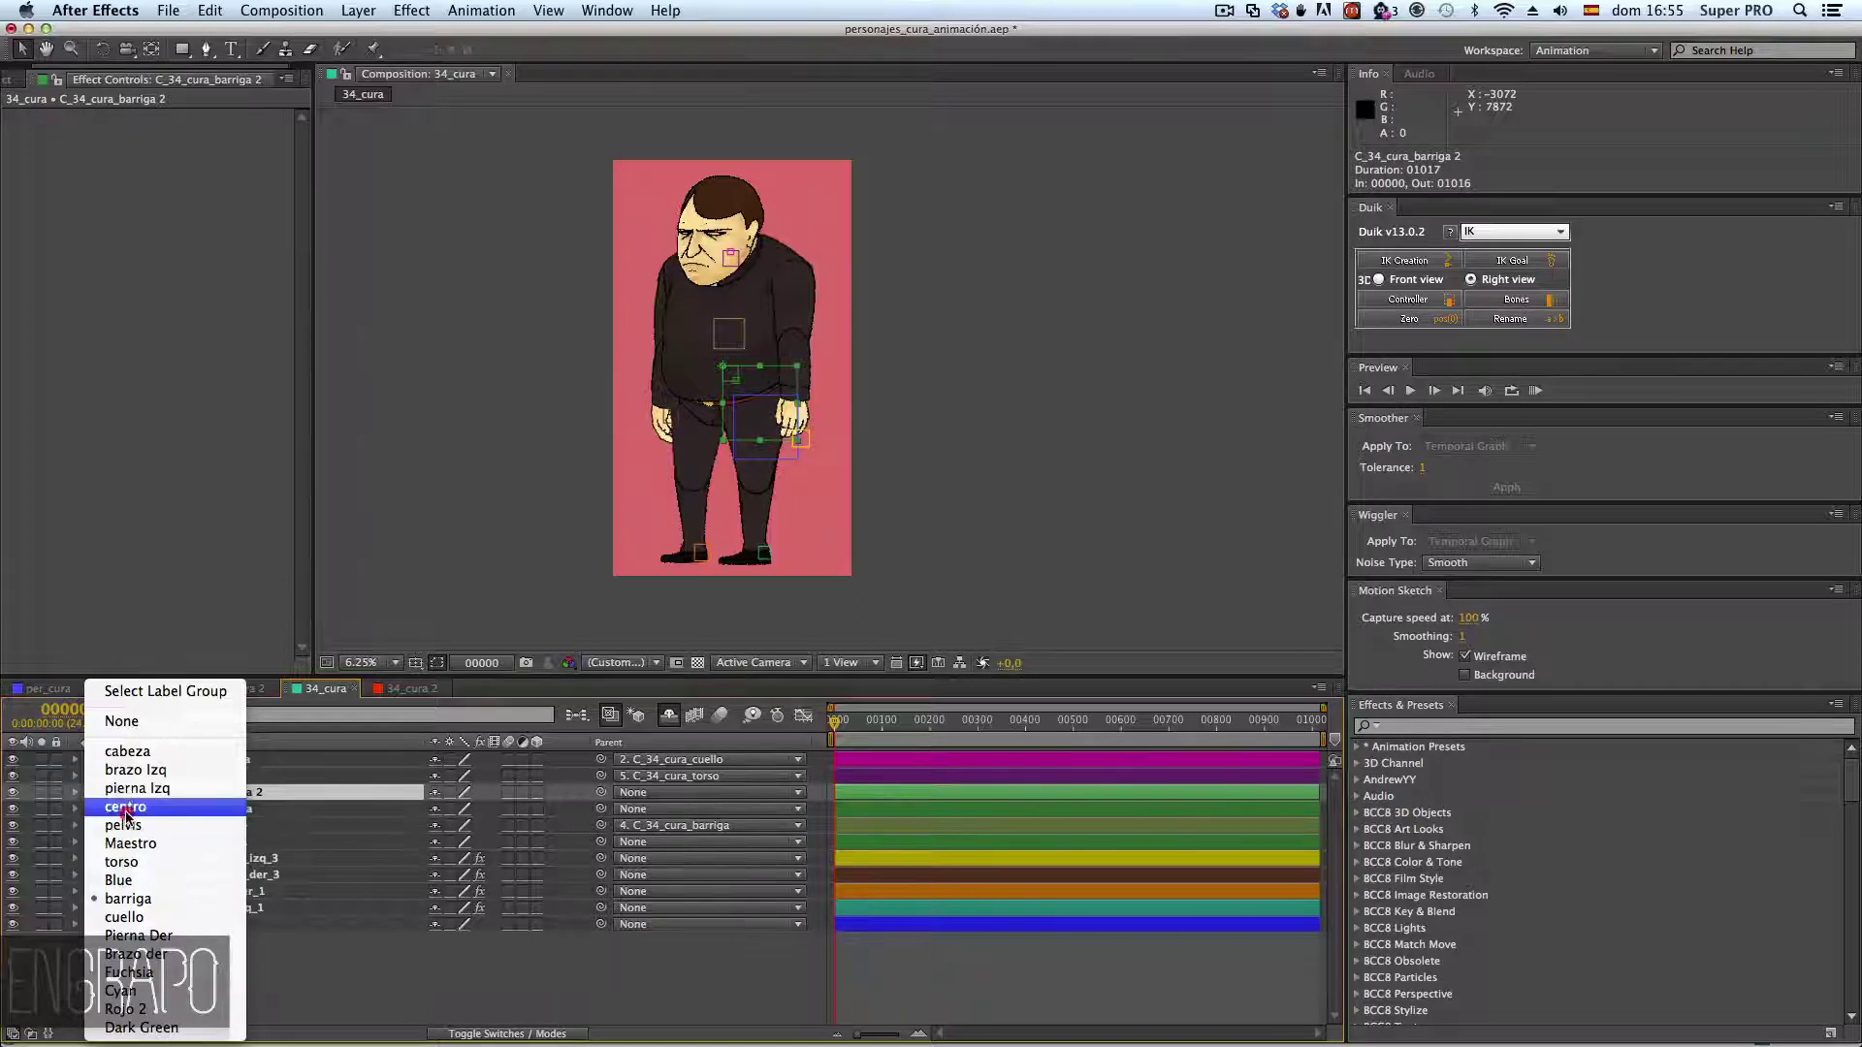
pyautogui.click(129, 808)
pyautogui.click(243, 956)
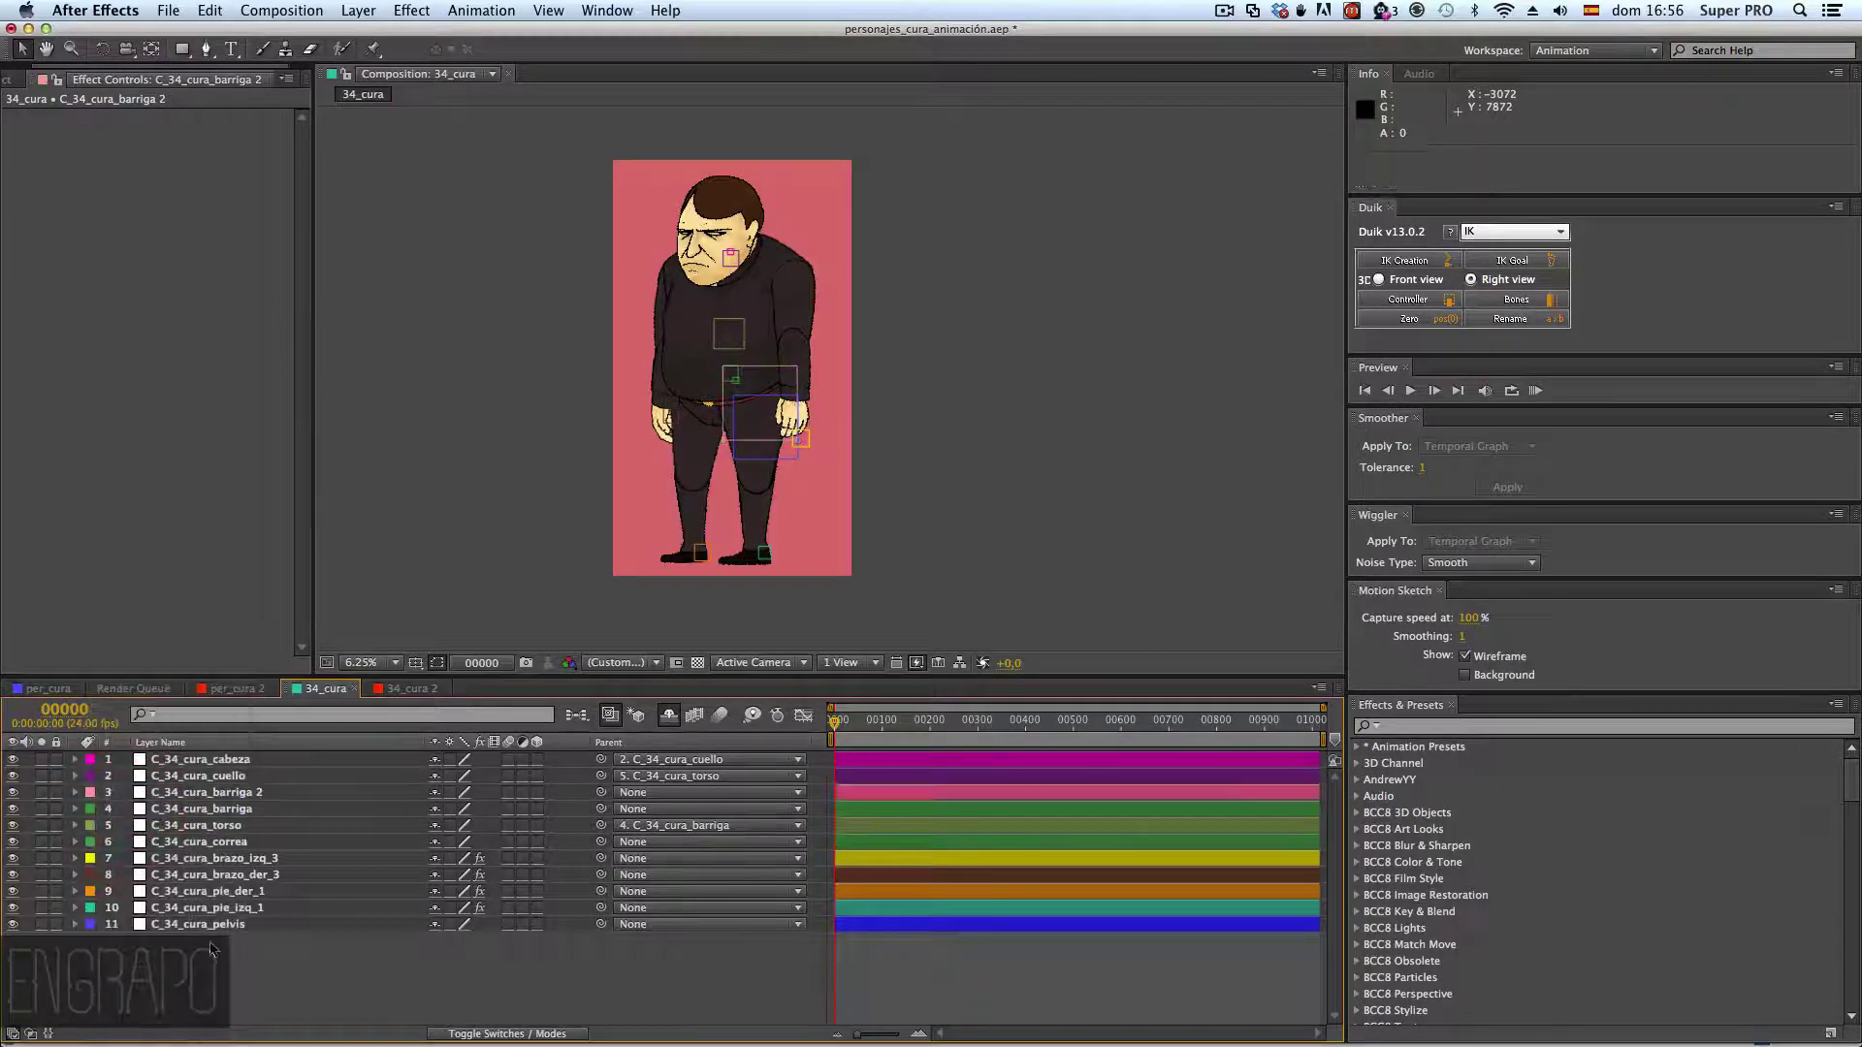
# - Rename the enlarged copy as C_34_cura_CENTRO and move it to the top of the layer stack
pyautogui.click(194, 776)
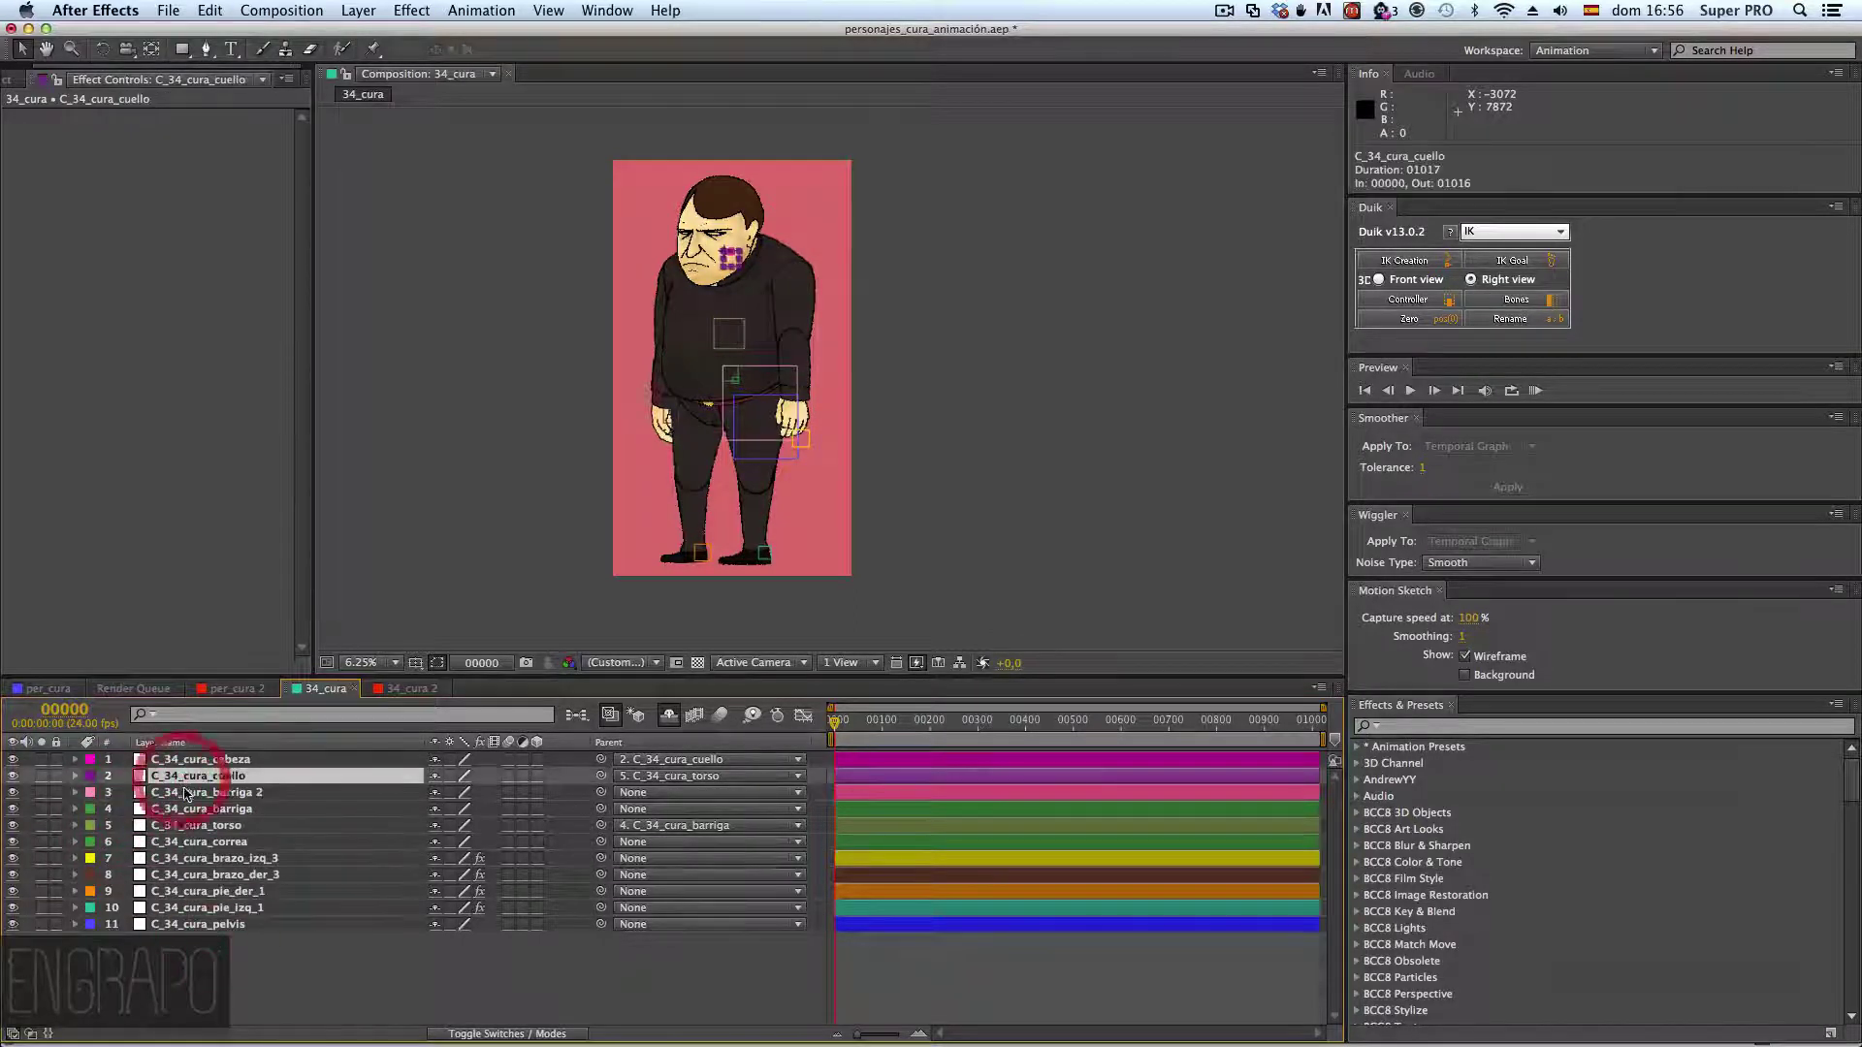
pyautogui.click(218, 826)
pyautogui.click(223, 795)
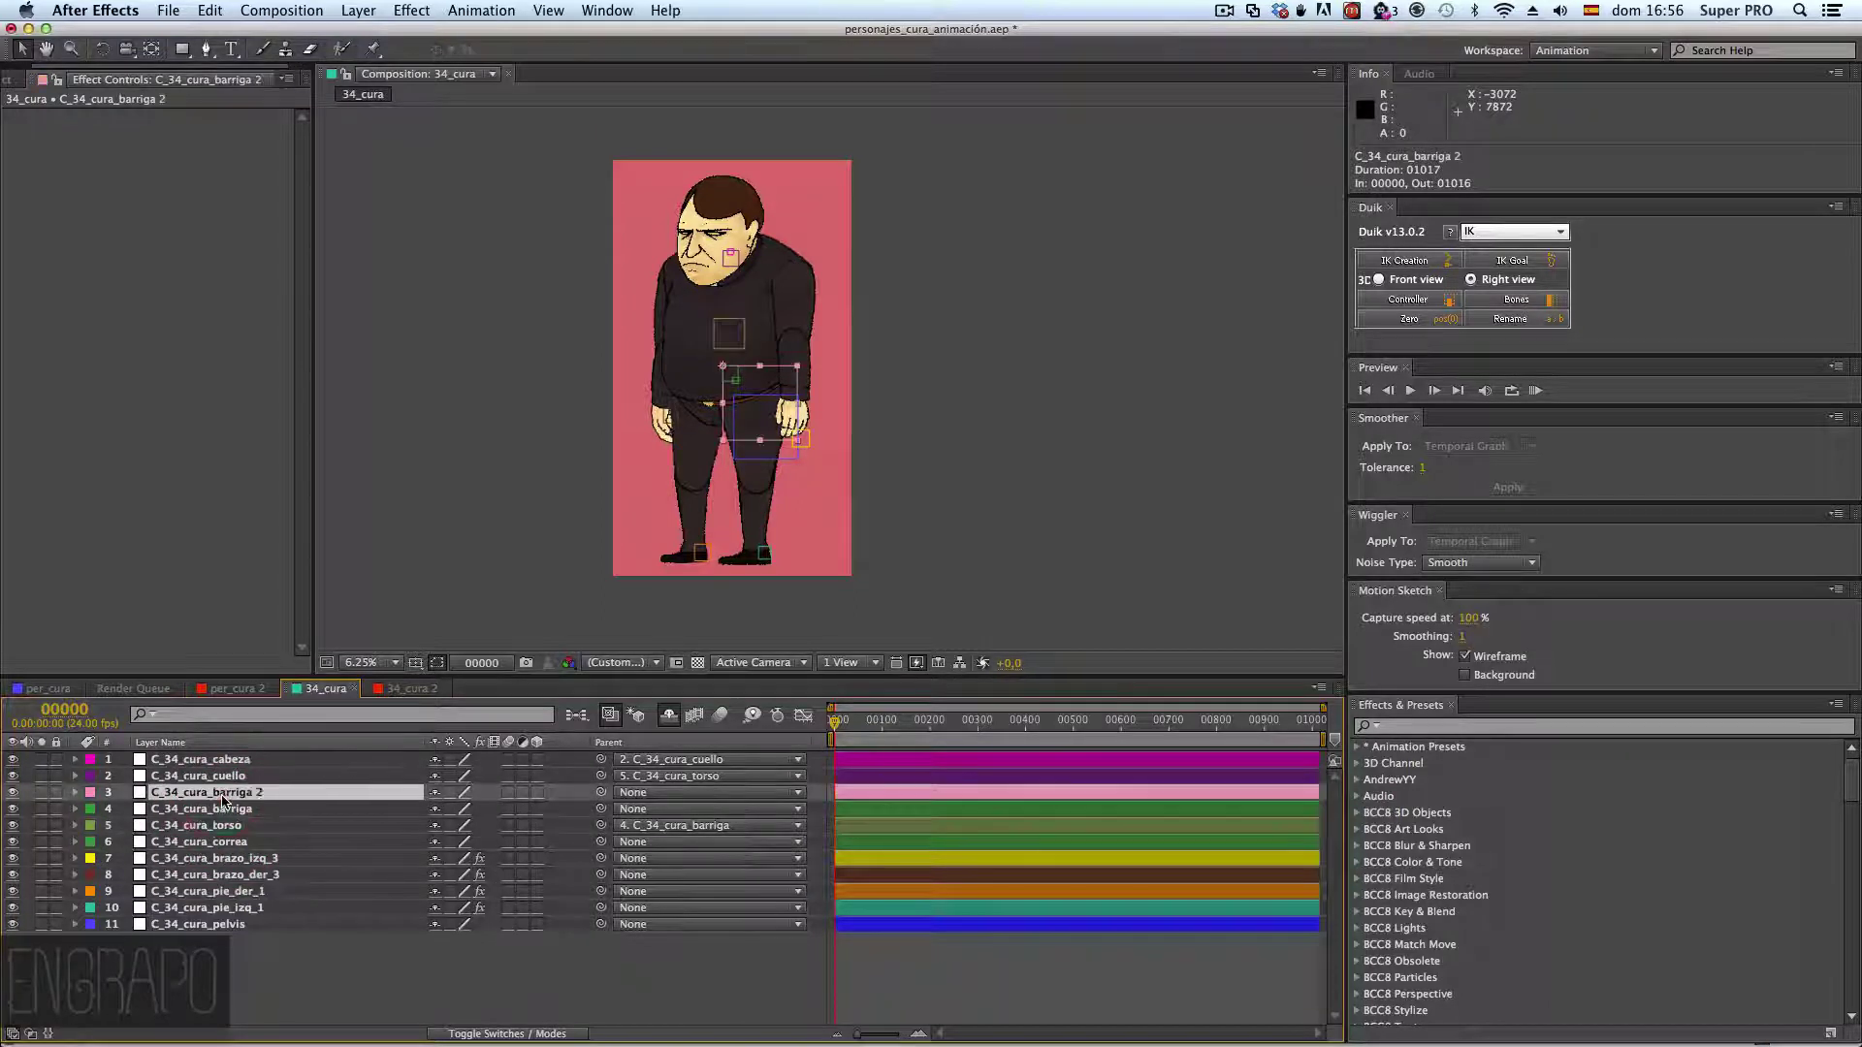
pyautogui.press('Return')
pyautogui.hotkey('shift', 'Left')
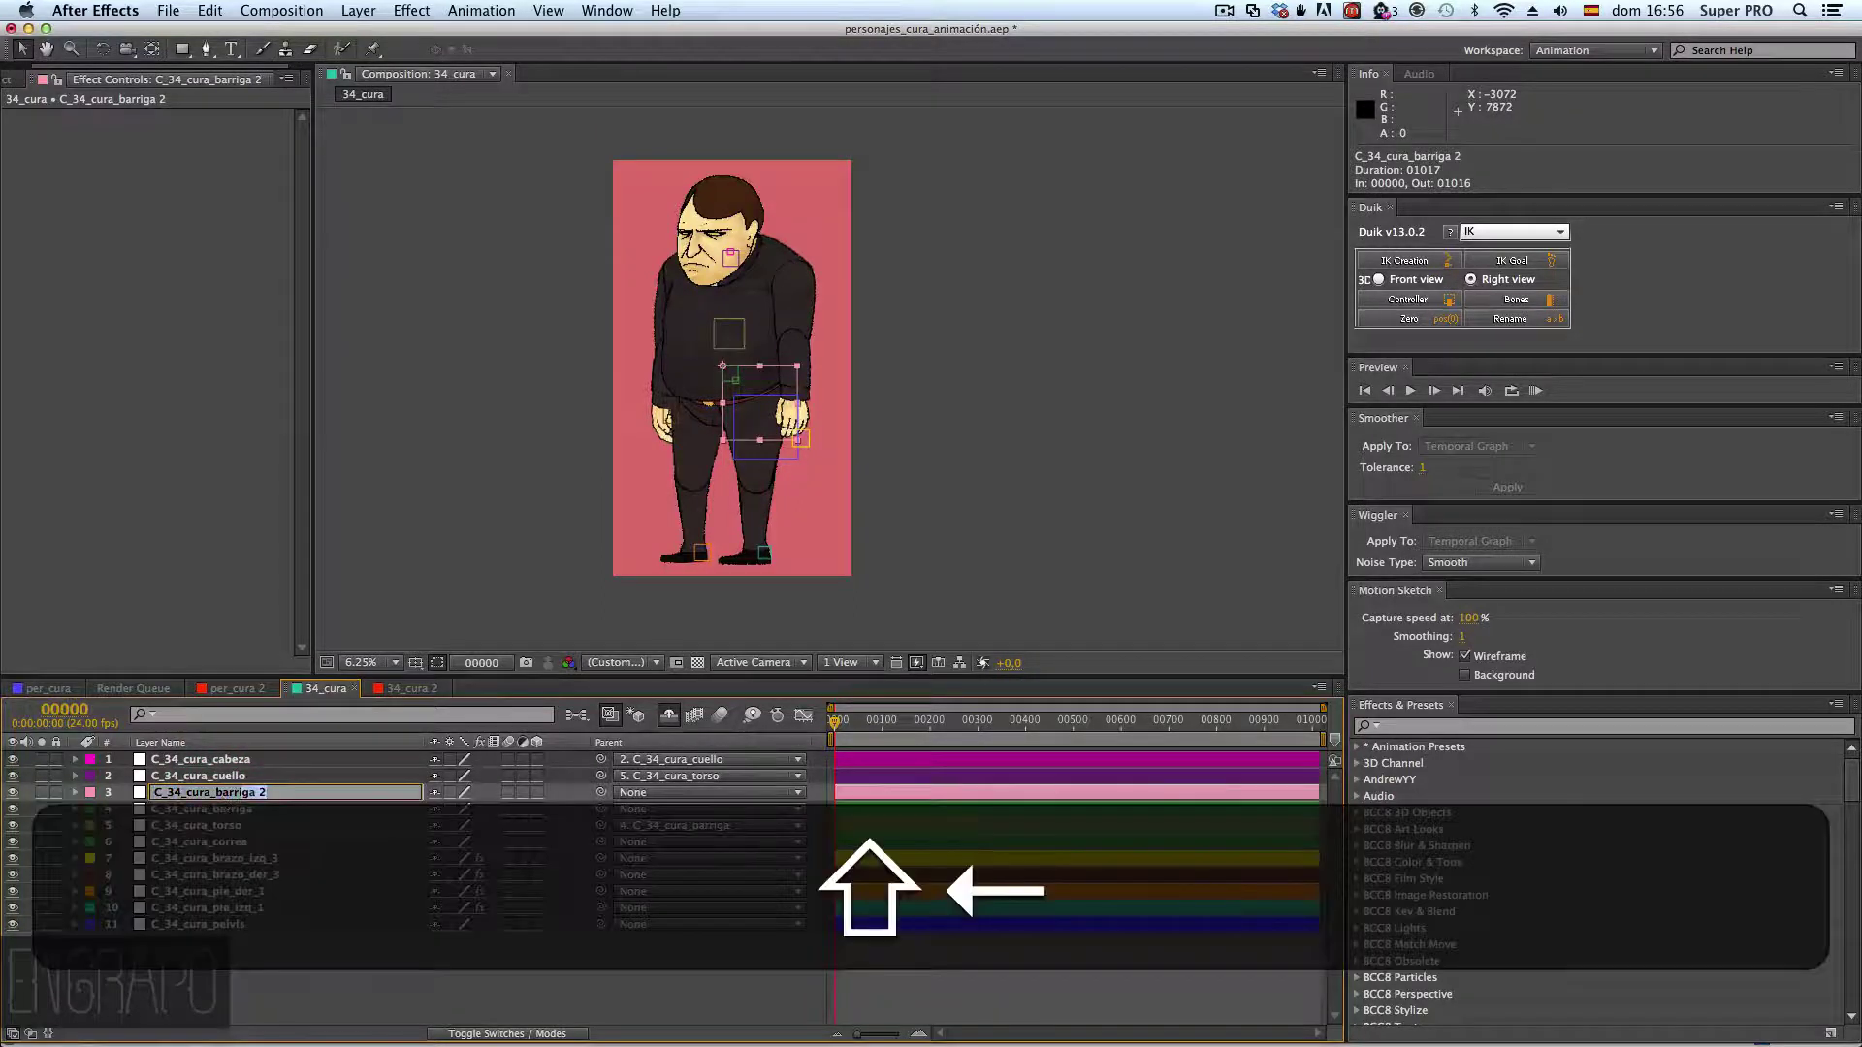
pyautogui.hotkey('shift', 'Left')
pyautogui.hotkey('shift', 'Left')
pyautogui.write('CE')
pyautogui.press('BackSpace')
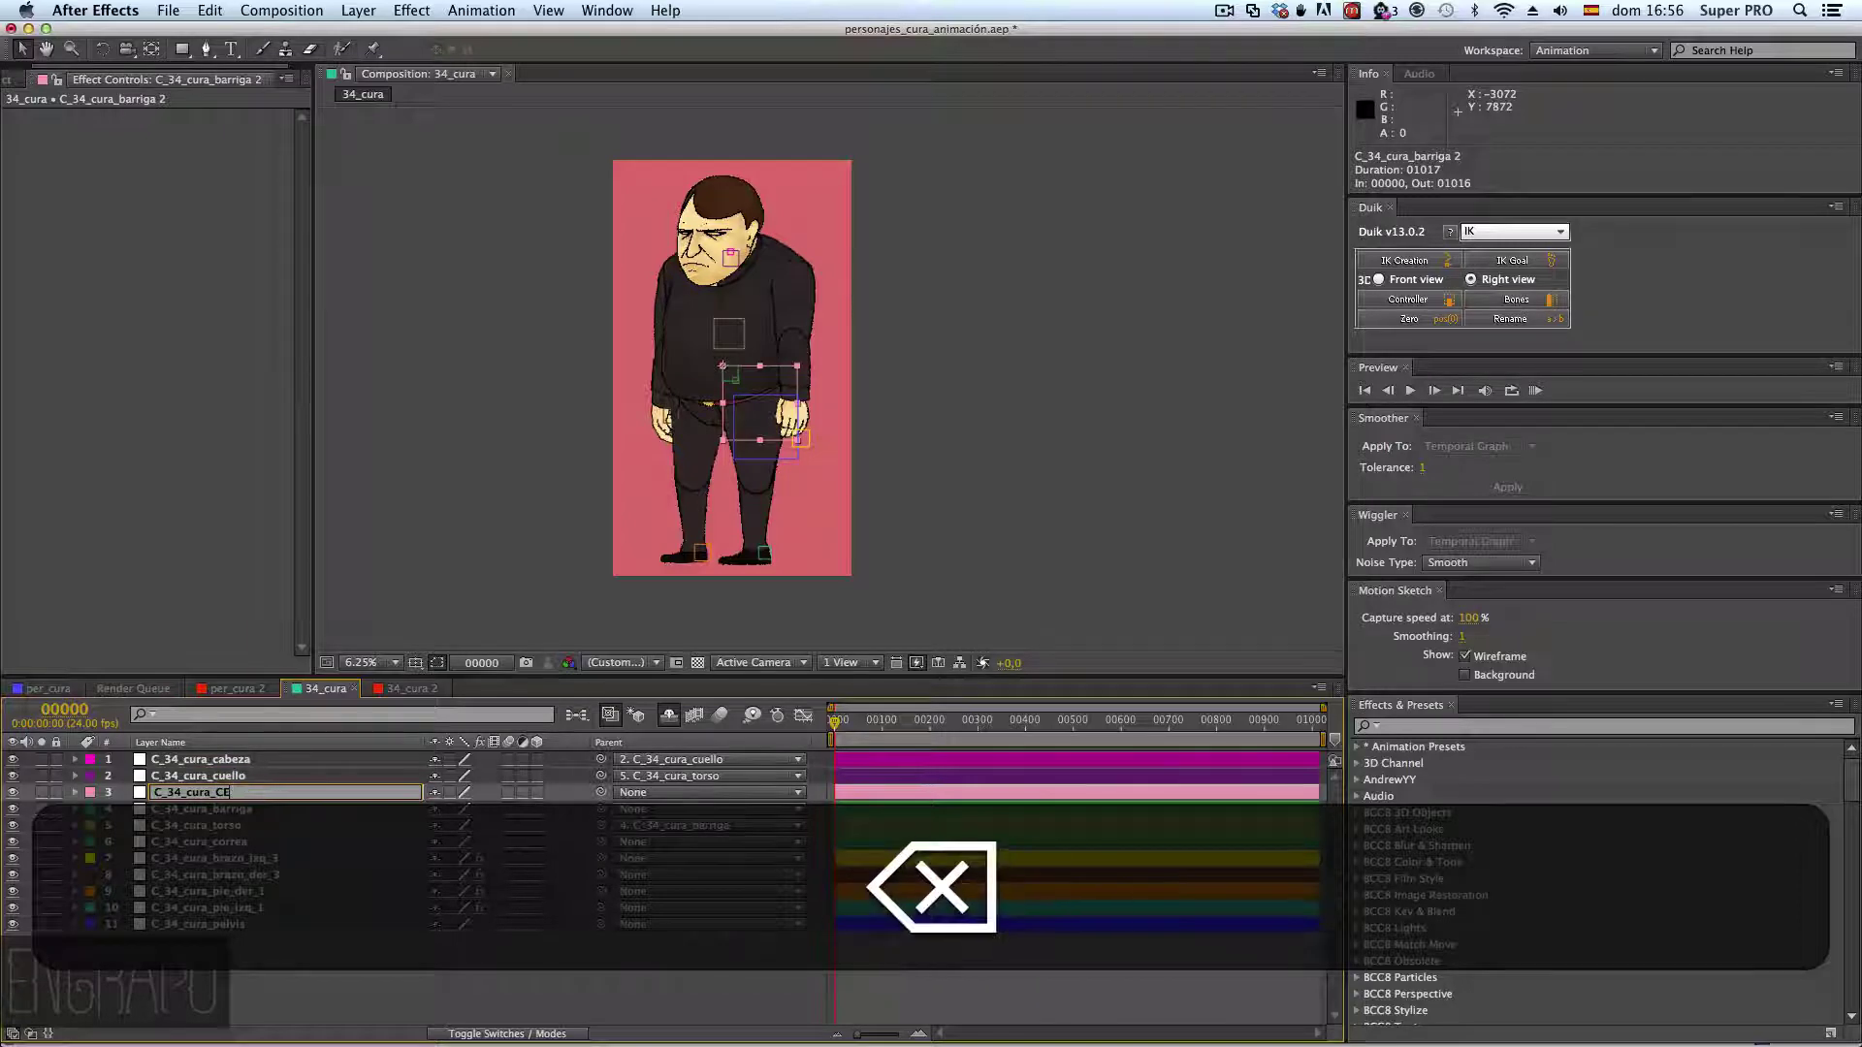
pyautogui.write('NTRO')
pyautogui.hotkey('shift', 'Return')
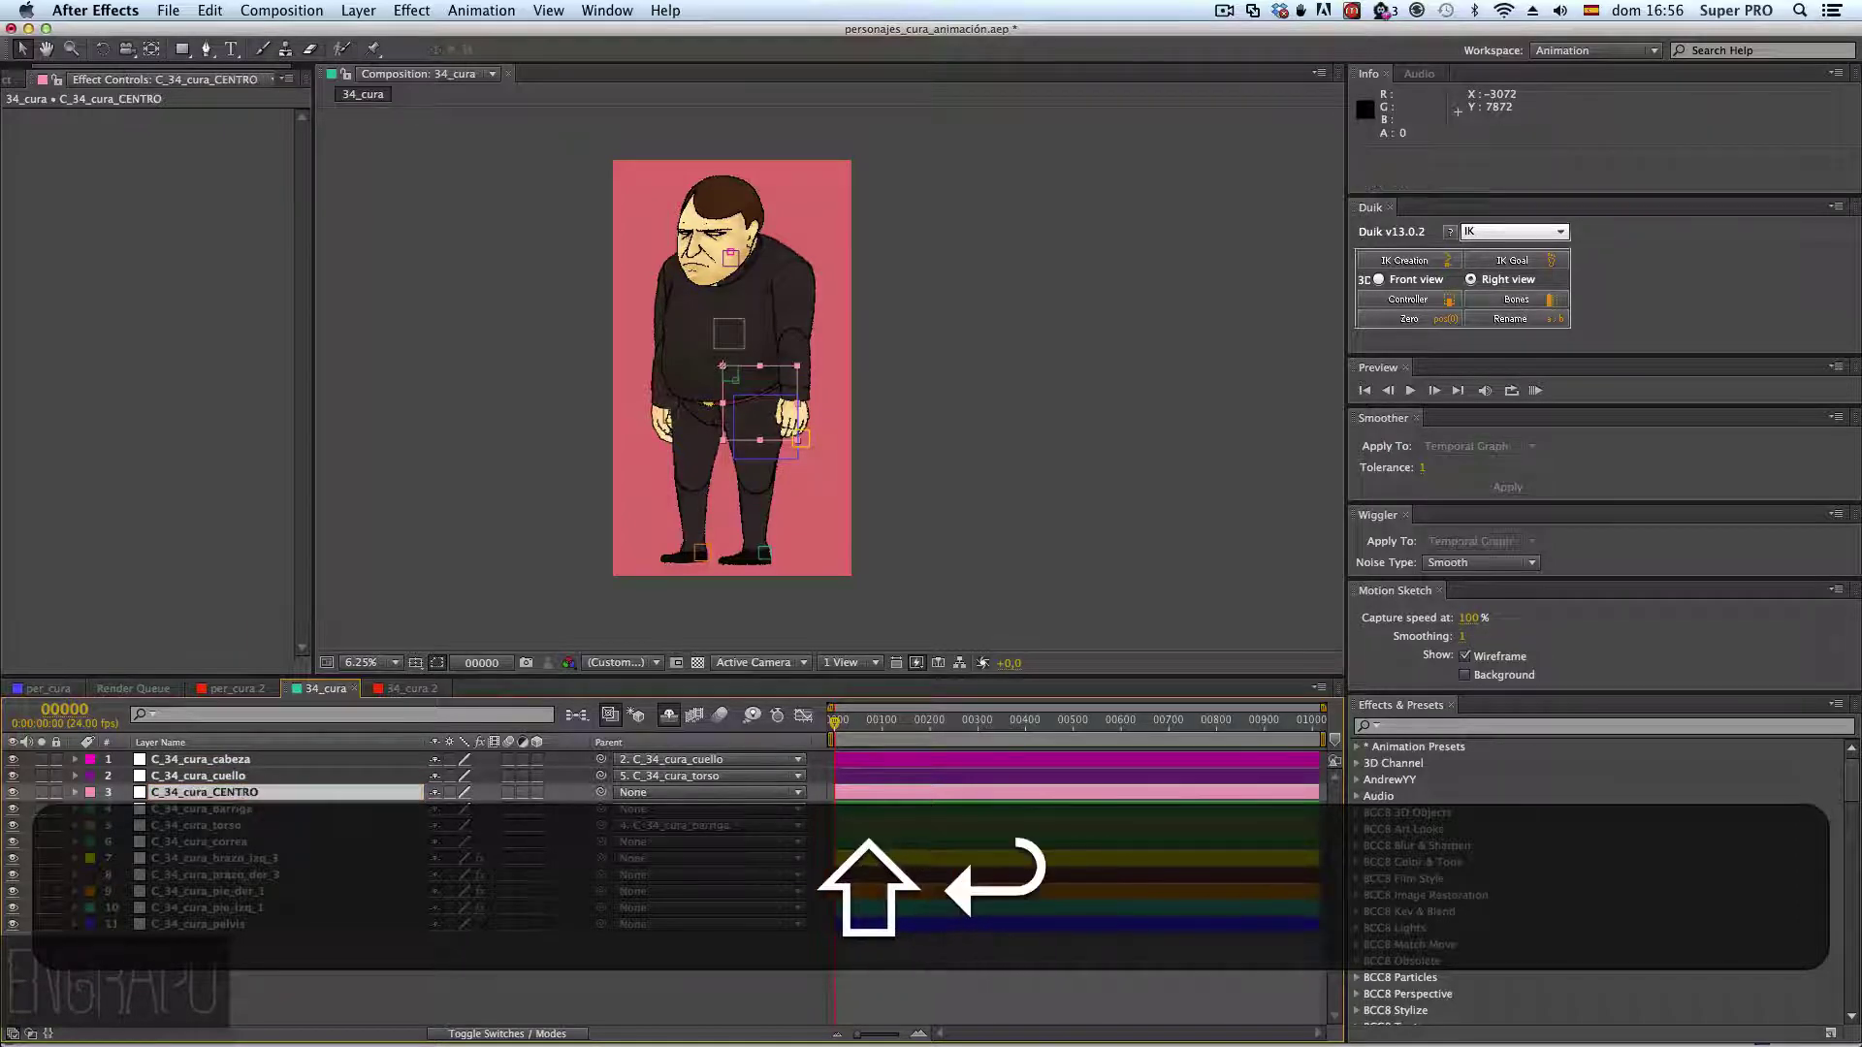
pyautogui.moveTo(208, 793); pyautogui.dragTo(217, 758)
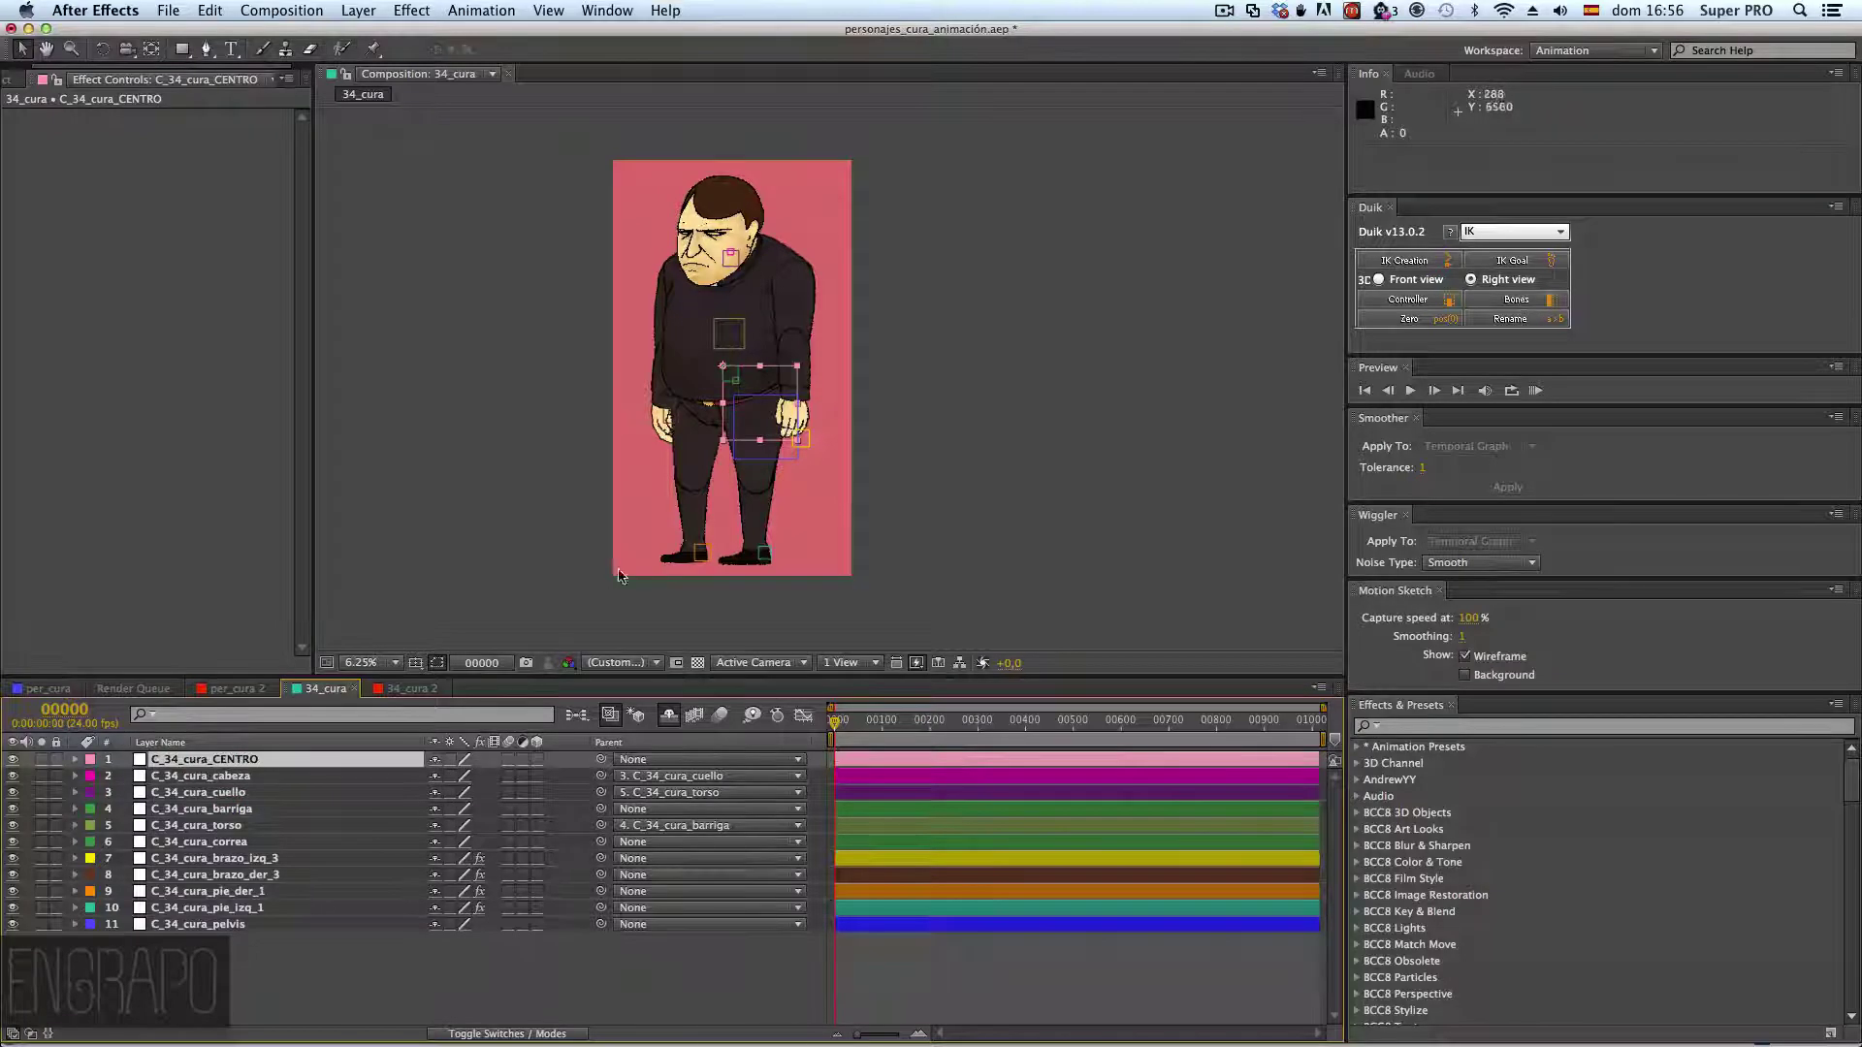
# - Duplicate C_34_cura_CENTRO straight down to just below the character's feet, and rename the copy as C_34_cura_MAESTRO
pyautogui.press('super+d')
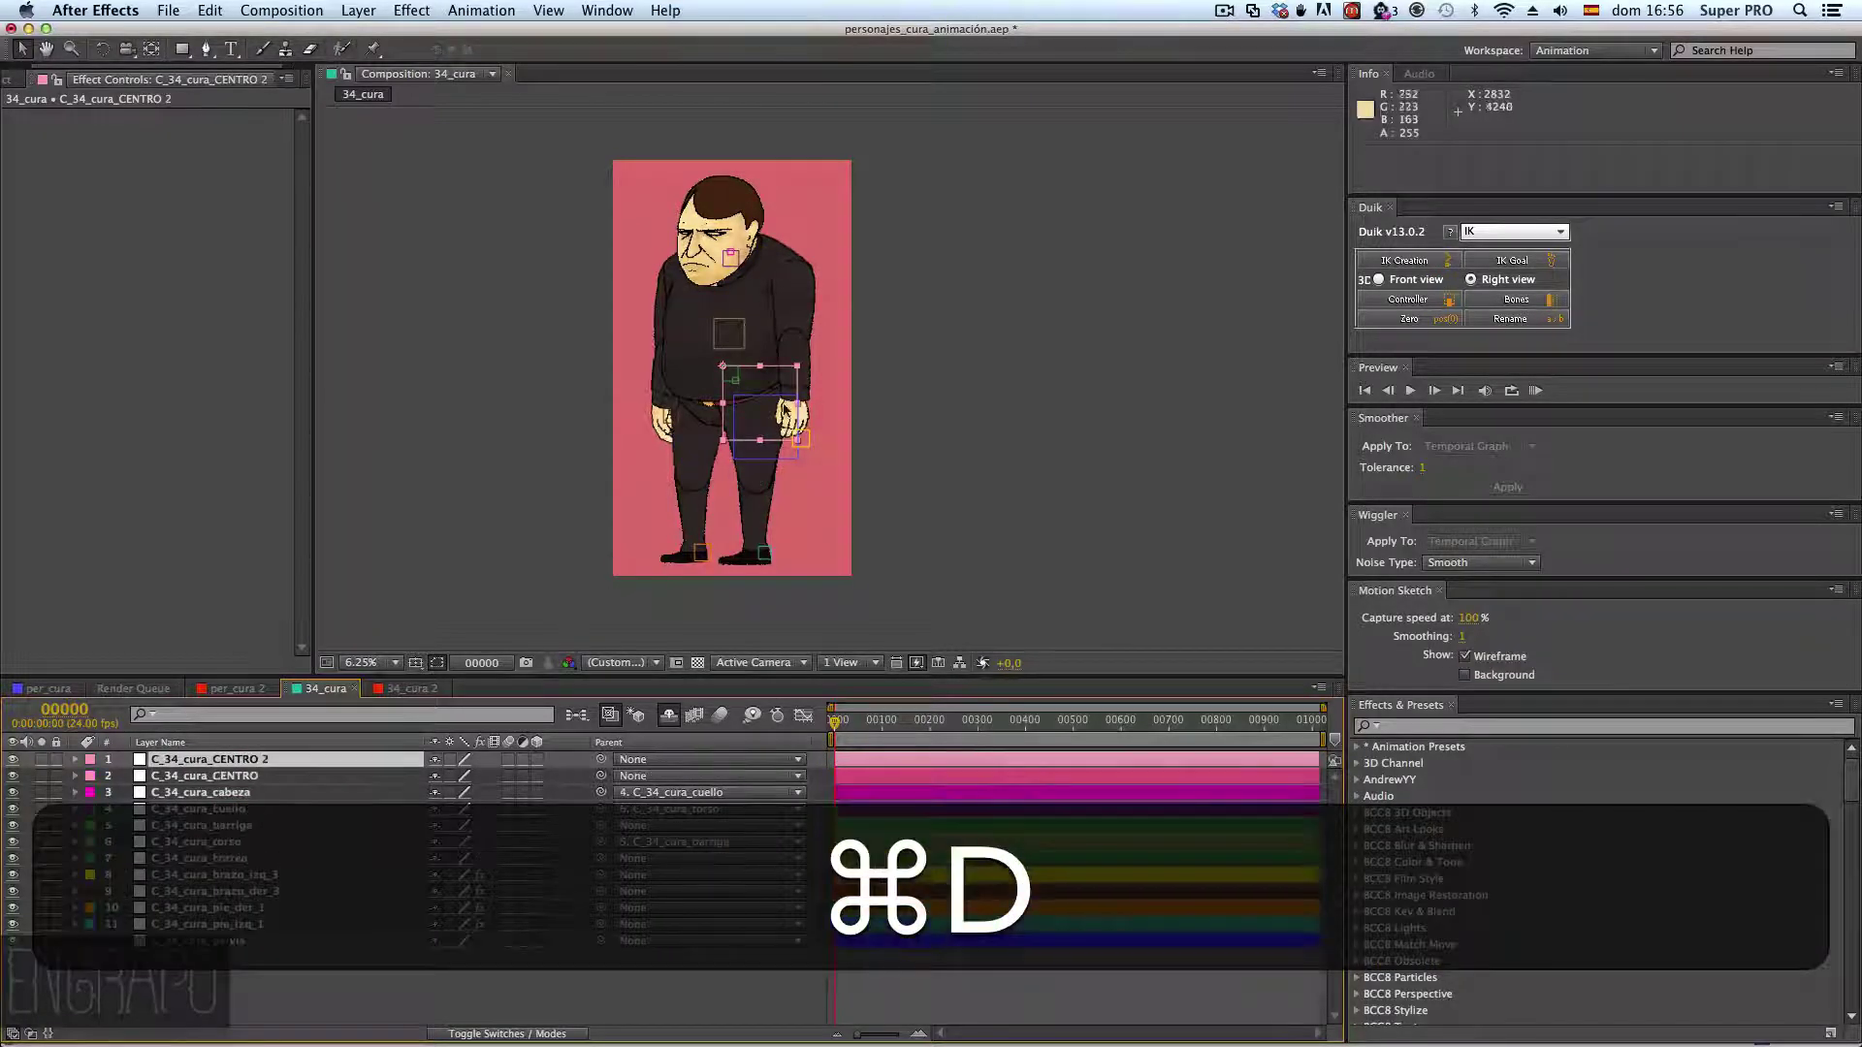
pyautogui.moveTo(785, 412); pyautogui.dragTo(779, 585)
pyautogui.click(201, 760)
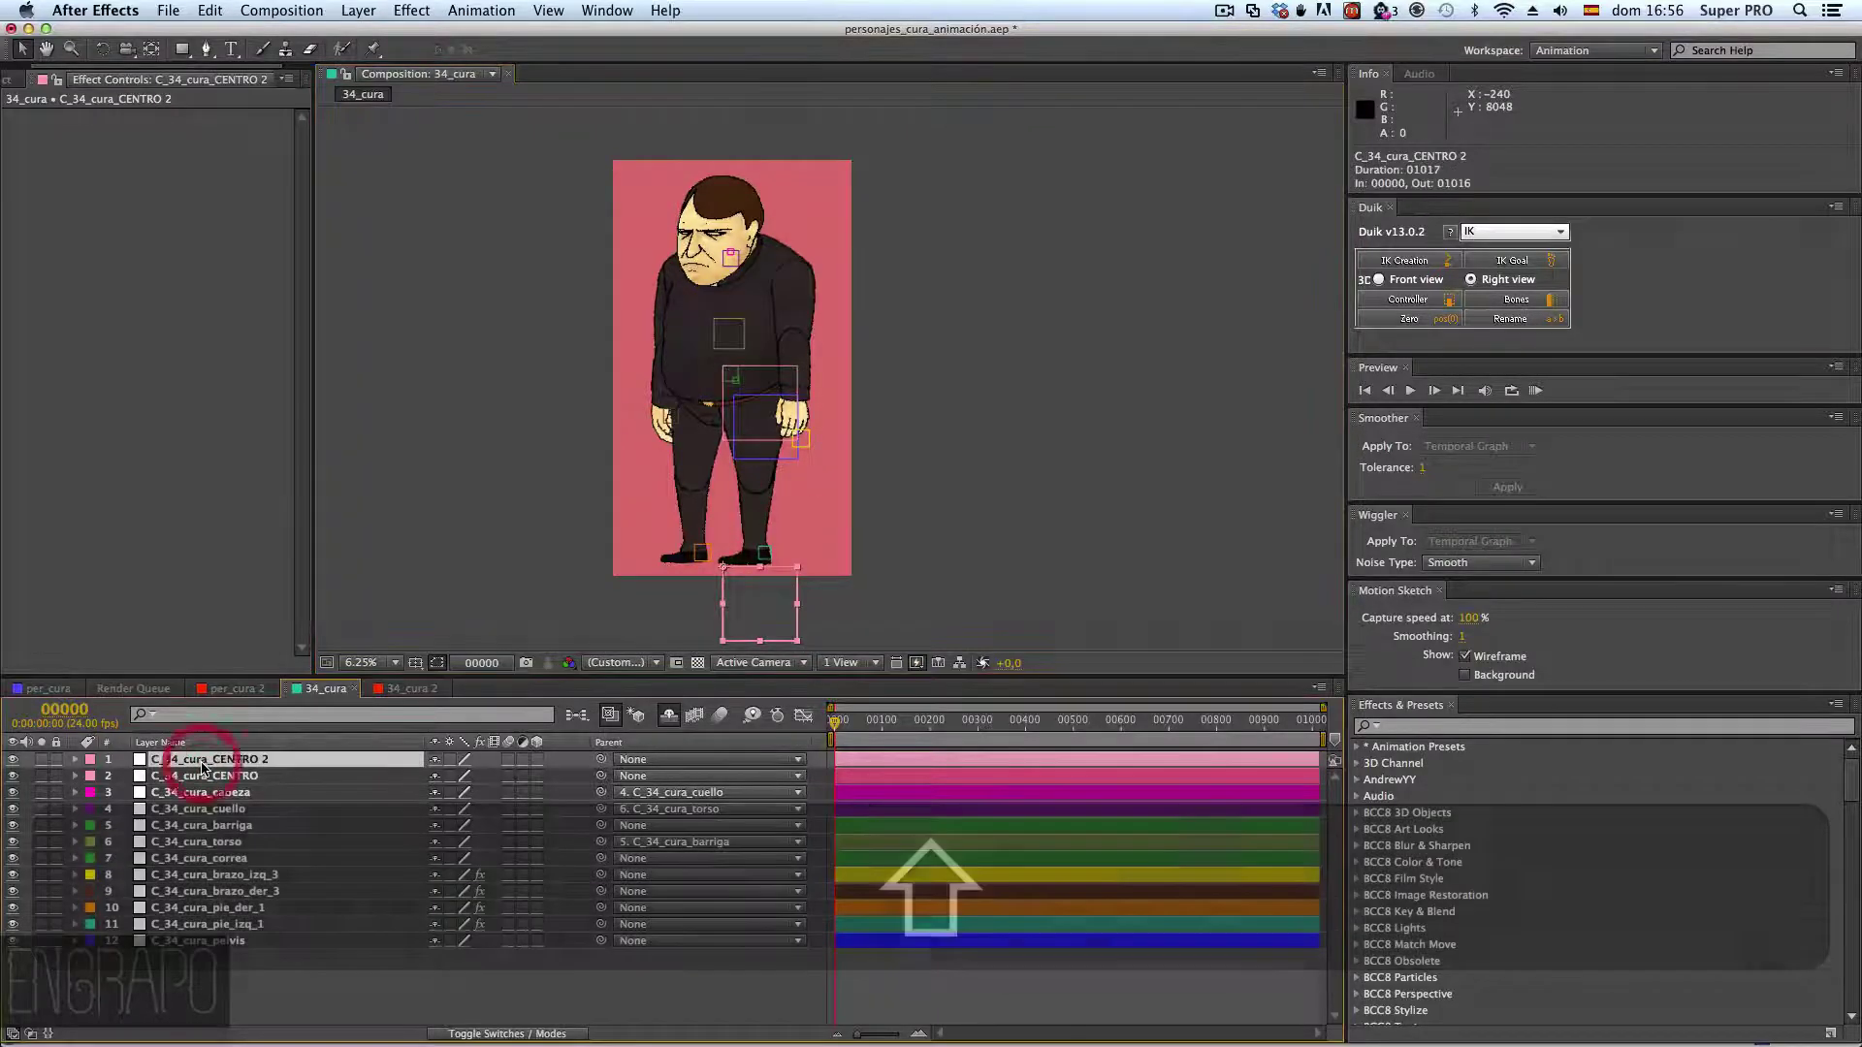
pyautogui.press('Return')
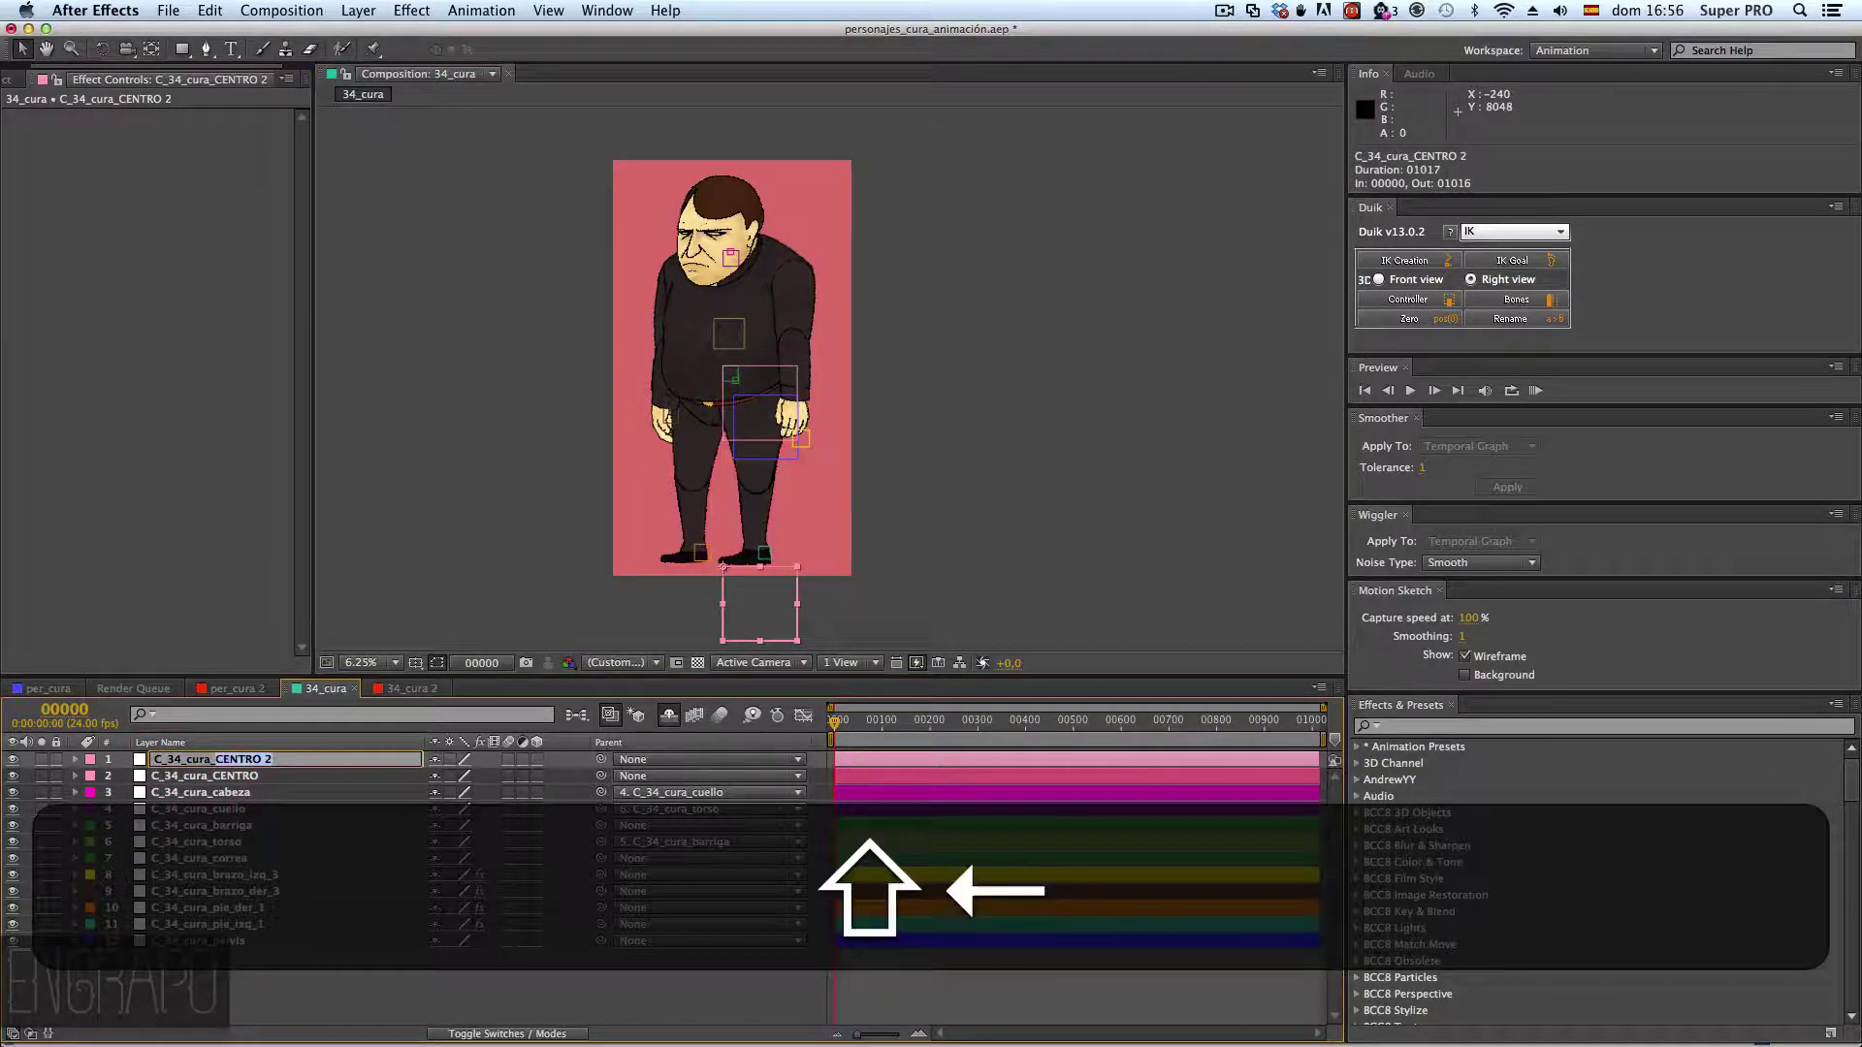
pyautogui.write('MAESTRO')
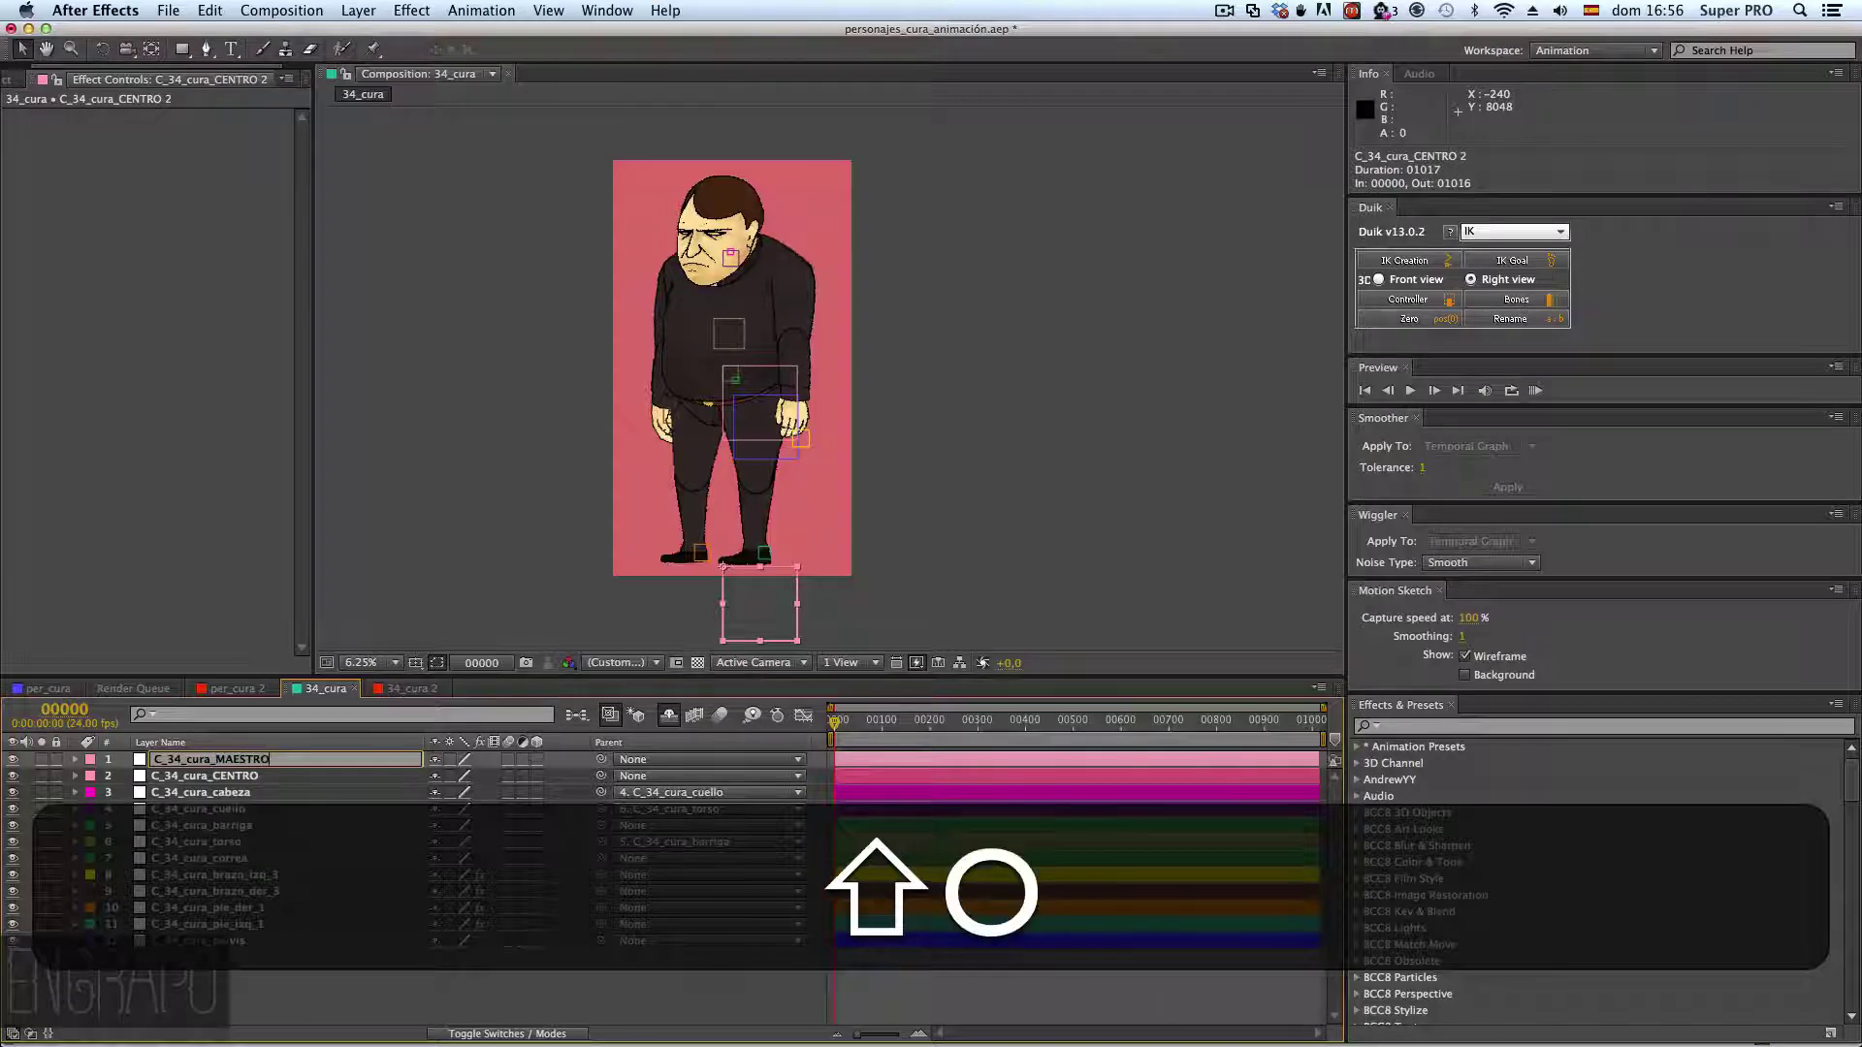
pyautogui.press('Return')
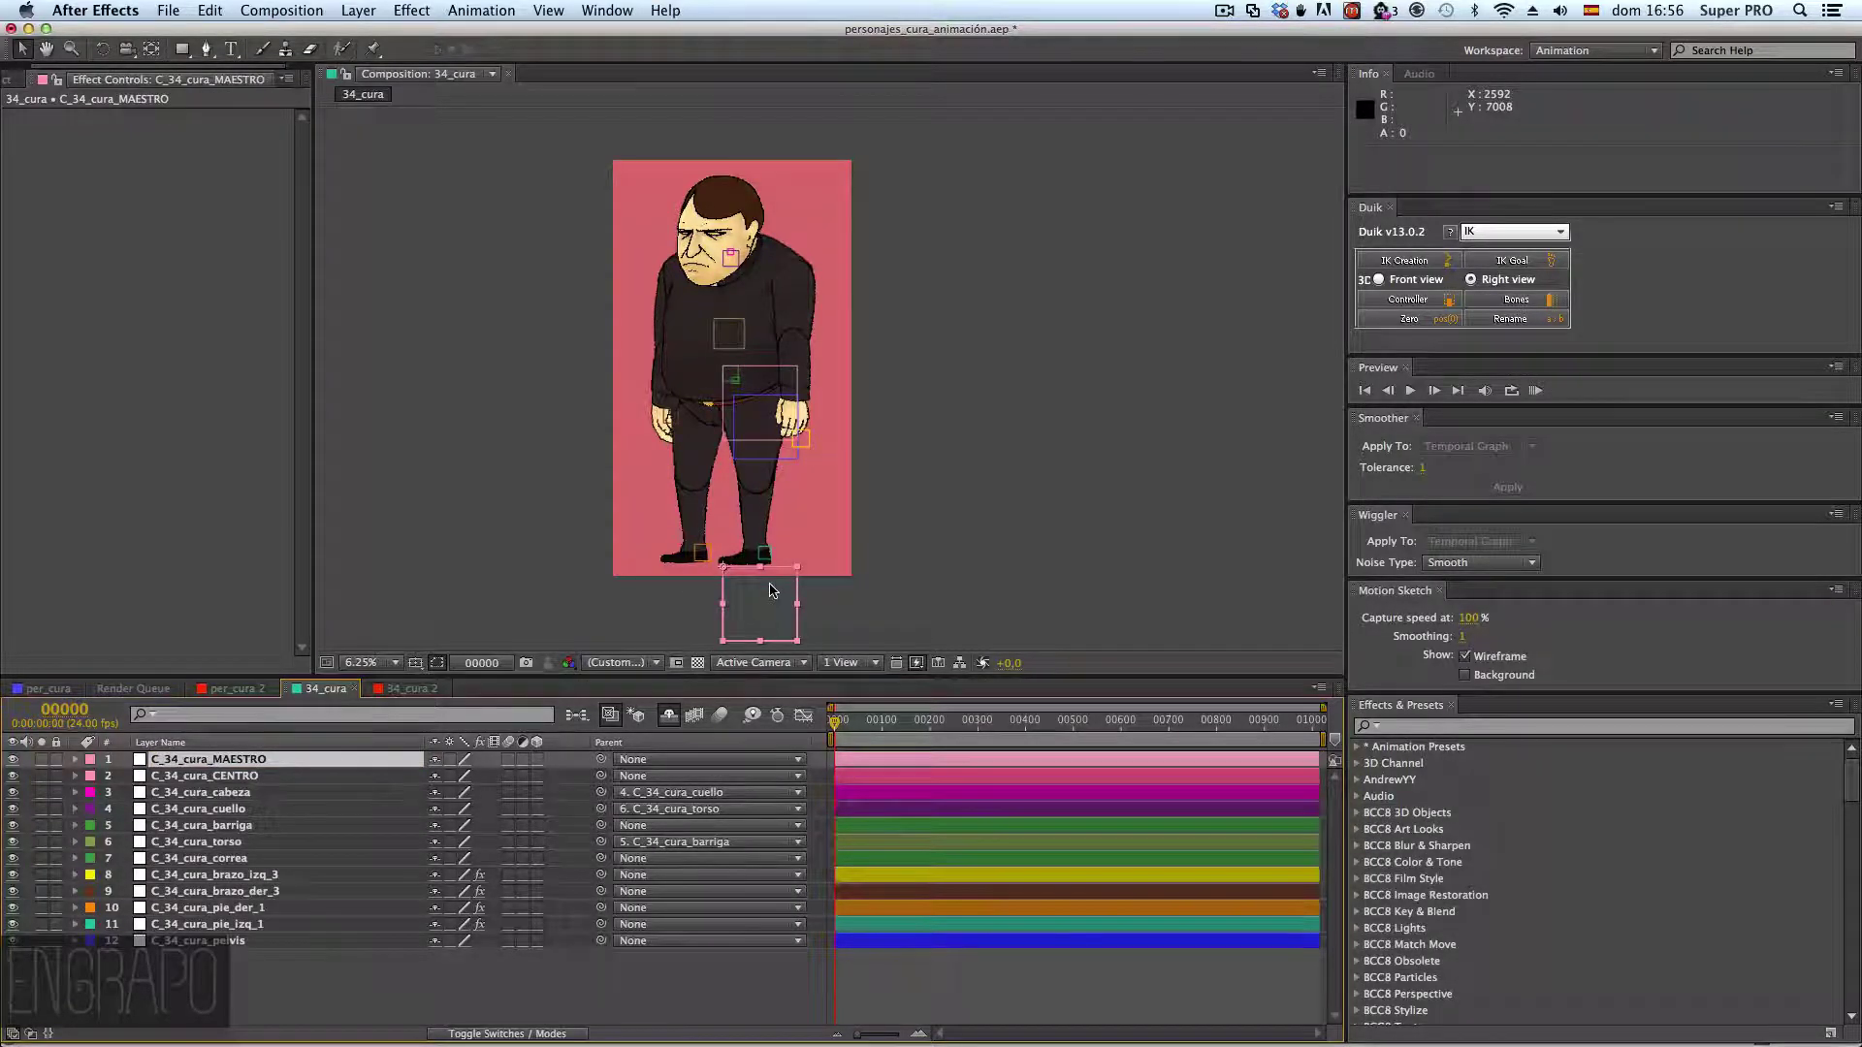
# - Assign the Maestro label to the C_34_cura_MAESTRO controller and leave no layer selected
pyautogui.click(264, 776)
pyautogui.click(189, 759)
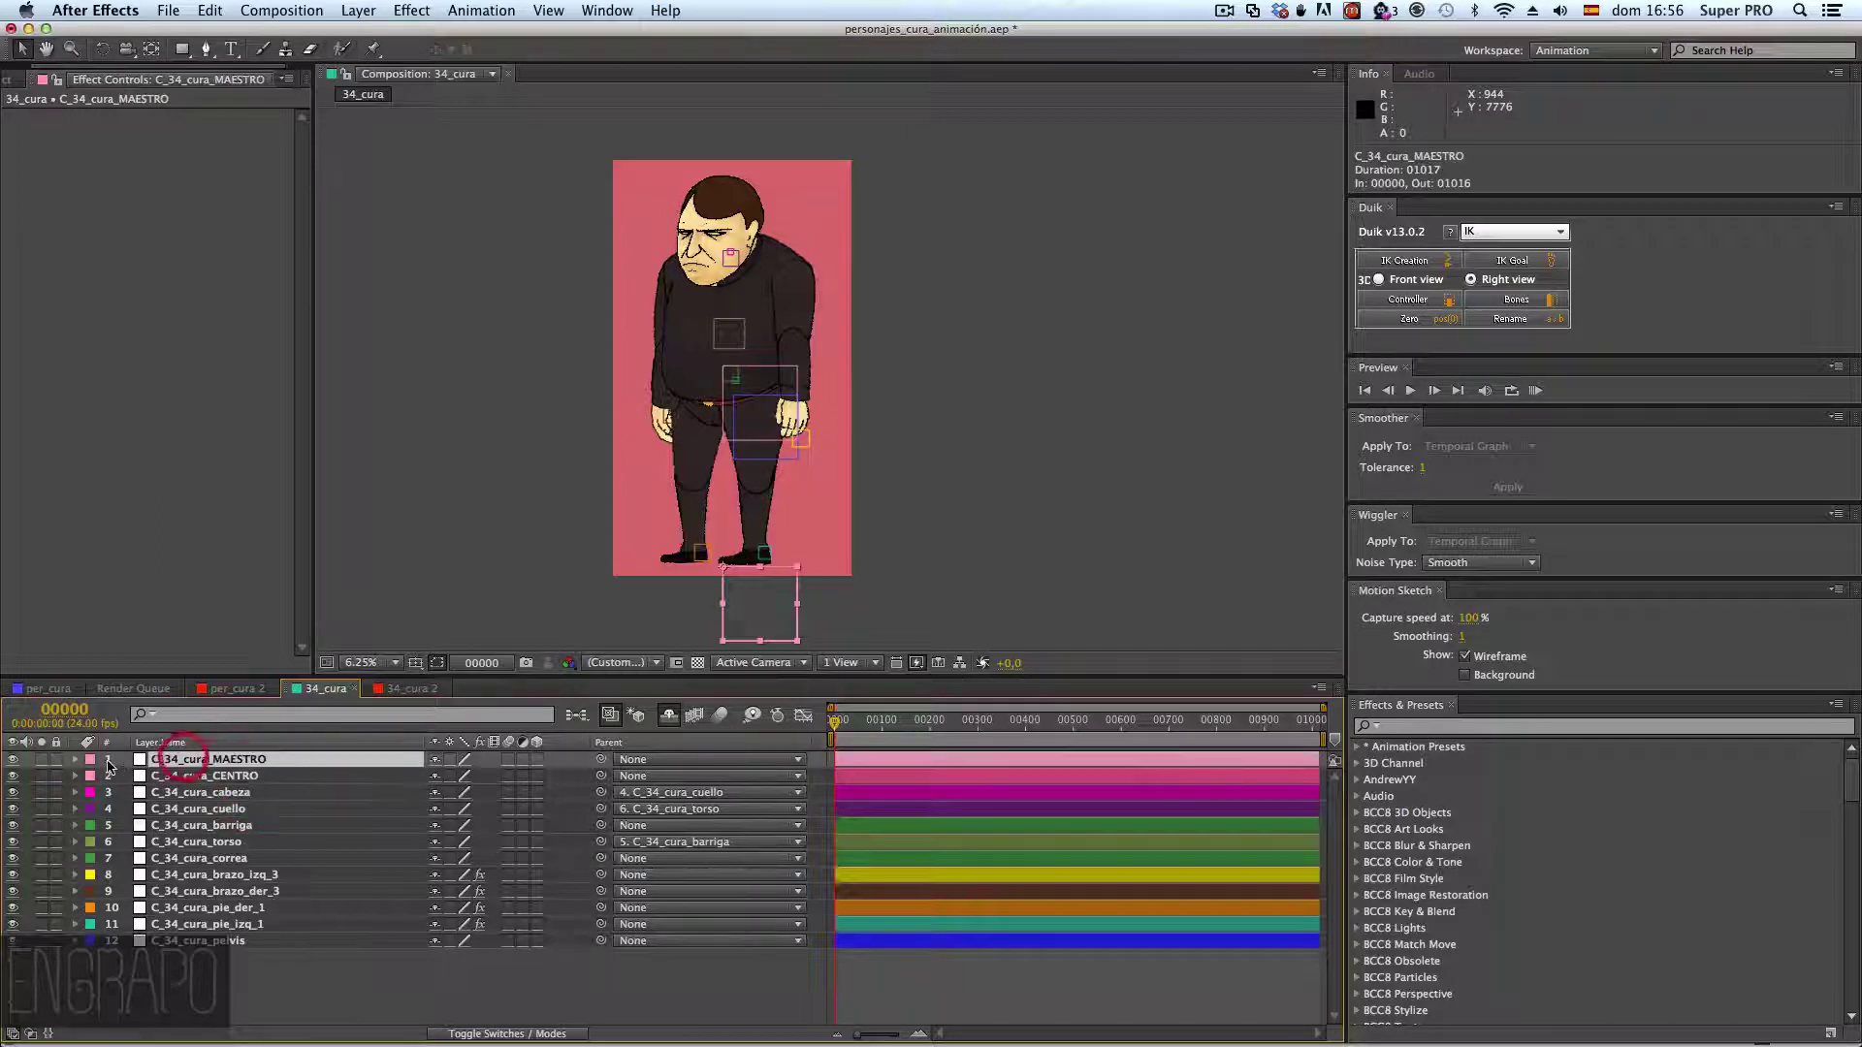
pyautogui.click(90, 760)
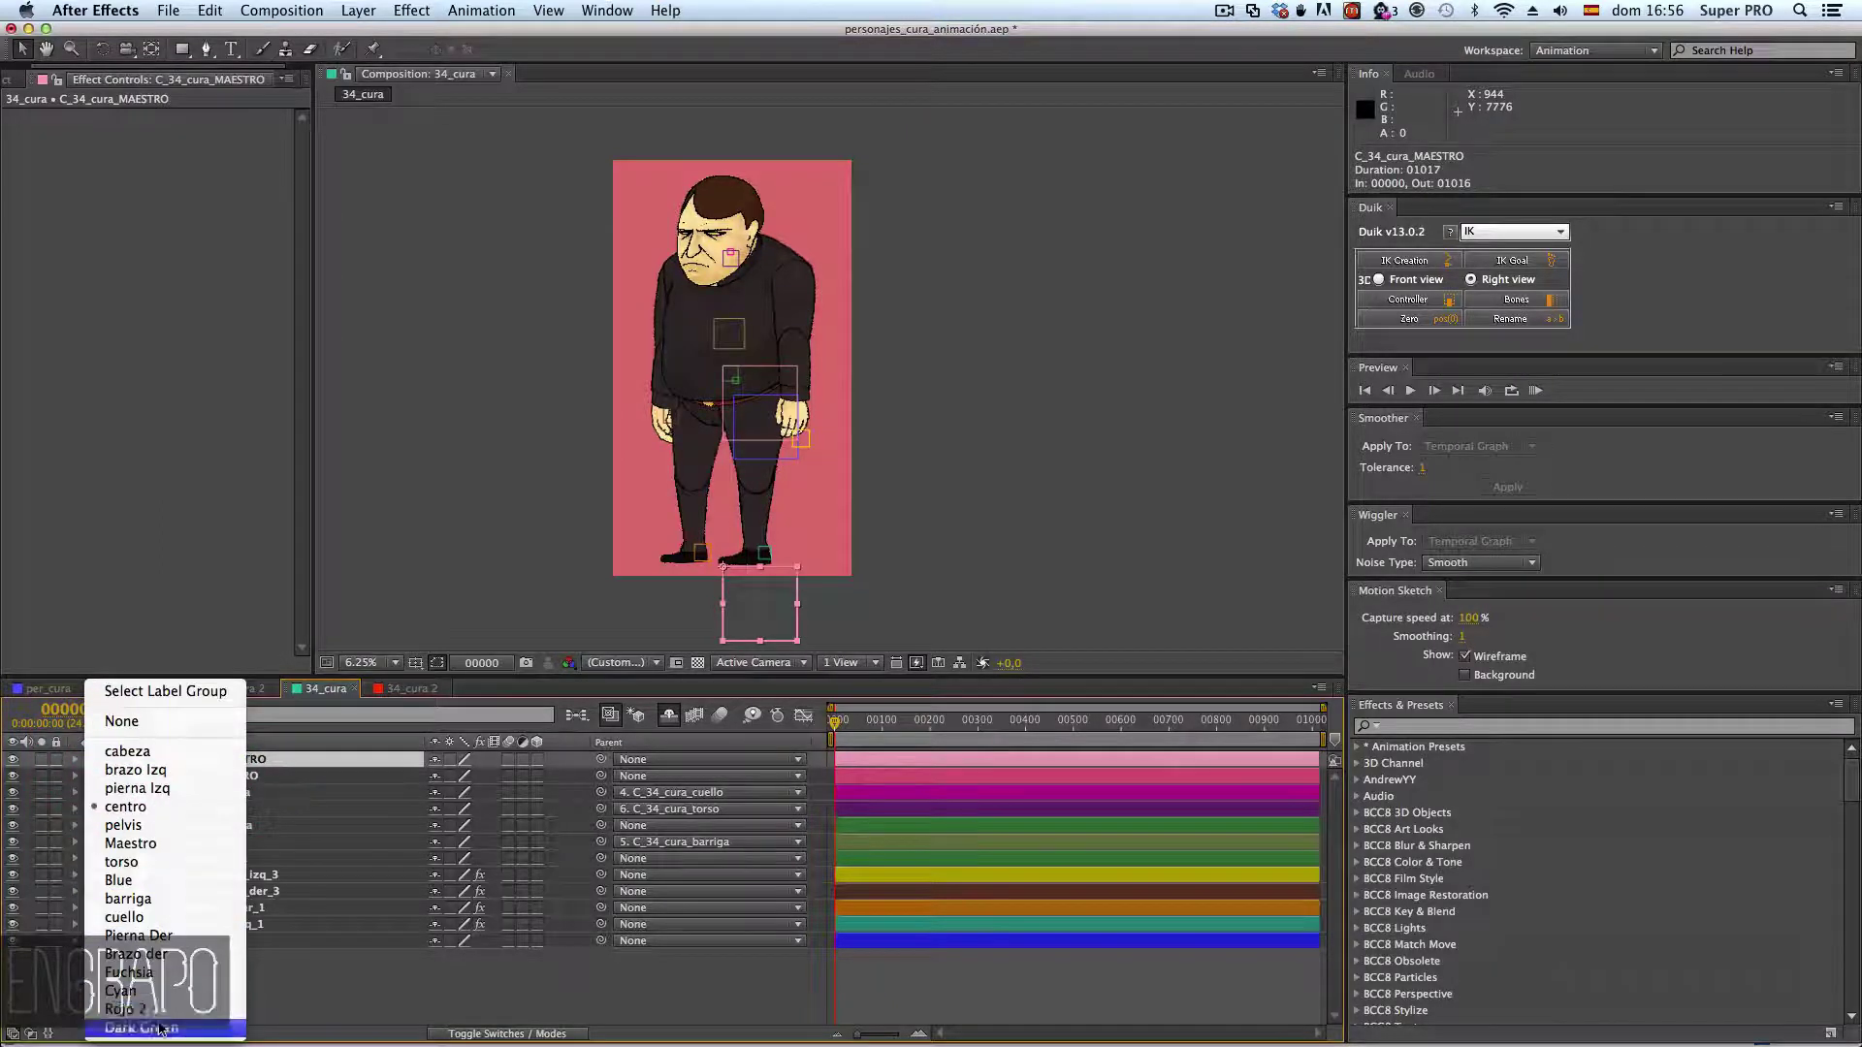
pyautogui.click(155, 843)
pyautogui.click(383, 960)
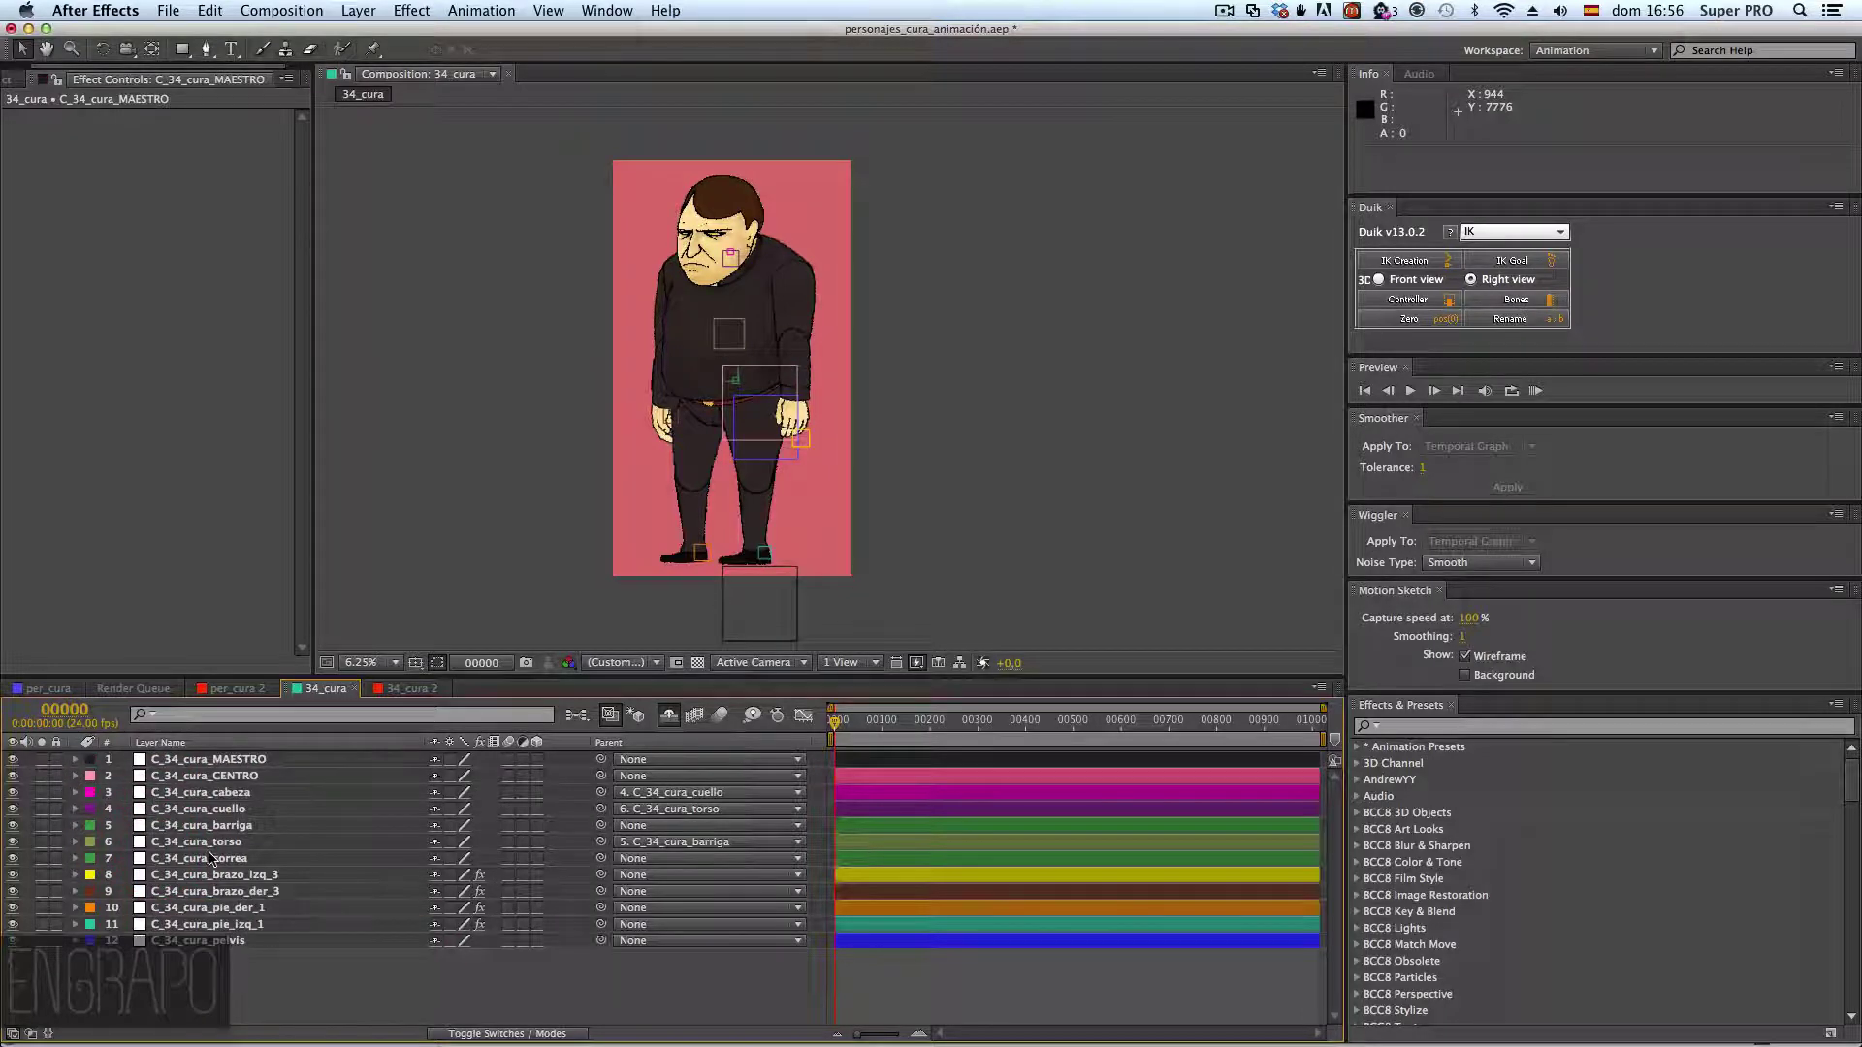
# - Parent the C_34_cura_barriga and C_34_cura_correa controllers to C_34_cura_pelvis
pyautogui.click(214, 941)
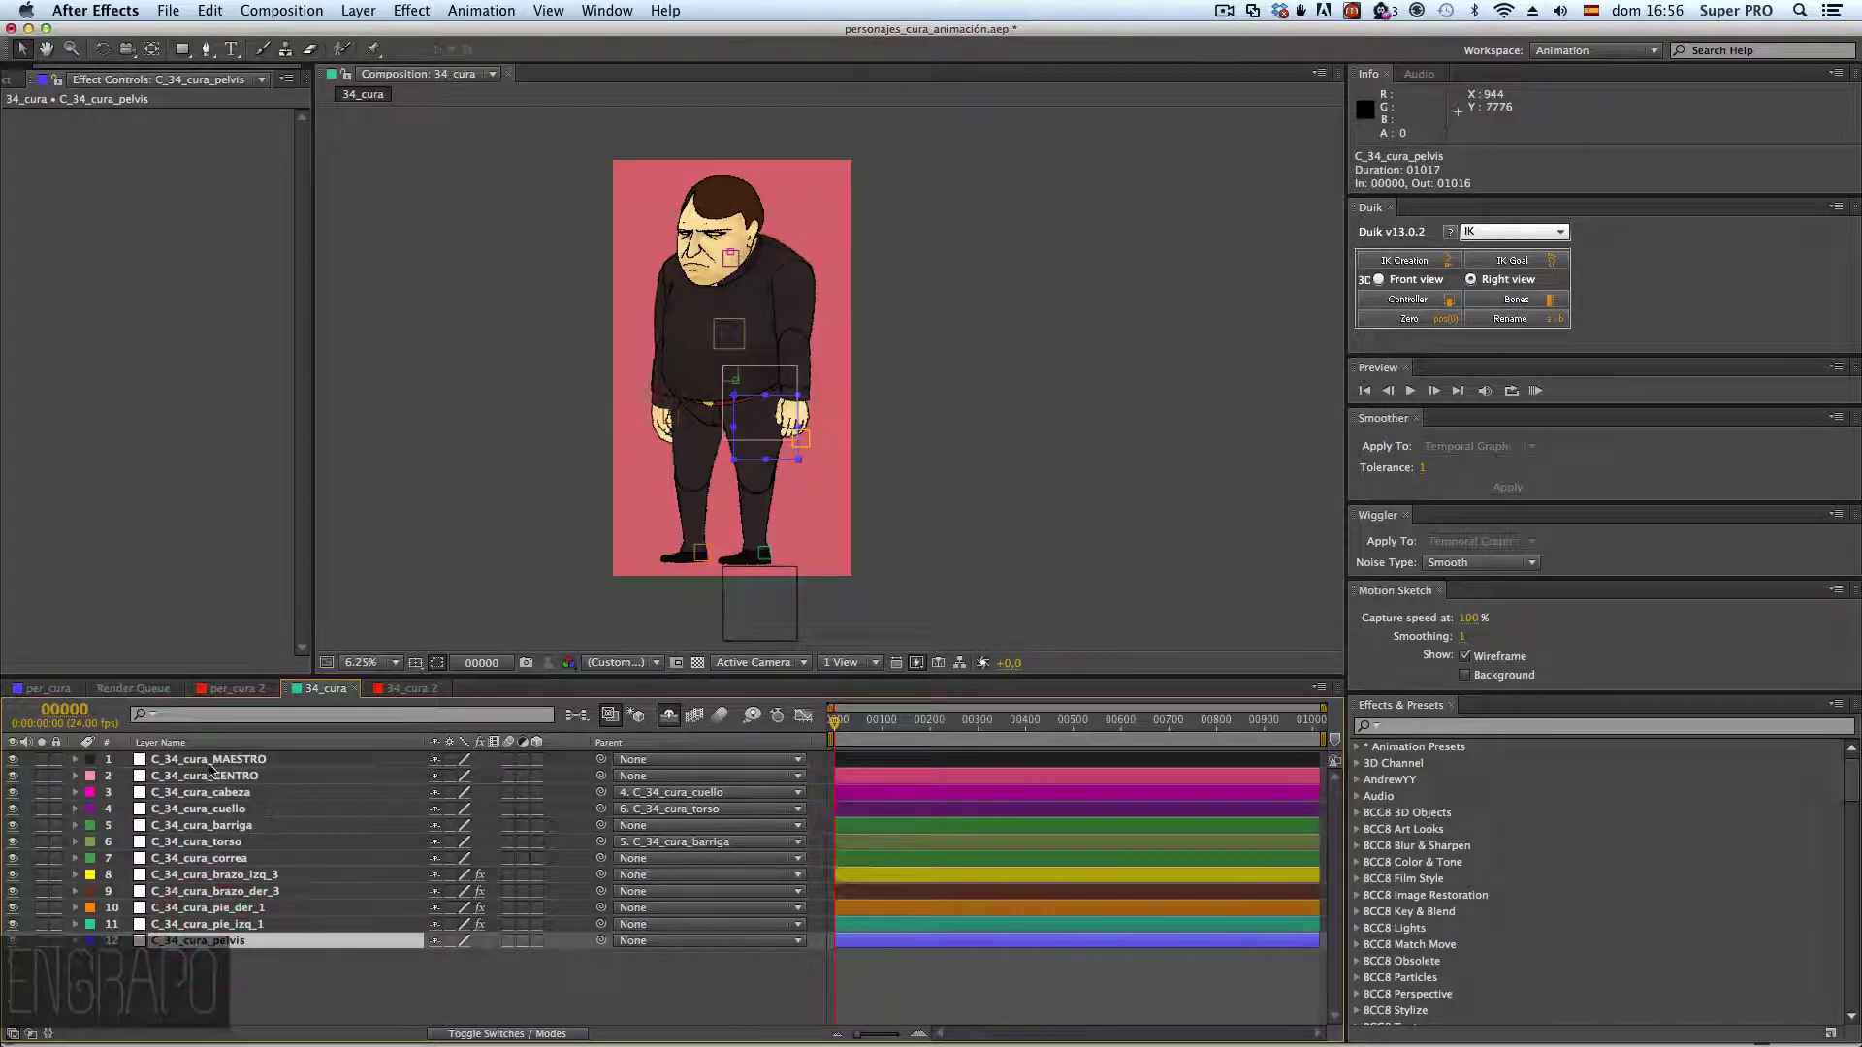
pyautogui.click(228, 809)
pyautogui.click(229, 826)
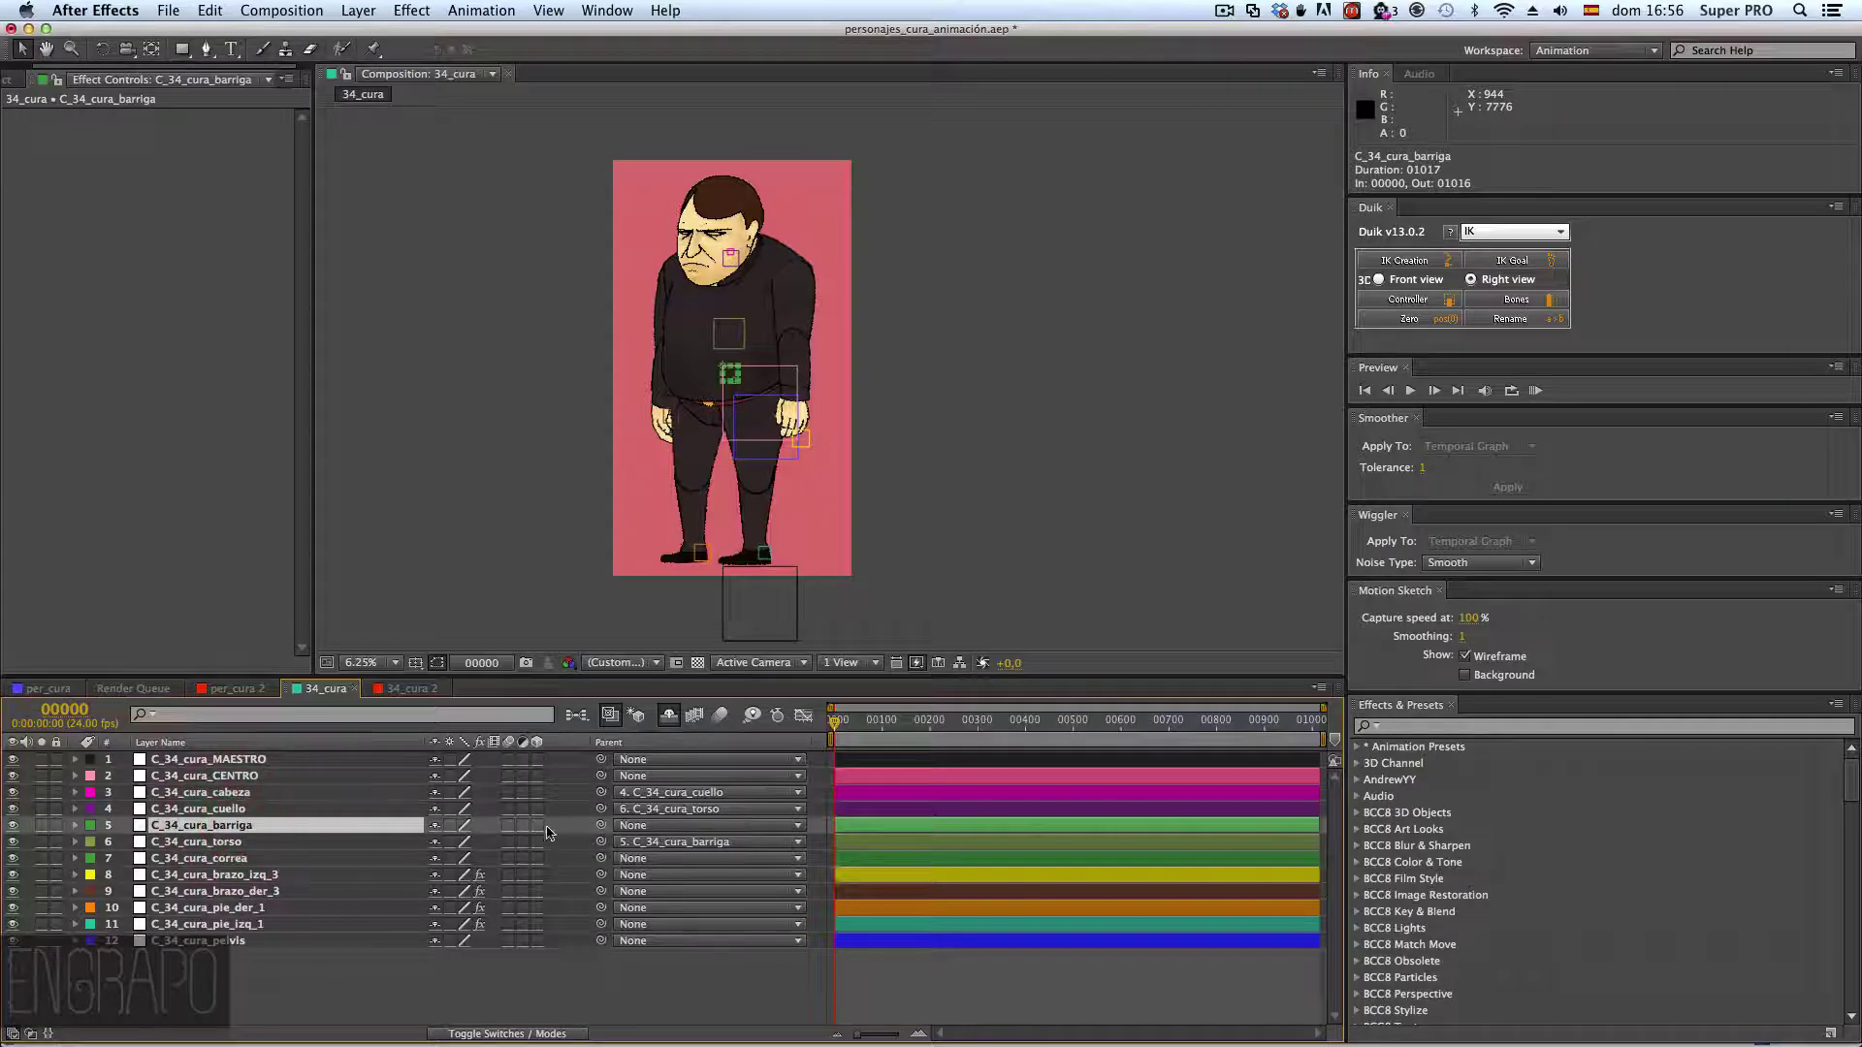
pyautogui.click(221, 843)
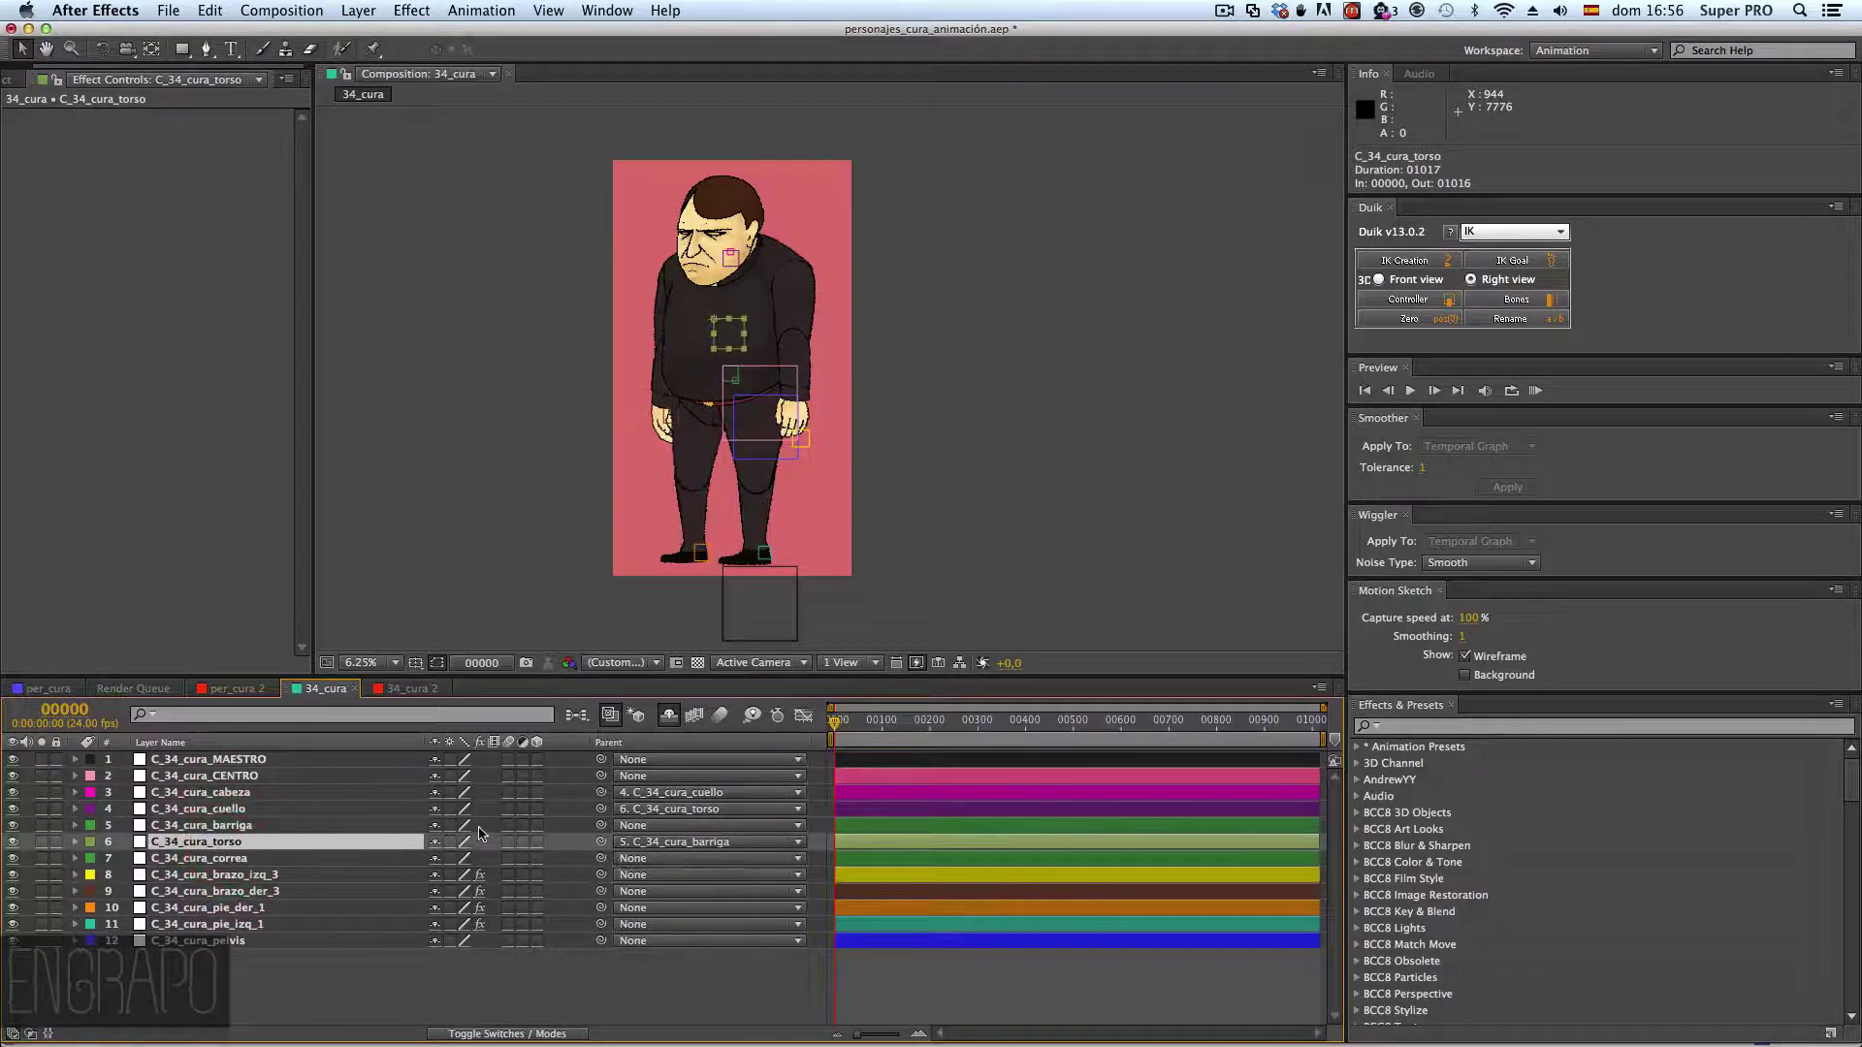
pyautogui.click(208, 859)
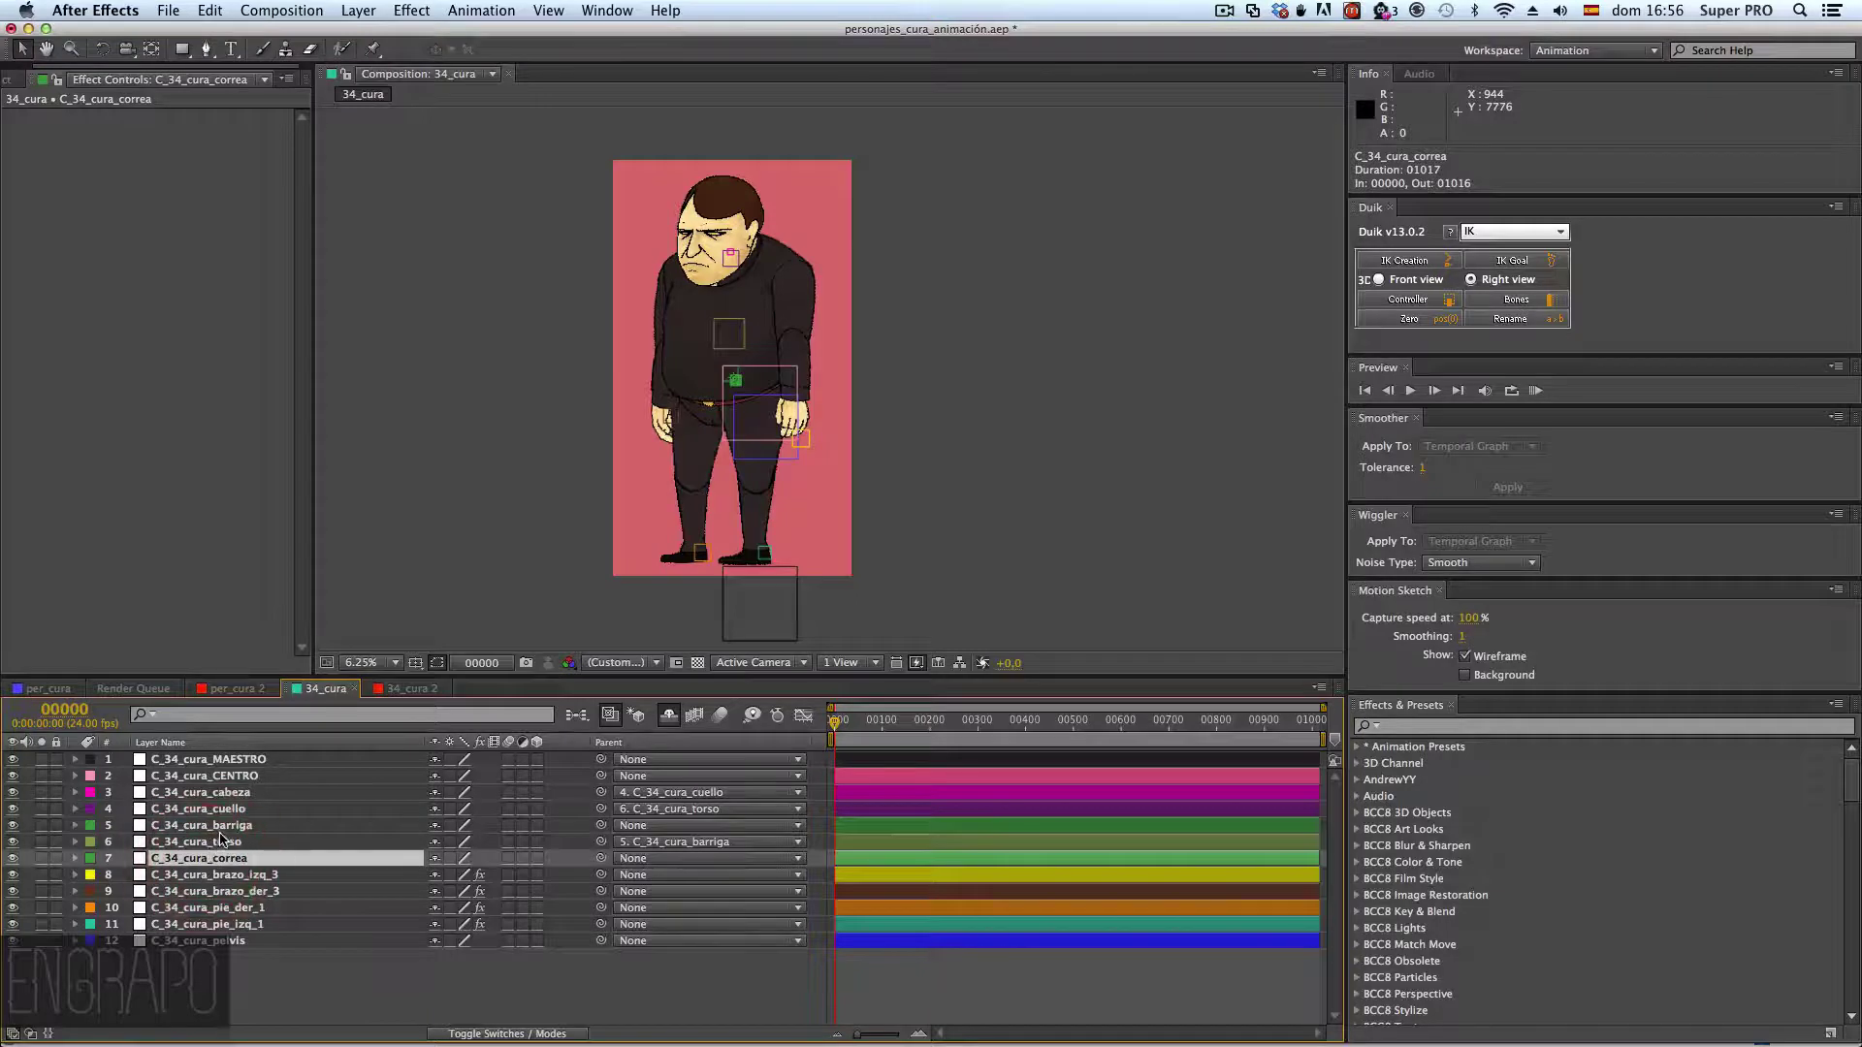
pyautogui.click(219, 825)
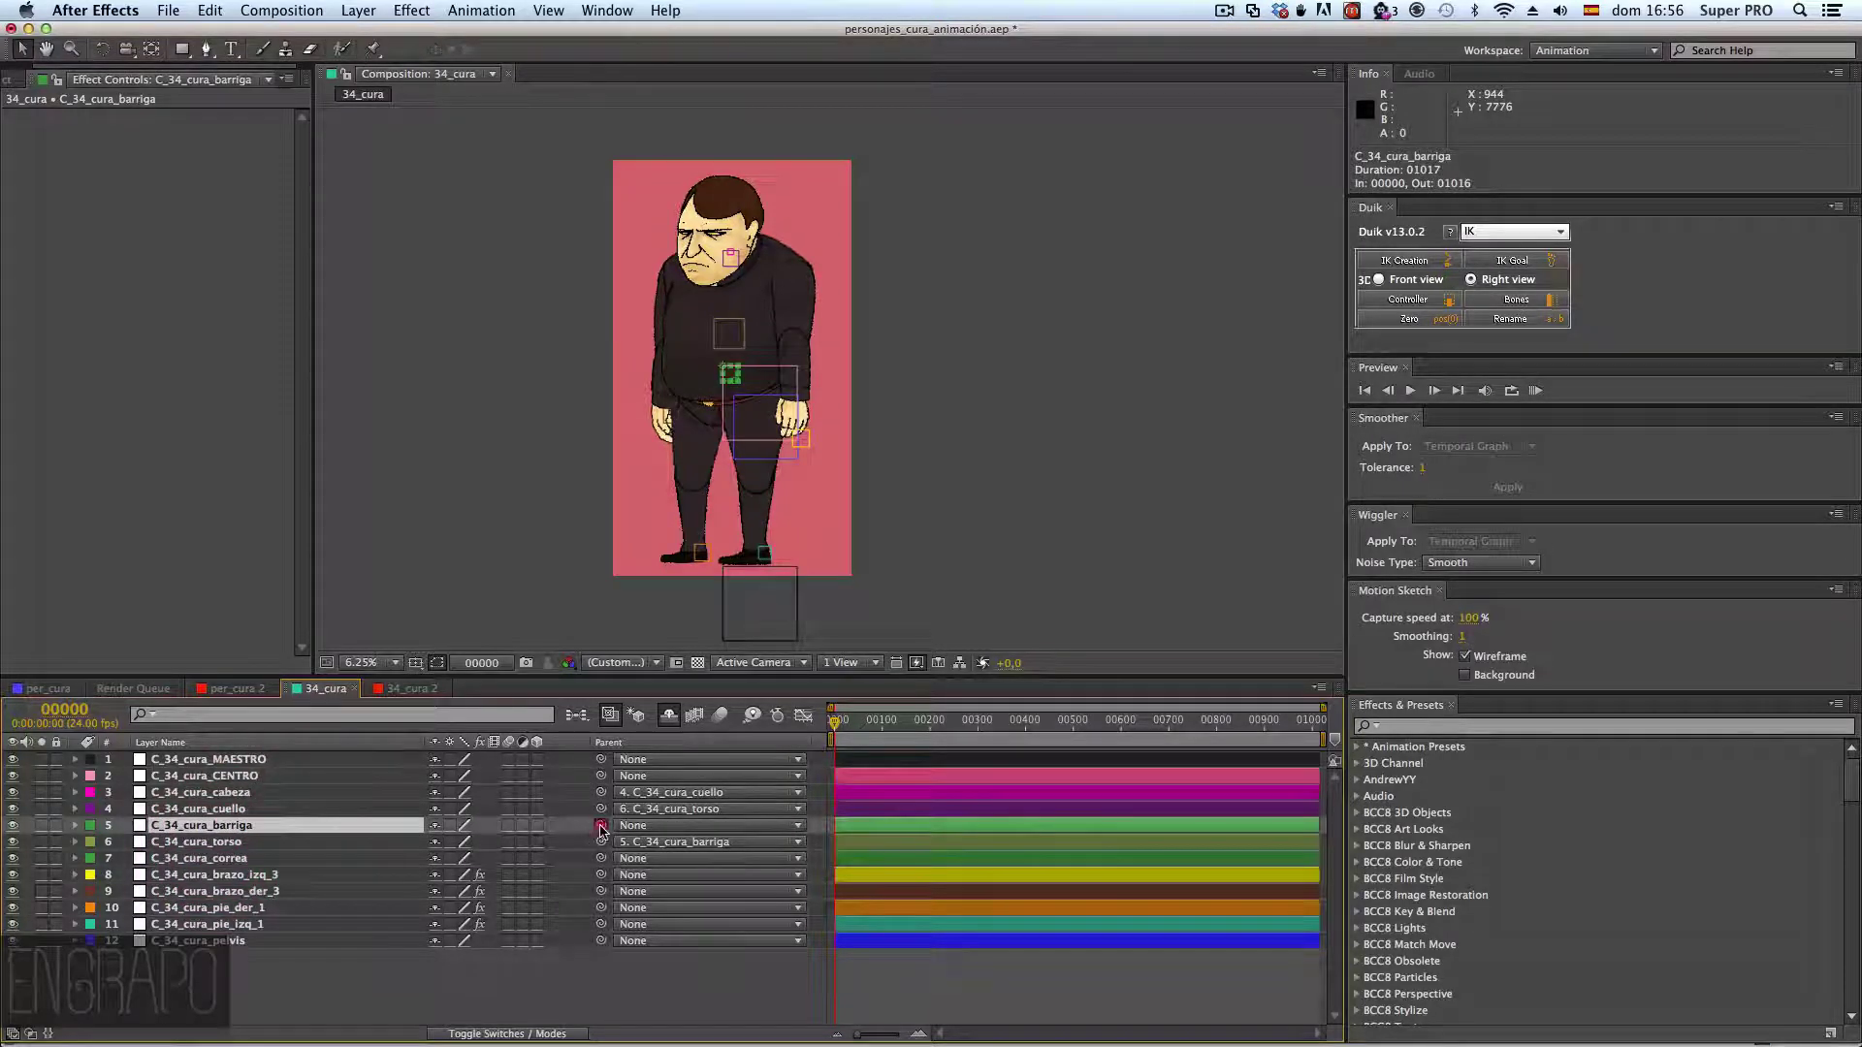
pyautogui.moveTo(600, 825); pyautogui.dragTo(258, 941)
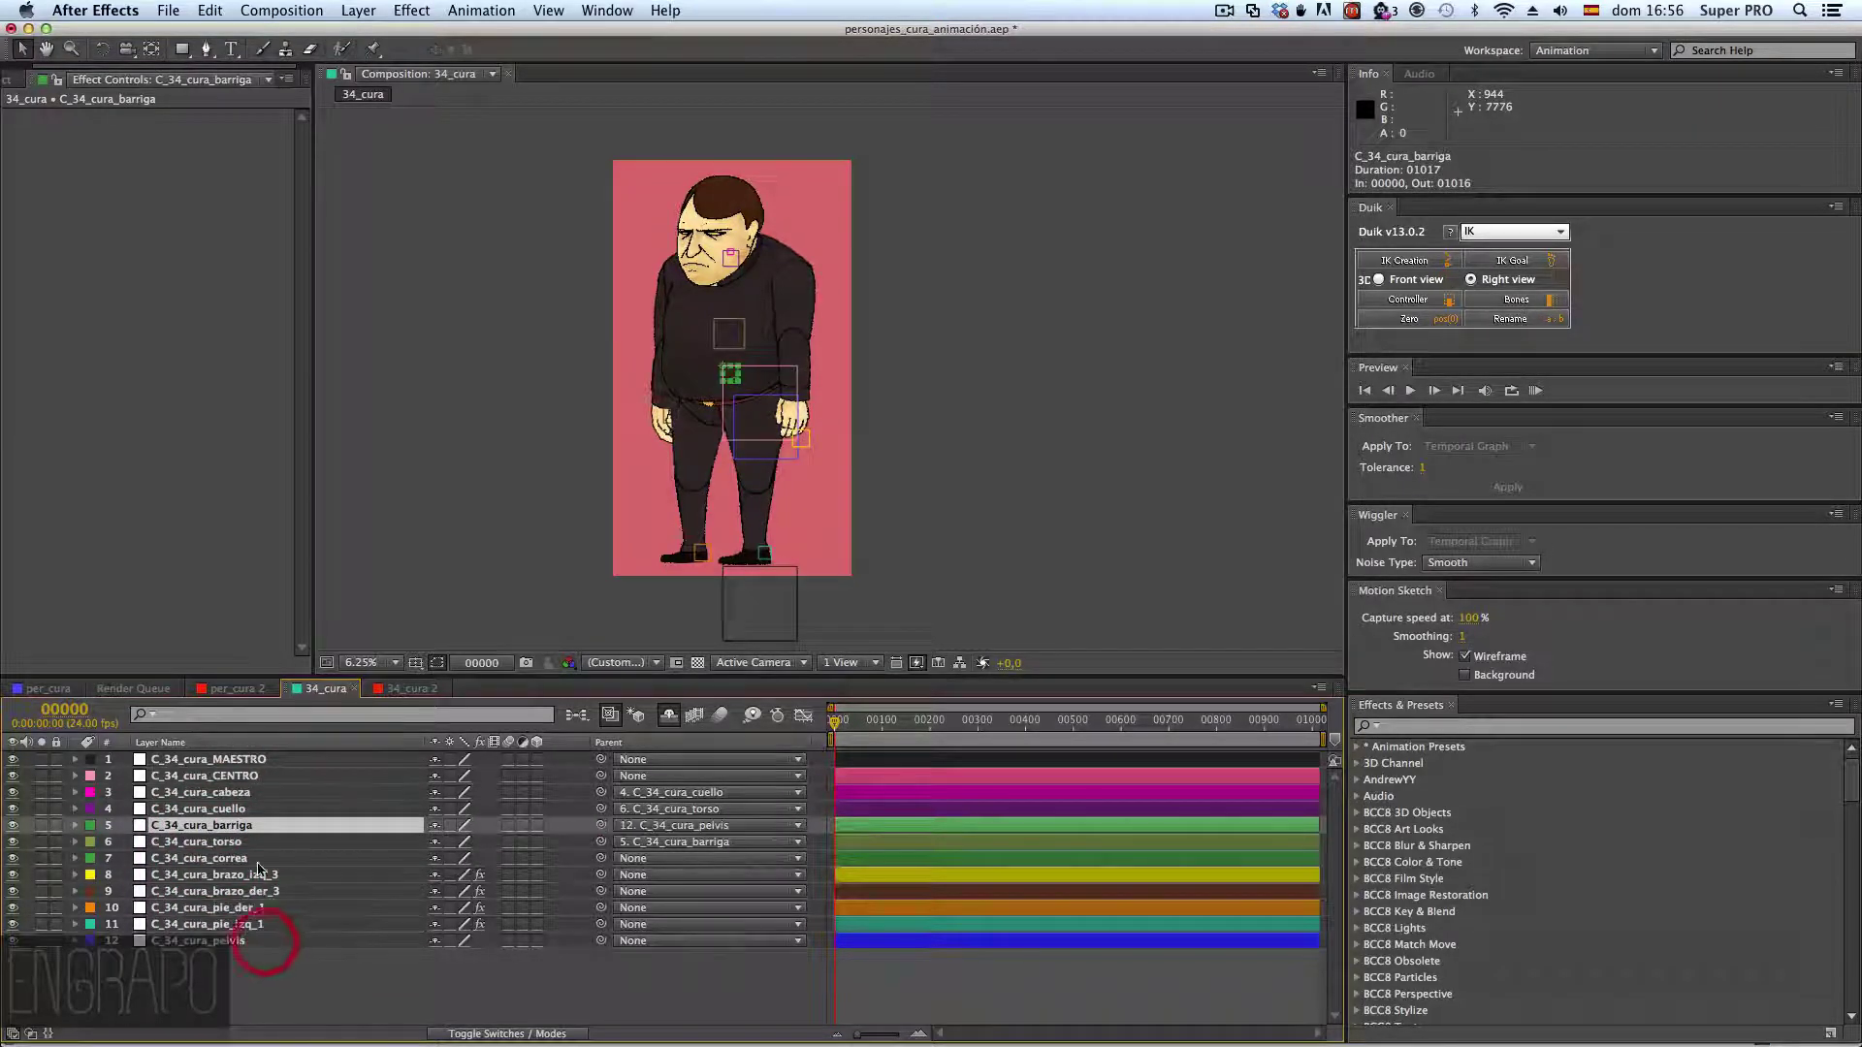
pyautogui.click(258, 864)
pyautogui.moveTo(600, 859); pyautogui.dragTo(223, 940)
# - Parent C_34_cura_pelvis to C_34_cura_CENTRO, and C_34_cura_CENTRO to C_34_cura_MAESTRO
pyautogui.click(237, 941)
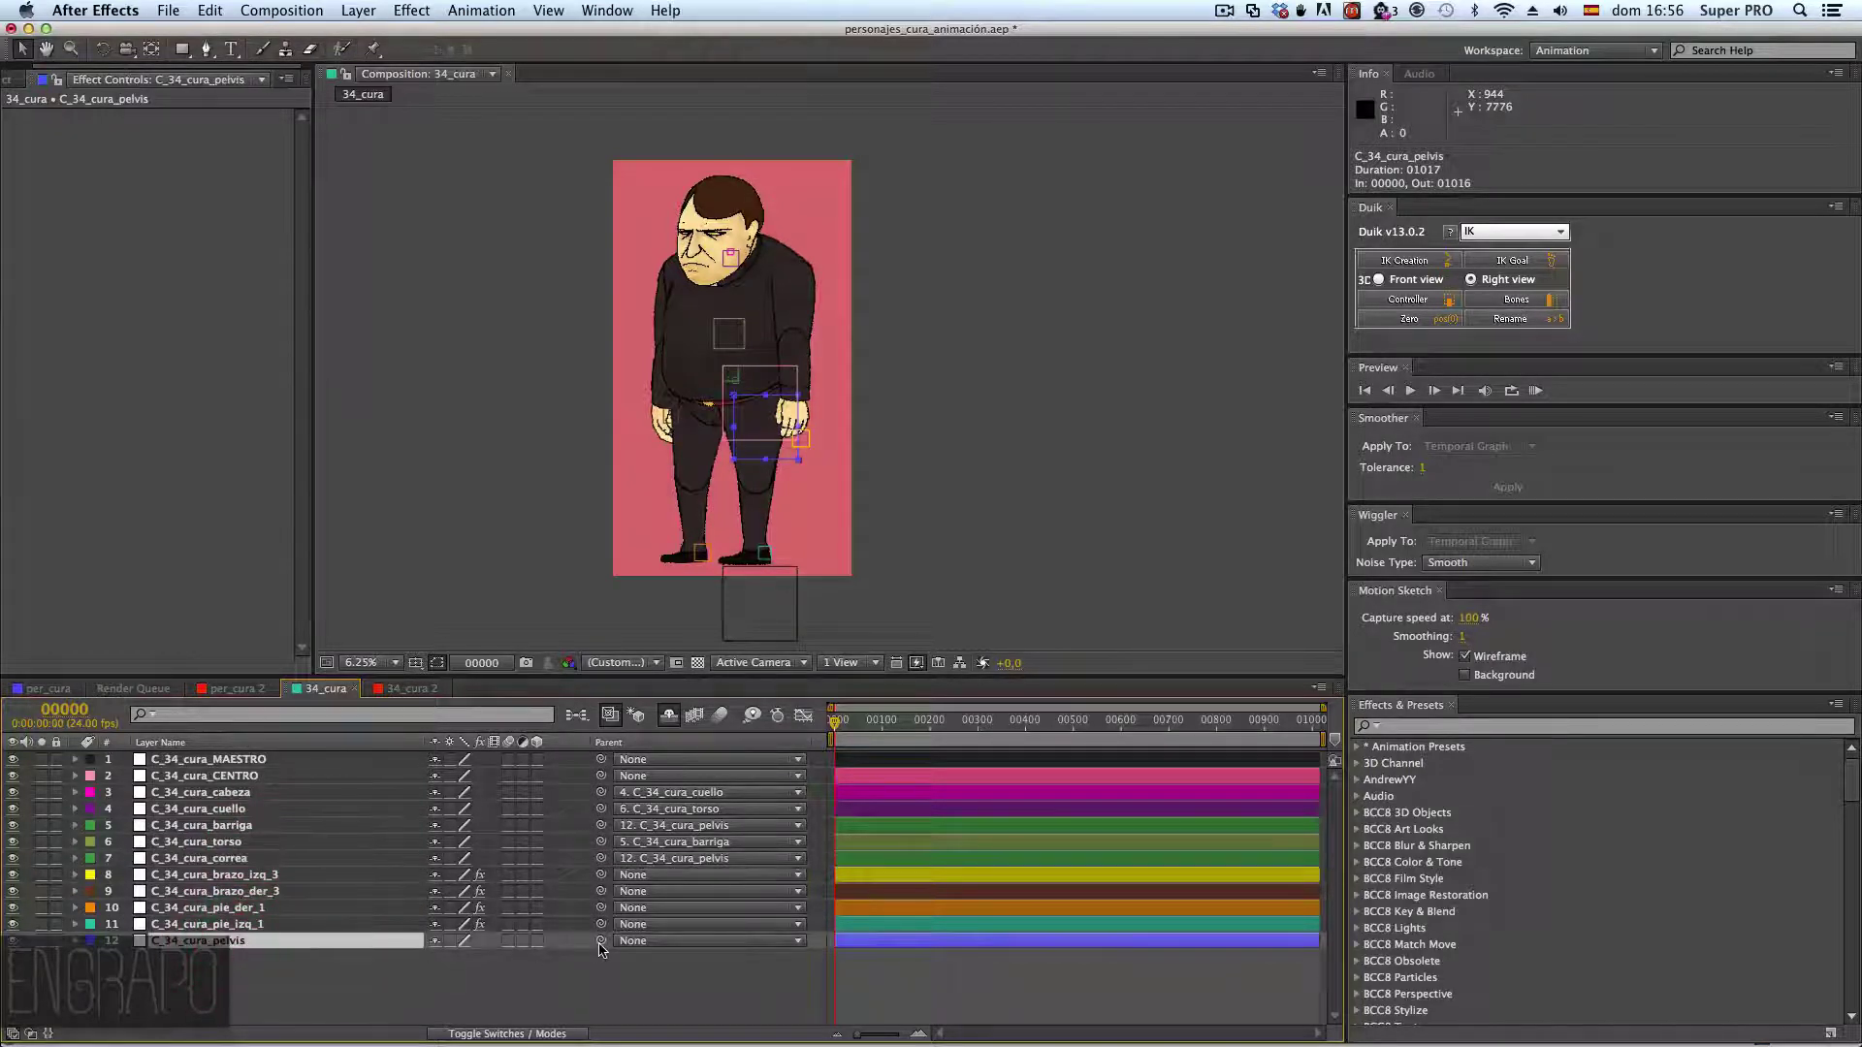
pyautogui.moveTo(600, 941); pyautogui.dragTo(256, 779)
pyautogui.click(254, 778)
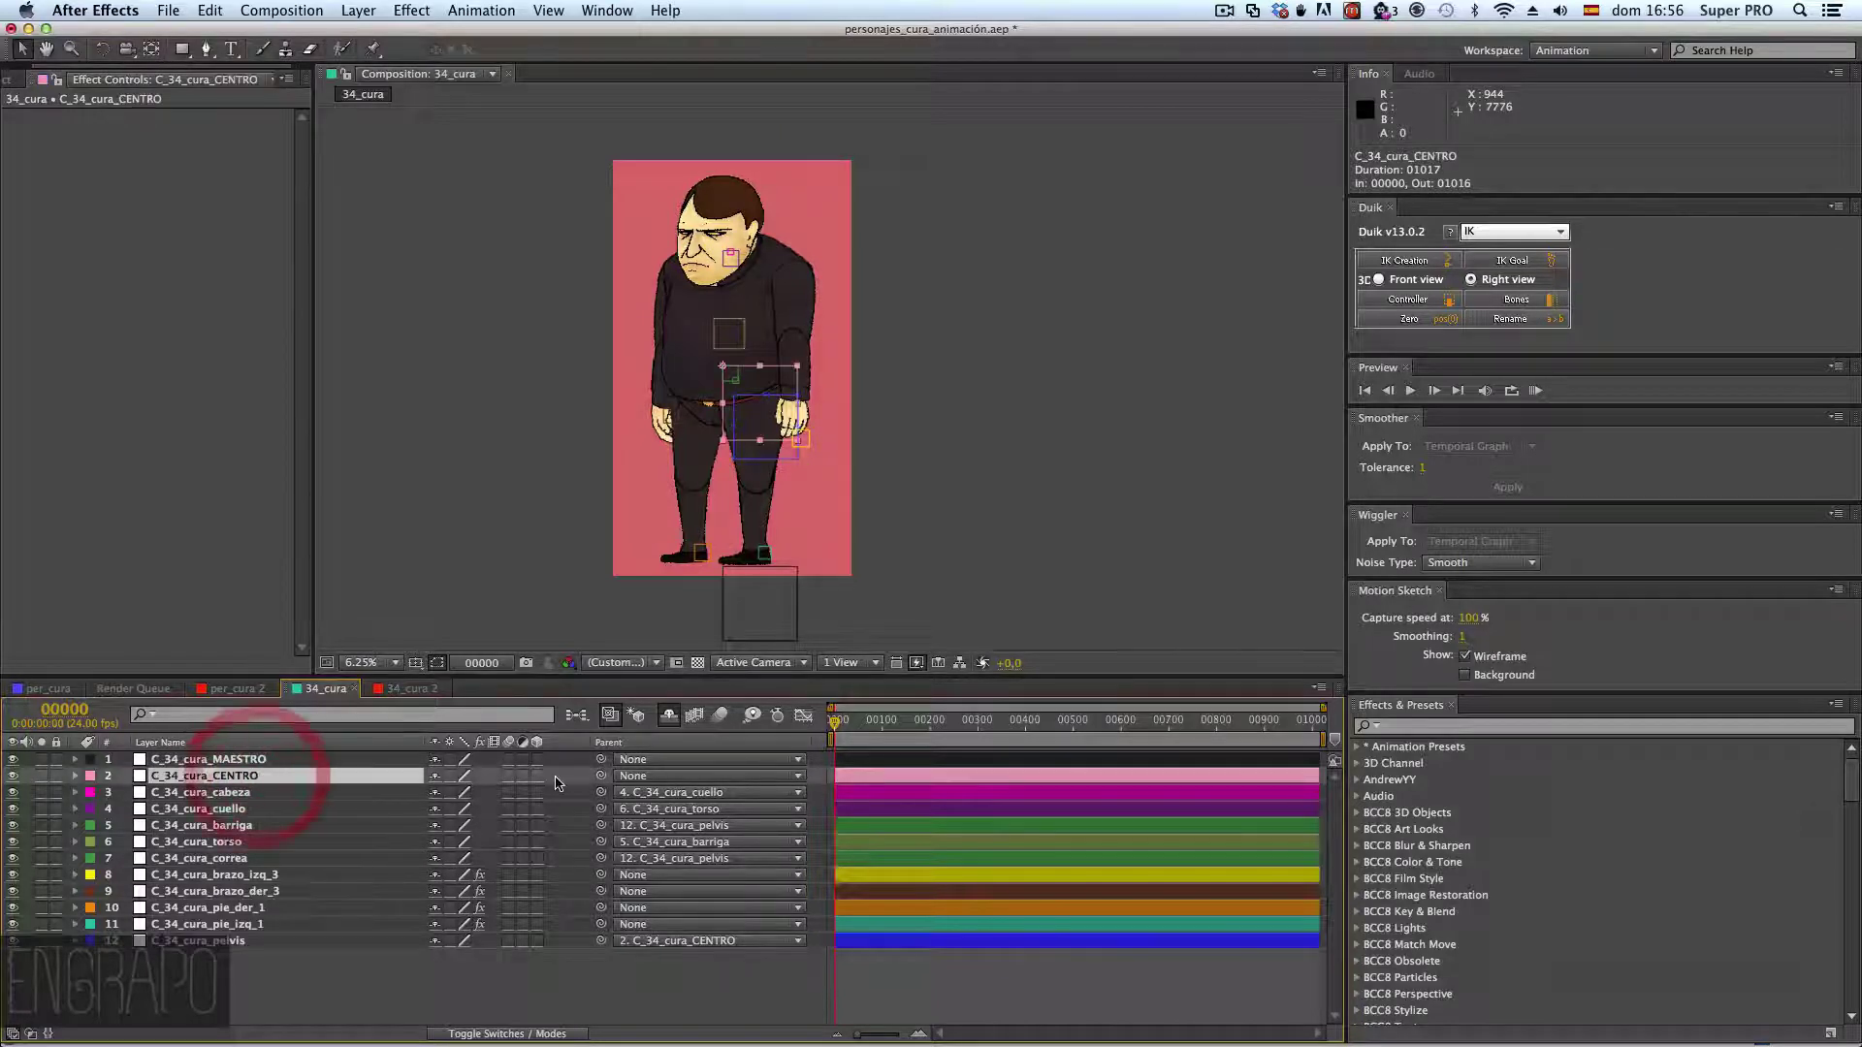
pyautogui.moveTo(600, 776); pyautogui.dragTo(247, 759)
# - Try parenting all four arm and foot controllers to C_34_cura_CENTRO, and undo that parenting
pyautogui.click(260, 924)
pyautogui.keyDown('shift'); pyautogui.click(215, 875); pyautogui.keyUp('shift')
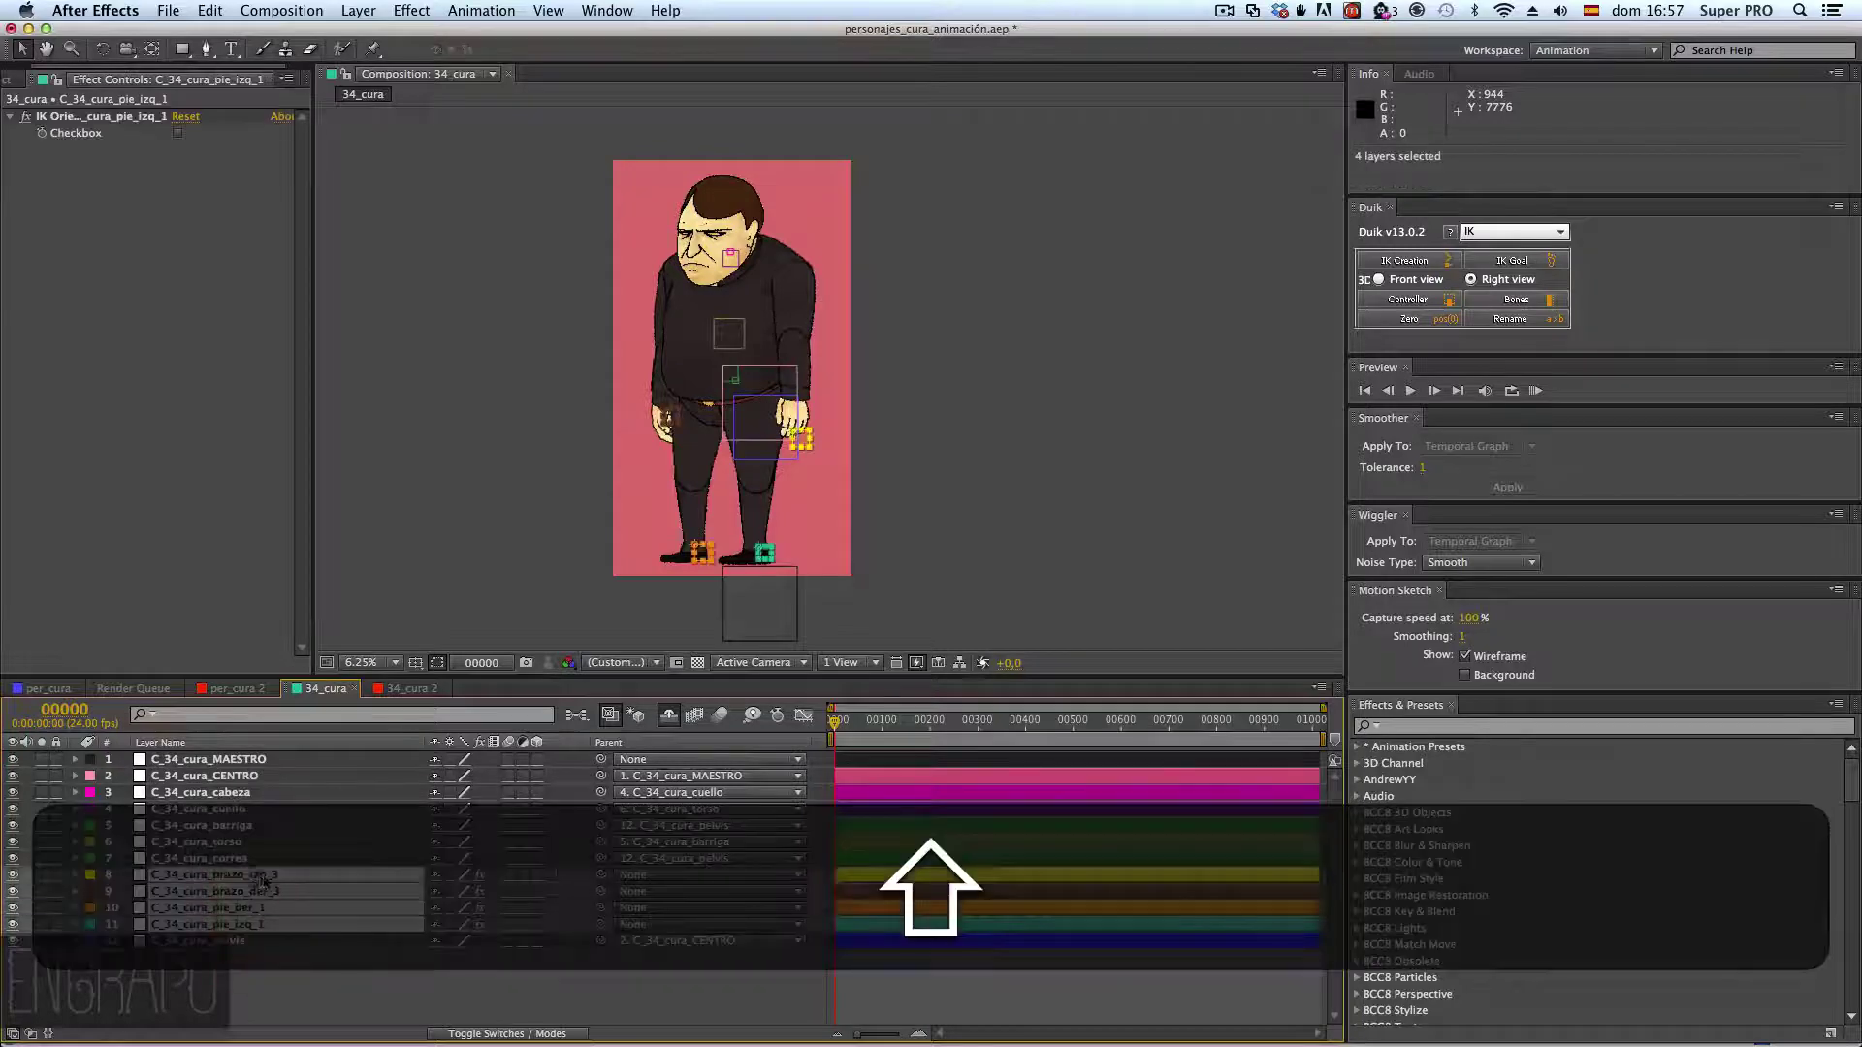
pyautogui.moveTo(600, 878); pyautogui.dragTo(282, 776)
pyautogui.click(283, 989)
pyautogui.click(189, 875)
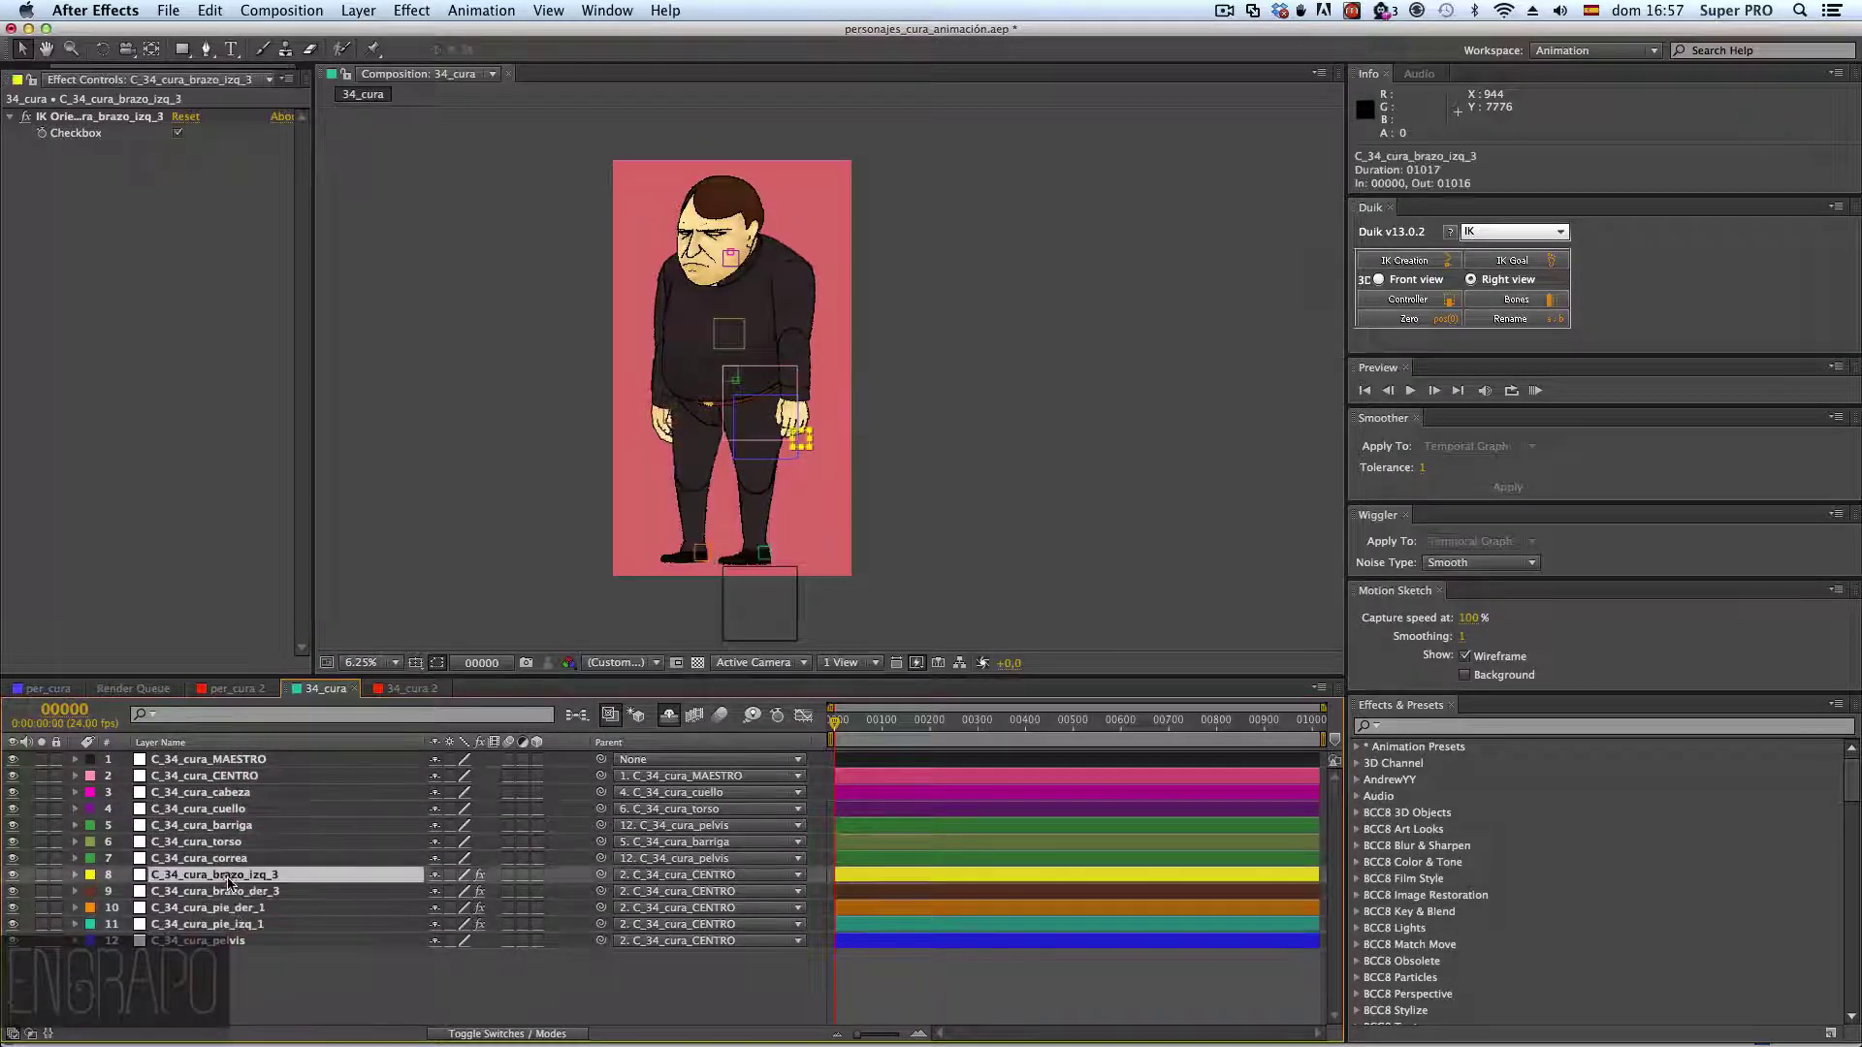
pyautogui.press('super+z')
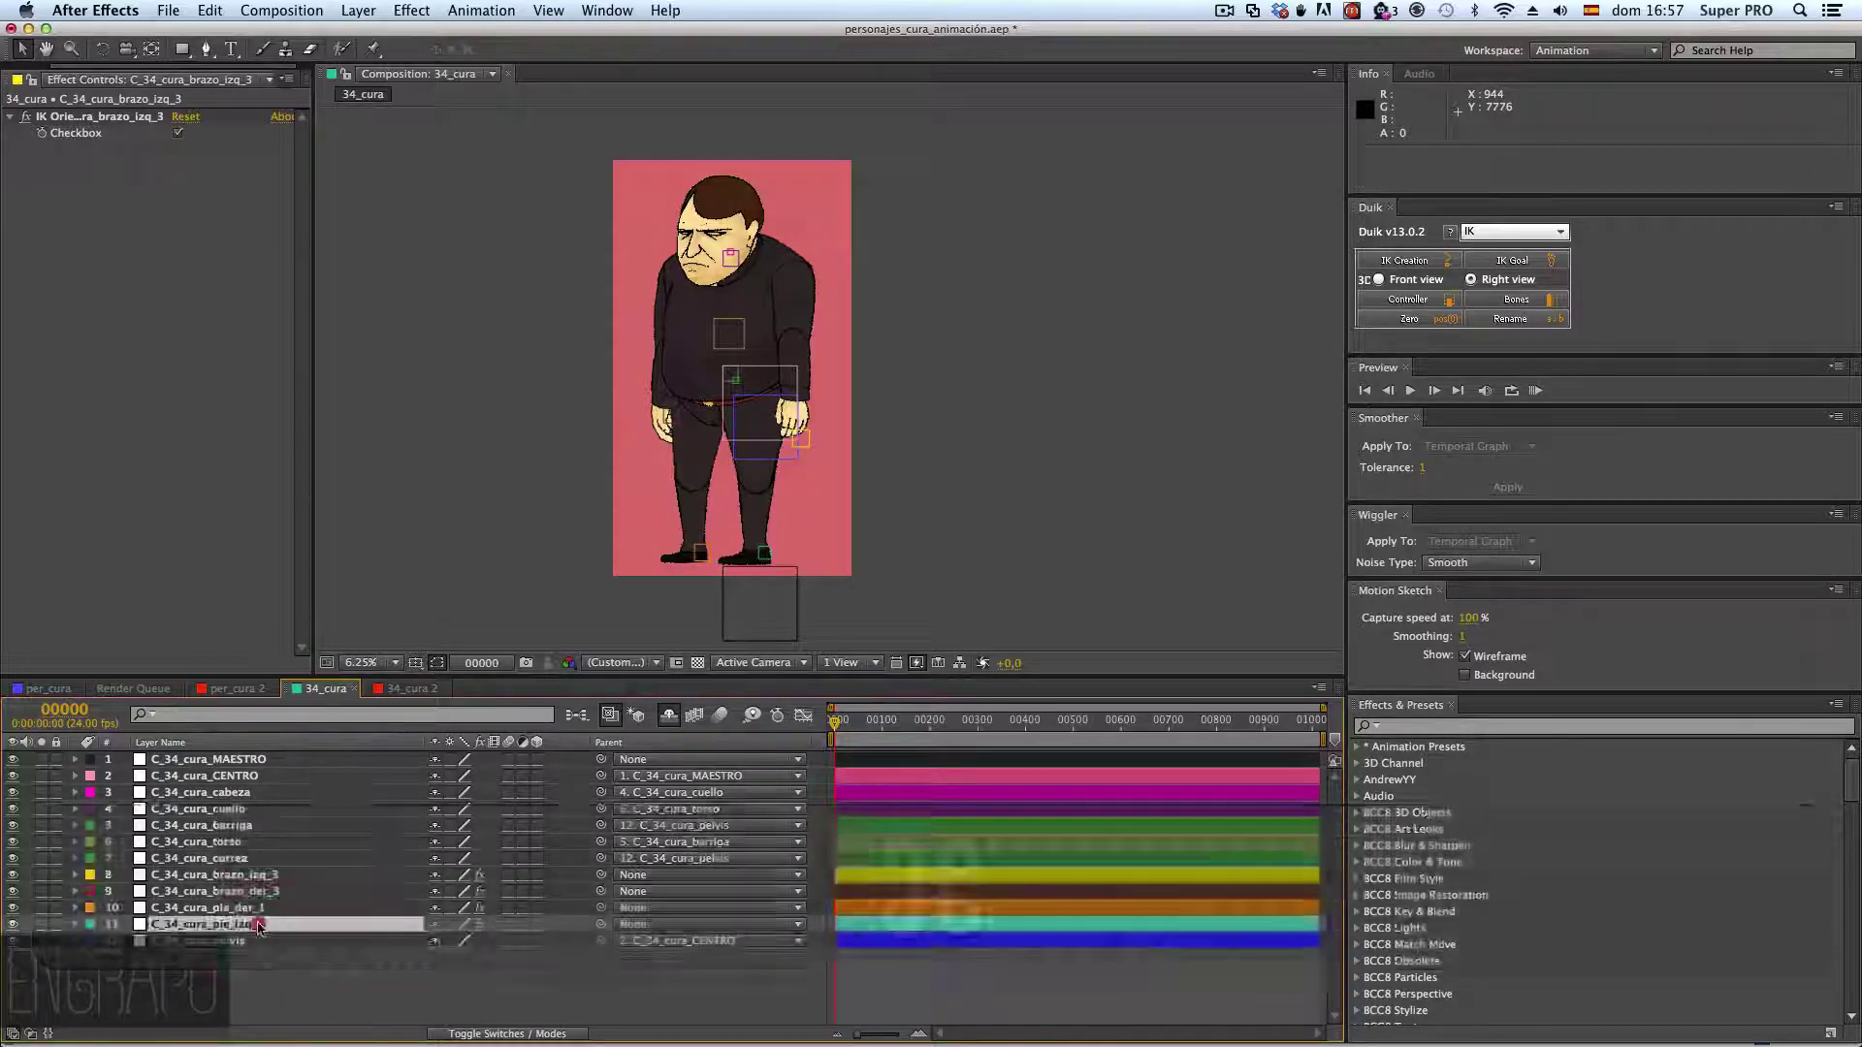
# - Parent the two foot controllers to C_34_cura_MAESTRO and the two arm controllers to C_34_cura_CENTRO
pyautogui.click(228, 924)
pyautogui.keyDown('shift'); pyautogui.click(214, 908); pyautogui.keyUp('shift')
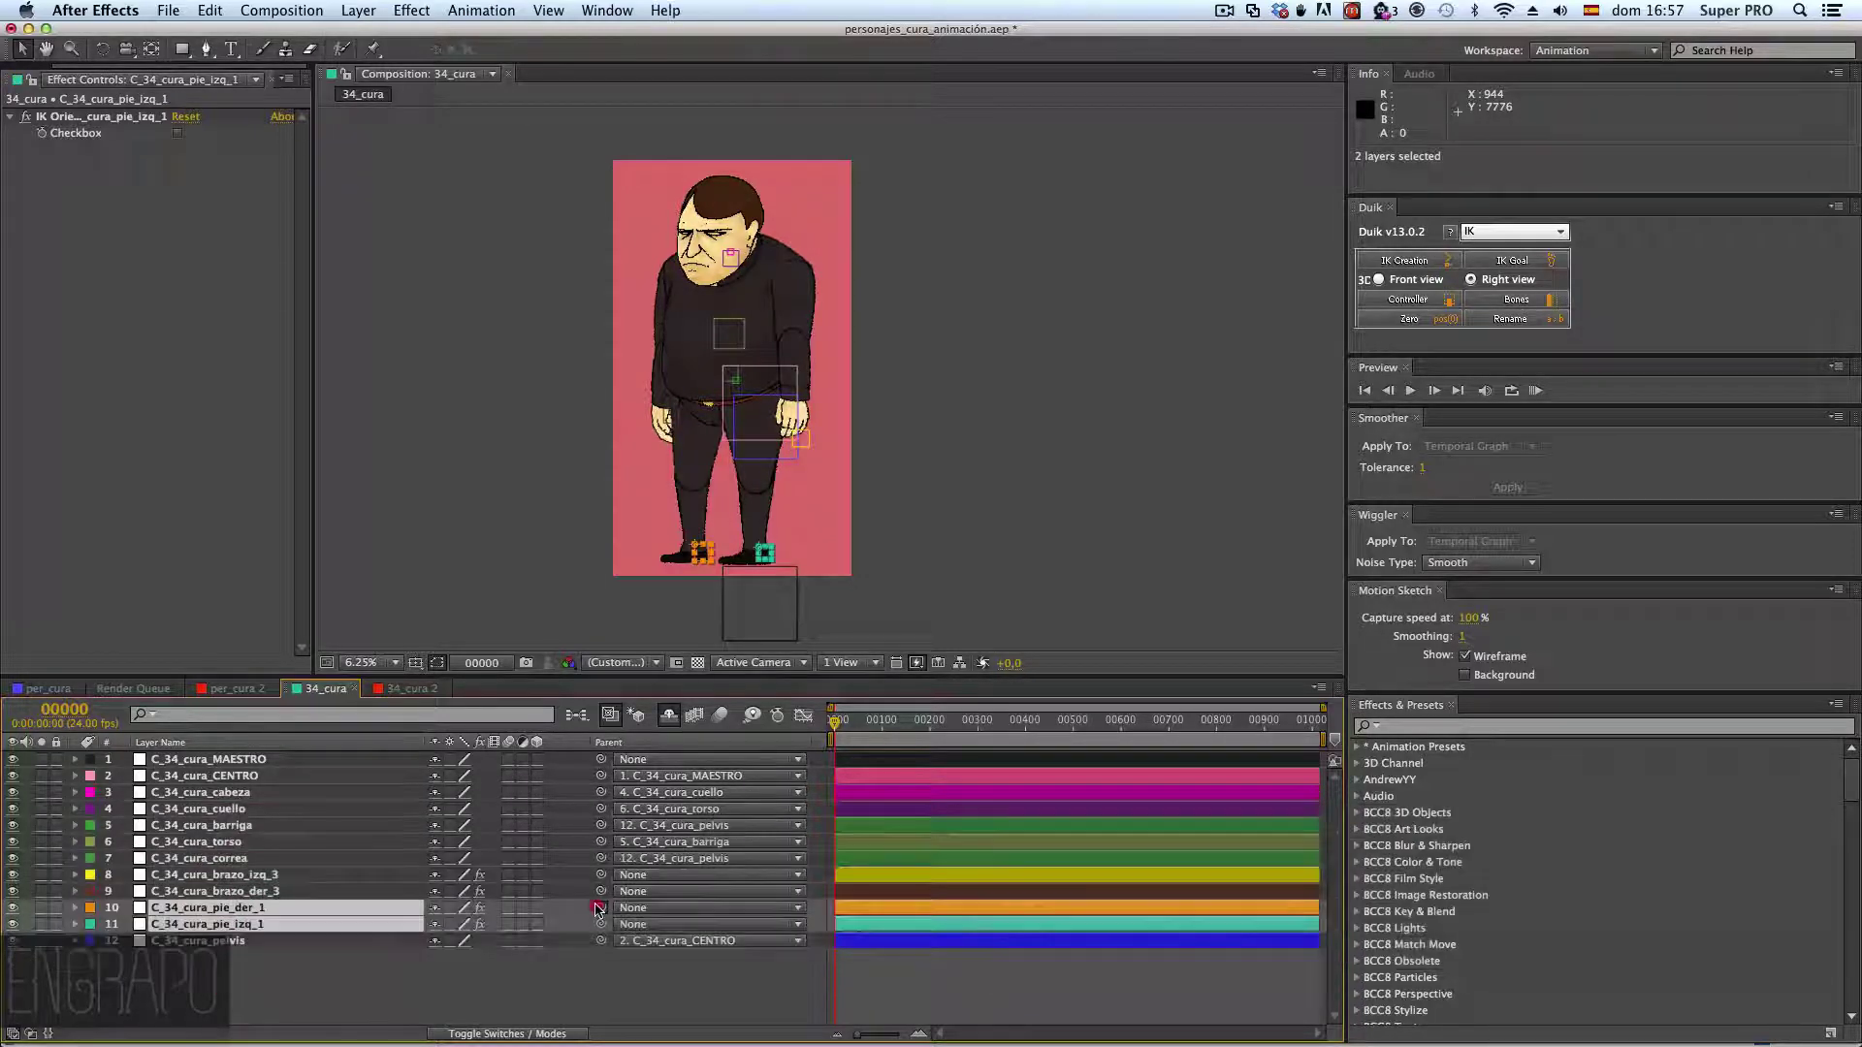
pyautogui.moveTo(595, 909); pyautogui.dragTo(246, 757)
pyautogui.click(248, 875)
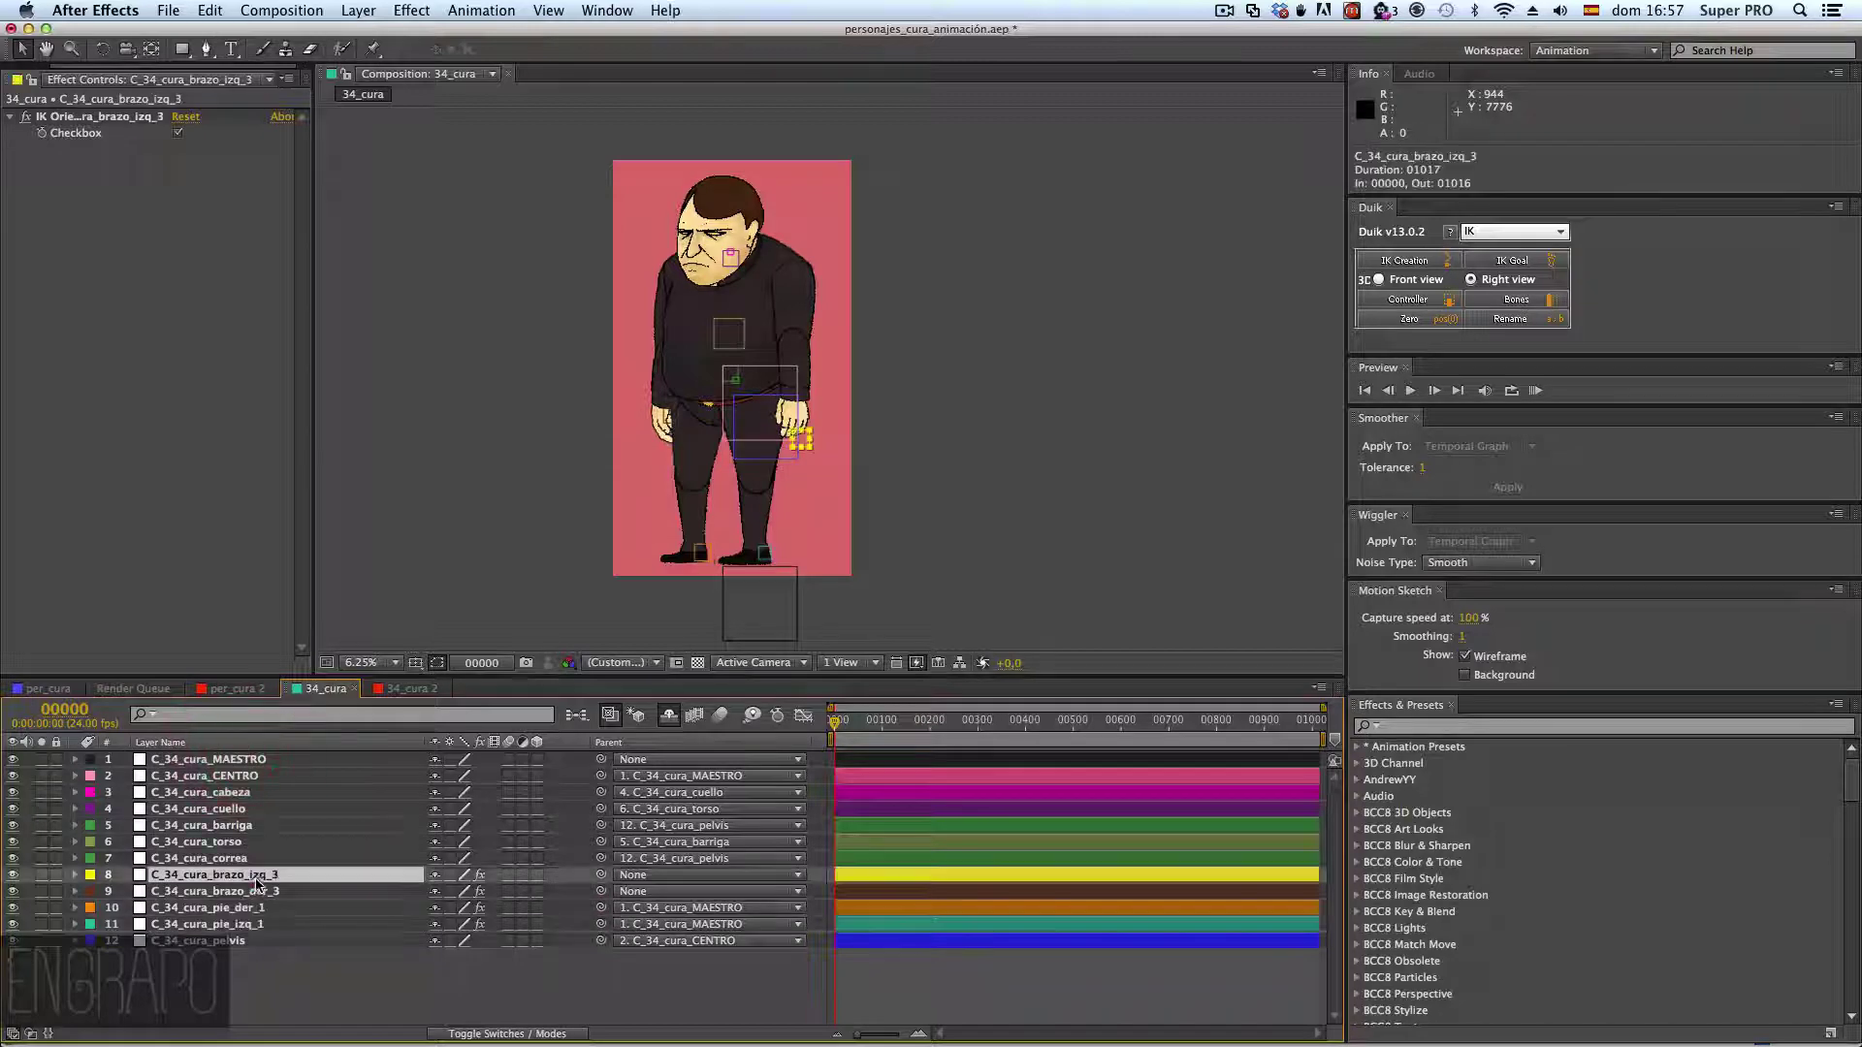
pyautogui.keyDown('shift'); pyautogui.click(312, 891); pyautogui.keyUp('shift')
pyautogui.moveTo(600, 874); pyautogui.dragTo(279, 775)
# - Test the C_34_cura_CENTRO controller by rotating it, and undo the rotation
pyautogui.click(260, 779)
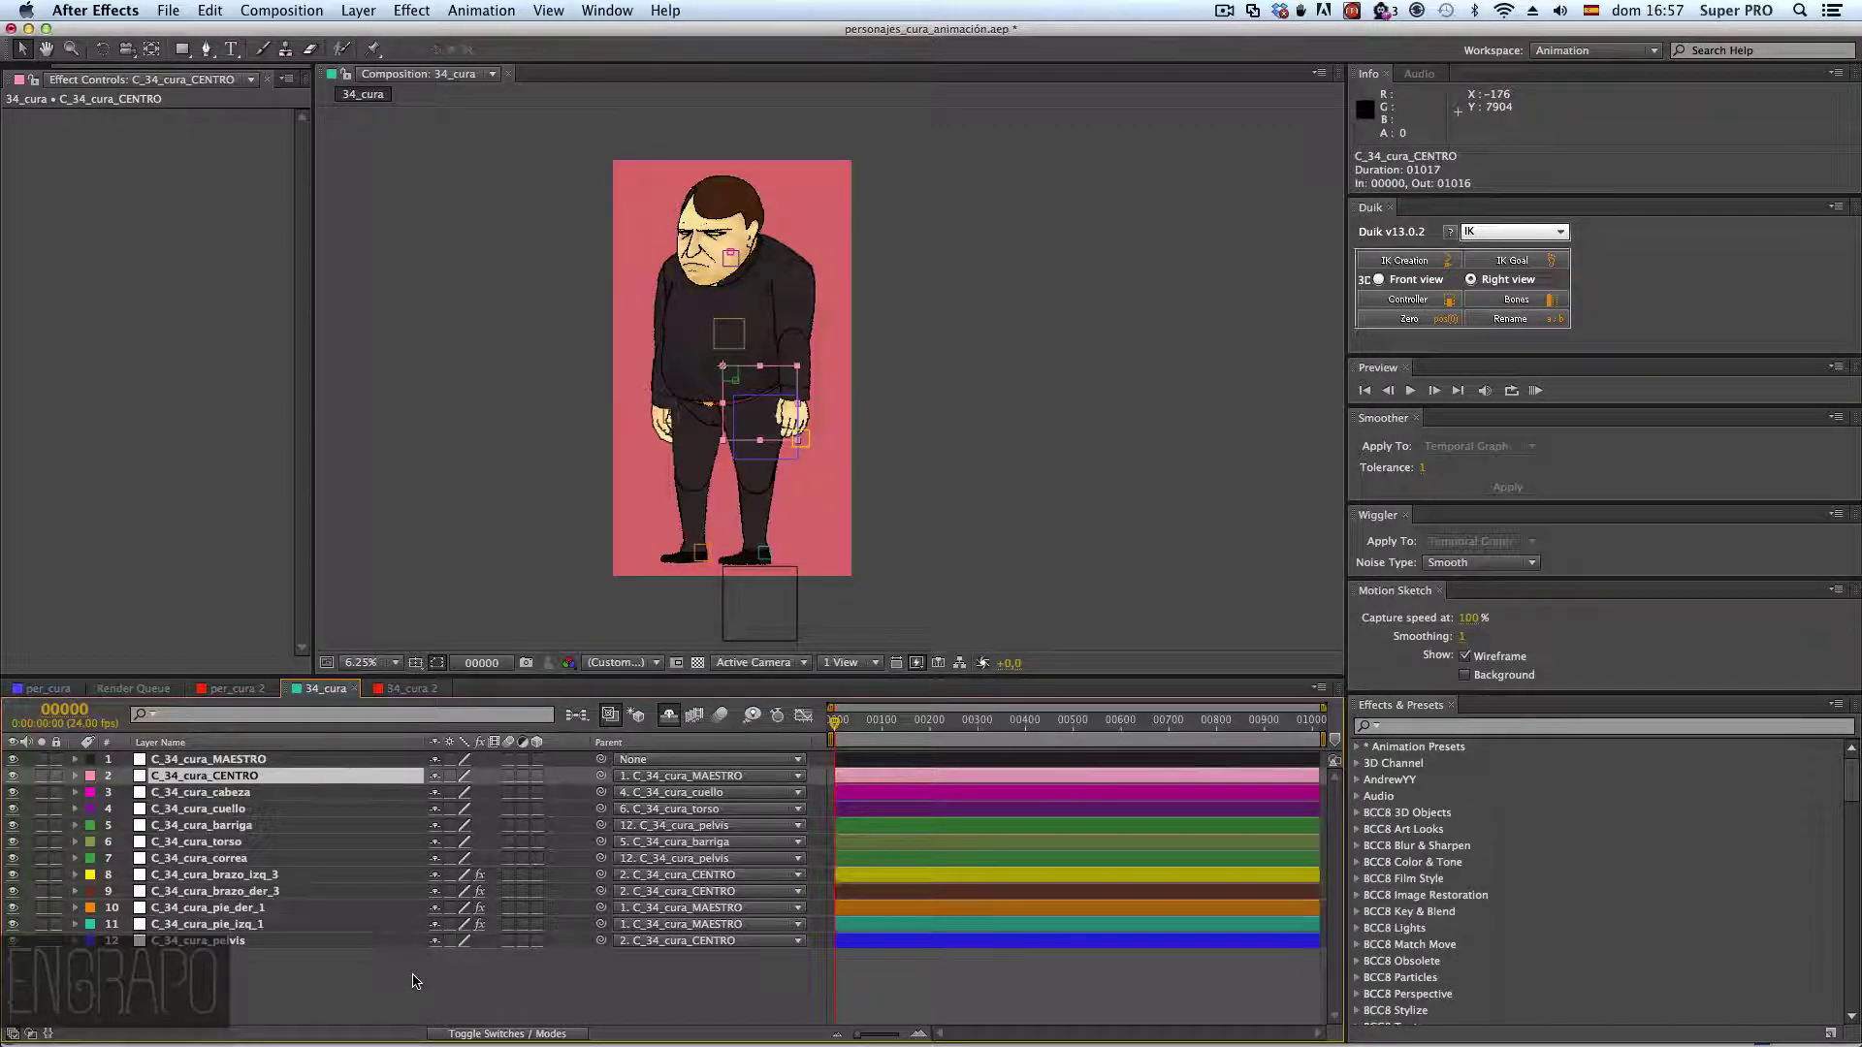
pyautogui.press('w')
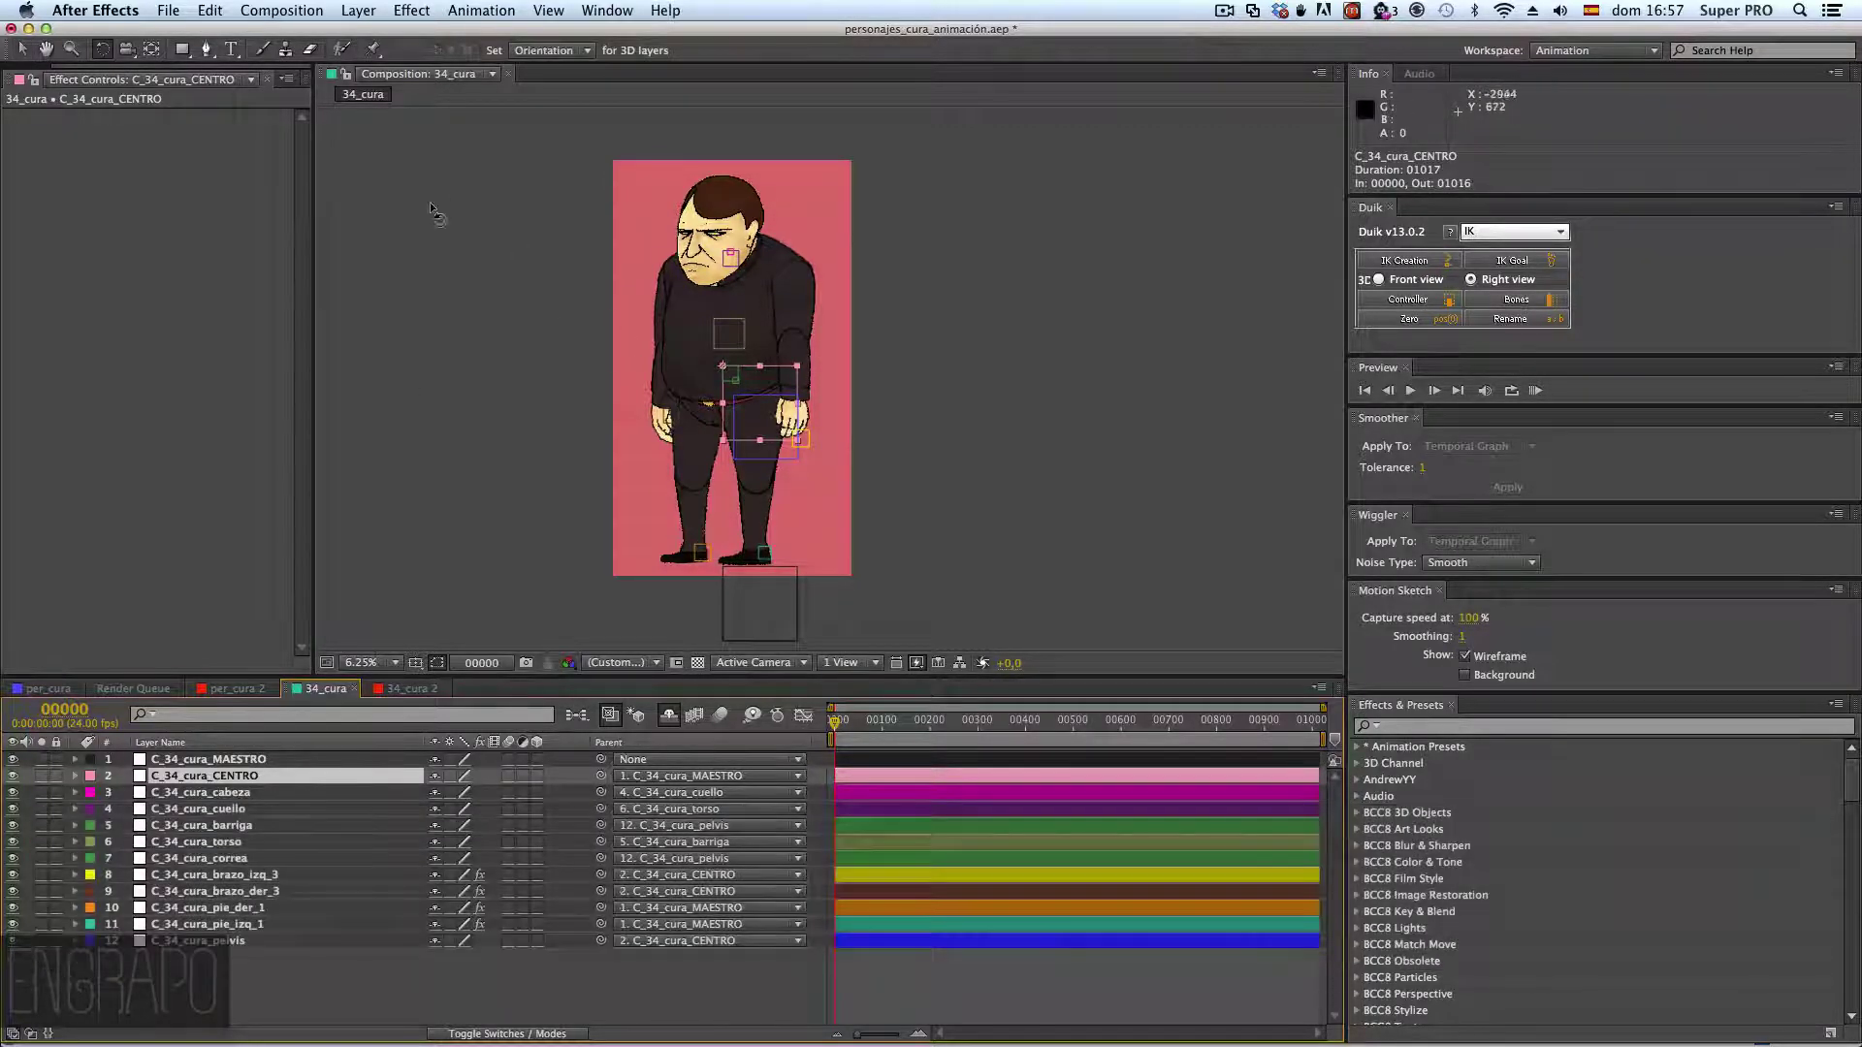
pyautogui.moveTo(752, 417); pyautogui.dragTo(776, 480)
pyautogui.press('super+z')
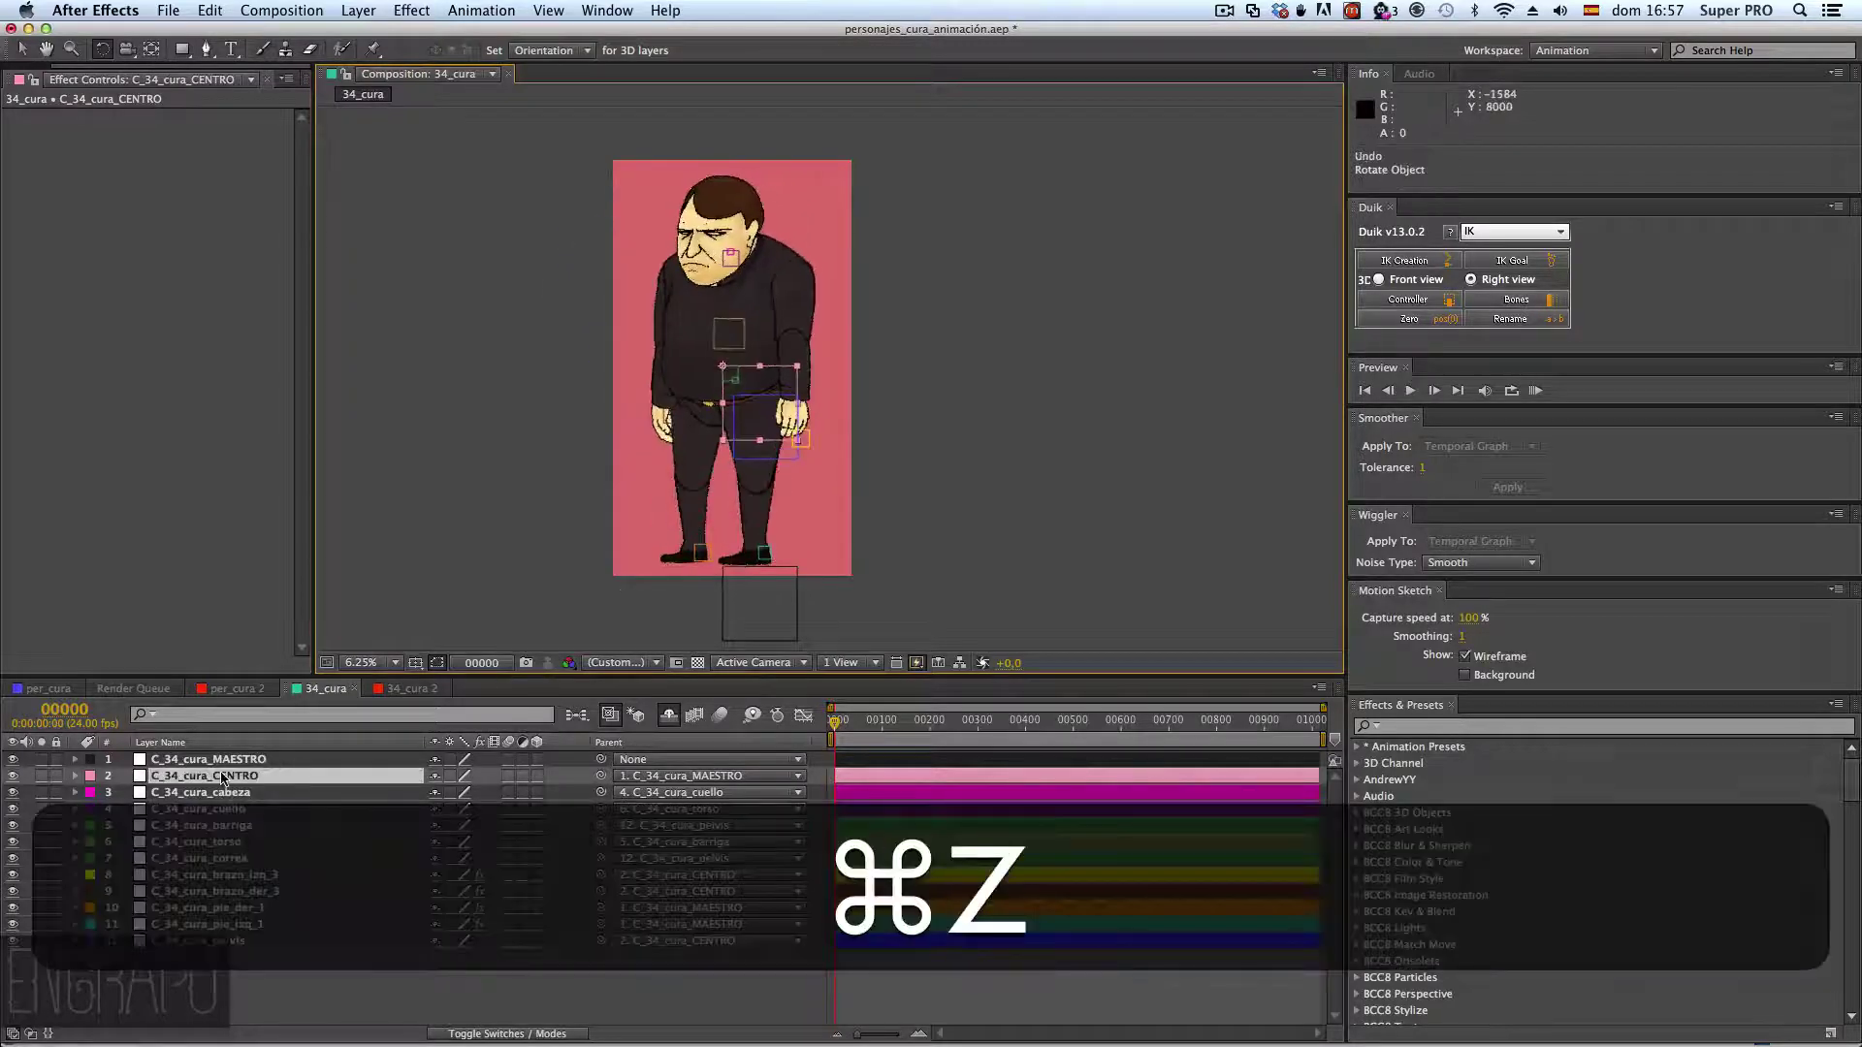
# - Test the C_34_cura_MAESTRO controller by rotating it, undo the rotation, and return to the Selection tool with nothing selected
pyautogui.click(223, 760)
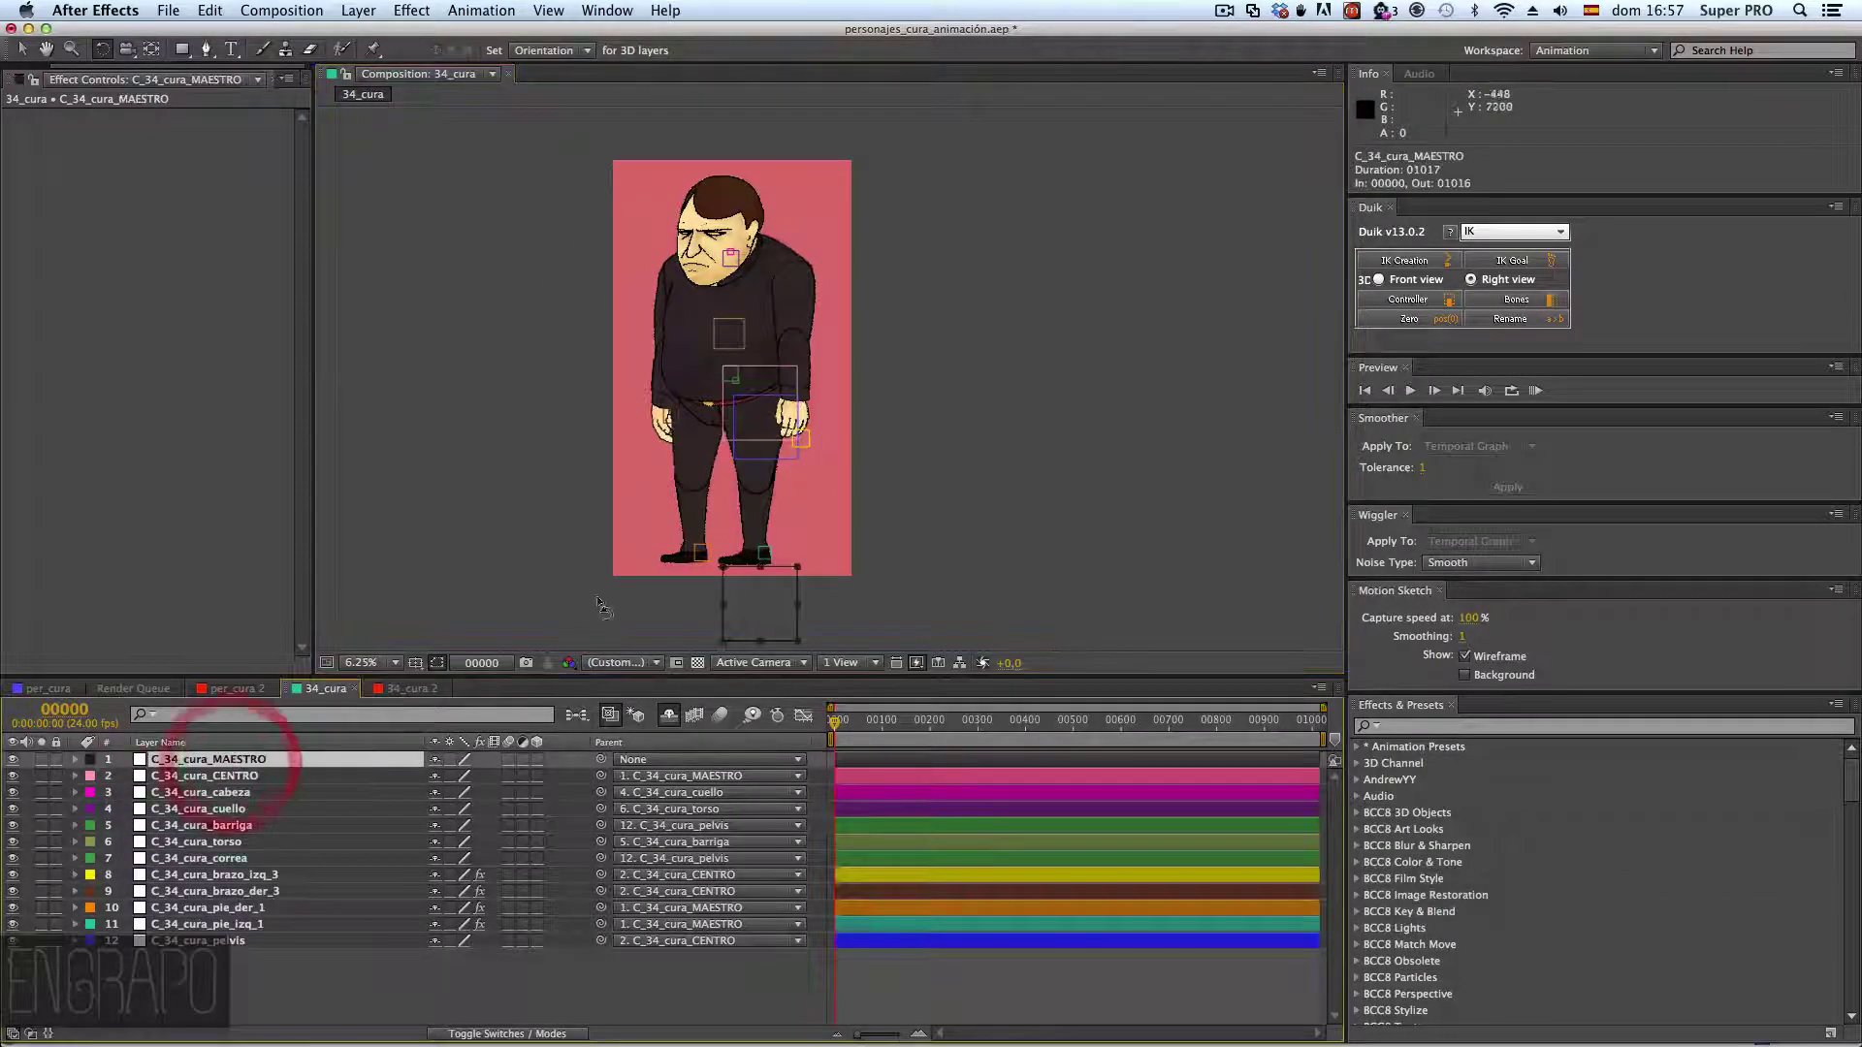
pyautogui.moveTo(811, 606); pyautogui.dragTo(840, 529)
pyautogui.press('super+z')
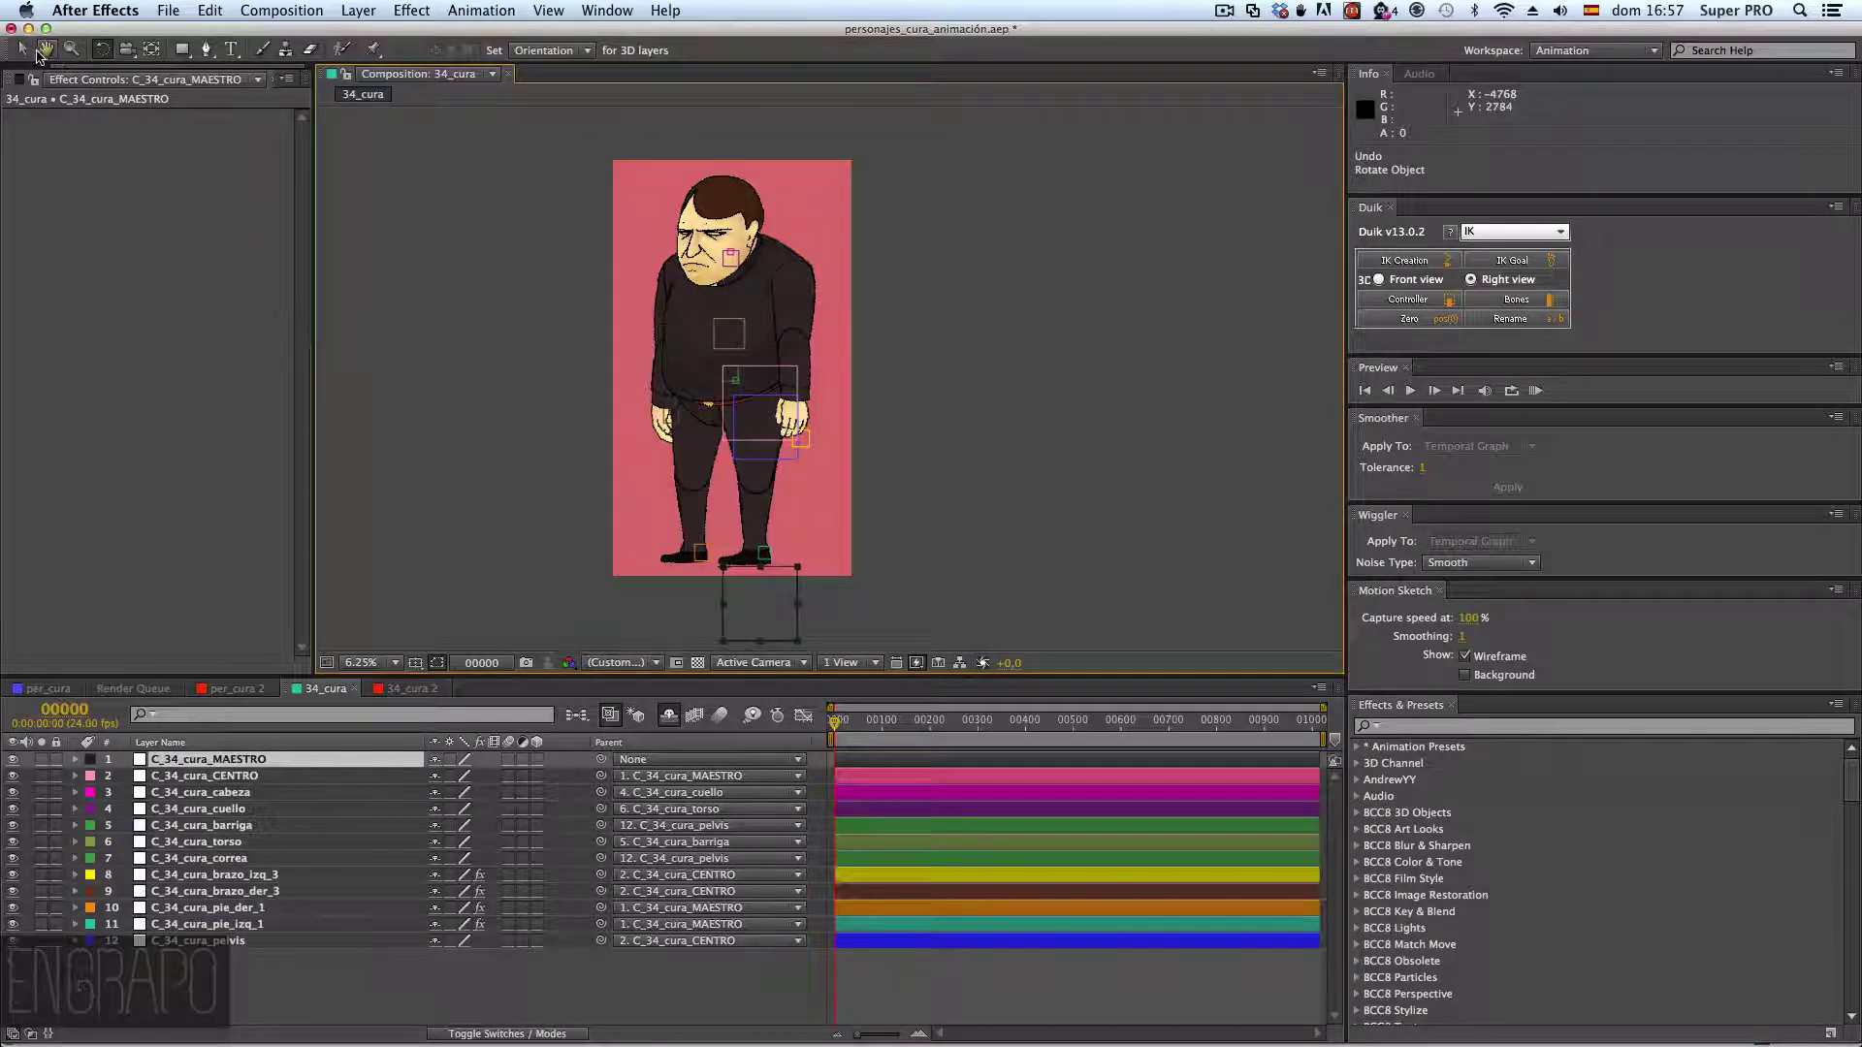
pyautogui.click(21, 49)
pyautogui.click(448, 303)
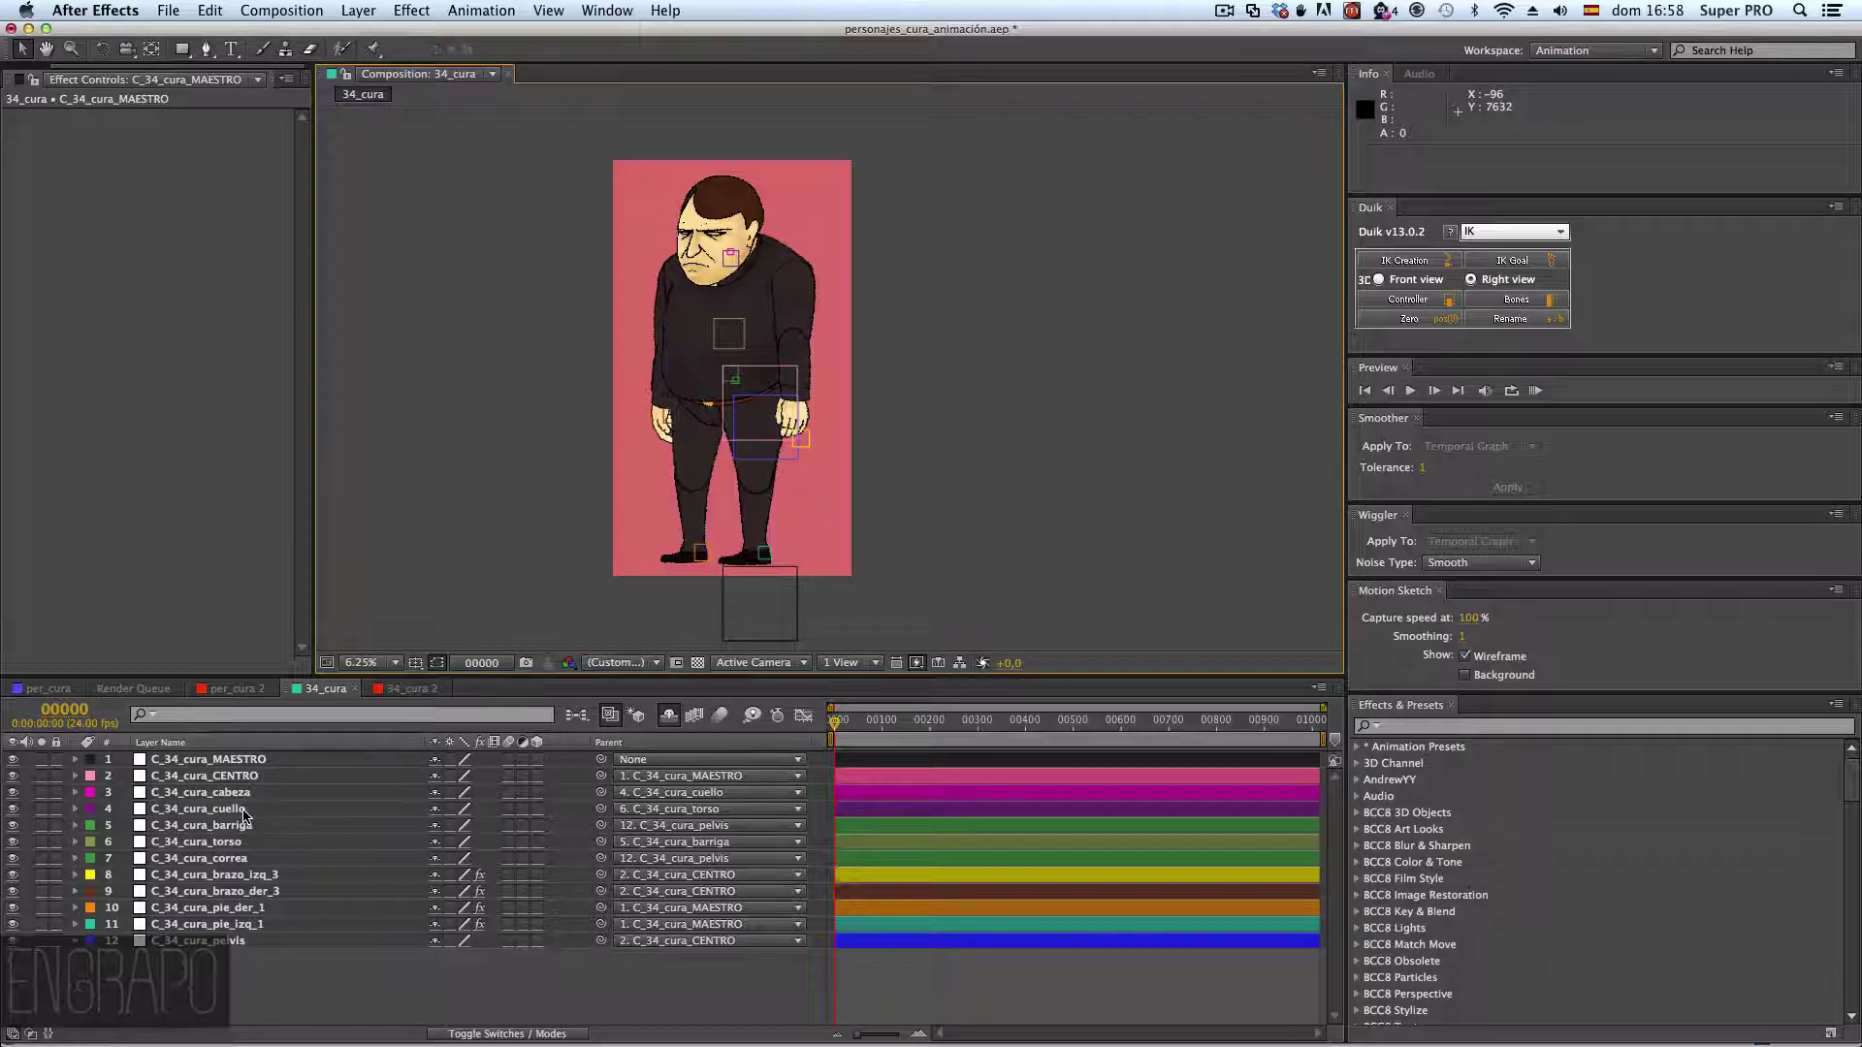
# - Move the C_34_cura_brazo_izq_3 controller slightly outward so the hand sits farther from the body
pyautogui.click(212, 827)
pyautogui.click(223, 809)
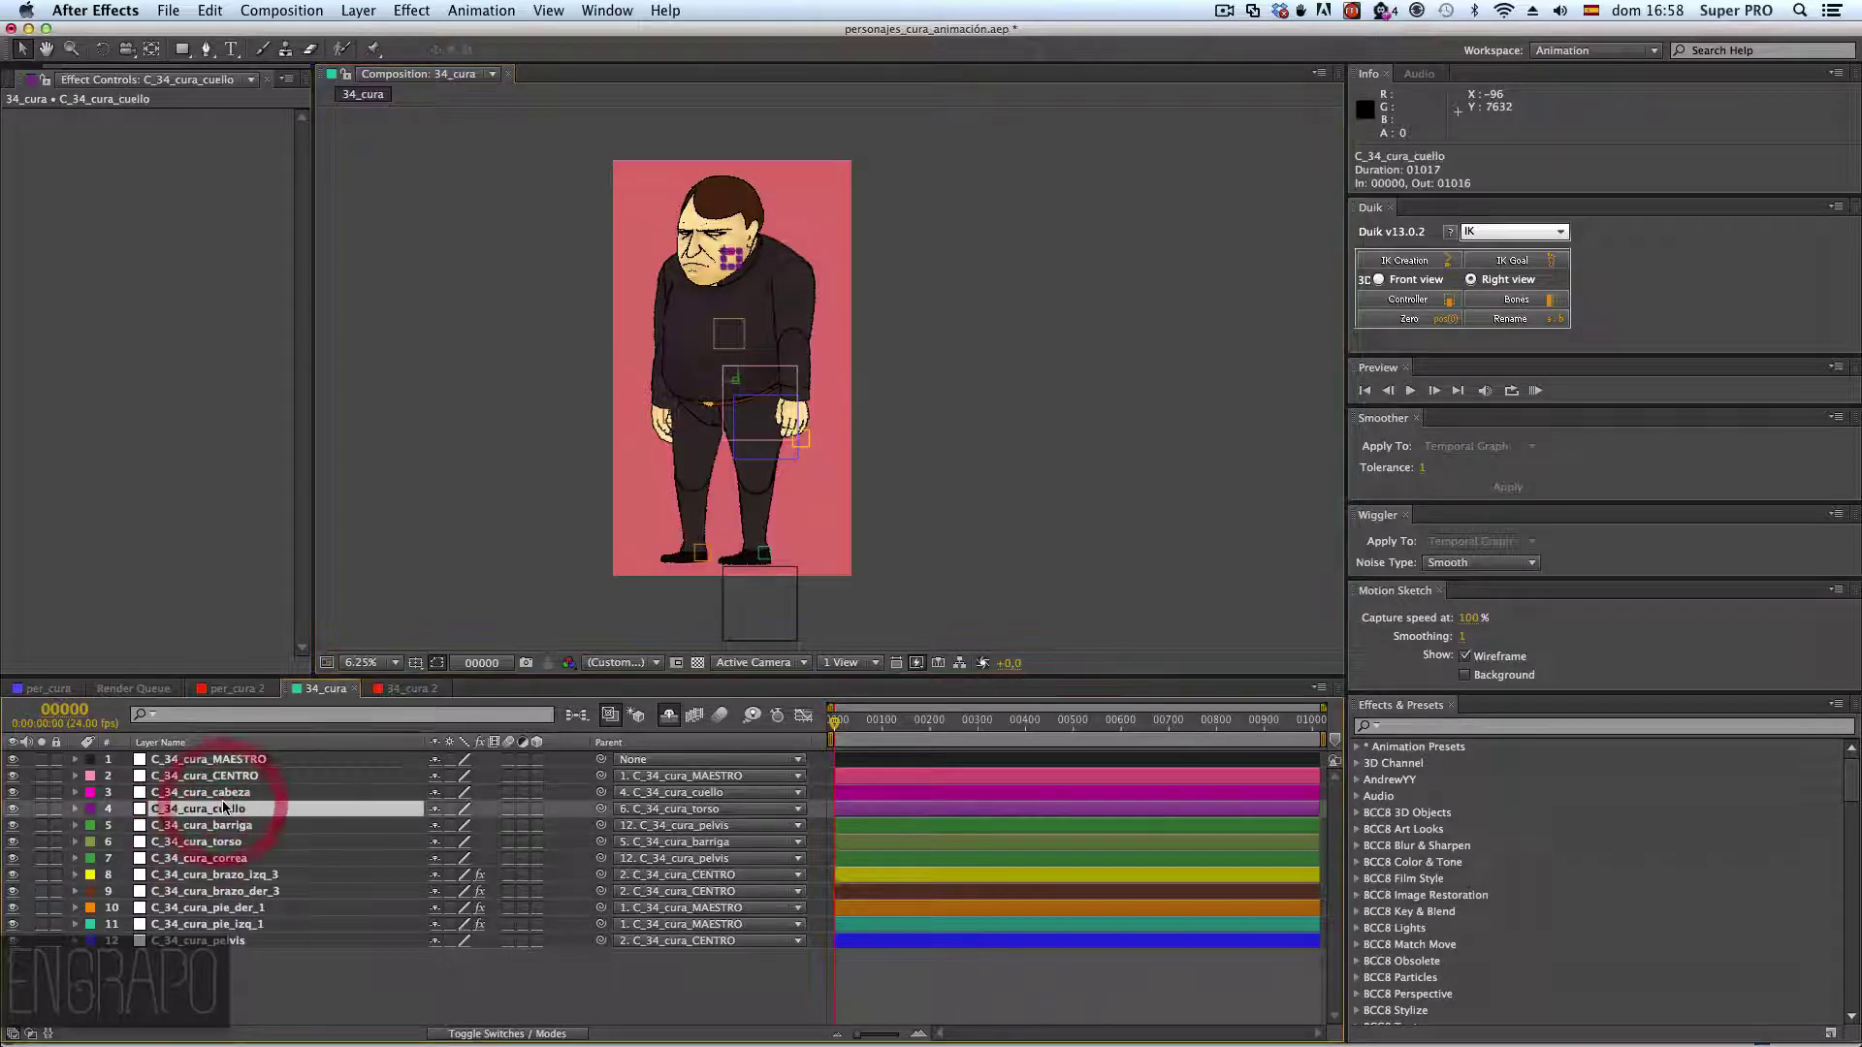
pyautogui.click(218, 924)
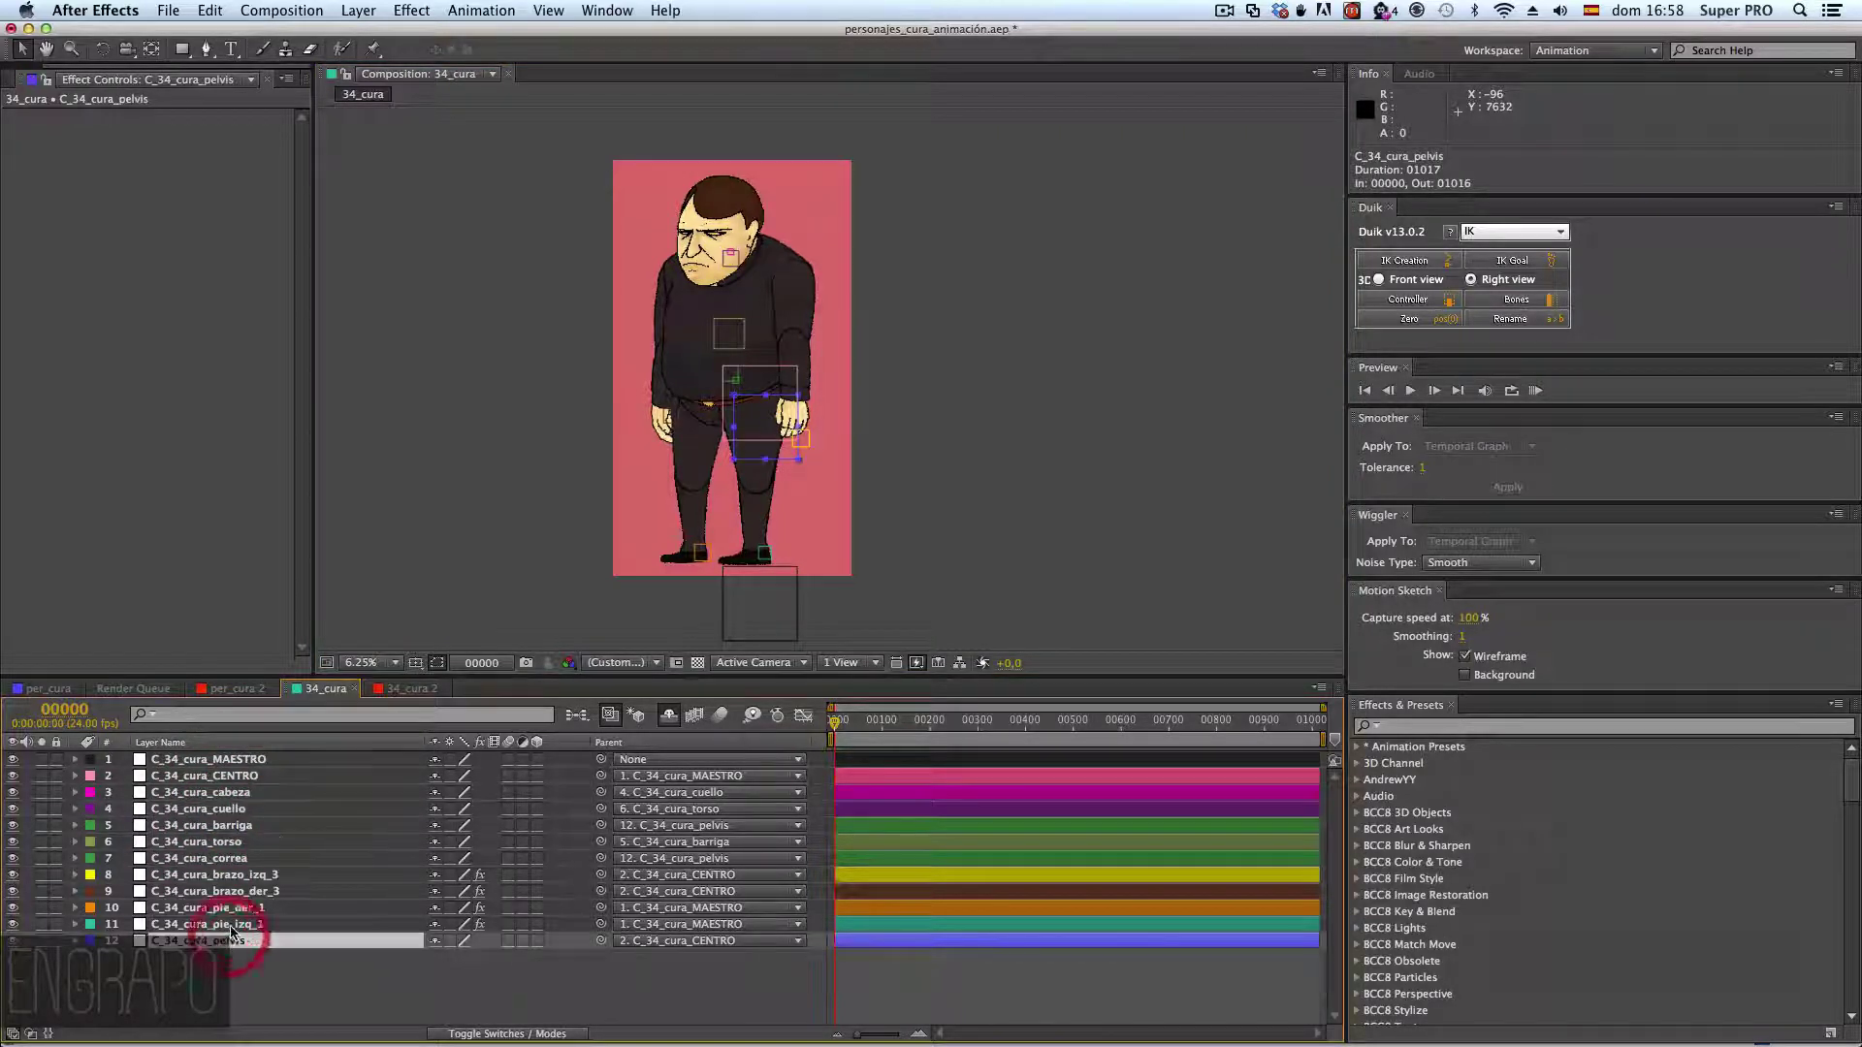
pyautogui.click(897, 434)
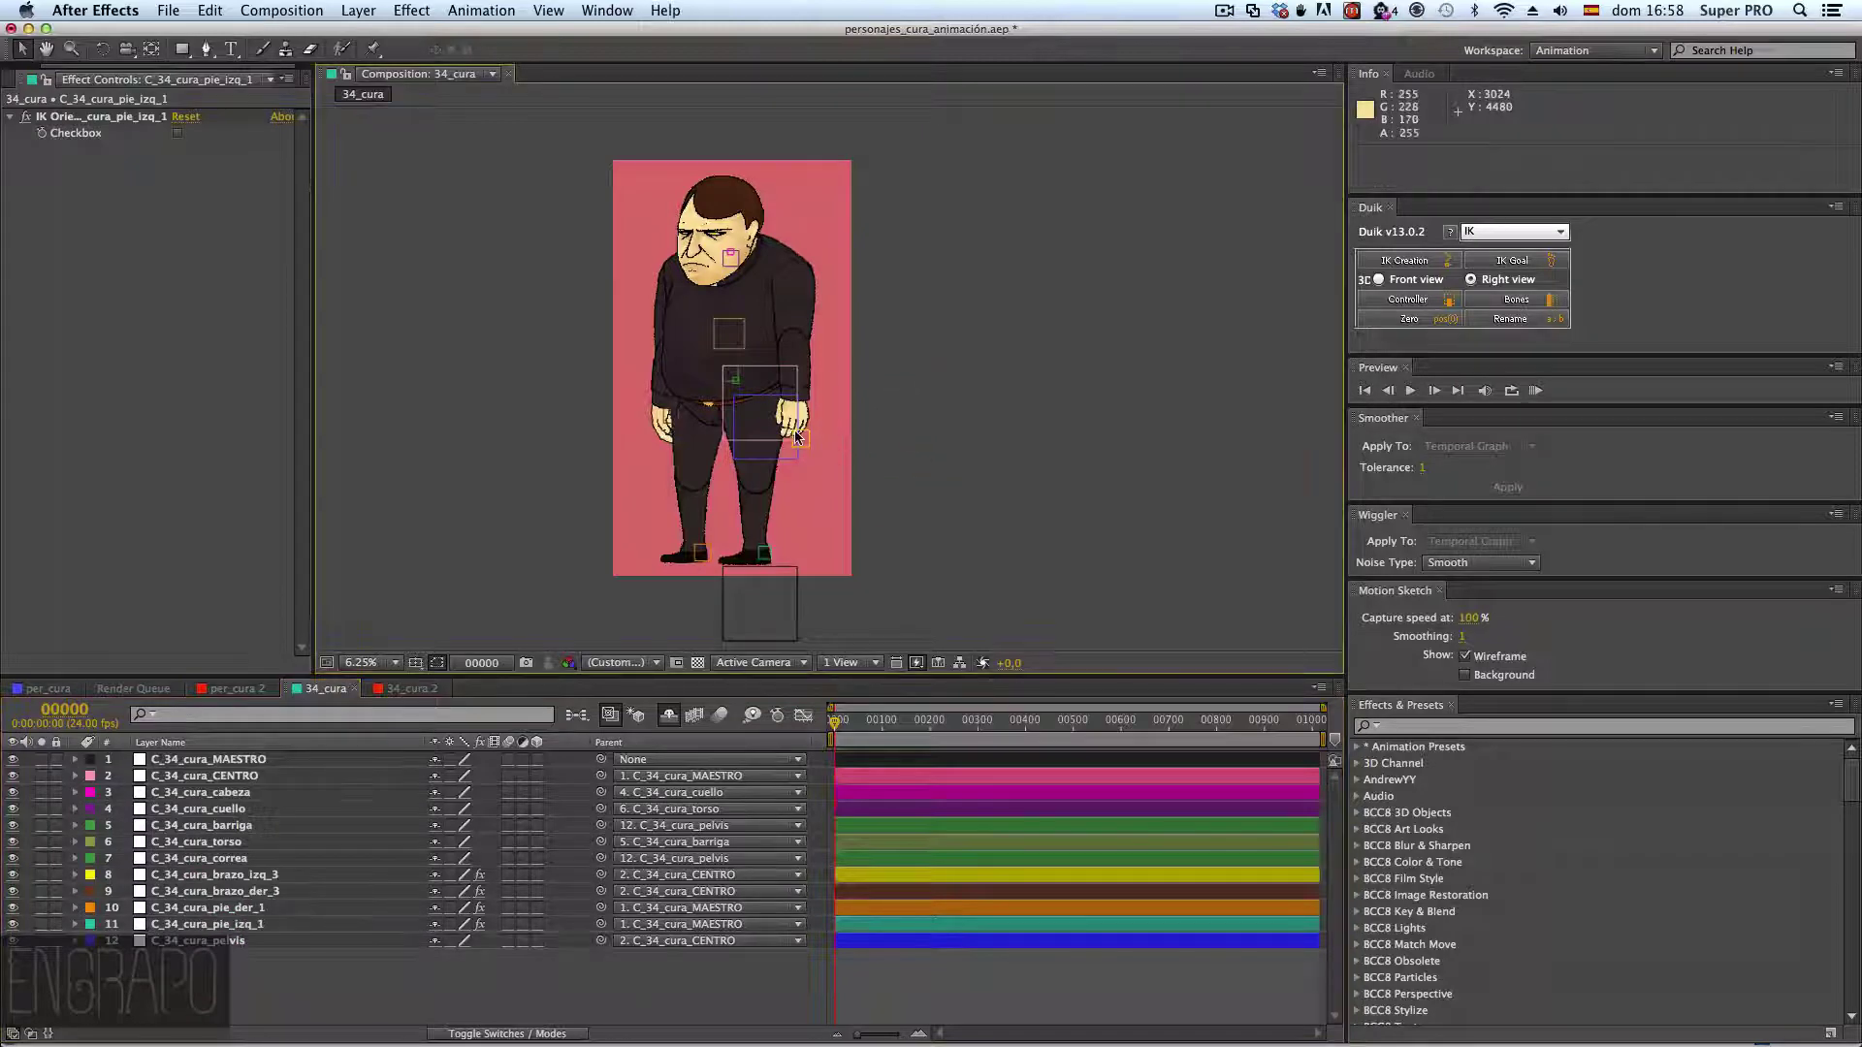
pyautogui.moveTo(834, 436)
pyautogui.mouseDown()
pyautogui.moveTo(832, 329)
pyautogui.moveTo(825, 388)
pyautogui.moveTo(845, 417)
pyautogui.mouseUp()
# - Test the C_34_cura_brazo_izq_3 controller by moving it up toward the torso, and undo the move
pyautogui.click(250, 840)
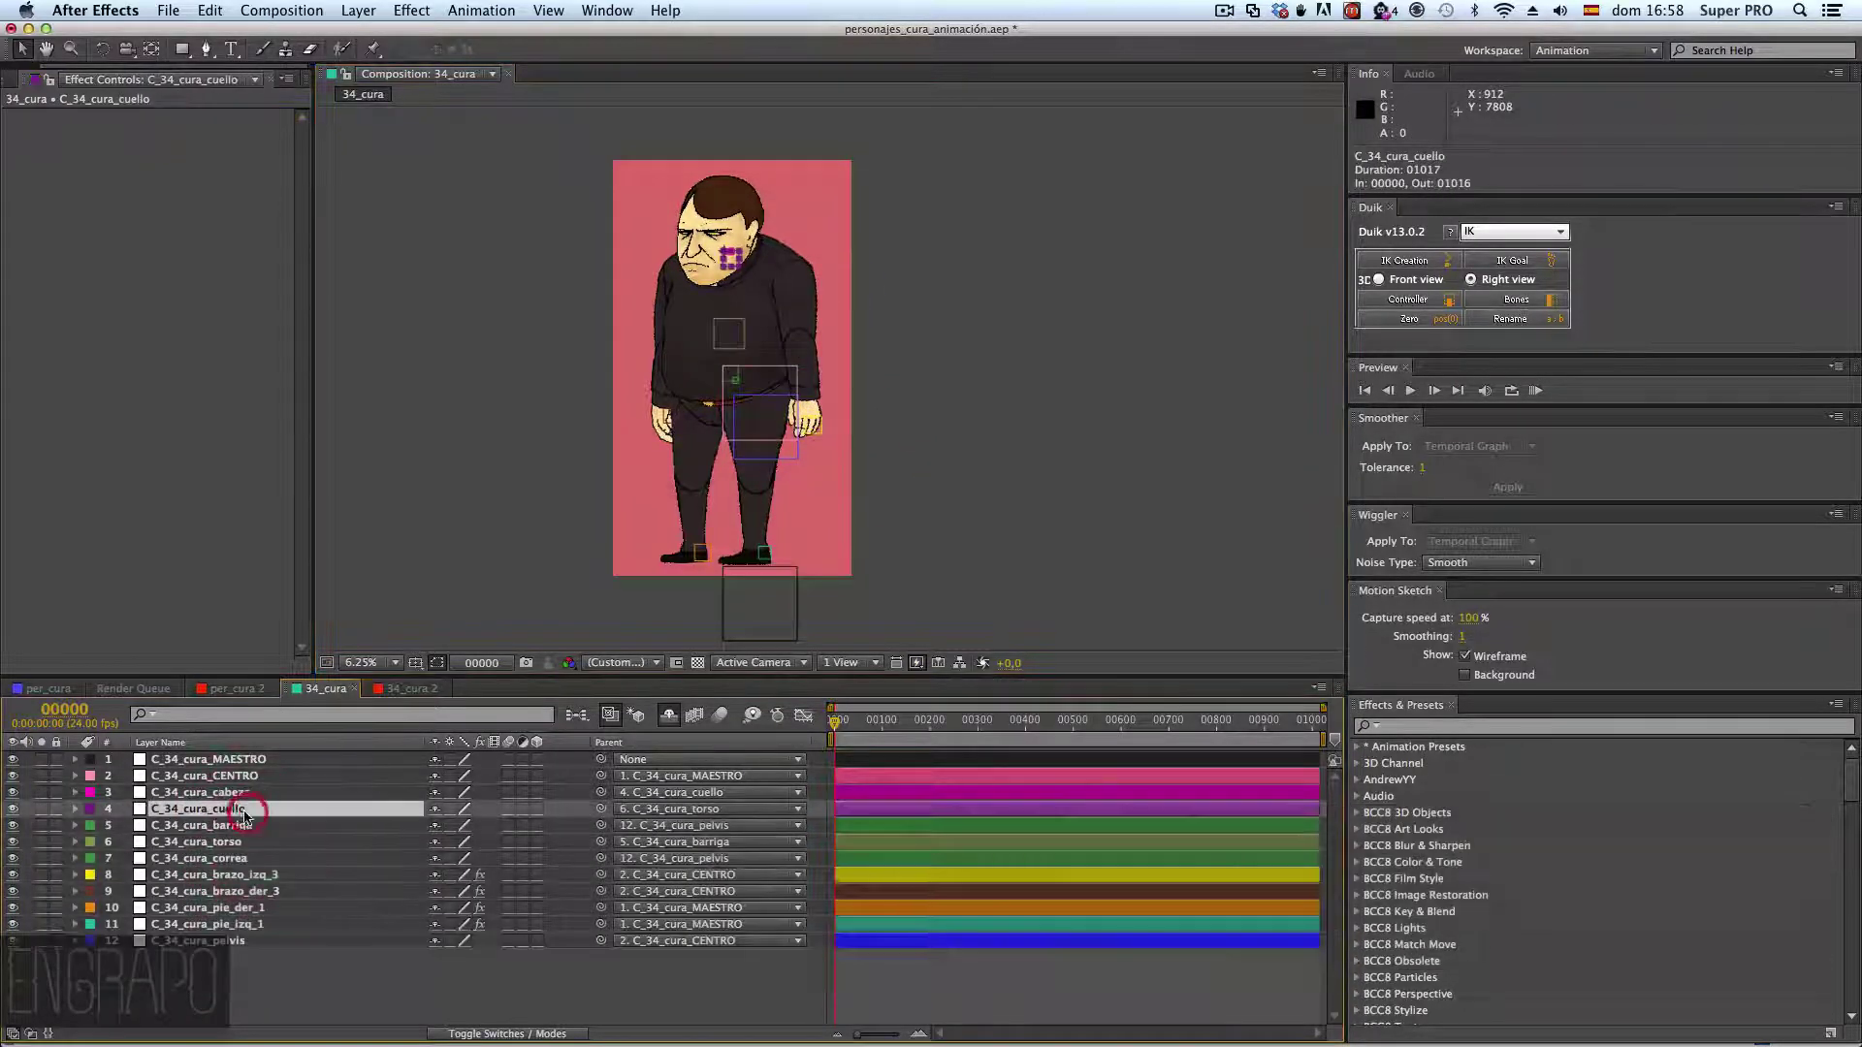
pyautogui.click(226, 760)
pyautogui.click(225, 859)
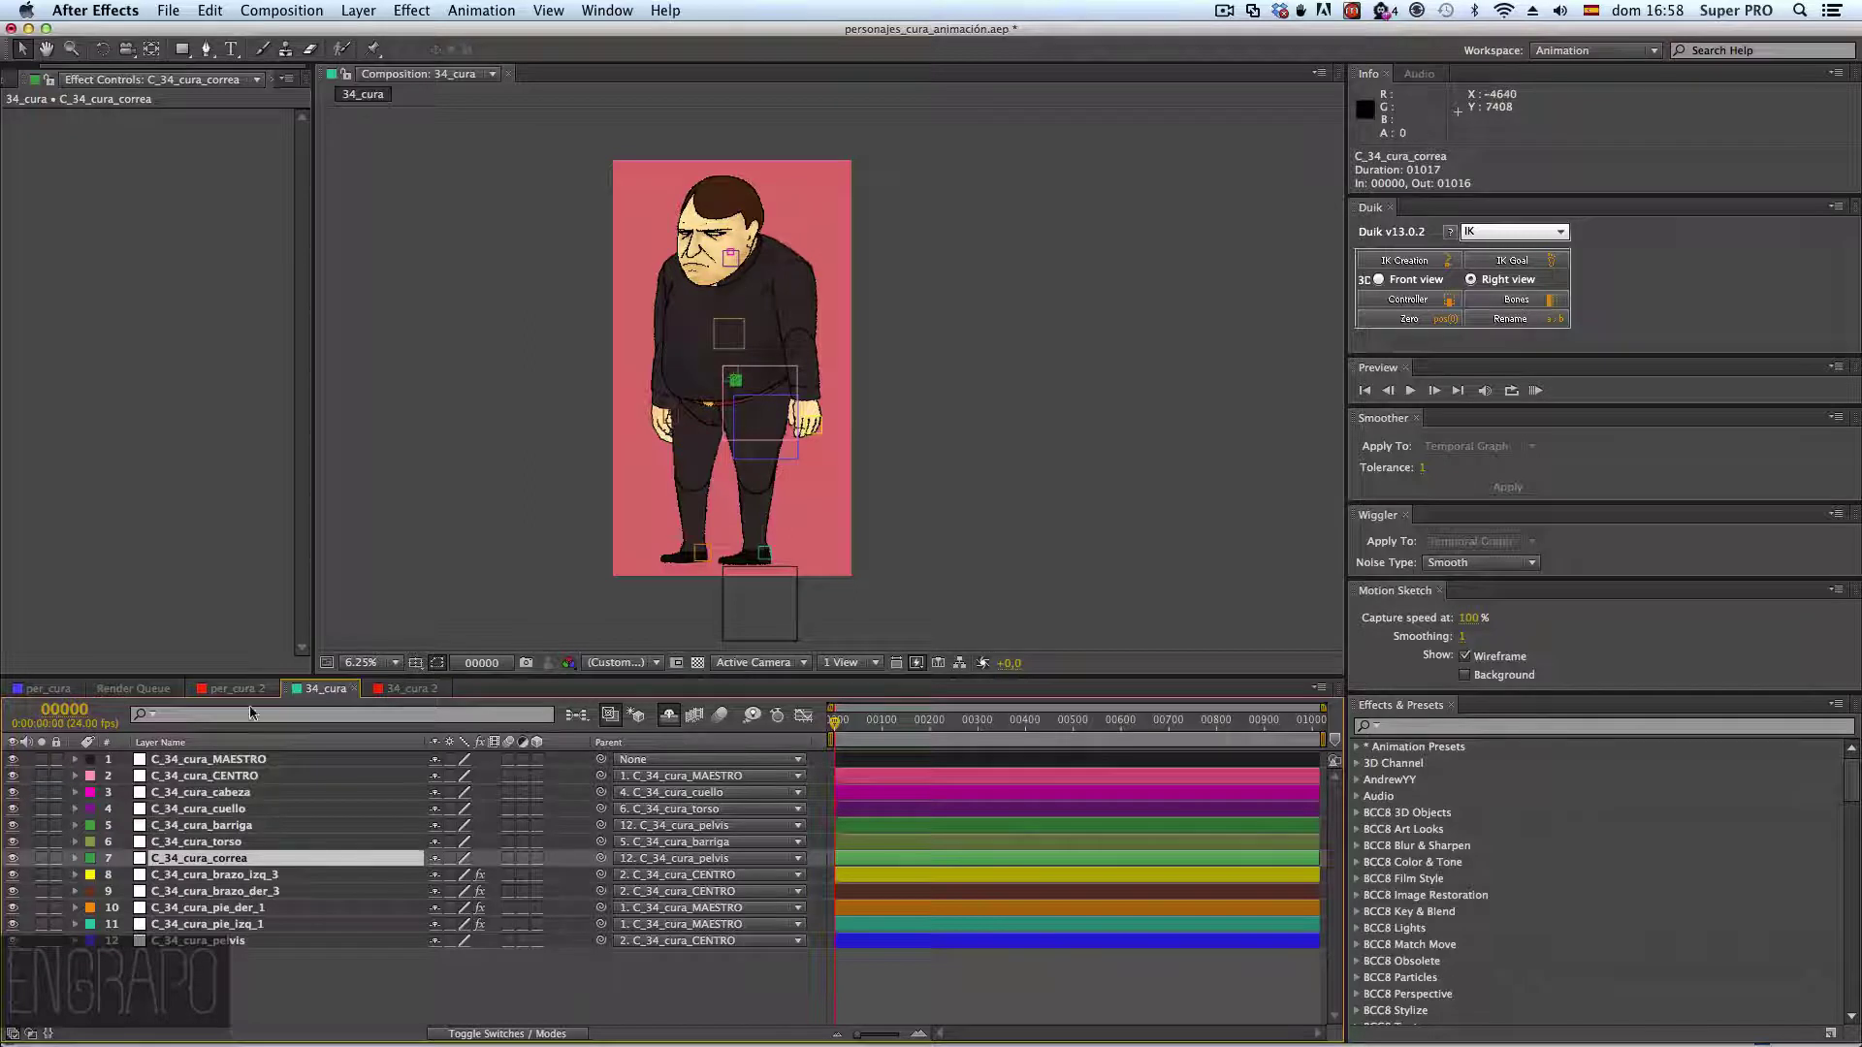
pyautogui.click(221, 776)
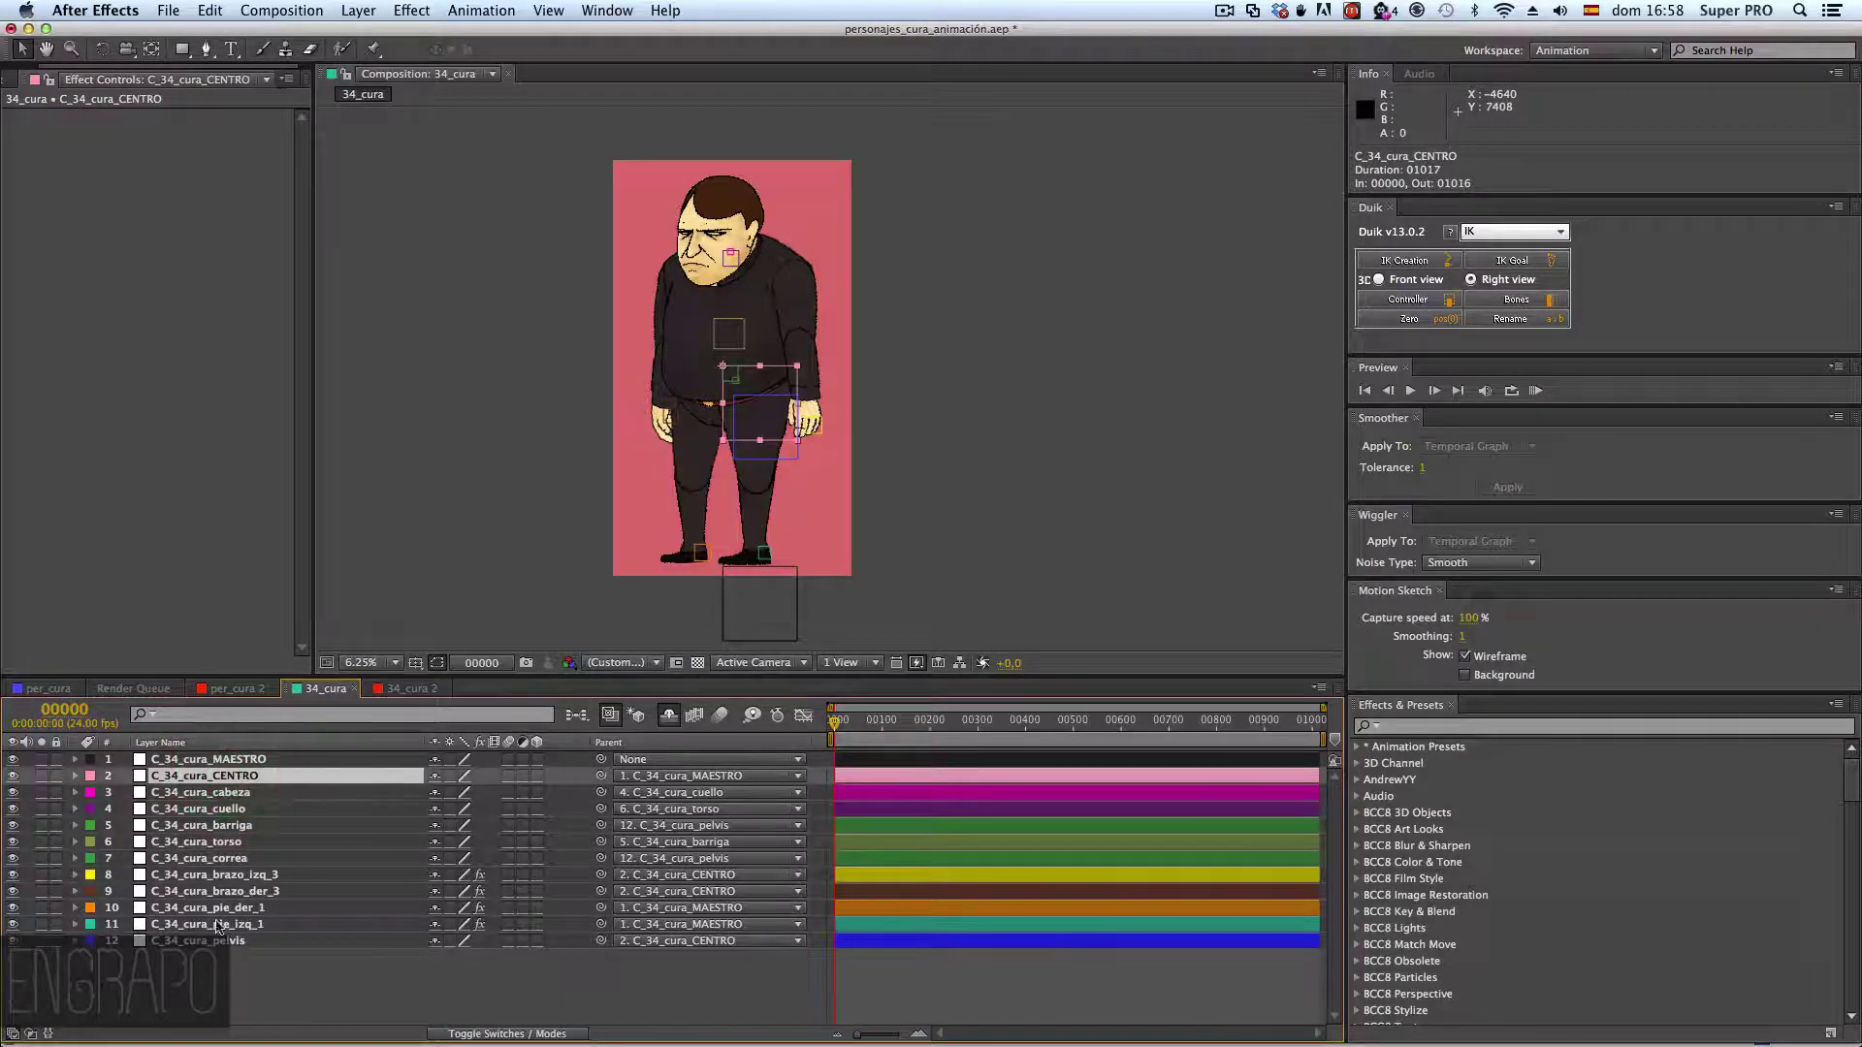
pyautogui.click(230, 860)
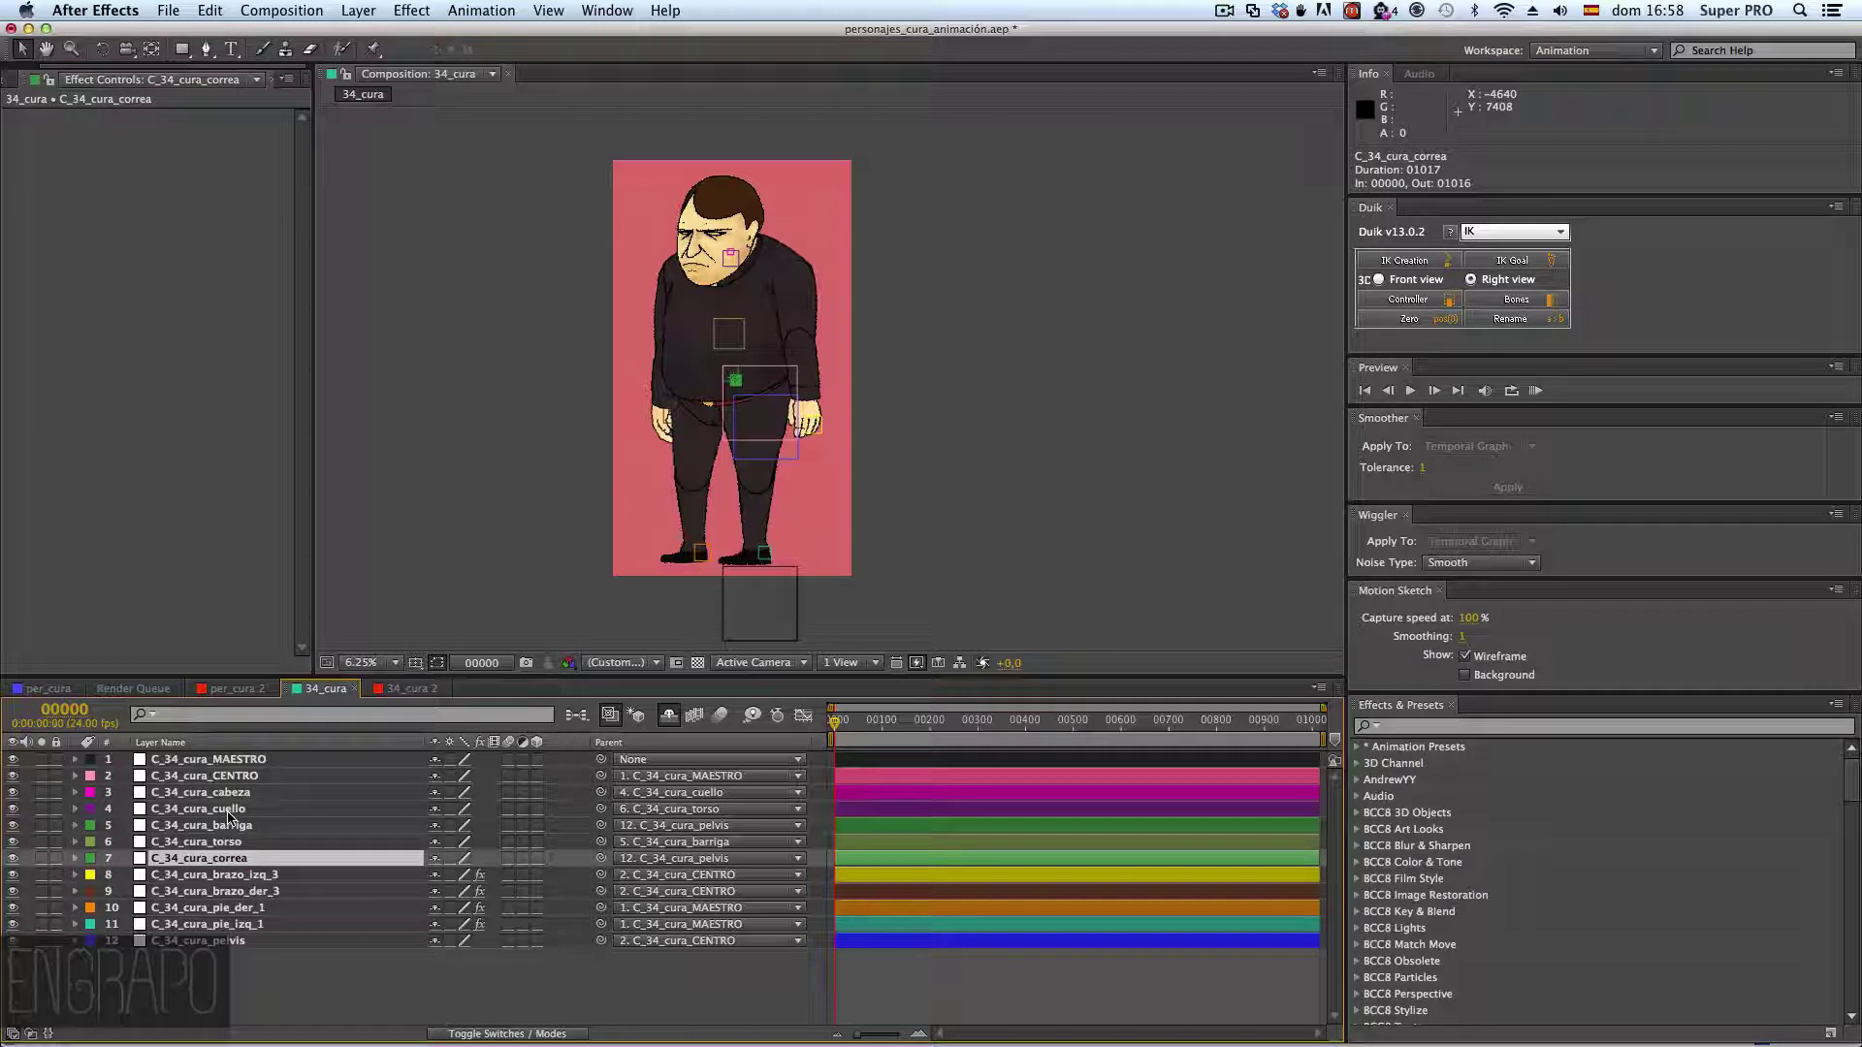
pyautogui.click(819, 394)
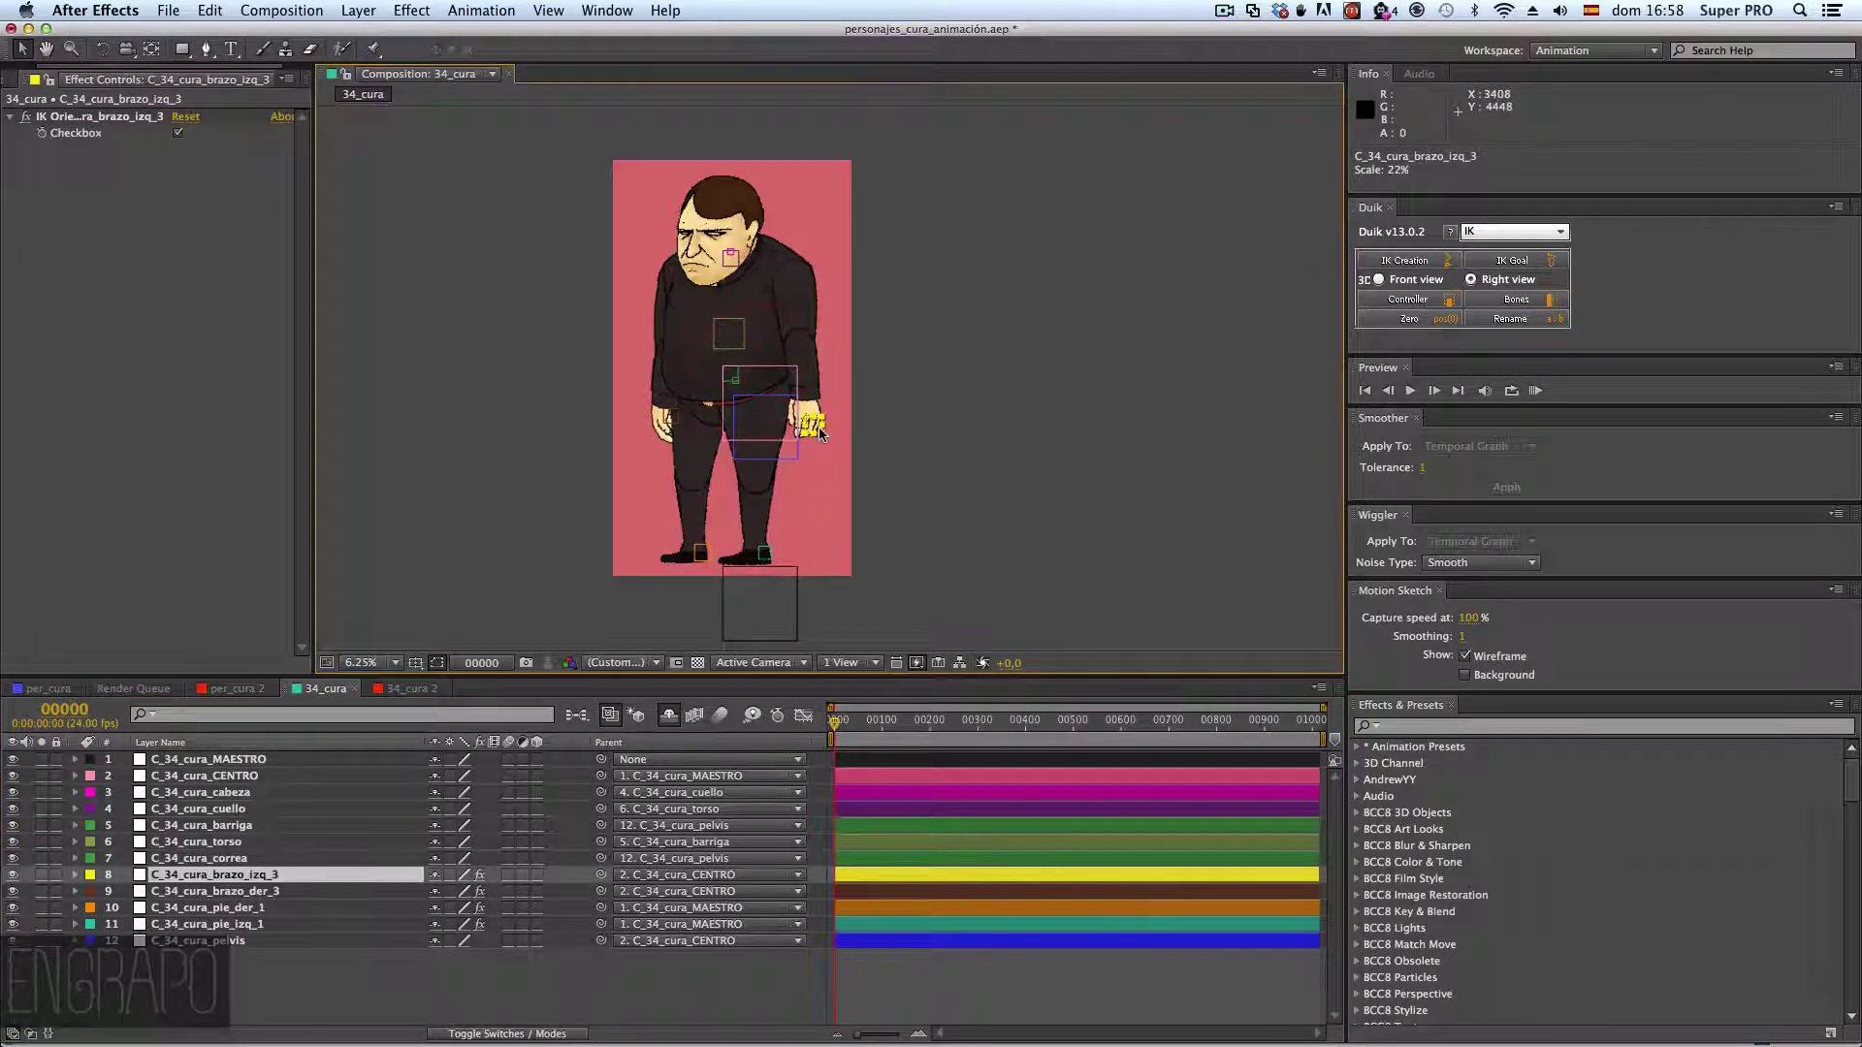
pyautogui.moveTo(819, 434); pyautogui.dragTo(766, 373)
pyautogui.press('super+z')
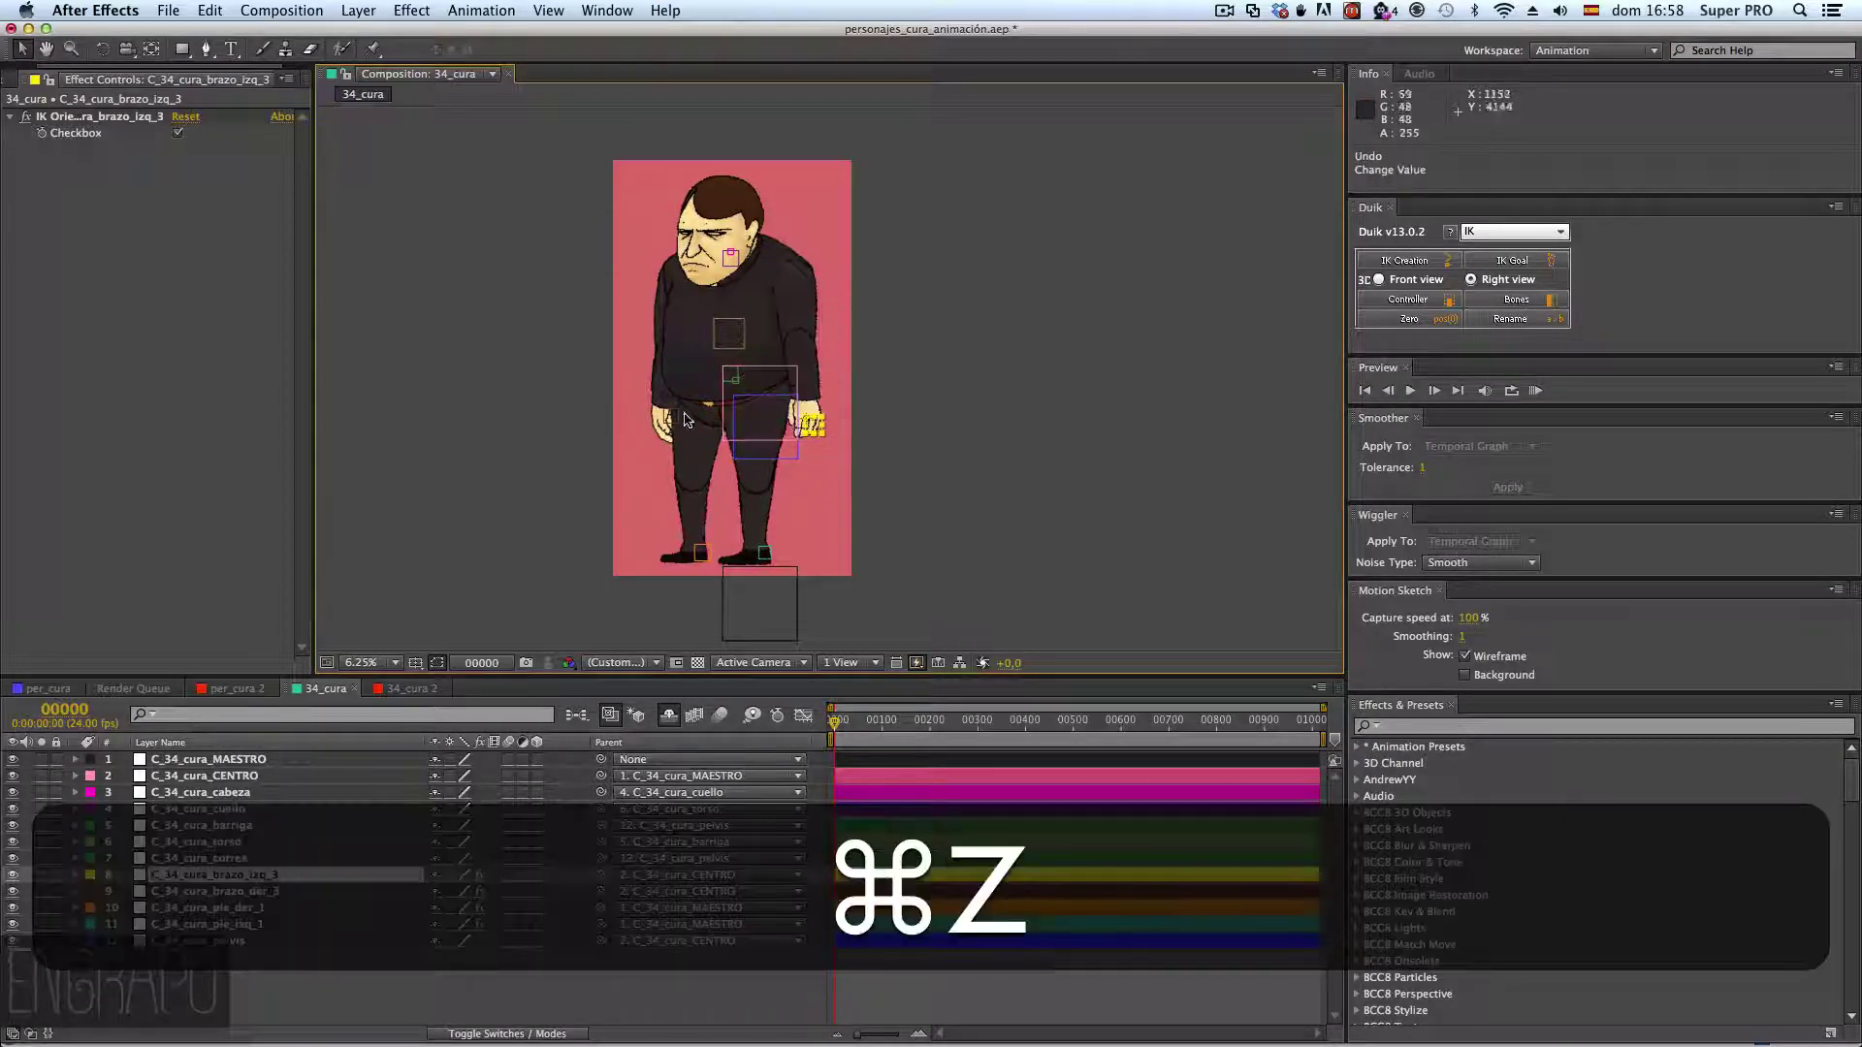
# - Reorder the open compositions so that 34_cura comes directly after per_cura
pyautogui.click(721, 342)
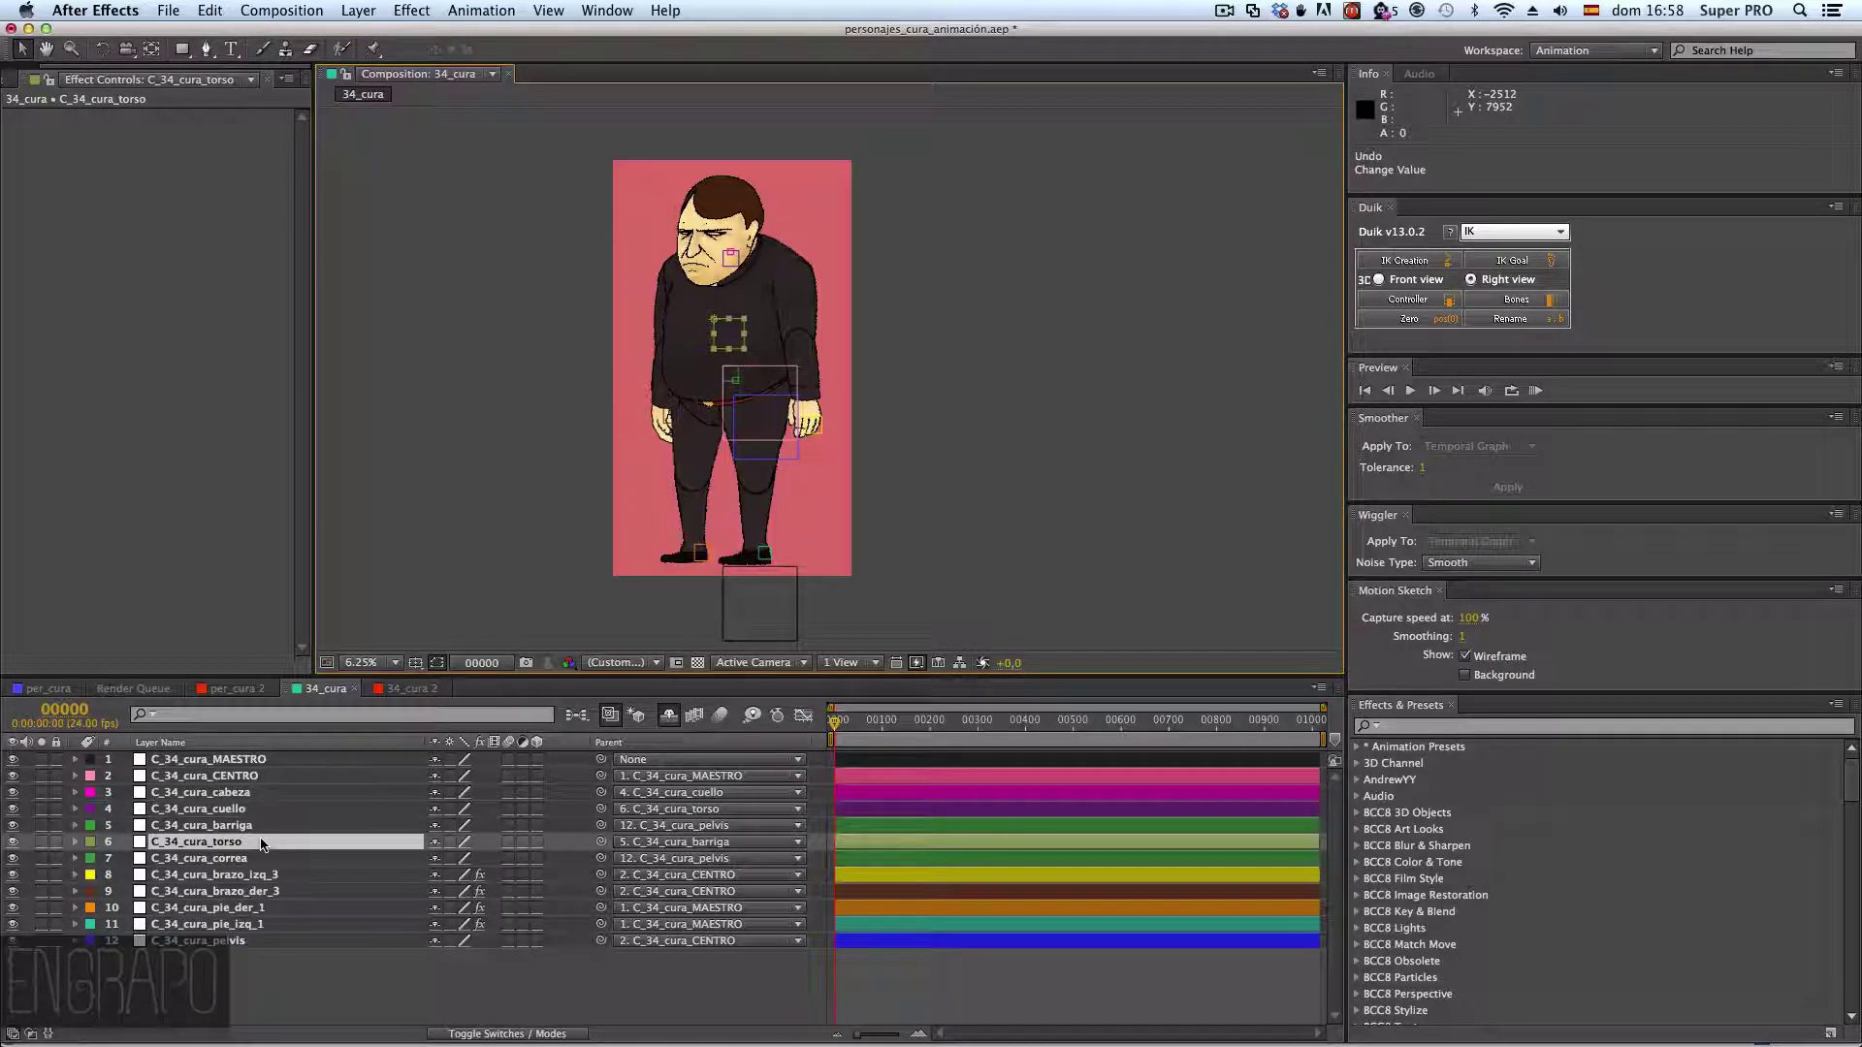
pyautogui.click(229, 825)
pyautogui.click(238, 840)
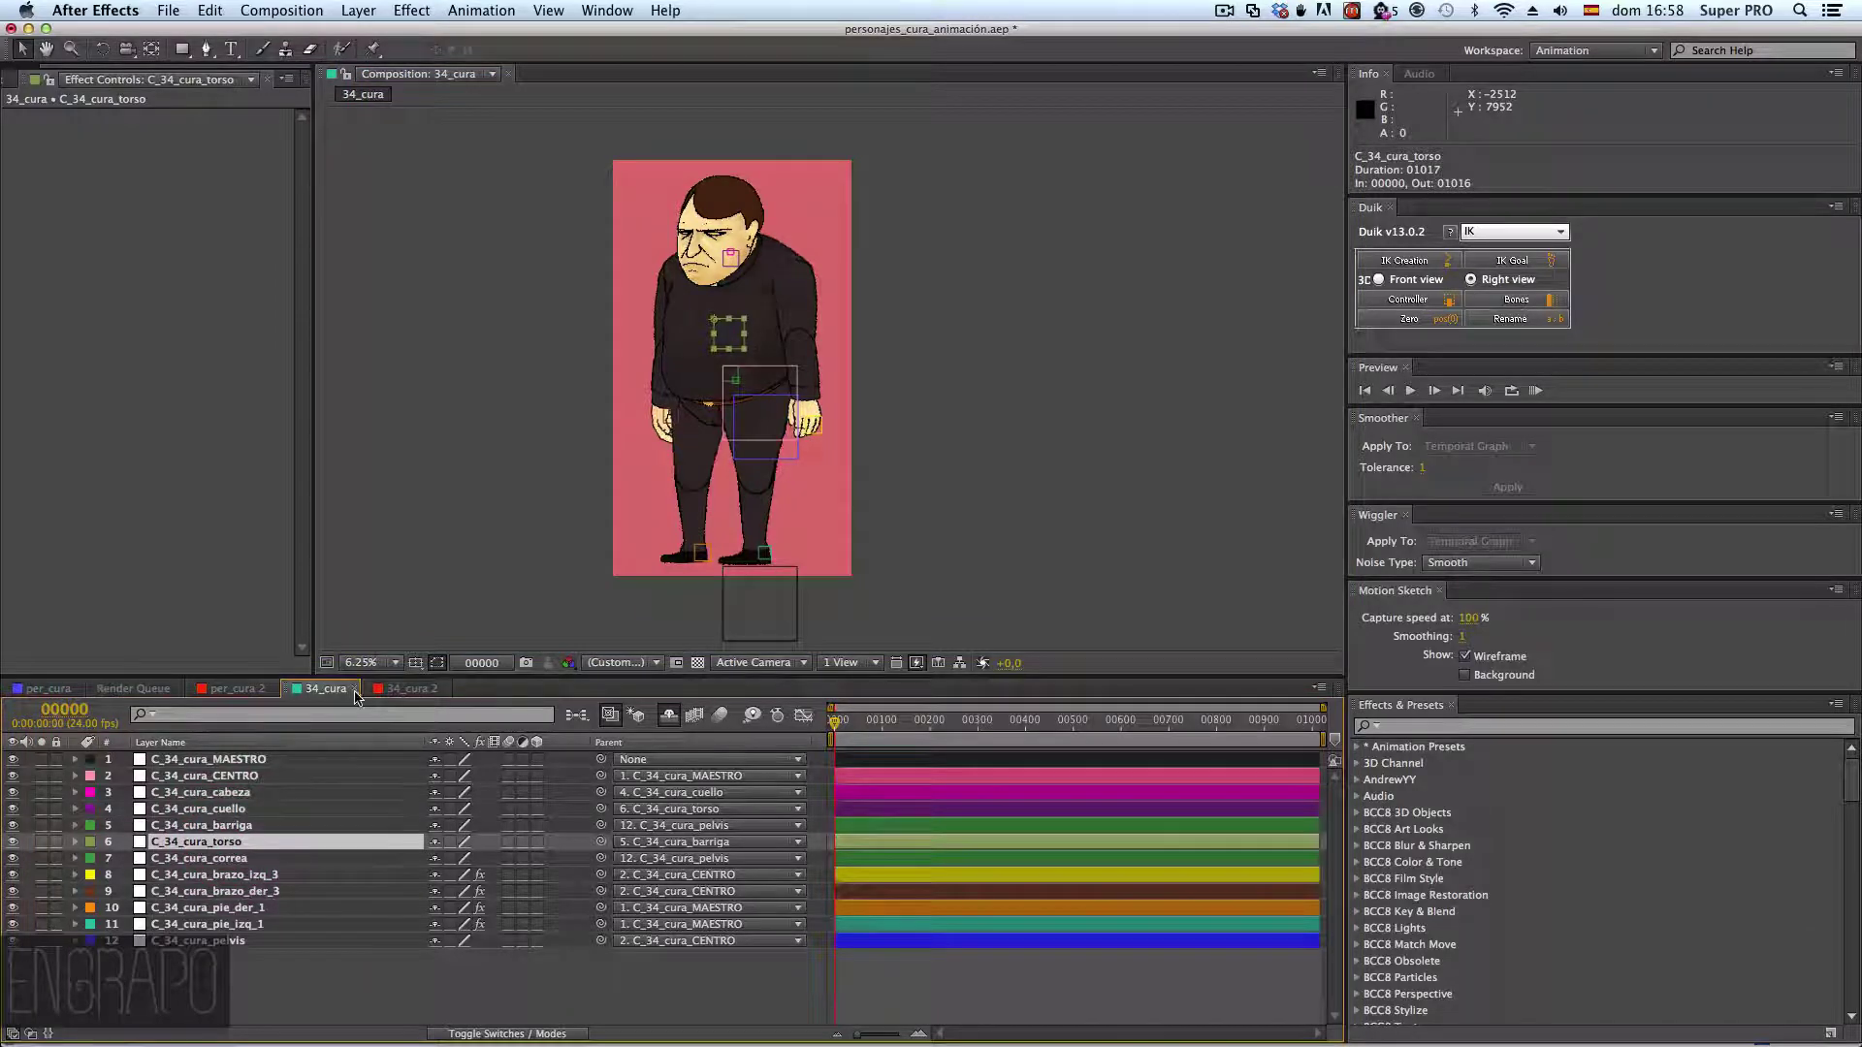
pyautogui.moveTo(294, 691); pyautogui.dragTo(193, 694)
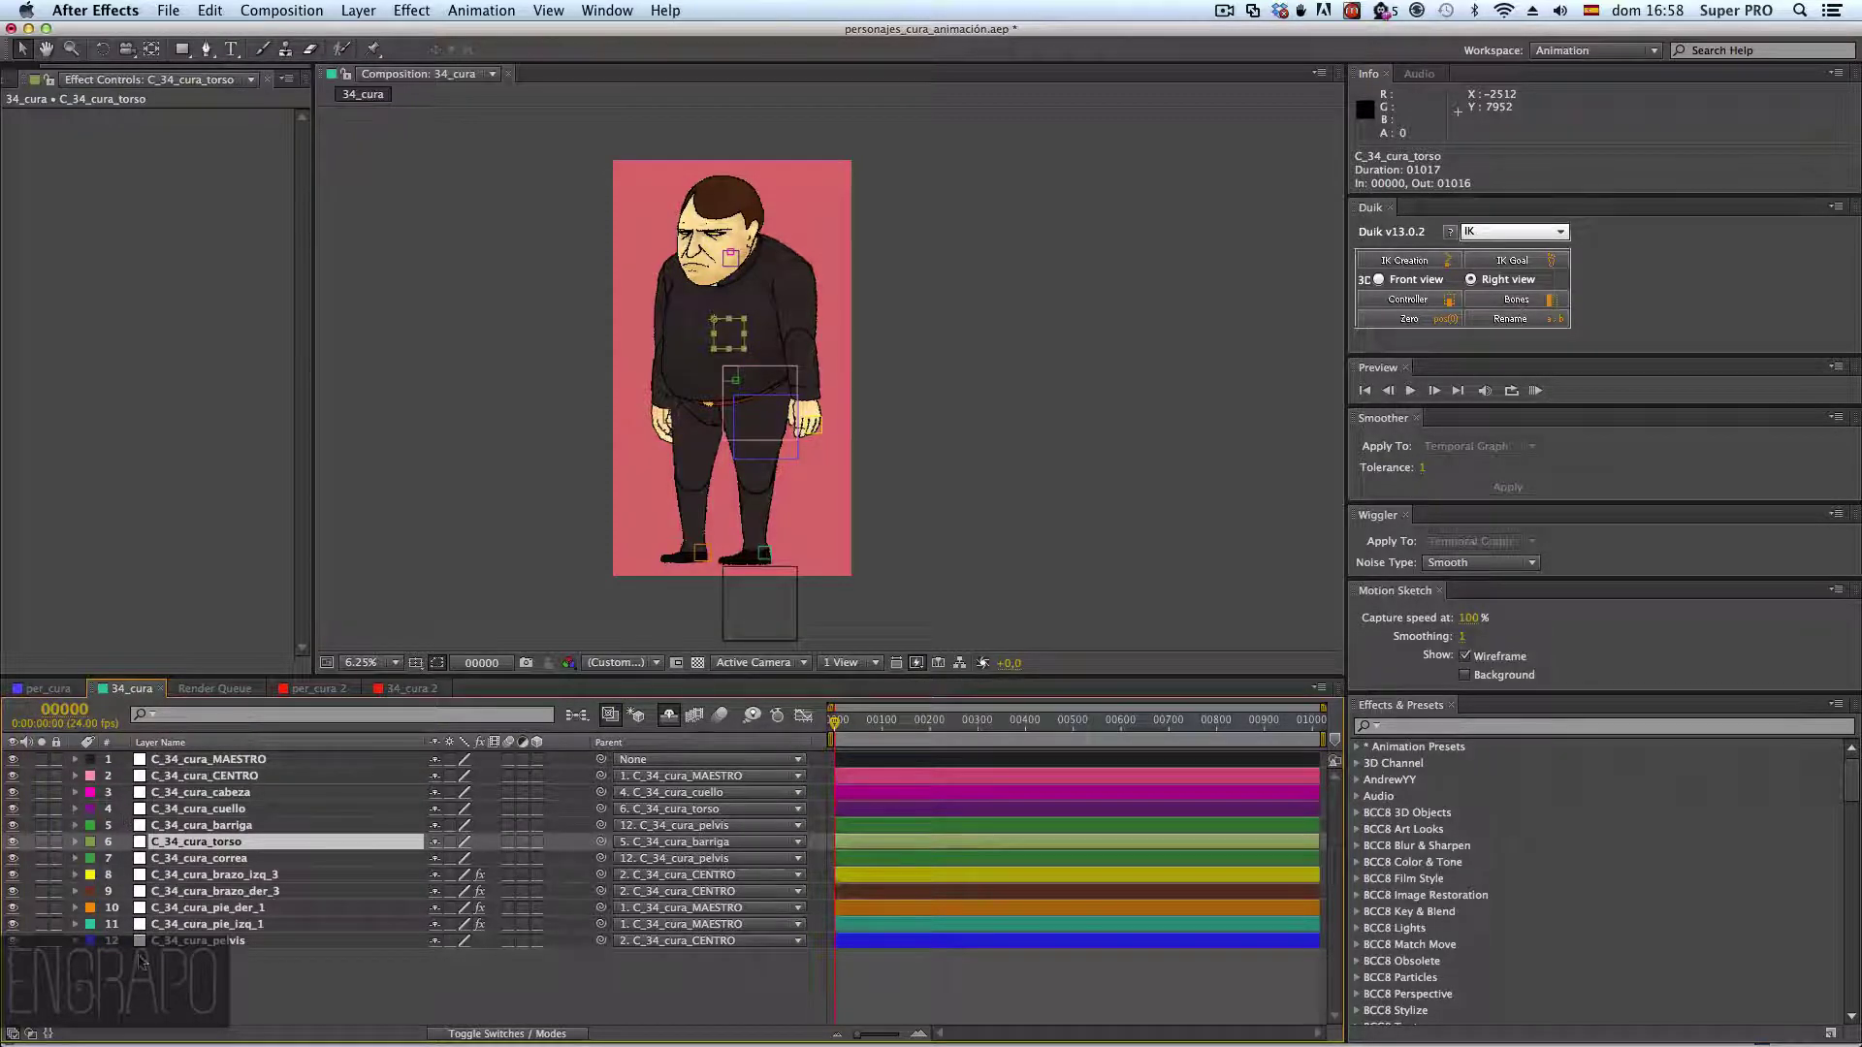
# - Compare the layer order of 34_cura and per_cura, and move C_per_cura_MASTER to the top of the per_cura layer stack
pyautogui.click(180, 924)
pyautogui.click(189, 941)
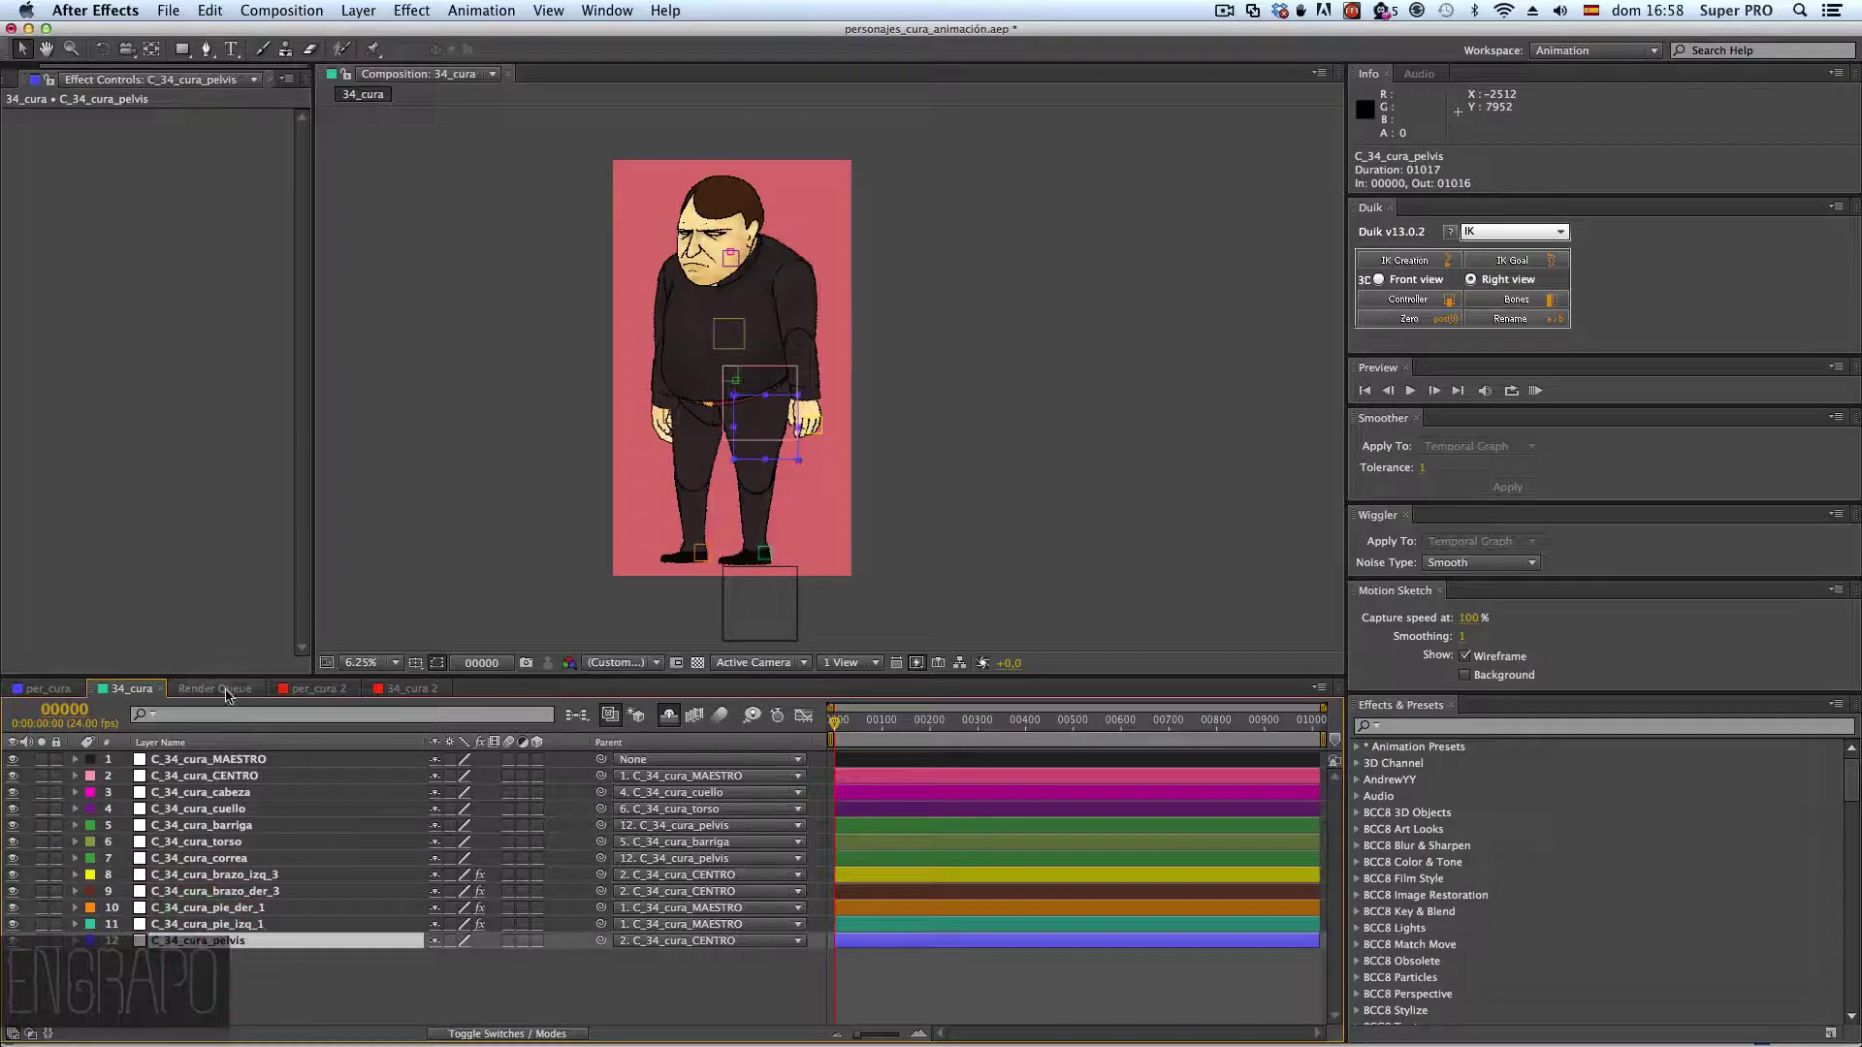
pyautogui.click(49, 690)
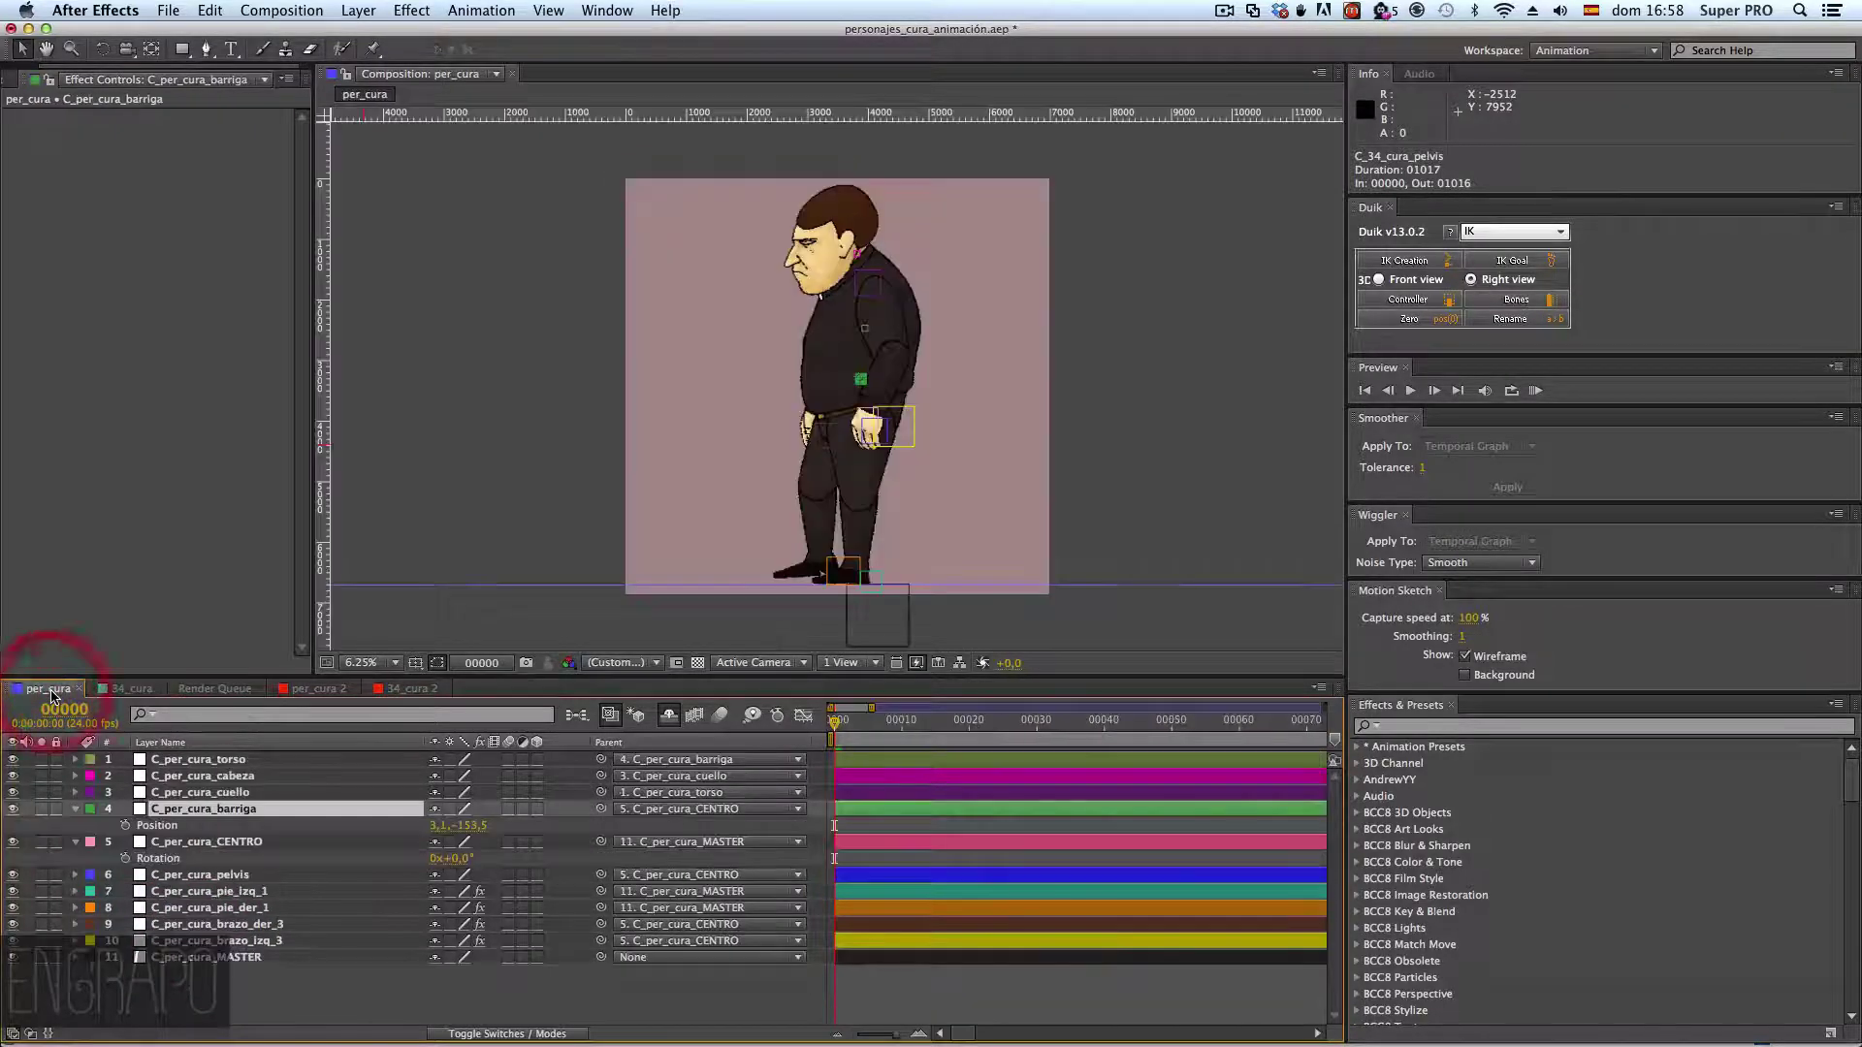
pyautogui.click(131, 690)
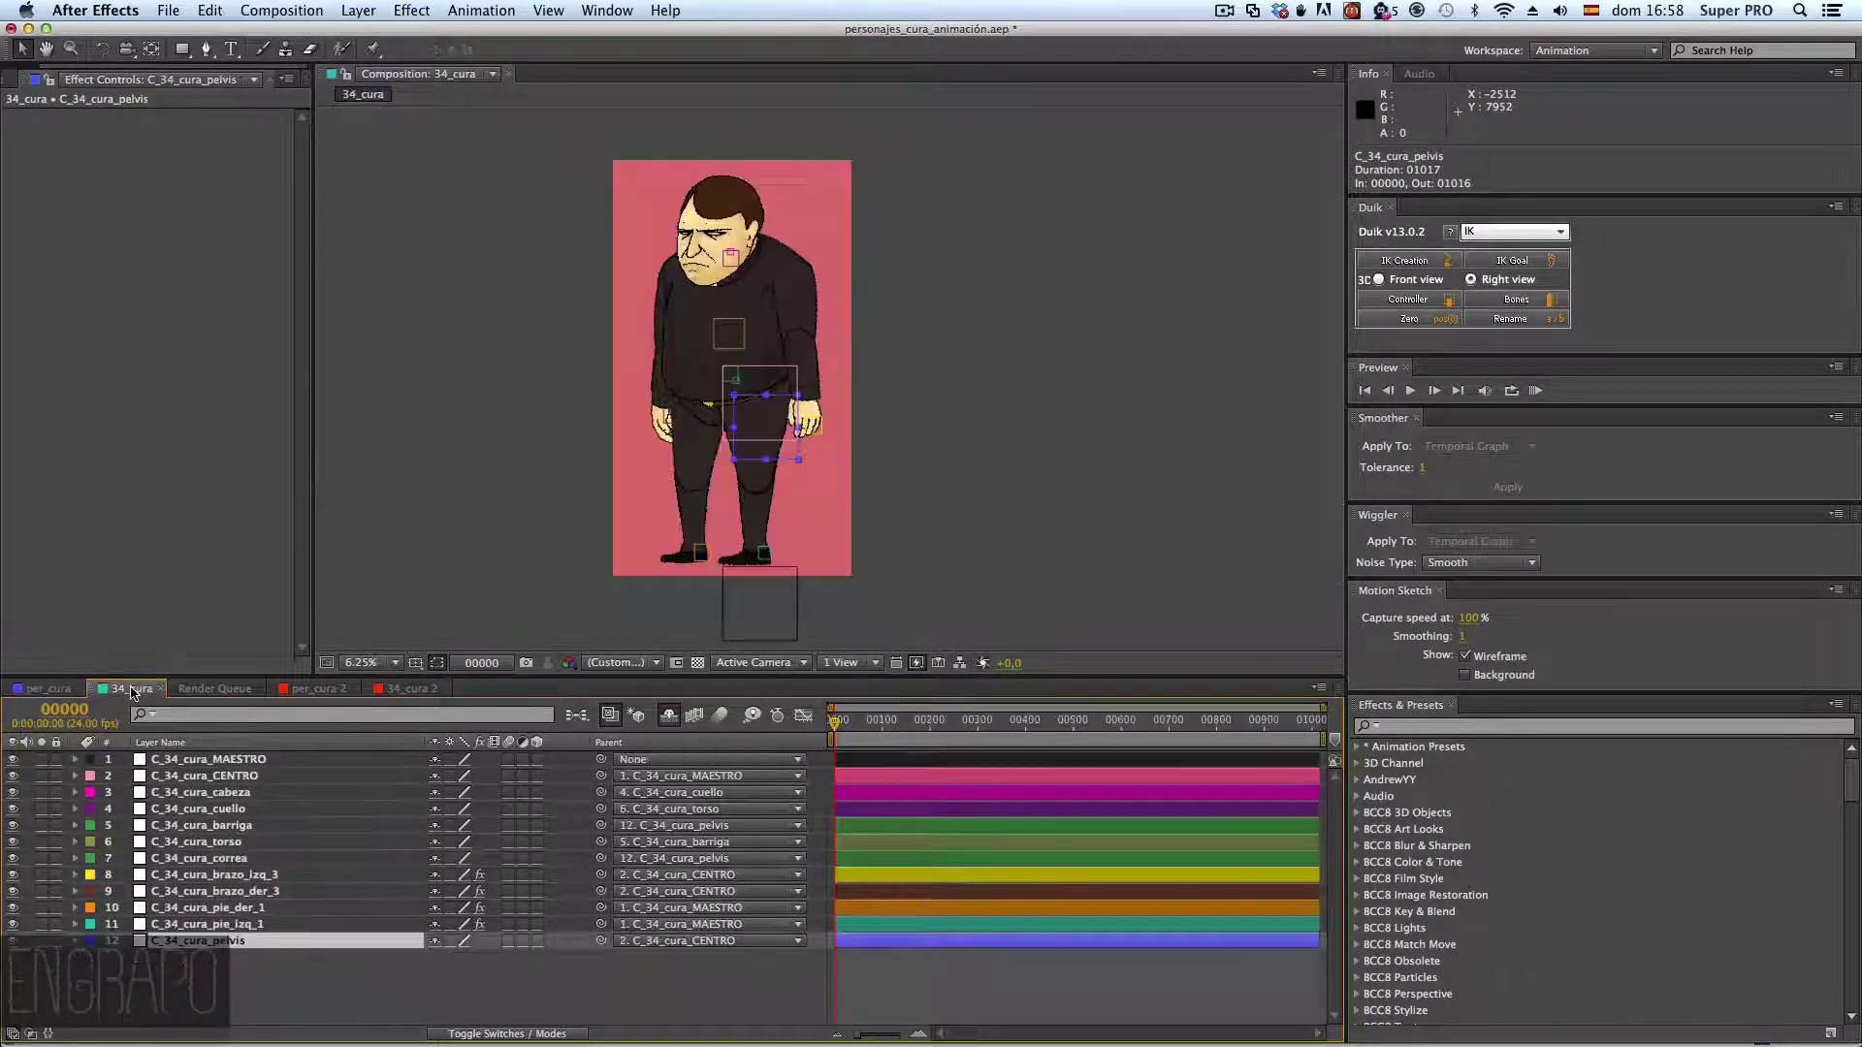
pyautogui.click(48, 690)
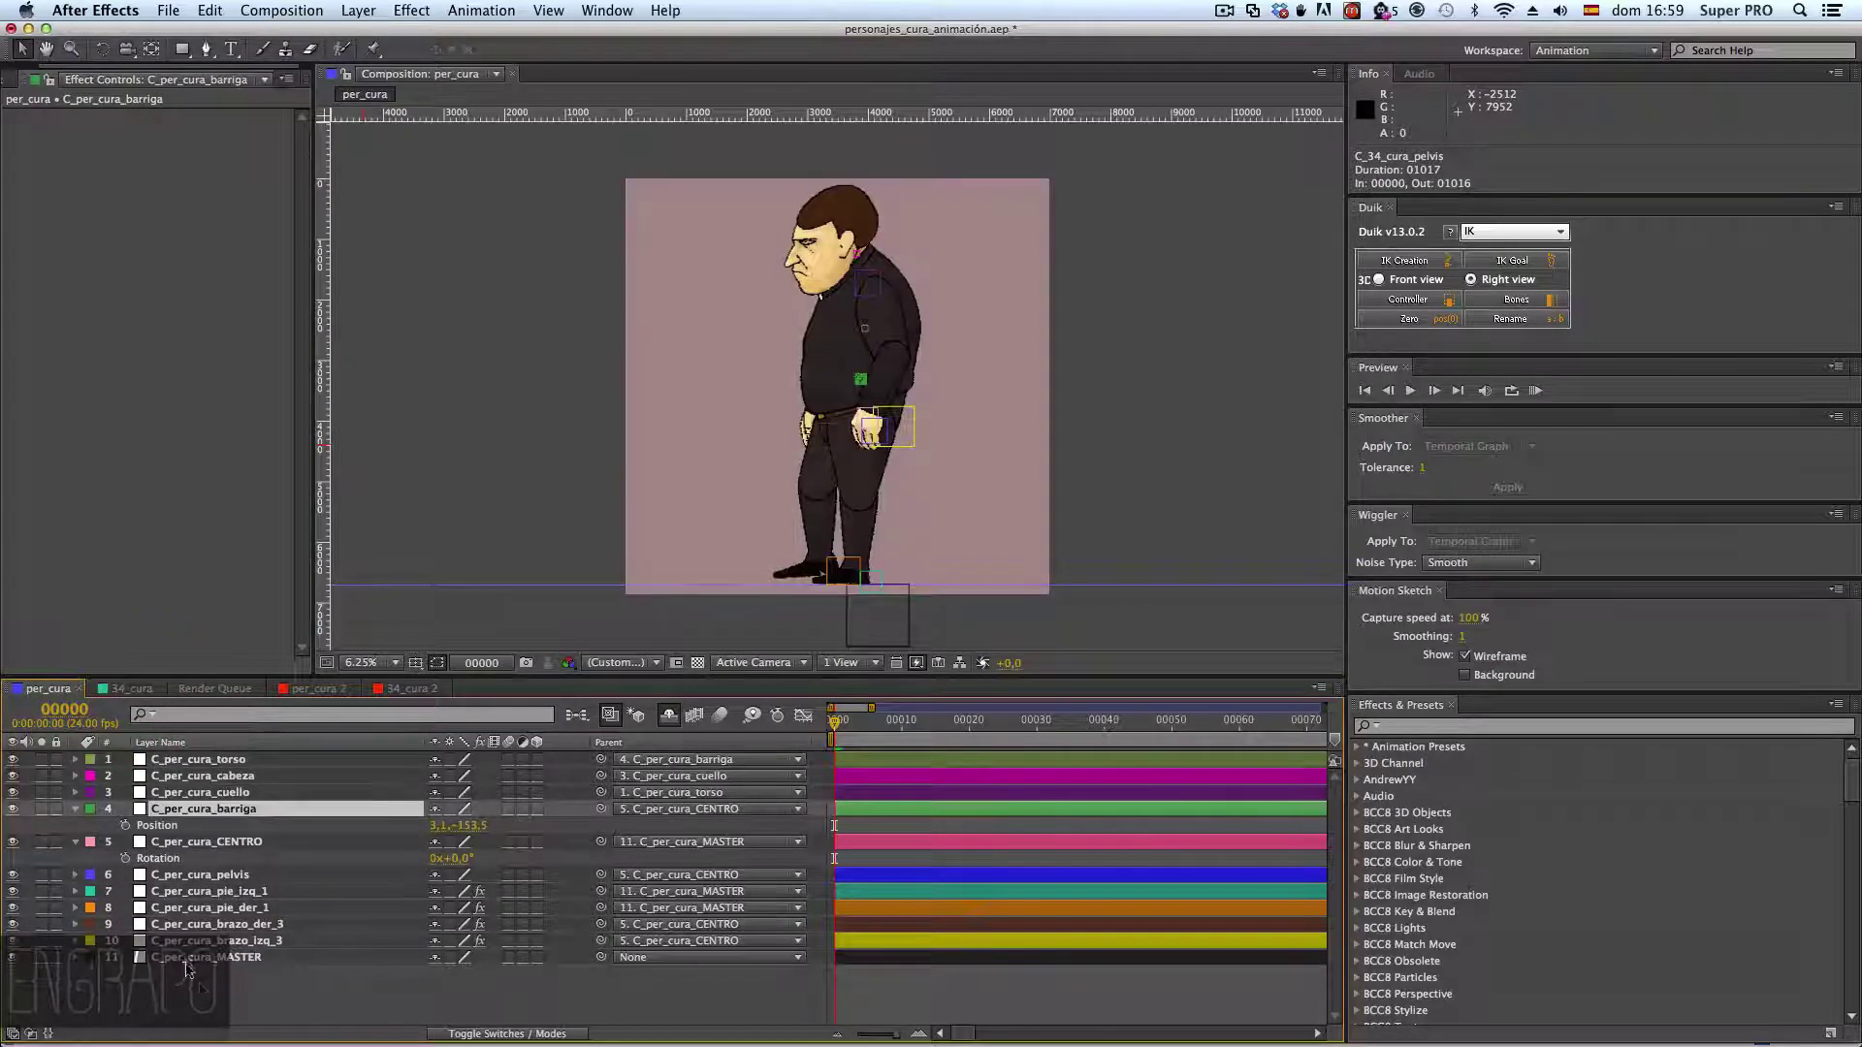
pyautogui.moveTo(189, 959); pyautogui.dragTo(192, 756)
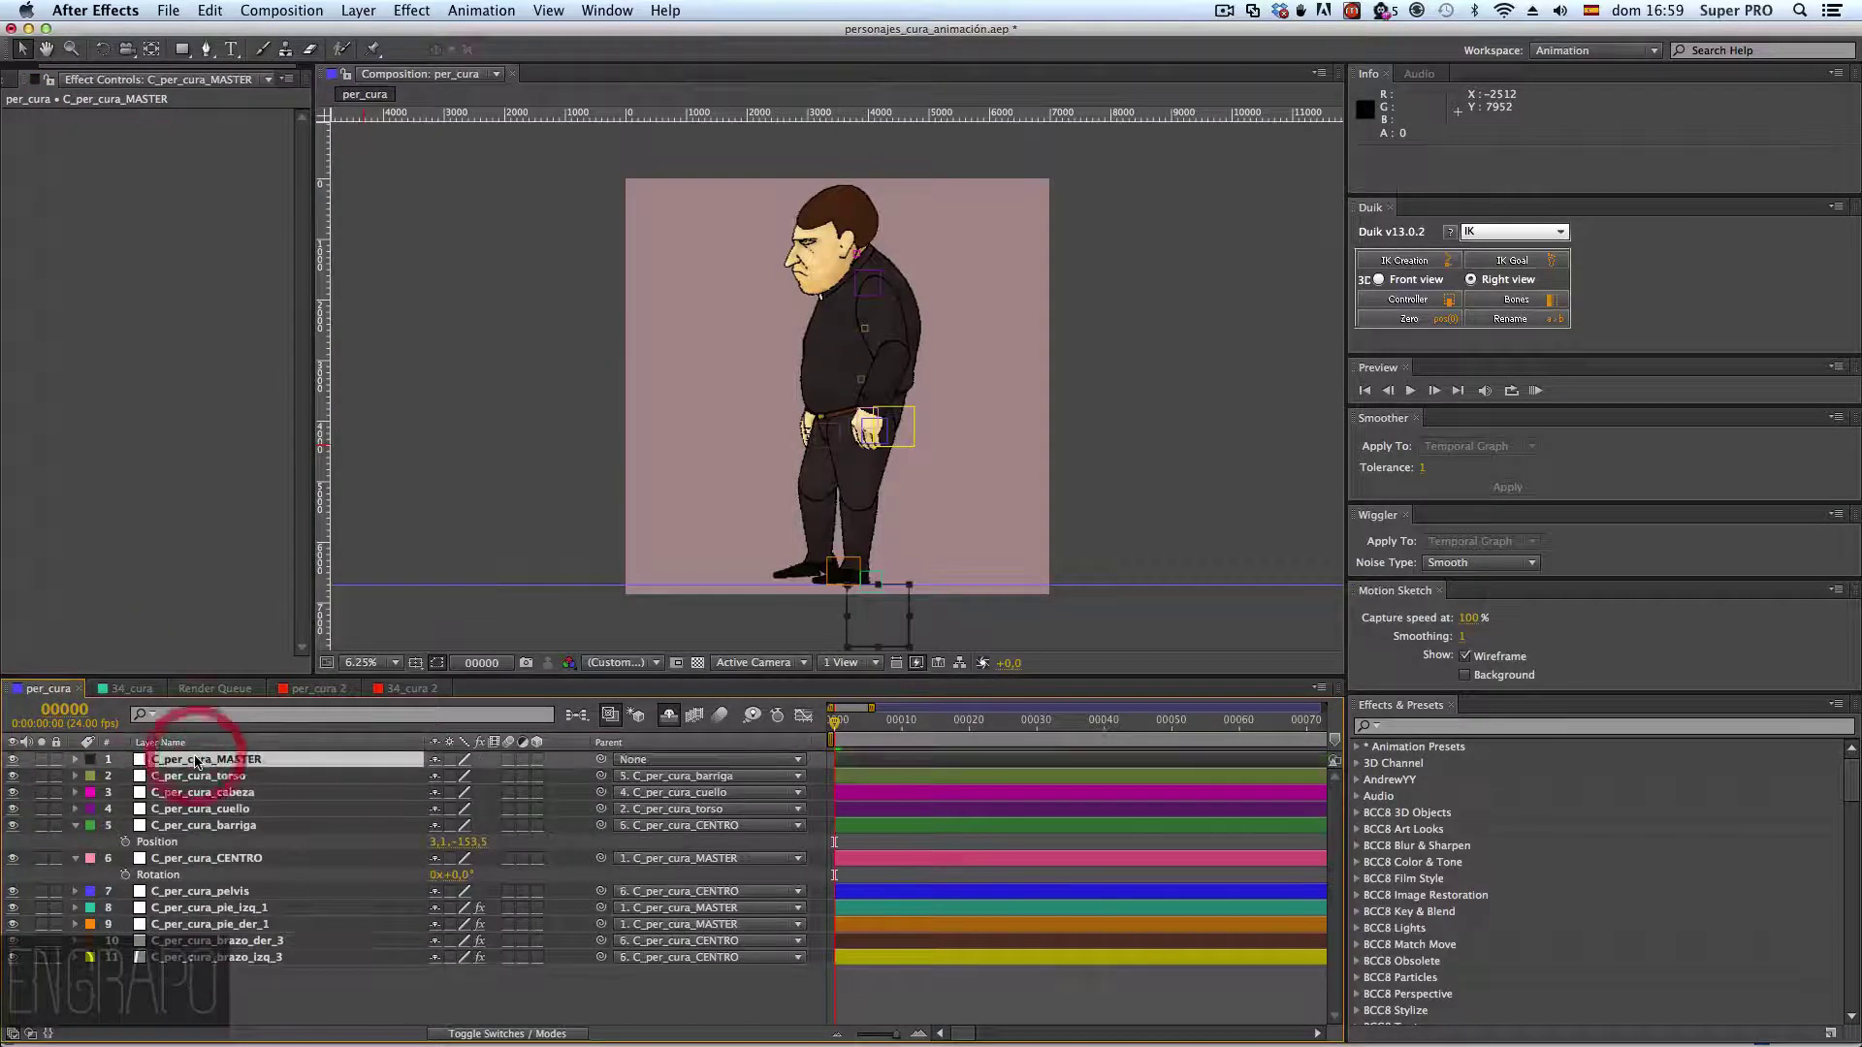
# - In per_cura, move C_per_cura_CENTRO directly below C_per_cura_MASTER and C_per_cura_cabeza directly above C_per_cura_torso, checking against 34_cura
pyautogui.click(131, 689)
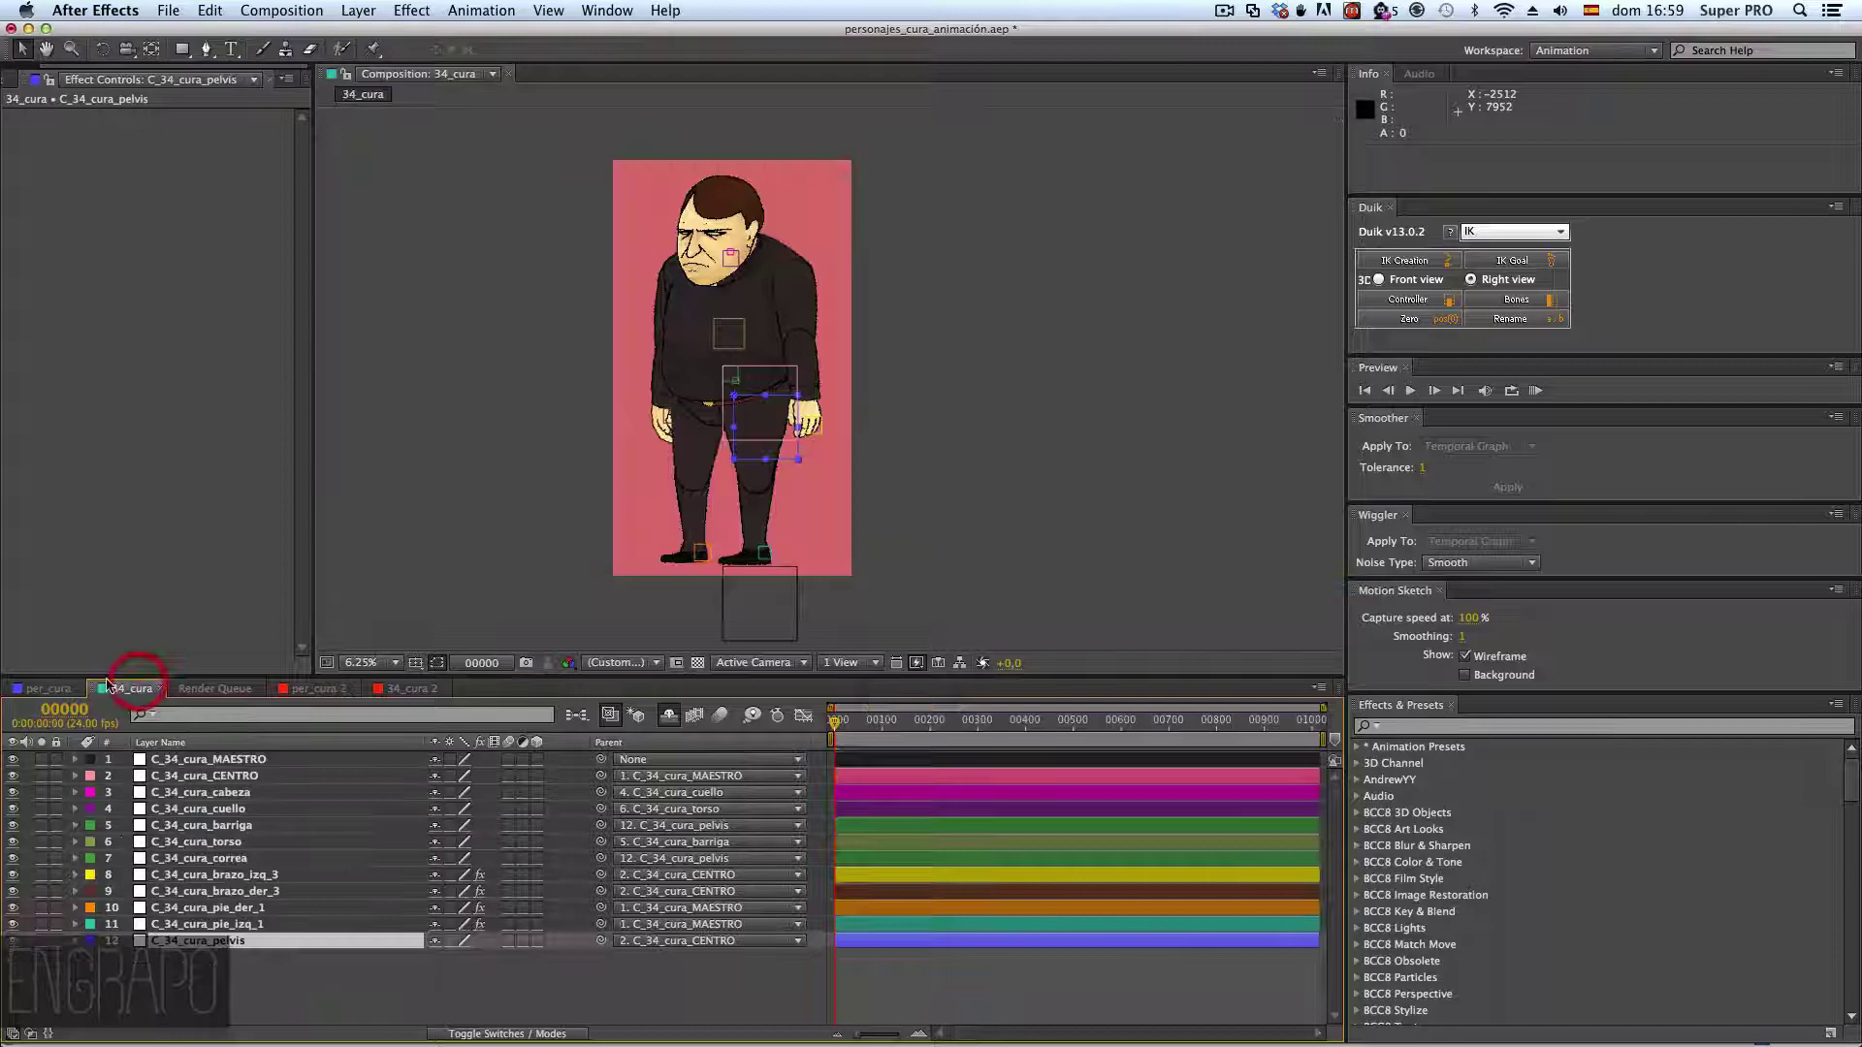
pyautogui.click(36, 692)
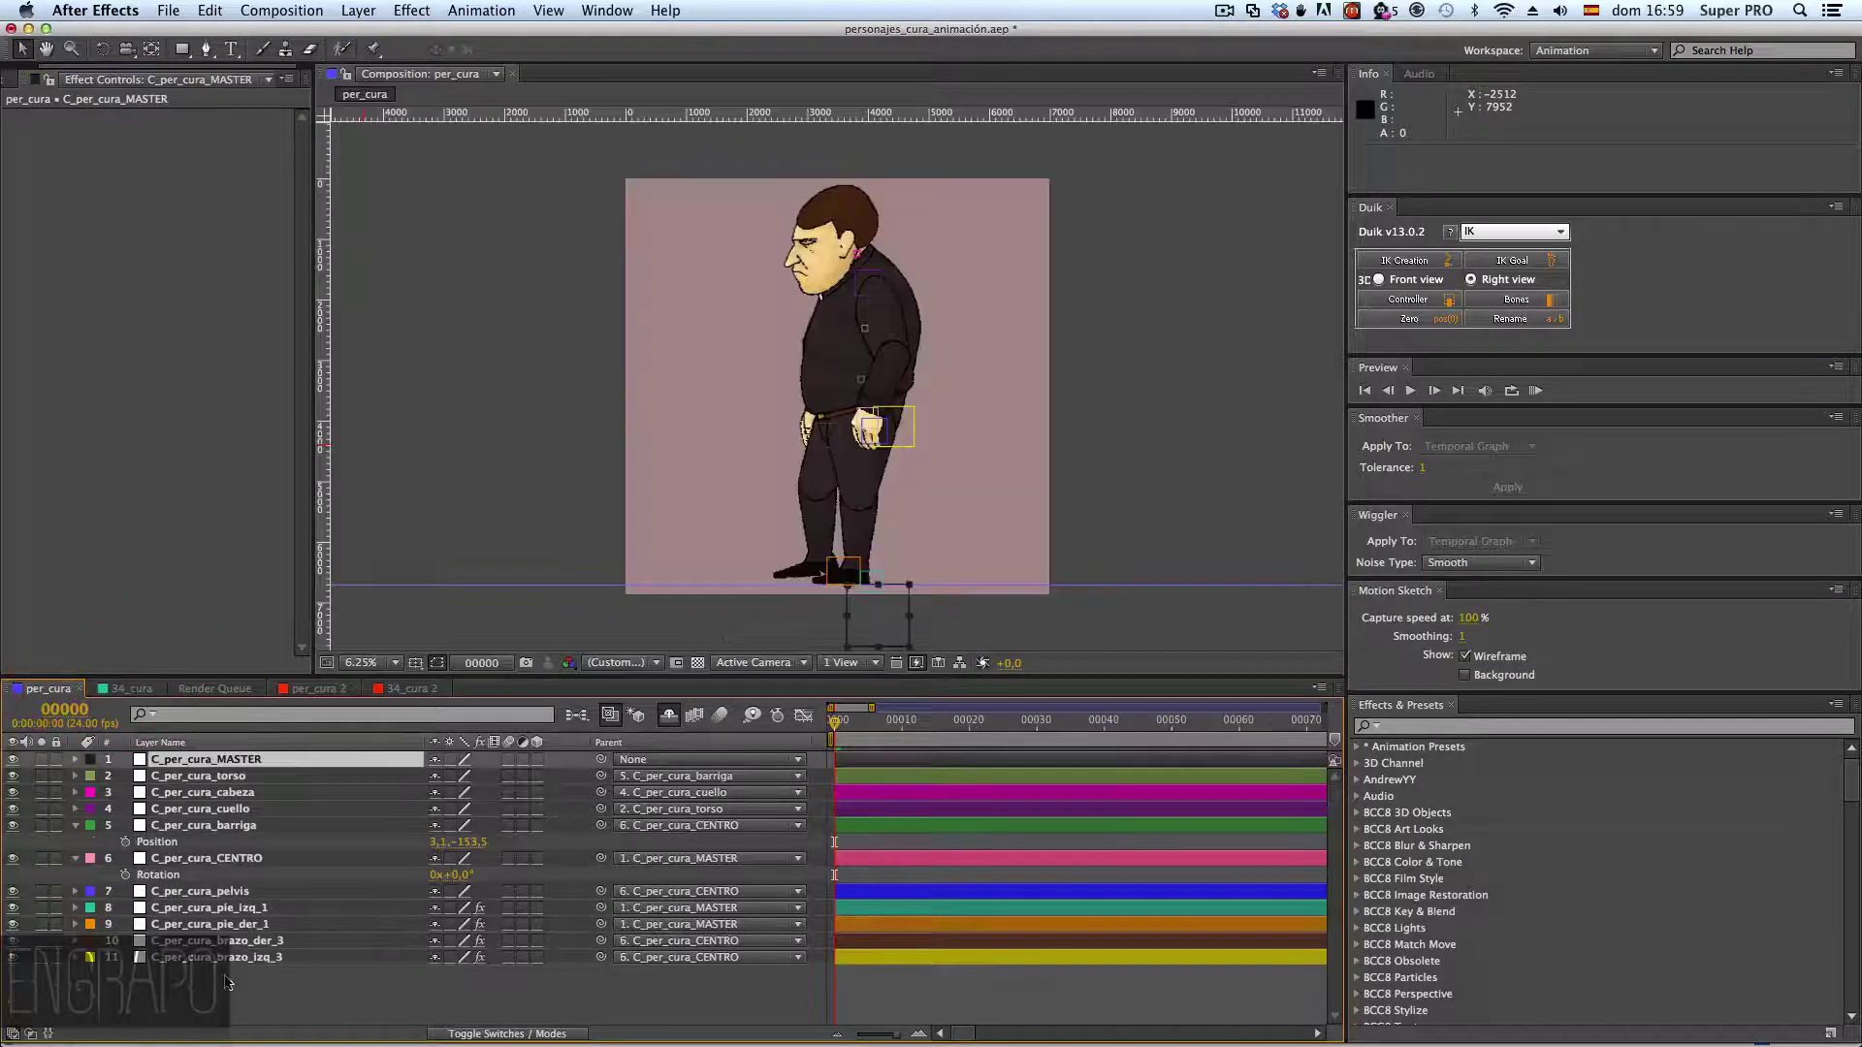
pyautogui.moveTo(215, 861); pyautogui.dragTo(216, 769)
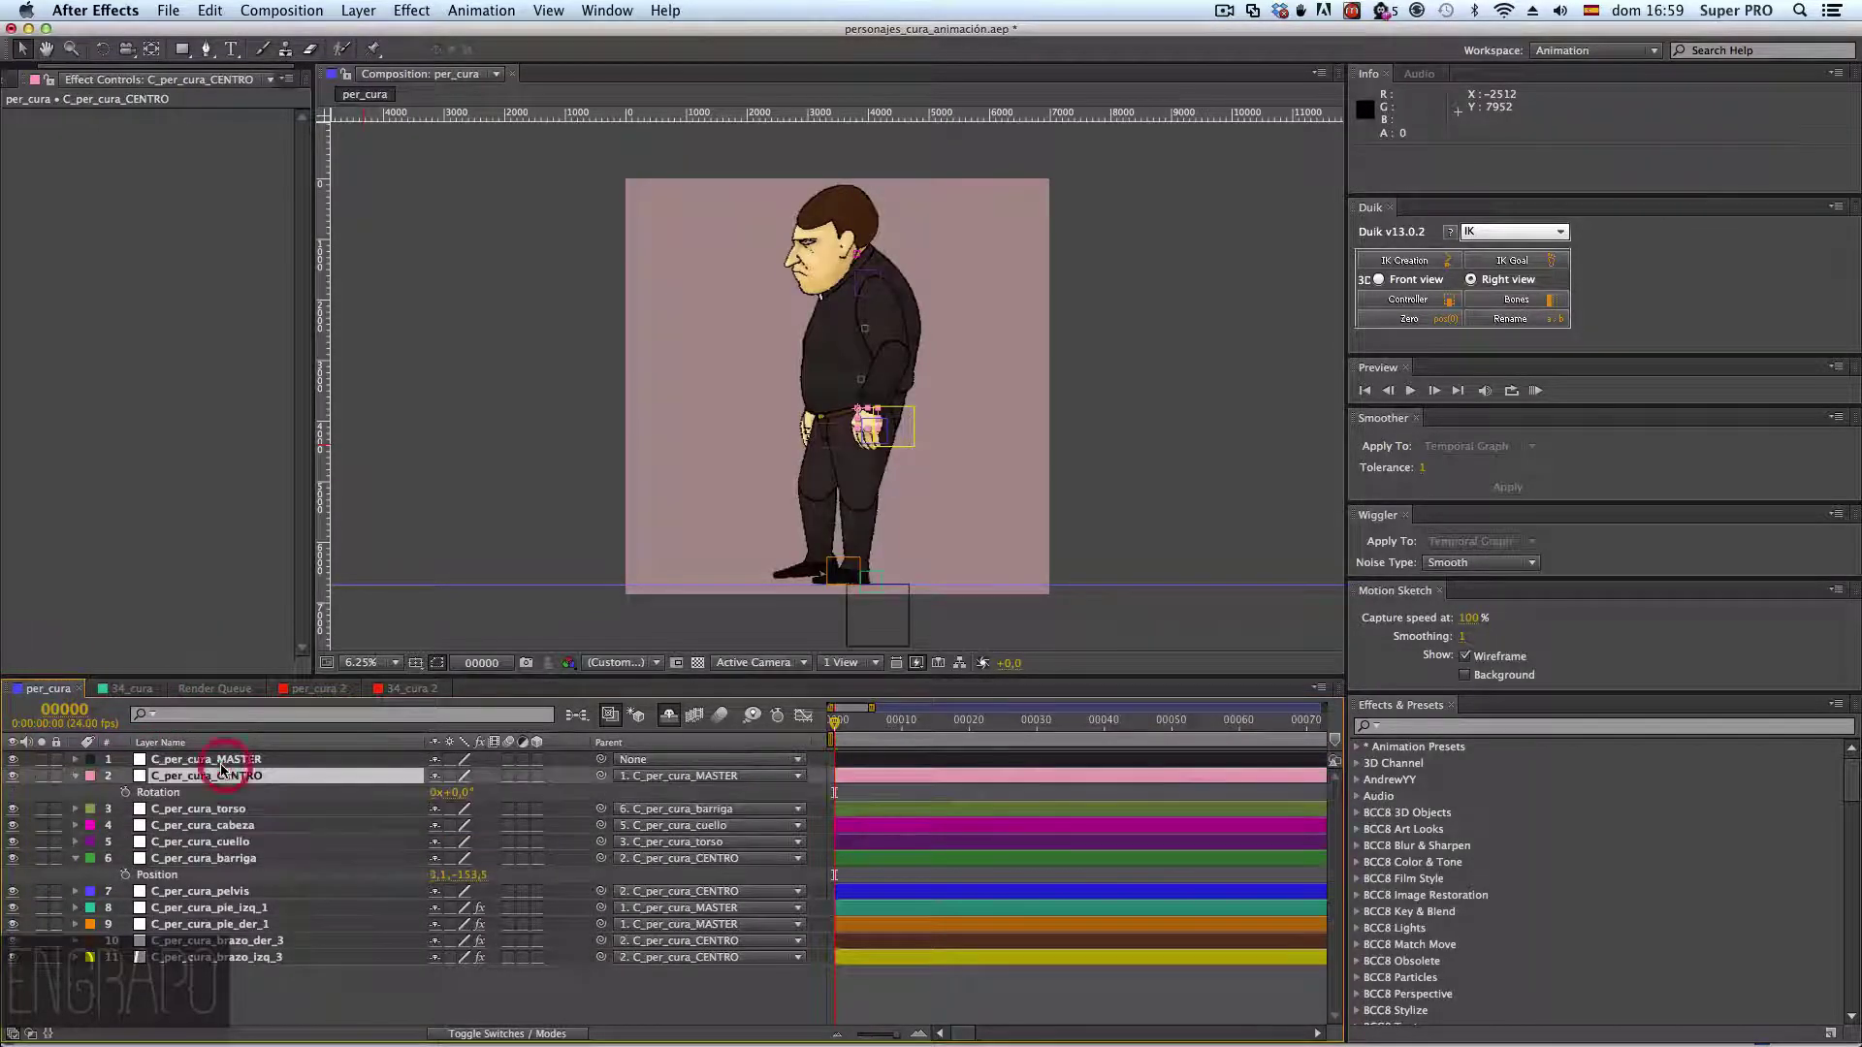
pyautogui.click(126, 691)
pyautogui.click(46, 688)
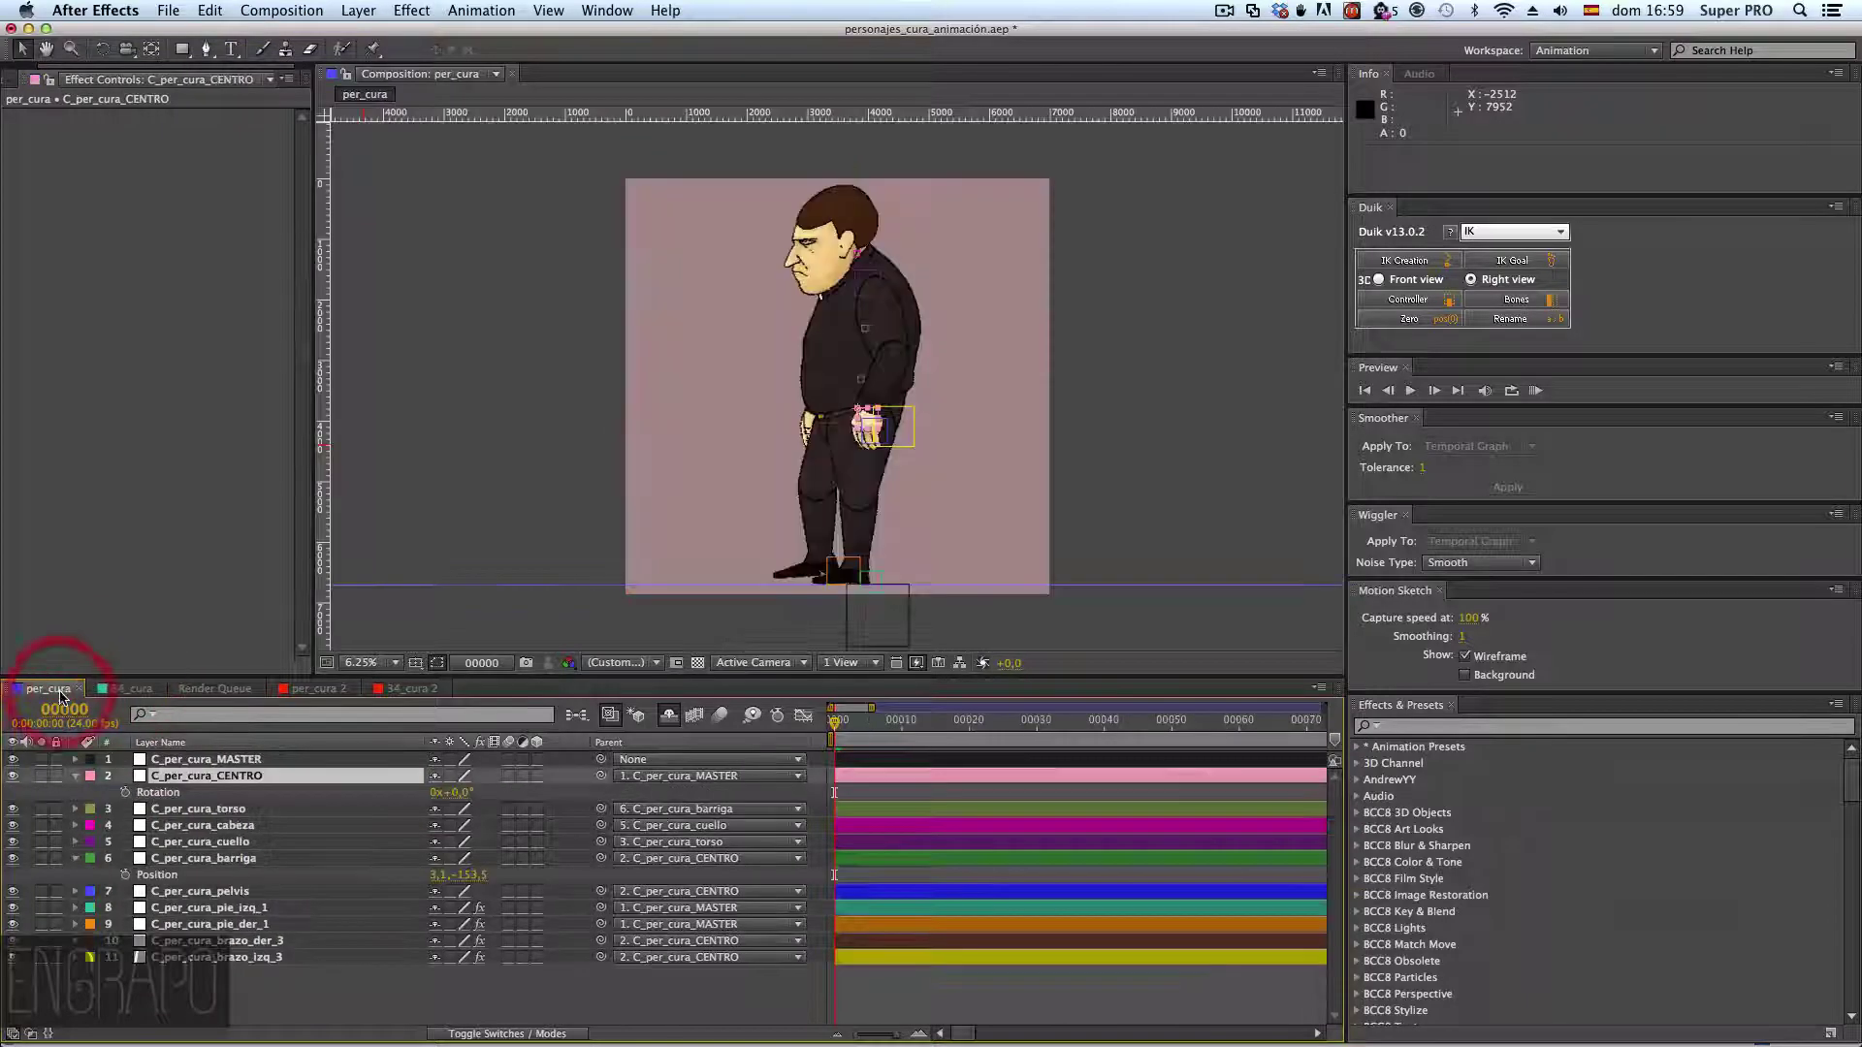
pyautogui.moveTo(201, 826); pyautogui.dragTo(195, 810)
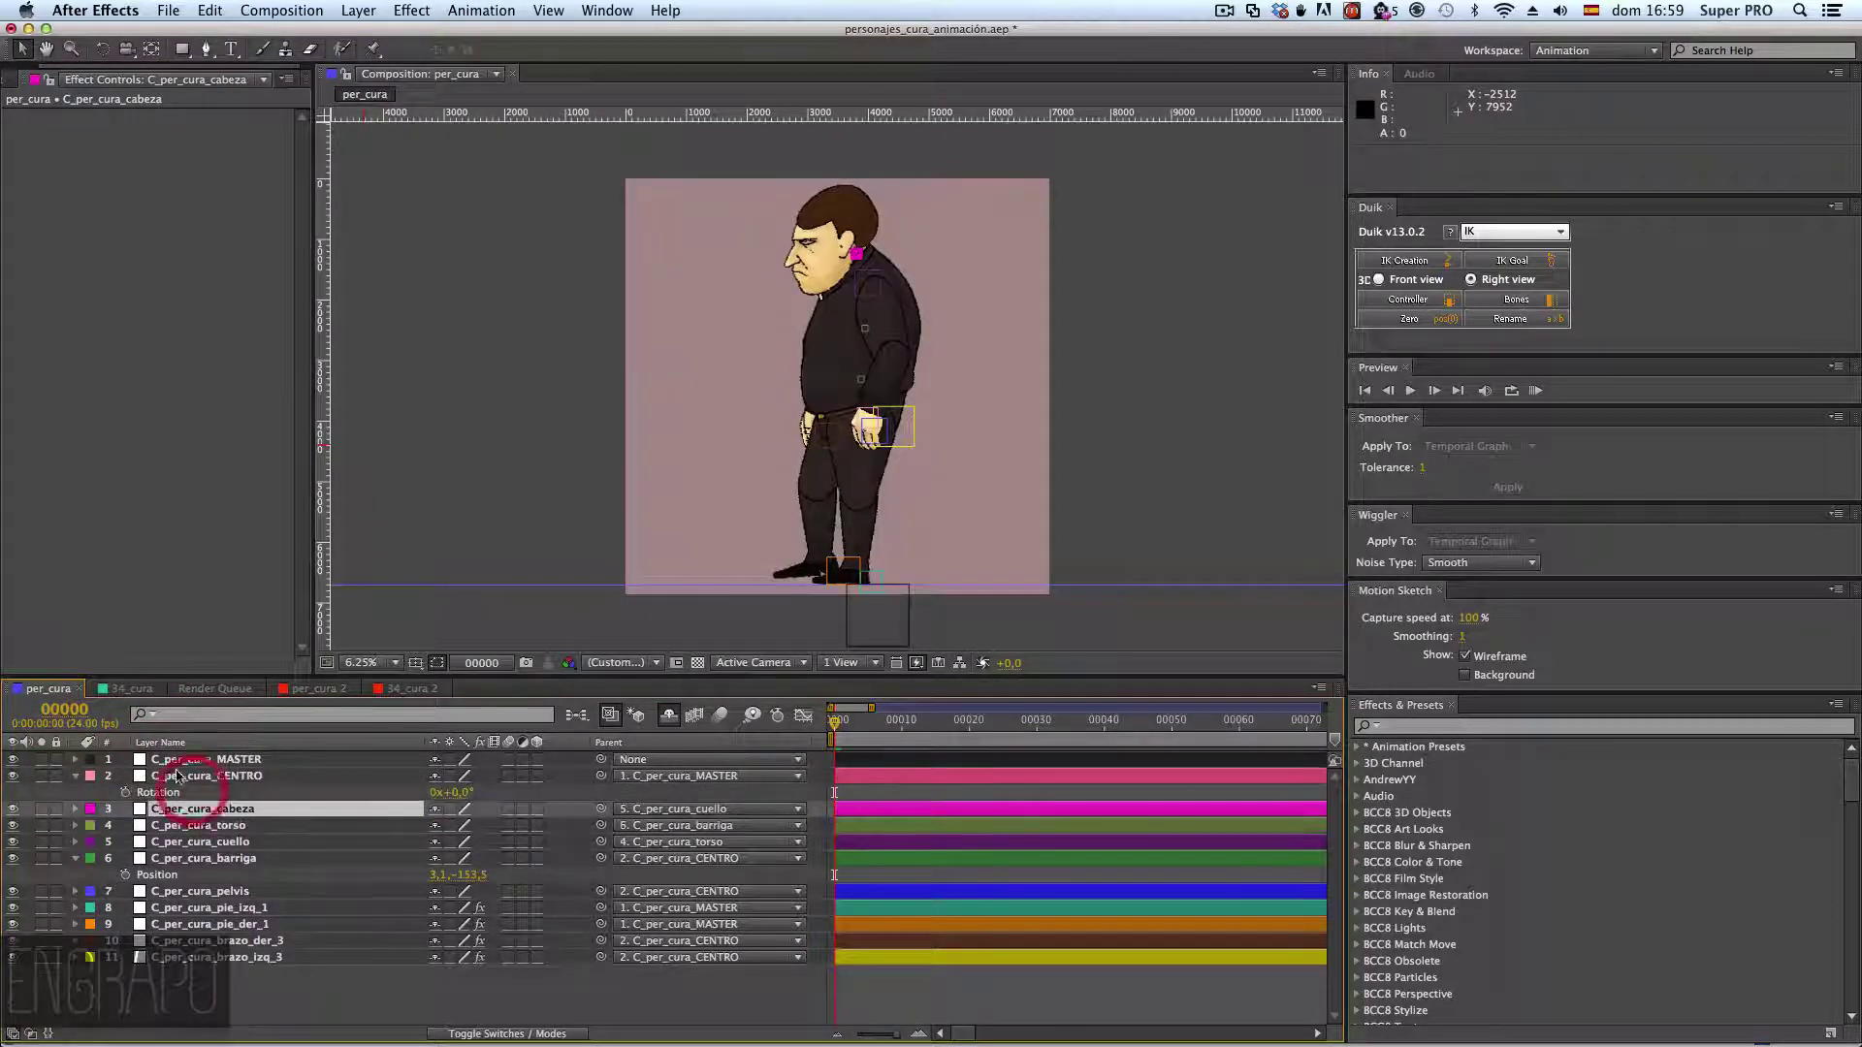
# - In 34_cura, move the C_34_cura_cabeza and C_34_cura_cuello layers together to directly above C_34_cura_pelvis
pyautogui.click(126, 691)
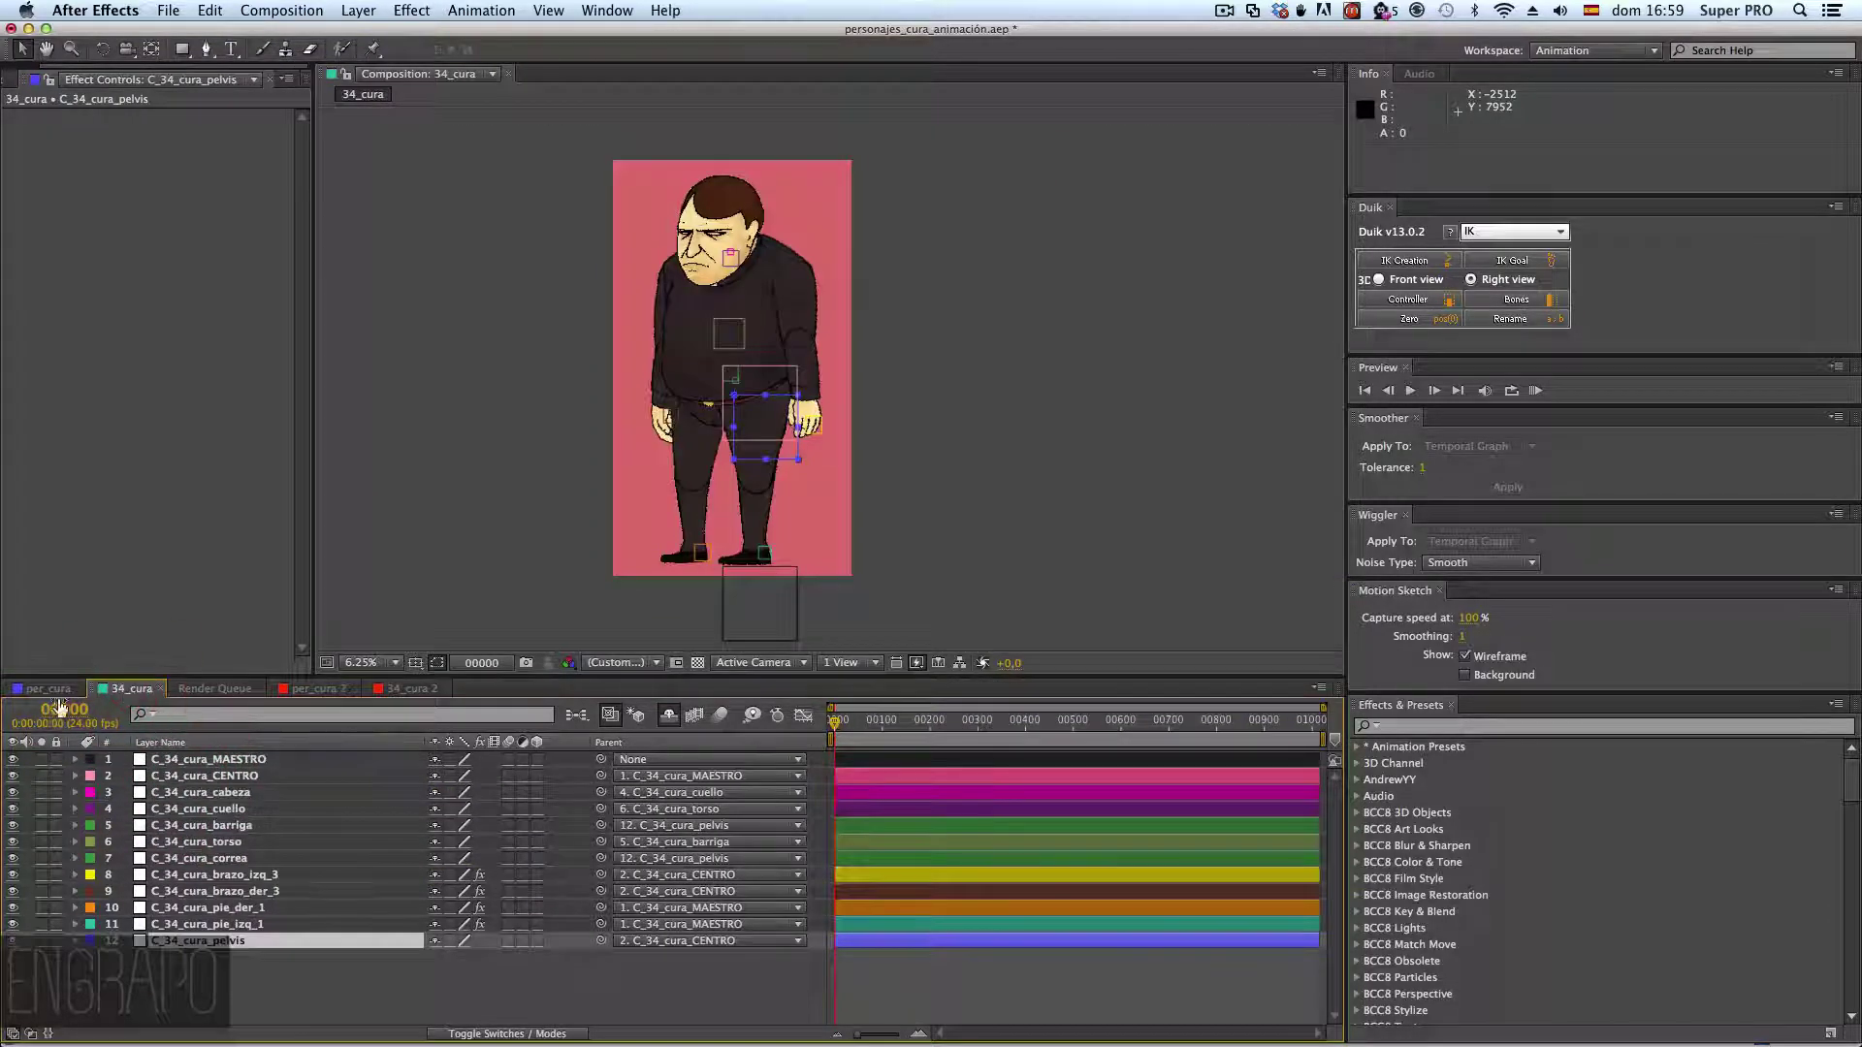
pyautogui.click(53, 689)
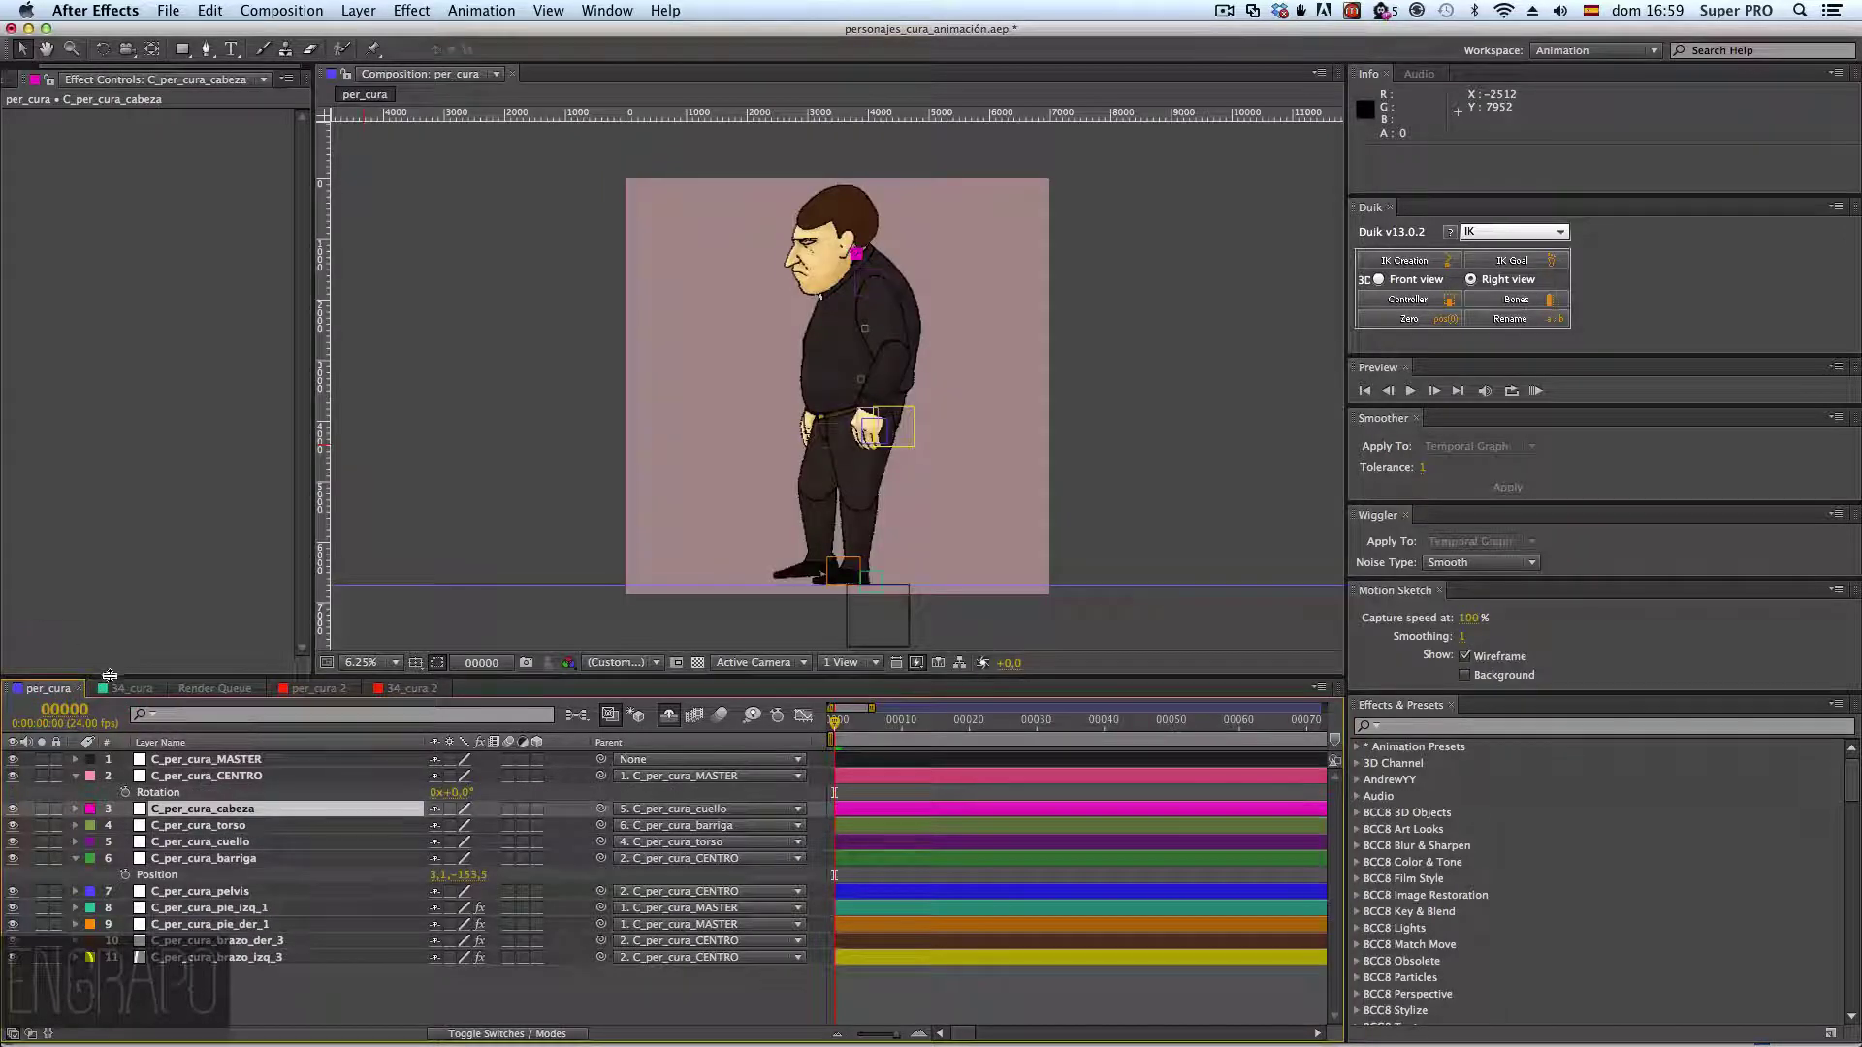
pyautogui.click(126, 689)
pyautogui.click(199, 792)
pyautogui.keyDown('shift'); pyautogui.click(203, 810); pyautogui.keyUp('shift')
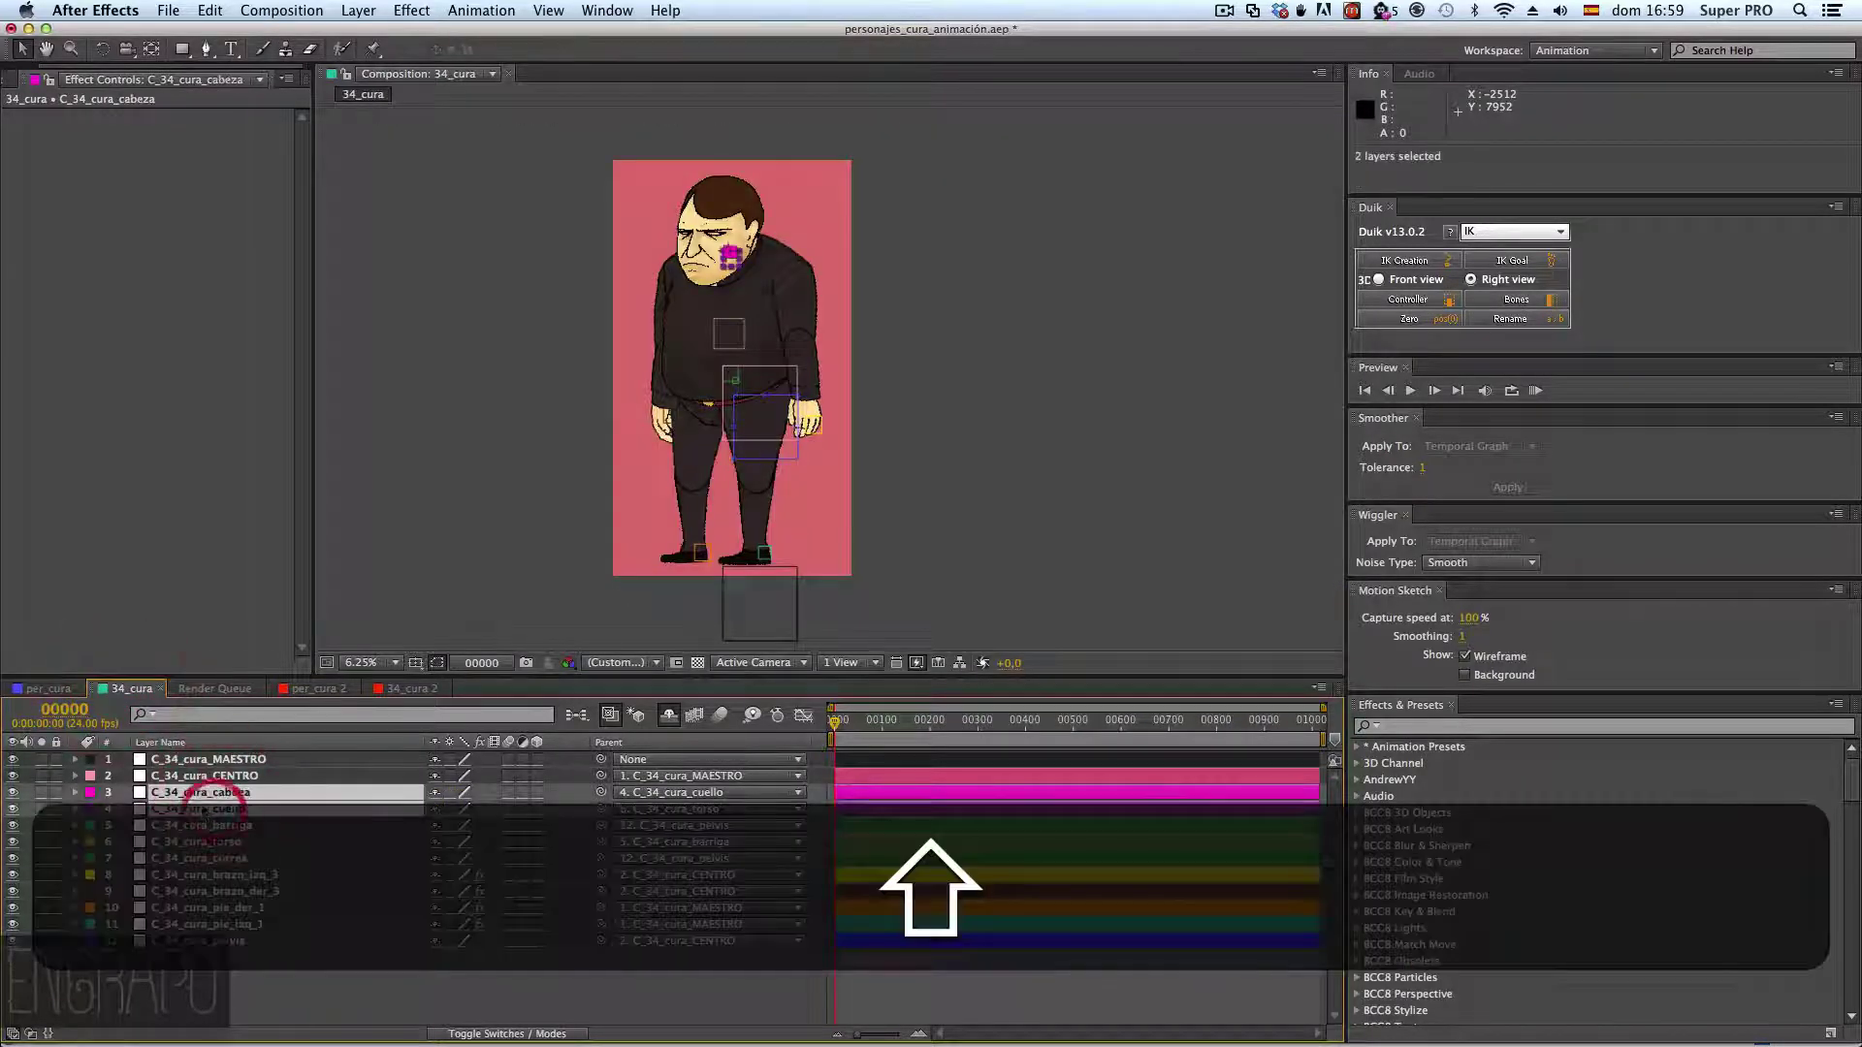
pyautogui.moveTo(206, 795); pyautogui.dragTo(233, 933)
# - Move the barriga, torso and correa controllers directly above C_34_cura_cabeza, and place C_34_cura_MAESTRO directly above C_34_cura_barriga
pyautogui.click(223, 810)
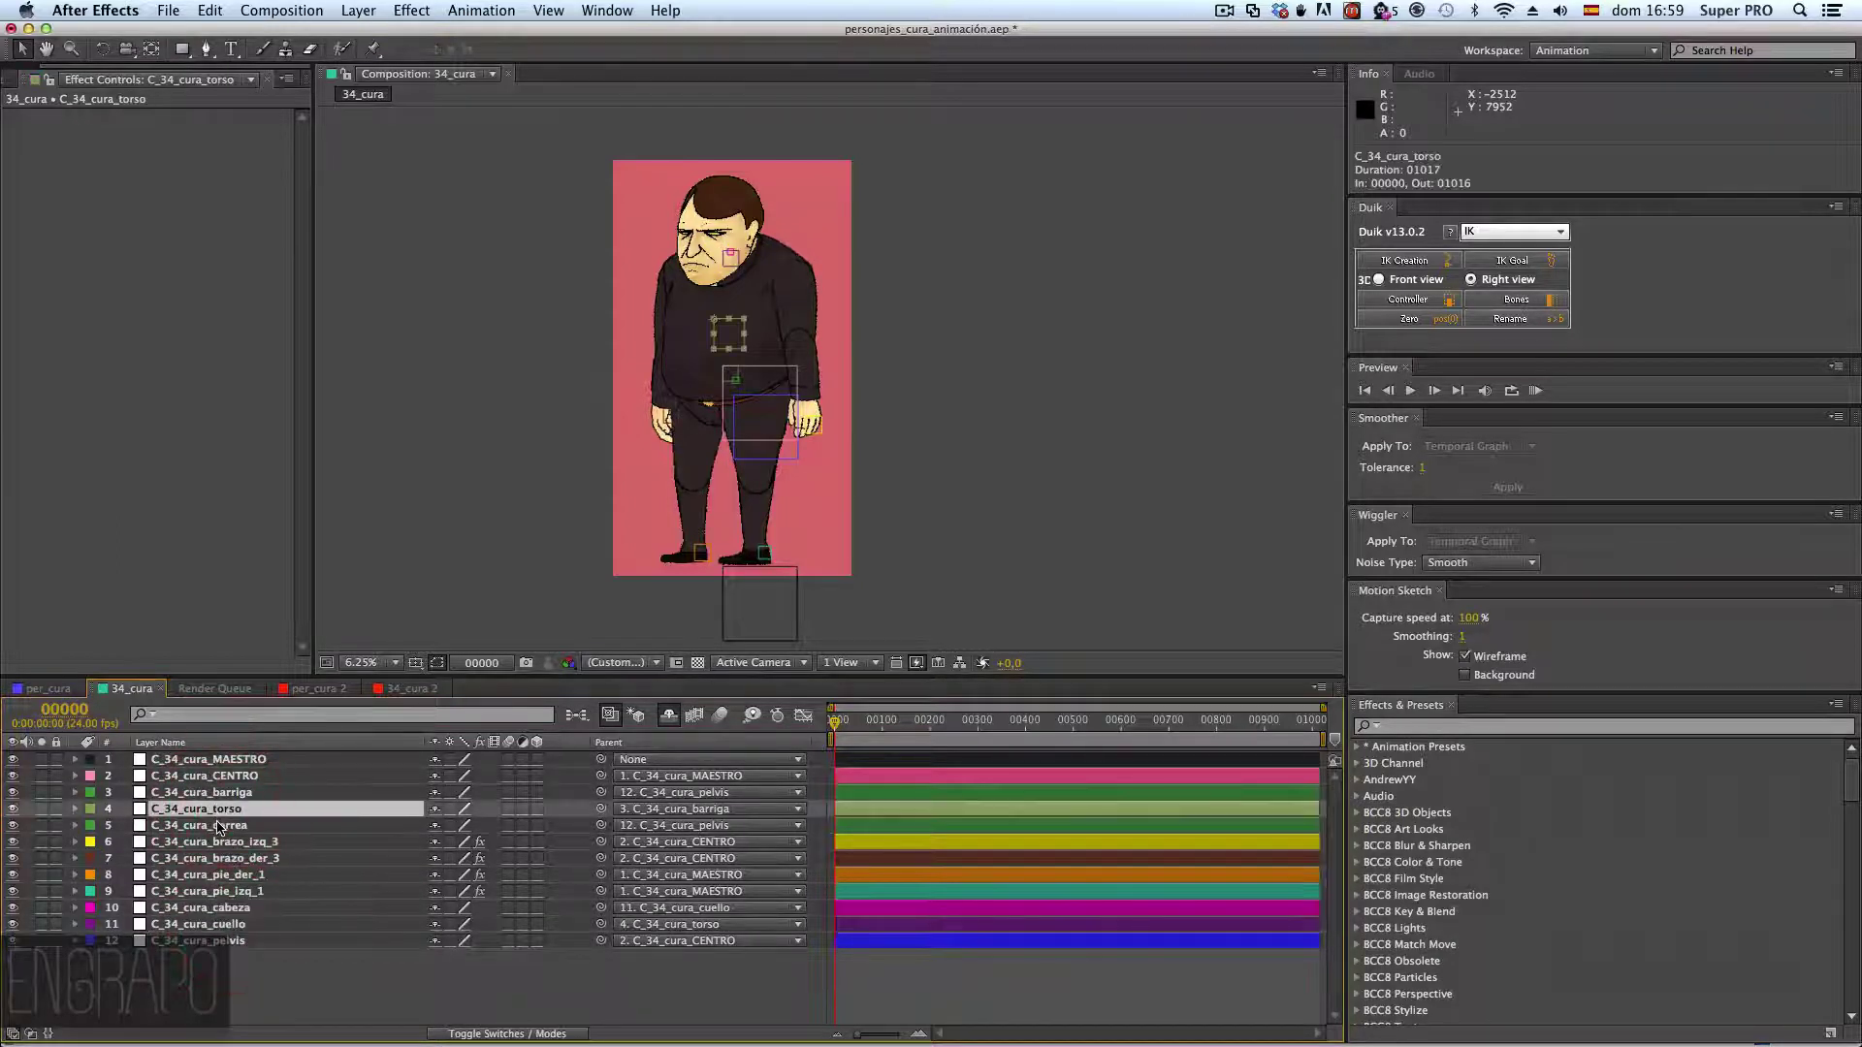
pyautogui.keyDown('shift'); pyautogui.click(219, 827); pyautogui.keyUp('shift')
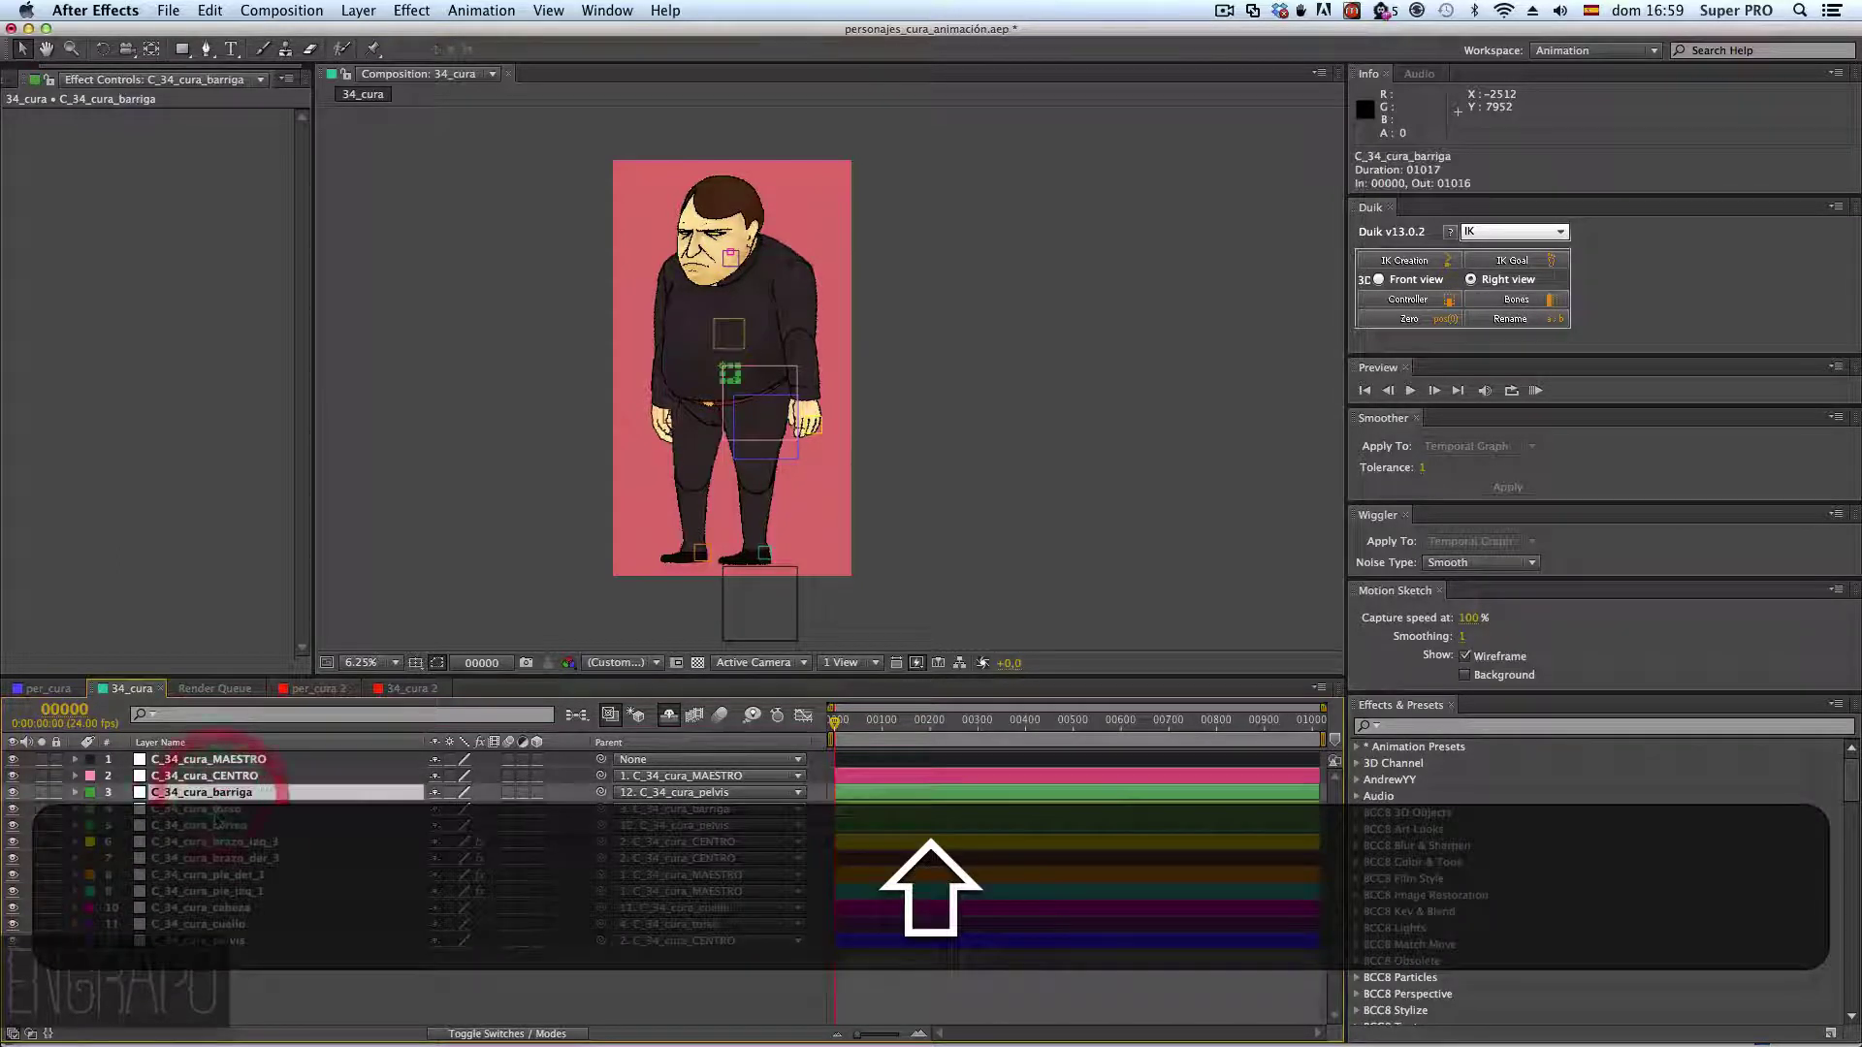
pyautogui.keyDown('shift'); pyautogui.click(221, 794); pyautogui.keyUp('shift')
pyautogui.moveTo(220, 794); pyautogui.dragTo(240, 908)
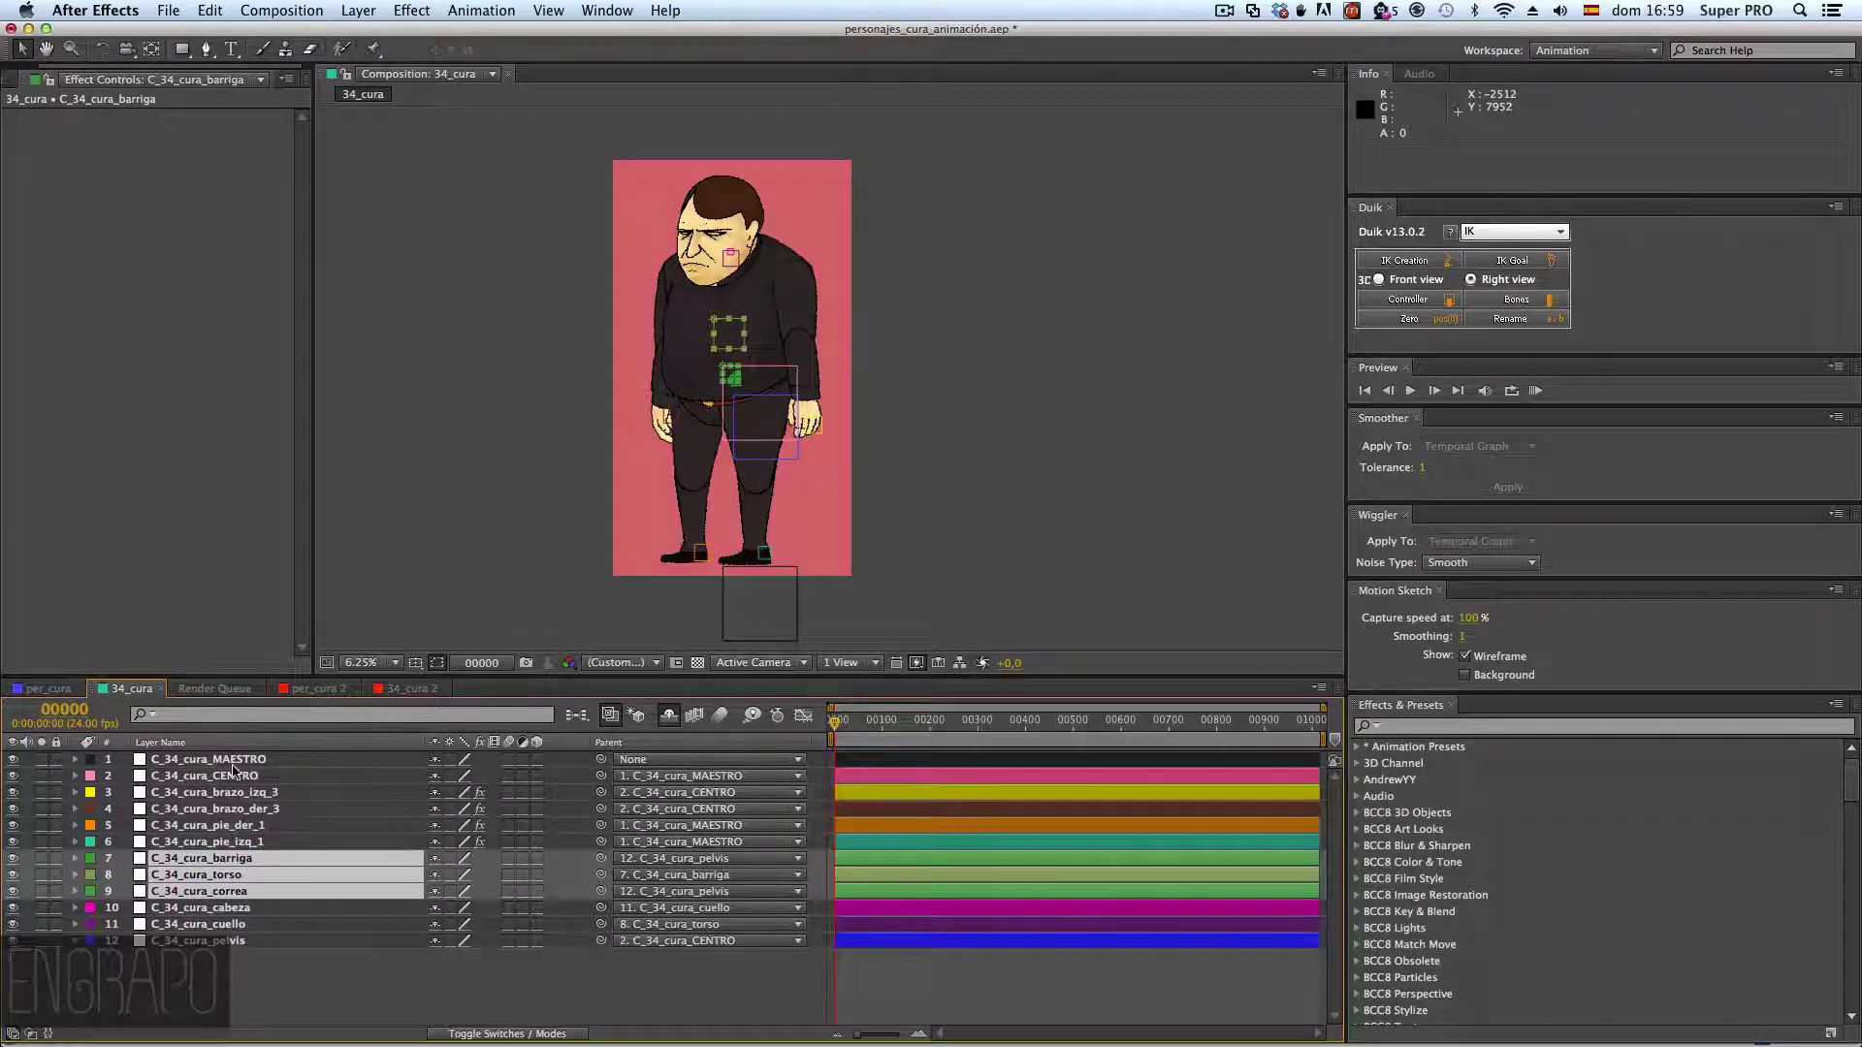
pyautogui.moveTo(230, 762); pyautogui.dragTo(270, 852)
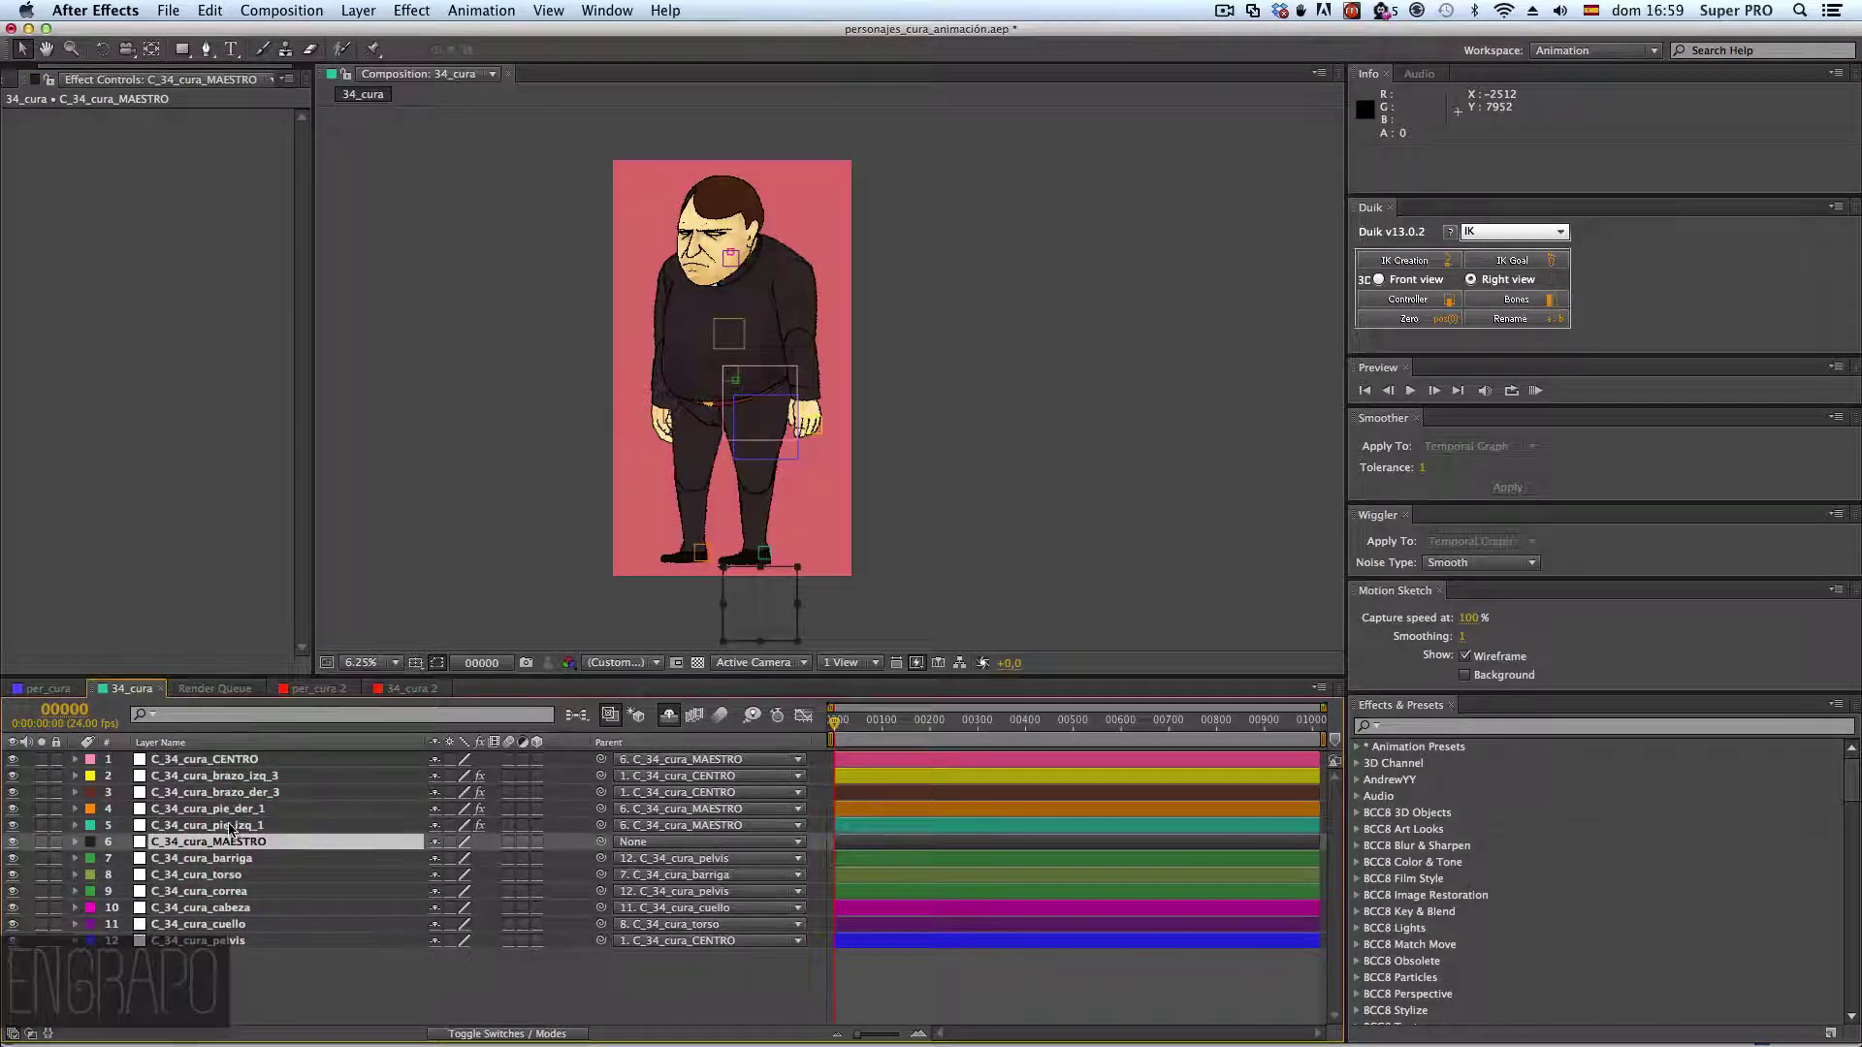
# - In per_cura, move C_per_cura_CENTRO to the top of the layer stack and place the brazo_der_3 and brazo_izq_3 controllers directly below it
pyautogui.click(60, 691)
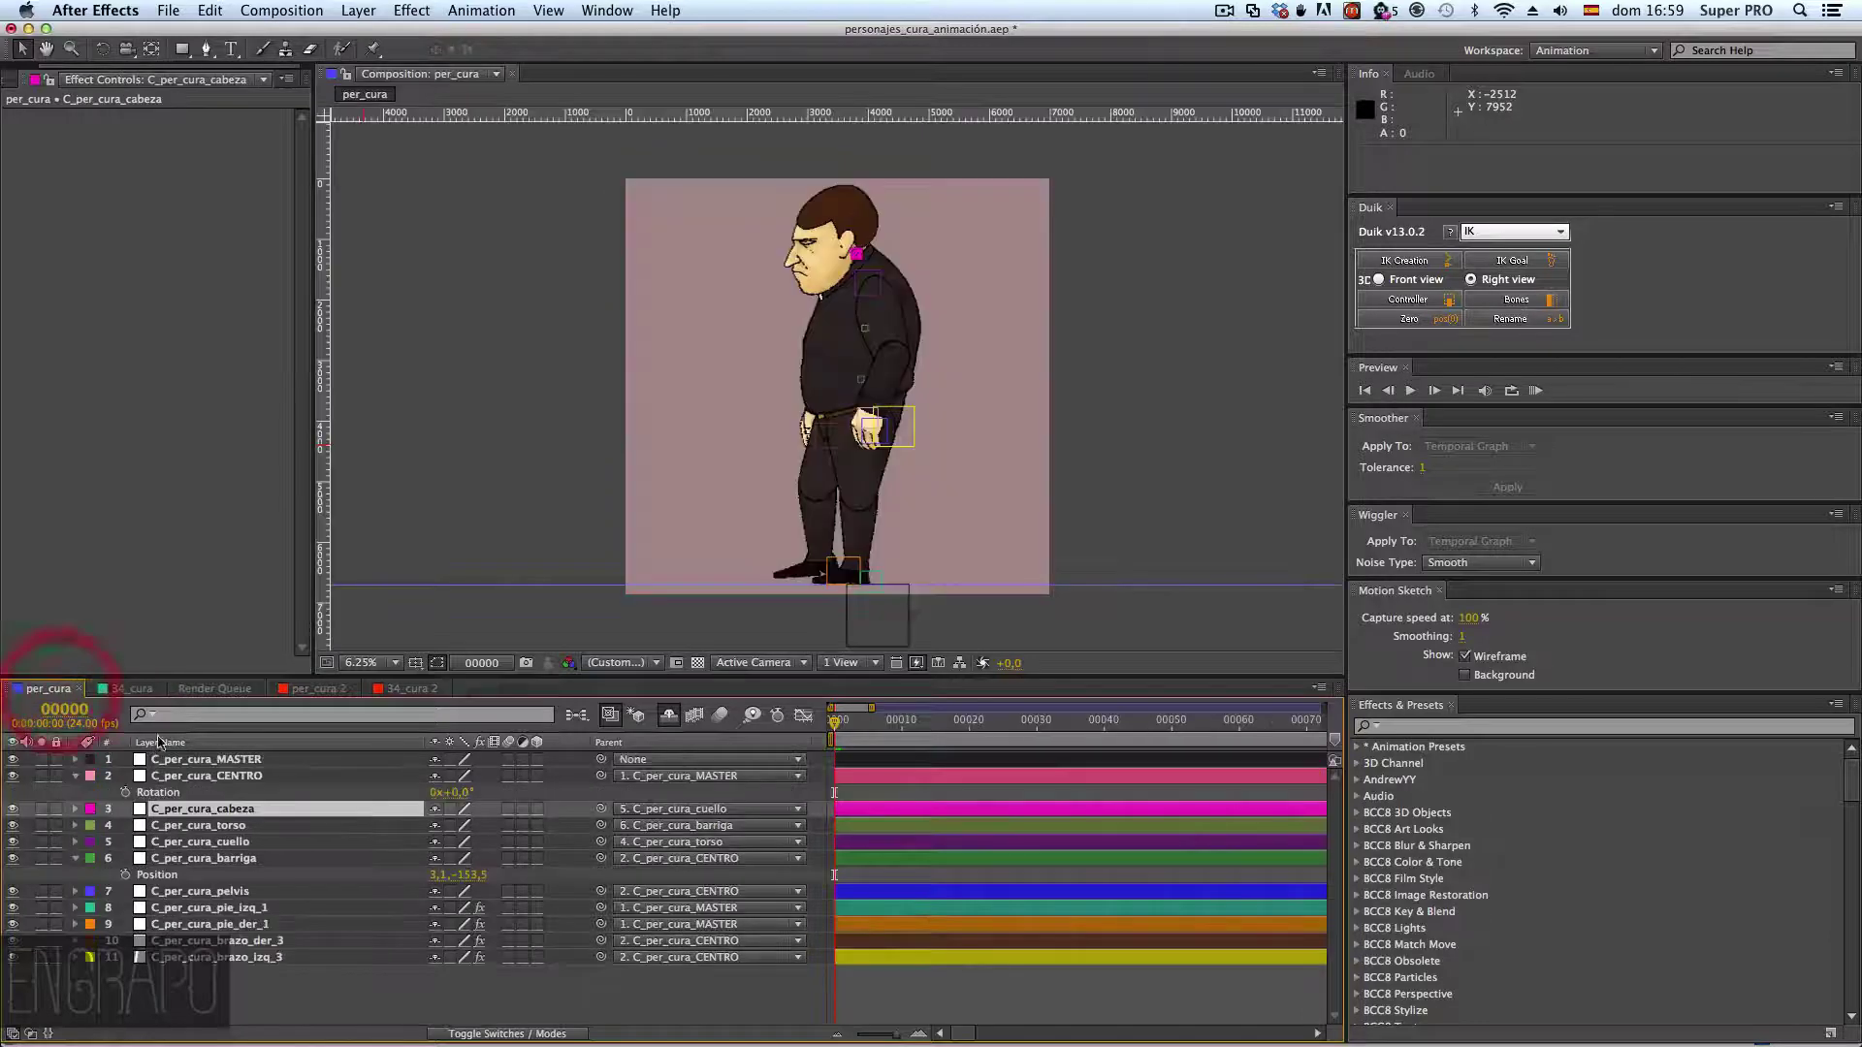
pyautogui.moveTo(199, 776); pyautogui.dragTo(199, 758)
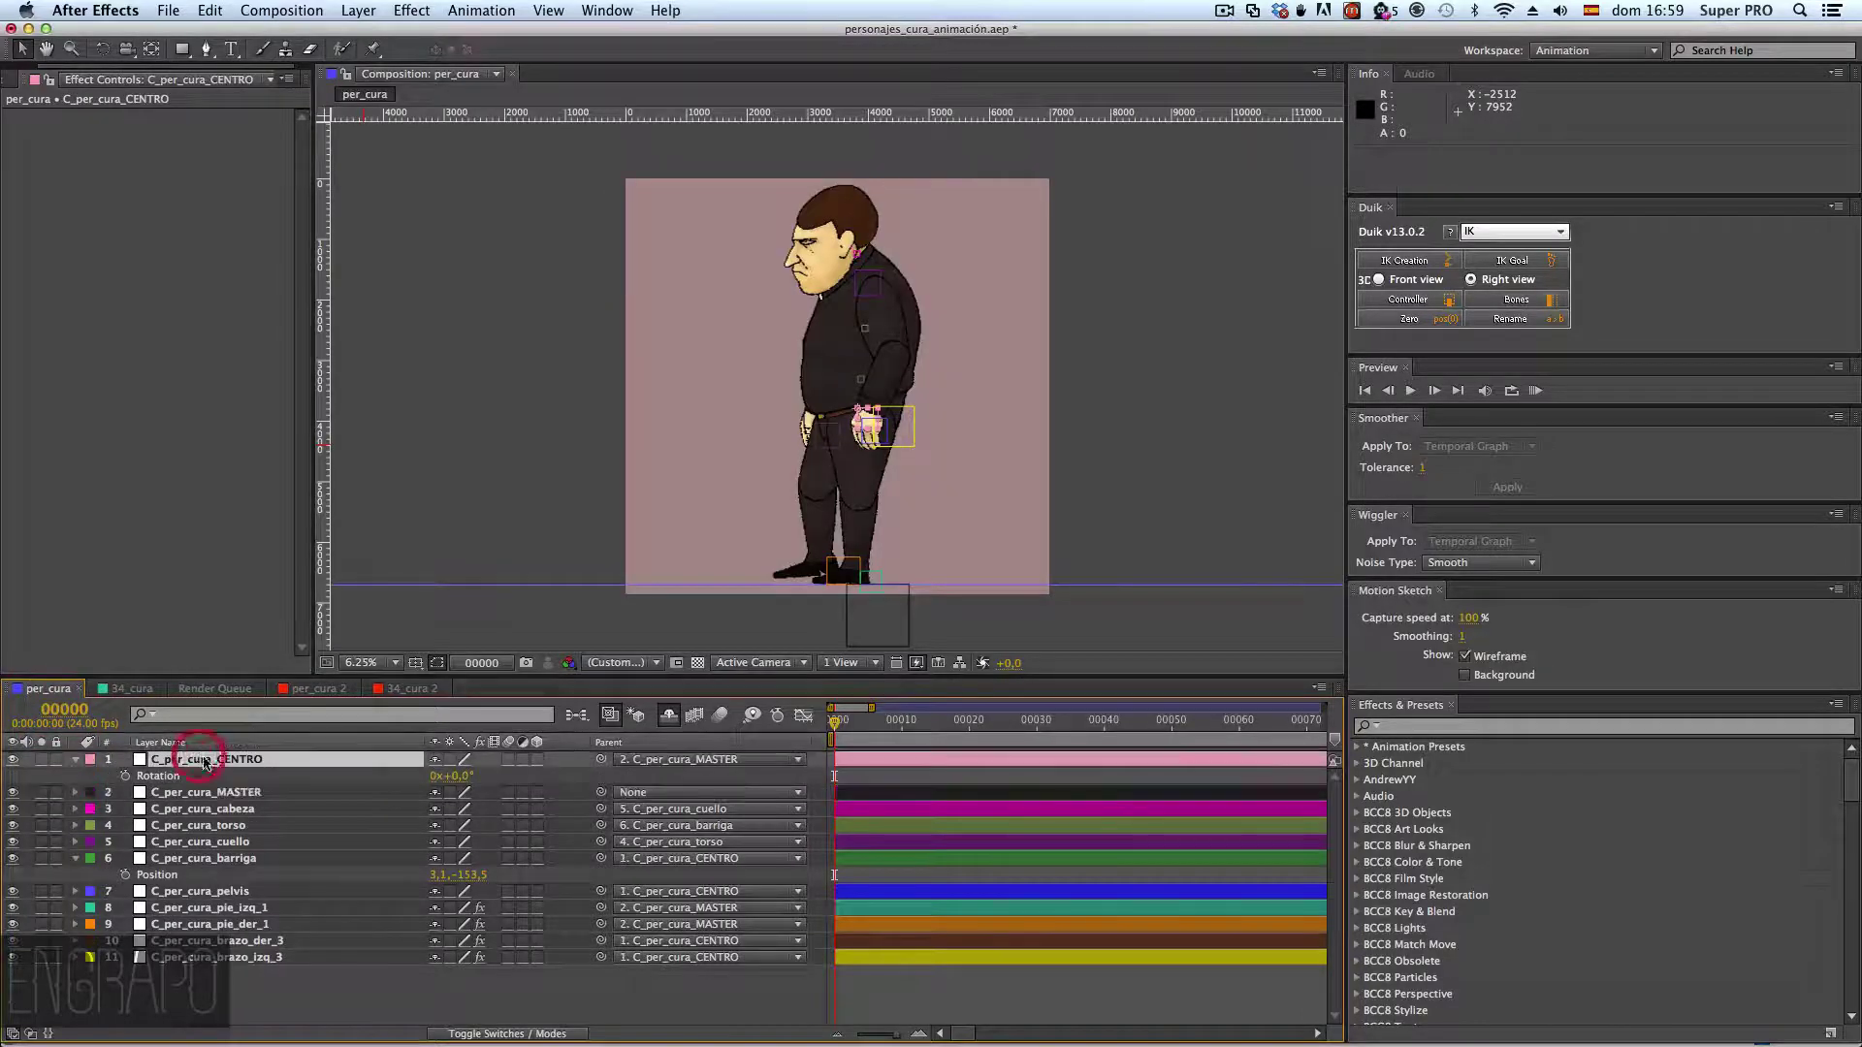
pyautogui.click(239, 939)
pyautogui.keyDown('shift'); pyautogui.click(243, 958); pyautogui.keyUp('shift')
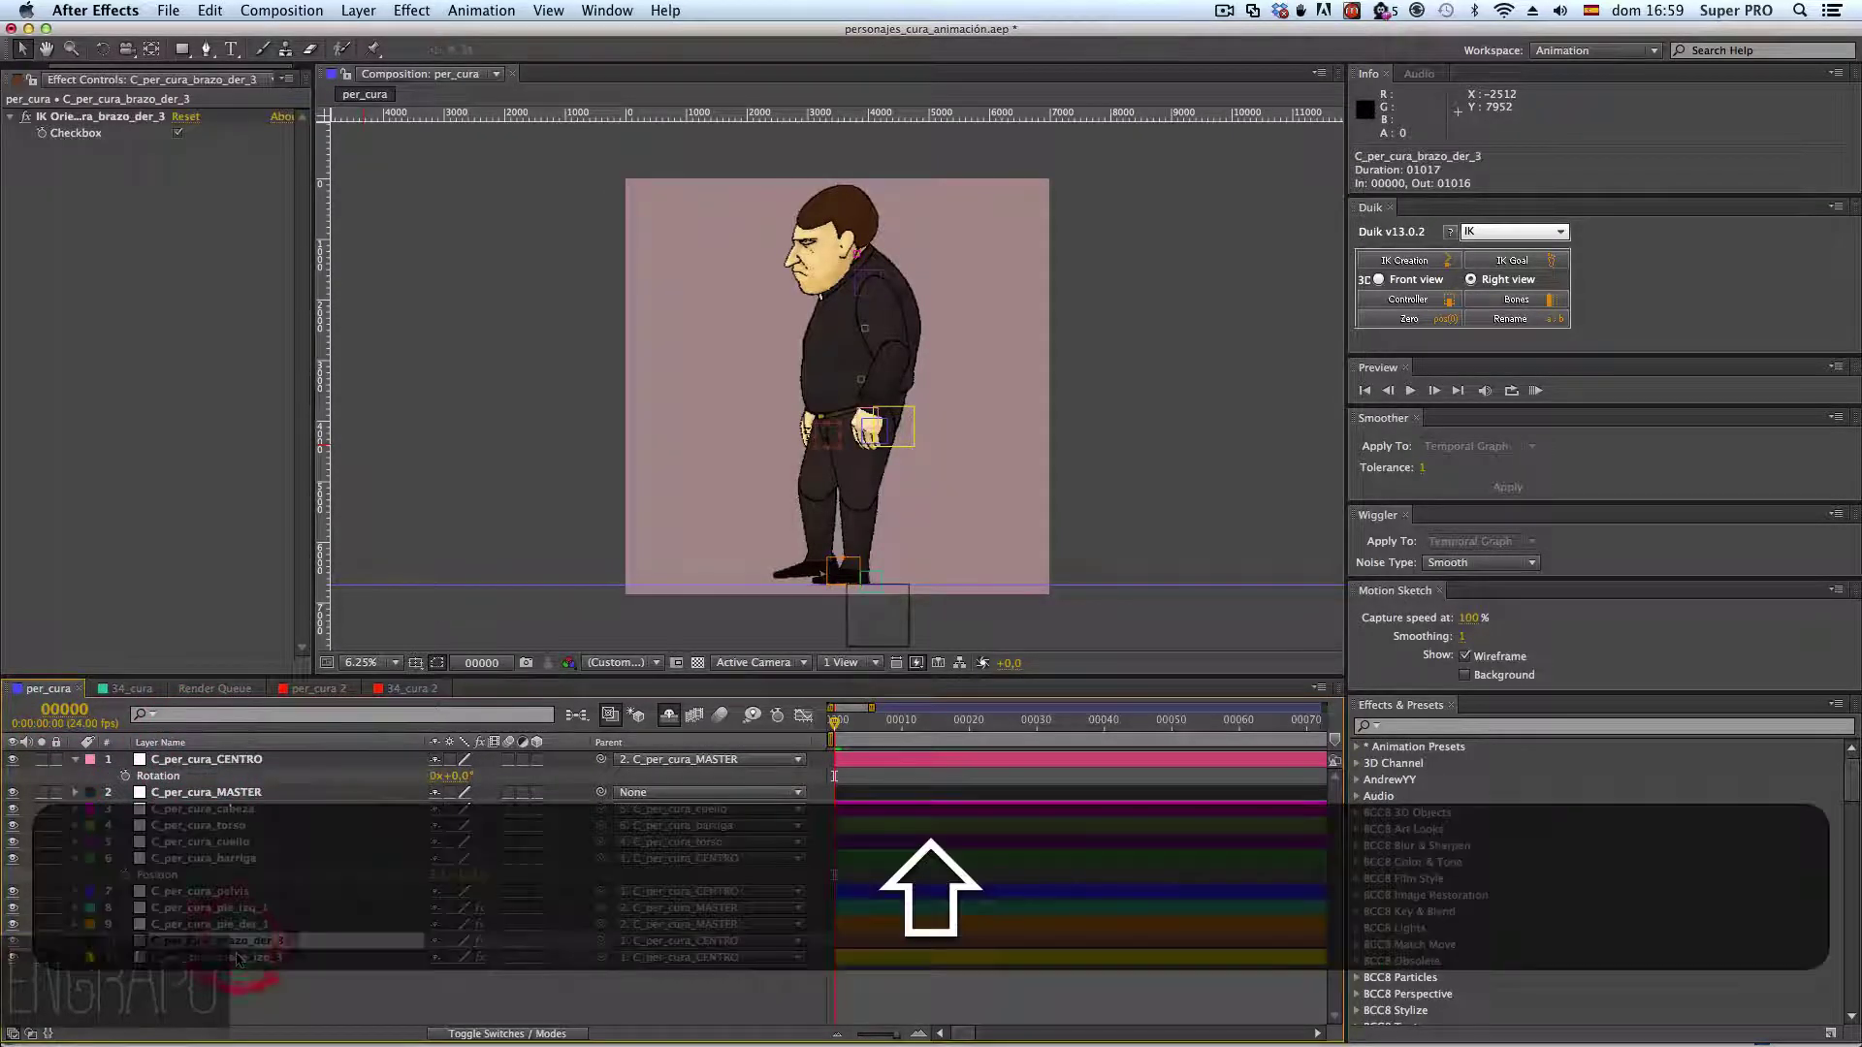
pyautogui.moveTo(243, 957); pyautogui.dragTo(204, 790)
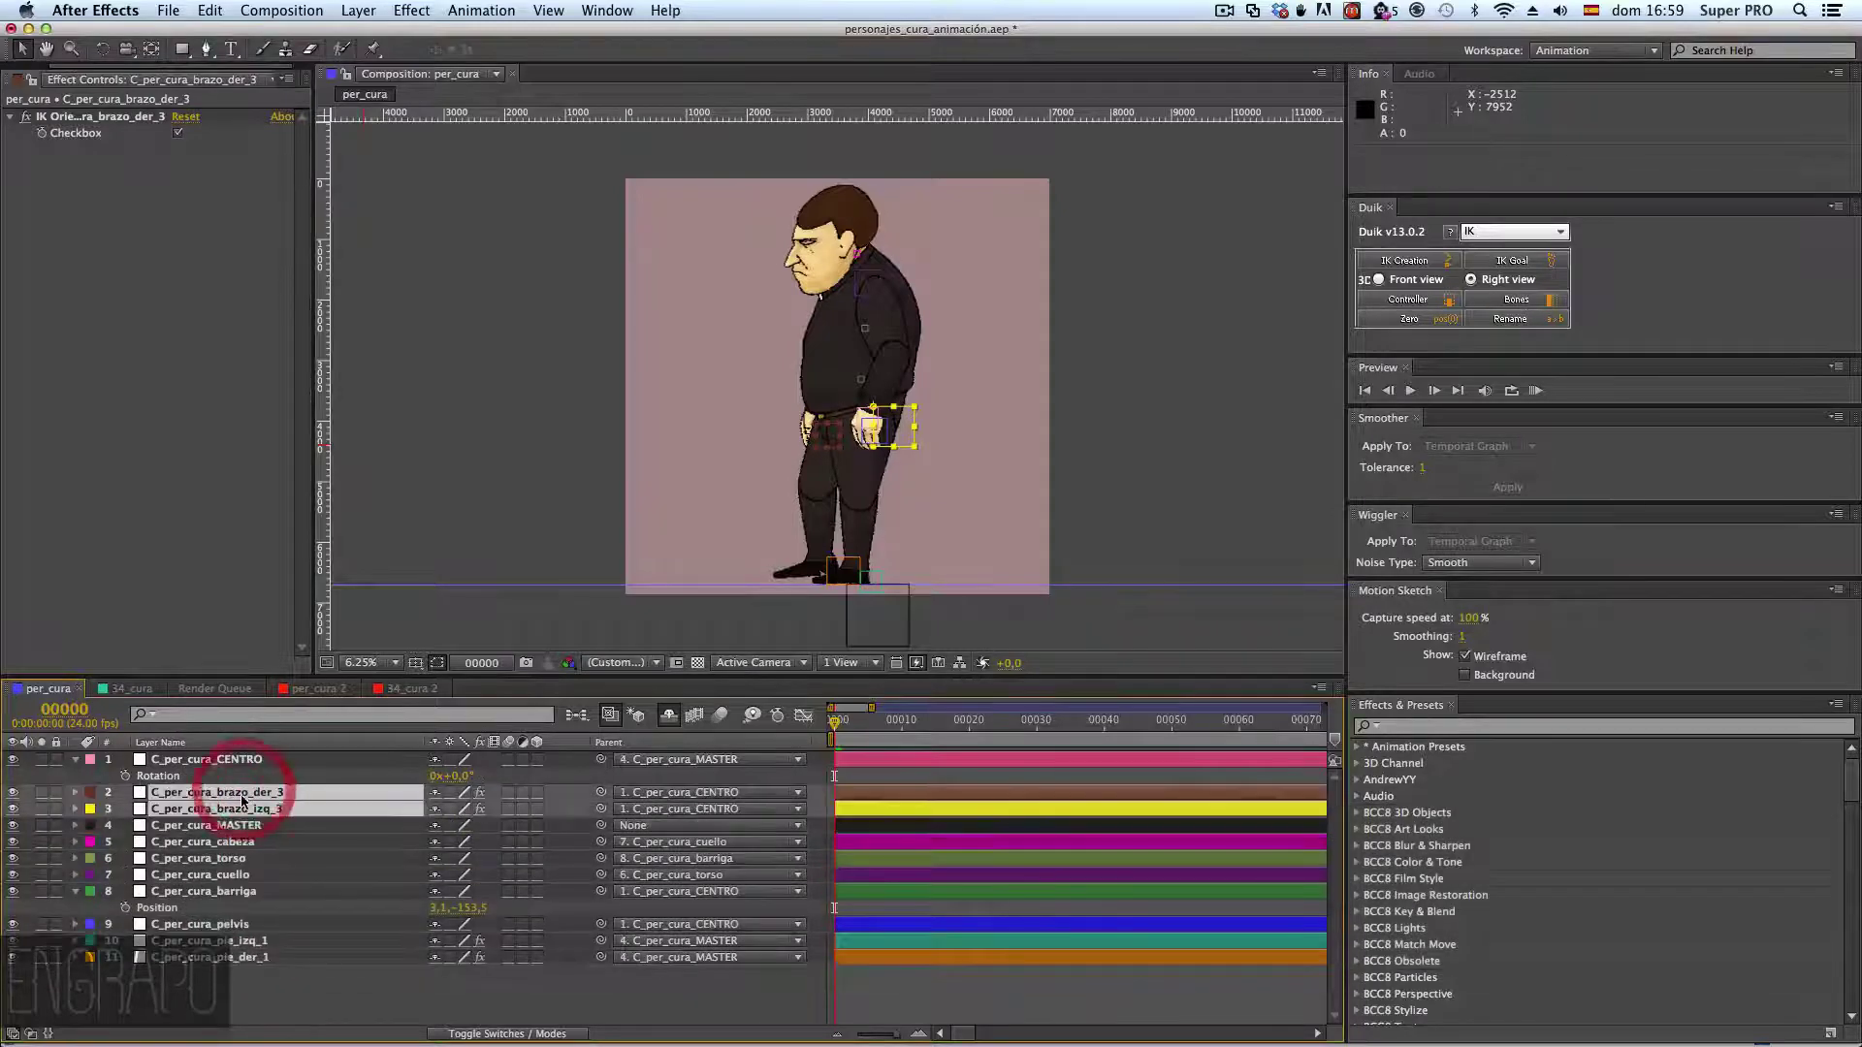
# - Move the C_per_cura_pie_izq_1 and C_per_cura_pie_der_1 layers together to directly below C_per_cura_brazo_izq_3
pyautogui.click(249, 960)
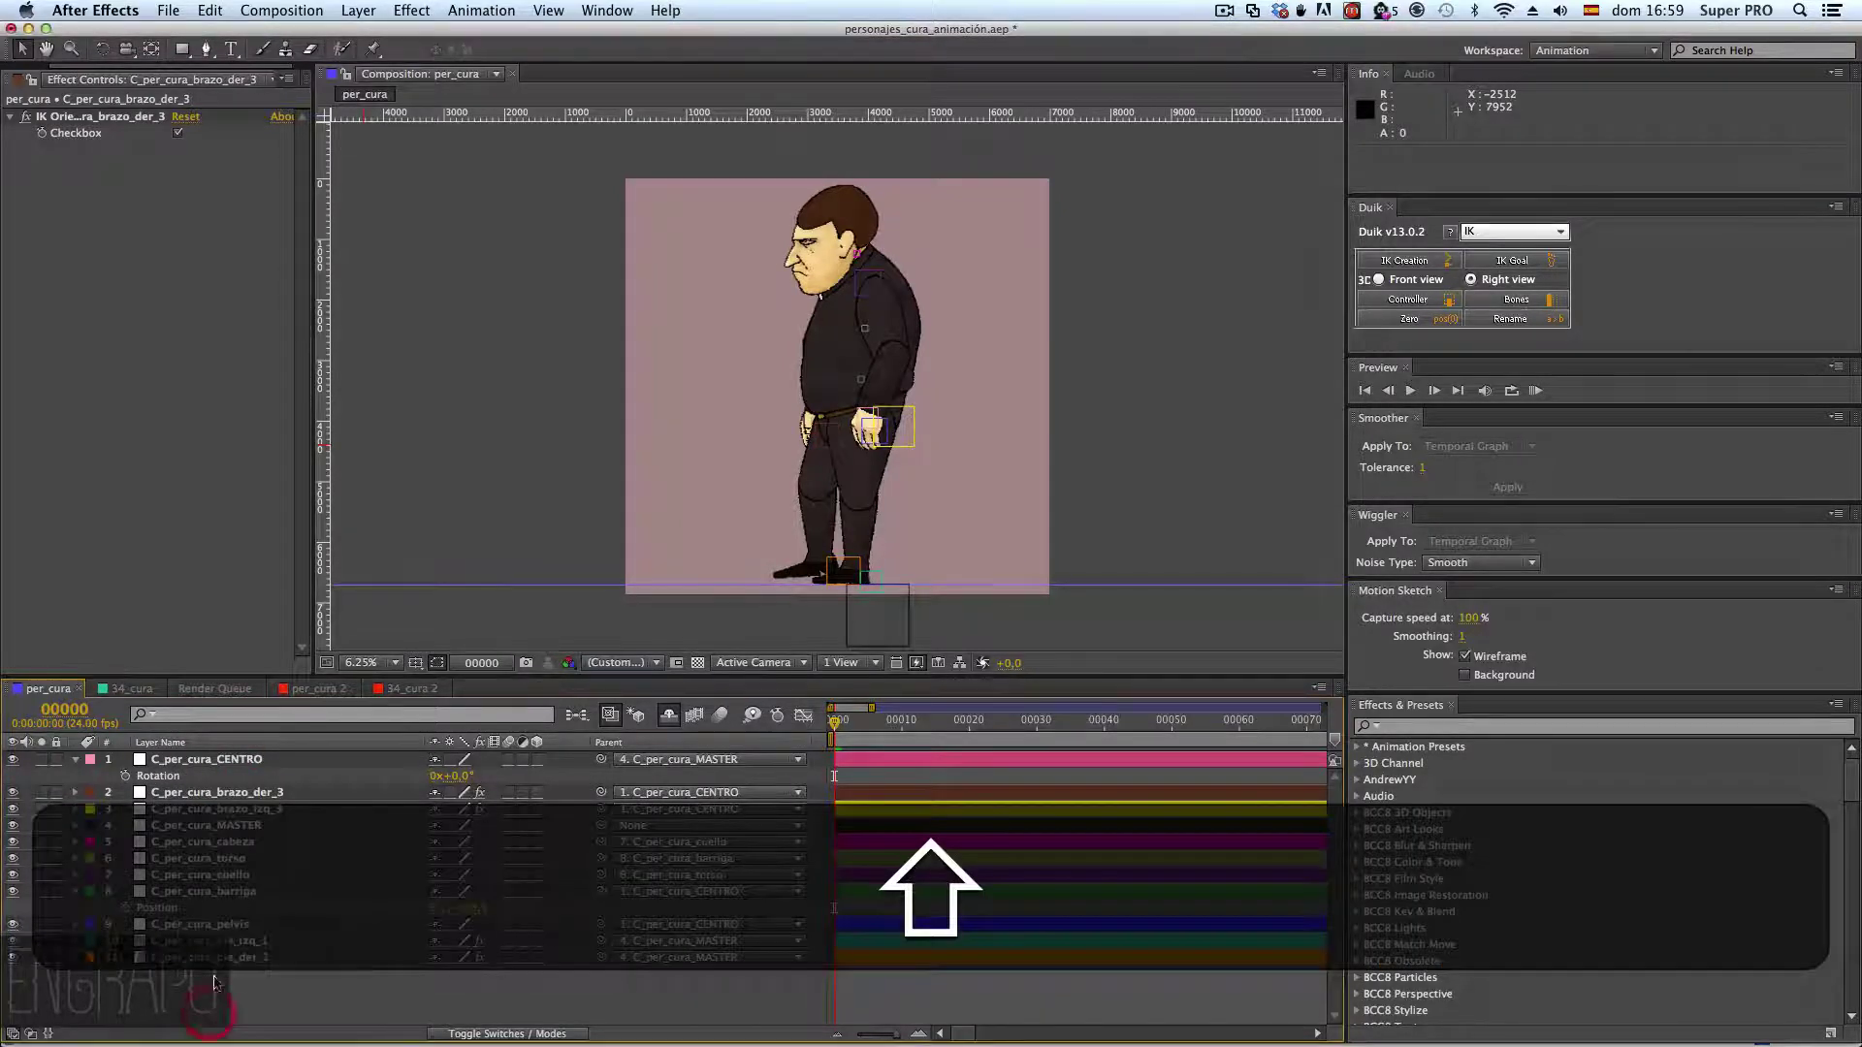
pyautogui.click(249, 957)
pyautogui.keyDown('shift'); pyautogui.click(211, 941); pyautogui.keyUp('shift')
pyautogui.moveTo(211, 946); pyautogui.dragTo(243, 820)
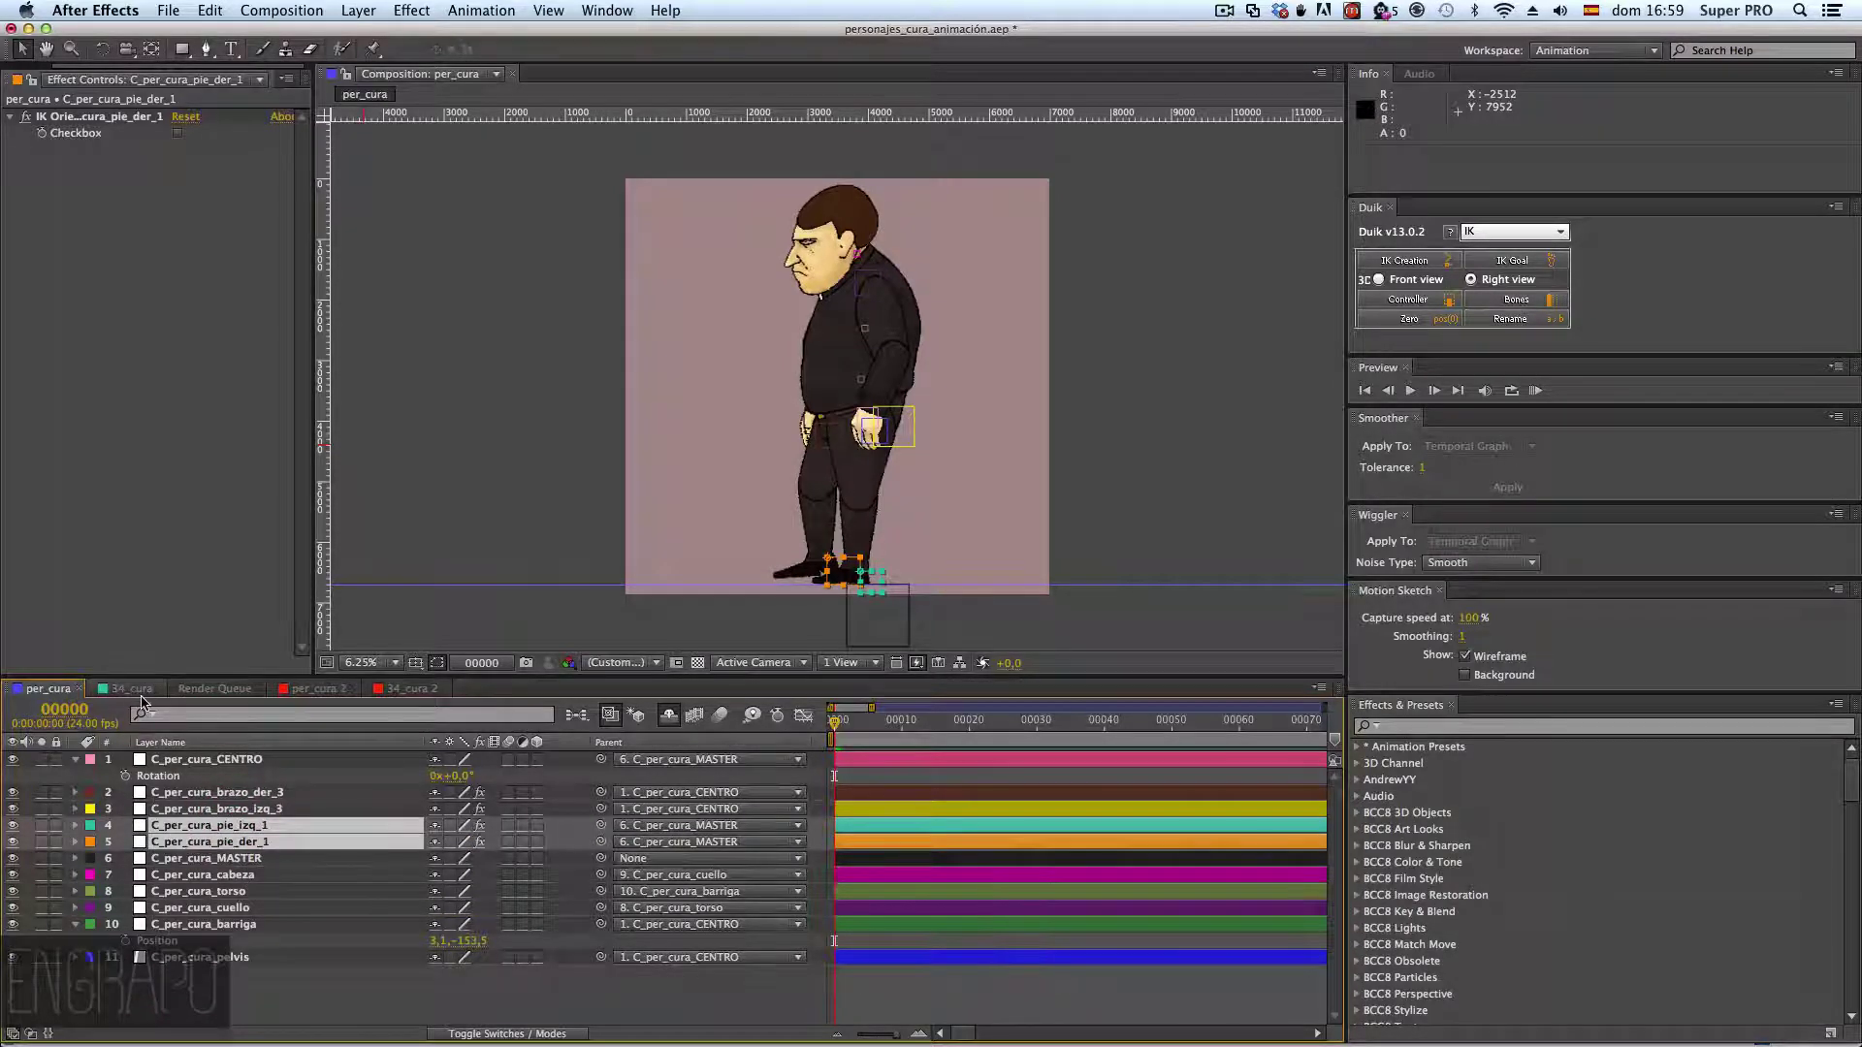
# - Check the order in 34_cura, and in per_cura place C_per_cura_barriga directly below C_per_cura_MASTER, followed by C_per_cura_torso
pyautogui.click(136, 690)
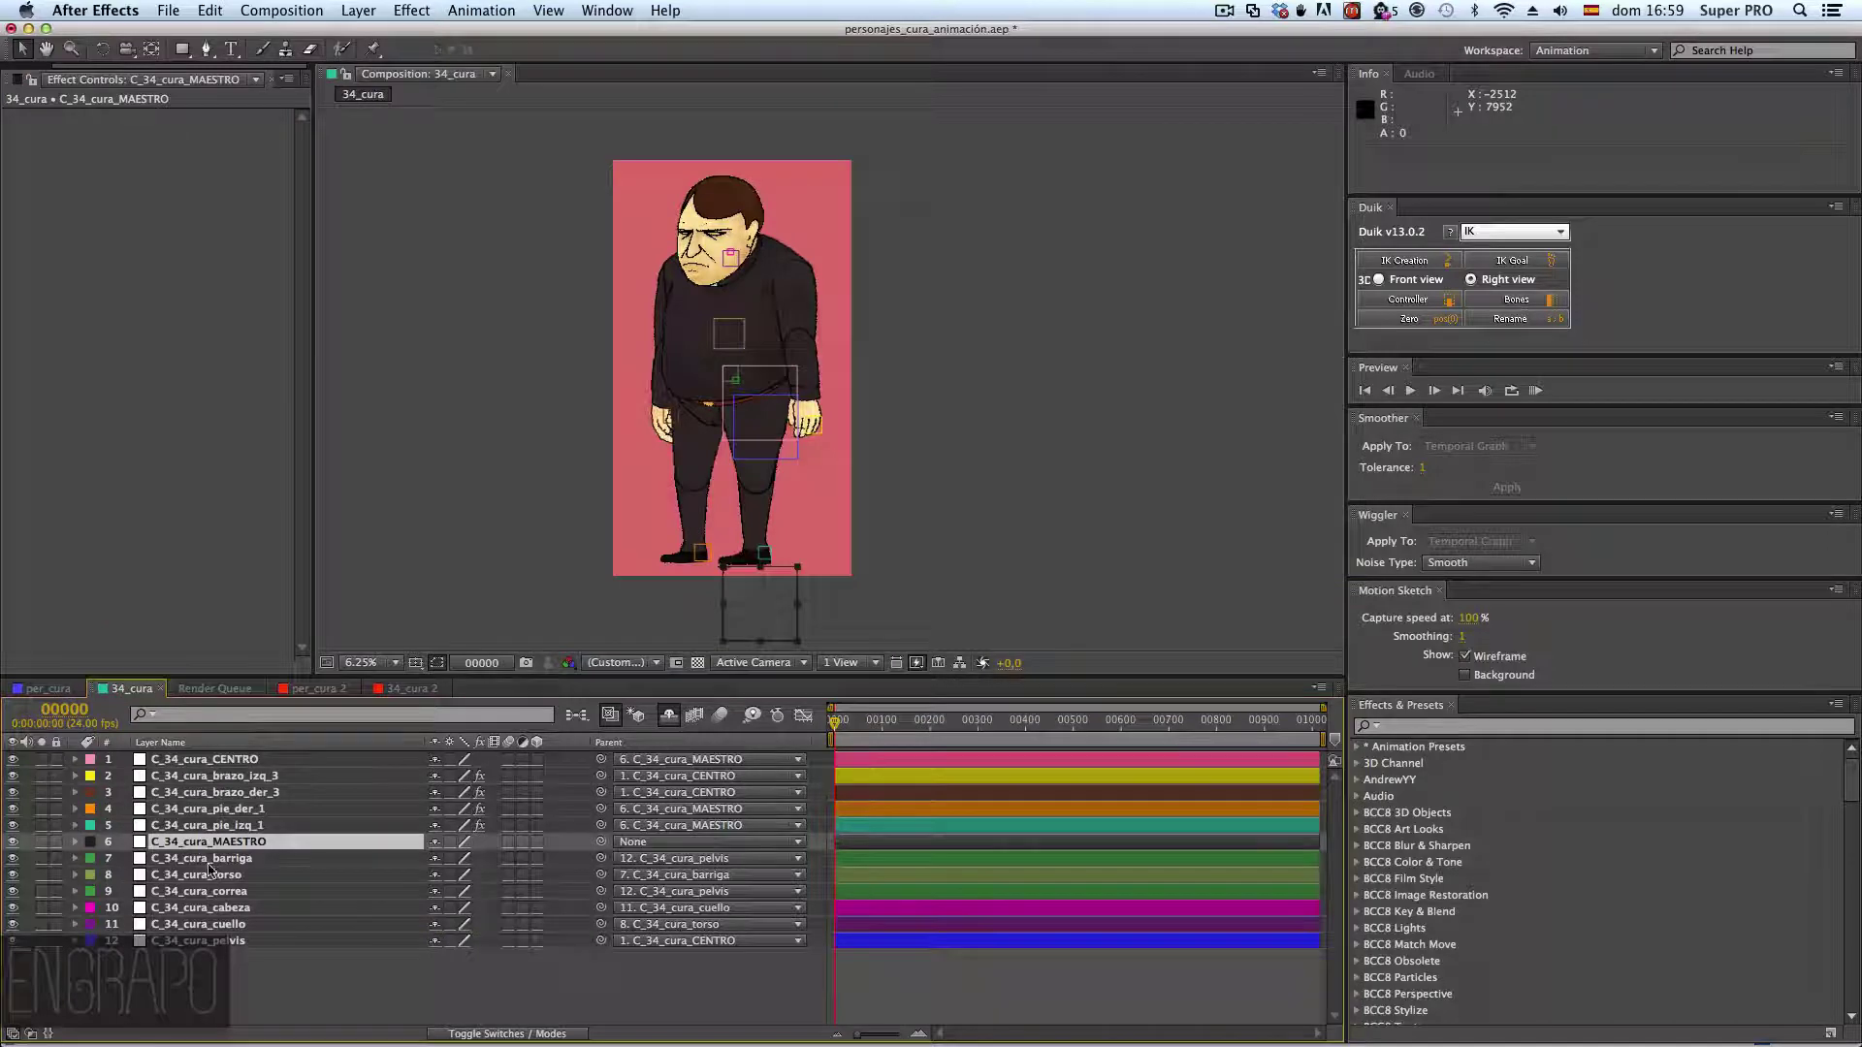
pyautogui.click(39, 689)
pyautogui.click(274, 986)
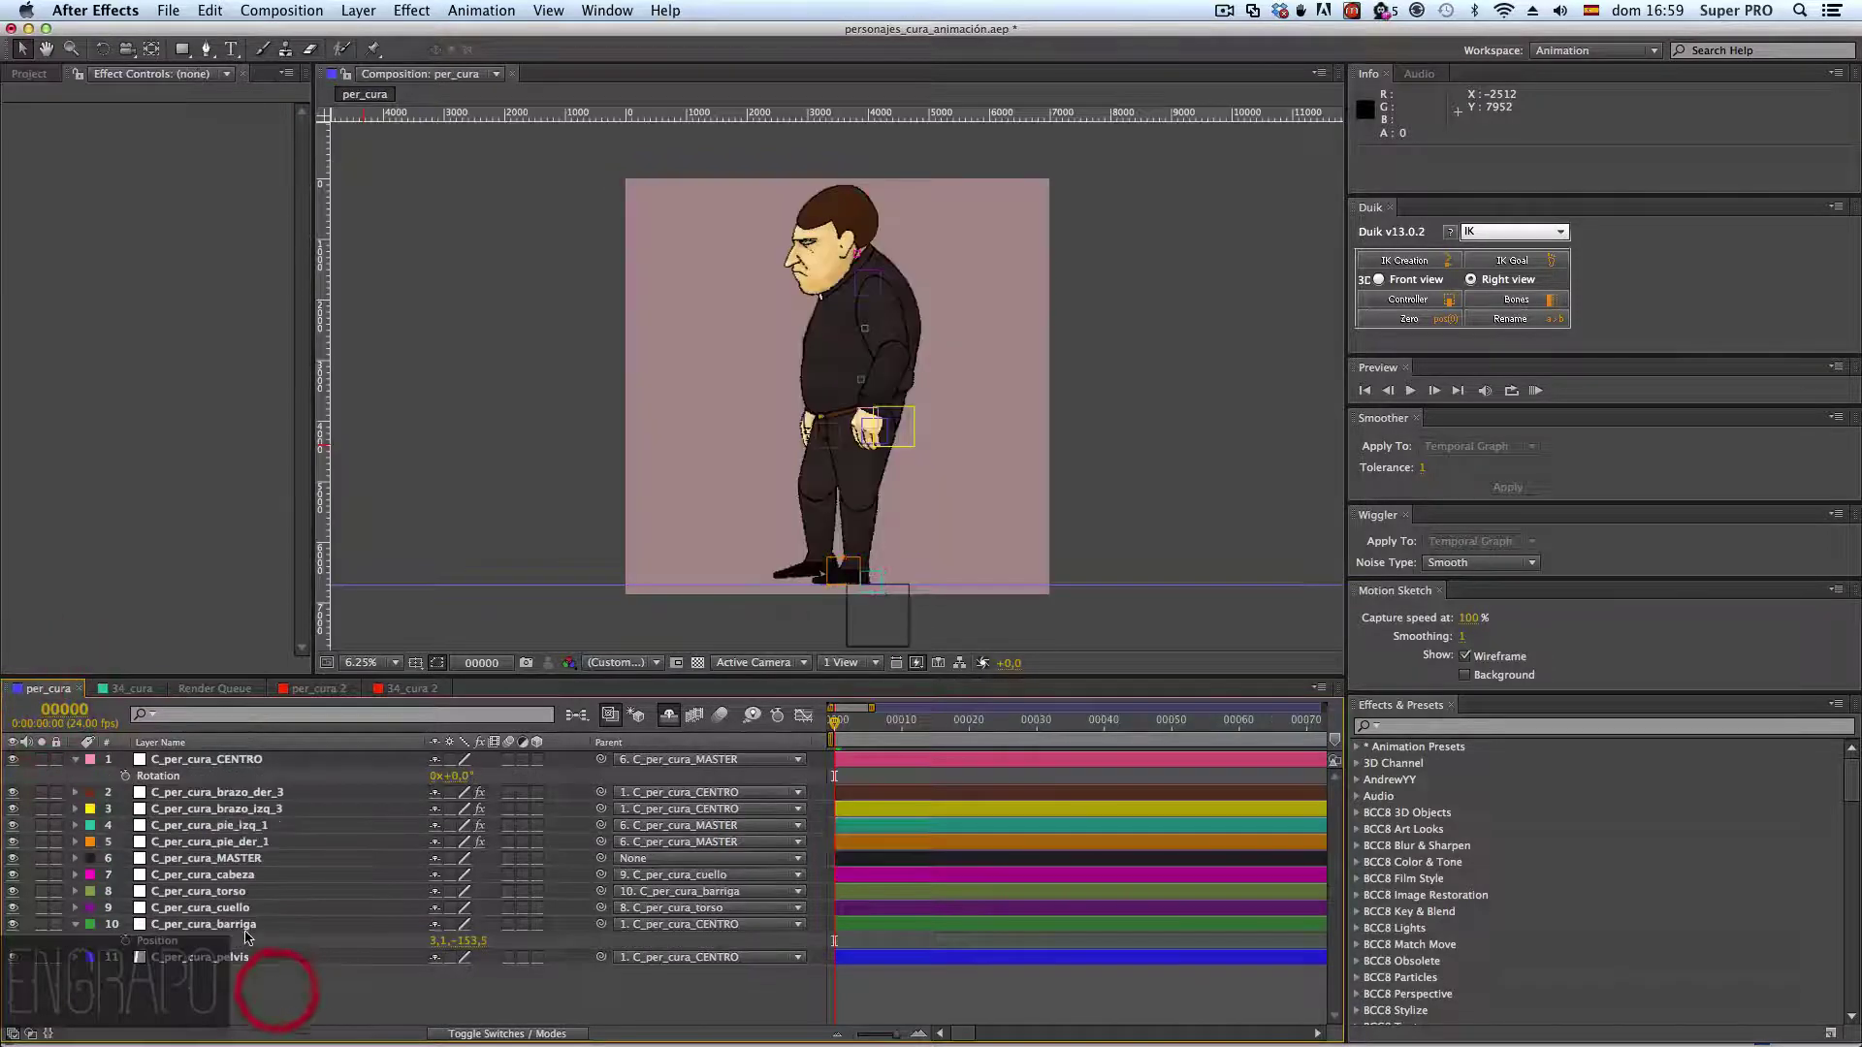
pyautogui.moveTo(228, 921)
pyautogui.mouseDown()
pyautogui.moveTo(231, 866)
pyautogui.moveTo(231, 887)
pyautogui.mouseUp()
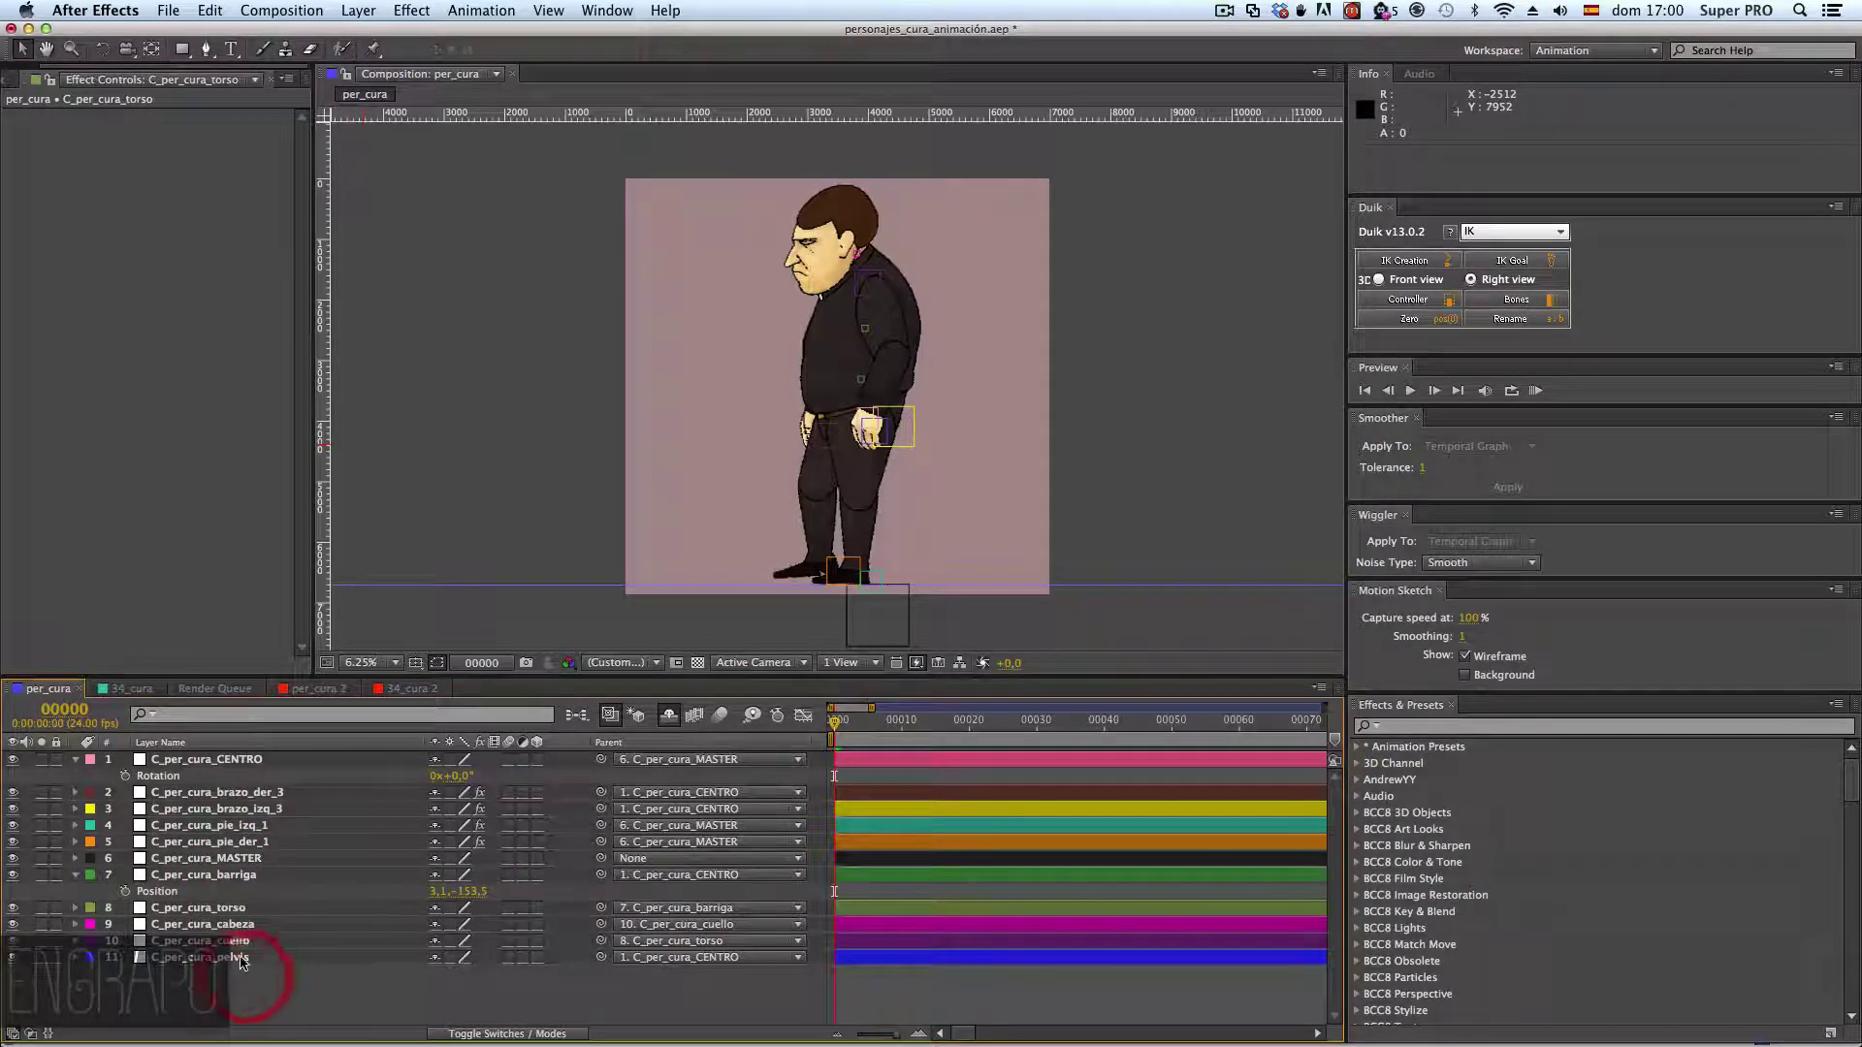
pyautogui.click(234, 903)
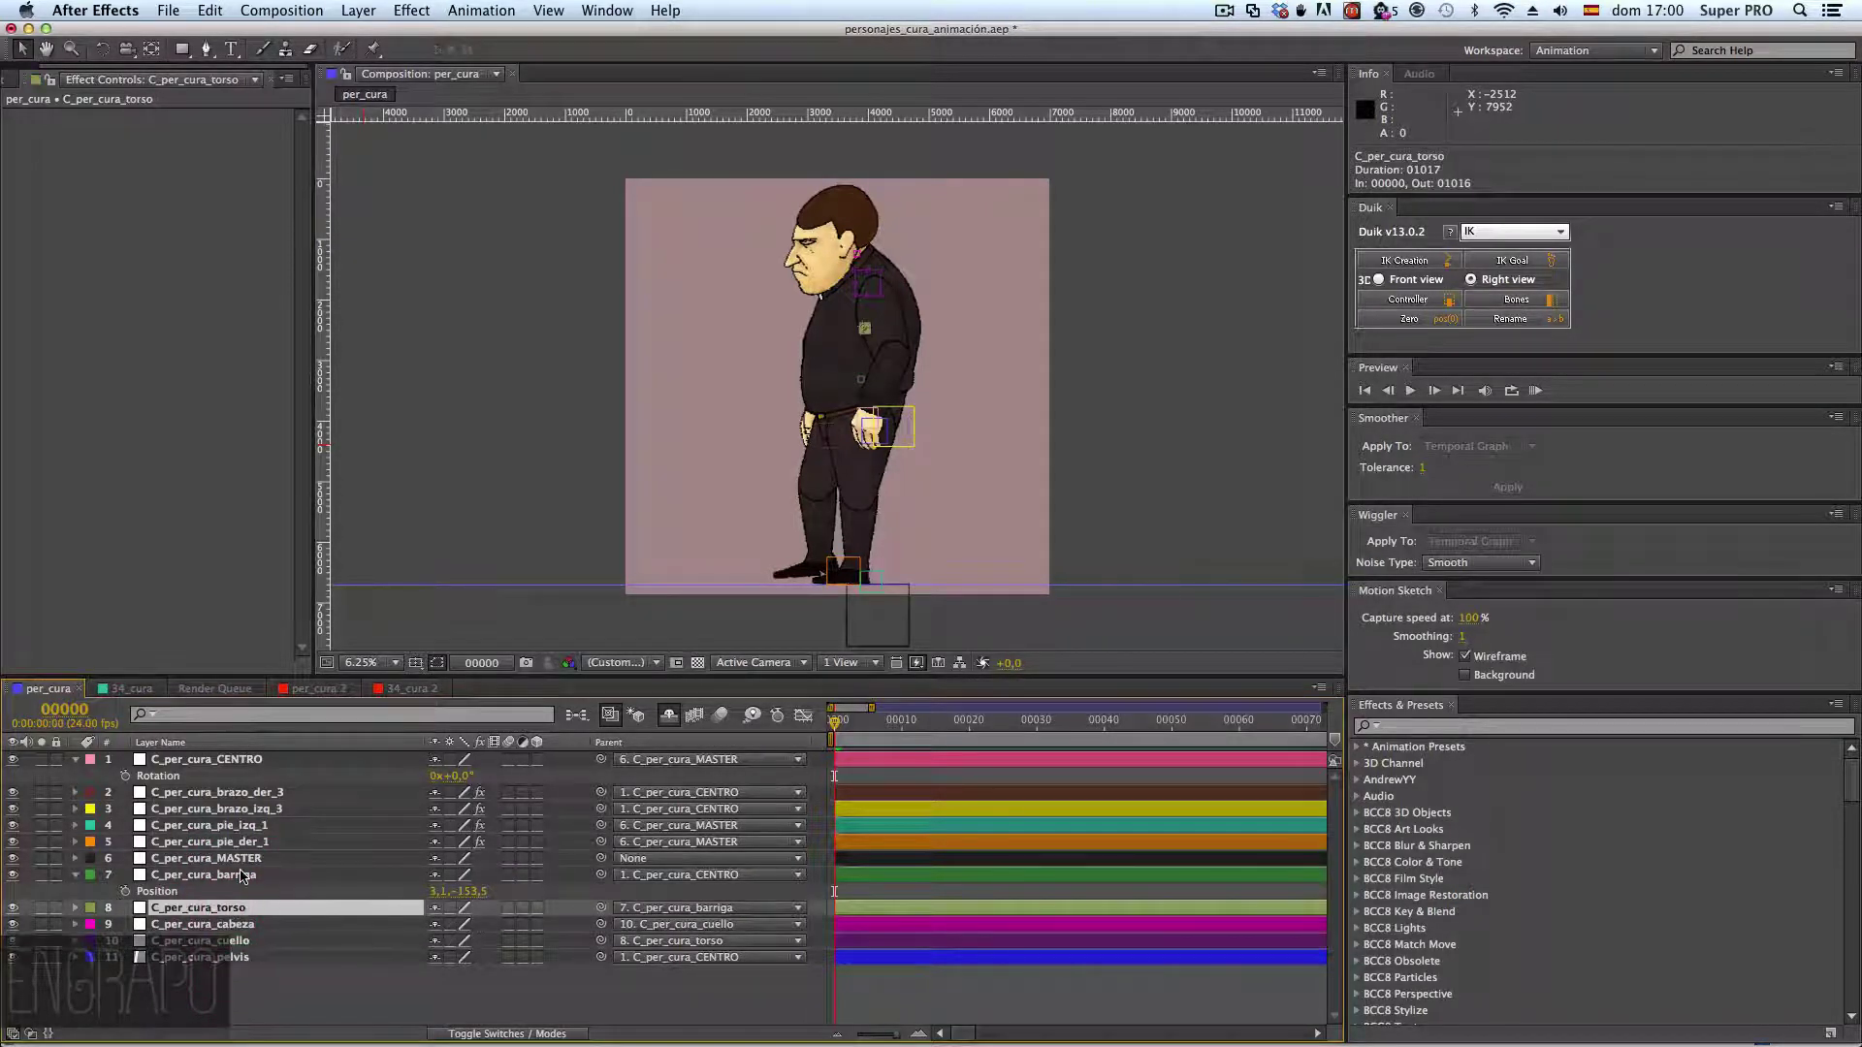
# - Show the hidden shy layers of per_cura, enlarge the timeline area, and create a Duik controller for the per_cura_correa layer
pyautogui.click(244, 763)
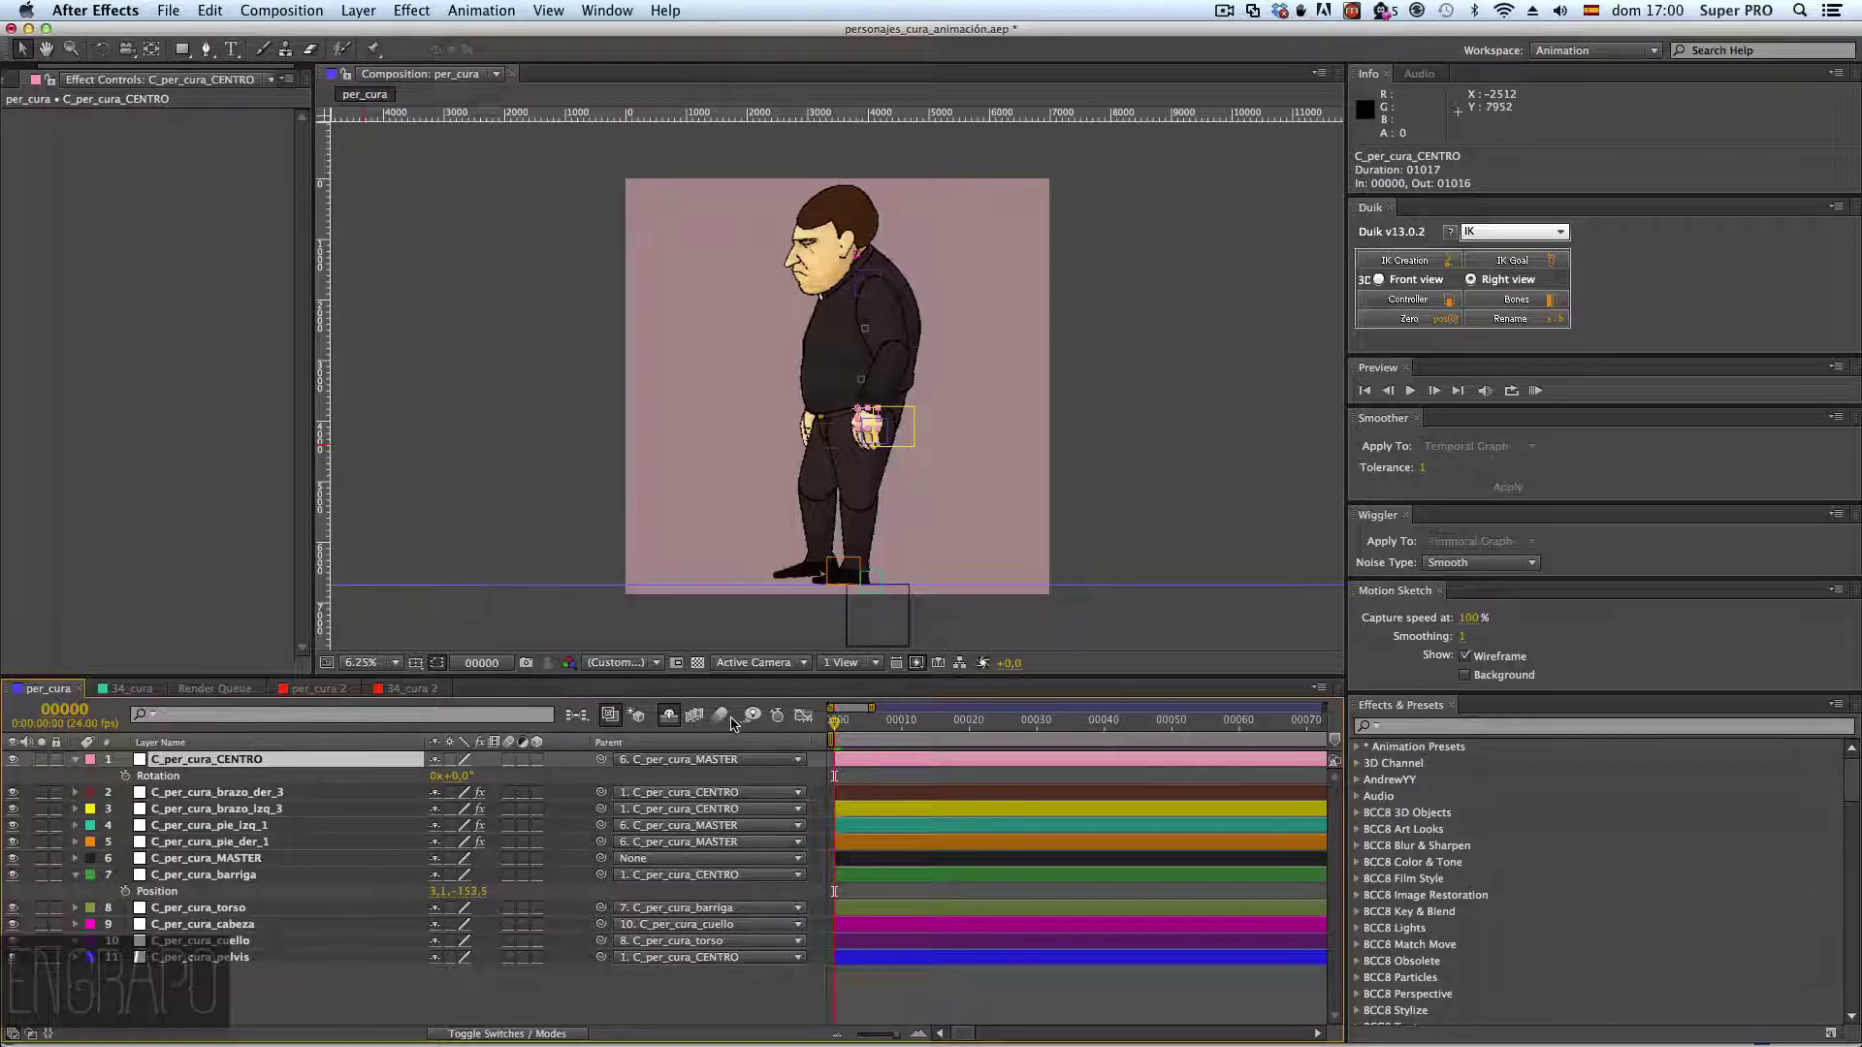
pyautogui.click(672, 718)
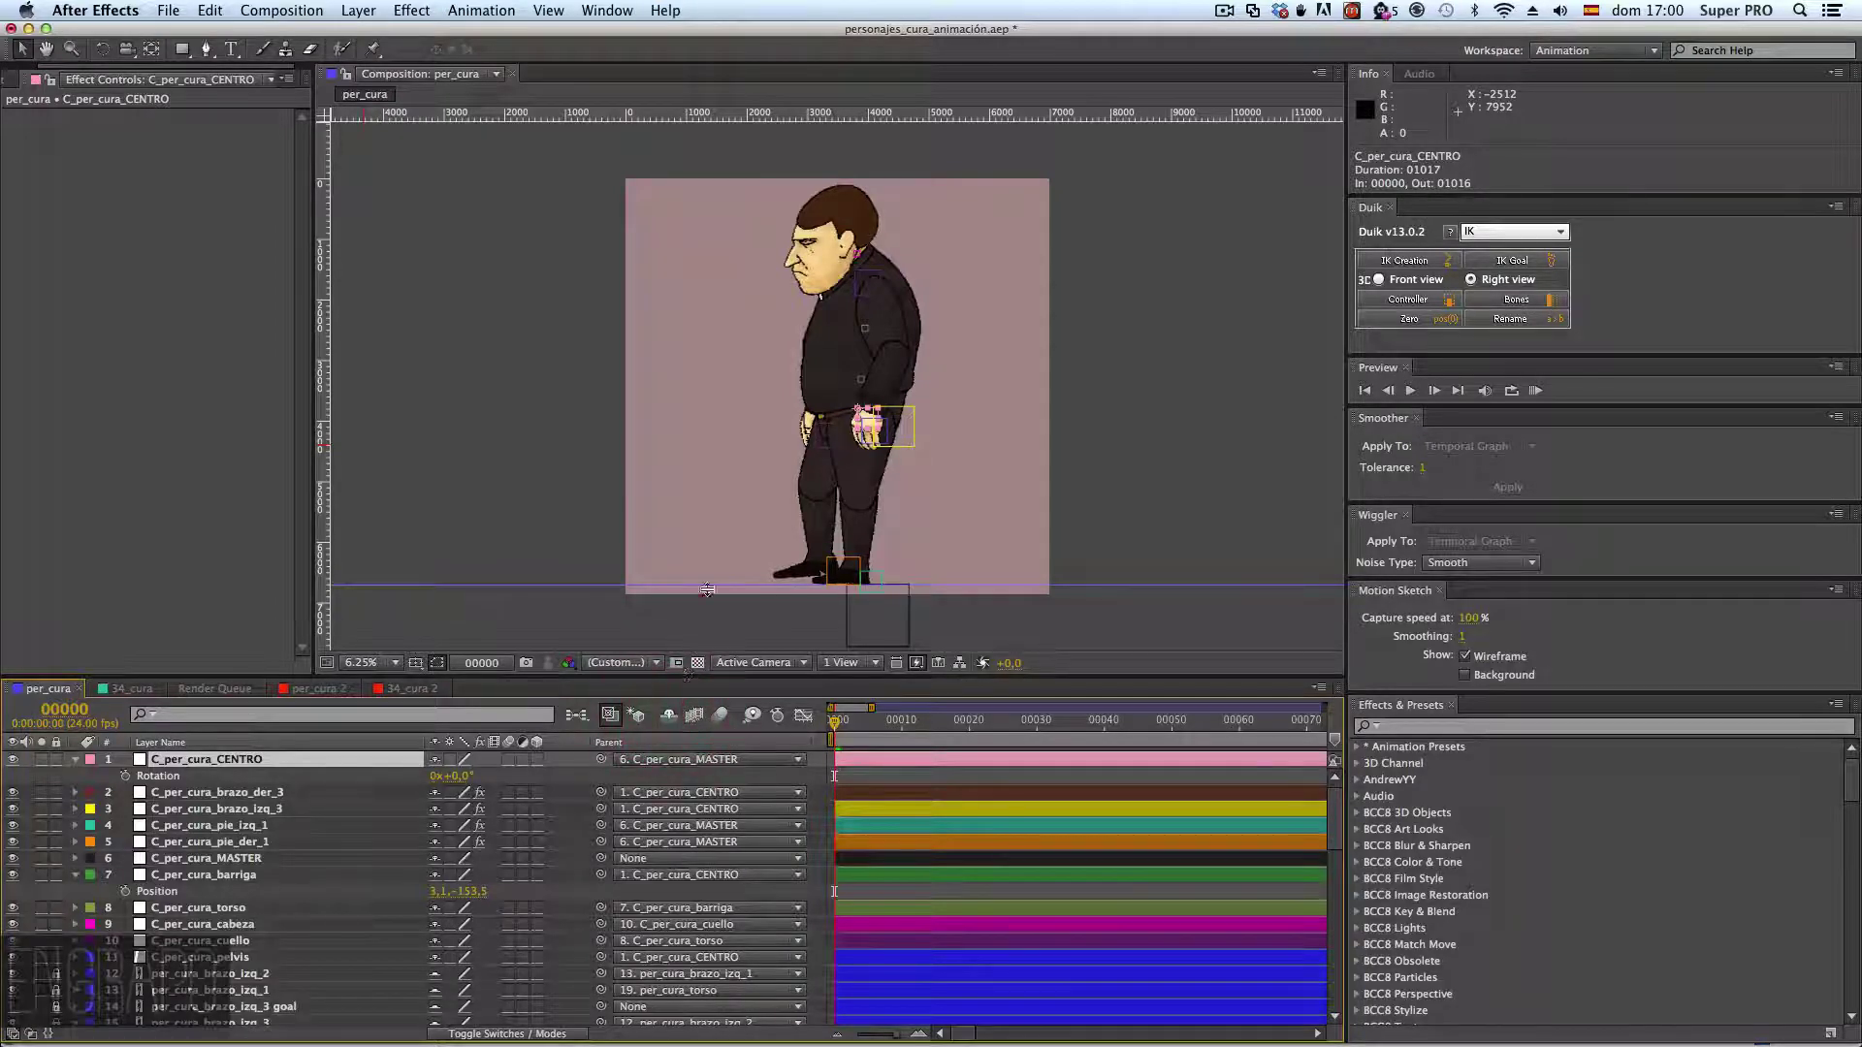
pyautogui.moveTo(688, 676); pyautogui.dragTo(740, 365)
pyautogui.scroll(-5, 306, 695)
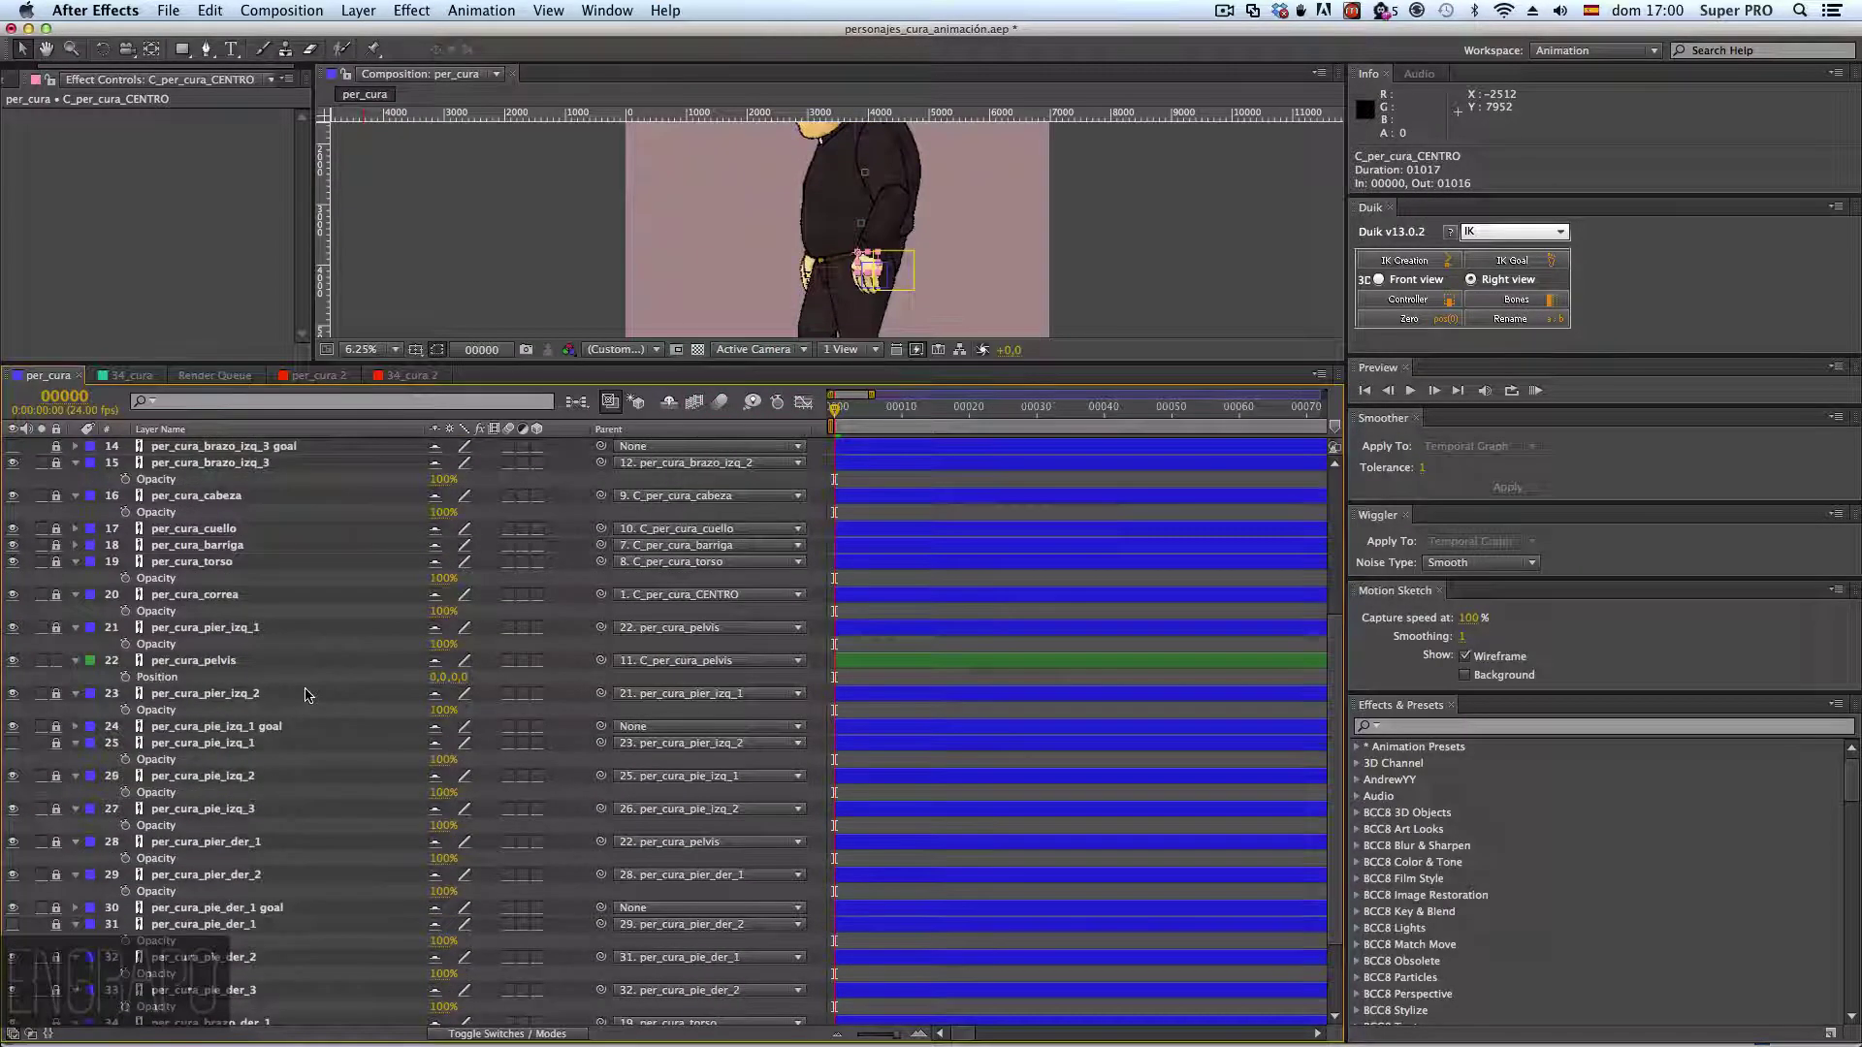
pyautogui.scroll(-3, 305, 694)
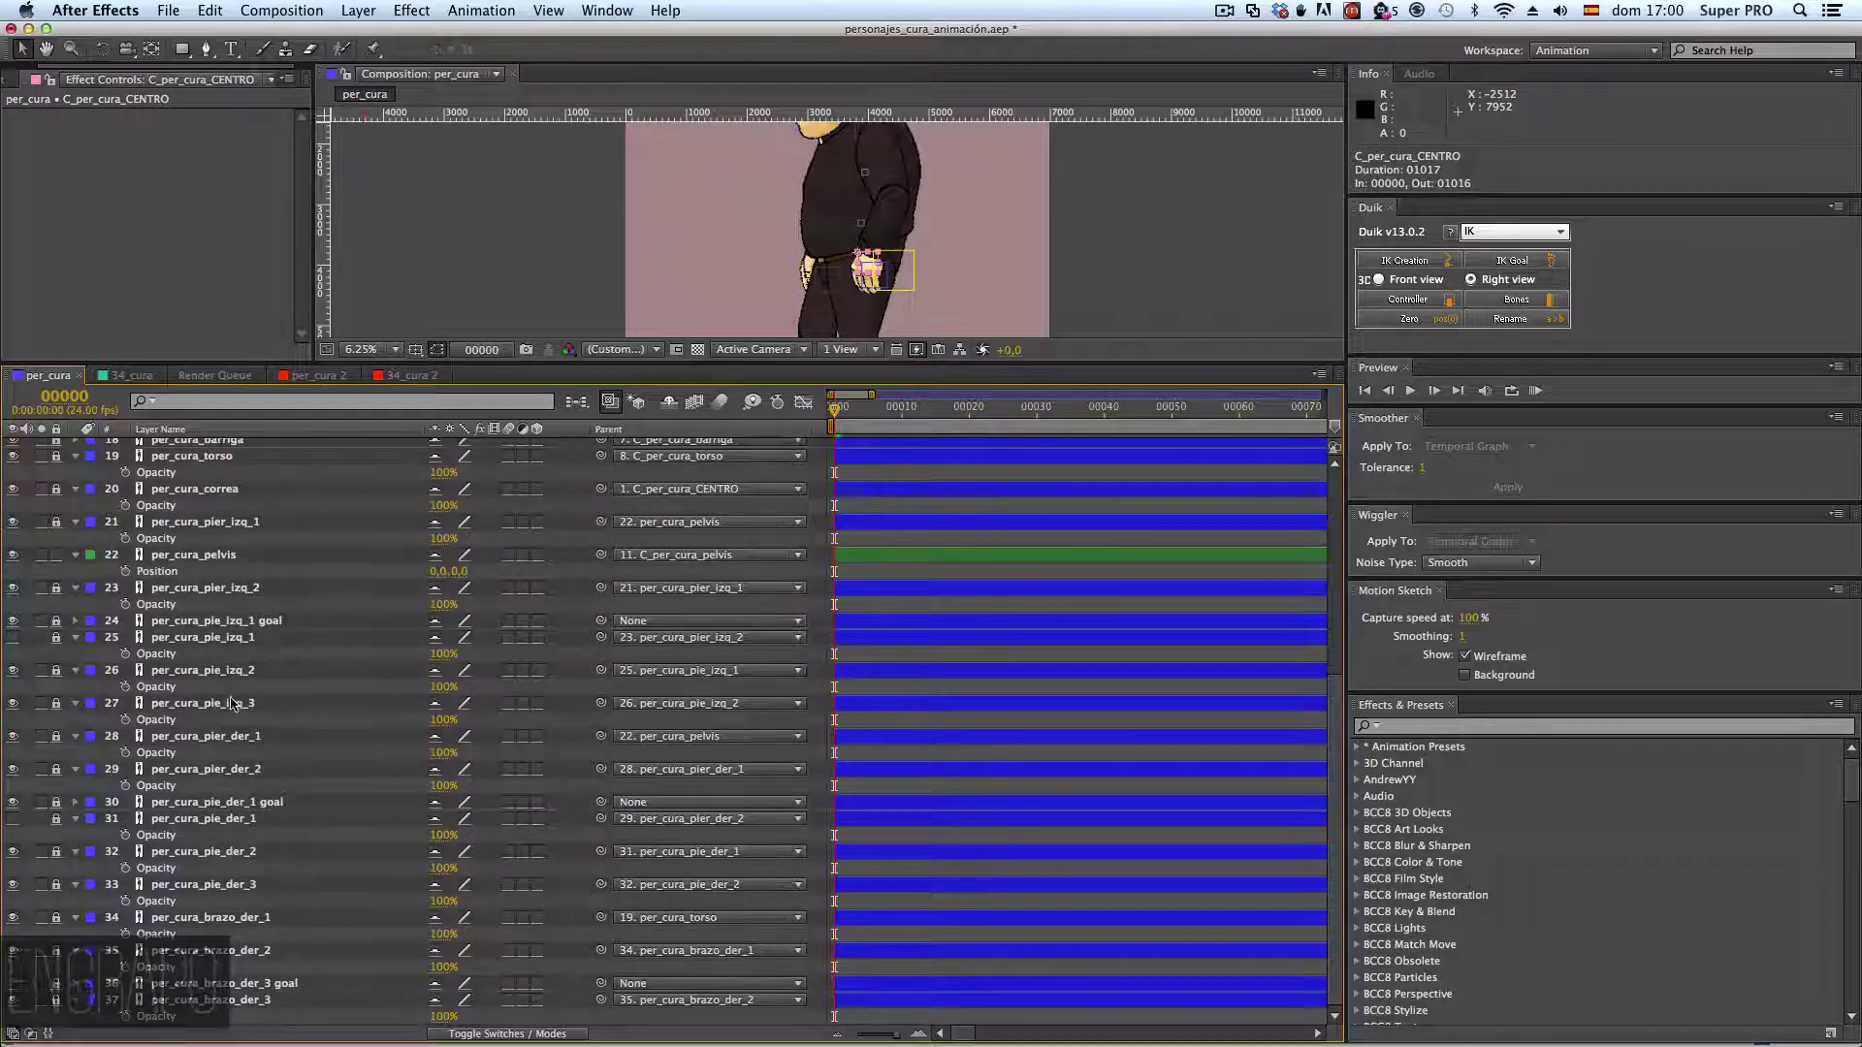
pyautogui.scroll(1, 231, 625)
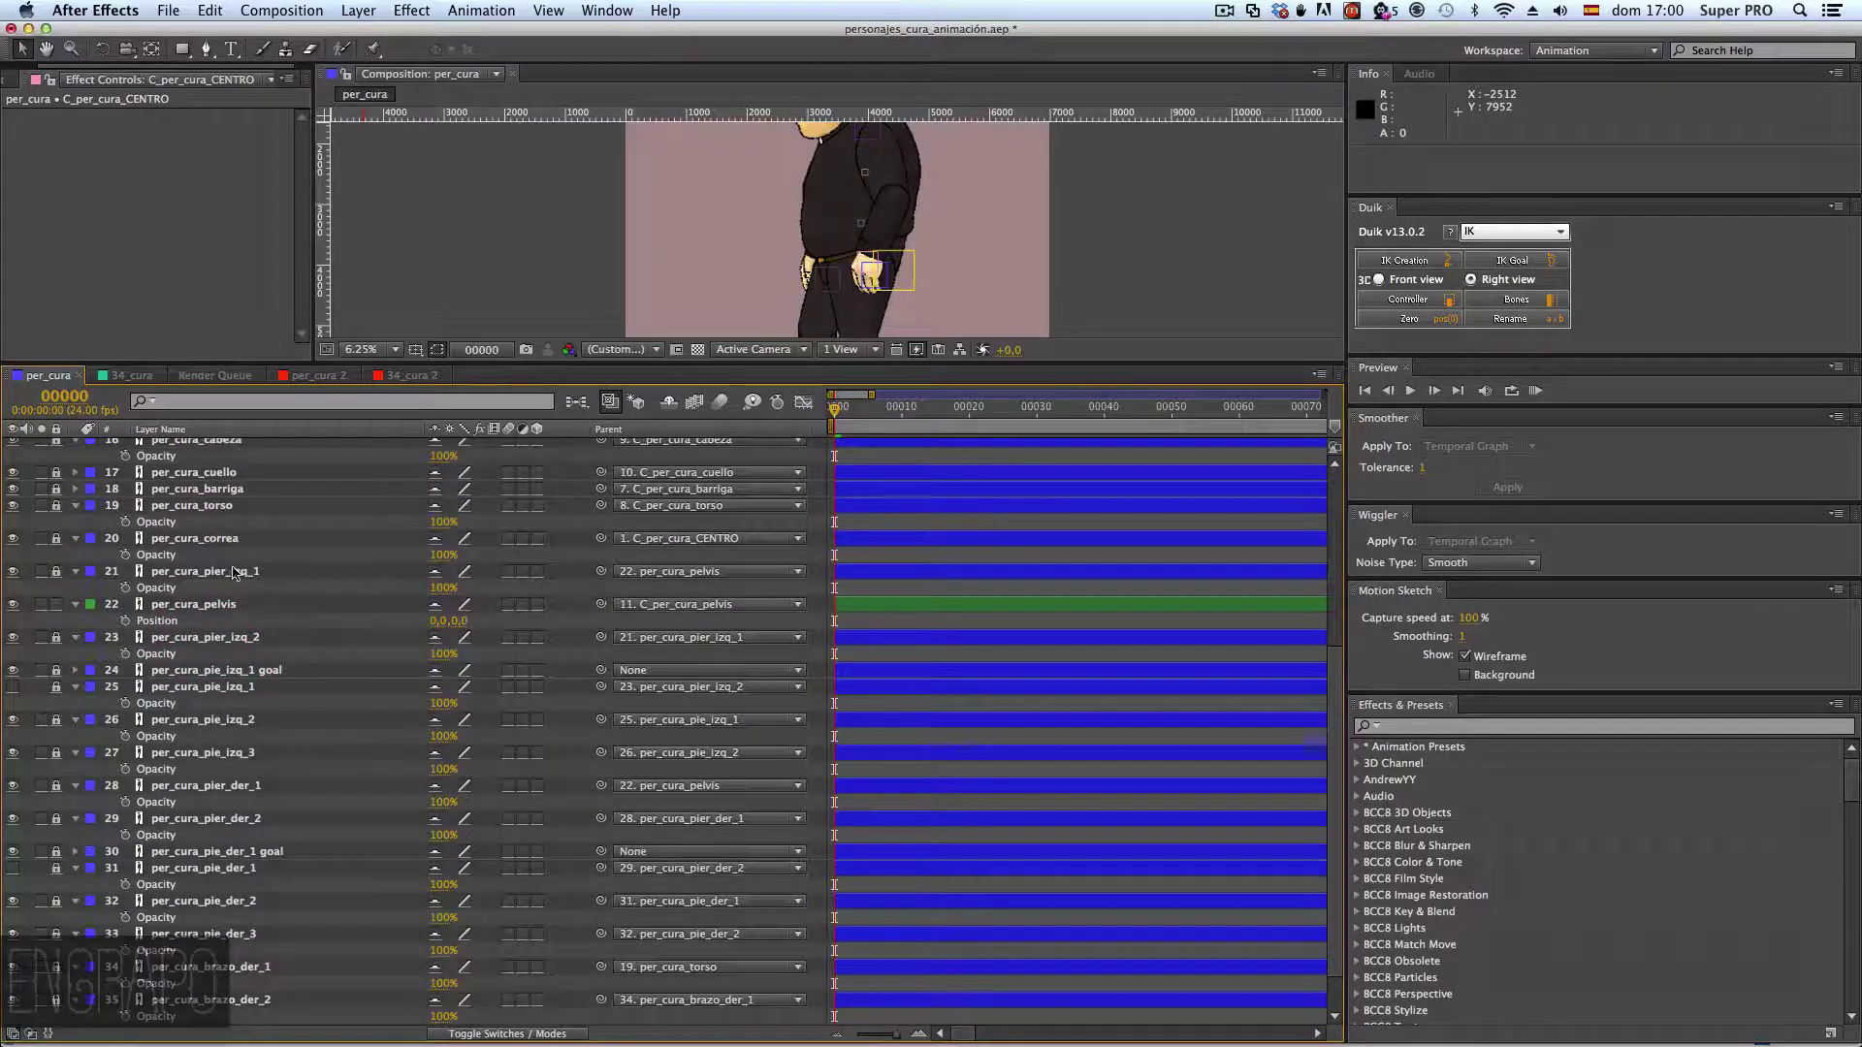
pyautogui.click(170, 539)
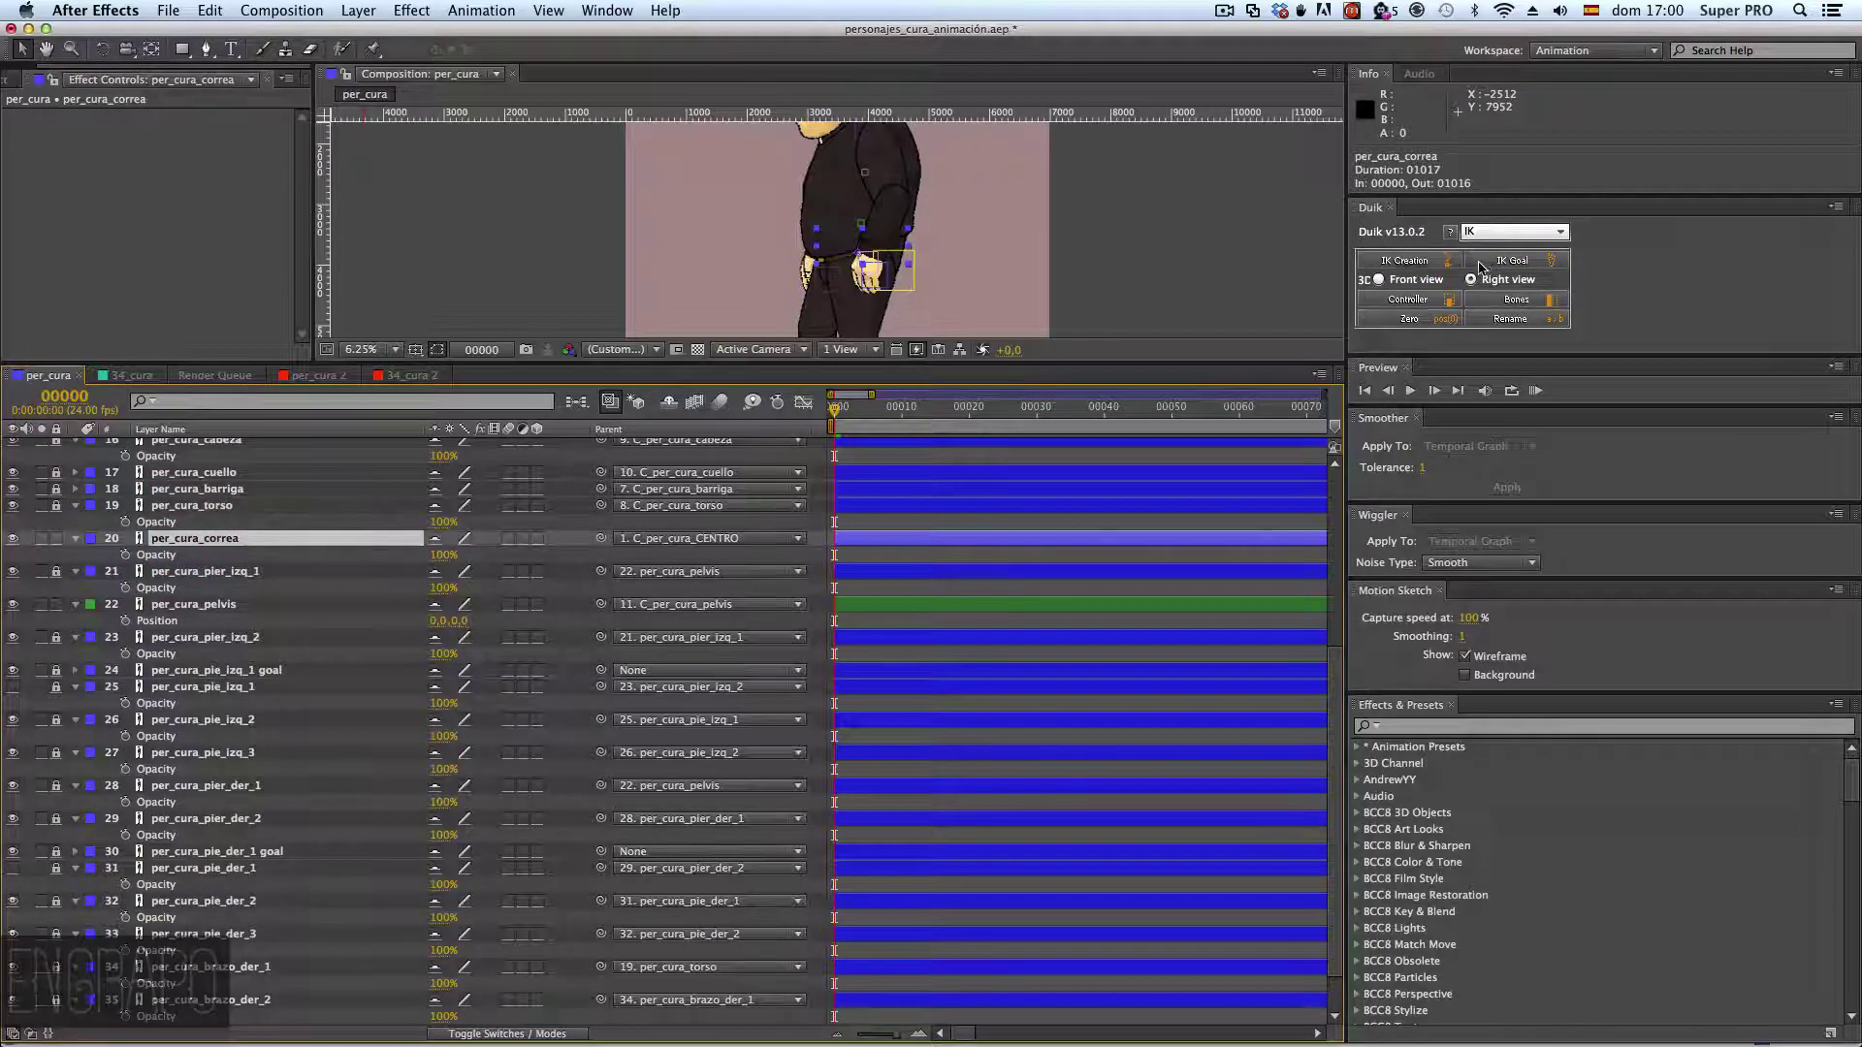
pyautogui.click(1421, 302)
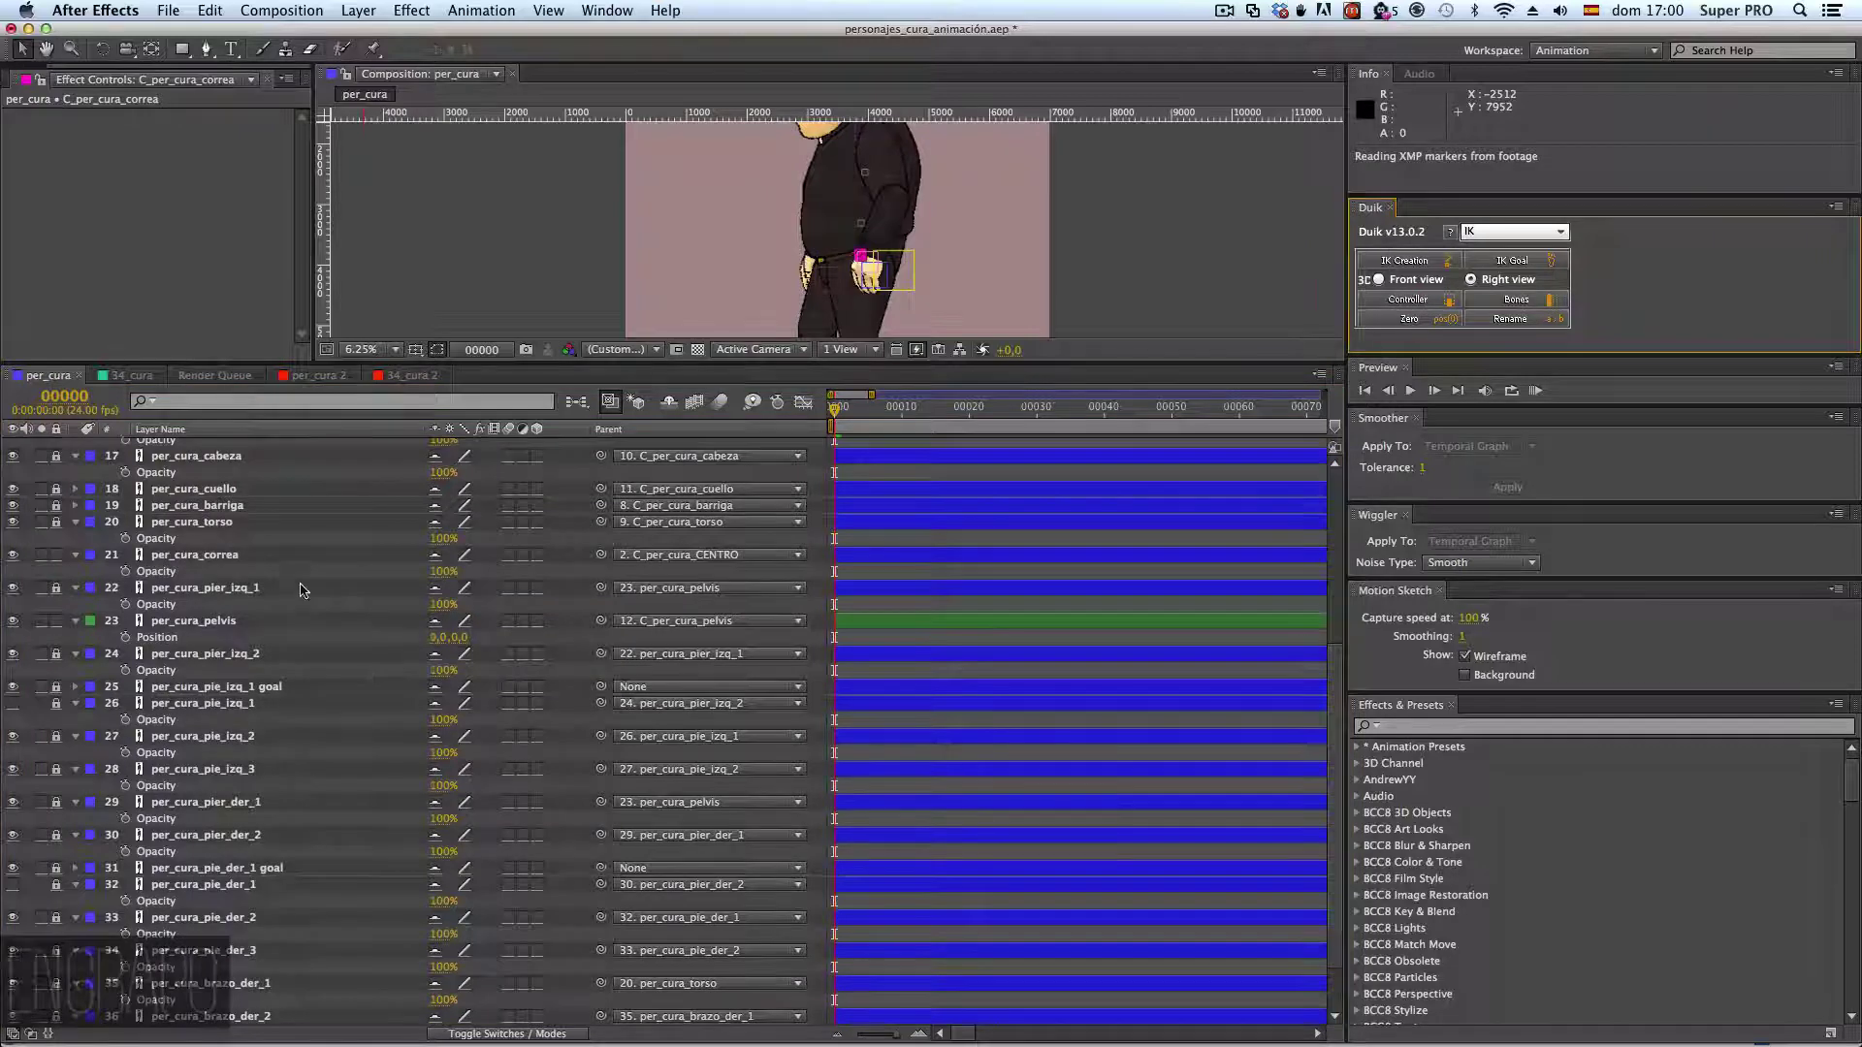
# - Check the label of C_34_cura_correa in 34_cura and assign the same barriga label to C_per_cura_correa
pyautogui.scroll(6, 303, 589)
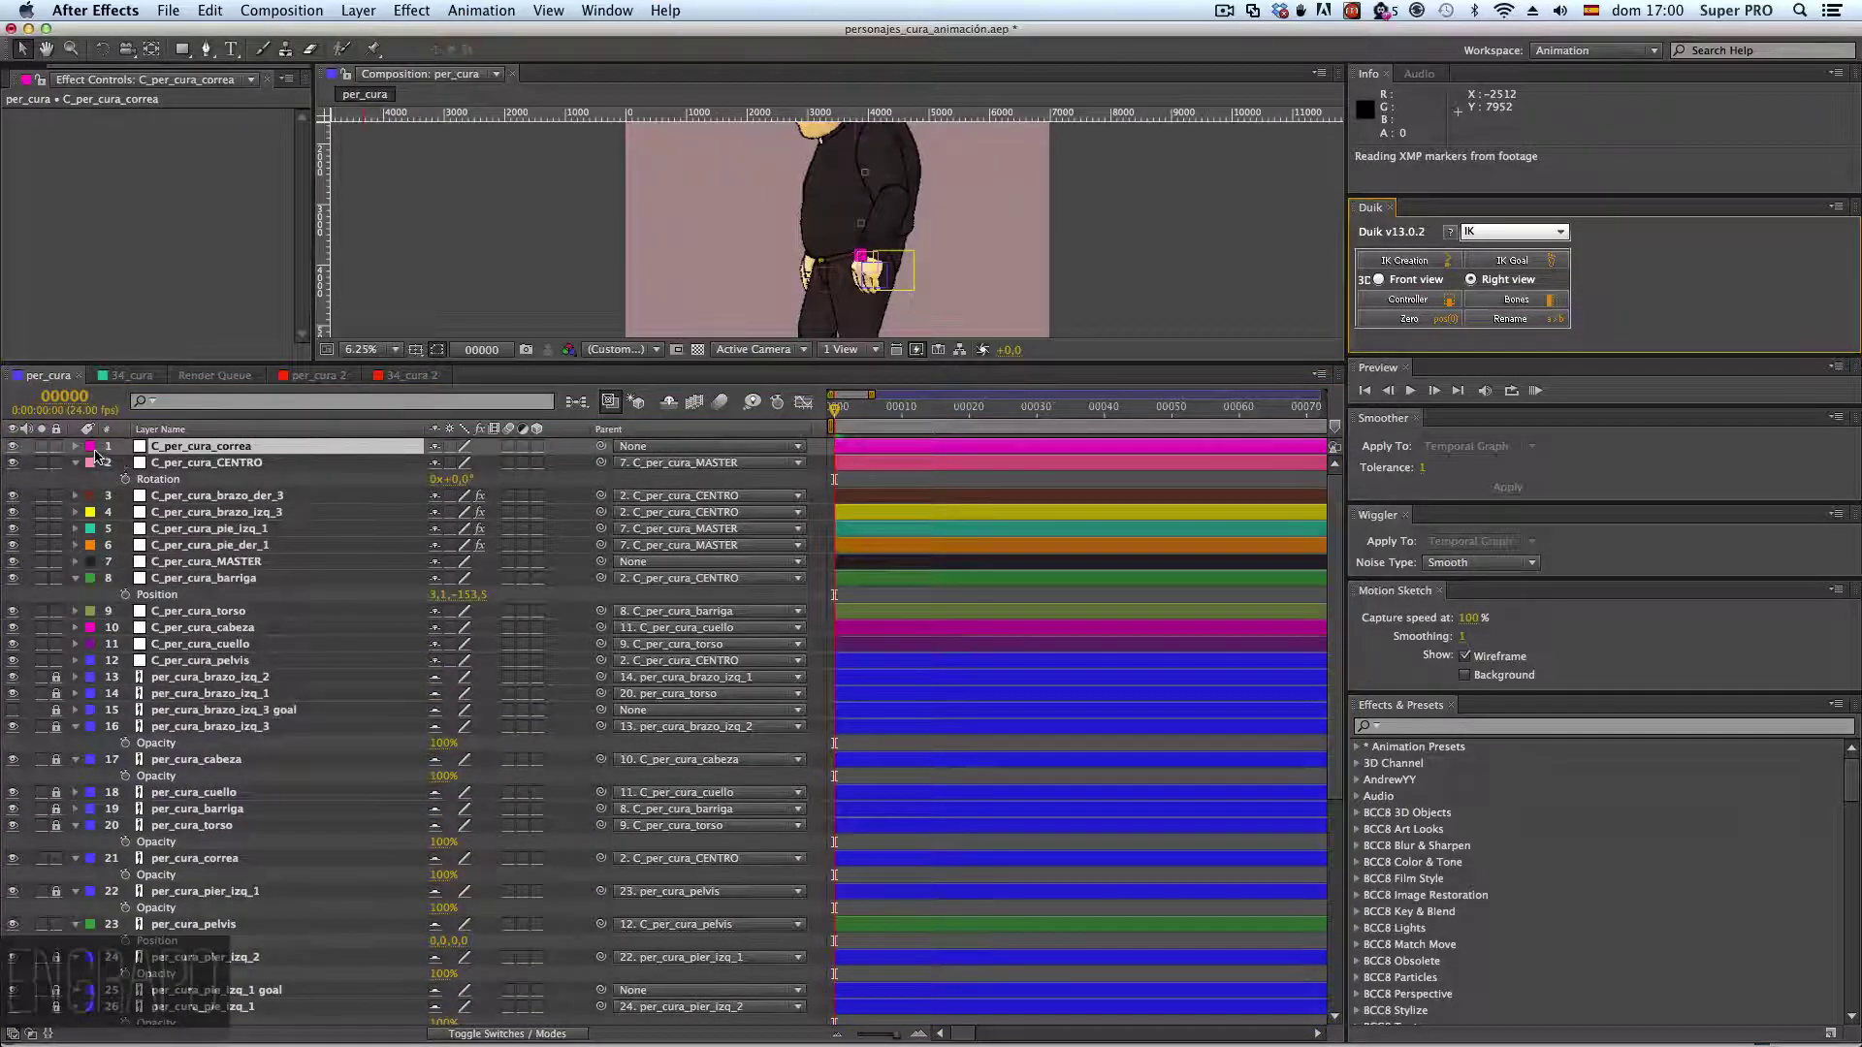
pyautogui.click(91, 447)
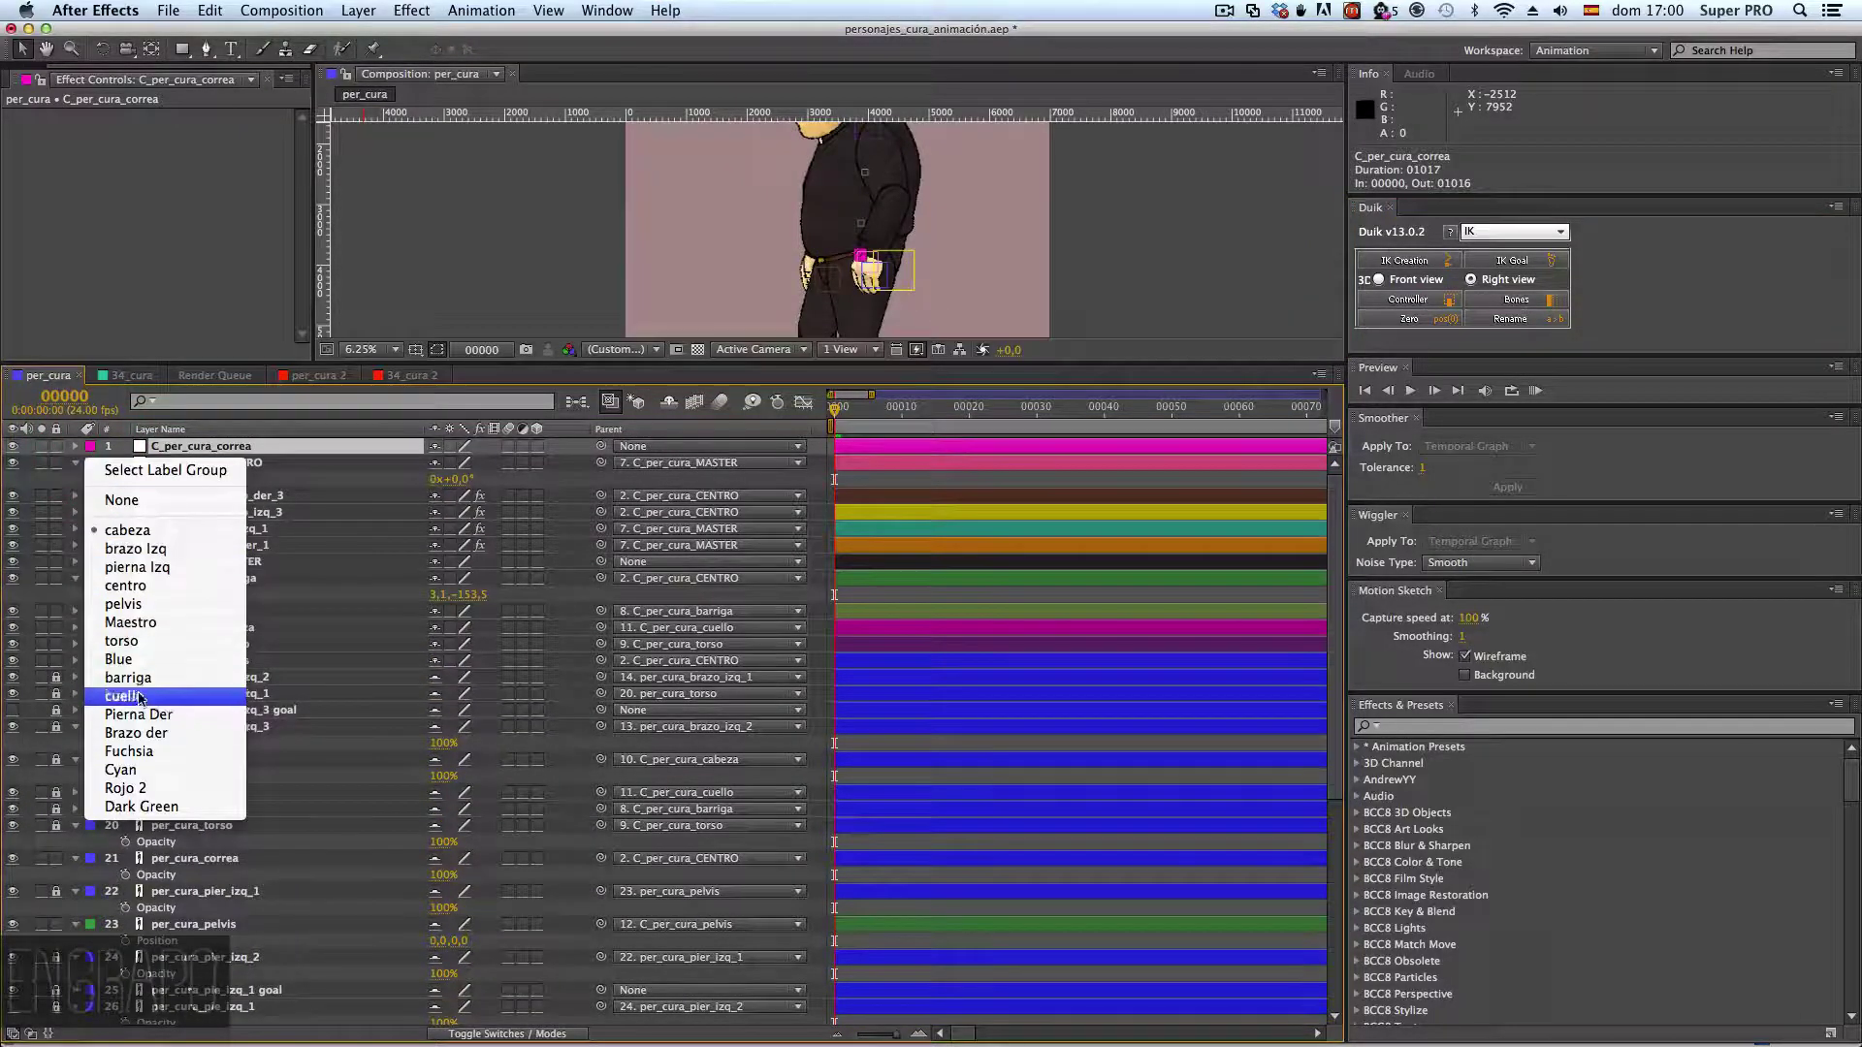
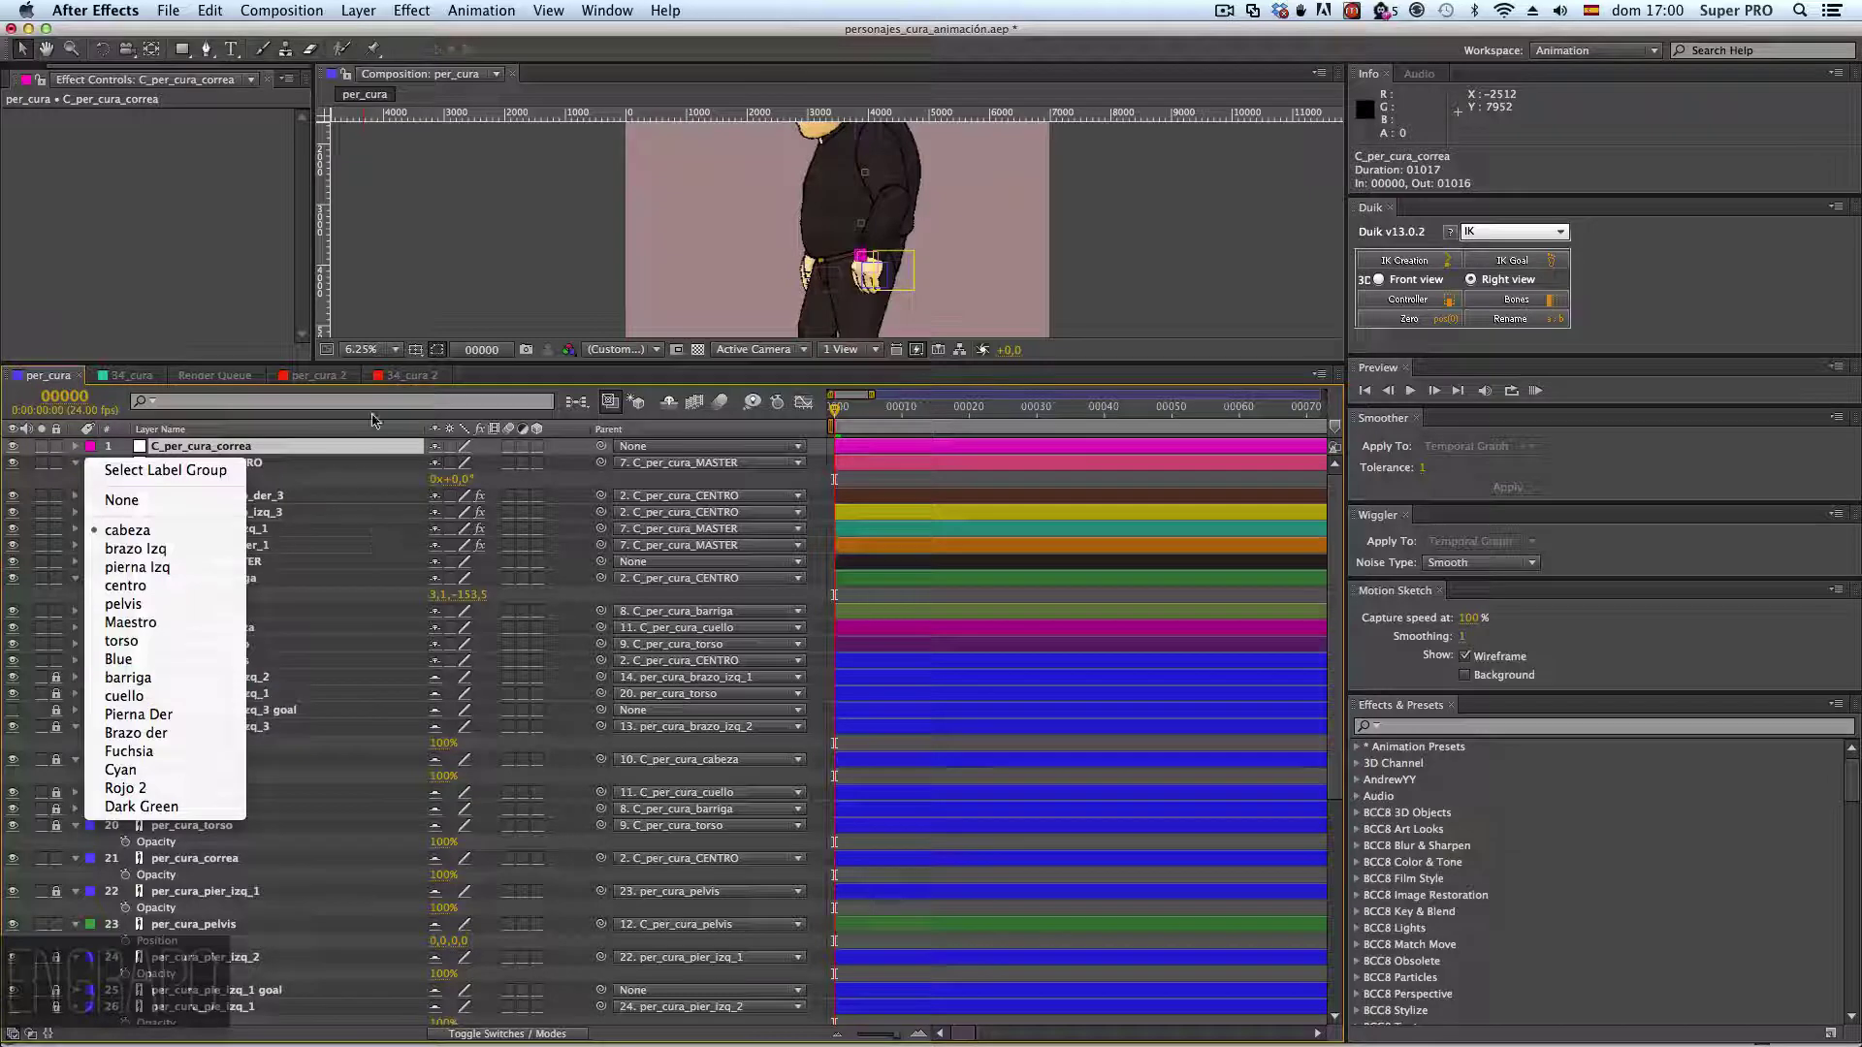
pyautogui.click(113, 373)
pyautogui.click(128, 375)
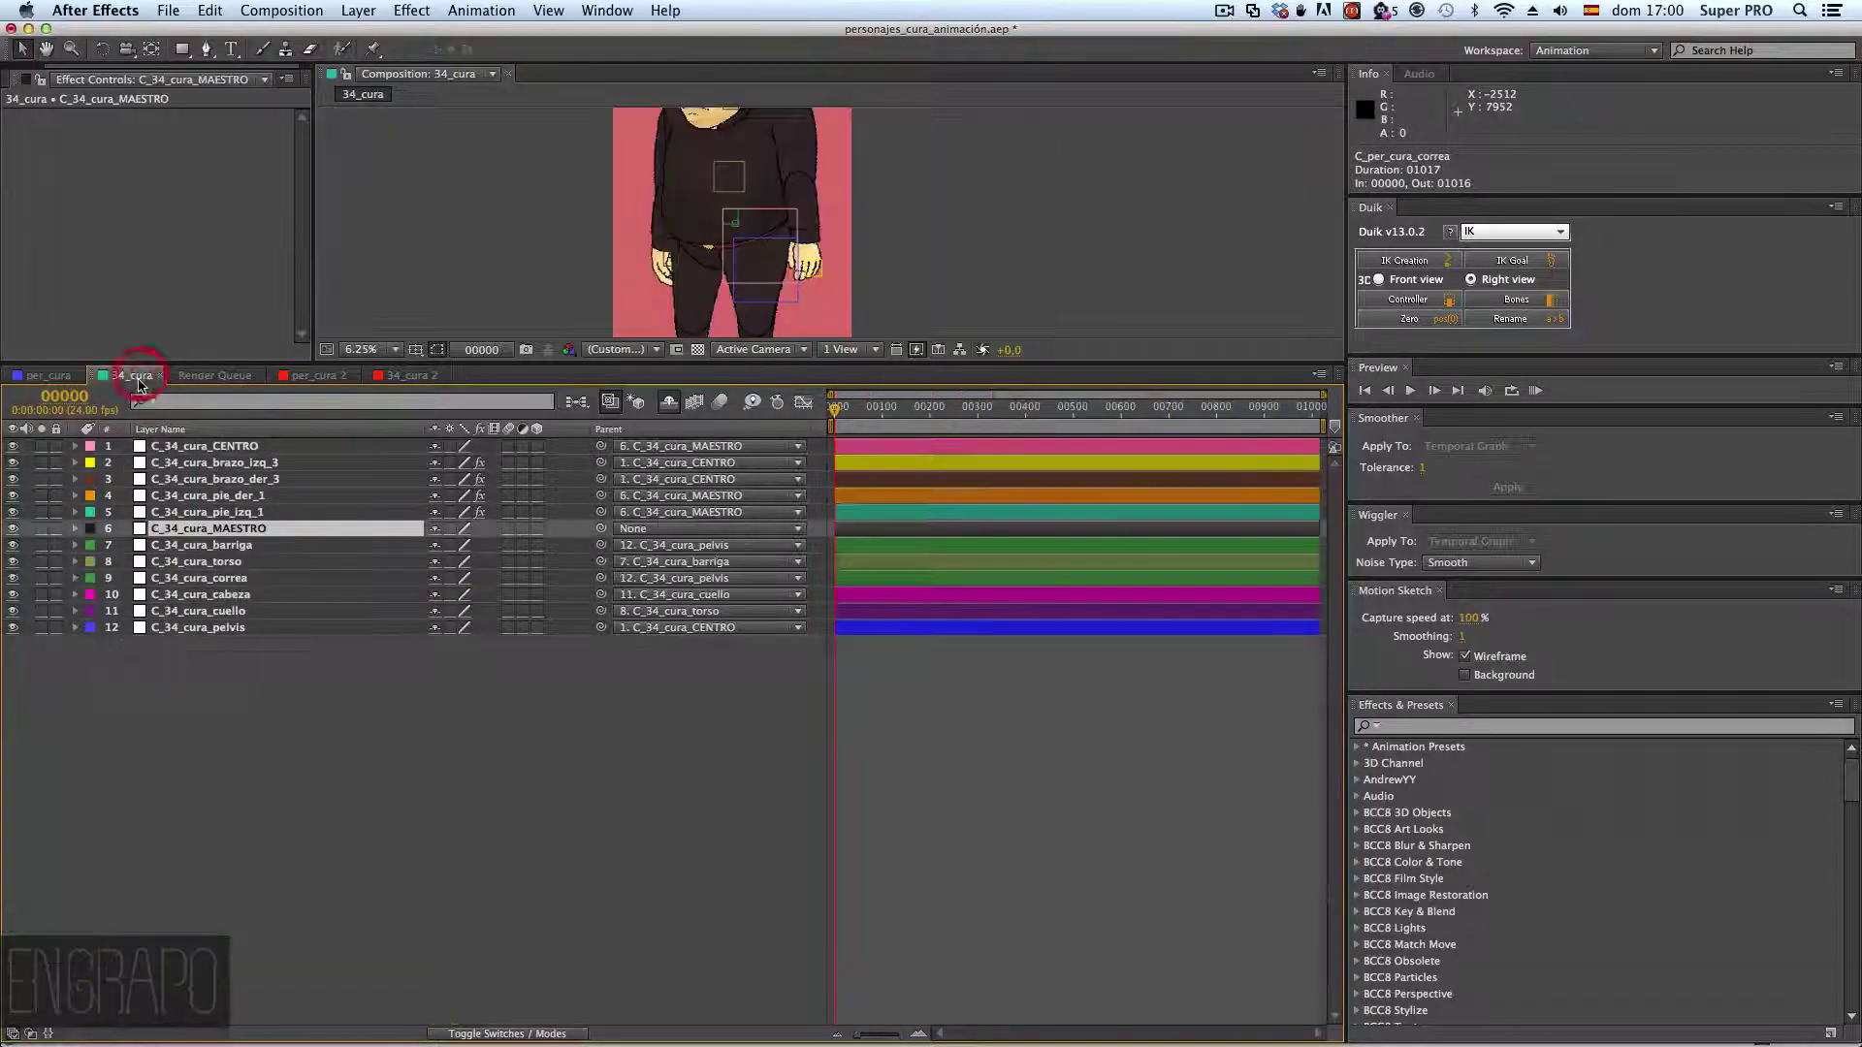
pyautogui.click(203, 578)
pyautogui.click(89, 578)
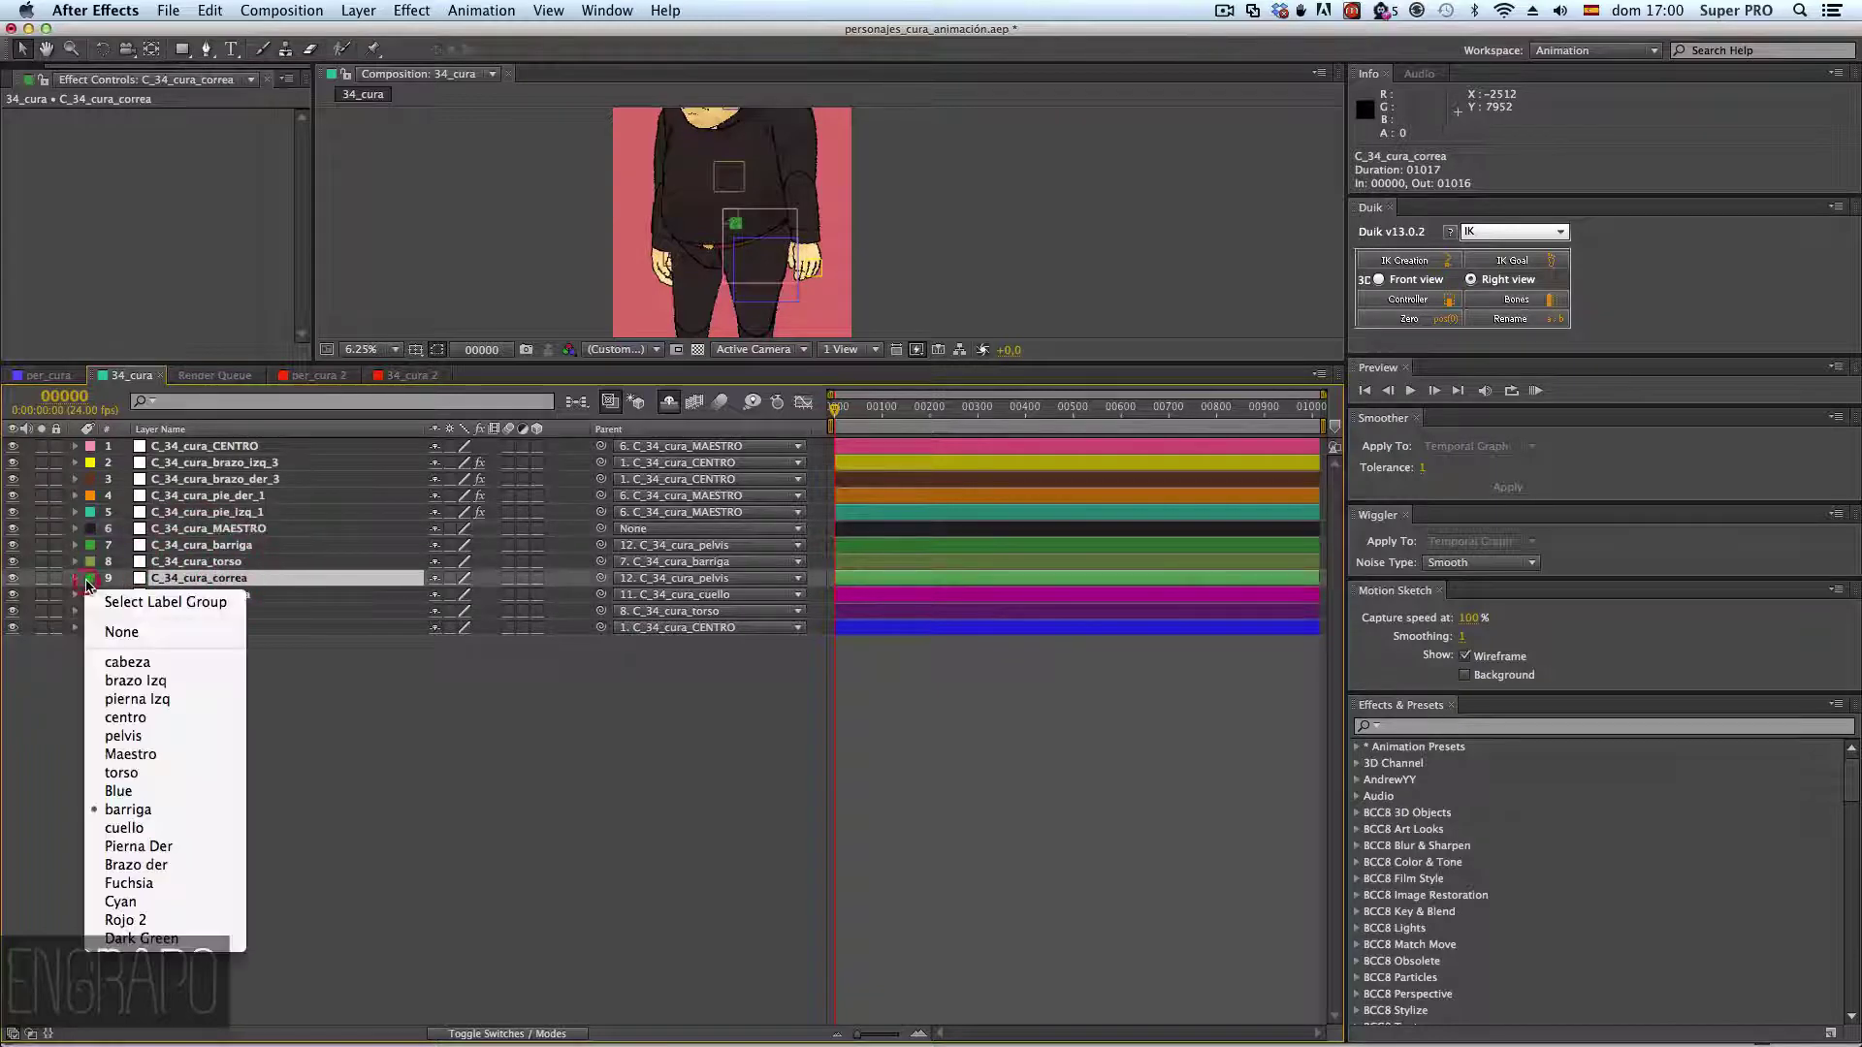
pyautogui.click(38, 719)
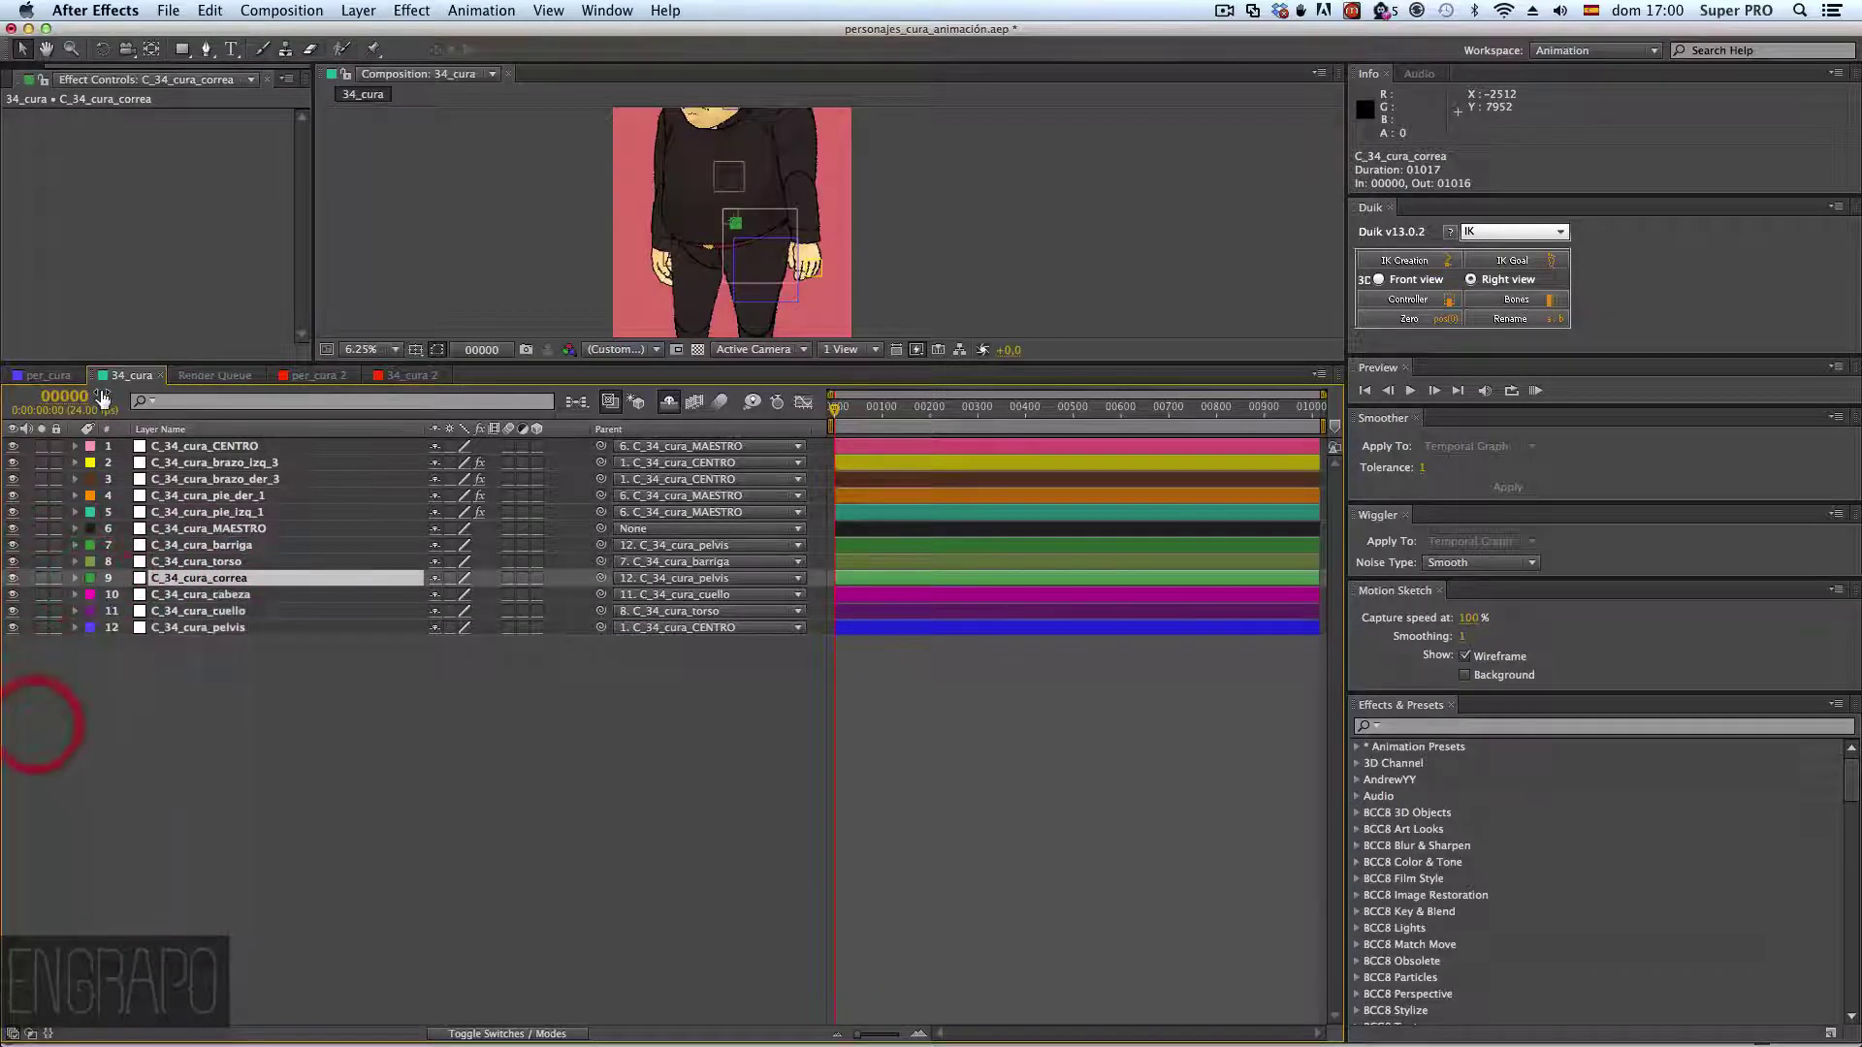
pyautogui.click(49, 375)
pyautogui.click(85, 448)
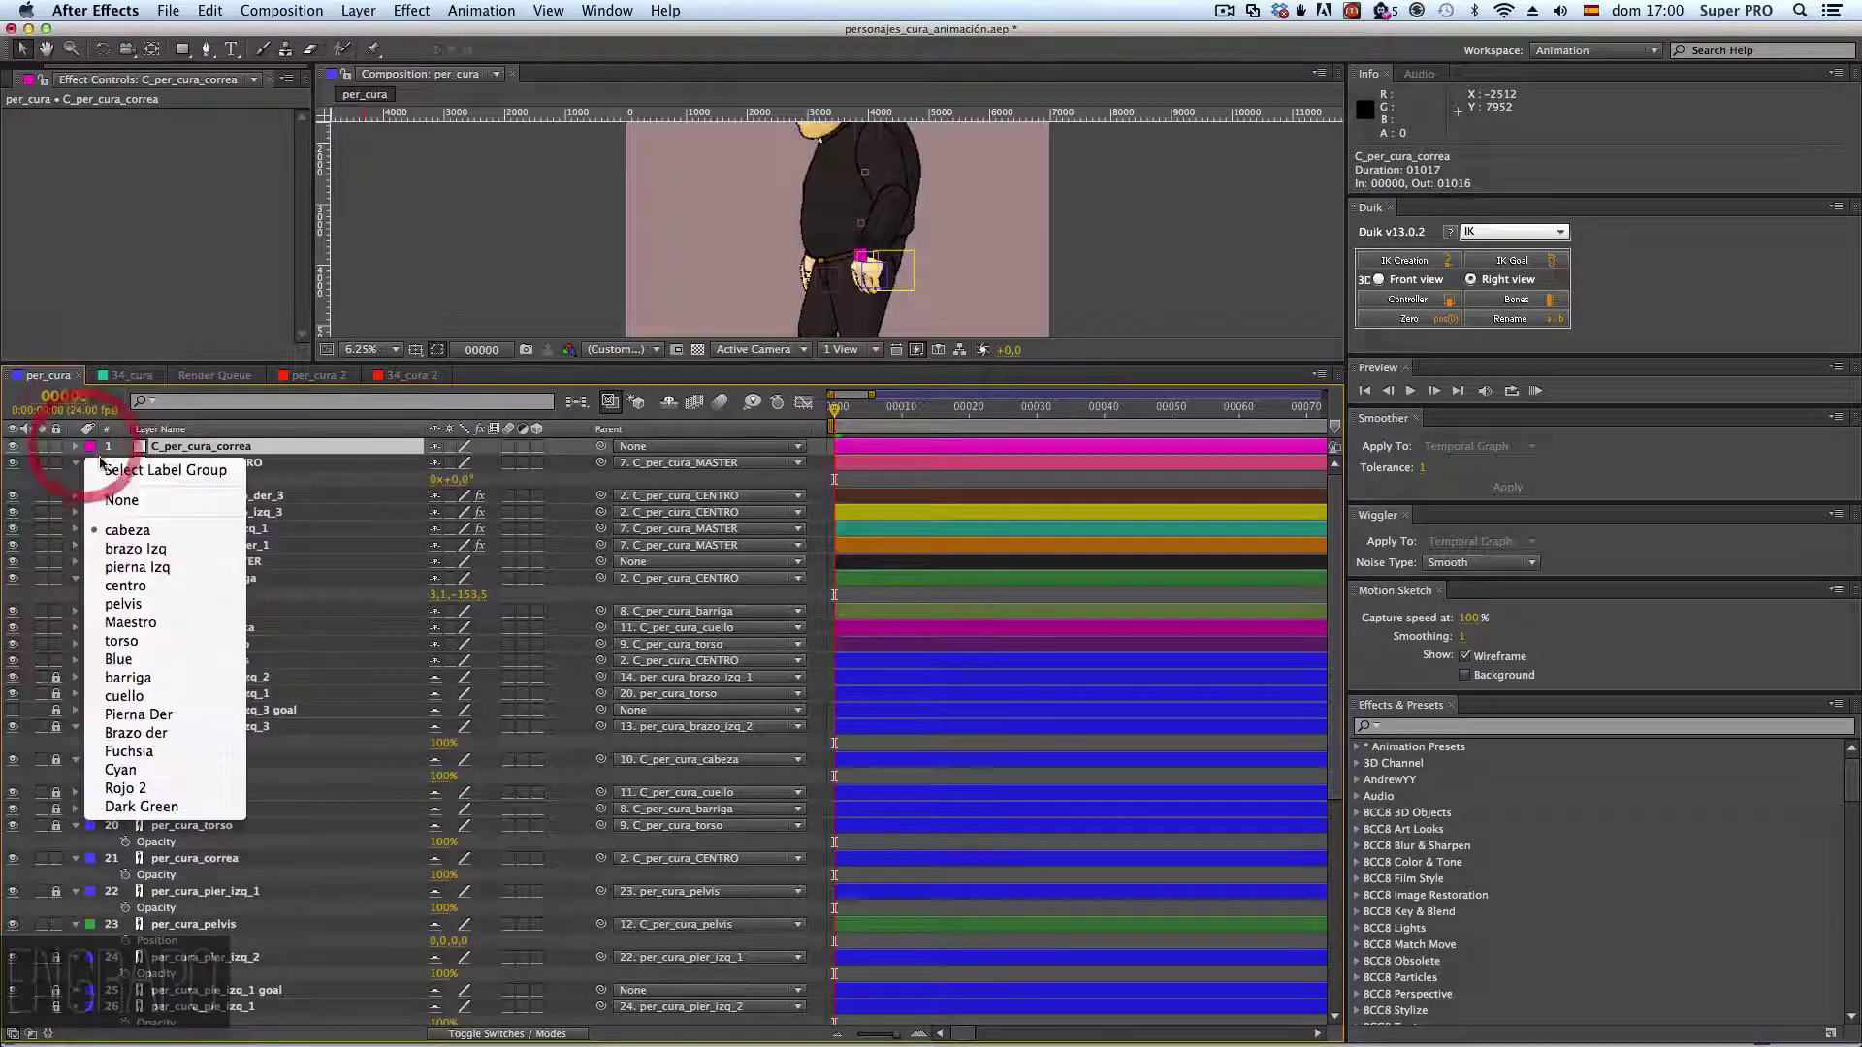
pyautogui.click(202, 669)
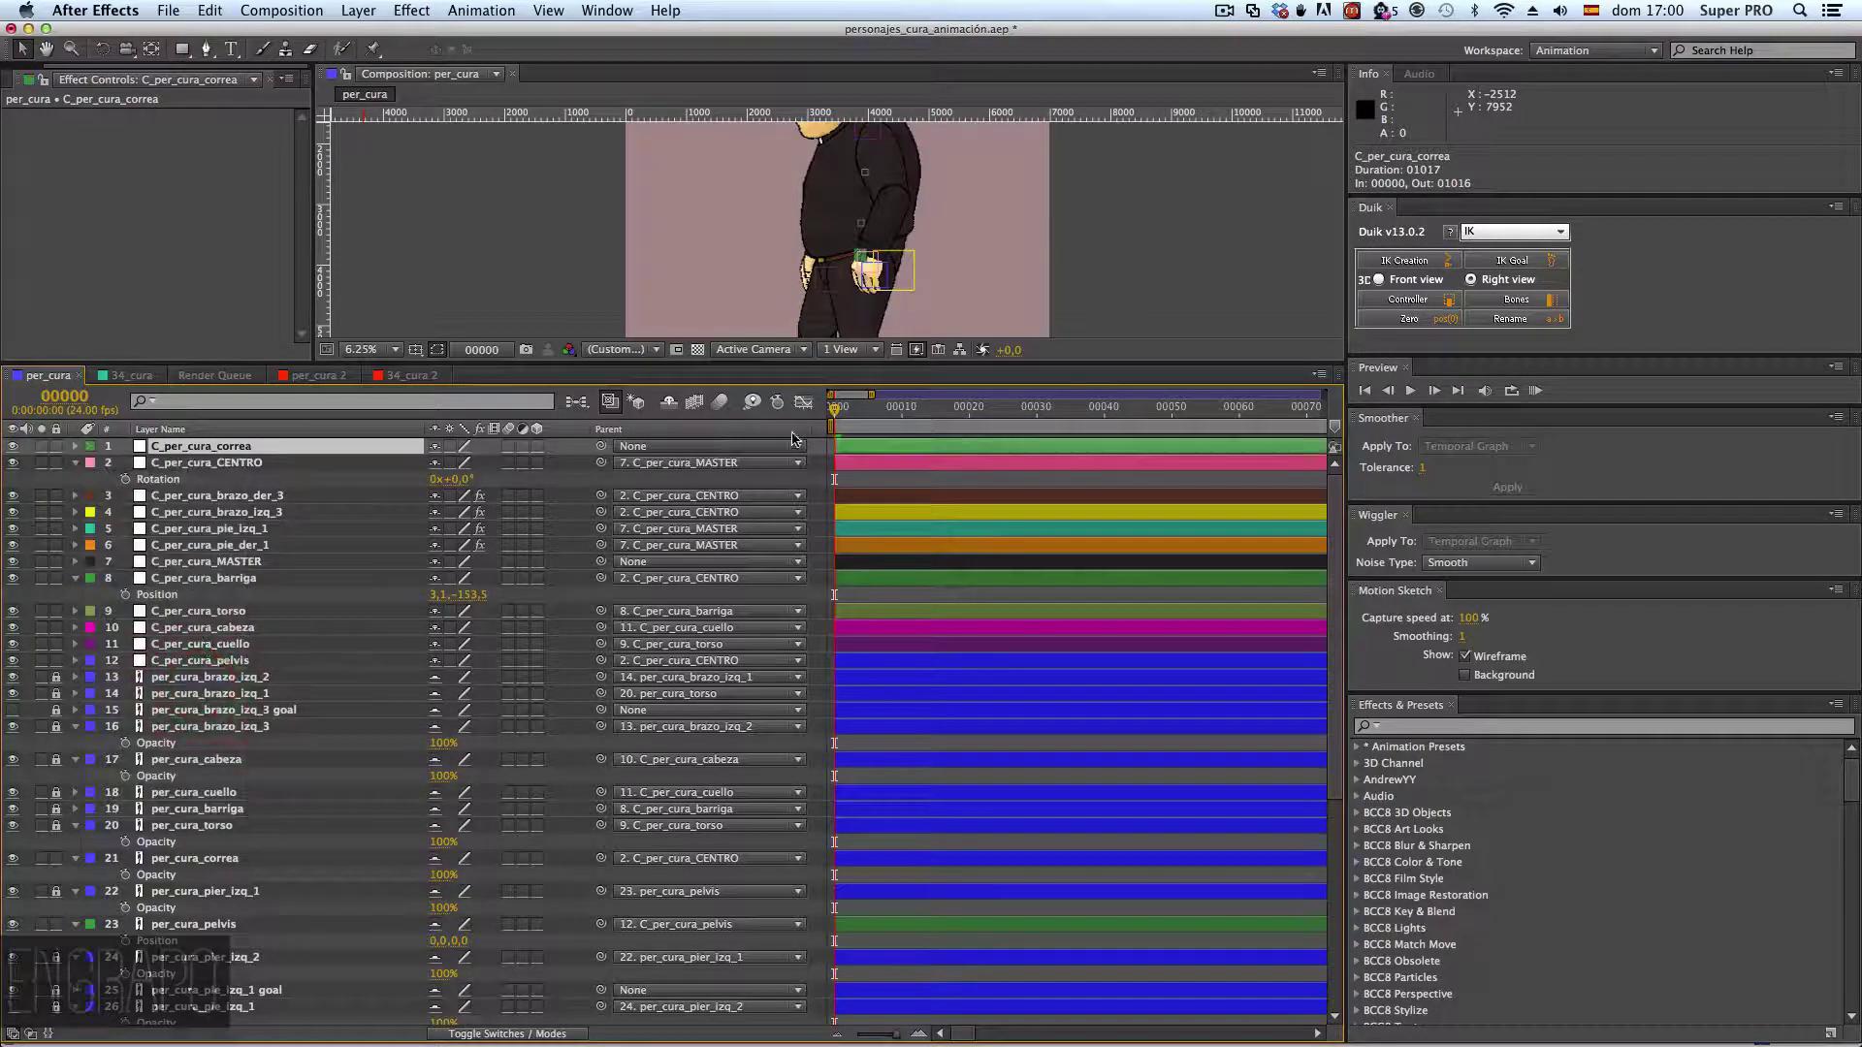
# - Hide the shy layers, restore the smaller timeline area, and move C_per_cura_correa directly below C_per_cura_torso, checking against 34_cura
pyautogui.click(669, 401)
pyautogui.click(217, 739)
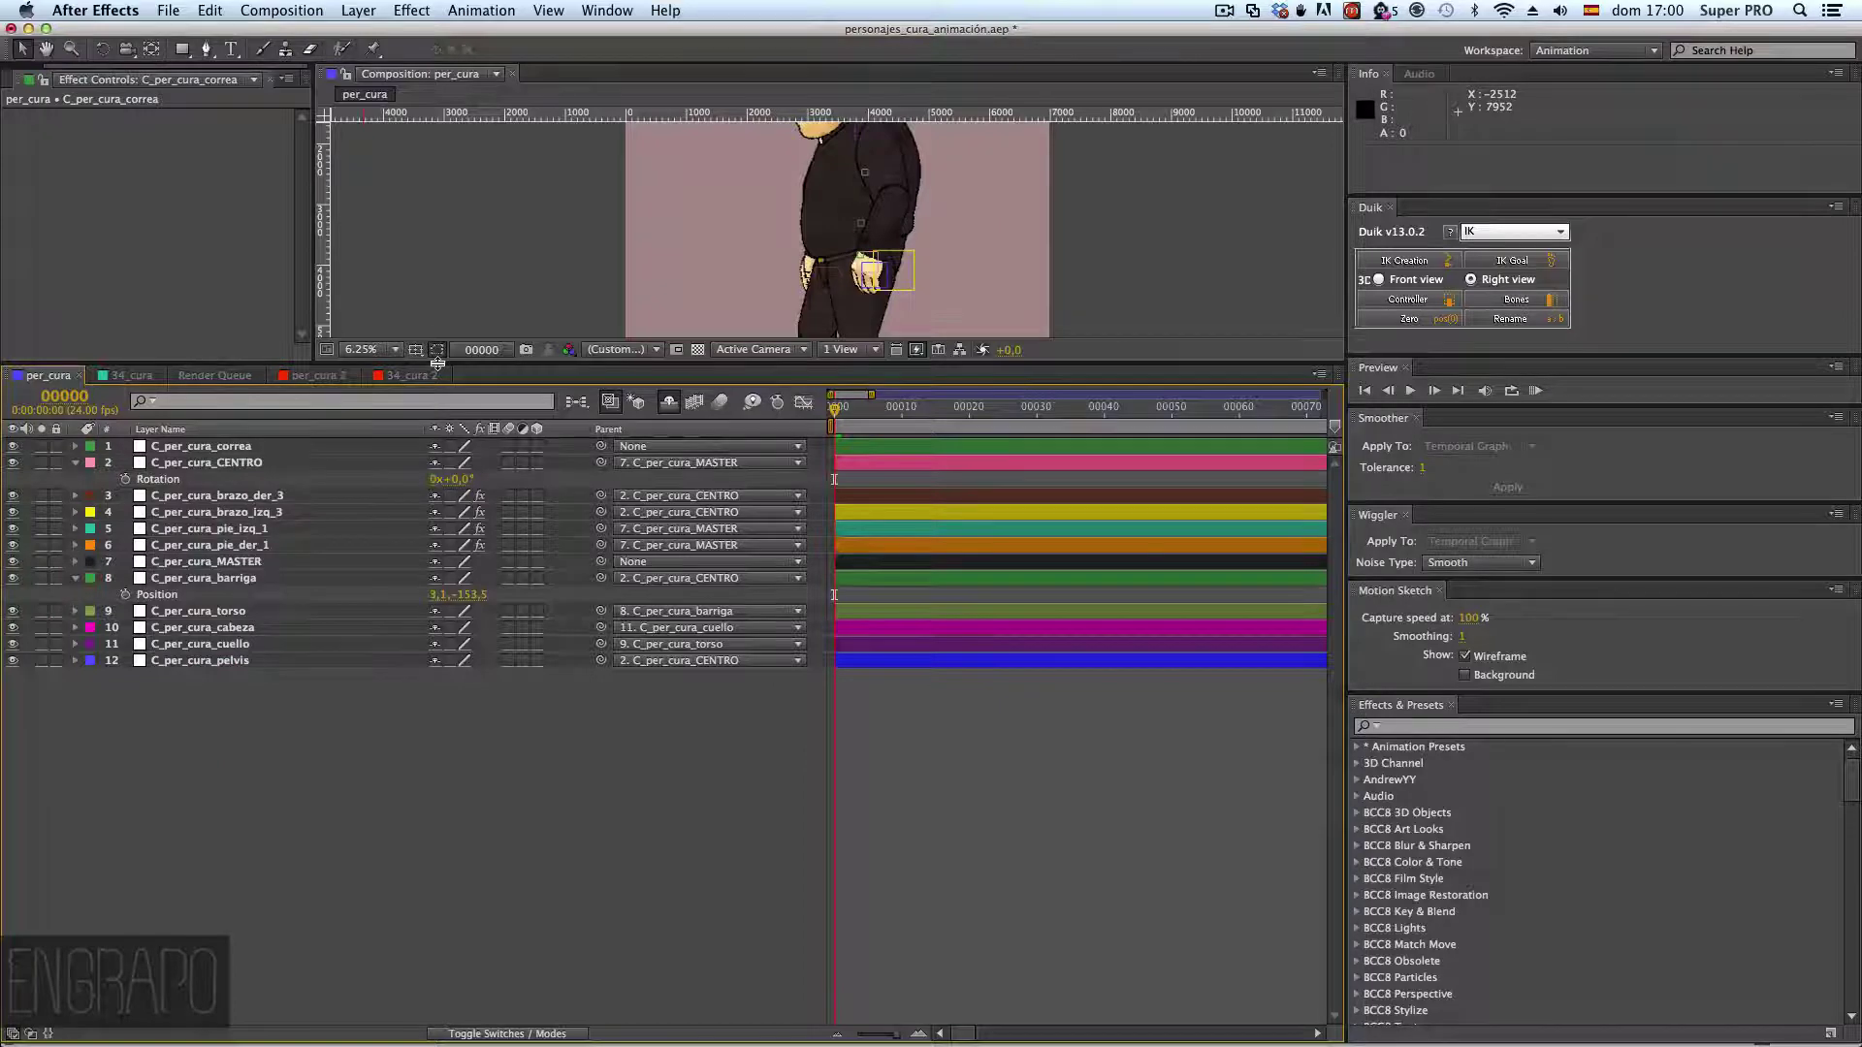
pyautogui.moveTo(435, 353); pyautogui.dragTo(373, 655)
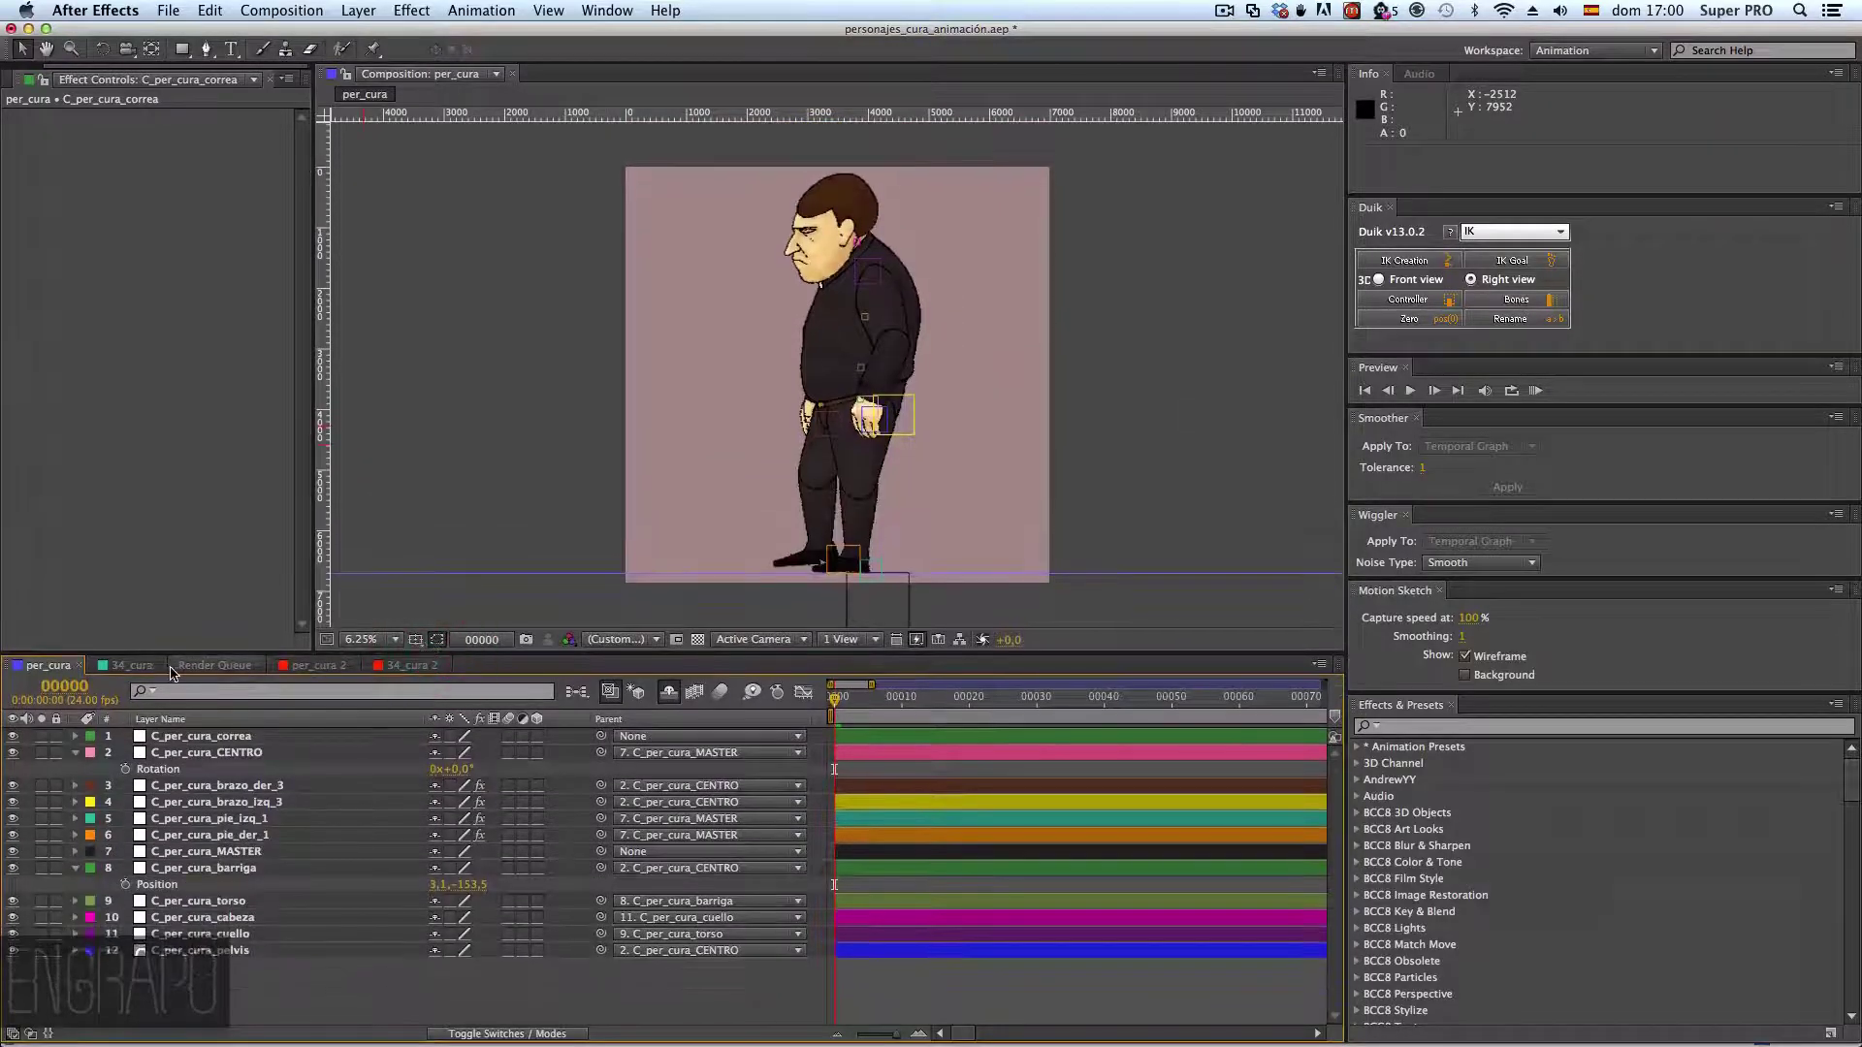
pyautogui.click(130, 665)
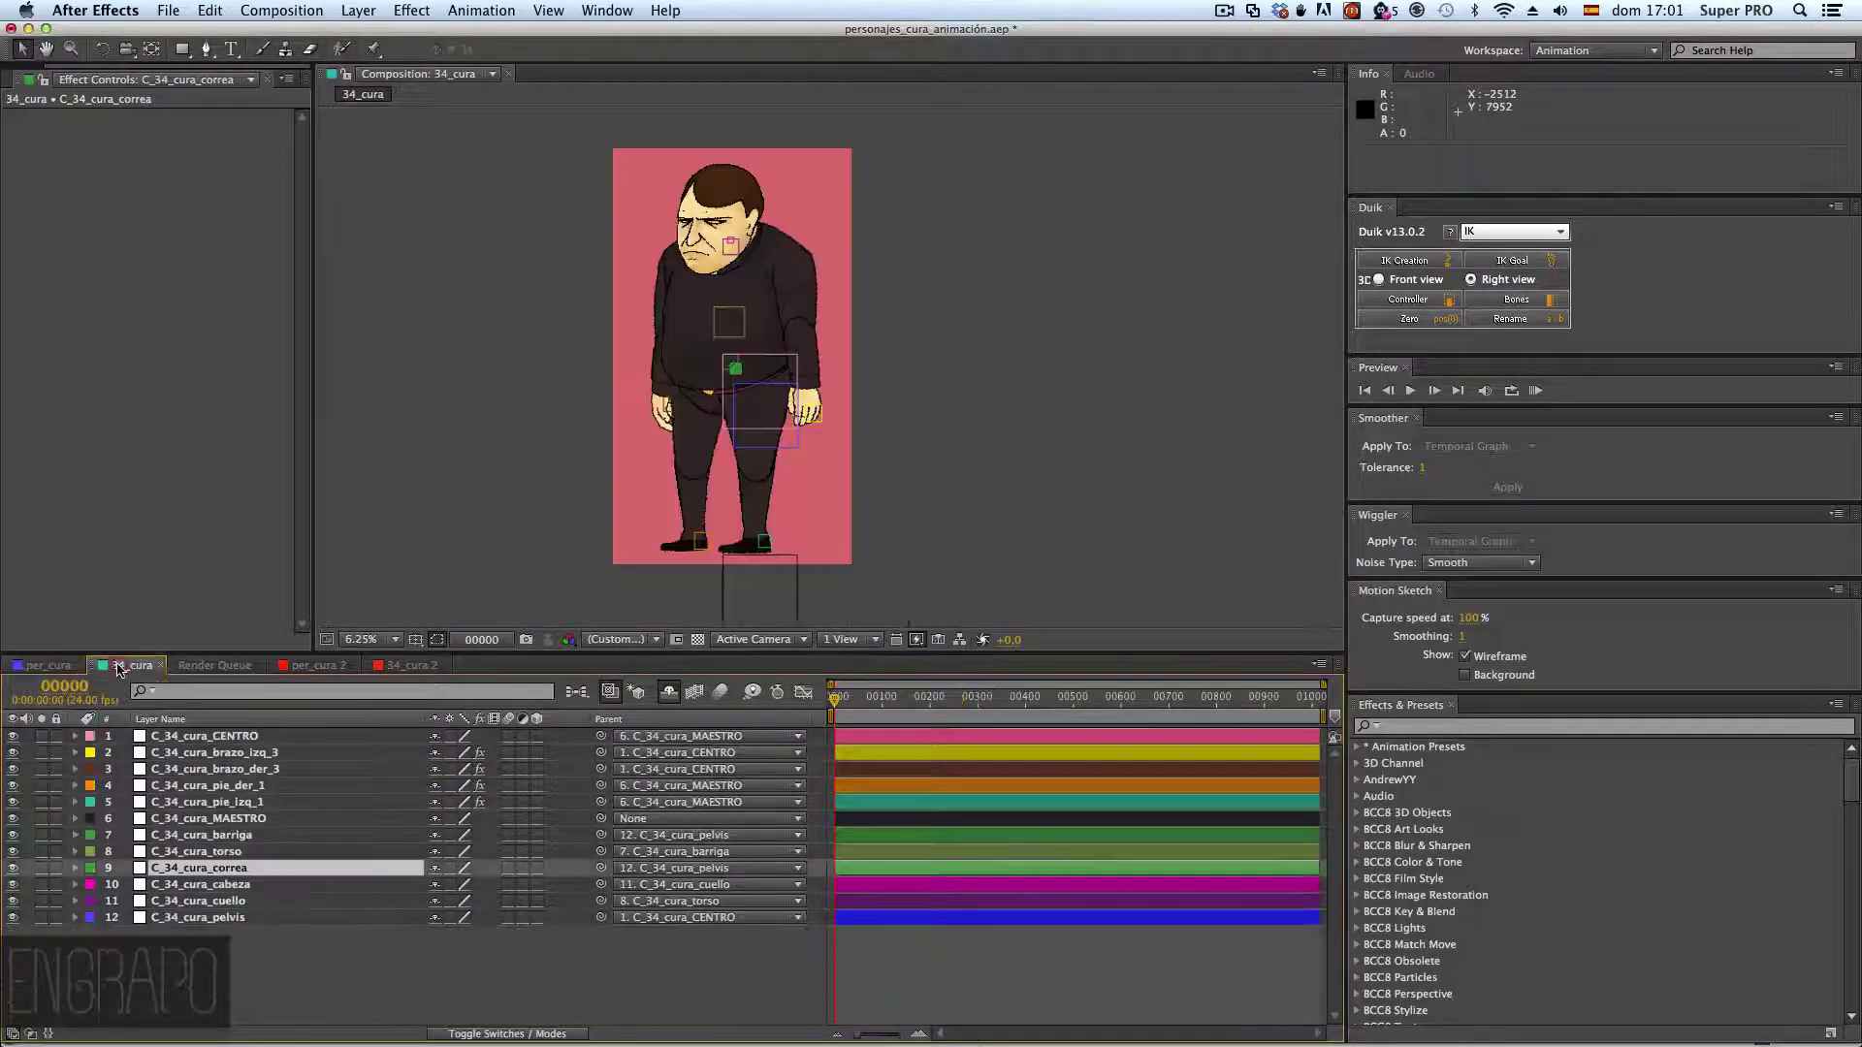
pyautogui.click(44, 665)
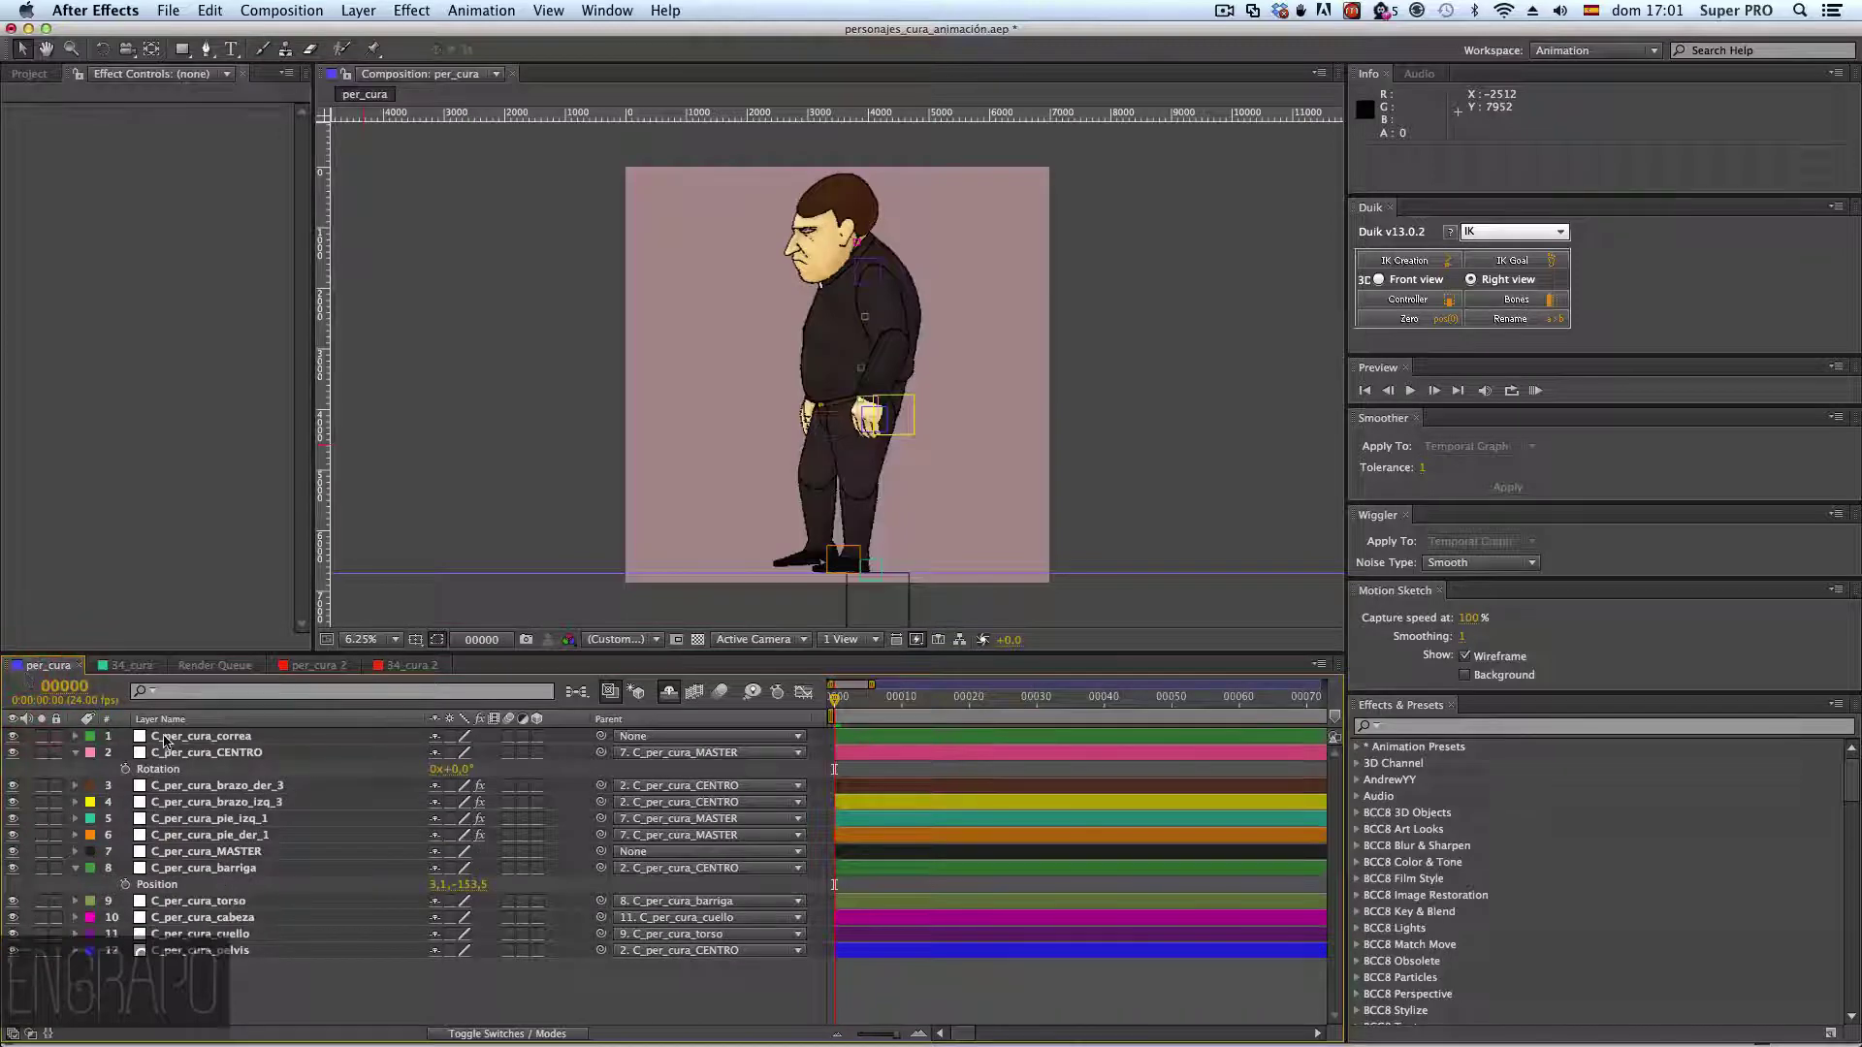
pyautogui.moveTo(165, 742); pyautogui.dragTo(248, 898)
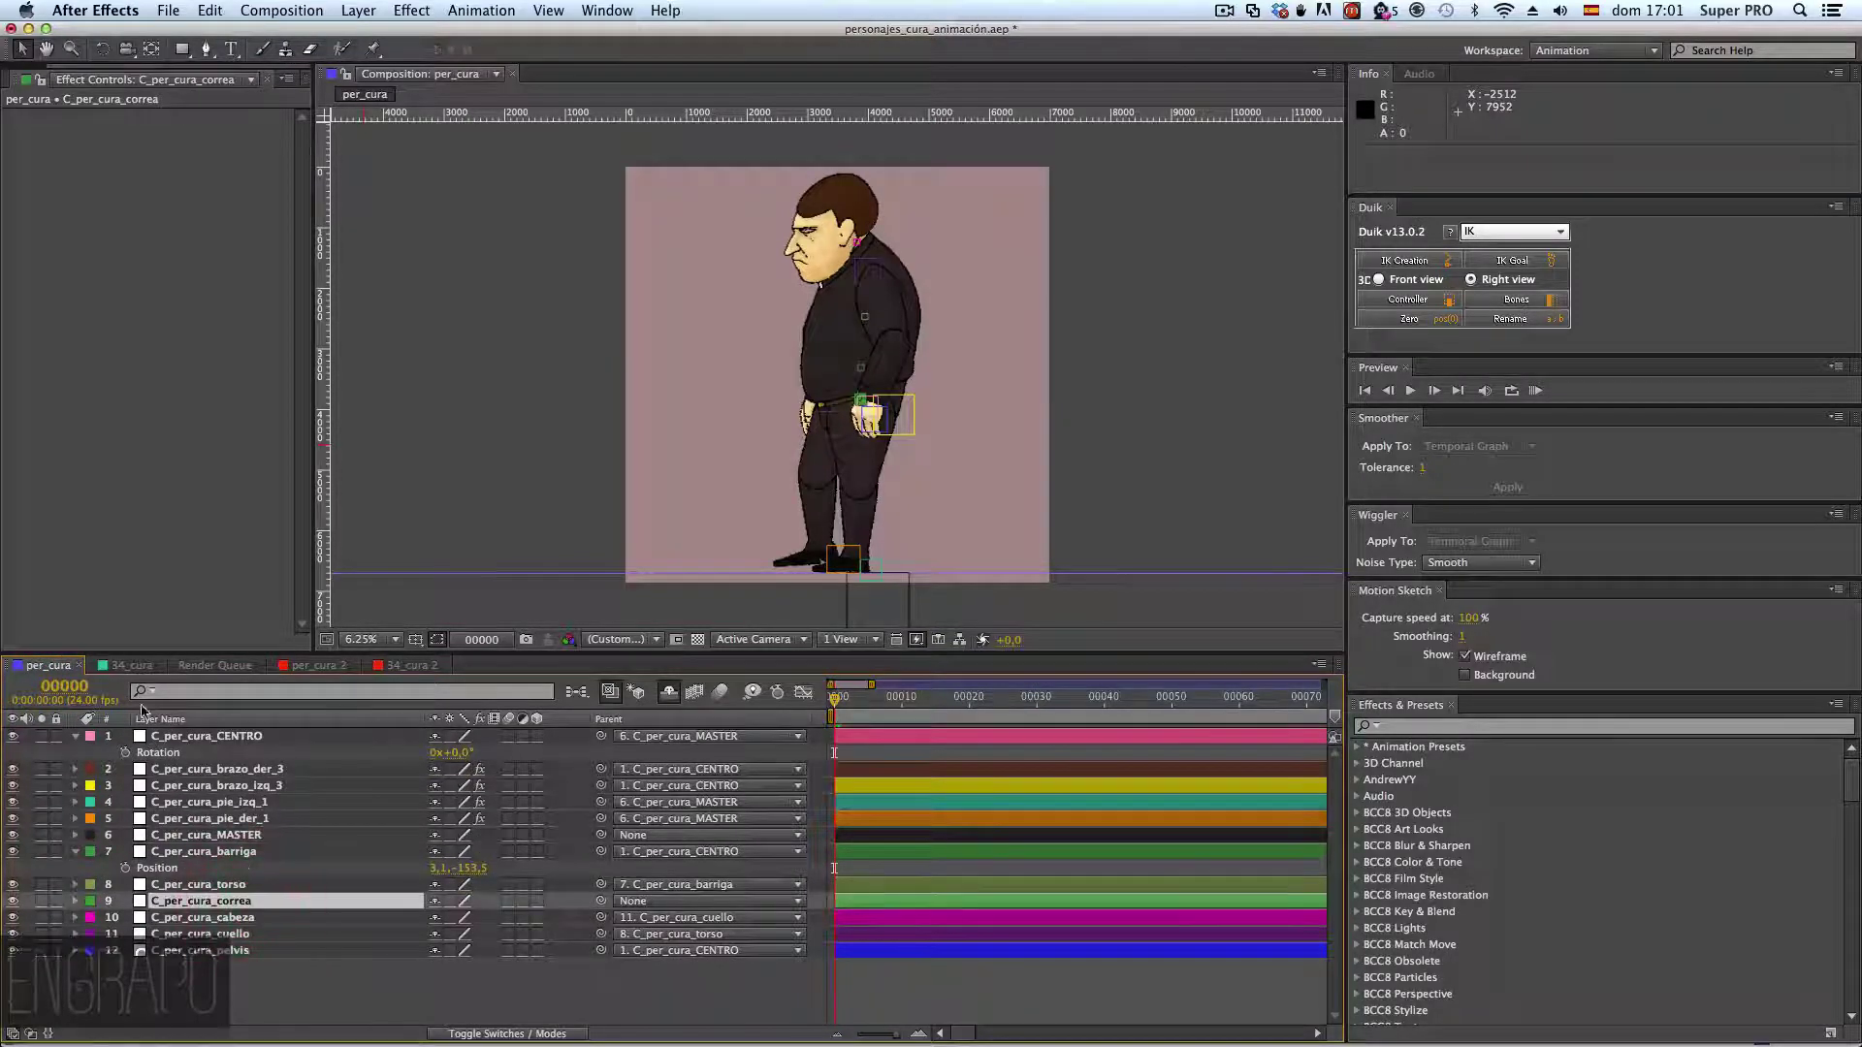
pyautogui.click(129, 669)
pyautogui.click(46, 667)
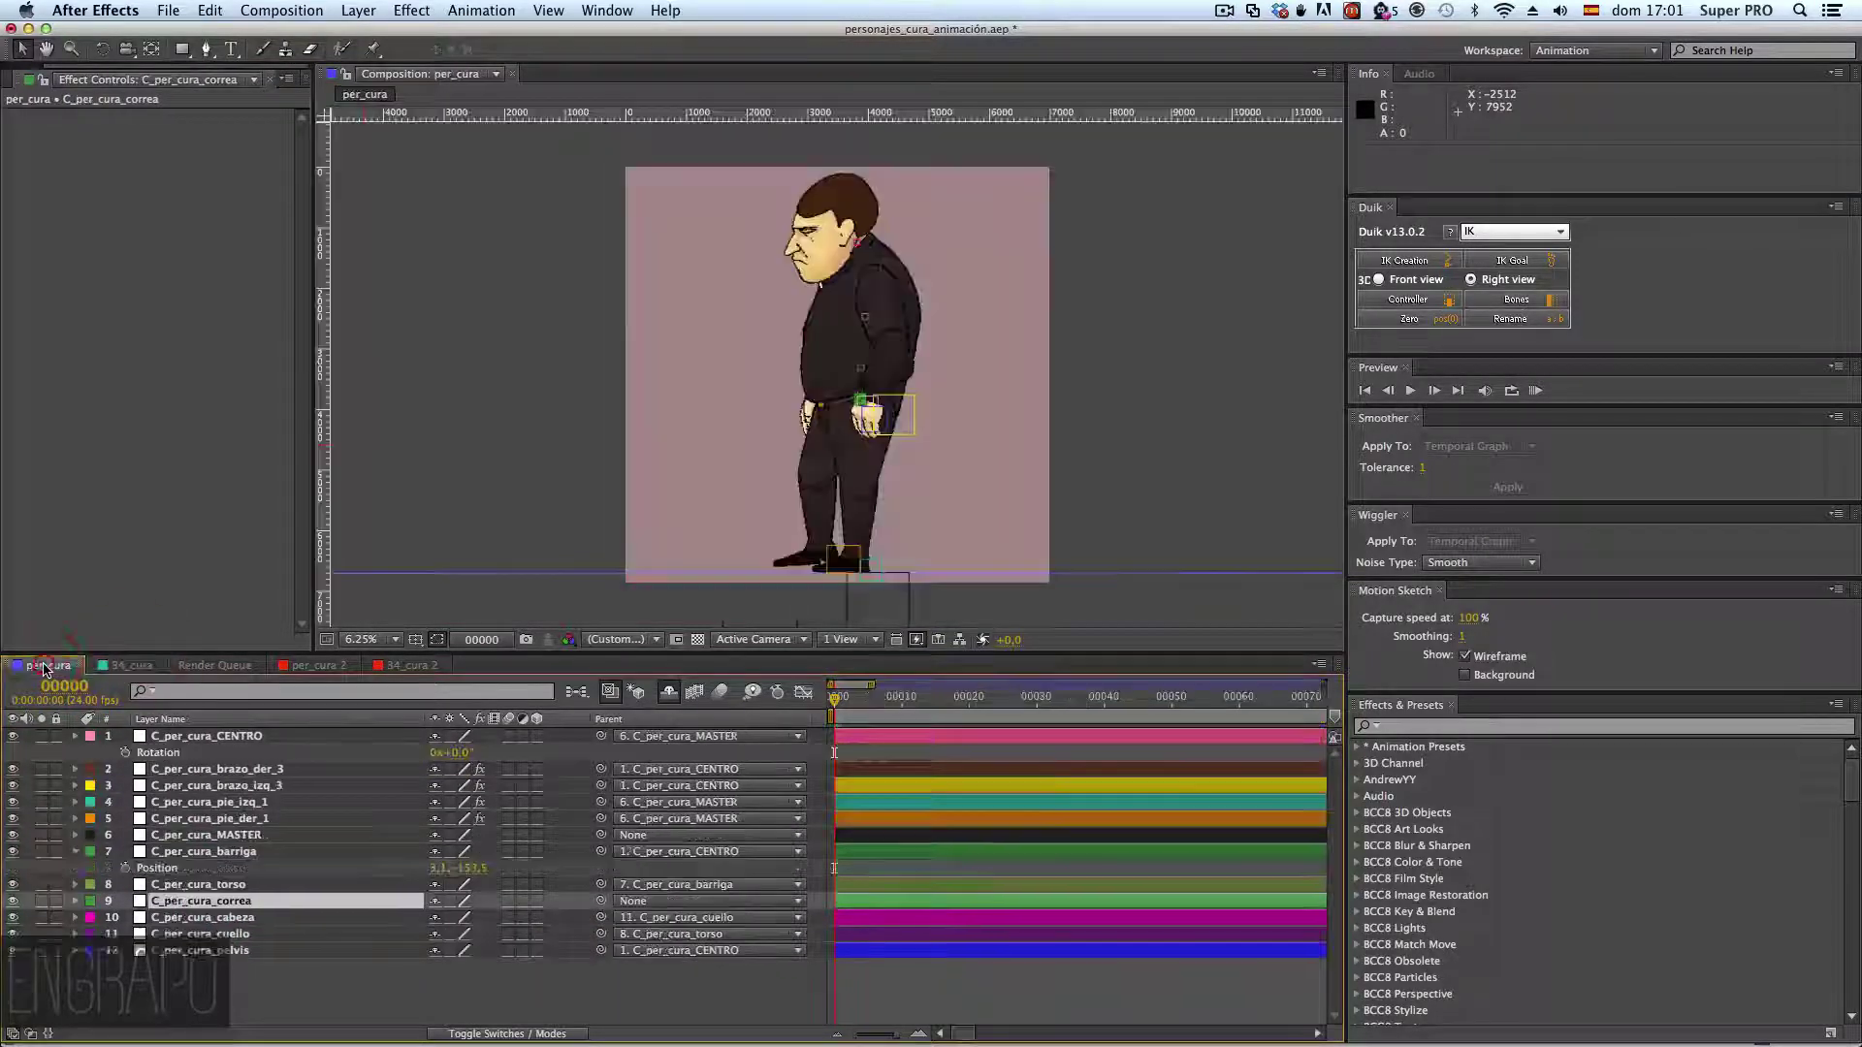
# - Collapse the revealed properties of C_per_cura_CENTRO and C_per_cura_barriga, and compare the layer order with 34_cura
pyautogui.click(293, 989)
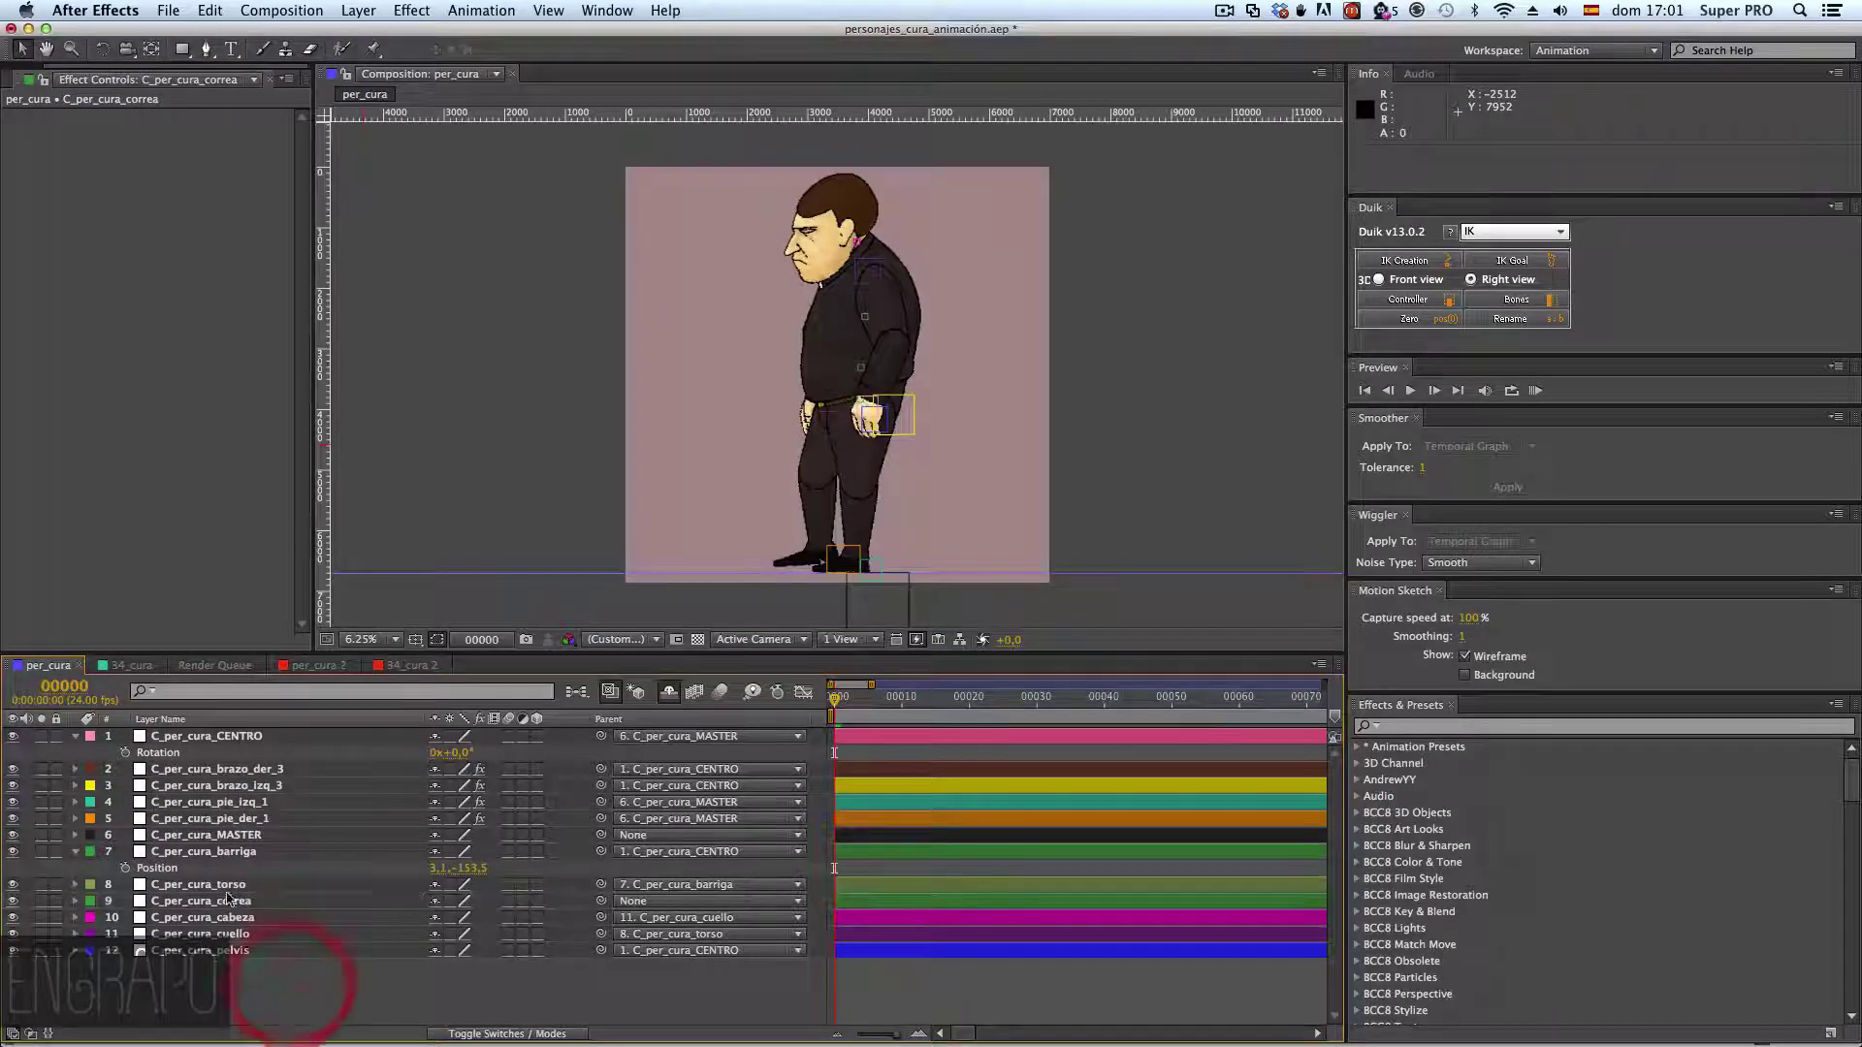
pyautogui.click(77, 736)
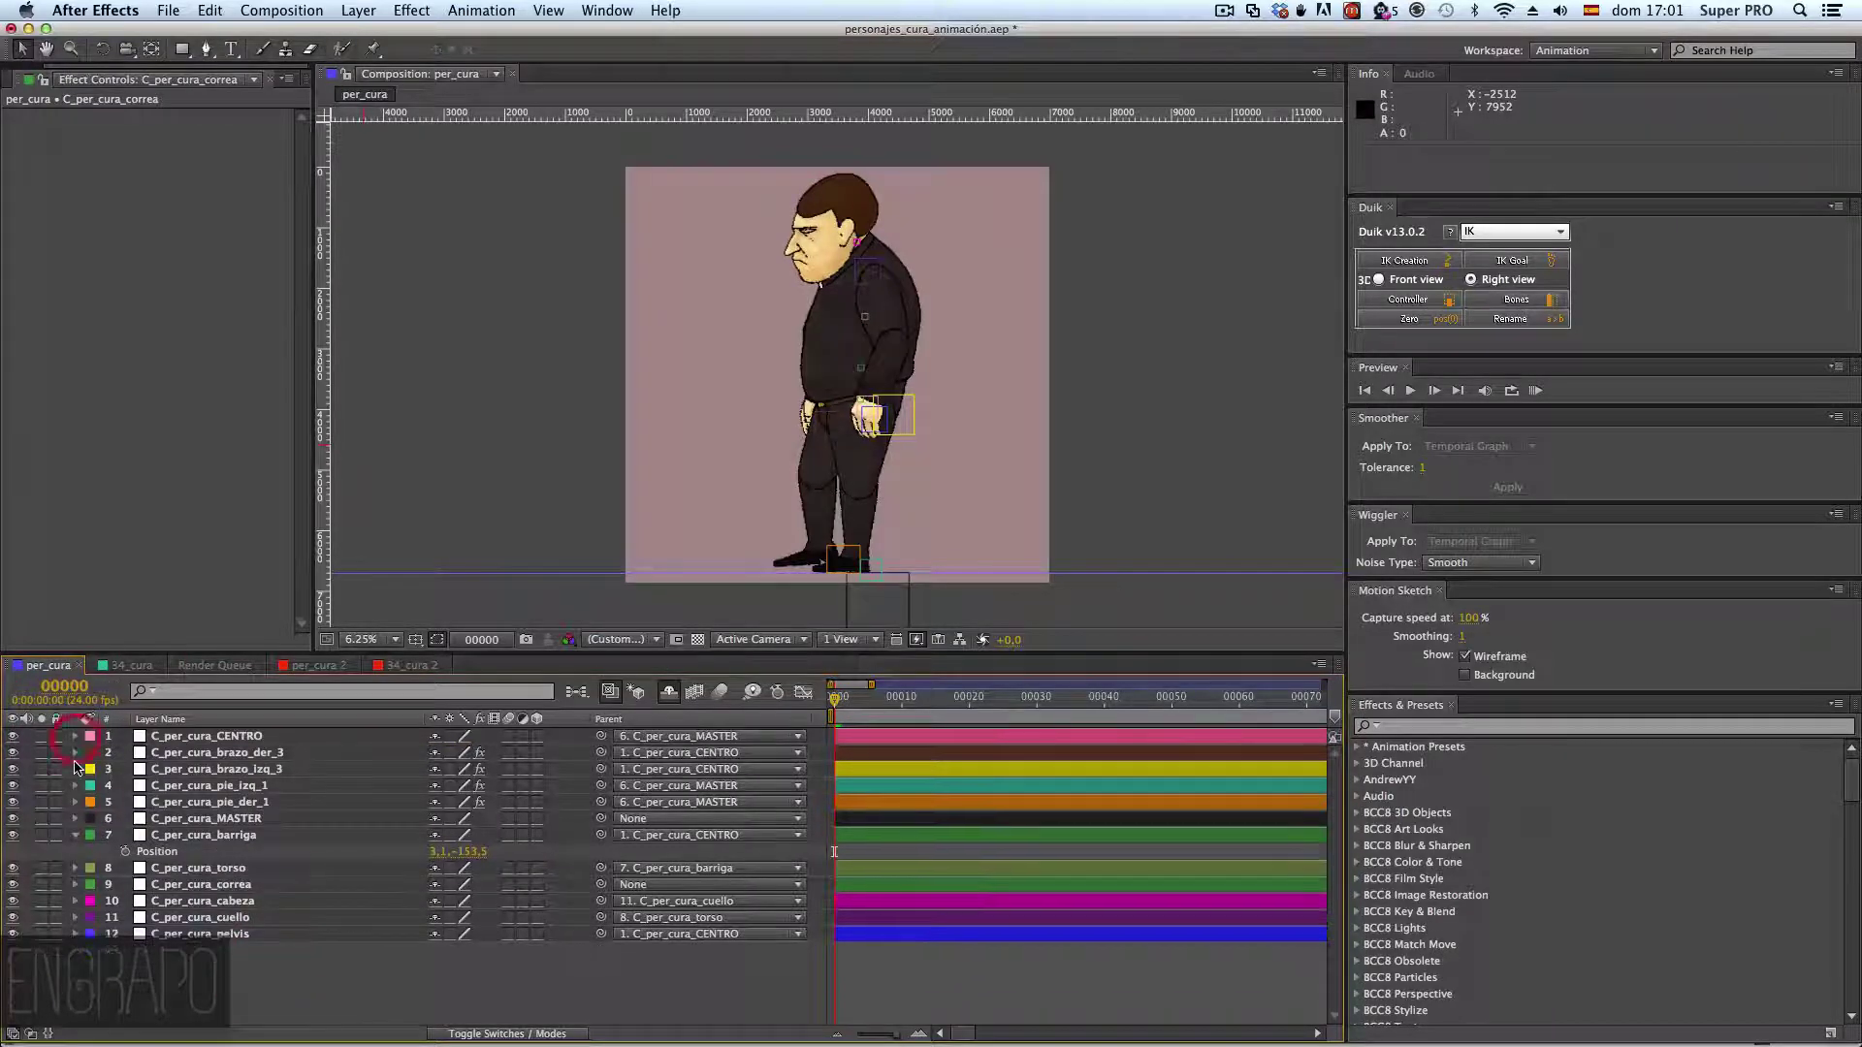
pyautogui.click(75, 836)
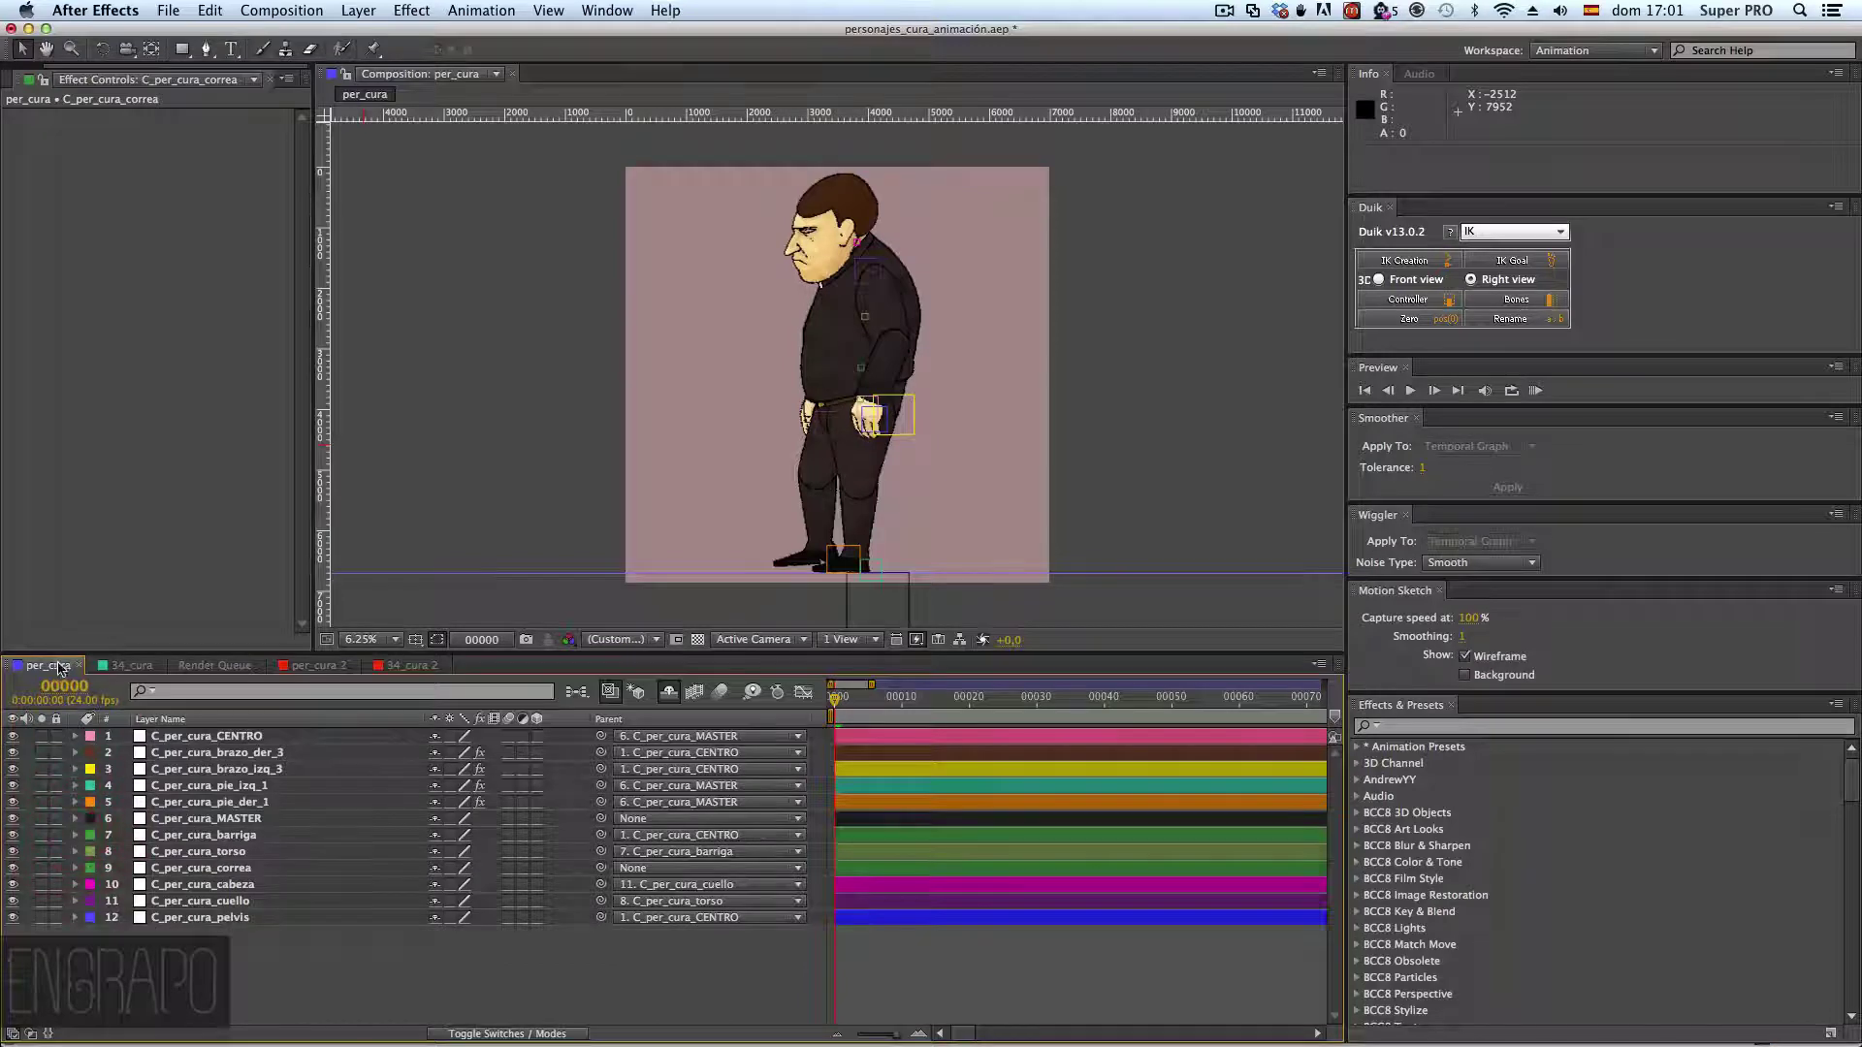
pyautogui.click(116, 666)
pyautogui.click(47, 666)
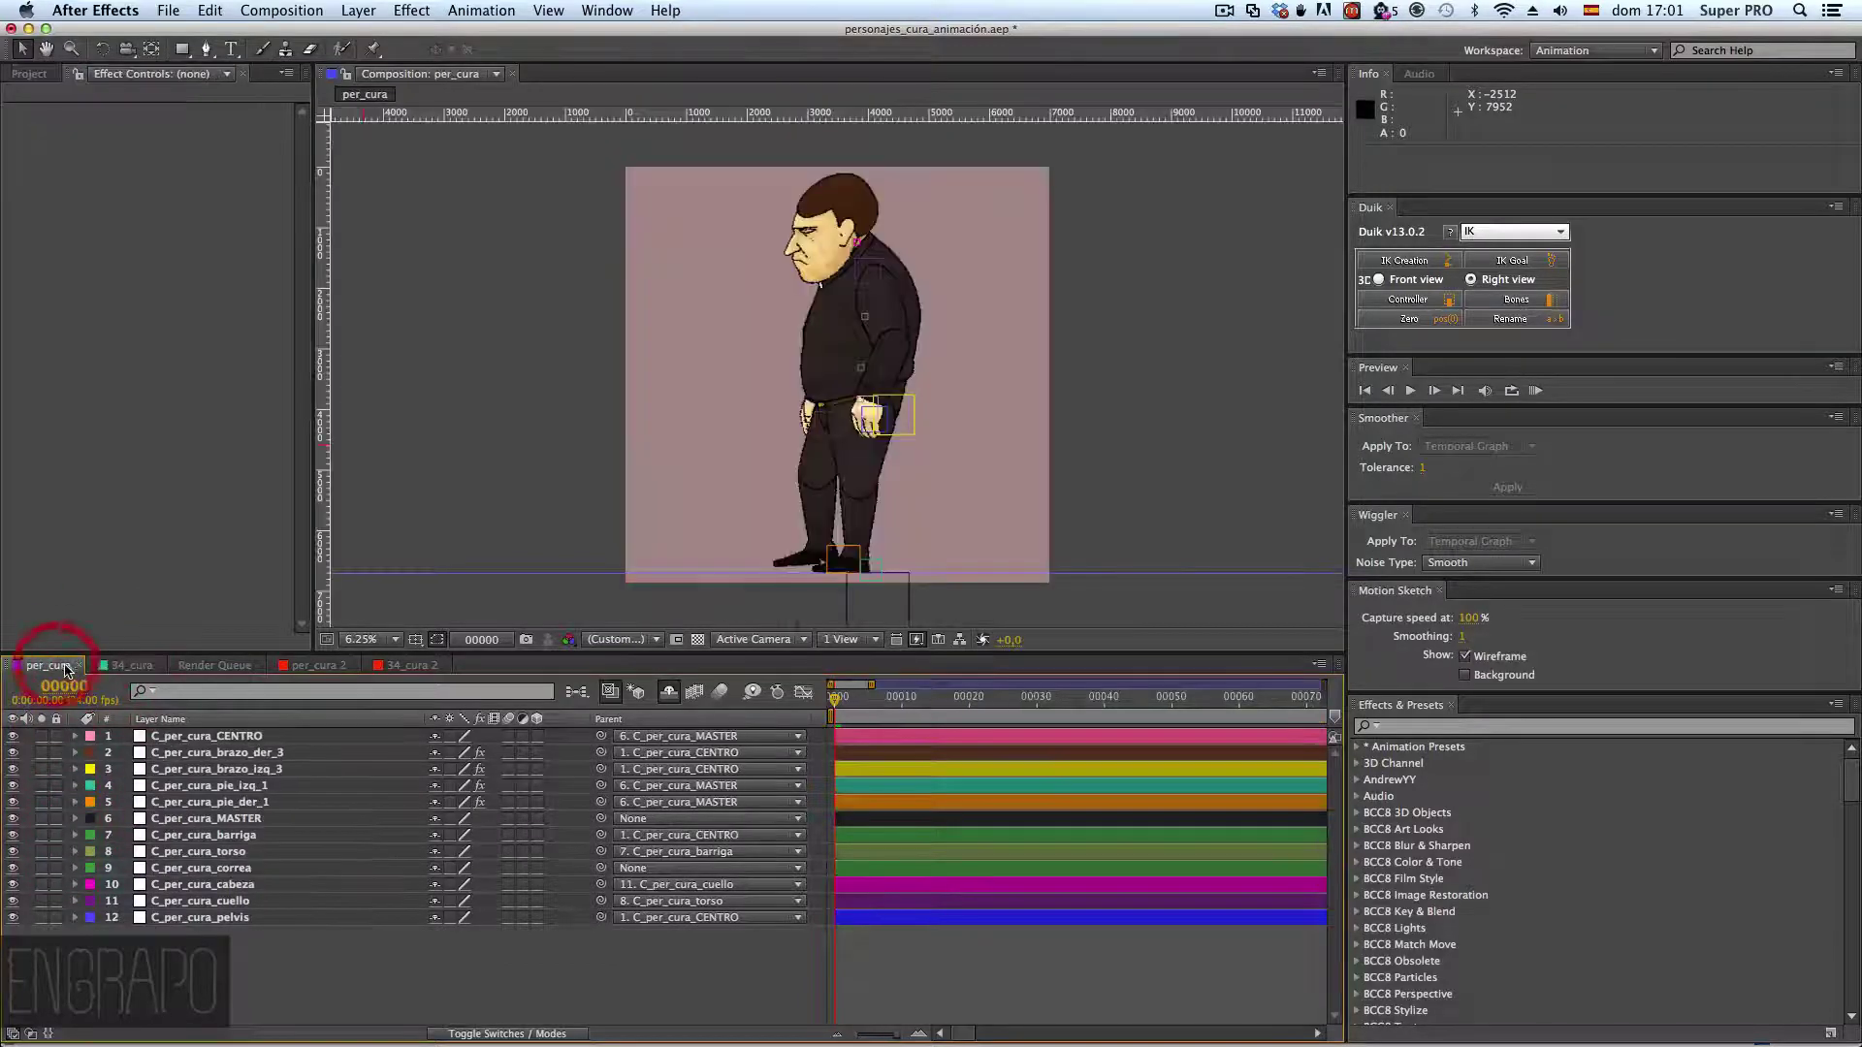
# - In per_cura, place C_per_cura_brazo_izq_3 above C_per_cura_brazo_der_3 and C_per_cura_pie_der_1 above C_per_cura_pie_izq_1, following the order in 34_cura
pyautogui.click(127, 665)
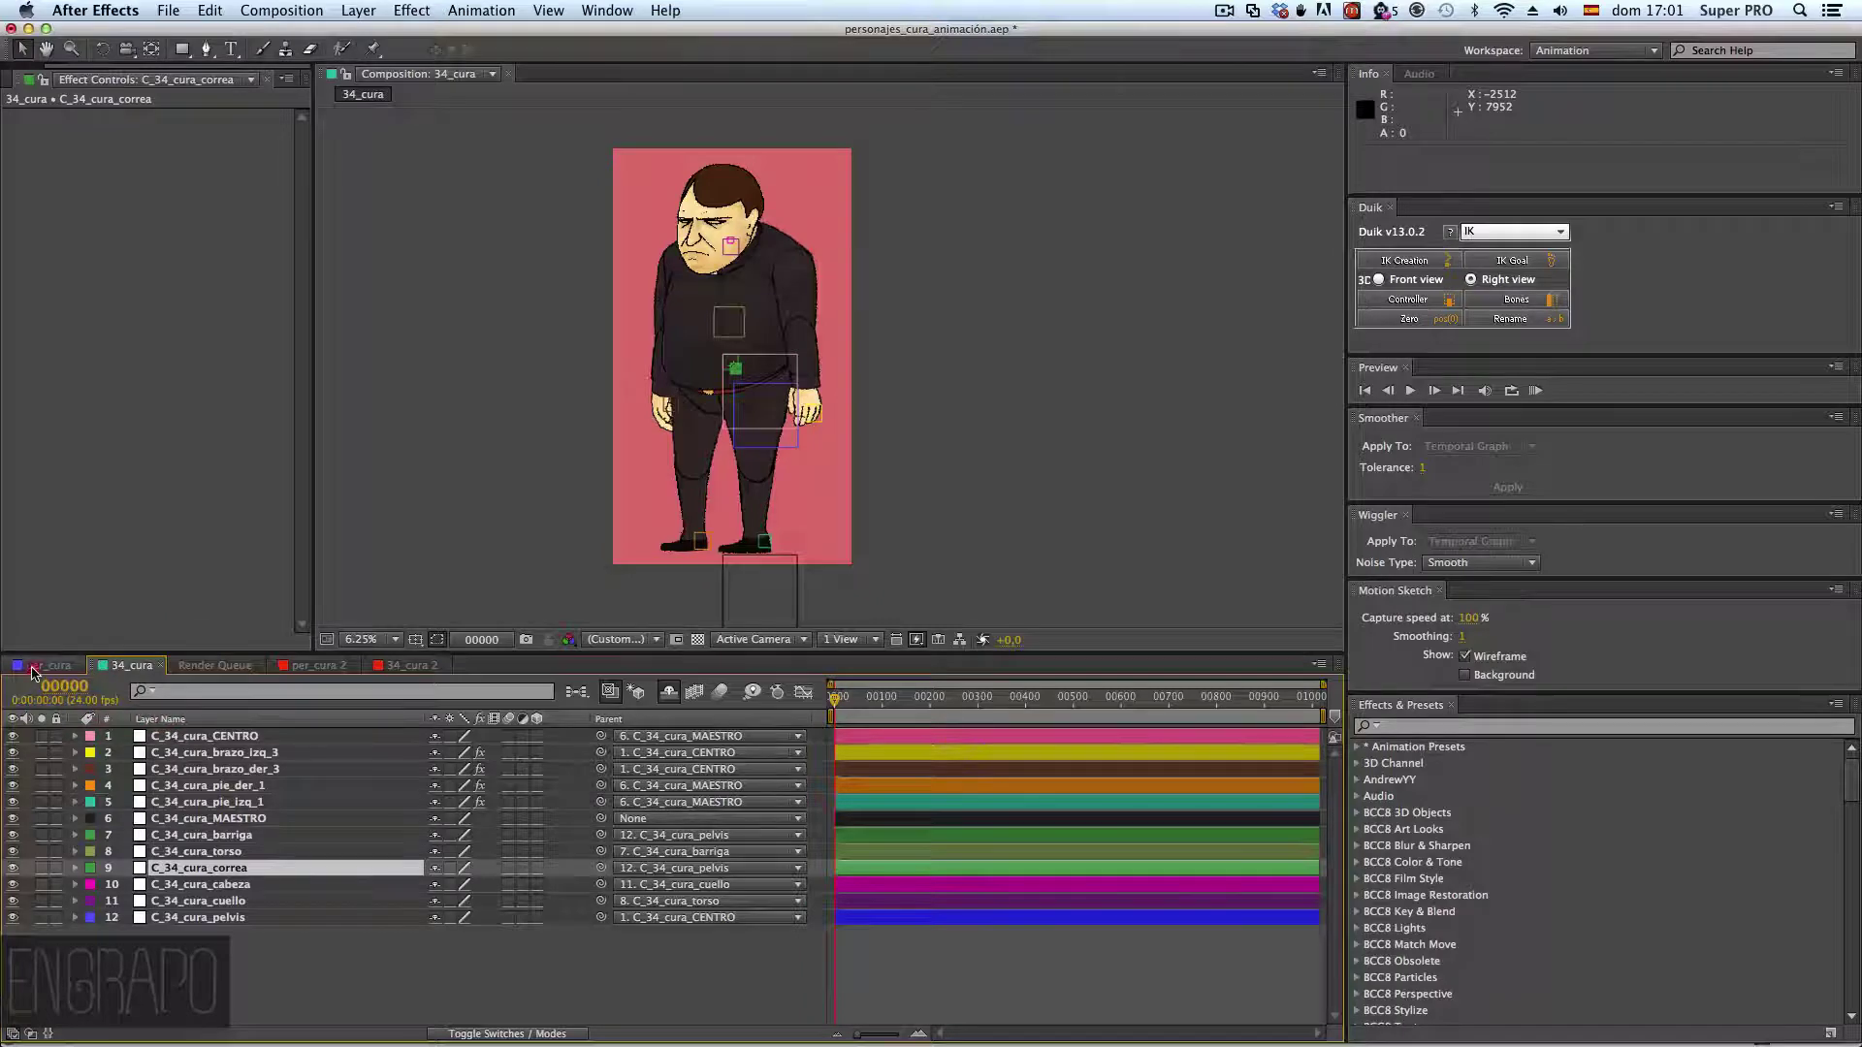
pyautogui.click(41, 665)
pyautogui.click(272, 776)
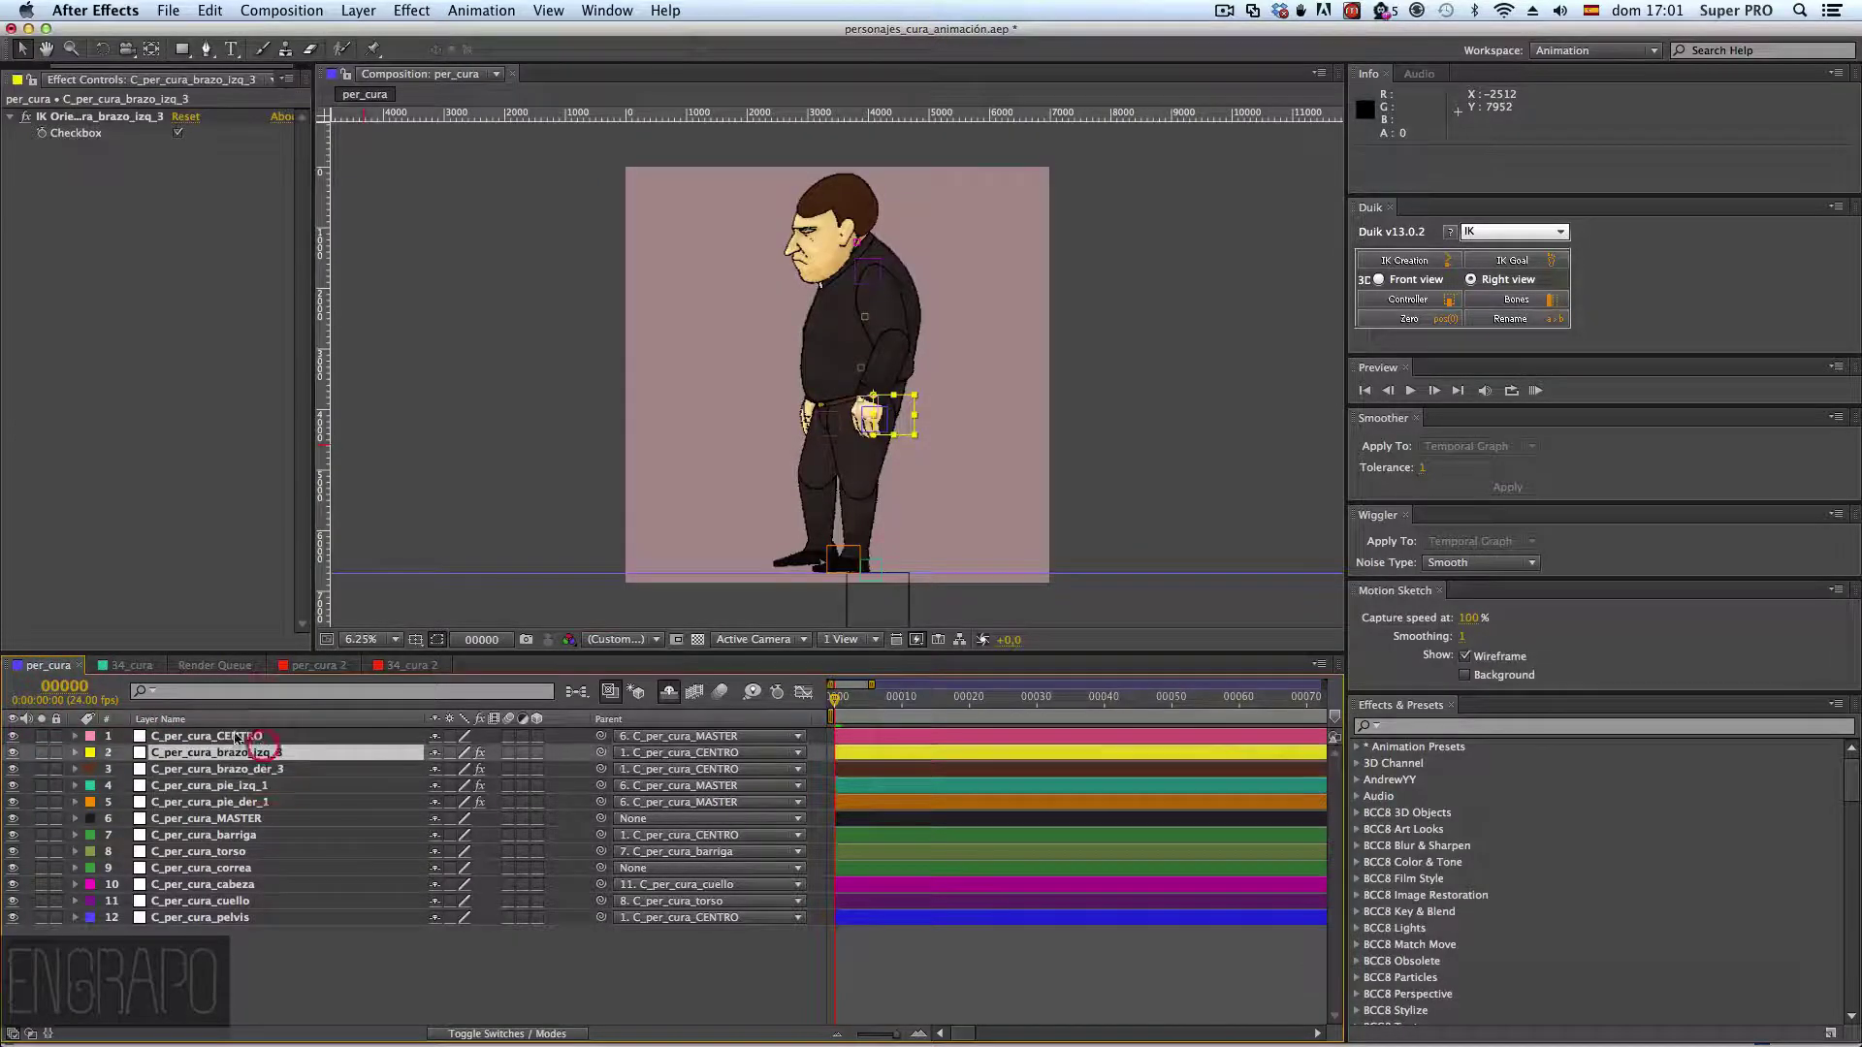
pyautogui.click(131, 665)
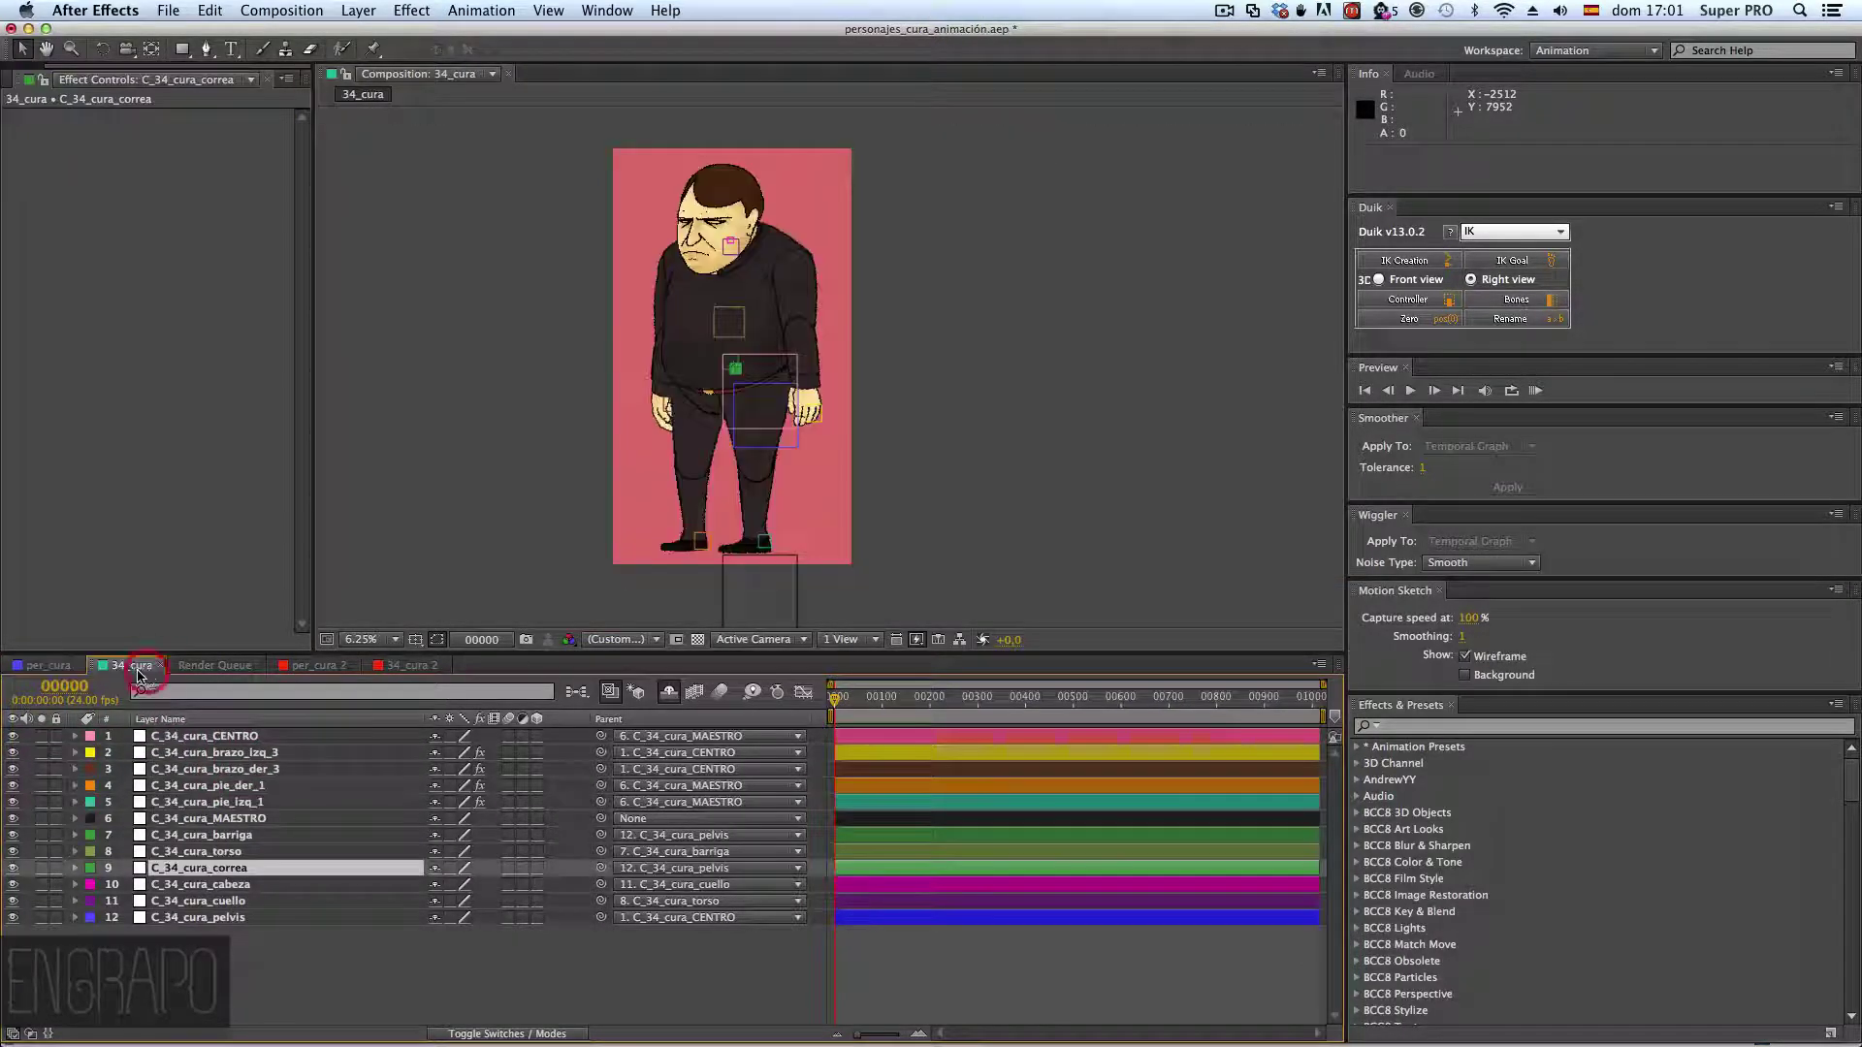
pyautogui.click(34, 665)
pyautogui.moveTo(229, 803); pyautogui.dragTo(232, 785)
# - Compare the controller layer order and parenting of per_cura with those of 34_cura
pyautogui.click(131, 665)
pyautogui.click(54, 665)
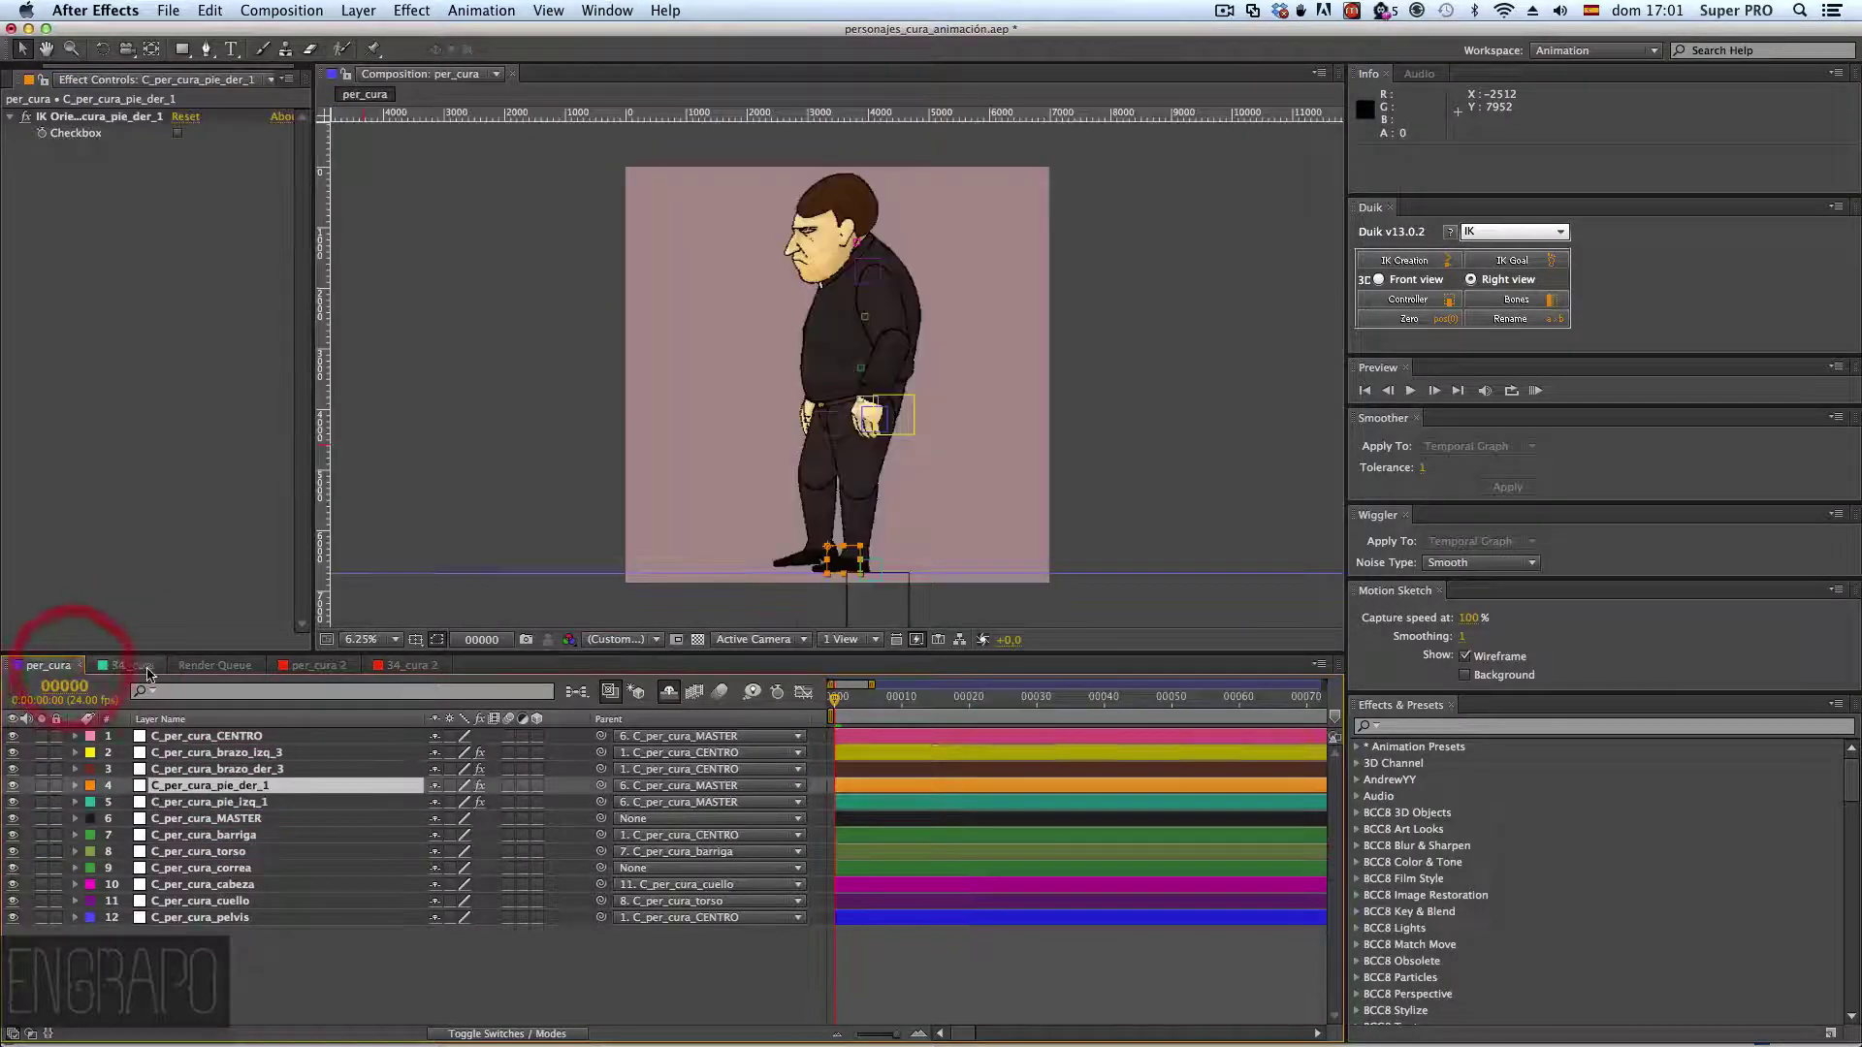
pyautogui.click(146, 667)
pyautogui.click(49, 666)
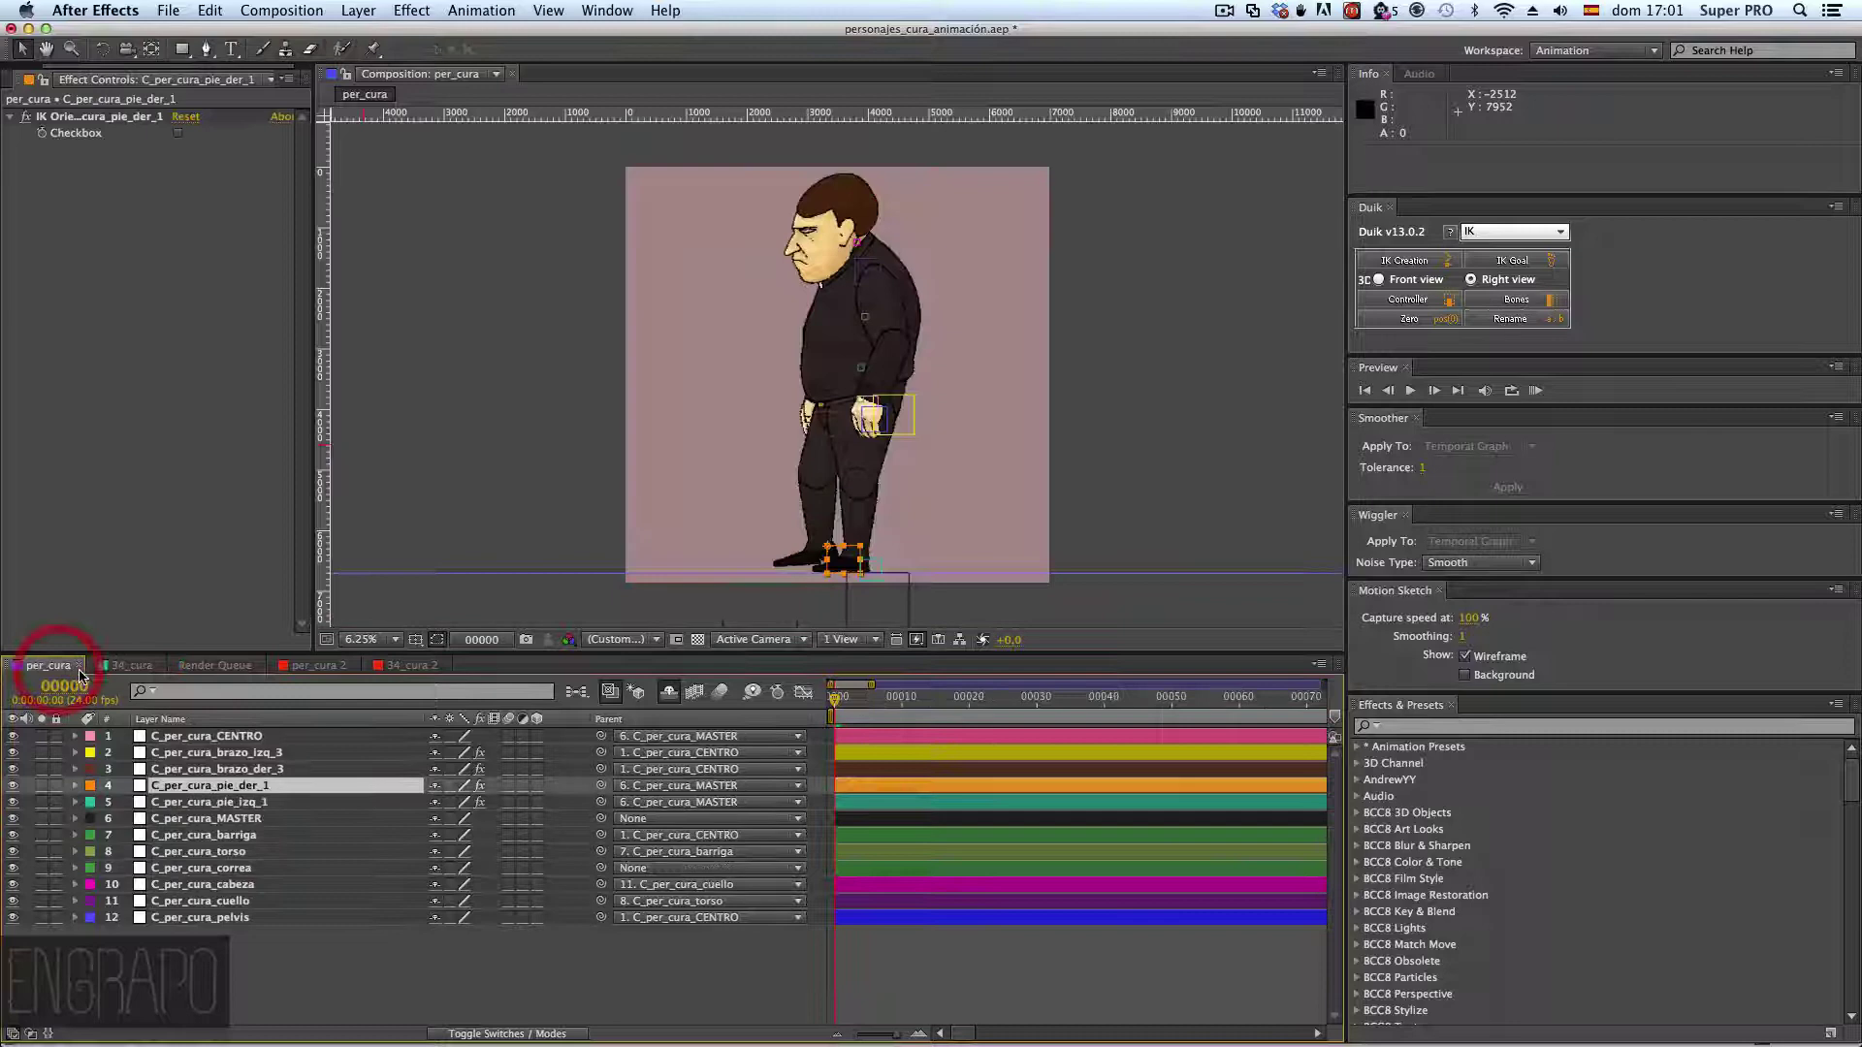
pyautogui.click(141, 667)
pyautogui.click(48, 665)
pyautogui.click(89, 666)
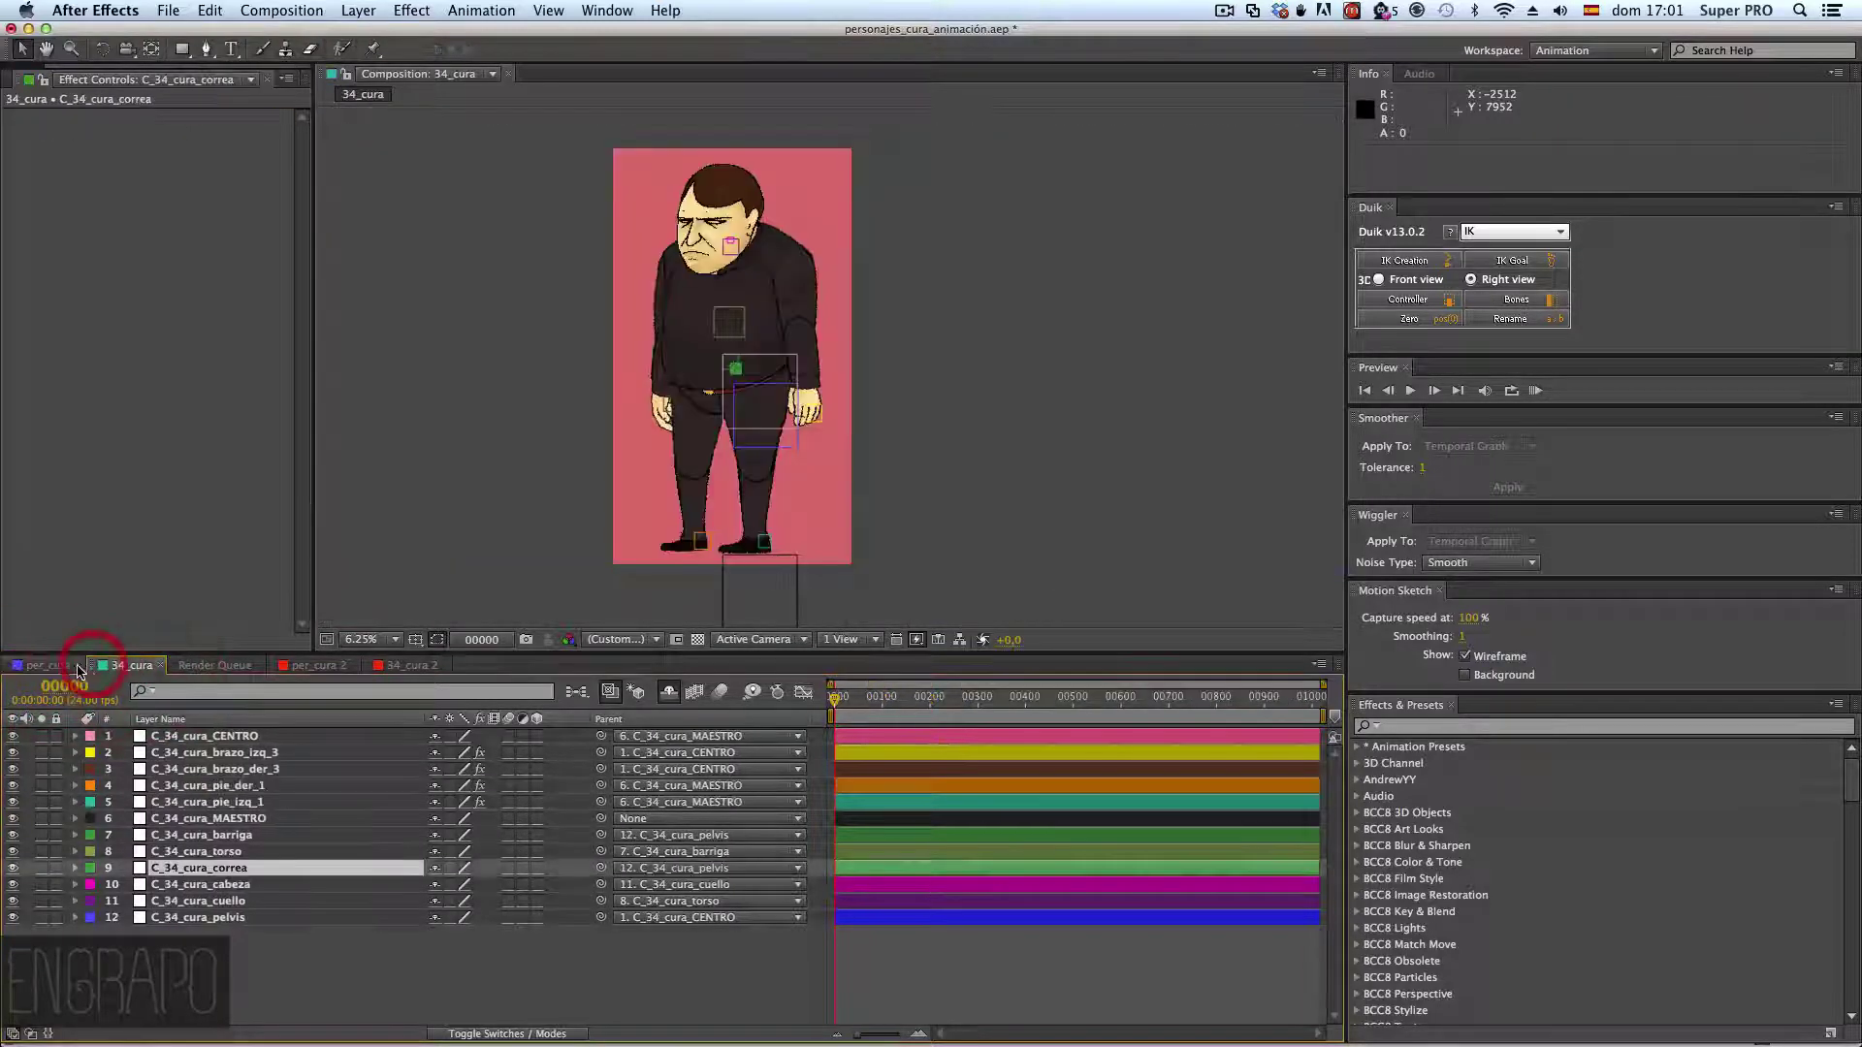
pyautogui.click(48, 665)
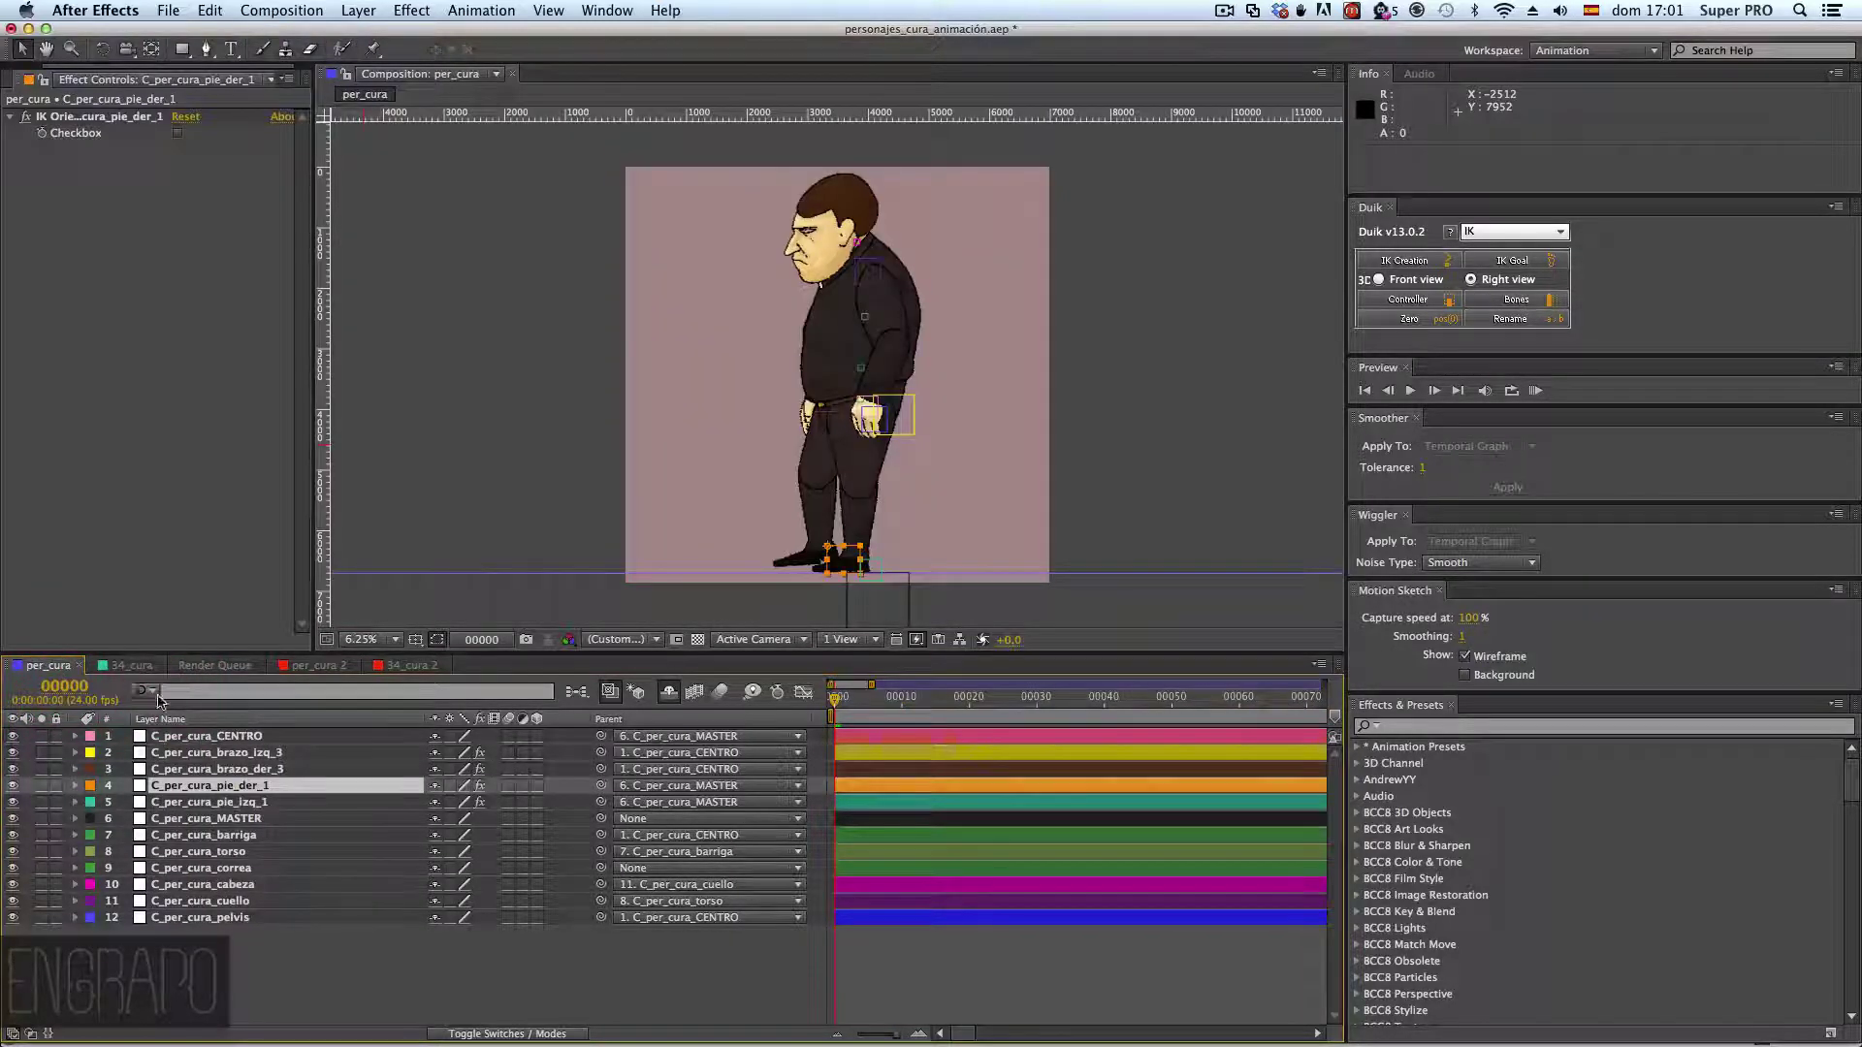
pyautogui.click(133, 666)
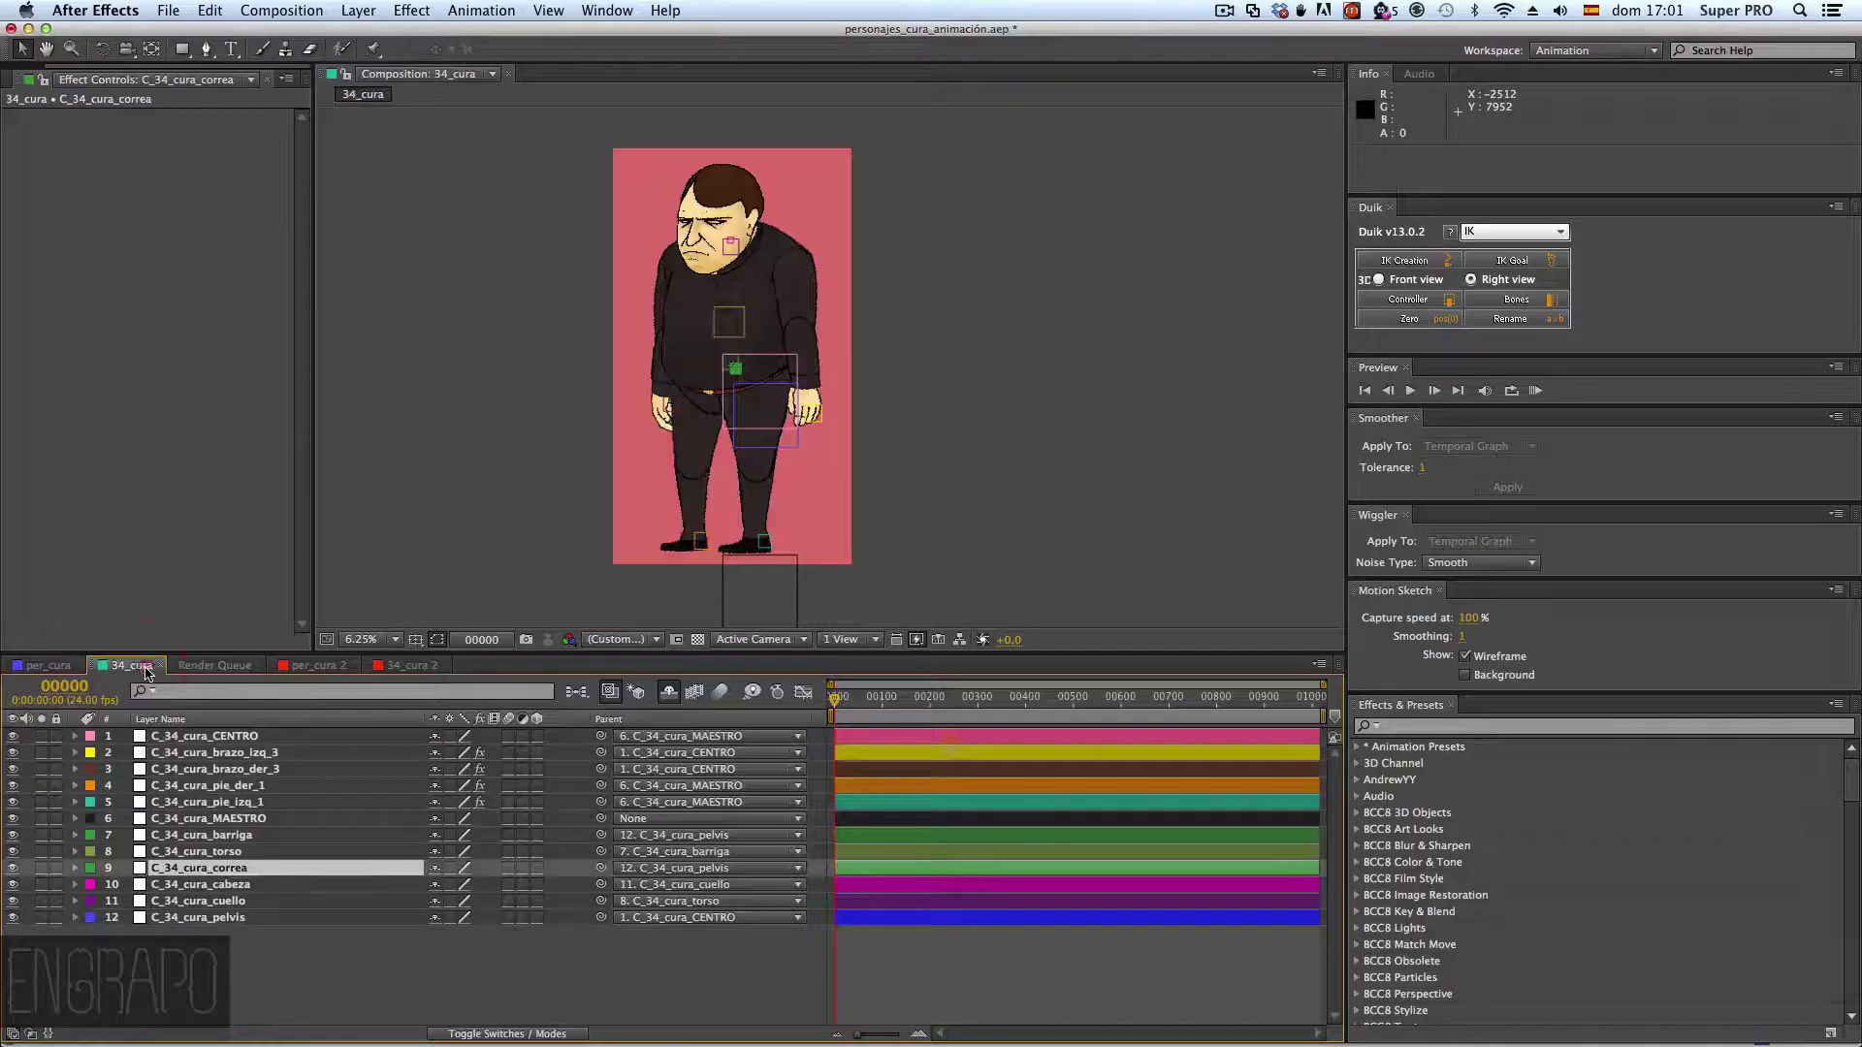
pyautogui.click(58, 665)
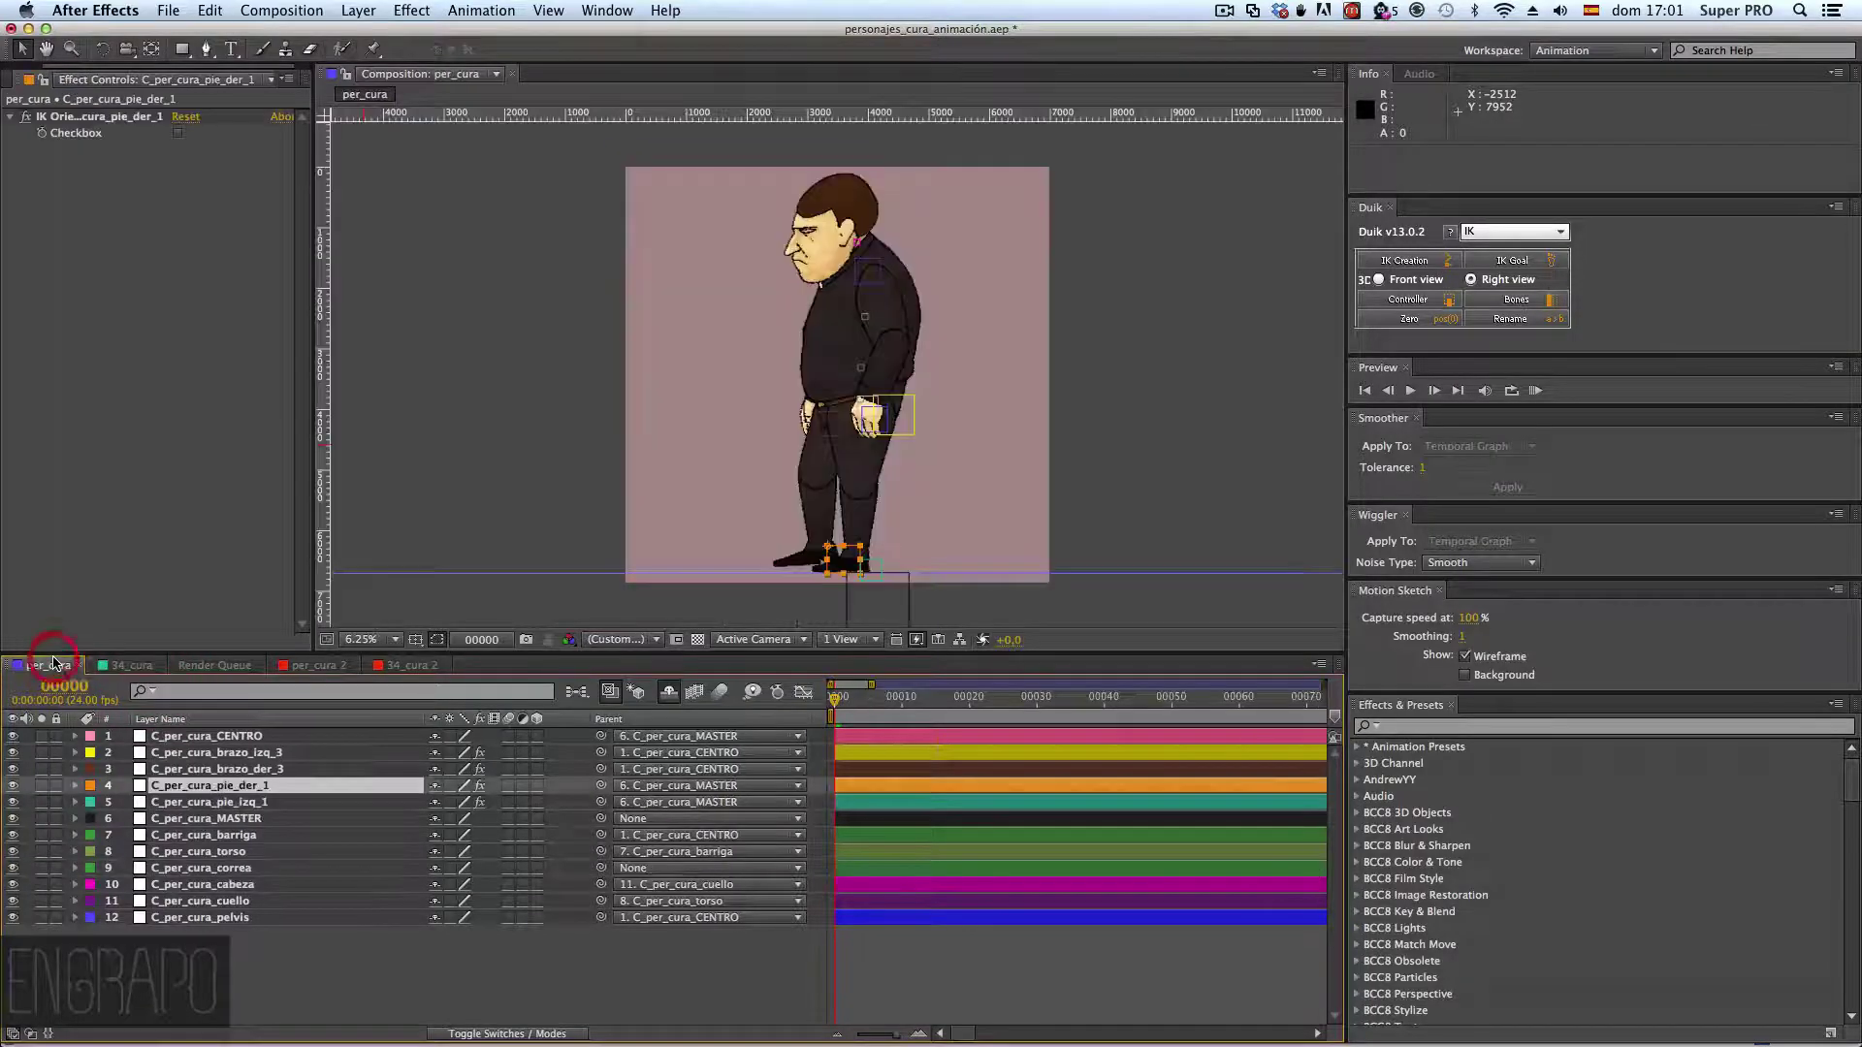
# - Parent C_per_cura_correa to C_per_cura_barriga
pyautogui.click(215, 870)
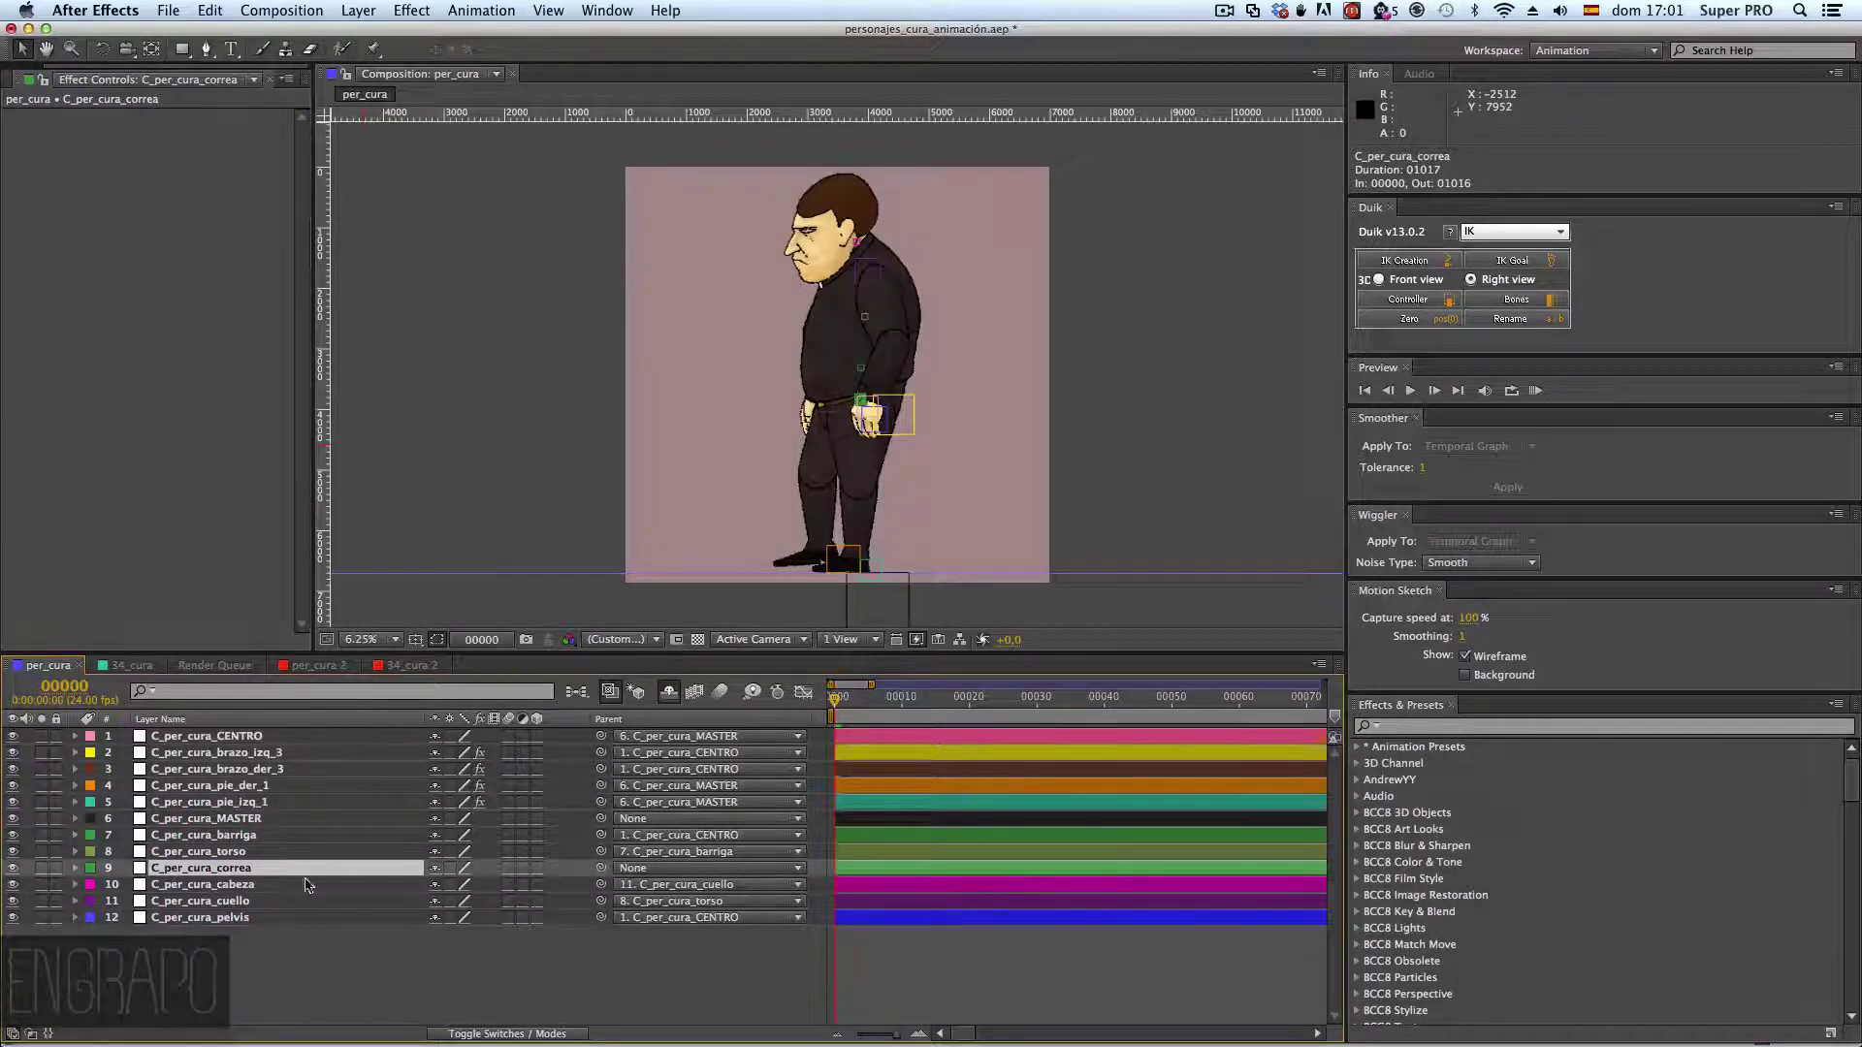
pyautogui.moveTo(603, 872); pyautogui.dragTo(604, 872)
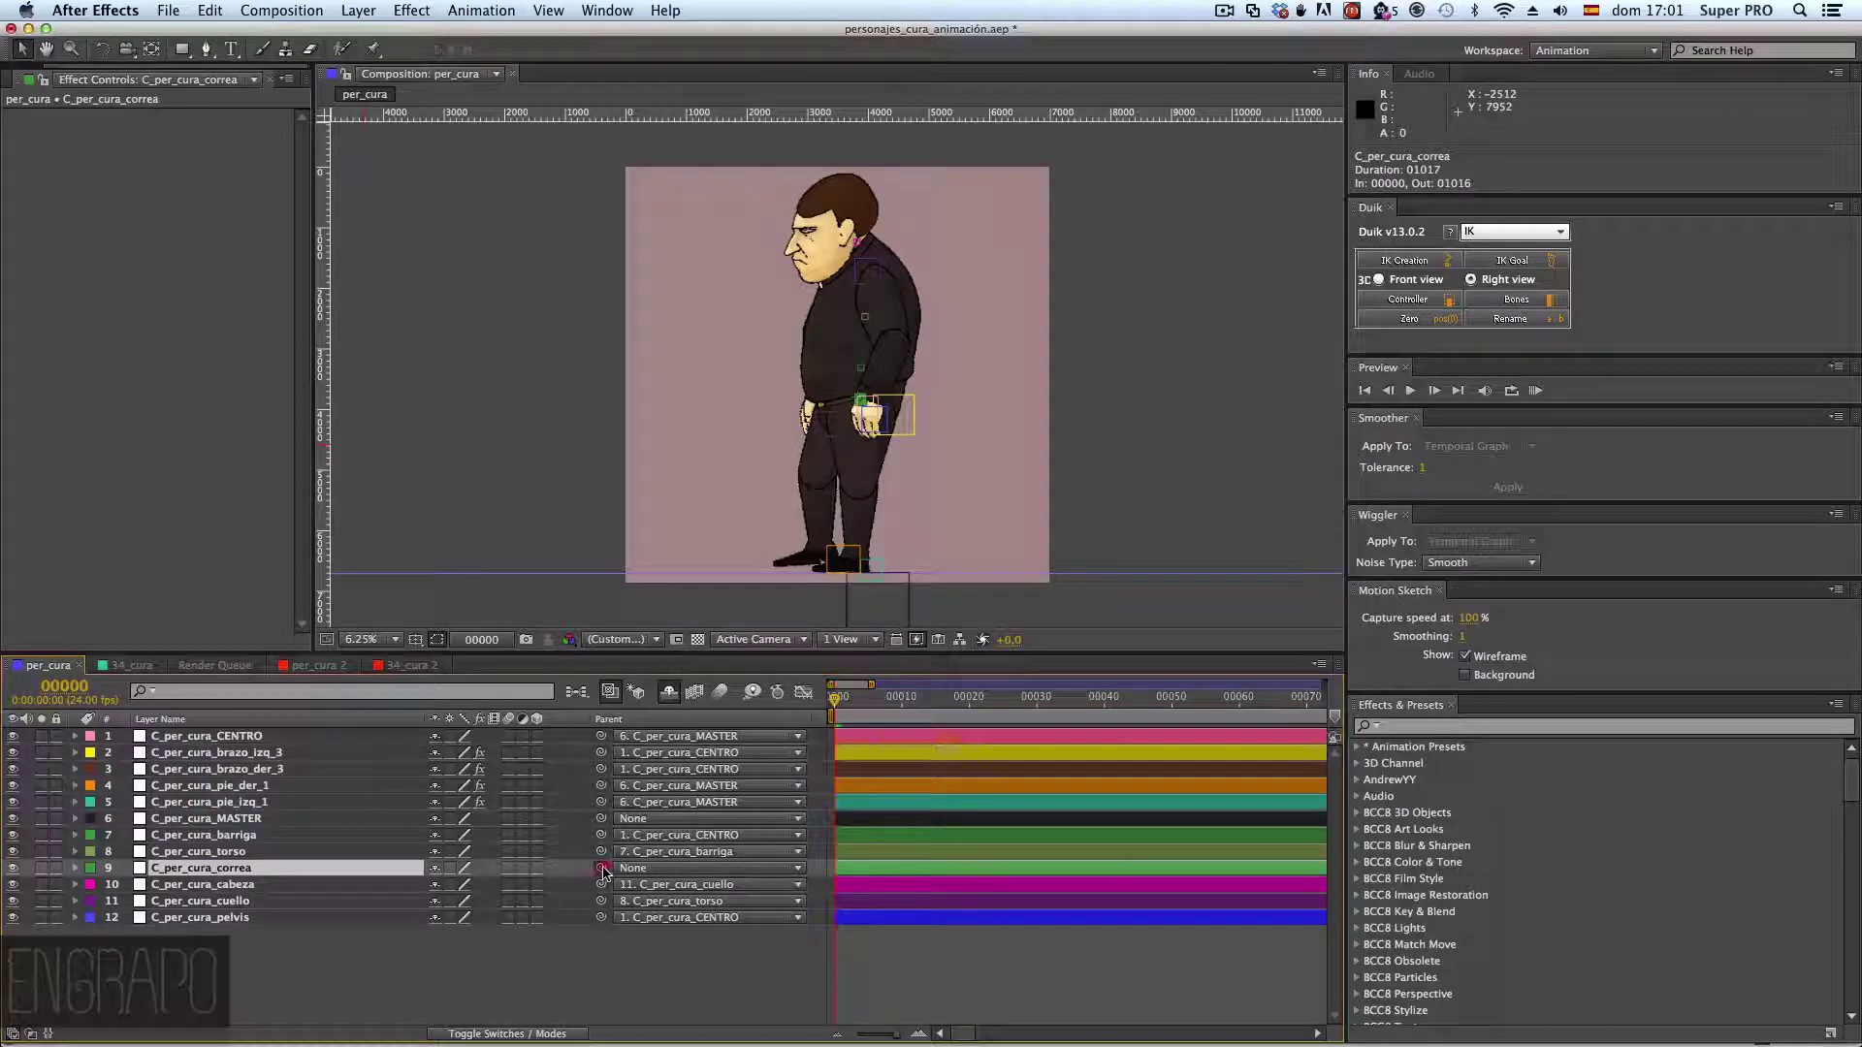
pyautogui.moveTo(424, 875); pyautogui.dragTo(235, 841)
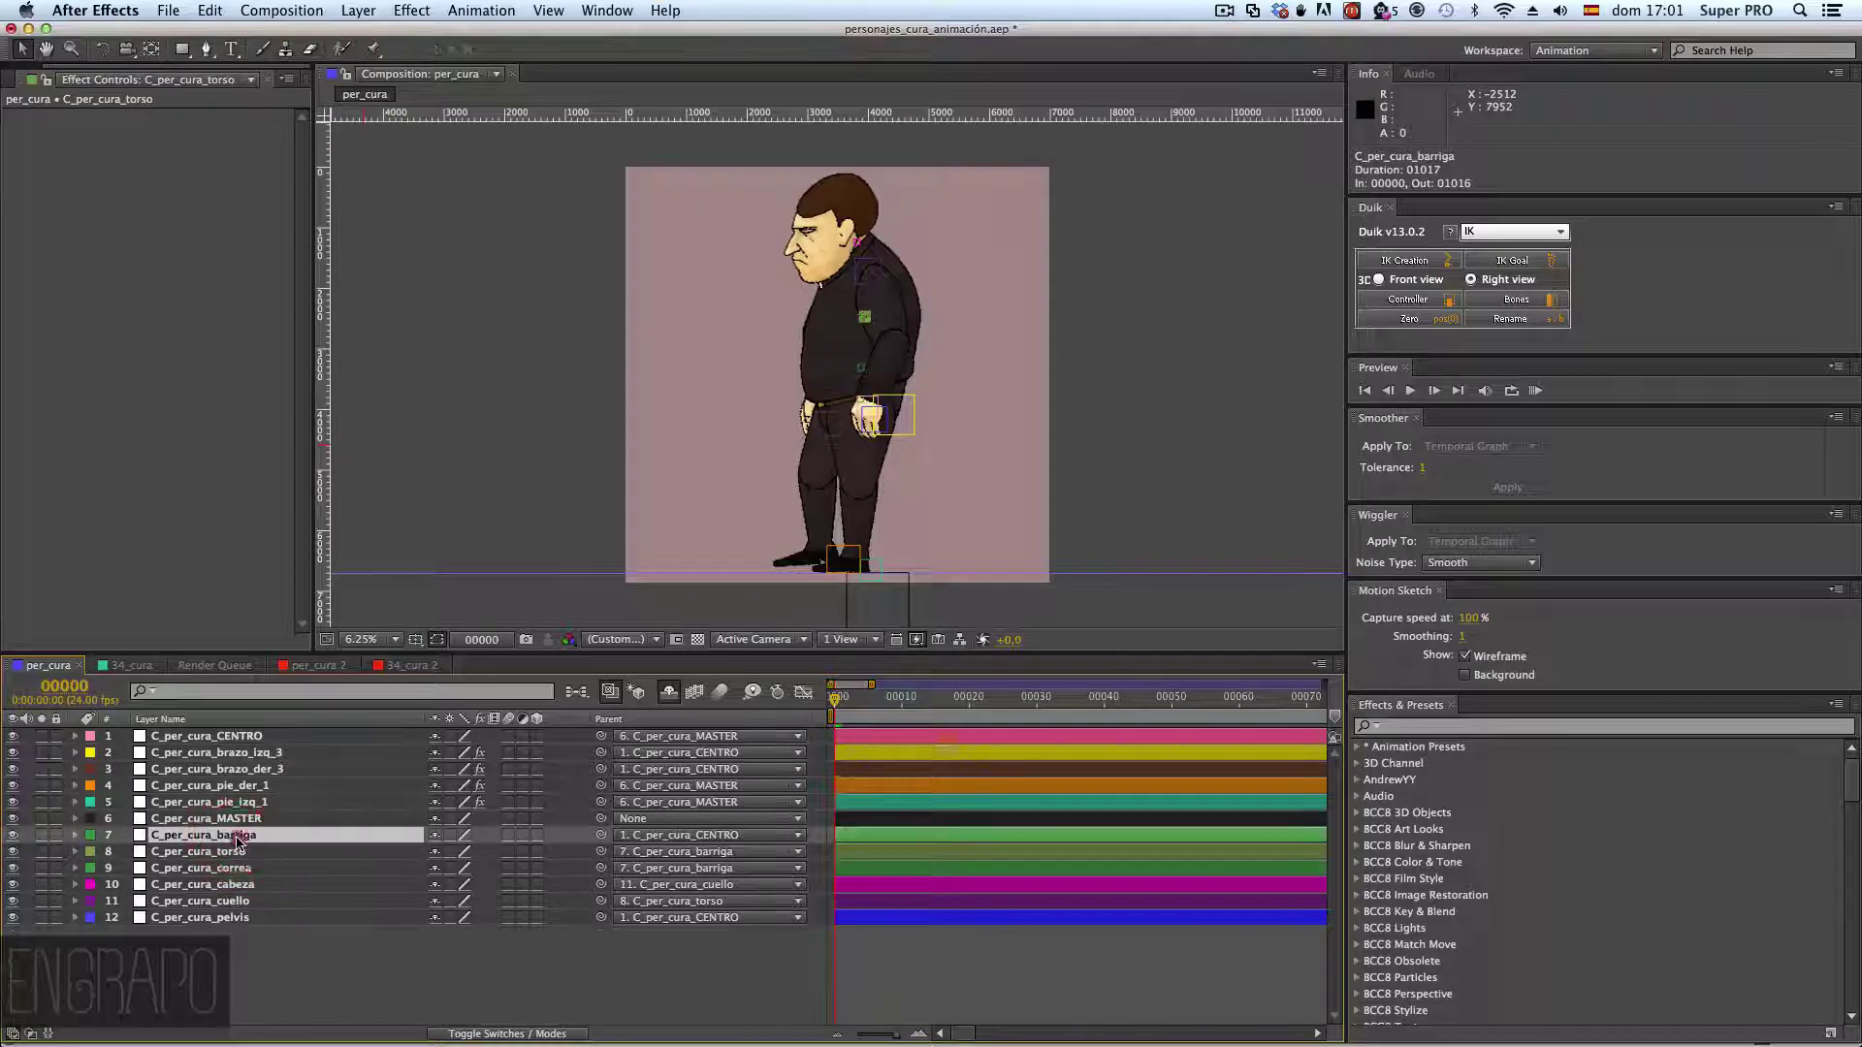
# - Test the per_cura rig by rotating C_per_cura_CENTRO twice, undoing each rotation
pyautogui.click(238, 737)
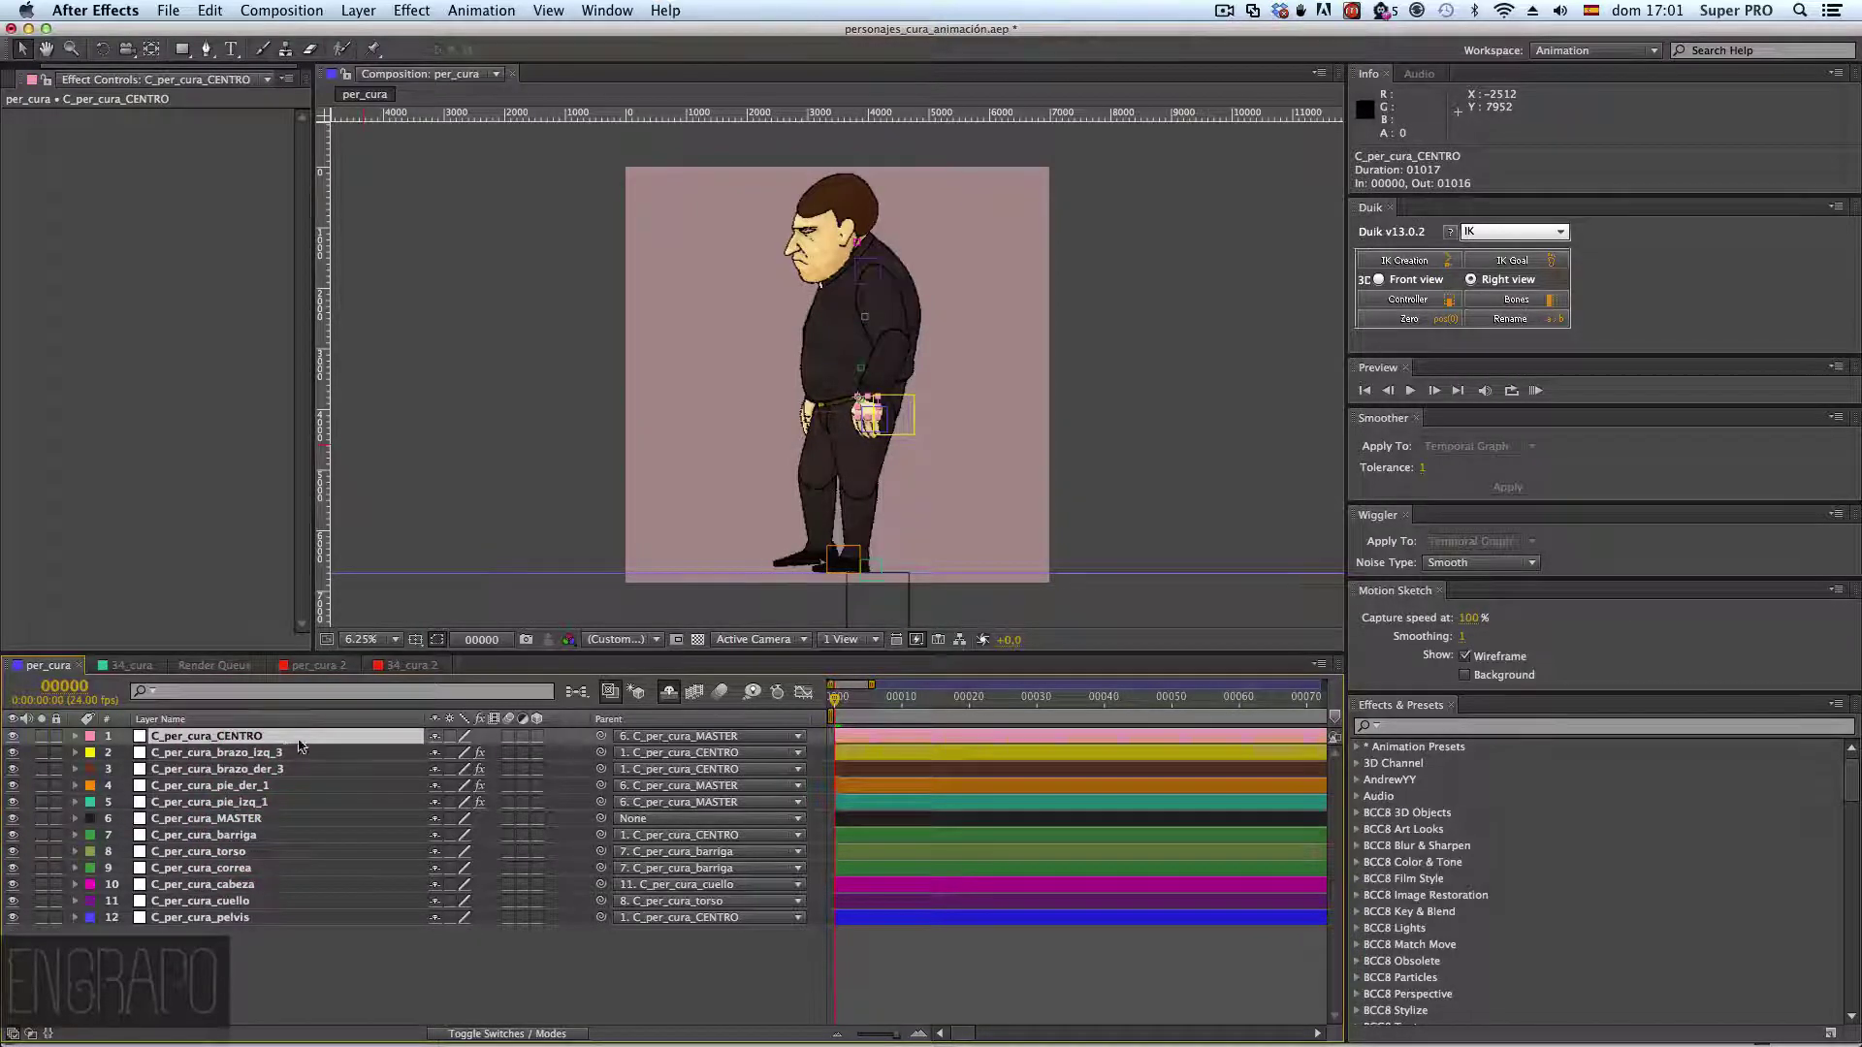
pyautogui.press('r')
pyautogui.press('w')
pyautogui.moveTo(885, 419); pyautogui.dragTo(905, 406)
pyautogui.press('super+z')
pyautogui.click(281, 736)
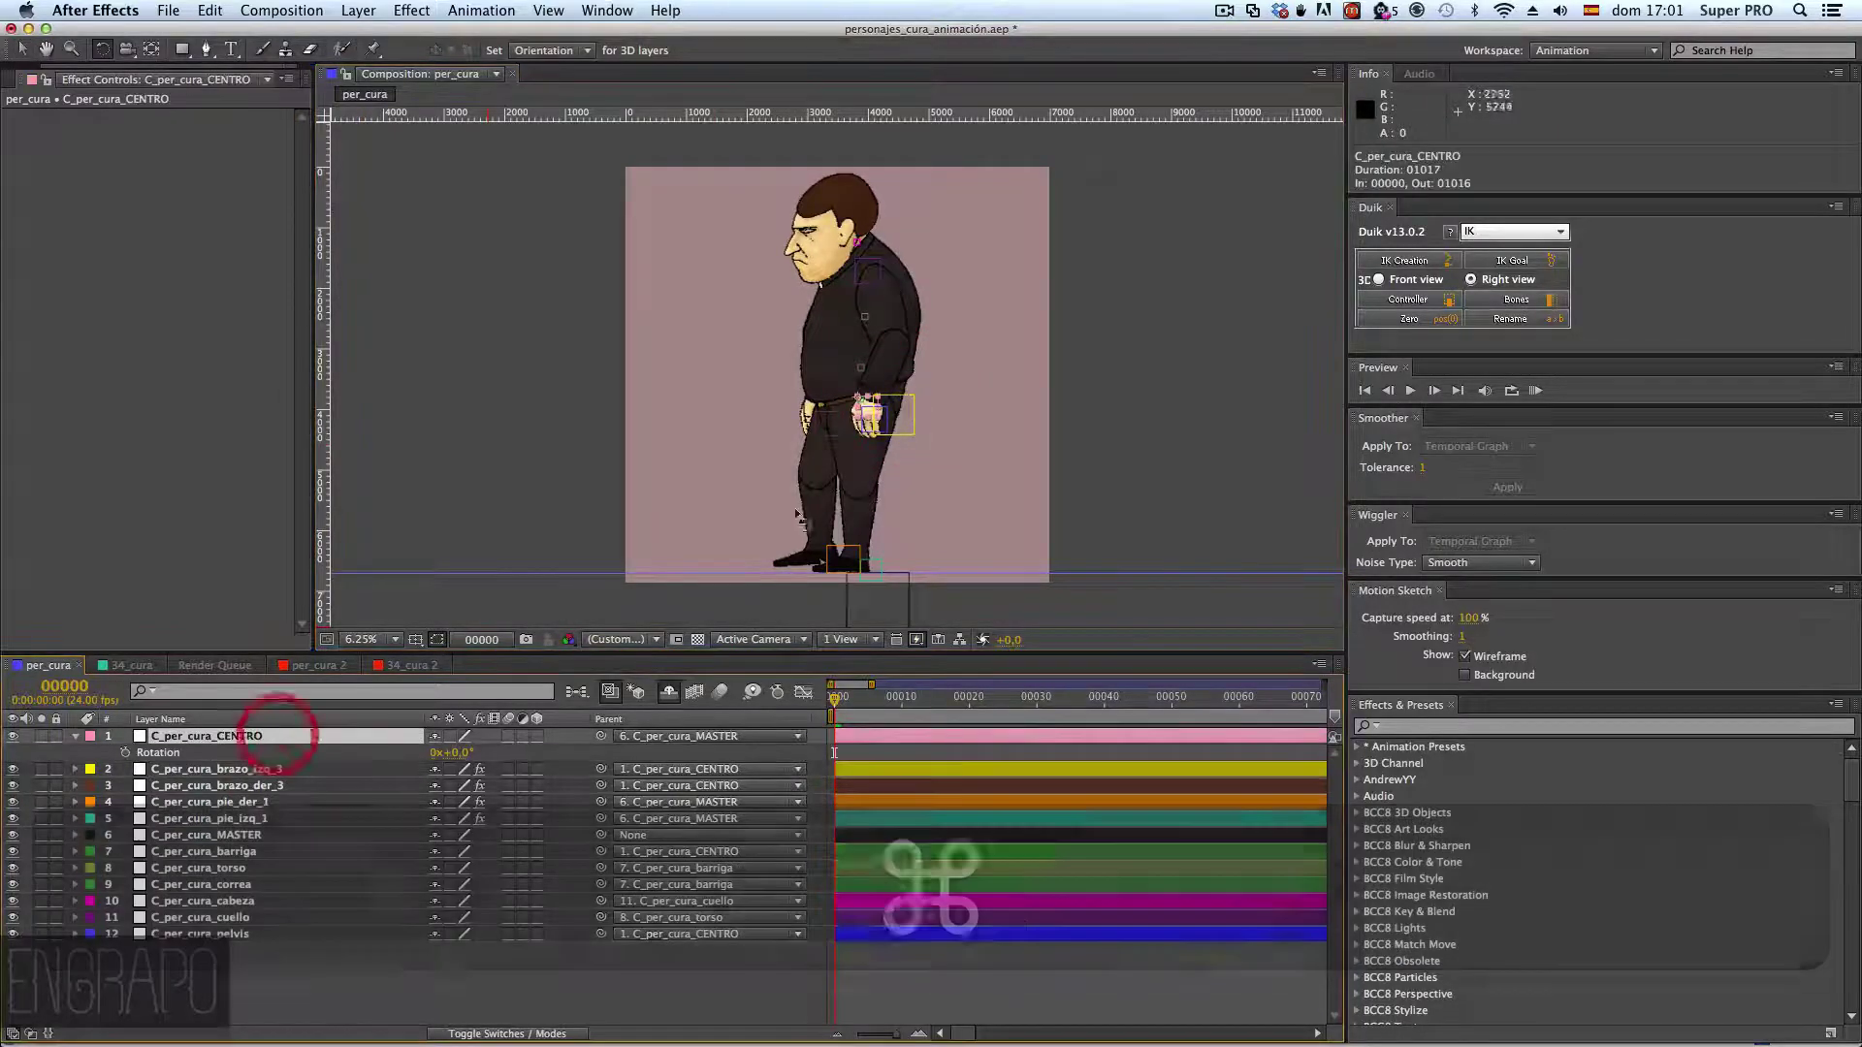
pyautogui.press('w')
pyautogui.moveTo(887, 402)
pyautogui.mouseDown()
pyautogui.moveTo(900, 383)
pyautogui.moveTo(888, 407)
pyautogui.moveTo(907, 431)
pyautogui.mouseUp()
pyautogui.press('super+z')
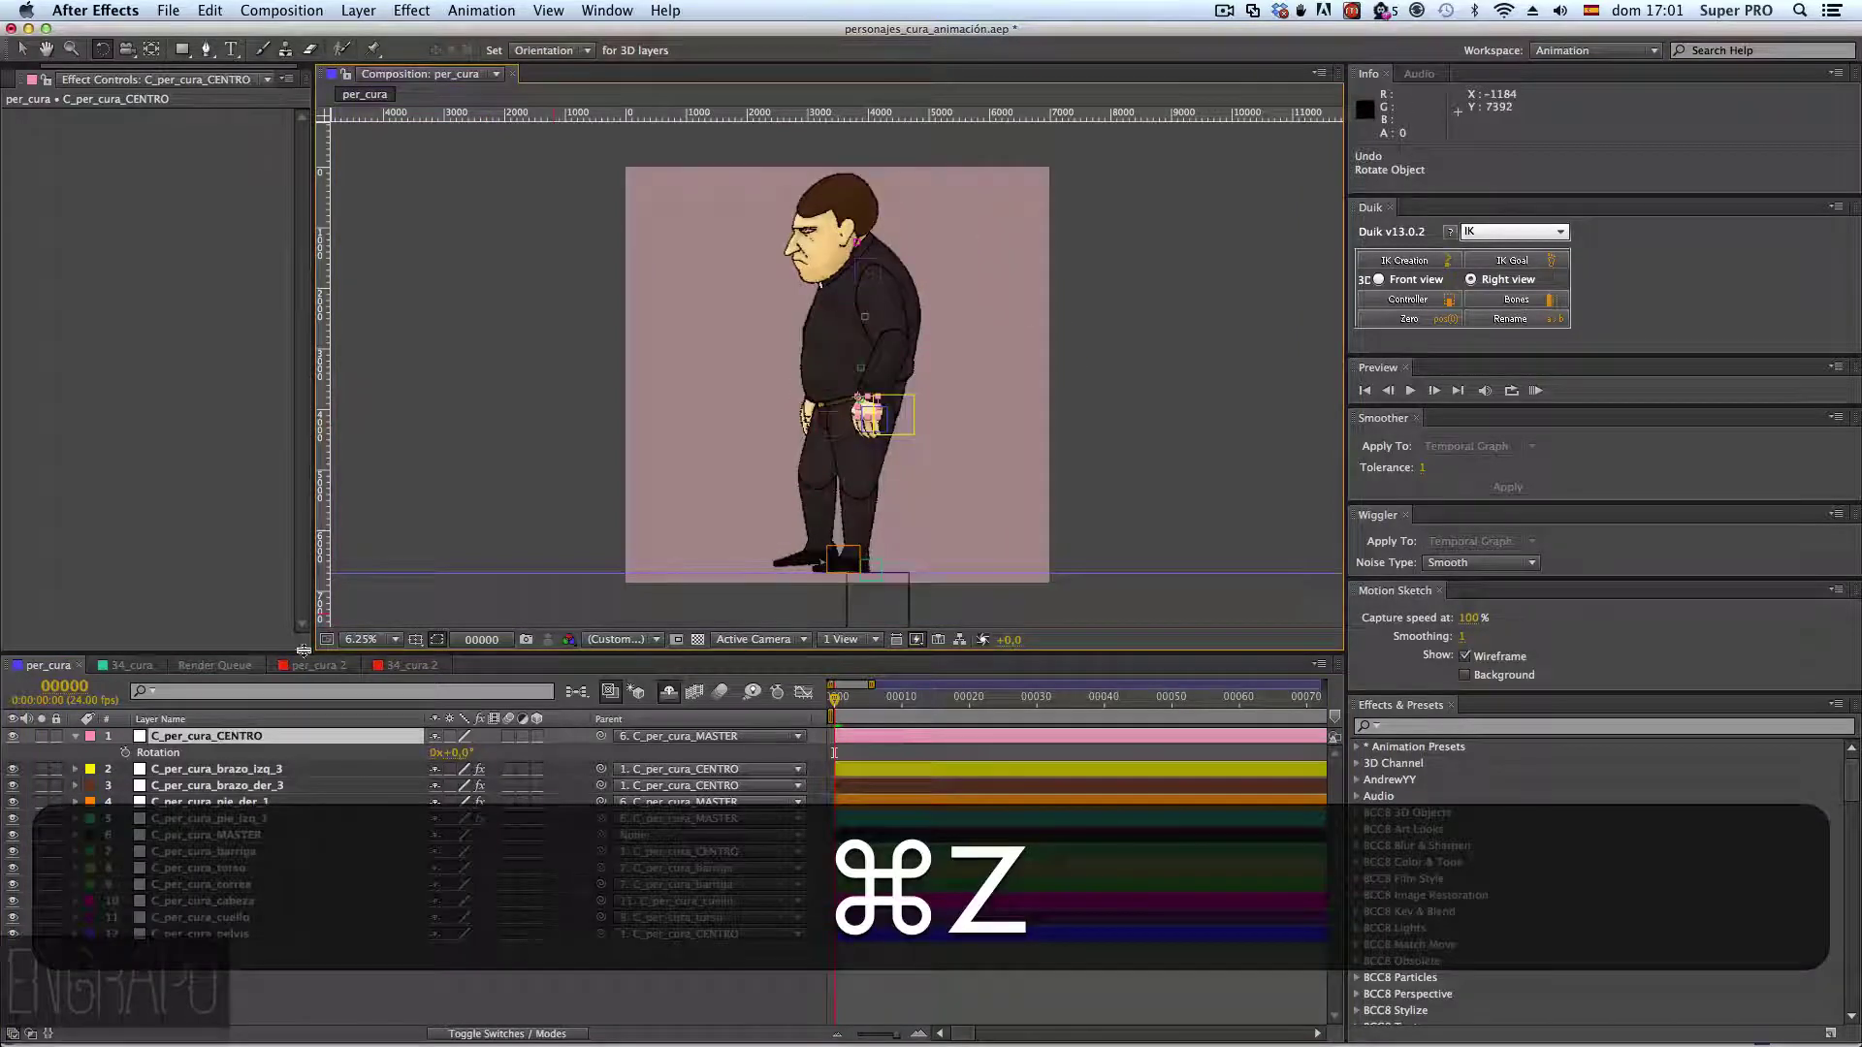
# - In 34_cura, rotate C_34_cura_CENTRO to about -38° and then to about -21°, checking how the arms and belt deform
pyautogui.click(131, 666)
pyautogui.press('w')
pyautogui.moveTo(764, 378); pyautogui.dragTo(831, 333)
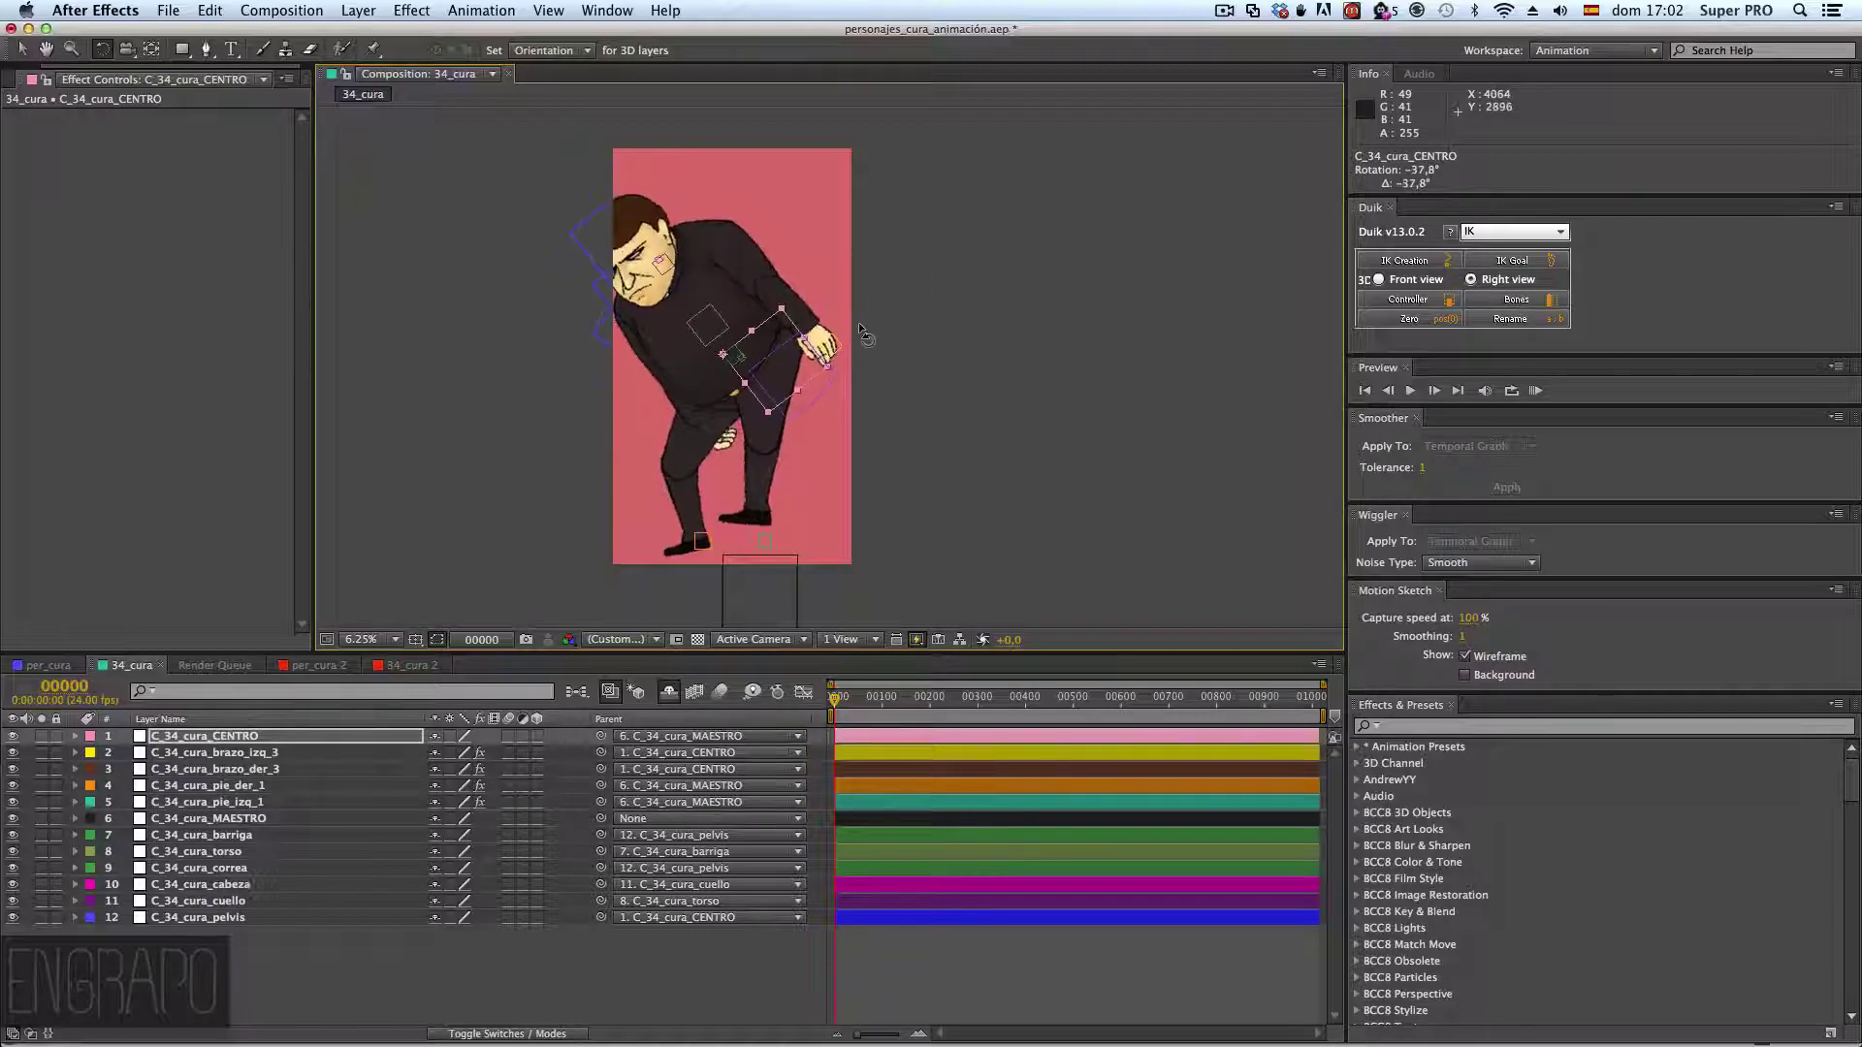
pyautogui.scroll(1, 831, 333)
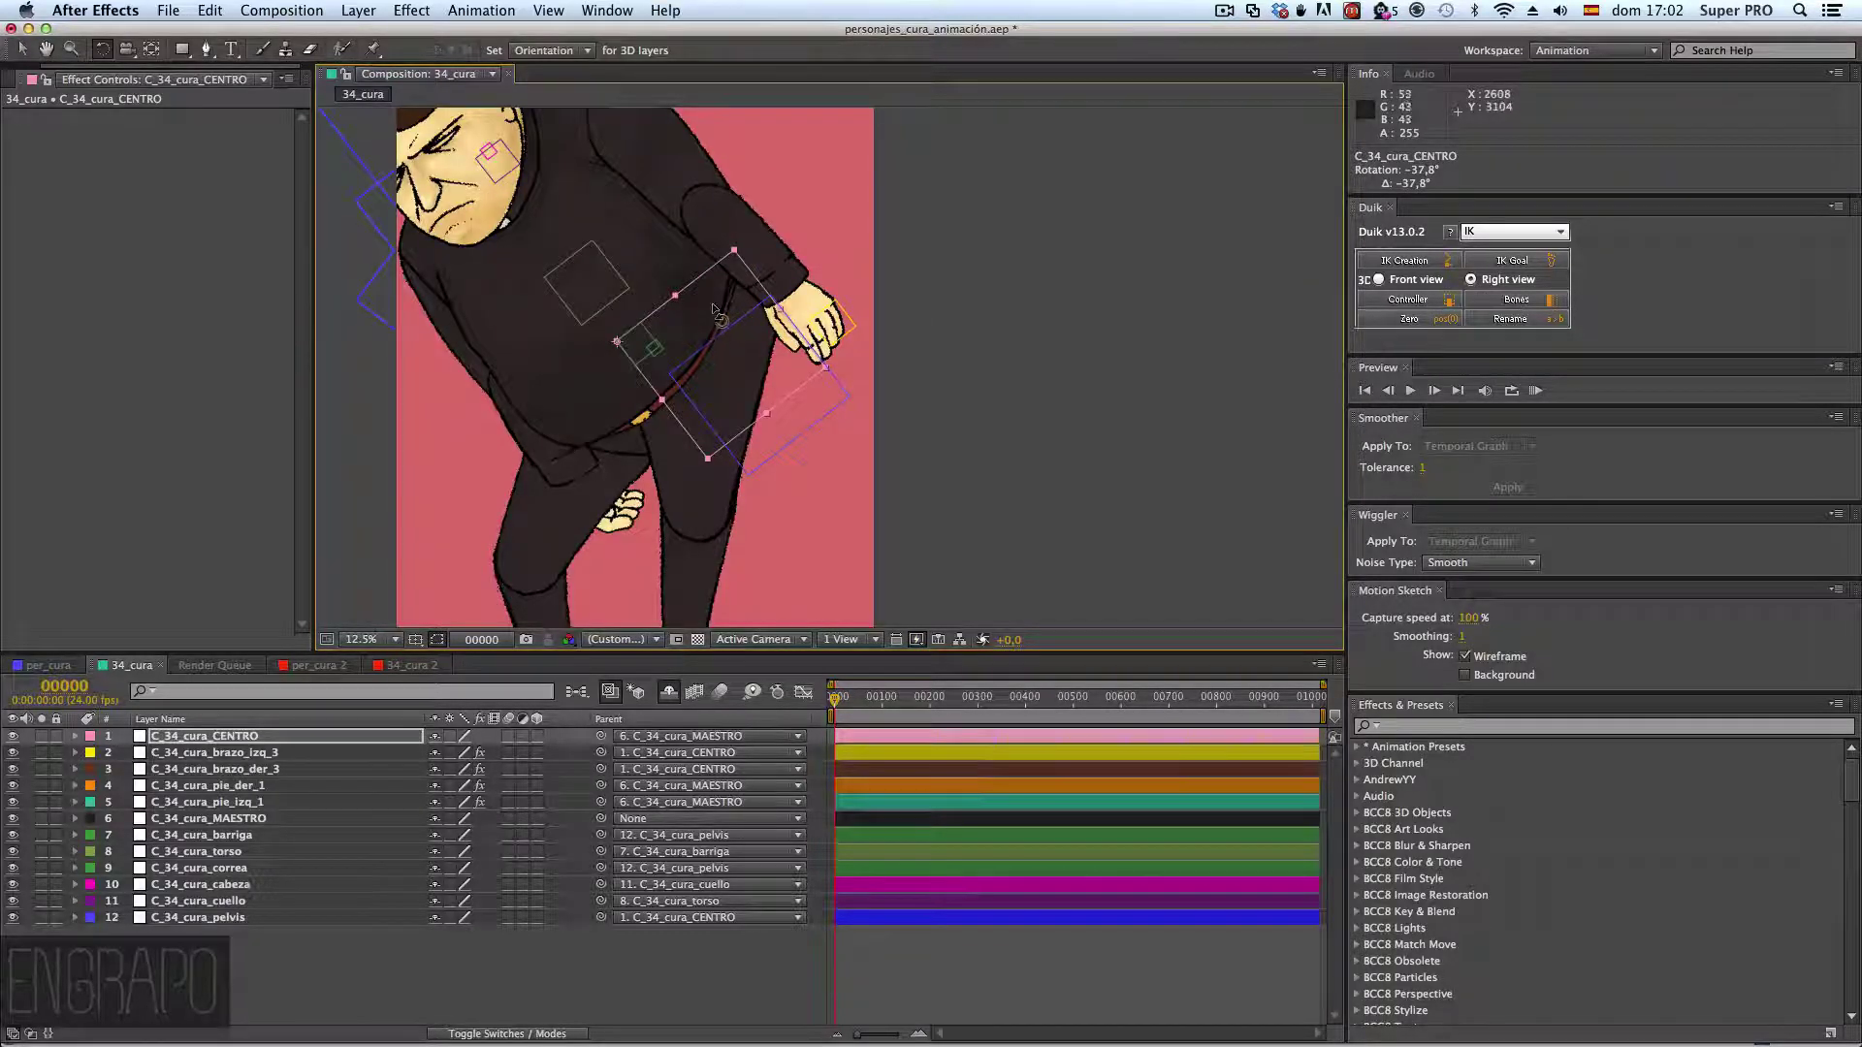
pyautogui.moveTo(716, 317); pyautogui.dragTo(770, 332)
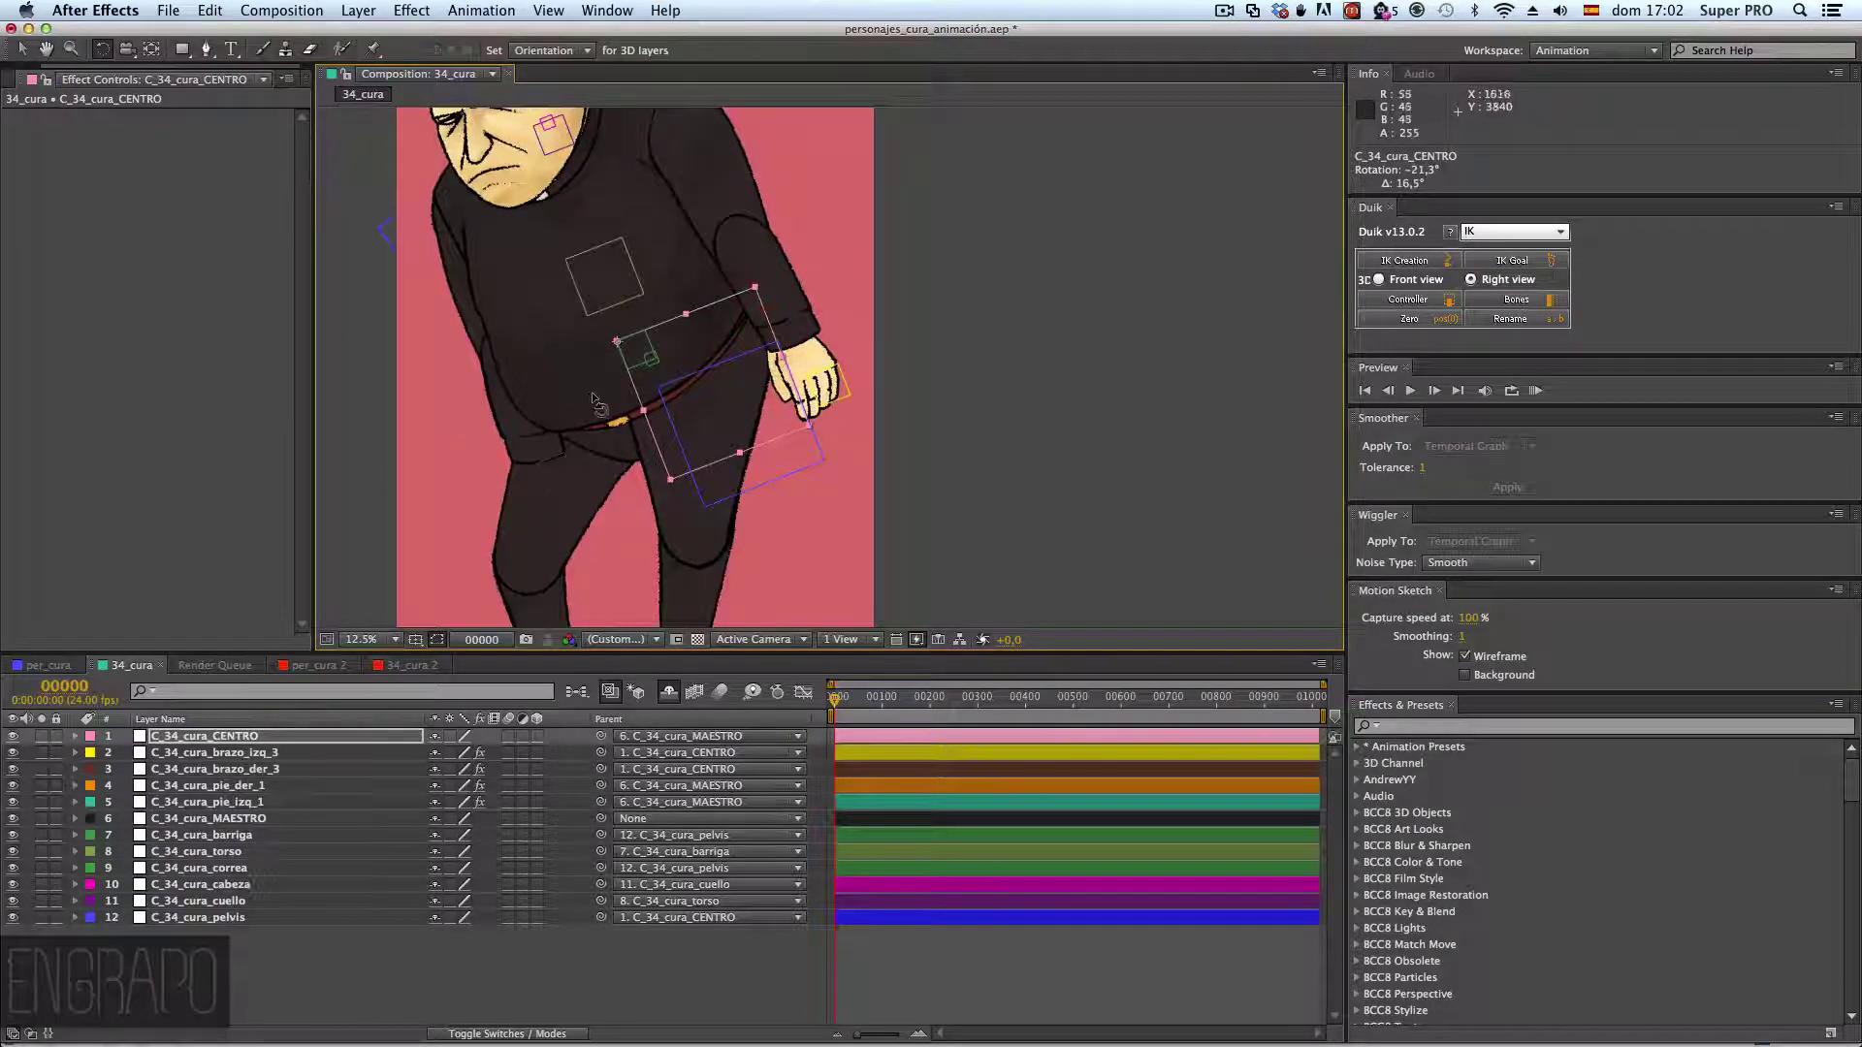
pyautogui.press(',')
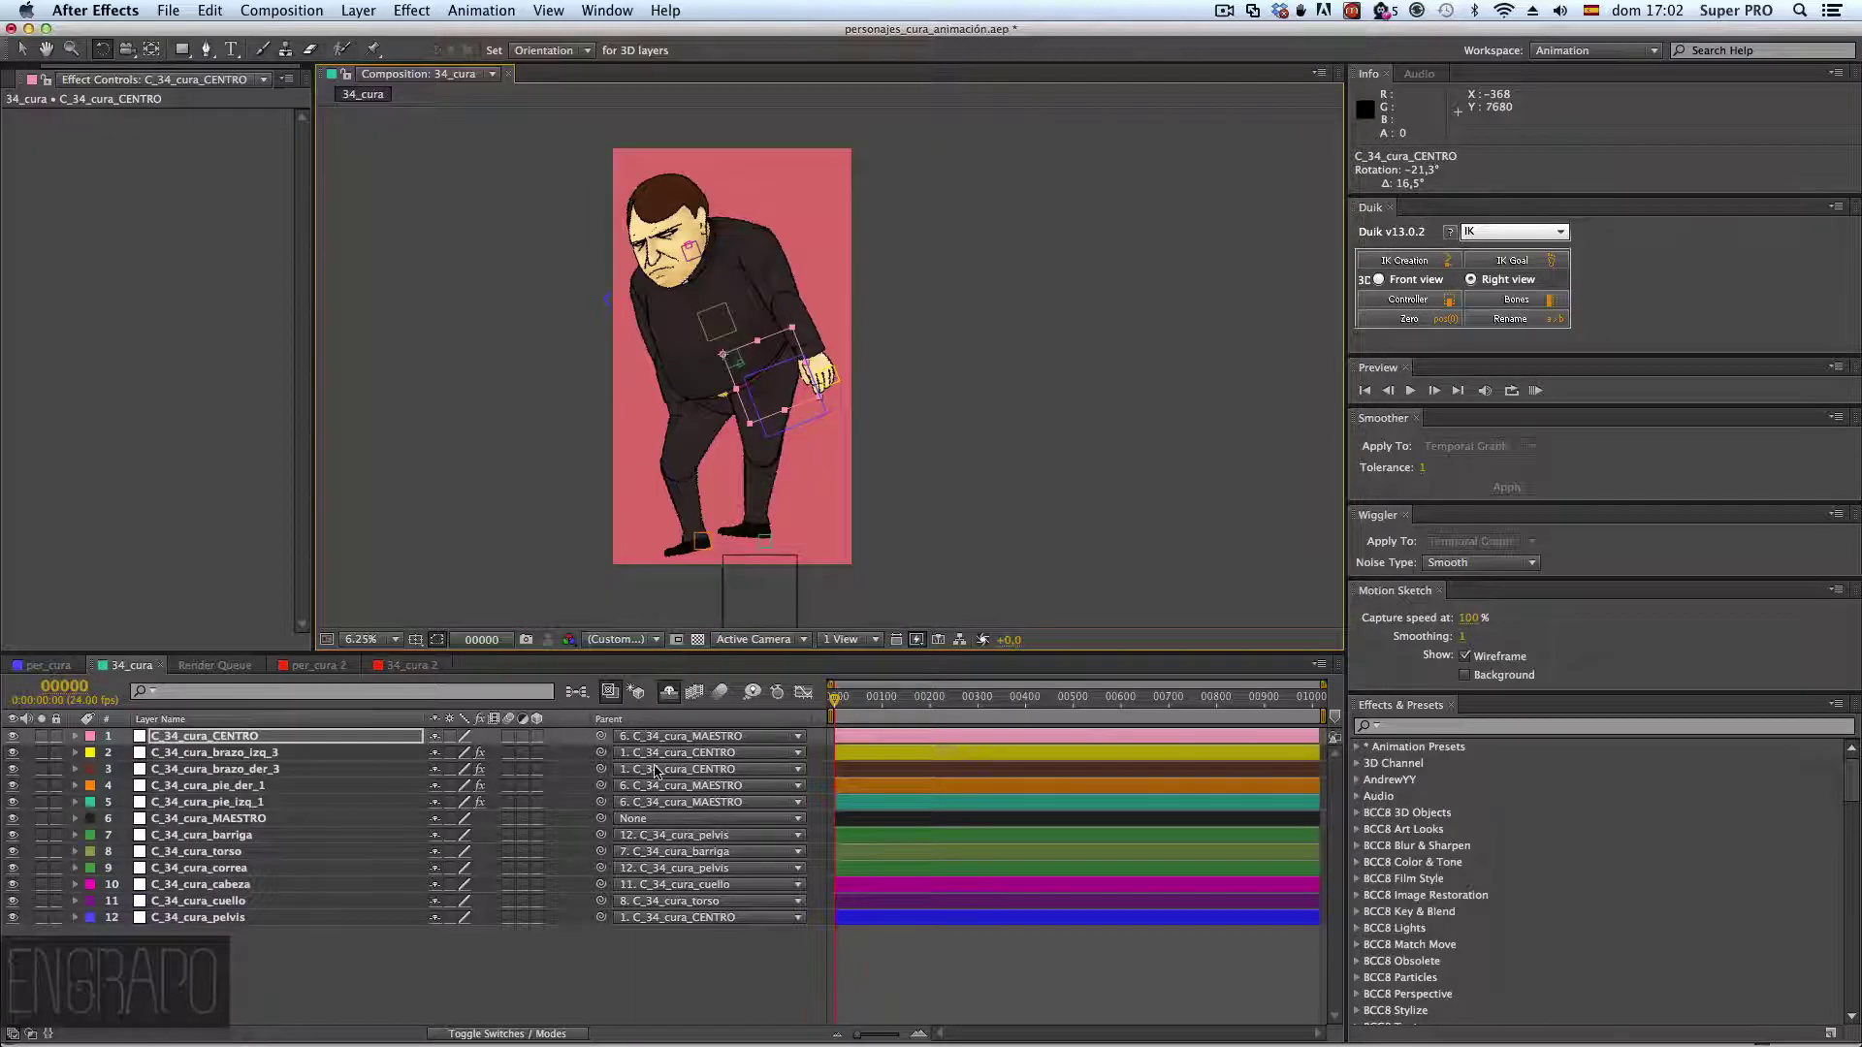
# - Undo the last test rotation, reset the rotation of C_34_cura_CENTRO to 0°, and return to the Selection tool
pyautogui.press('super')
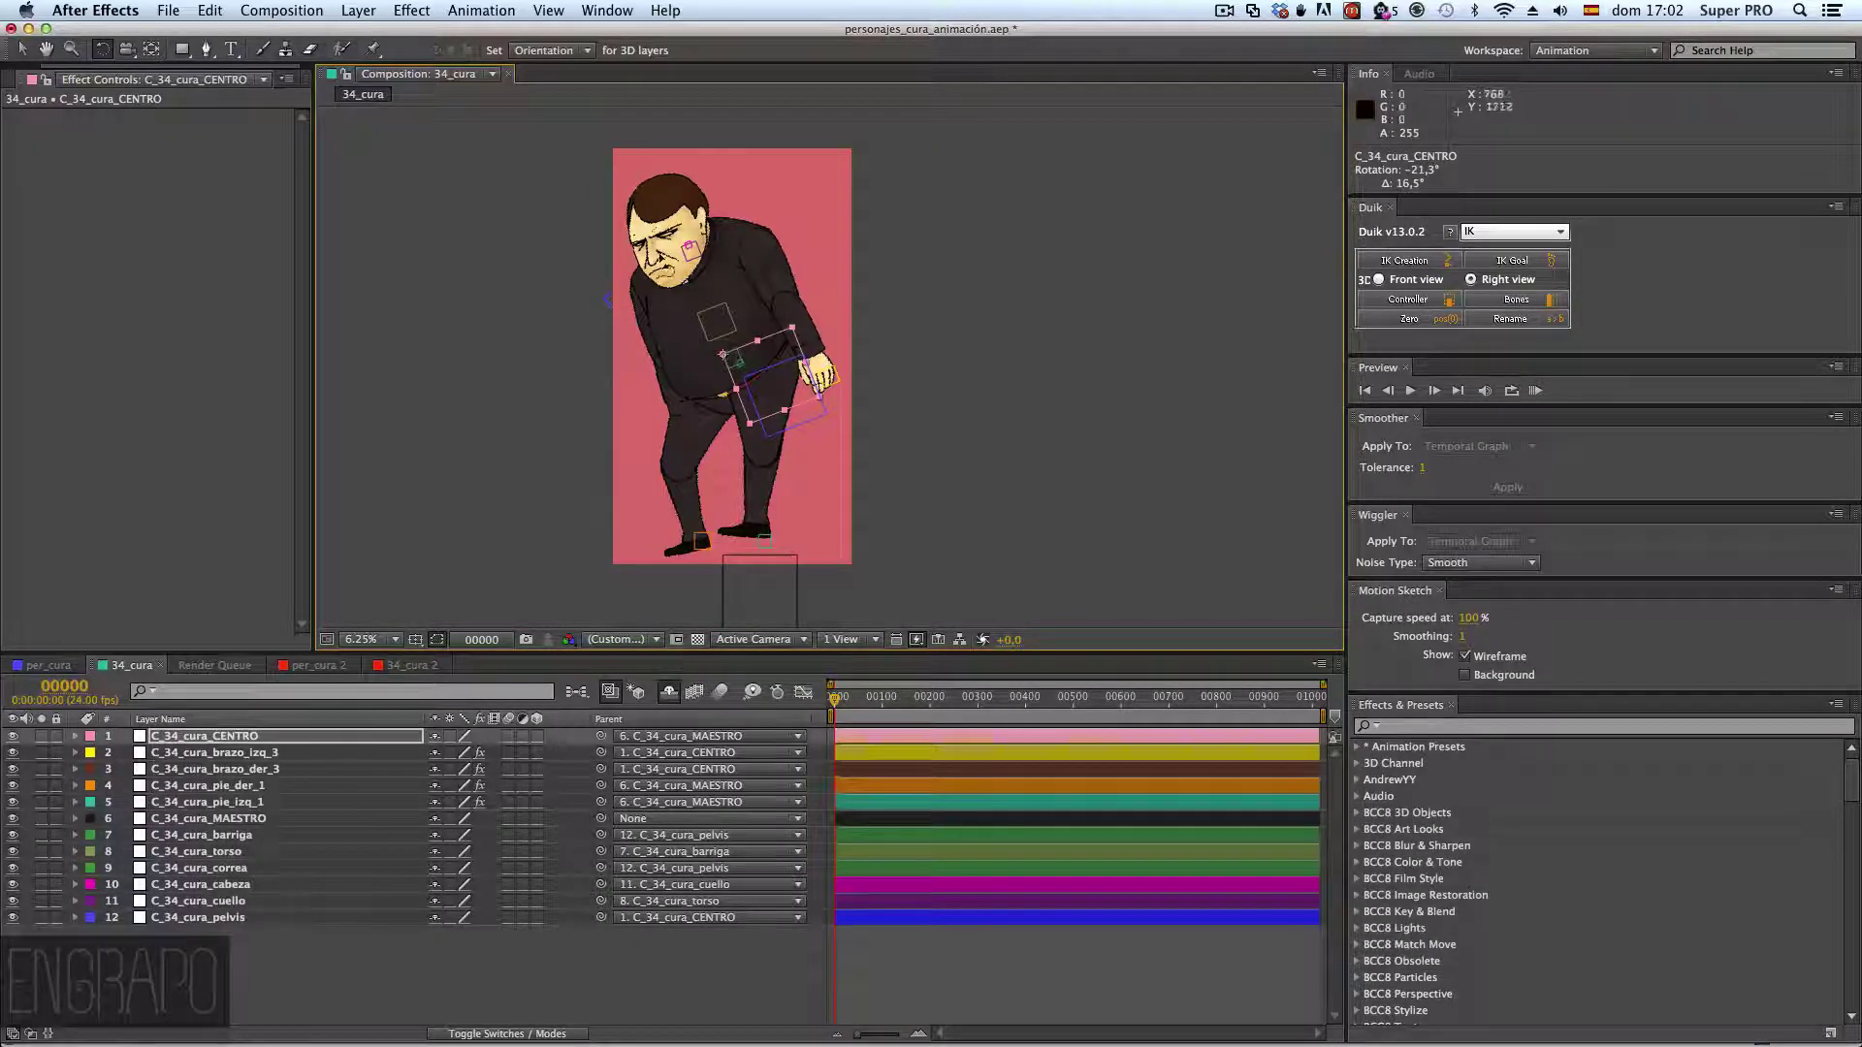
pyautogui.press('super')
pyautogui.press('super+z')
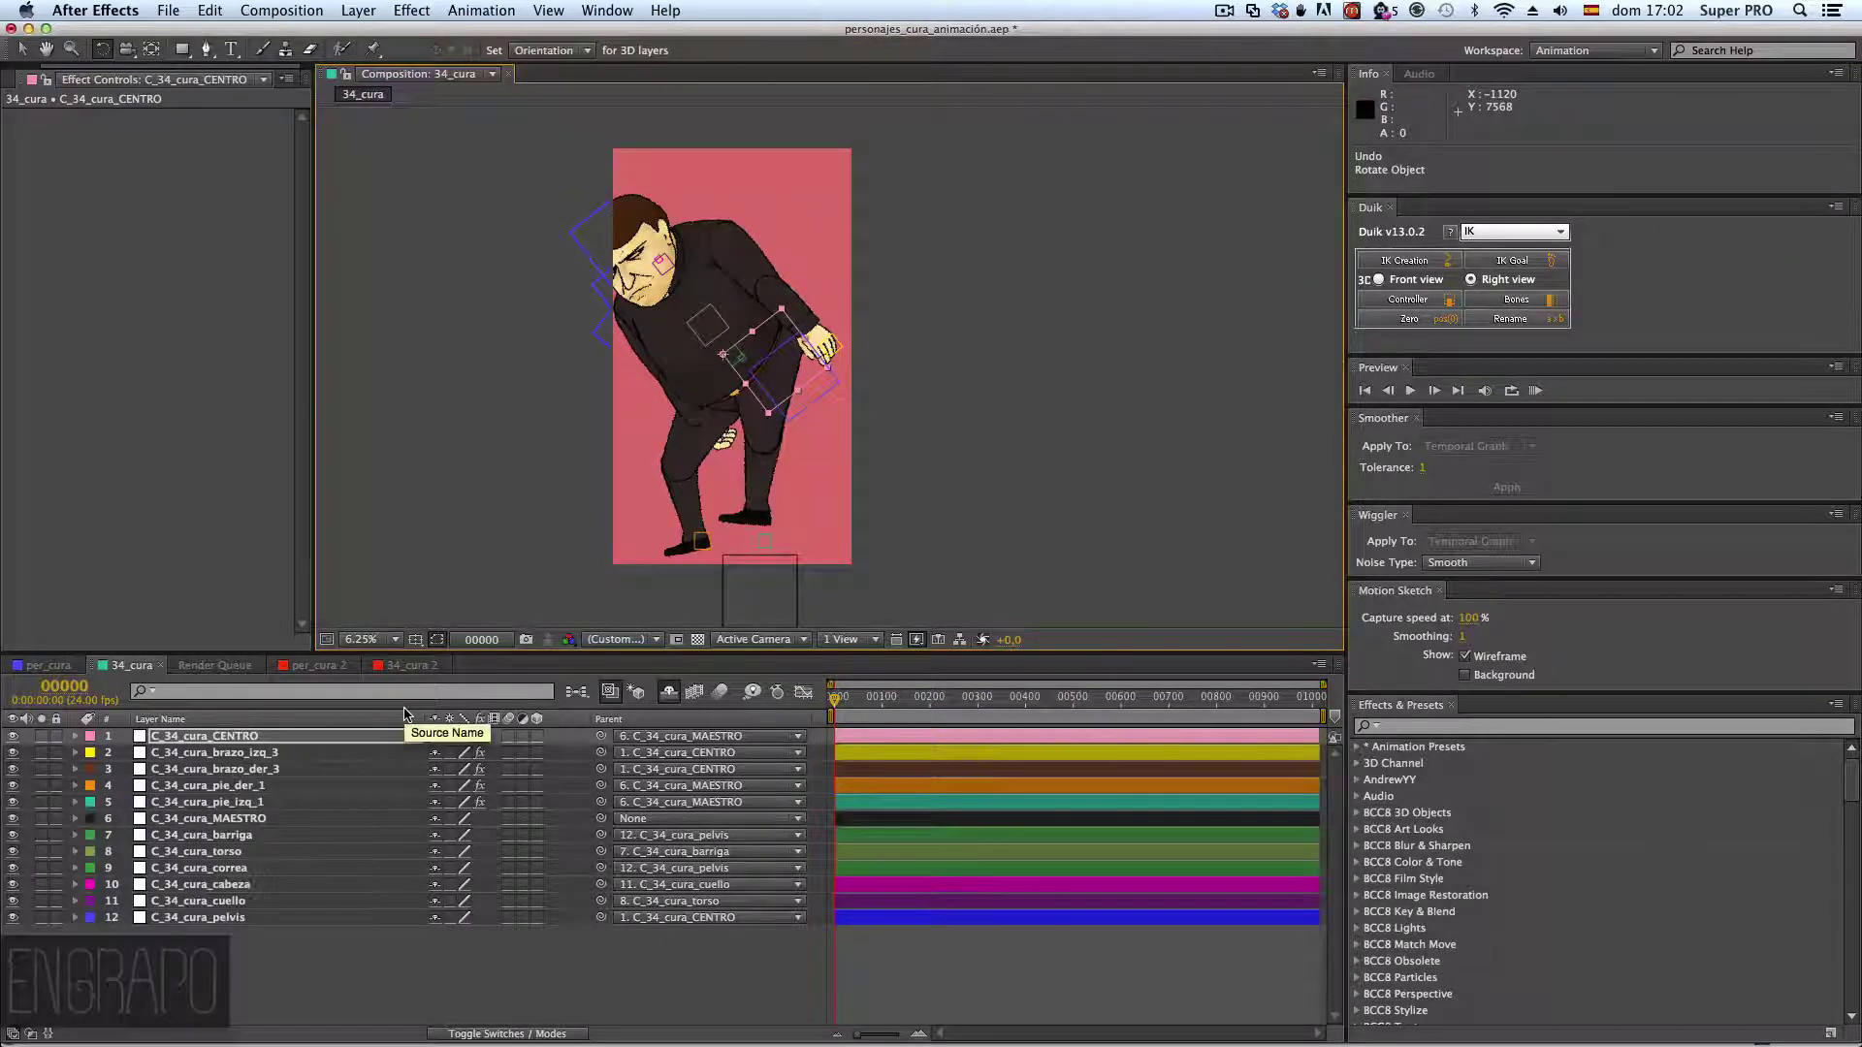
pyautogui.press('r')
pyautogui.click(453, 753)
pyautogui.write('0')
pyautogui.press('Return')
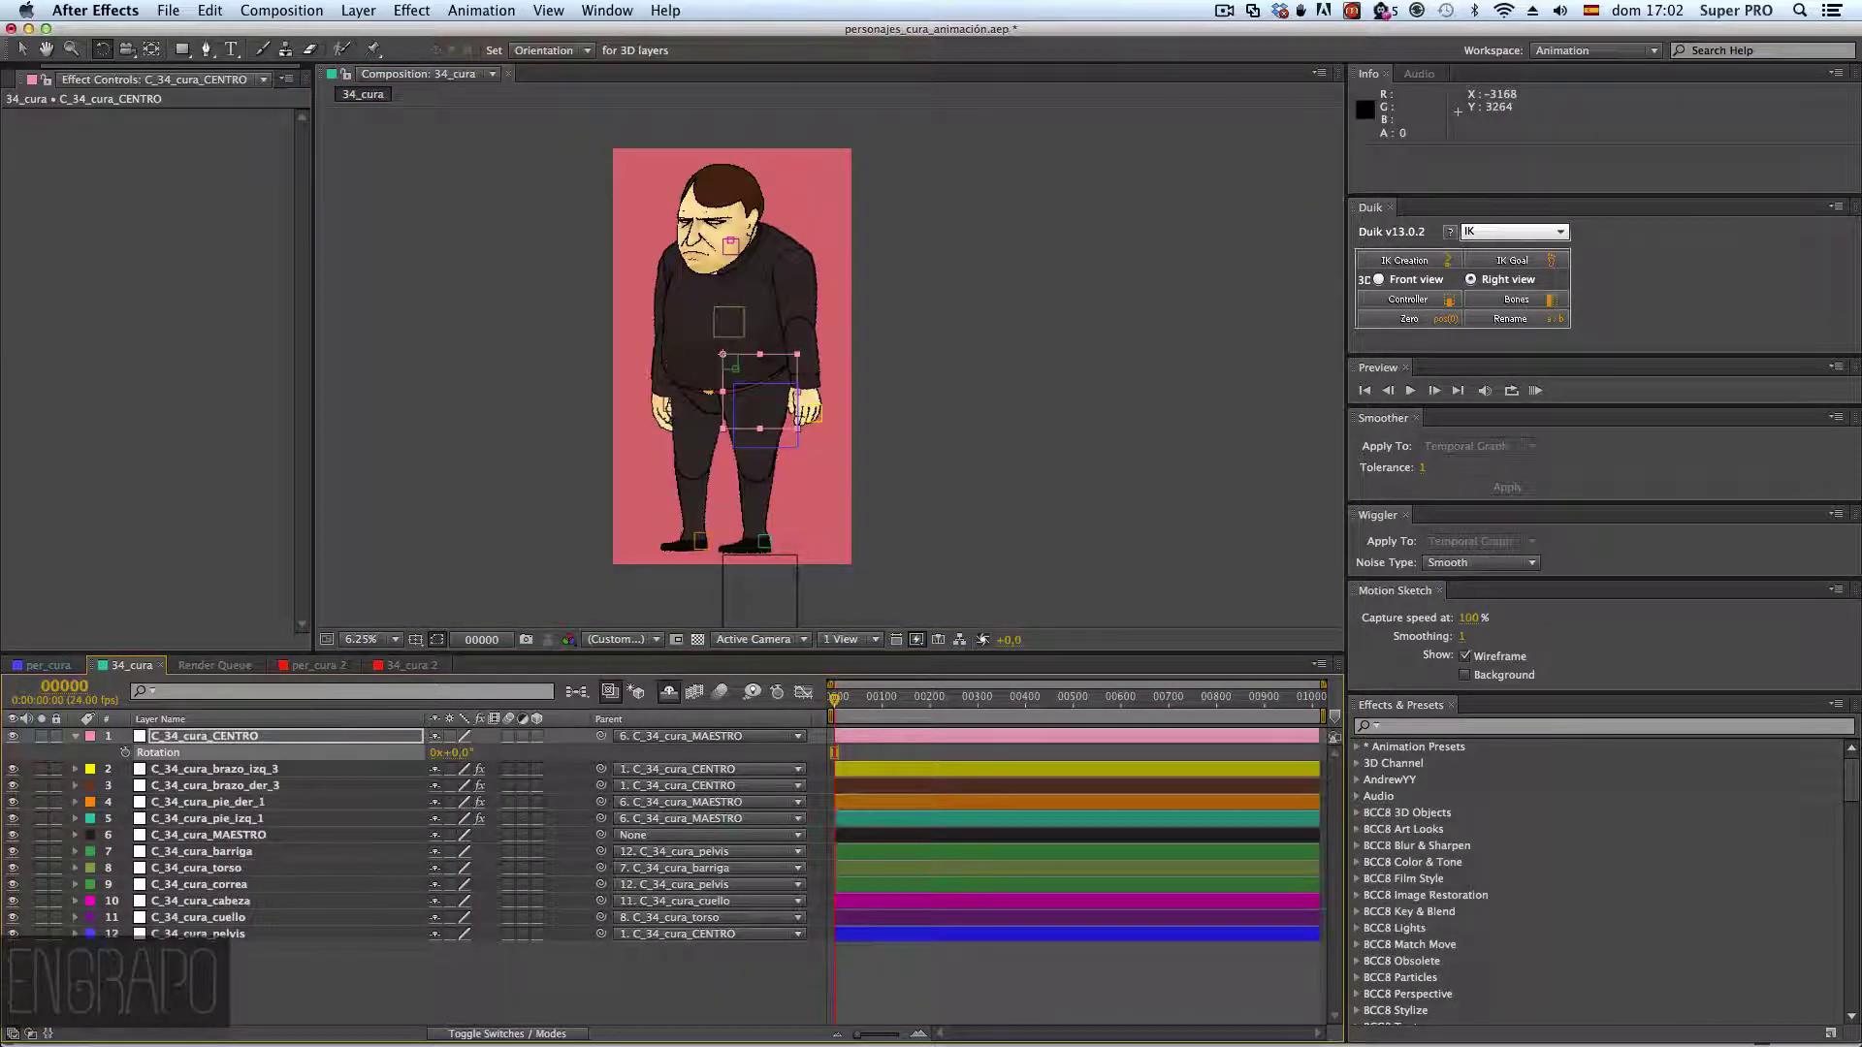
pyautogui.click(22, 48)
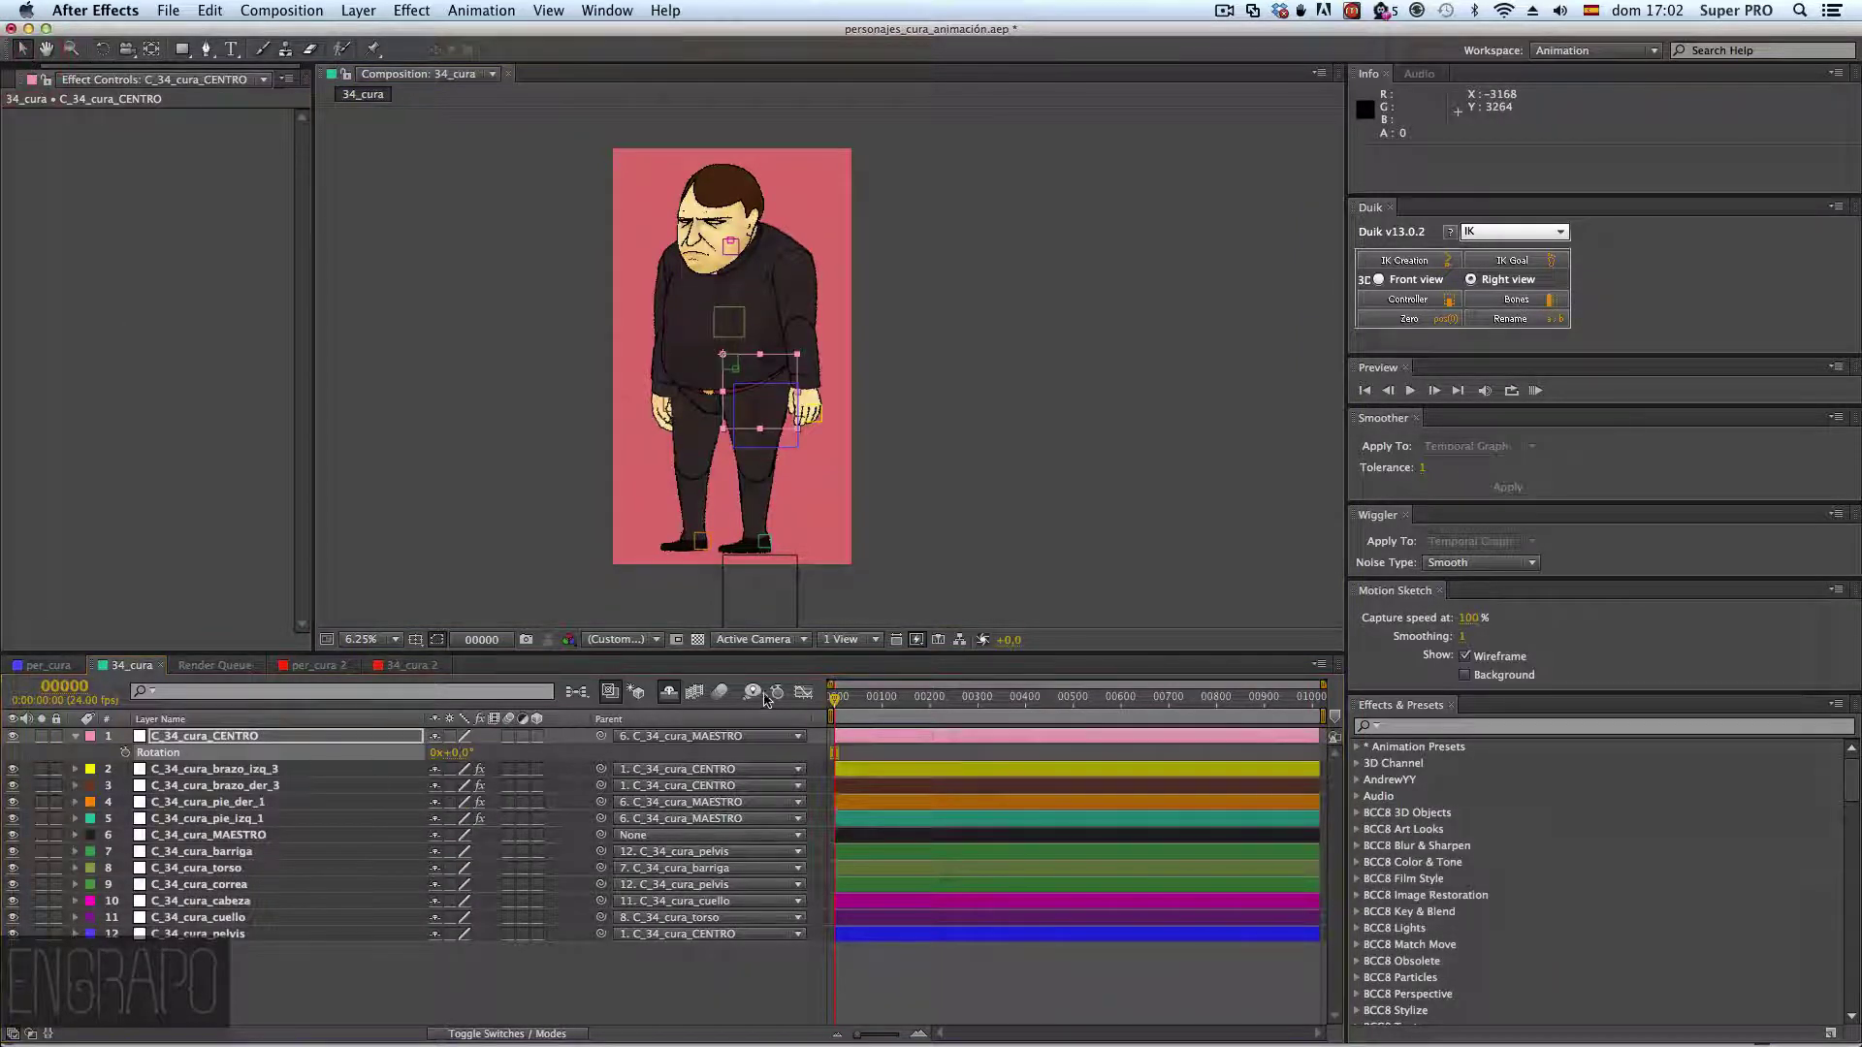
# - Show the hidden shy layers of 34_cura and enlarge the timeline area to reach the body part layers
pyautogui.click(668, 692)
pyautogui.moveTo(691, 653); pyautogui.dragTo(706, 370)
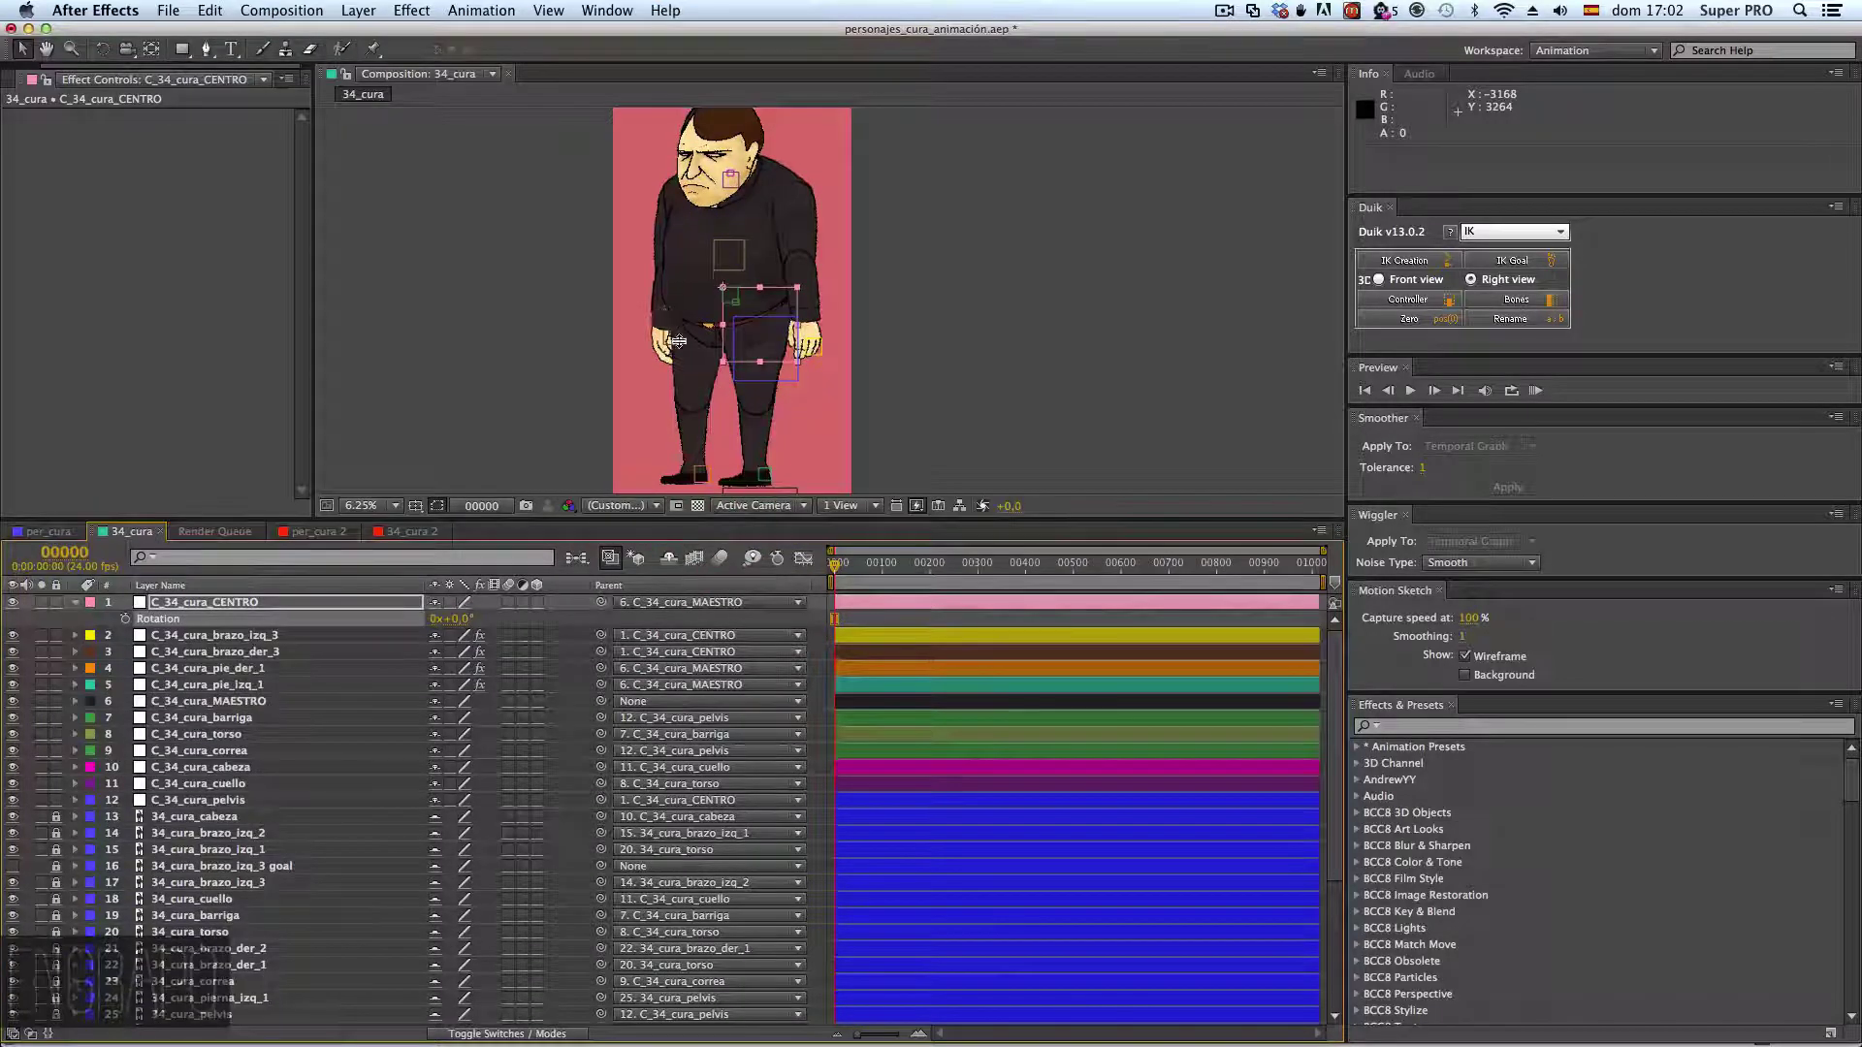
pyautogui.scroll(-4, 398, 830)
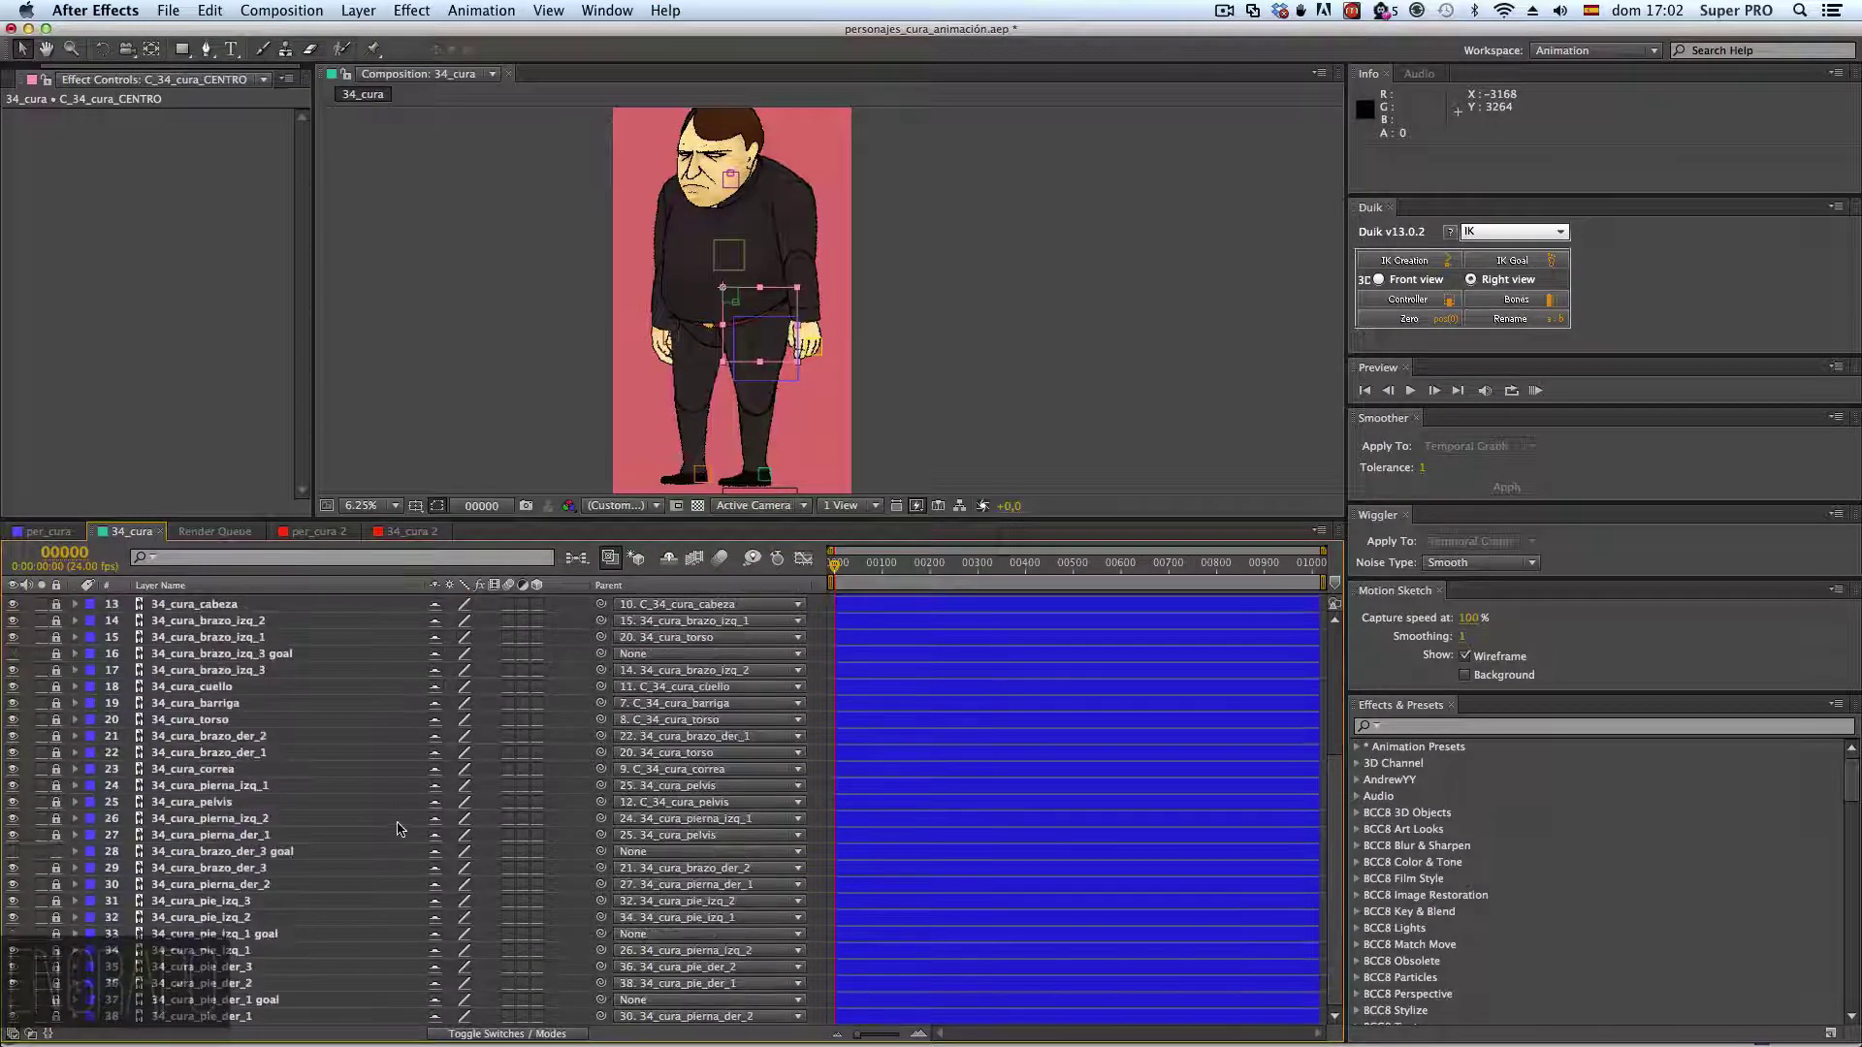
# - Unlock the 34_cura_brazo_der_3 goal and 34_cura_brazo_der_3 layers and select both
pyautogui.click(258, 852)
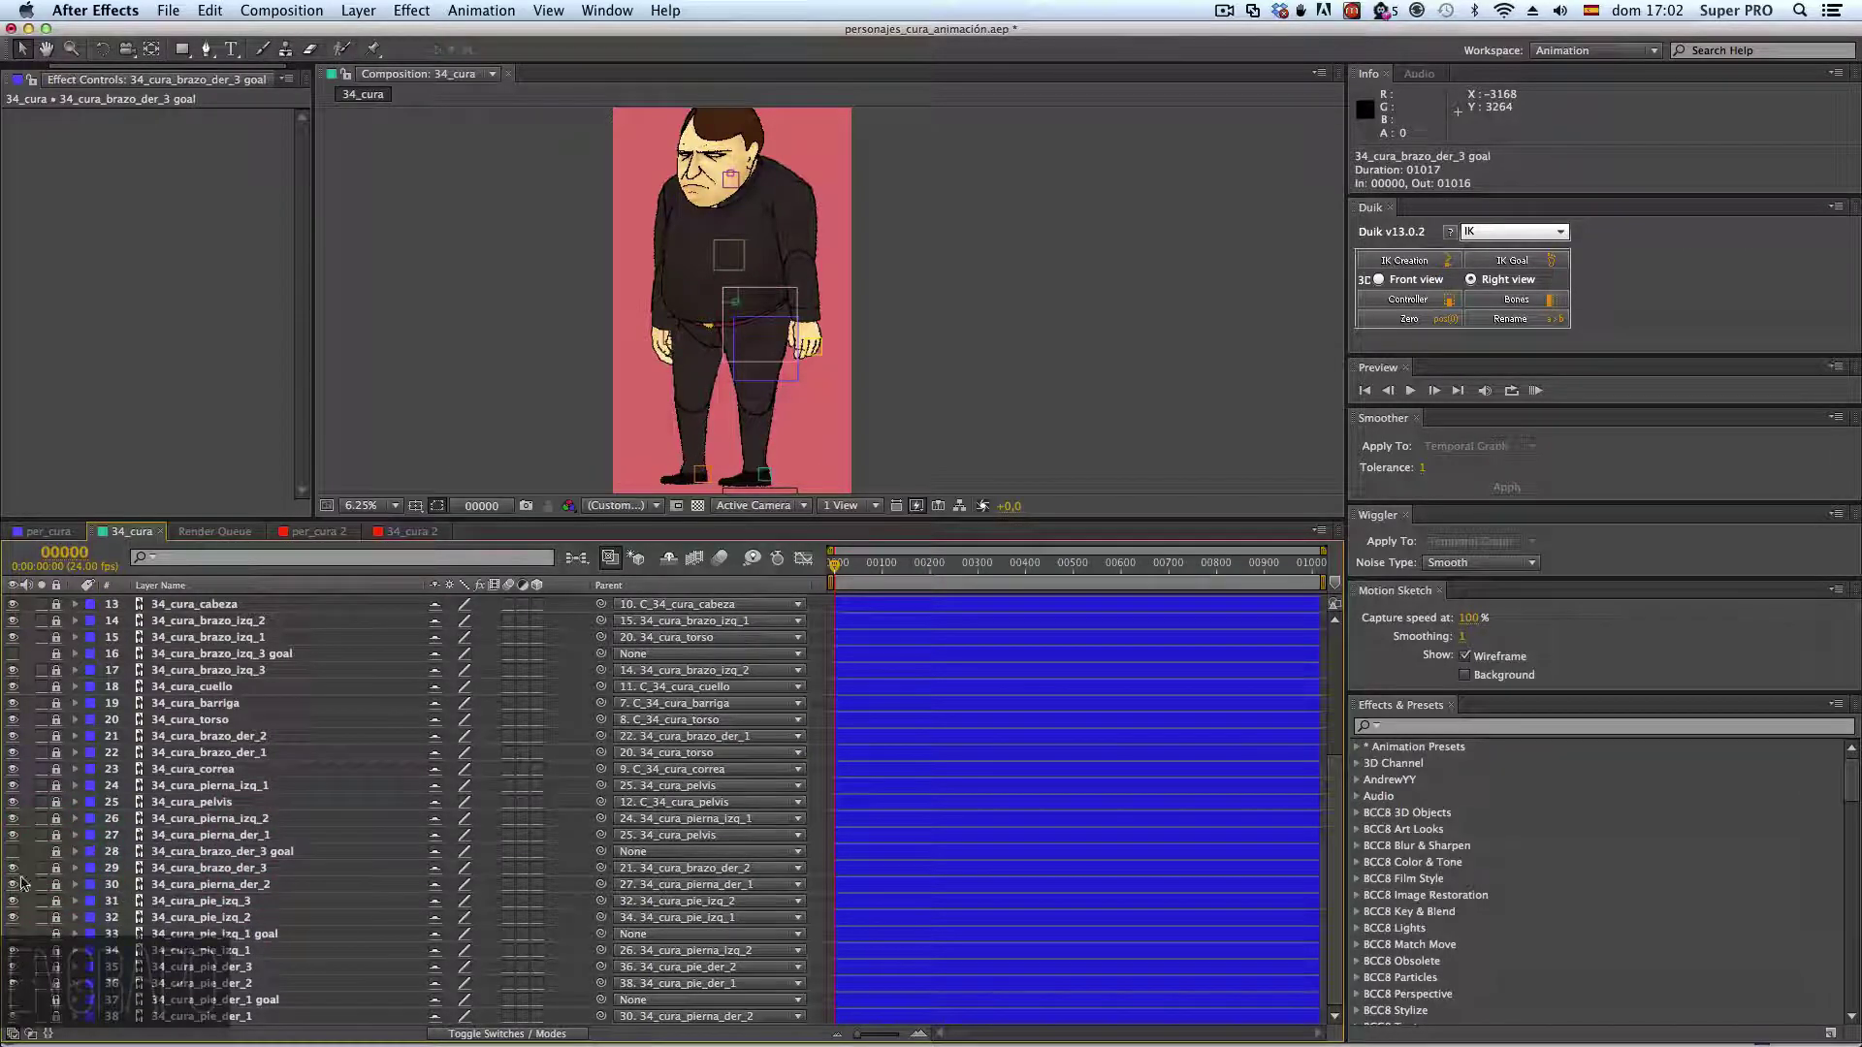
pyautogui.click(250, 889)
pyautogui.keyDown('shift'); pyautogui.click(247, 850); pyautogui.keyUp('shift')
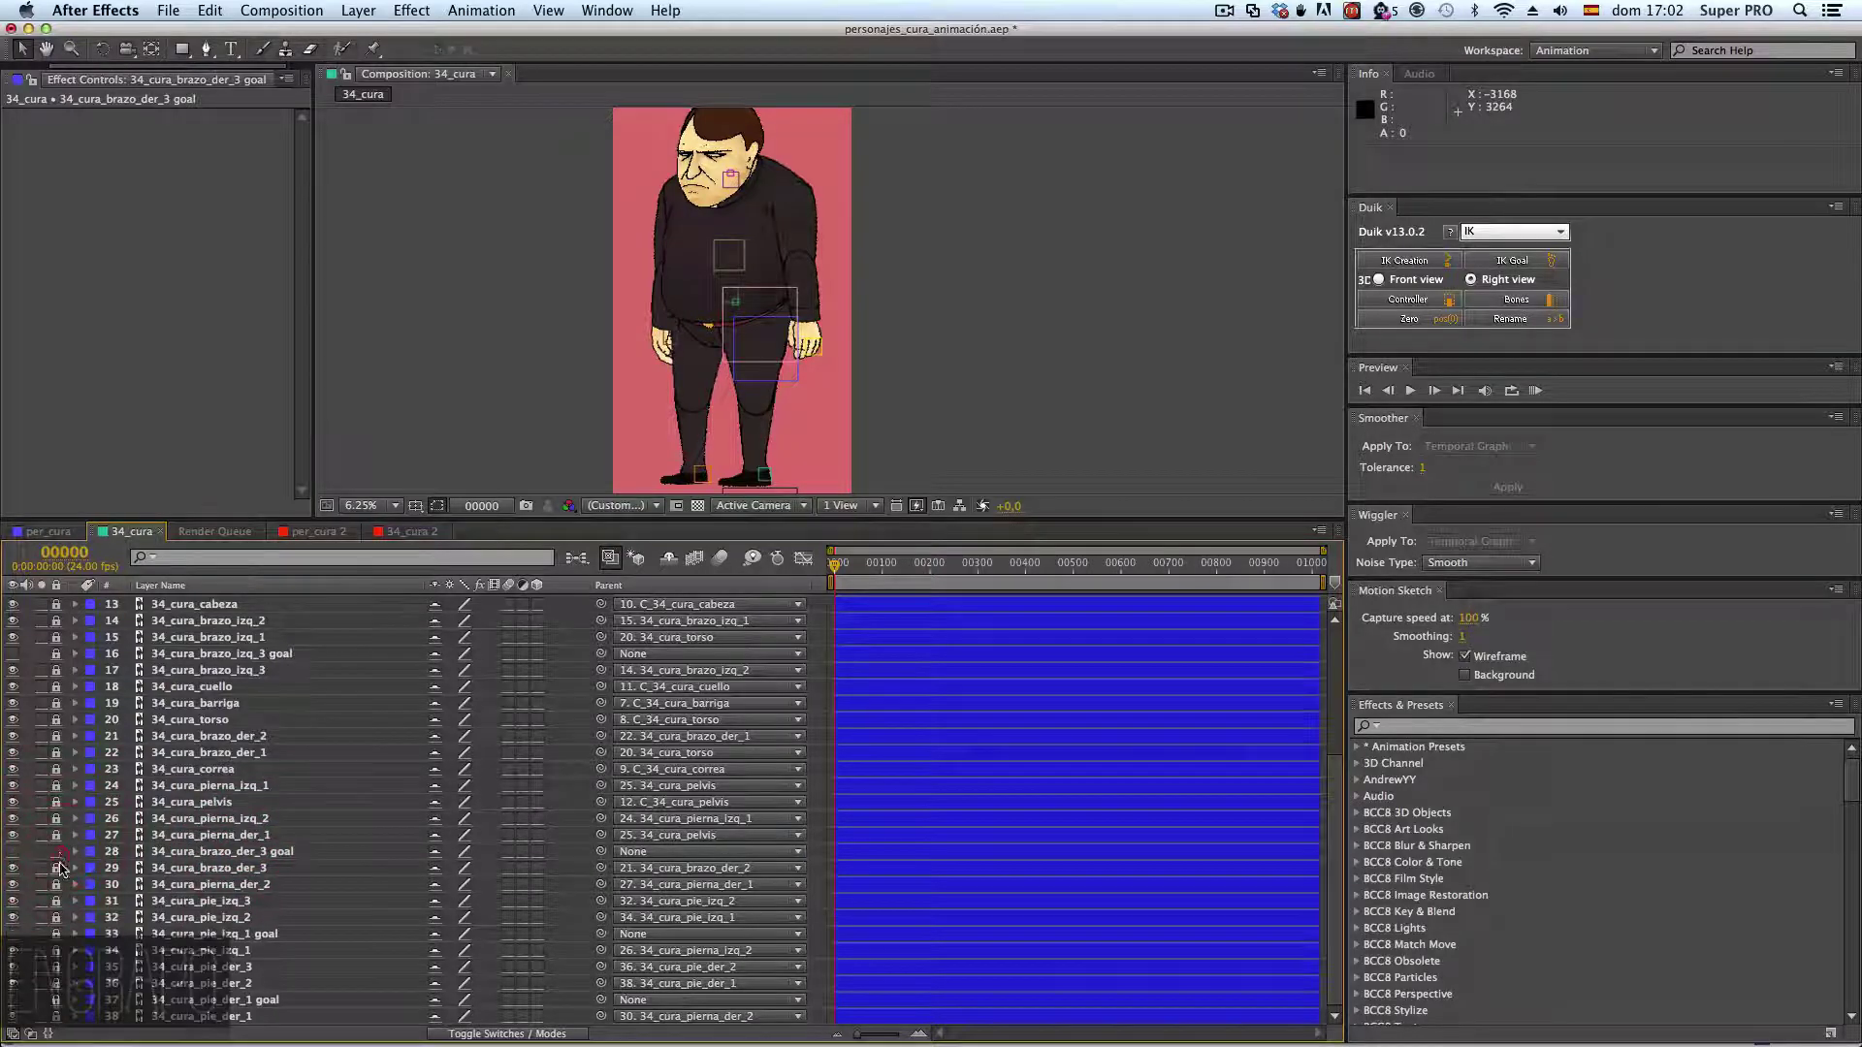
pyautogui.click(57, 868)
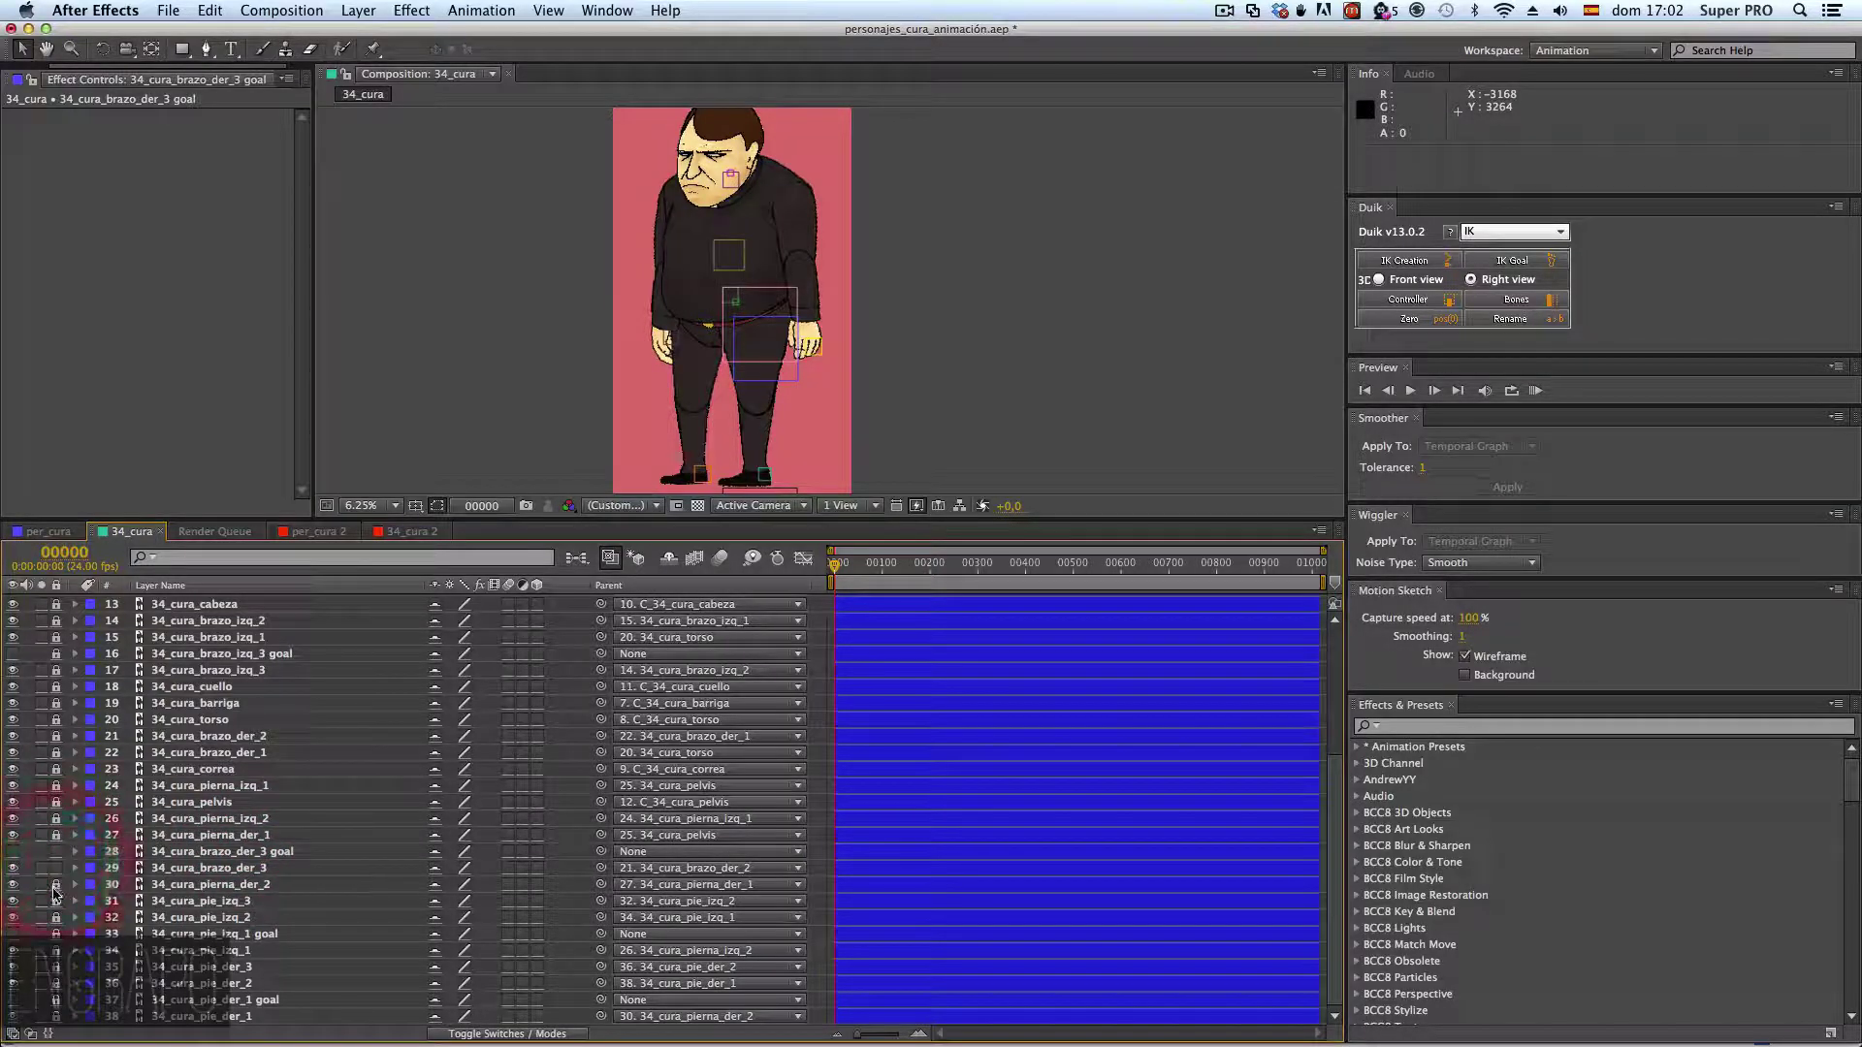
pyautogui.click(202, 854)
pyautogui.keyDown('shift'); pyautogui.click(205, 869); pyautogui.keyUp('shift')
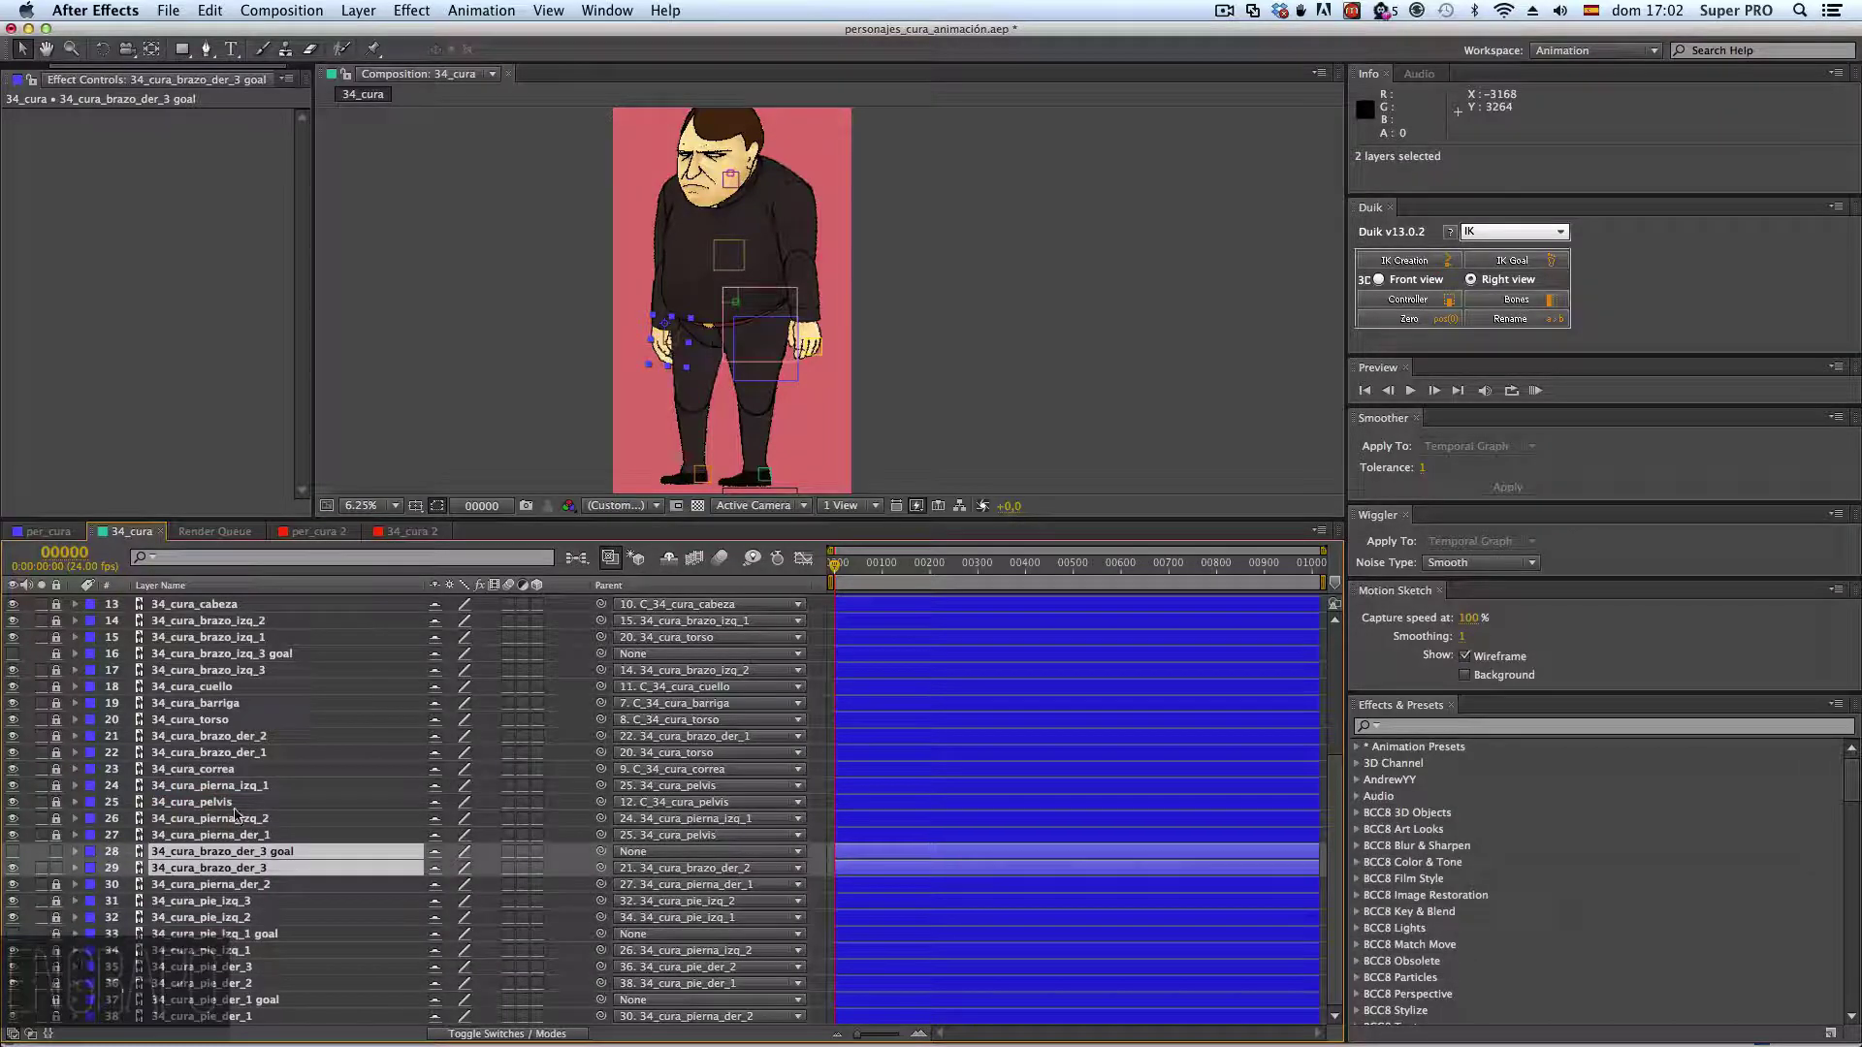
# - Unlock 34_cura_brazo_der_2 and 34_cura_brazo_der_1 and move both directly above the 34_cura_brazo_der_3 goal layer
pyautogui.click(41, 736)
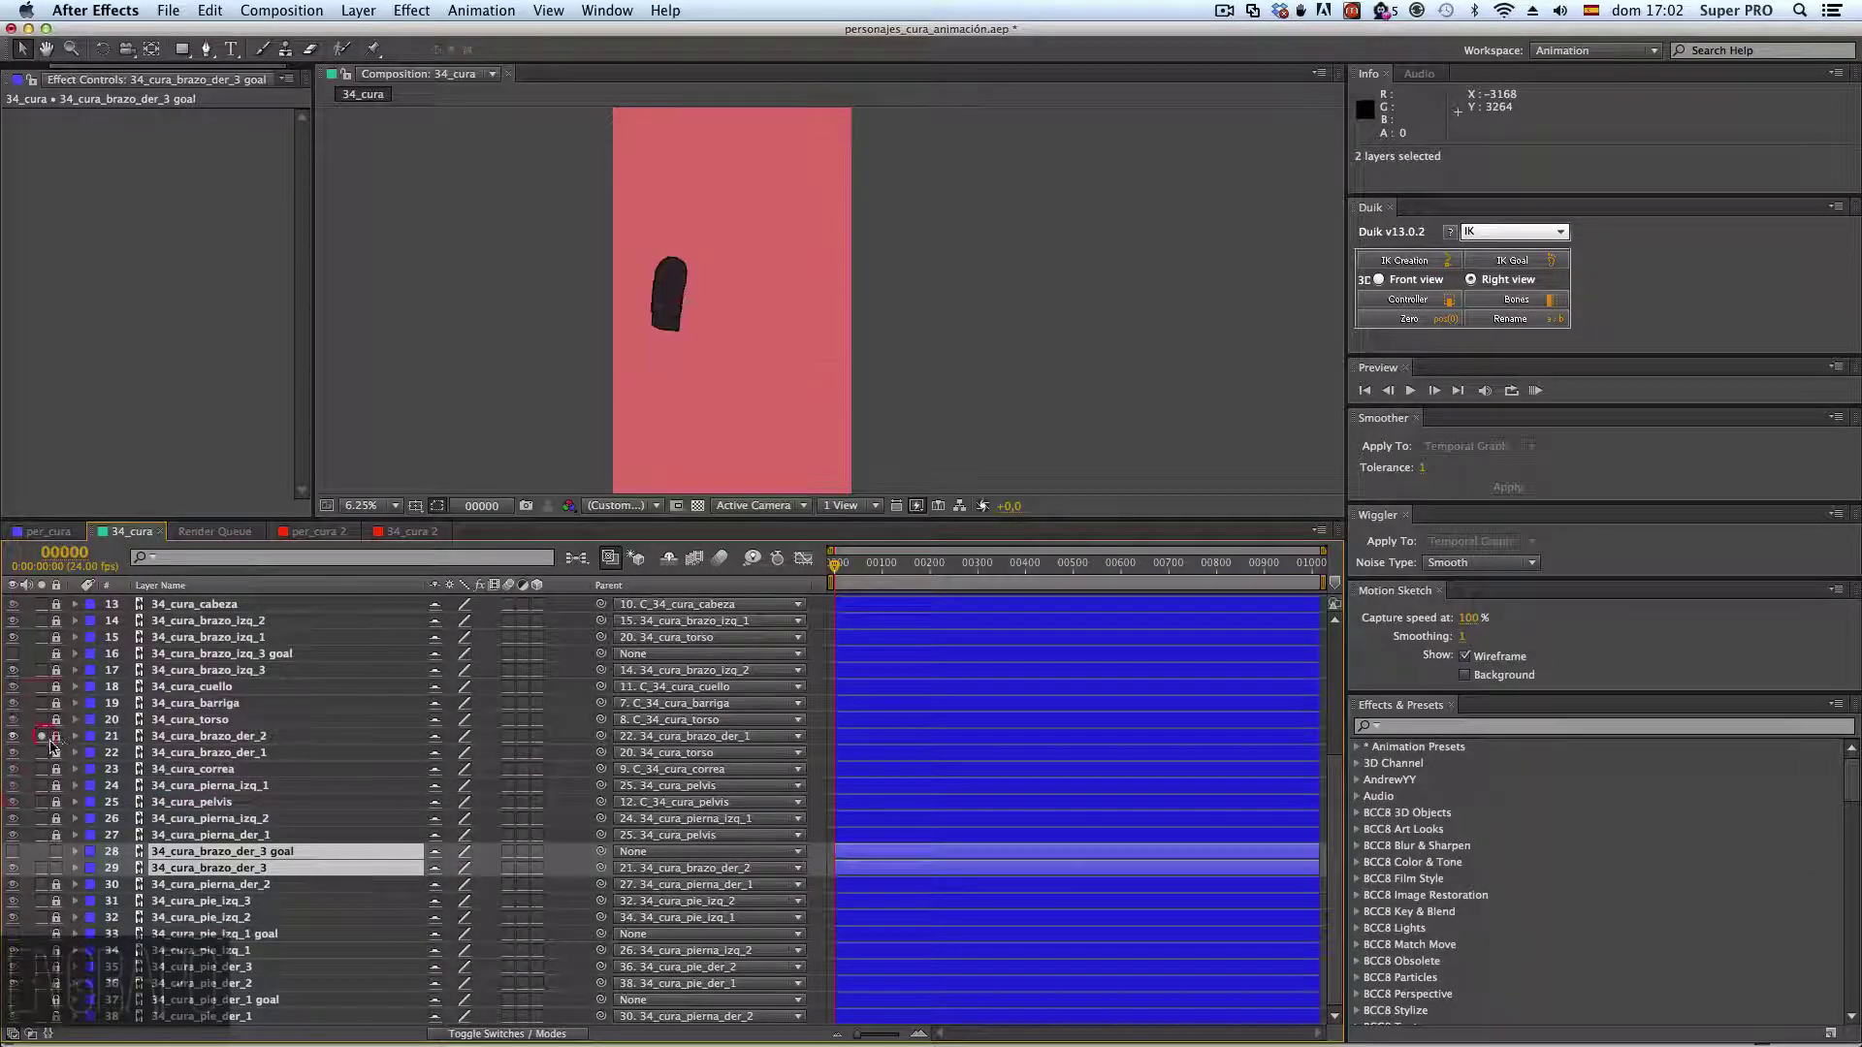
pyautogui.click(42, 736)
pyautogui.click(194, 753)
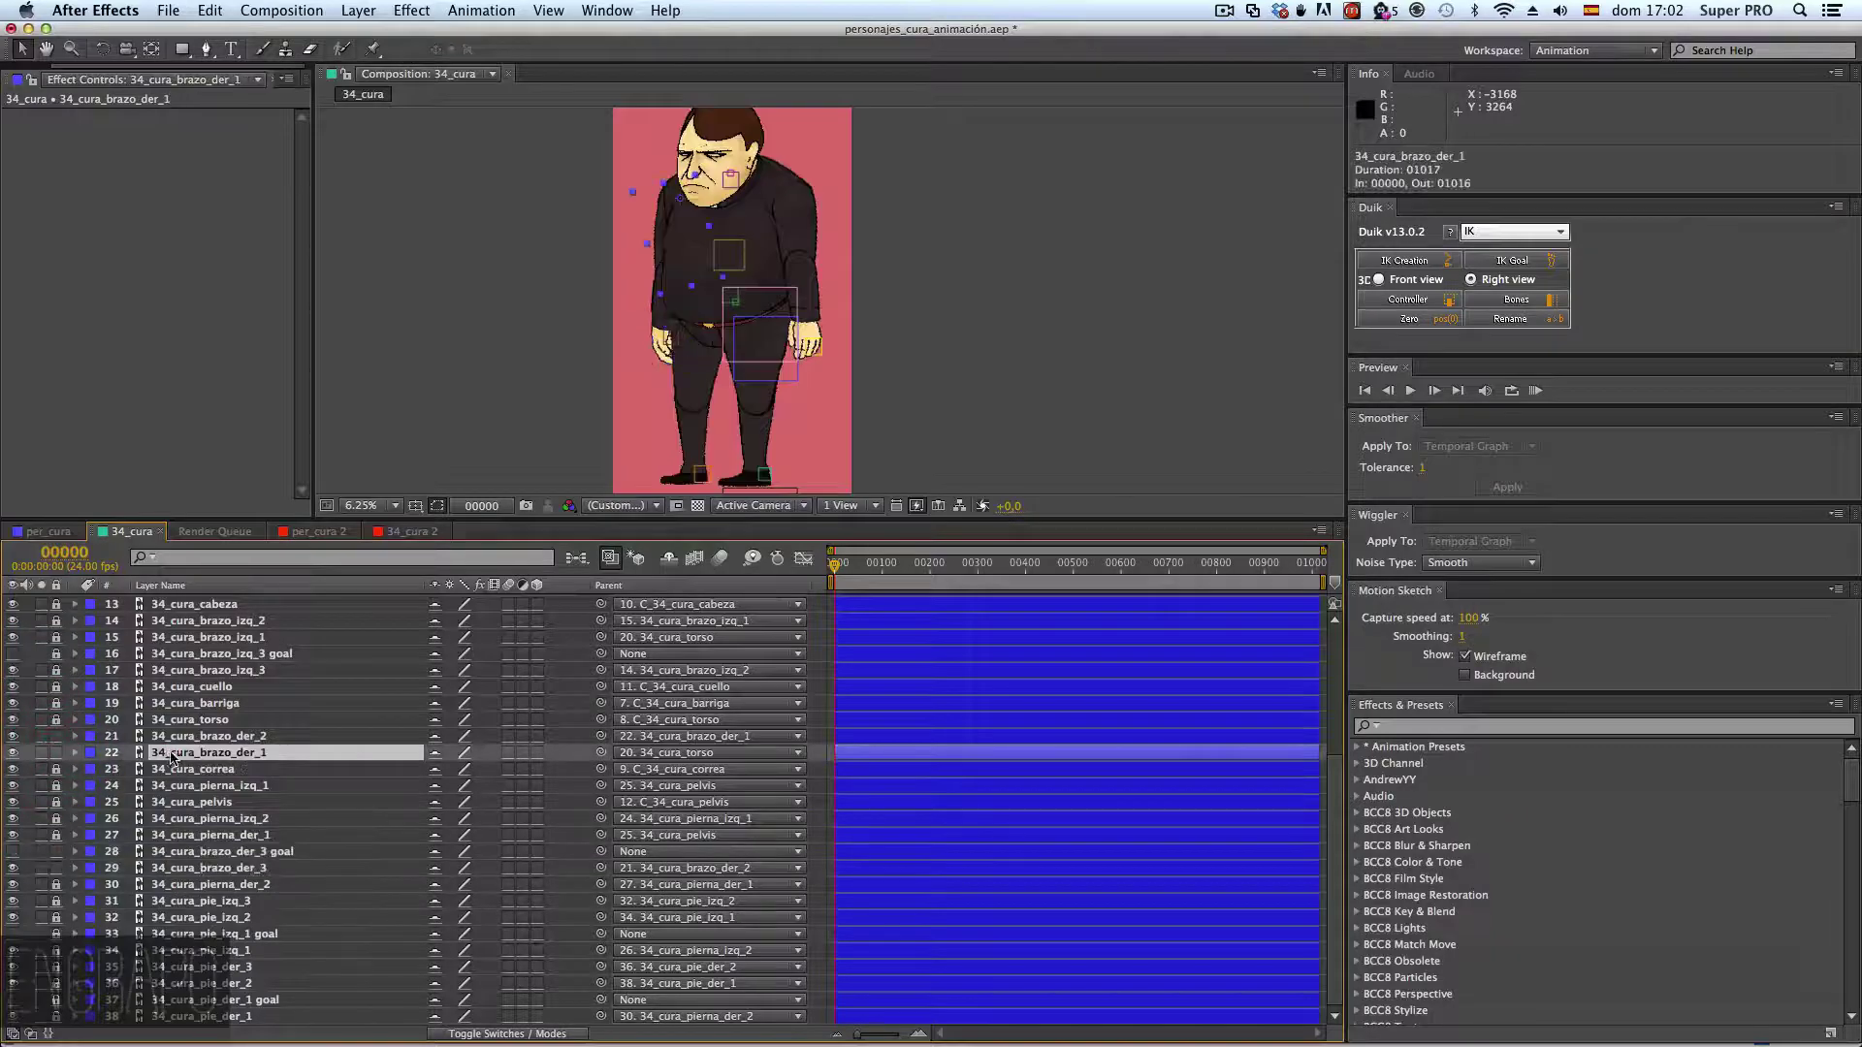
pyautogui.keyDown('shift'); pyautogui.click(194, 736); pyautogui.keyUp('shift')
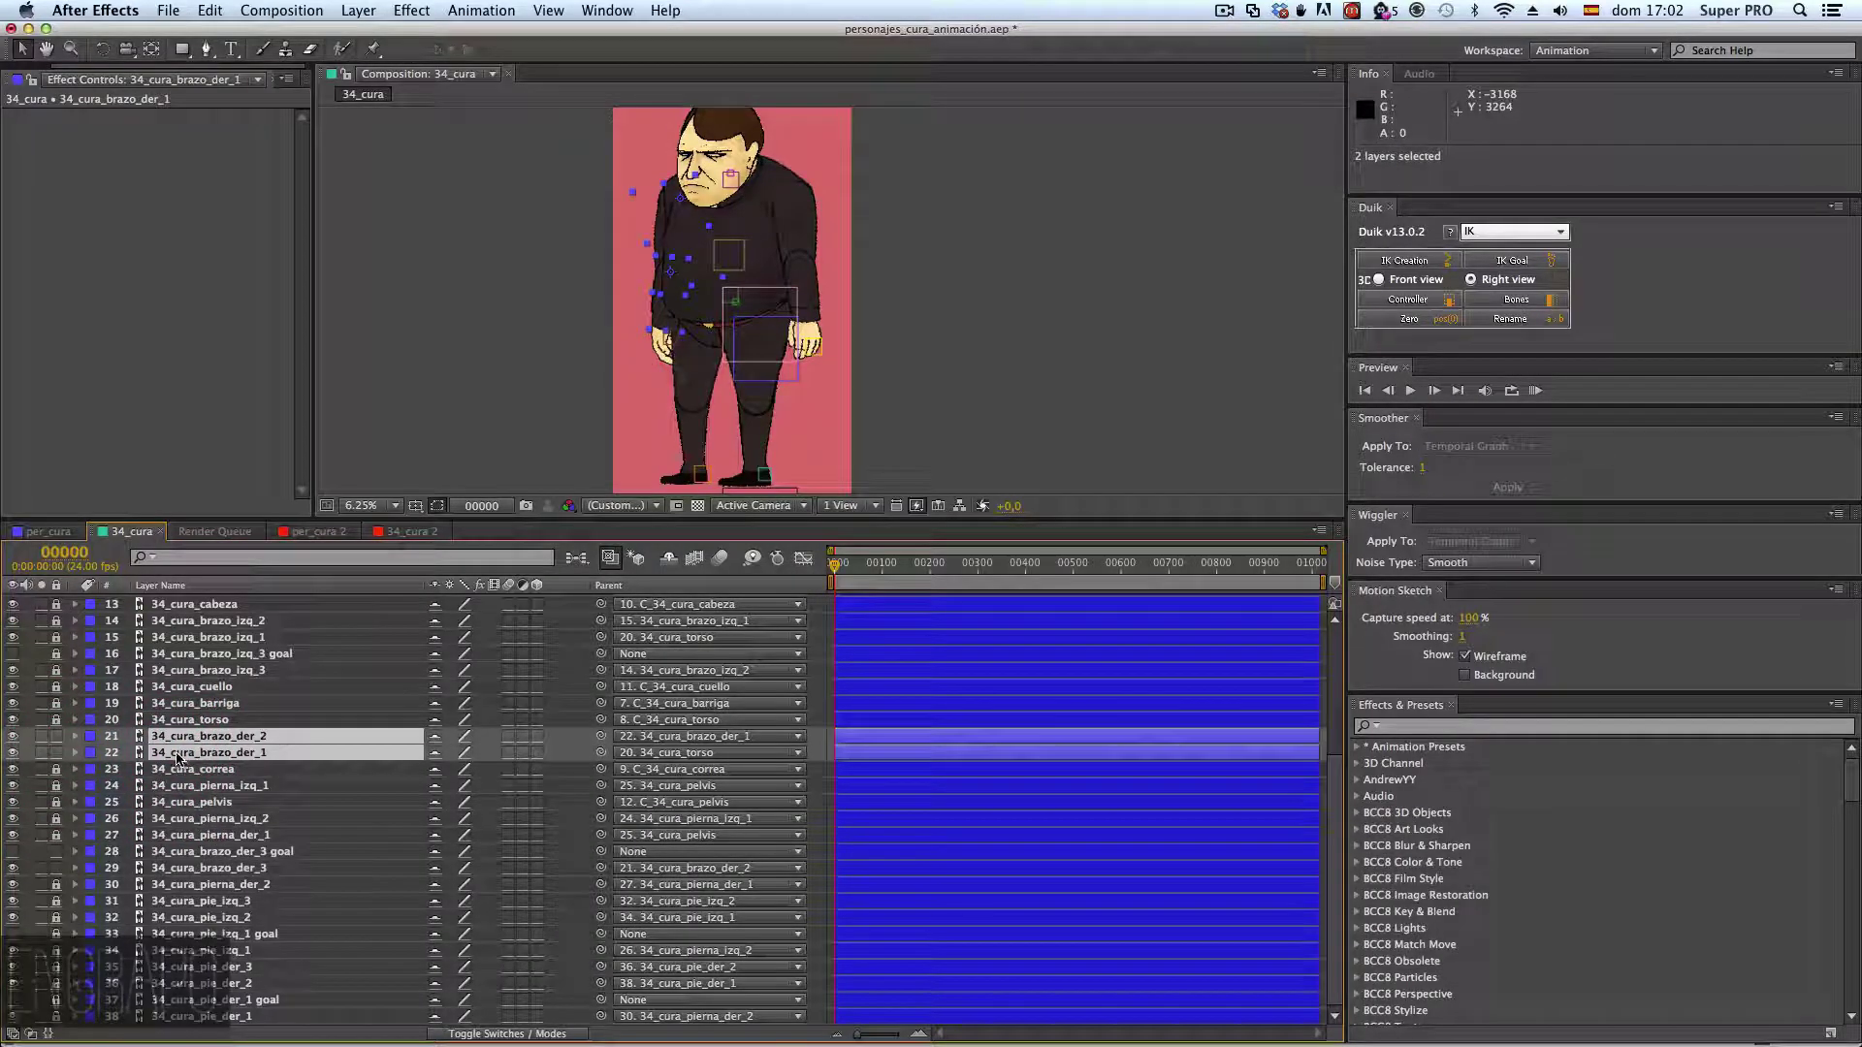
pyautogui.moveTo(178, 758); pyautogui.dragTo(233, 854)
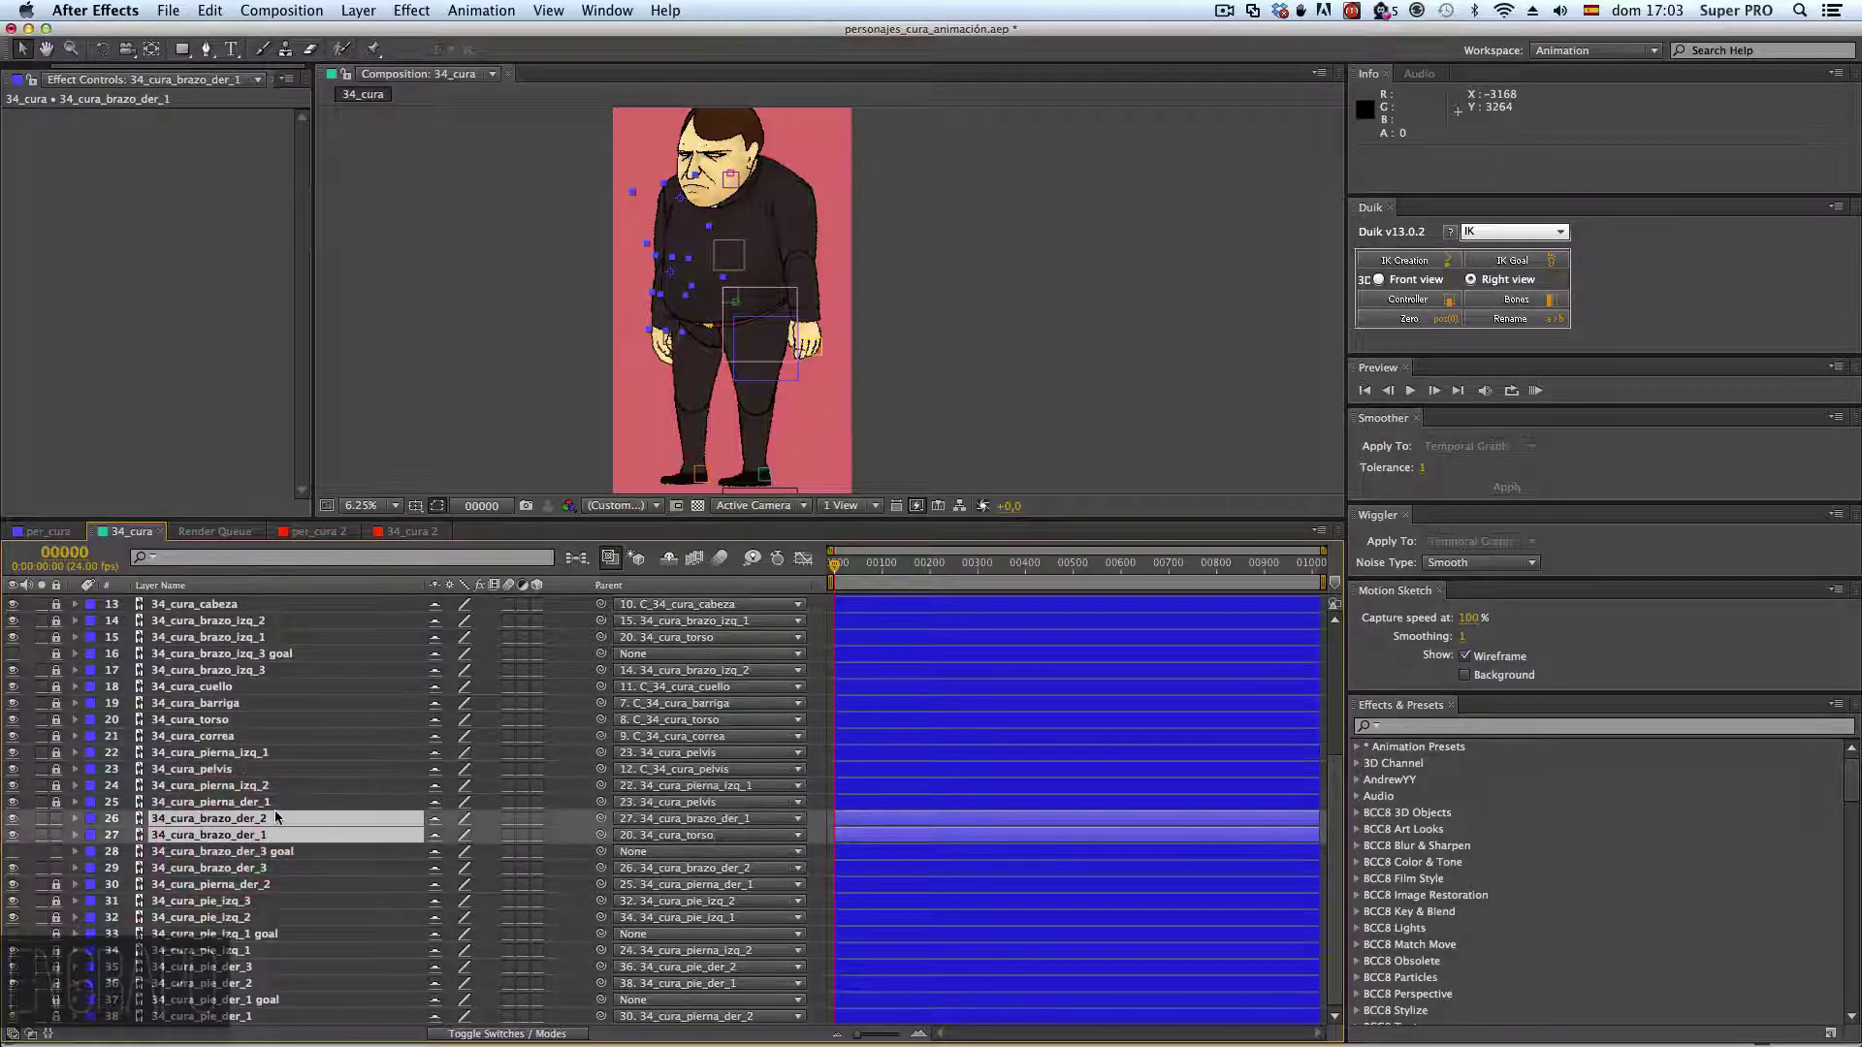
# - Unlock 34_cura_pierna_der_2 and move it directly below 34_cura_pierna_der_1
pyautogui.click(236, 888)
pyautogui.click(57, 886)
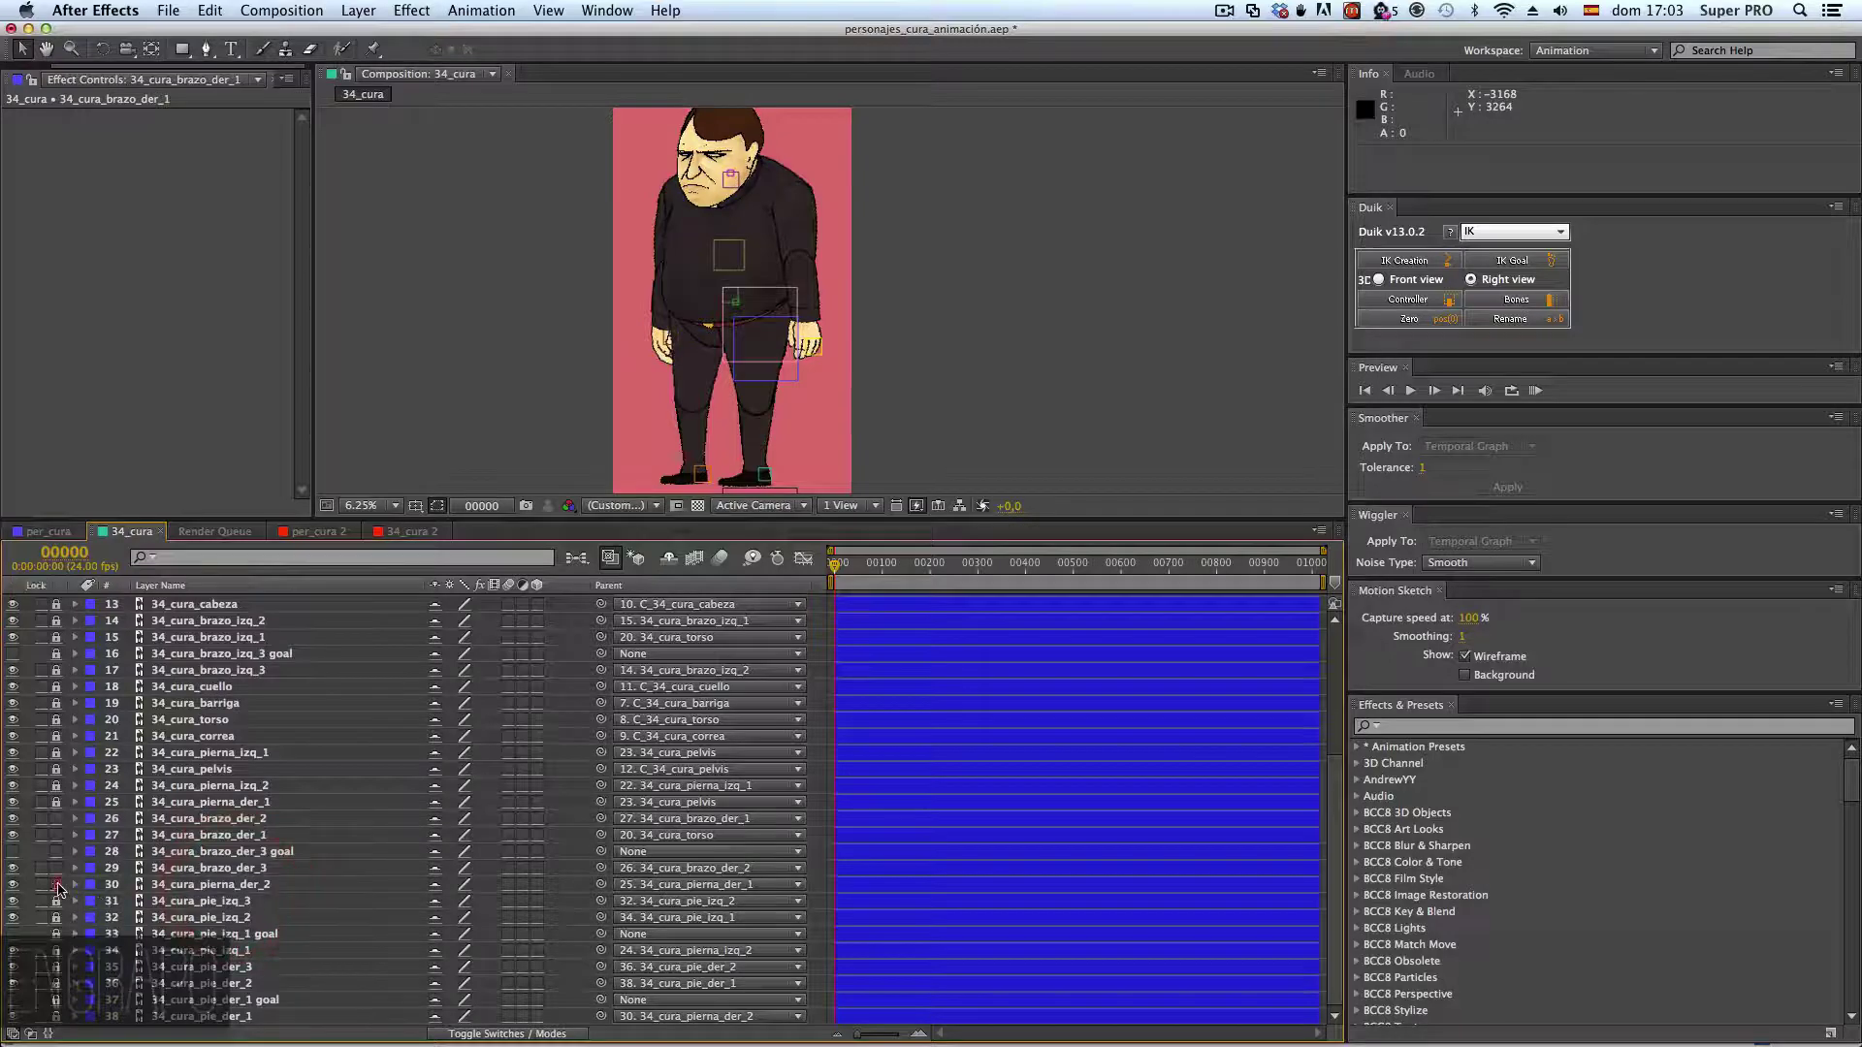
pyautogui.moveTo(215, 890); pyautogui.dragTo(264, 819)
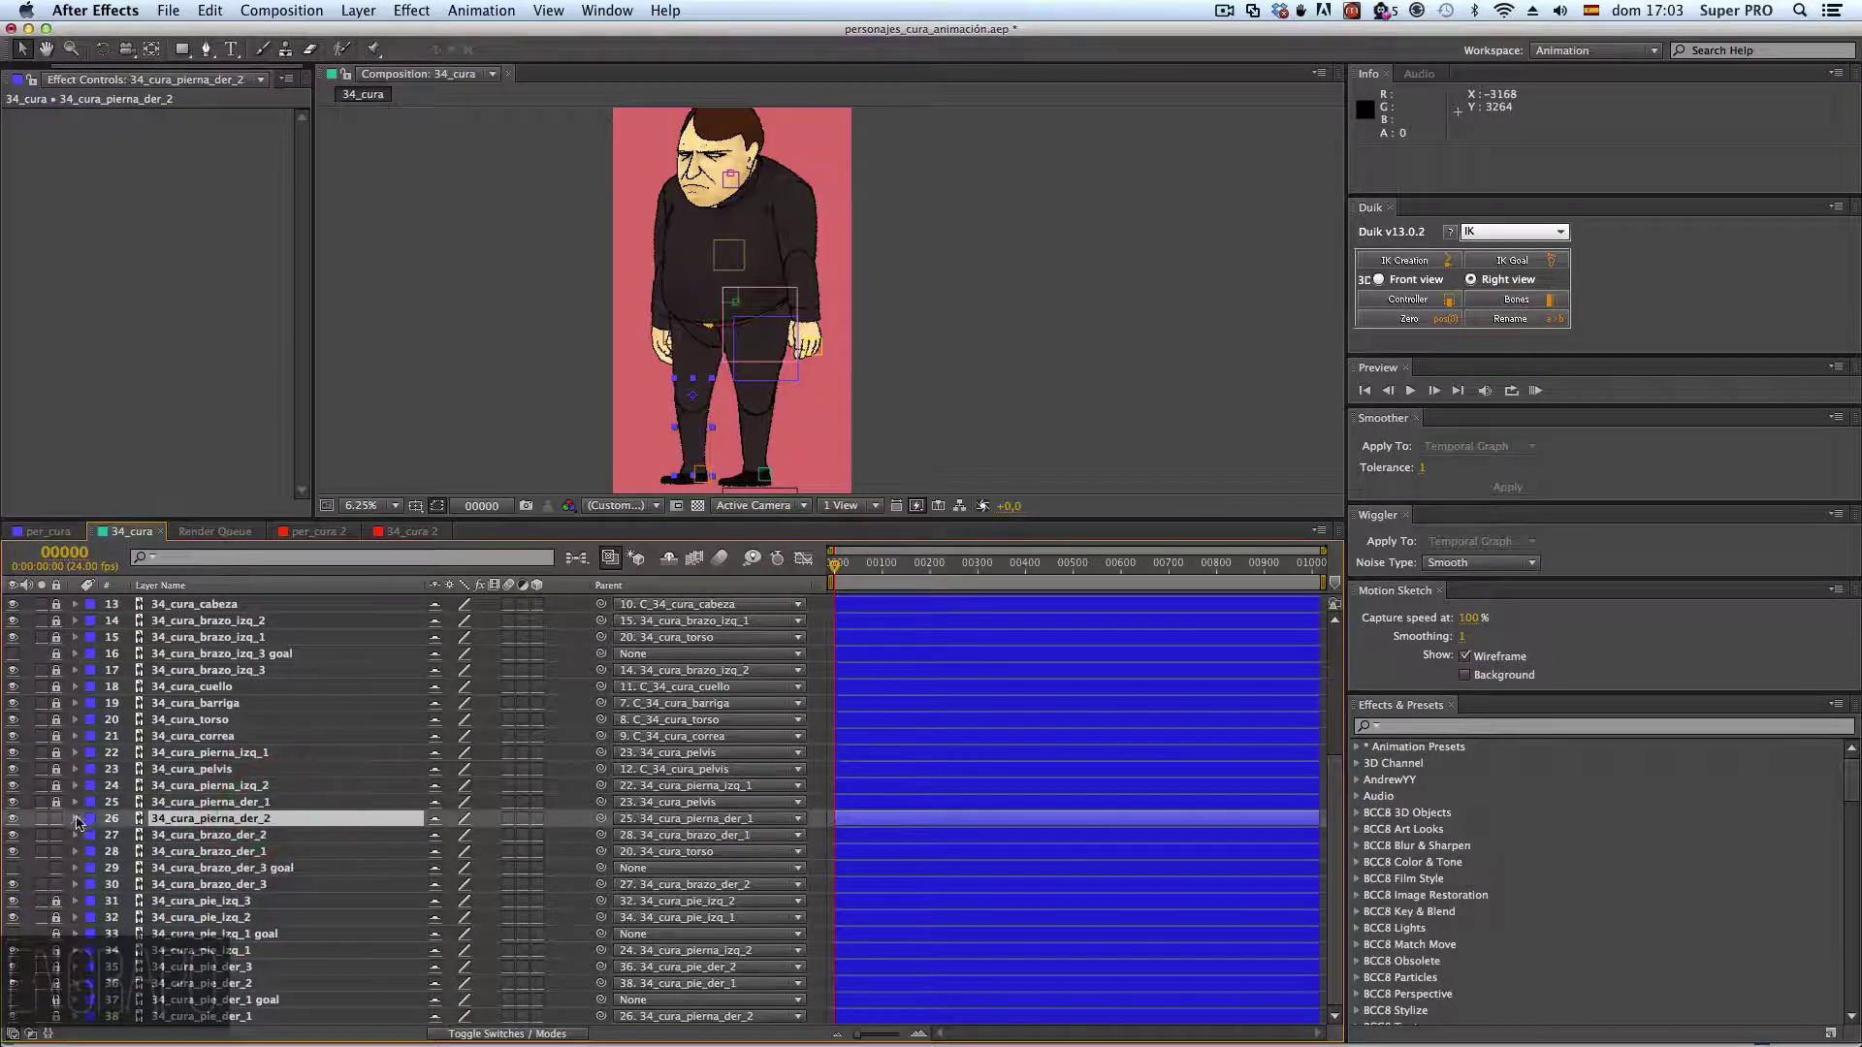
# - Lock 34_cura_pierna_der_2 and the brazo_der layers again, and hide the shy layers of 34_cura
pyautogui.click(55, 818)
pyautogui.click(57, 886)
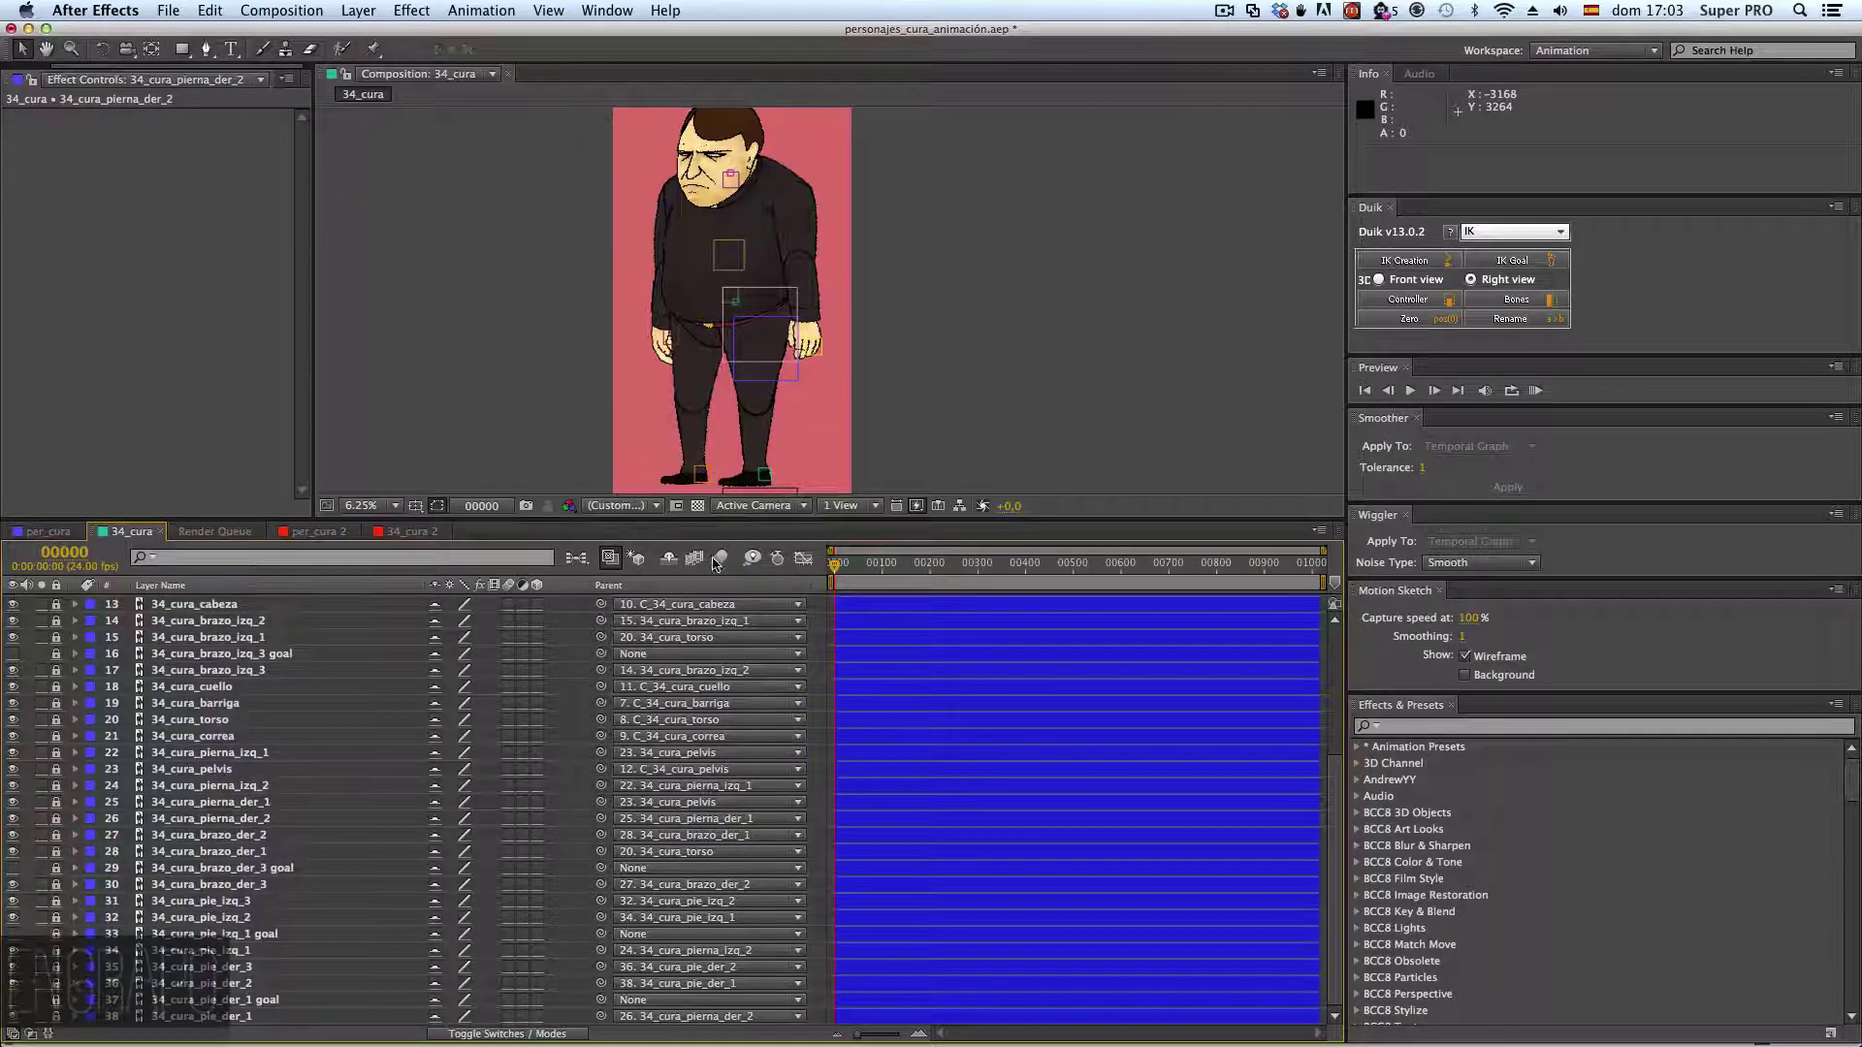
pyautogui.click(671, 560)
pyautogui.click(873, 332)
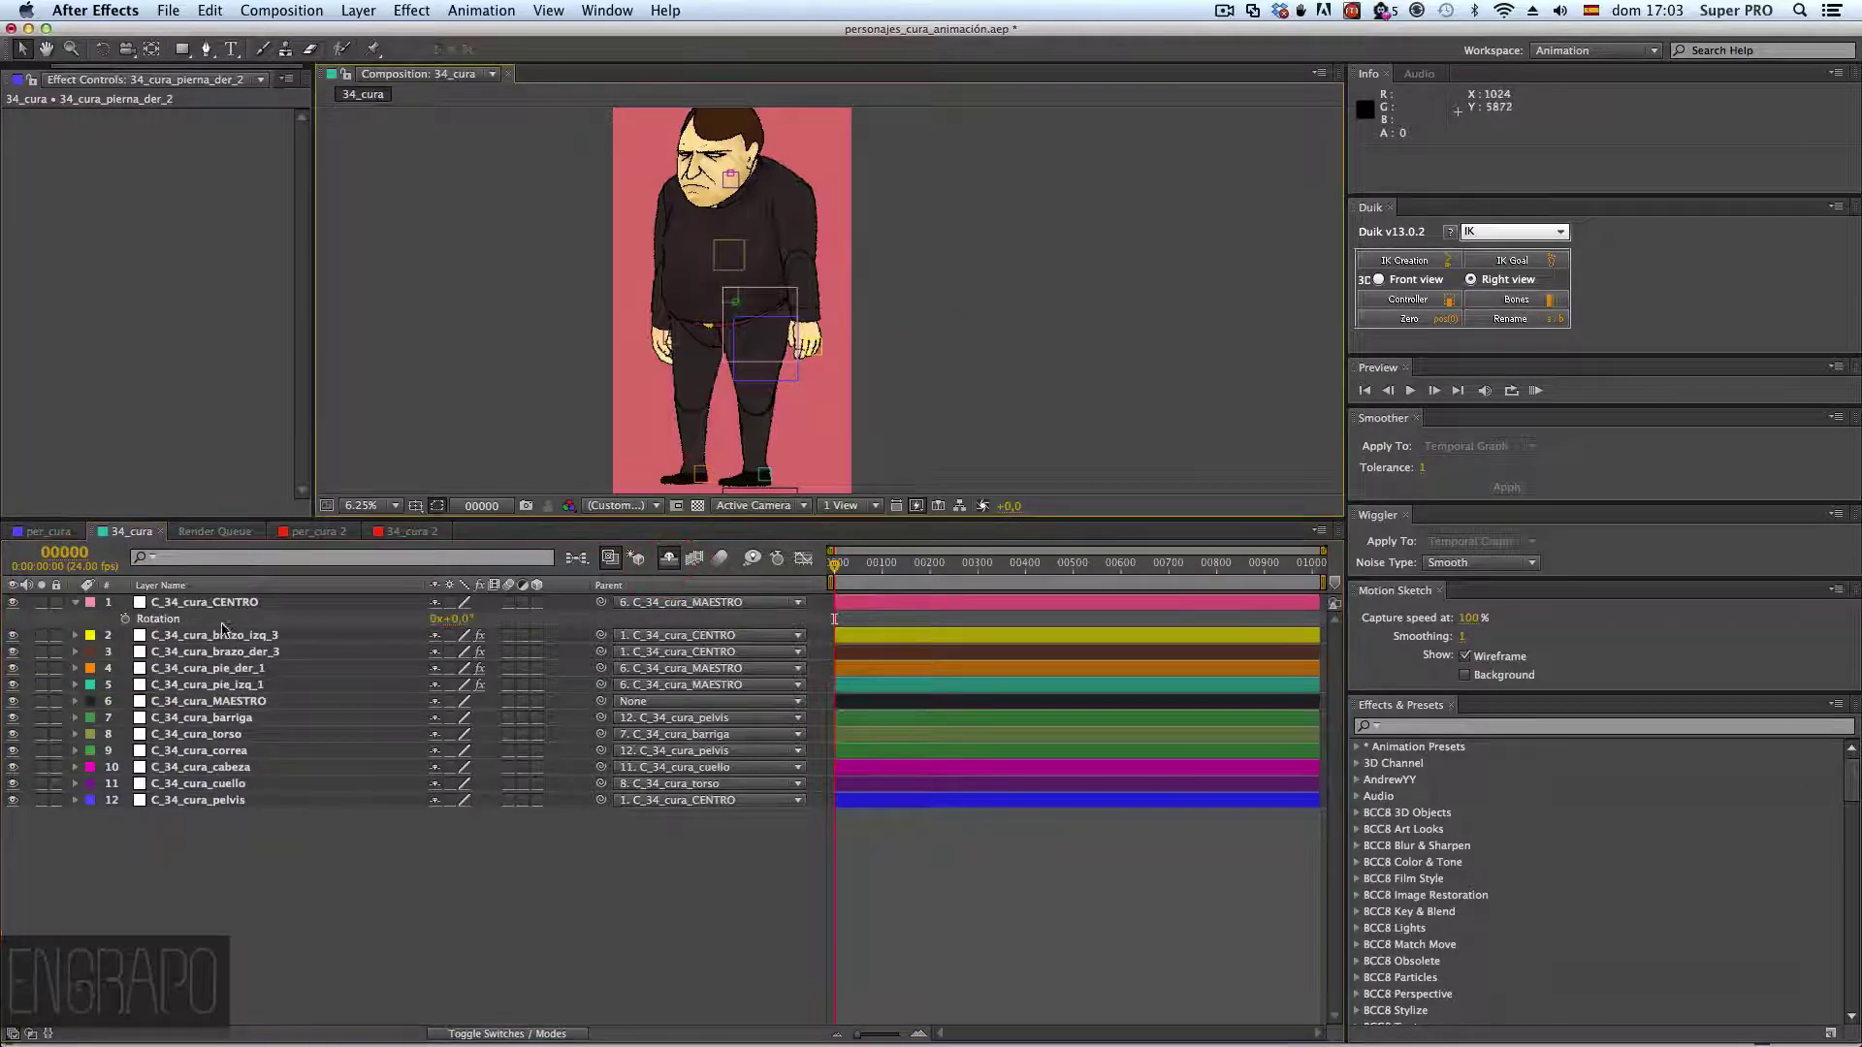
# - Try rotating the C_34_cura_CENTRO controller with the Rotation tool, and undo the rotation
pyautogui.click(243, 603)
pyautogui.press('w')
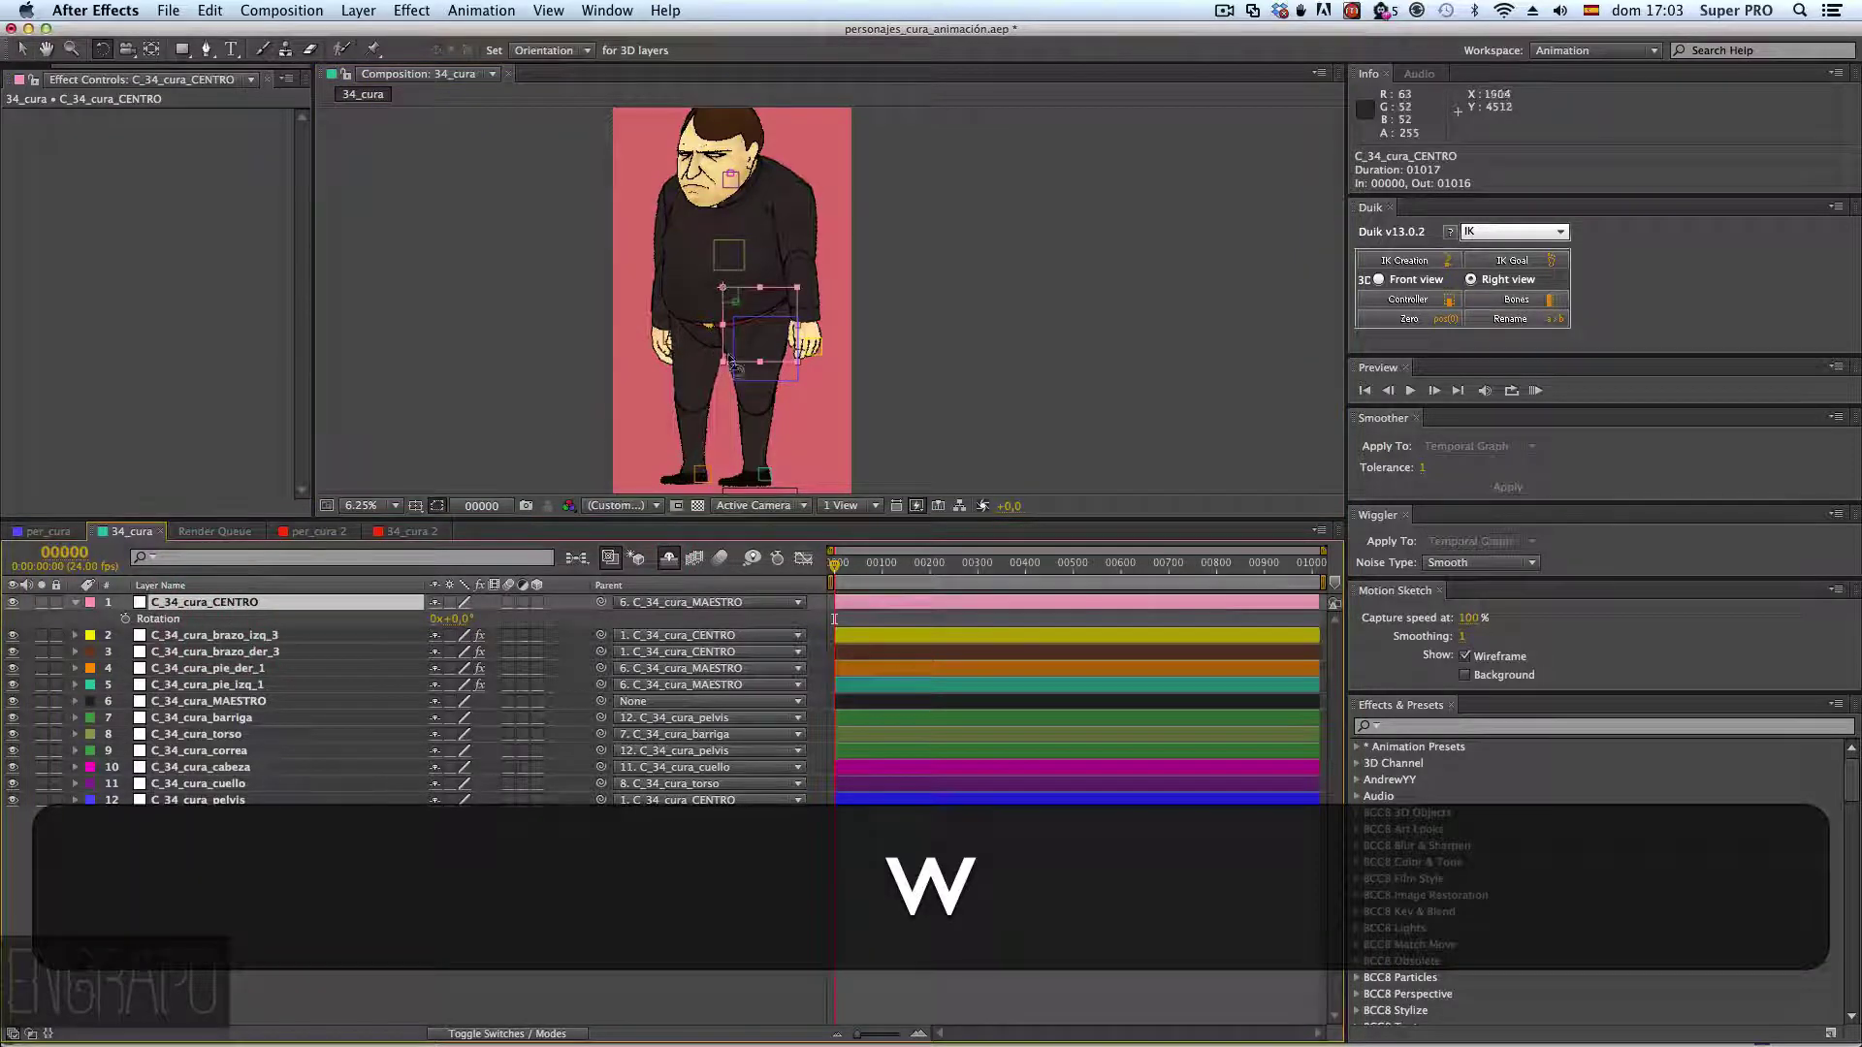
pyautogui.moveTo(735, 367); pyautogui.dragTo(795, 398)
pyautogui.press('super+z')
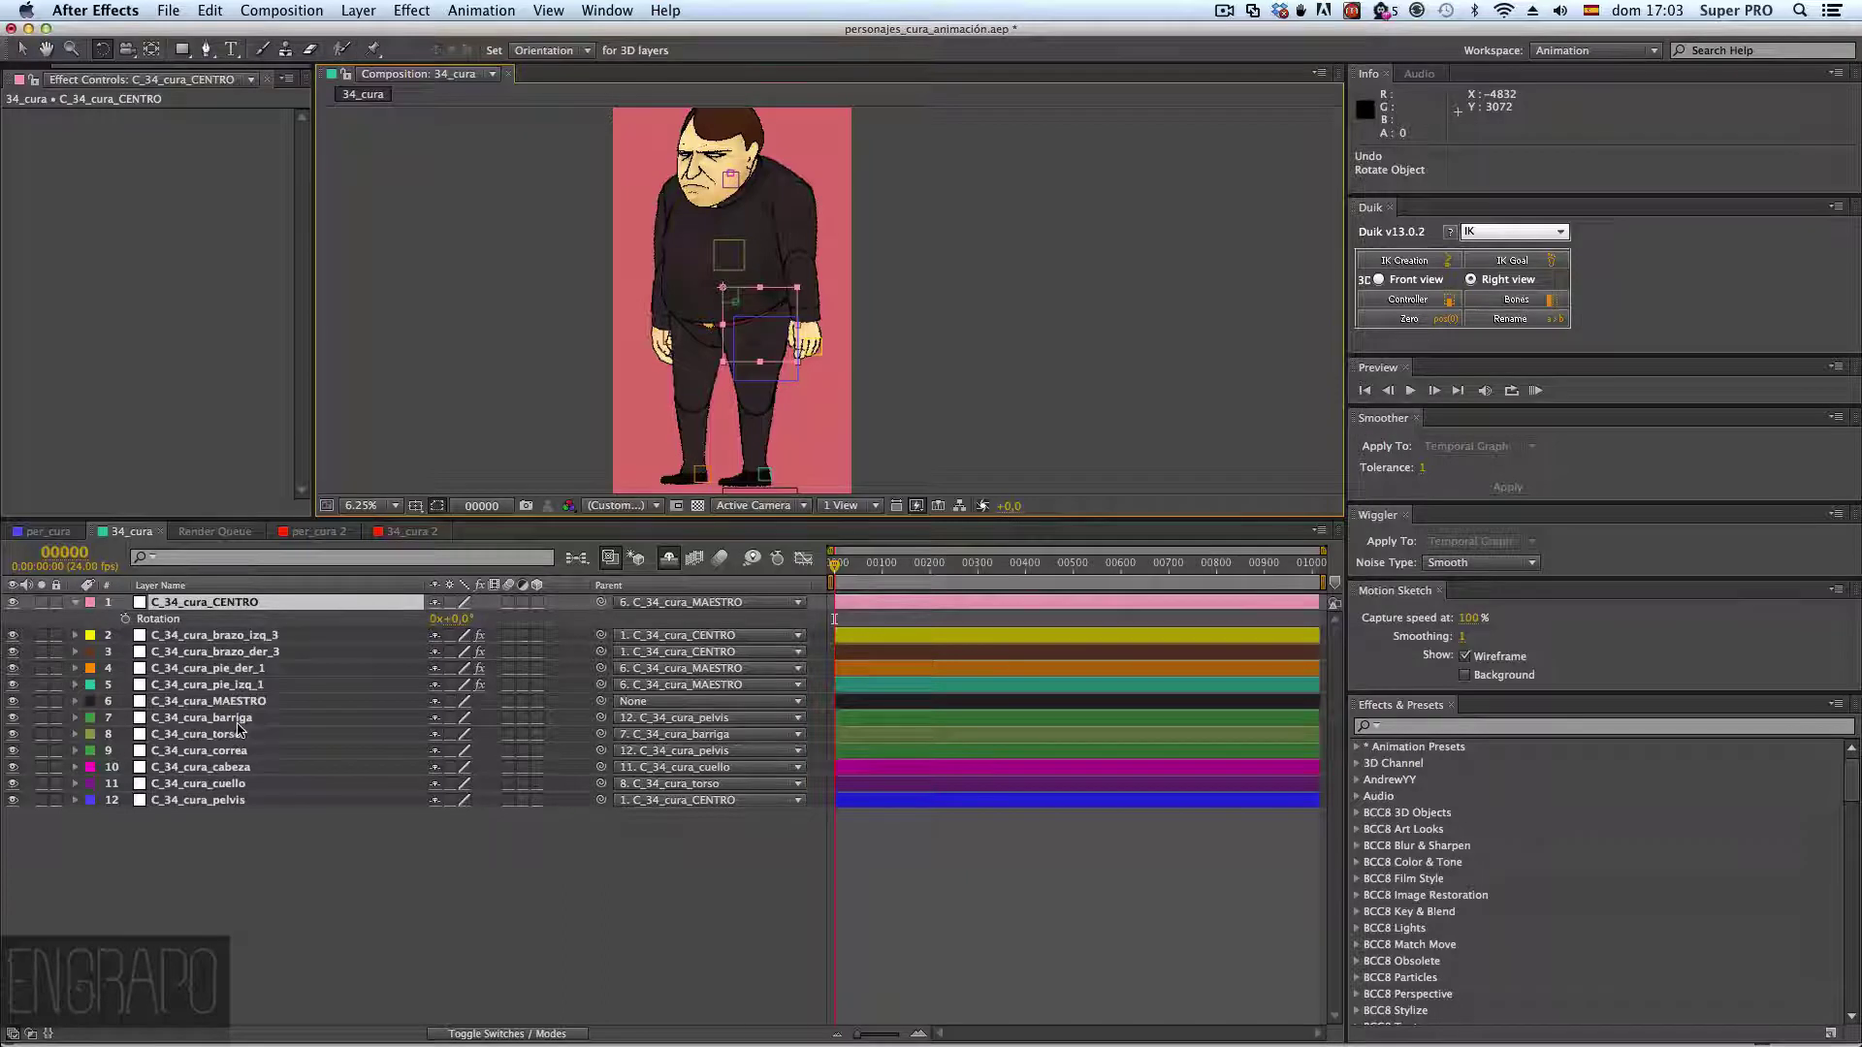
# - Test C_34_cura_torso by rotating it about 37° and then about -19°, undoing each rotation
pyautogui.click(237, 733)
pyautogui.moveTo(733, 280); pyautogui.dragTo(673, 245)
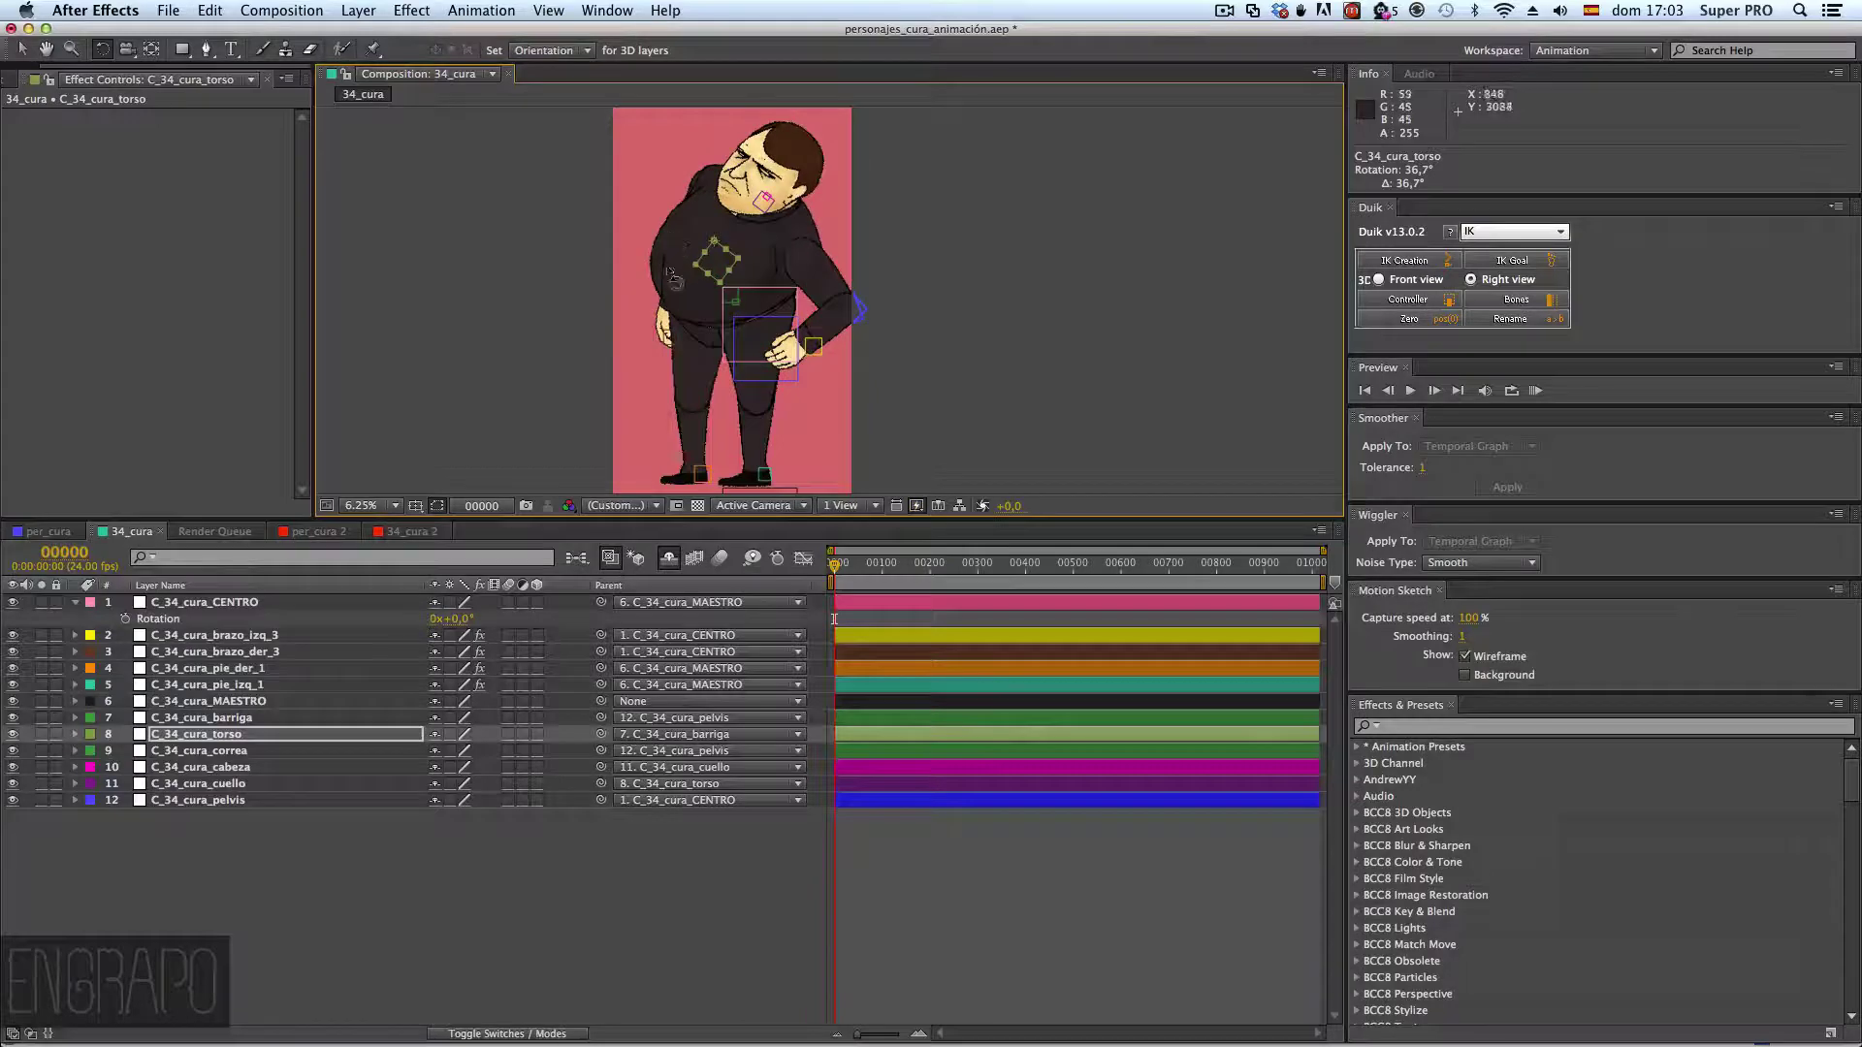
pyautogui.press('.')
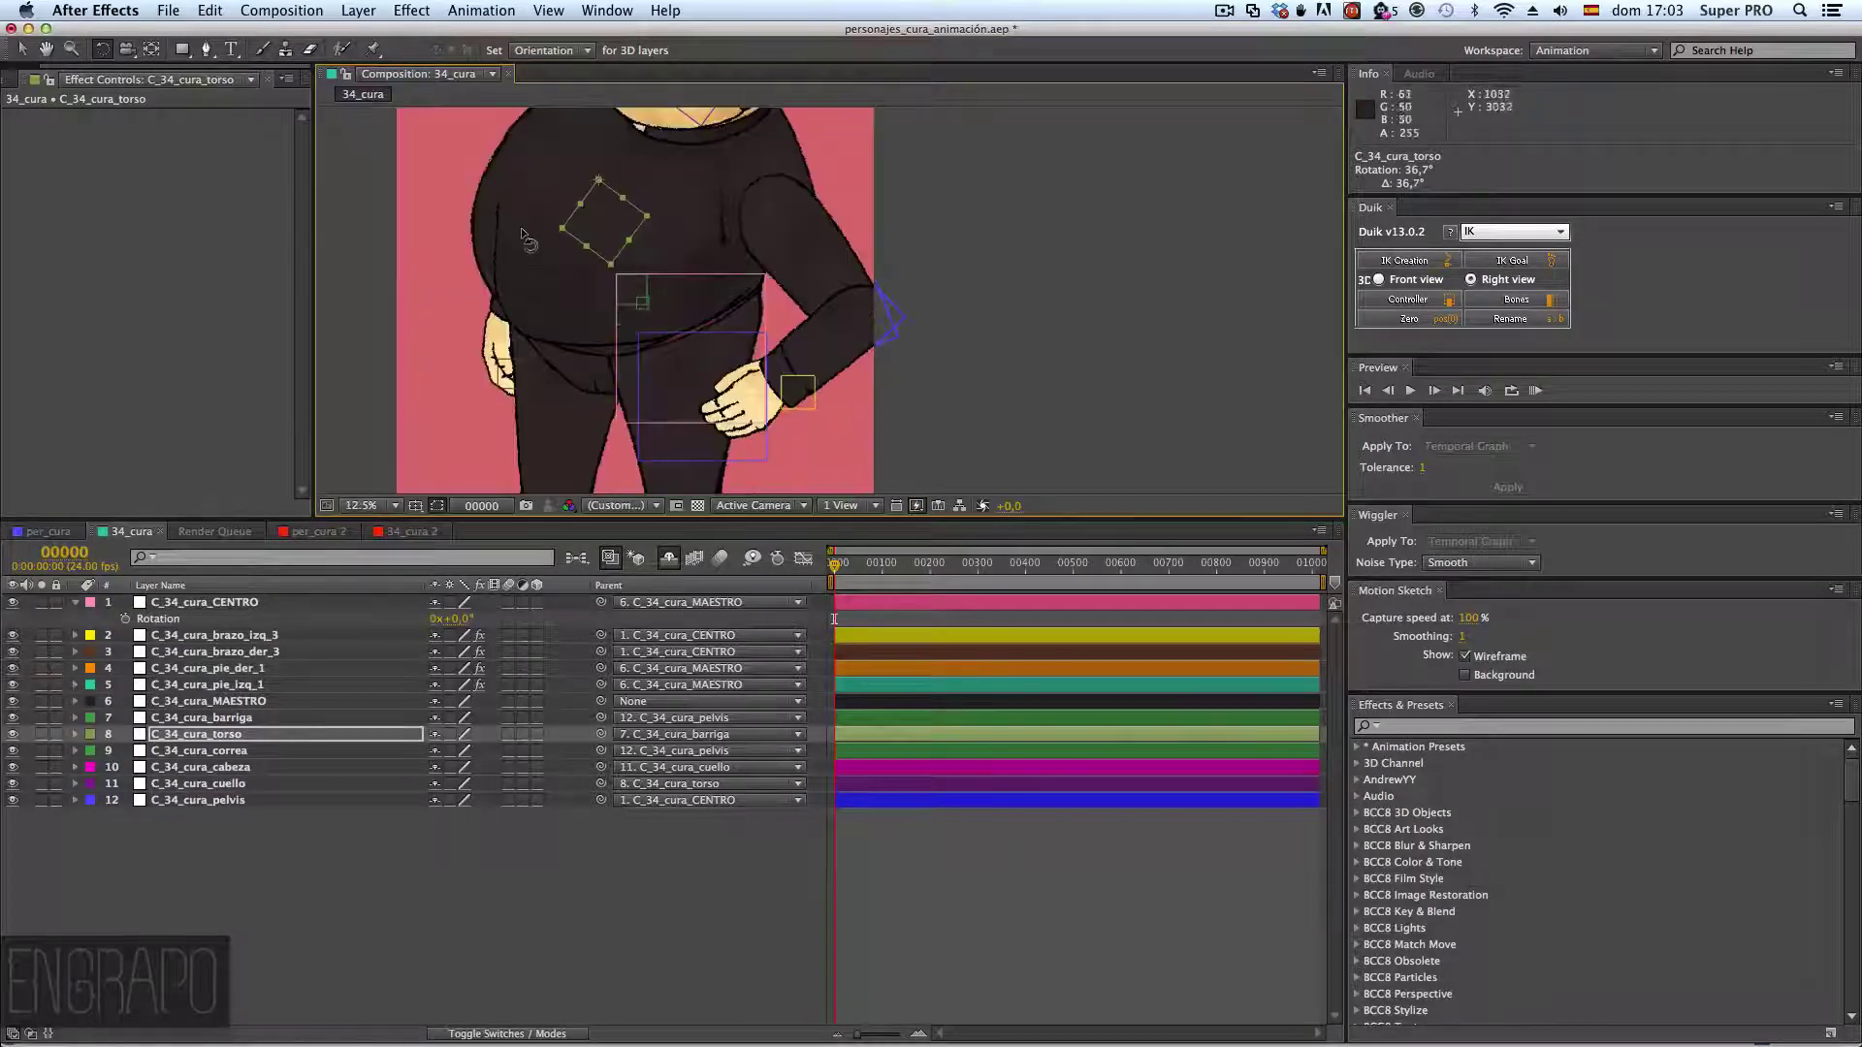
pyautogui.press('super')
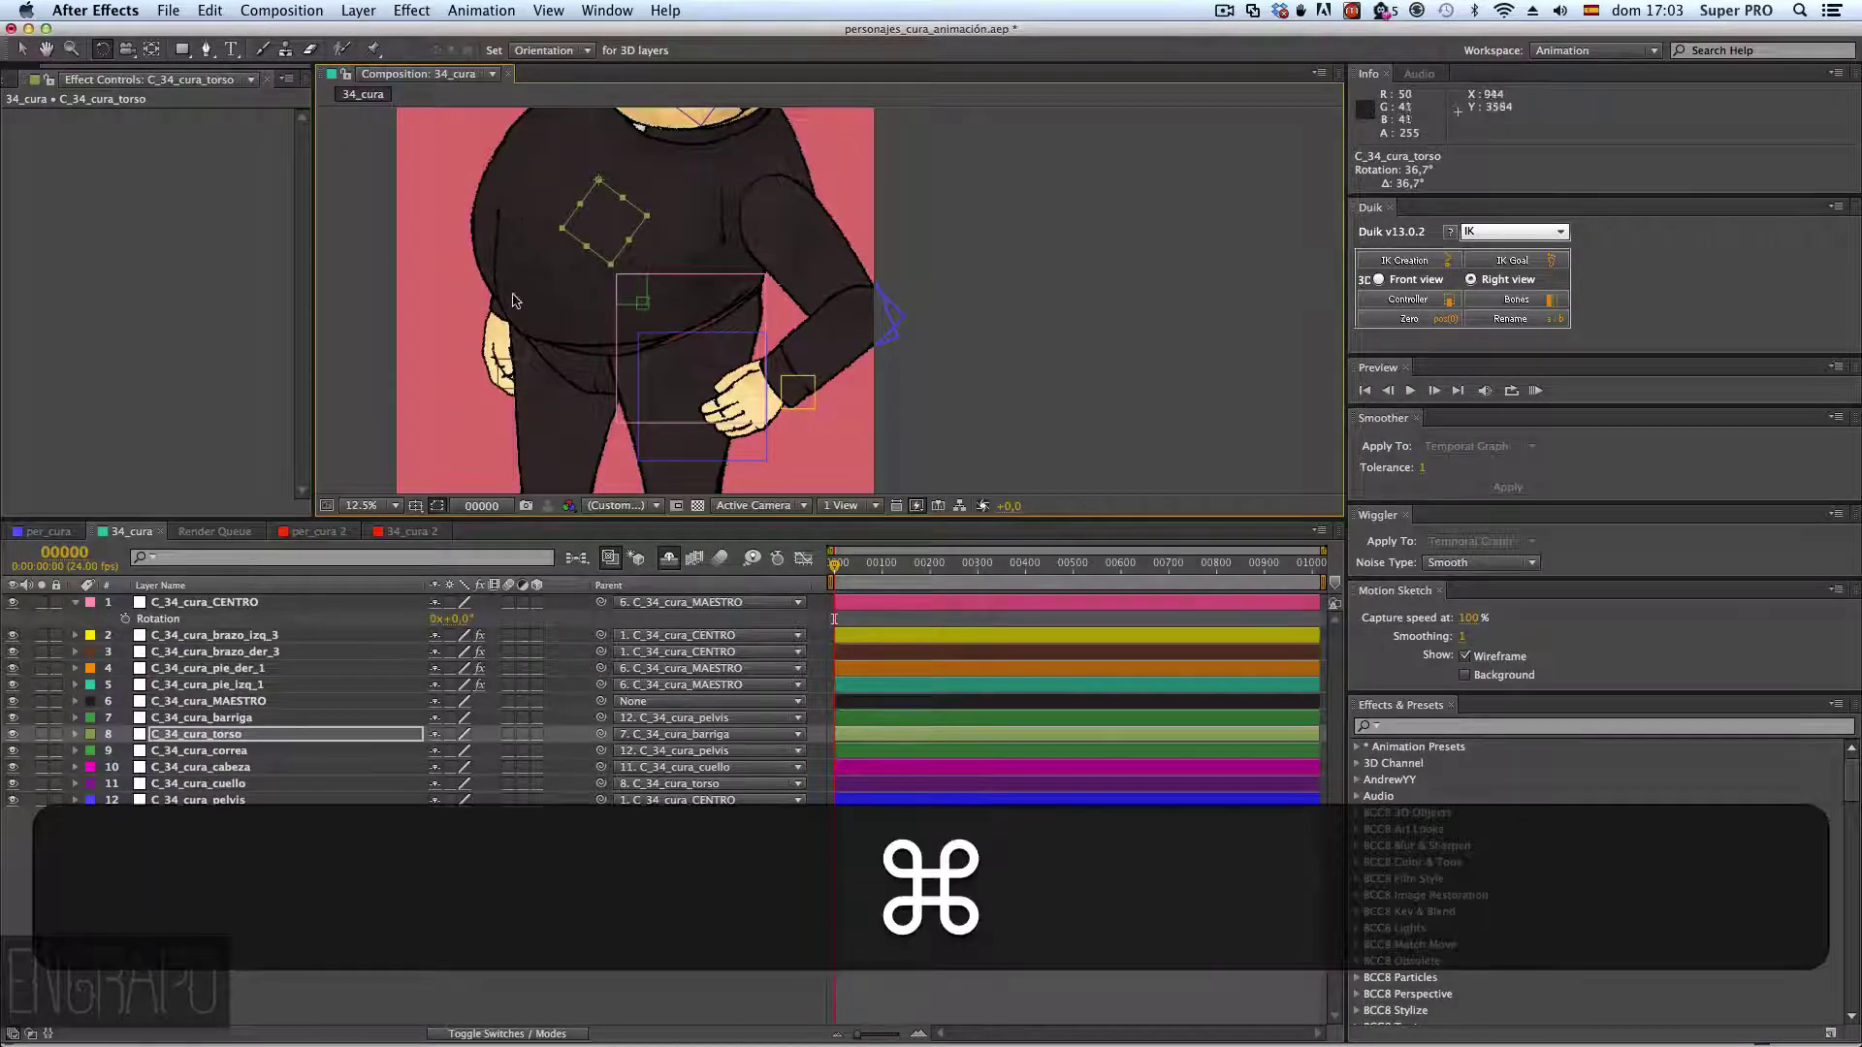
pyautogui.press('super+z')
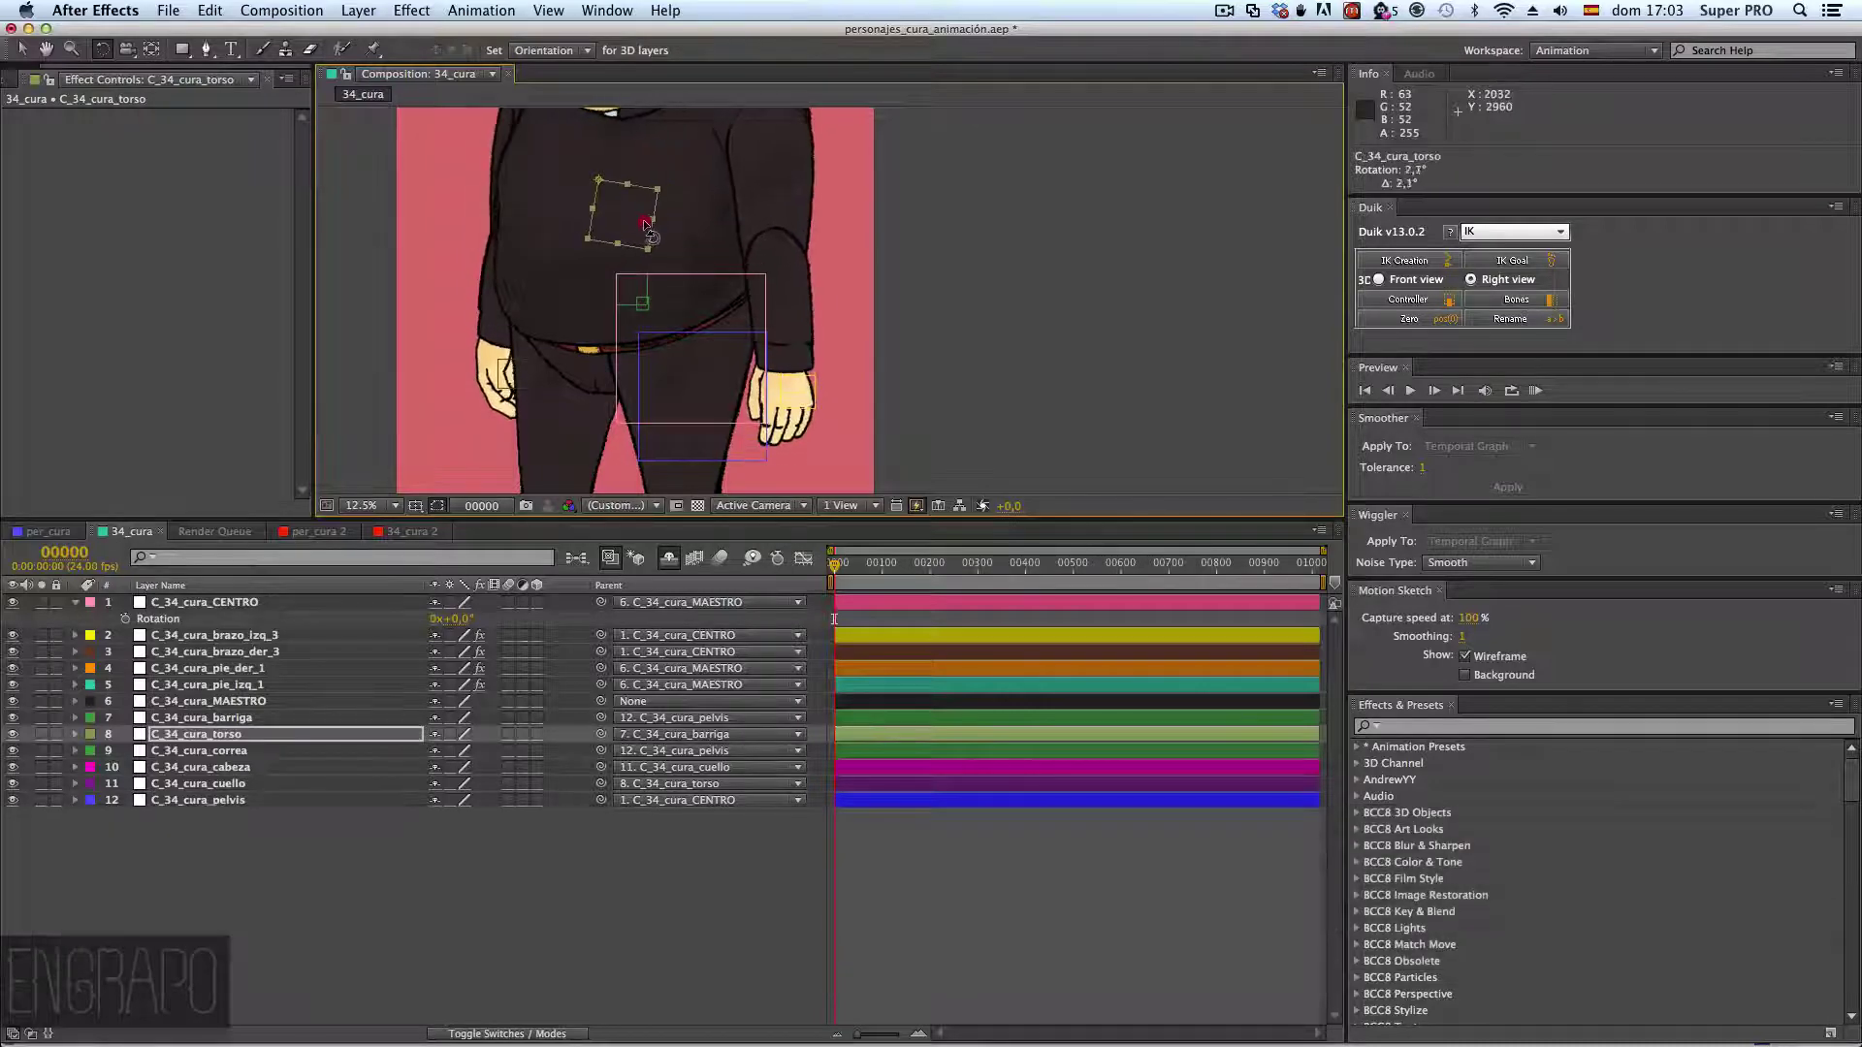
pyautogui.moveTo(645, 221); pyautogui.dragTo(675, 216)
pyautogui.press('super')
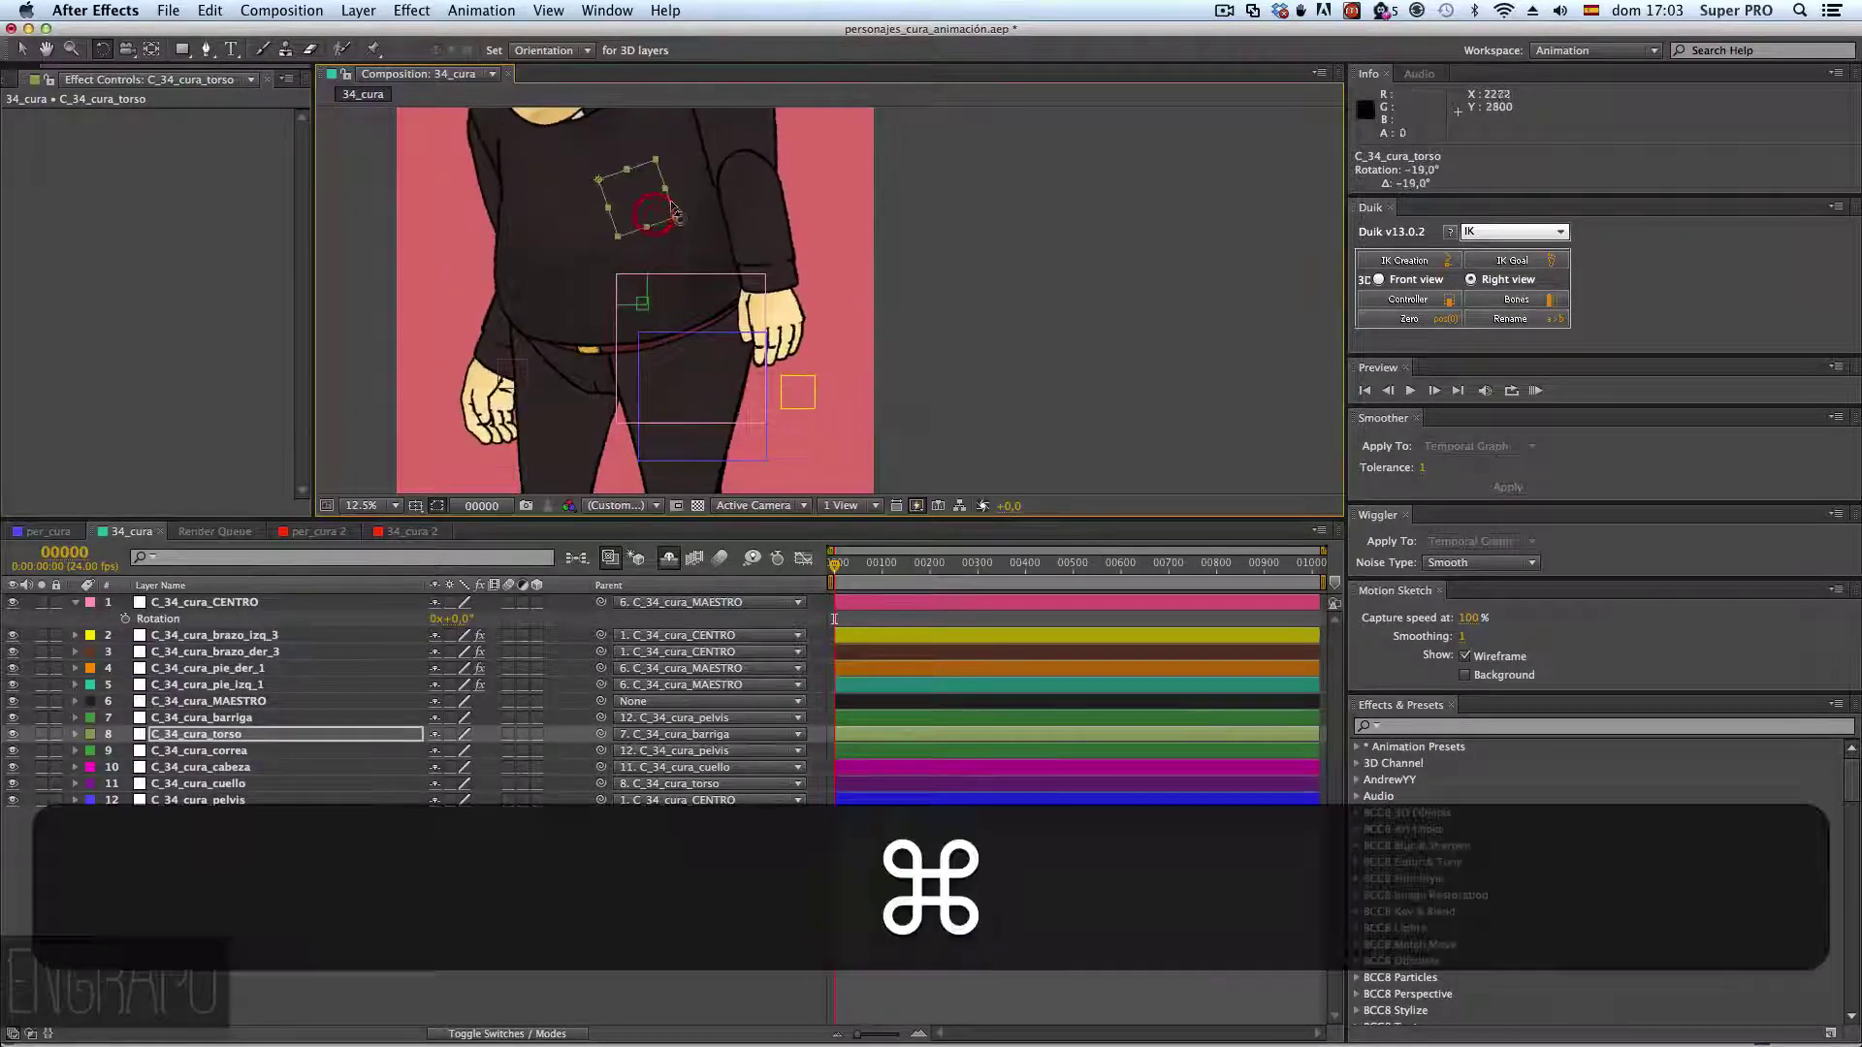
pyautogui.press('super+z')
pyautogui.press(',')
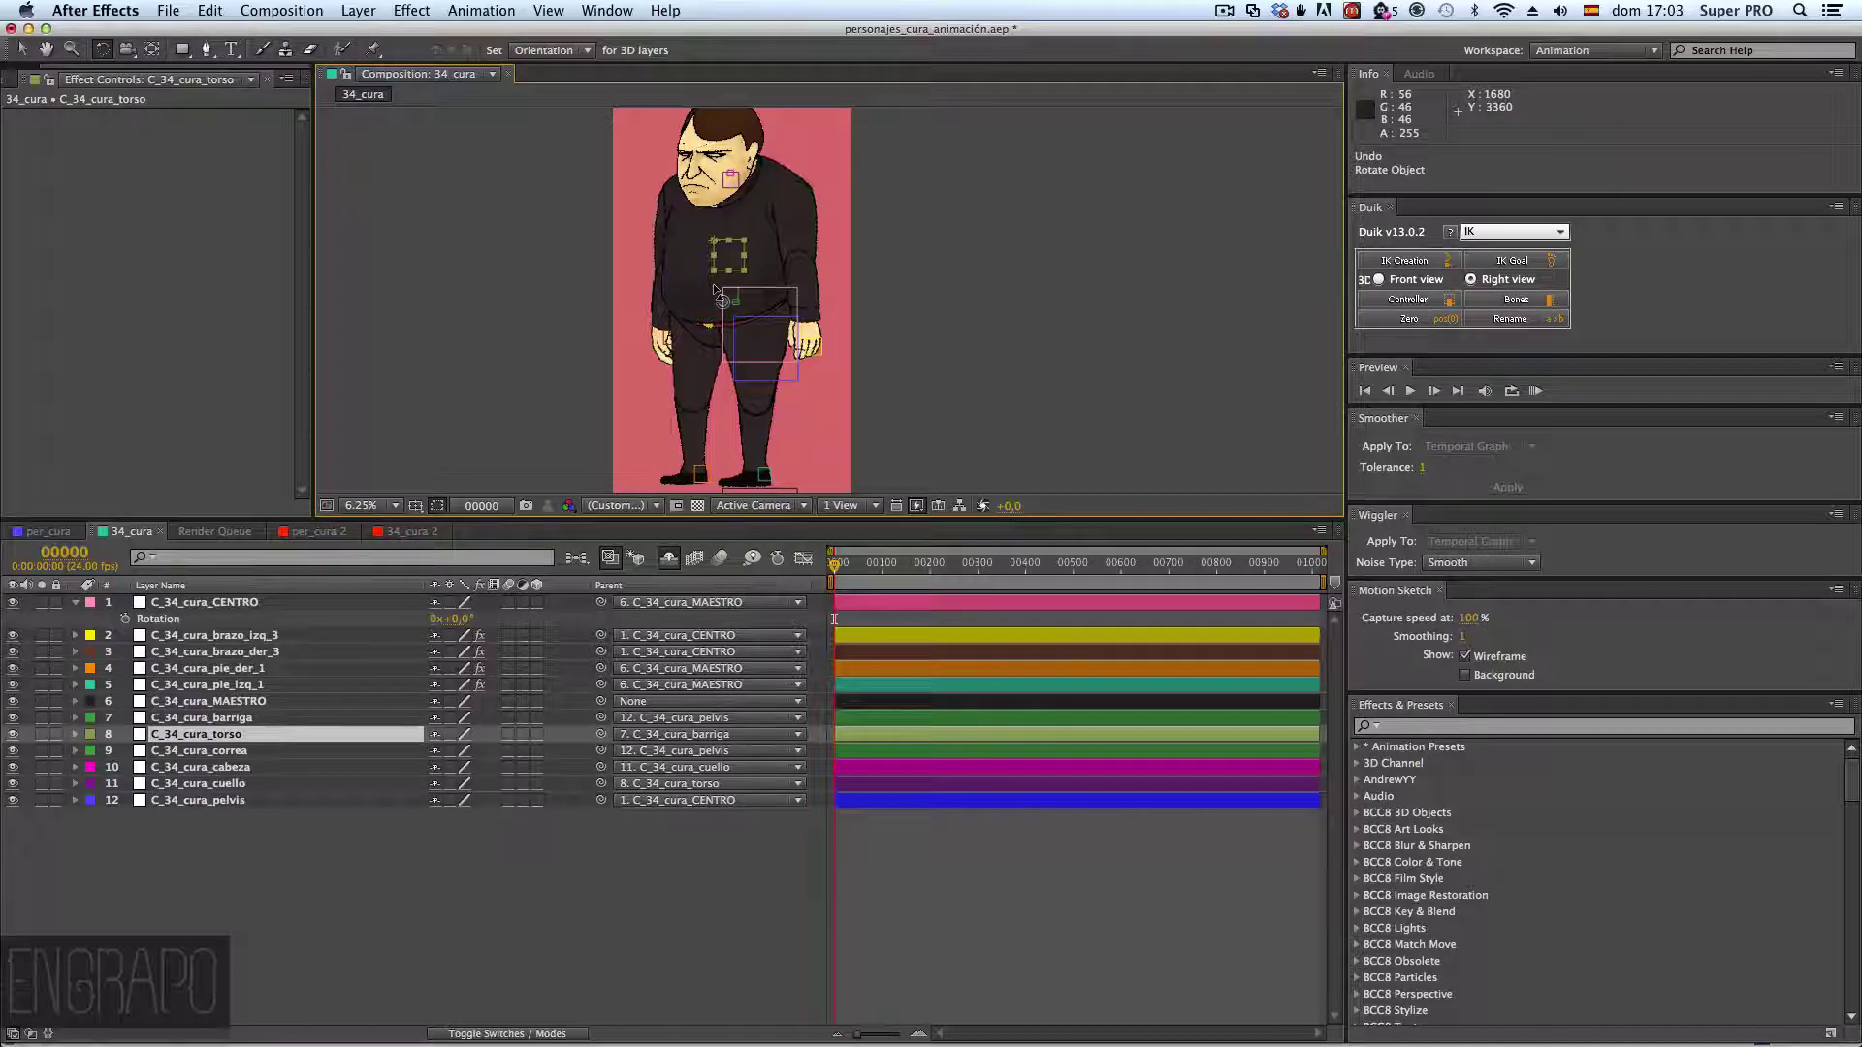
# - Test-rotate C_34_cura_CENTRO to about -40° and C_34_cura_barriga to about 12°
pyautogui.click(258, 604)
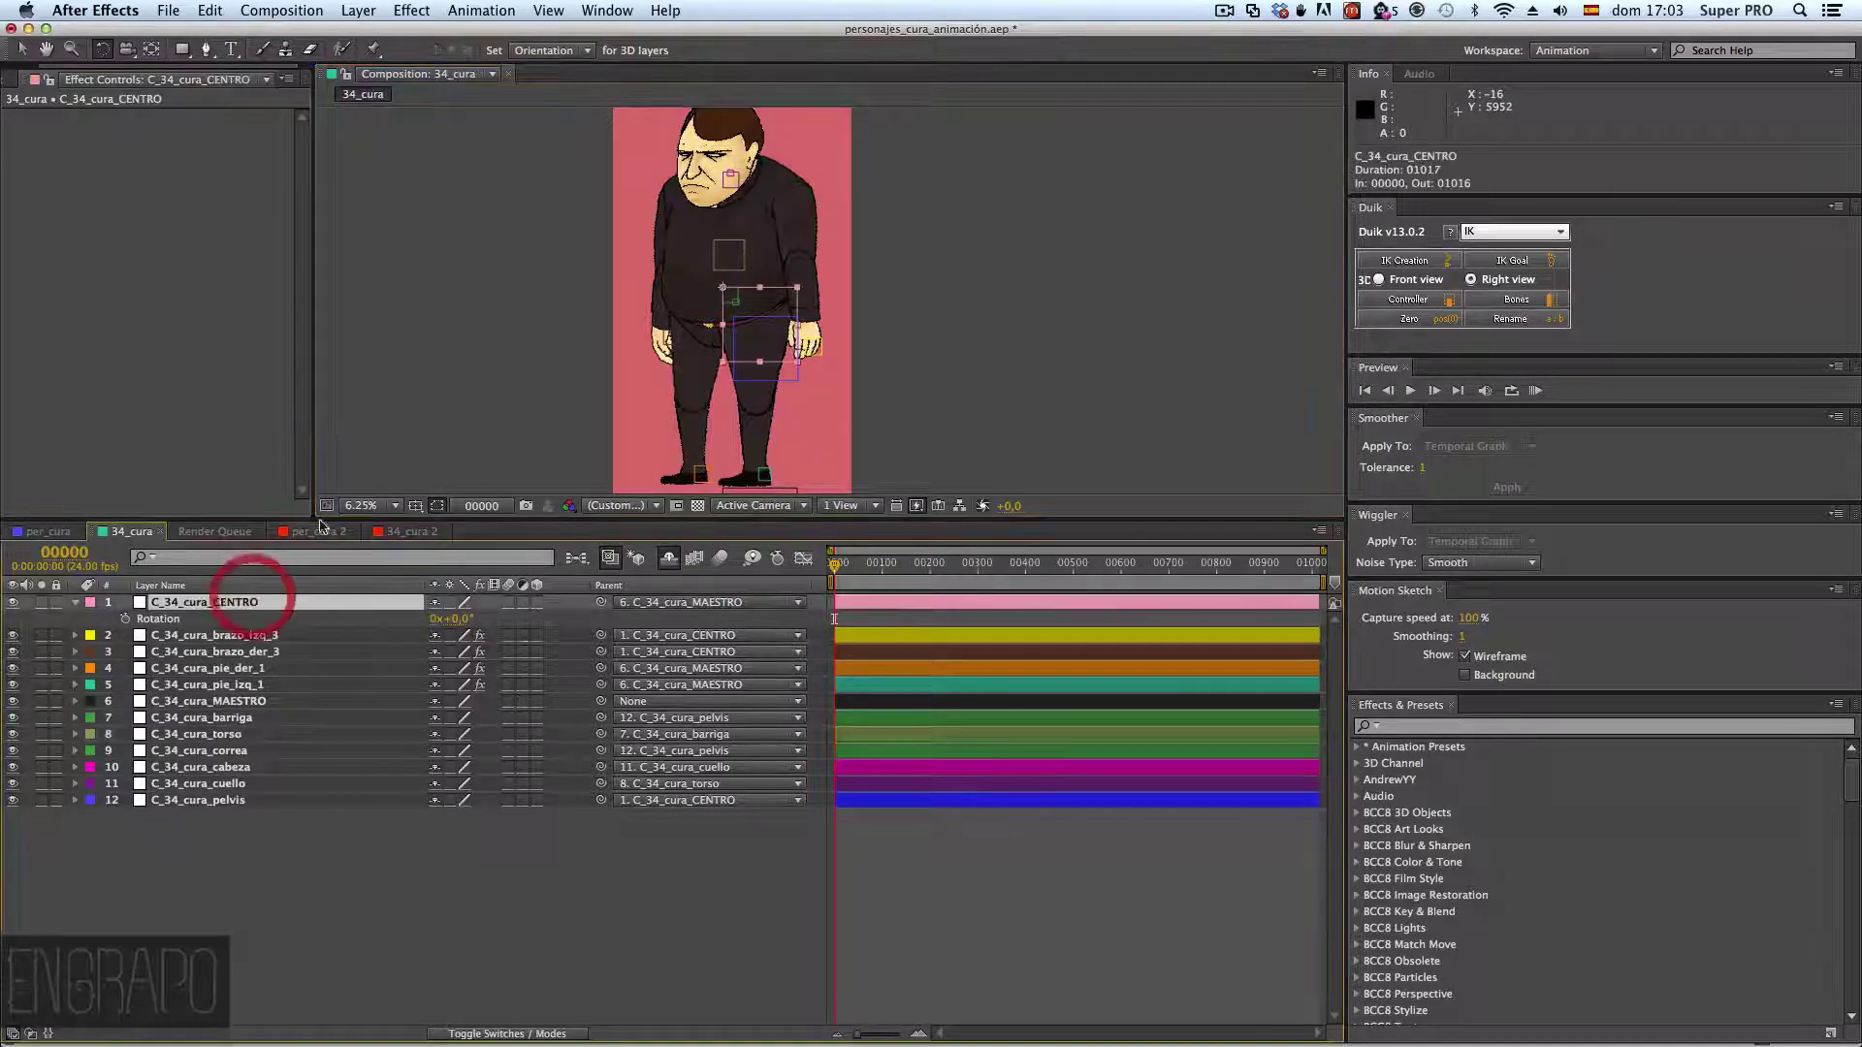
pyautogui.moveTo(766, 346); pyautogui.dragTo(796, 310)
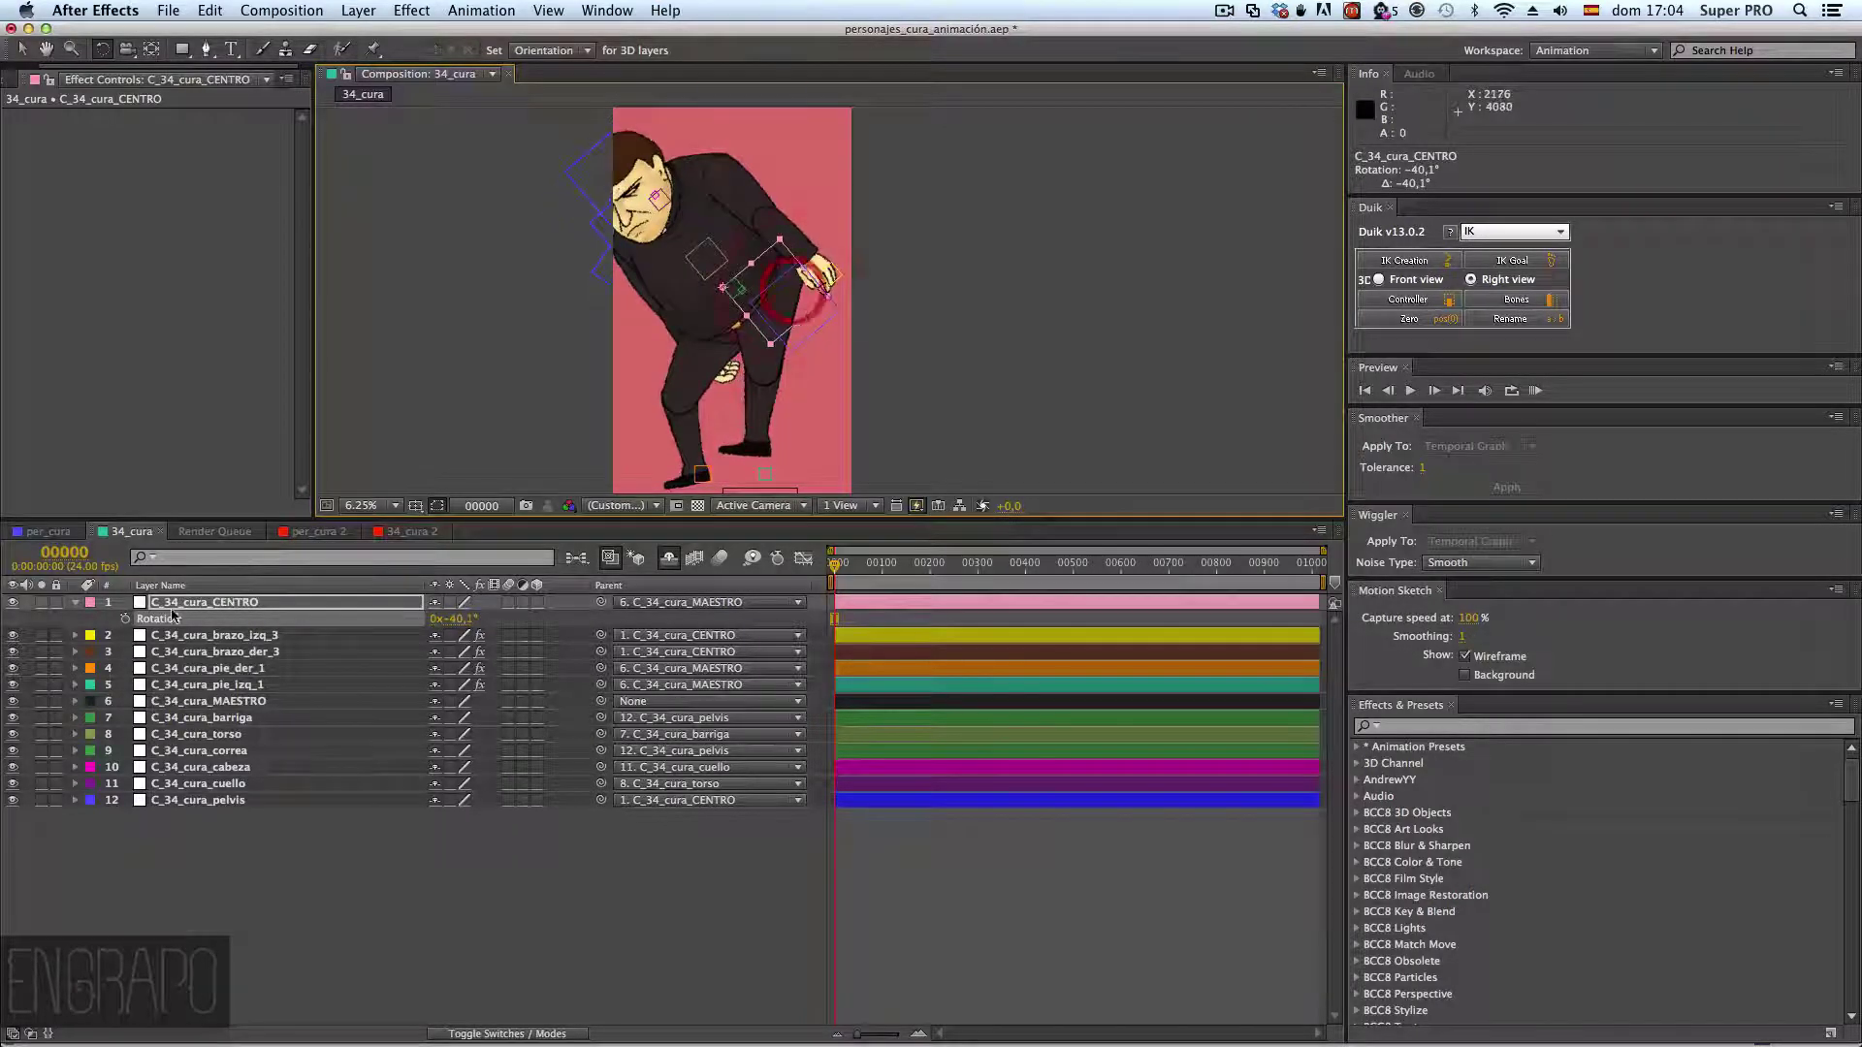
pyautogui.click(232, 719)
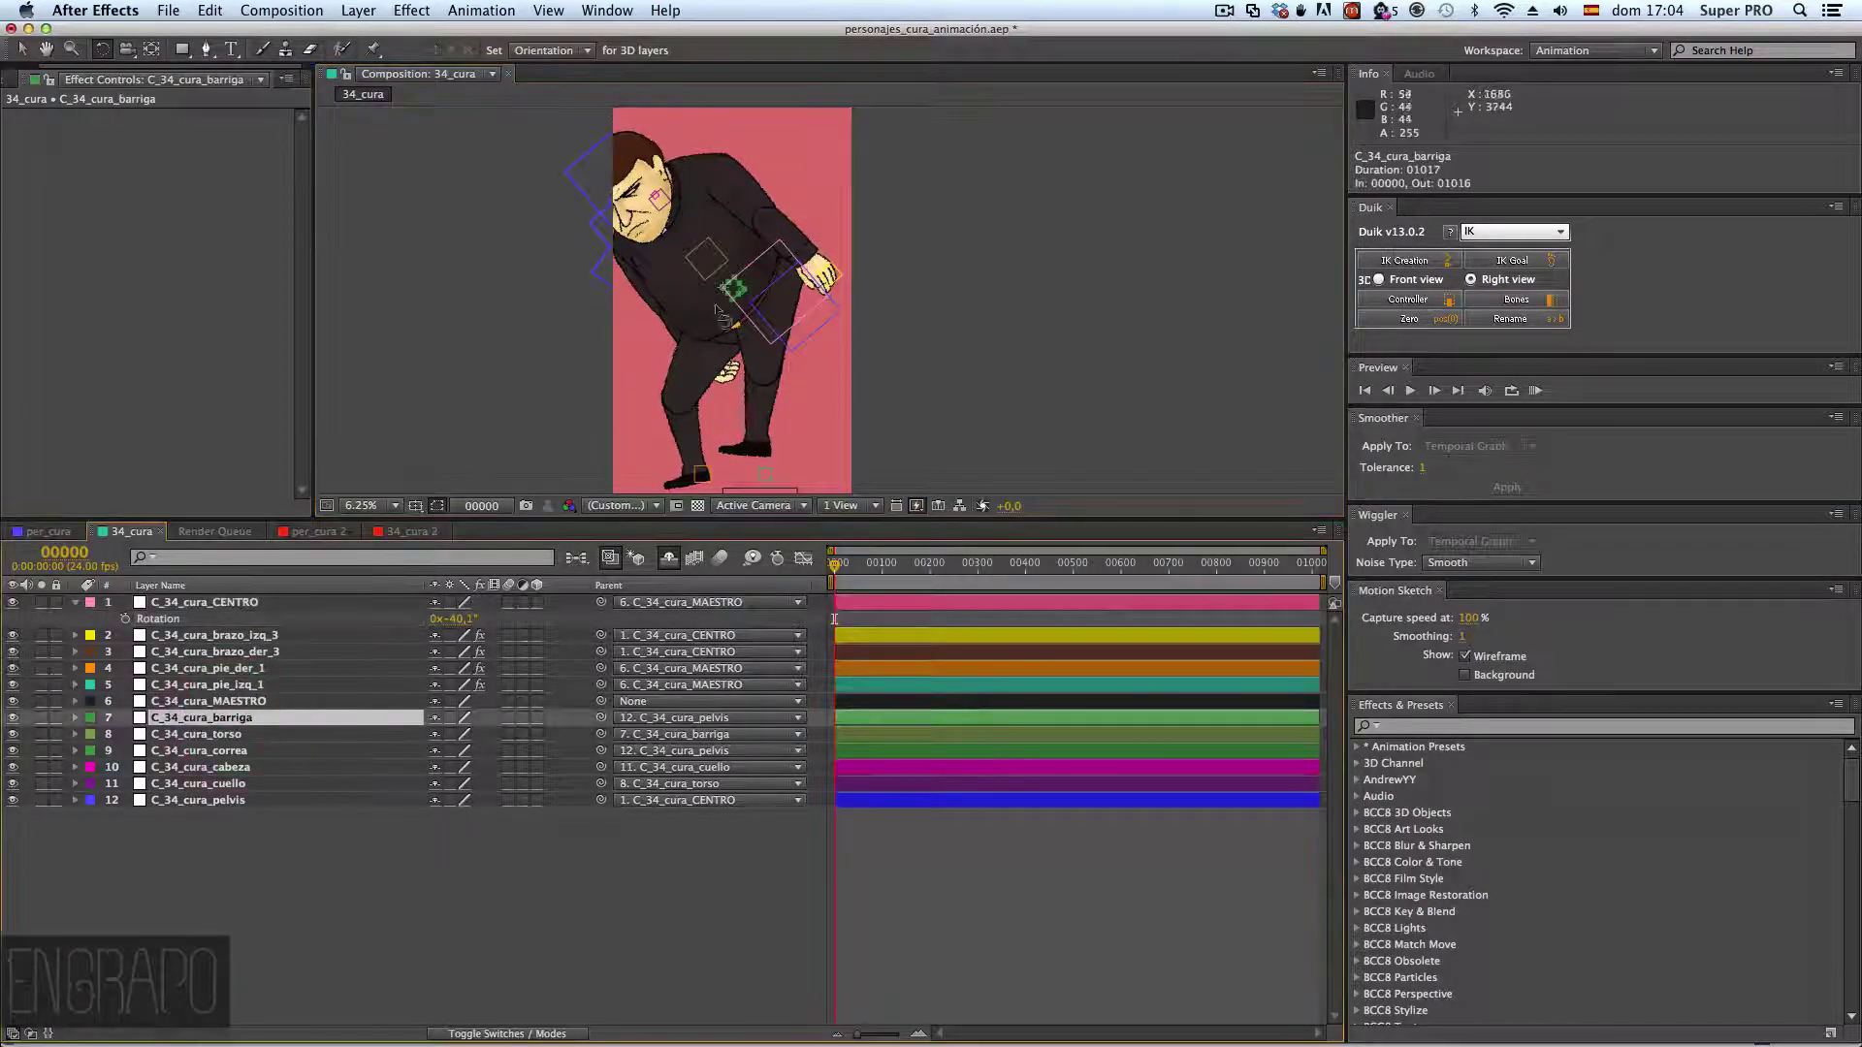
pyautogui.moveTo(740, 300); pyautogui.dragTo(641, 369)
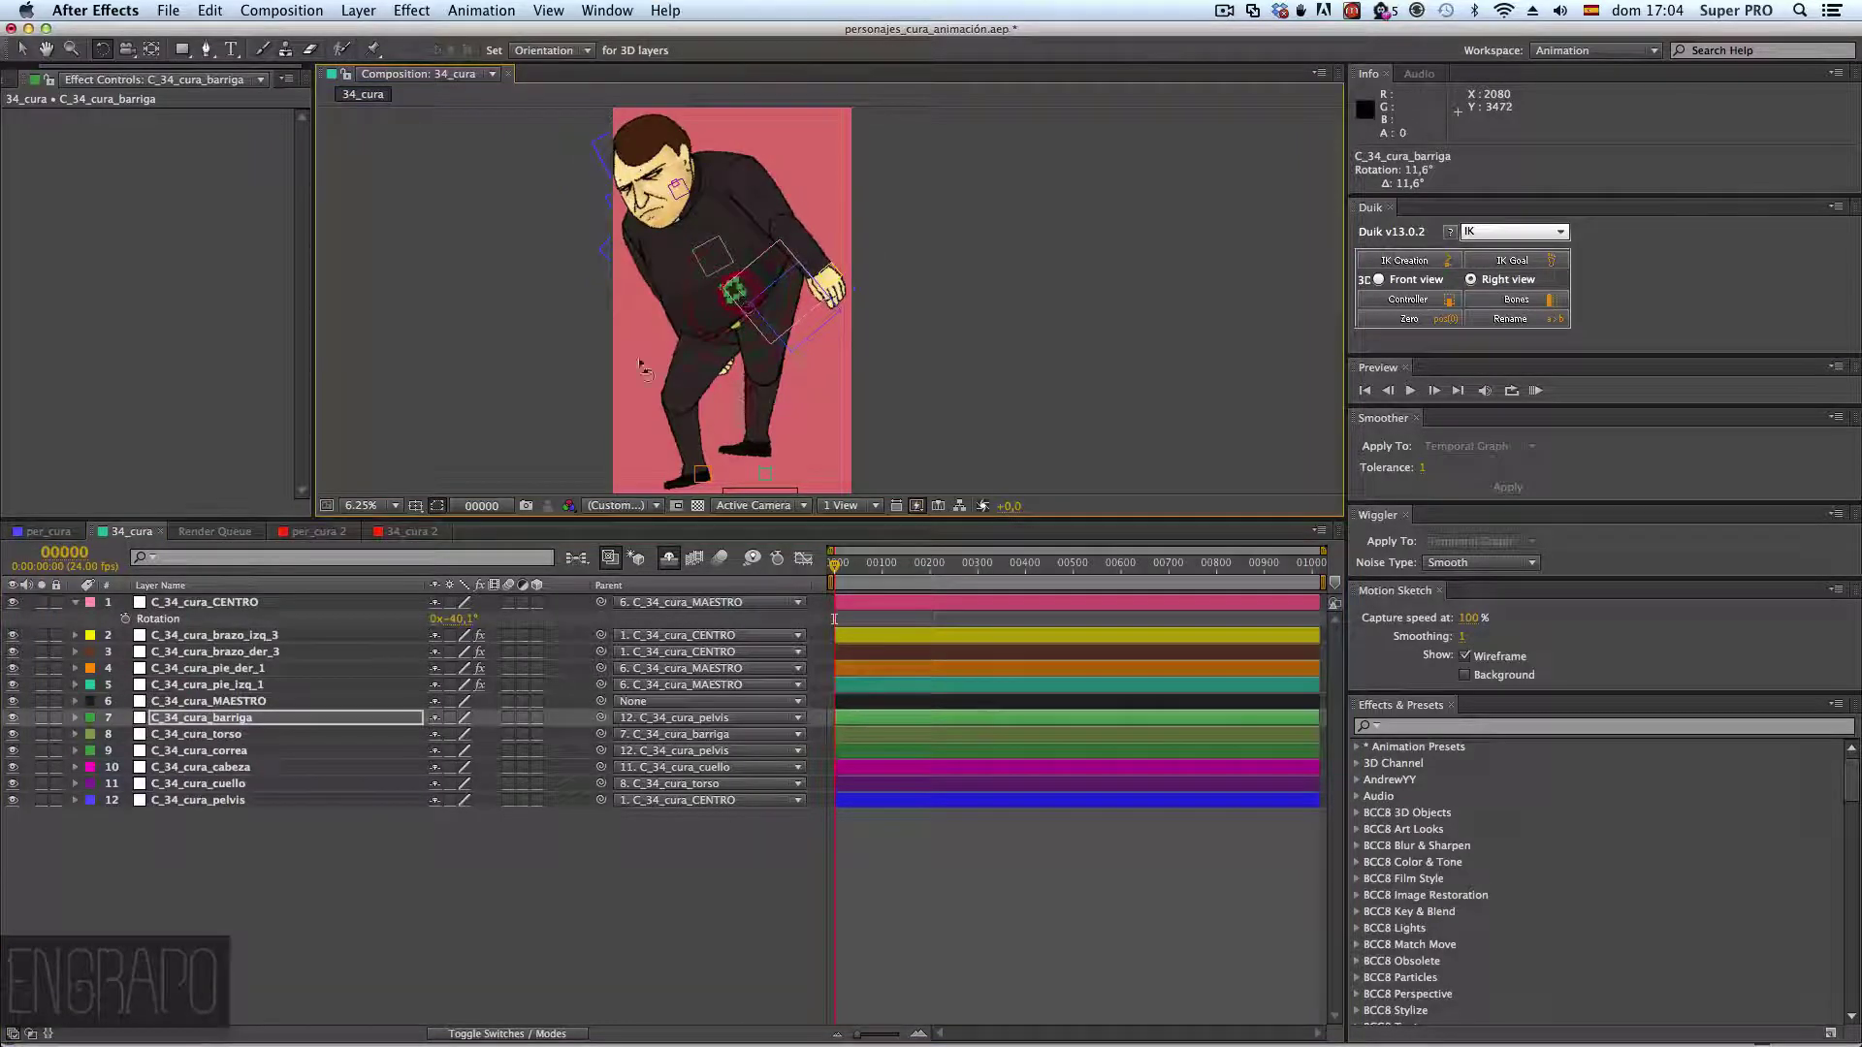
# - Check the cabeza, cuello, pelvis and correa controllers, and undo the test rotations of C_34_cura_barriga and C_34_cura_CENTRO
pyautogui.click(199, 767)
pyautogui.click(198, 783)
pyautogui.click(221, 800)
pyautogui.click(233, 753)
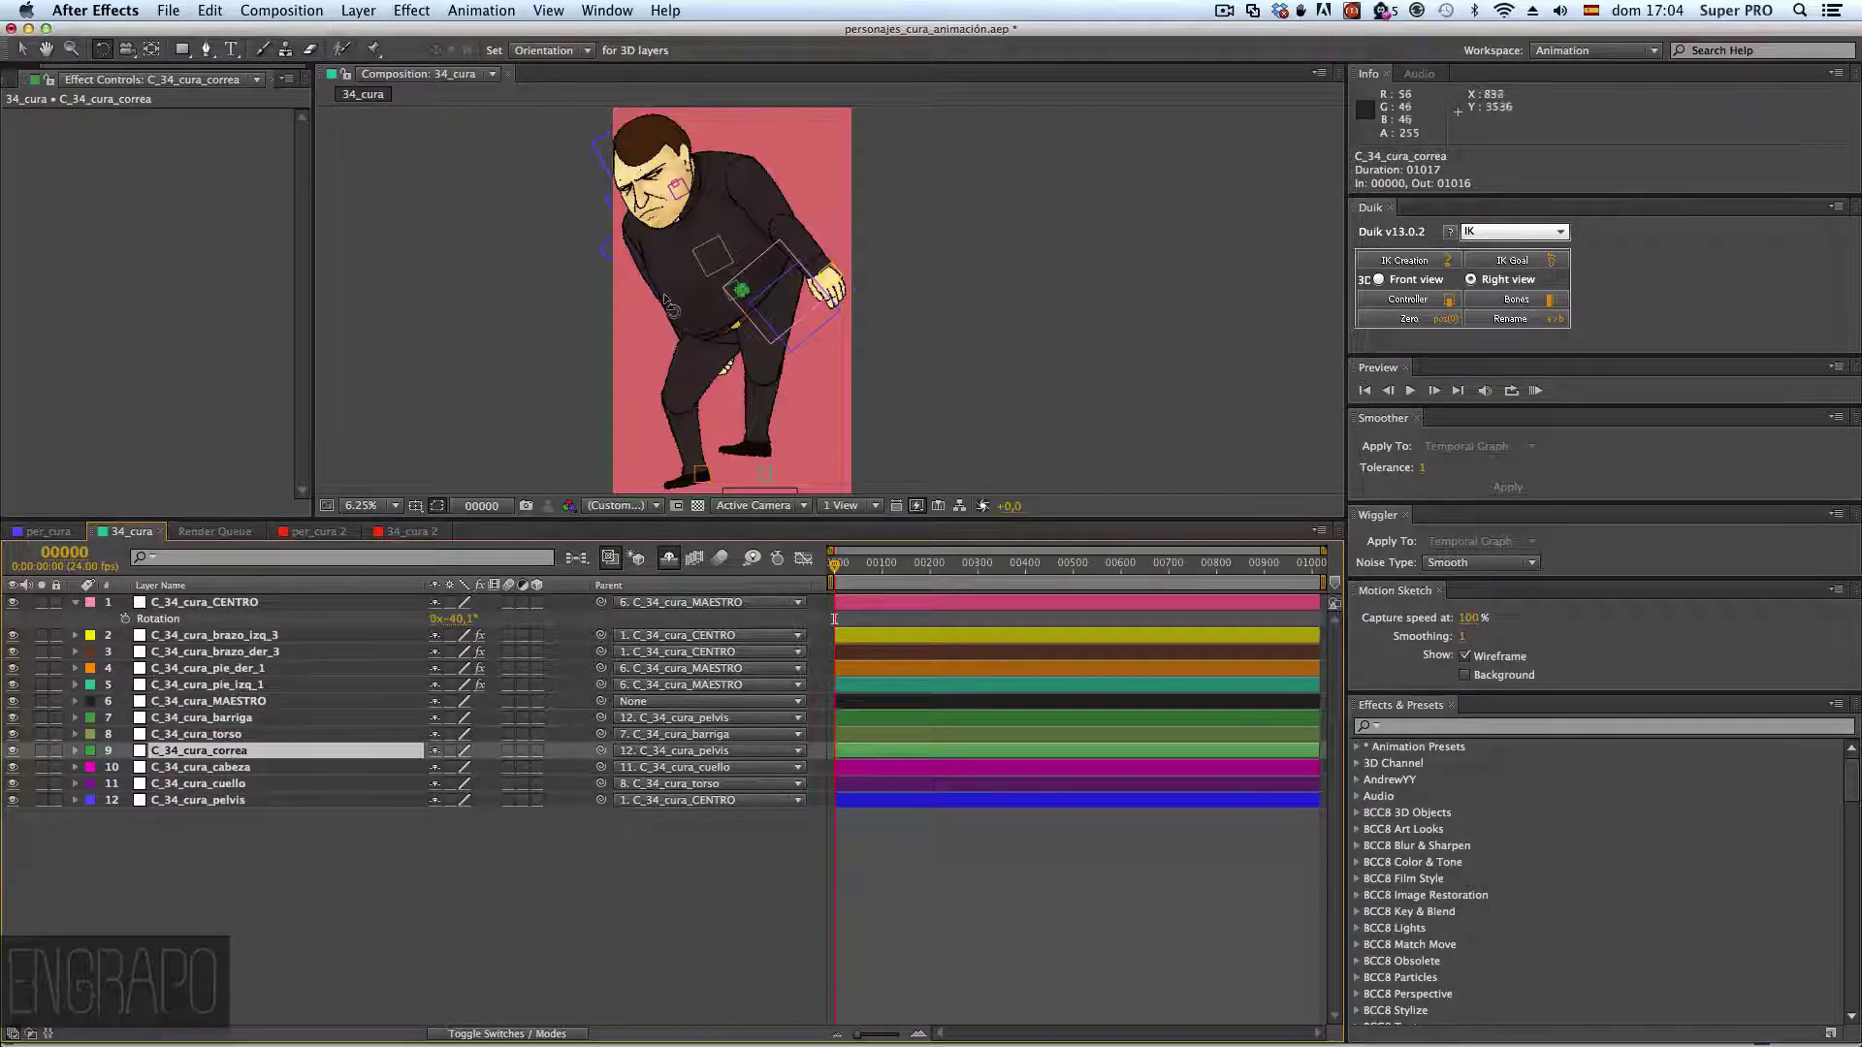
pyautogui.press('super+z')
pyautogui.press('super+z')
pyautogui.press('super+z')
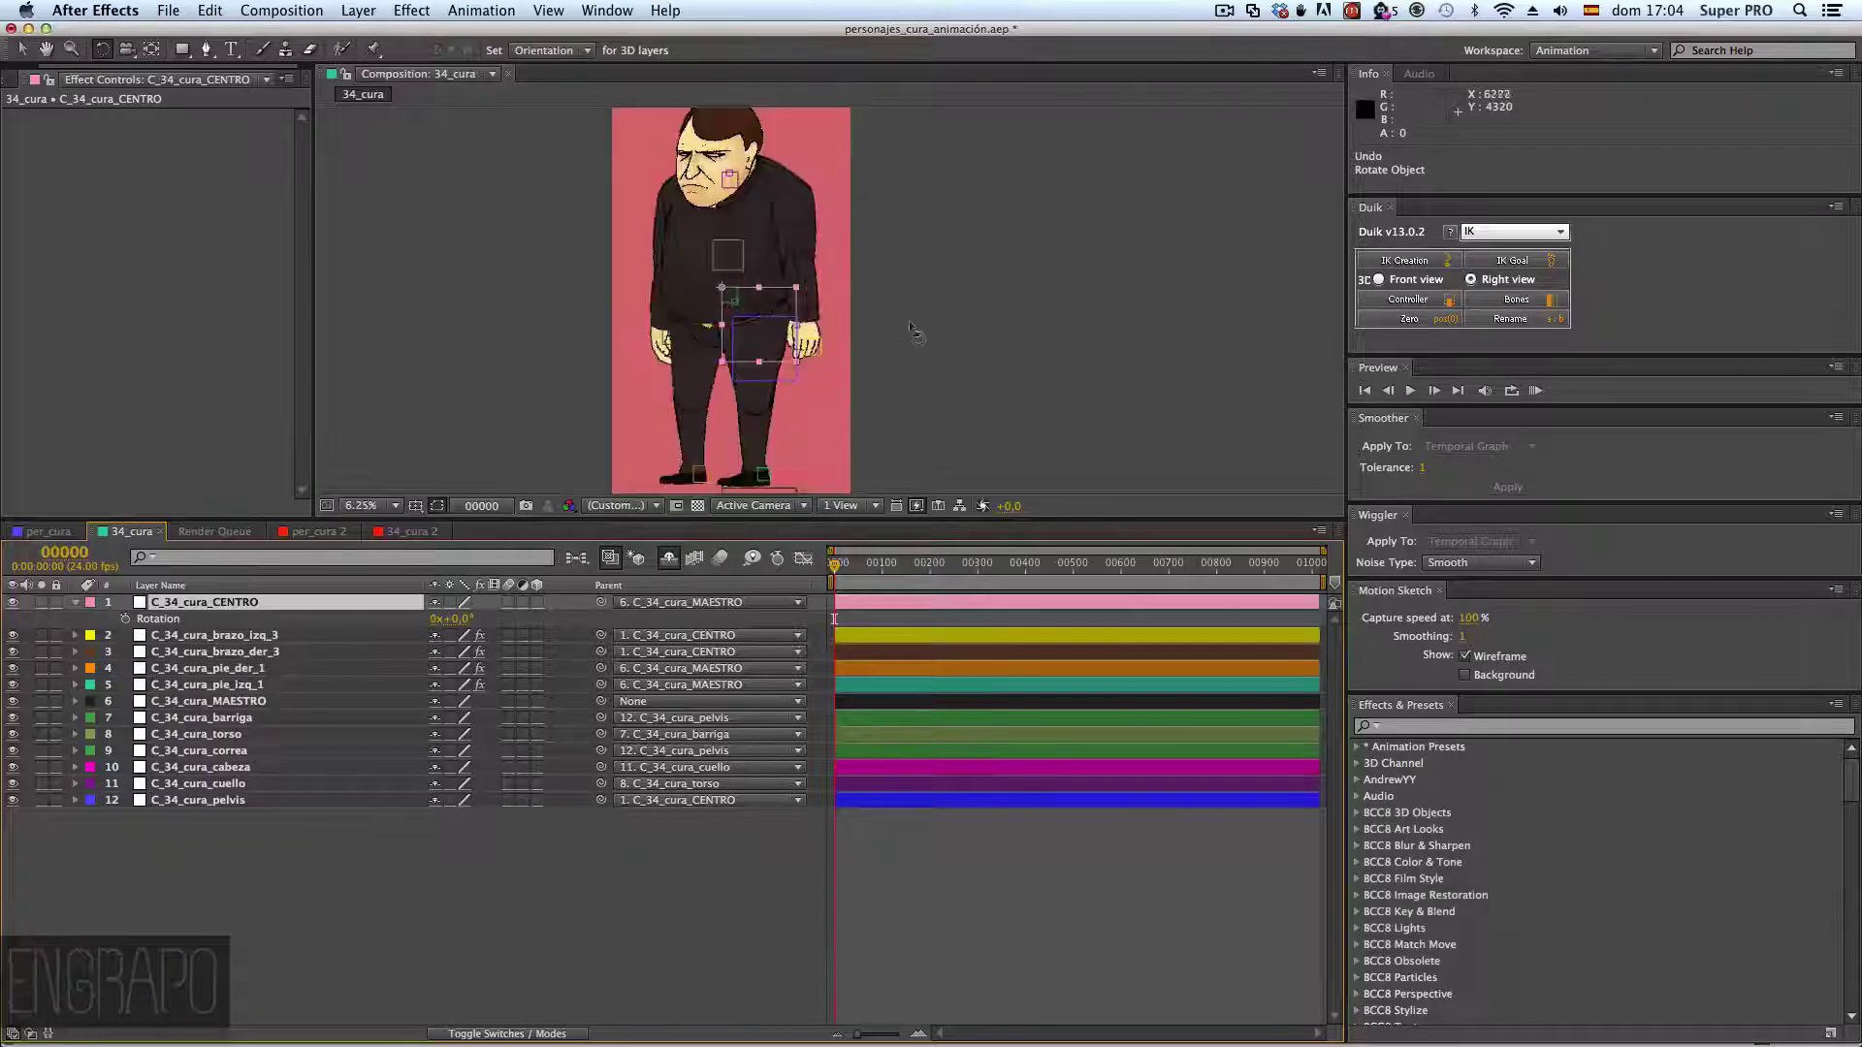
# - Test the left hand by moving the C_34_cura_brazo_izq_3 controller towards the body, and undo the move
pyautogui.click(22, 48)
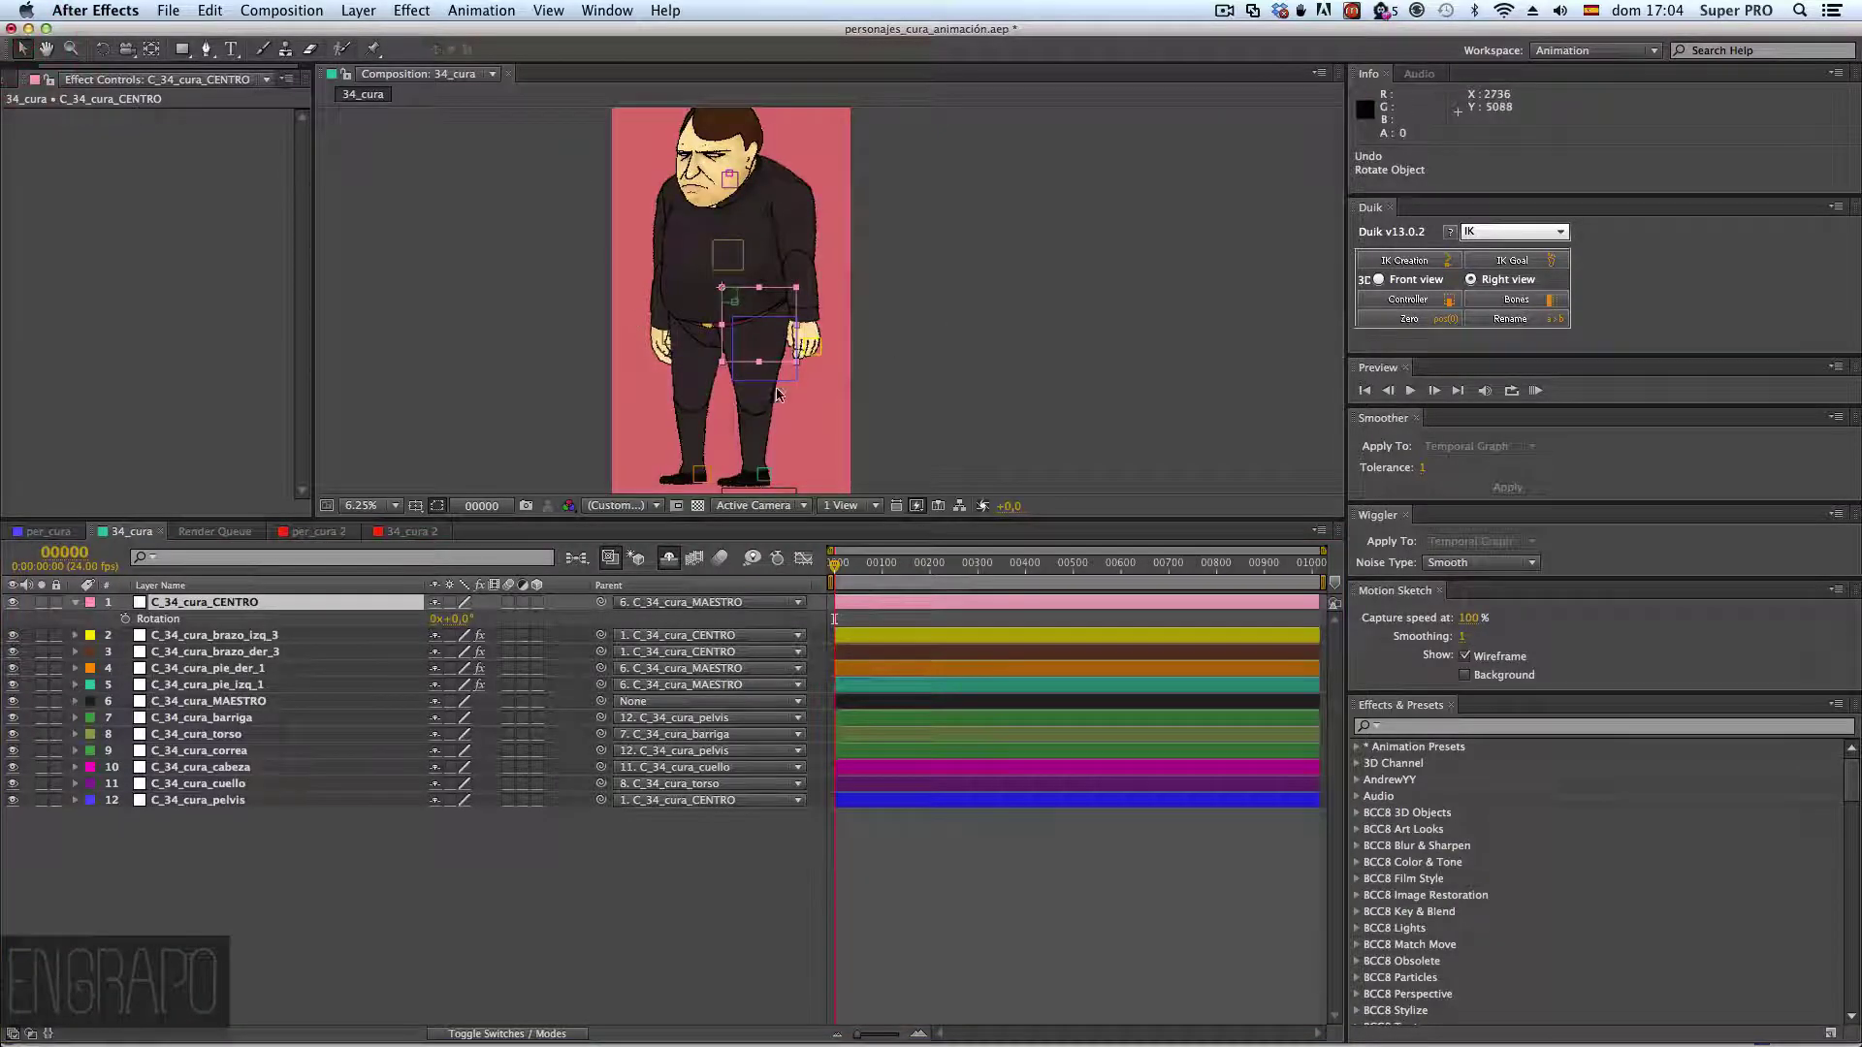
pyautogui.click(808, 349)
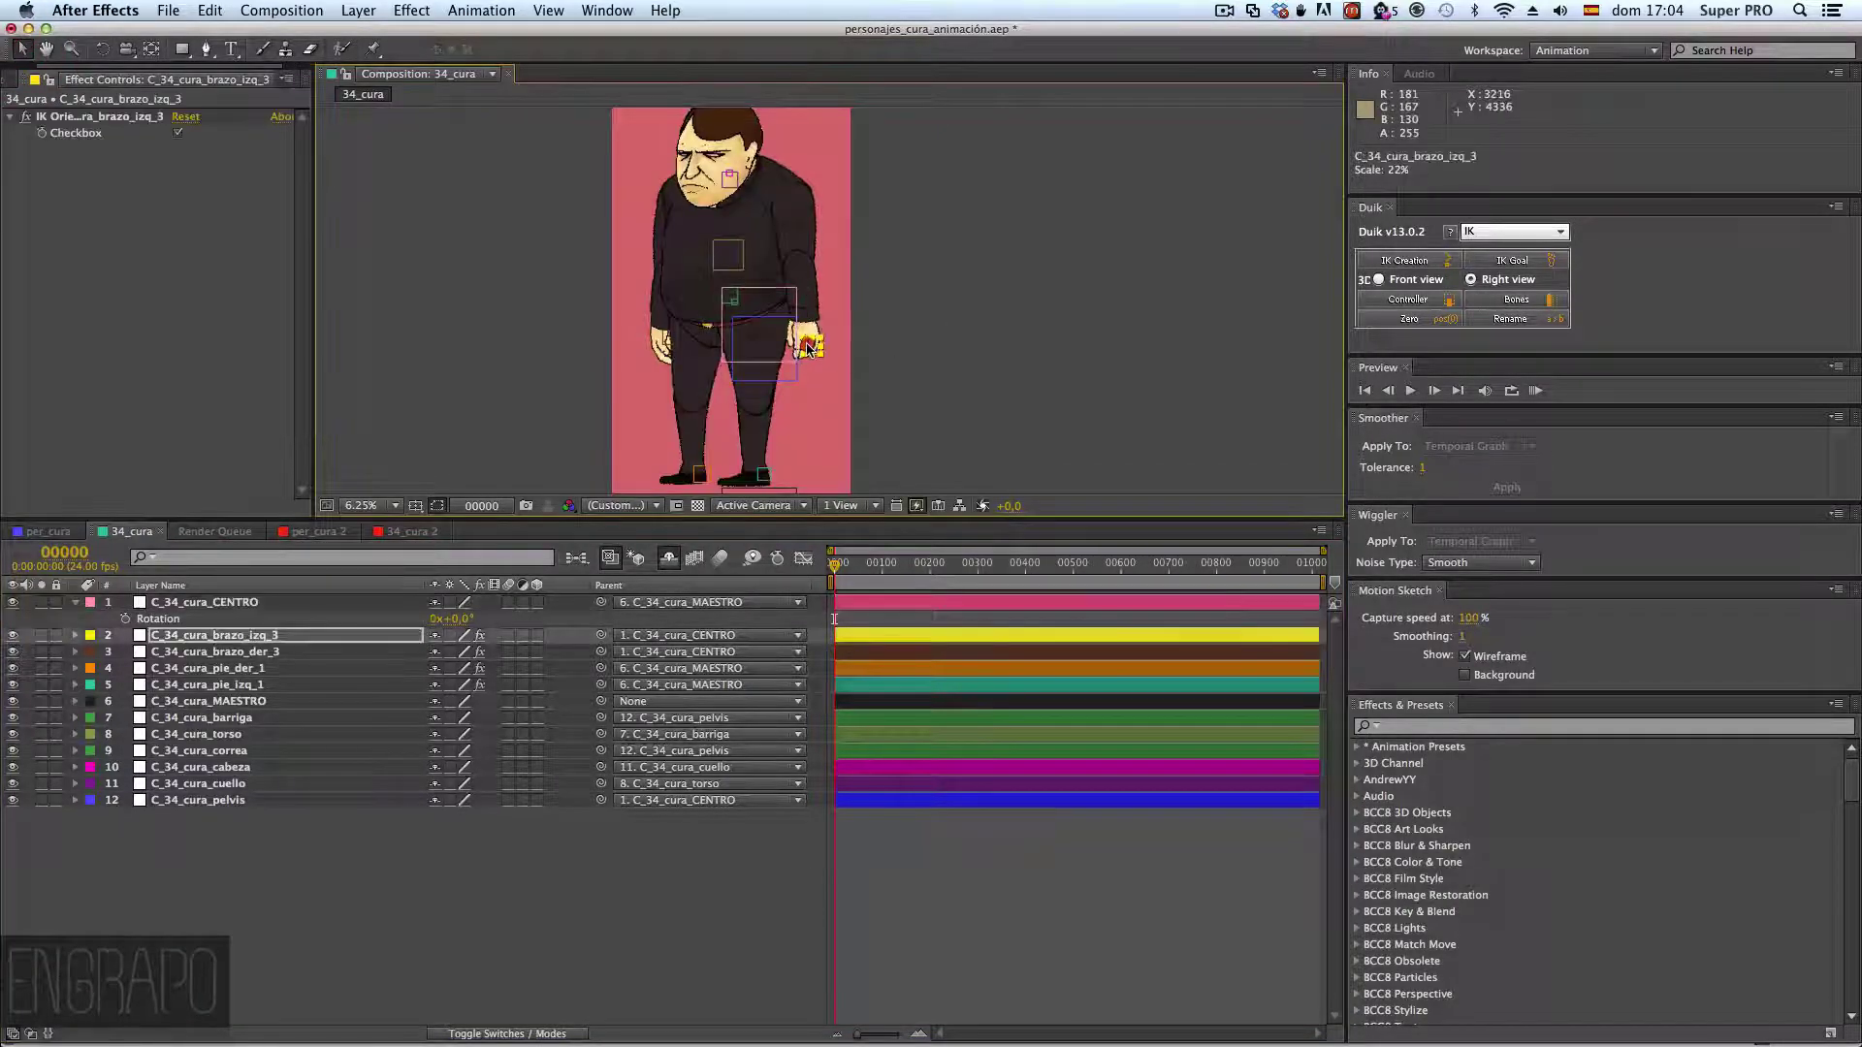
pyautogui.moveTo(810, 349); pyautogui.dragTo(729, 325)
pyautogui.press('super+z')
pyautogui.press('.')
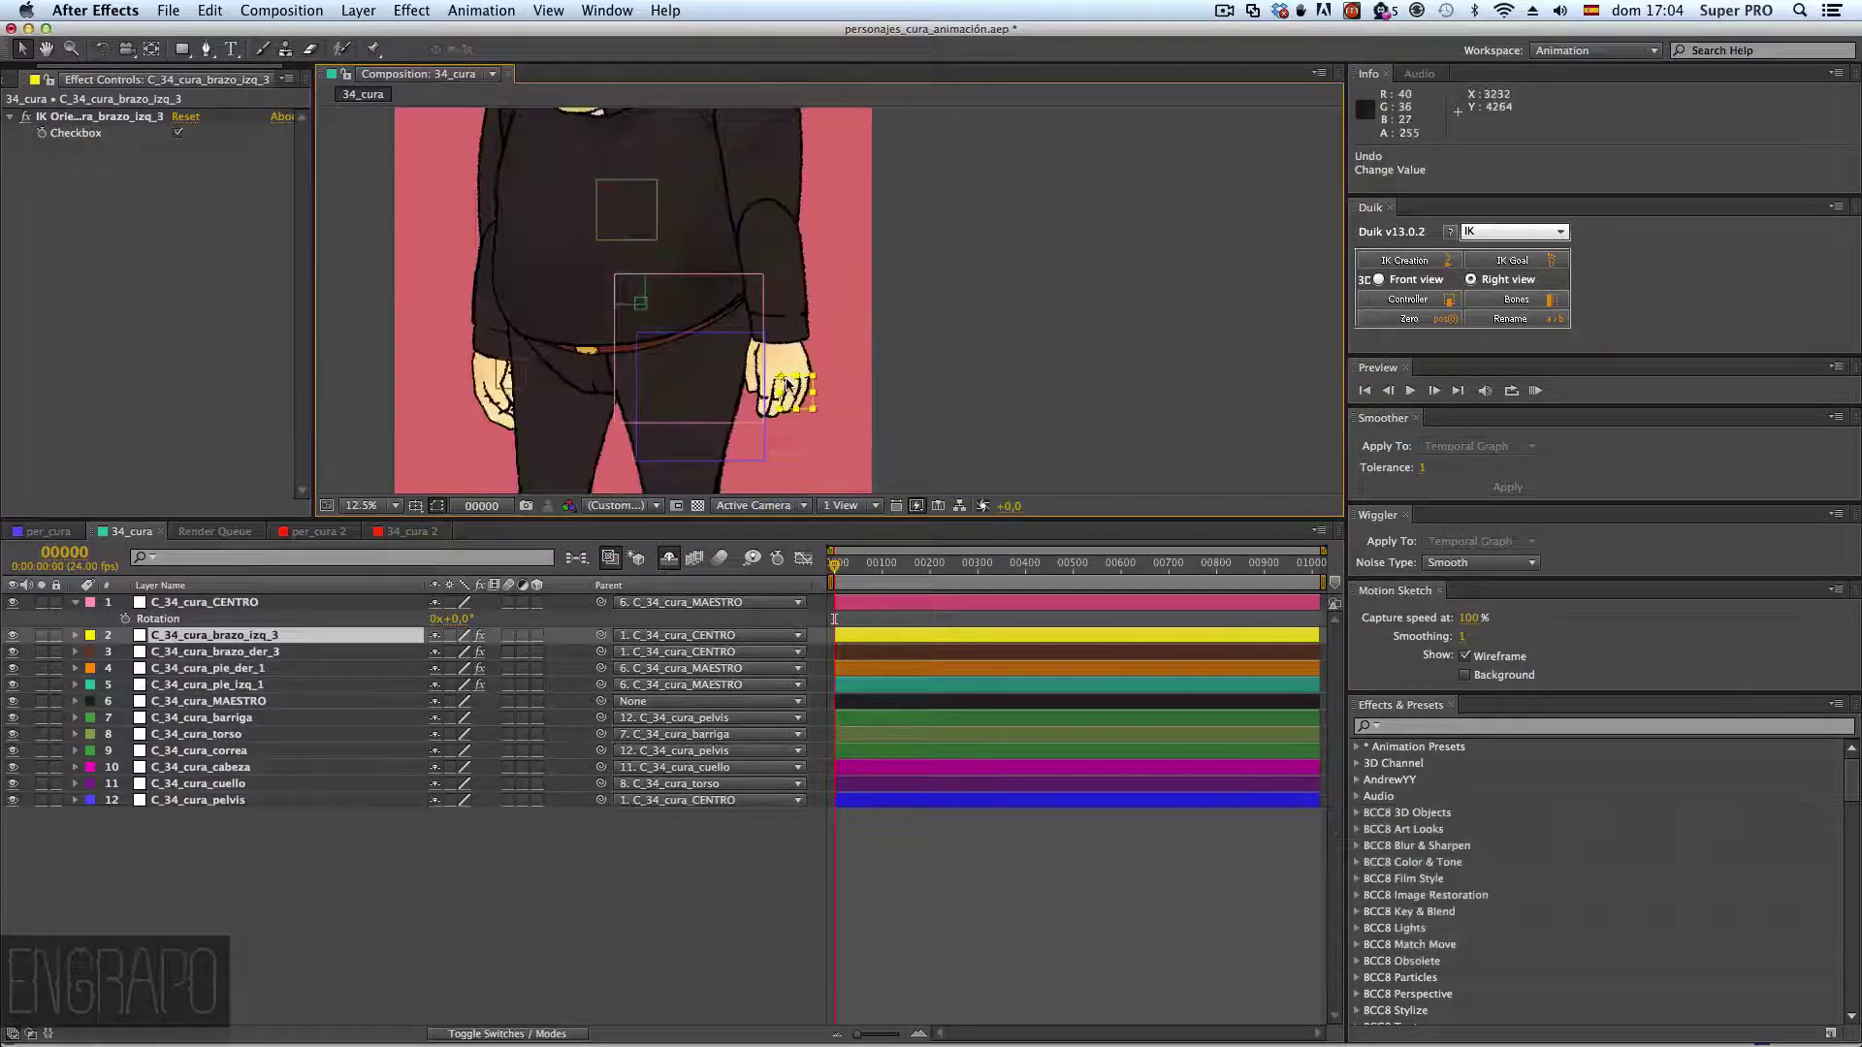
pyautogui.press(',')
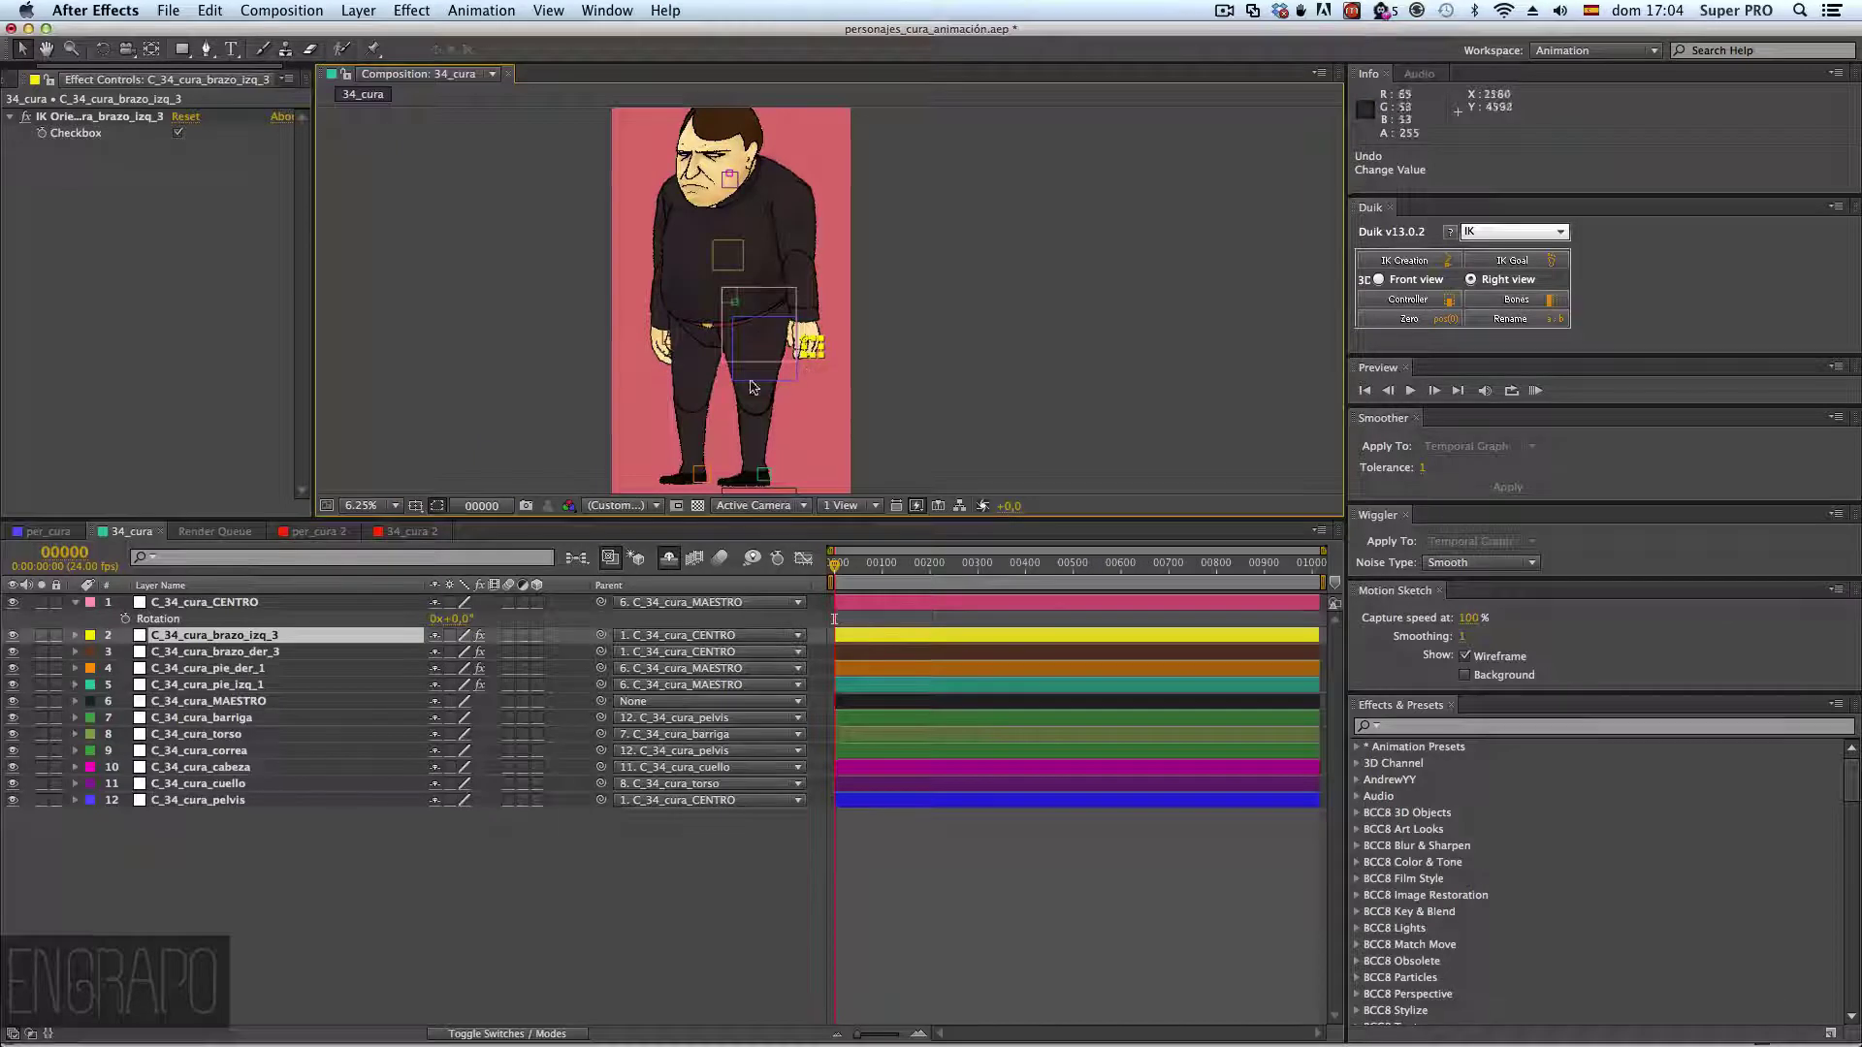
pyautogui.press(',')
pyautogui.press('.')
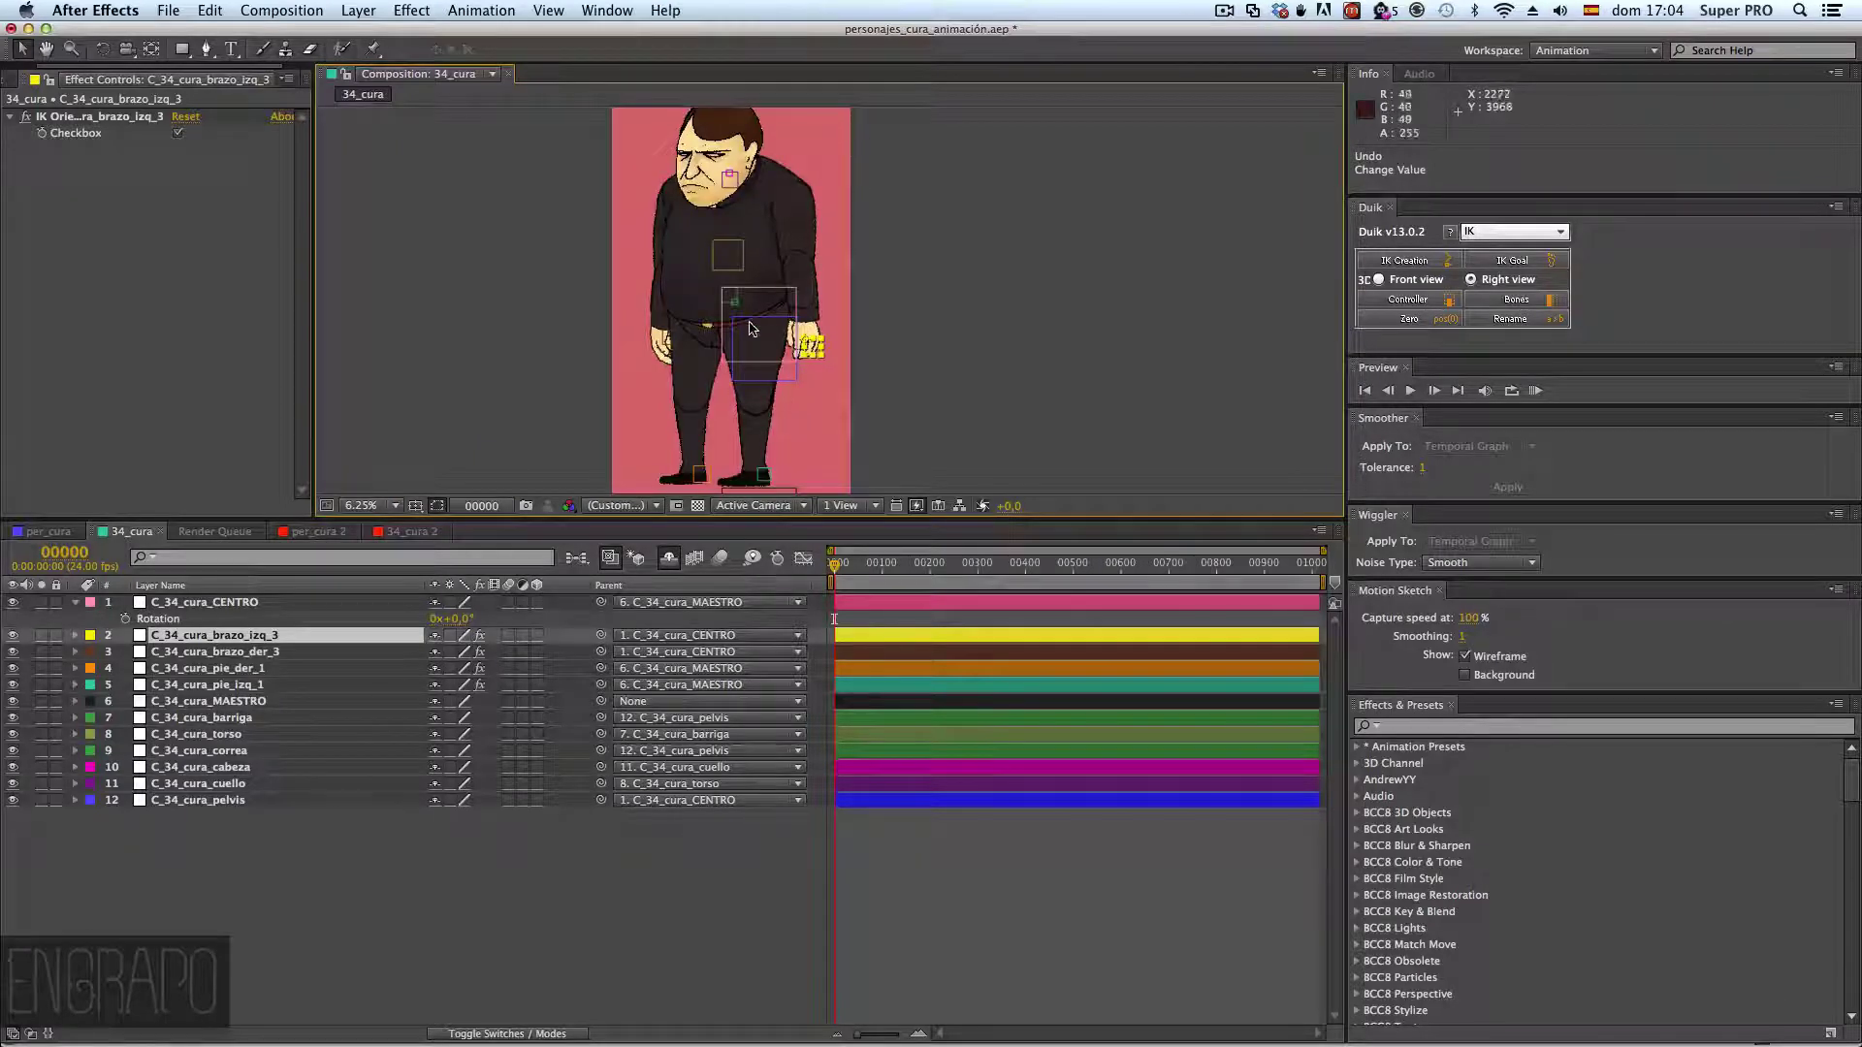
# - Test C_34_cura_CENTRO by moving it slightly down and then rotating it a few degrees, undoing both changes
pyautogui.click(752, 329)
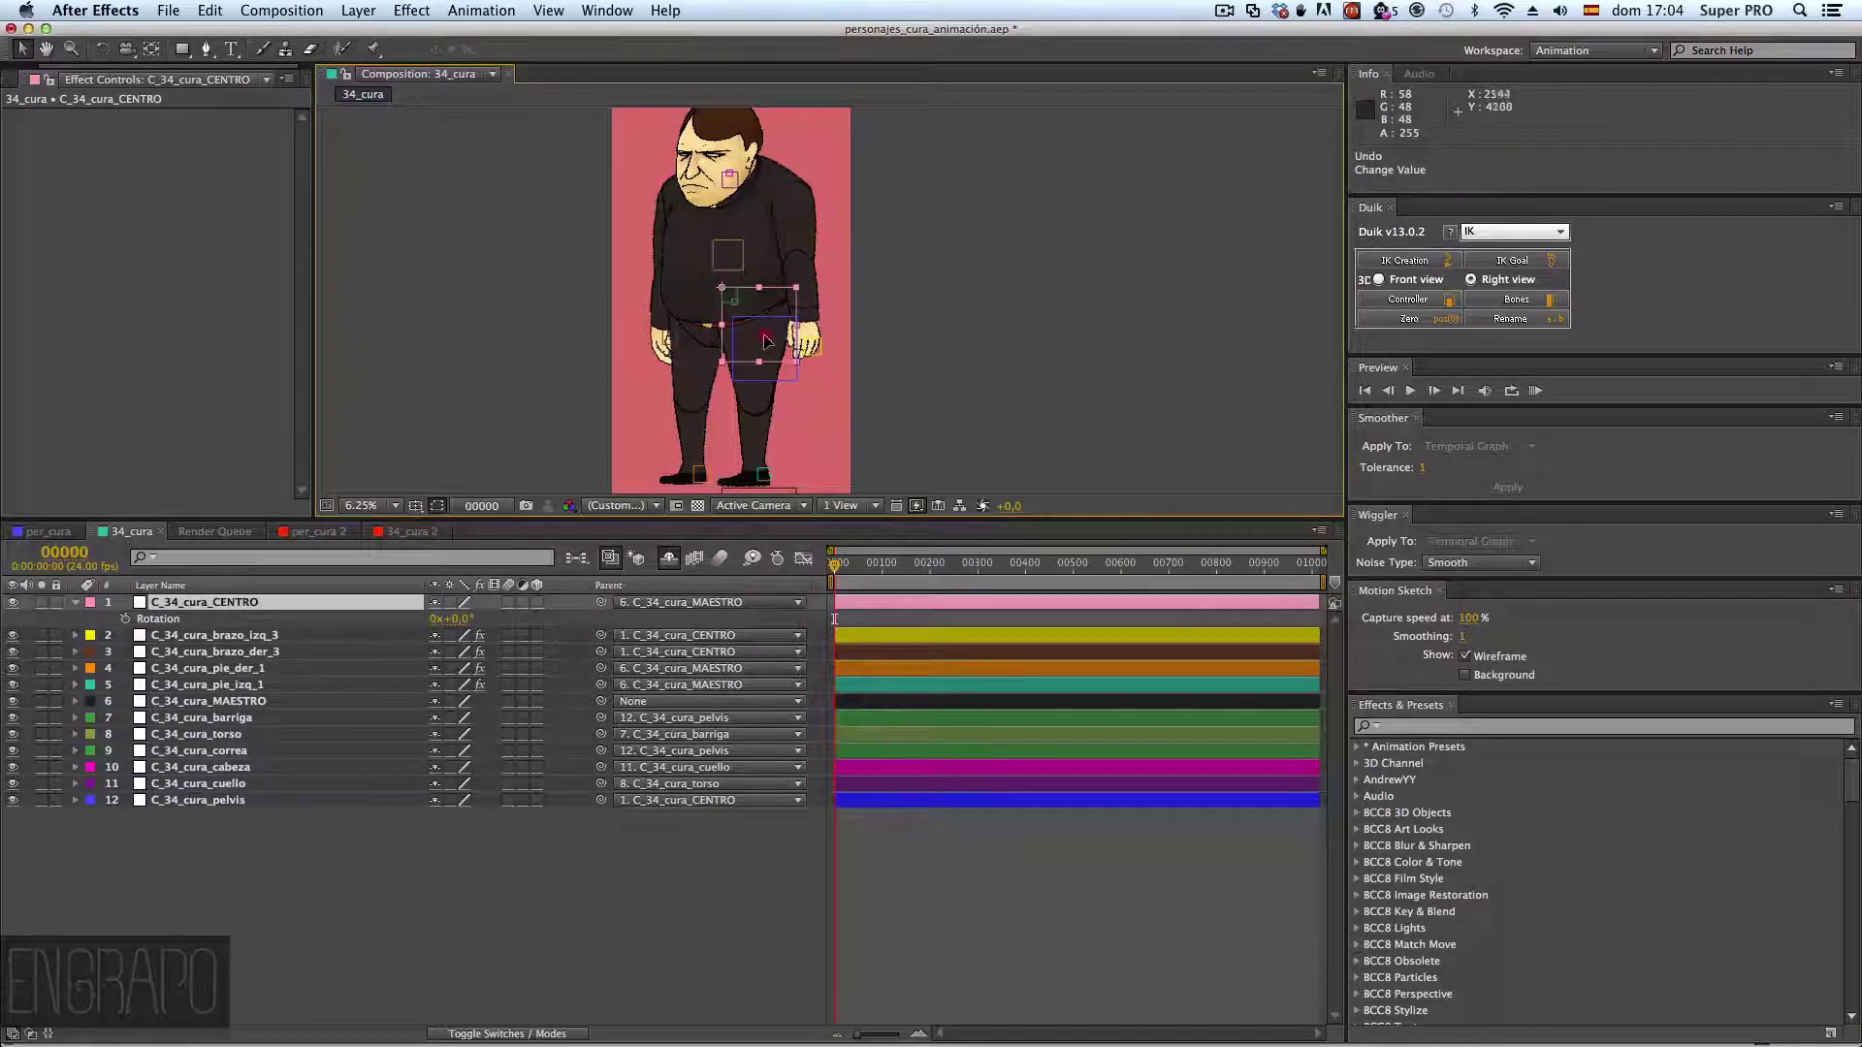
pyautogui.moveTo(766, 342)
pyautogui.mouseDown()
pyautogui.moveTo(739, 344)
pyautogui.moveTo(773, 373)
pyautogui.mouseUp()
pyautogui.press('super+z')
pyautogui.press('w')
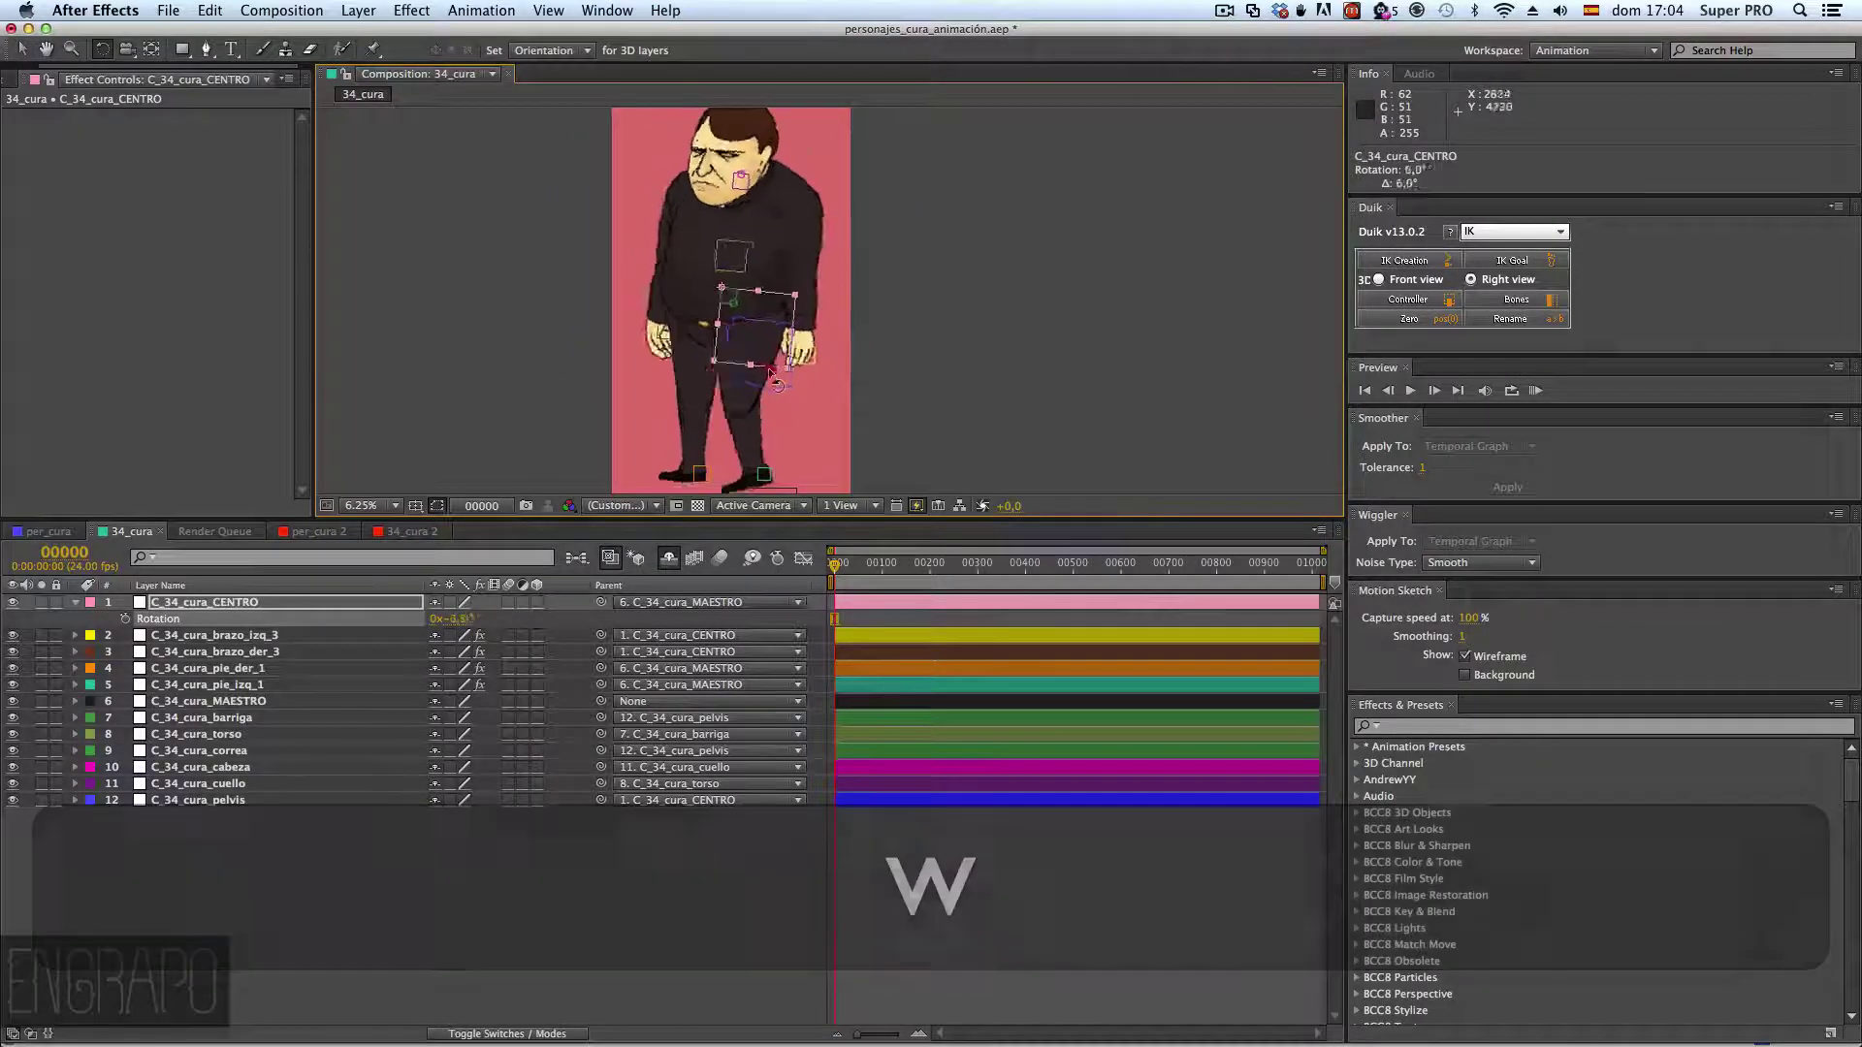
pyautogui.press('super+z')
# - Review the controllers by selecting barriga, correa, pie_izq_1, brazo_izq_3 and cuello in turn
pyautogui.click(200, 721)
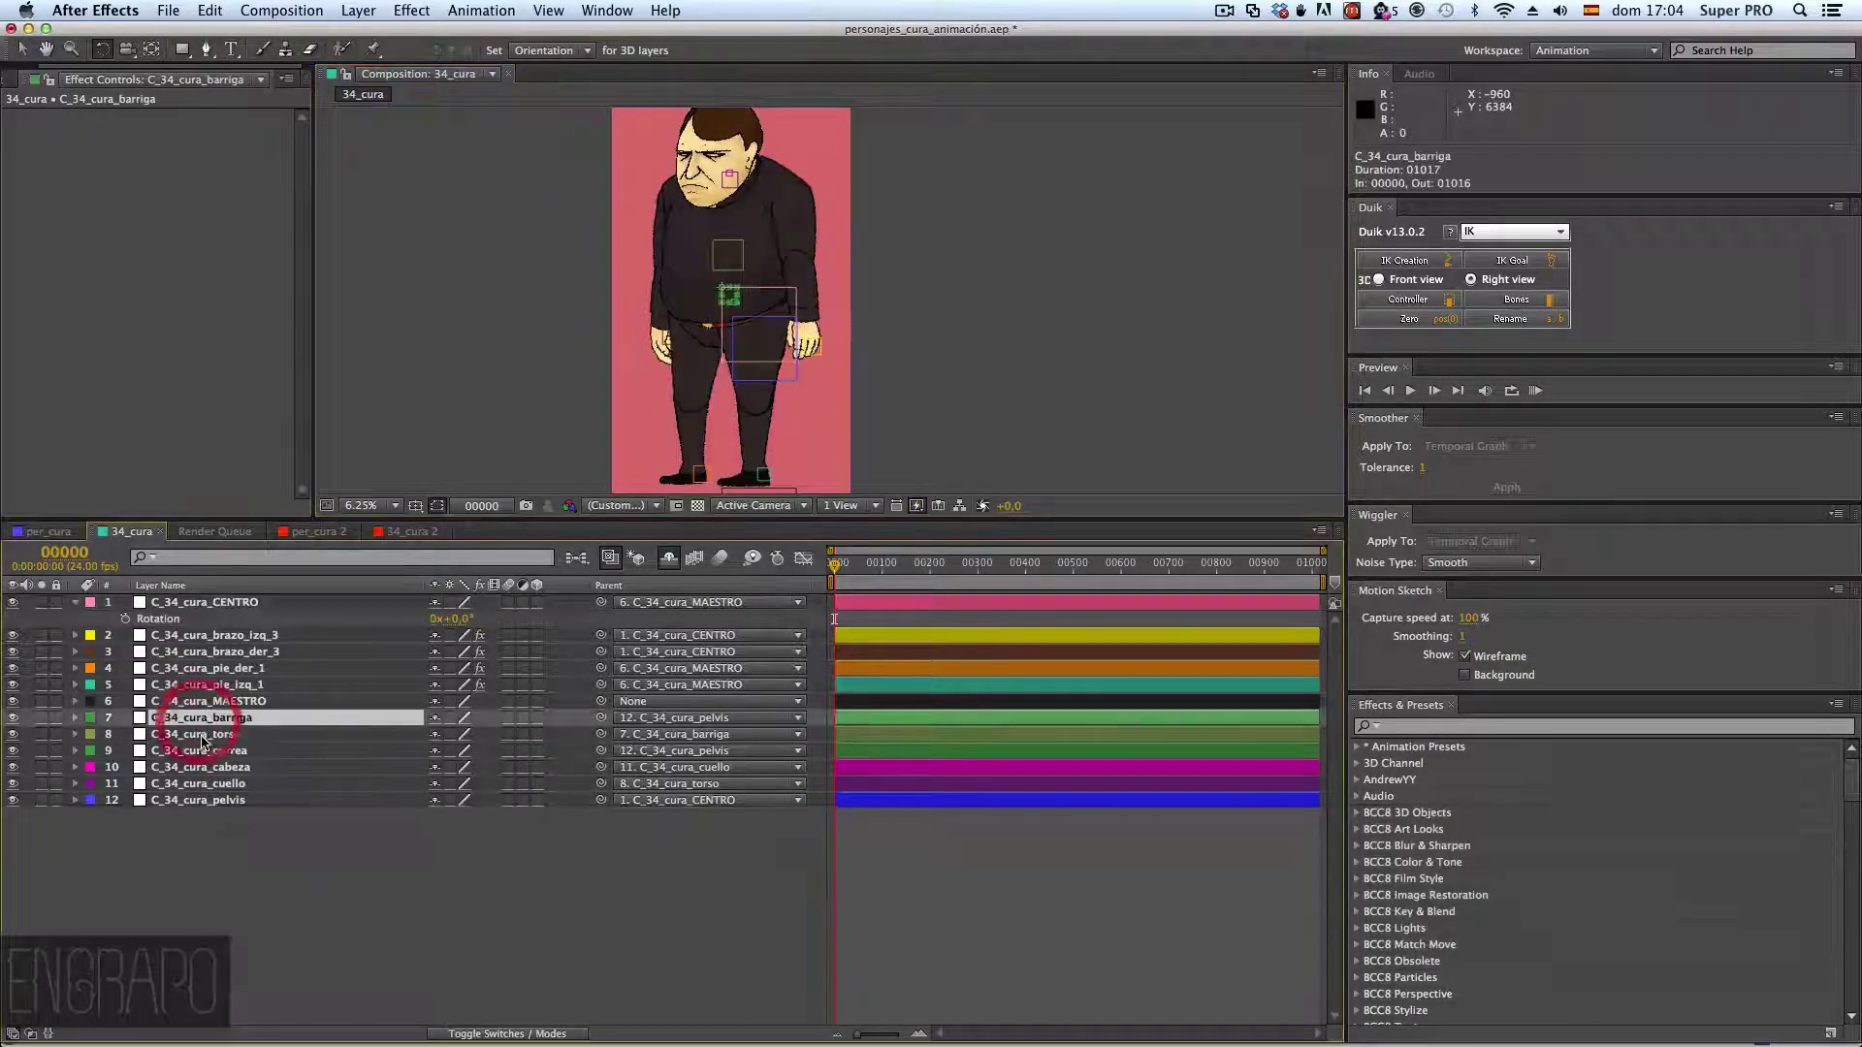
pyautogui.click(203, 750)
pyautogui.click(205, 684)
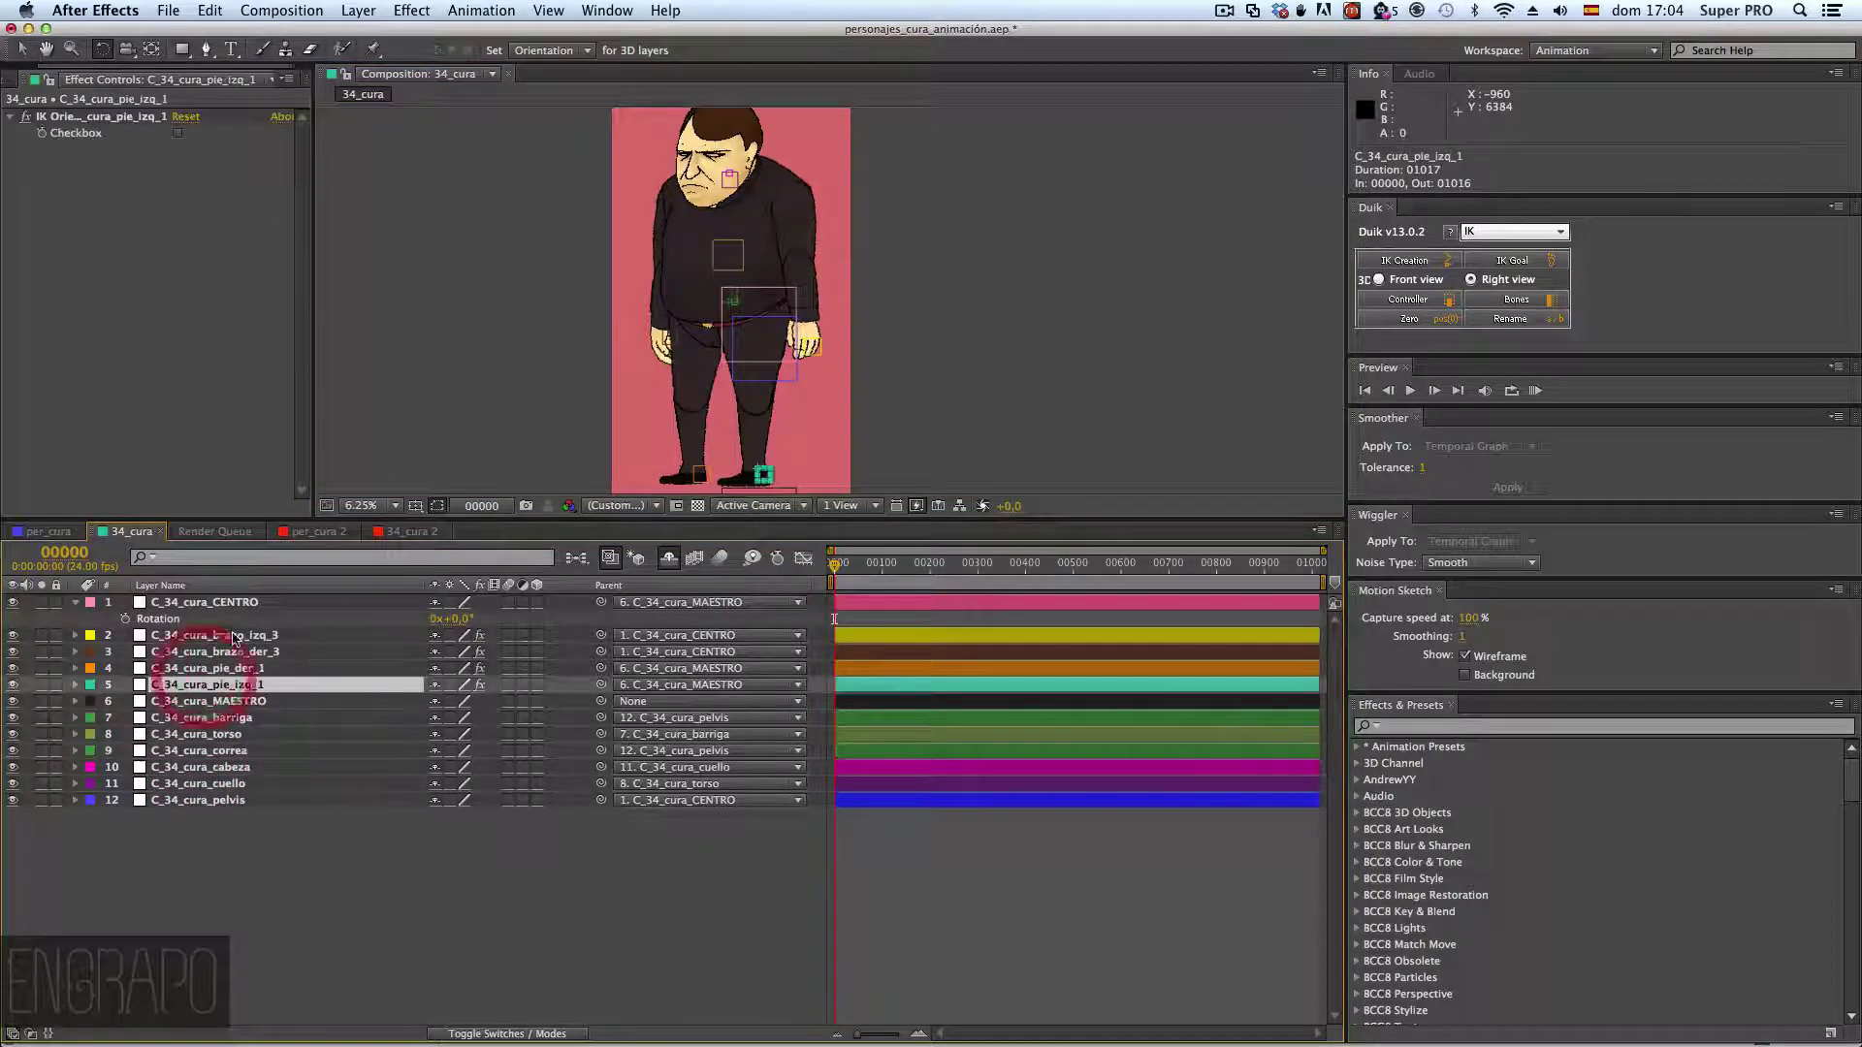
pyautogui.click(219, 635)
pyautogui.click(228, 783)
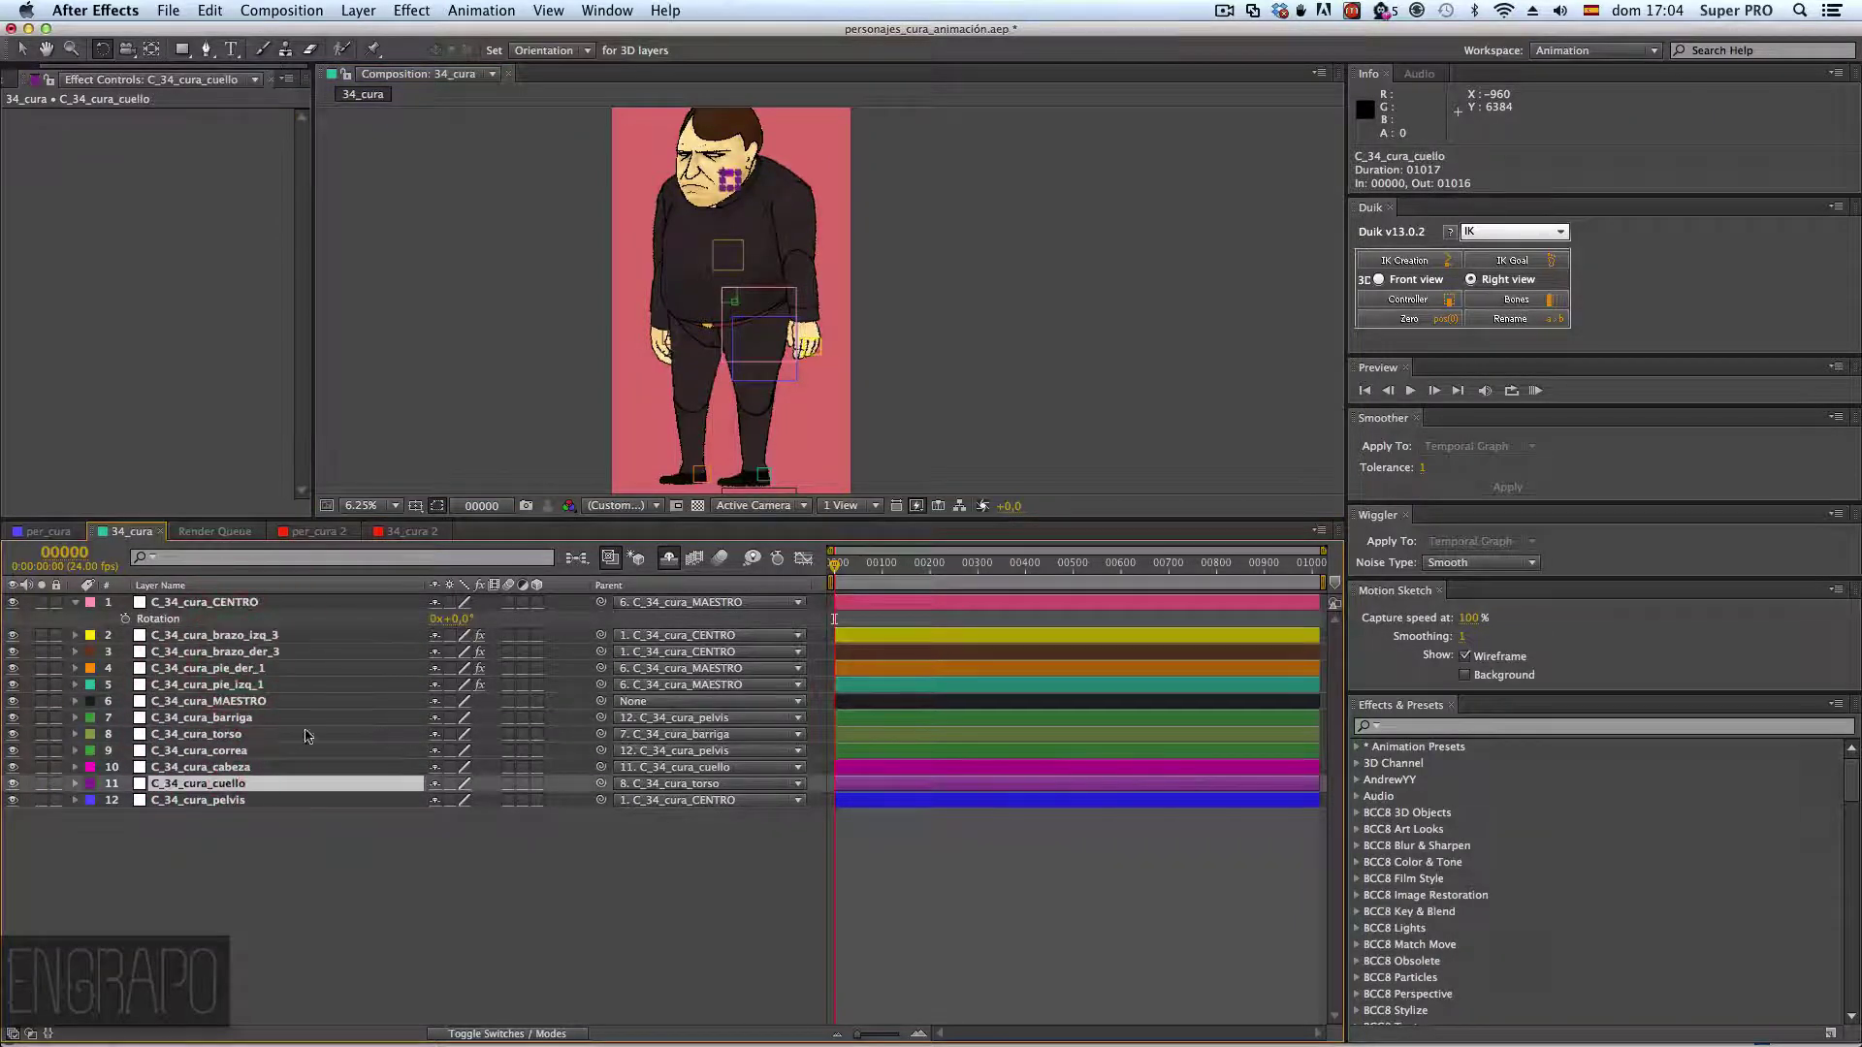
# - Try rotating the neck controller C_34_cura_cuello, undo the rotation and return to the Selection tool
pyautogui.moveTo(734, 173); pyautogui.dragTo(730, 204)
pyautogui.press('super+z')
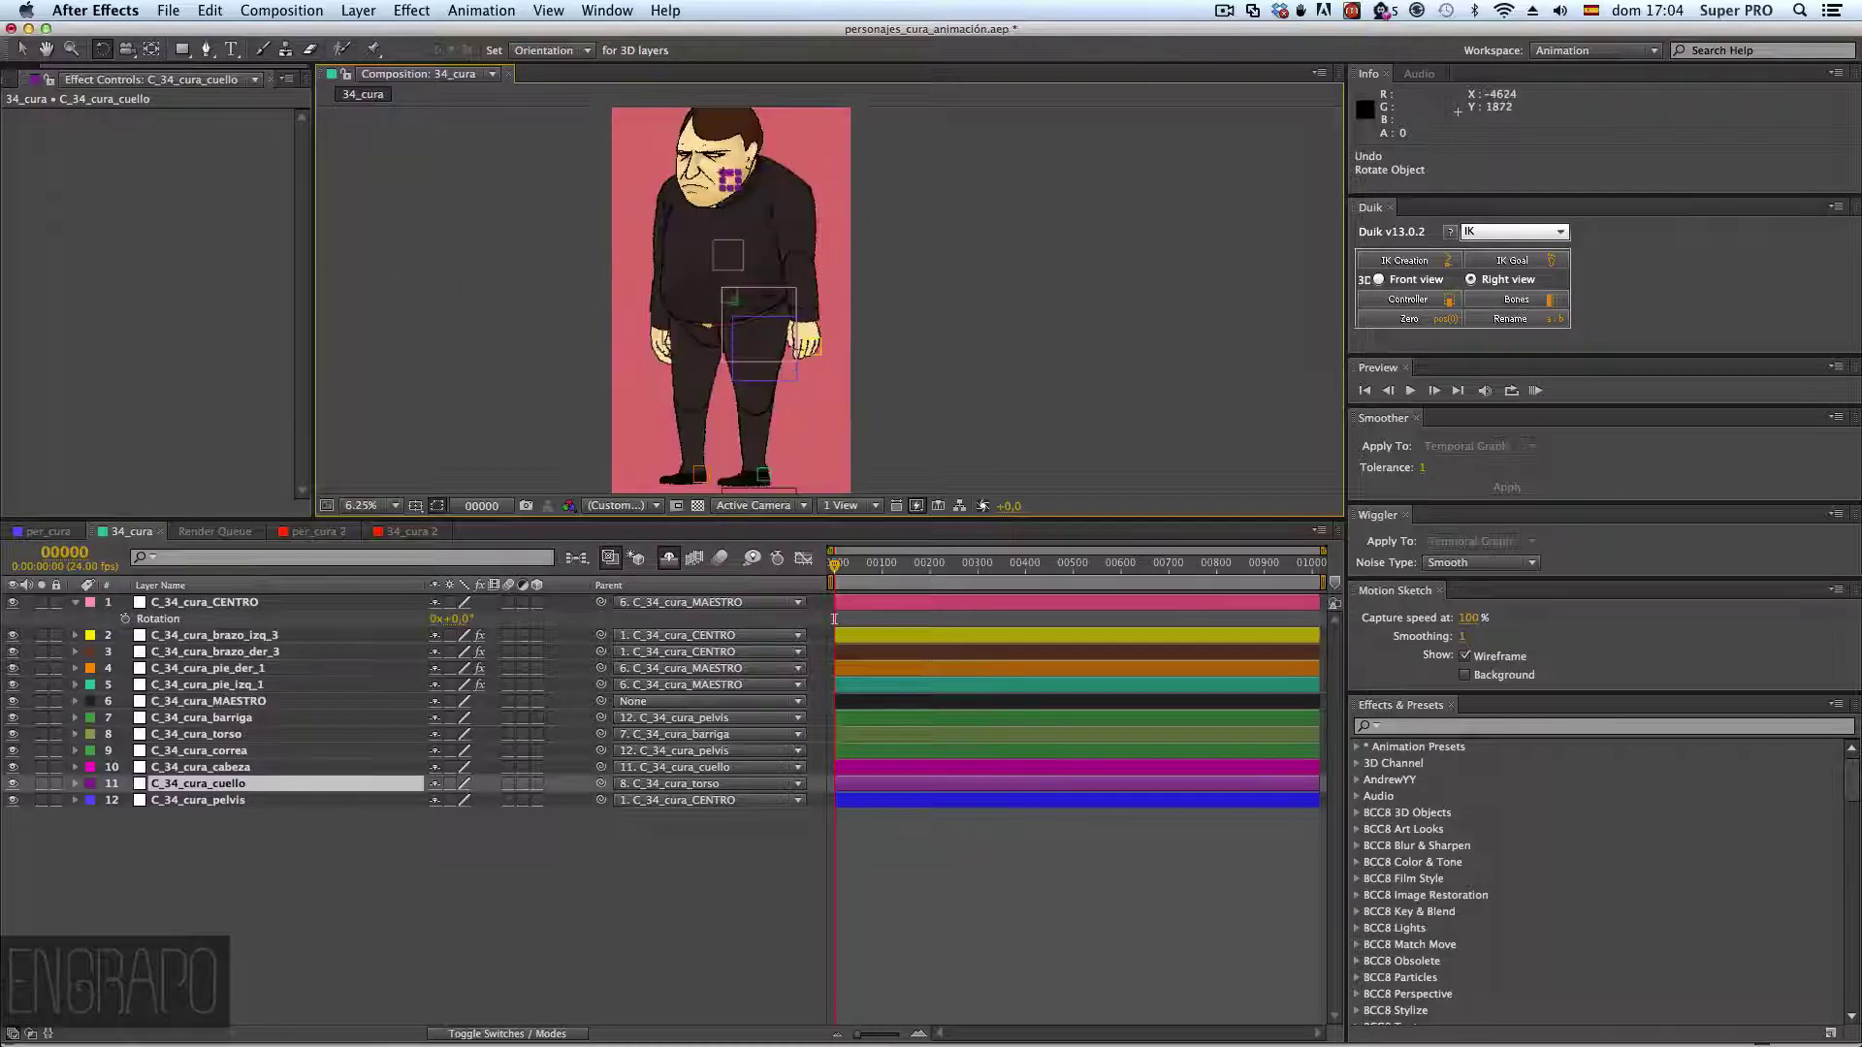
pyautogui.press('v')
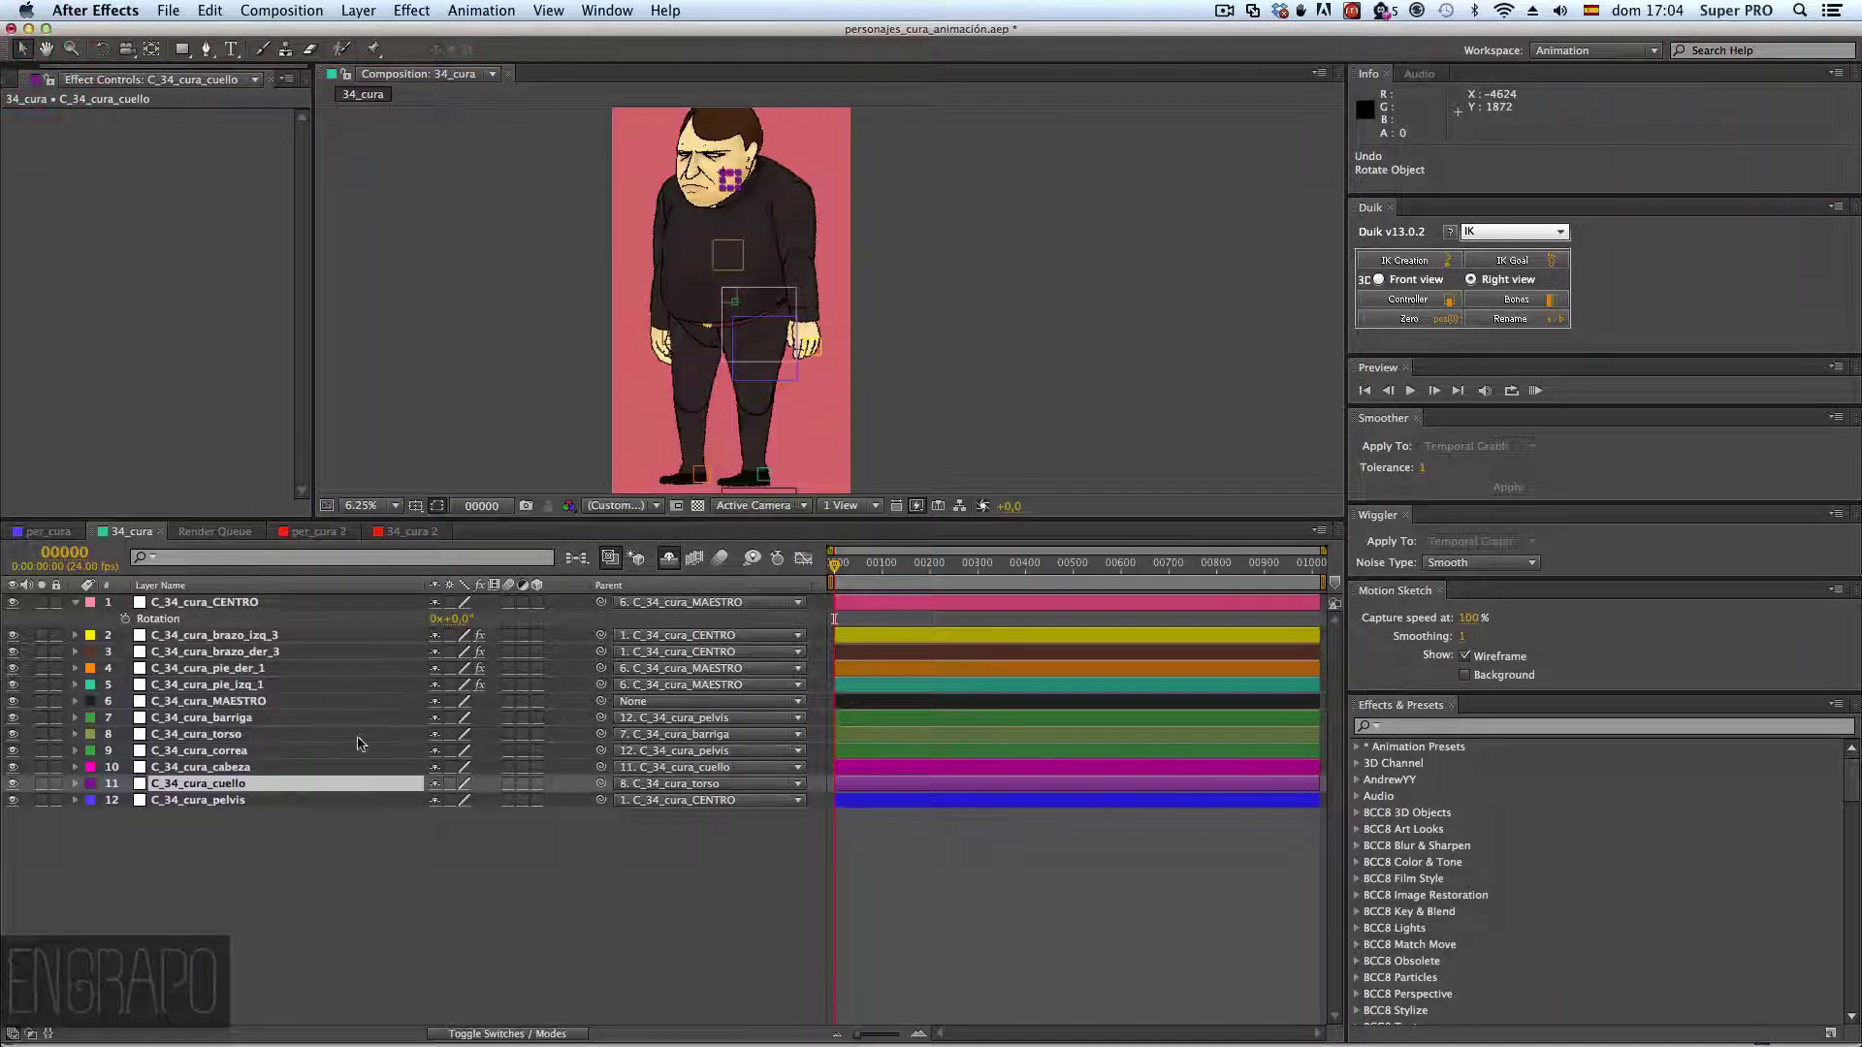
# - Enlarge the composition viewer so the whole figure fits, and save the project with the C_34_cura_pelvis controller selected
pyautogui.moveTo(781, 520); pyautogui.dragTo(776, 667)
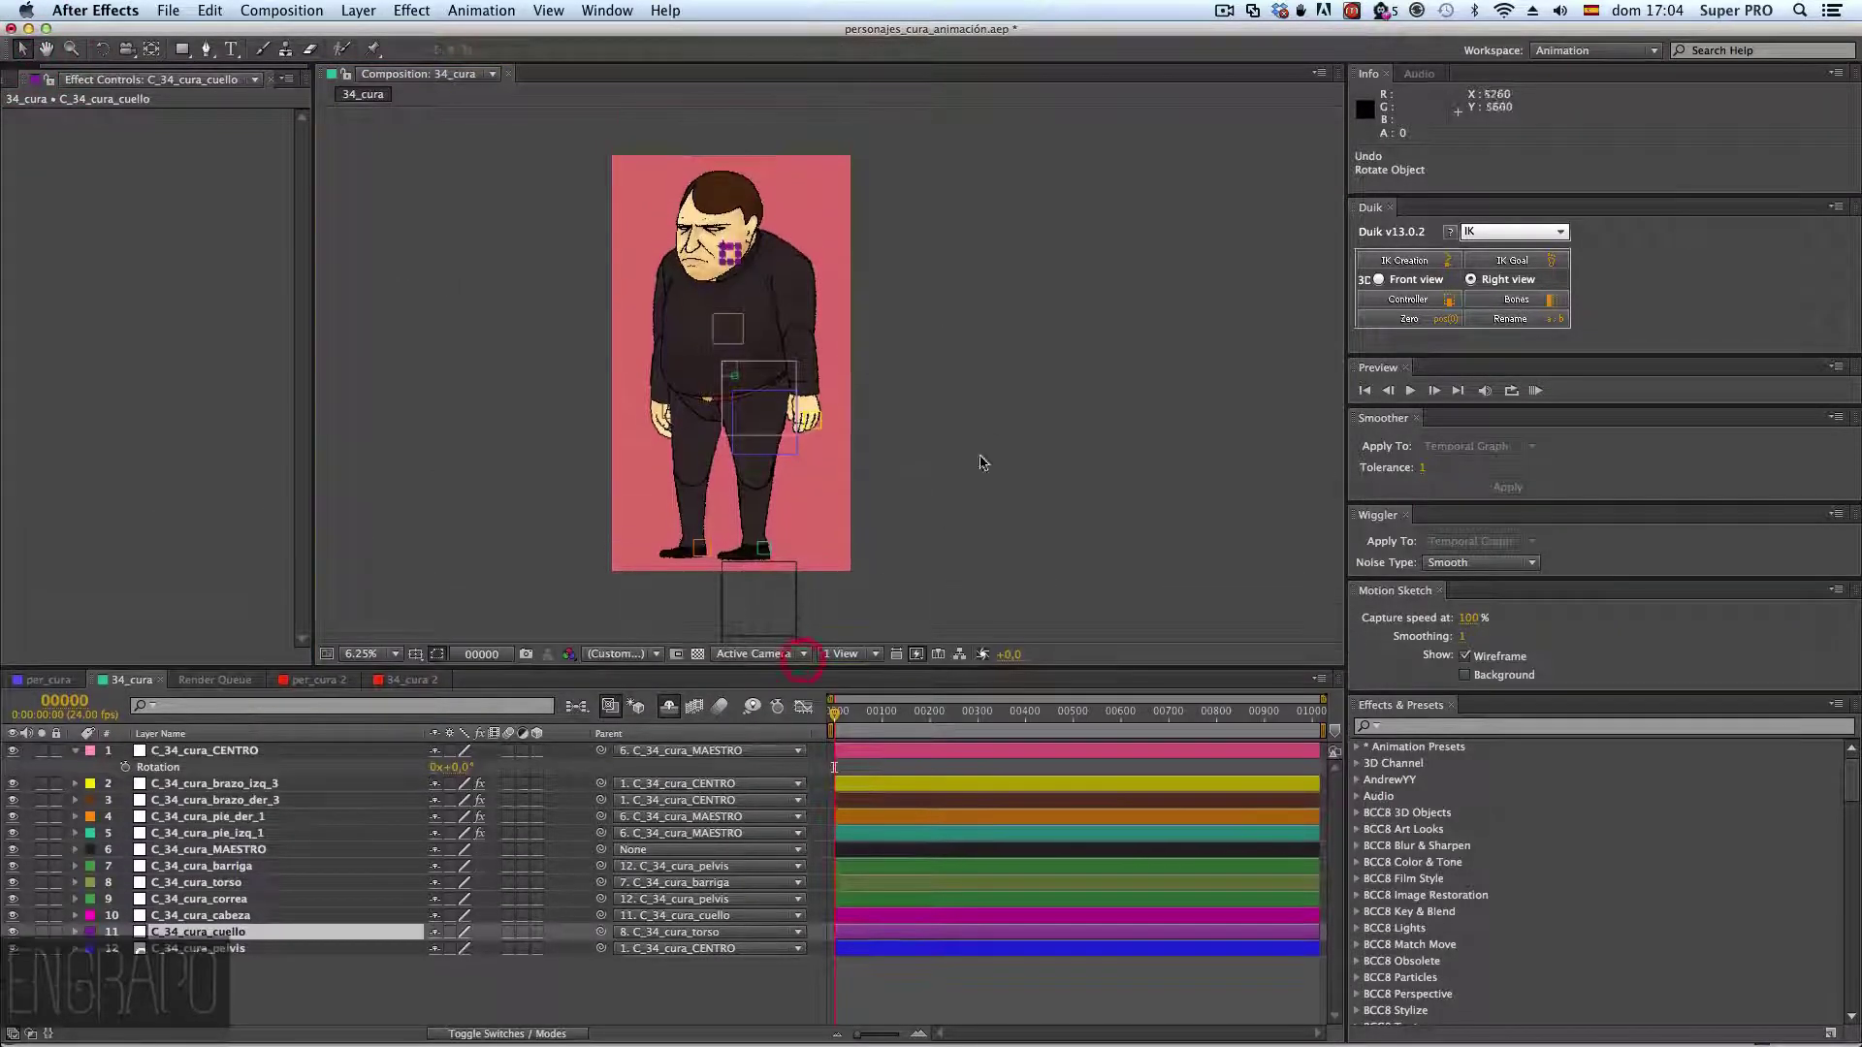
pyautogui.click(985, 438)
pyautogui.click(407, 951)
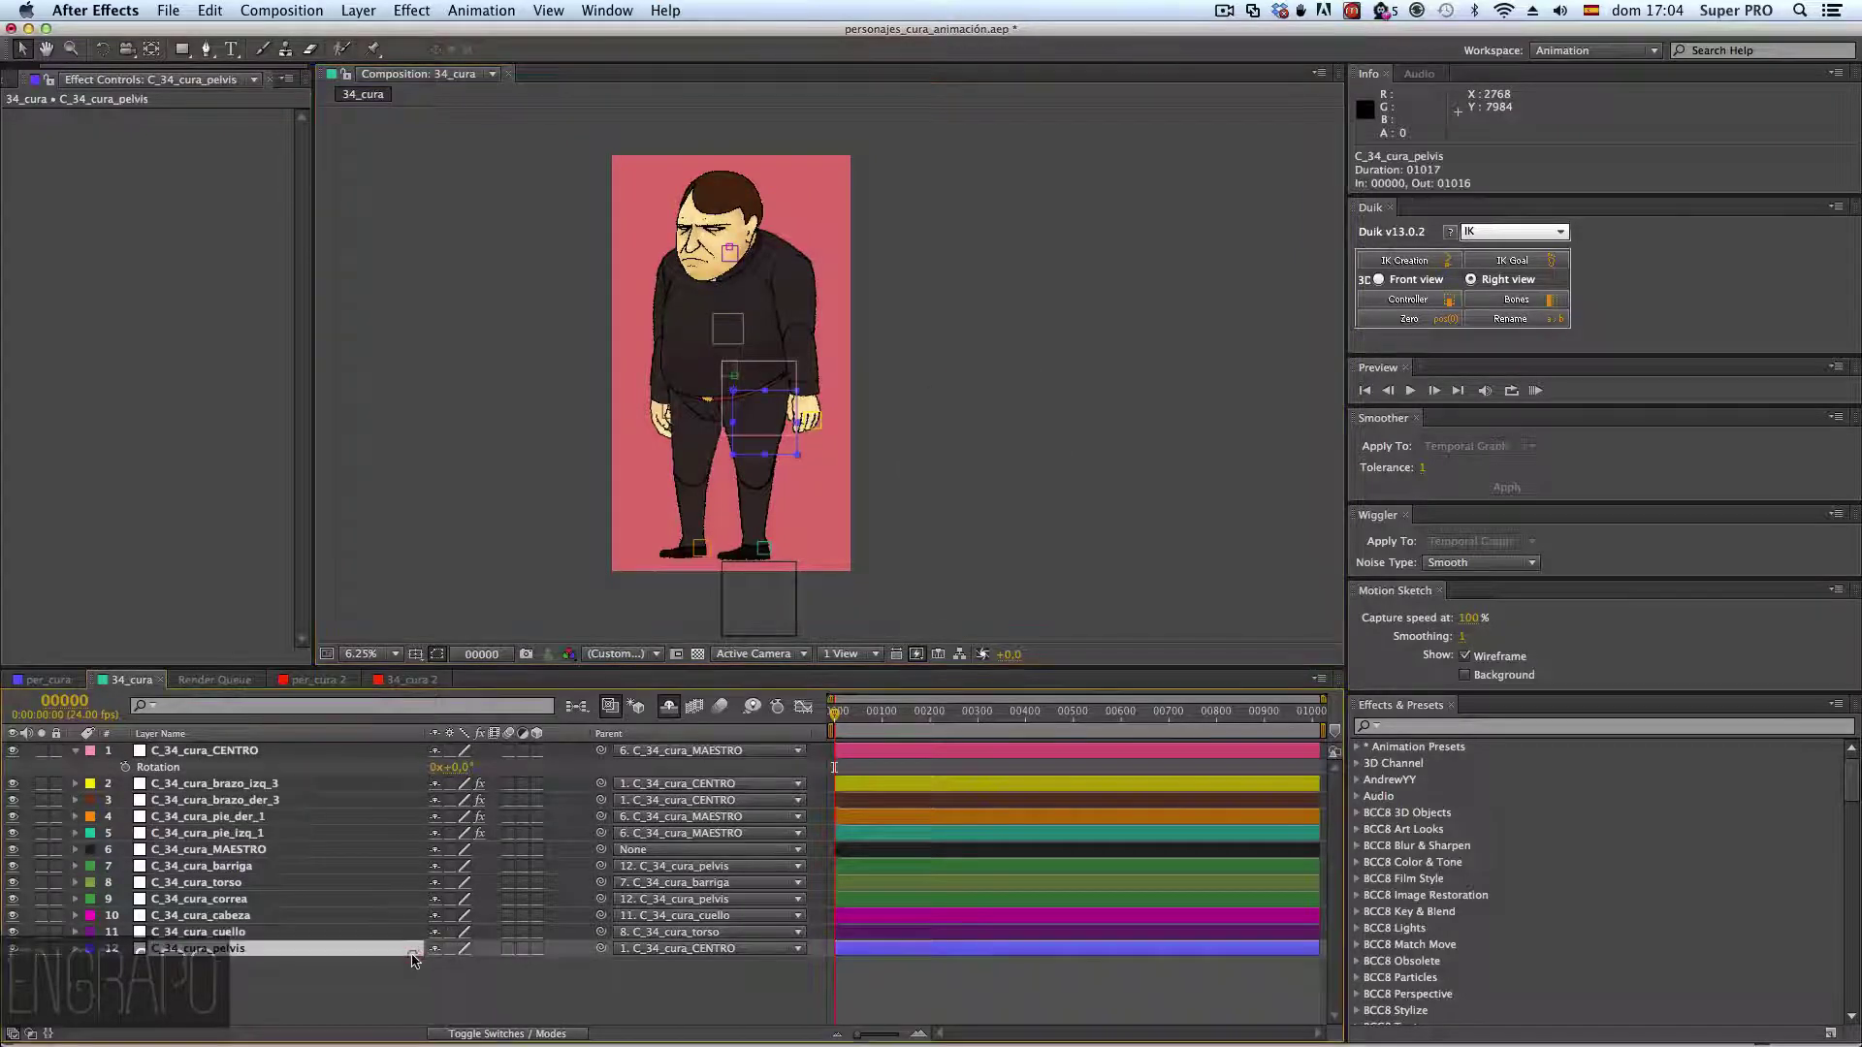
pyautogui.press('super+s')
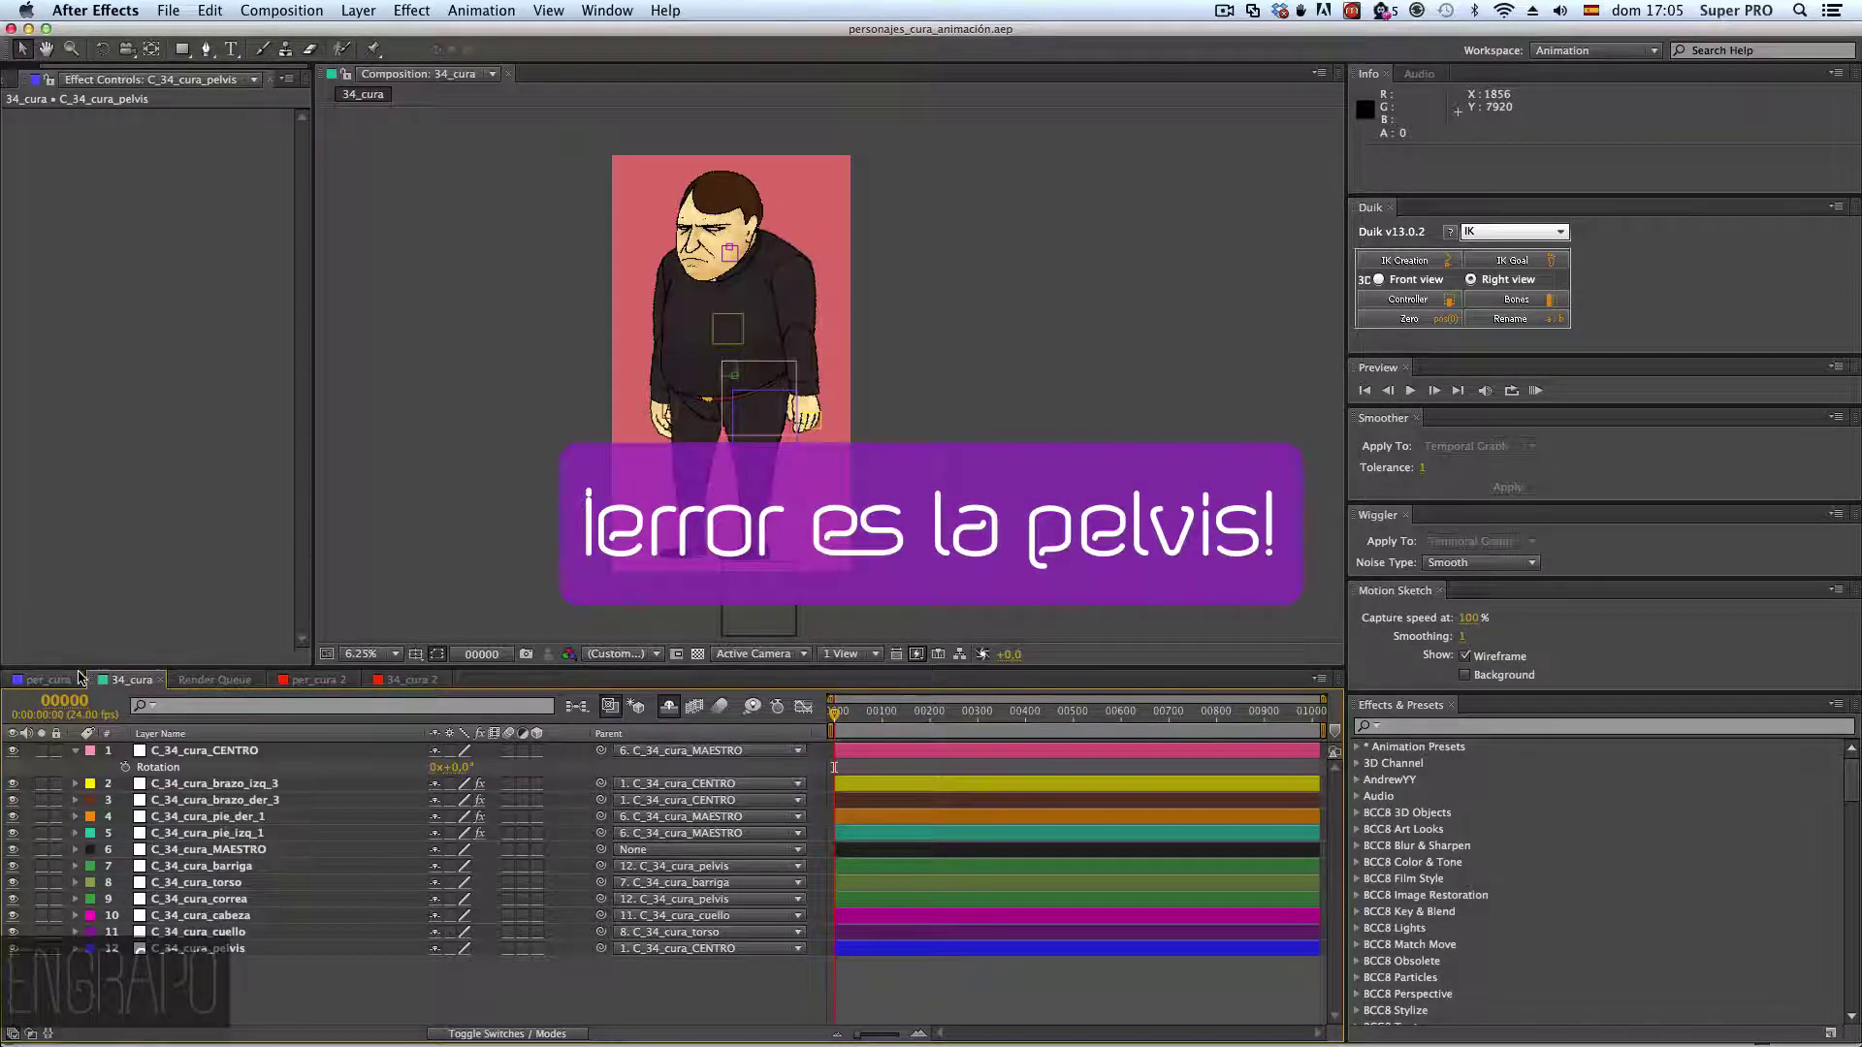
# - Compare the controller layers and parenting of the per_cura and 34_cura compositions, finishing in per_cura
pyautogui.click(44, 685)
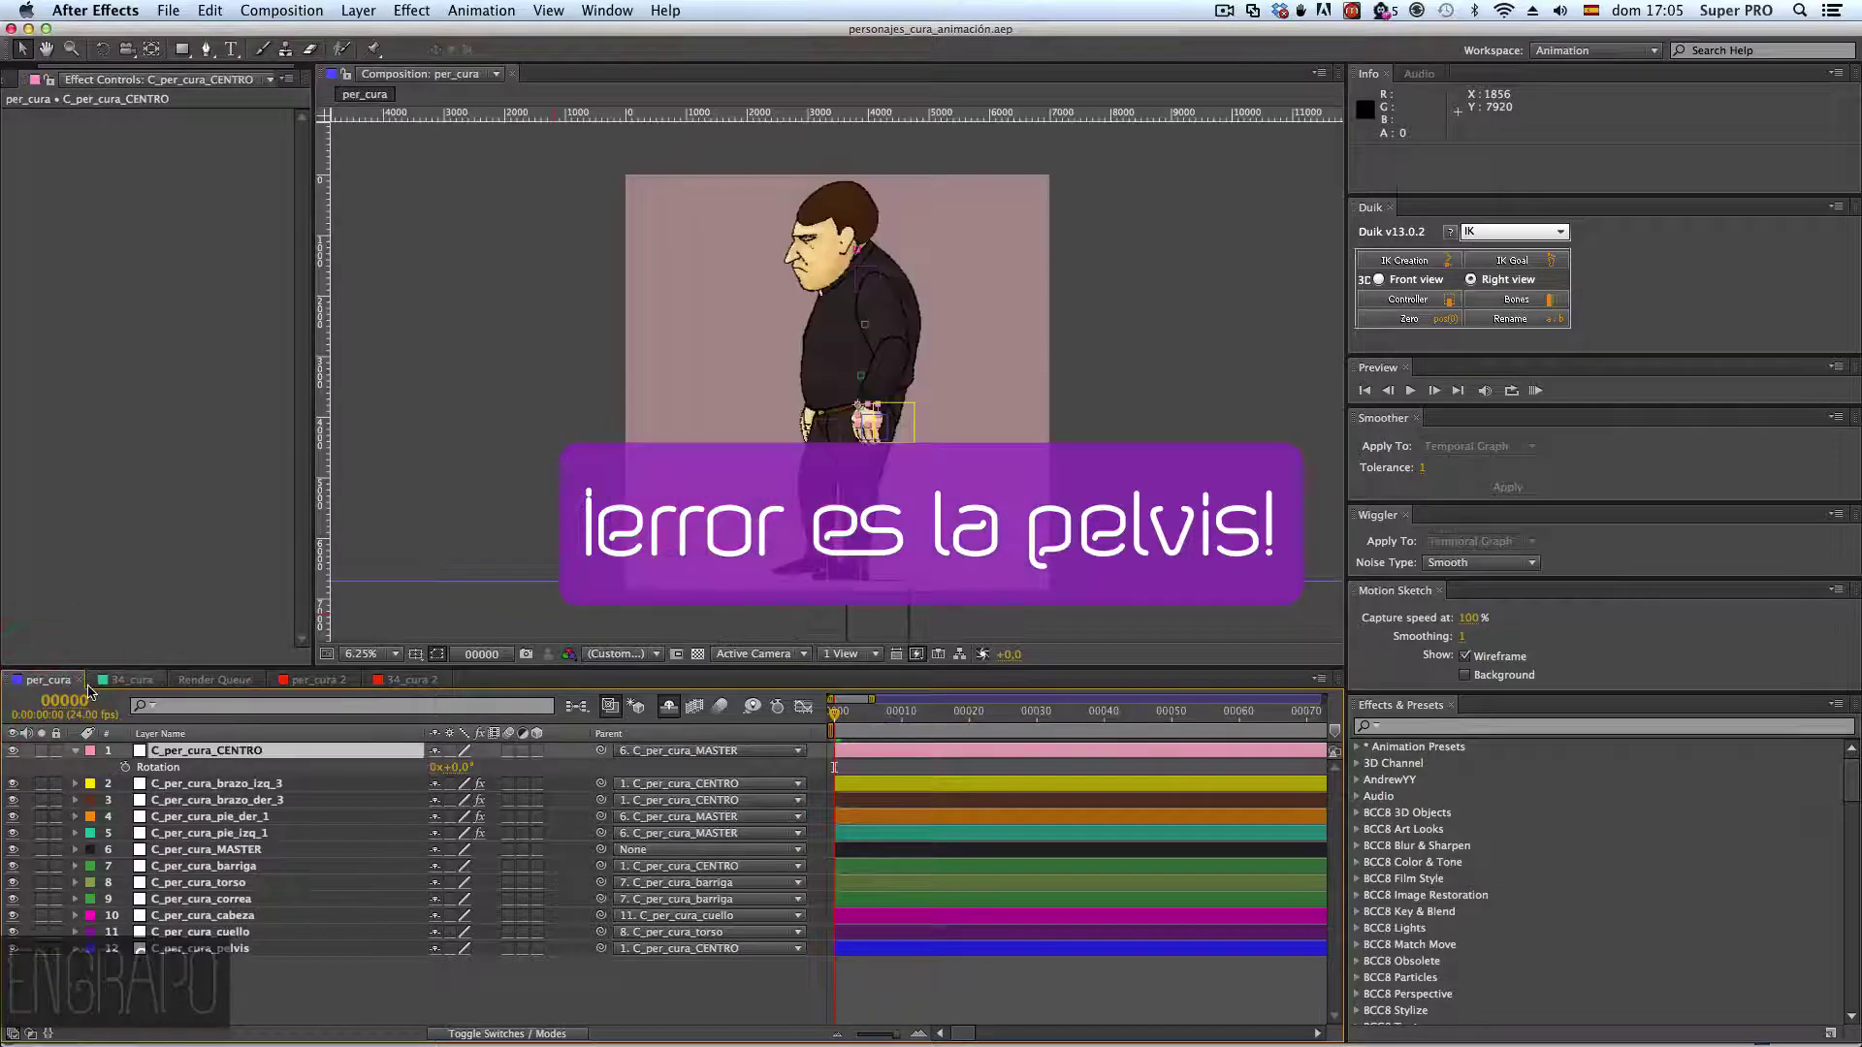
pyautogui.click(110, 685)
pyautogui.click(44, 680)
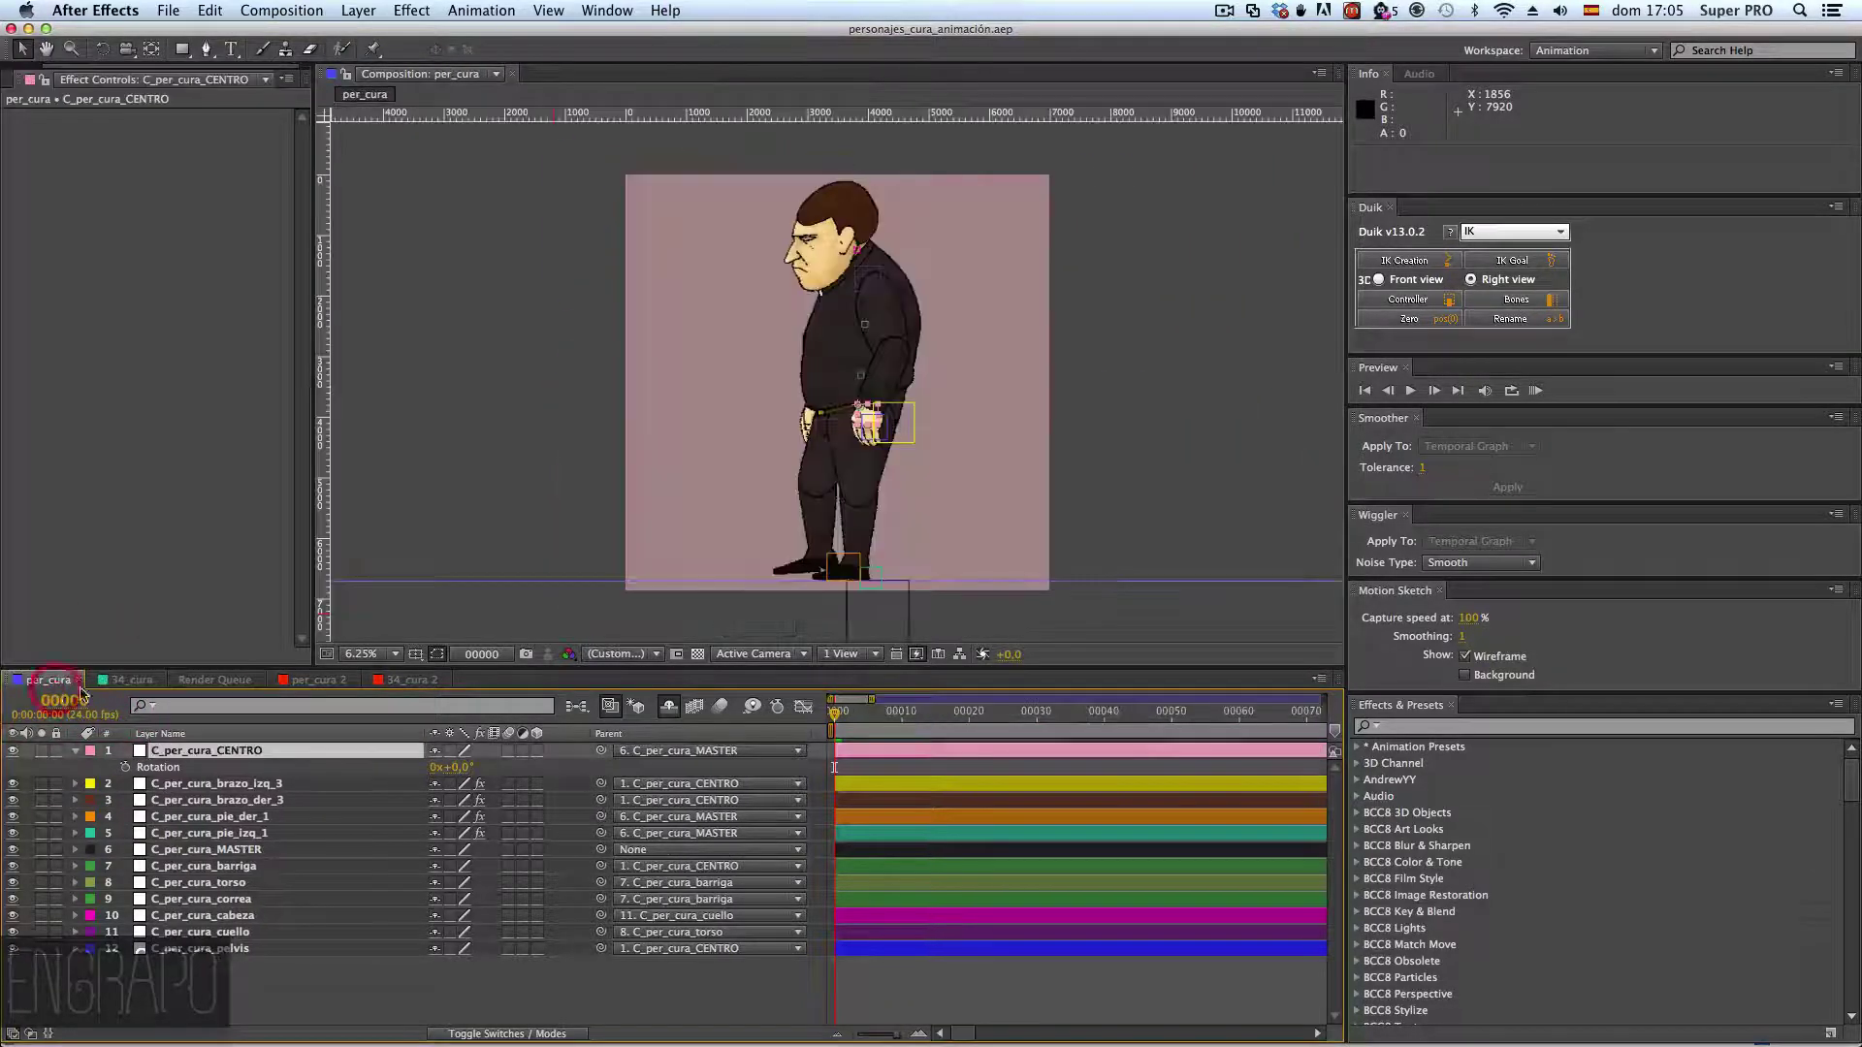
pyautogui.click(143, 690)
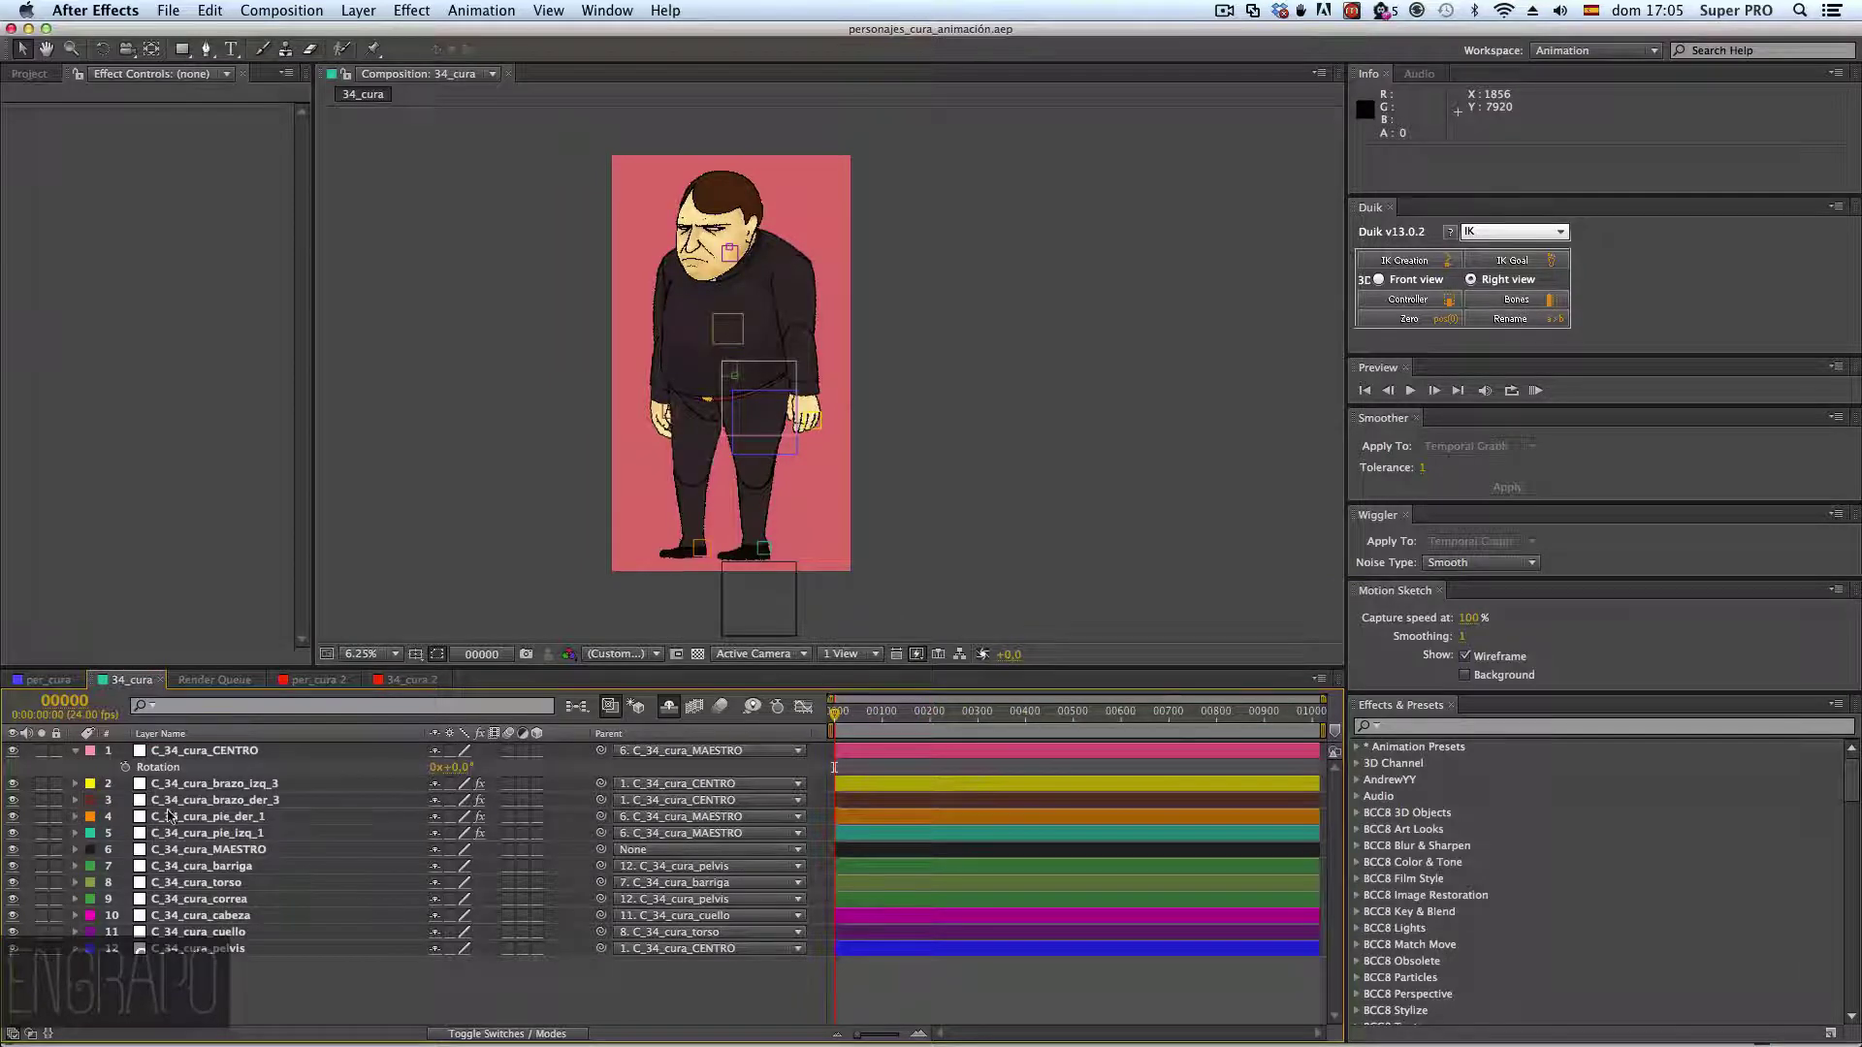
pyautogui.click(87, 735)
pyautogui.click(66, 684)
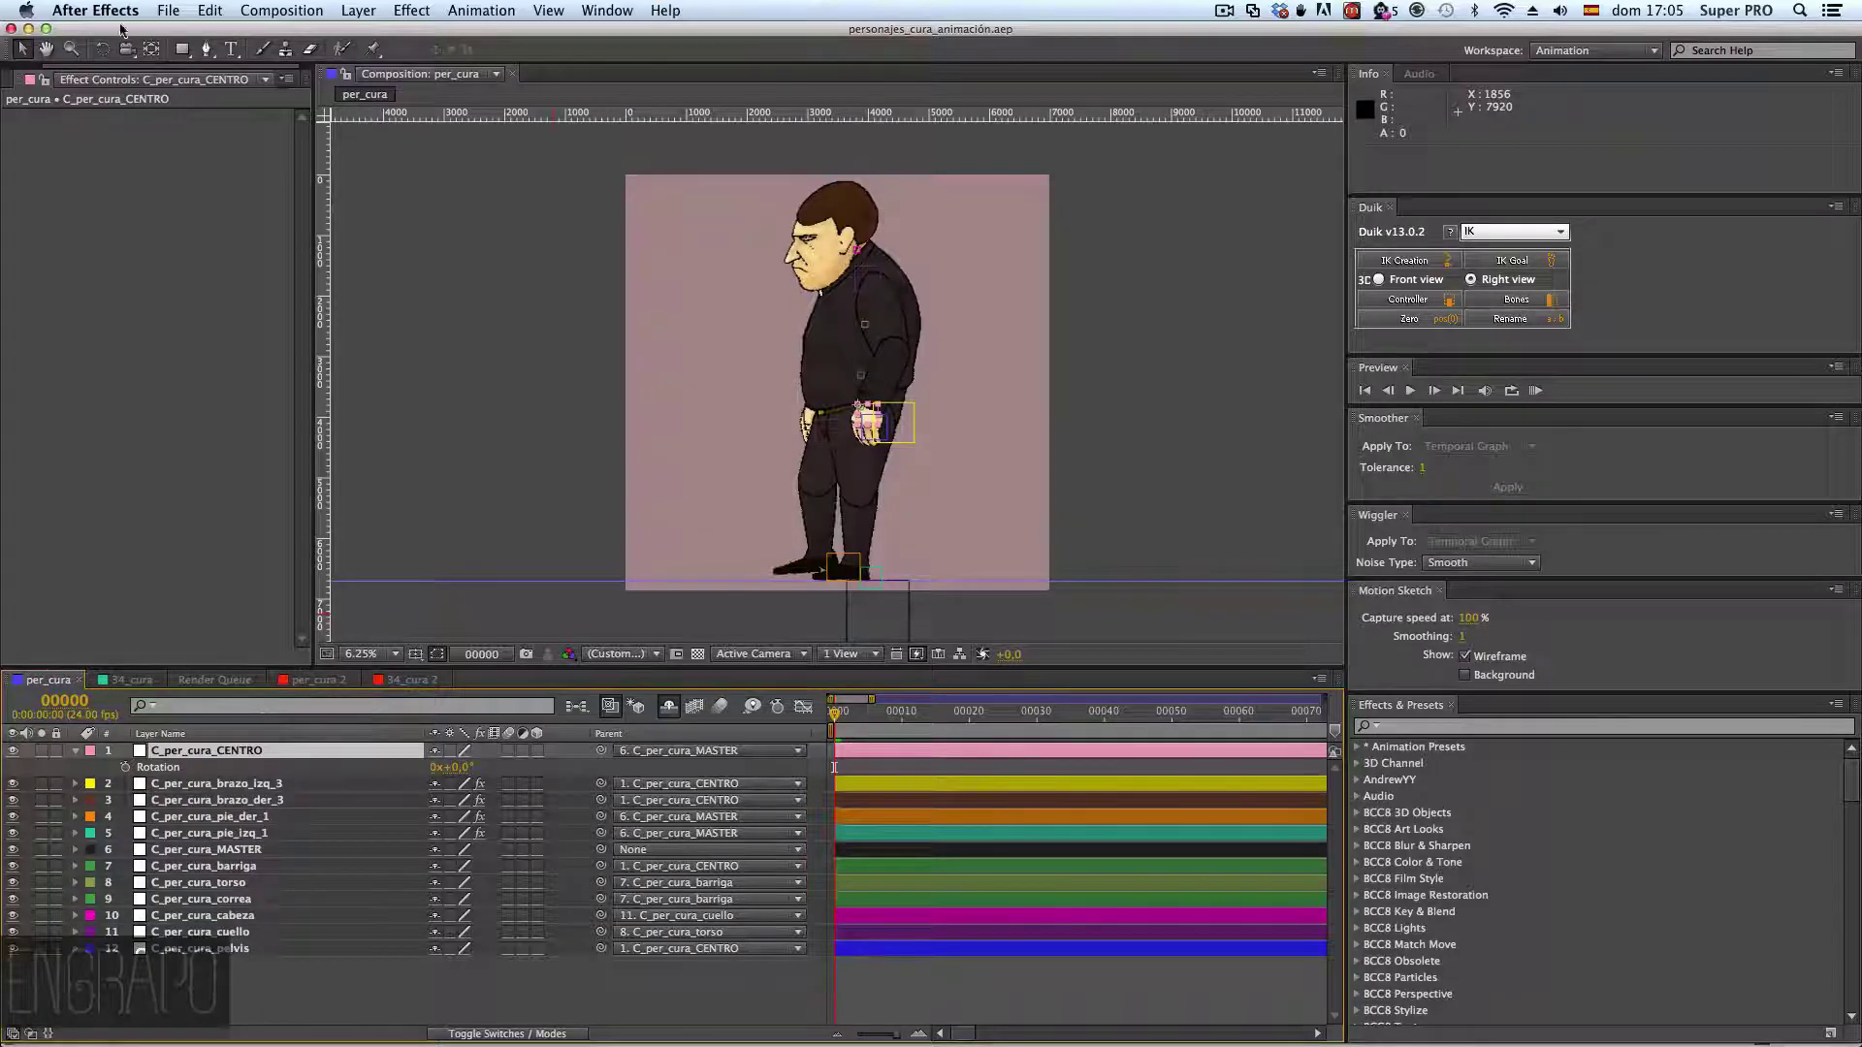
# - Review the body-part names and colours assigned to the labels in the Labels preferences
pyautogui.click(95, 10)
pyautogui.moveTo(146, 64)
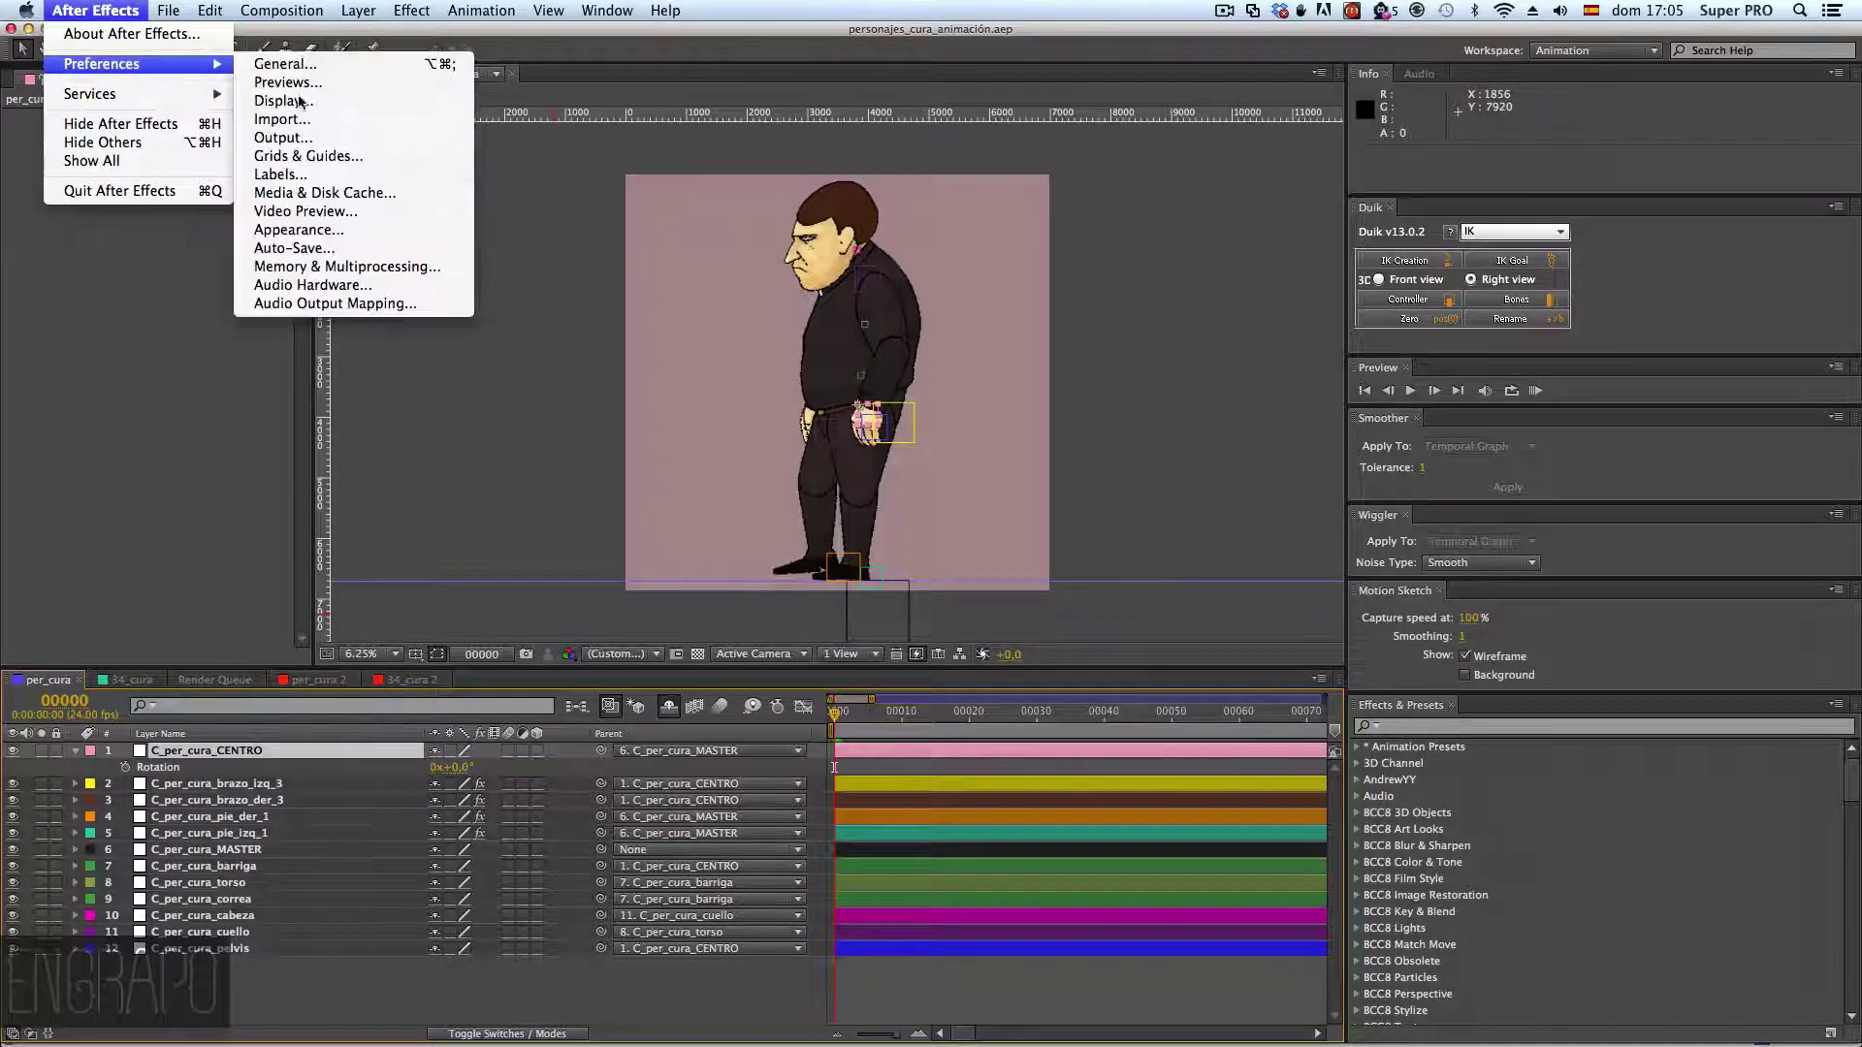
pyautogui.click(389, 174)
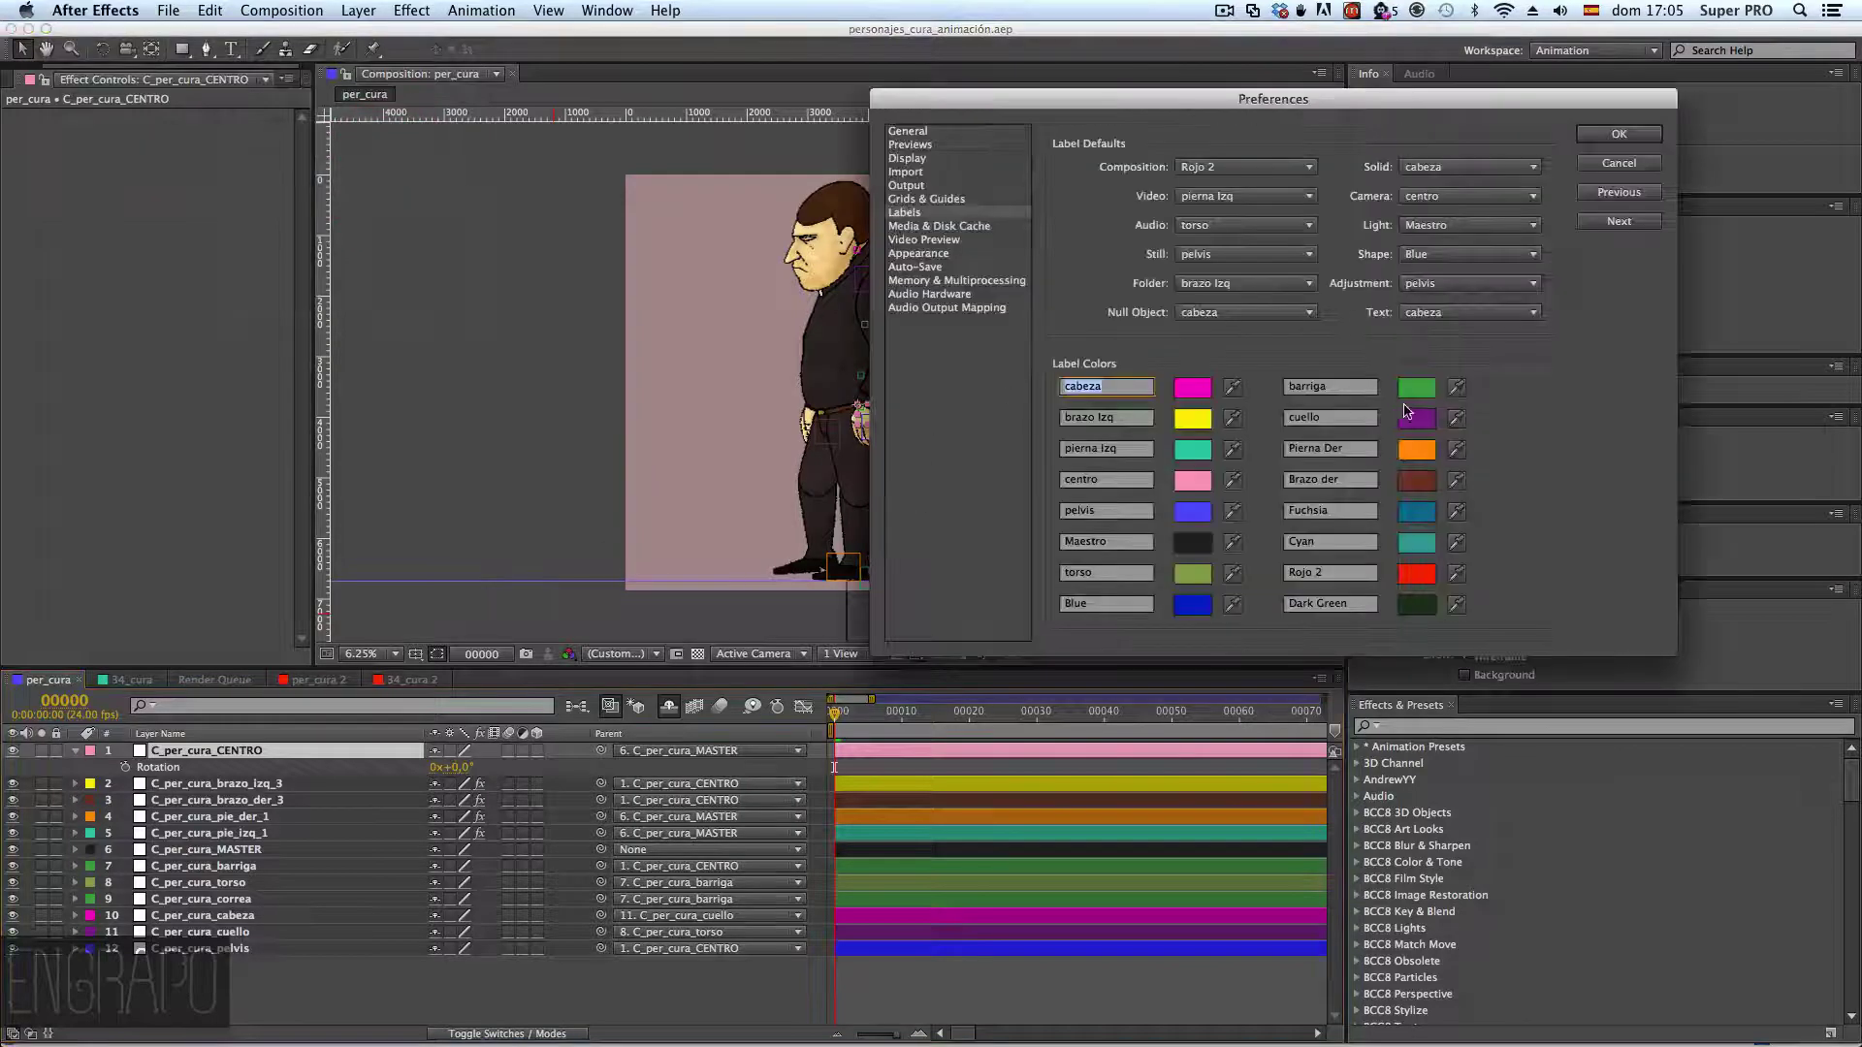
pyautogui.click(1637, 137)
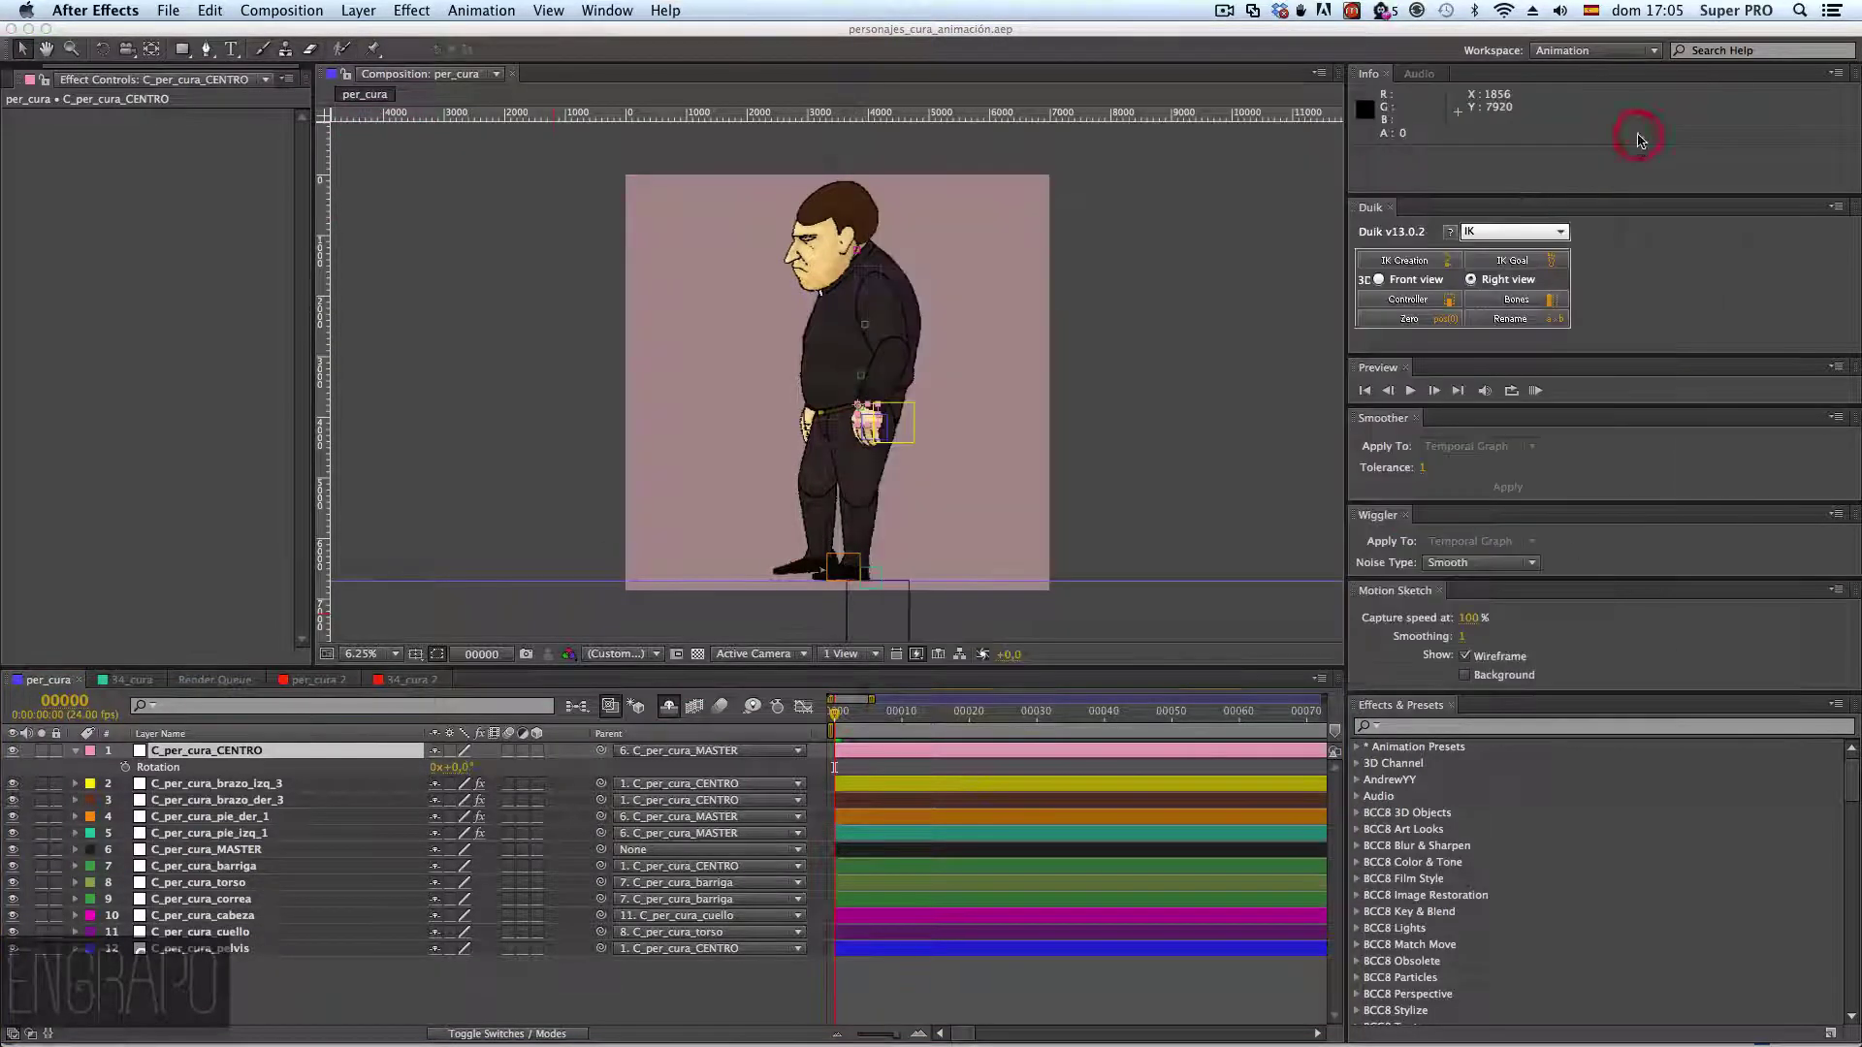
# - Inspect the IK effect on the right foot controller C_per_cura_pie_der_1
pyautogui.click(382, 979)
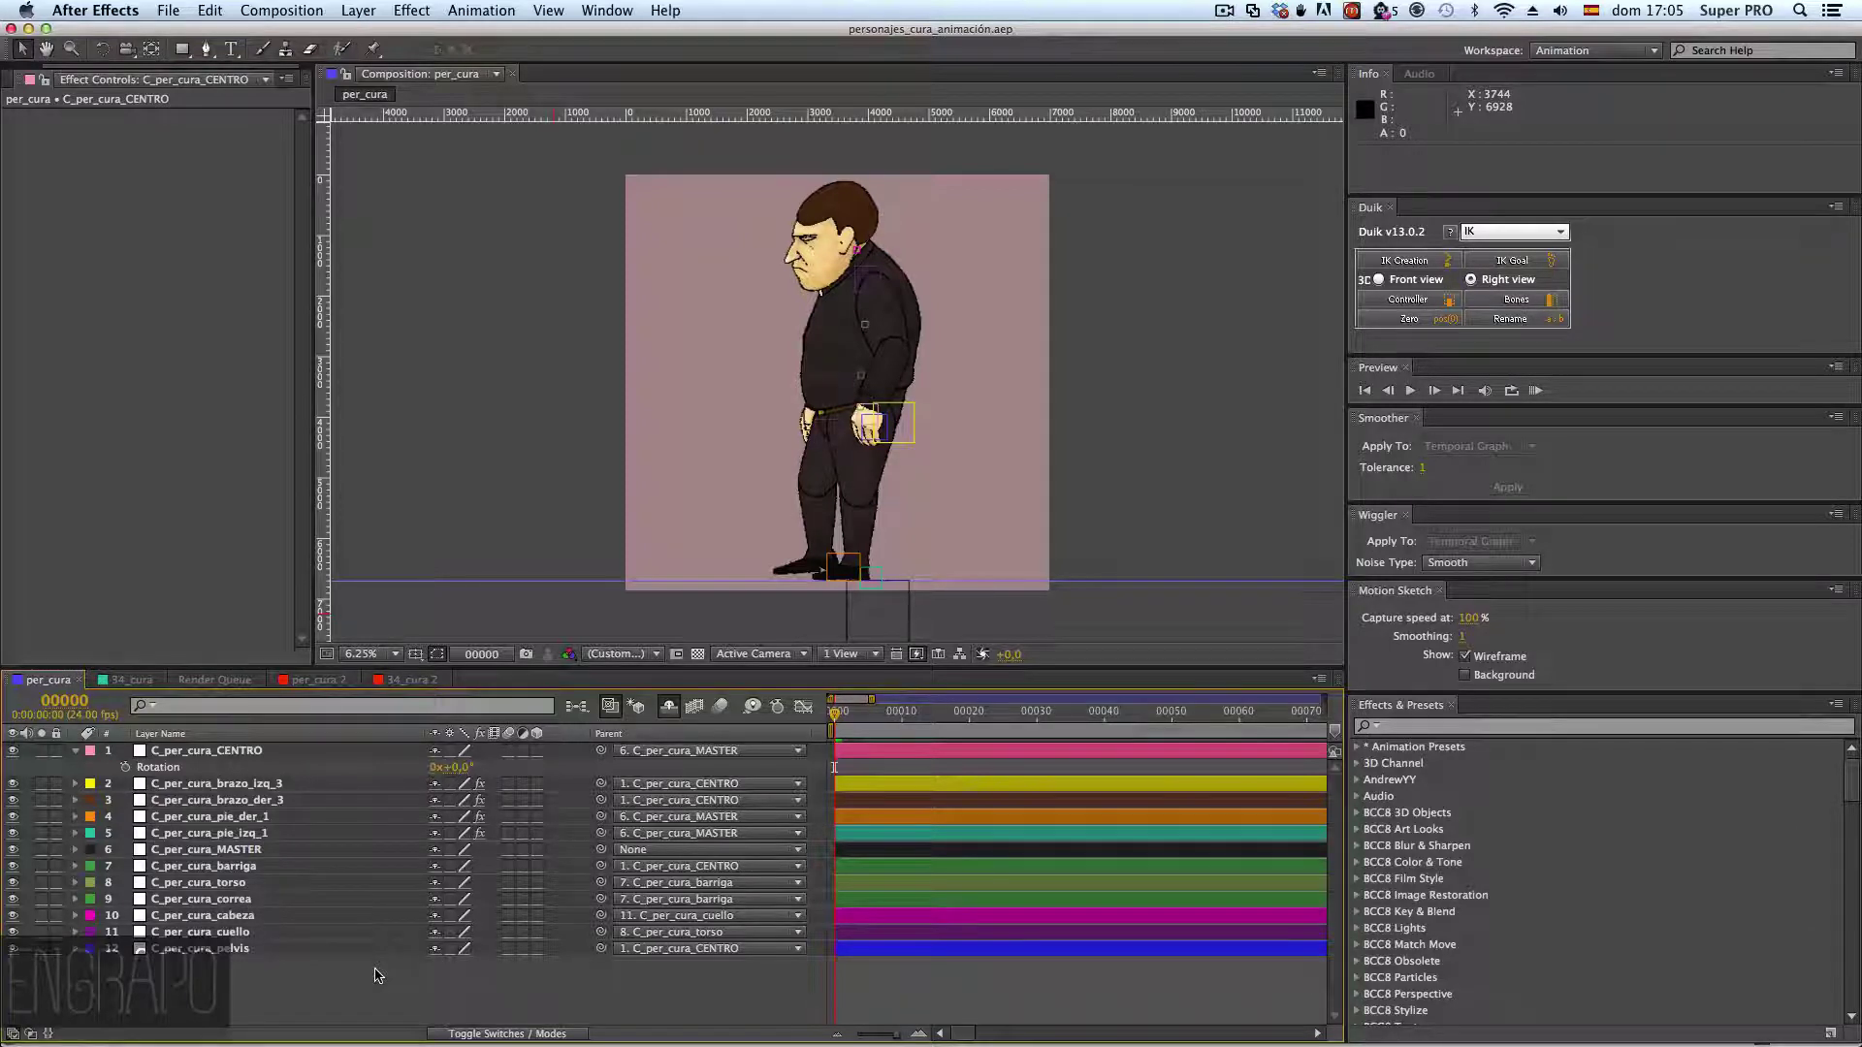
pyautogui.click(262, 816)
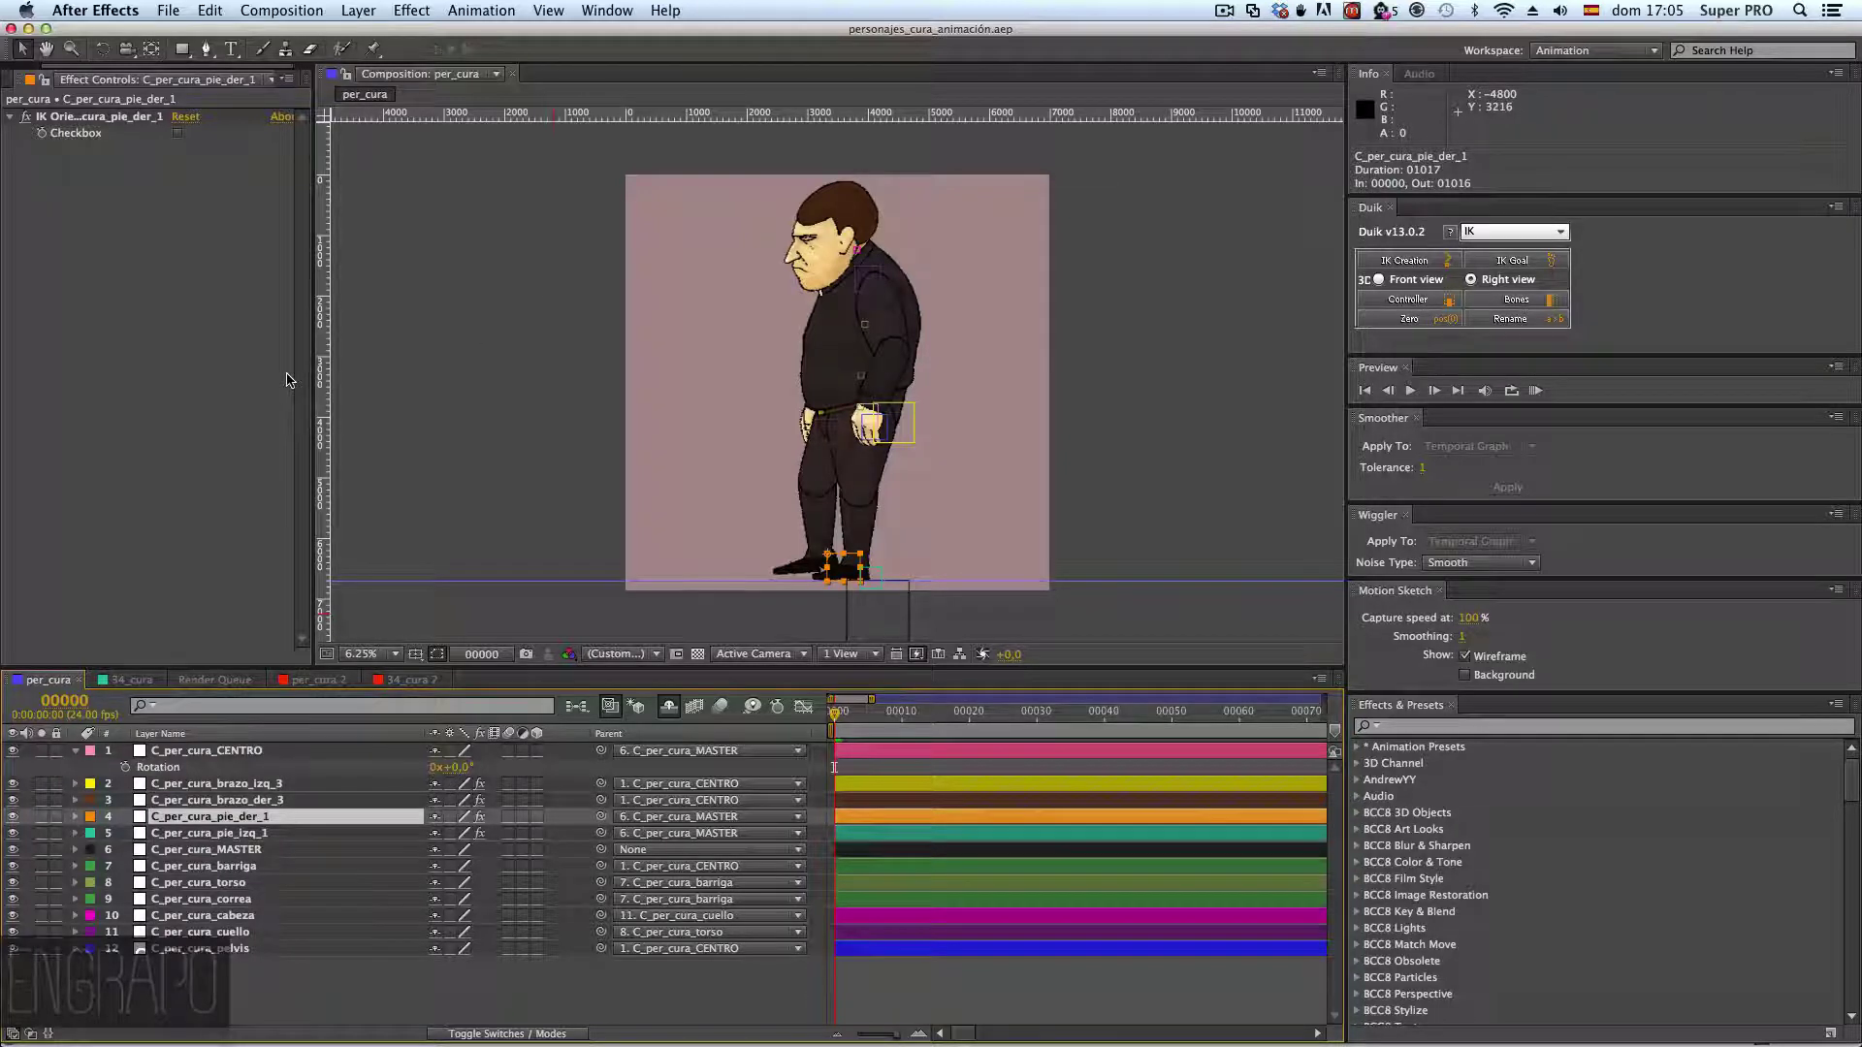
pyautogui.press('shift+super')
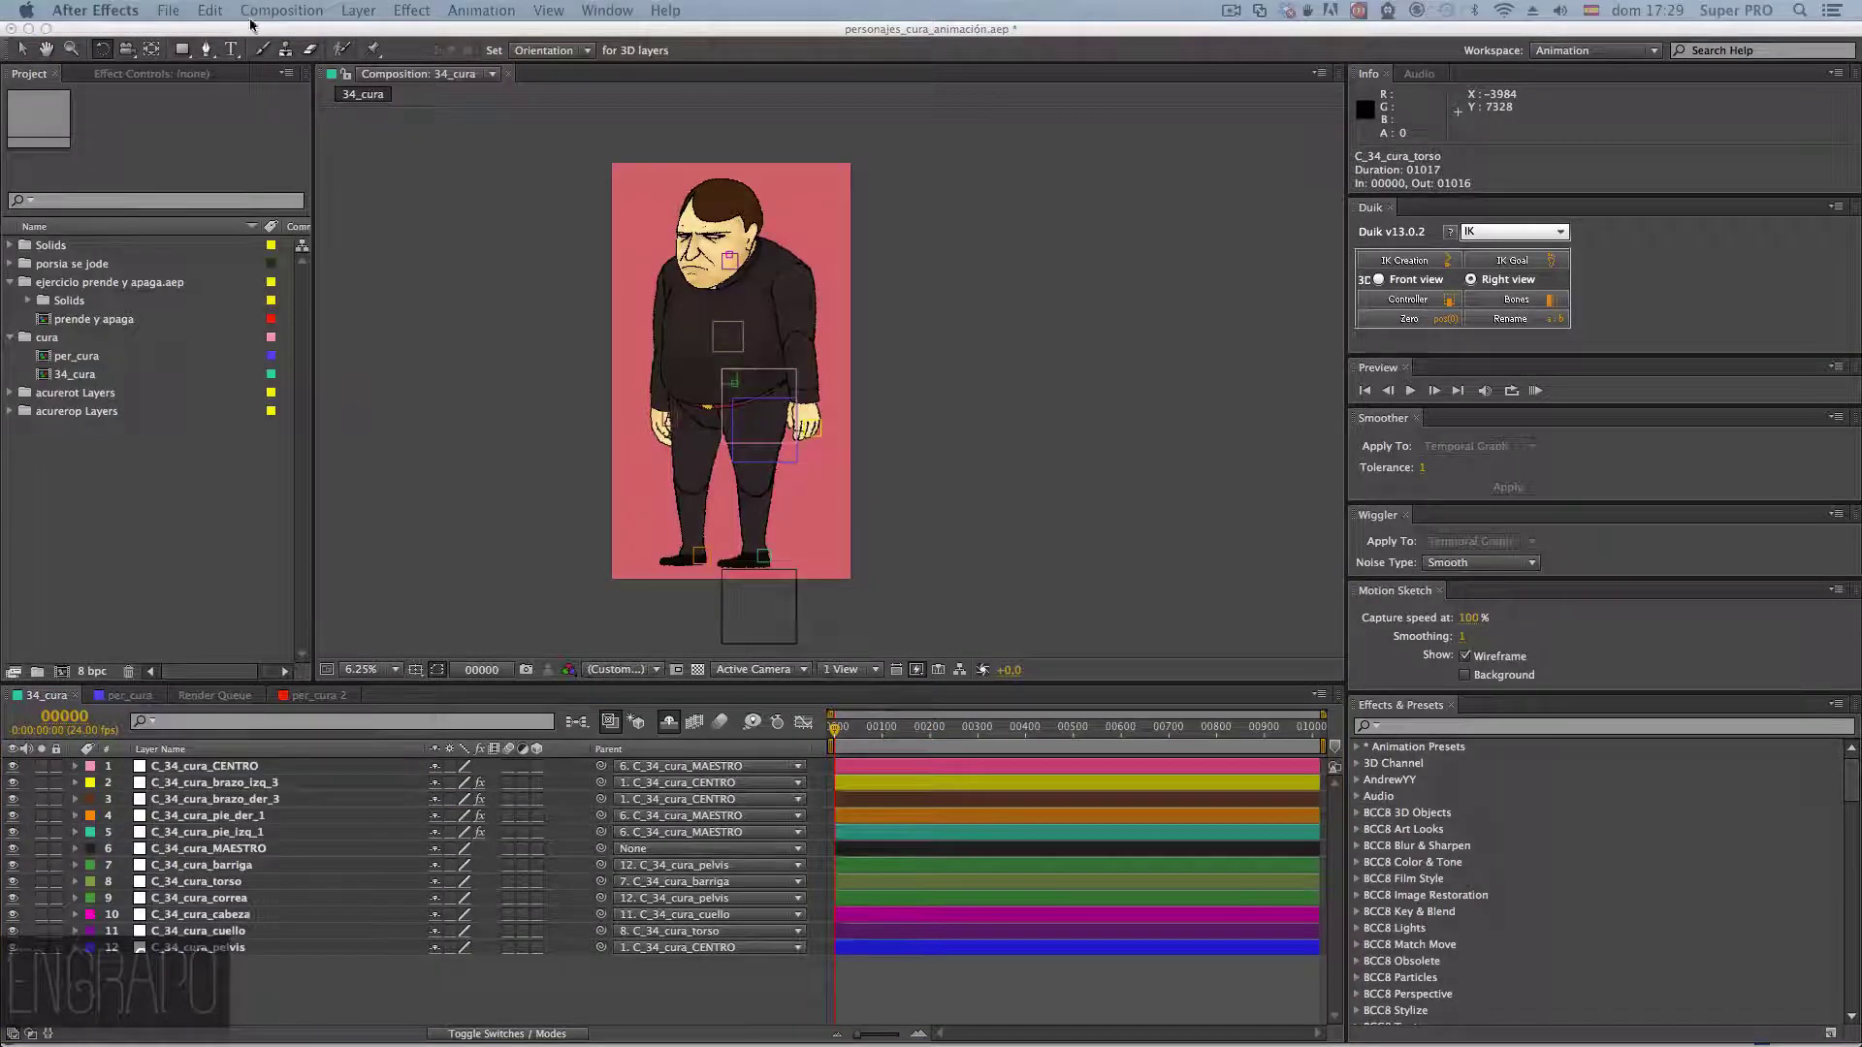
# - Check the size, frame rate and duration in the composition settings of 34_cura, and close them without applying changes
pyautogui.click(204, 530)
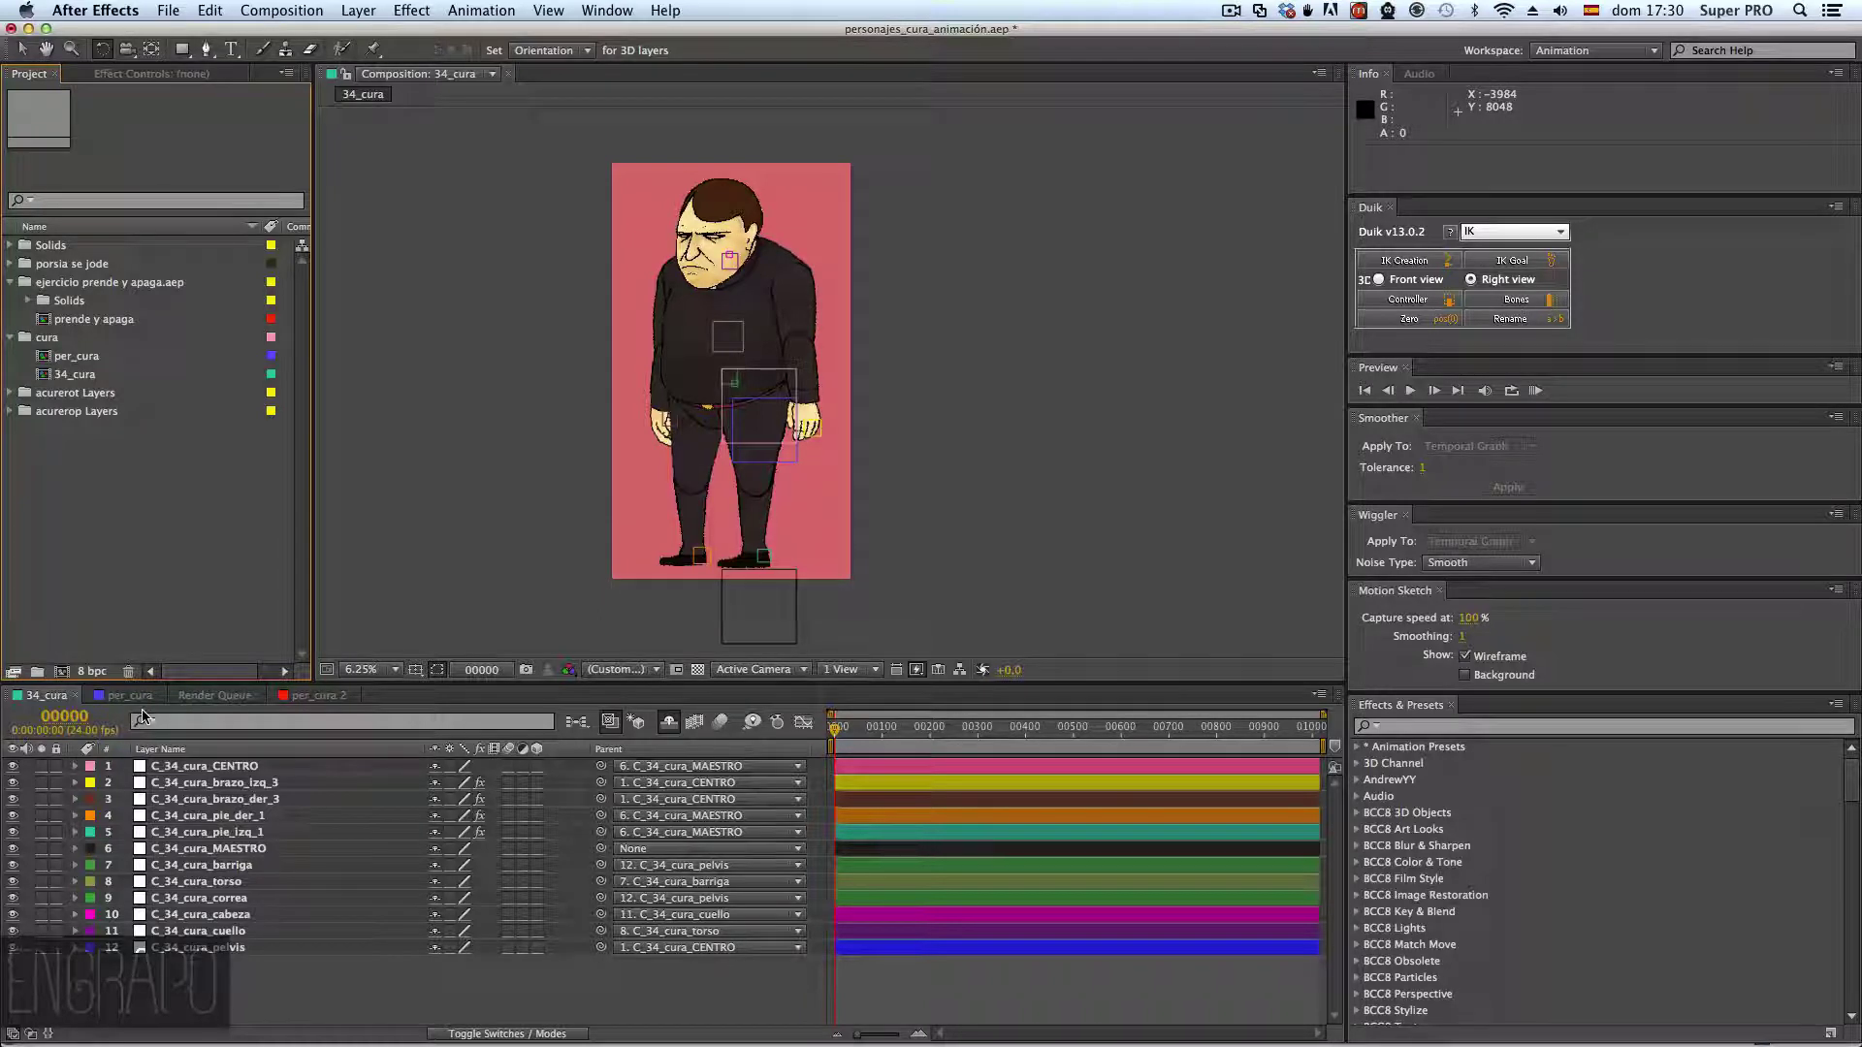
pyautogui.press('super')
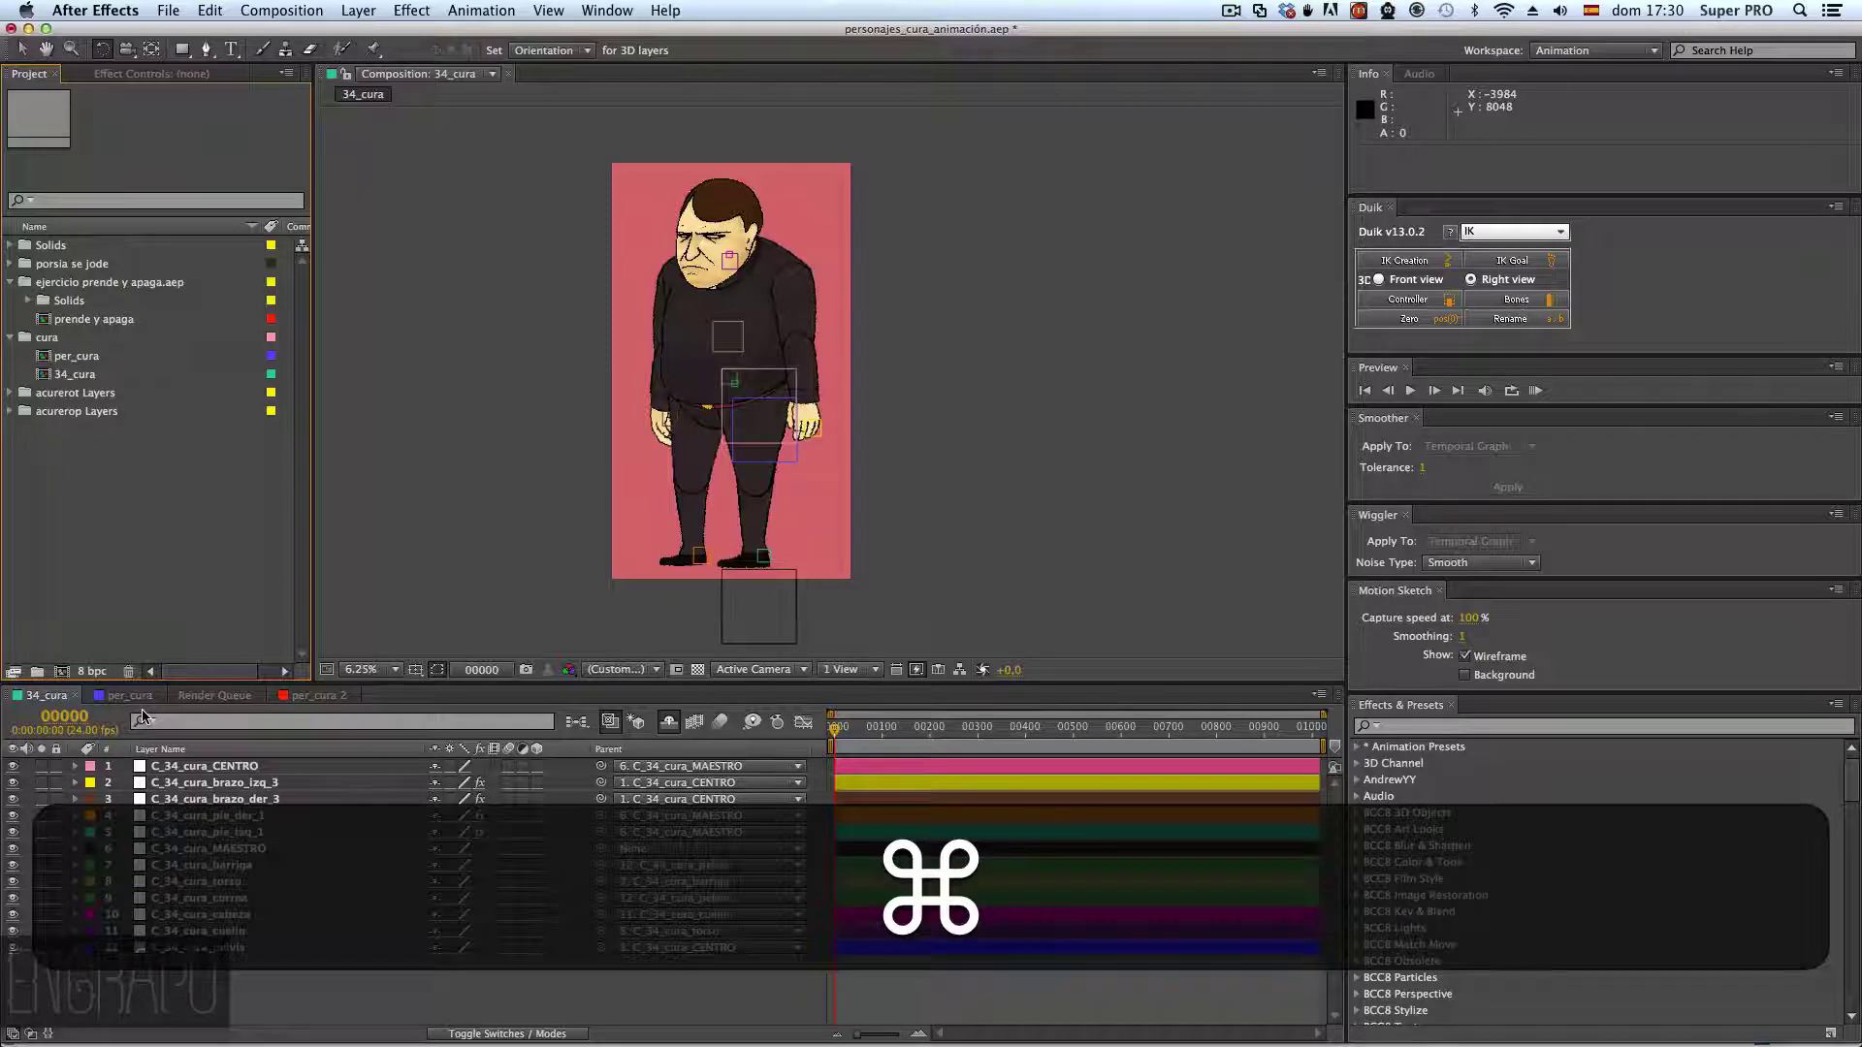
pyautogui.press('super+k')
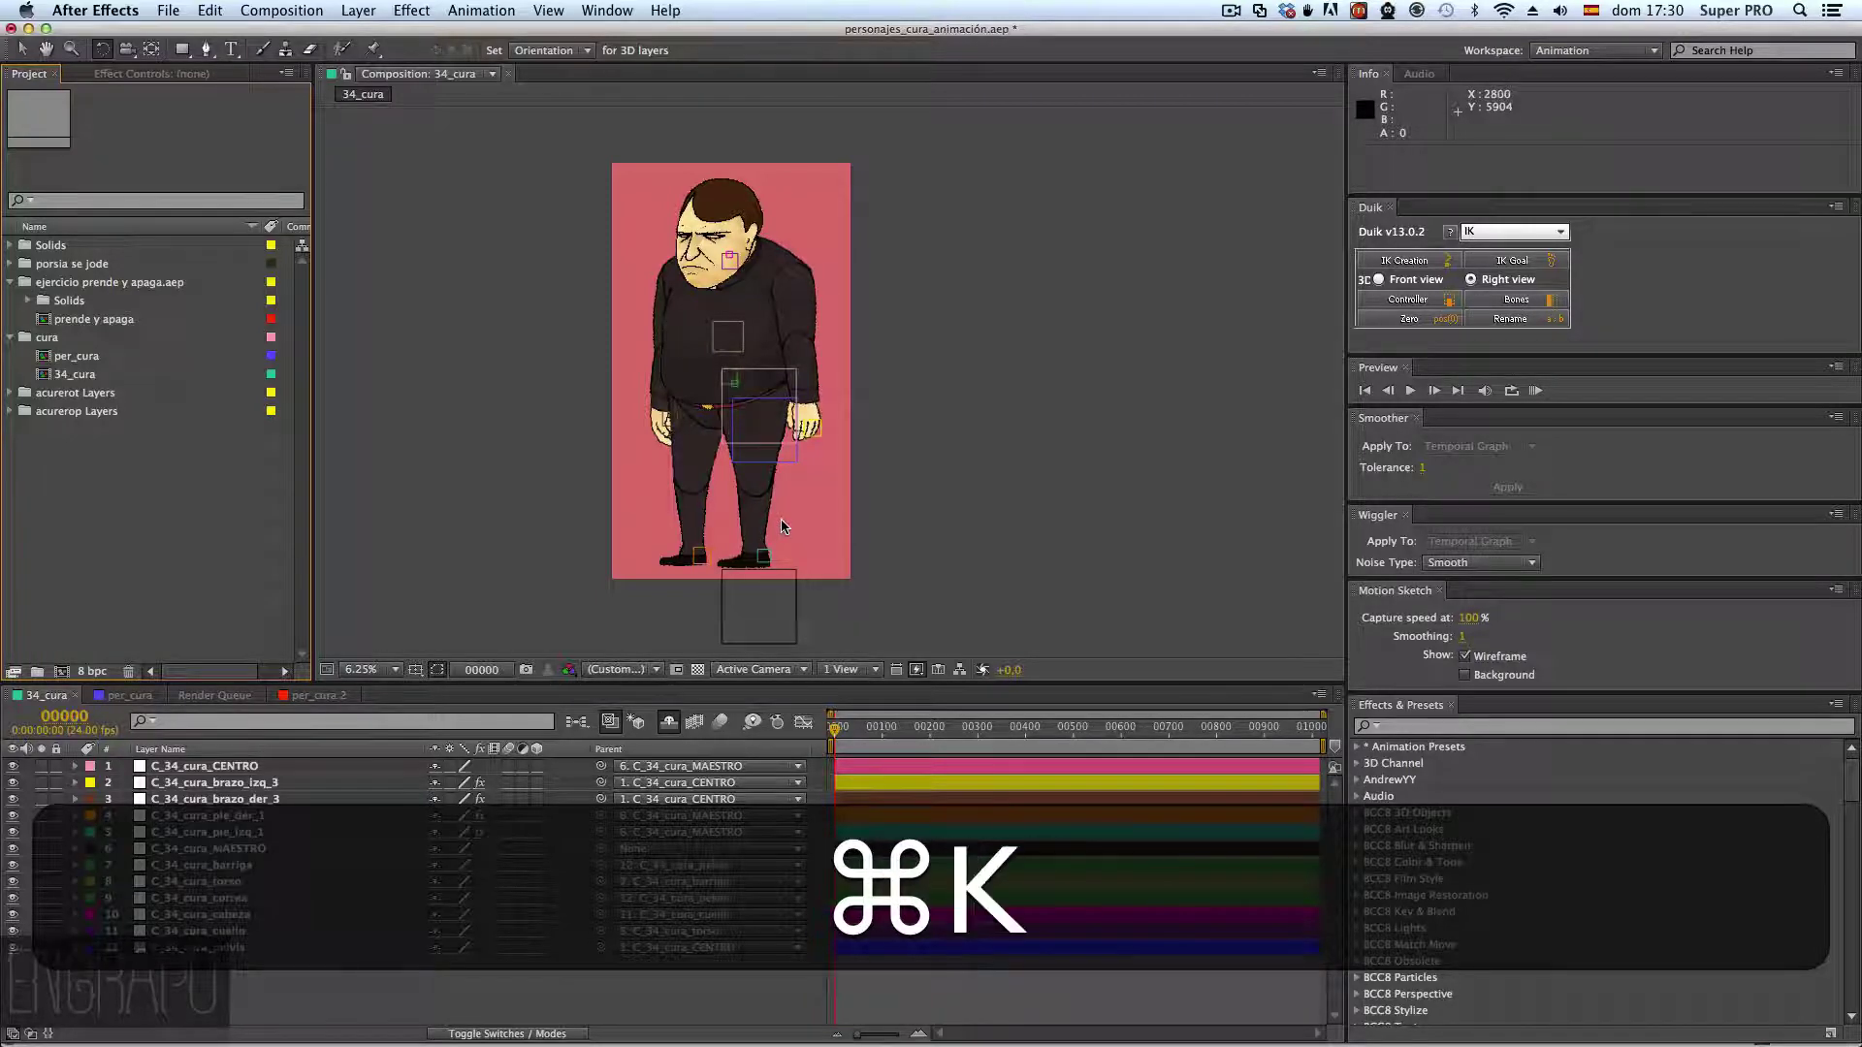
pyautogui.click(499, 524)
pyautogui.press('super+k')
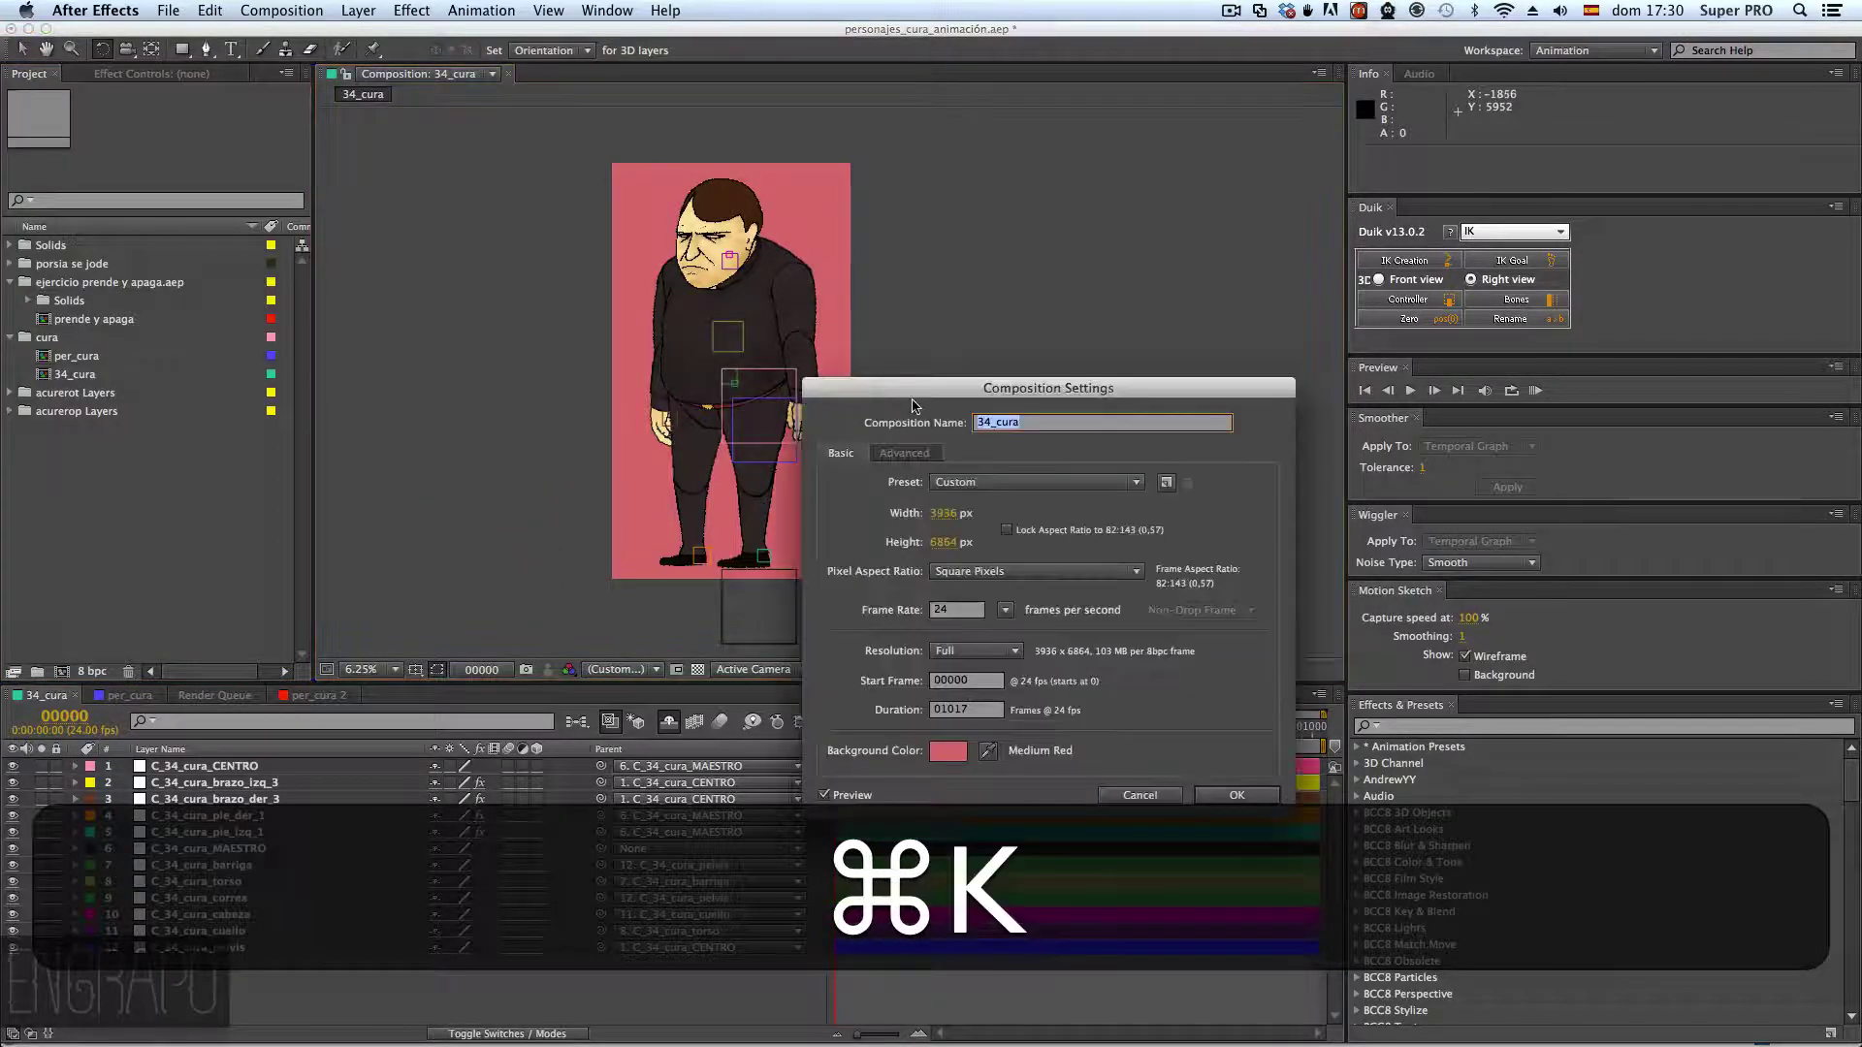
pyautogui.moveTo(912, 405); pyautogui.dragTo(1023, 170)
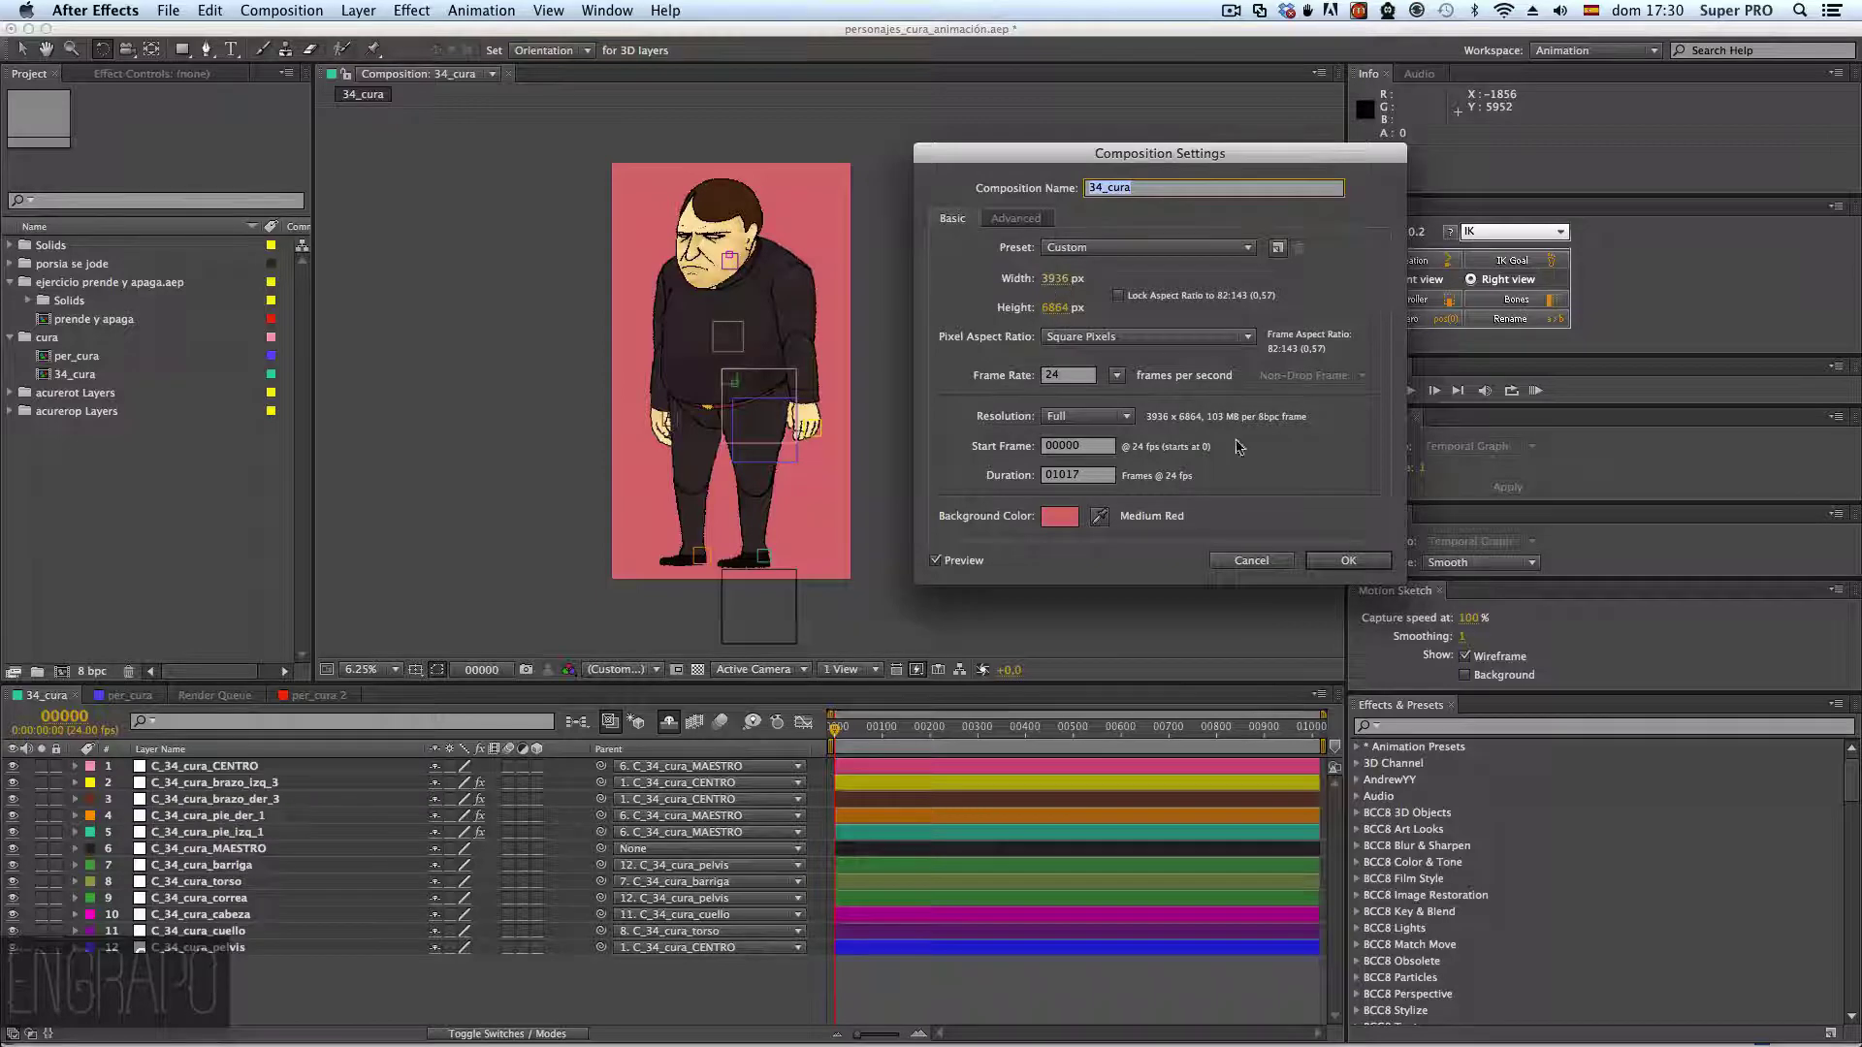
pyautogui.click(1266, 561)
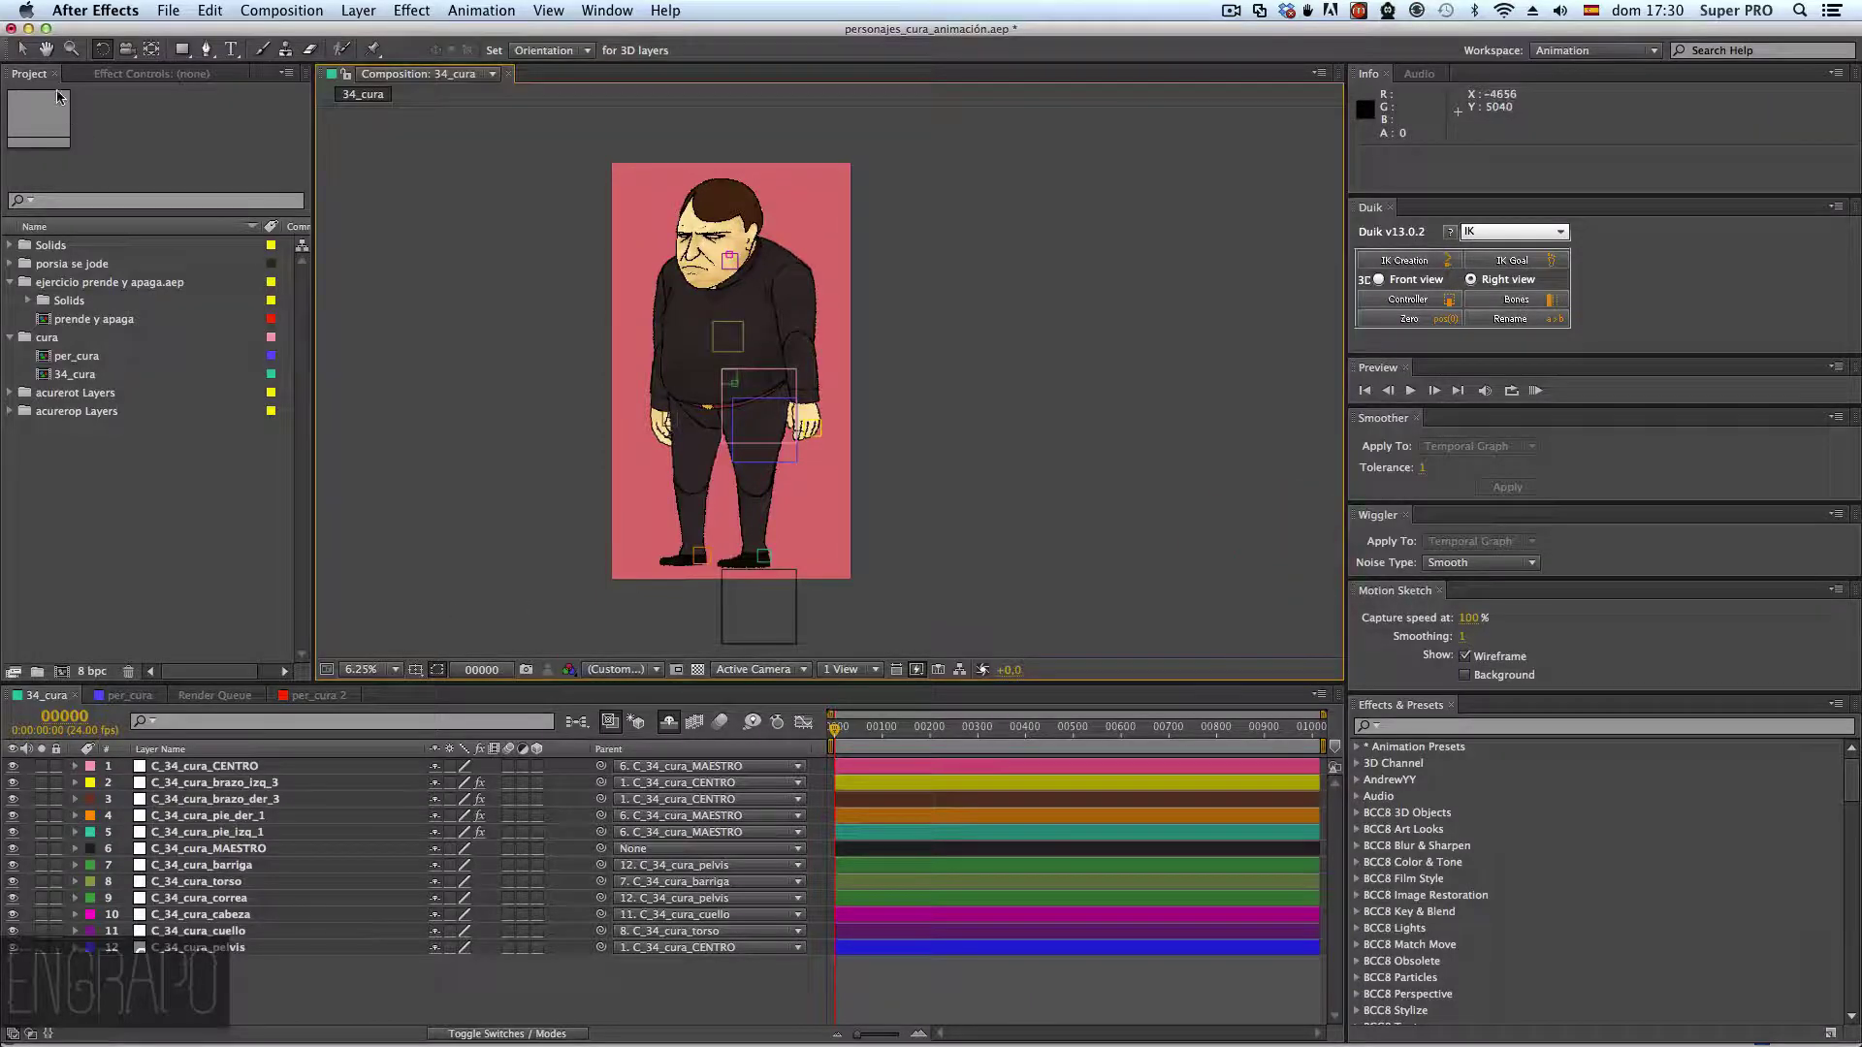
# - Examine the 34_cura character's arm, head and torso controllers up close, and return to the full figure
pyautogui.click(21, 50)
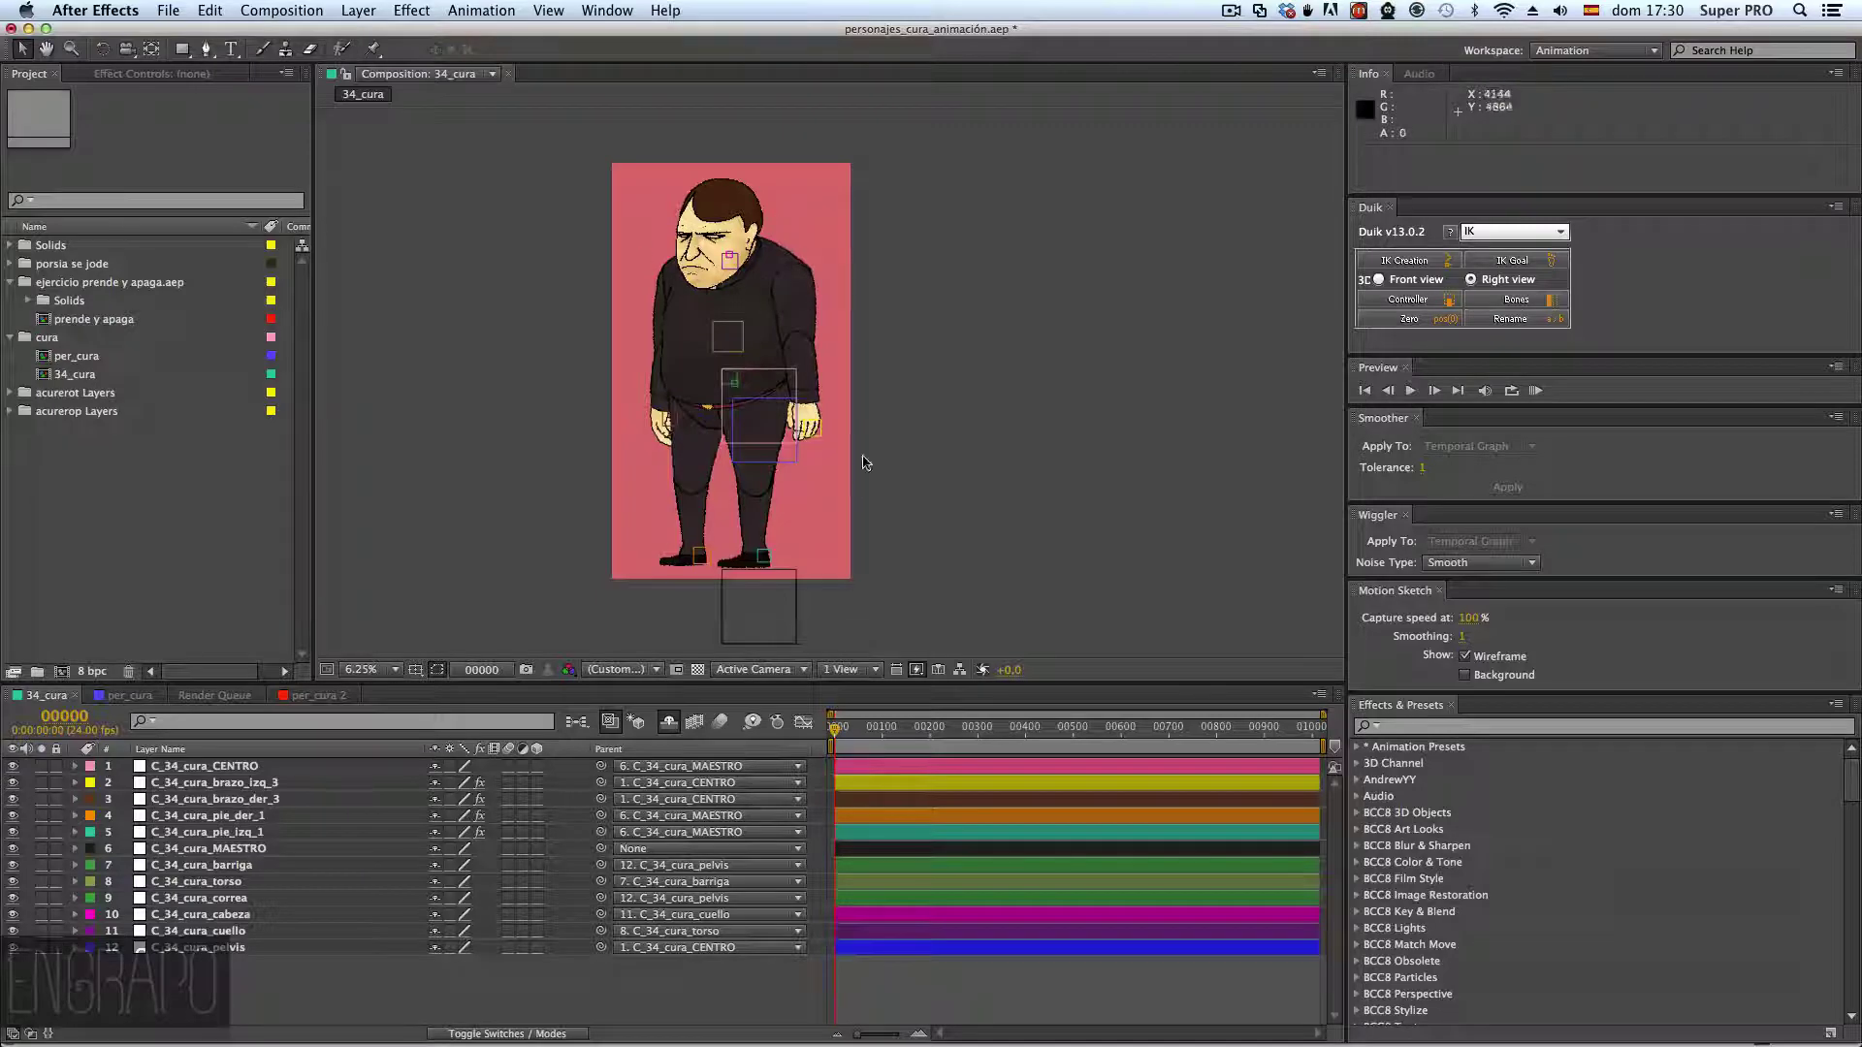
pyautogui.press('.')
pyautogui.press('.')
pyautogui.press('.')
pyautogui.press('.')
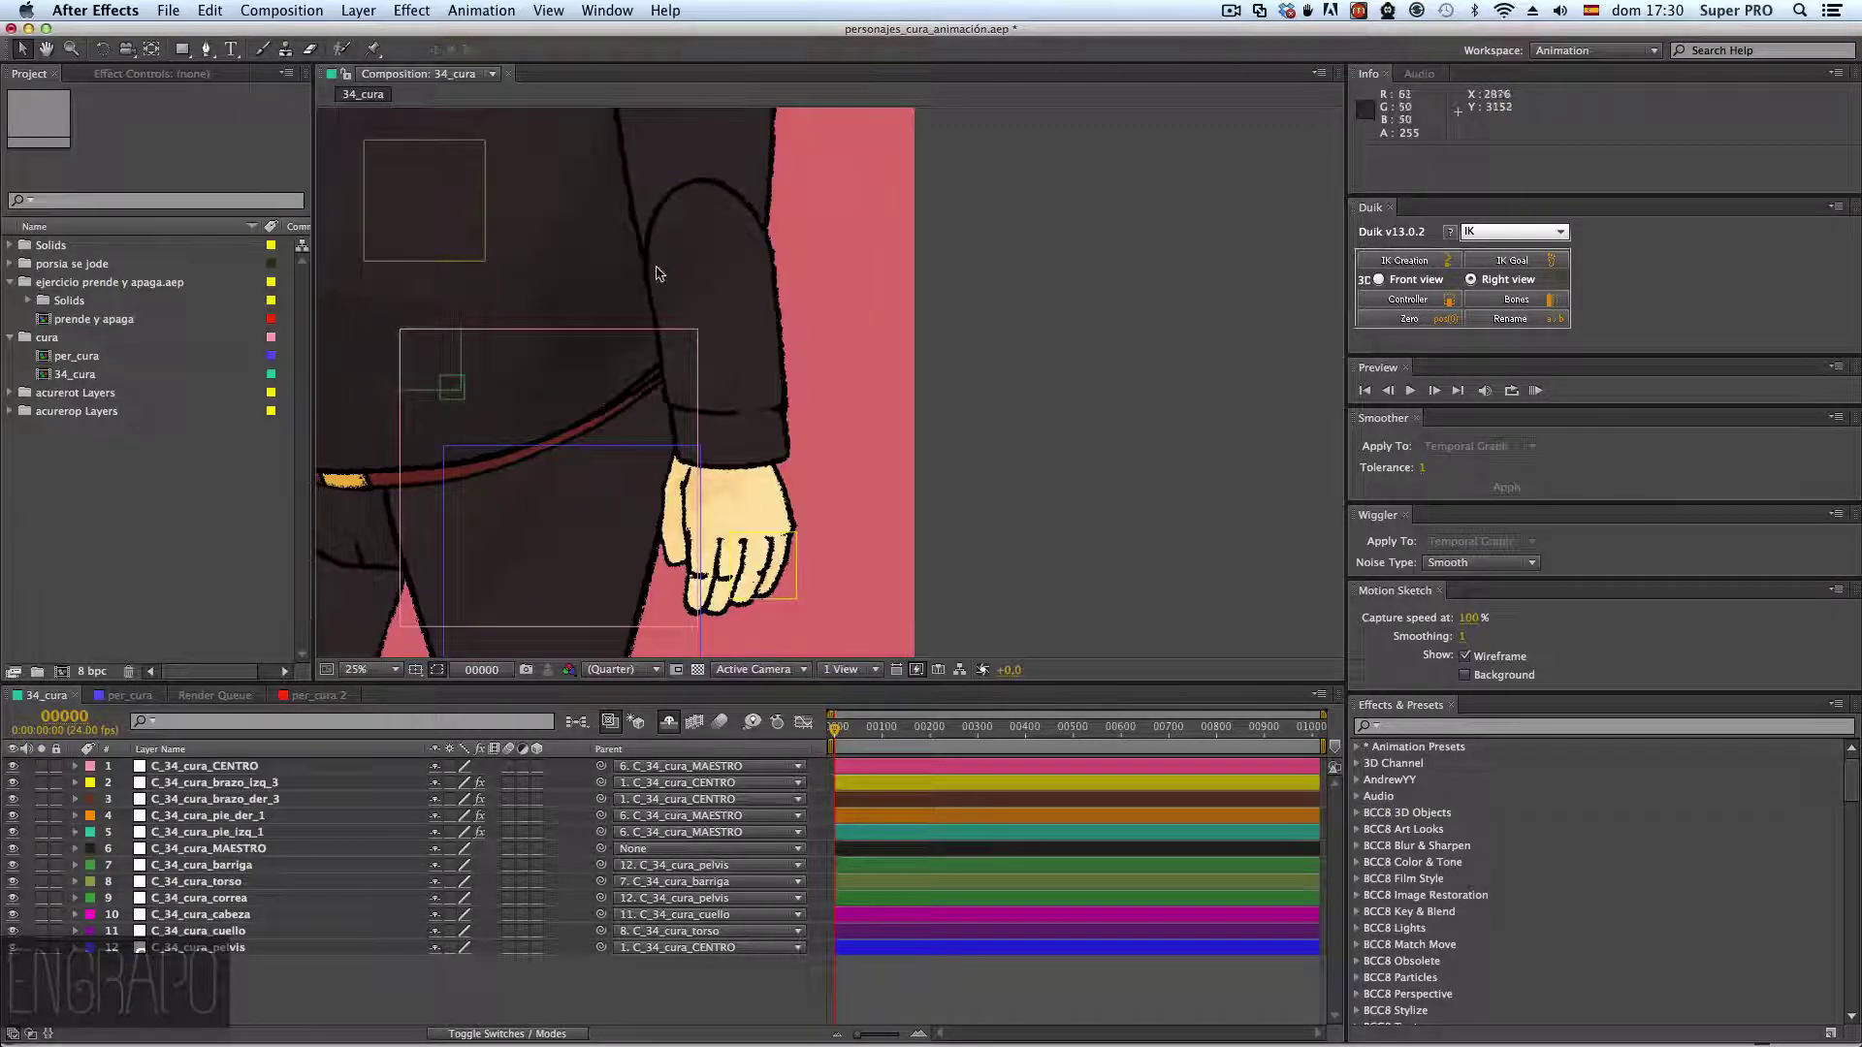
pyautogui.press('space')
pyautogui.moveTo(579, 273); pyautogui.dragTo(782, 468)
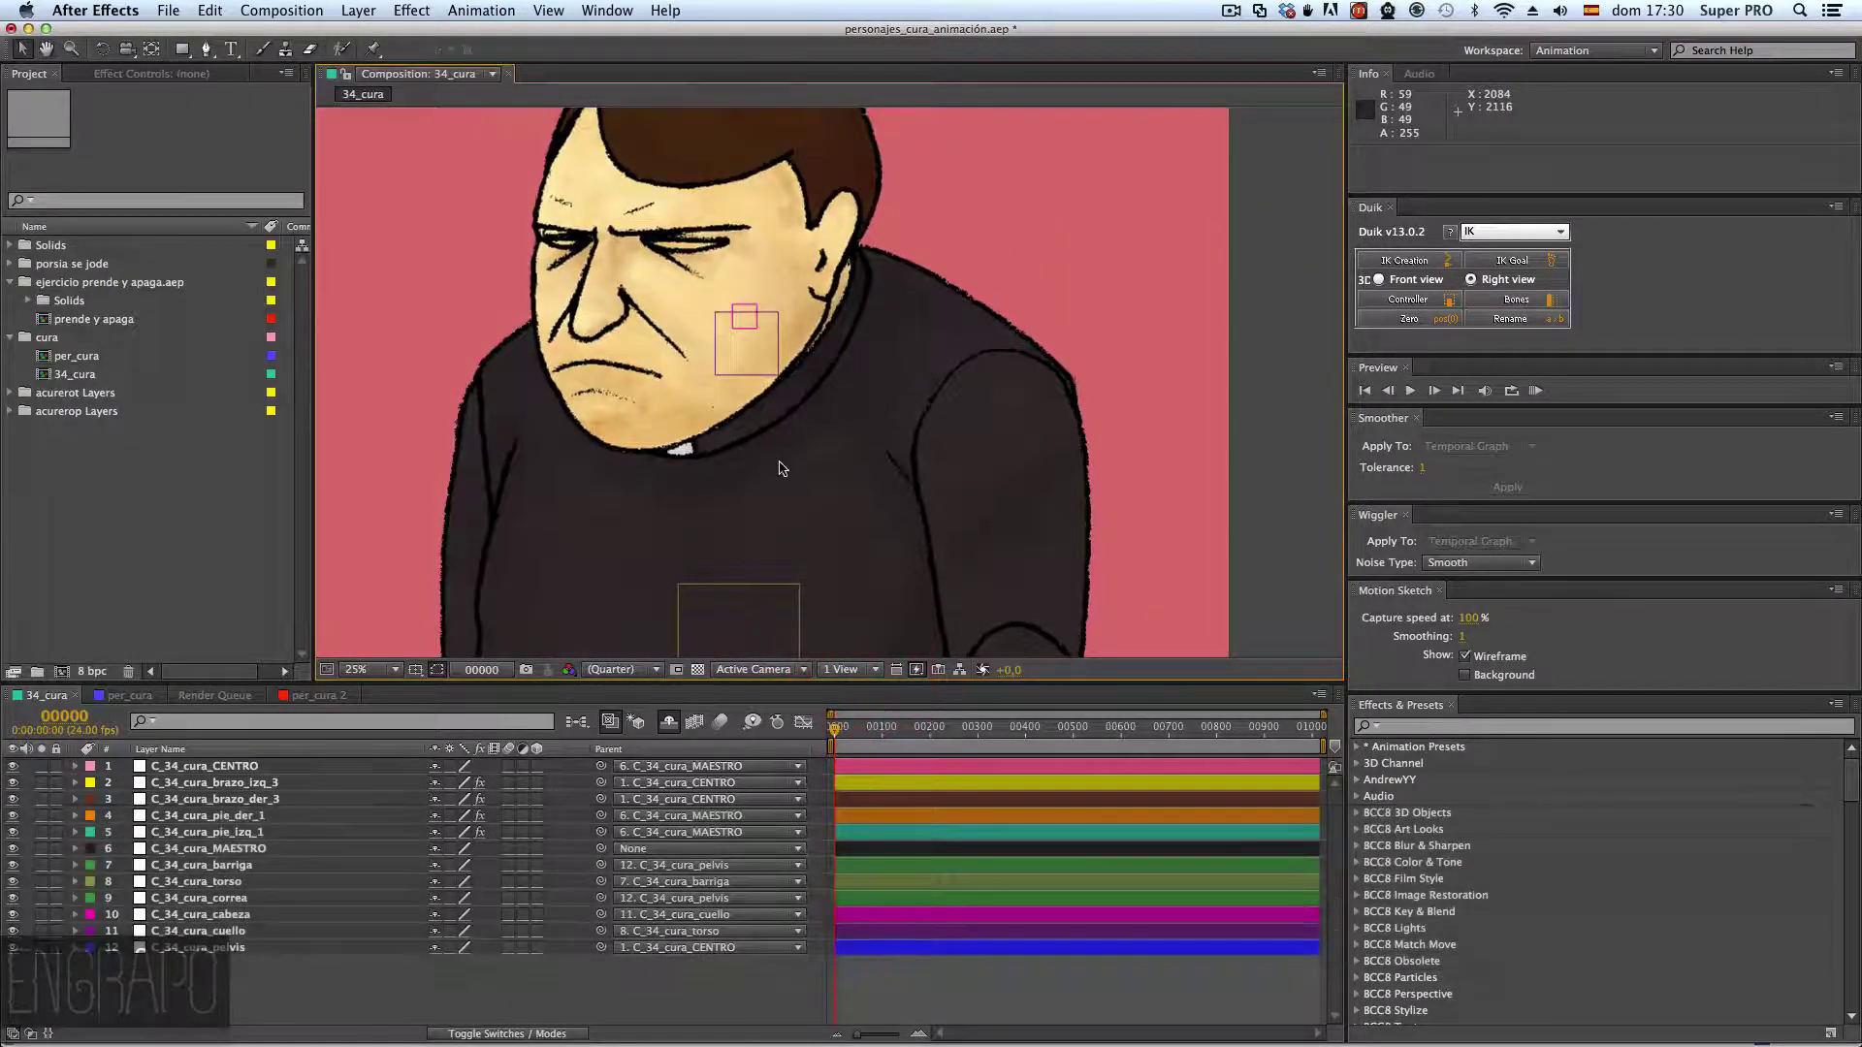
pyautogui.press(',')
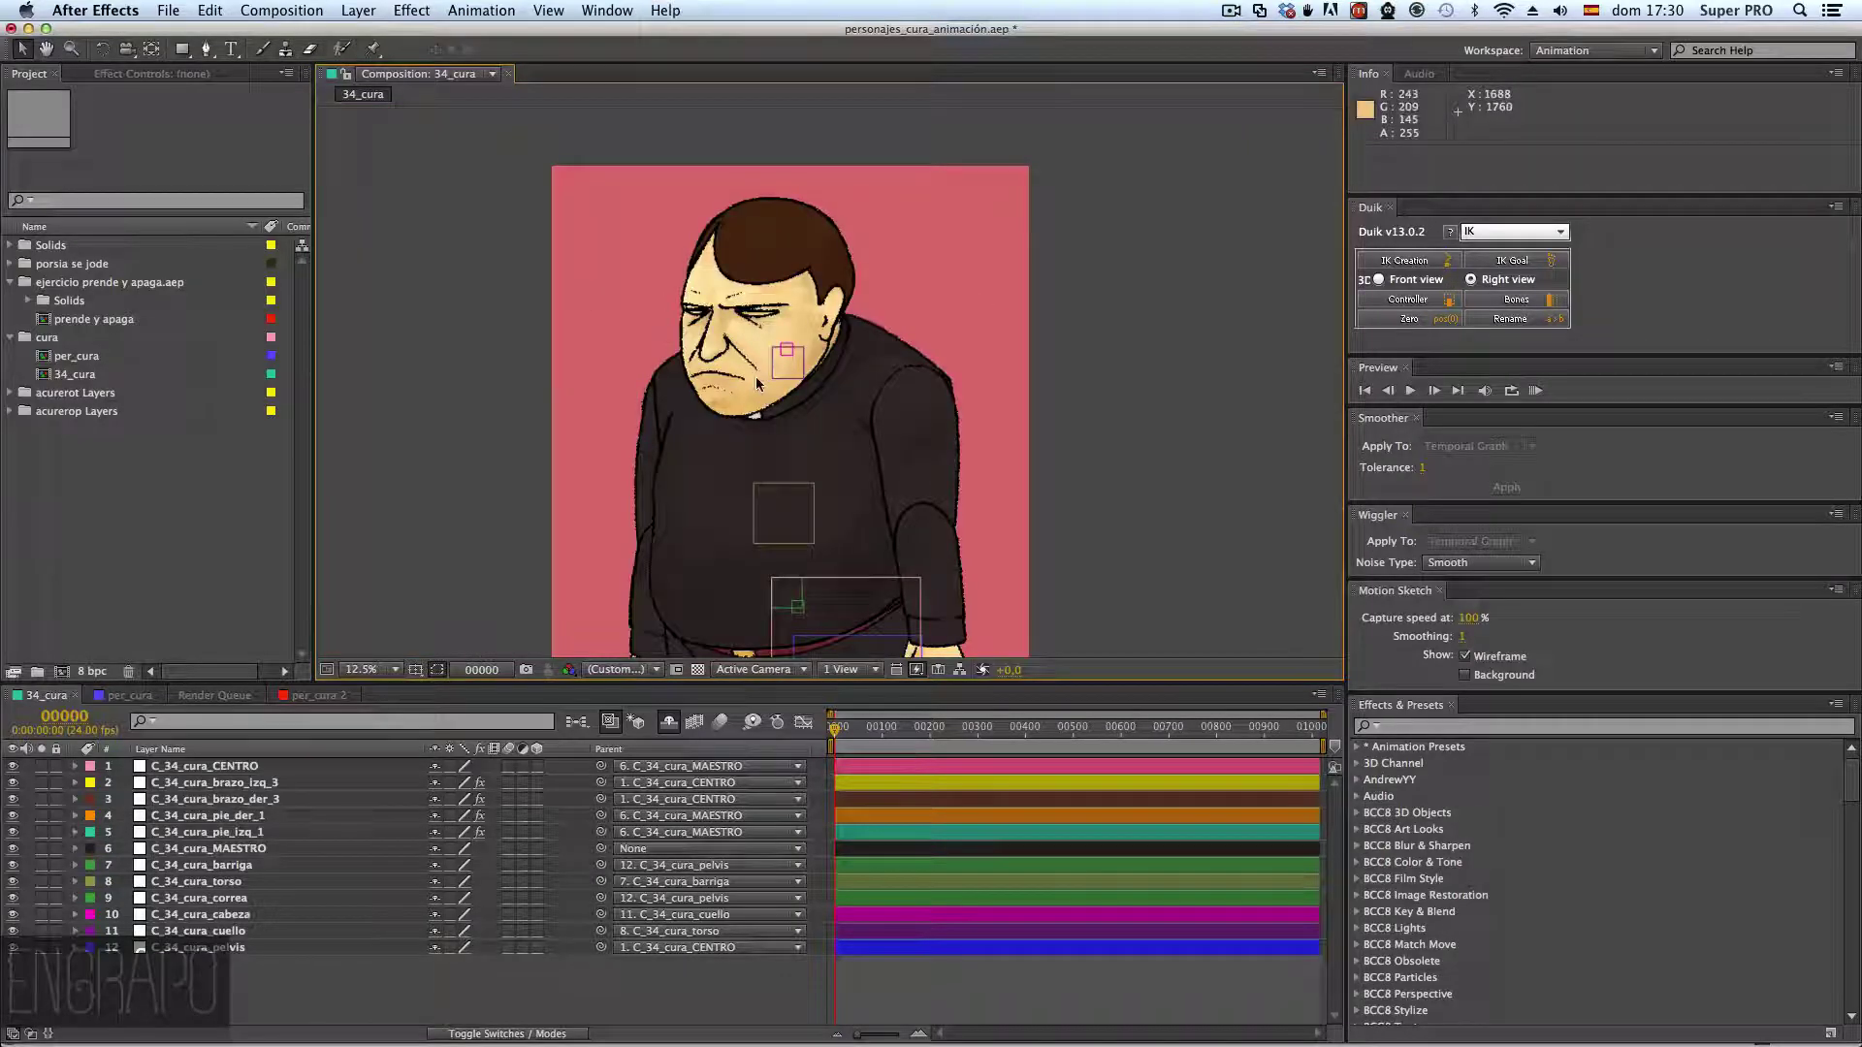
pyautogui.press(',')
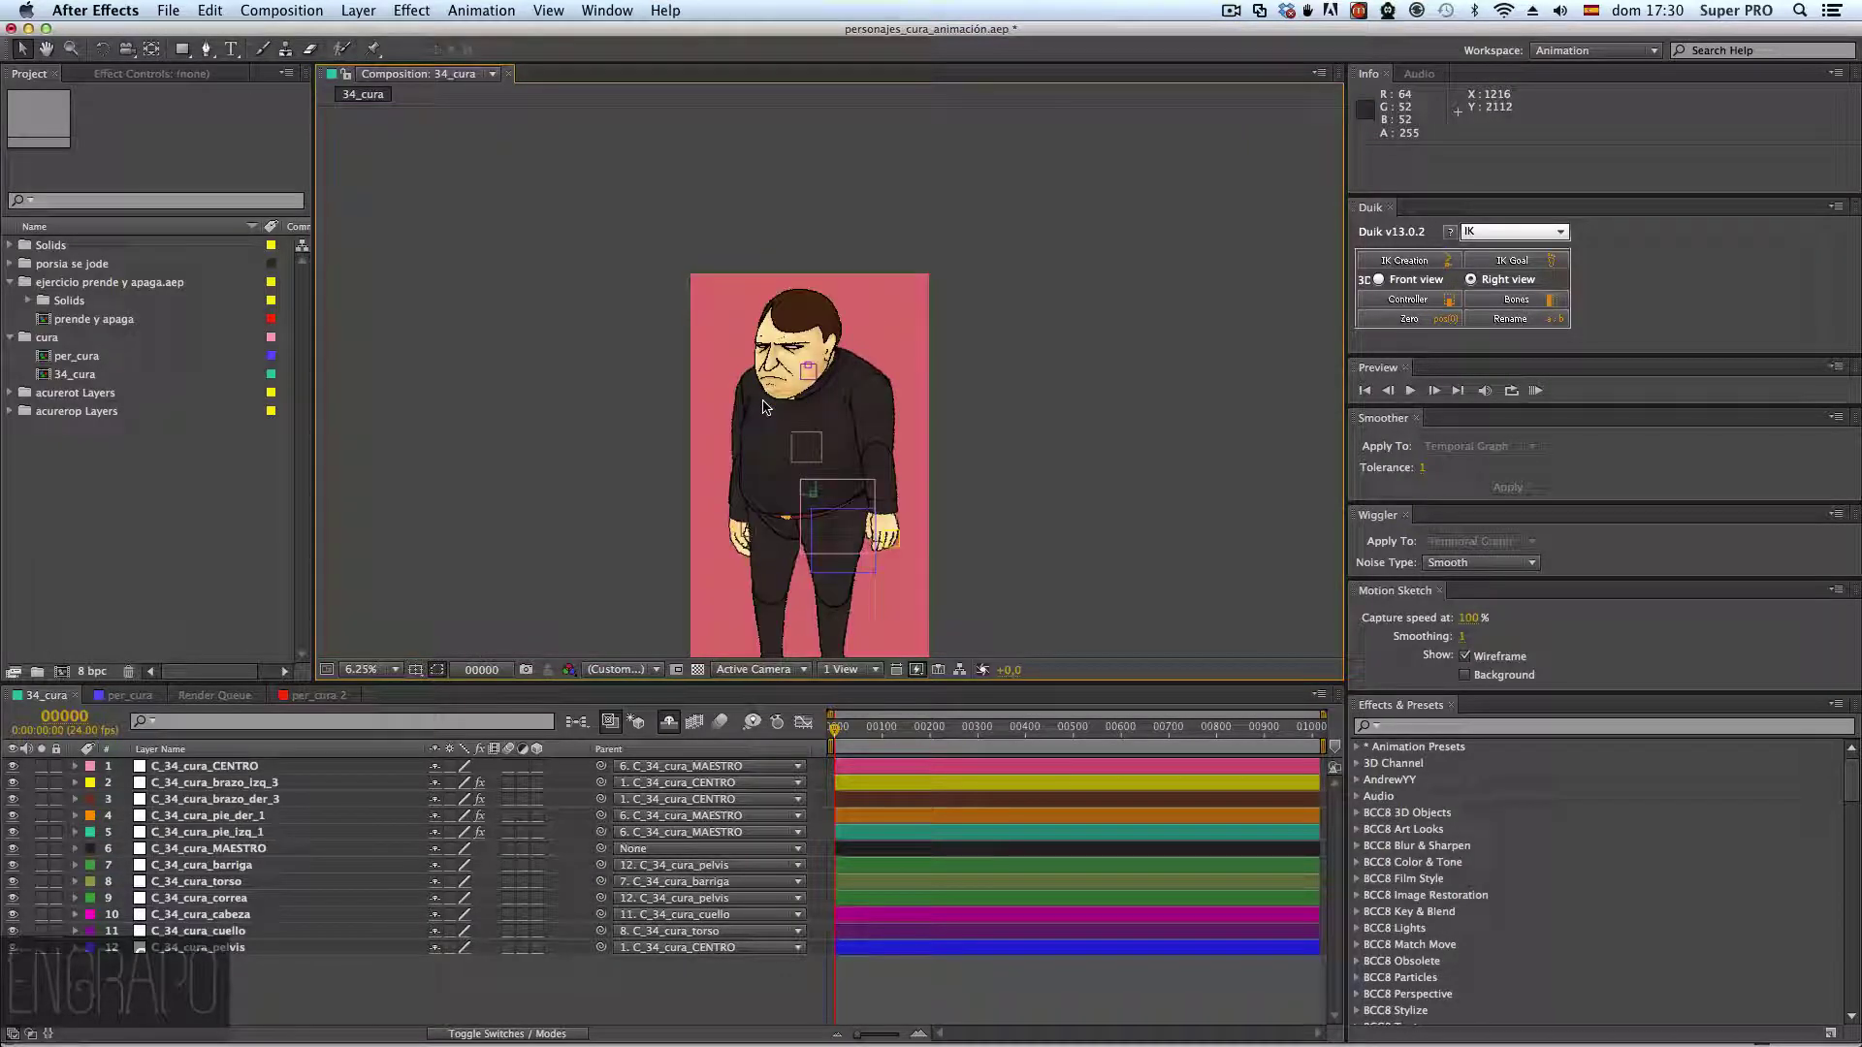
pyautogui.moveTo(766, 407); pyautogui.dragTo(716, 320)
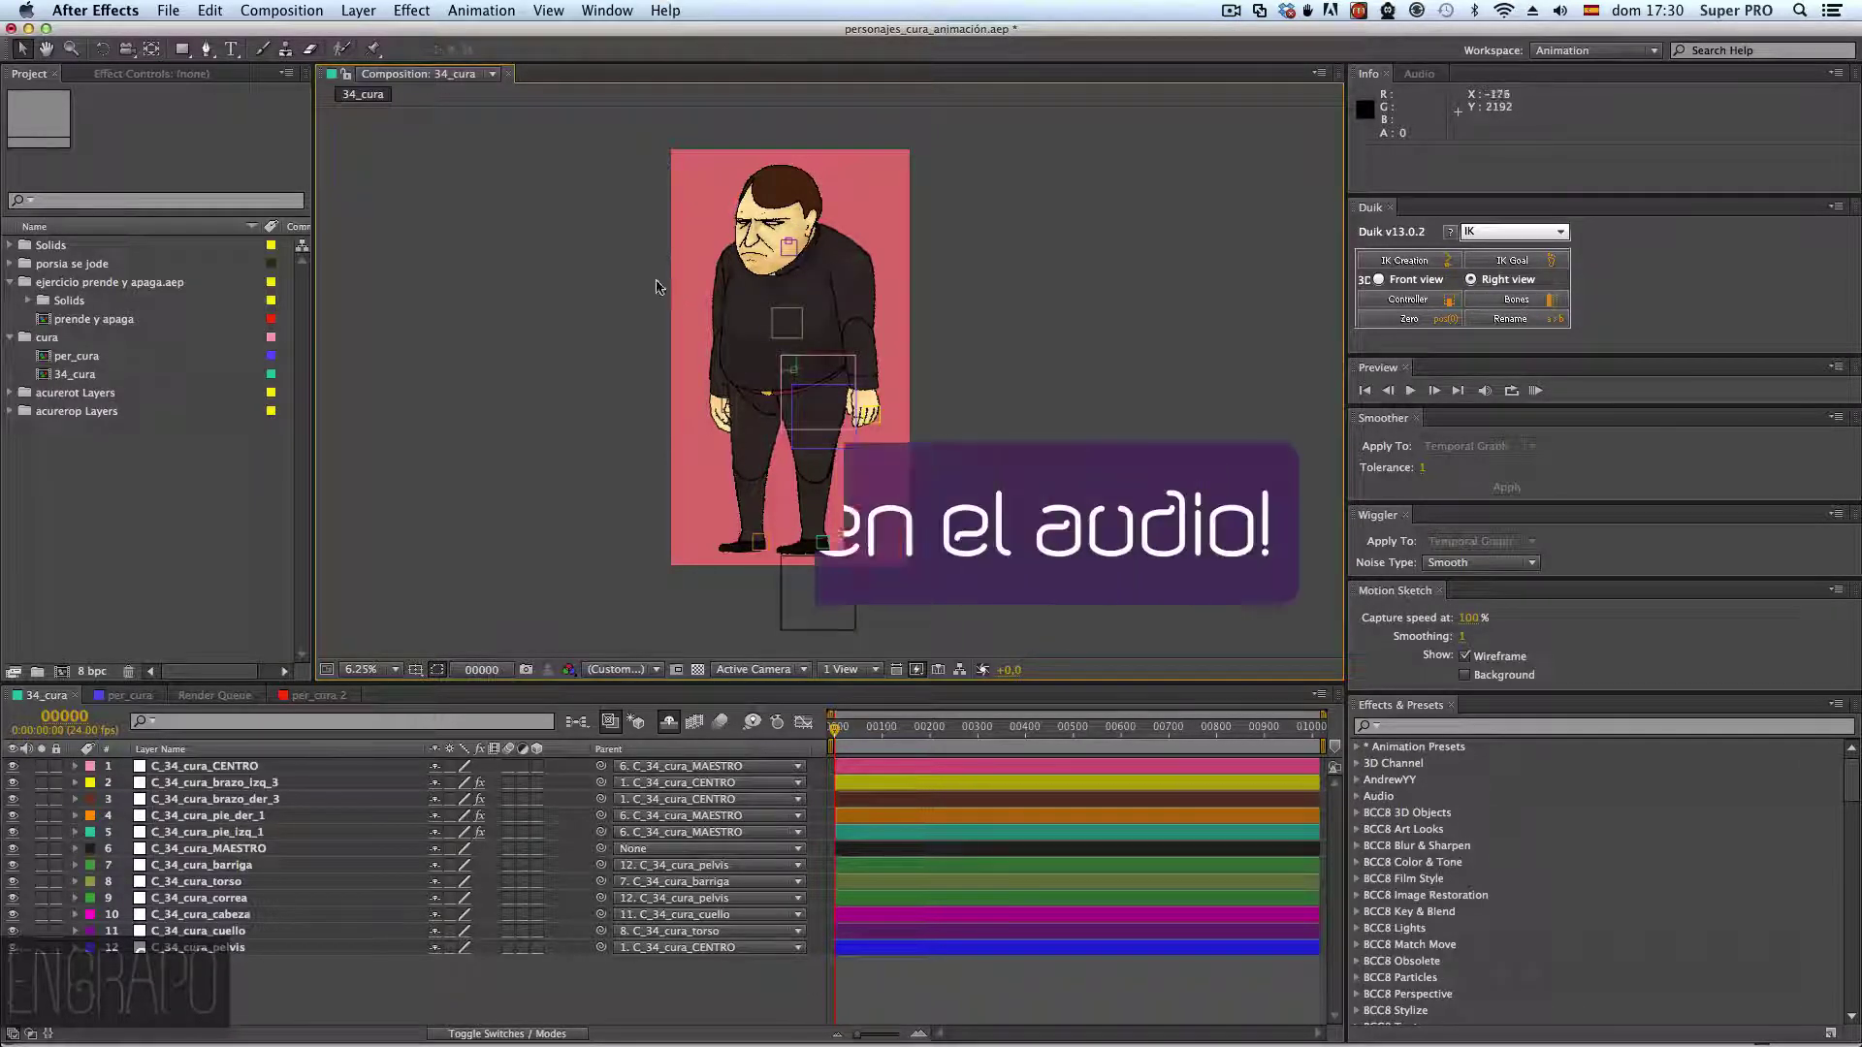
# - Show the rulers in the 34_cura composition viewer, pull out a trial guide and remove it again
pyautogui.press('super+r')
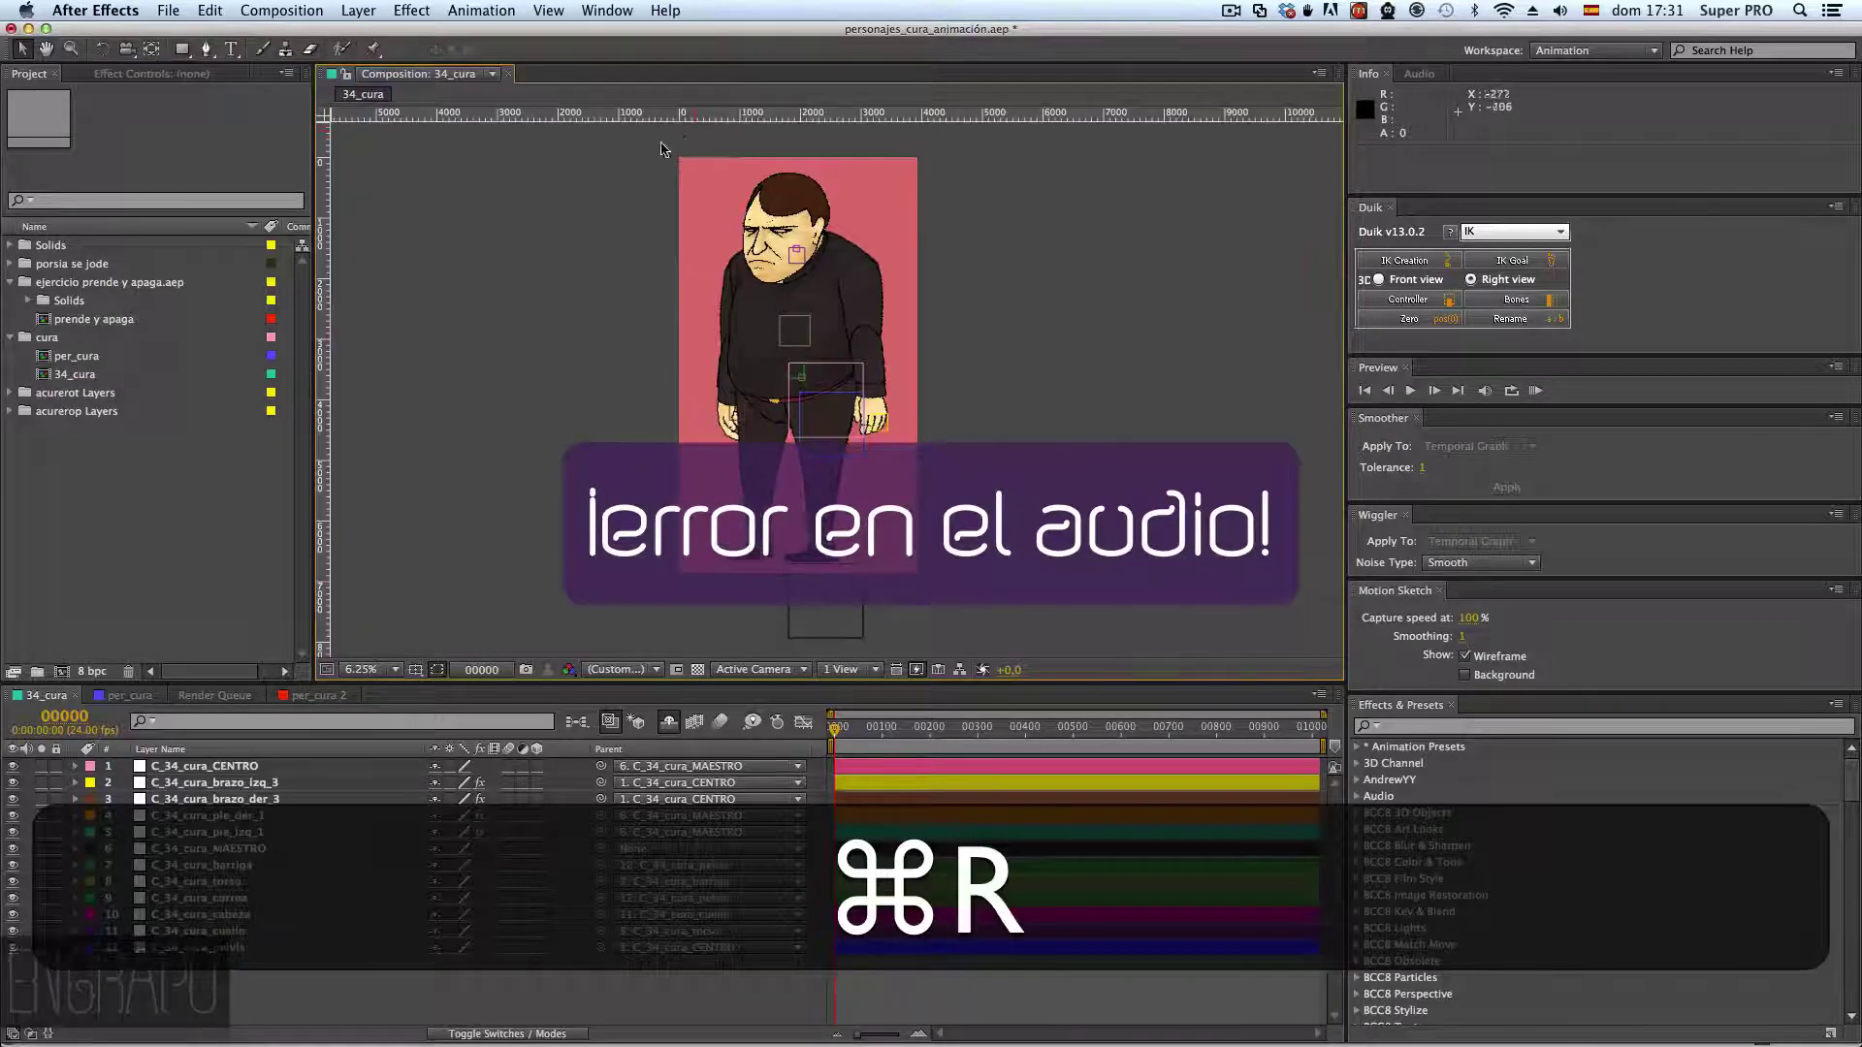
pyautogui.moveTo(684, 124); pyautogui.dragTo(889, 74)
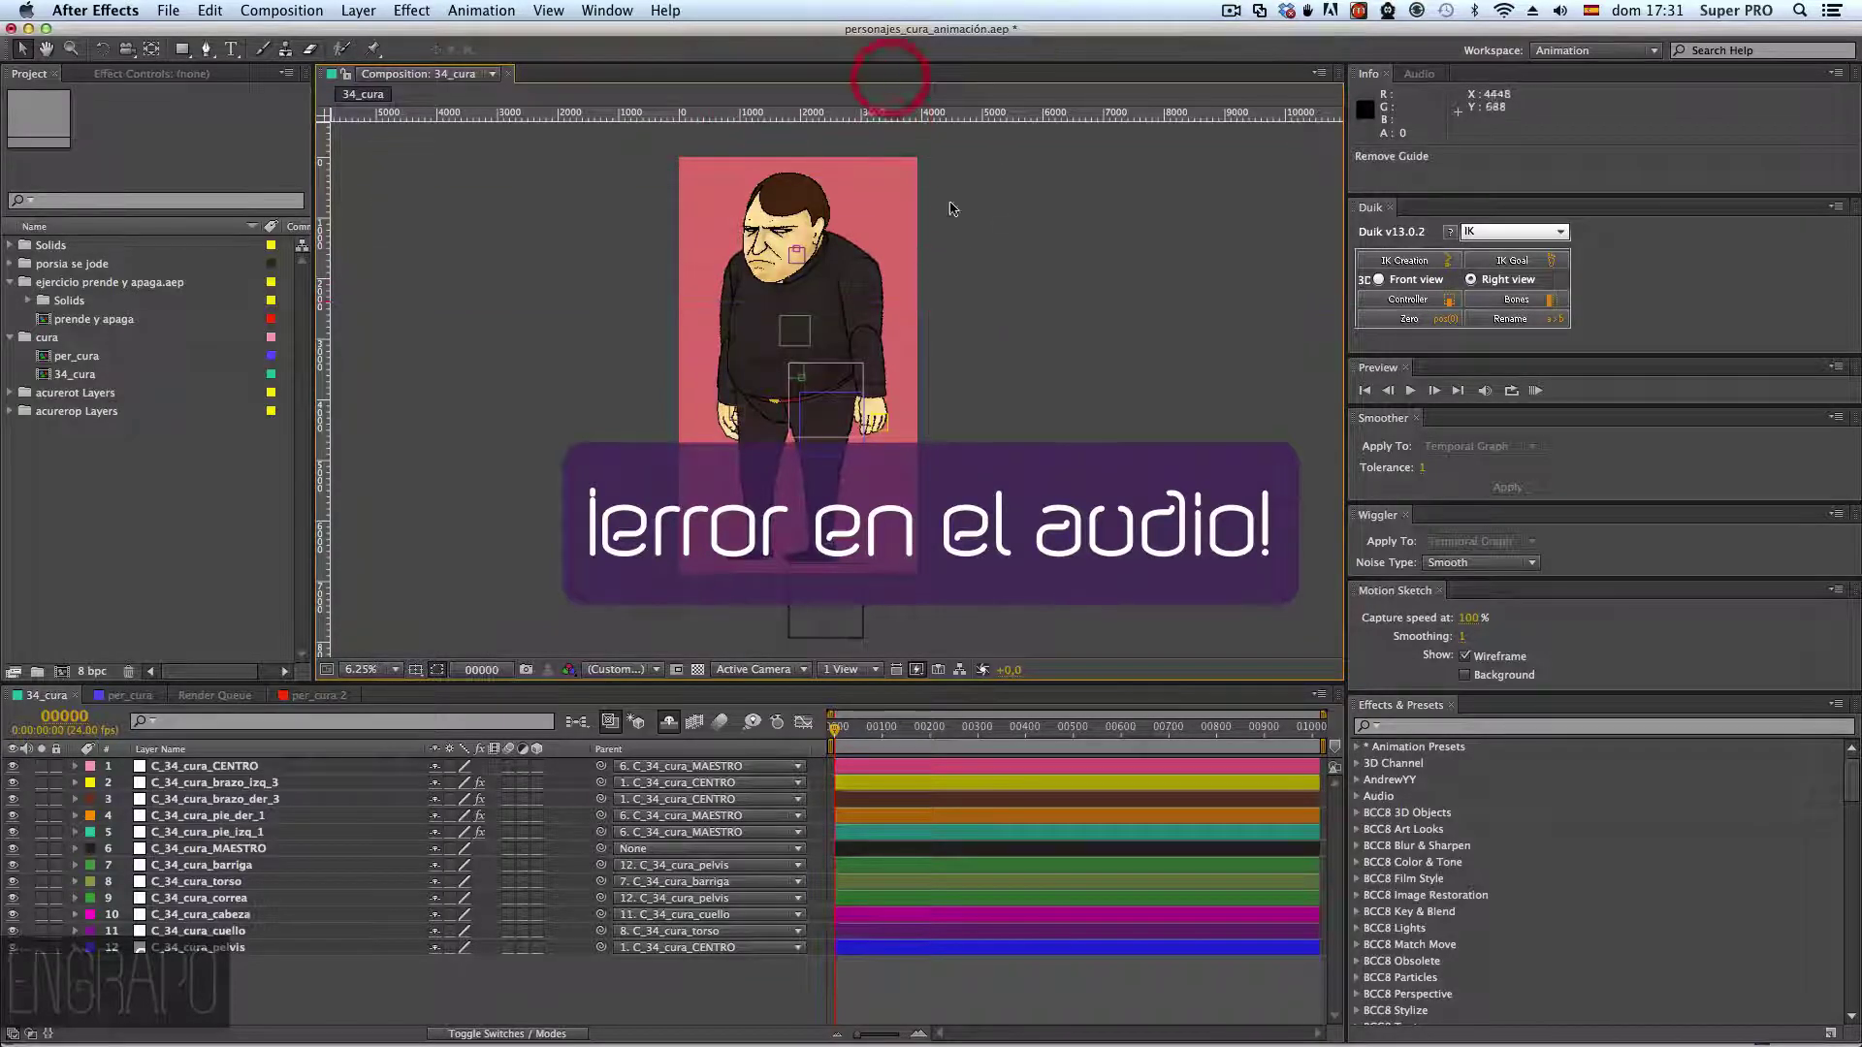
pyautogui.click(980, 244)
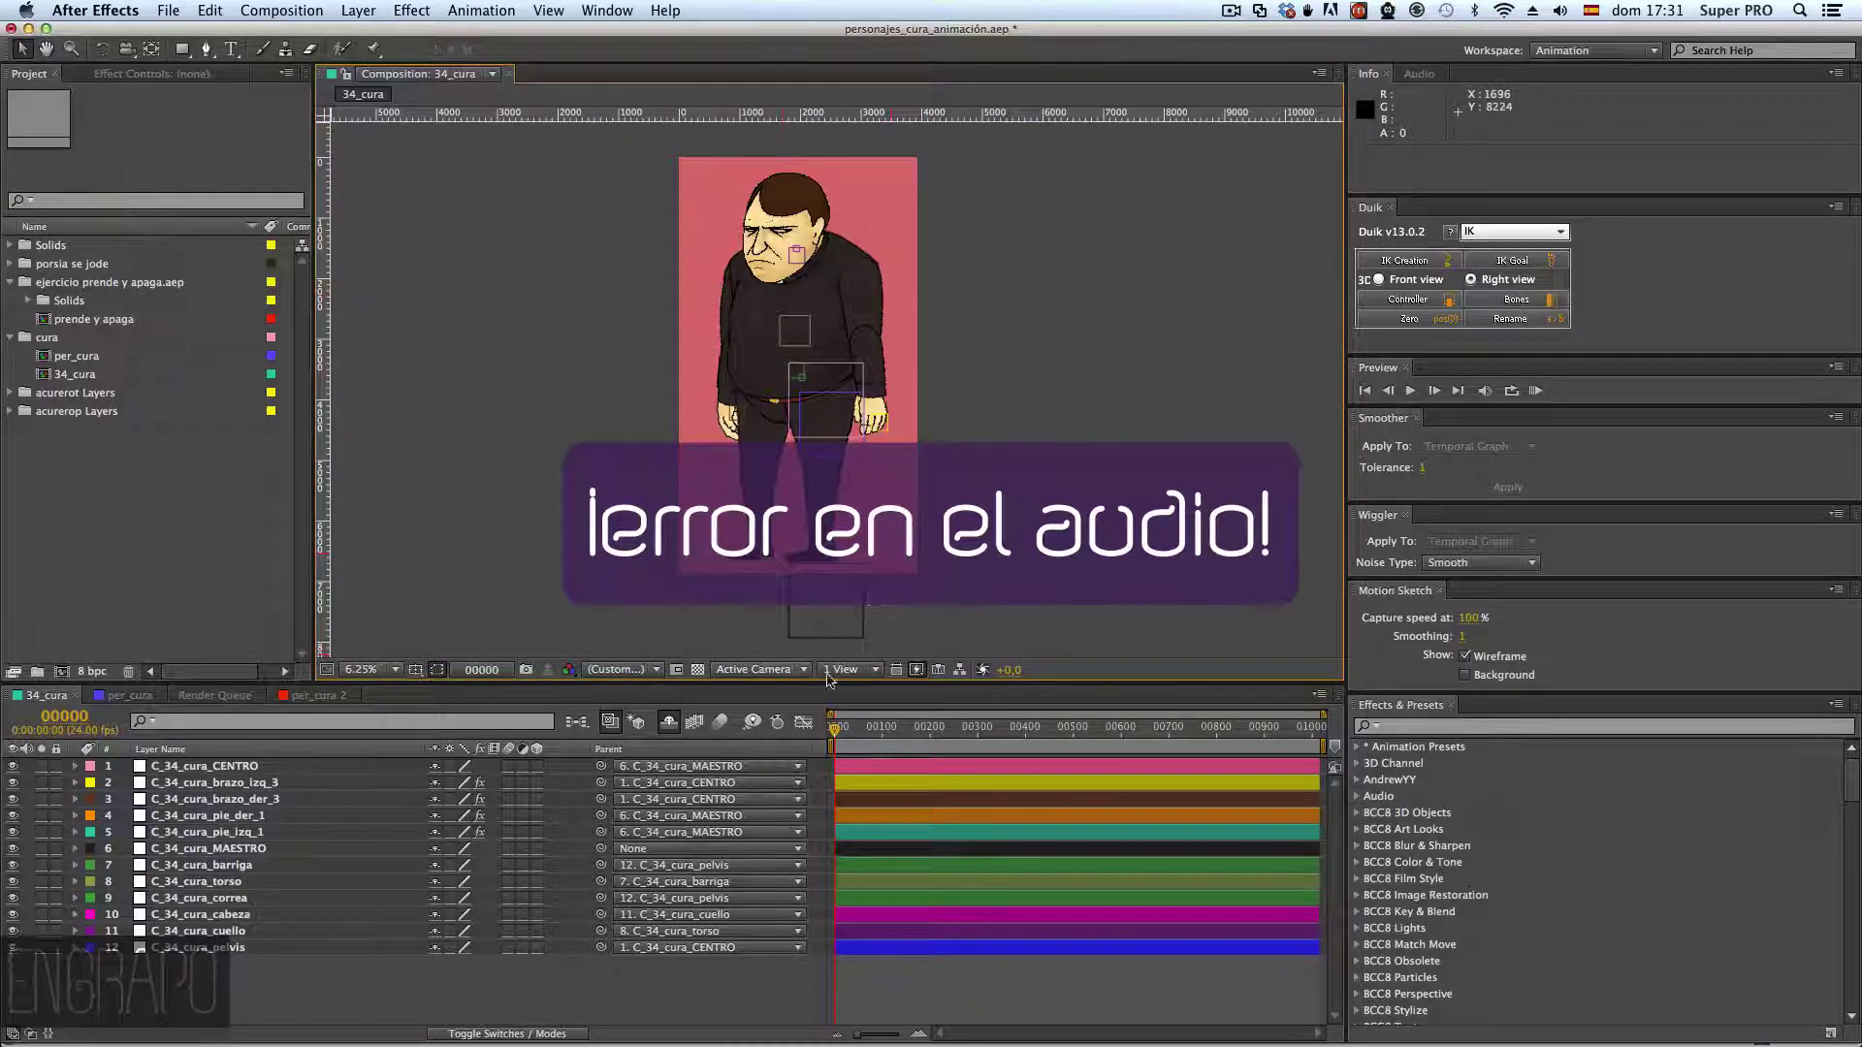
# - Review the Fast Previews options available for the 34_cura composition viewer
pyautogui.click(916, 669)
pyautogui.click(951, 640)
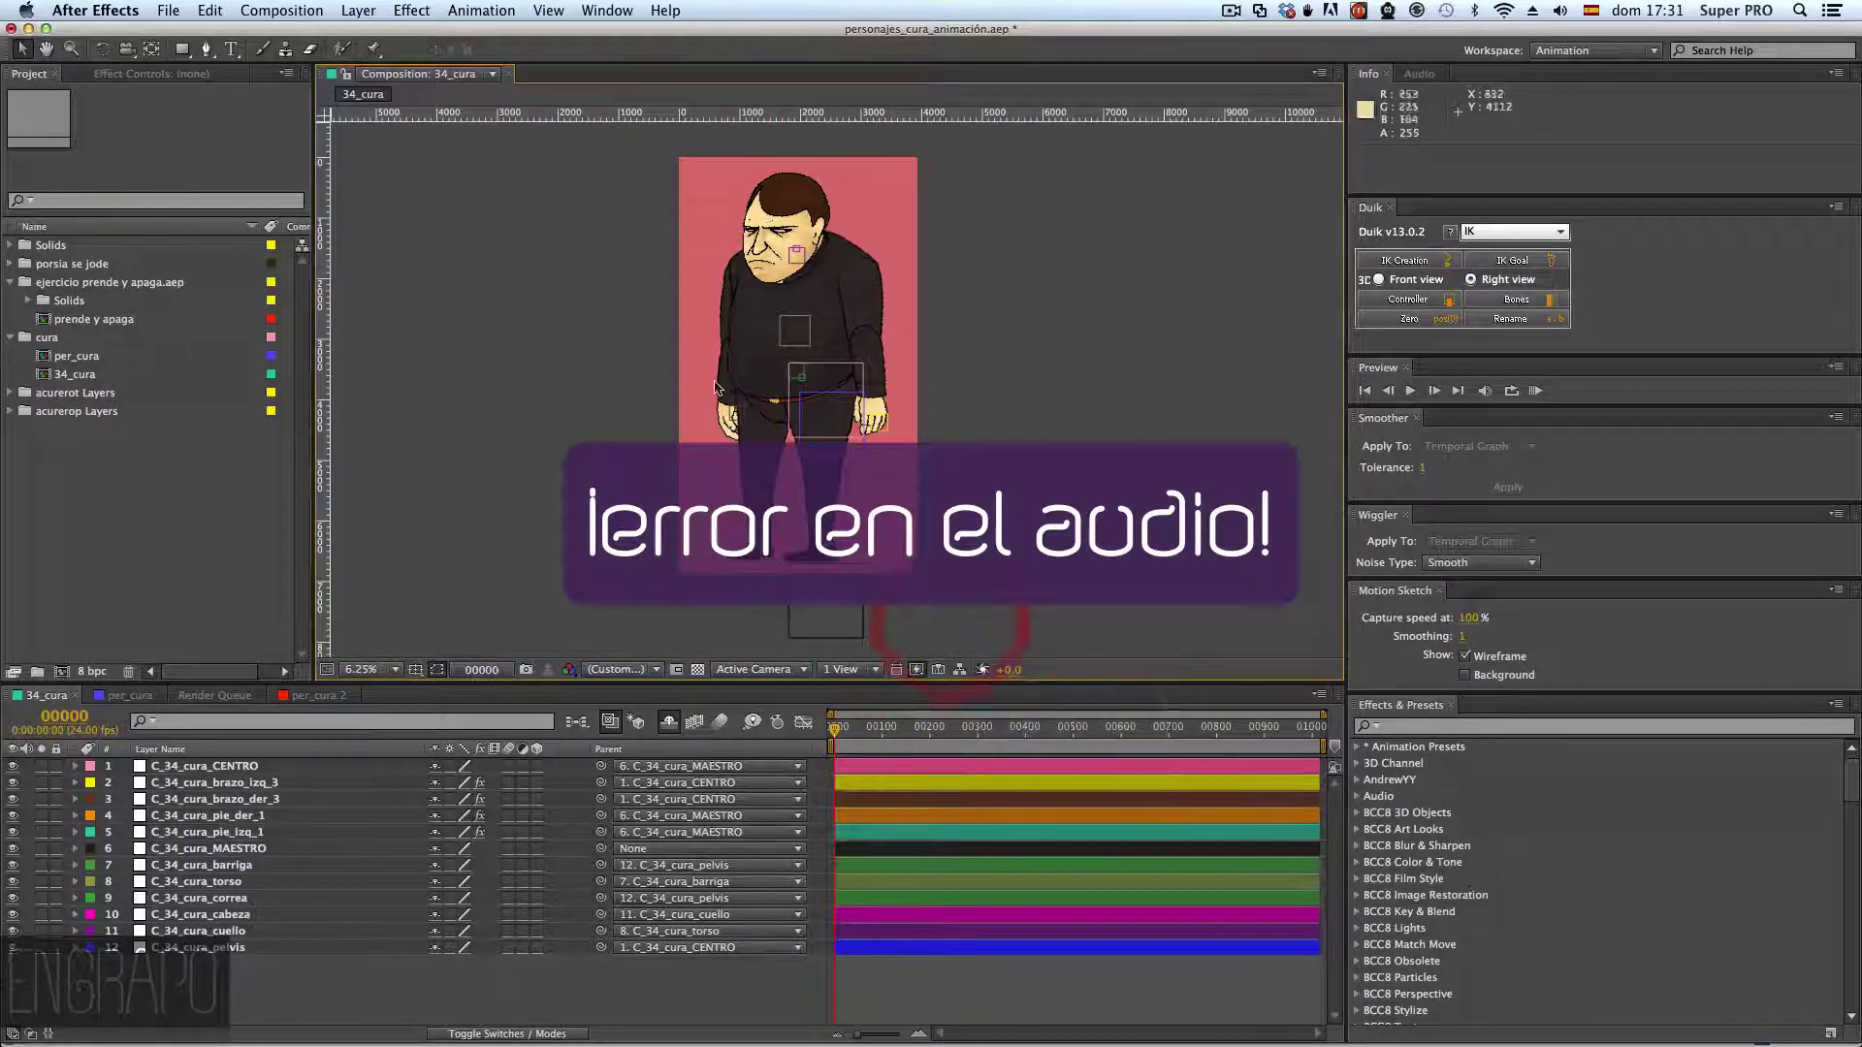
pyautogui.moveTo(716, 388); pyautogui.dragTo(688, 404)
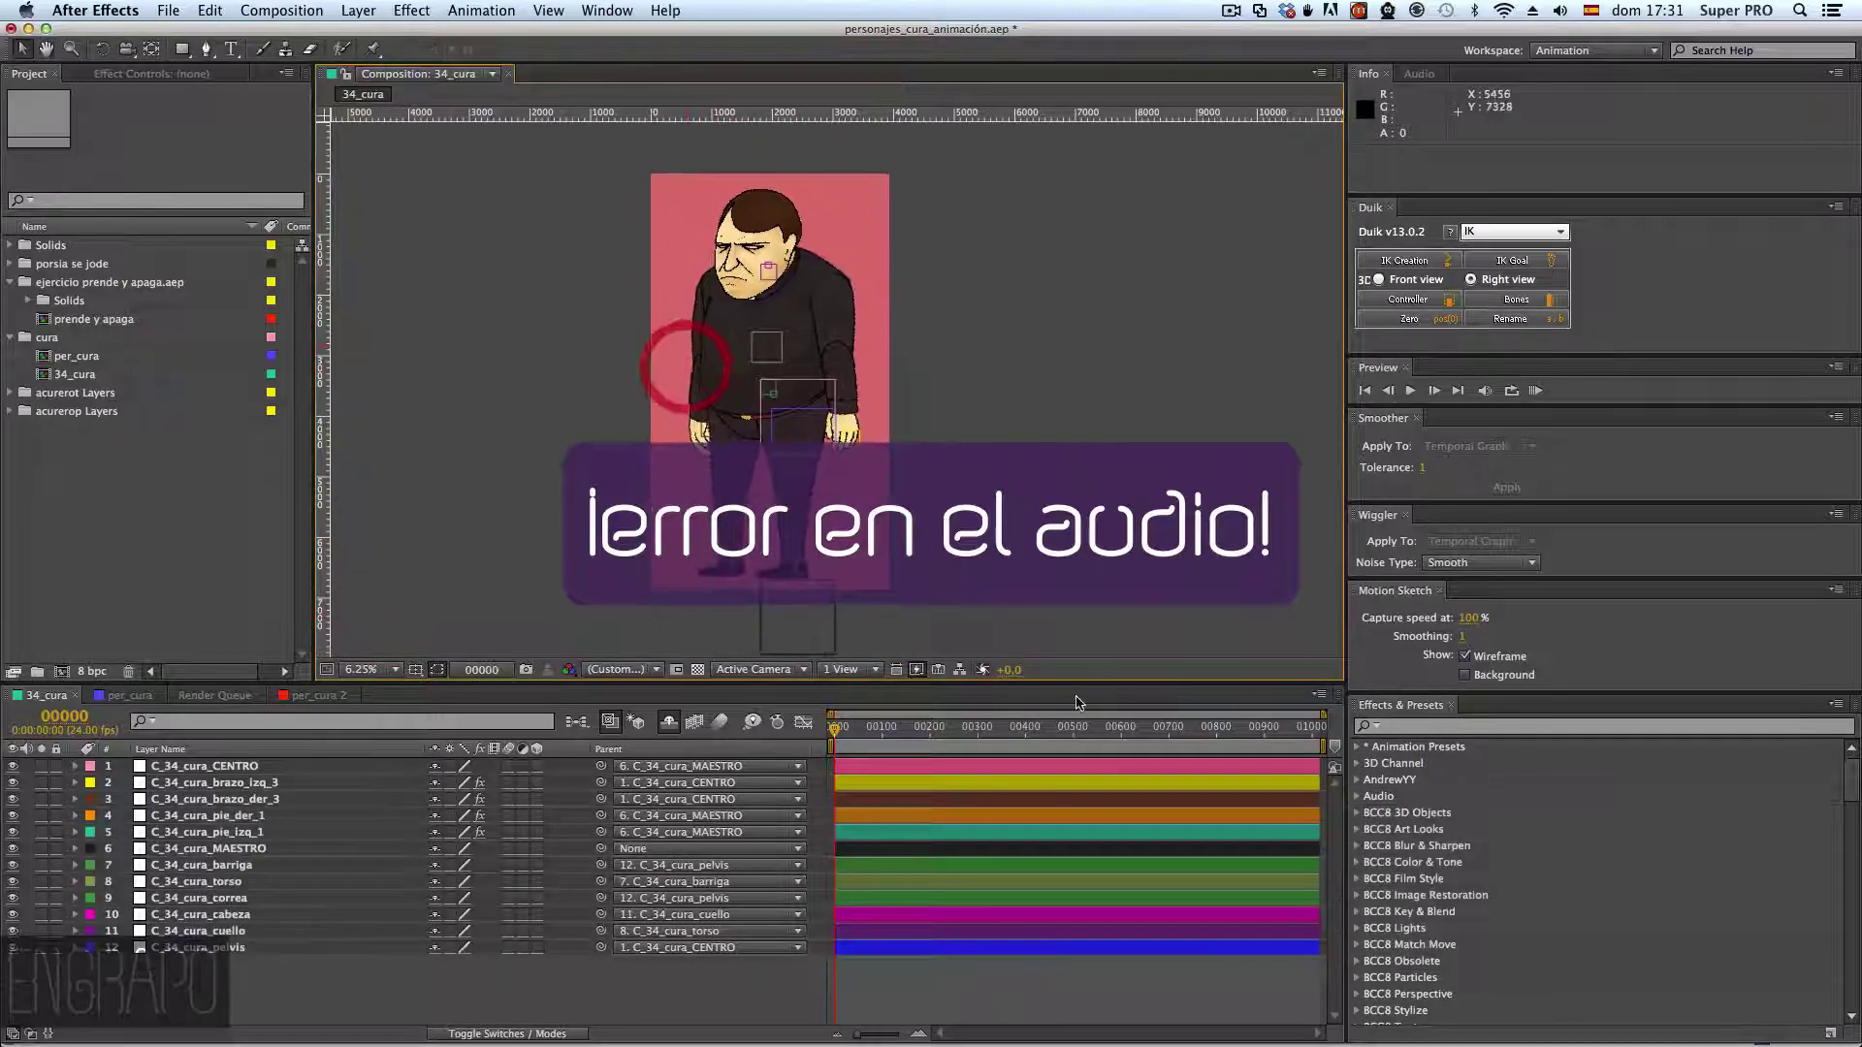
pyautogui.click(916, 669)
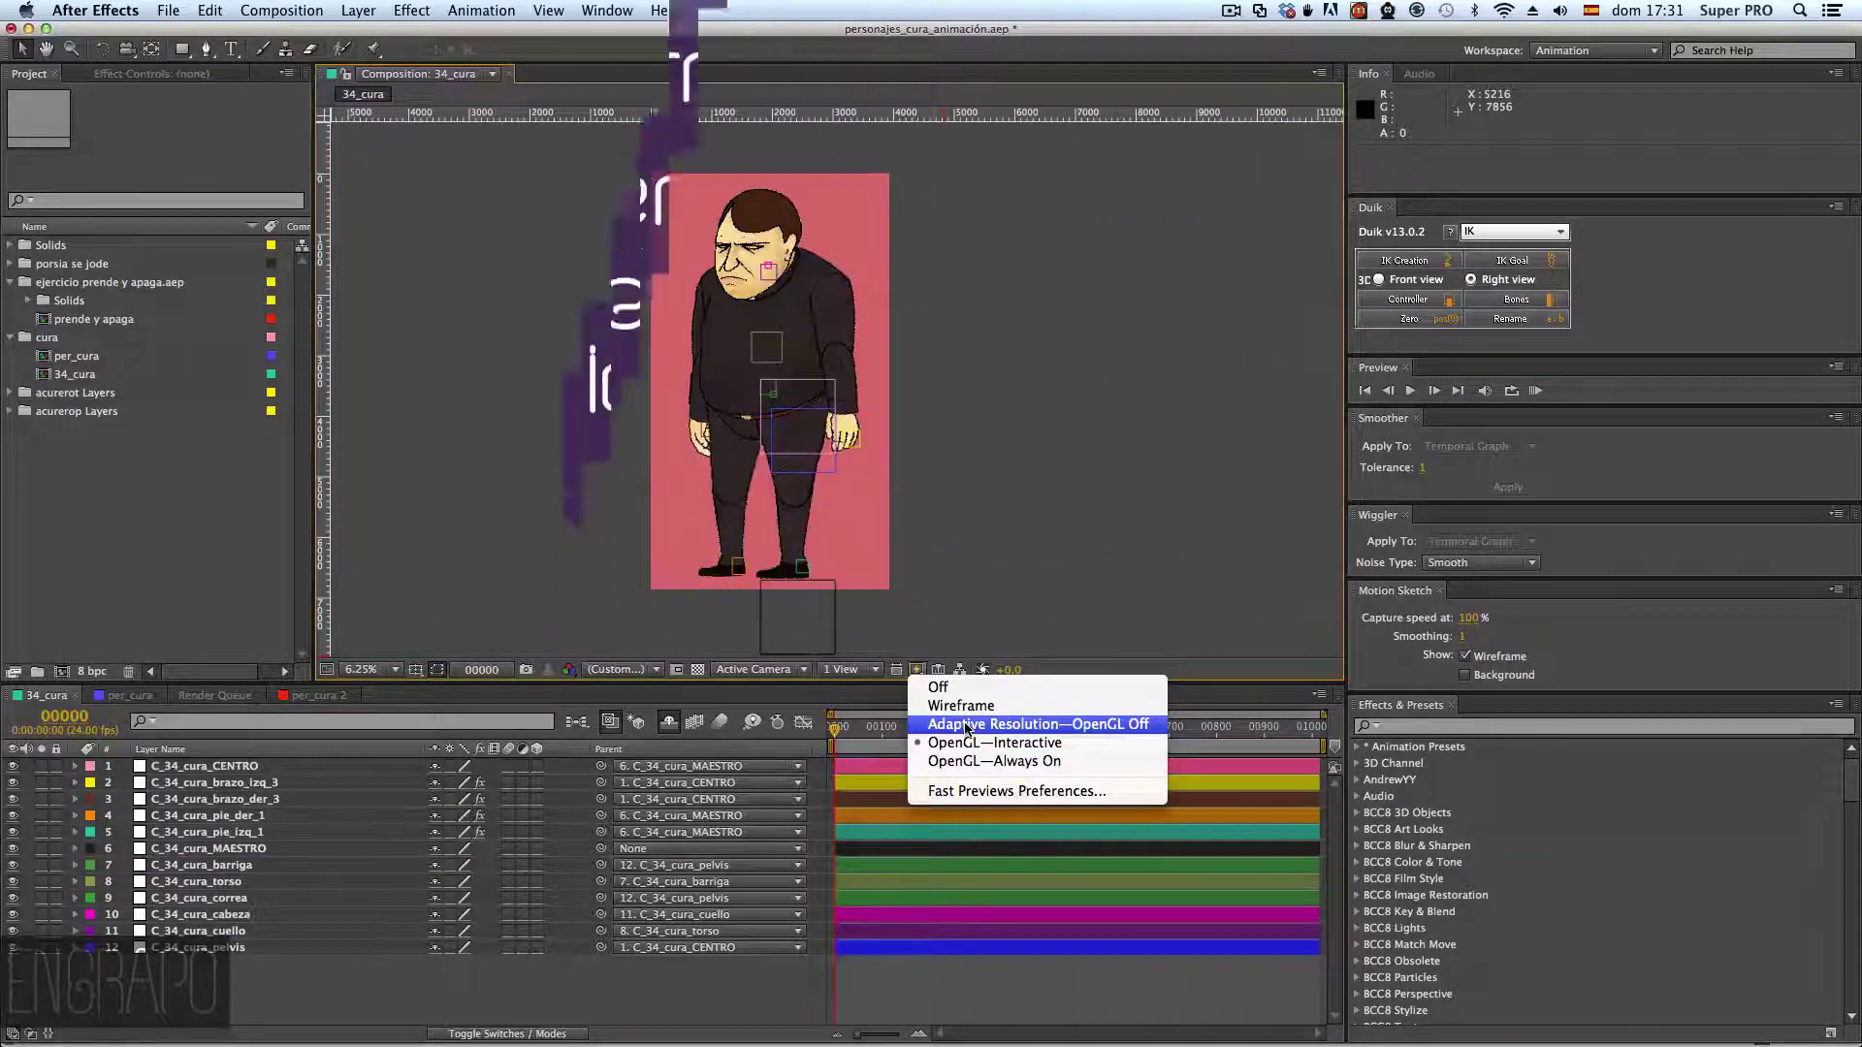
pyautogui.click(1032, 580)
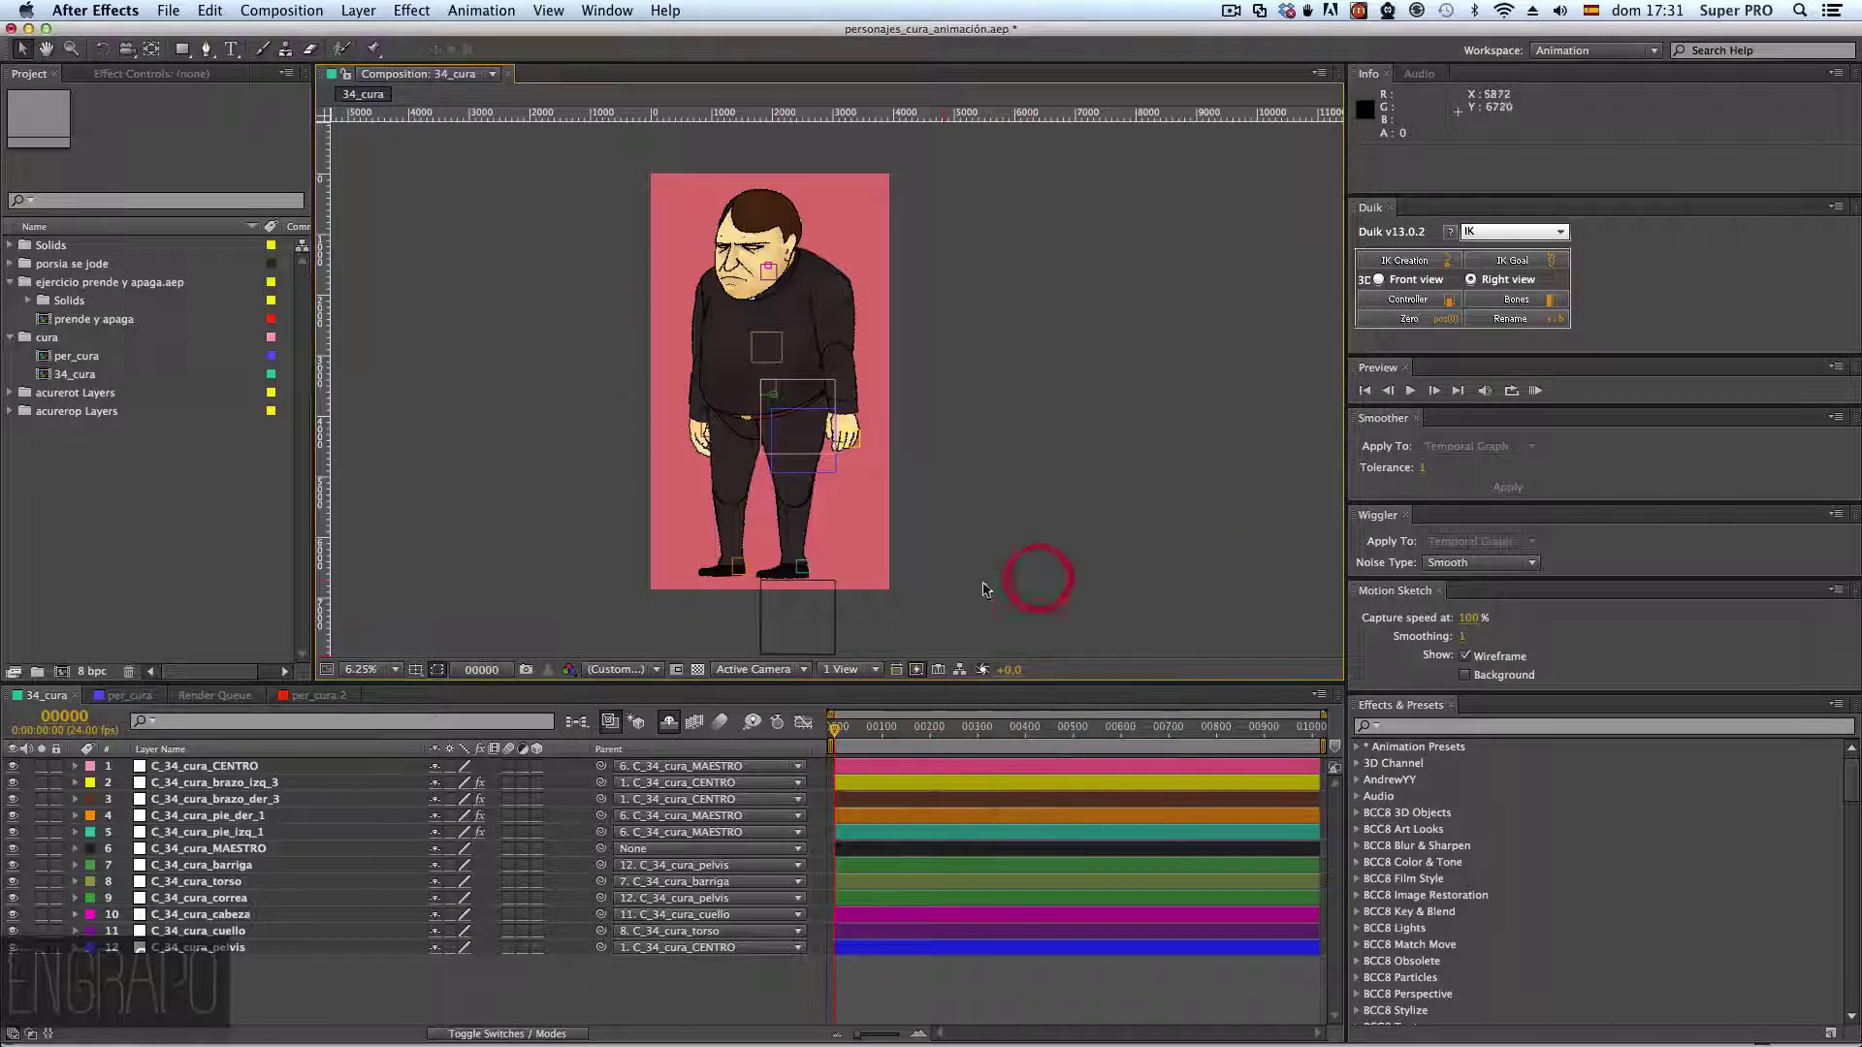
pyautogui.click(574, 534)
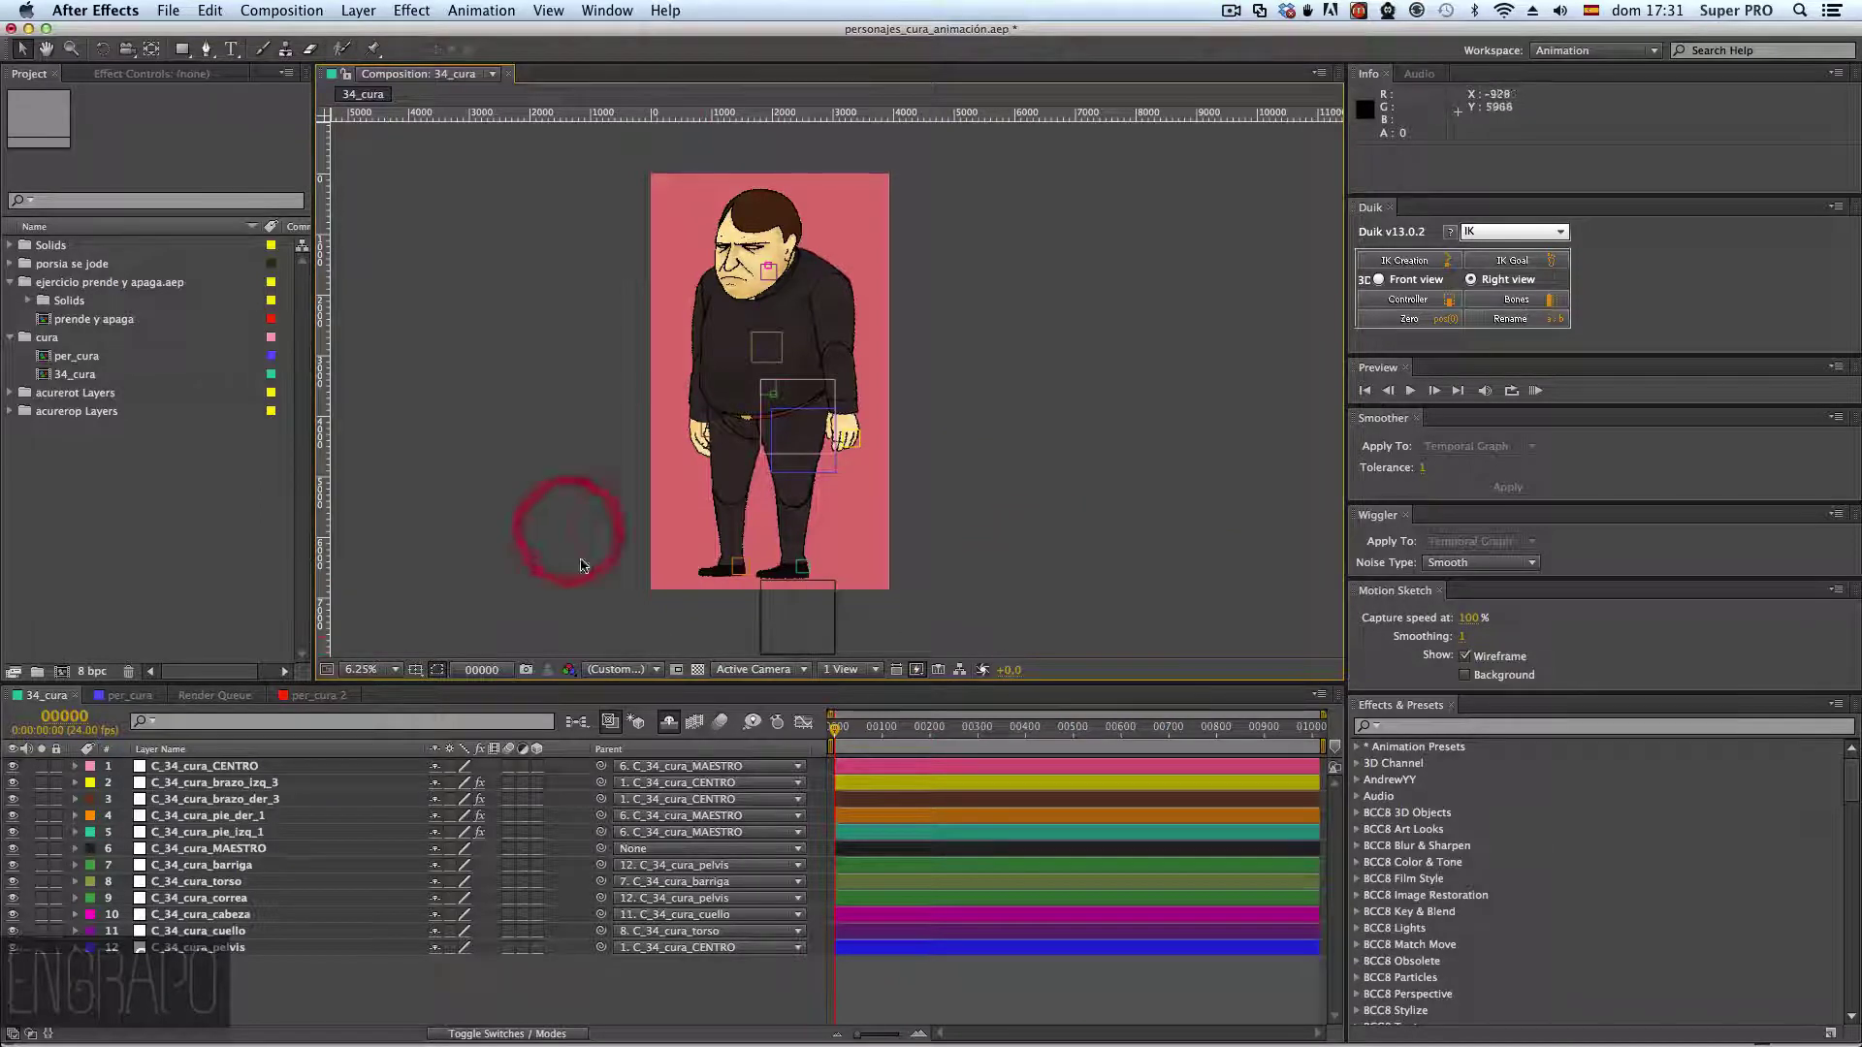
# - Start a new composition from the 34_cura and per_cura compositions in the cura folder
pyautogui.click(94, 603)
pyautogui.click(72, 374)
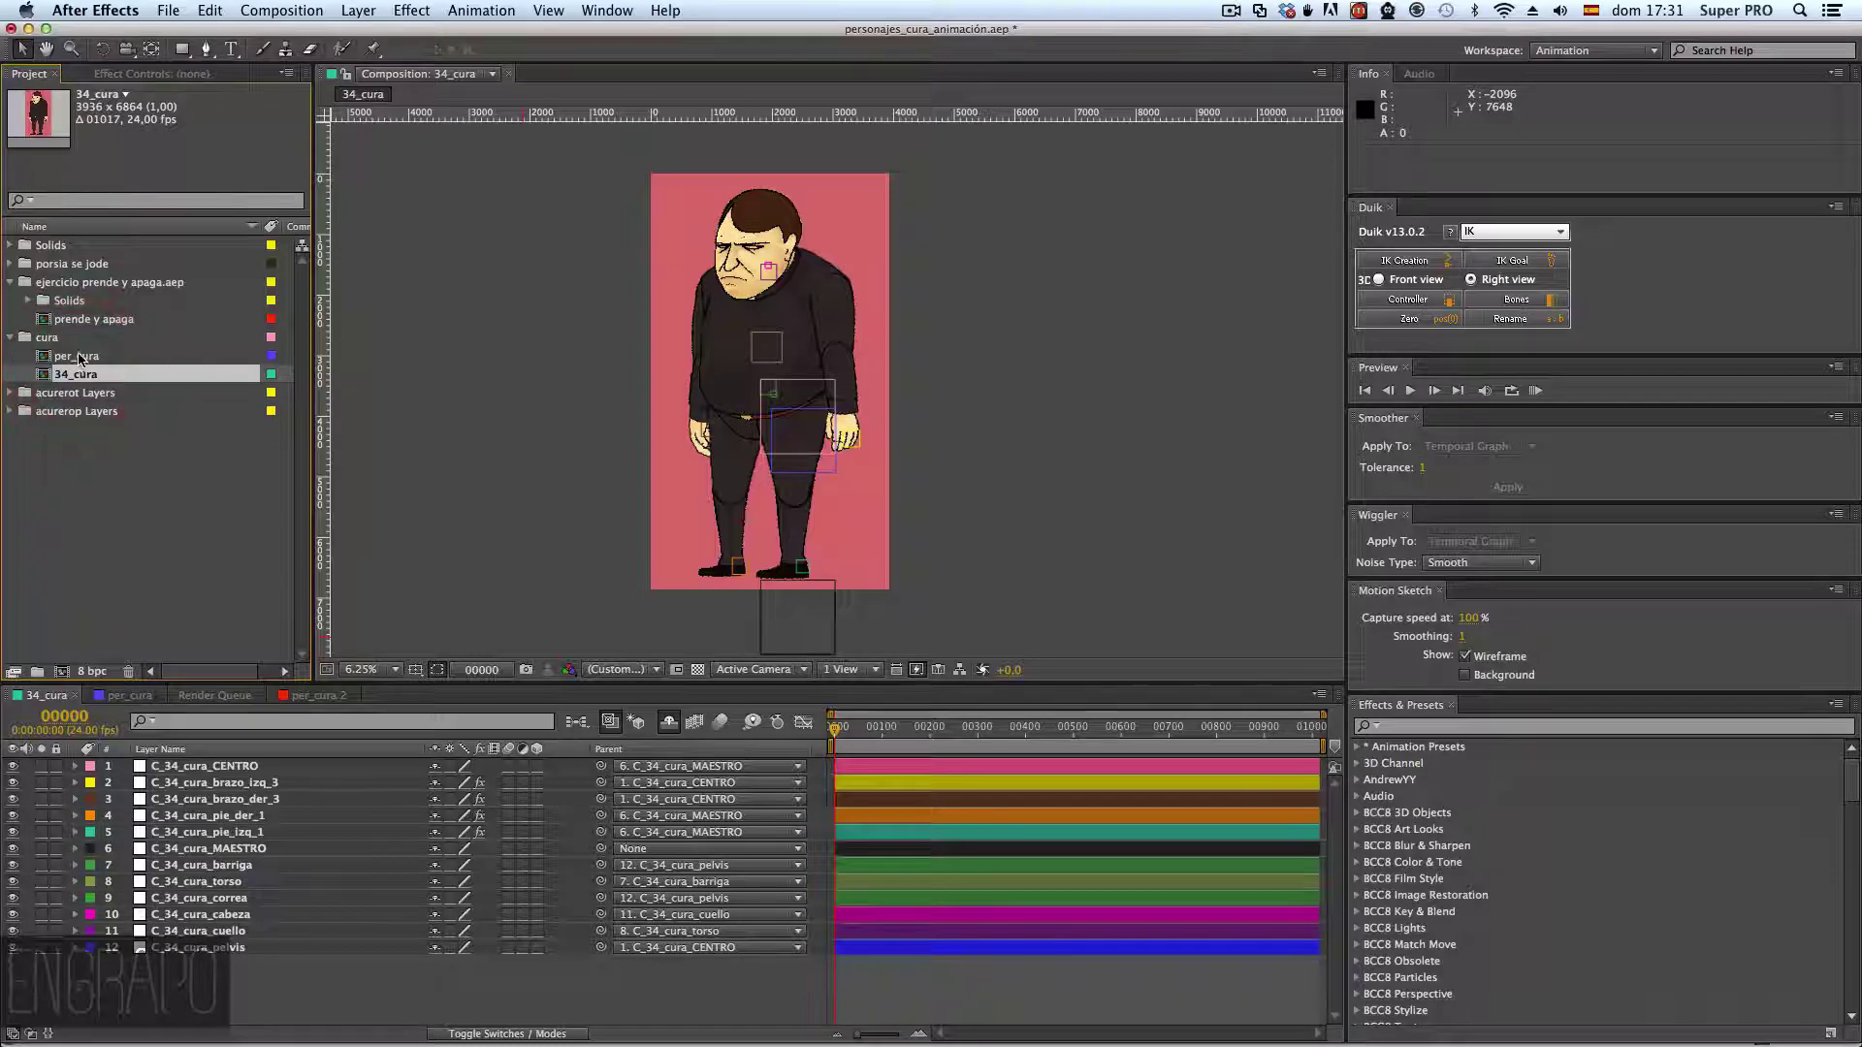
pyautogui.keyDown('shift'); pyautogui.click(65, 358); pyautogui.keyUp('shift')
pyautogui.moveTo(65, 359); pyautogui.dragTo(61, 671)
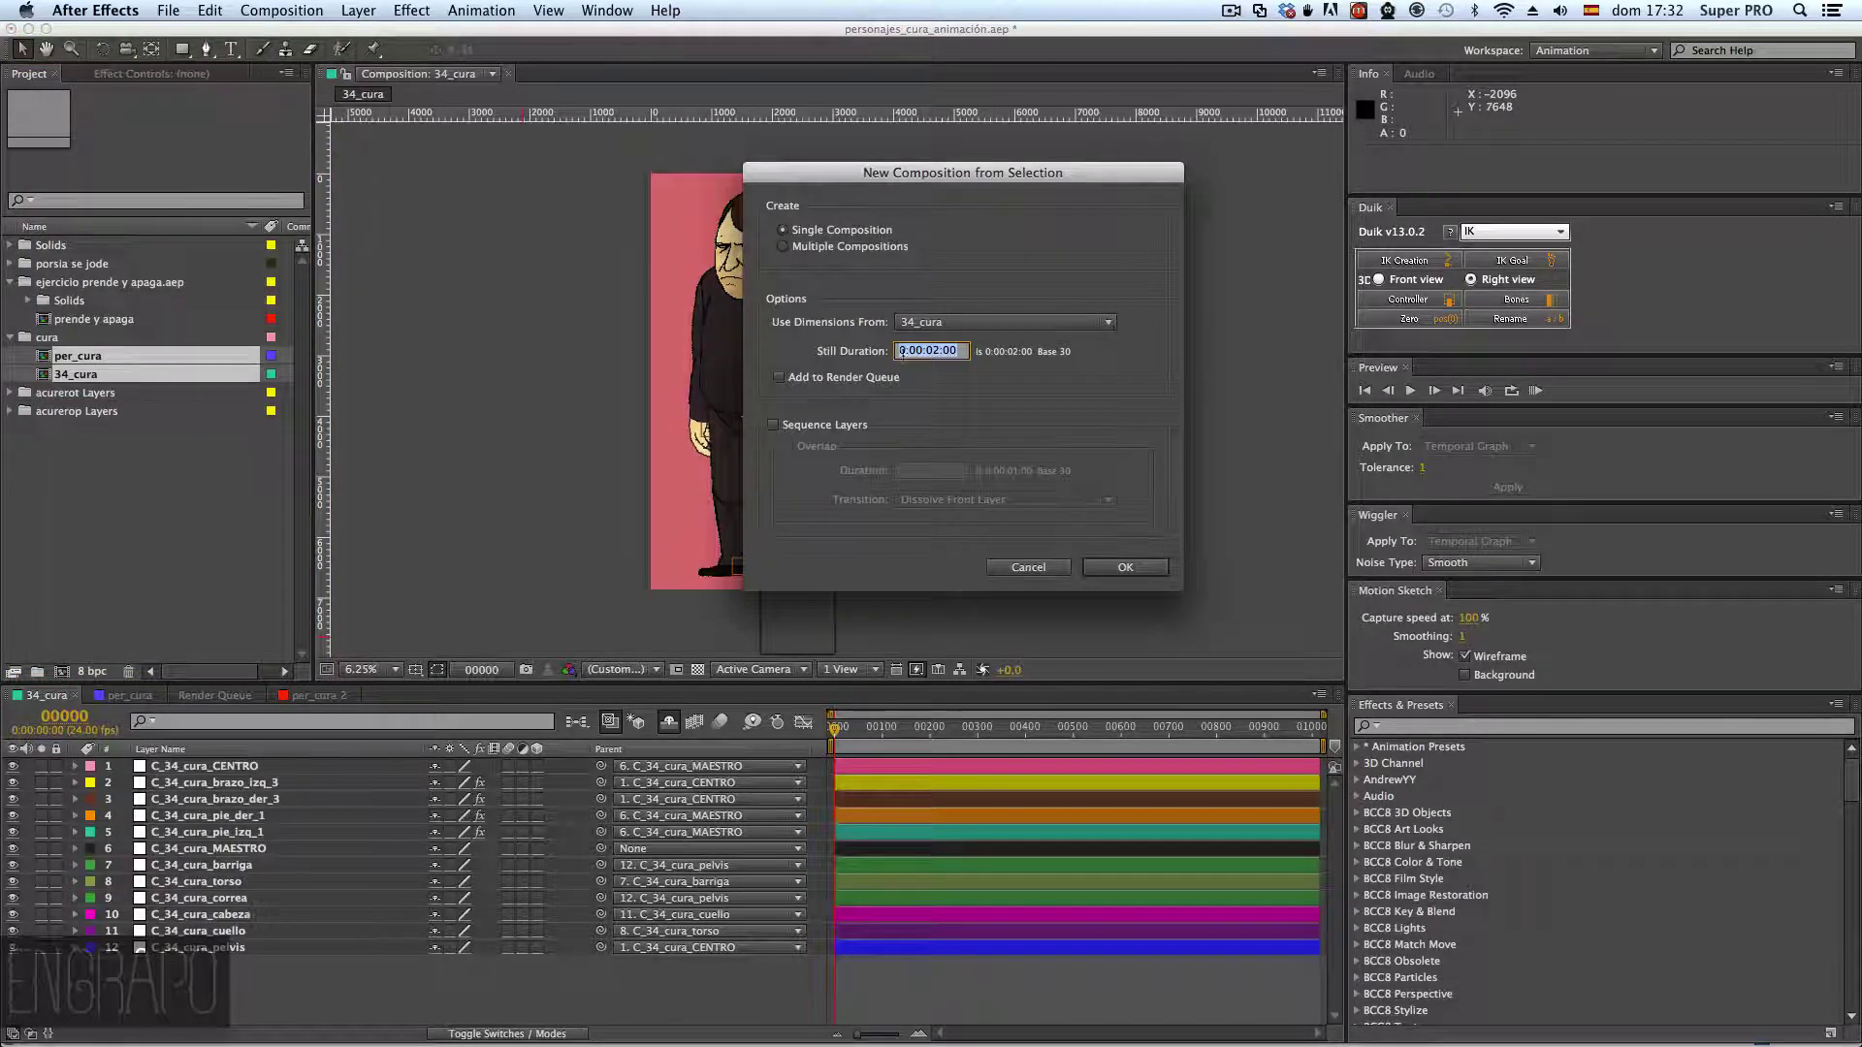
pyautogui.moveTo(859, 186); pyautogui.dragTo(910, 199)
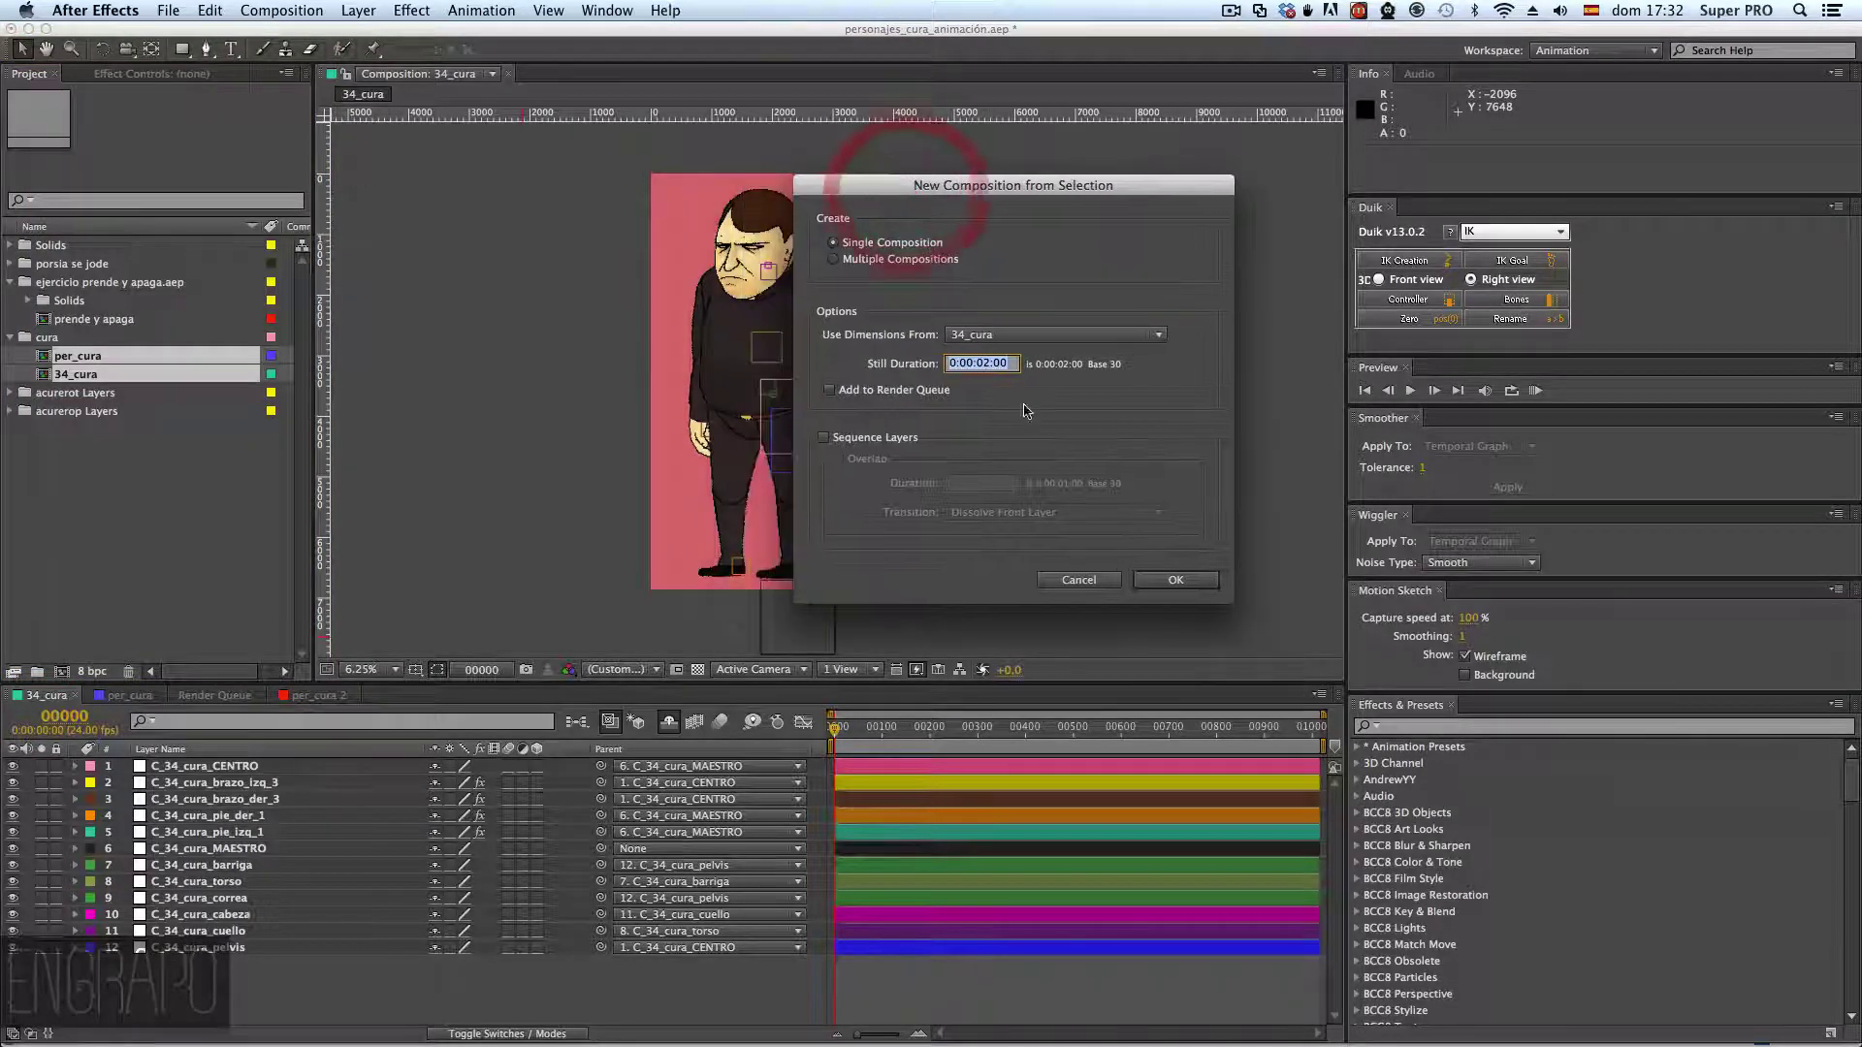
# - Set the still duration to 10 seconds and create the single composition with the dimensions of 34_cura
pyautogui.click(982, 365)
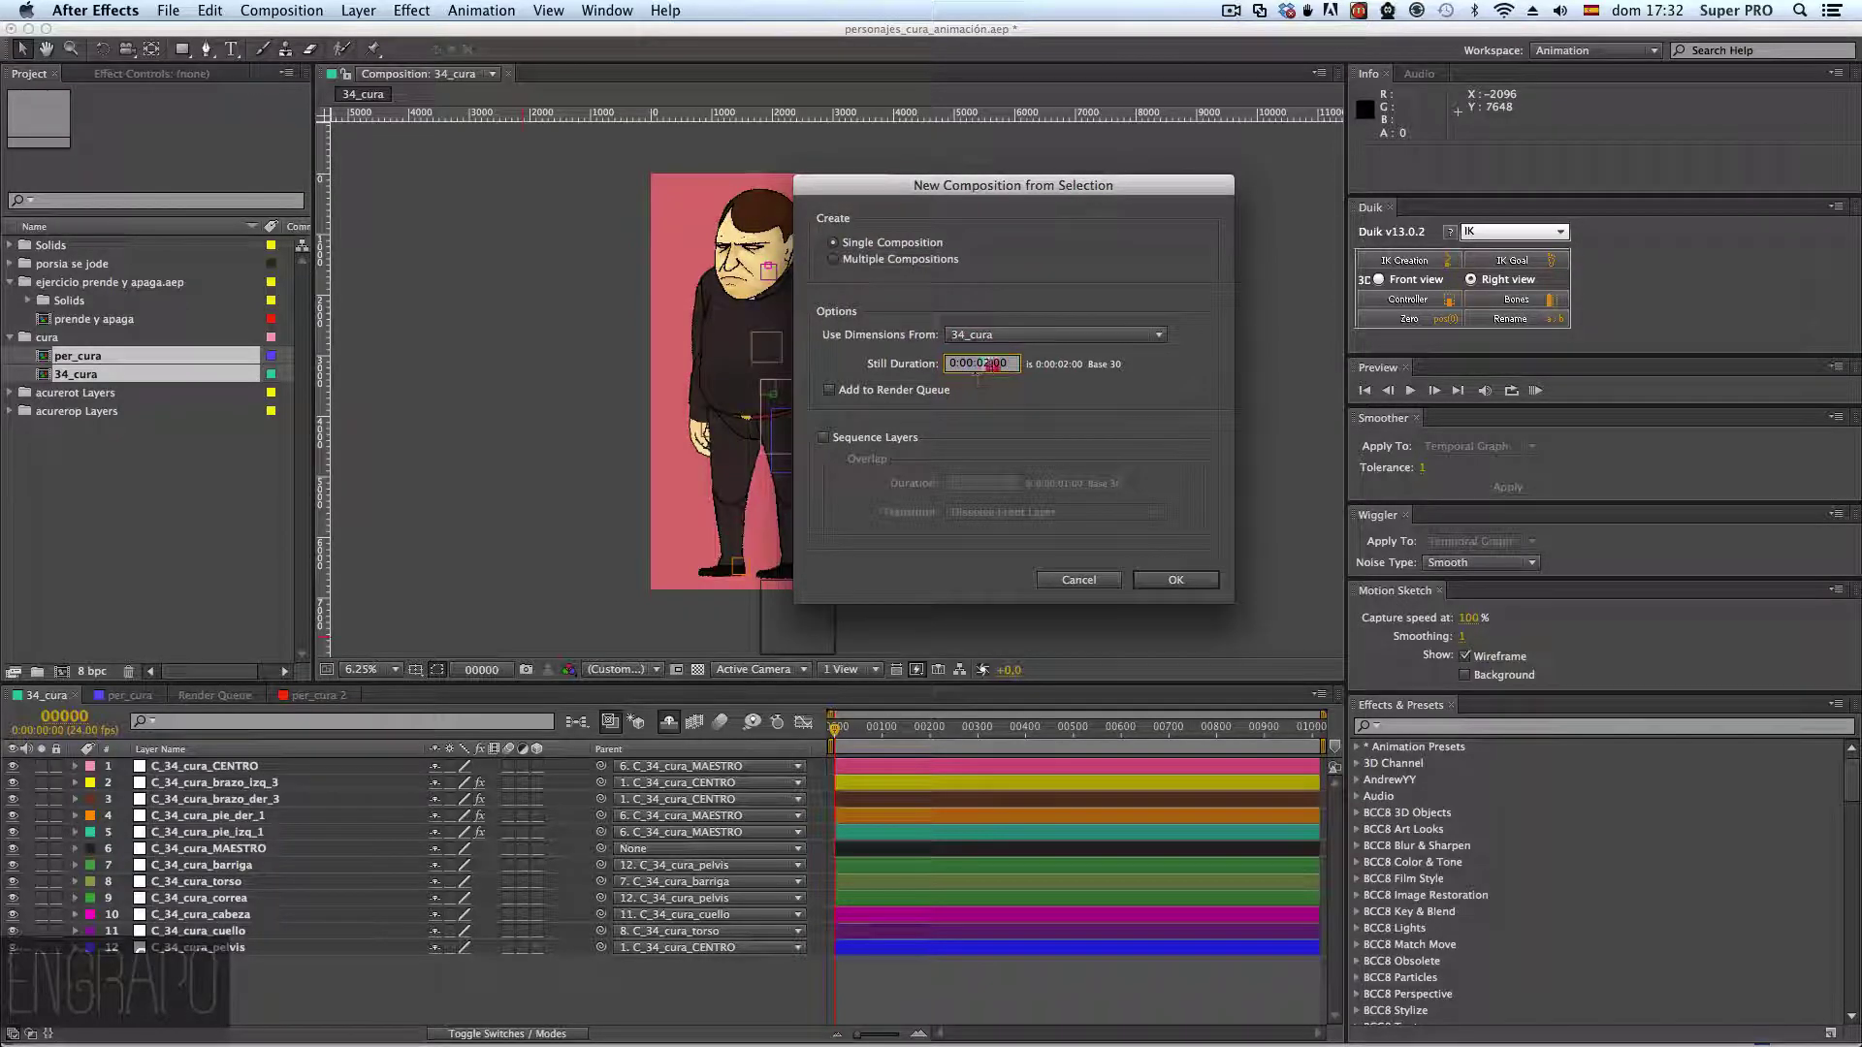
pyautogui.doubleClick(981, 365)
pyautogui.write('03')
pyautogui.doubleClick(986, 364)
pyautogui.write('100')
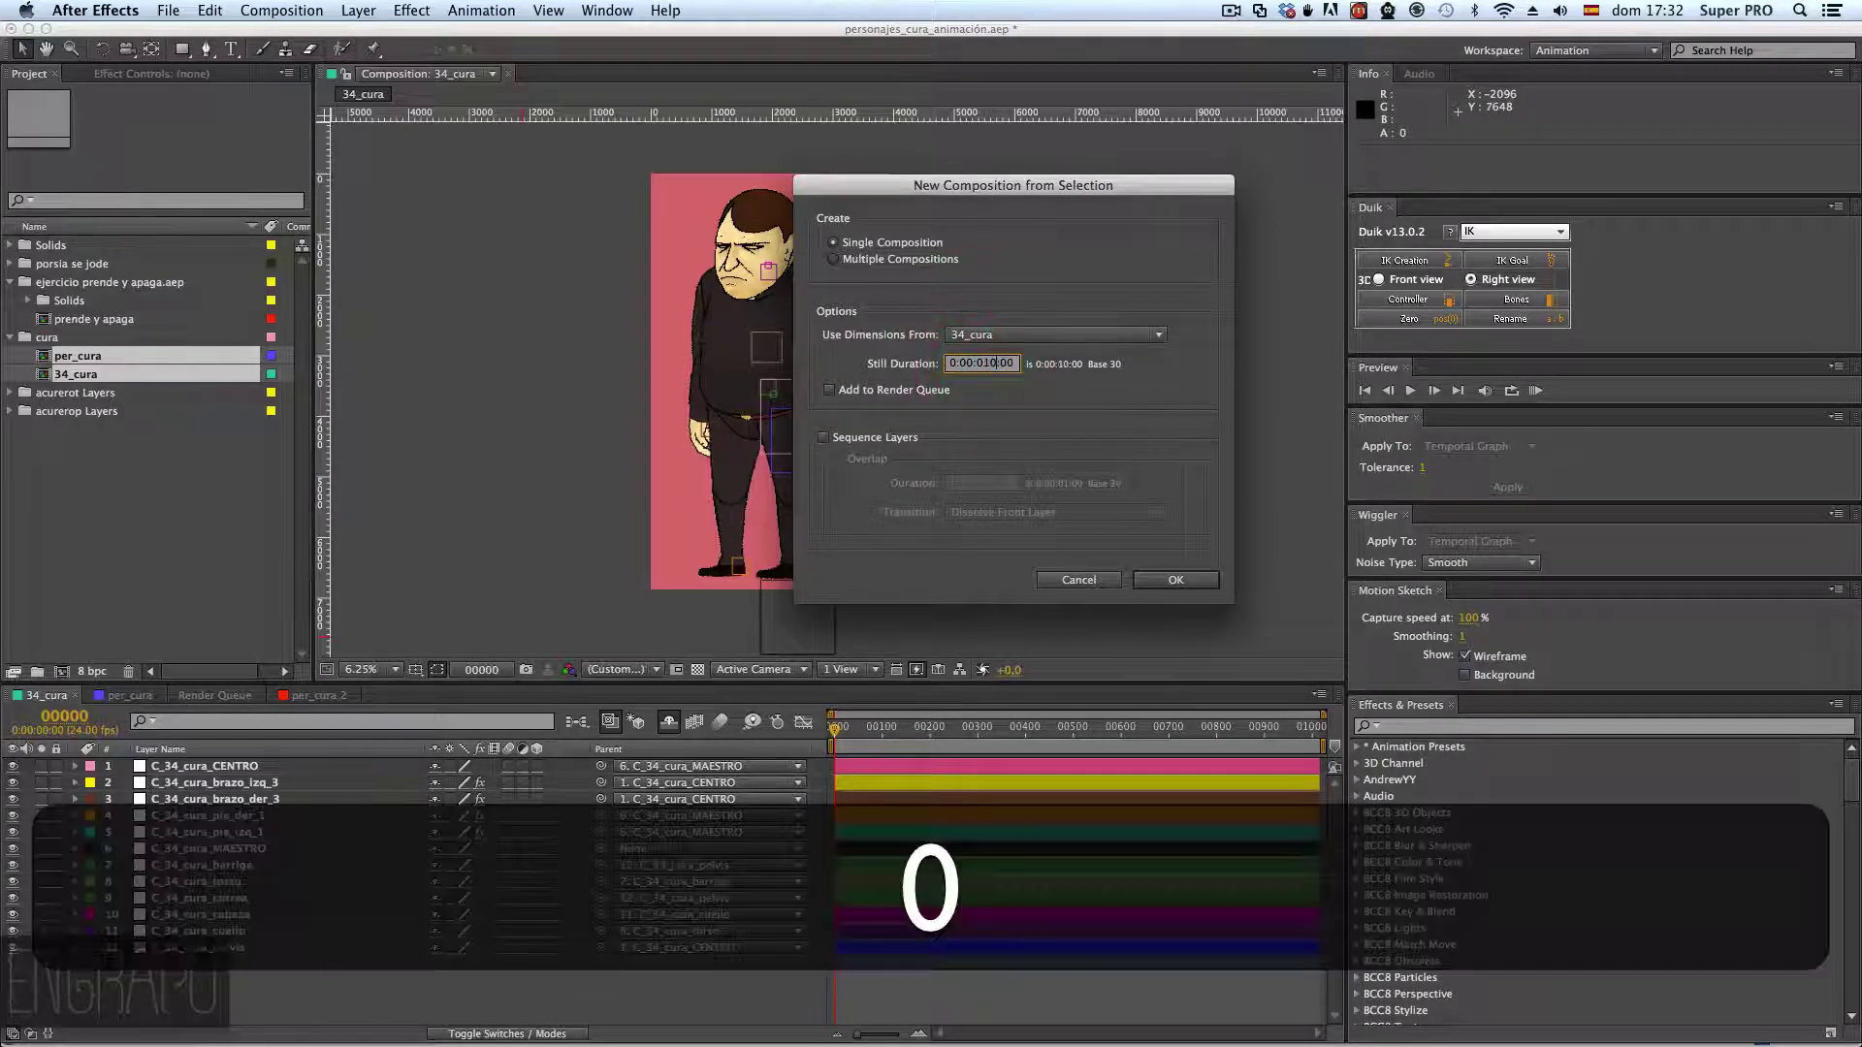
pyautogui.press('Left')
pyautogui.press('BackSpace')
pyautogui.press('Return')
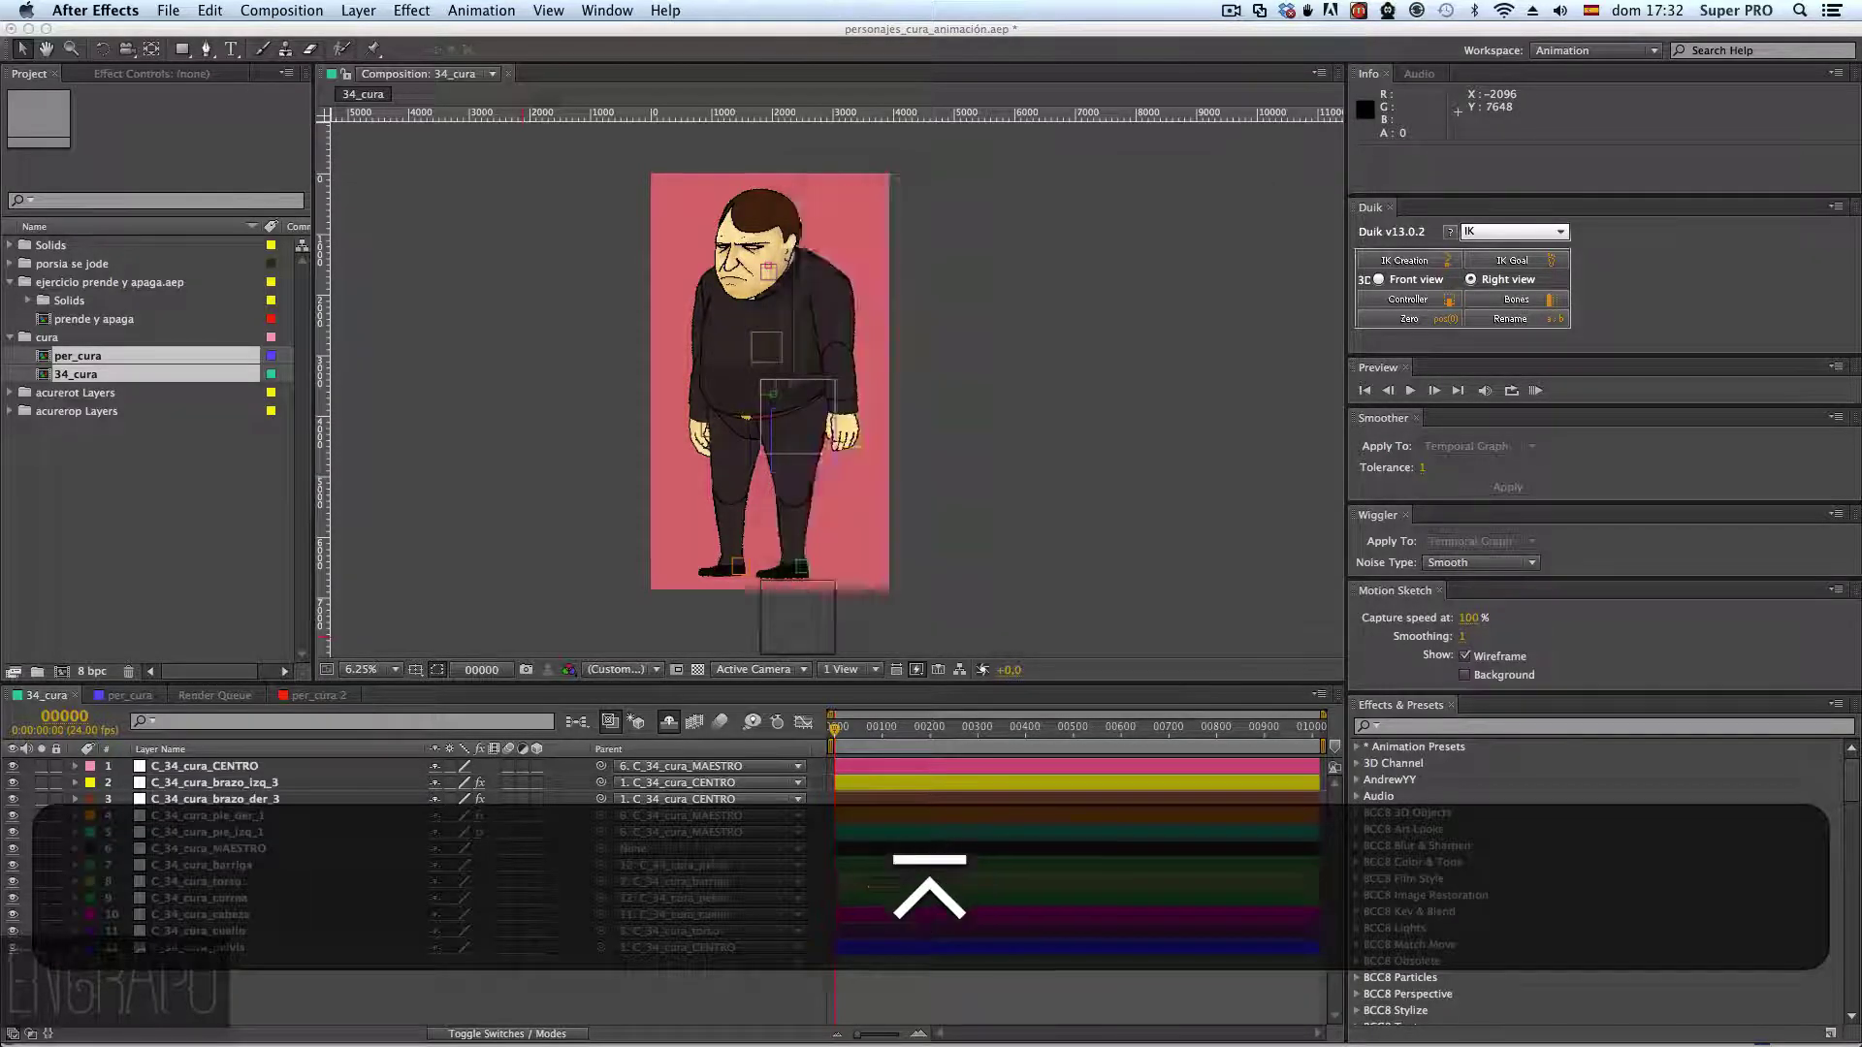
# - Set the duration of the 34_cura 3 composition to 240 frames
pyautogui.click(954, 902)
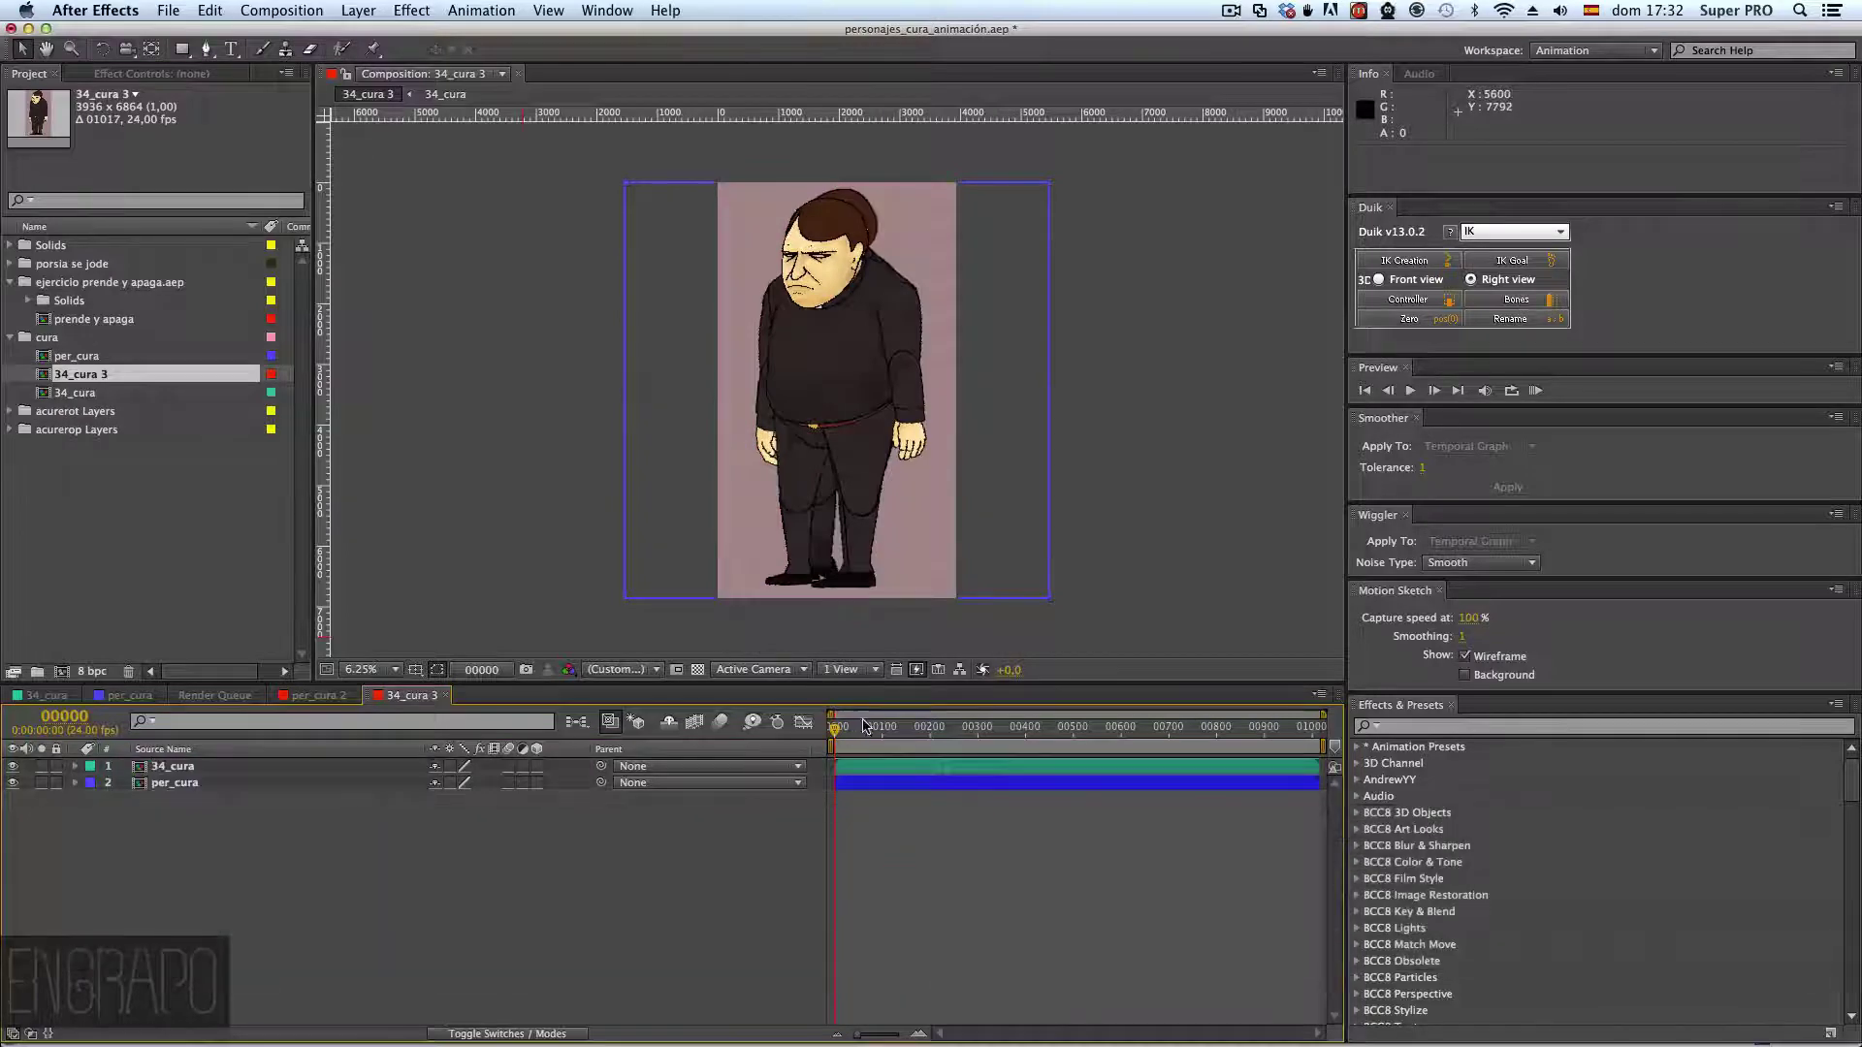
pyautogui.click(1178, 730)
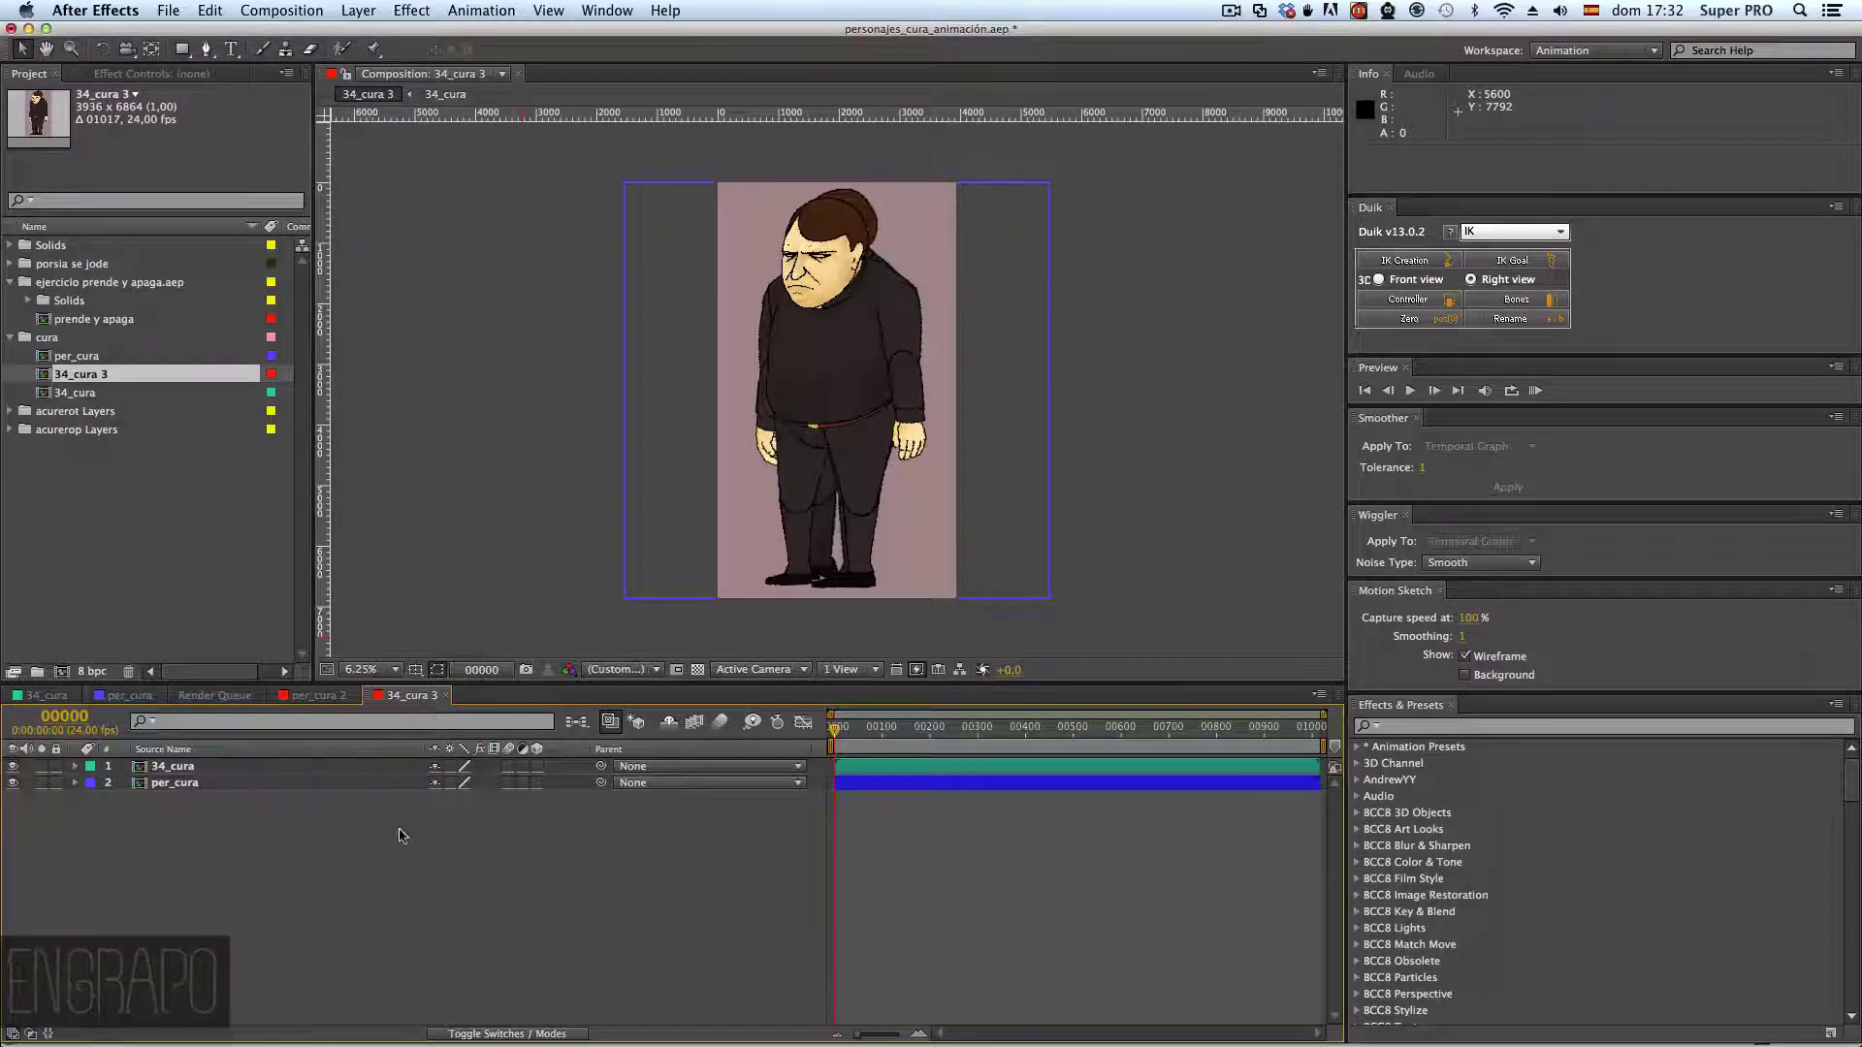
pyautogui.click(954, 844)
pyautogui.press('super+k')
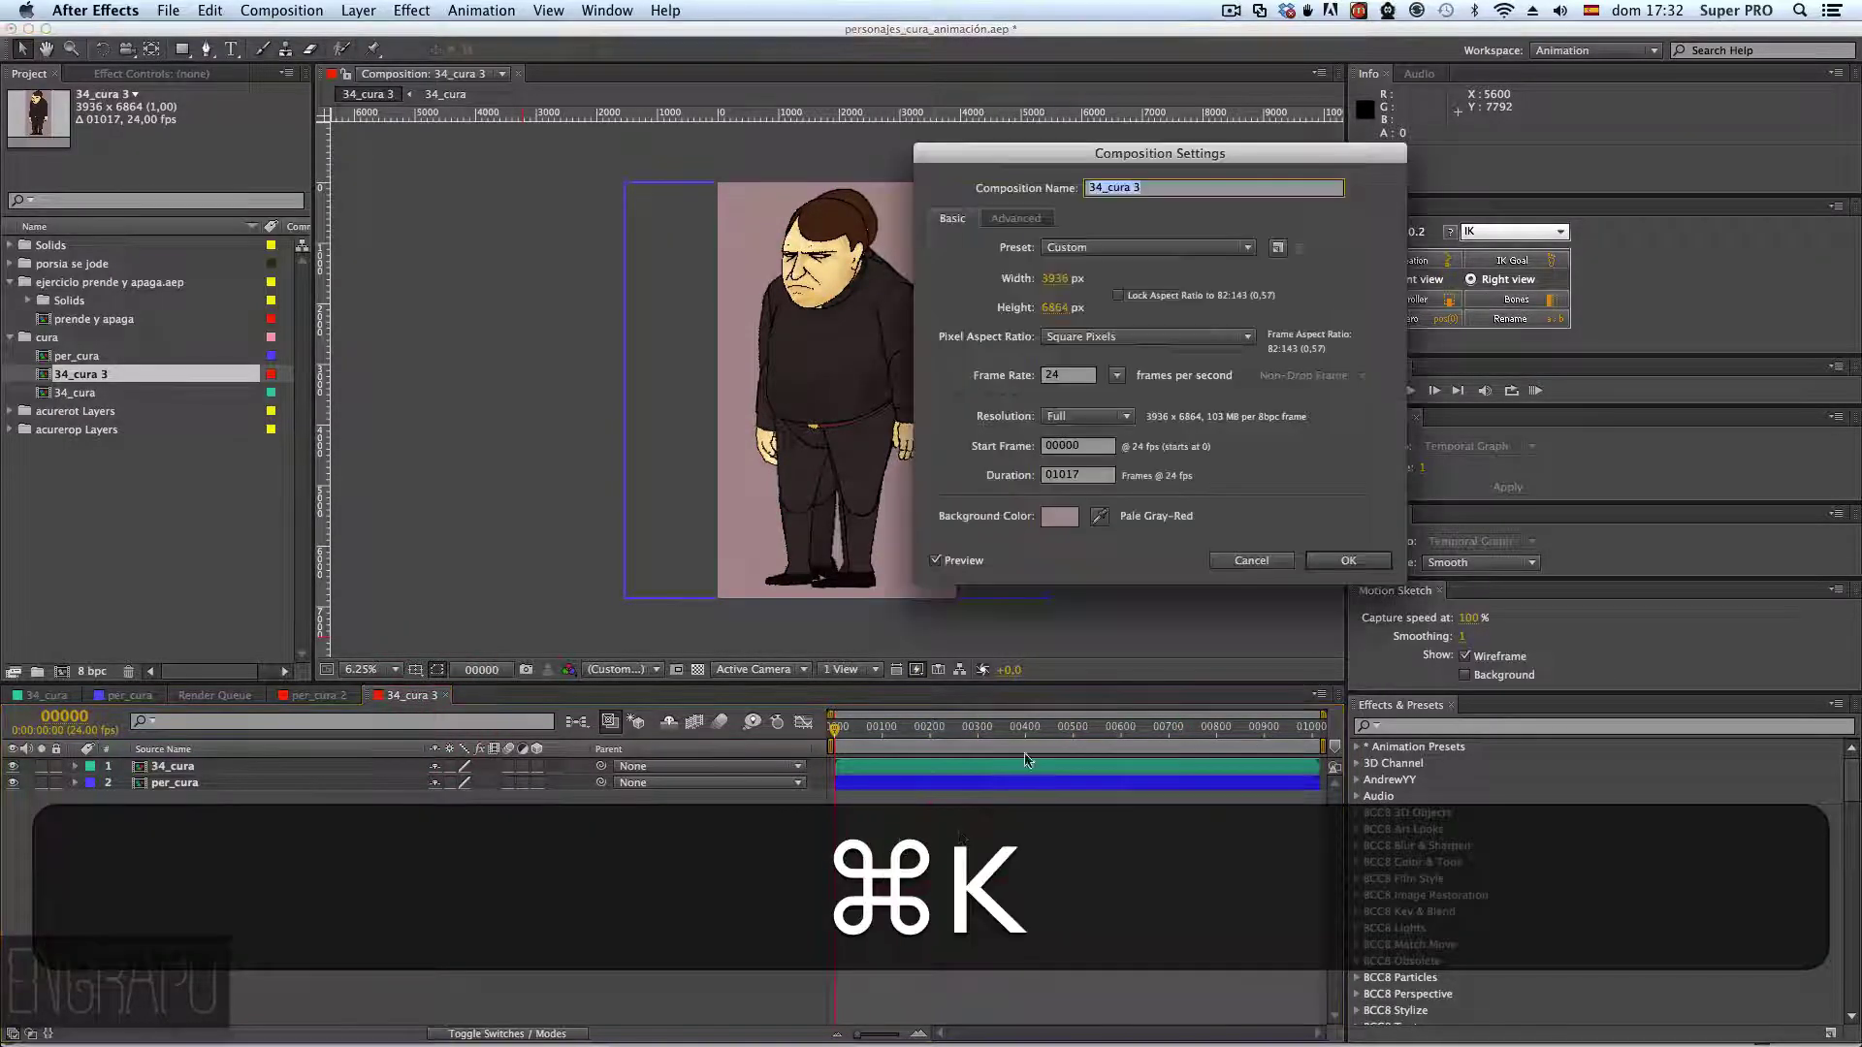
pyautogui.doubleClick(1053, 473)
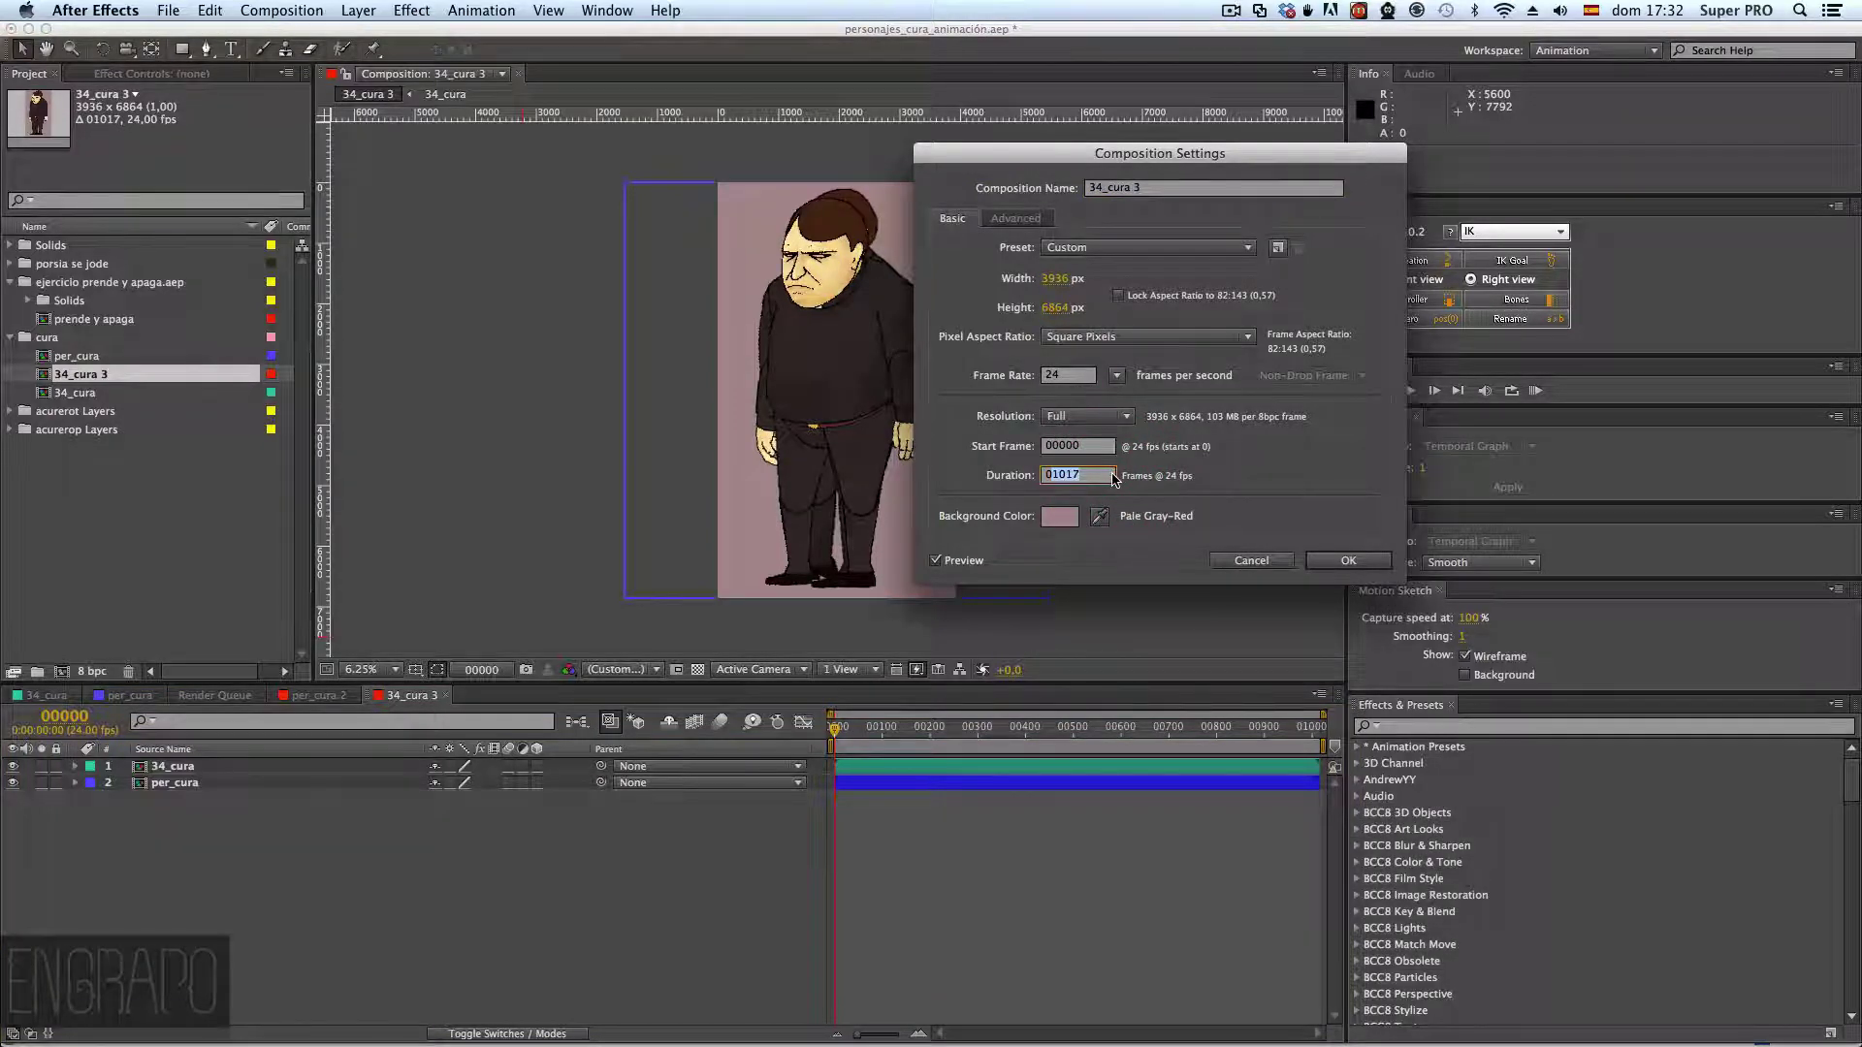
pyautogui.write('0240')
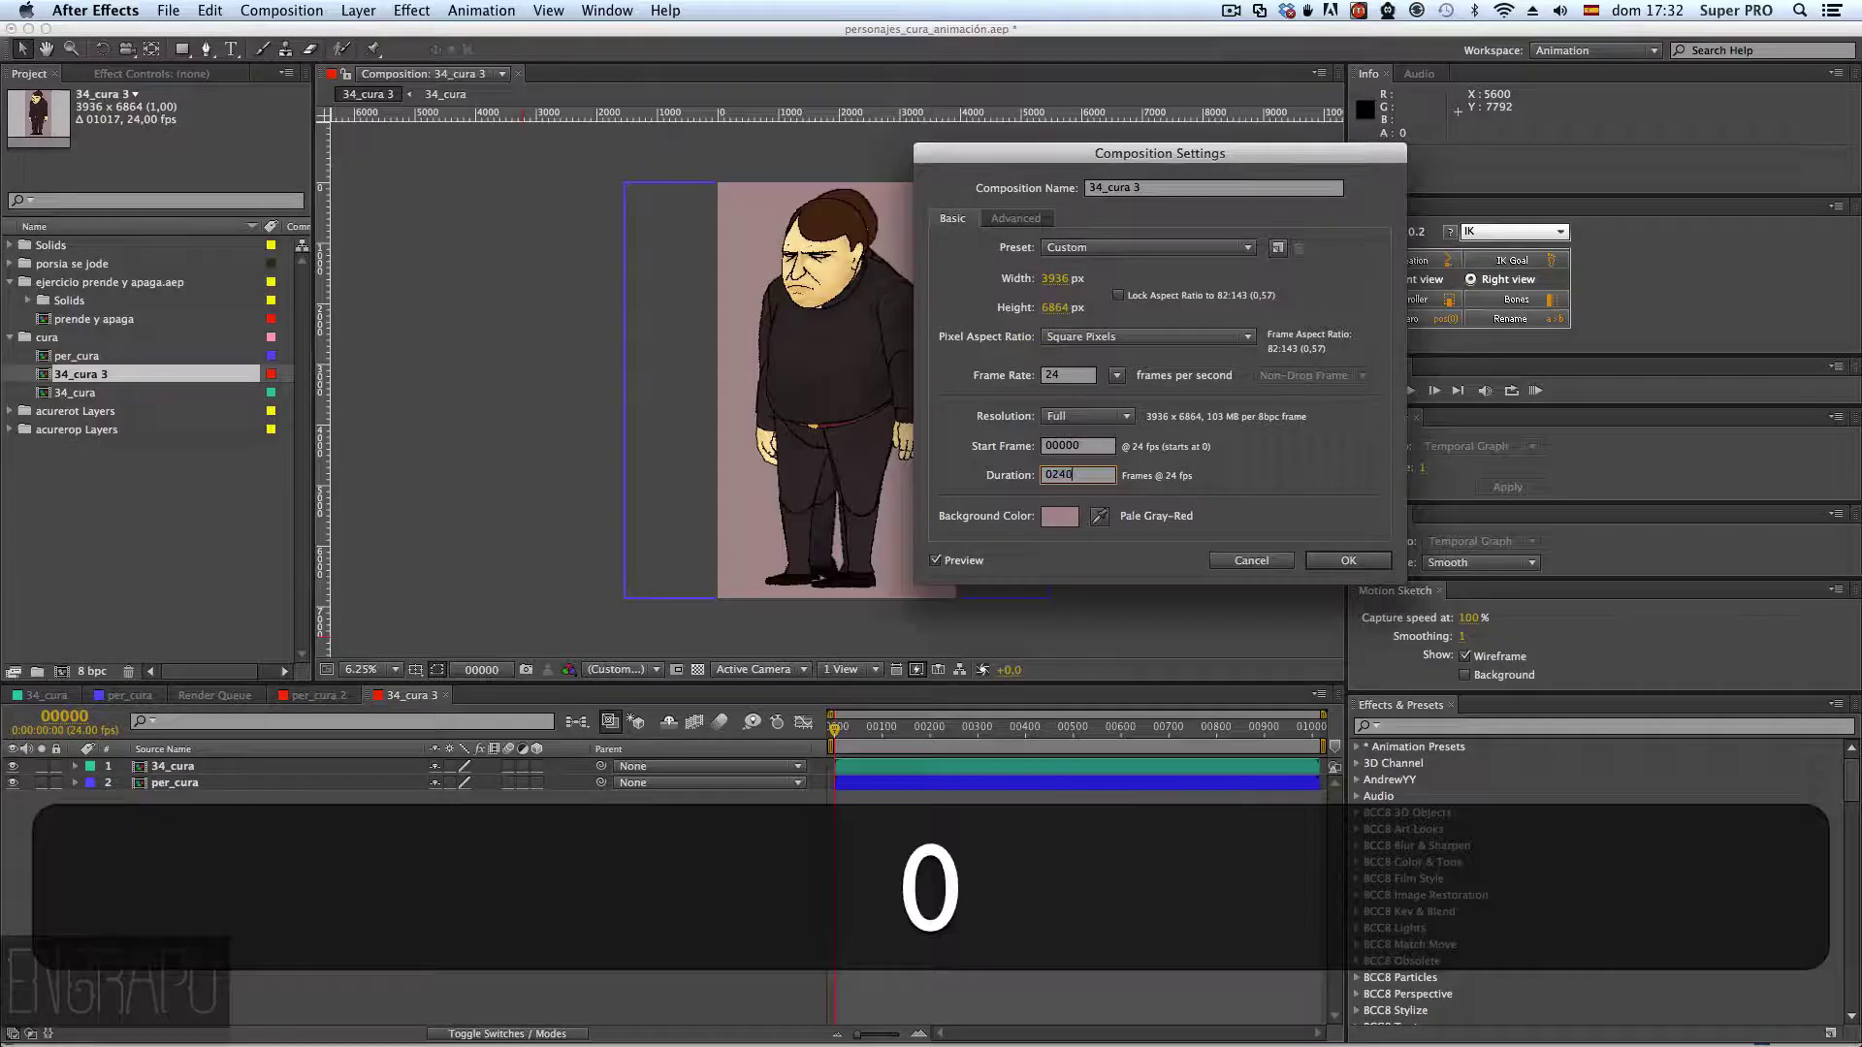
pyautogui.press('Return')
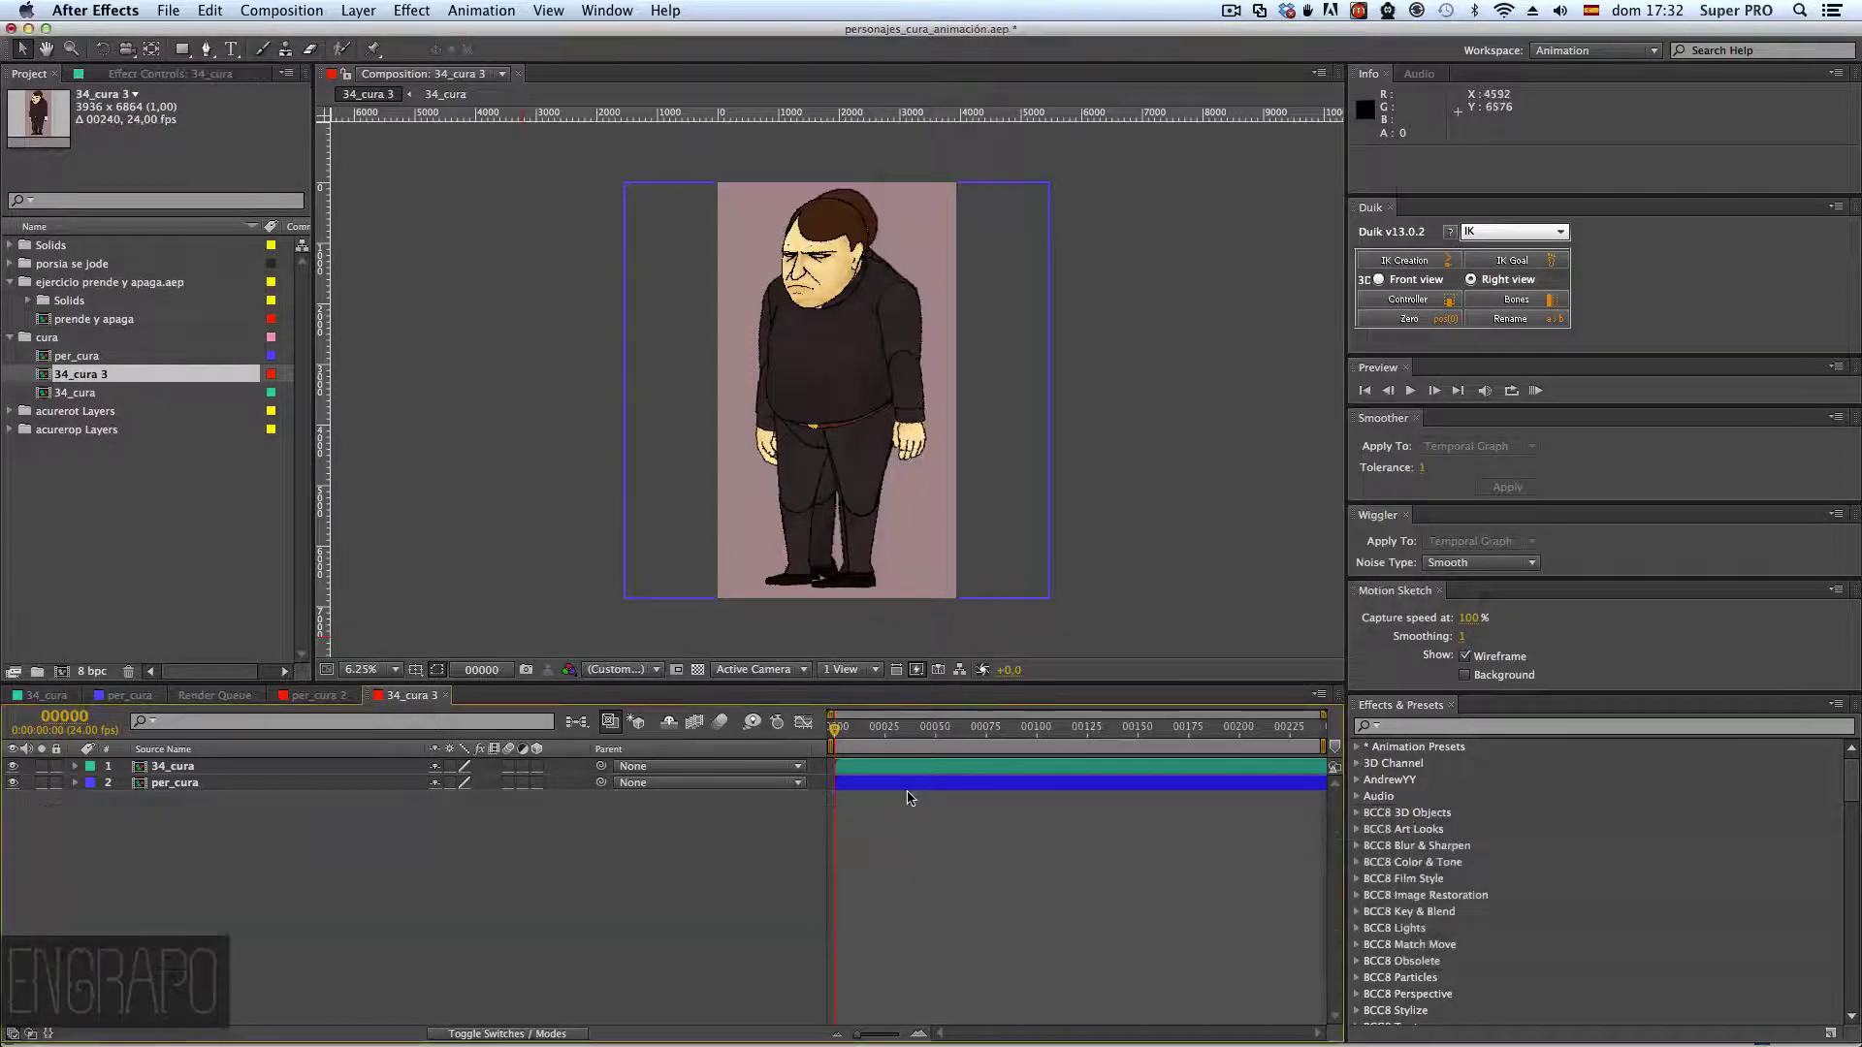
pyautogui.click(861, 730)
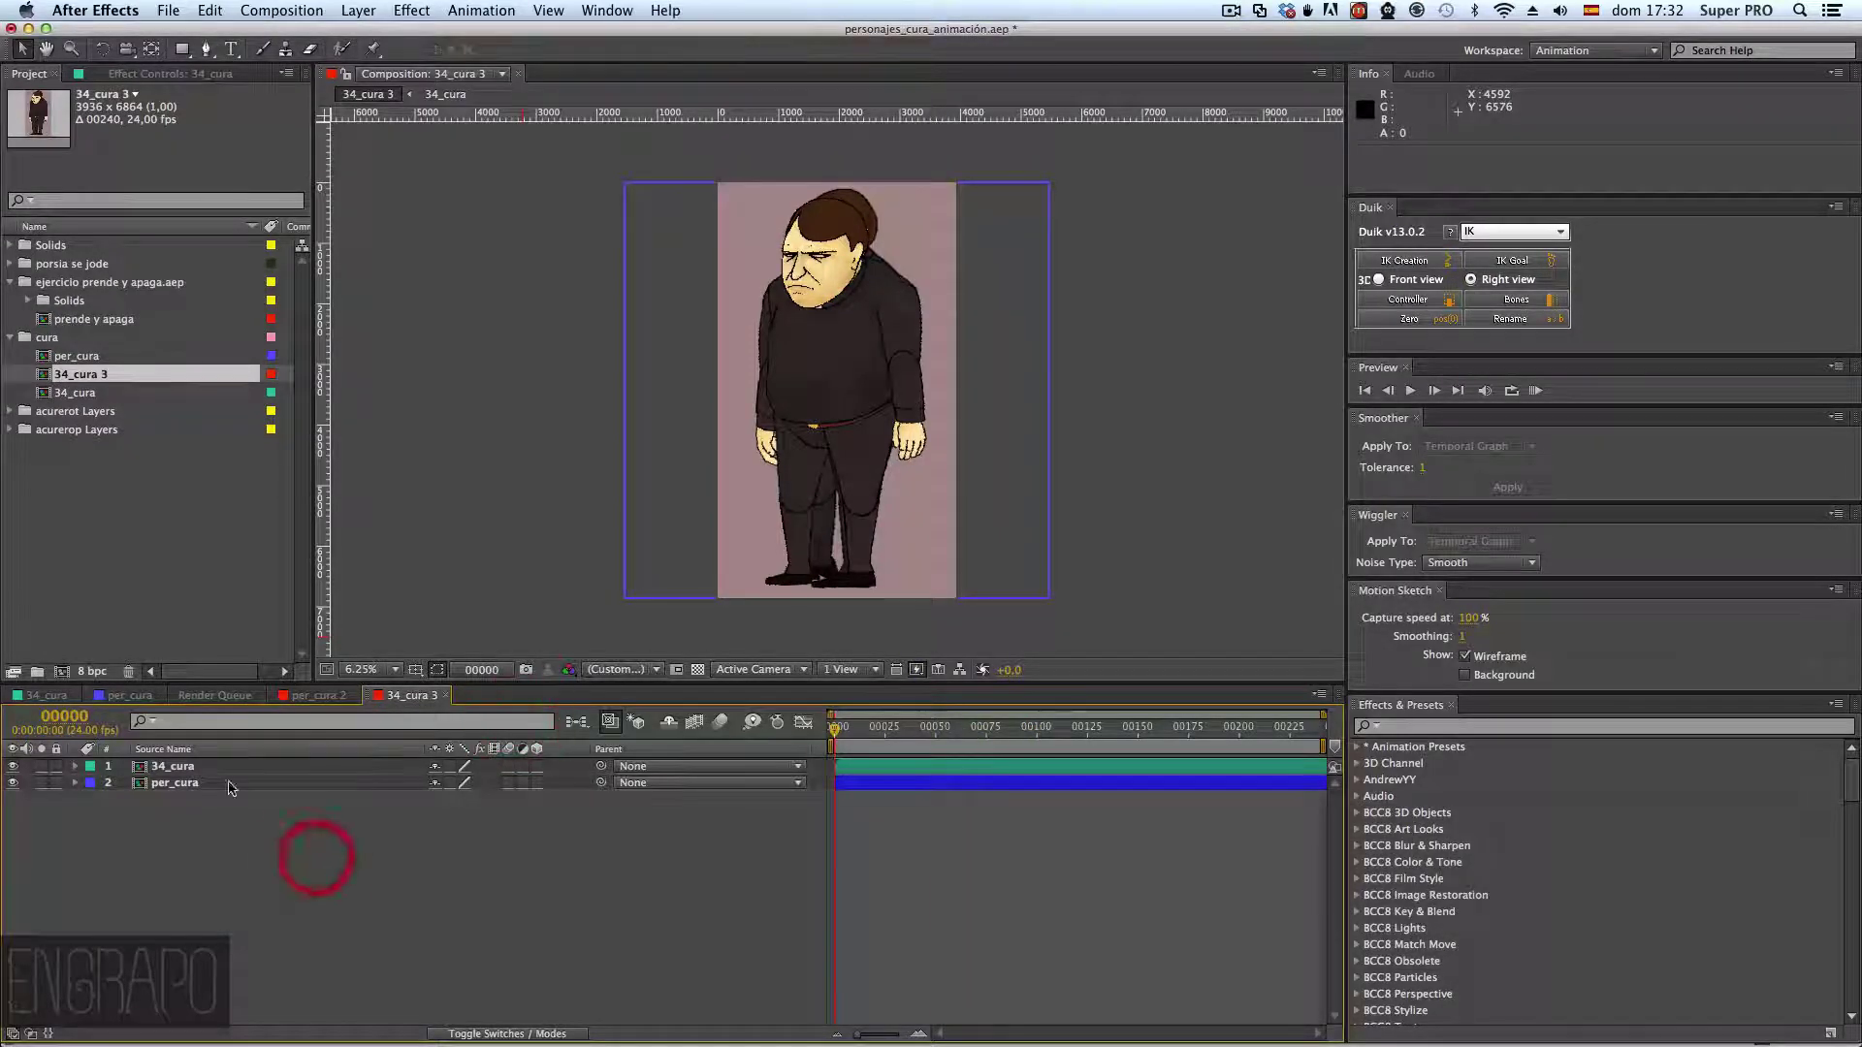
# - Try to move the 34_cura layer sideways away from per_cura, and undo the move
pyautogui.click(174, 782)
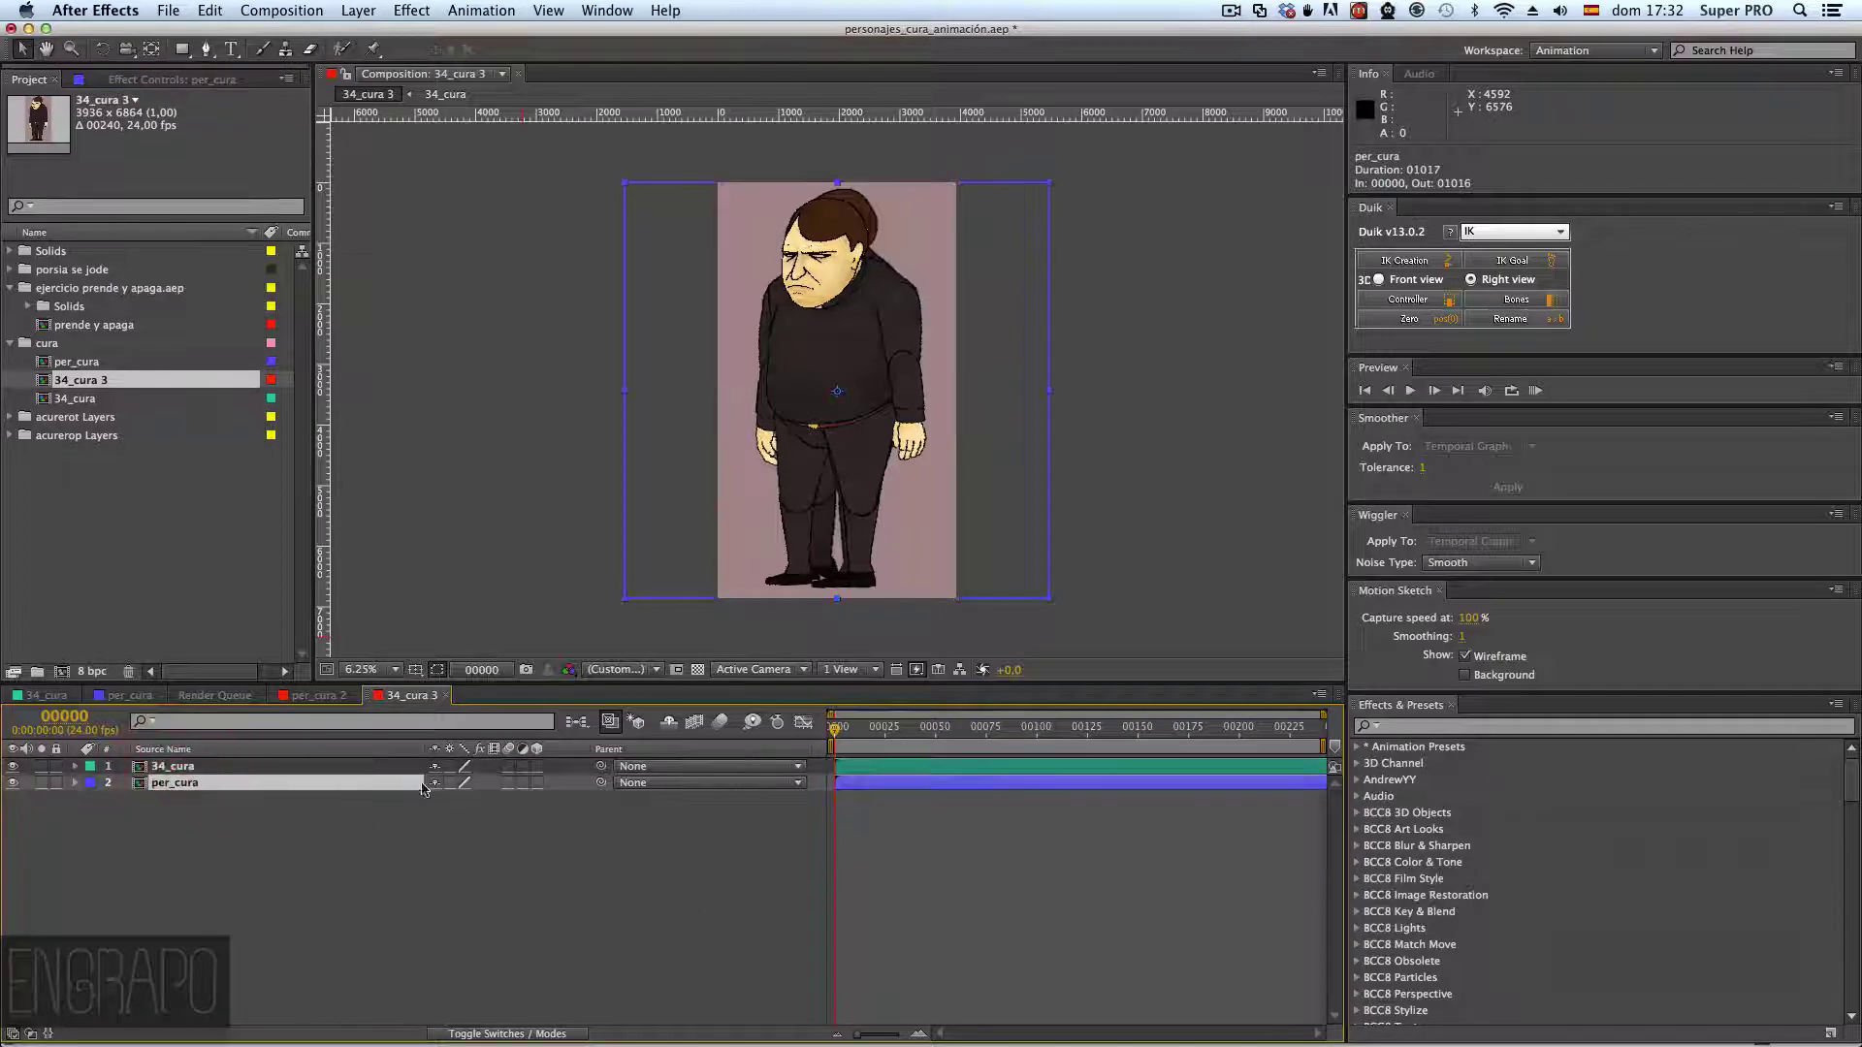
pyautogui.click(190, 766)
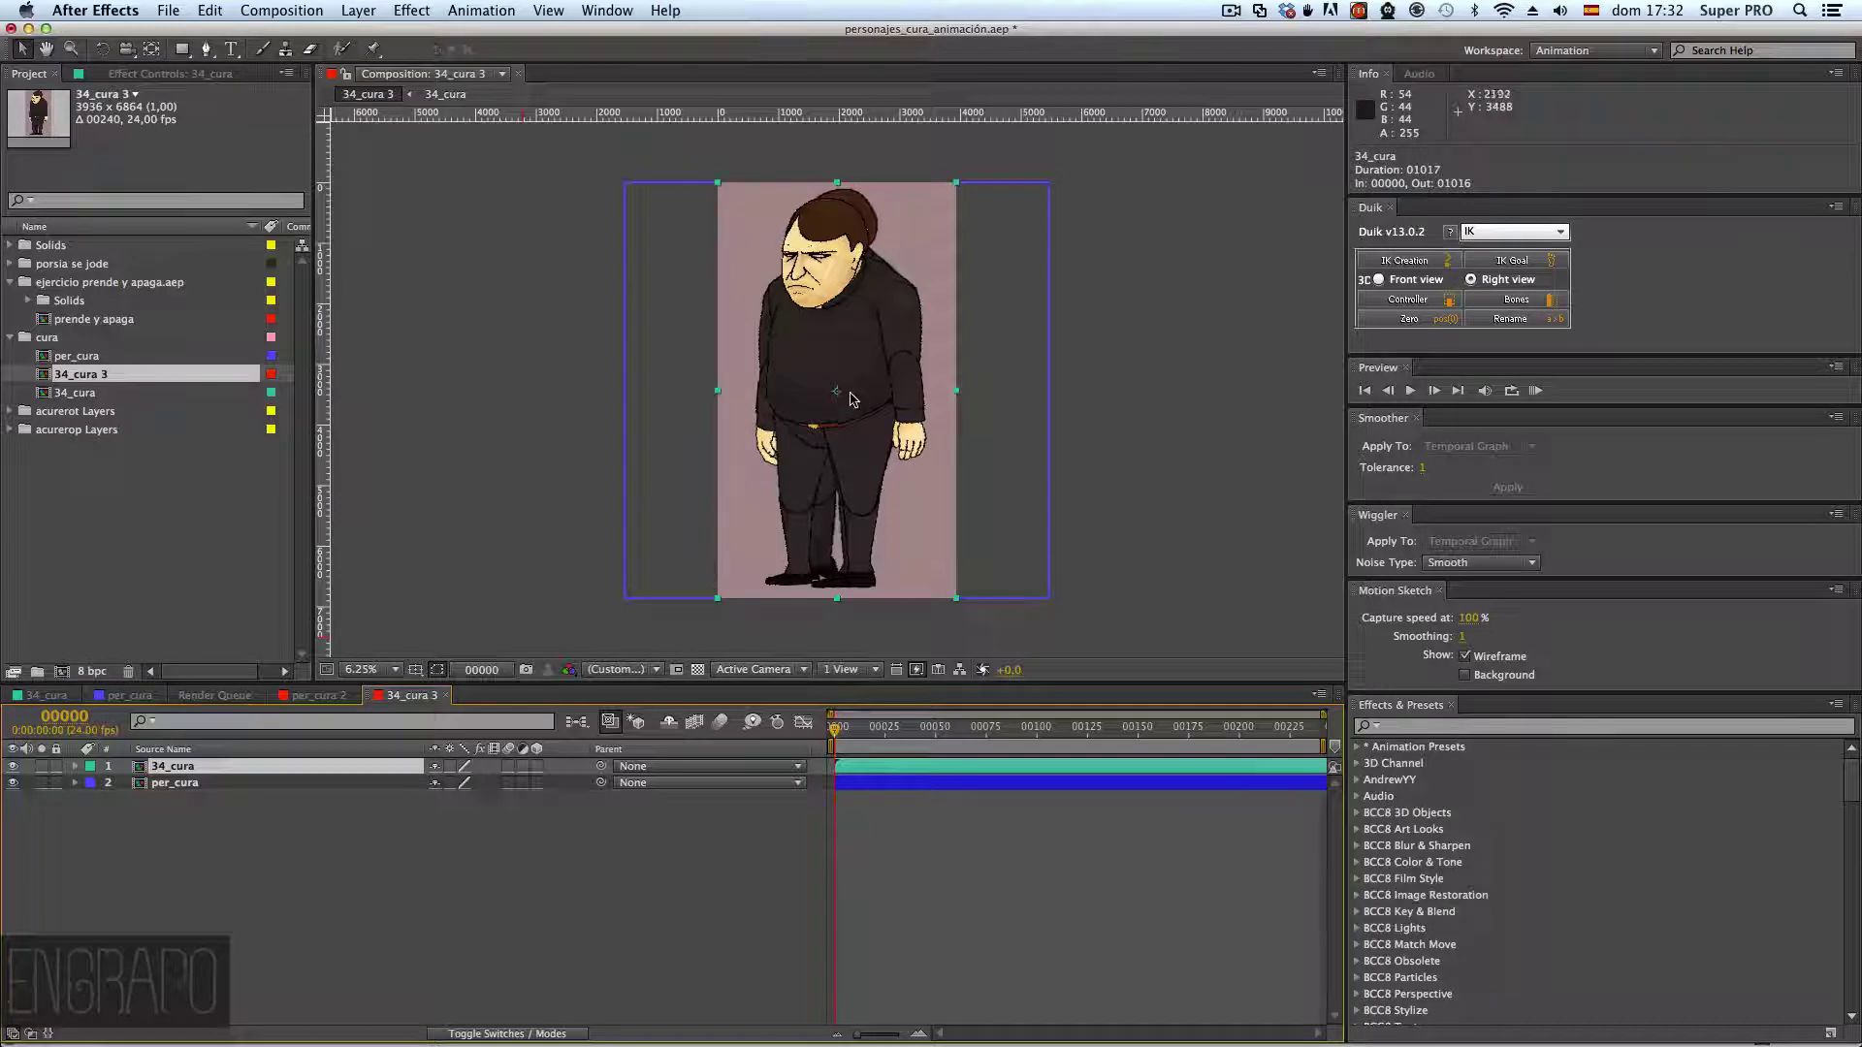
pyautogui.moveTo(852, 399); pyautogui.dragTo(708, 399)
pyautogui.press('shift+super+z')
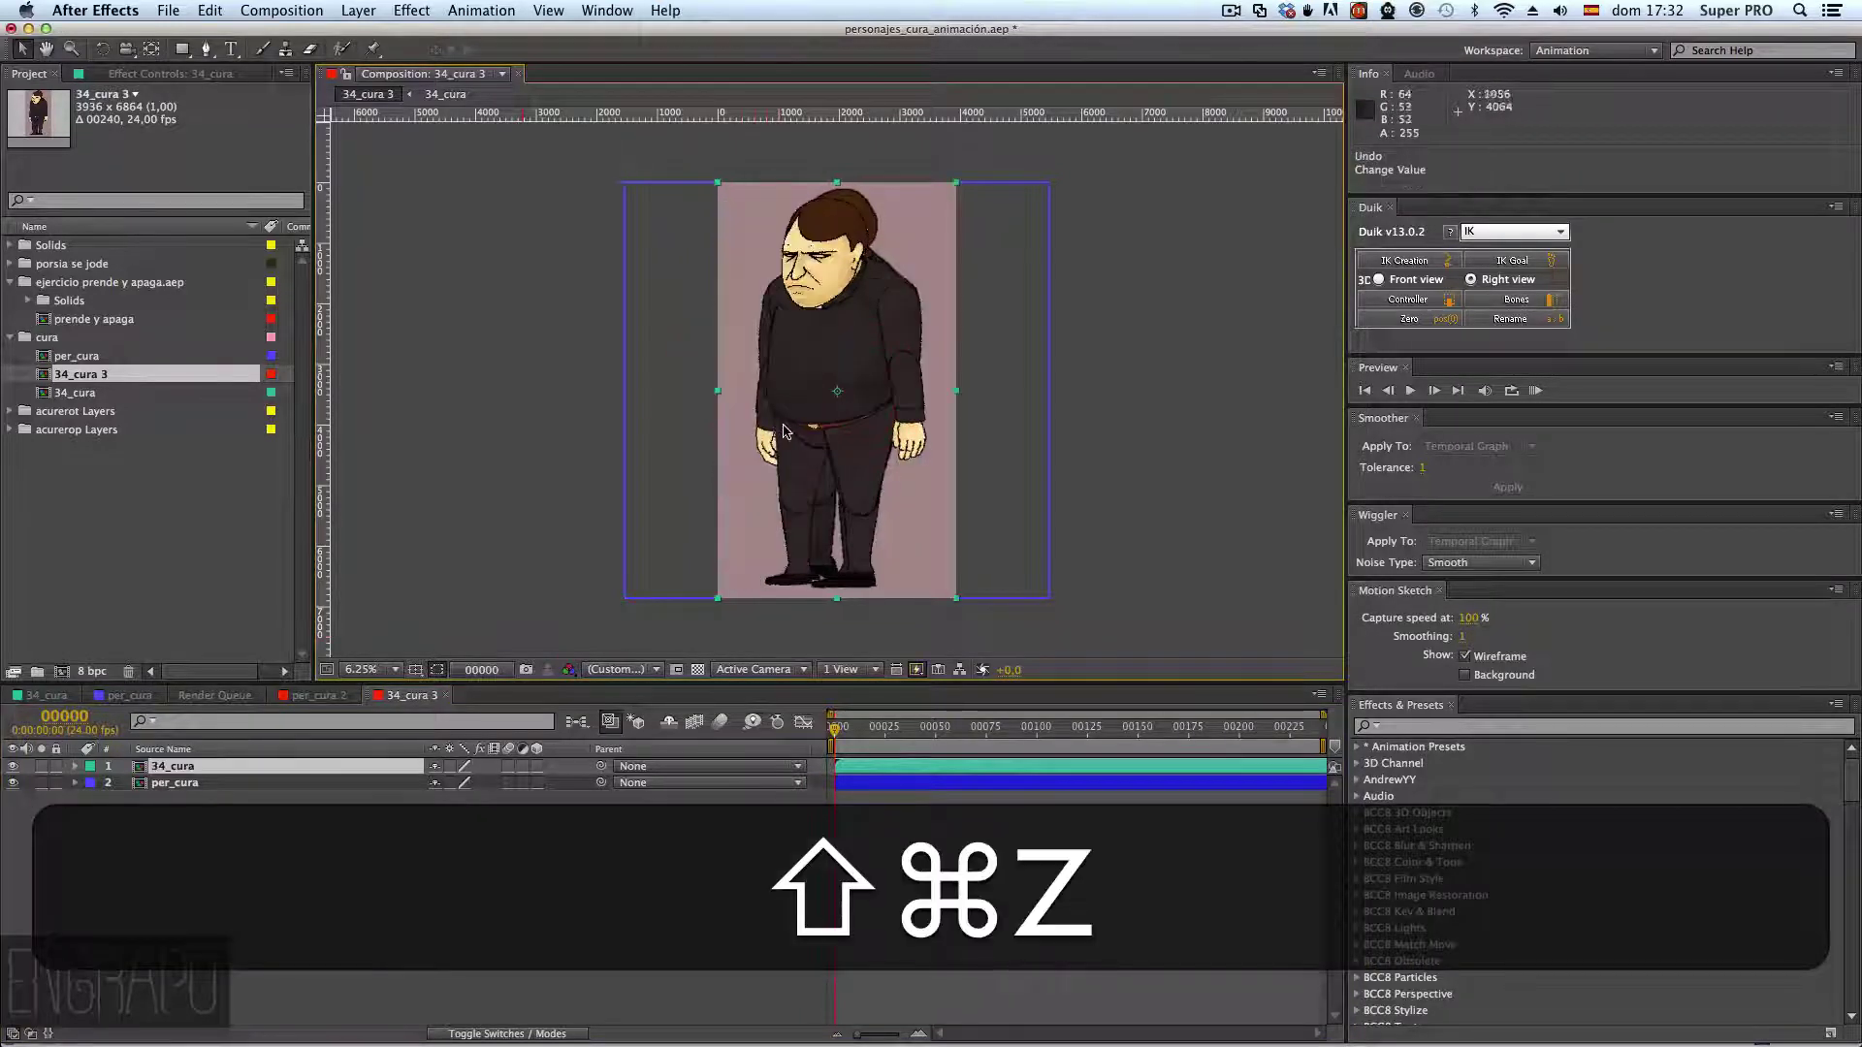
pyautogui.press('super+z')
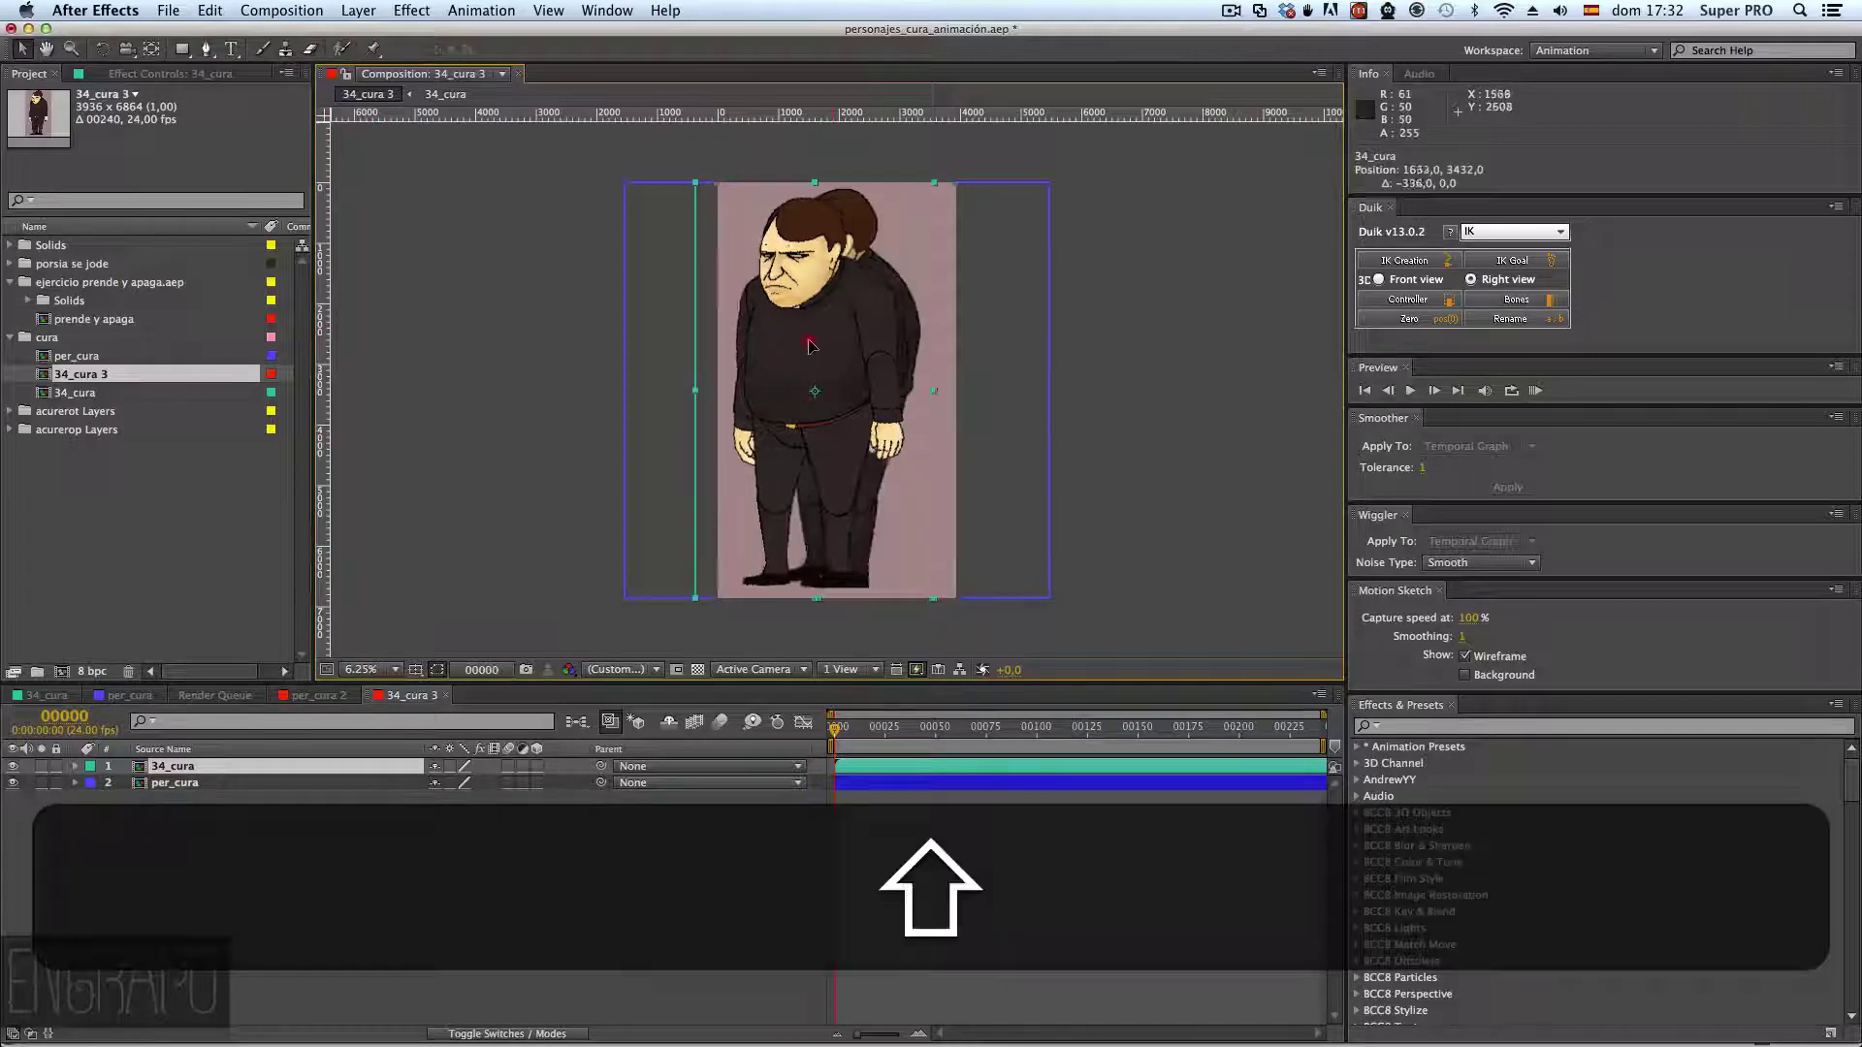
pyautogui.press('shift+super+z')
pyautogui.press('shift+super+z')
# - Widen the 34_cura 3 composition to 5000 px
pyautogui.press('super+k')
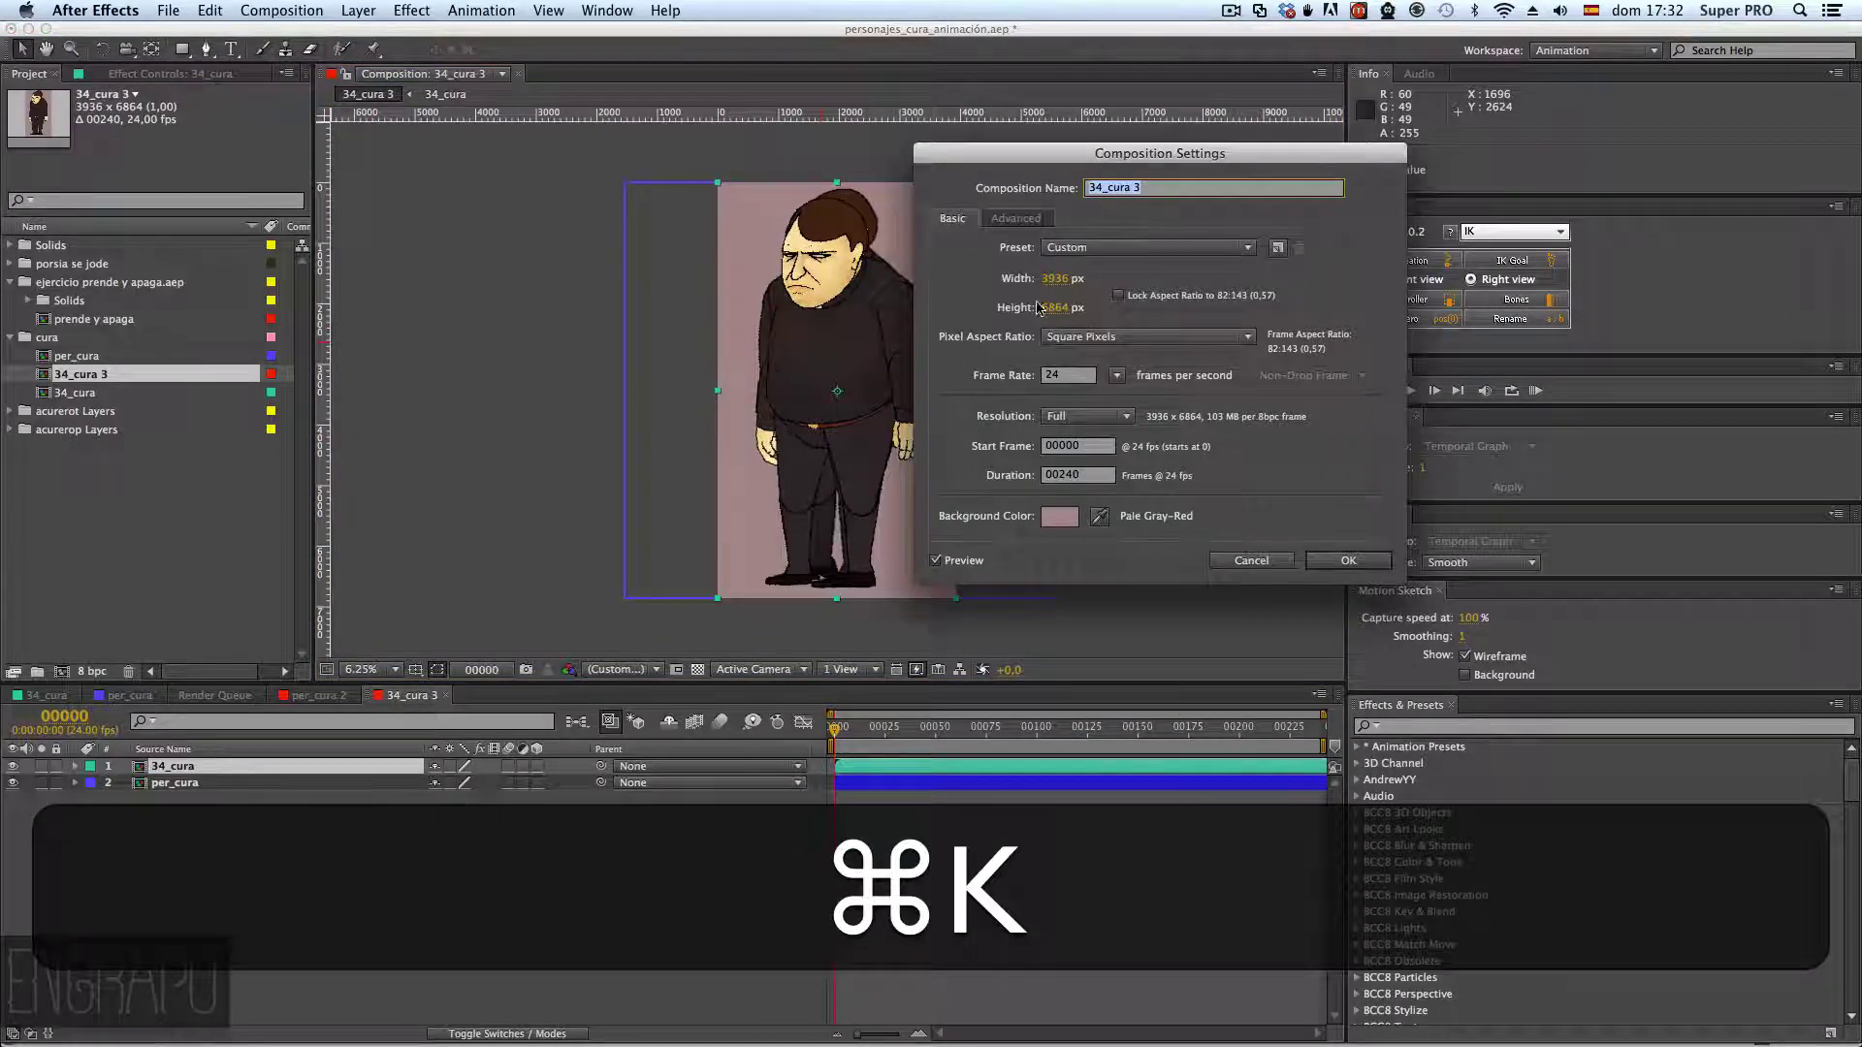
pyautogui.click(1084, 276)
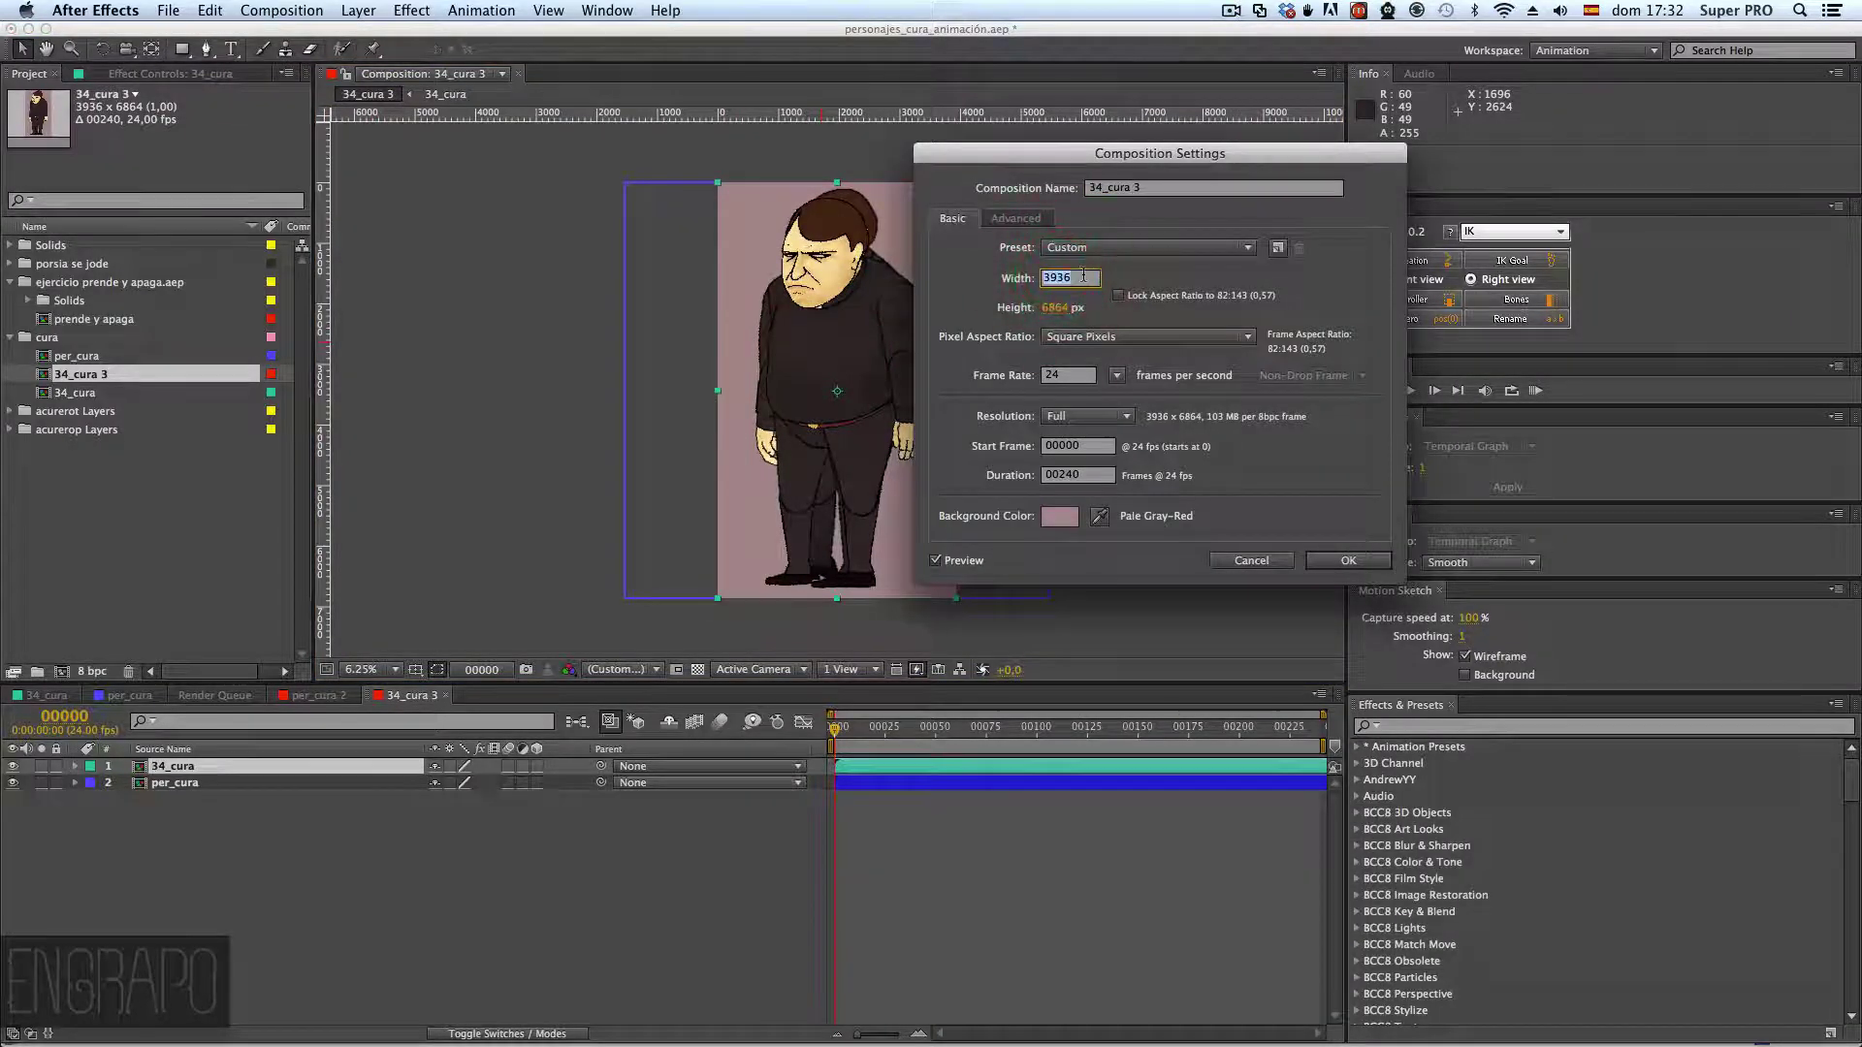
pyautogui.write('5000')
pyautogui.press('Return')
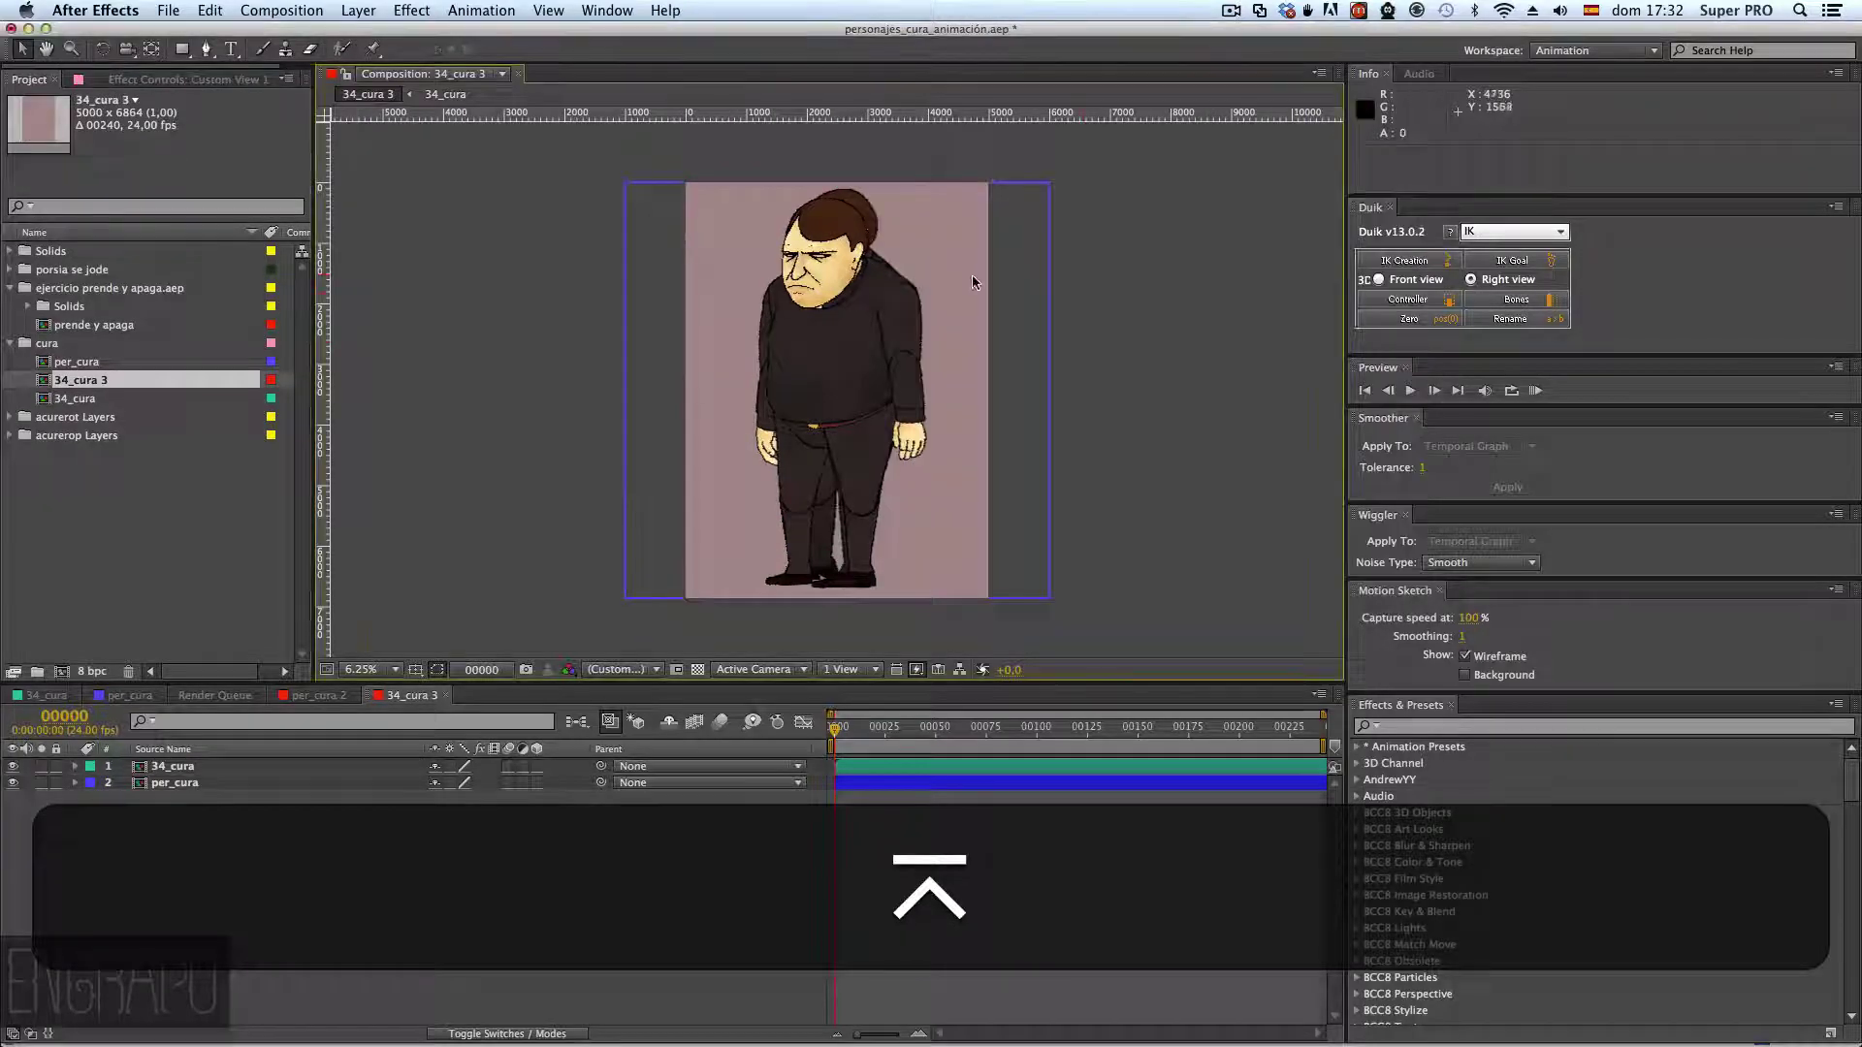
# - Set the width of the 34_cura 3 composition to 8000 px
pyautogui.press('super+k')
pyautogui.click(1057, 279)
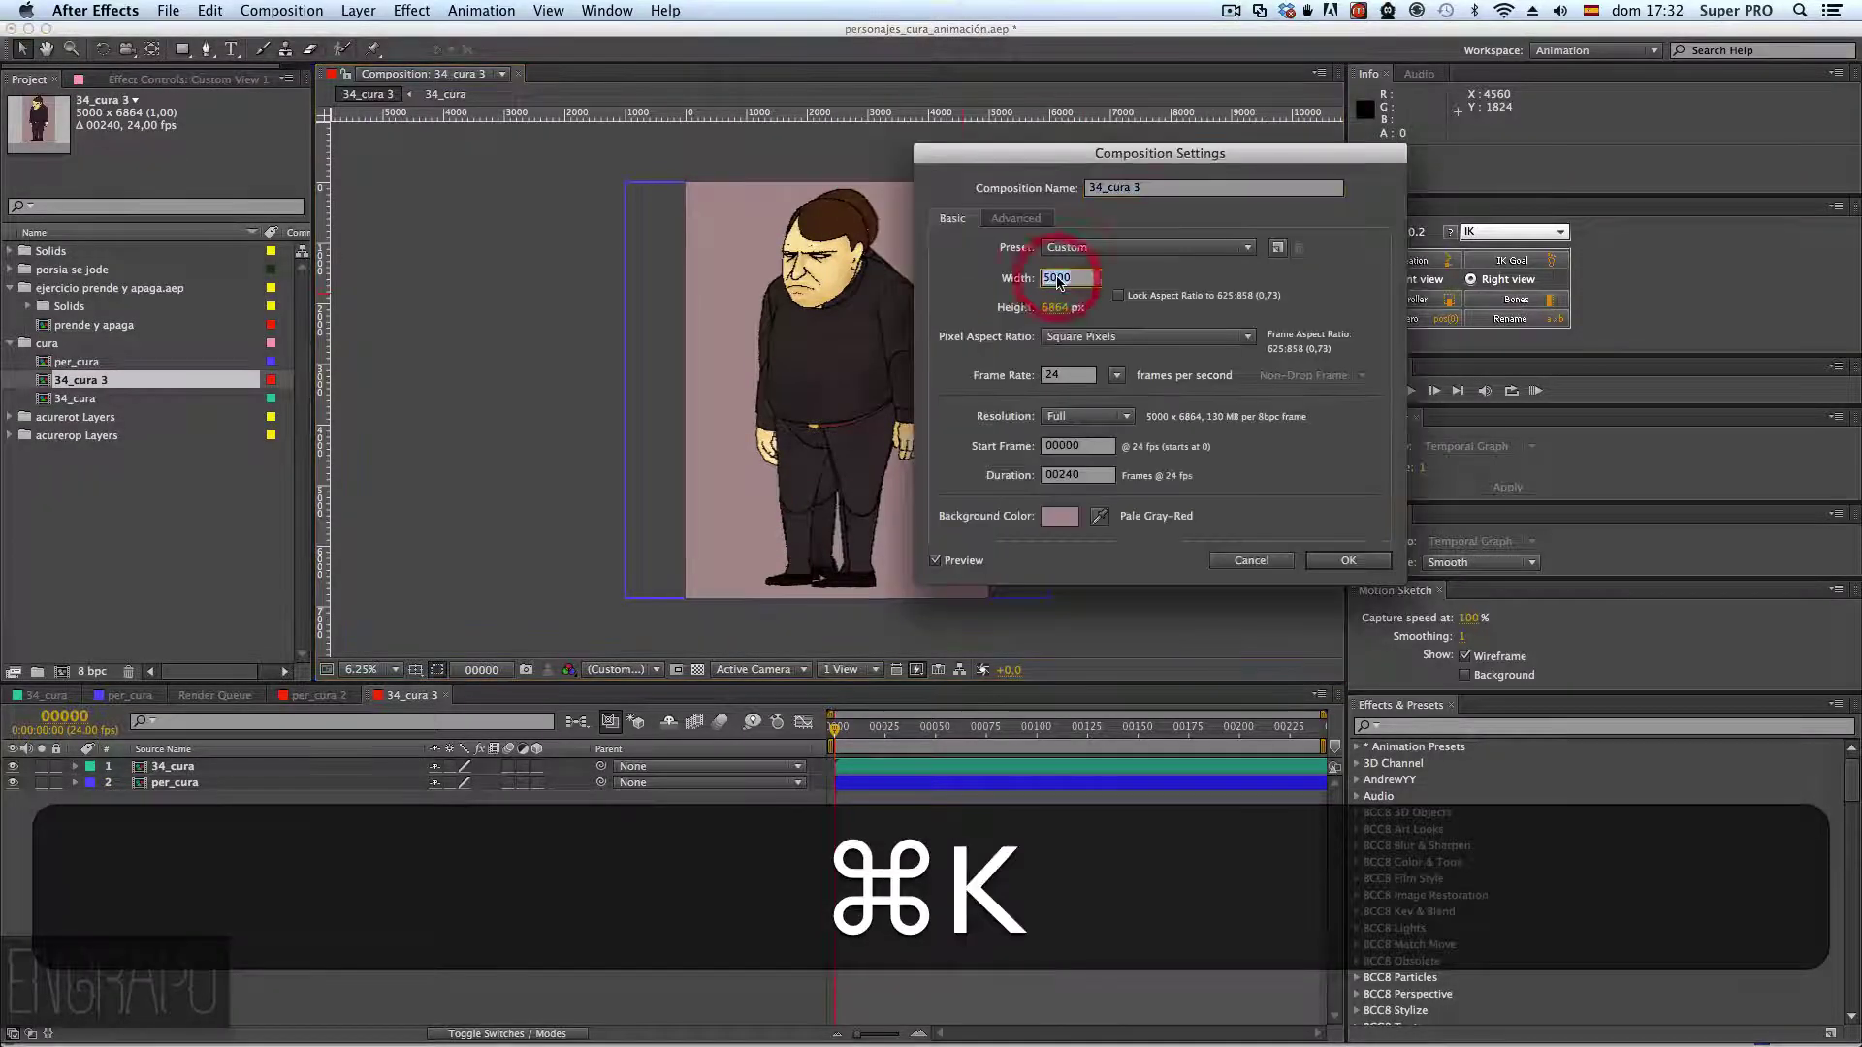
pyautogui.write('700')
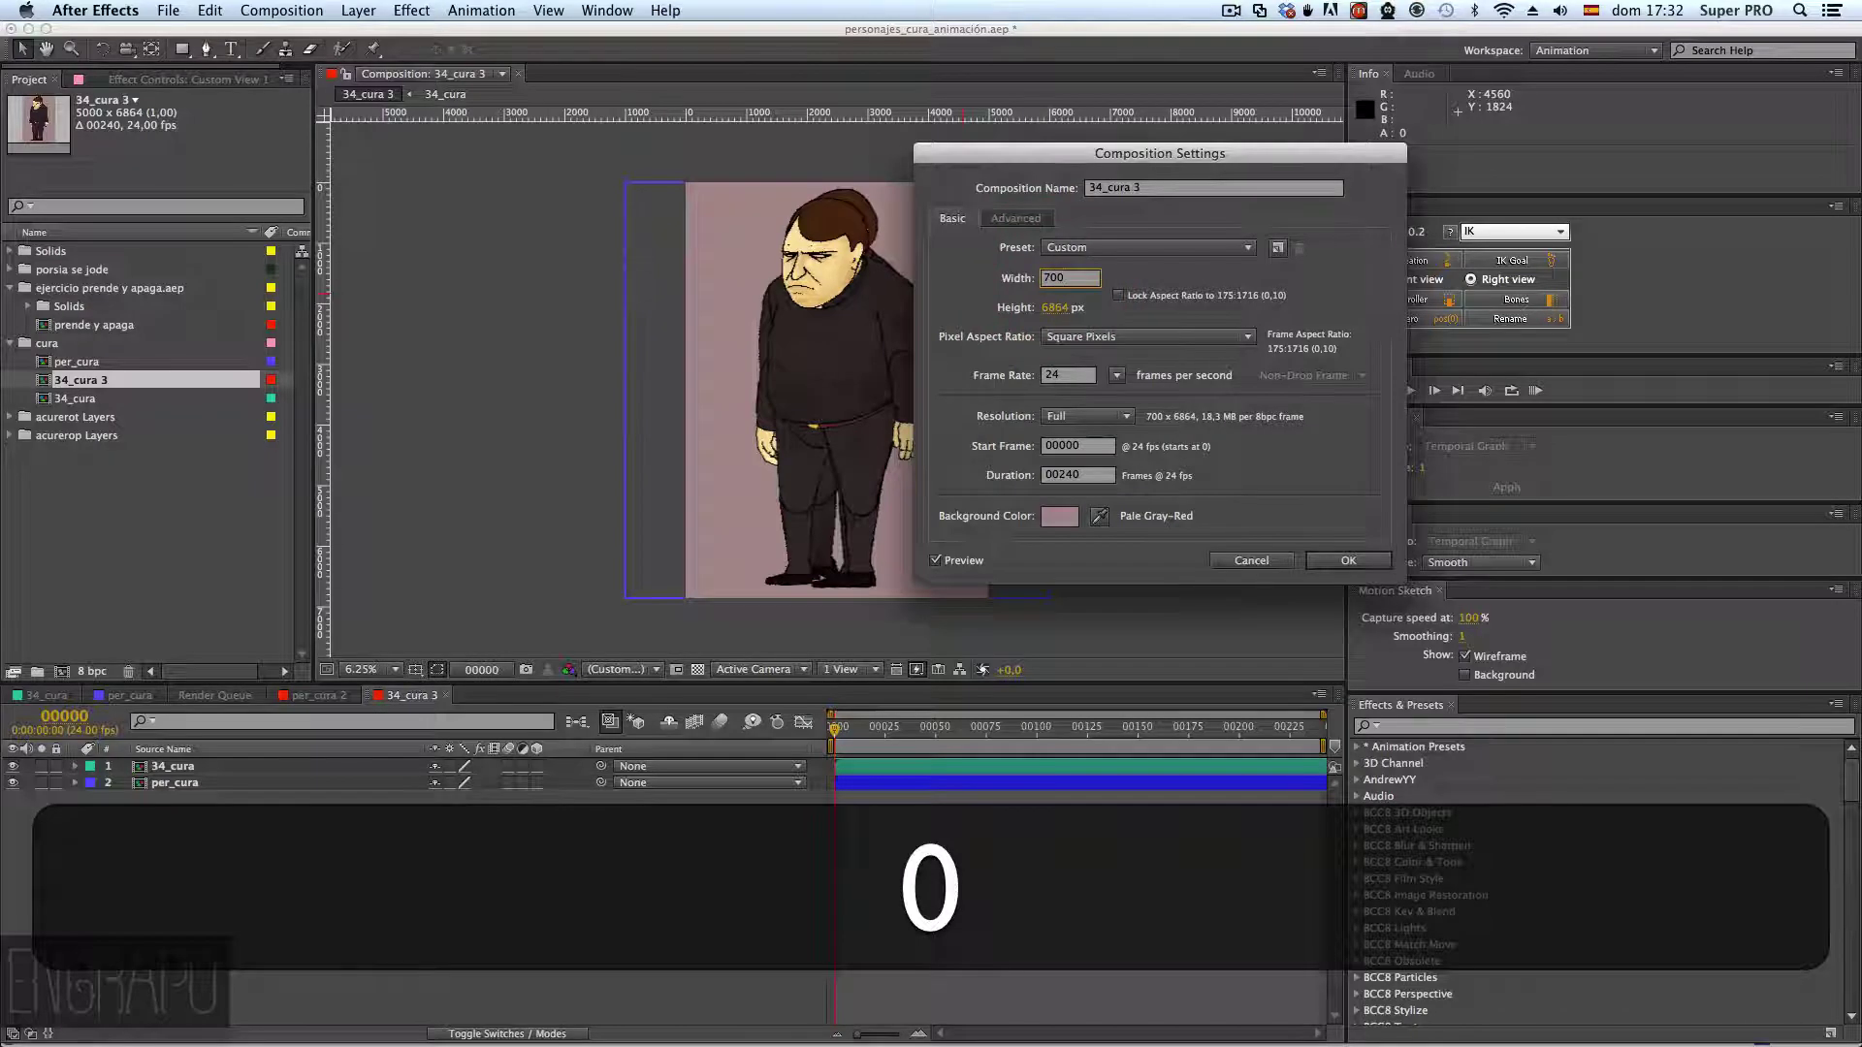
pyautogui.press('BackSpace')
pyautogui.press('BackSpace')
pyautogui.press('BackSpace')
pyautogui.write('8000')
pyautogui.press('Return')
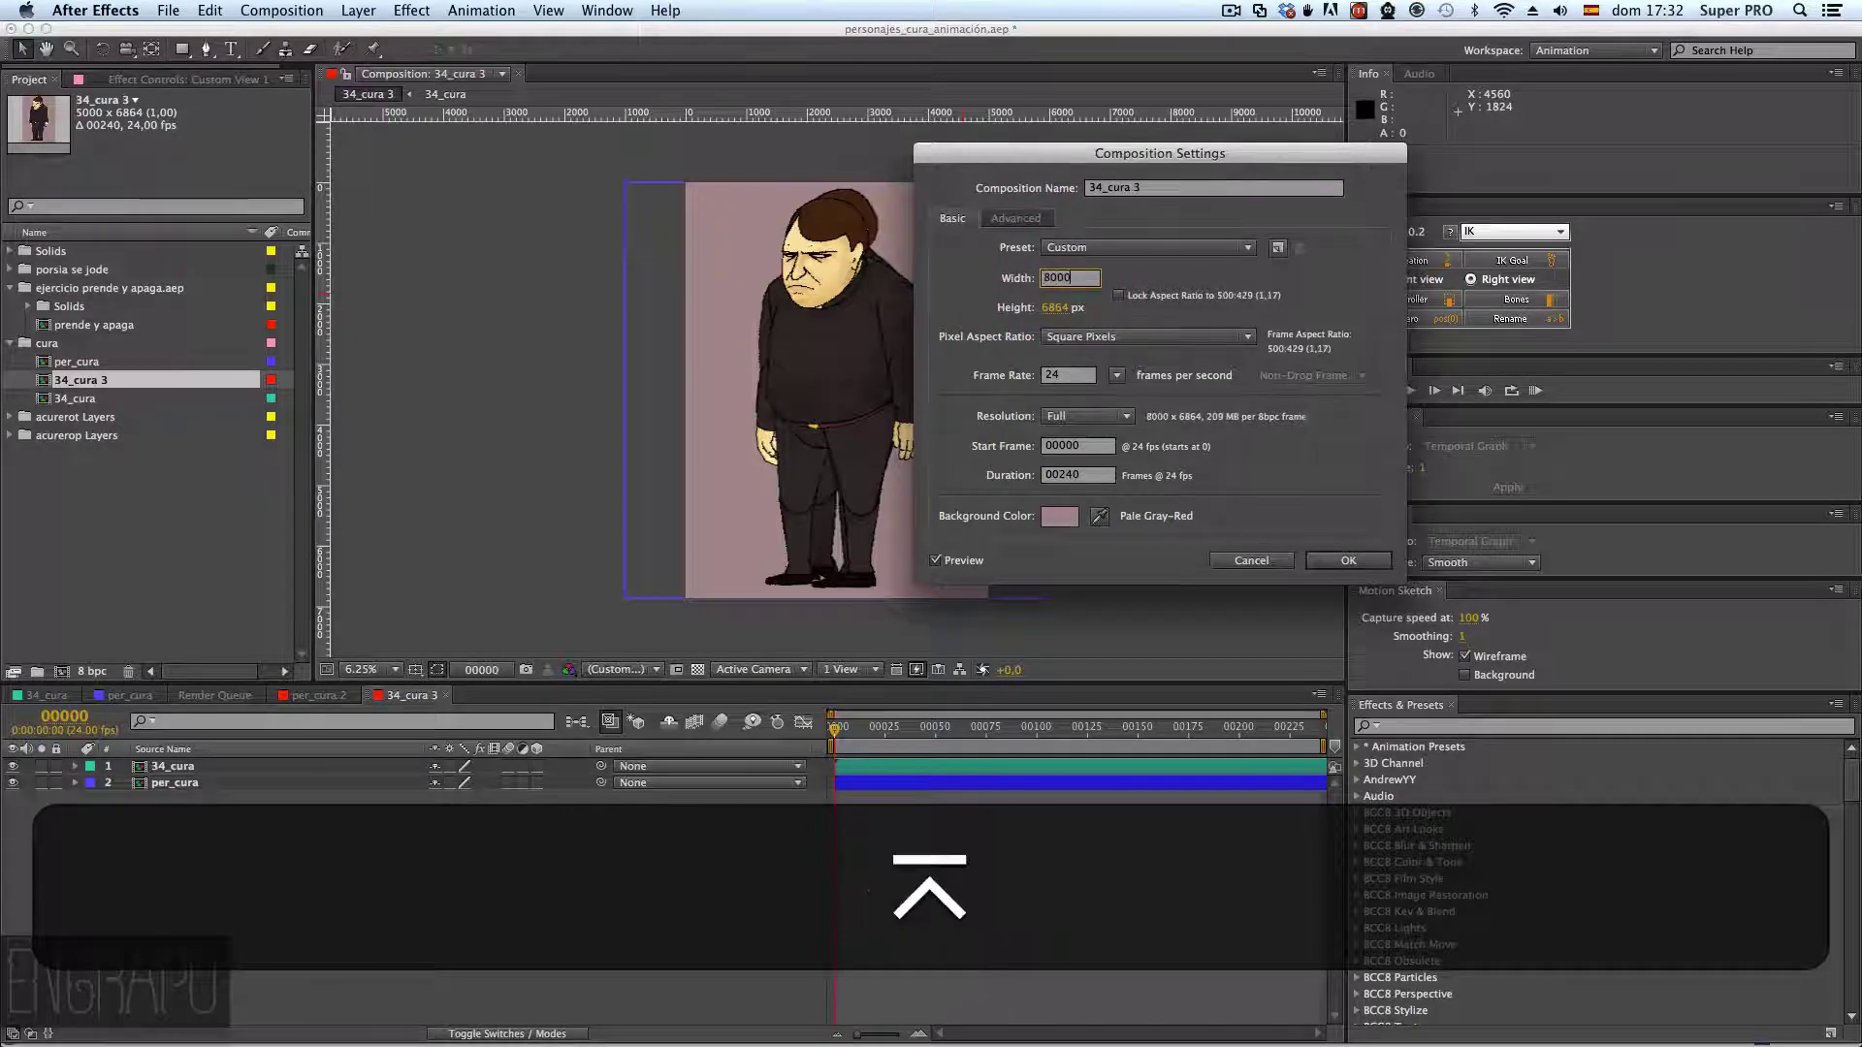
# - Try to spread the 34_cura and per_cura figures apart horizontally, and undo the moves
pyautogui.moveTo(826, 295); pyautogui.dragTo(710, 296)
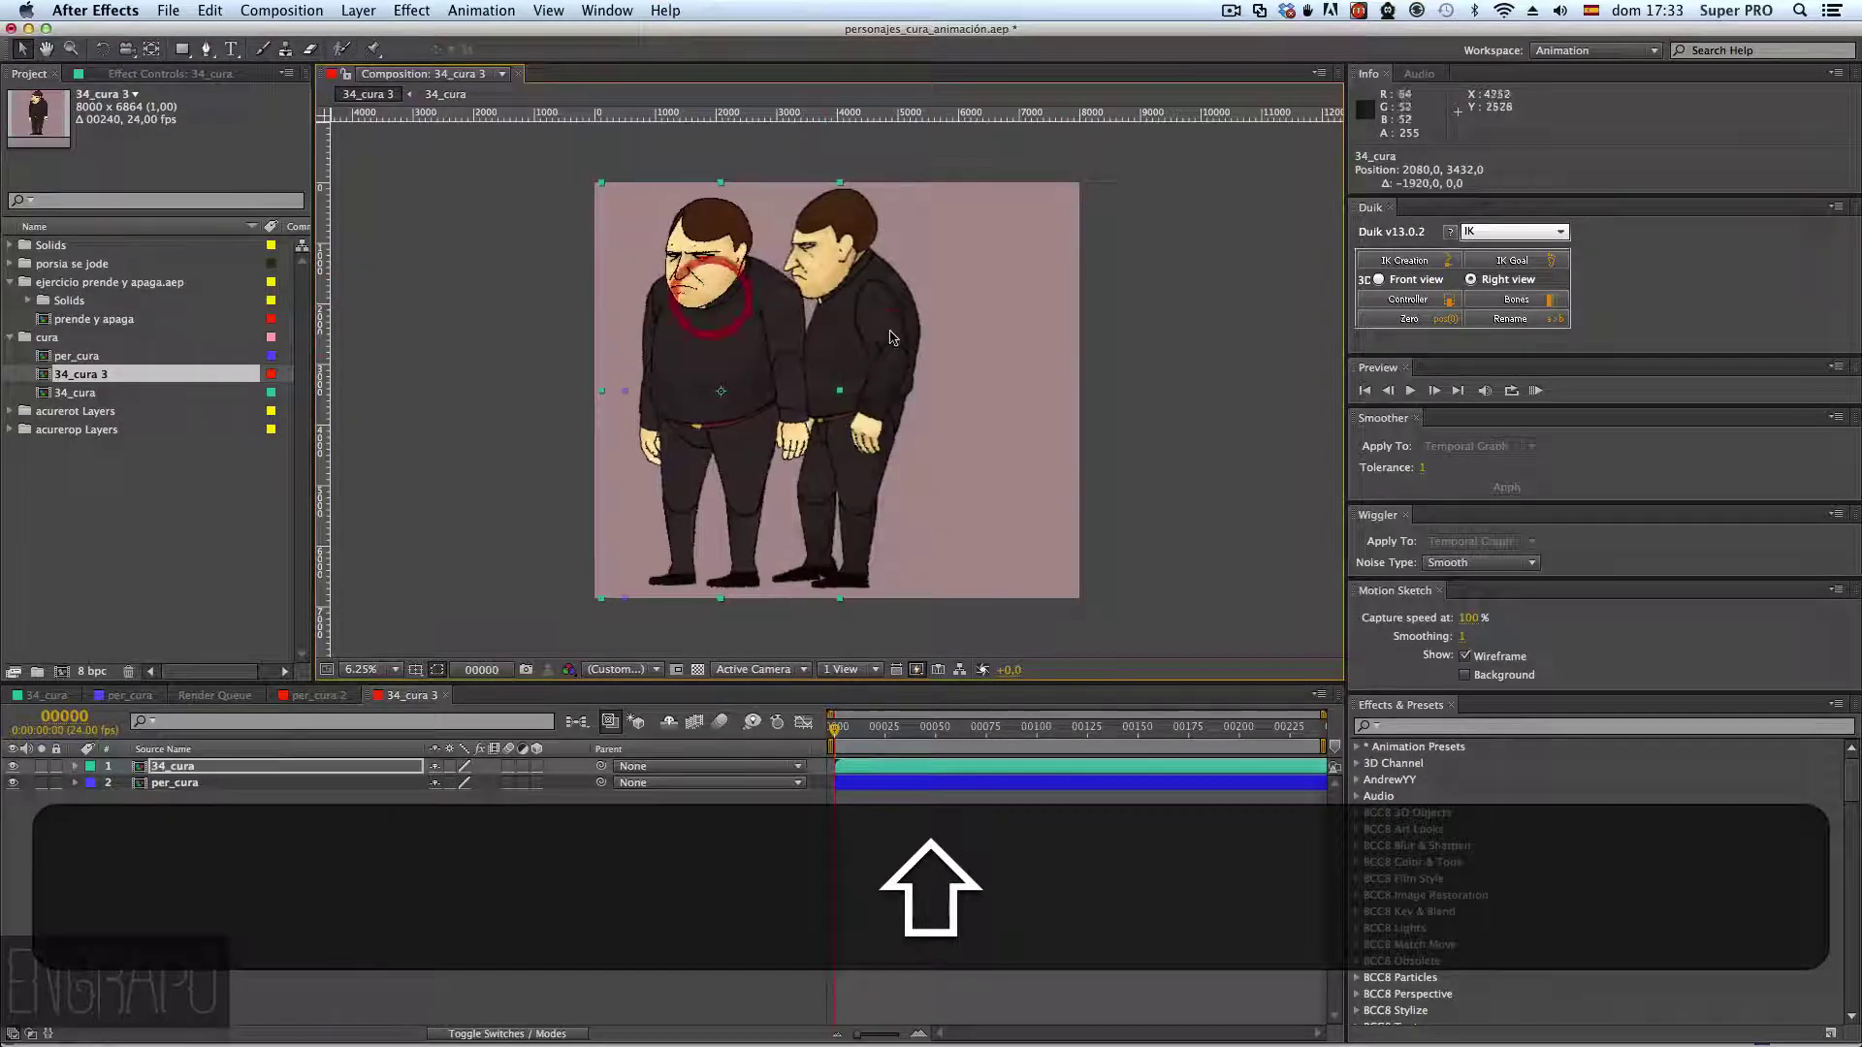
pyautogui.moveTo(893, 337); pyautogui.dragTo(1025, 364)
pyautogui.moveTo(667, 353); pyautogui.dragTo(685, 452)
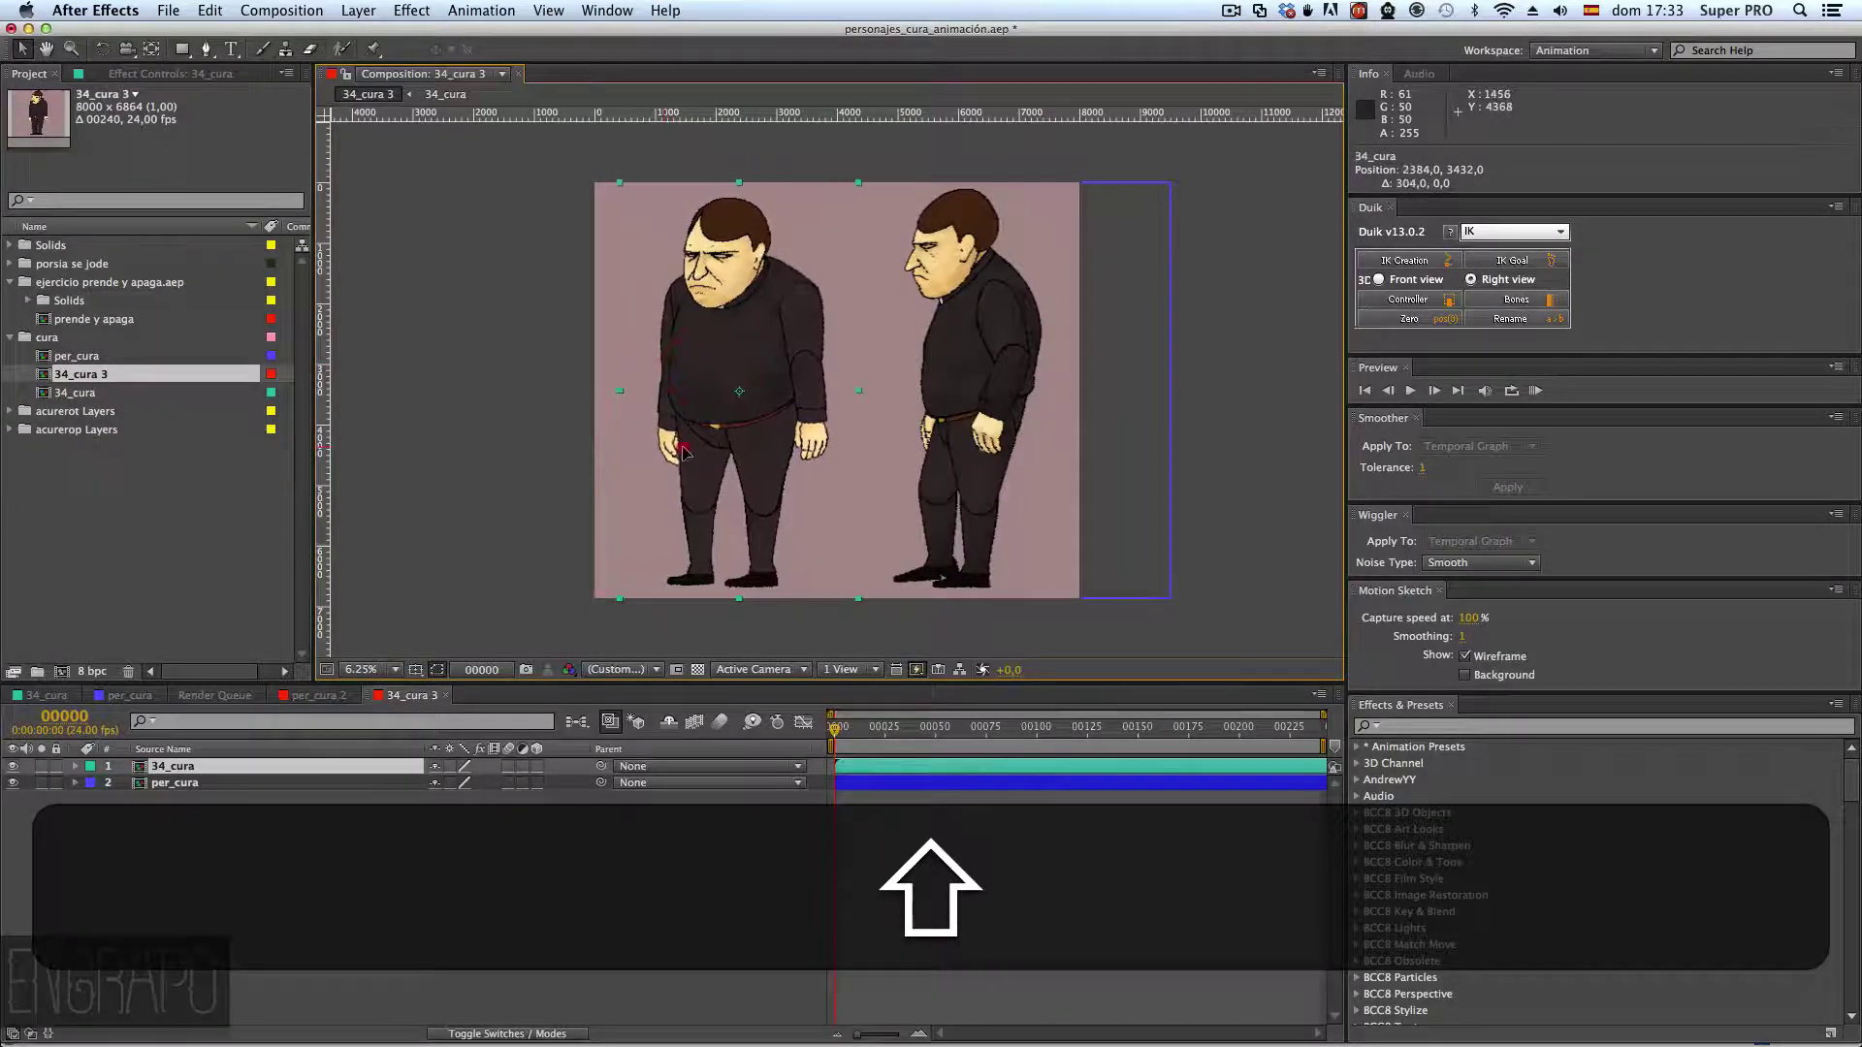
pyautogui.press('Return')
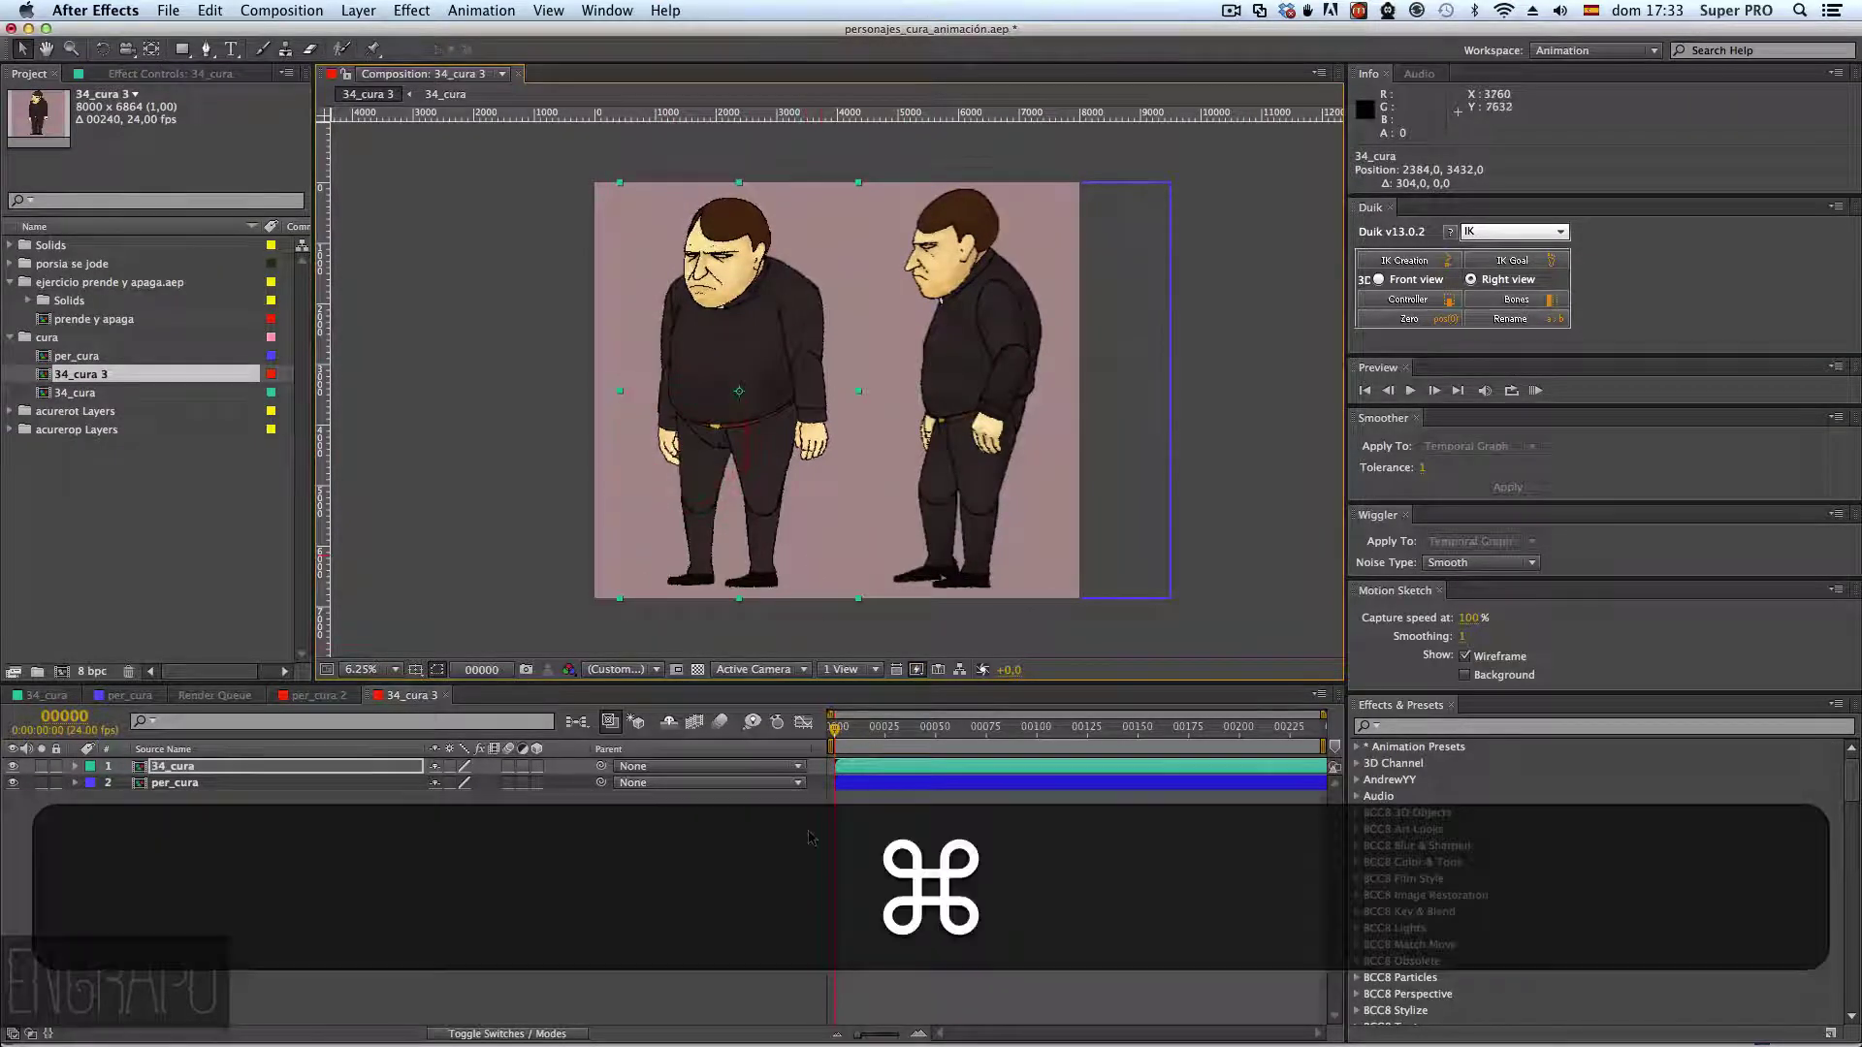
pyautogui.press('super+z')
pyautogui.press('super+z')
pyautogui.press('super+z')
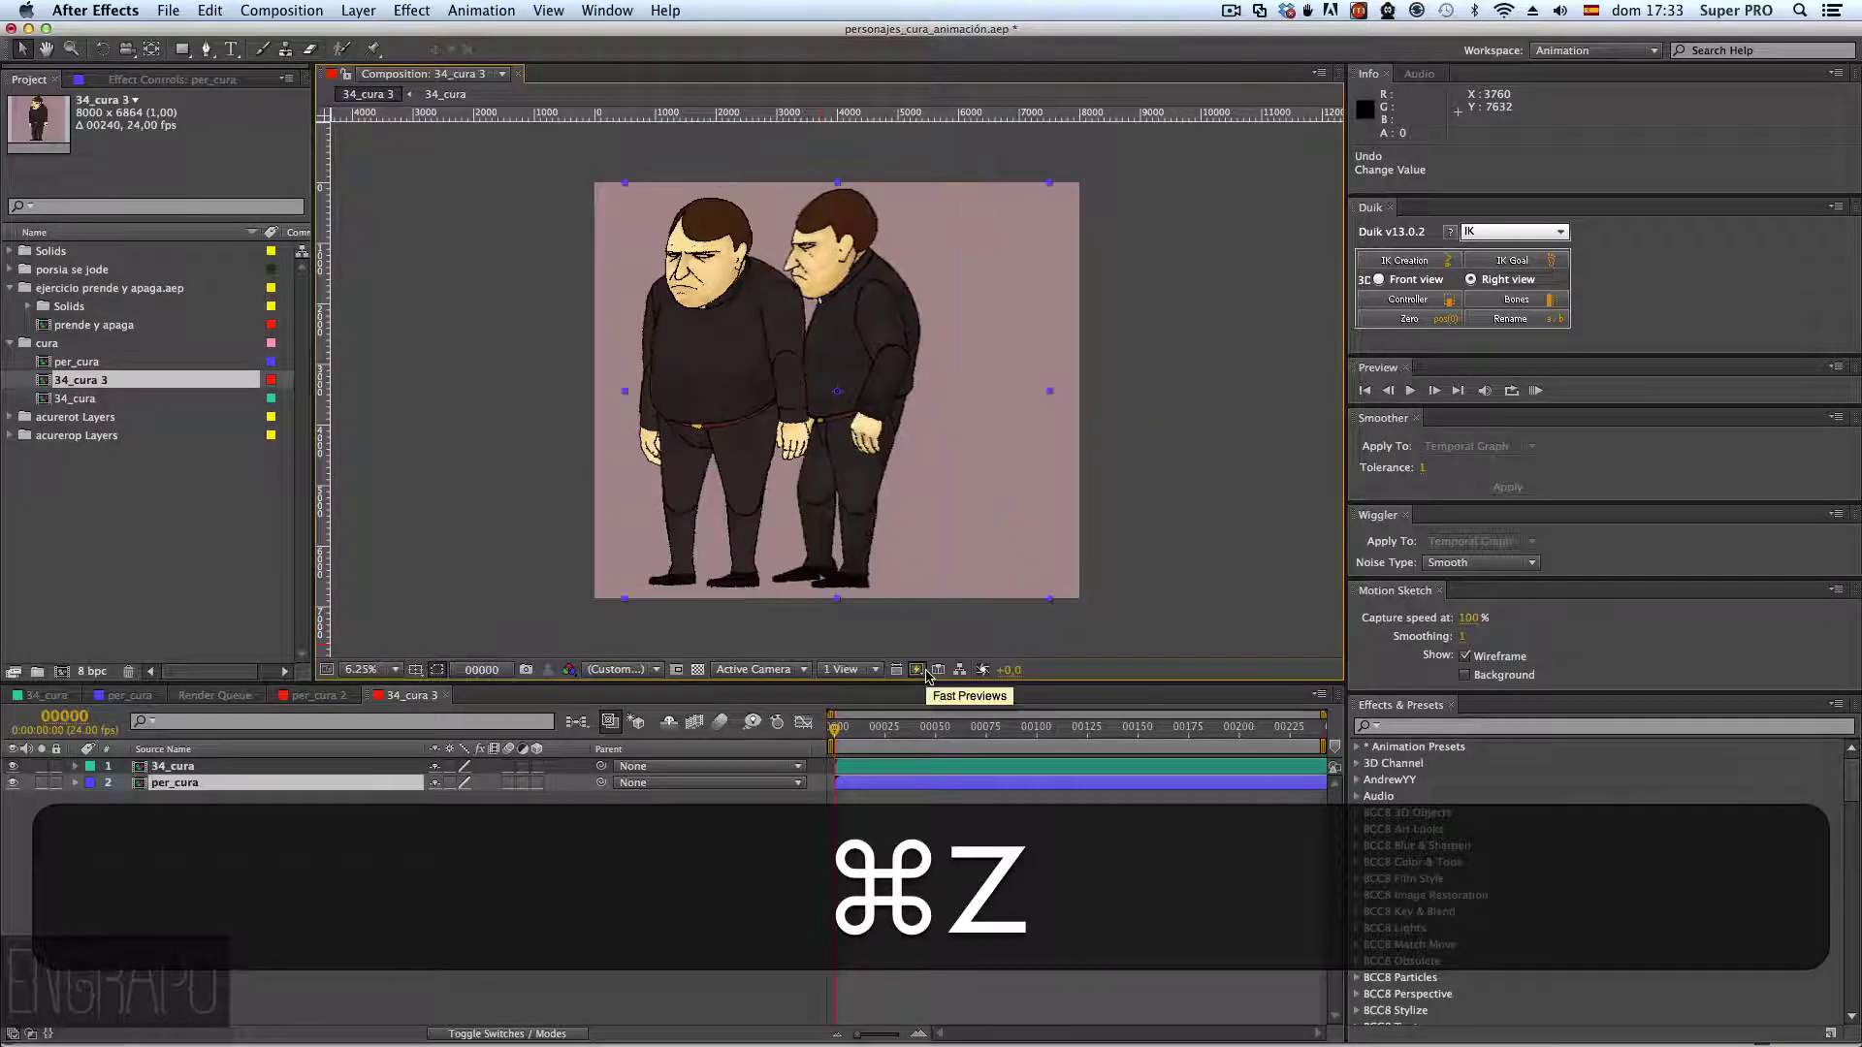
pyautogui.press('super+z')
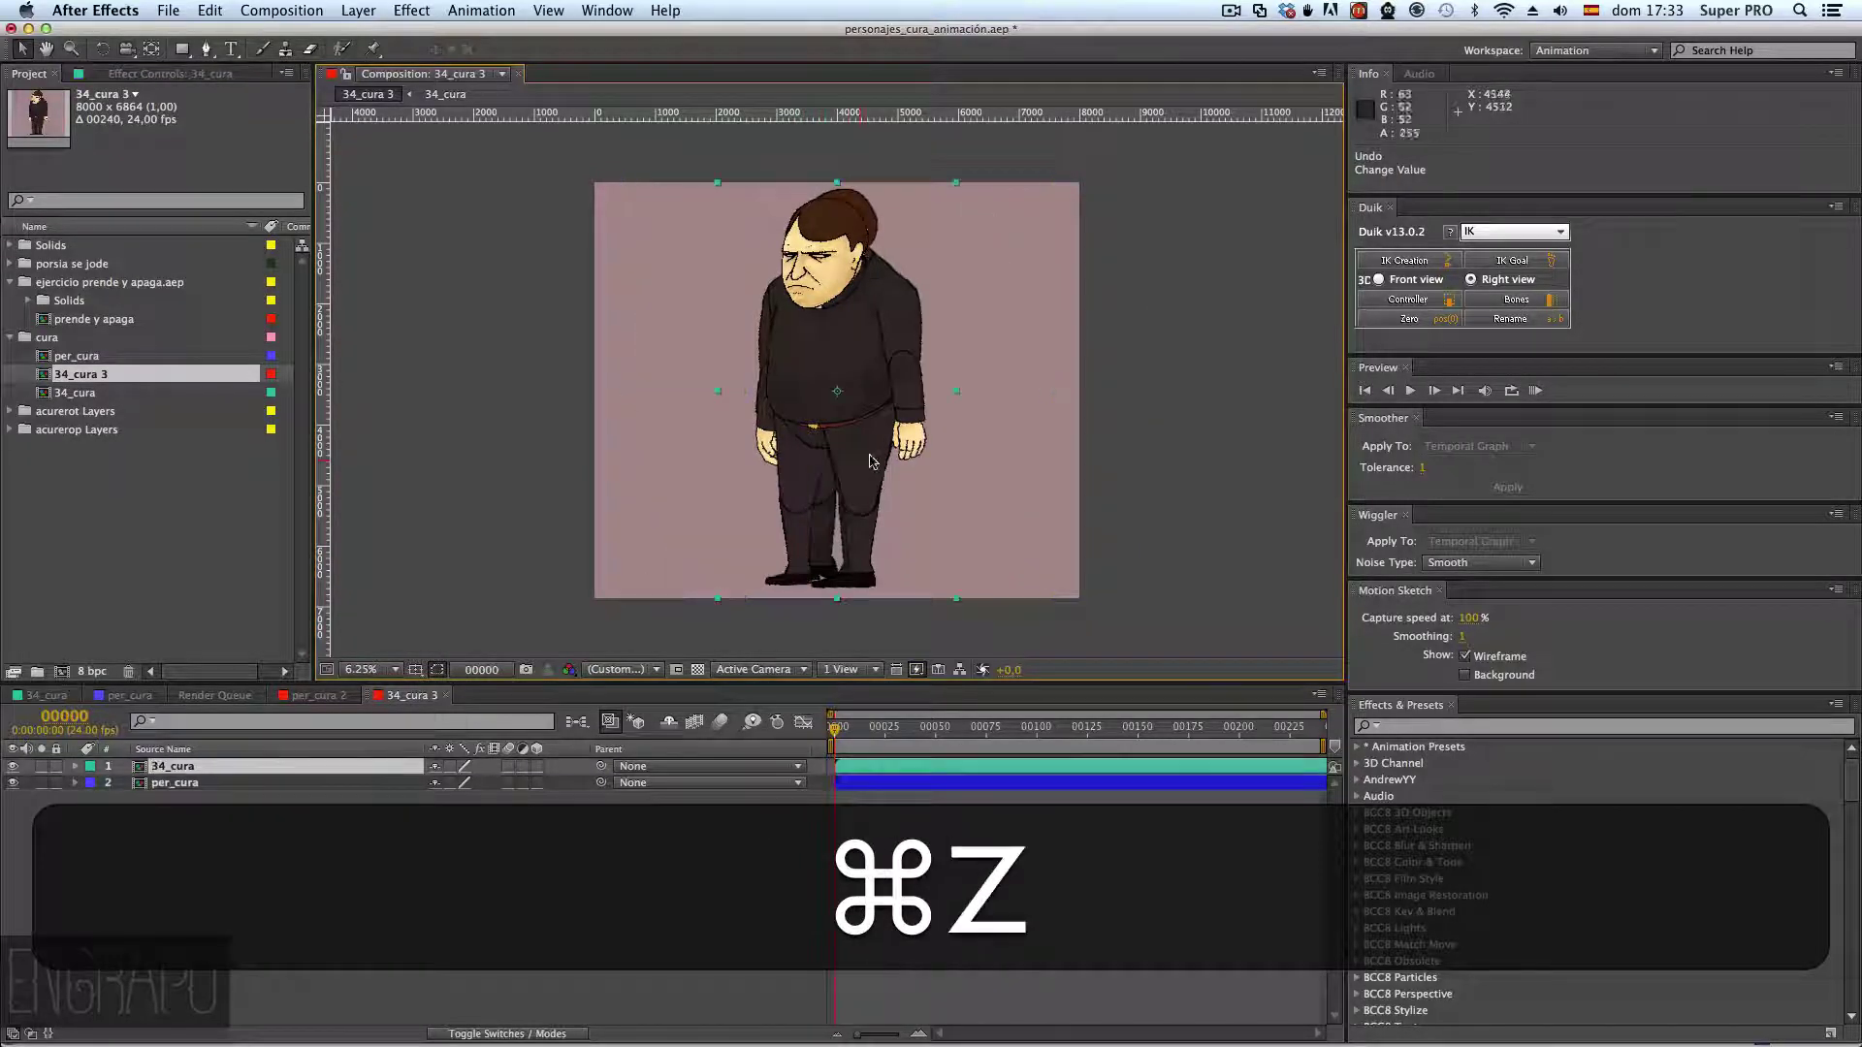
# - Move the per_cura layer horizontally to the right so it stands beside the three-quarter figure, and deselect all layers
pyautogui.click(189, 783)
pyautogui.moveTo(901, 411); pyautogui.dragTo(1051, 412)
pyautogui.click(197, 766)
pyautogui.click(220, 852)
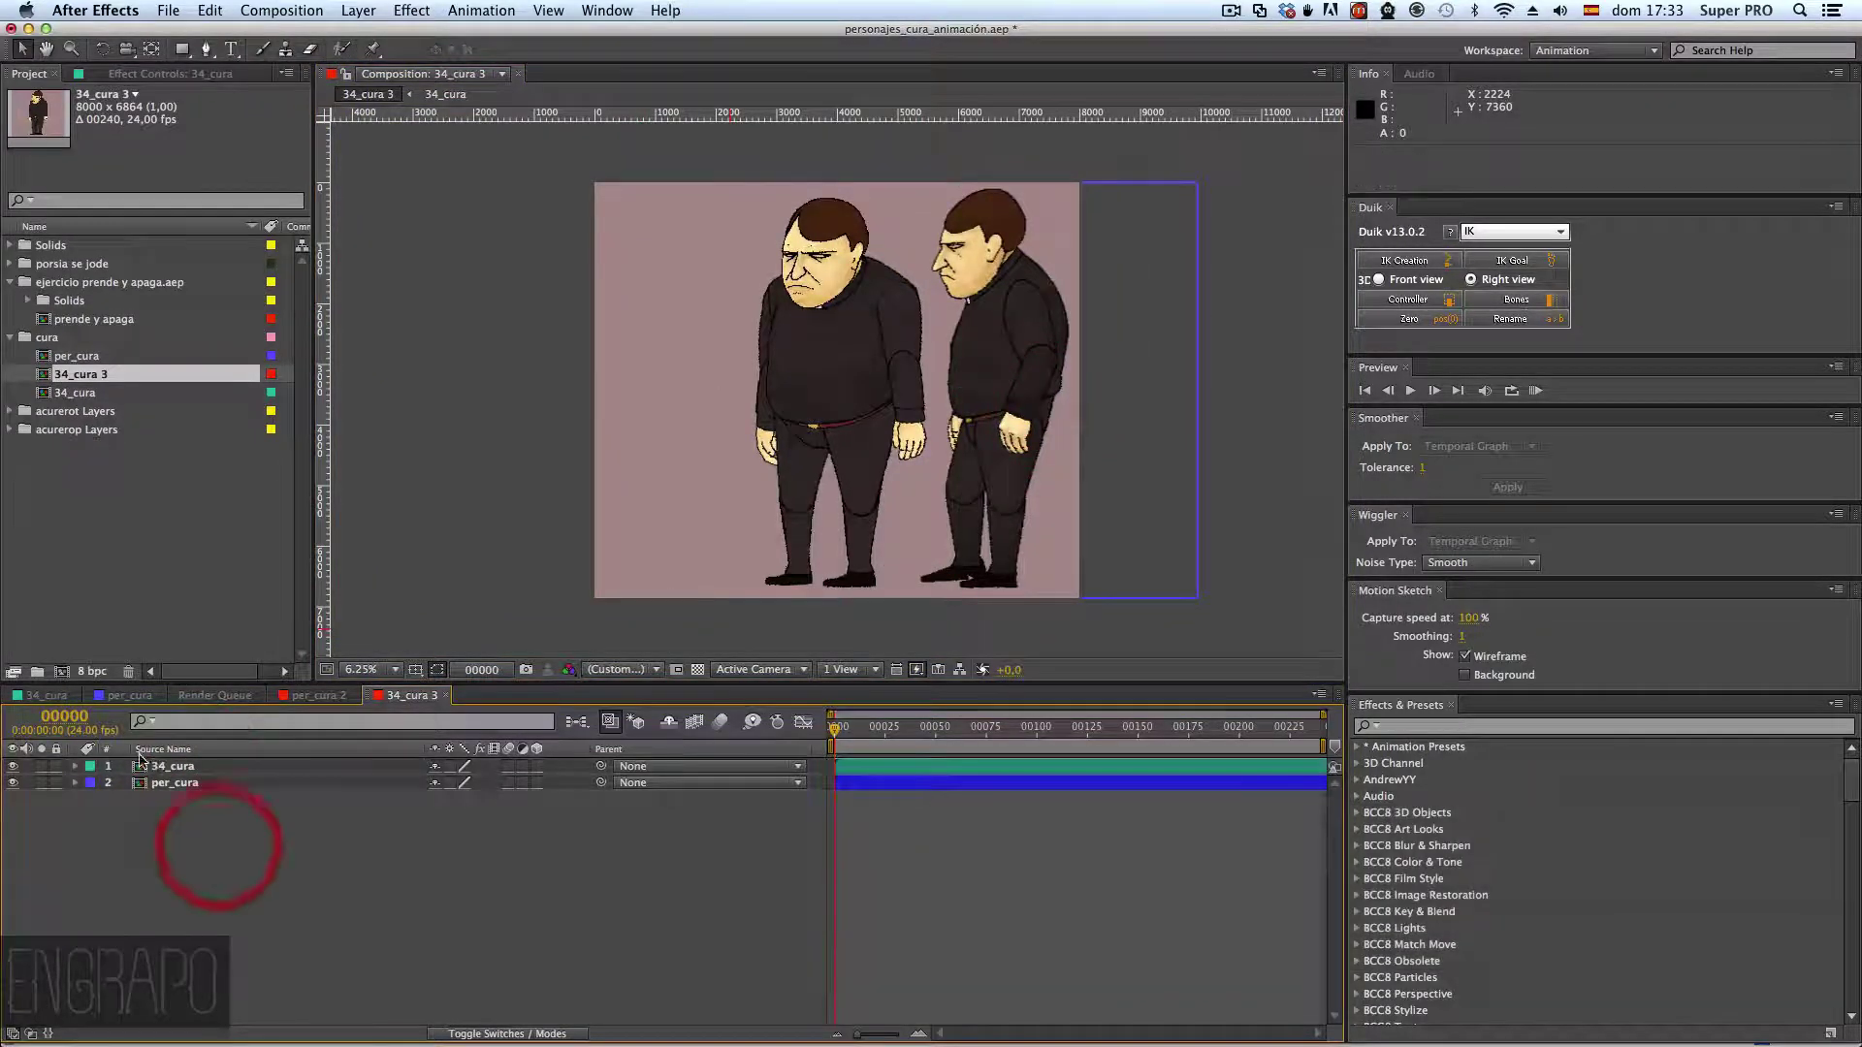
# - Collapse the expanded Rotation properties of the controller layers in the per_cura composition
pyautogui.click(48, 697)
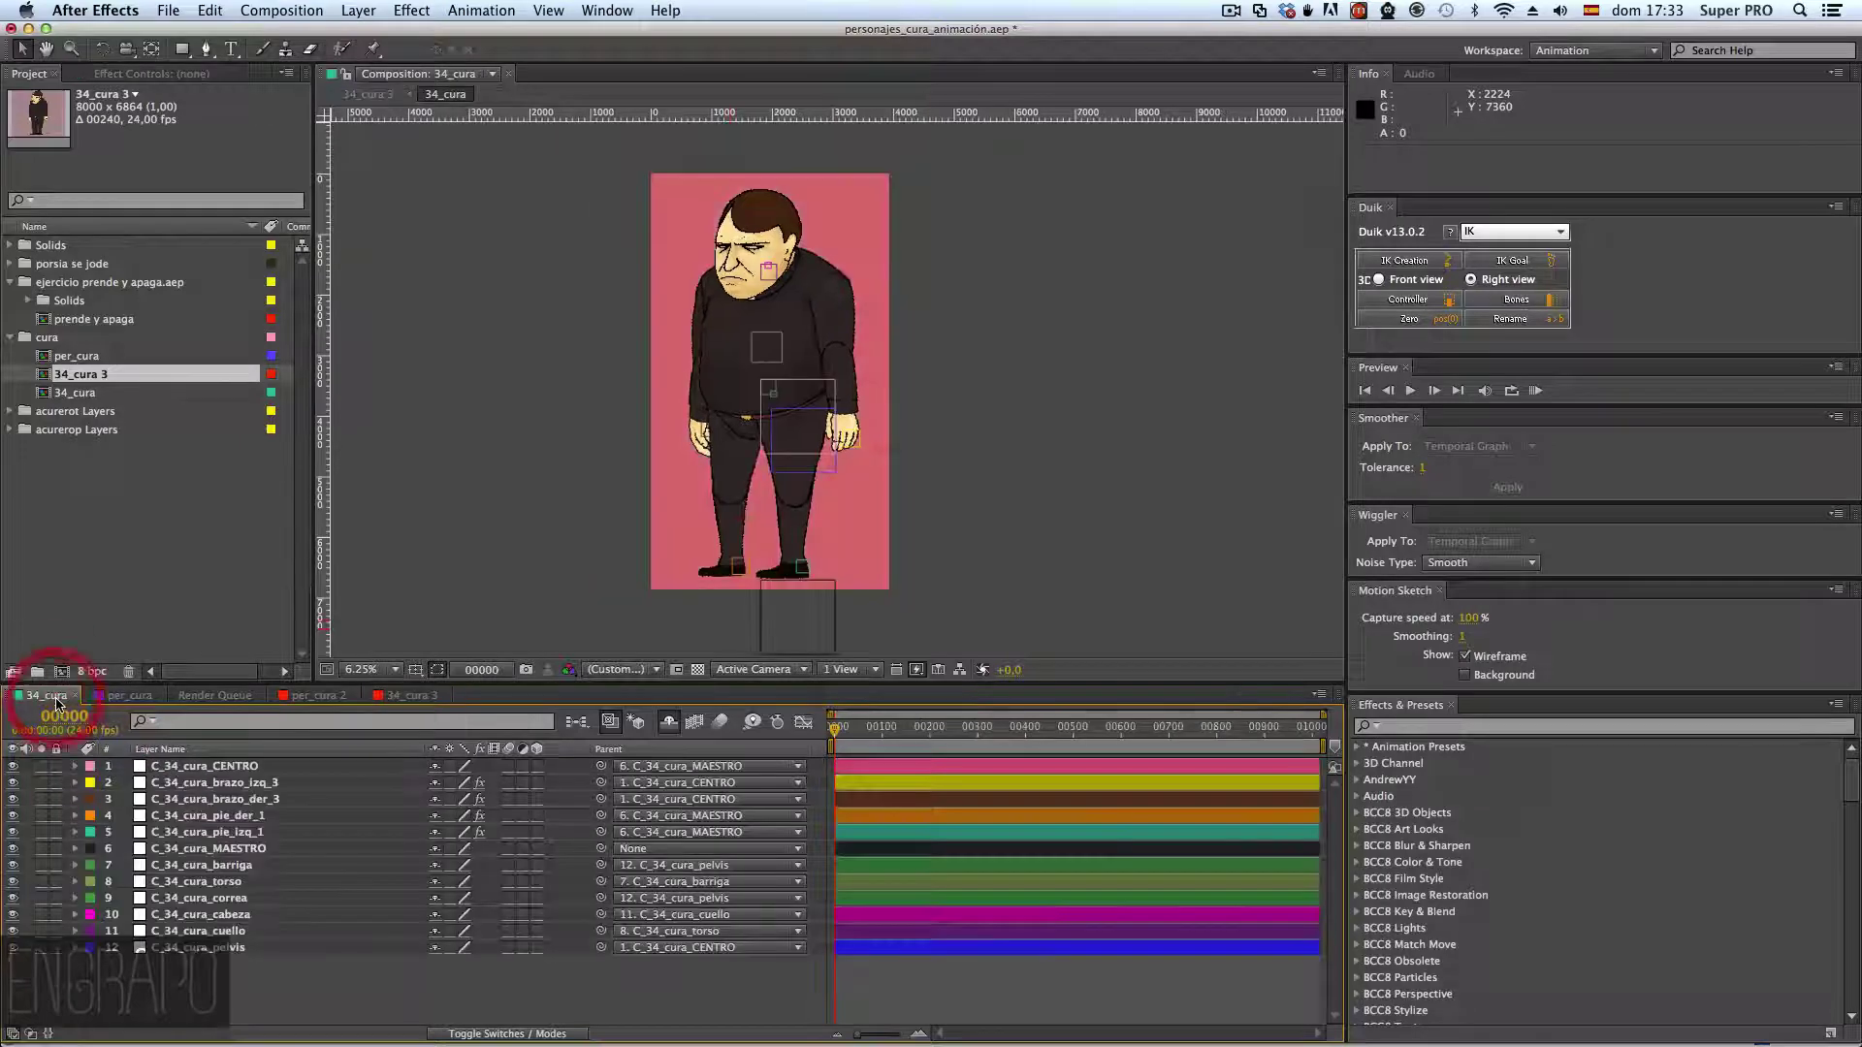
pyautogui.click(115, 697)
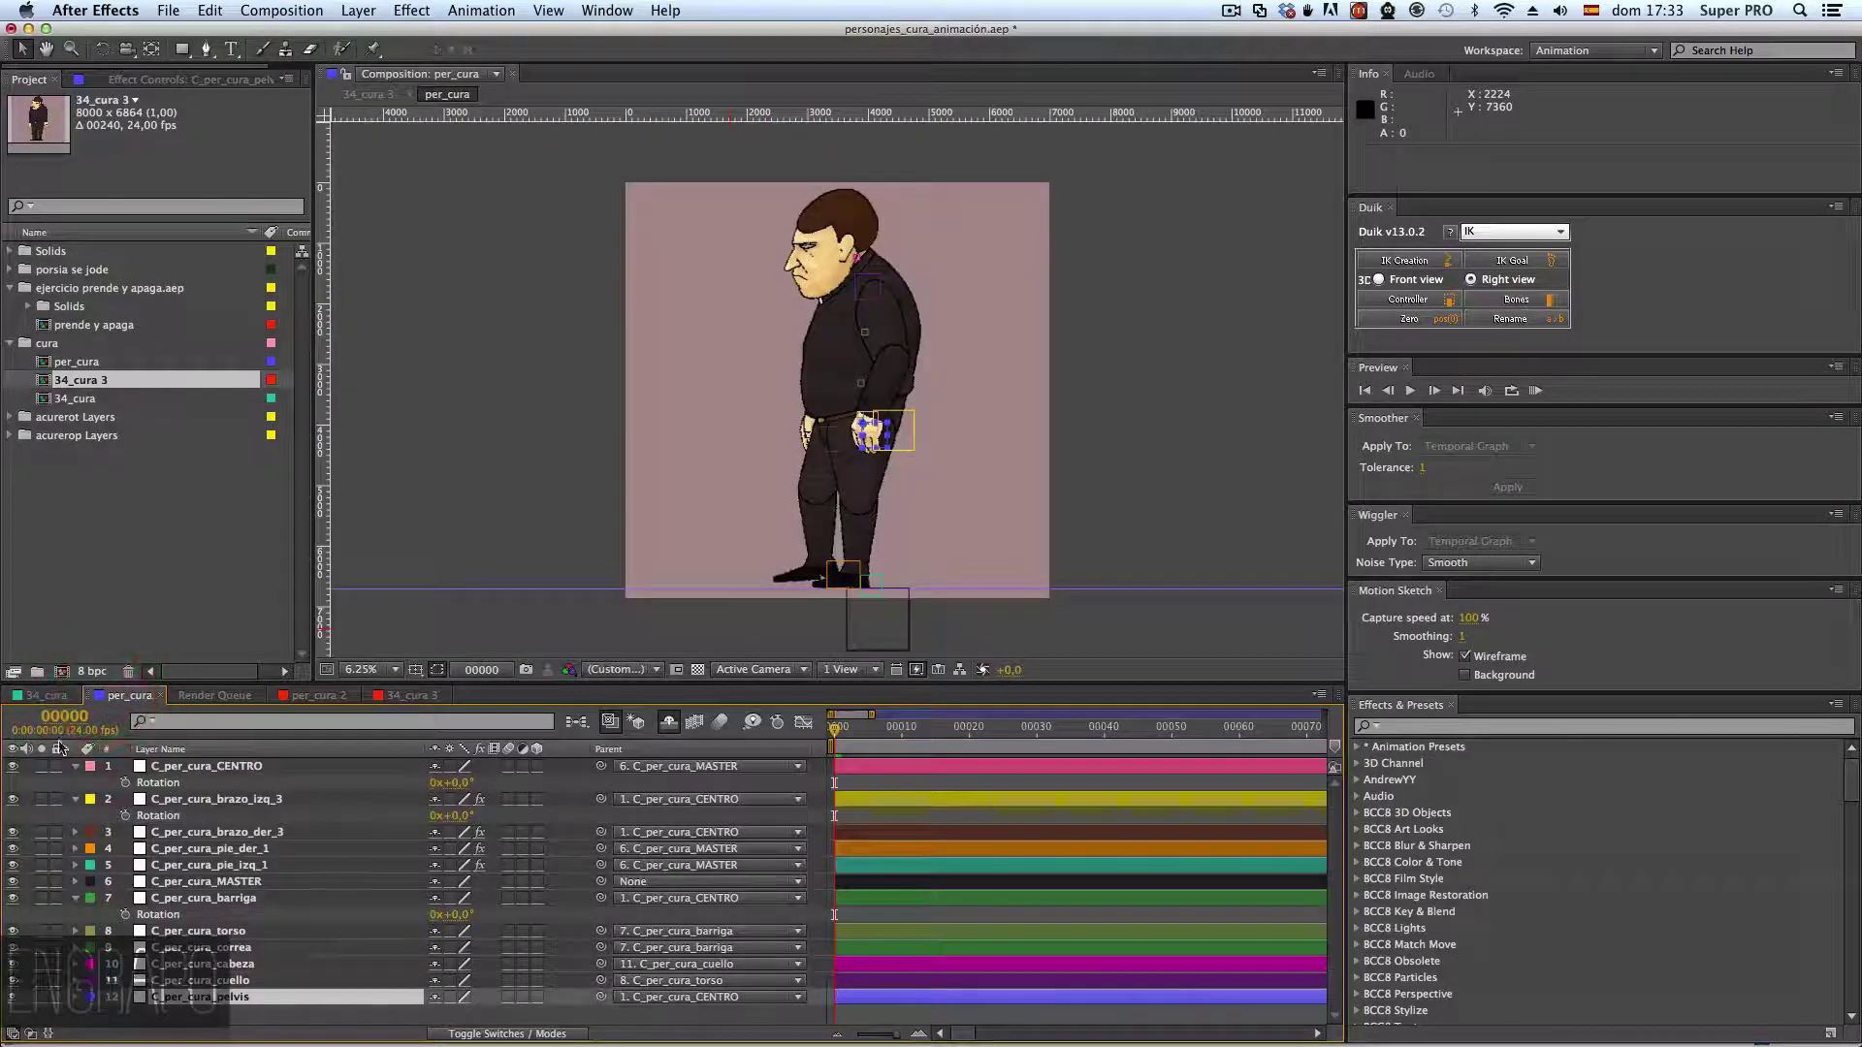
pyautogui.click(141, 770)
pyautogui.keyDown('shift'); pyautogui.click(80, 903); pyautogui.keyUp('shift')
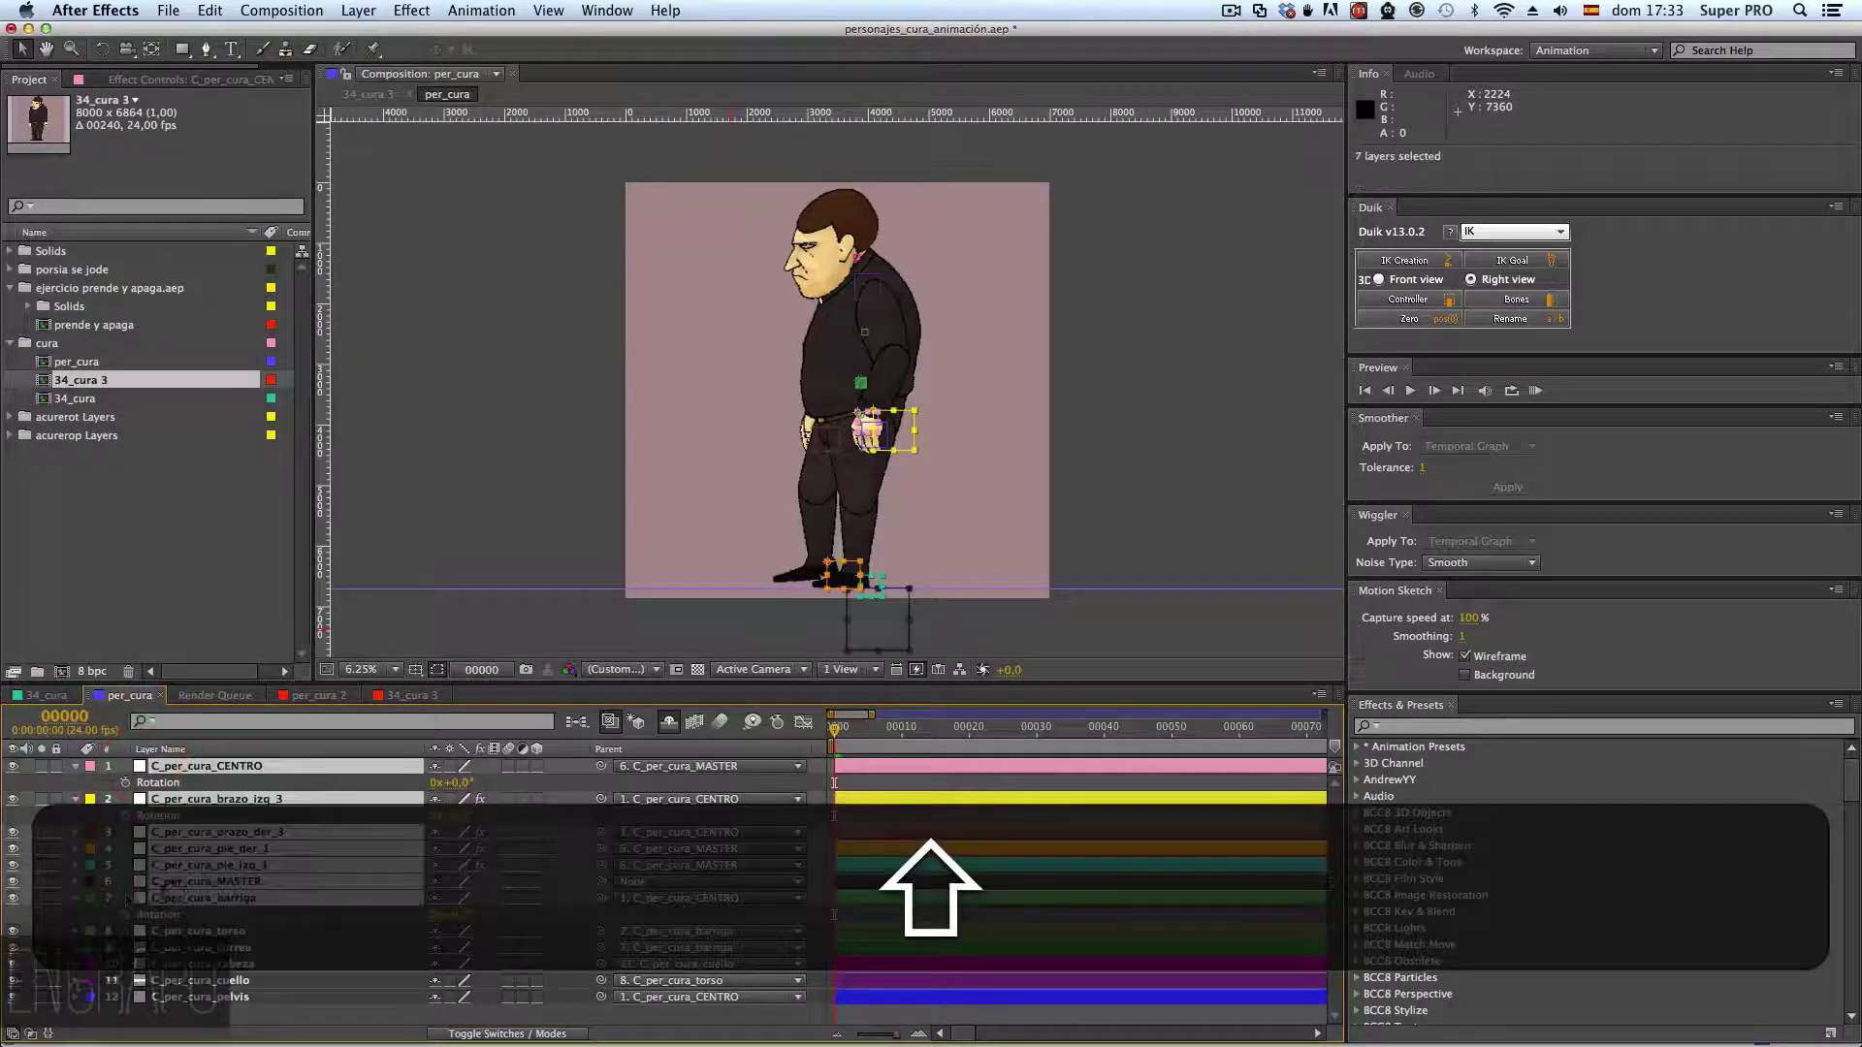
pyautogui.press('r')
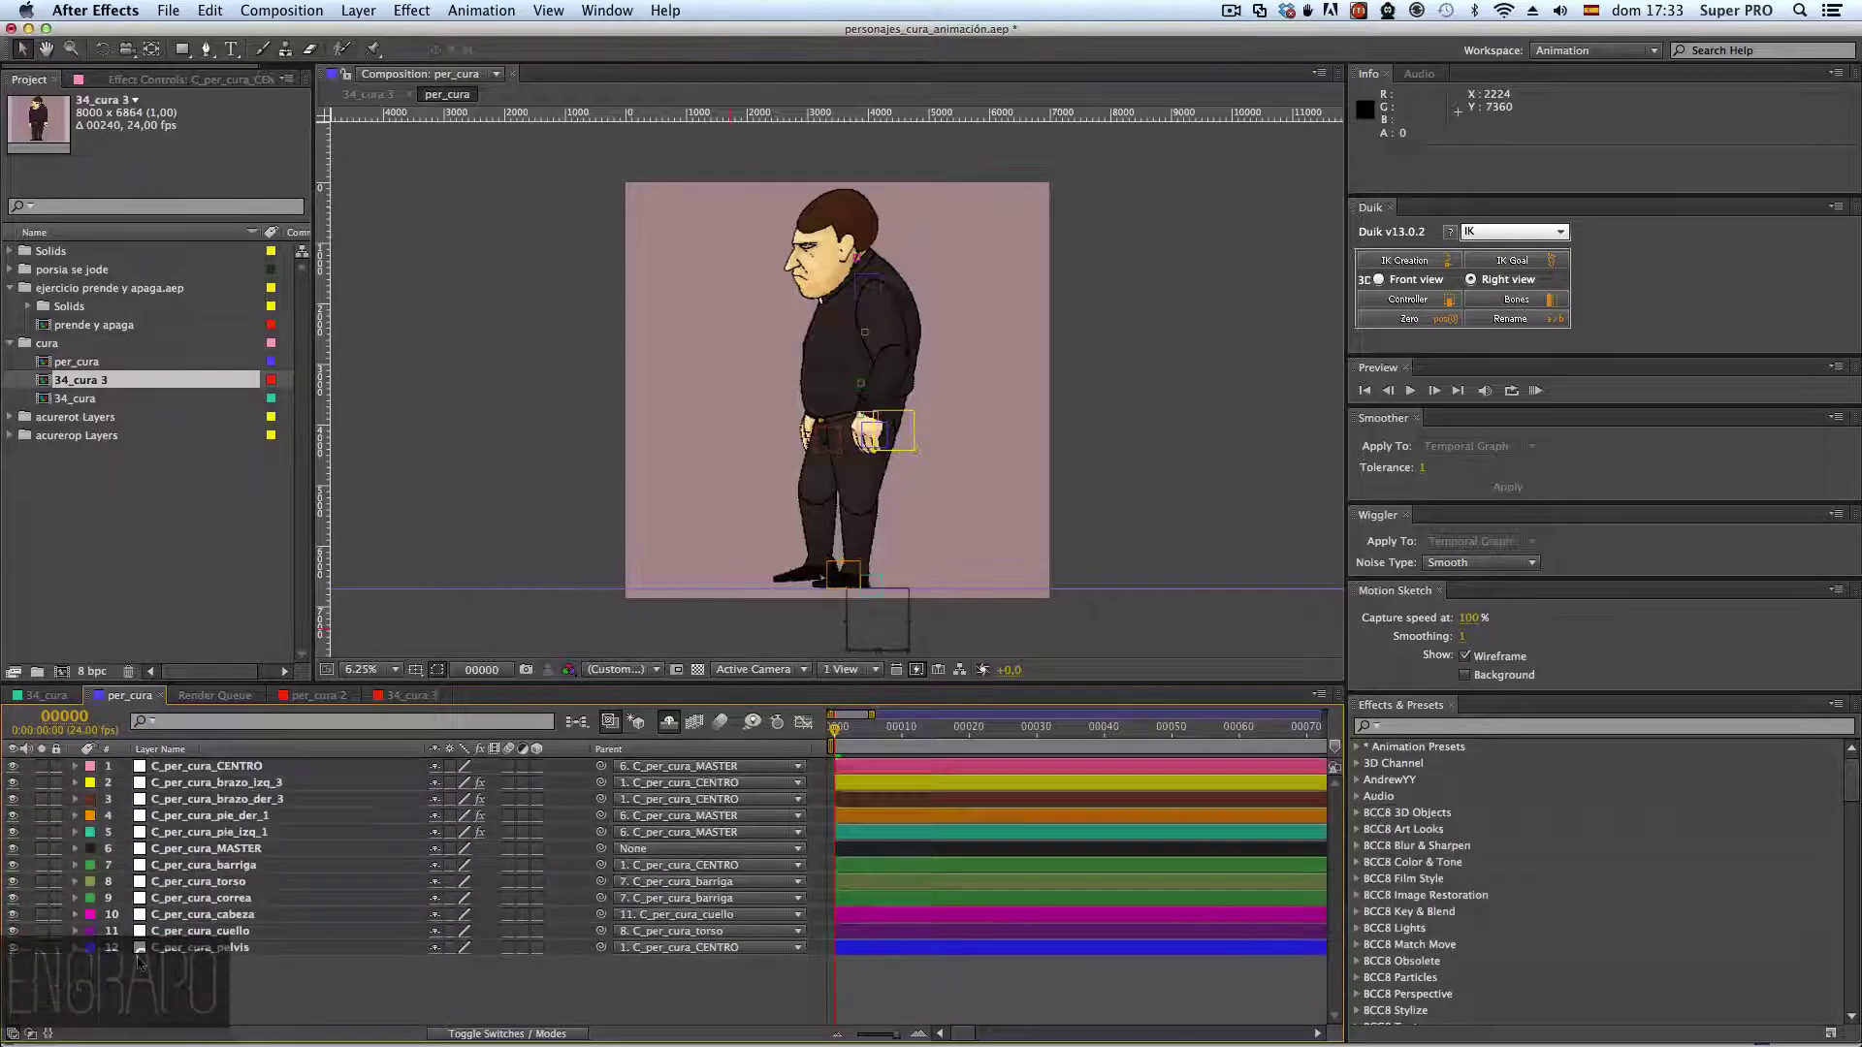
# - Compare the controller layers and label colours of the 34_cura and per_cura compositions
pyautogui.click(58, 696)
pyautogui.click(114, 697)
pyautogui.click(44, 696)
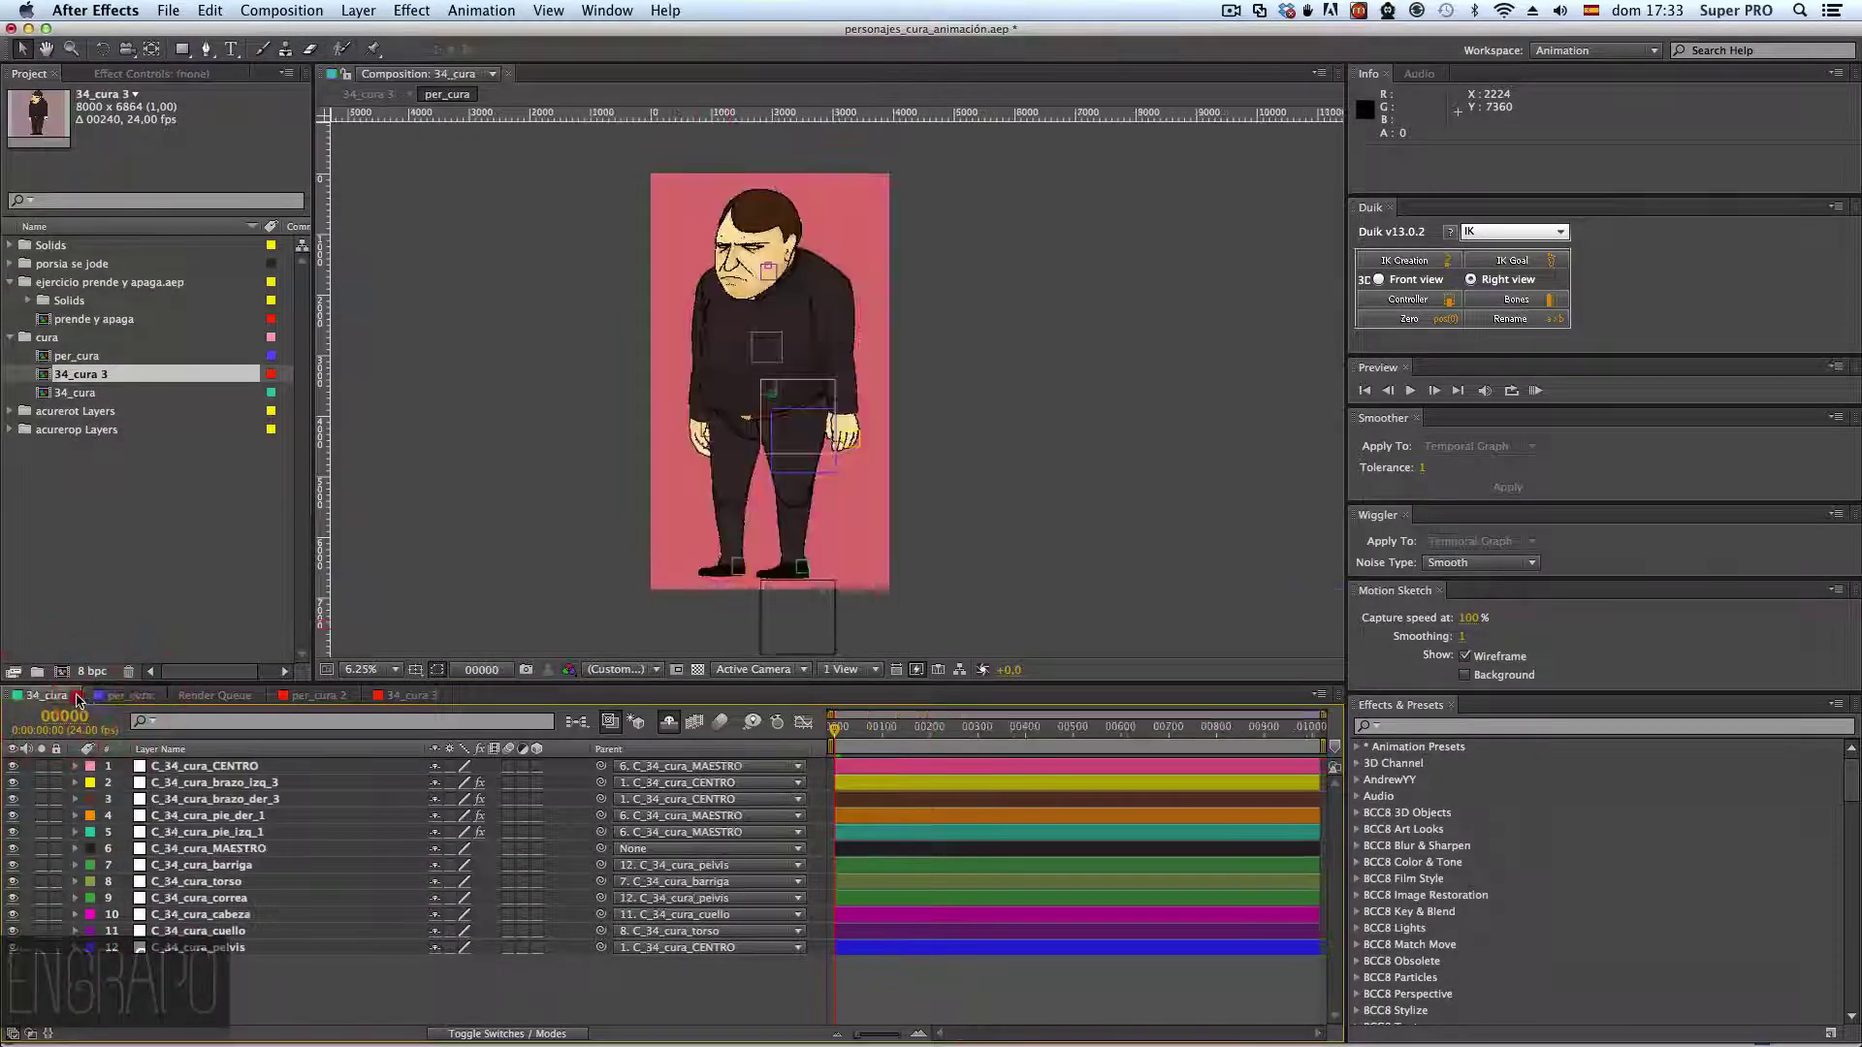
pyautogui.click(124, 697)
pyautogui.click(49, 696)
pyautogui.click(125, 696)
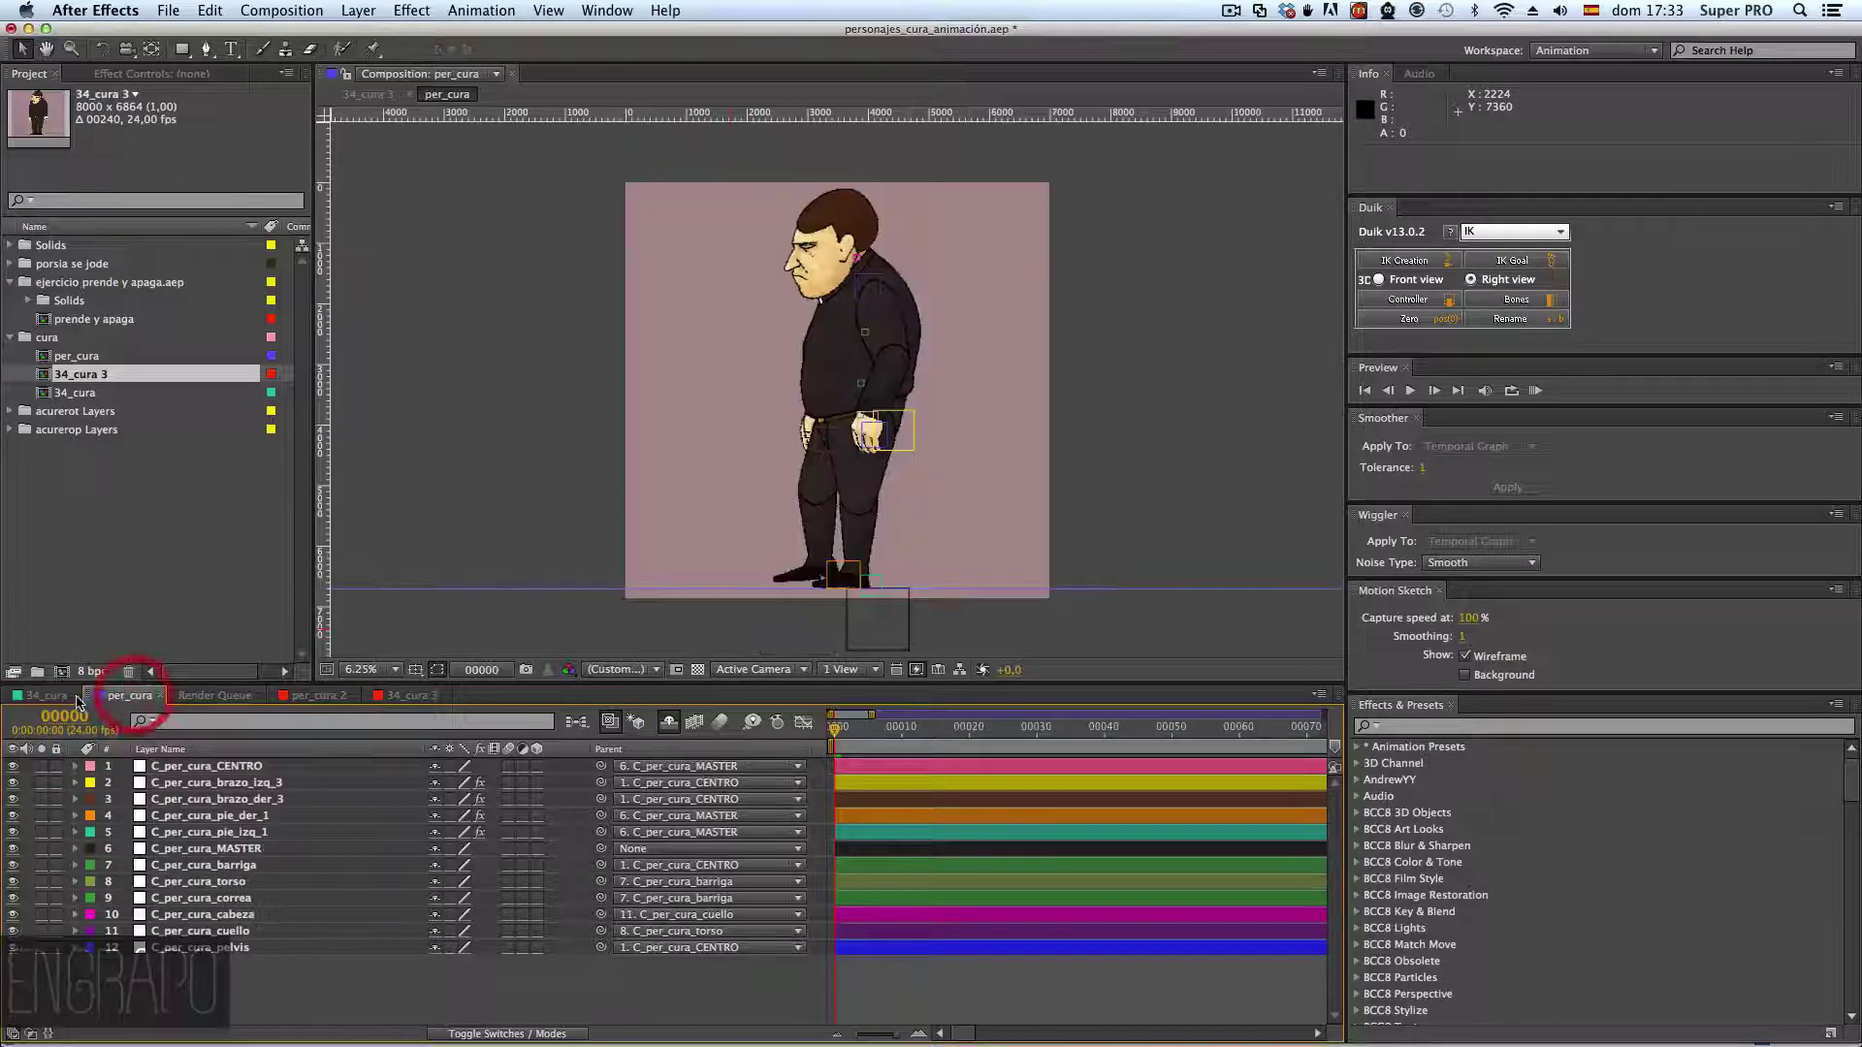
# - In the 34_cura composition, try parenting the C_34_cura_barriga controller to C_34_cura_brazo_der_3 instead of the pelvis
pyautogui.click(54, 696)
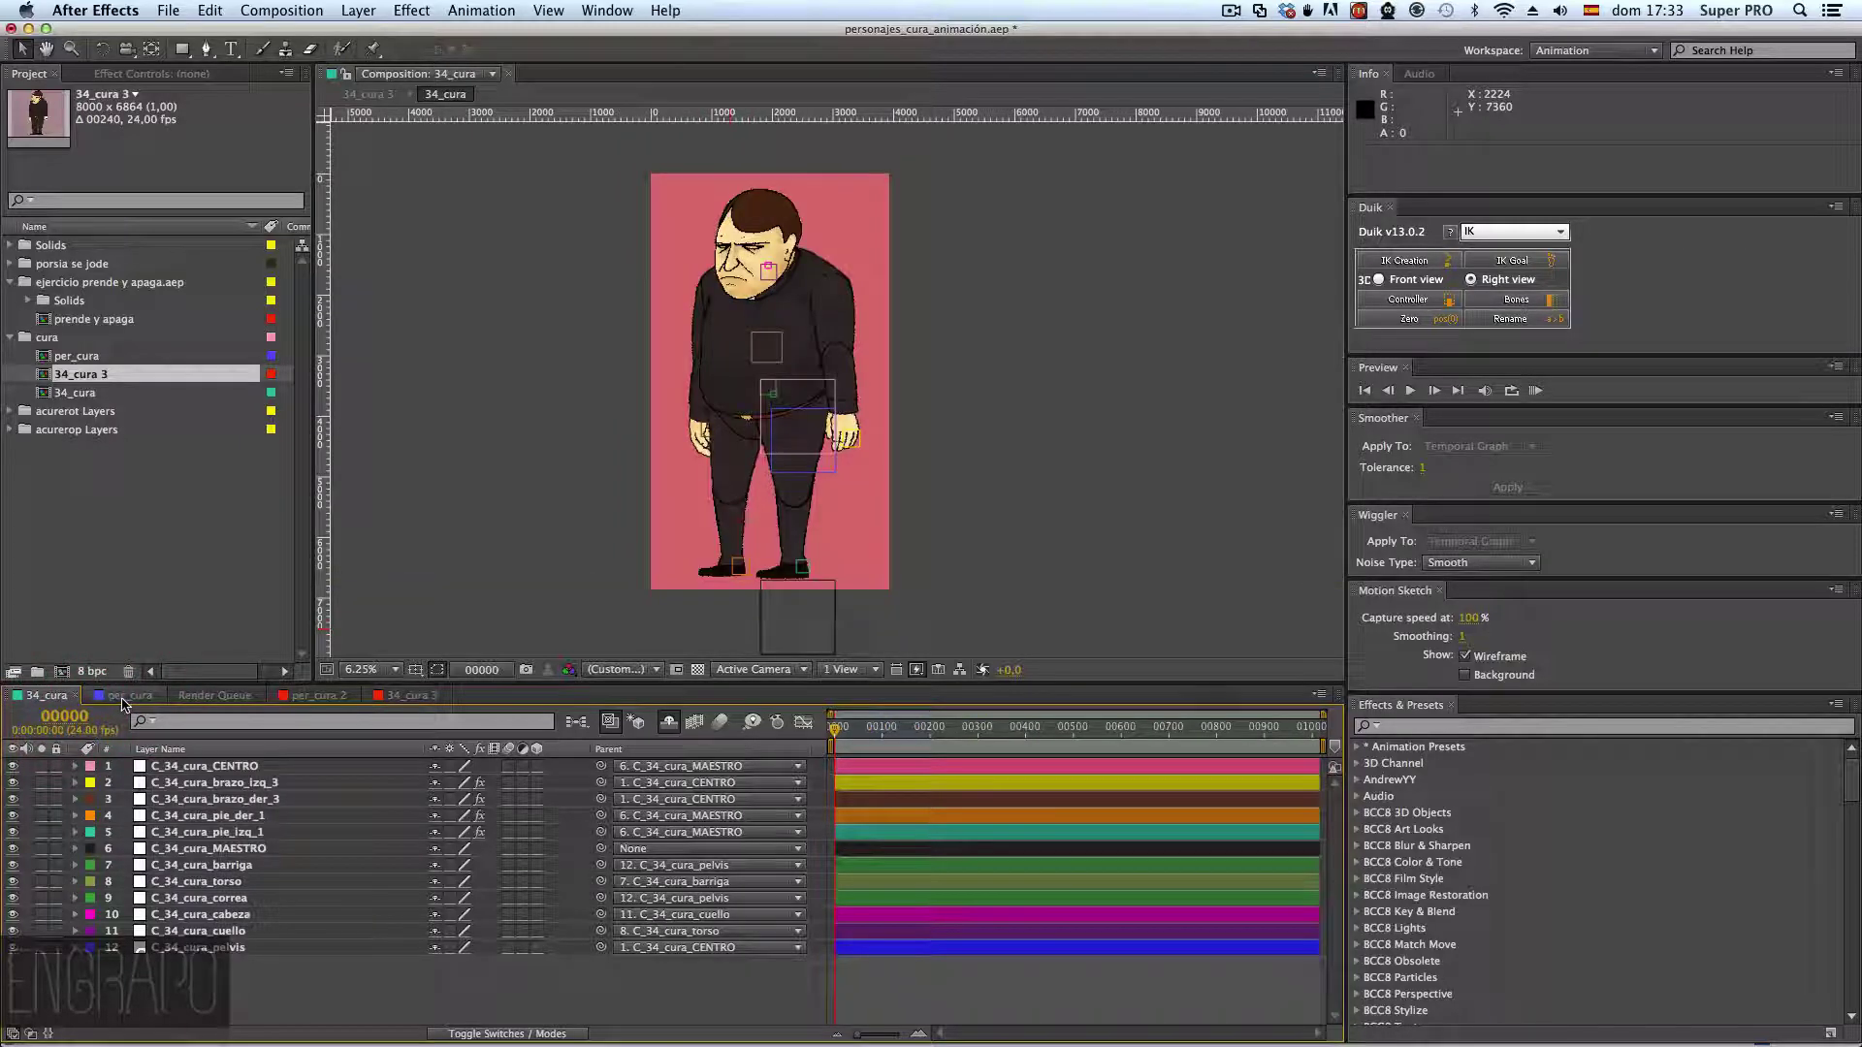
pyautogui.click(248, 849)
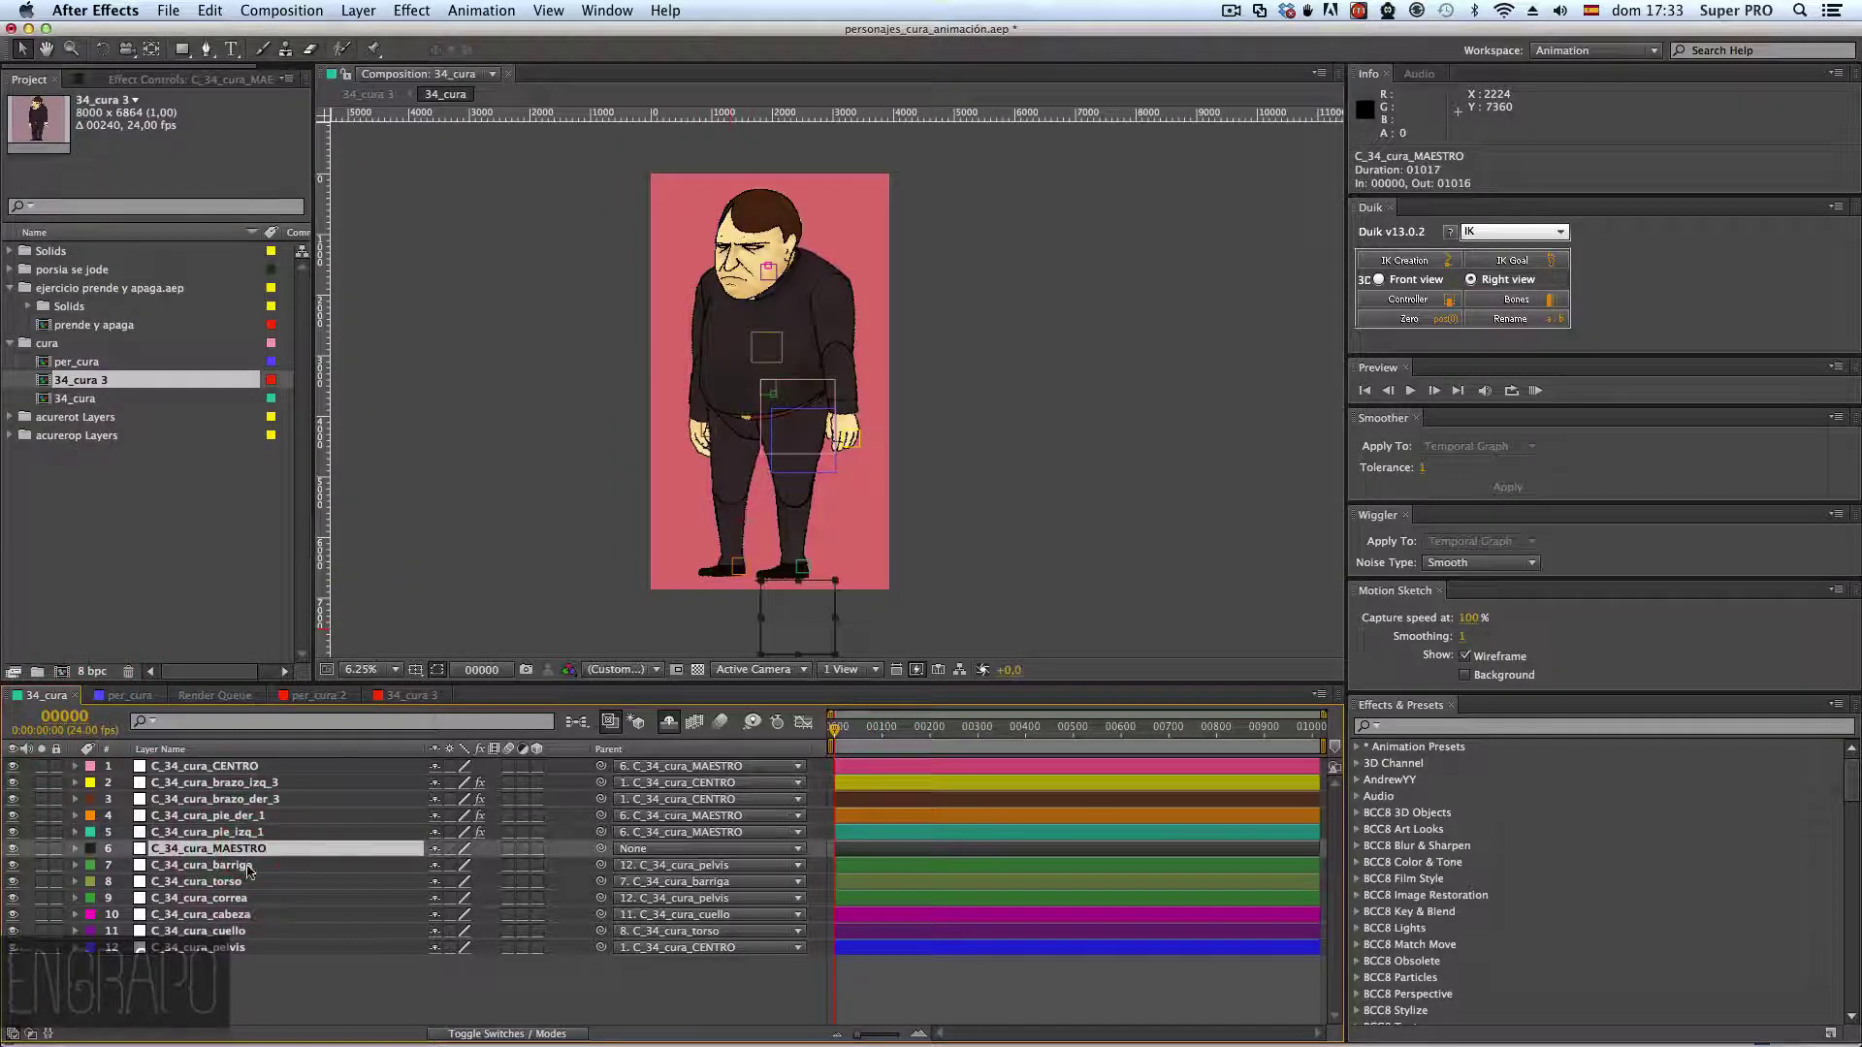
pyautogui.click(240, 866)
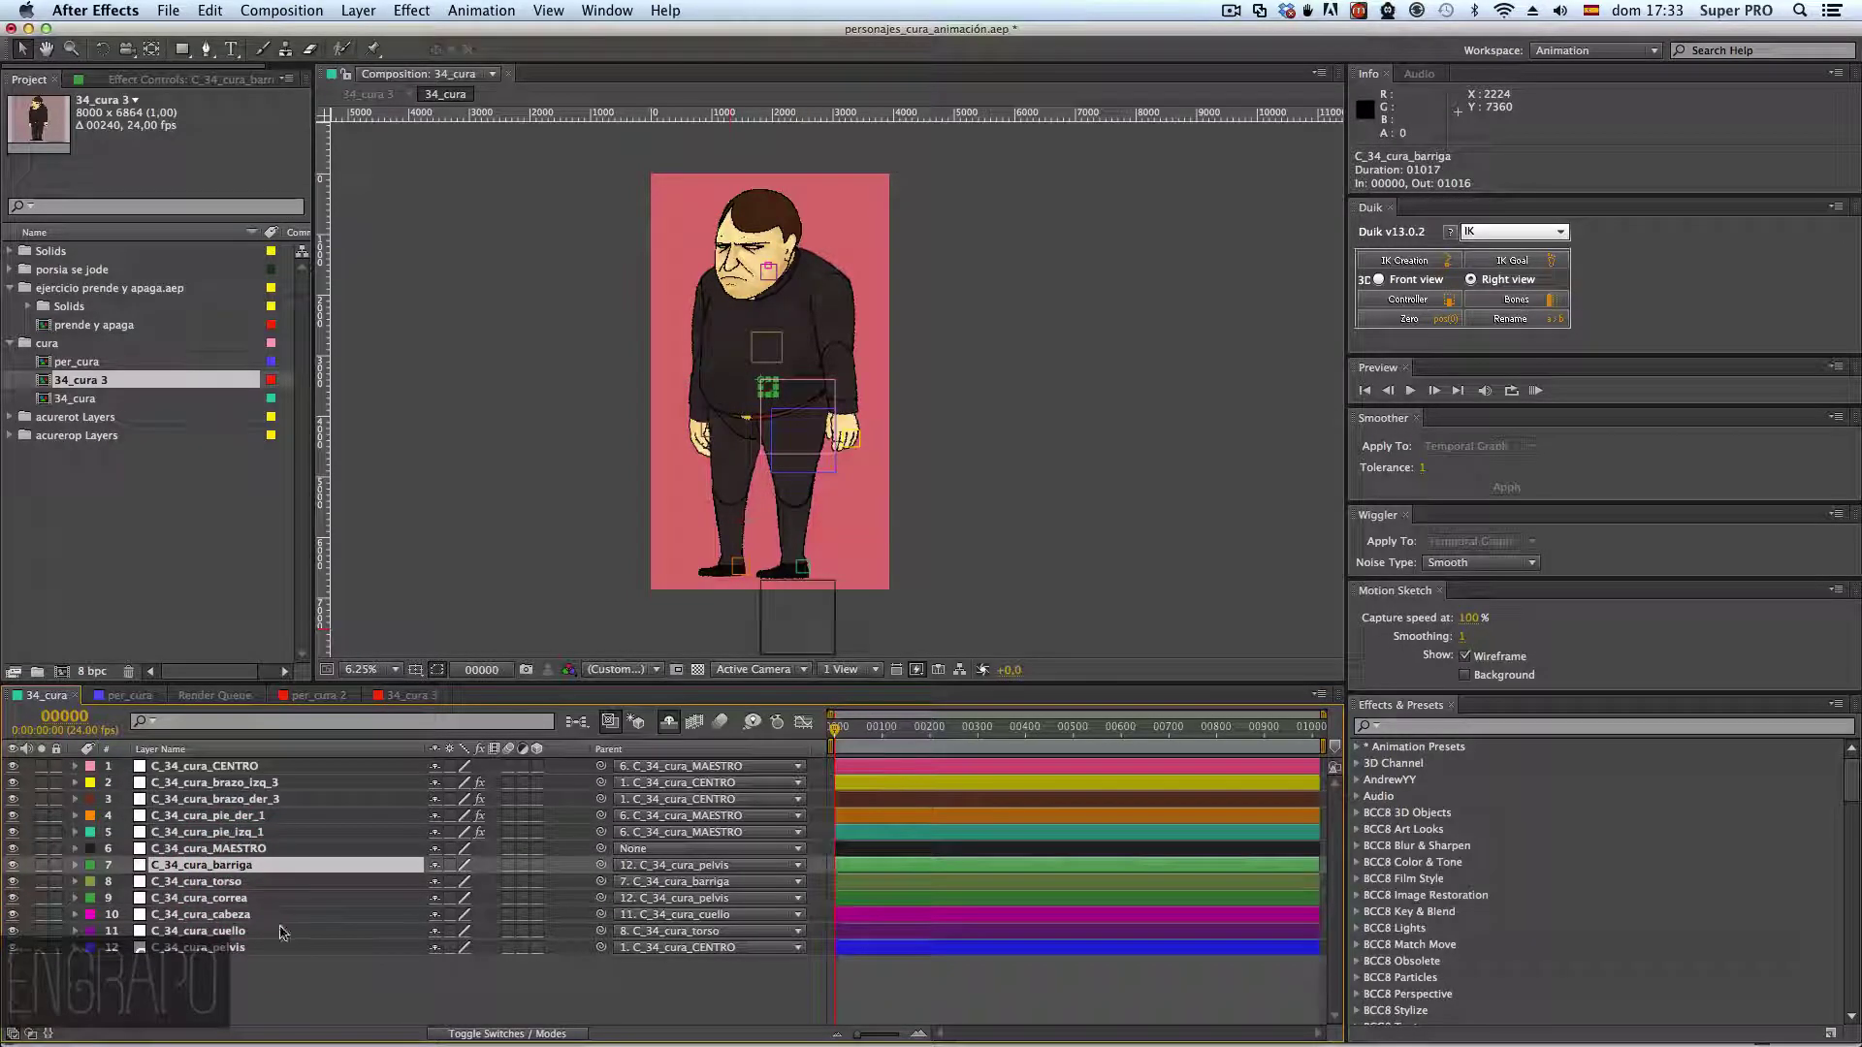
pyautogui.click(243, 948)
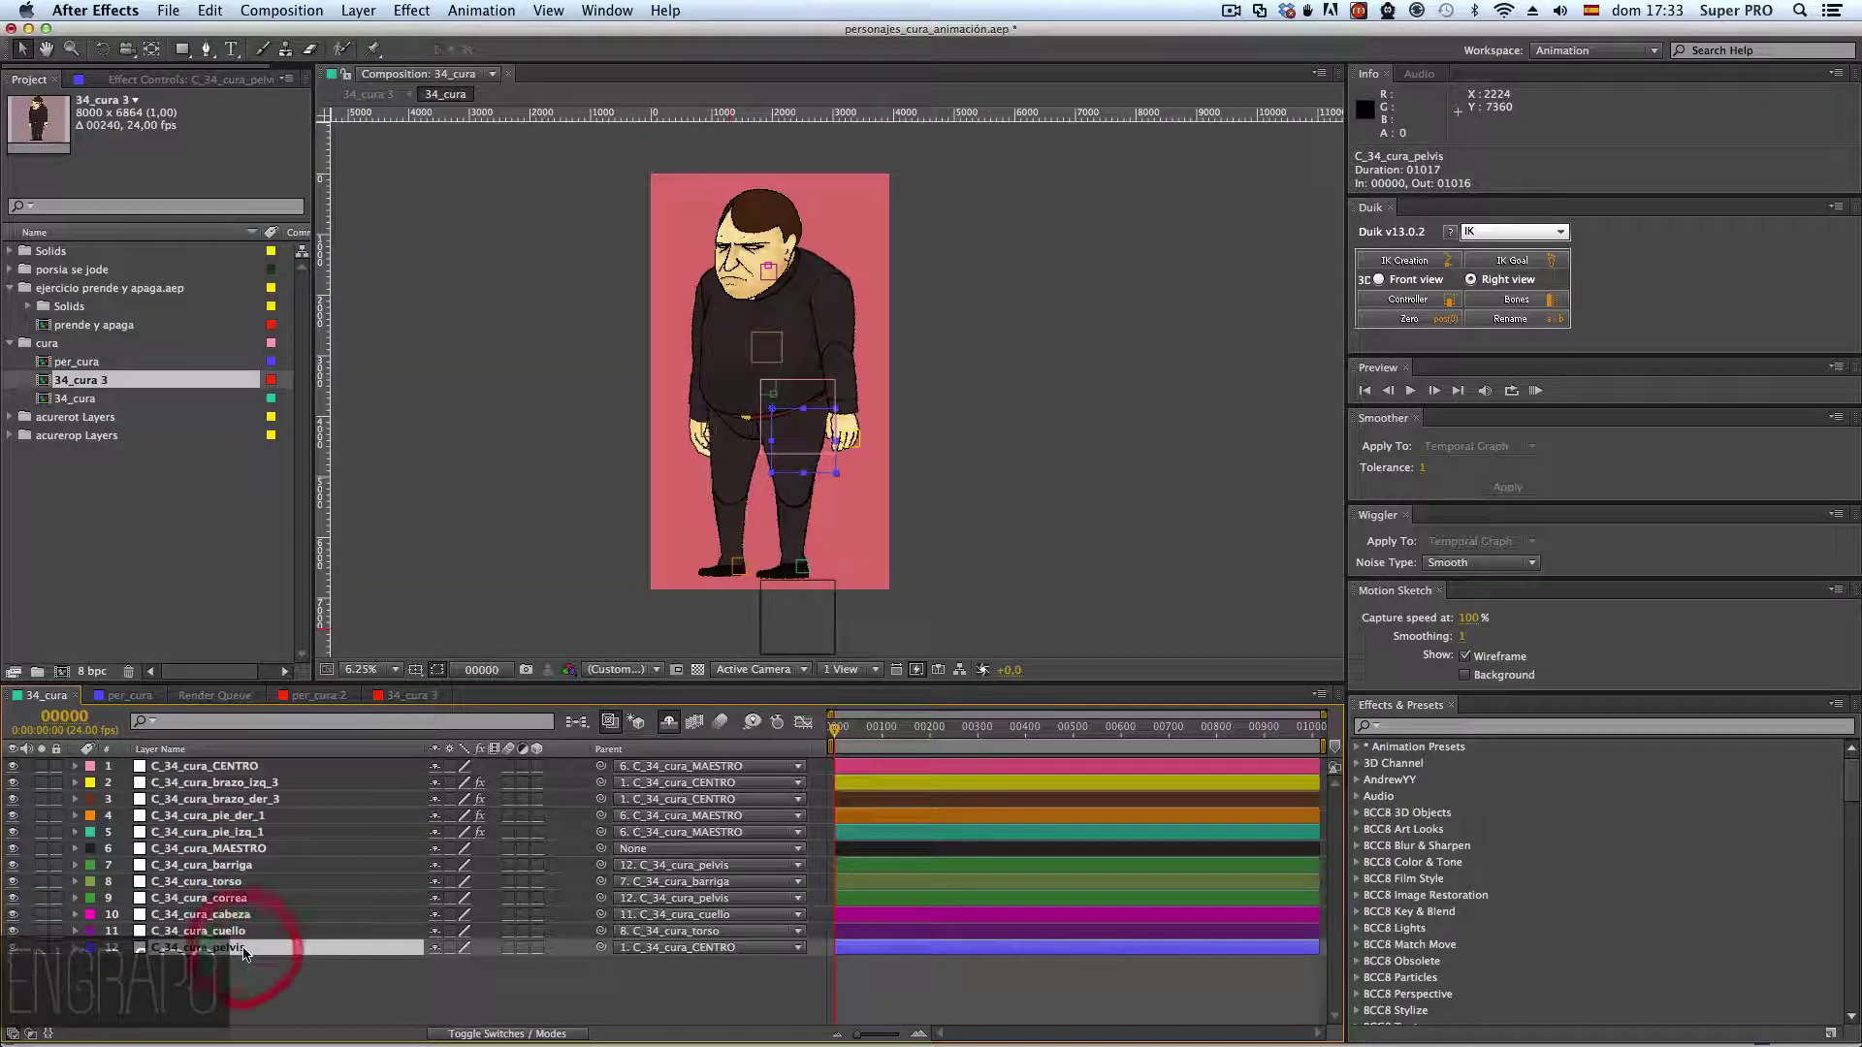
pyautogui.click(236, 866)
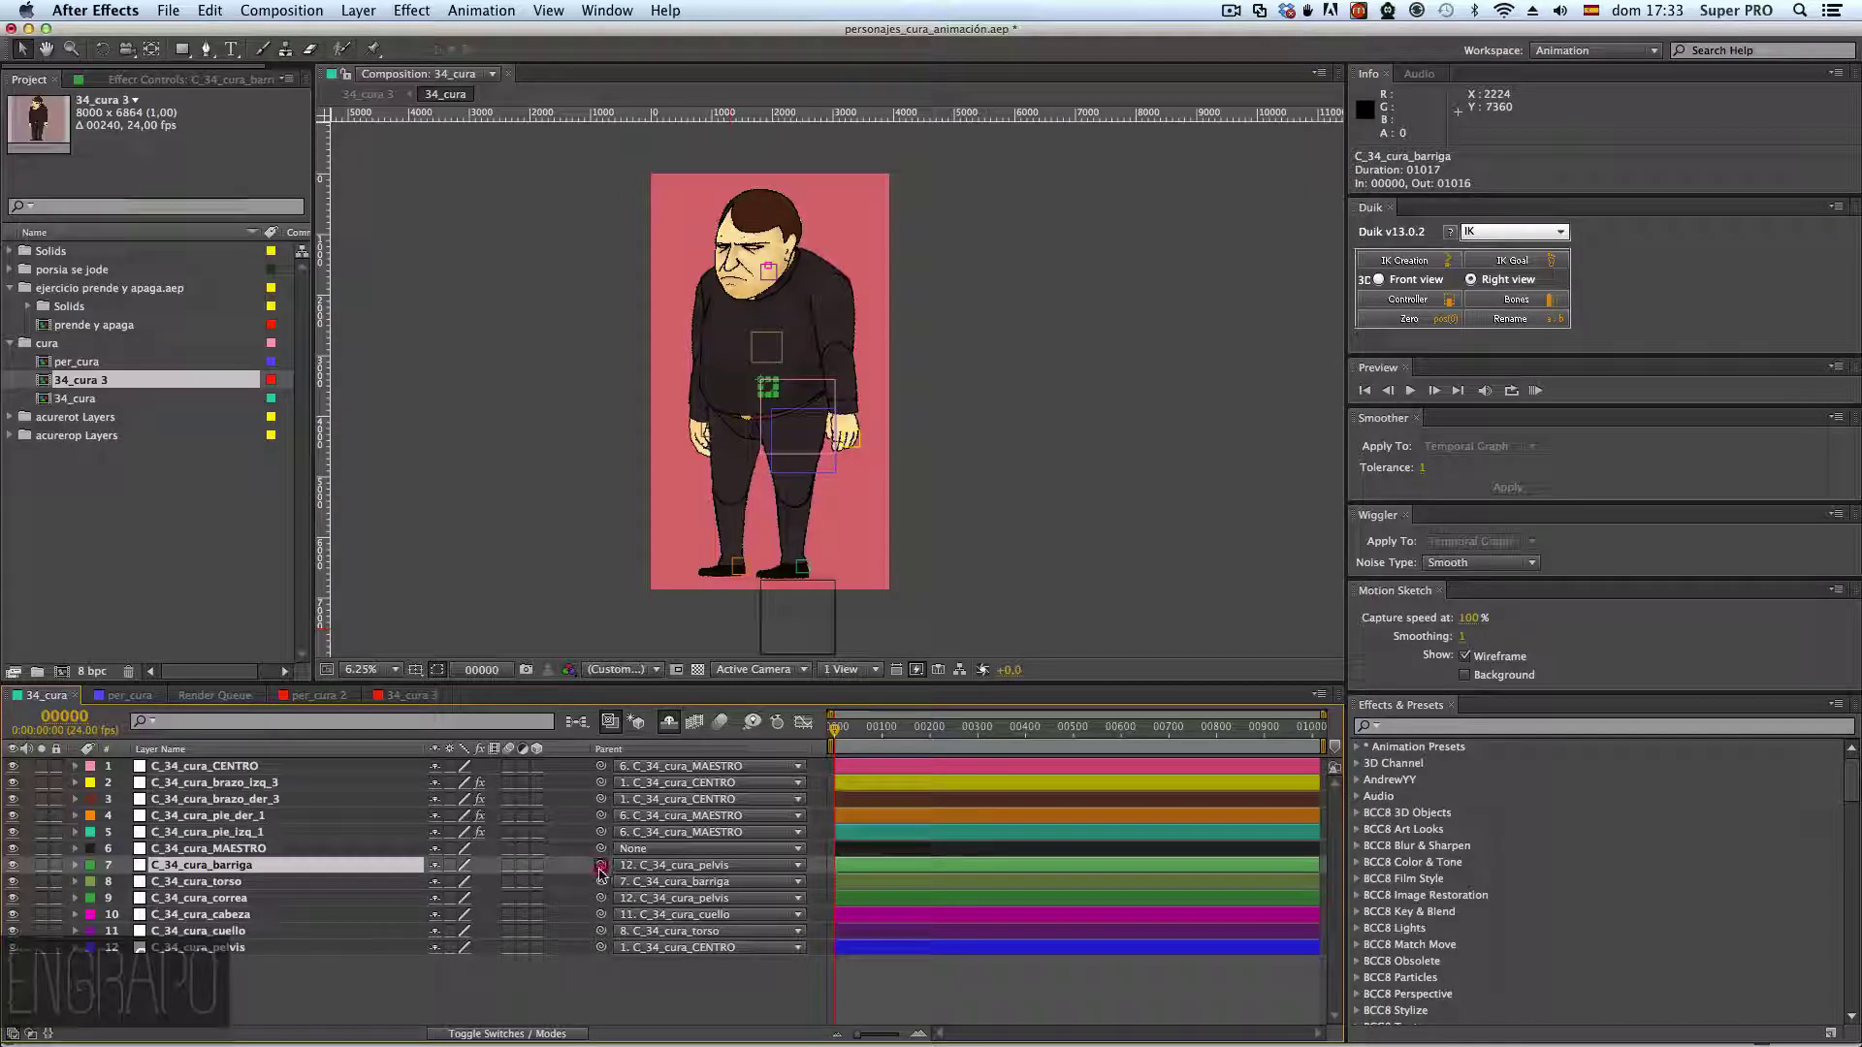
pyautogui.moveTo(601, 866); pyautogui.dragTo(269, 799)
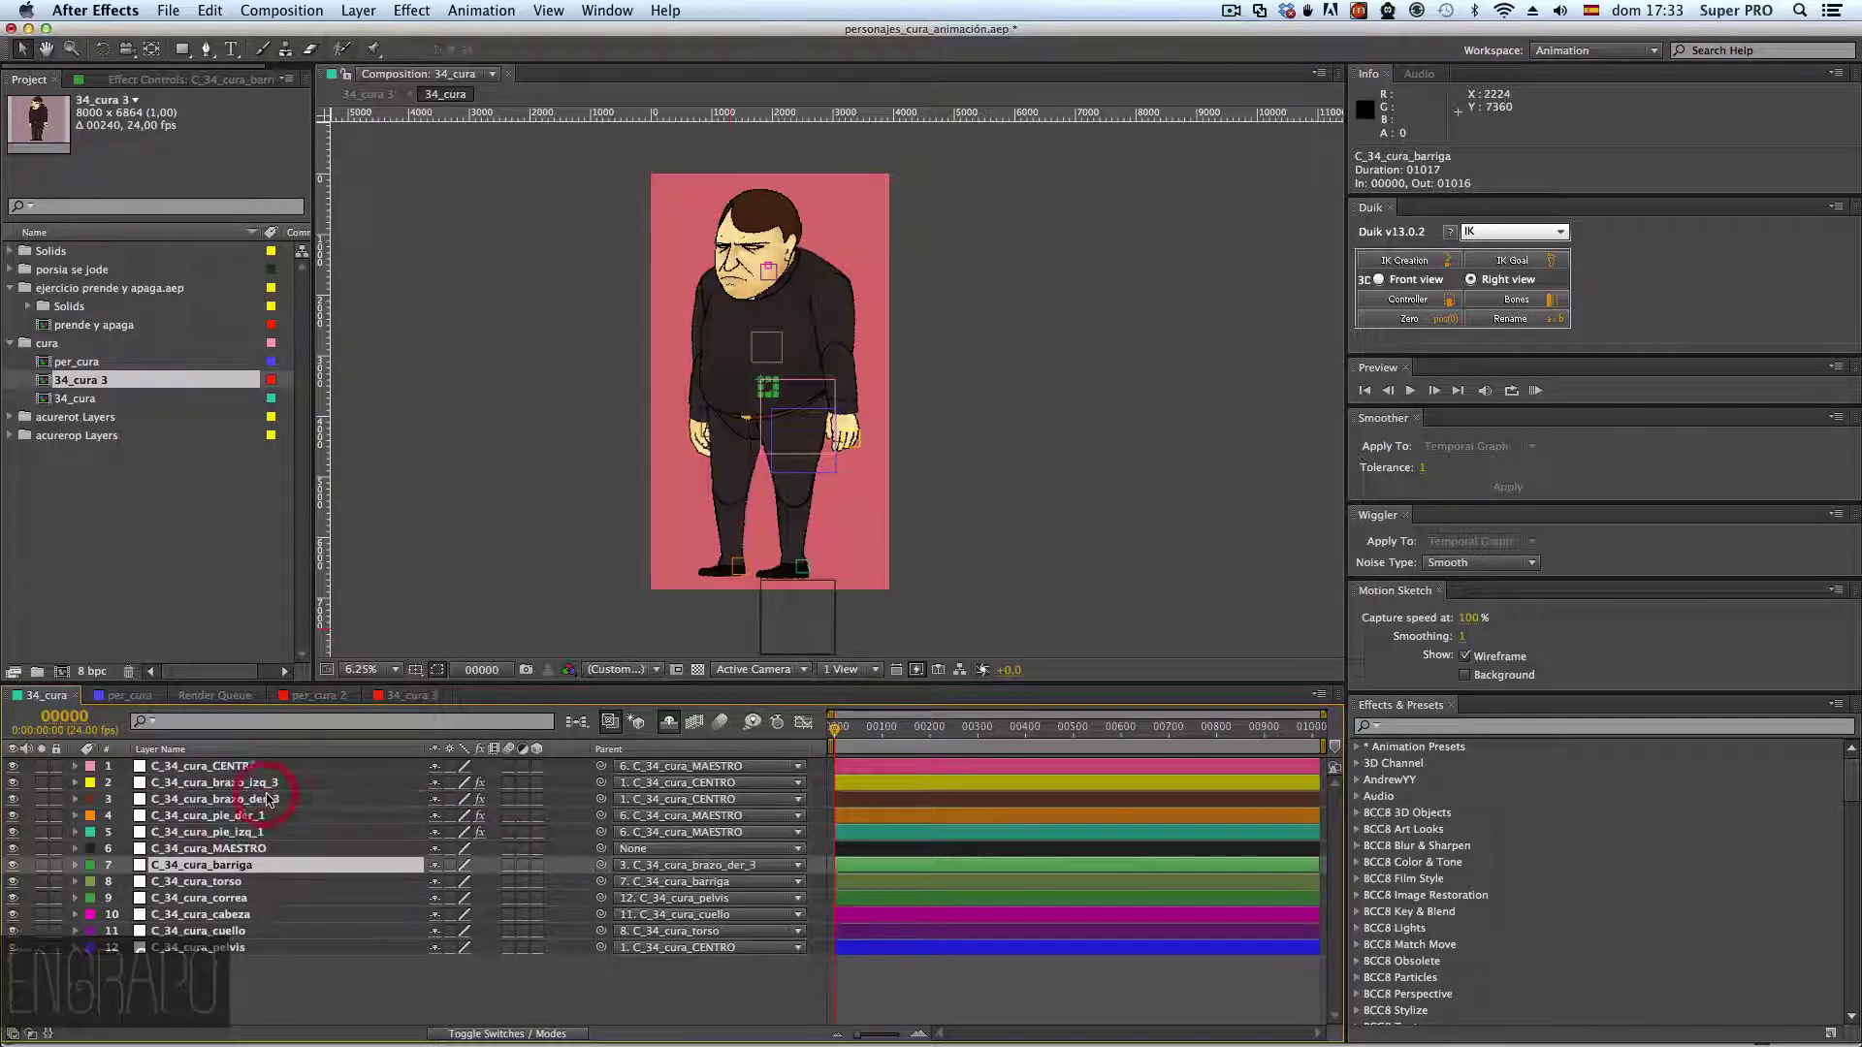
pyautogui.click(248, 799)
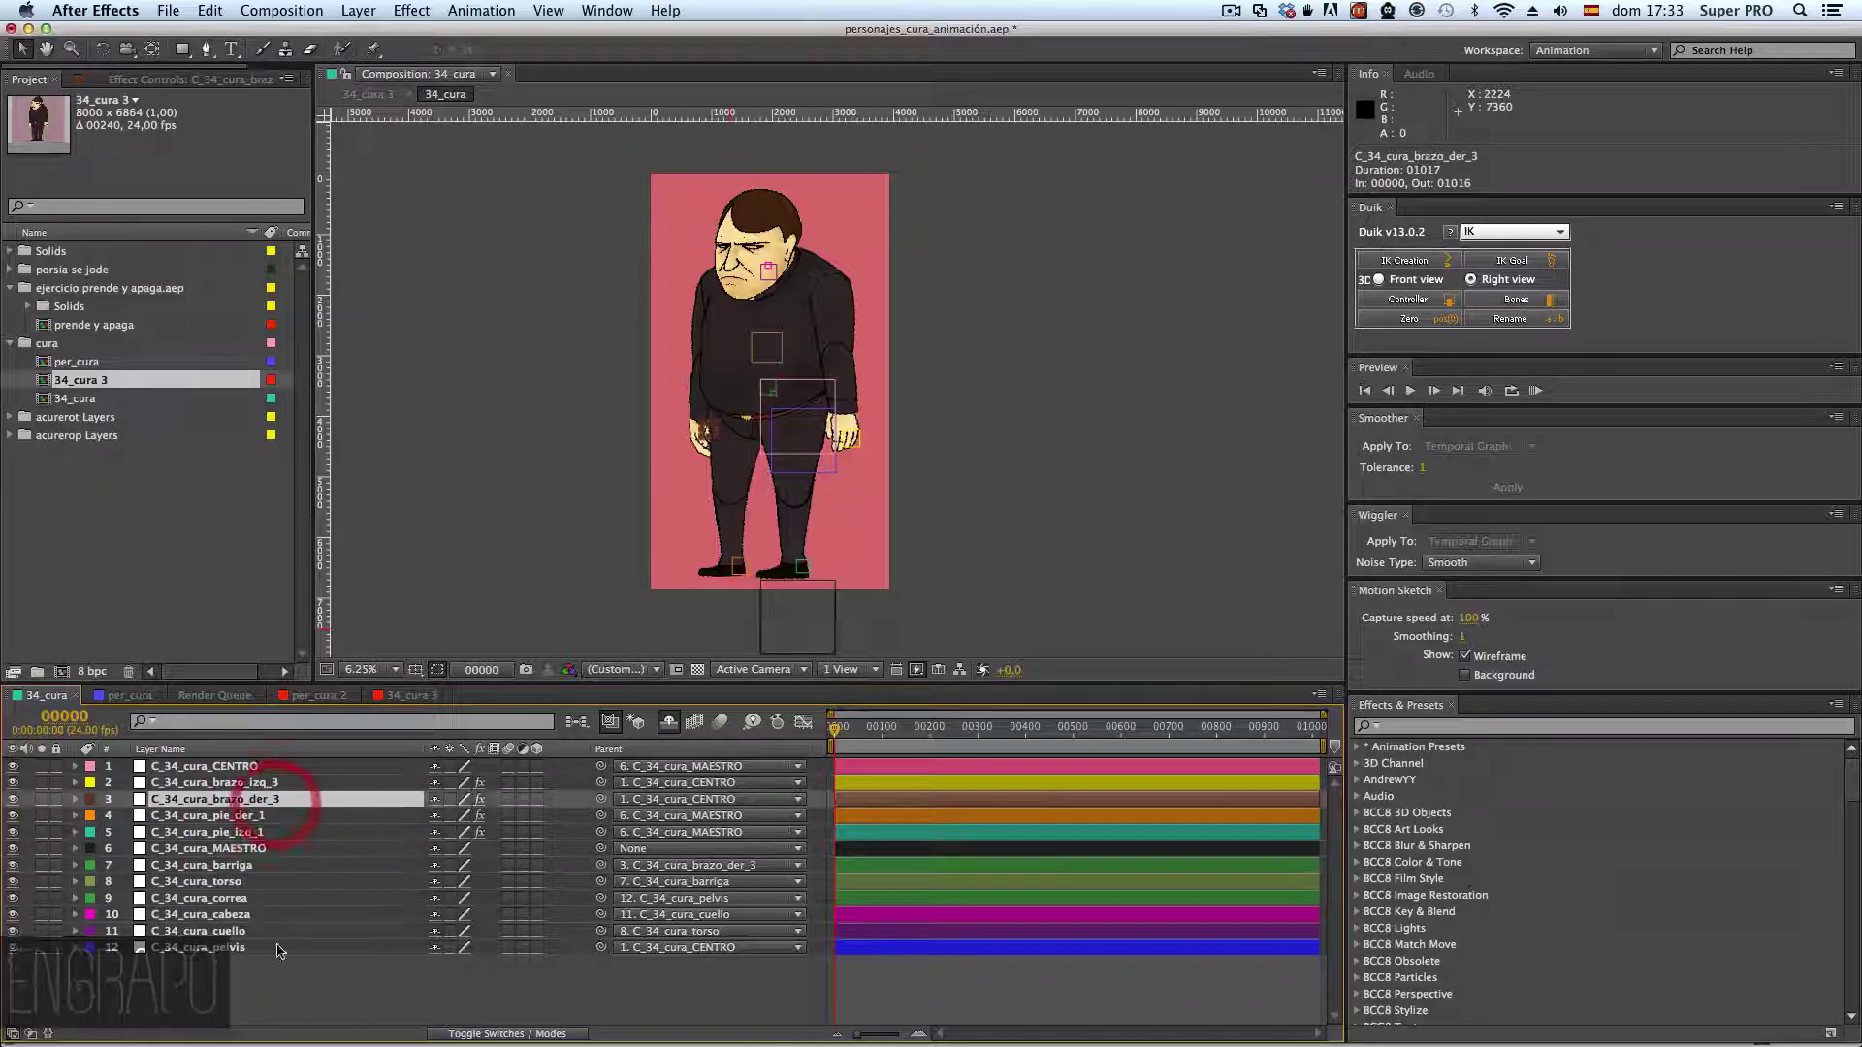
# - Try rotating the C_34_cura_pelvis controller to test how the rig responds, and undo the rotations
pyautogui.click(216, 949)
pyautogui.press('w')
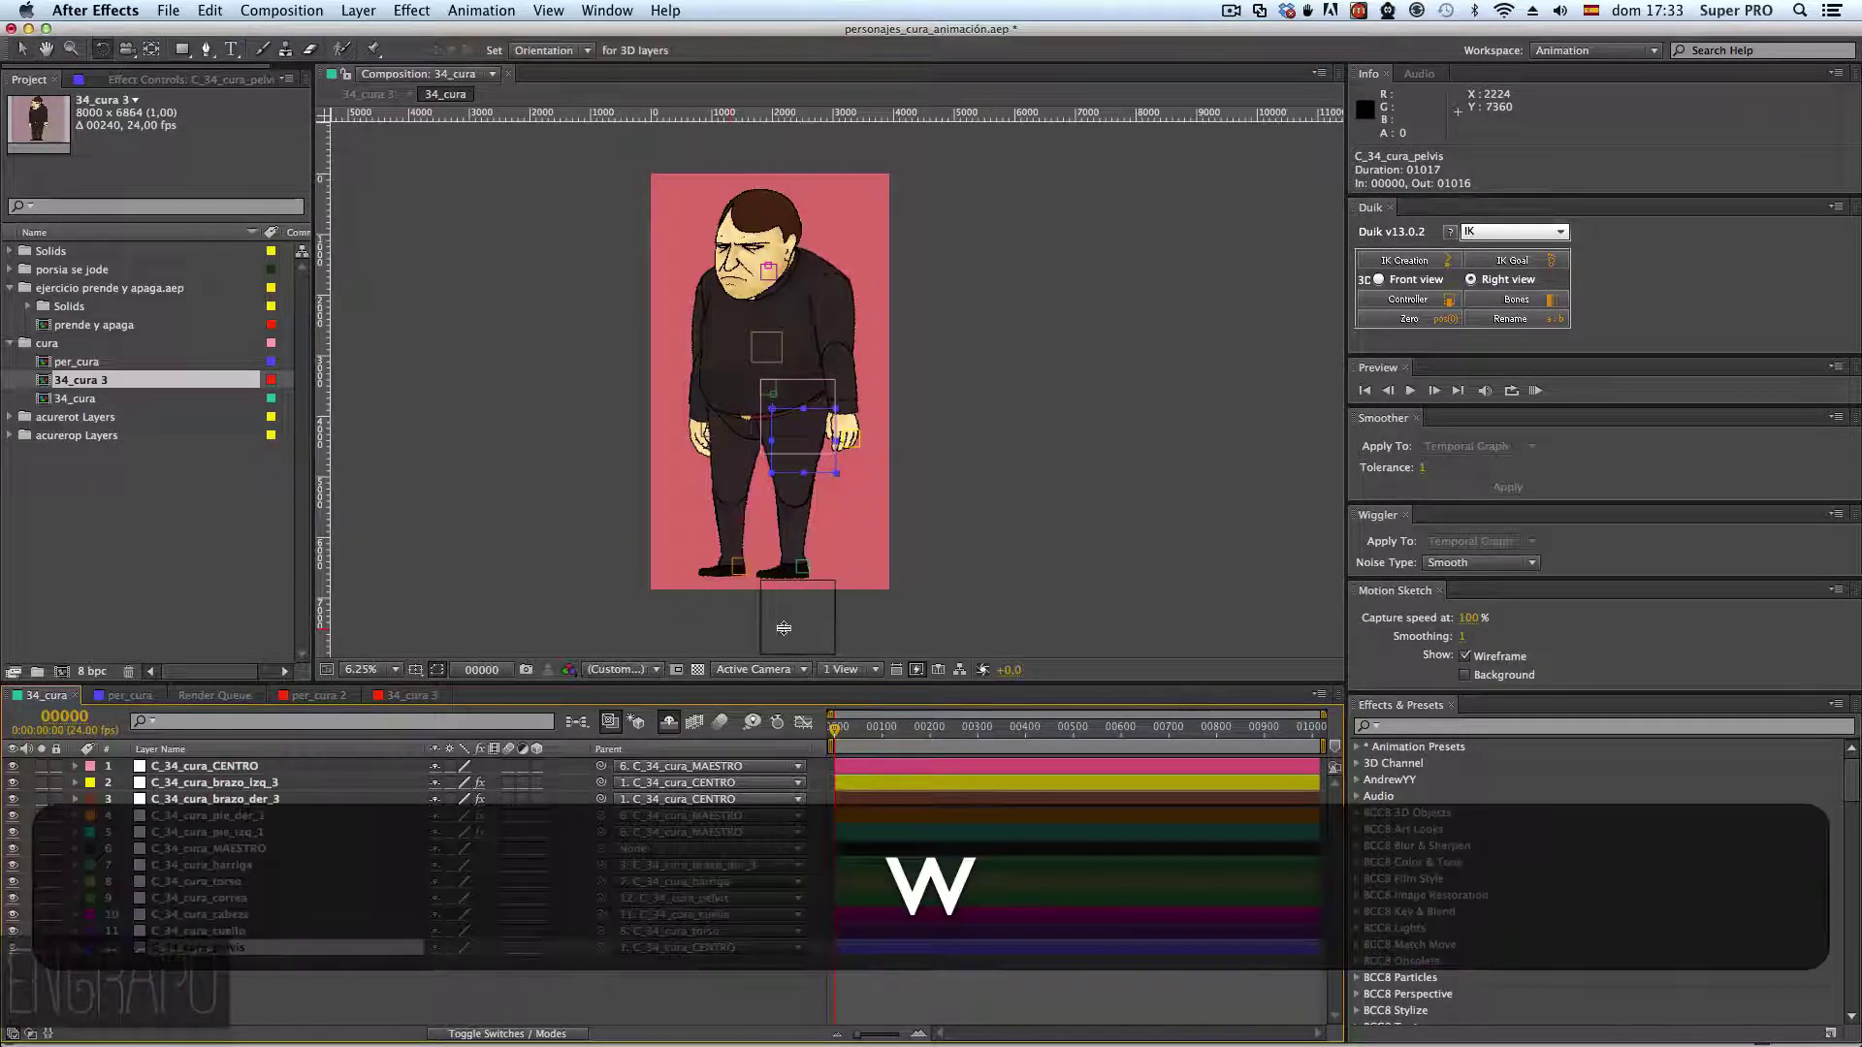
pyautogui.moveTo(818, 469)
pyautogui.mouseDown()
pyautogui.moveTo(804, 427)
pyautogui.moveTo(821, 454)
pyautogui.mouseUp()
pyautogui.press('super+z')
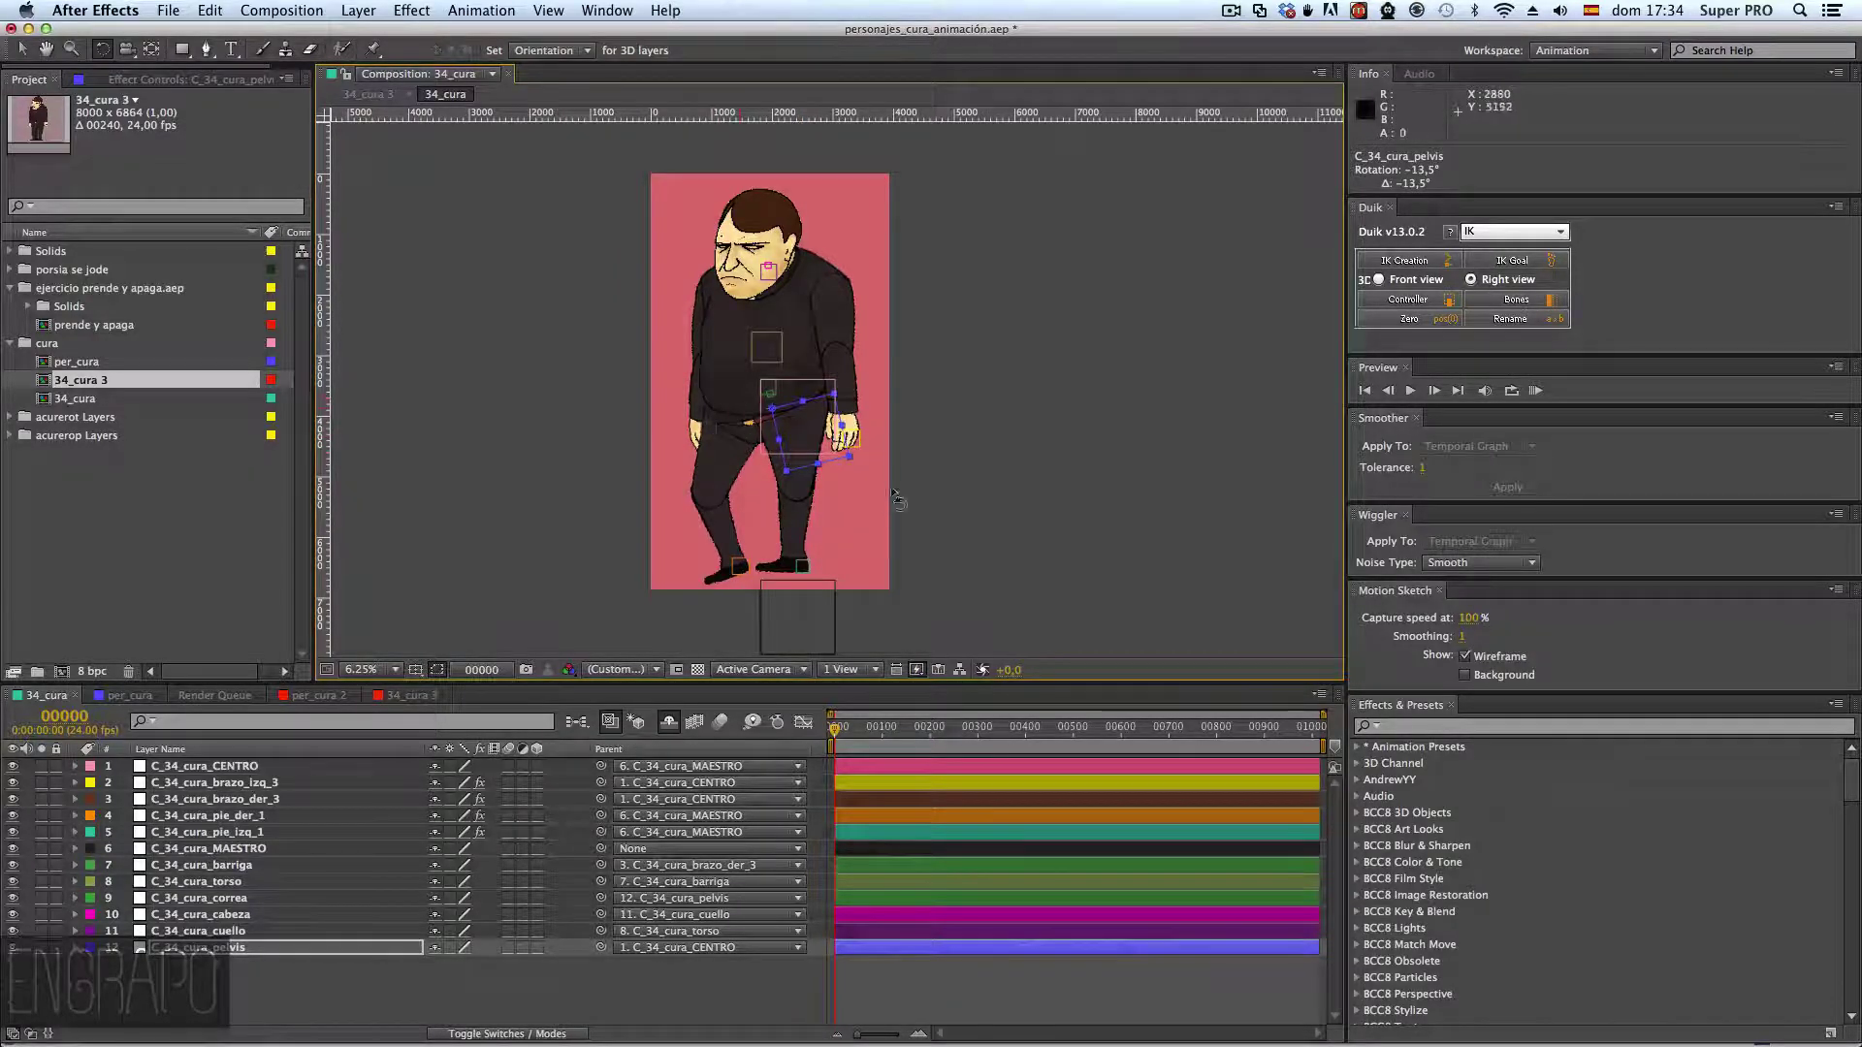
pyautogui.press('super+z')
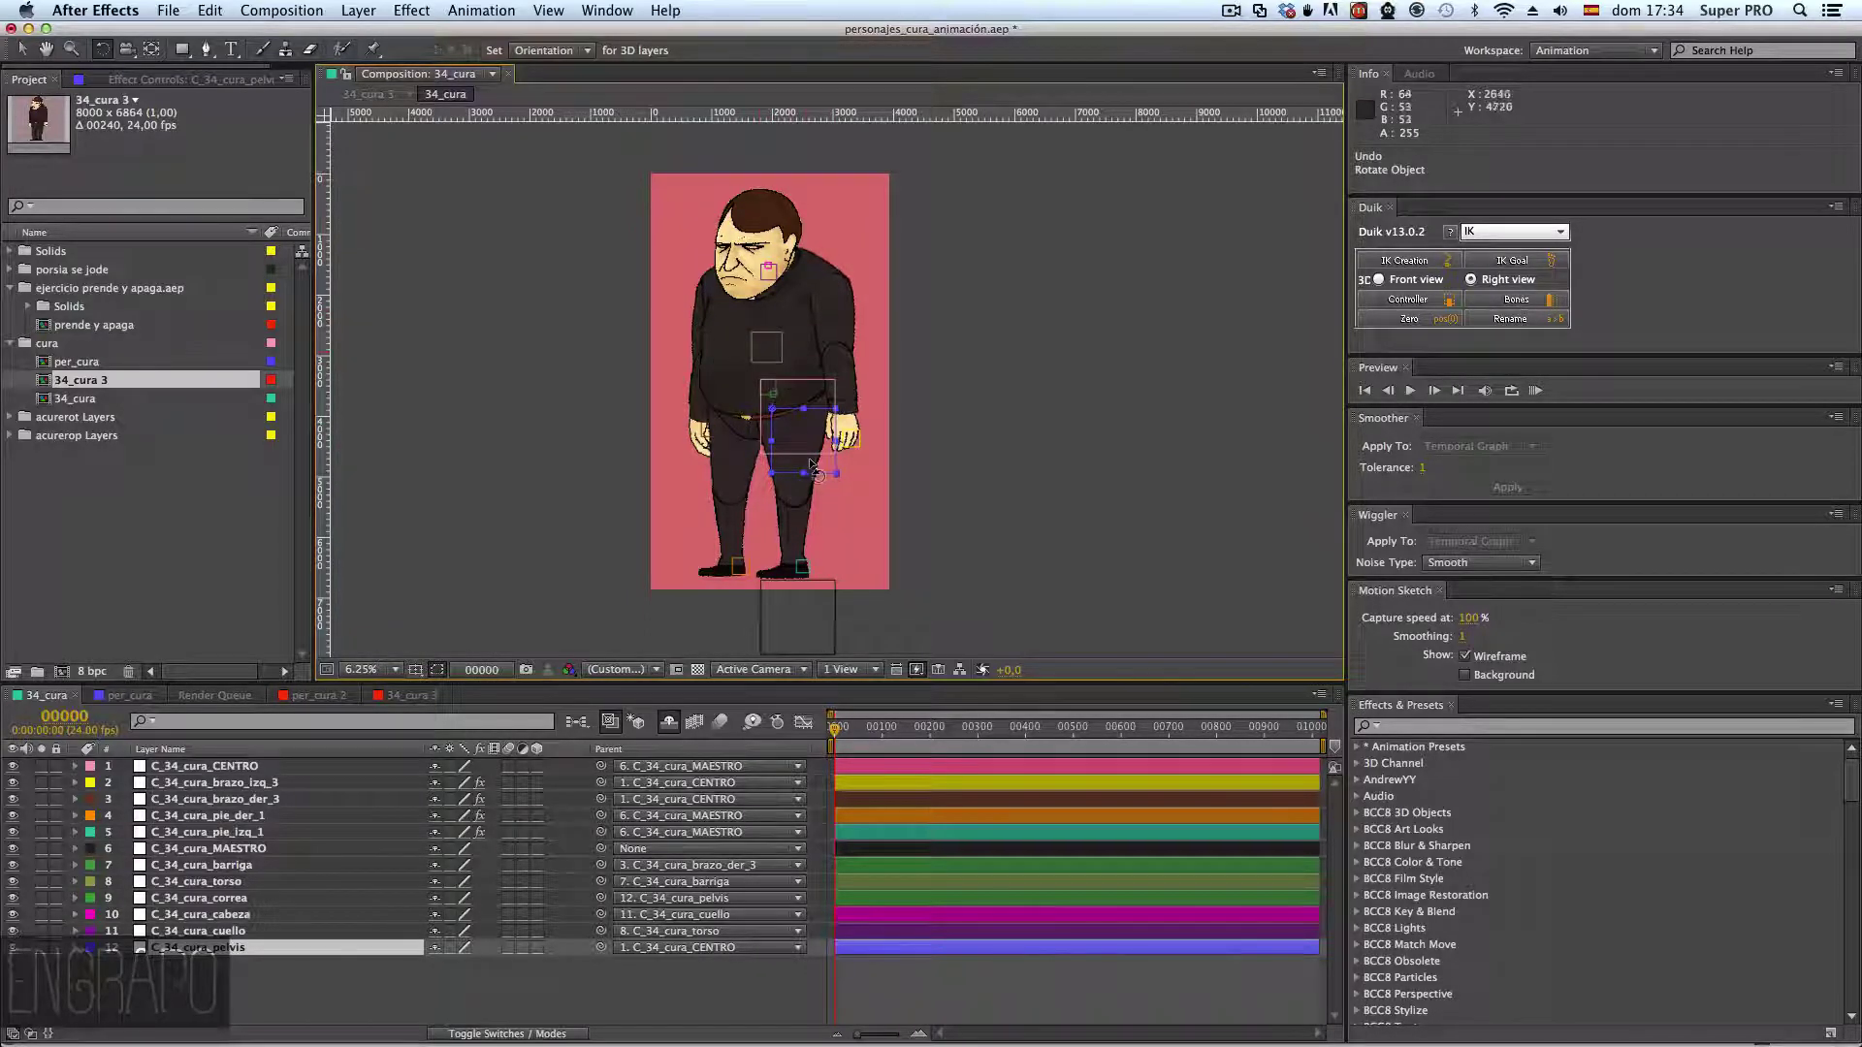
pyautogui.moveTo(742, 405); pyautogui.dragTo(726, 427)
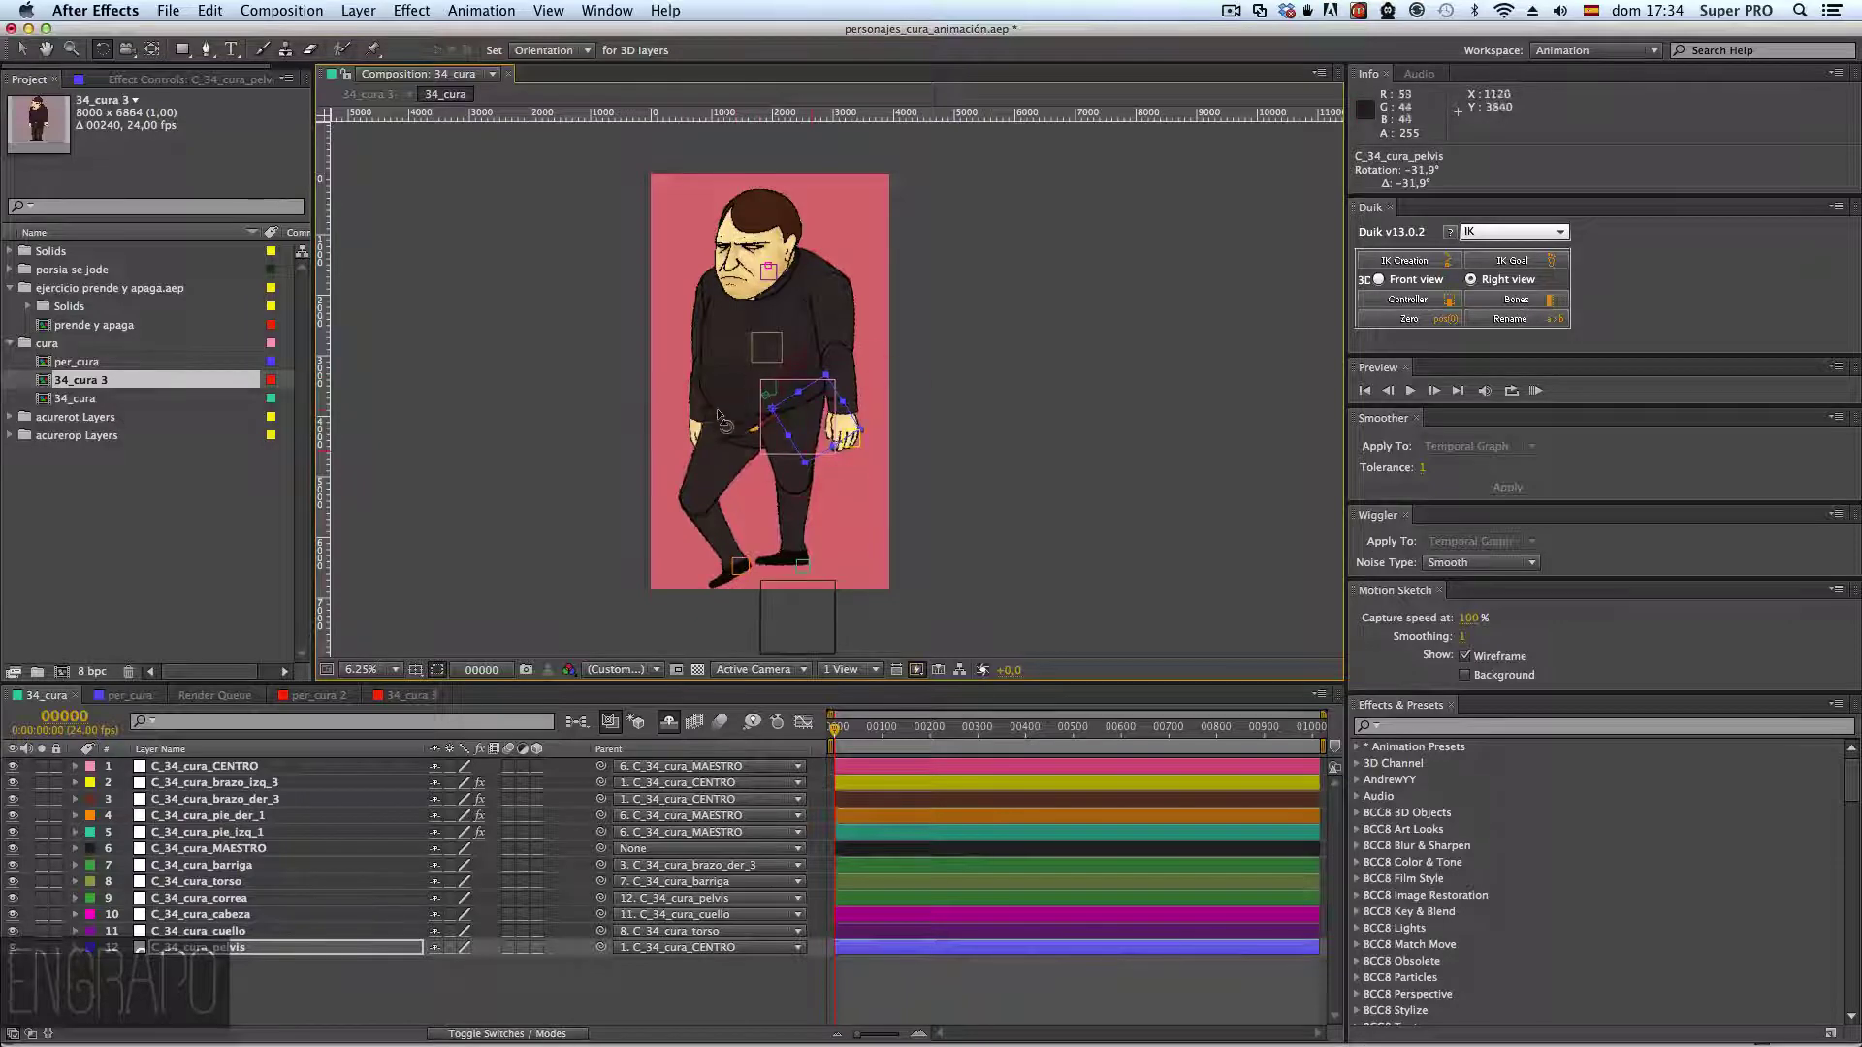
pyautogui.press('super+z')
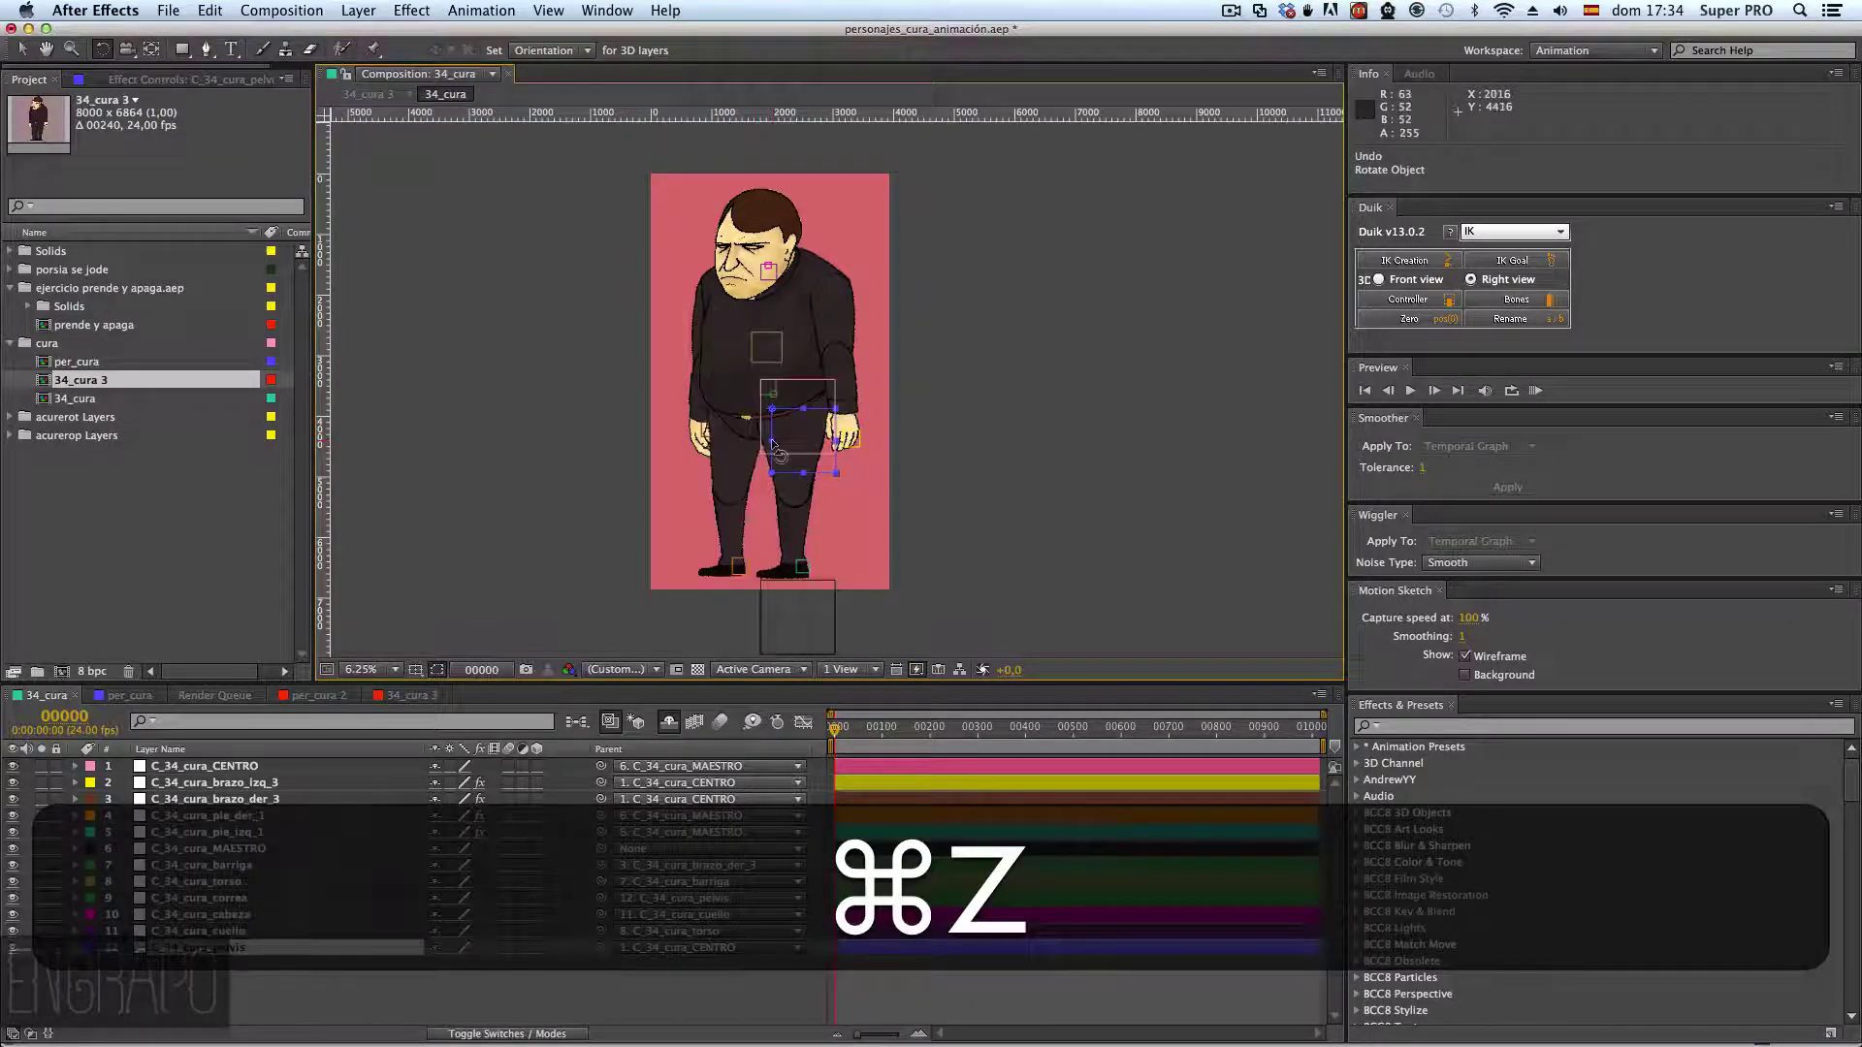
pyautogui.press('super+z')
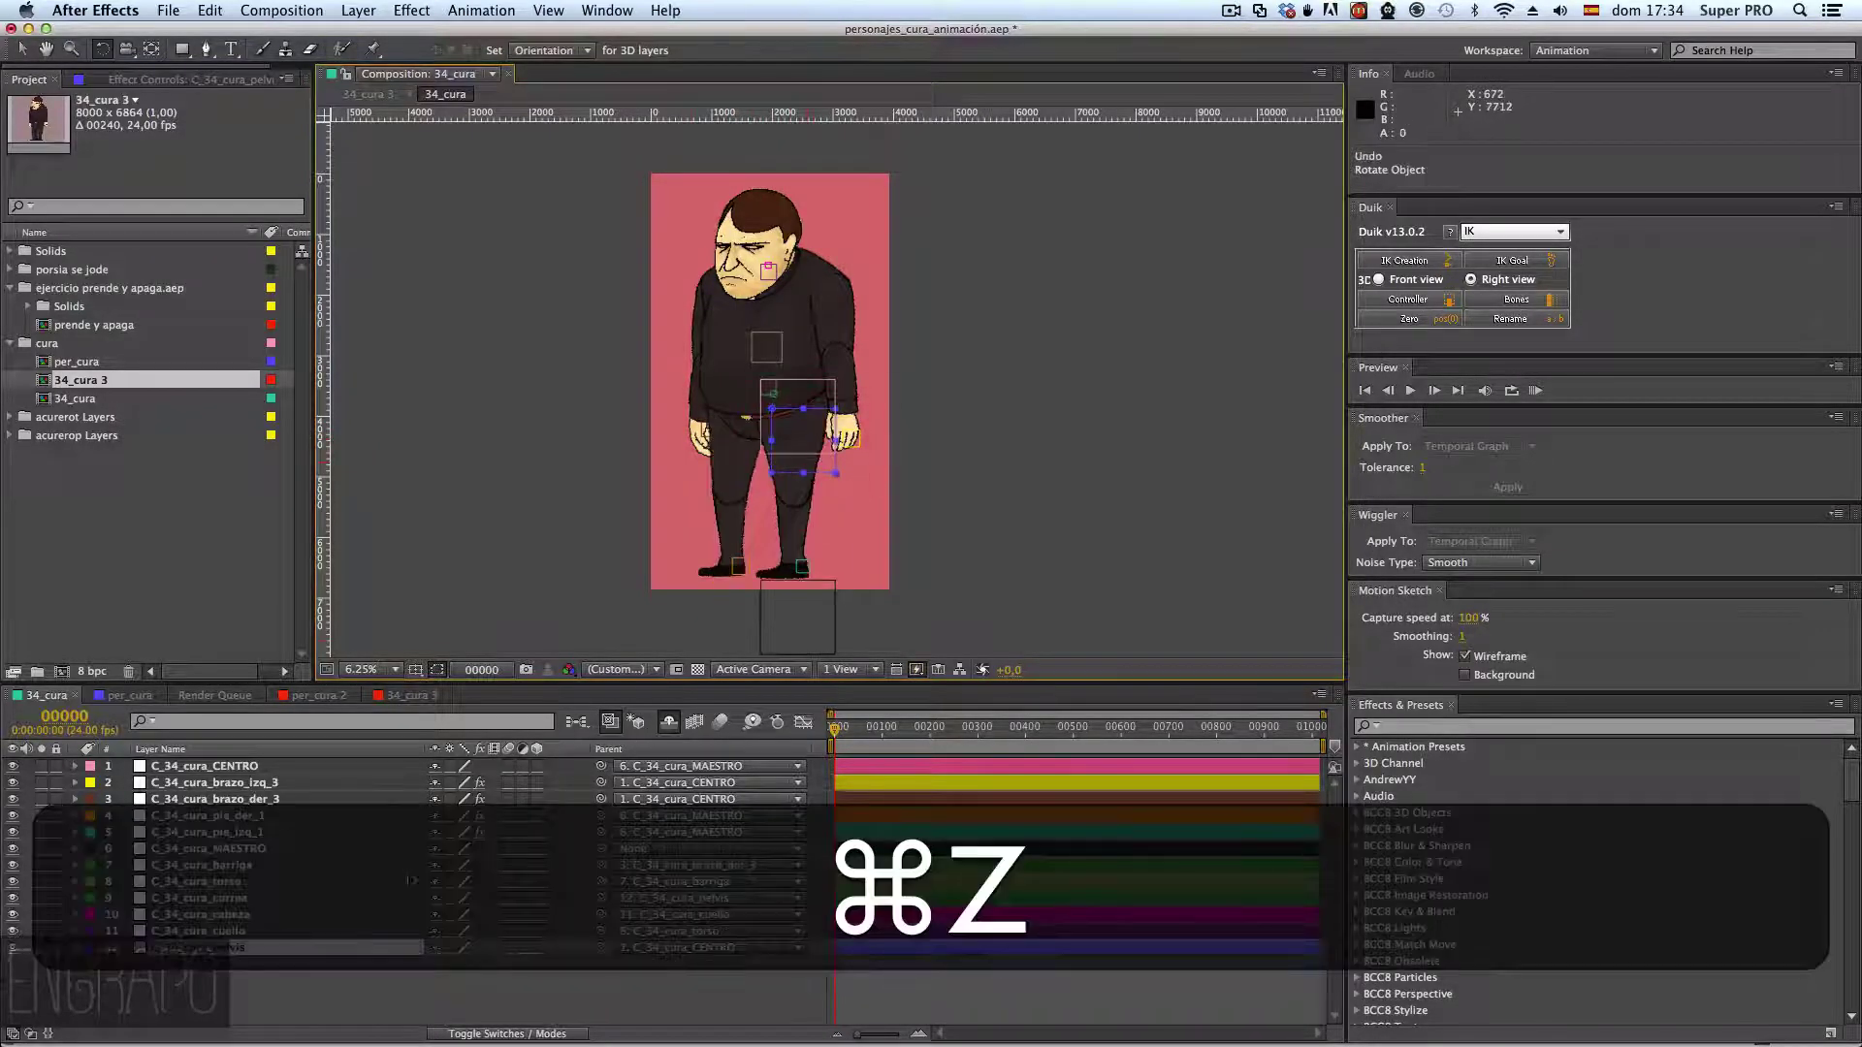
# - Compare the parent assignments of the pelvis and belly controllers in the per_cura and 34_cura compositions
pyautogui.click(233, 950)
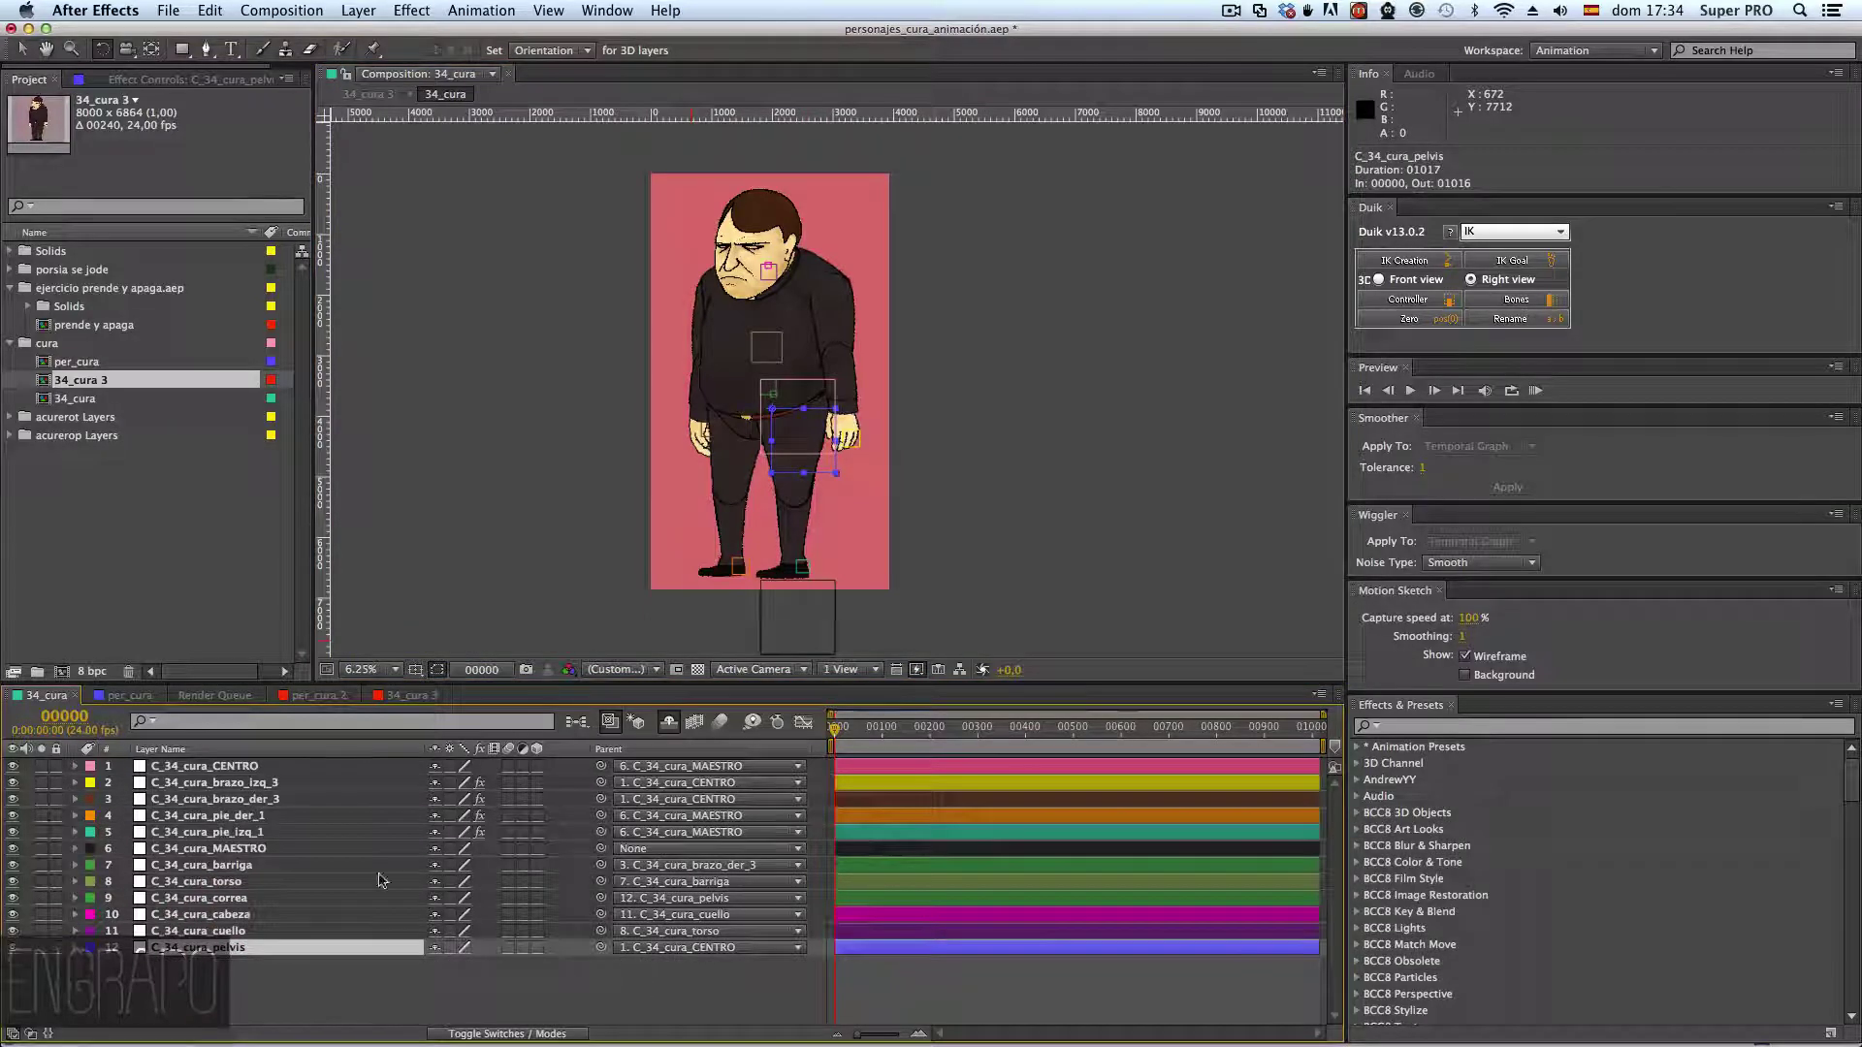
pyautogui.click(136, 696)
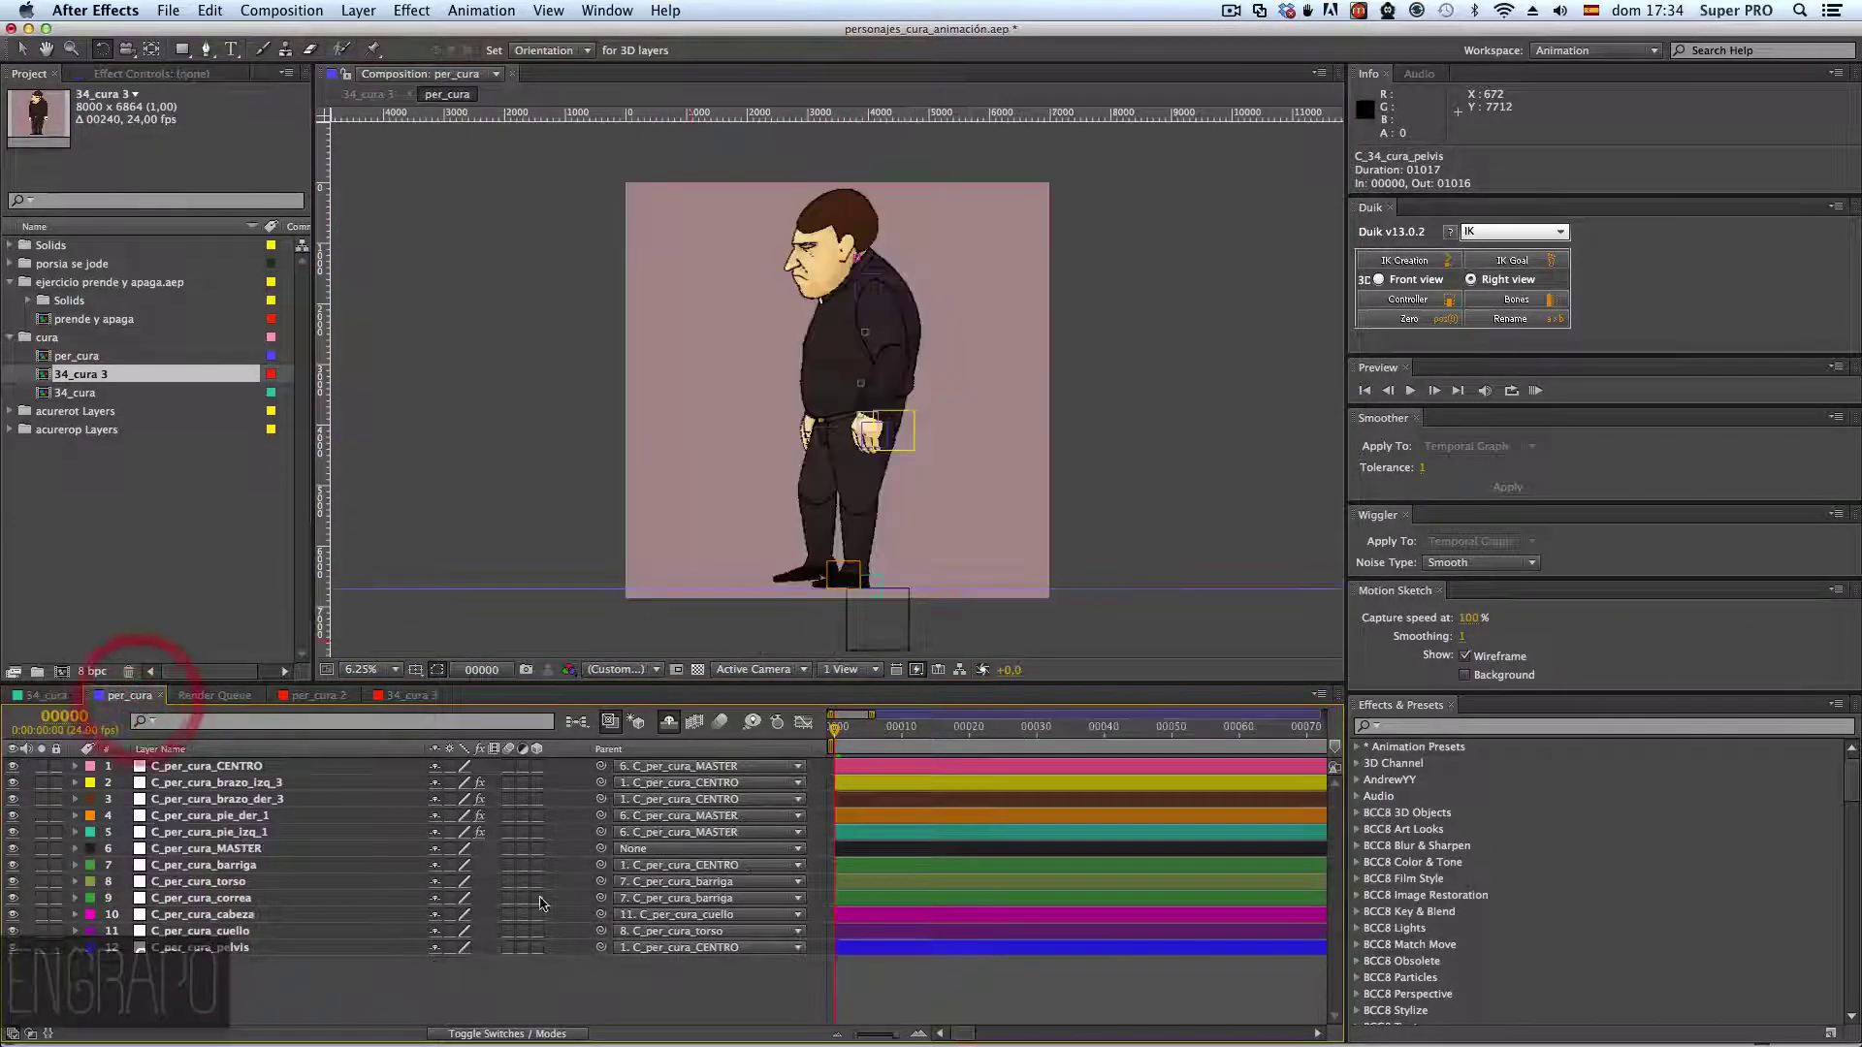
pyautogui.click(257, 948)
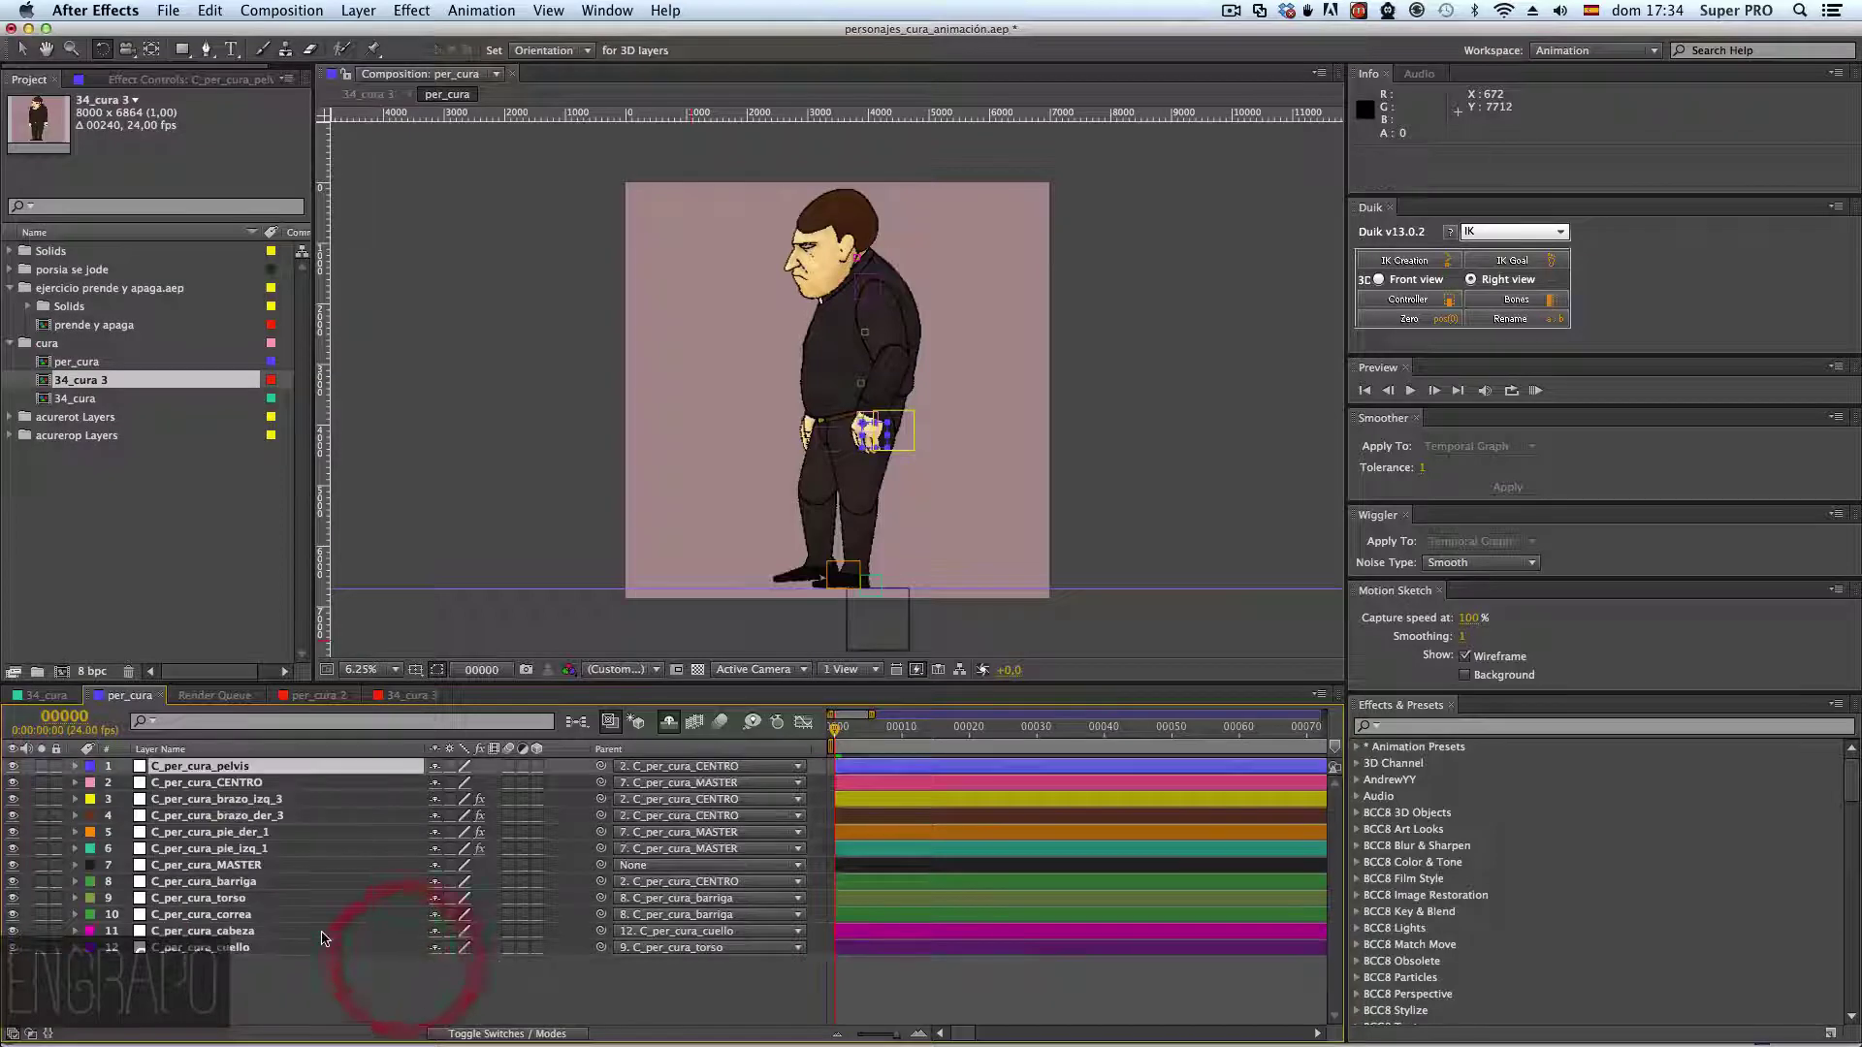
pyautogui.press('super+z')
pyautogui.click(44, 695)
pyautogui.click(129, 696)
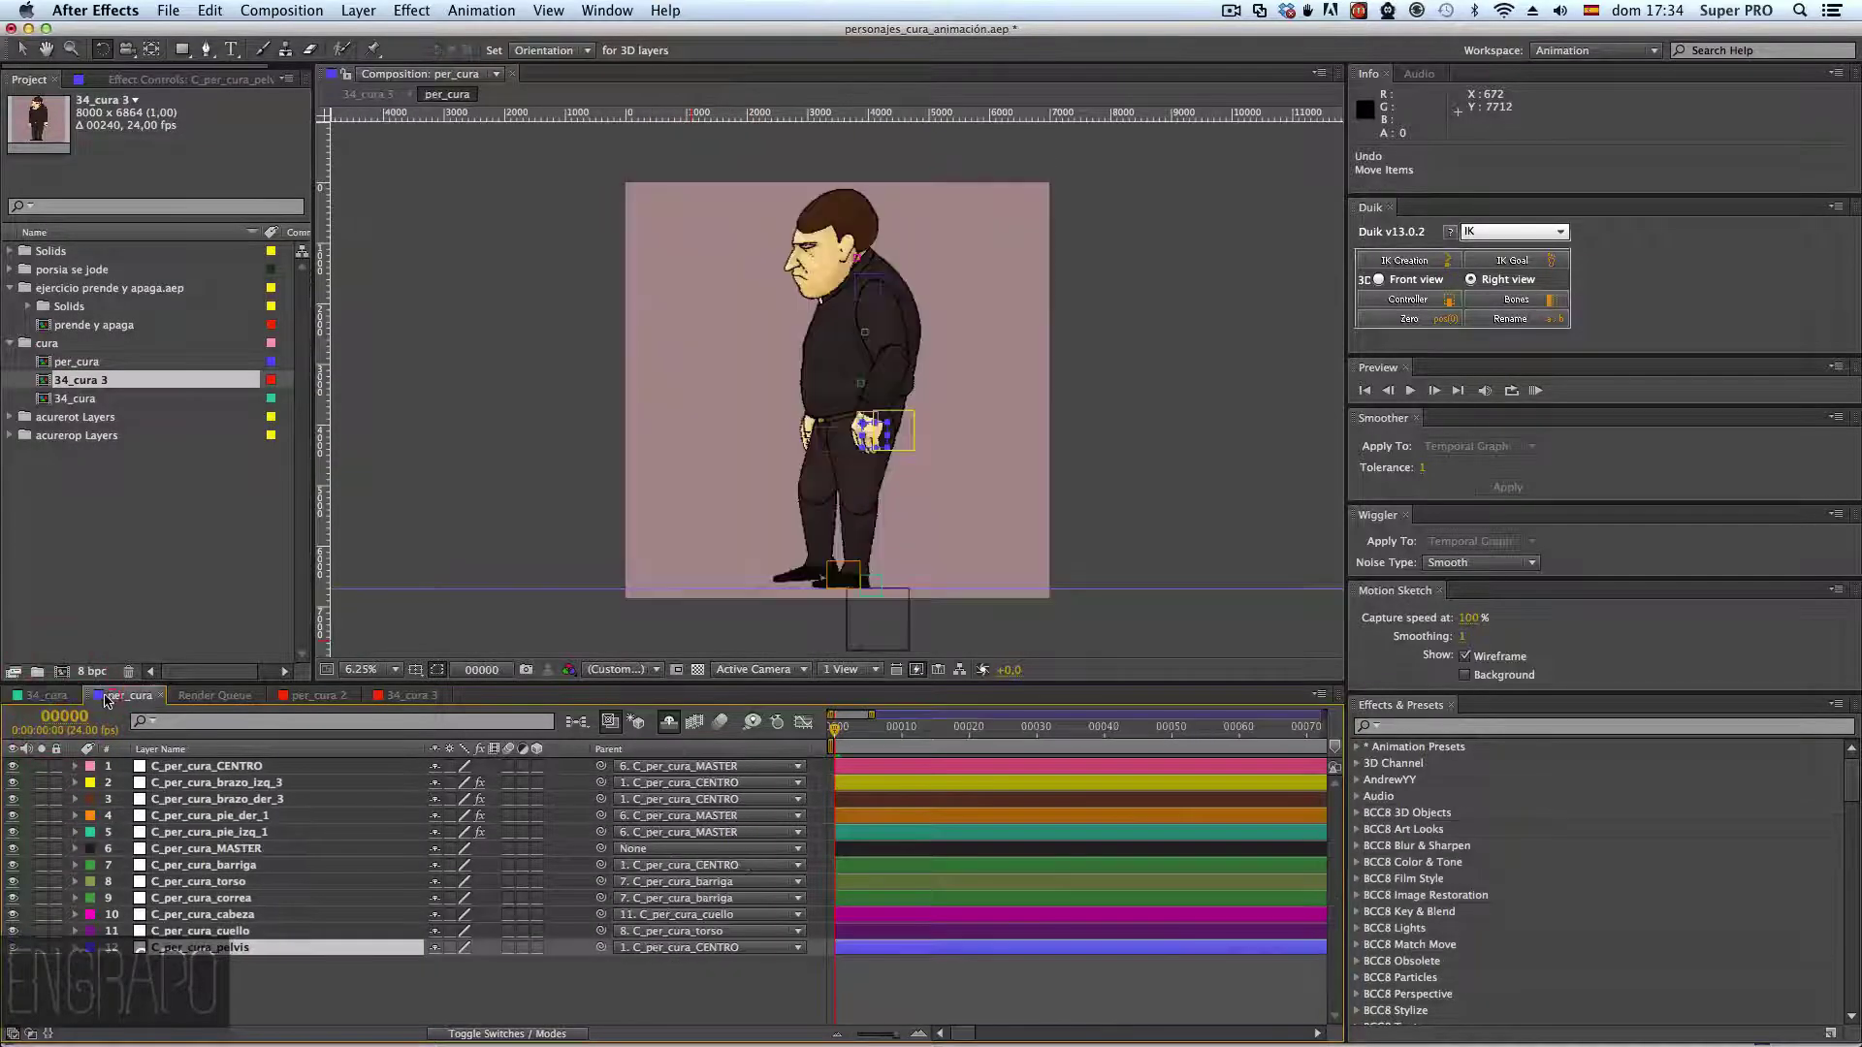
pyautogui.click(58, 696)
pyautogui.click(129, 696)
pyautogui.click(46, 696)
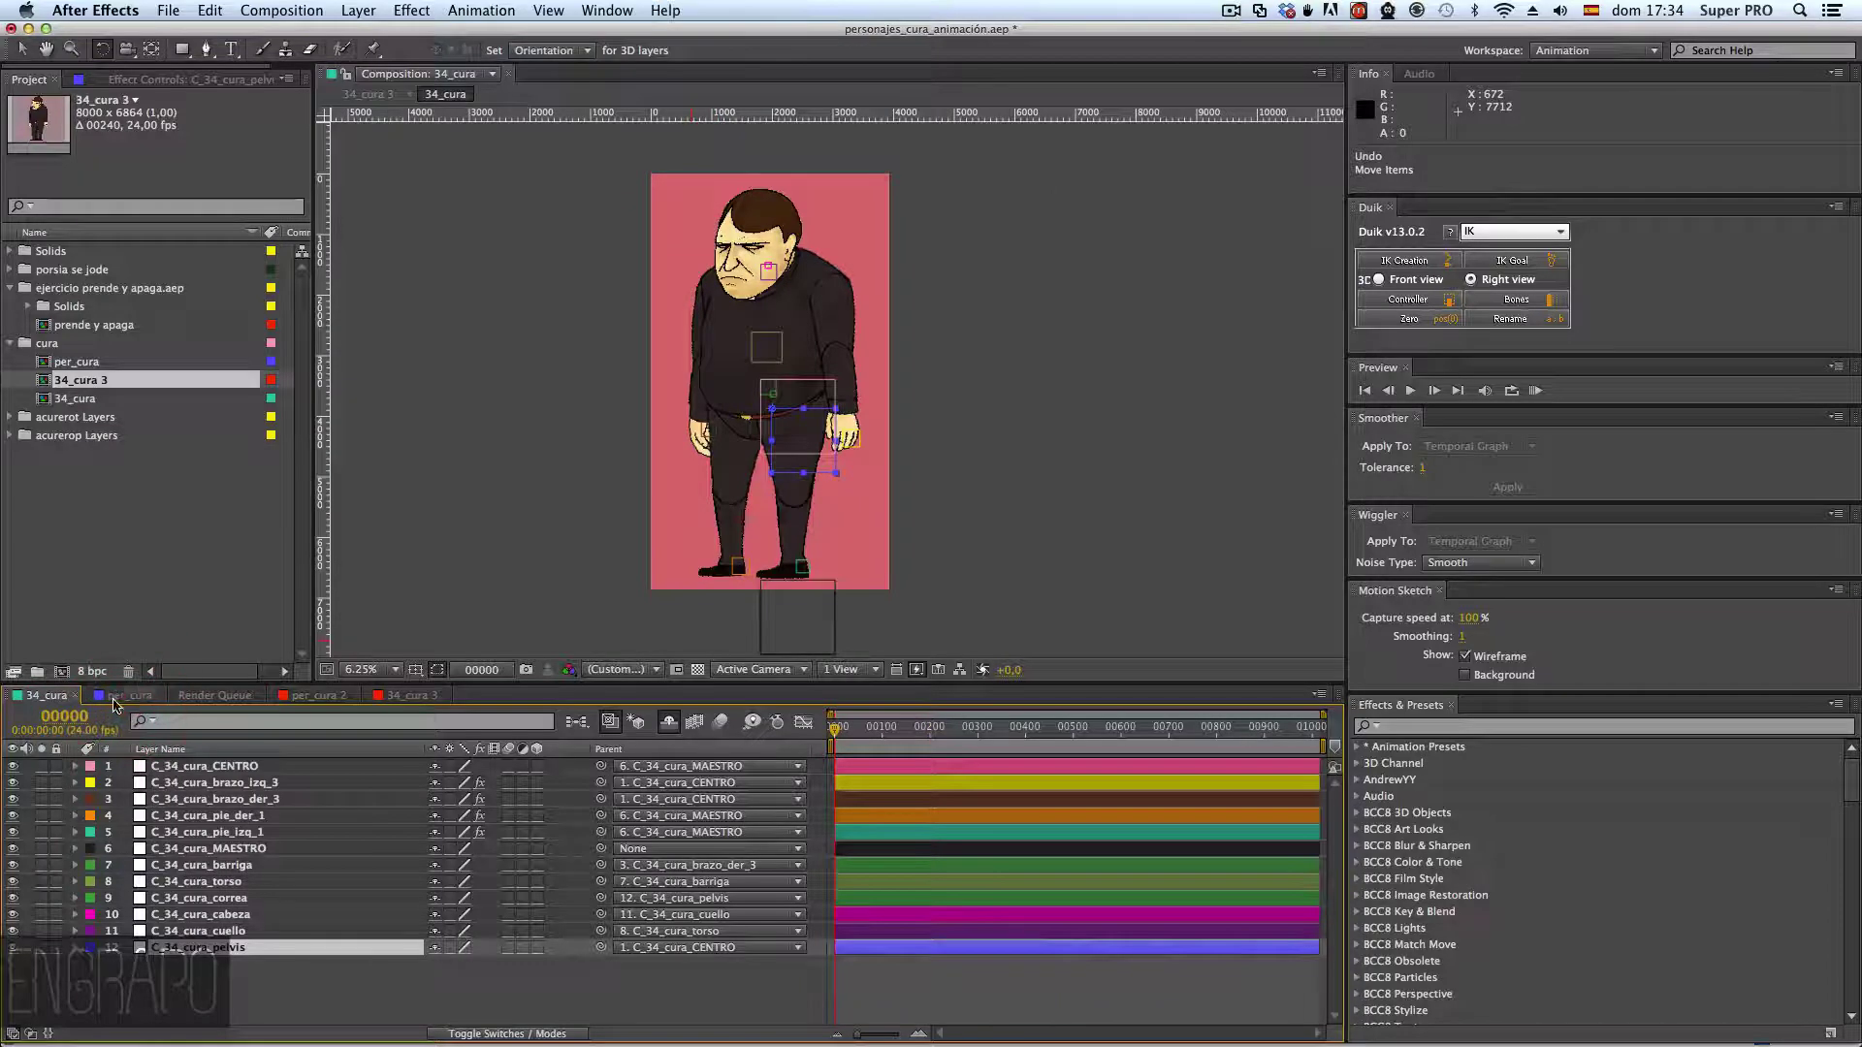
# - Parent the C_34_cura_barriga controller to C_34_cura_CENTRO in the 34_cura composition
pyautogui.click(217, 865)
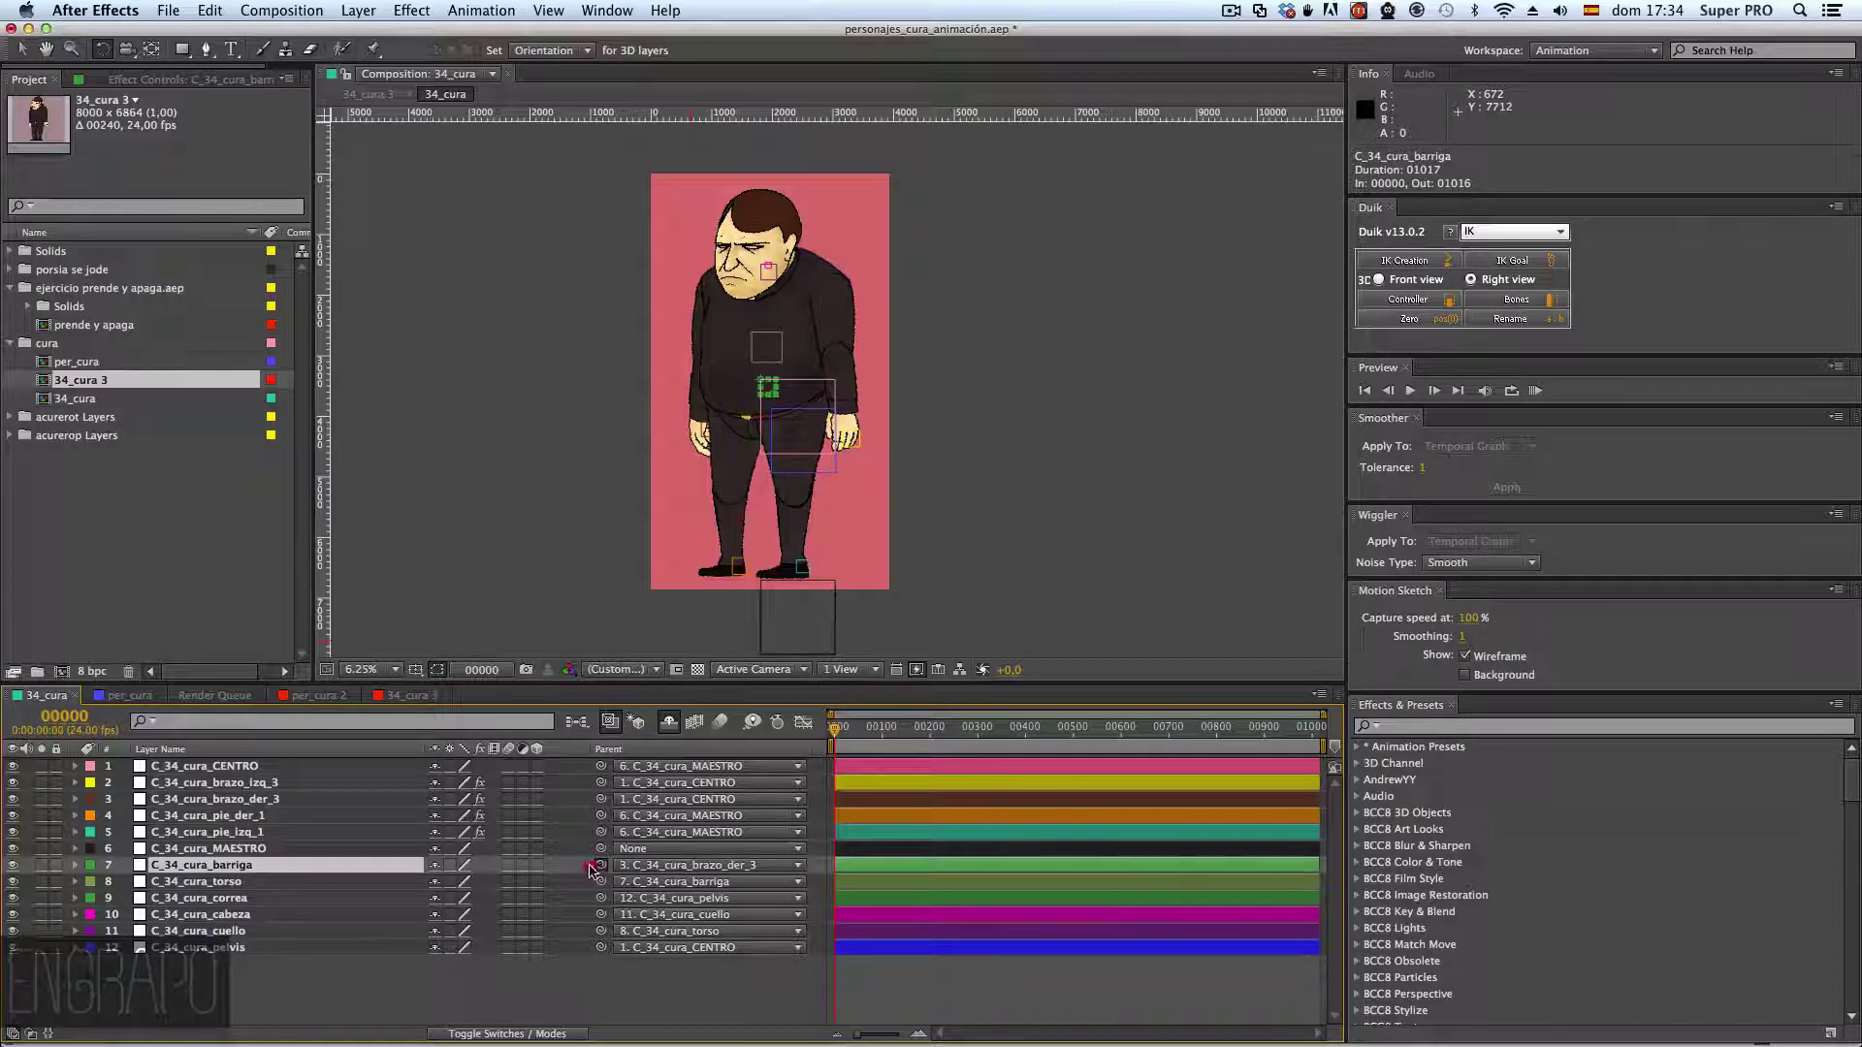
pyautogui.moveTo(596, 866); pyautogui.dragTo(241, 772)
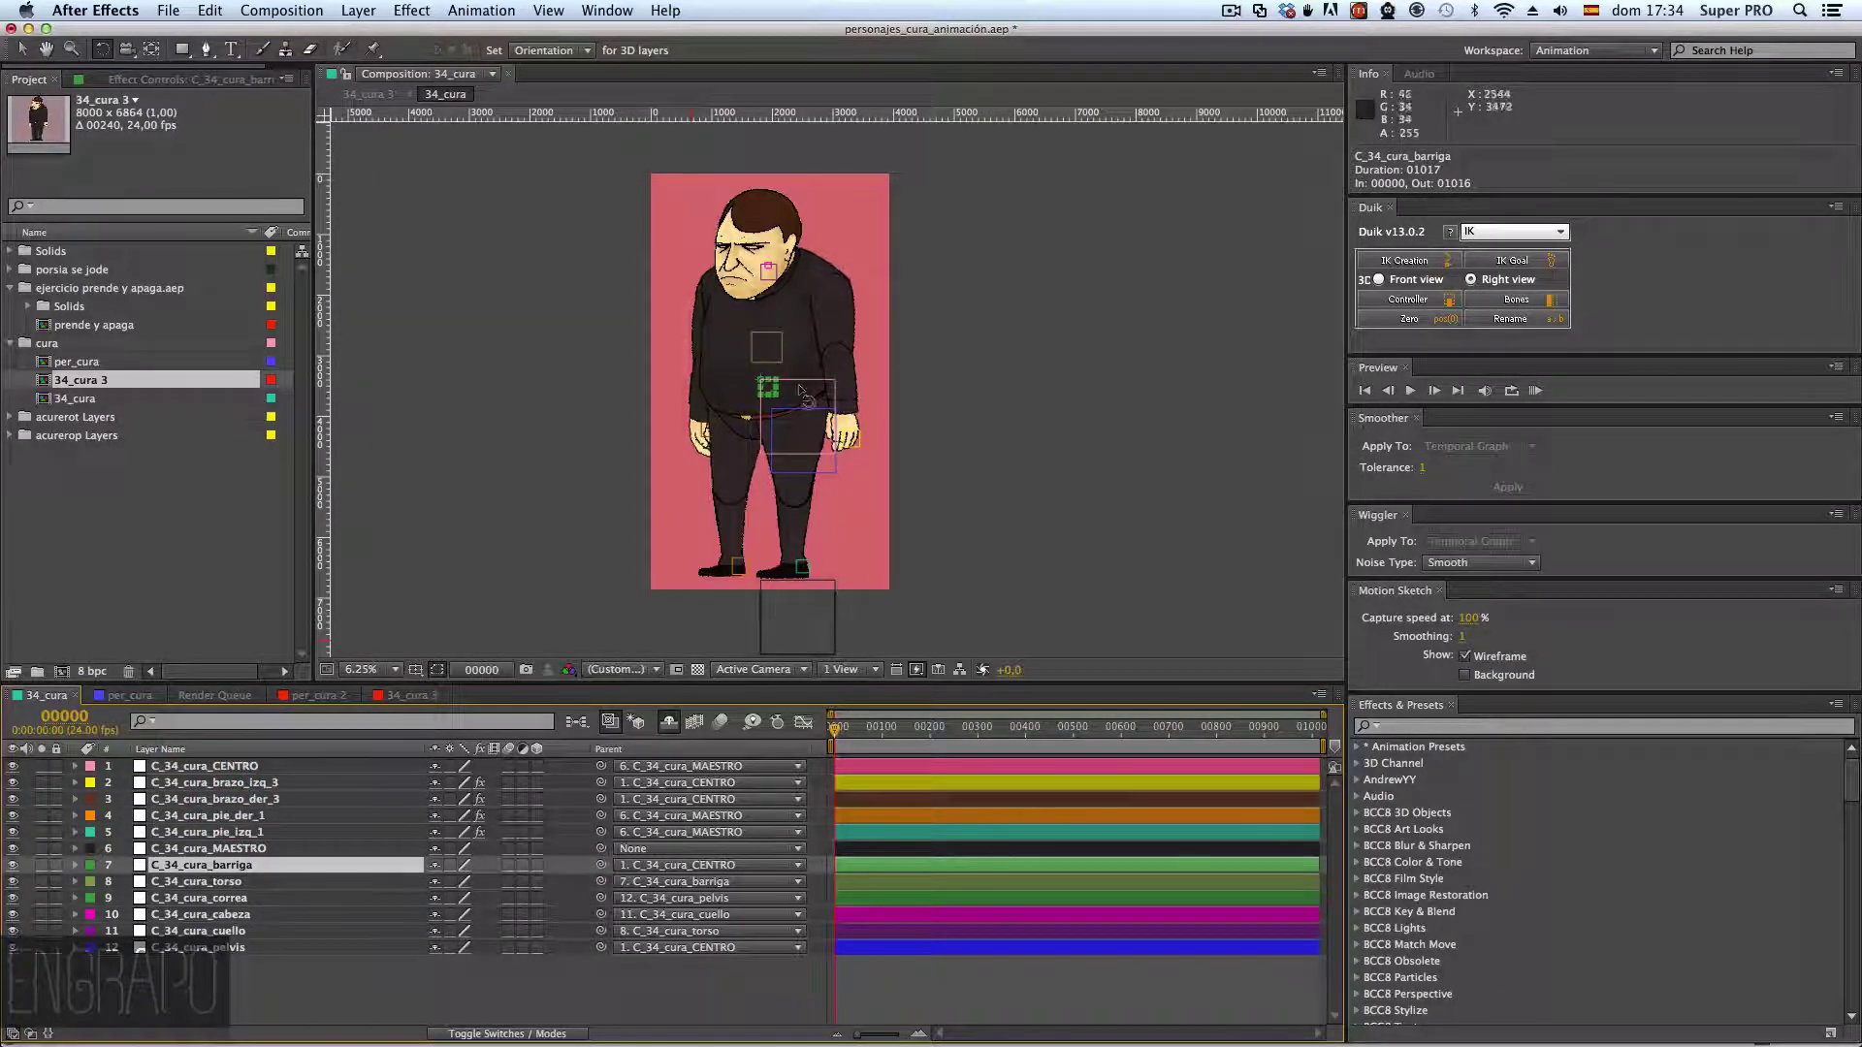
# - Test the new parenting with trial rotations of the CENTRO and barriga controllers, undo them, return to the Selection tool and deselect all layers
pyautogui.moveTo(802, 398)
pyautogui.mouseDown()
pyautogui.moveTo(829, 415)
pyautogui.moveTo(813, 398)
pyautogui.mouseUp()
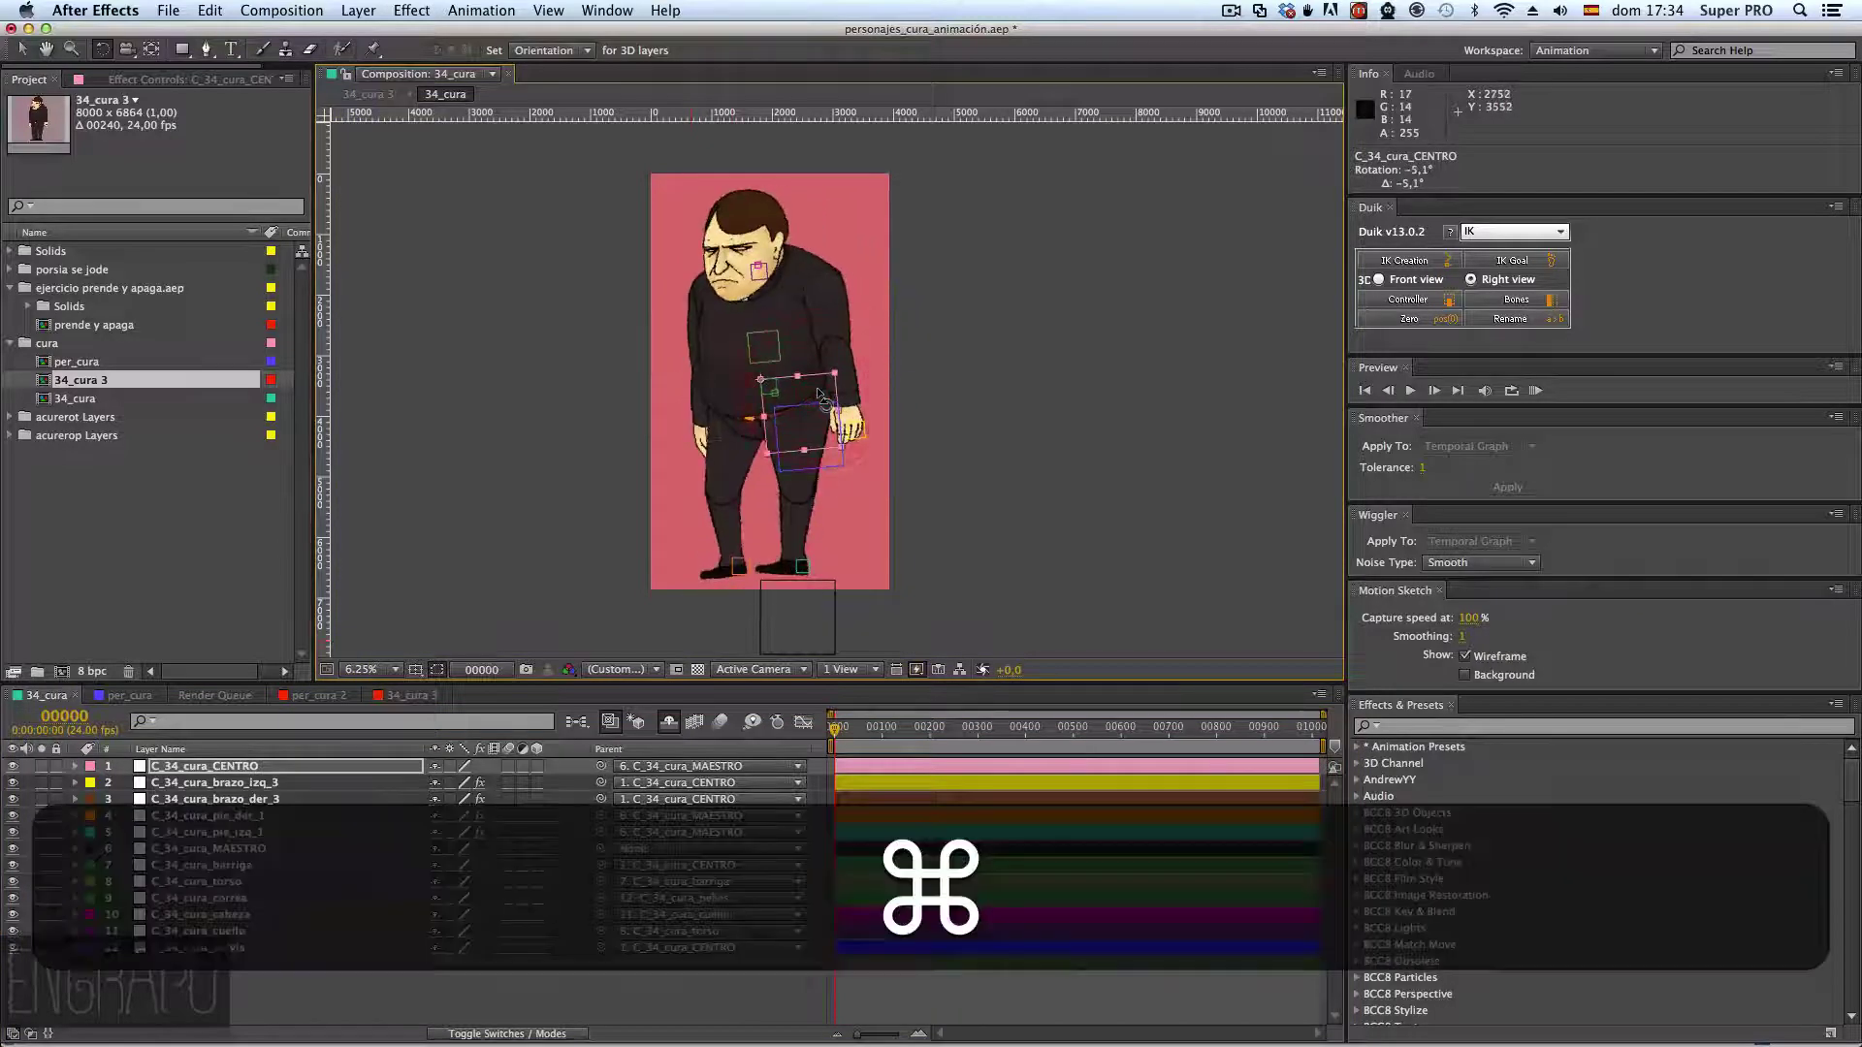
pyautogui.press('super+z')
pyautogui.press('super+z')
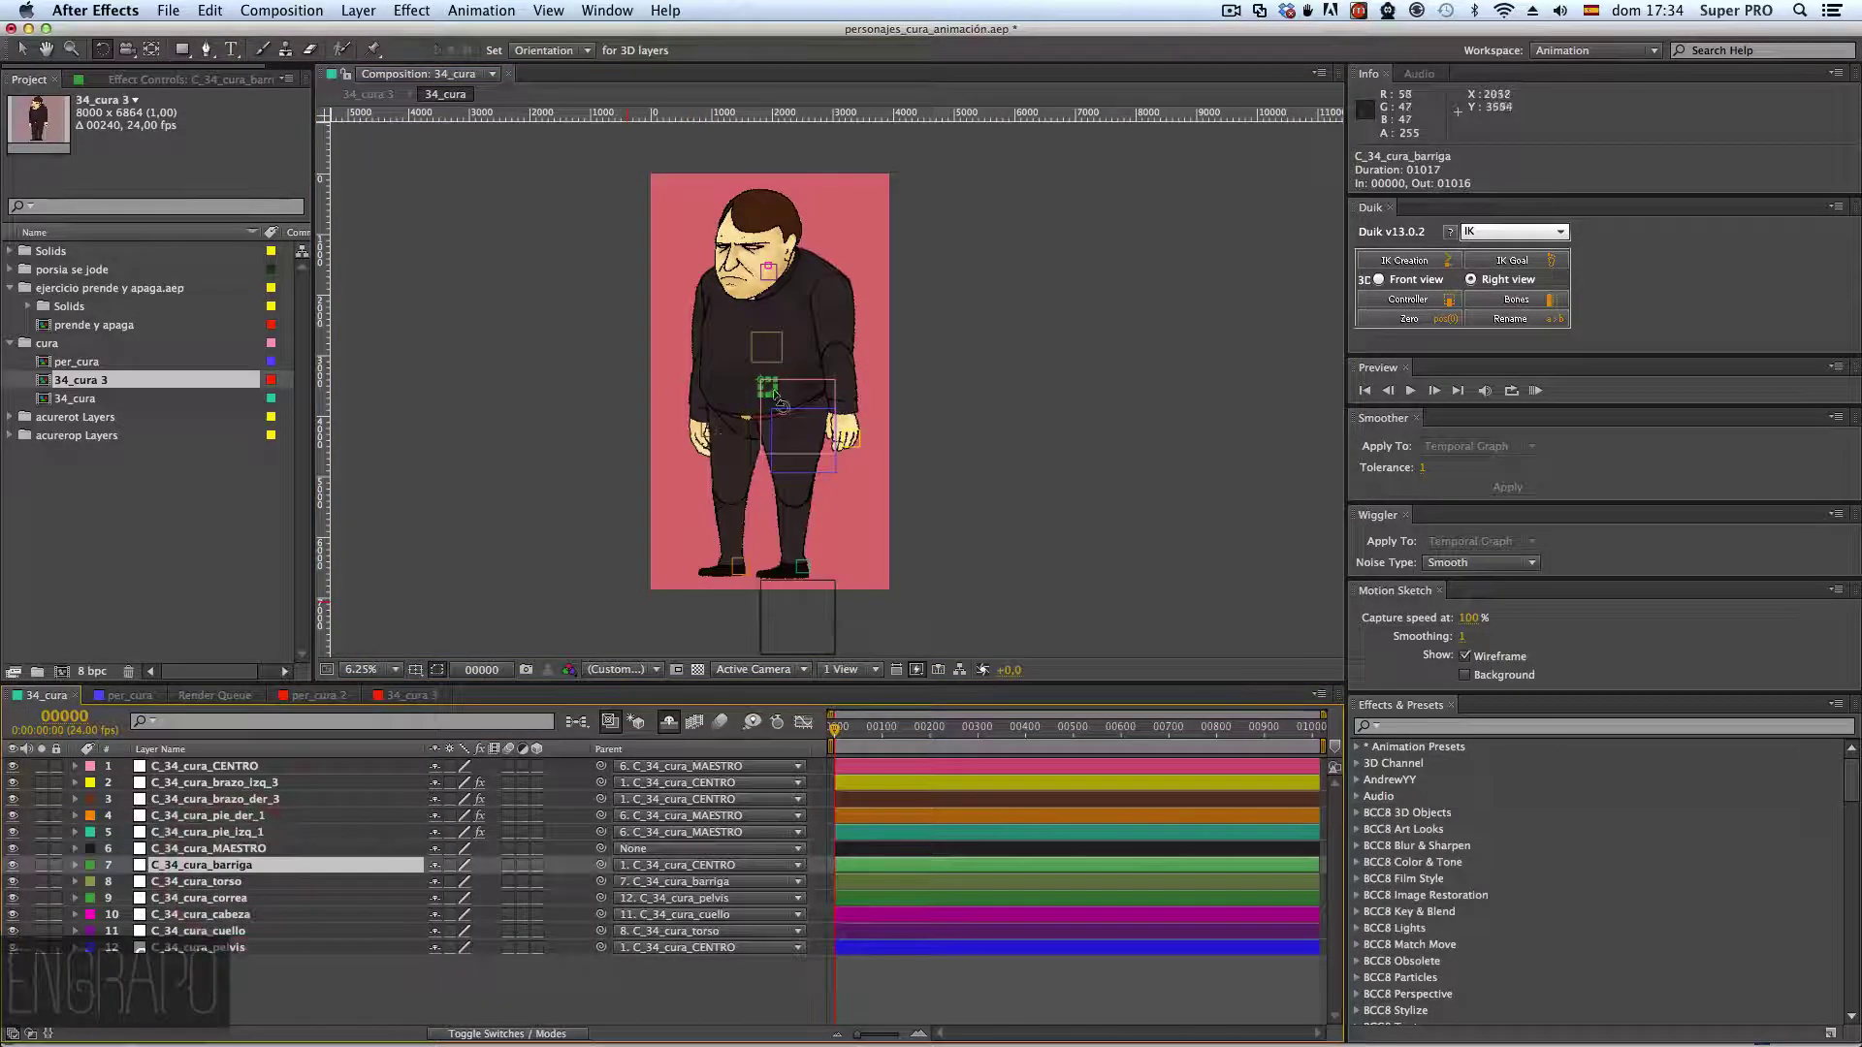
pyautogui.moveTo(782, 395); pyautogui.dragTo(779, 390)
pyautogui.press('super+z')
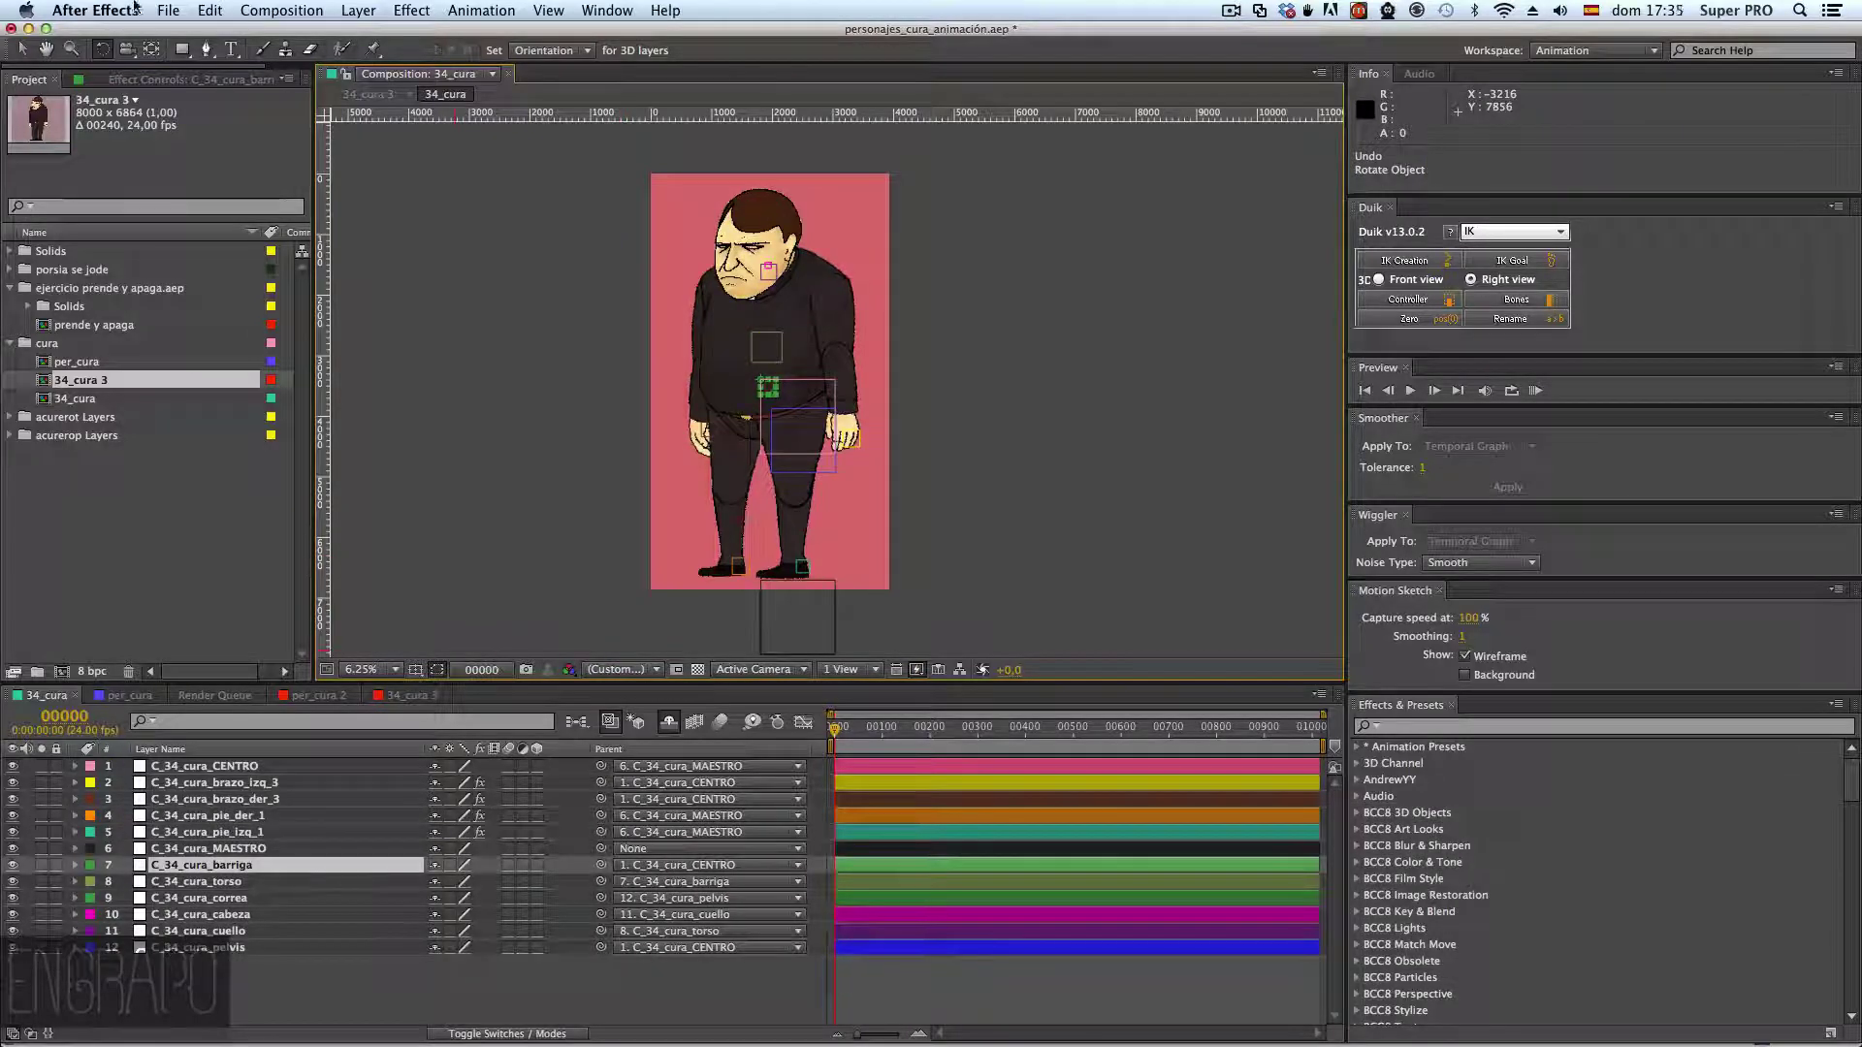
pyautogui.click(24, 50)
pyautogui.click(257, 979)
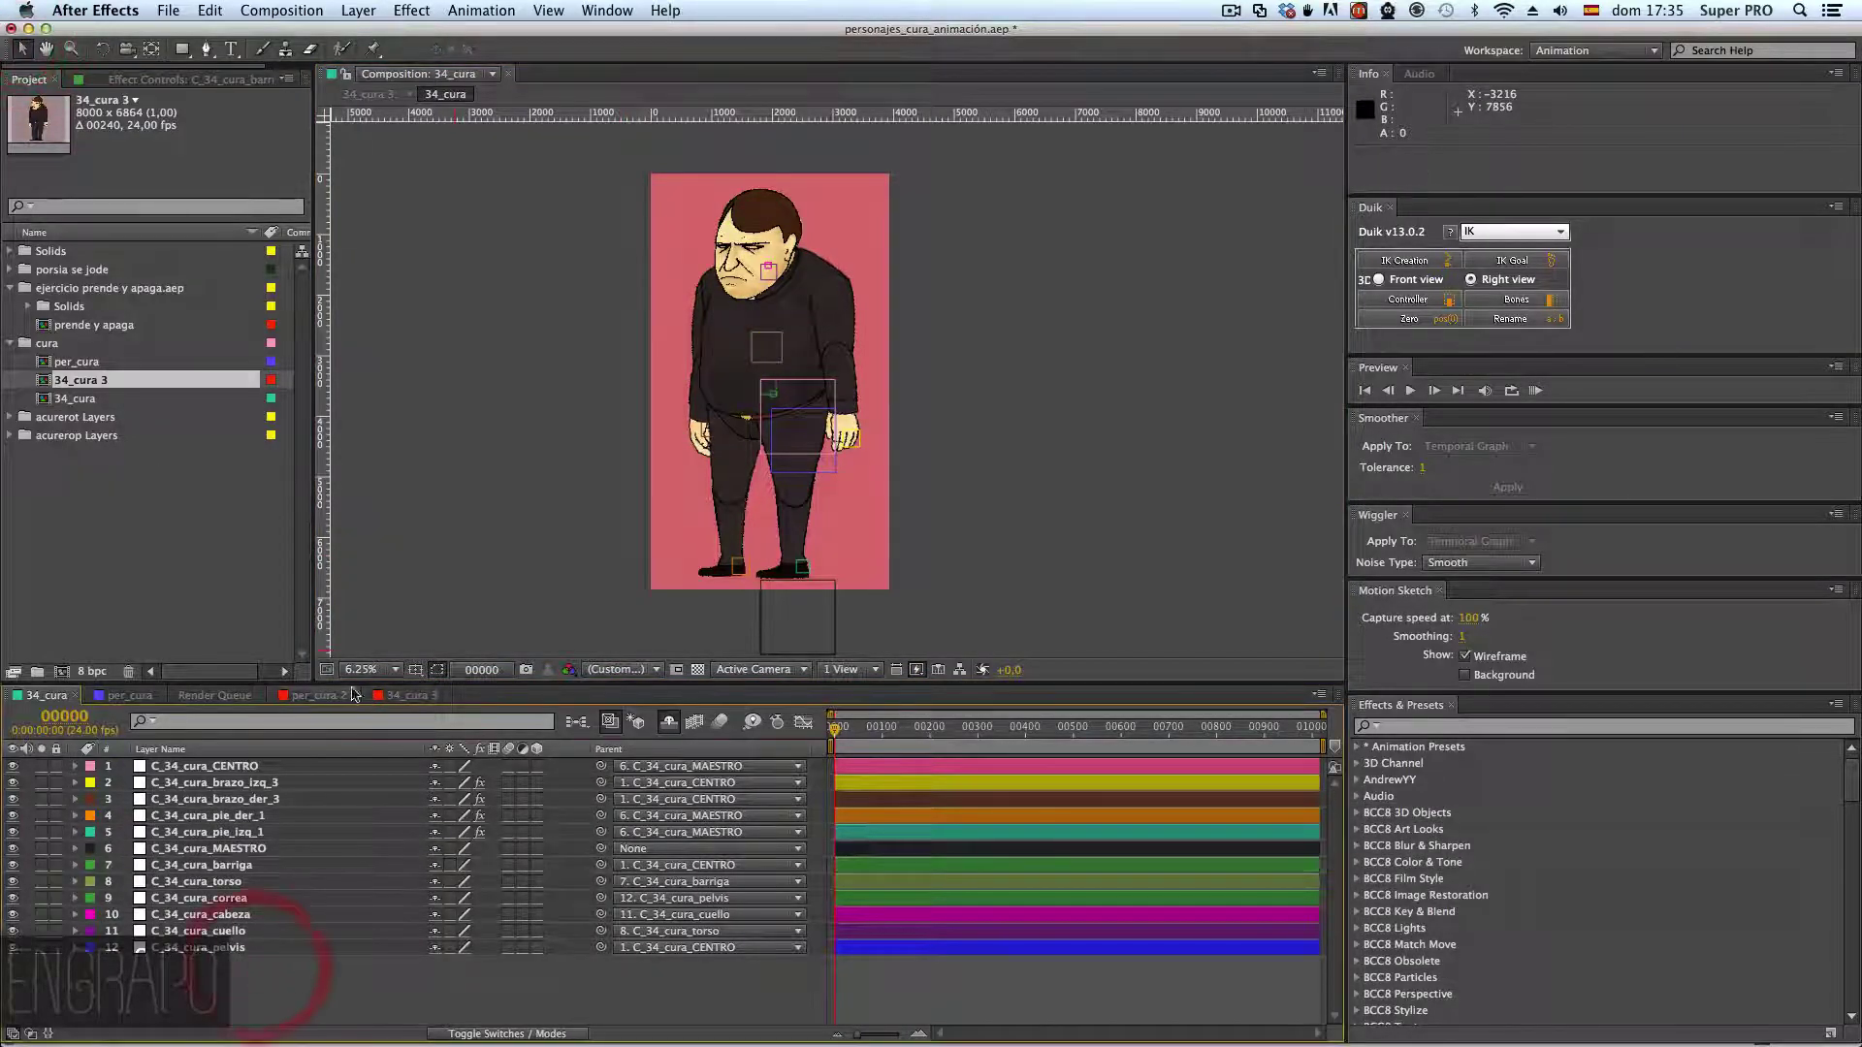
# - Rename the combined 34_cura 3 composition as CURA_control in its composition settings
pyautogui.click(396, 697)
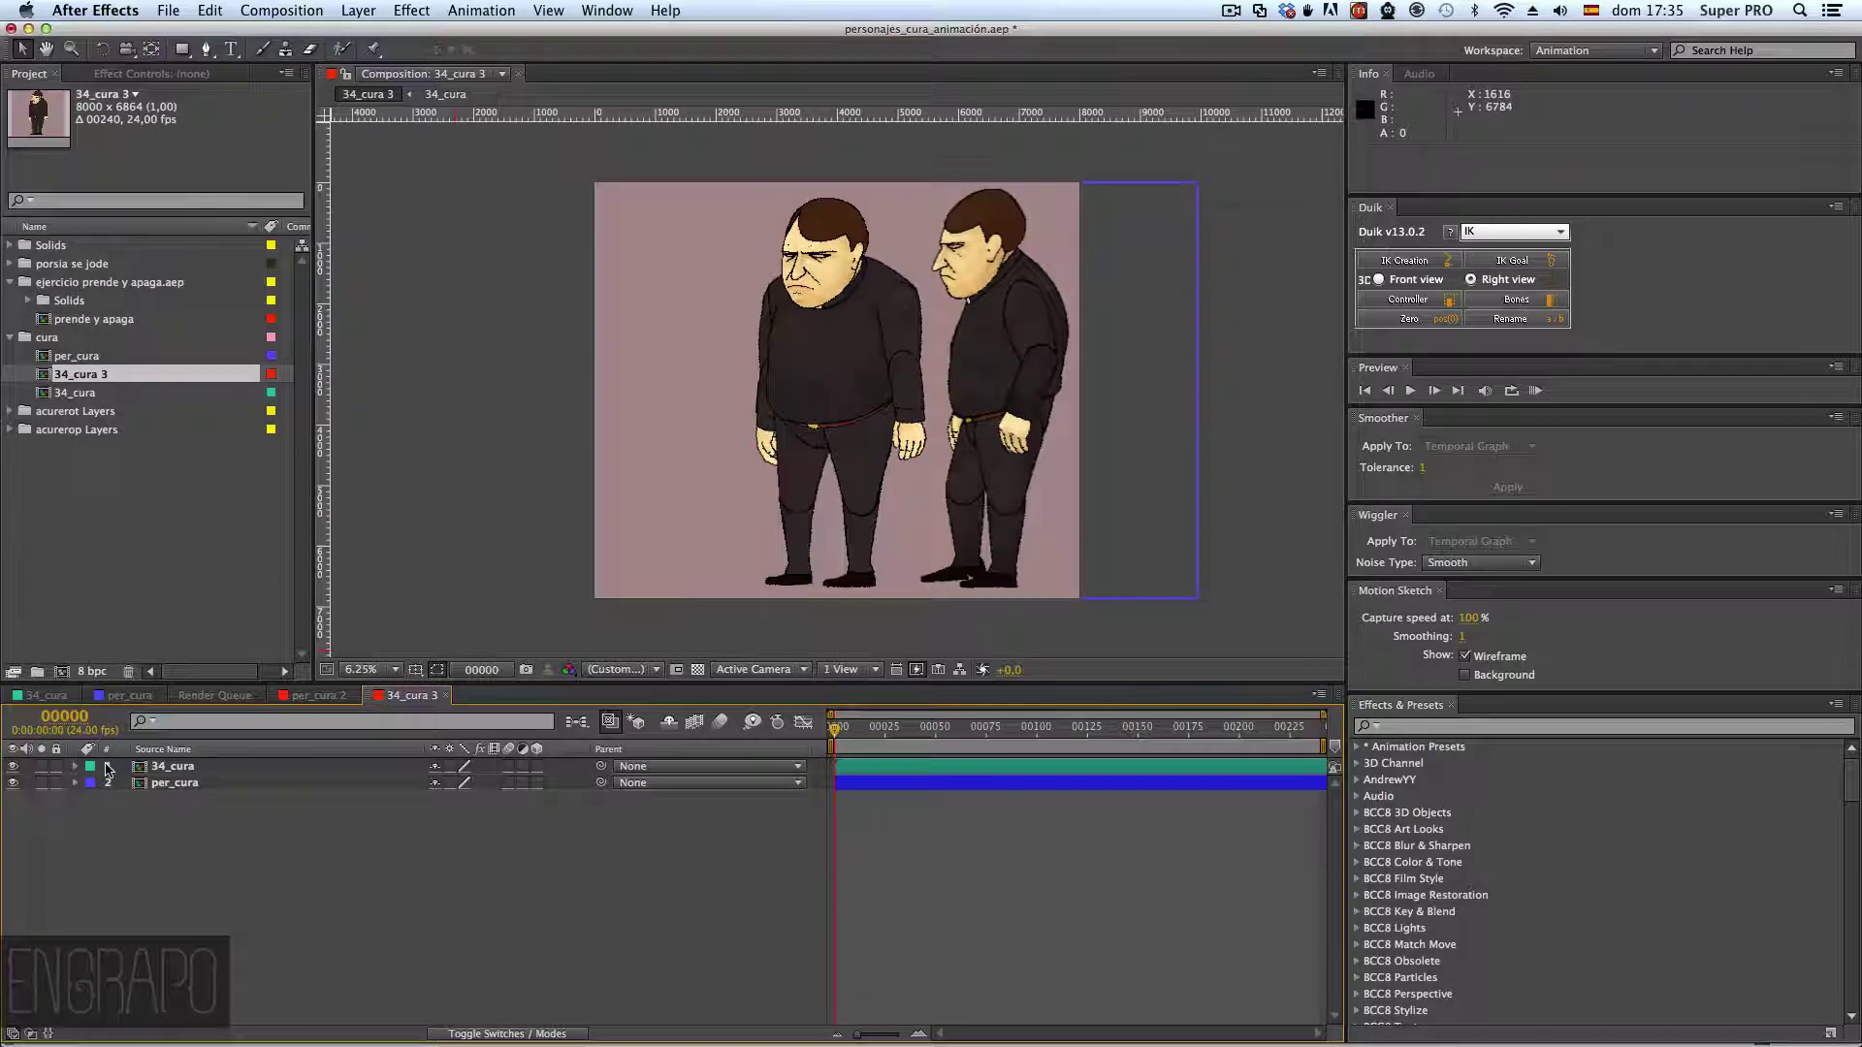
pyautogui.press('super+k')
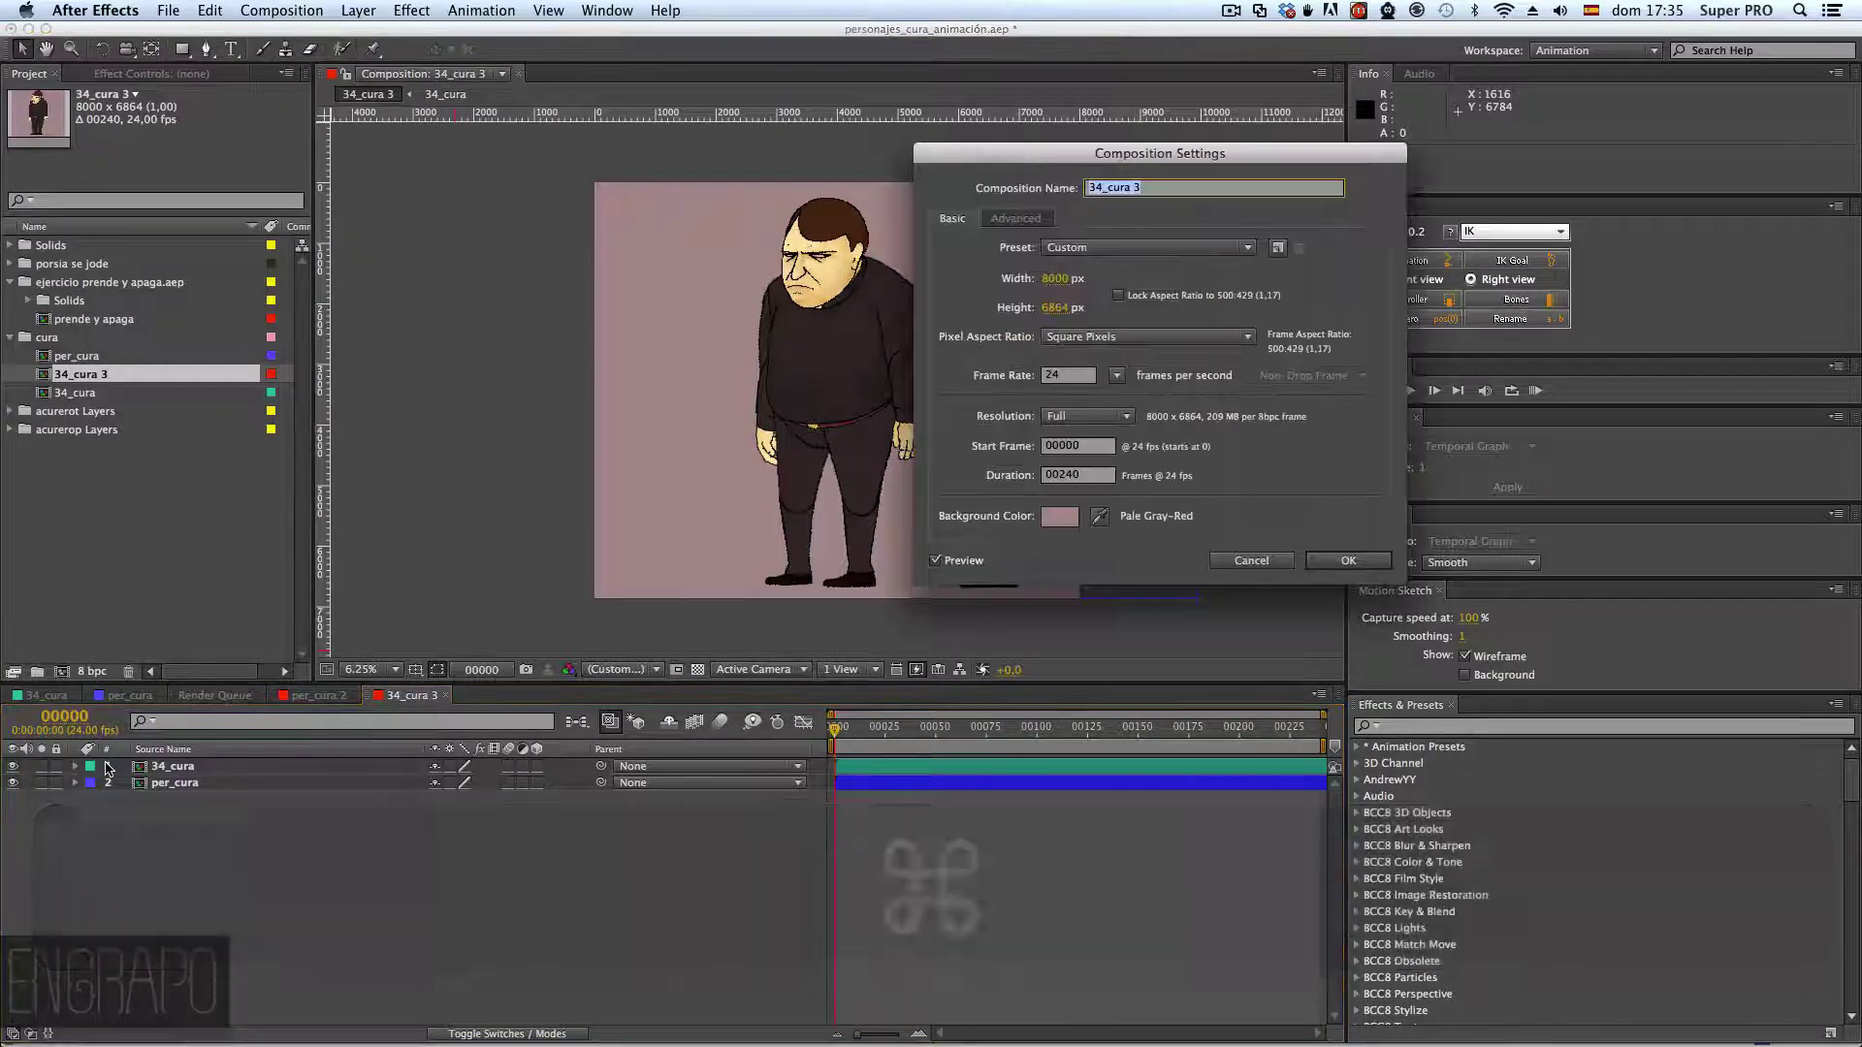
pyautogui.press('shift')
pyautogui.write('CUR')
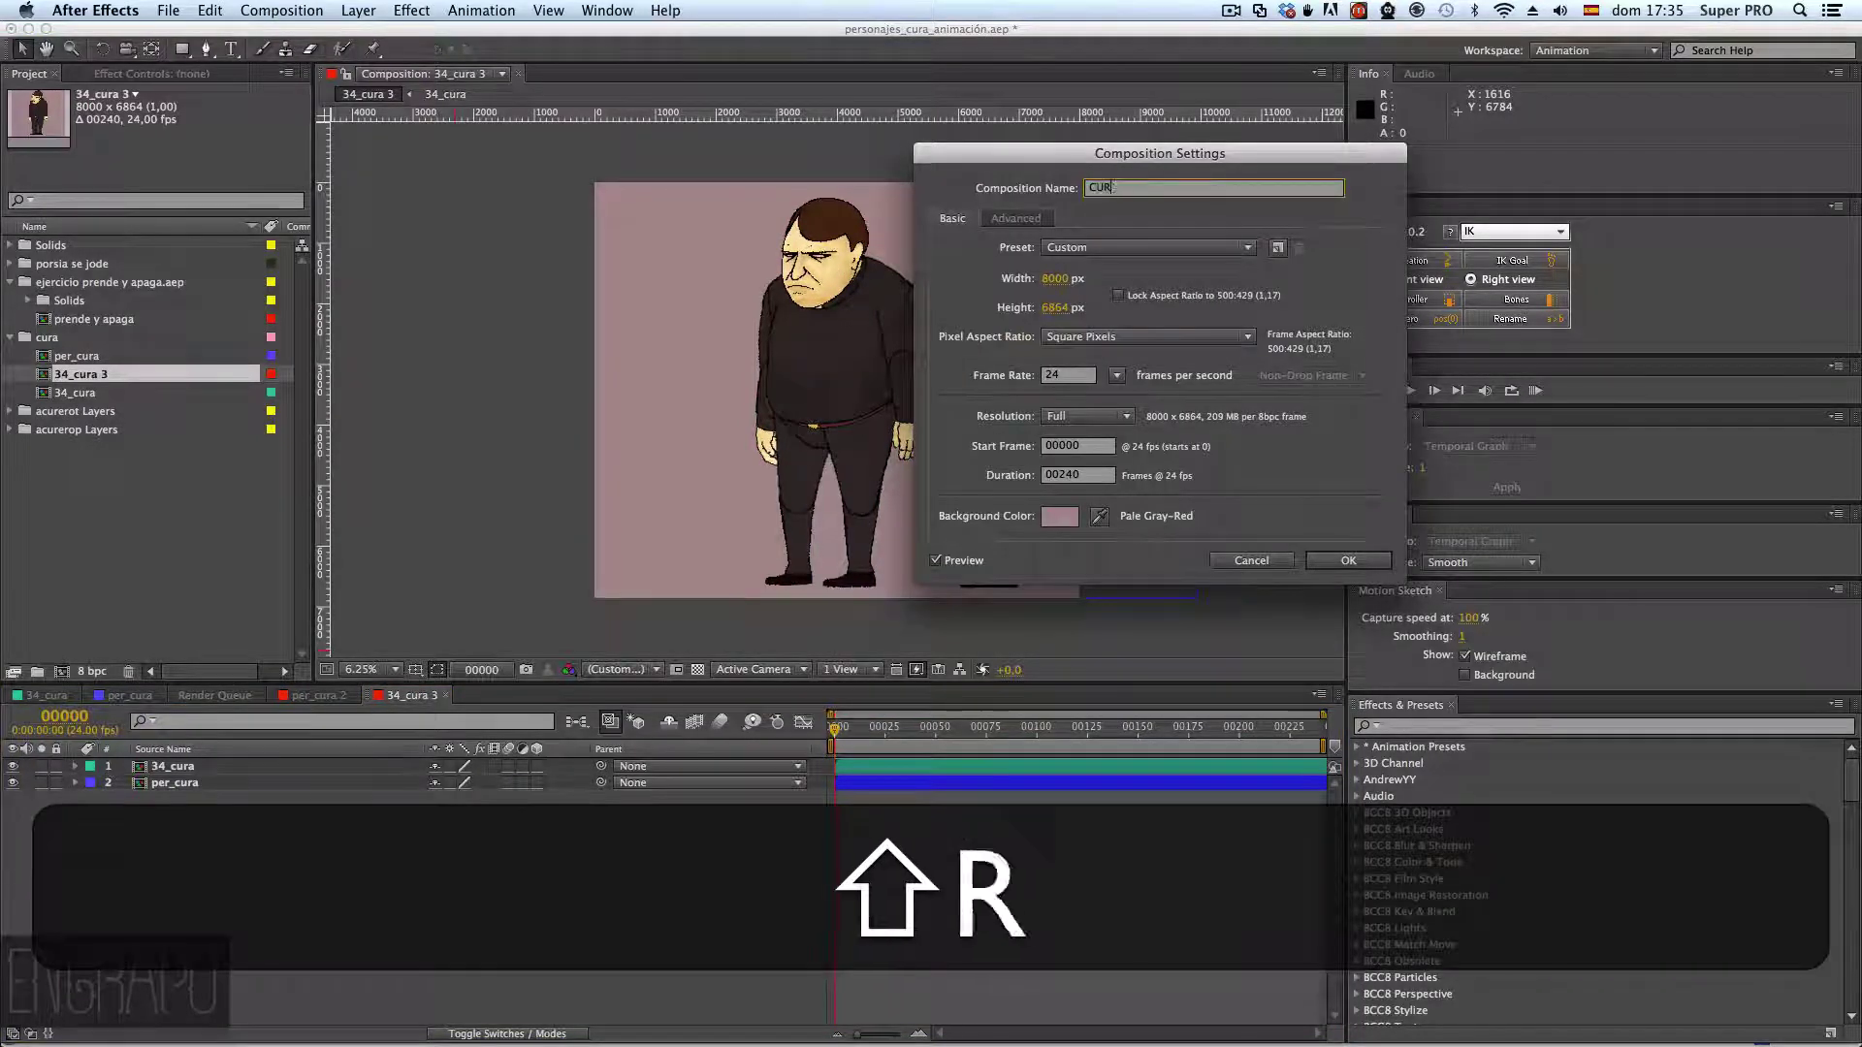
pyautogui.write('A_control')
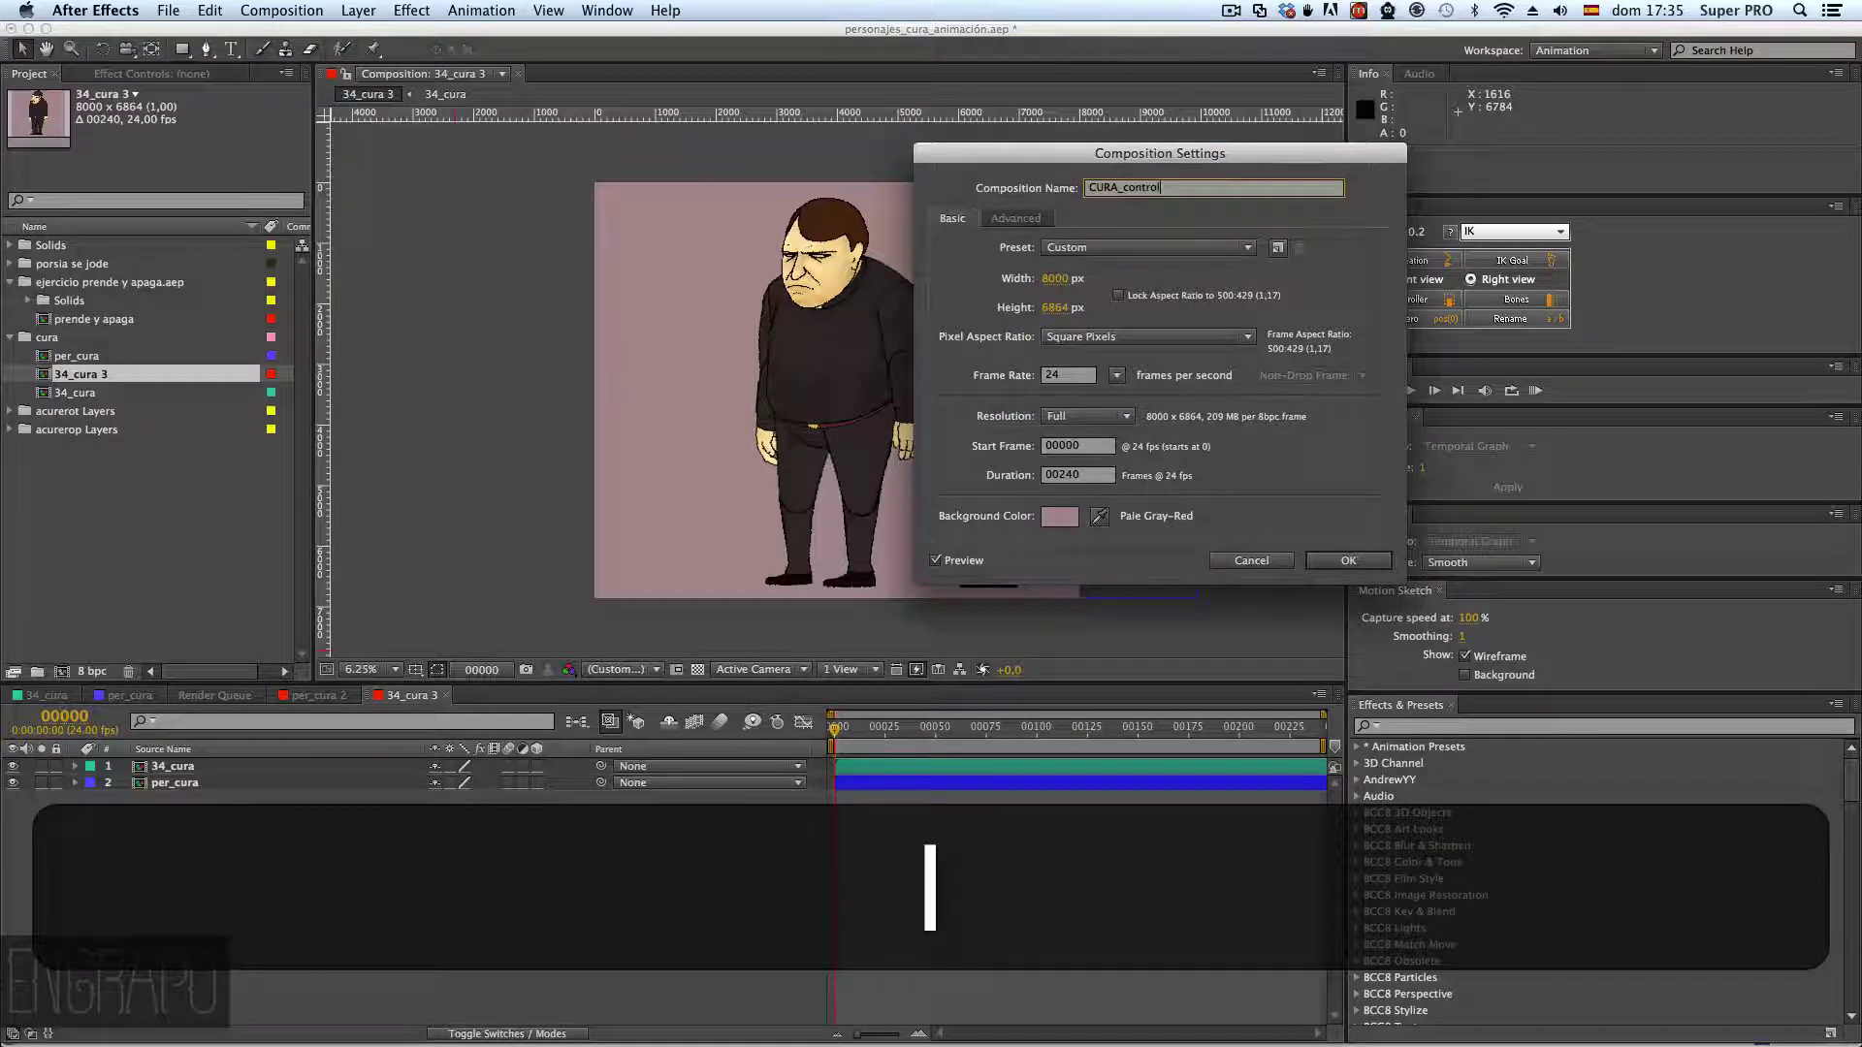
pyautogui.press('Return')
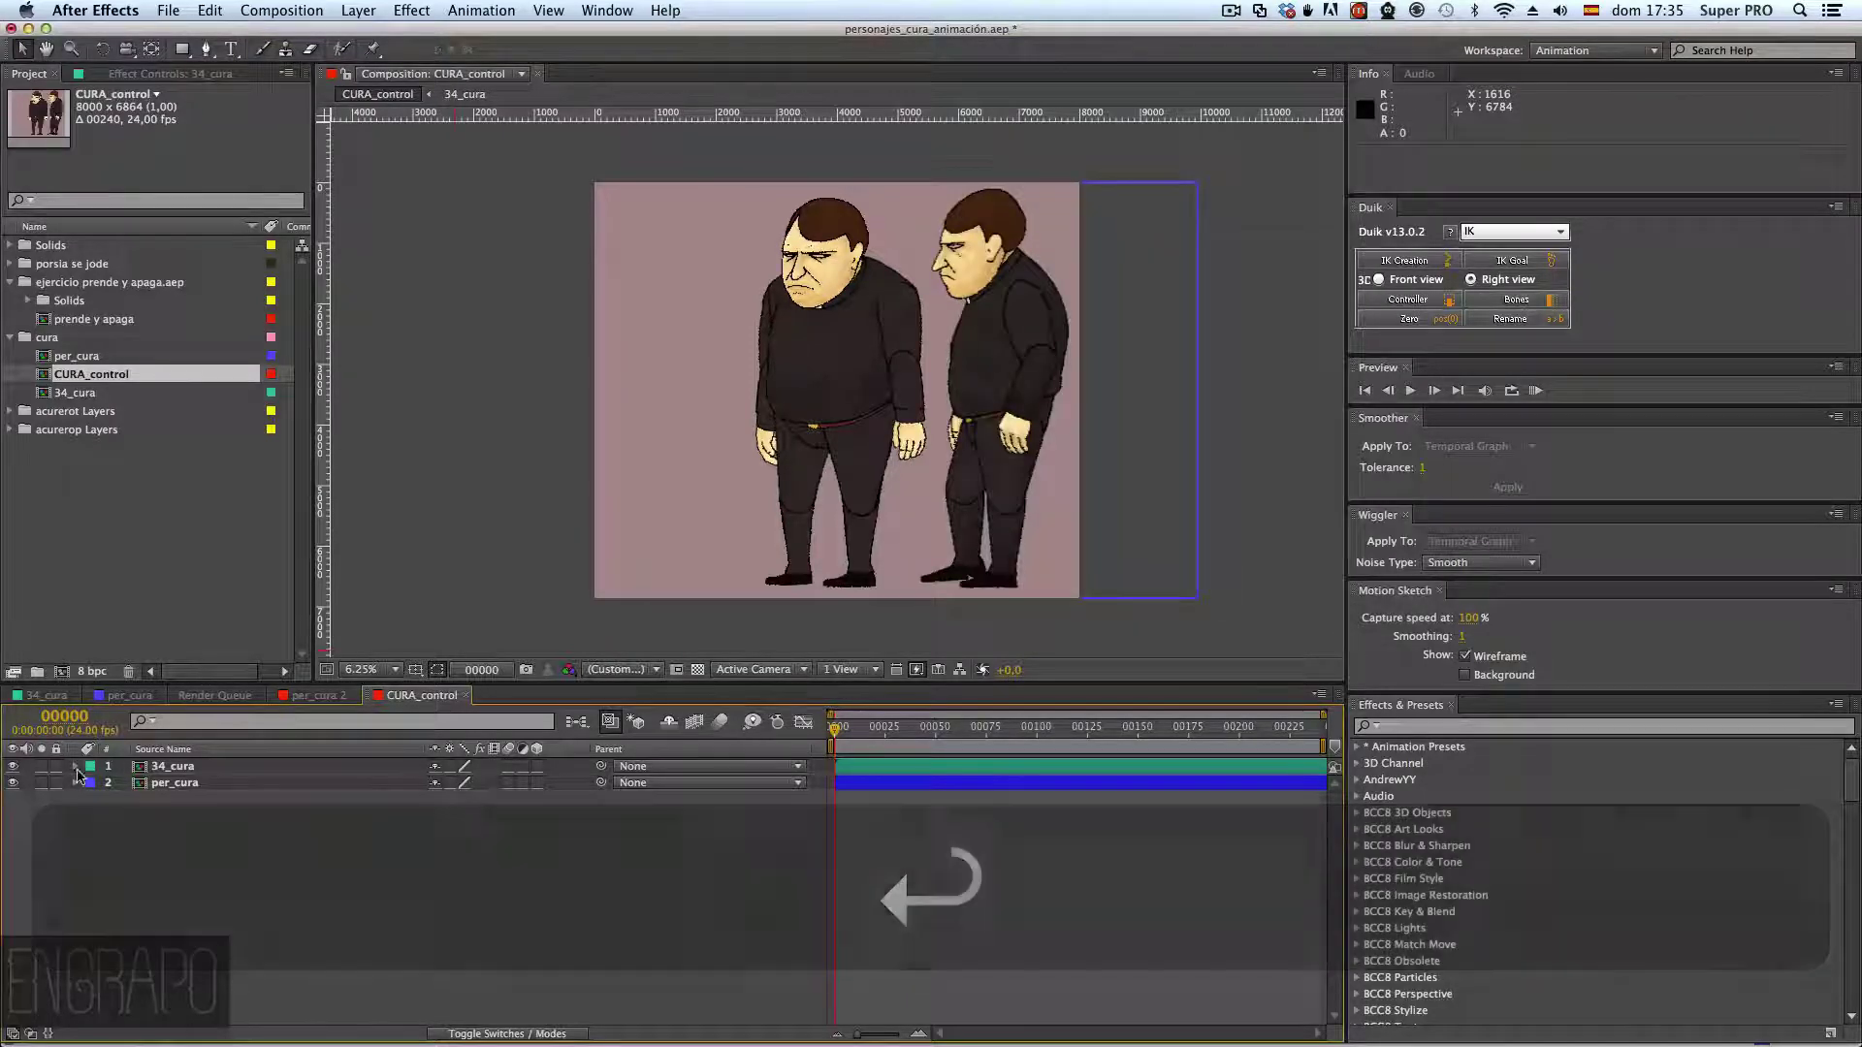
# - Copy all twelve controller layers of the 34_cura composition, selecting them upwards from C_34_cura_pelvis to C_34_cura_CENTRO
pyautogui.click(58, 697)
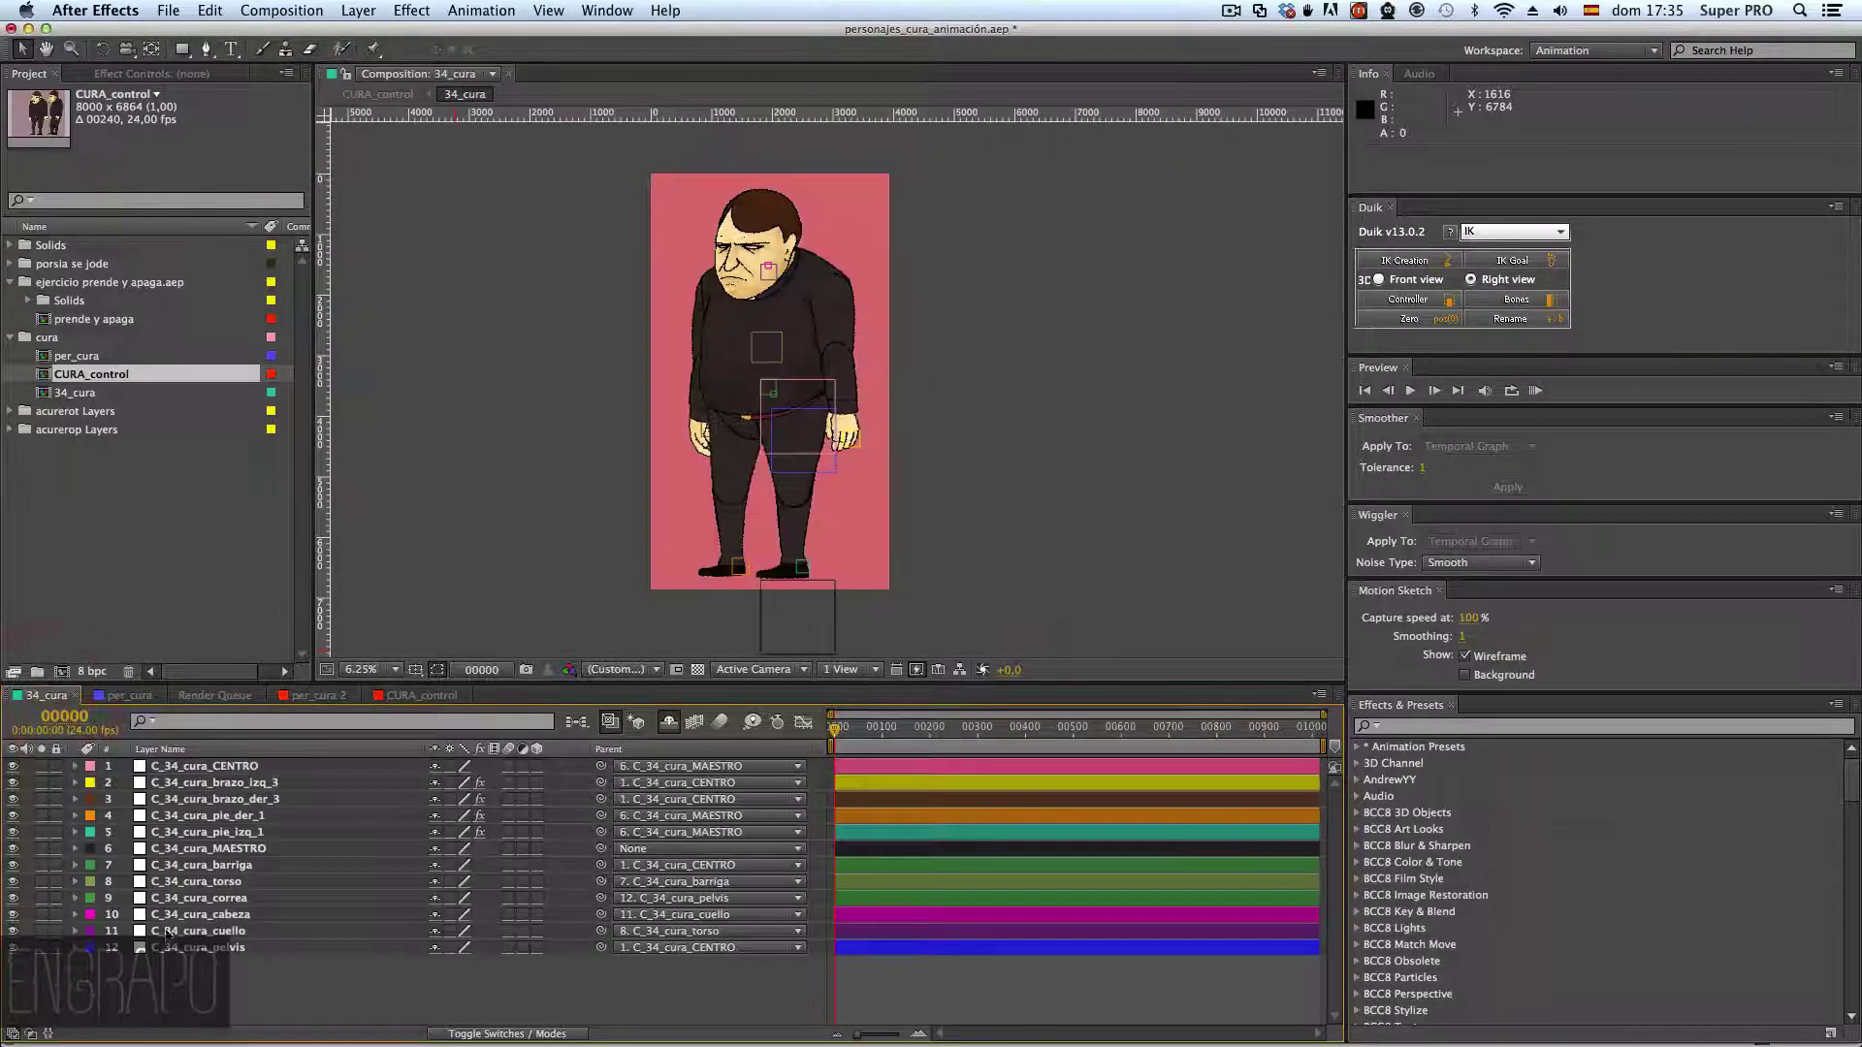
pyautogui.press('Up')
pyautogui.click(202, 766)
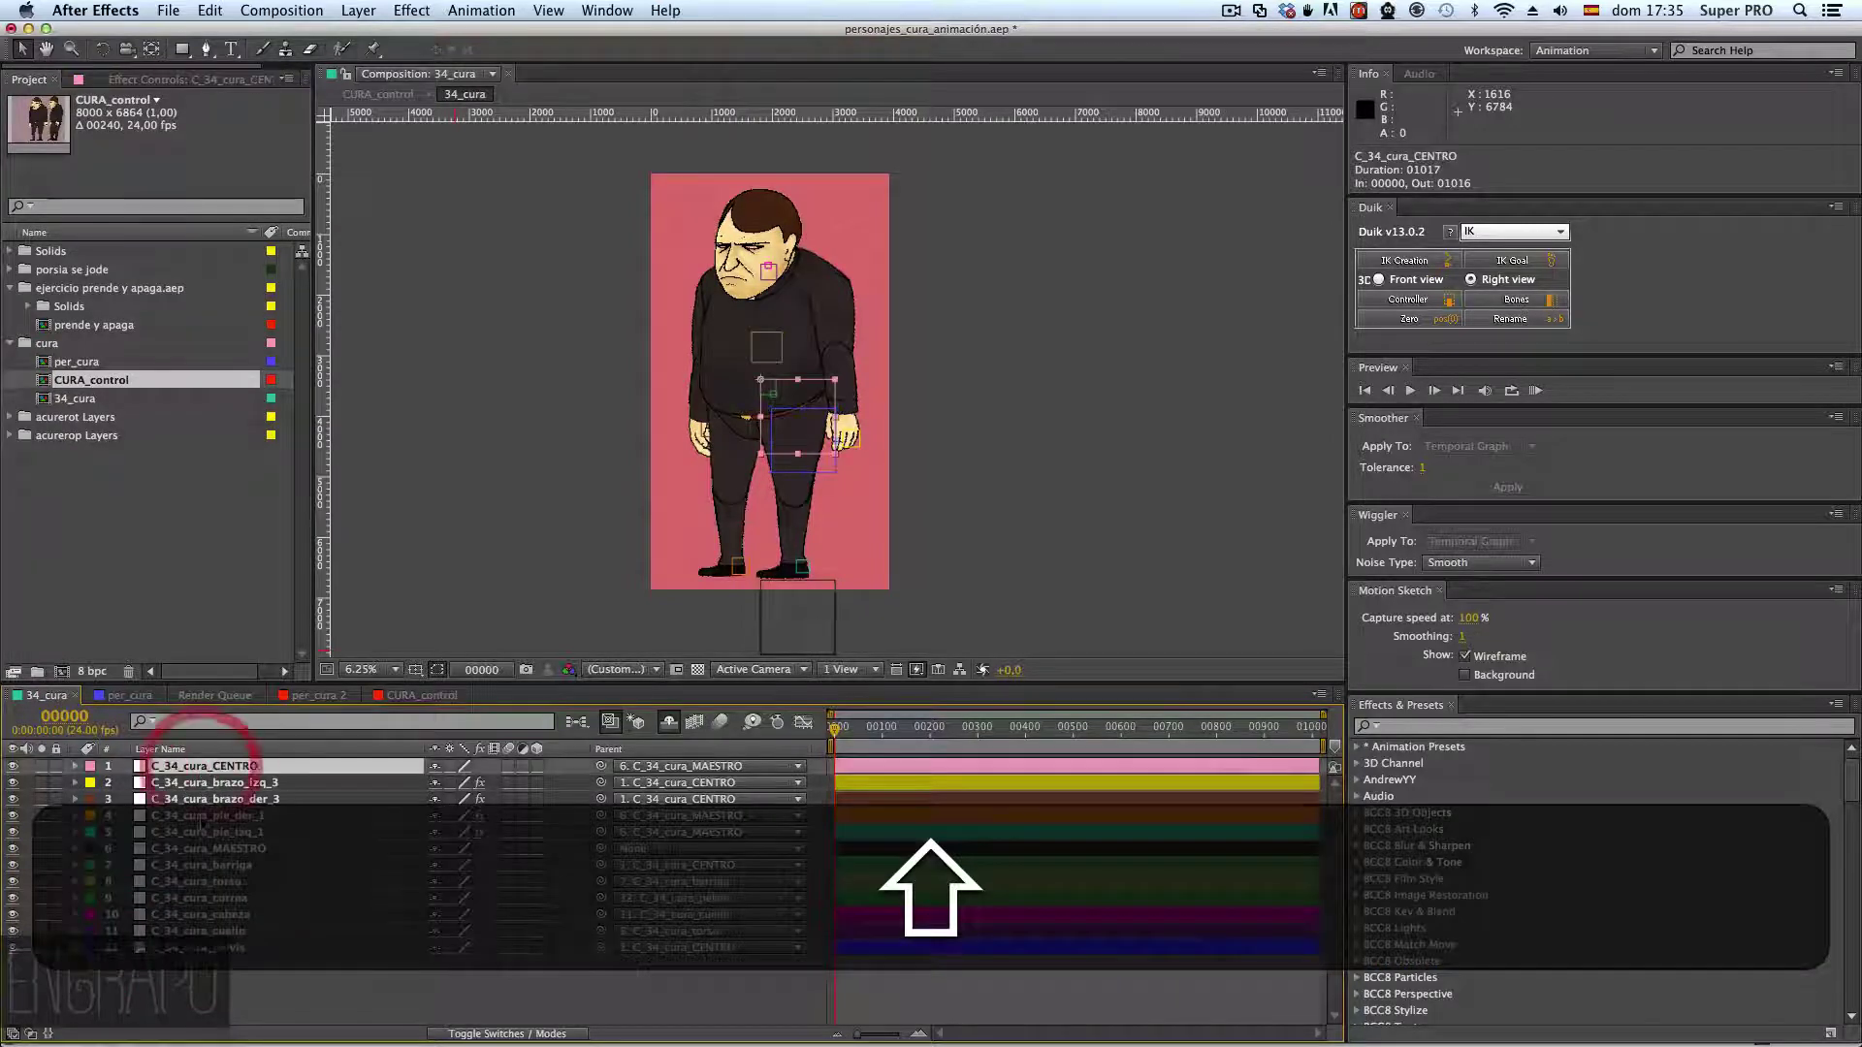
pyautogui.keyDown('shift'); pyautogui.click(194, 948); pyautogui.keyUp('shift')
pyautogui.click(190, 996)
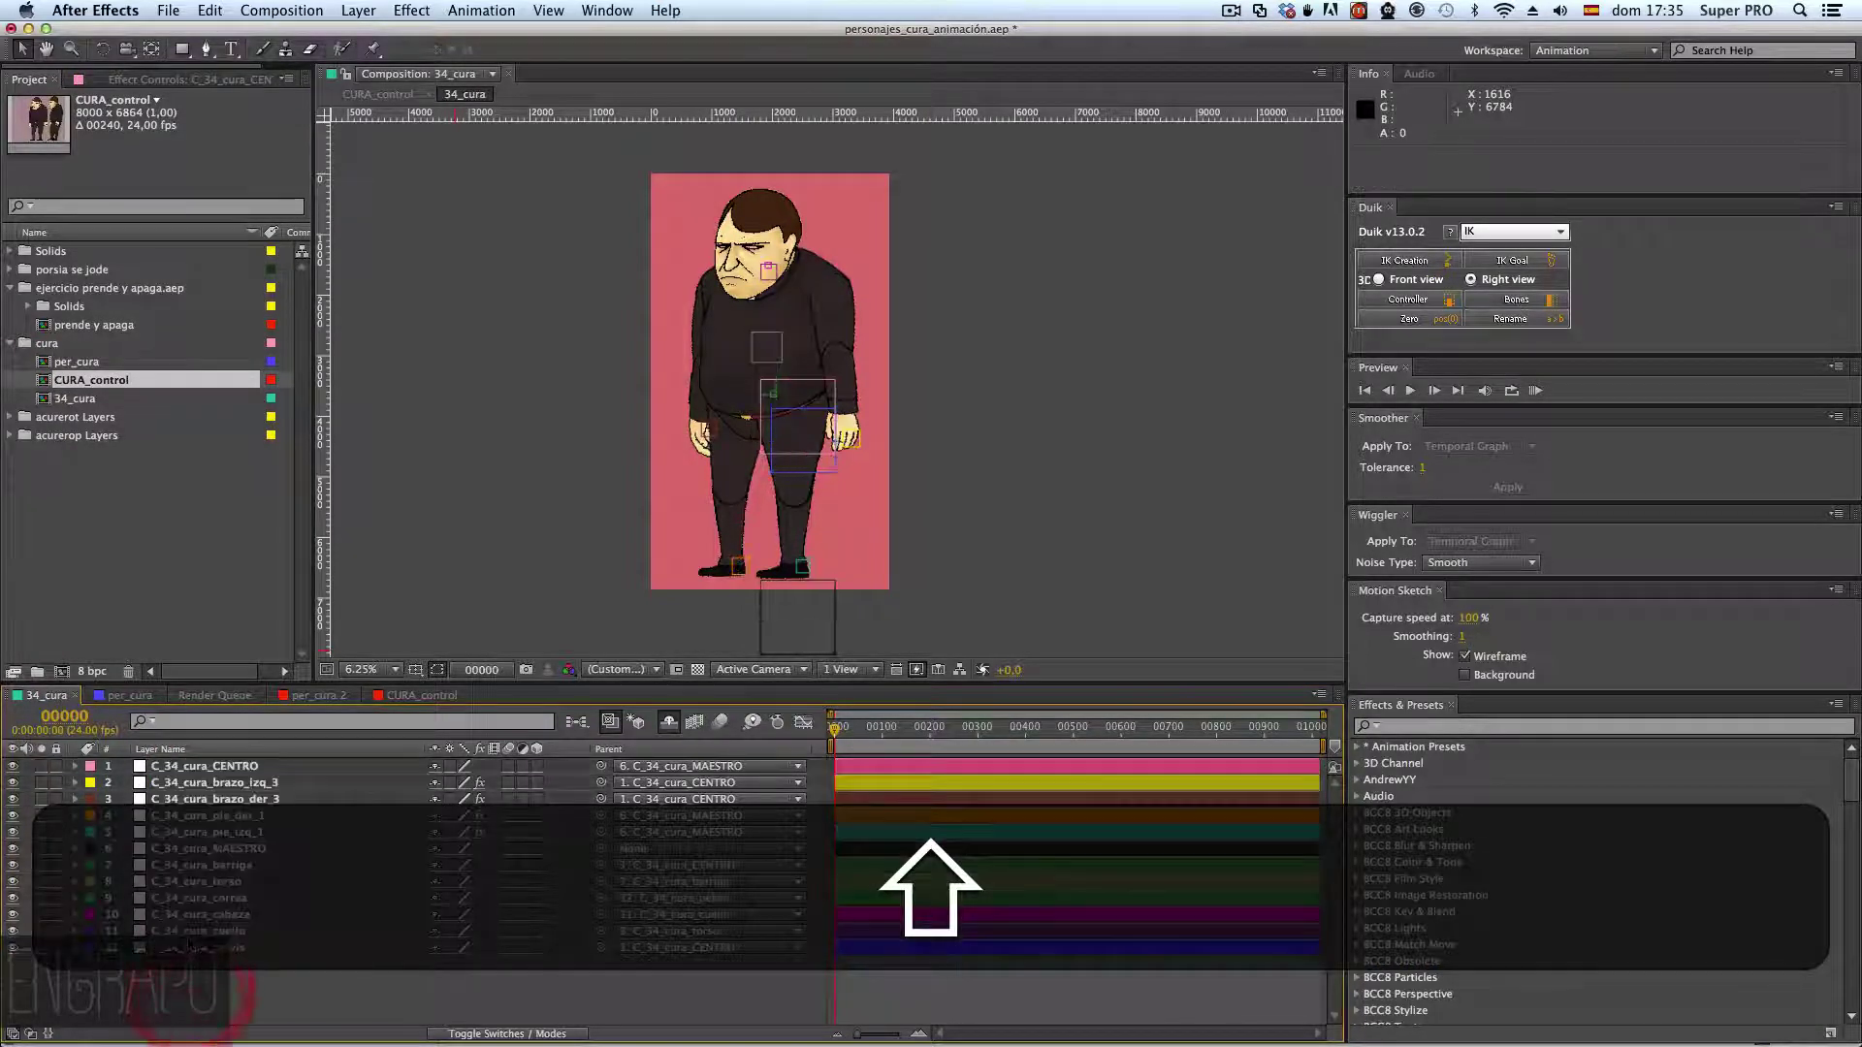
pyautogui.press('Up')
pyautogui.press('super+a')
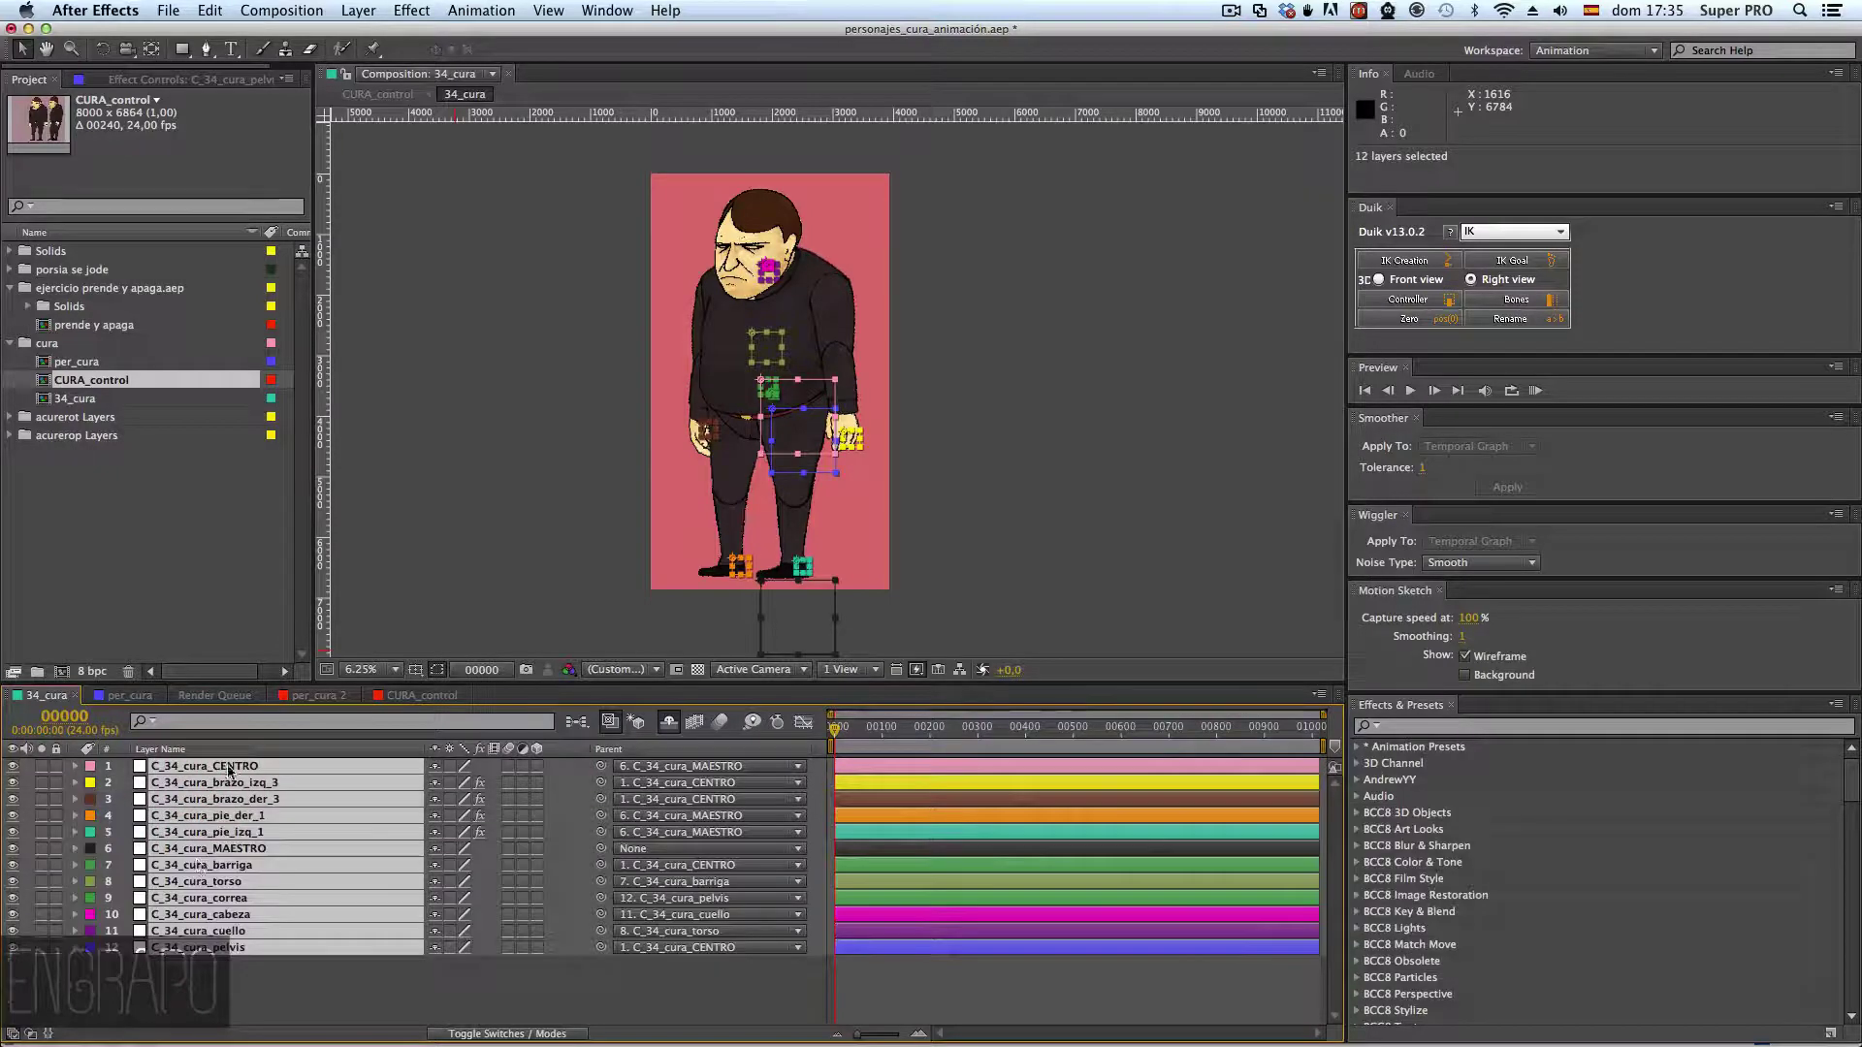
pyautogui.click(203, 1005)
pyautogui.click(252, 947)
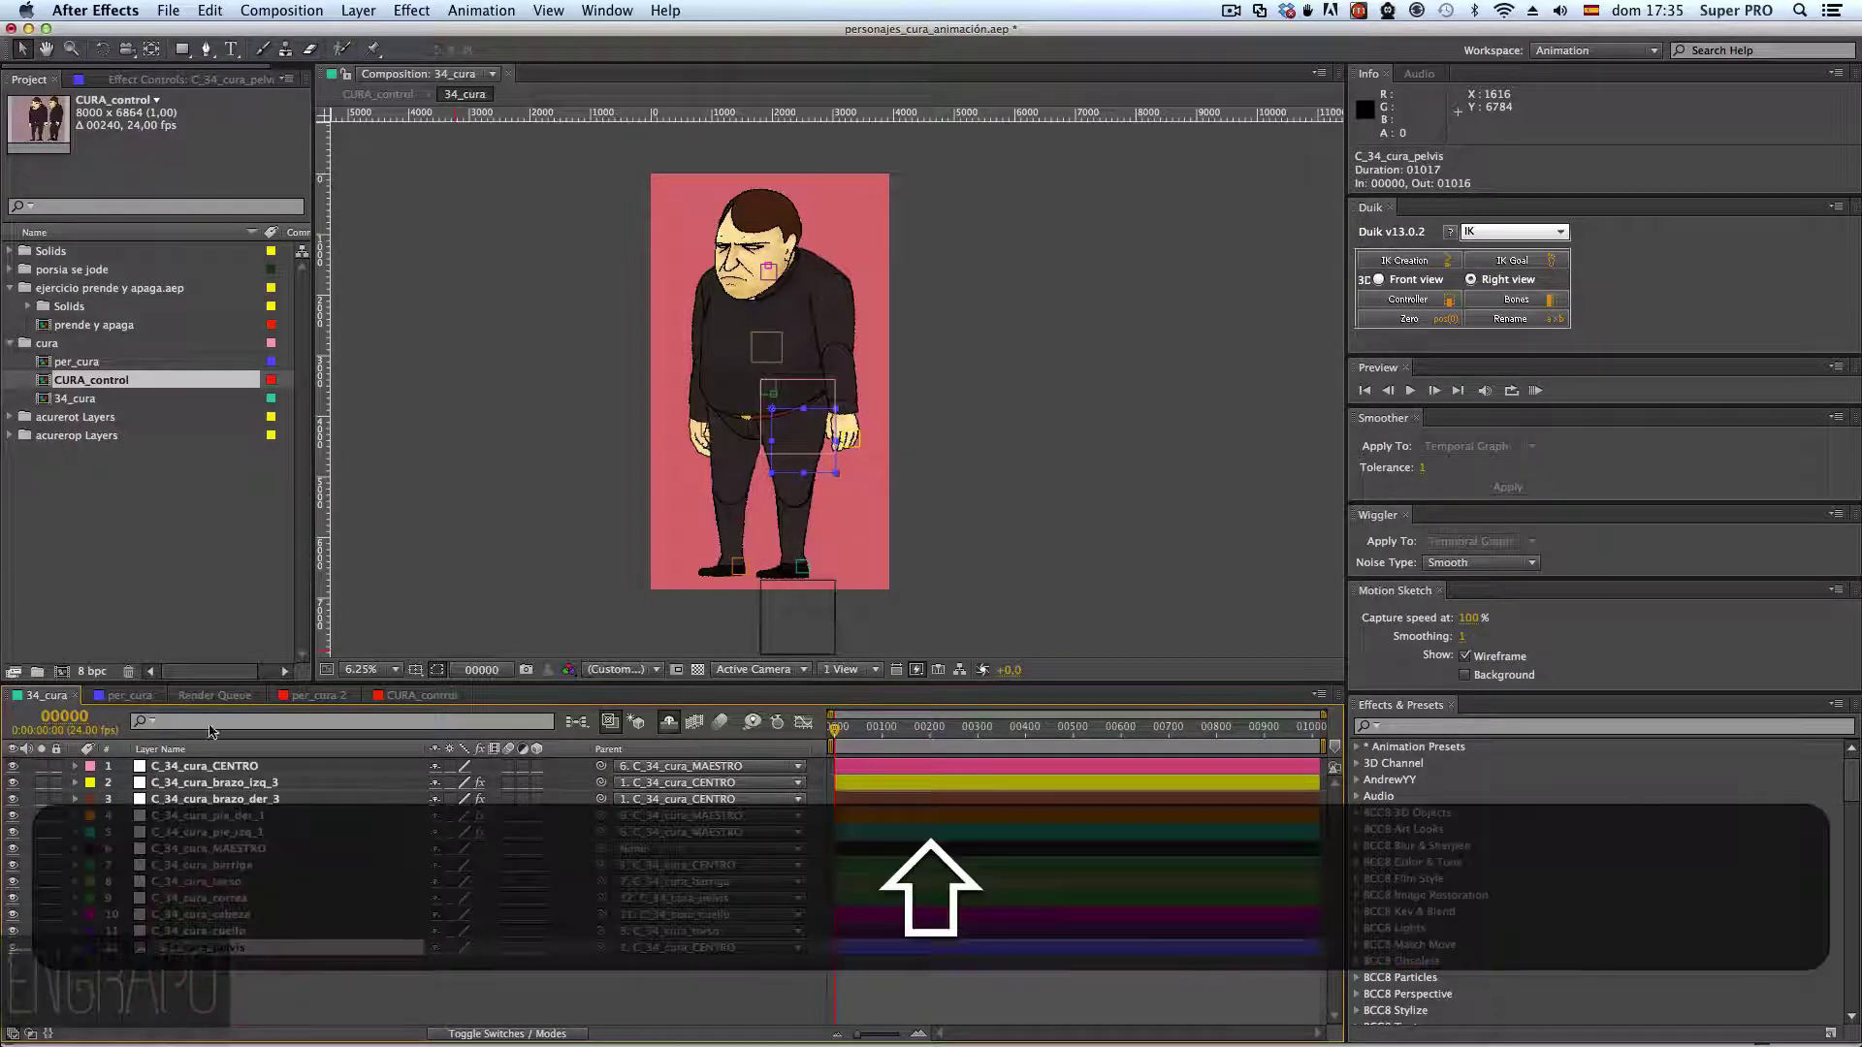
pyautogui.keyDown('shift'); pyautogui.click(213, 767); pyautogui.keyUp('shift')
pyautogui.press('shift+super+c')
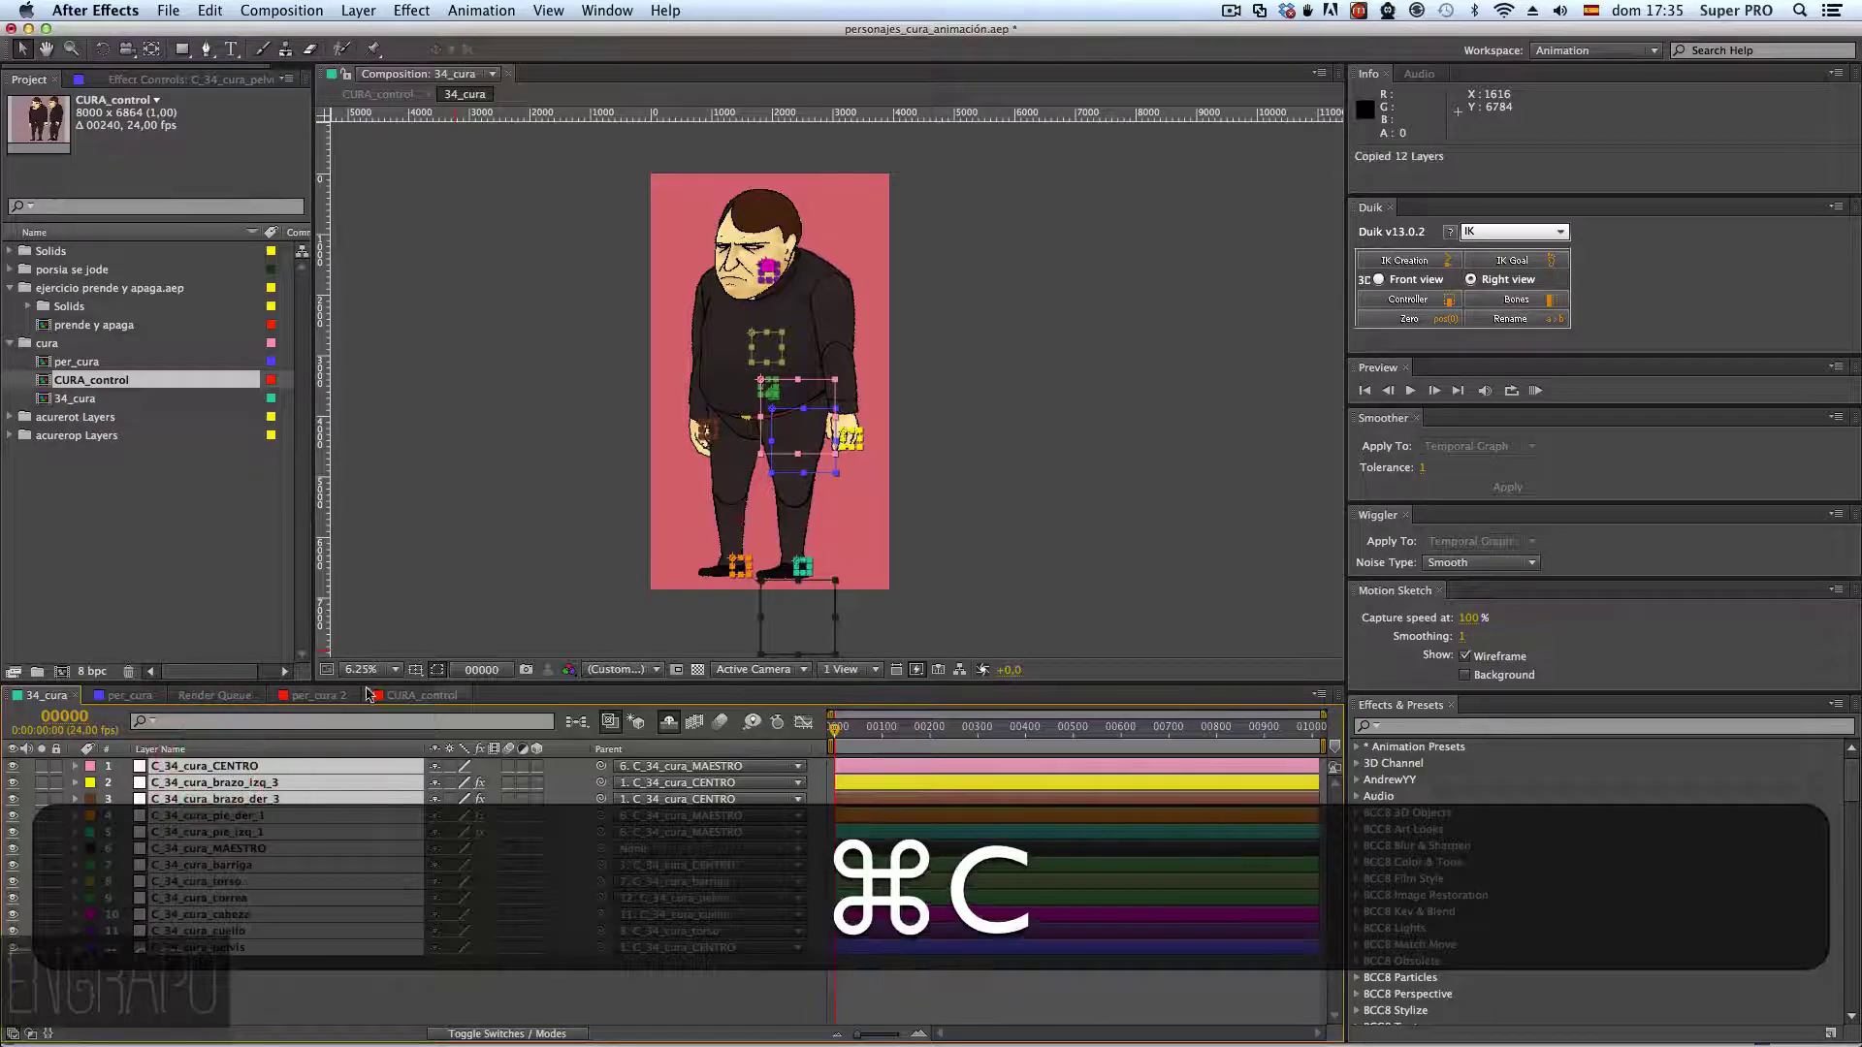
# - Try pasting the twelve copied 34_cura controllers into the CURA_control composition
pyautogui.click(398, 695)
pyautogui.press('super+v')
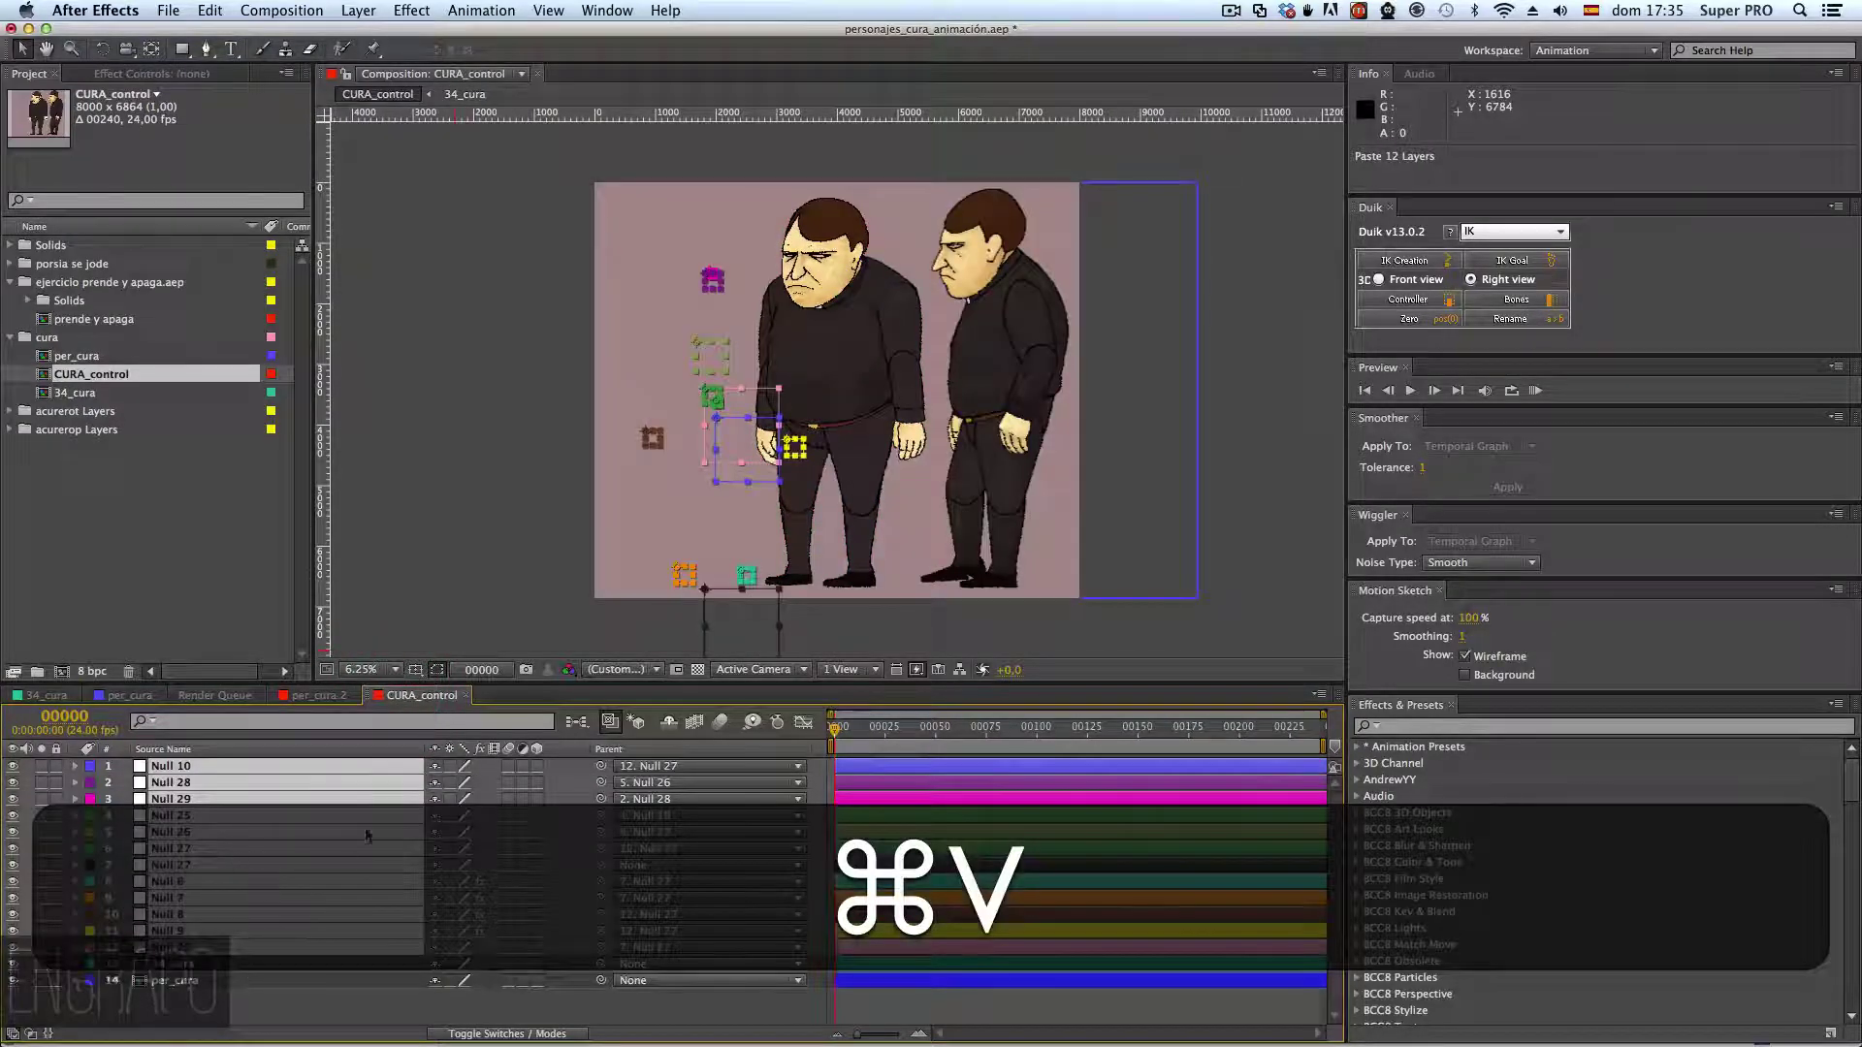
pyautogui.click(291, 749)
pyautogui.click(257, 981)
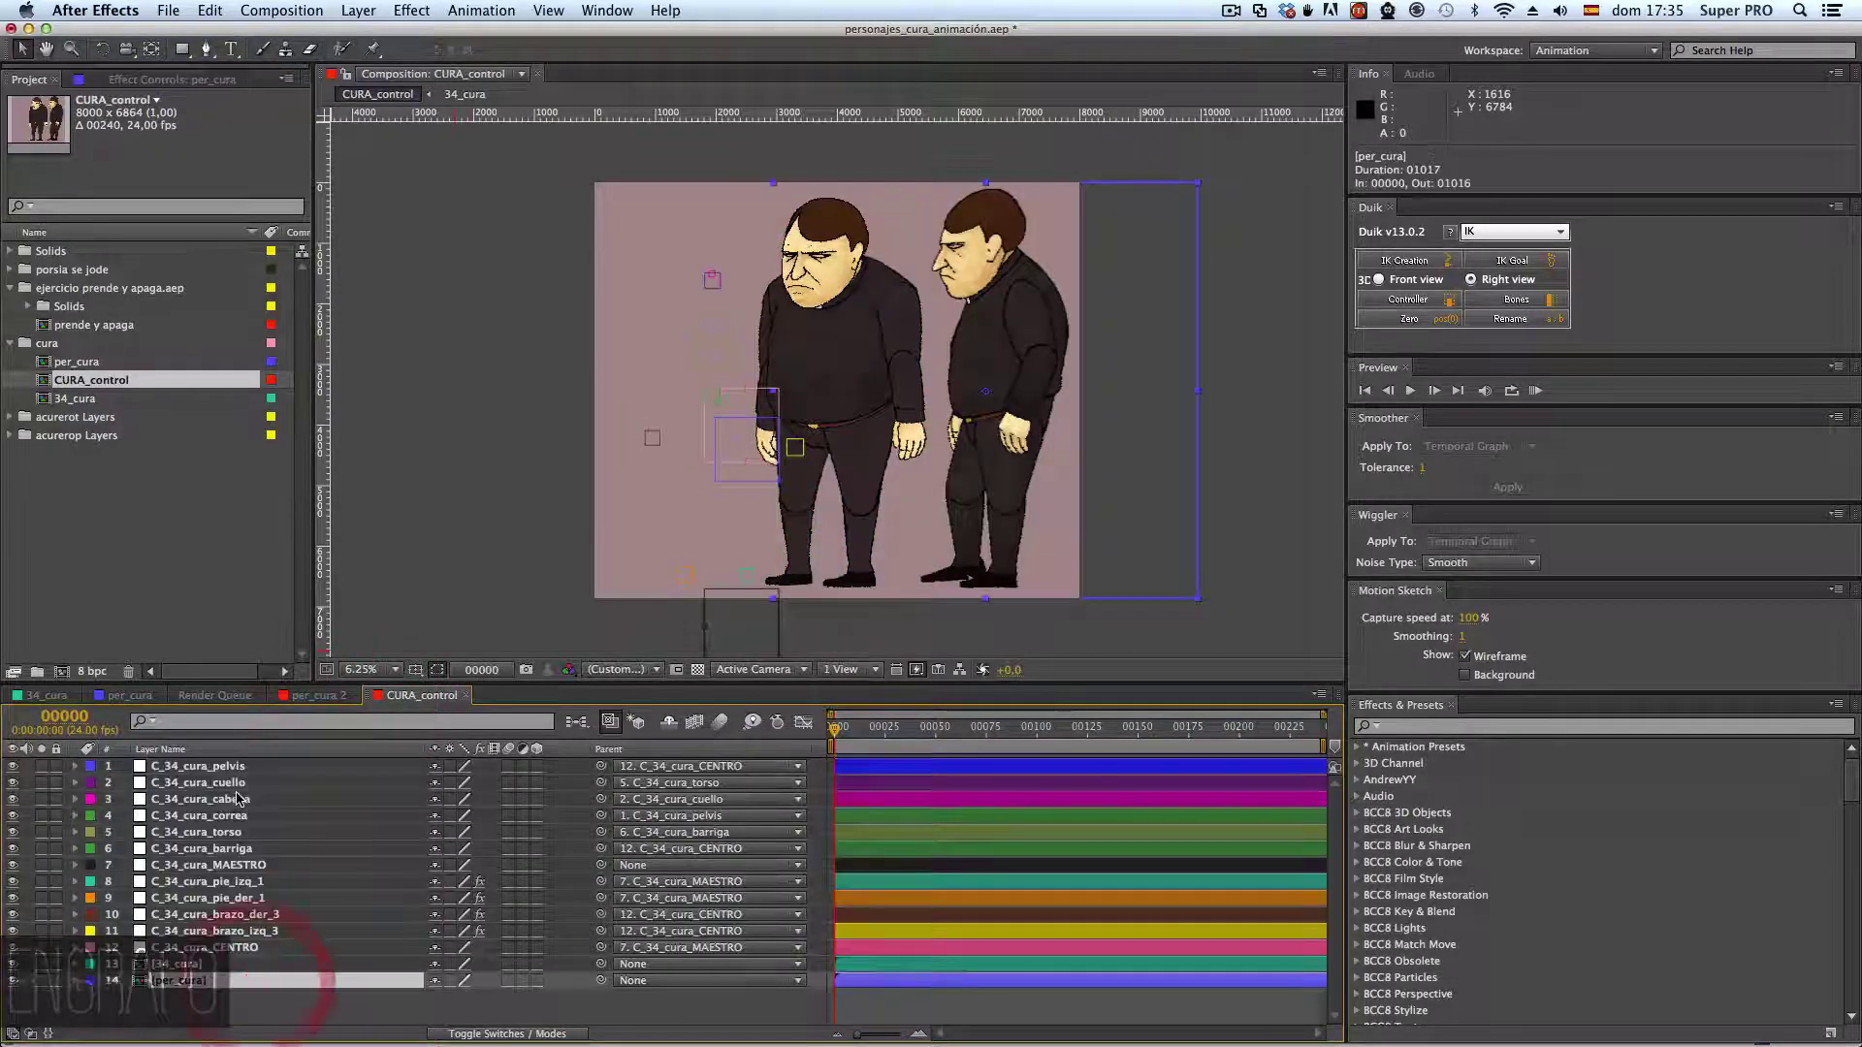
# - Compare the controller stacking order in 34_cura with the pasted layers in CURA_control and undo the paste
pyautogui.click(48, 697)
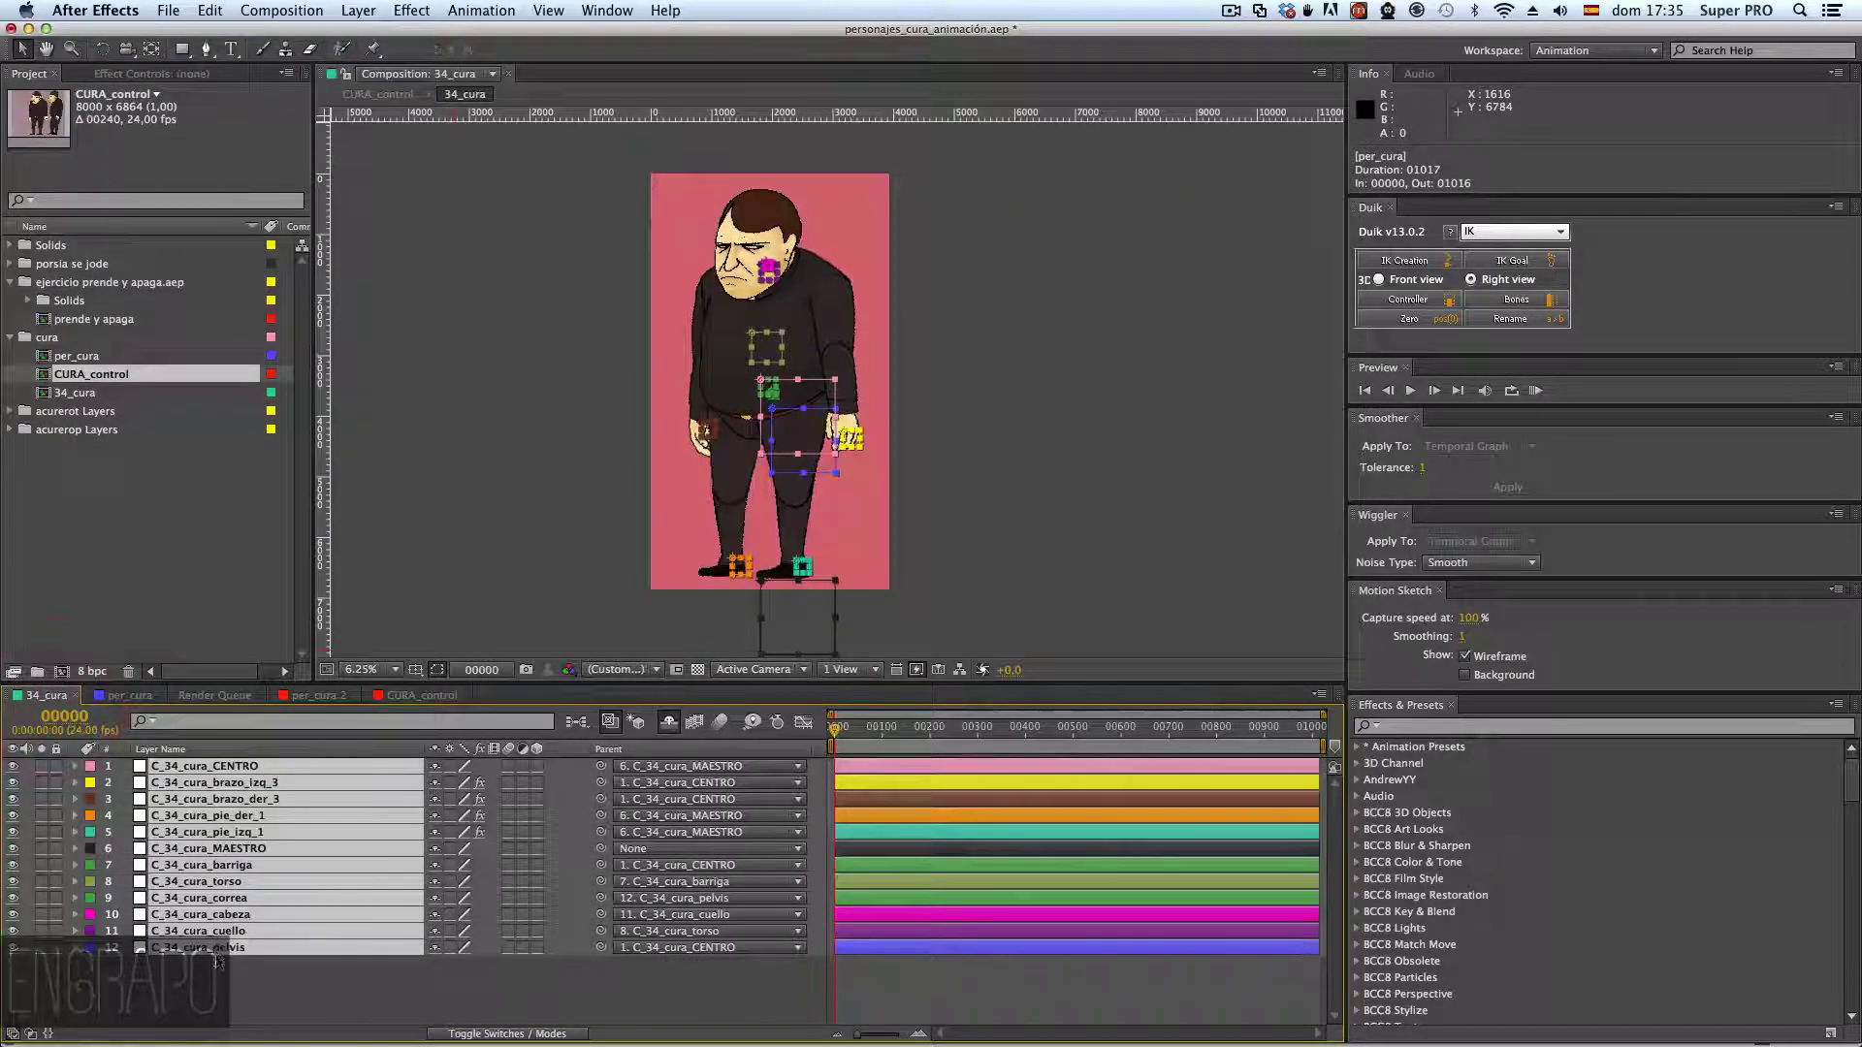
pyautogui.click(213, 950)
pyautogui.keyDown('shift'); pyautogui.click(242, 766); pyautogui.keyUp('shift')
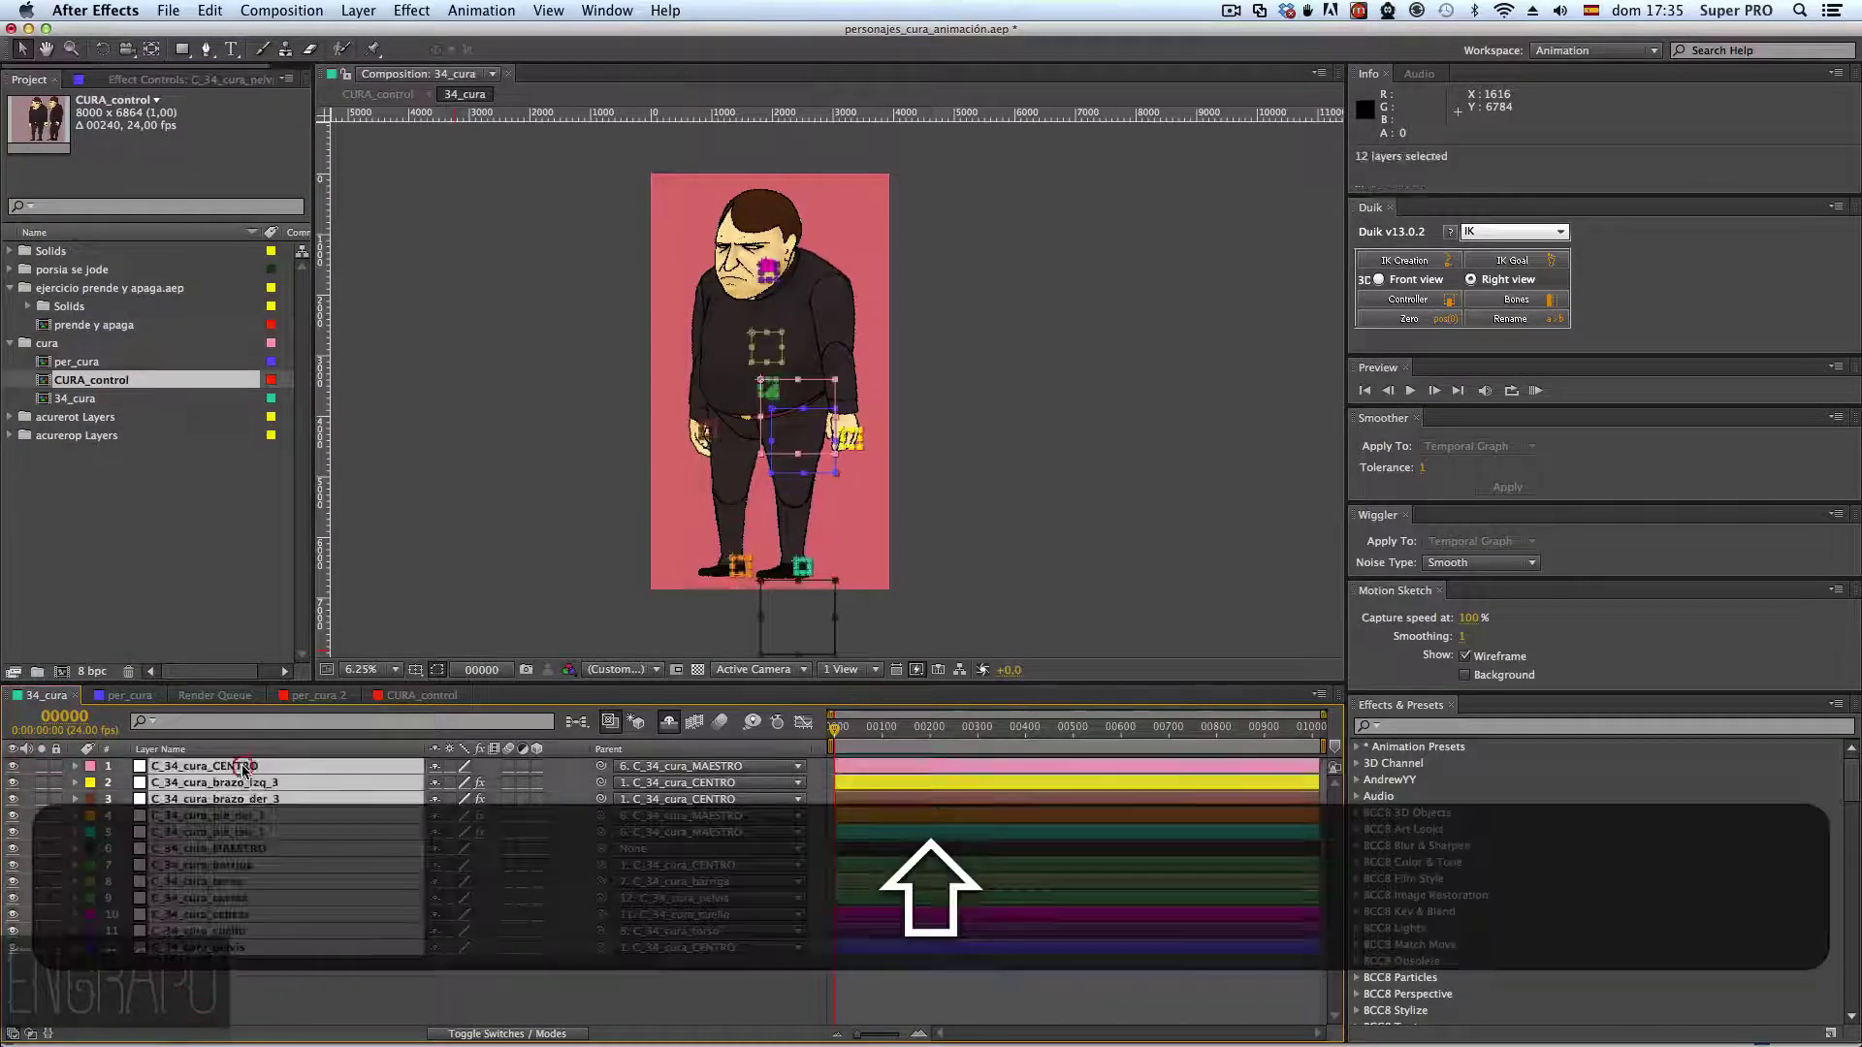
pyautogui.click(167, 965)
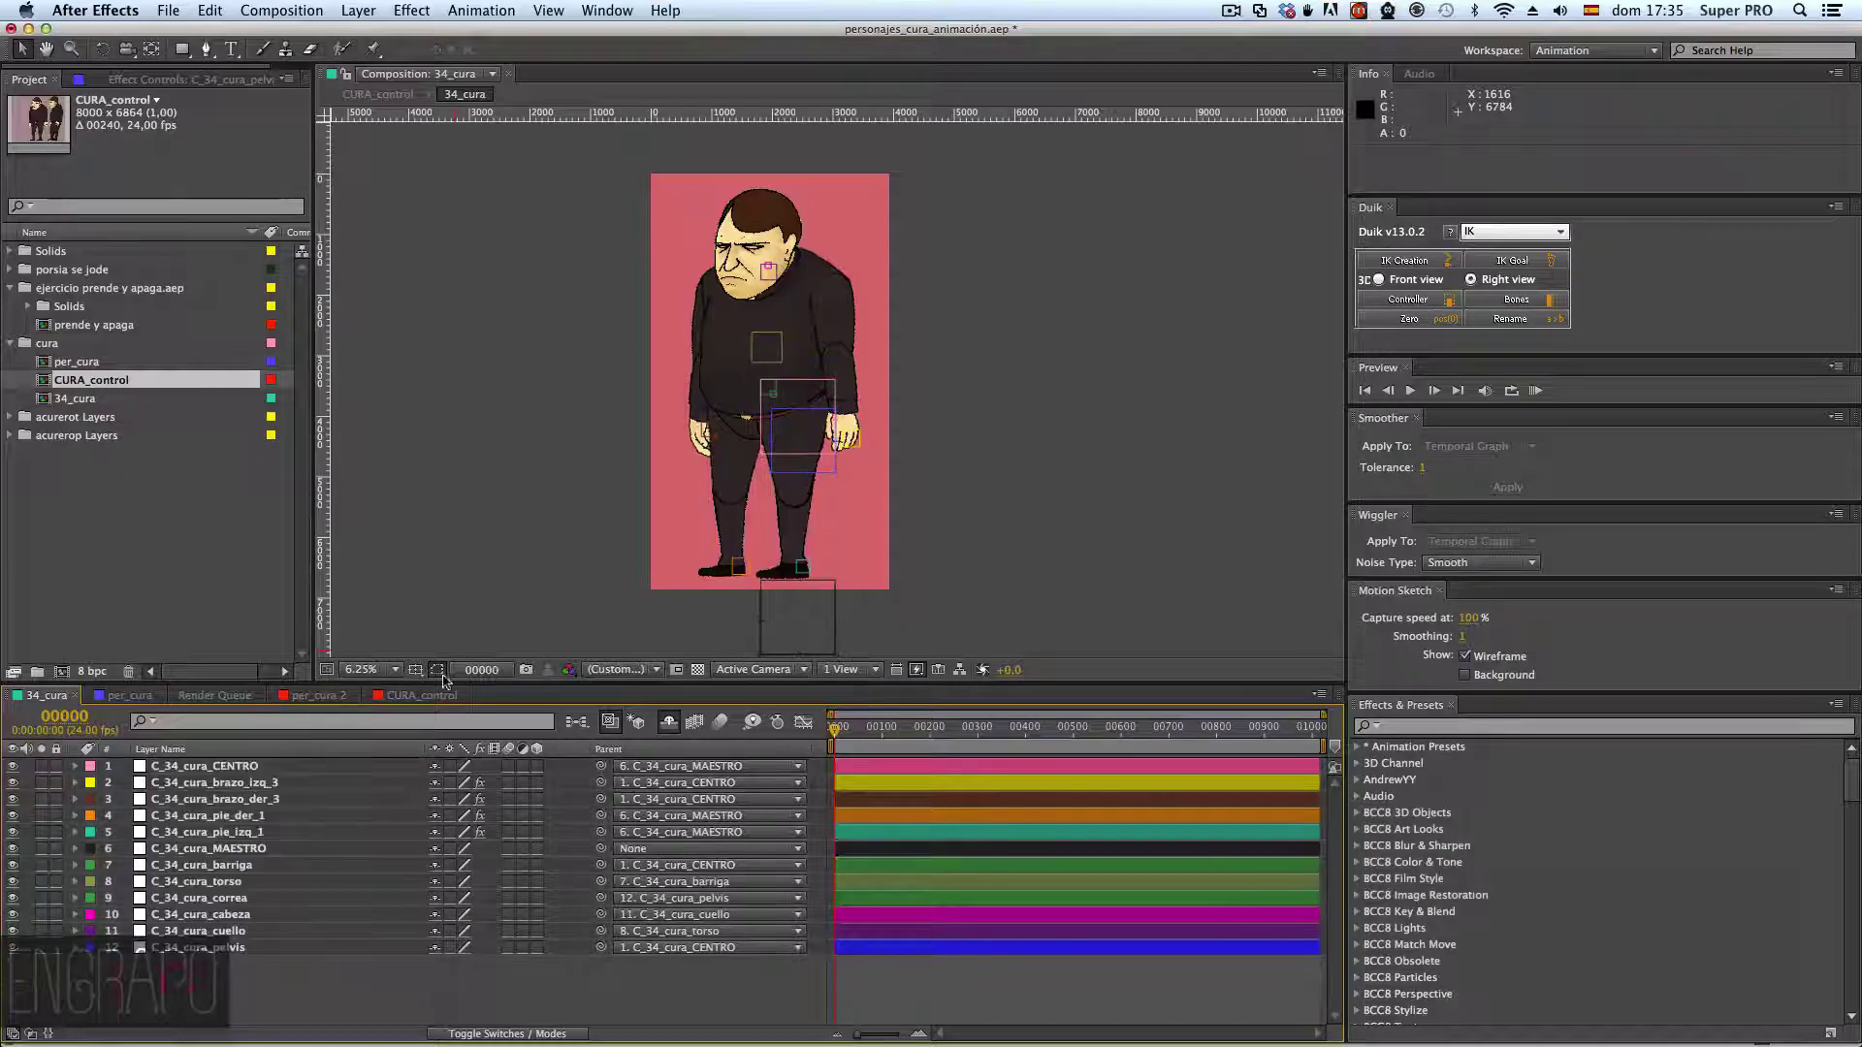
pyautogui.click(393, 698)
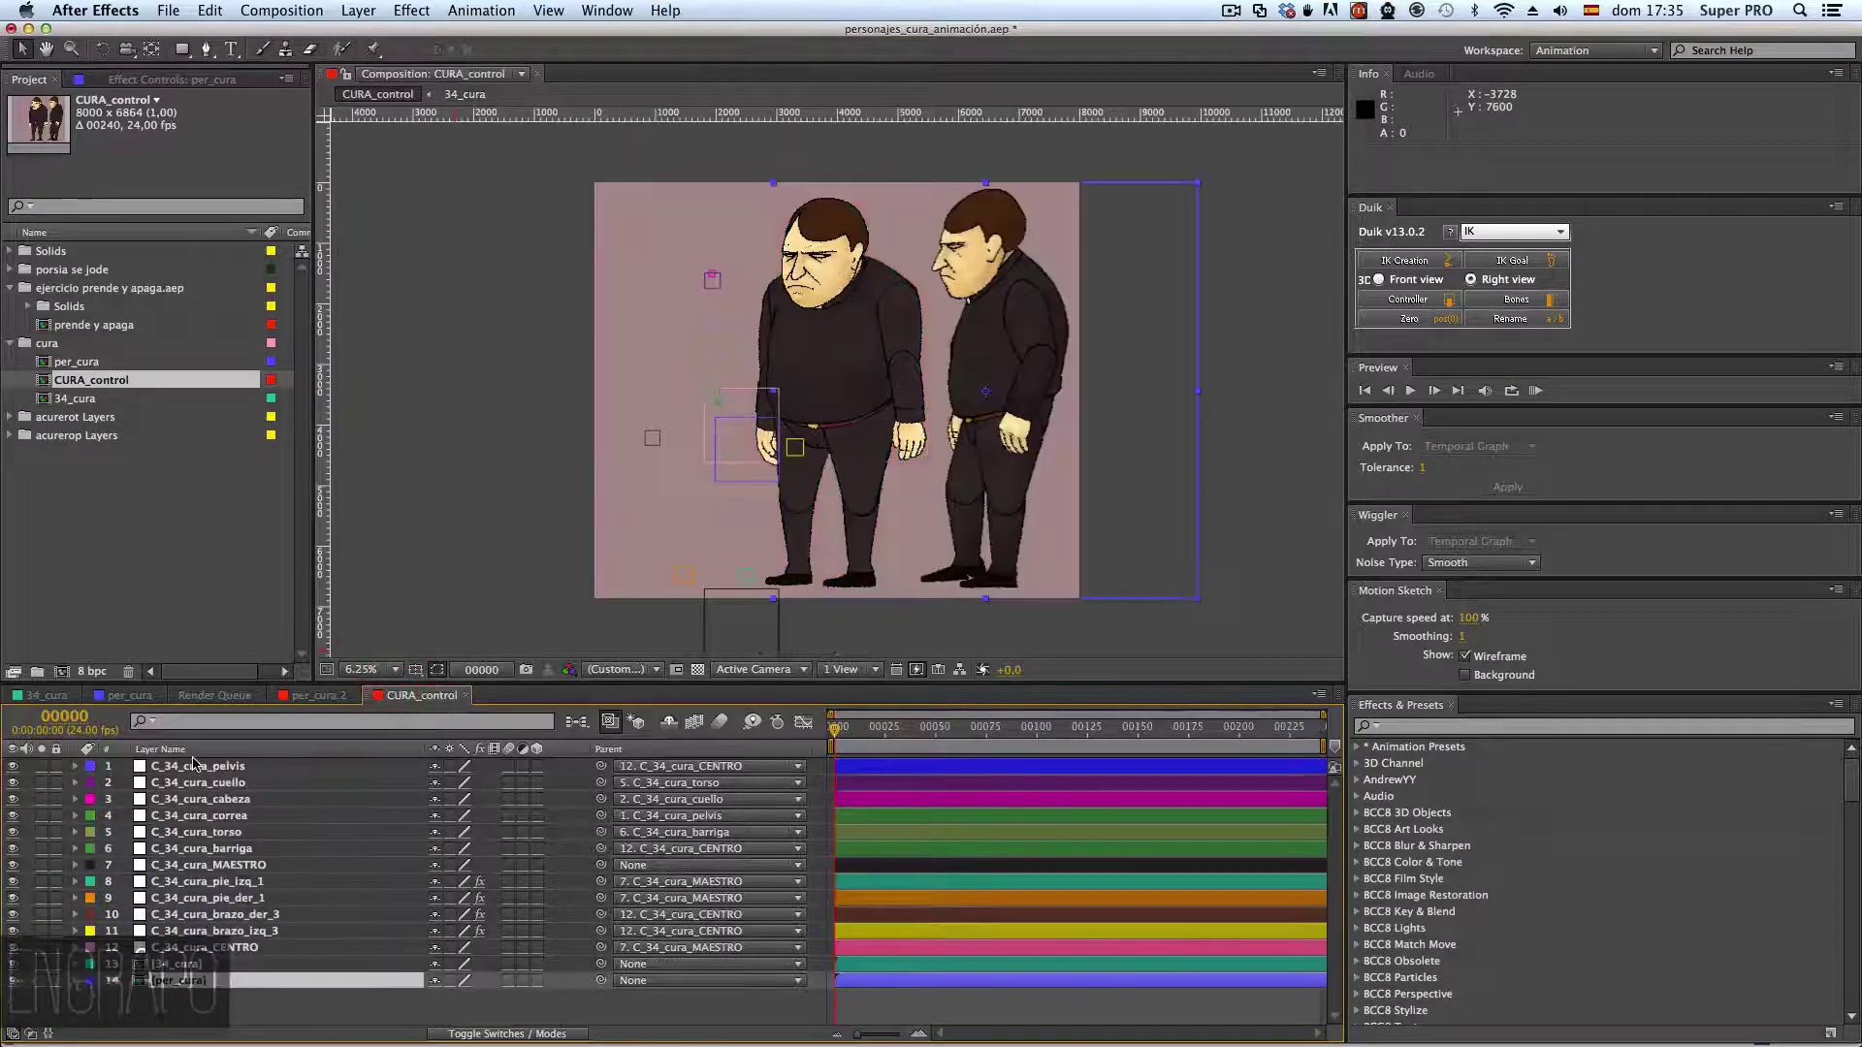
pyautogui.press('super+z')
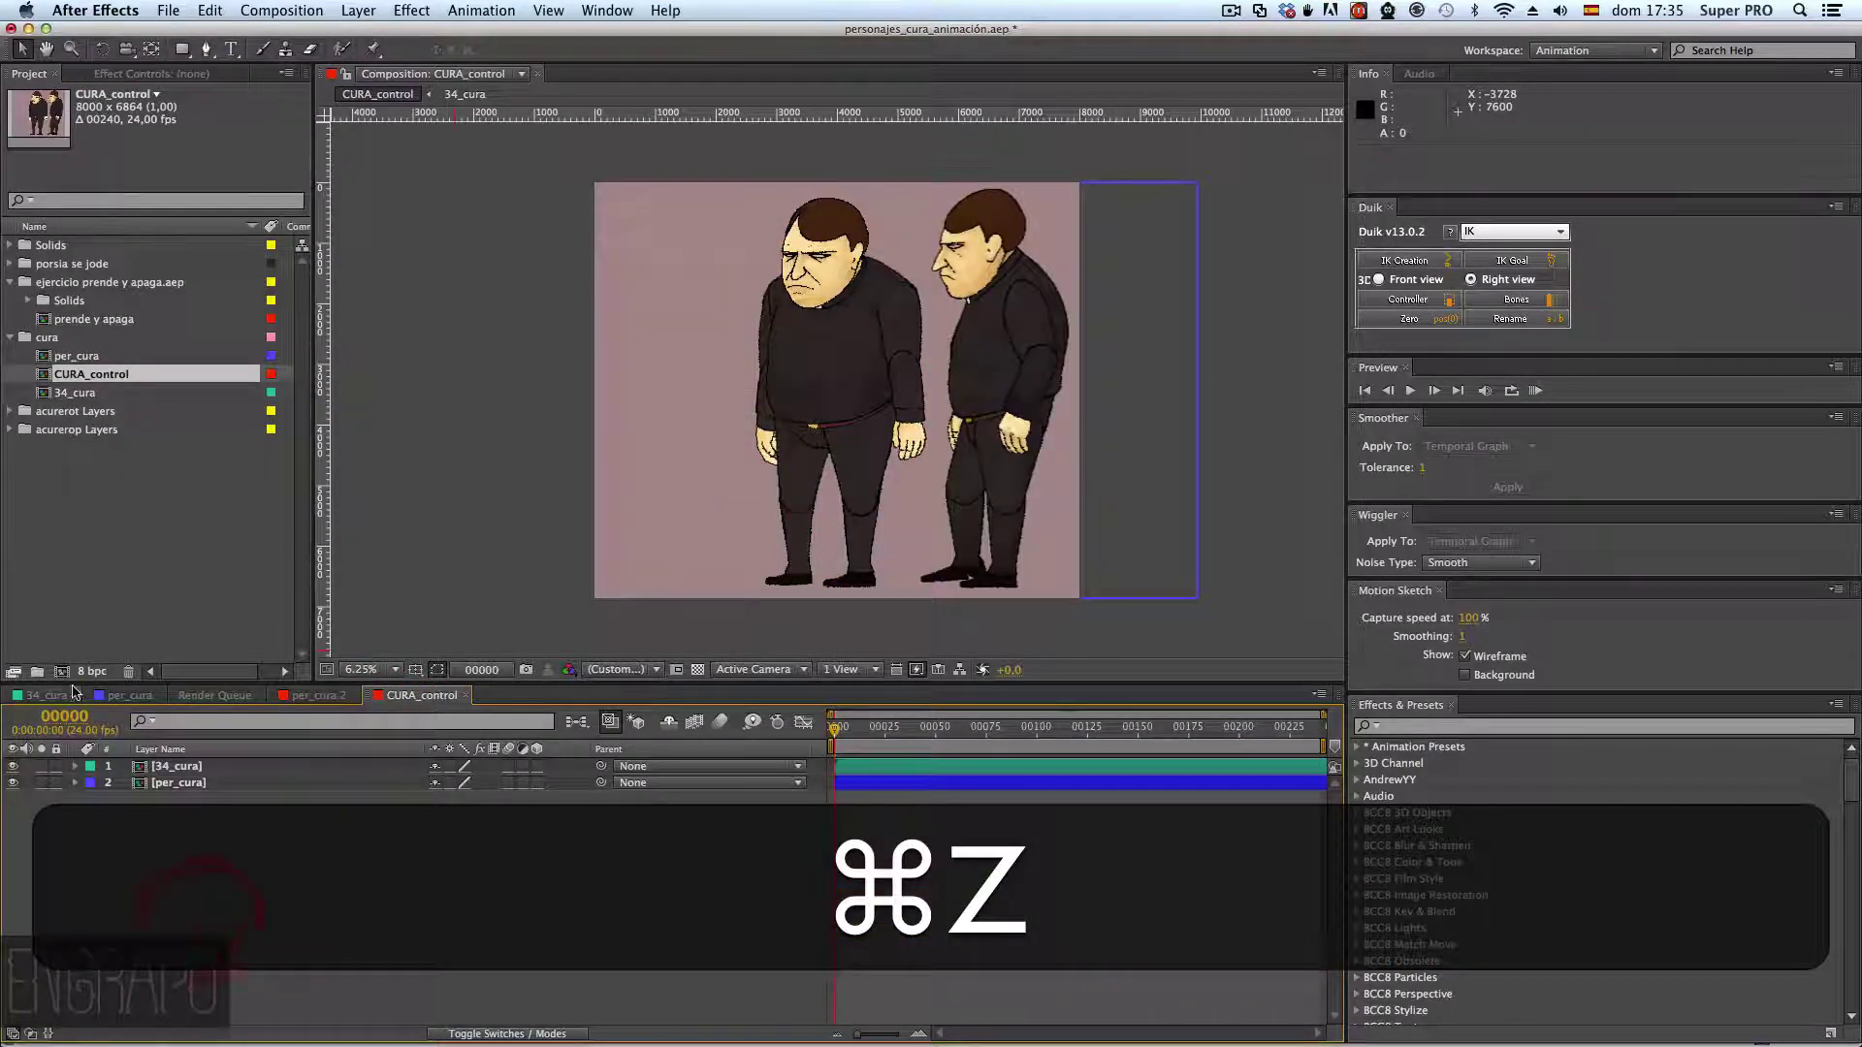
# - Copy the 34_cura controllers, selecting them downwards from C_34_cura_CENTRO to C_34_cura_pelvis, and paste them into CURA_control
pyautogui.click(46, 696)
pyautogui.click(204, 972)
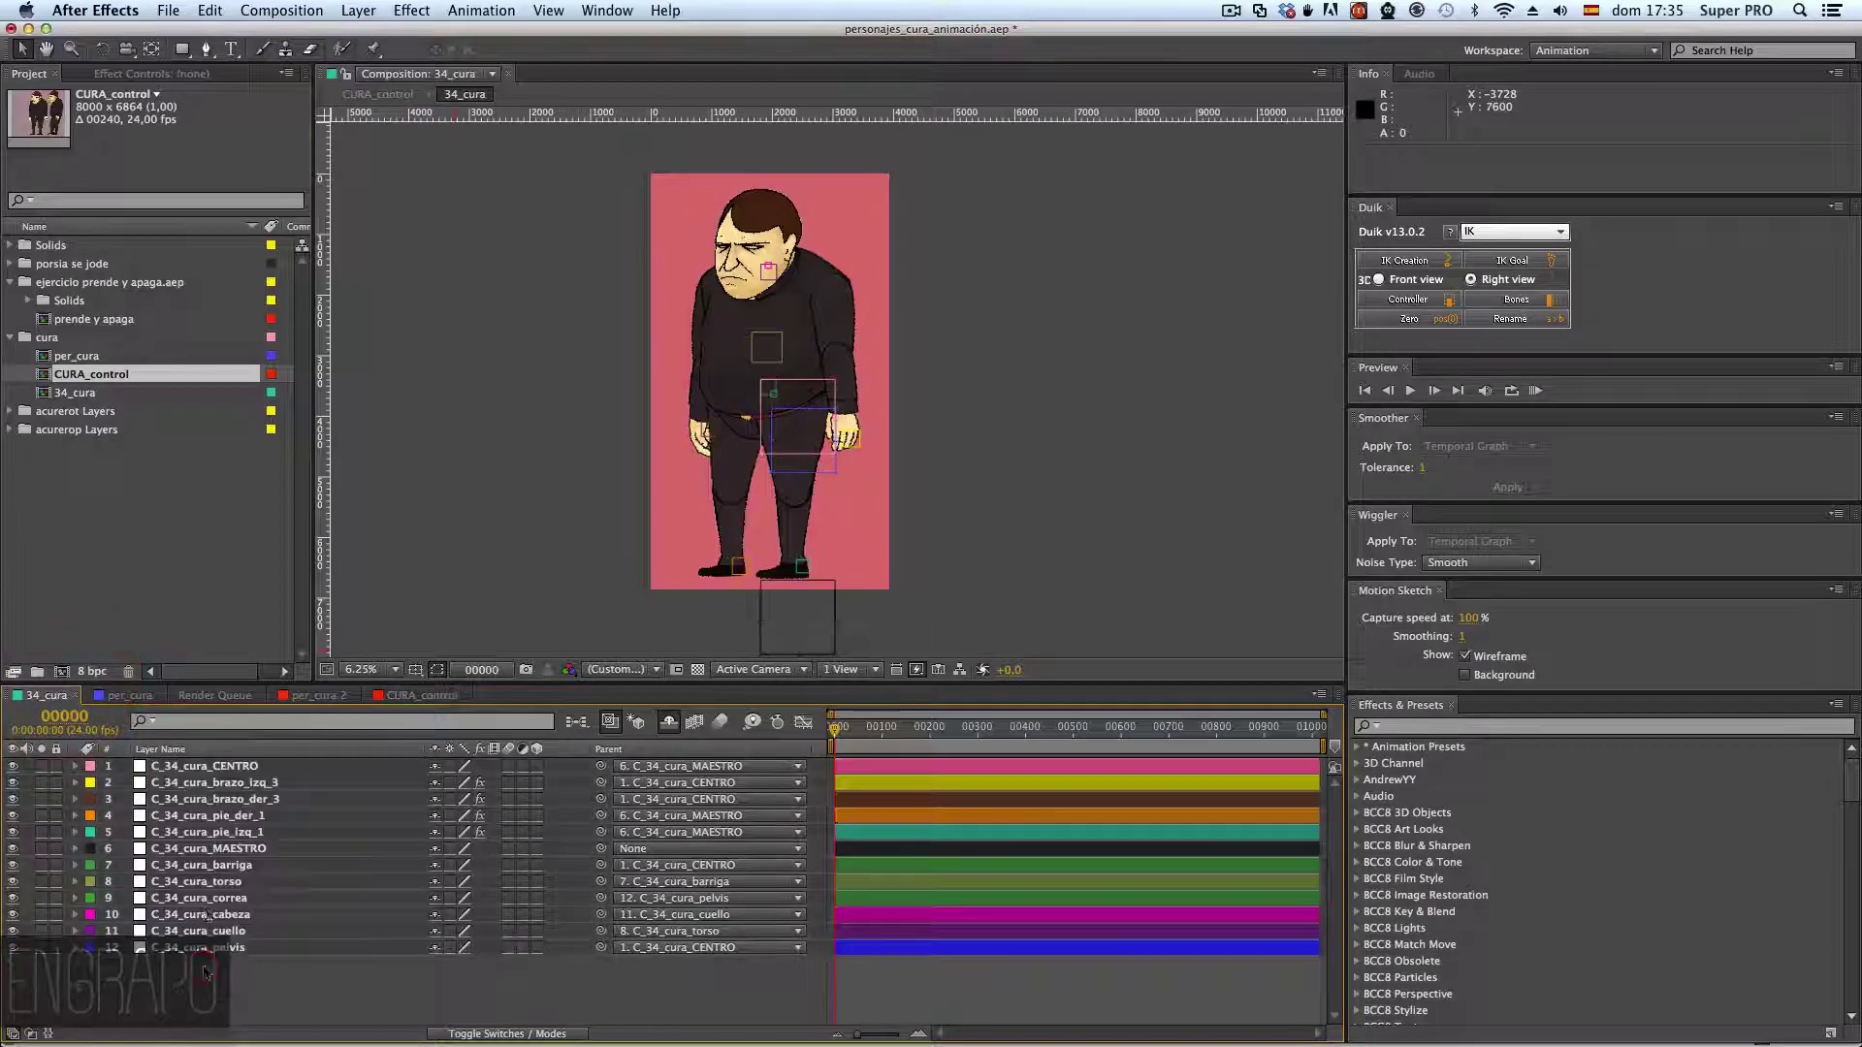
pyautogui.click(203, 766)
pyautogui.keyDown('shift'); pyautogui.click(208, 947); pyautogui.keyUp('shift')
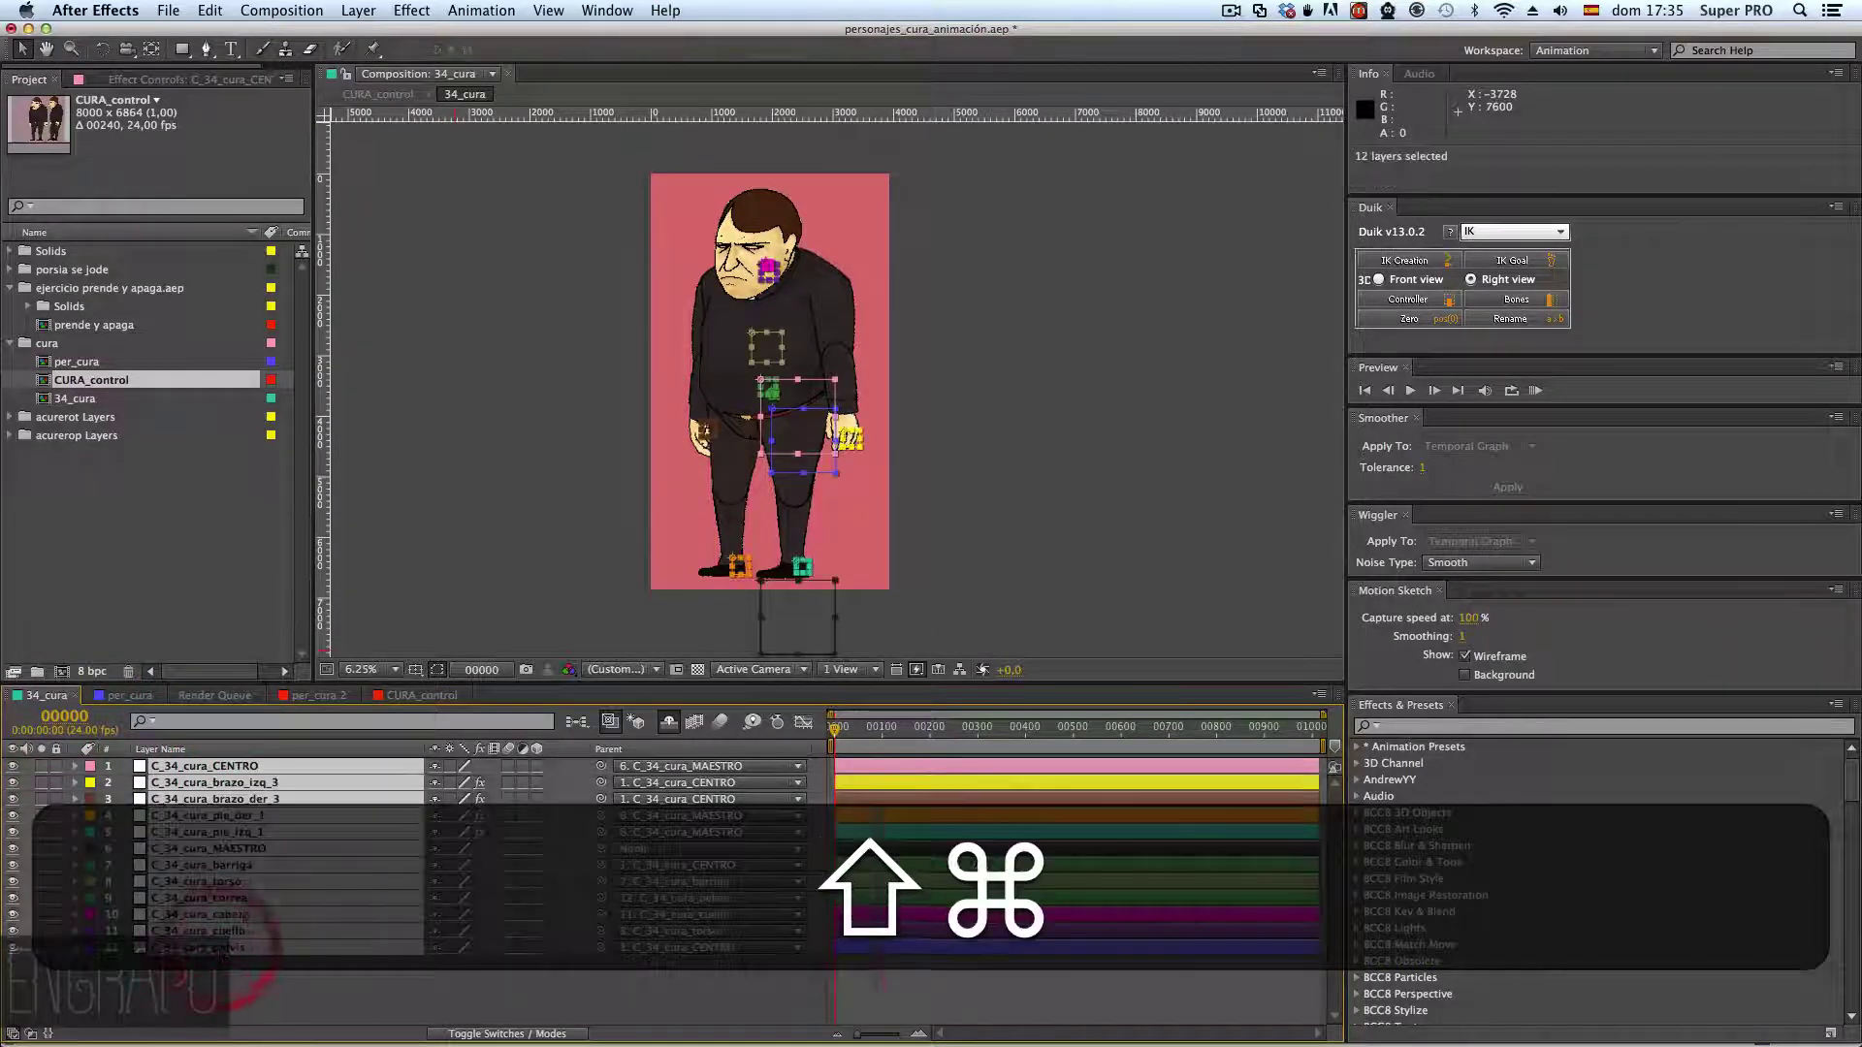
pyautogui.press('super+c')
pyautogui.click(421, 695)
pyautogui.press('super+v')
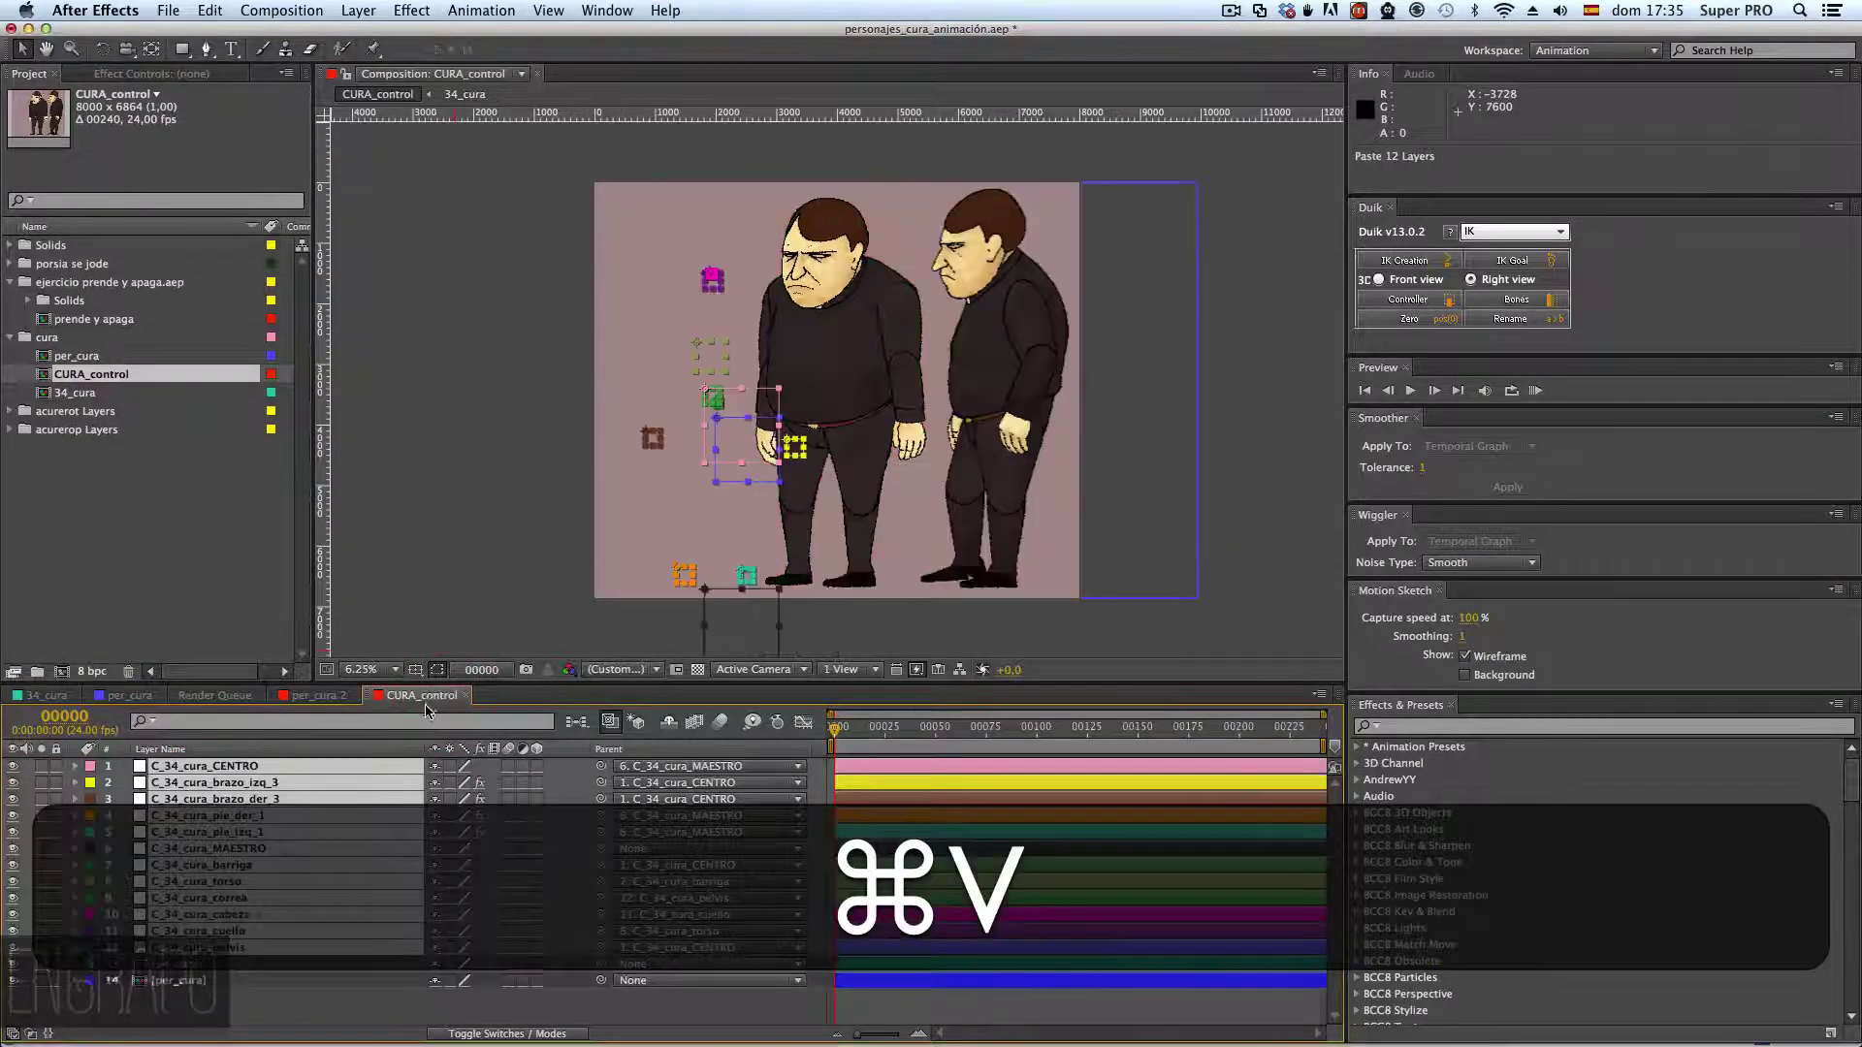
pyautogui.click(258, 1004)
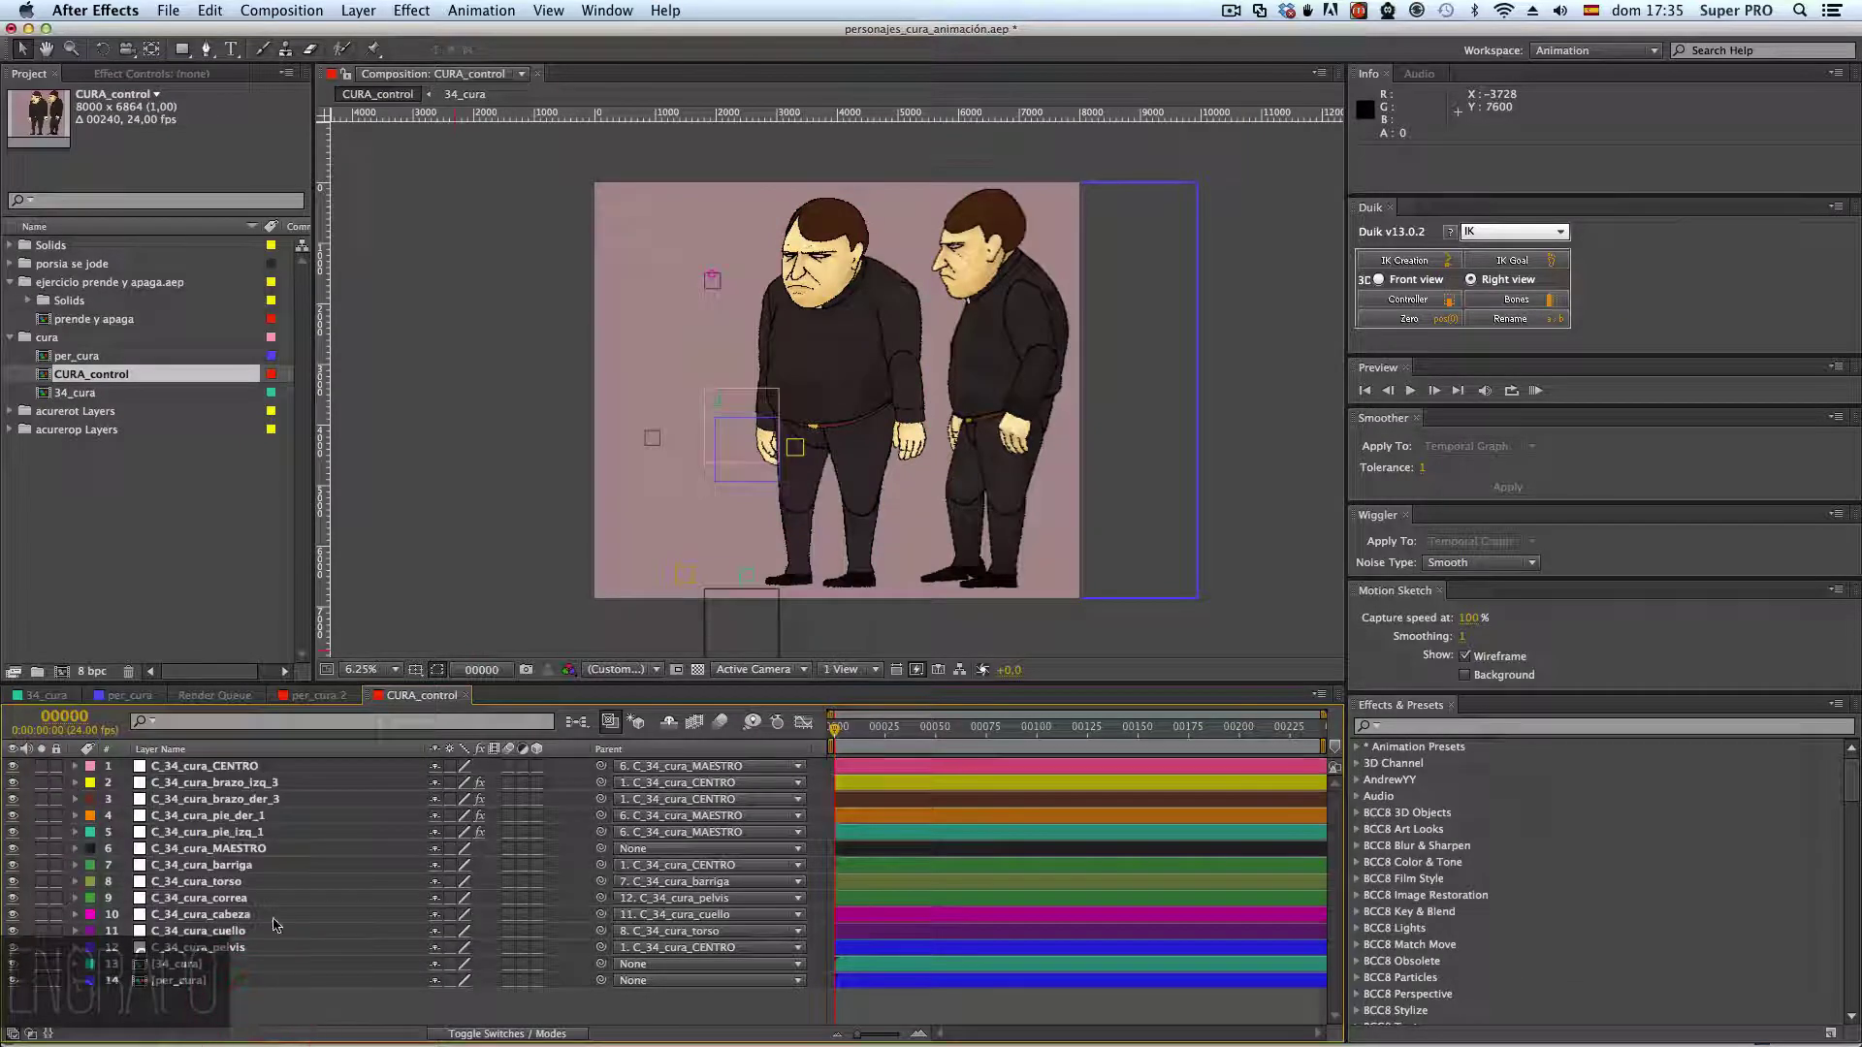
# - Try moving all twelve pasted controllers together in CURA_control, undo the move and deselect them
pyautogui.click(232, 767)
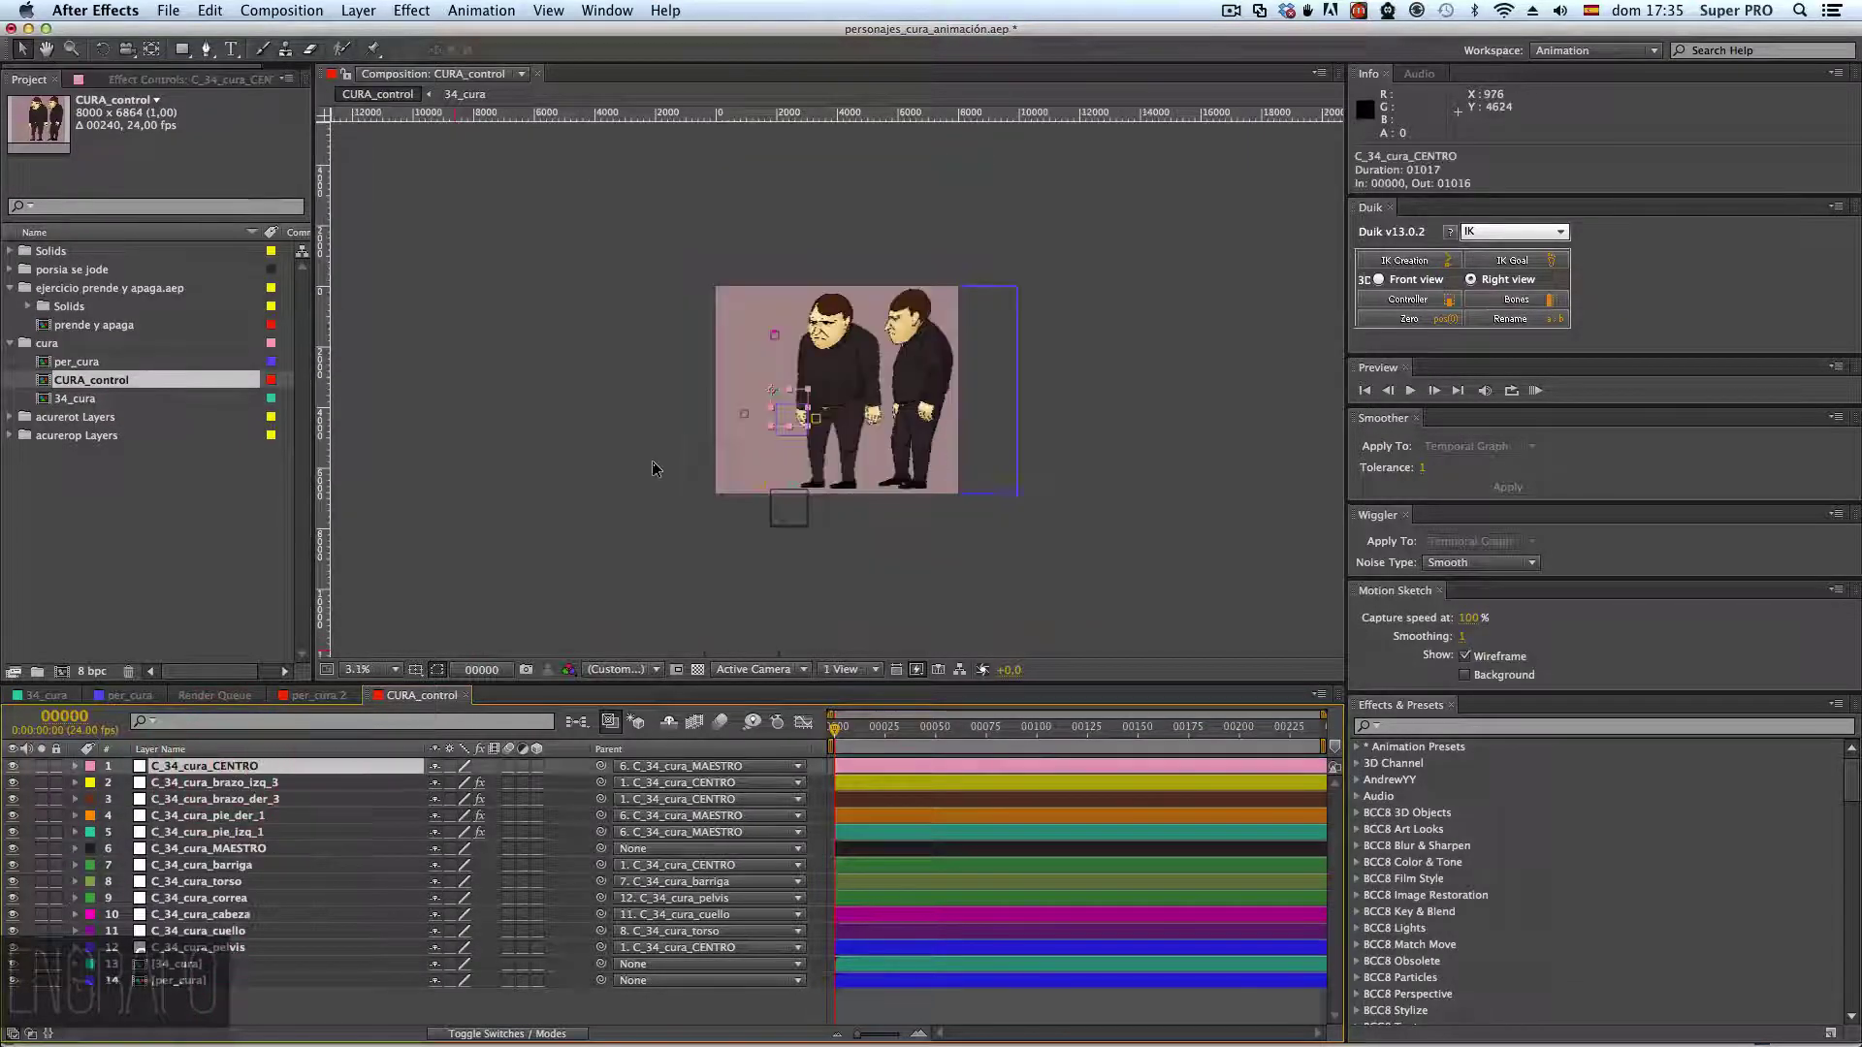
pyautogui.press(',')
pyautogui.press('.')
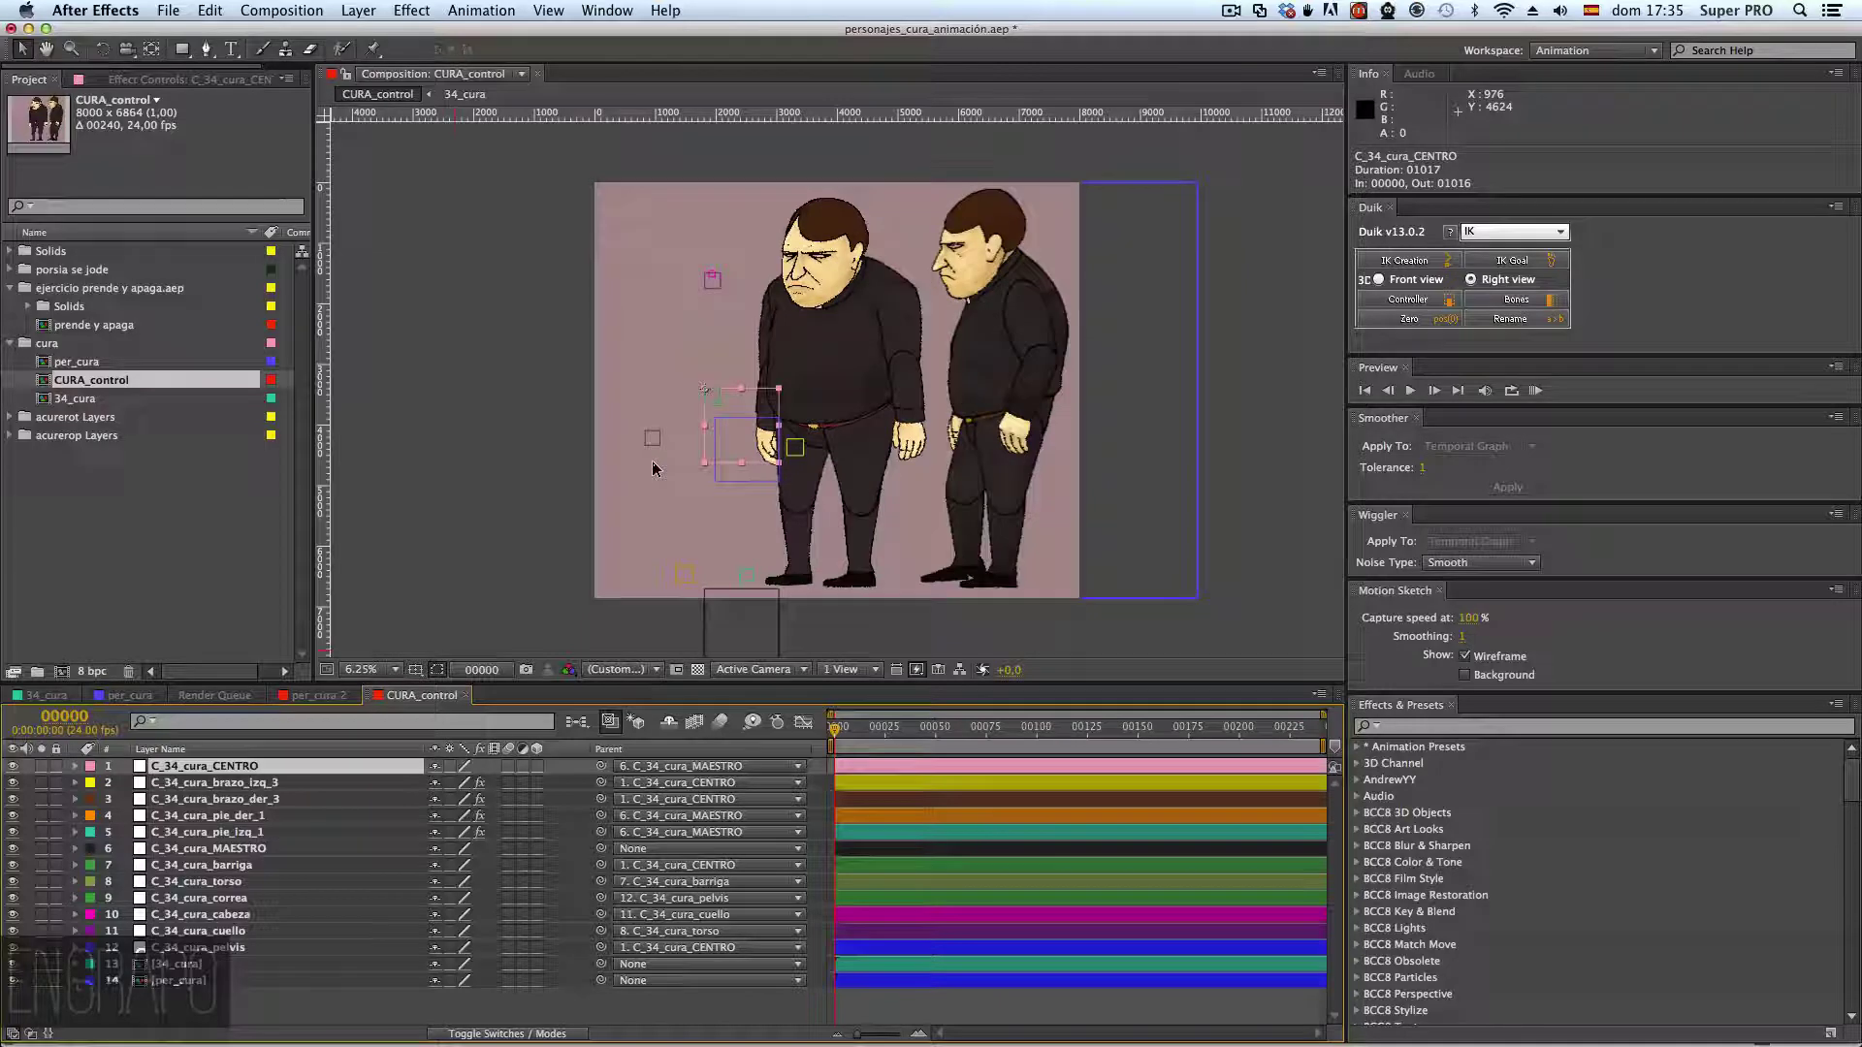
pyautogui.press('shift')
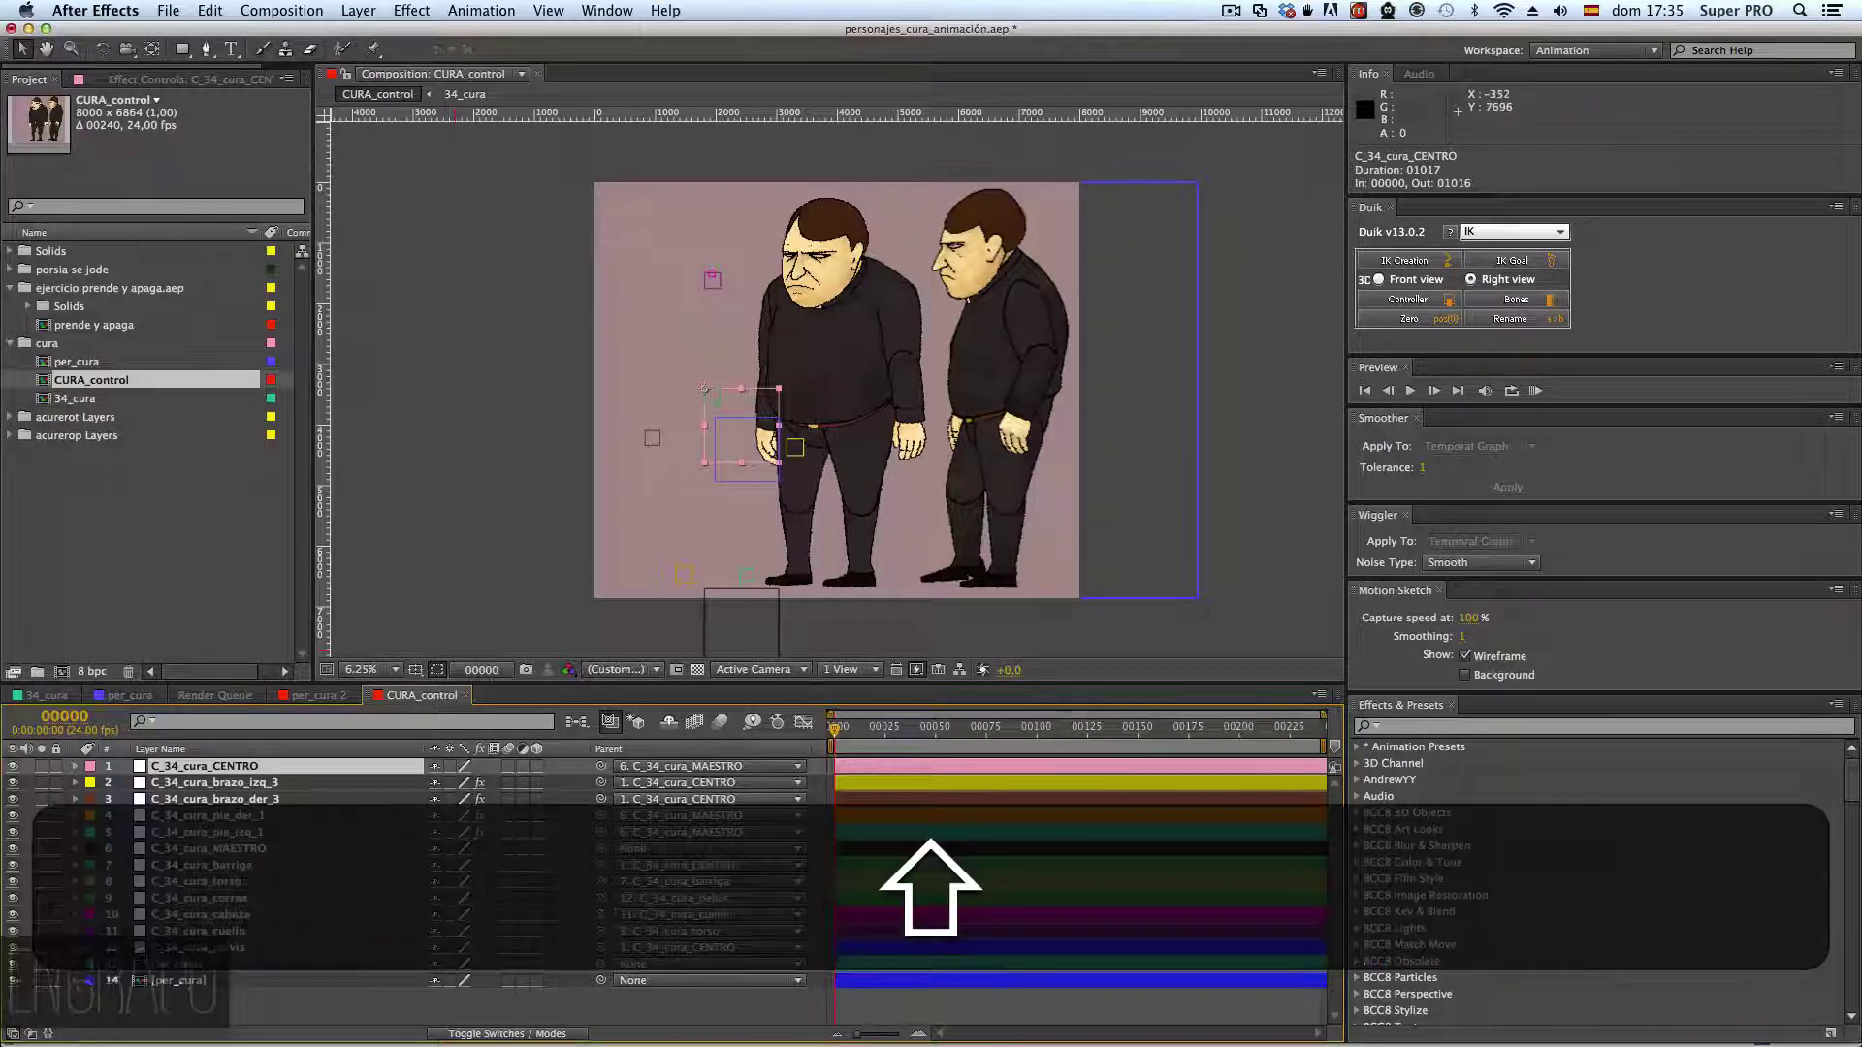
pyautogui.keyDown('shift'); pyautogui.click(204, 947); pyautogui.keyUp('shift')
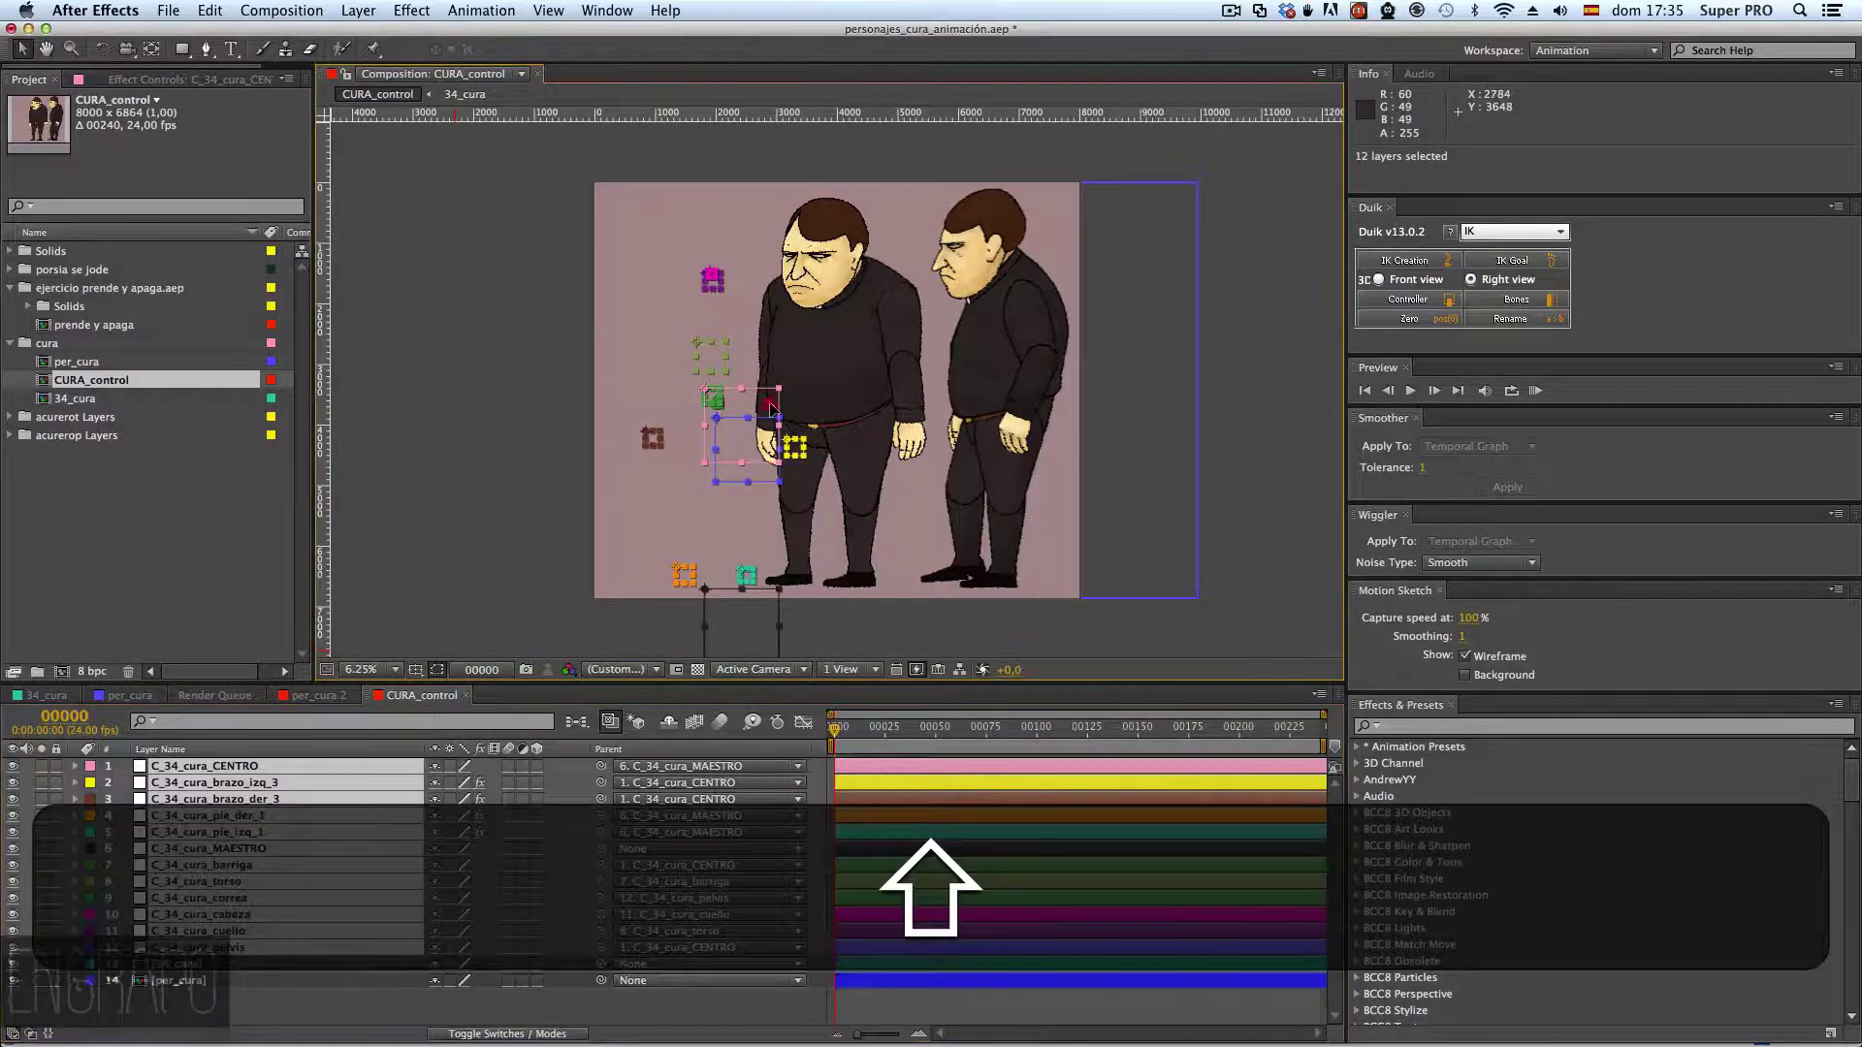
pyautogui.press('super+shift+z')
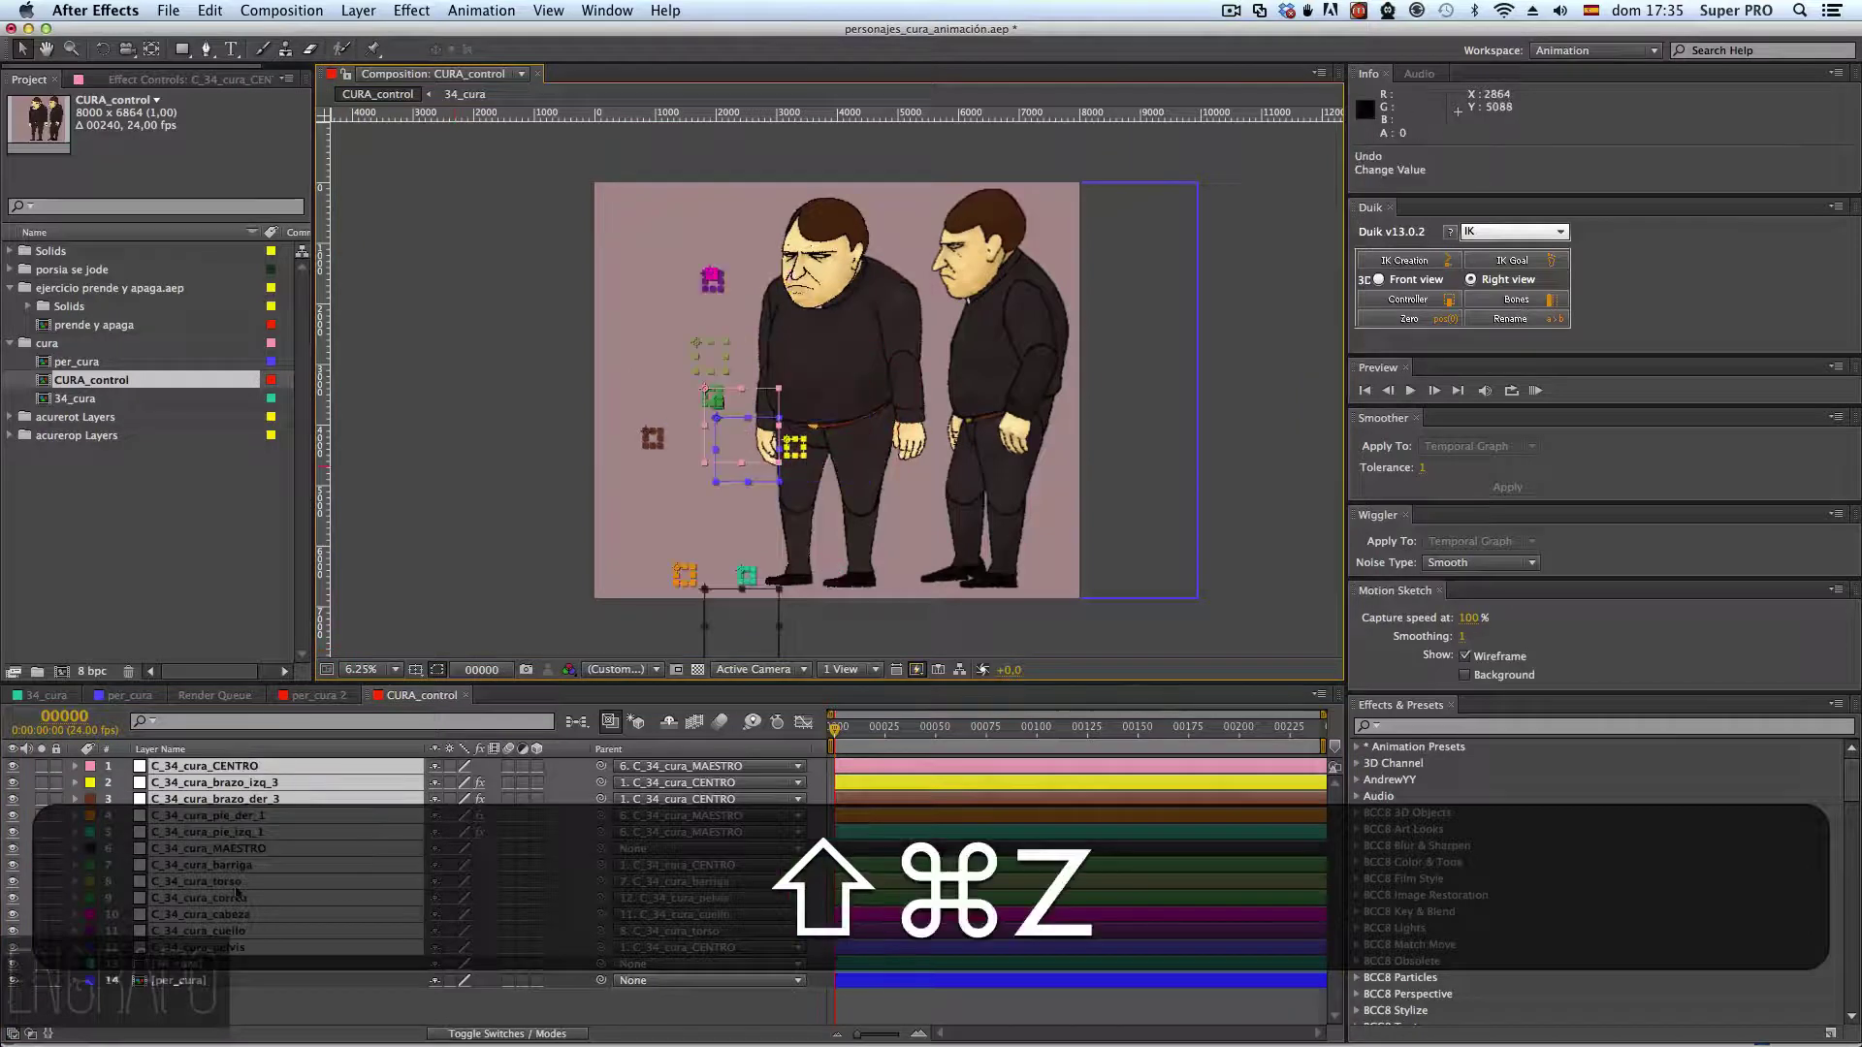
pyautogui.click(234, 1024)
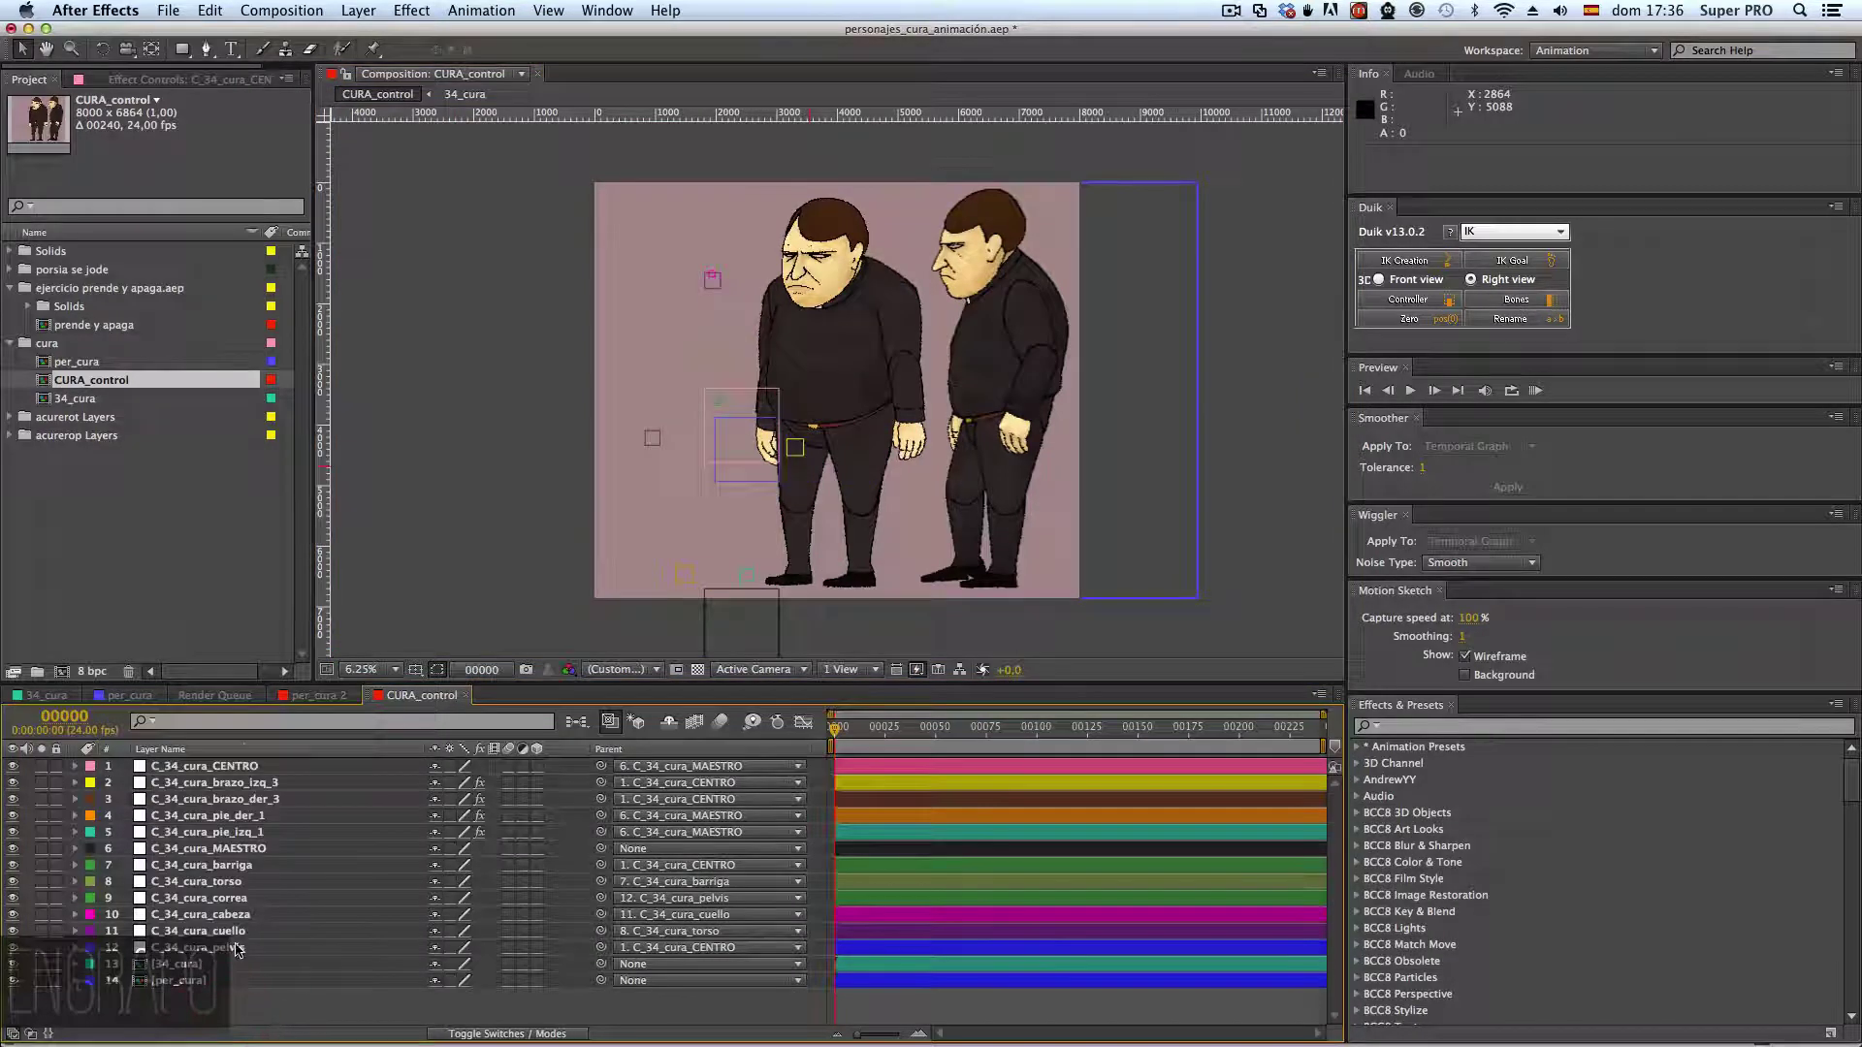
# - Select all twelve pasted controllers and move them horizontally by C_34_cura_MAESTRO onto the three-quarter priest, then deselect them
pyautogui.click(238, 947)
pyautogui.keyDown('shift'); pyautogui.click(223, 769); pyautogui.keyUp('shift')
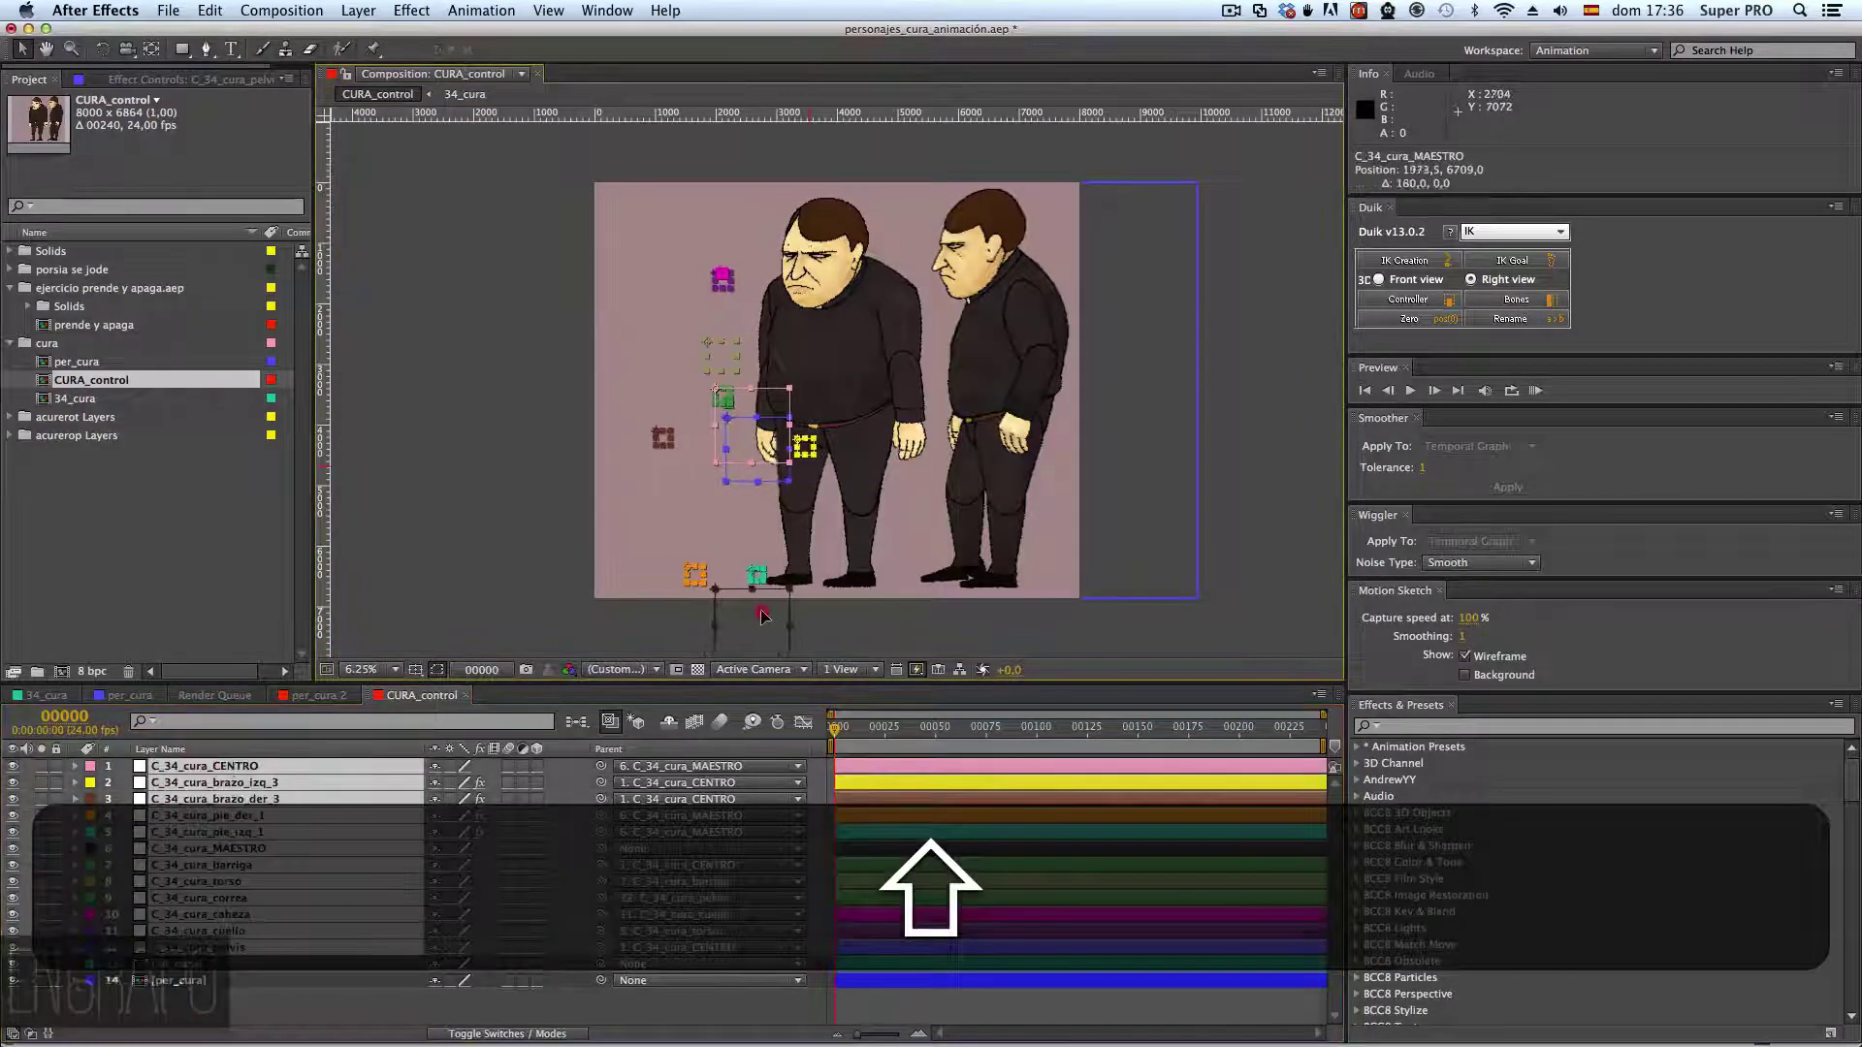
pyautogui.moveTo(751, 611); pyautogui.dragTo(868, 607)
pyautogui.click(1087, 614)
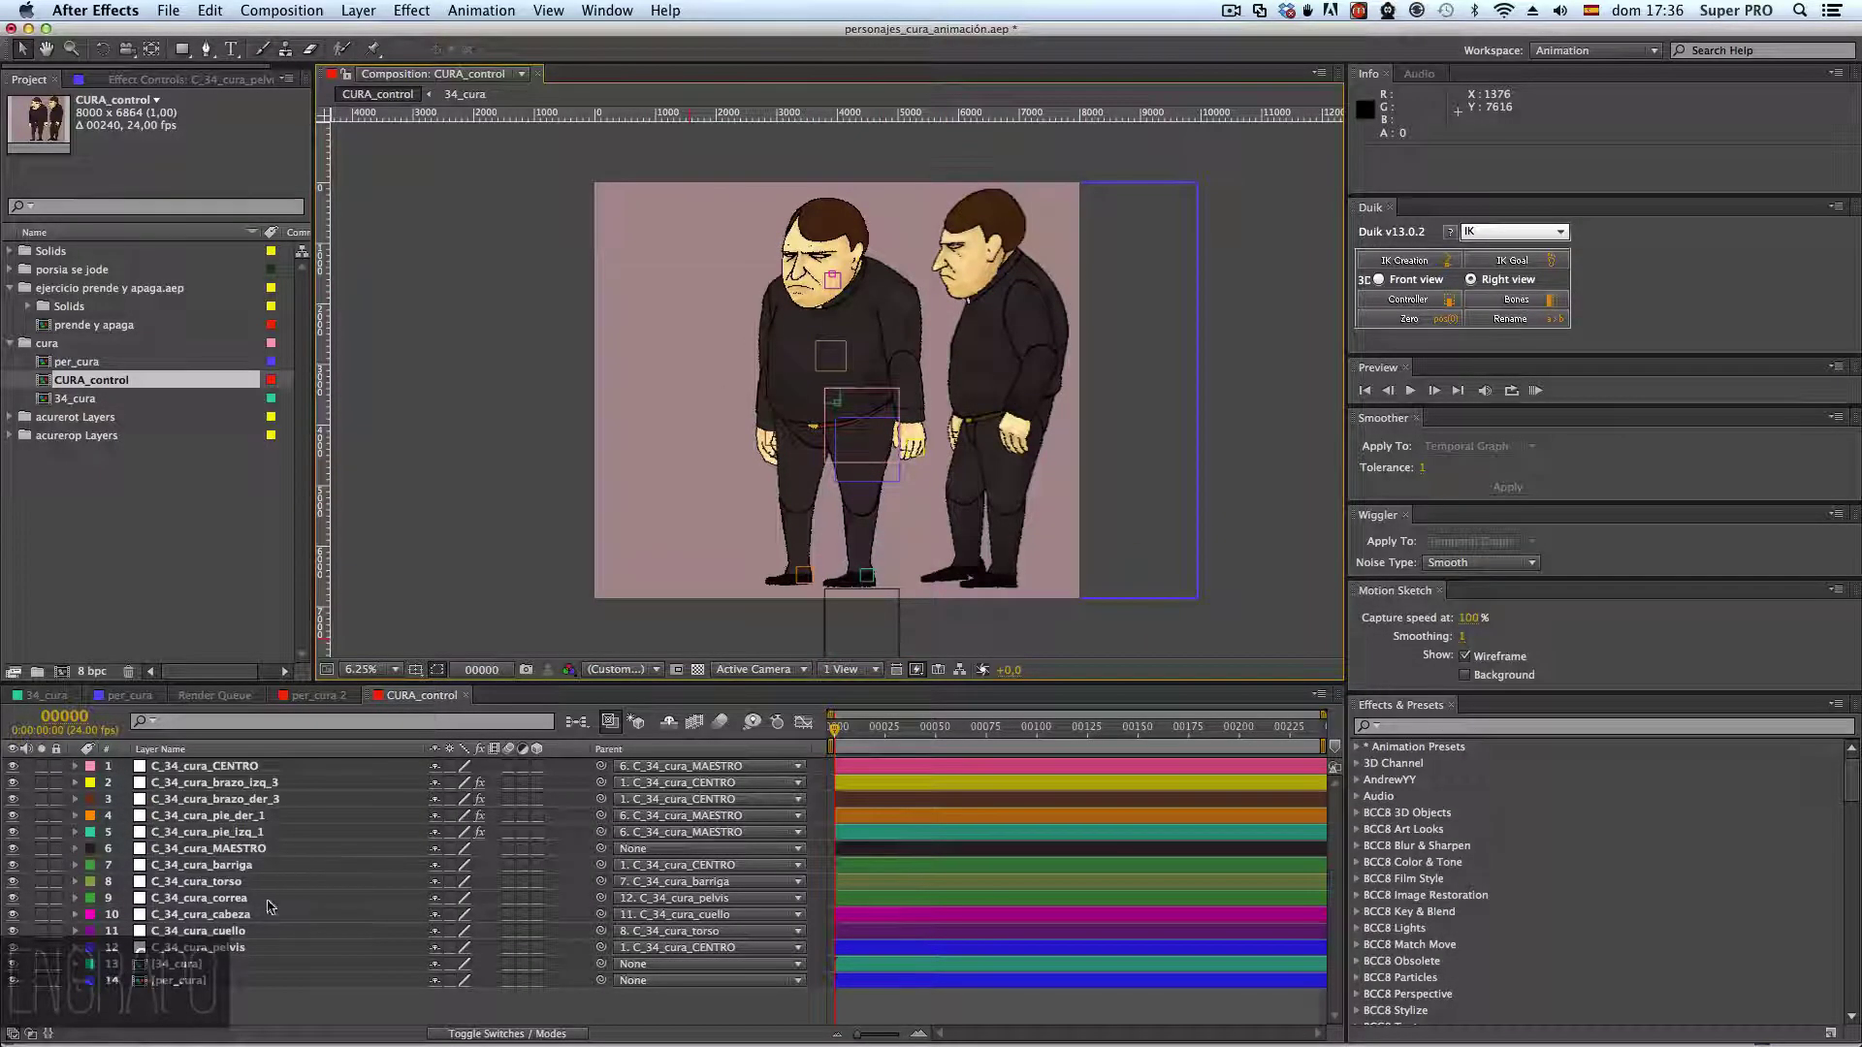
# - Compare the pasted controller layers in CURA_control with the original controllers in the 34_cura and per_cura compositions
pyautogui.click(233, 949)
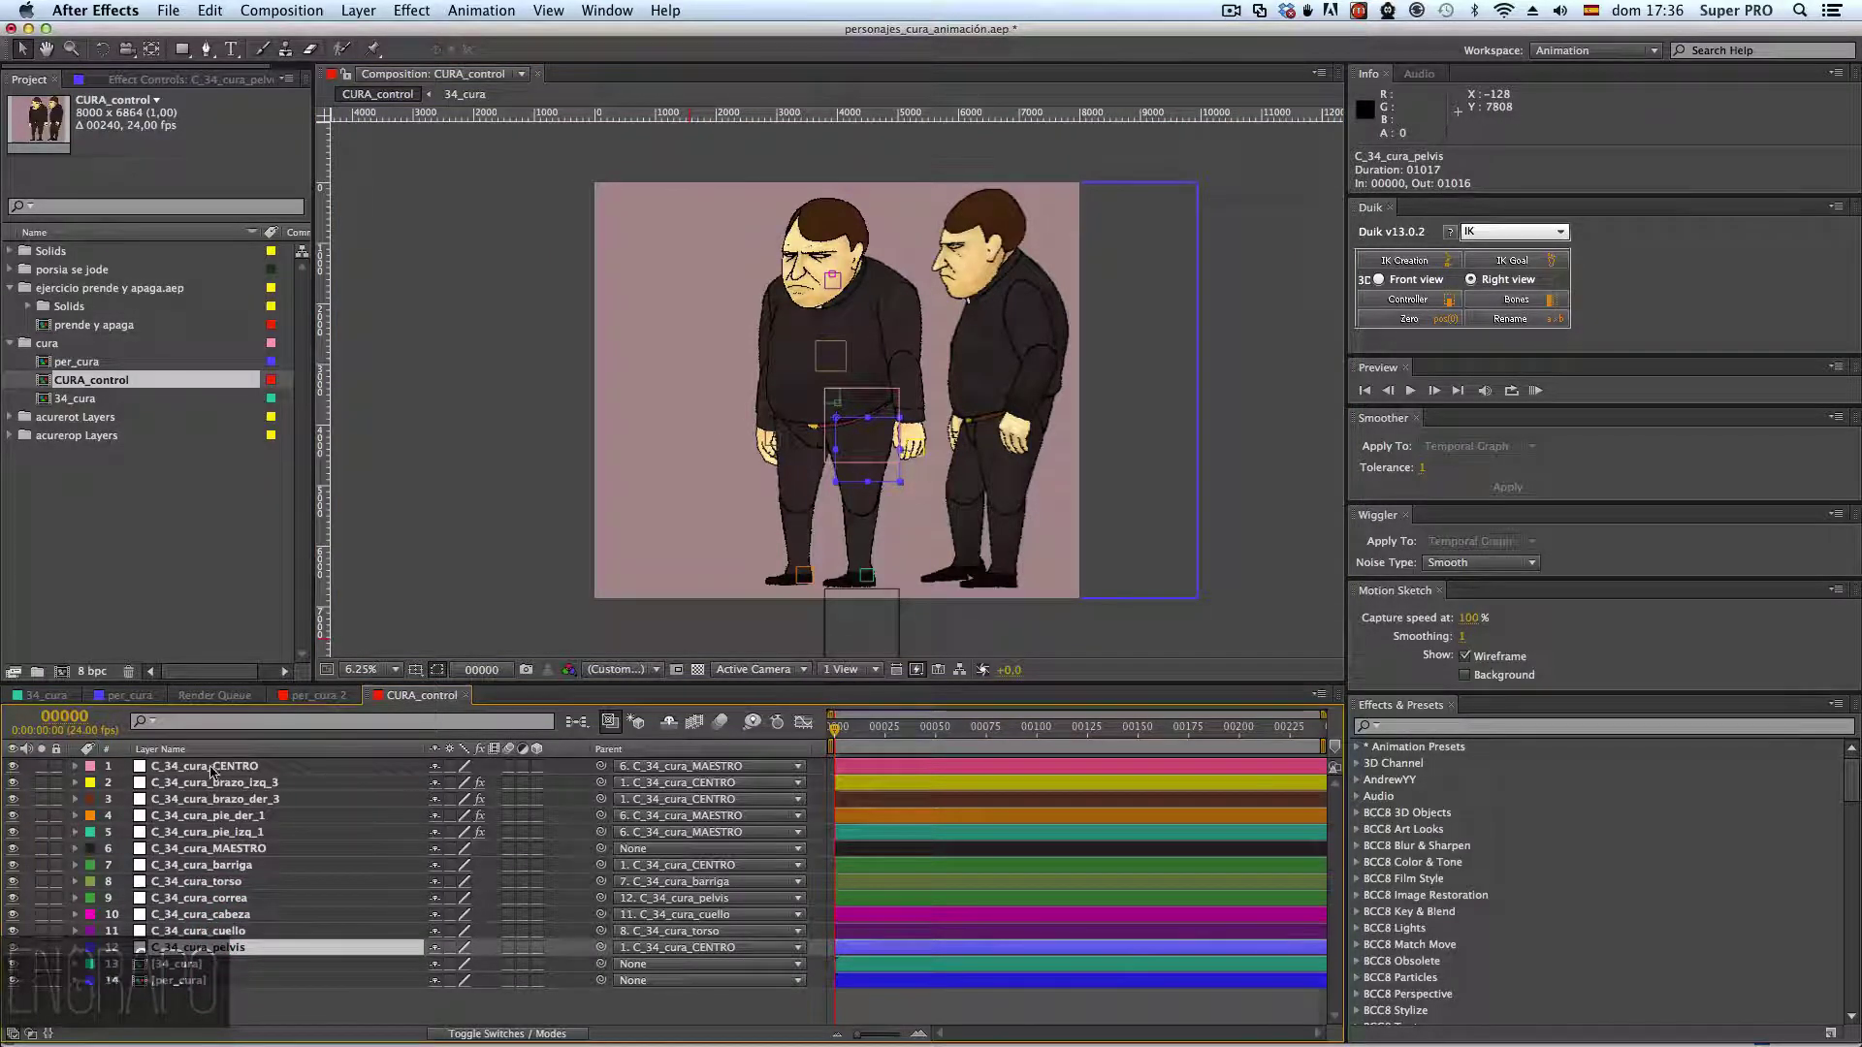
pyautogui.keyDown('shift'); pyautogui.click(210, 767); pyautogui.keyUp('shift')
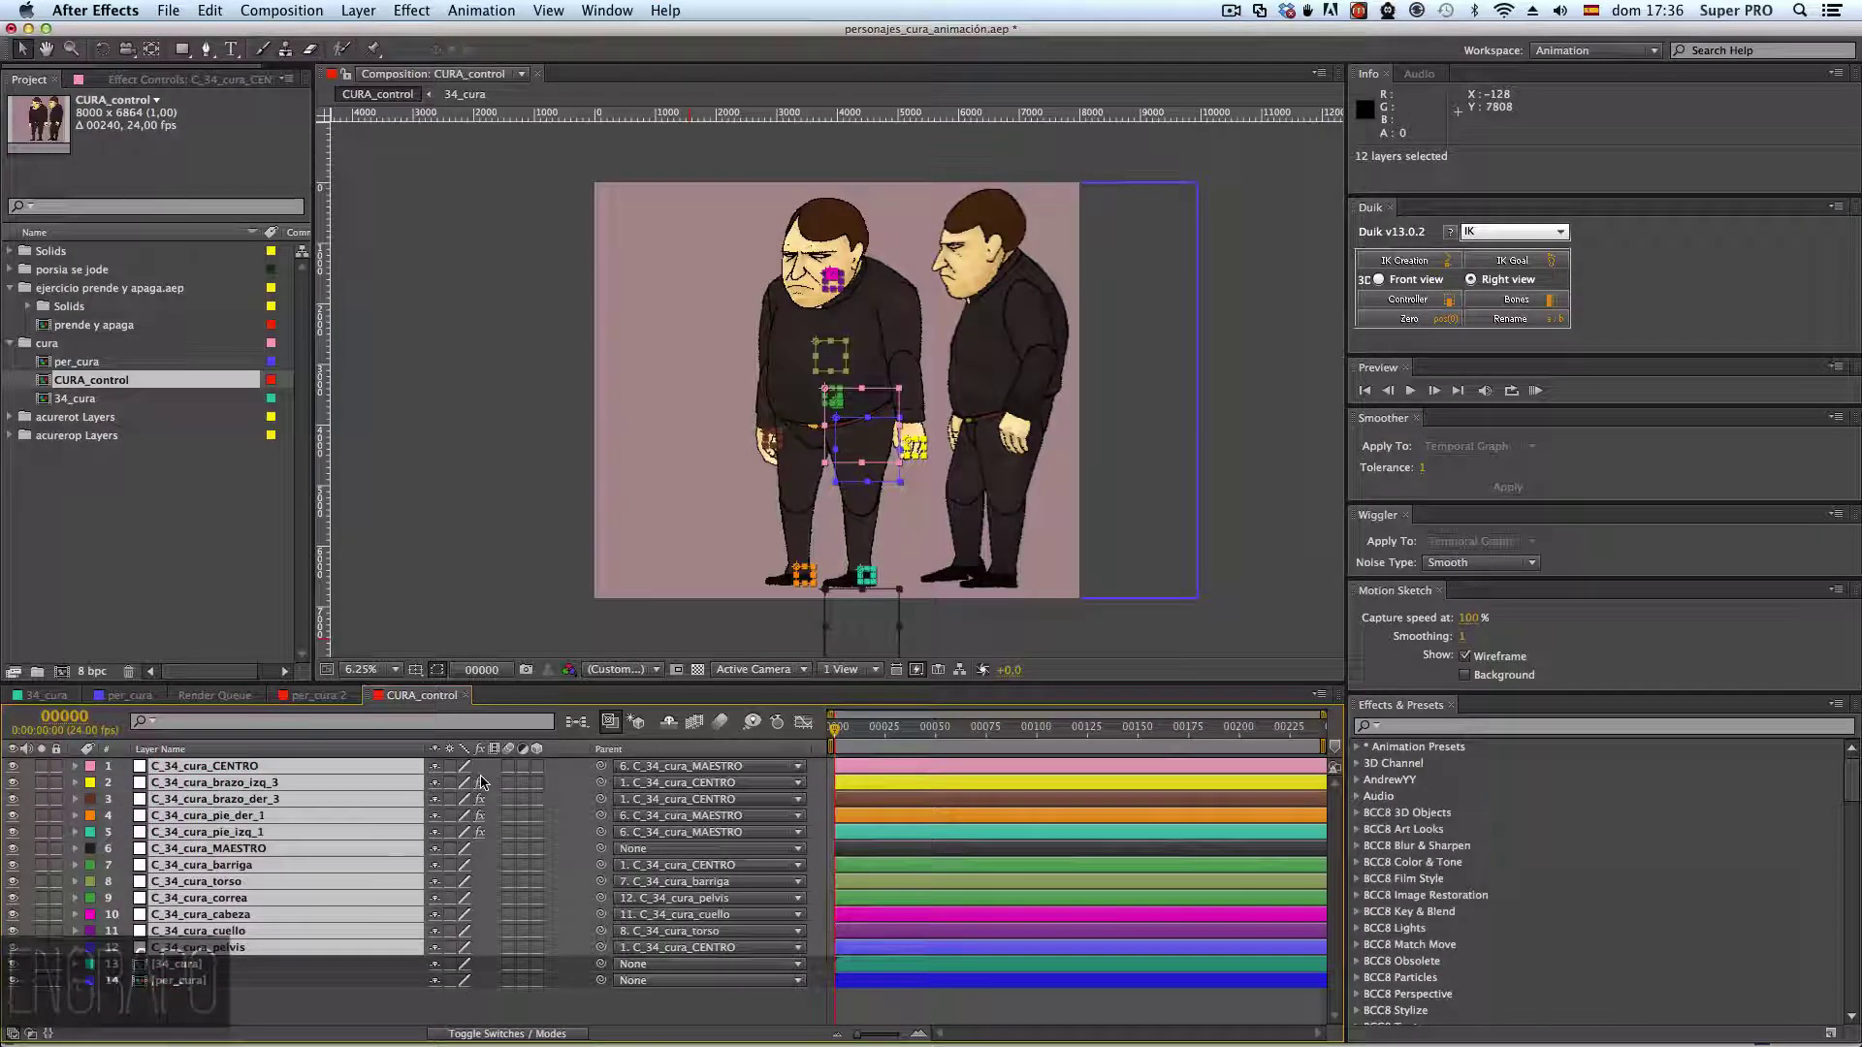
pyautogui.click(500, 470)
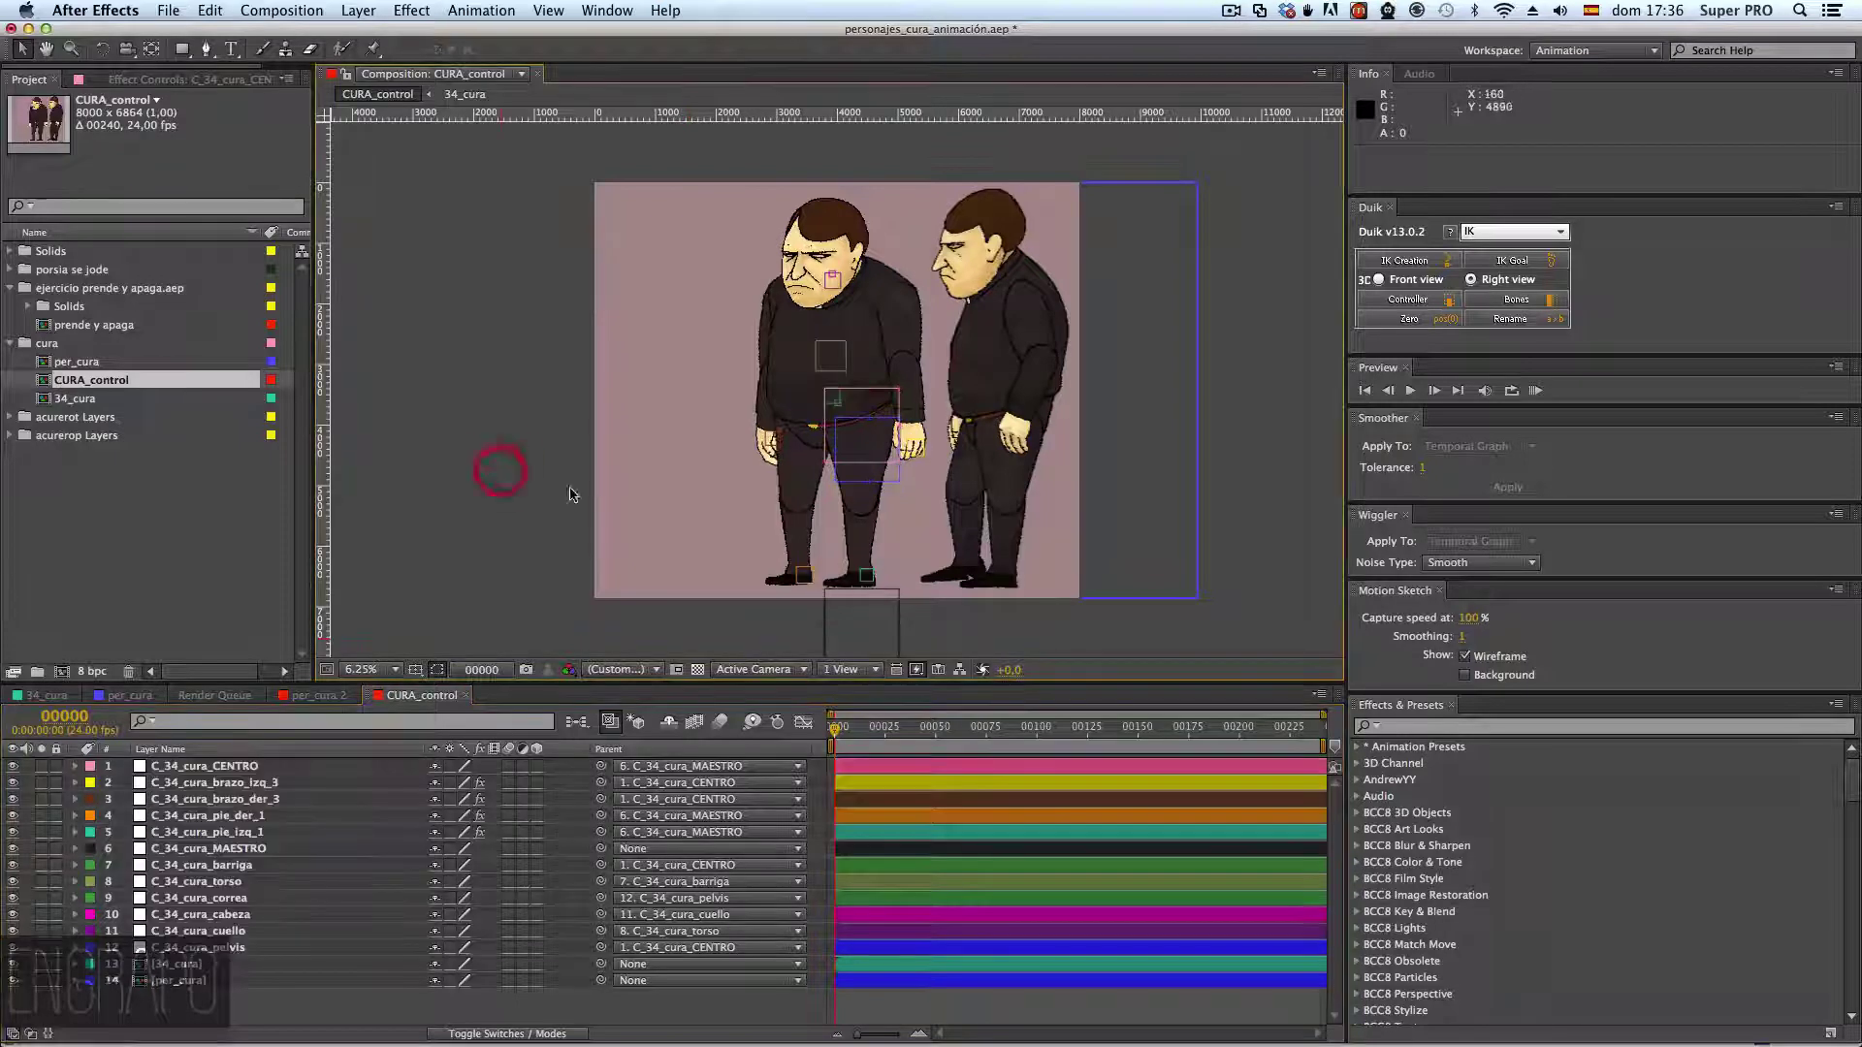
pyautogui.click(40, 696)
pyautogui.click(199, 1013)
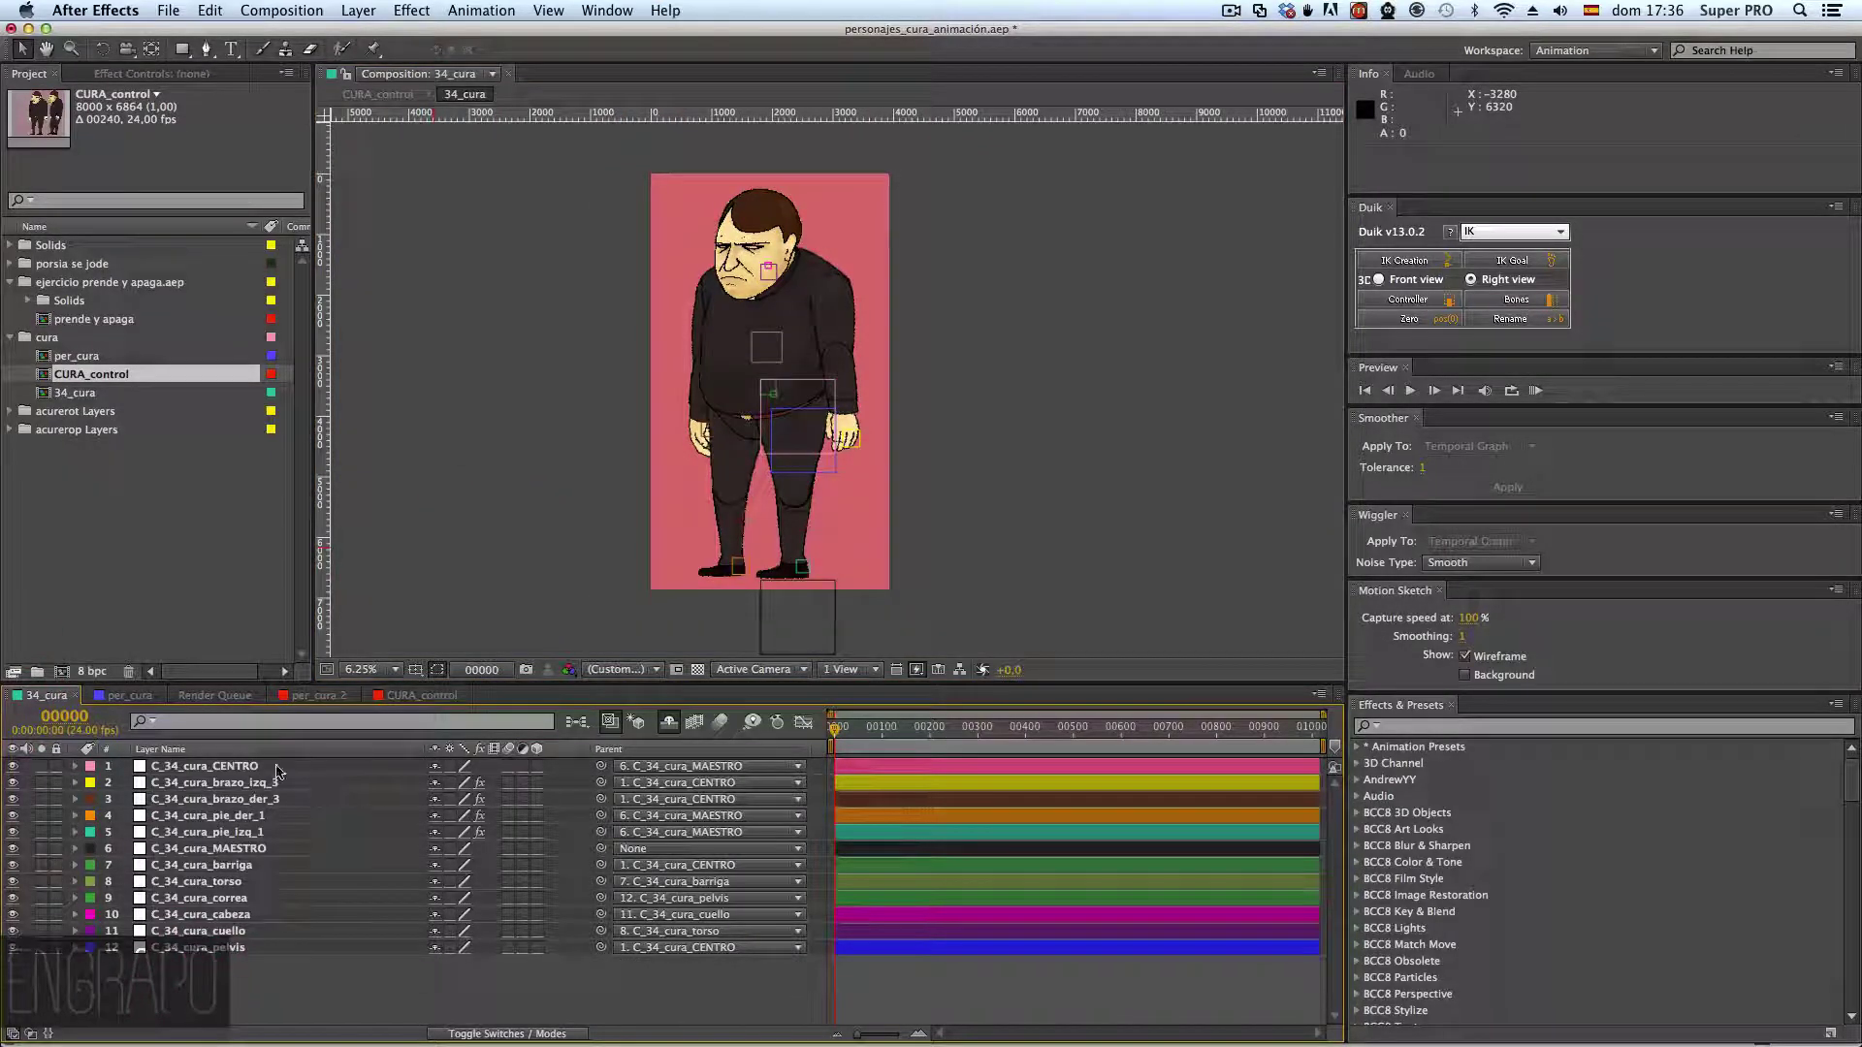
pyautogui.click(240, 784)
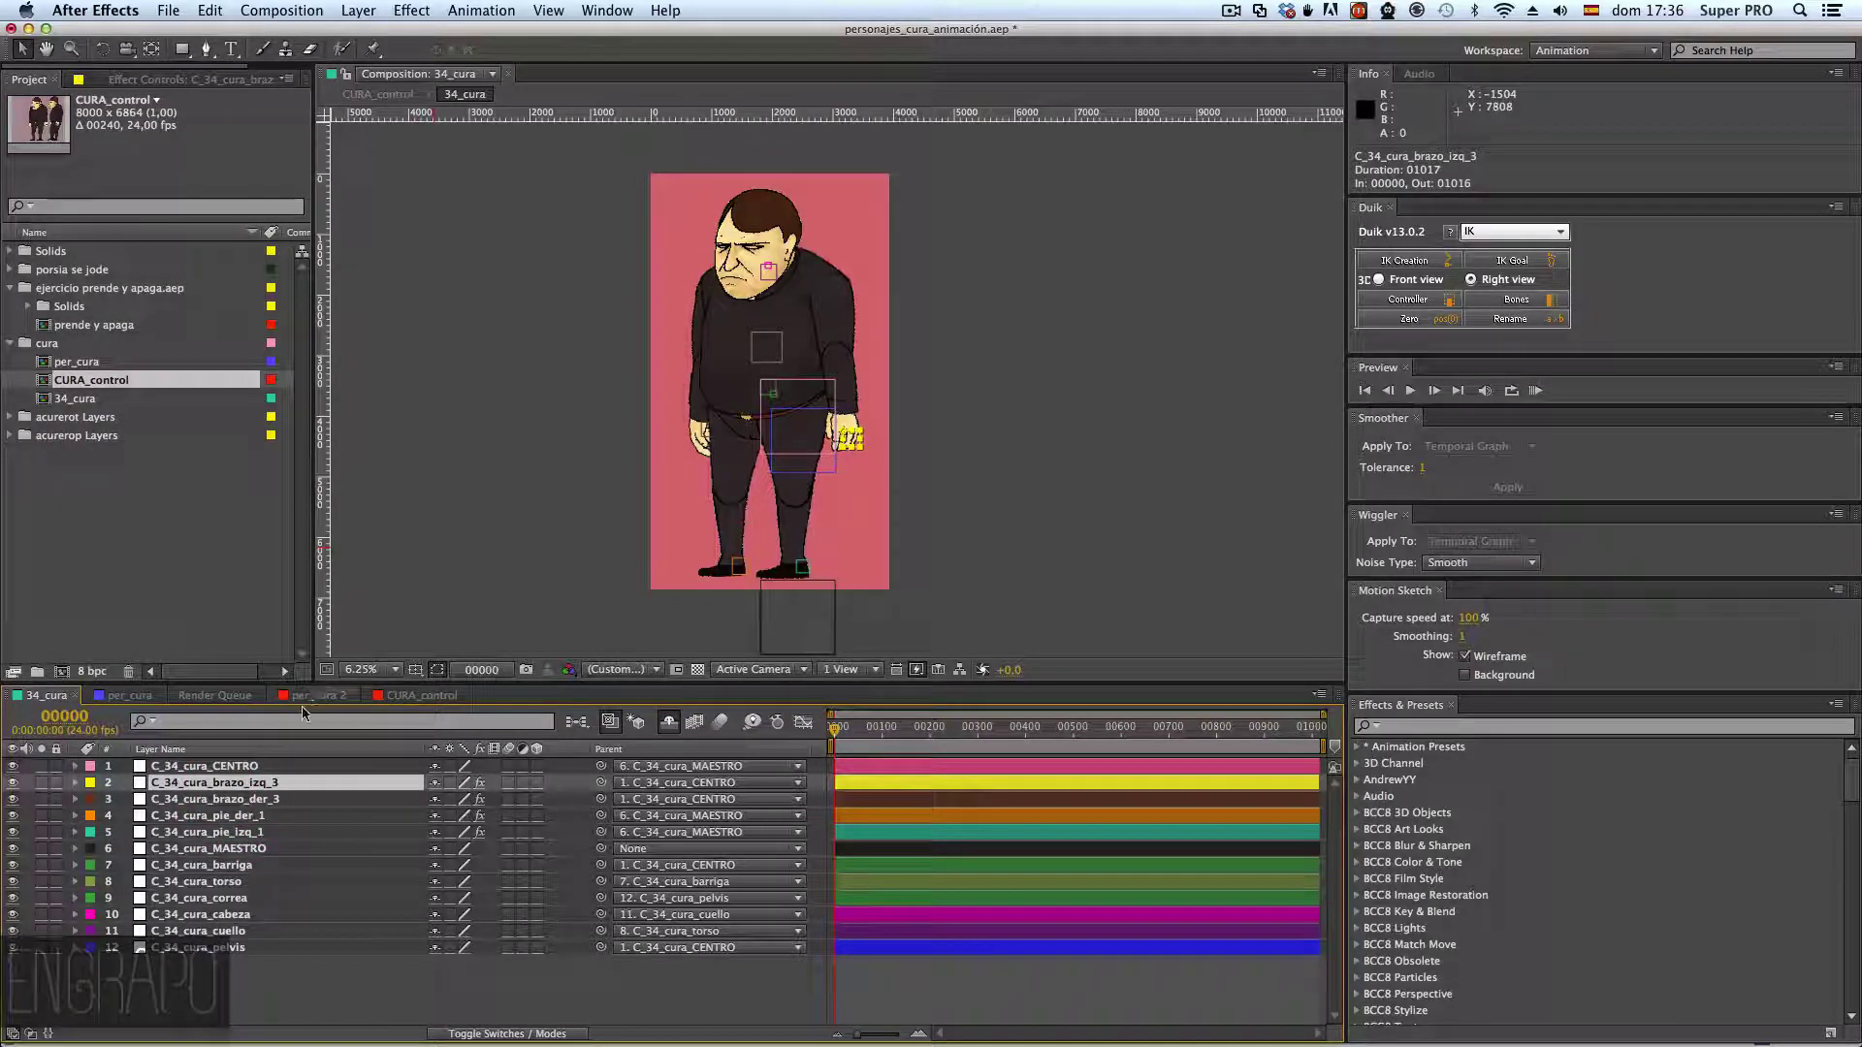
pyautogui.click(381, 695)
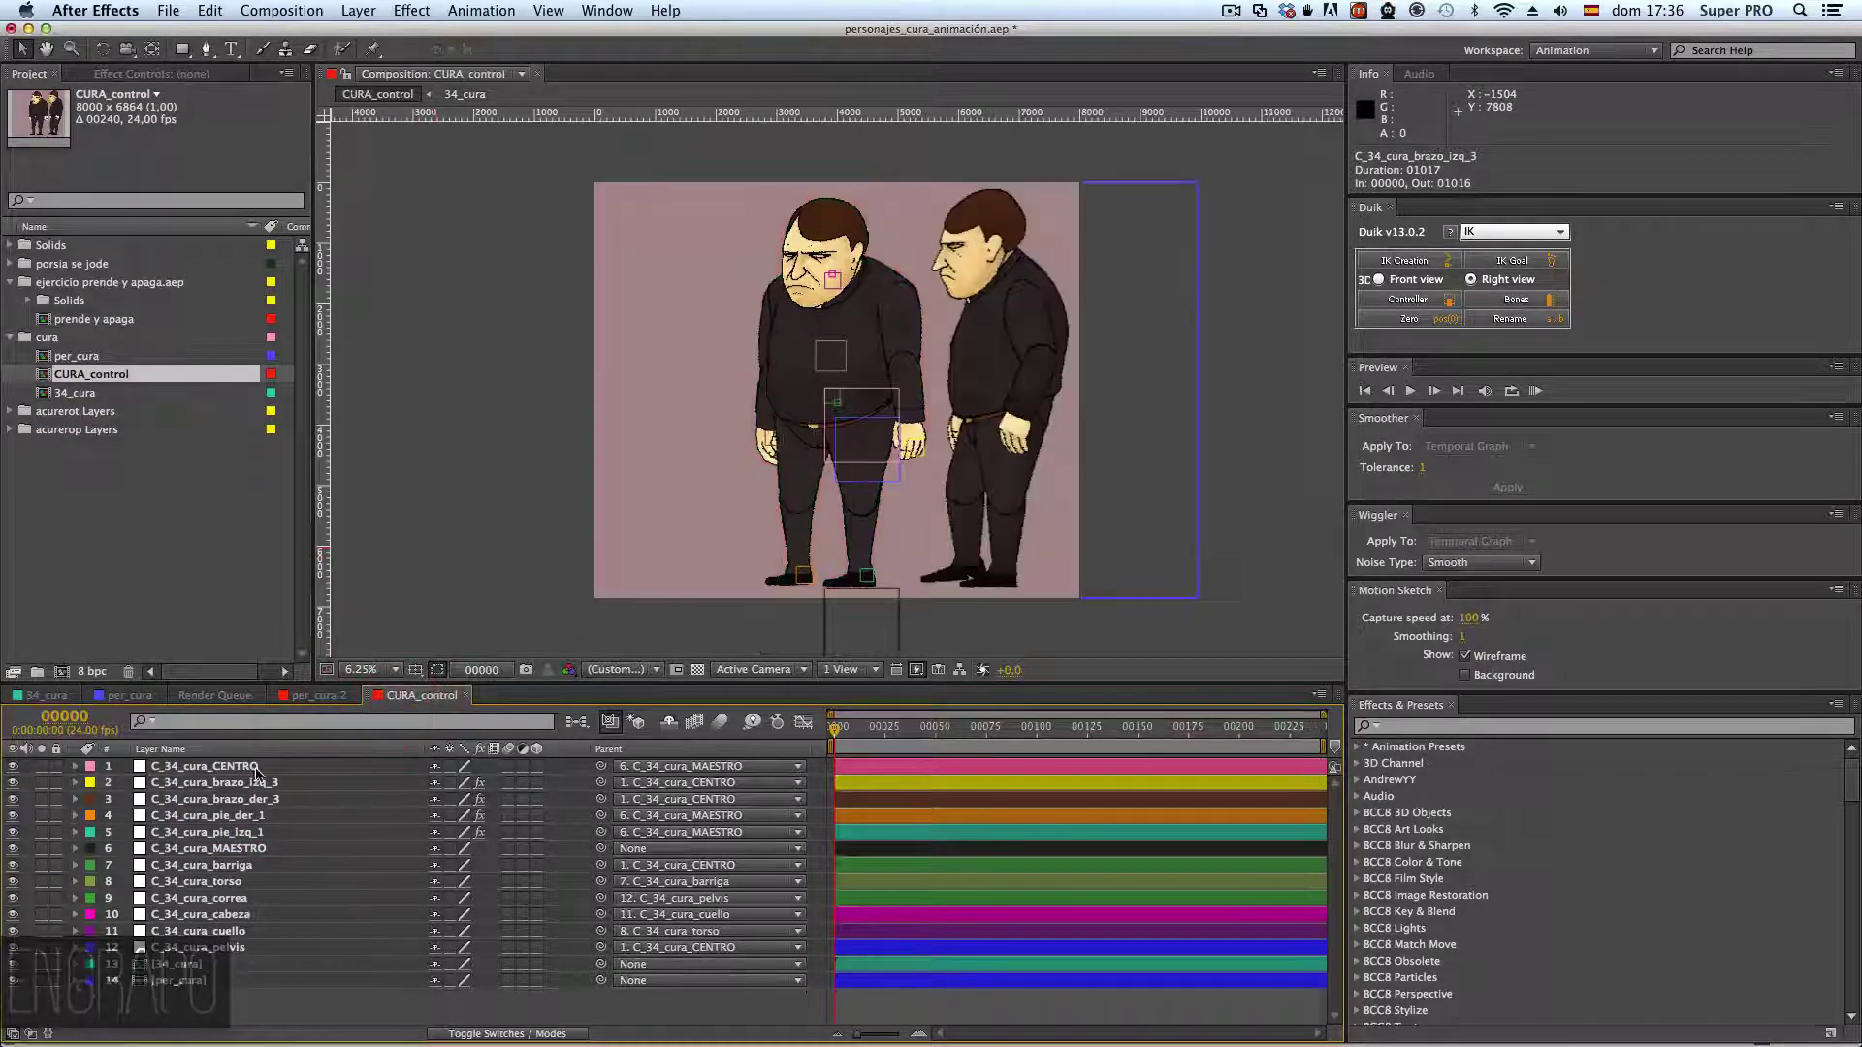
pyautogui.click(248, 948)
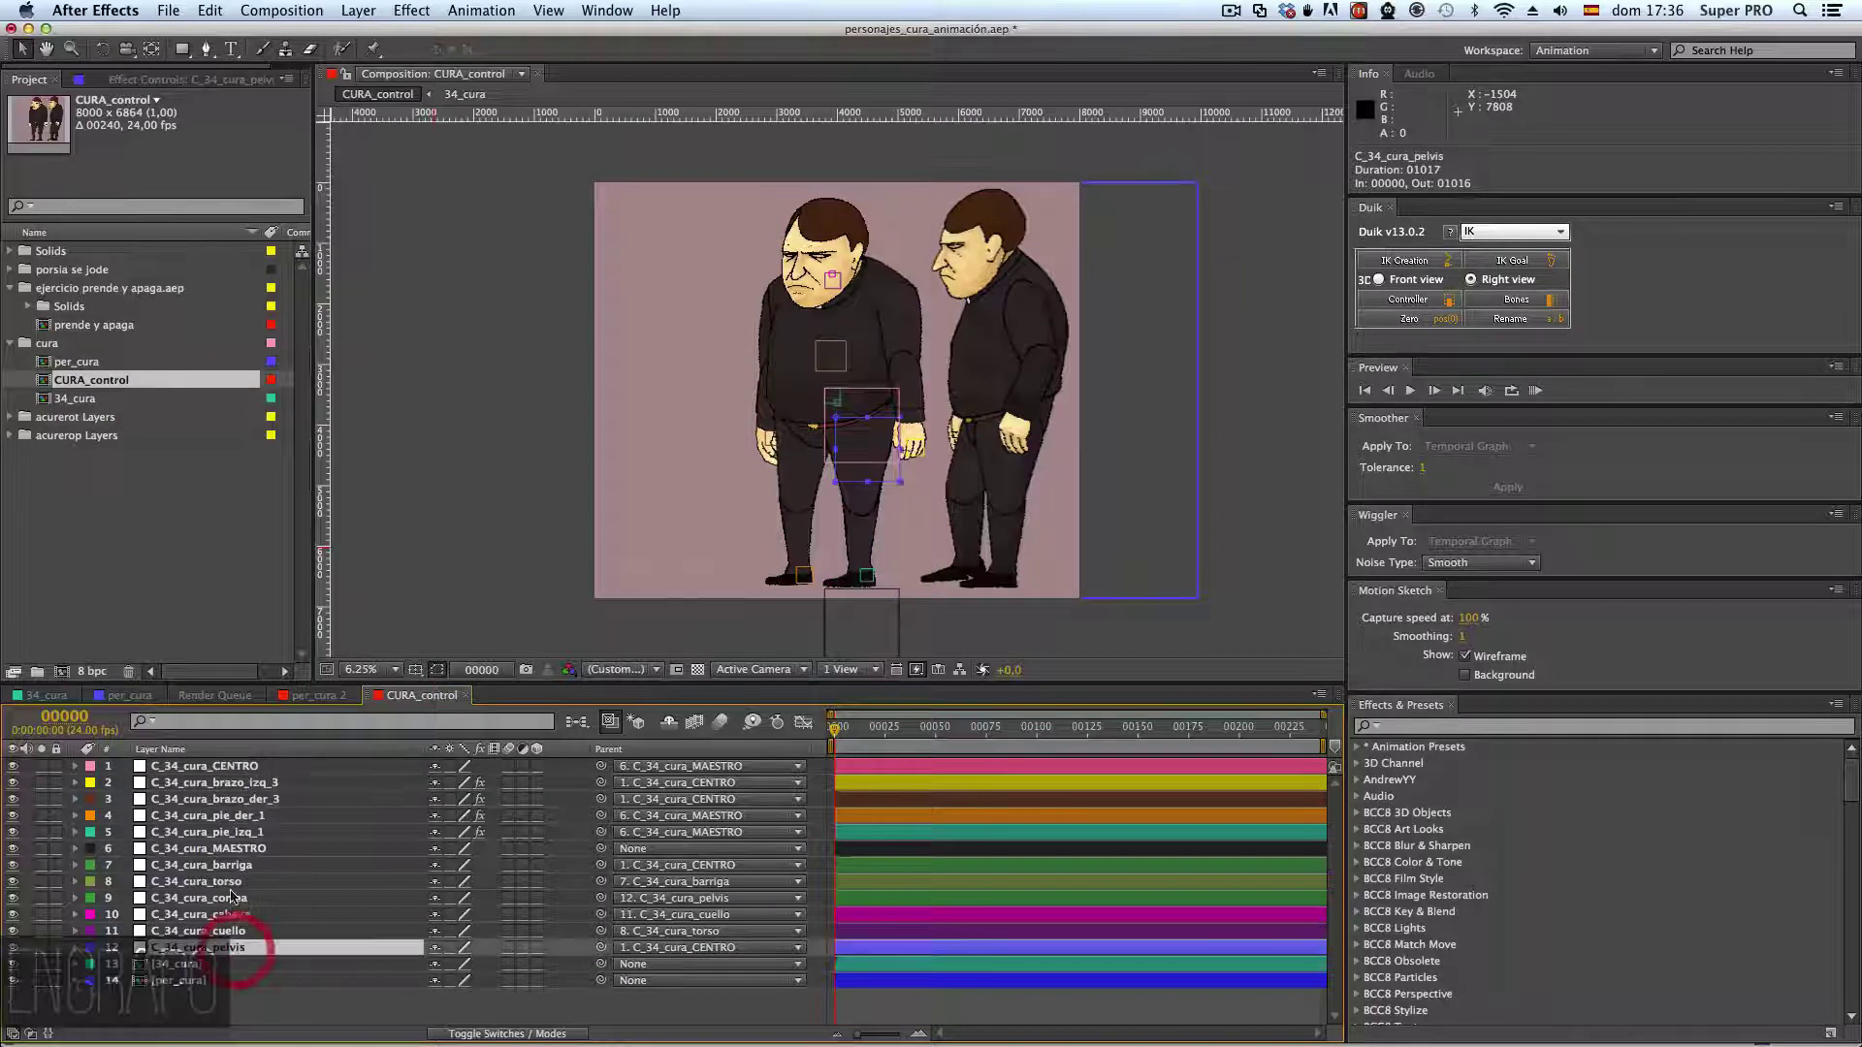
pyautogui.click(201, 768)
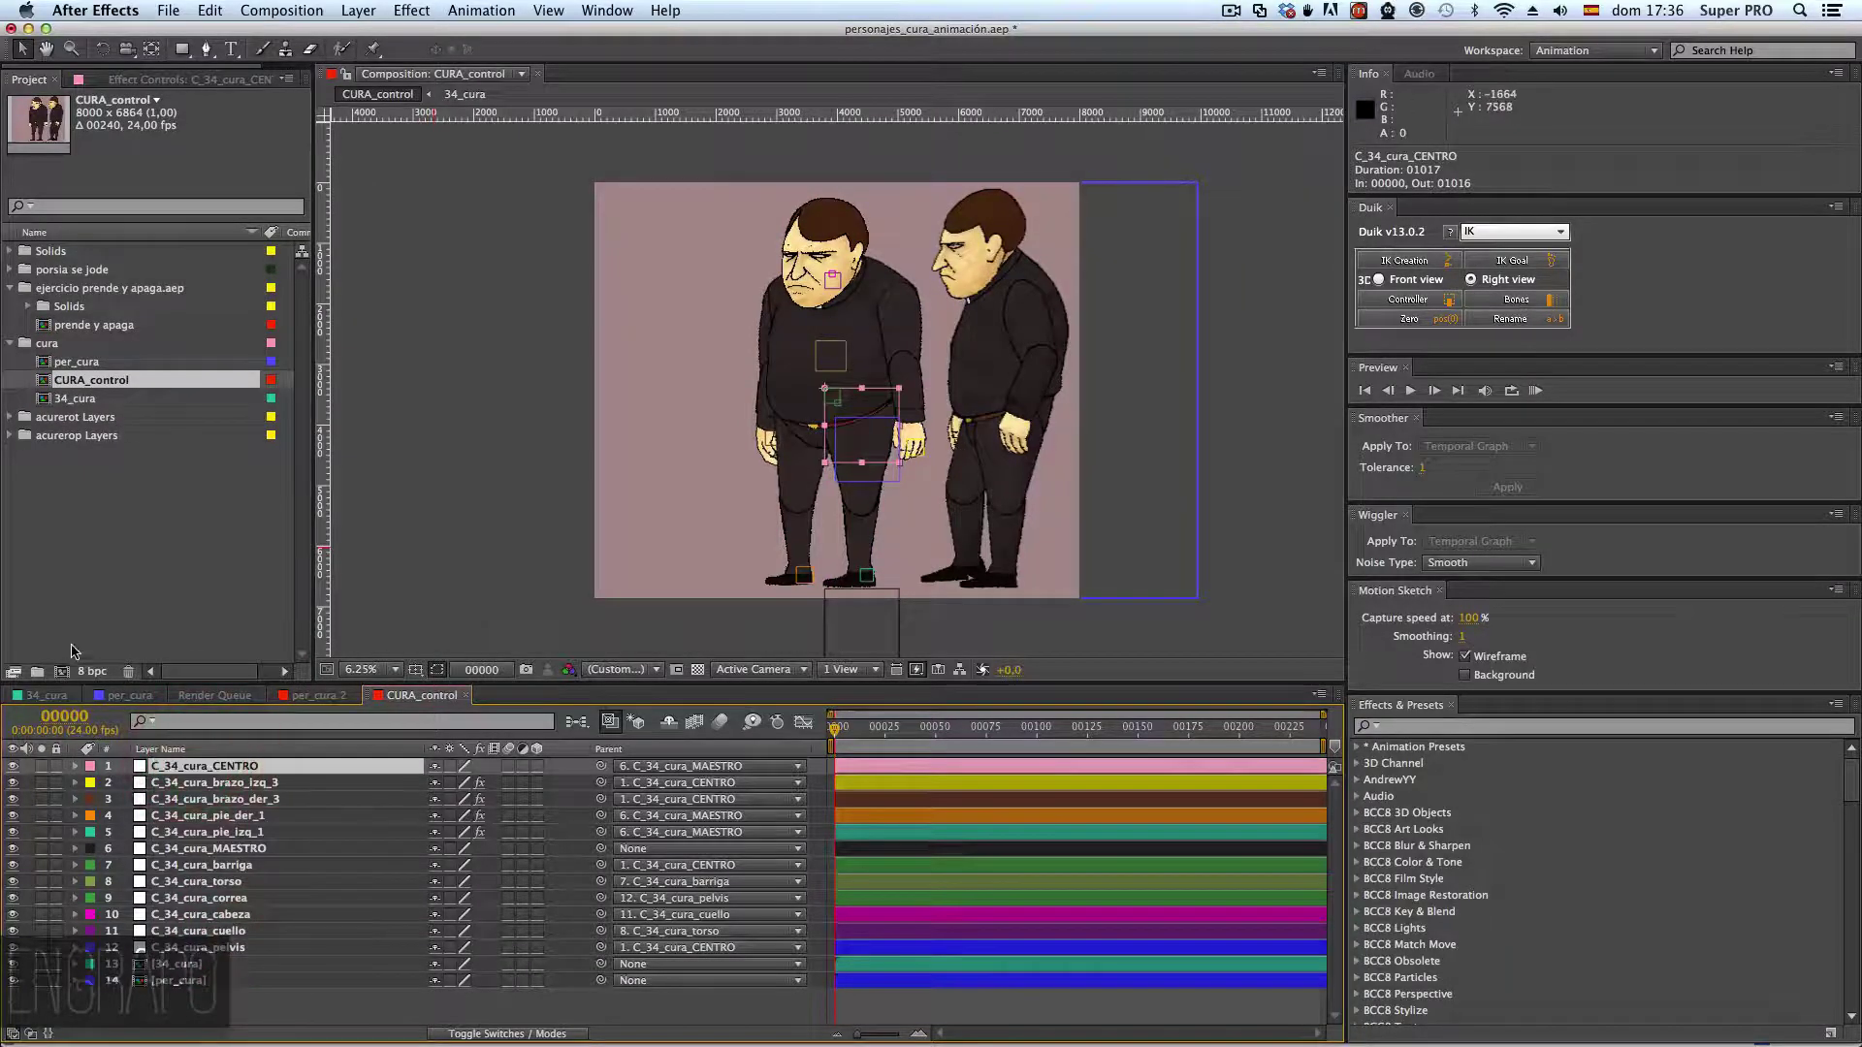
pyautogui.click(46, 698)
pyautogui.click(111, 696)
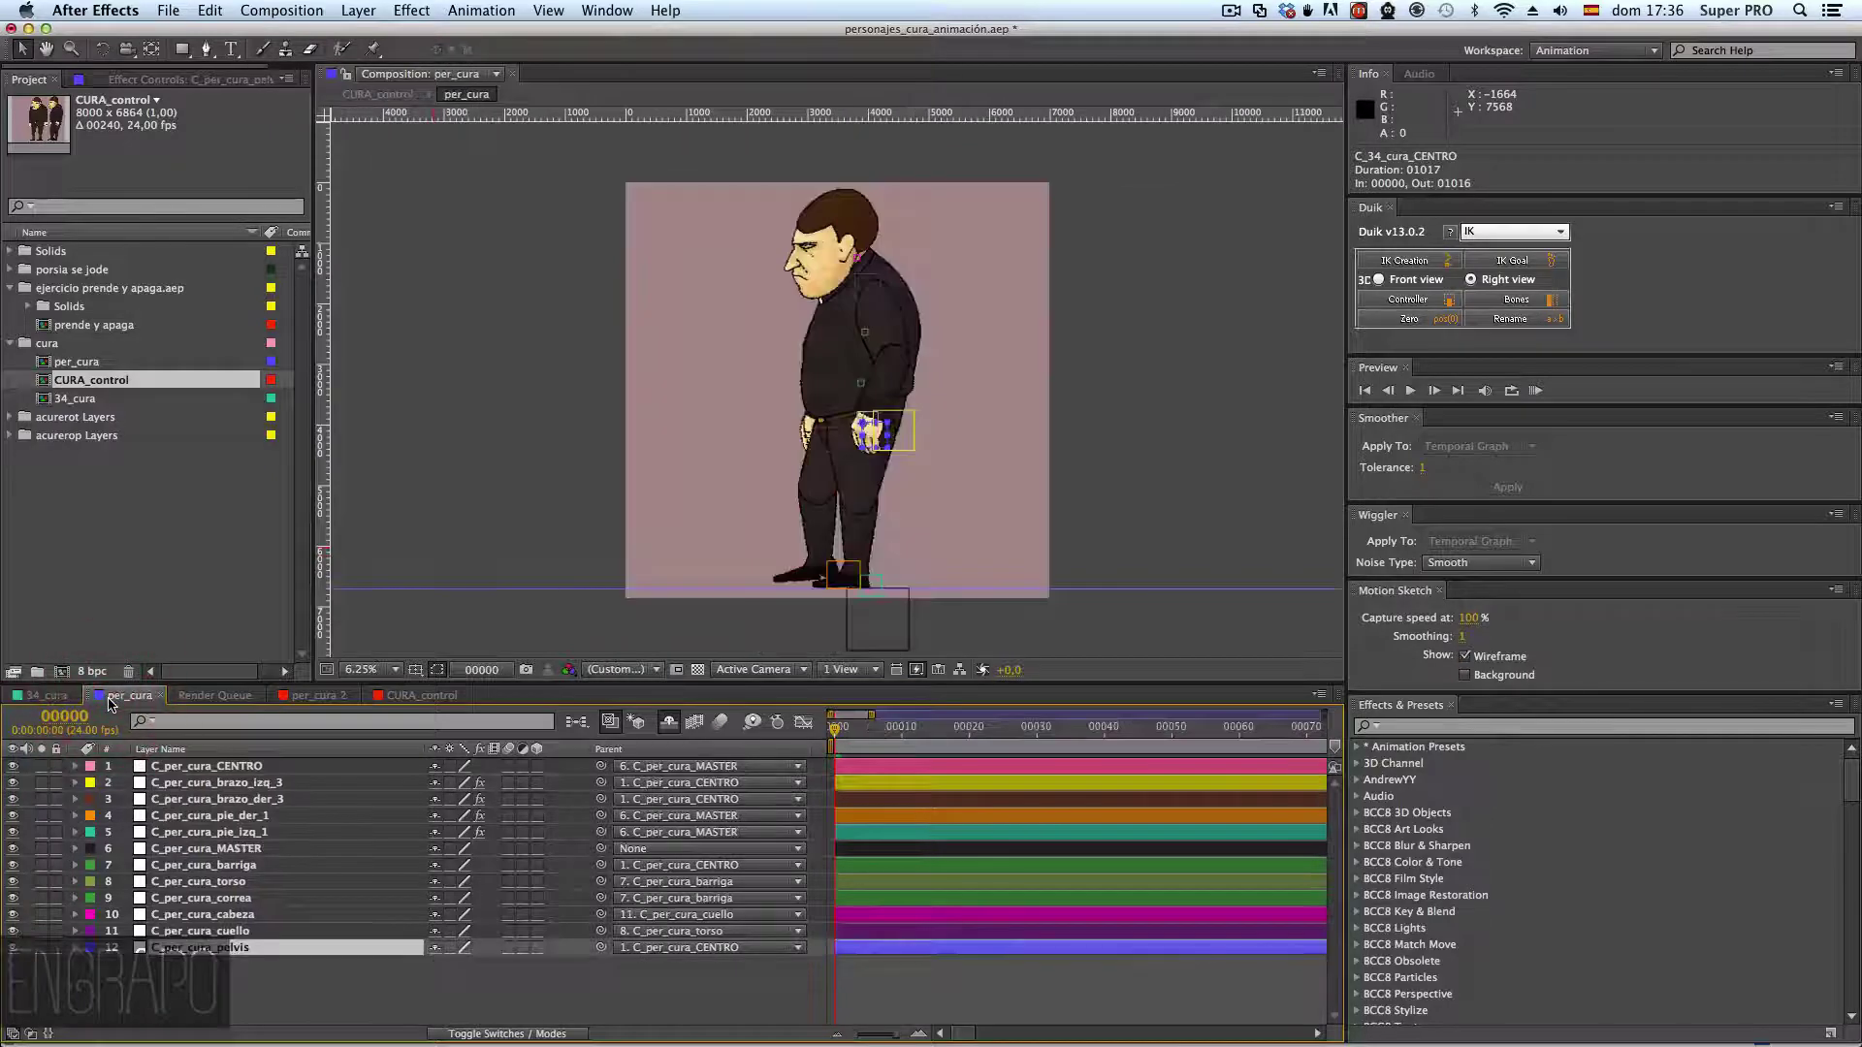
pyautogui.click(277, 978)
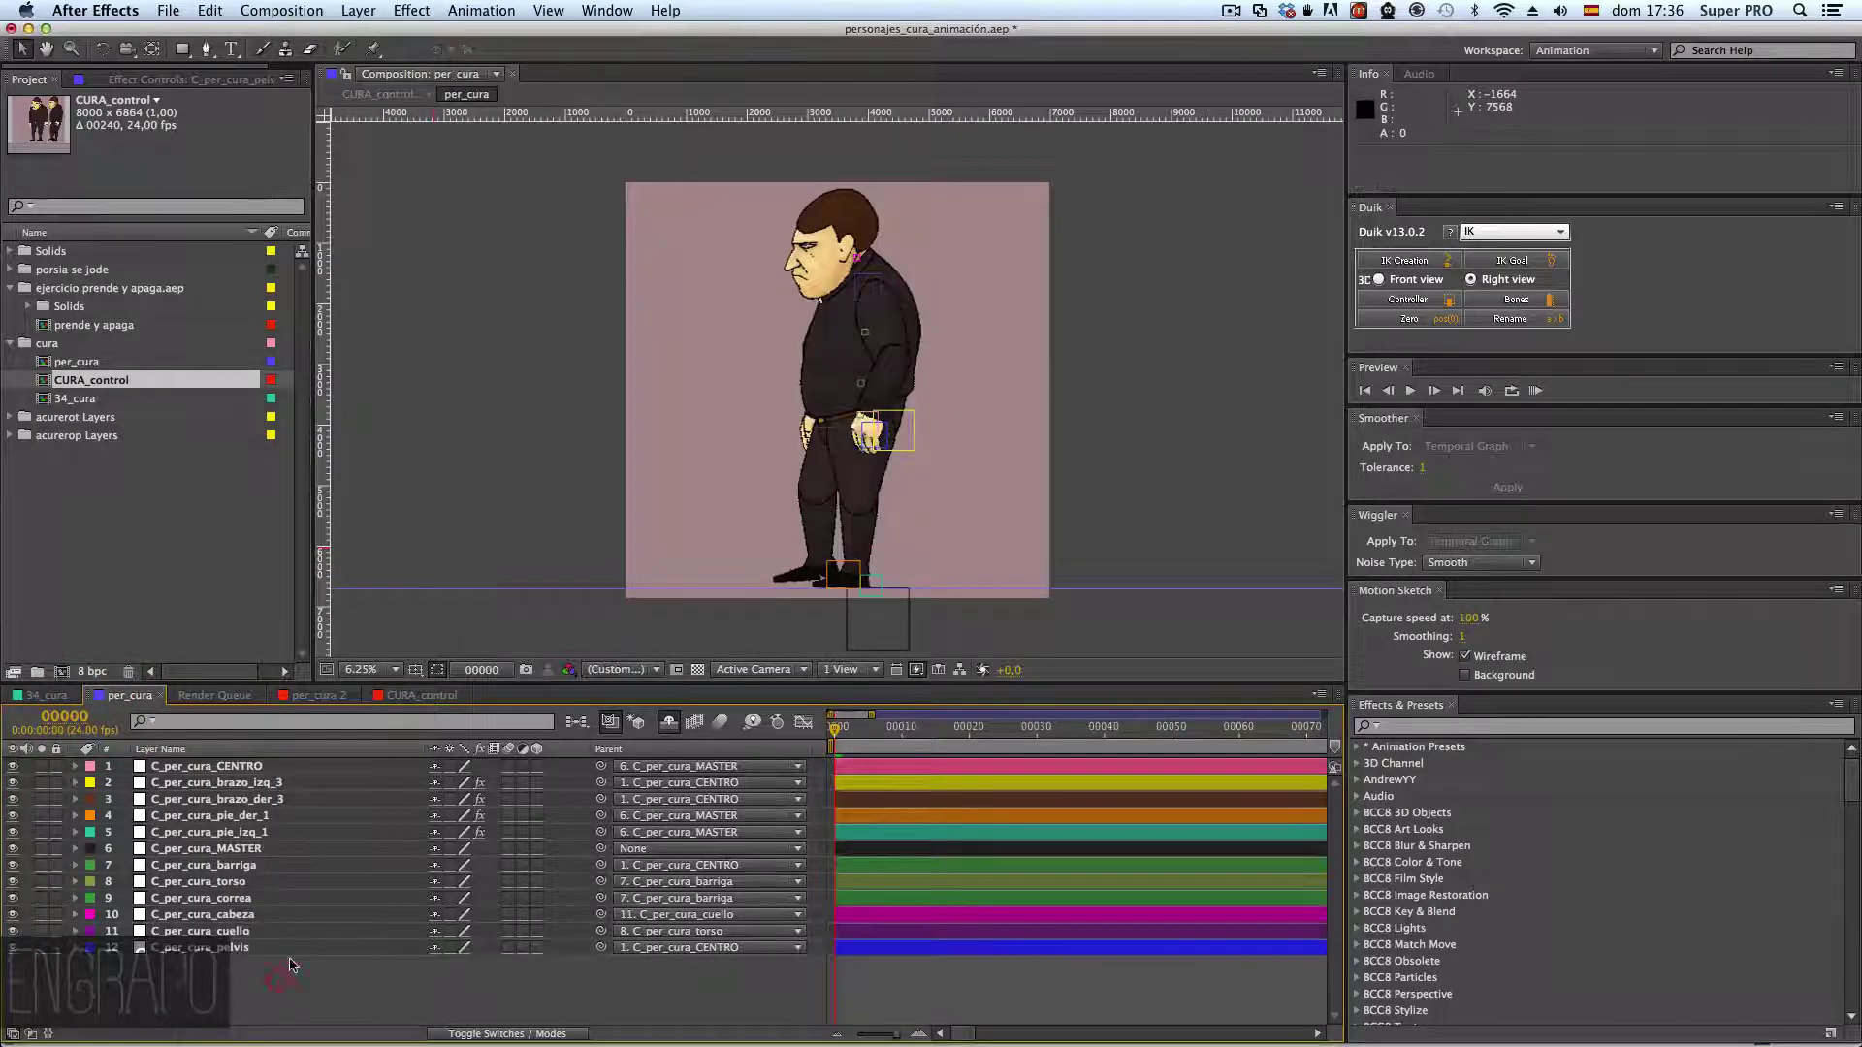
pyautogui.click(417, 695)
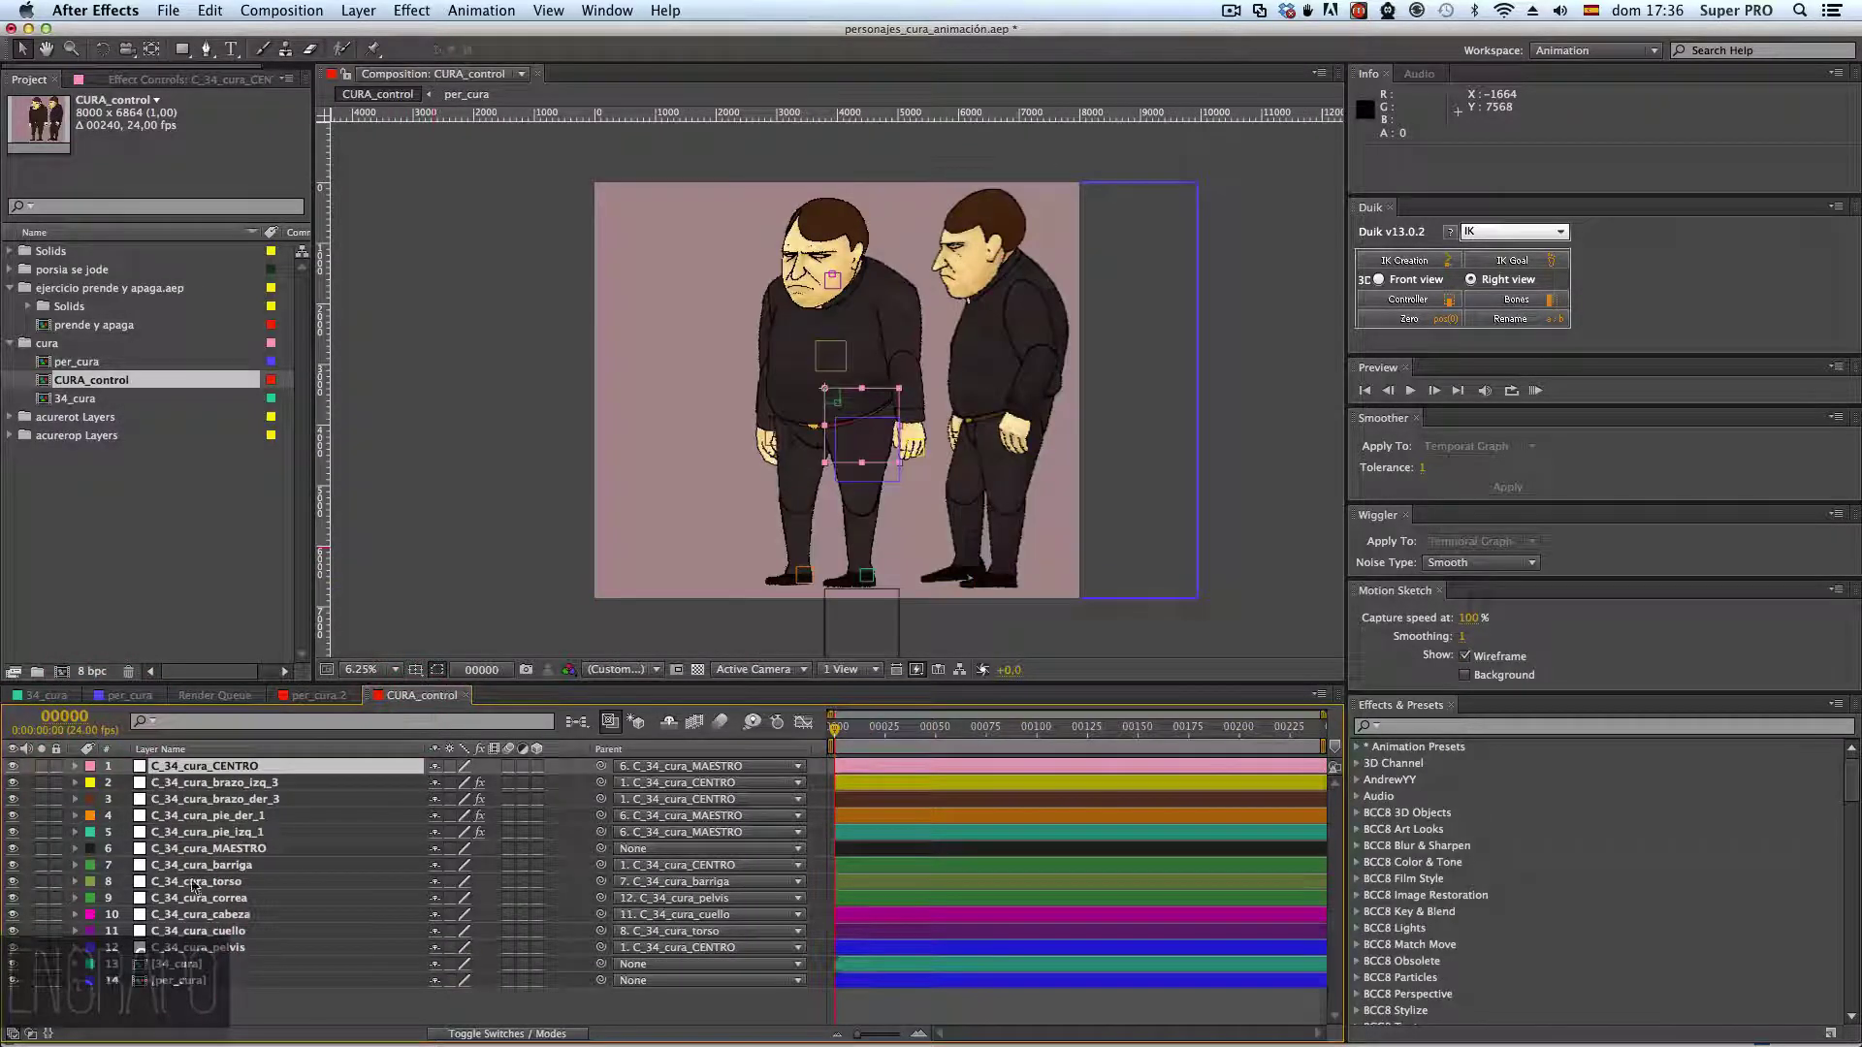
# - Rename the pasted C_34_cura_CENTRO controller in CURA_control as VC_cura_CENTRO
pyautogui.click(189, 767)
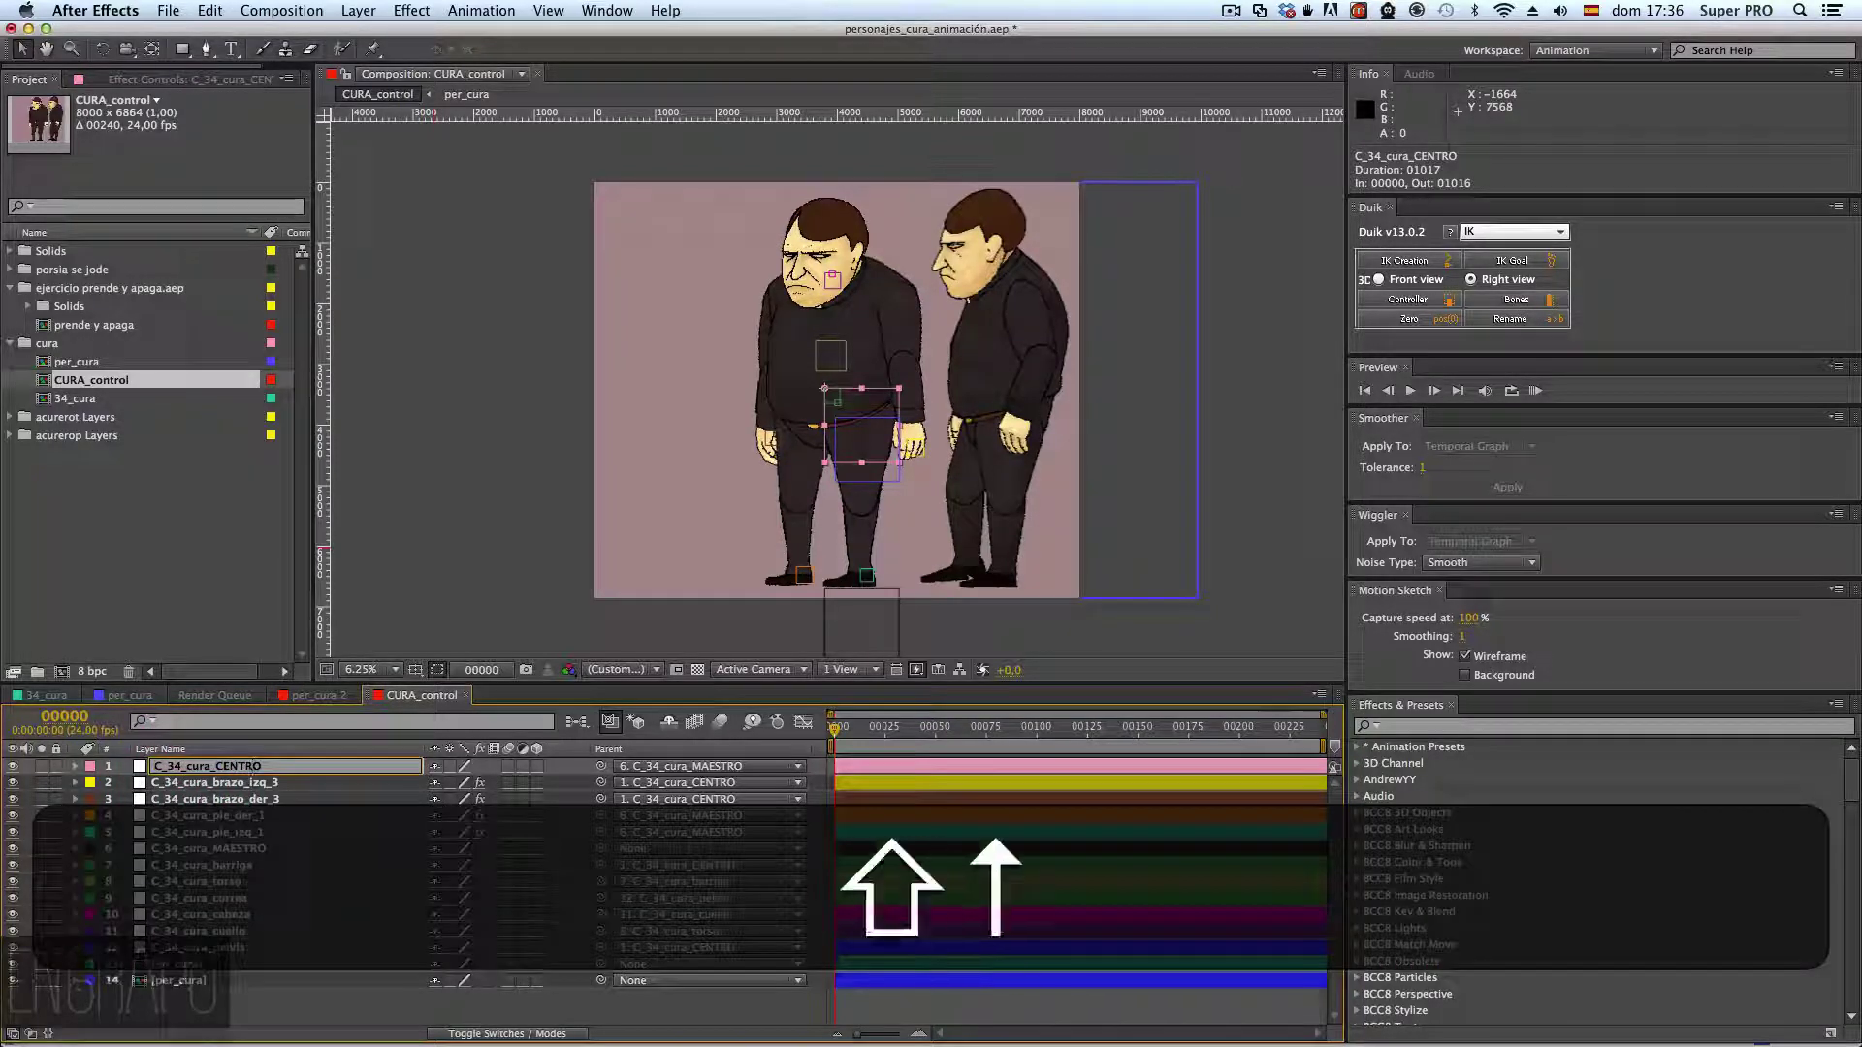
pyautogui.write('V')
pyautogui.press('Right')
pyautogui.press('Right')
pyautogui.hotkey('shift', 'Right')
pyautogui.hotkey('shift', 'Right')
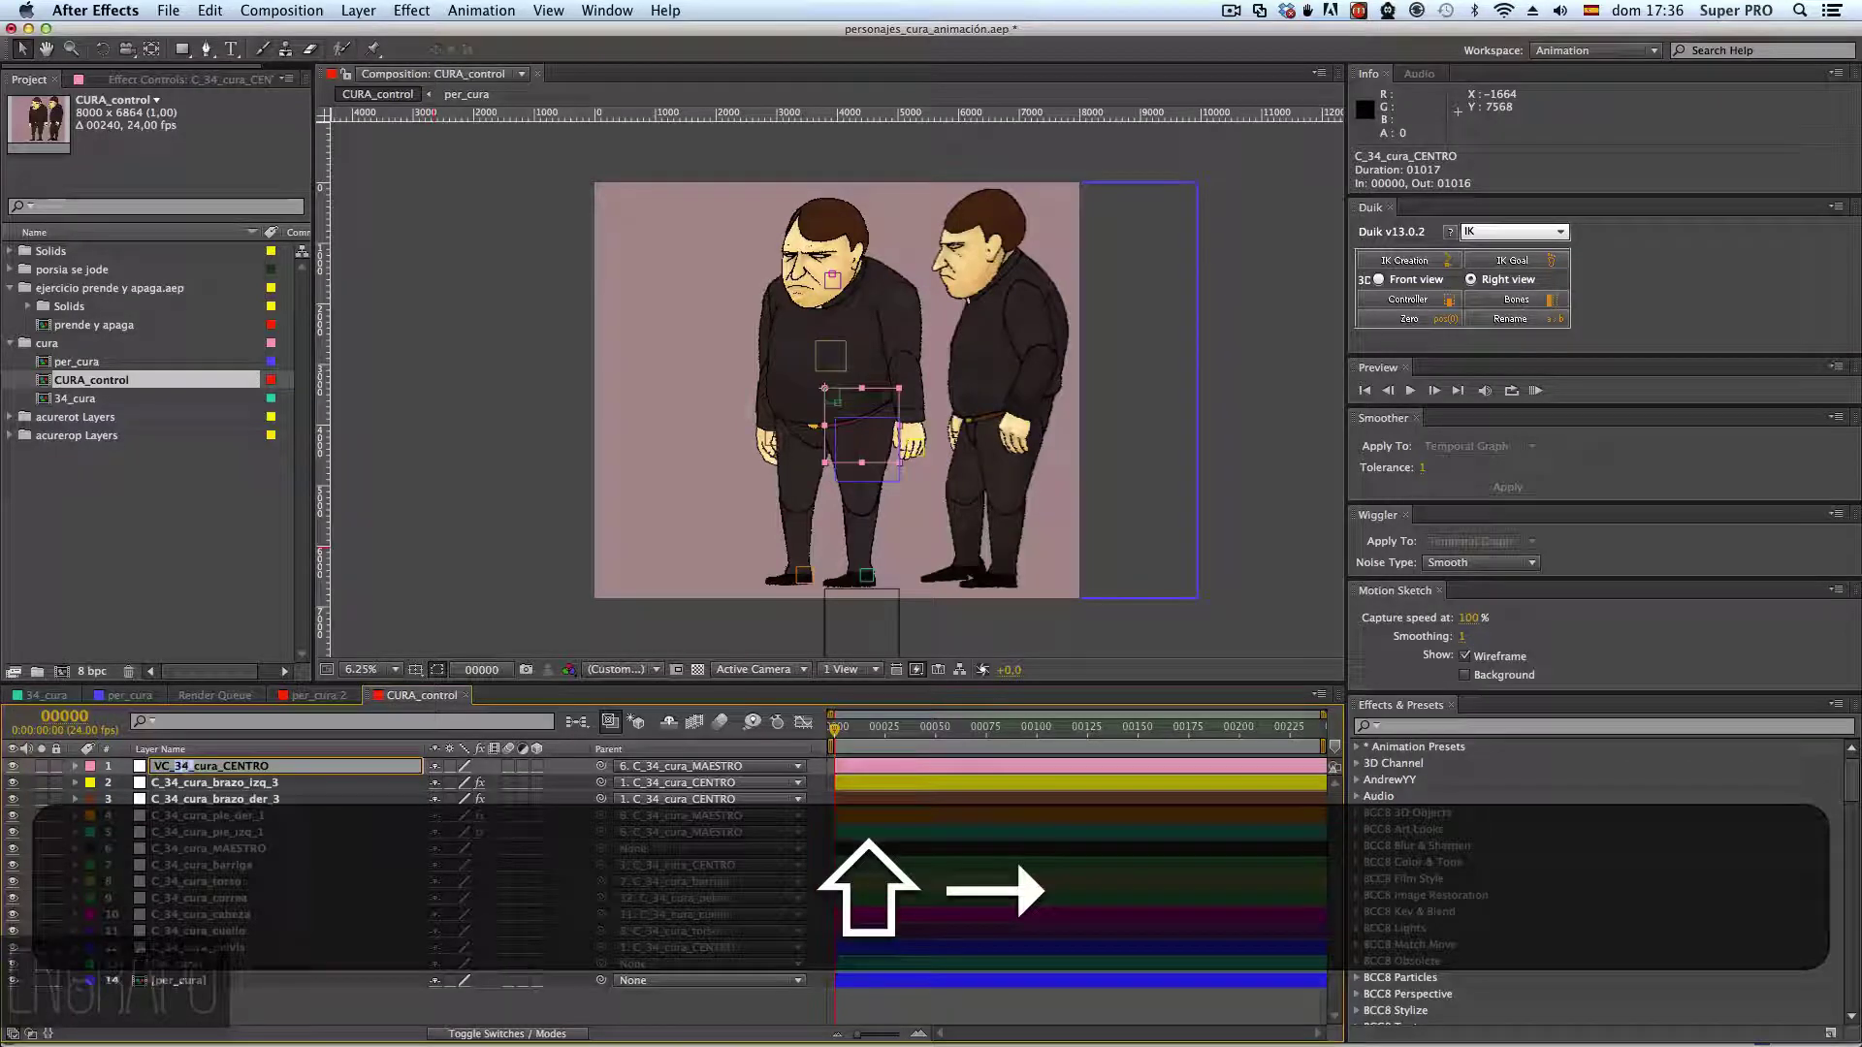
pyautogui.hotkey('shift', 'BackSpace')
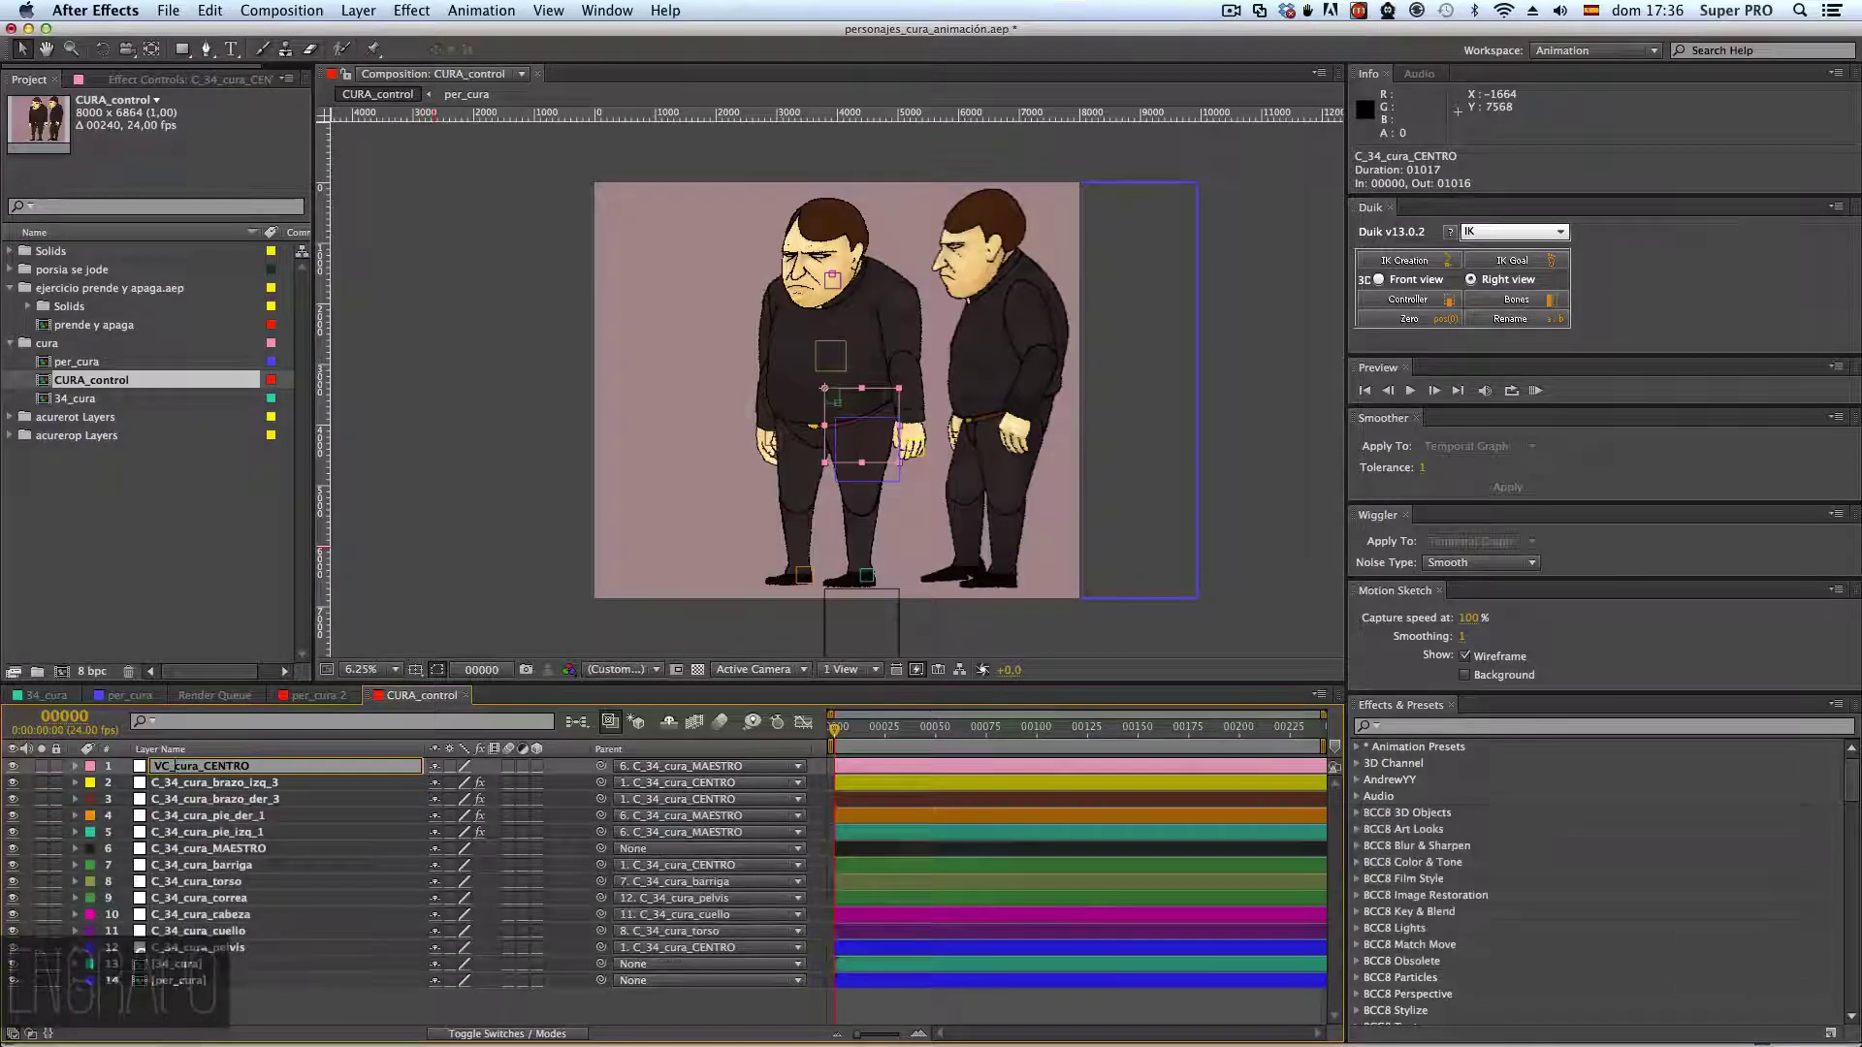
pyautogui.press('Return')
pyautogui.click(175, 783)
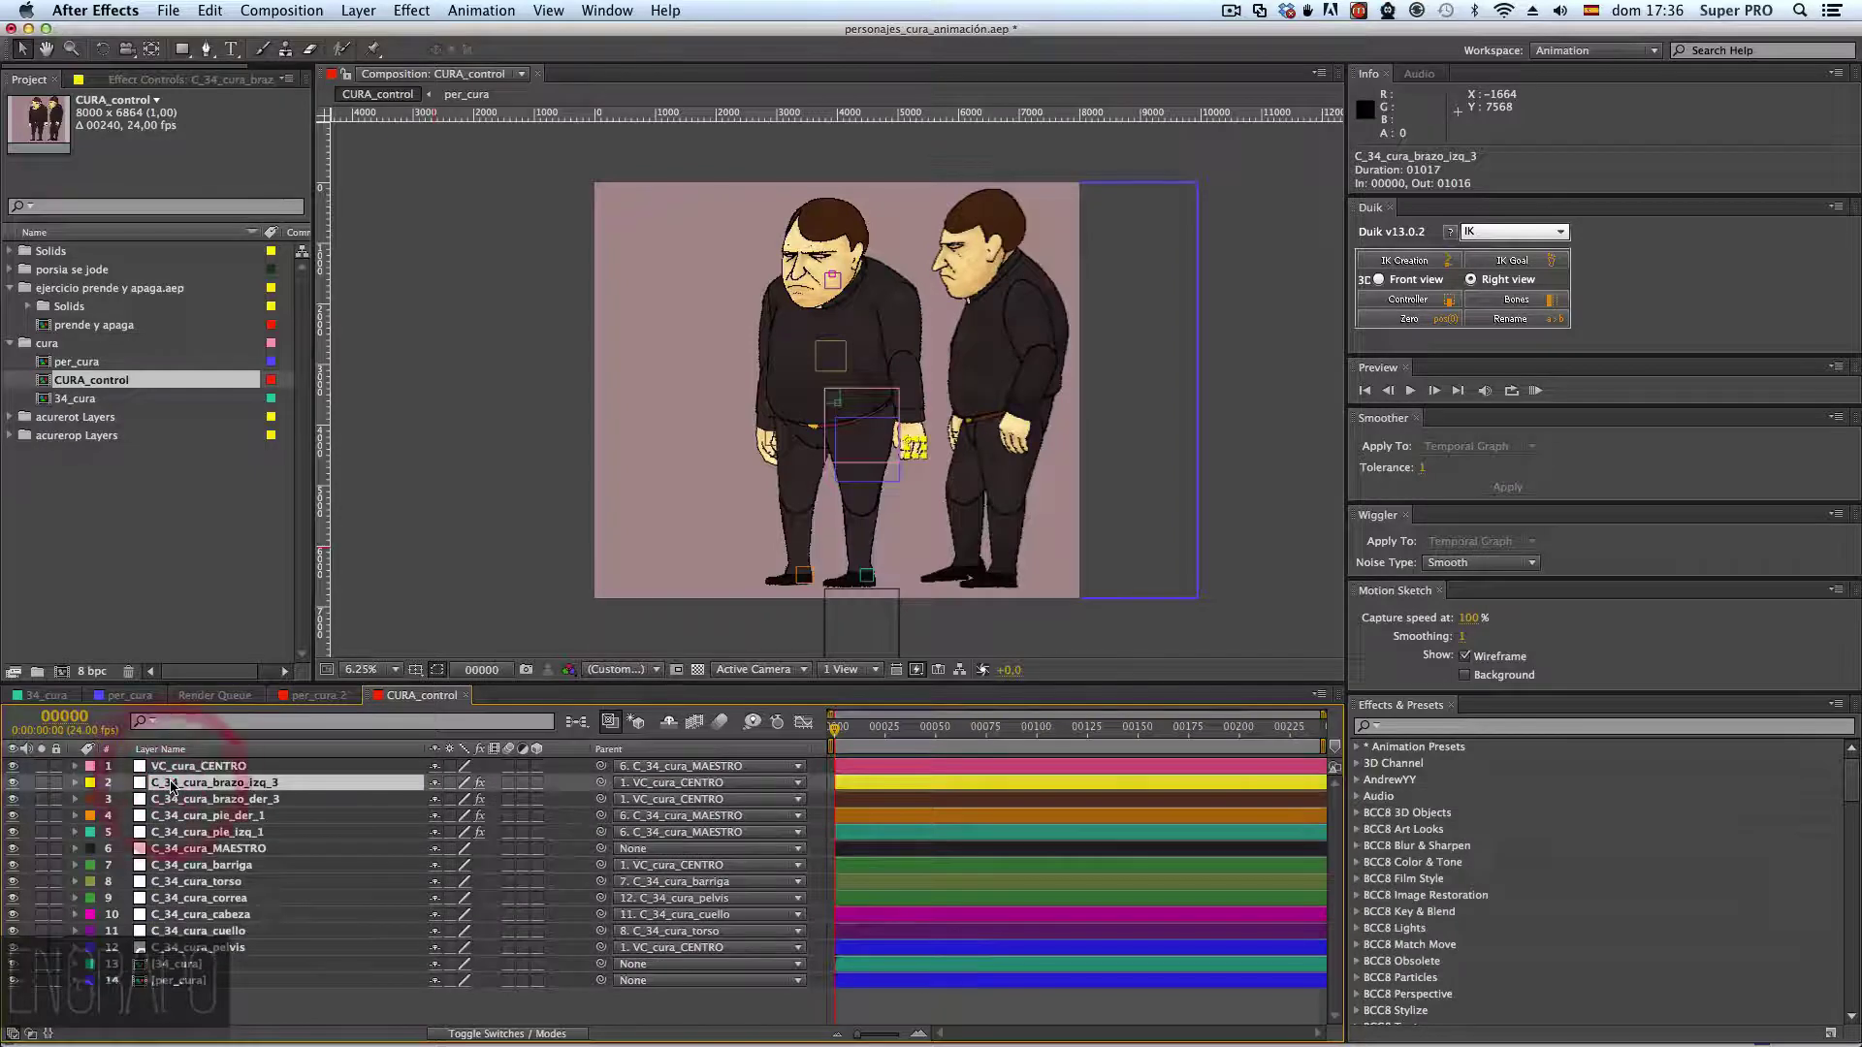
pyautogui.click(178, 768)
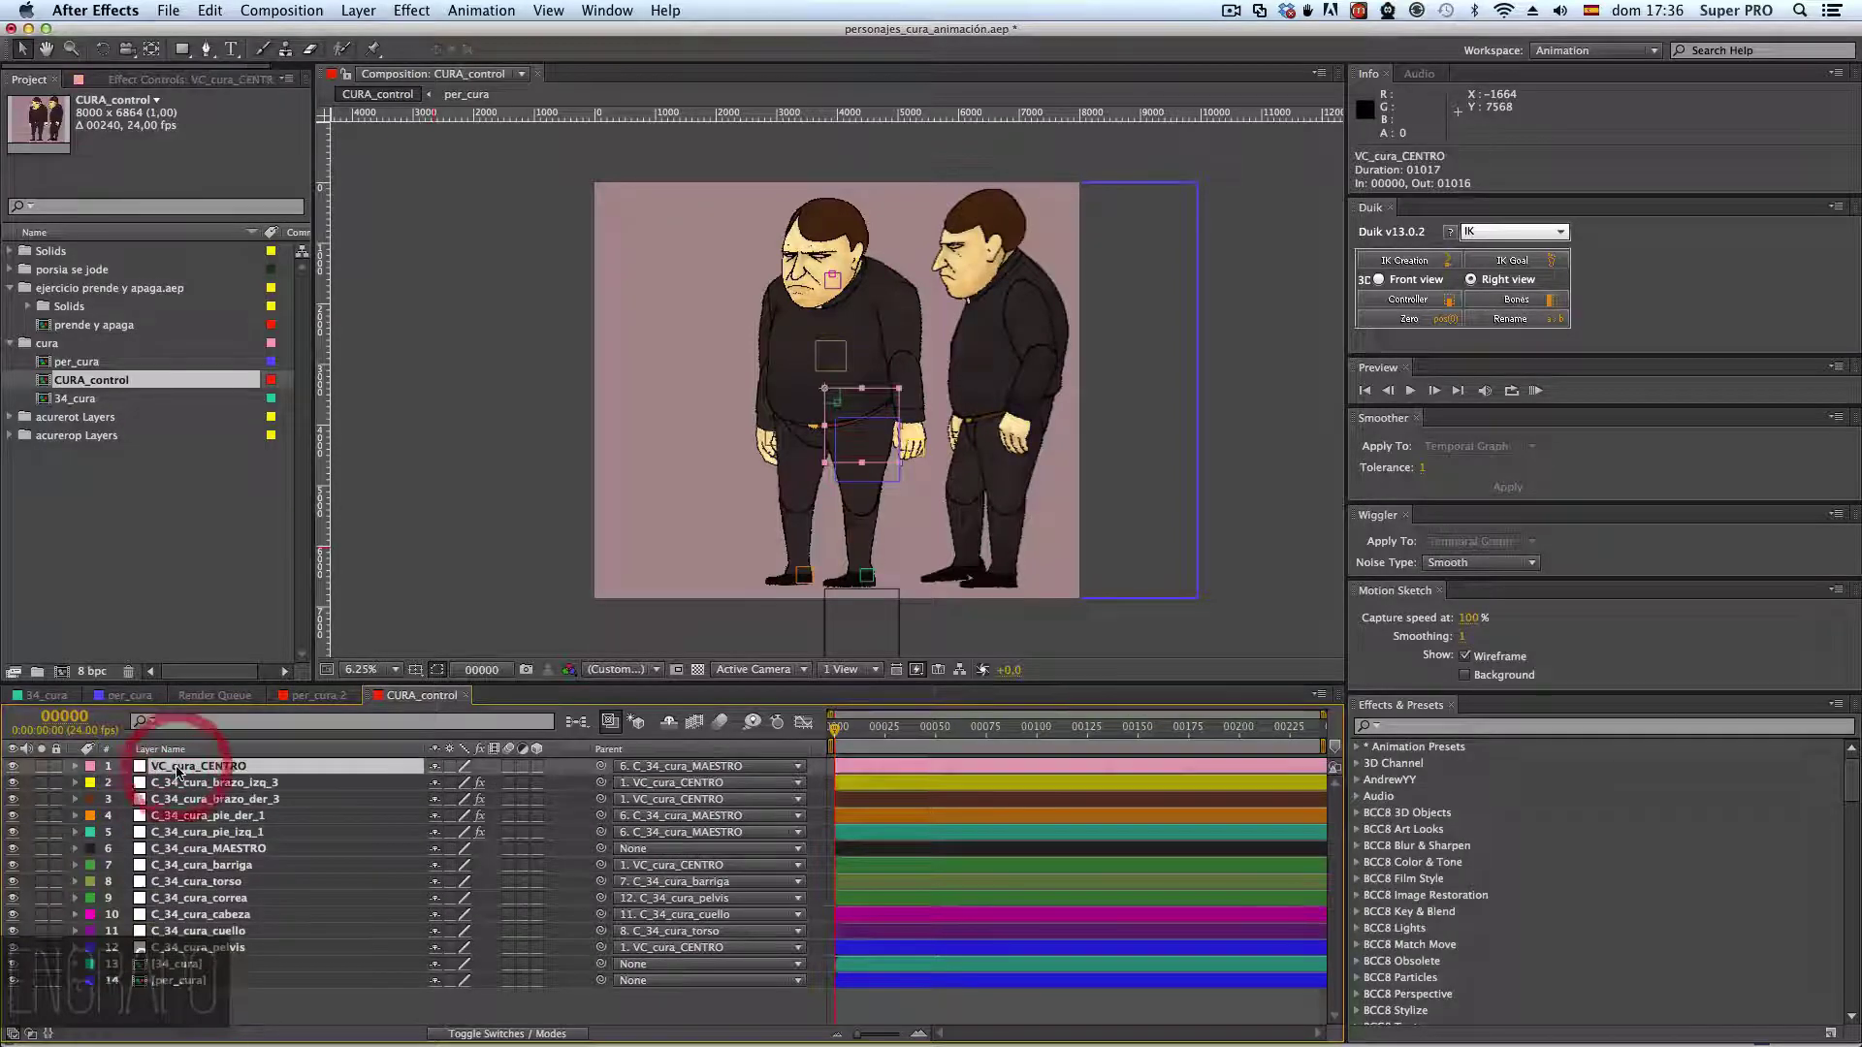
# - Copy the VC prefix from the layer name VC_cura_CENTRO in CURA_control
pyautogui.press('Return')
pyautogui.hotkey('shift', 'Right')
pyautogui.press('shift+super+Right')
pyautogui.press('shift+super+c')
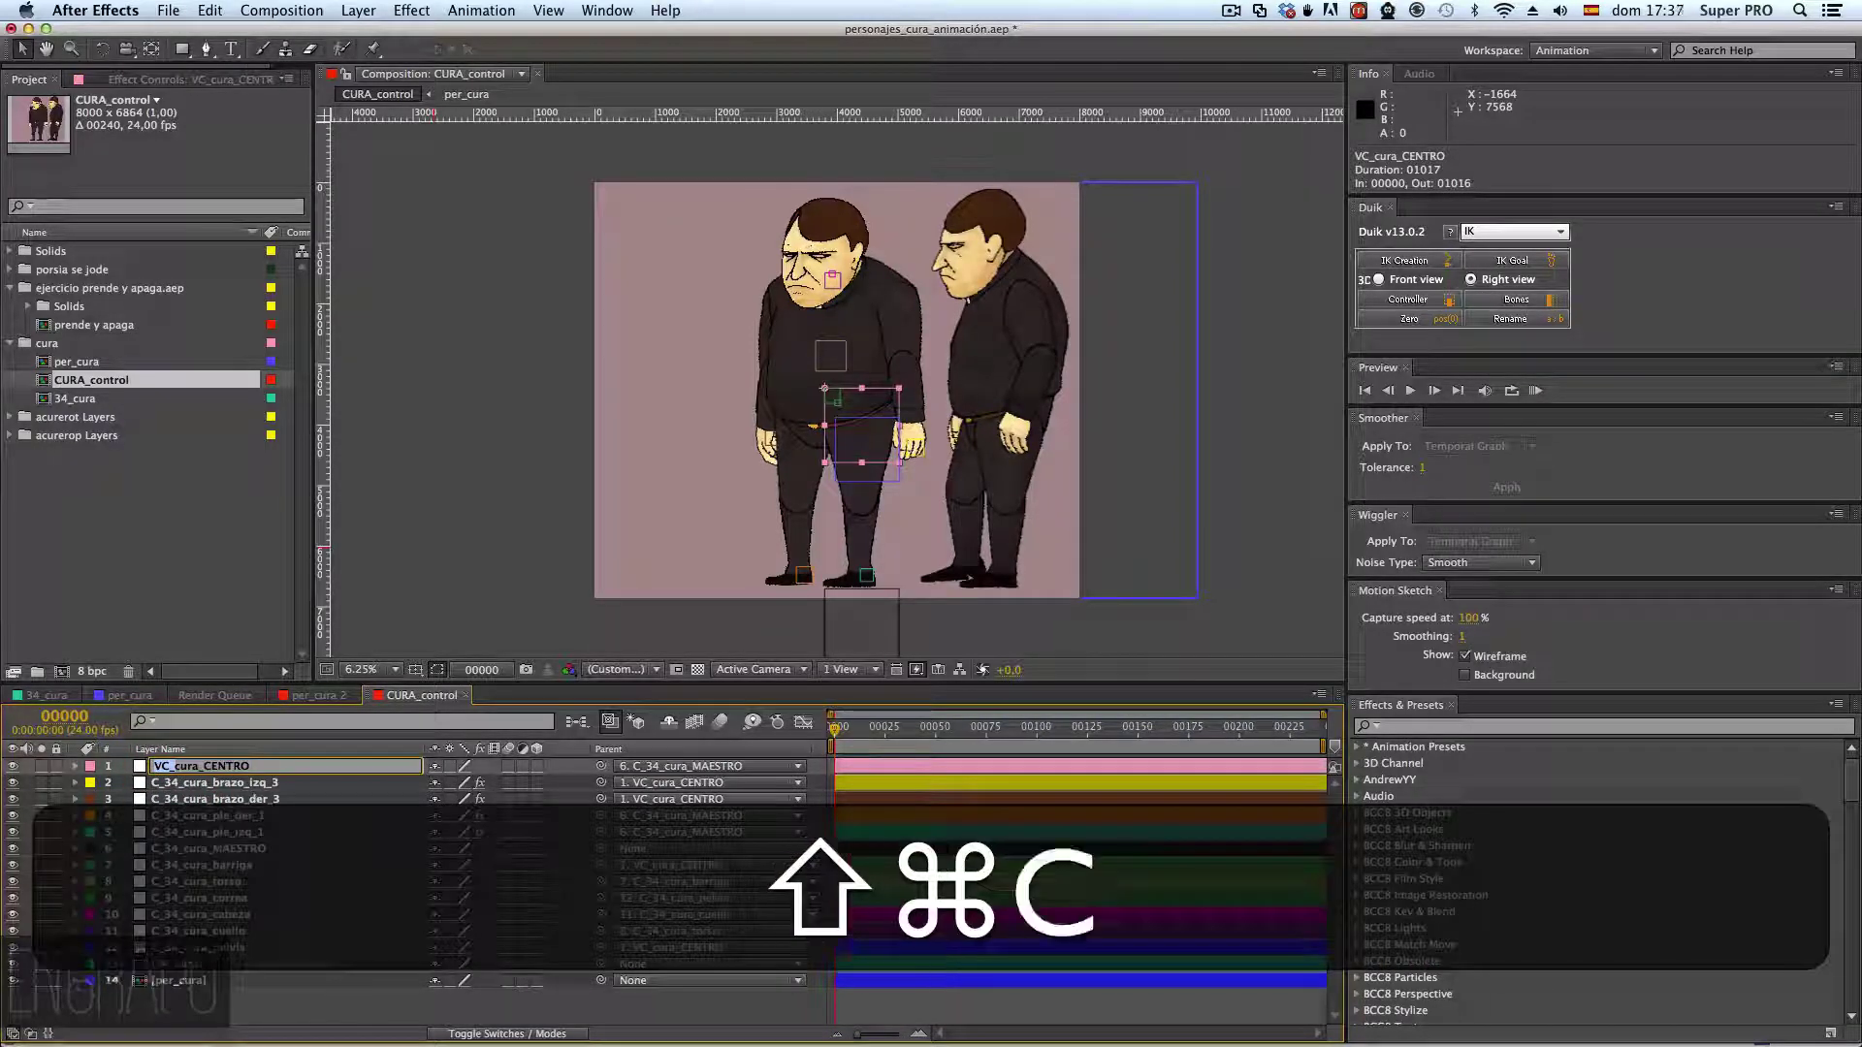
pyautogui.press('super+c')
# - Replace the C_34 prefix of C_34_cura_brazo_izq_3 with the copied one, renaming the layer VC_cura_brazo_izq_3
pyautogui.click(229, 782)
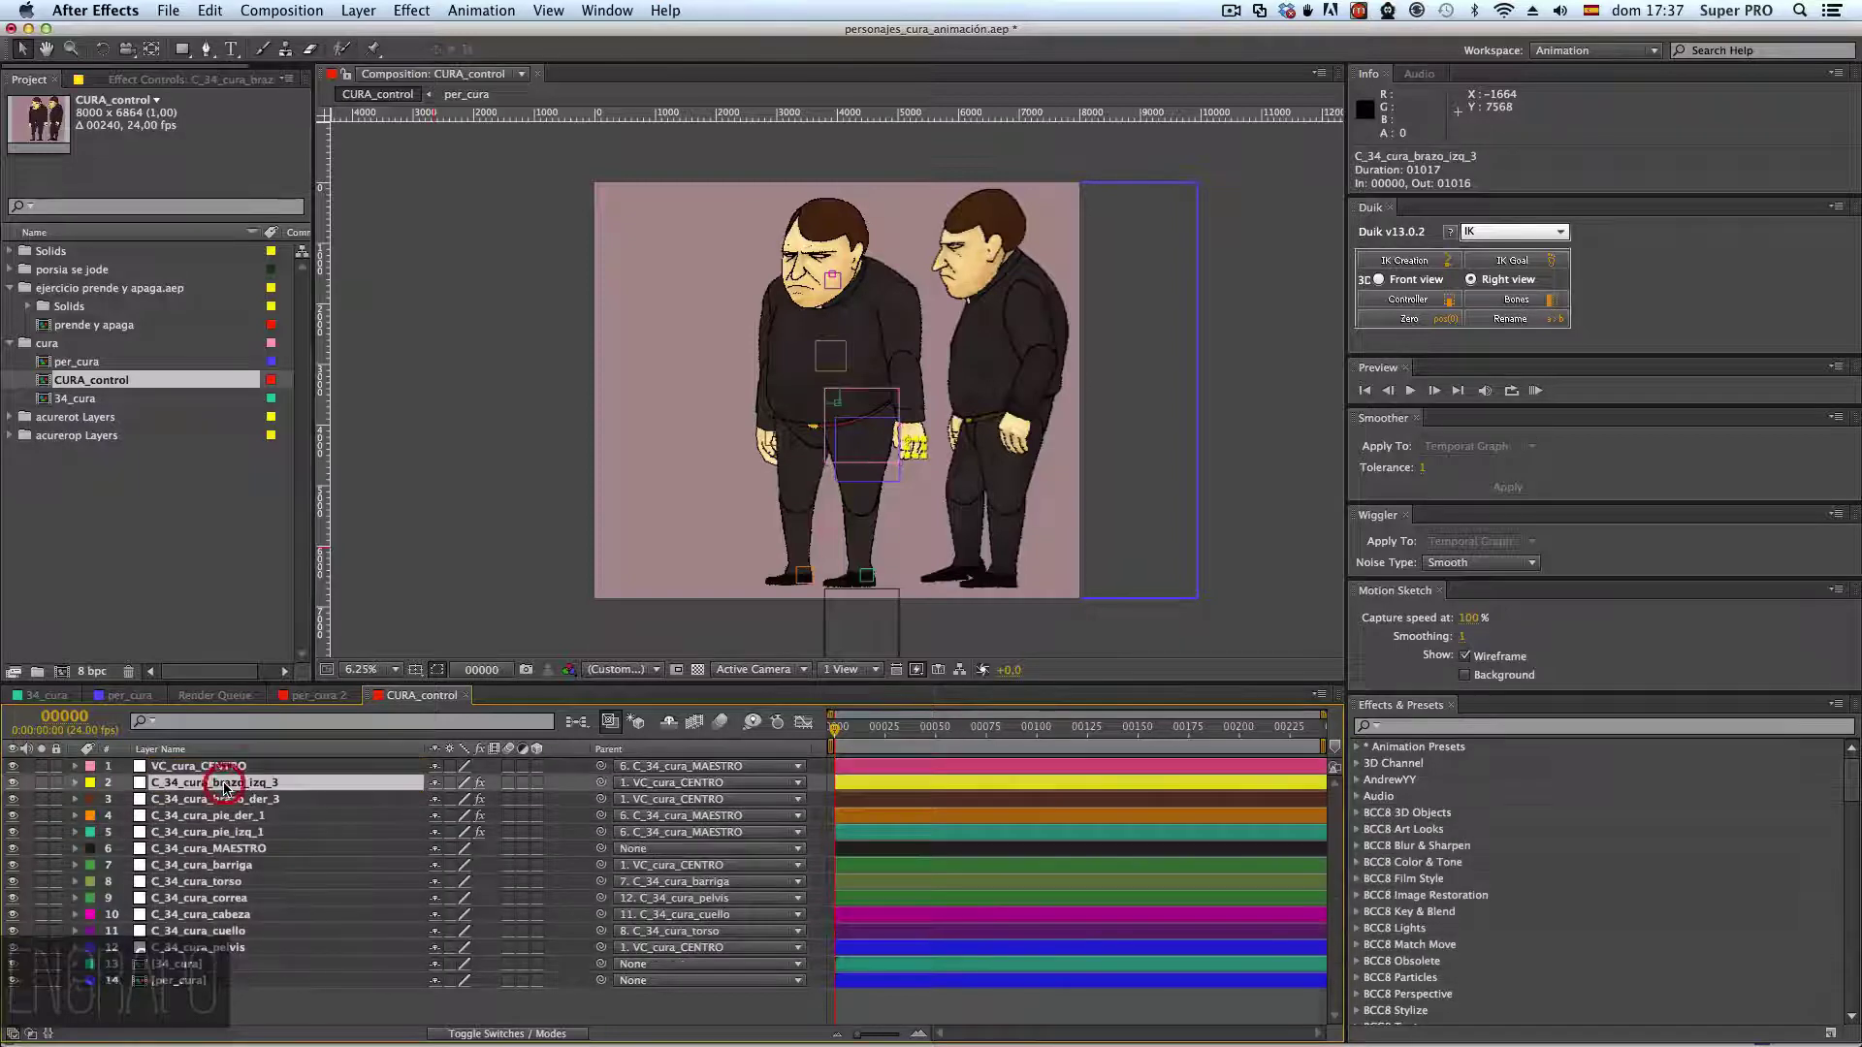
pyautogui.press('Return')
pyautogui.hotkey('shift', 'Right')
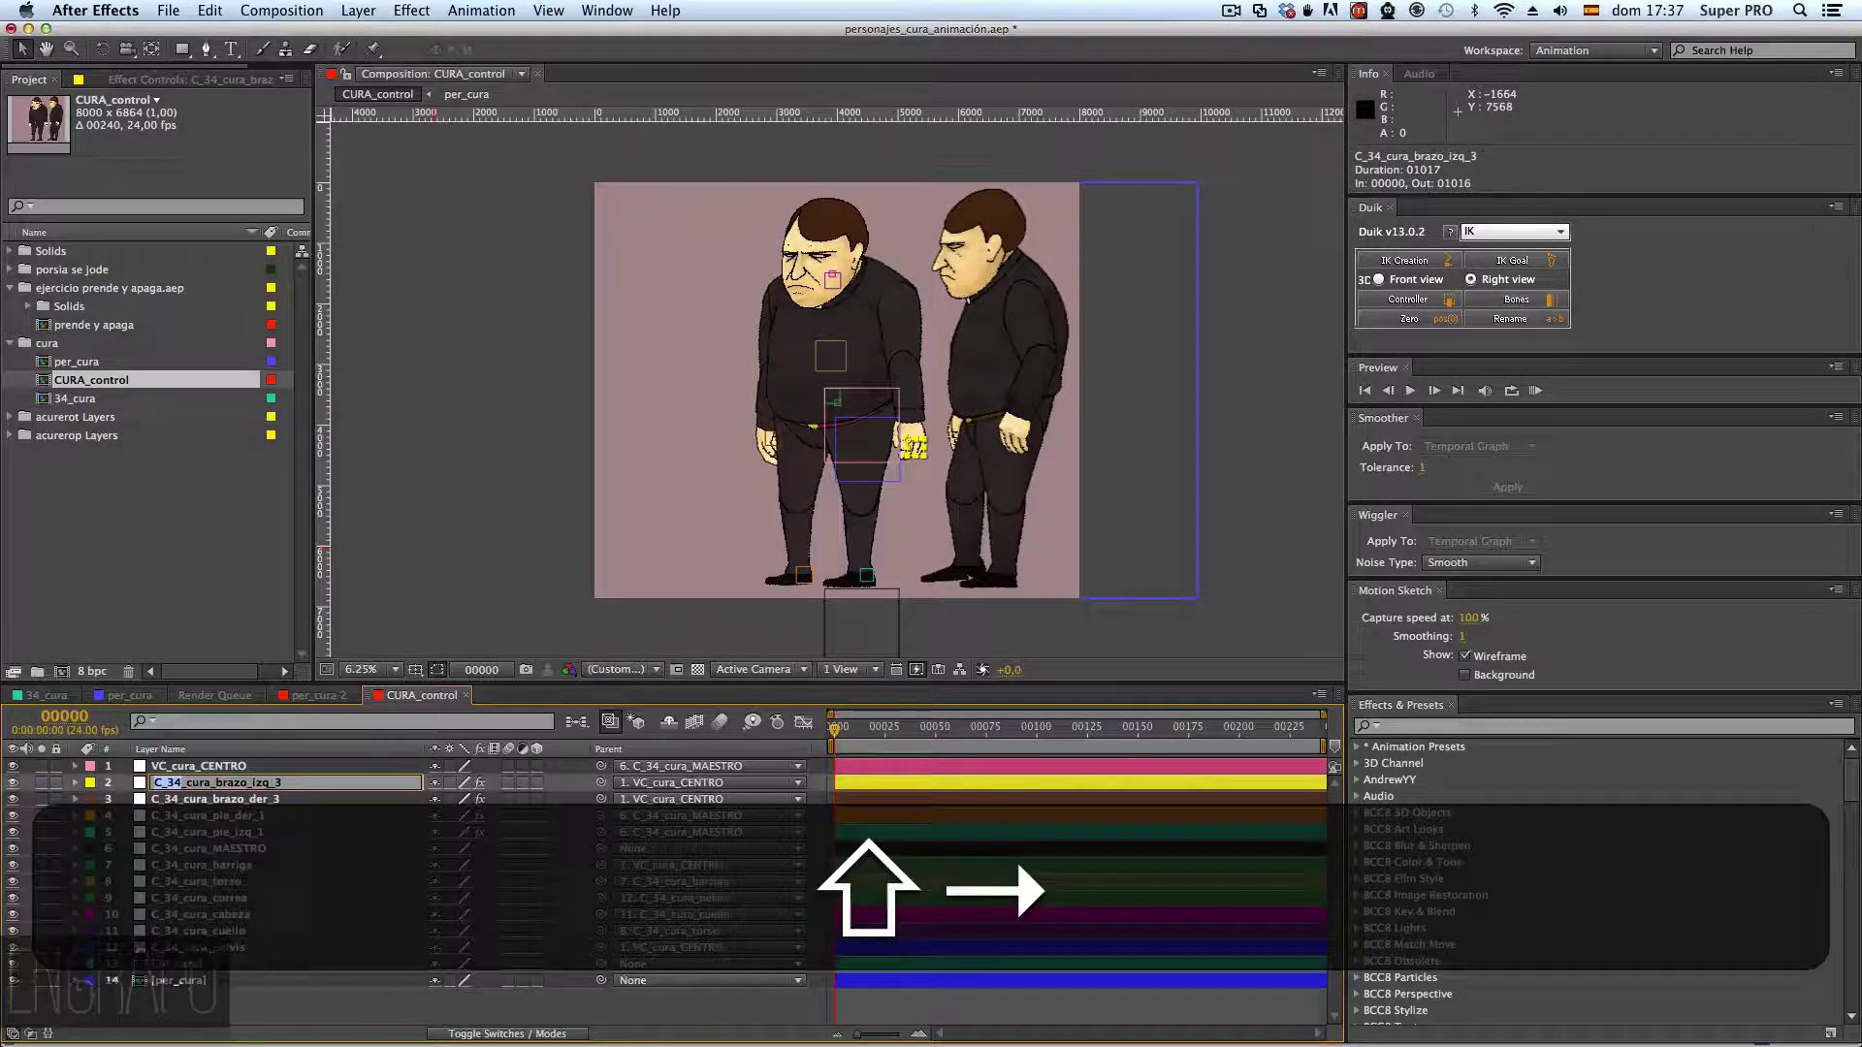
pyautogui.press('shift+super+v')
pyautogui.press('super+Return')
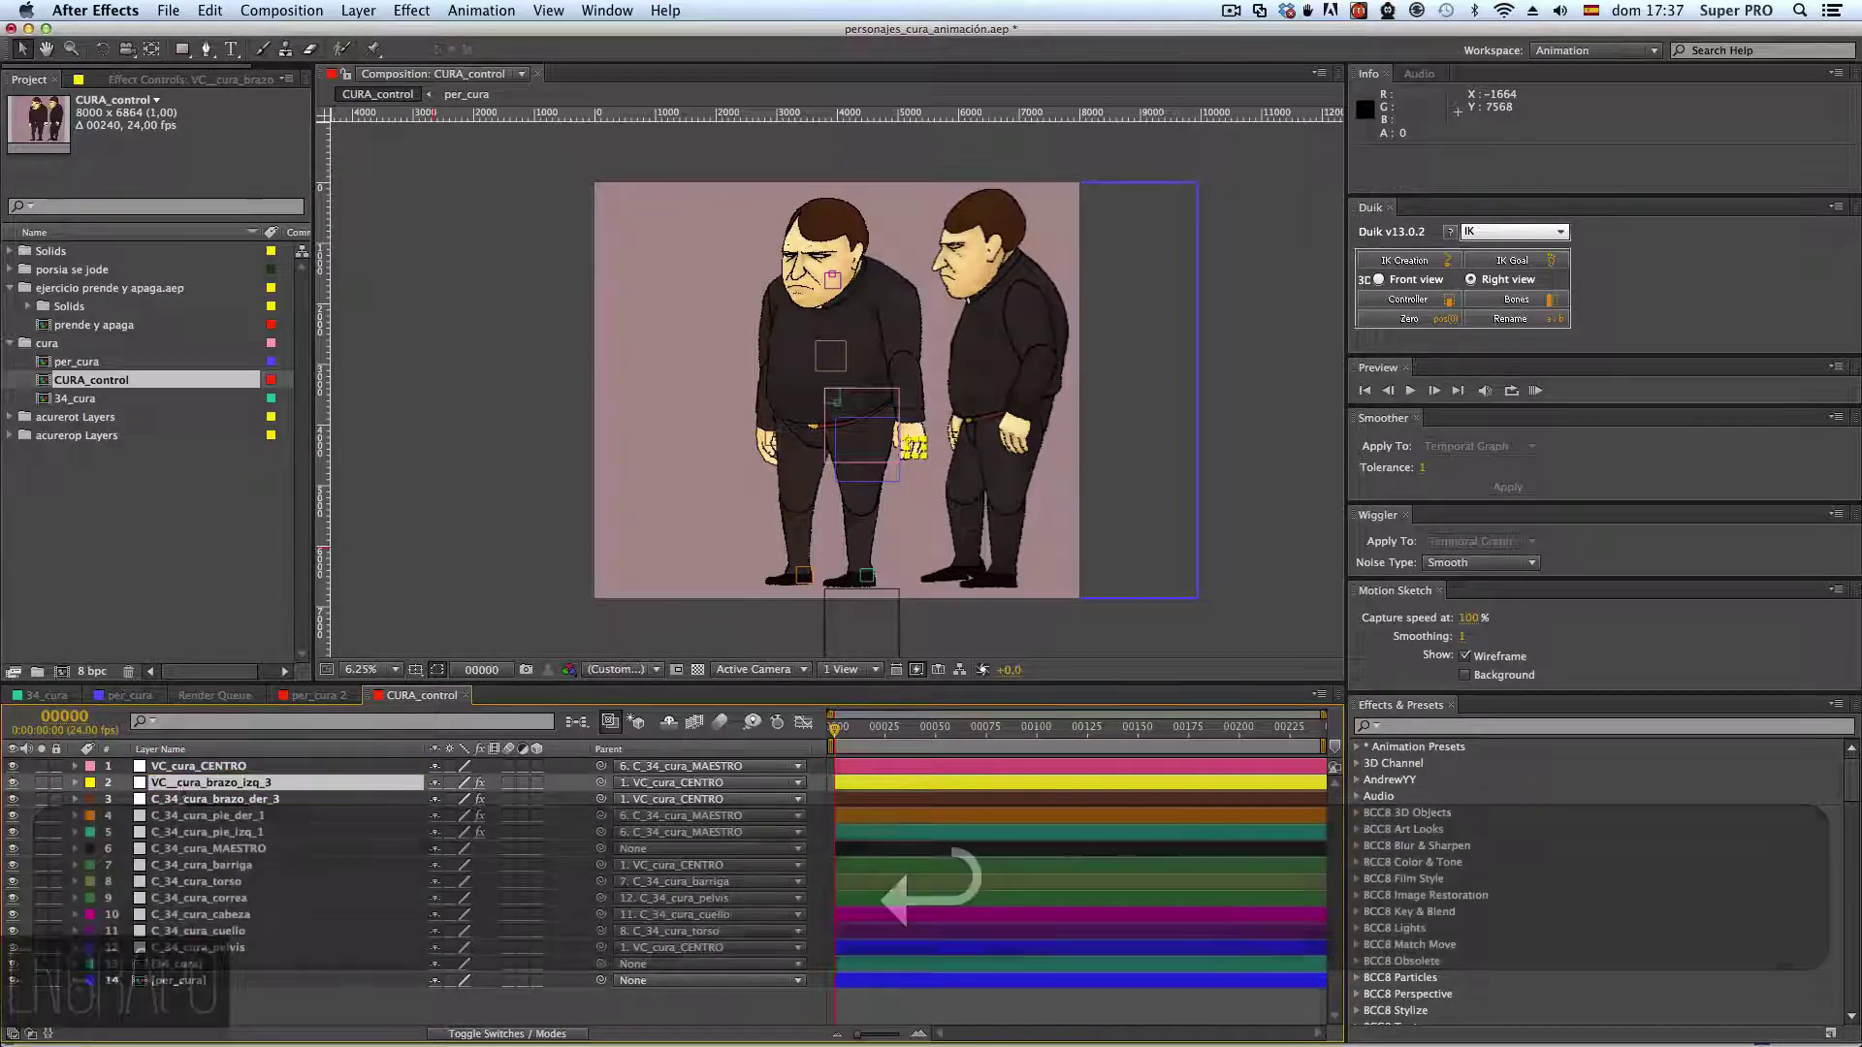
pyautogui.press('Return')
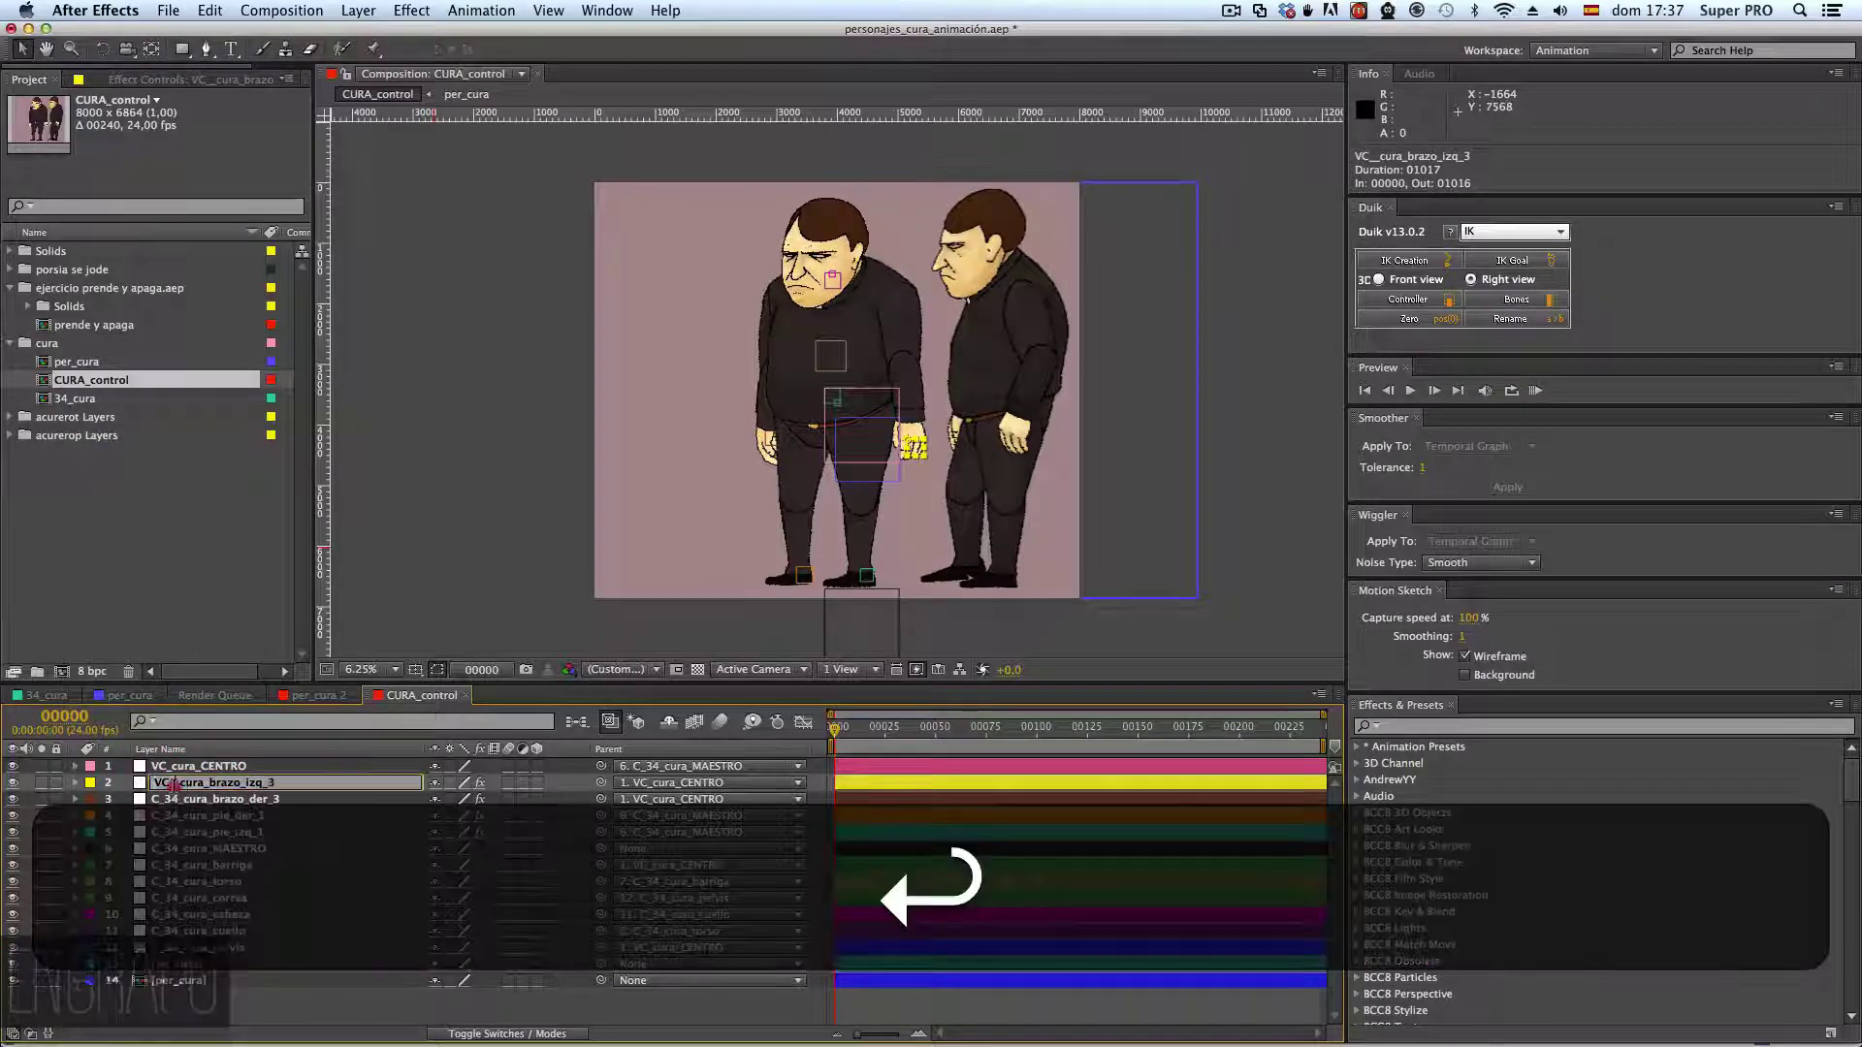
pyautogui.press('BackSpace')
pyautogui.press('Return')
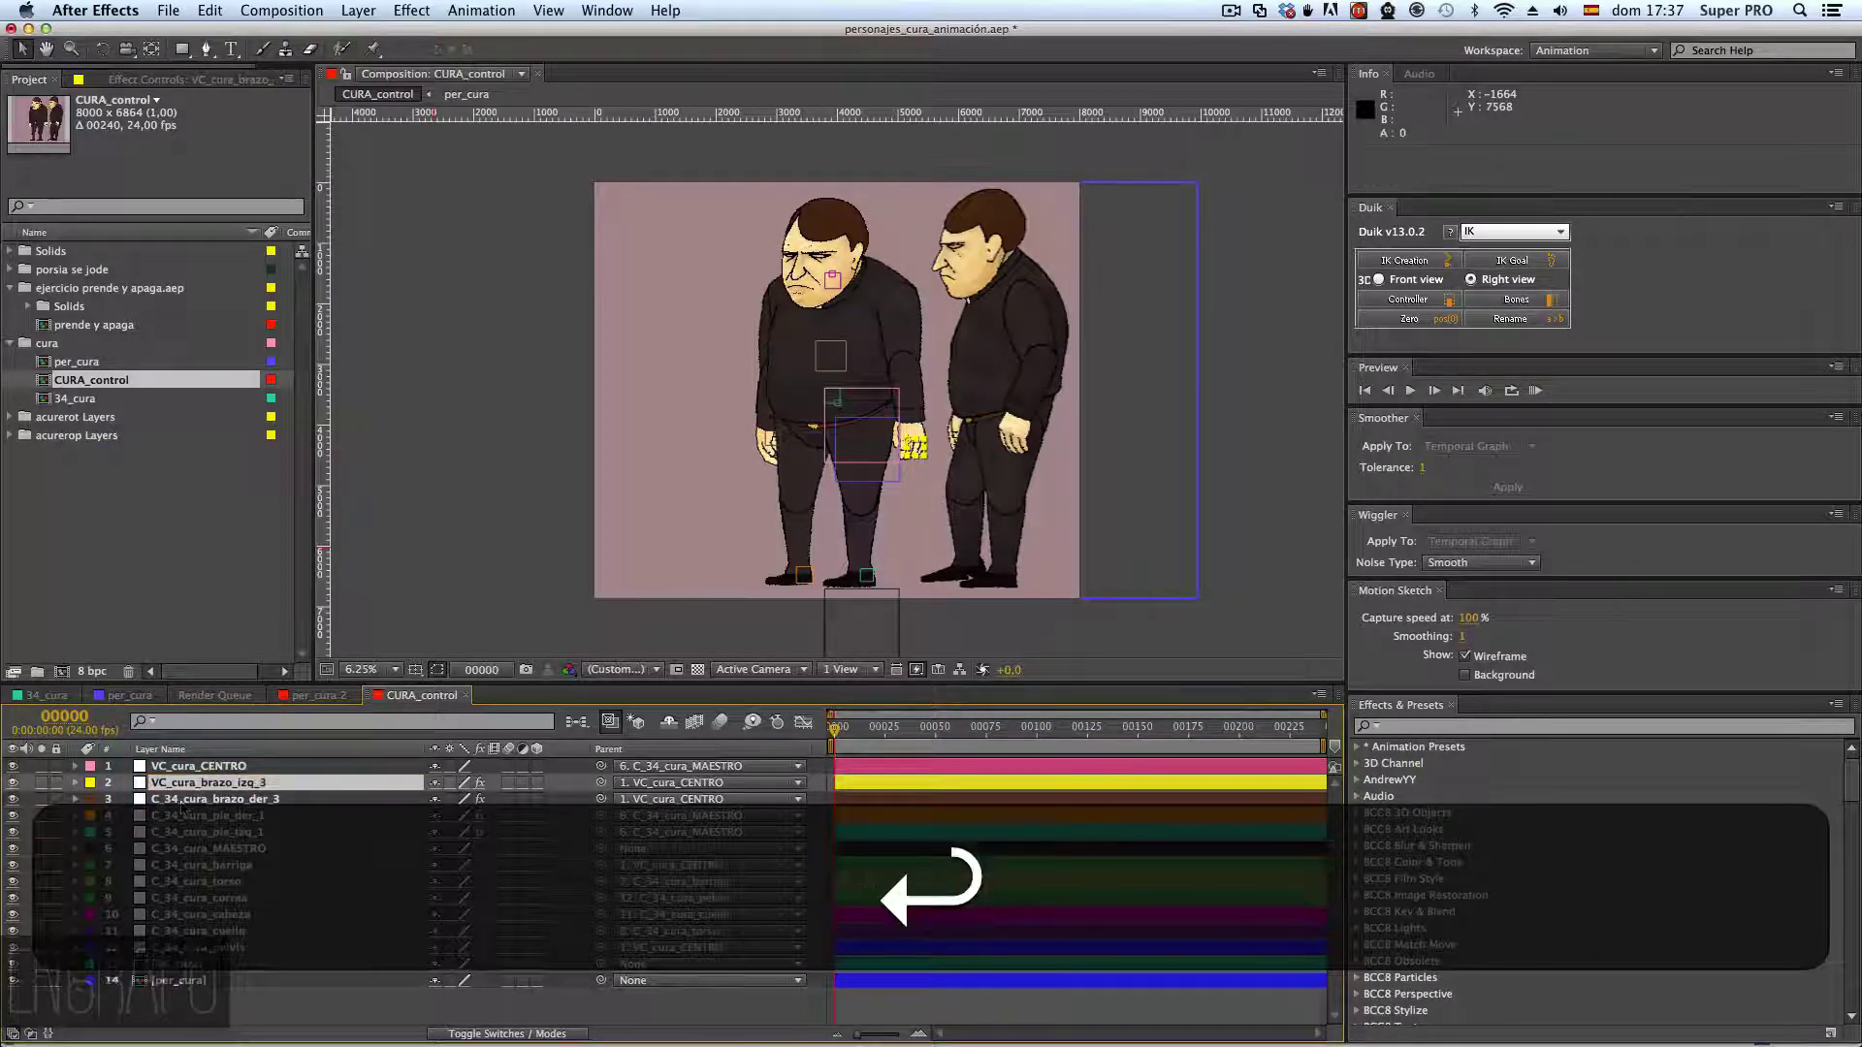
pyautogui.click(254, 784)
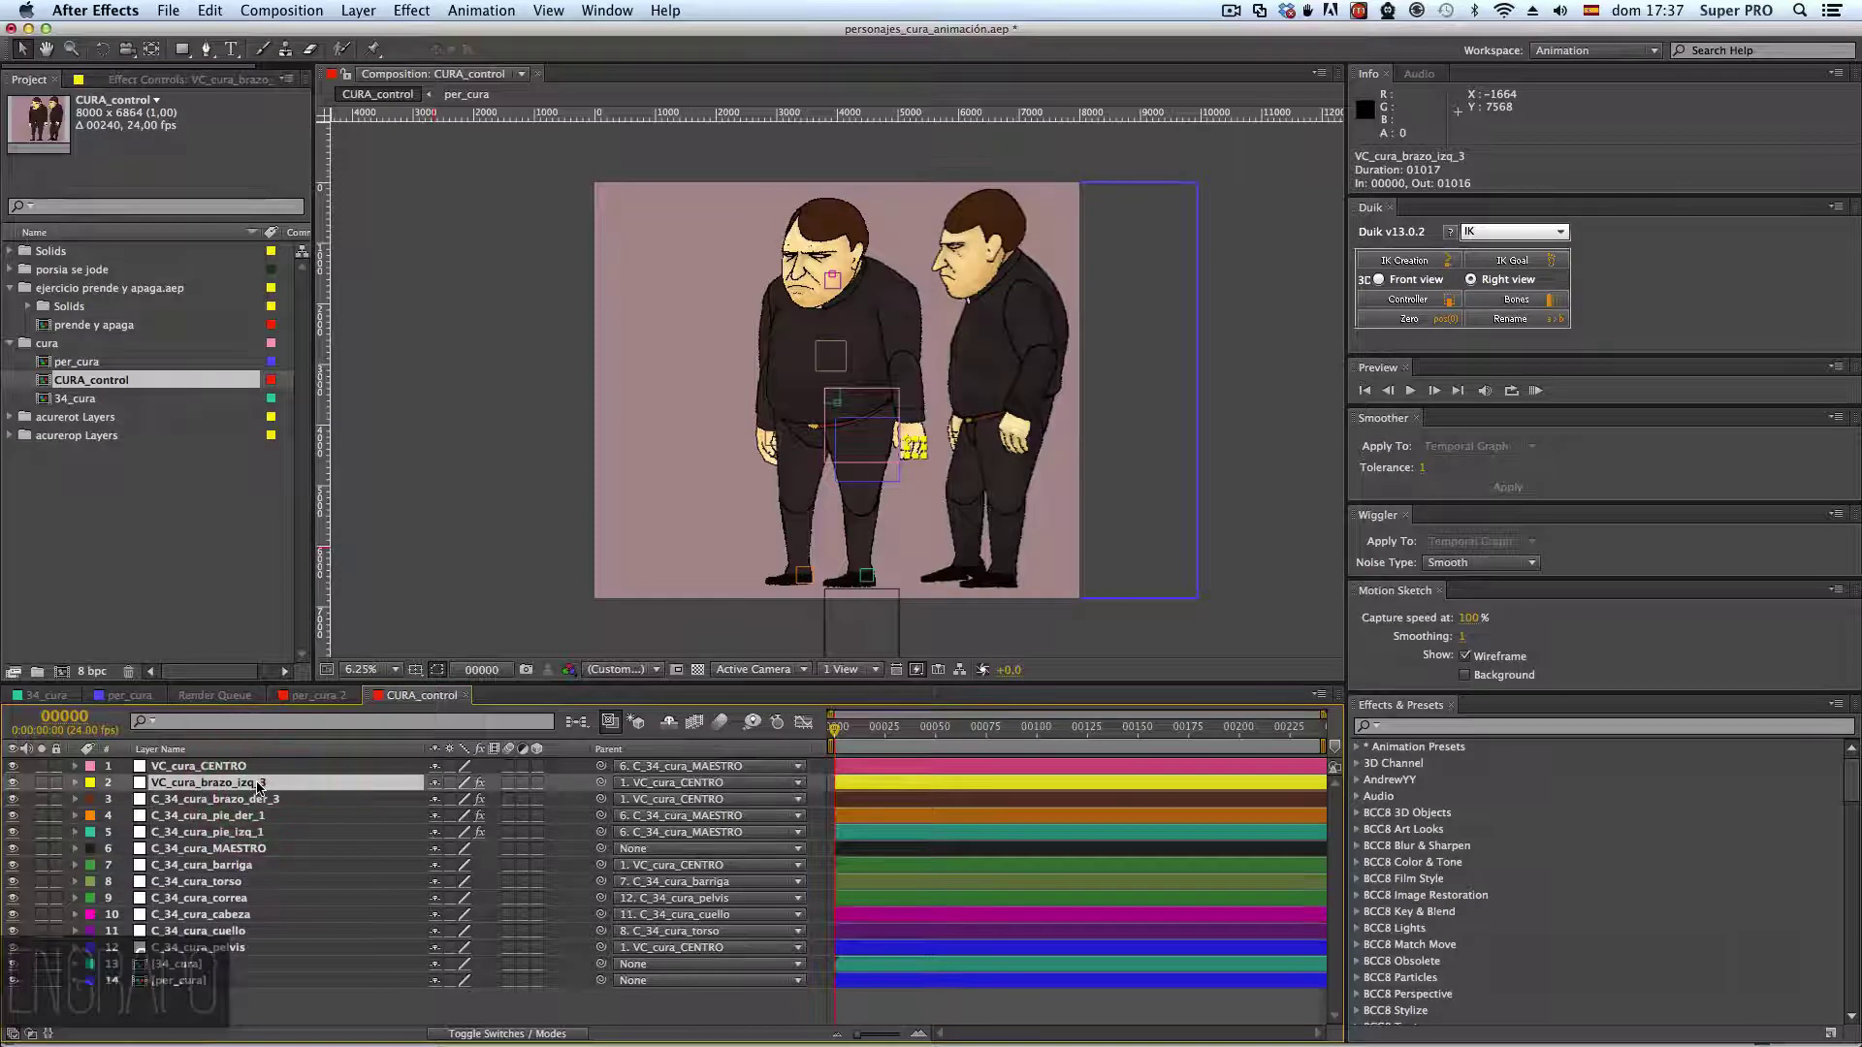
pyautogui.doubleClick(258, 784)
pyautogui.moveTo(438, 152); pyautogui.dragTo(601, 153)
pyautogui.click(540, 78)
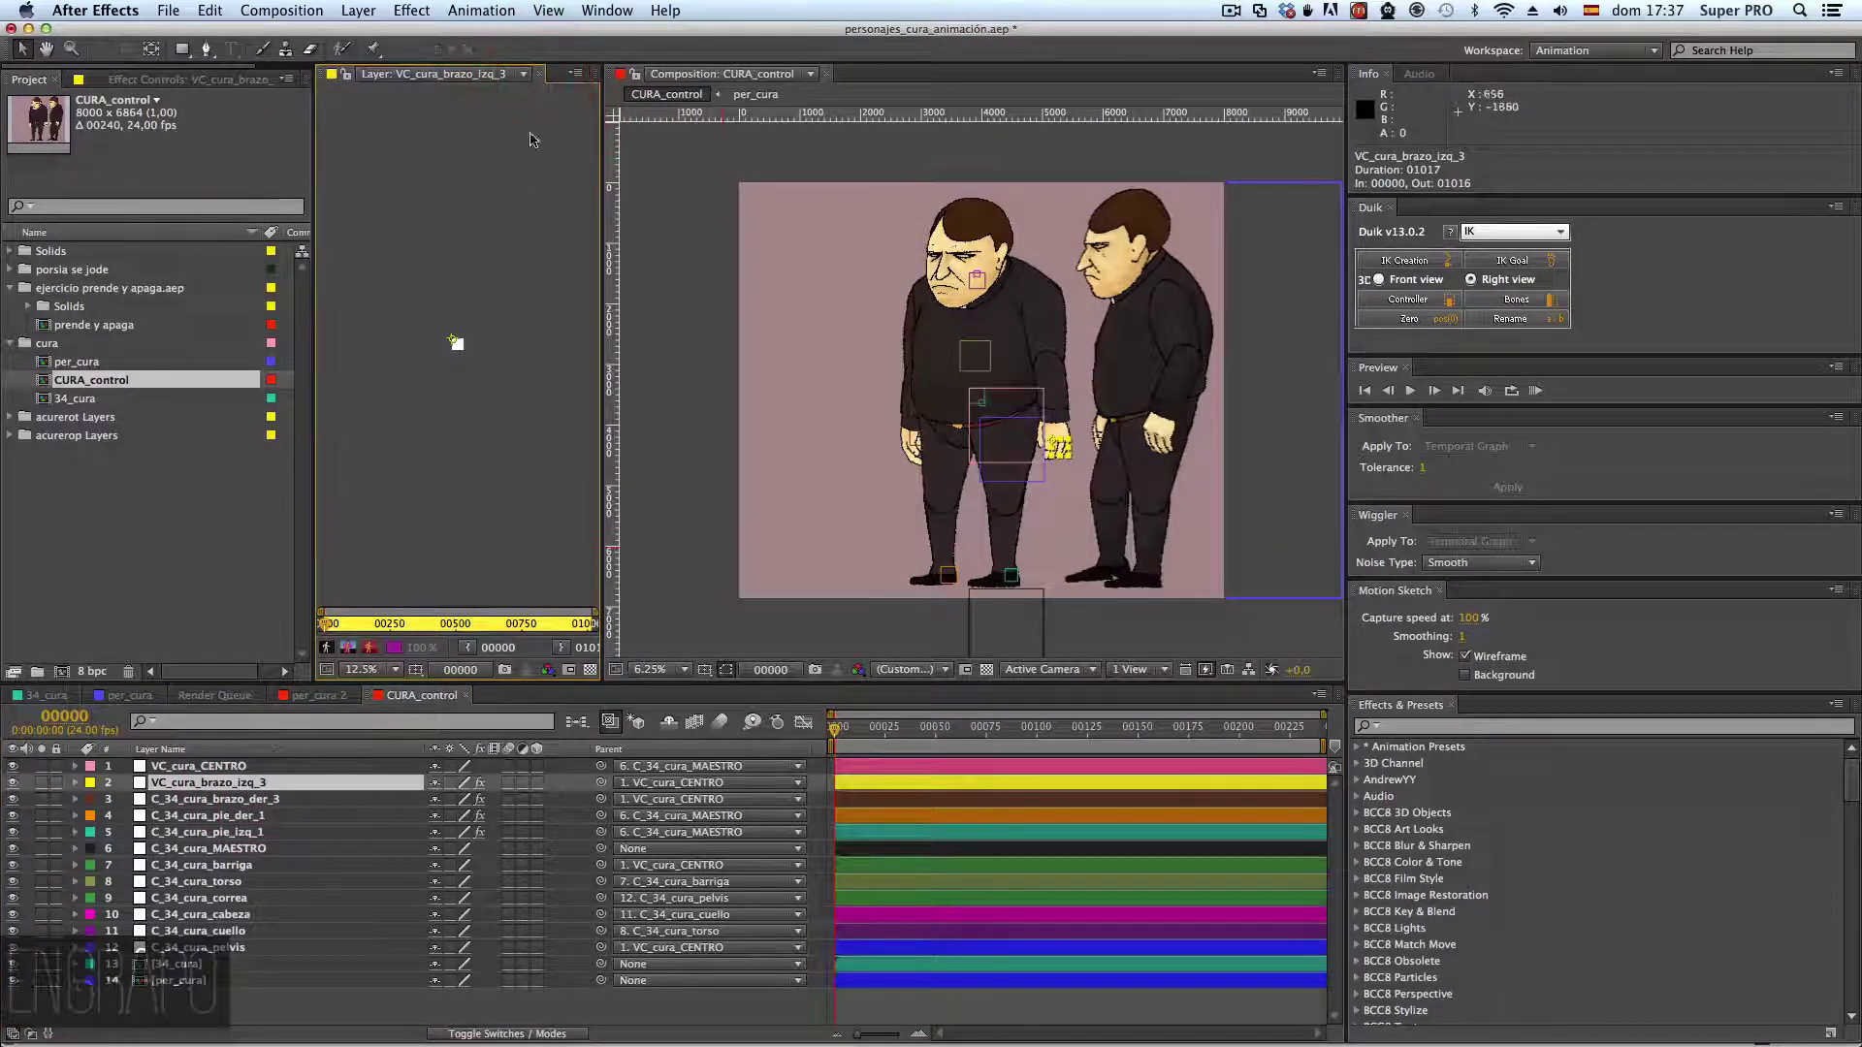
pyautogui.click(541, 78)
# - Remove the number suffix from the left-arm controller's name so it reads VC_cura_brazo_izq
pyautogui.click(238, 783)
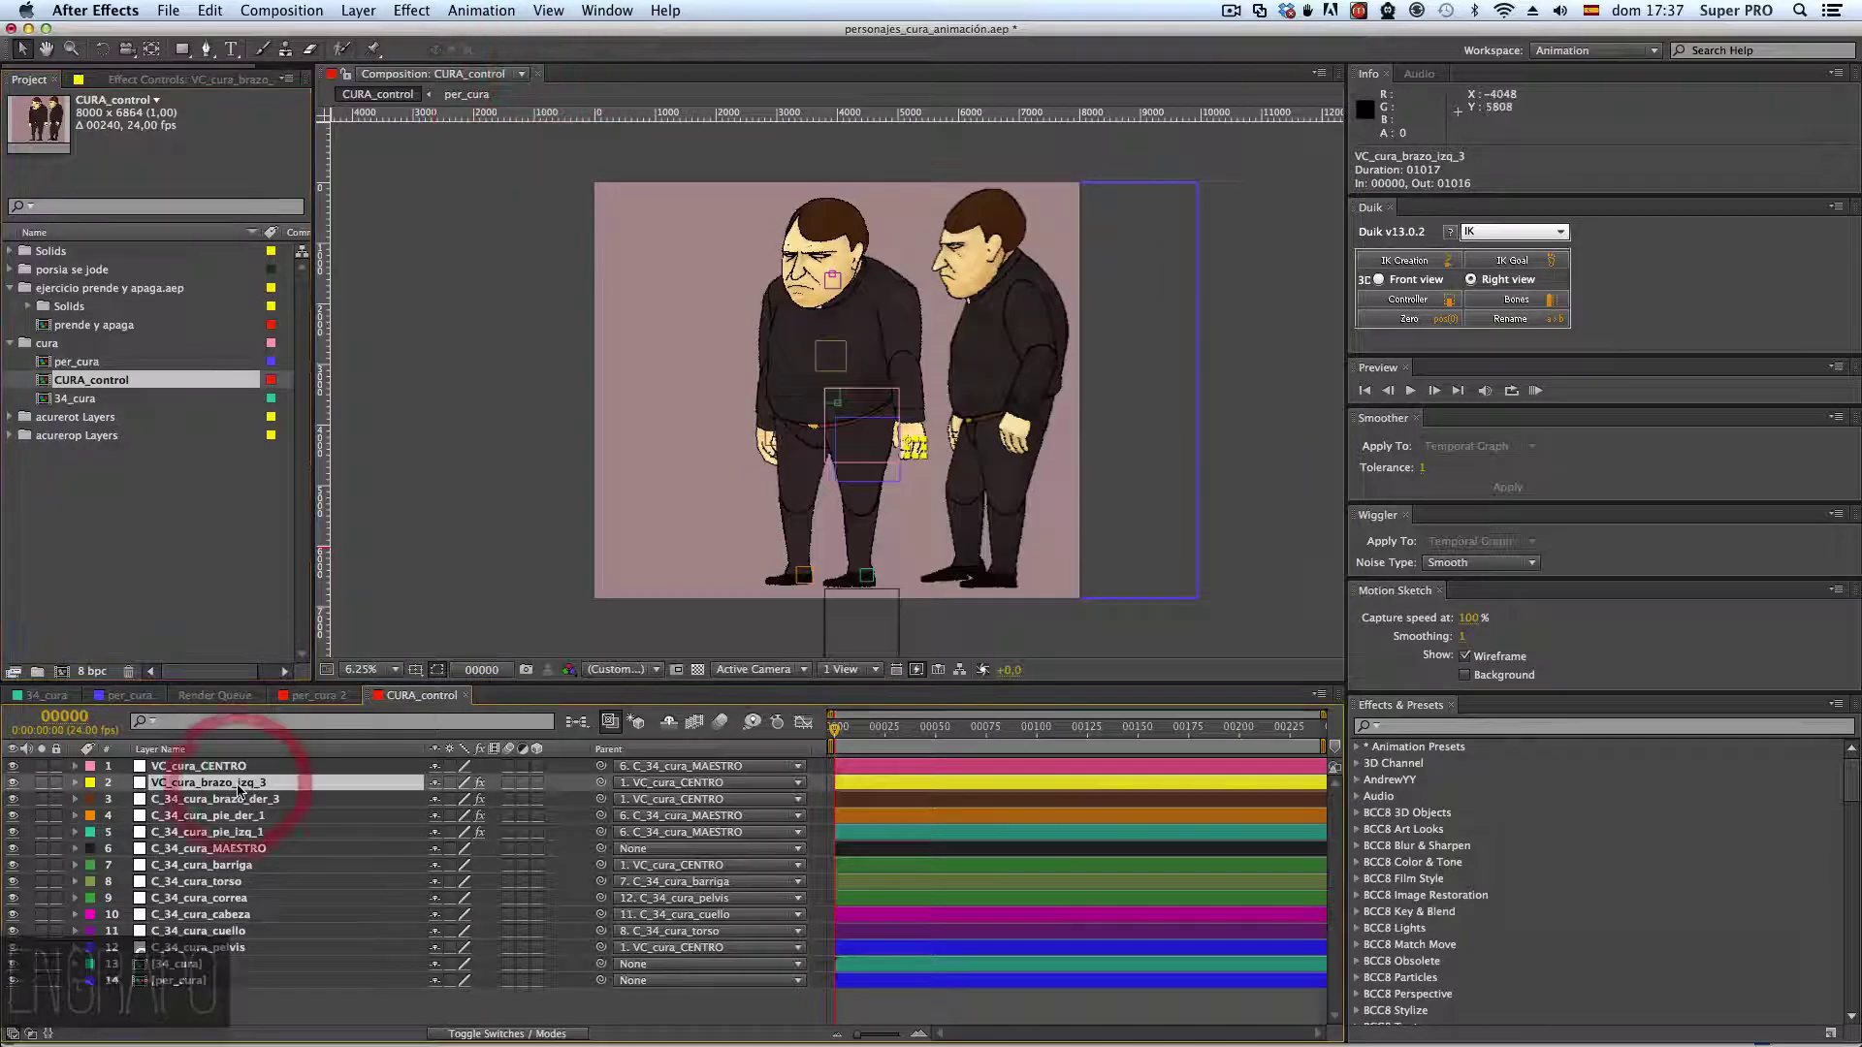
pyautogui.press('Return')
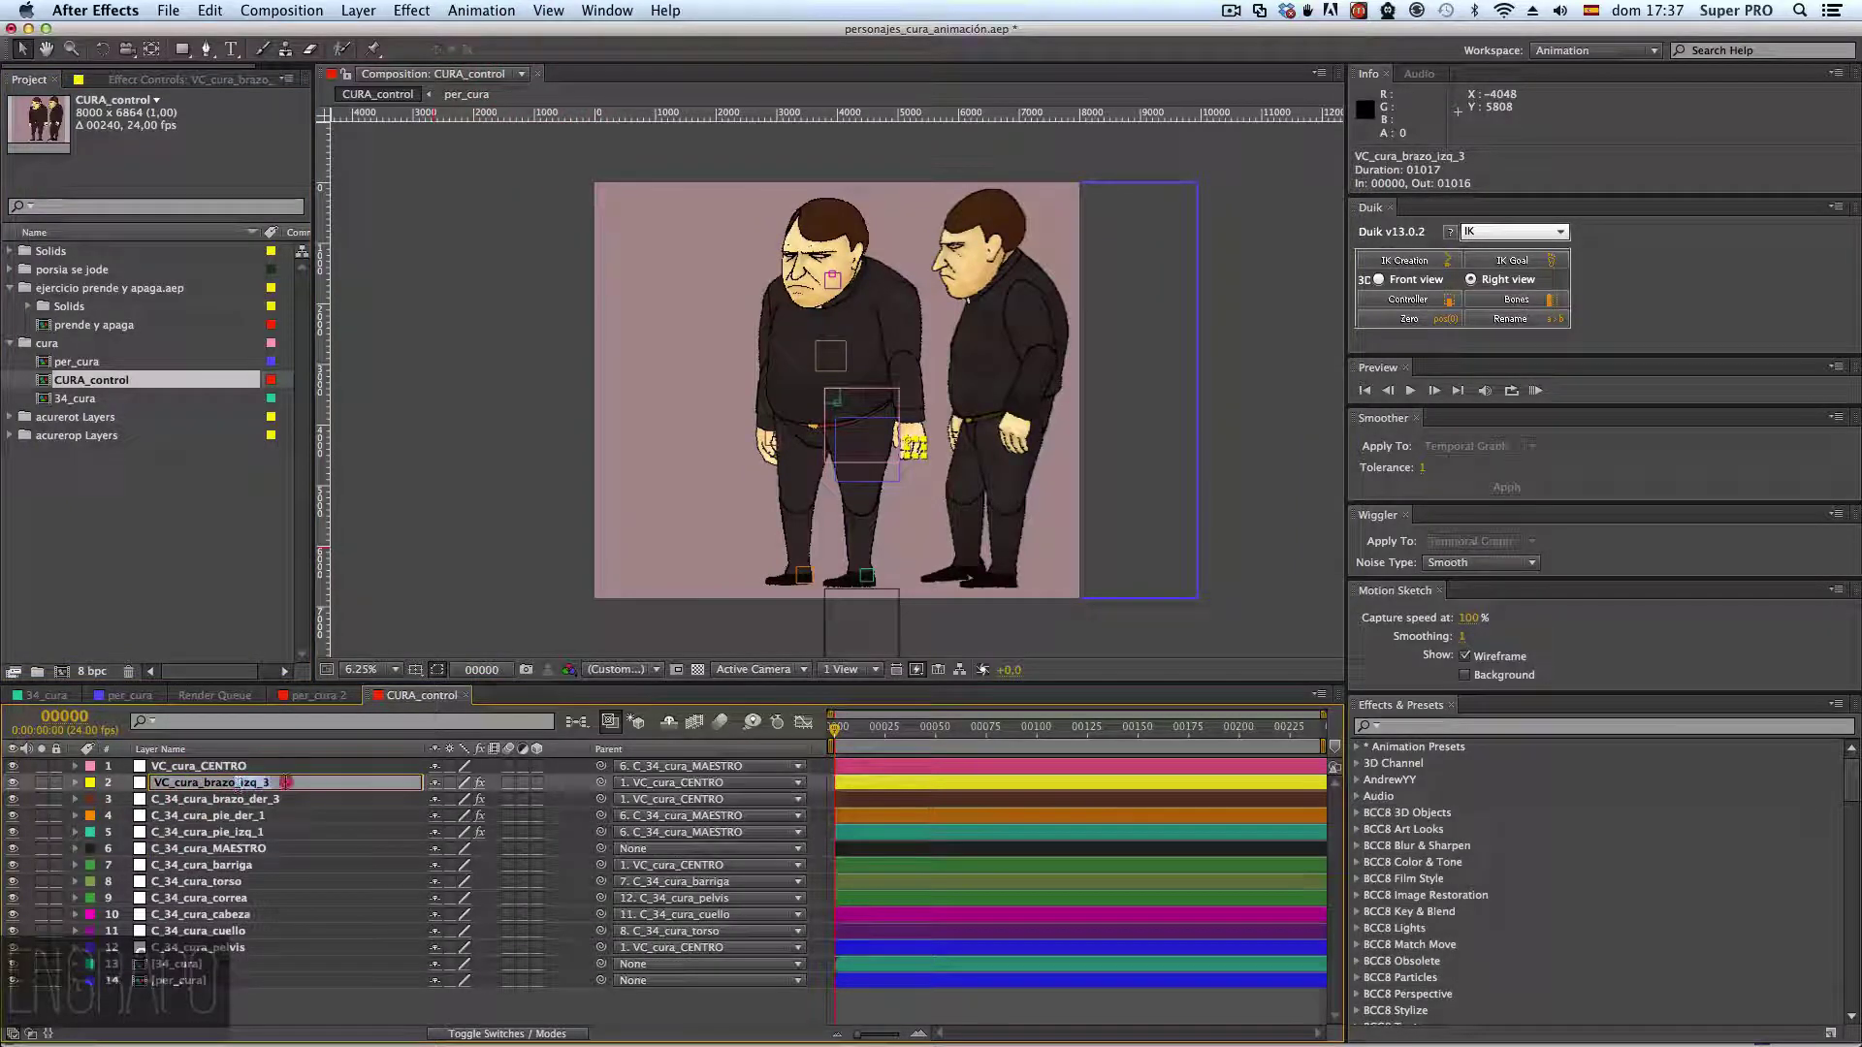
pyautogui.click(291, 782)
pyautogui.press('BackSpace')
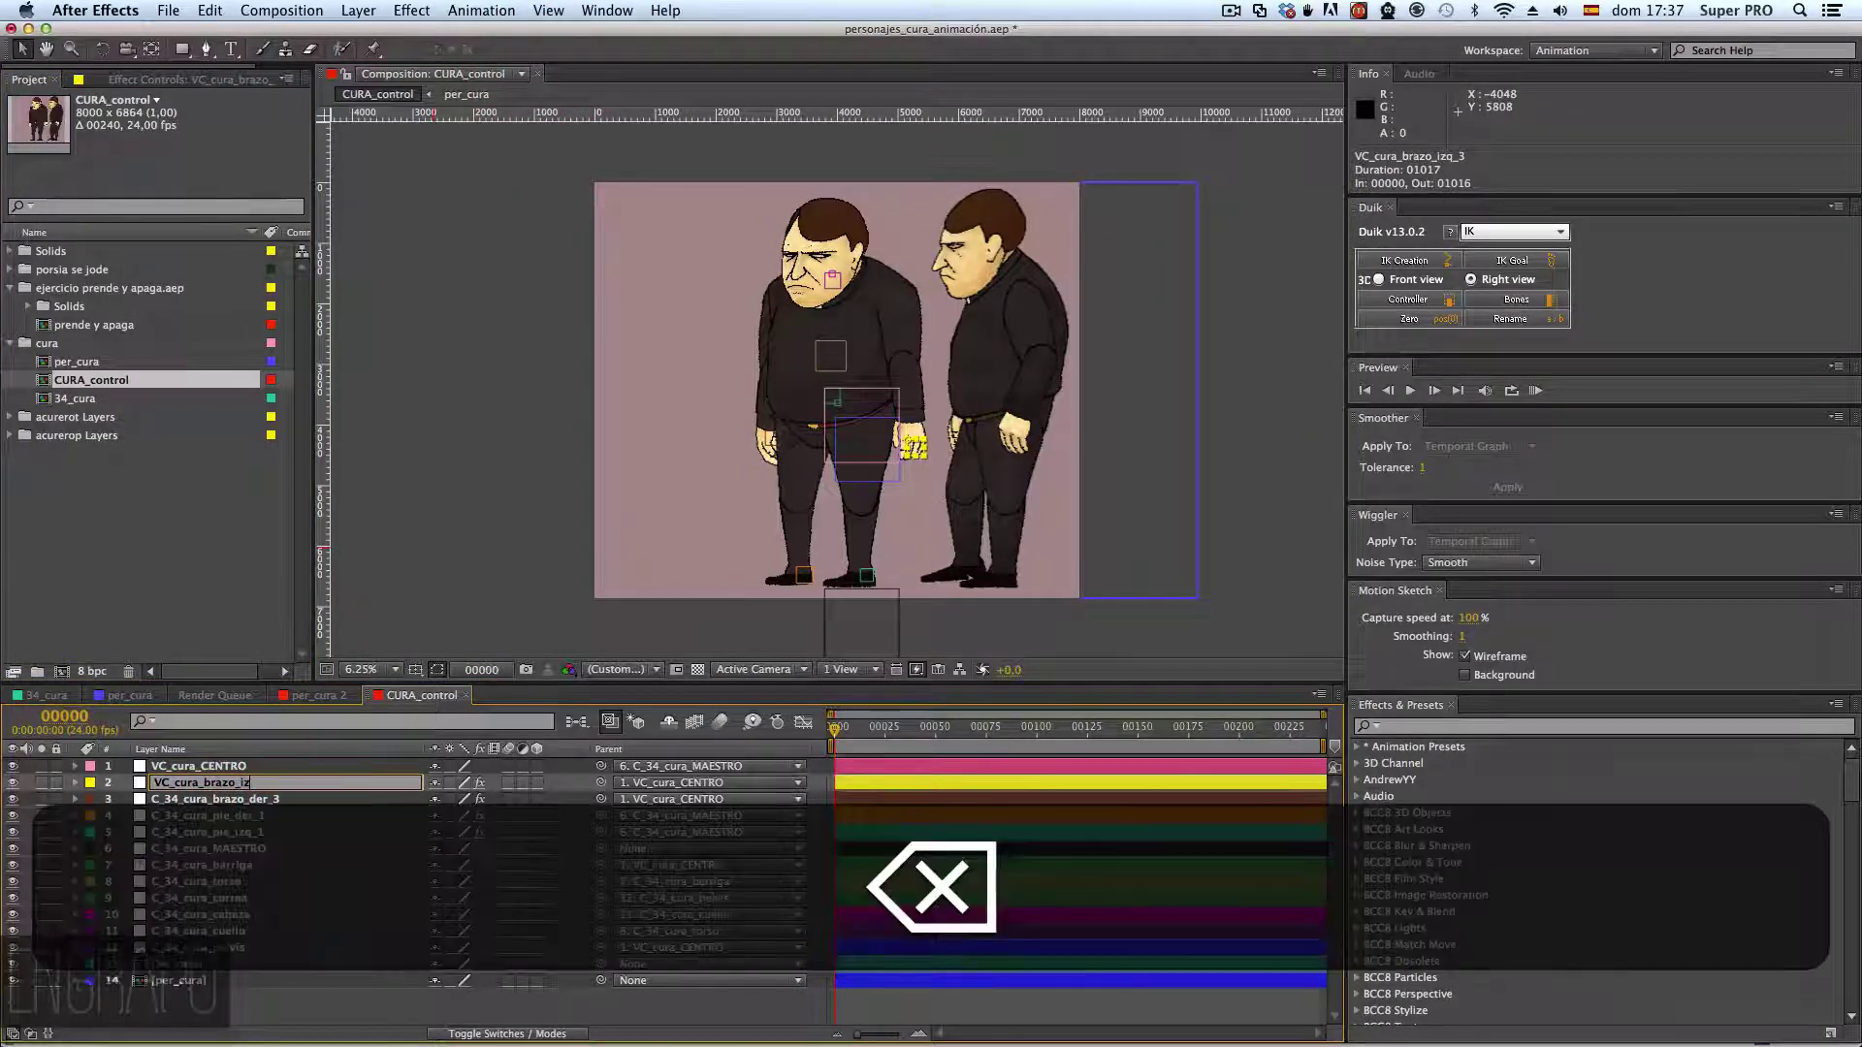
pyautogui.write('q')
# - Remove the _3 suffix from the right-arm controller's name, leaving C_34_cura_brazo_der
pyautogui.click(279, 799)
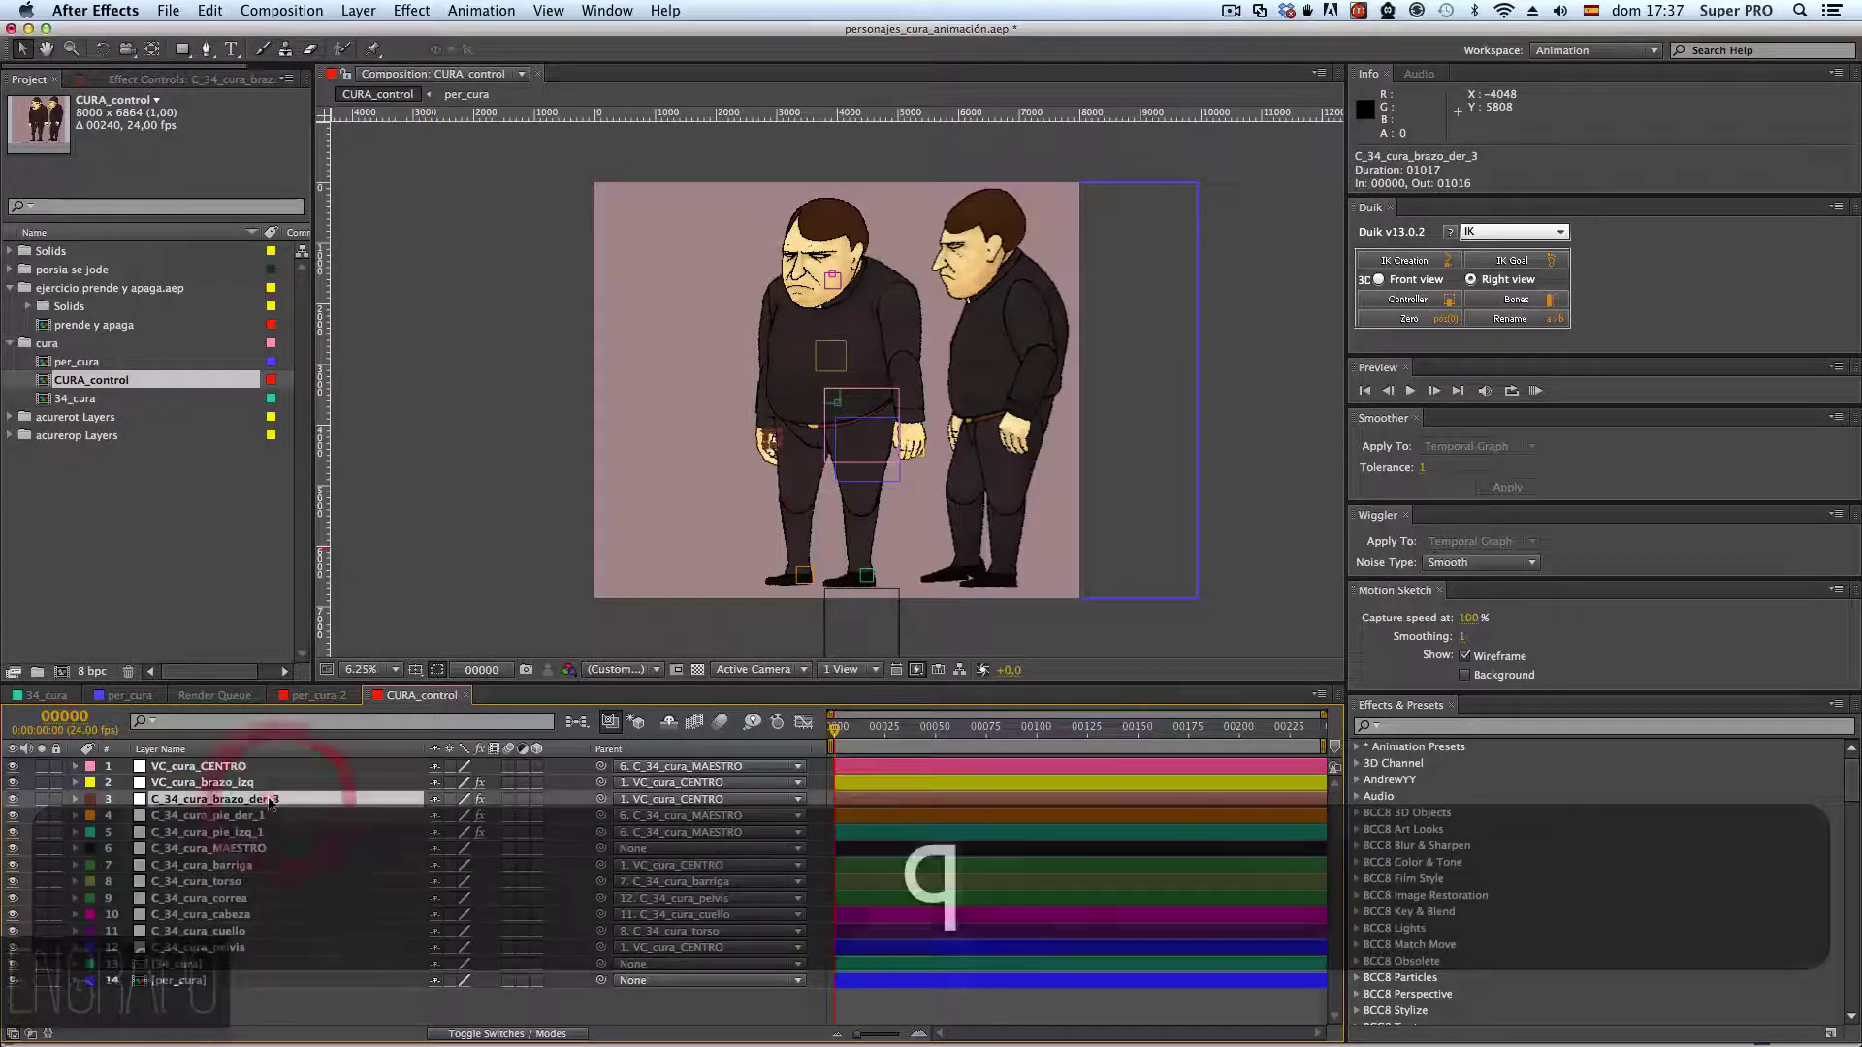
pyautogui.press('Return')
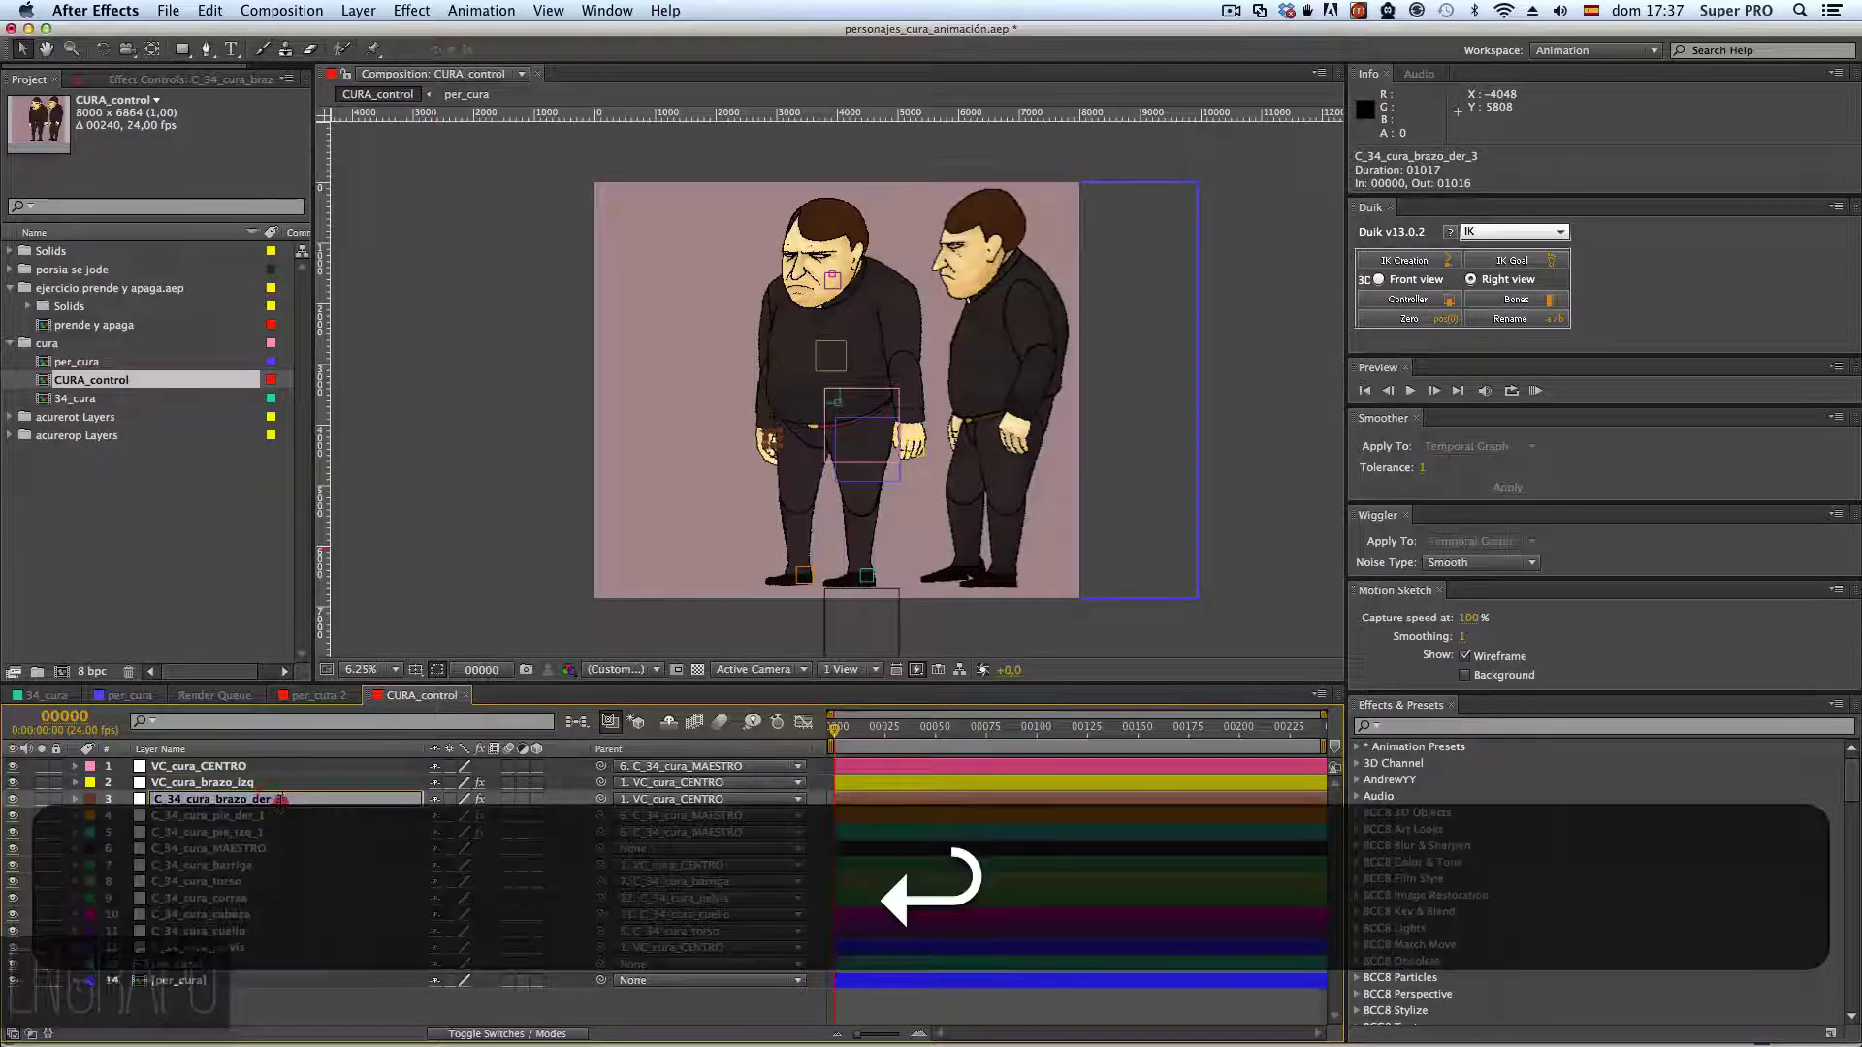
pyautogui.press('BackSpace')
# - Remove the _1 suffix from both foot controllers, naming them C_34_cura_pie_der and C_34_cura_pie_izq
pyautogui.click(262, 816)
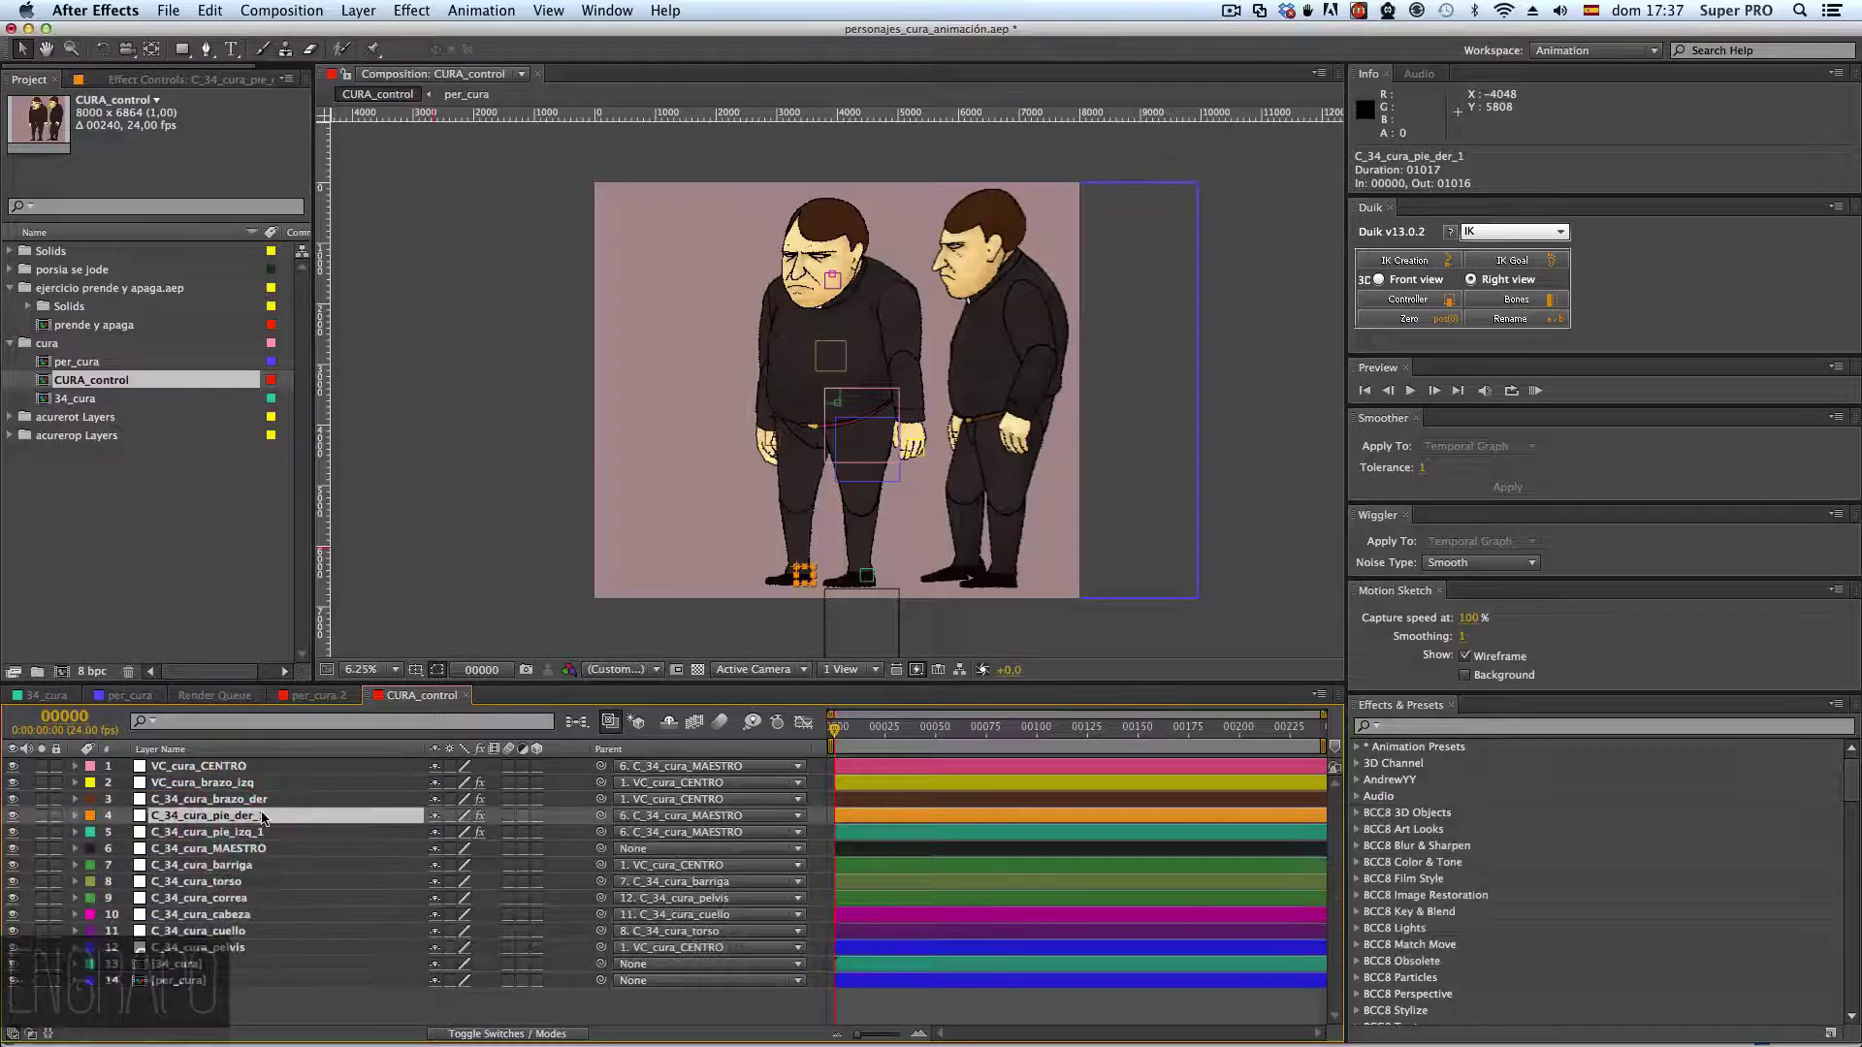
pyautogui.press('Return')
pyautogui.press('BackSpace')
pyautogui.press('BackSpace')
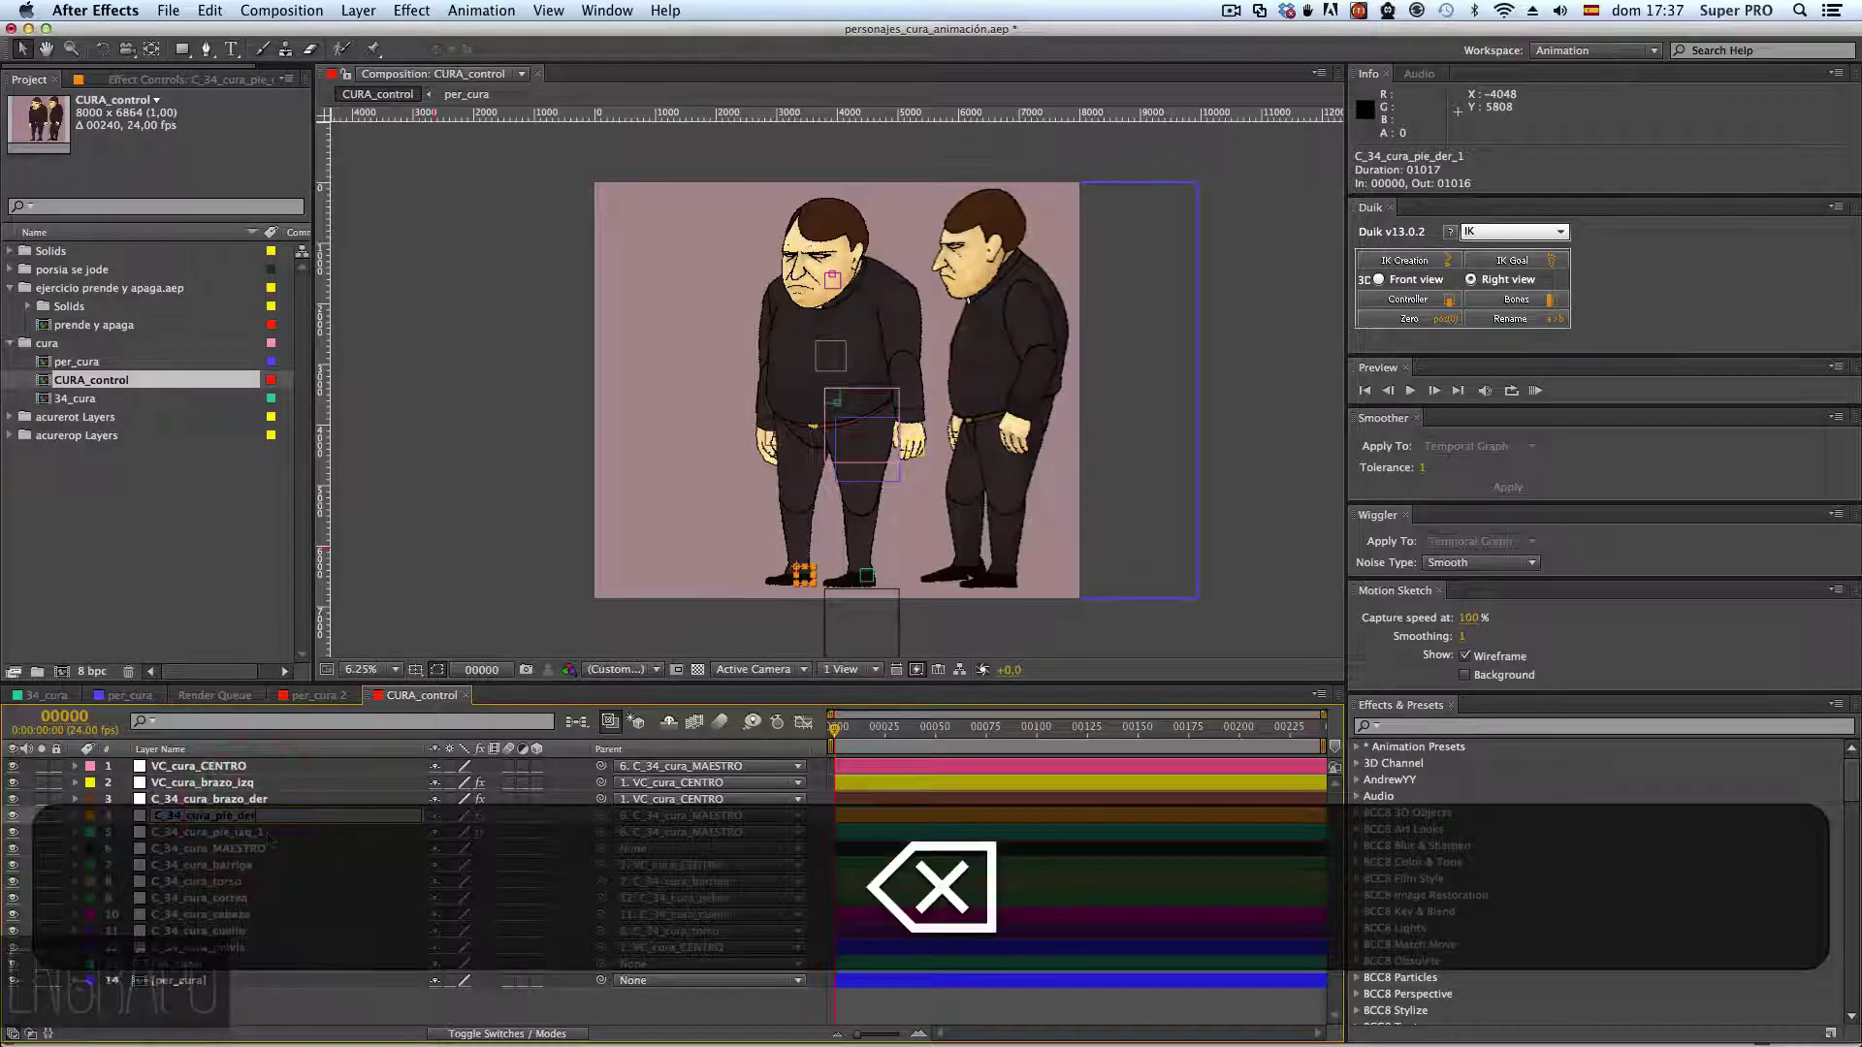
pyautogui.press('Return')
pyautogui.click(272, 833)
pyautogui.press('Return')
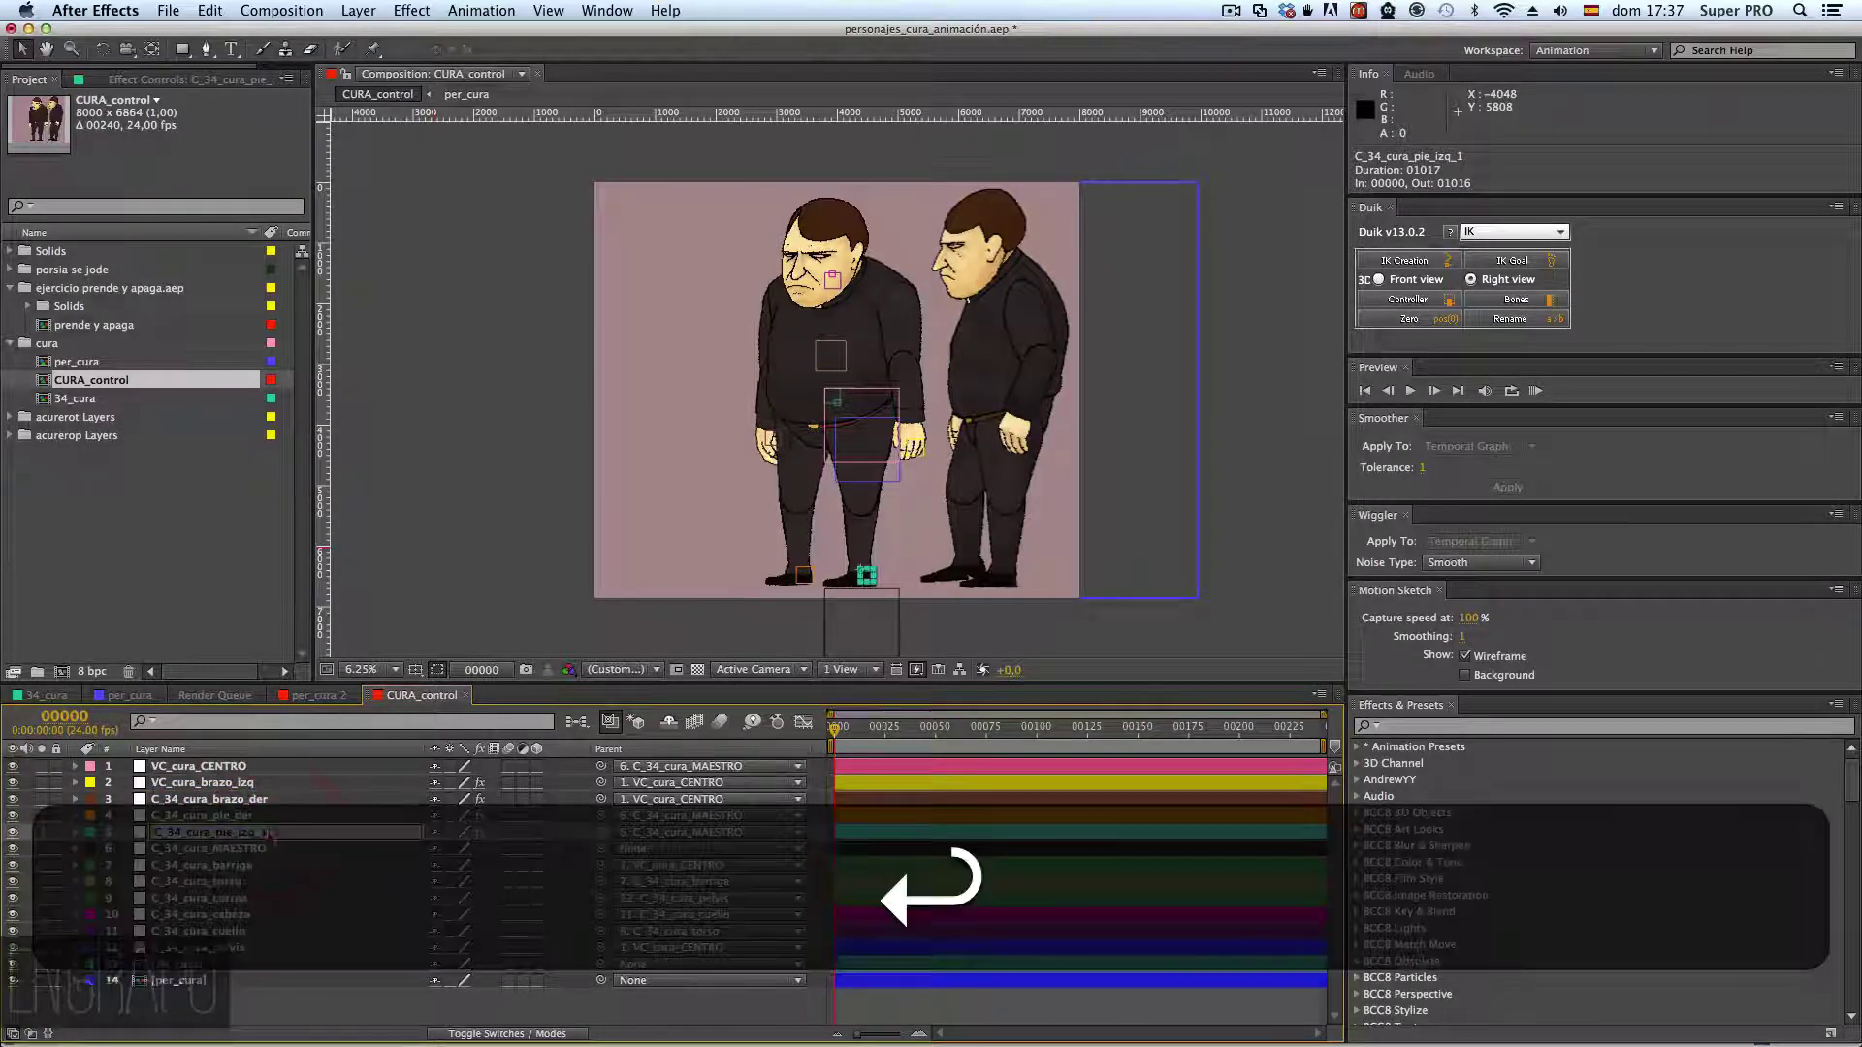
pyautogui.press('BackSpace')
pyautogui.press('BackSpace')
pyautogui.press('Return')
# - Rename the right-arm and right-foot controllers as VC_cura_brazo_der and VC_cura_pie_der using the copied prefix
pyautogui.click(182, 801)
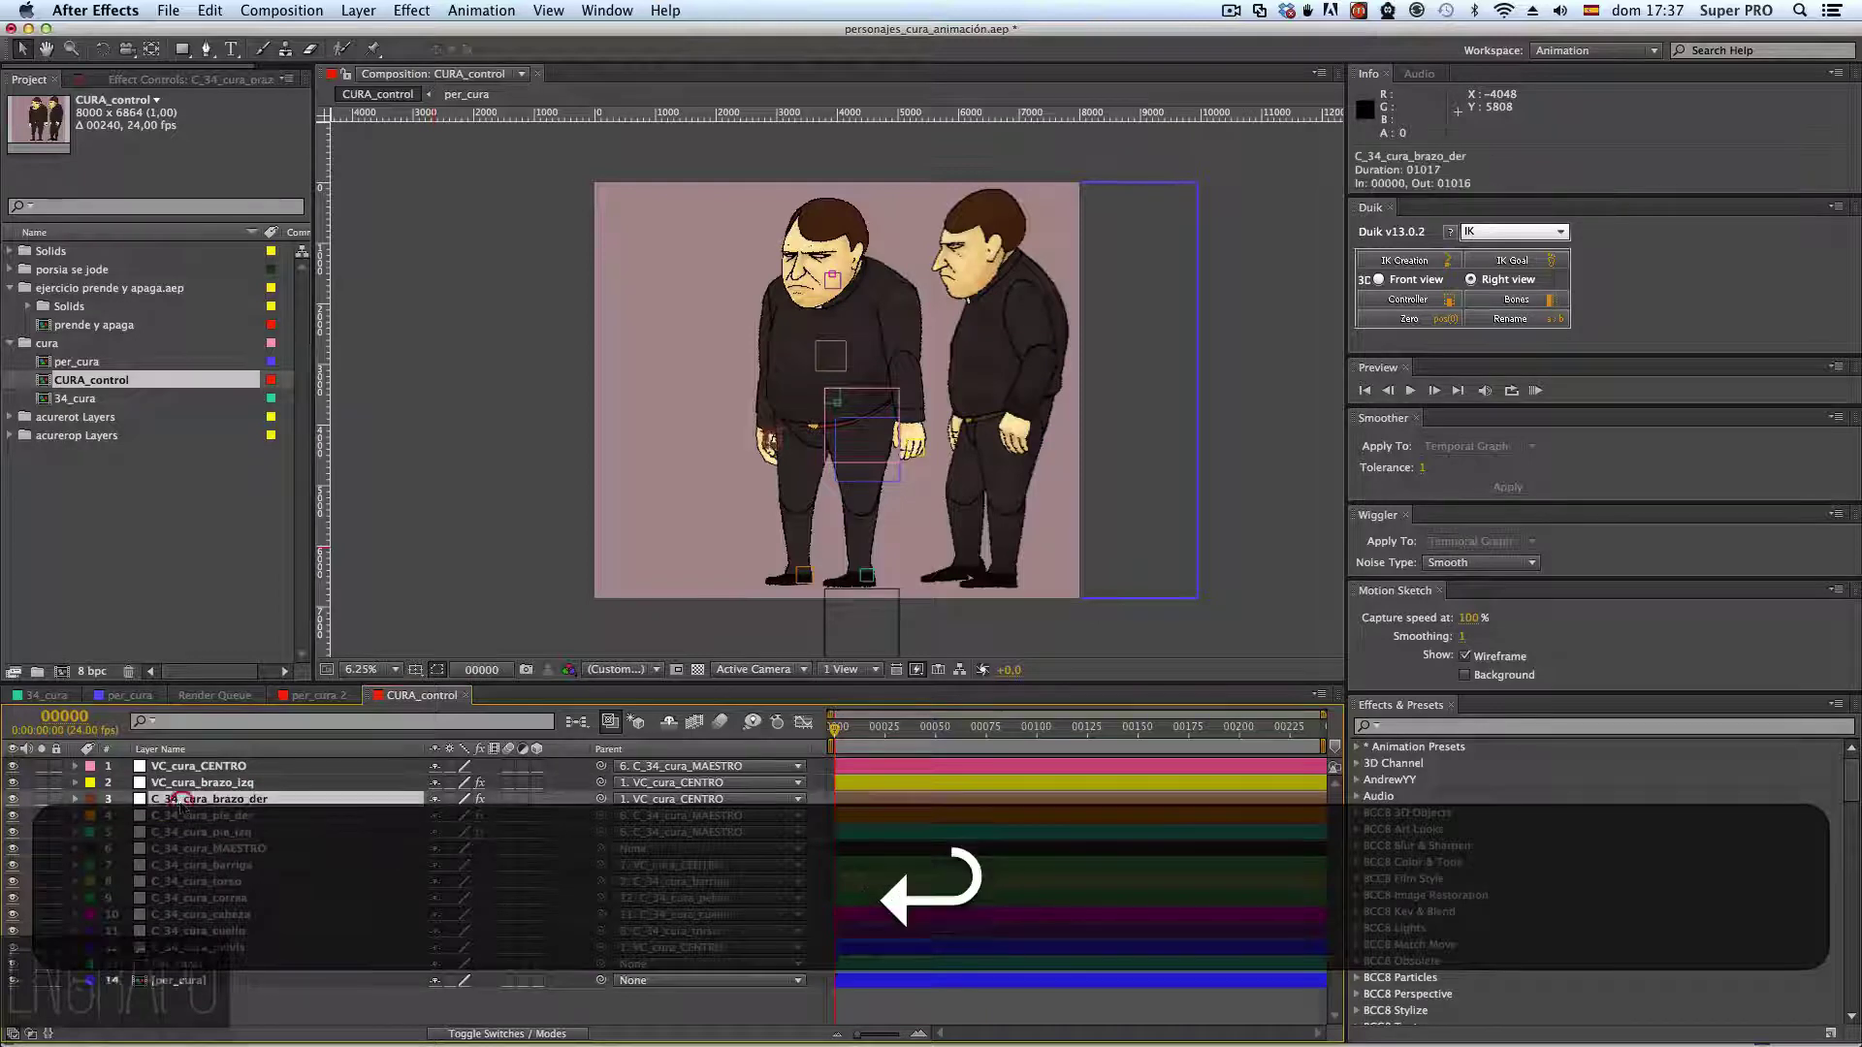
pyautogui.press('Return')
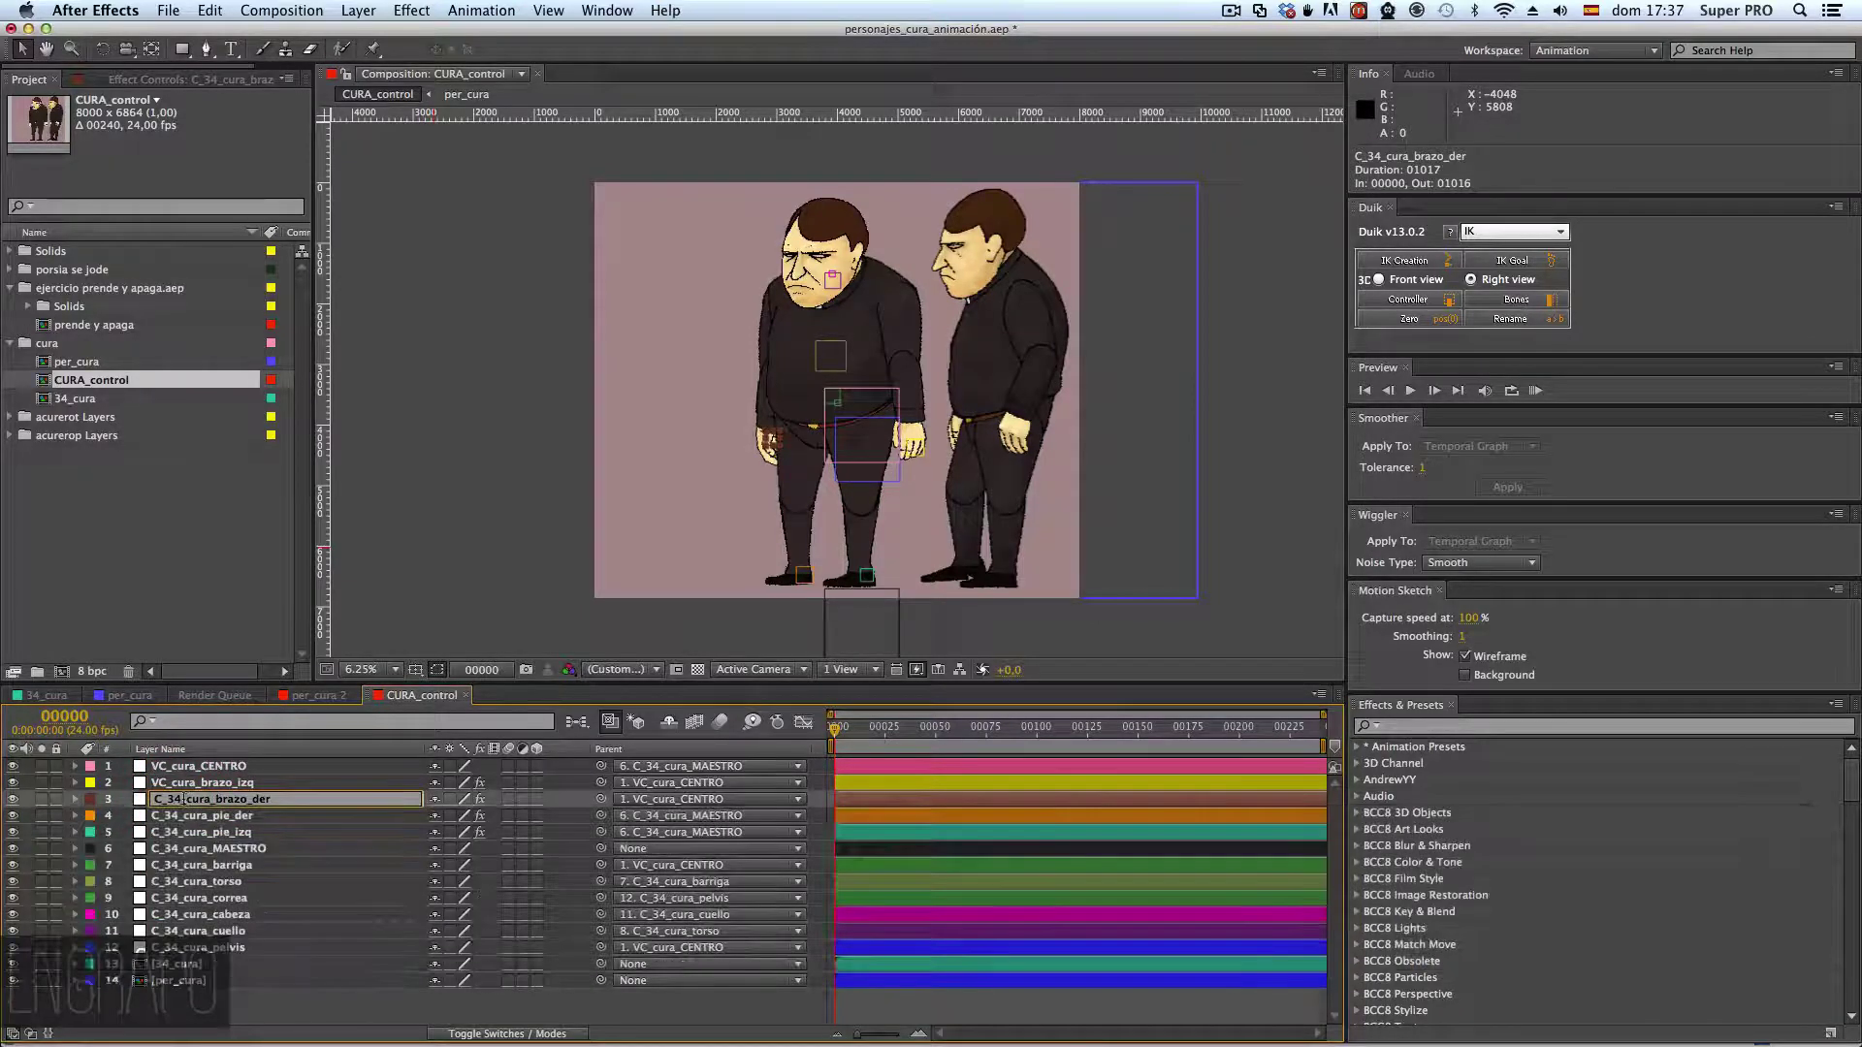
pyautogui.write('VC_')
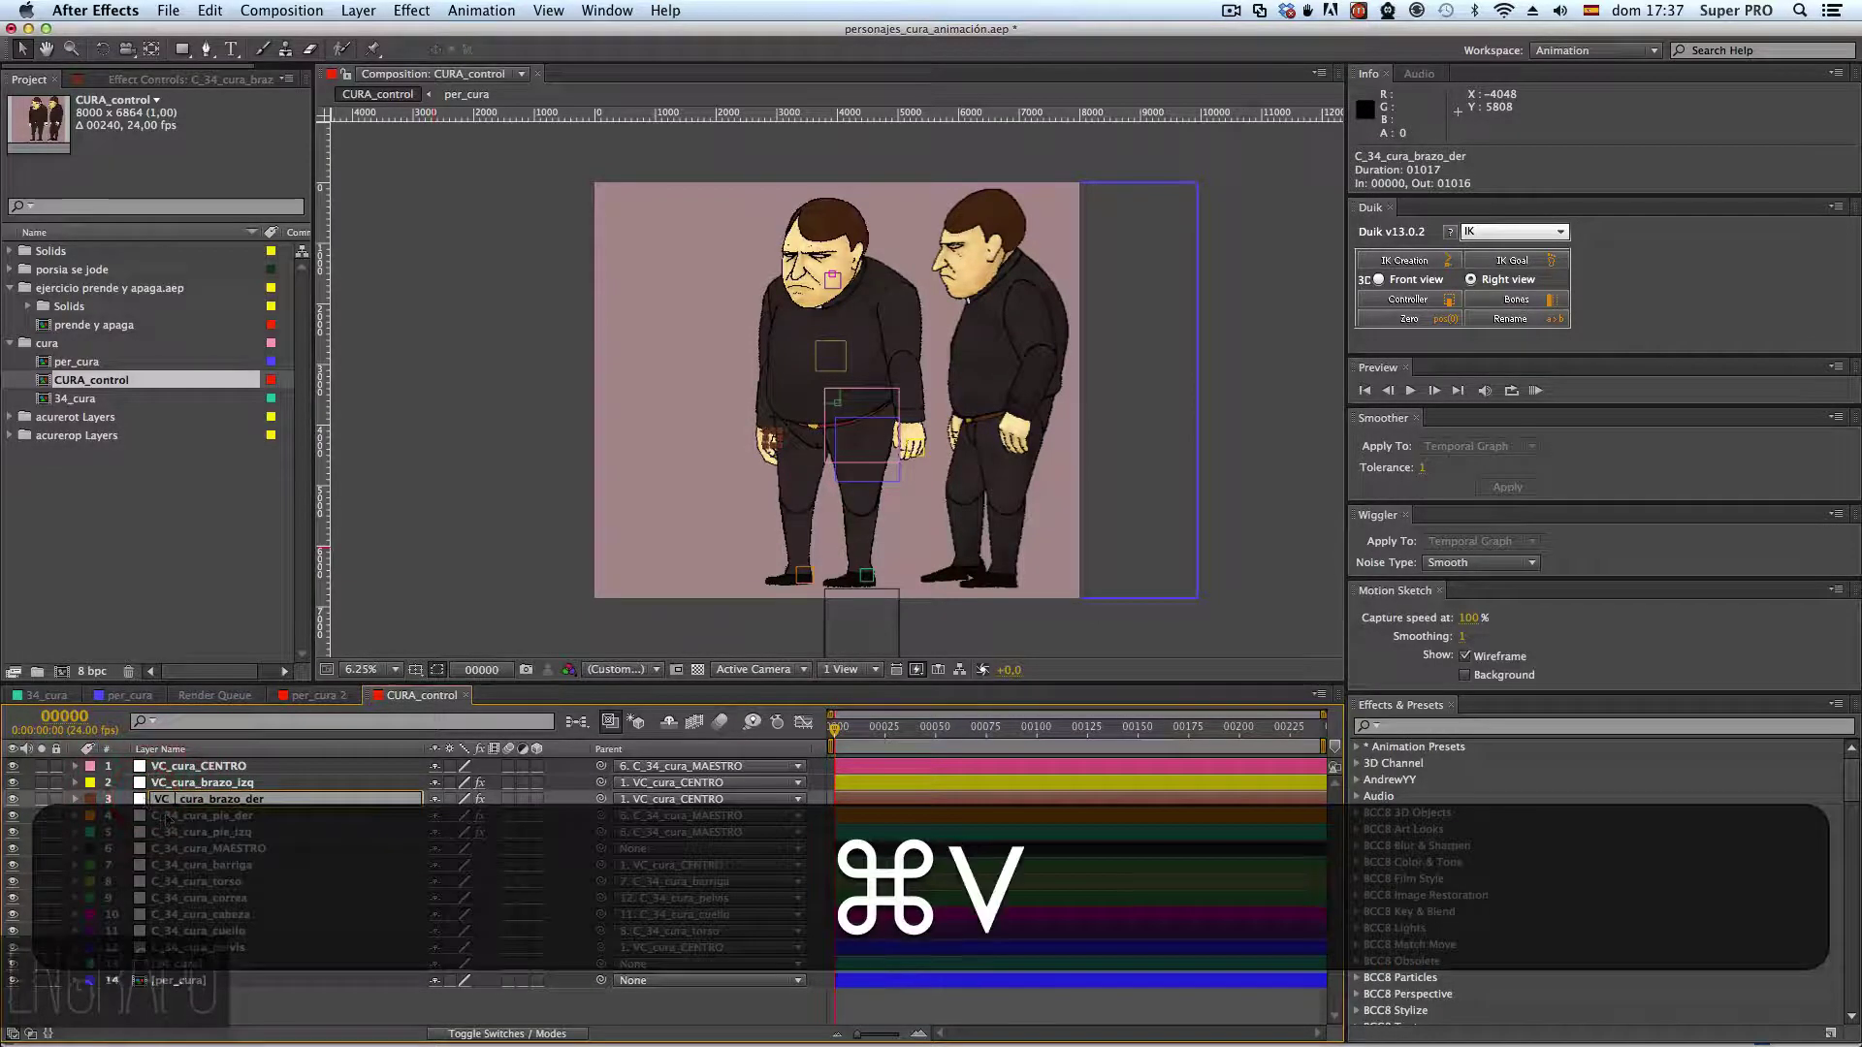
pyautogui.press('BackSpace')
pyautogui.click(167, 815)
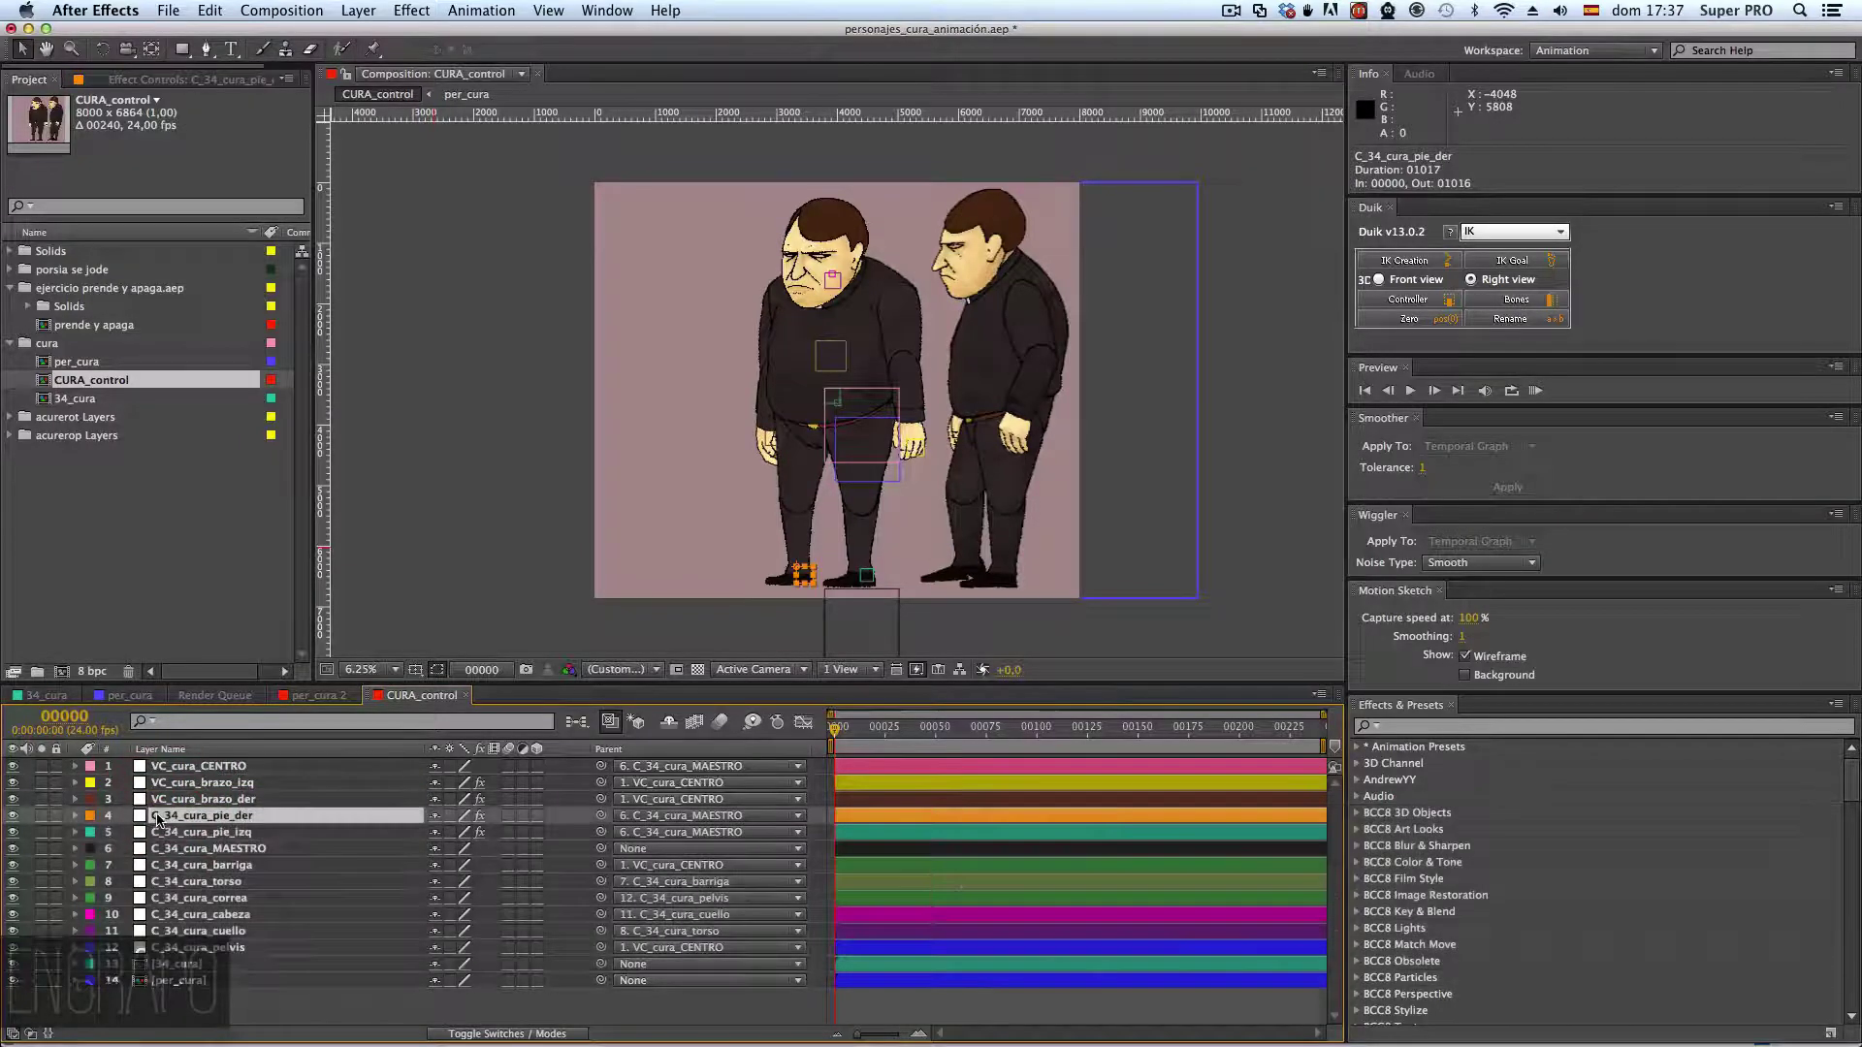
pyautogui.press('Return')
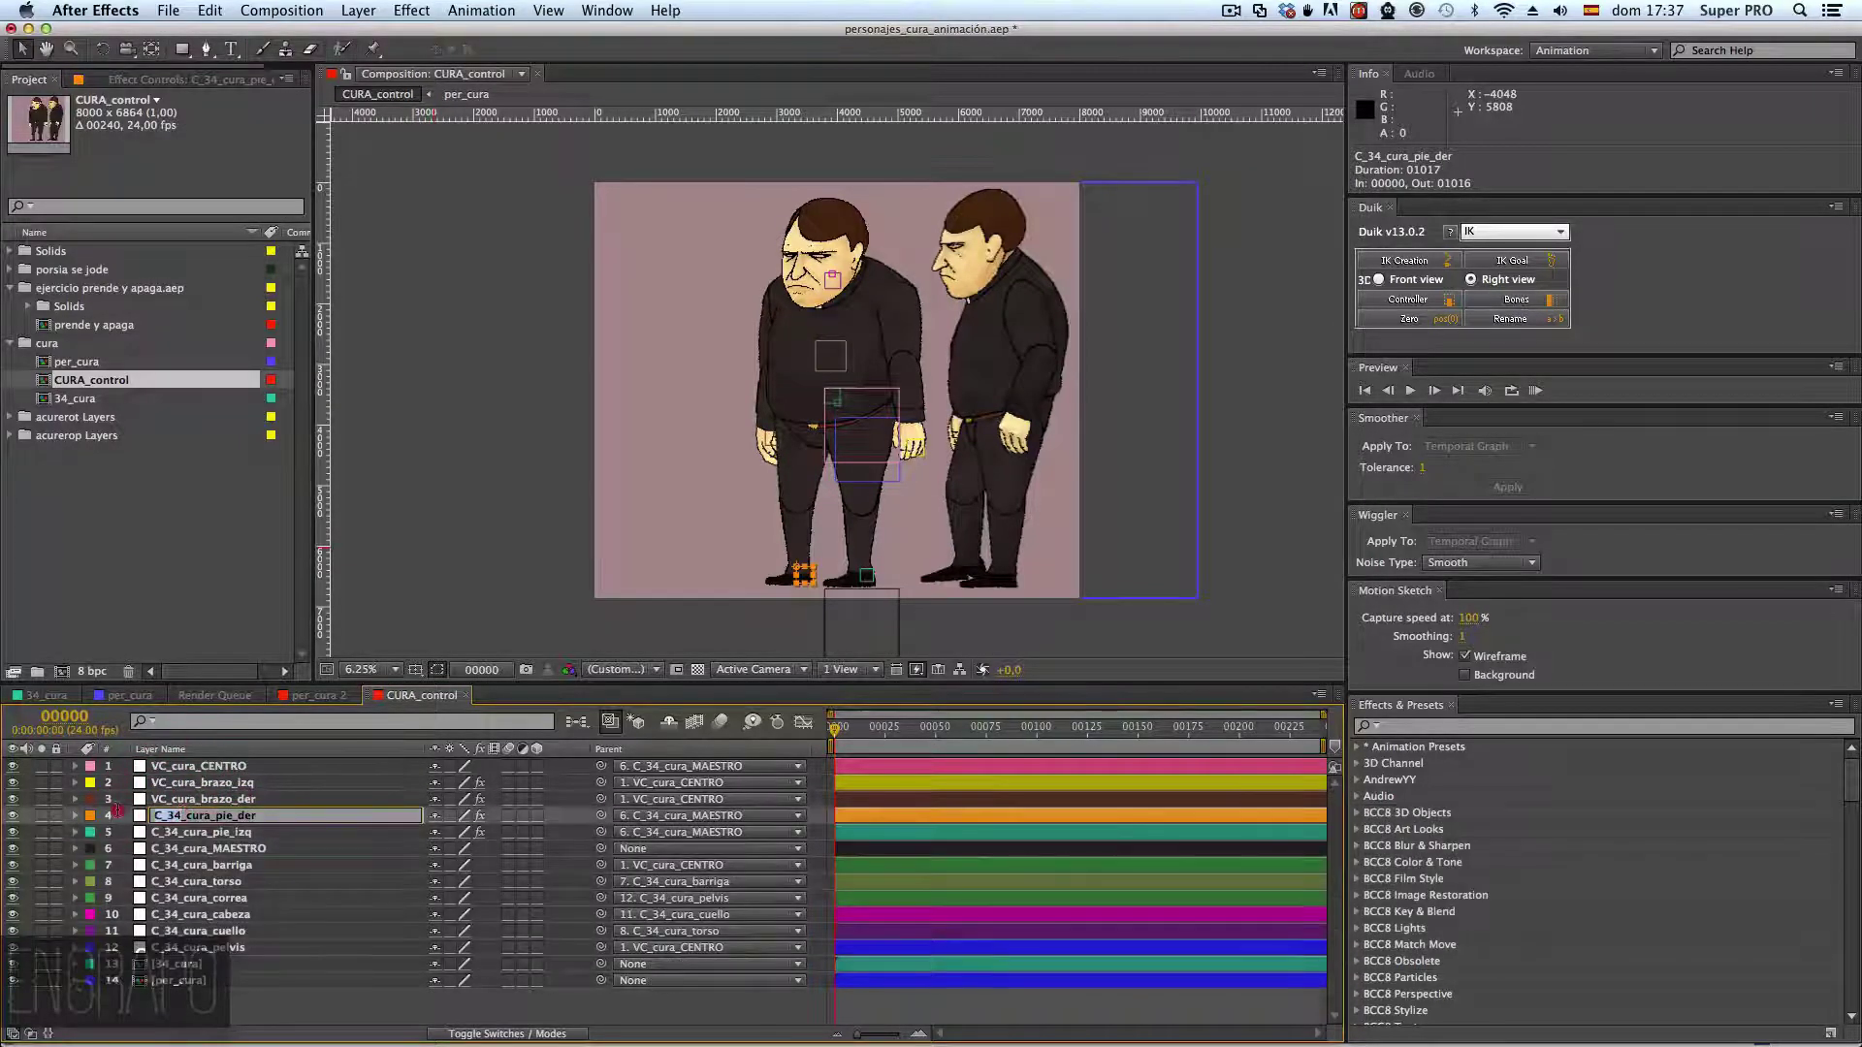
pyautogui.write('VC_cura')
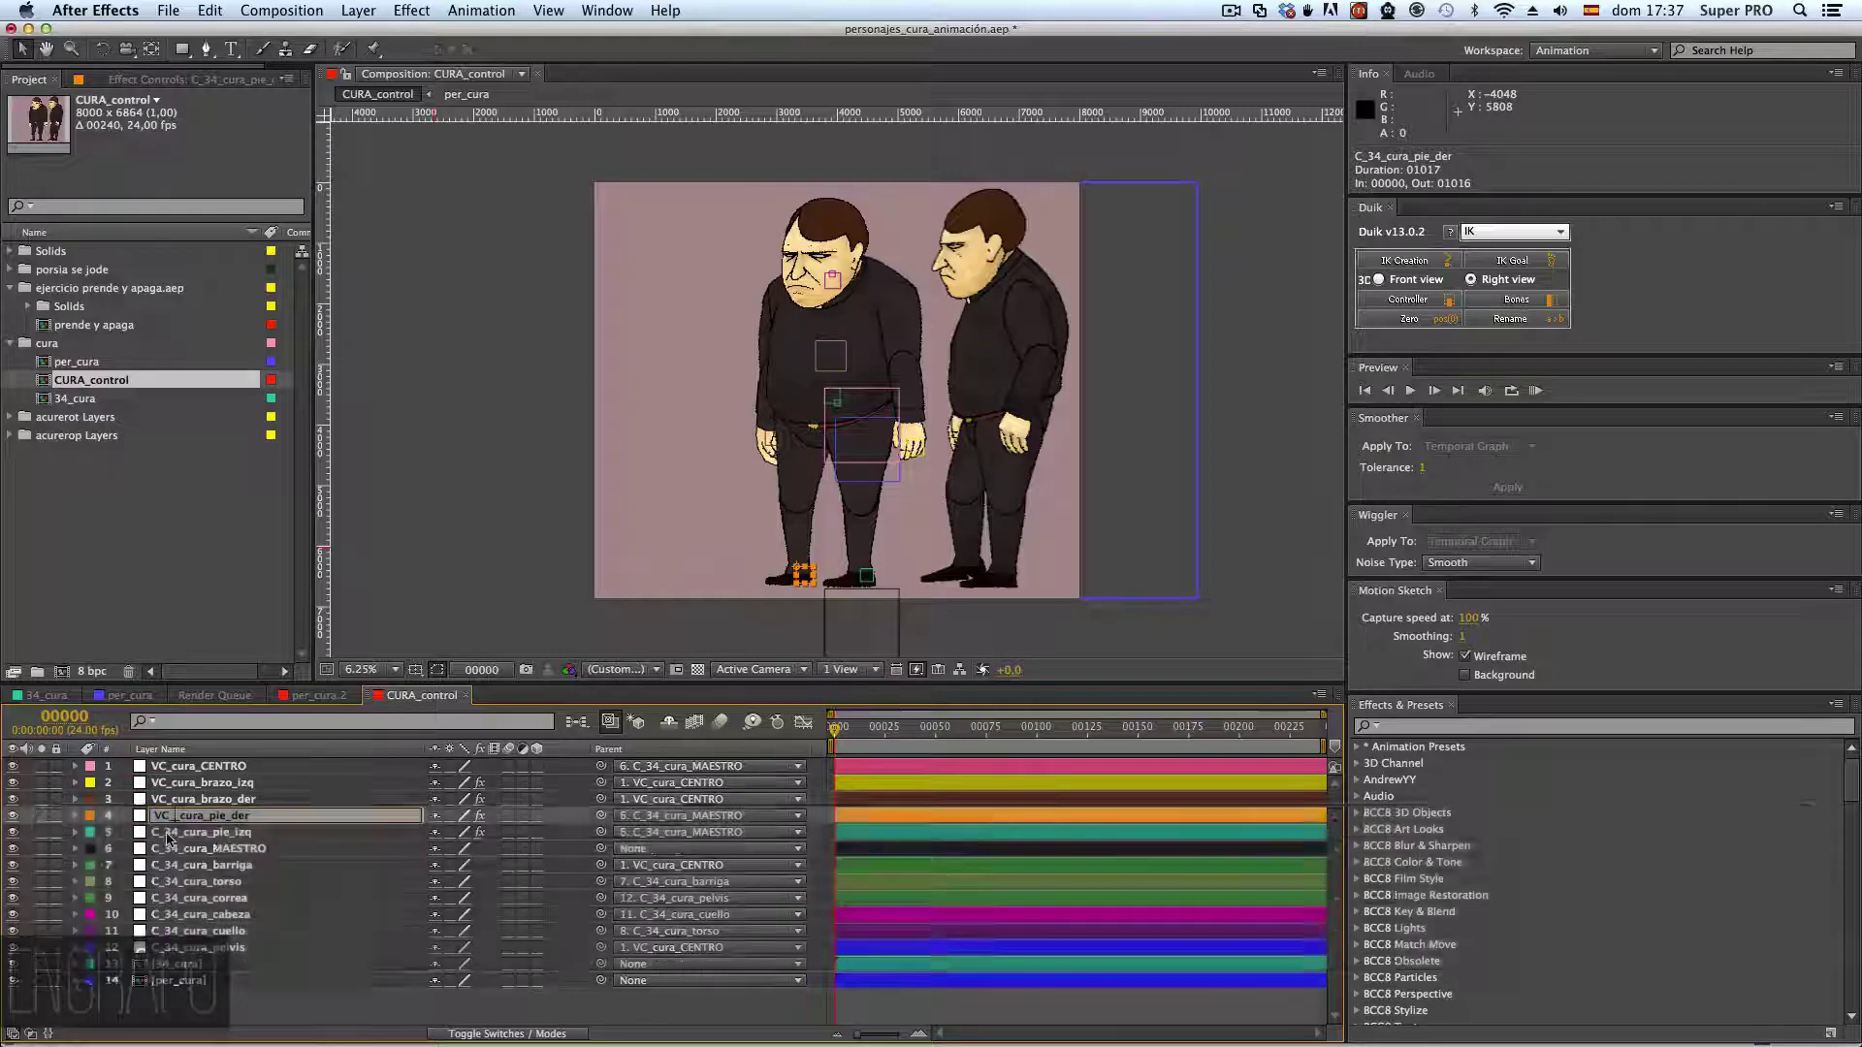
pyautogui.press('Return')
# - Rename the left-foot controller C_34_cura_pie_izq as VC_cura_pie_izq
pyautogui.click(170, 832)
pyautogui.press('Return')
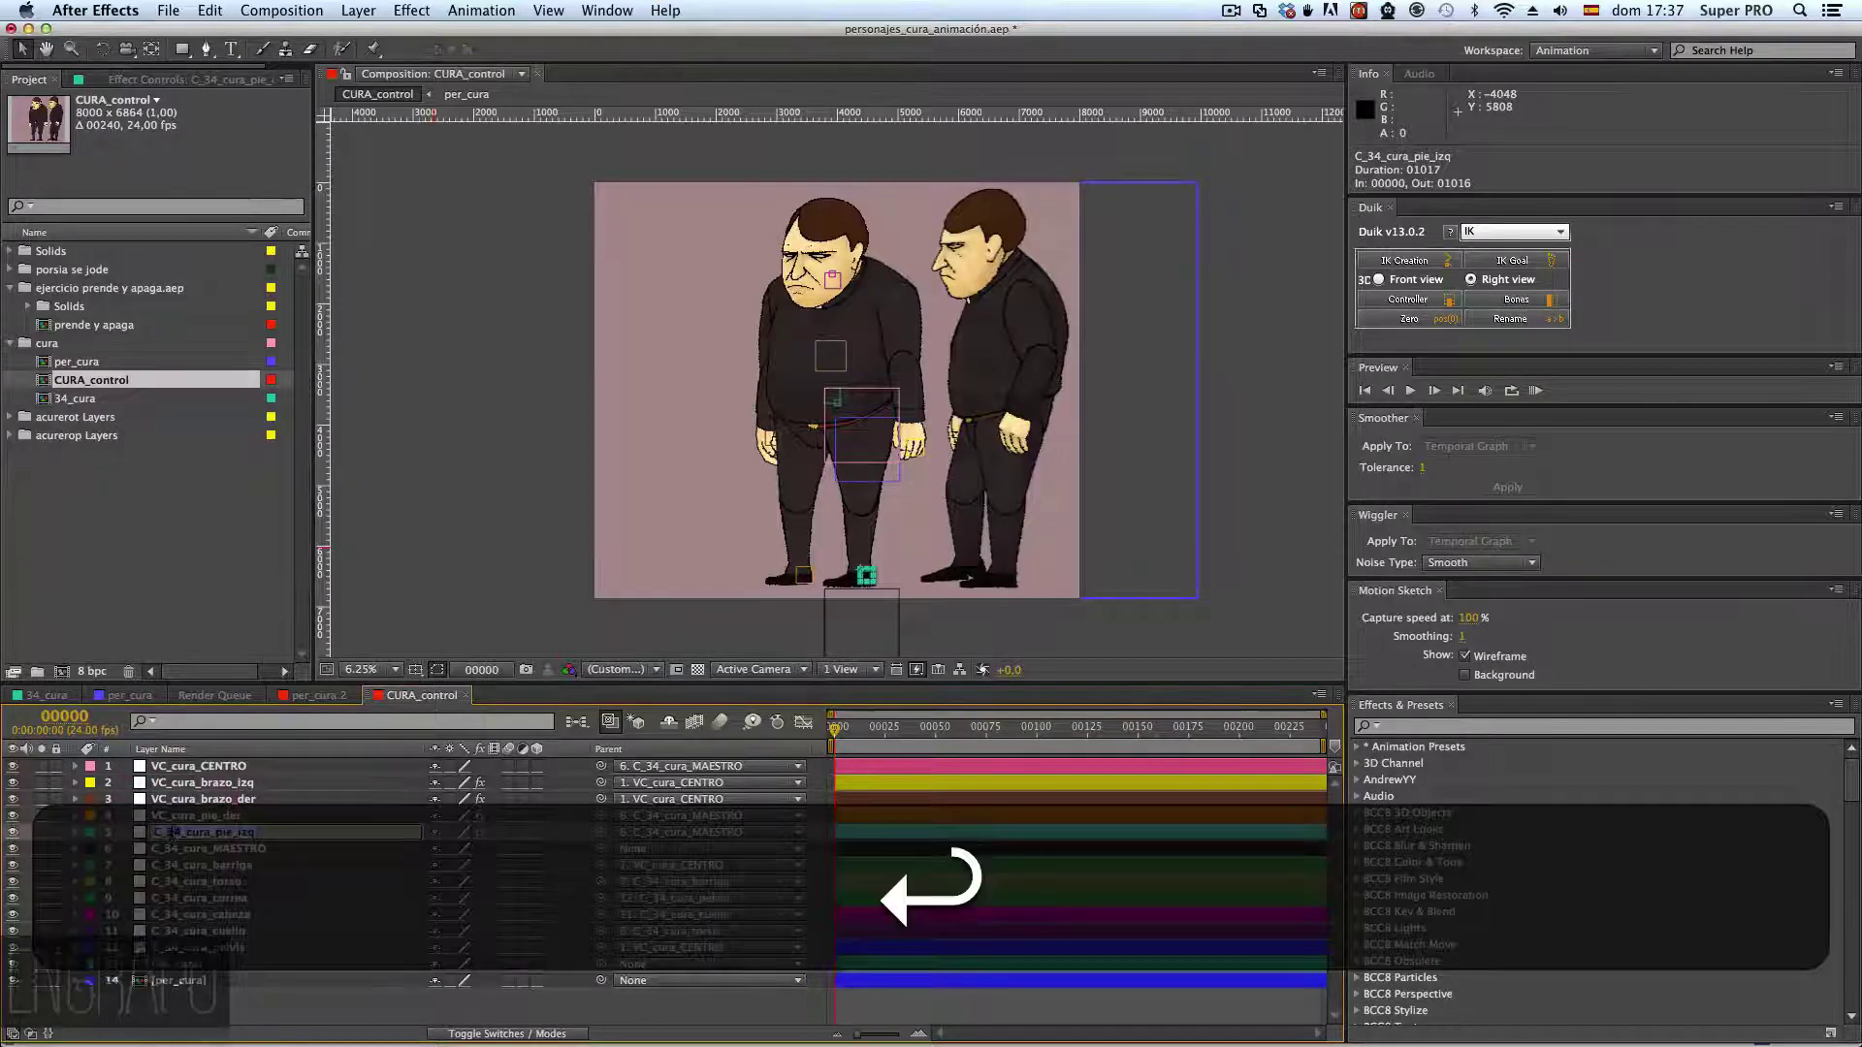
pyautogui.click(186, 833)
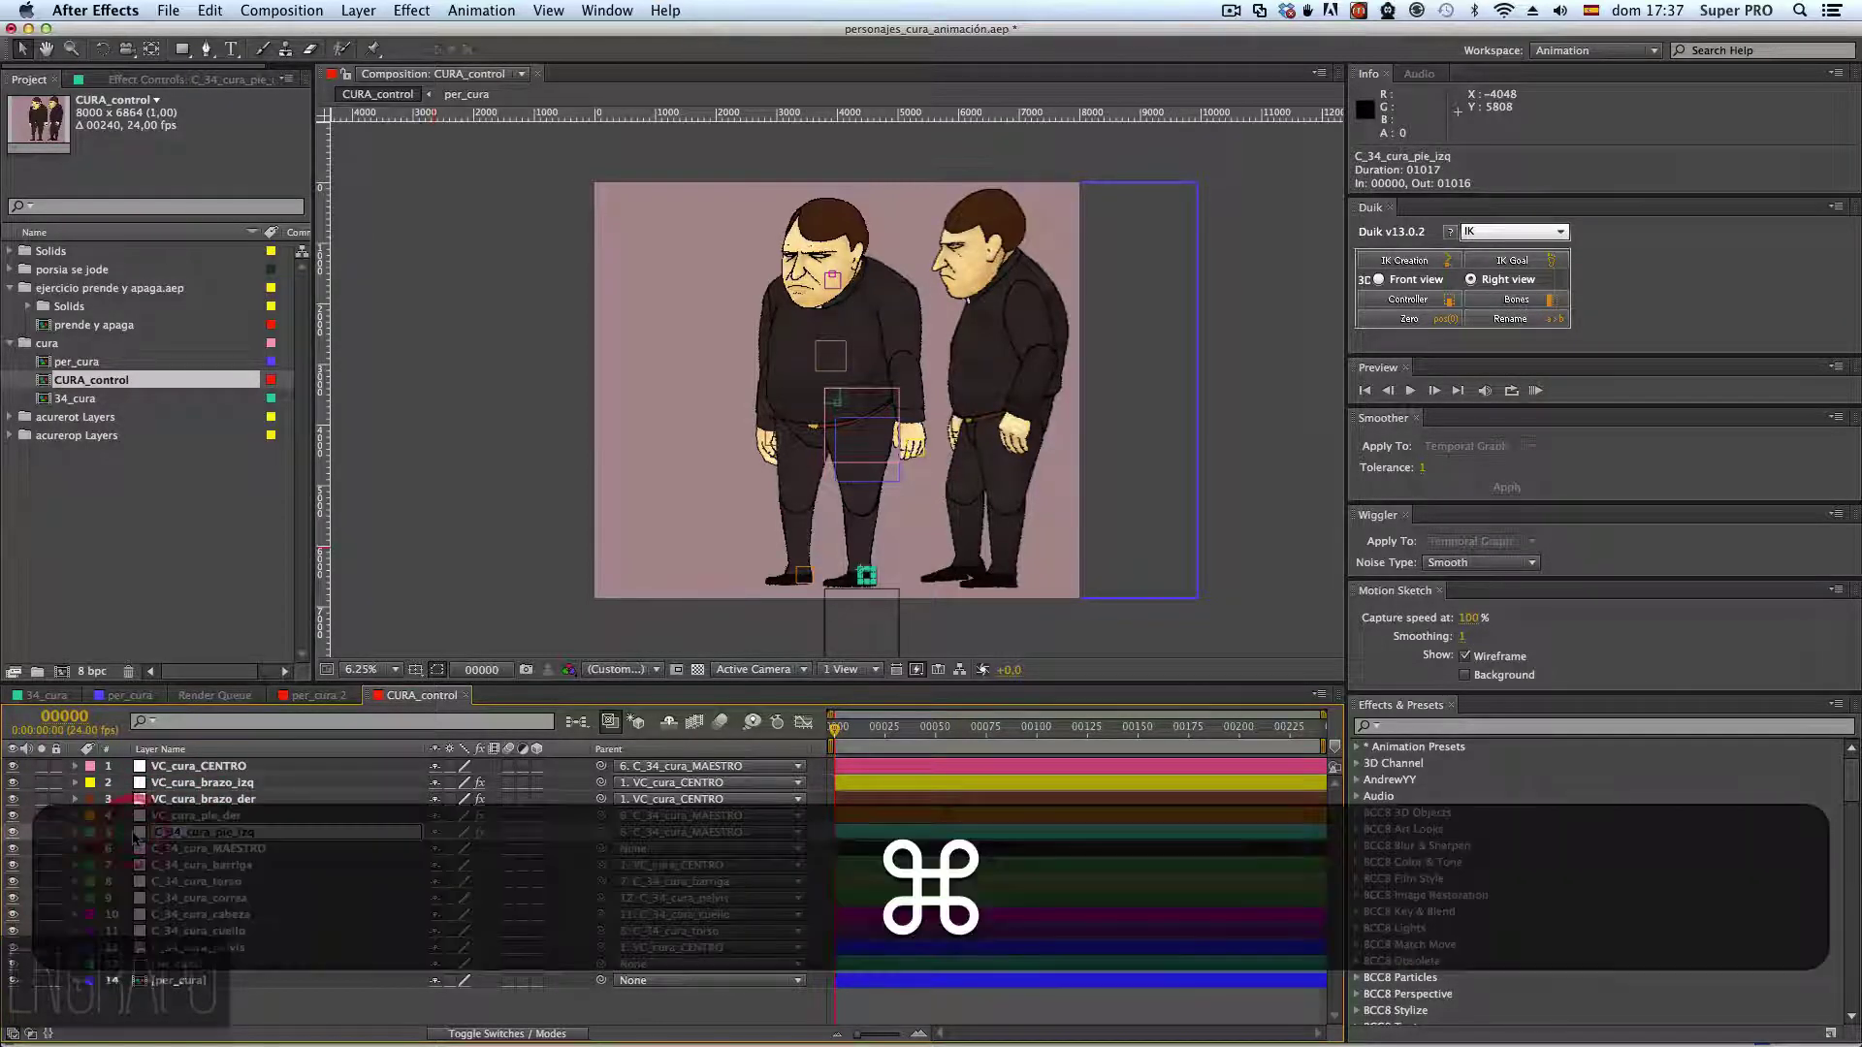
pyautogui.write('VC_')
pyautogui.press('Return')
# - Rename the master controller C_34_cura_MAESTRO as VC_cura_MAESTRO
pyautogui.click(186, 847)
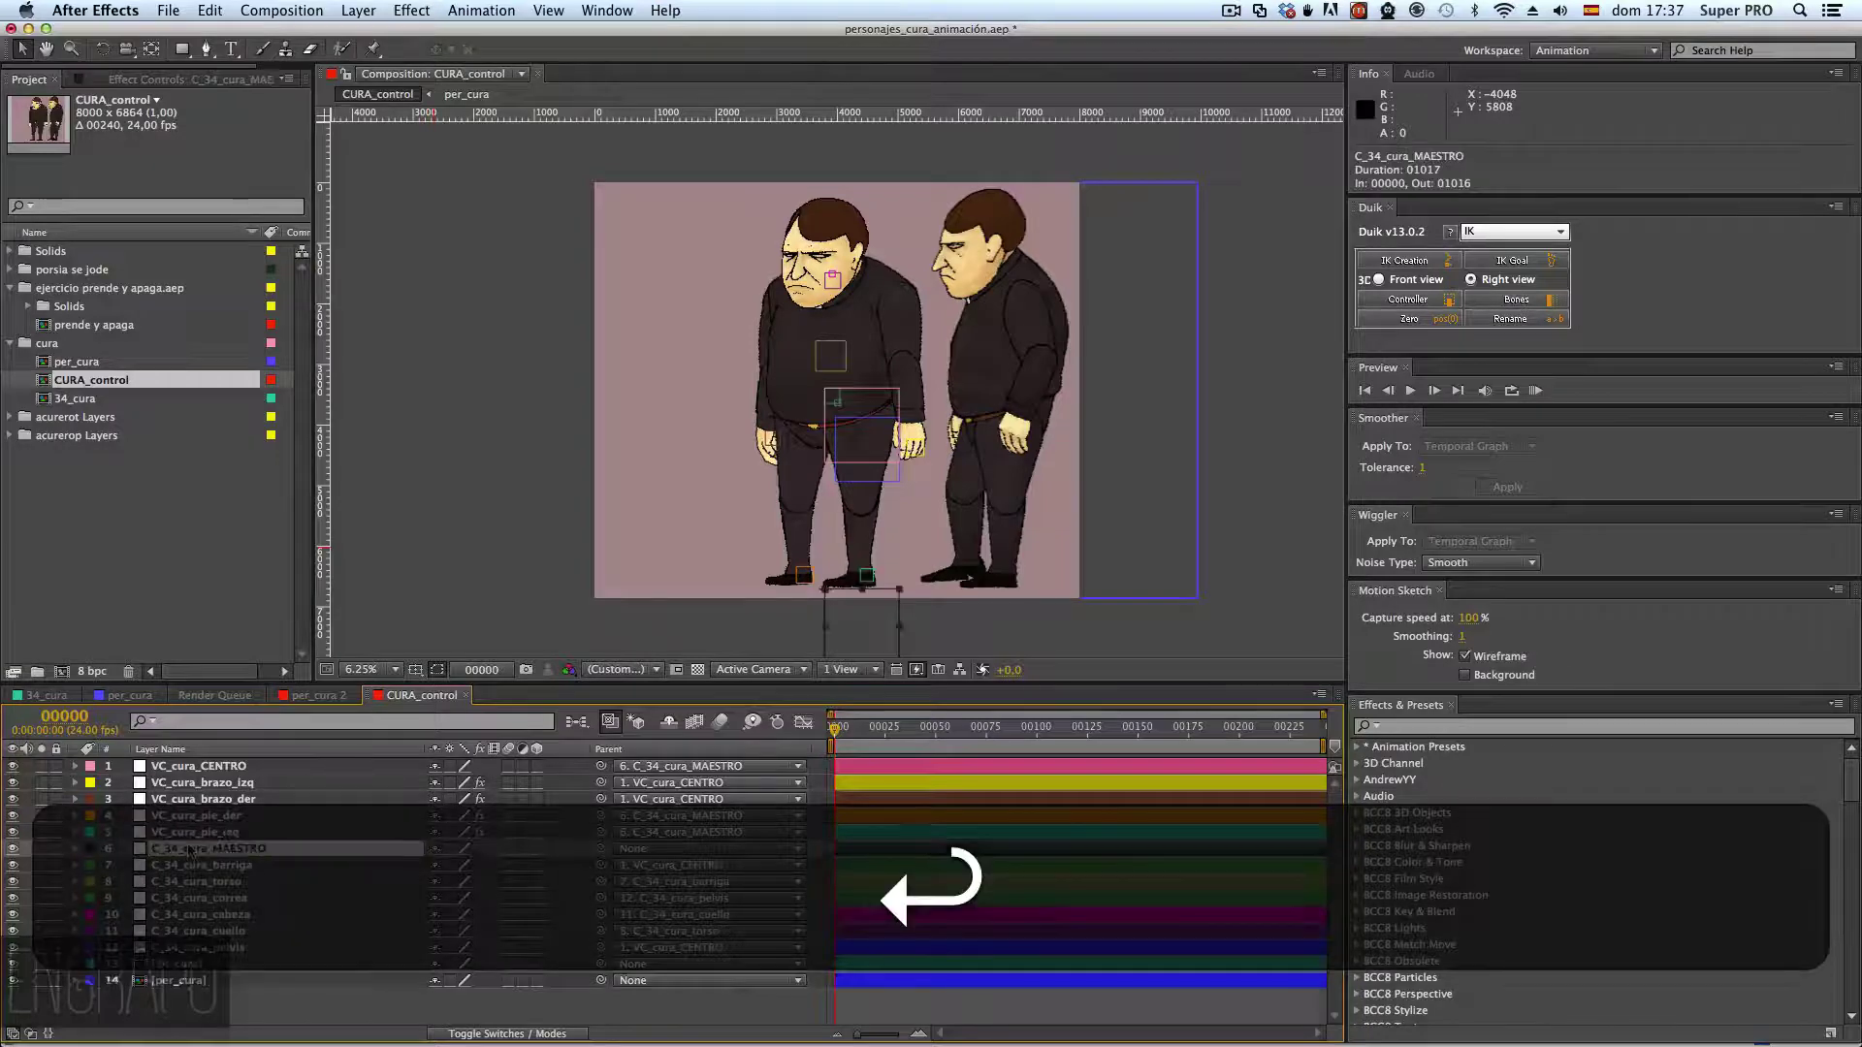
pyautogui.press('Return')
pyautogui.click(185, 850)
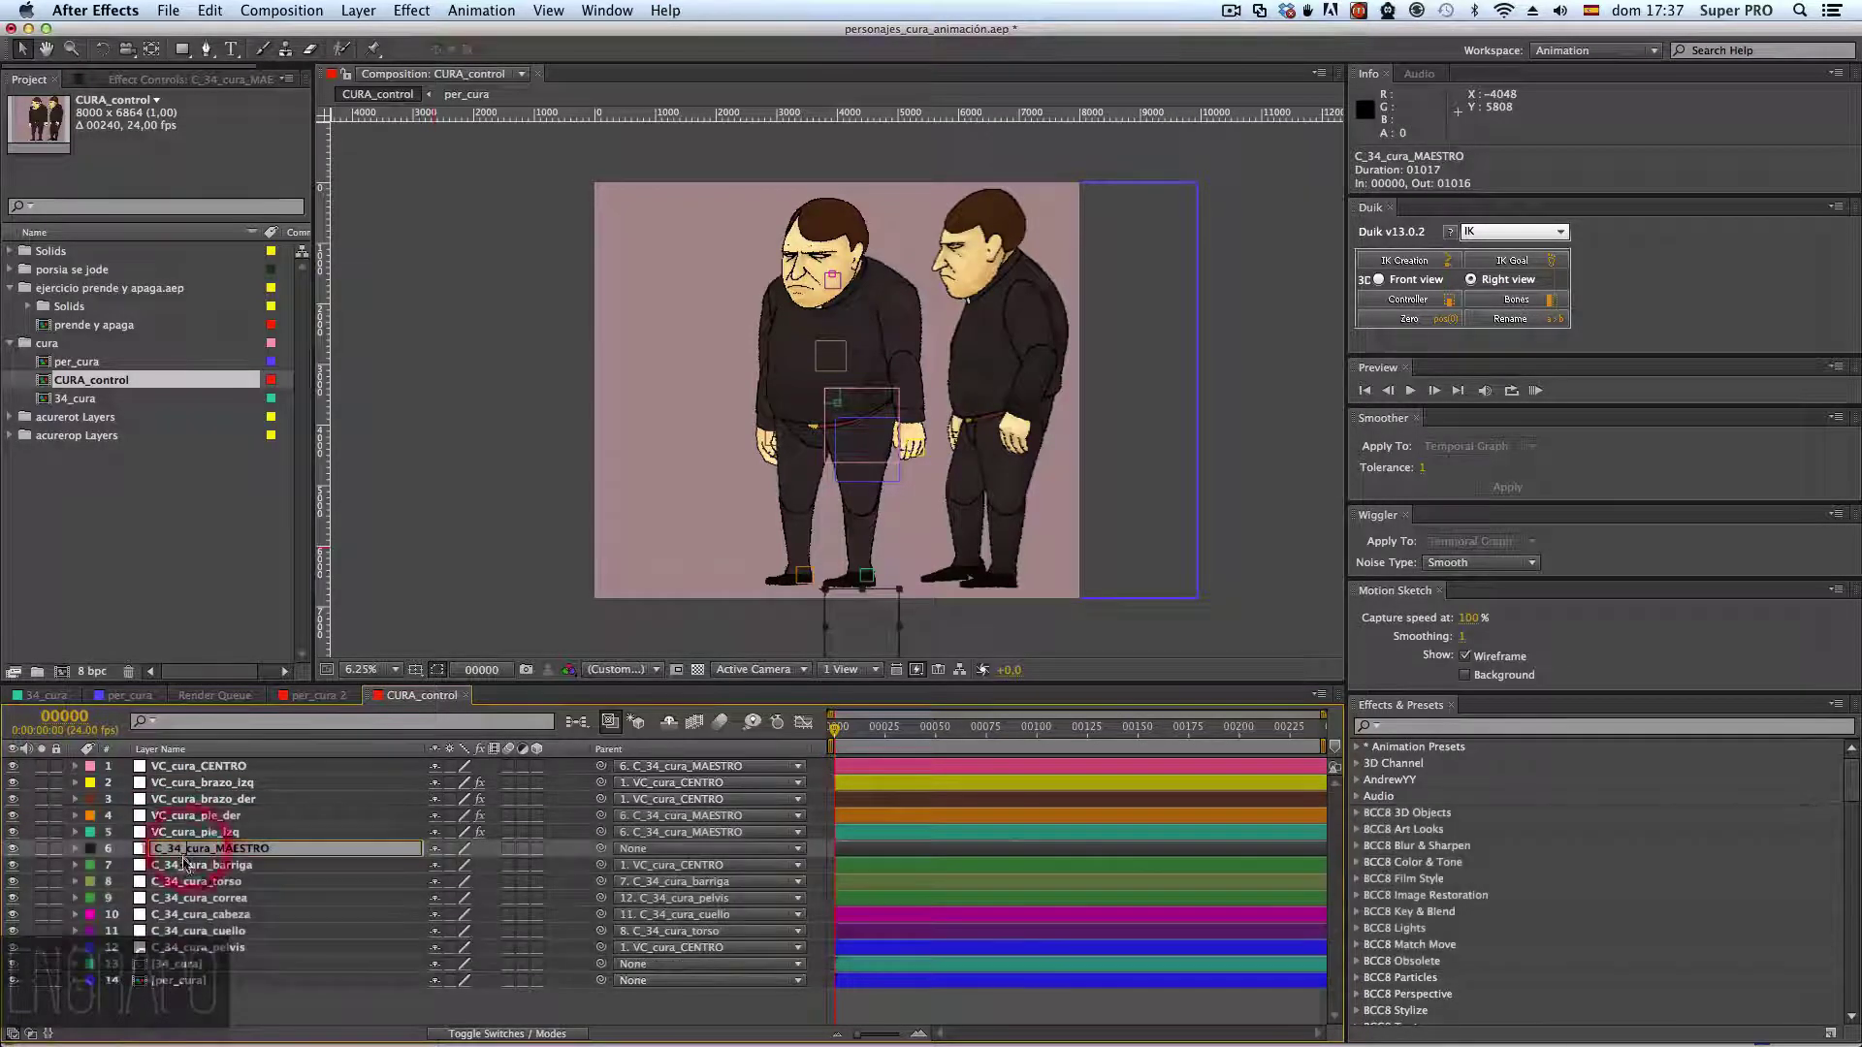
pyautogui.click(185, 850)
pyautogui.write('VC_')
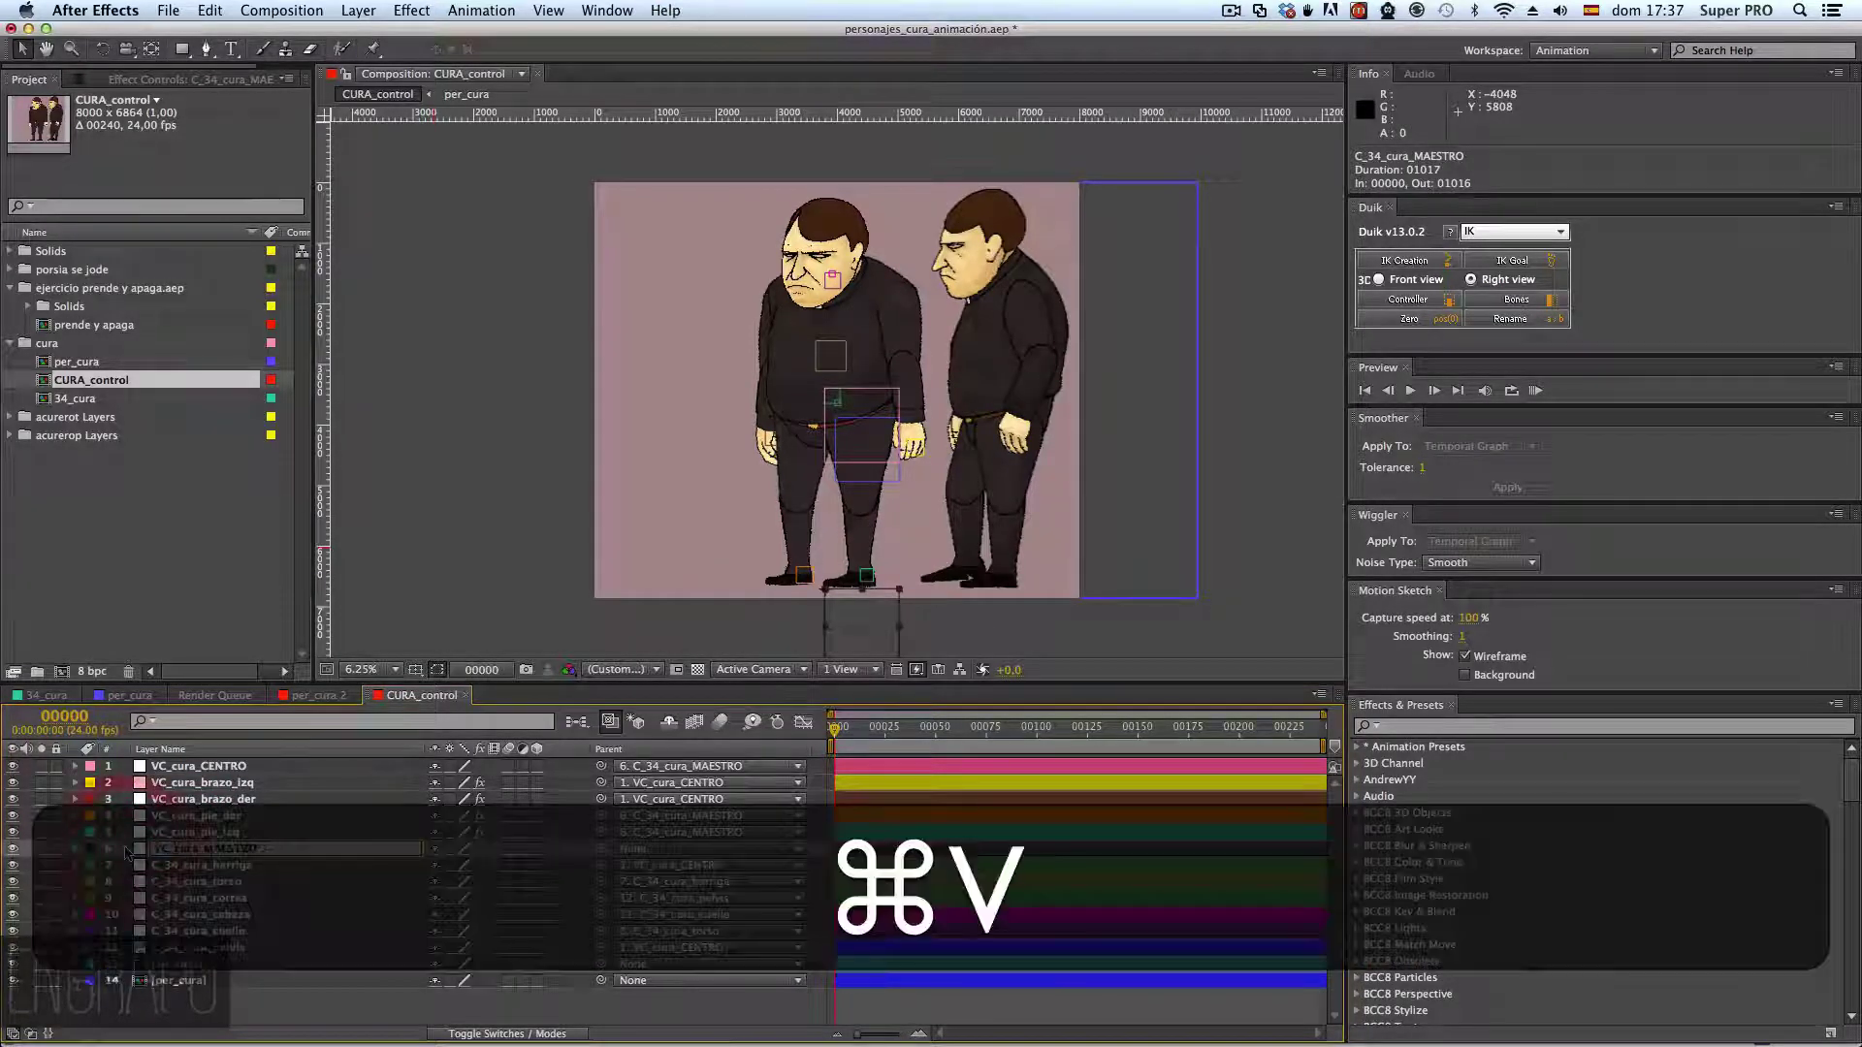
pyautogui.press('Return')
# - Rename the belly controller C_34_cura_barriga as VC_cura_barriga
pyautogui.click(192, 866)
pyautogui.press('Return')
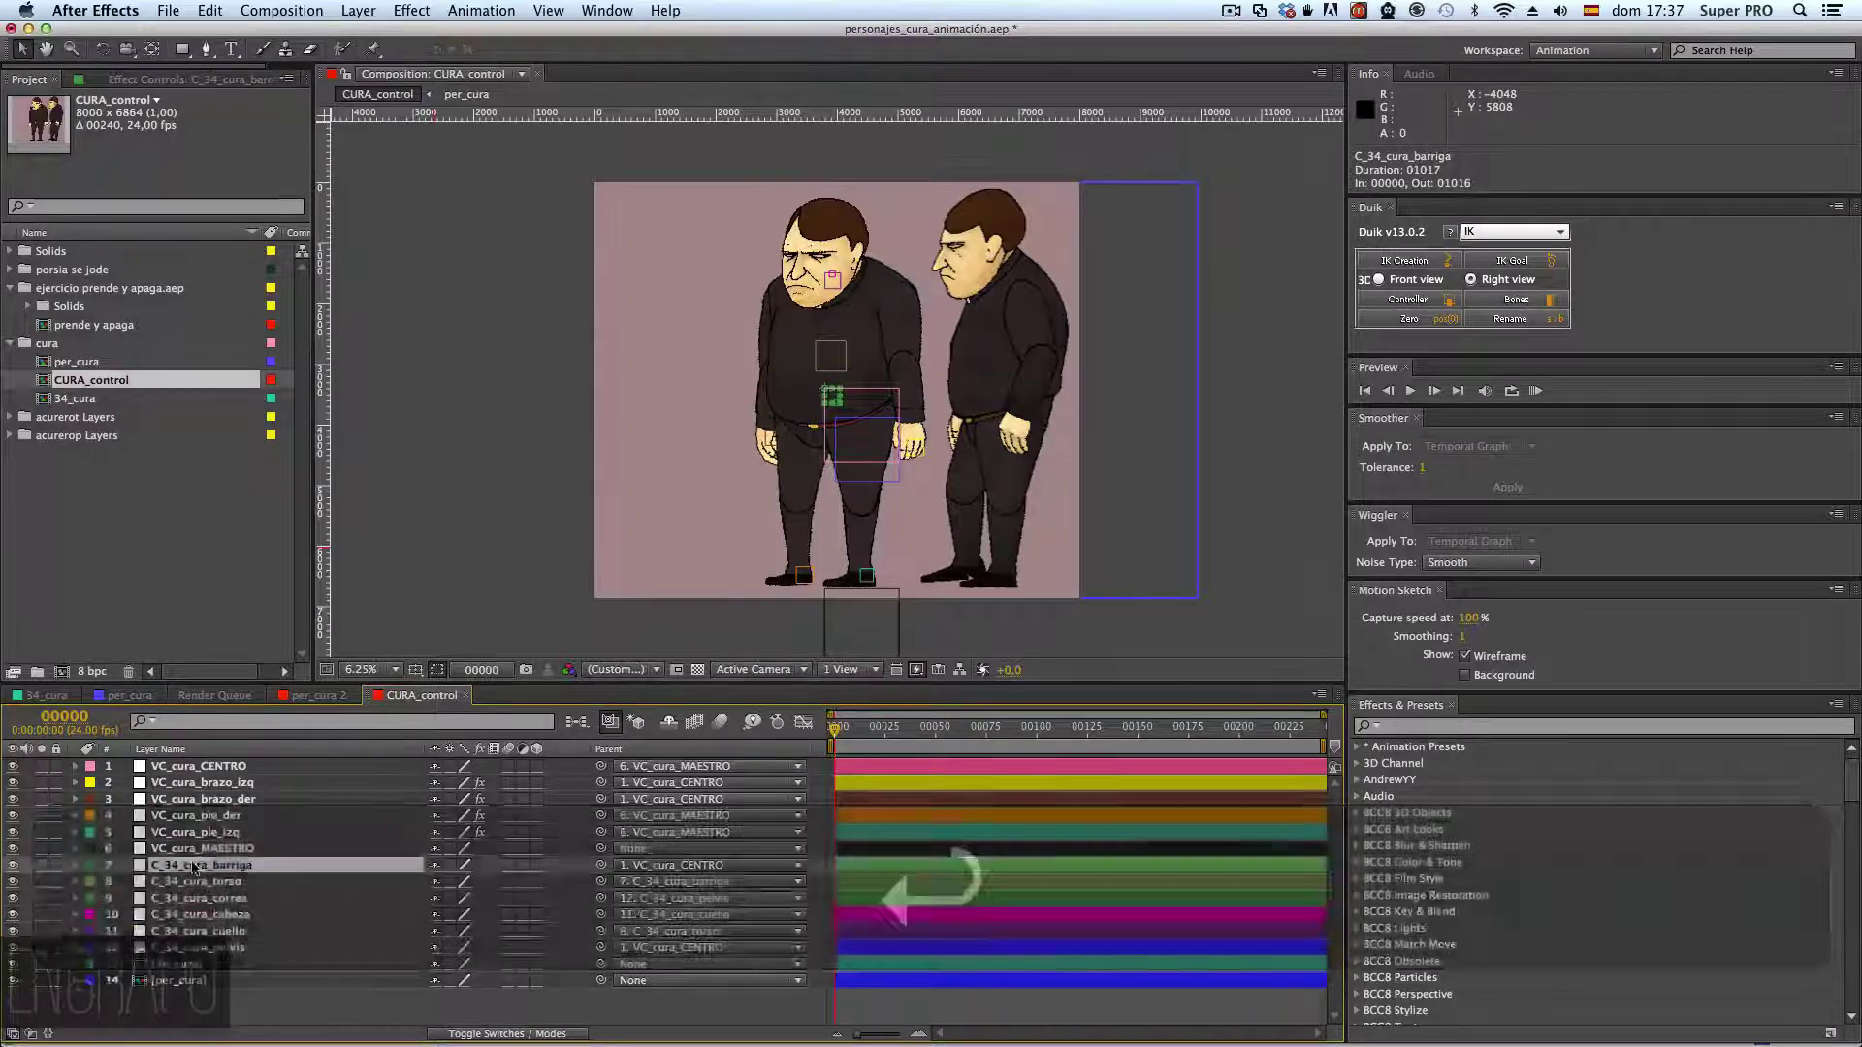
pyautogui.click(185, 866)
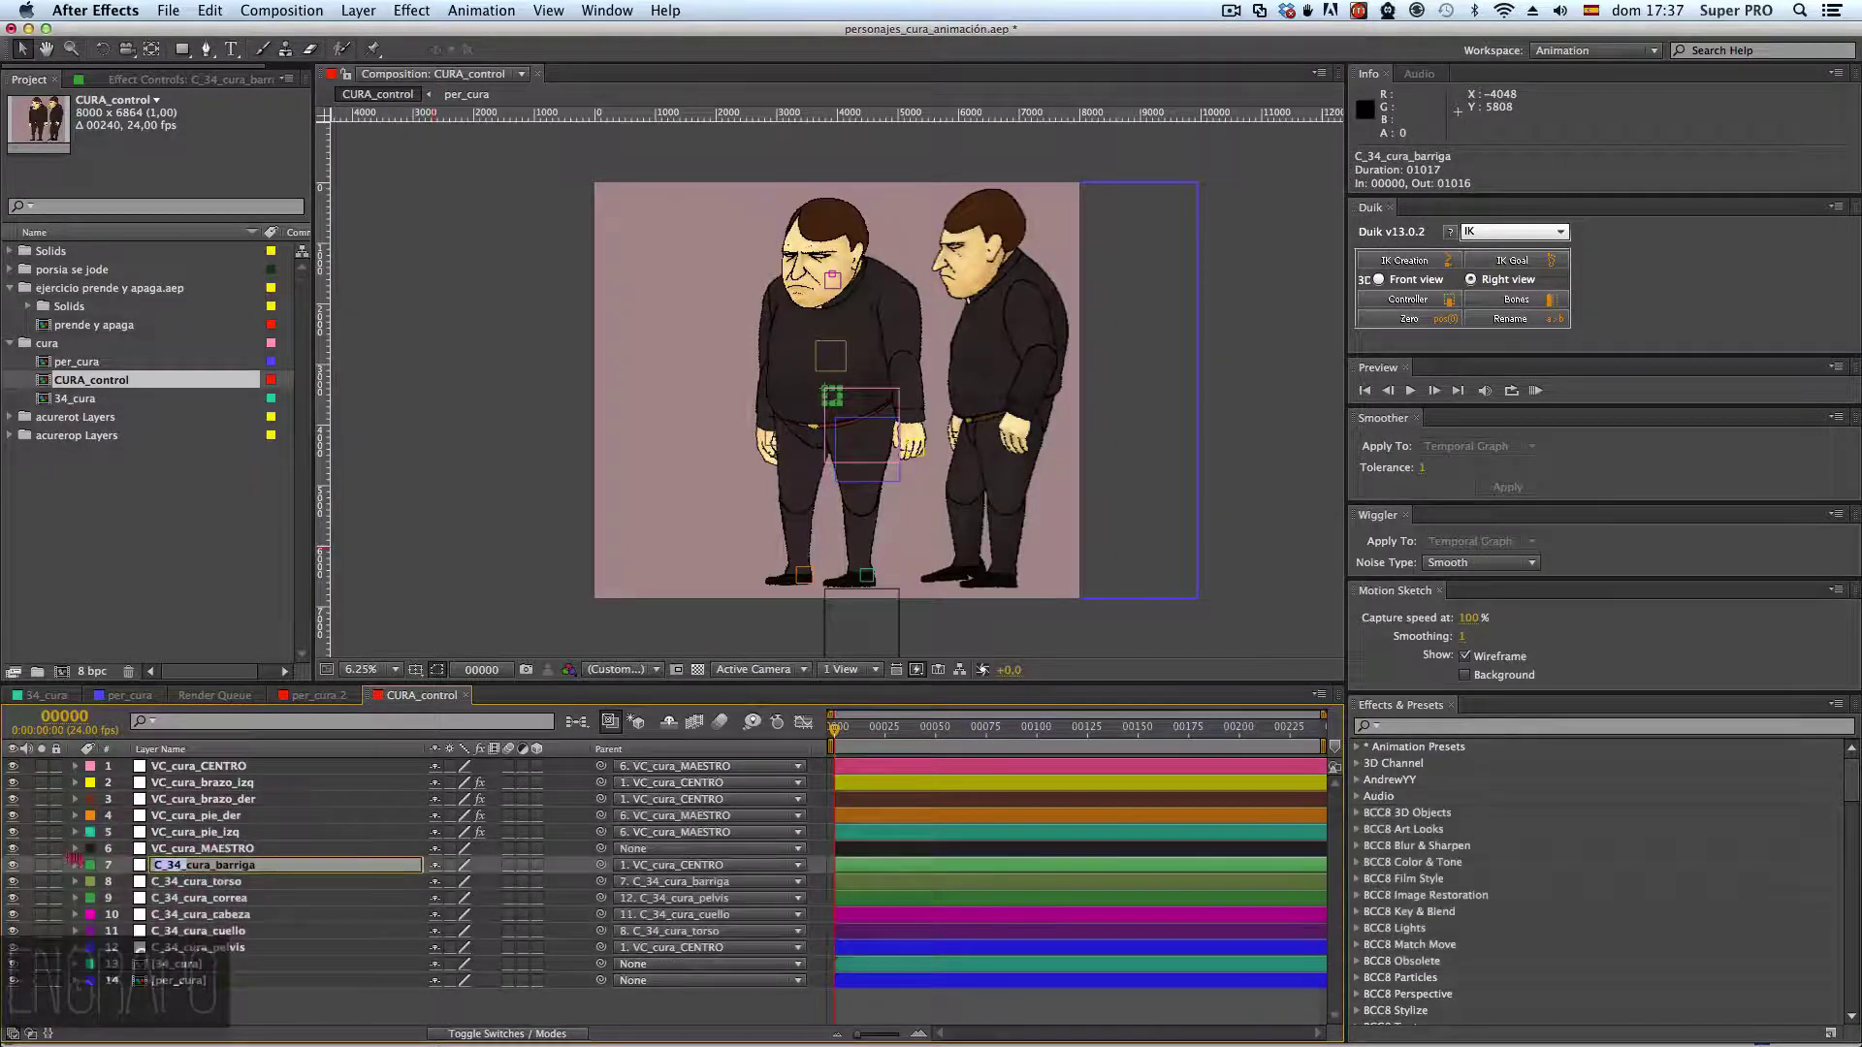
pyautogui.write('VC_')
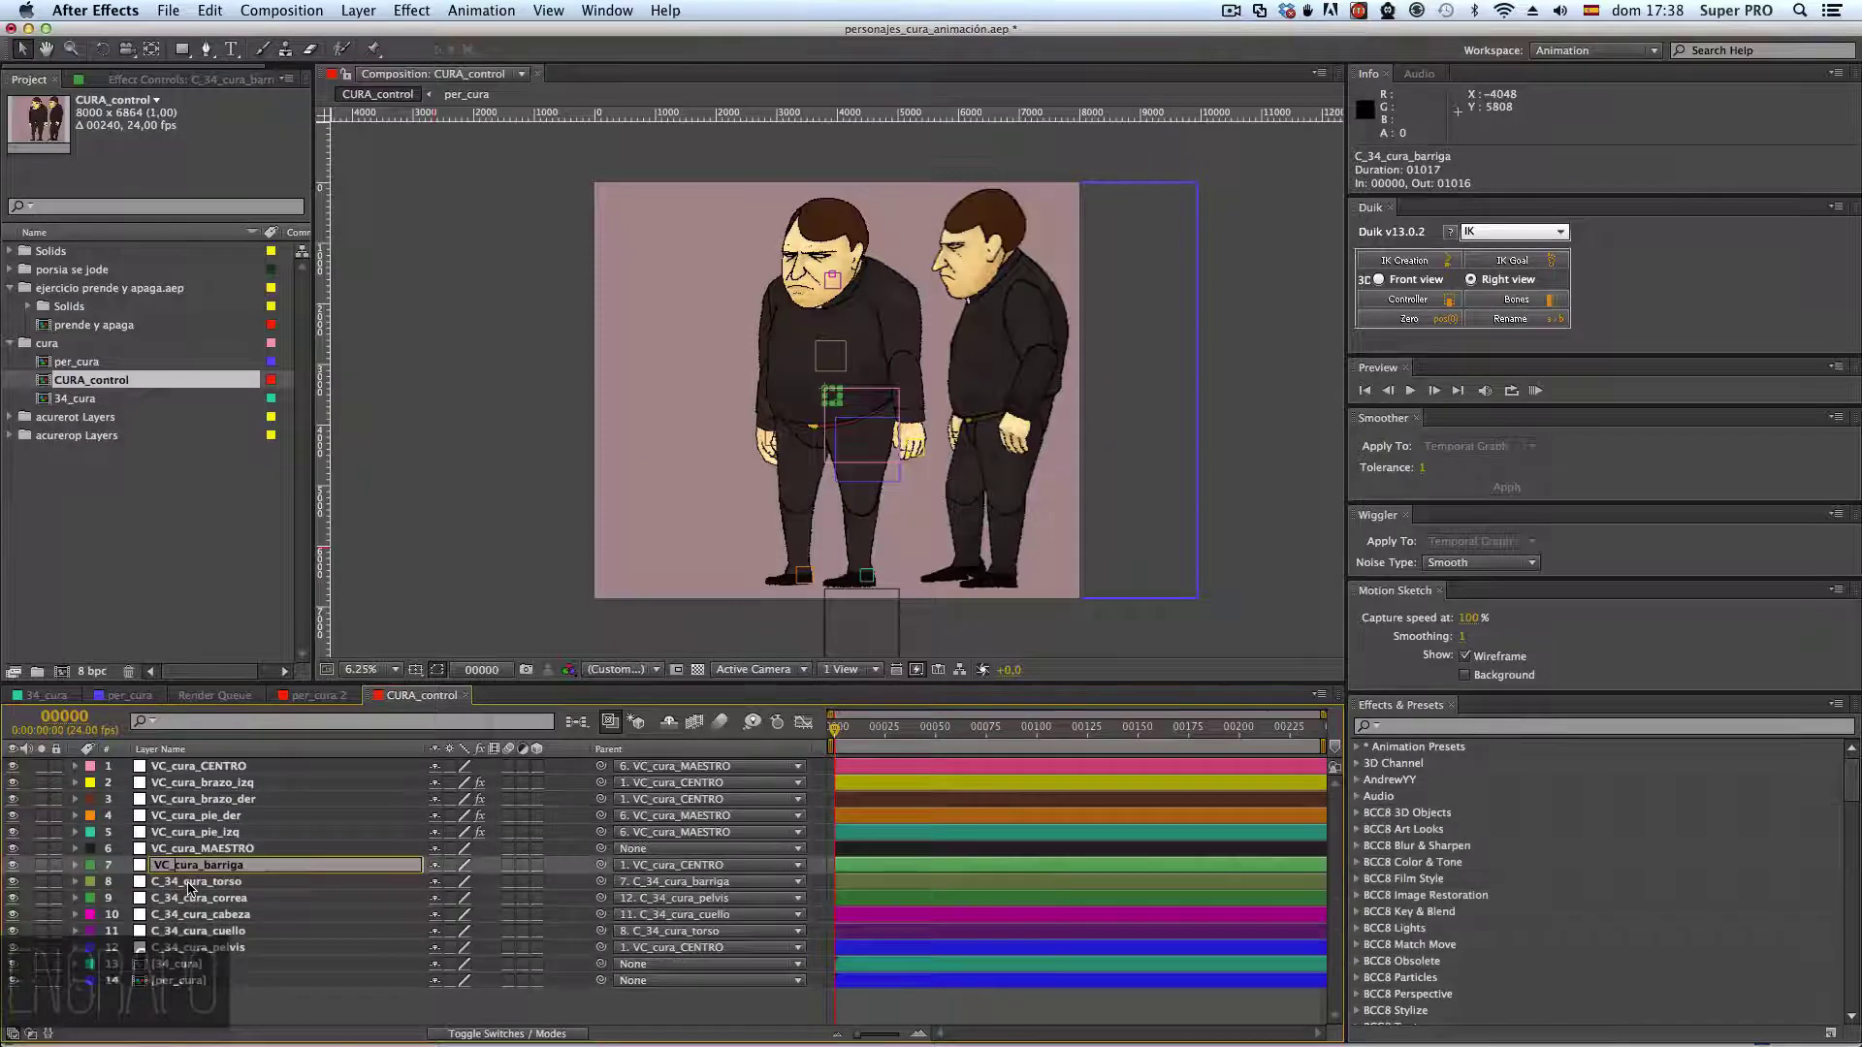
pyautogui.press('Return')
# - Rename the torso and belt controllers as VC_cura_torso and VC_cura_correa
pyautogui.click(186, 885)
pyautogui.press('Return')
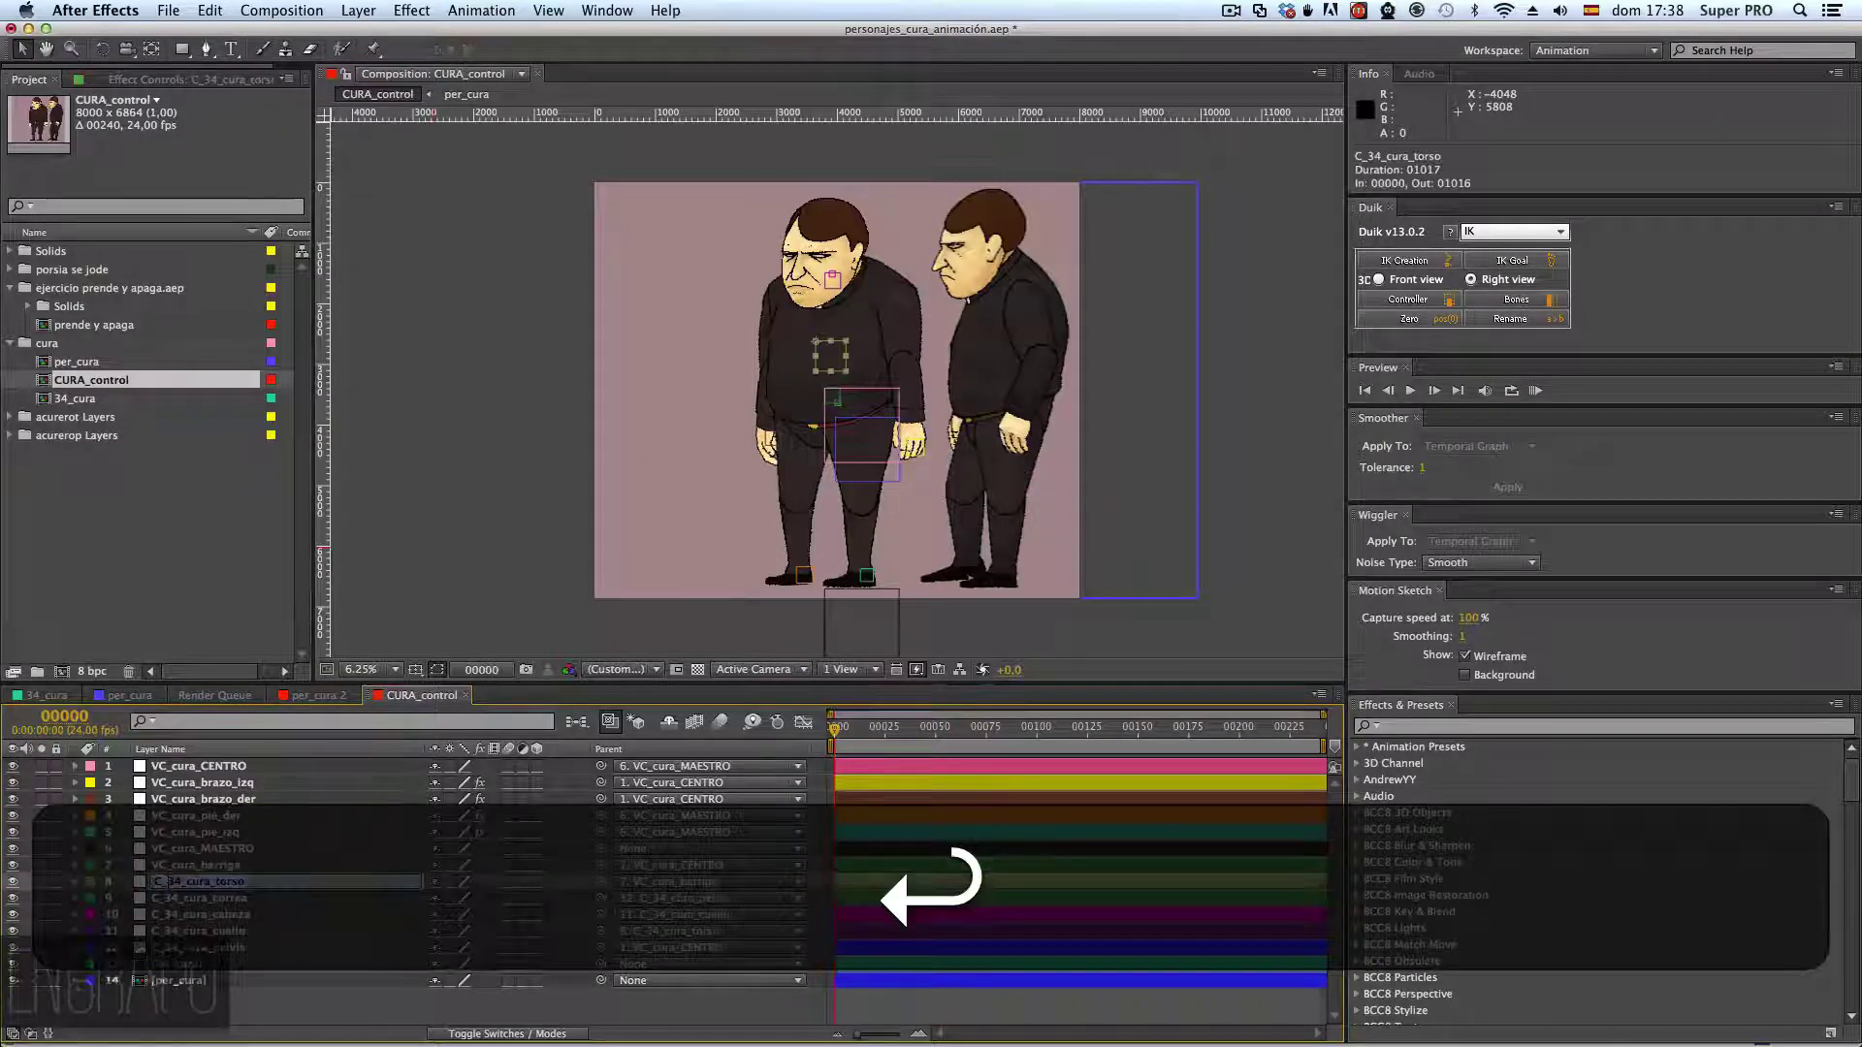
pyautogui.write('VC')
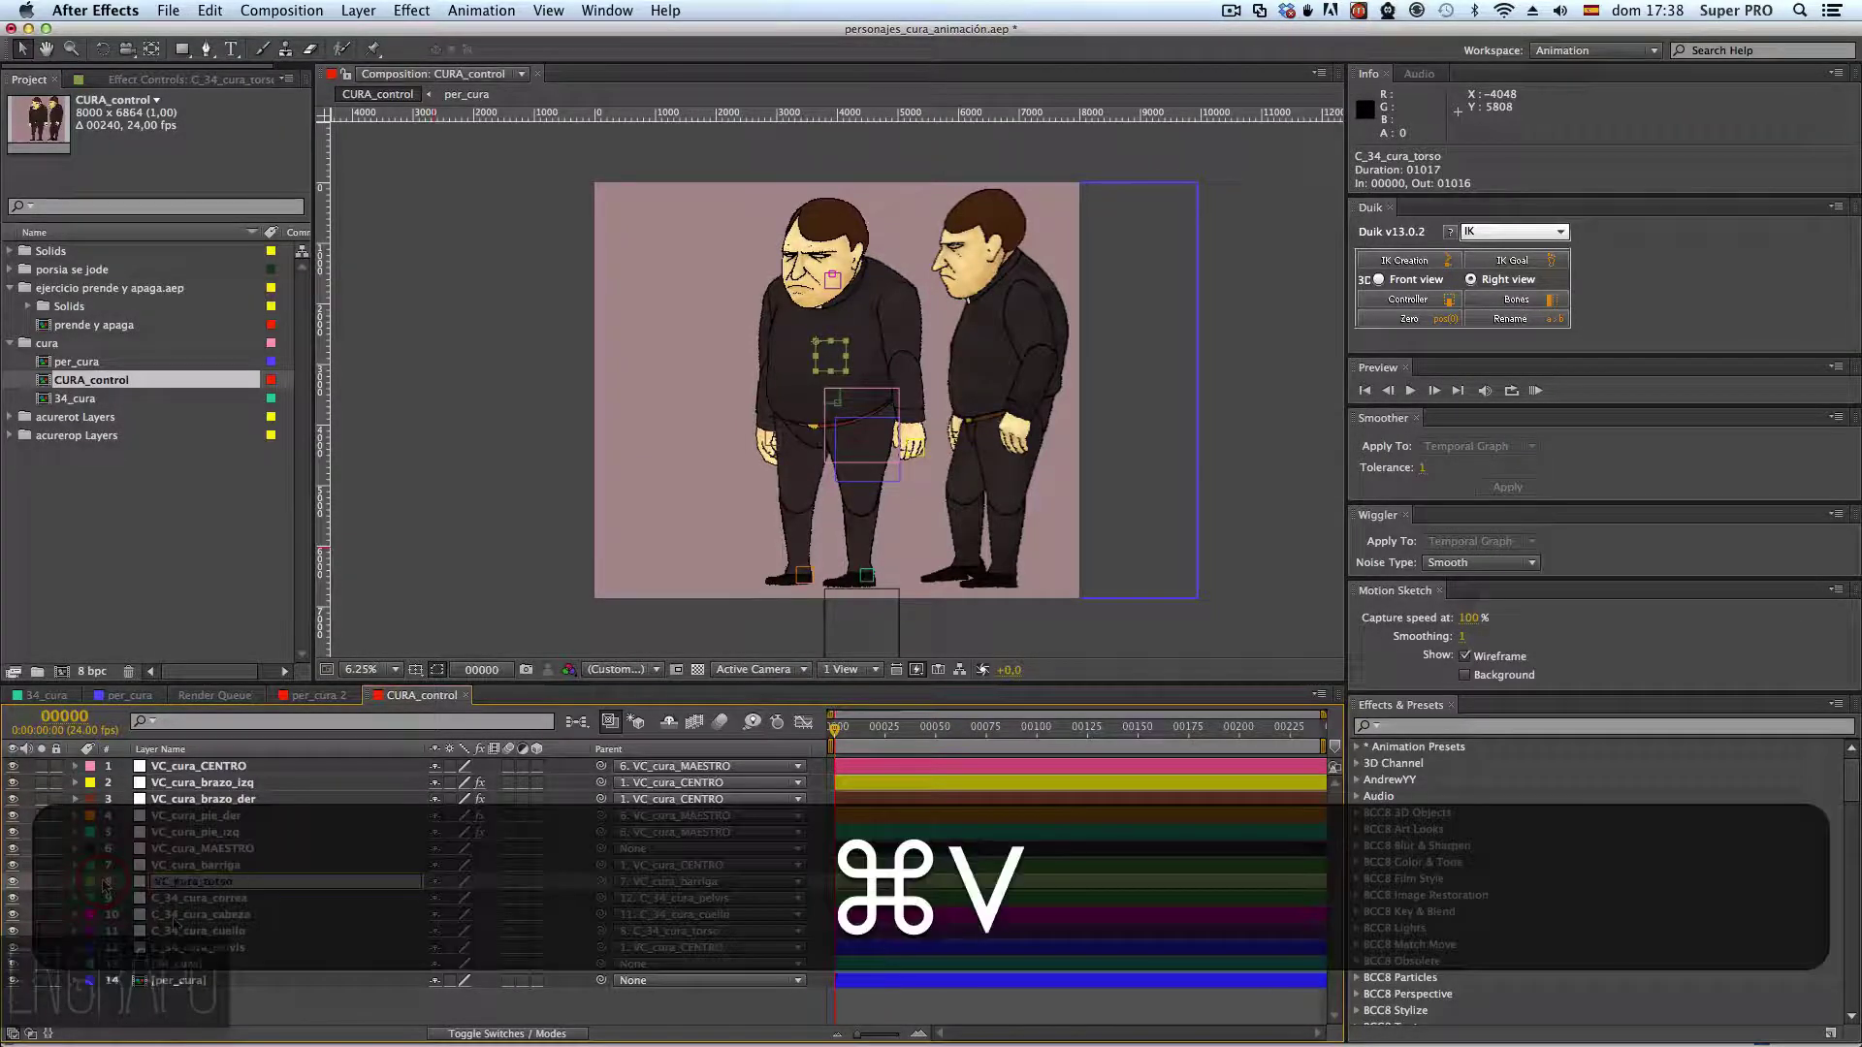
pyautogui.press('Return')
pyautogui.click(194, 900)
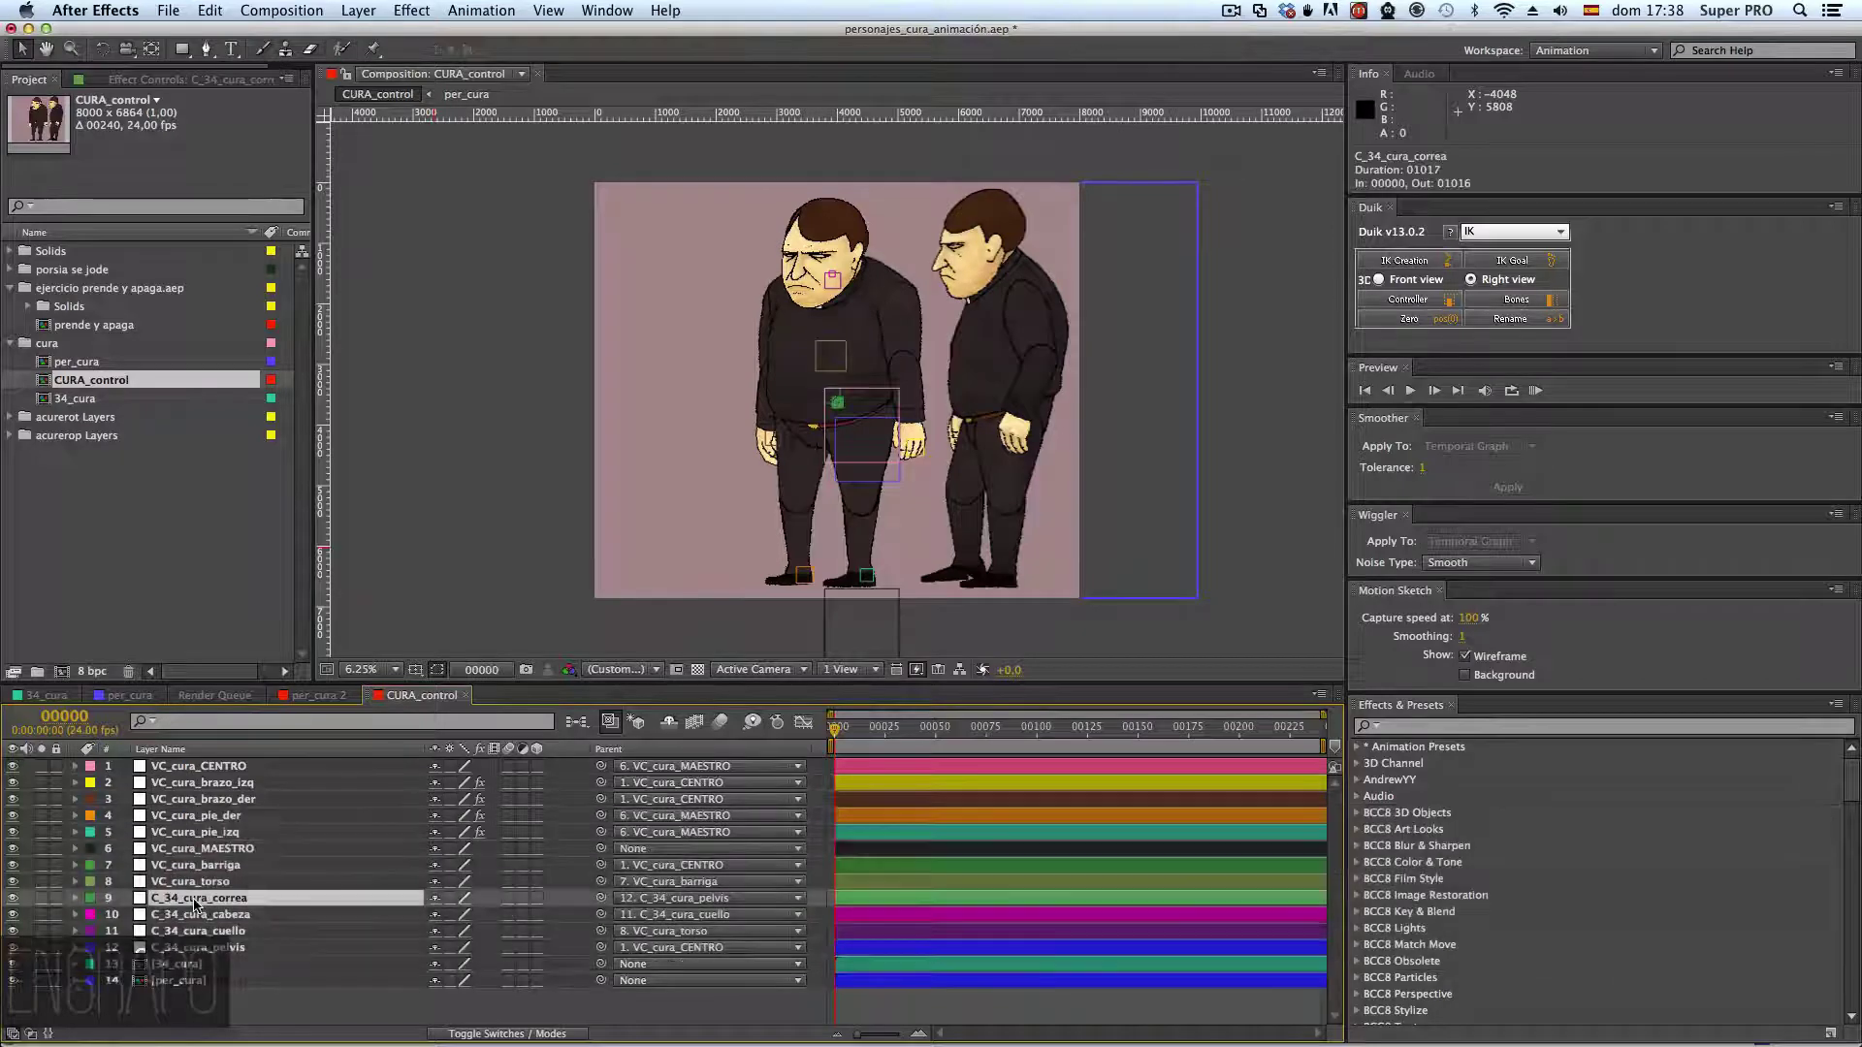
pyautogui.press('Return')
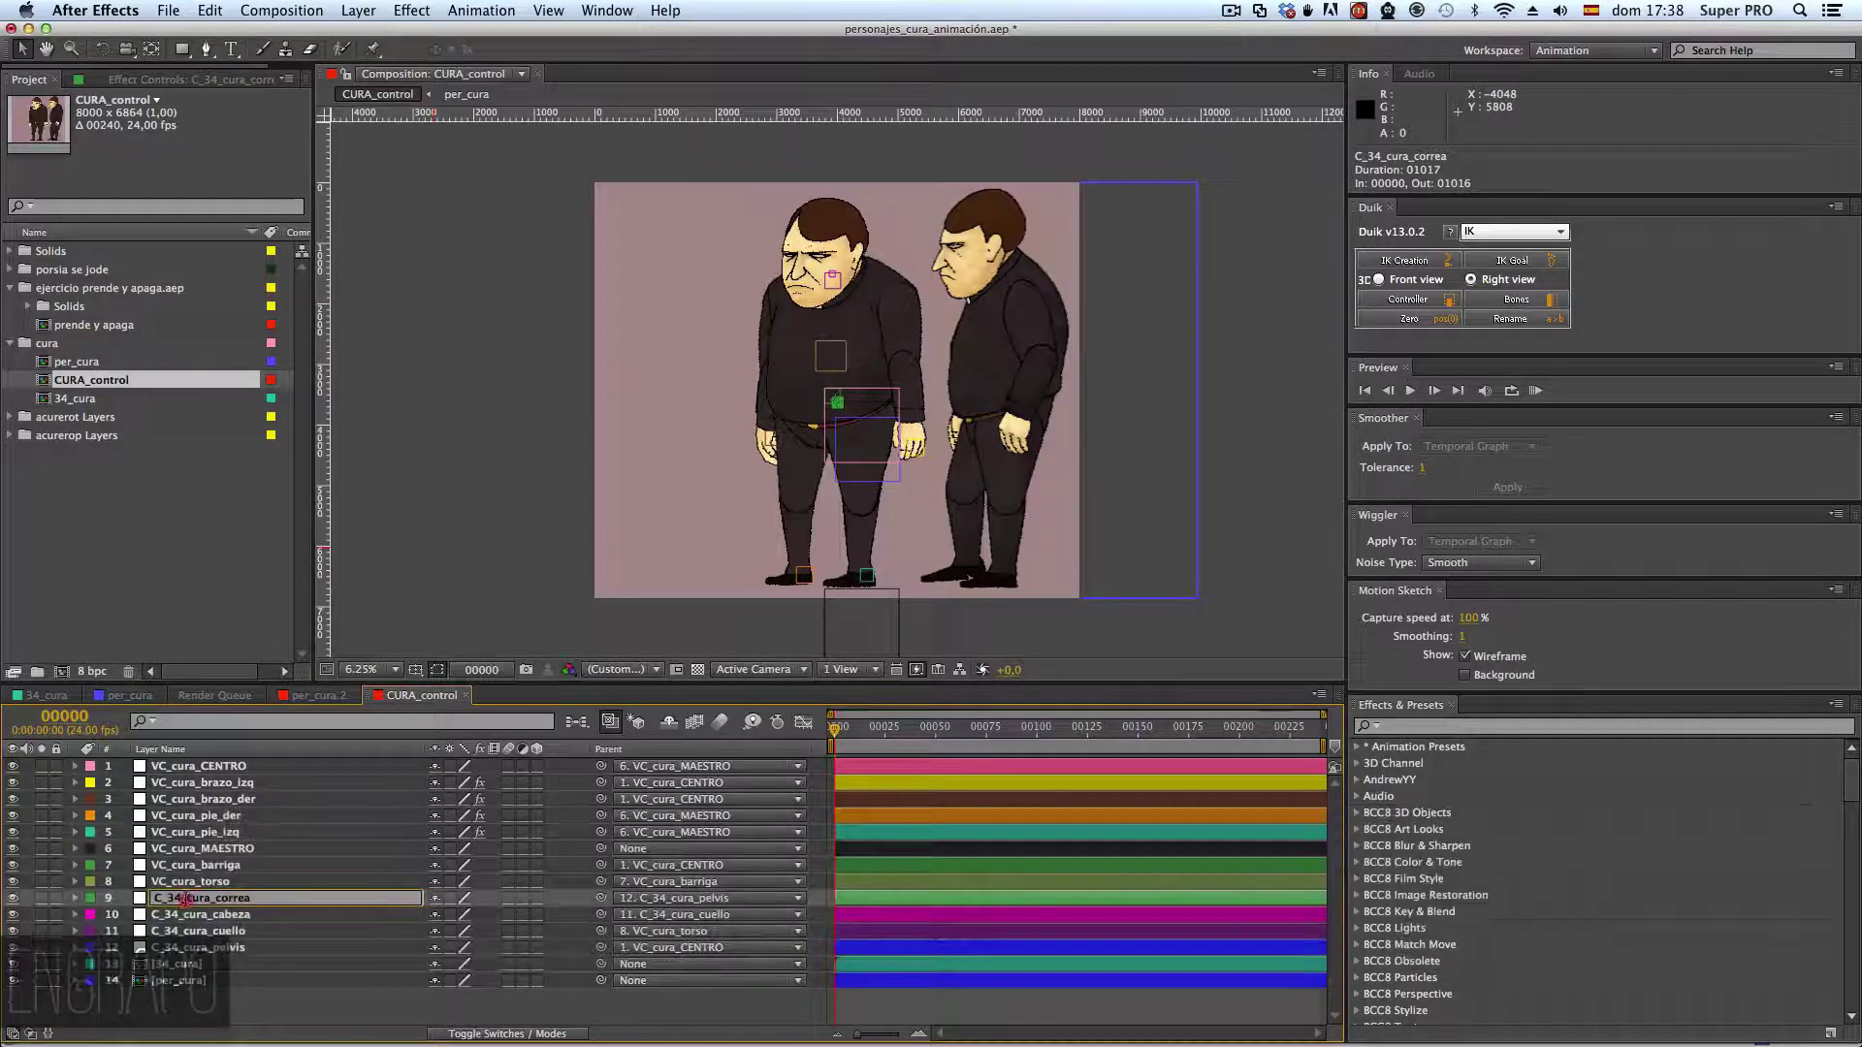
pyautogui.write('VC_')
pyautogui.press('Return')
# - Rename the head controller C_34_cura_cabeza as VC_cura_cabeza
pyautogui.click(233, 917)
pyautogui.press('Return')
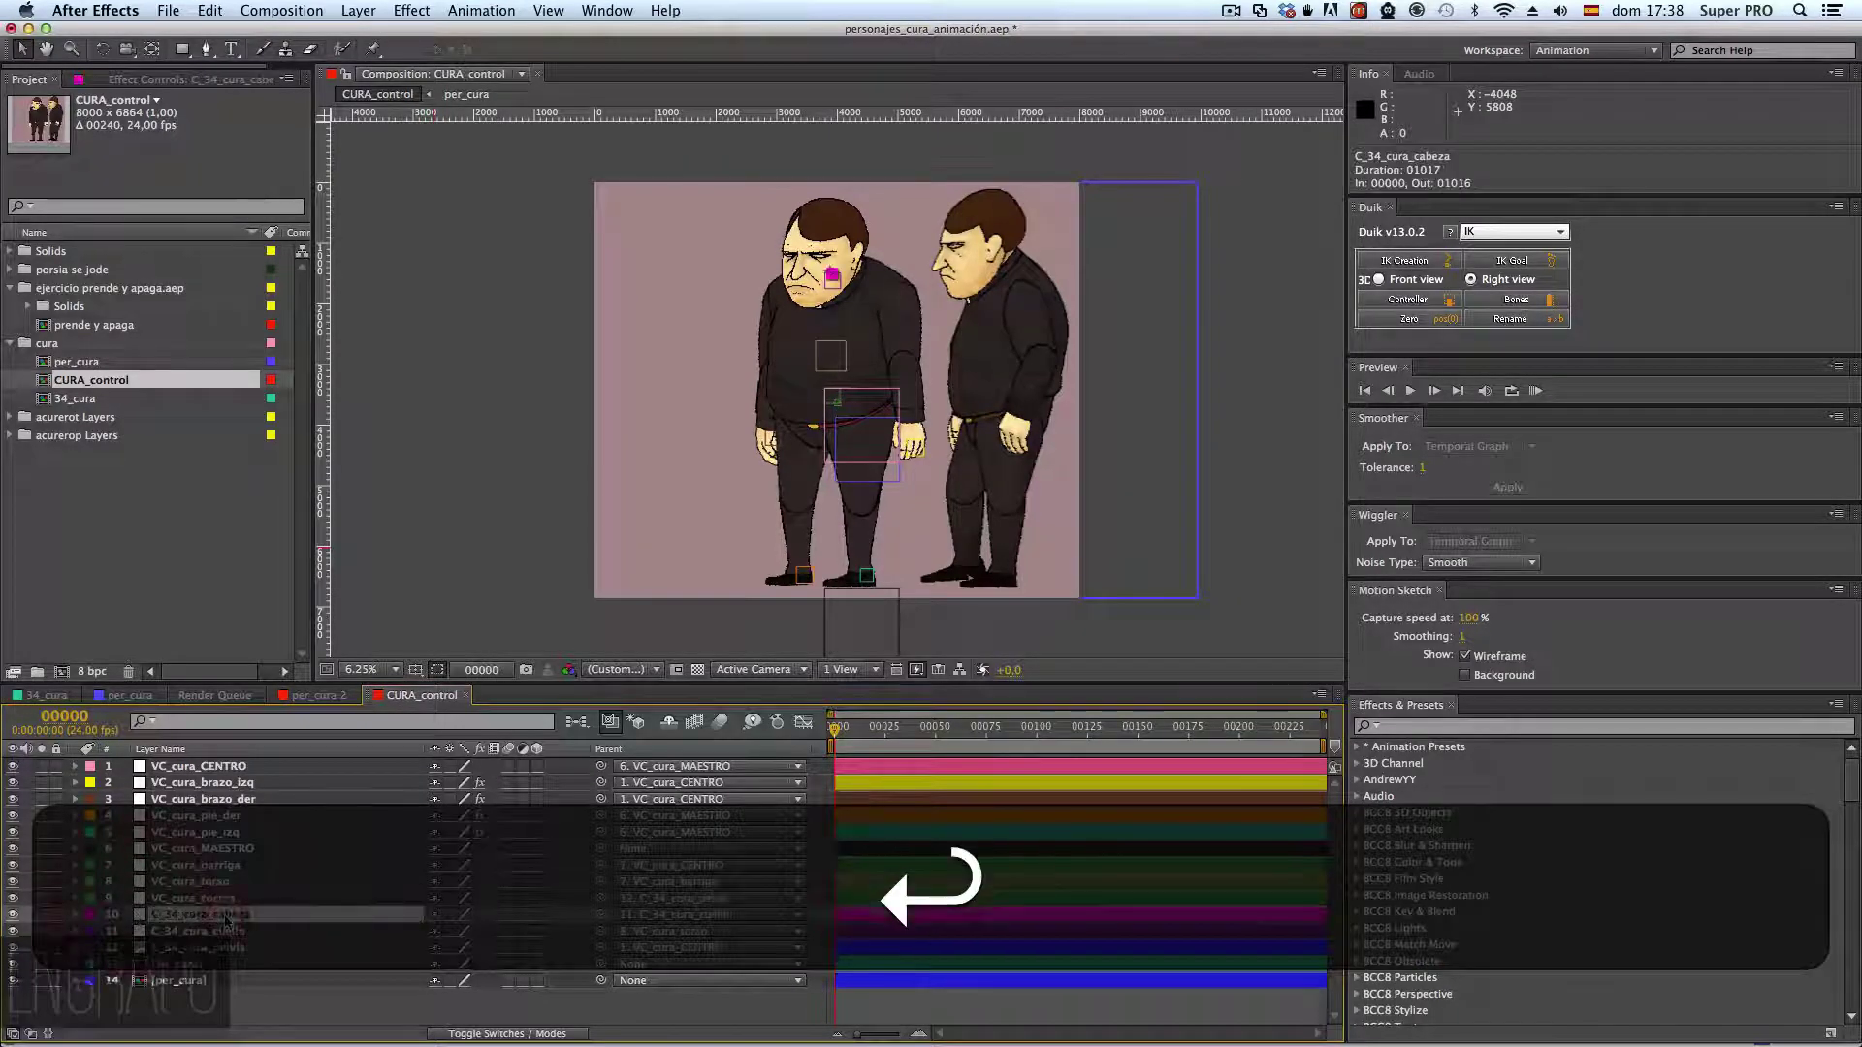
pyautogui.write('VC_cura_')
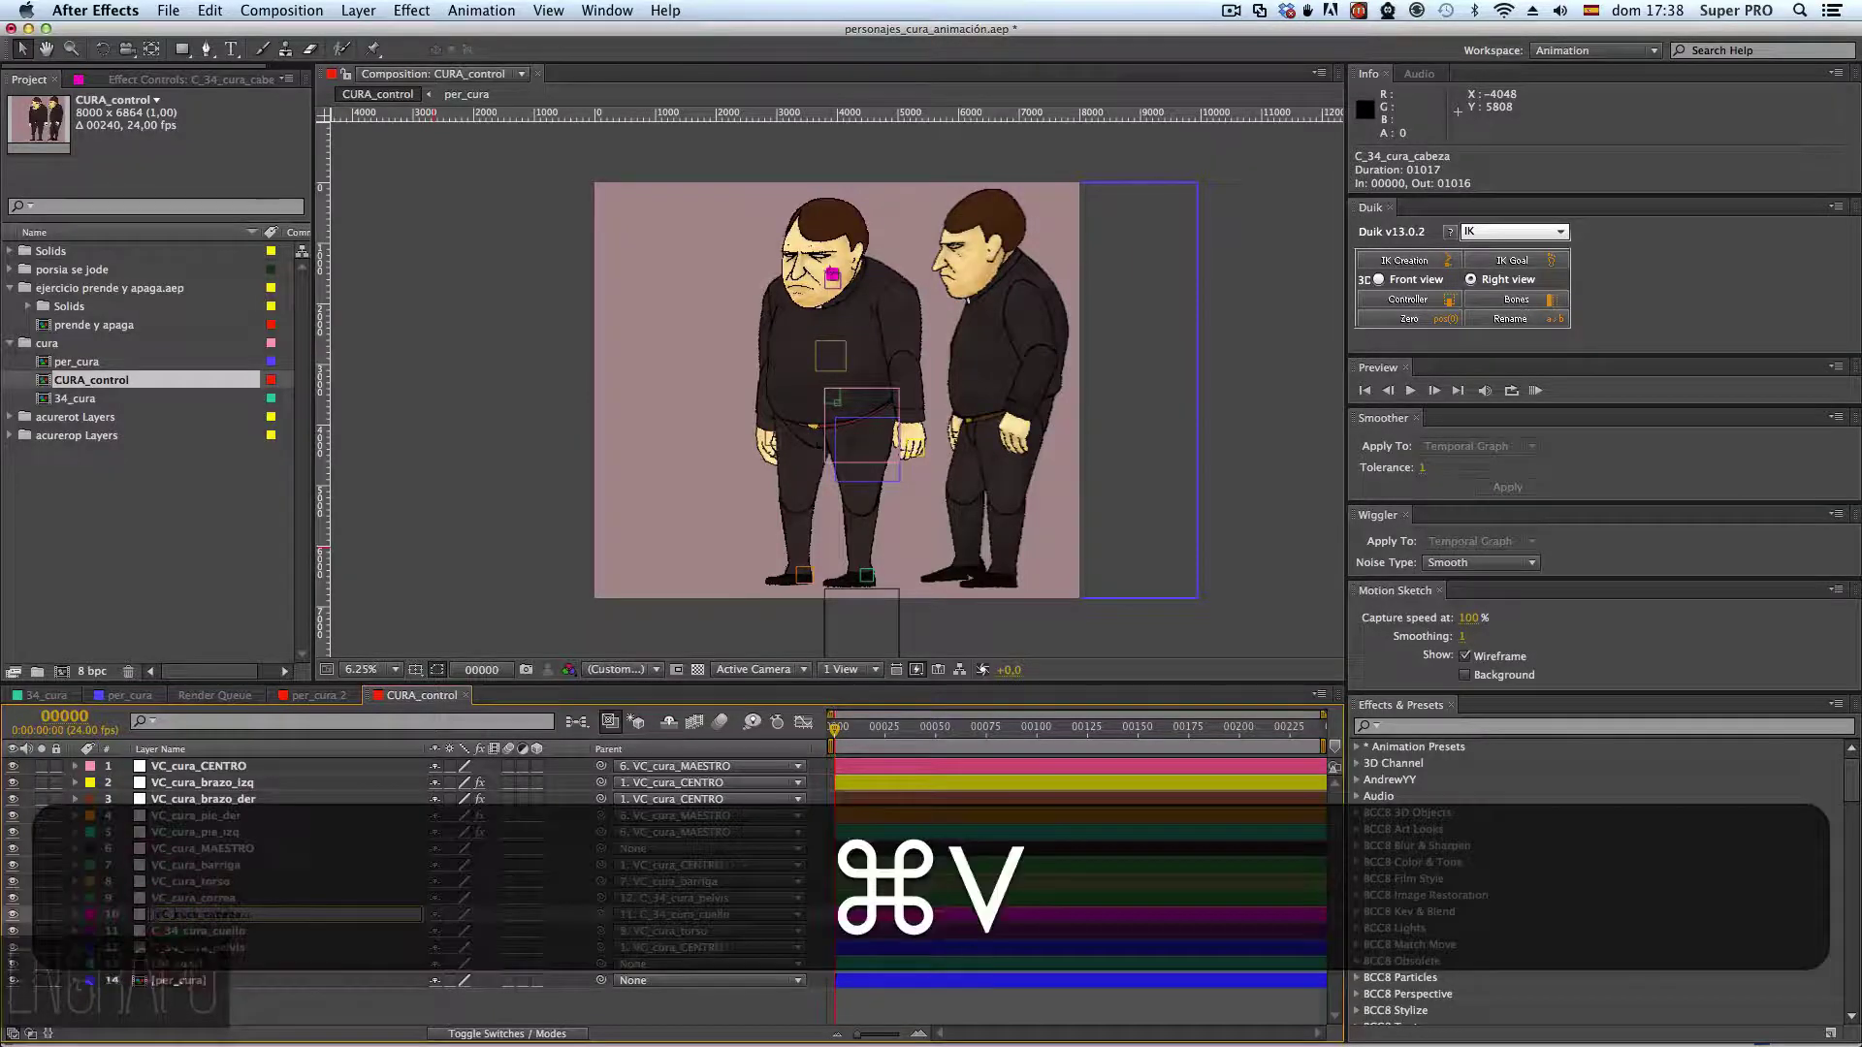
pyautogui.press('Return')
# - Rename the neck controller C_34_cura_cuello as VC_cura_cuello
pyautogui.click(233, 932)
pyautogui.press('Return')
pyautogui.press('Return')
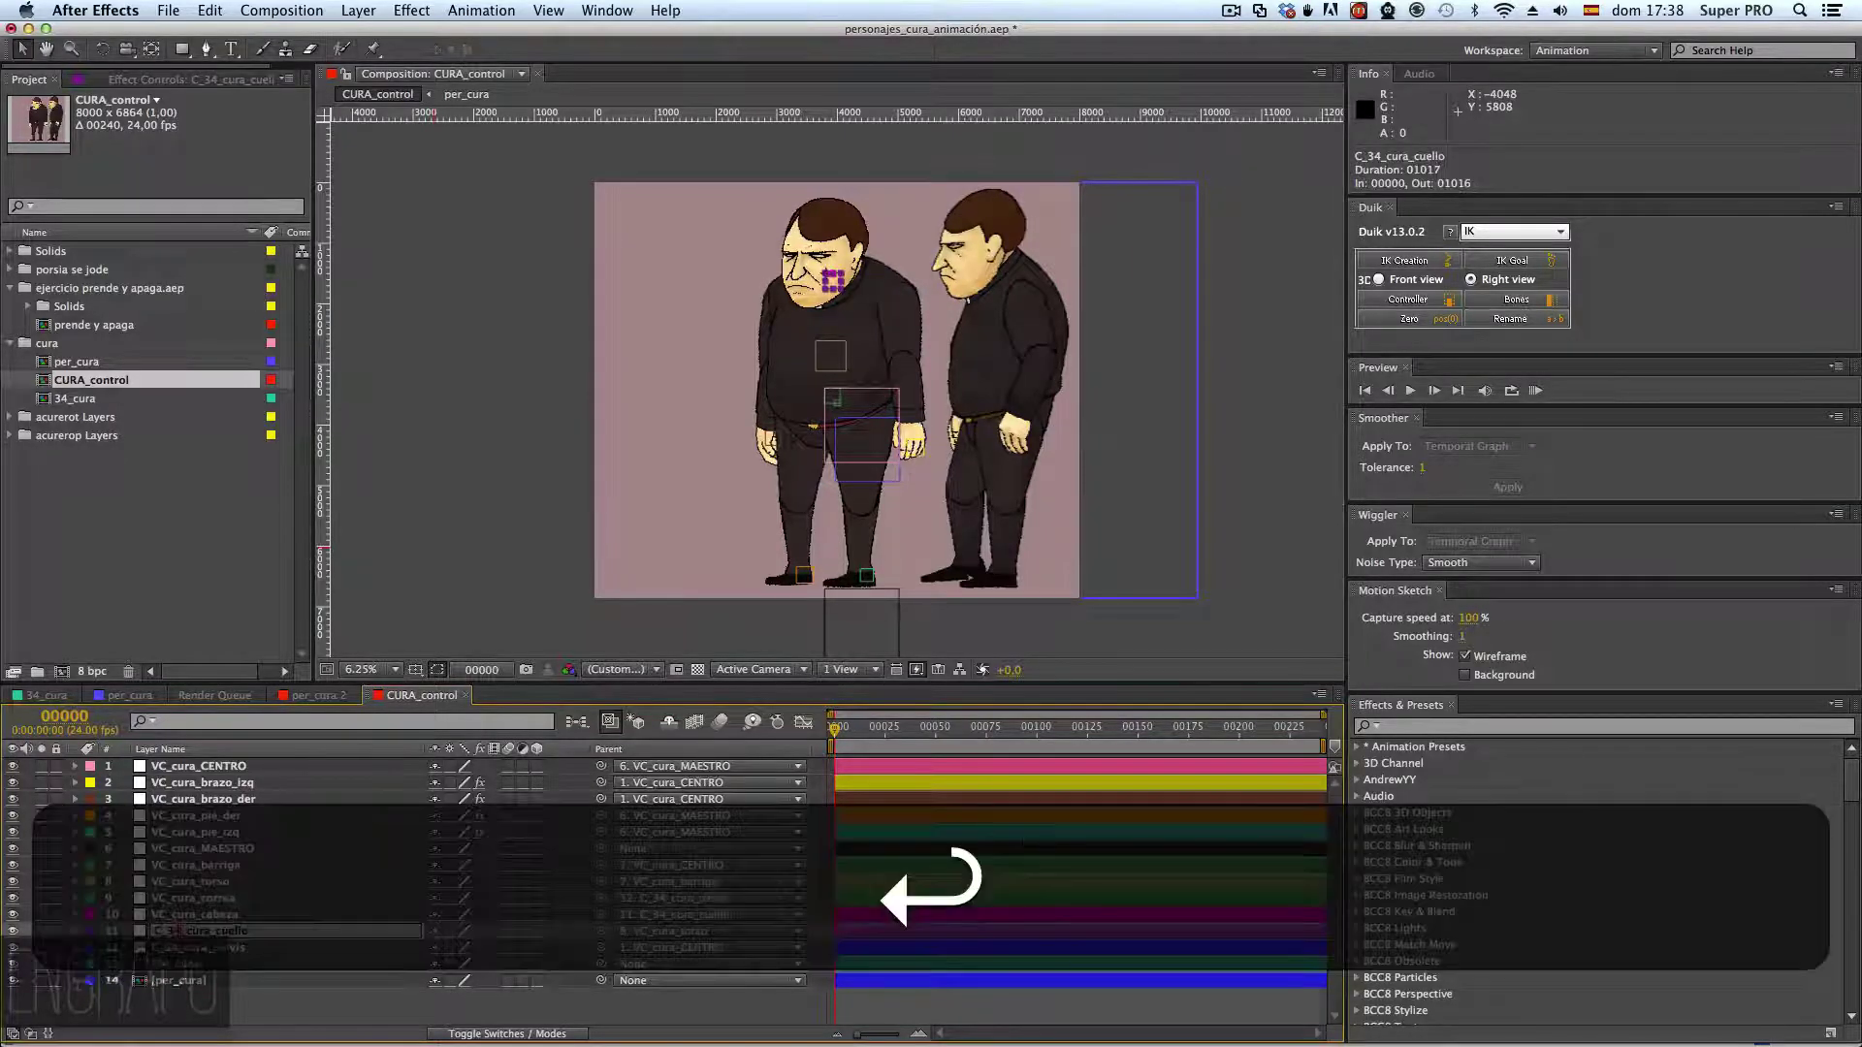
pyautogui.write('VC_cura_cuello')
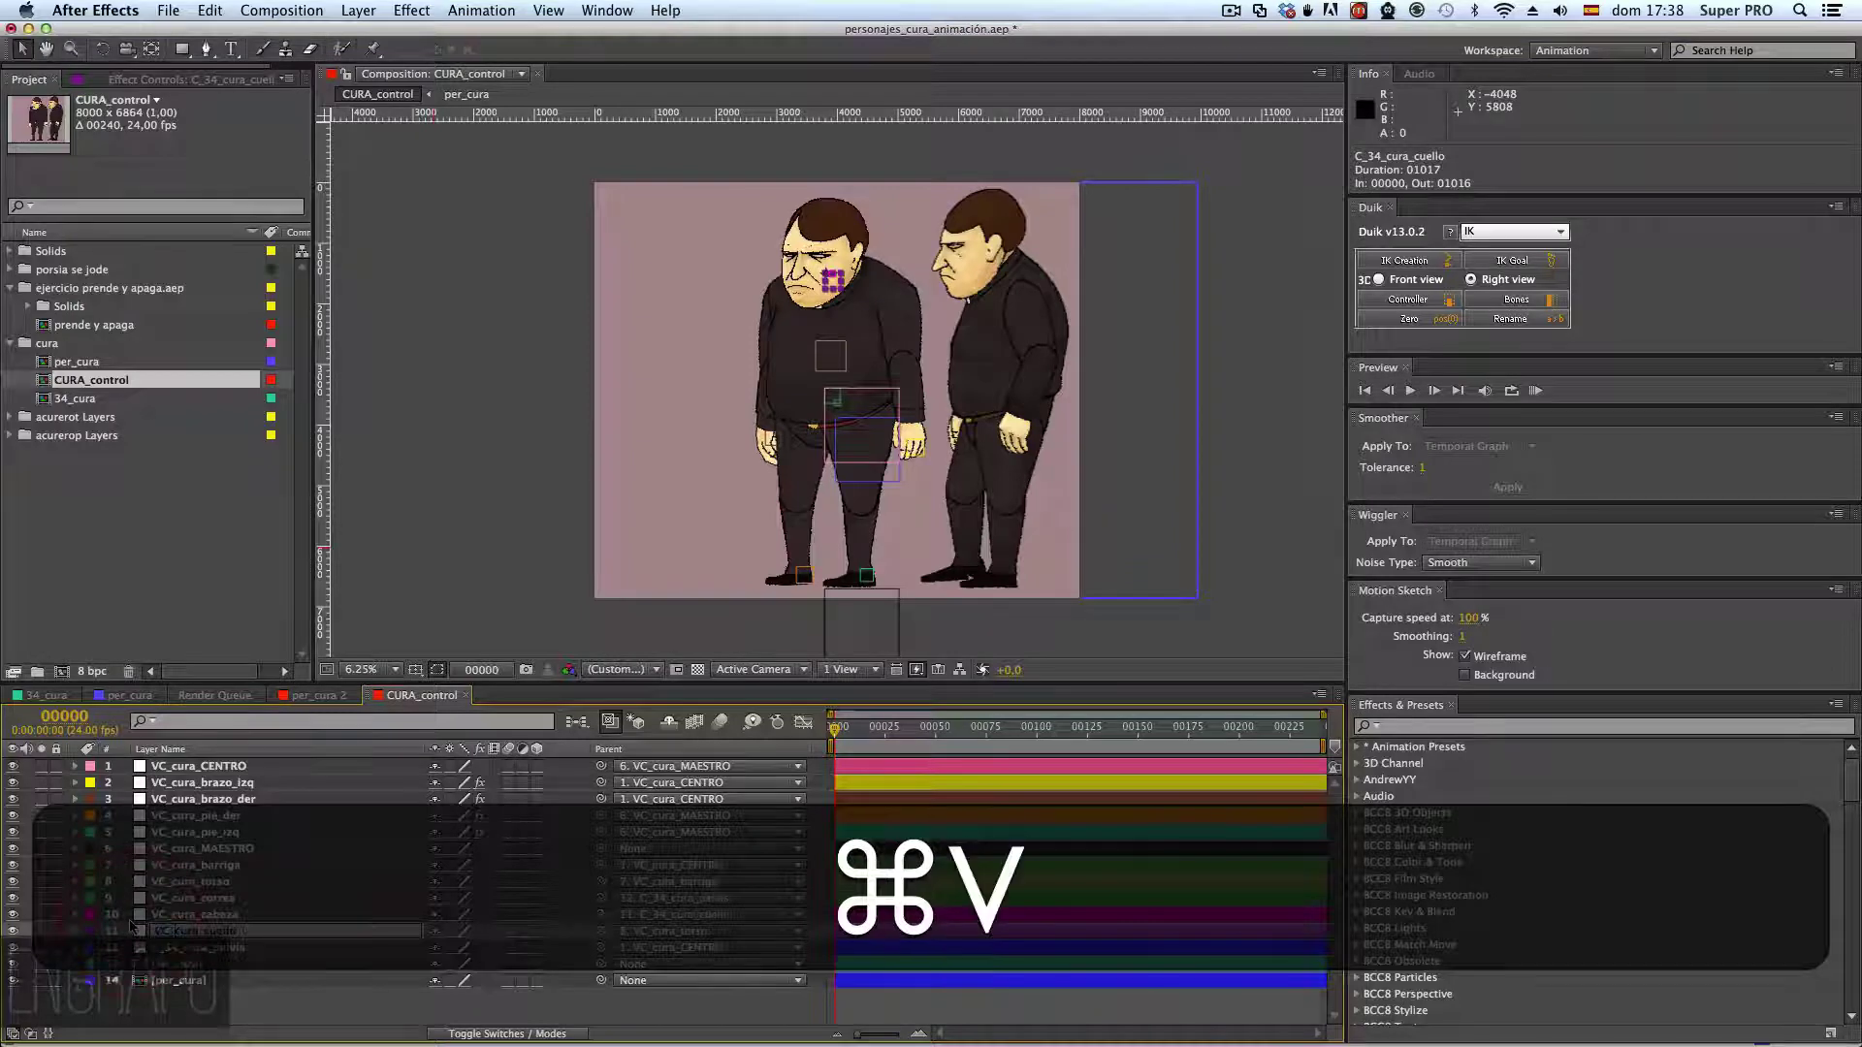
pyautogui.press('super+Return')
# - Rename the pelvis controller C_34_cura_pelvis as VC_cura_pelvis and clear the layer selection
pyautogui.click(194, 947)
pyautogui.press('Return')
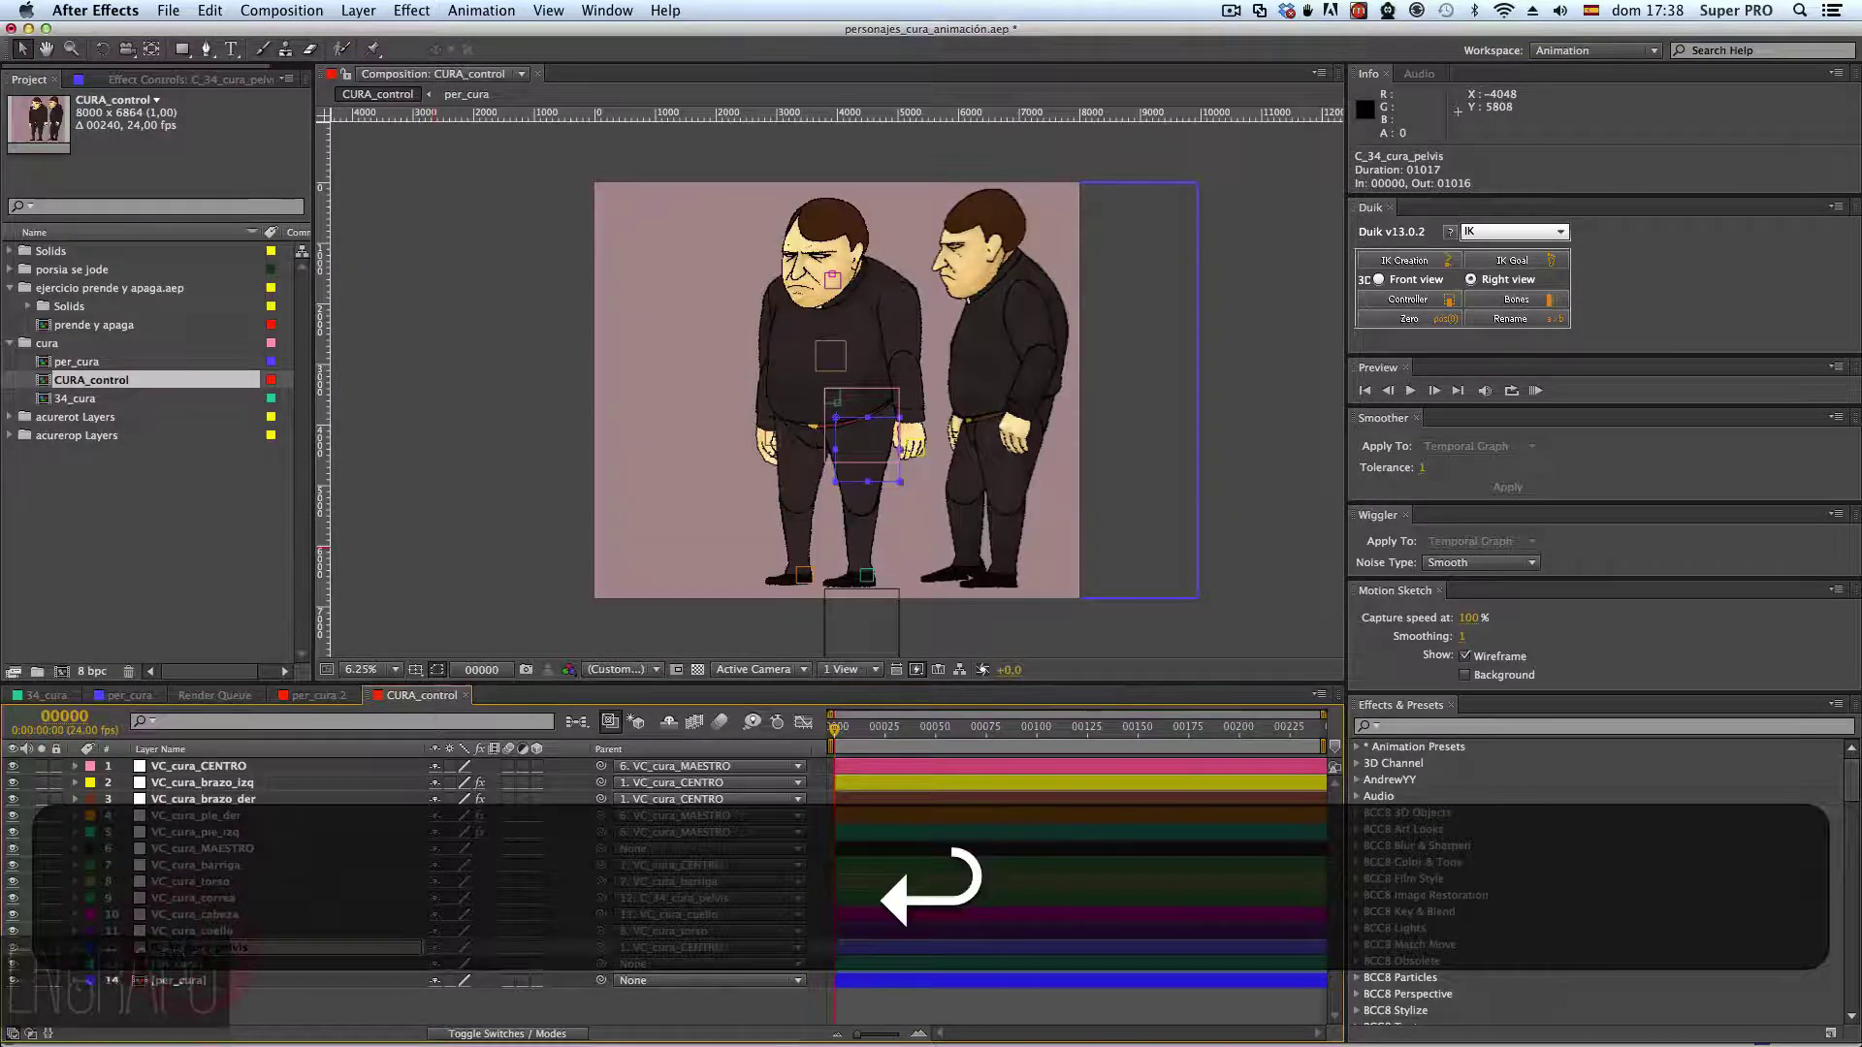
pyautogui.press('super+v')
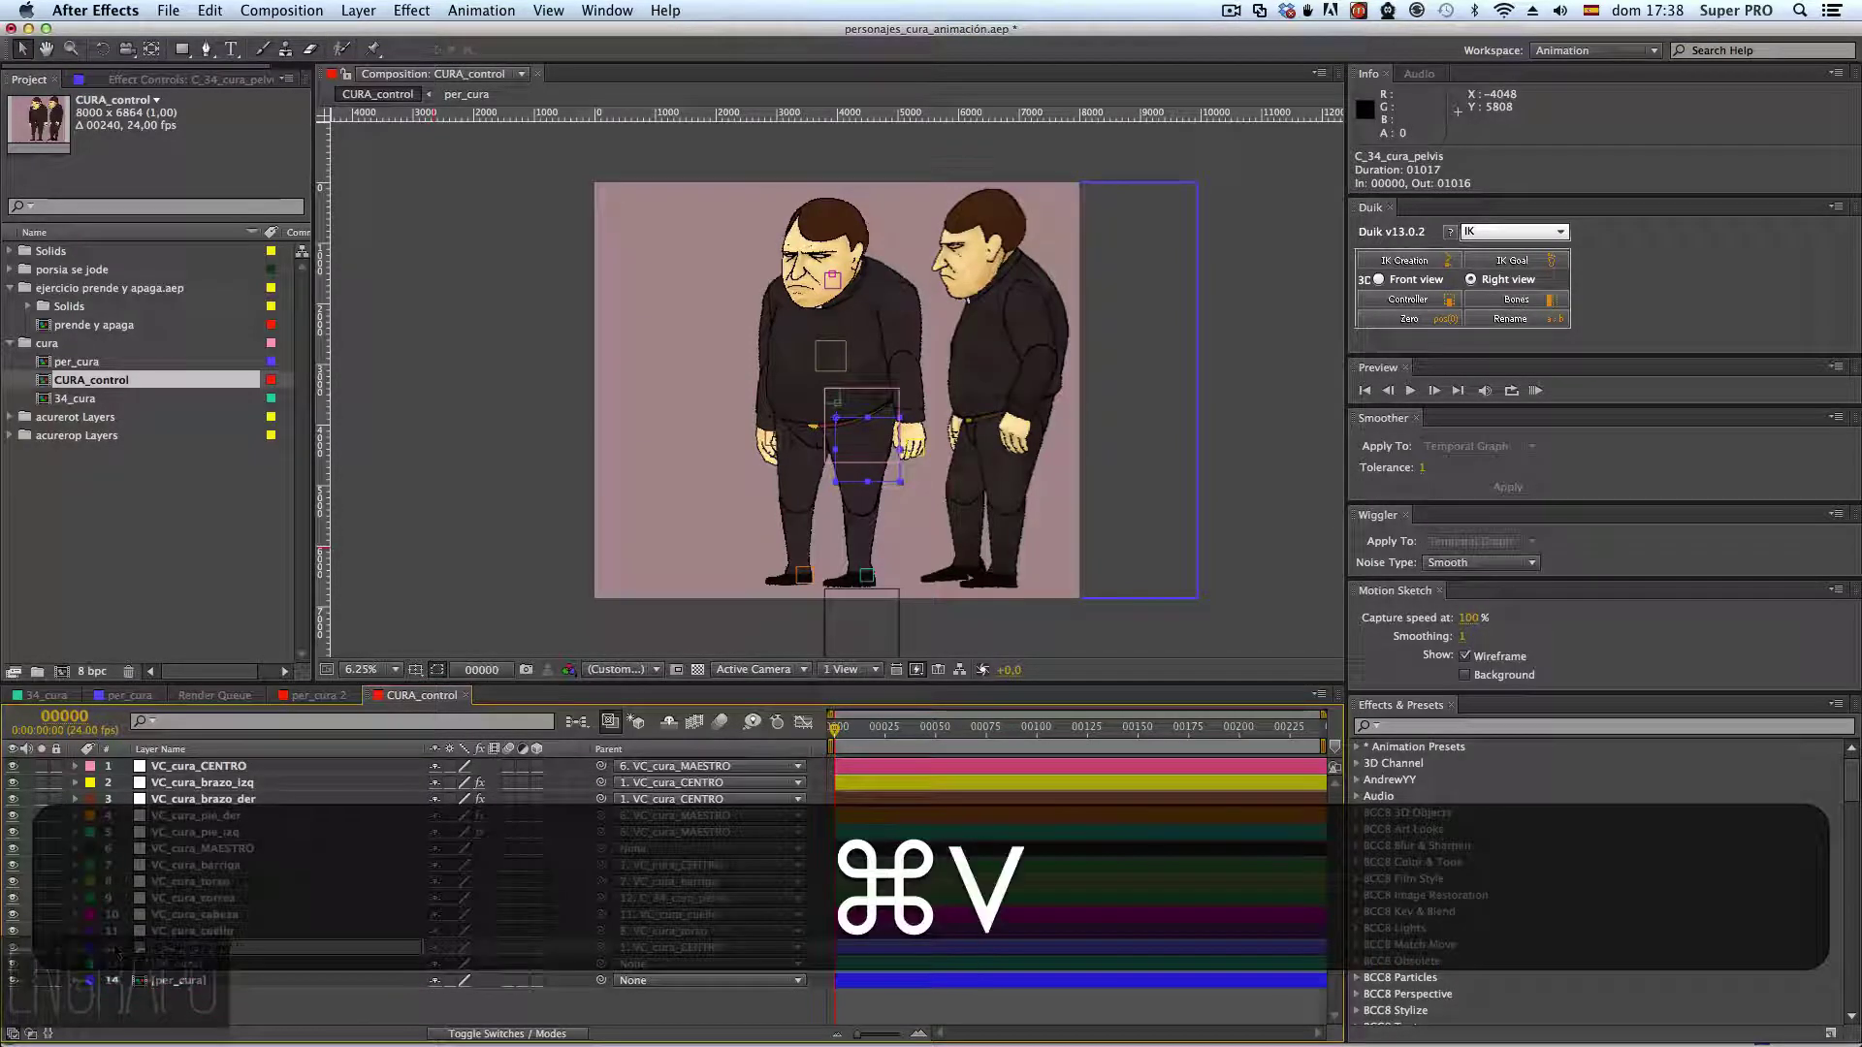
pyautogui.press('super+c')
pyautogui.write('c')
pyautogui.press('KP_Enter')
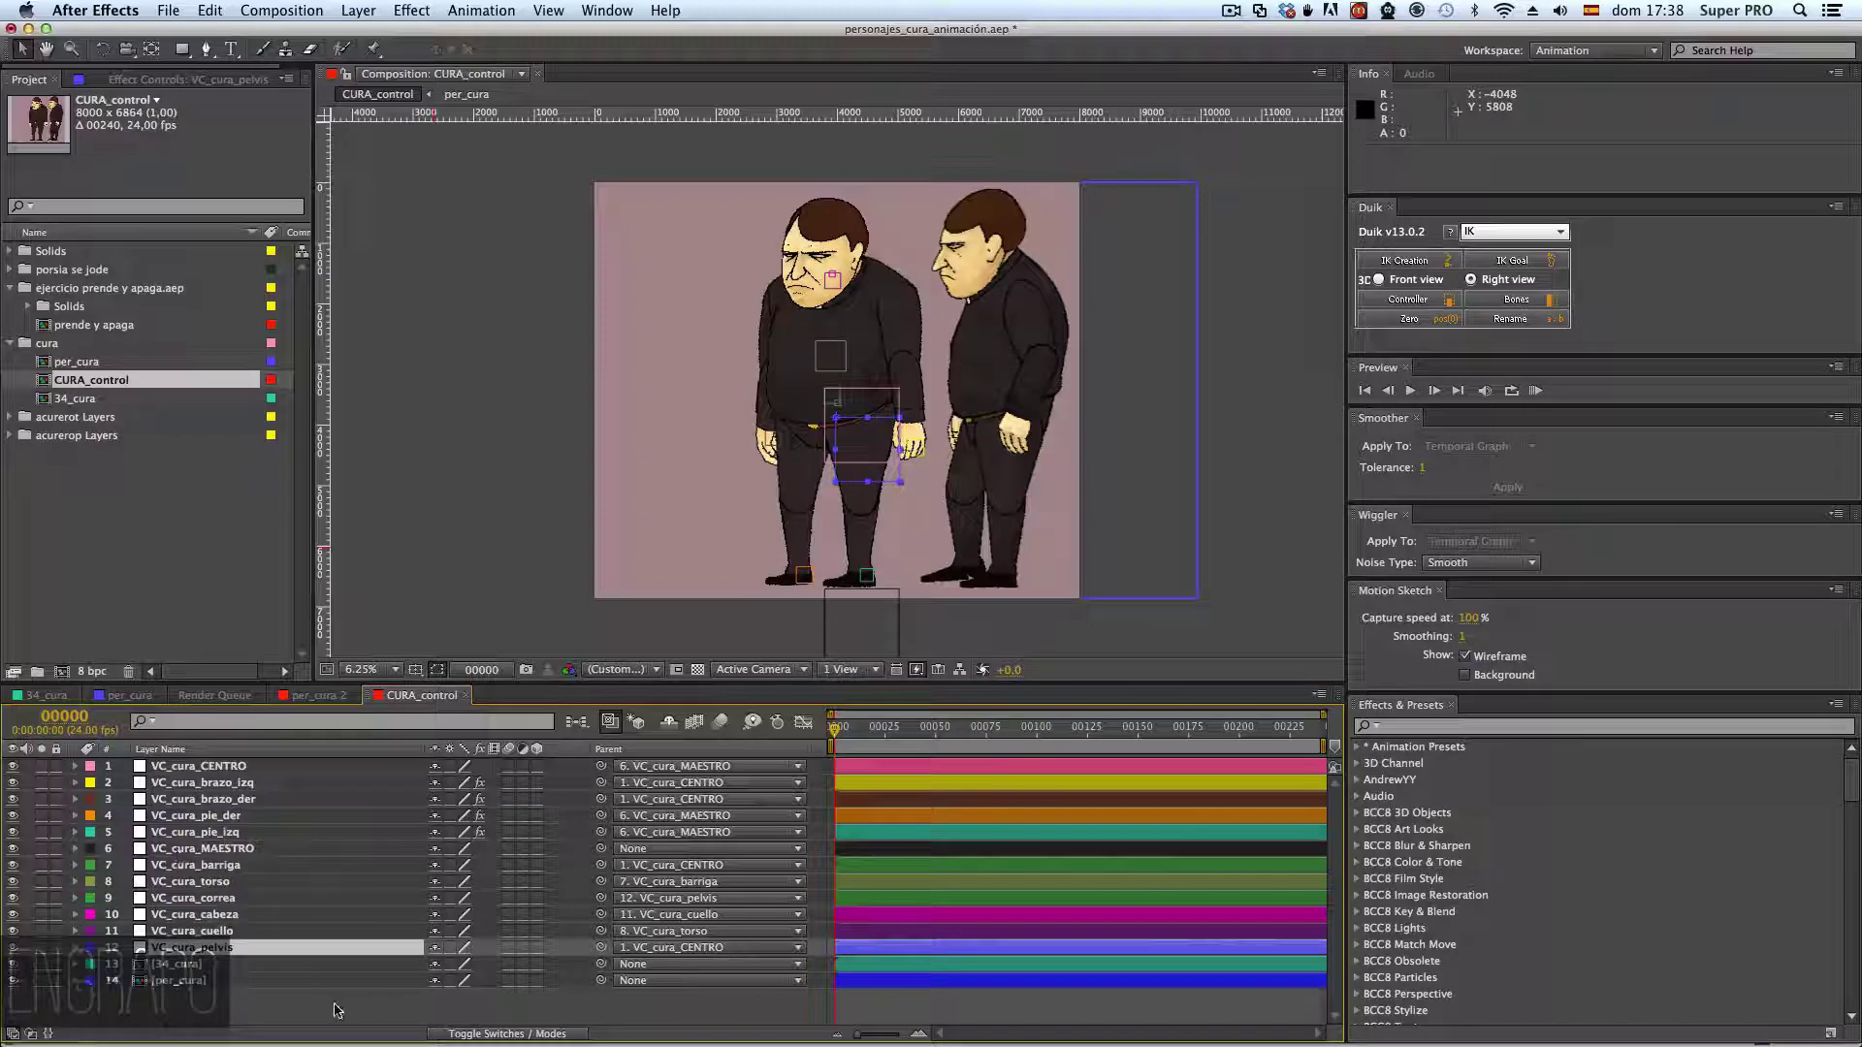
pyautogui.click(254, 1010)
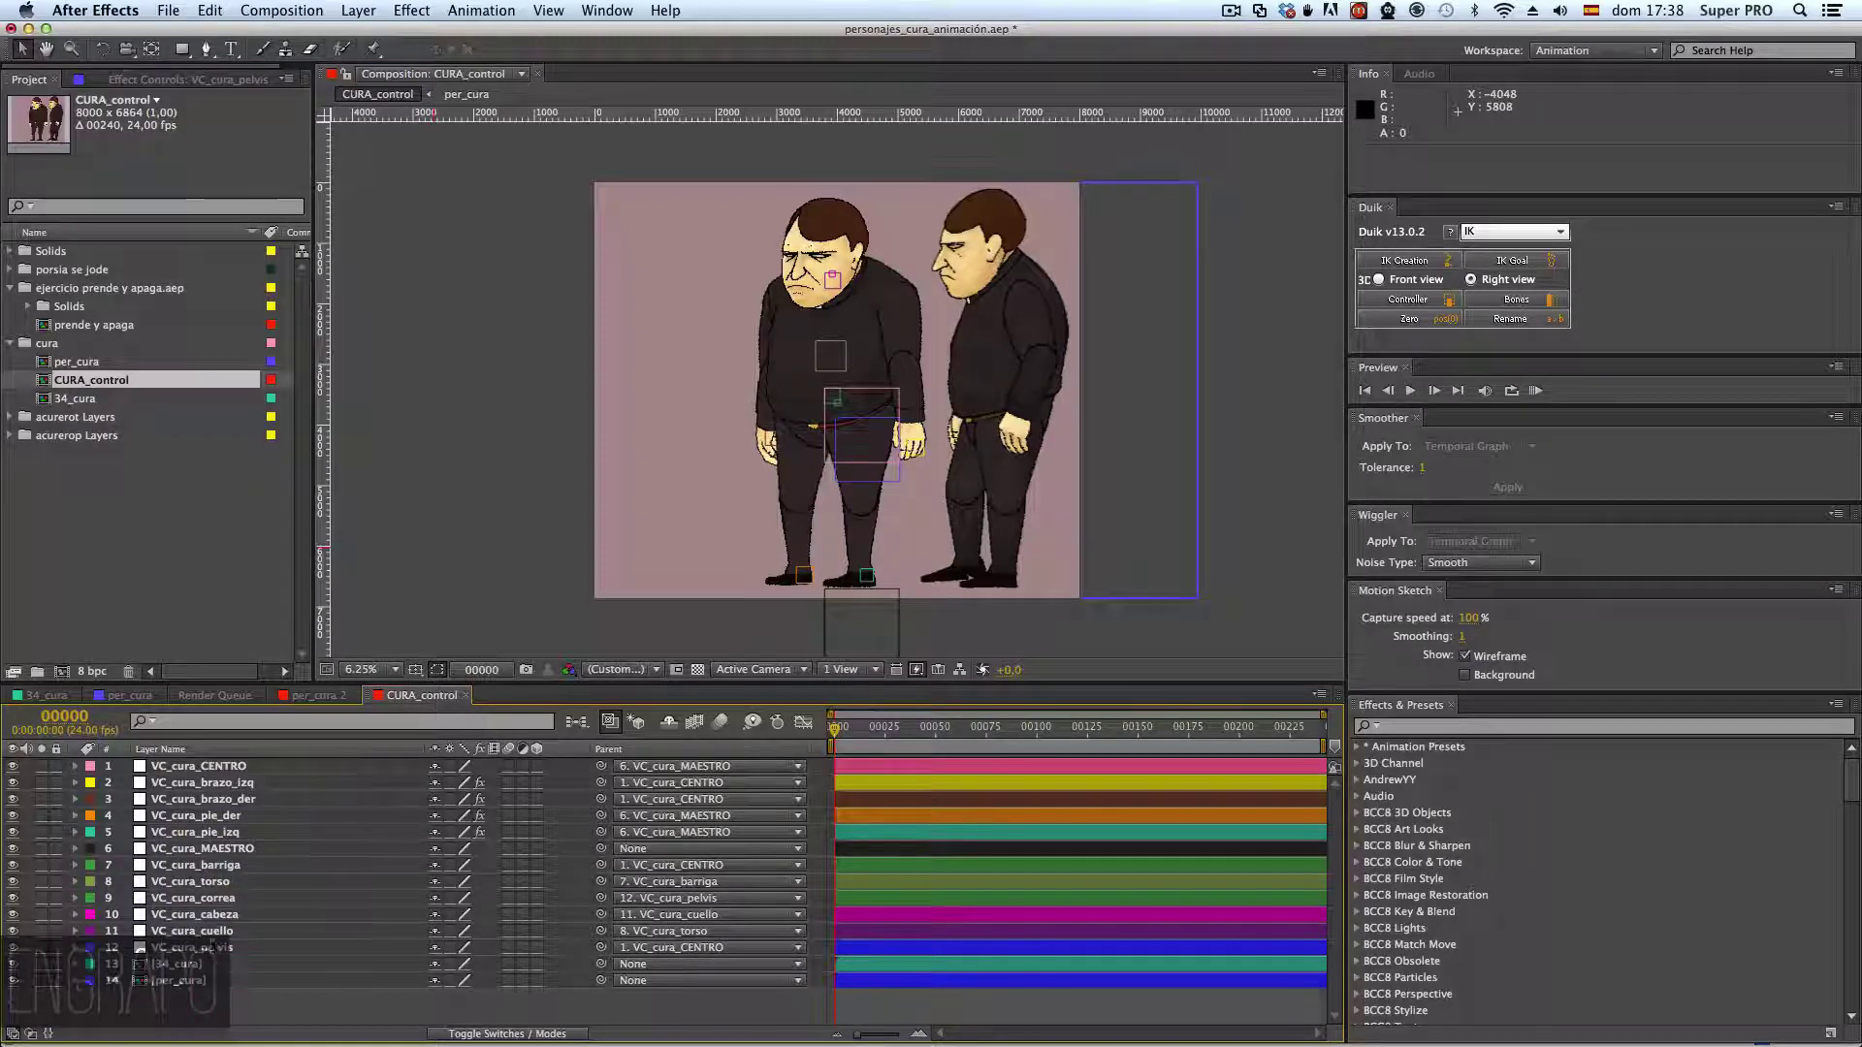
# - Make the timeline taller, widen the composition and timeline area, and lock the composition viewer to CURA_control
pyautogui.moveTo(521, 682); pyautogui.dragTo(528, 568)
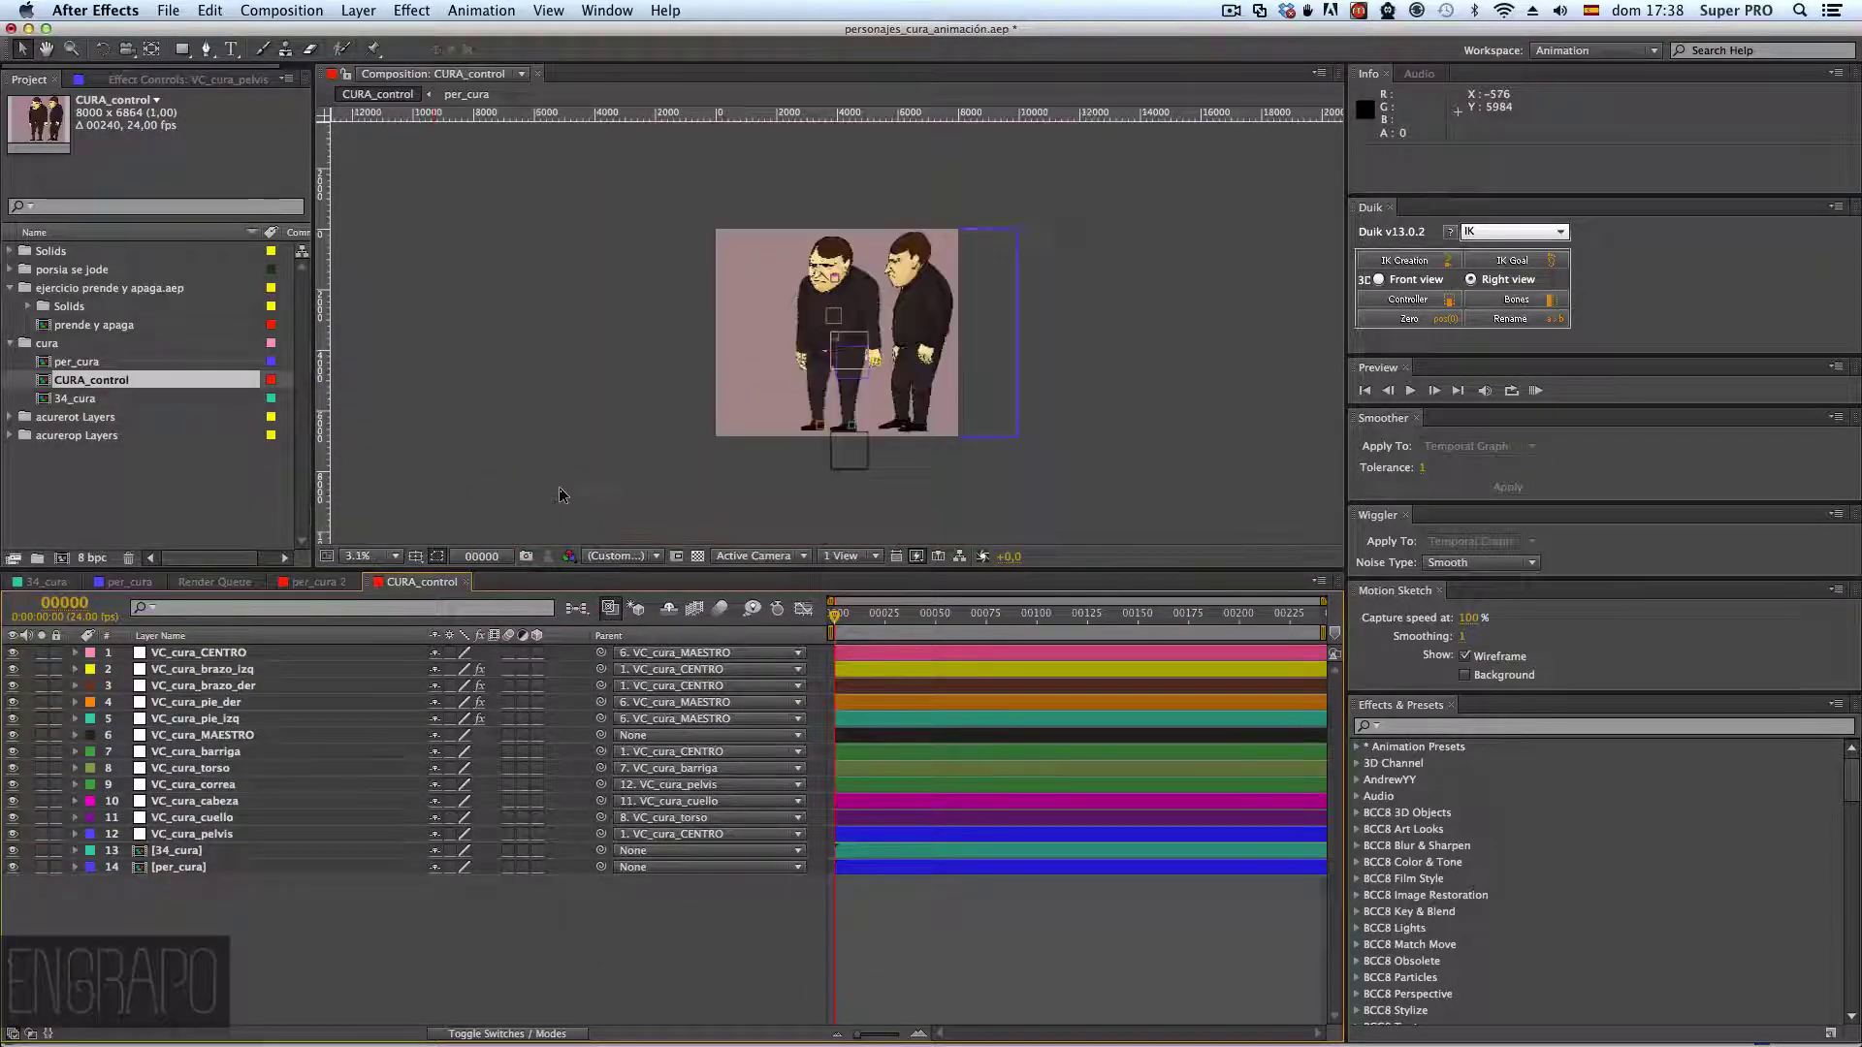
pyautogui.moveTo(583, 570); pyautogui.dragTo(583, 585)
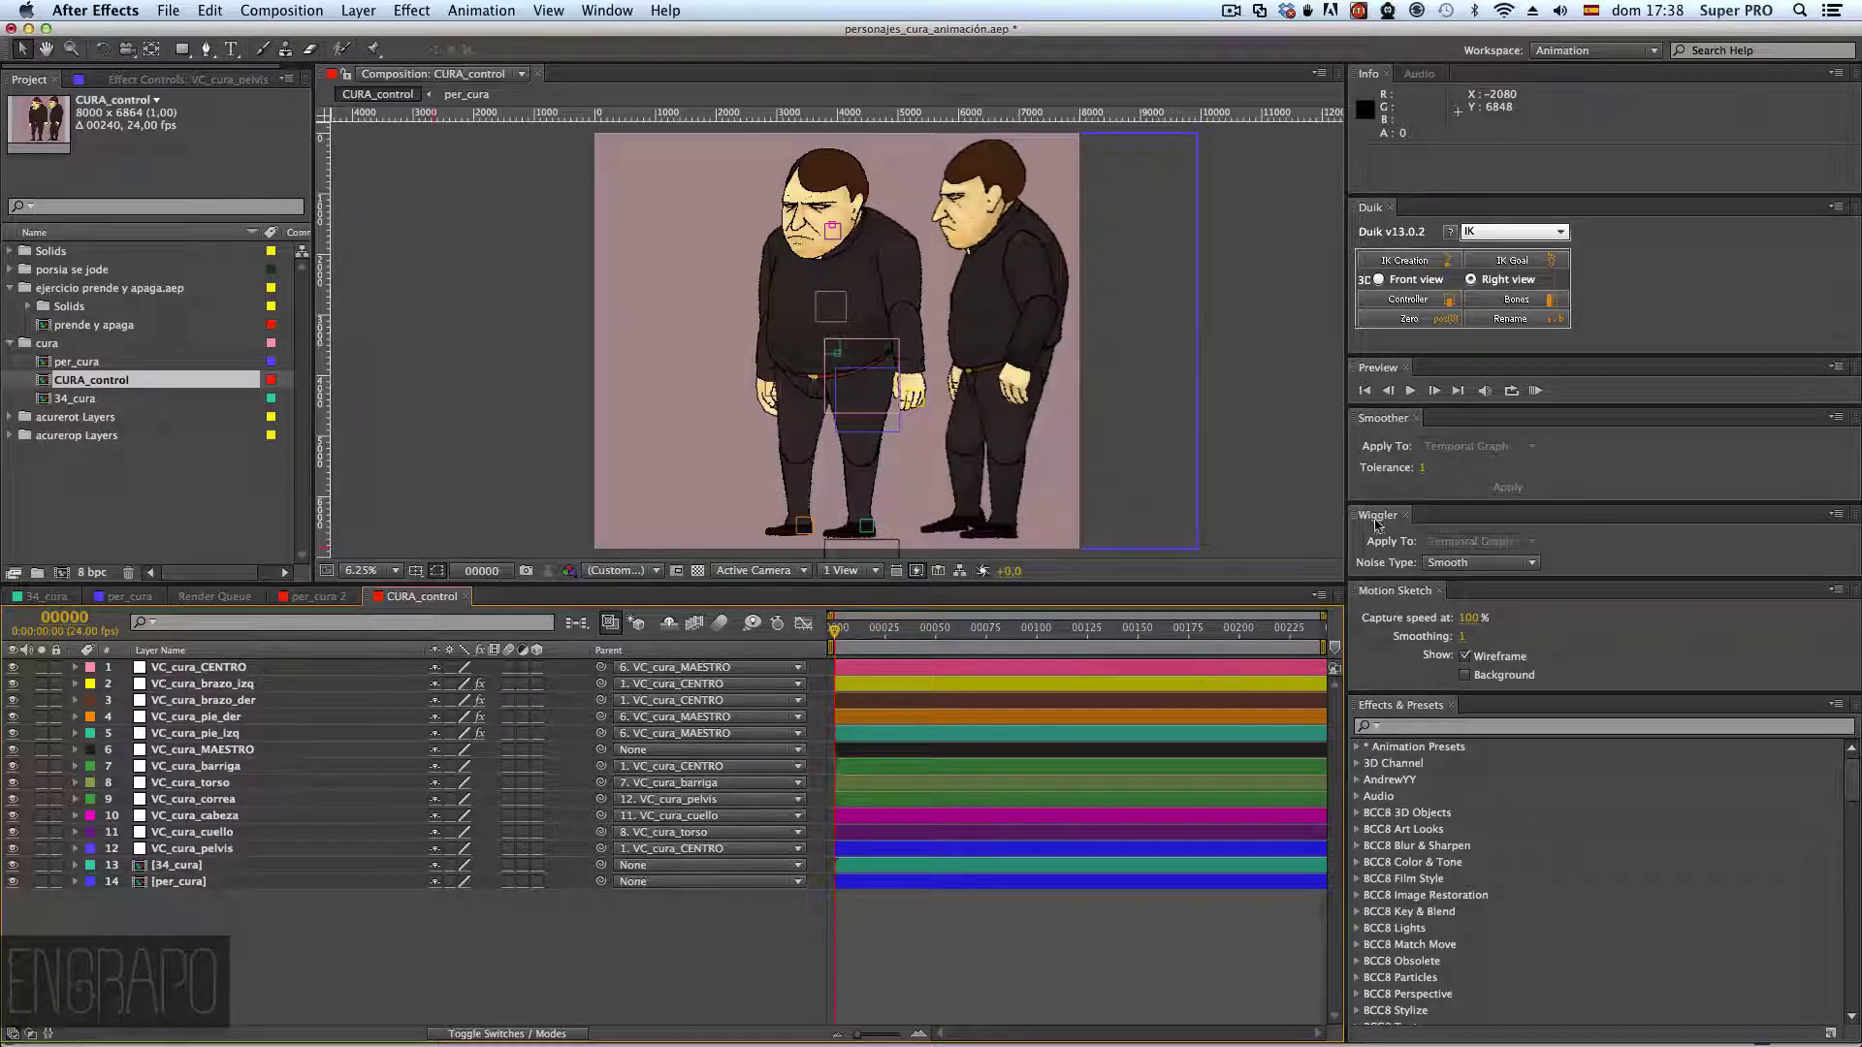
pyautogui.moveTo(1344, 489); pyautogui.dragTo(1678, 489)
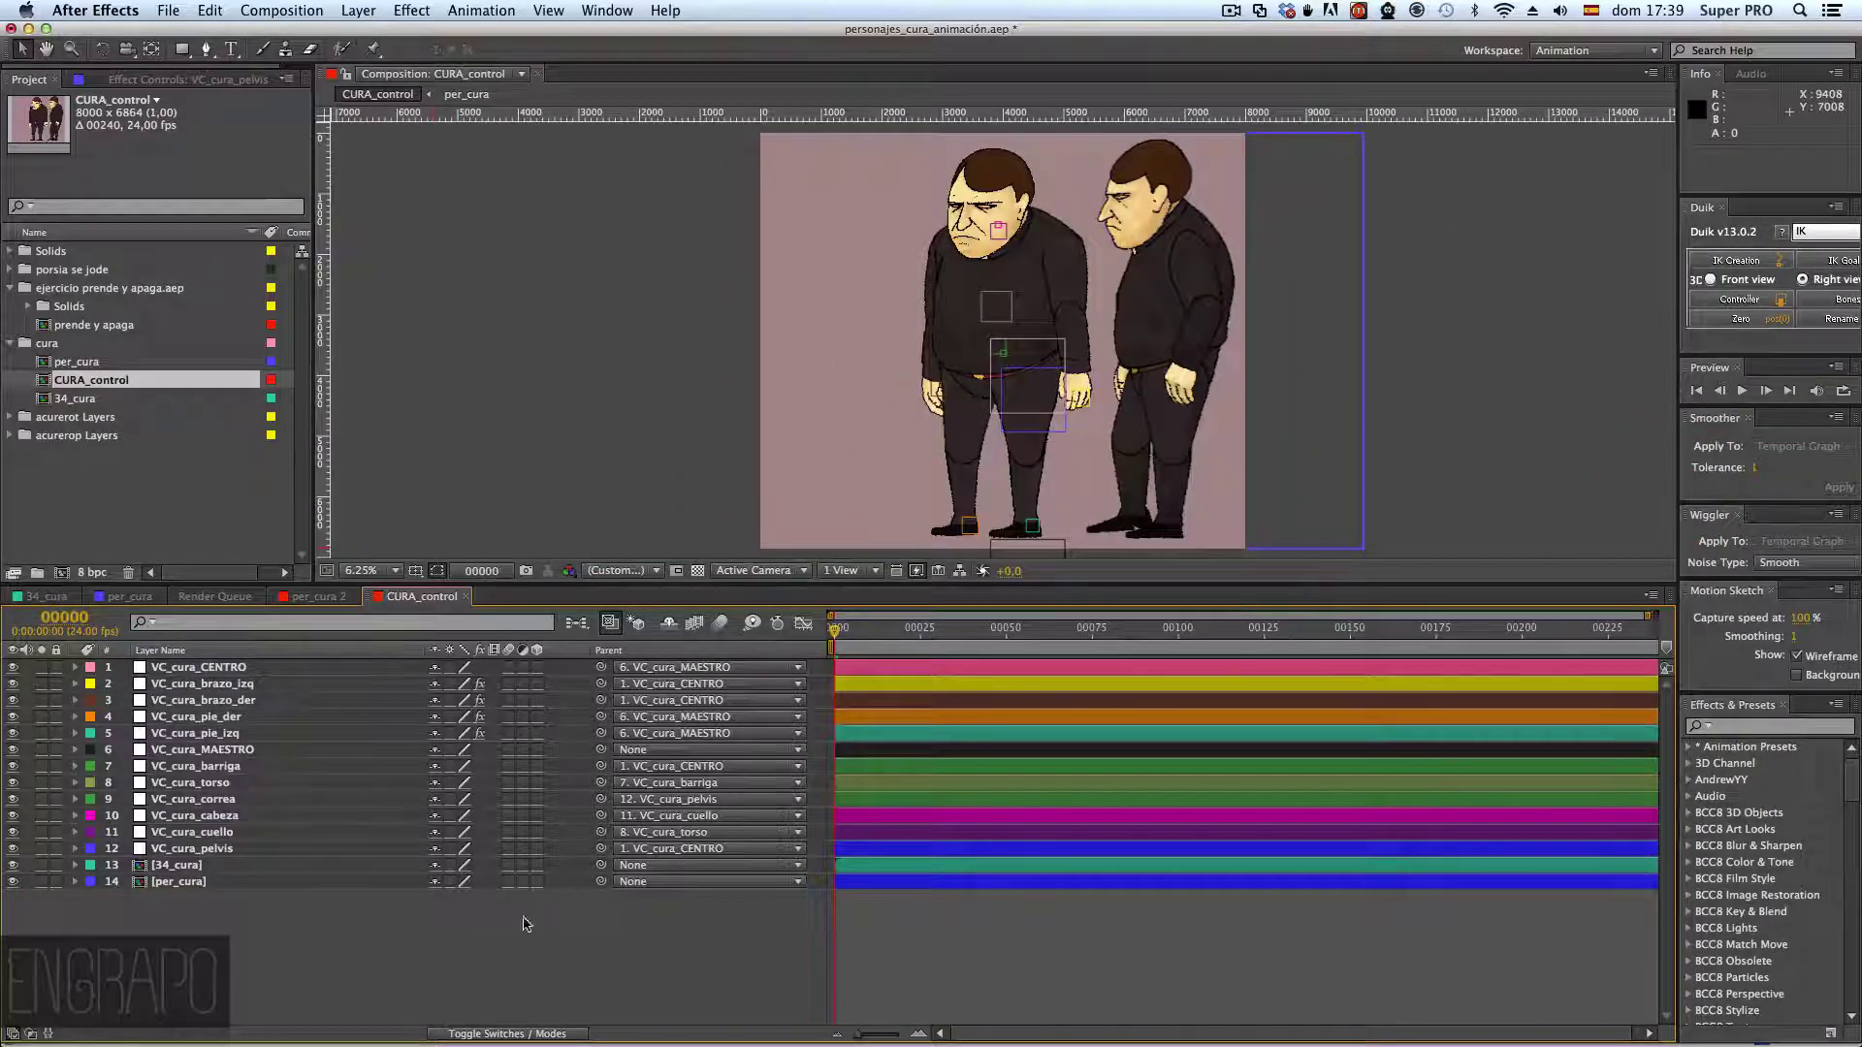
pyautogui.click(348, 76)
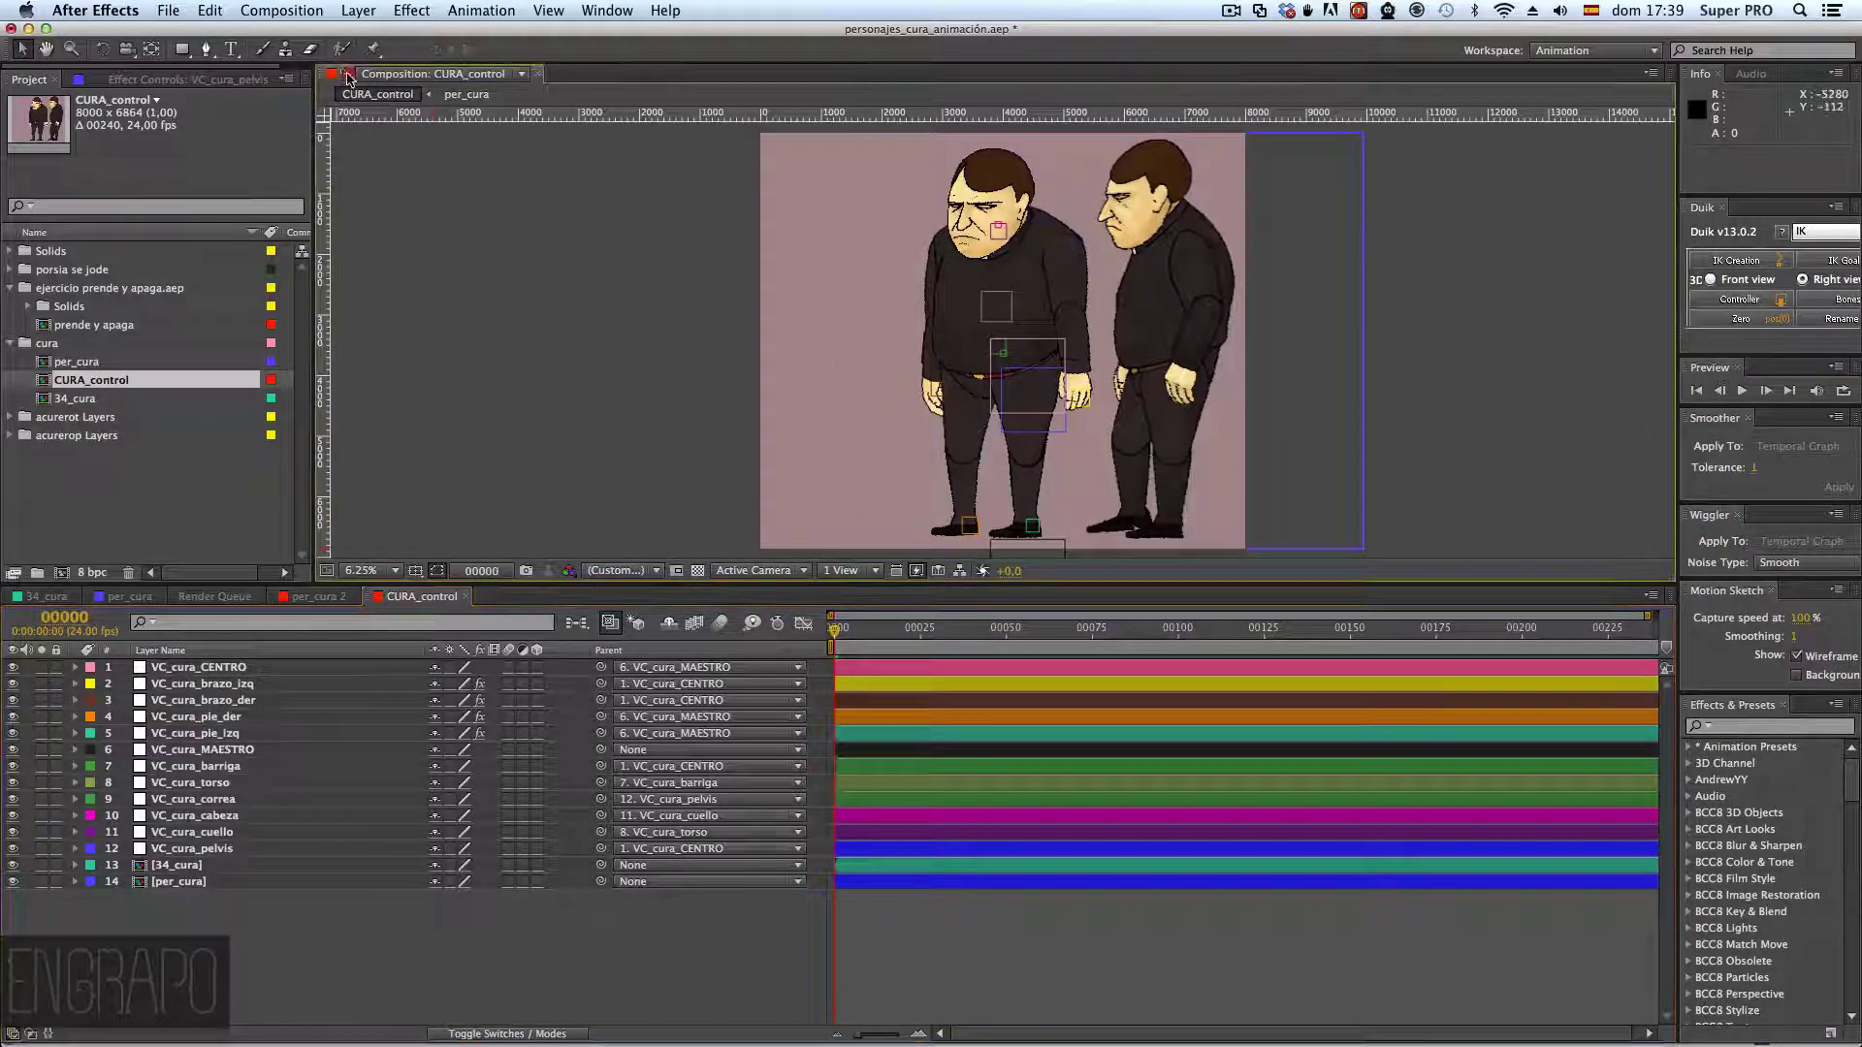
pyautogui.click(349, 77)
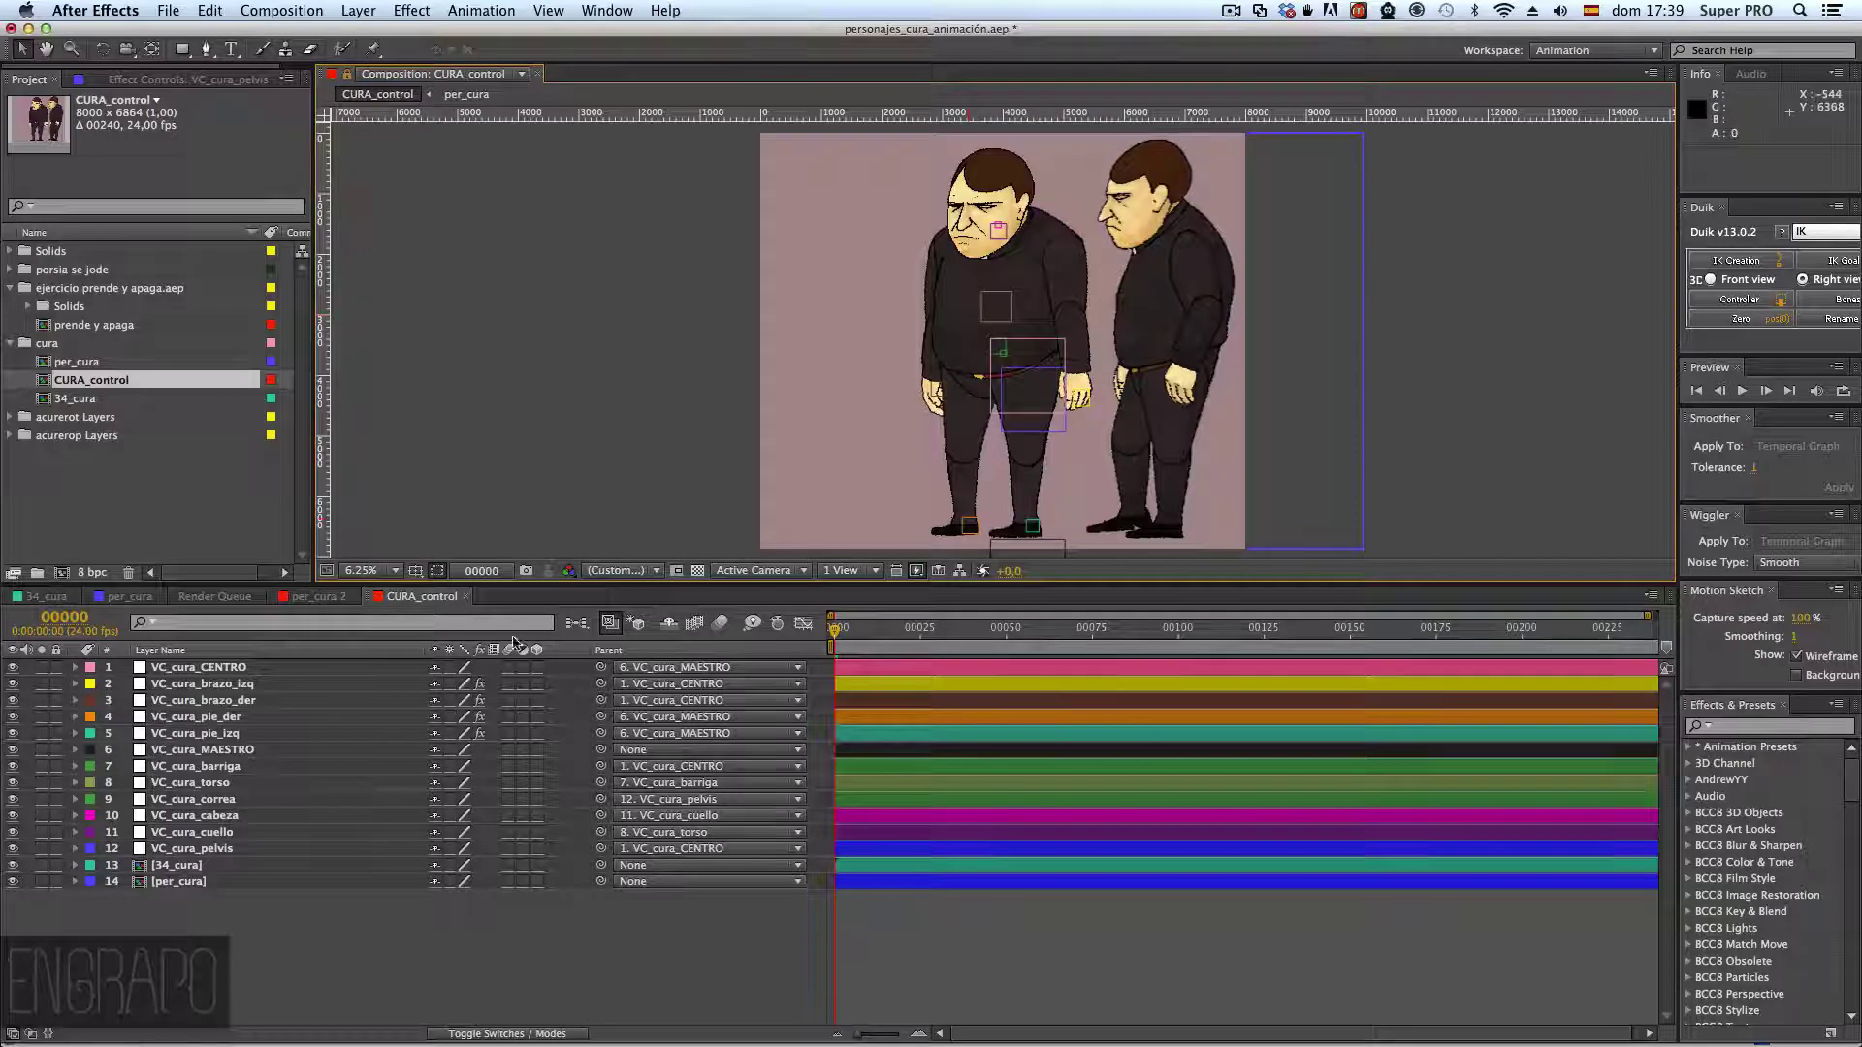
# - Dock the 34_cura timeline in its own panel beneath the CURA_control timeline and move the current time to frame 18
pyautogui.click(36, 601)
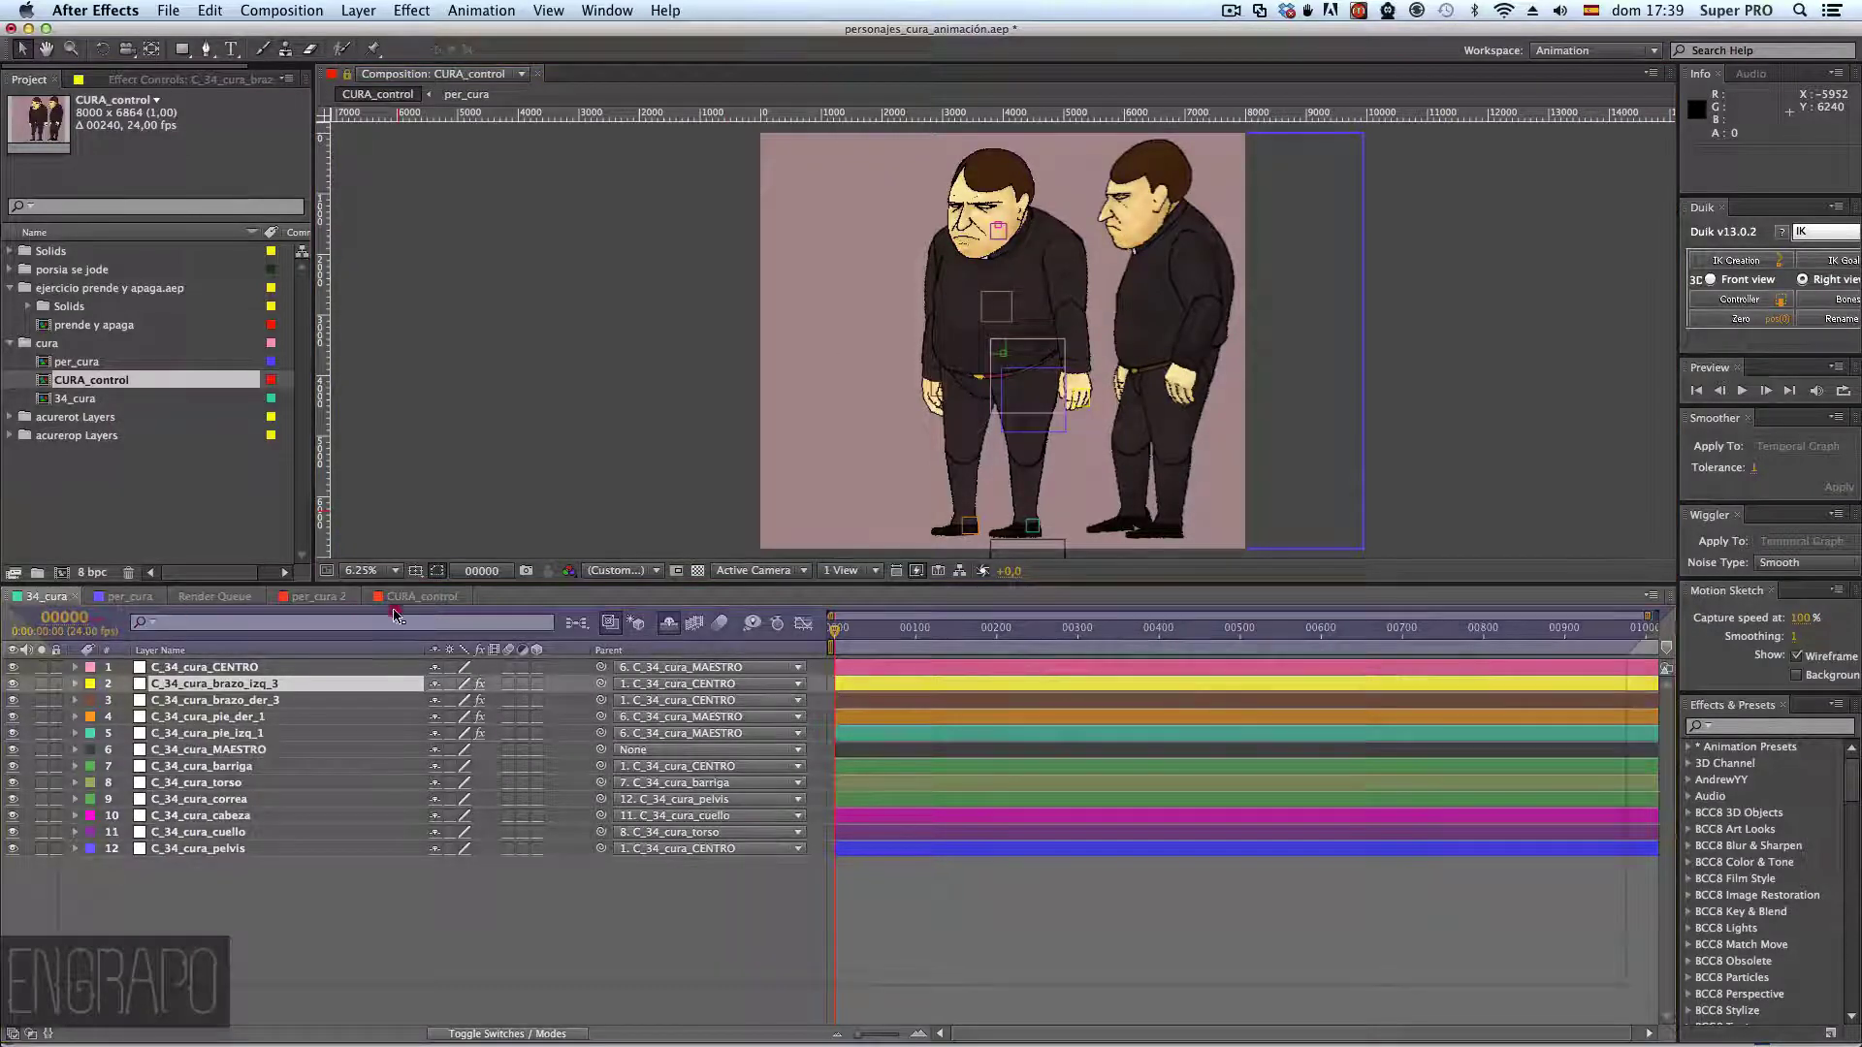
pyautogui.moveTo(395, 614); pyautogui.dragTo(388, 1005)
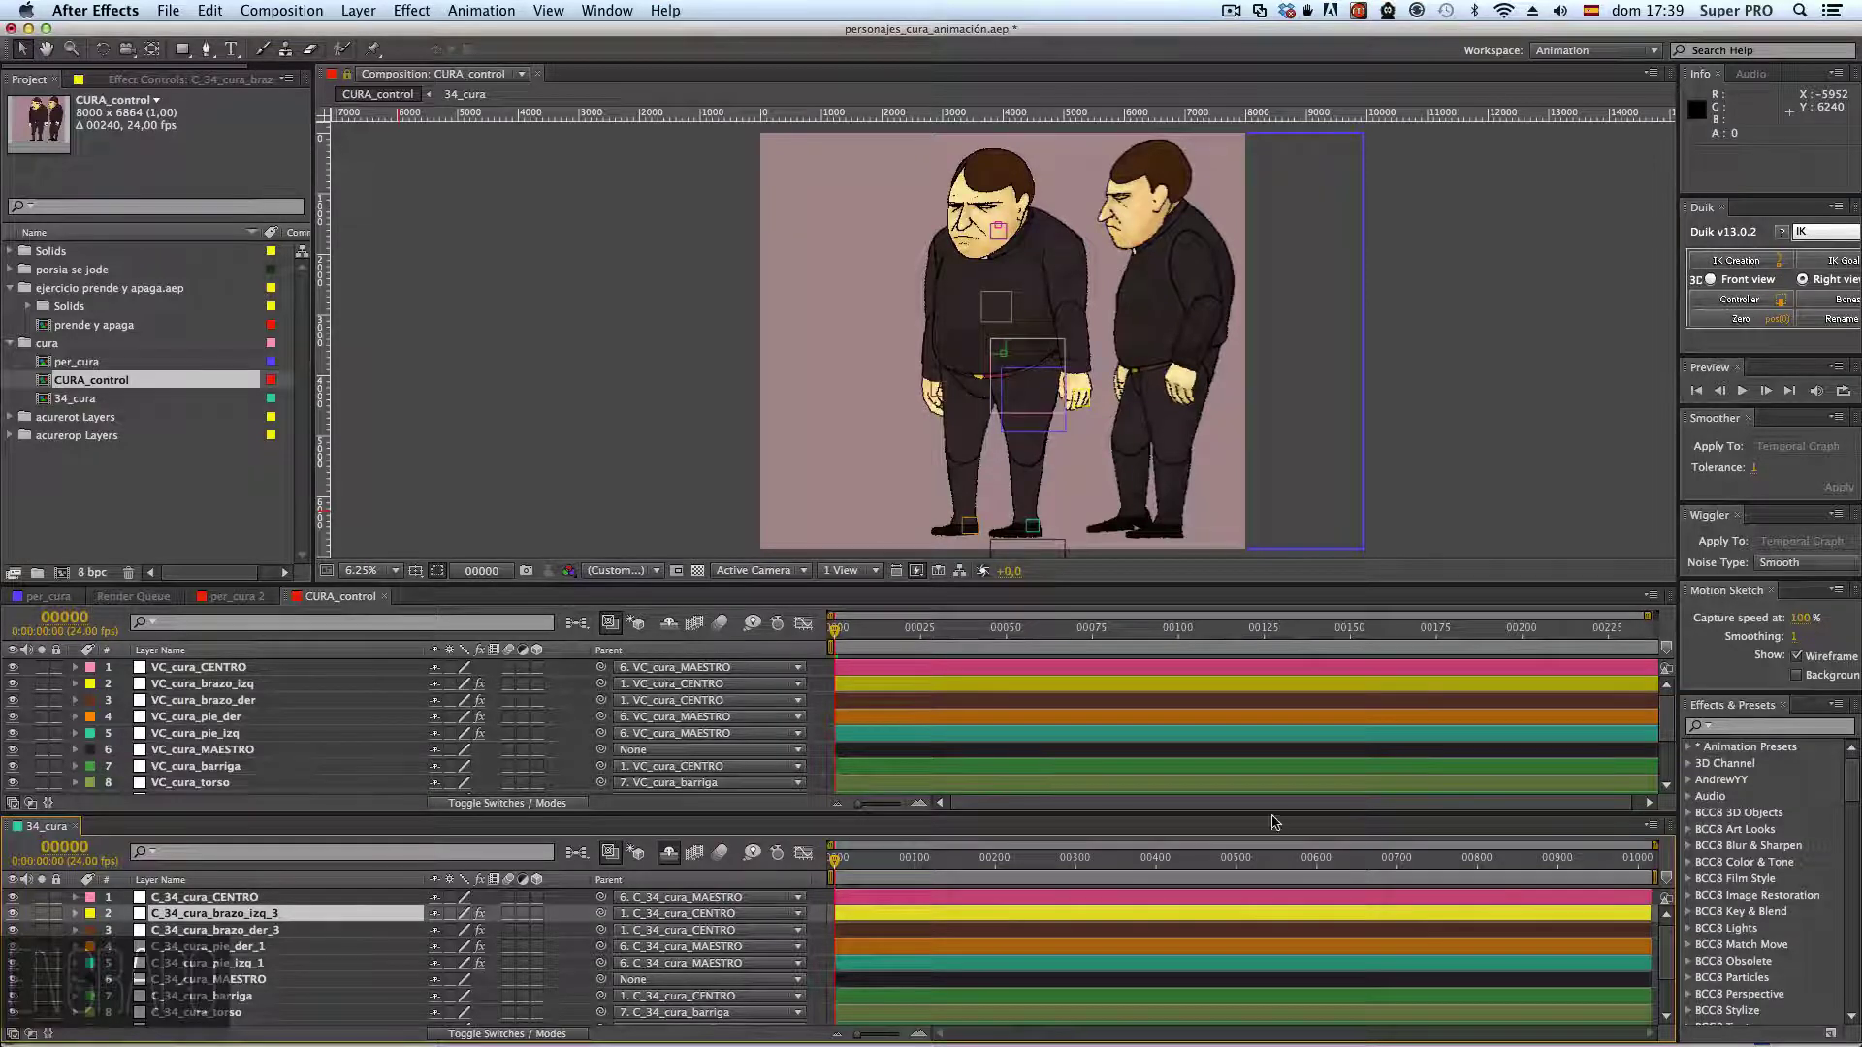
pyautogui.moveTo(941, 651); pyautogui.dragTo(896, 642)
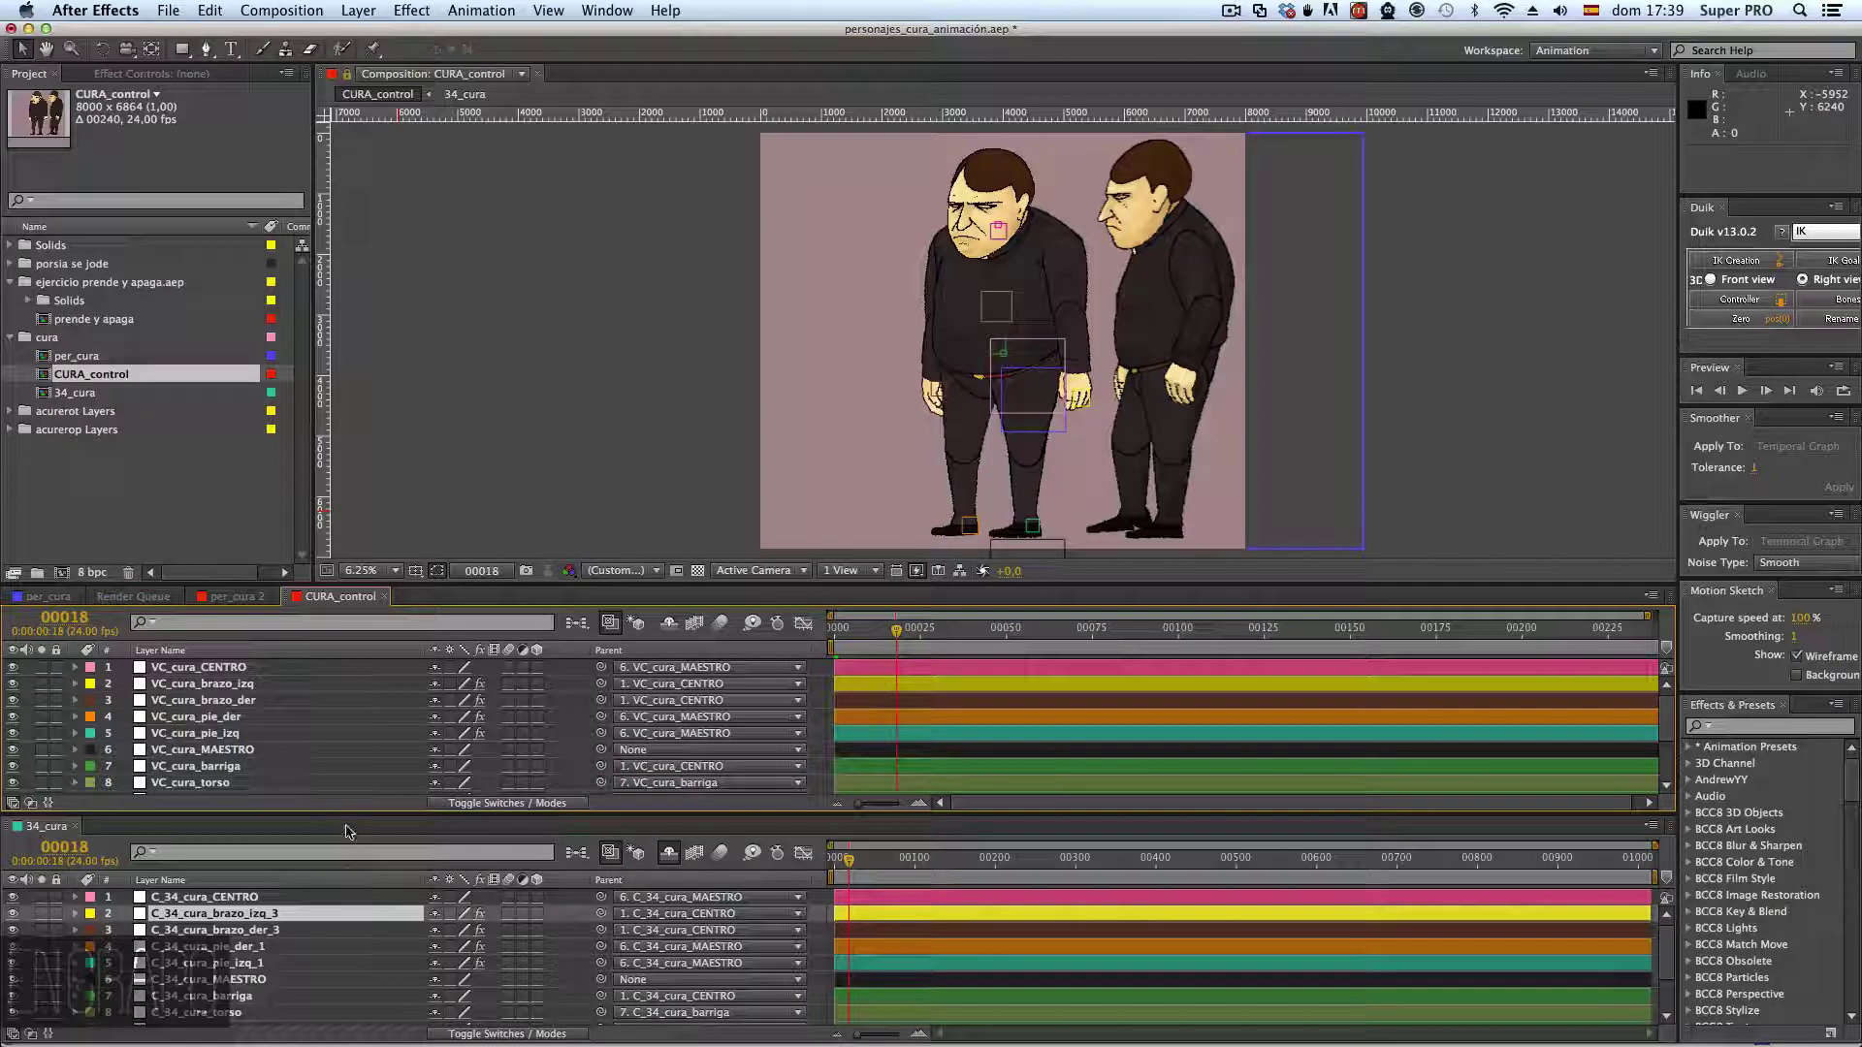
pyautogui.click(344, 866)
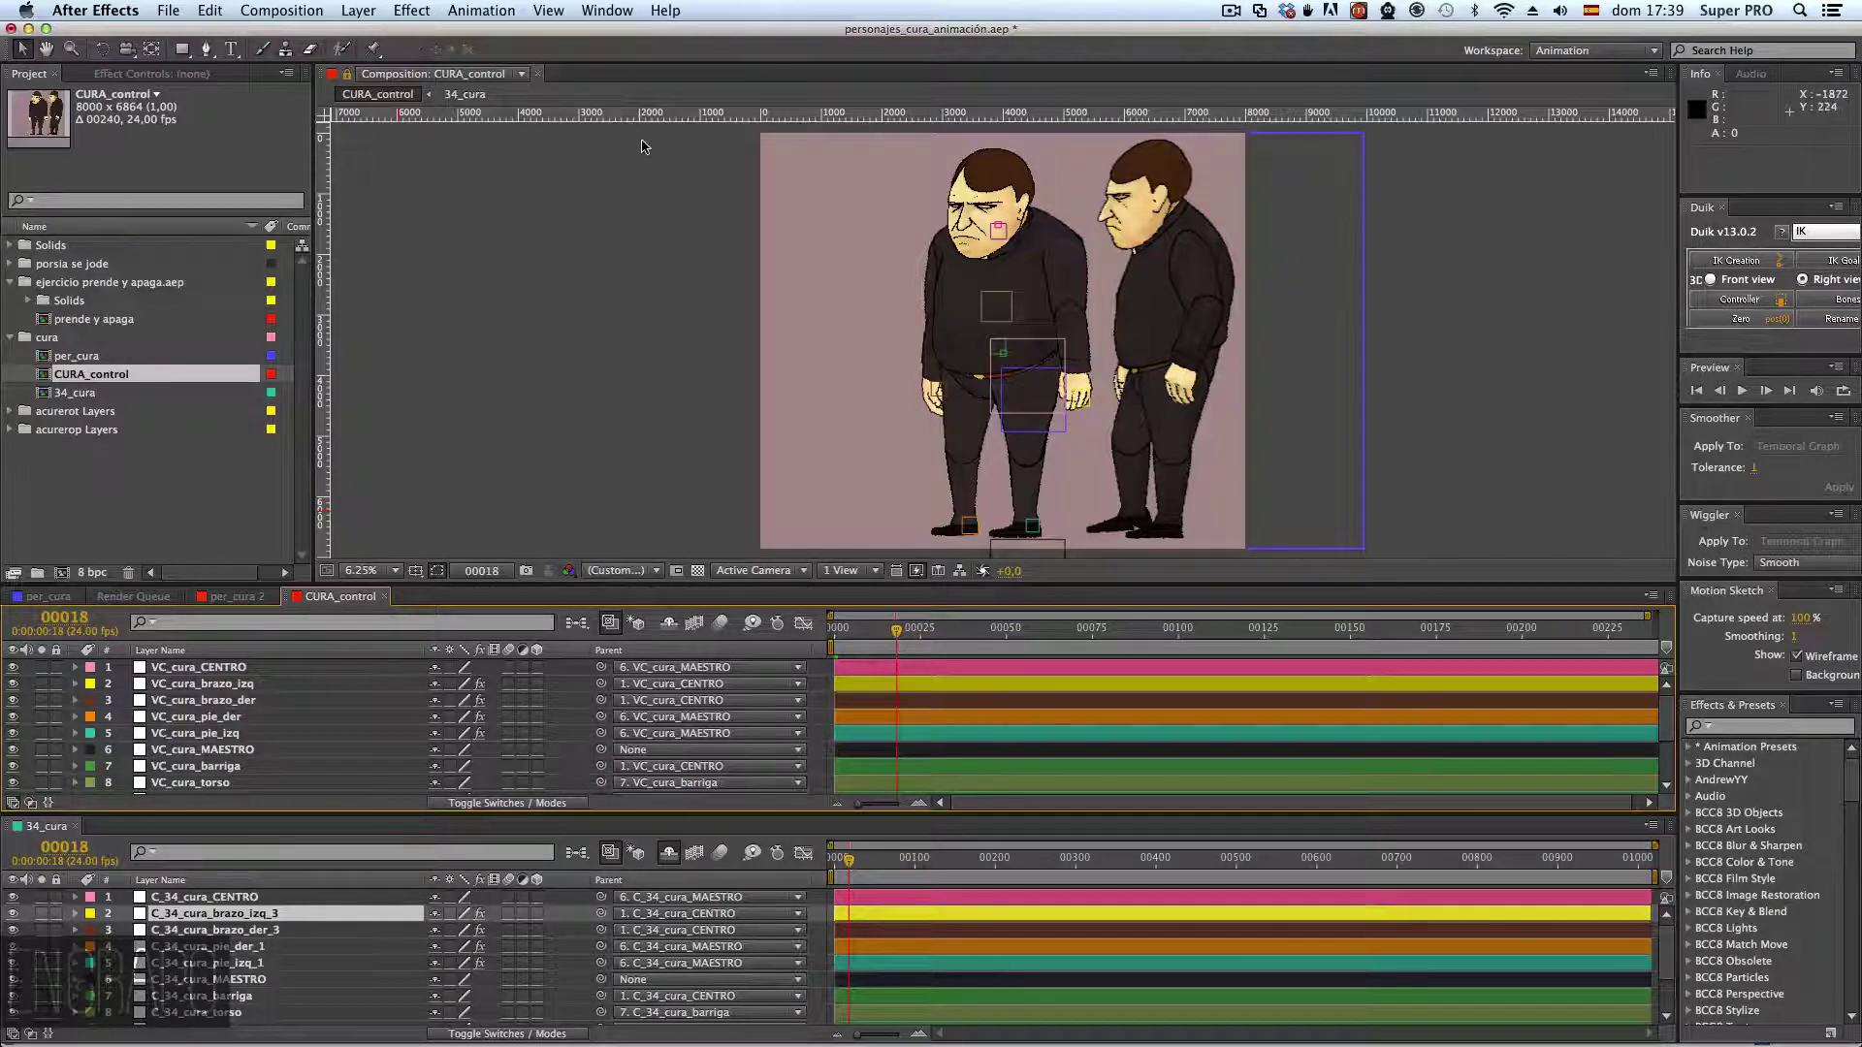
# - Reveal the Scale property of VC_cura_CENTRO and select the matching C_34_cura_CENTRO layer in the 34_cura timeline
pyautogui.click(194, 669)
pyautogui.click(177, 715)
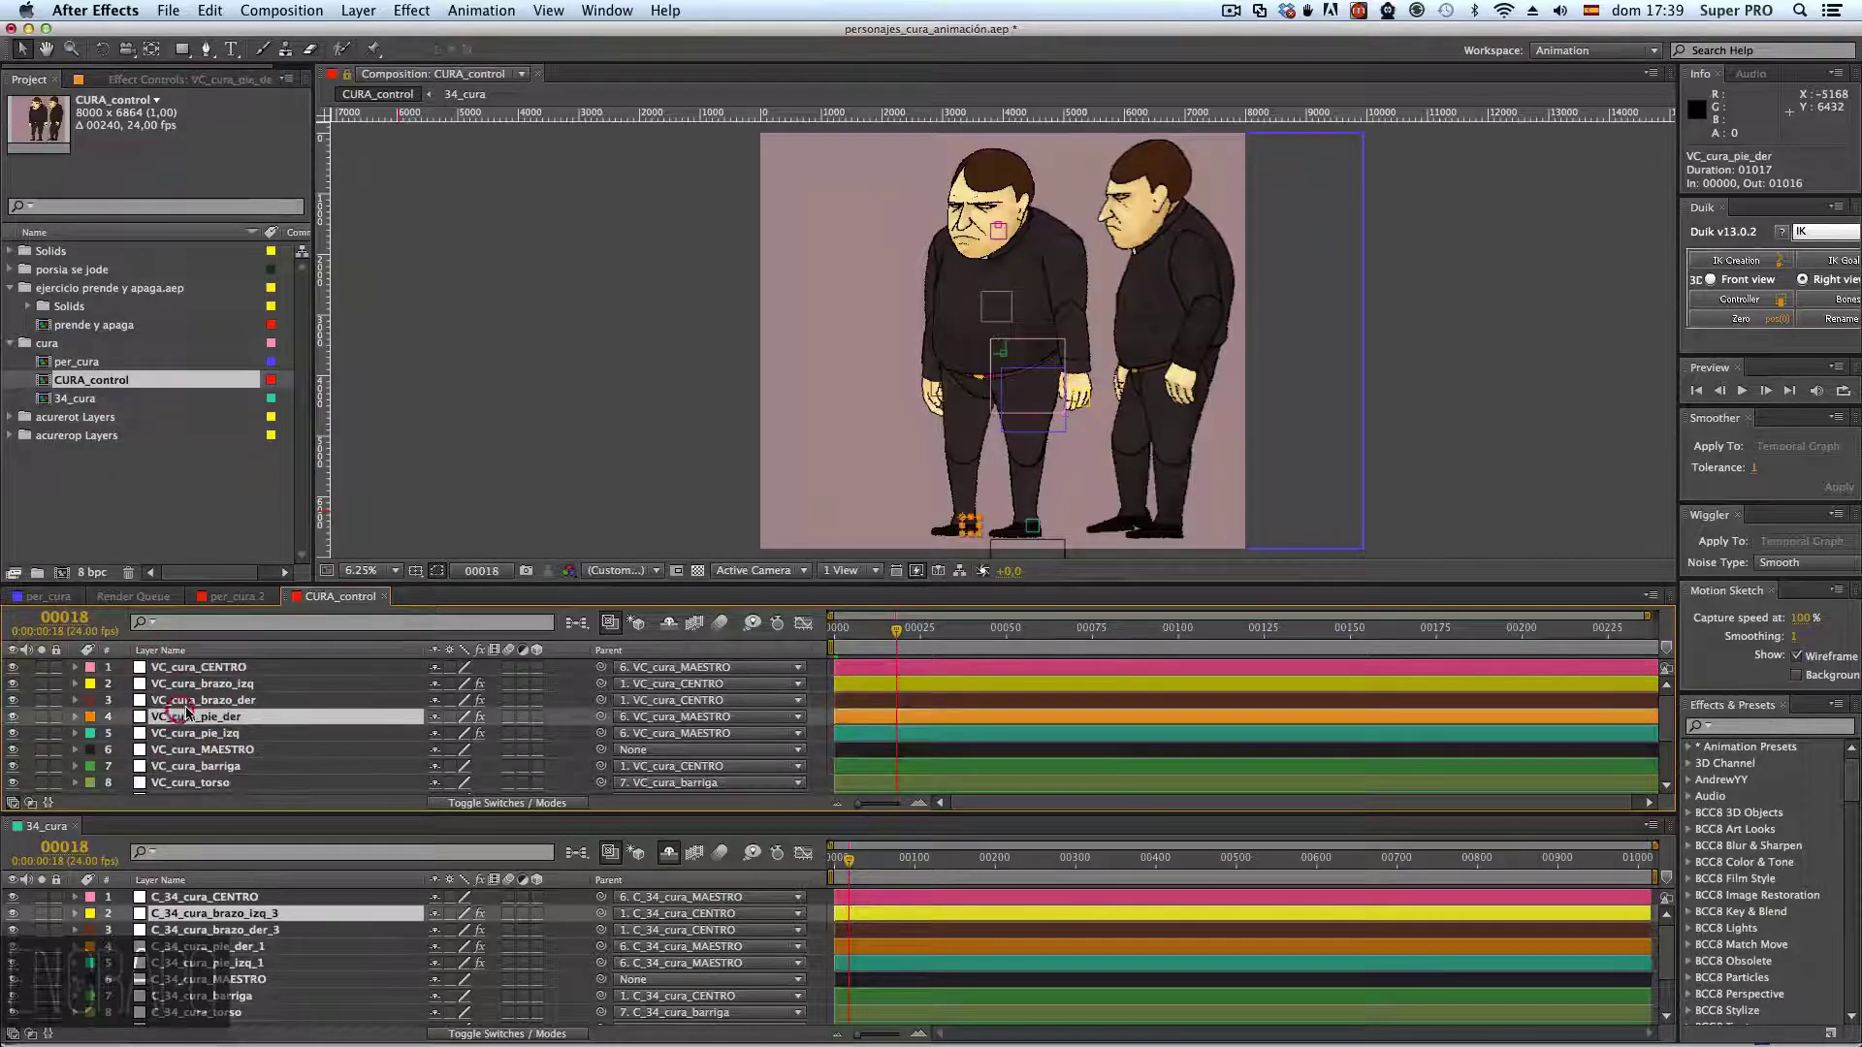
pyautogui.click(215, 668)
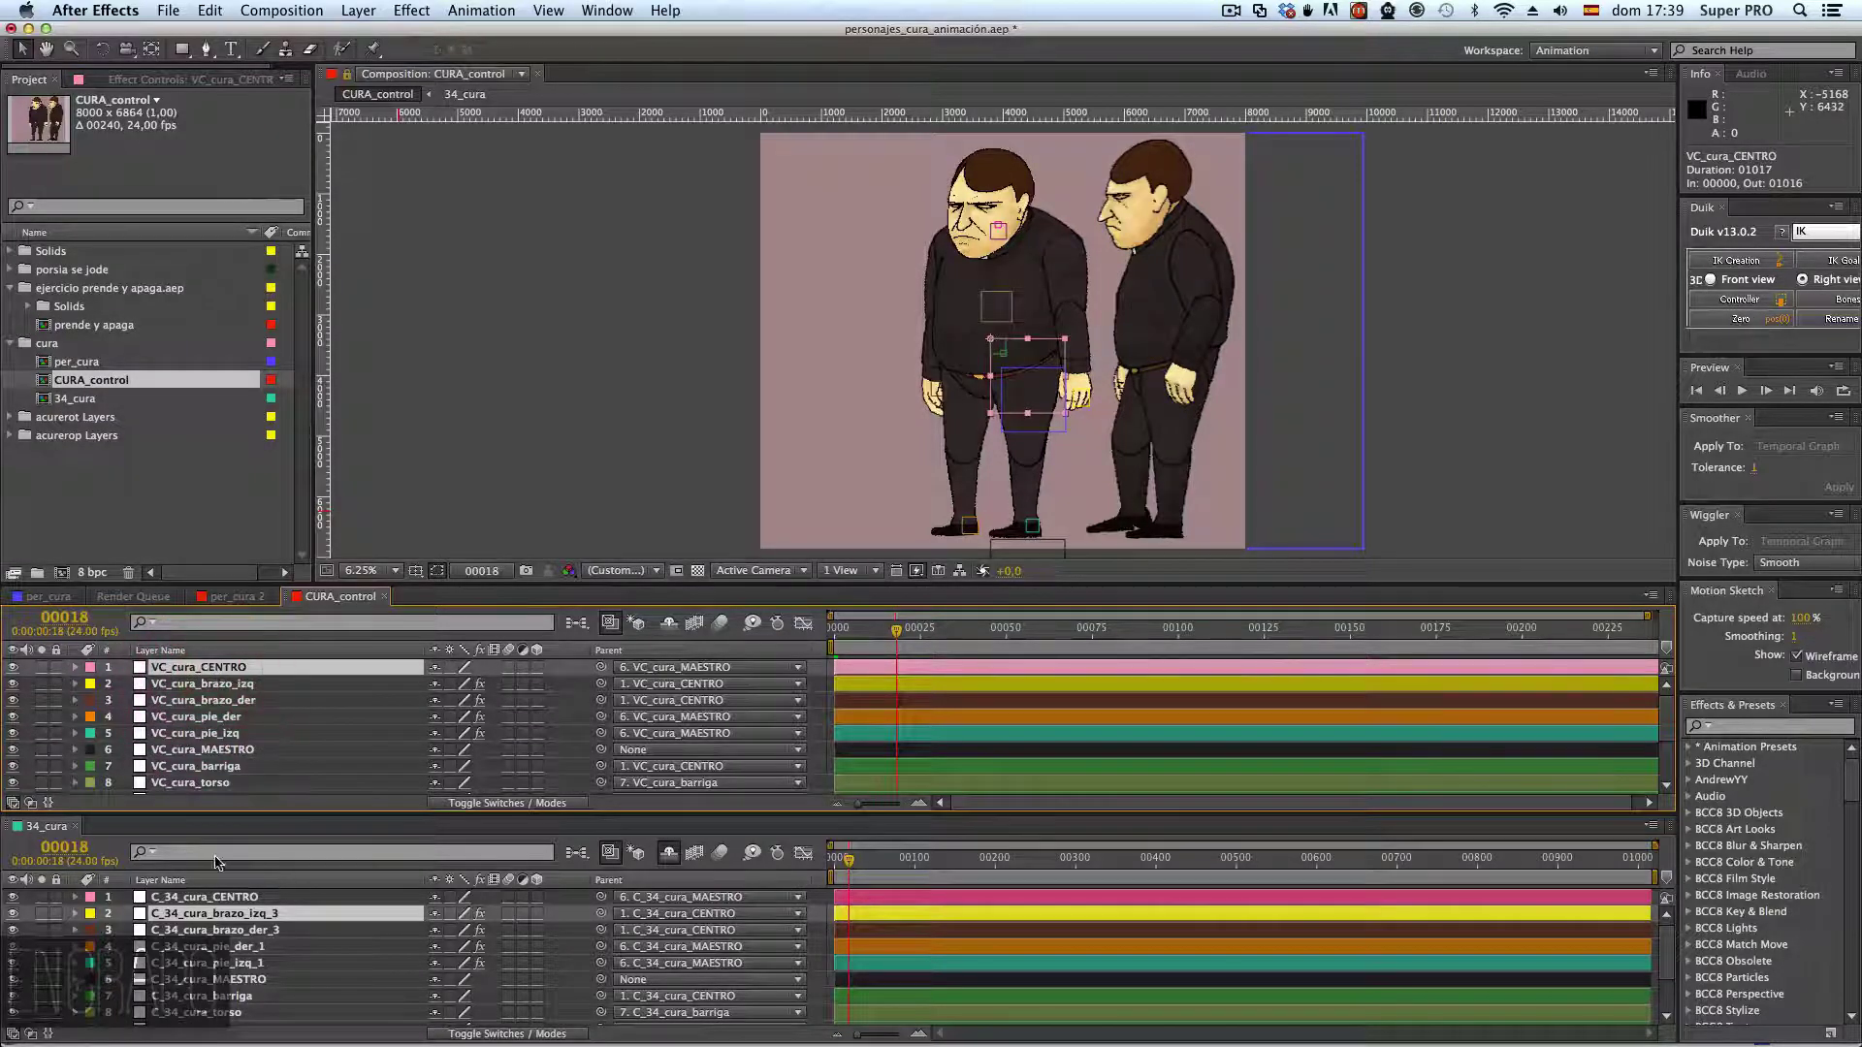
pyautogui.press('s')
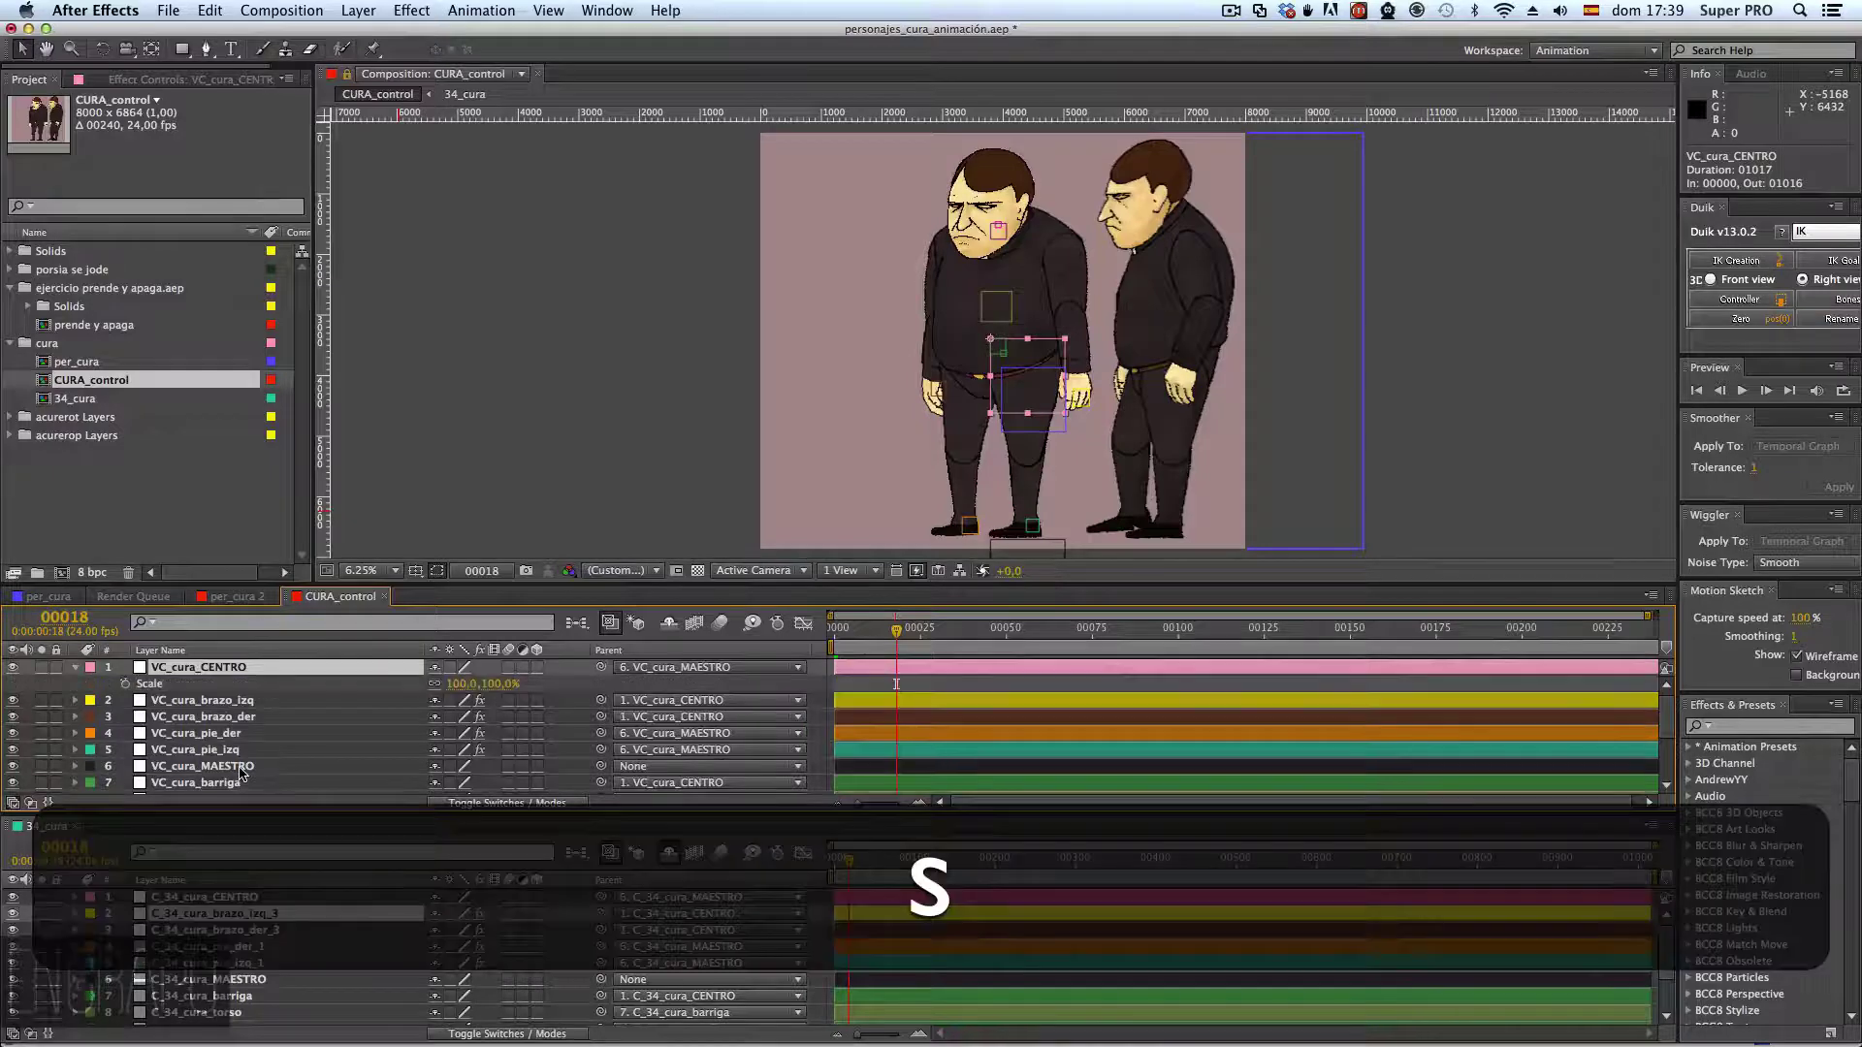
pyautogui.click(188, 667)
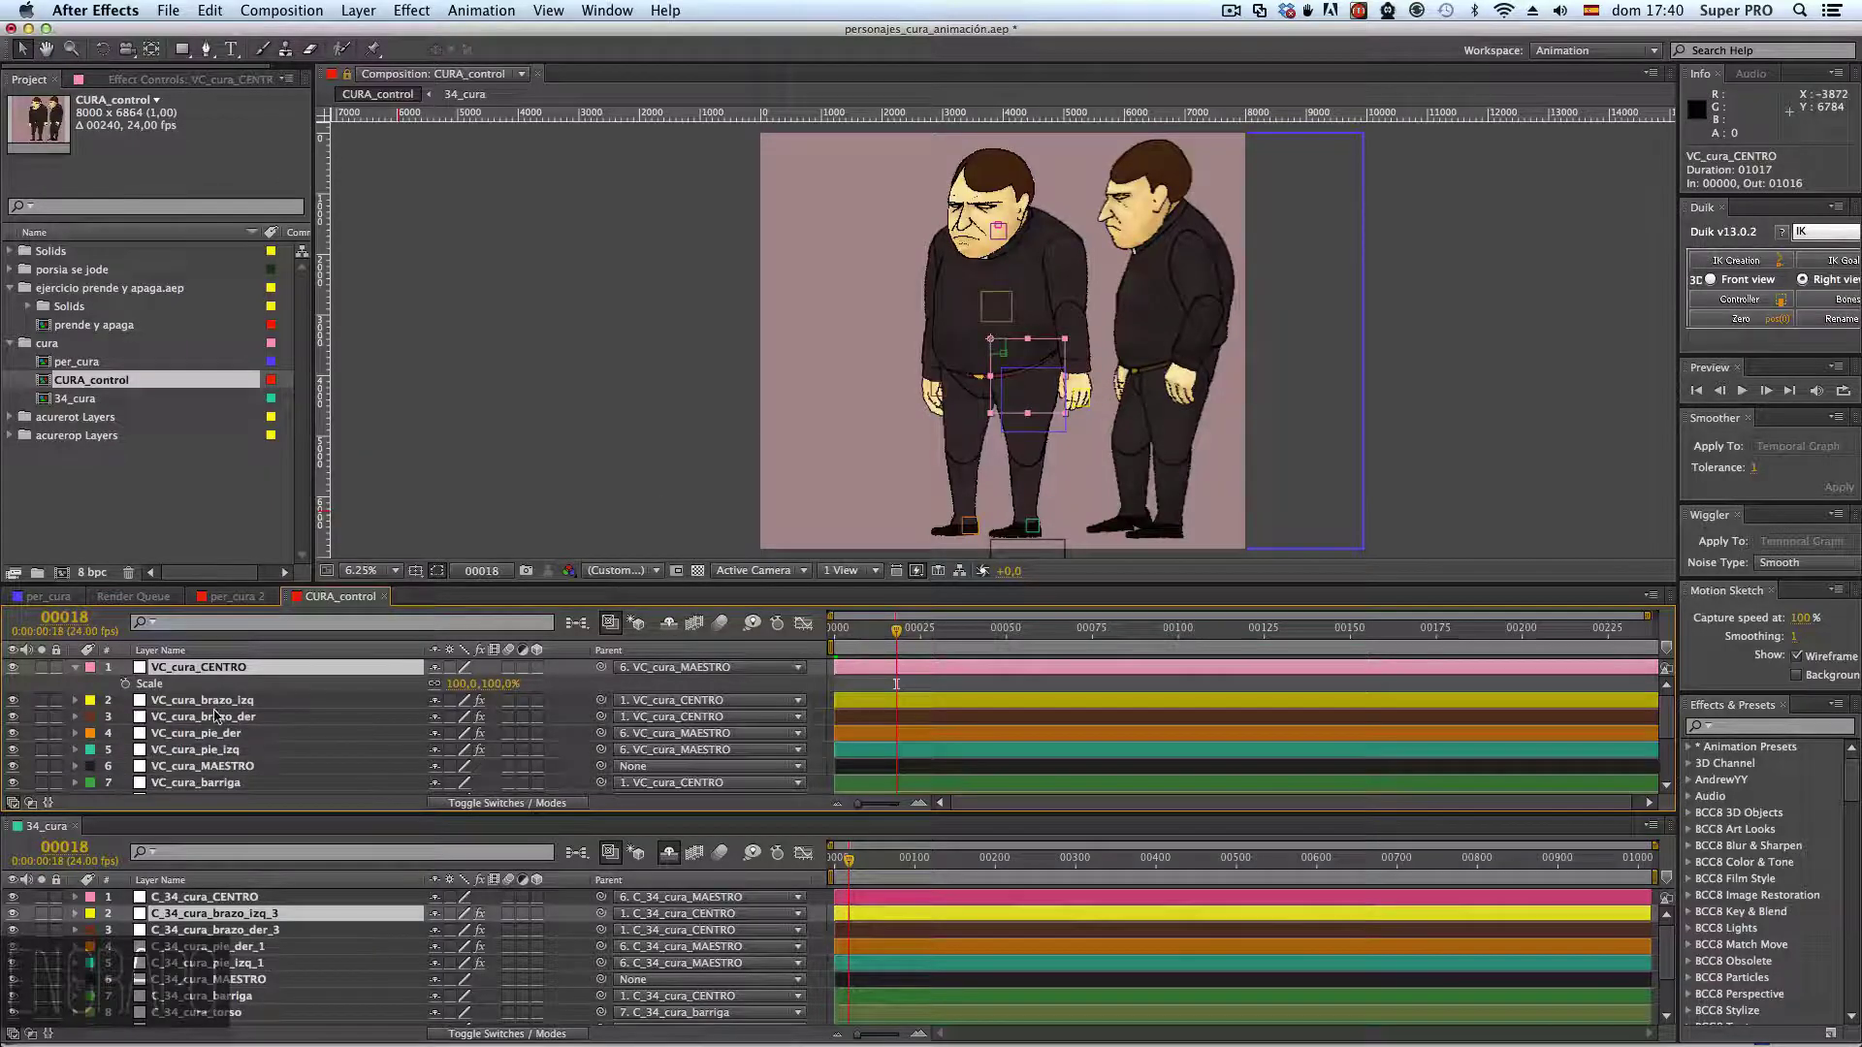
pyautogui.click(235, 896)
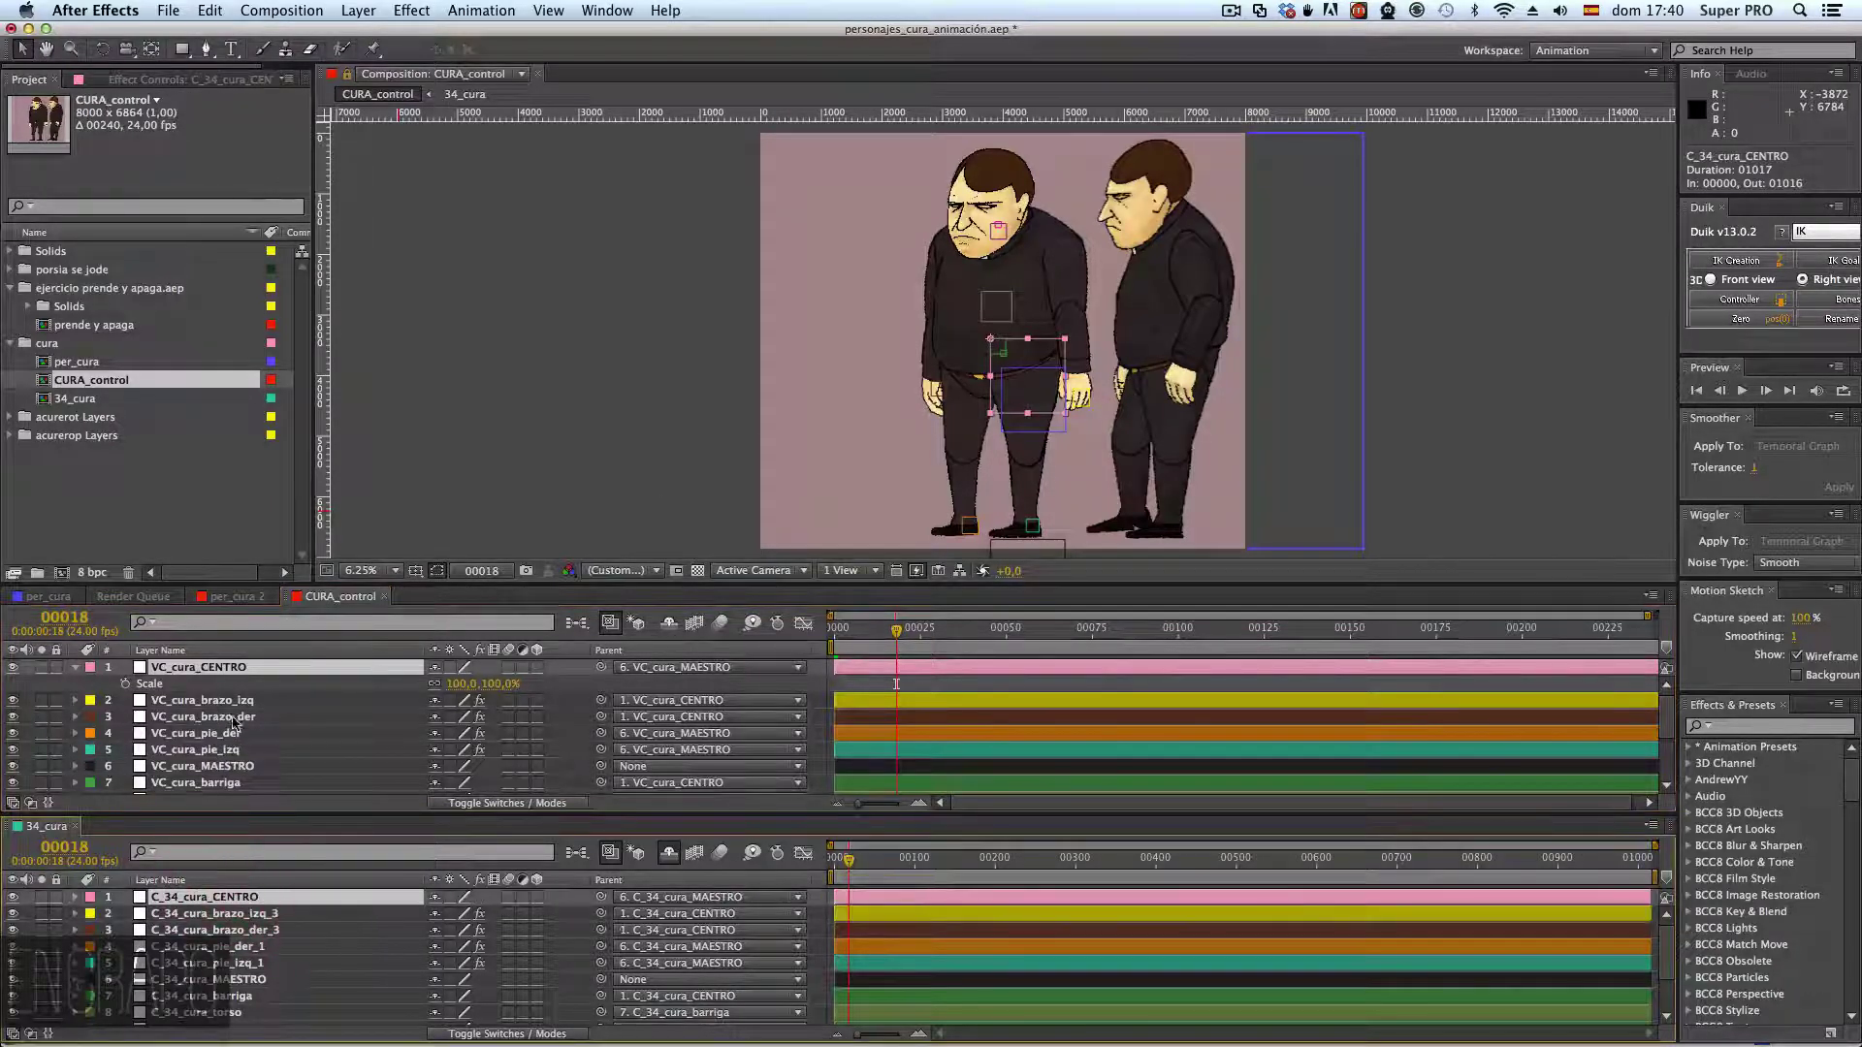
# - Switch to the TextEdit document "expresión ligar Checkboxes" and move its window clear of the layer lists
pyautogui.press('super+Tab')
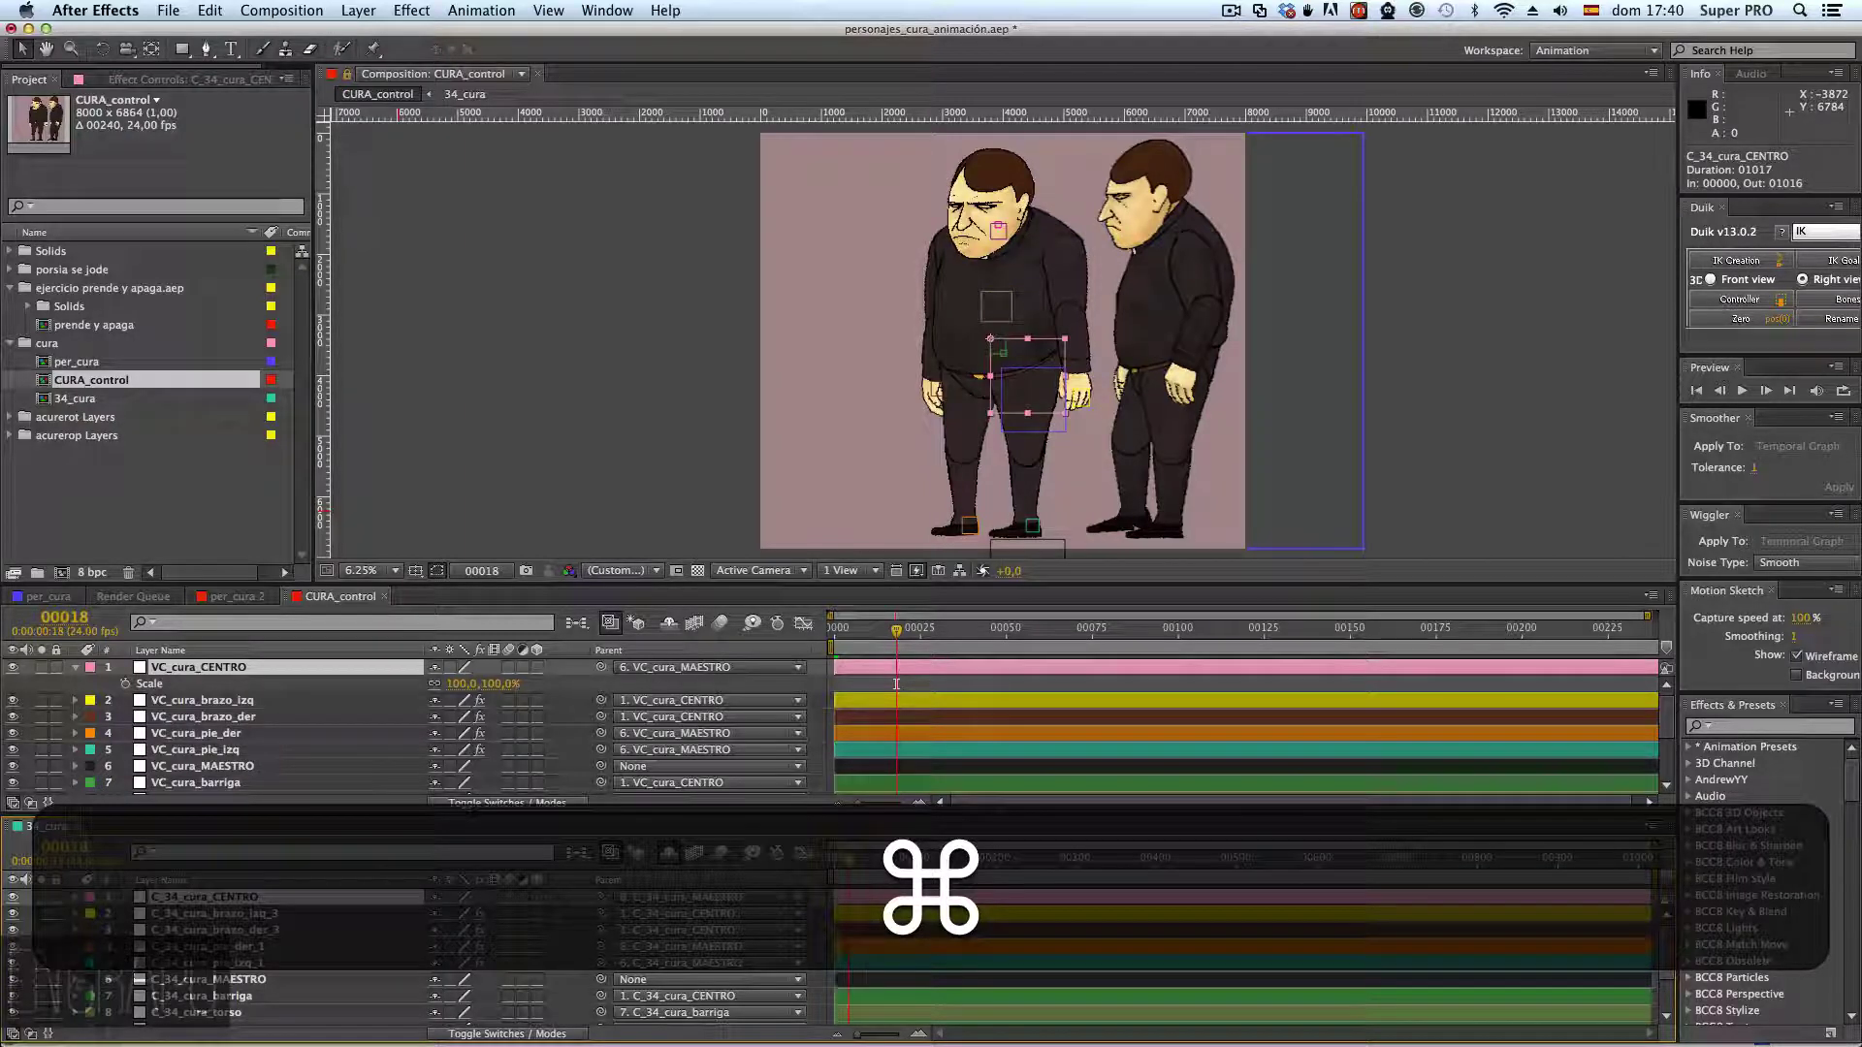
pyautogui.press('super+Tab')
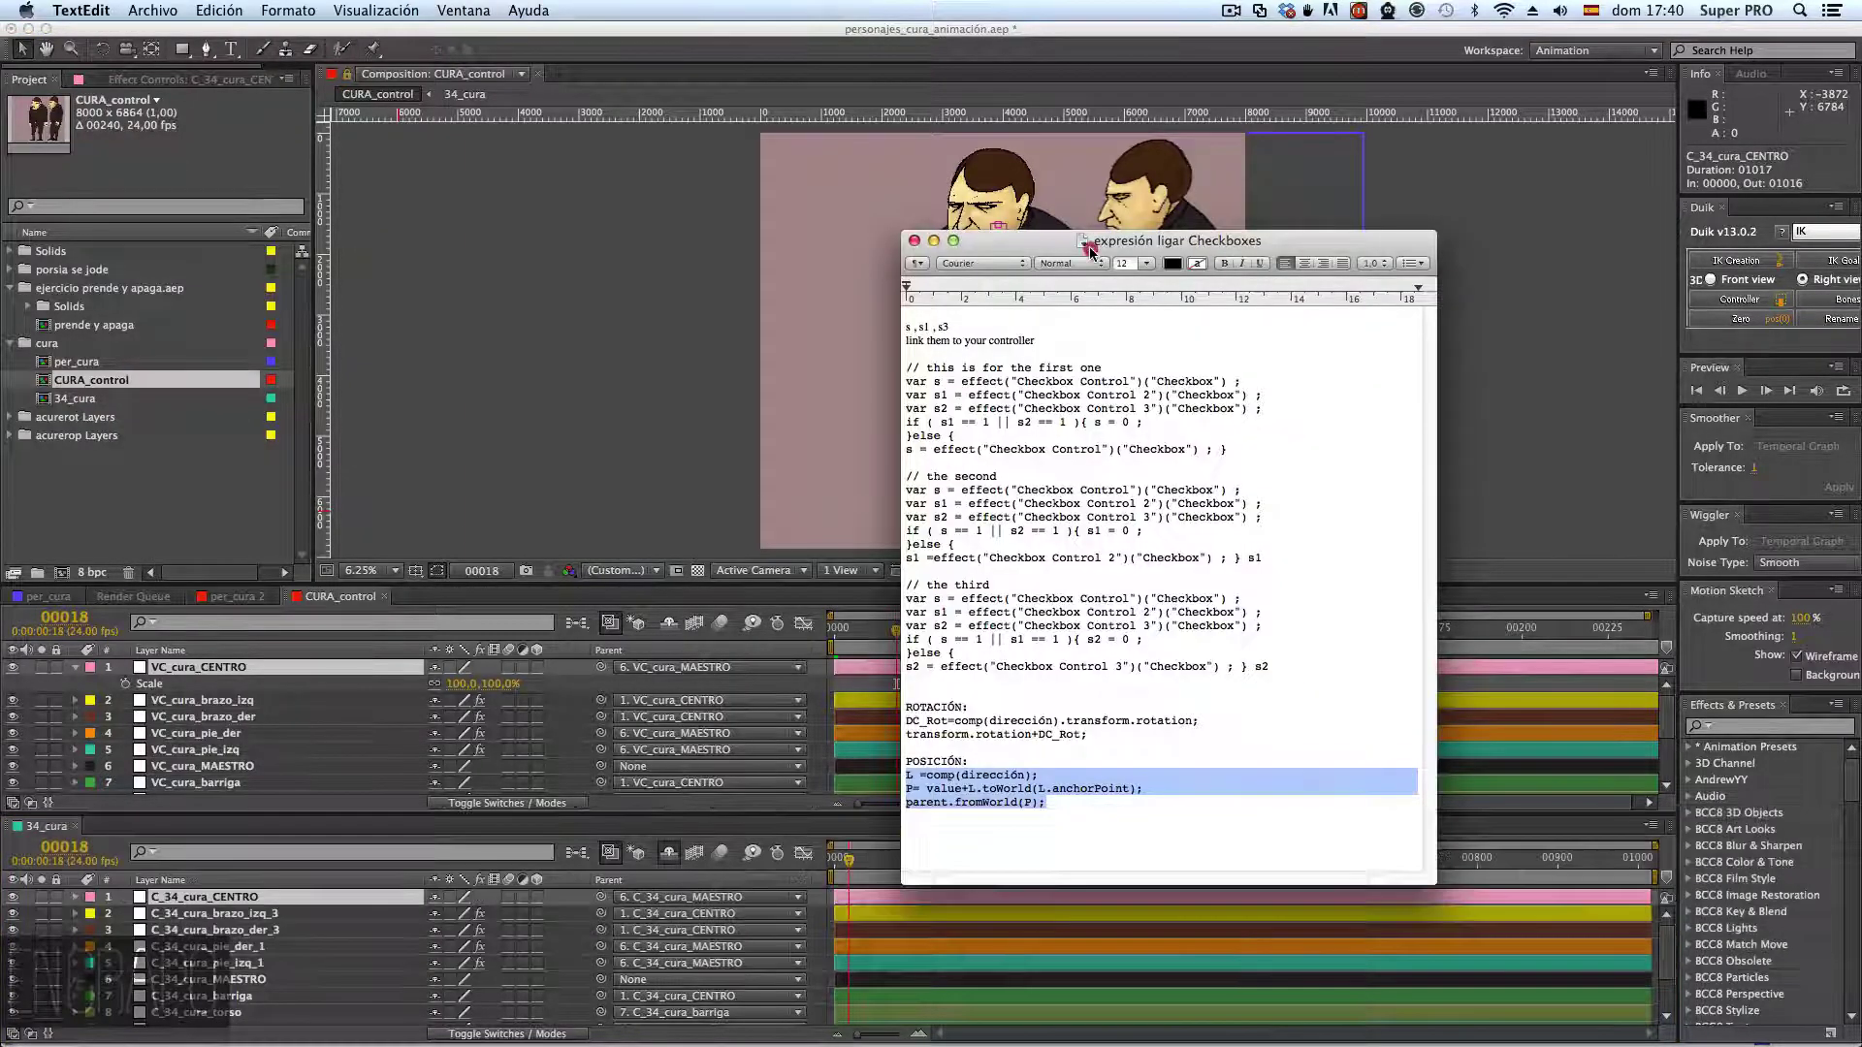
pyautogui.moveTo(1093, 239); pyautogui.dragTo(1442, 81)
pyautogui.click(1413, 566)
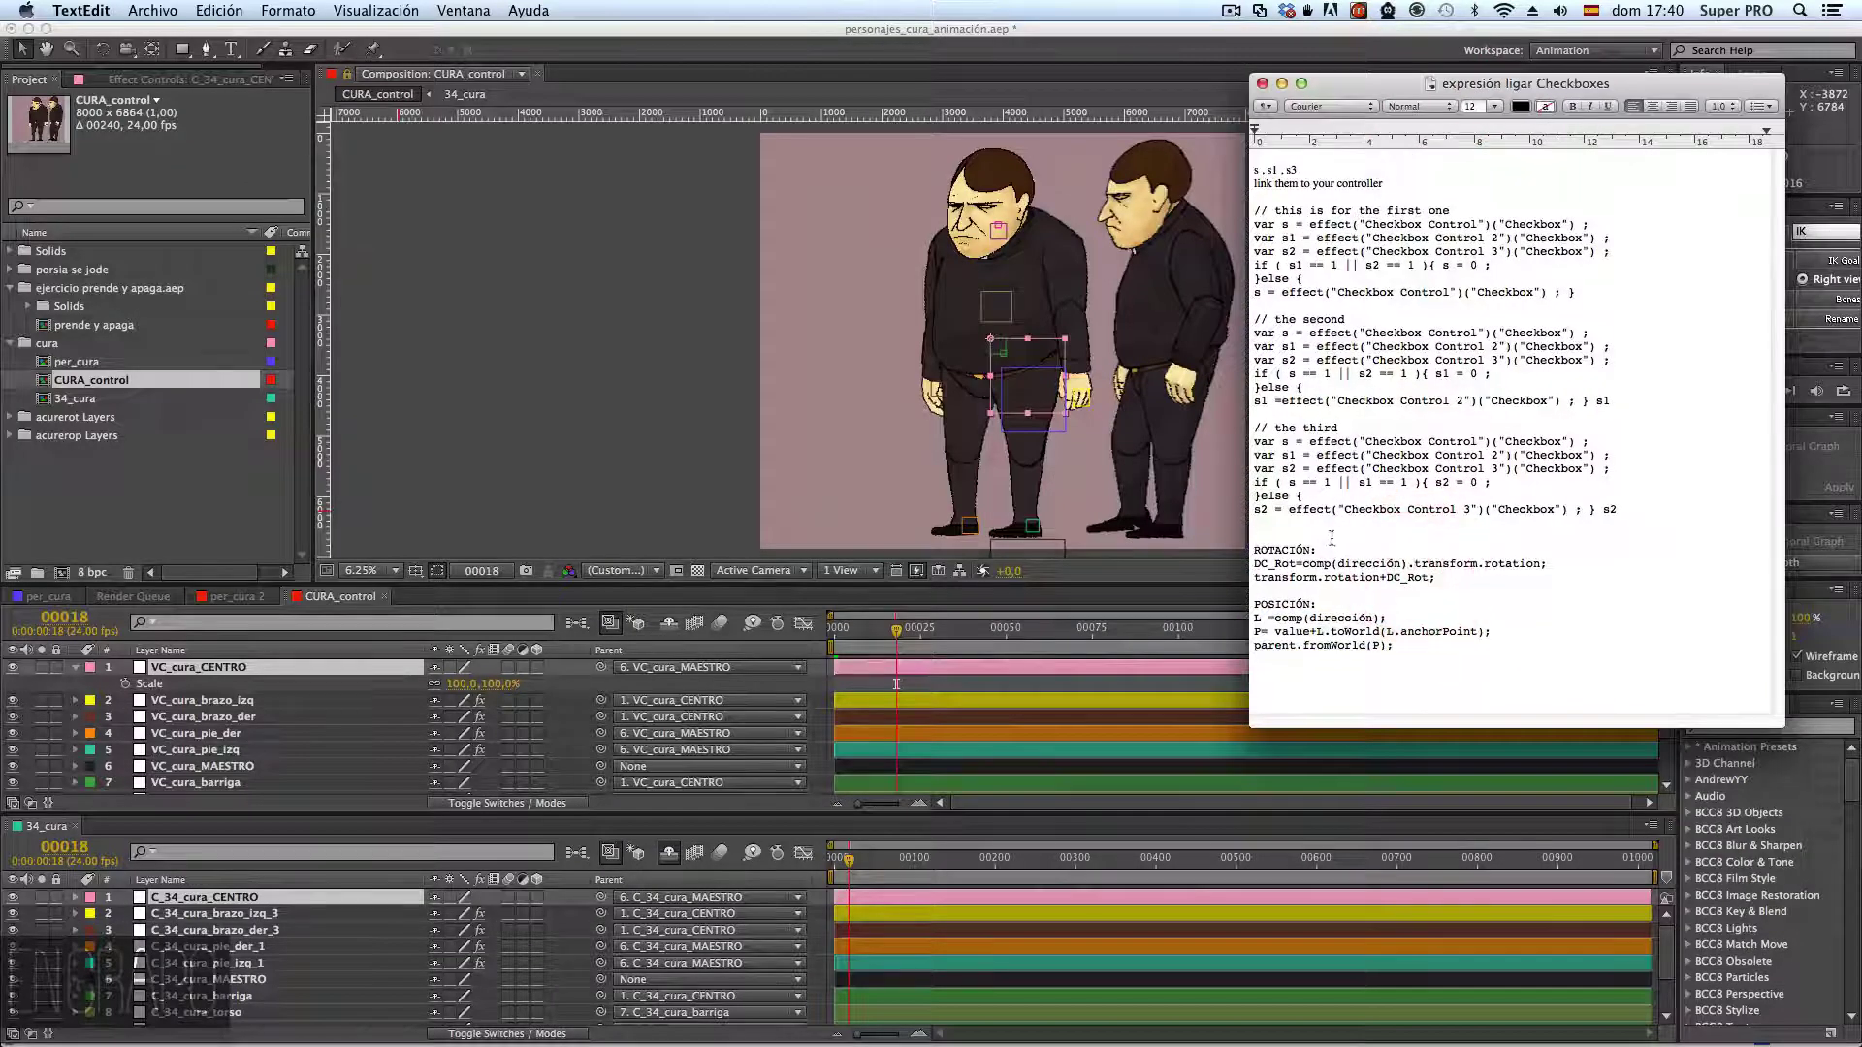
pyautogui.moveTo(1327, 537); pyautogui.dragTo(1494, 667)
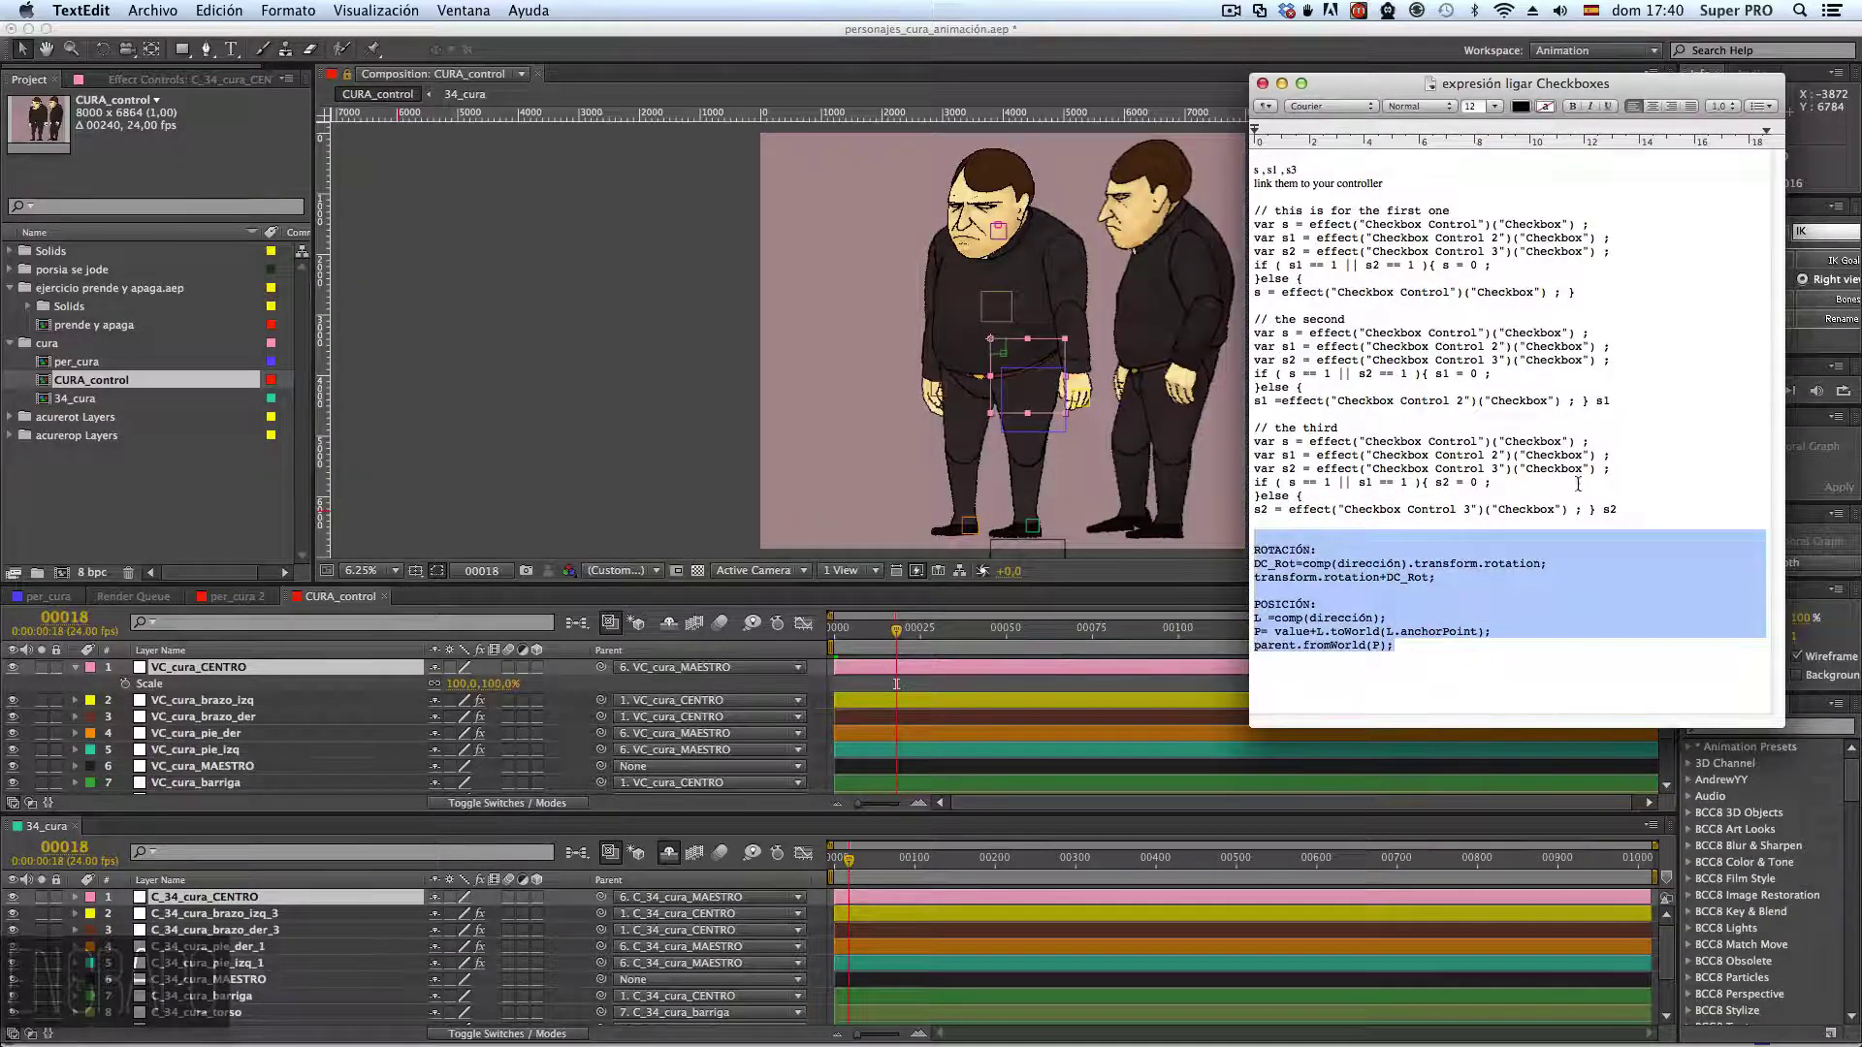
# - Set the checkbox expressions text, from the opening lines through the third block, to font size 9
pyautogui.moveTo(1754, 521); pyautogui.dragTo(1184, 172)
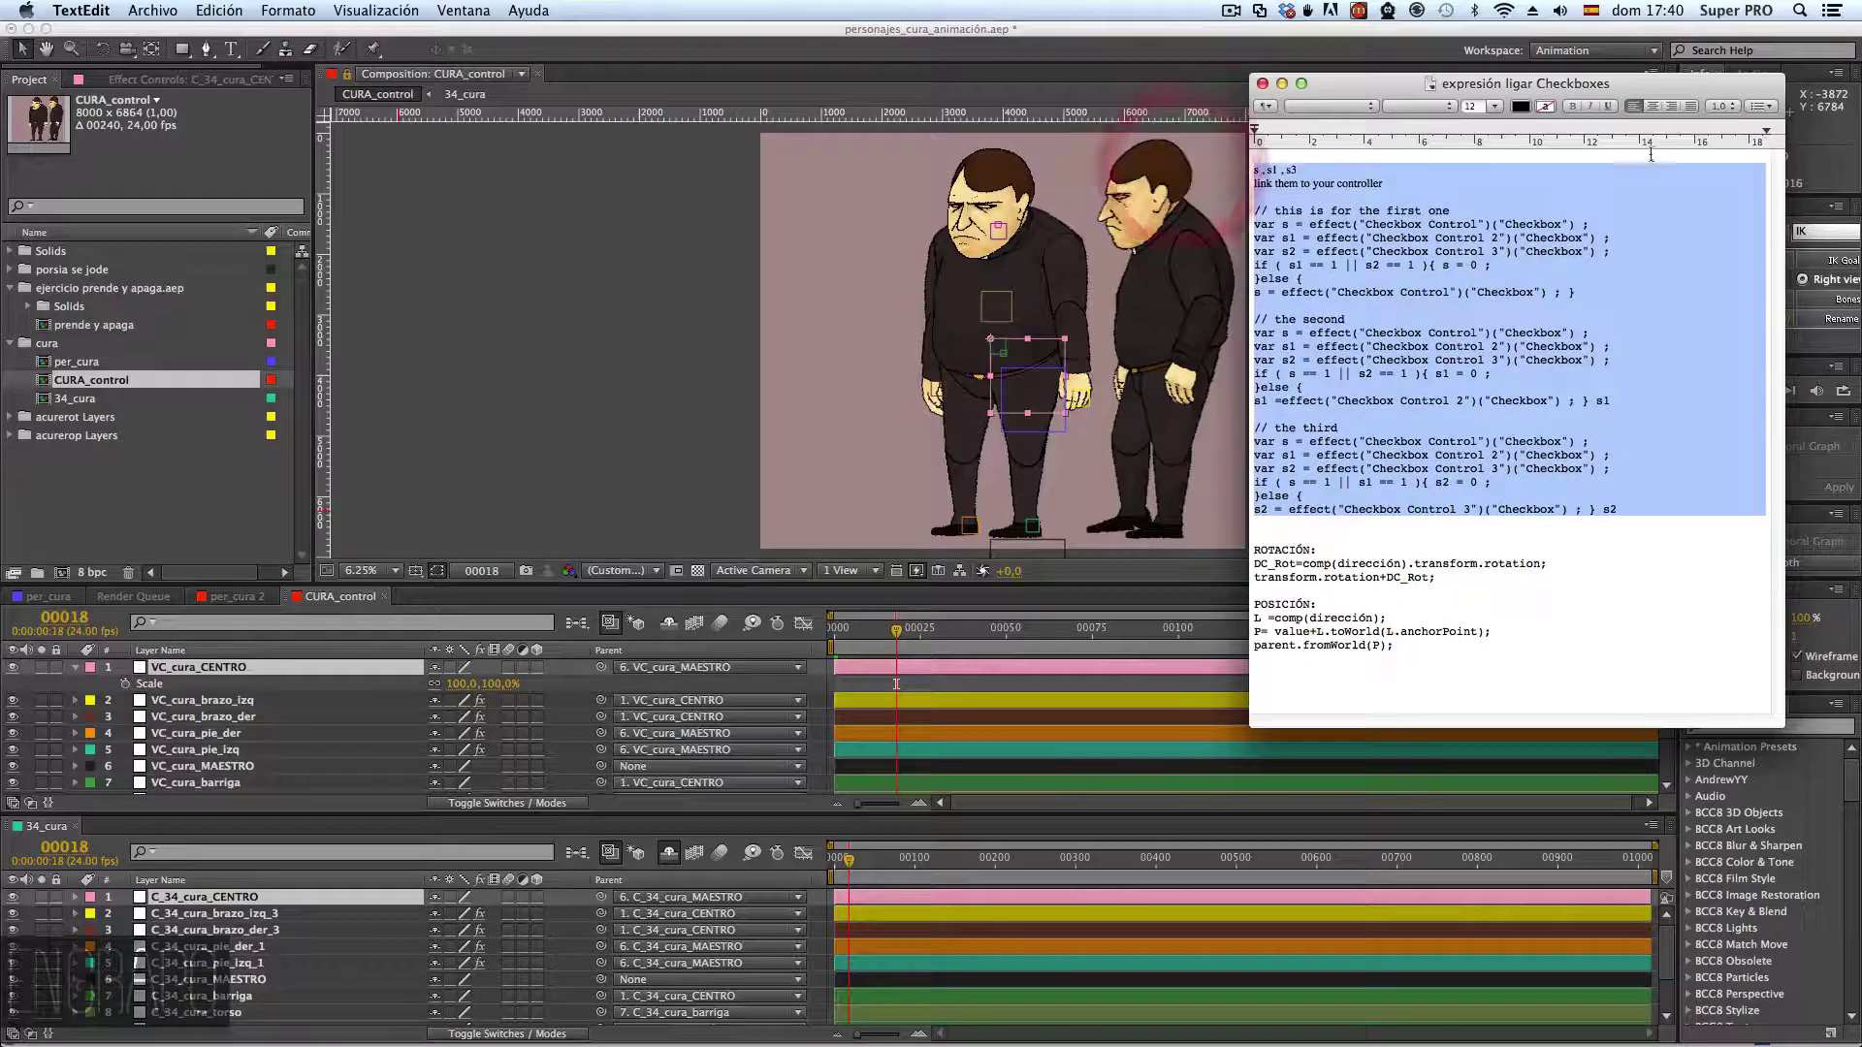
pyautogui.click(1495, 105)
pyautogui.click(1482, 124)
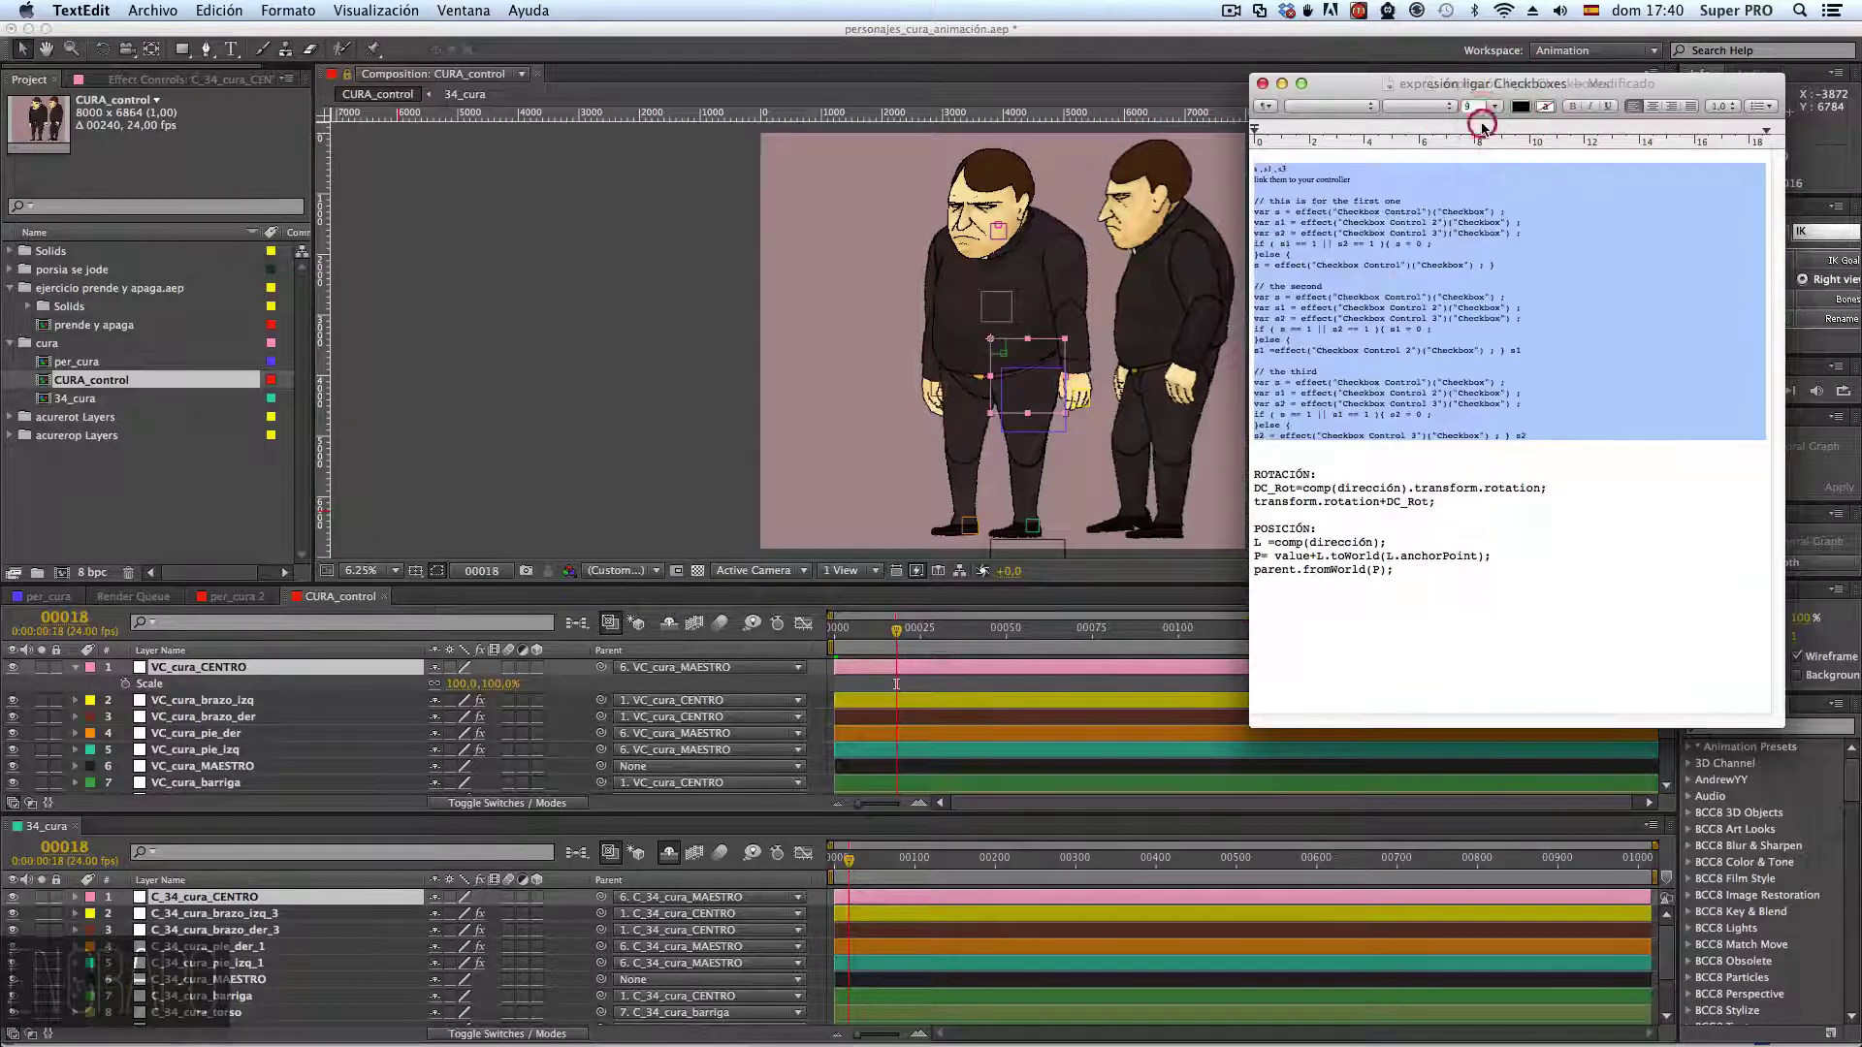
pyautogui.click(1435, 395)
# - Set the ROTACIÓN and POSICIÓN expression text to font size 24
pyautogui.moveTo(1397, 571); pyautogui.dragTo(1246, 474)
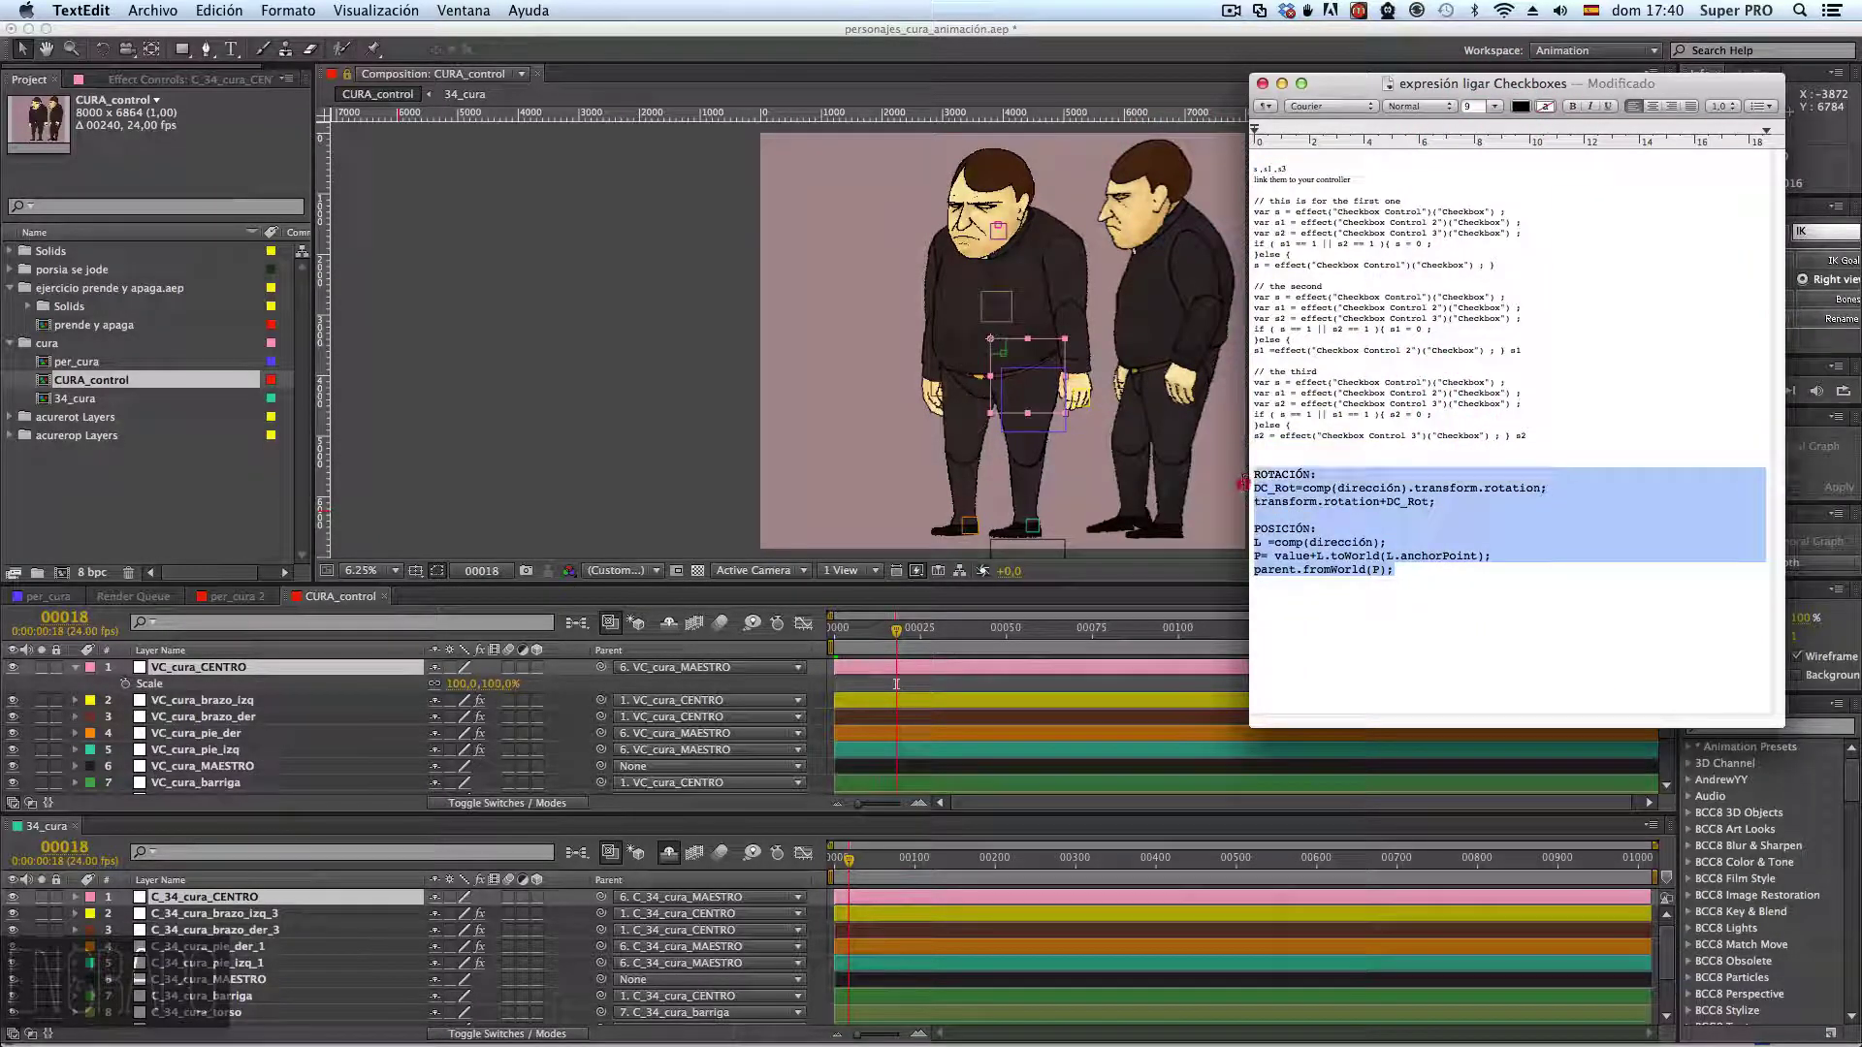
pyautogui.click(1495, 106)
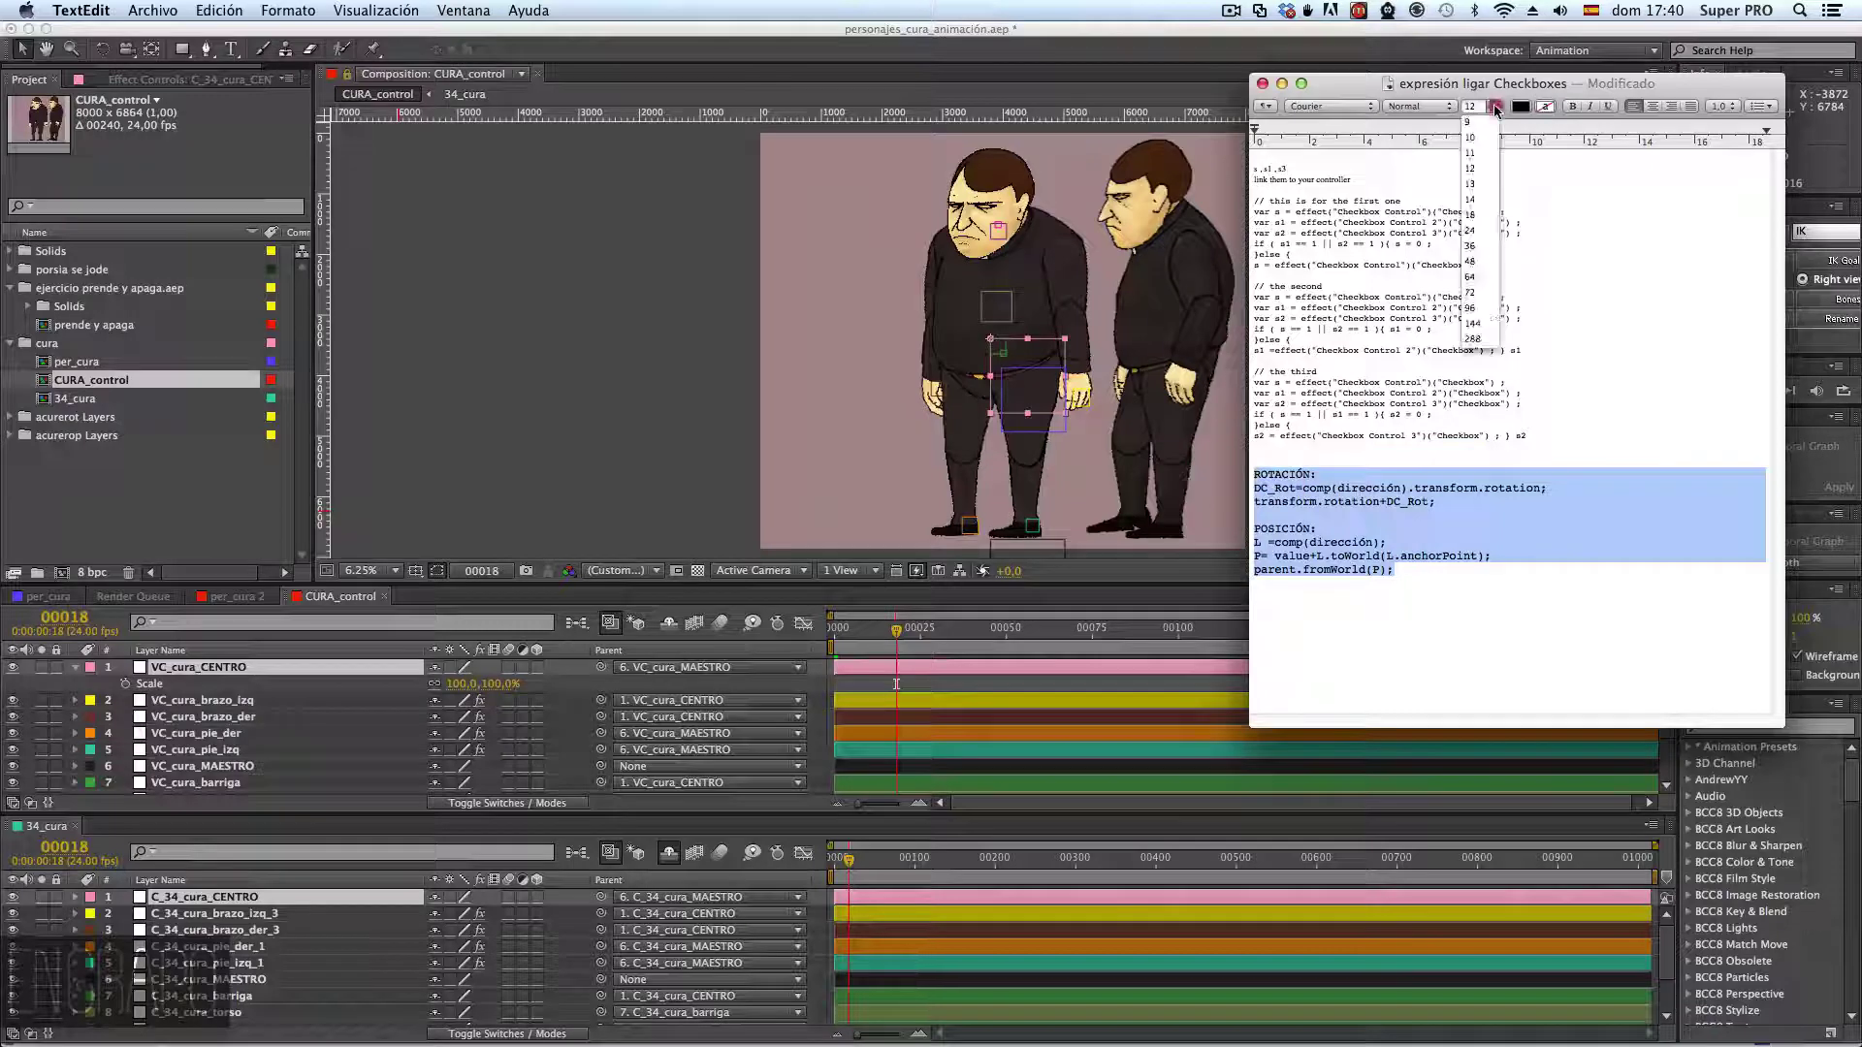
pyautogui.click(1476, 231)
# - Enlarge and reposition the notes window so each rotation and position expression line fits on one row
pyautogui.moveTo(1367, 85); pyautogui.dragTo(1280, 47)
pyautogui.moveTo(1692, 686); pyautogui.dragTo(1848, 780)
pyautogui.click(1654, 685)
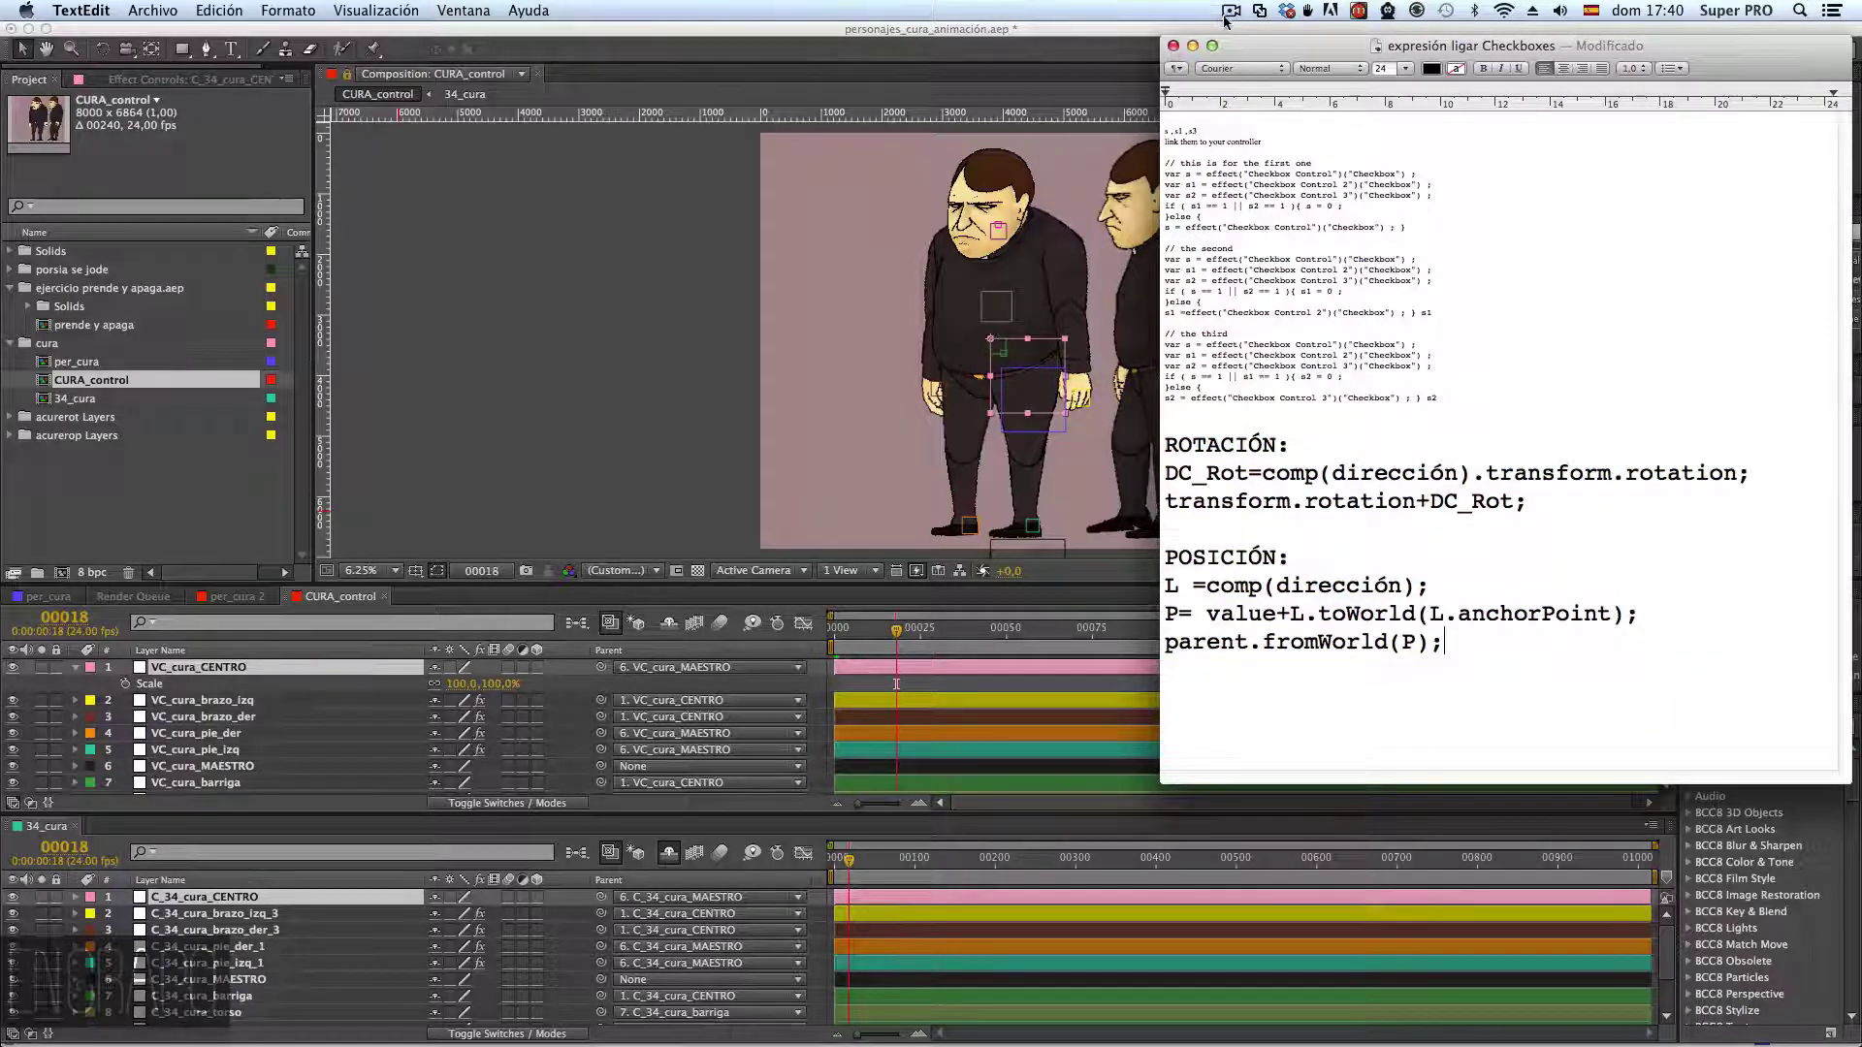
pyautogui.moveTo(1250, 47); pyautogui.dragTo(1227, 36)
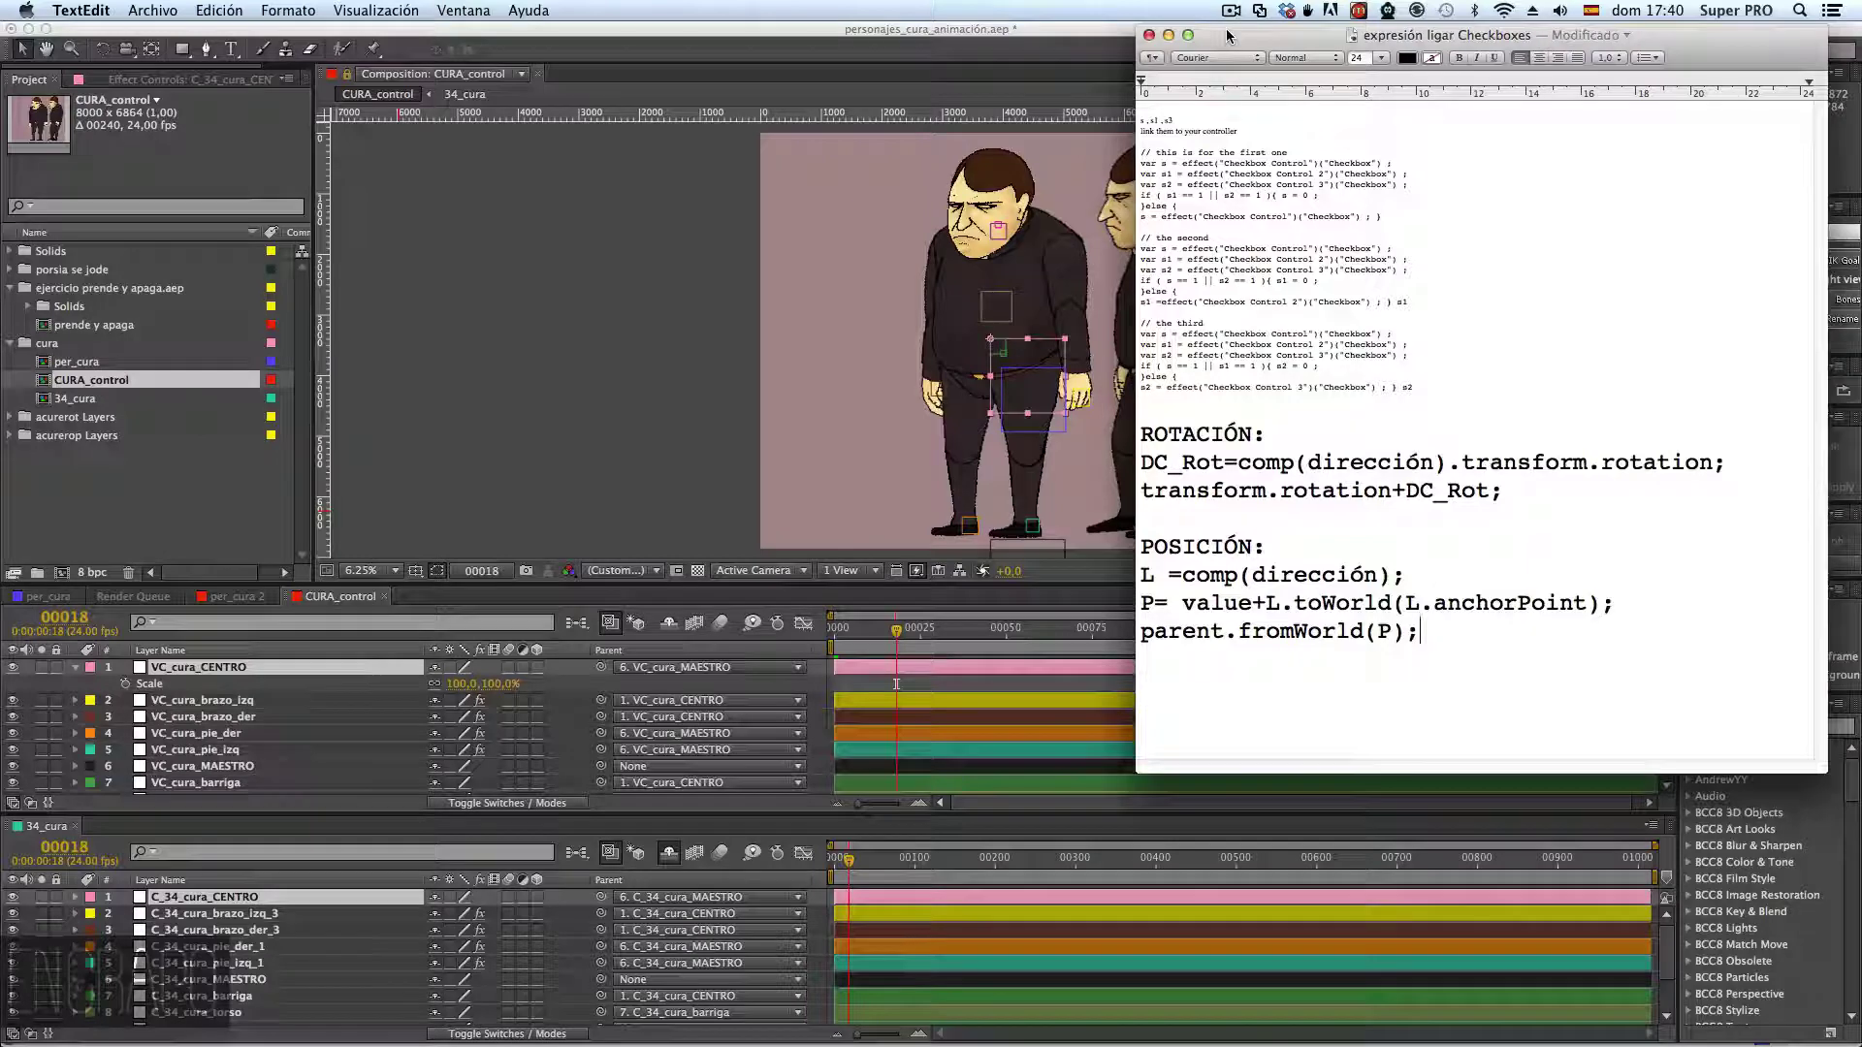
# - Examine the DC_Rot variable and the transform.rotation+DC_Rot line in the notes, and return to After Effects at the C_34_cura_CENTRO layer
pyautogui.moveTo(1220, 463)
pyautogui.mouseDown()
pyautogui.moveTo(1136, 466)
pyautogui.moveTo(1236, 470)
pyautogui.mouseUp()
pyautogui.click(1196, 469)
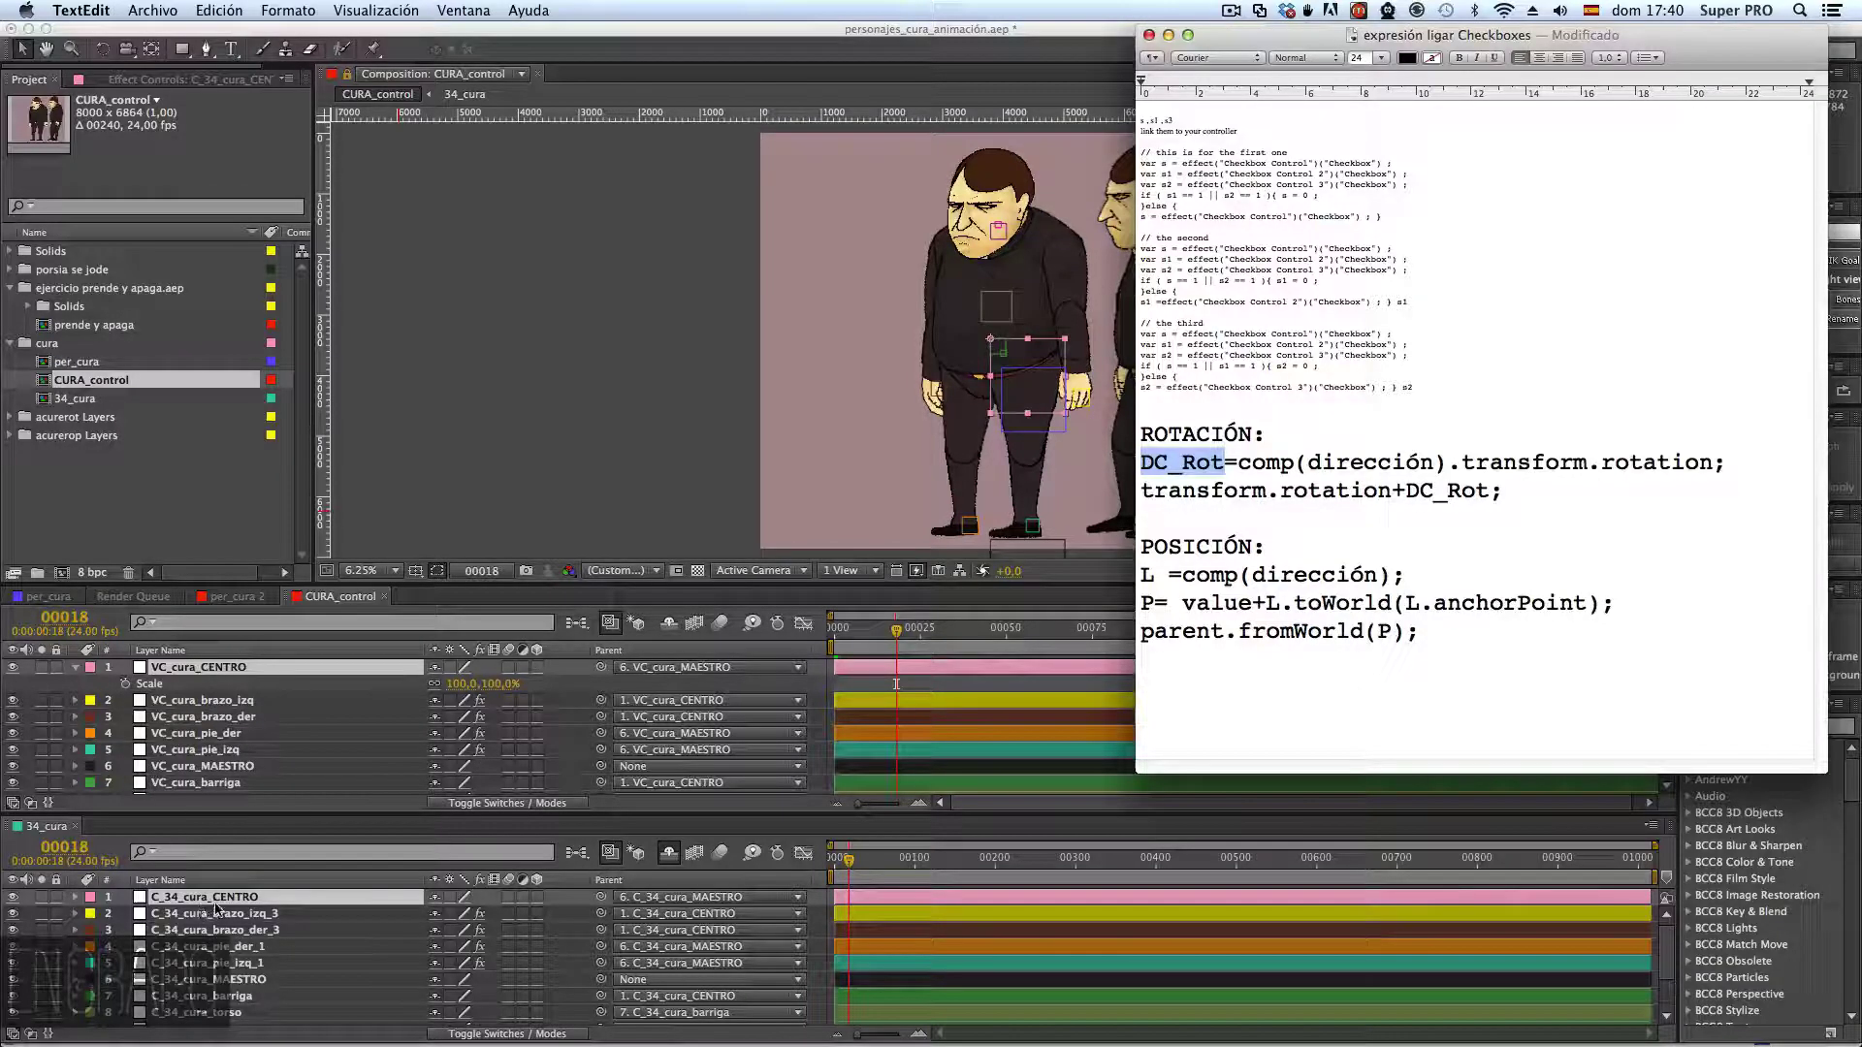
pyautogui.click(1358, 509)
pyautogui.moveTo(1504, 490); pyautogui.dragTo(1182, 485)
pyautogui.click(1185, 487)
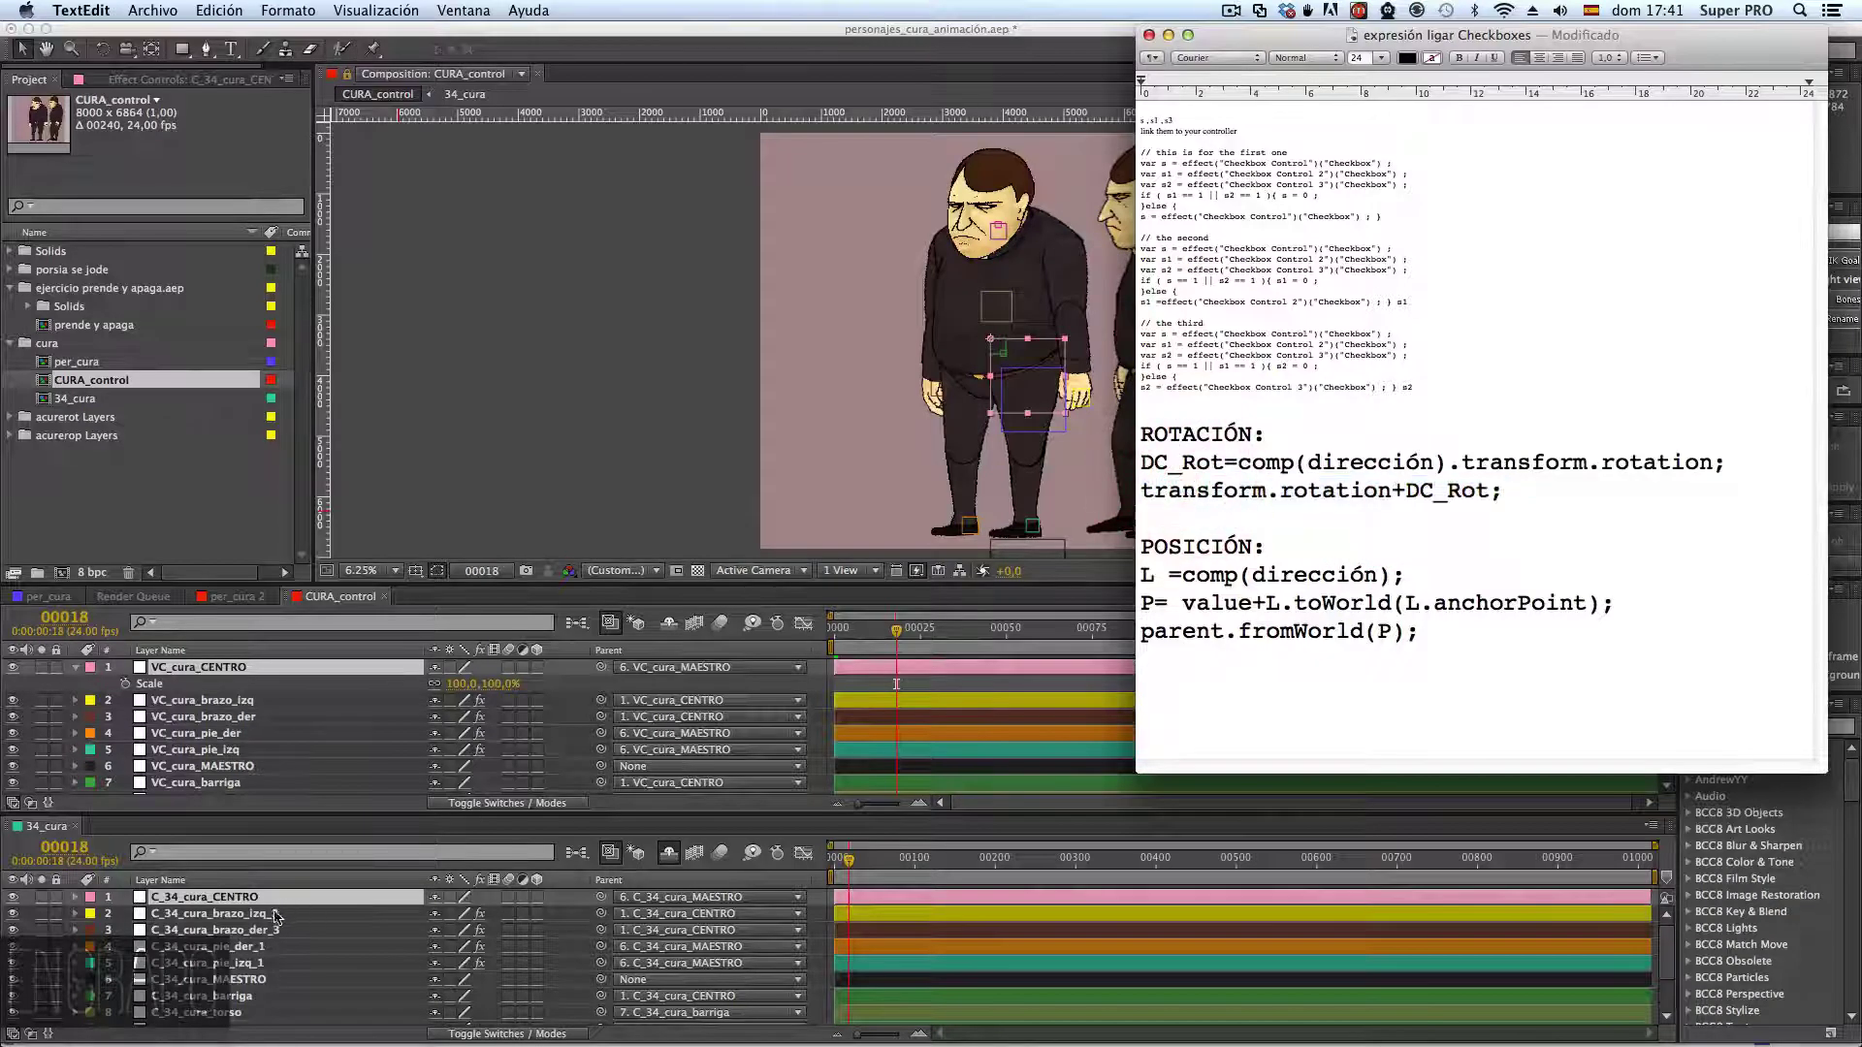
pyautogui.click(223, 902)
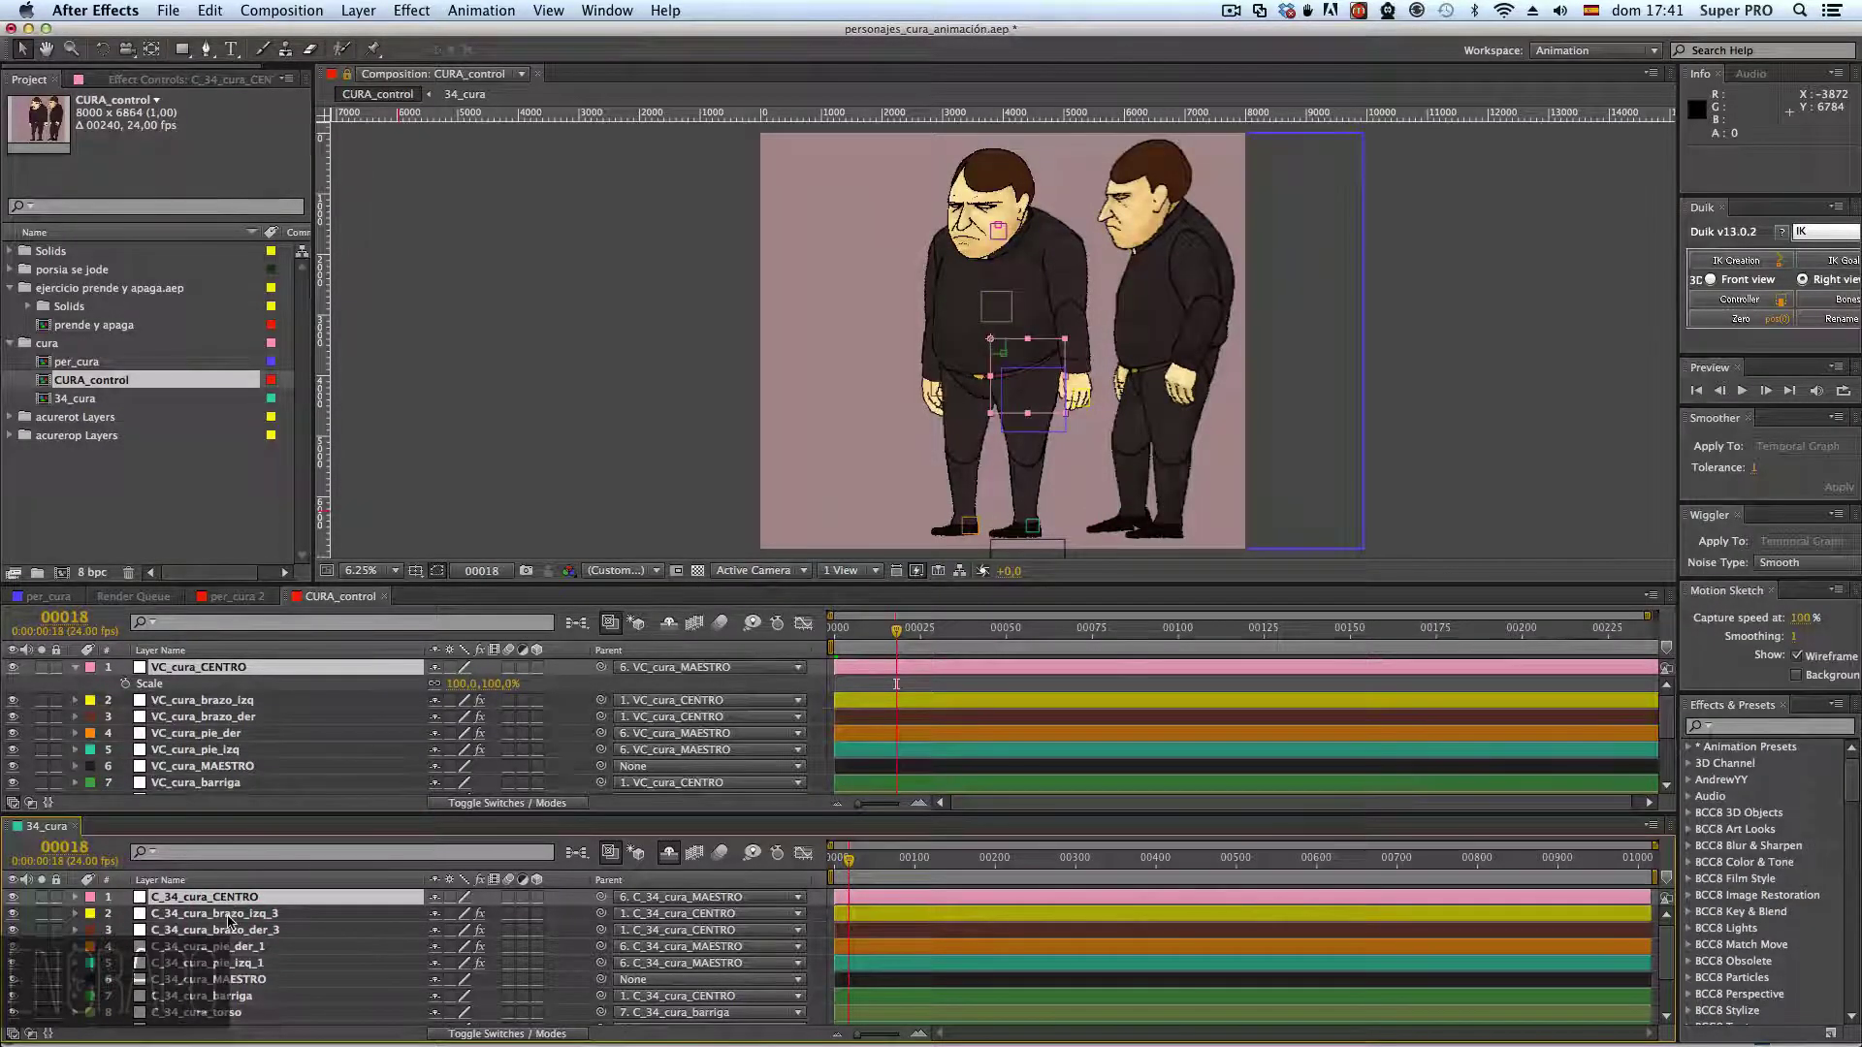
# - Reveal the Rotation properties of VC_cura_CENTRO in CURA_control and C_34_cura_CENTRO in 34_cura
pyautogui.click(229, 916)
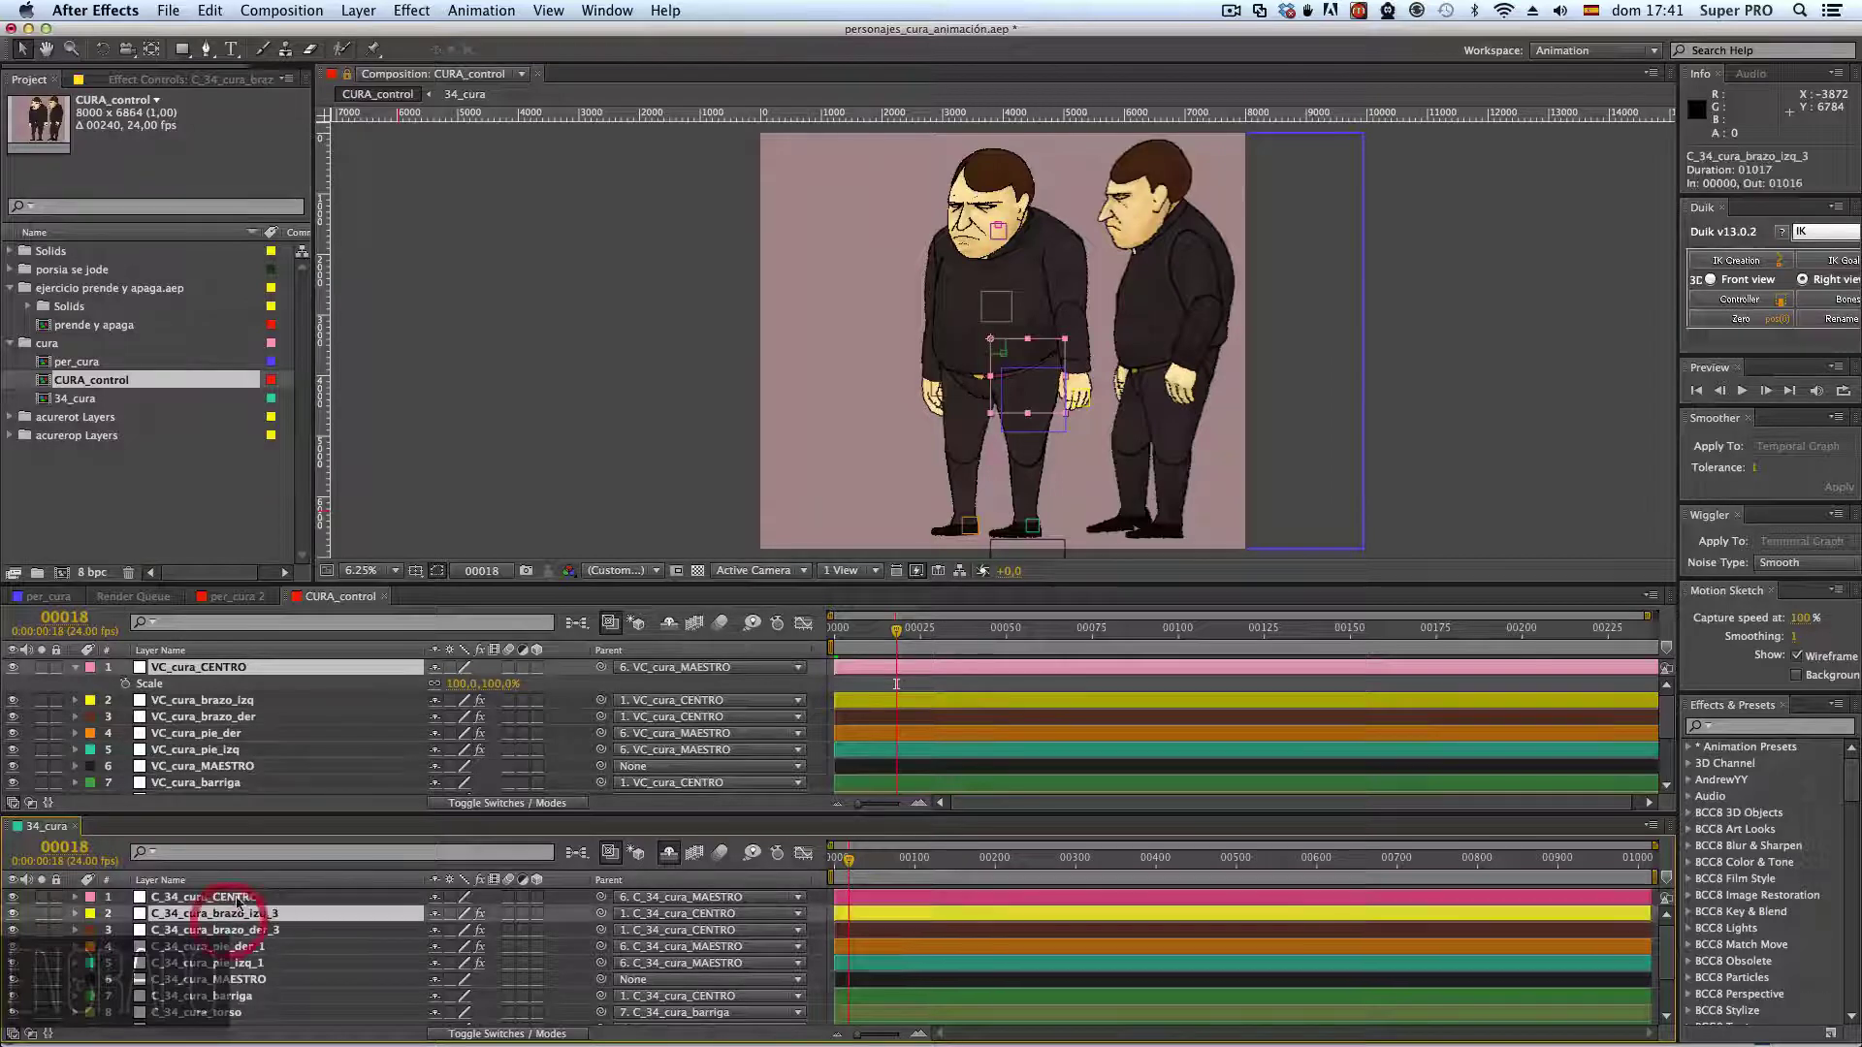
pyautogui.click(223, 676)
pyautogui.press('r')
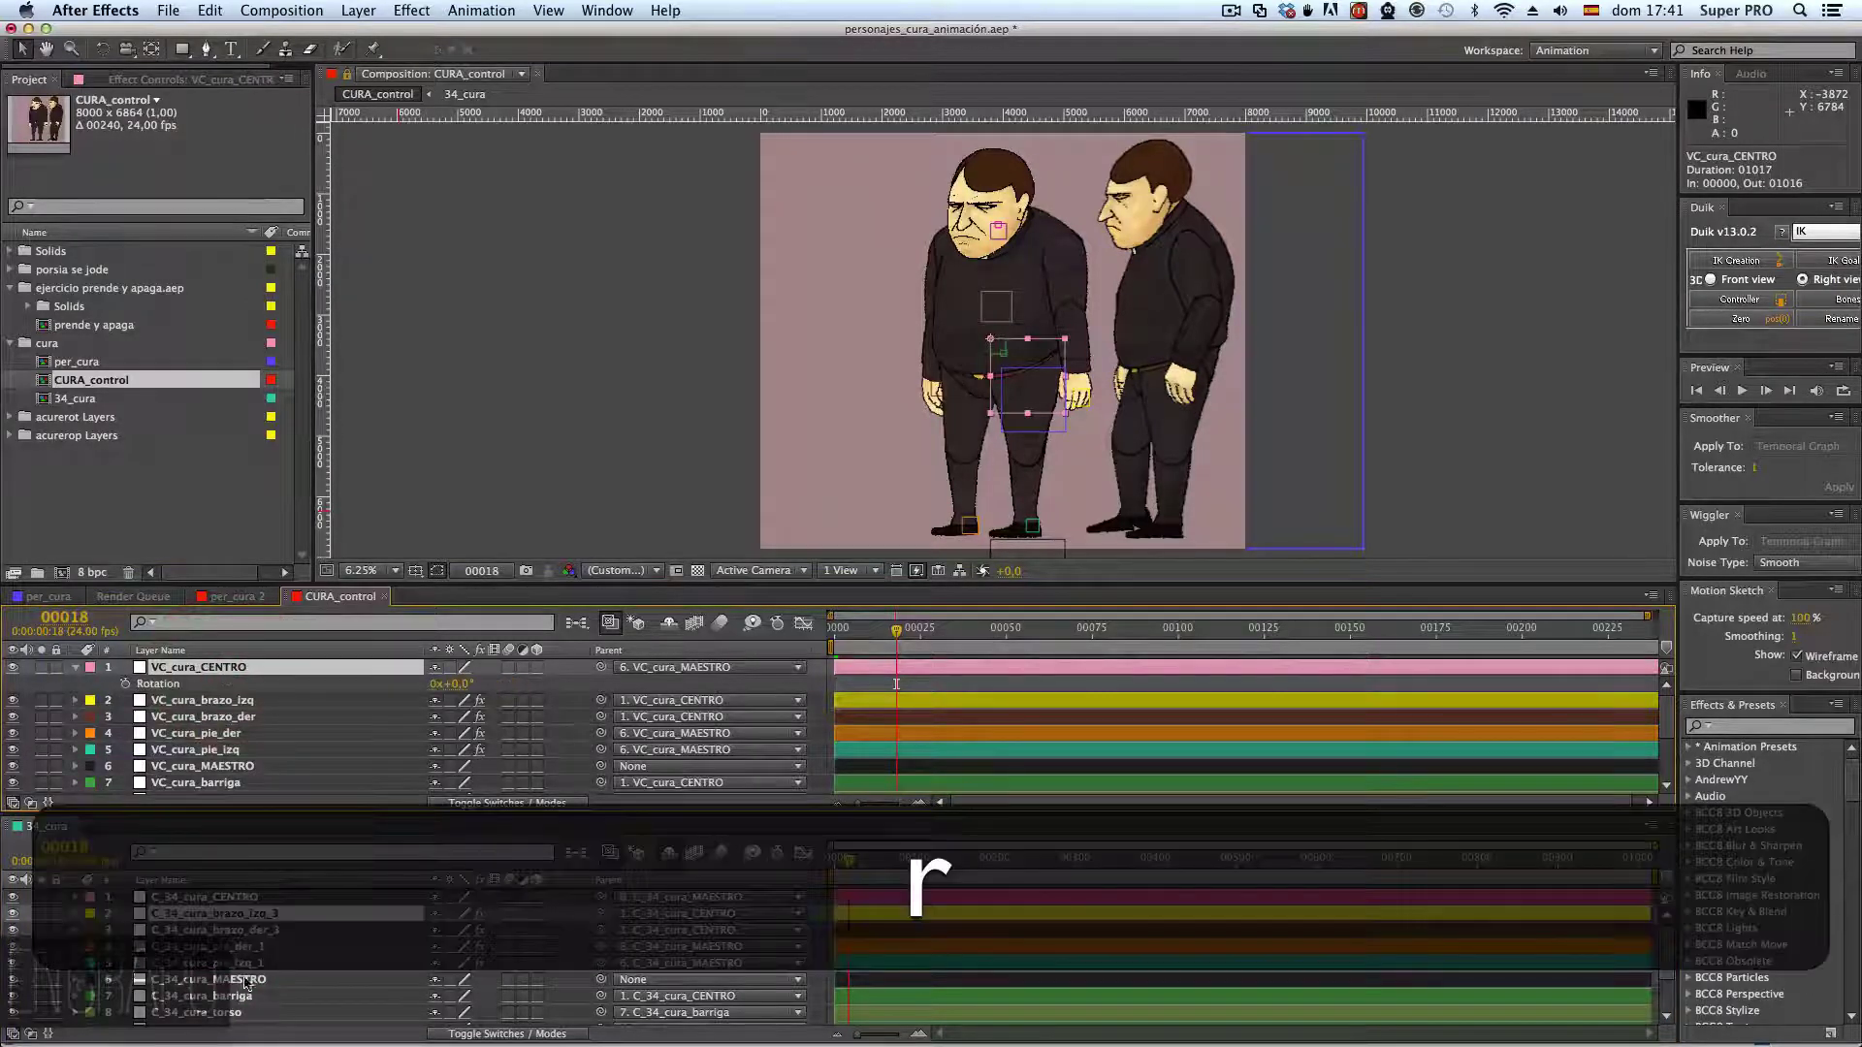
pyautogui.click(233, 898)
pyautogui.press('r')
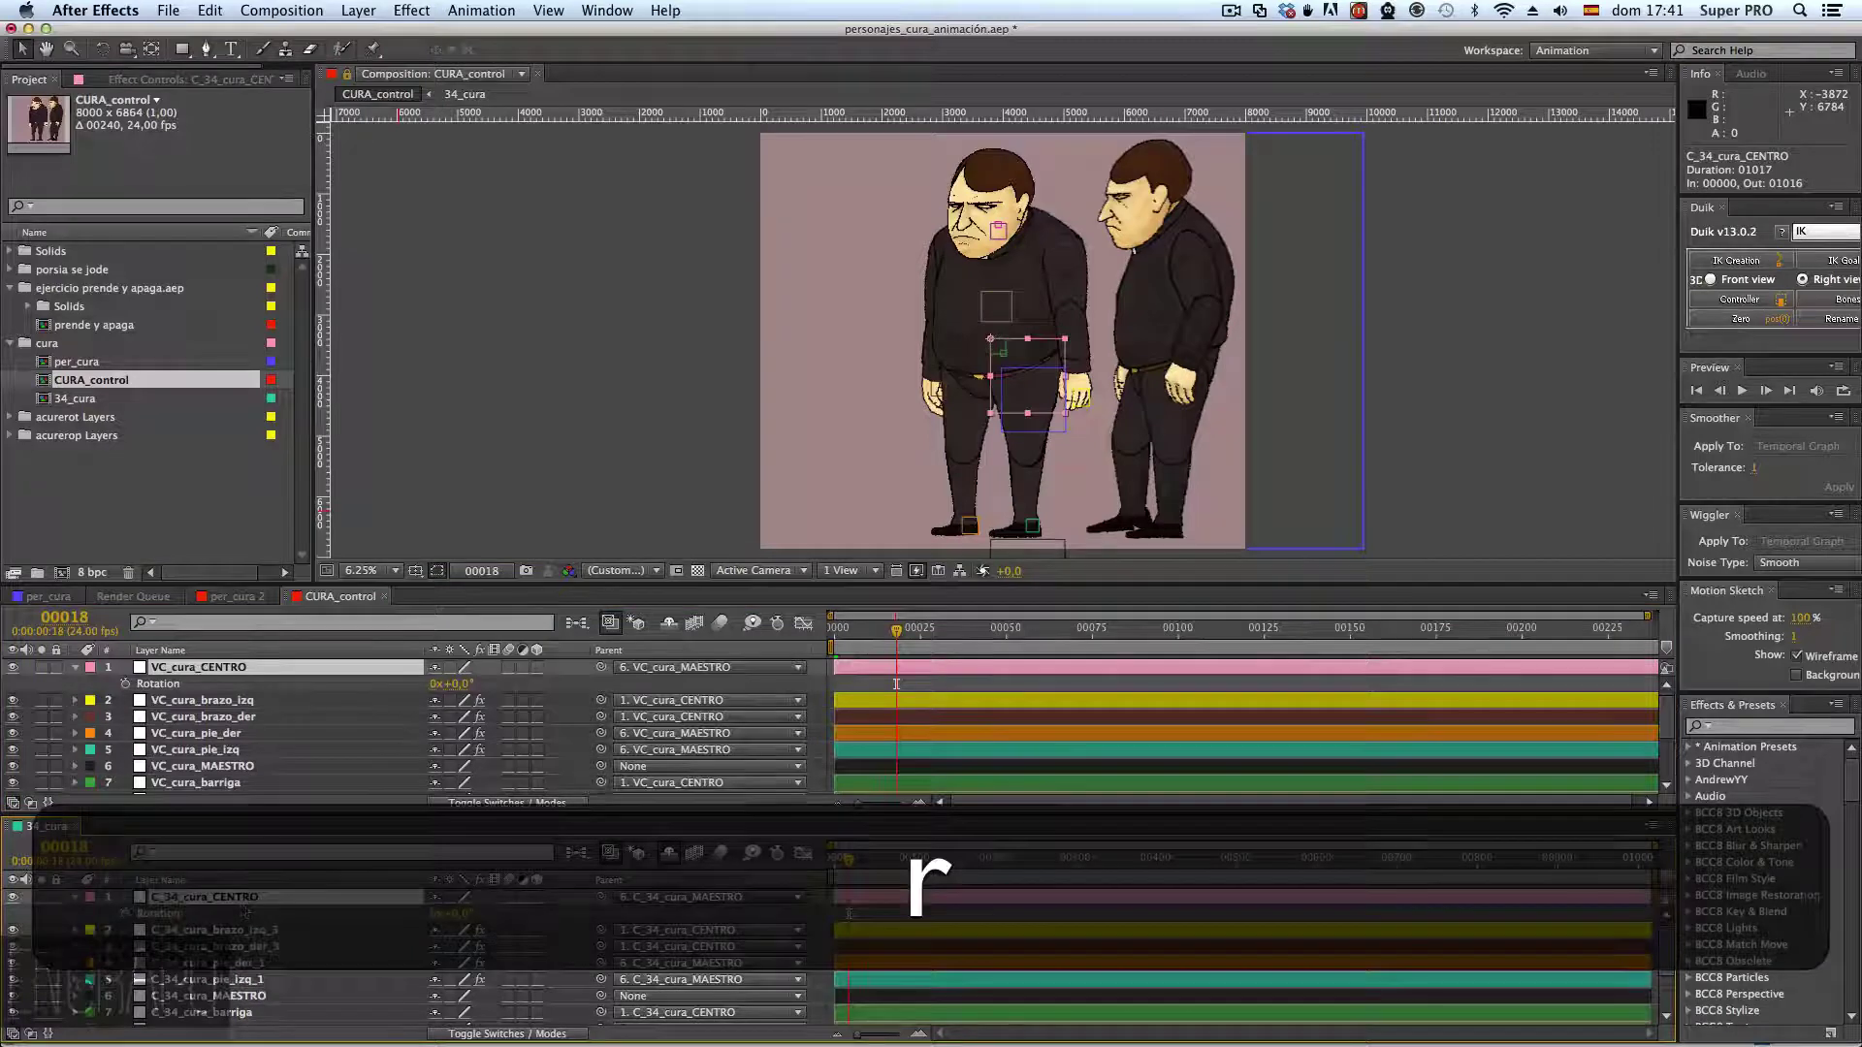
# - Add a rotation expression to C_34_cura_CENTRO that references VC_cura_CENTRO's rotation directly
pyautogui.click(125, 913)
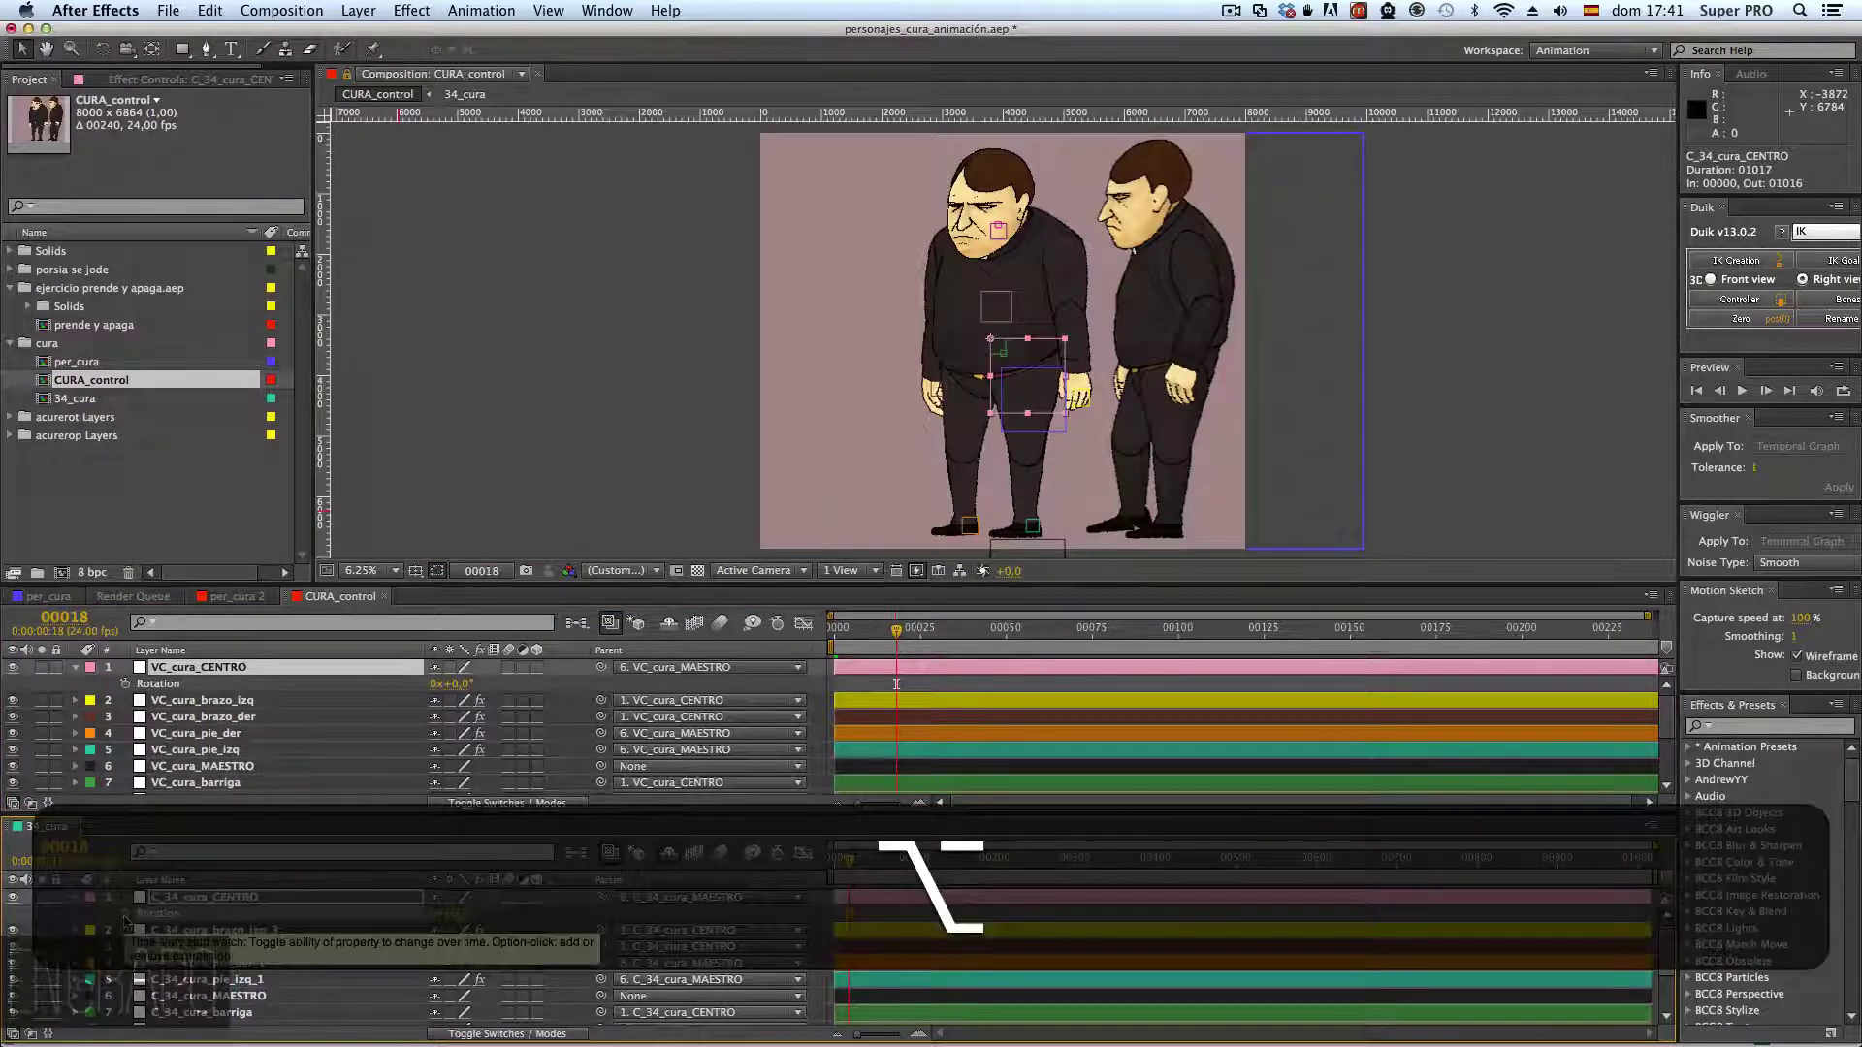
pyautogui.keyDown('alt'); pyautogui.click(125, 914); pyautogui.keyUp('alt')
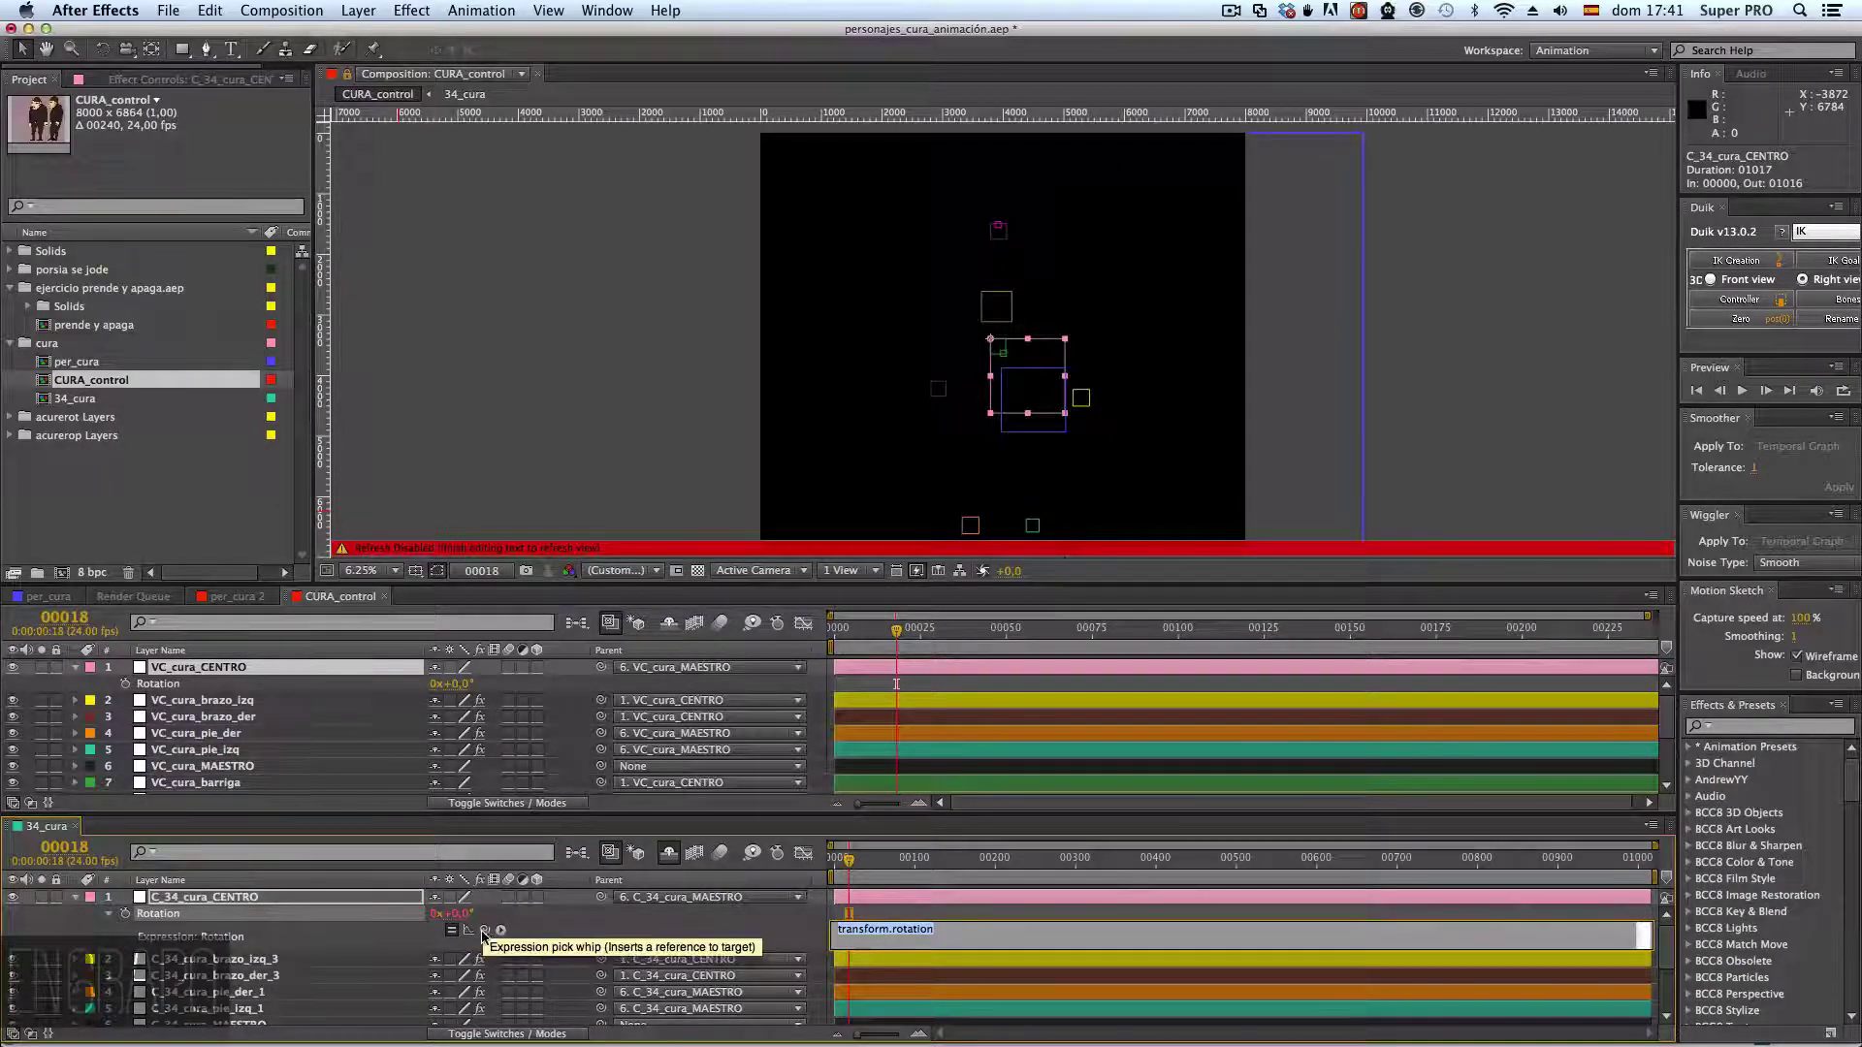
pyautogui.moveTo(487, 931); pyautogui.dragTo(172, 681)
pyautogui.click(202, 682)
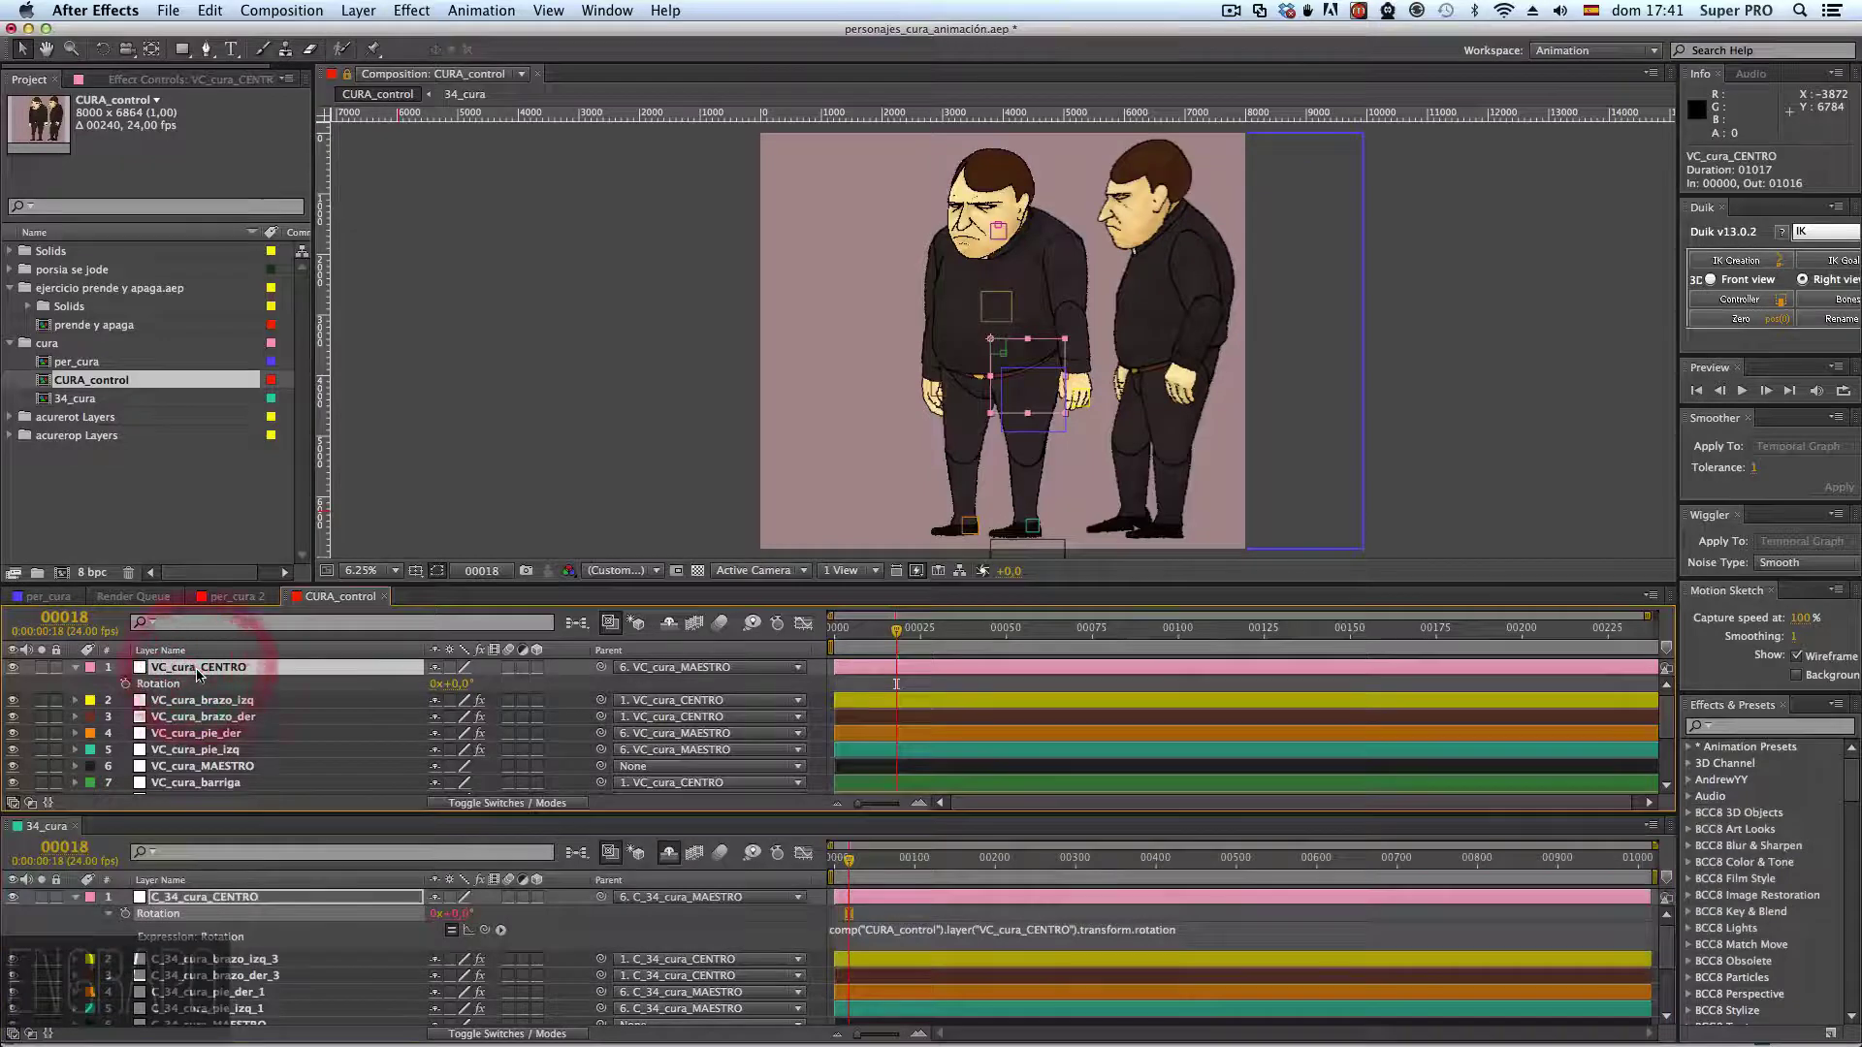
# - Test the direct link by rotating VC_cura_CENTRO in the composition, and undo the rotation
pyautogui.press('w')
pyautogui.moveTo(1042, 386); pyautogui.dragTo(1009, 431)
pyautogui.press('super+z')
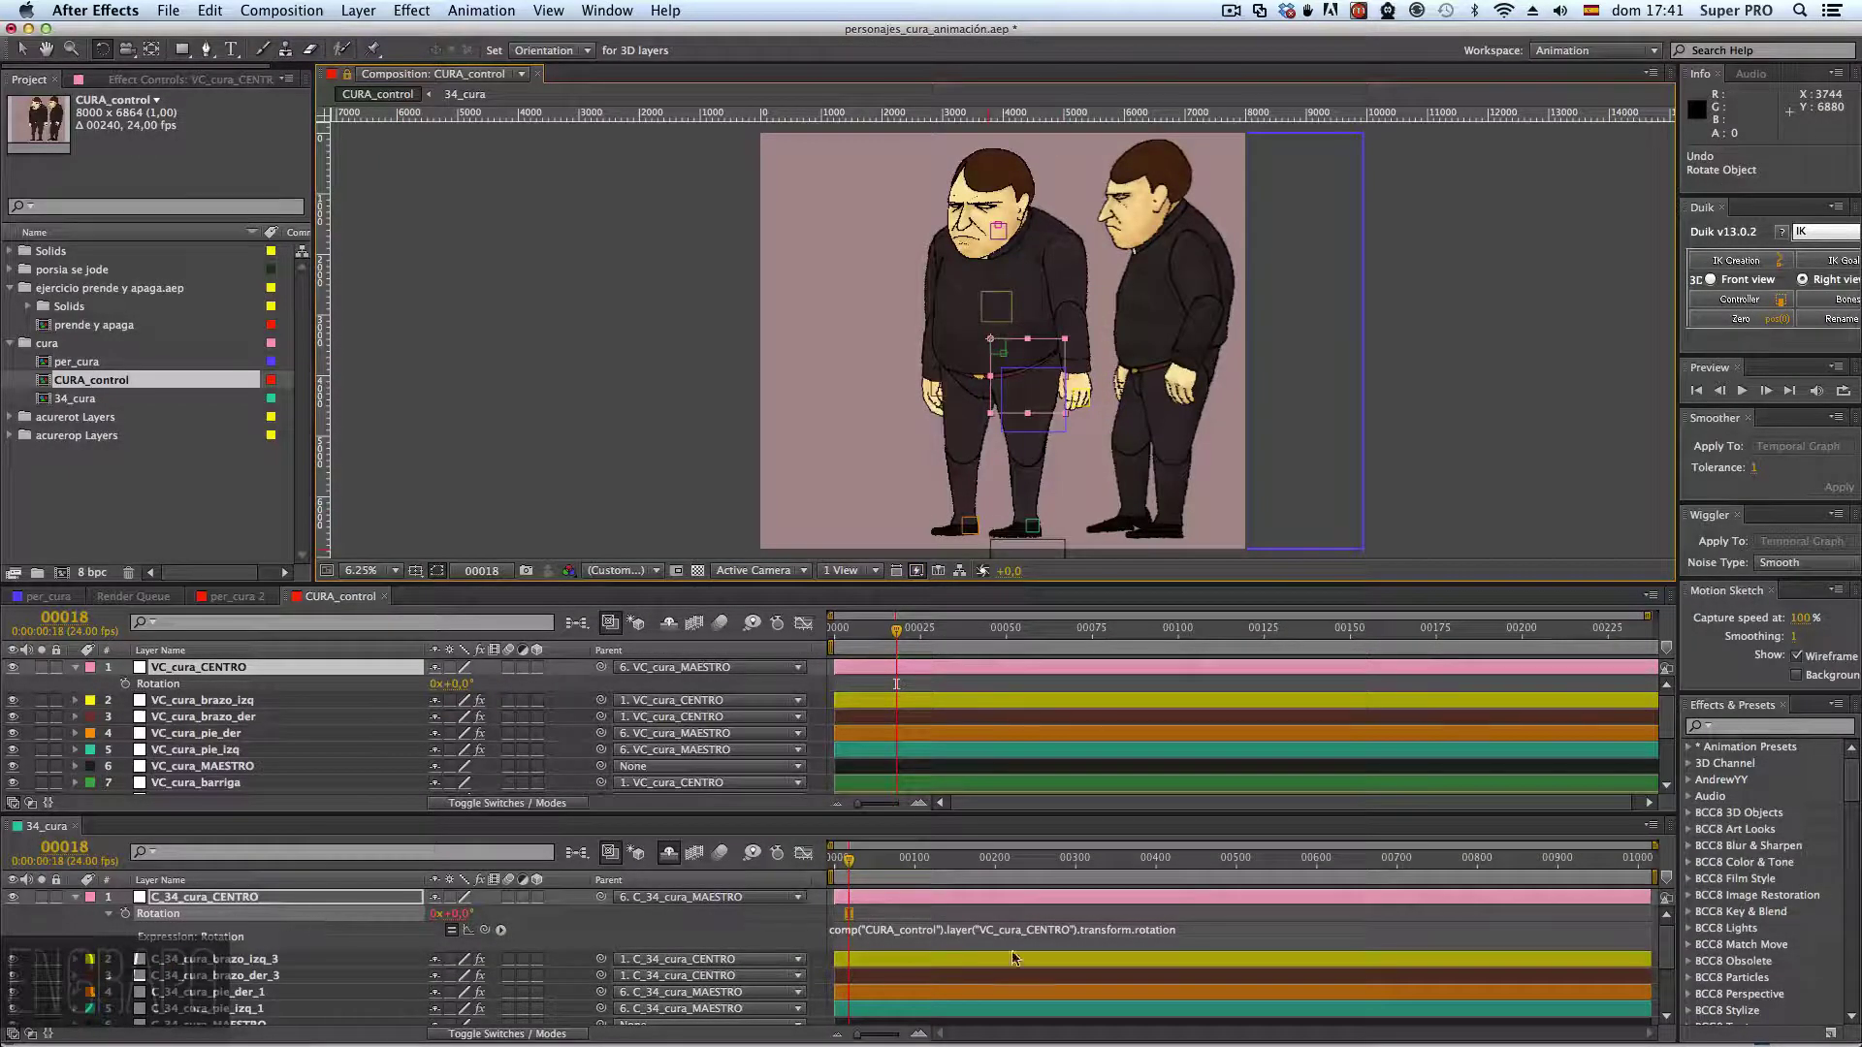
# - Try to change the rotation value of C_34_cura_CENTRO directly while it is driven by the expression
pyautogui.click(167, 914)
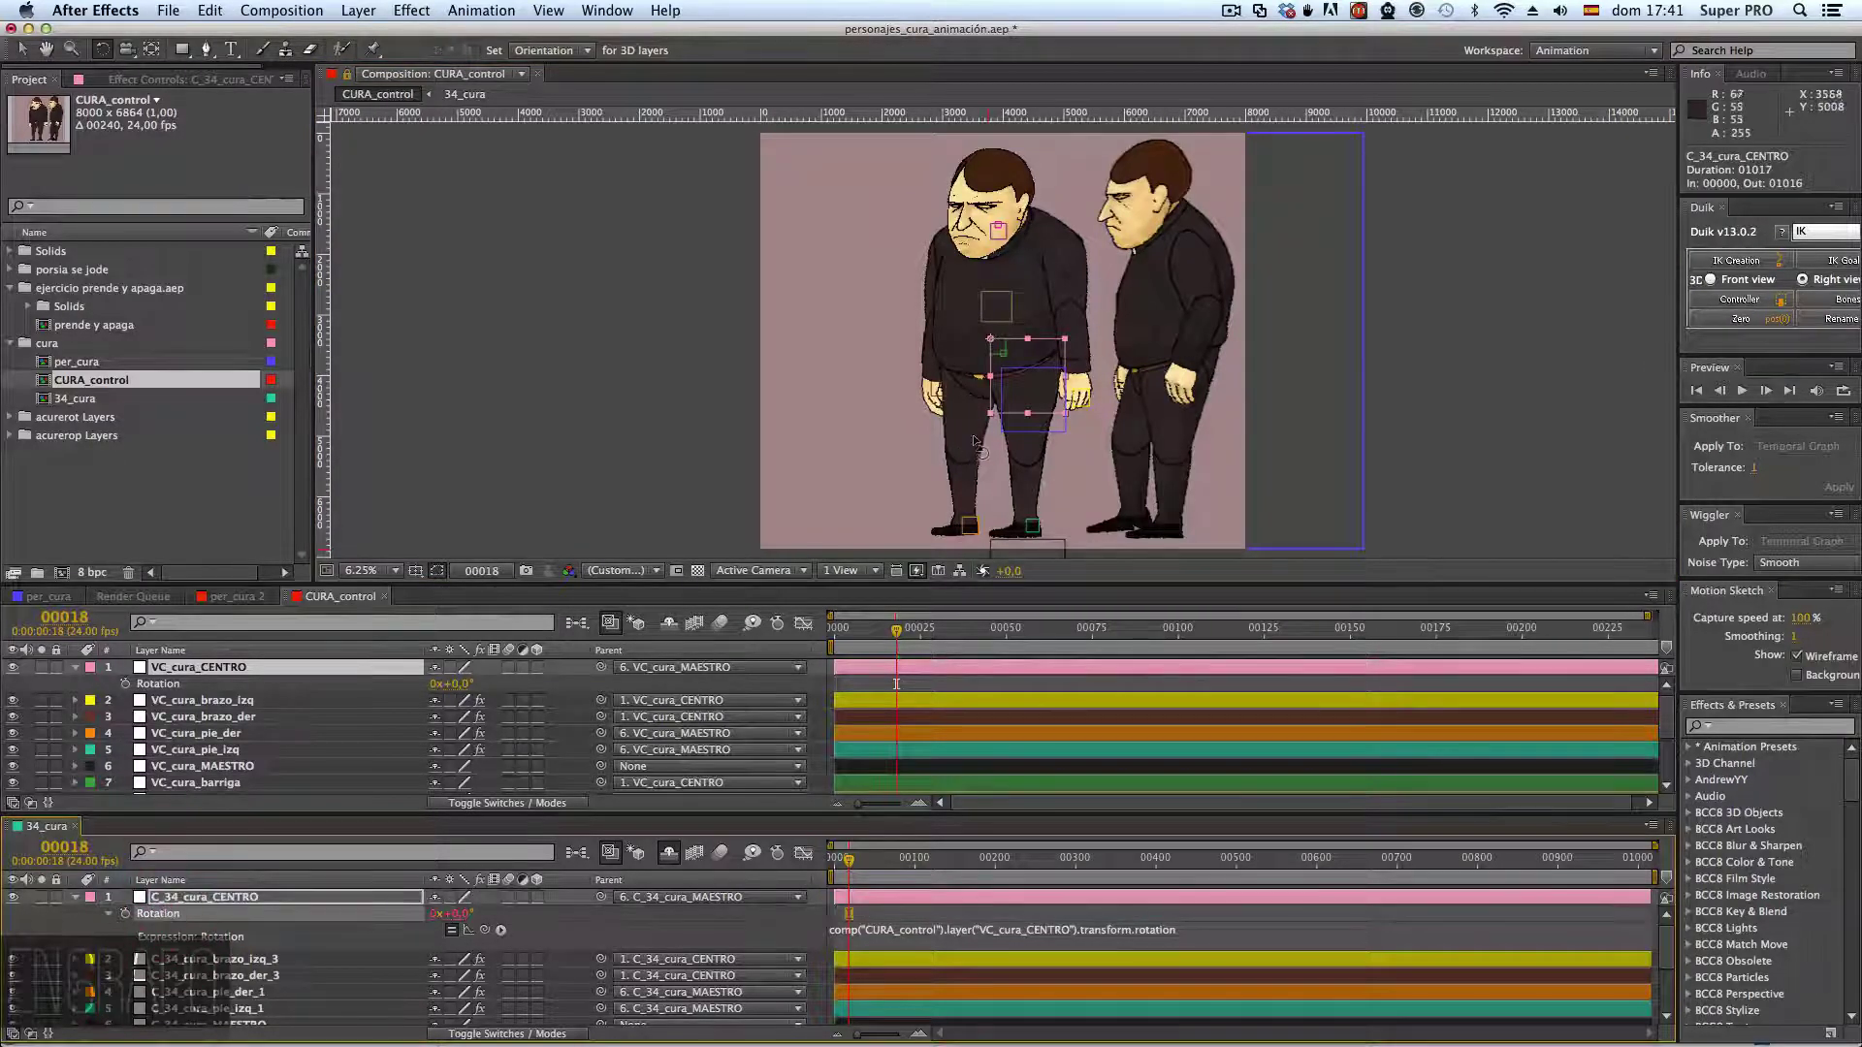
pyautogui.press('r')
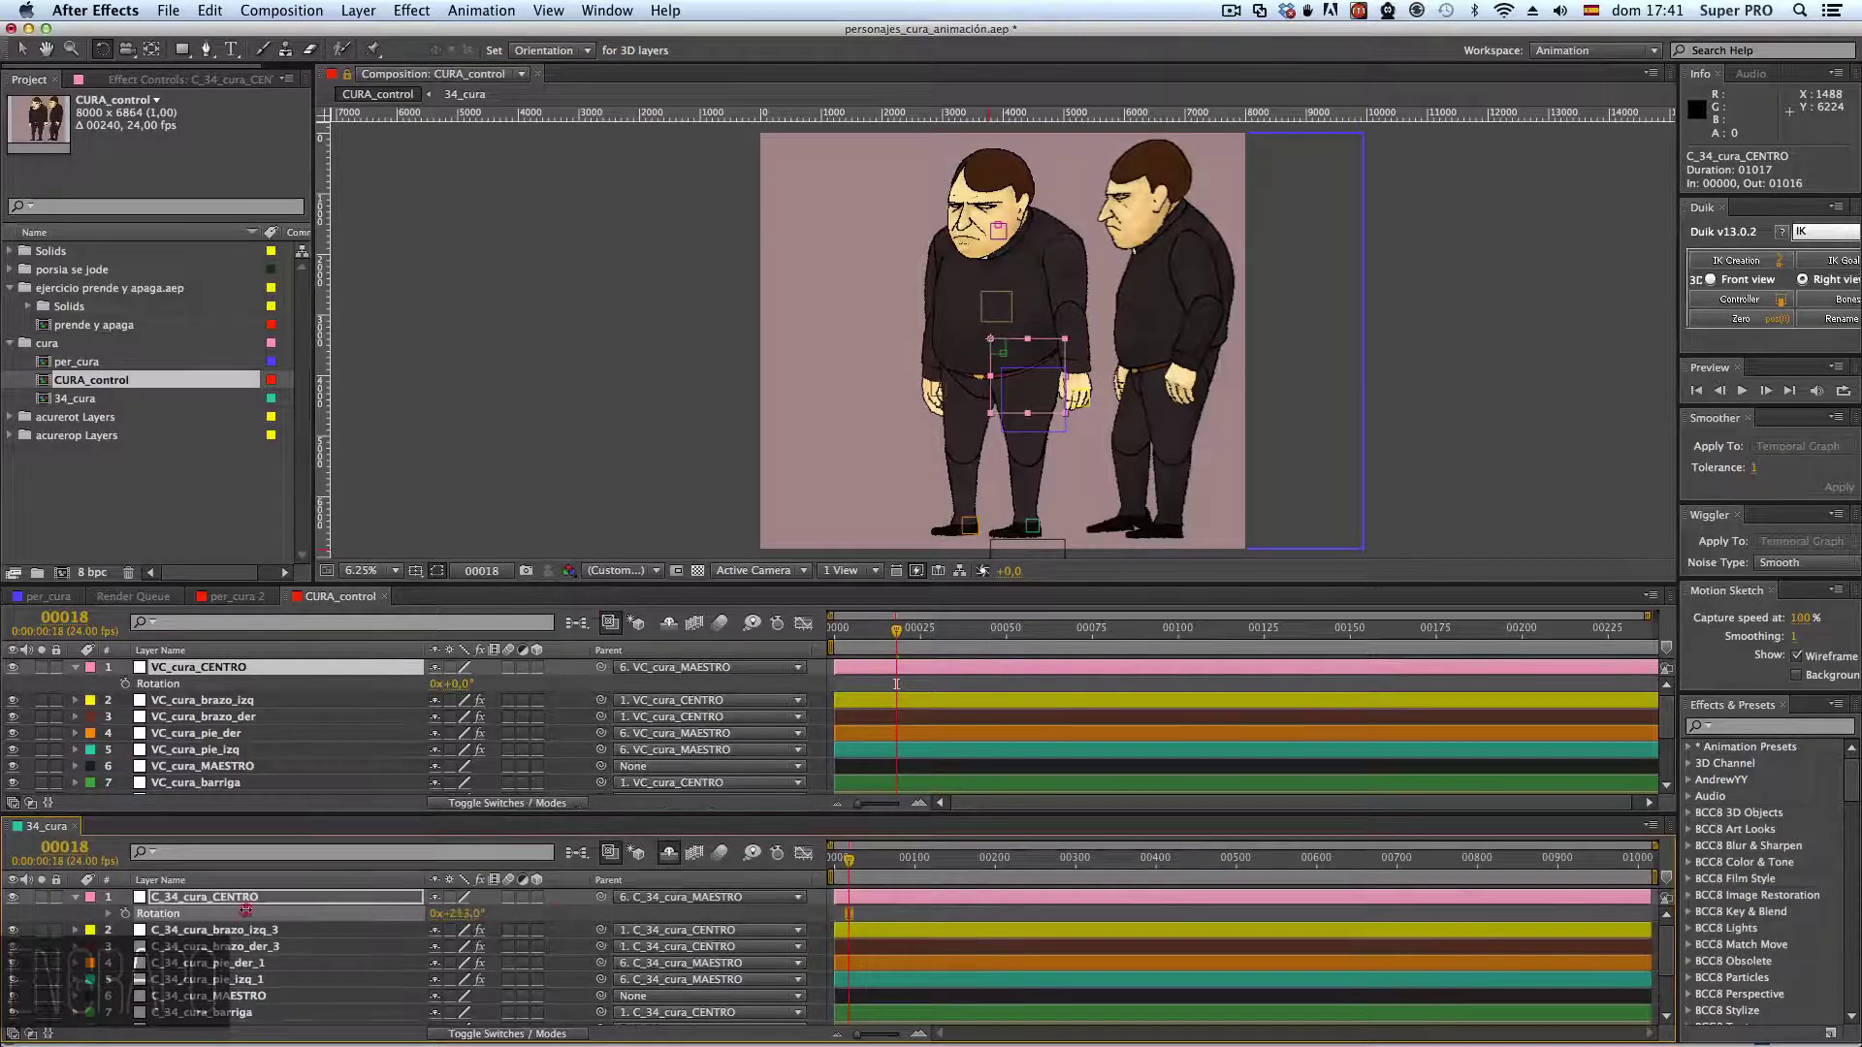
pyautogui.moveTo(247, 910); pyautogui.dragTo(708, 913)
pyautogui.moveTo(441, 905); pyautogui.dragTo(501, 923)
pyautogui.press('super')
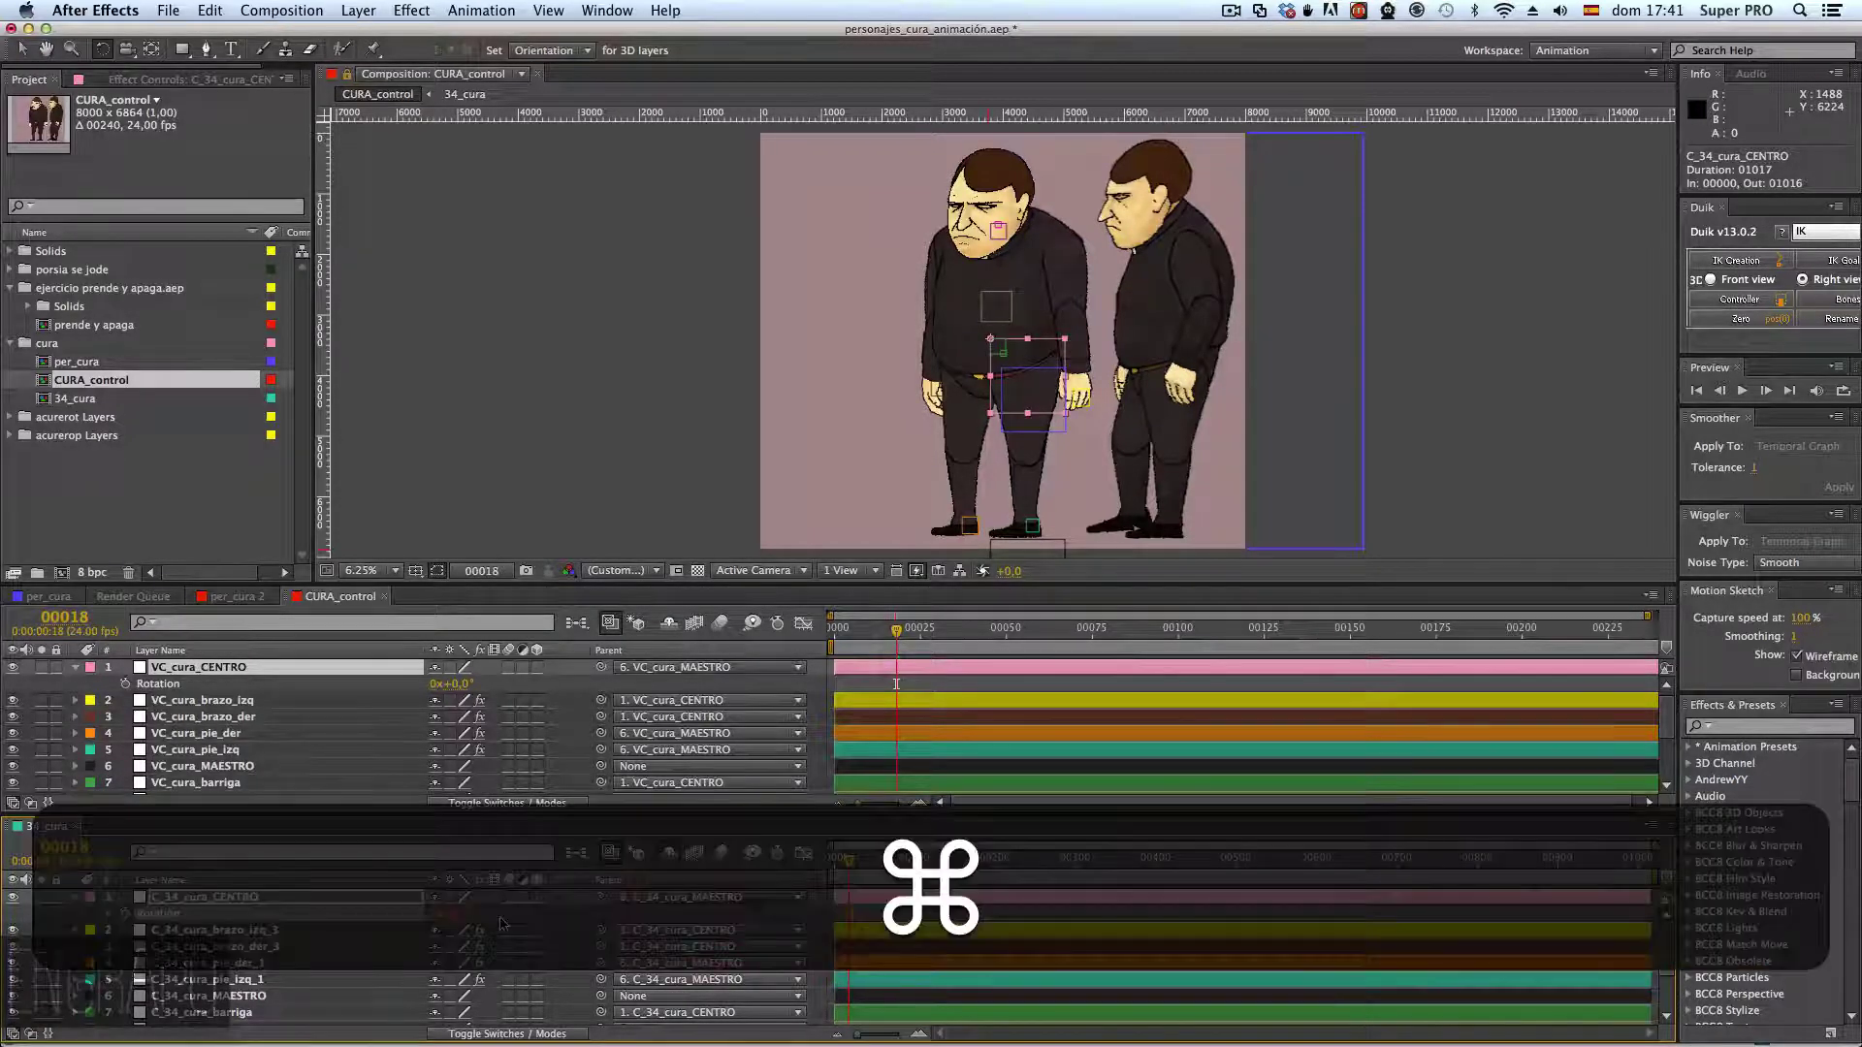
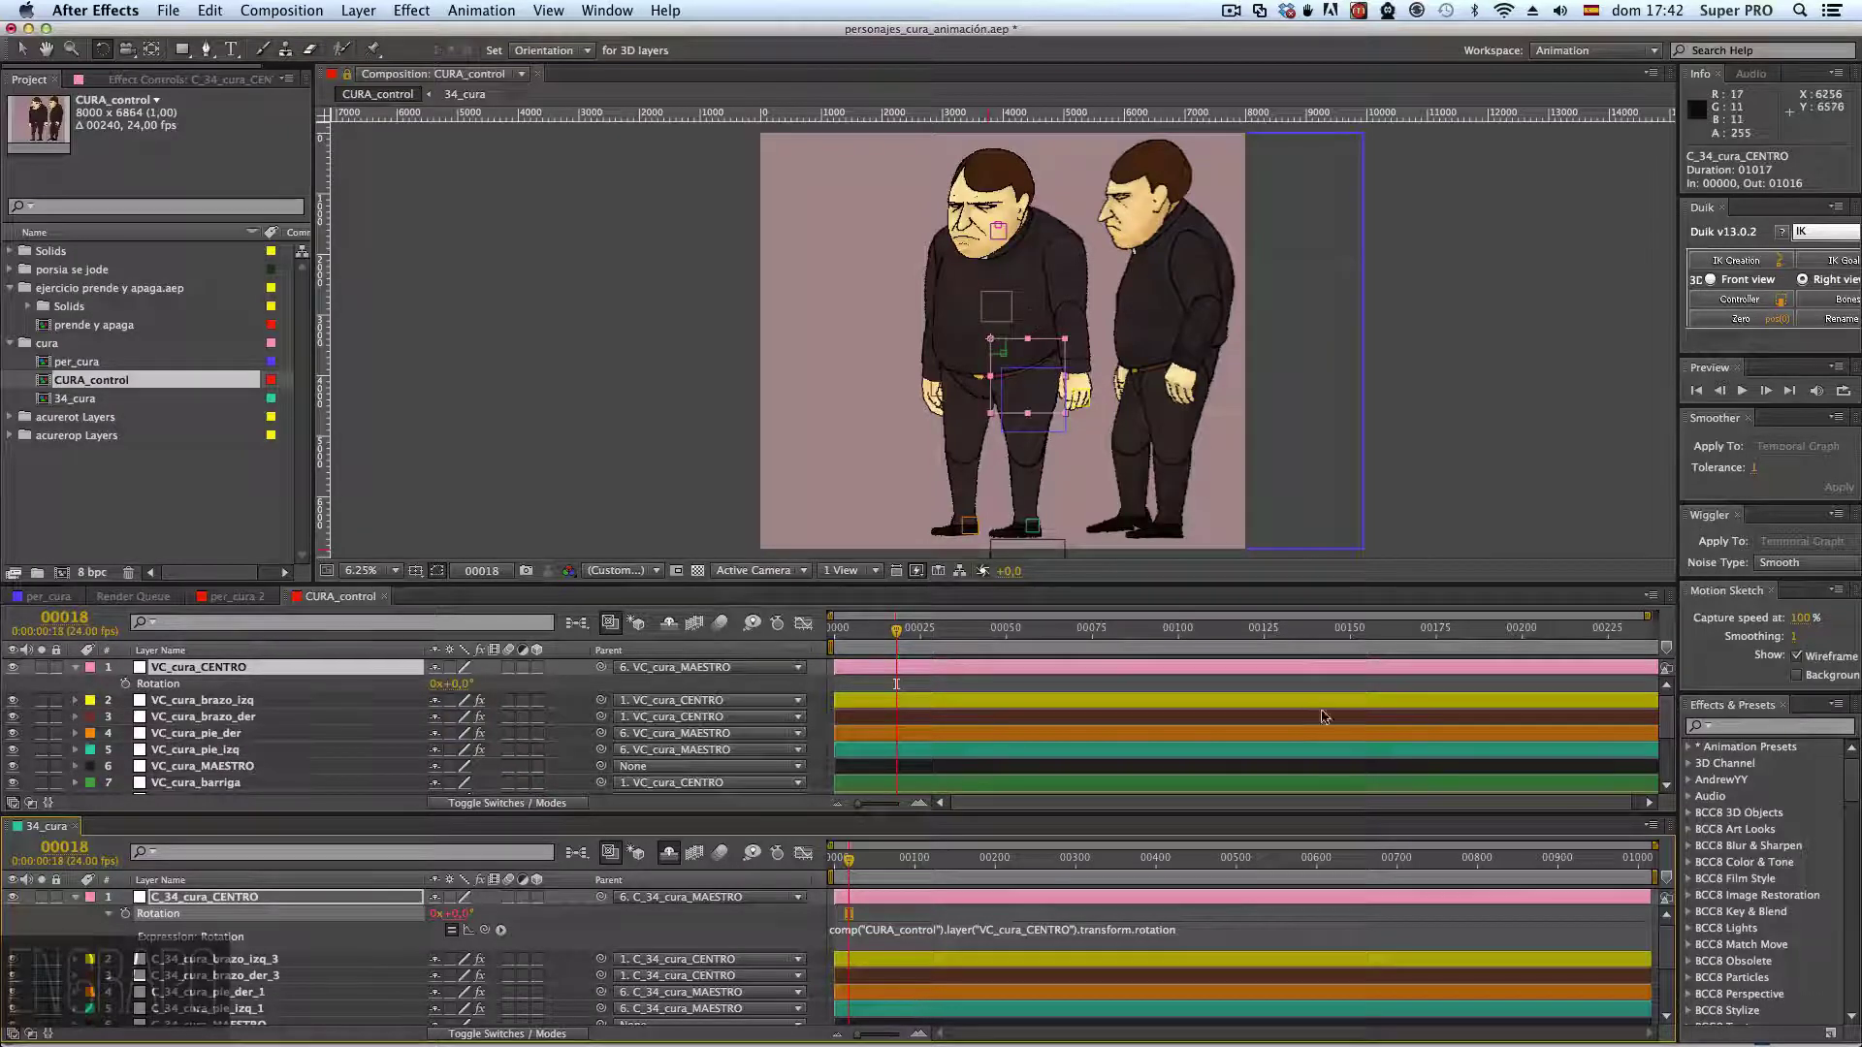
# - Examine the two ROTACIÓN lines and the DC_Rot variable in the TextEdit notes, and return to After Effects
pyautogui.press('super+Tab')
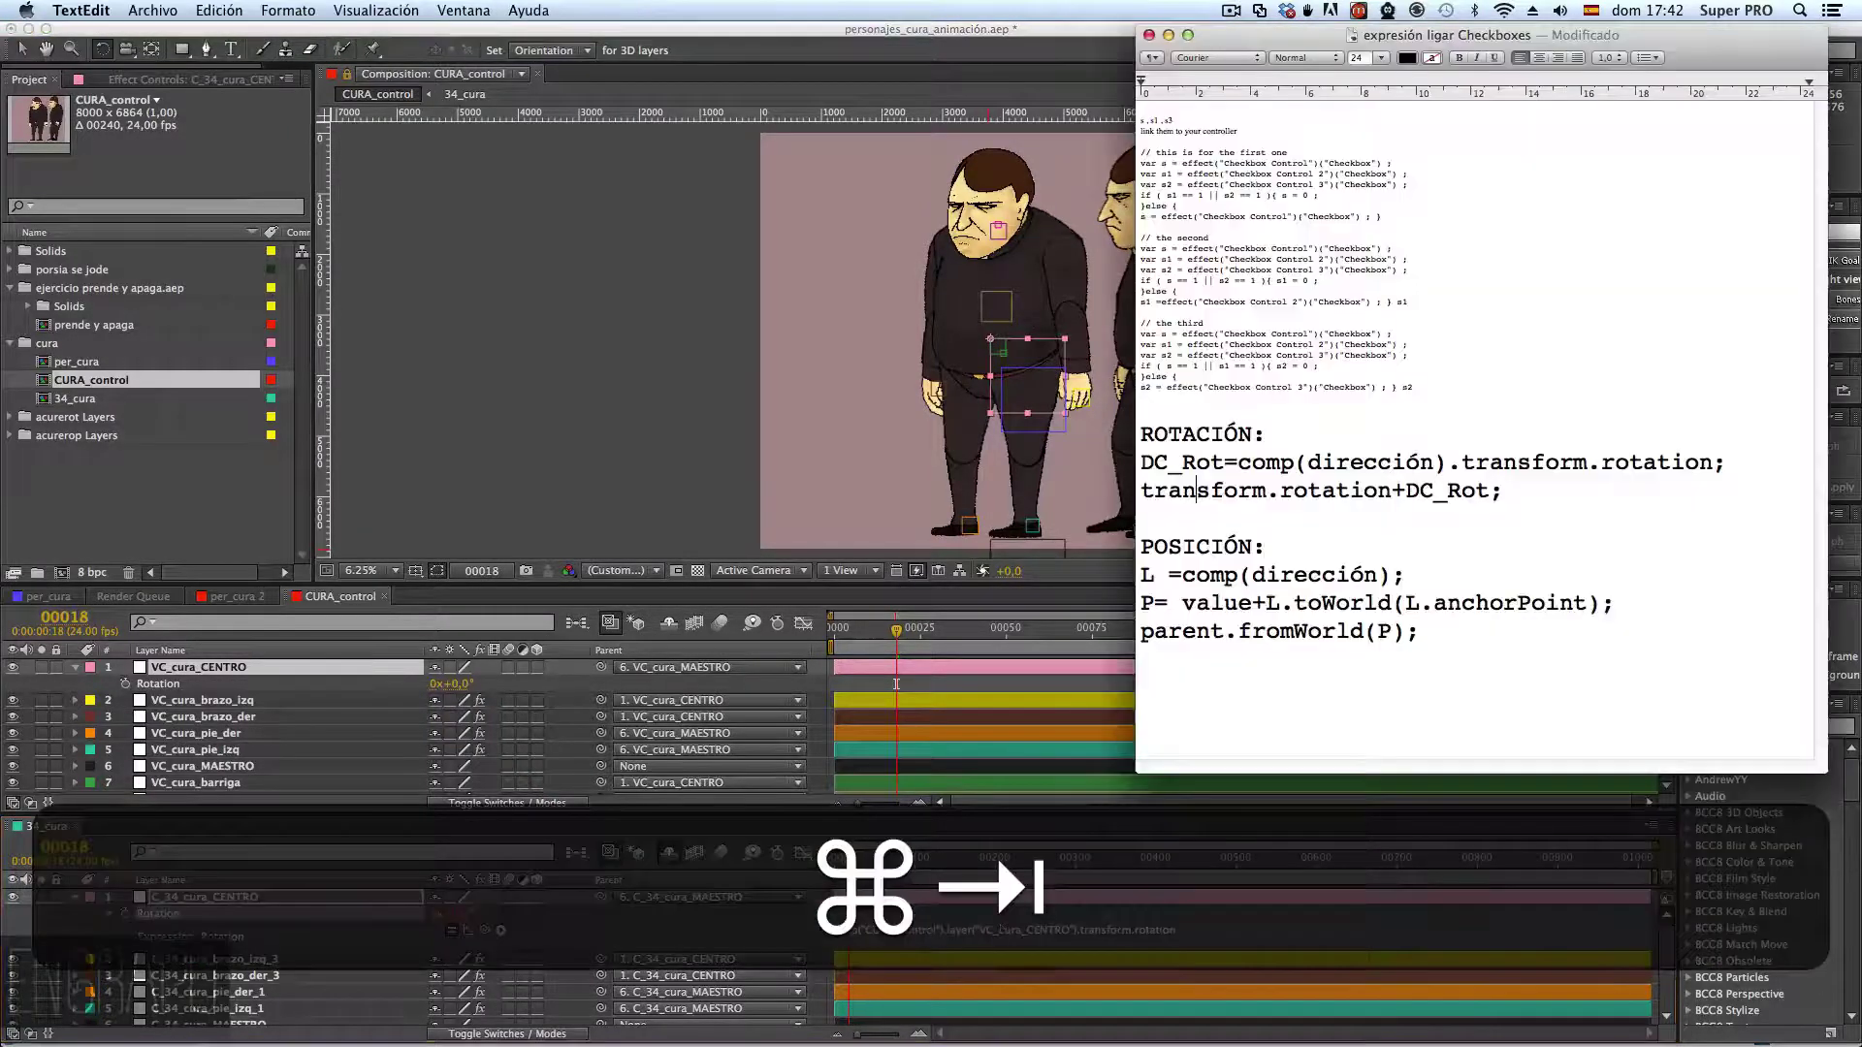
pyautogui.moveTo(1504, 491); pyautogui.dragTo(1148, 491)
pyautogui.click(1147, 491)
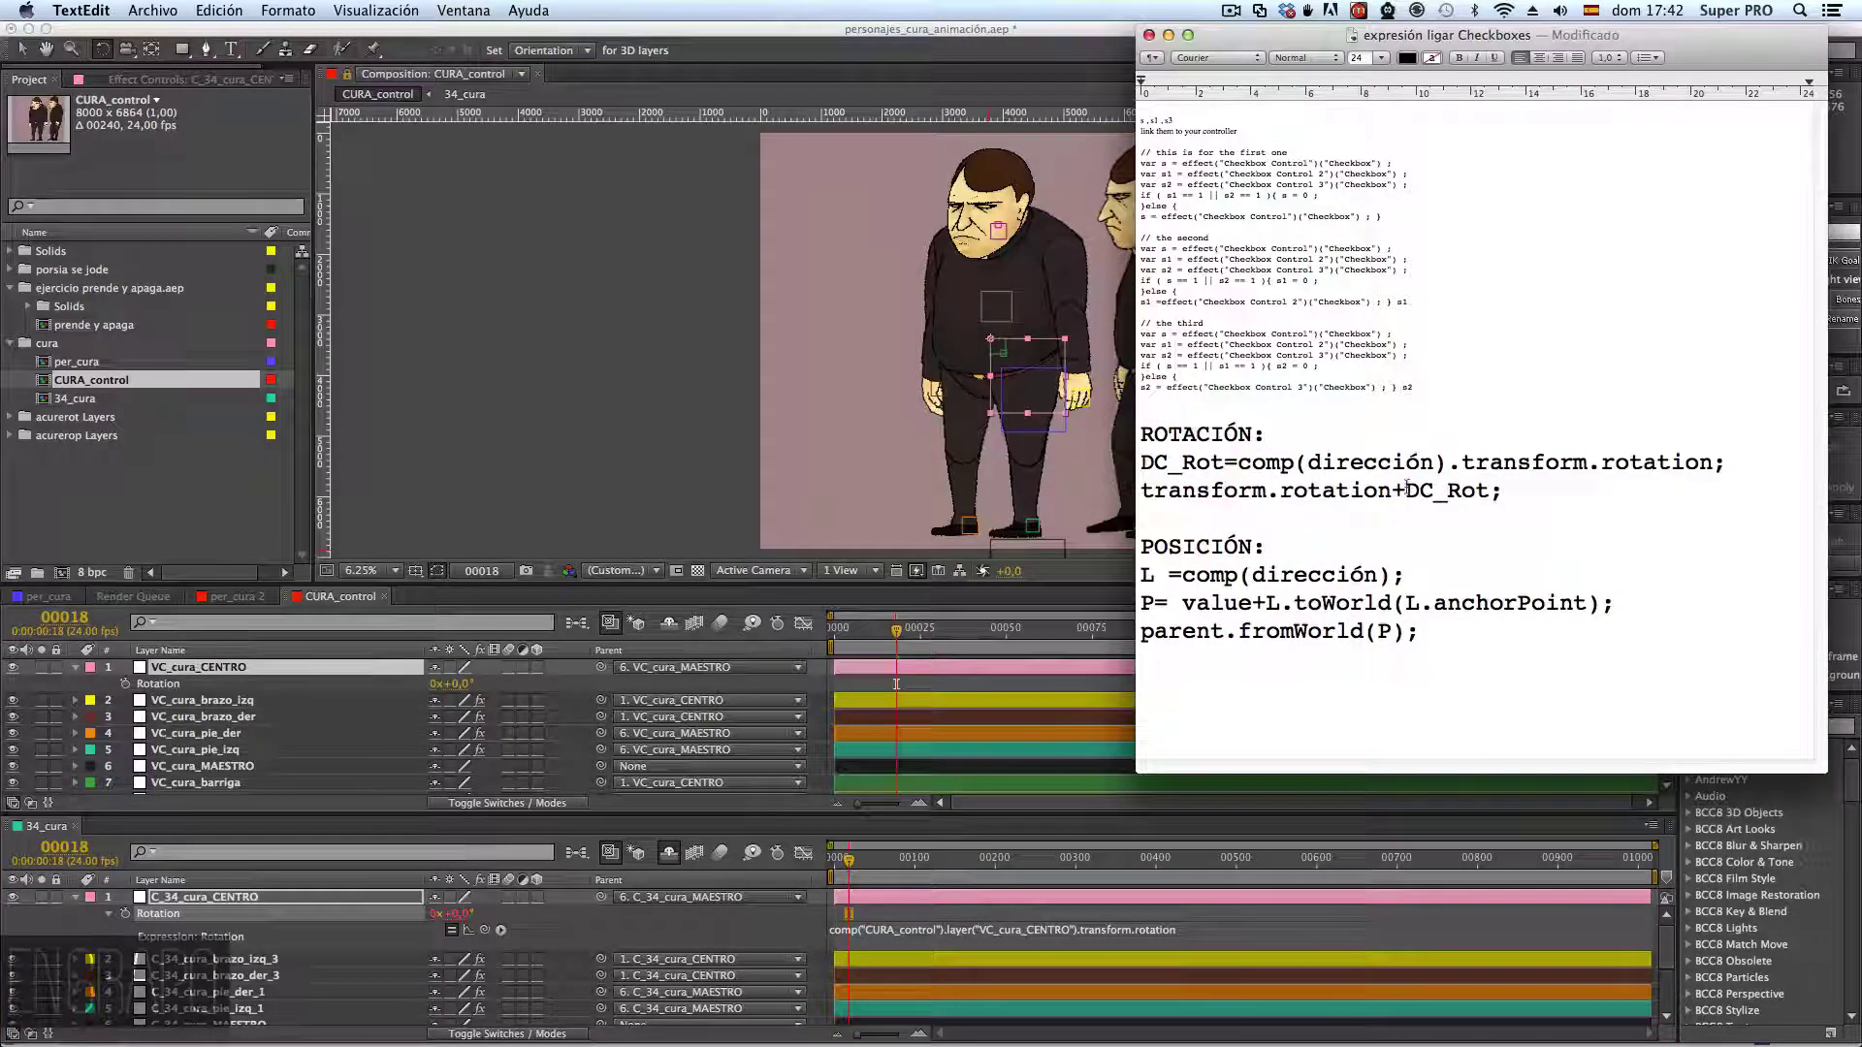
pyautogui.moveTo(1407, 492); pyautogui.dragTo(1491, 492)
pyautogui.click(1491, 491)
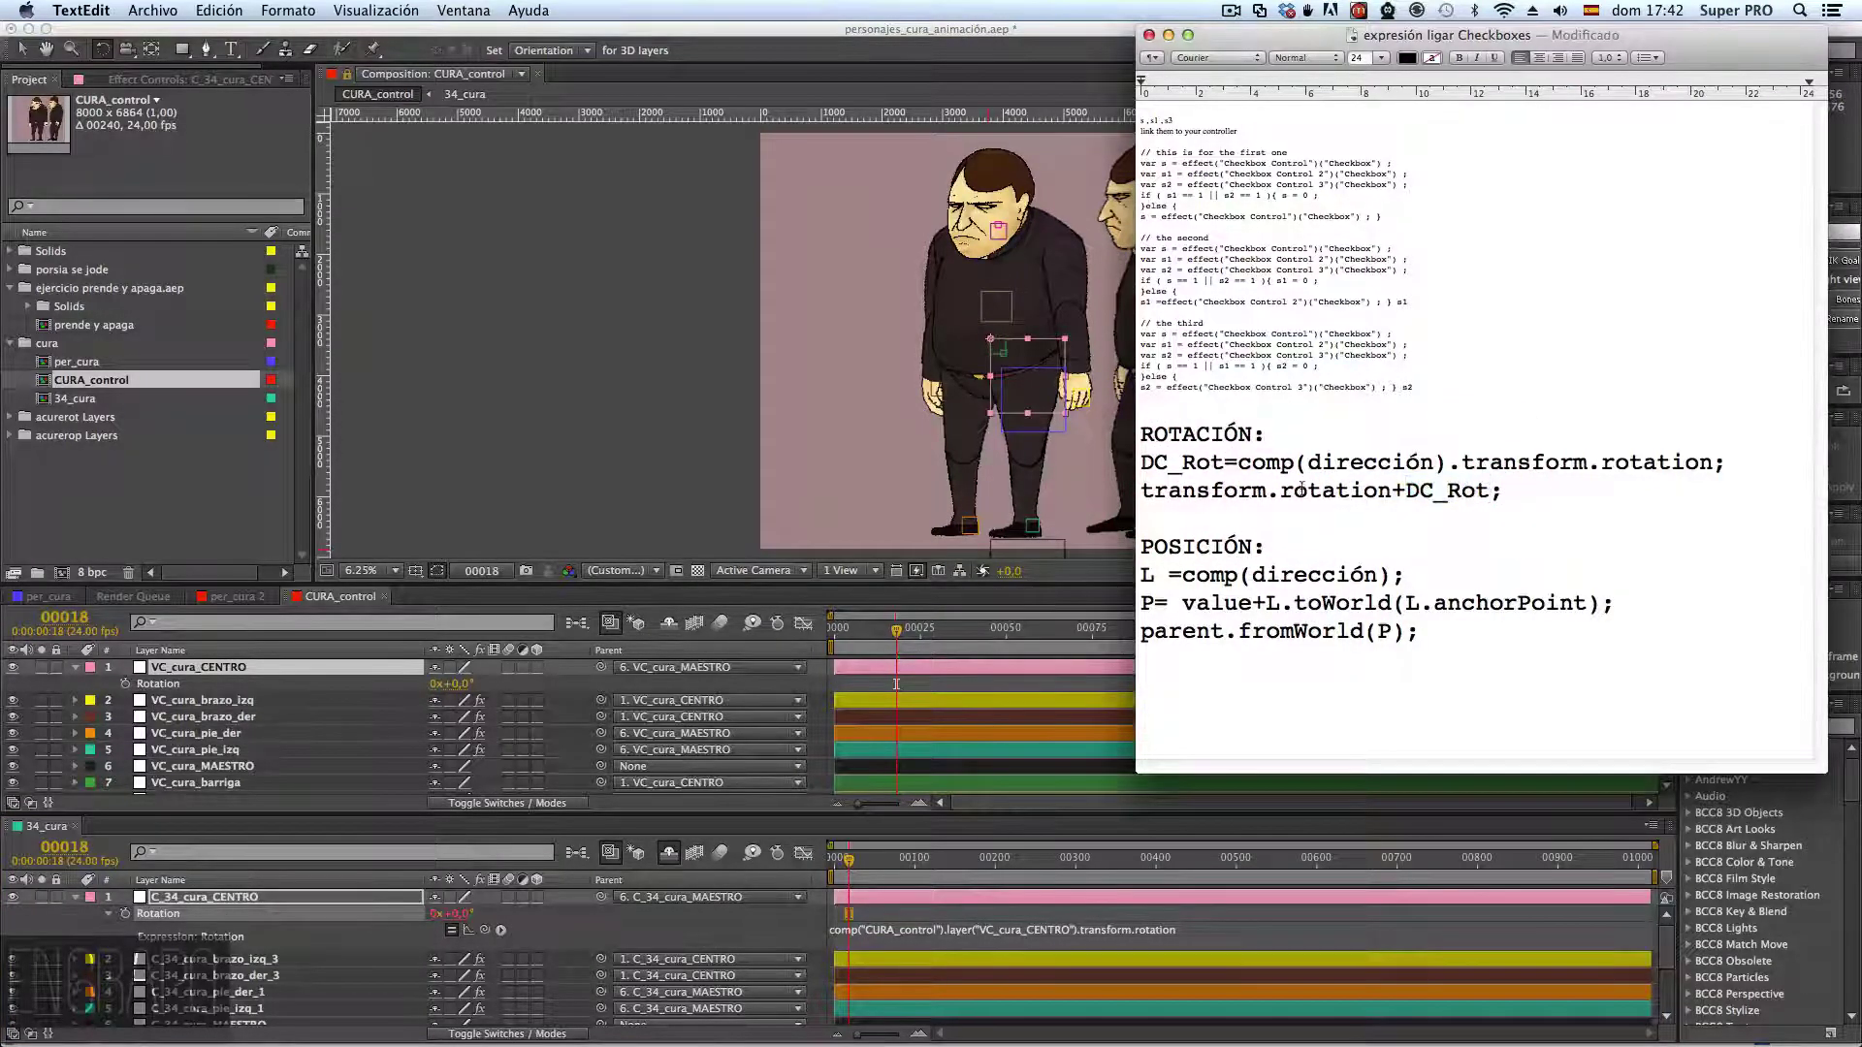
pyautogui.moveTo(1142, 464); pyautogui.dragTo(1225, 465)
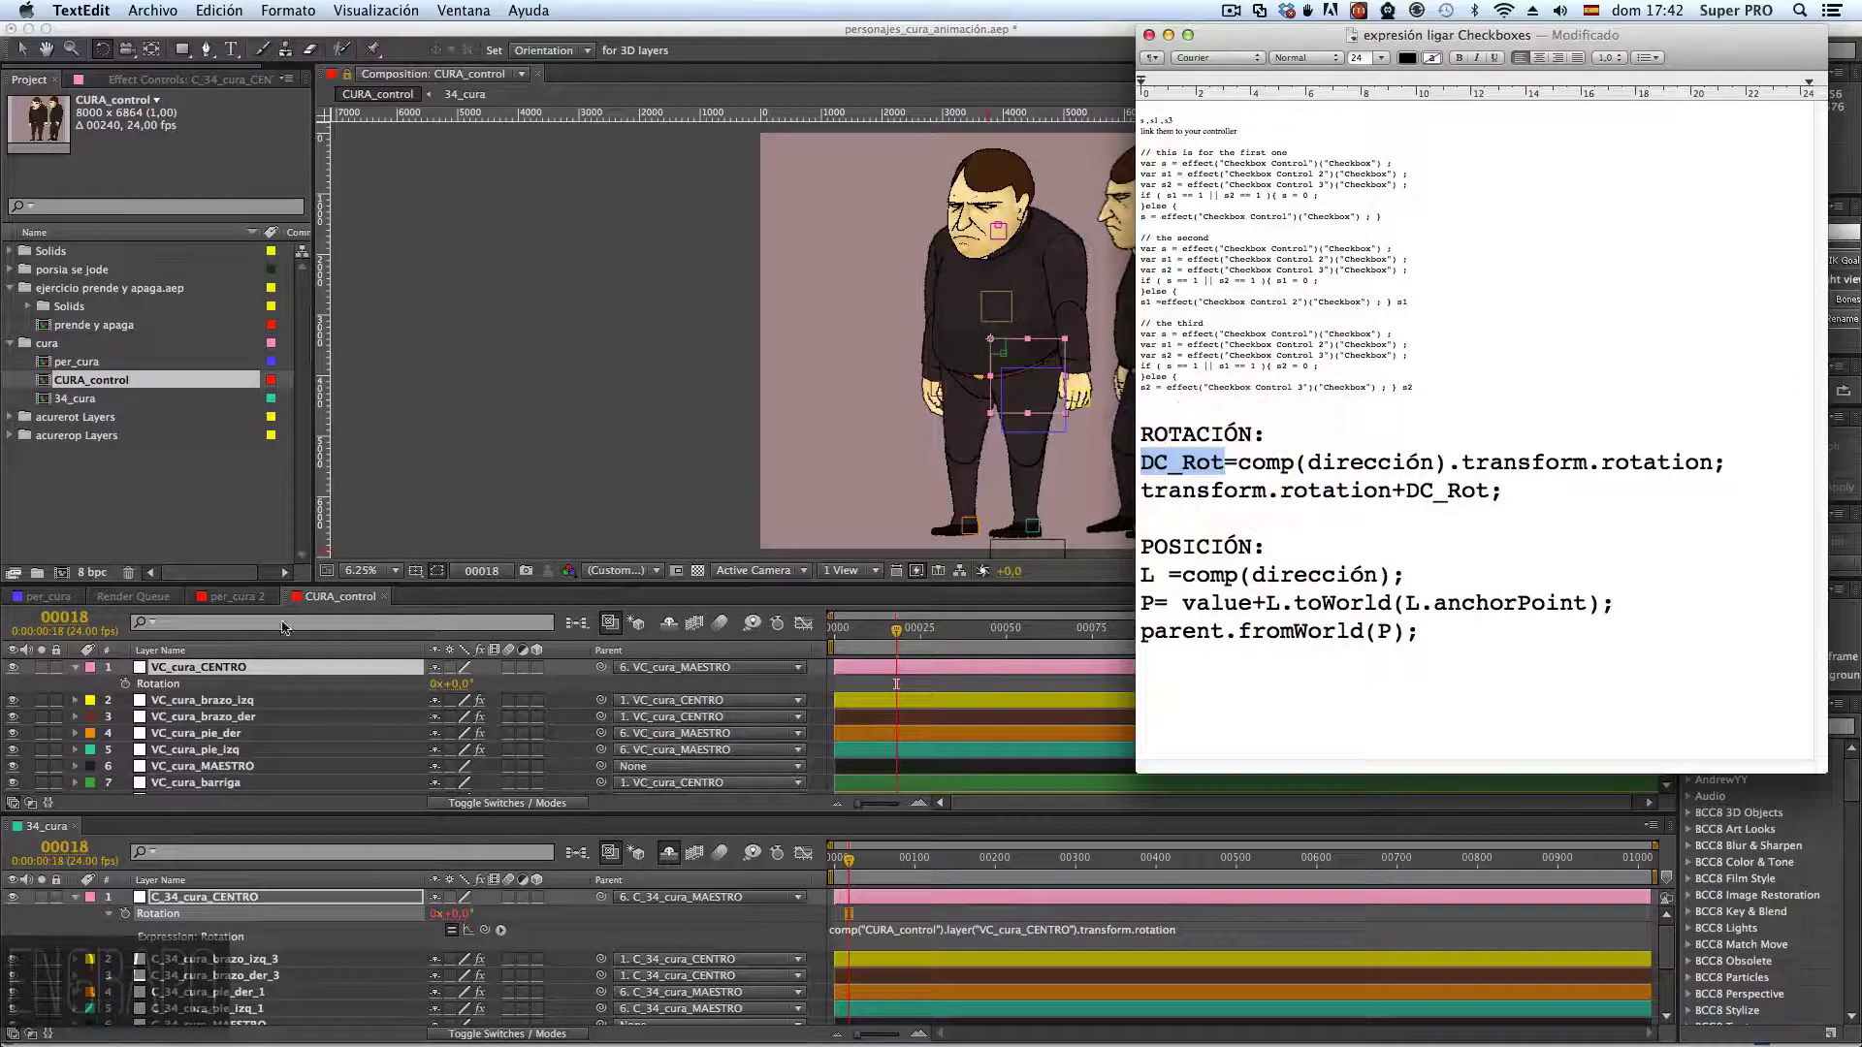
pyautogui.click(1272, 466)
pyautogui.moveTo(1140, 462); pyautogui.dragTo(1656, 446)
pyautogui.click(1714, 461)
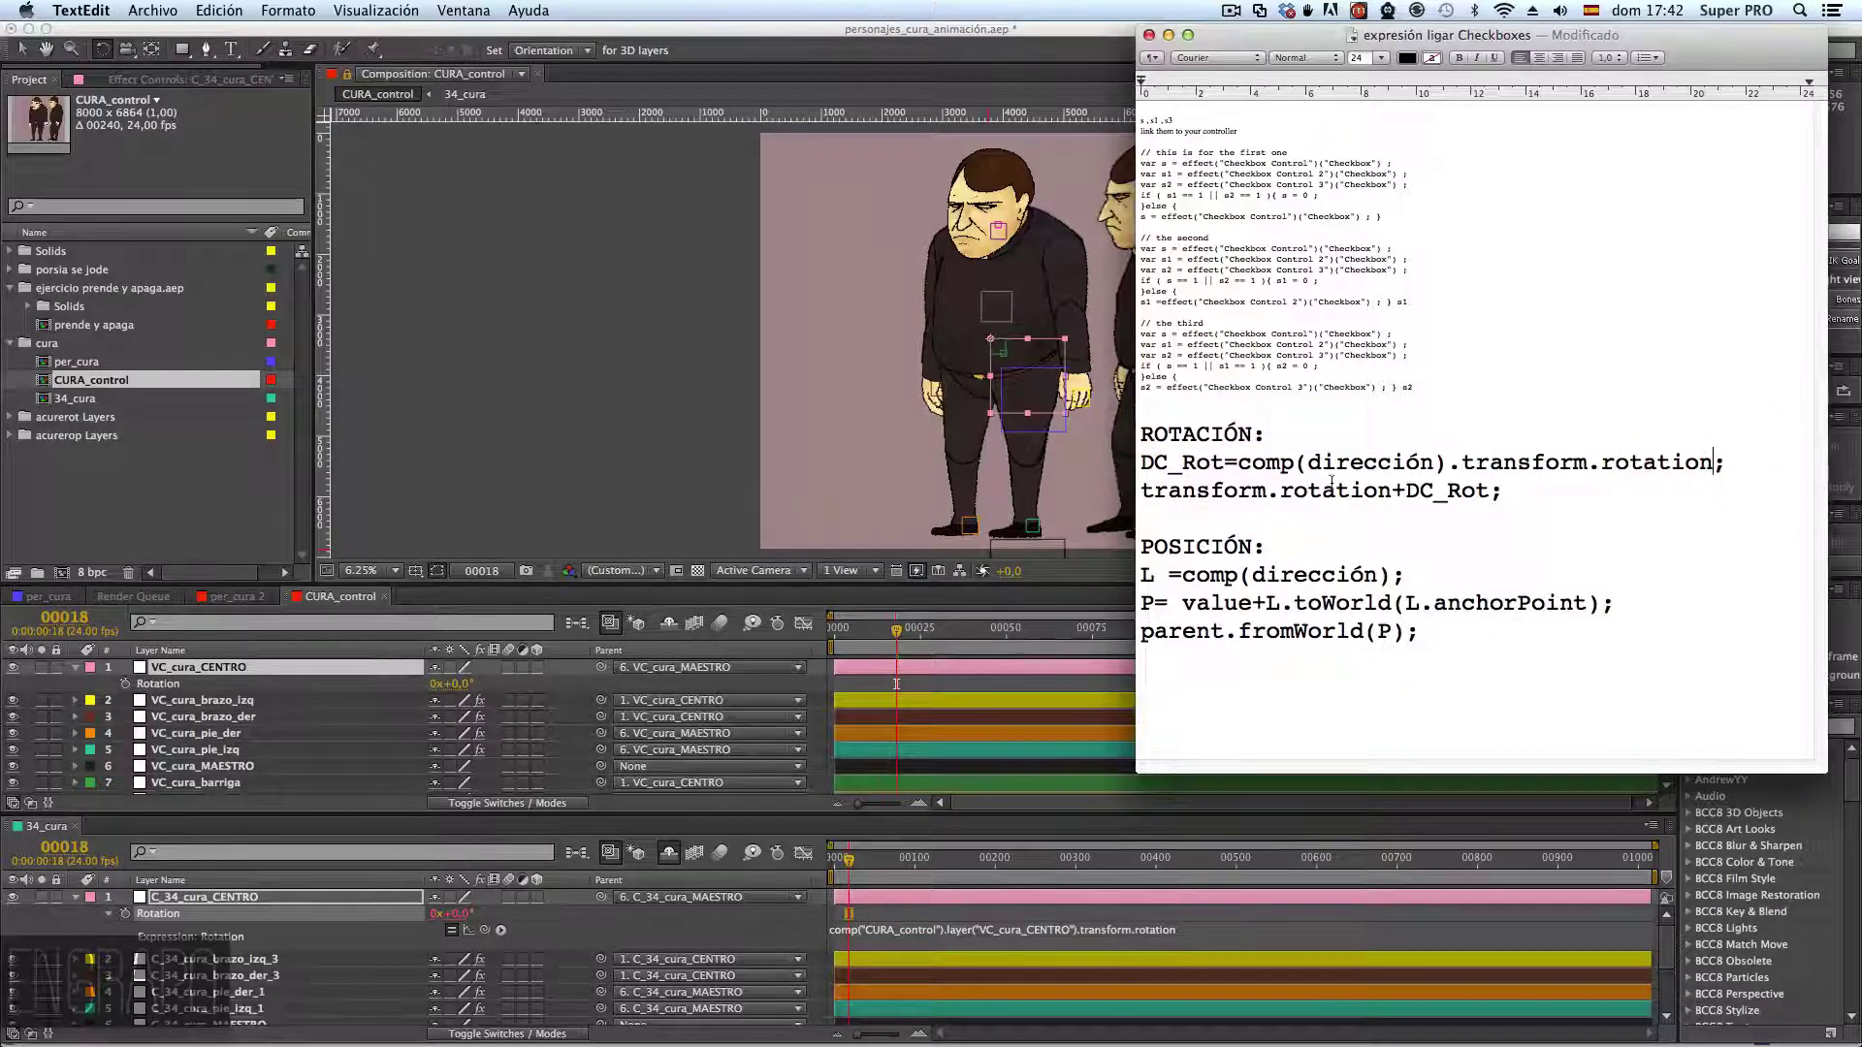
pyautogui.click(231, 919)
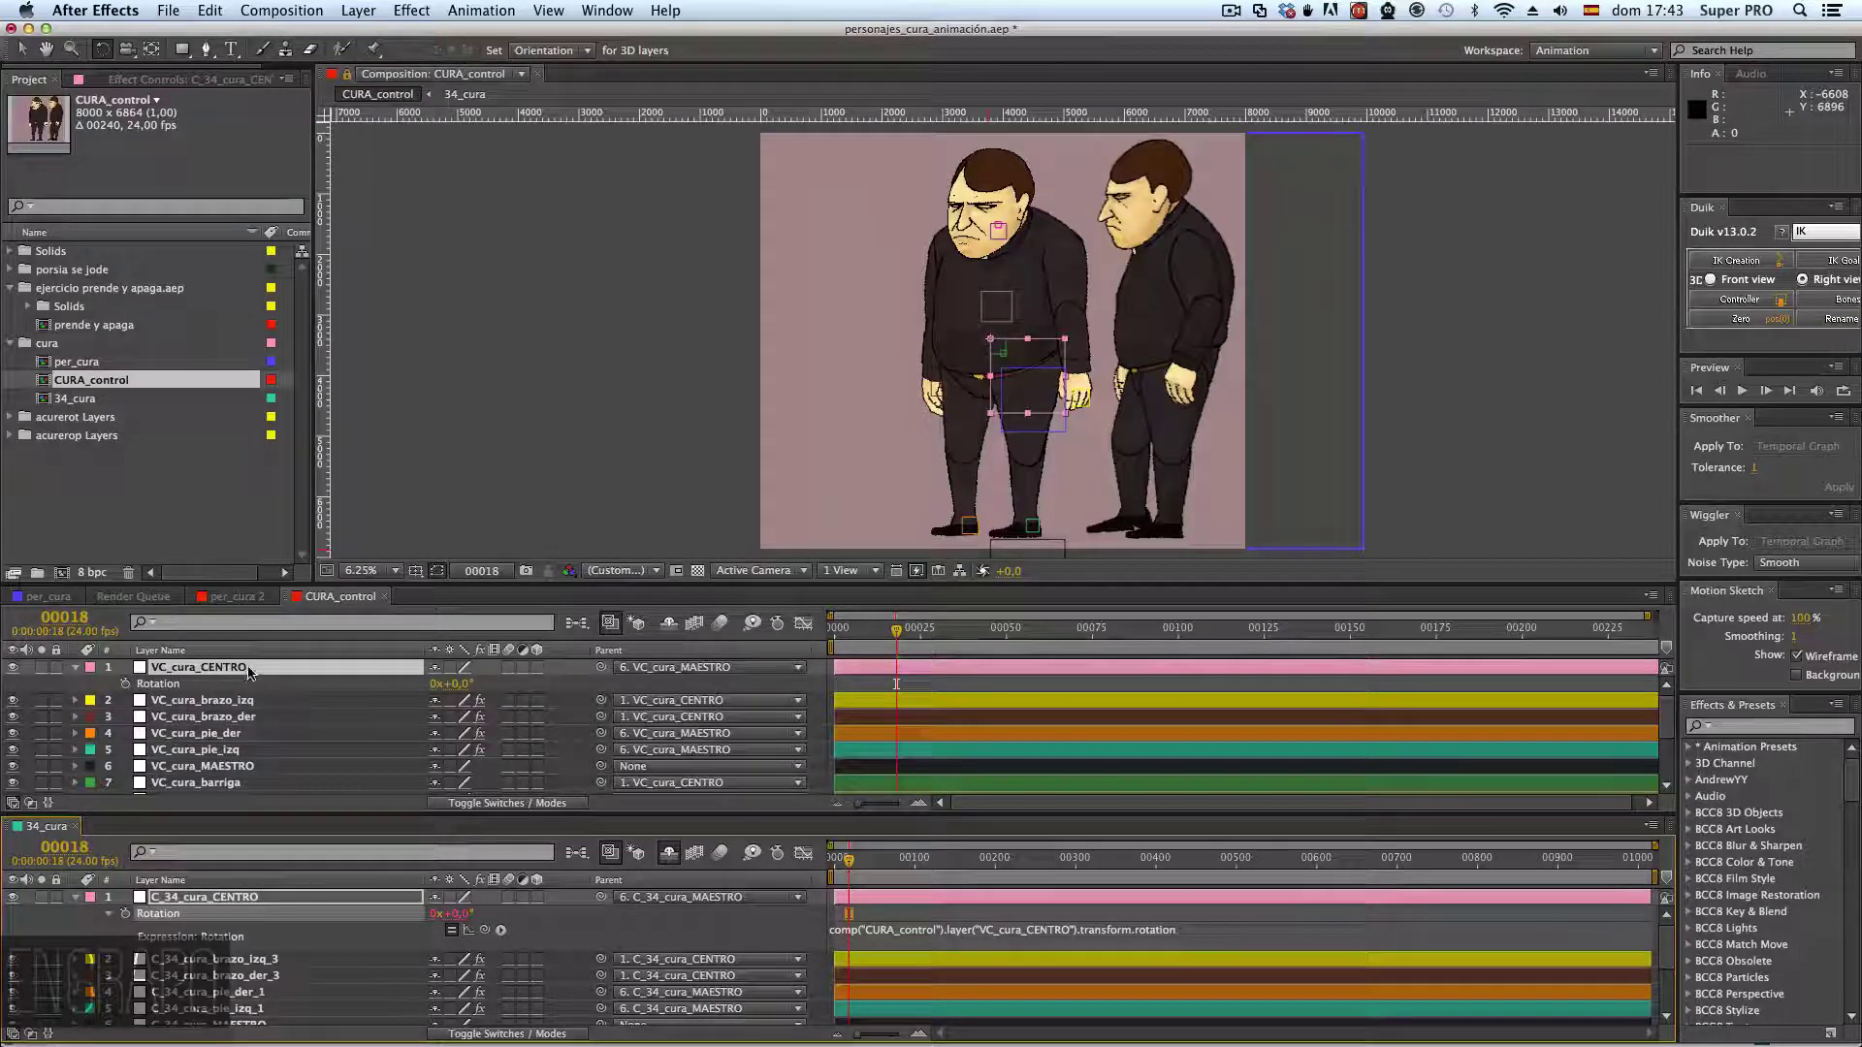
# - Copy both ROTACIÓN expression lines from the TextEdit notes and return to VC_cura_CENTRO in After Effects
pyautogui.press('super+Tab')
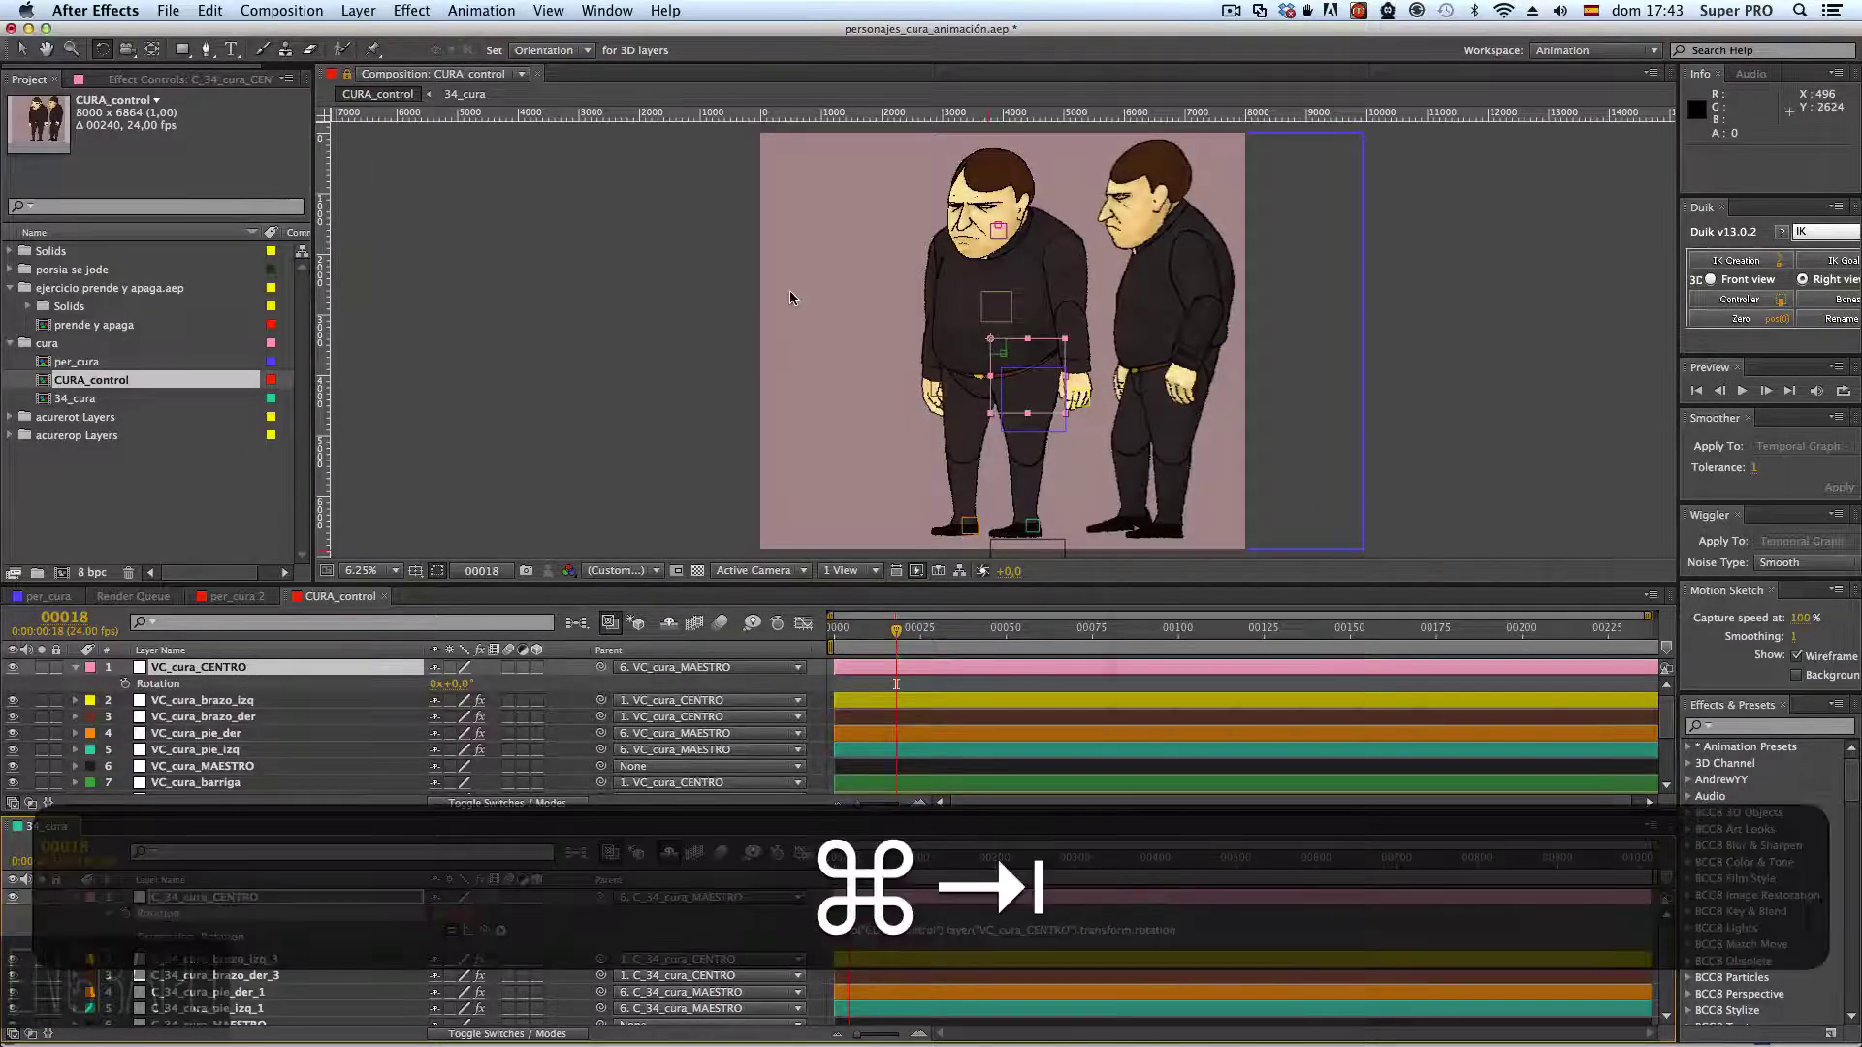
pyautogui.moveTo(1601, 492); pyautogui.dragTo(1141, 461)
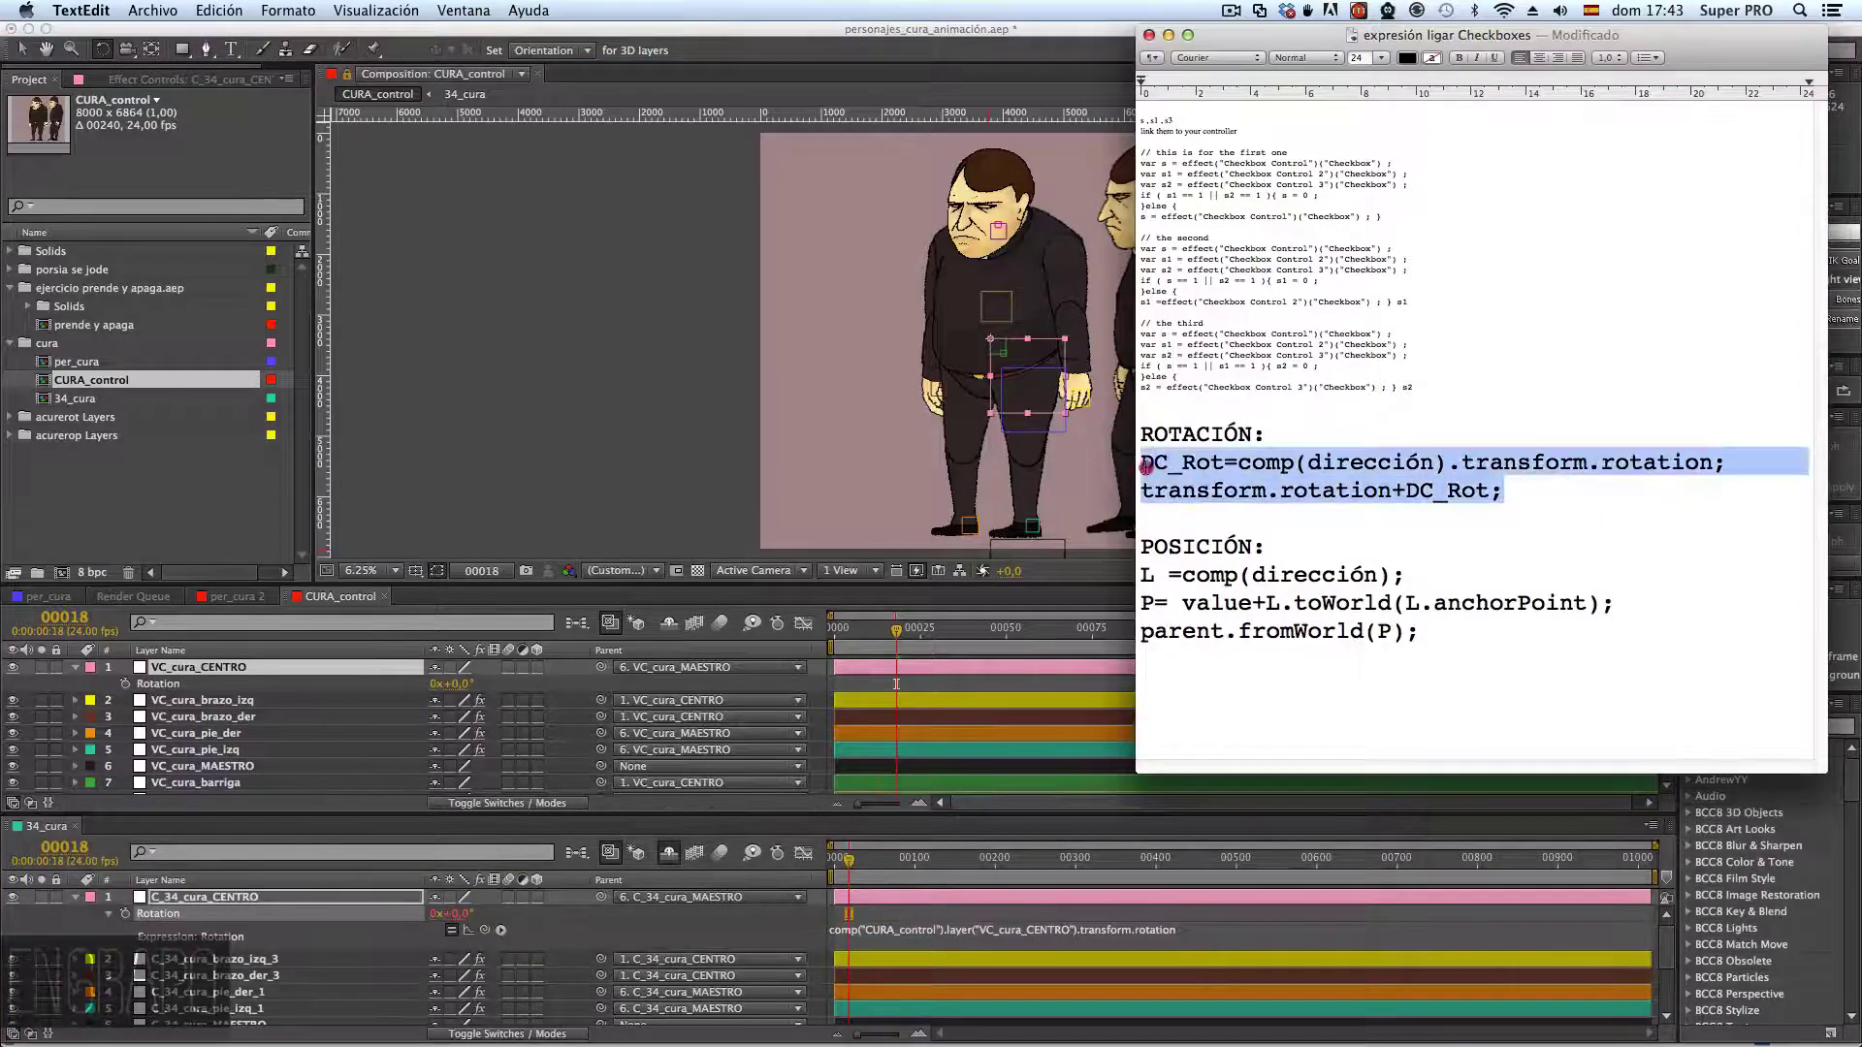
pyautogui.press('super+c')
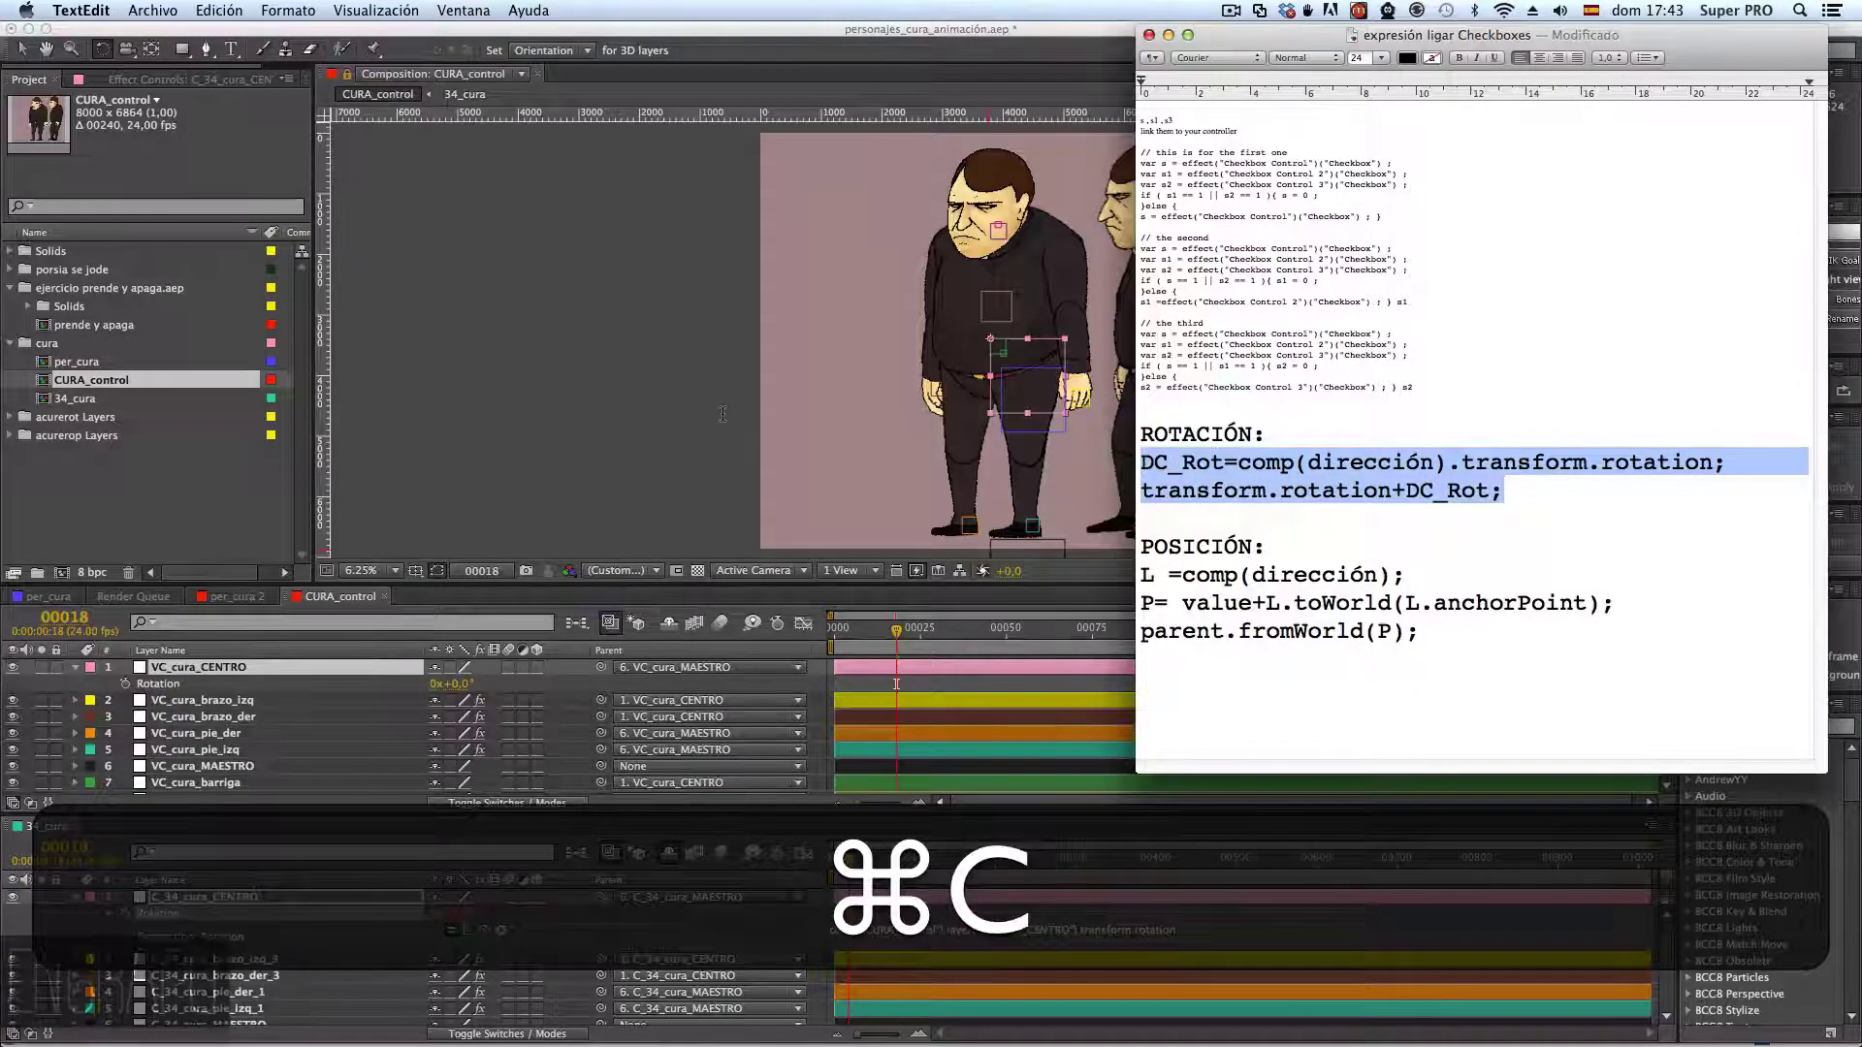
pyautogui.click(717, 415)
pyautogui.click(200, 705)
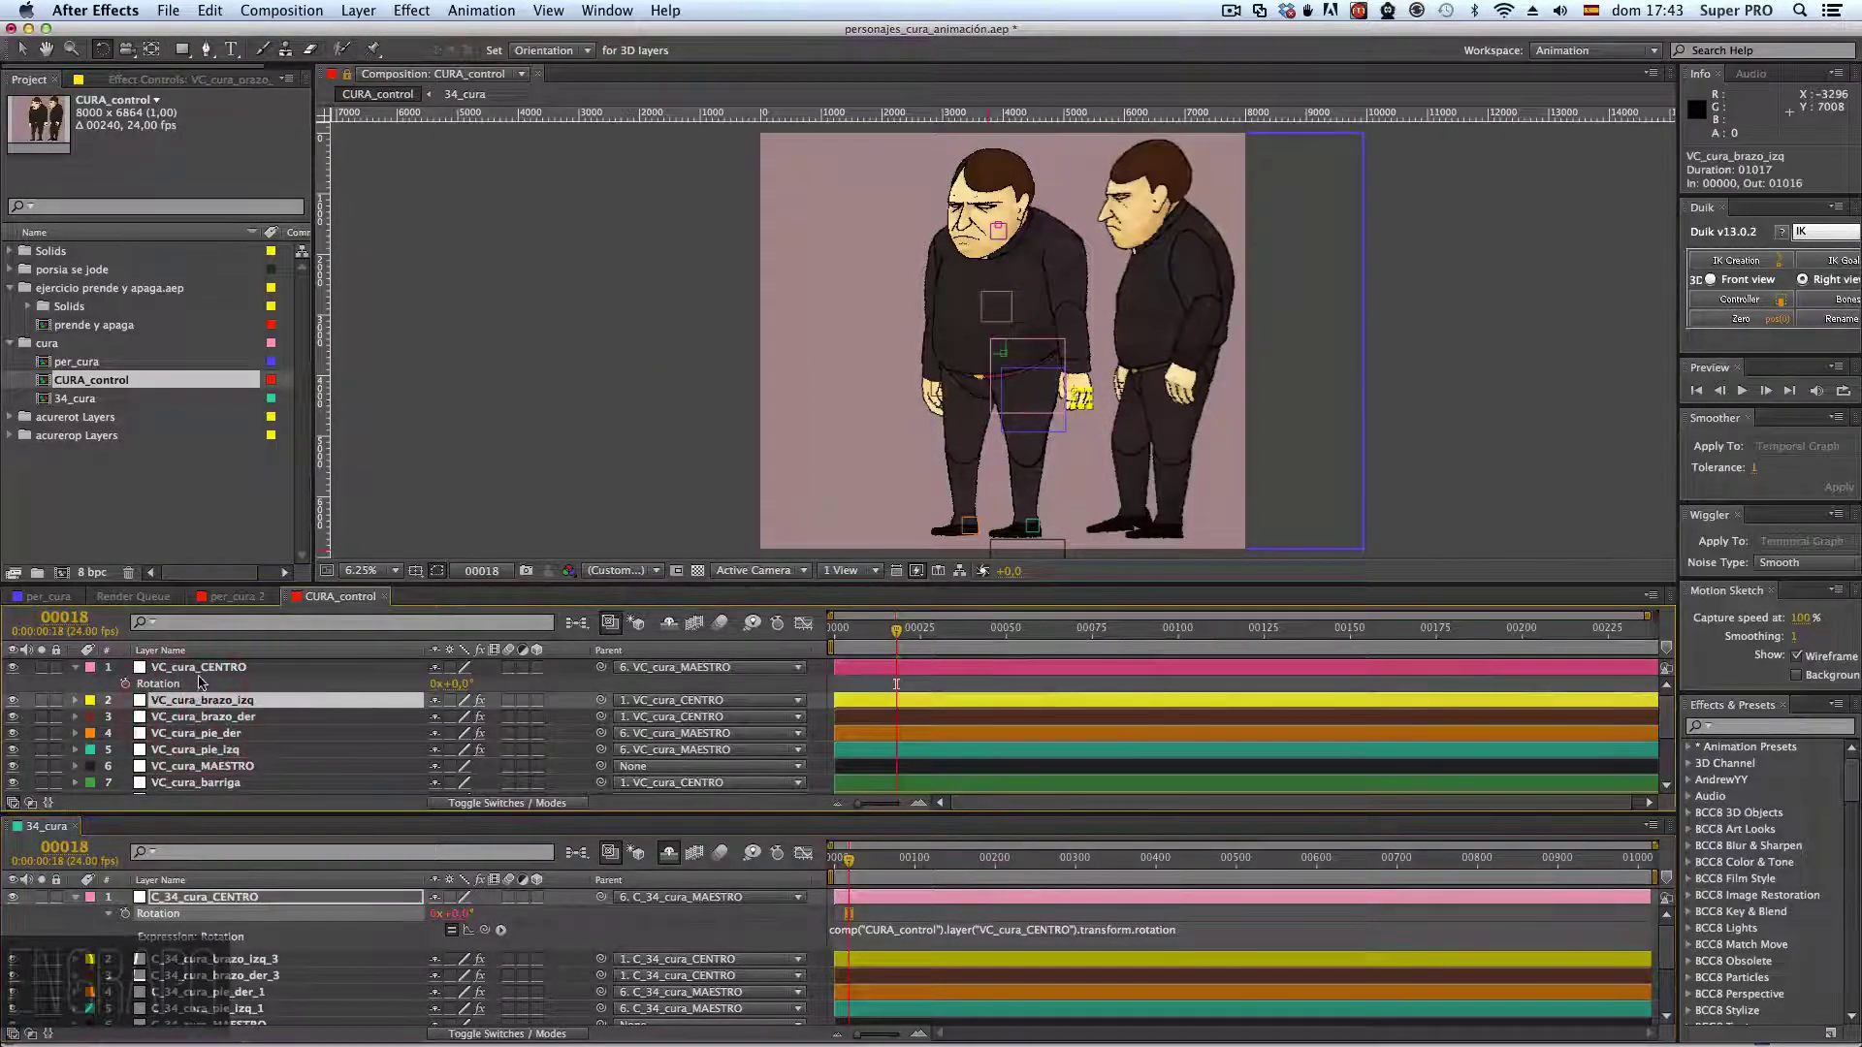
pyautogui.click(199, 669)
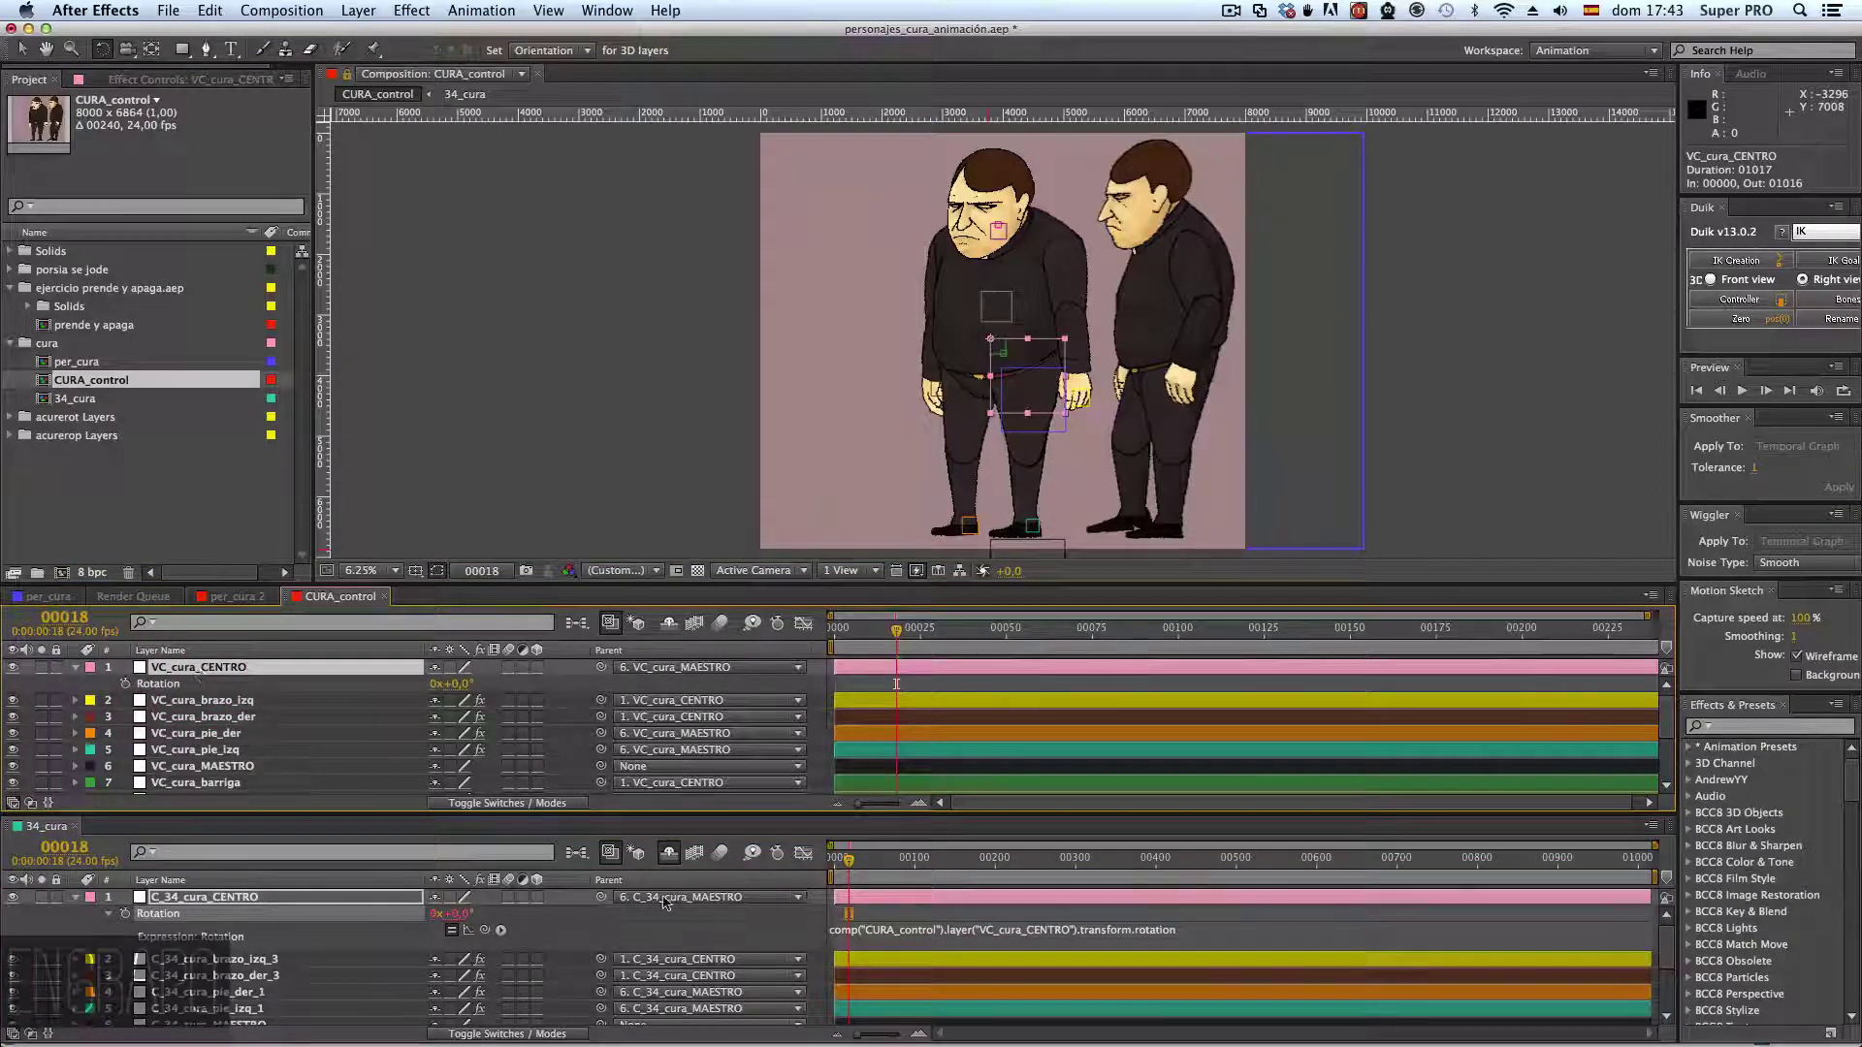
# - Remove the direct rotation expression from C_34_cura_CENTRO and reset that layer's rotation to 0°
pyautogui.click(890, 926)
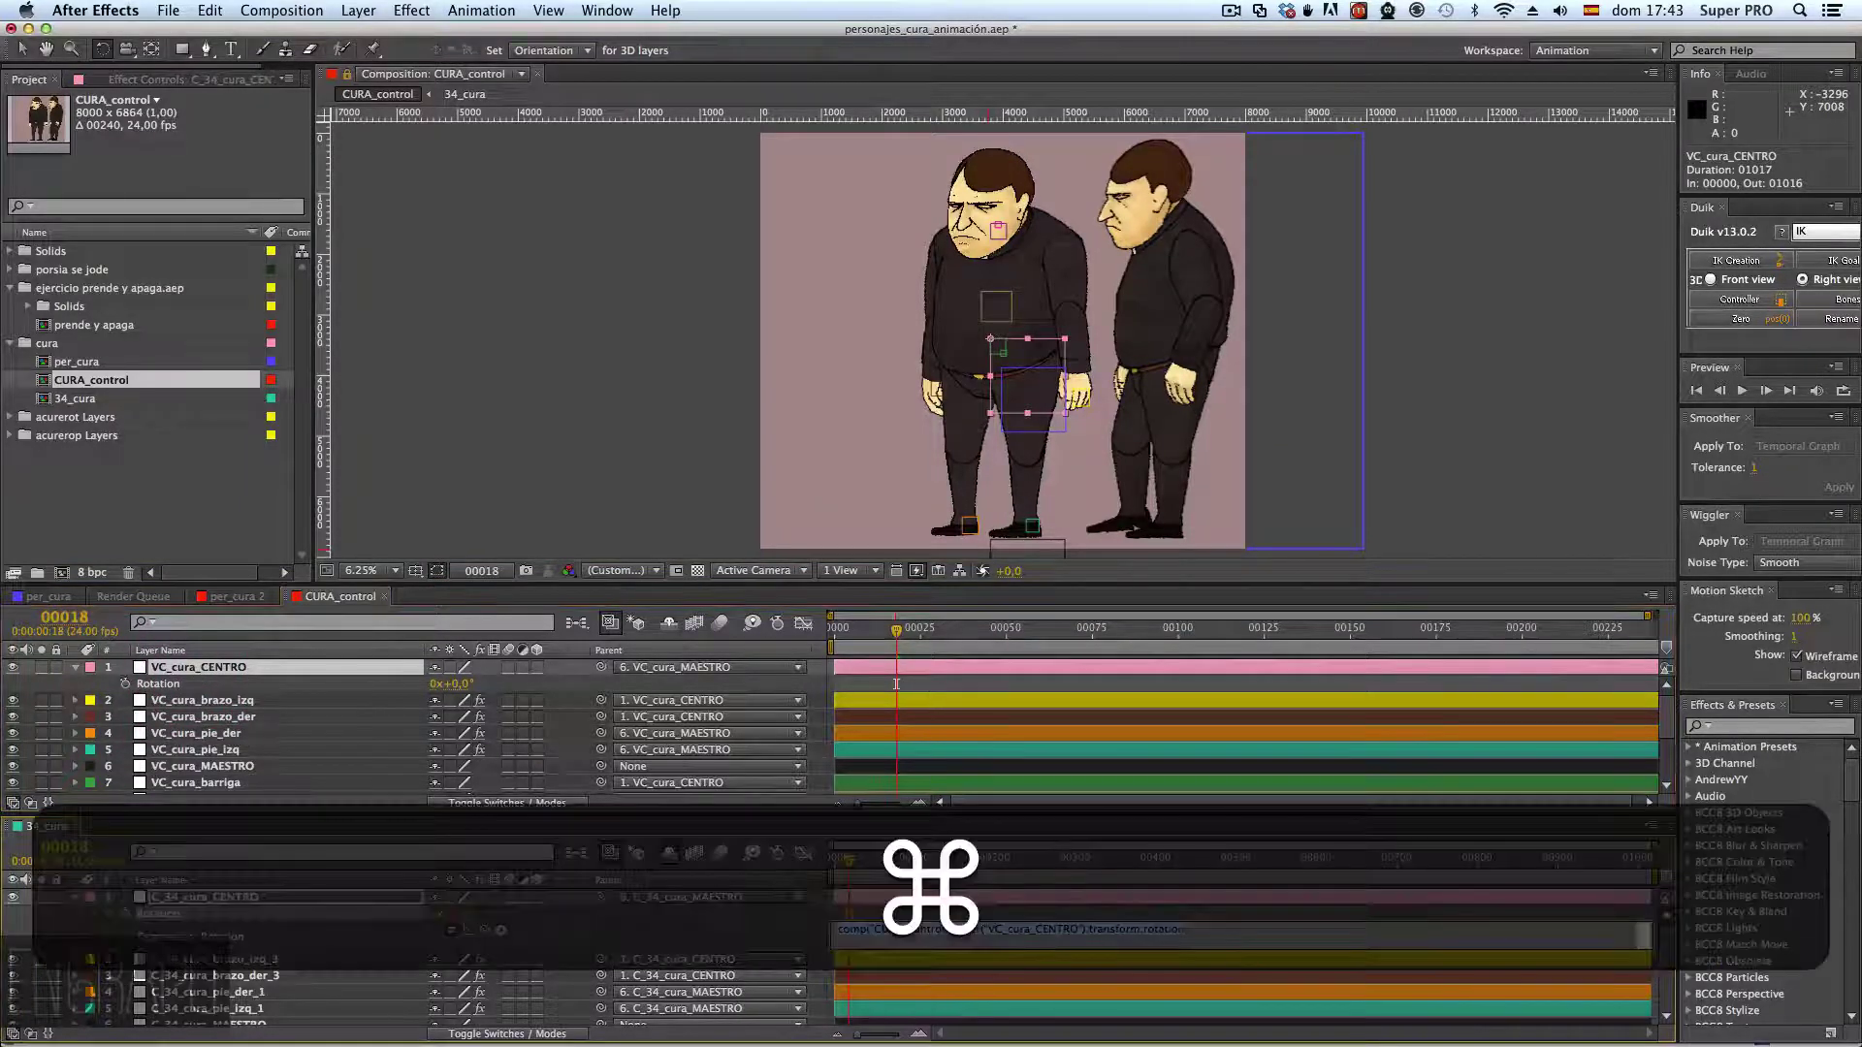
pyautogui.press('super+a')
pyautogui.press('BackSpace')
pyautogui.press('KP_Enter')
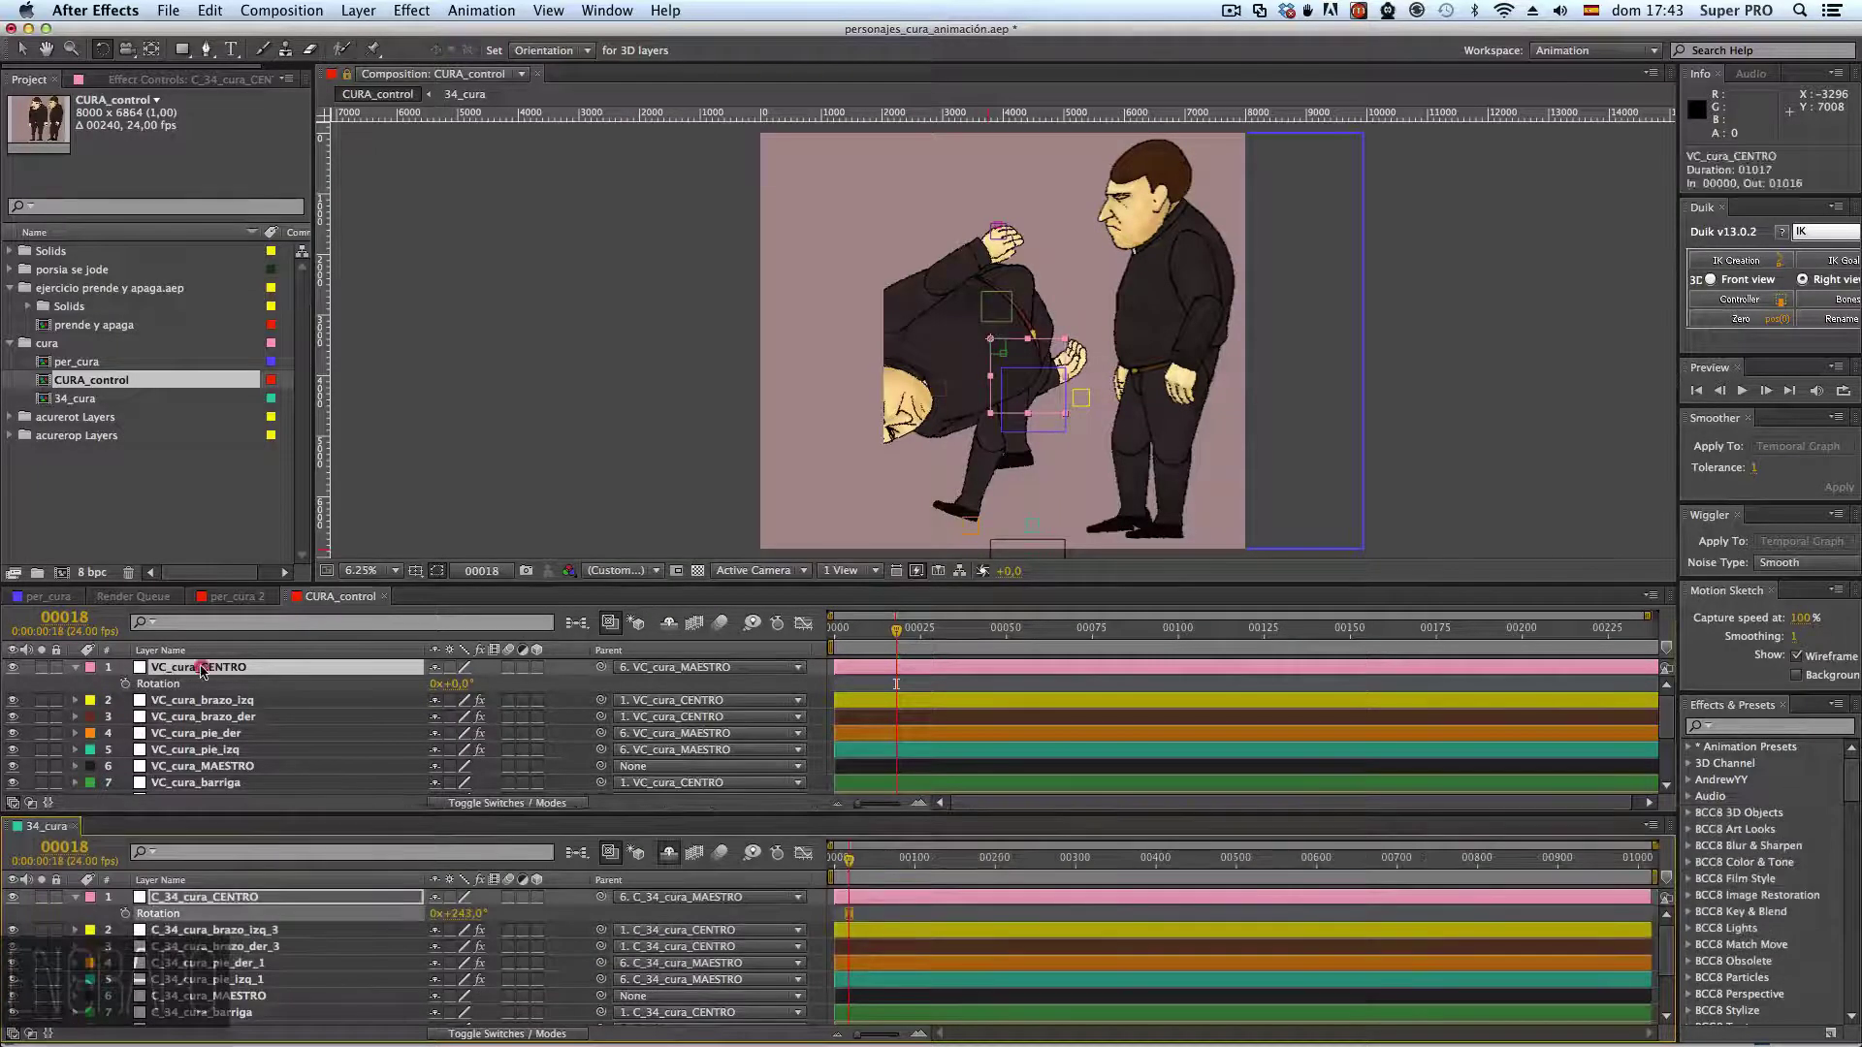
pyautogui.click(250, 665)
pyautogui.click(456, 929)
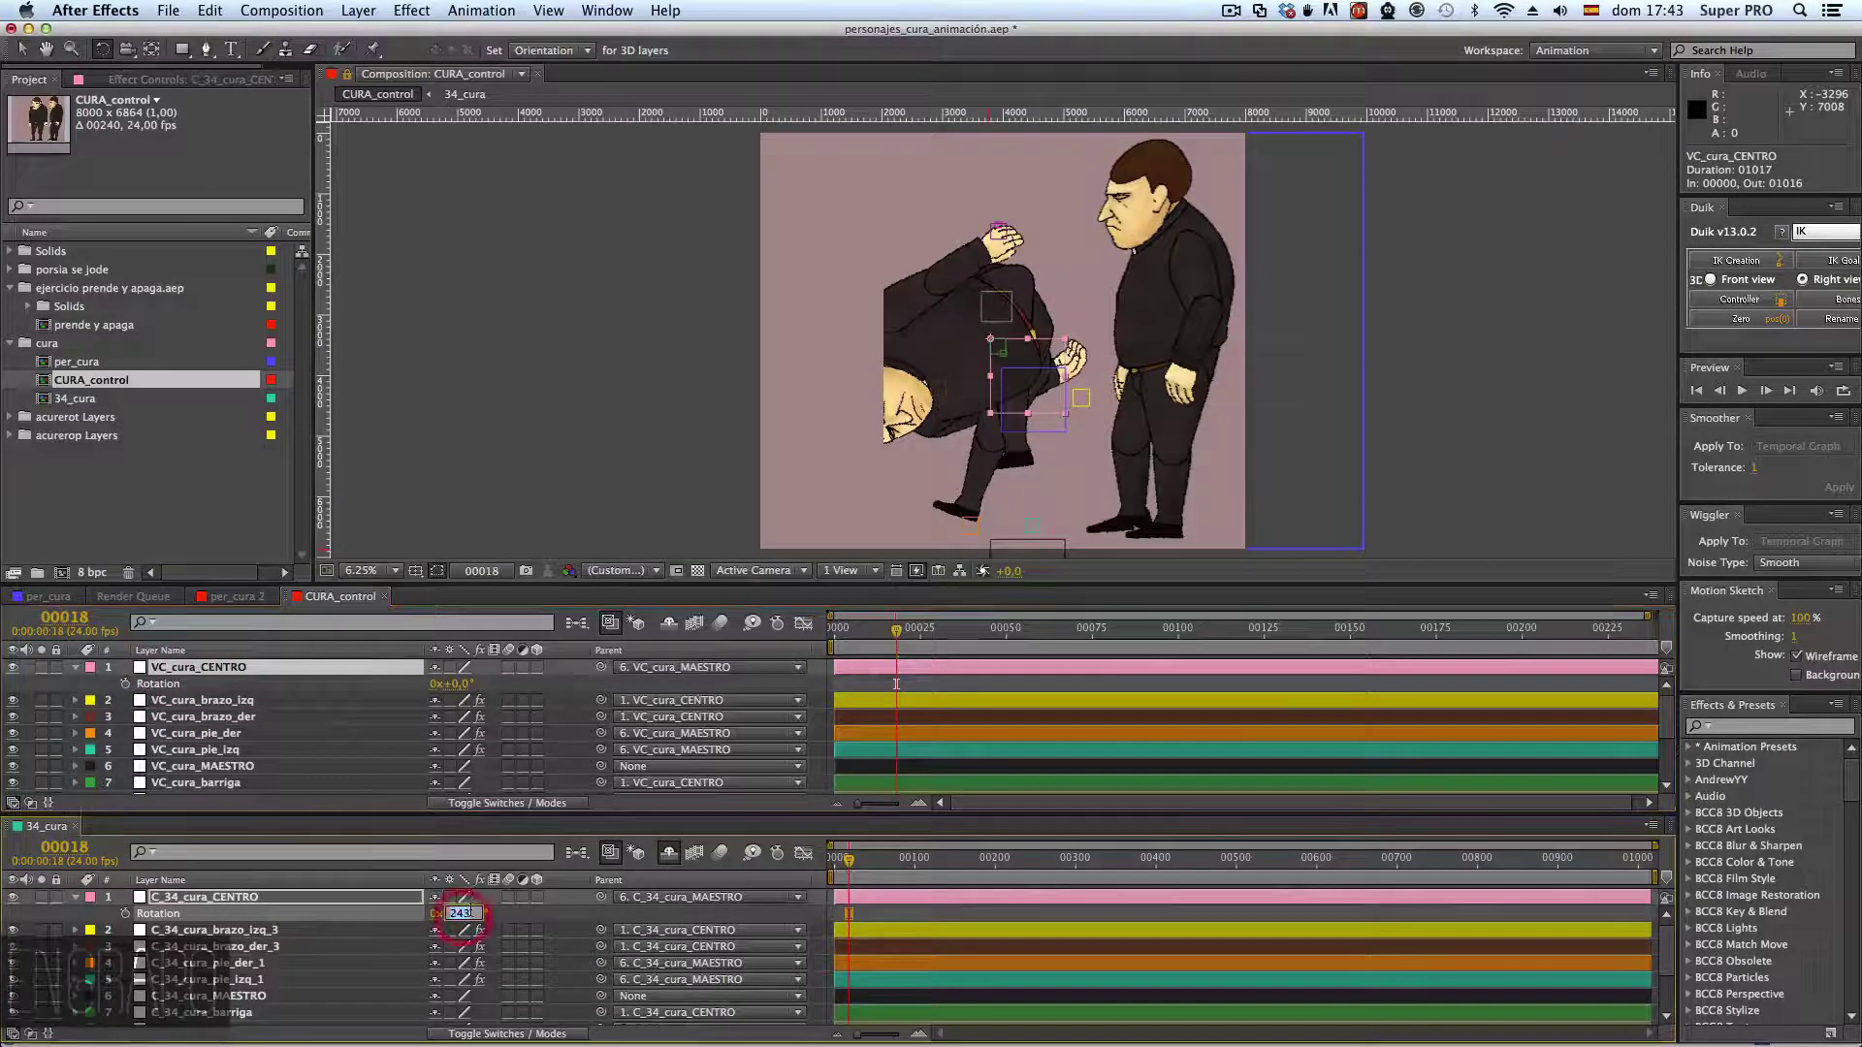
pyautogui.press('KP_Enter')
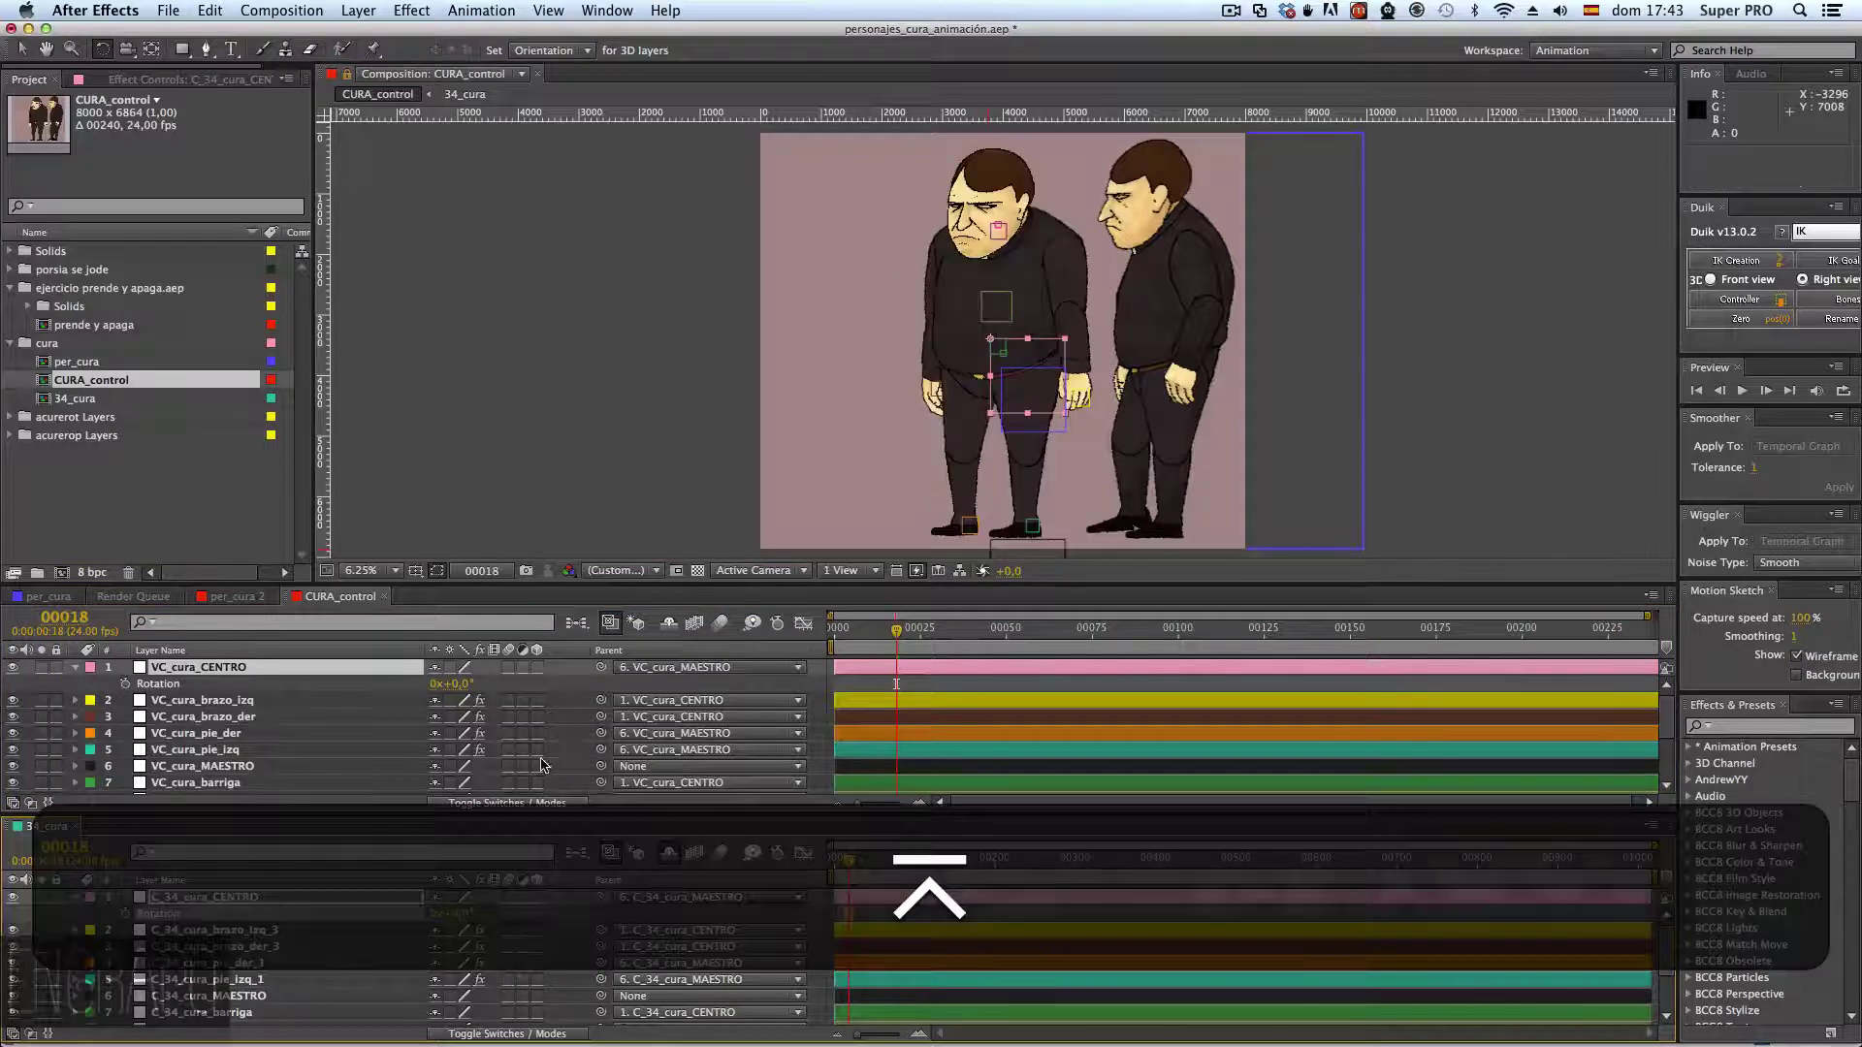
# - Add a rotation expression to C_34_cura_CENTRO using the copied DC_Rot lines, and dismiss any resulting warning
pyautogui.click(153, 683)
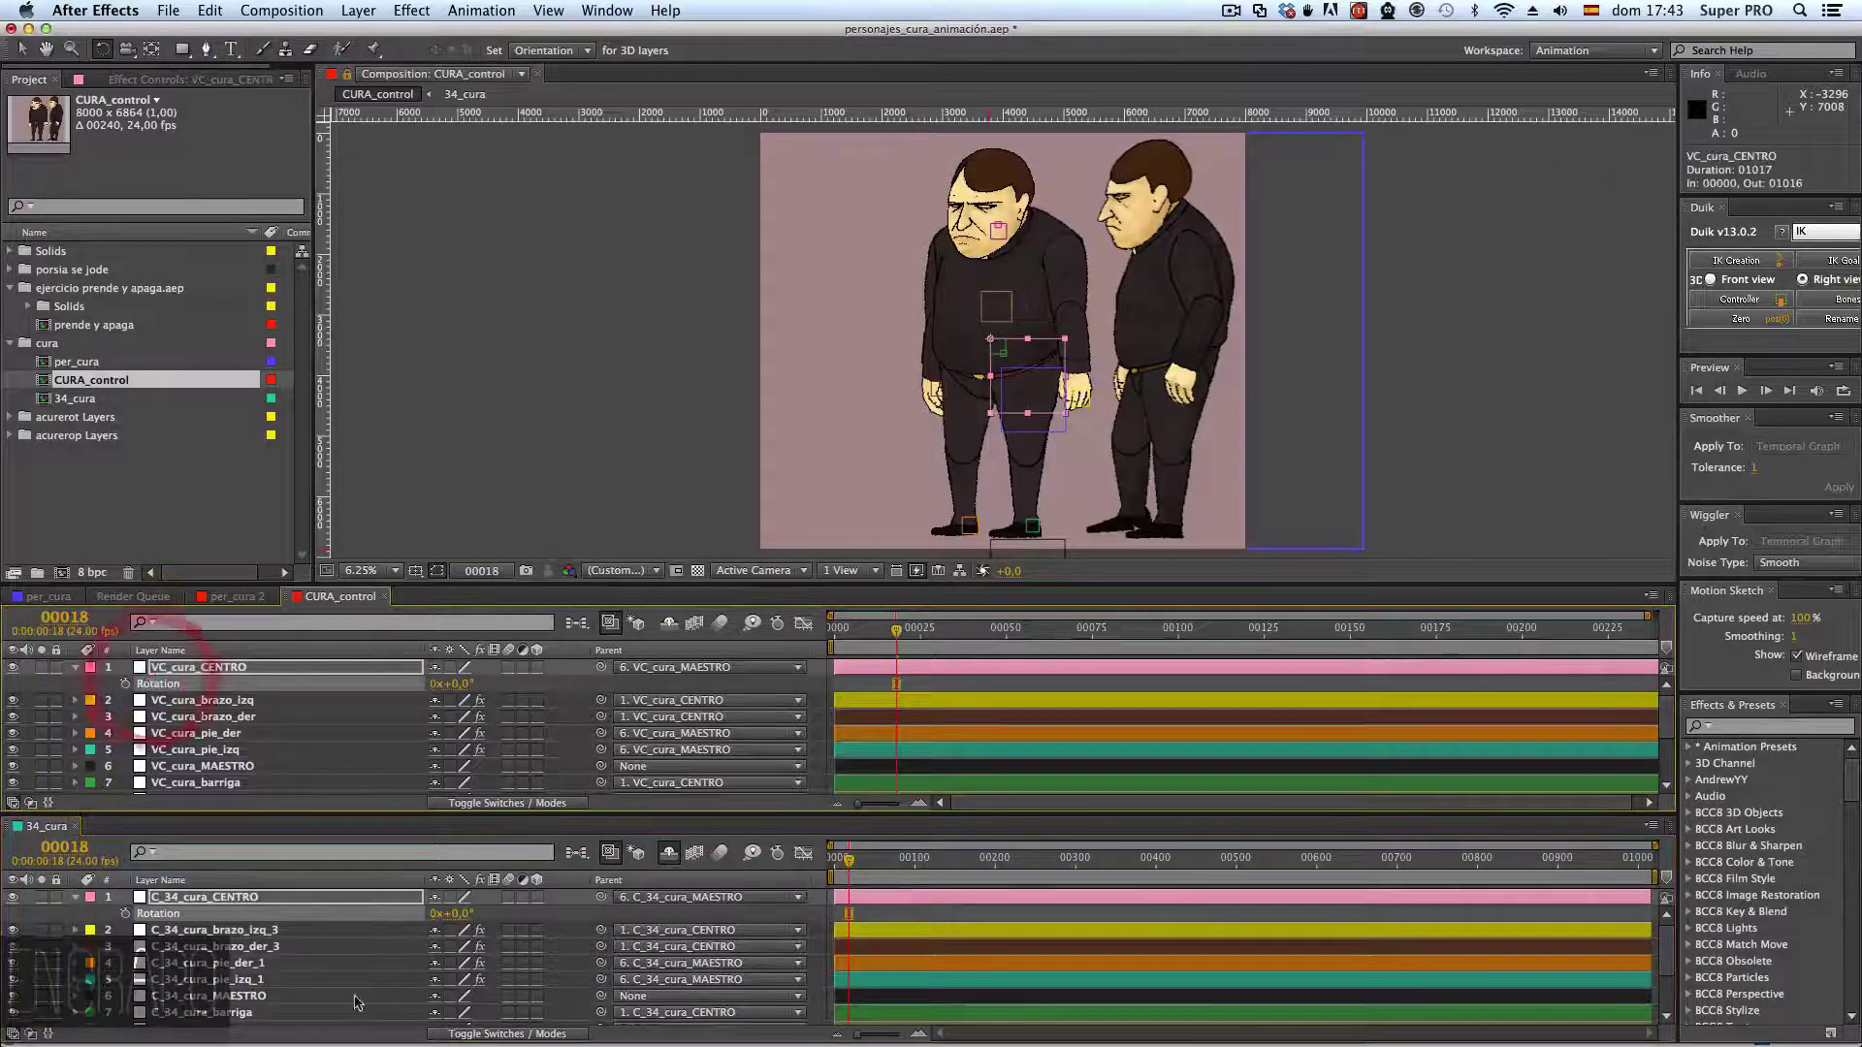
pyautogui.click(184, 896)
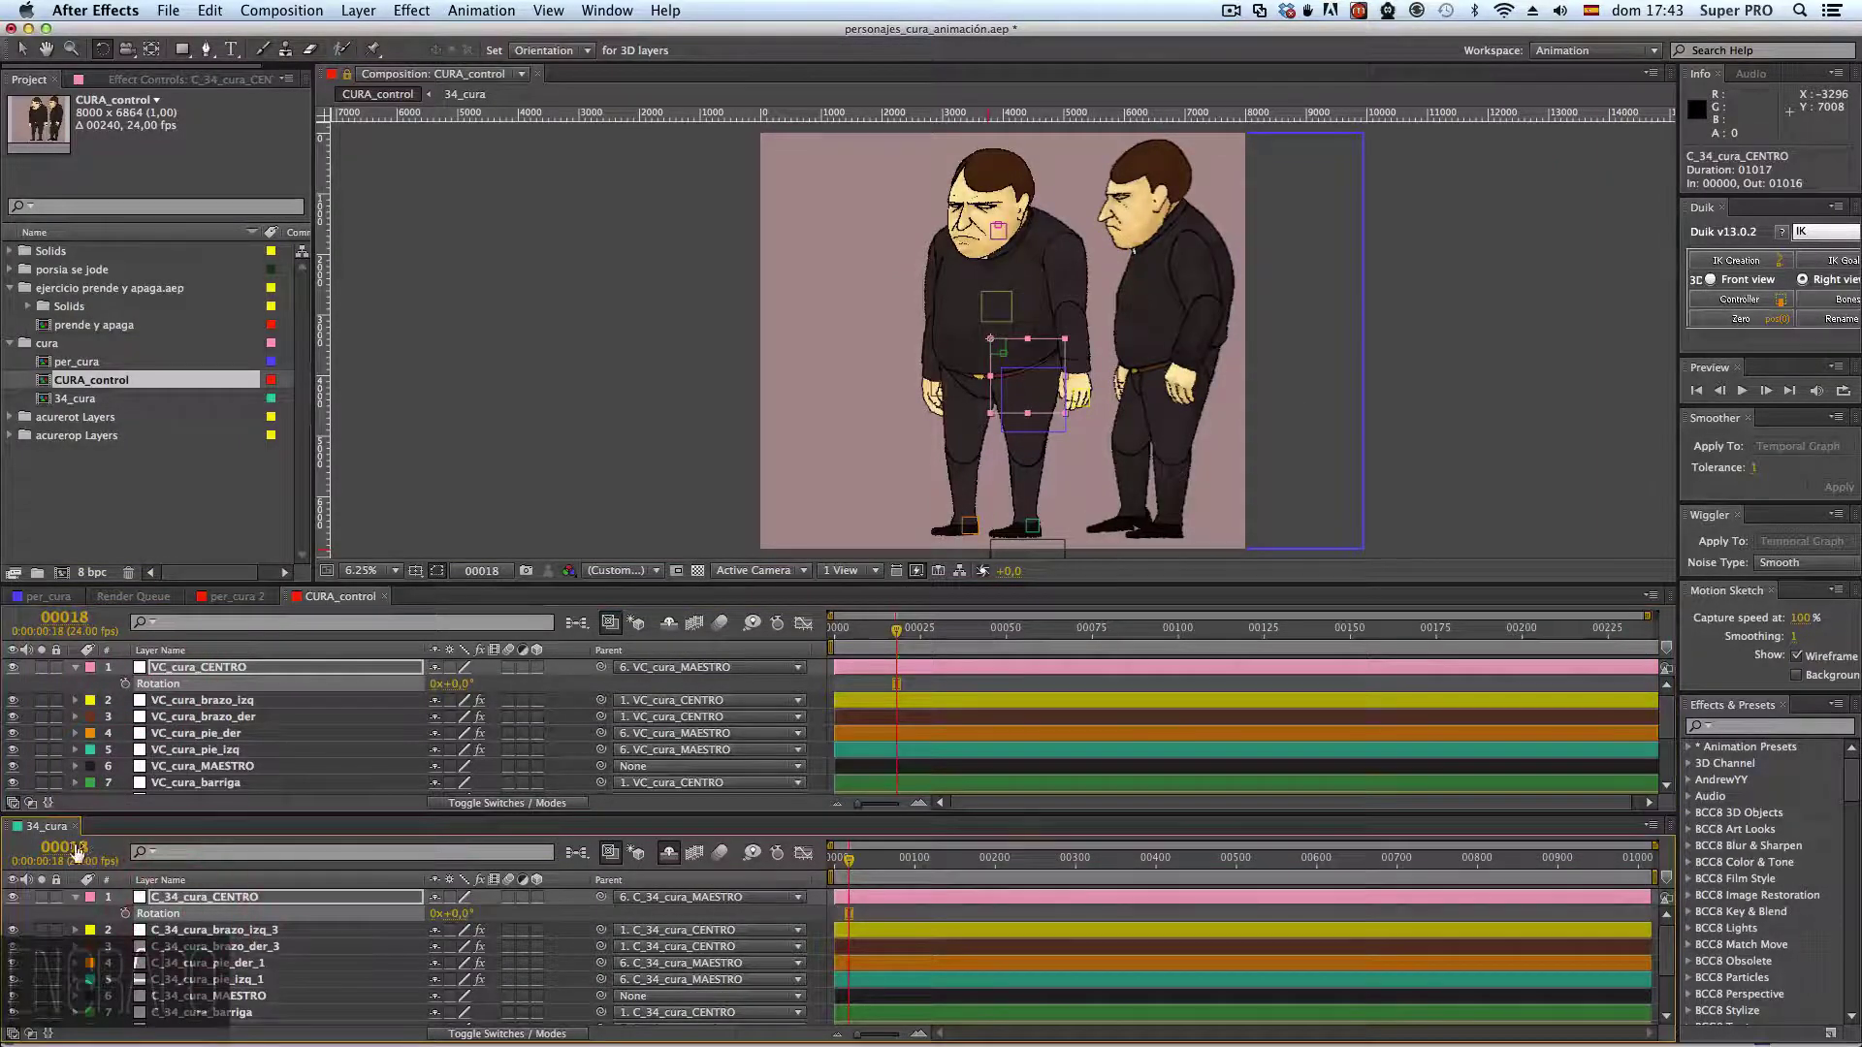
pyautogui.press('alt')
pyautogui.keyDown('alt'); pyautogui.click(127, 914); pyautogui.keyUp('alt')
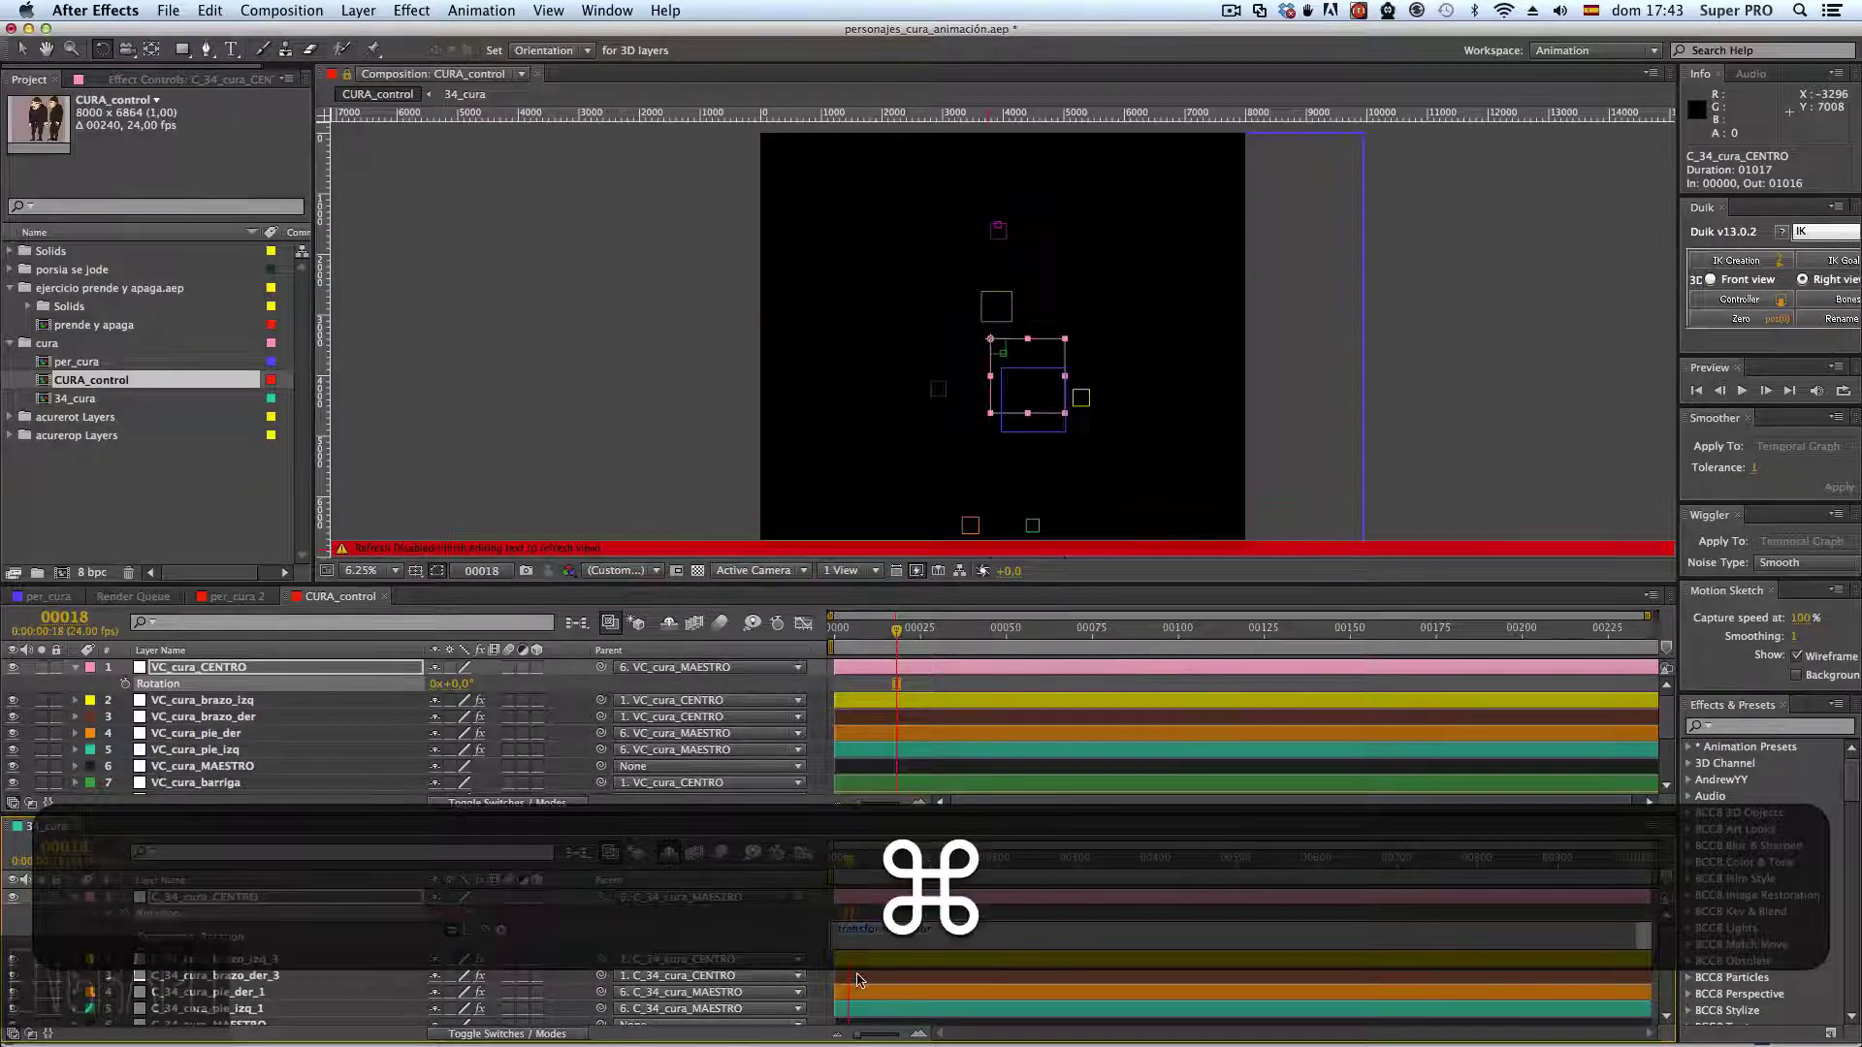
pyautogui.press('super+v')
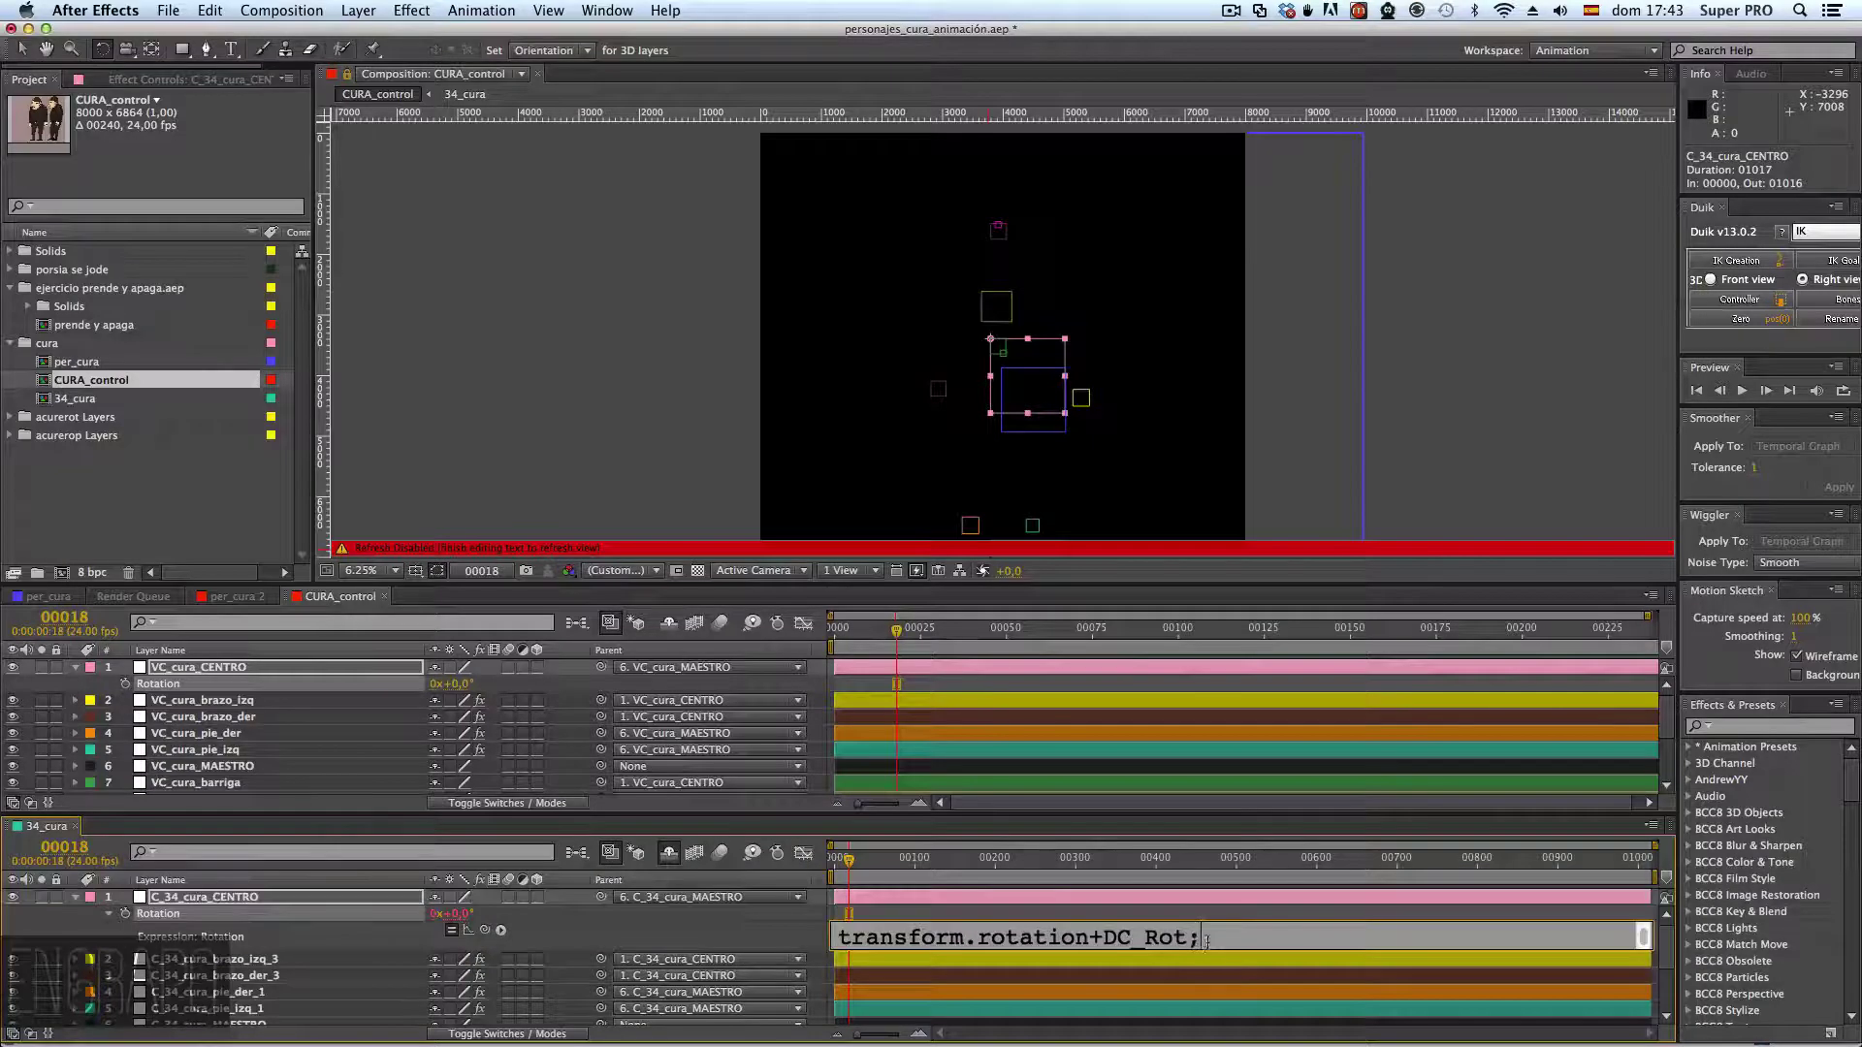
pyautogui.click(1213, 946)
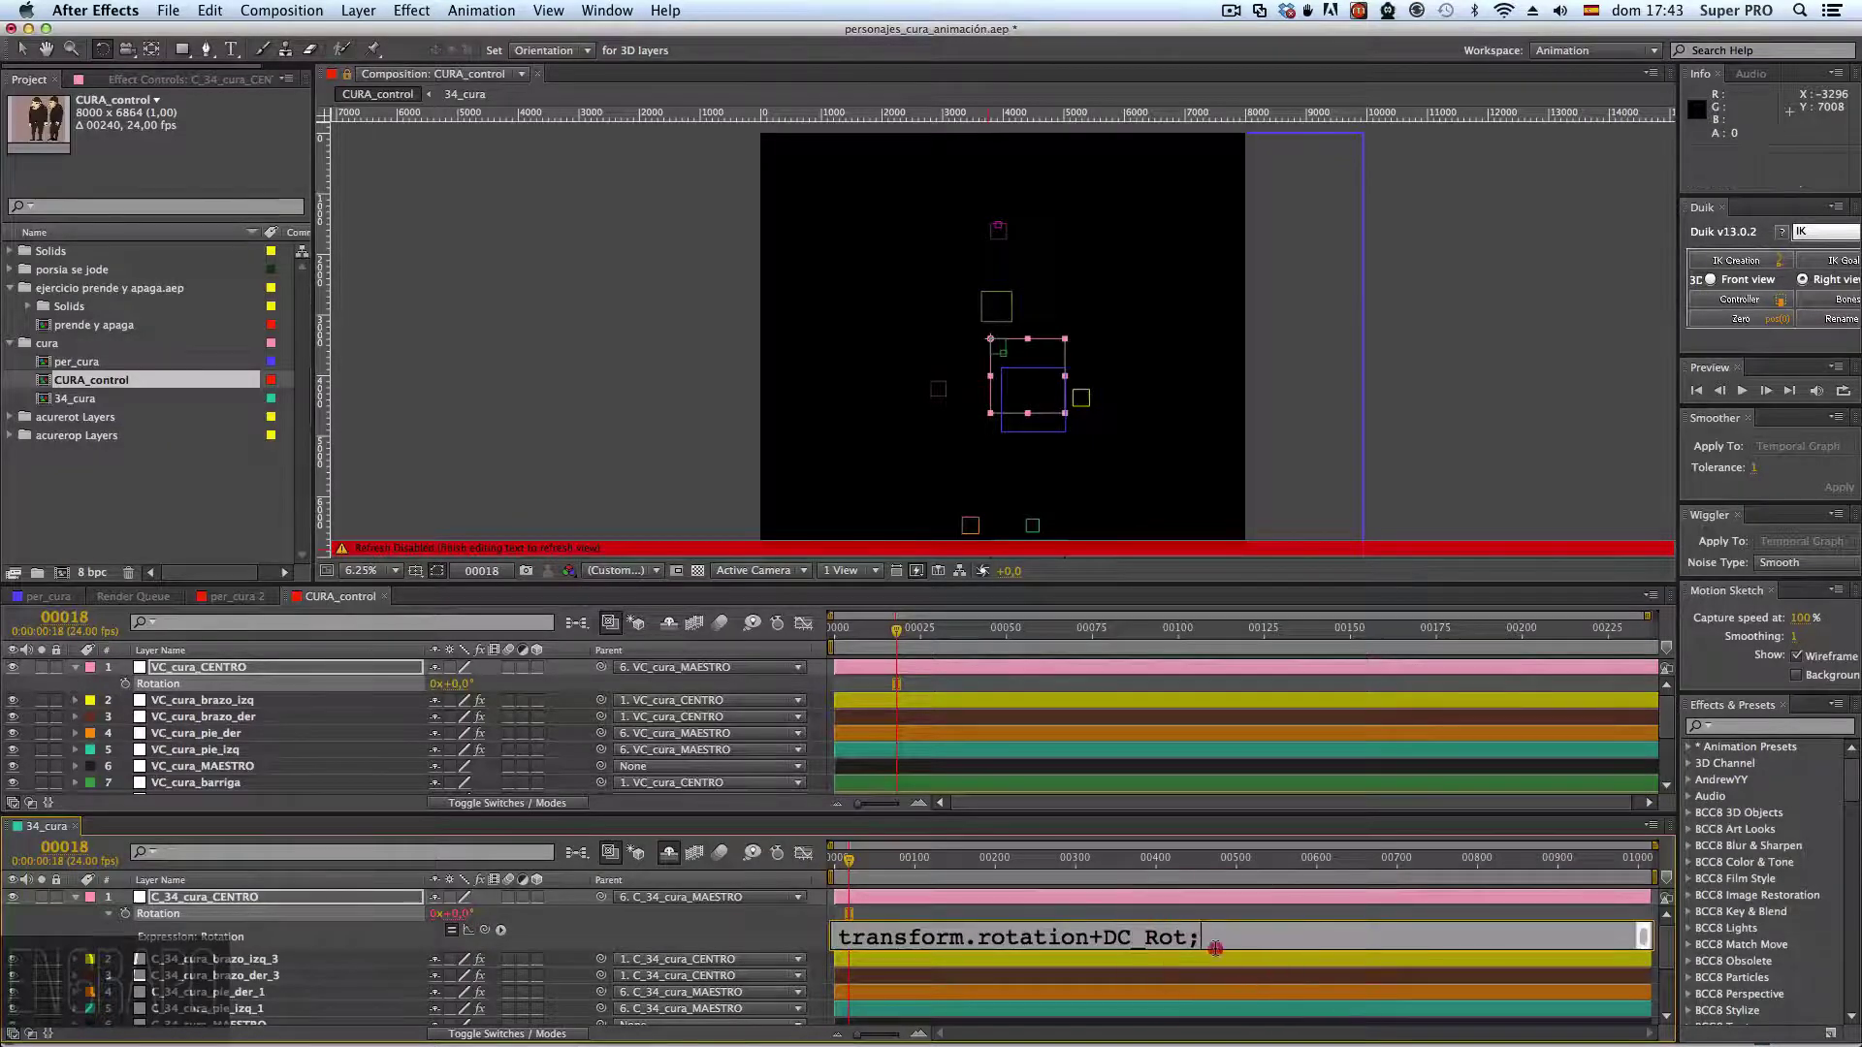
pyautogui.click(1215, 948)
pyautogui.press('KP_Enter')
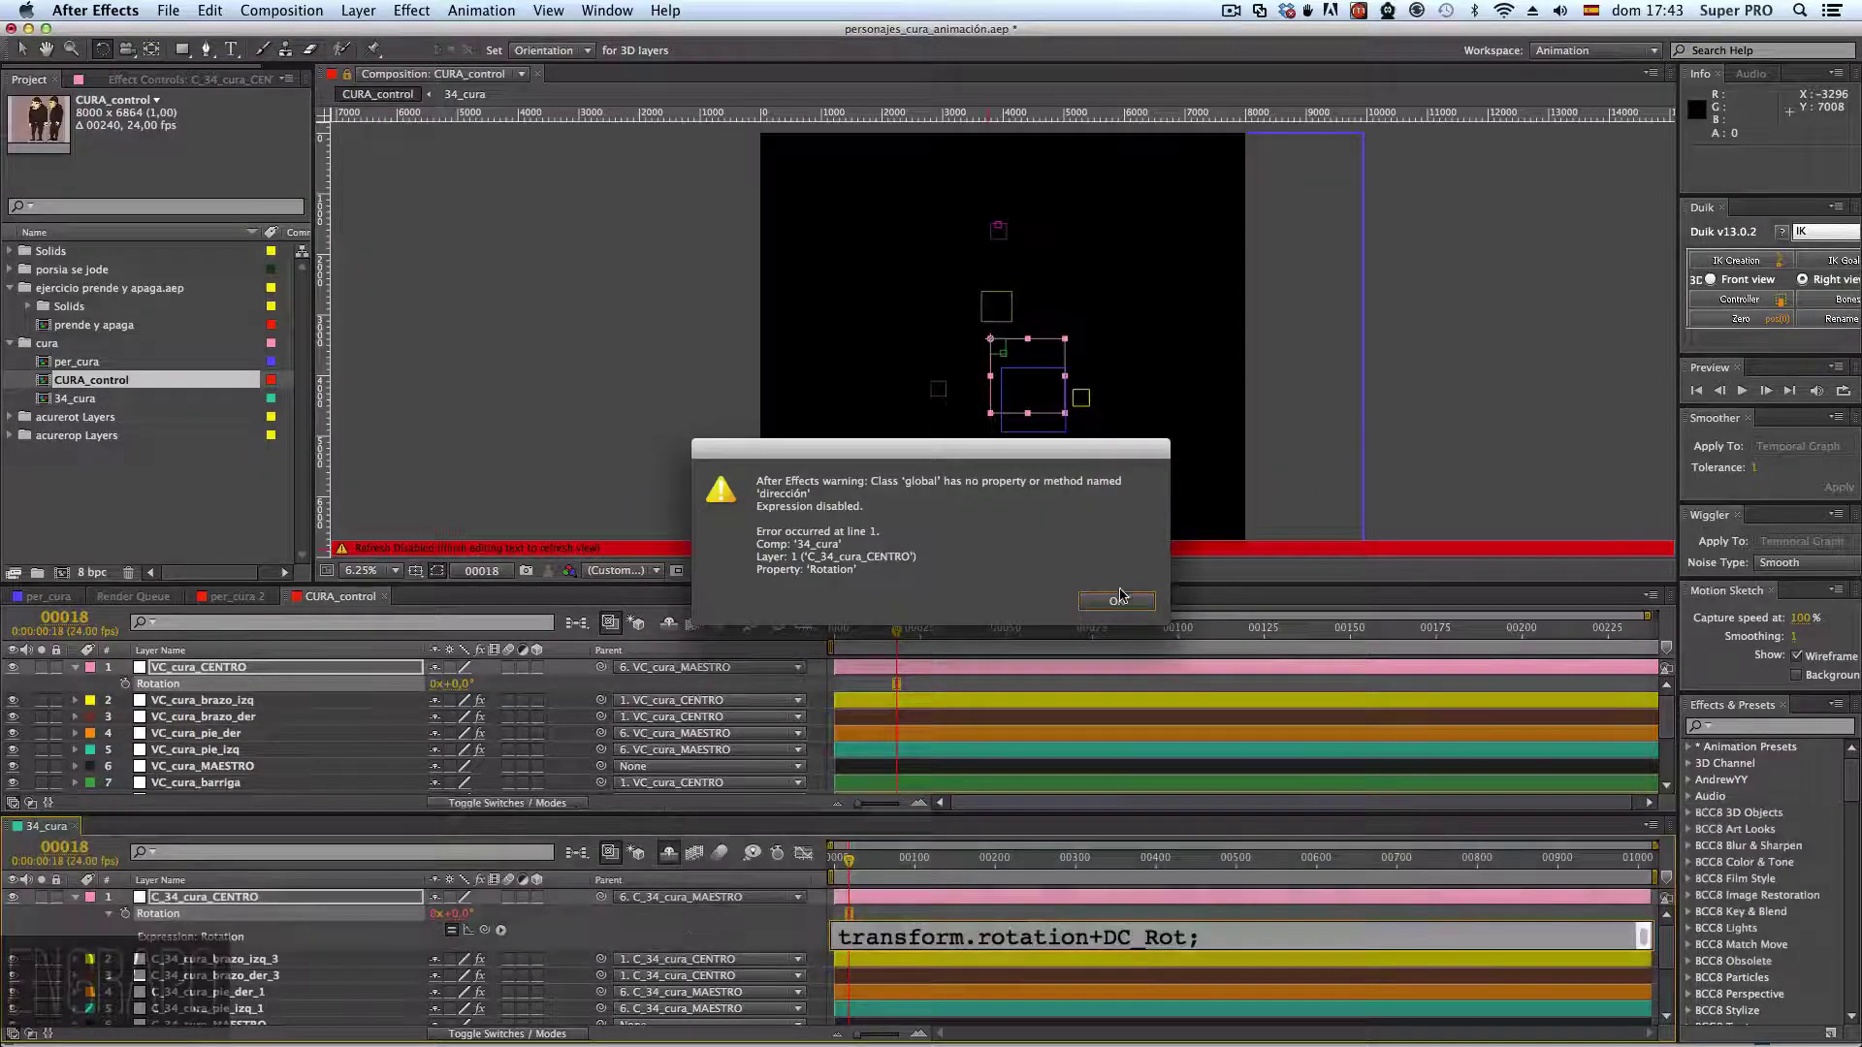
pyautogui.click(1116, 601)
# - Replace the comp(dirección) placeholder in C_34_cura_CENTRO's rotation expression with a link to VC_cura_CENTRO's rotation, keeping the transform.rotation+DC_Rot line
pyautogui.click(958, 944)
pyautogui.click(981, 933)
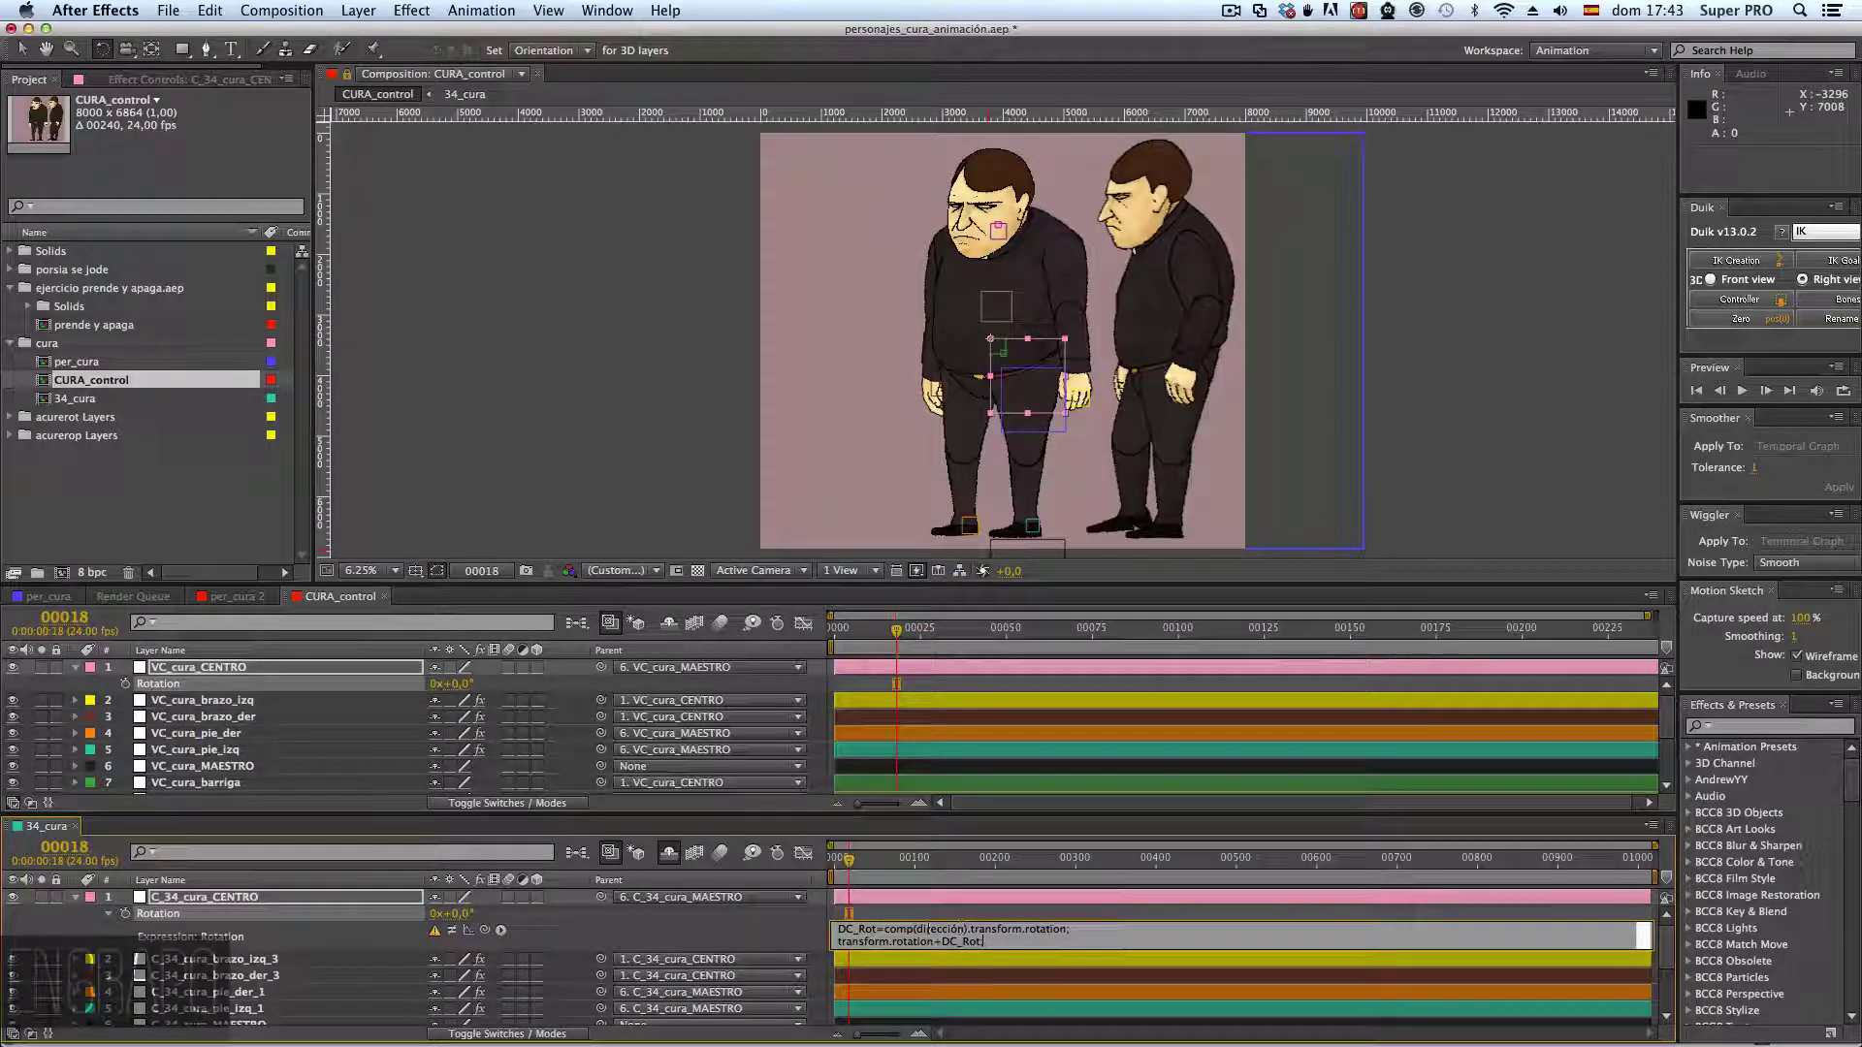
pyautogui.moveTo(885, 929); pyautogui.dragTo(1069, 929)
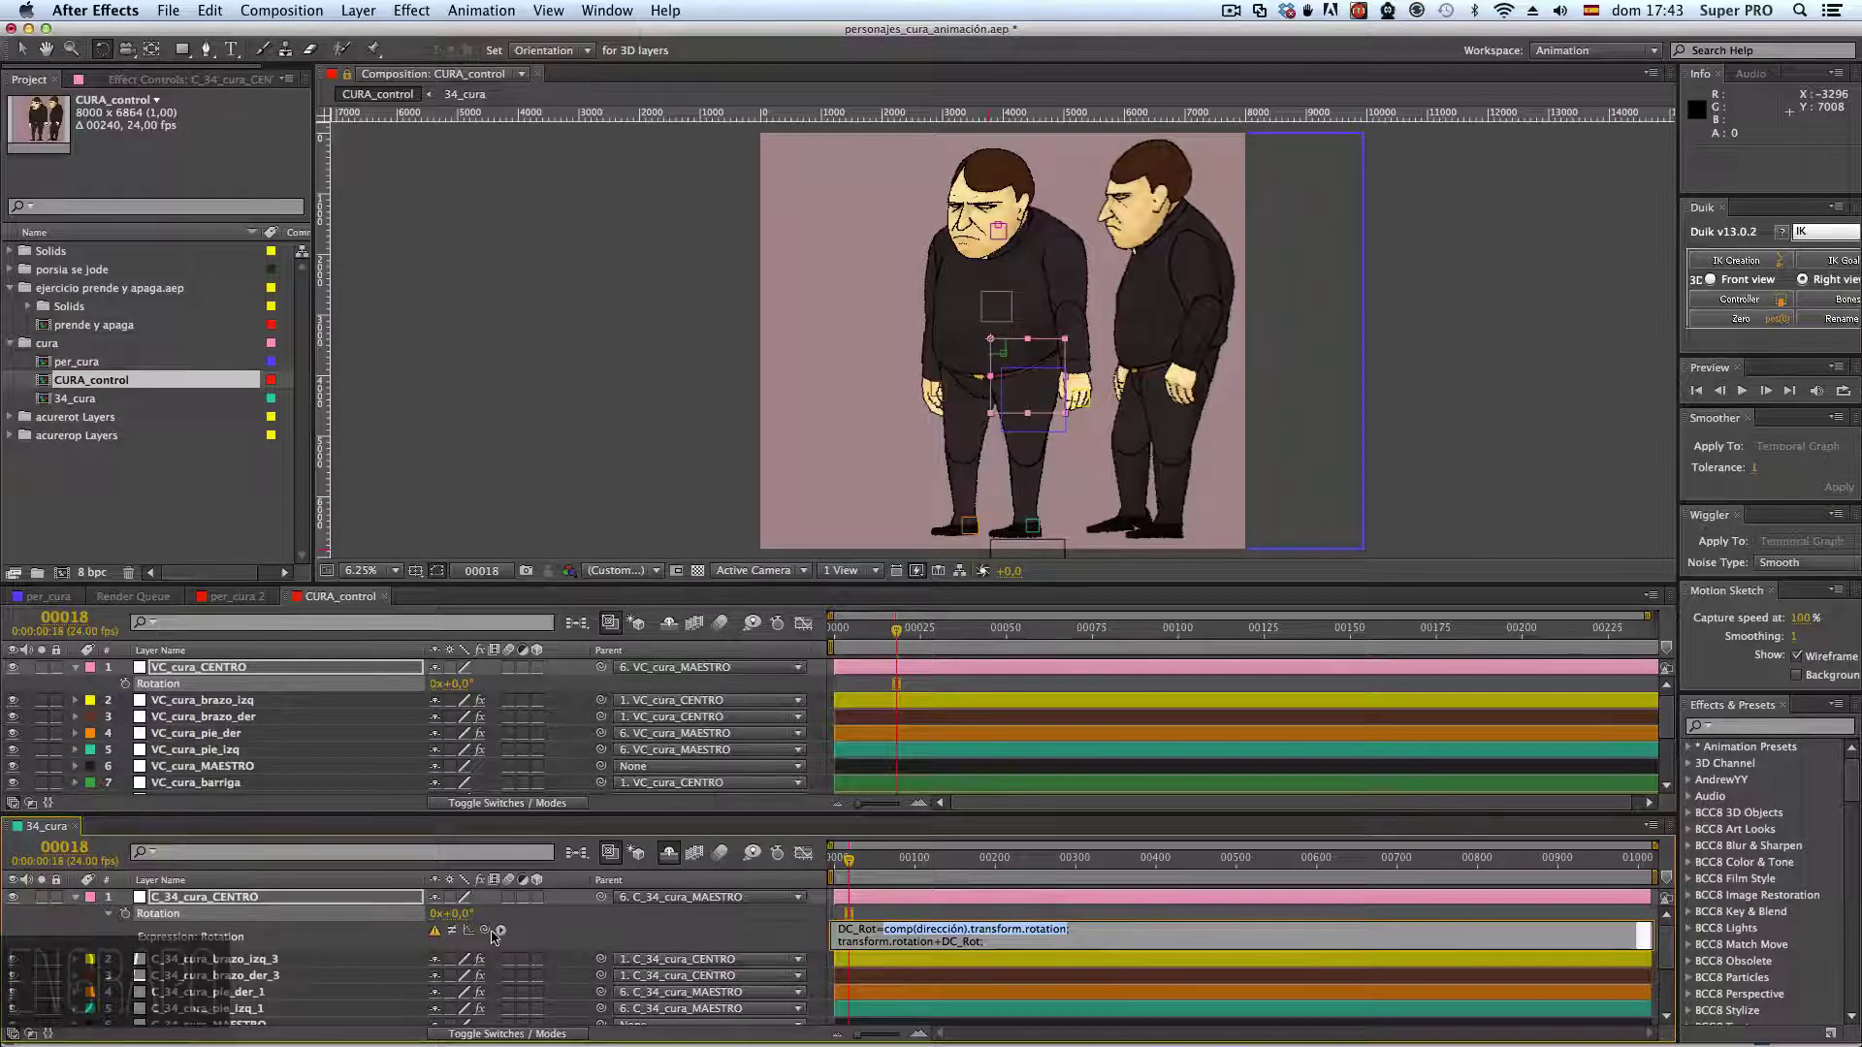
pyautogui.moveTo(485, 930); pyautogui.dragTo(165, 685)
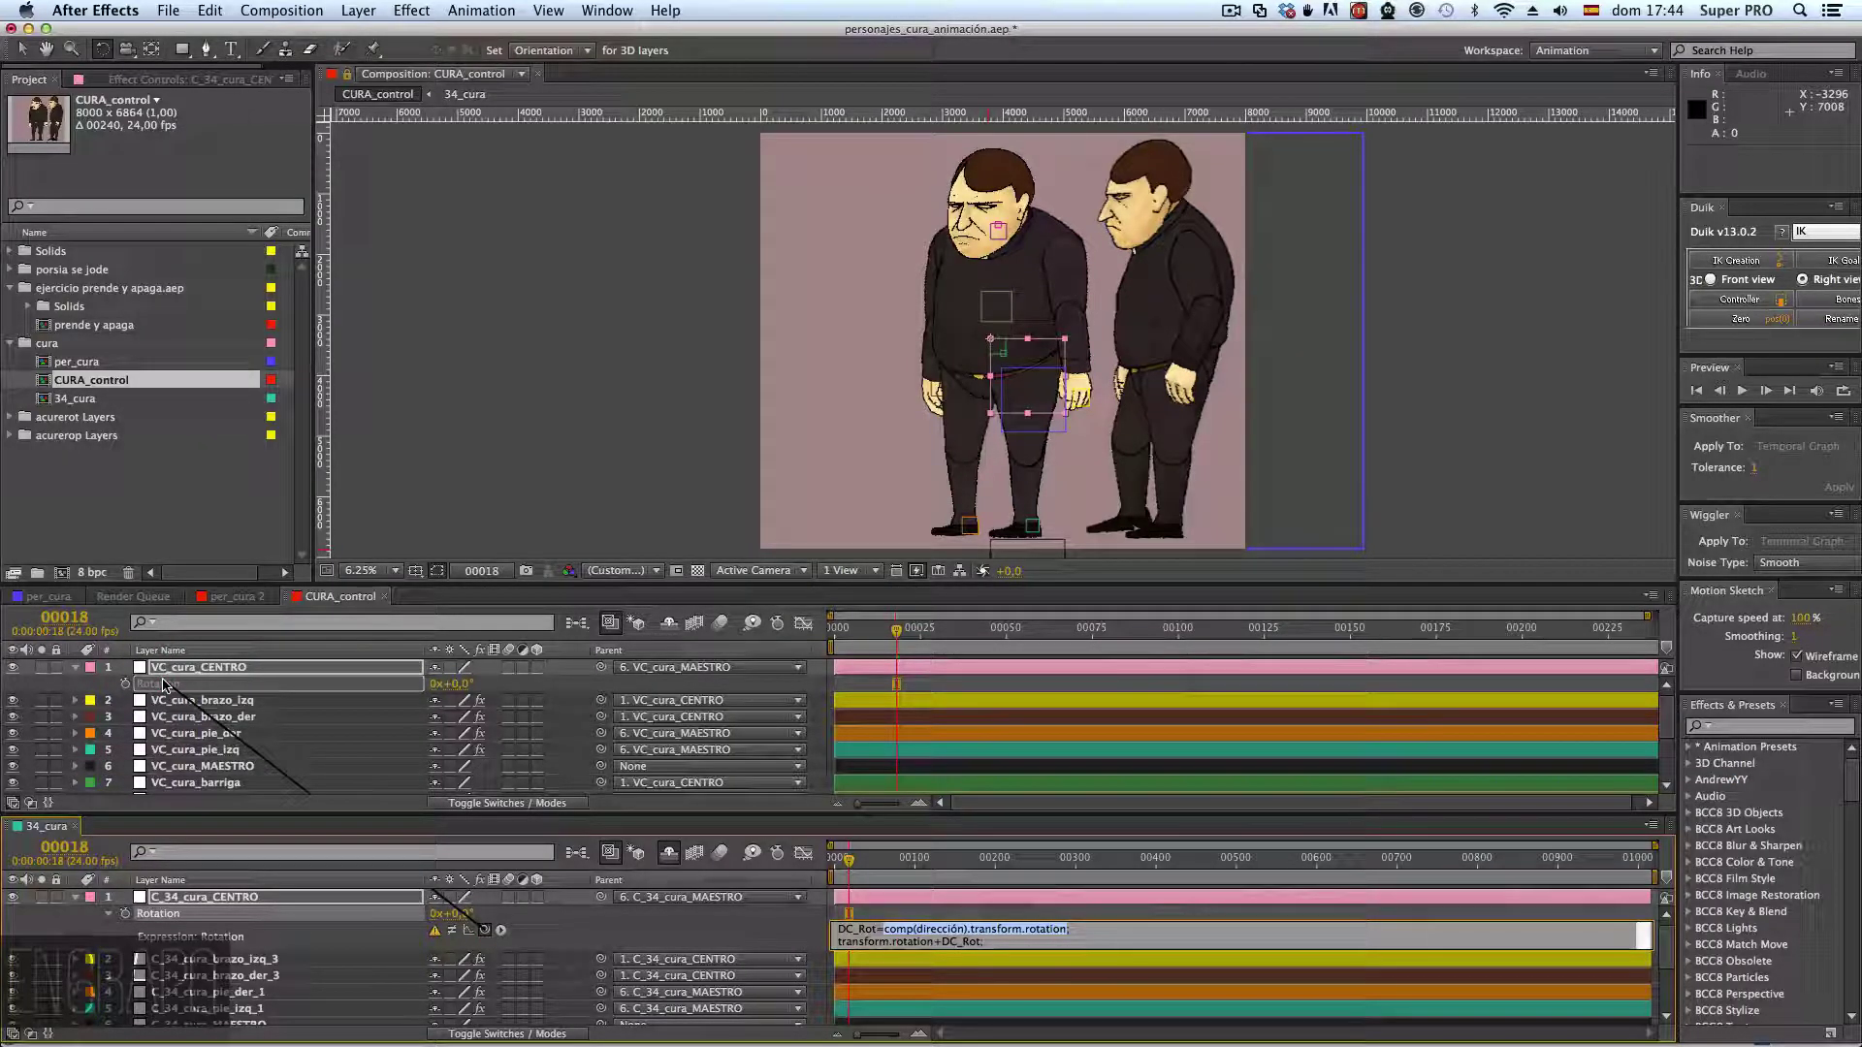
pyautogui.moveTo(163, 684); pyautogui.dragTo(163, 684)
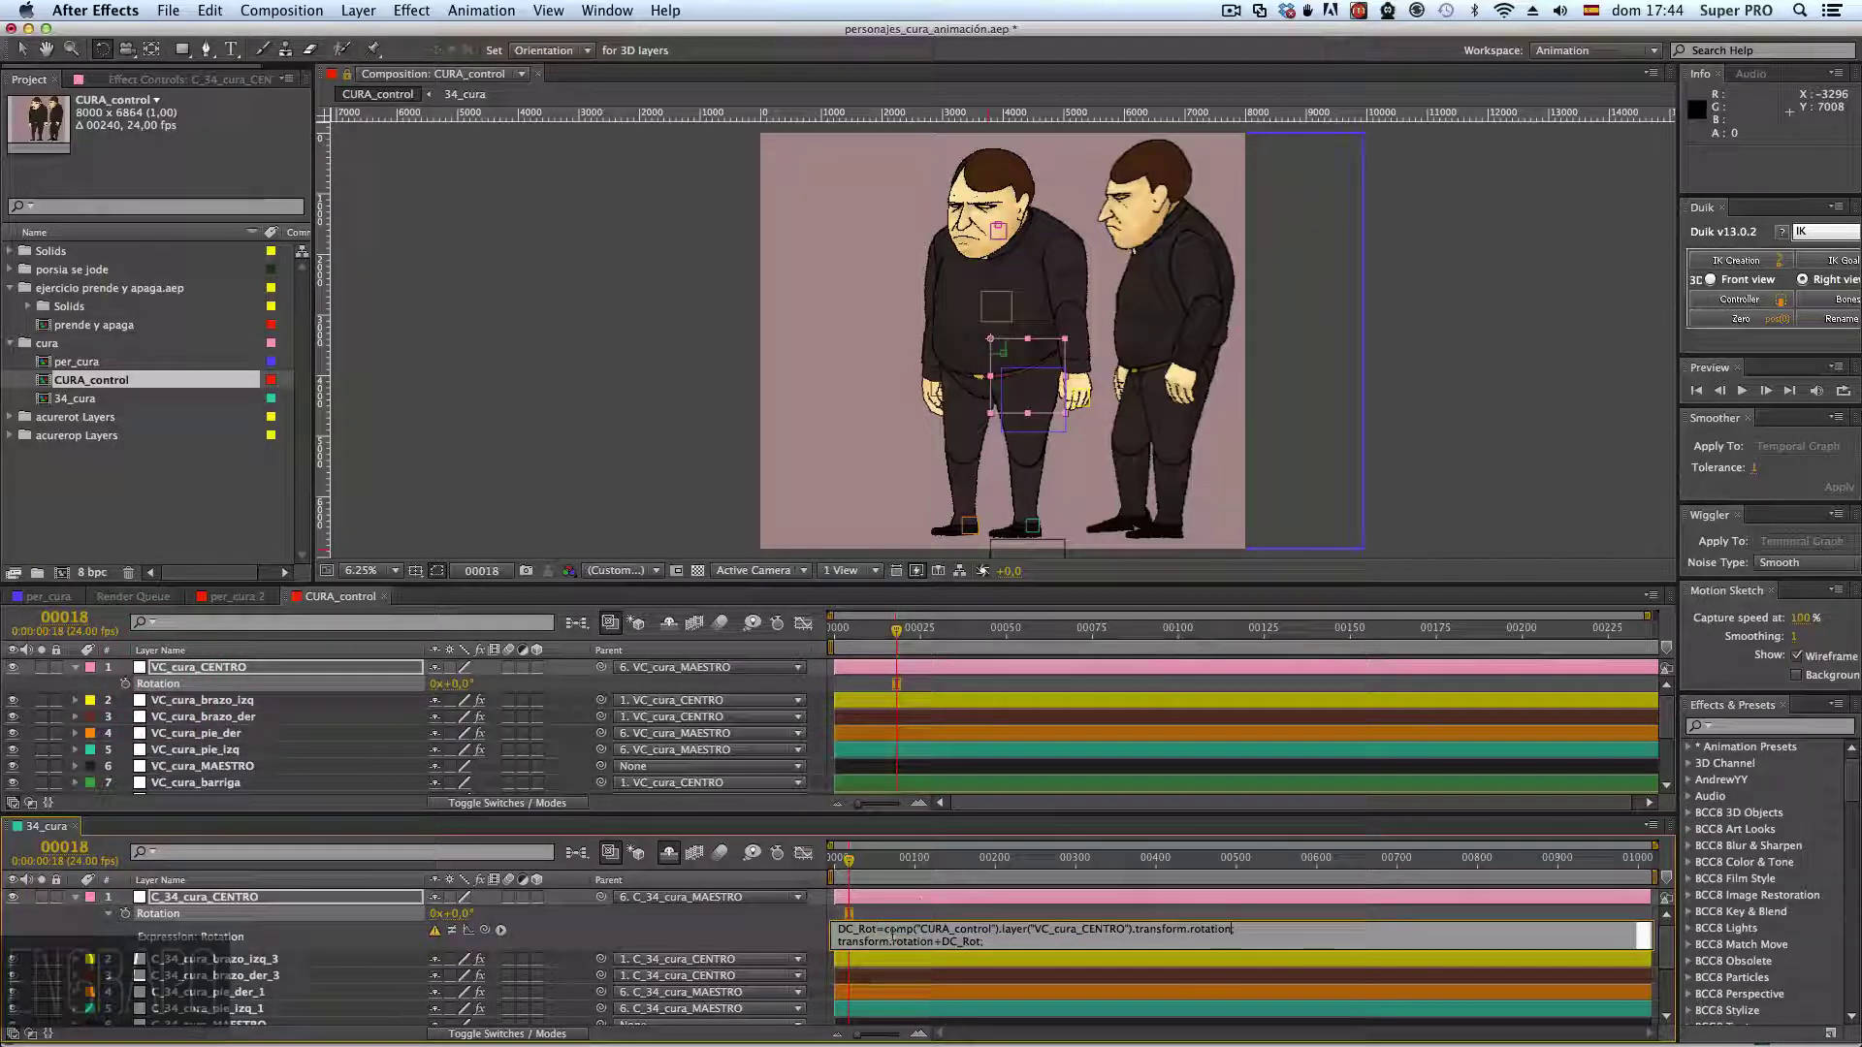
pyautogui.write(';')
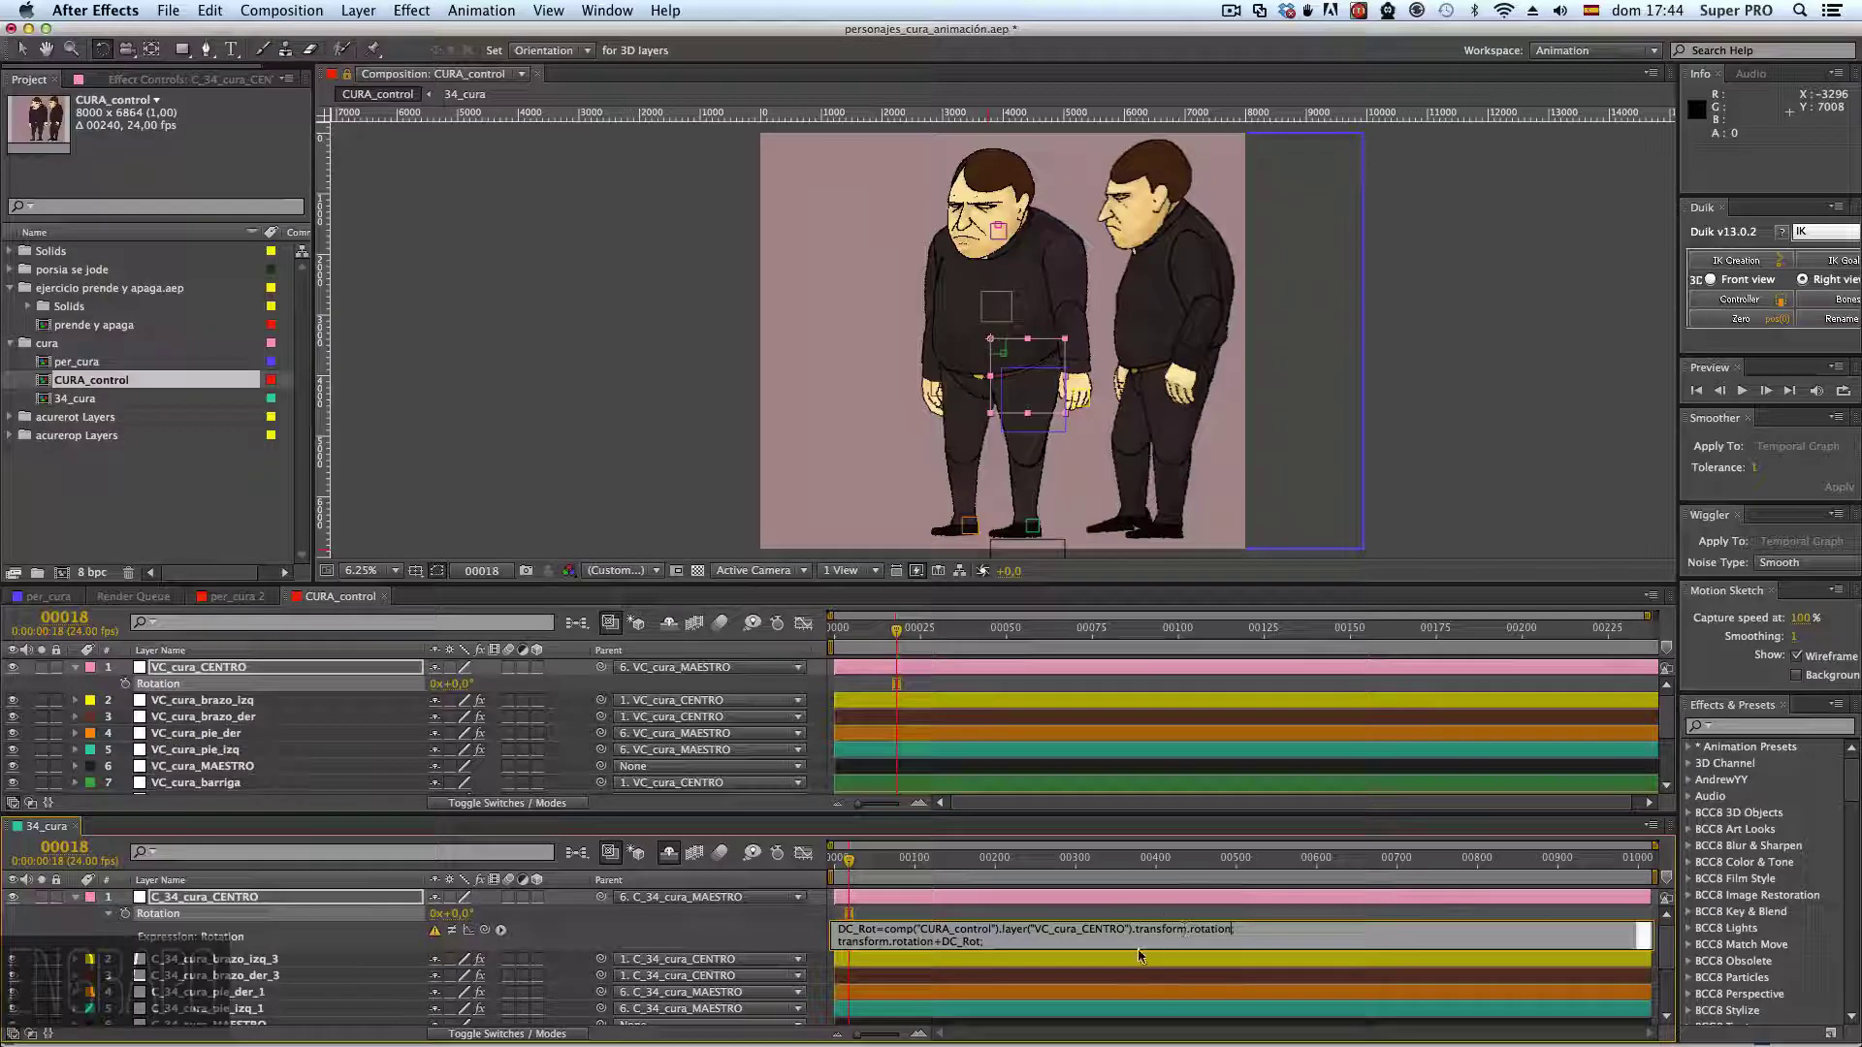
pyautogui.click(981, 941)
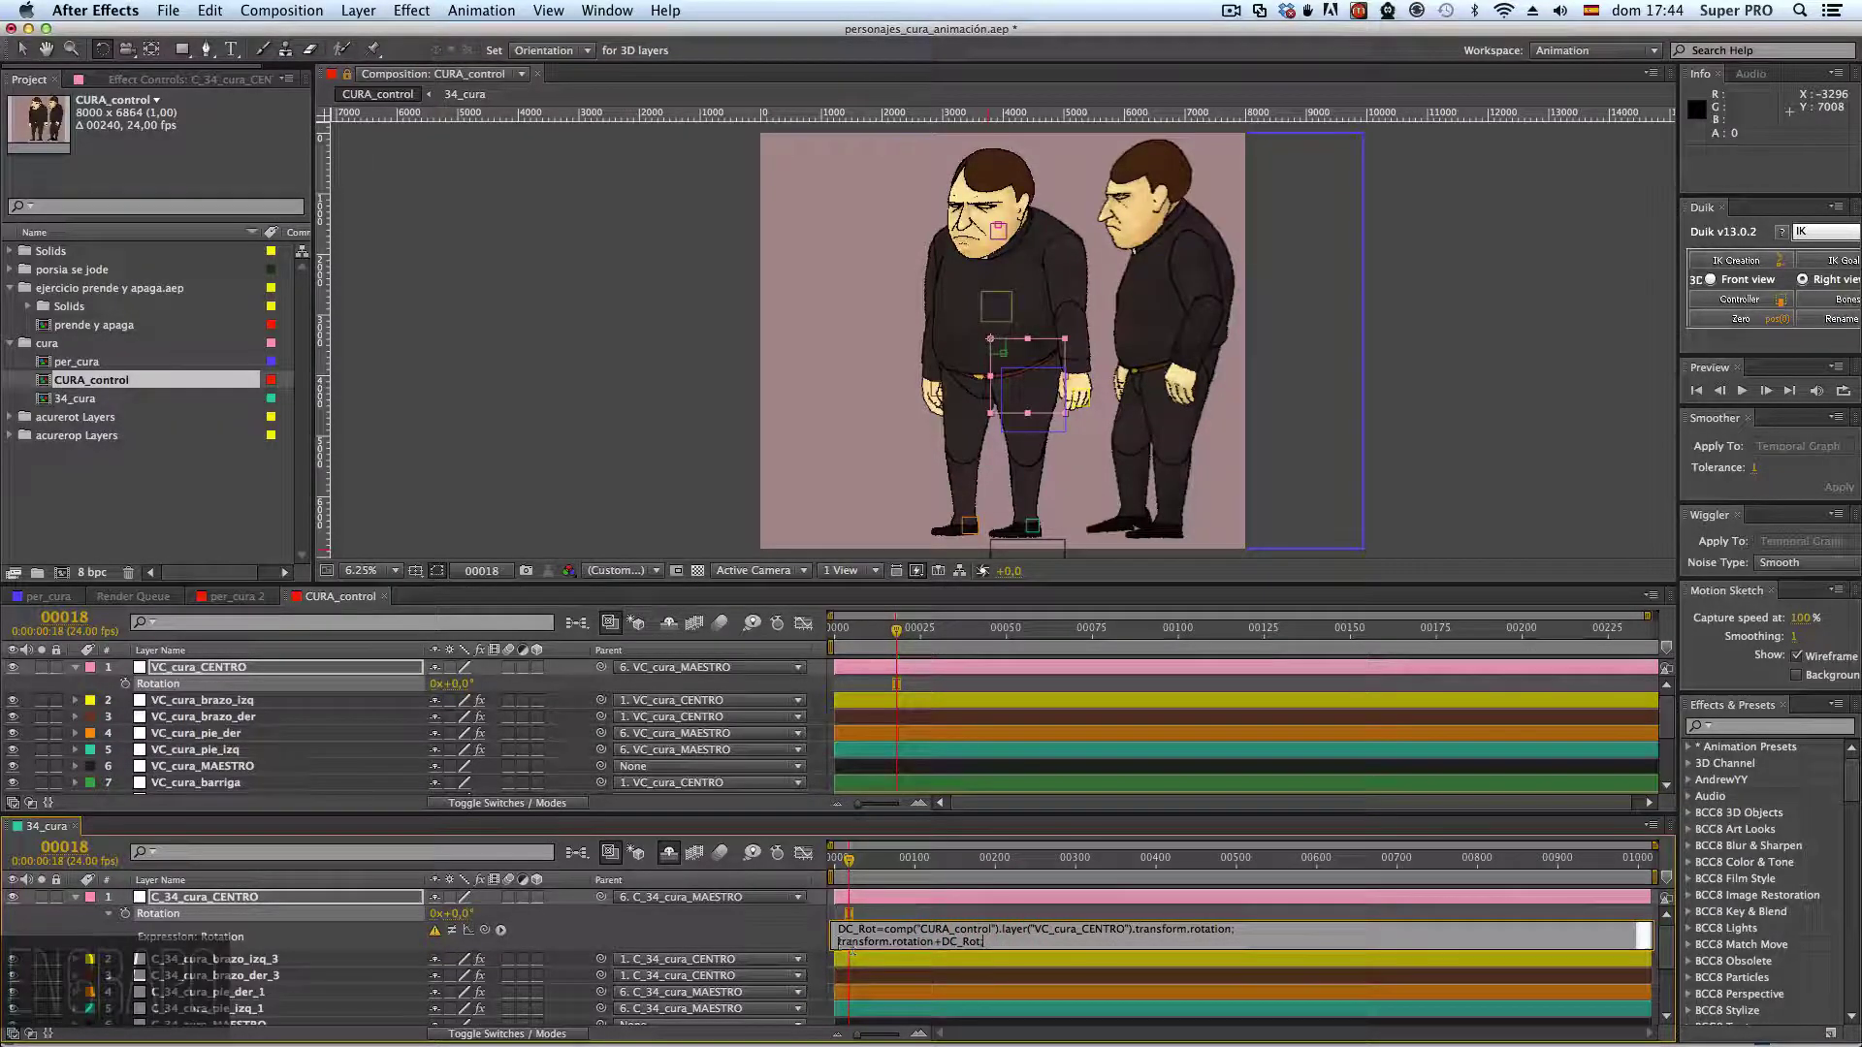
pyautogui.moveTo(839, 942); pyautogui.dragTo(983, 942)
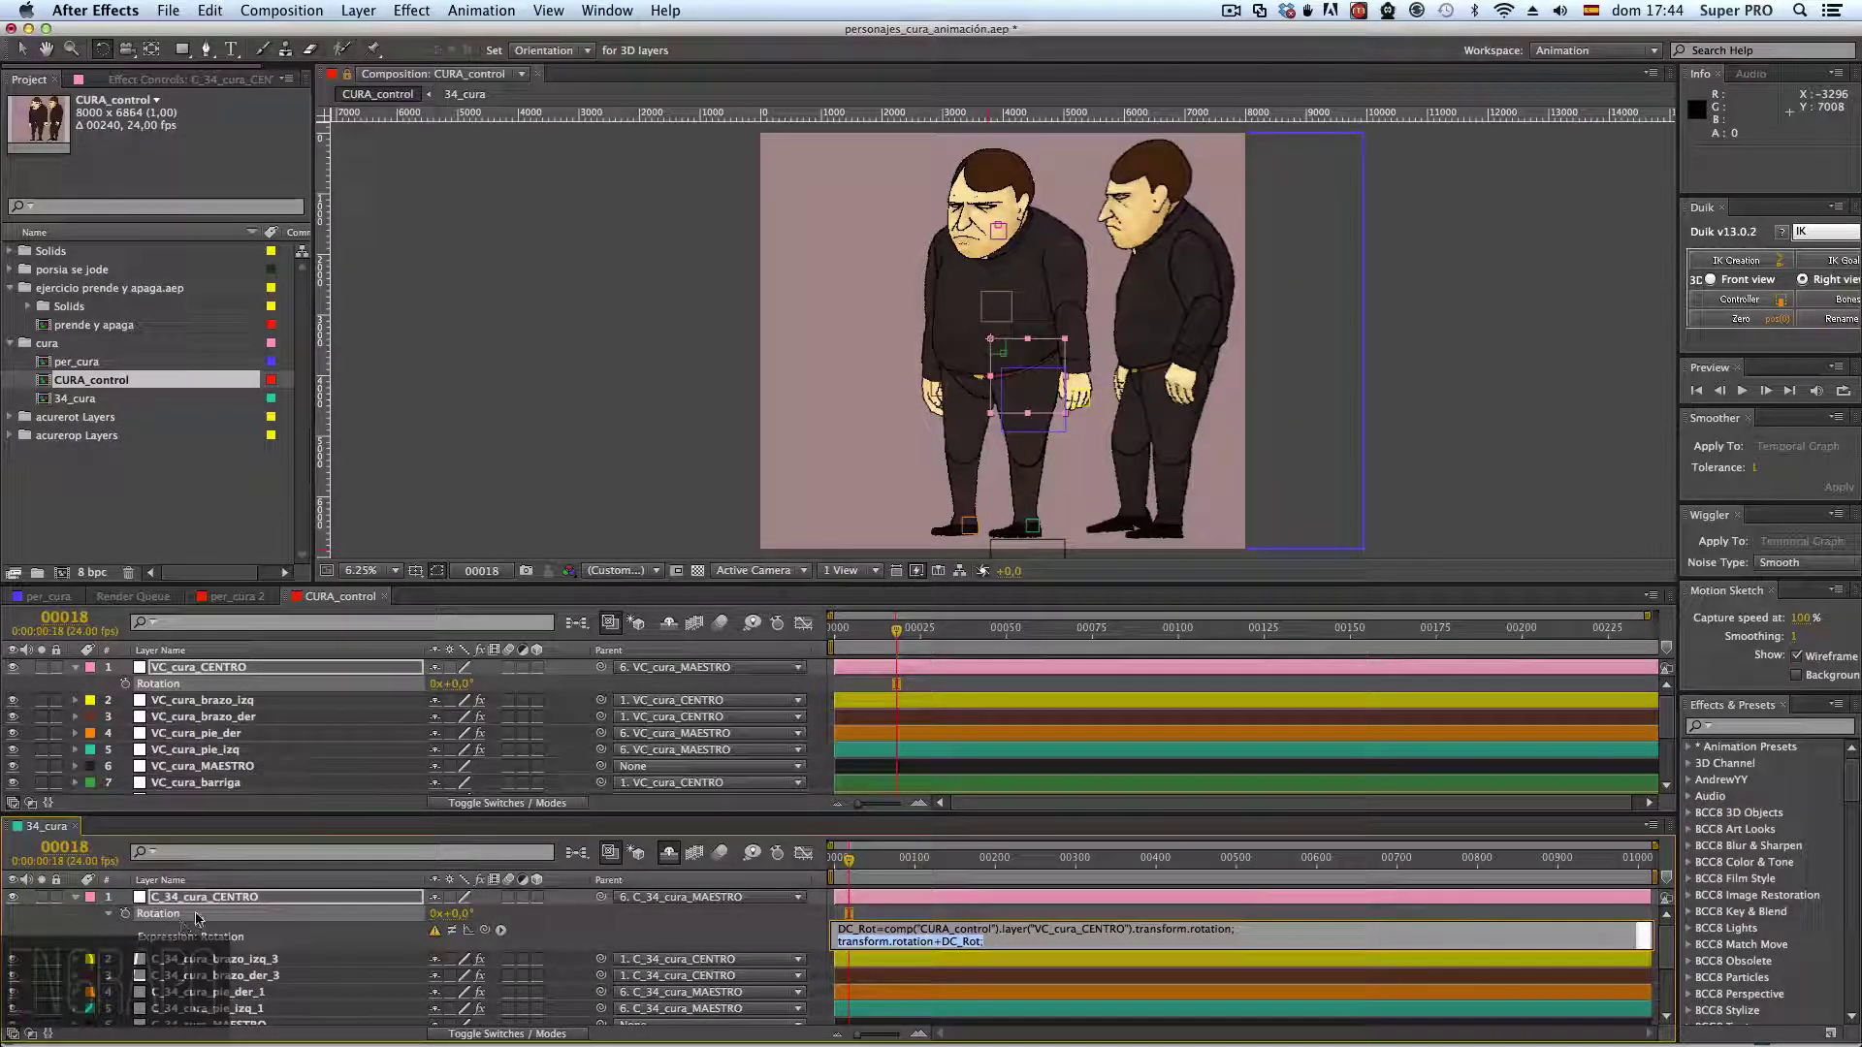
pyautogui.press('KP_Enter')
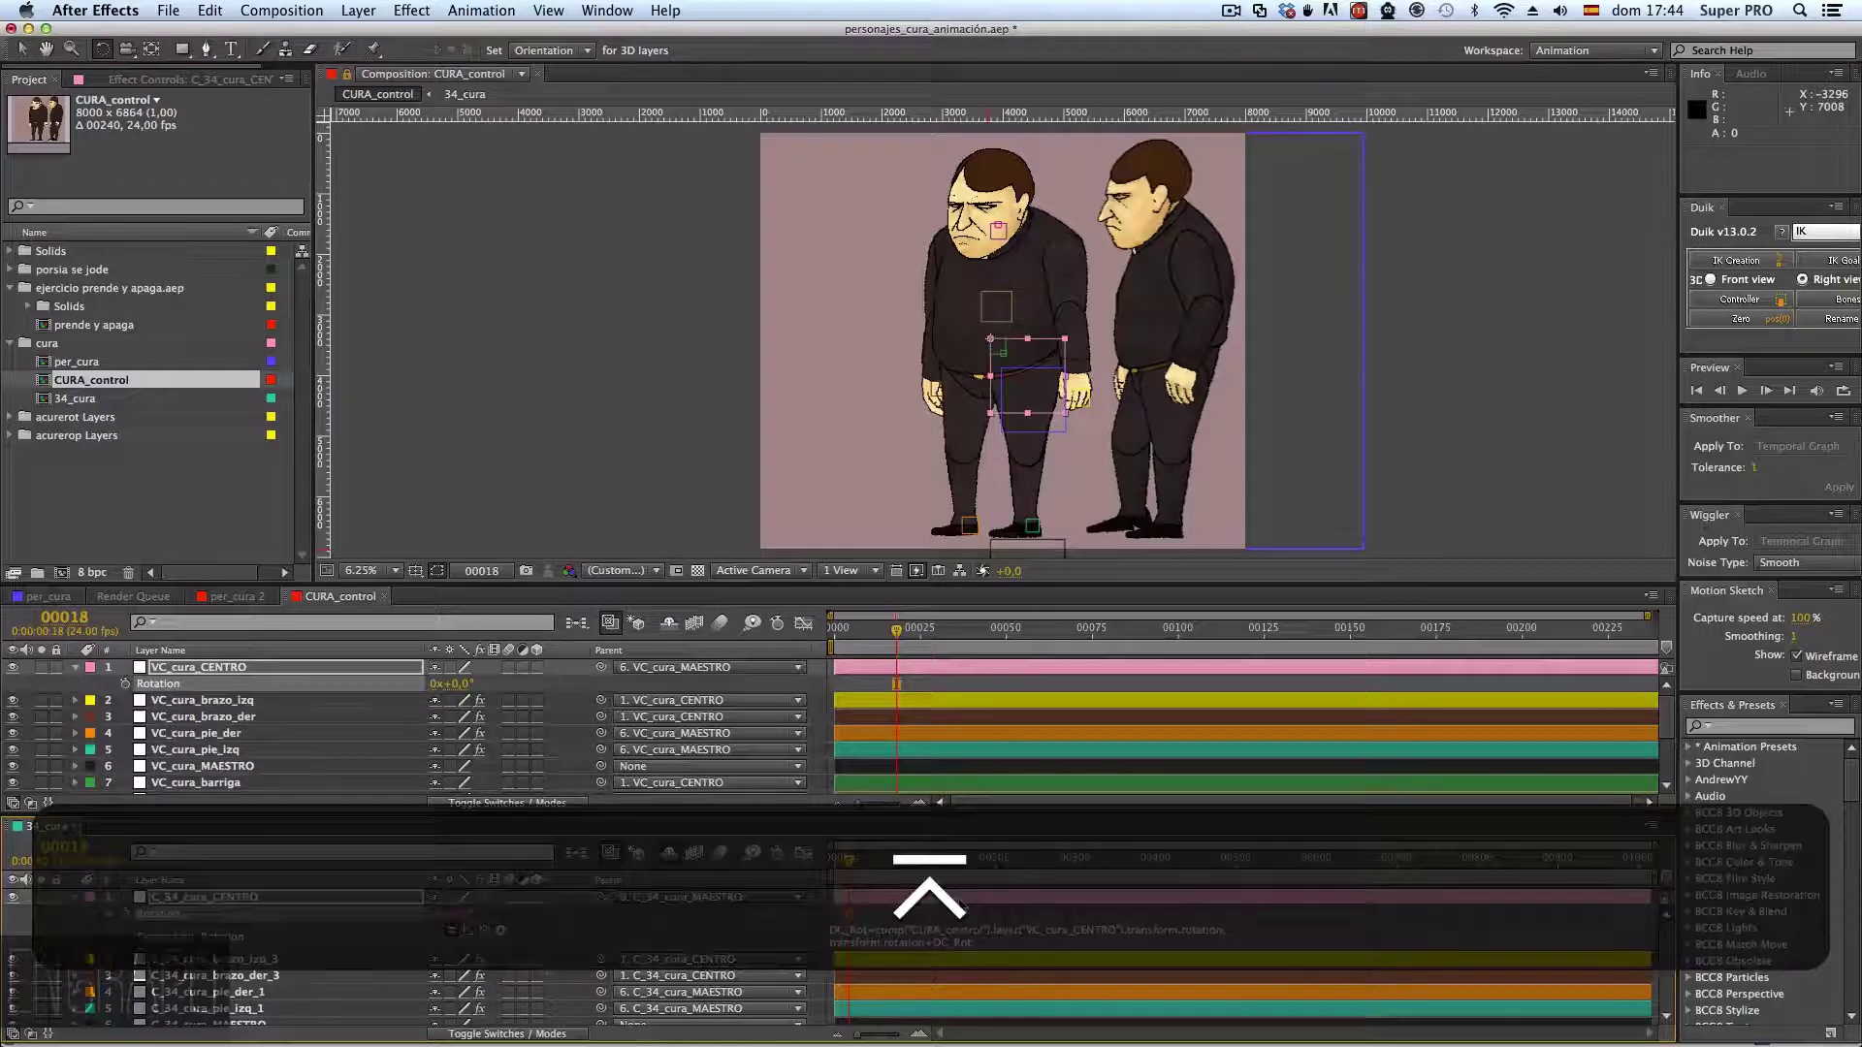
# - Try rotating VC_cura_CENTRO and C_34_cura_CENTRO separately to test the additive link, and undo the trial rotations
pyautogui.moveTo(454, 684); pyautogui.dragTo(501, 679)
pyautogui.press('super+z')
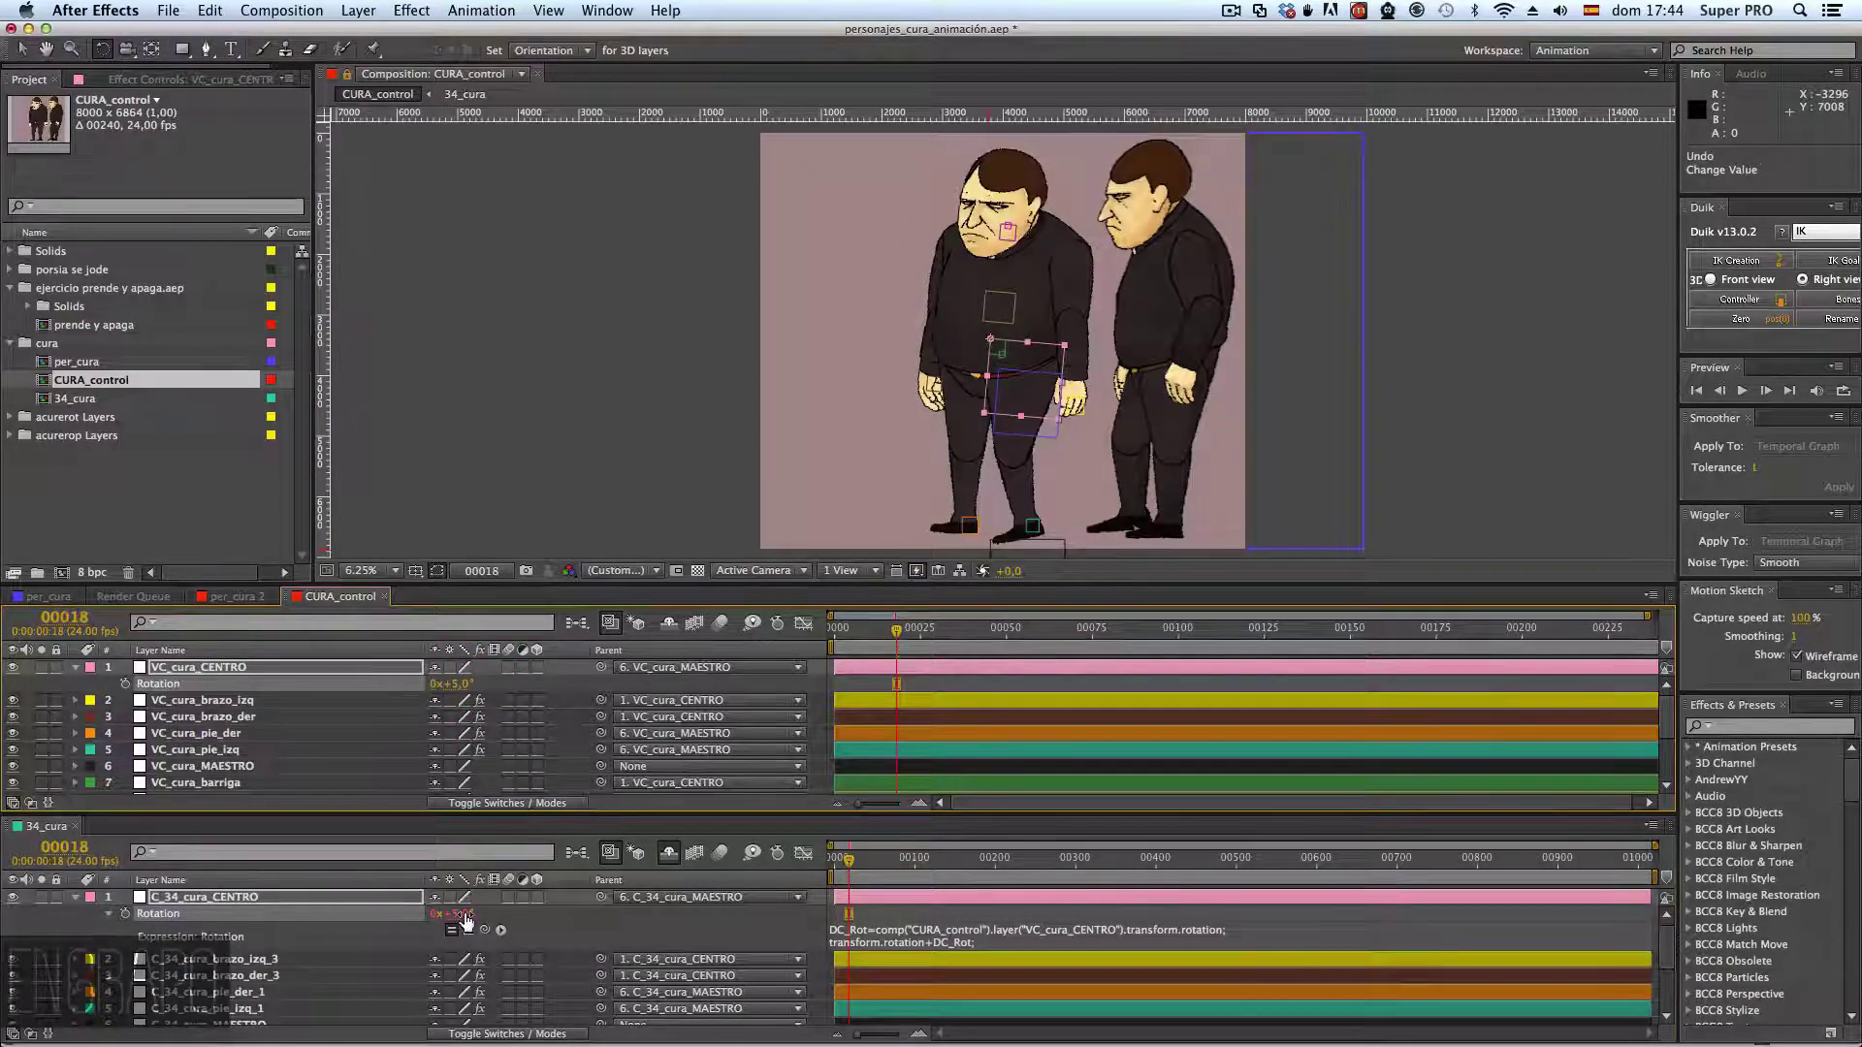
pyautogui.moveTo(452, 914); pyautogui.dragTo(519, 878)
pyautogui.press('super+z')
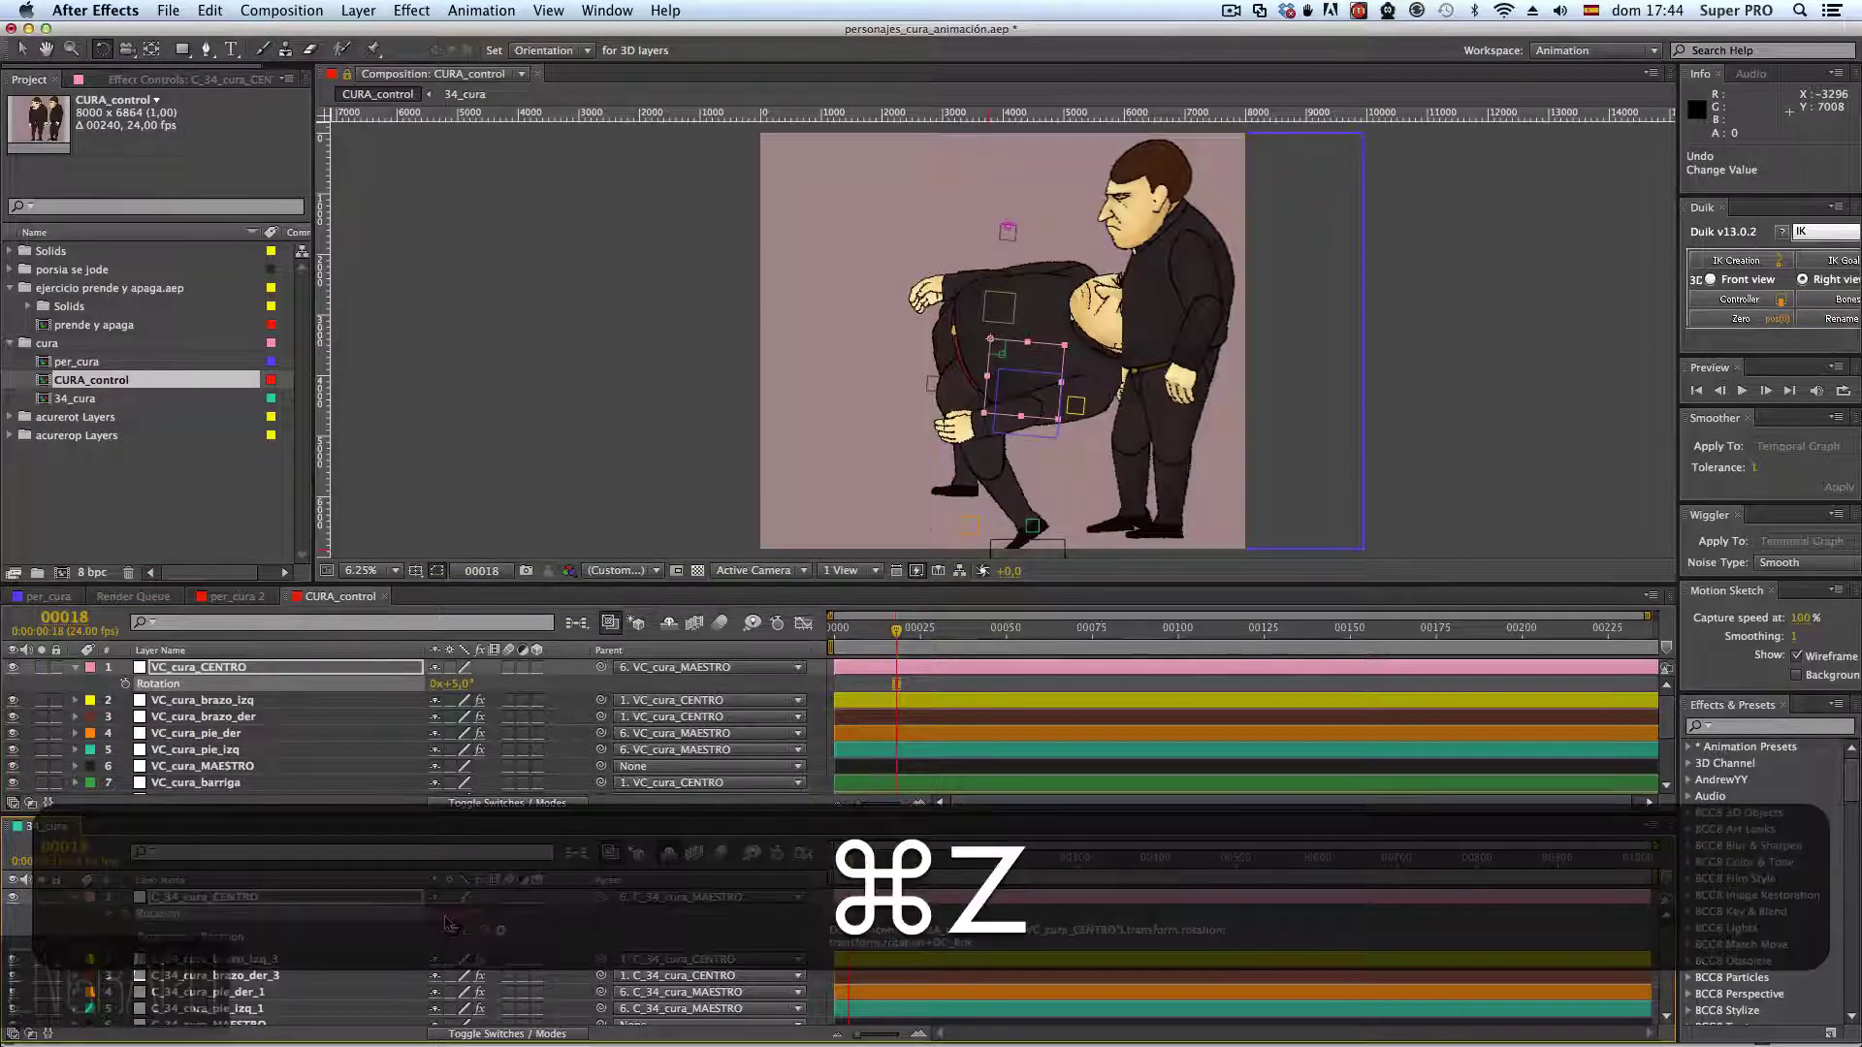
pyautogui.press('super+shift+z')
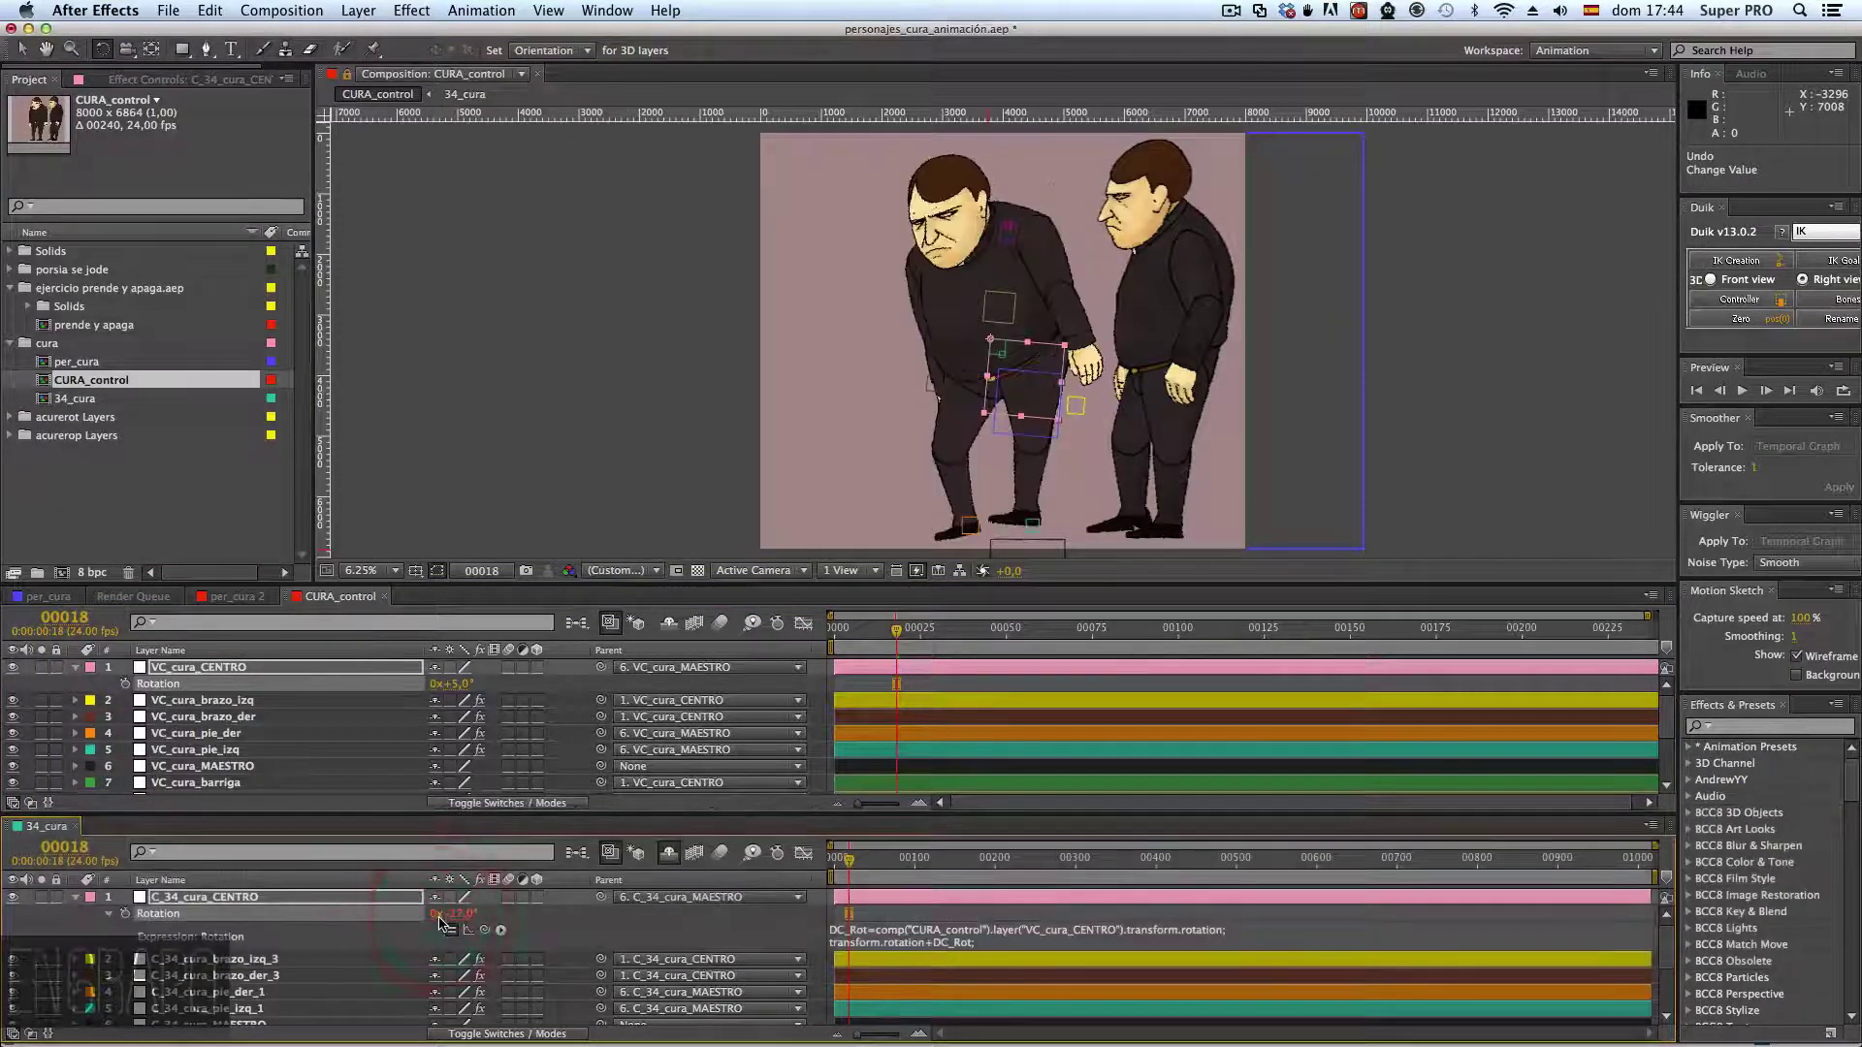
pyautogui.press('super+z')
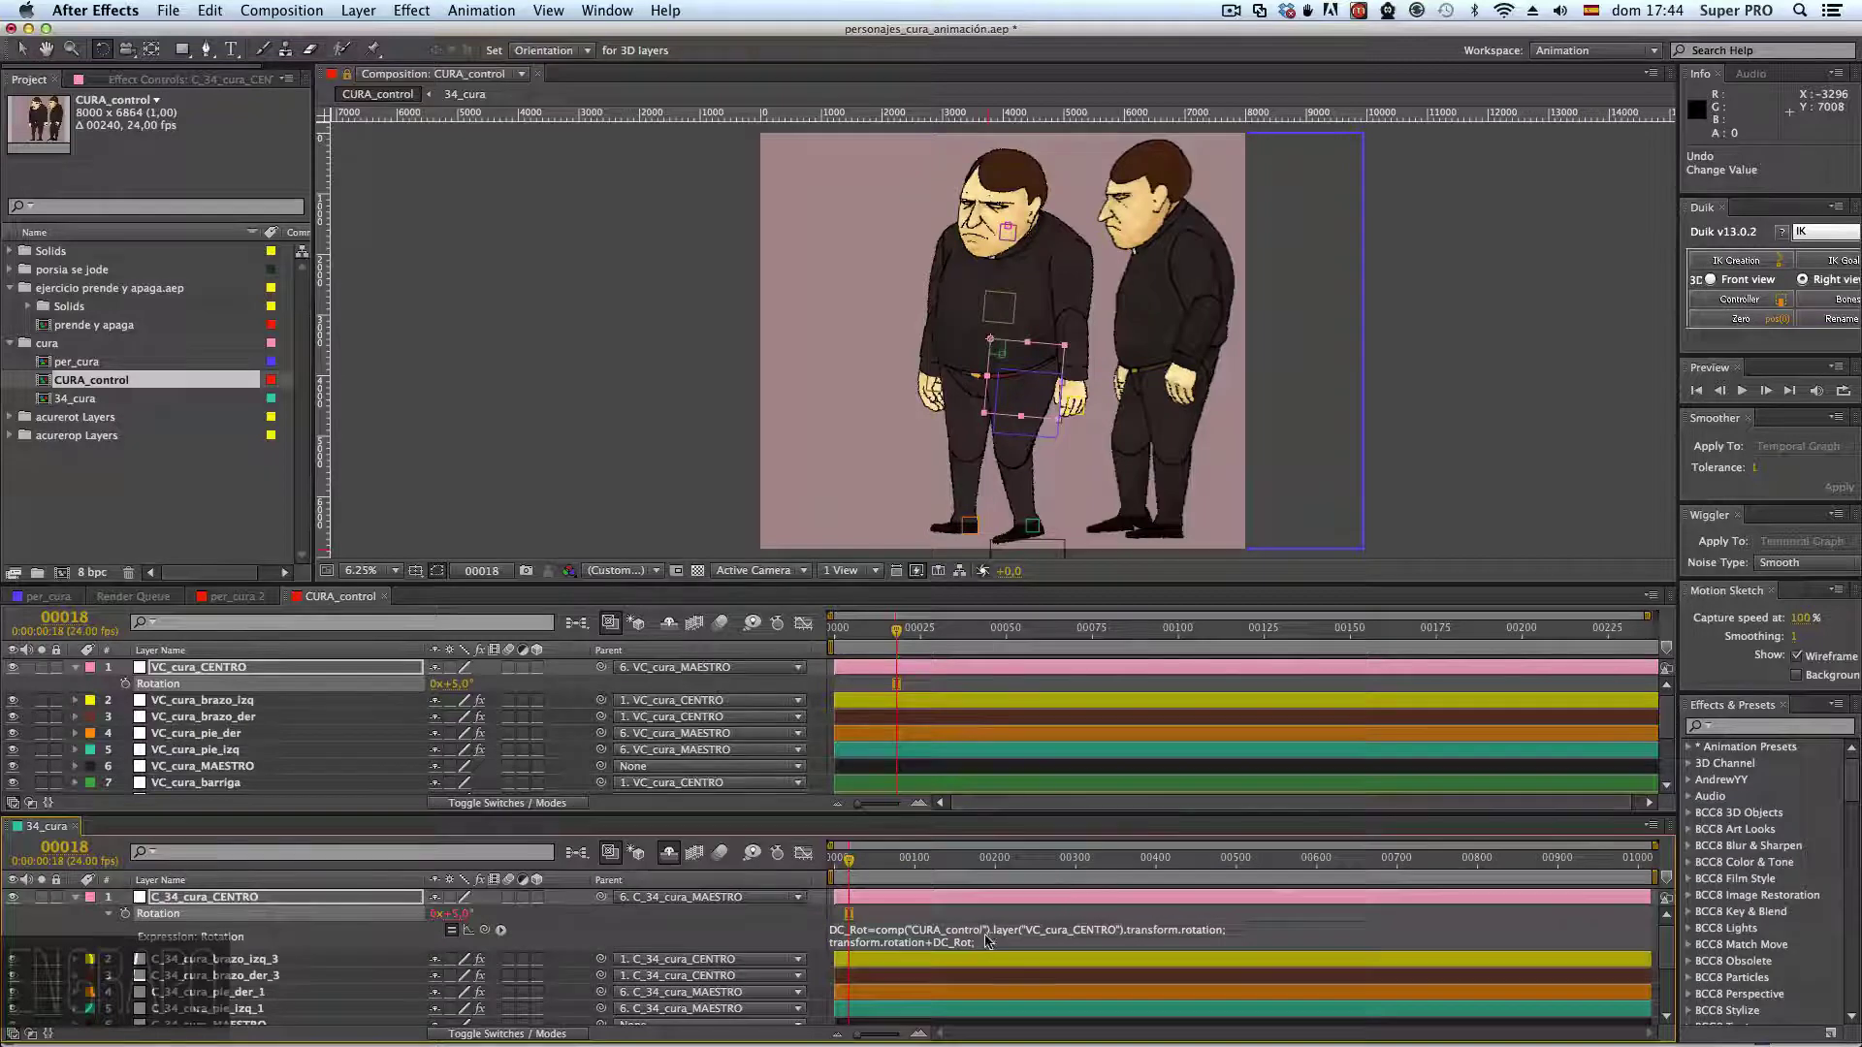
# - Reveal the rotation of C_34_cura_brazo_izq_3 and copy the complete two-line rotation expression from C_34_cura_CENTRO
pyautogui.click(935, 933)
pyautogui.press('super+a')
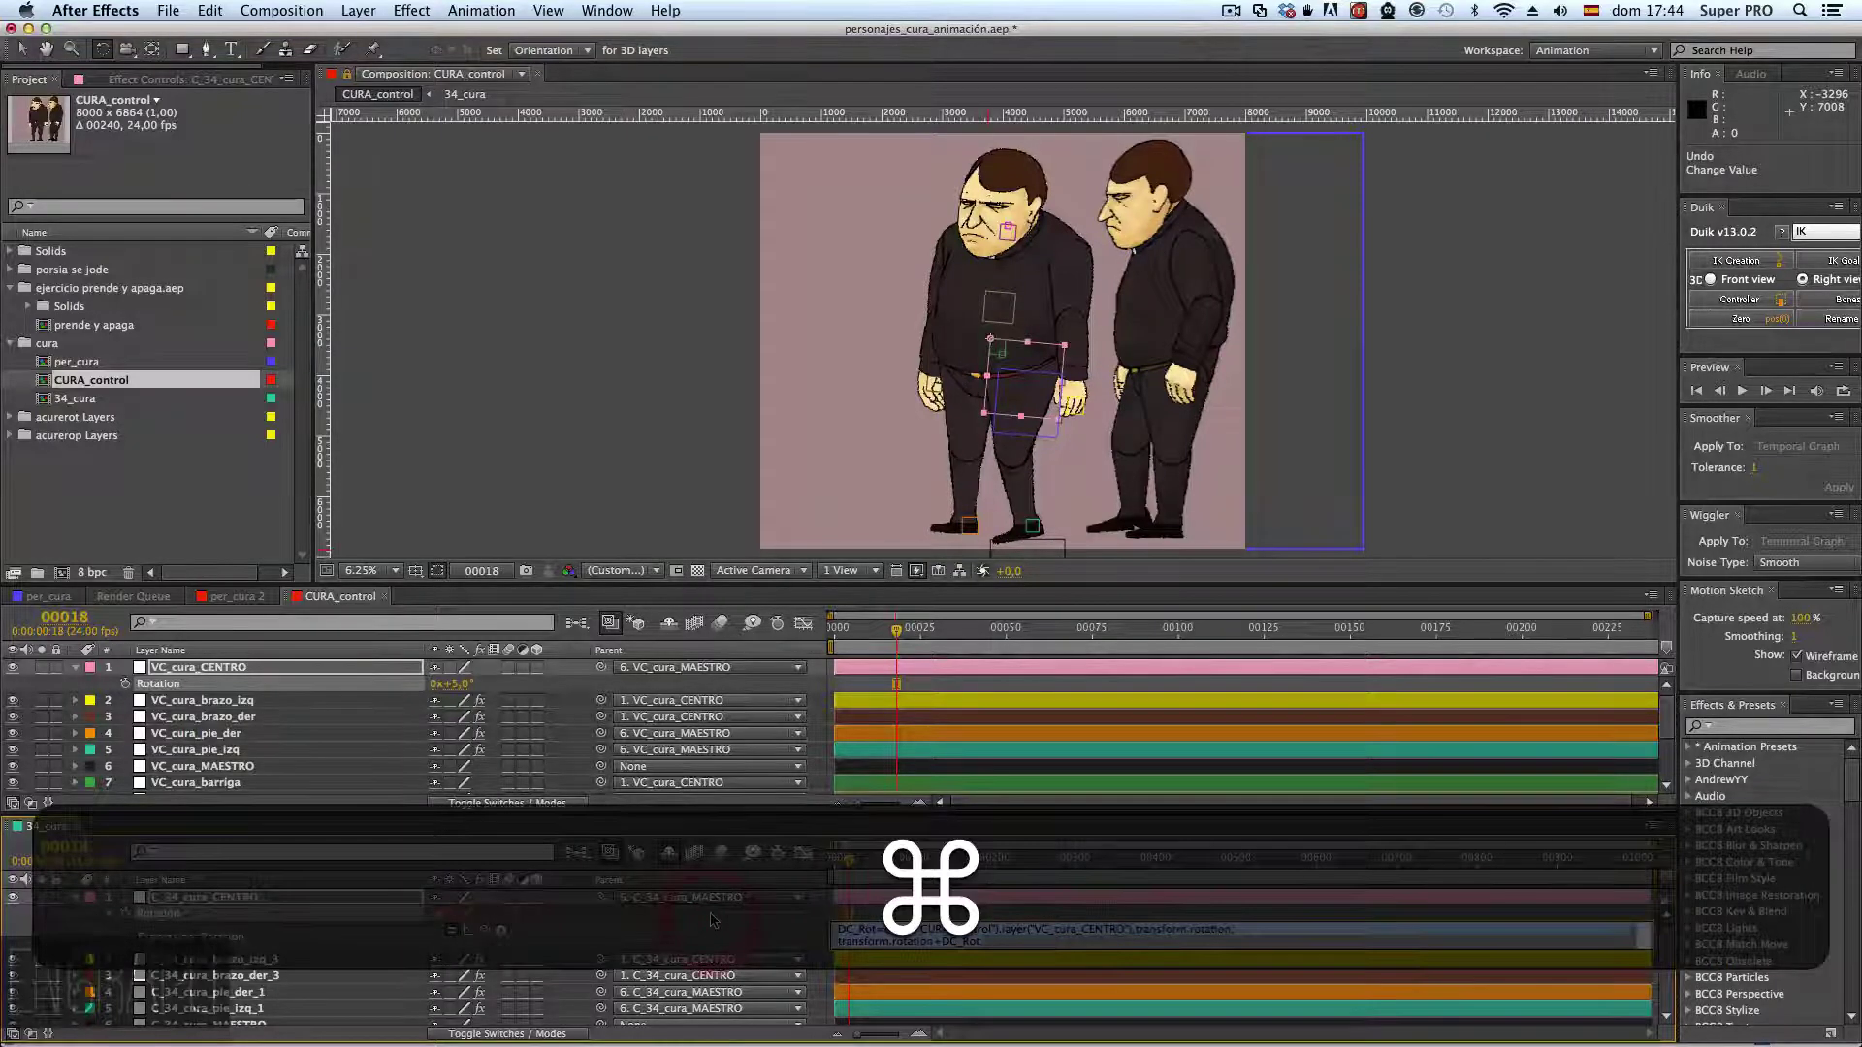
pyautogui.press('super+c')
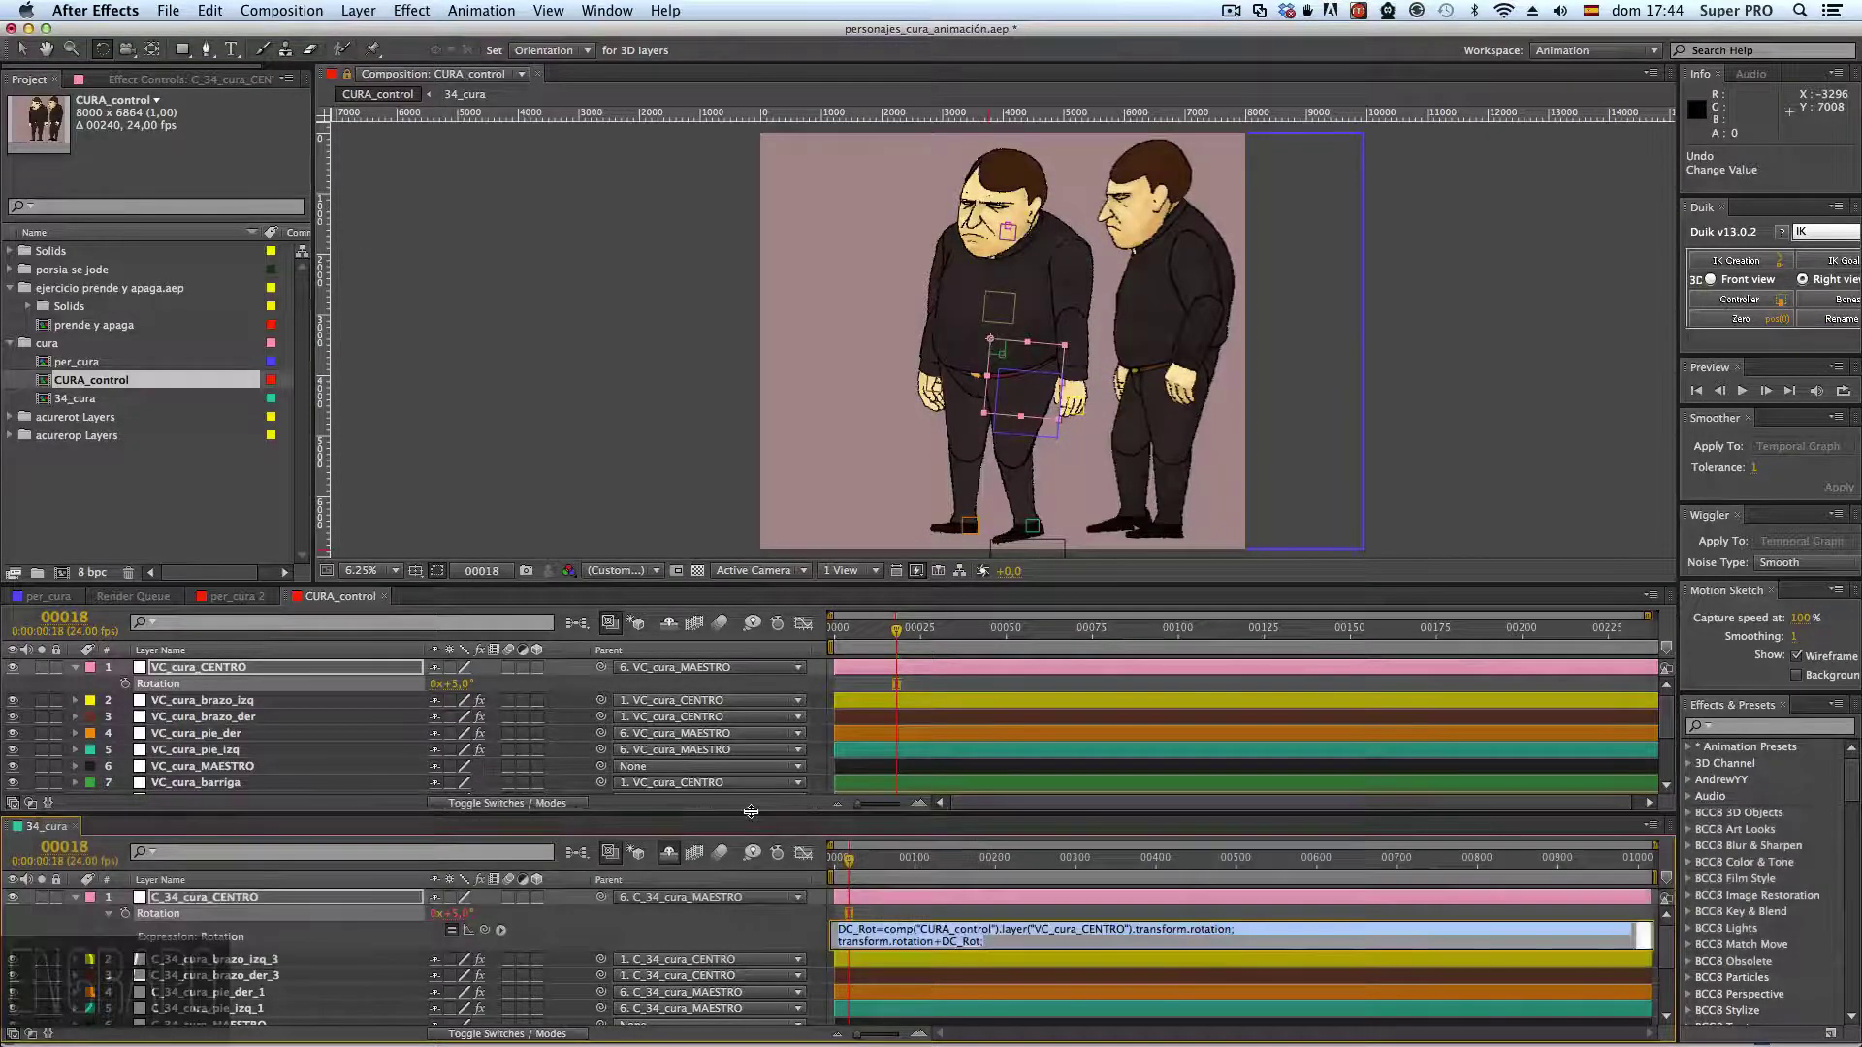
pyautogui.moveTo(755, 812); pyautogui.dragTo(747, 729)
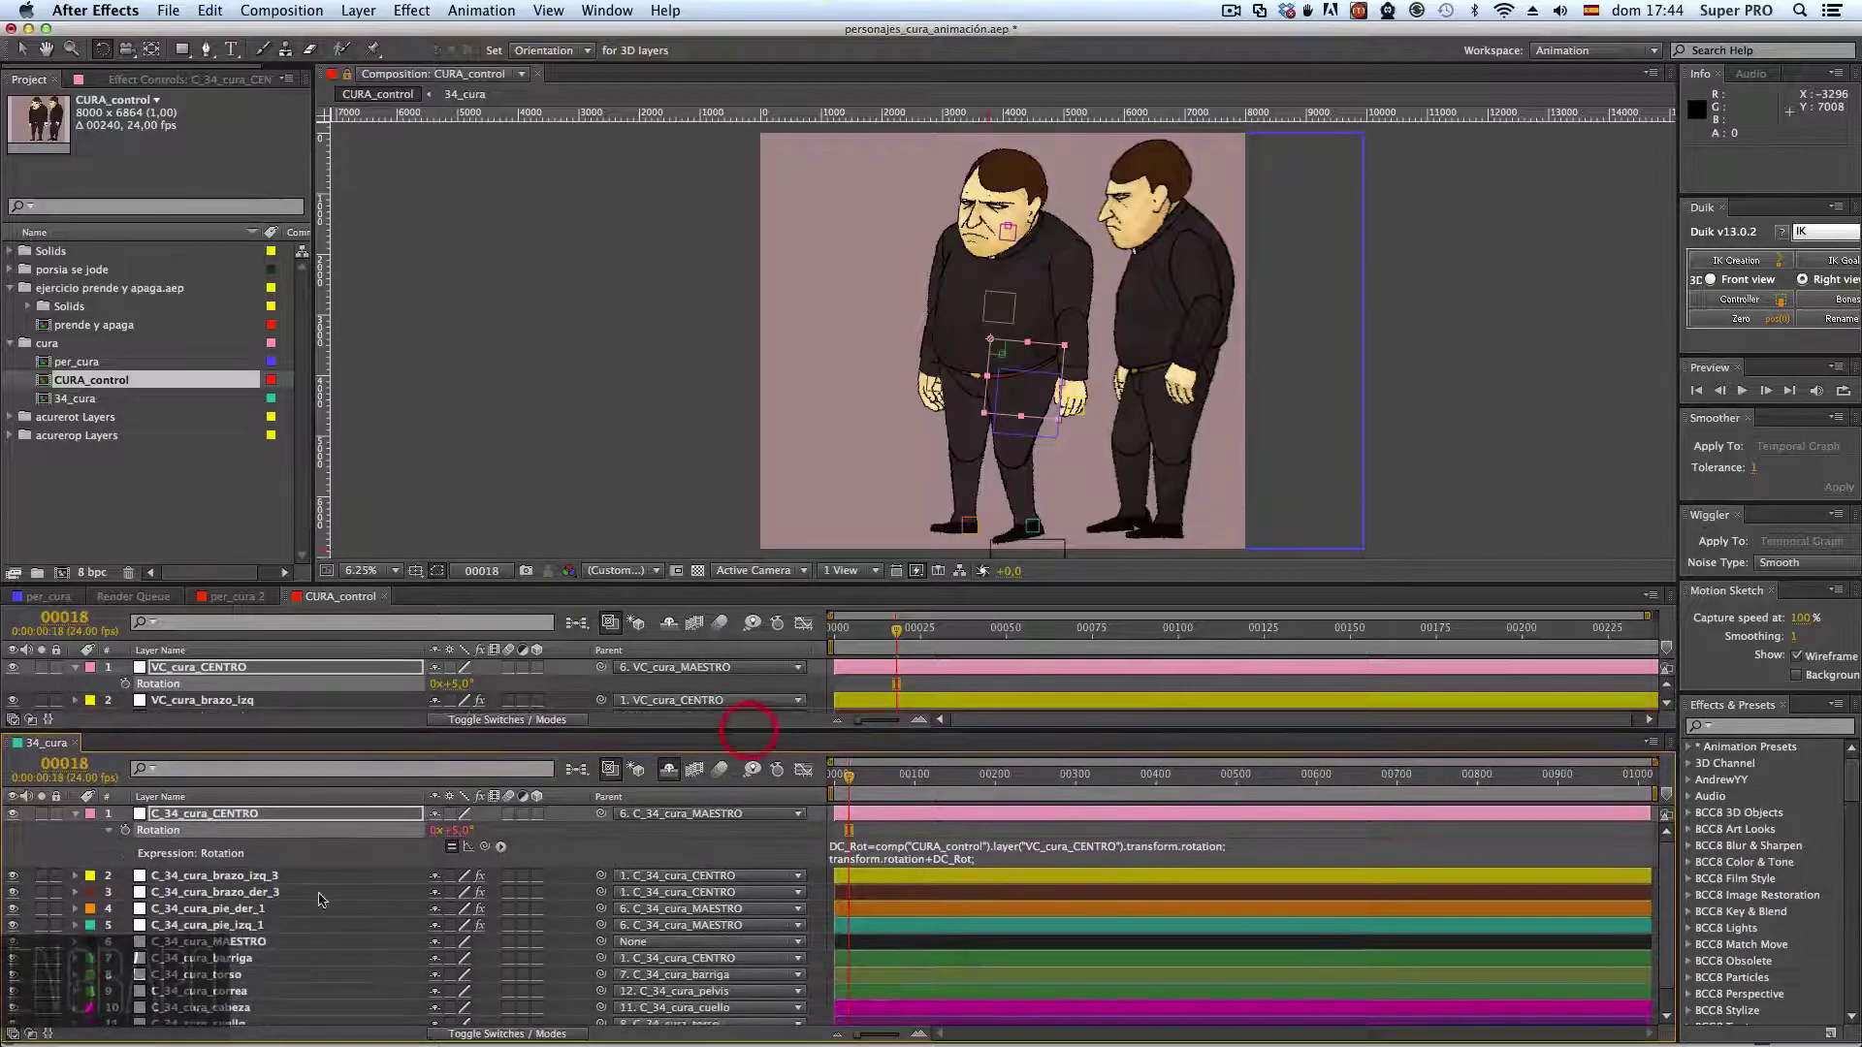
pyautogui.click(204, 876)
pyautogui.press('r')
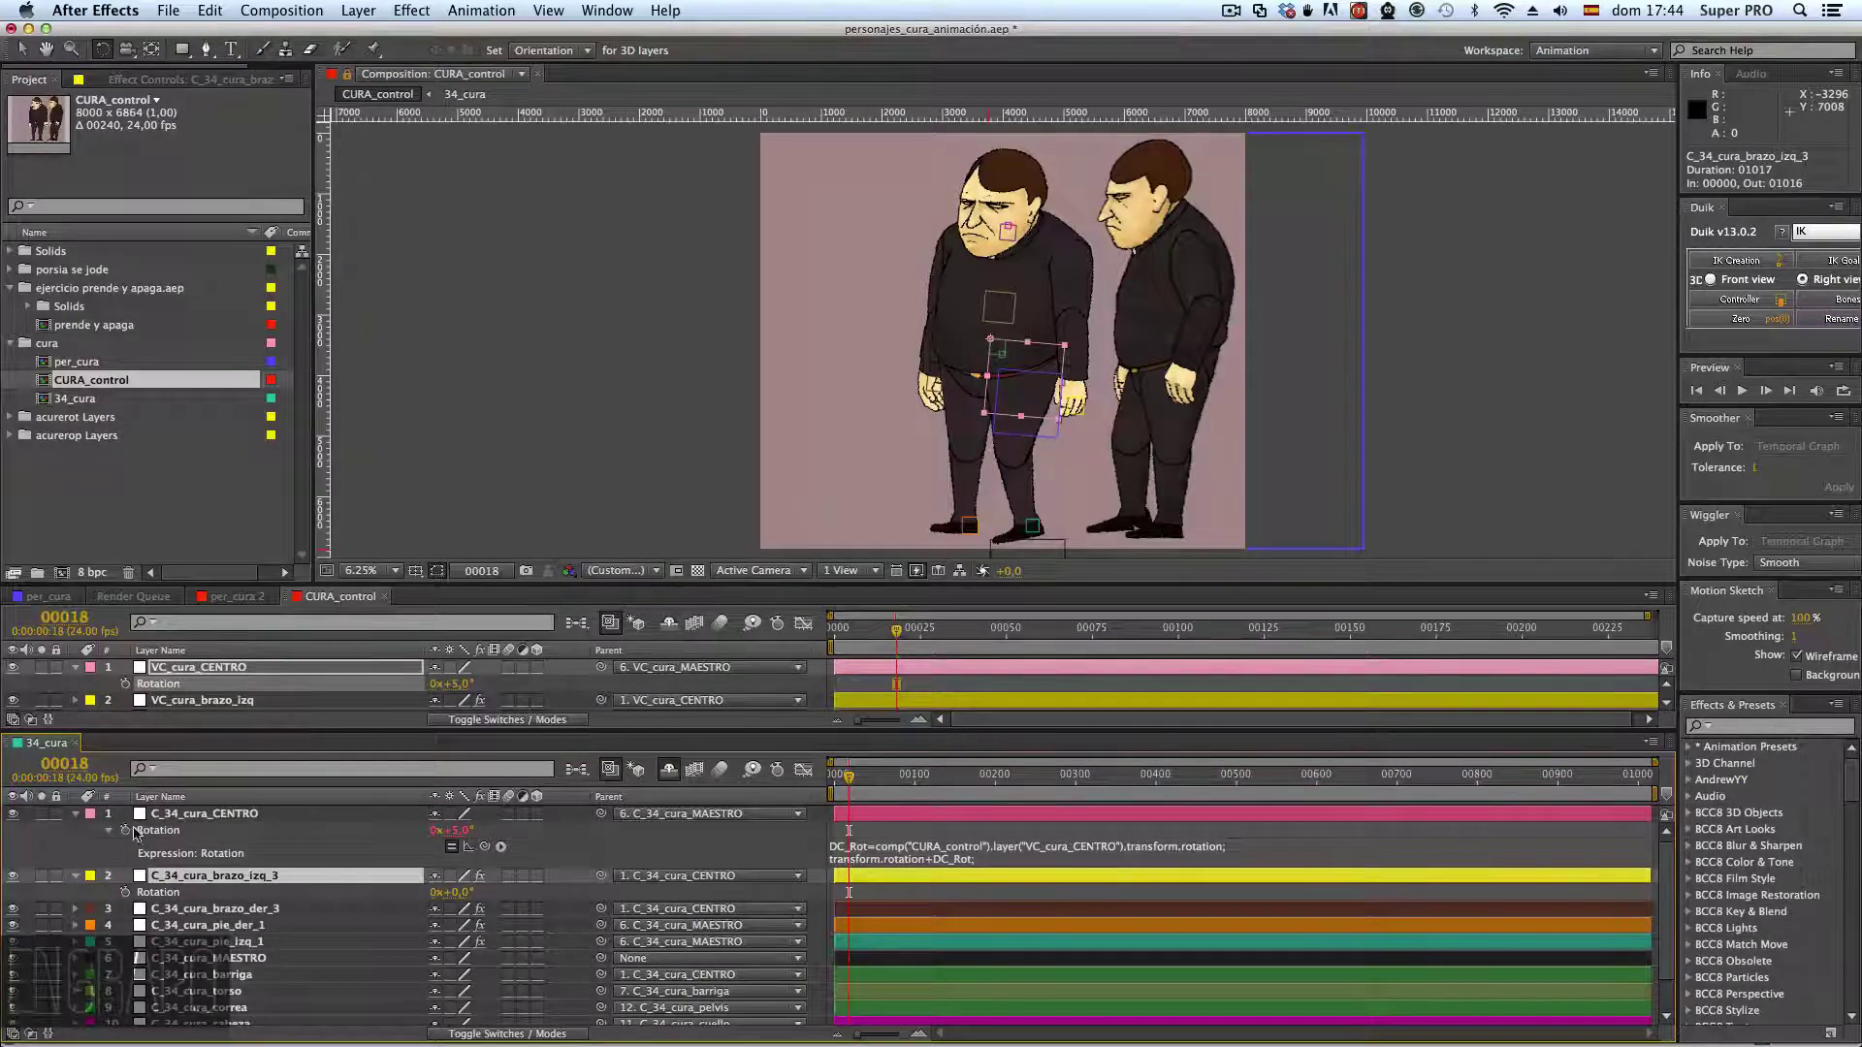
pyautogui.click(245, 817)
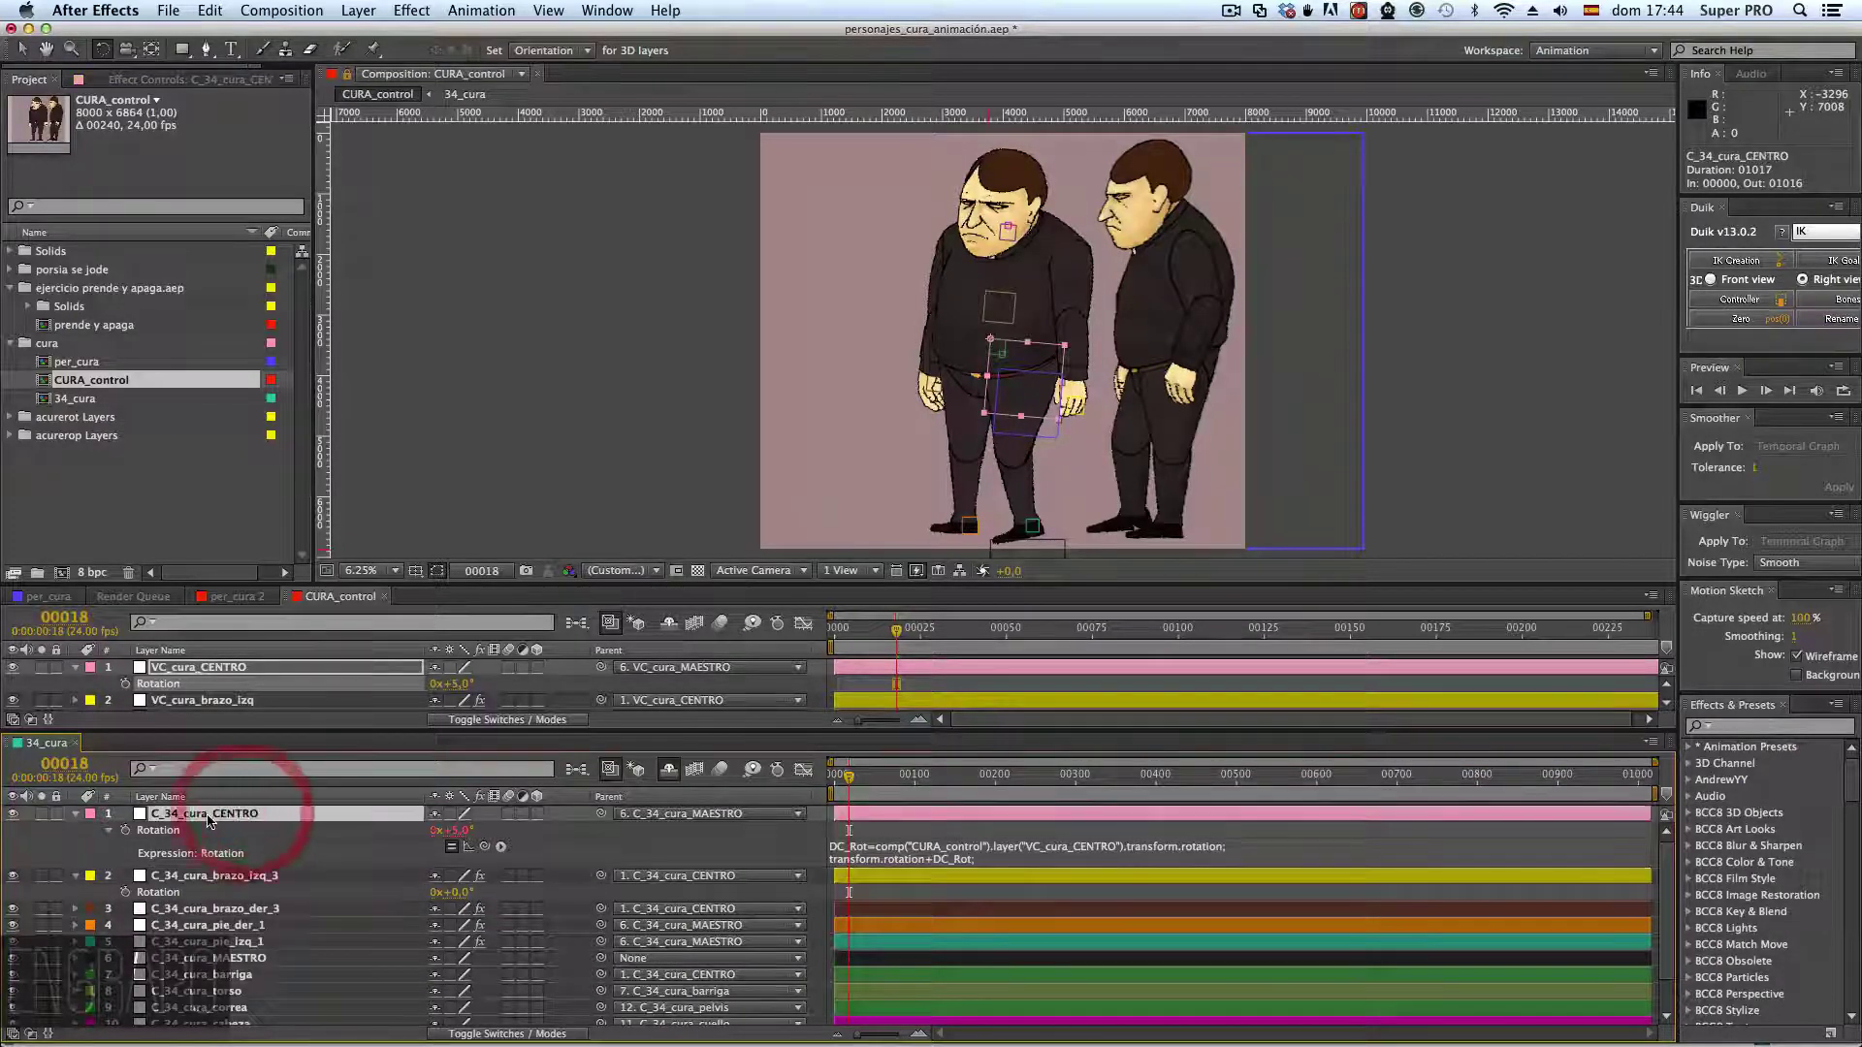
pyautogui.click(1080, 855)
pyautogui.press('super+c')
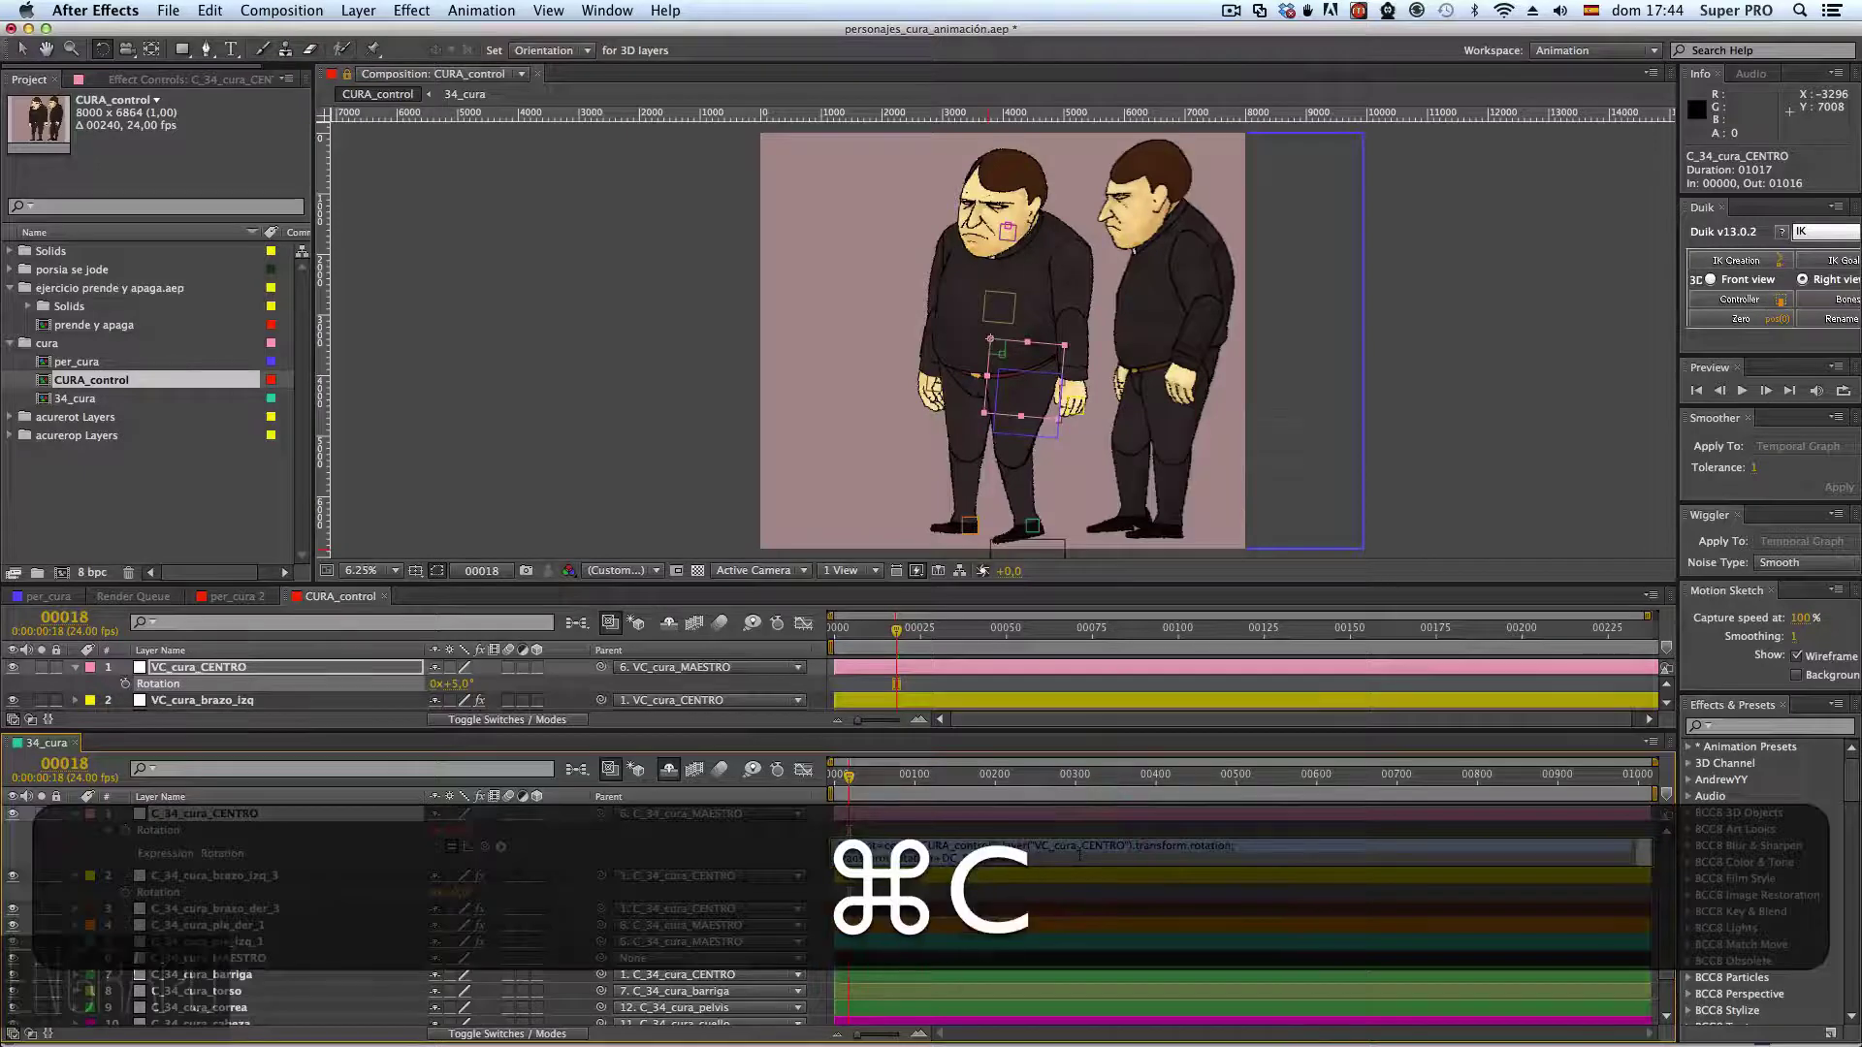
pyautogui.click(141, 758)
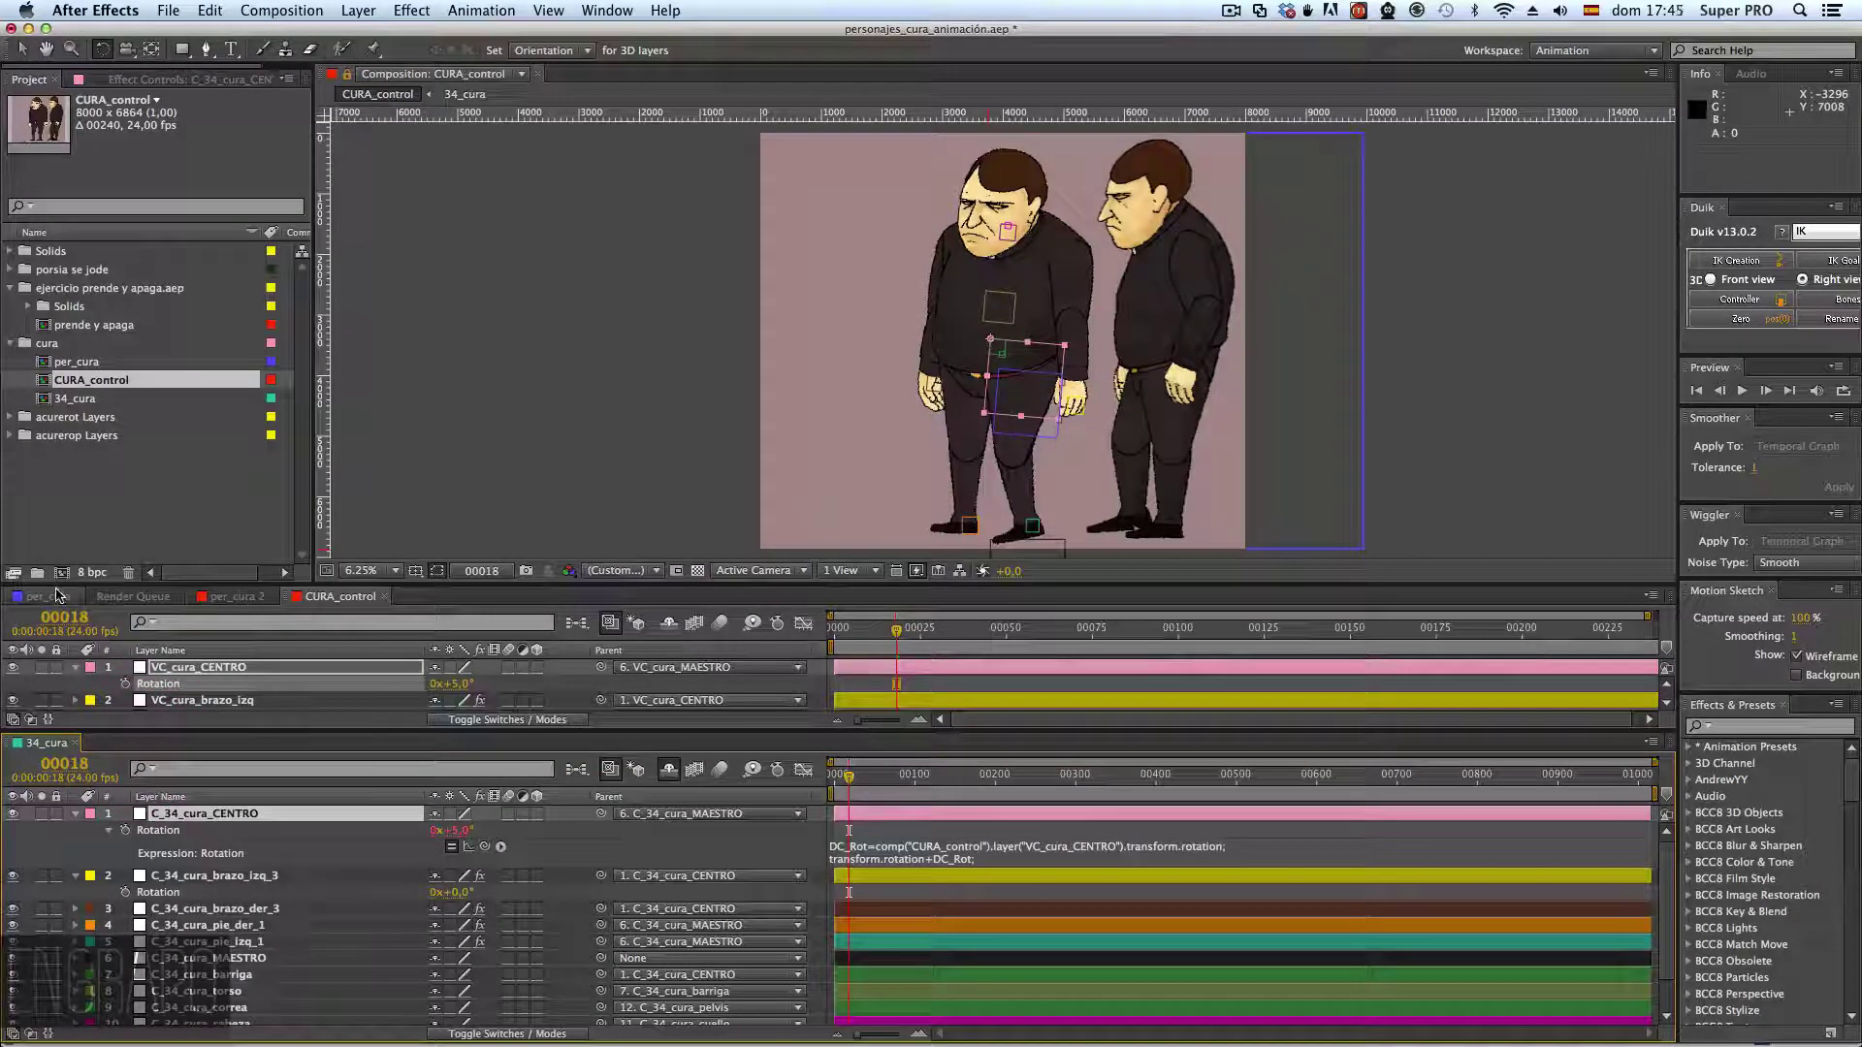
# - Enlarge the timeline area and dock the per_cura timeline in its own panel beneath 34_cura
pyautogui.press(',')
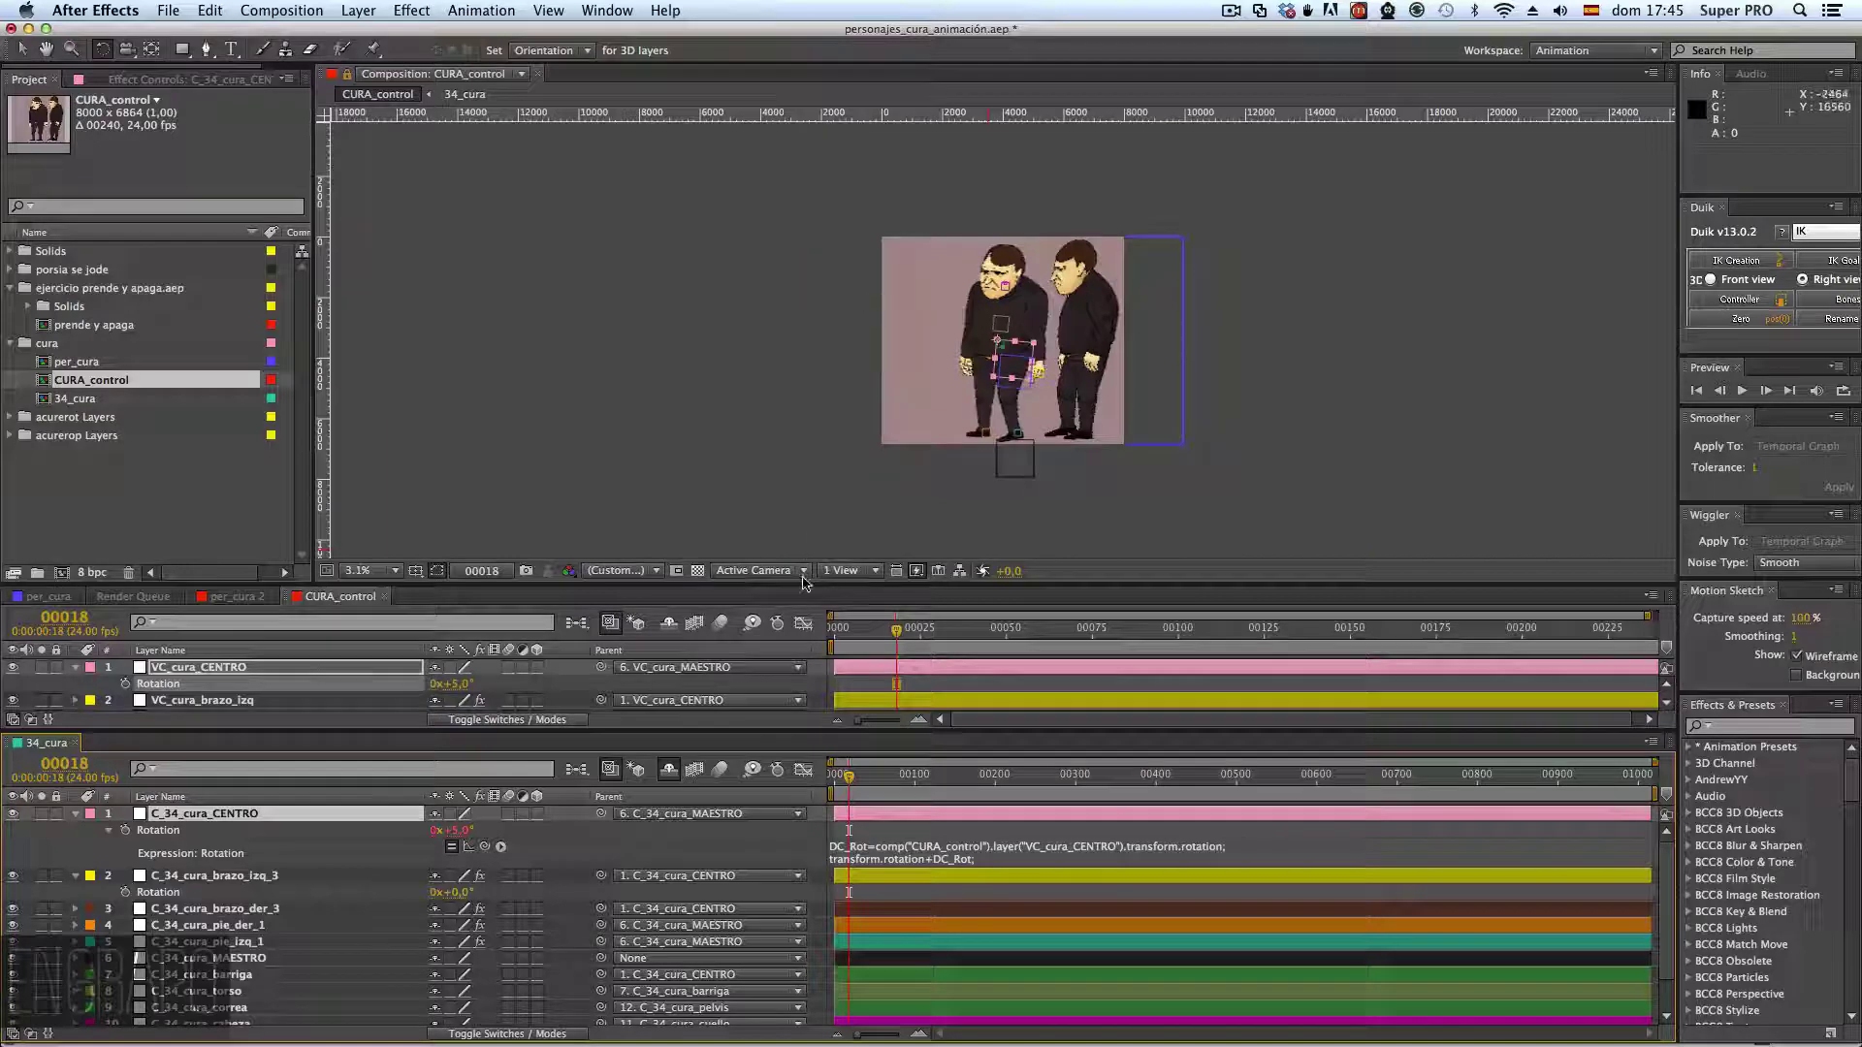
pyautogui.moveTo(807, 585); pyautogui.dragTo(800, 441)
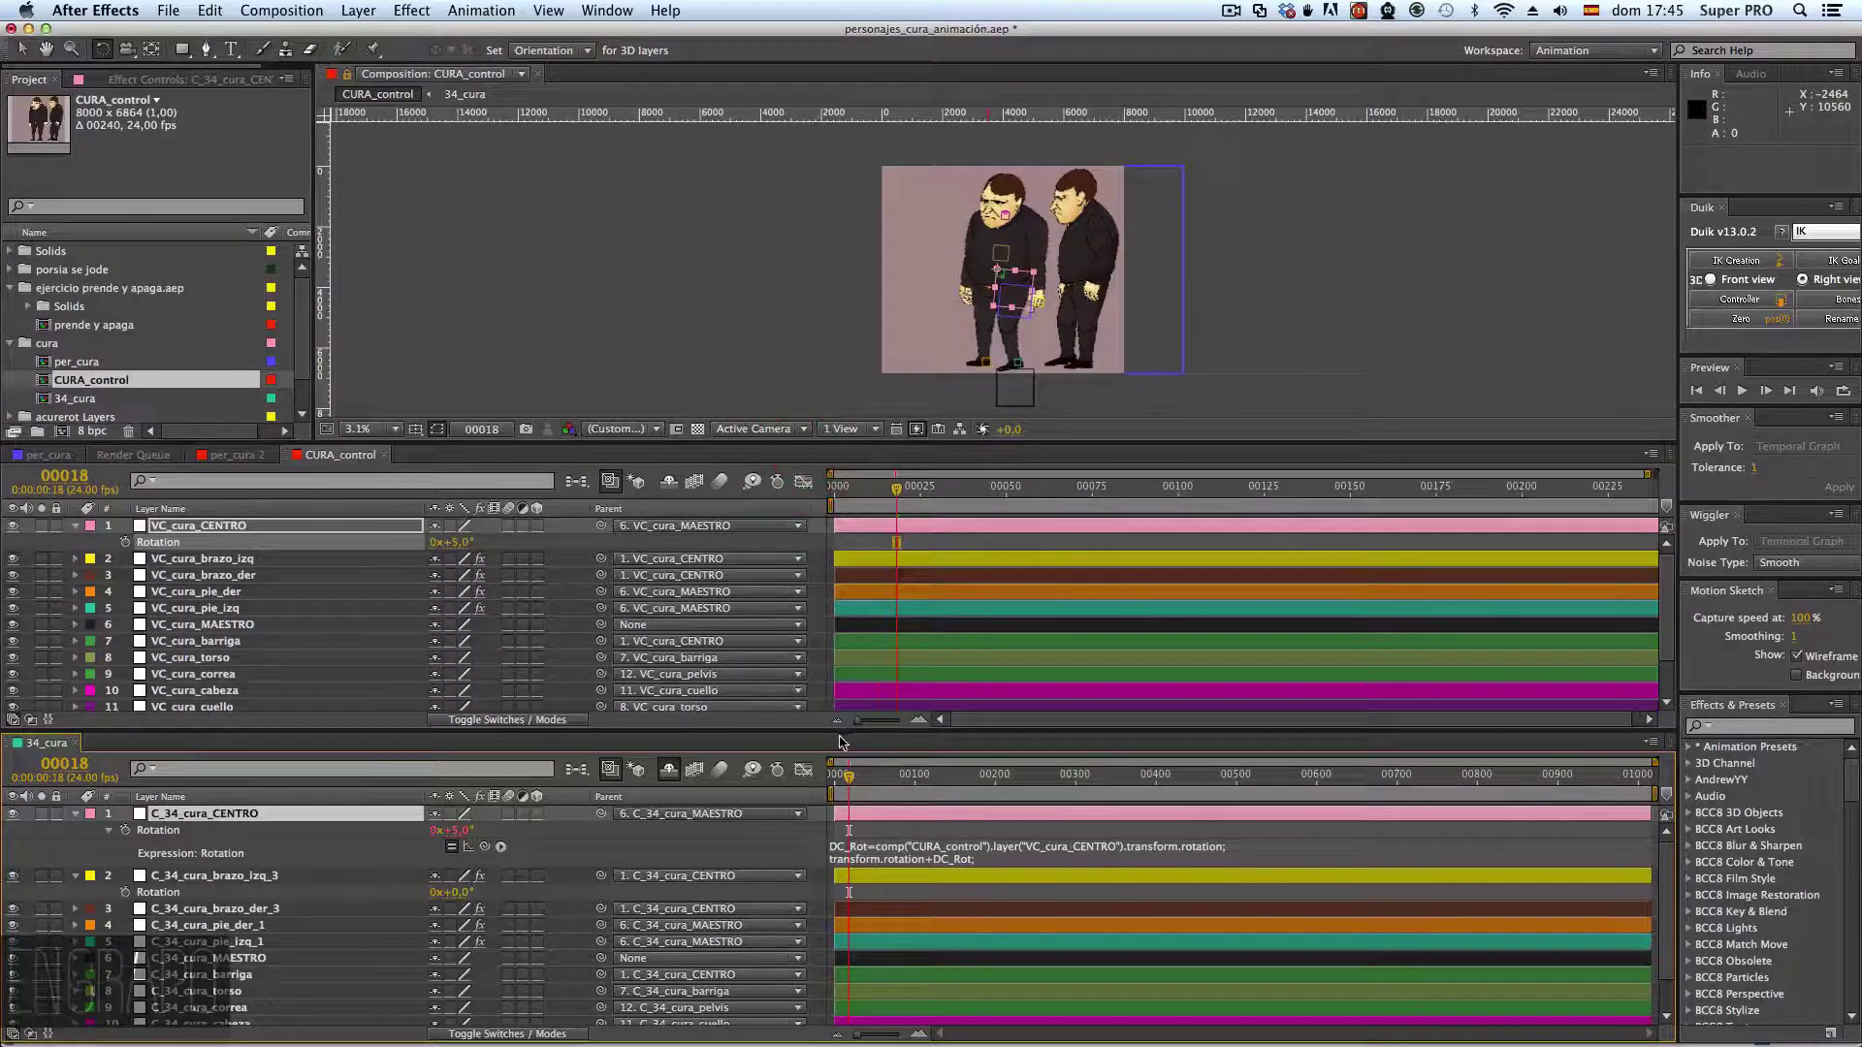
pyautogui.moveTo(840, 728); pyautogui.dragTo(836, 642)
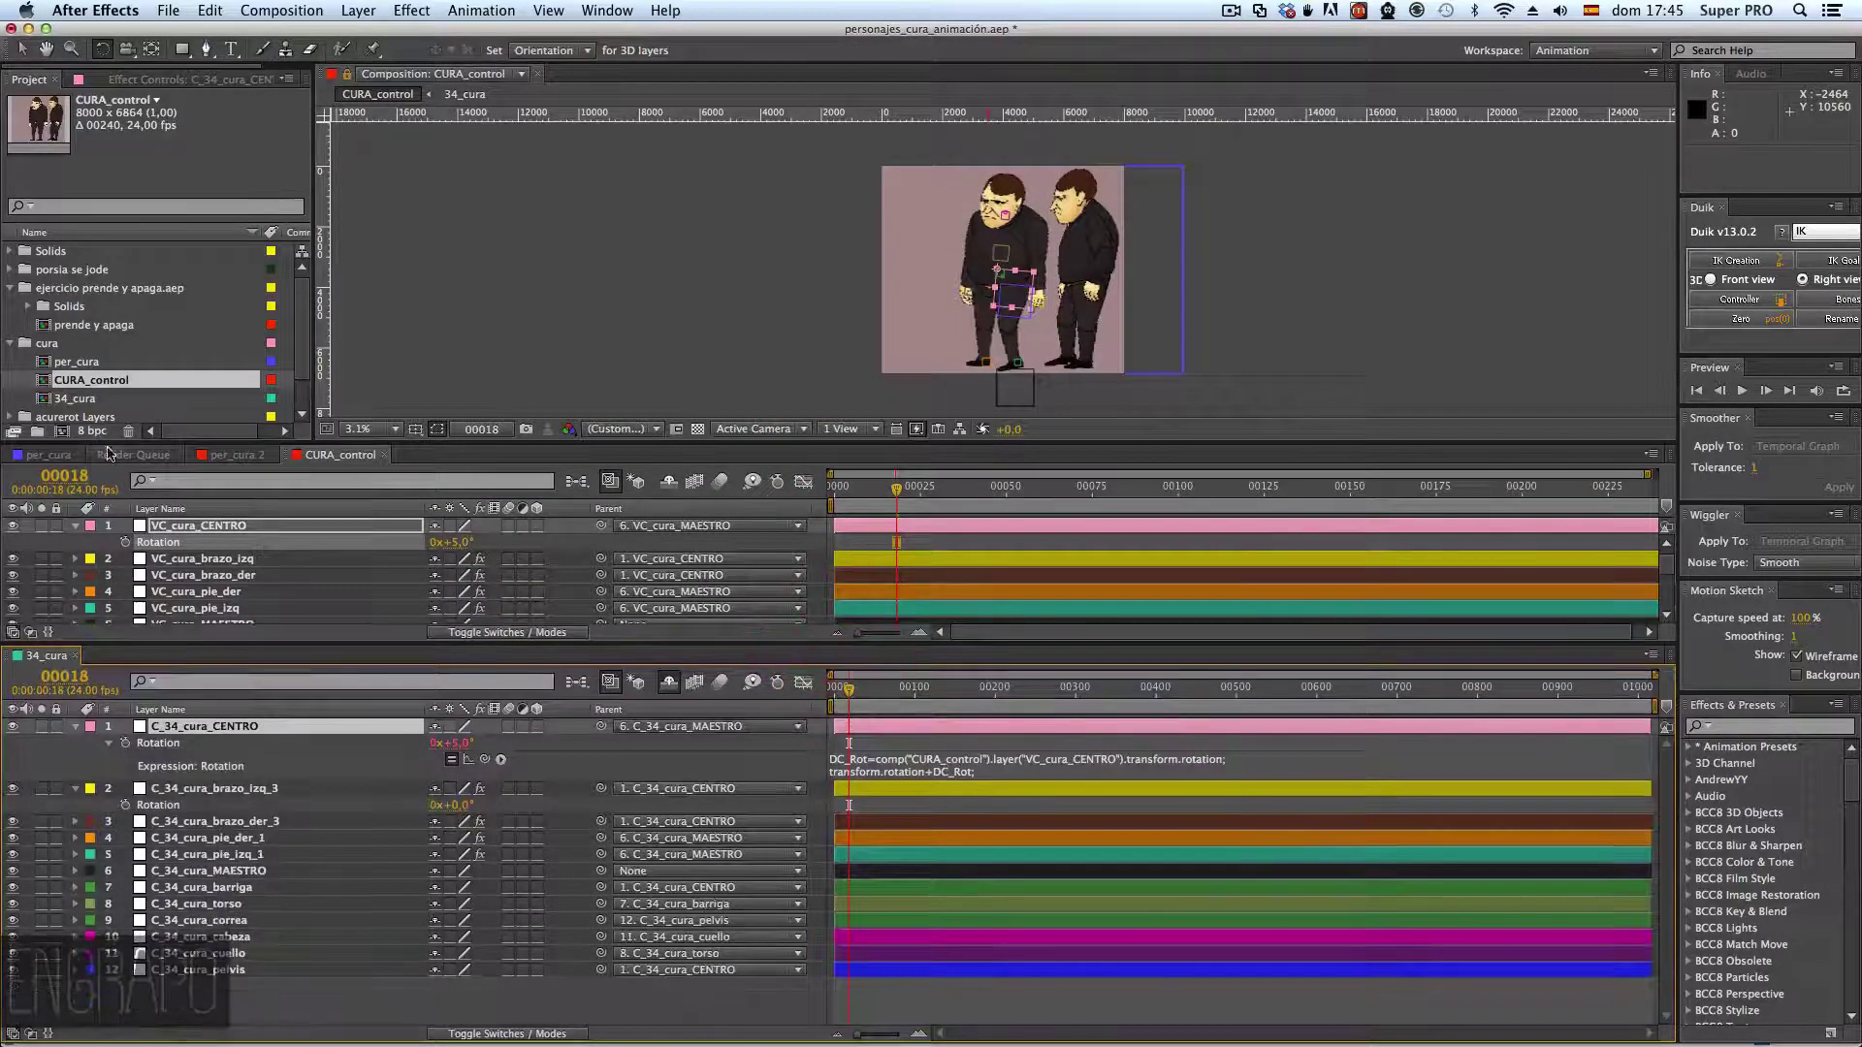
pyautogui.moveTo(46, 456); pyautogui.dragTo(333, 977)
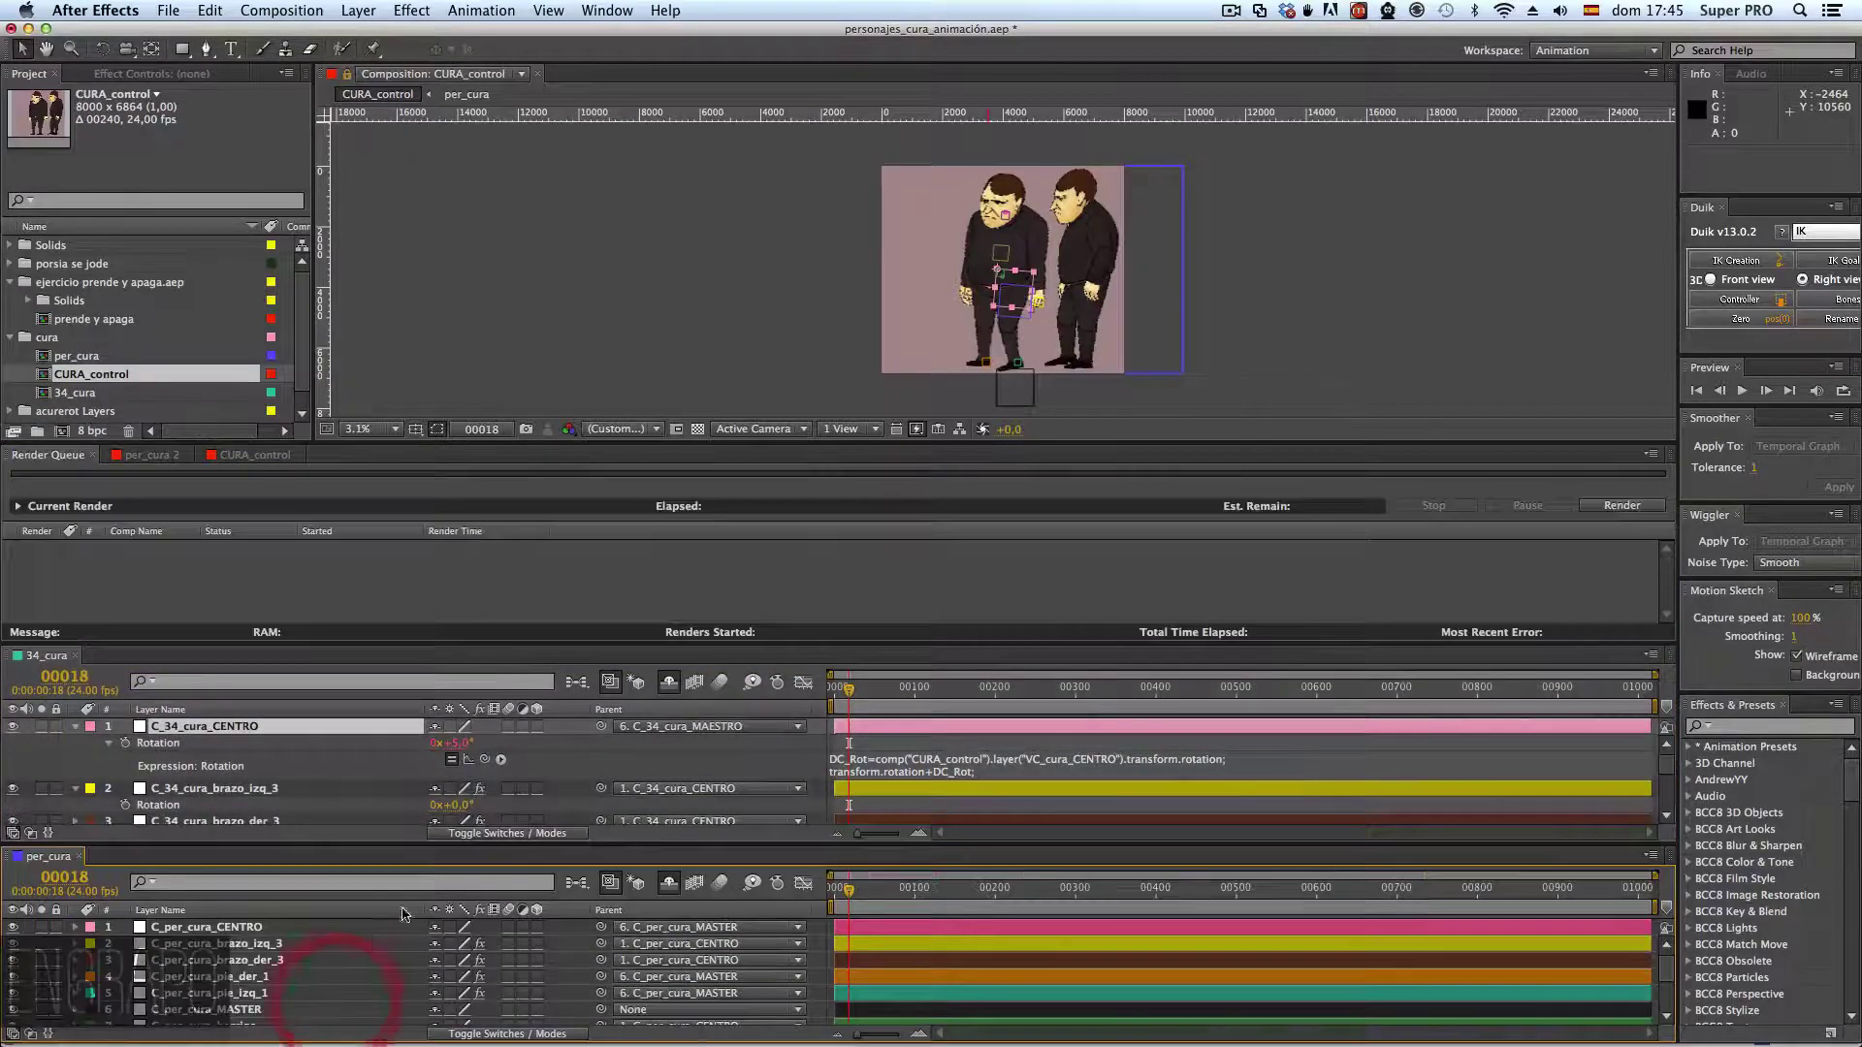
# - Close the Render Queue and per_cura 2 timelines, and give the CURA_control timeline more height
pyautogui.click(90, 460)
pyautogui.click(146, 455)
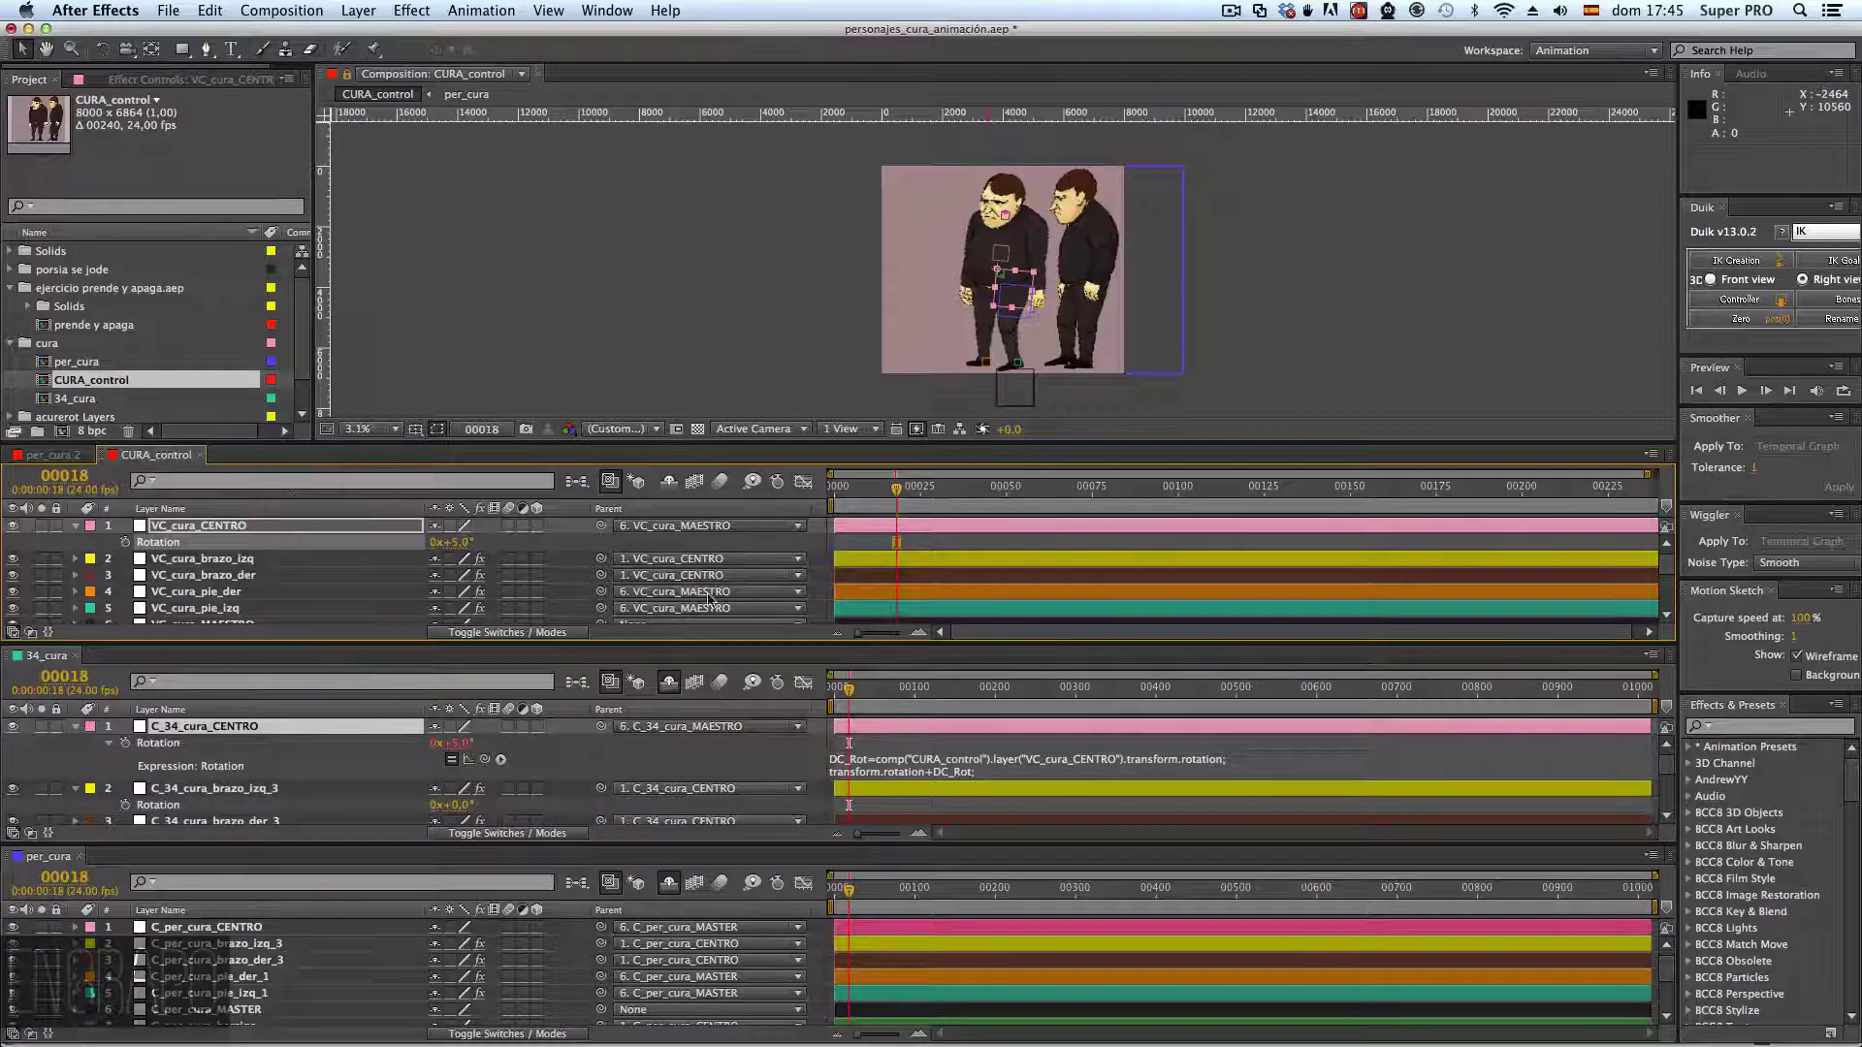
pyautogui.click(49, 455)
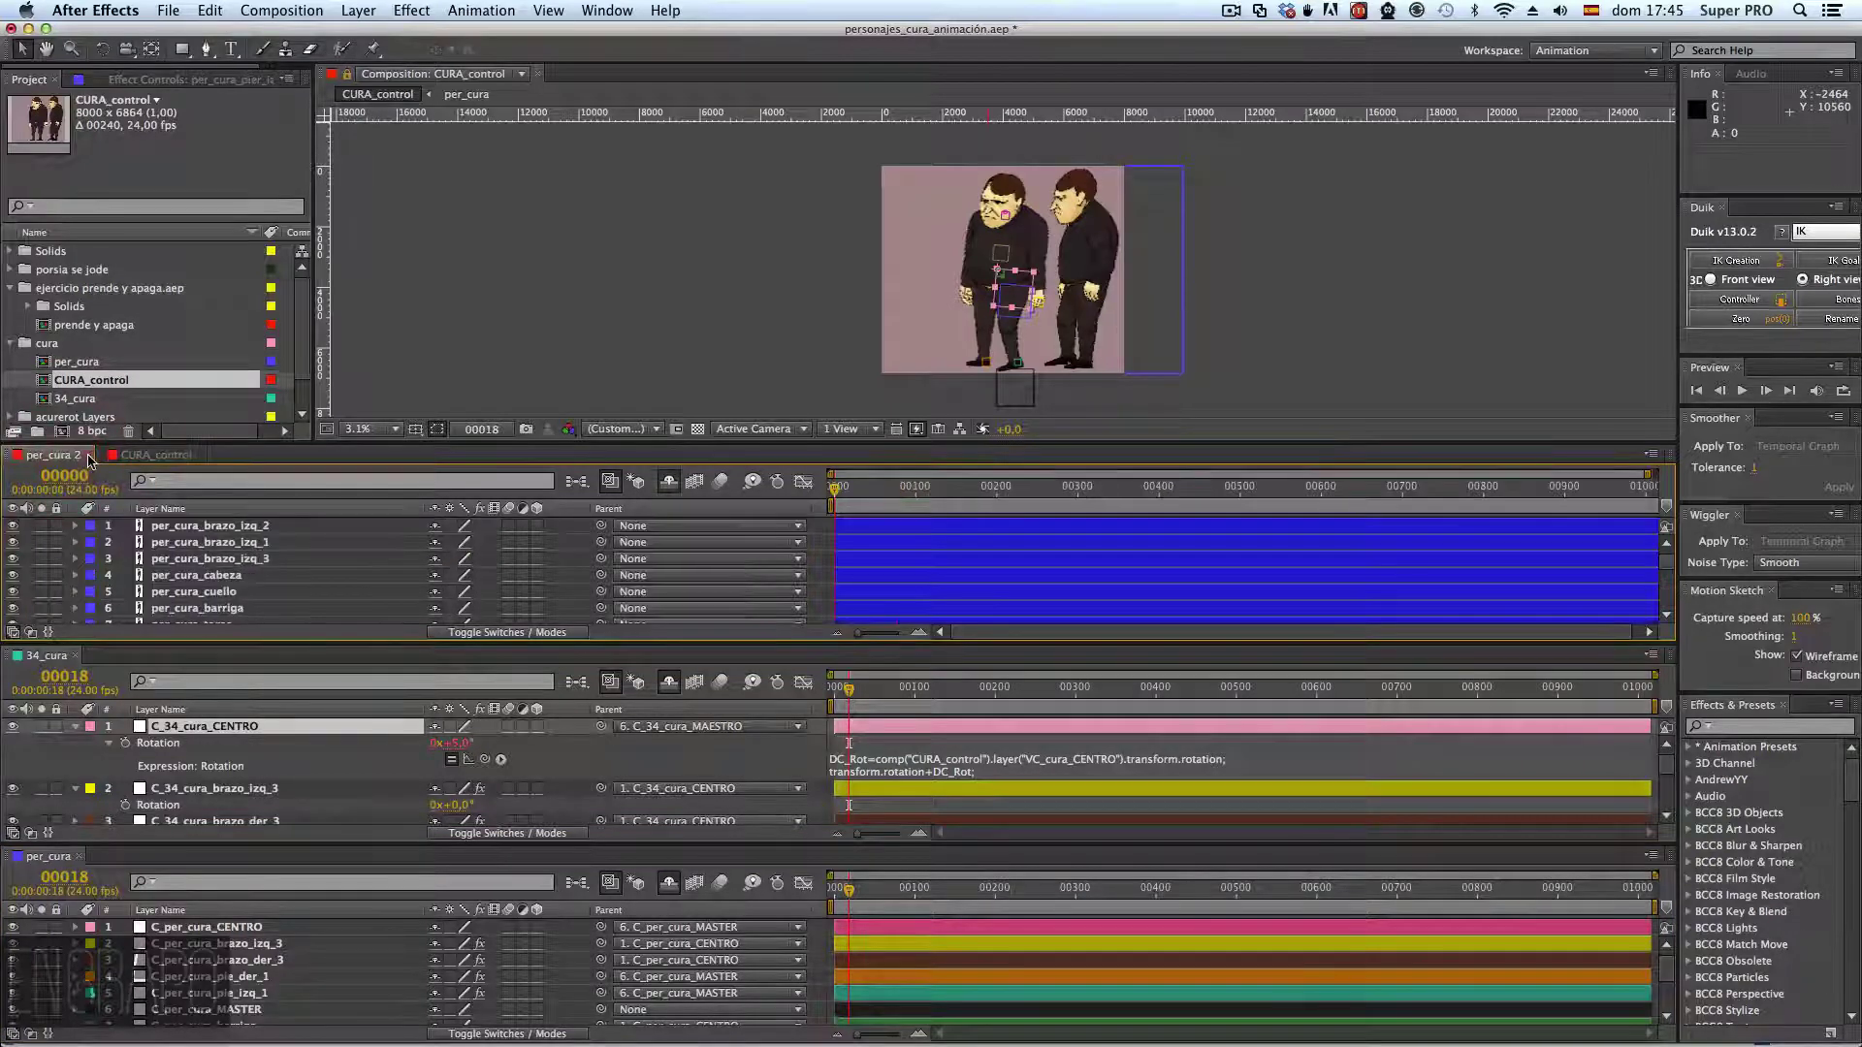
pyautogui.click(90, 455)
pyautogui.moveTo(511, 644); pyautogui.dragTo(511, 679)
# - Add a rotation expression to C_per_cura_CENTRO using the copied DC_Rot lines that reference VC_cura_CENTRO
pyautogui.click(203, 929)
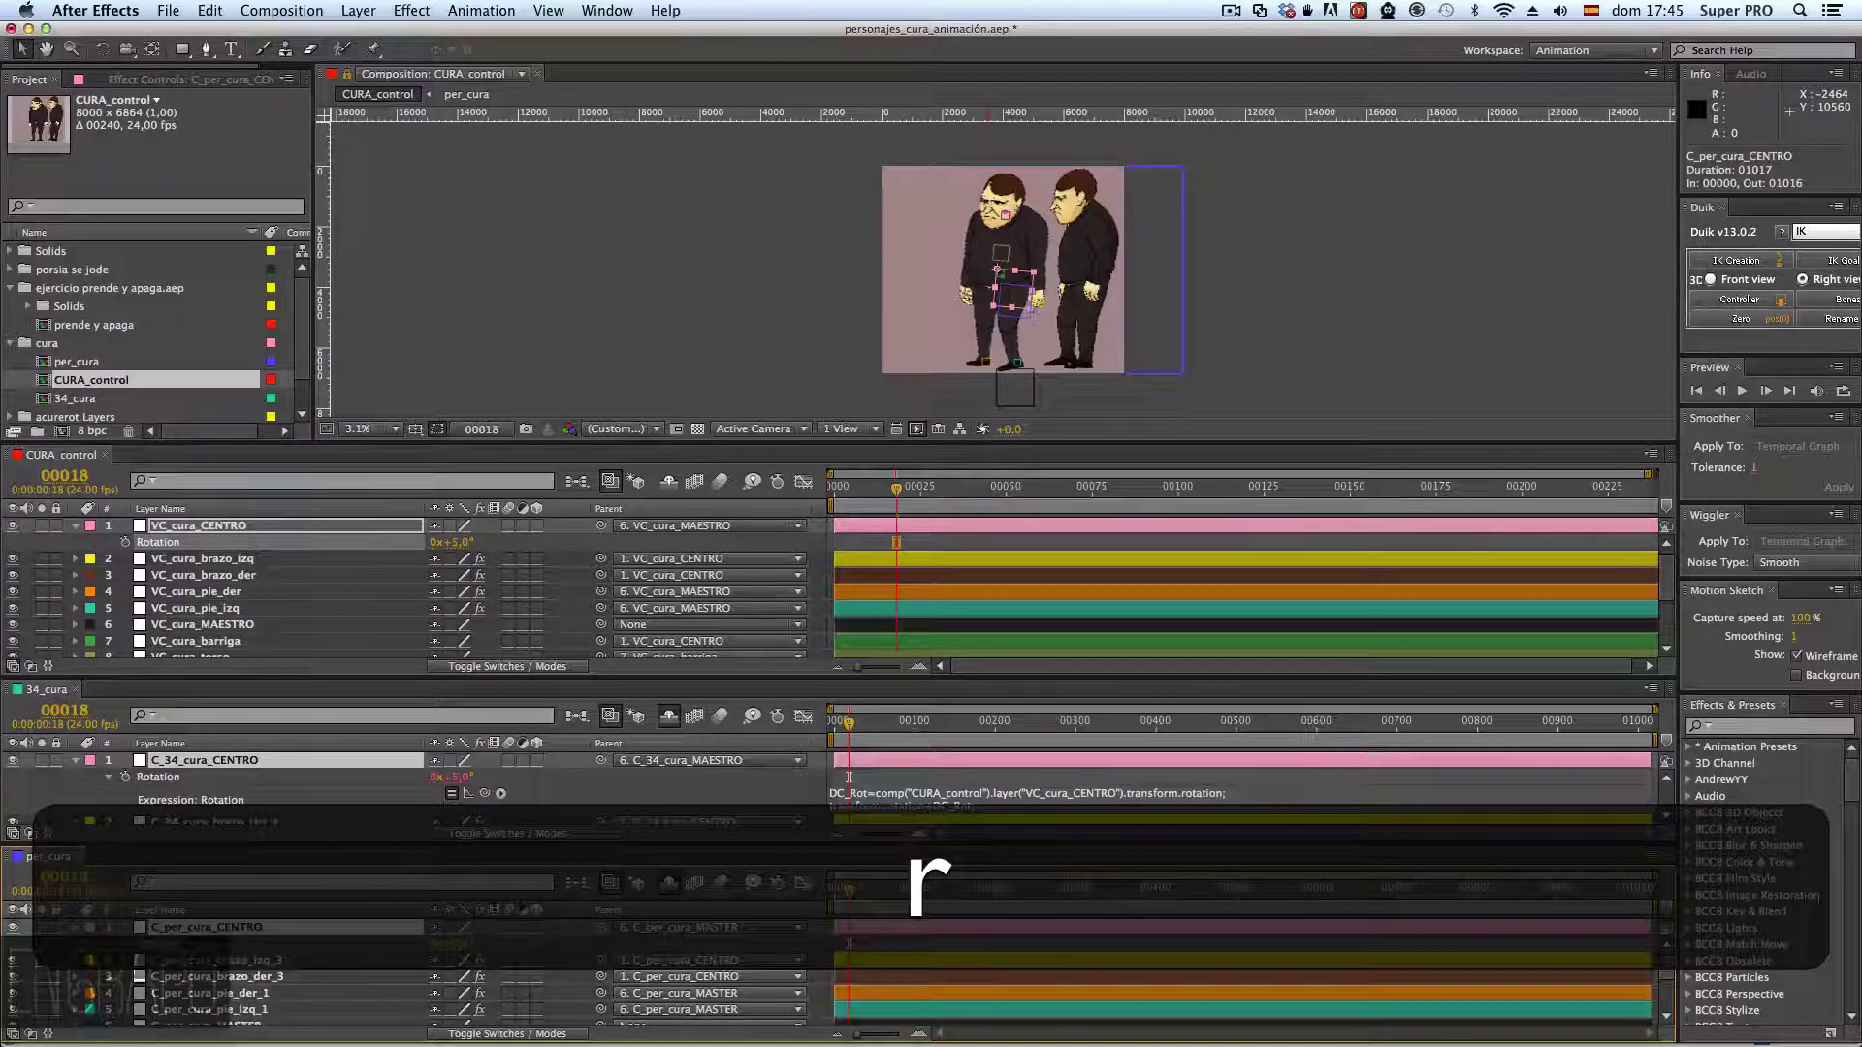
pyautogui.keyDown('alt'); pyautogui.click(125, 944); pyautogui.keyUp('alt')
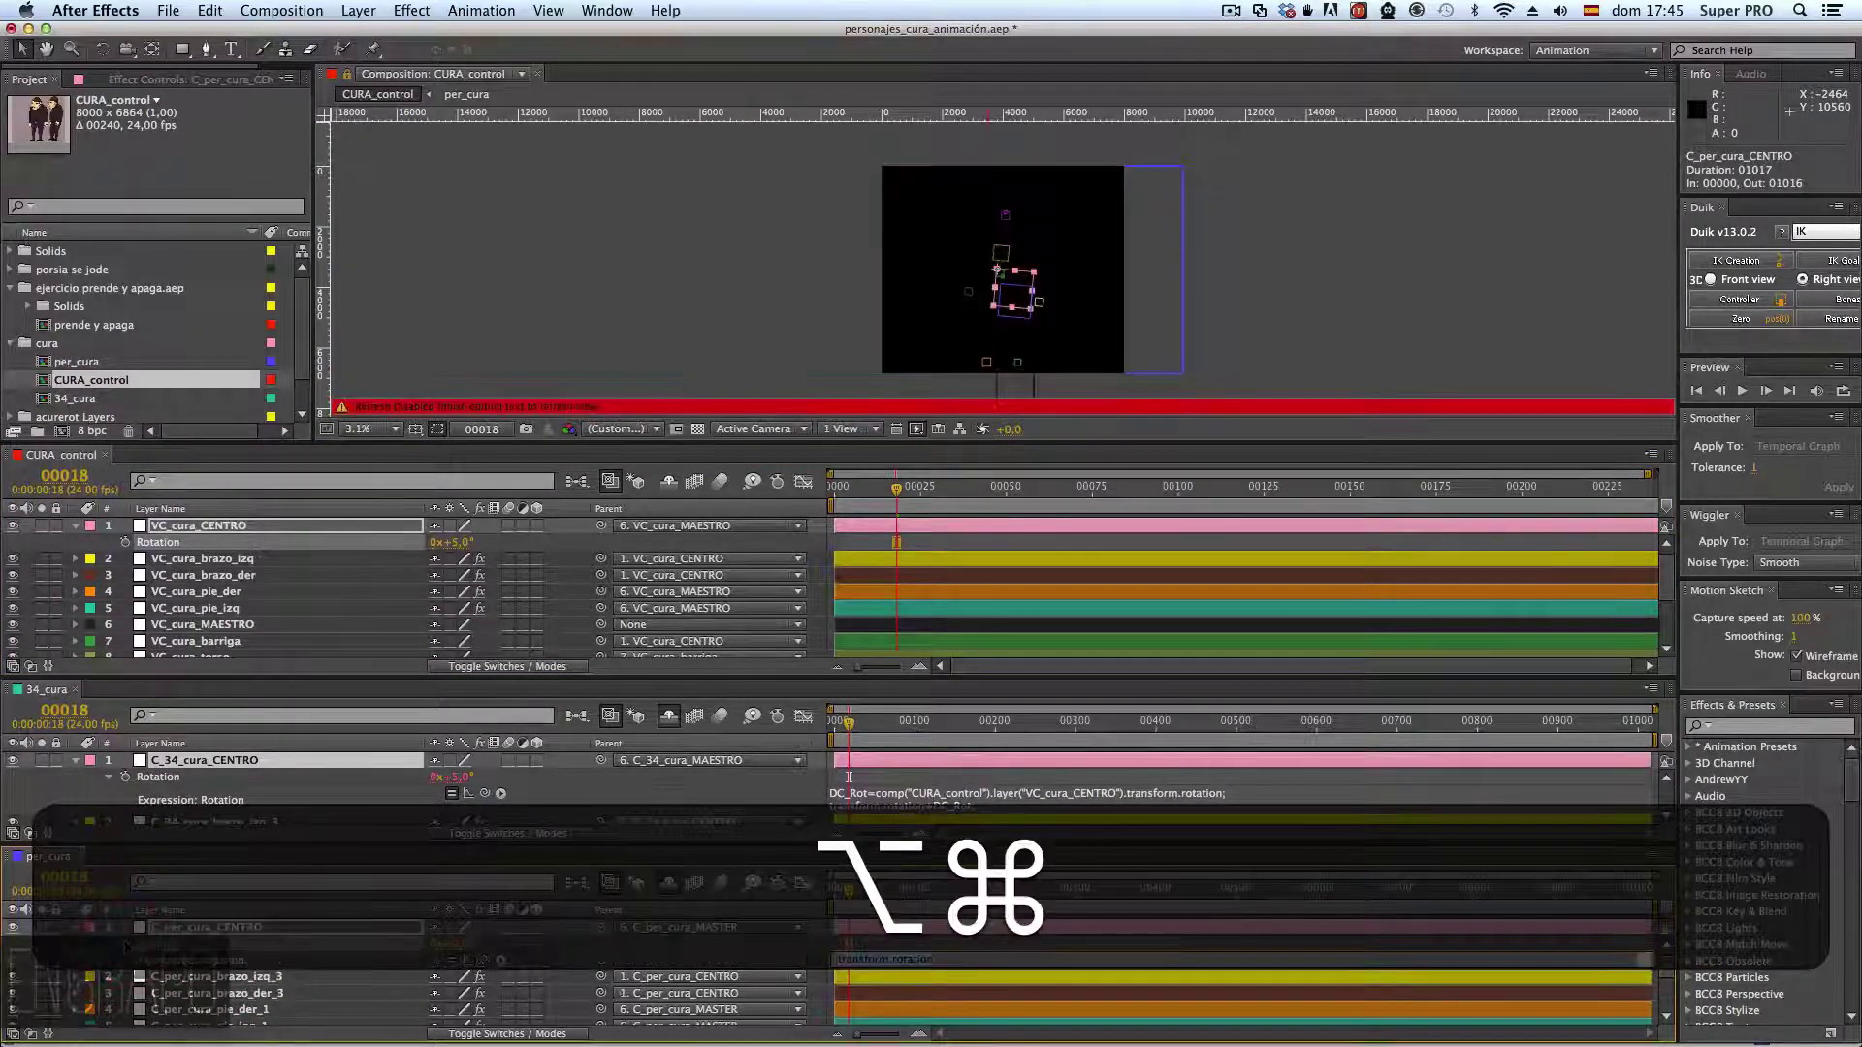
pyautogui.press('super+v')
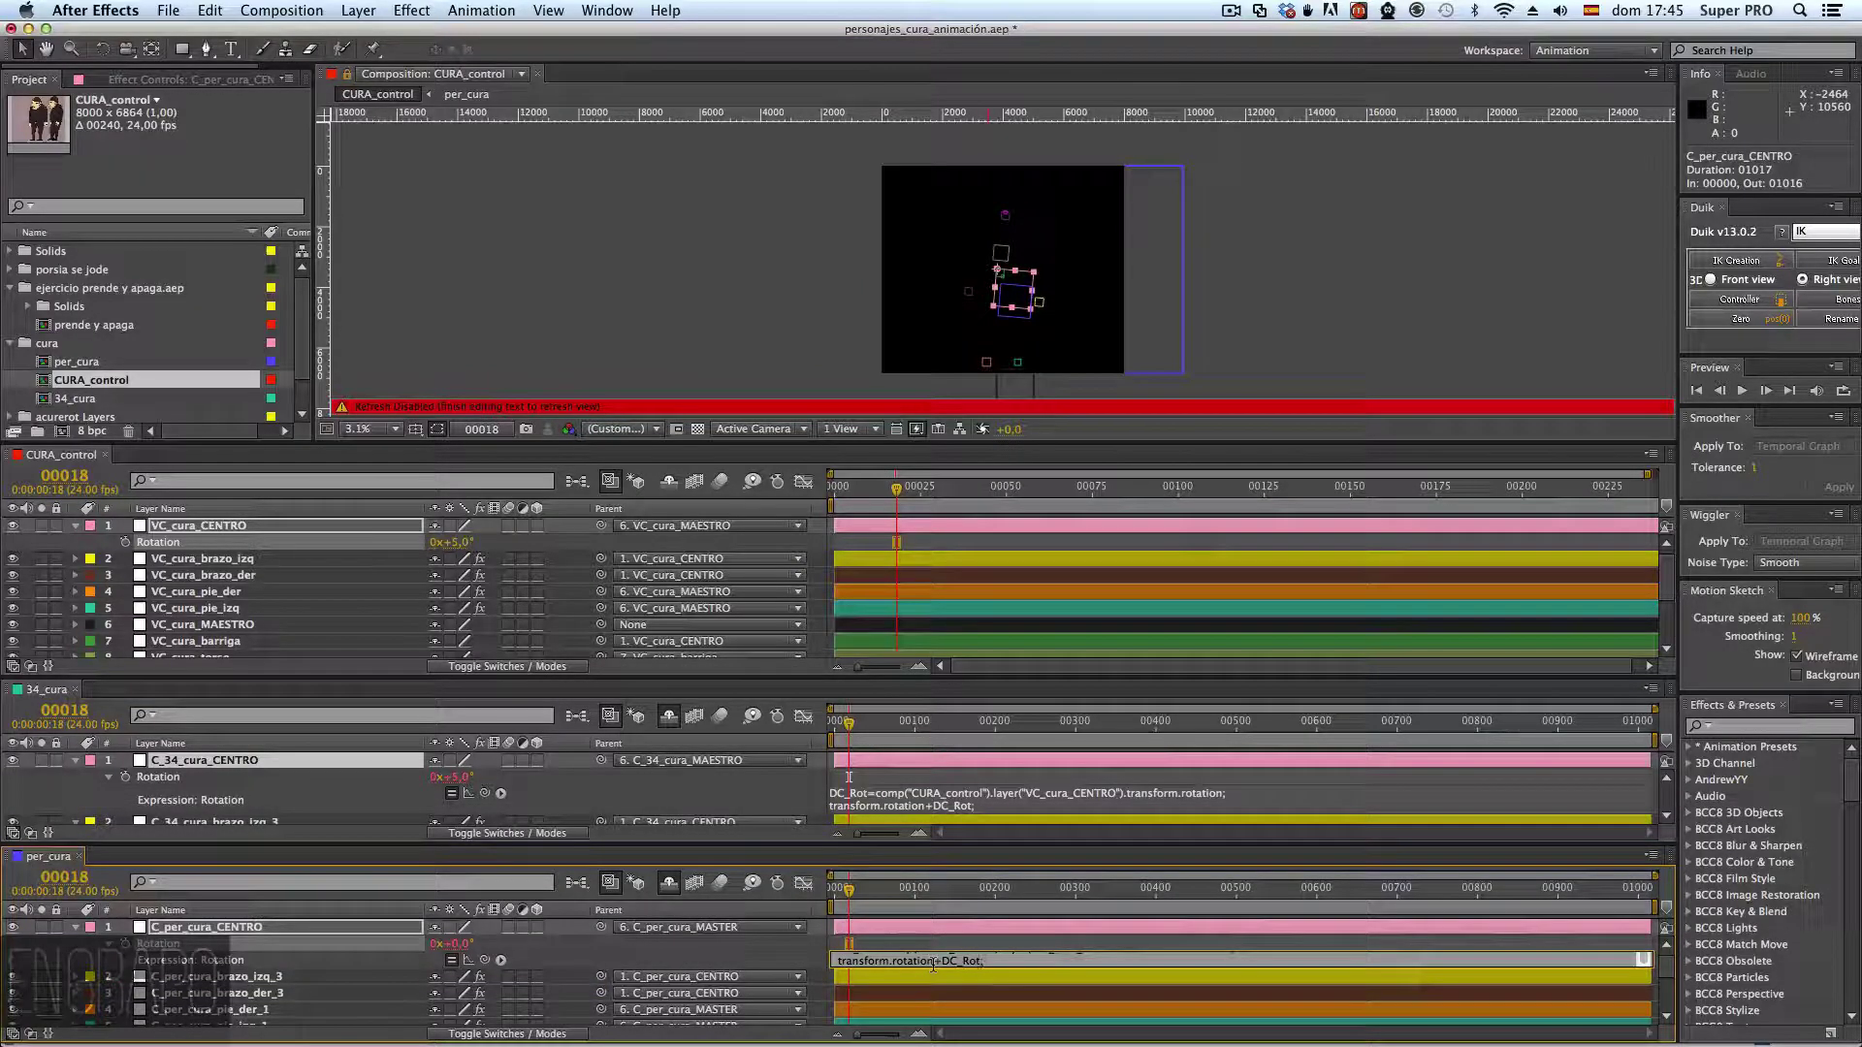
pyautogui.press('KP_Enter')
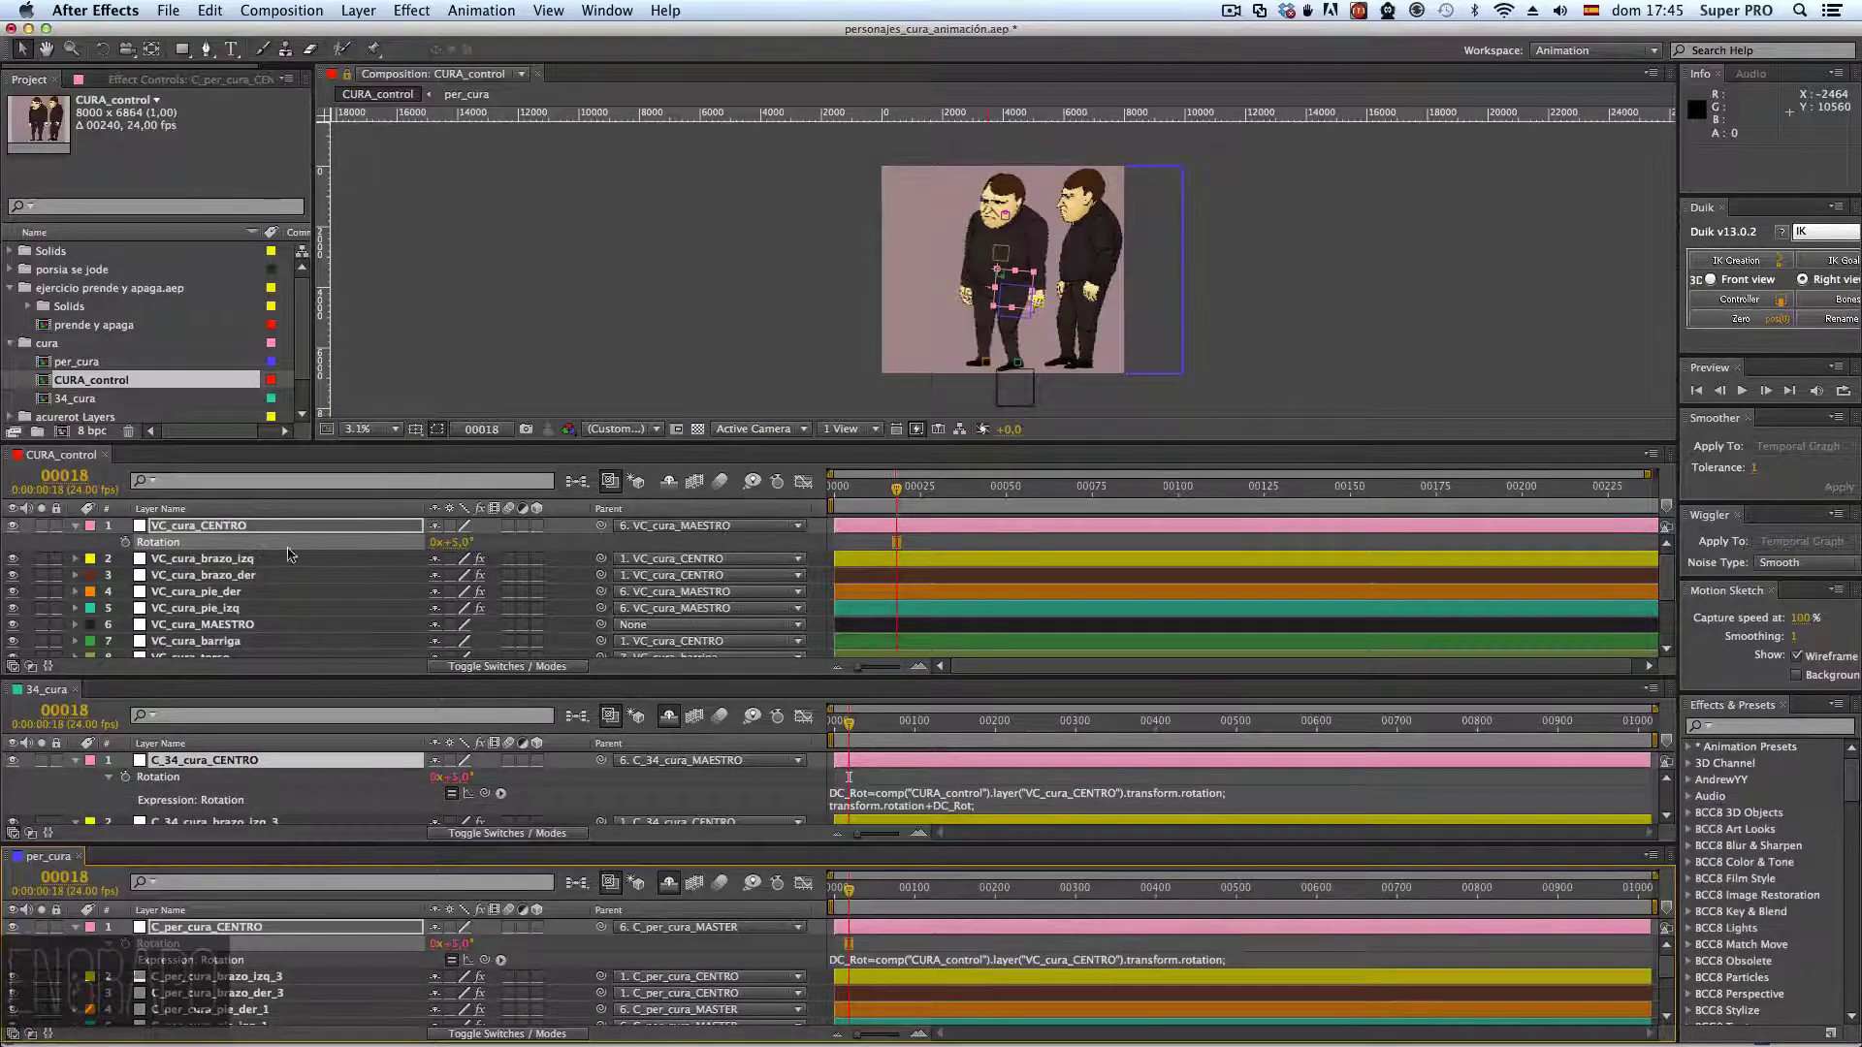
# - Test both linked rigs by rotating VC_cura_CENTRO, undo the first trials, and rotate it to about -66°
pyautogui.click(218, 529)
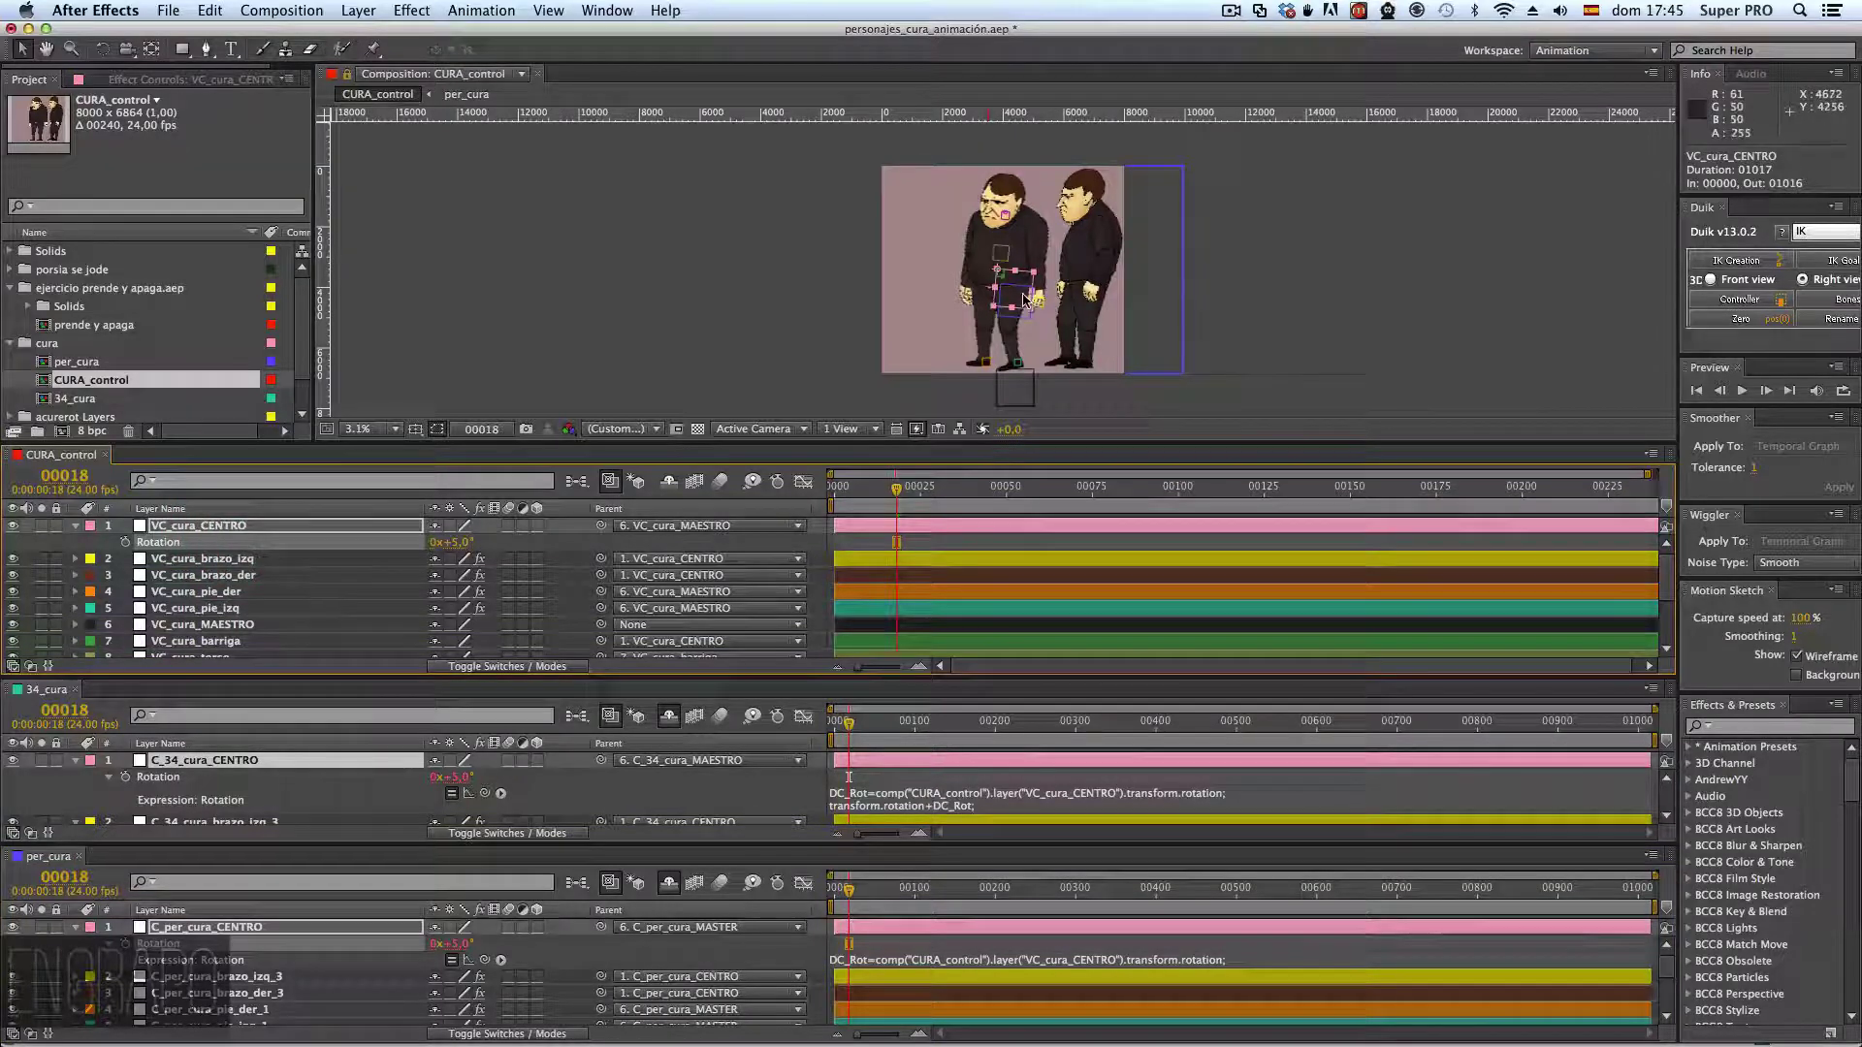
pyautogui.press('w')
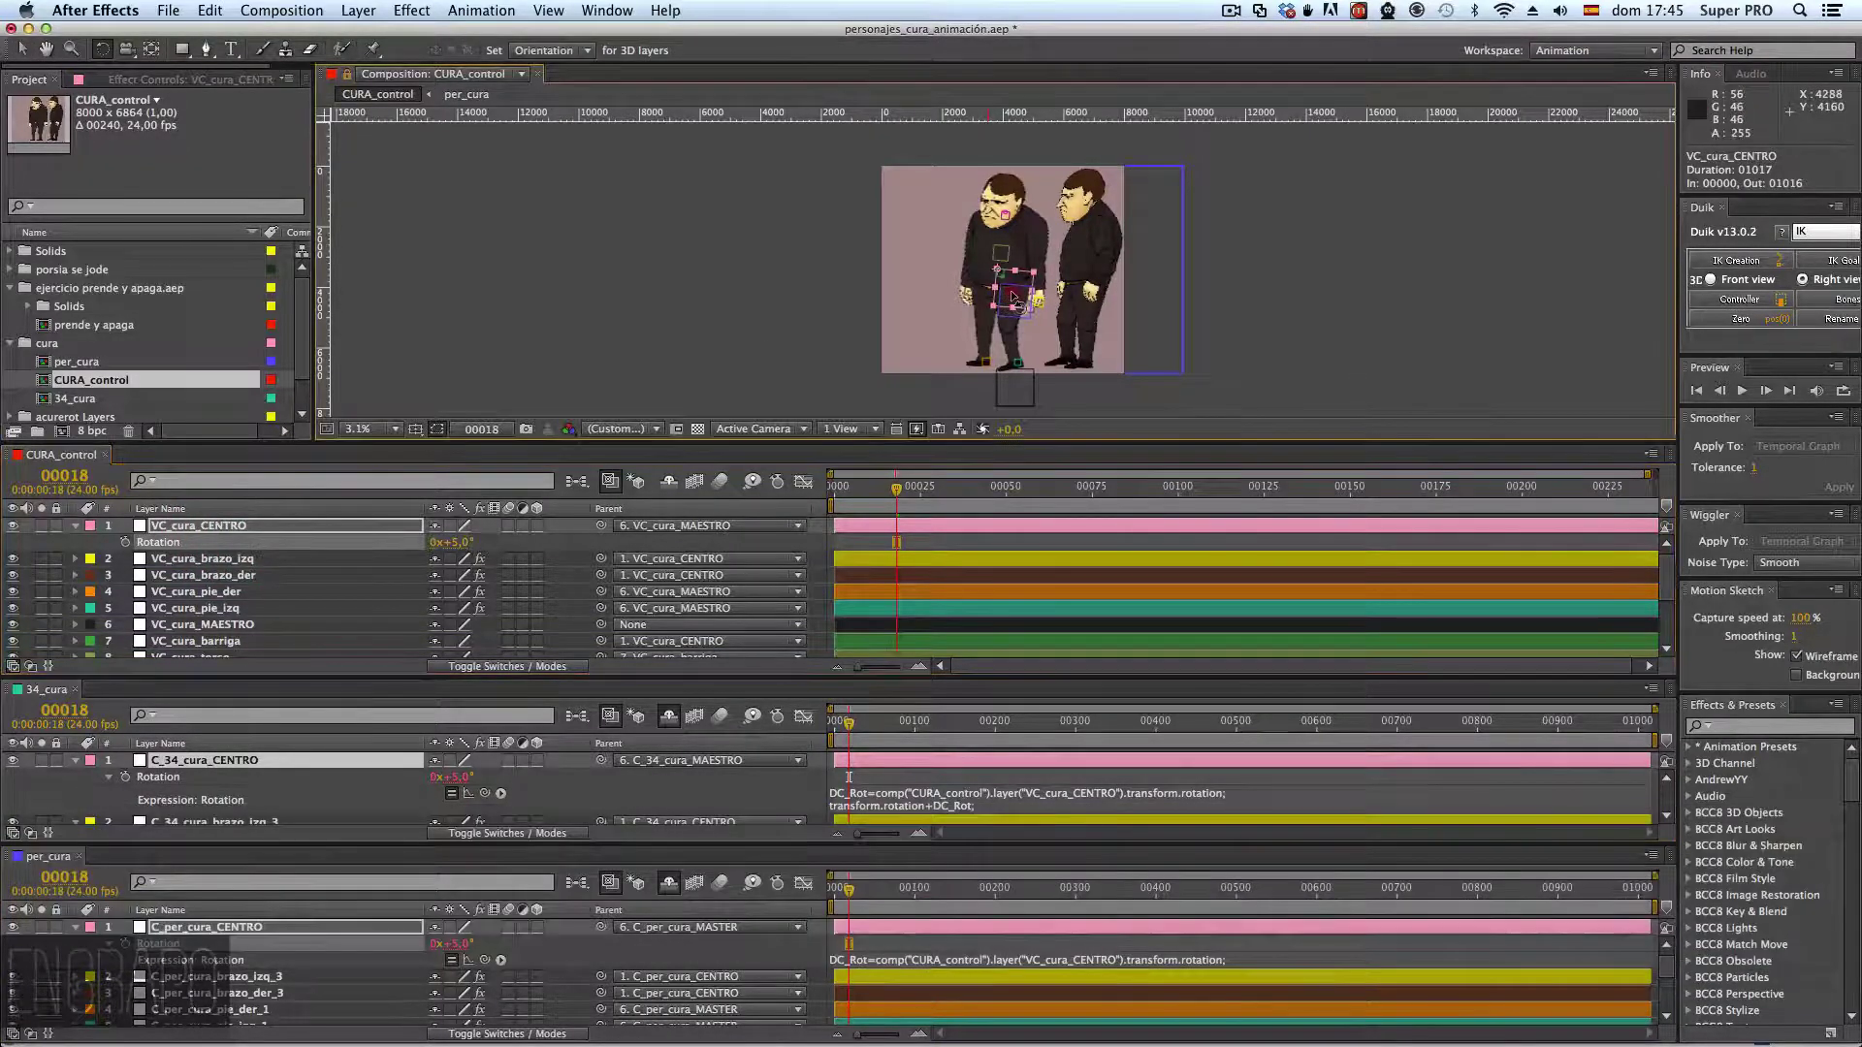
pyautogui.moveTo(999, 307); pyautogui.dragTo(950, 191)
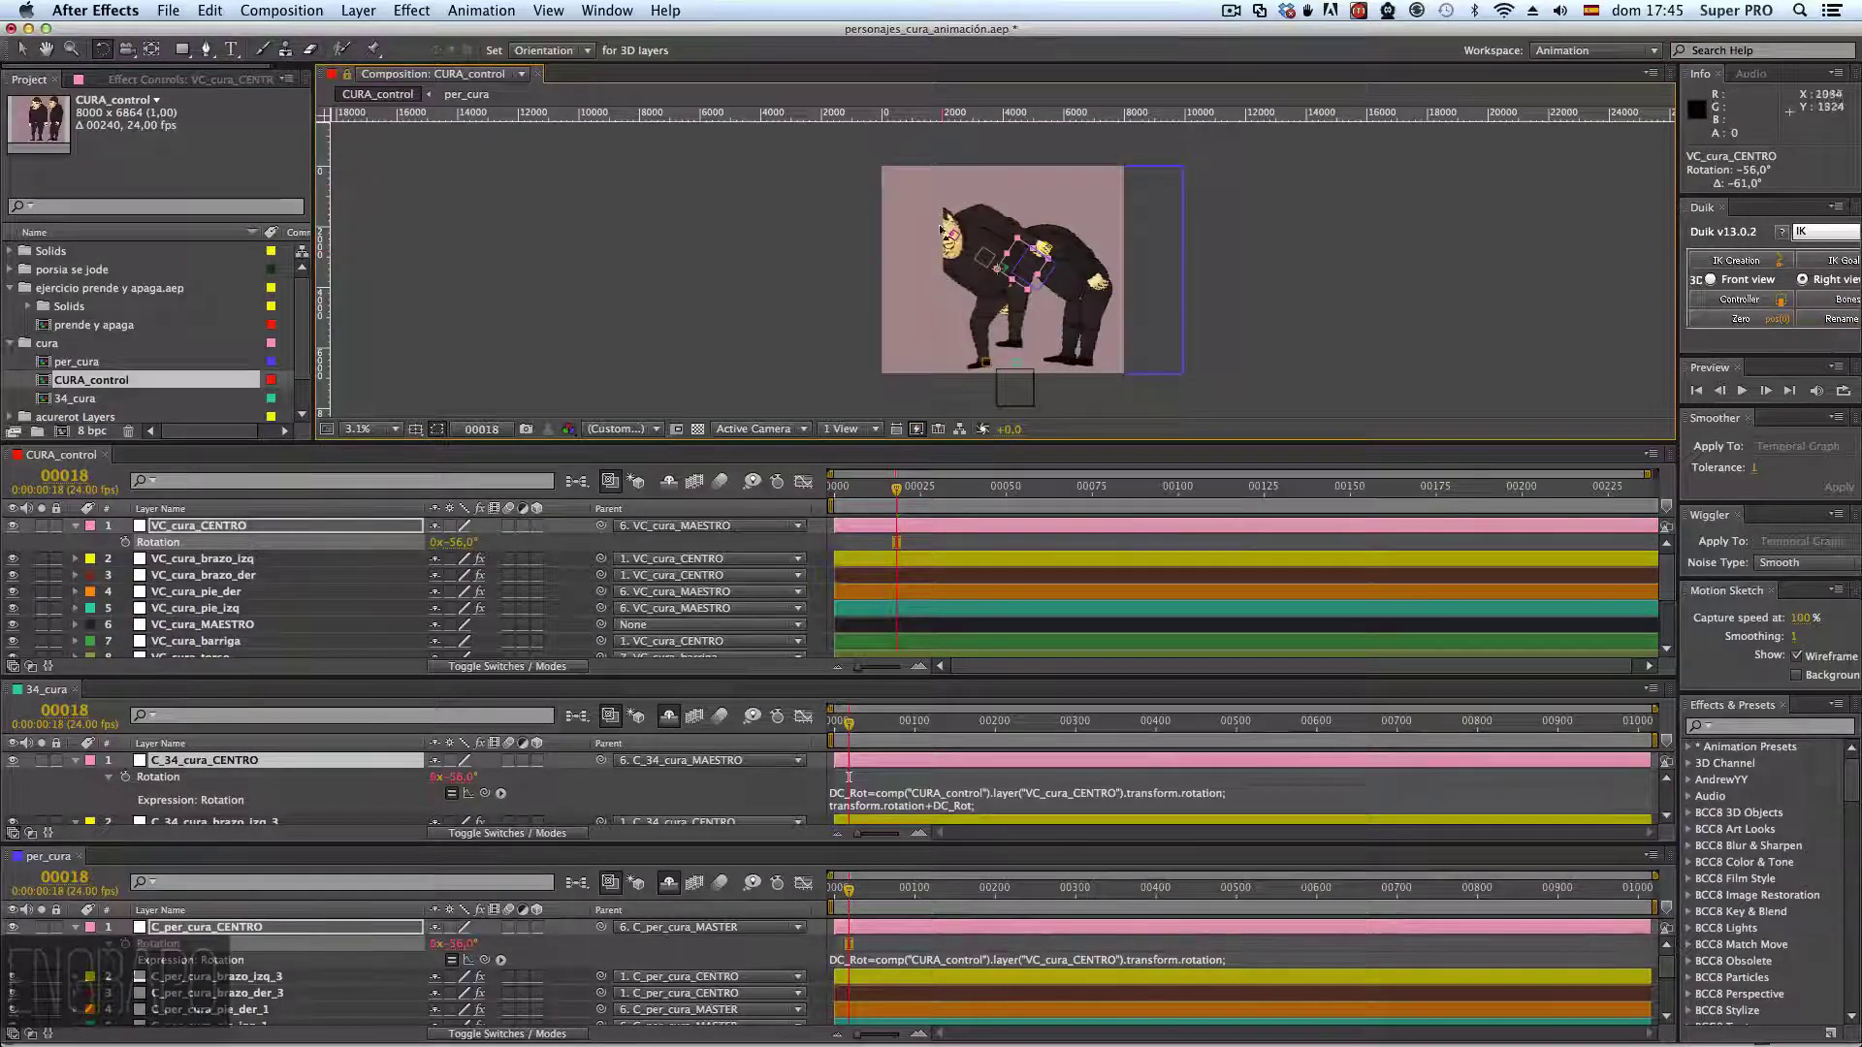
pyautogui.press('super+z')
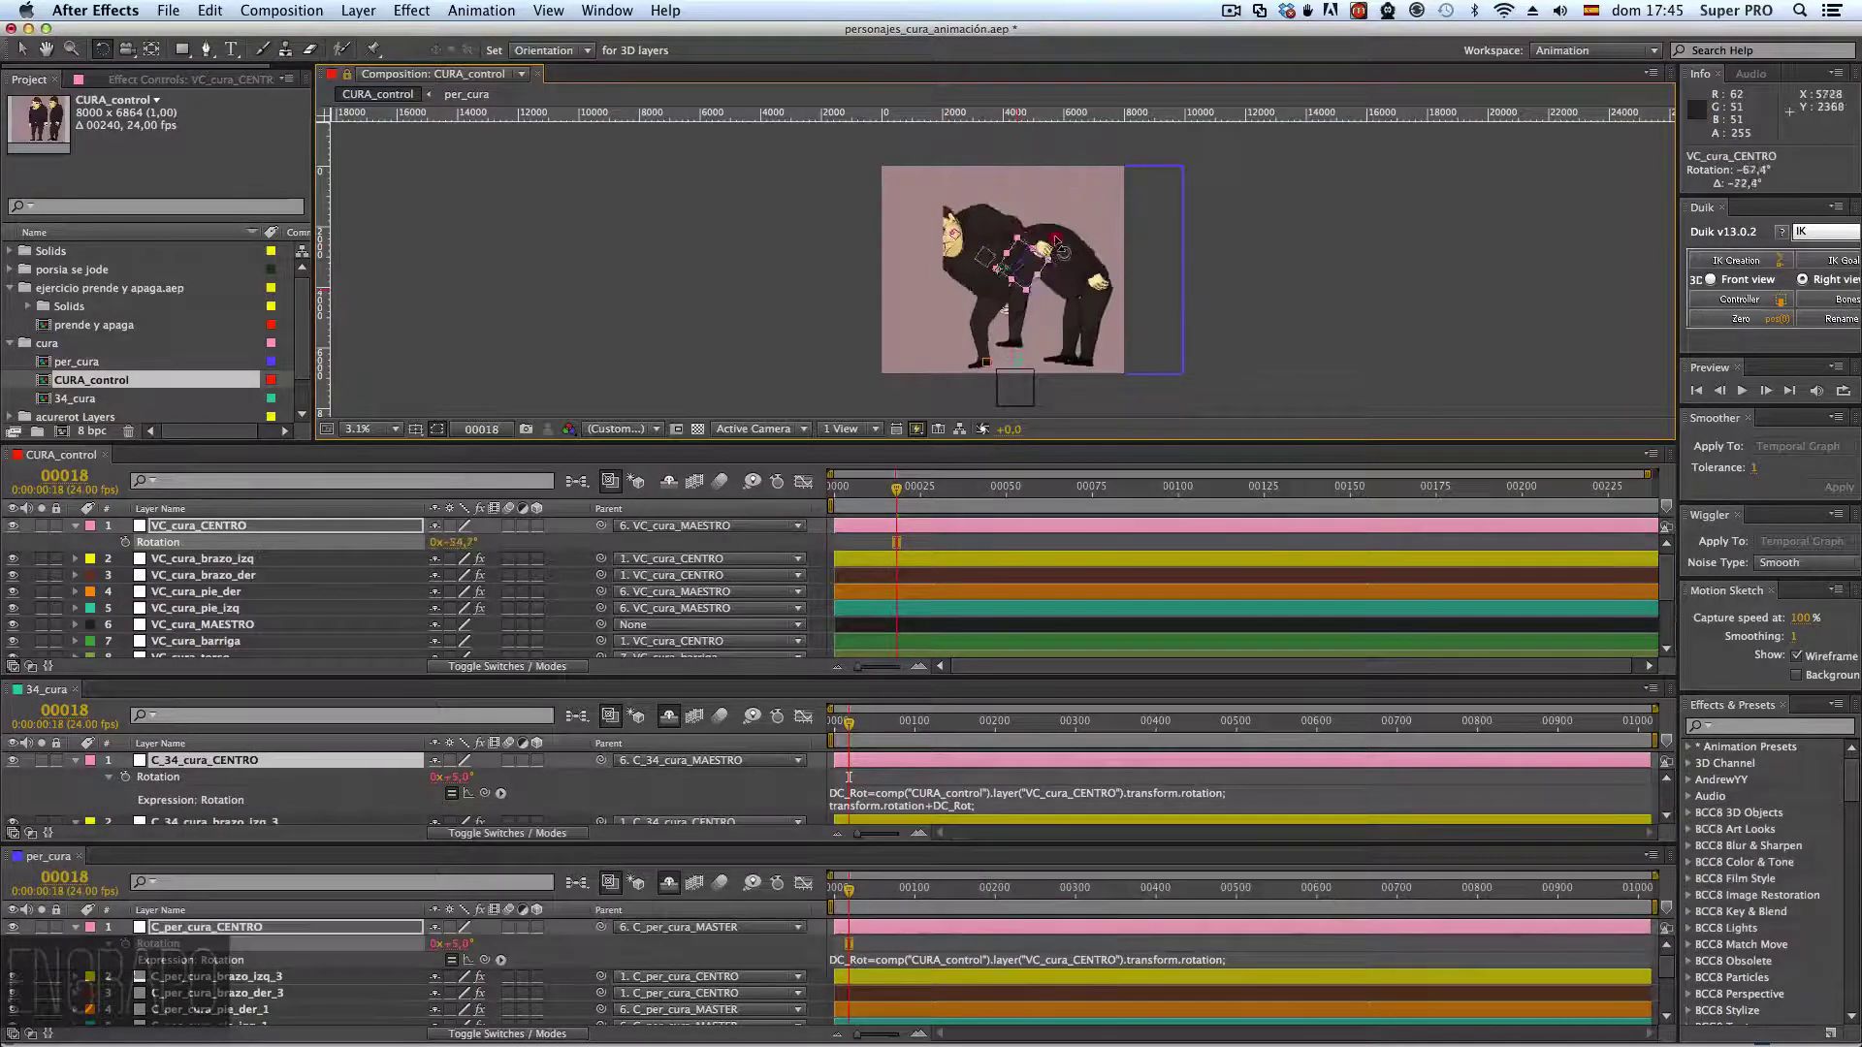
pyautogui.press('super+z')
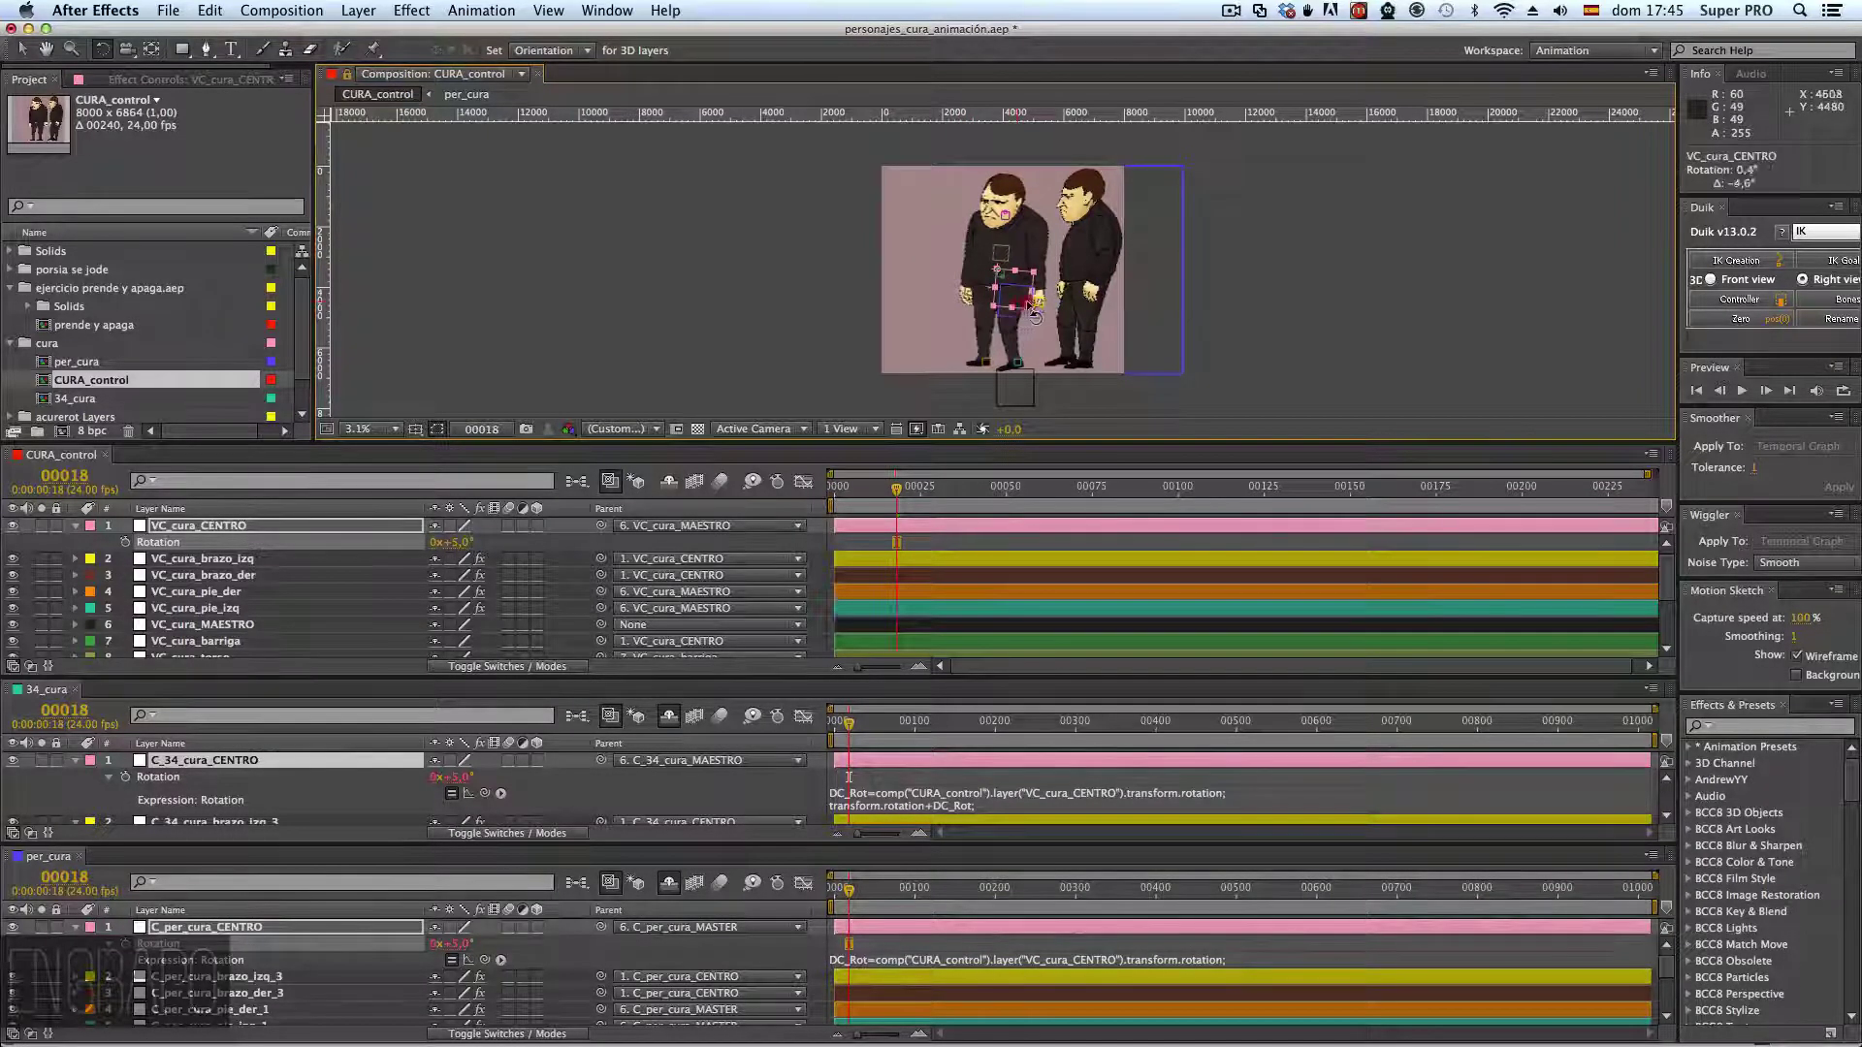
pyautogui.moveTo(1017, 315); pyautogui.dragTo(638, 536)
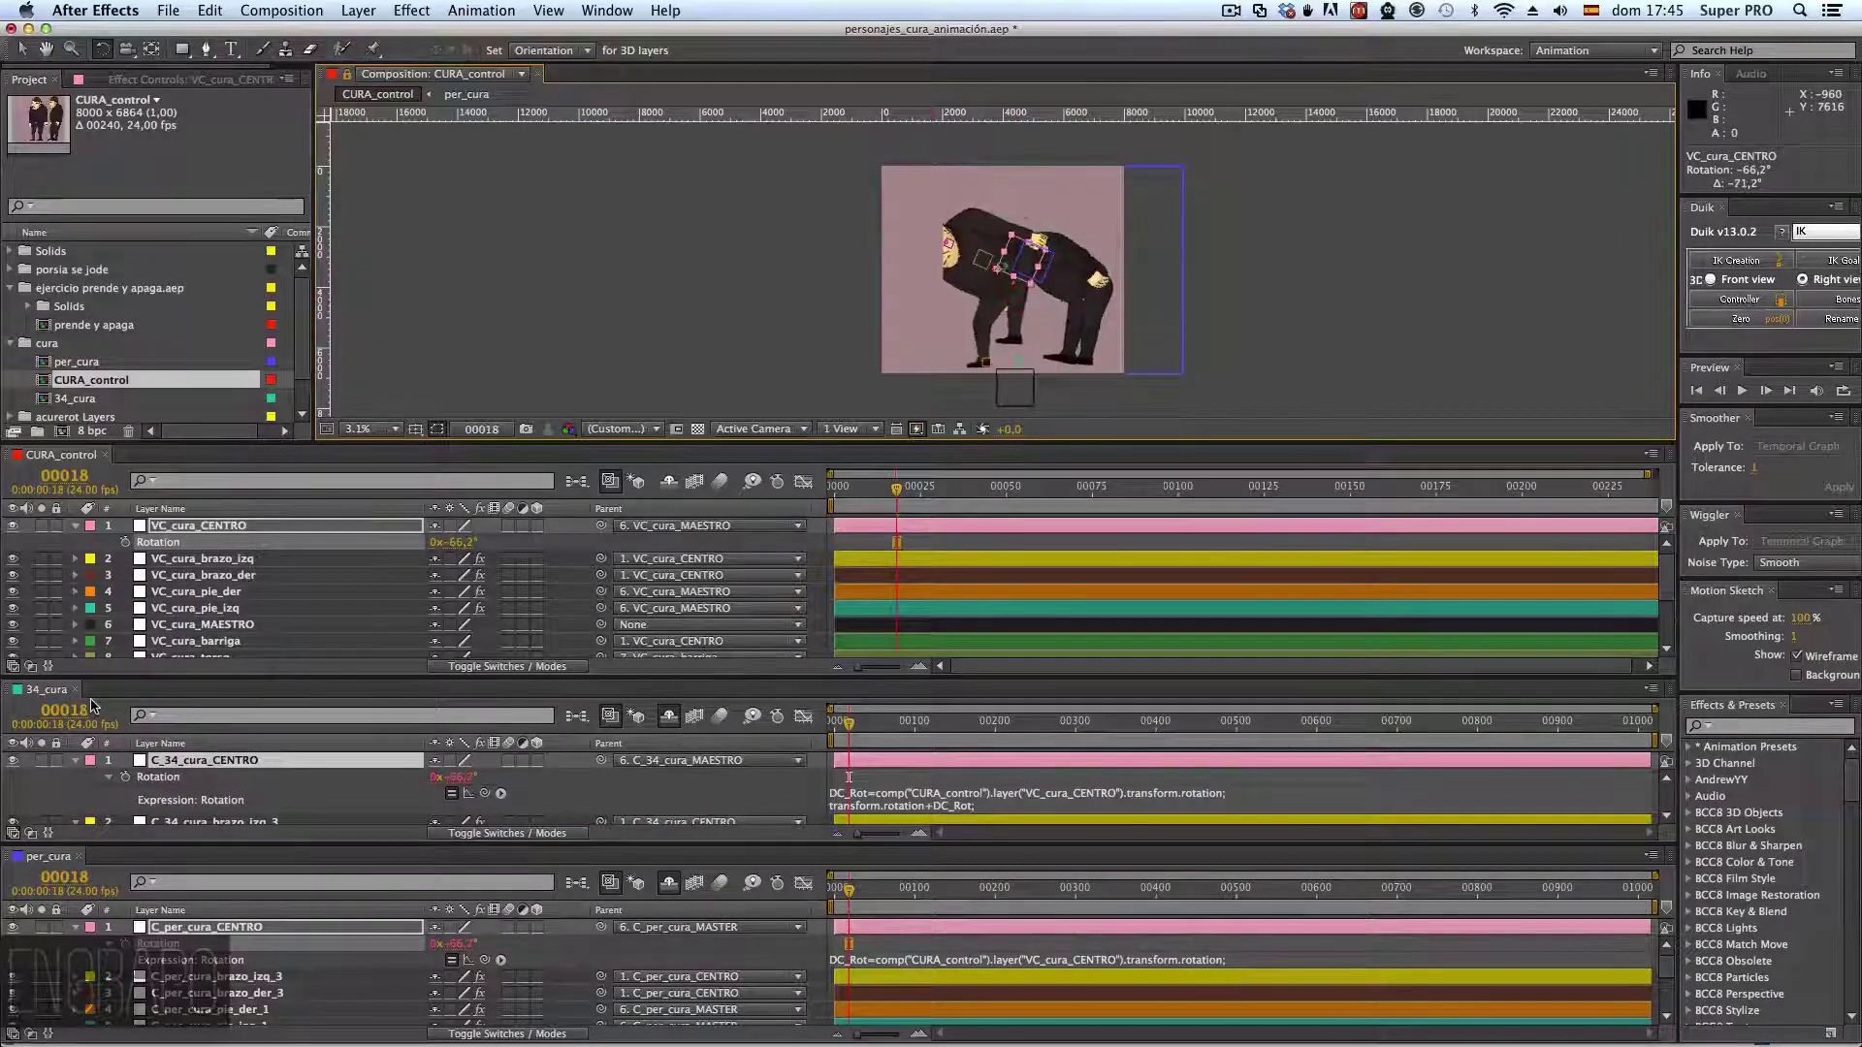
# - Undo the large test rotation of VC_cura_CENTRO and rotate the controller slightly to about 3°
pyautogui.press('super+k')
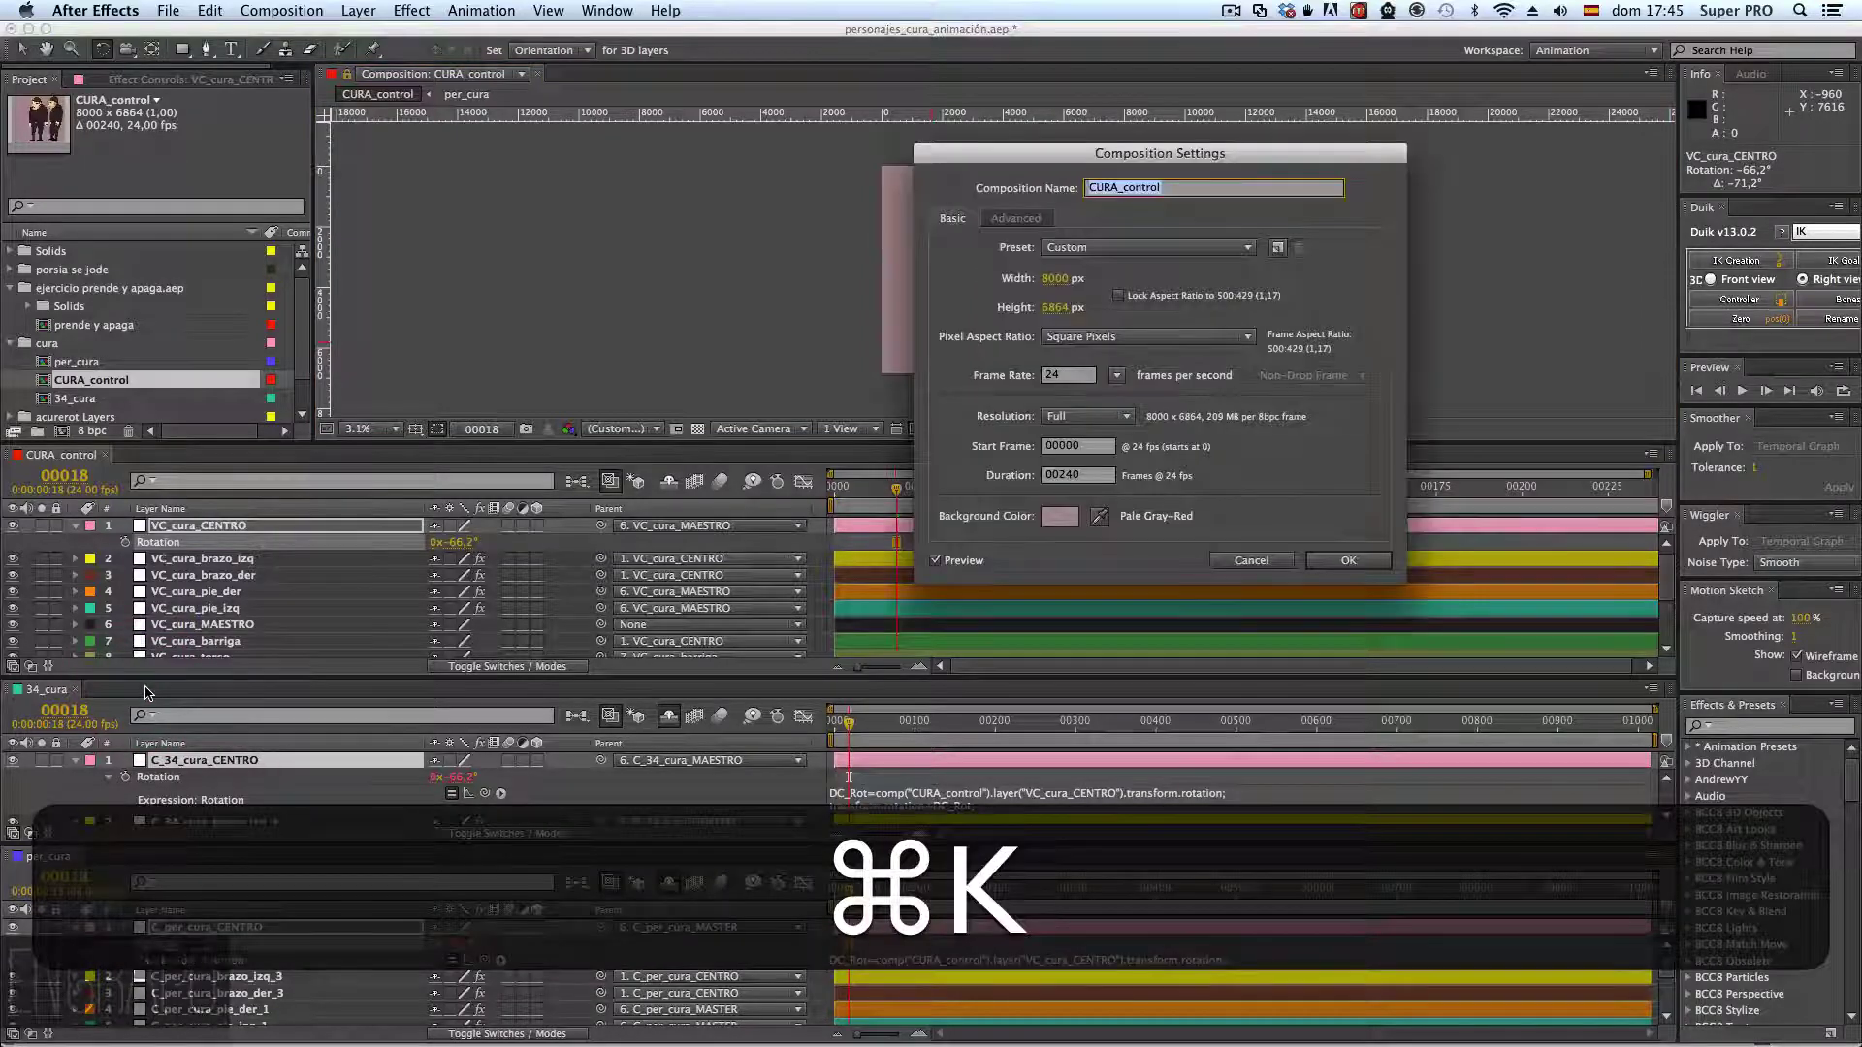
pyautogui.click(1251, 560)
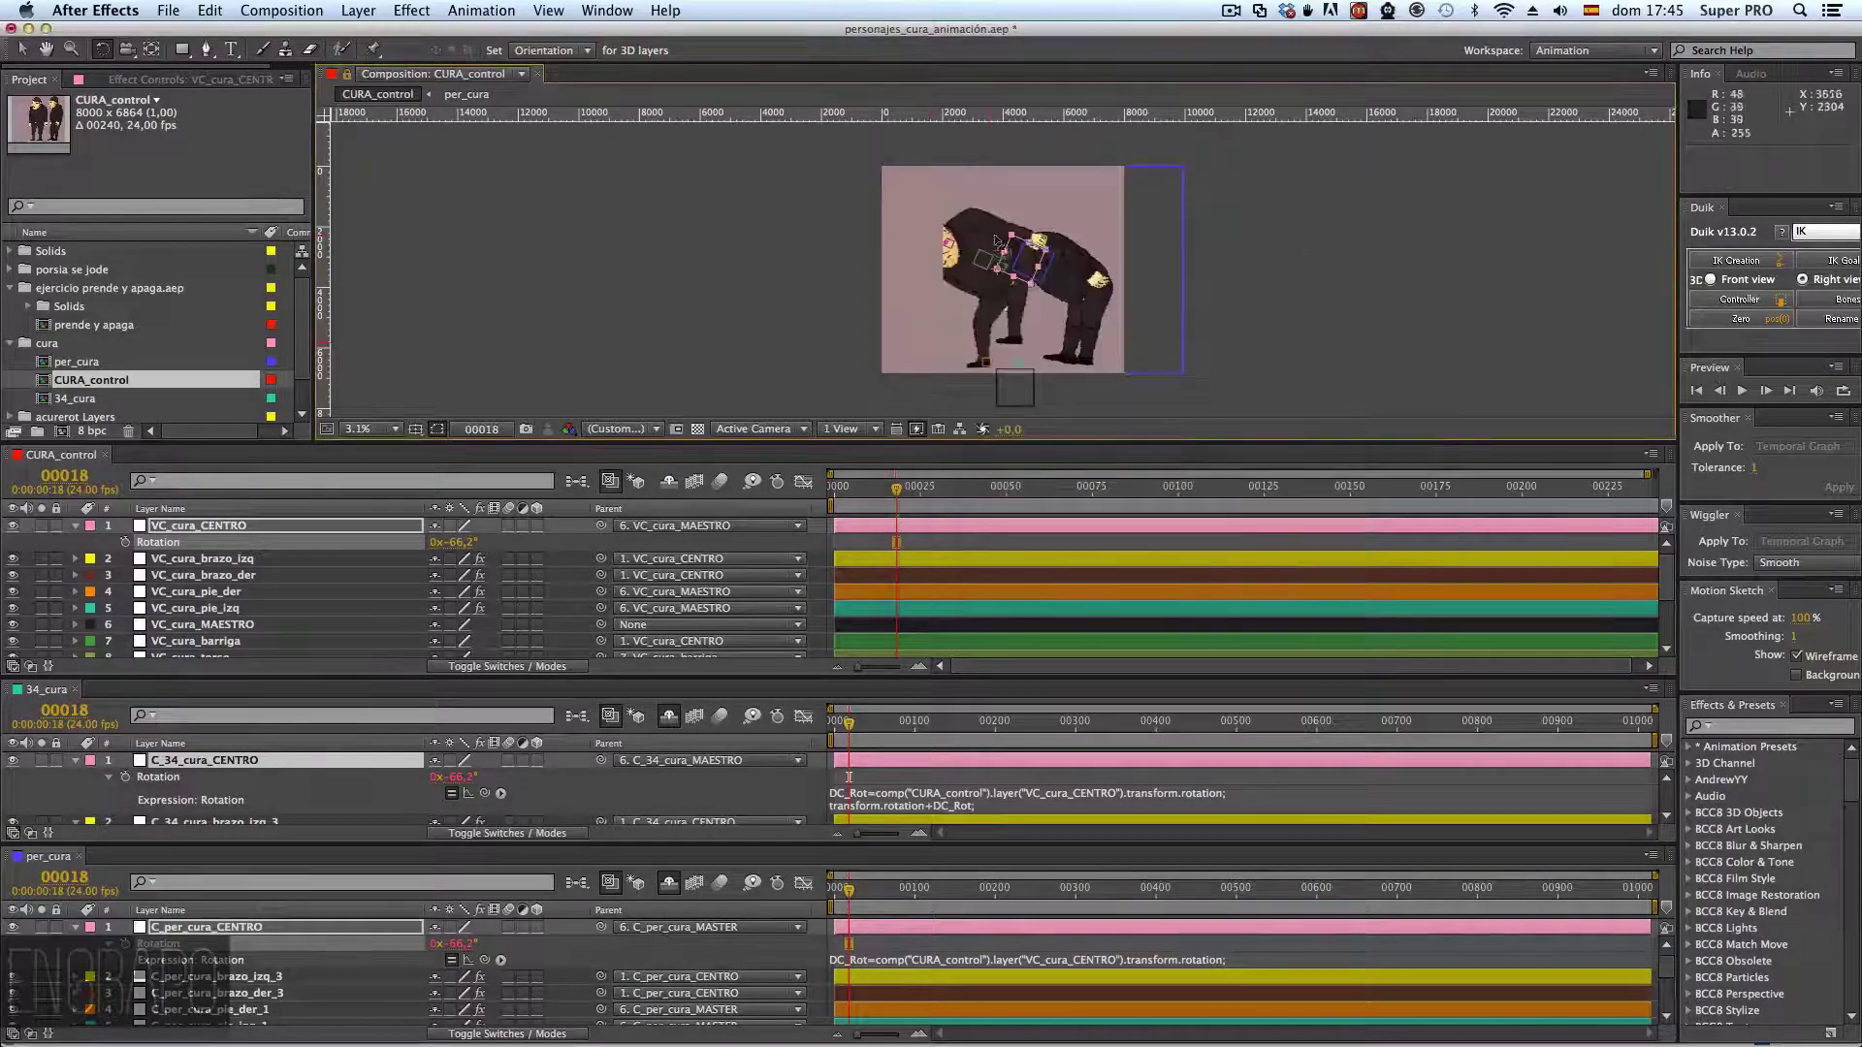
pyautogui.press('super+z')
pyautogui.moveTo(1040, 278)
pyautogui.mouseDown()
pyautogui.moveTo(1028, 304)
pyautogui.moveTo(1037, 288)
pyautogui.mouseUp()
pyautogui.press('super+z')
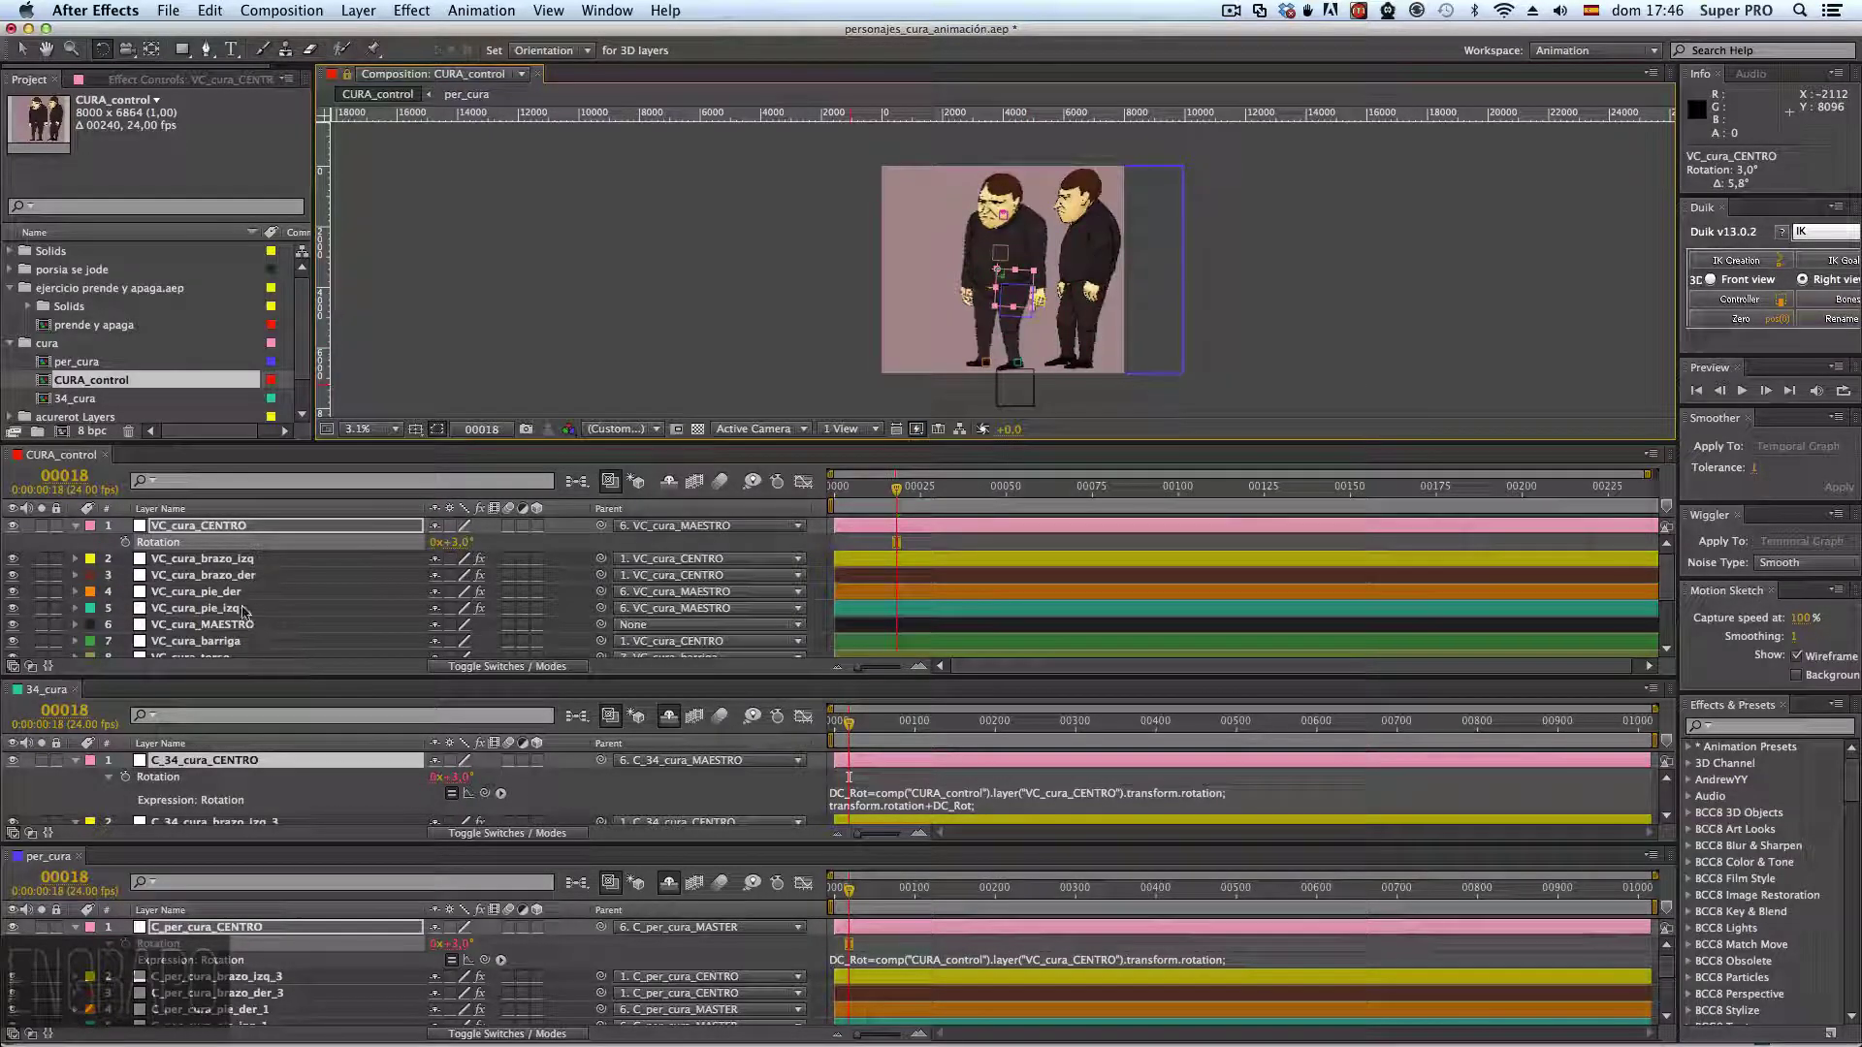
# - Switch to the Selection tool and enlarge the CURA_control timeline, shrinking the per_cura timeline to make room
pyautogui.click(232, 559)
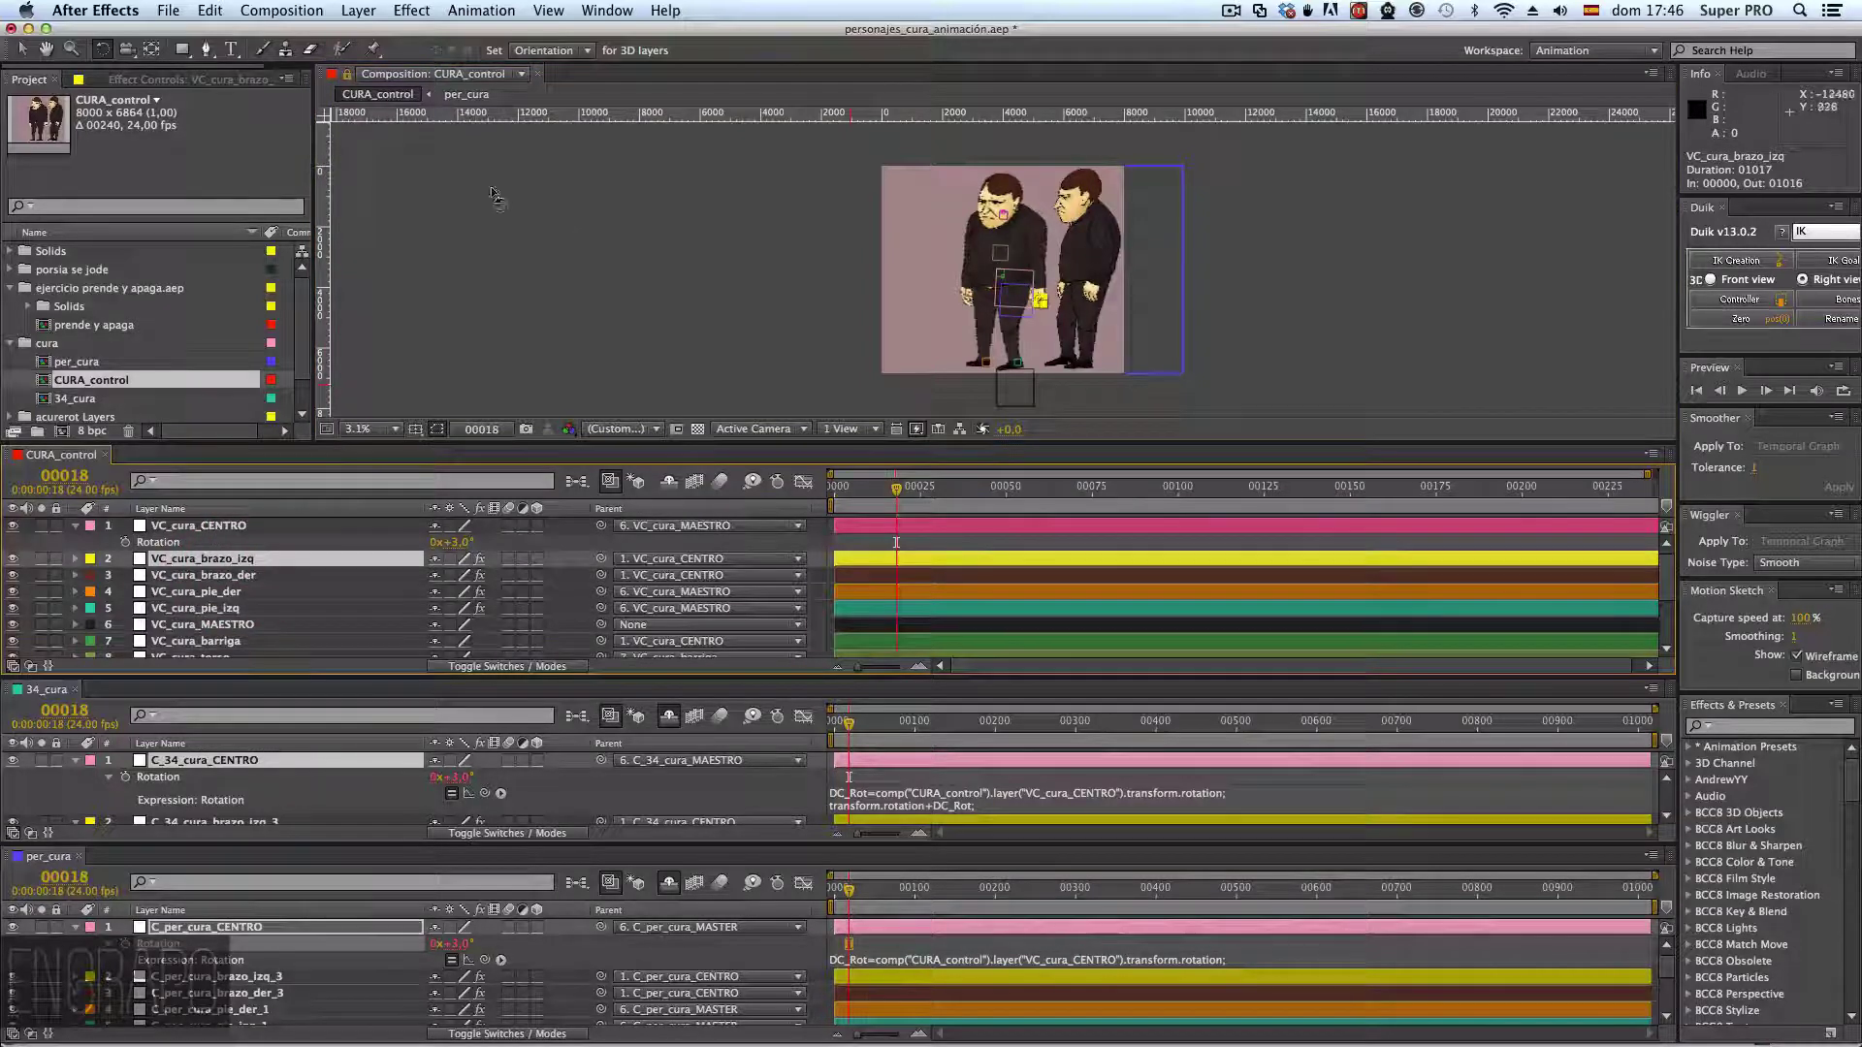
pyautogui.click(21, 48)
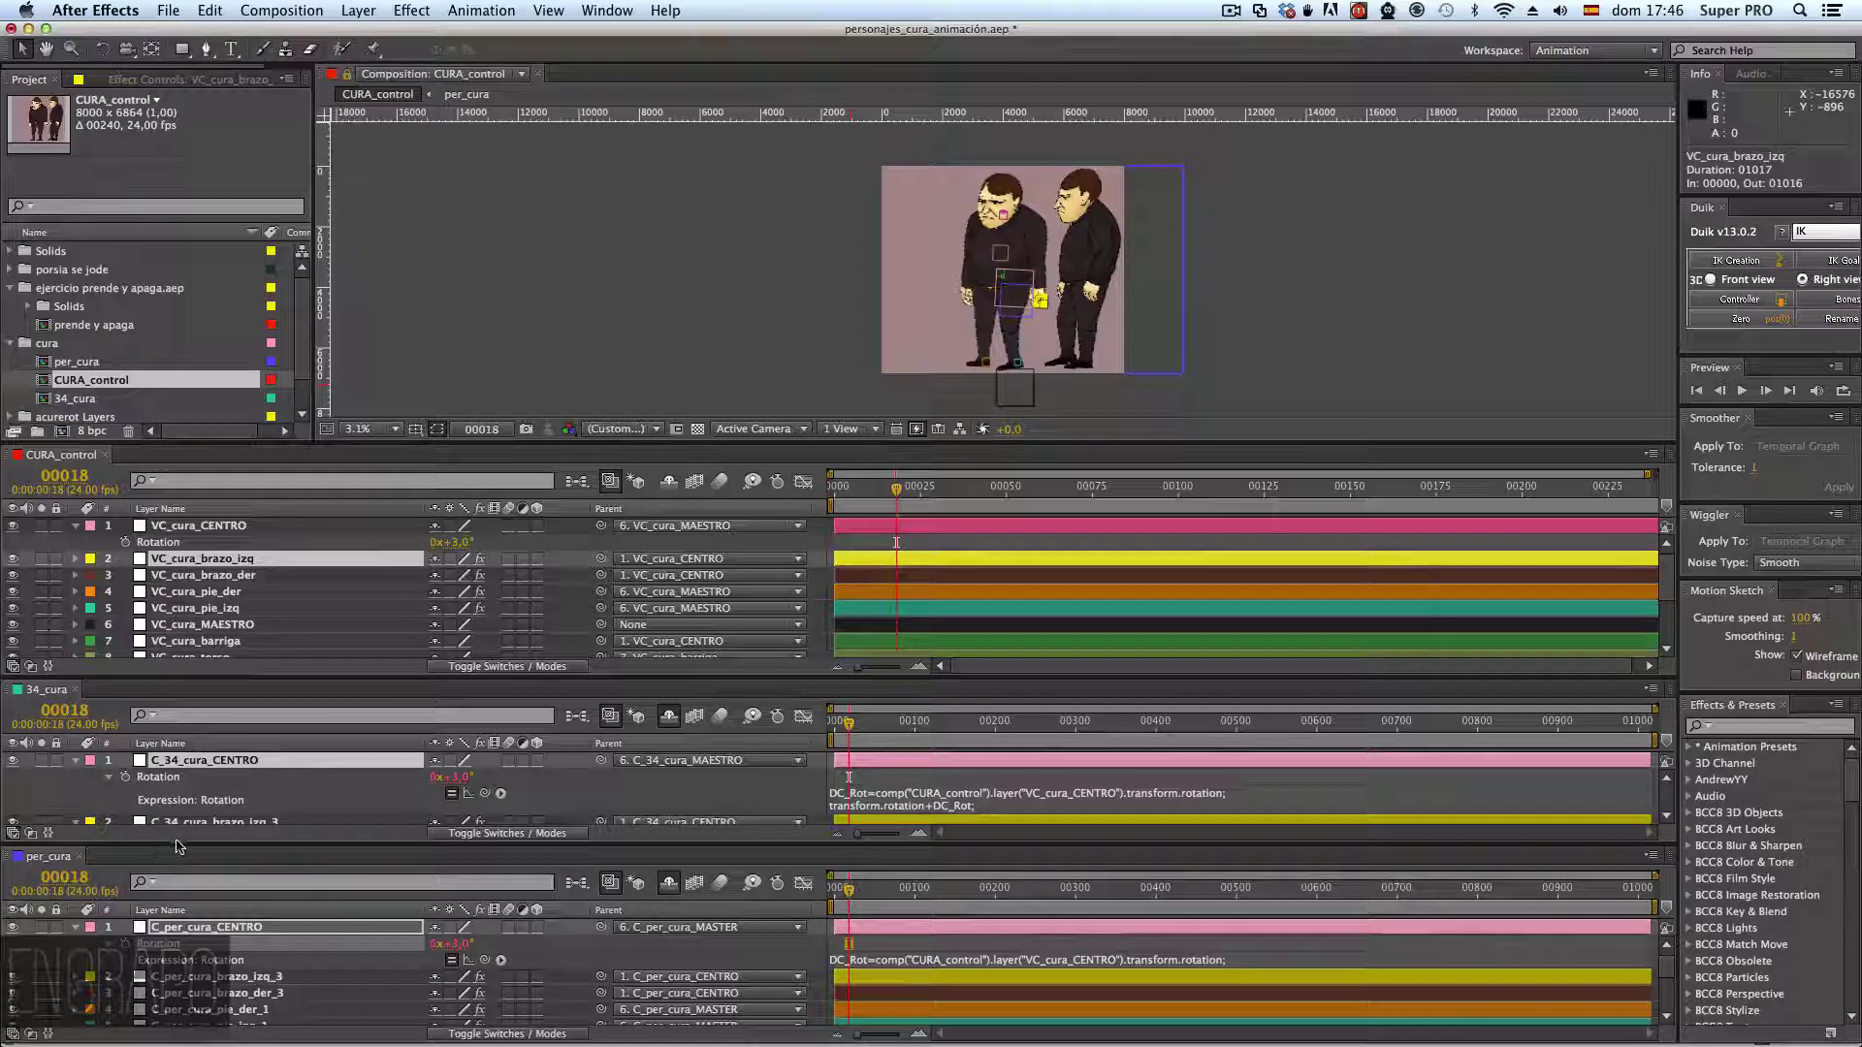
pyautogui.moveTo(177, 848); pyautogui.dragTo(162, 975)
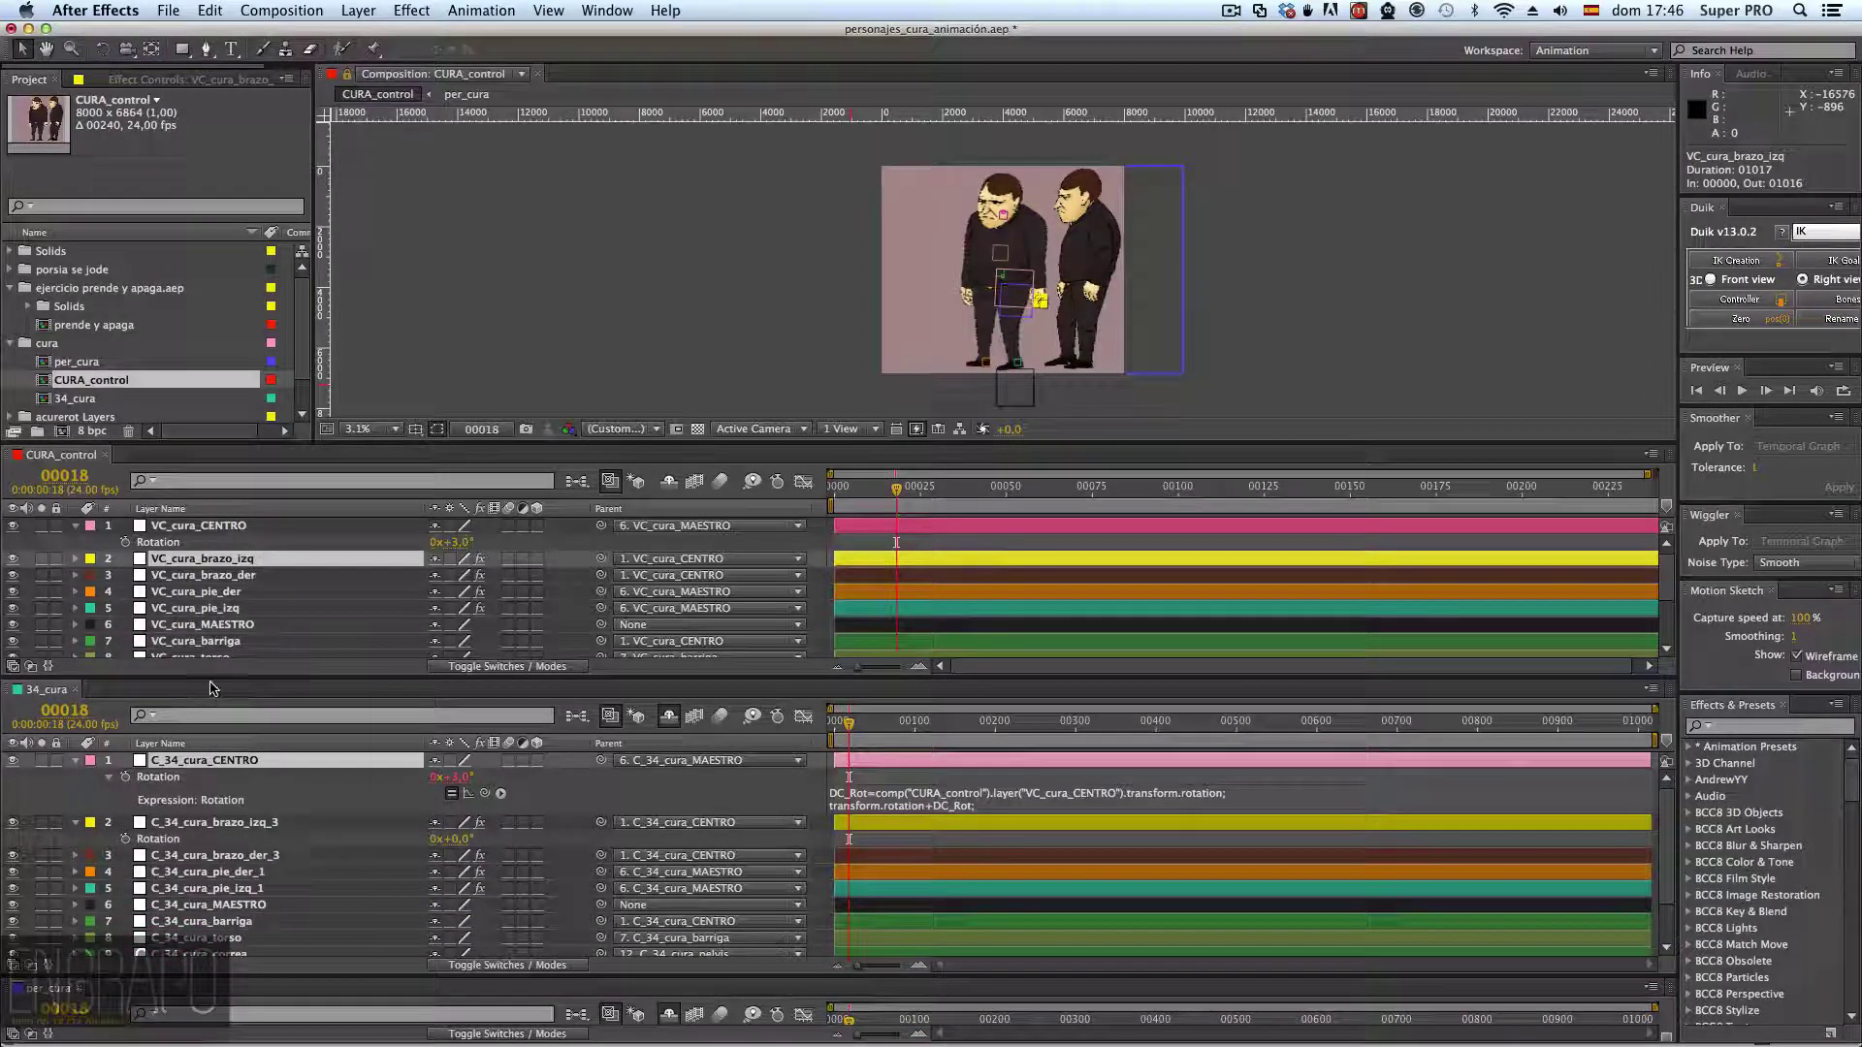
pyautogui.moveTo(214, 684); pyautogui.dragTo(208, 780)
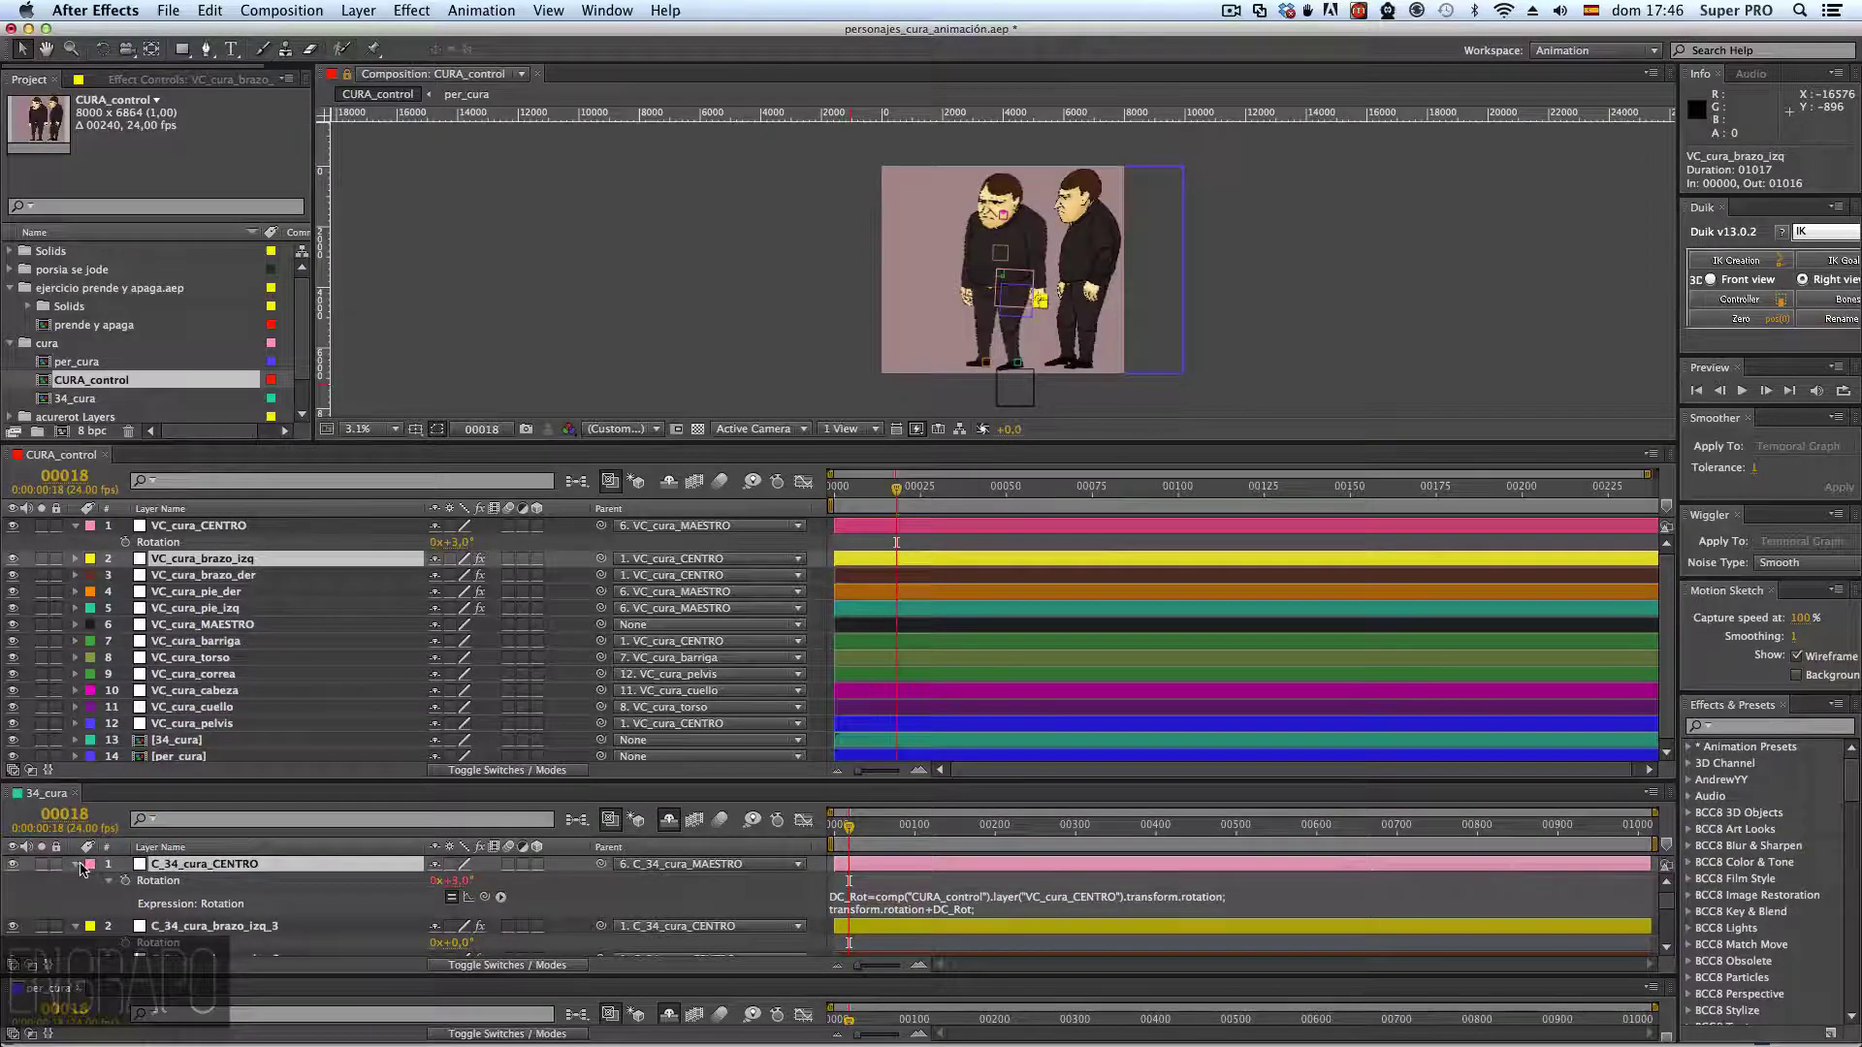
# - Reveal the Position property of C_34_cura_CENTRO in 34_cura and of VC_cura_CENTRO in CURA_control
pyautogui.click(151, 864)
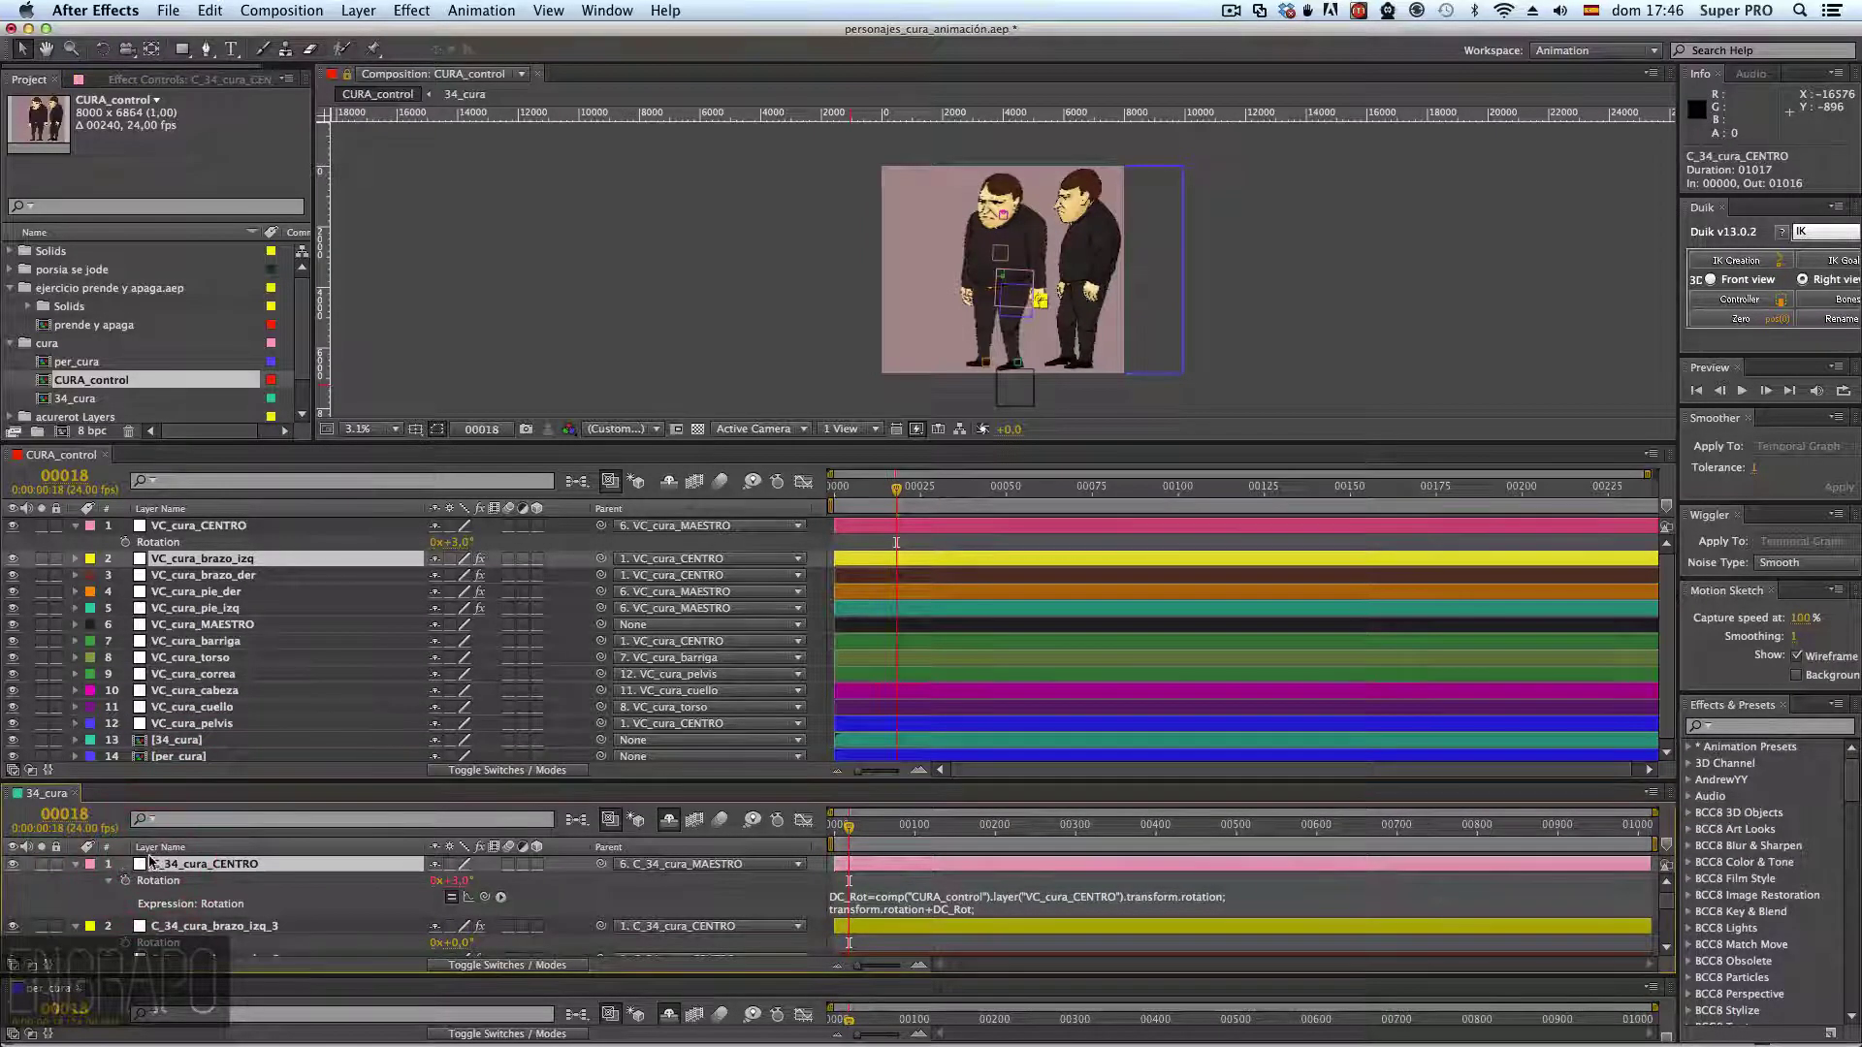
pyautogui.press('p')
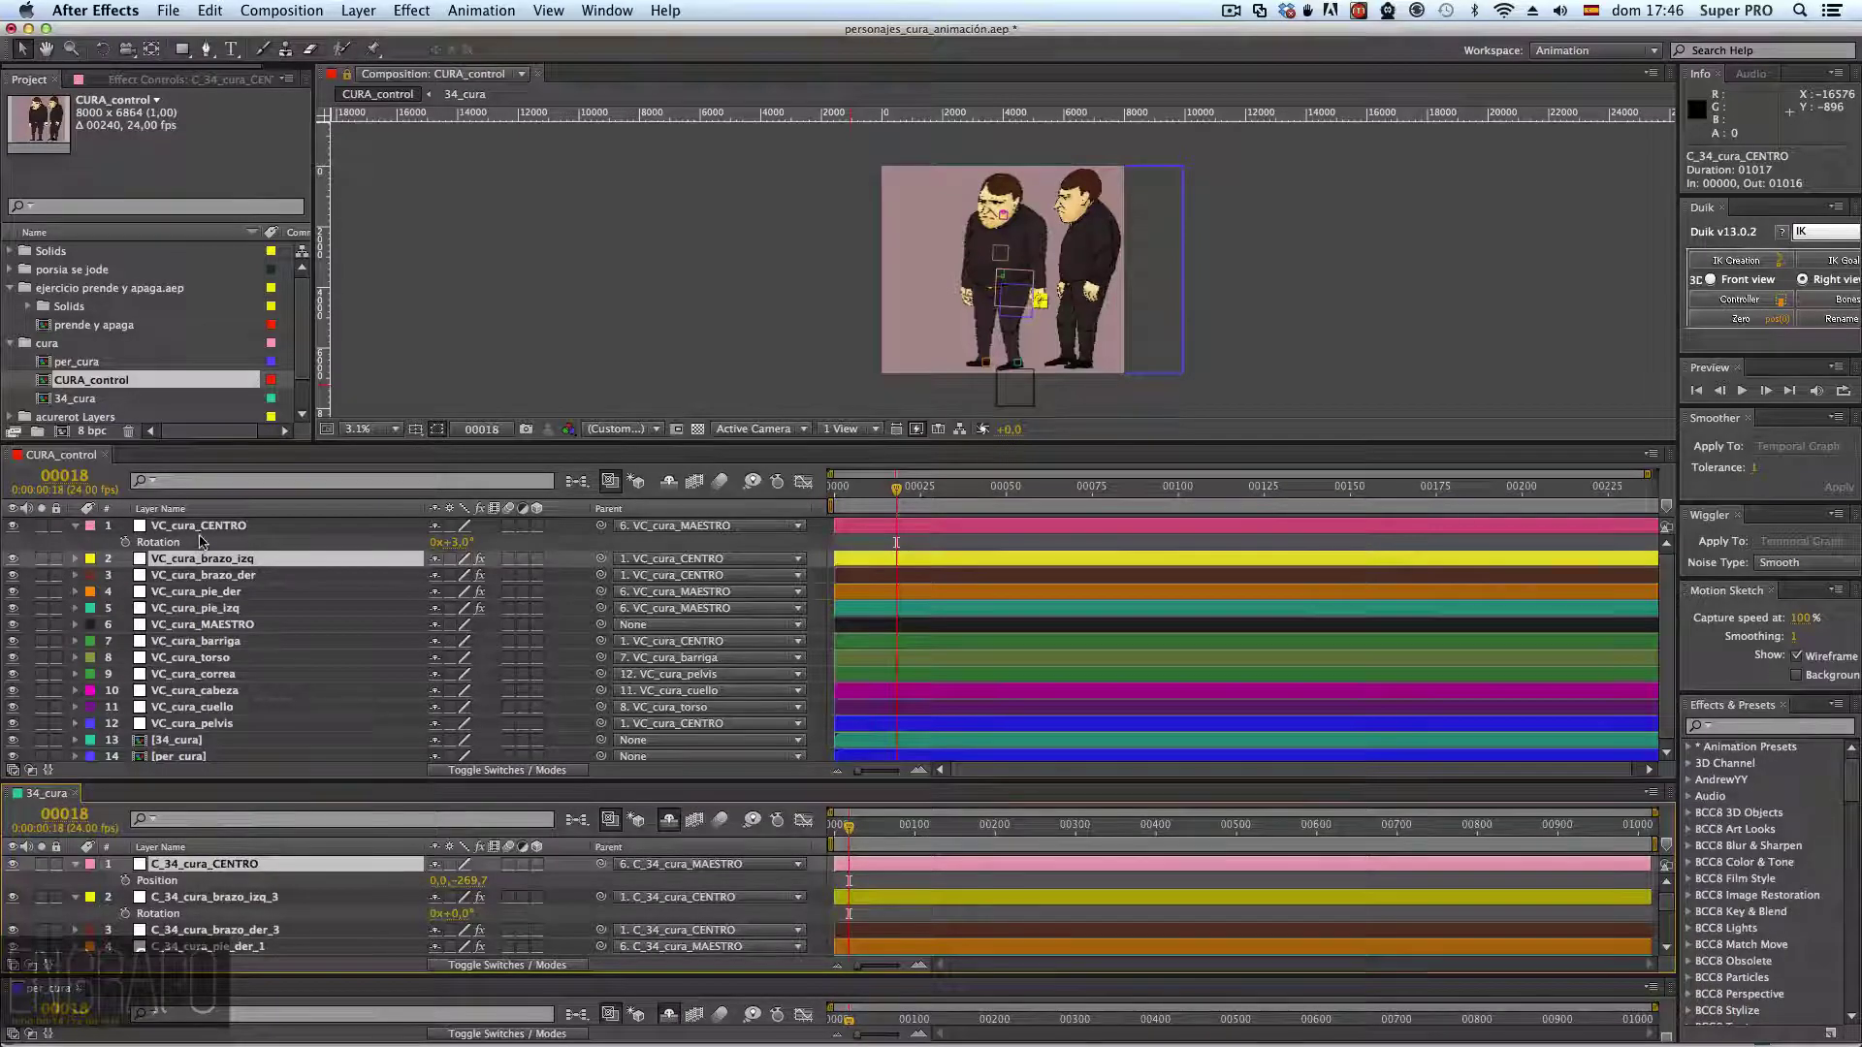
pyautogui.click(189, 525)
pyautogui.press('p')
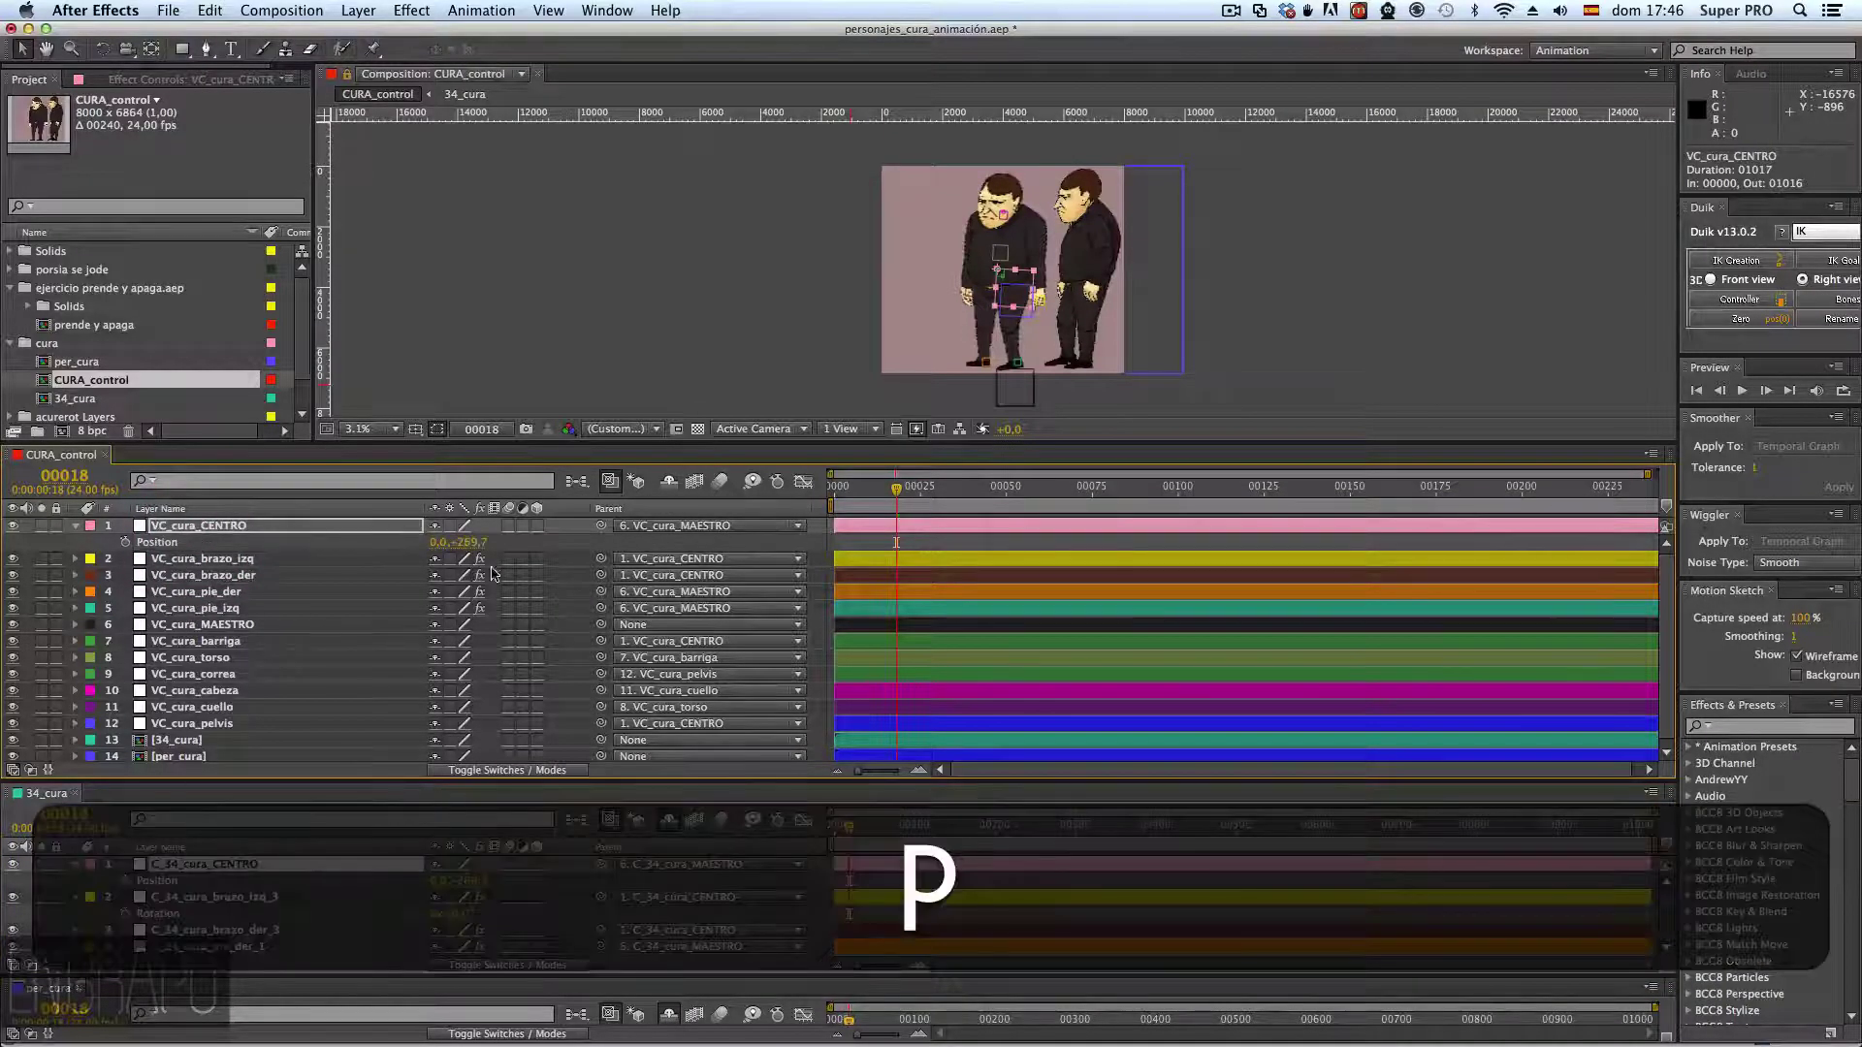
# - Switch to TextEdit and move the expression notes document aside to uncover more of the timelines
pyautogui.press('super+Tab')
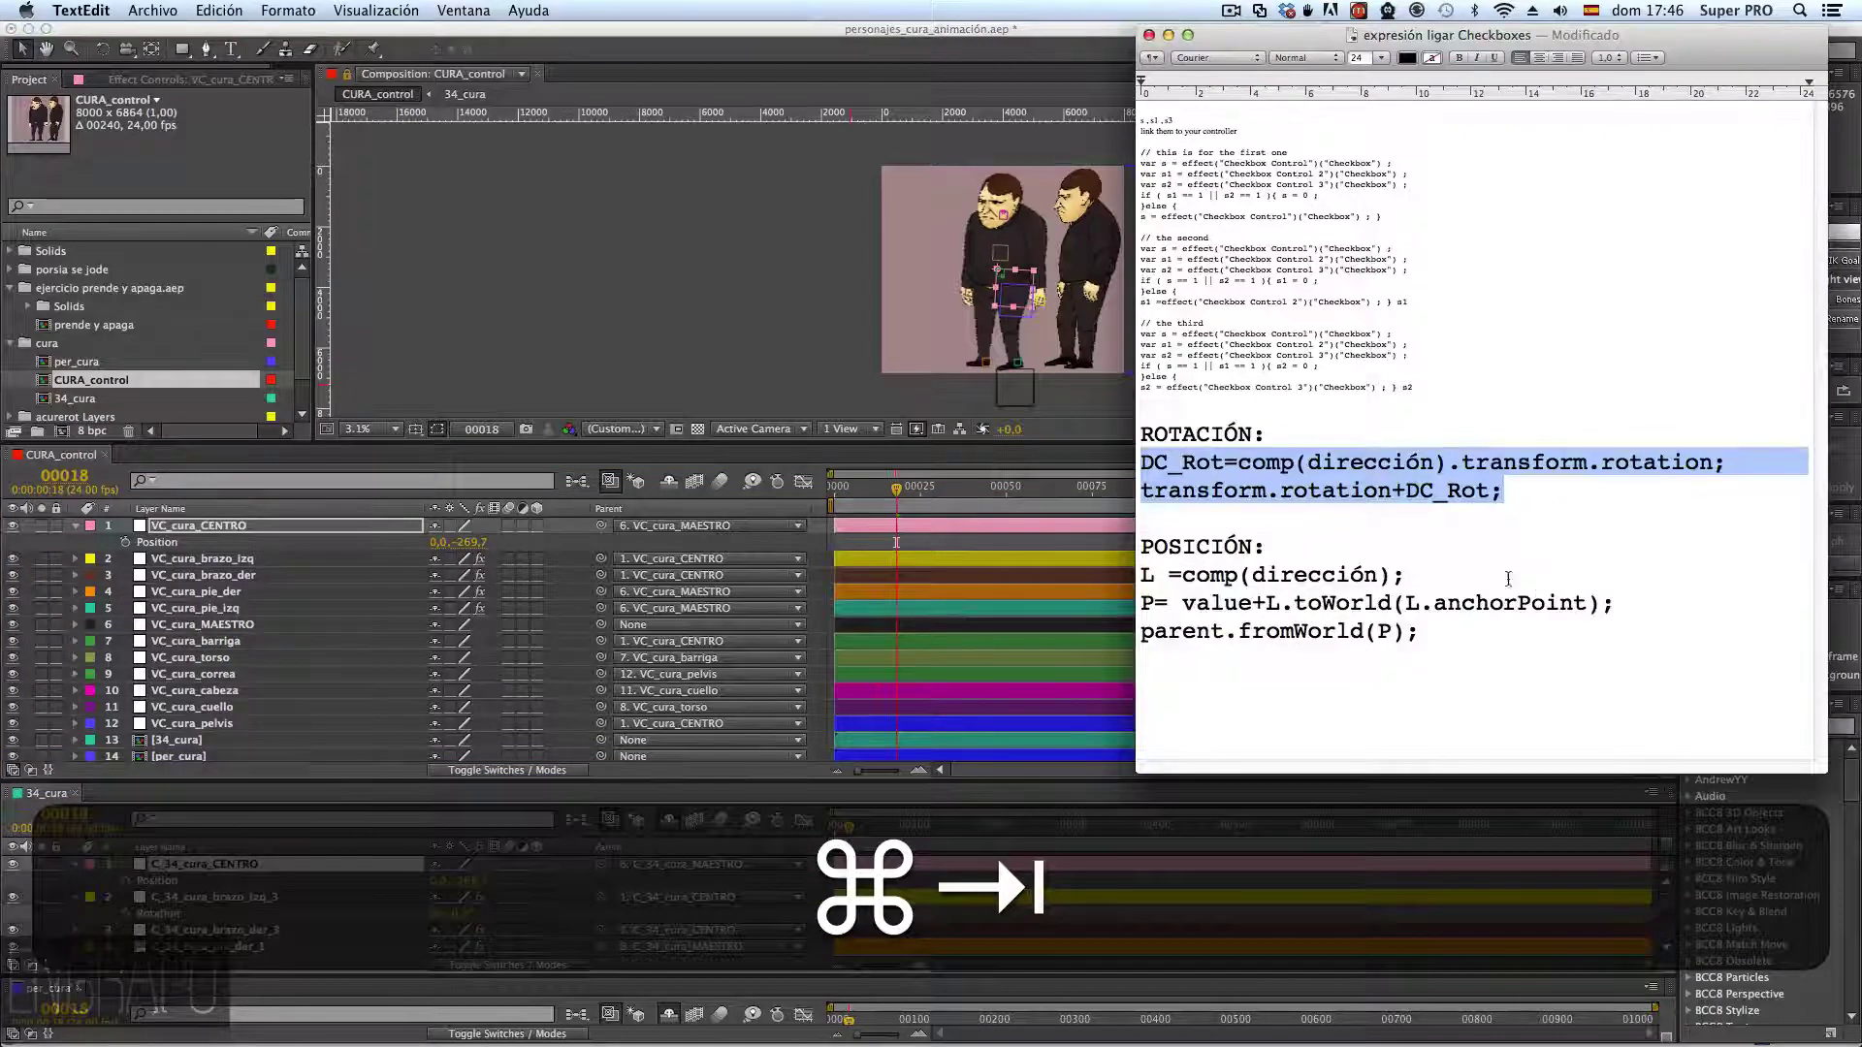
pyautogui.moveTo(1312, 35); pyautogui.dragTo(1396, 5)
pyautogui.click(1401, 519)
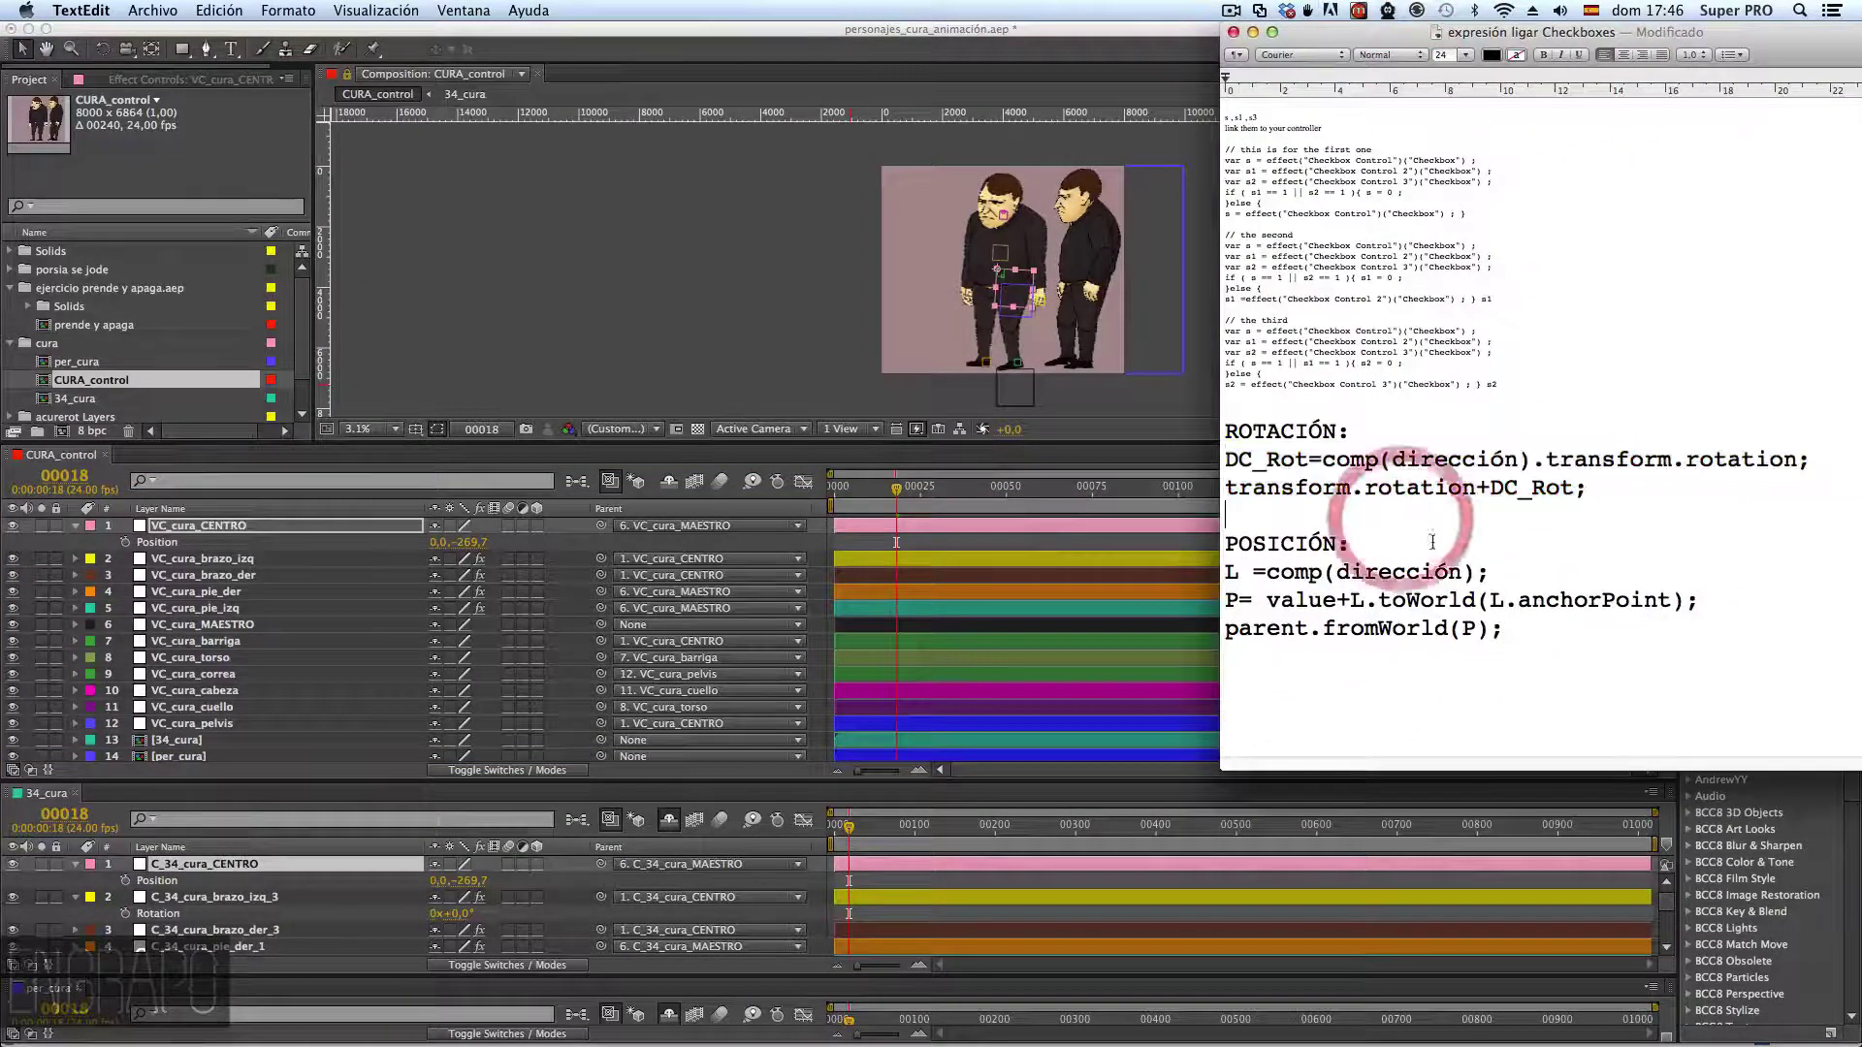
# - Examine the POSICIÓN expression, including the L and P variables, the value+L.toWorld(L.anchorPoint) term and parent.fromWorld(P)
pyautogui.click(1446, 599)
pyautogui.click(1472, 600)
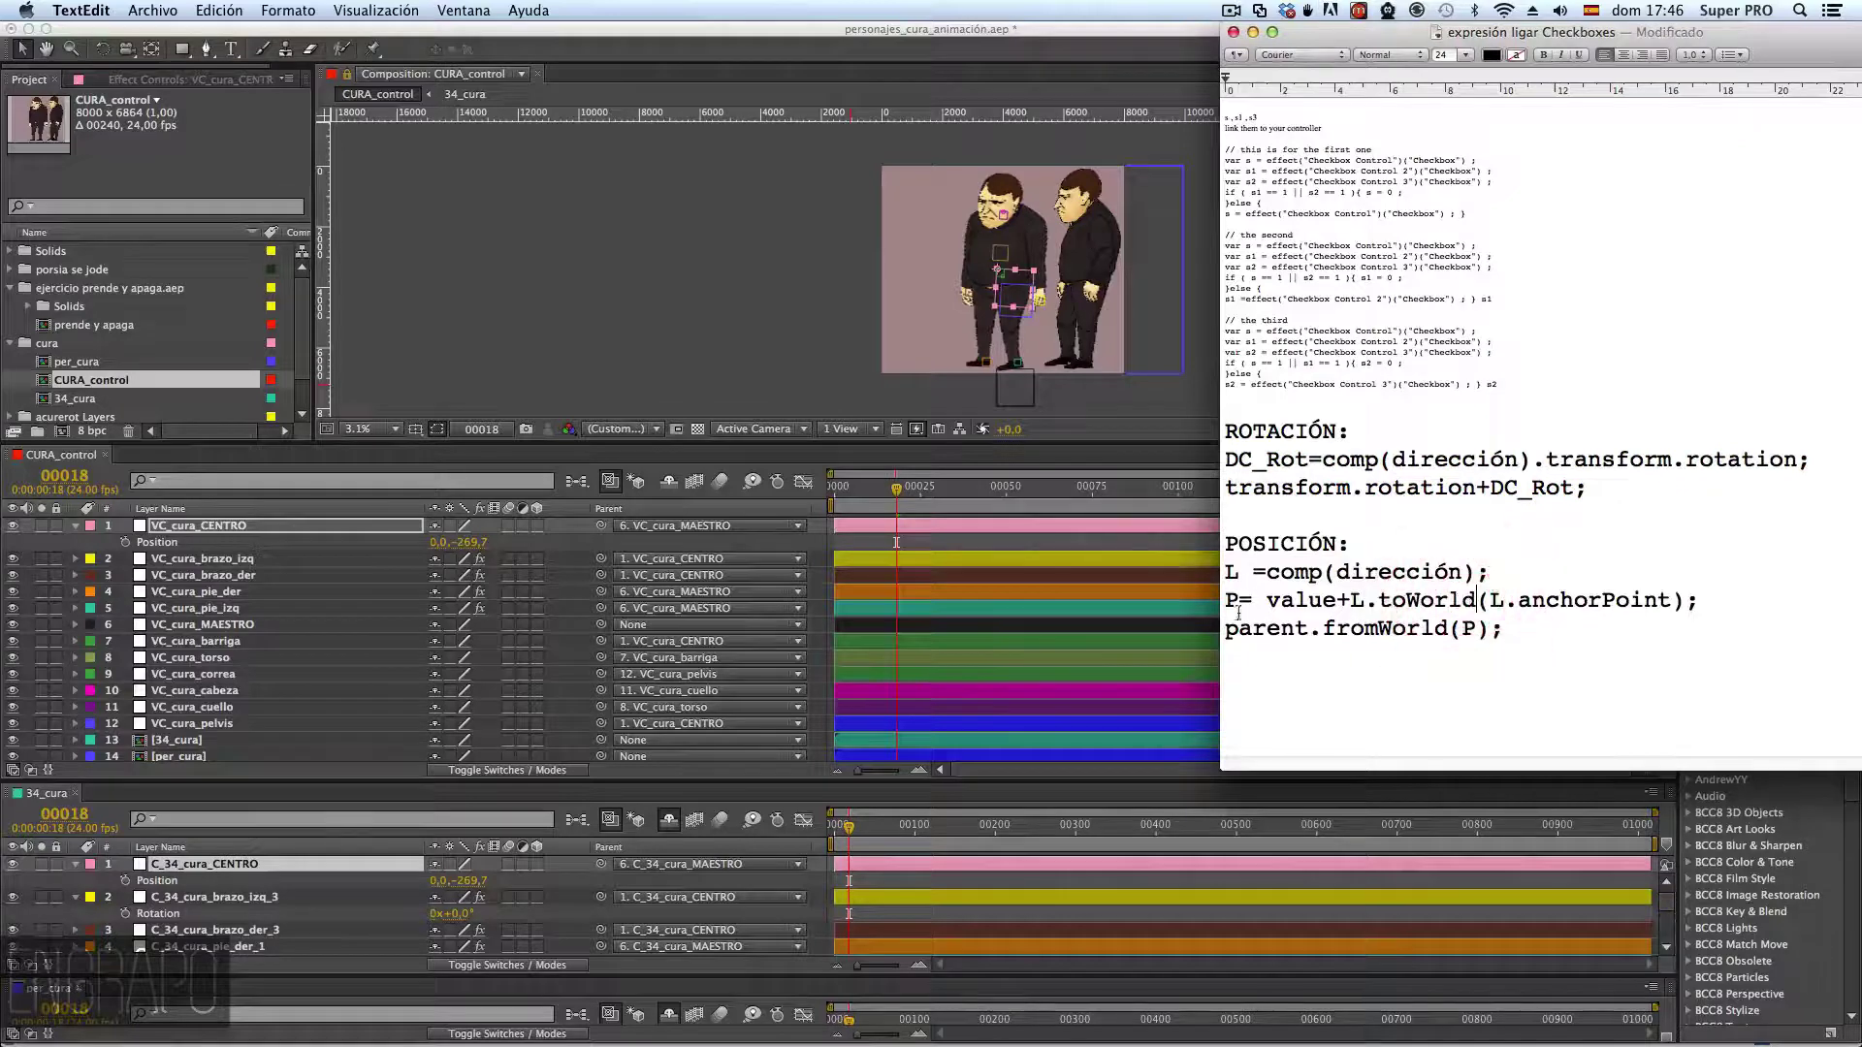
pyautogui.click(1510, 632)
pyautogui.moveTo(1378, 601); pyautogui.dragTo(1469, 602)
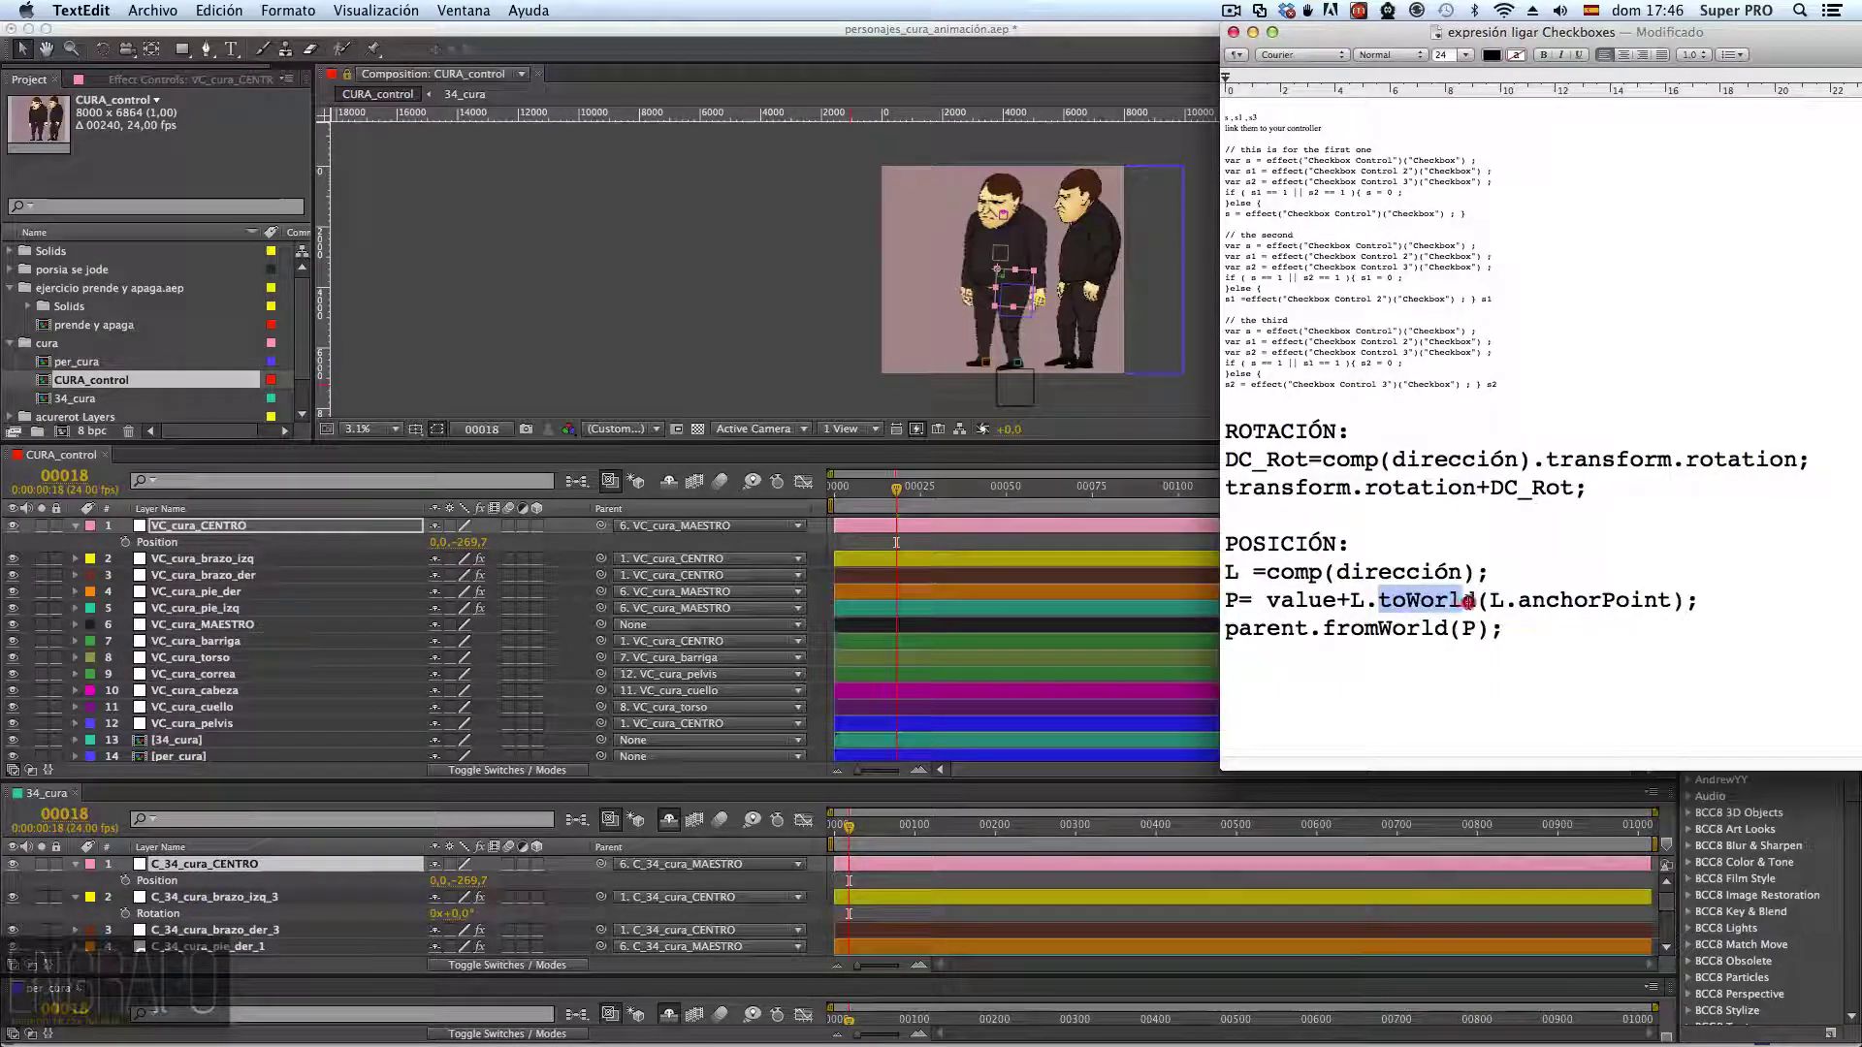
pyautogui.click(1336, 594)
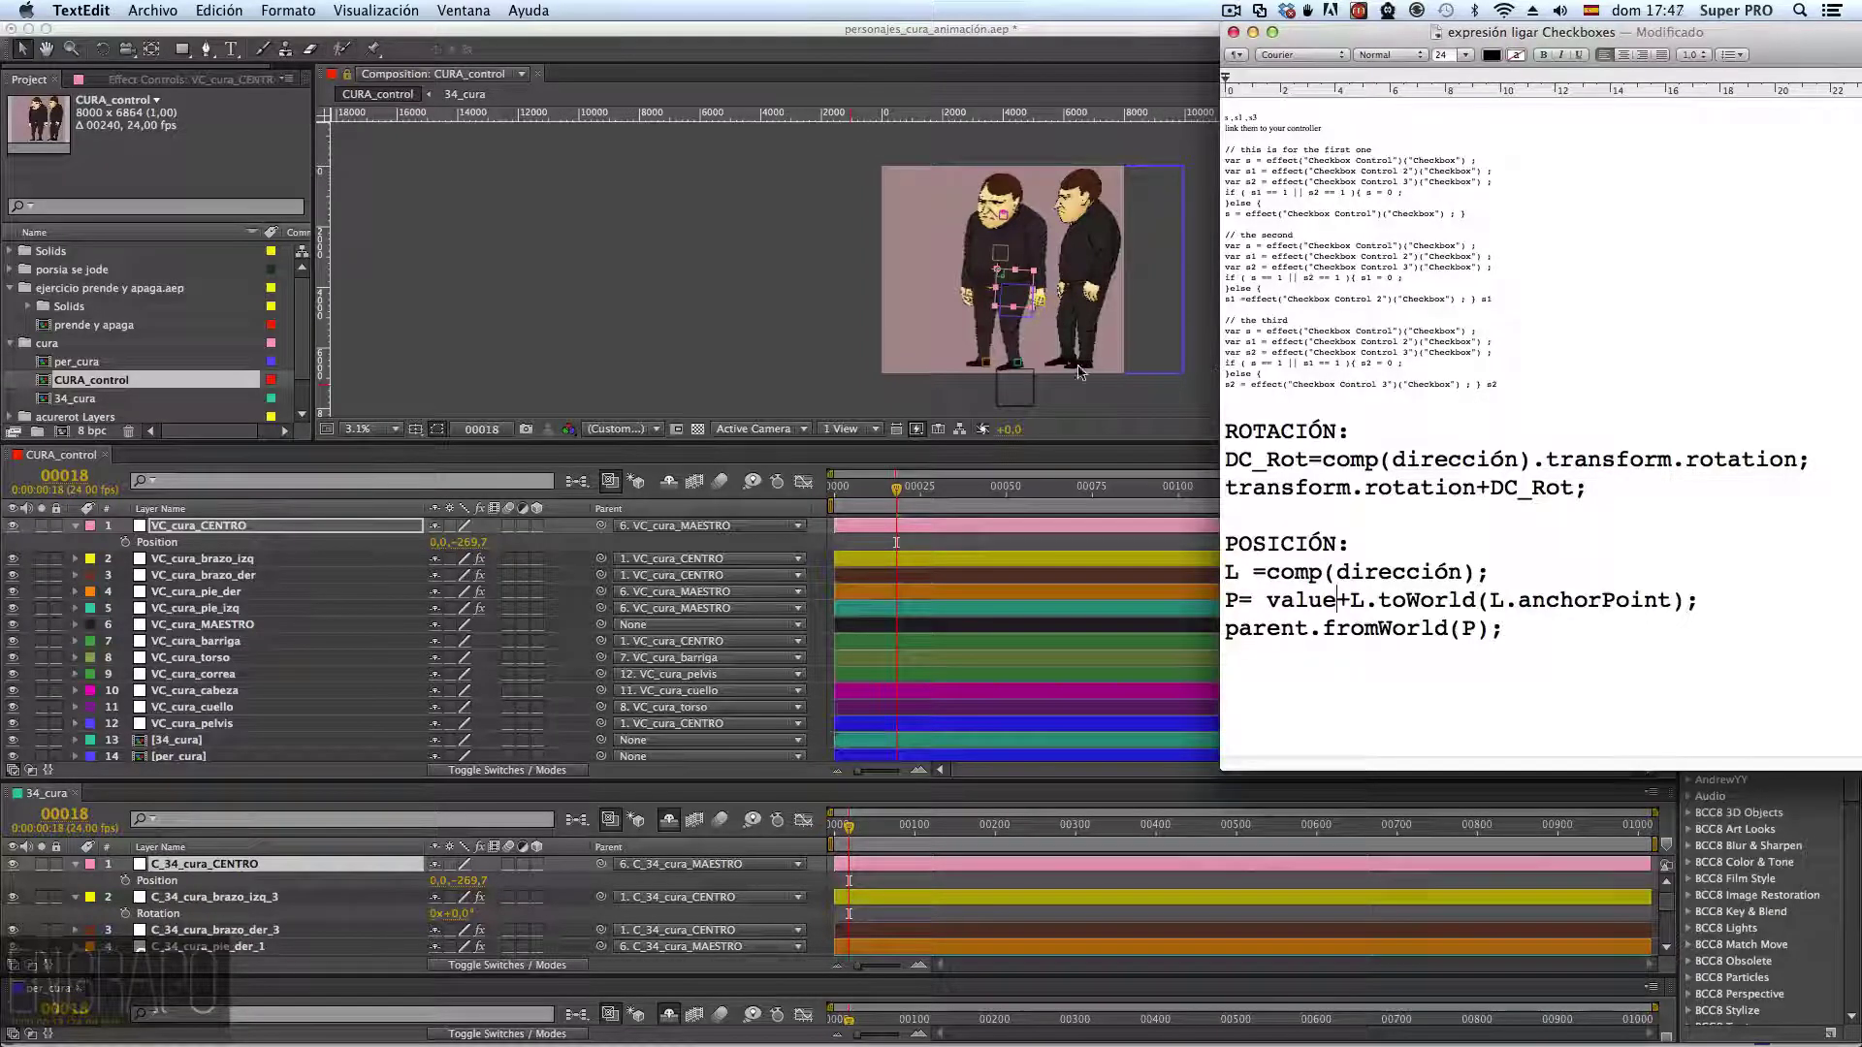
pyautogui.click(1447, 601)
pyautogui.click(1356, 600)
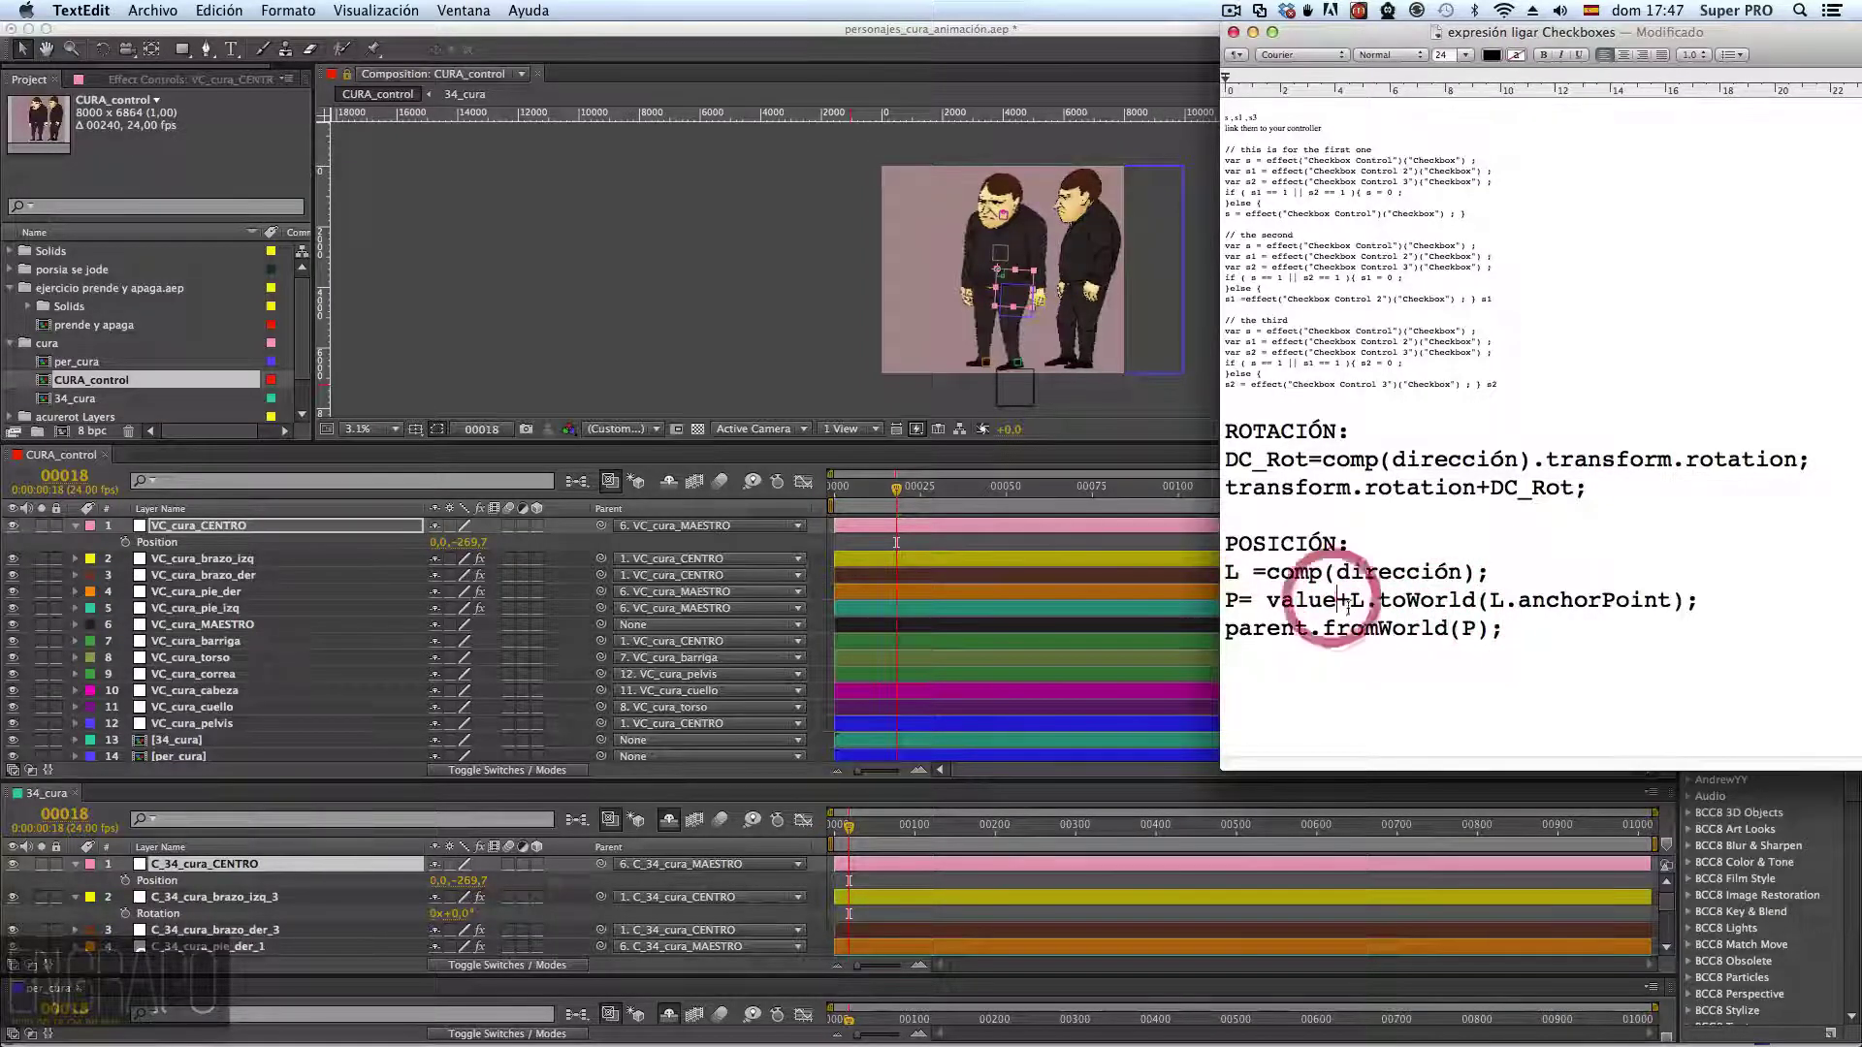
pyautogui.doubleClick(1358, 599)
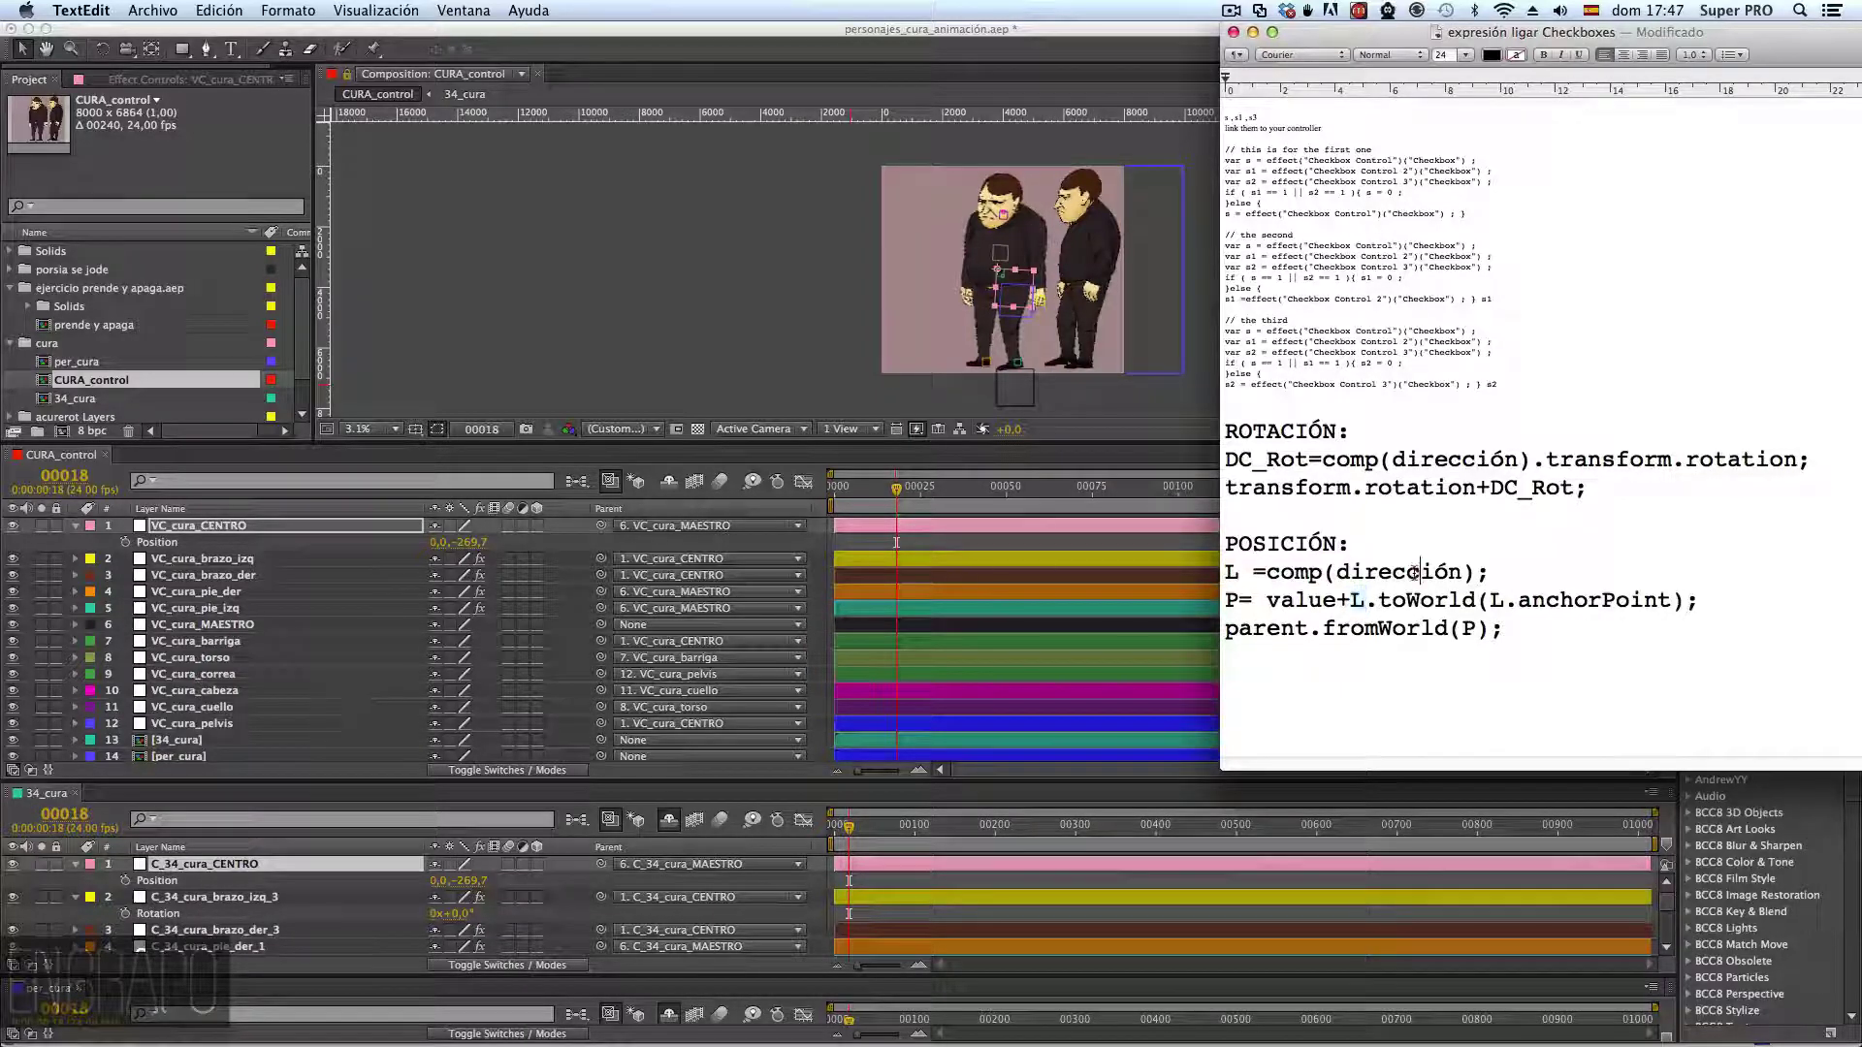
pyautogui.moveTo(1505, 628); pyautogui.dragTo(1230, 573)
pyautogui.click(1254, 599)
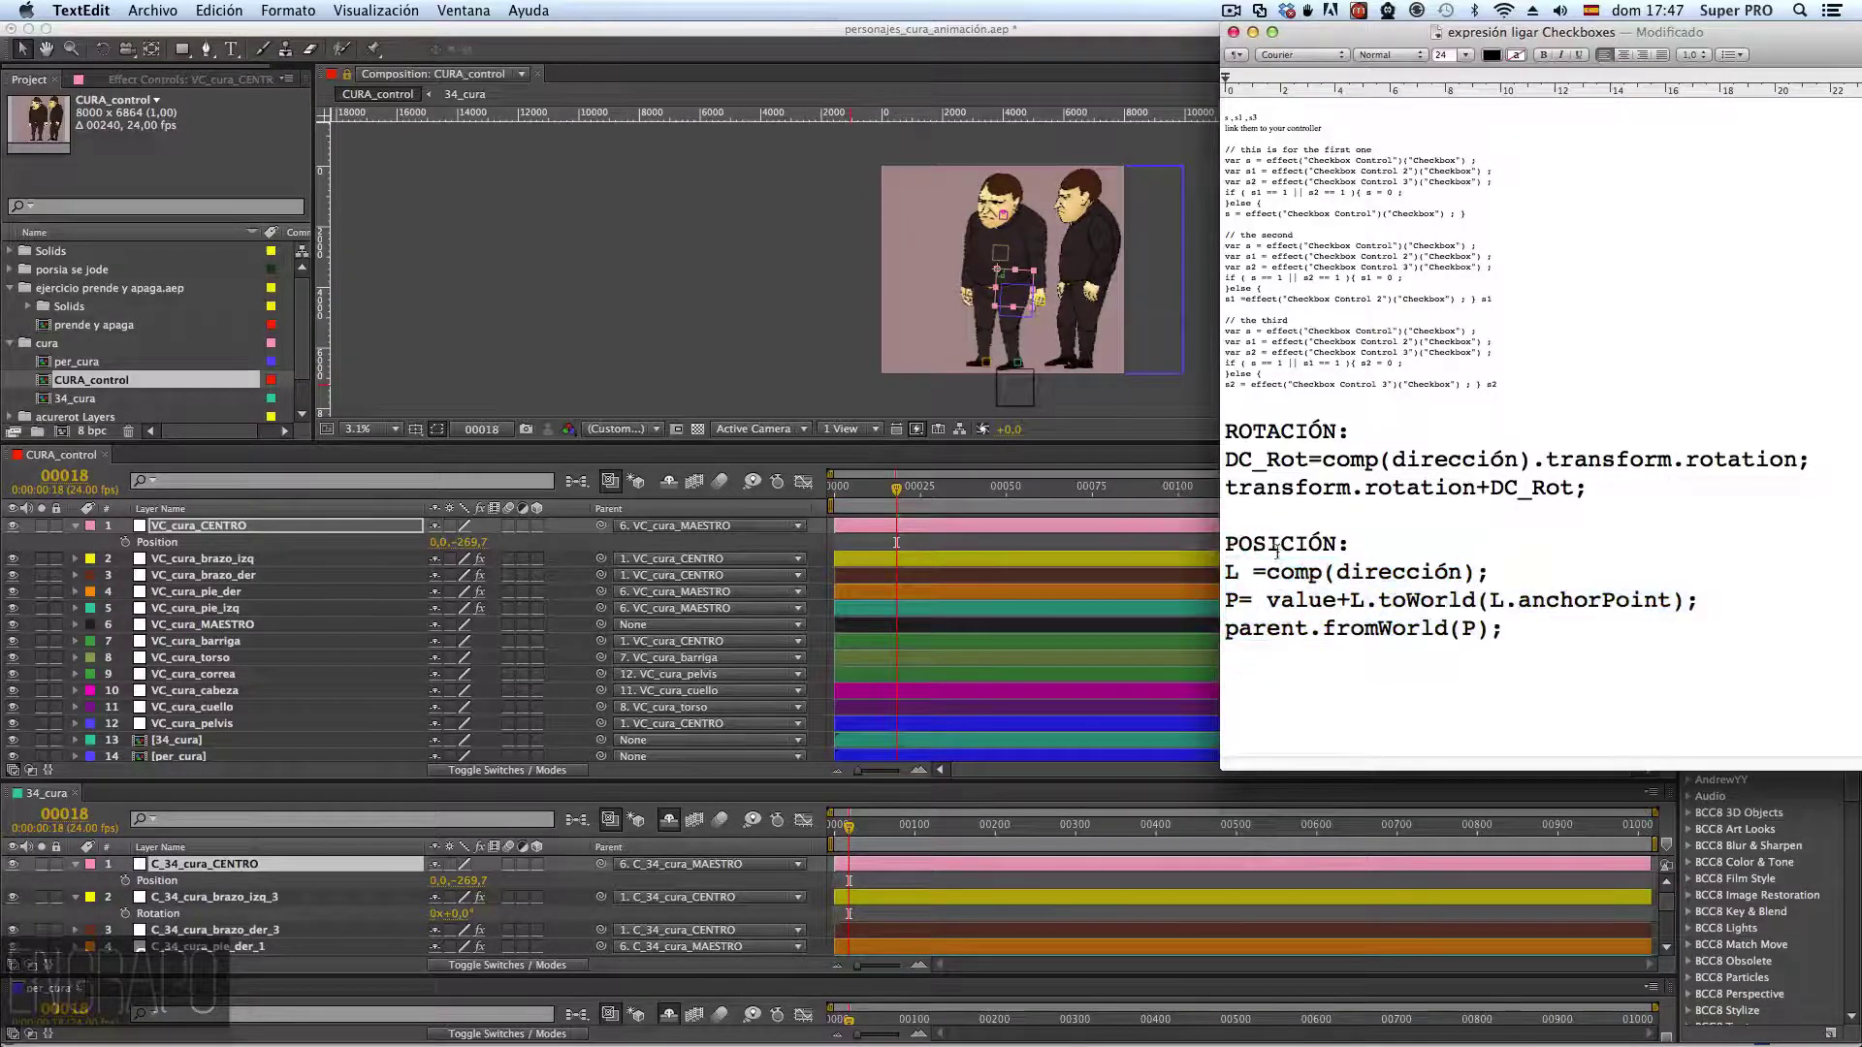
pyautogui.click(1281, 573)
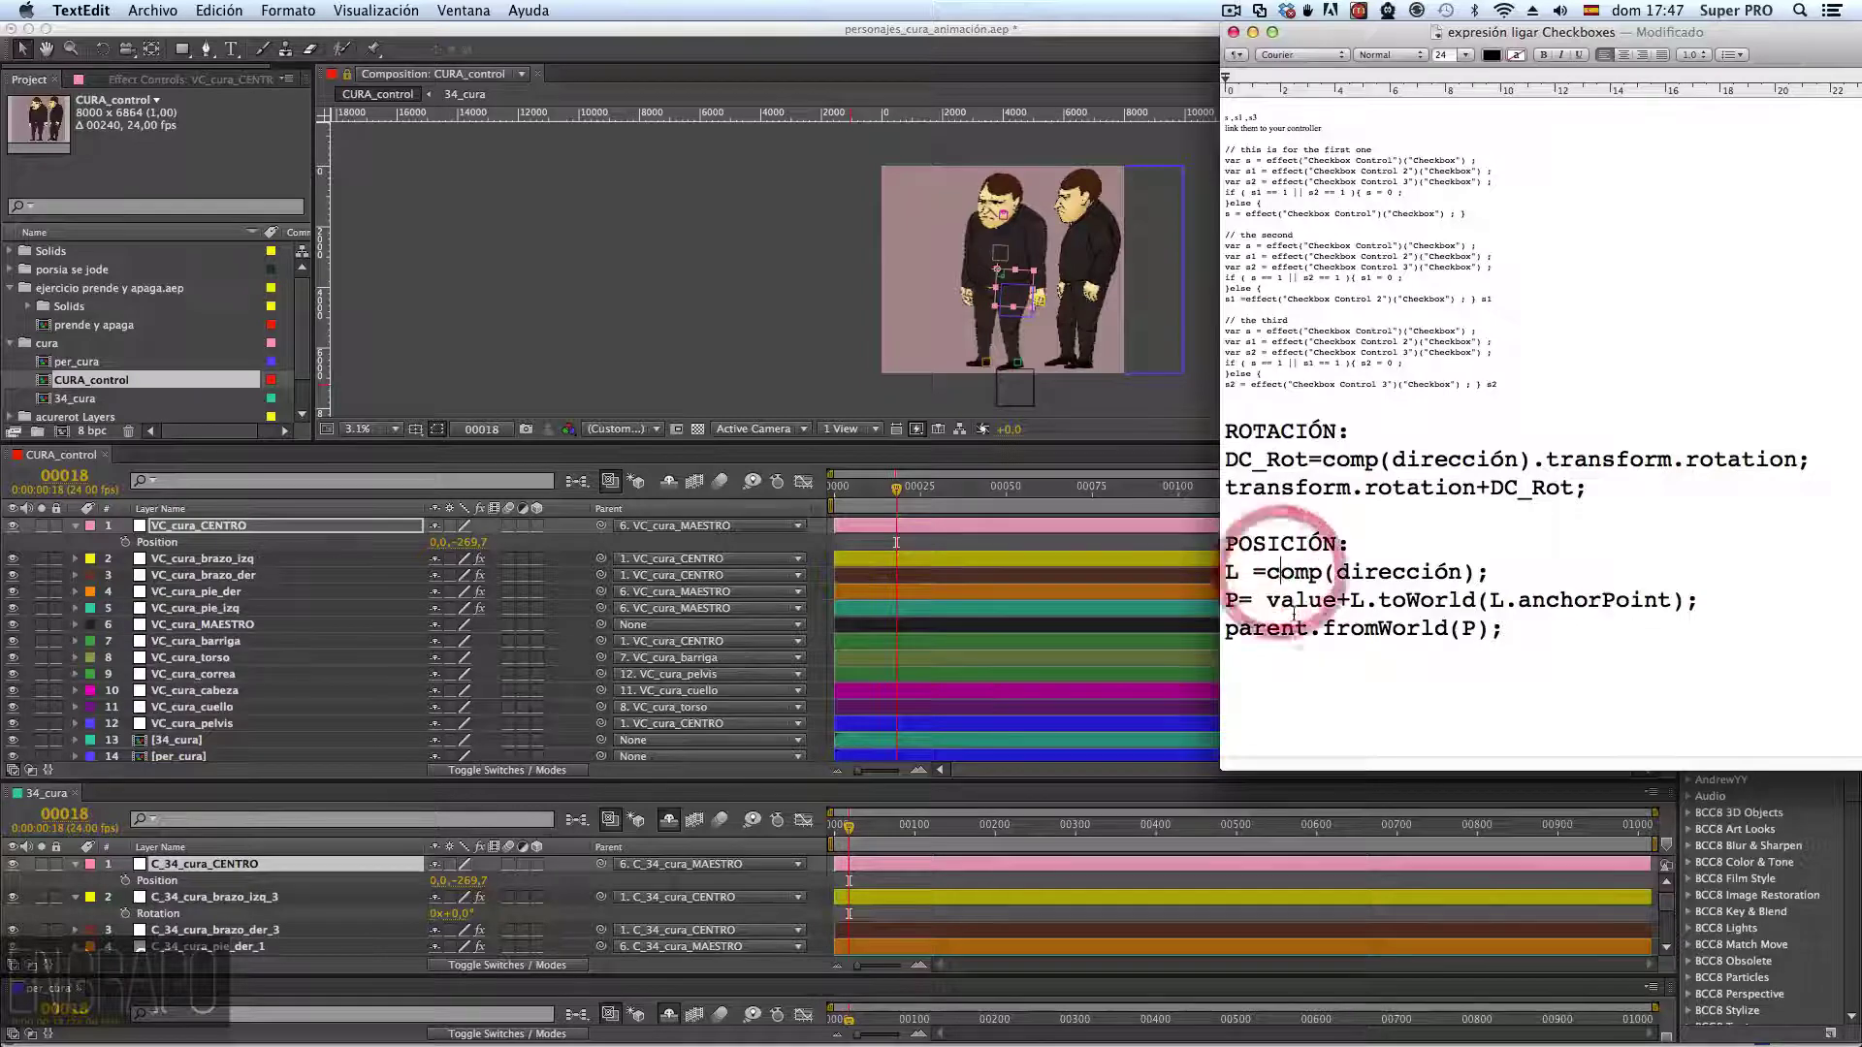
pyautogui.click(1293, 614)
pyautogui.click(1230, 572)
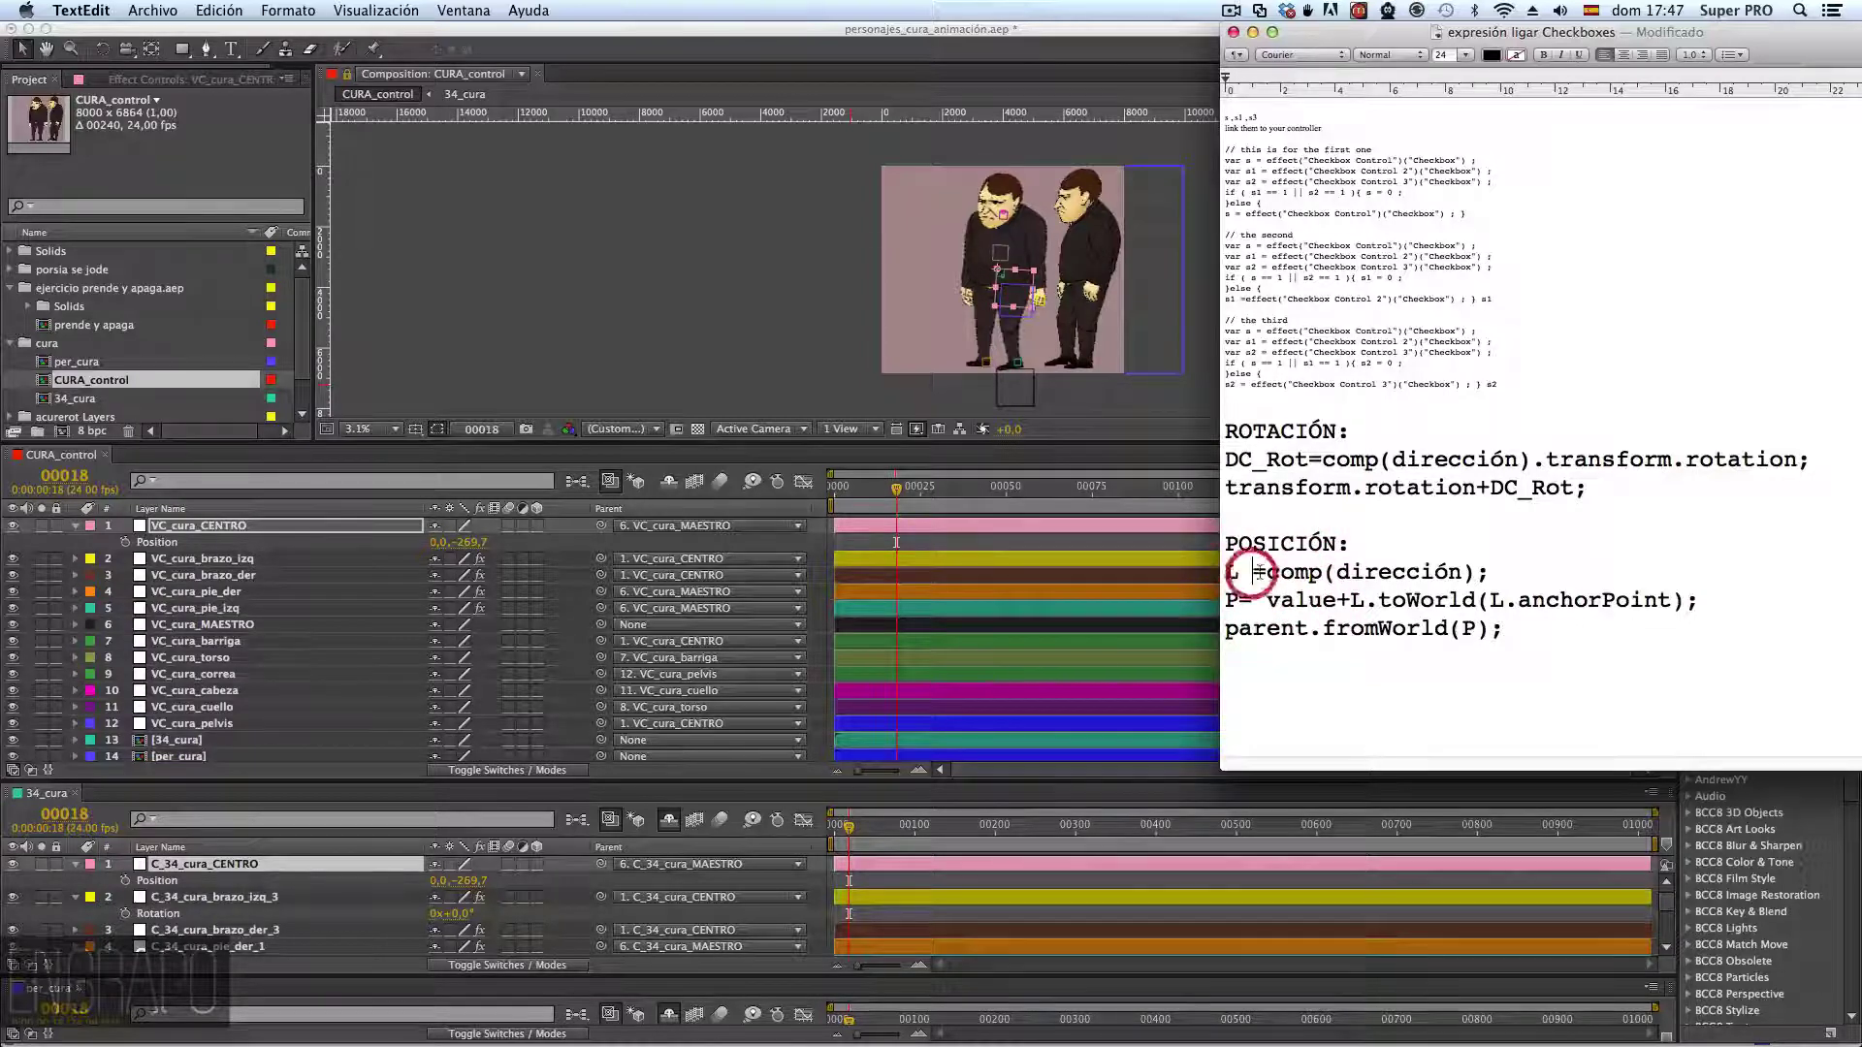
pyautogui.click(1248, 601)
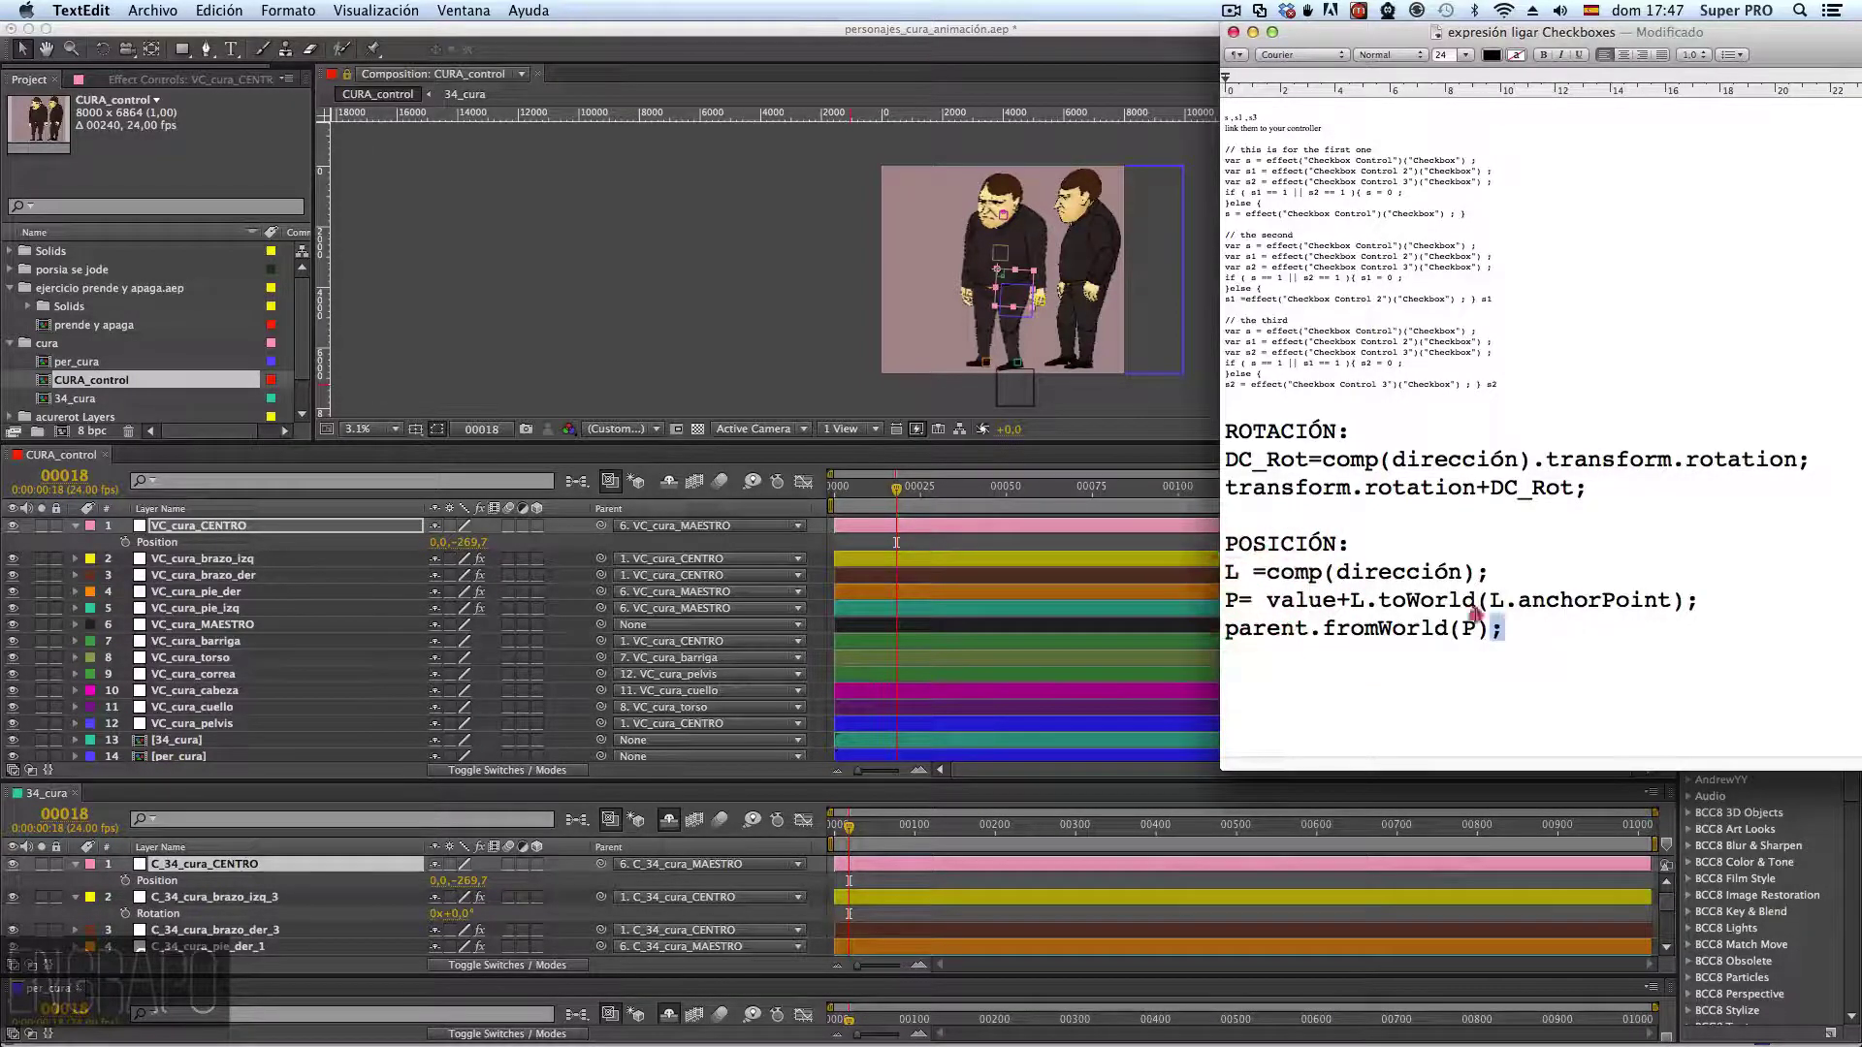
# - Copy the three POSICIÓN expression lines, from L =comp(dirección); through parent.fromWorld(P);, out of the notes
pyautogui.moveTo(1504, 628); pyautogui.dragTo(1213, 539)
pyautogui.doubleClick(1260, 461)
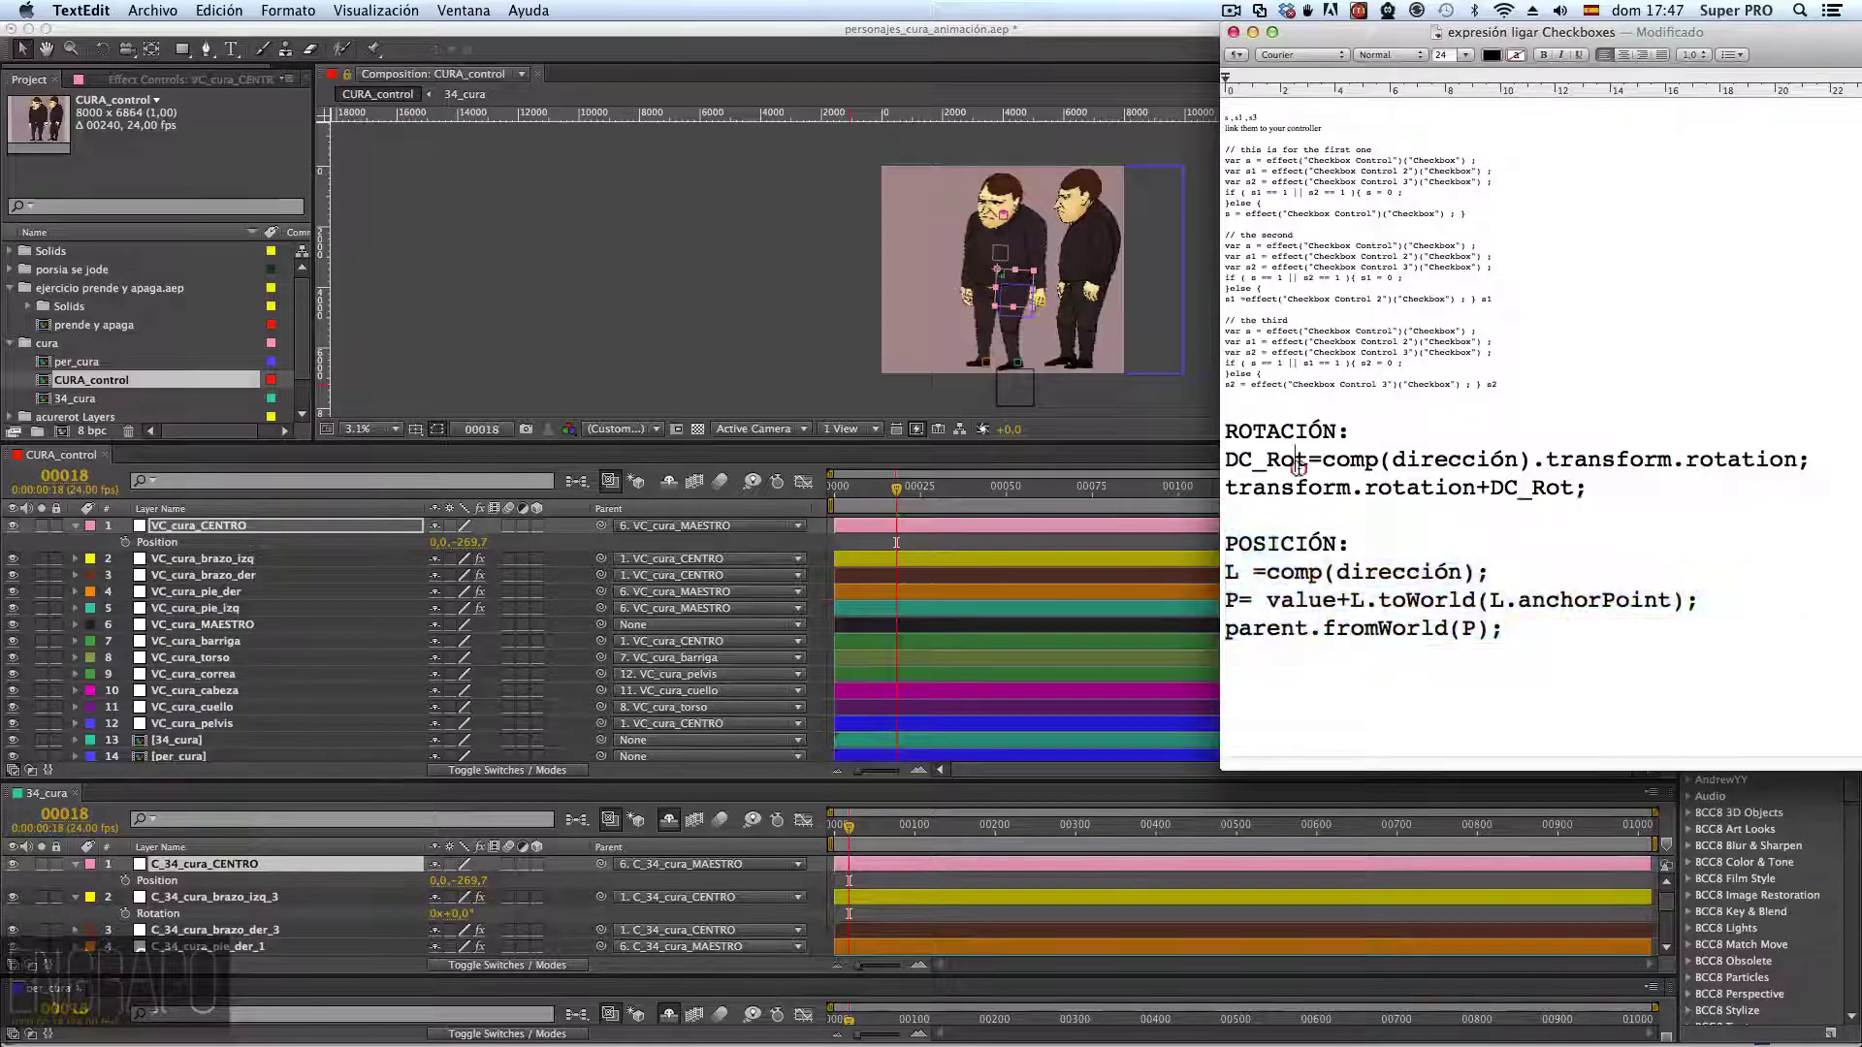
pyautogui.moveTo(1503, 629); pyautogui.dragTo(1175, 560)
pyautogui.press('super+c')
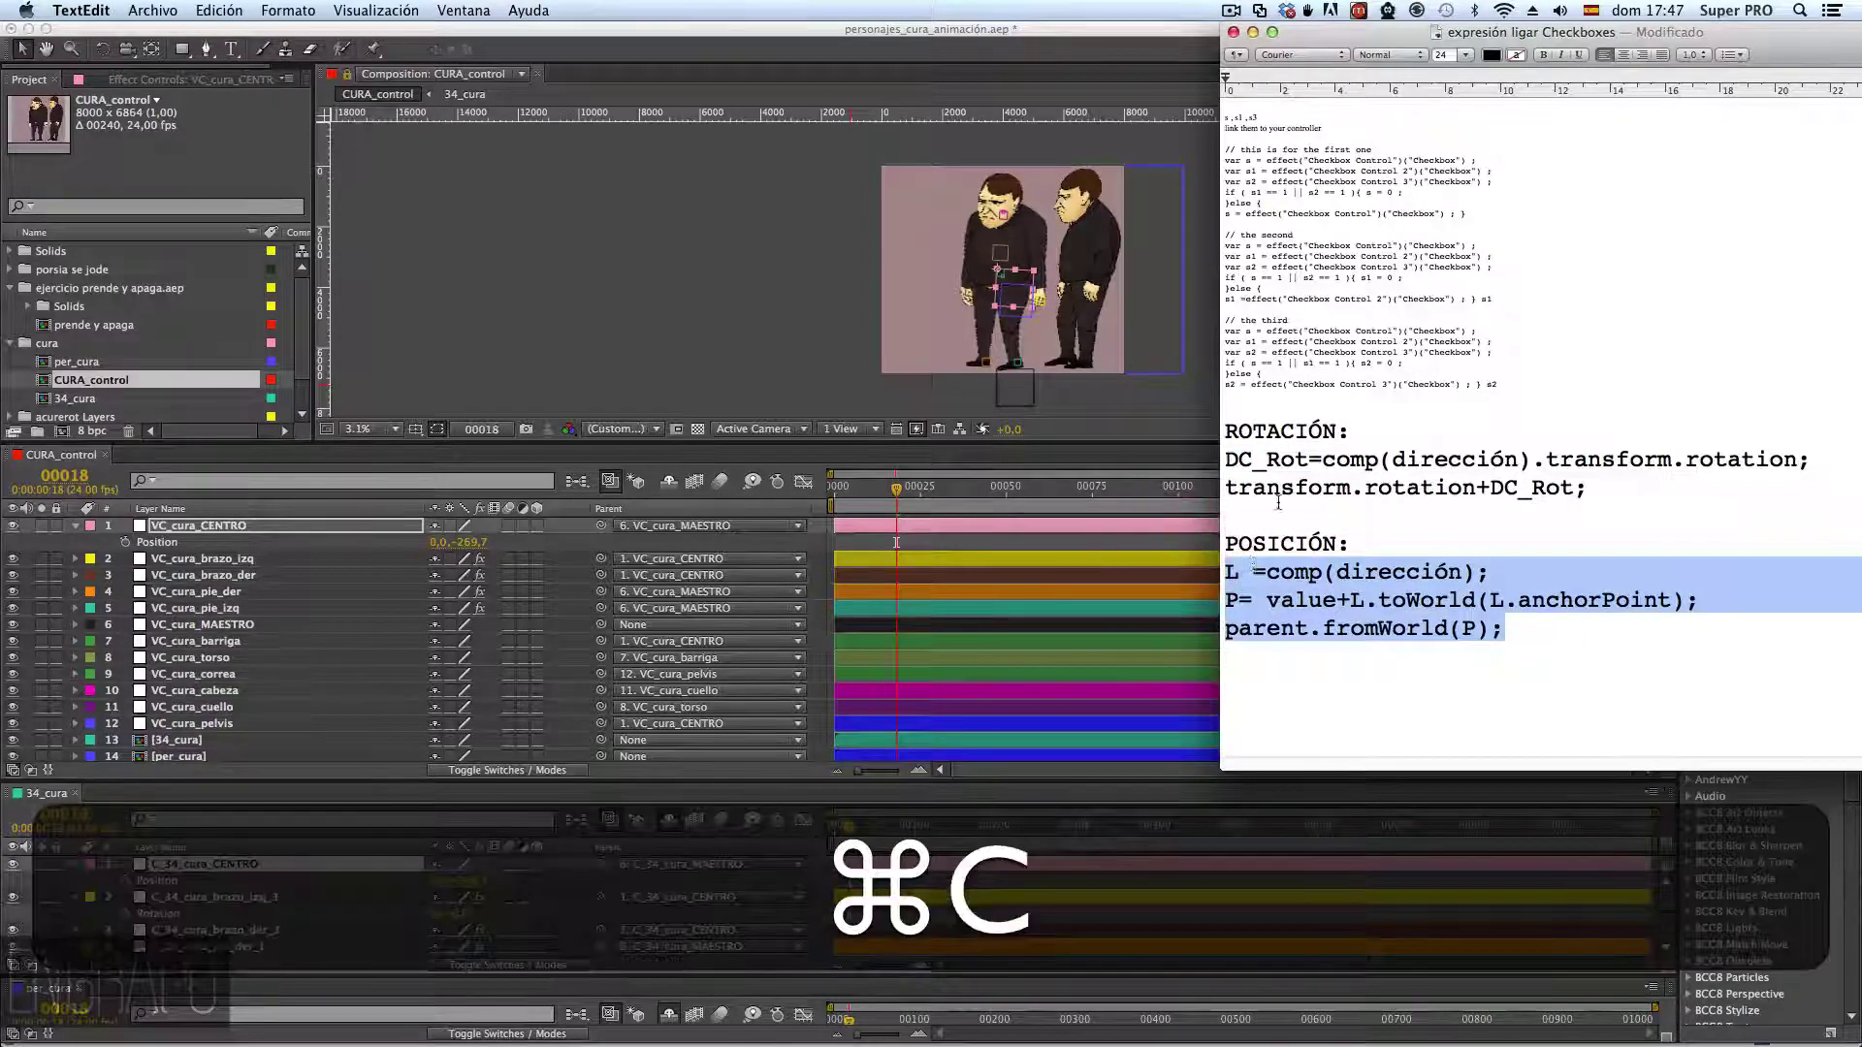
pyautogui.click(1278, 497)
pyautogui.moveTo(1304, 465); pyautogui.dragTo(1225, 461)
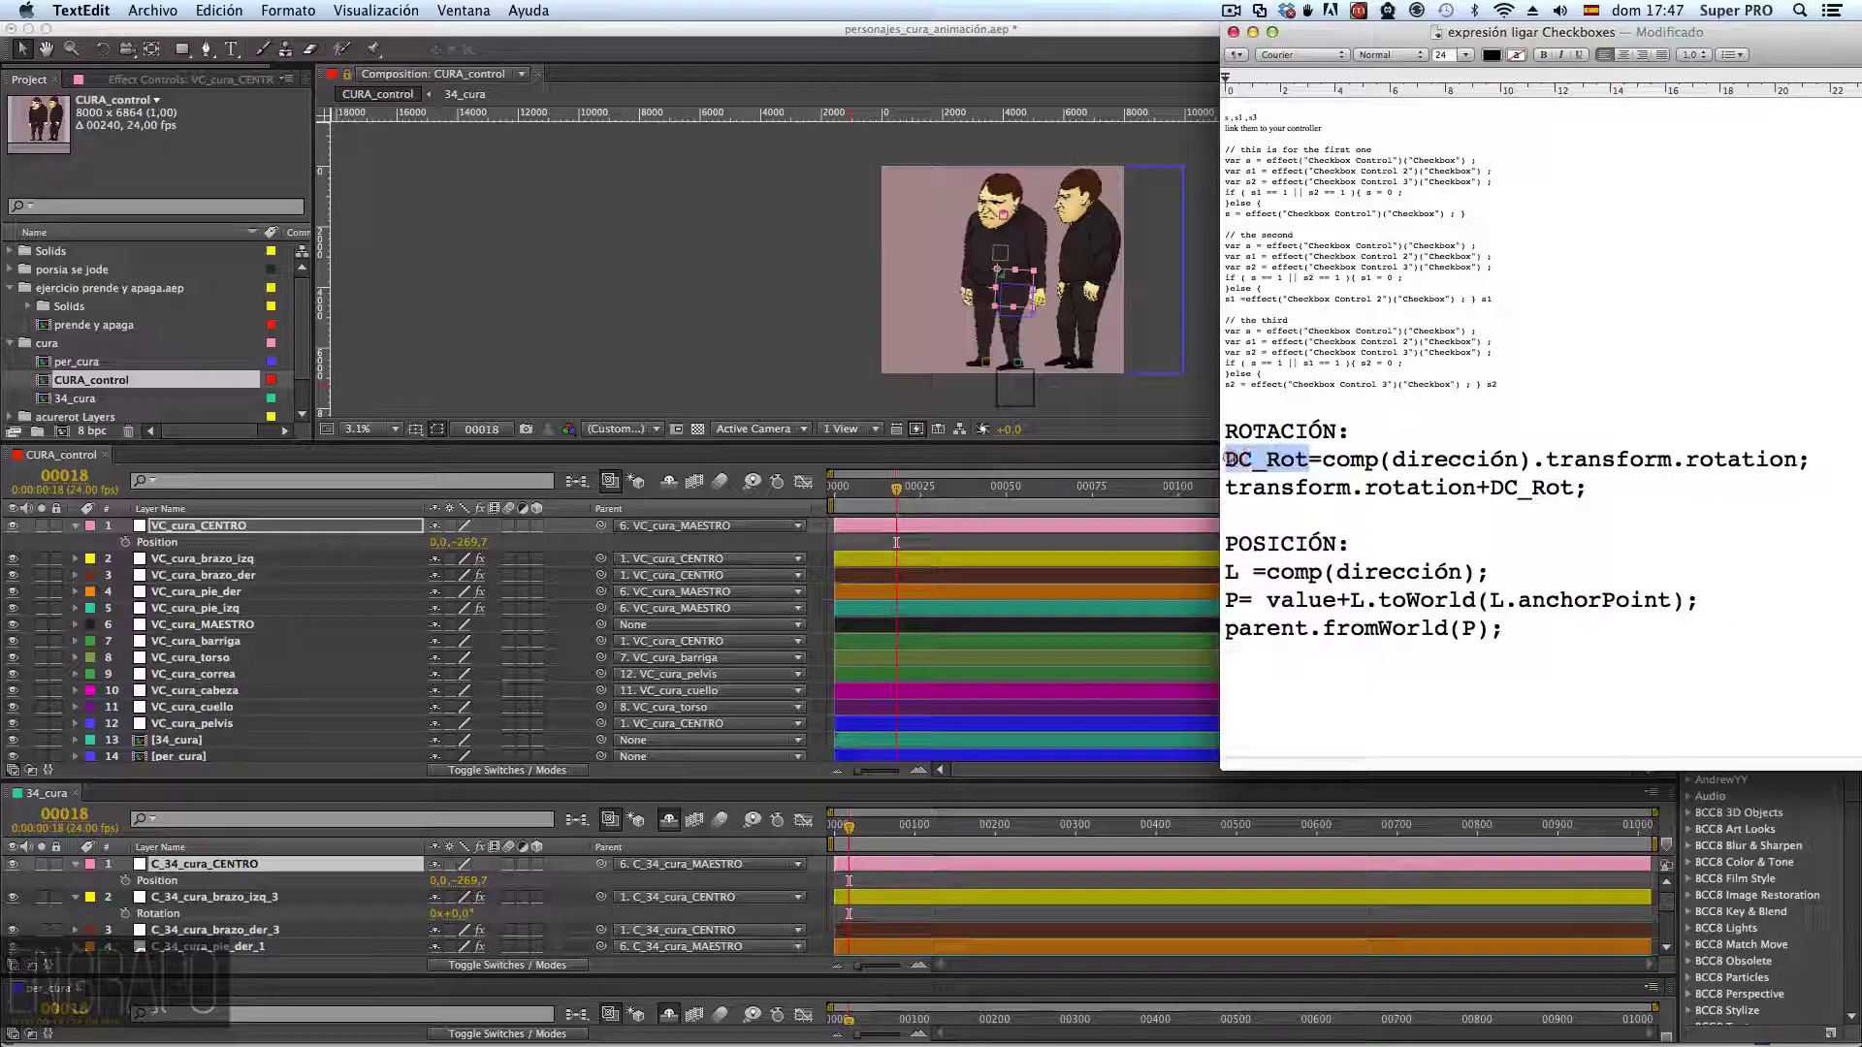
# - Examine where the DC_Rot, L and P variables are defined and reused in the rotation and position expressions in the notes
pyautogui.click(1299, 461)
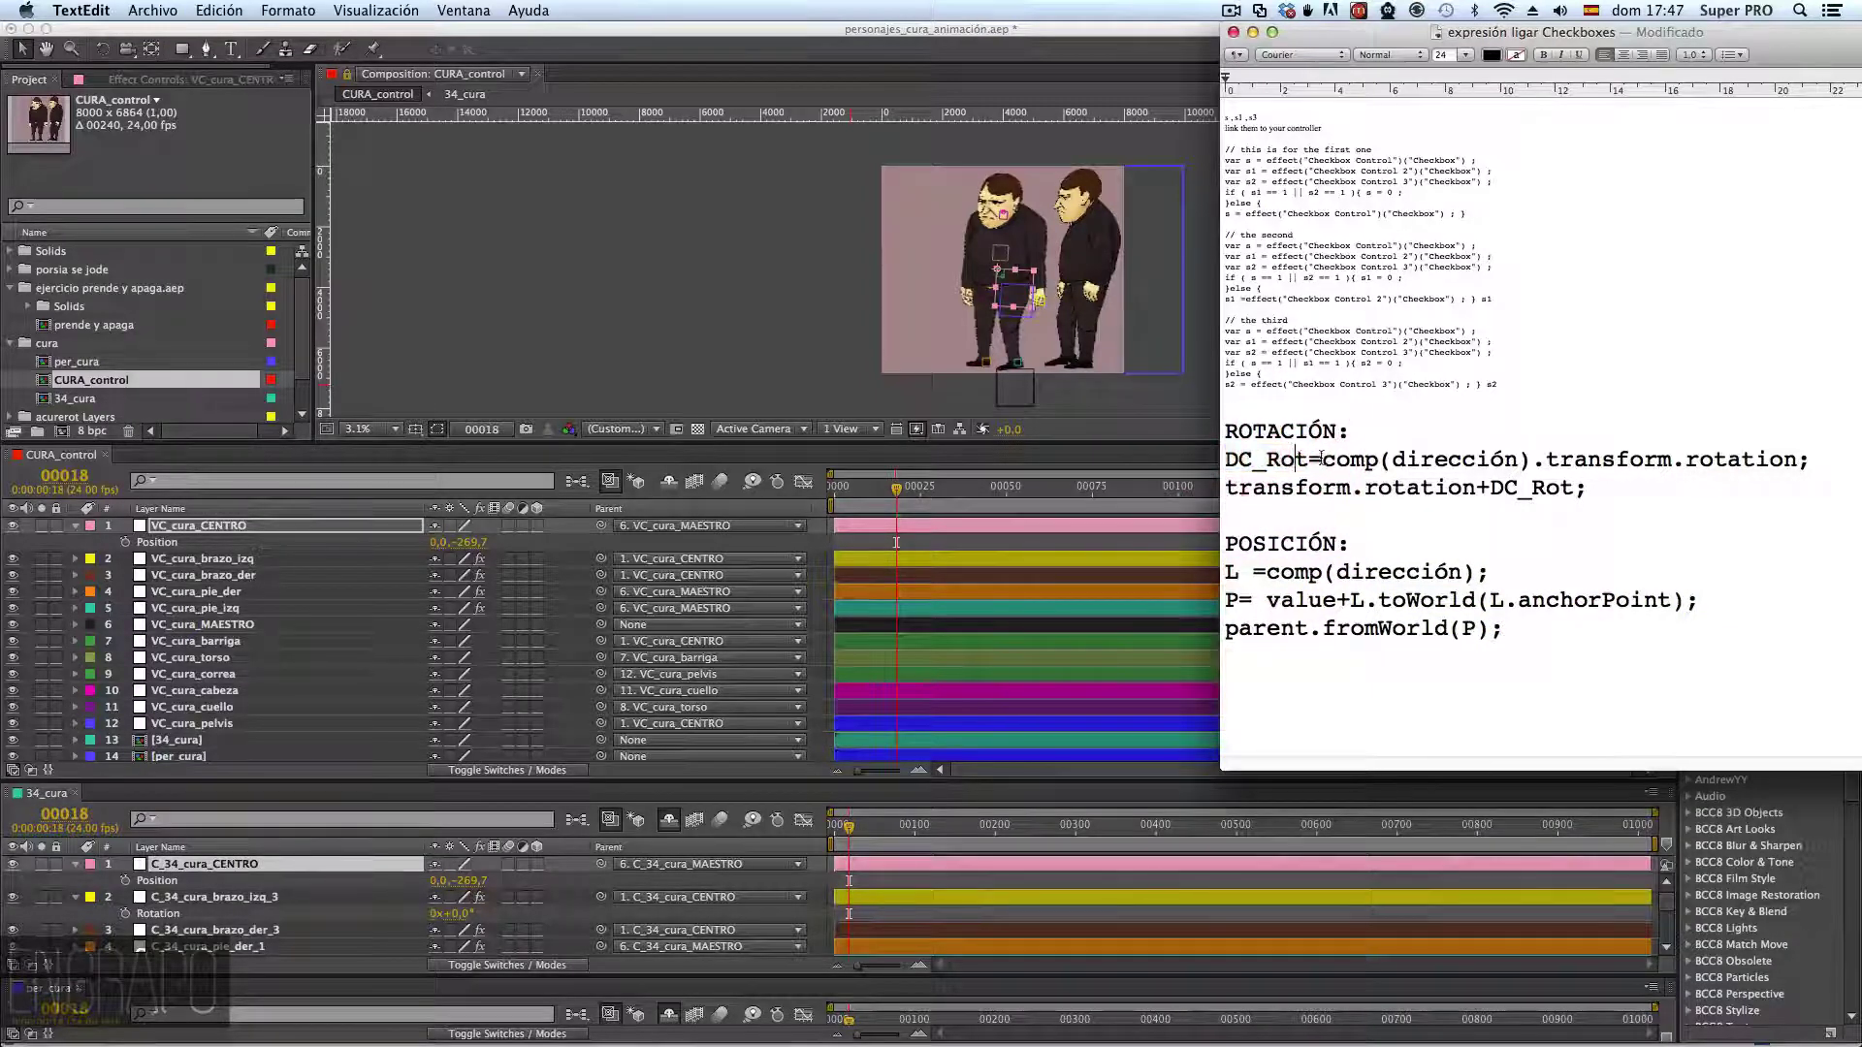
pyautogui.moveTo(1218, 459); pyautogui.dragTo(1313, 466)
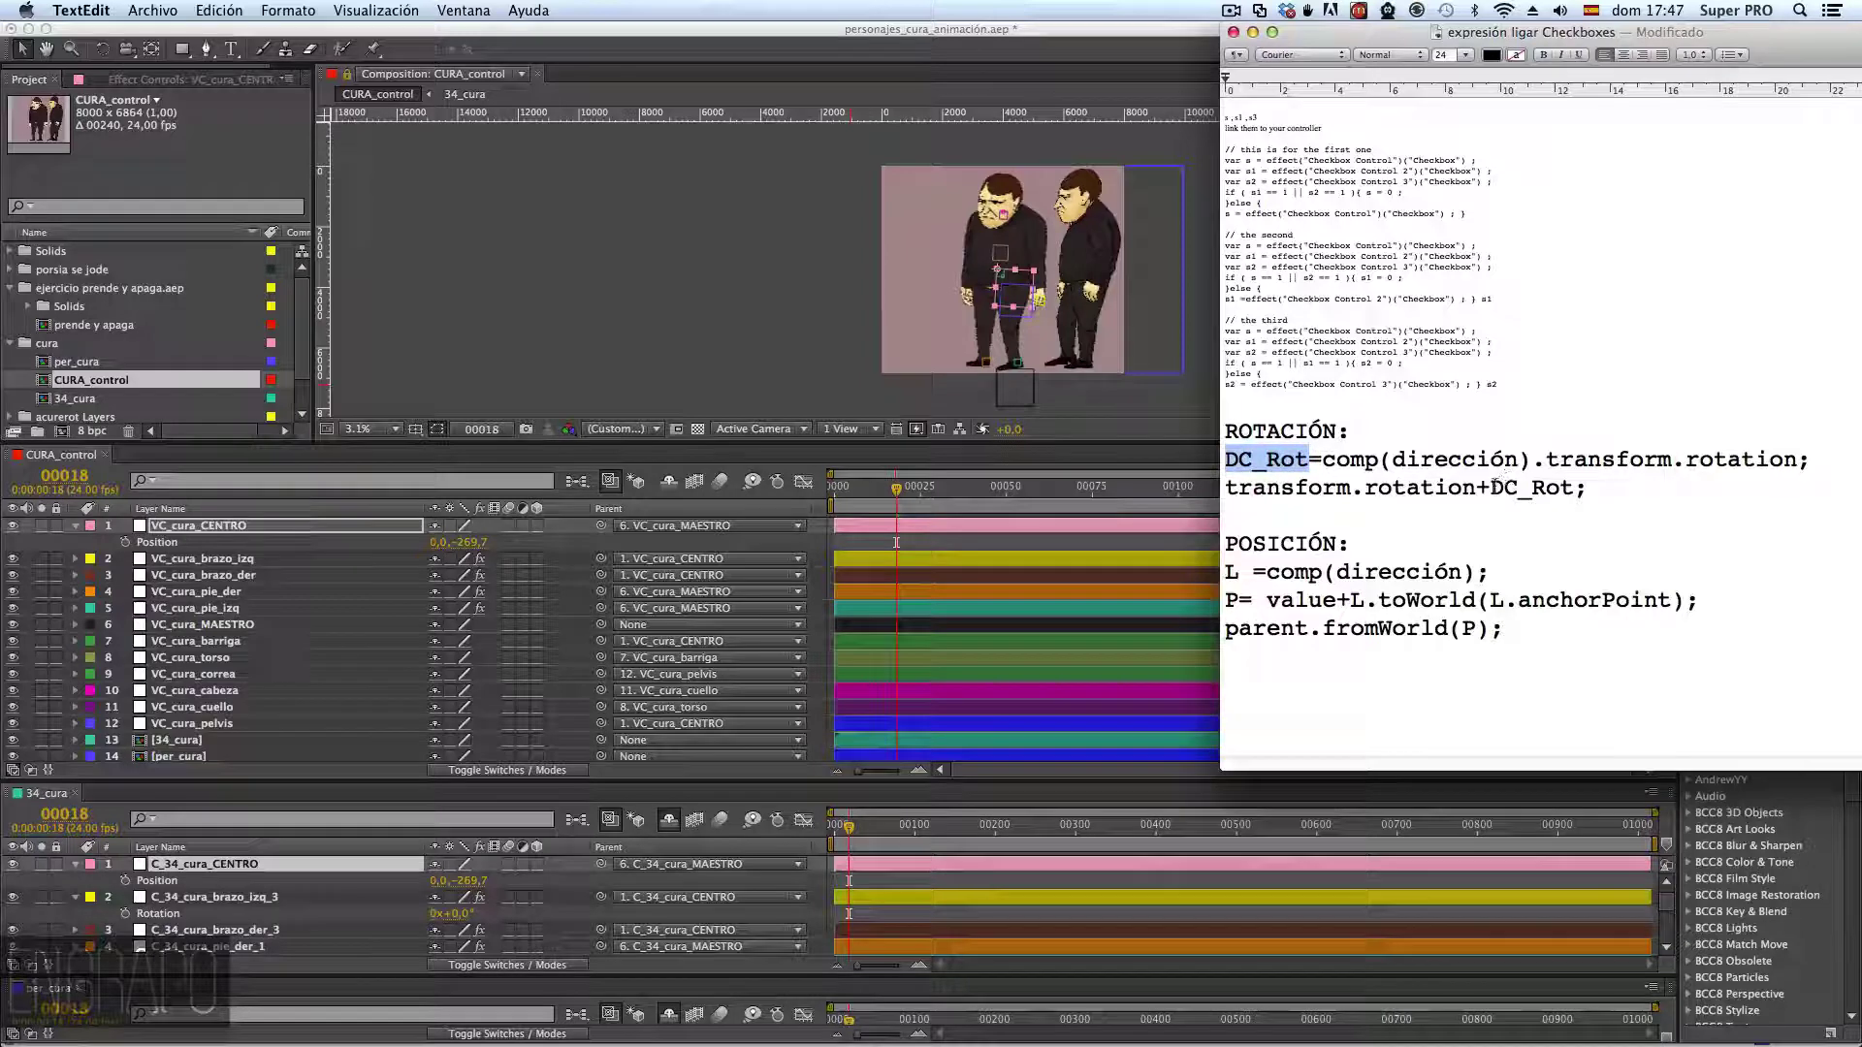
pyautogui.moveTo(1489, 487); pyautogui.dragTo(1568, 484)
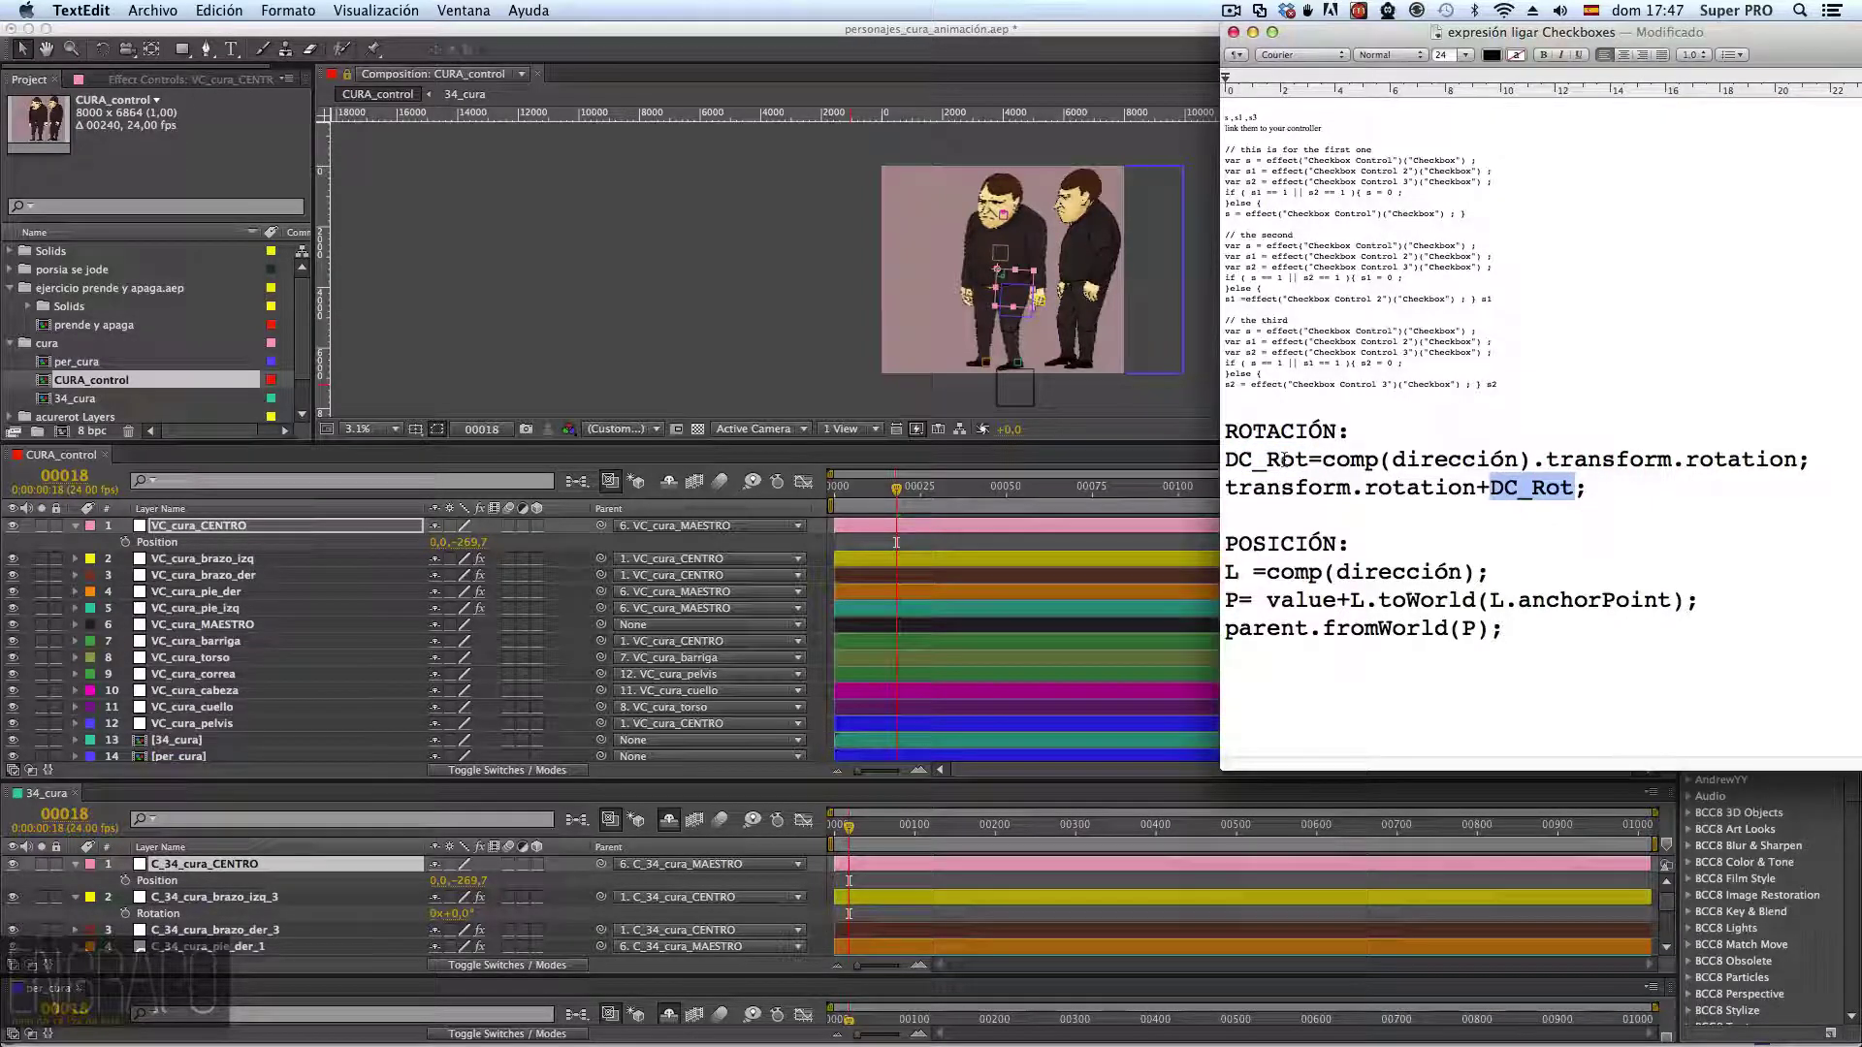
pyautogui.moveTo(1224, 574); pyautogui.dragTo(1241, 578)
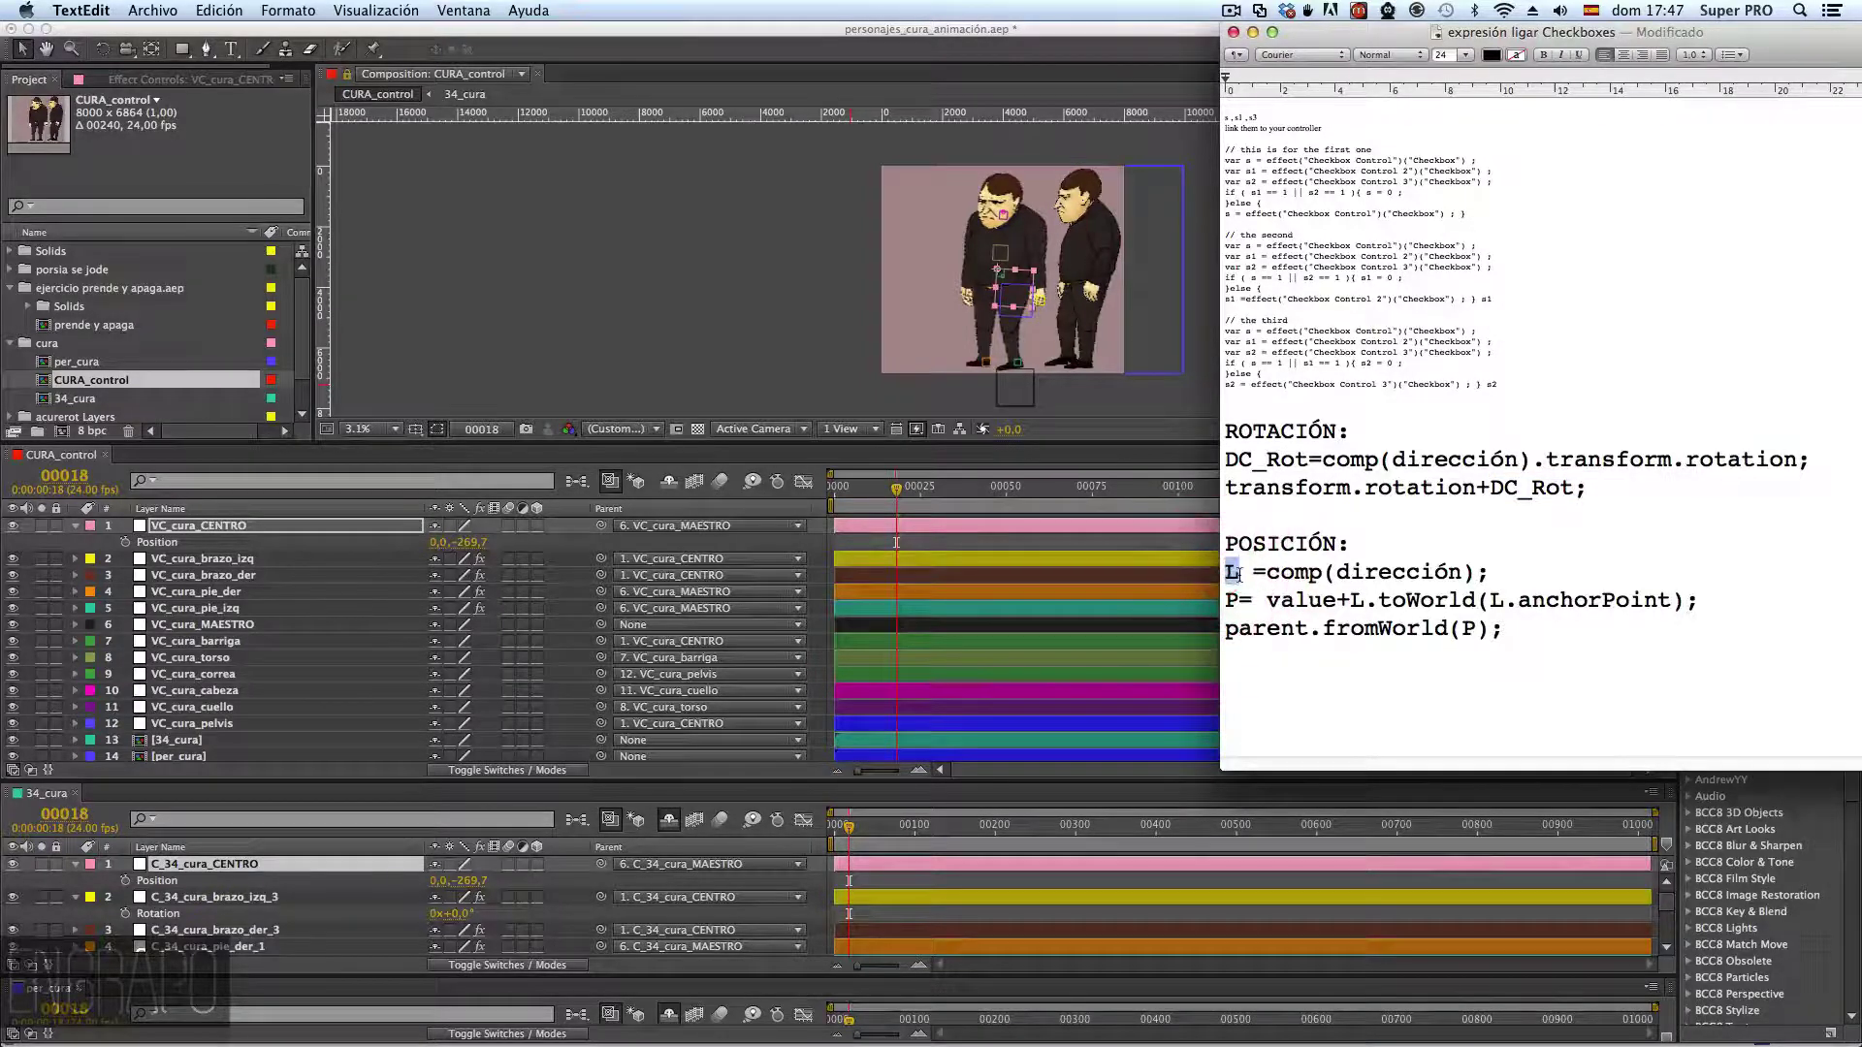
pyautogui.moveTo(1352, 601); pyautogui.dragTo(1366, 600)
pyautogui.click(1241, 590)
pyautogui.moveTo(1204, 594); pyautogui.dragTo(1230, 594)
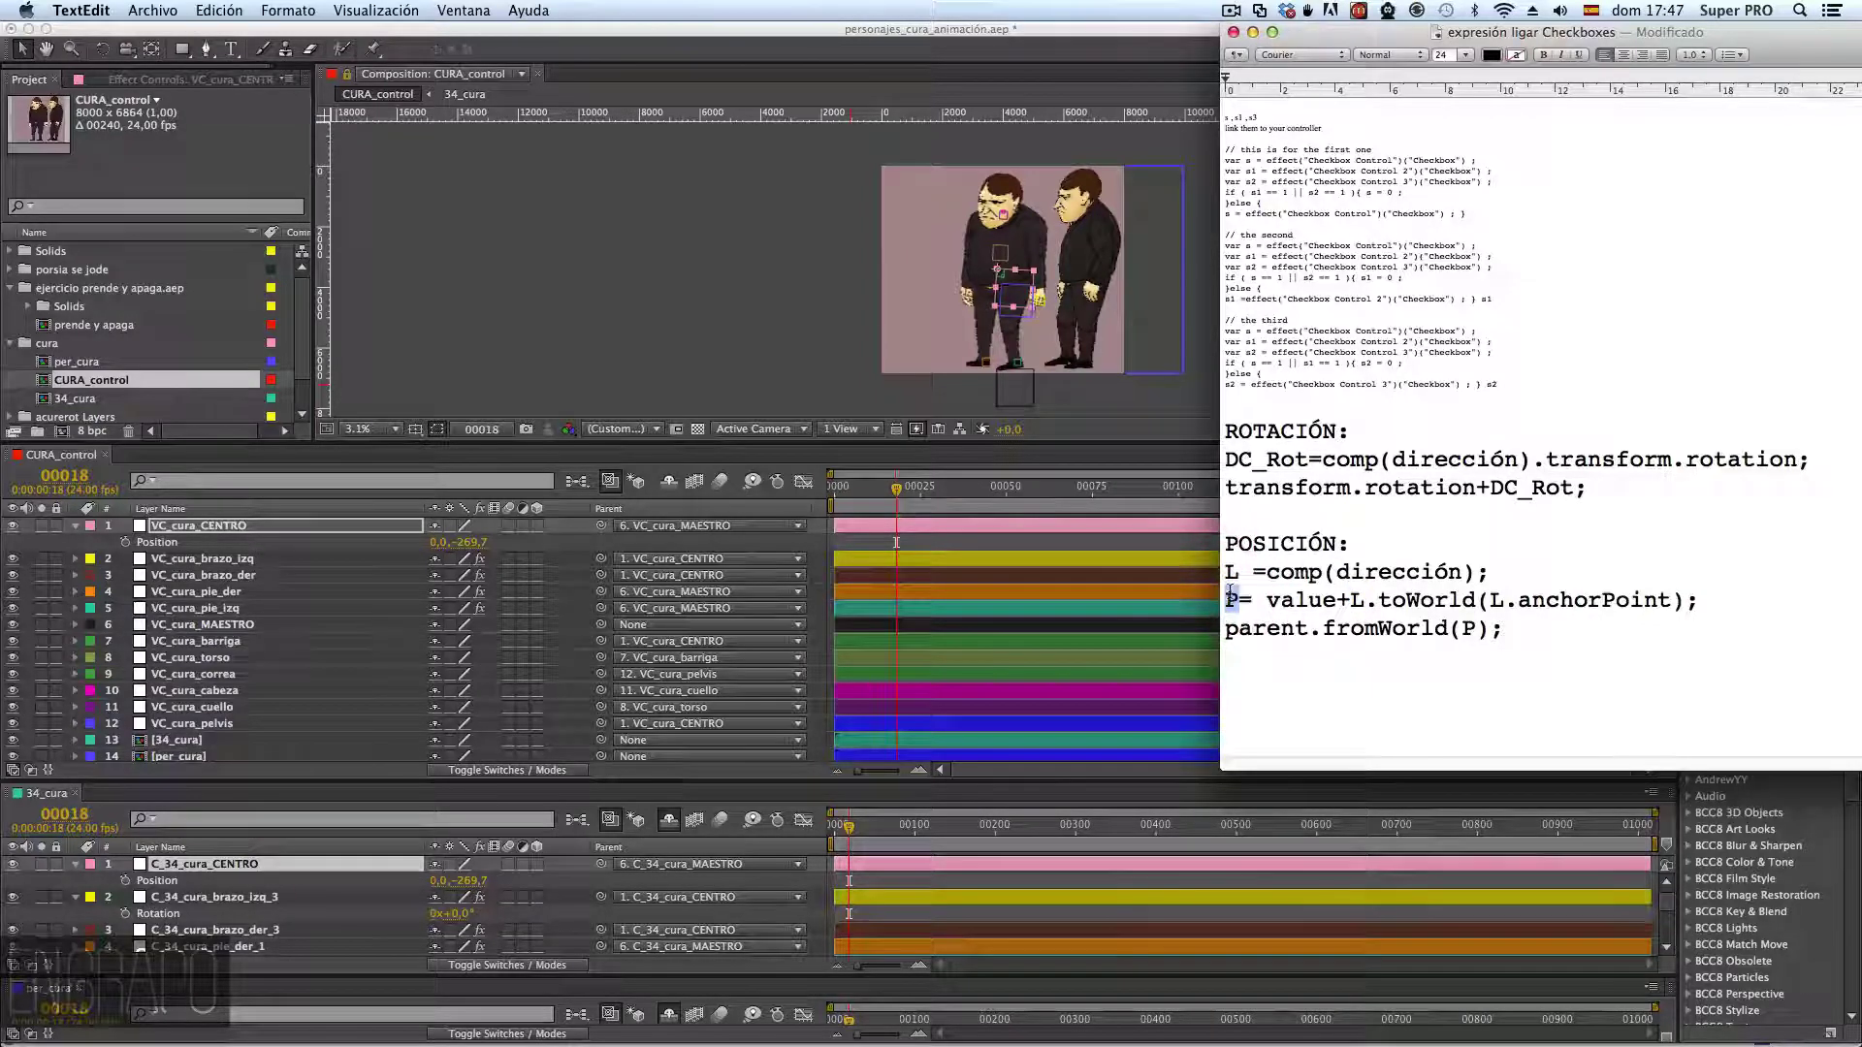
pyautogui.doubleClick(1469, 627)
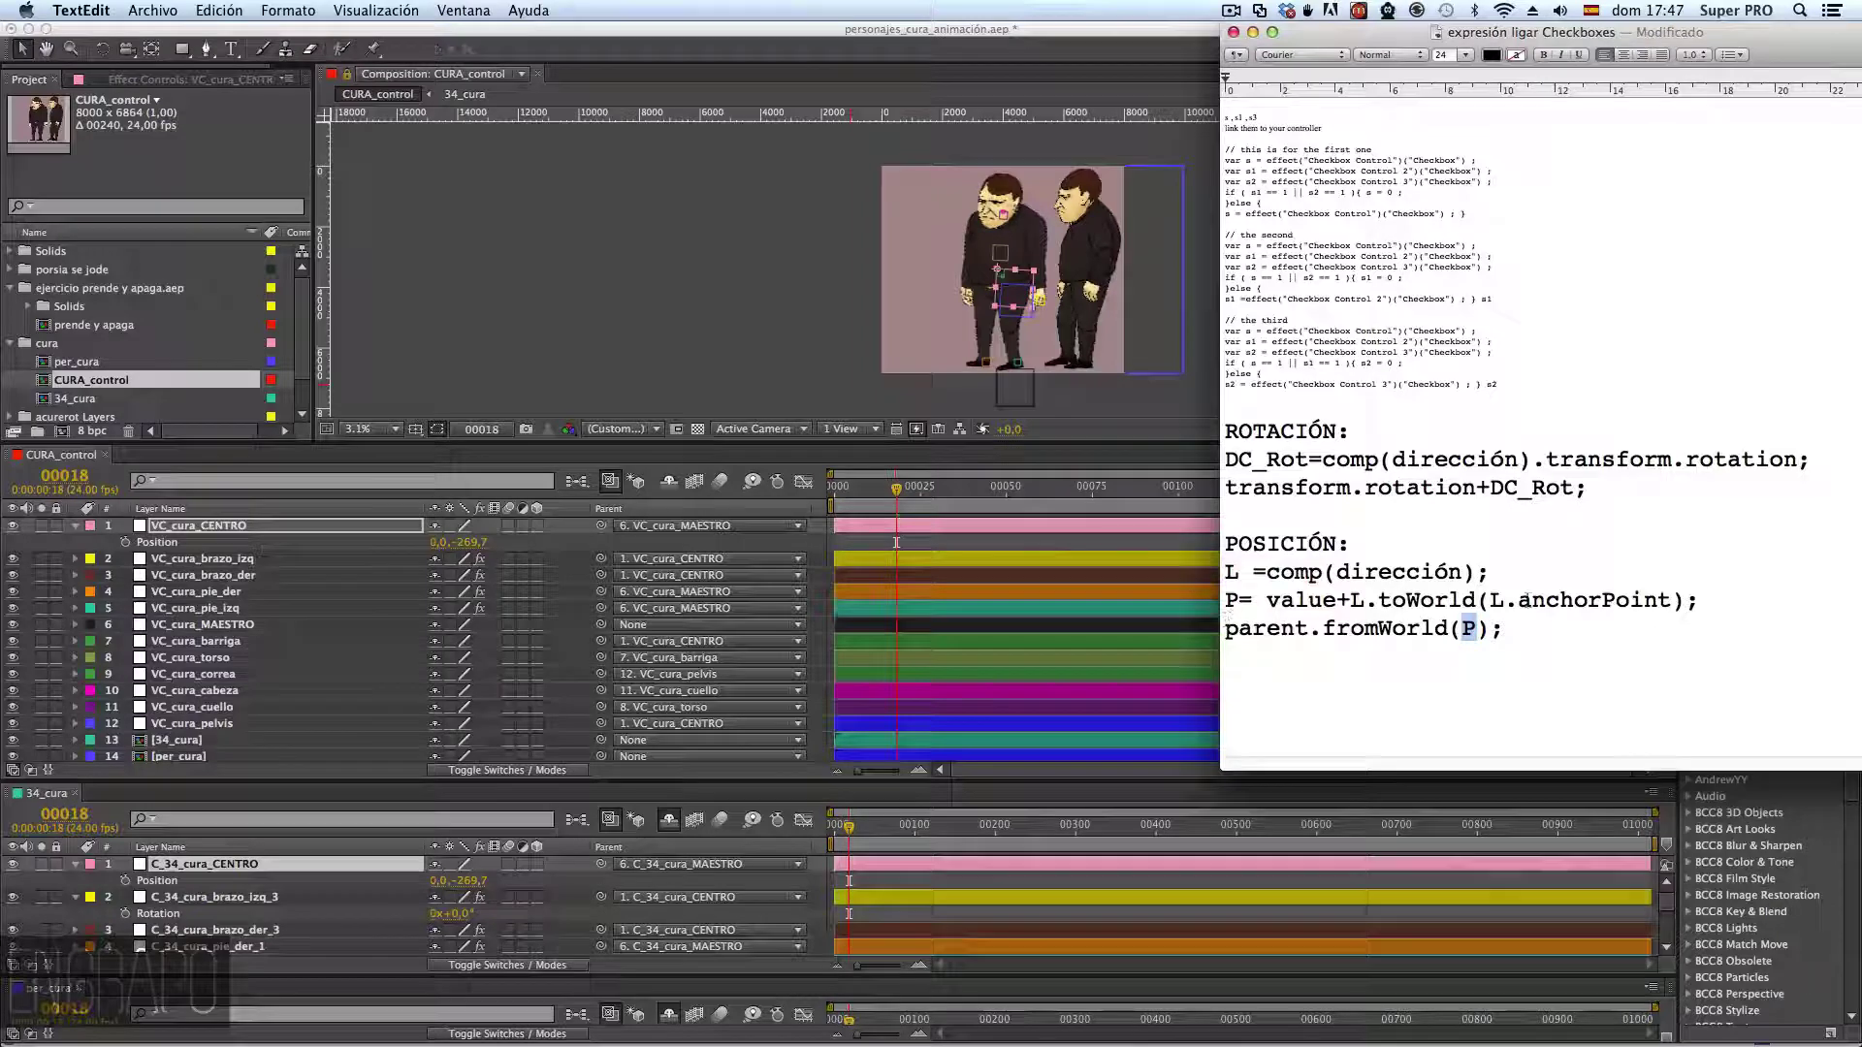
# - Copy the three-line expression under POSICIÓN in the notes, from "L =comp(dirección);" to "parent.fromWorld(P);"
pyautogui.moveTo(1550, 628); pyautogui.dragTo(1225, 580)
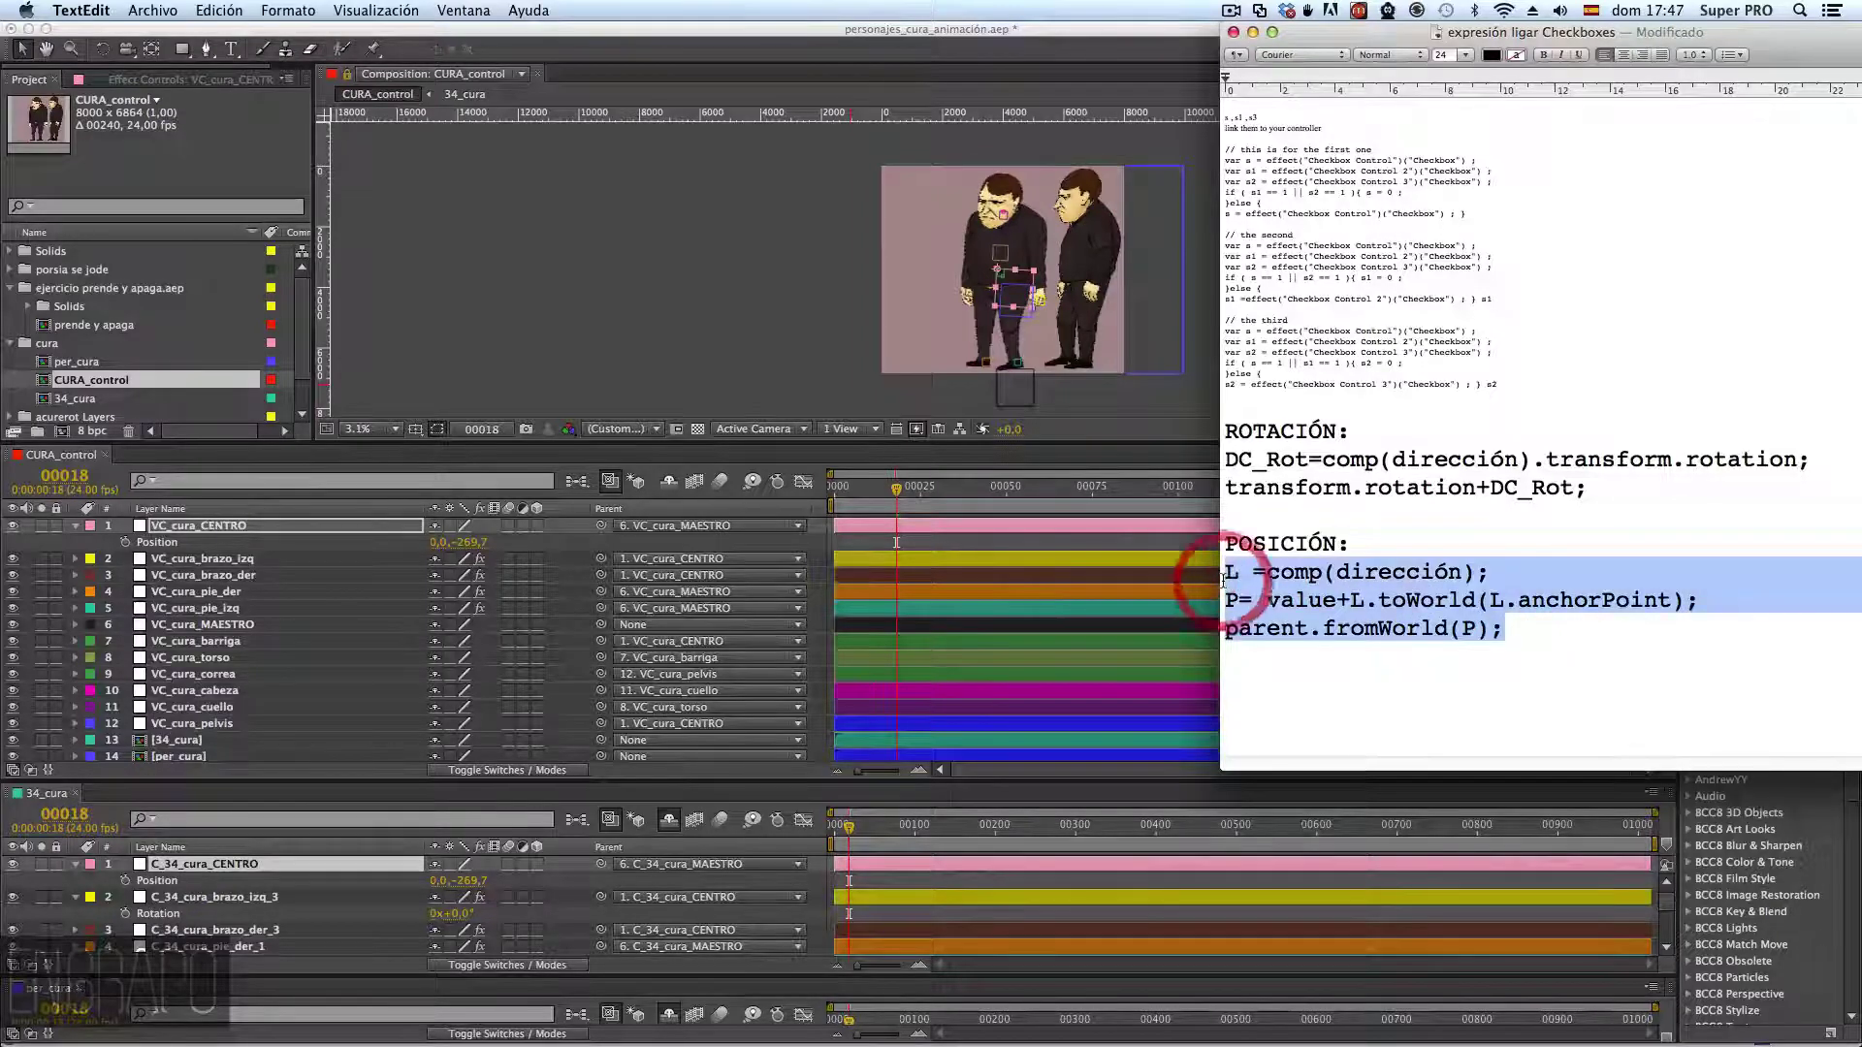
pyautogui.press('super+c')
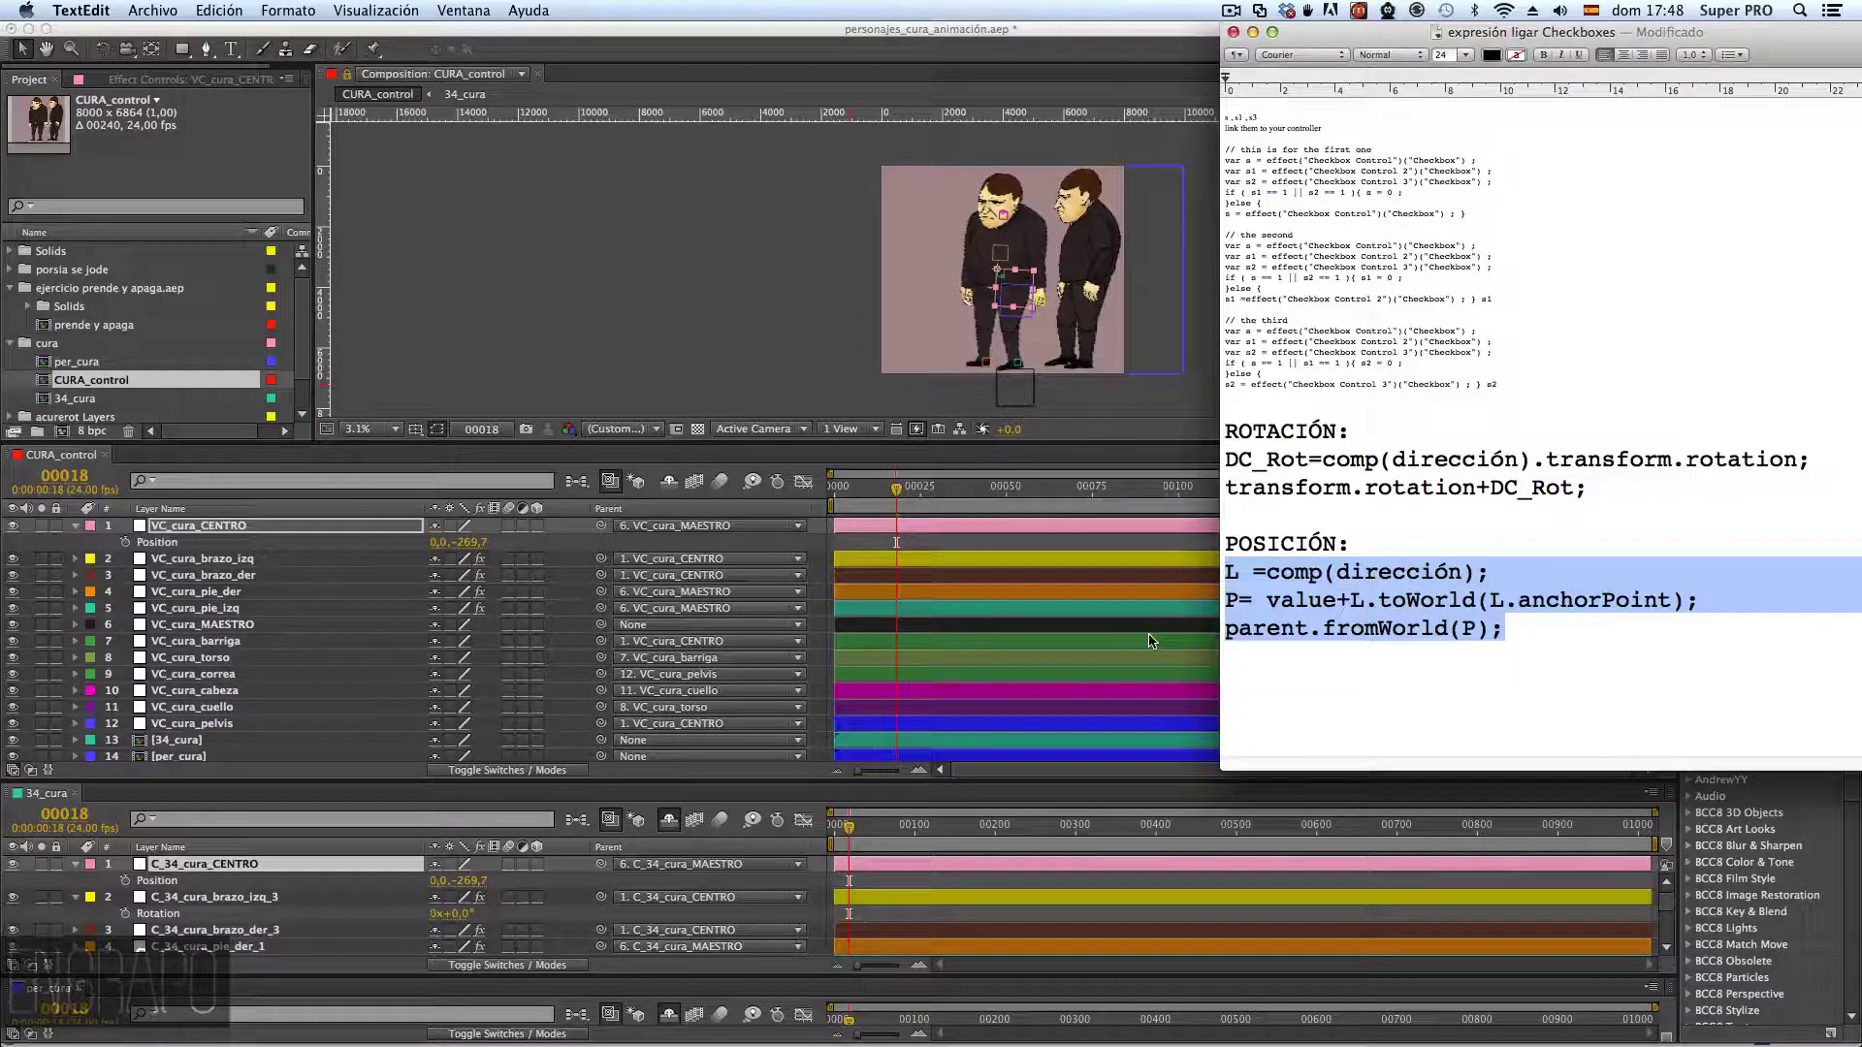
pyautogui.press('super+c')
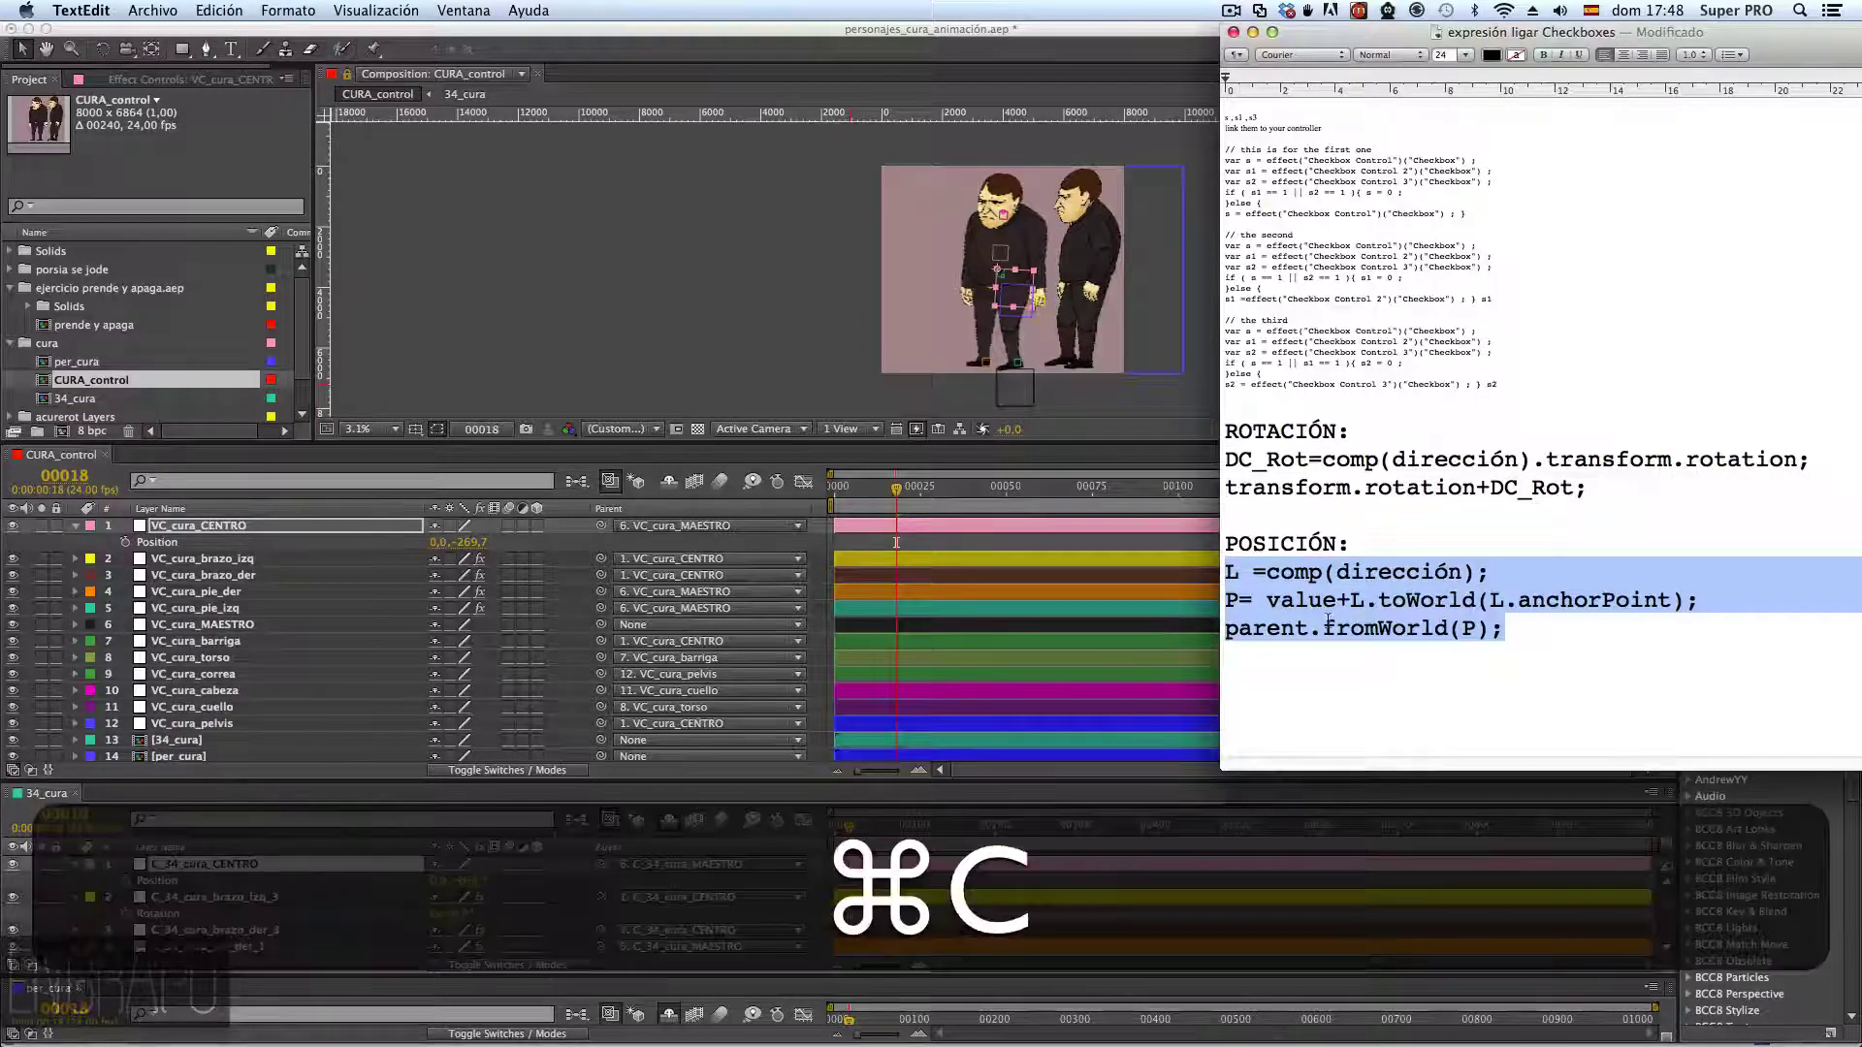
pyautogui.click(1498, 640)
pyautogui.moveTo(1498, 641); pyautogui.dragTo(1227, 535)
pyautogui.click(1304, 587)
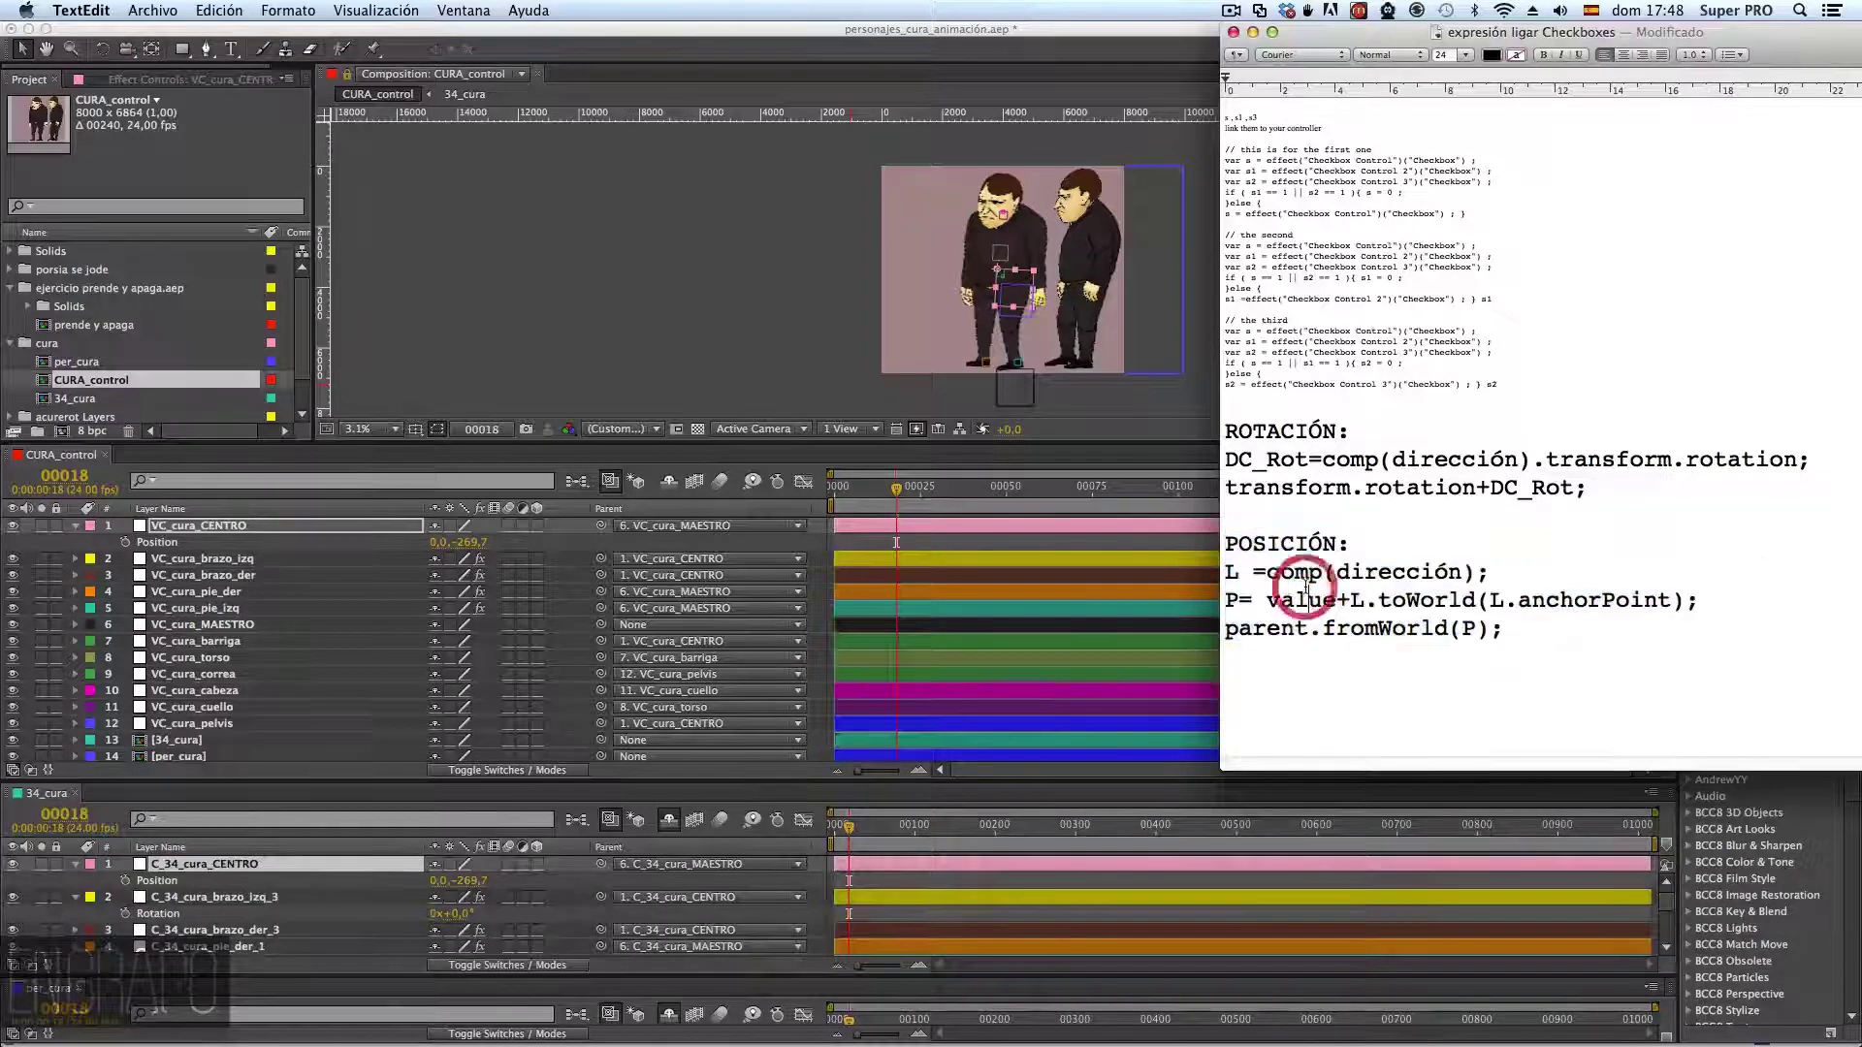
pyautogui.click(825, 585)
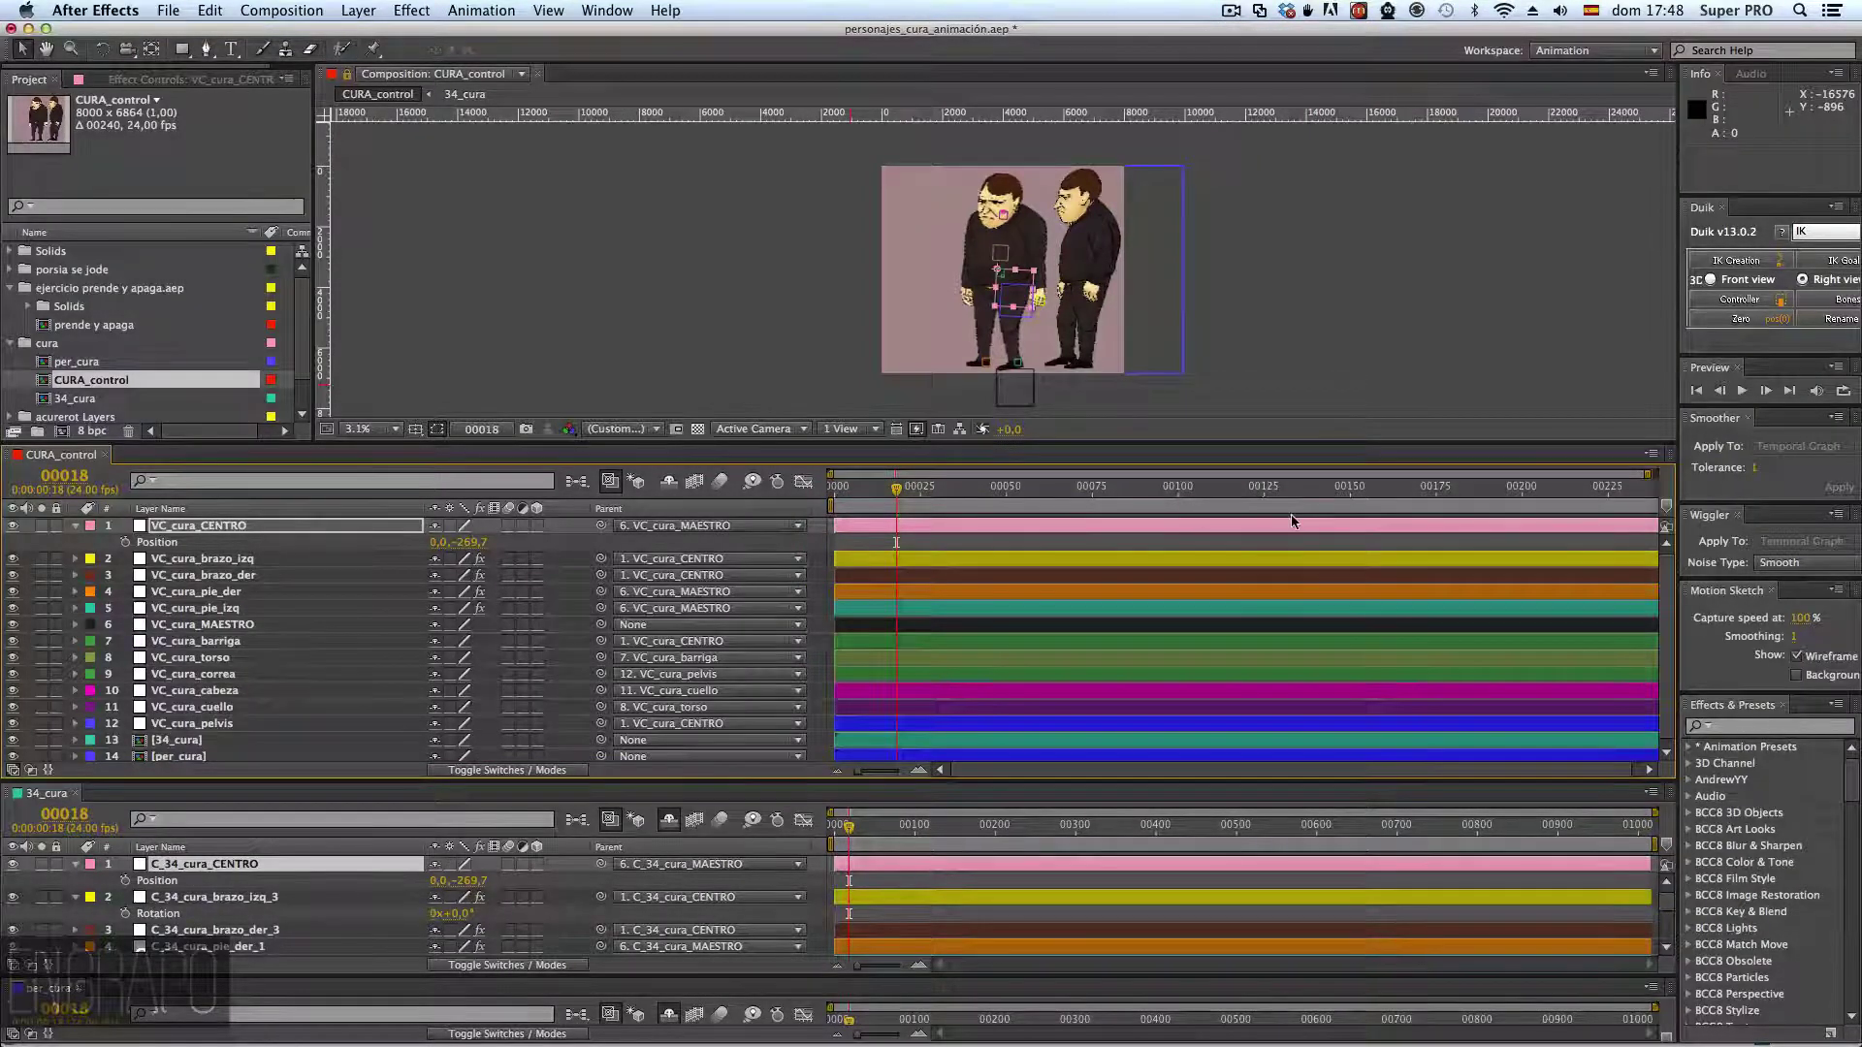
pyautogui.press('super+Tab')
pyautogui.moveTo(1509, 629); pyautogui.dragTo(1220, 573)
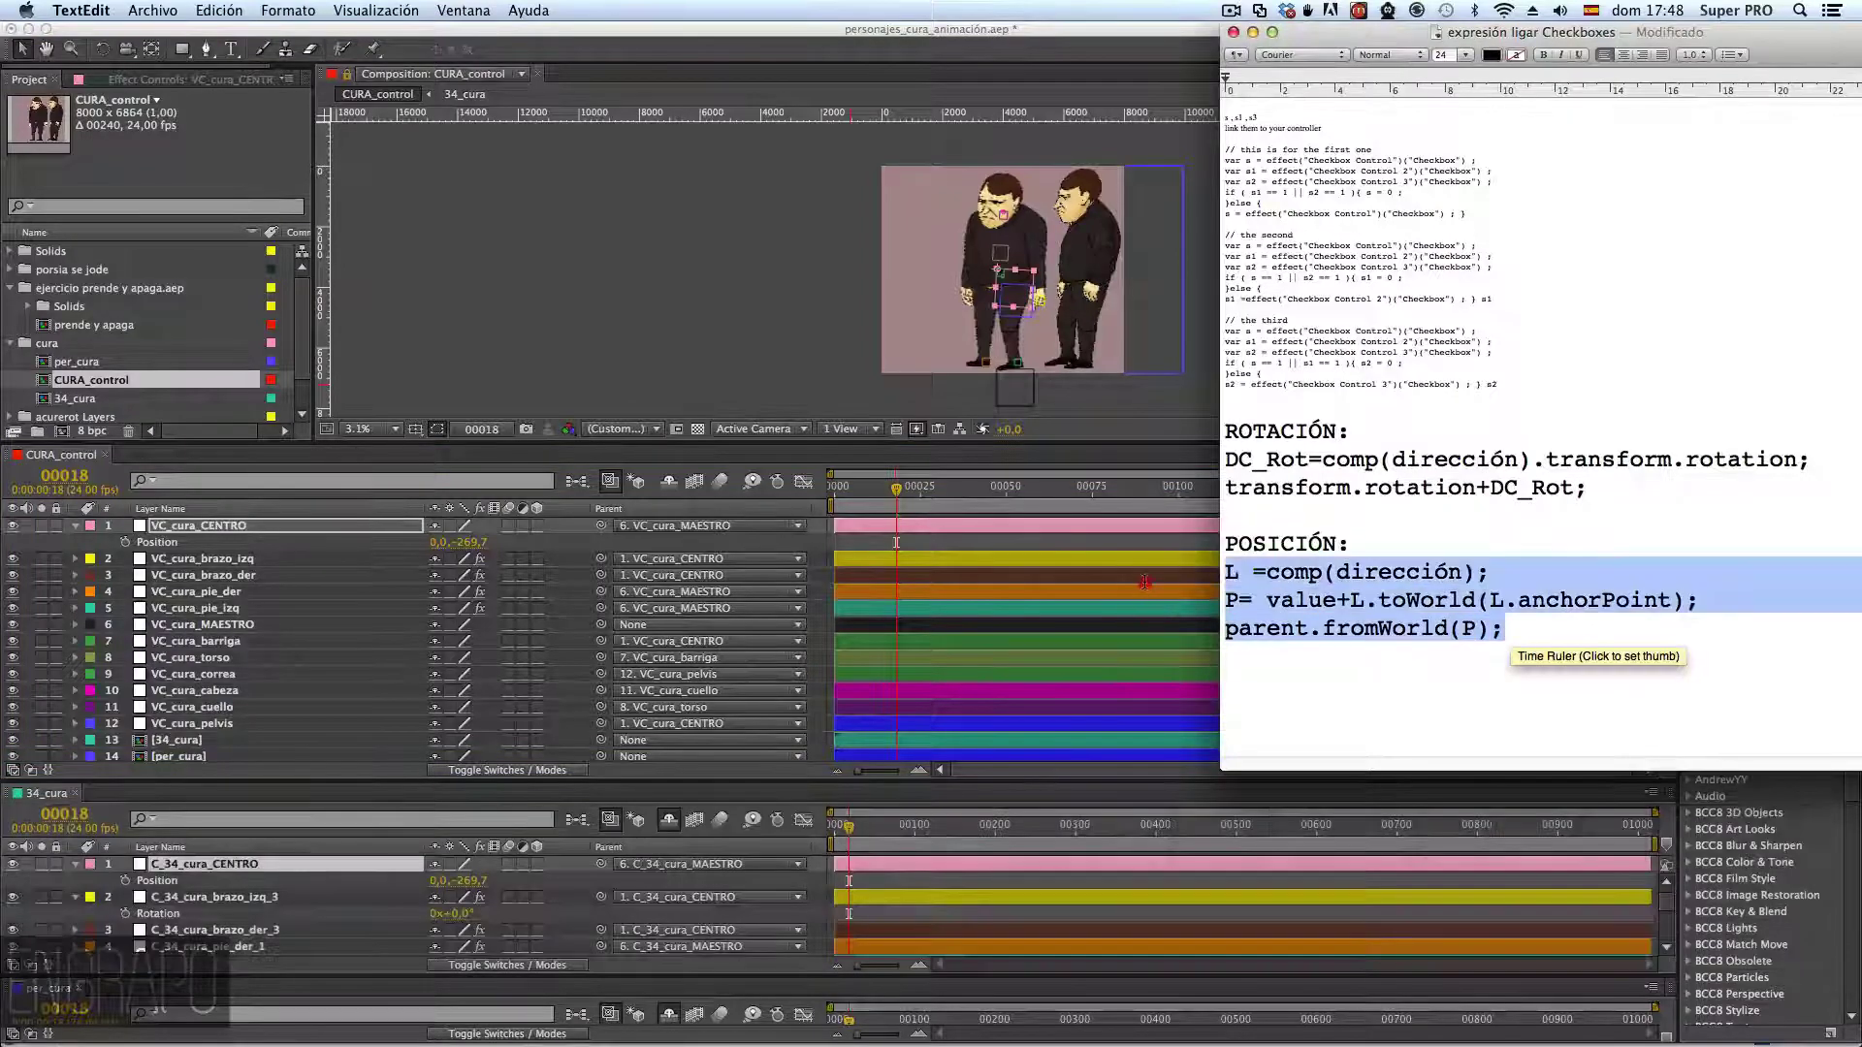
pyautogui.press('super+c')
pyautogui.click(1408, 545)
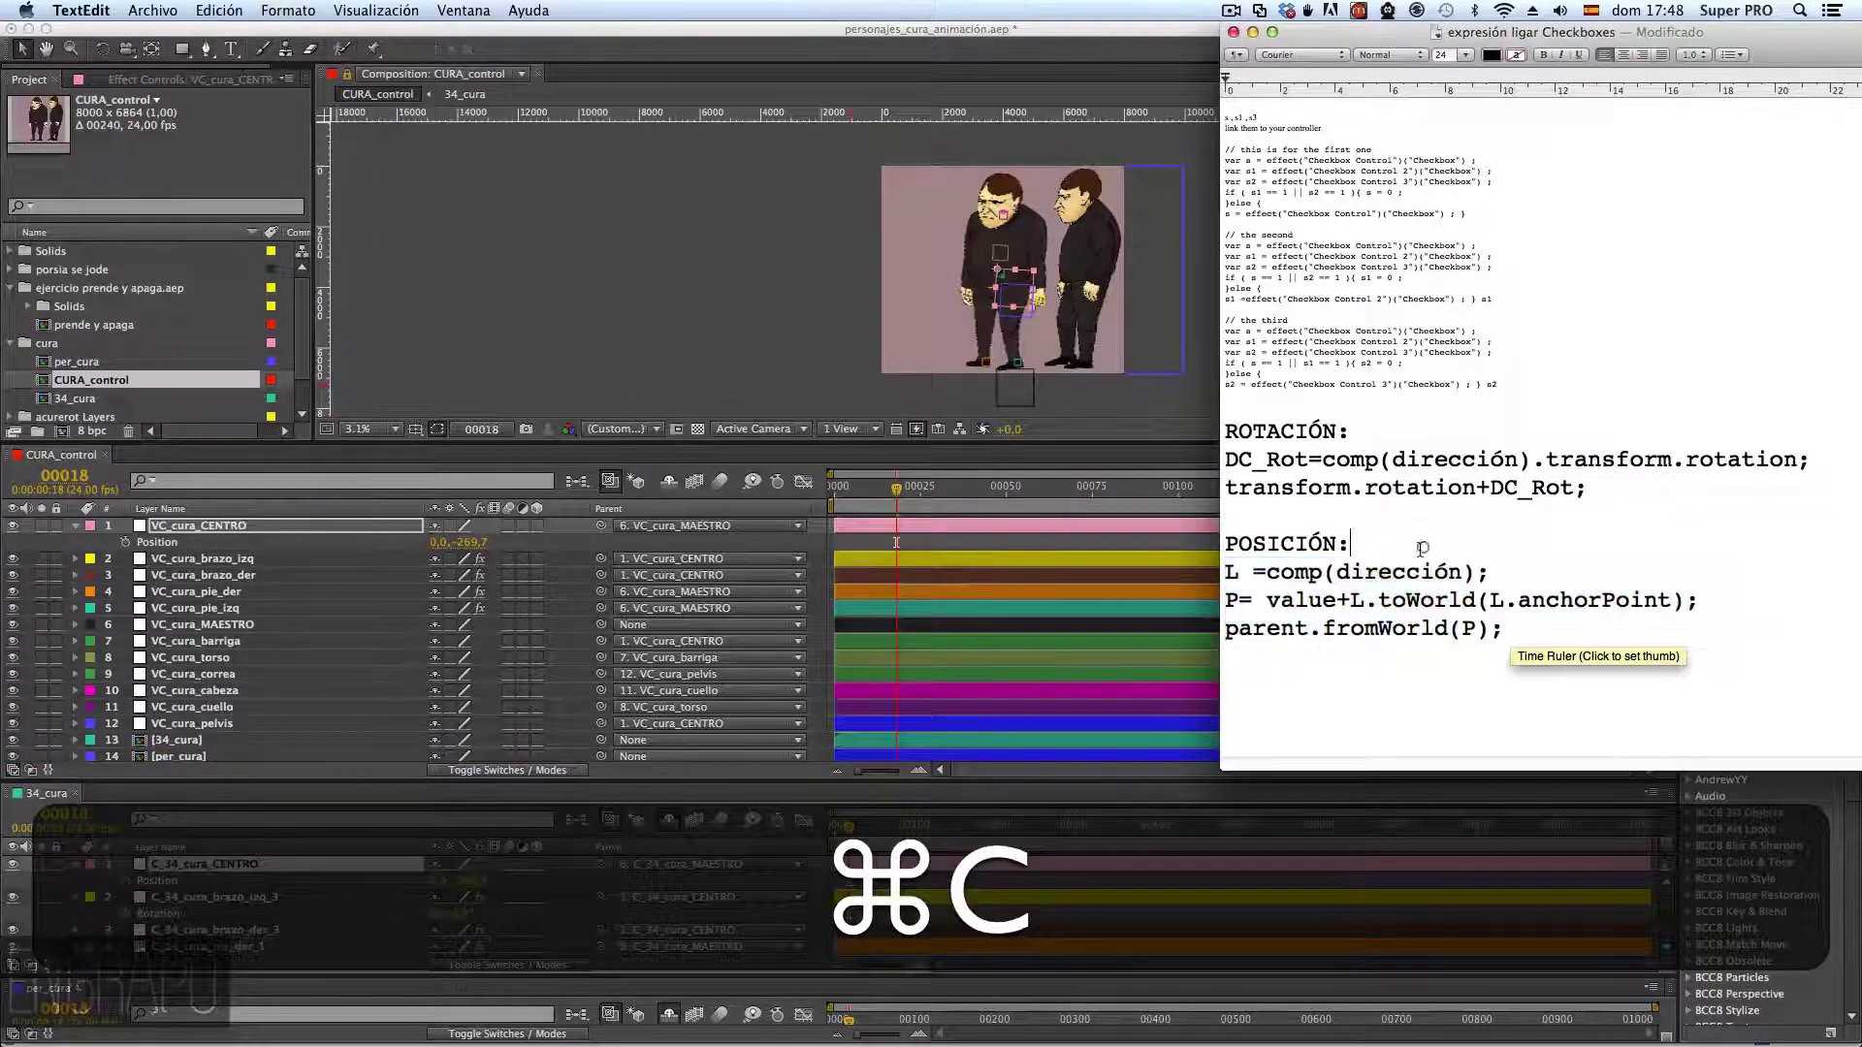
# - Switch to After Effects and paste the copied text as an expression on the Position of C_34_cura_CENTRO, dismissing any warning
pyautogui.click(221, 867)
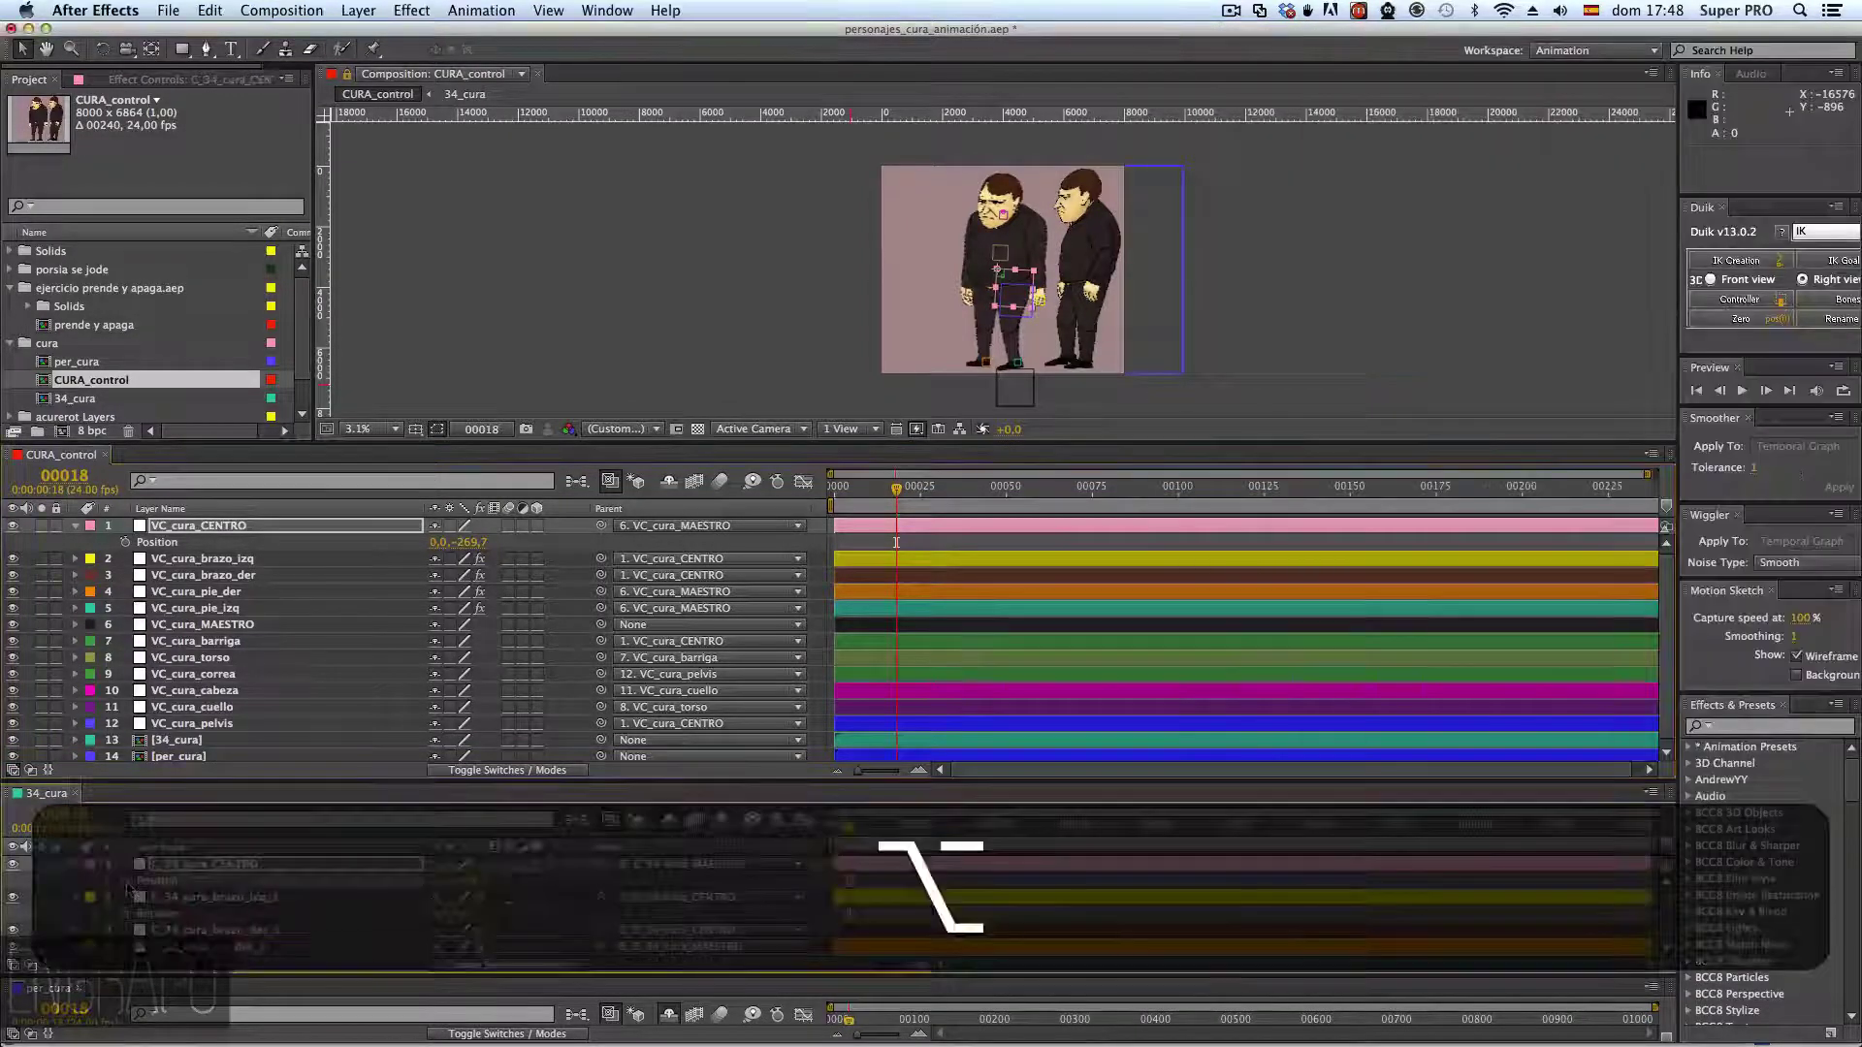
pyautogui.keyDown('alt'); pyautogui.click(126, 881); pyautogui.keyUp('alt')
pyautogui.press('super+v')
pyautogui.press('KP_Enter')
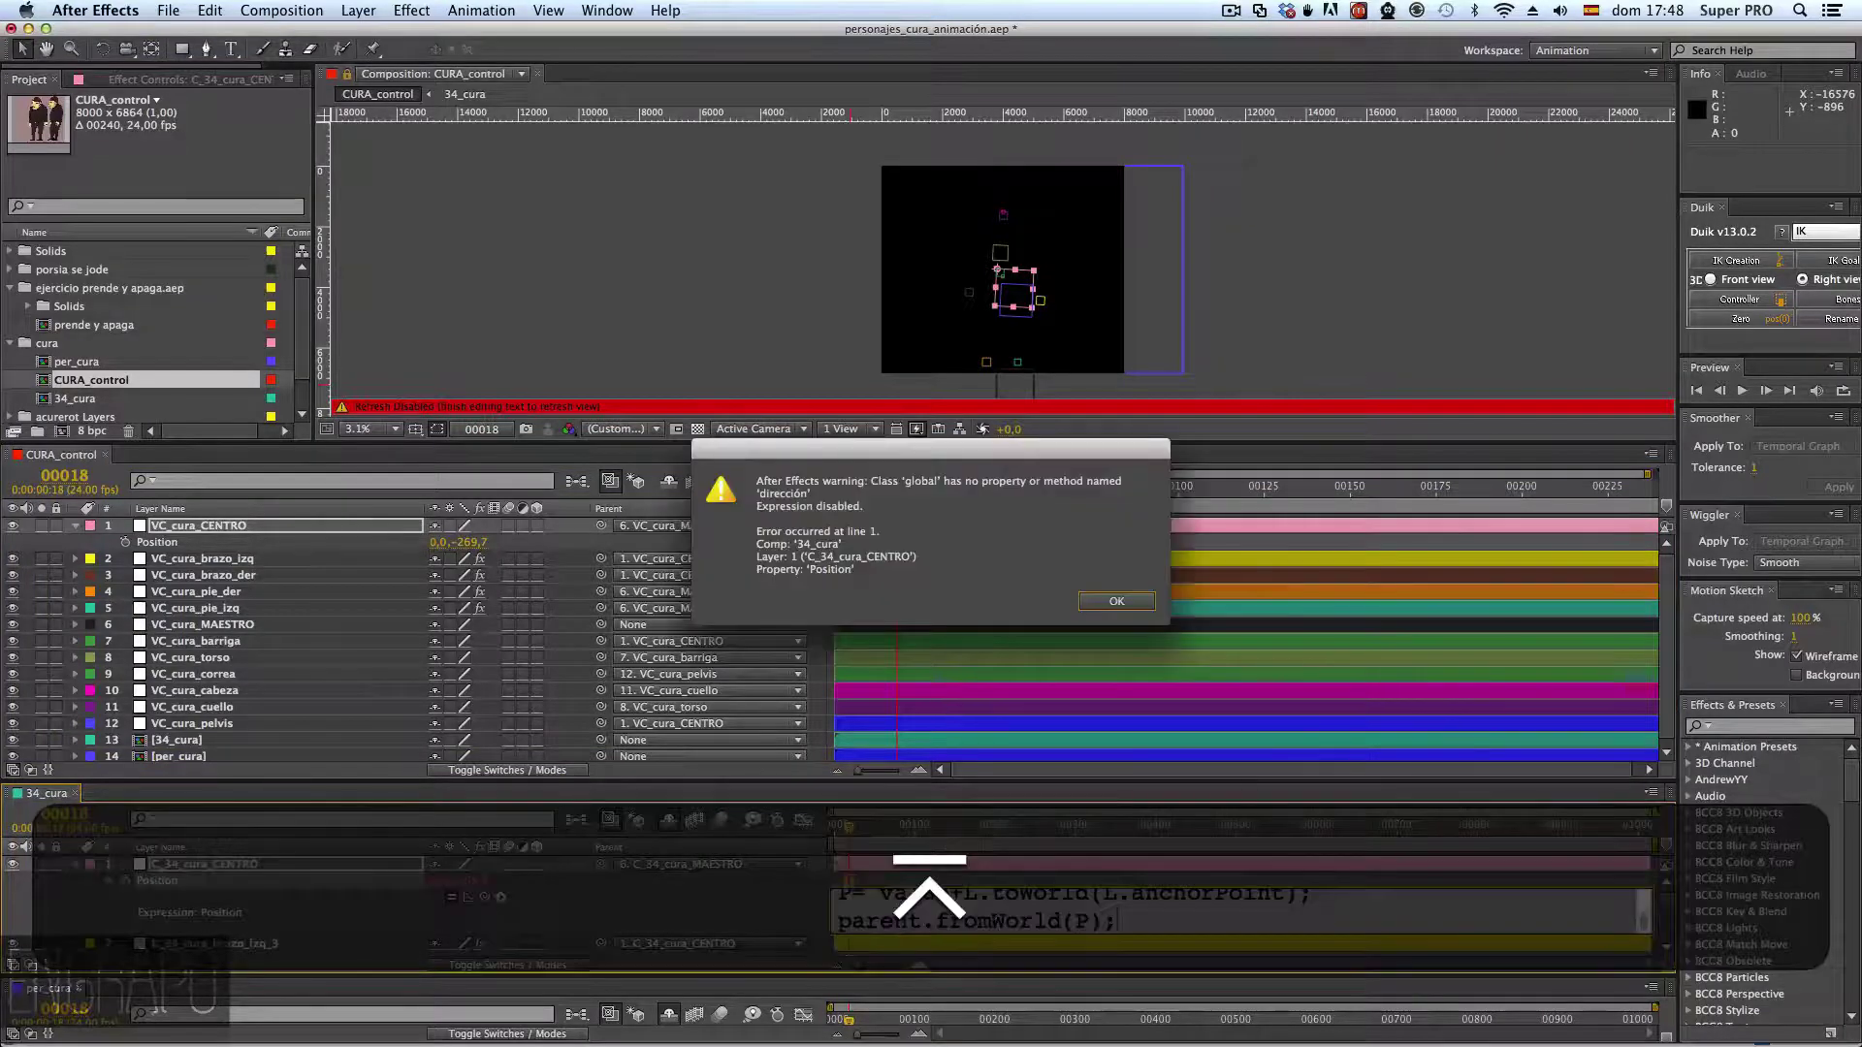
pyautogui.click(1117, 601)
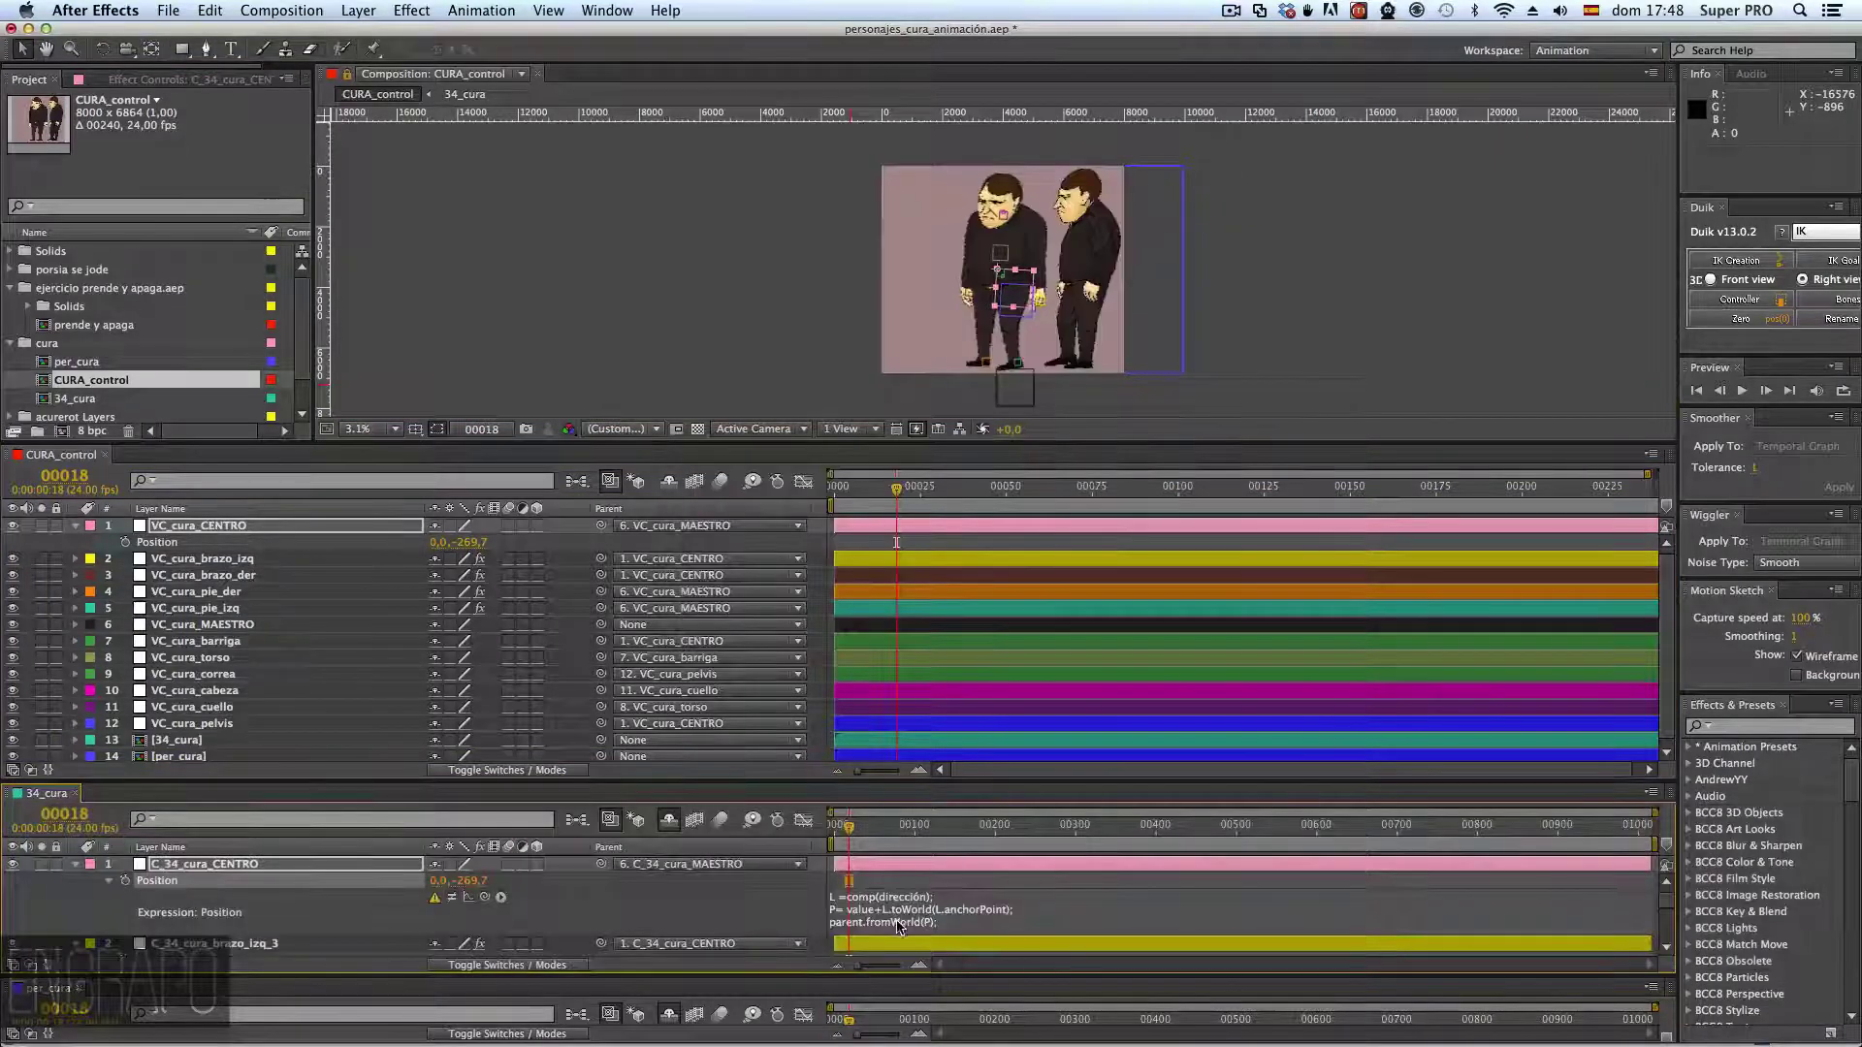
# - Replace comp(dirección) in the Position expression with a pick-whipped reference to the VC_cura_CENTRO layer of CURA_control and apply it
pyautogui.click(924, 905)
pyautogui.click(933, 897)
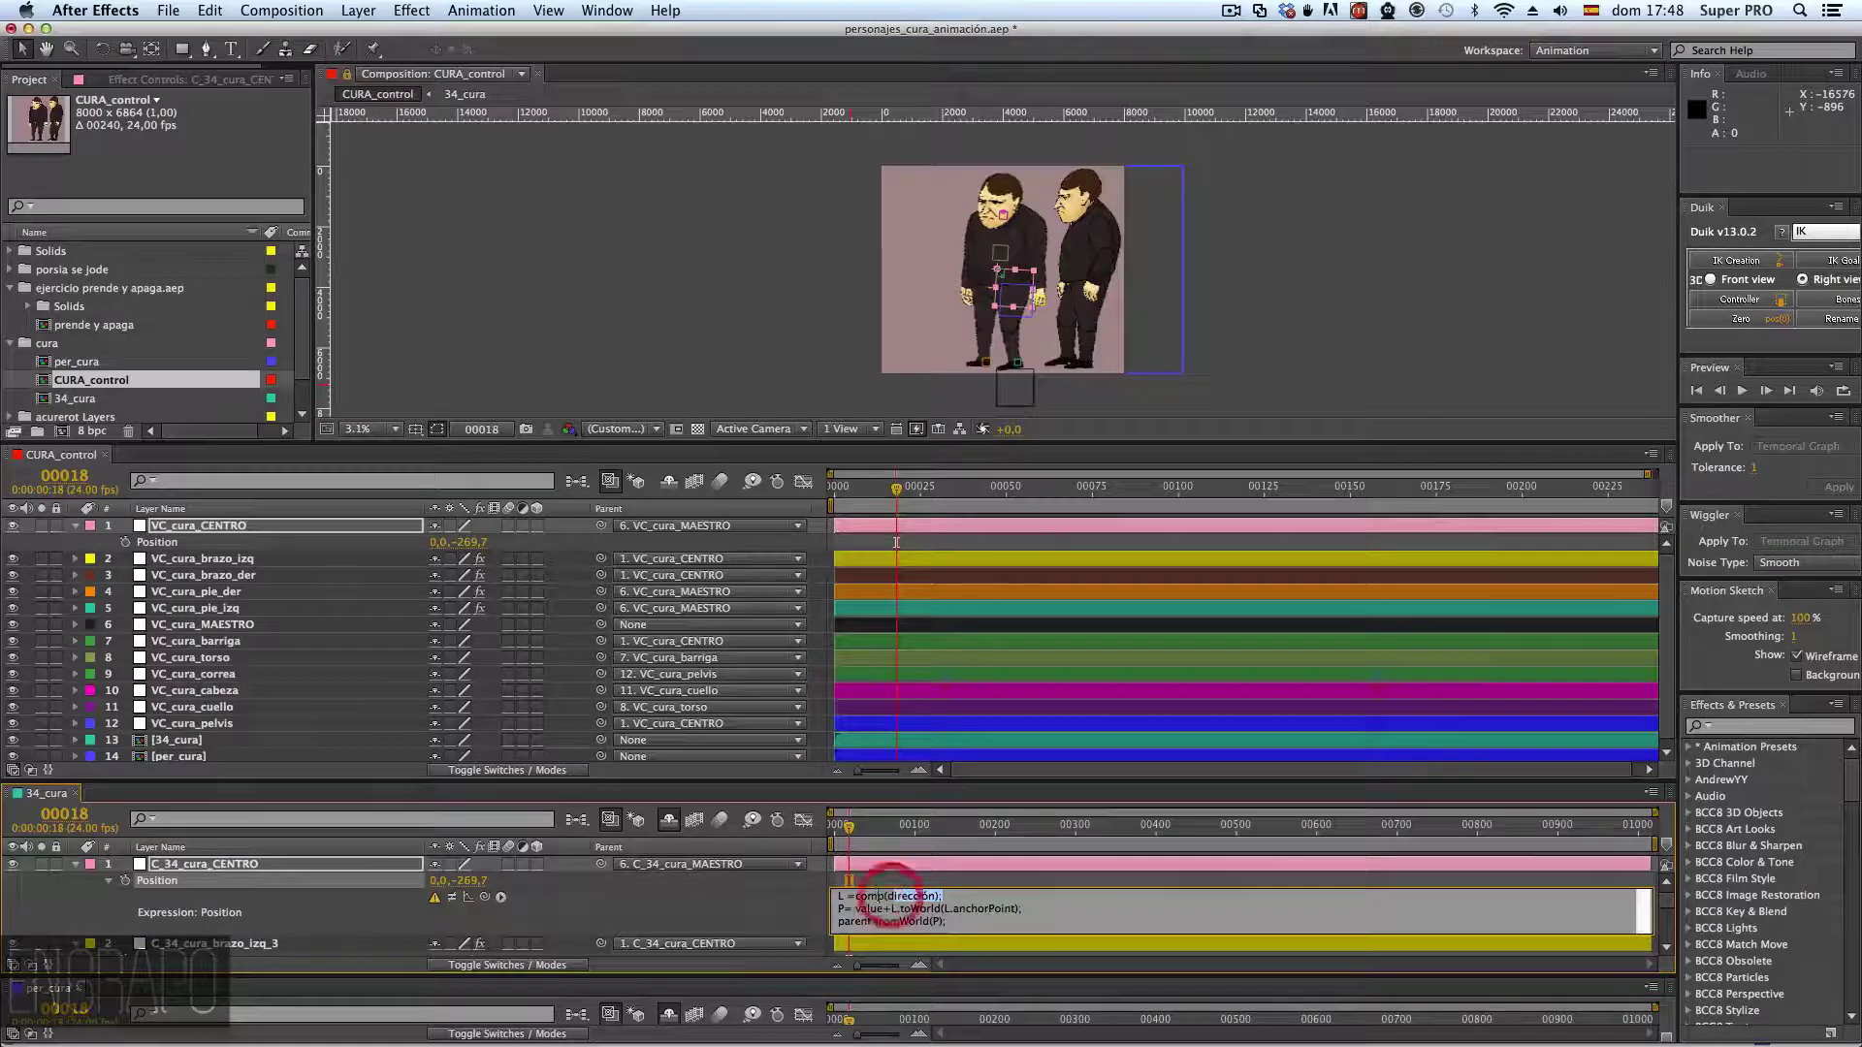
pyautogui.moveTo(890, 896); pyautogui.dragTo(946, 896)
pyautogui.click(861, 897)
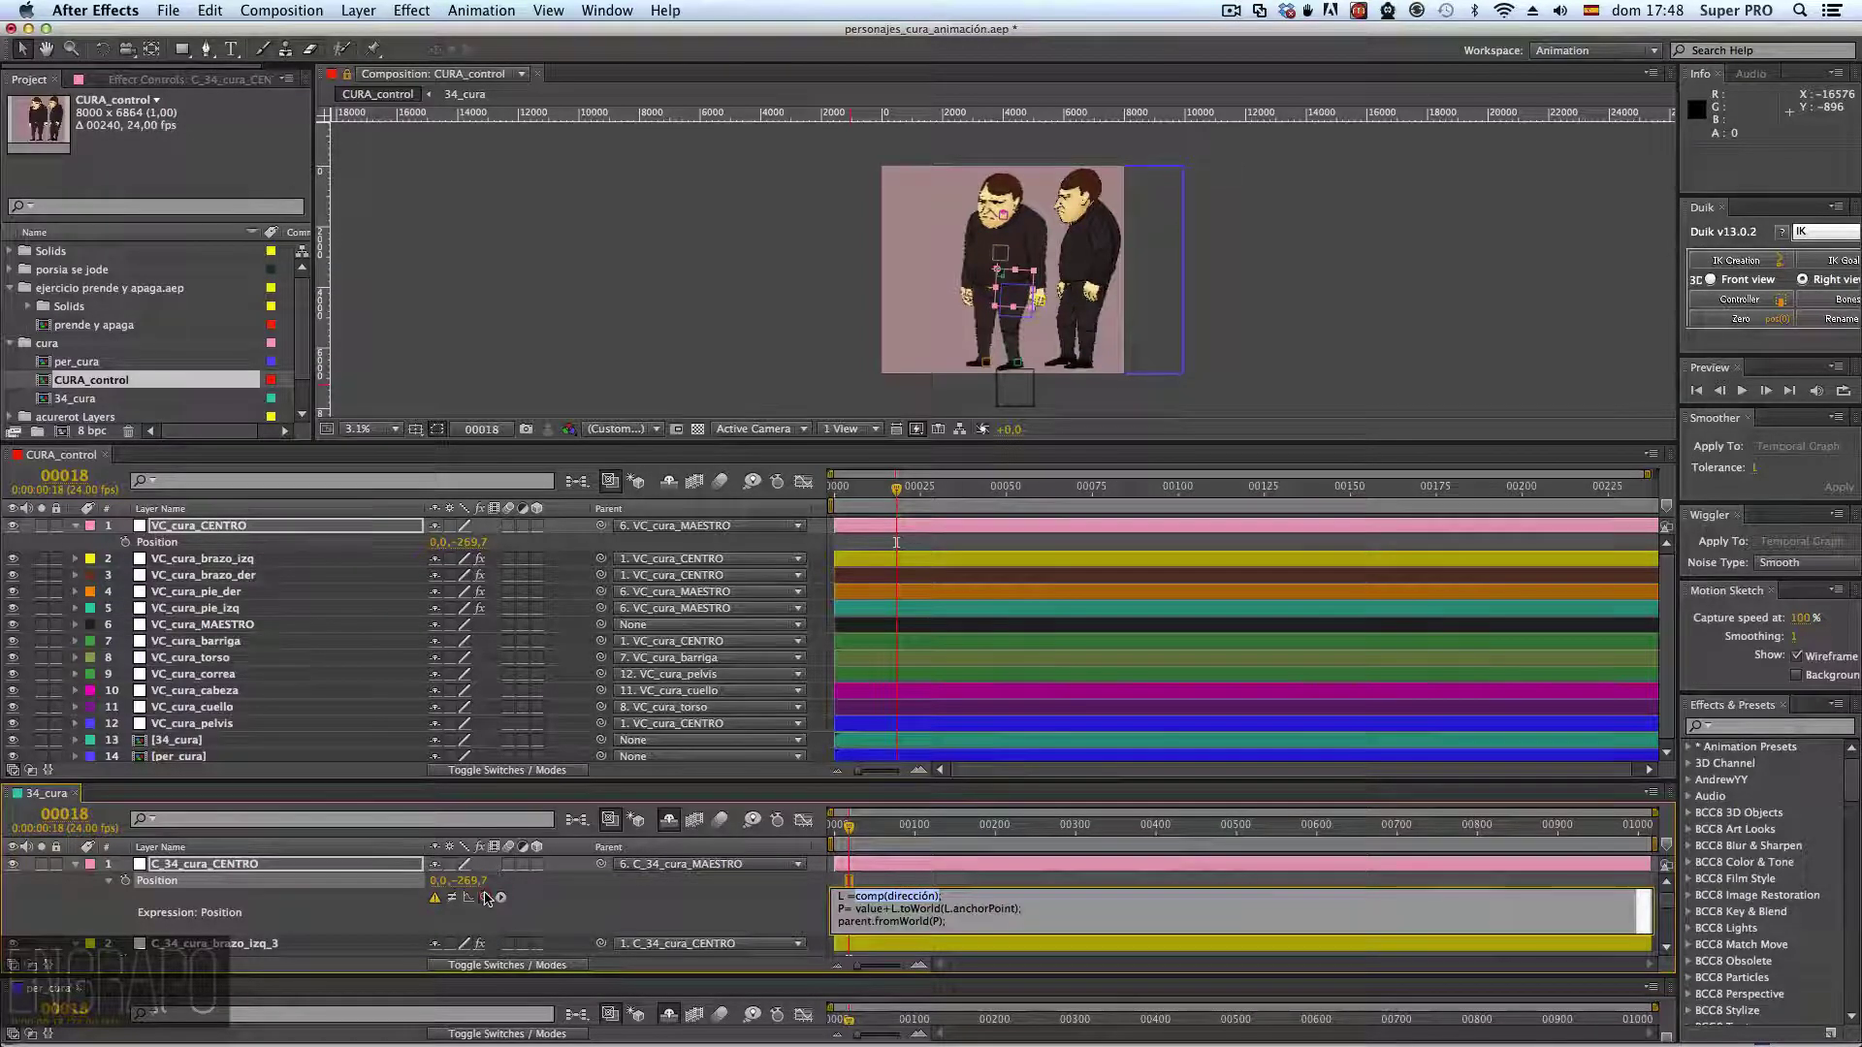
pyautogui.moveTo(485, 897); pyautogui.dragTo(222, 531)
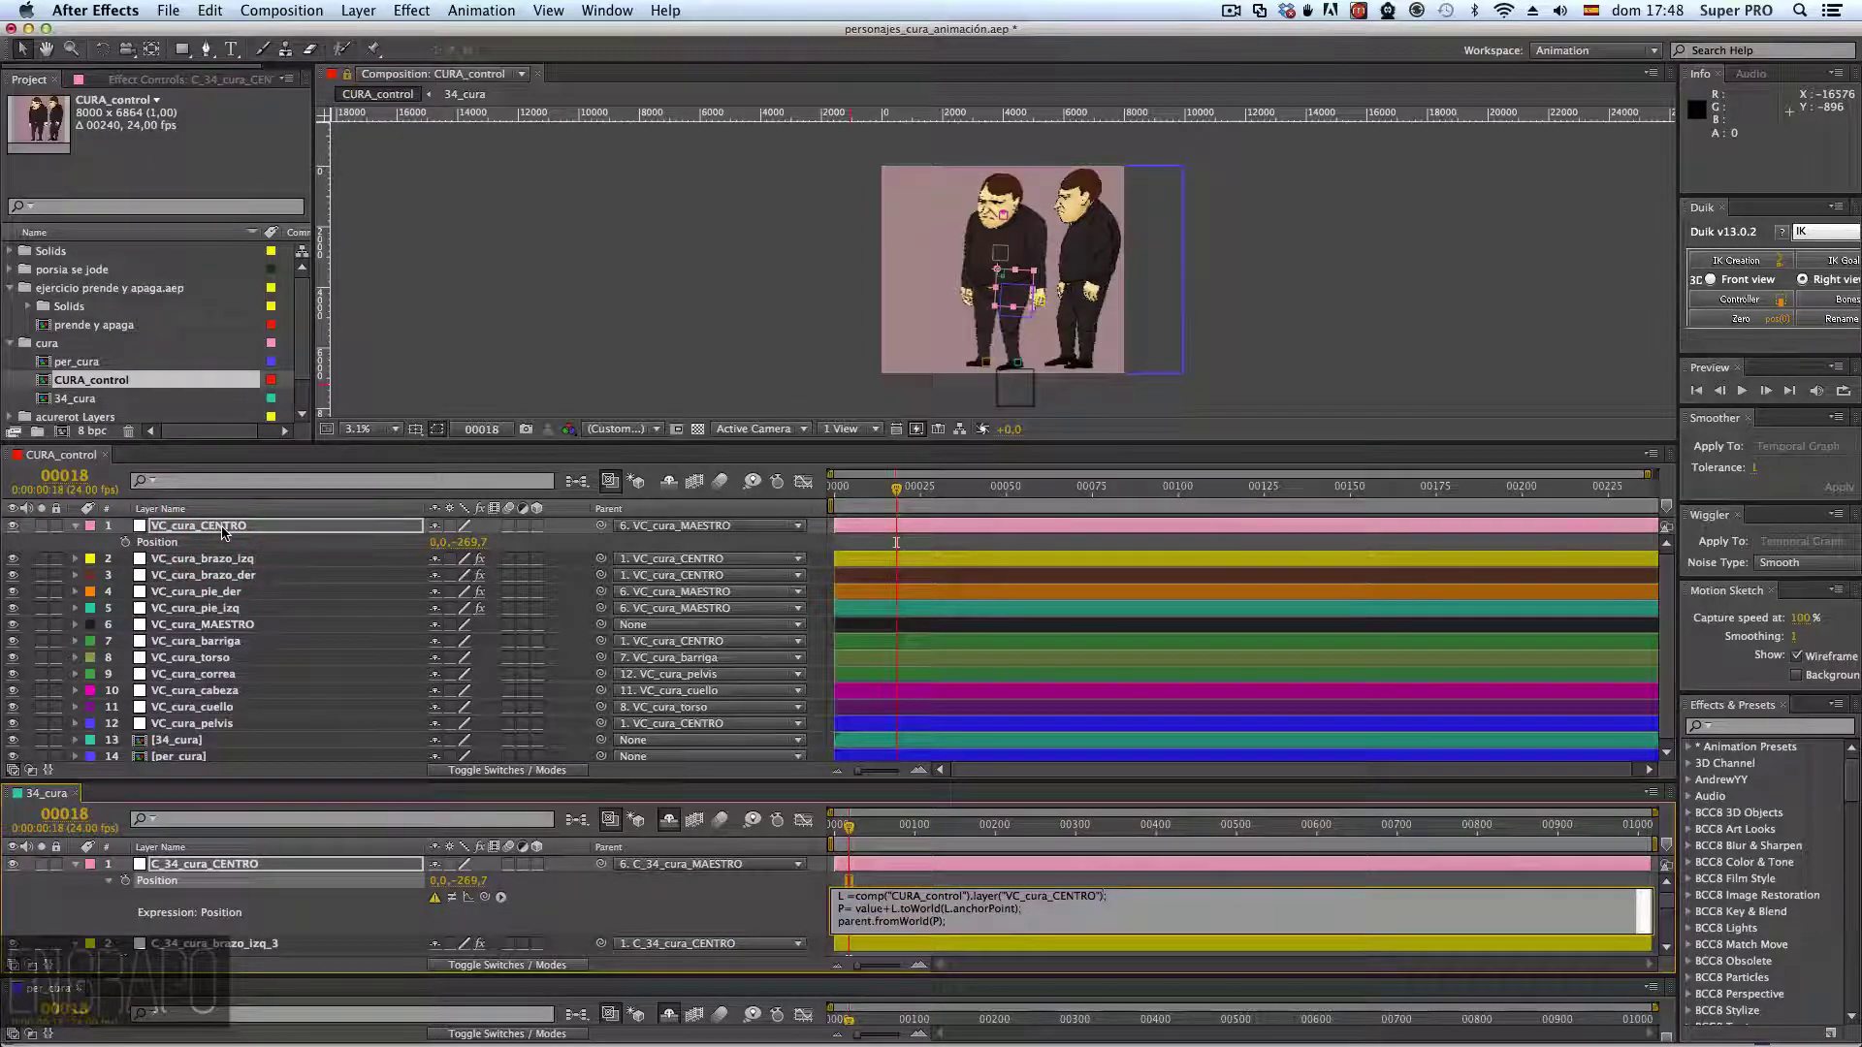
pyautogui.press('KP_Enter')
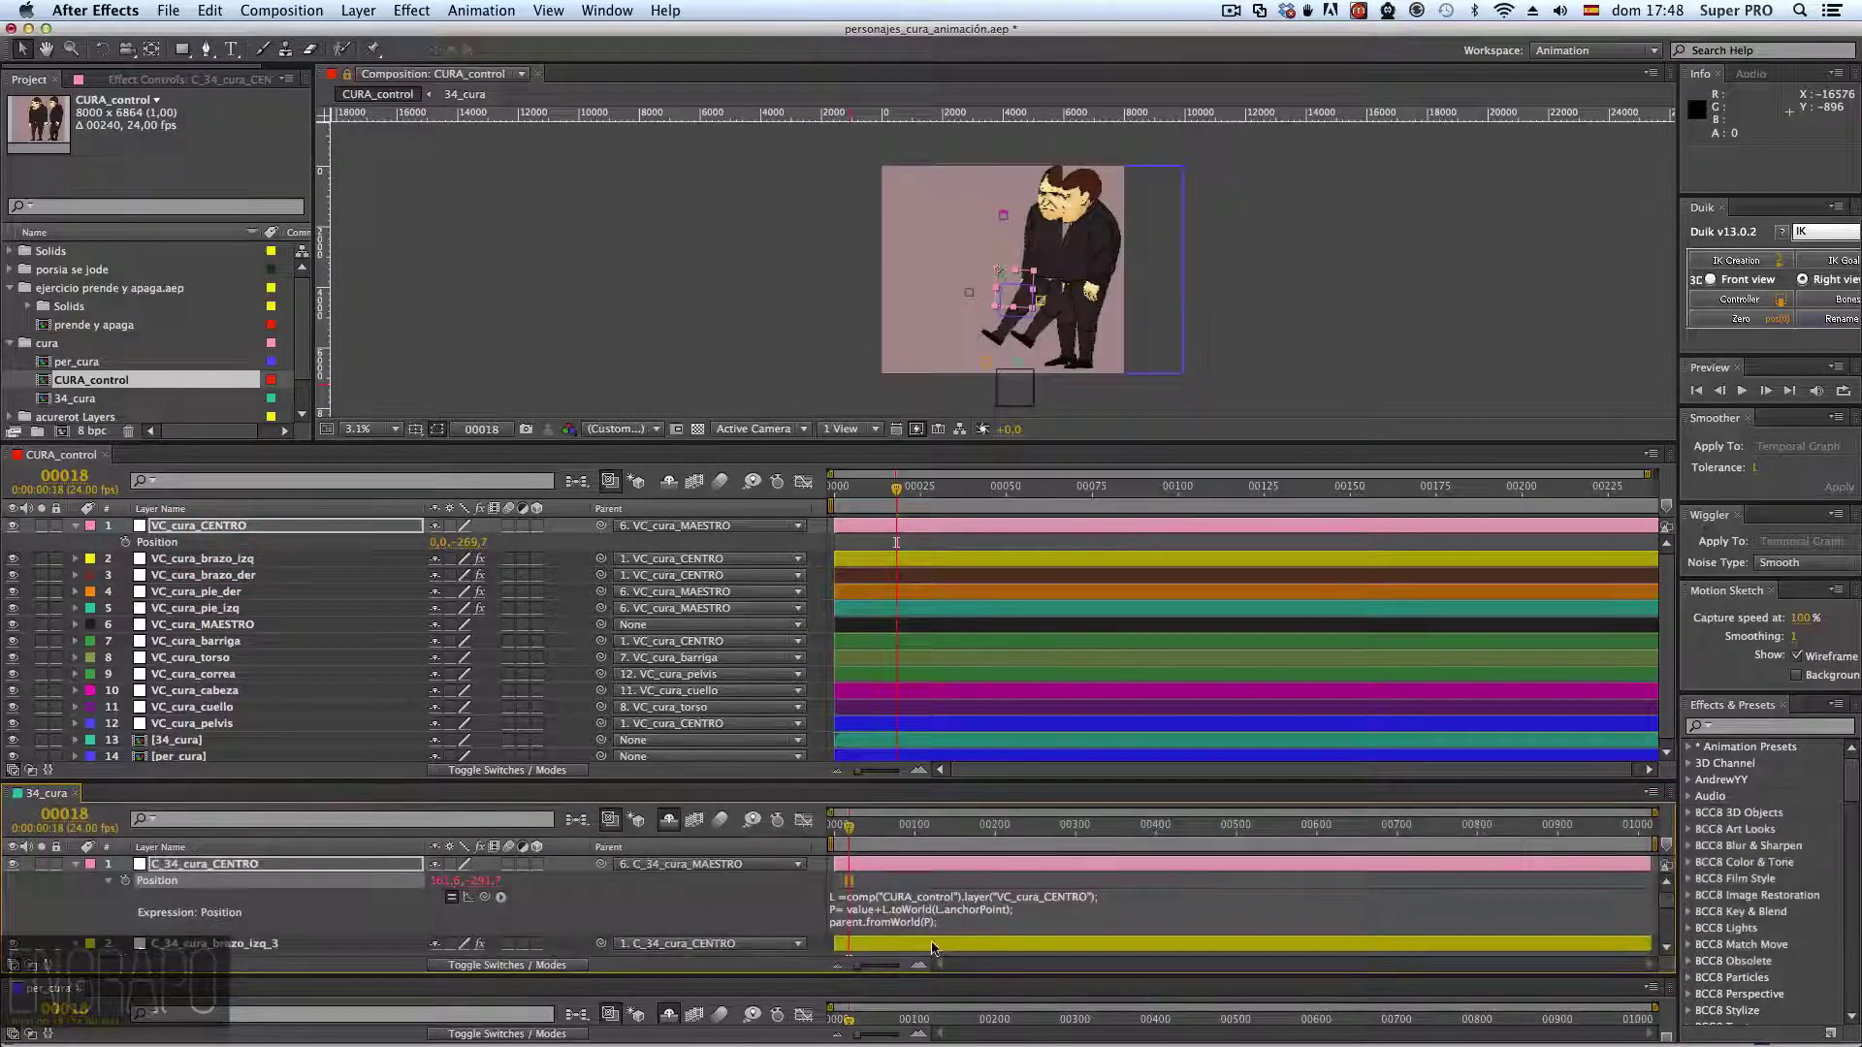
# - Deselect everything and move the VC_cura_CENTRO controller left in the composition, to a position of about -167, -249
pyautogui.click(946, 912)
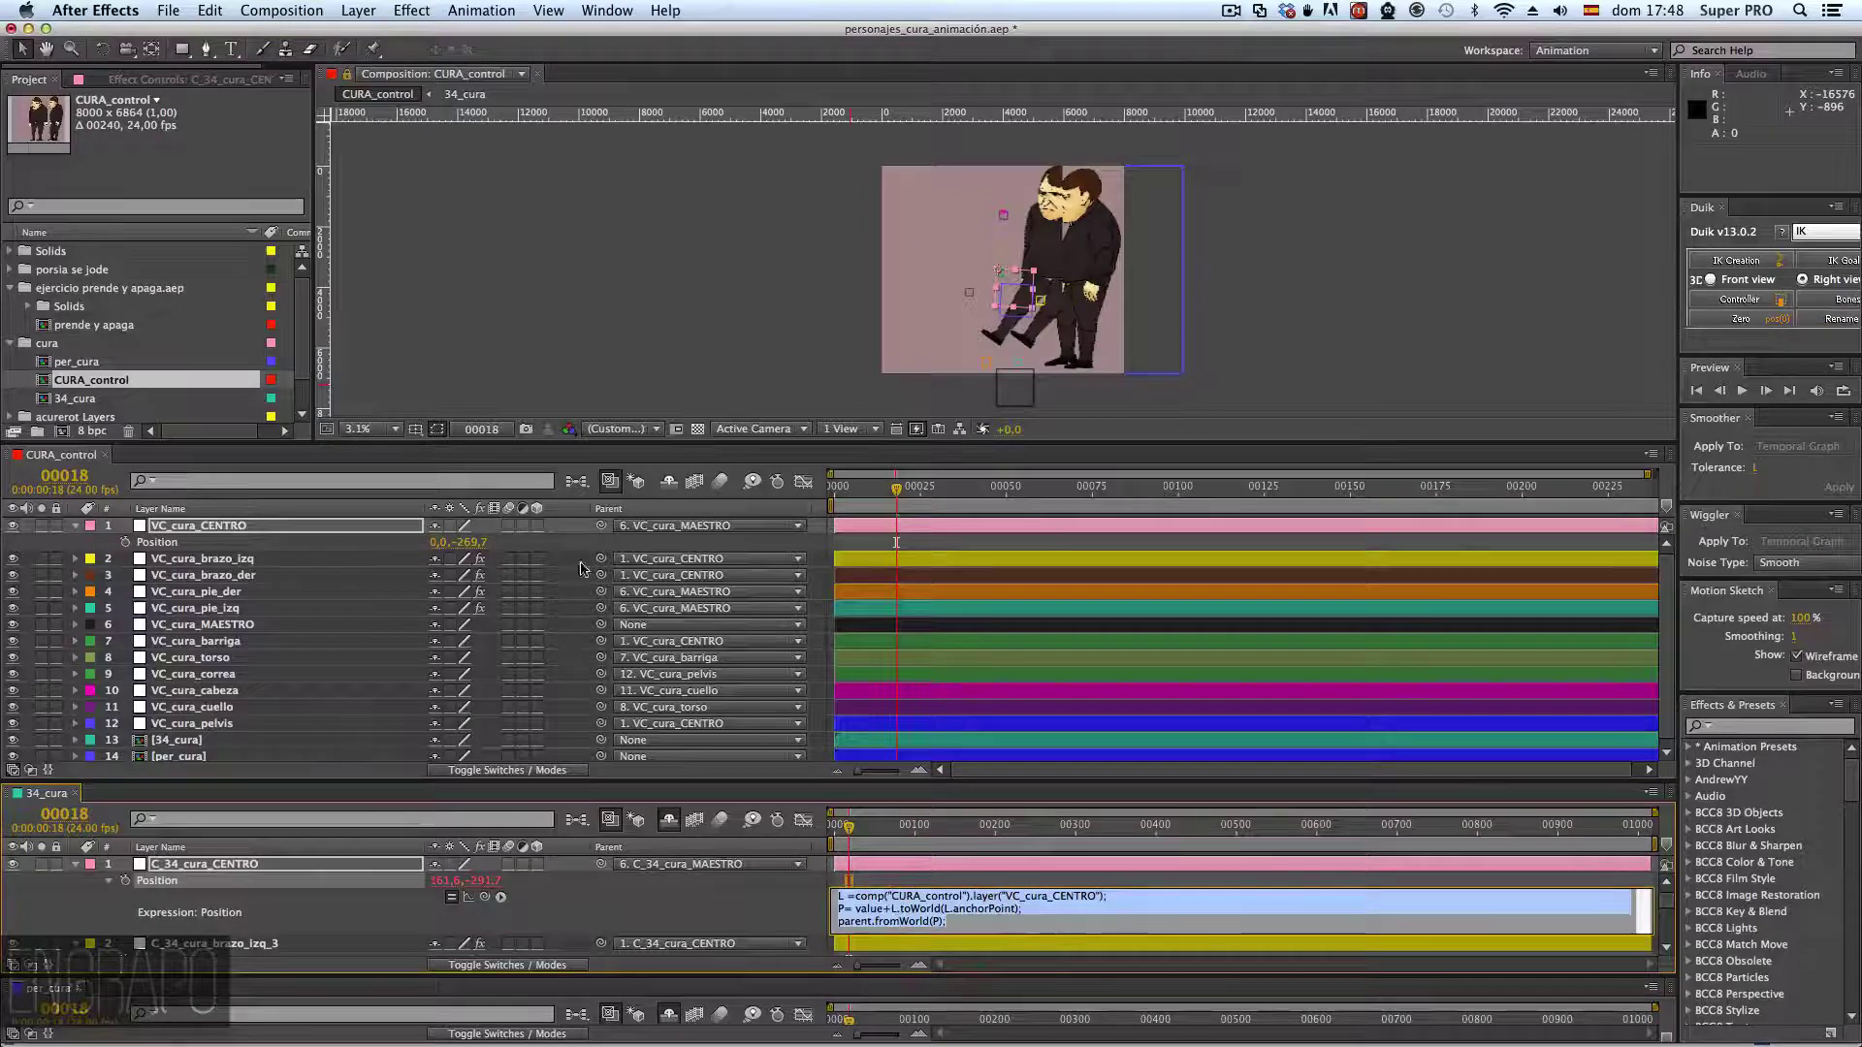
pyautogui.click(626, 200)
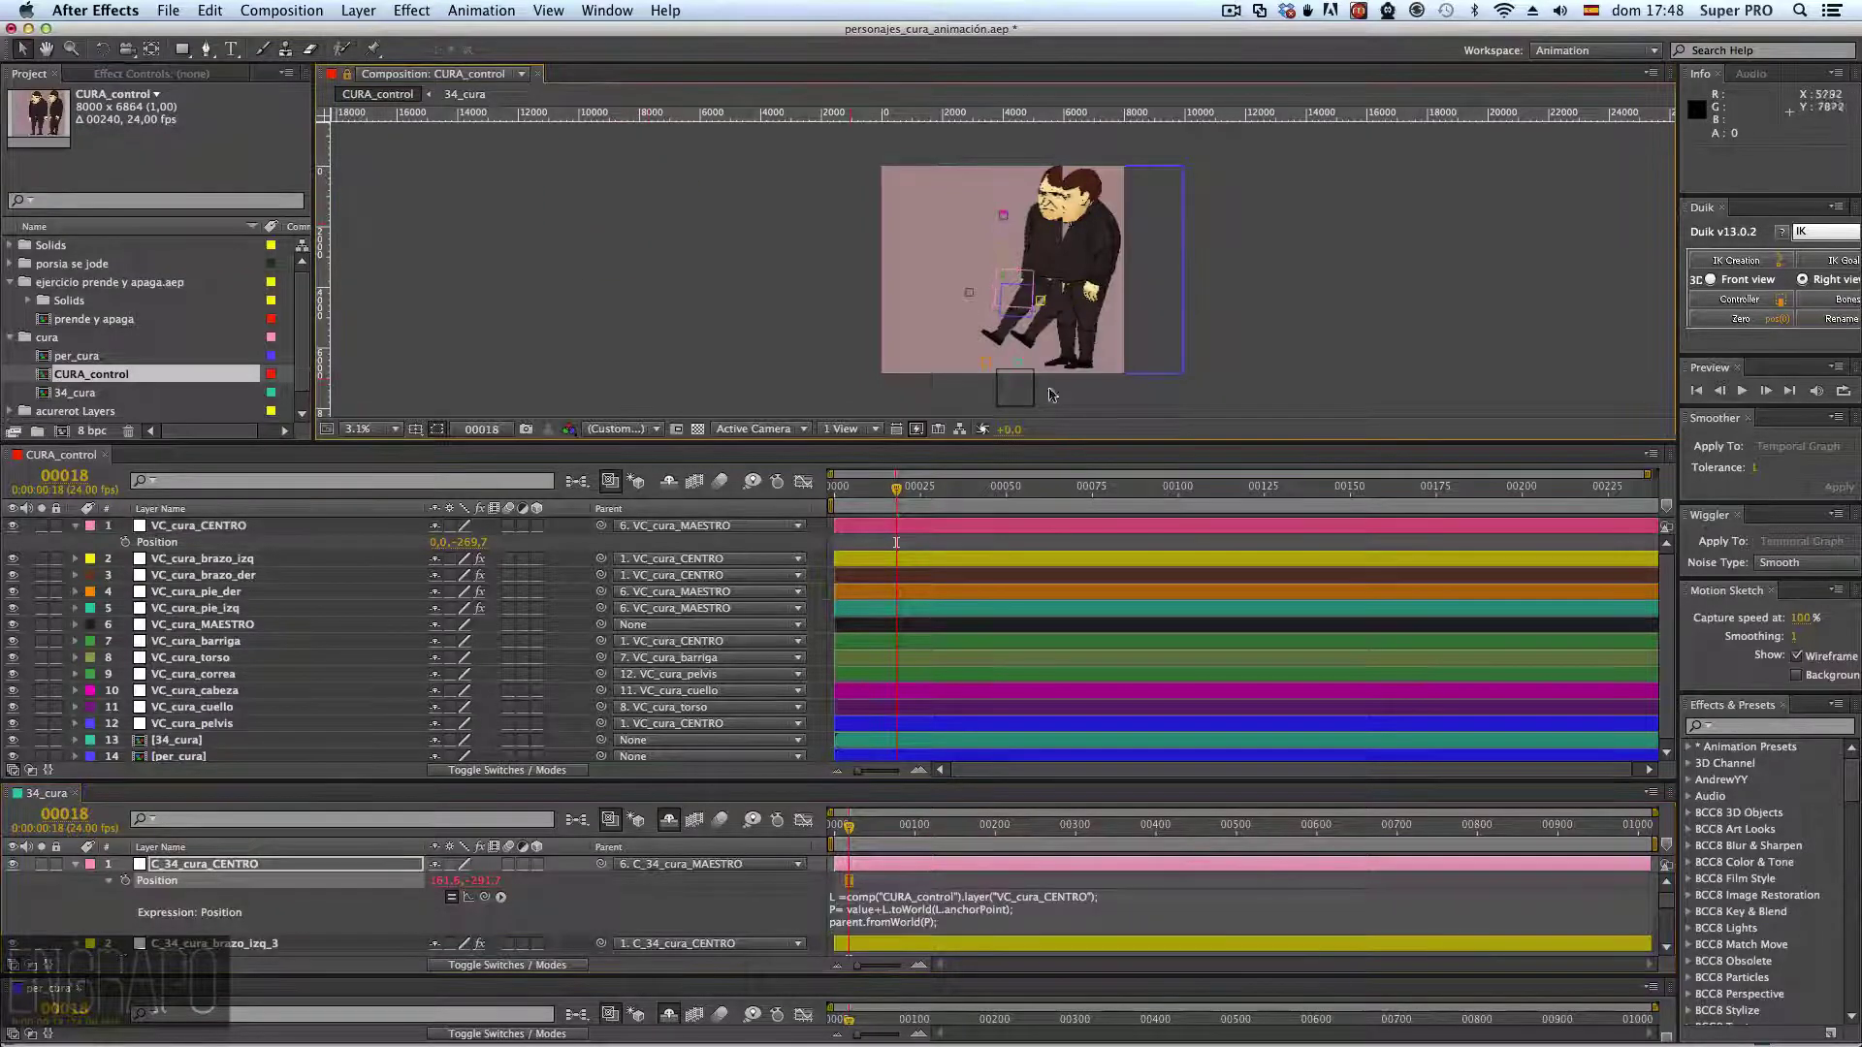
pyautogui.moveTo(1016, 284); pyautogui.dragTo(933, 294)
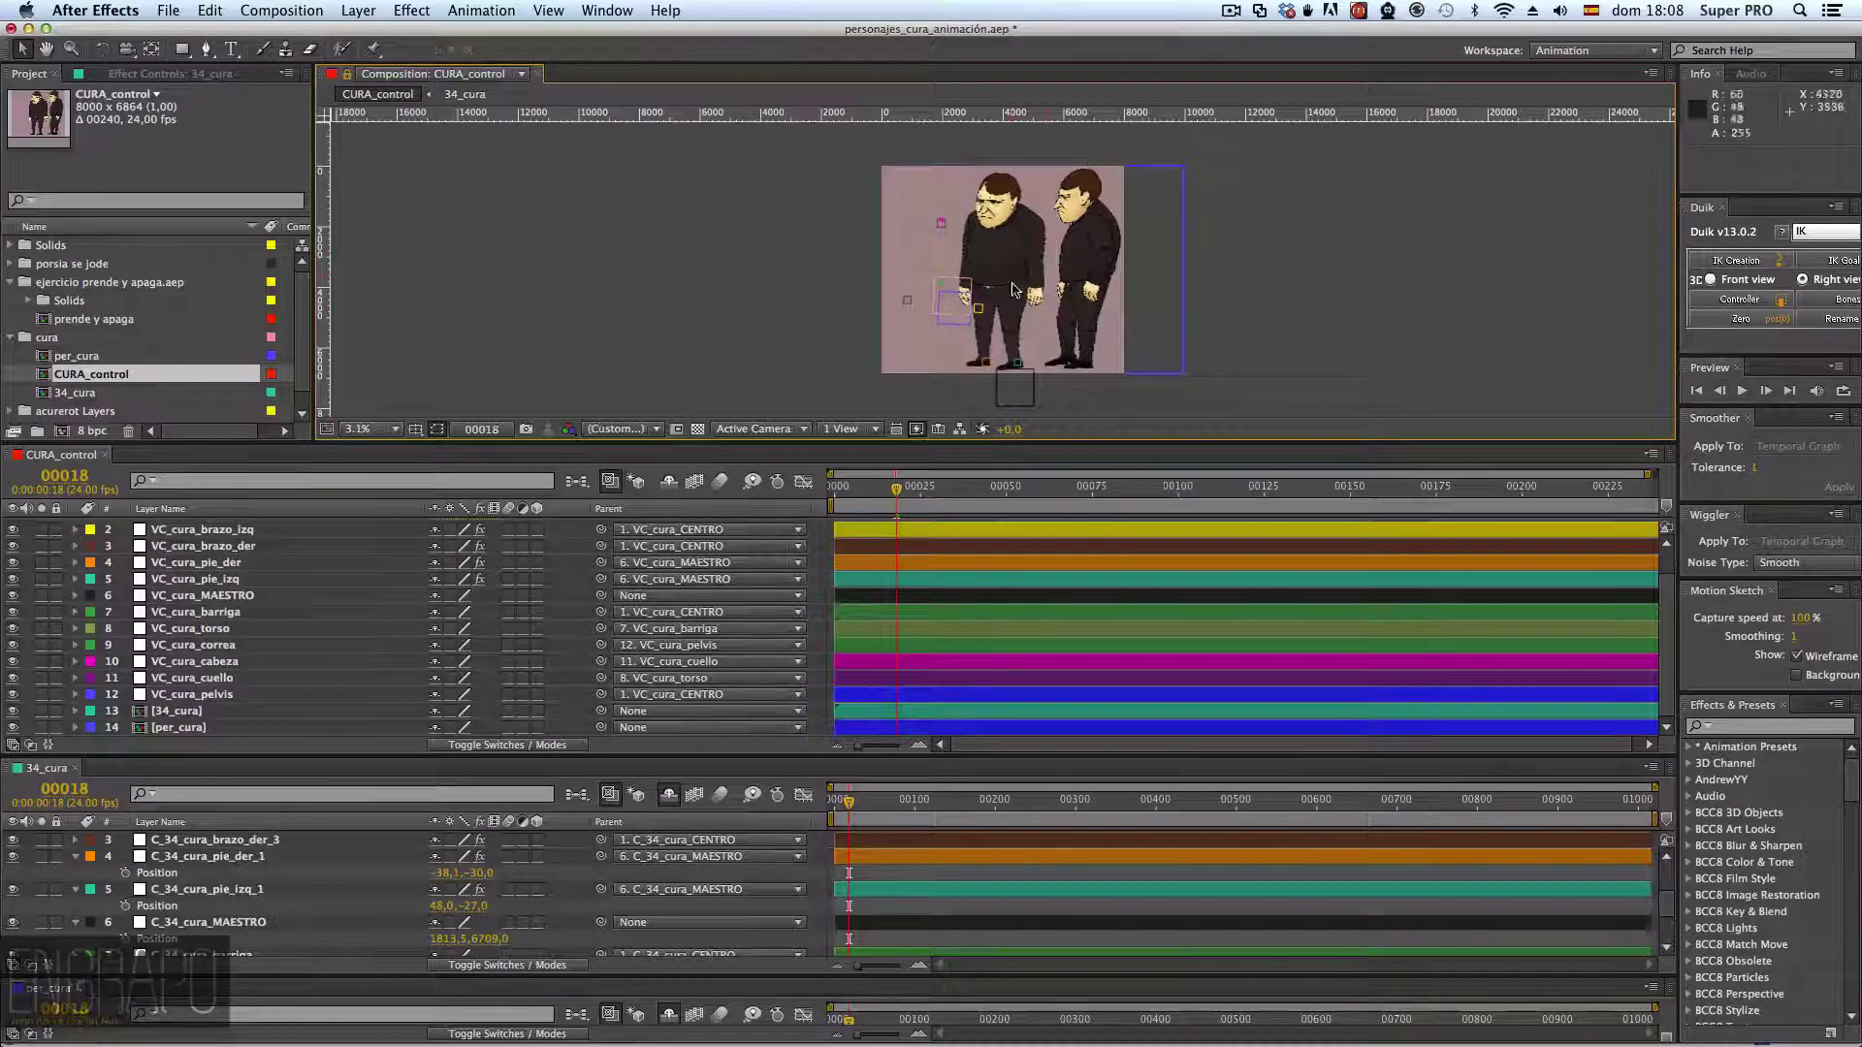
# - Select the centre controller and both foot controllers to inspect their placement, then deselect them and collapse the VC_cura_CENTRO layer's properties
pyautogui.click(948, 291)
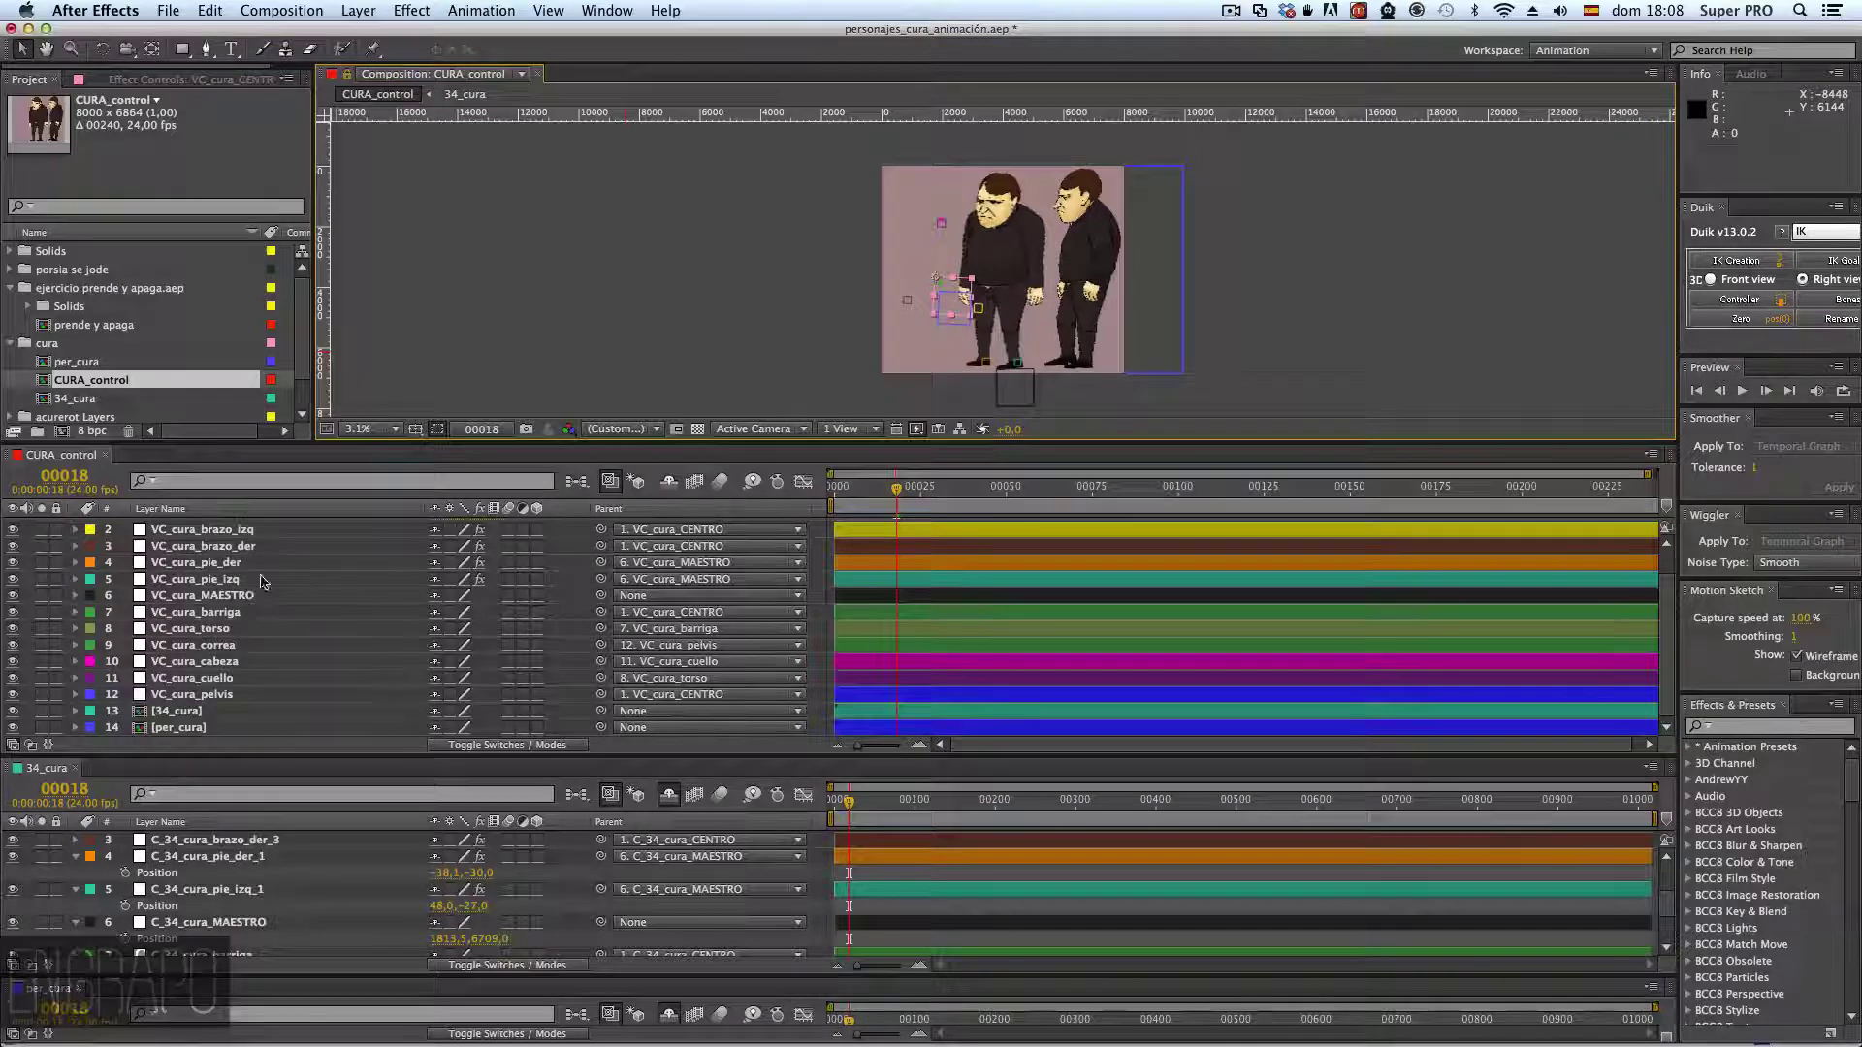
pyautogui.click(213, 579)
pyautogui.keyDown('shift'); pyautogui.click(214, 562); pyautogui.keyUp('shift')
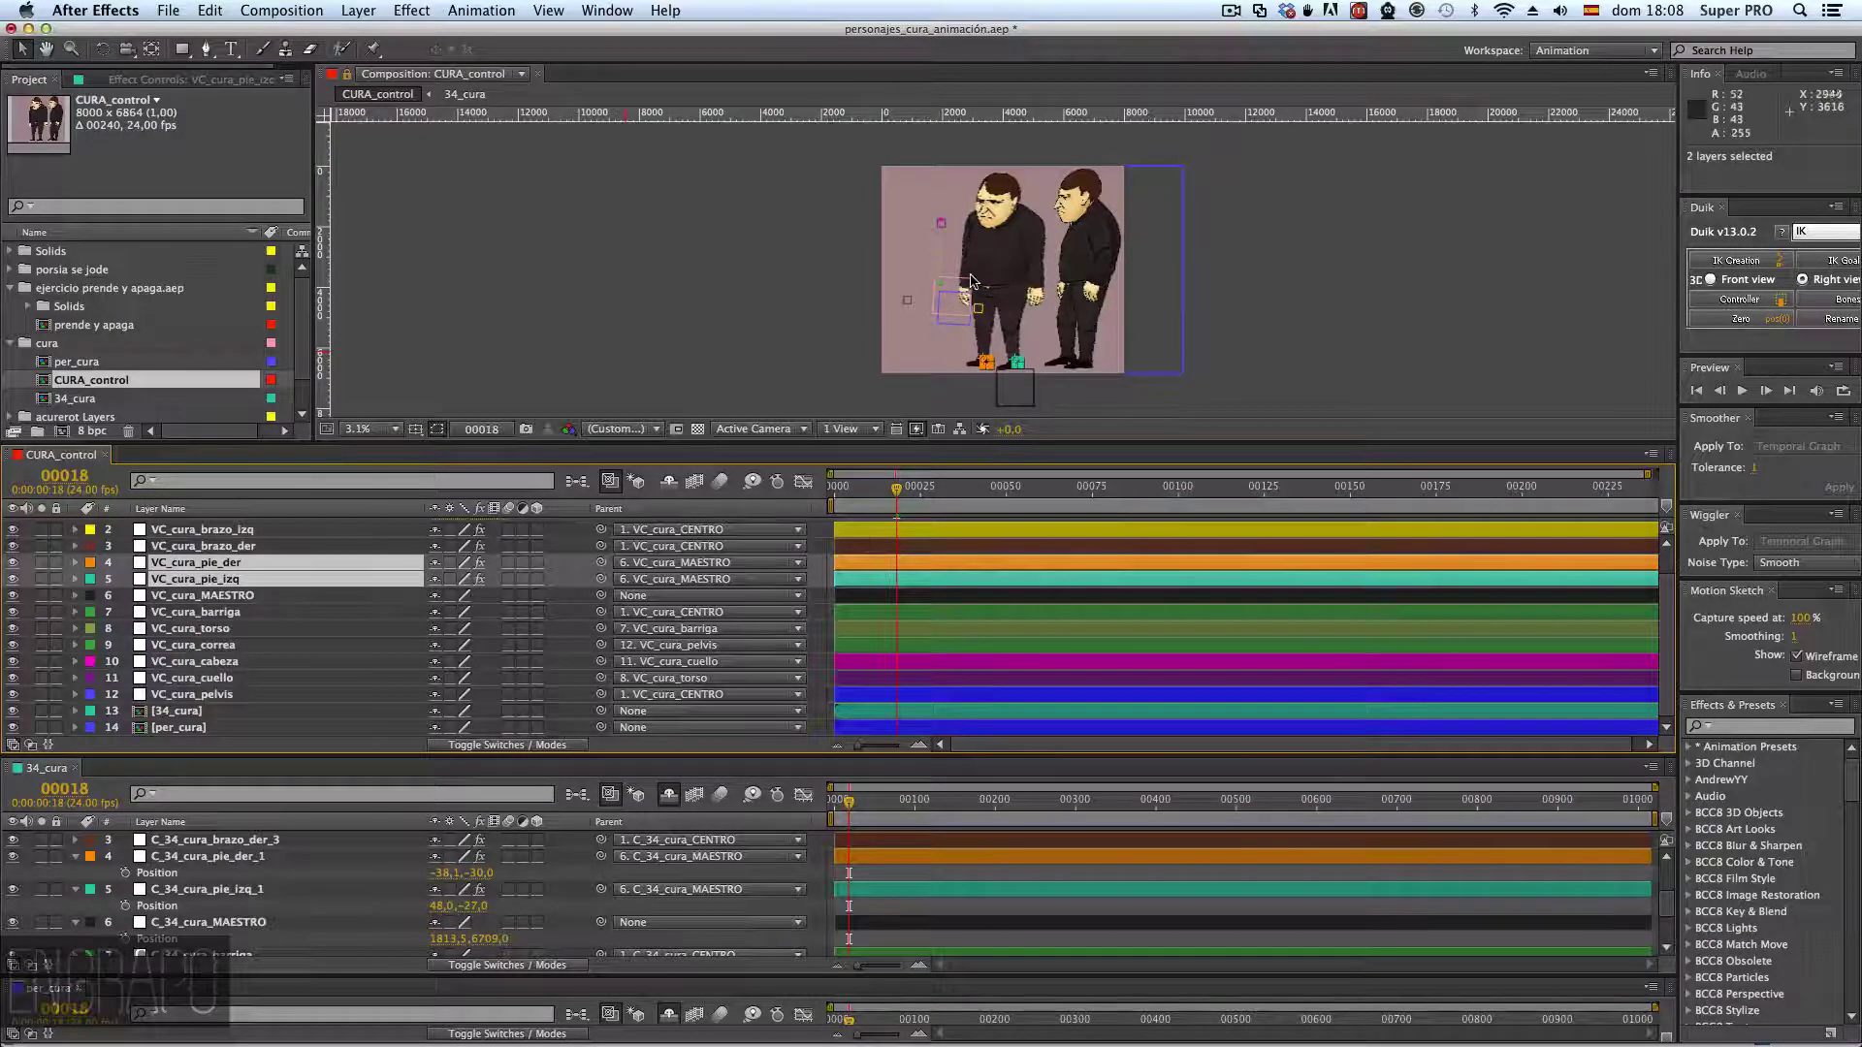
pyautogui.click(659, 233)
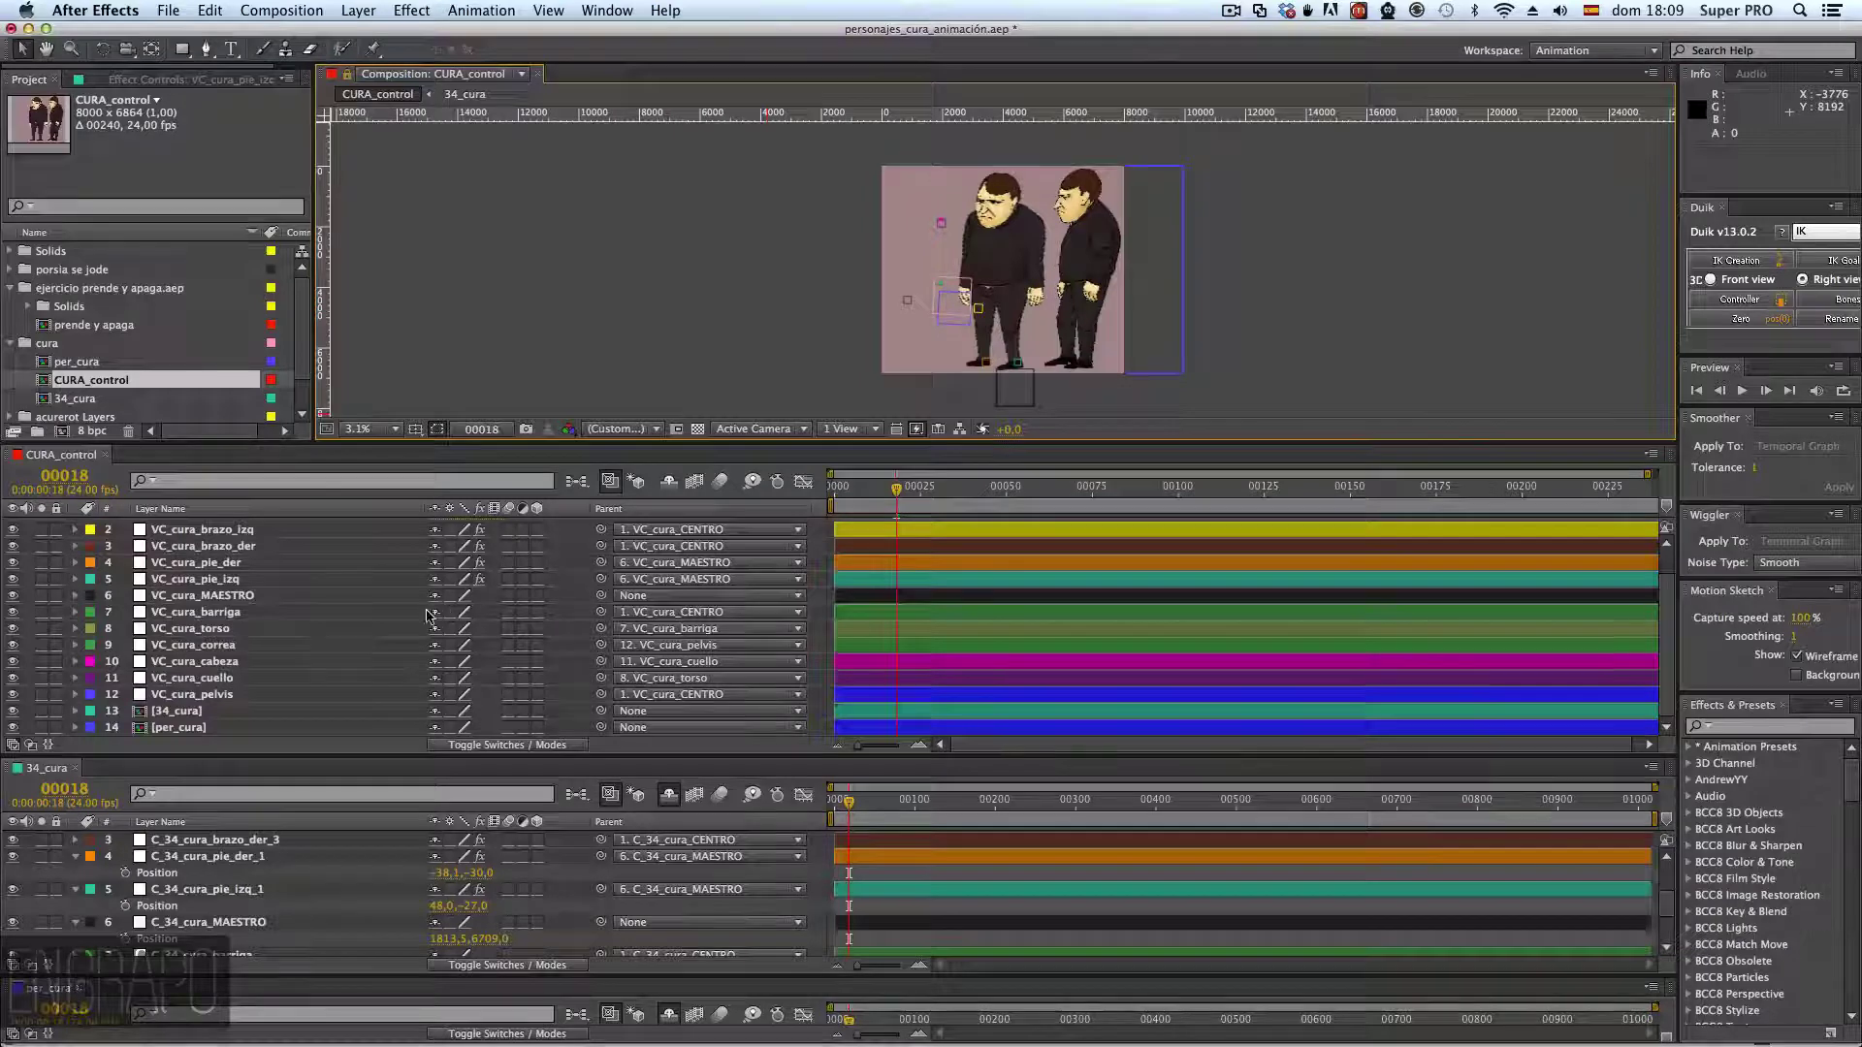
pyautogui.scroll(2, 407, 613)
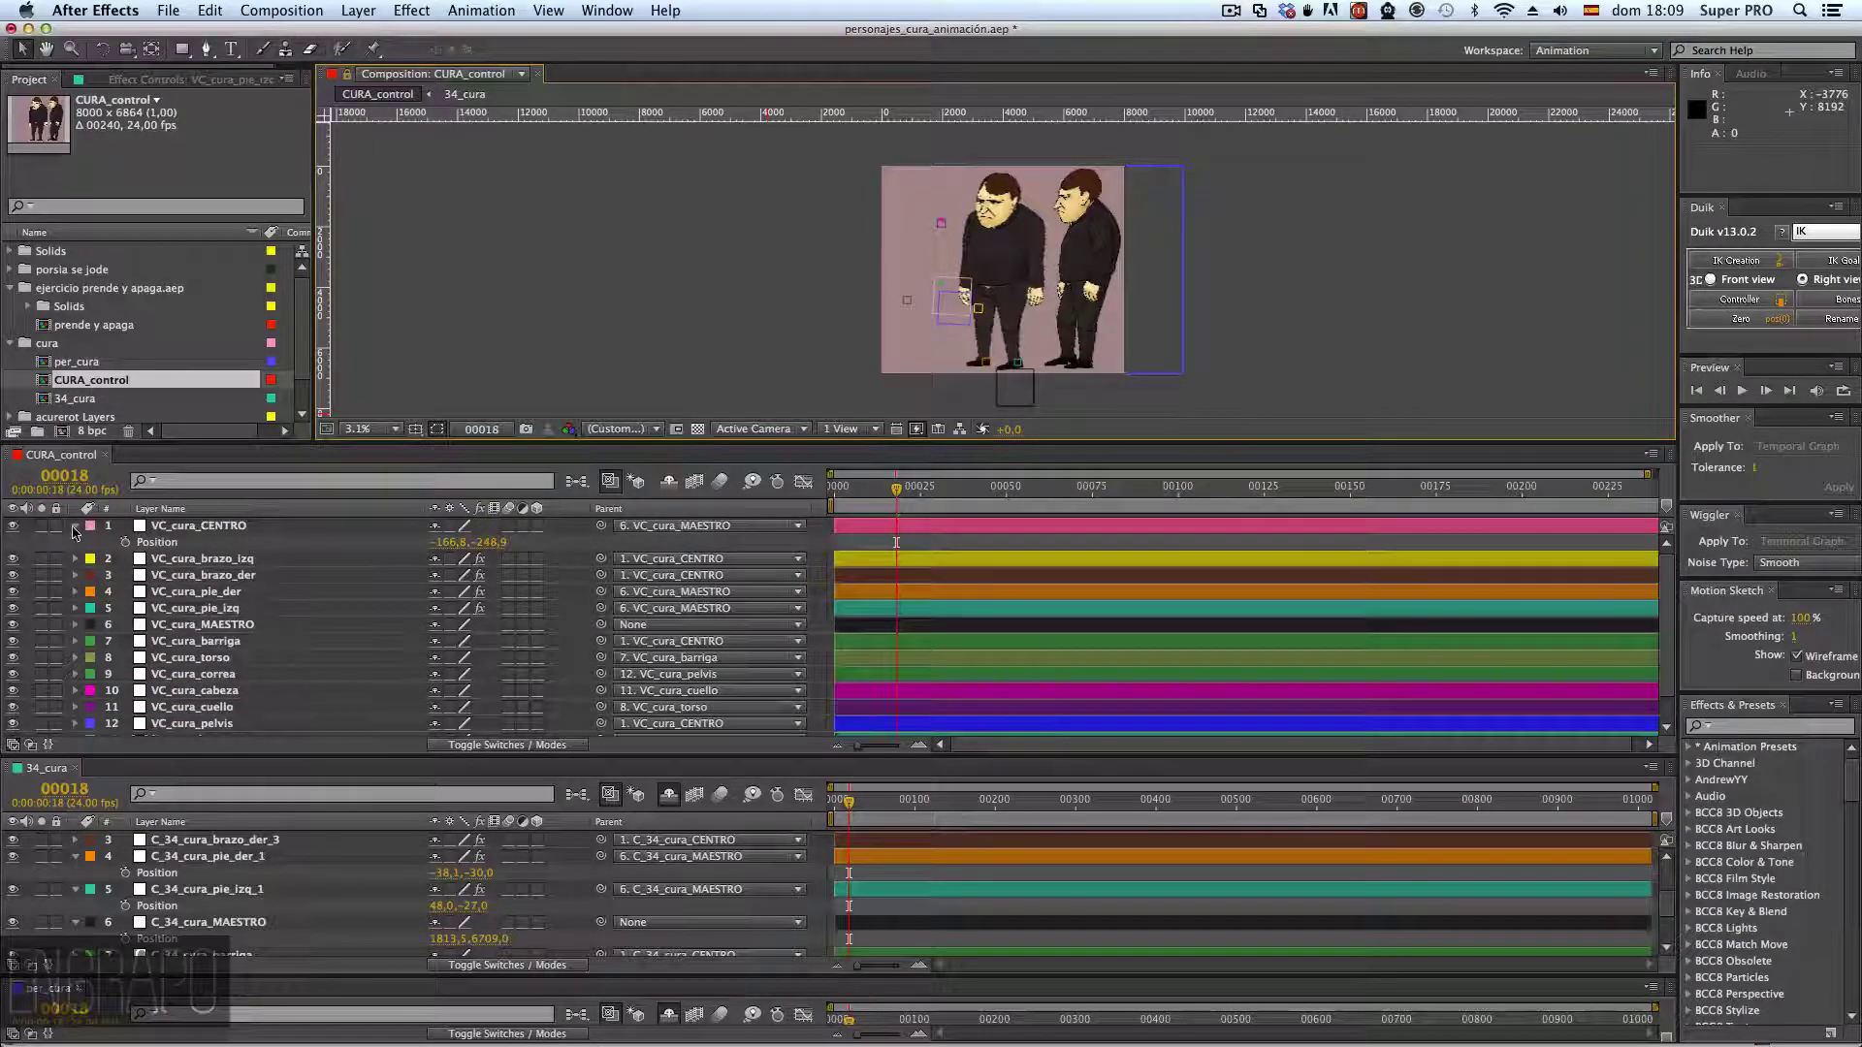
pyautogui.click(74, 529)
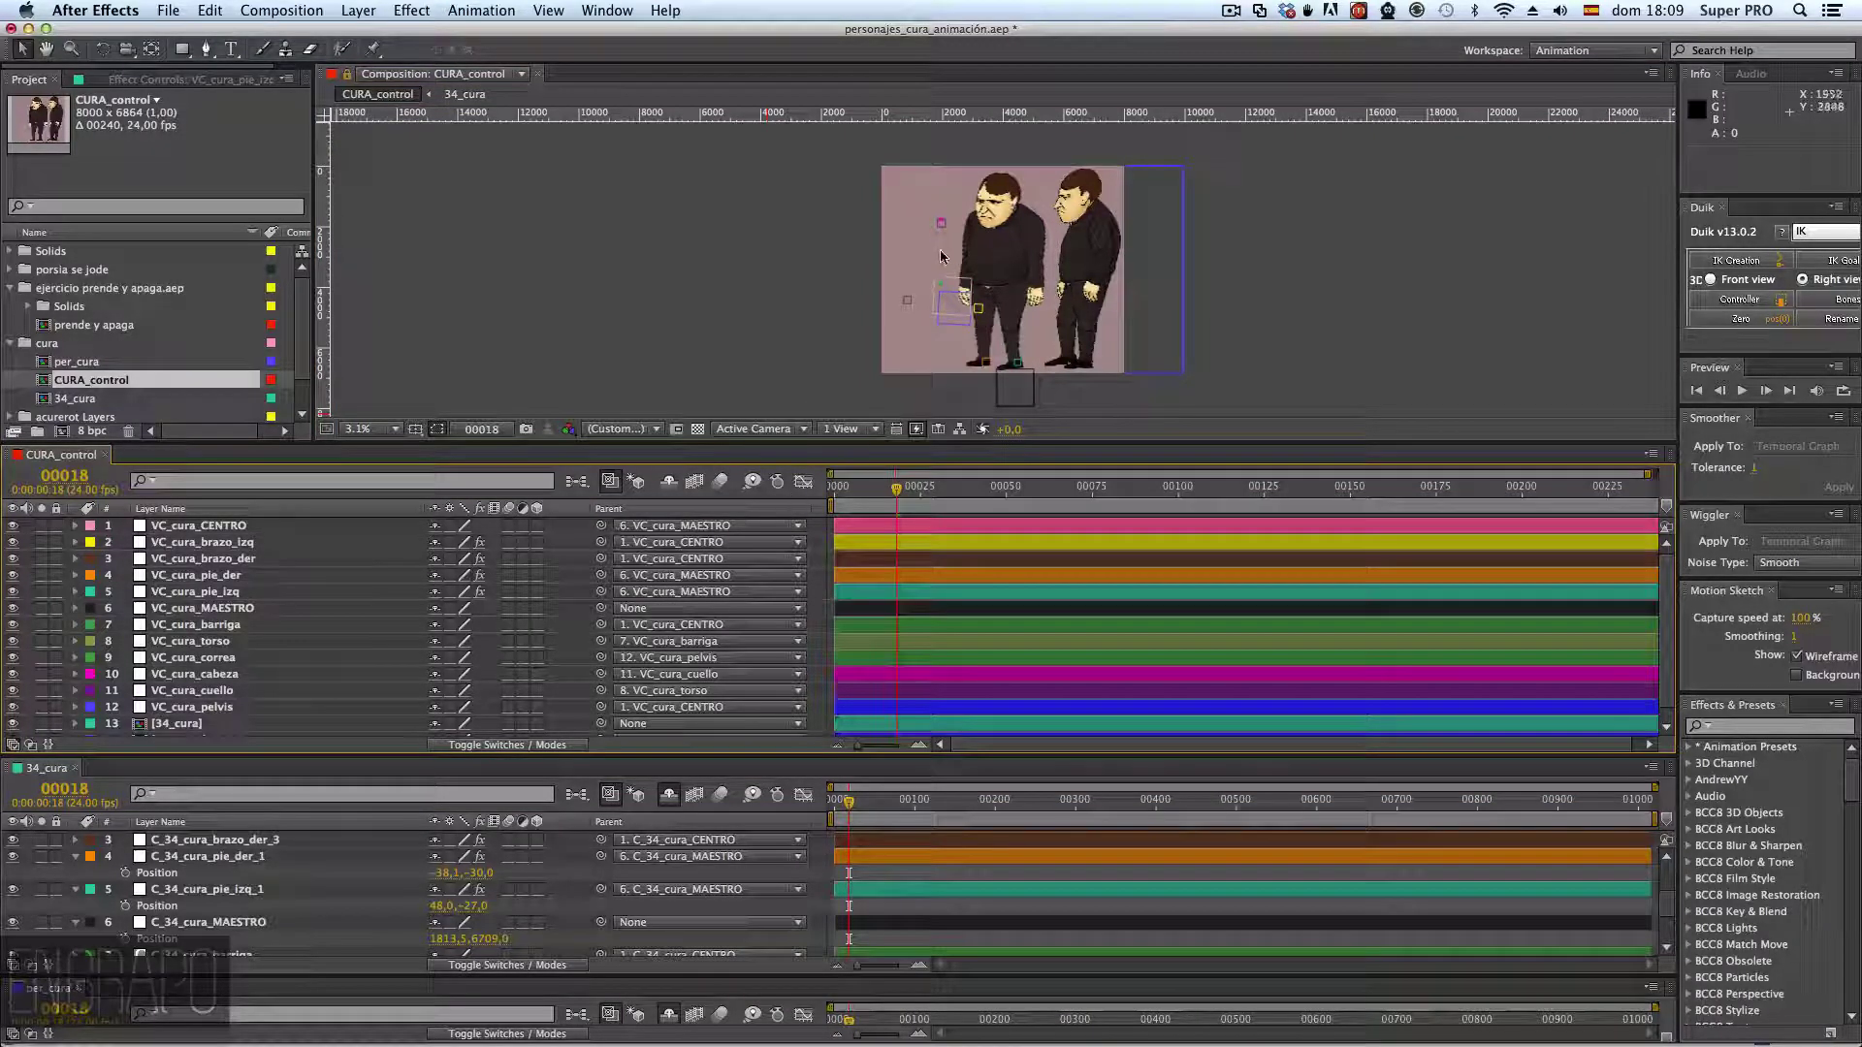
# - Try moving the 34_cura layer left to position 2240, 3432 so the character meets the controllers, and undo the move
pyautogui.moveTo(1002, 250); pyautogui.dragTo(950, 249)
pyautogui.press('Return')
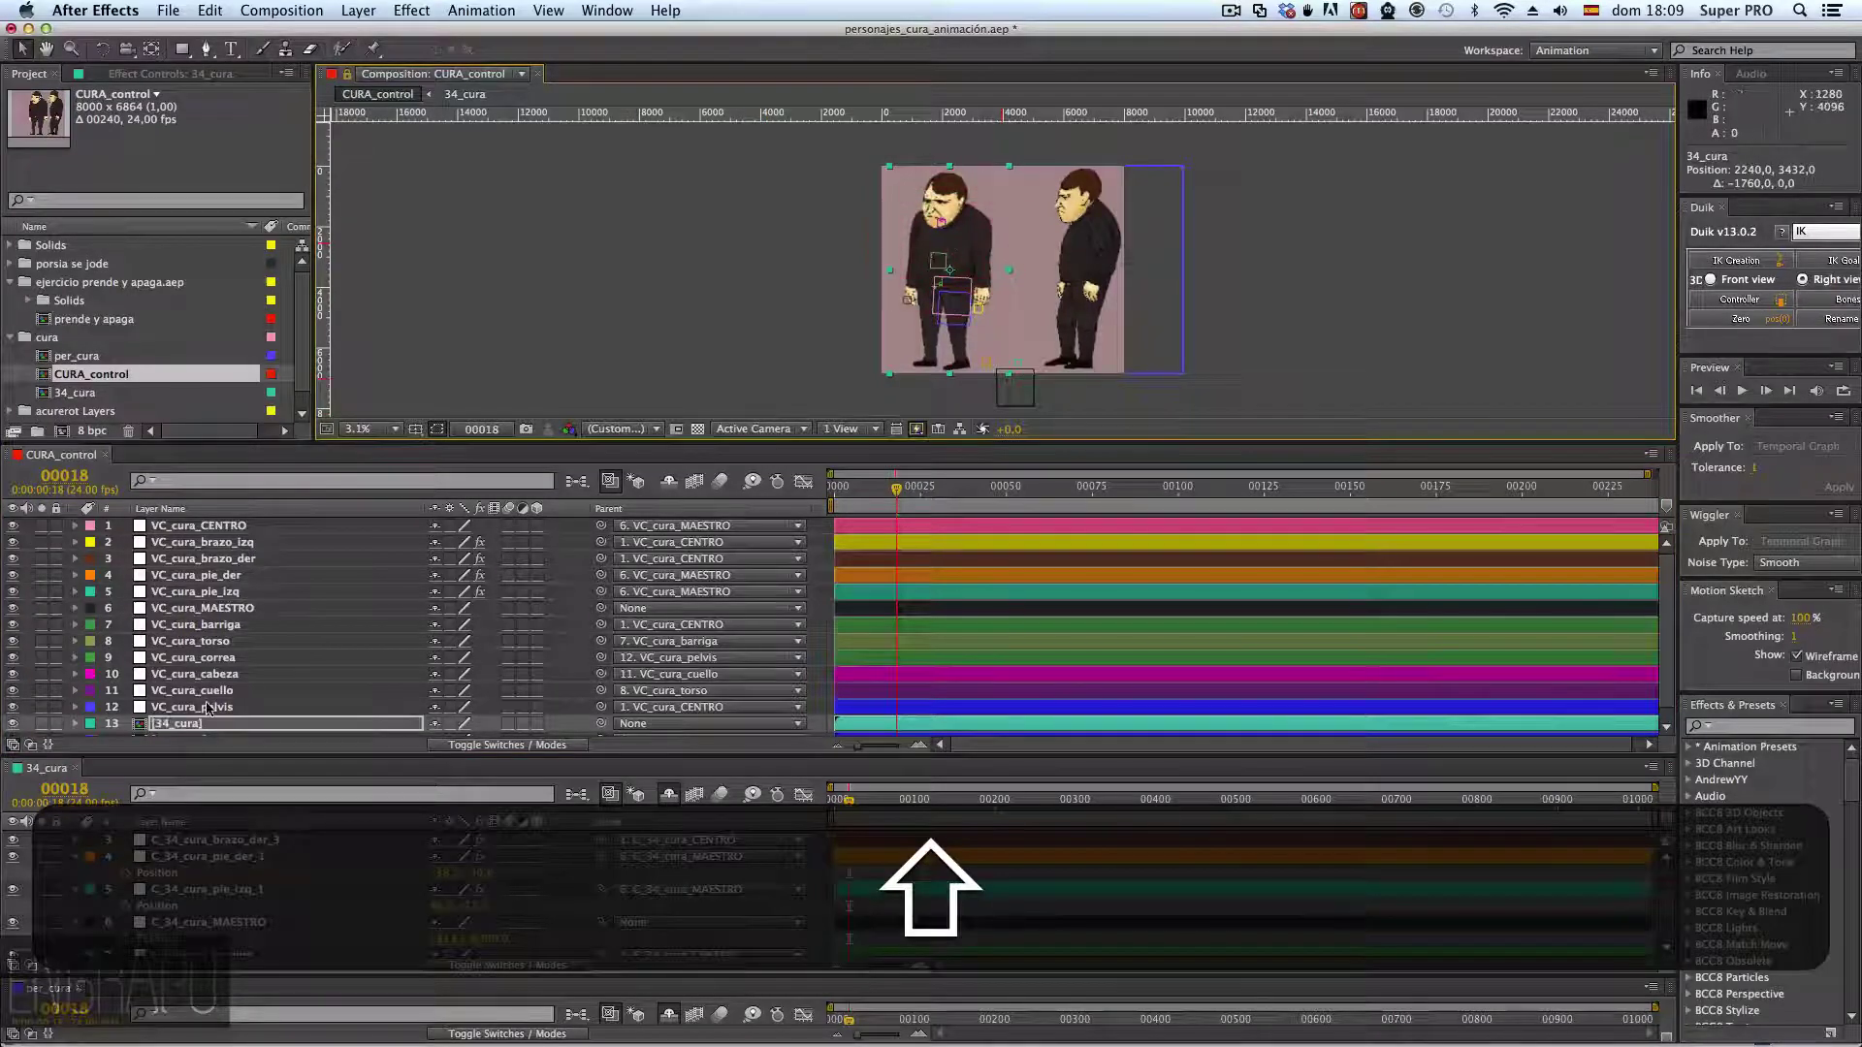
pyautogui.press('super+z')
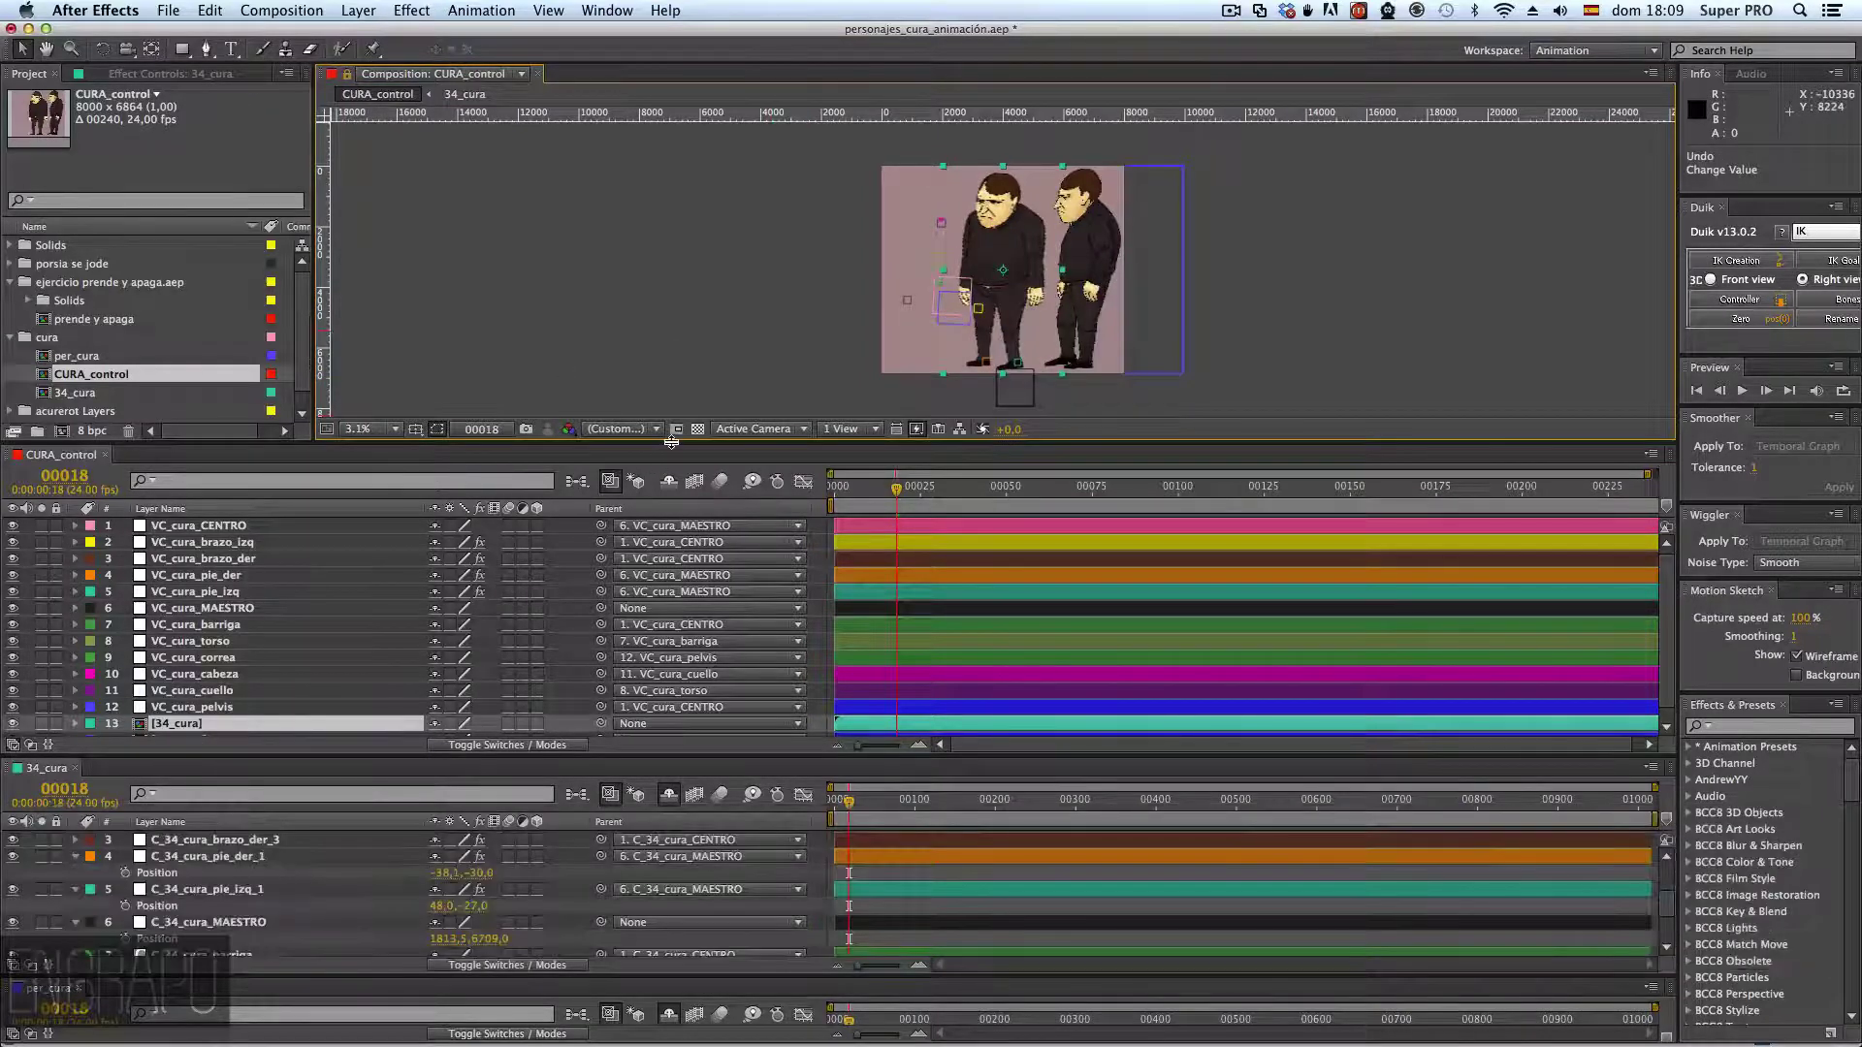
# - Enlarge the composition view slightly, select the 34_cura layer and move it outside the background to about 12352, 3176
pyautogui.moveTo(671, 443); pyautogui.dragTo(671, 464)
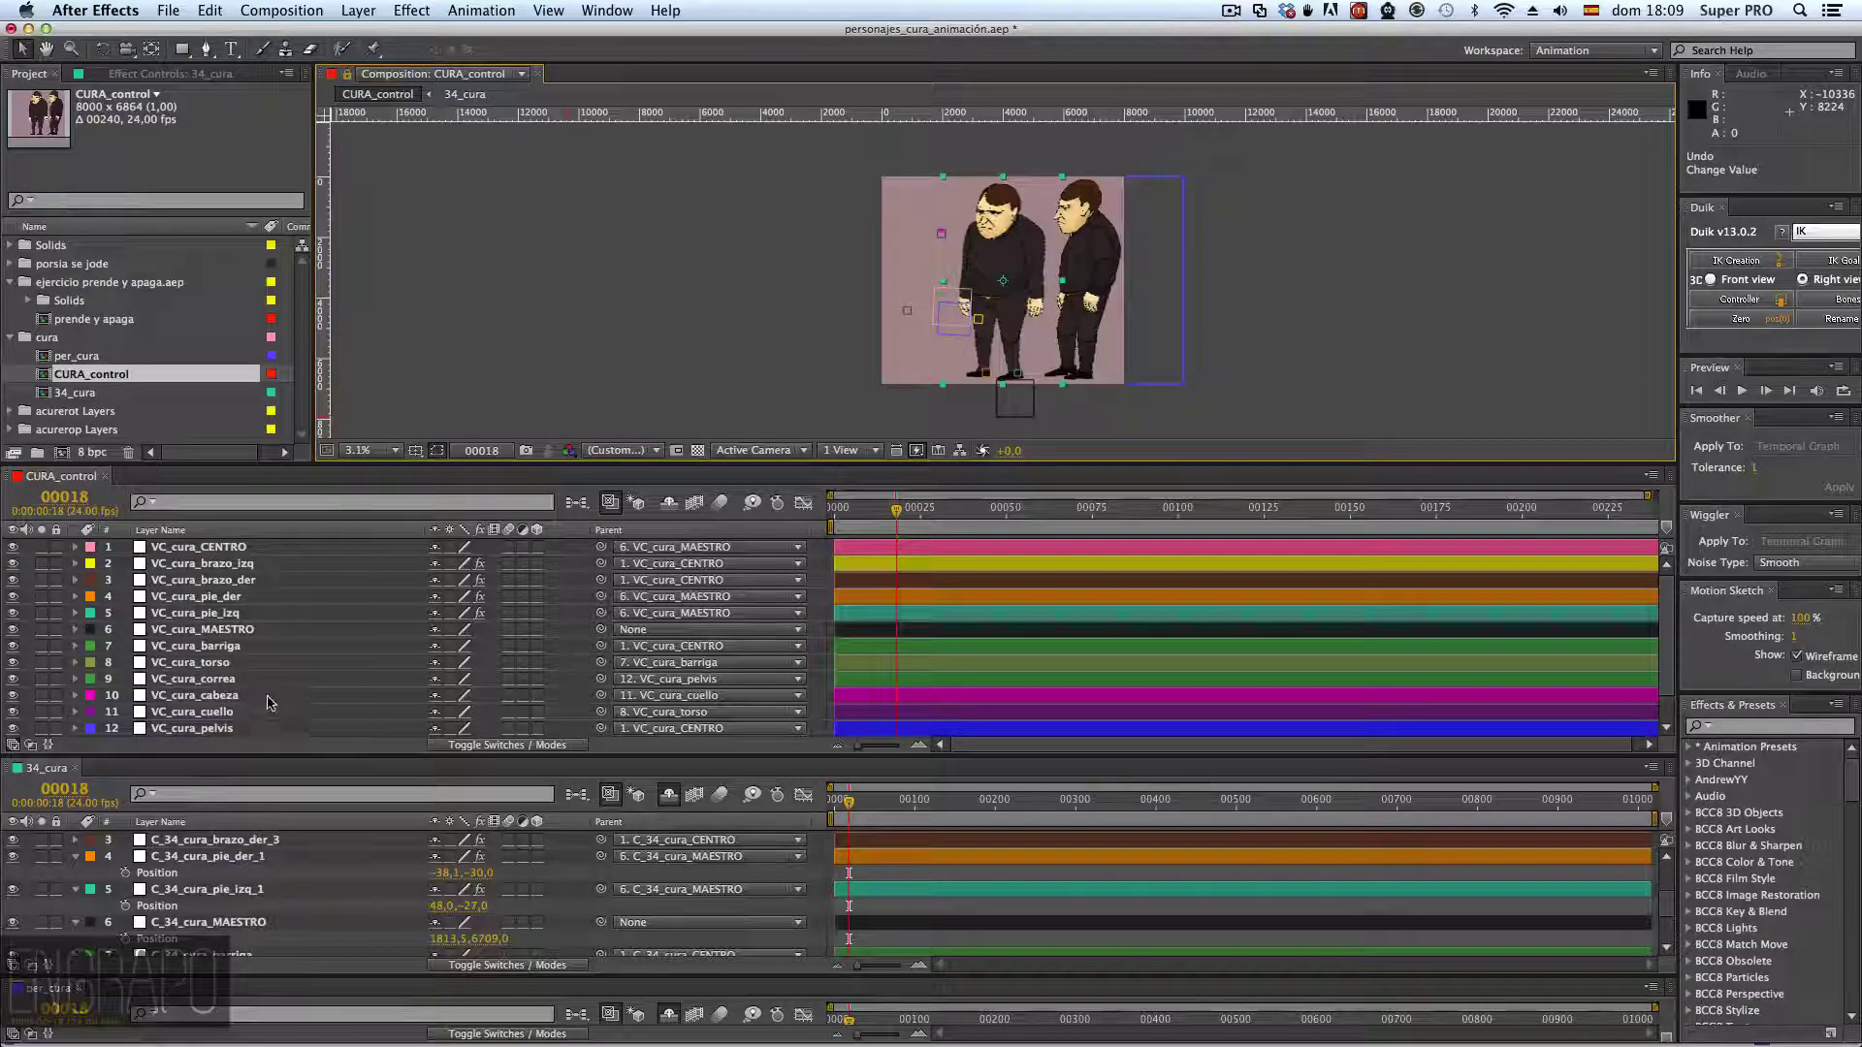
pyautogui.scroll(-2, 264, 716)
pyautogui.click(175, 718)
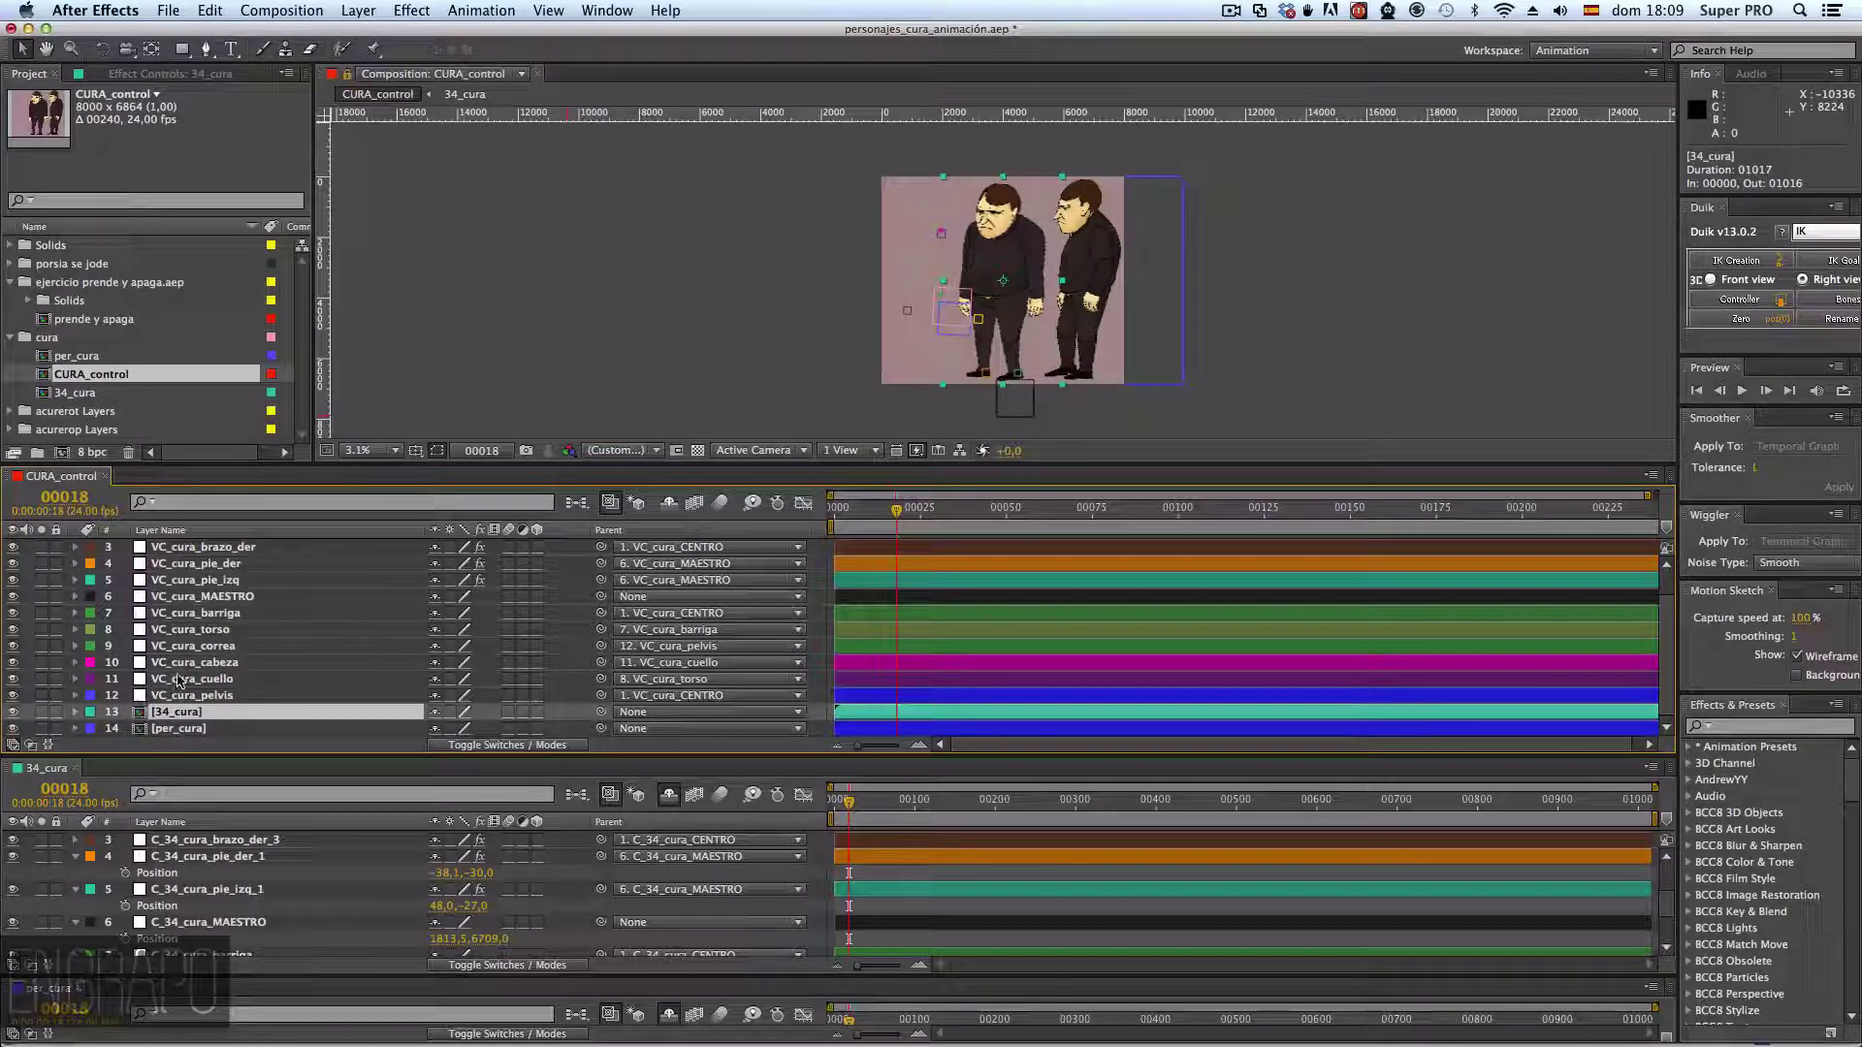
pyautogui.click(179, 679)
pyautogui.click(174, 630)
pyautogui.click(175, 563)
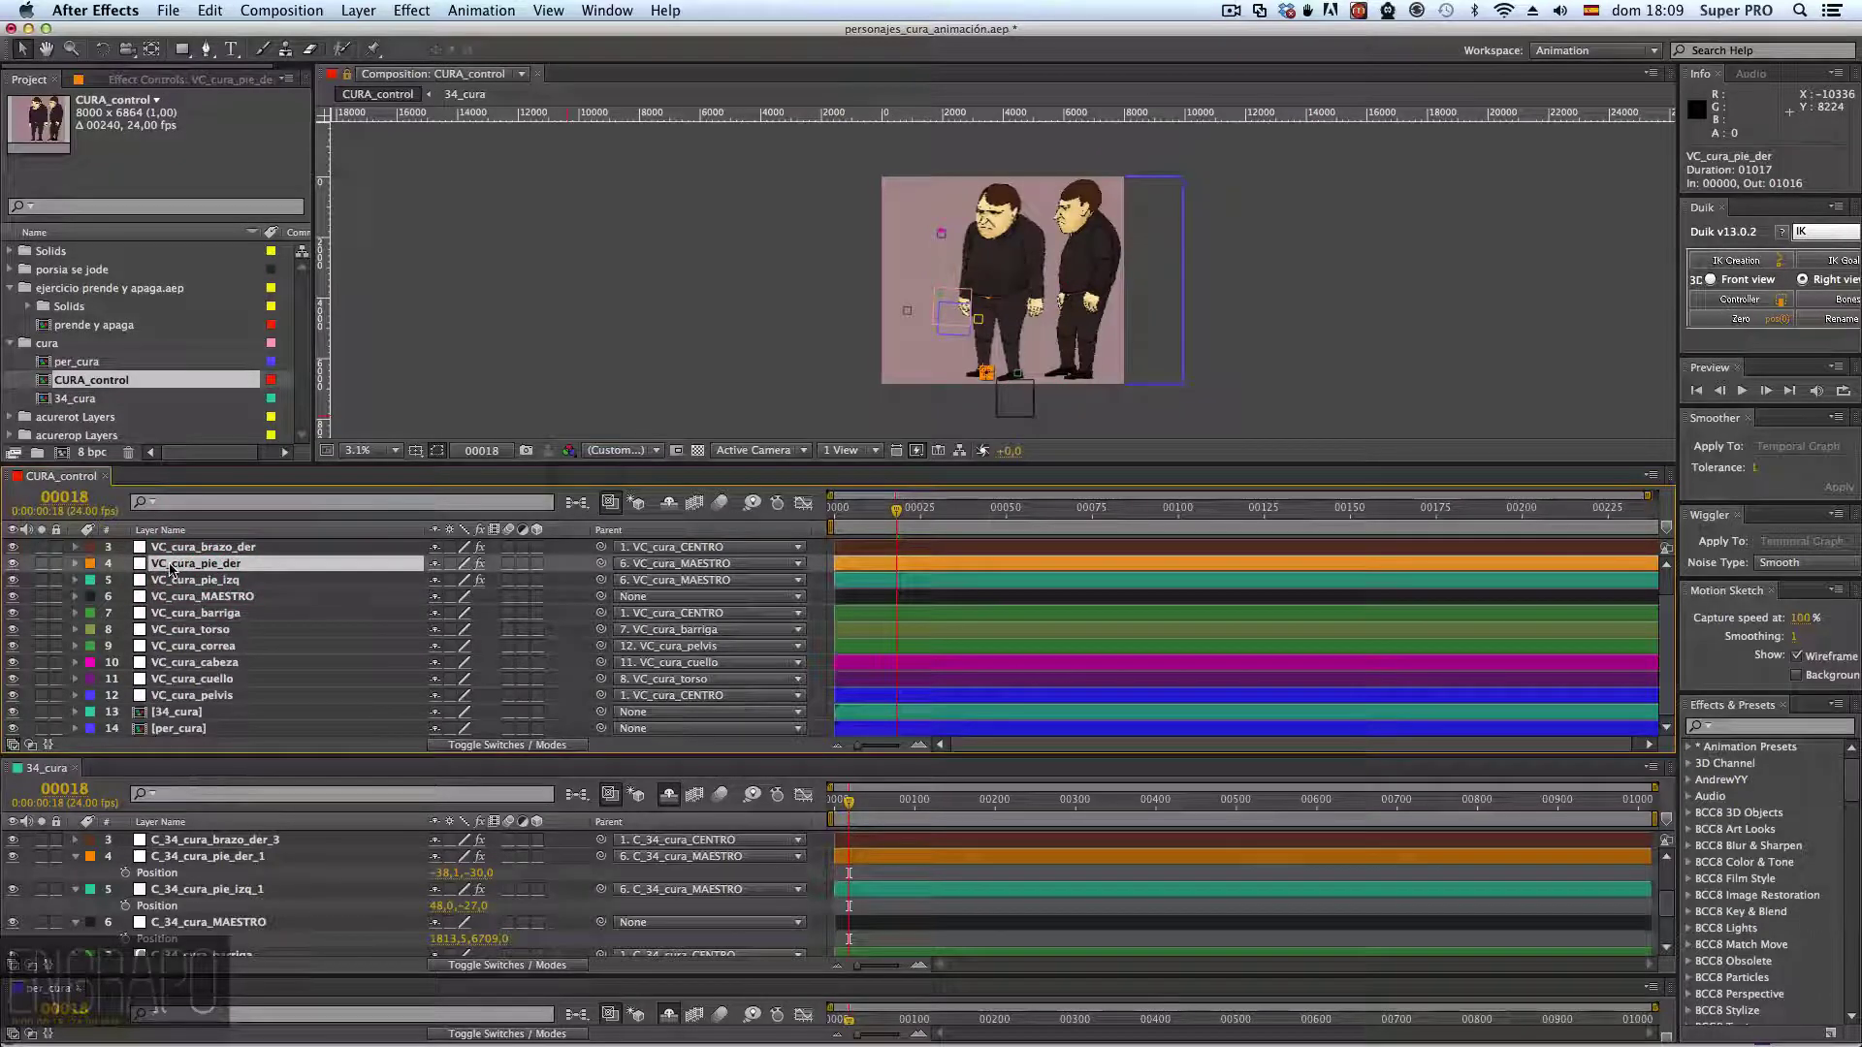
pyautogui.click(204, 713)
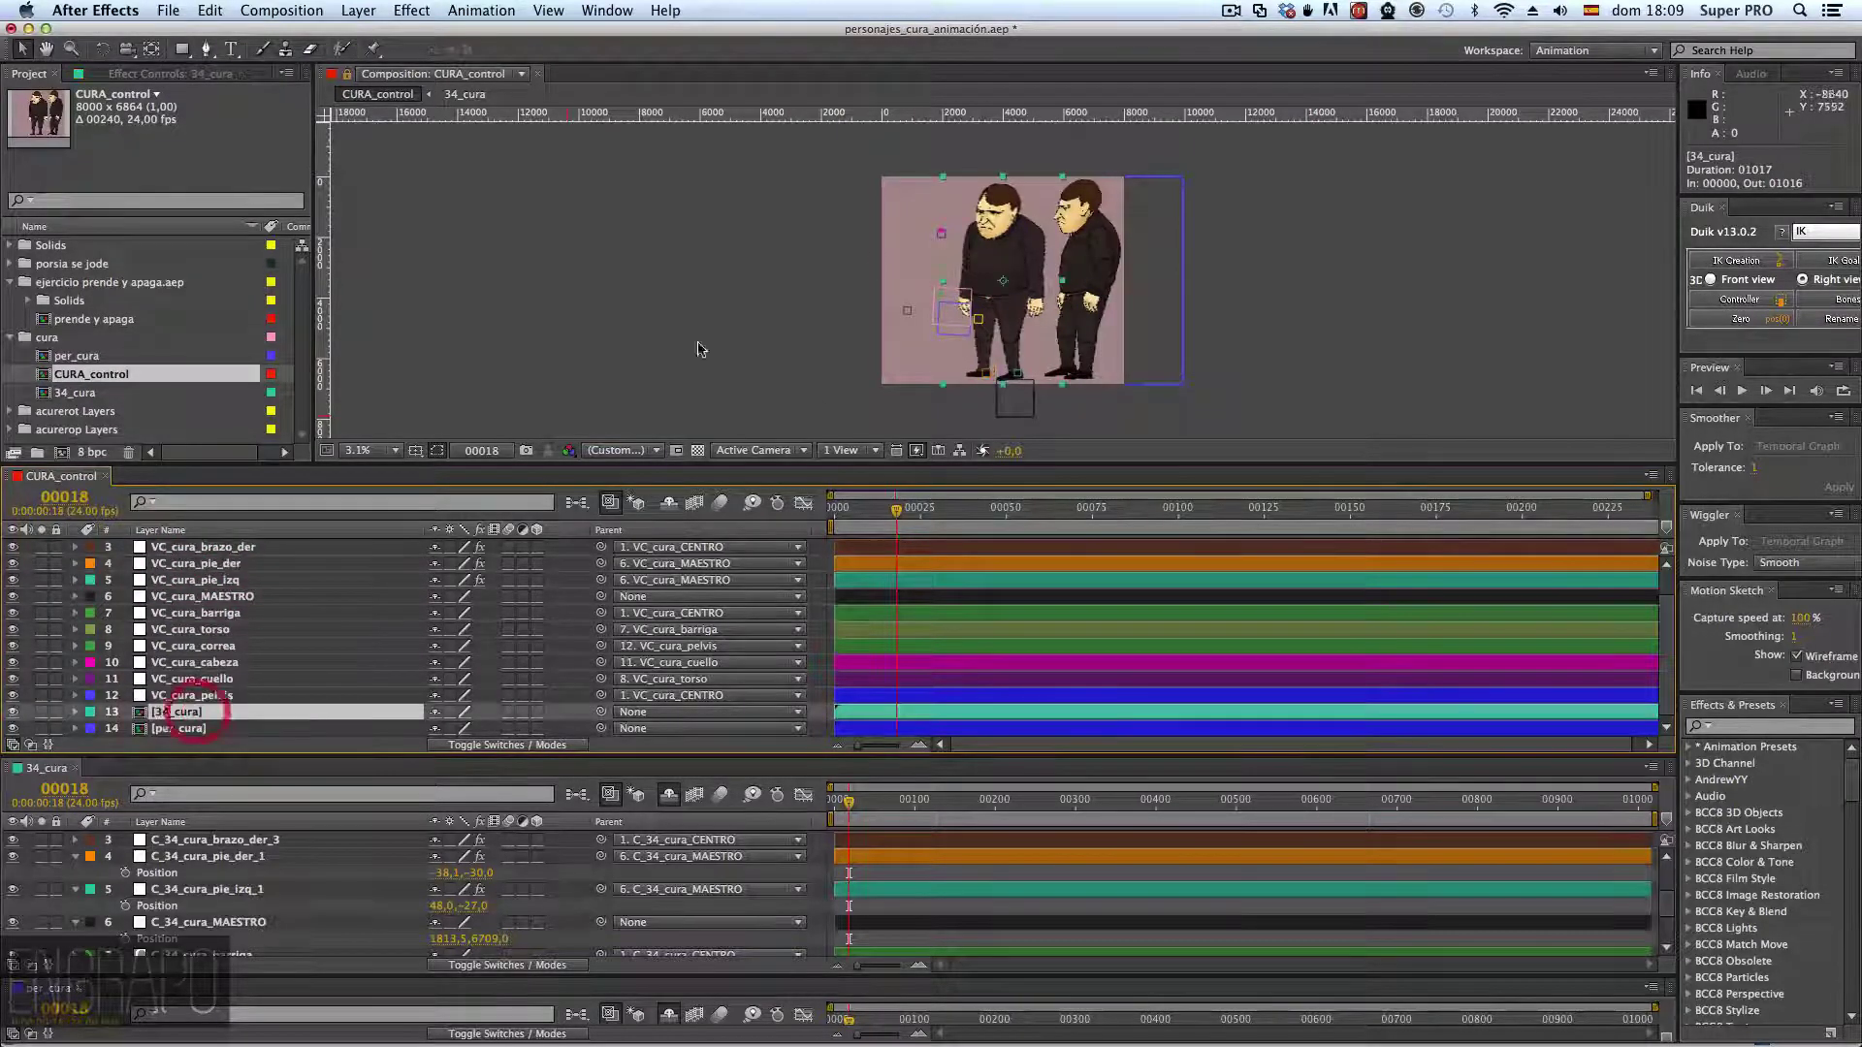
pyautogui.moveTo(1024, 333); pyautogui.dragTo(1276, 304)
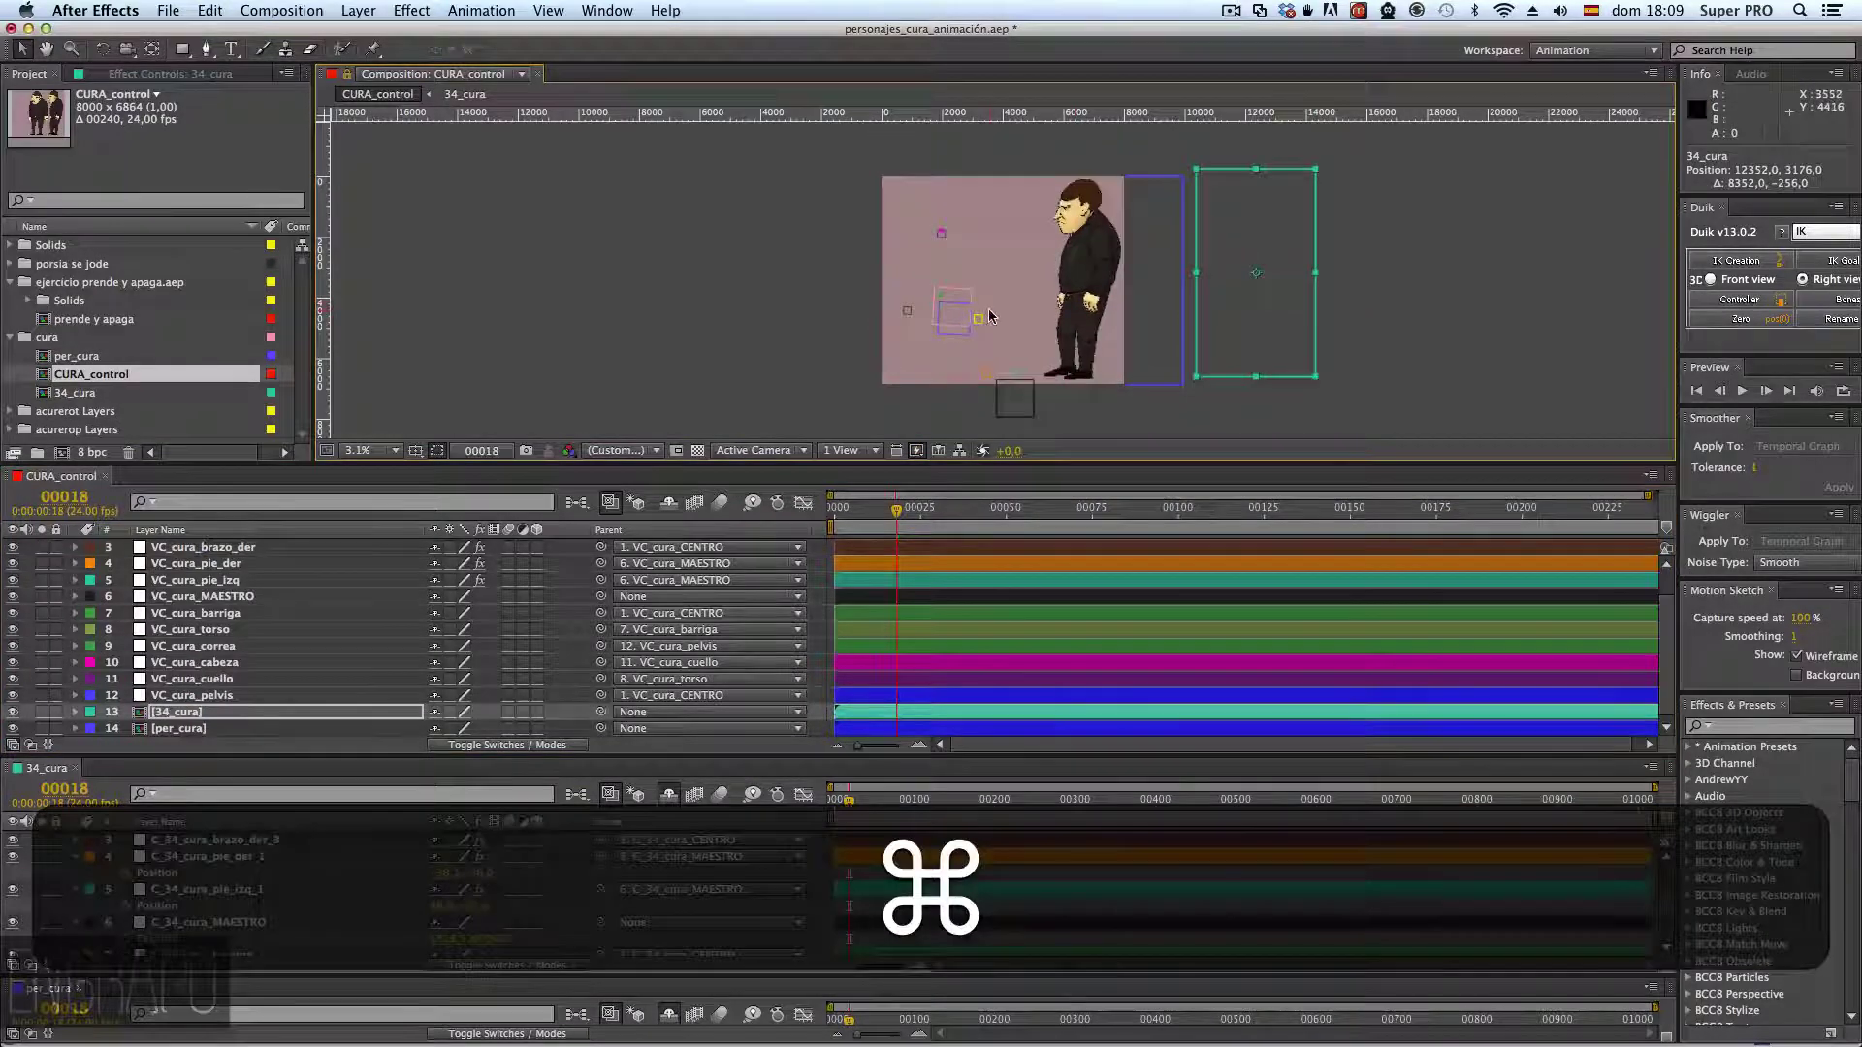
# - Undo the last move of the 34_cura layer and show the Rotation property of VC_cura_CENTRO
pyautogui.press('cmd+z')
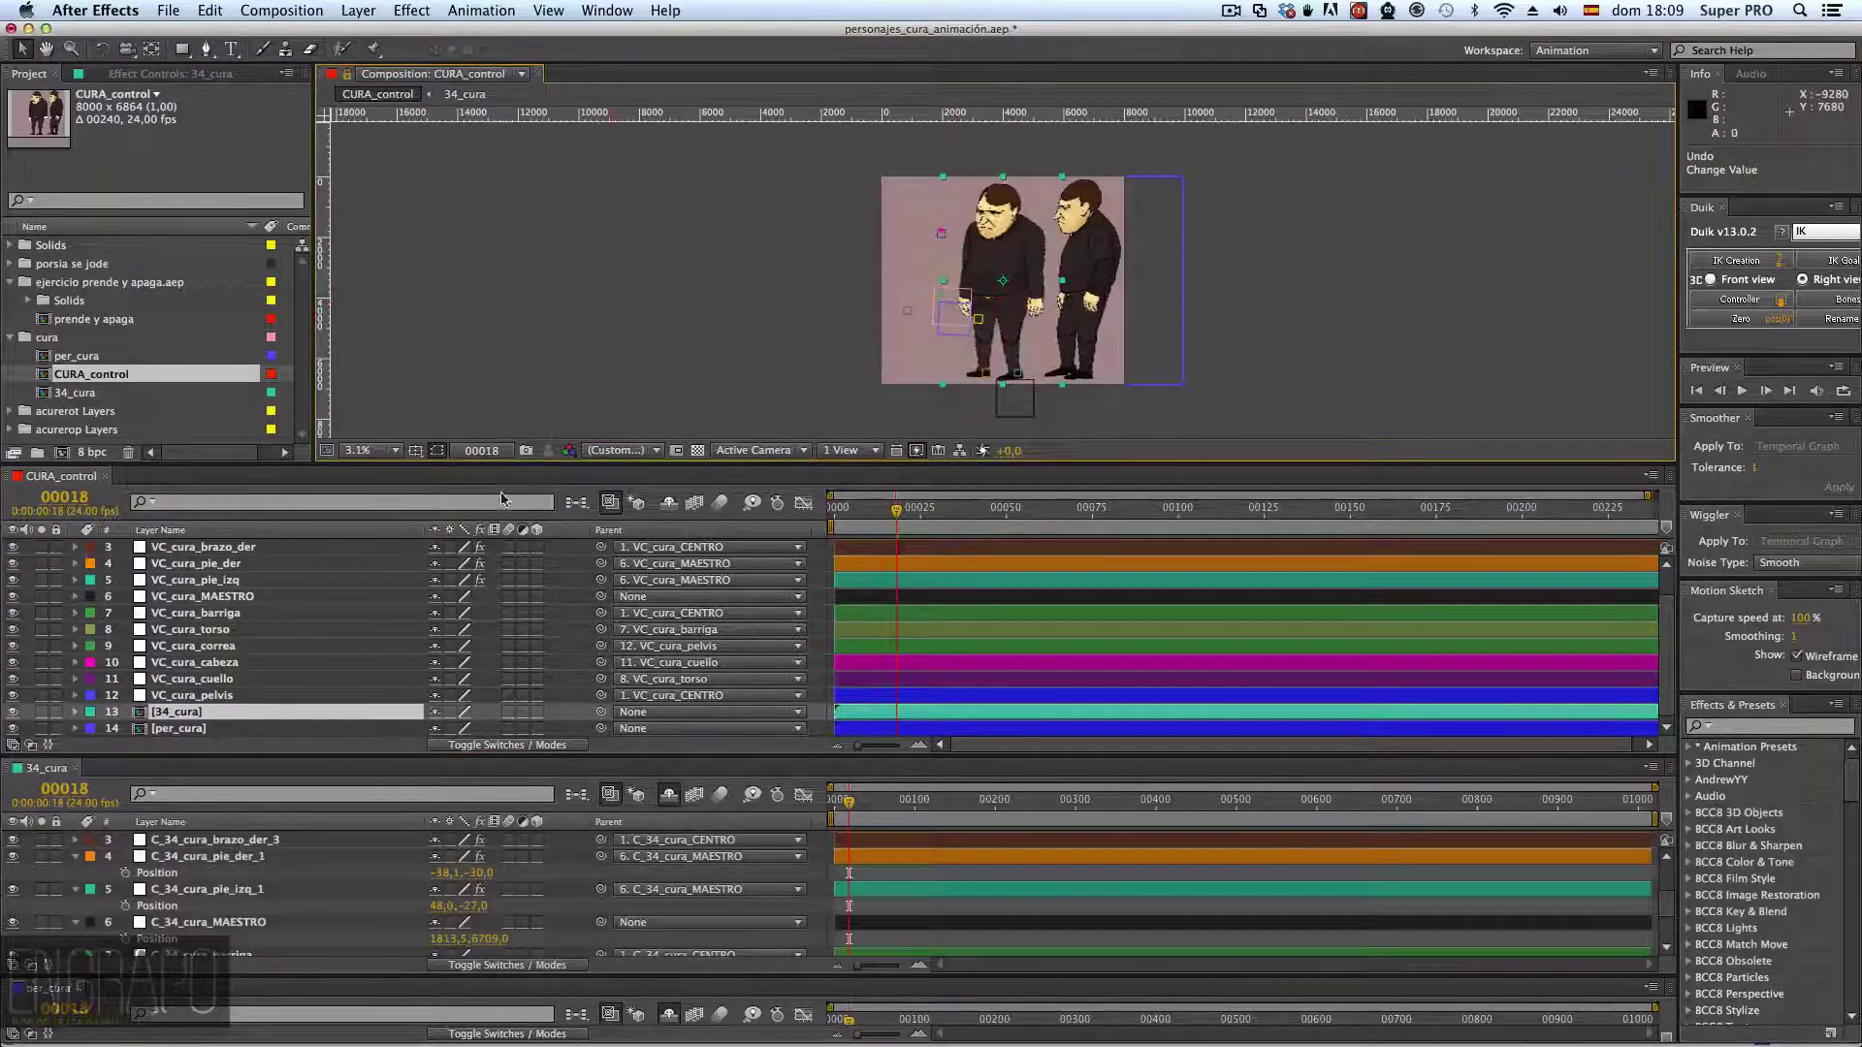
pyautogui.scroll(2, 334, 617)
pyautogui.click(231, 547)
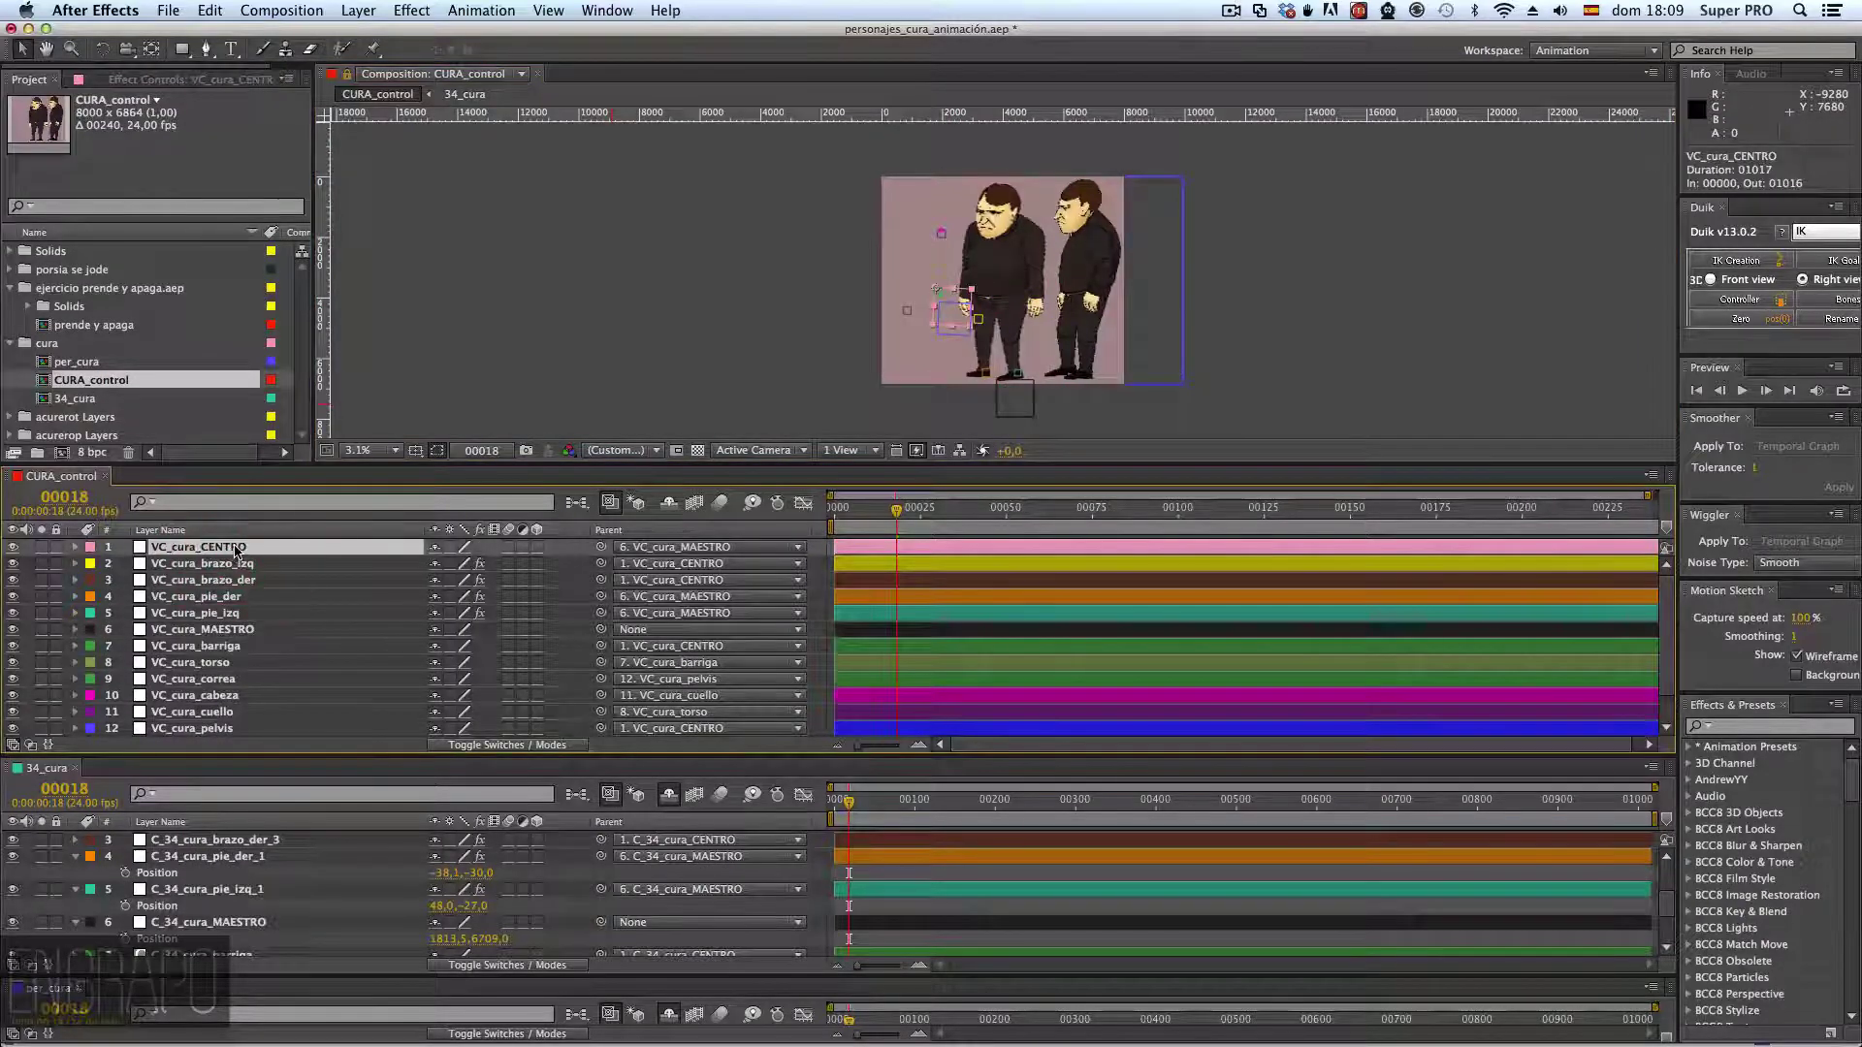
pyautogui.press('r')
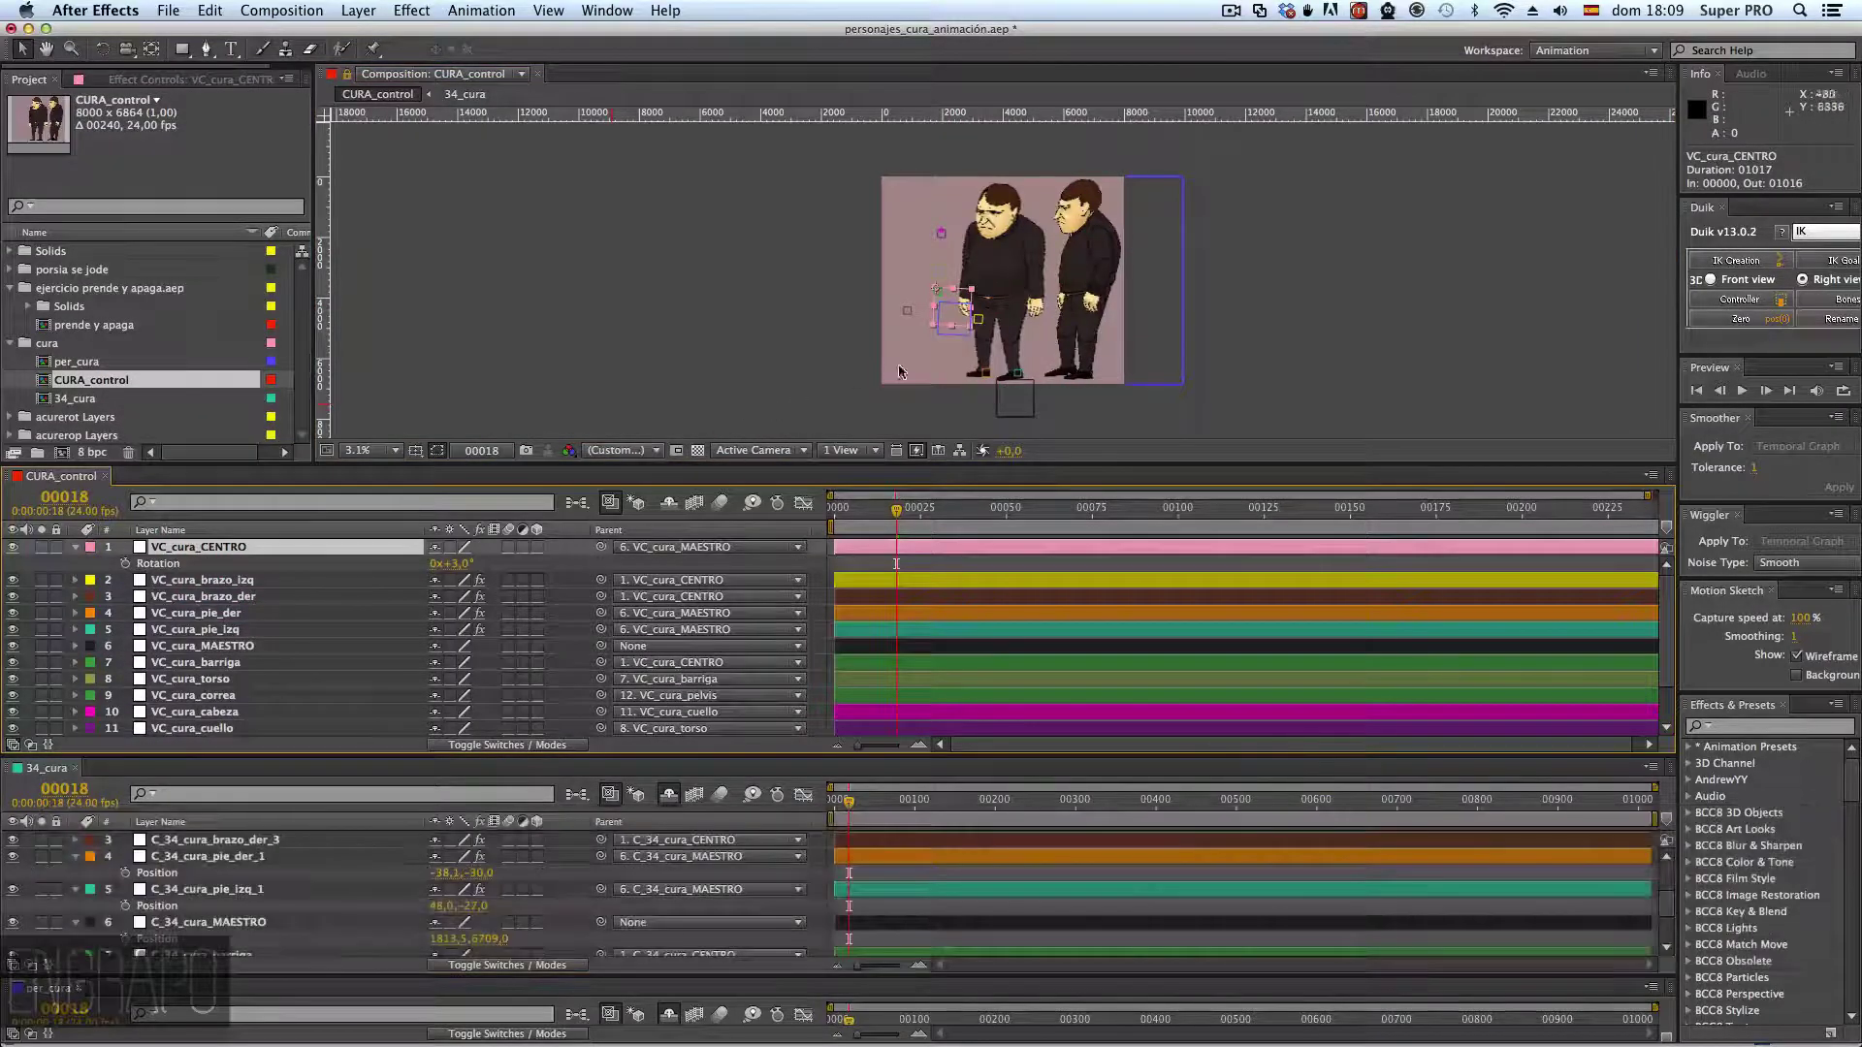
# - Try rotating the VC_cura_CENTRO controller in the composition with the Rotation tool, and undo the rotation
pyautogui.press('w')
pyautogui.moveTo(968, 319); pyautogui.dragTo(1007, 347)
pyautogui.press('super+z')
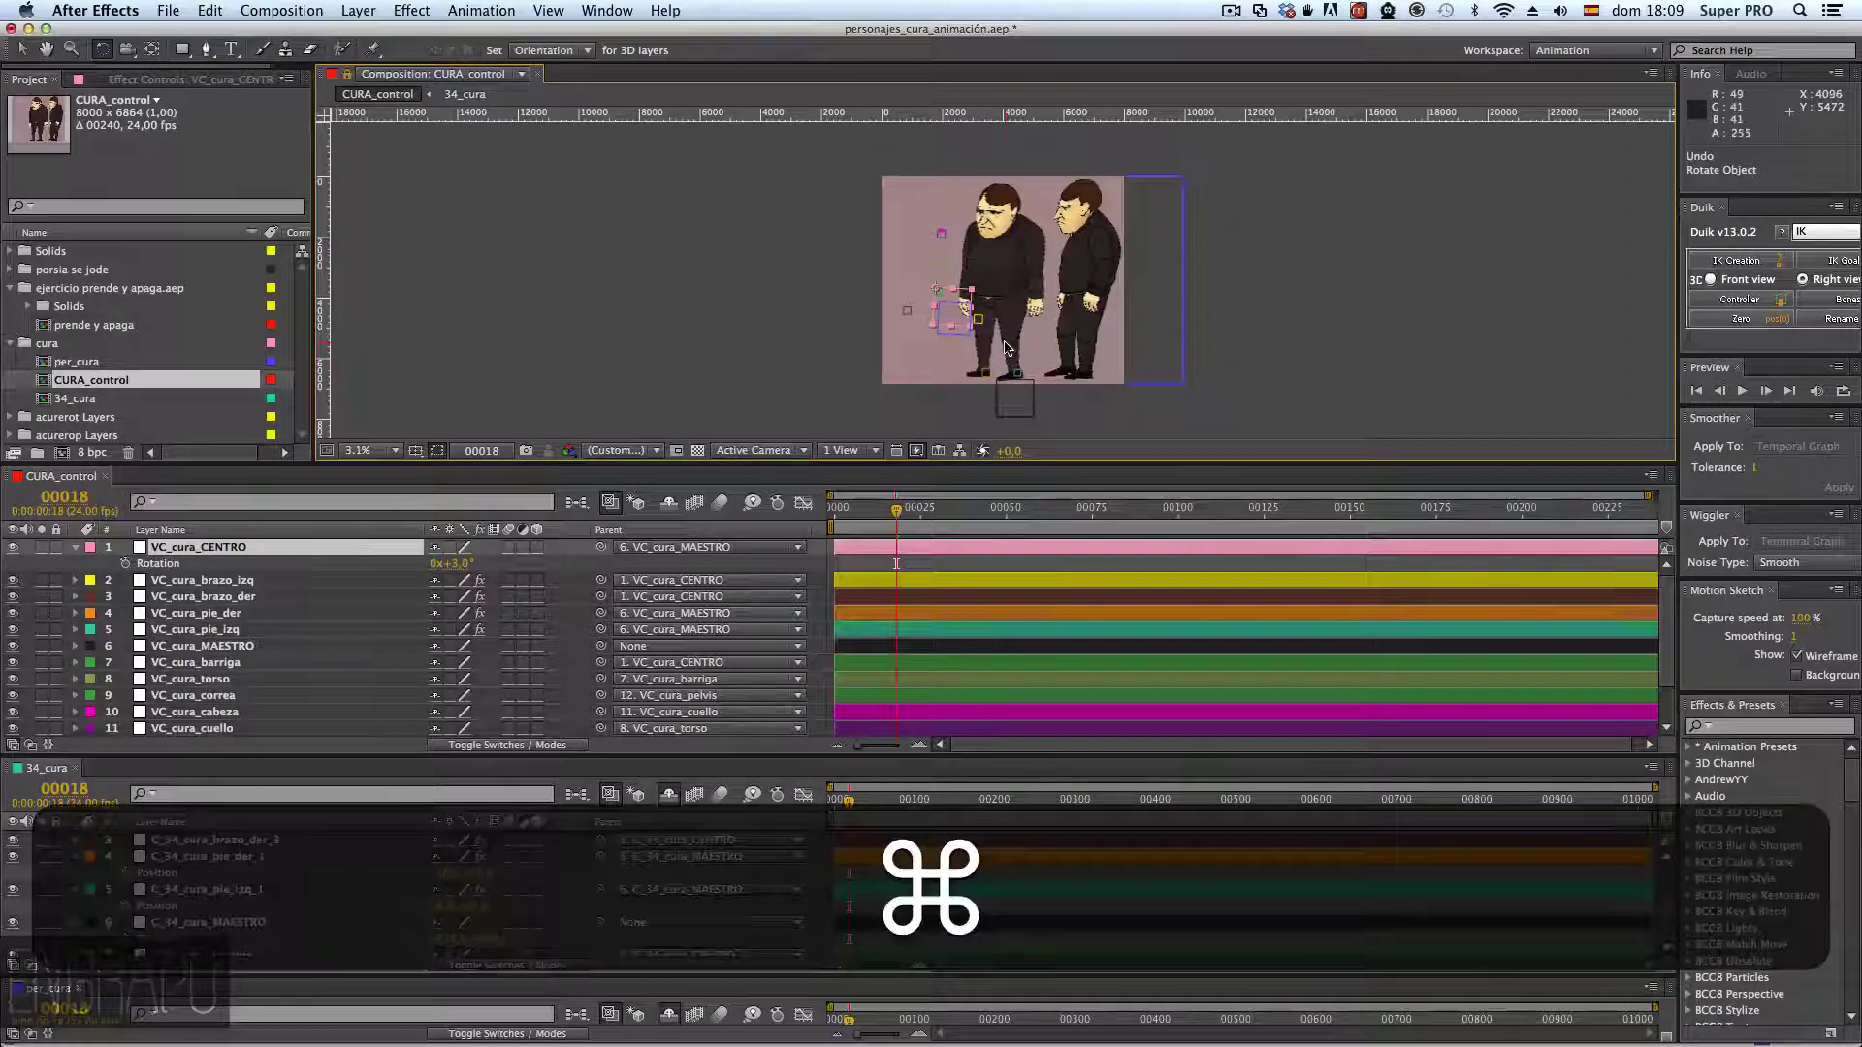
# - Undo the earlier VC_cura_CENTRO moves and the last expression edit, and redo only the expression edit
pyautogui.press('super+z')
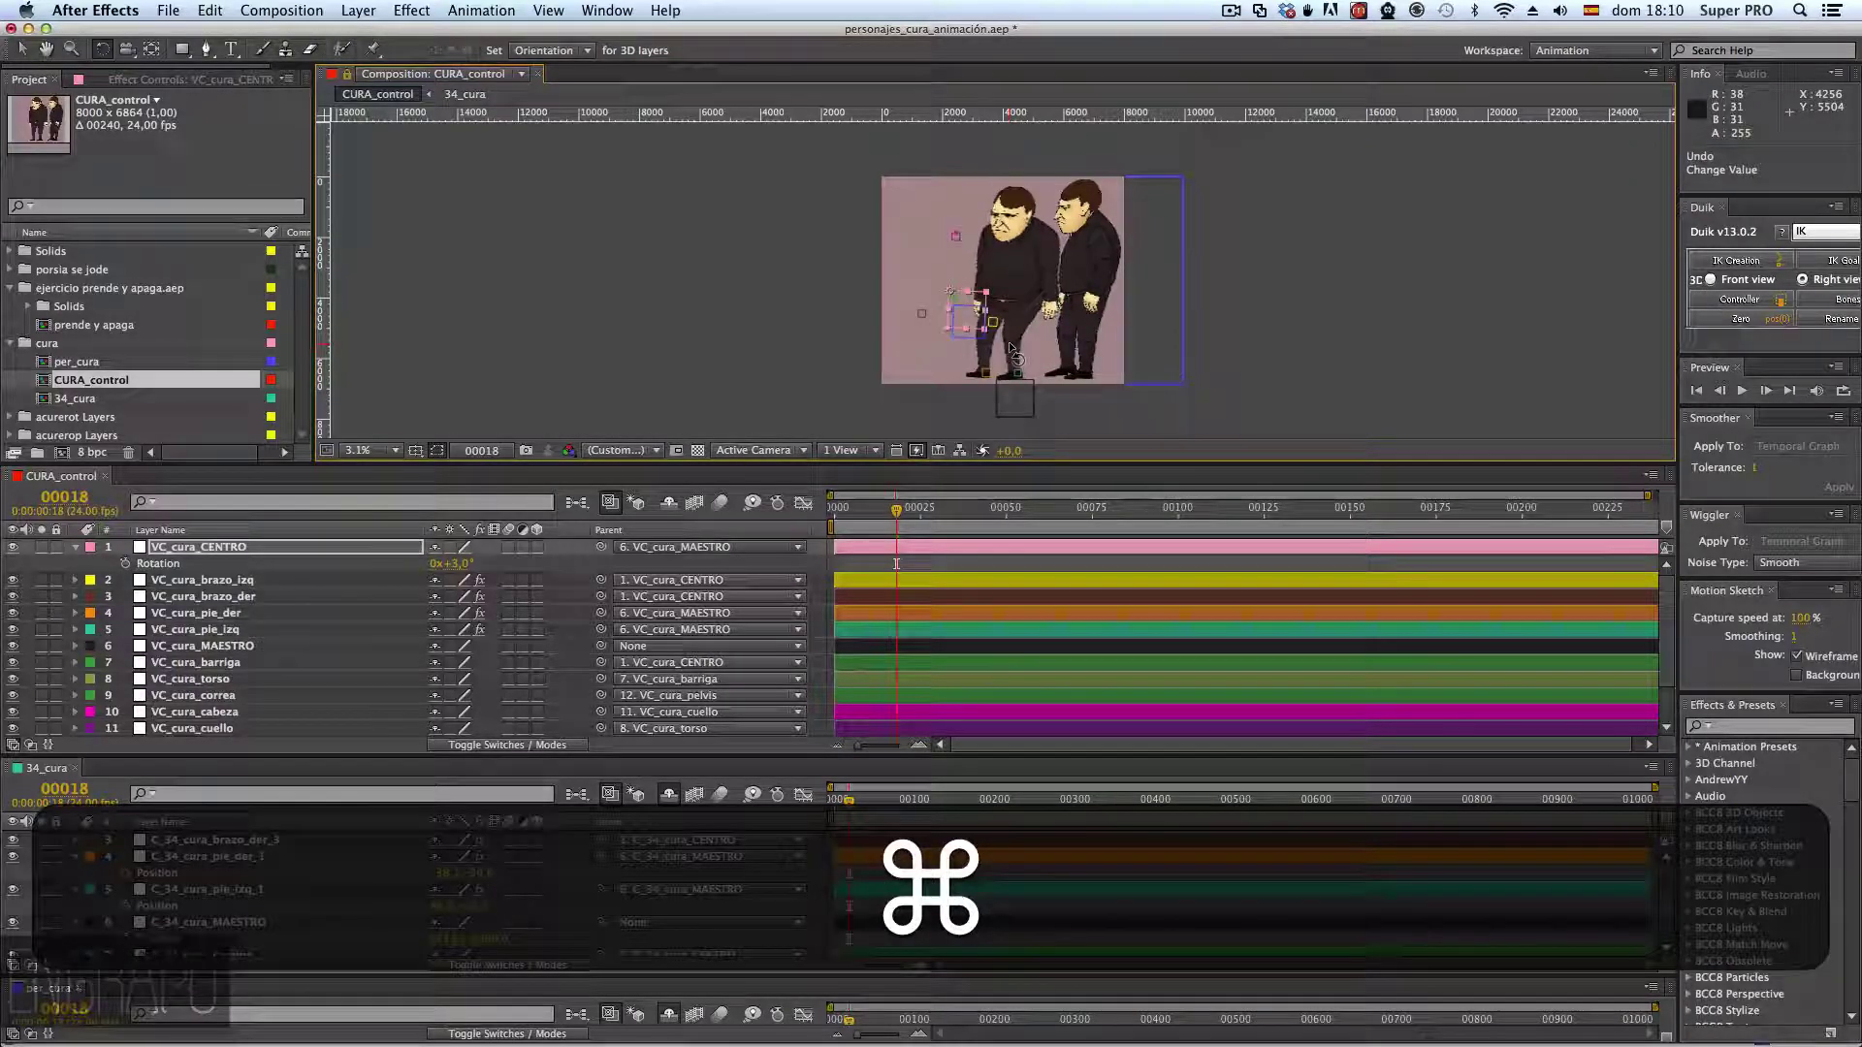
pyautogui.press('super+z')
pyautogui.press('shift+super+z')
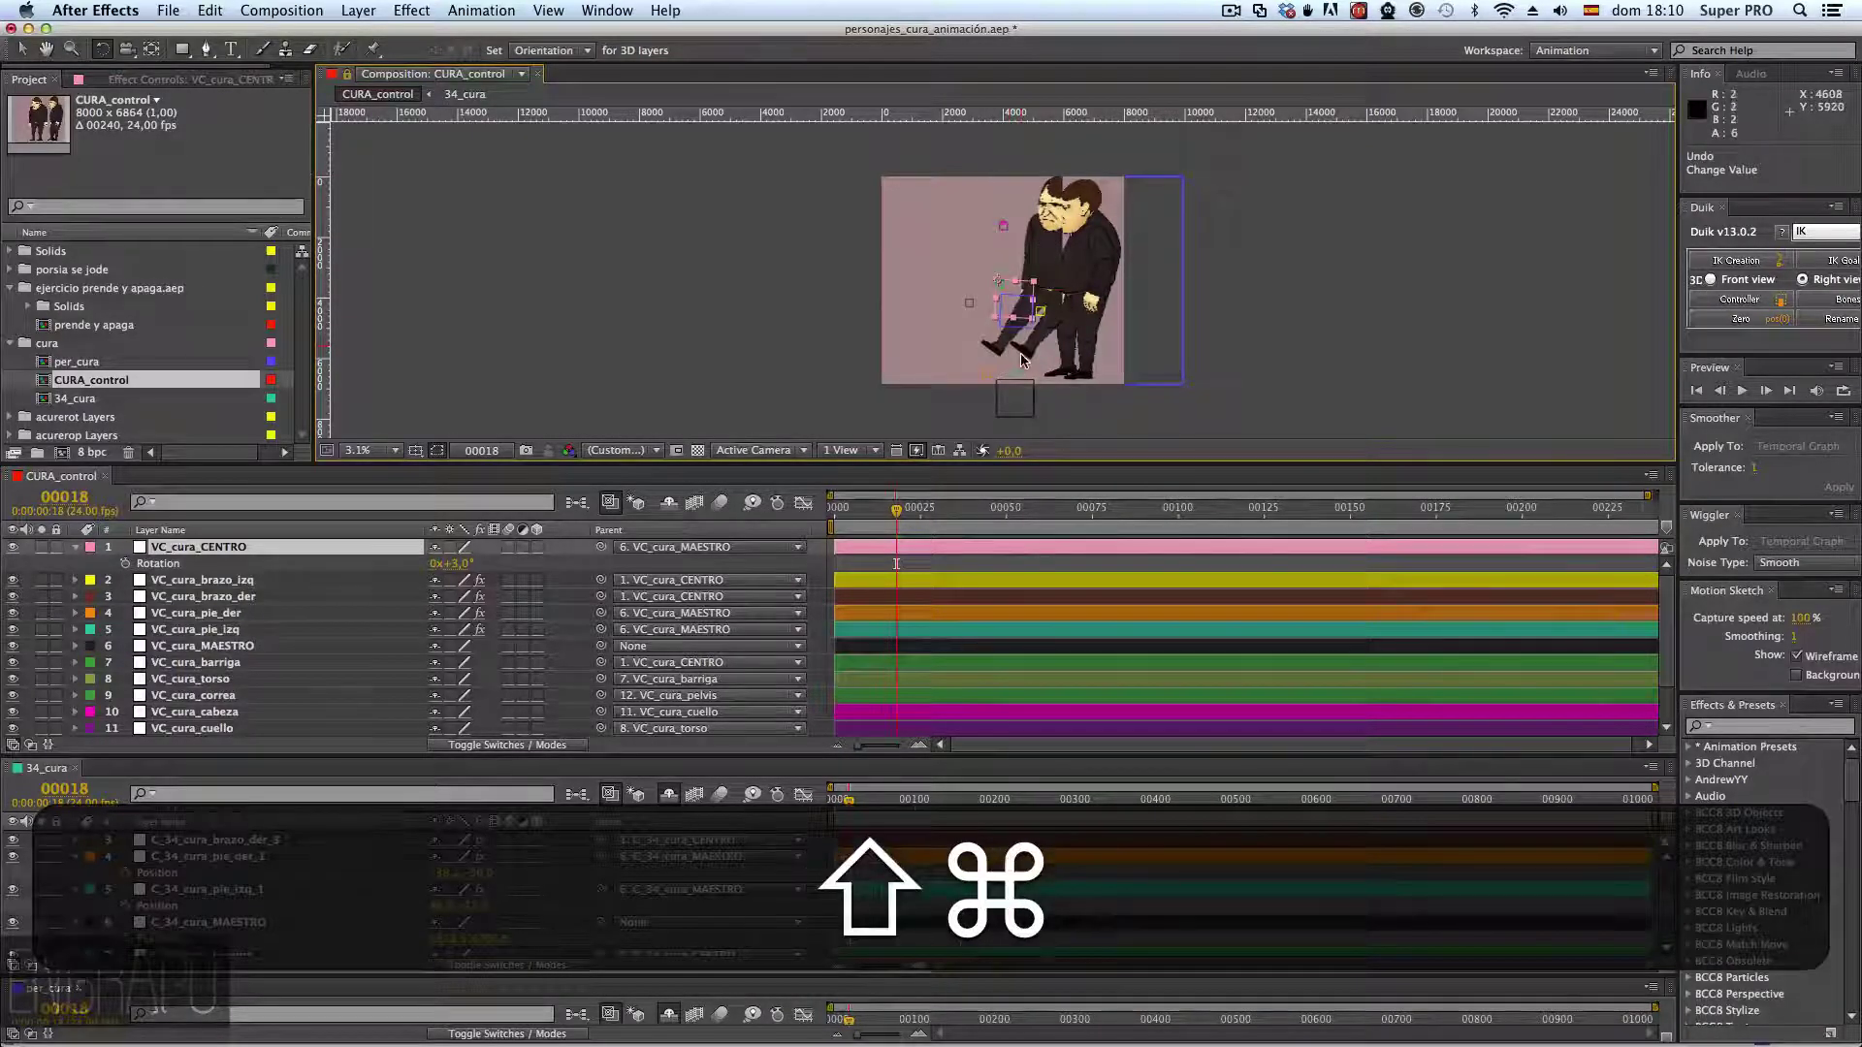
pyautogui.press('super+z')
pyautogui.press('super+z')
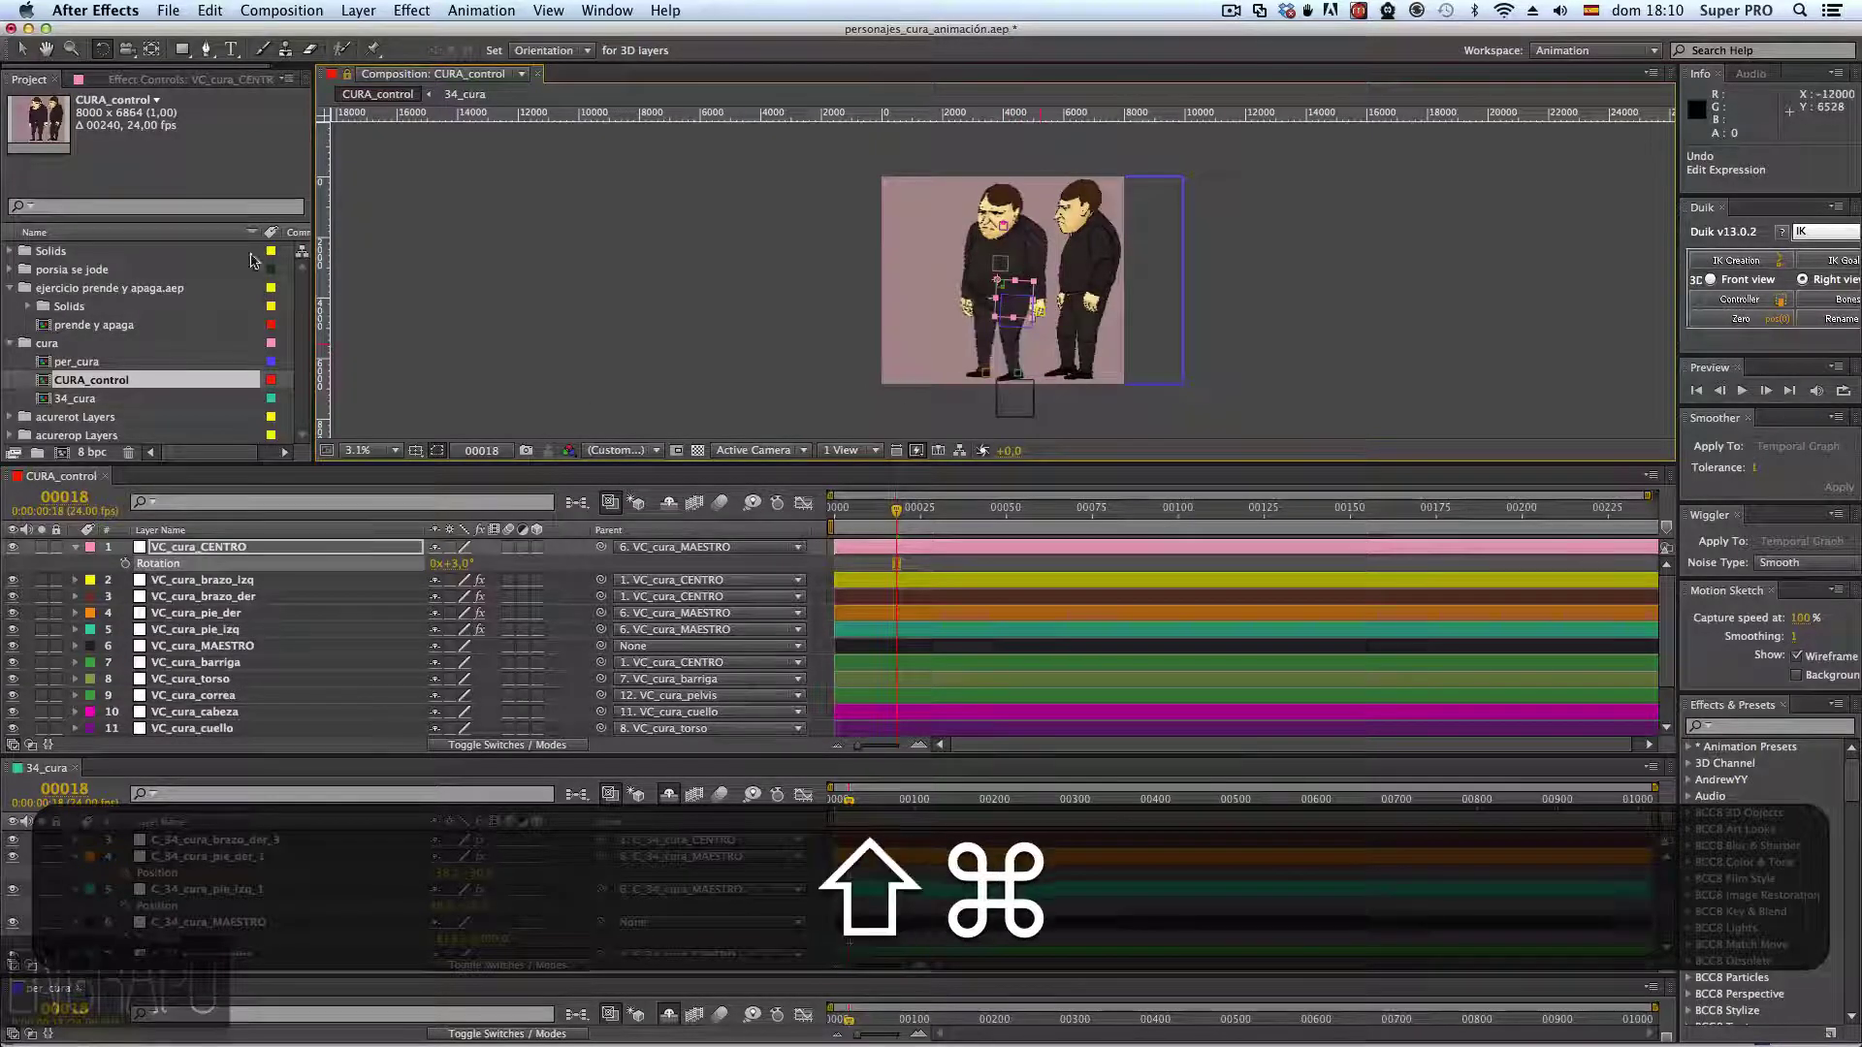
pyautogui.click(242, 596)
pyautogui.click(233, 547)
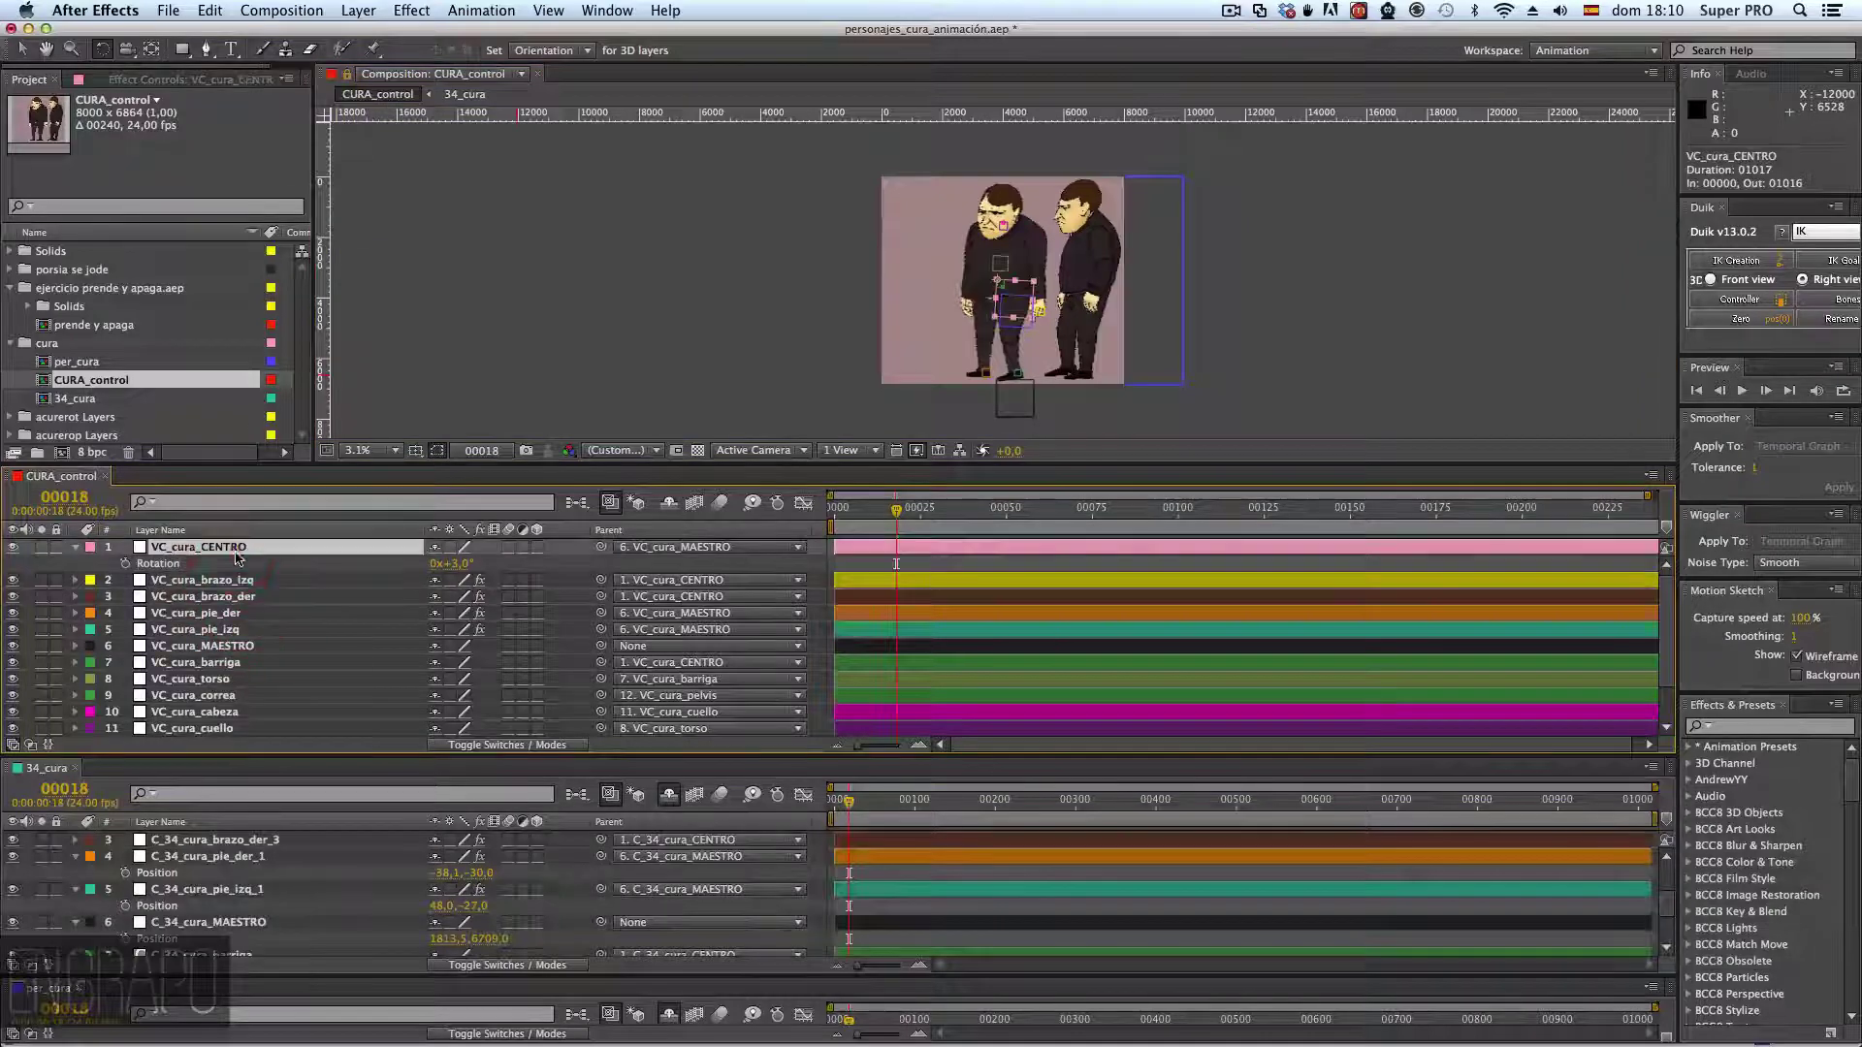
pyautogui.click(211, 9)
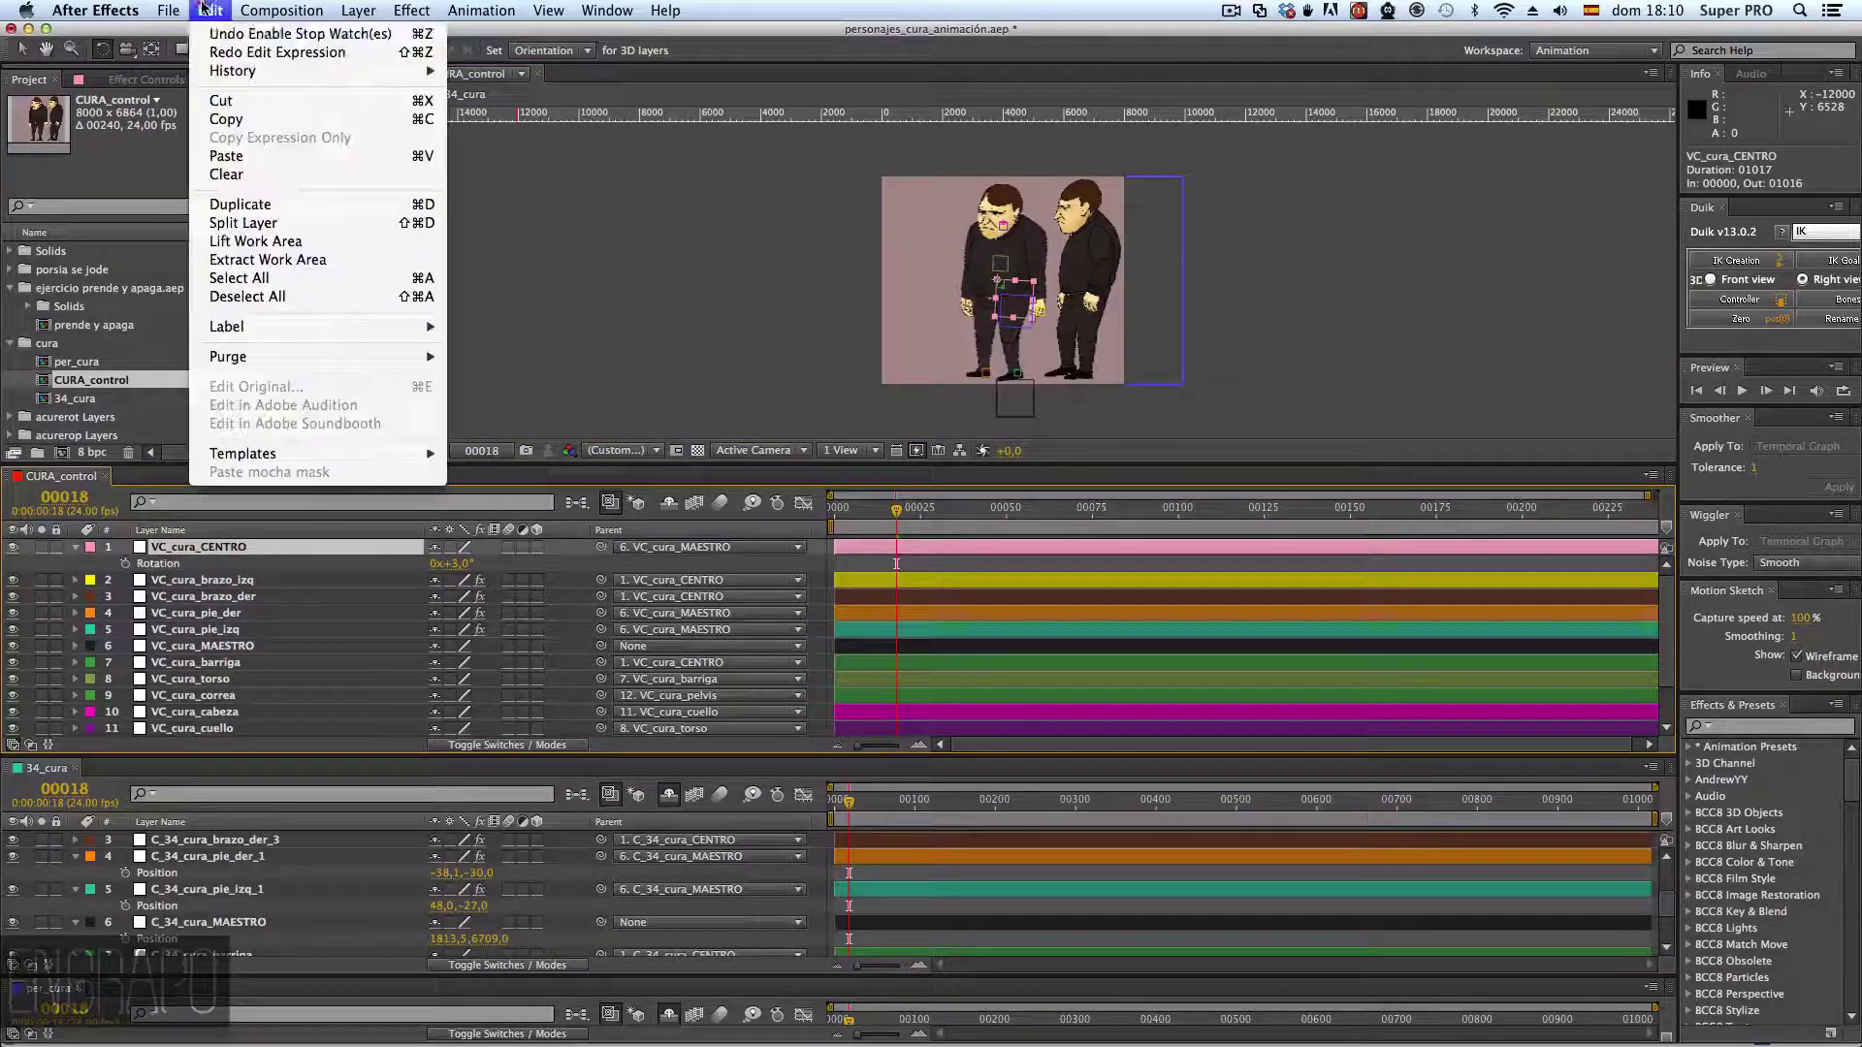
pyautogui.click(233, 53)
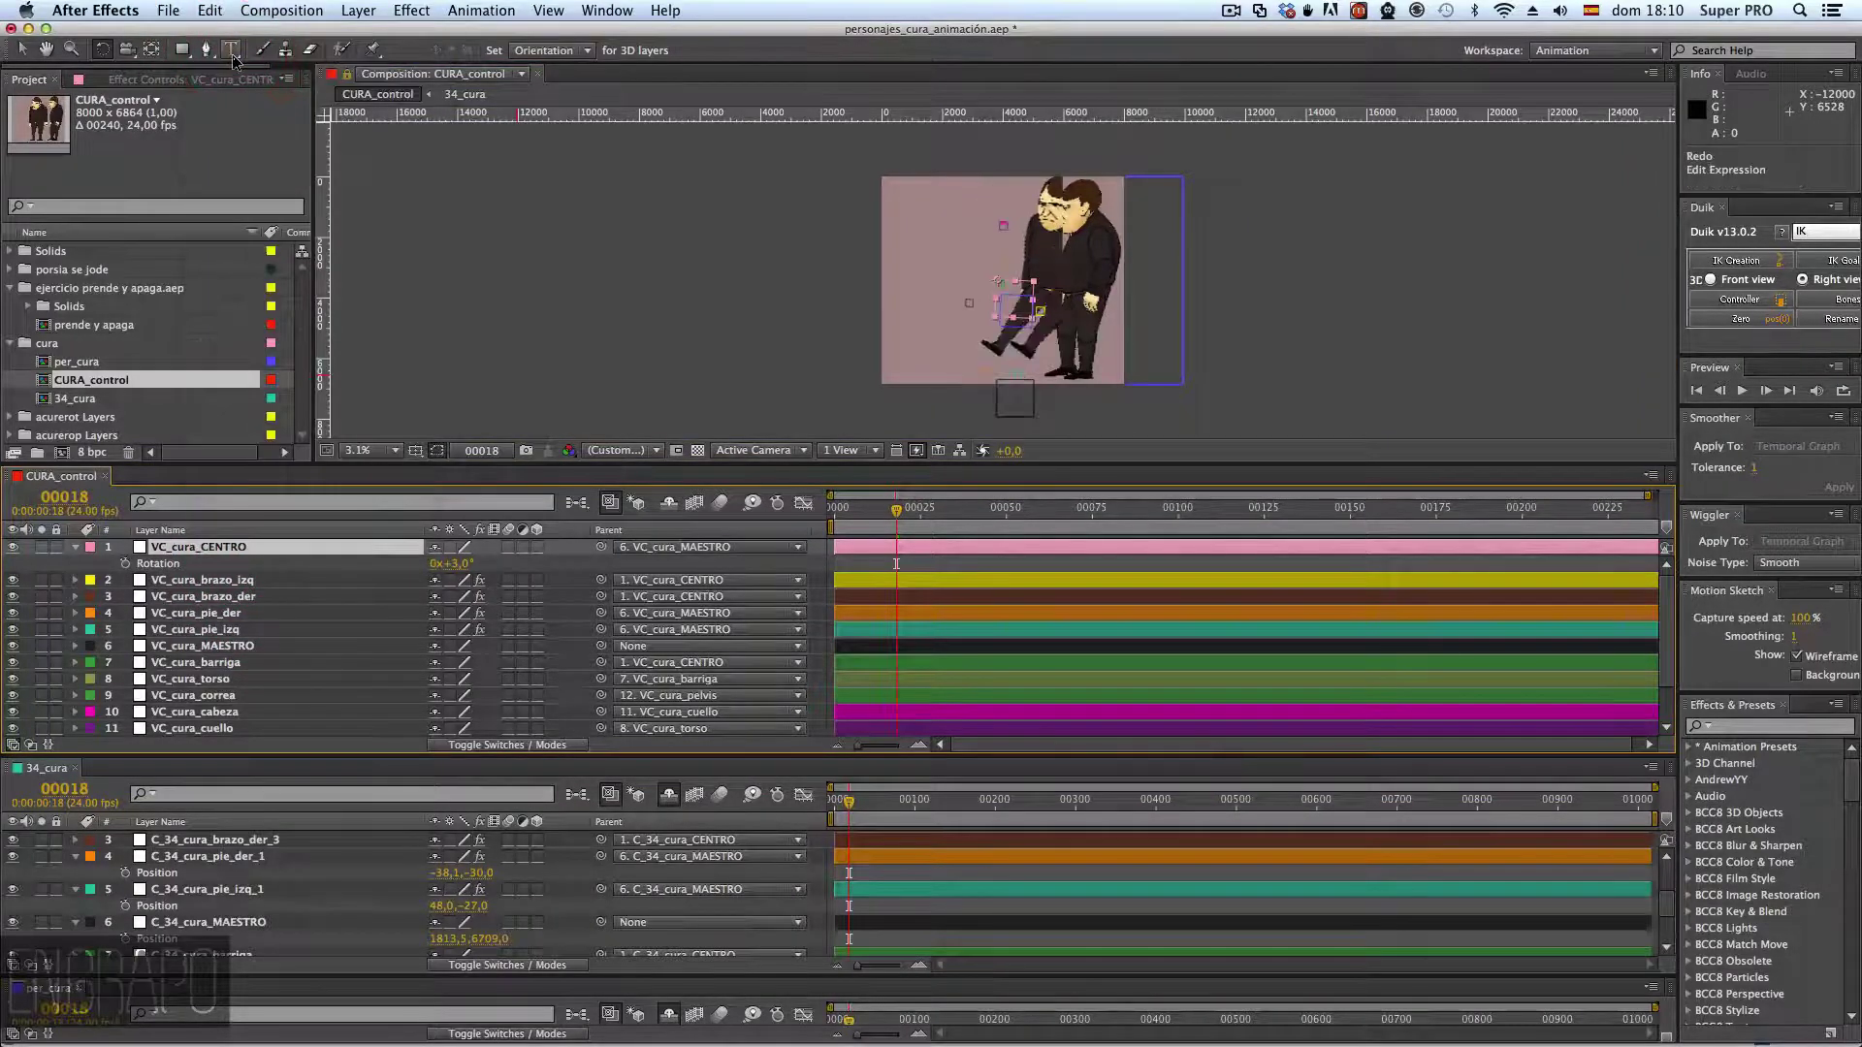
# - Move the VC_cura_CENTRO controller left to about -180, -252 and slightly enlarge the 34_cura timeline
pyautogui.click(21, 49)
pyautogui.moveTo(1020, 295); pyautogui.dragTo(951, 310)
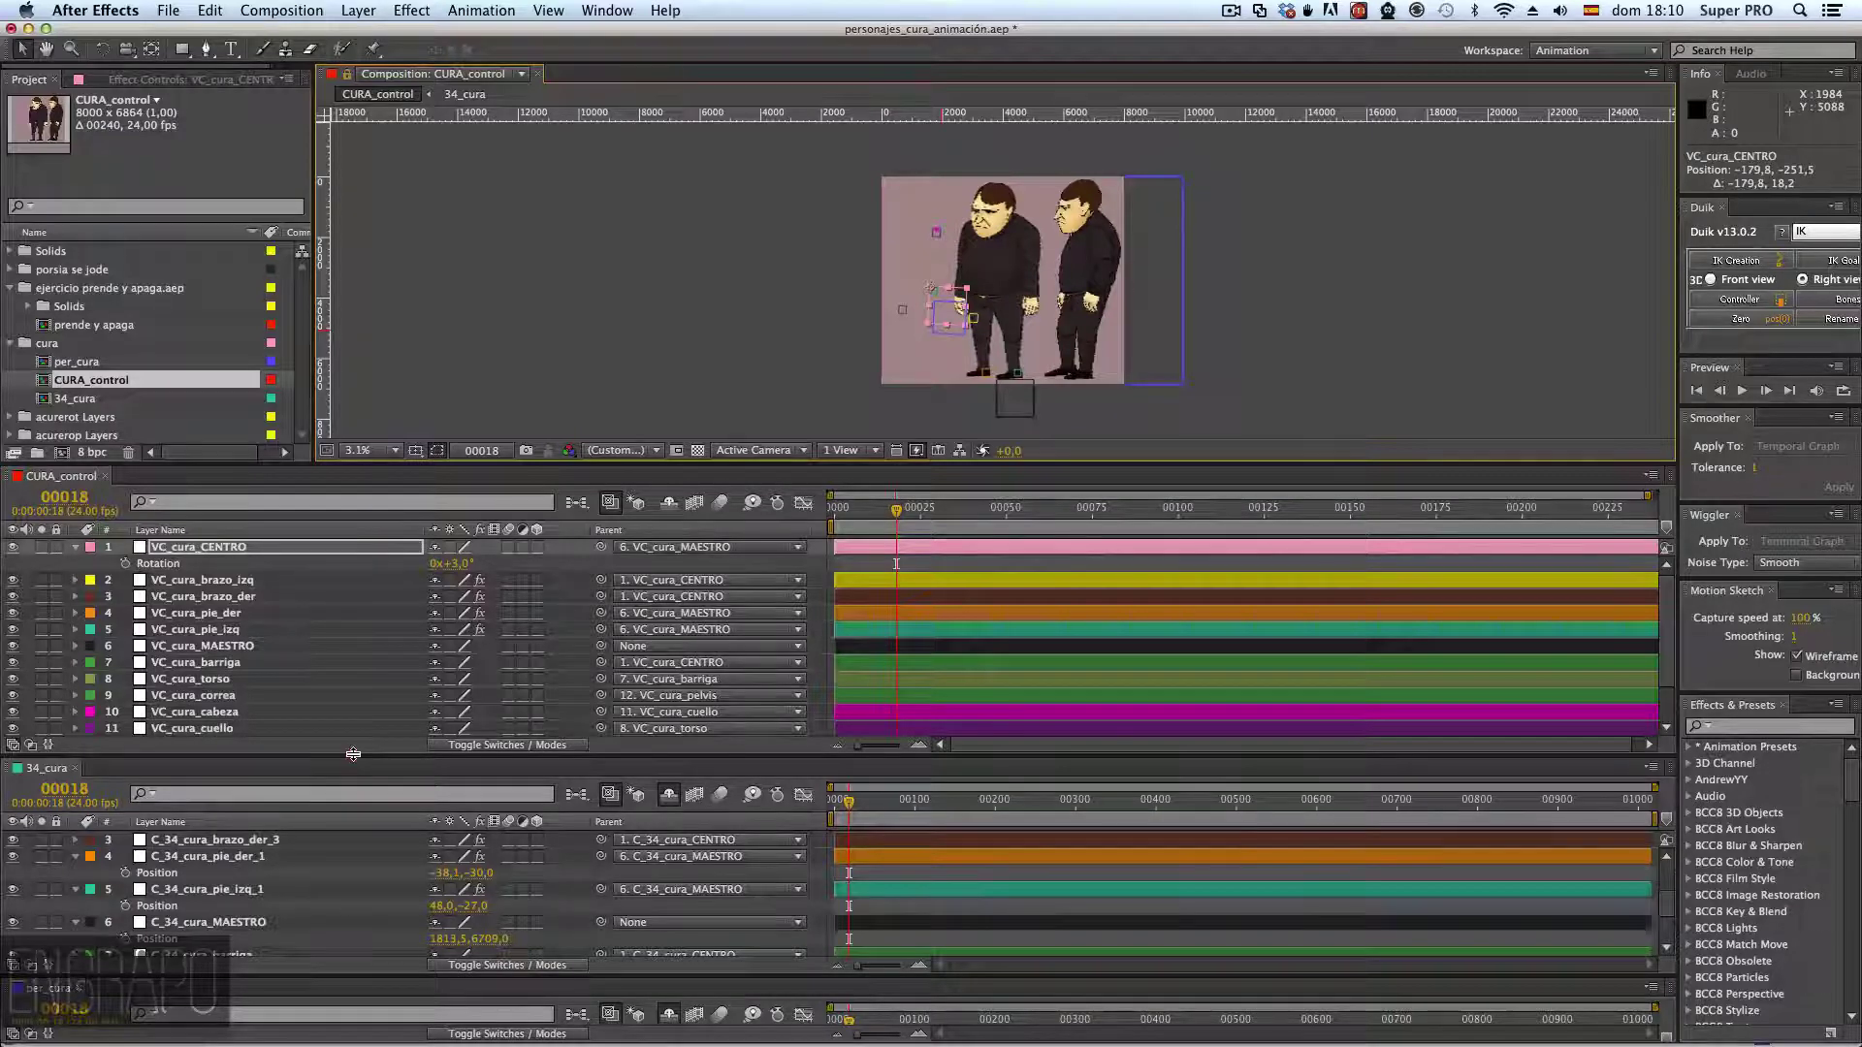
pyautogui.moveTo(351, 764)
pyautogui.mouseDown()
pyautogui.moveTo(351, 704)
pyautogui.moveTo(351, 748)
pyautogui.mouseUp()
# - Copy the complete Position expression of C_34_cura_CENTRO and collapse that layer's properties
pyautogui.click(223, 858)
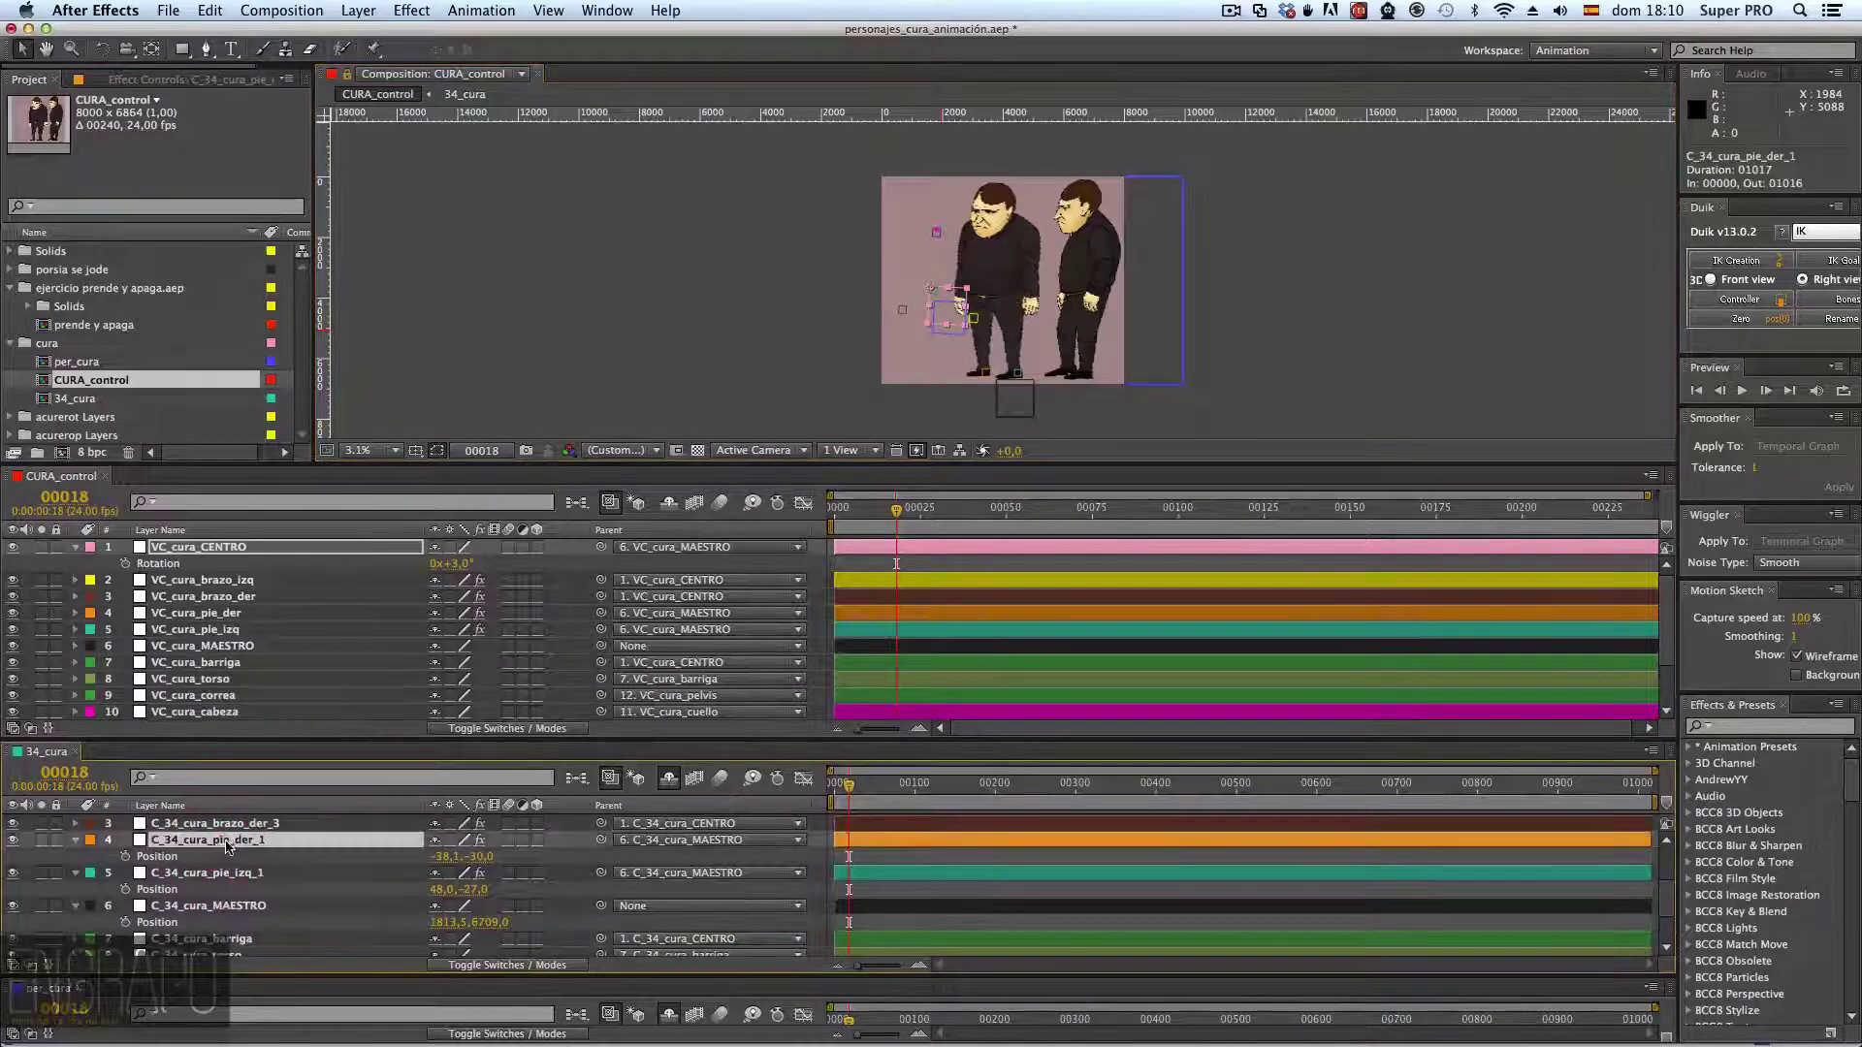
pyautogui.press('super+Tab')
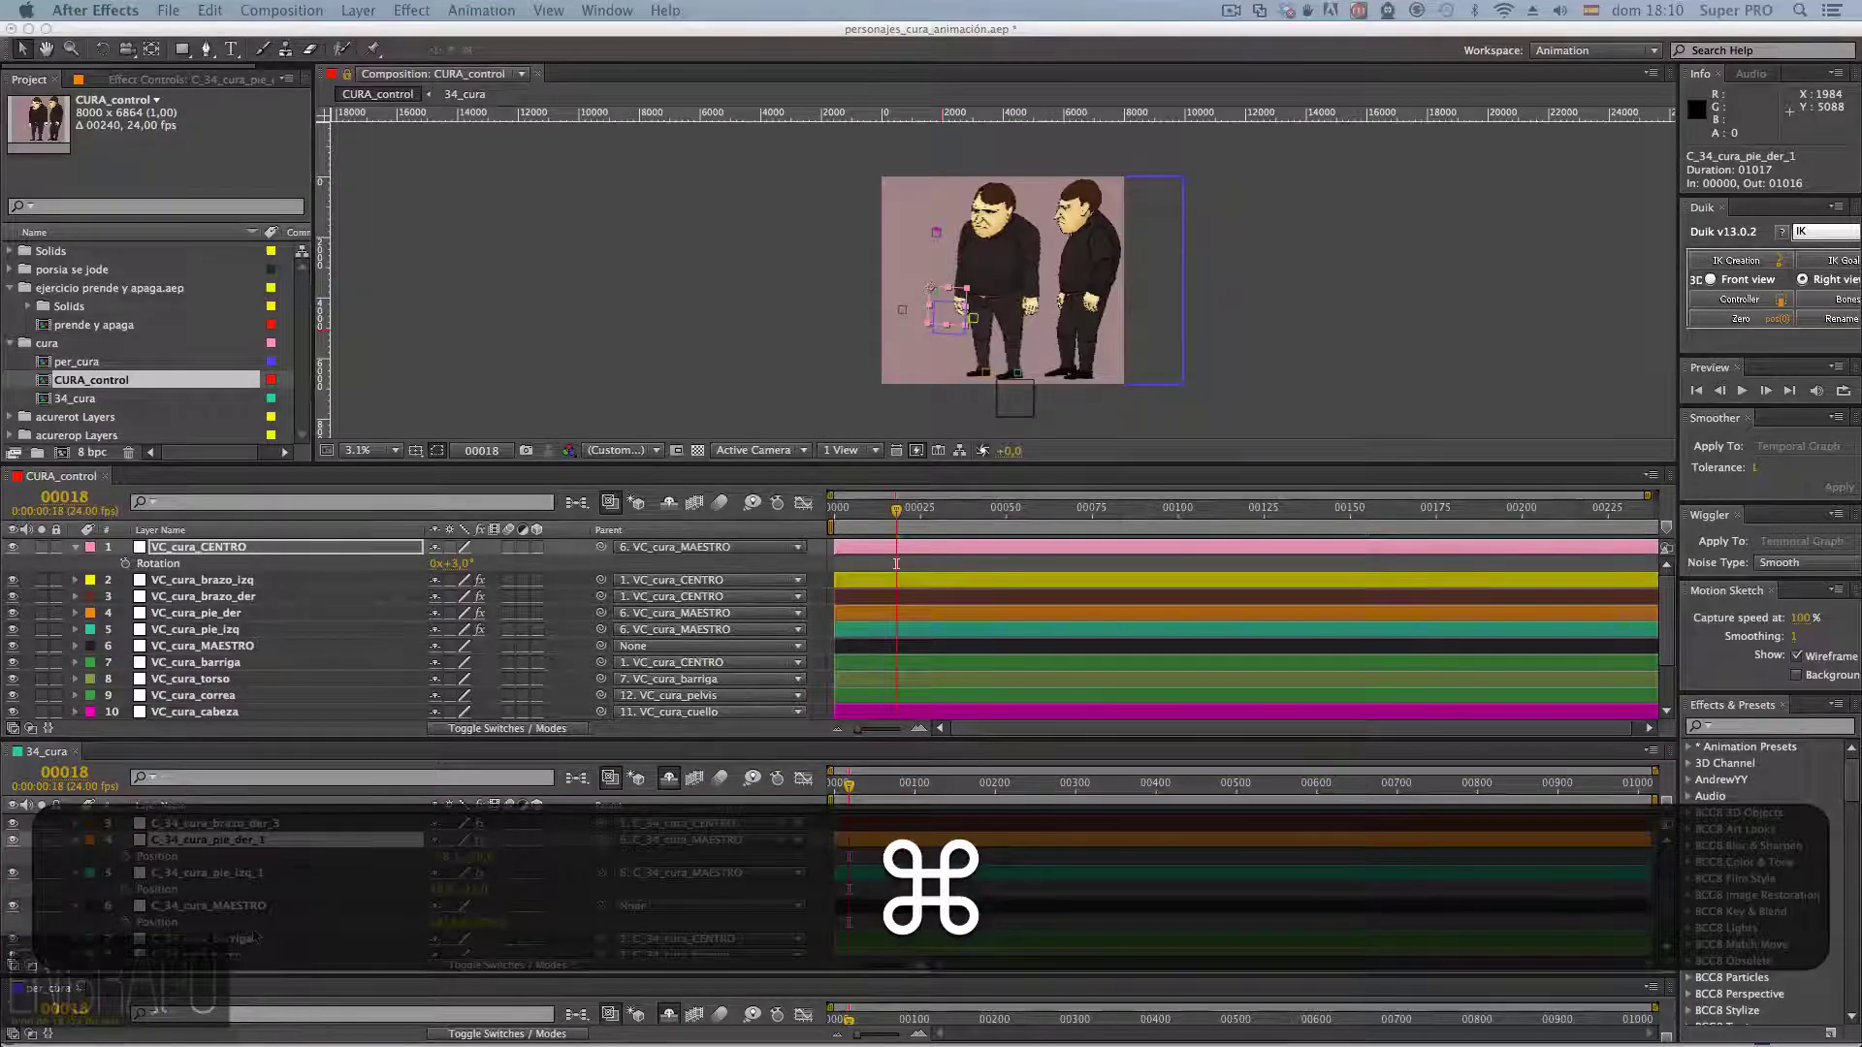
pyautogui.scroll(3, 254, 902)
pyautogui.click(964, 878)
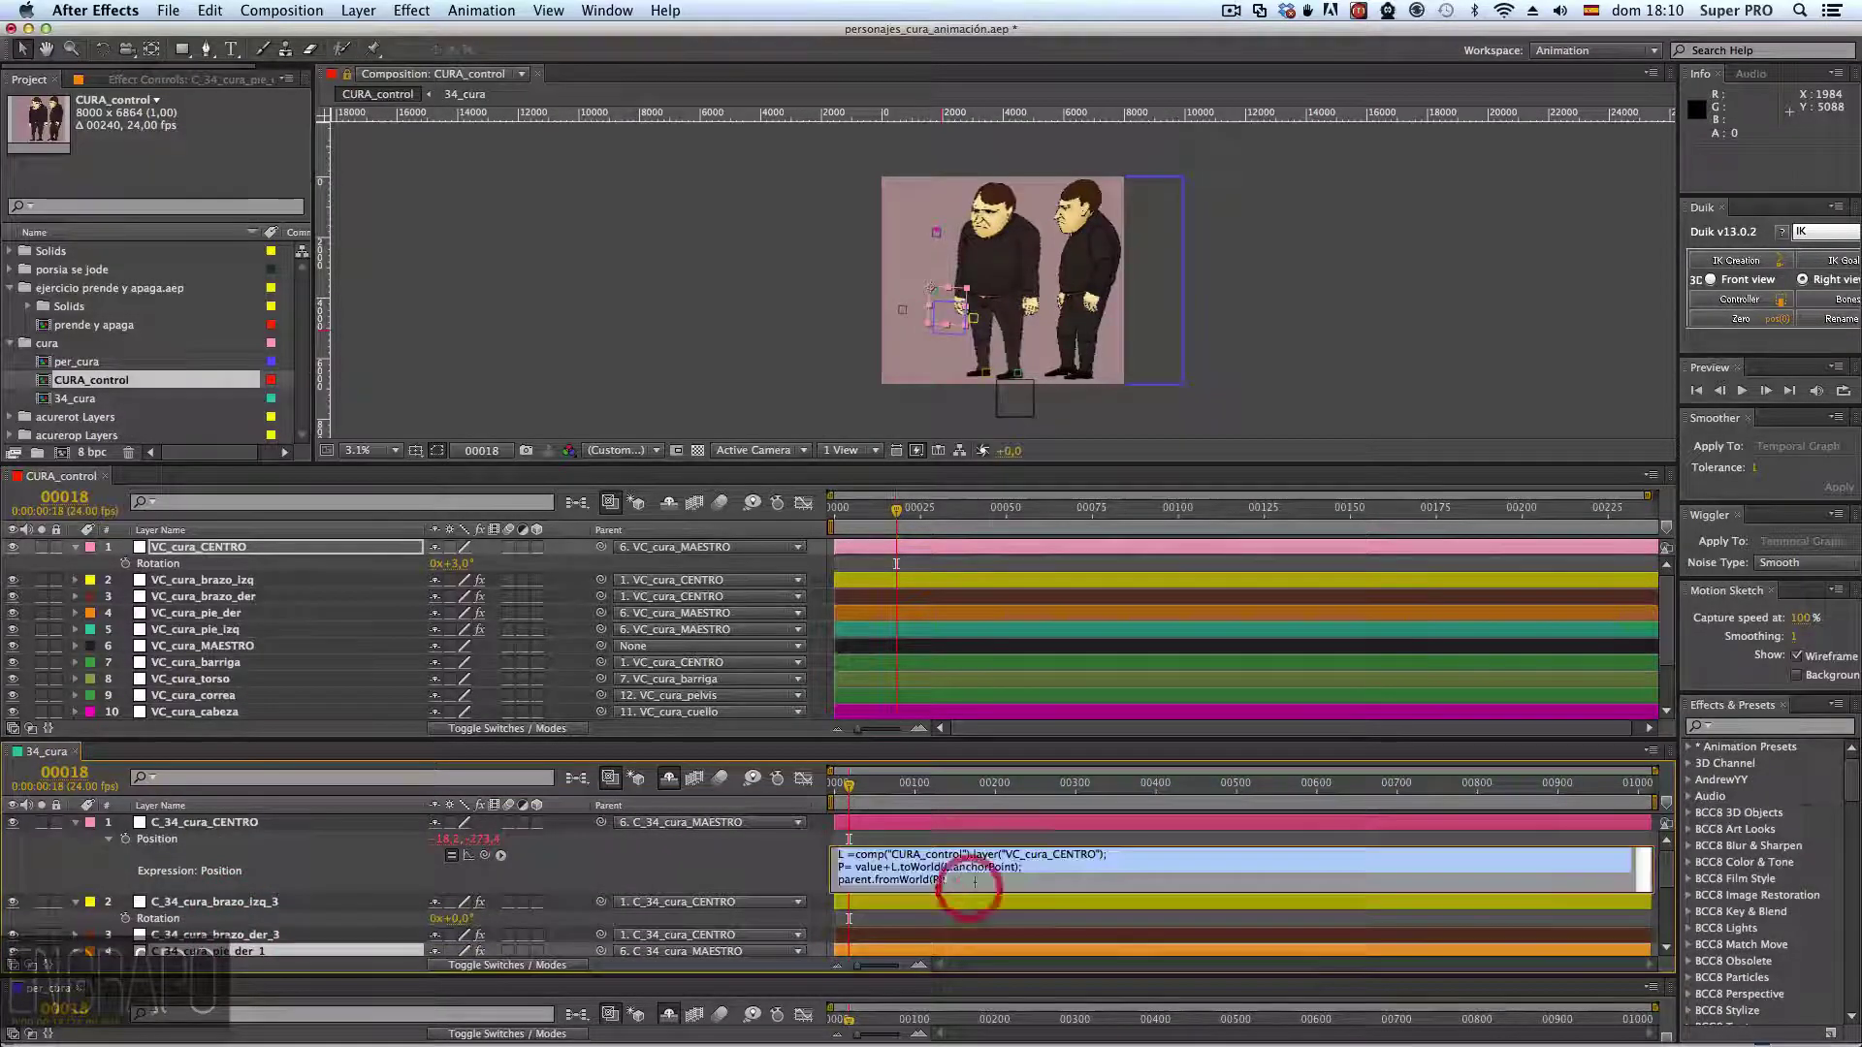
pyautogui.press('super+a')
pyautogui.press('super+c')
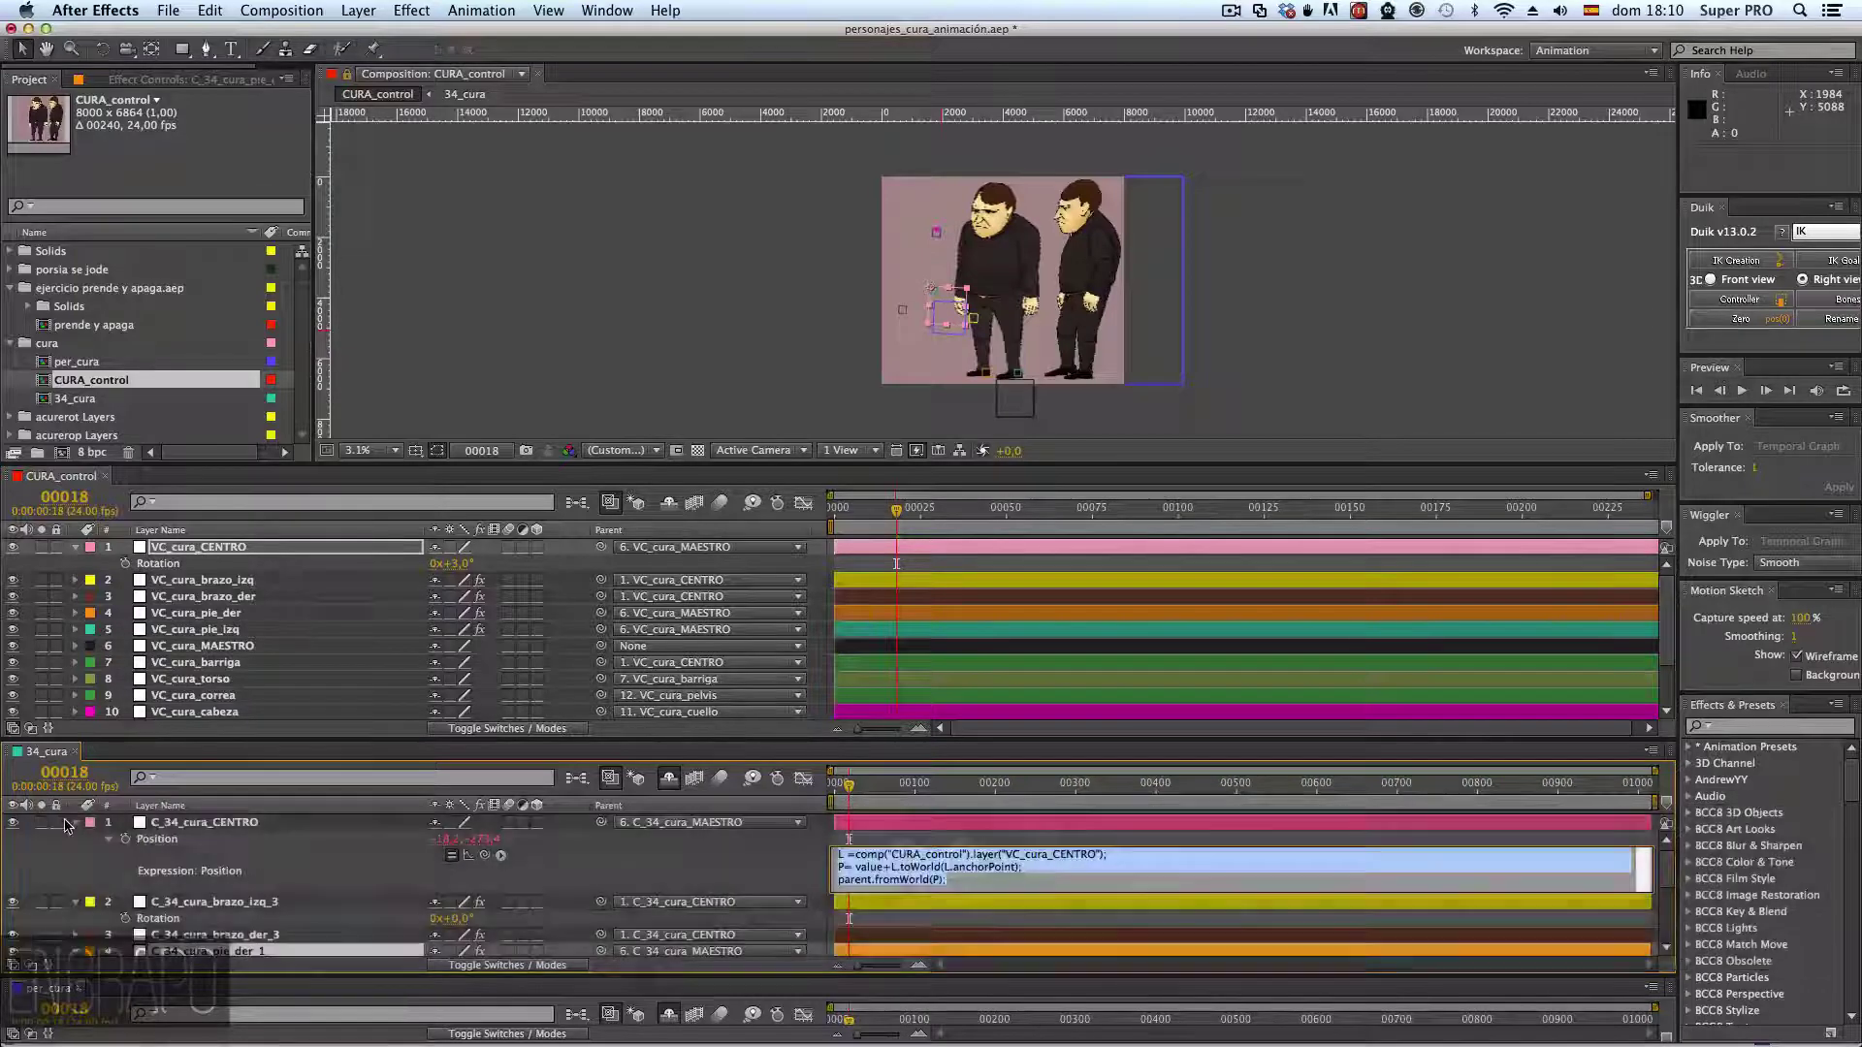
pyautogui.click(75, 823)
# - Add an expression to the Position of C_34_cura_pie_der_1, paste the copied code and enlarge the expression field to show every line
pyautogui.click(248, 840)
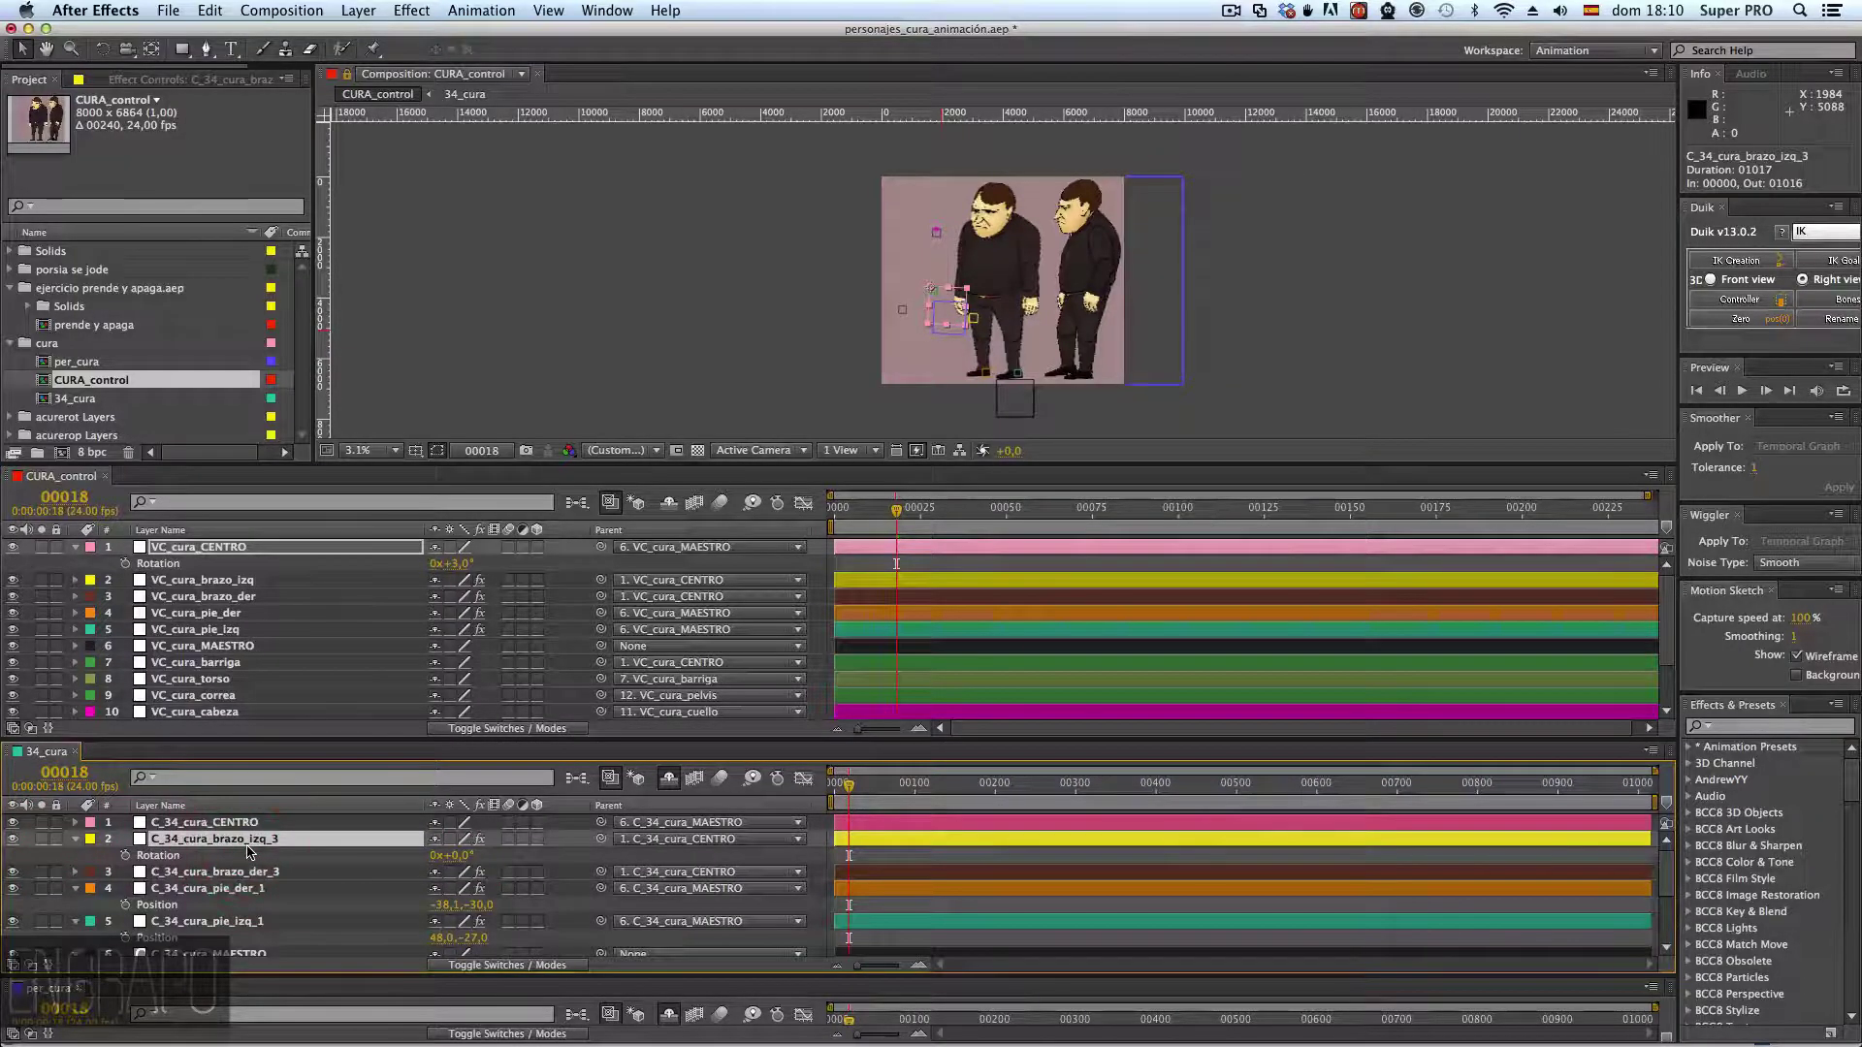
pyautogui.click(248, 888)
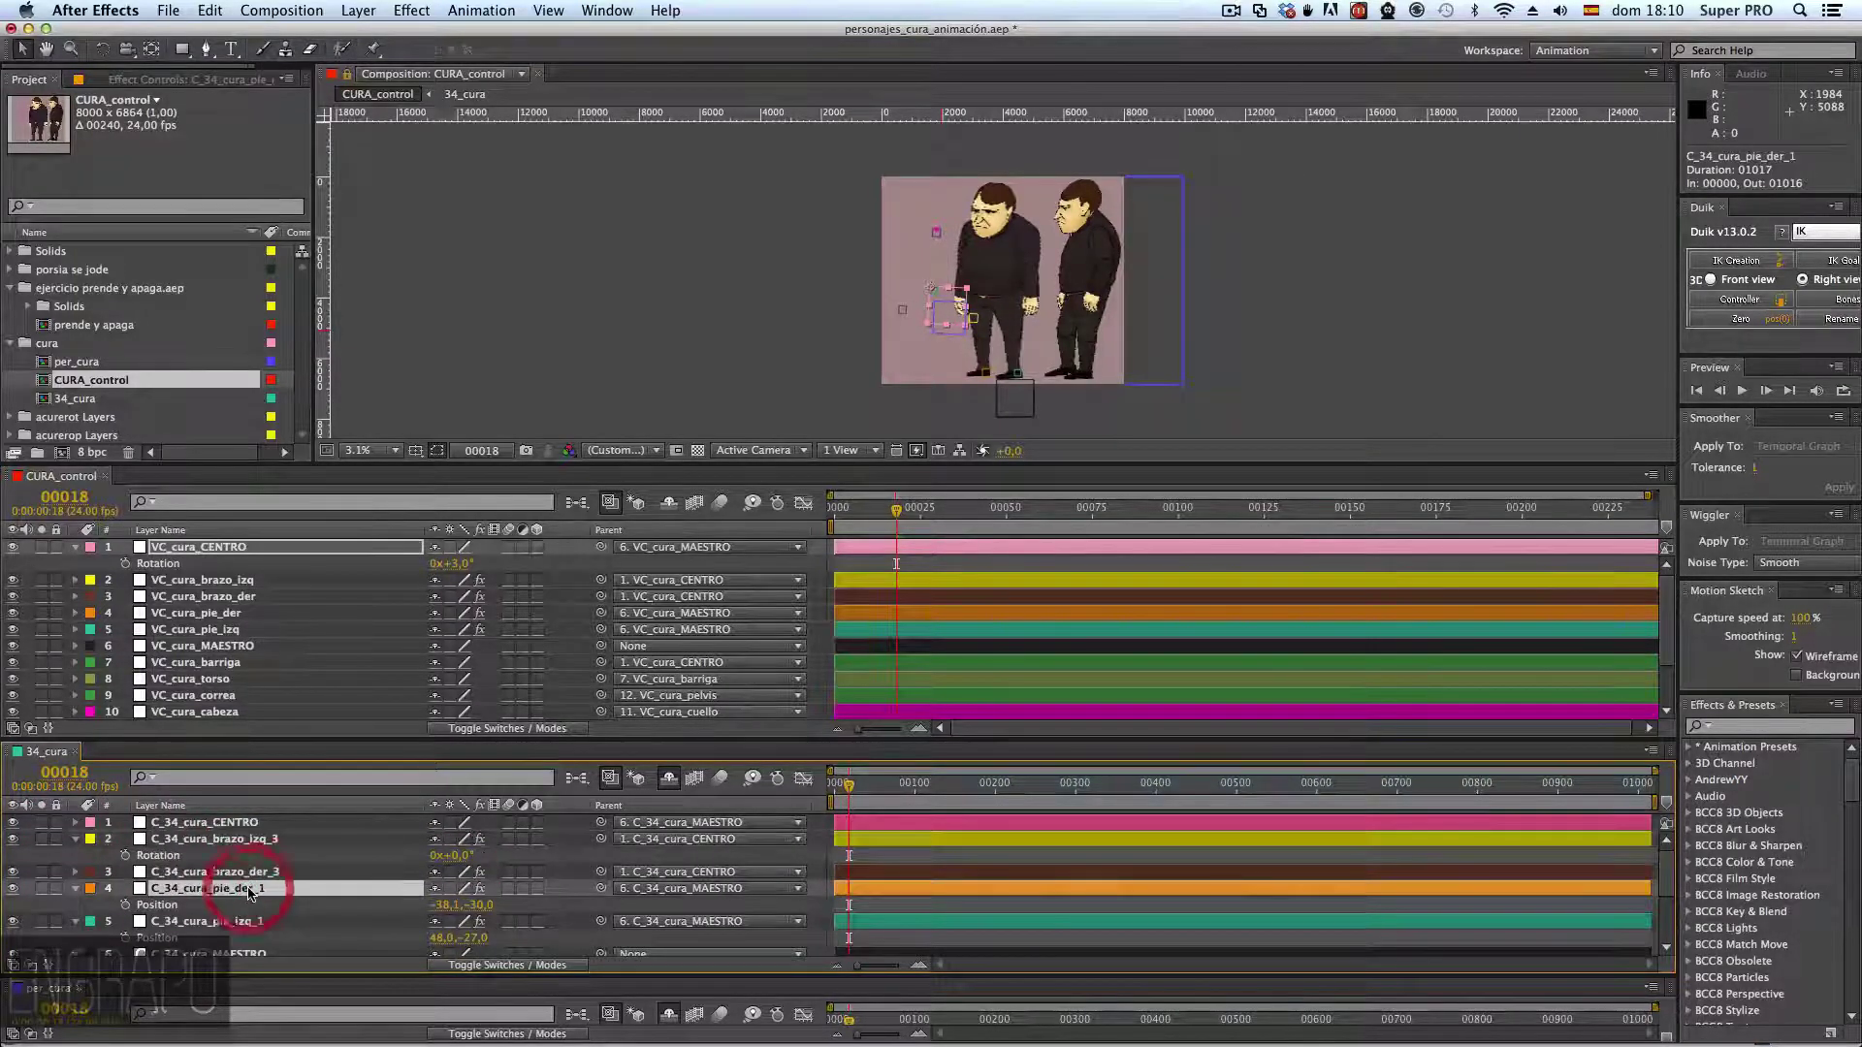
pyautogui.press('p')
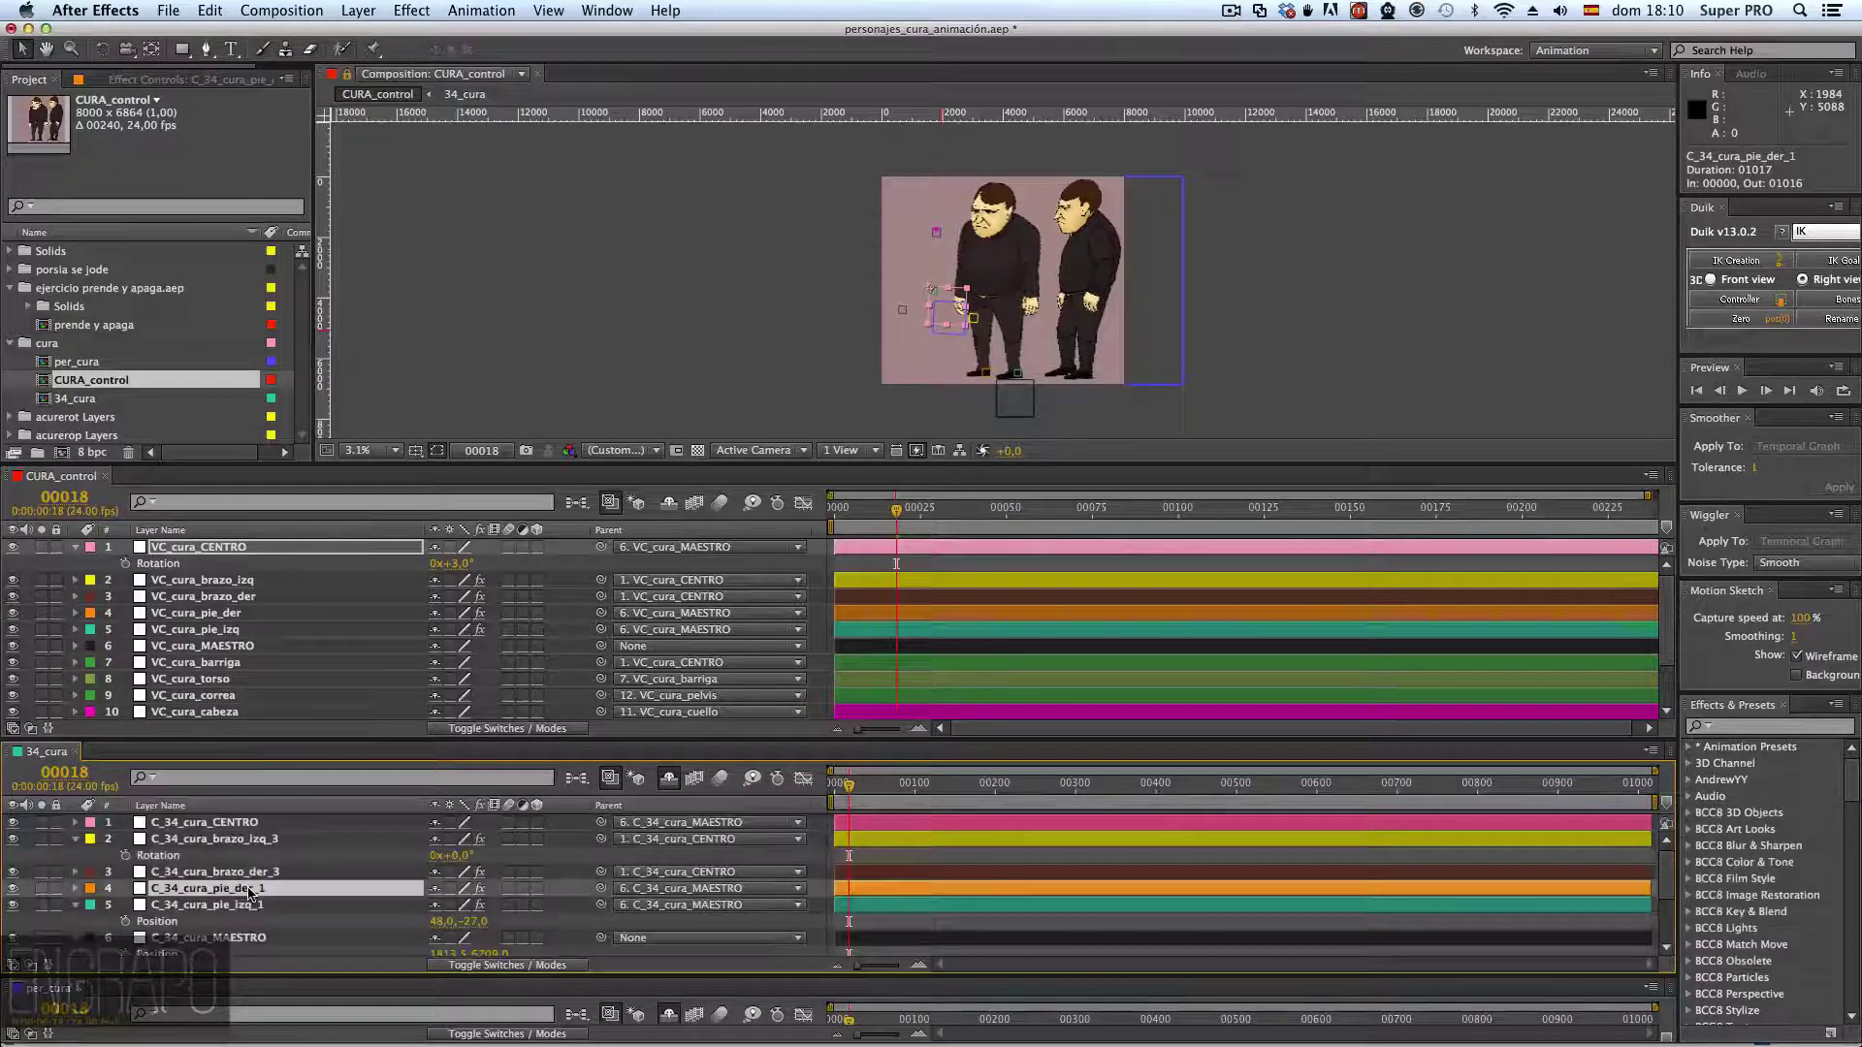
pyautogui.press('p')
pyautogui.hotkey('alt', 'p')
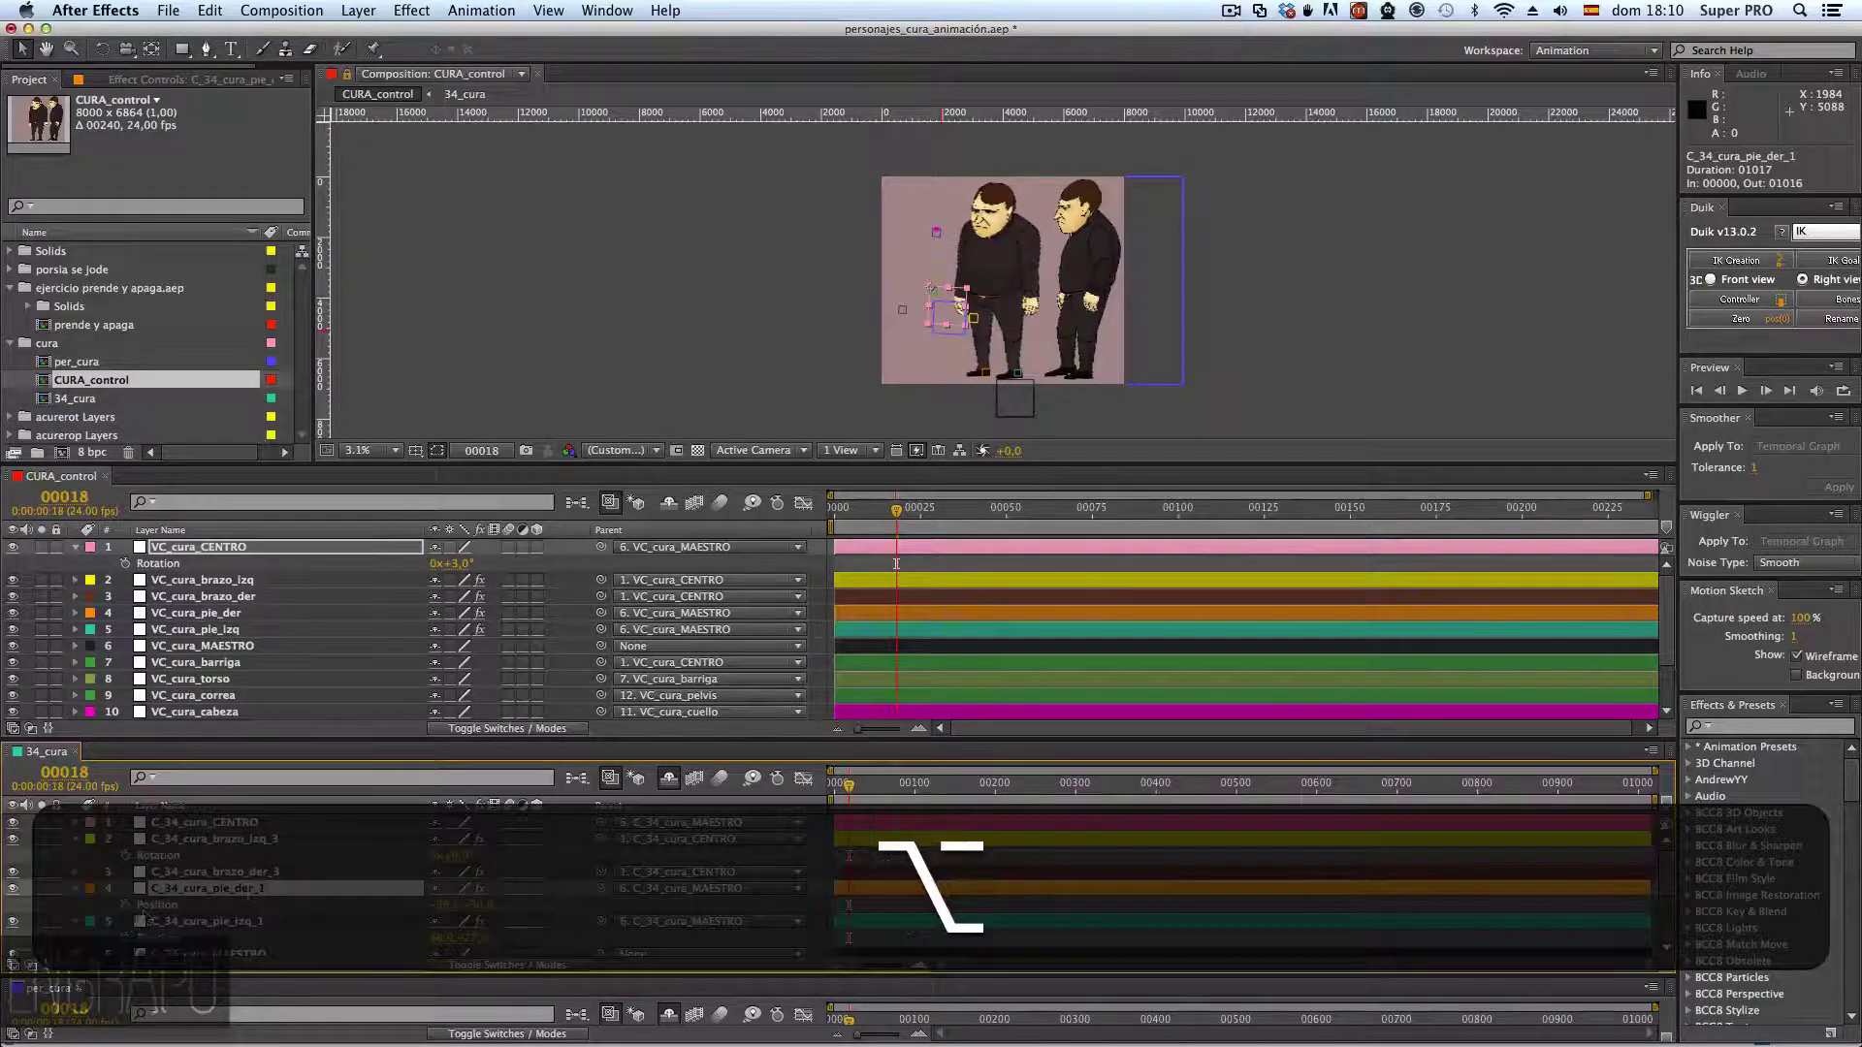
pyautogui.keyDown('alt'); pyautogui.click(125, 904); pyautogui.keyUp('alt')
pyautogui.press('super+v')
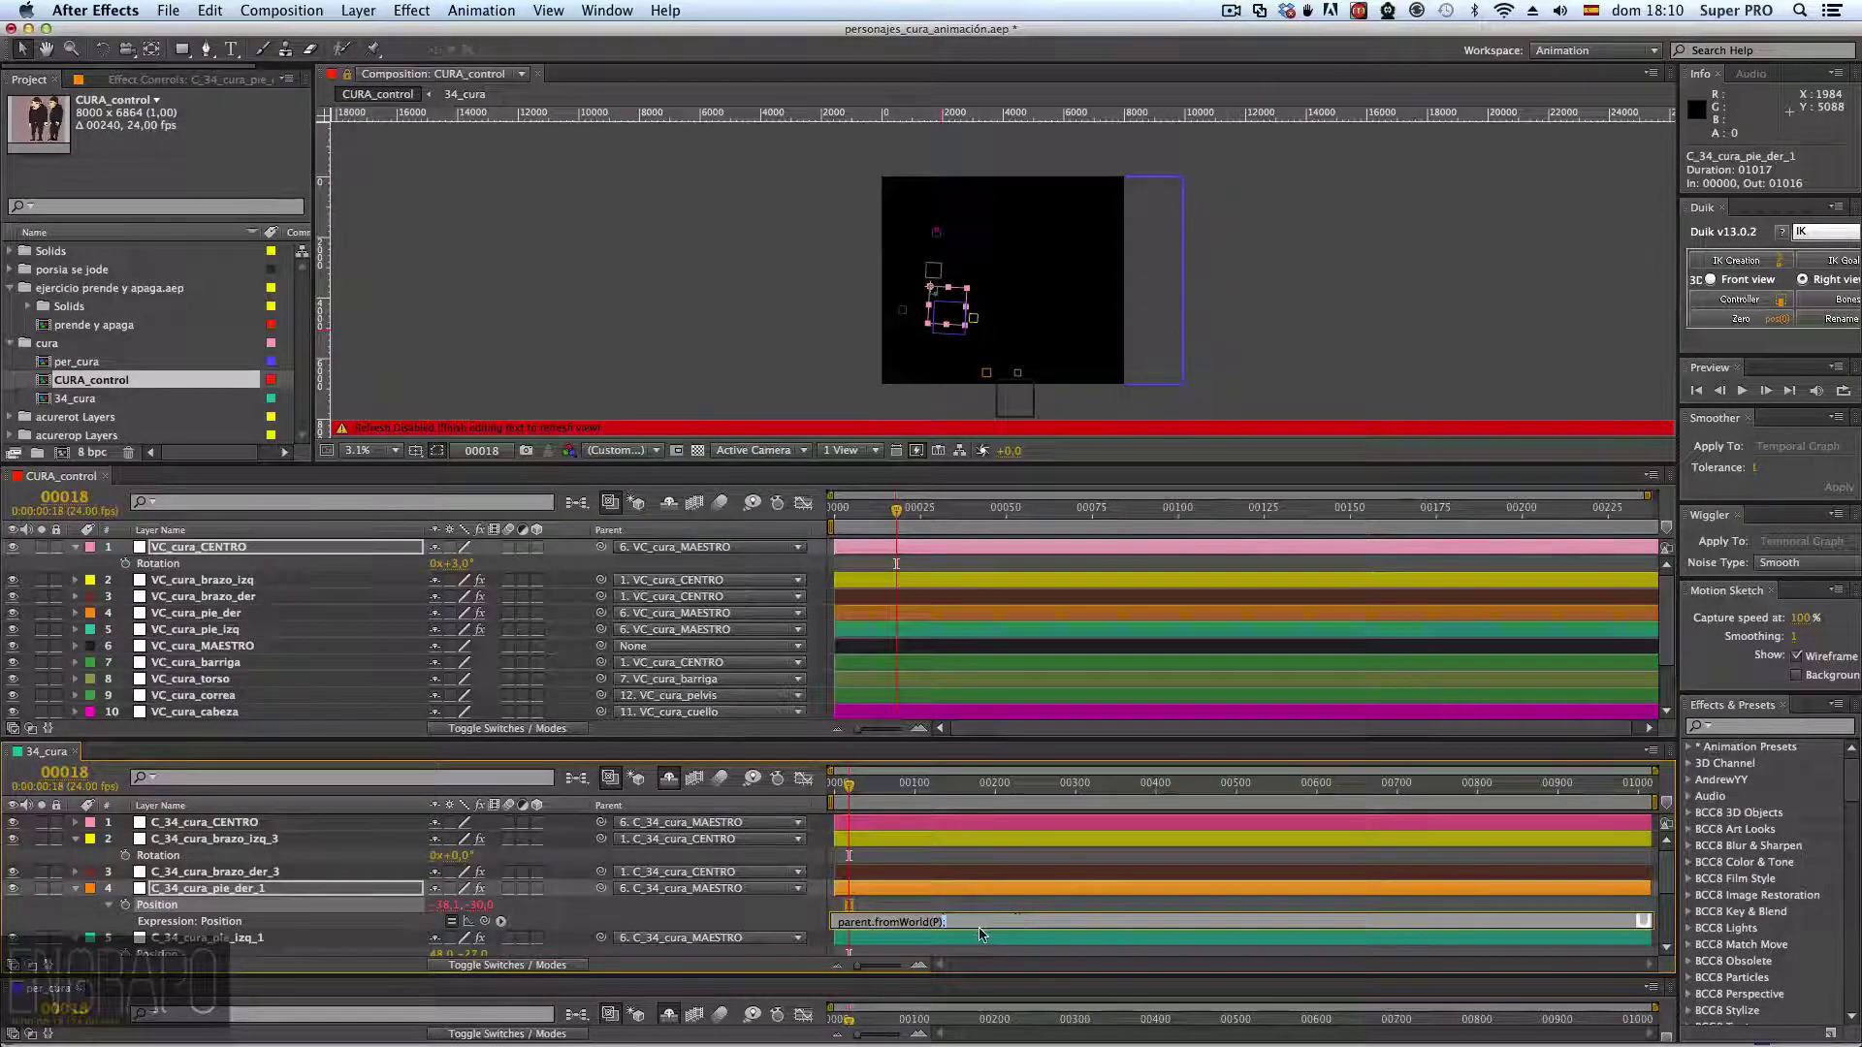
pyautogui.moveTo(980, 929); pyautogui.dragTo(982, 955)
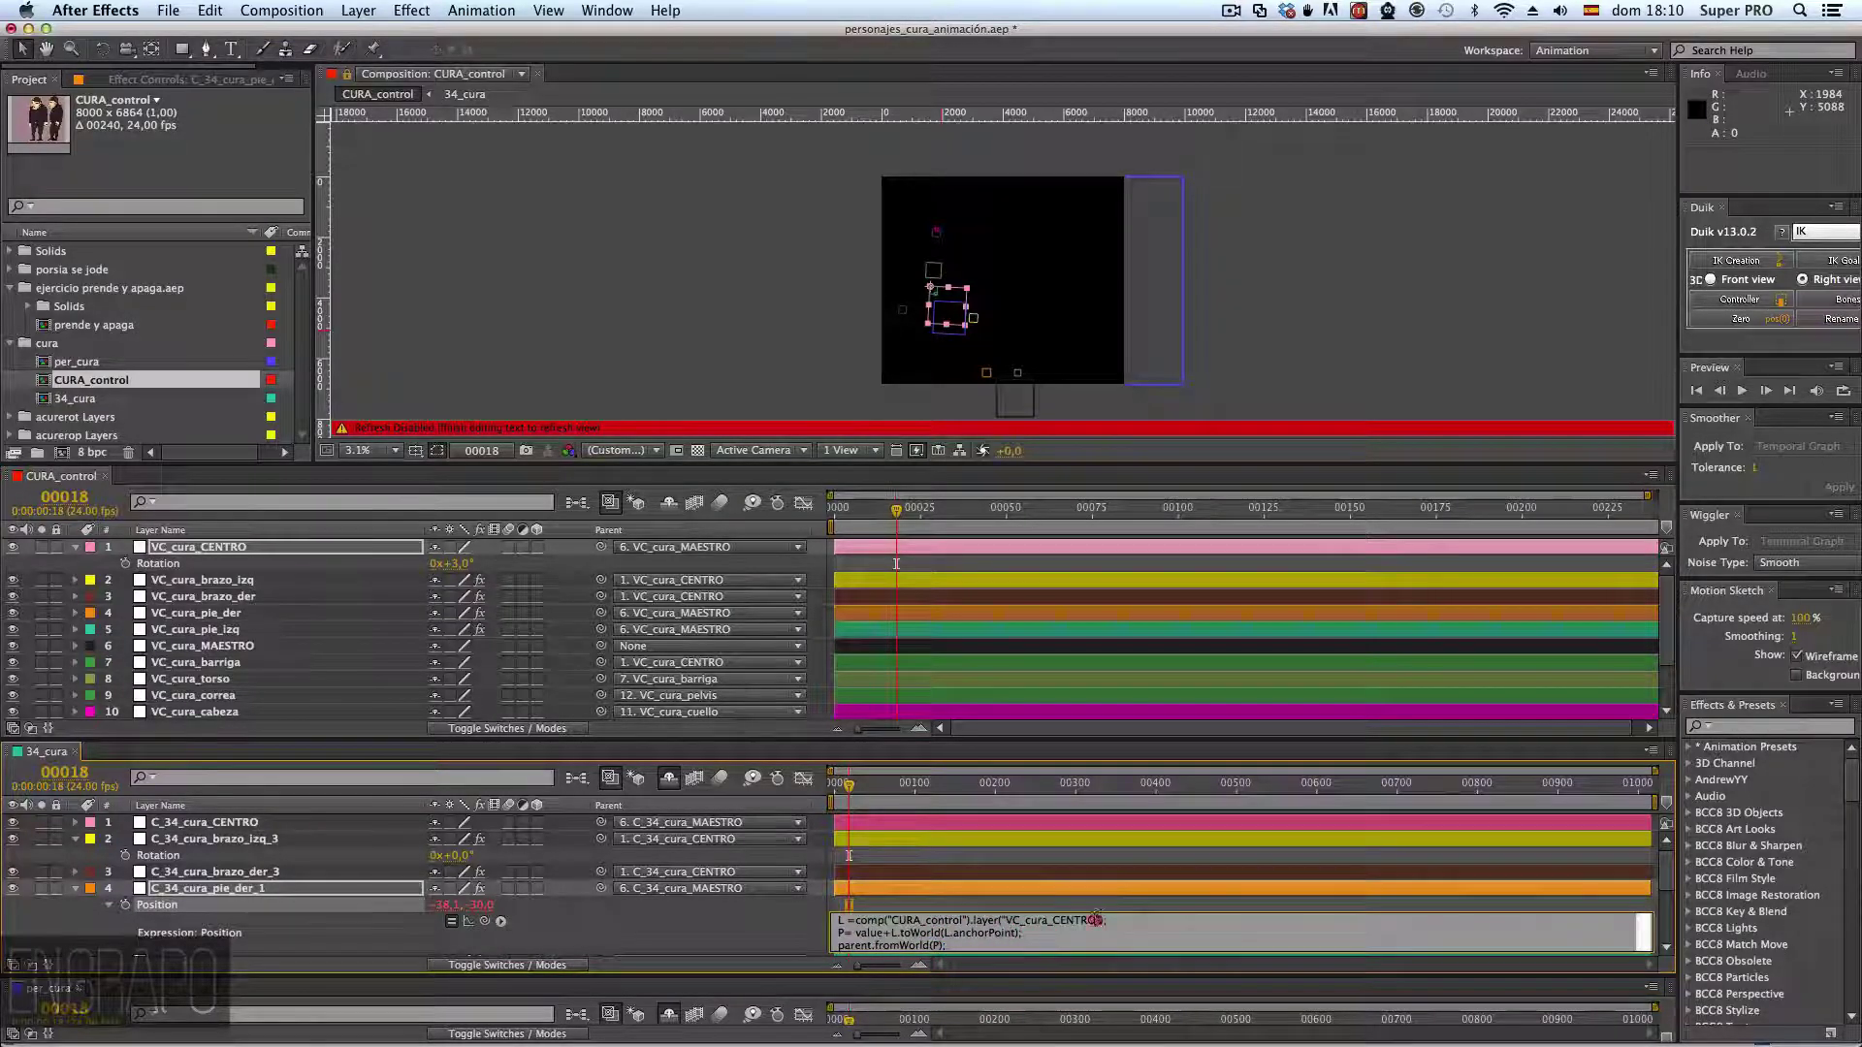
# - Change the layer referenced in the C_34_cura_pie_der_1 position expression to VC_cura_pie_der and apply it
pyautogui.moveTo(1098, 920); pyautogui.dragTo(1049, 920)
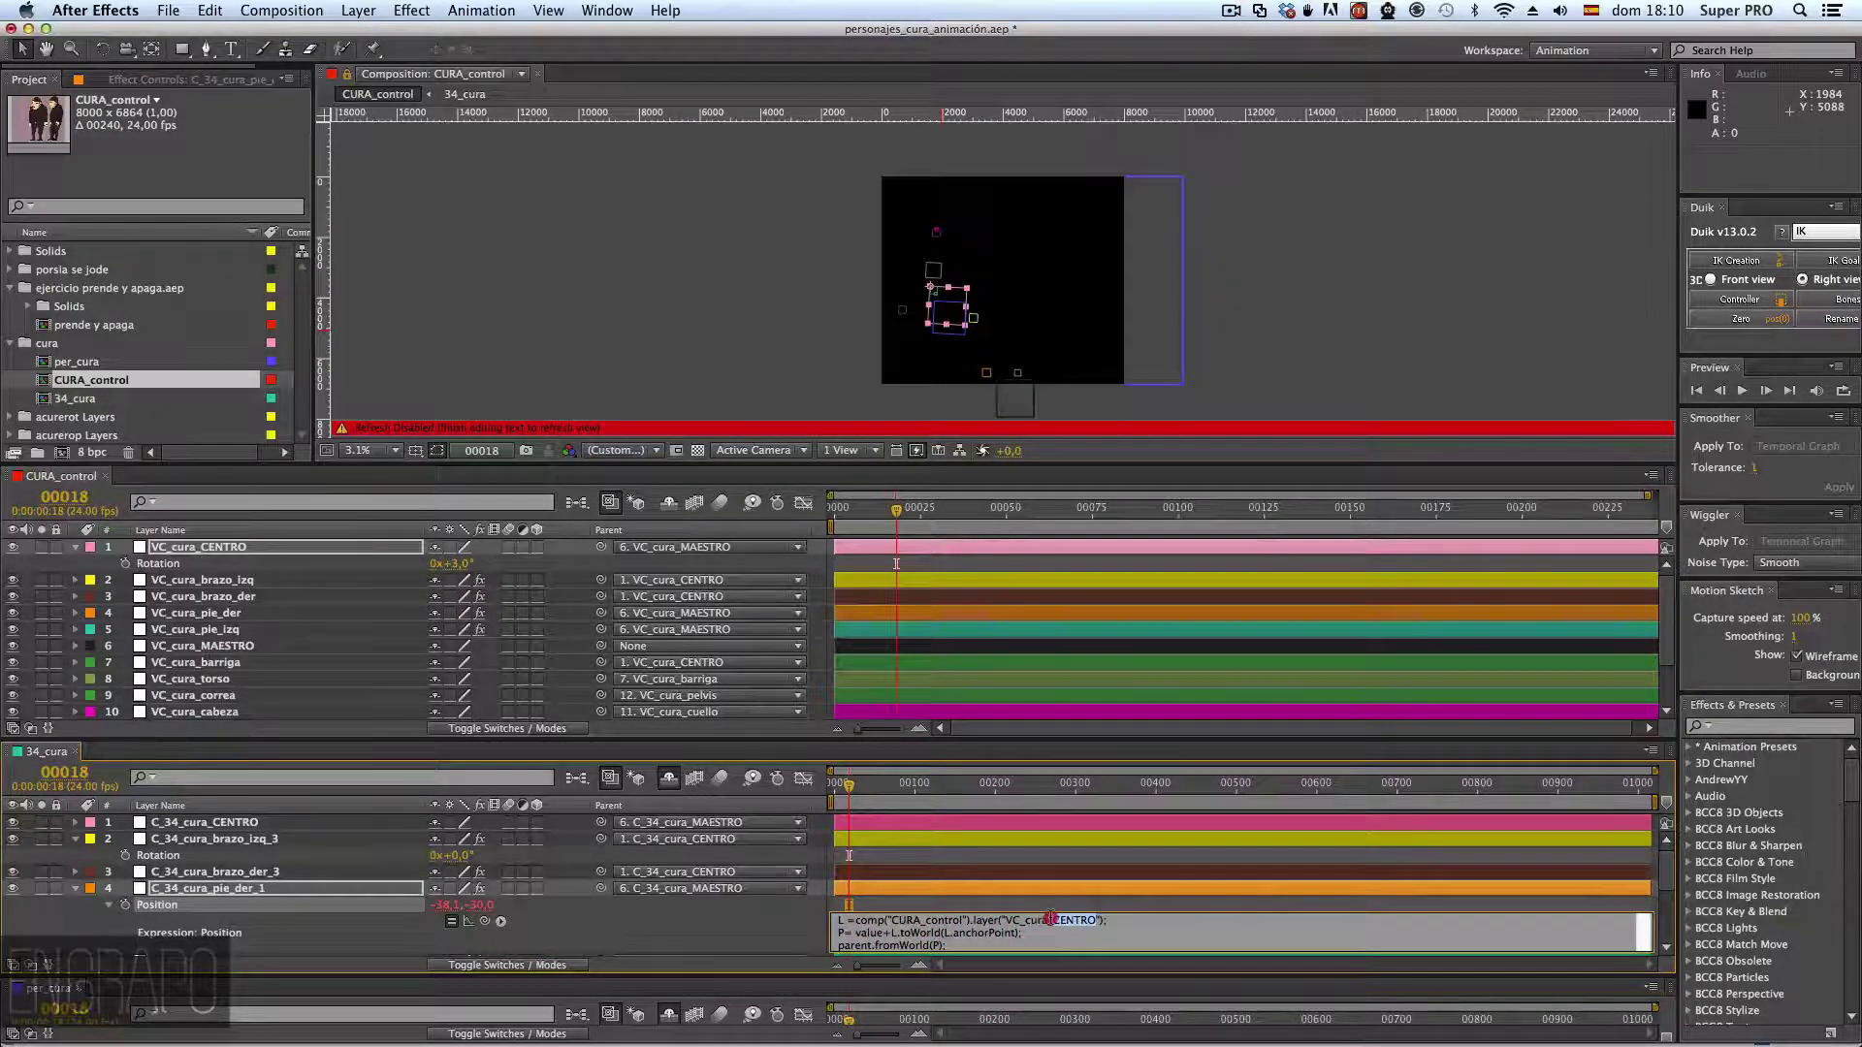
pyautogui.write('pie_der')
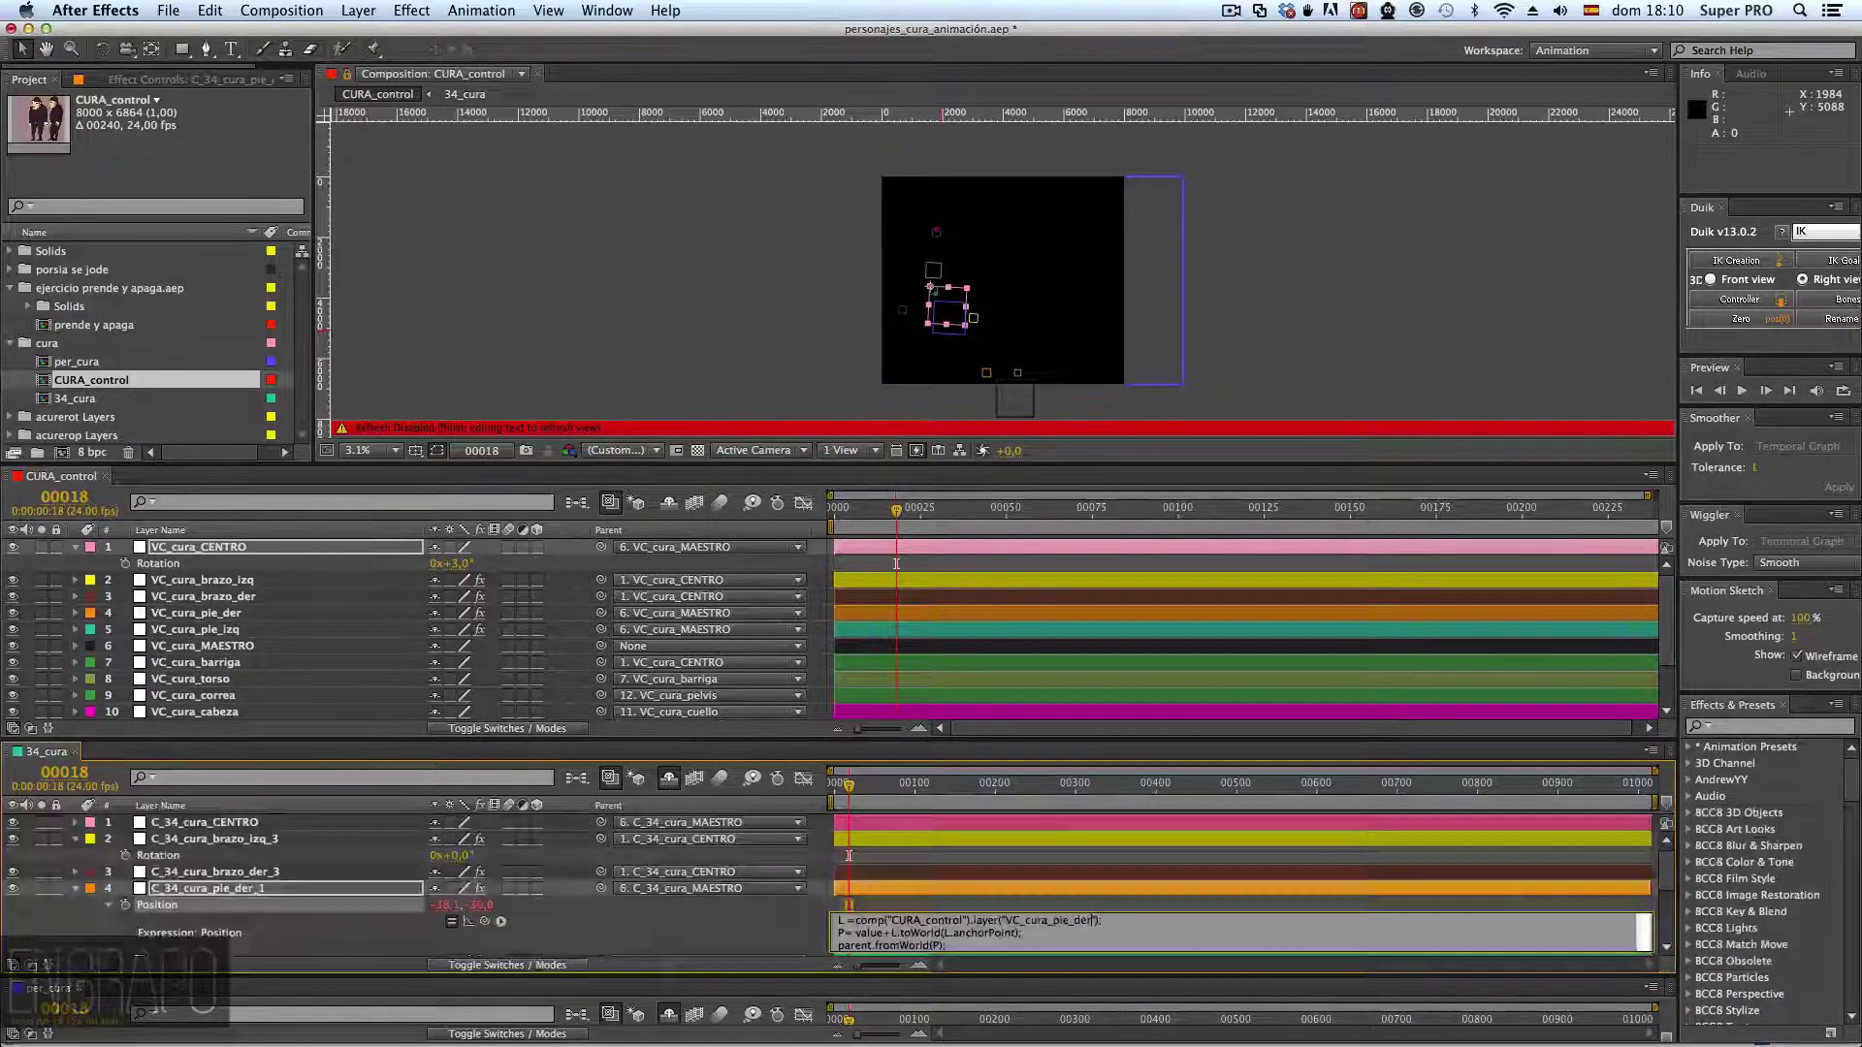
pyautogui.press('KP_Enter')
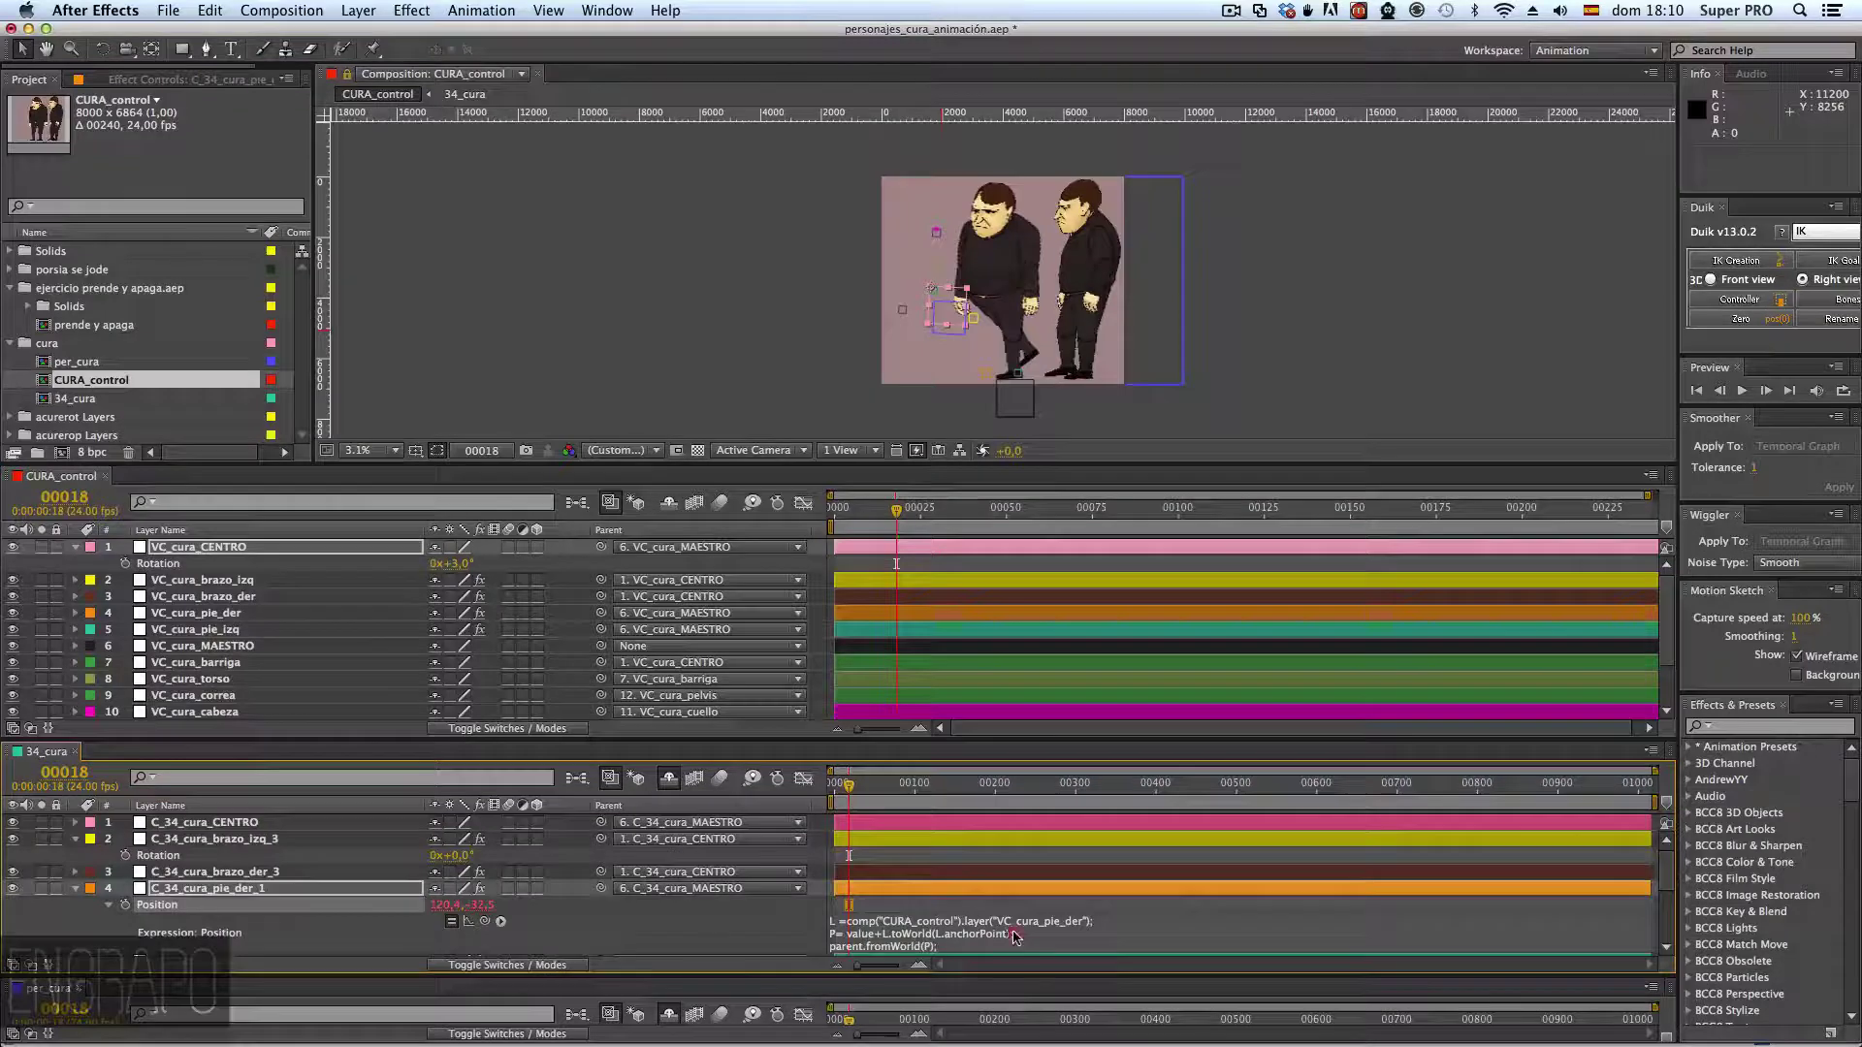
# - Copy the full expression from C_34_cura_pie_der_1, collapse that layer and paste the code as an expression on the Position of C_34_cura_MAESTRO
pyautogui.press('super+a')
pyautogui.press('super+c')
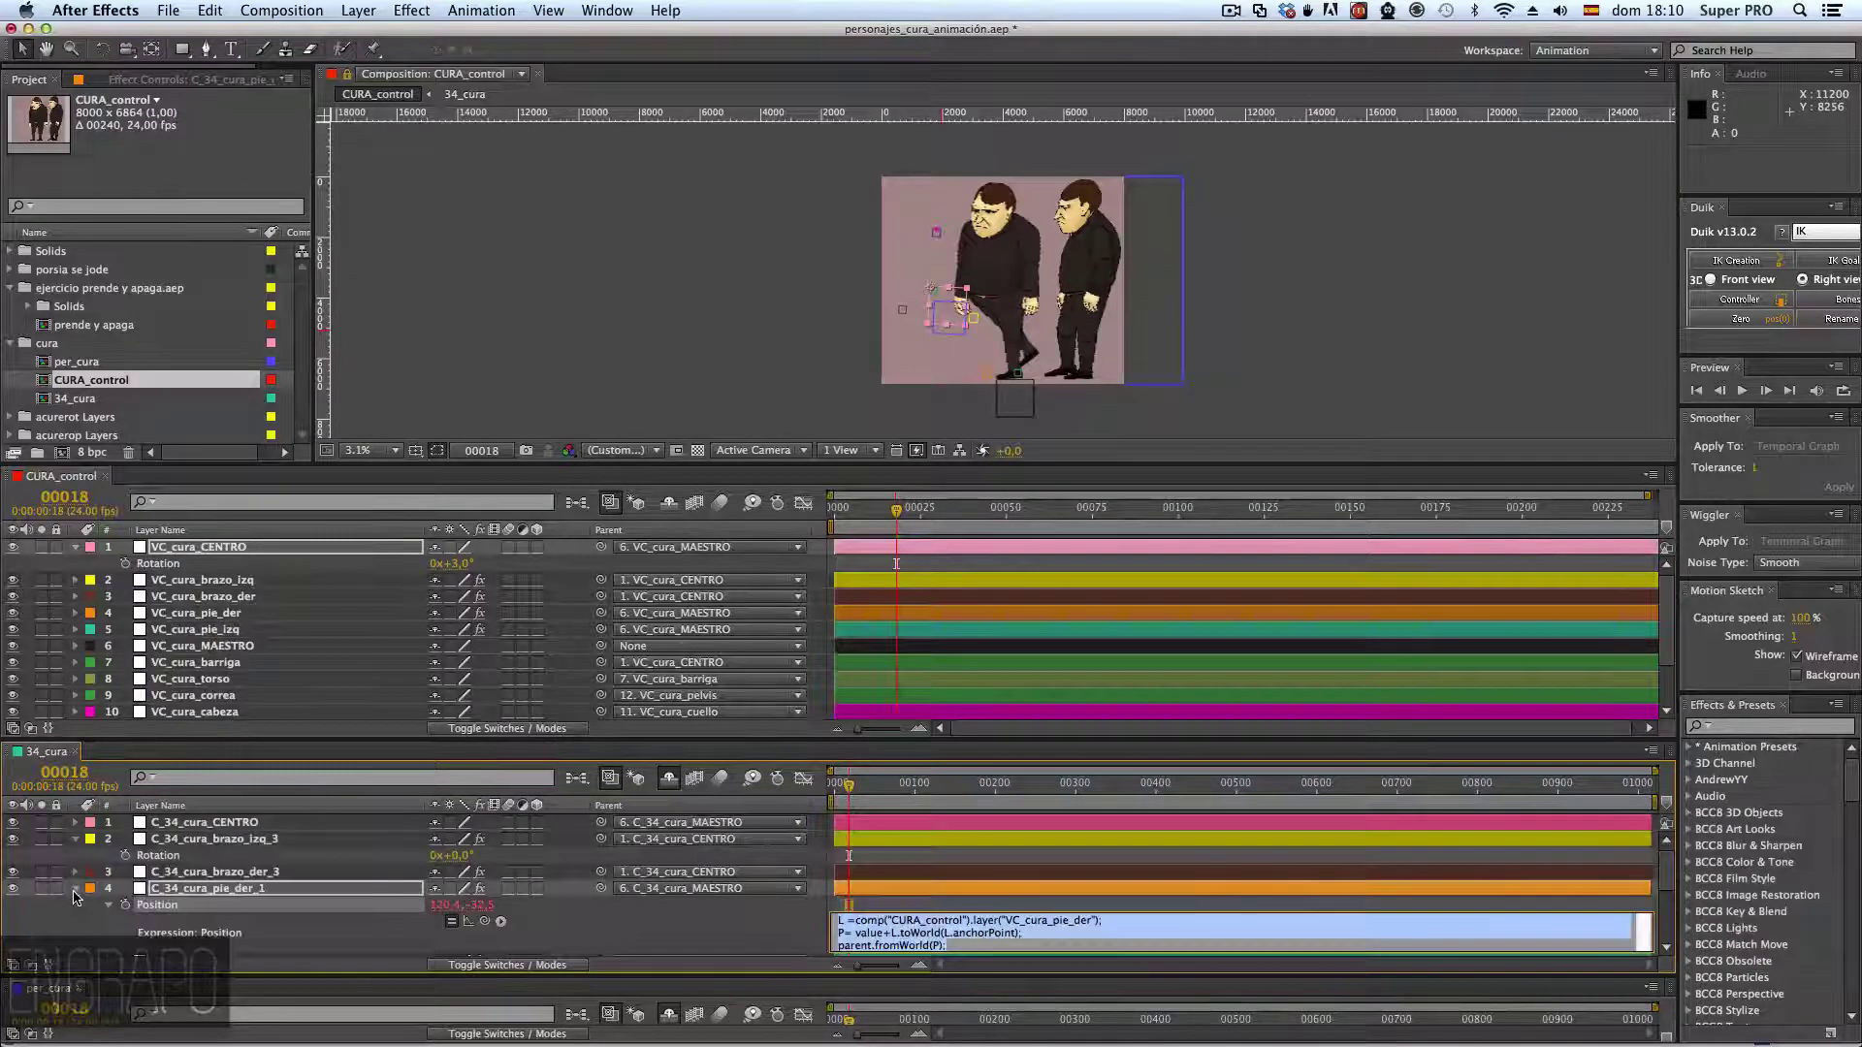
pyautogui.click(75, 888)
pyautogui.click(170, 908)
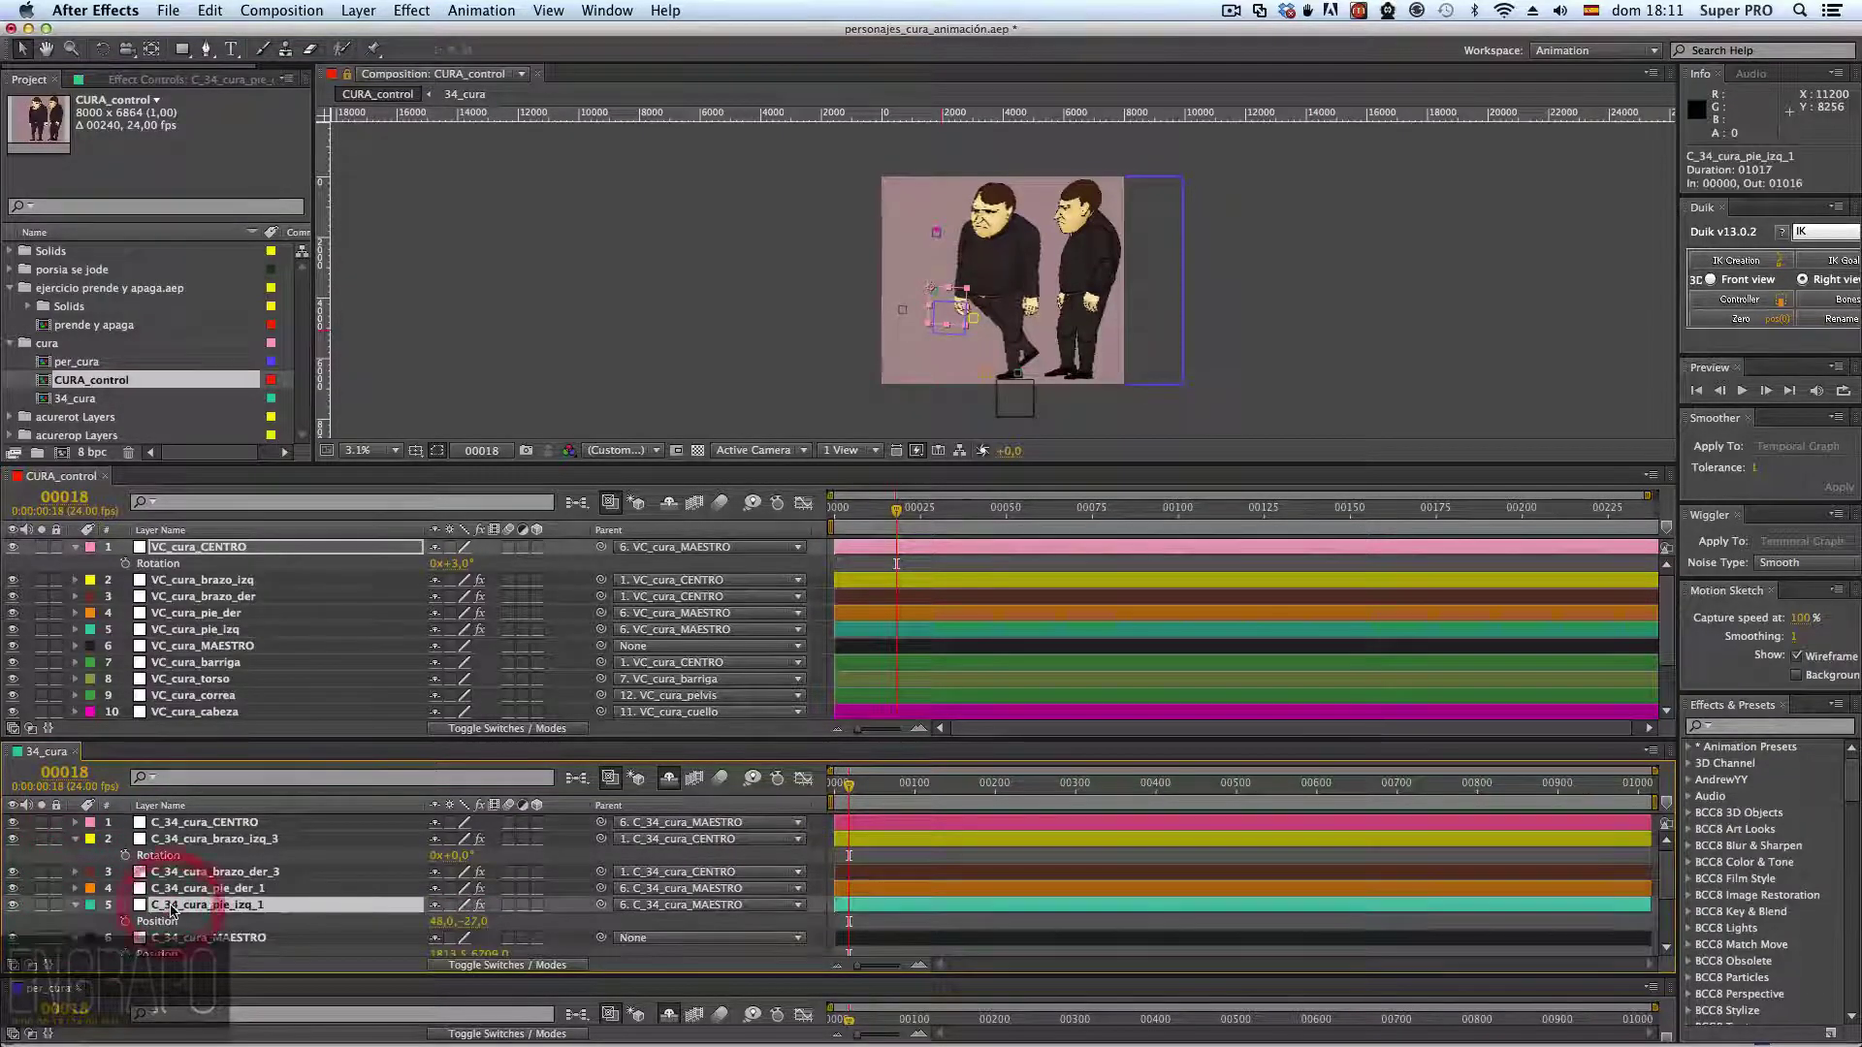
pyautogui.press('p')
pyautogui.hotkey('alt', 'p')
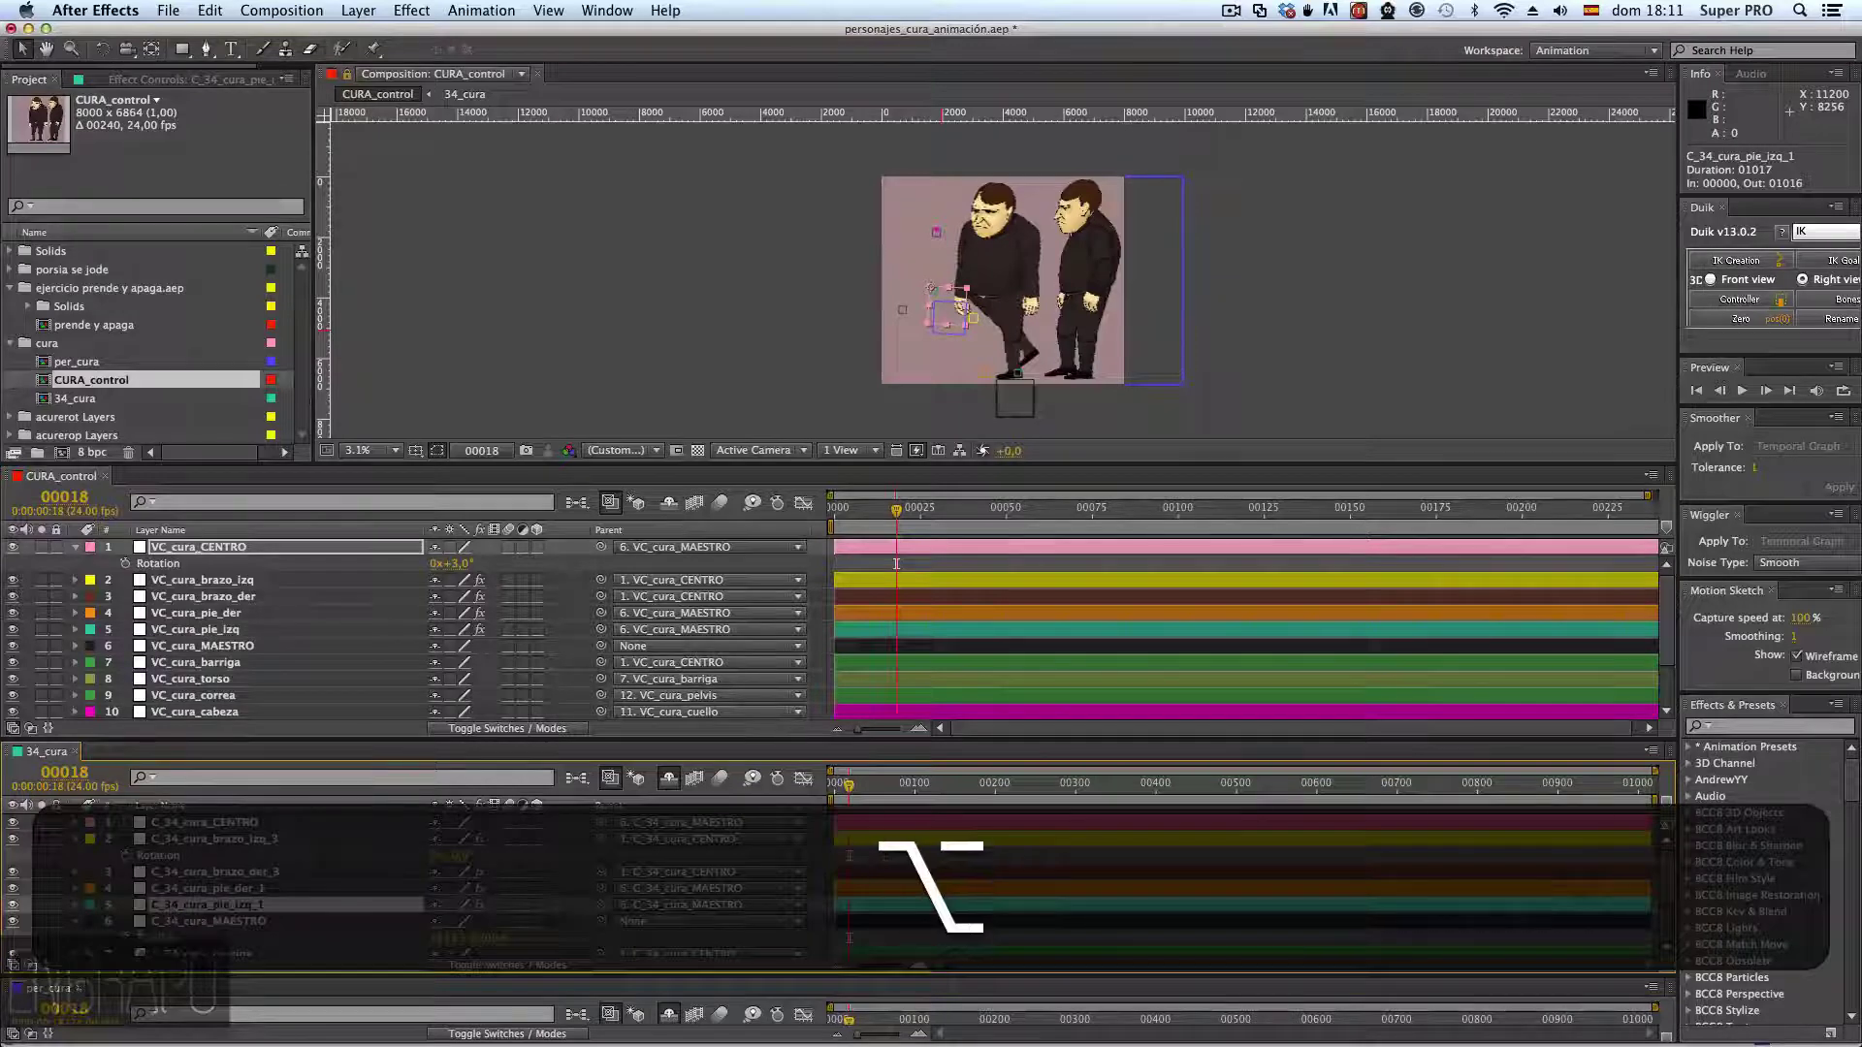
pyautogui.press('alt+super+v')
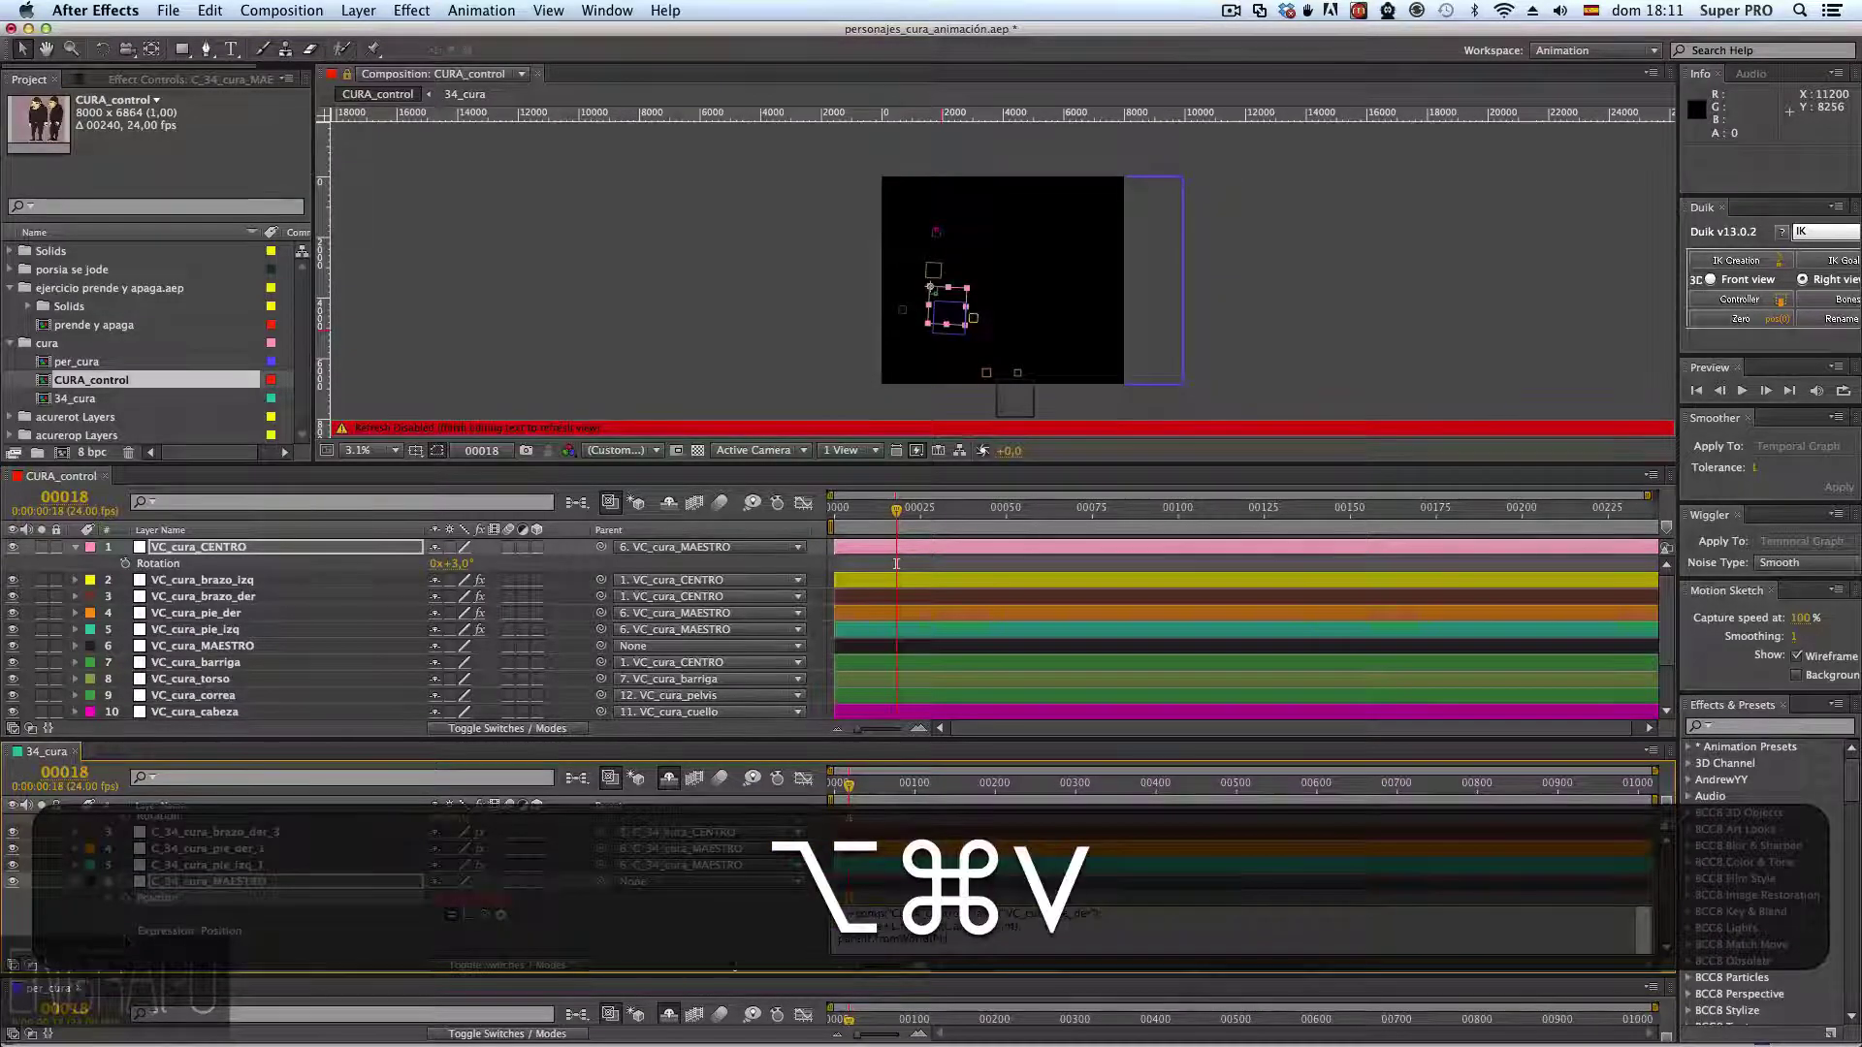
# - Change the layer referenced in the C_34_cura_MAESTRO position expression to VC_cura_pie_izq, apply it and dismiss the warning
pyautogui.doubleClick(1079, 915)
pyautogui.write('izq')
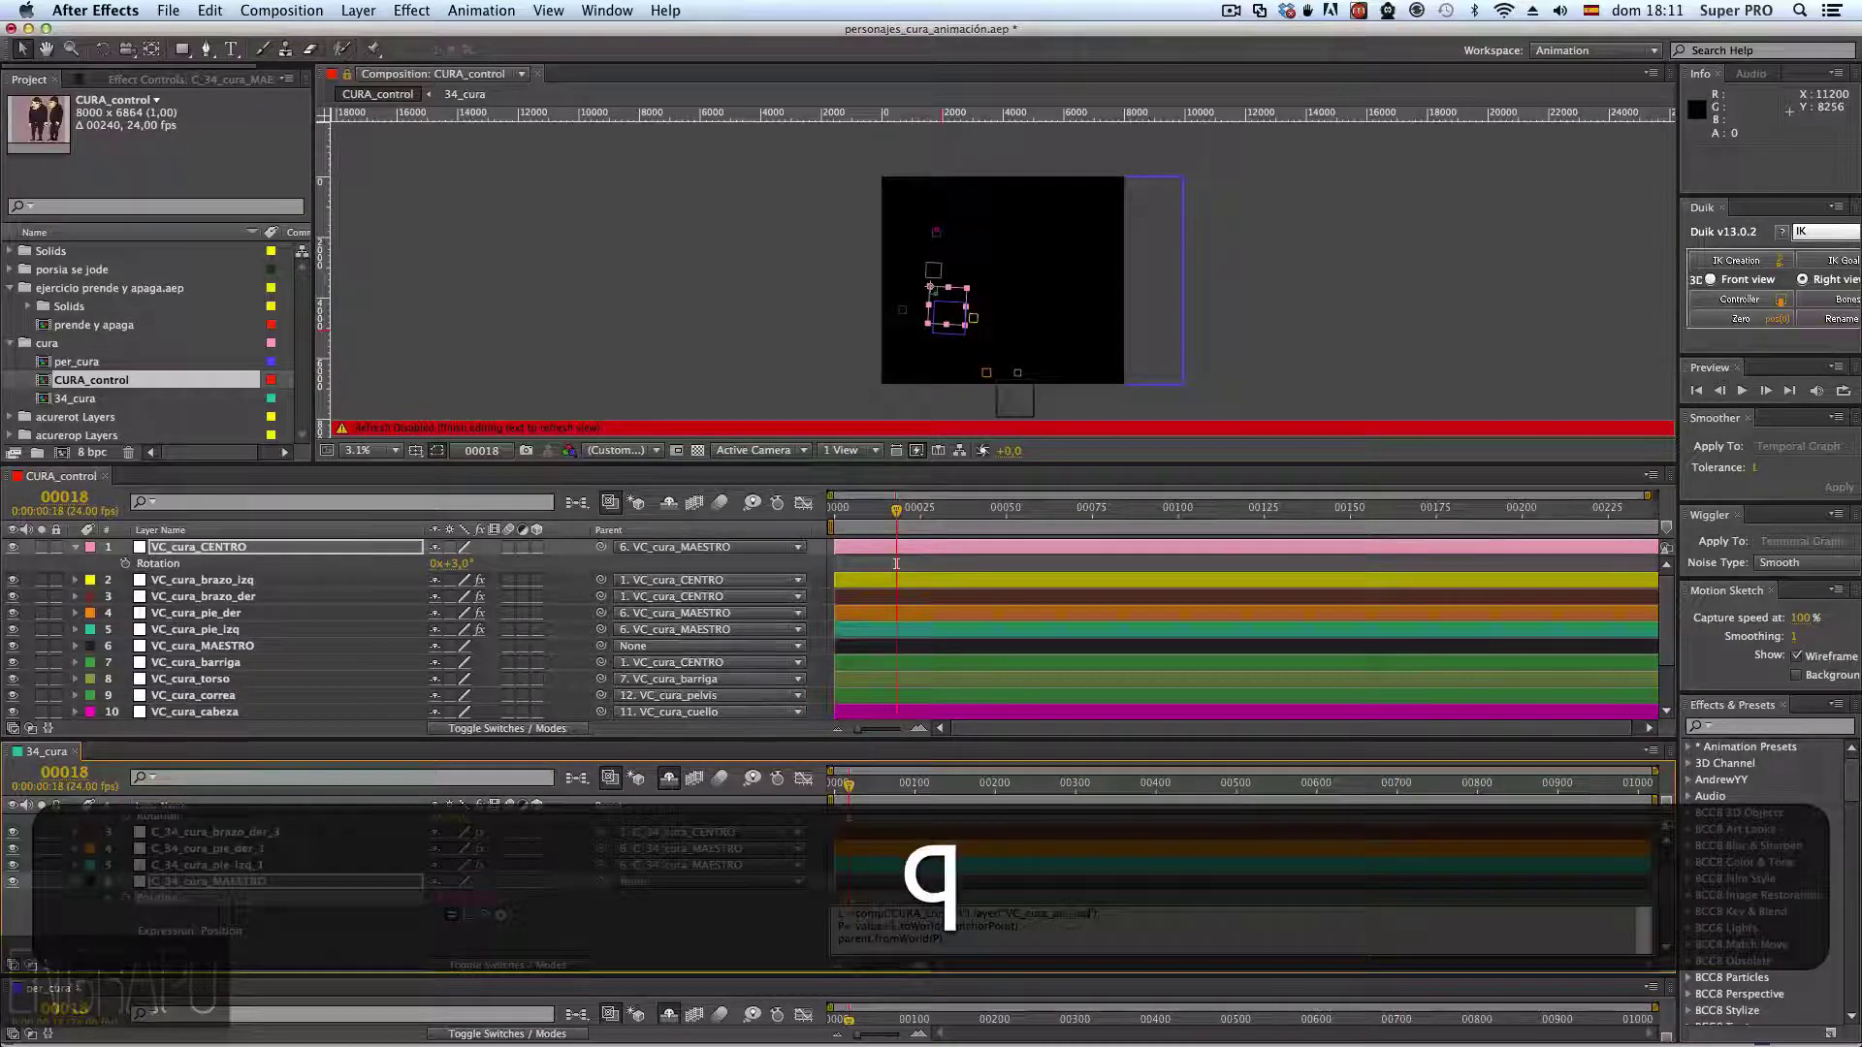
pyautogui.press('KP_Enter')
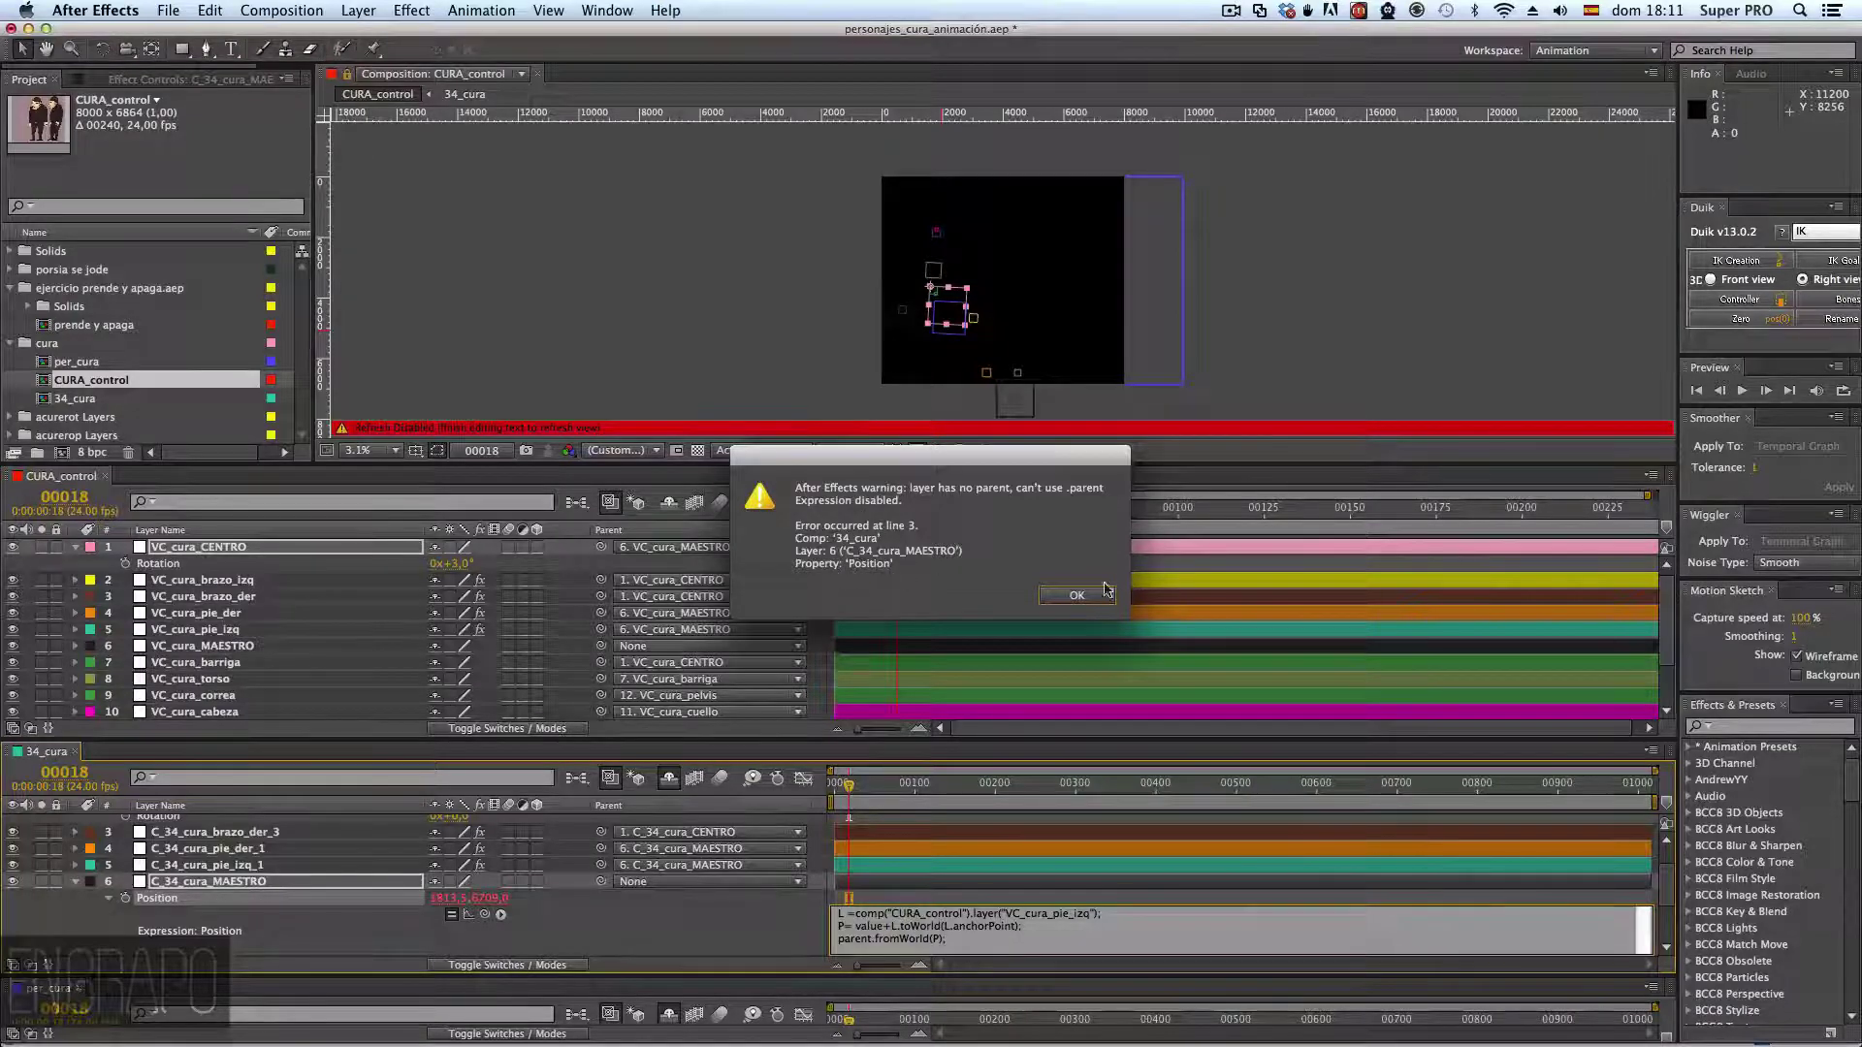
pyautogui.press('Escape')
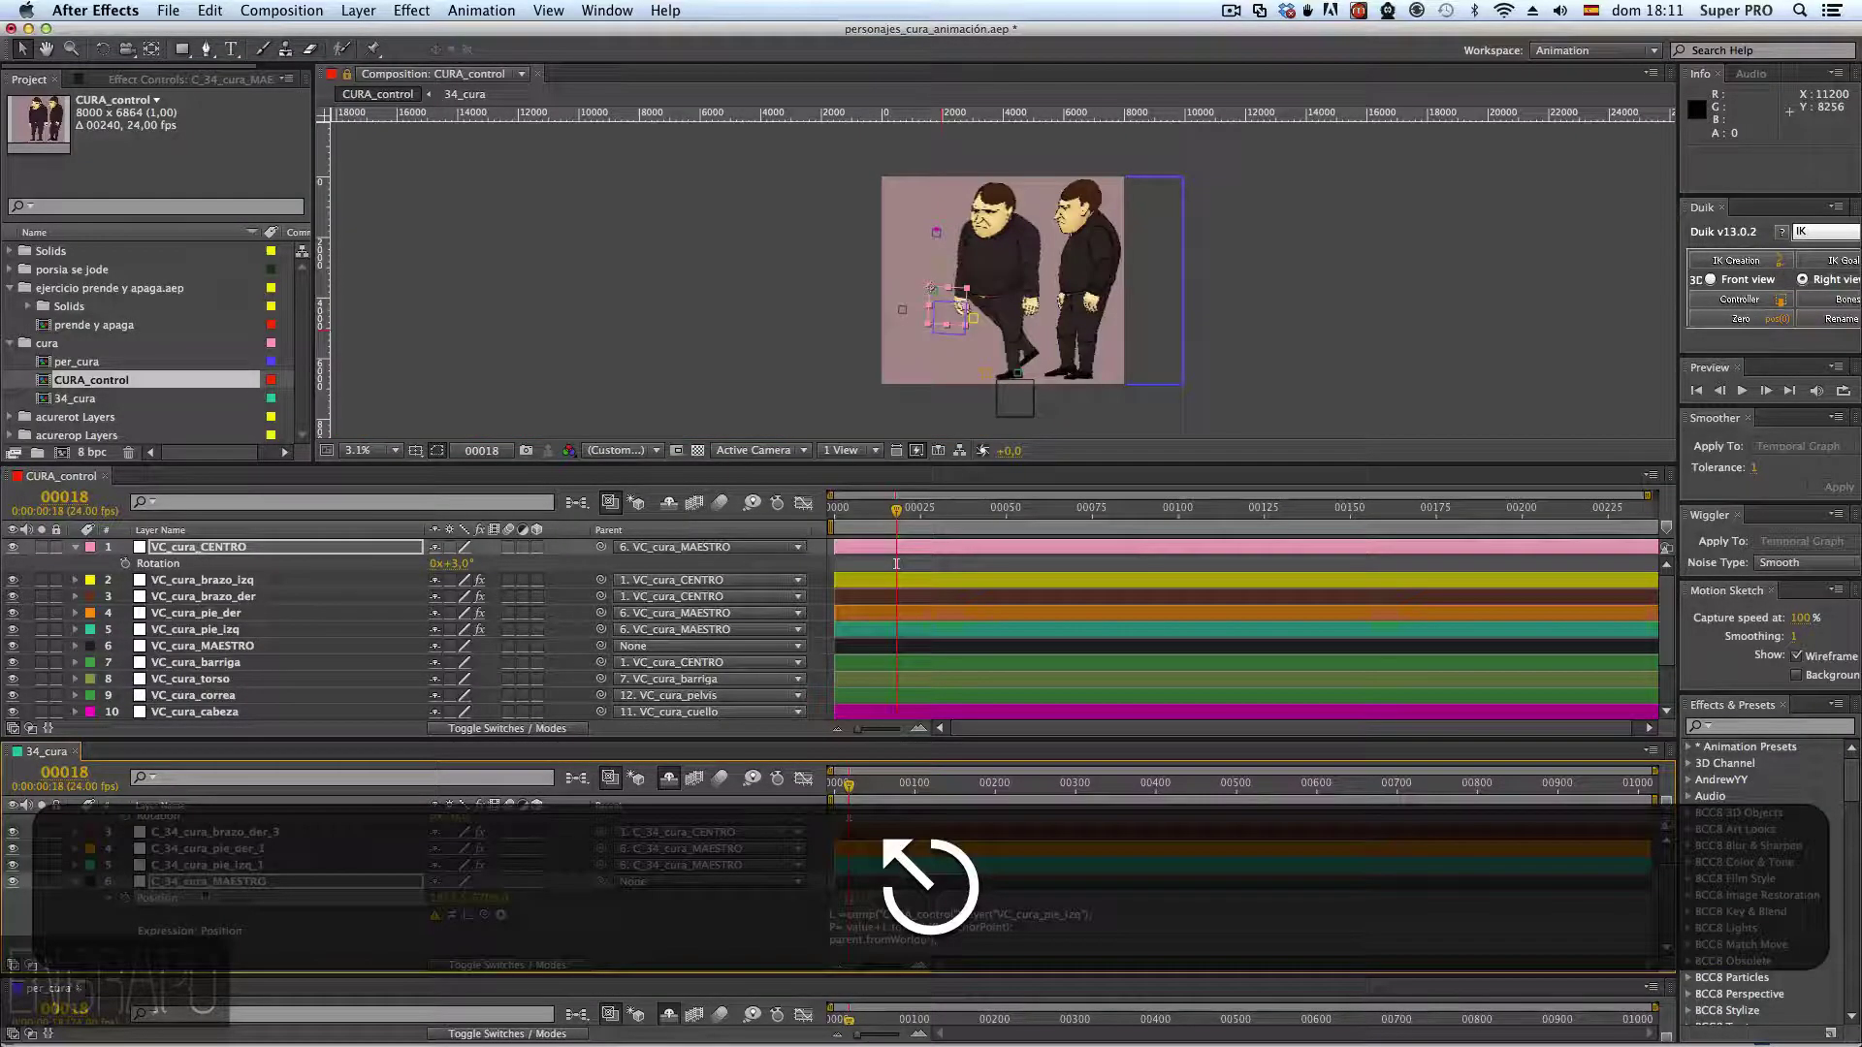
# - Examine the three-line position expression on C_34_cura_MAESTRO, focusing on its parent reference and the layer's parenting
pyautogui.click(888, 926)
pyautogui.press('super+a')
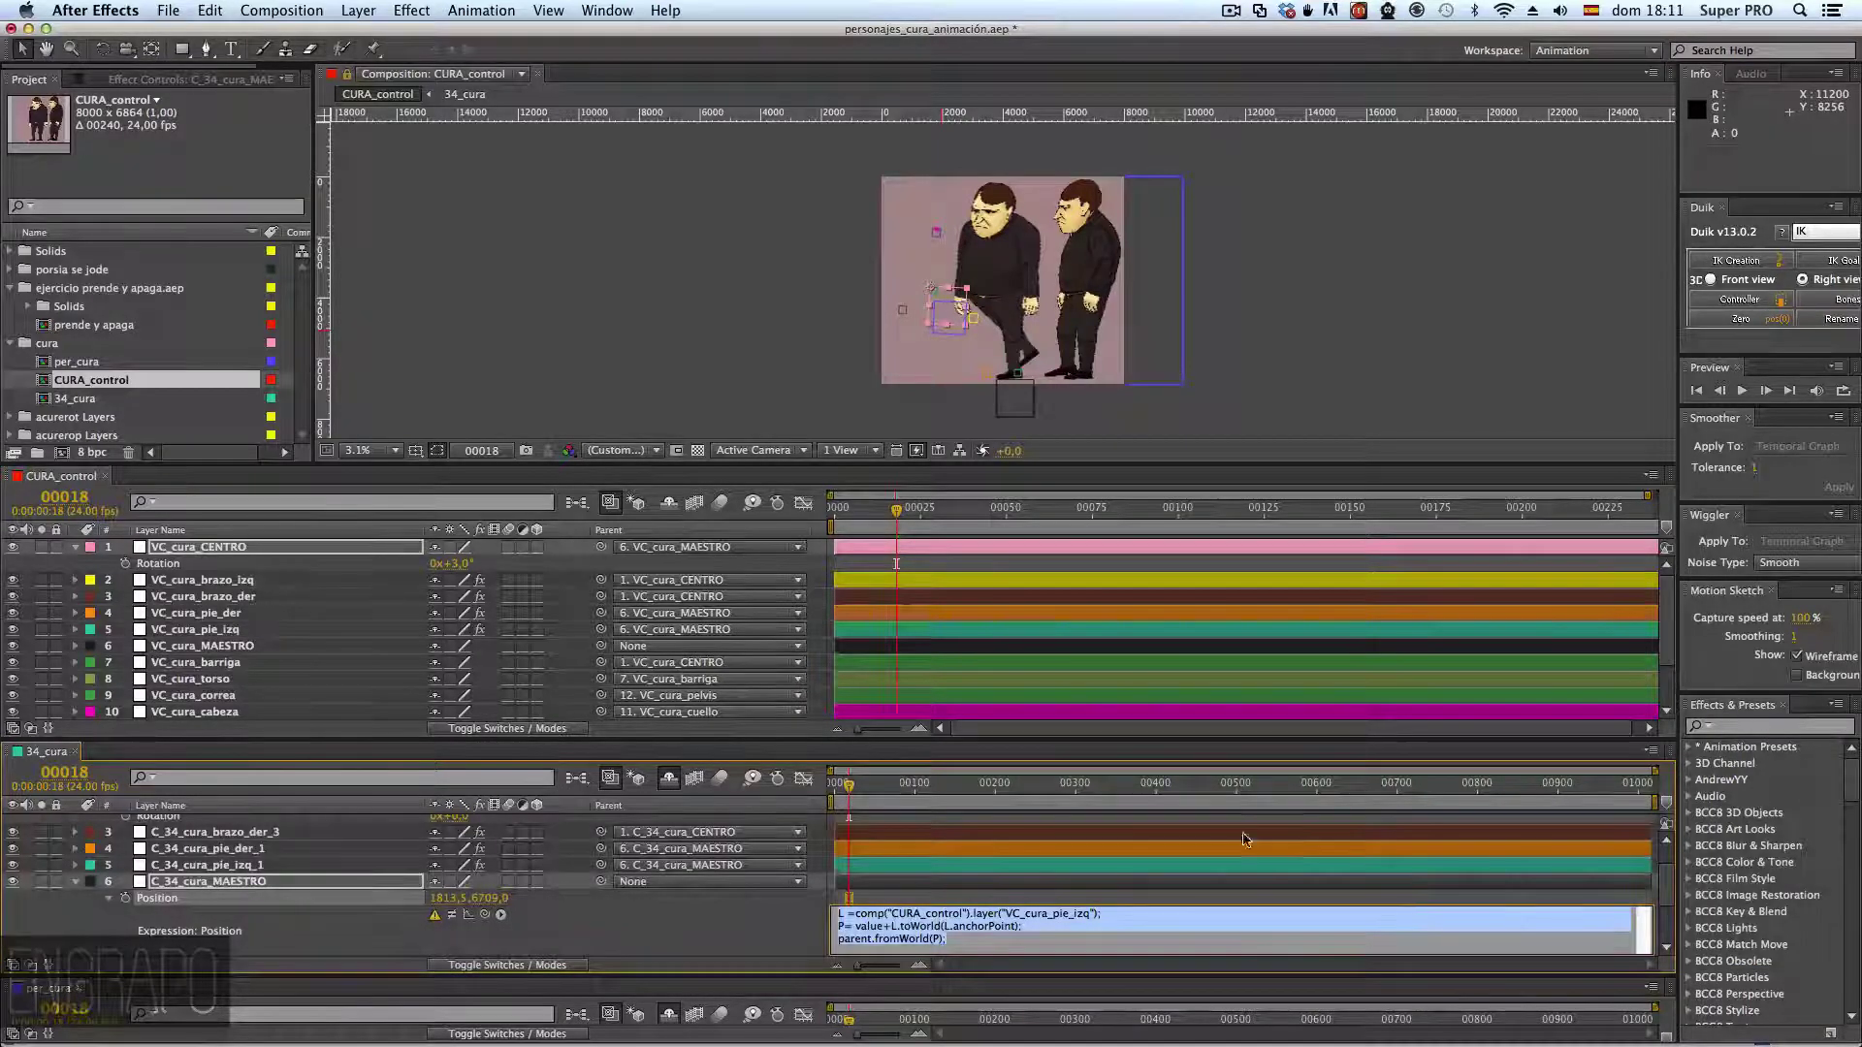
pyautogui.click(980, 916)
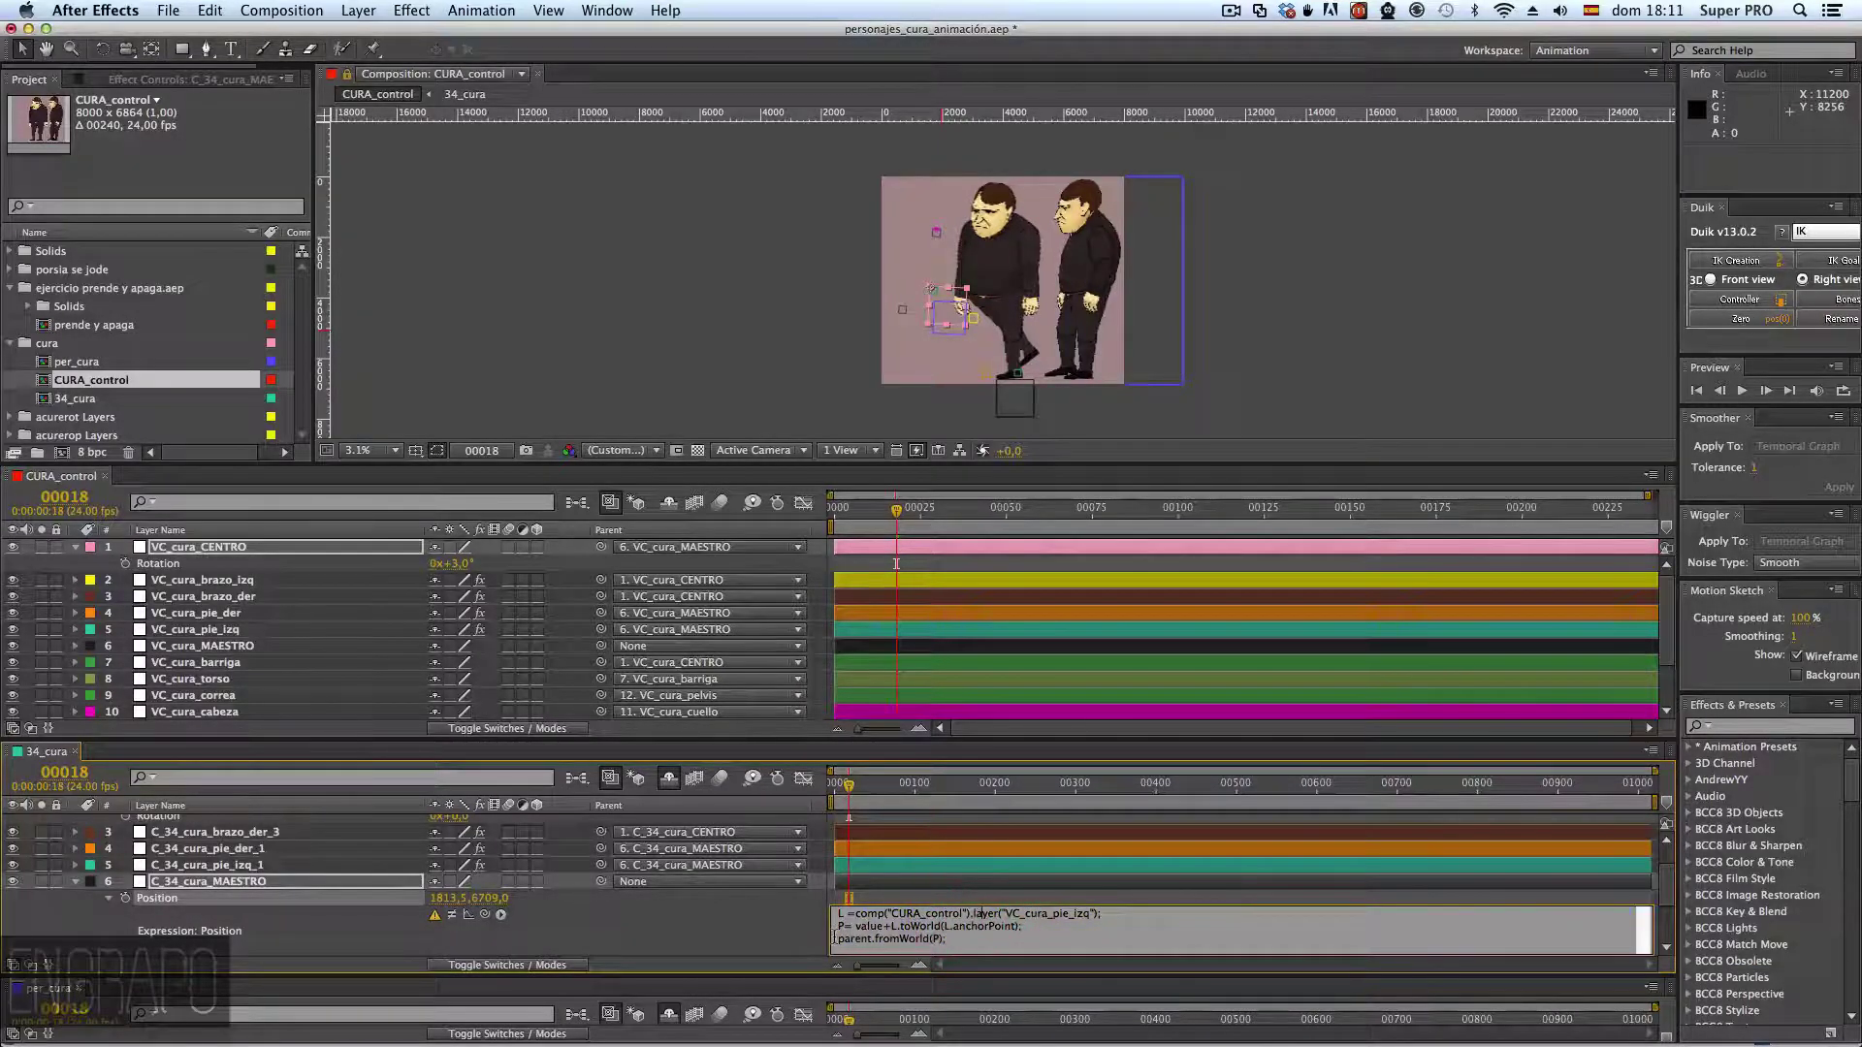
pyautogui.click(844, 938)
pyautogui.moveTo(868, 938); pyautogui.dragTo(872, 938)
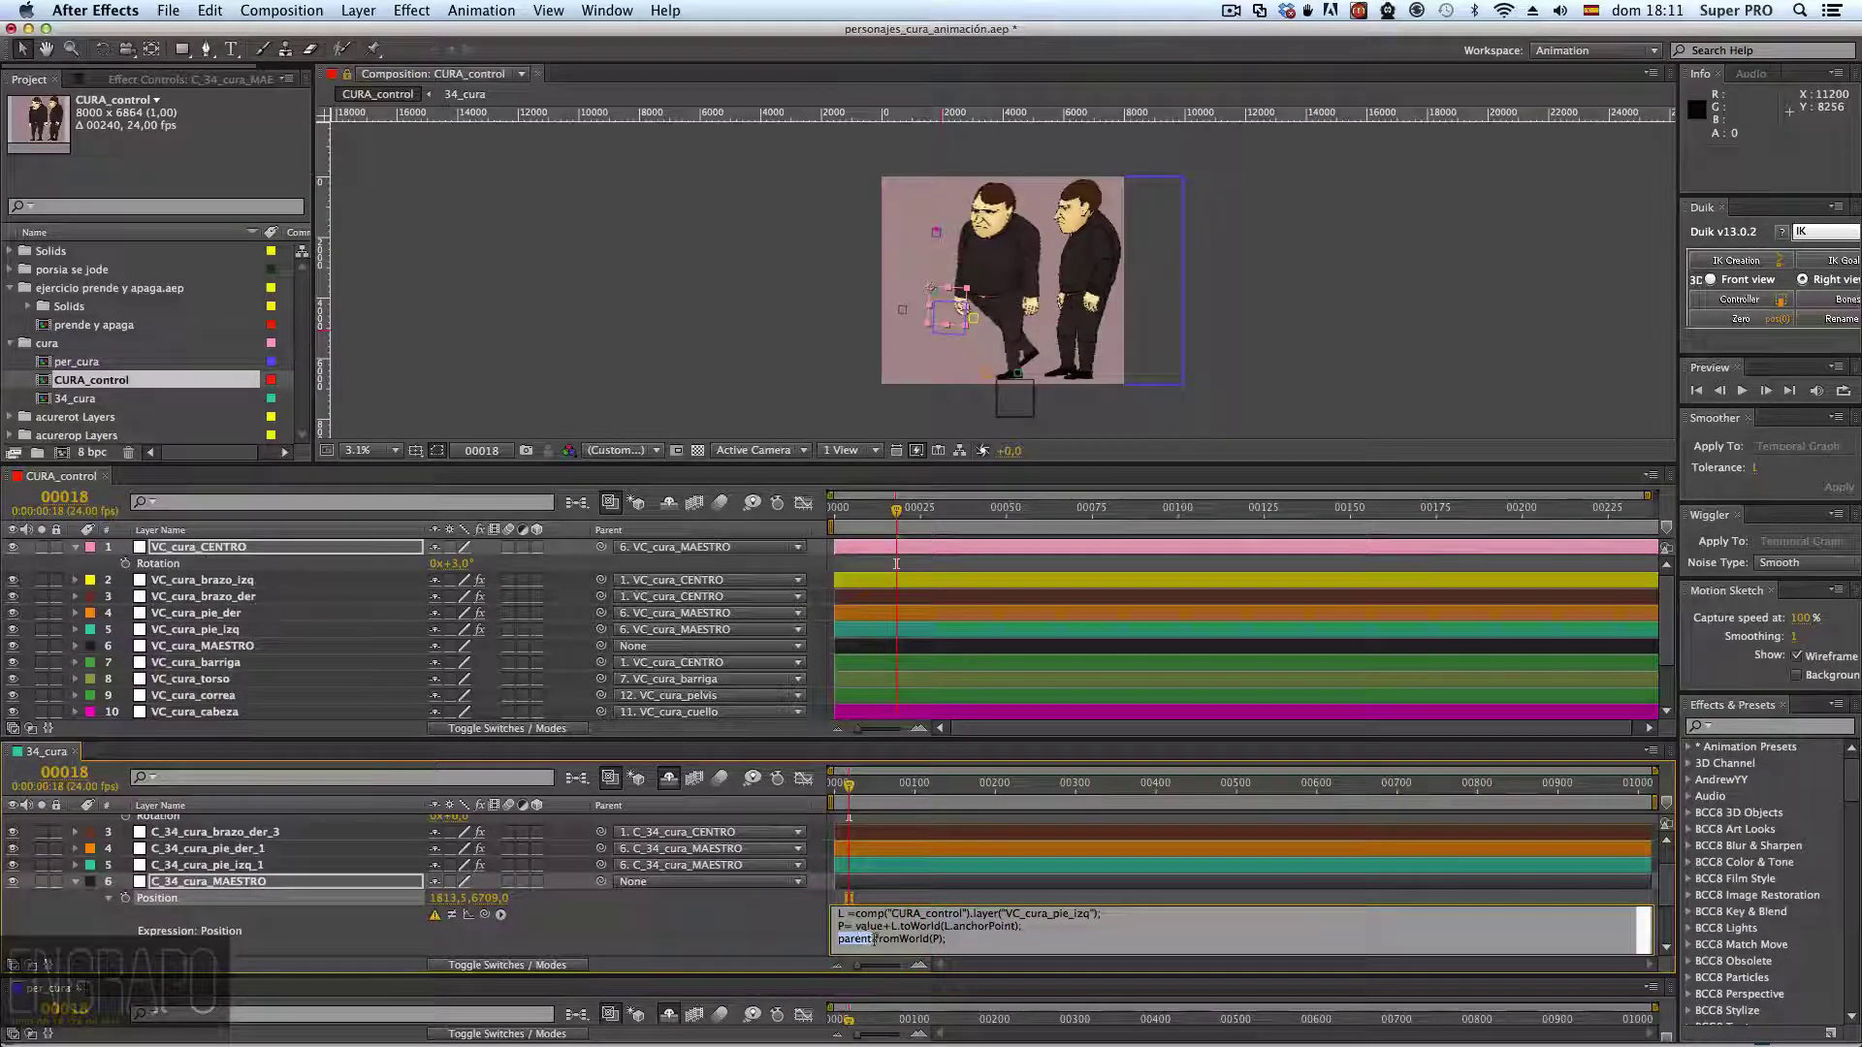
pyautogui.click(805, 917)
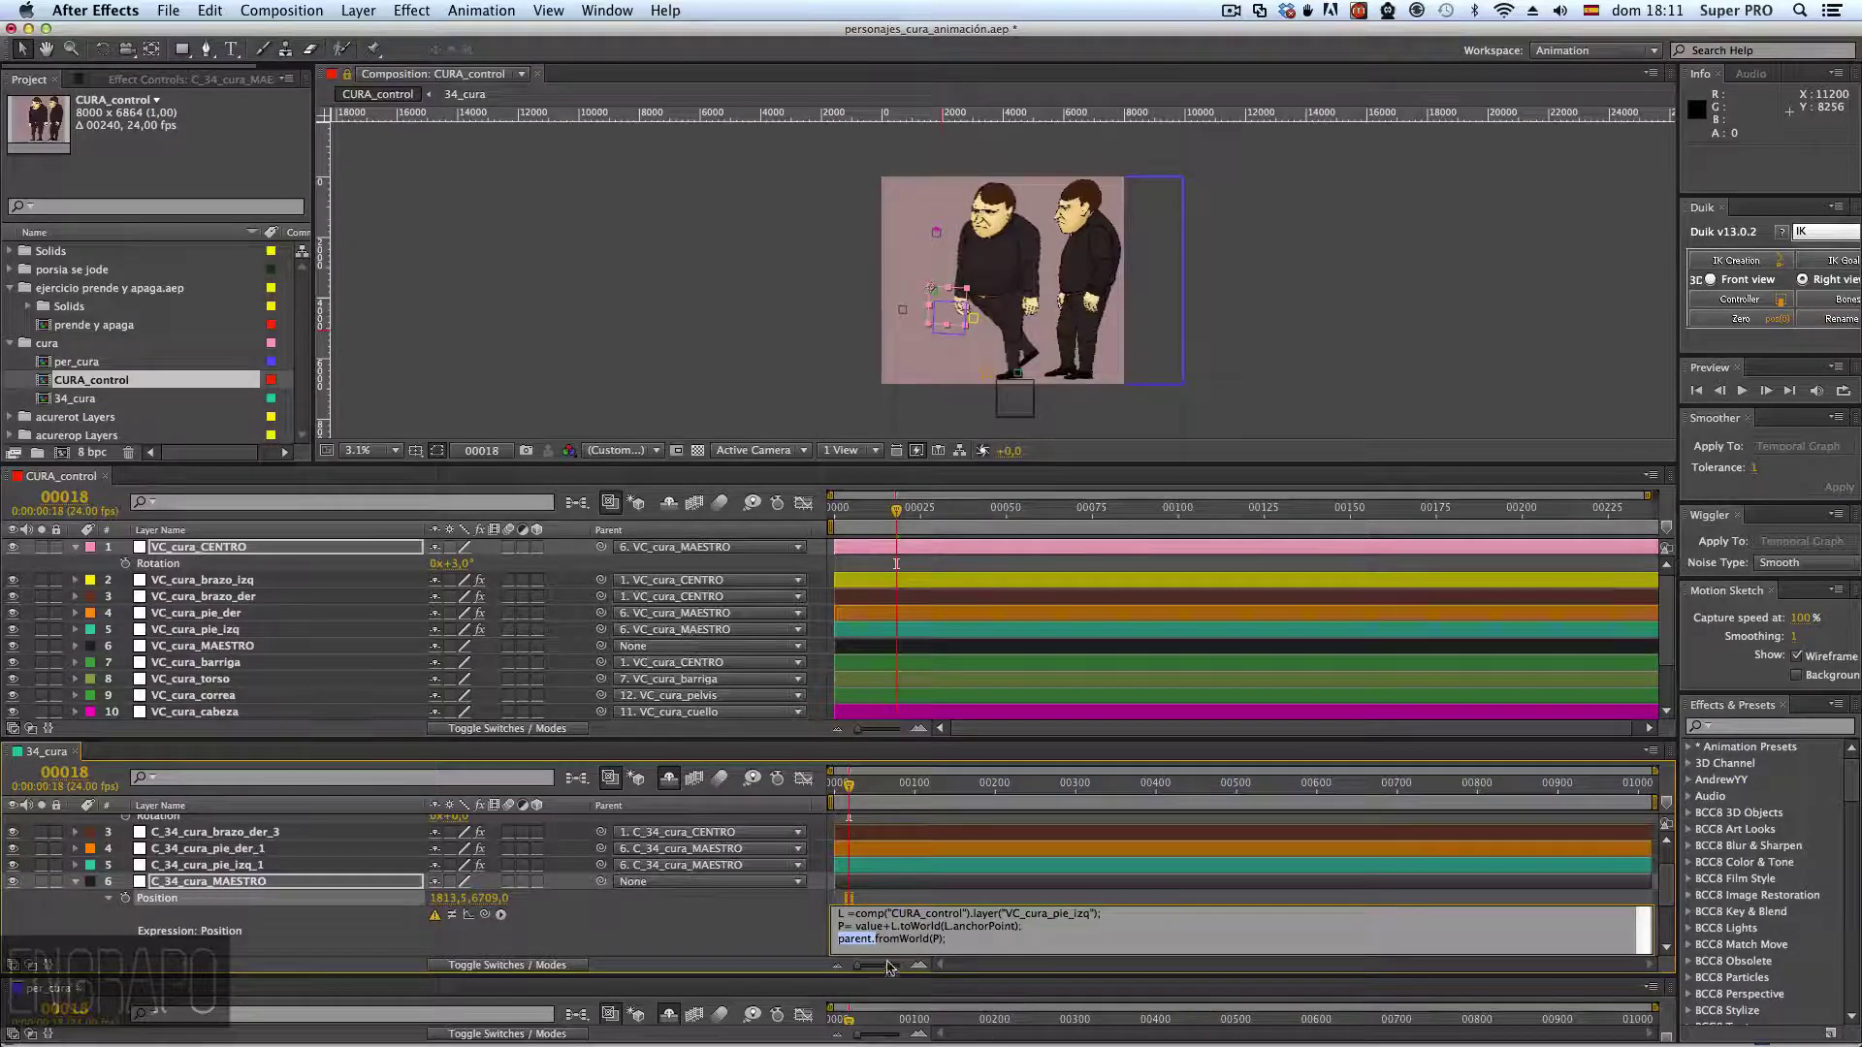
pyautogui.click(891, 929)
pyautogui.doubleClick(868, 938)
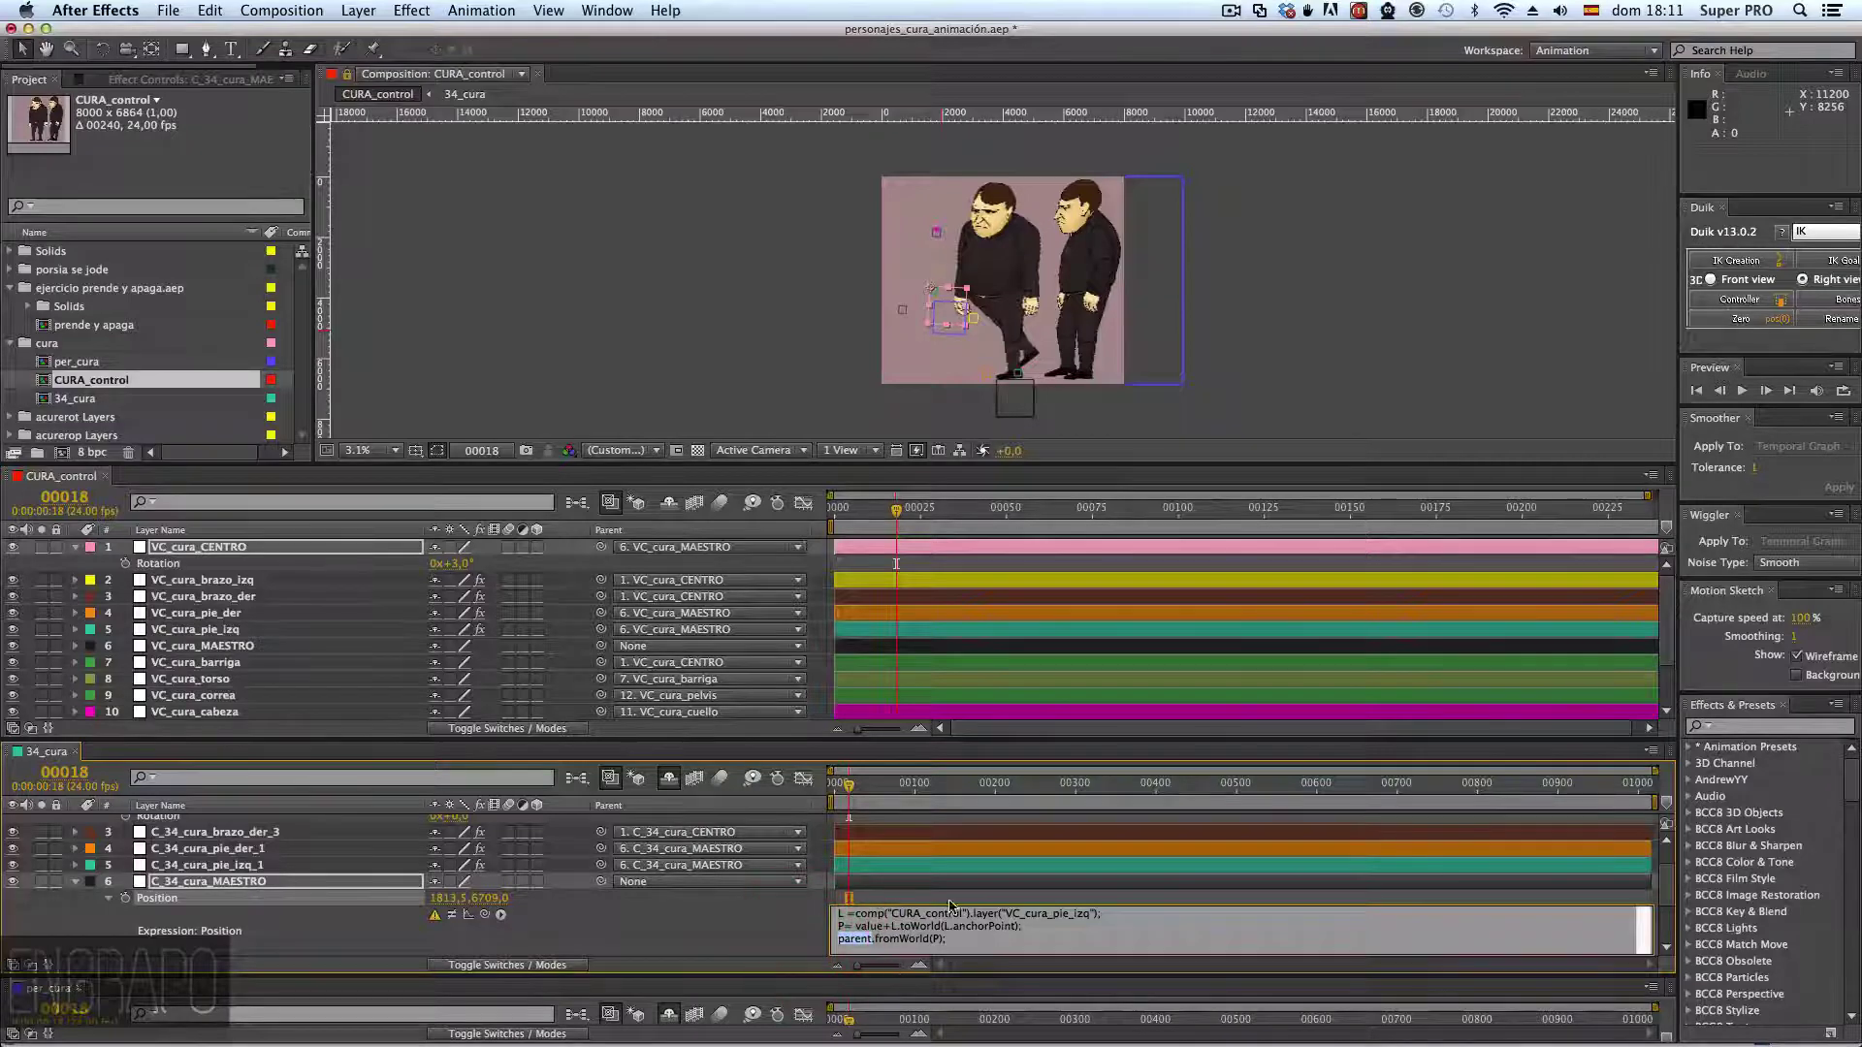
pyautogui.press('super+a')
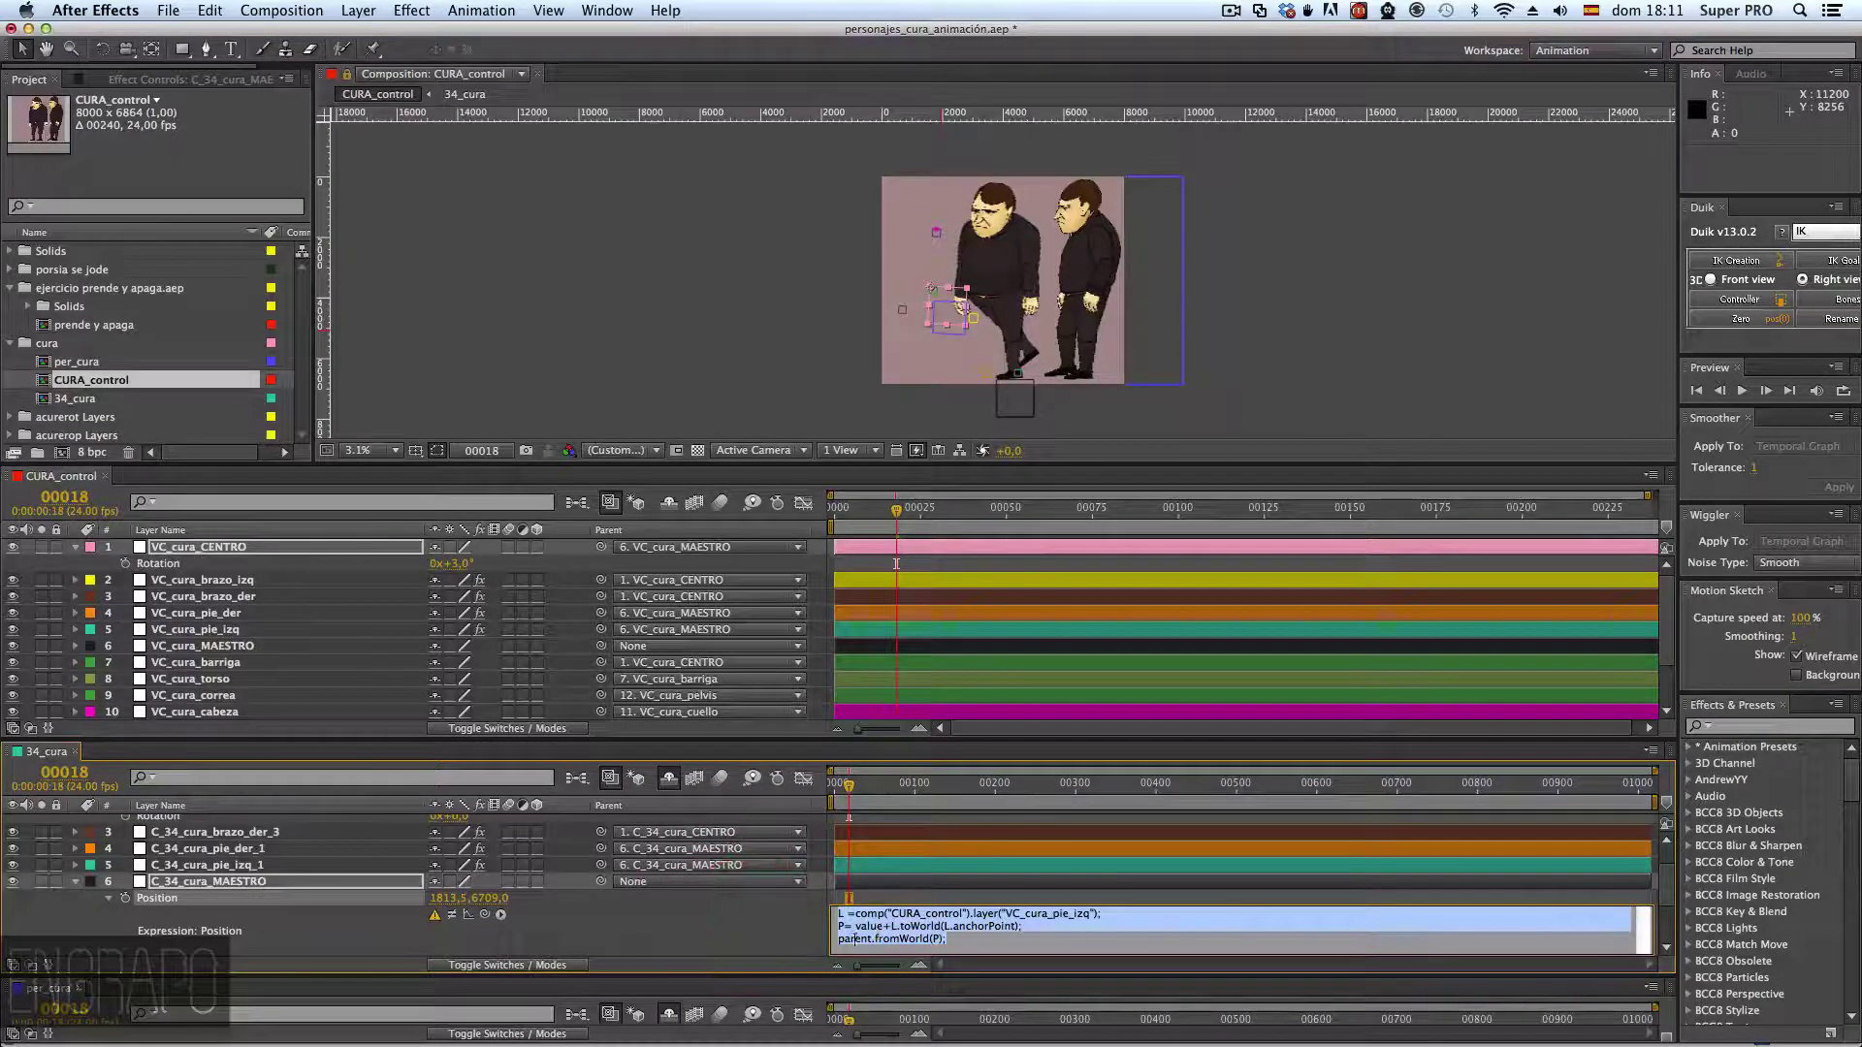
pyautogui.click(853, 941)
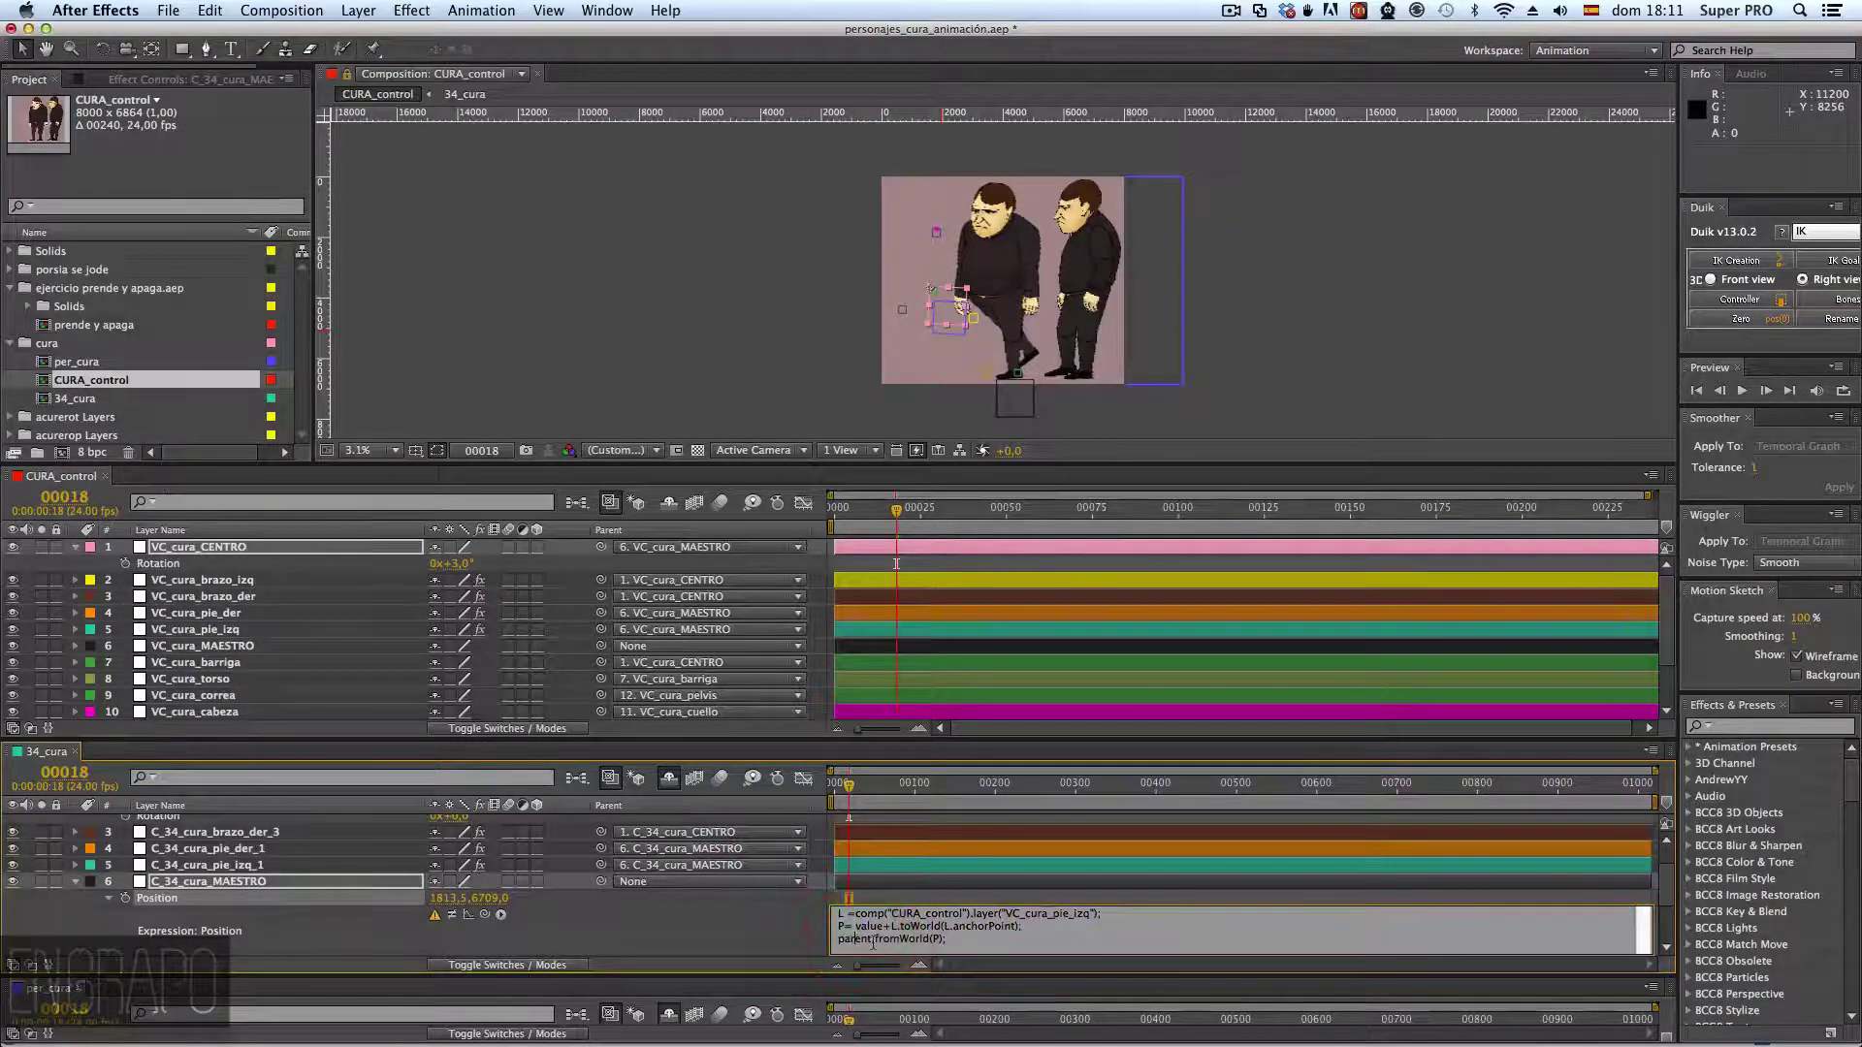
pyautogui.click(873, 939)
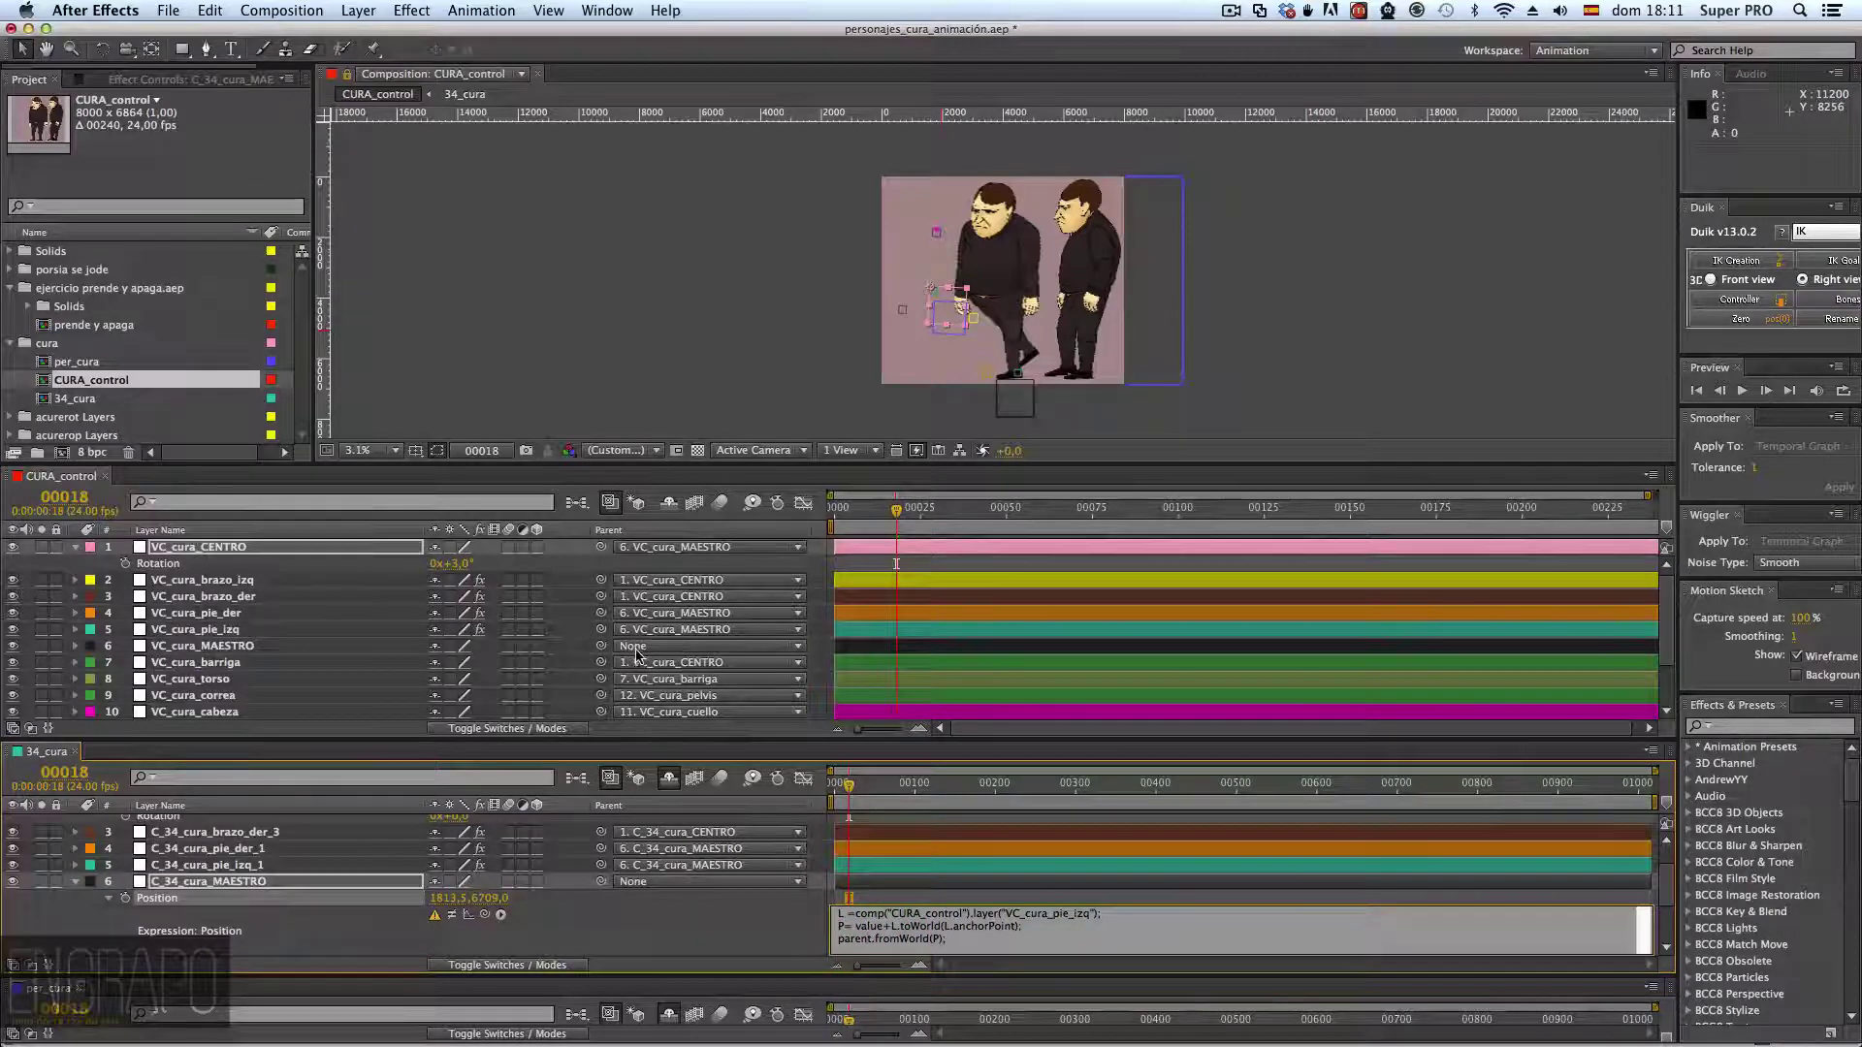
# - Delete the entire position expression from C_34_cura_MAESTRO and apply the removal
pyautogui.moveTo(949, 947); pyautogui.dragTo(740, 886)
pyautogui.press('BackSpace')
pyautogui.press('KP_Enter')
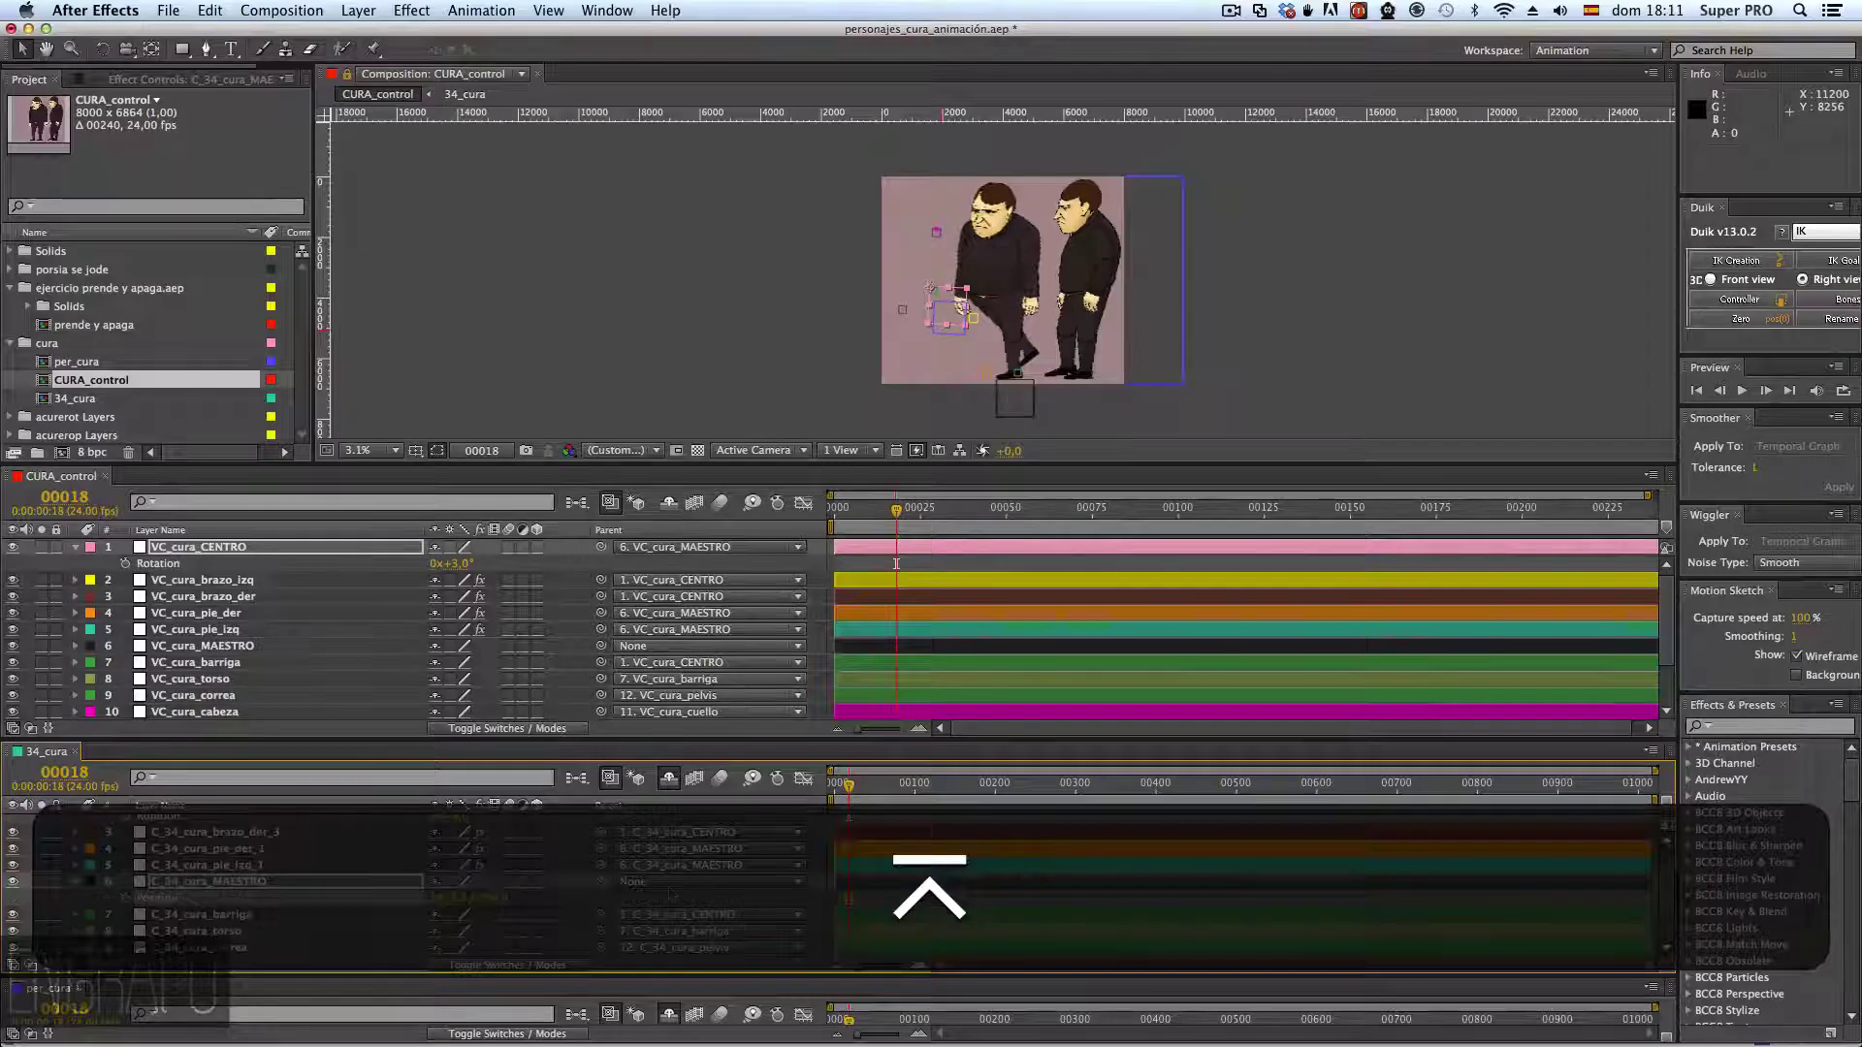
# - Paste the copied code as an expression on the Position of C_34_cura_pie_izq_1 and change its referenced layer to VC_cura_pie_izq
pyautogui.click(233, 866)
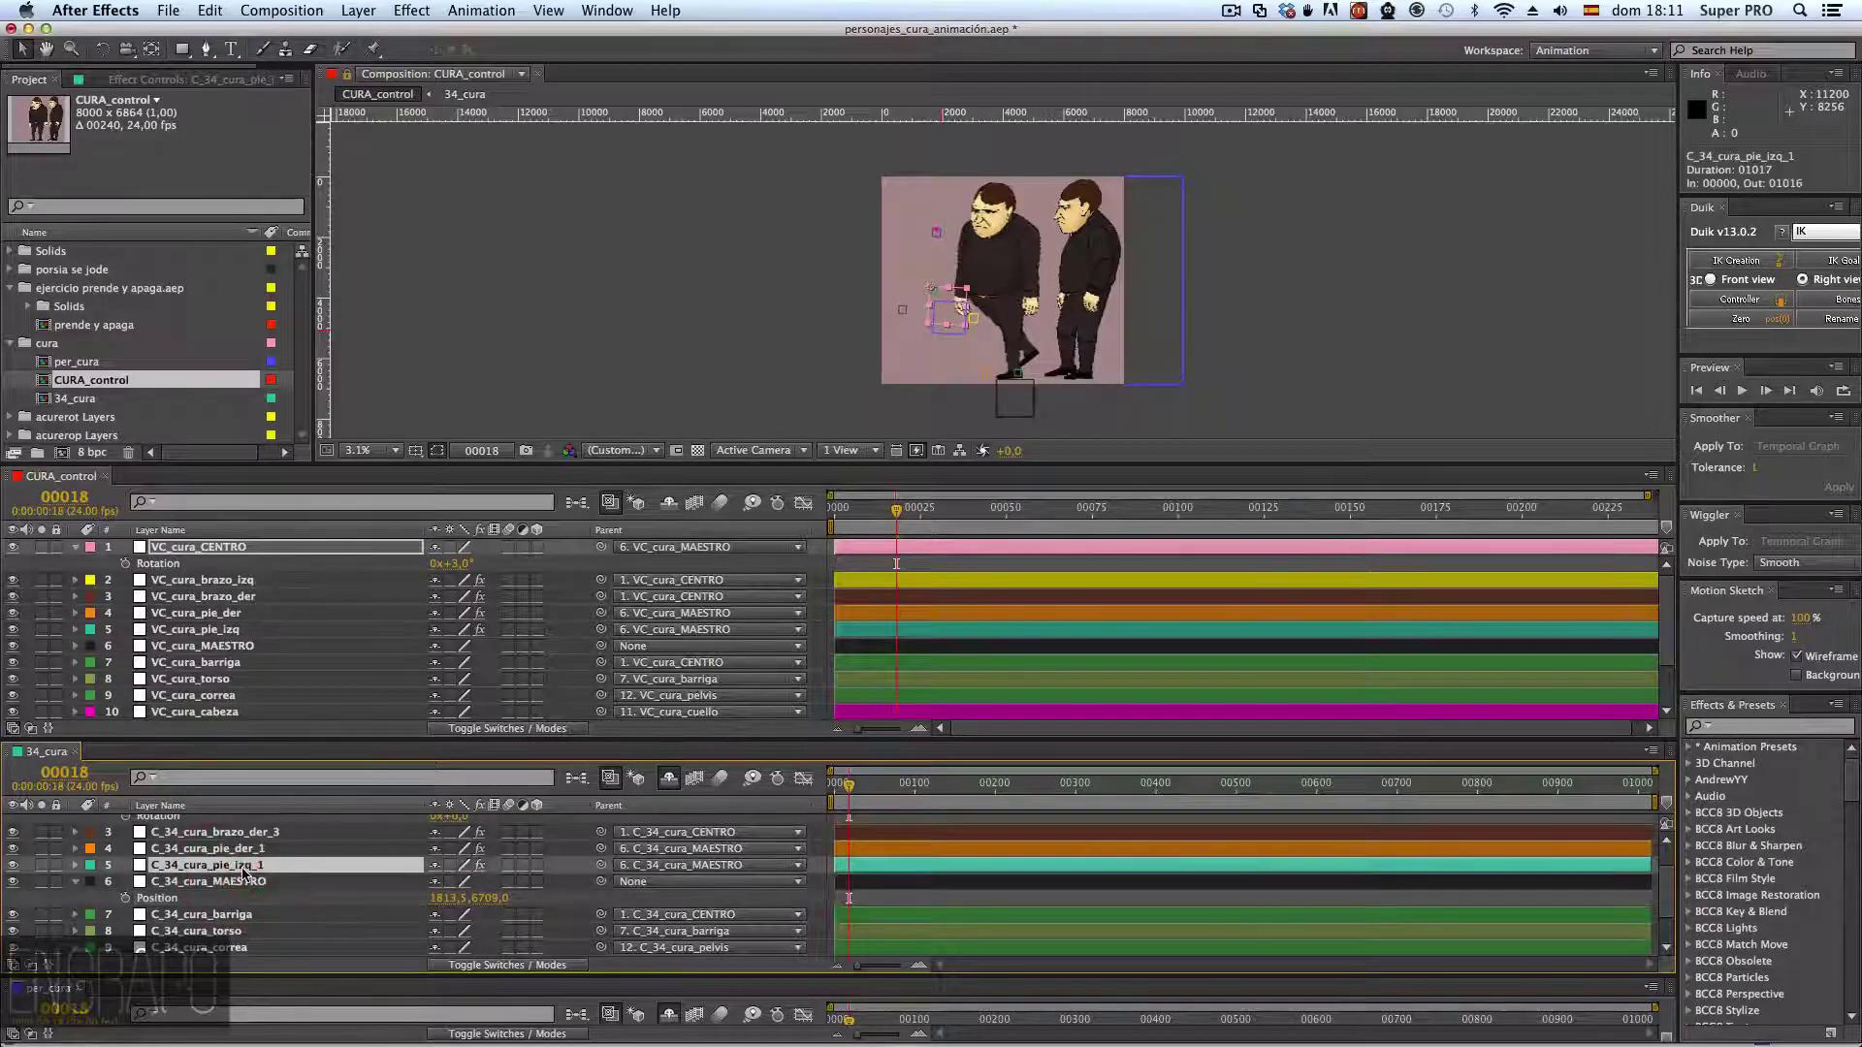
pyautogui.press('p')
pyautogui.press('alt+super+v')
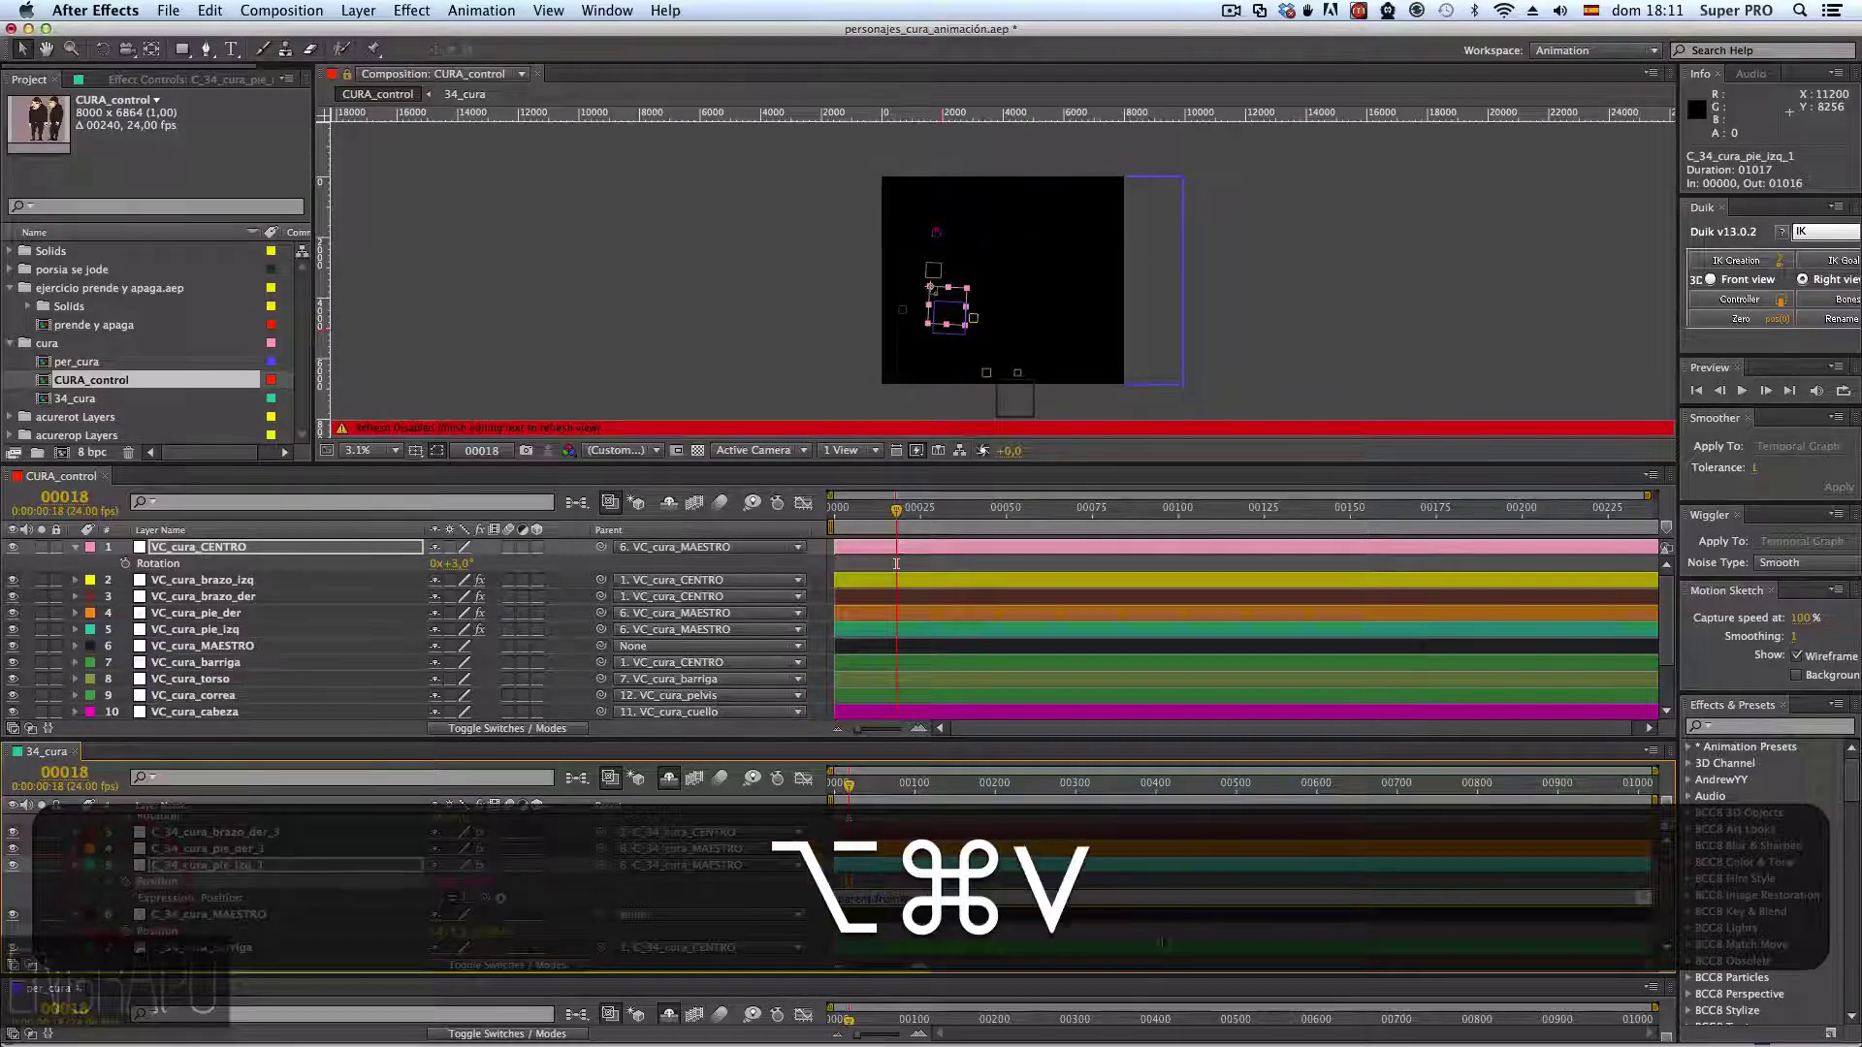
pyautogui.press('Up')
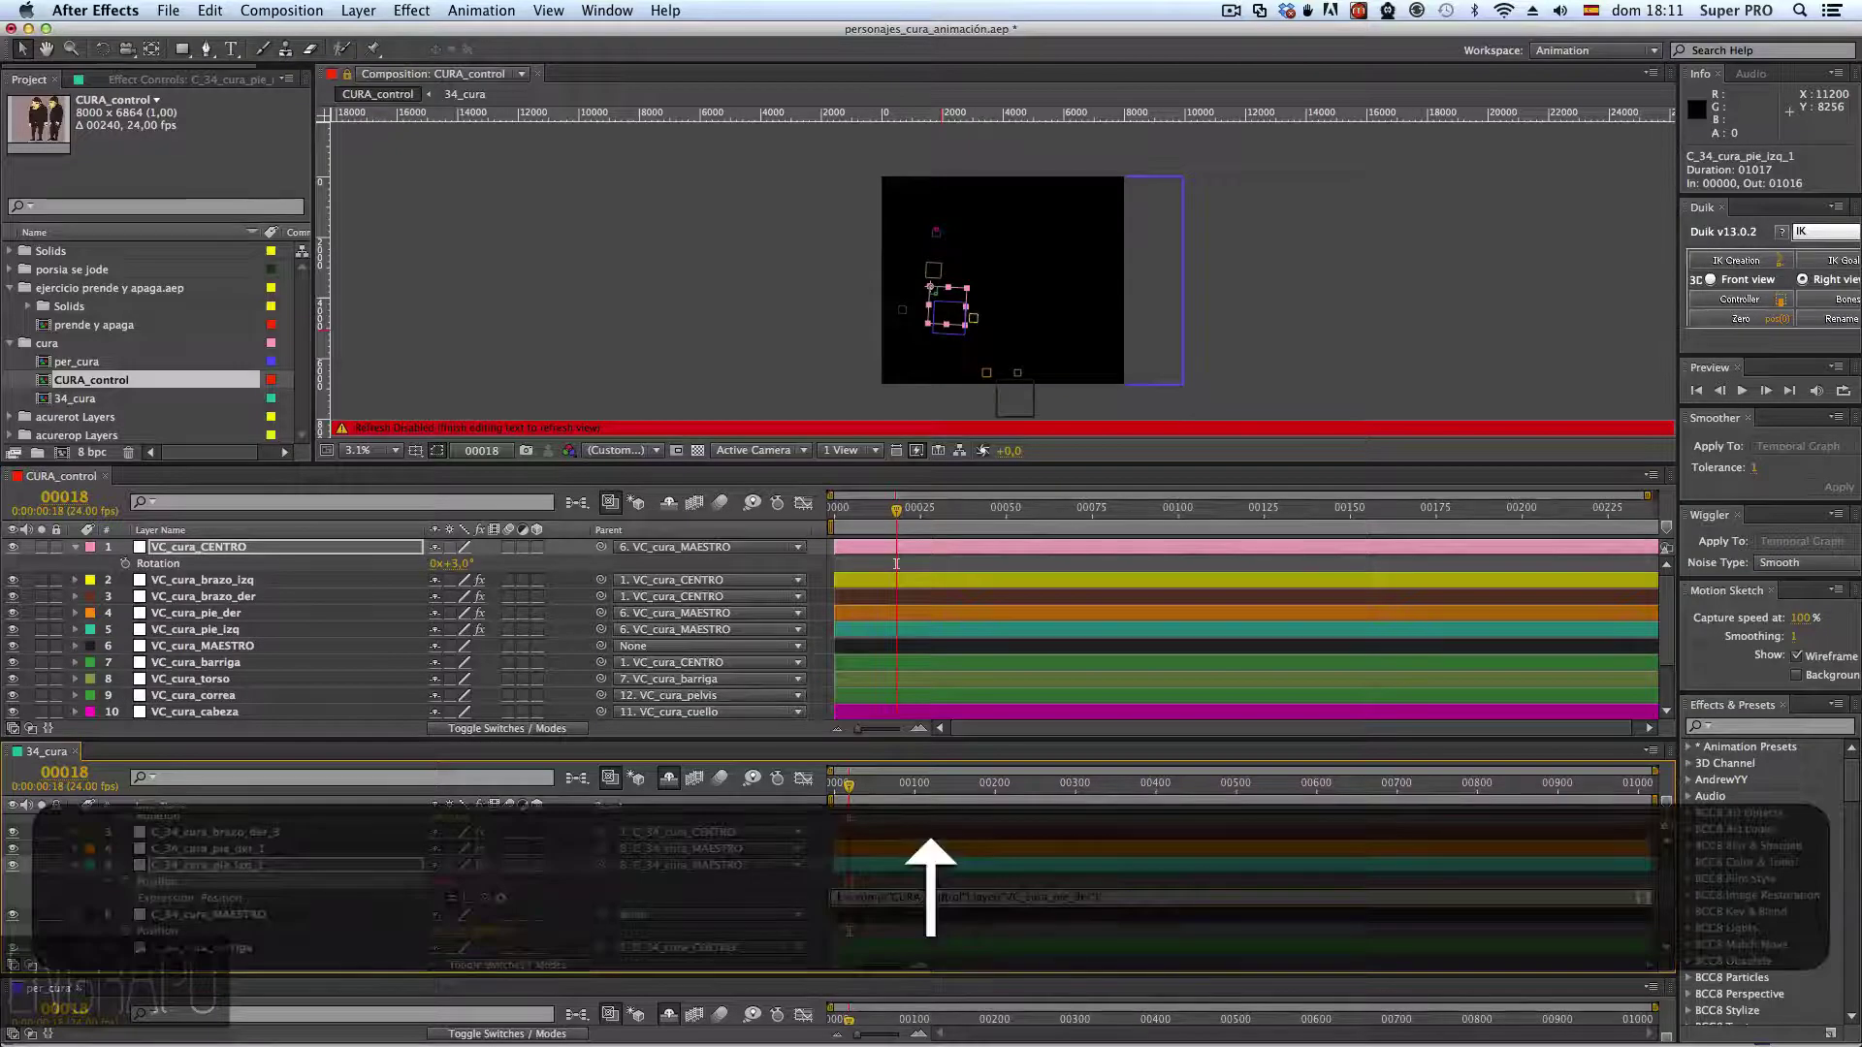
pyautogui.click(1086, 898)
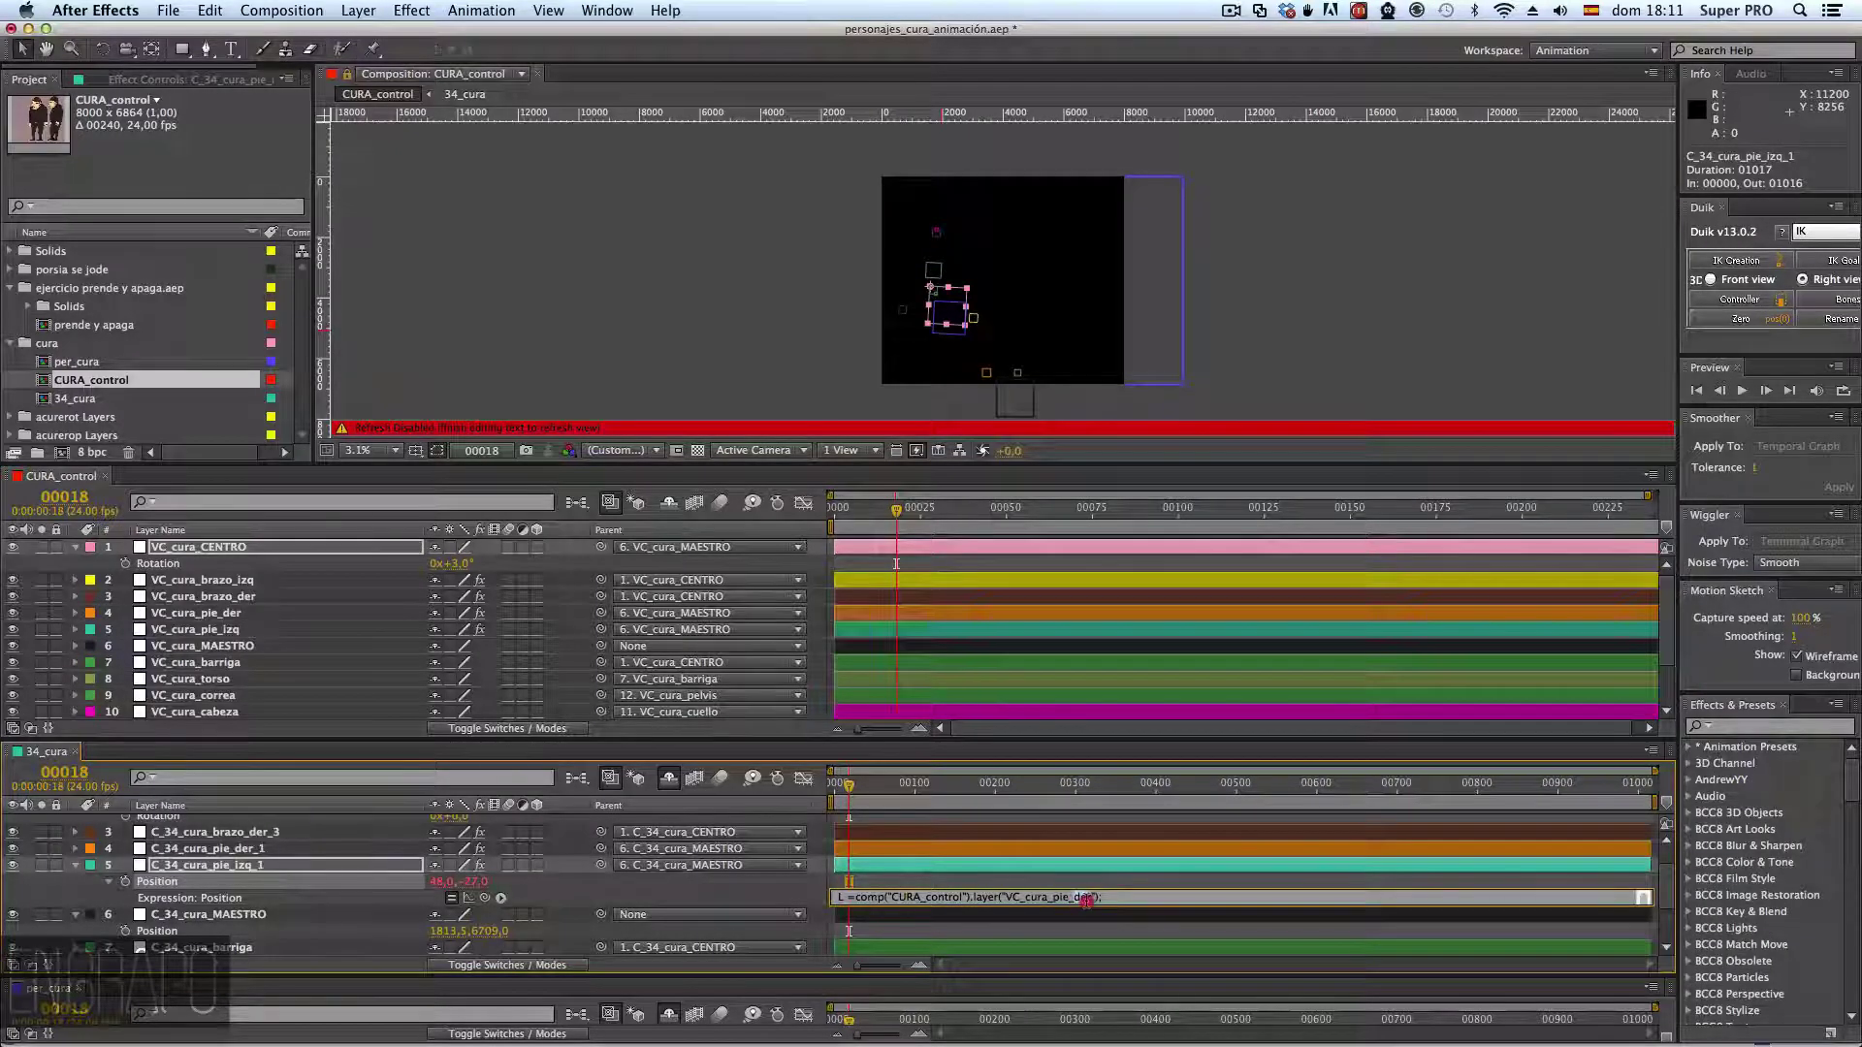
pyautogui.write('izq')
pyautogui.press('KP_Enter')
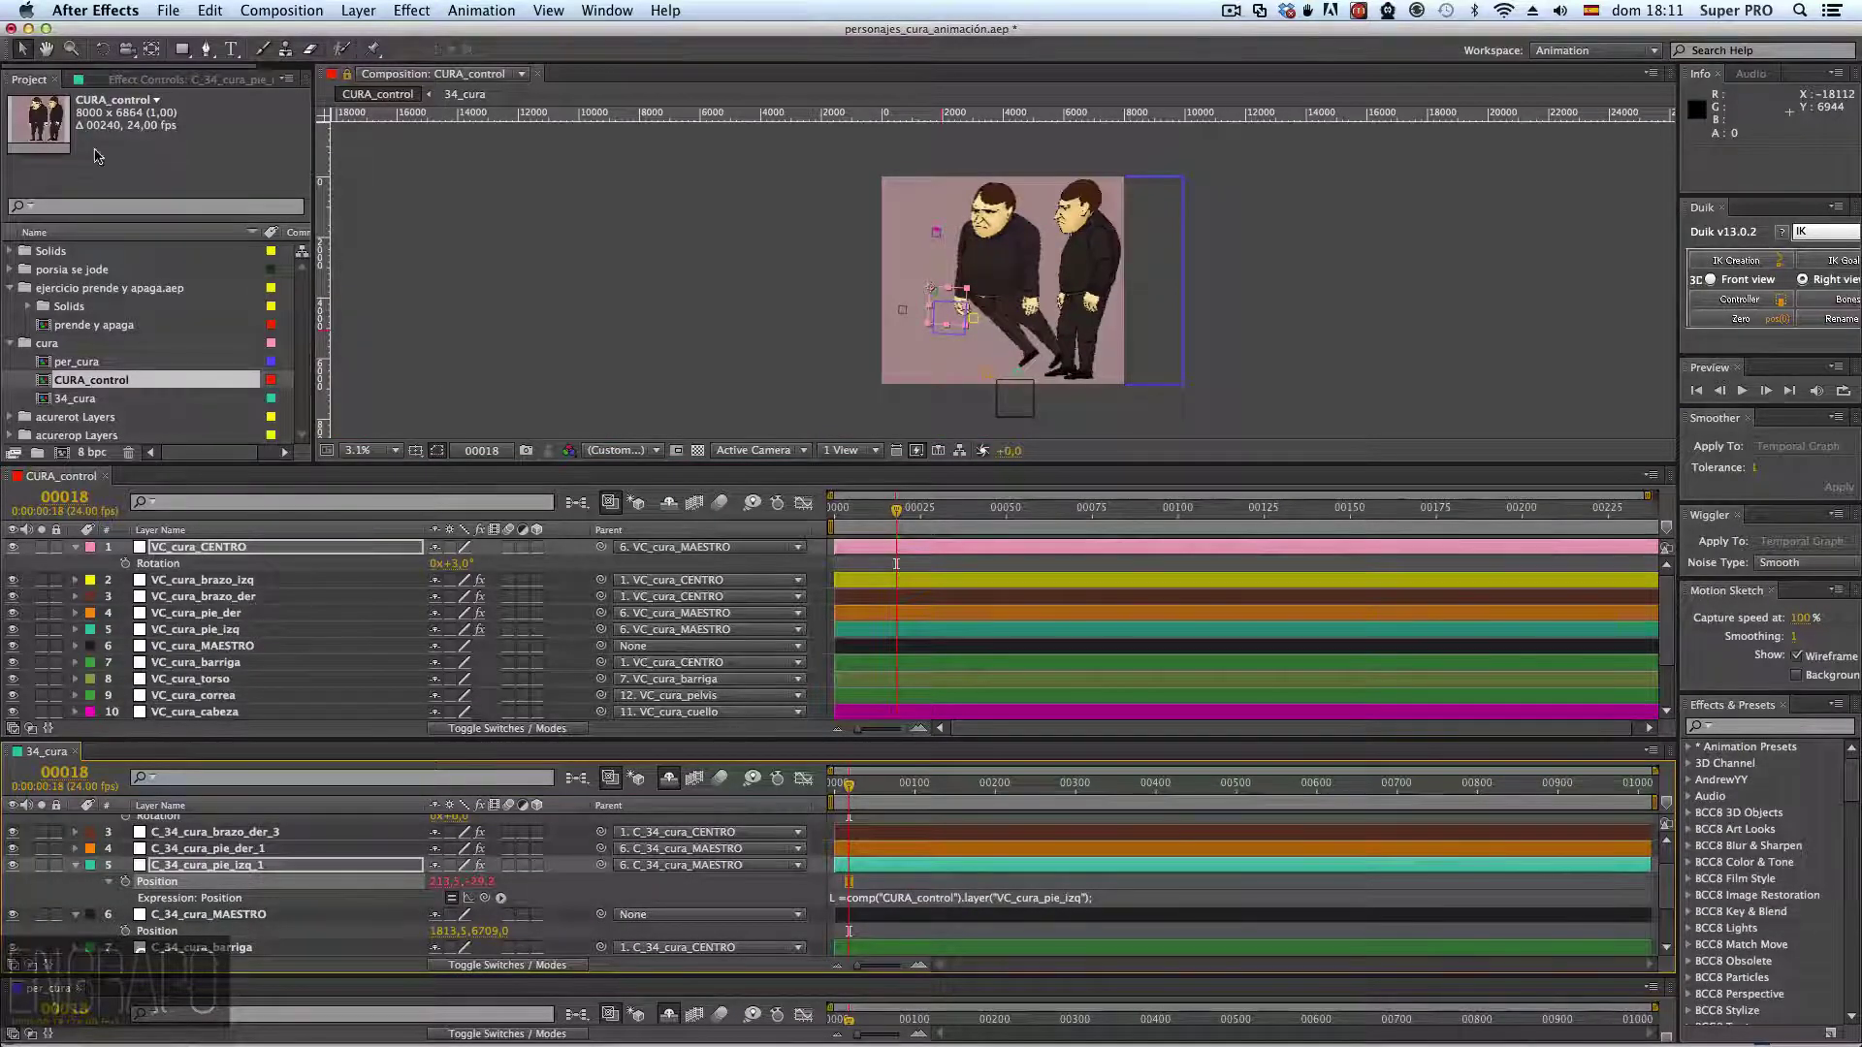
# - Try moving the VC_cura_CENTRO and VC_cura_MAESTRO controllers to test the feet, undoing each move
pyautogui.click(204, 596)
pyautogui.click(194, 547)
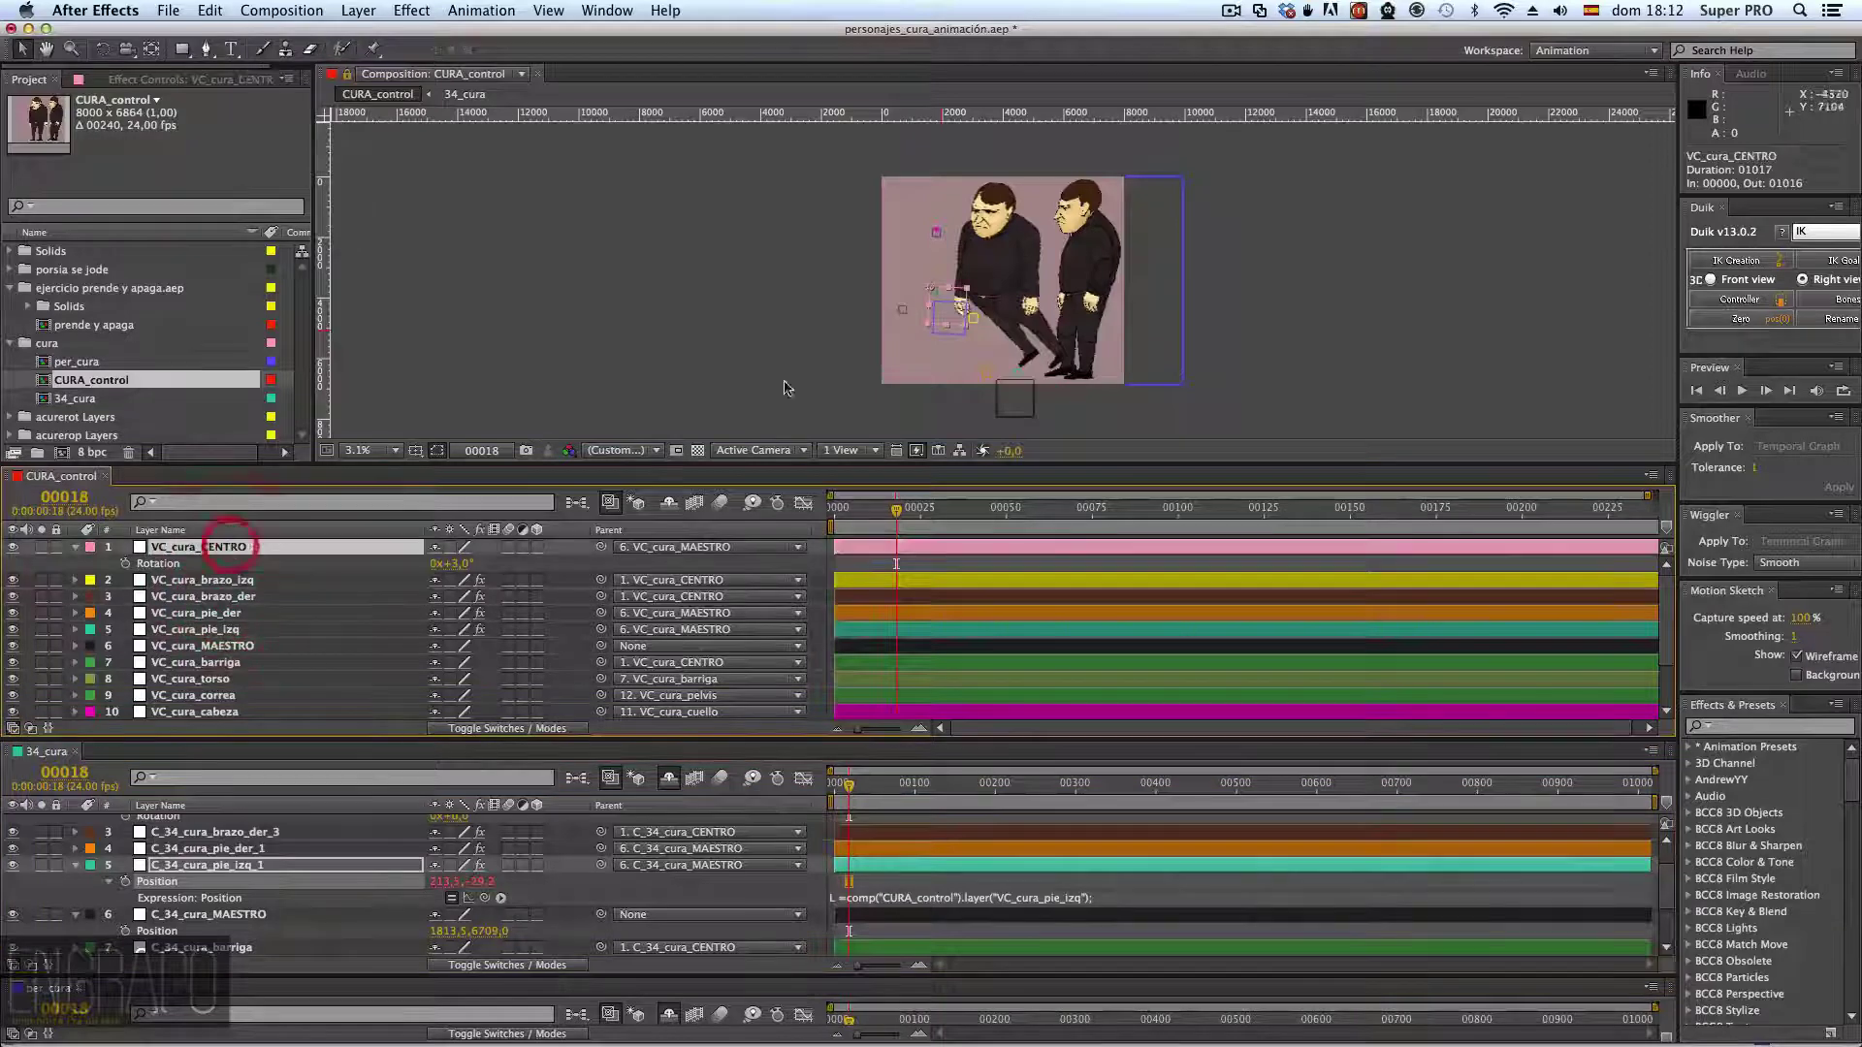
pyautogui.moveTo(944, 319); pyautogui.dragTo(1018, 325)
pyautogui.press('super+z')
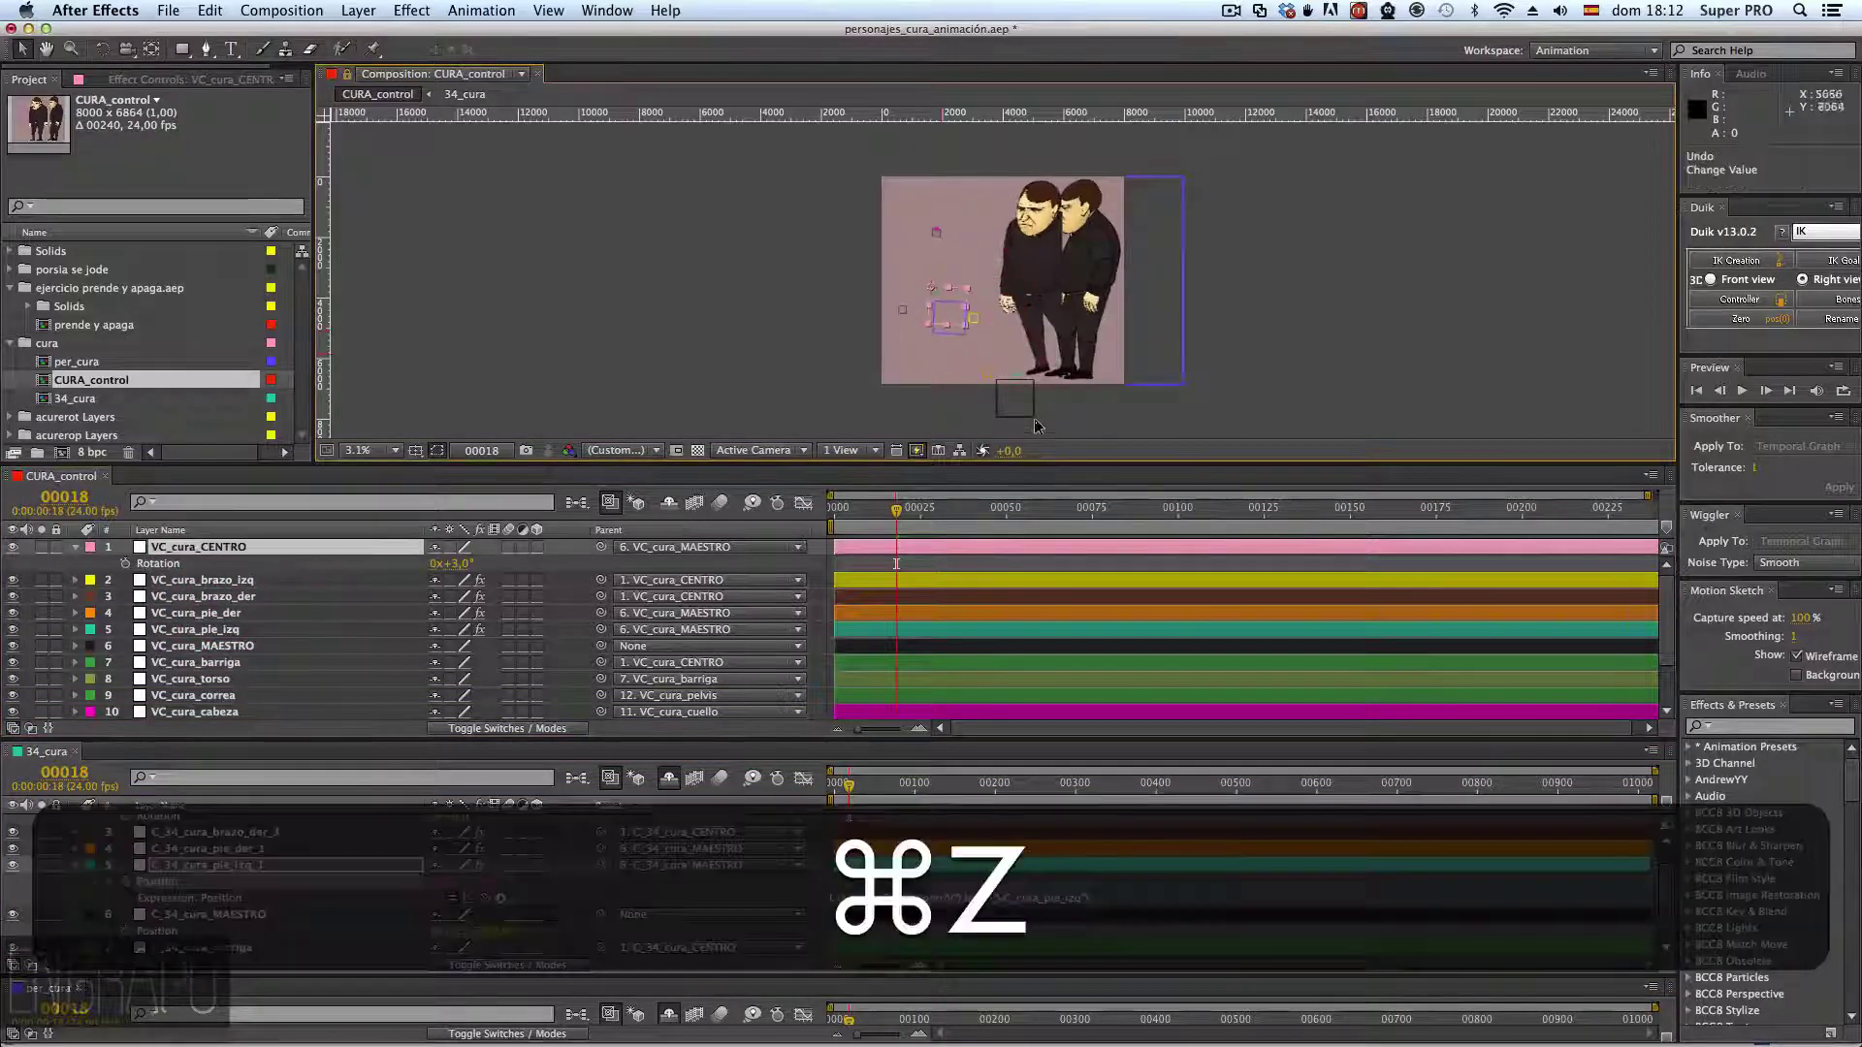
pyautogui.click(1008, 413)
pyautogui.click(999, 404)
pyautogui.press('super+z')
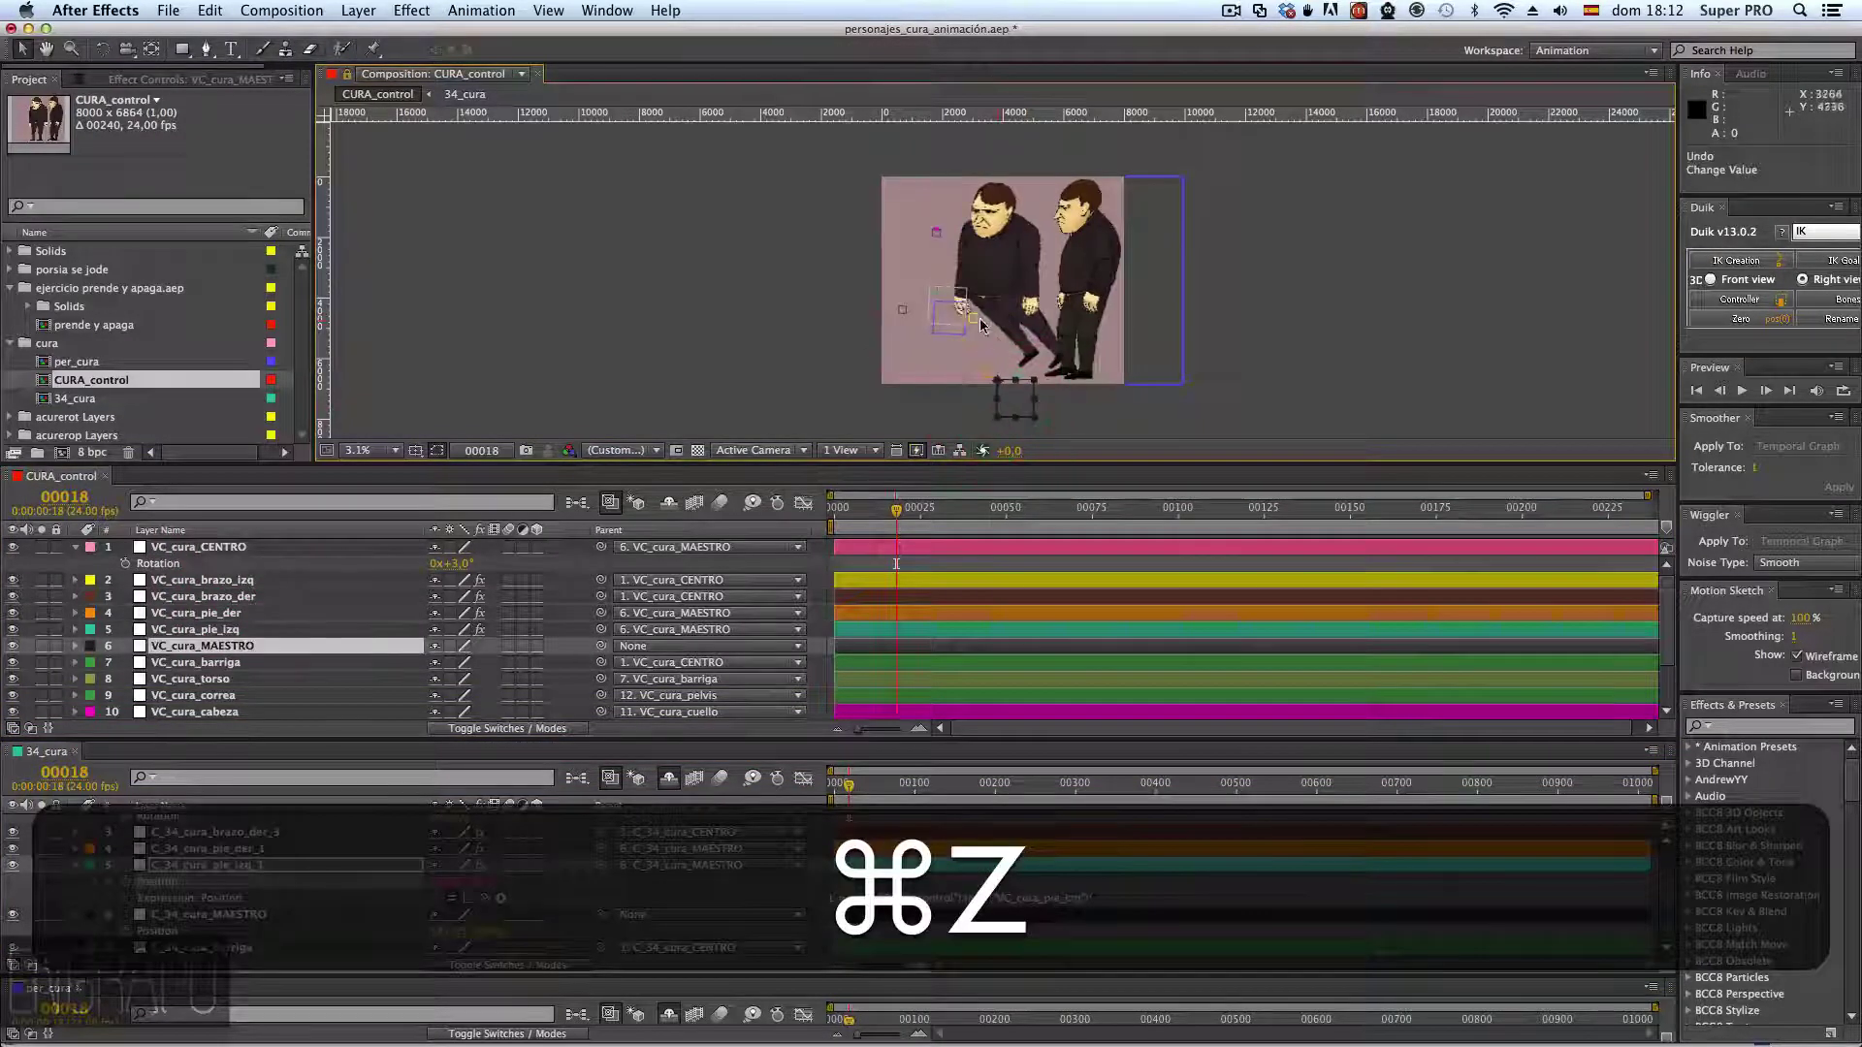
# - Move VC_cura_CENTRO sideways to about -10.4, -251.5 and shift the 34_cura layer to about 2784, 3432 in CURA_control
pyautogui.moveTo(962, 312); pyautogui.dragTo(1018, 311)
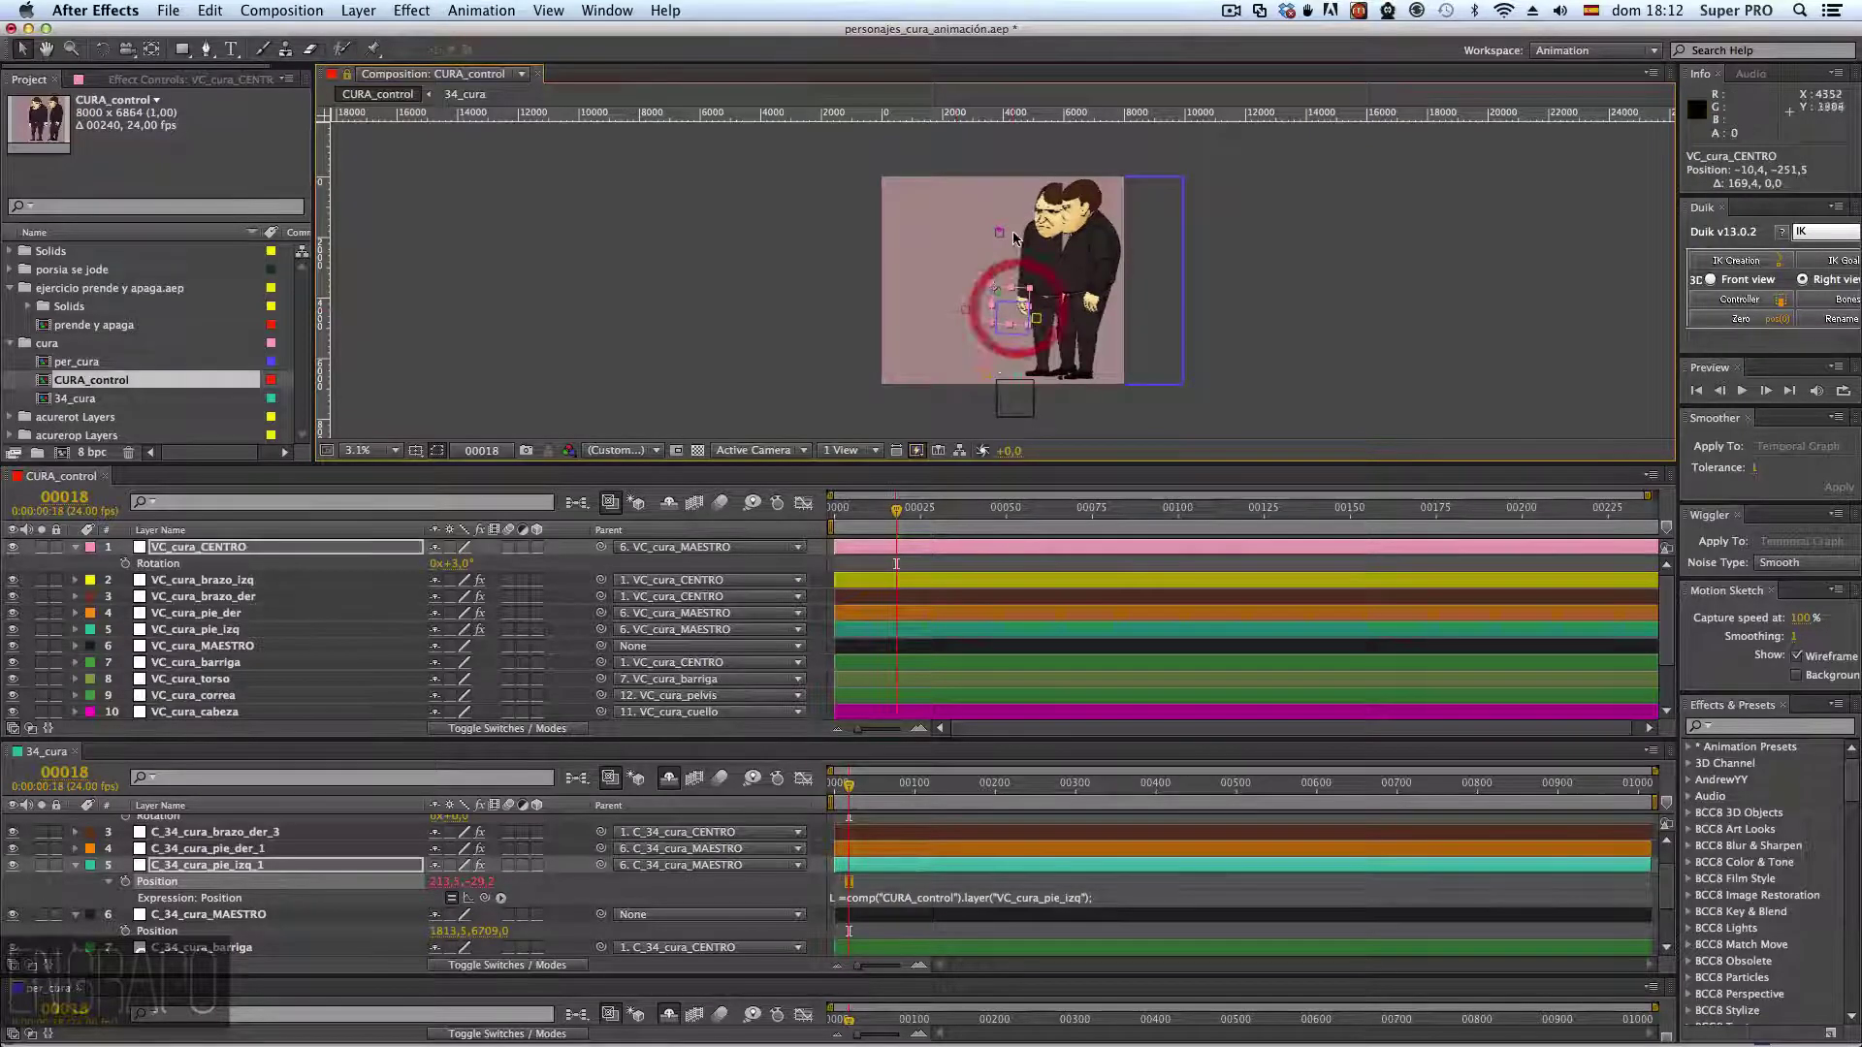
pyautogui.scroll(-3, 330, 698)
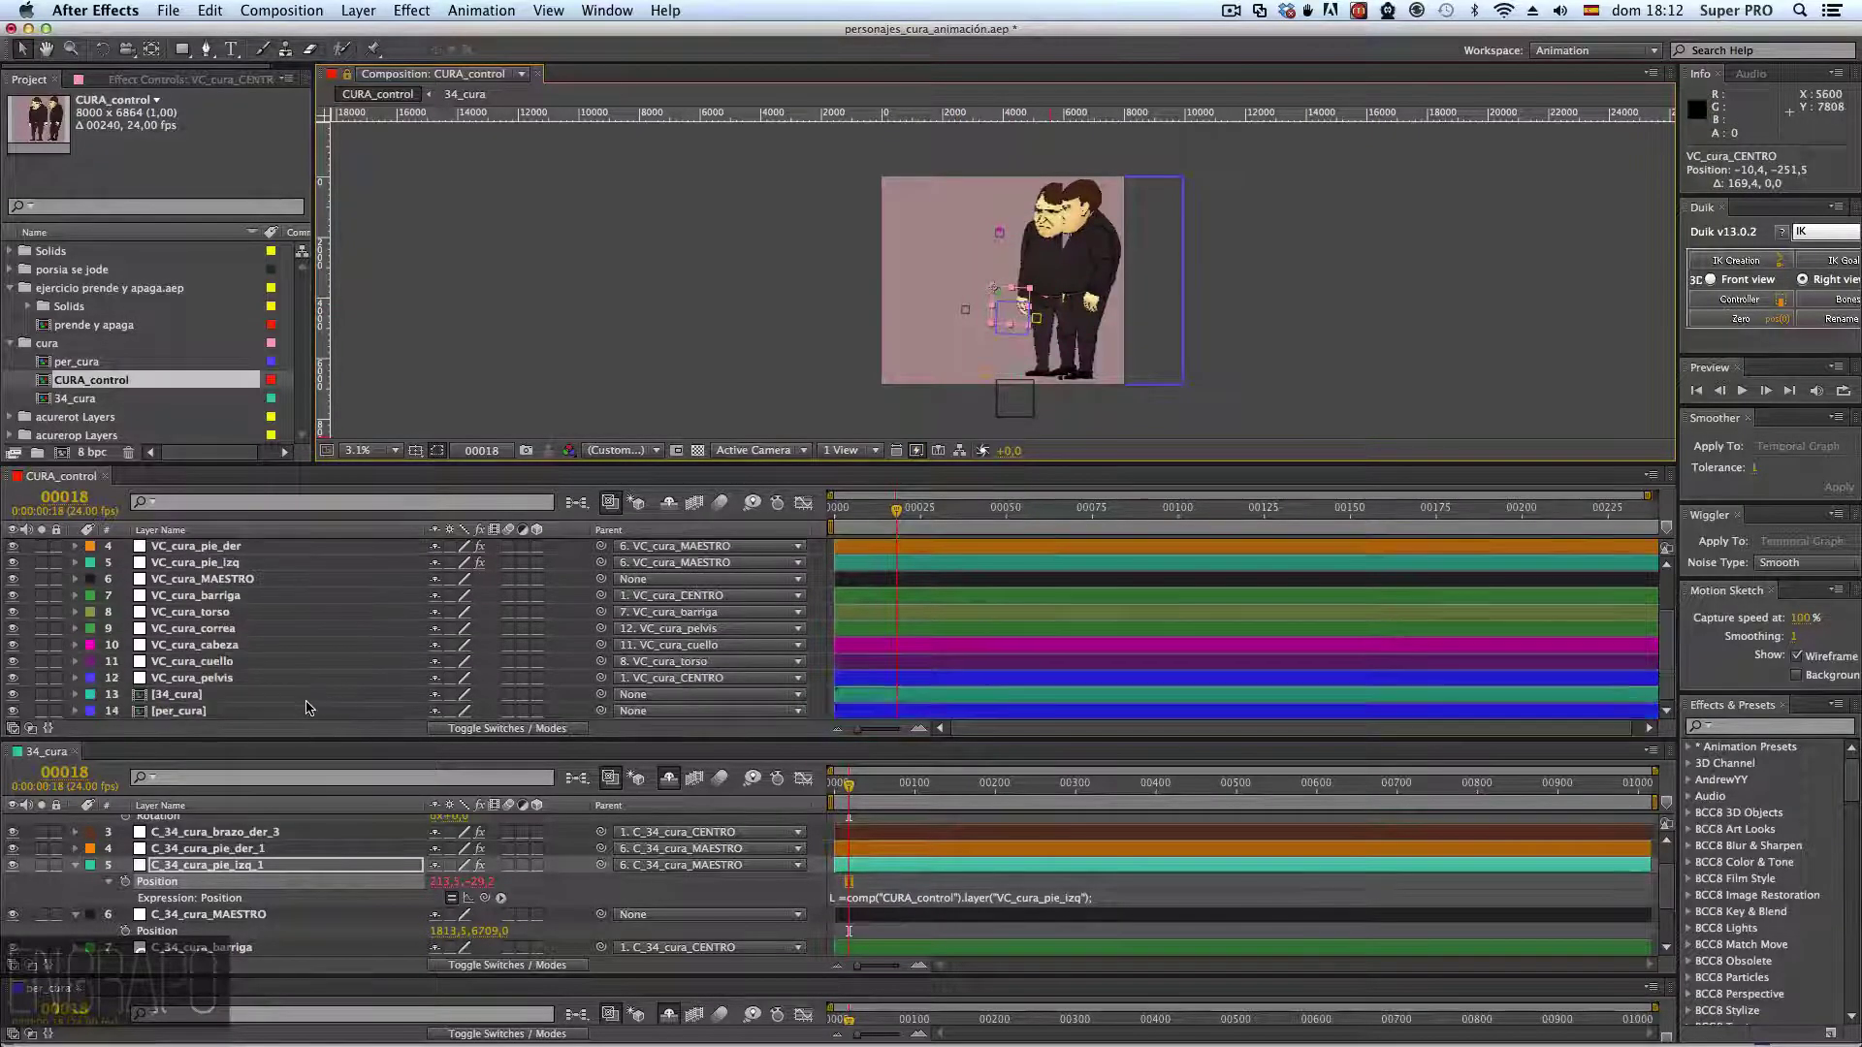
pyautogui.click(184, 694)
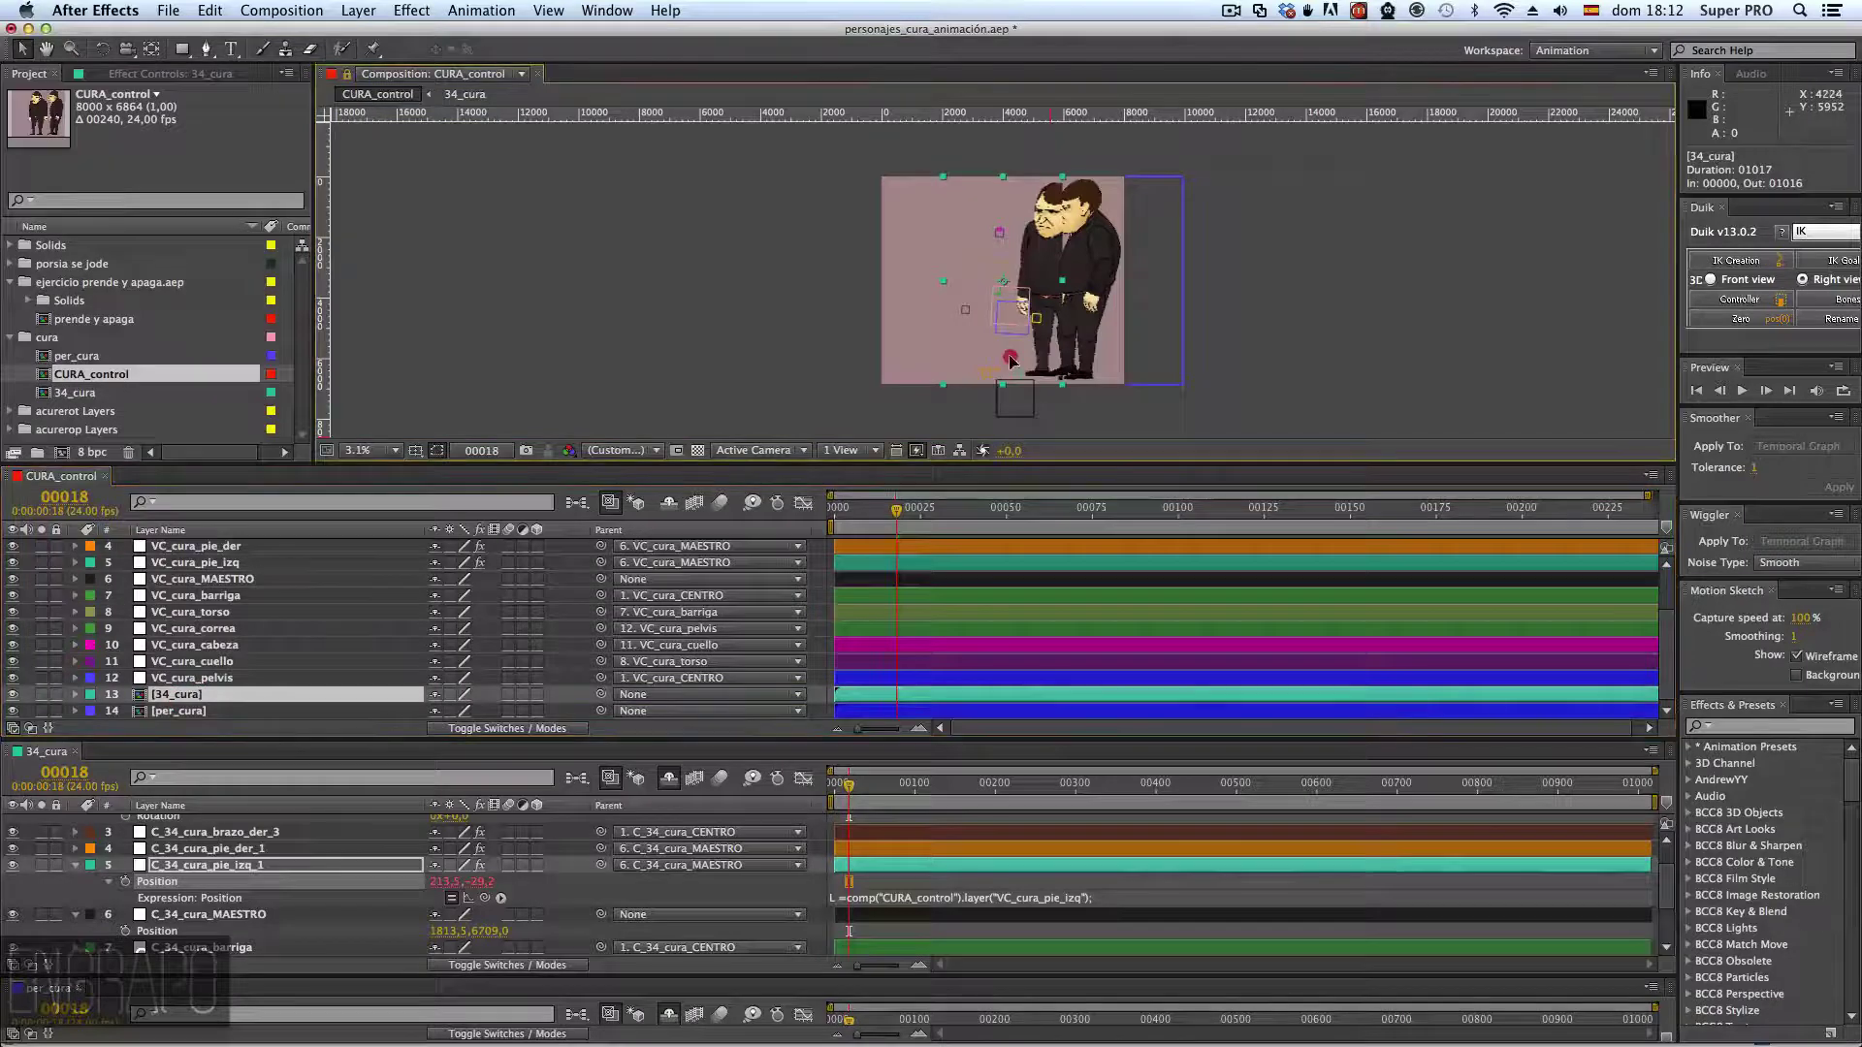
pyautogui.moveTo(1009, 361); pyautogui.dragTo(975, 357)
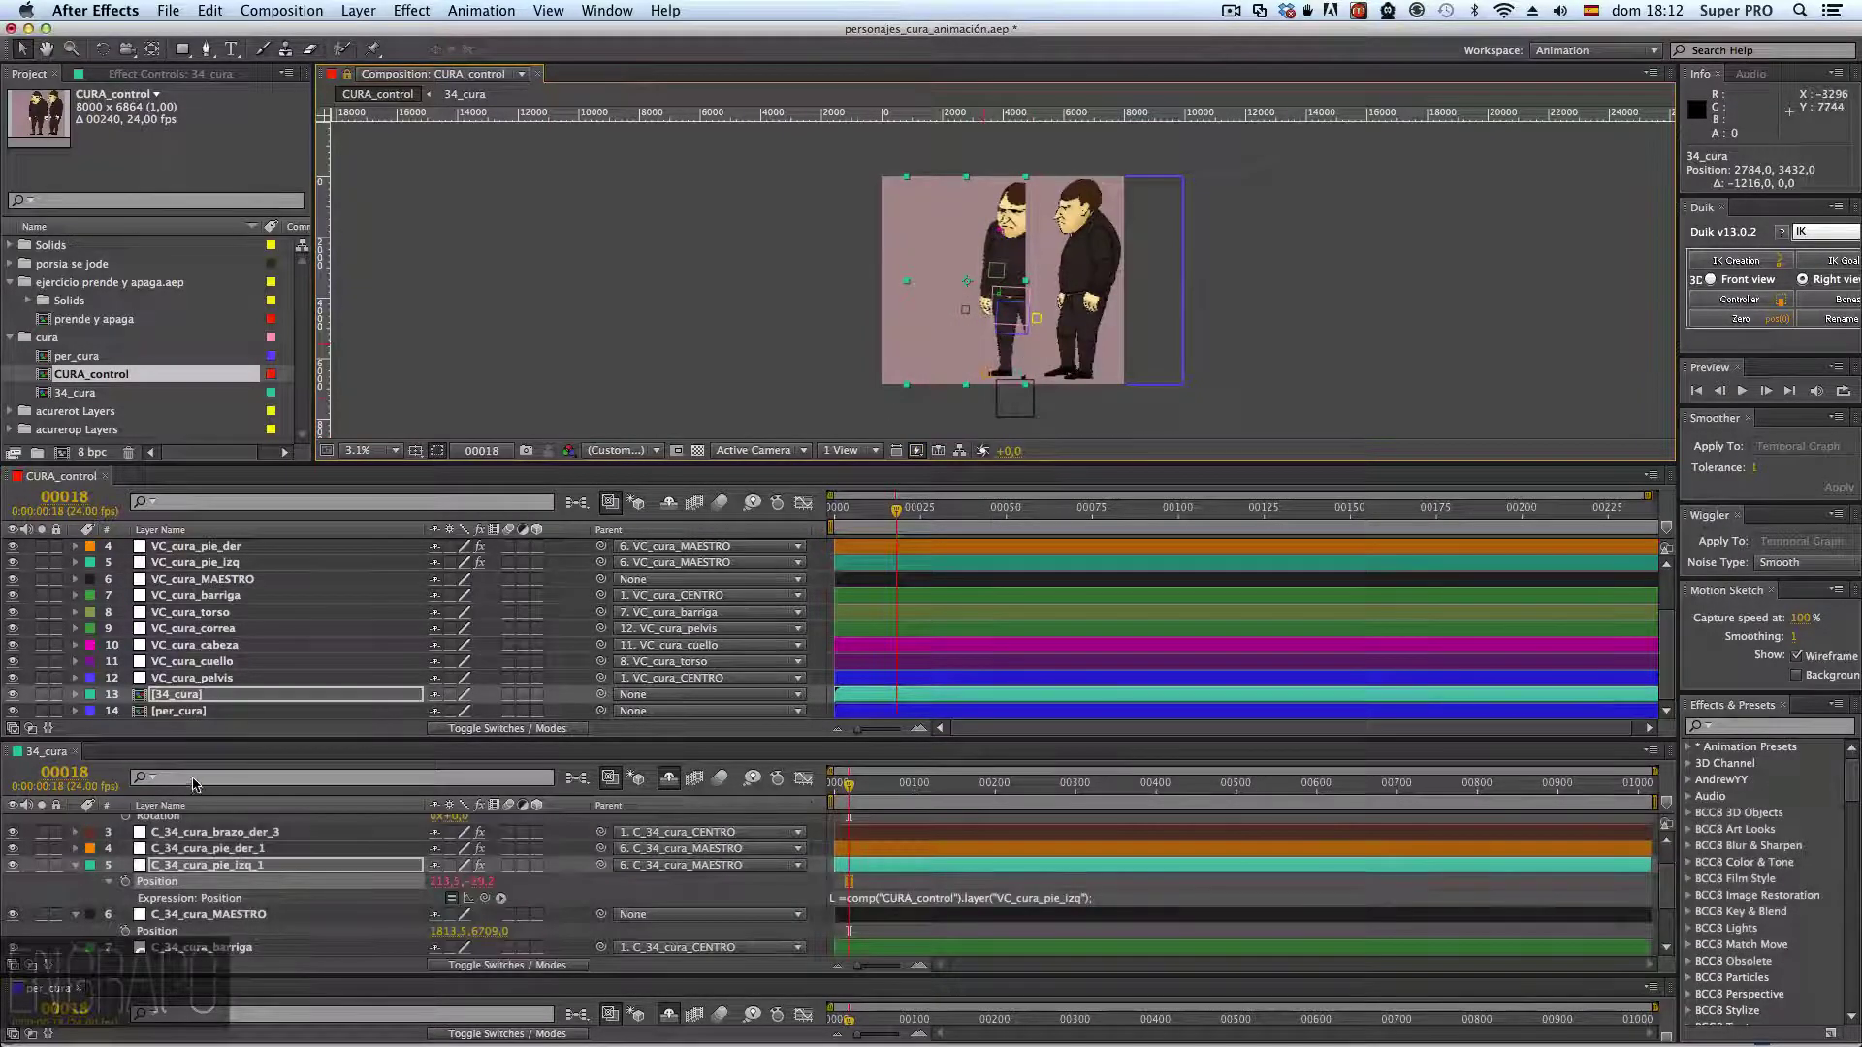
# - Open the 34_cura composition, set its width to 5800 px and close its viewer to return to CURA_control
pyautogui.doubleClick(182, 700)
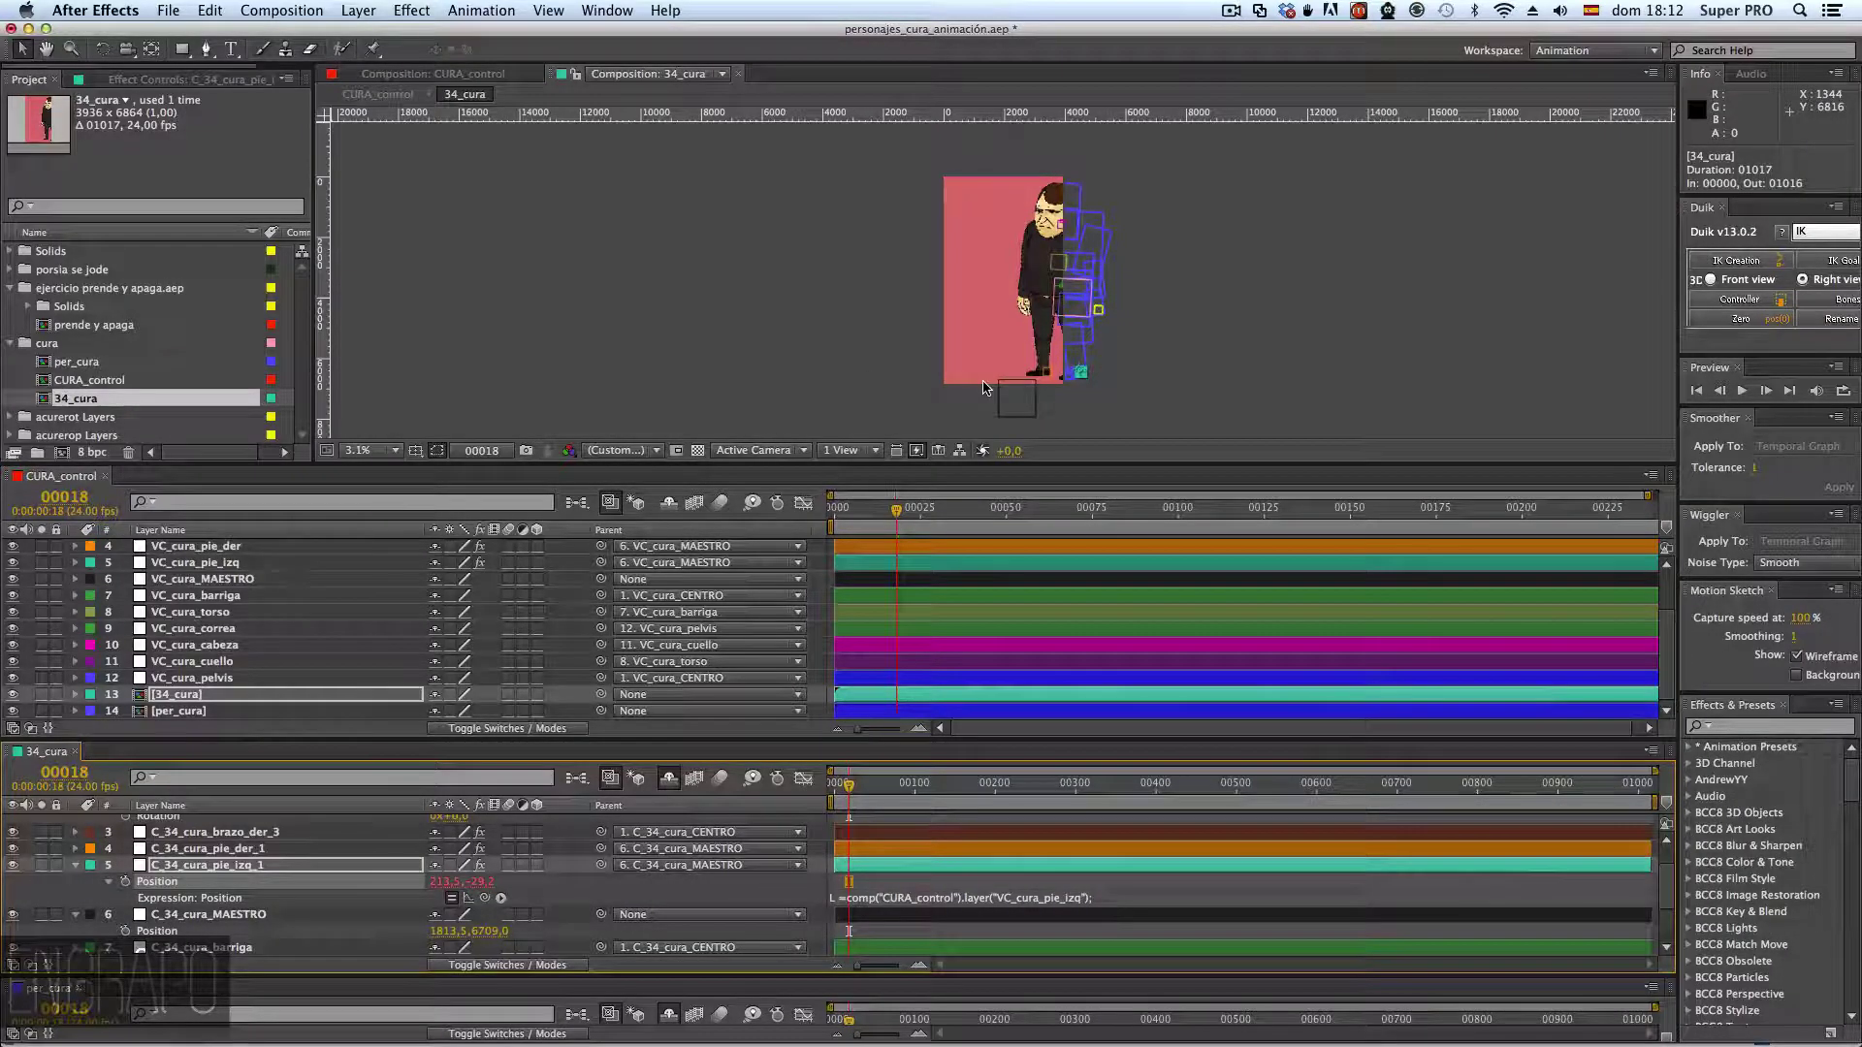
pyautogui.press('shift+super+k')
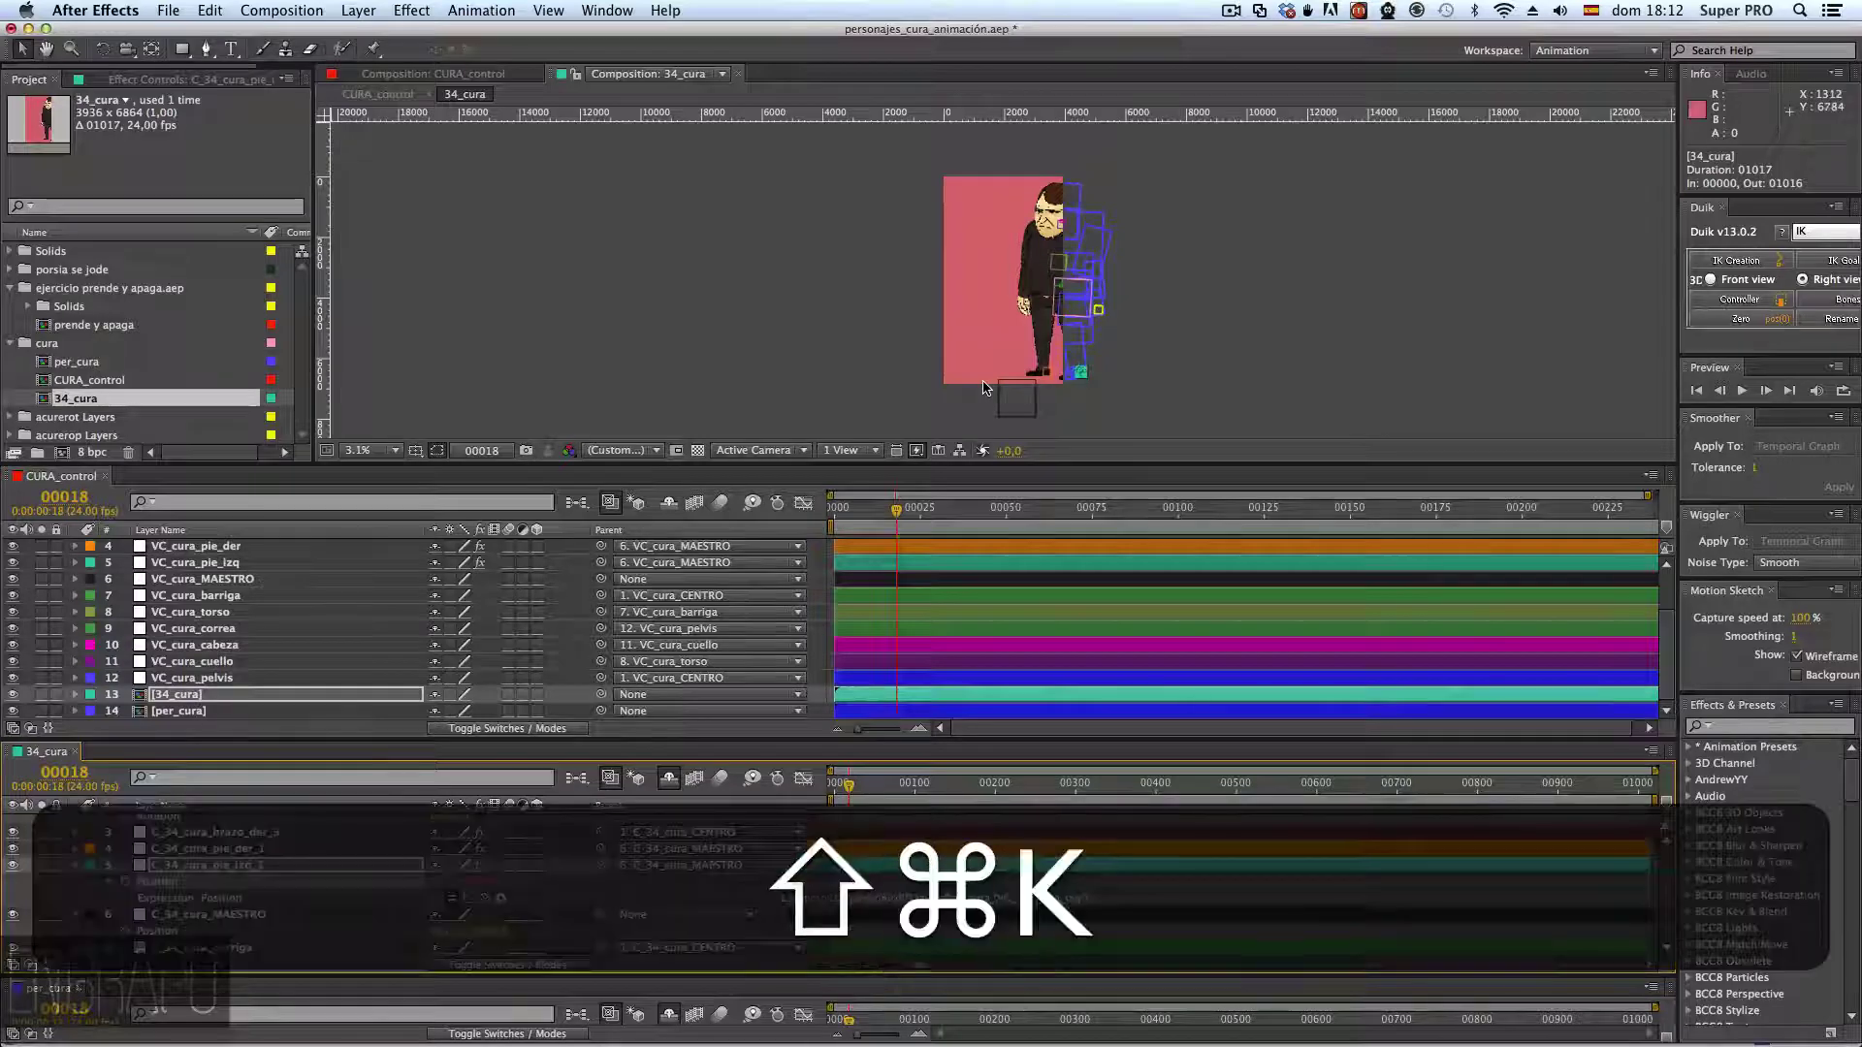
pyautogui.click(788, 410)
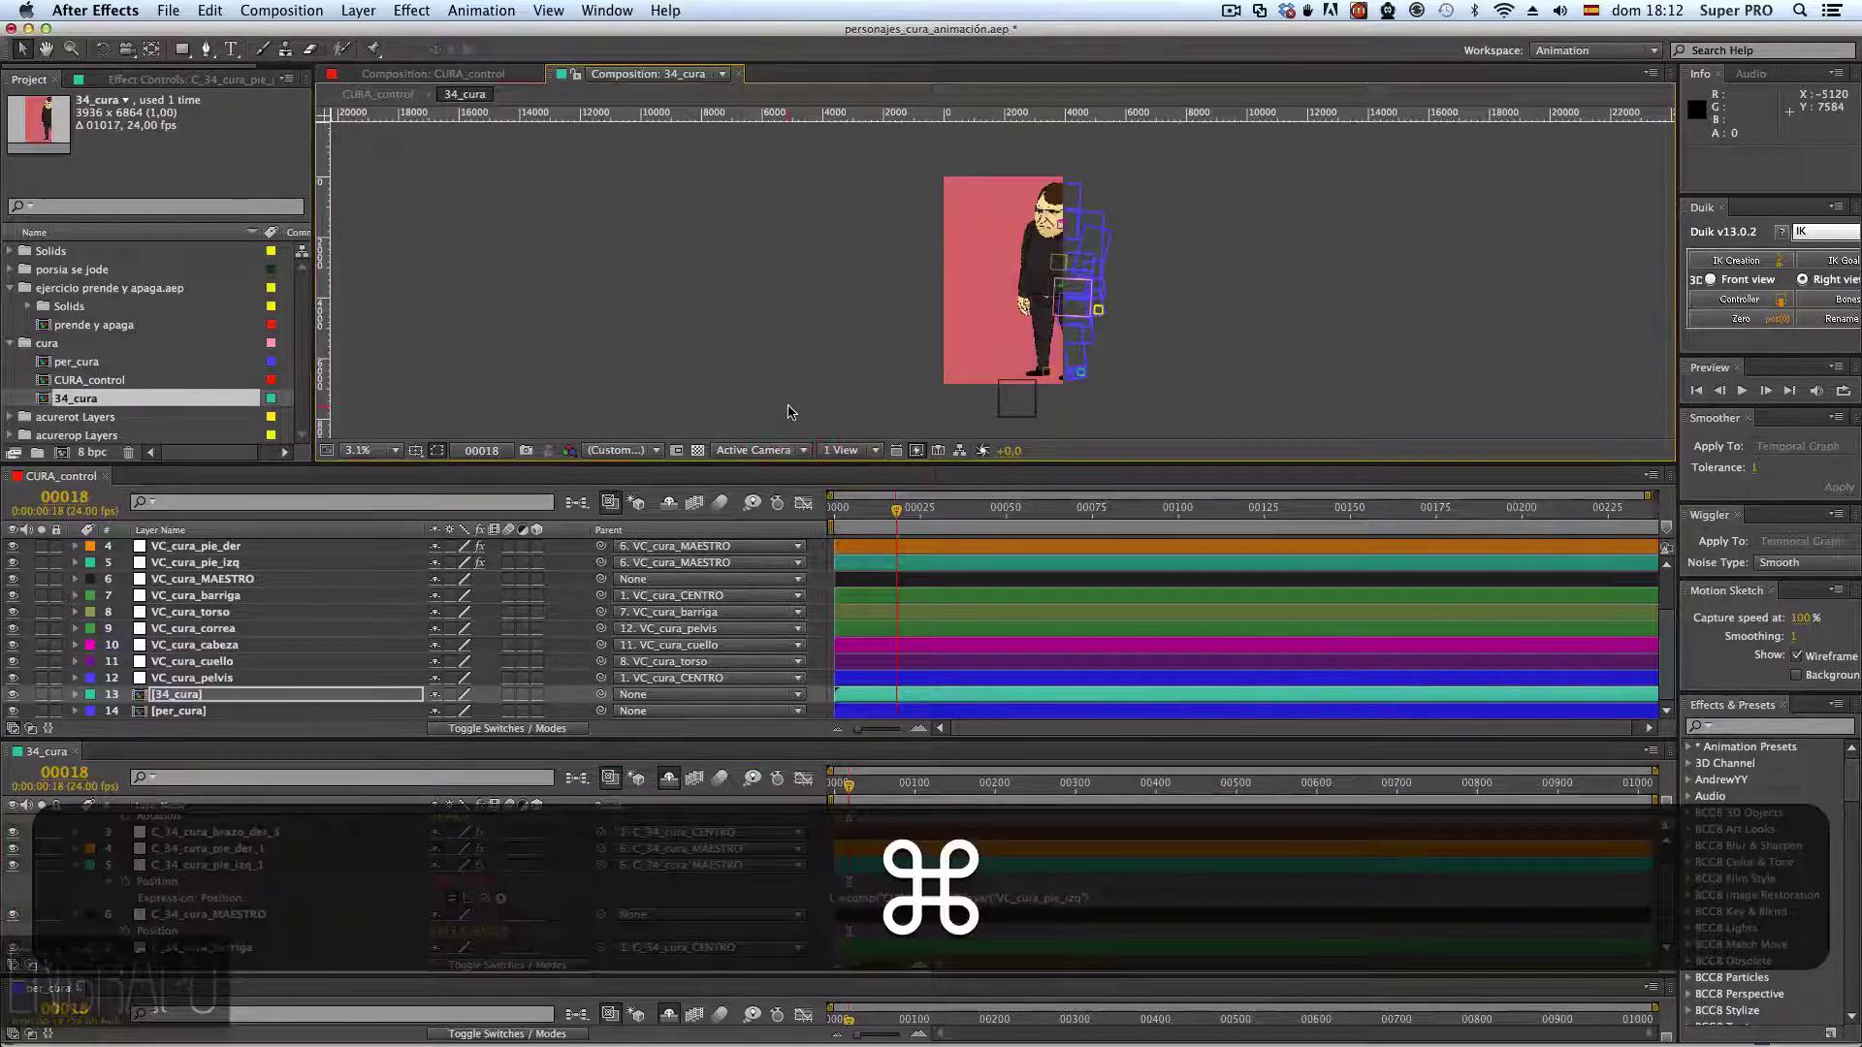
pyautogui.press('super+k')
pyautogui.moveTo(1057, 173); pyautogui.dragTo(1270, 479)
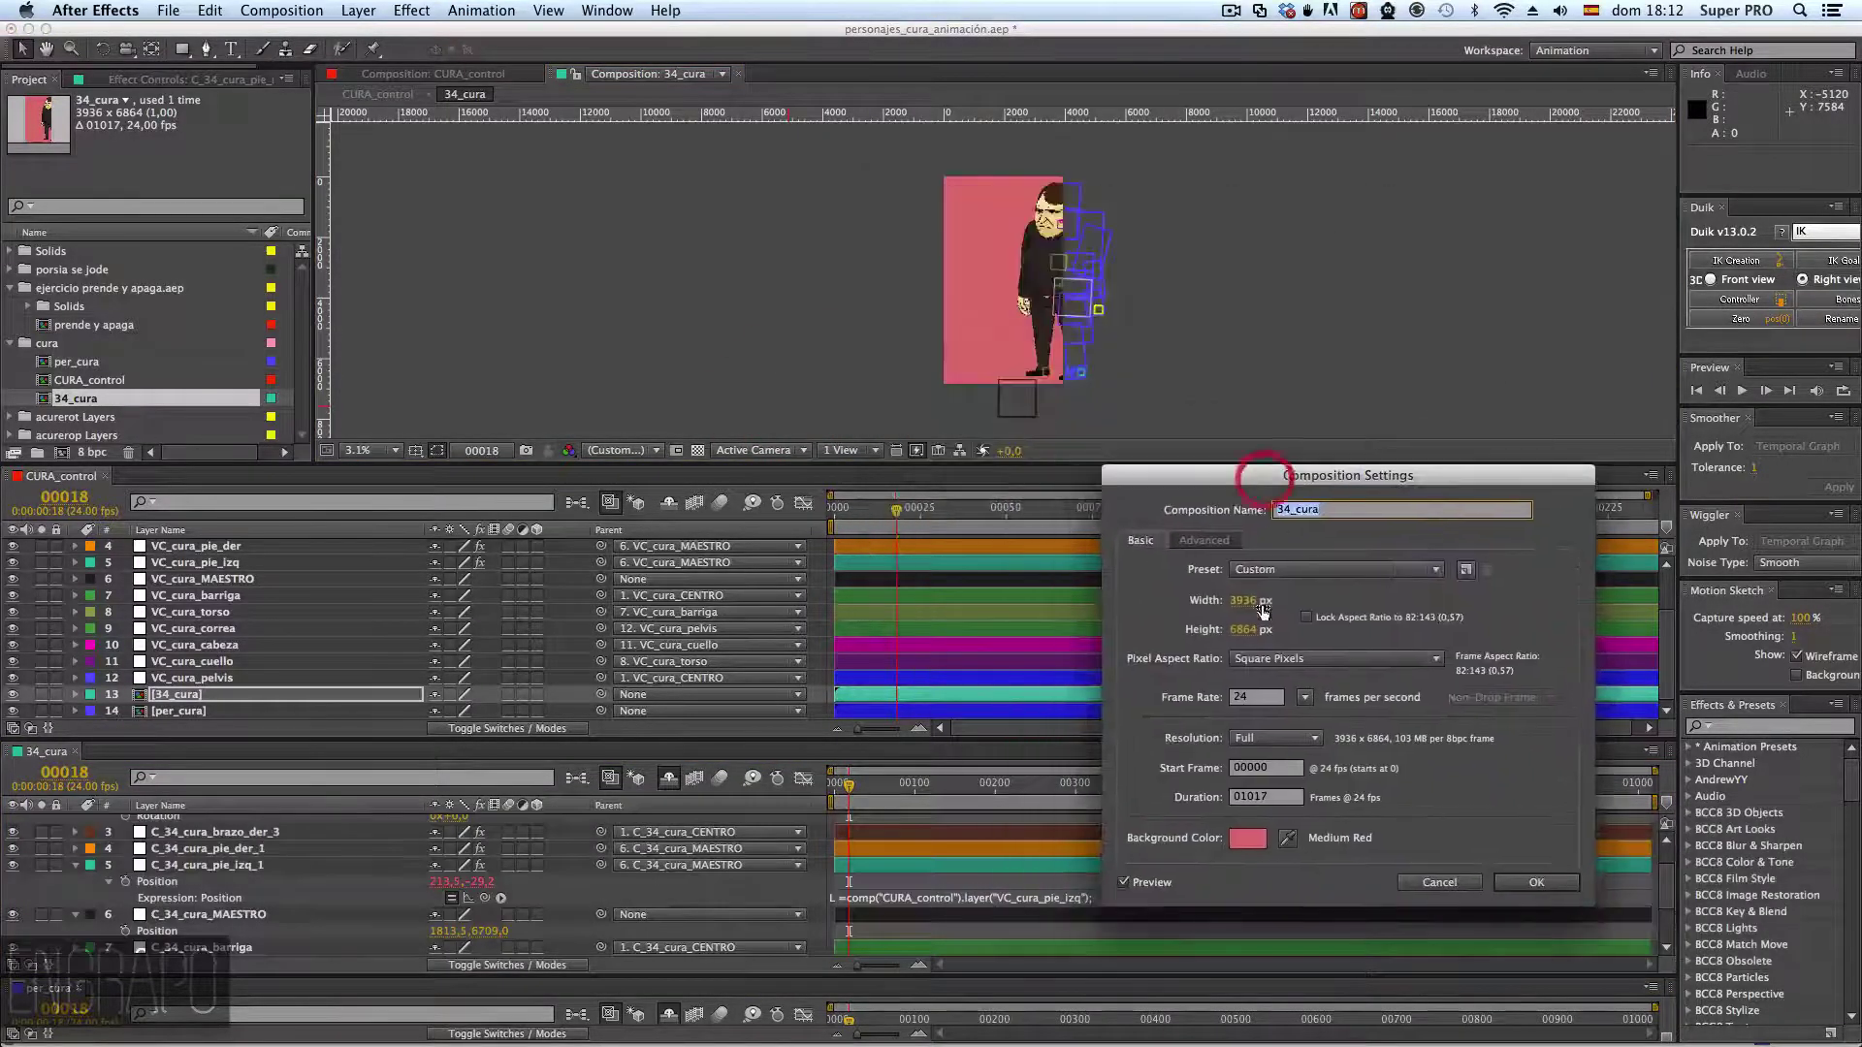
pyautogui.doubleClick(1257, 602)
pyautogui.write('5800')
pyautogui.press('Return')
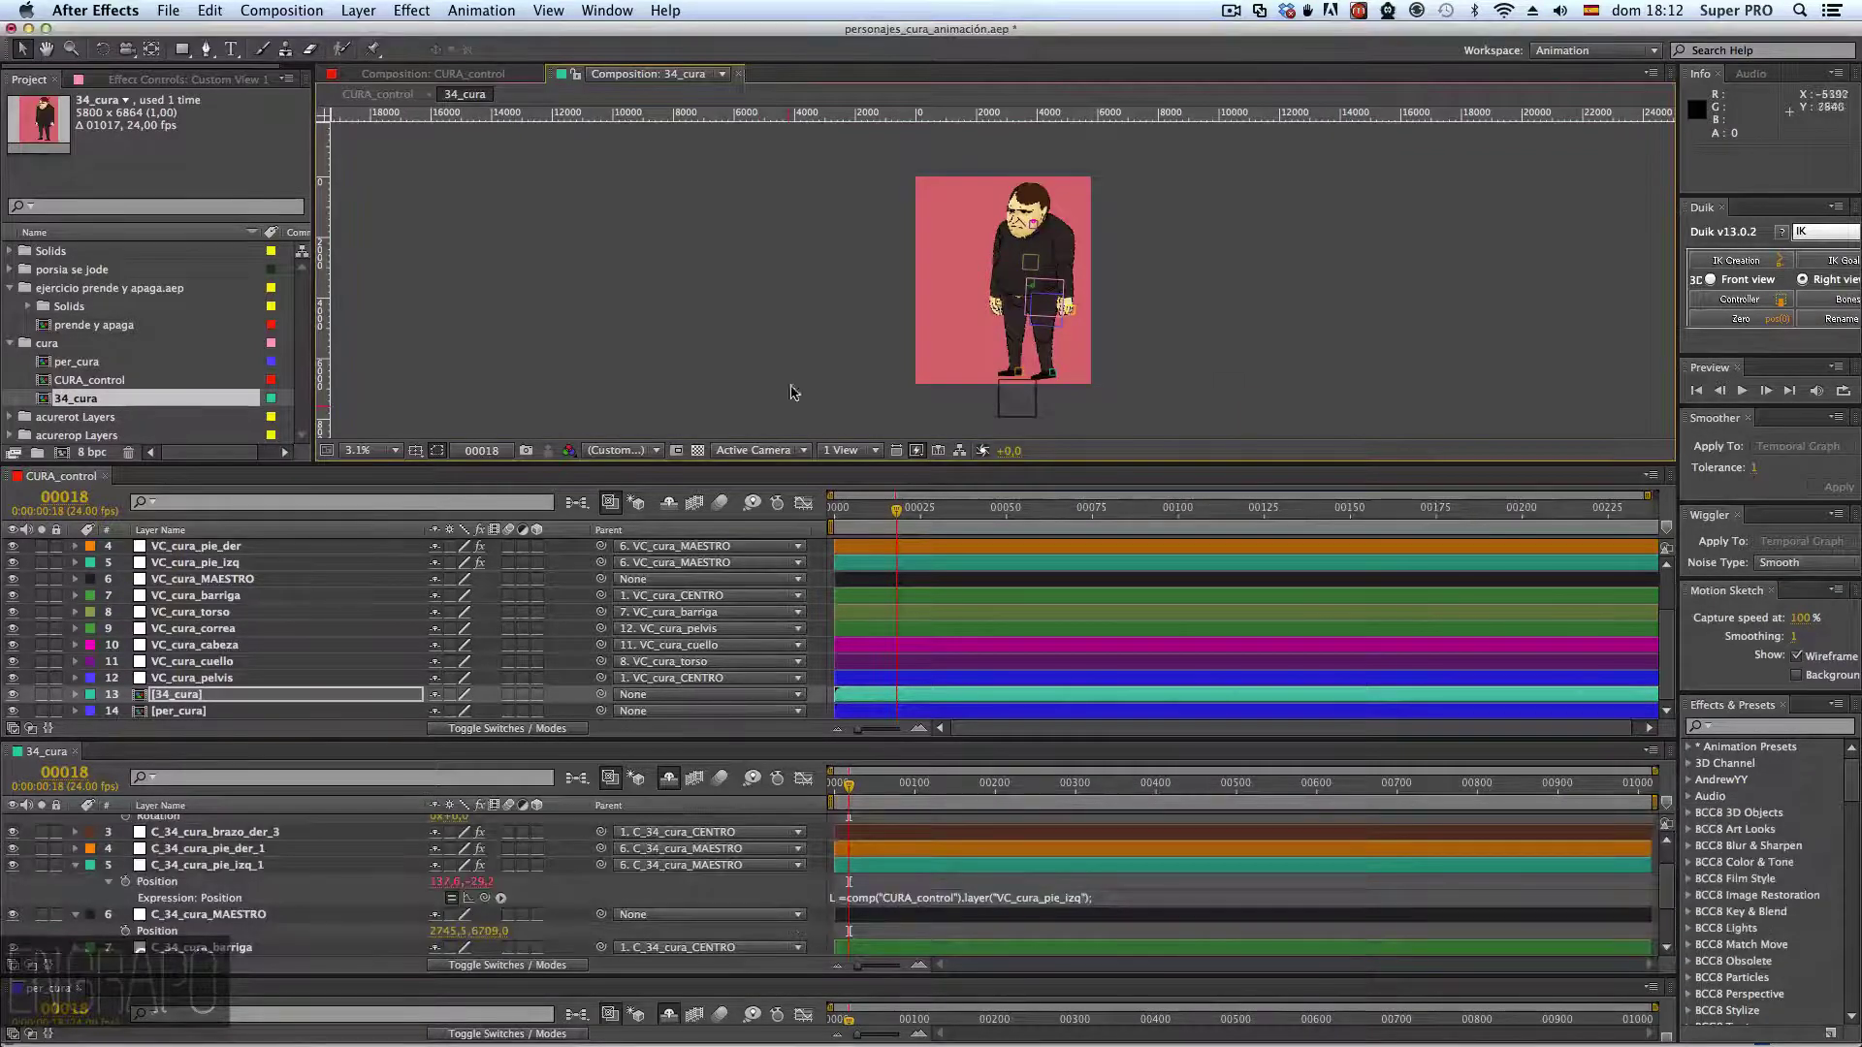
pyautogui.click(740, 73)
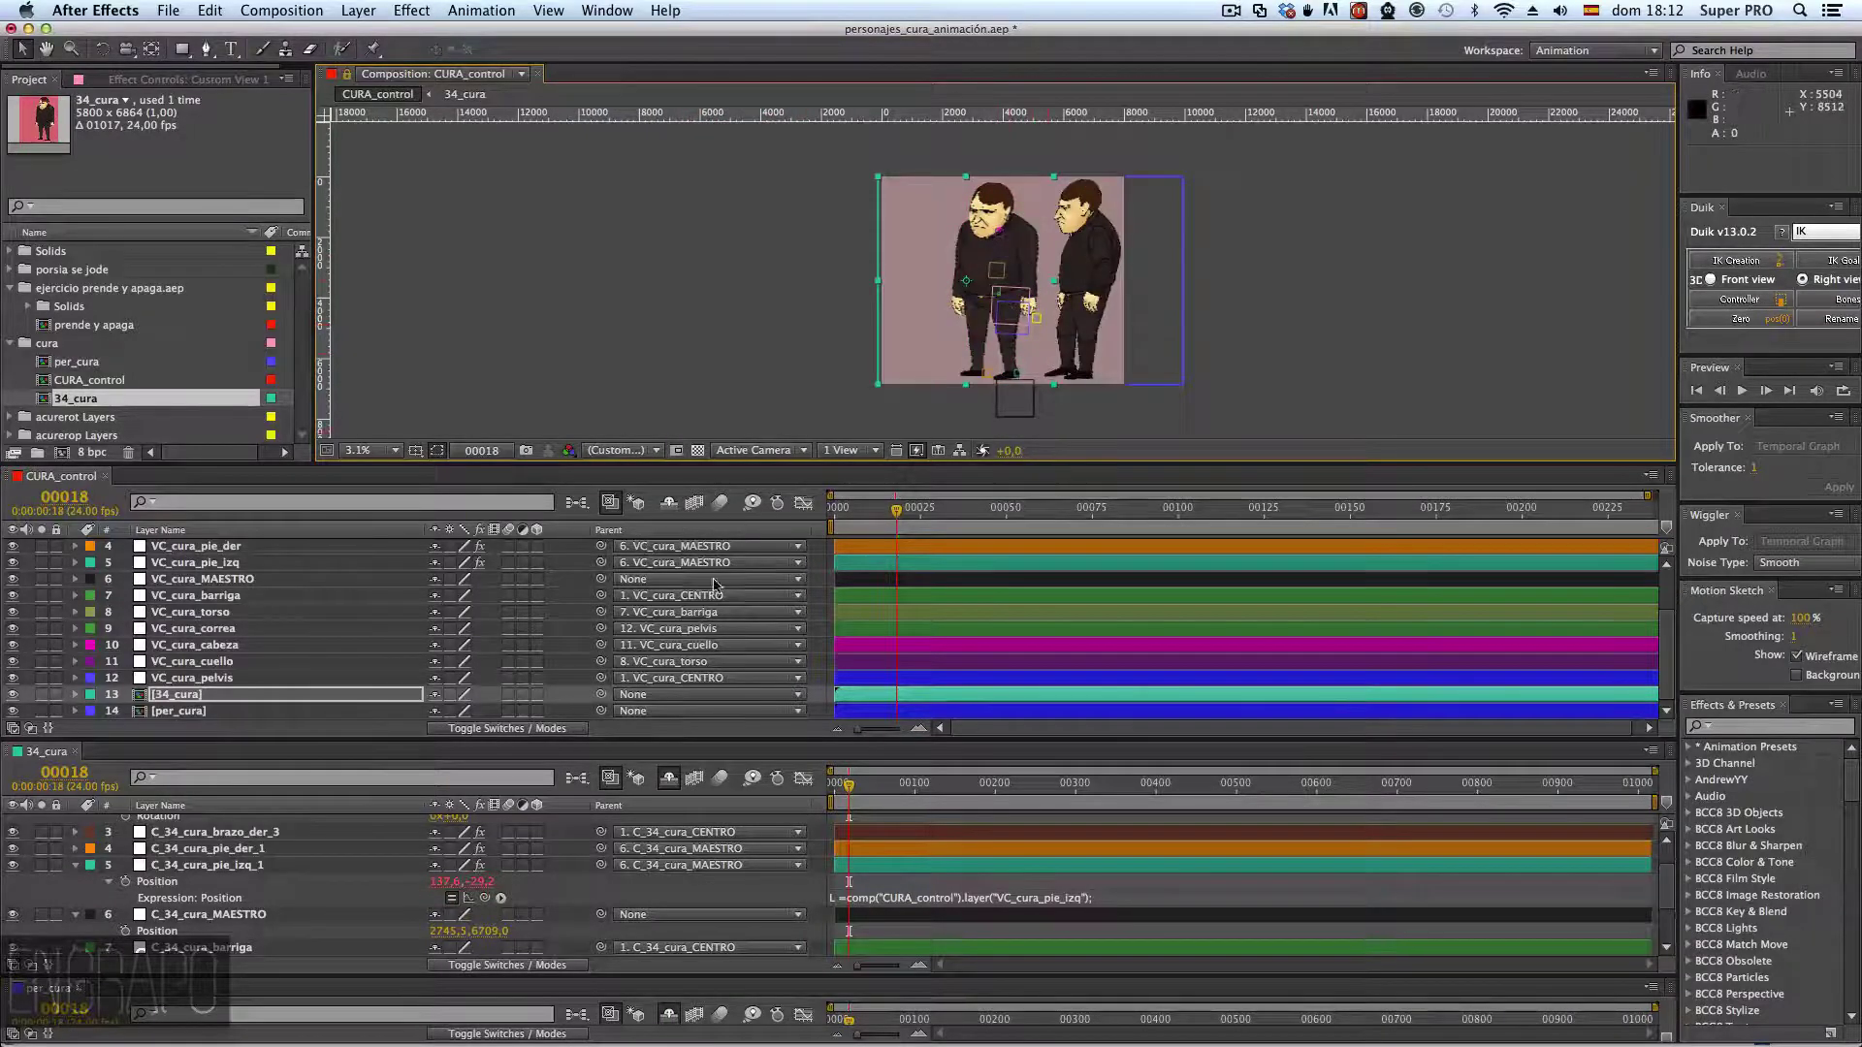
# - Try shifting VC_cura_CENTRO and VC_cura_MAESTRO with the widened 34_cura composition, undoing each shift
pyautogui.scroll(2, 201, 580)
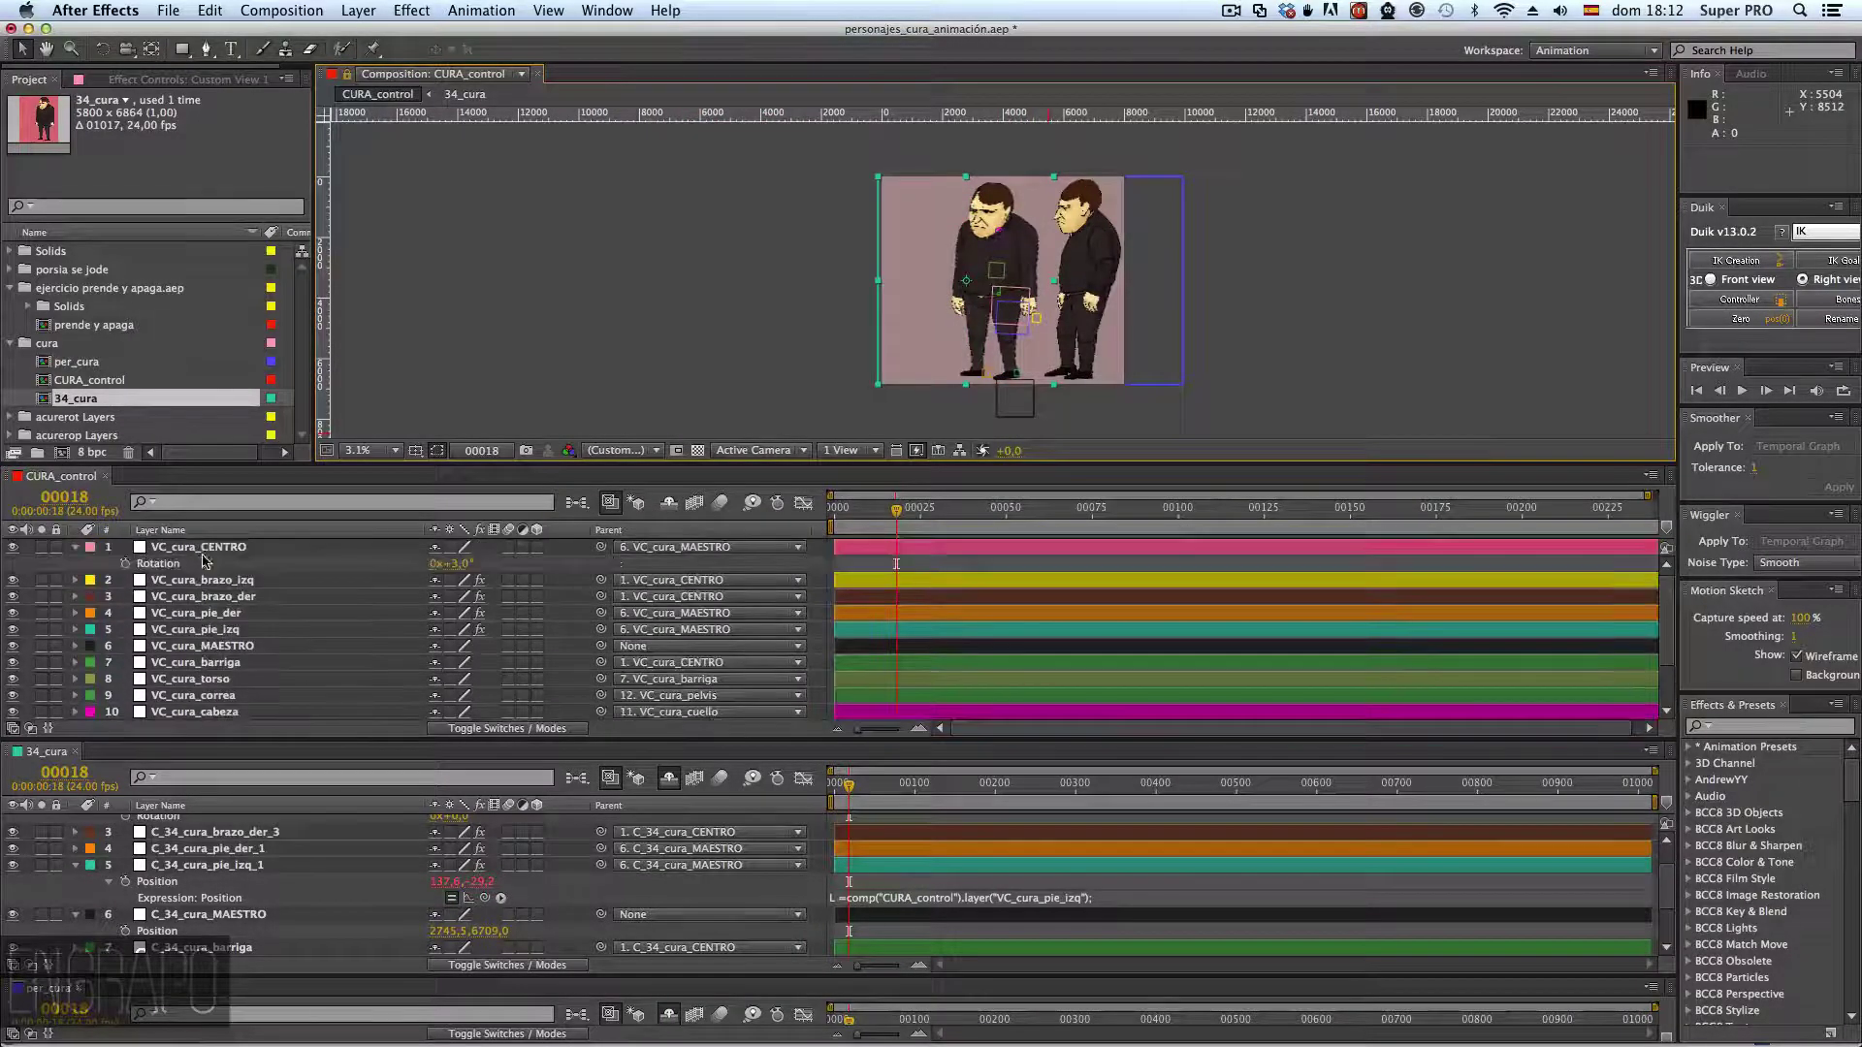
pyautogui.click(199, 547)
pyautogui.press('r')
pyautogui.moveTo(1005, 302)
pyautogui.mouseDown()
pyautogui.moveTo(946, 315)
pyautogui.moveTo(1088, 289)
pyautogui.moveTo(994, 318)
pyautogui.mouseUp()
pyautogui.press('super+z')
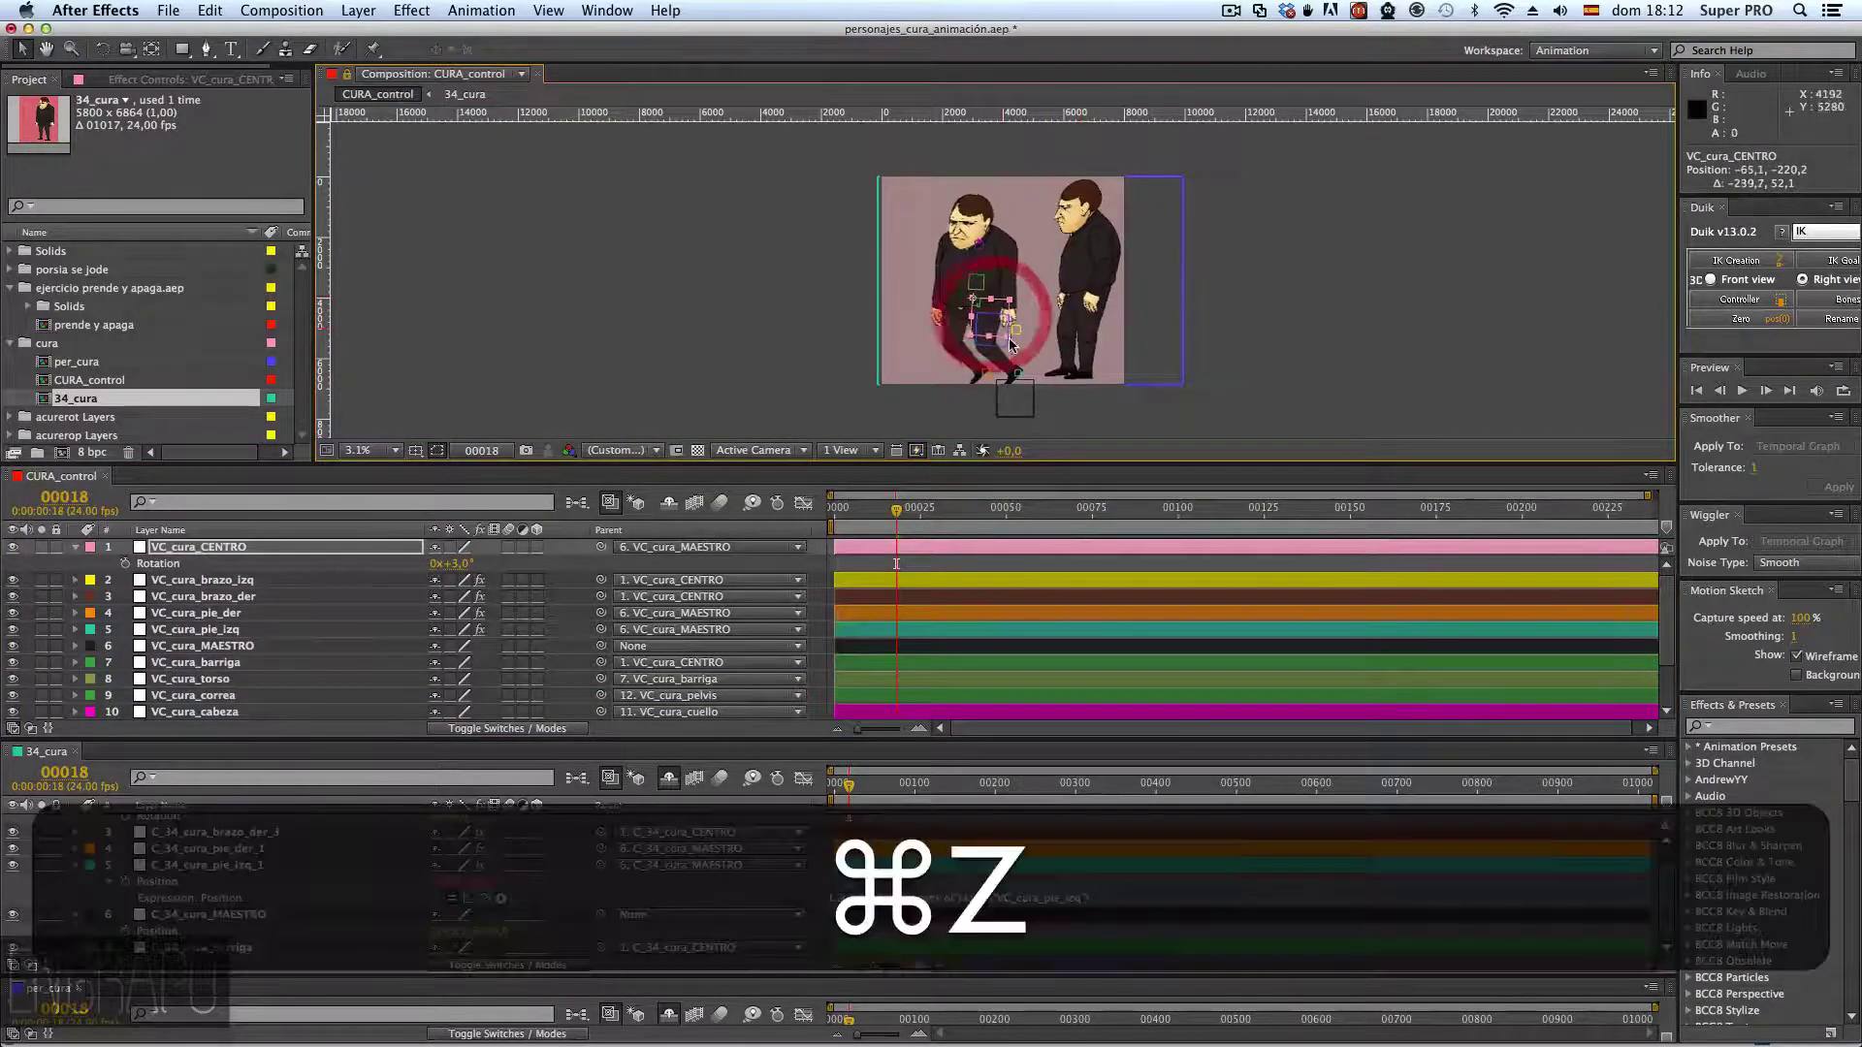
pyautogui.moveTo(1020, 400); pyautogui.dragTo(1003, 398)
pyautogui.press('super+z')
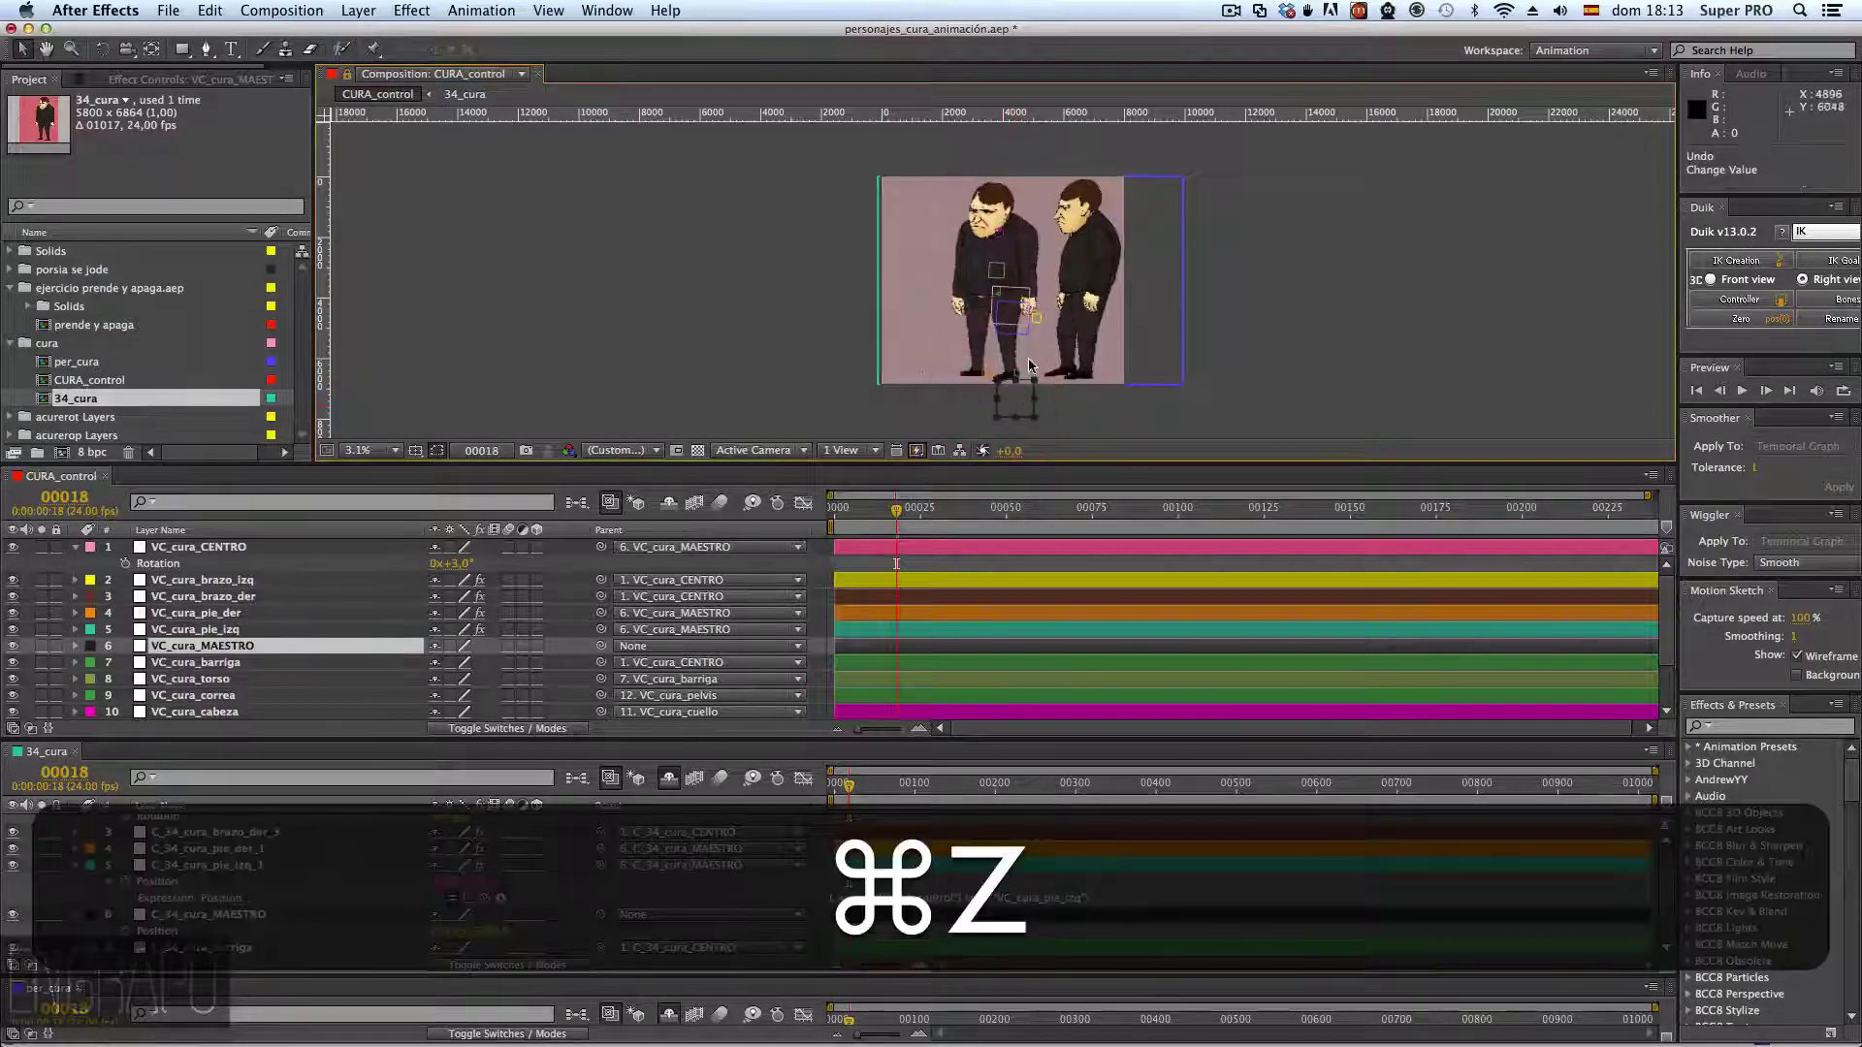
# - Try rotating the VC_cura_CENTRO controller with the Rotation tool and undo the rotation
pyautogui.scroll(1, 1003, 314)
pyautogui.moveTo(1005, 312); pyautogui.dragTo(917, 330)
pyautogui.click(897, 291)
pyautogui.press('w')
pyautogui.press('super+z')
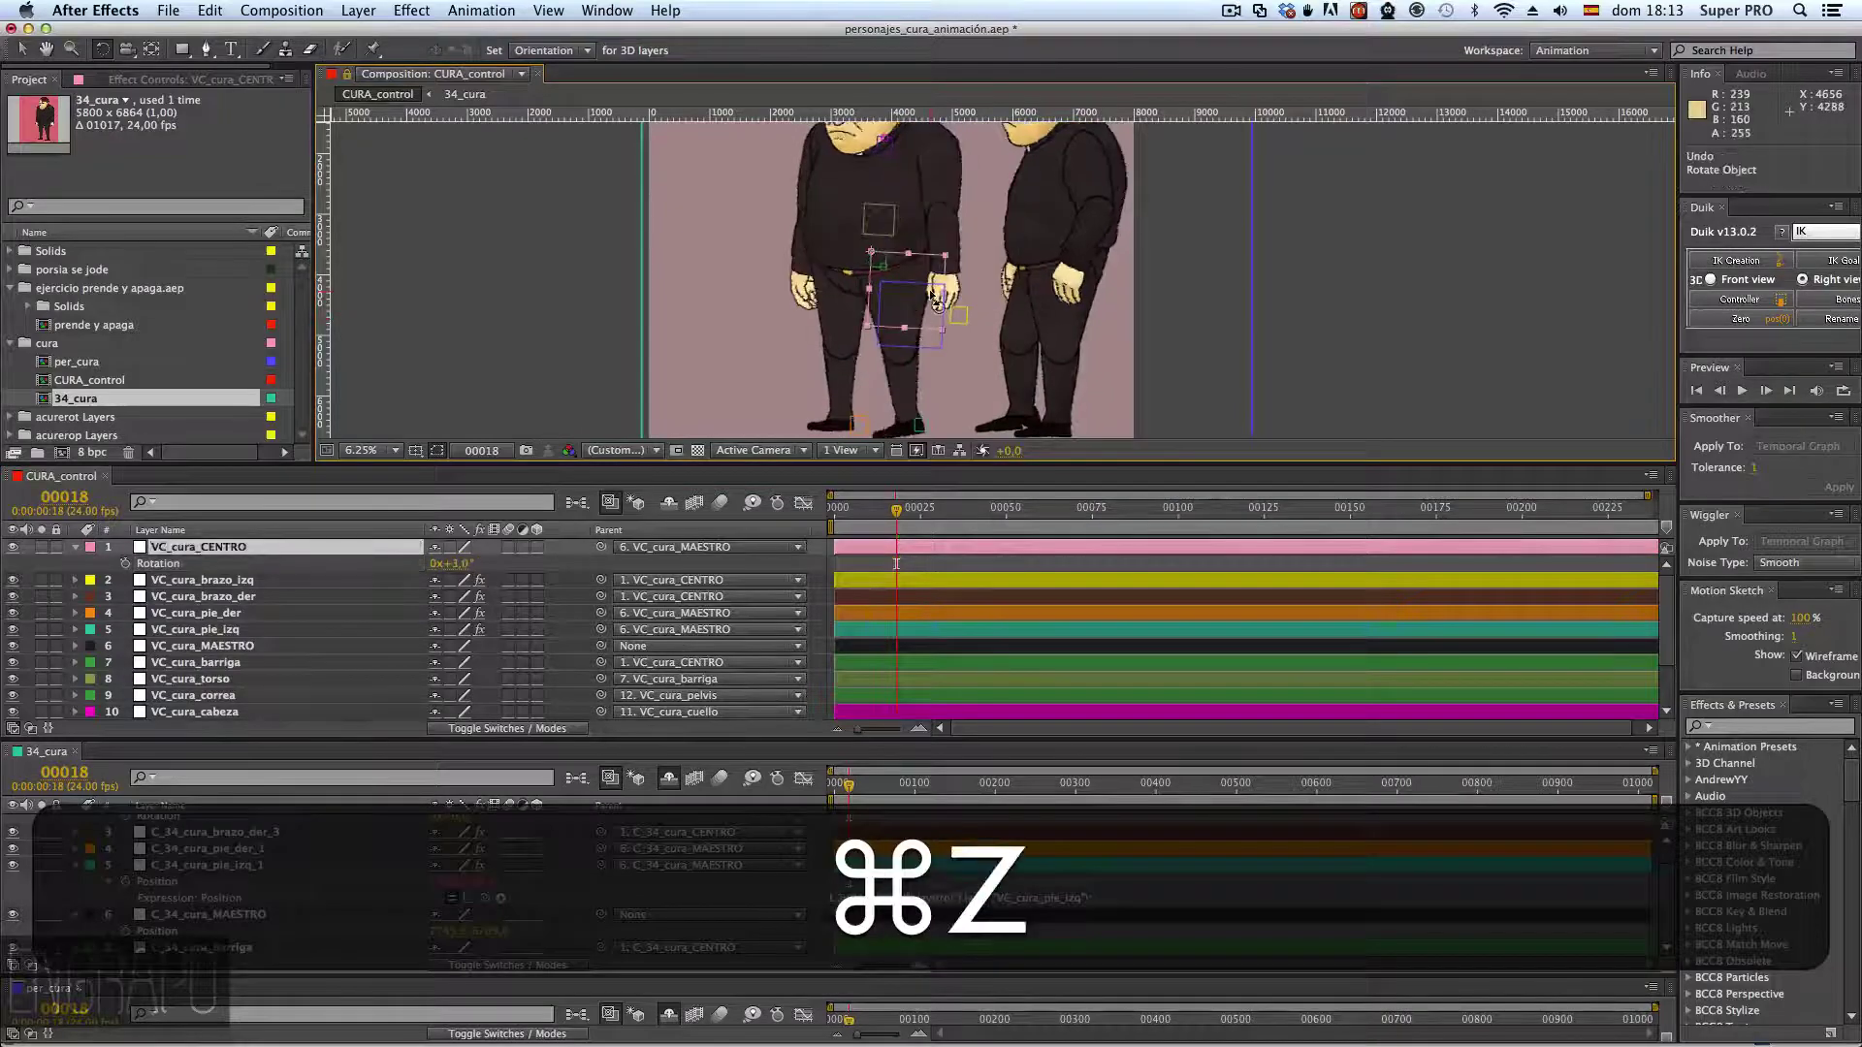
pyautogui.scroll(-1, 933, 296)
pyautogui.scroll(1, 956, 277)
pyautogui.scroll(-1, 970, 262)
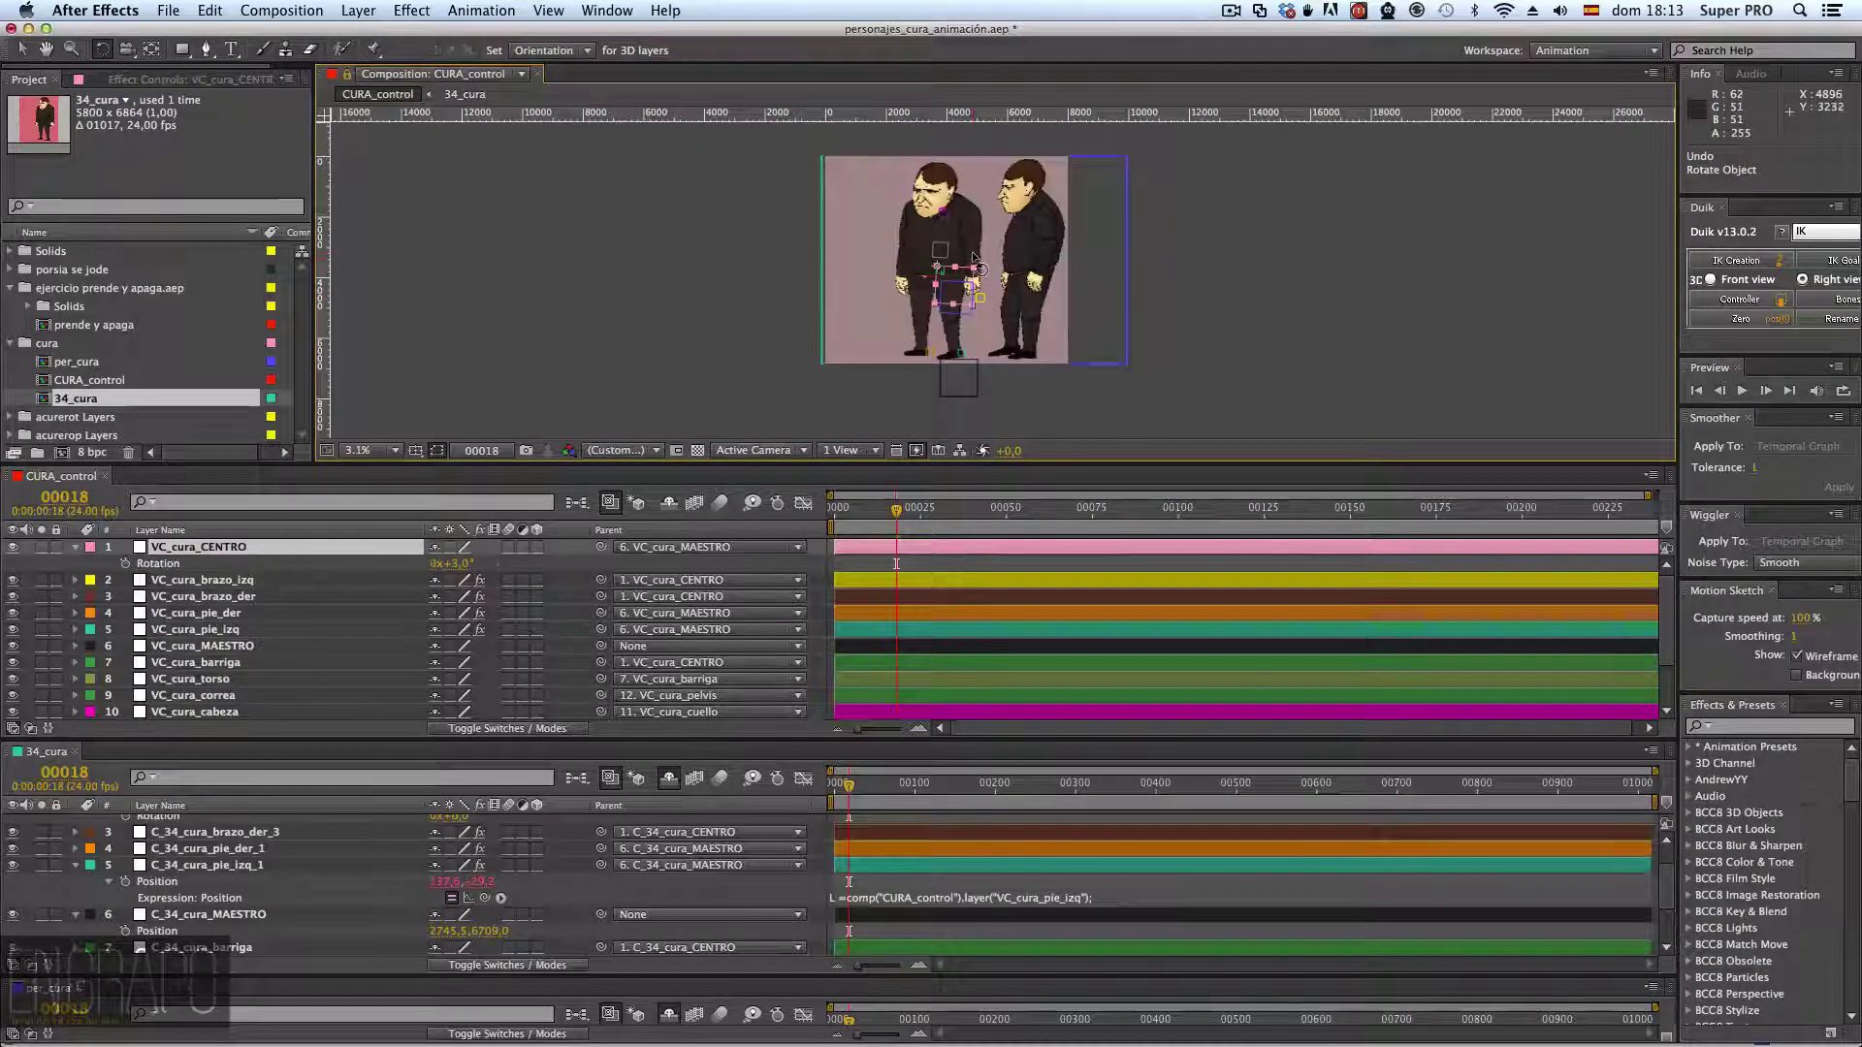
# - Show VC_cura_CENTRO's position, enlarge the 34_cura timeline to inspect the C_34_cura_pie_izq_1 position expression, and return to the Selection tool
pyautogui.press('p')
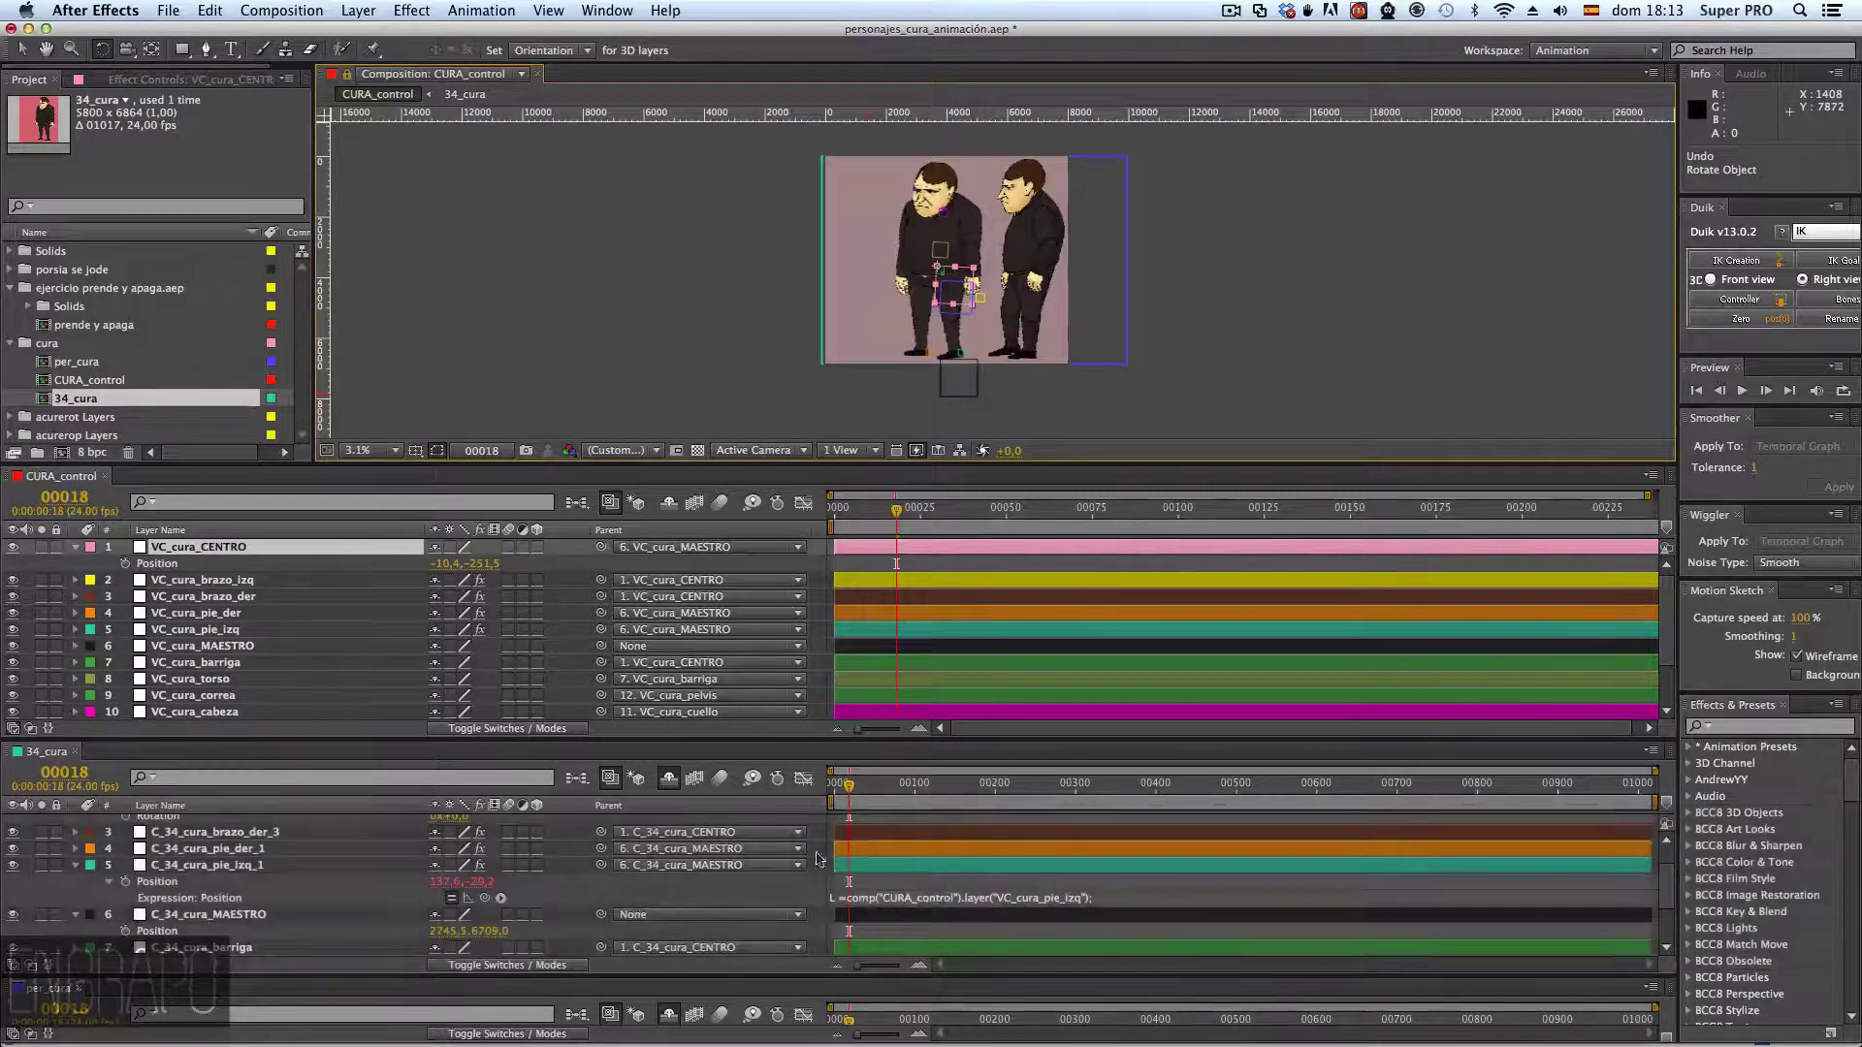
pyautogui.moveTo(838, 738); pyautogui.dragTo(838, 712)
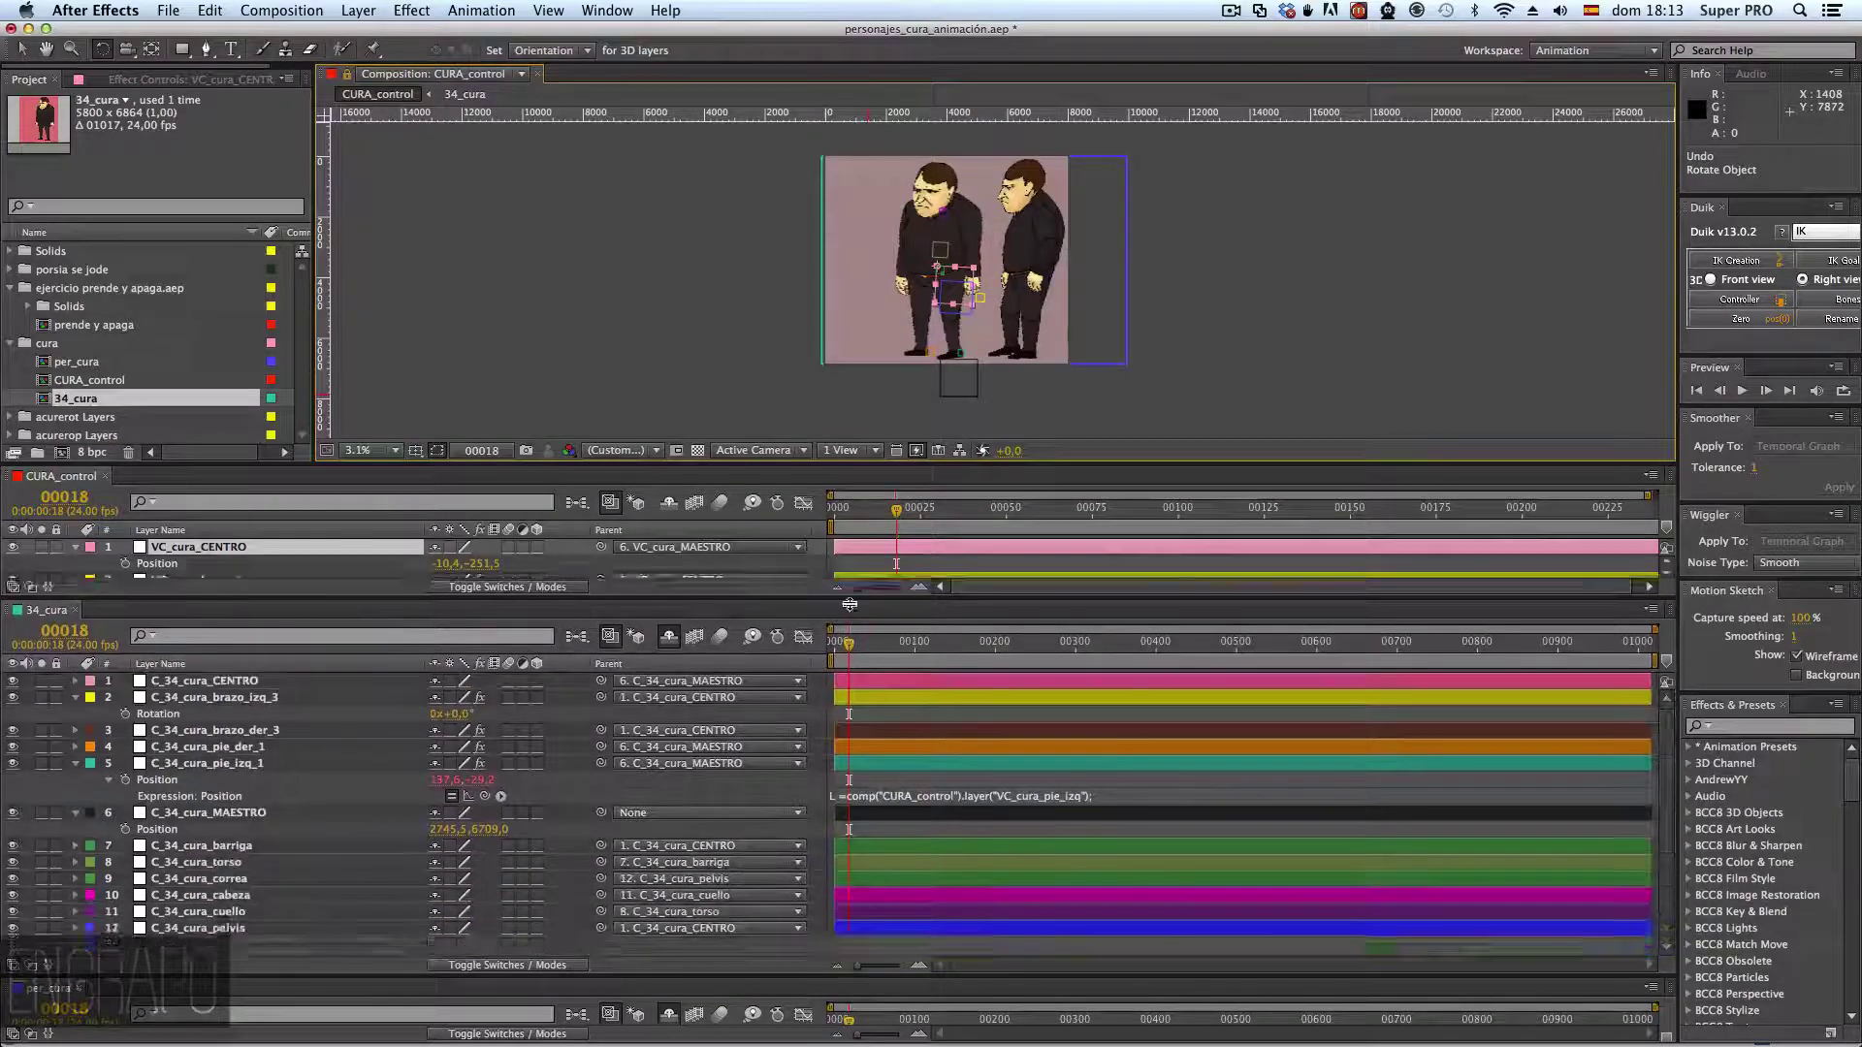
pyautogui.scroll(3, 871, 913)
pyautogui.click(873, 914)
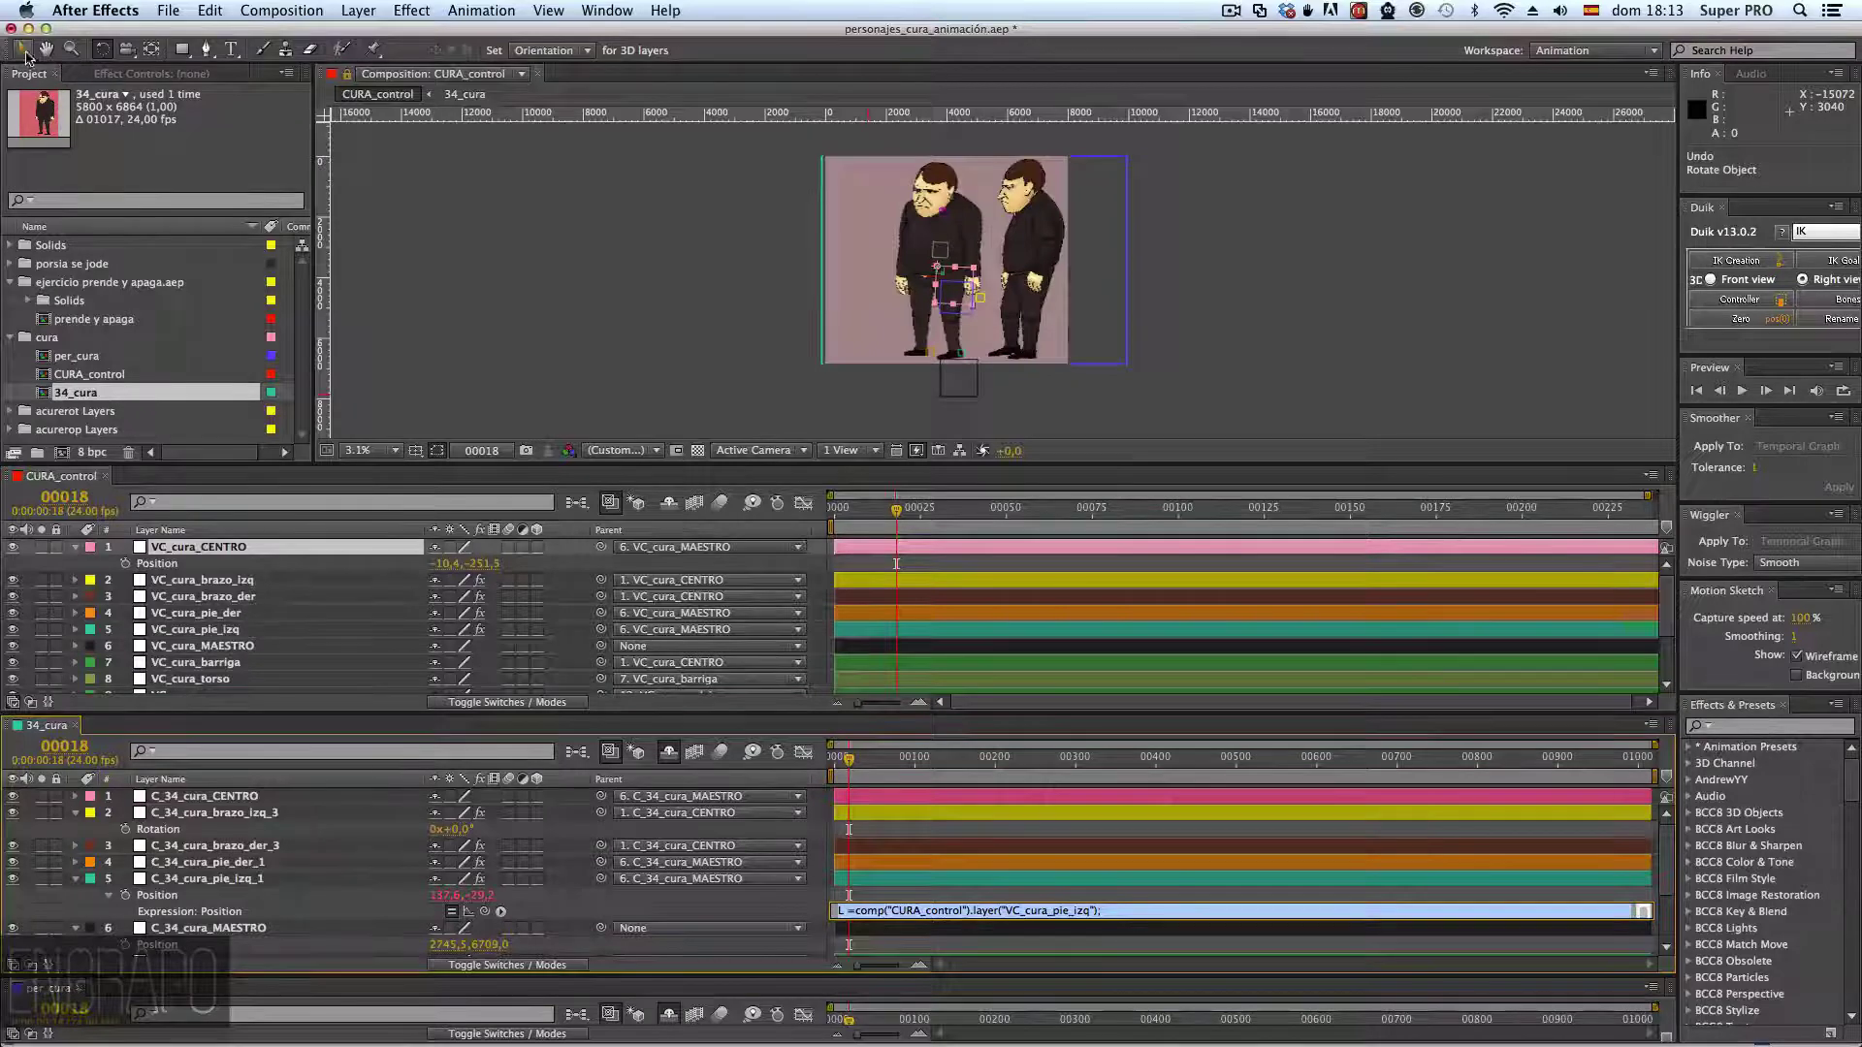
pyautogui.click(24, 52)
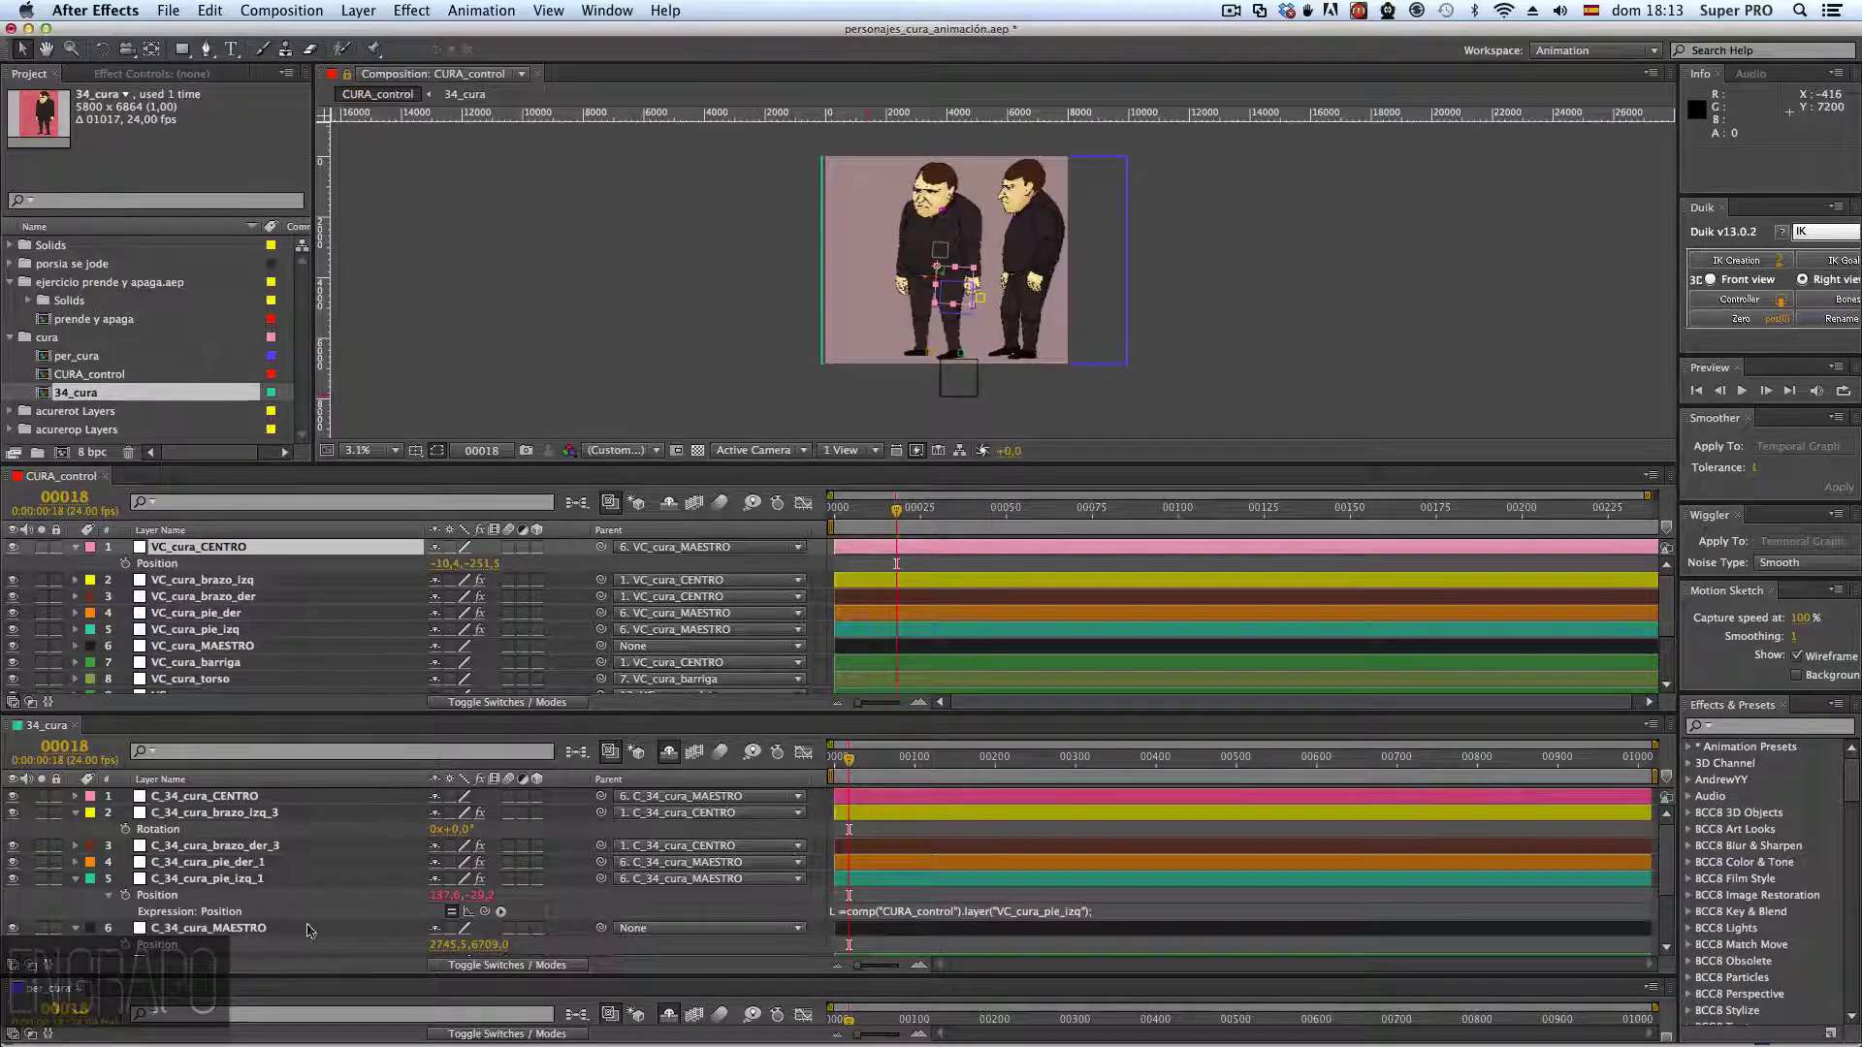
# - Try moving VC_cura_MAESTRO and rotating VC_cura_CENTRO in CURA_control, undoing each change
pyautogui.click(221, 846)
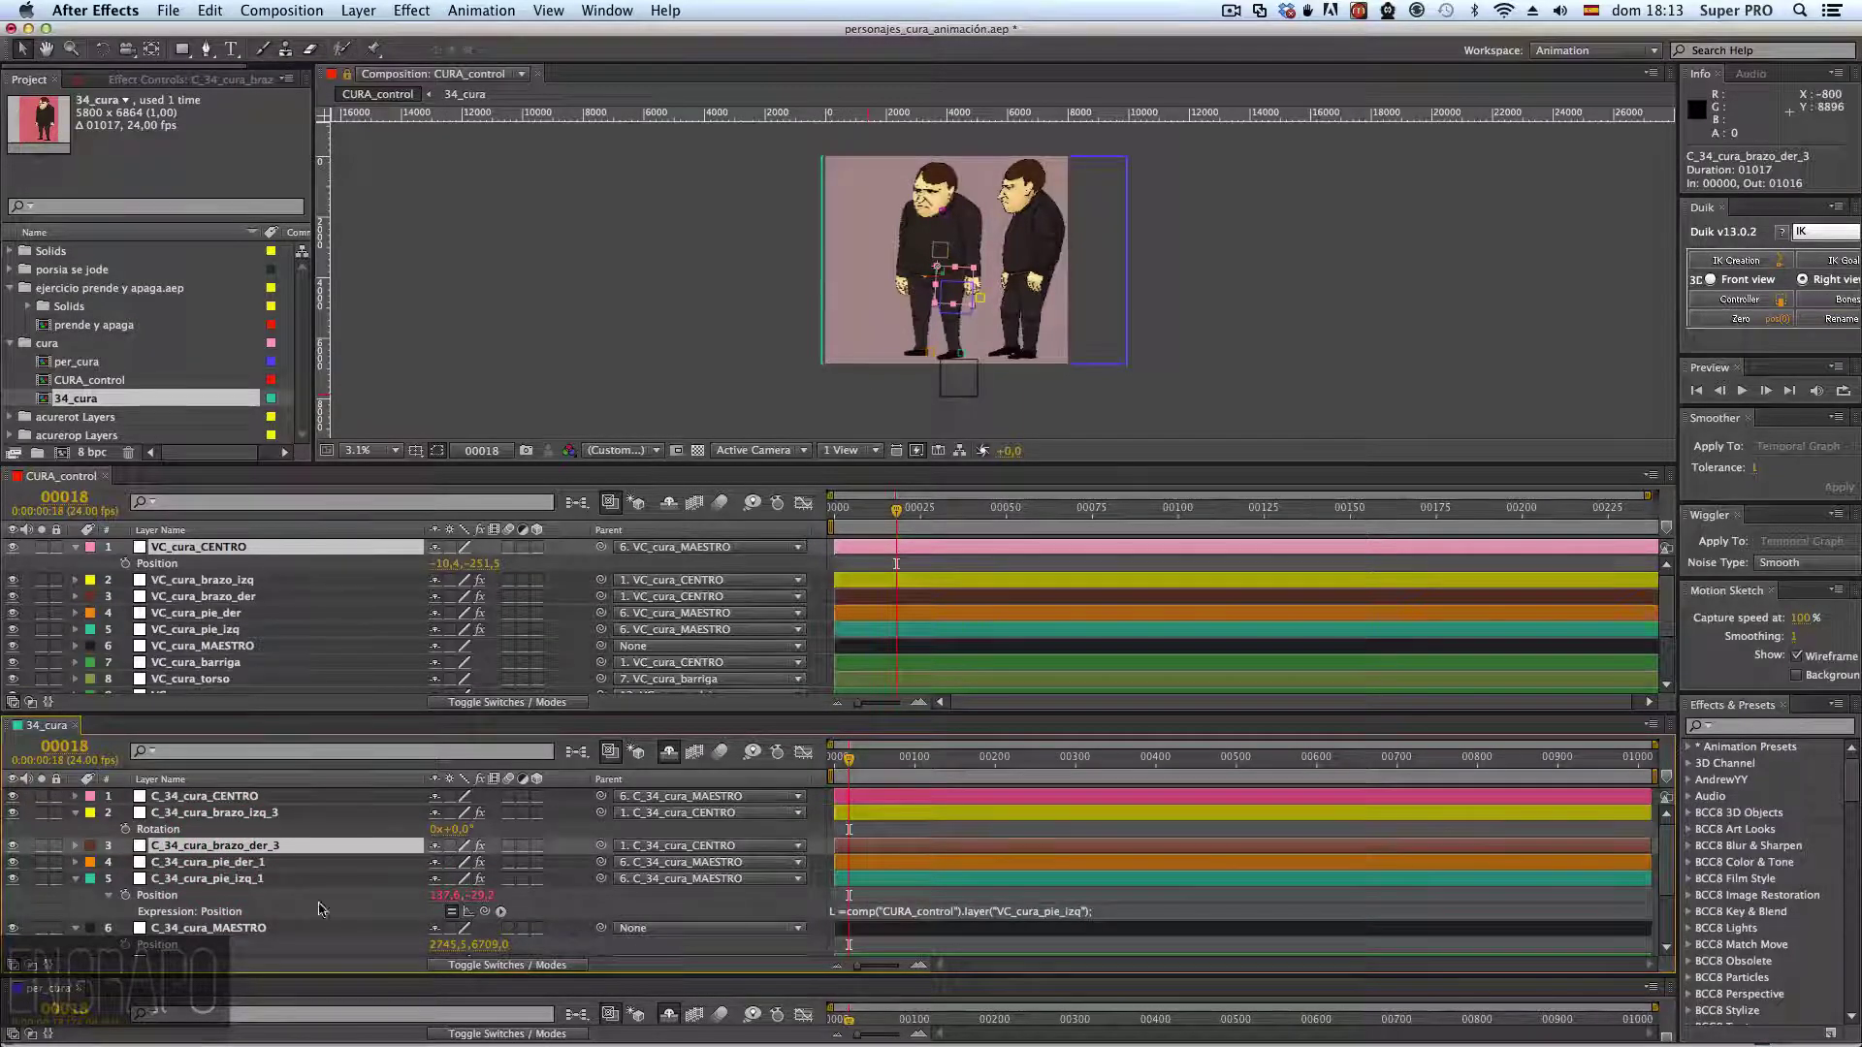
pyautogui.moveTo(962, 369); pyautogui.dragTo(897, 386)
pyautogui.press('super+z')
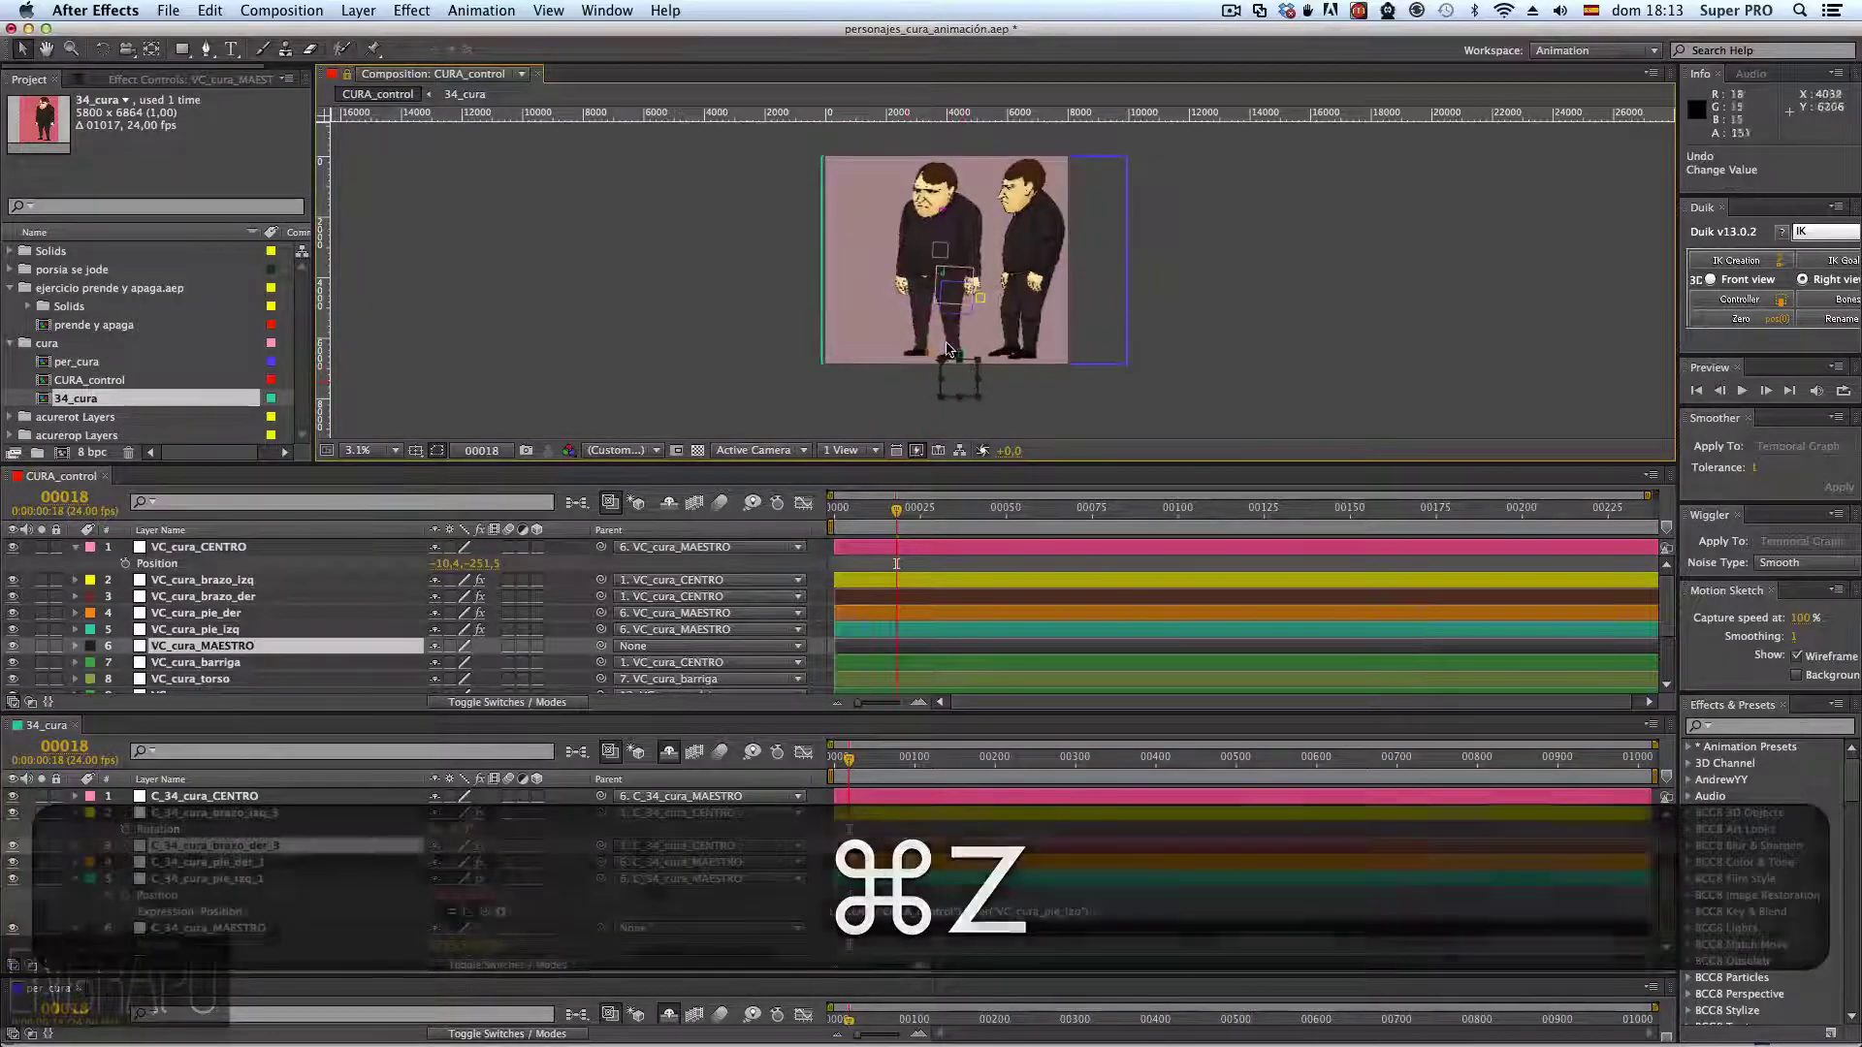
pyautogui.click(194, 546)
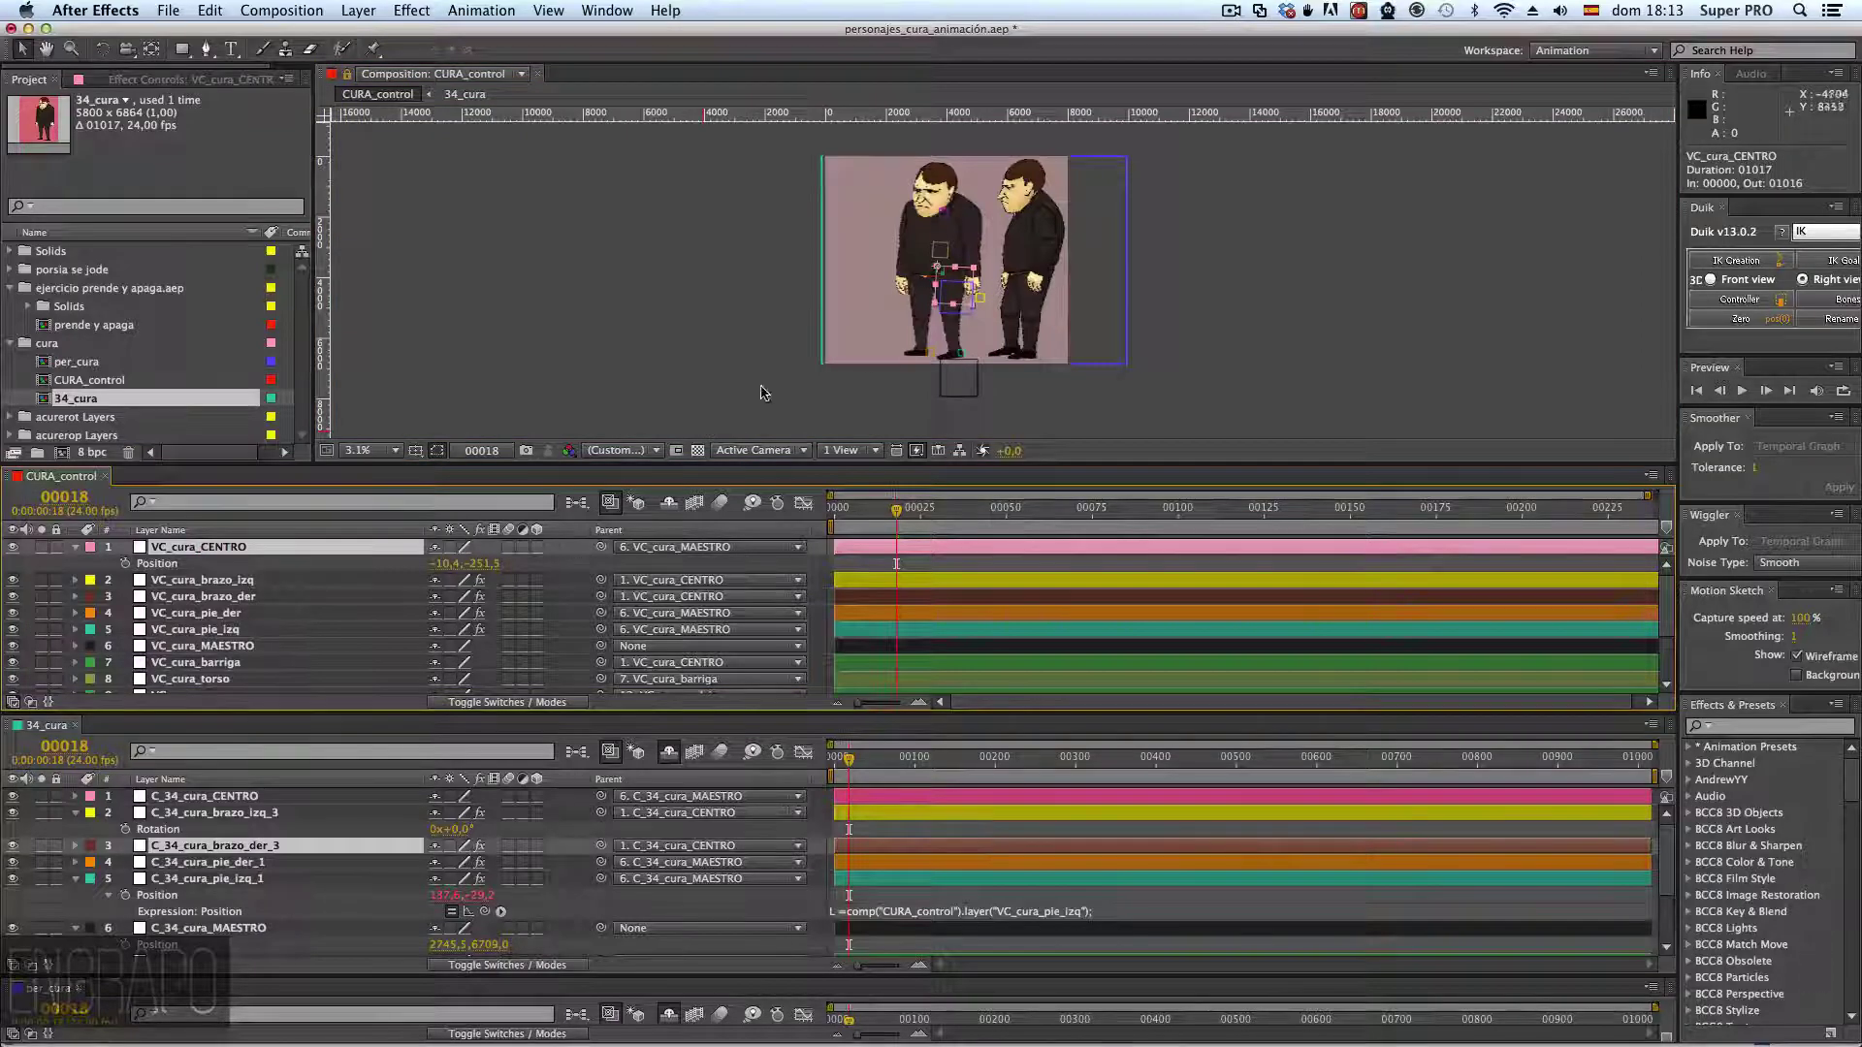
pyautogui.press('w')
pyautogui.moveTo(963, 289); pyautogui.dragTo(921, 328)
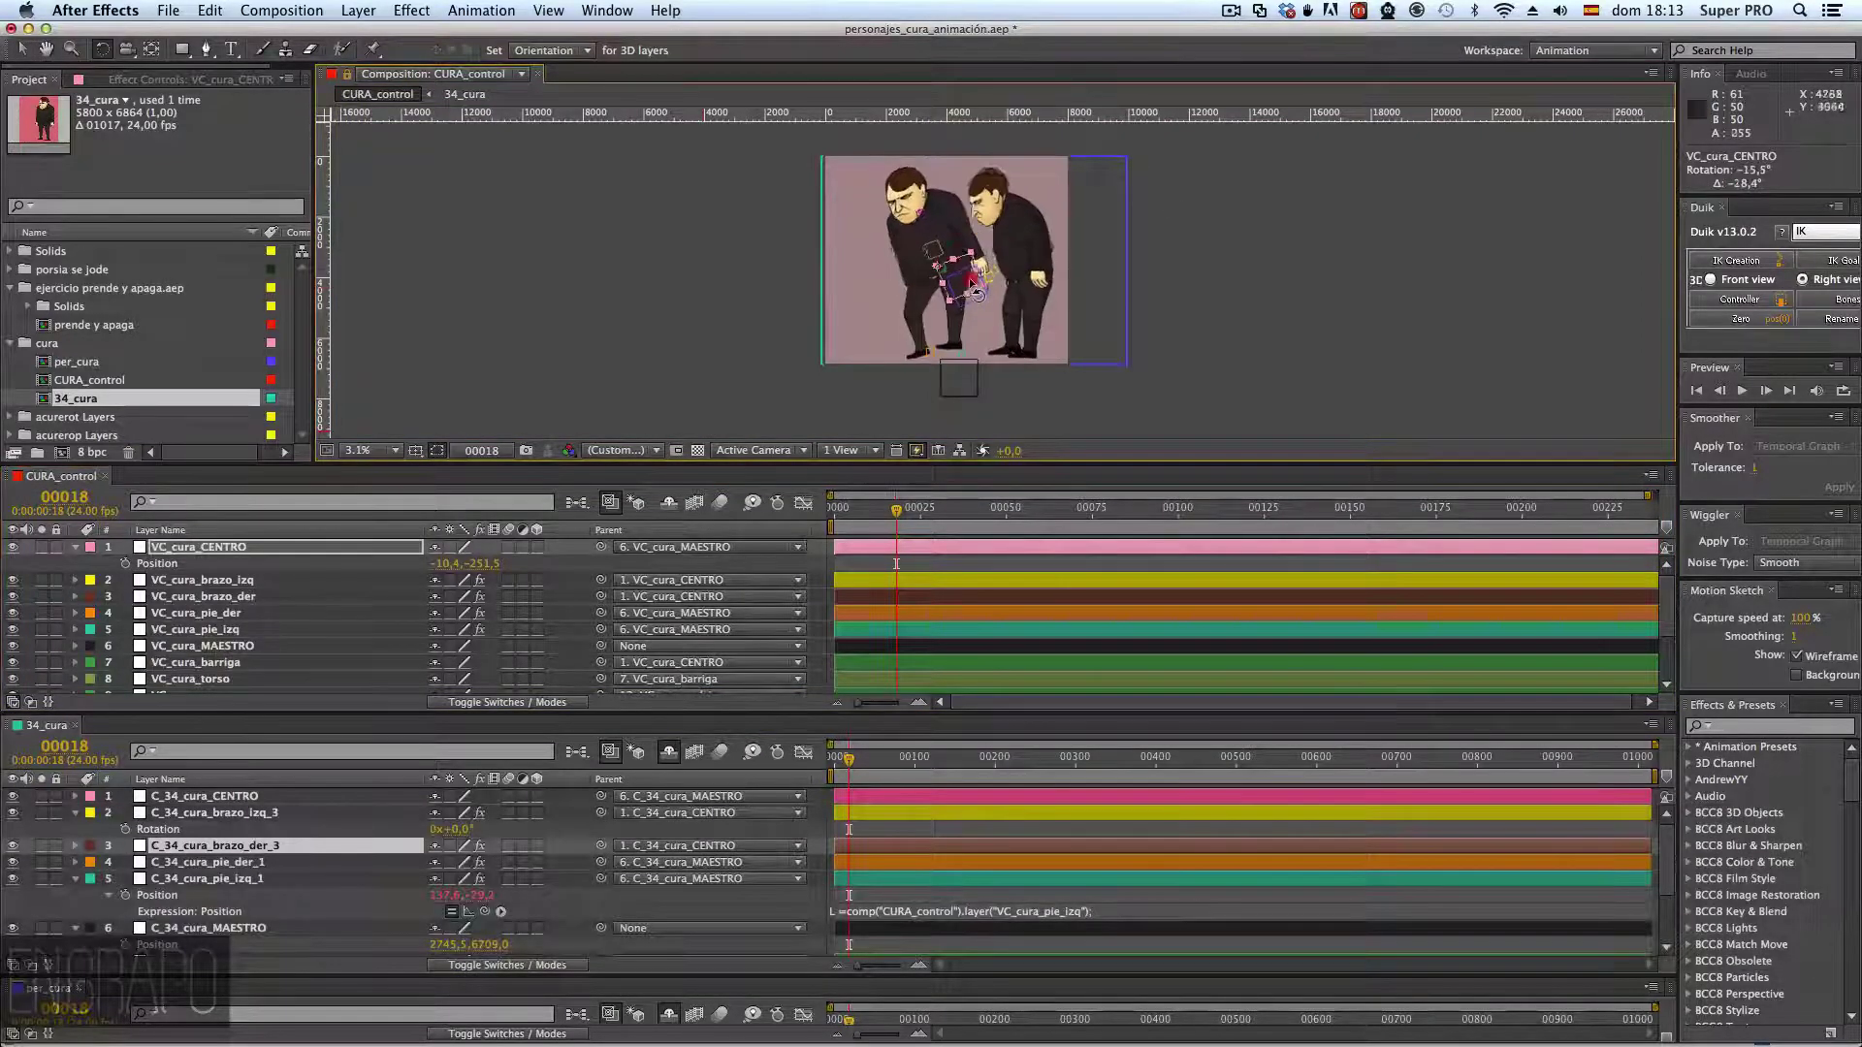
pyautogui.press('super+z')
# - Show VC_cura_brazo_der's position and paste the copied controller expression into the position of C_34_cura_brazo_izq_3
pyautogui.click(208, 597)
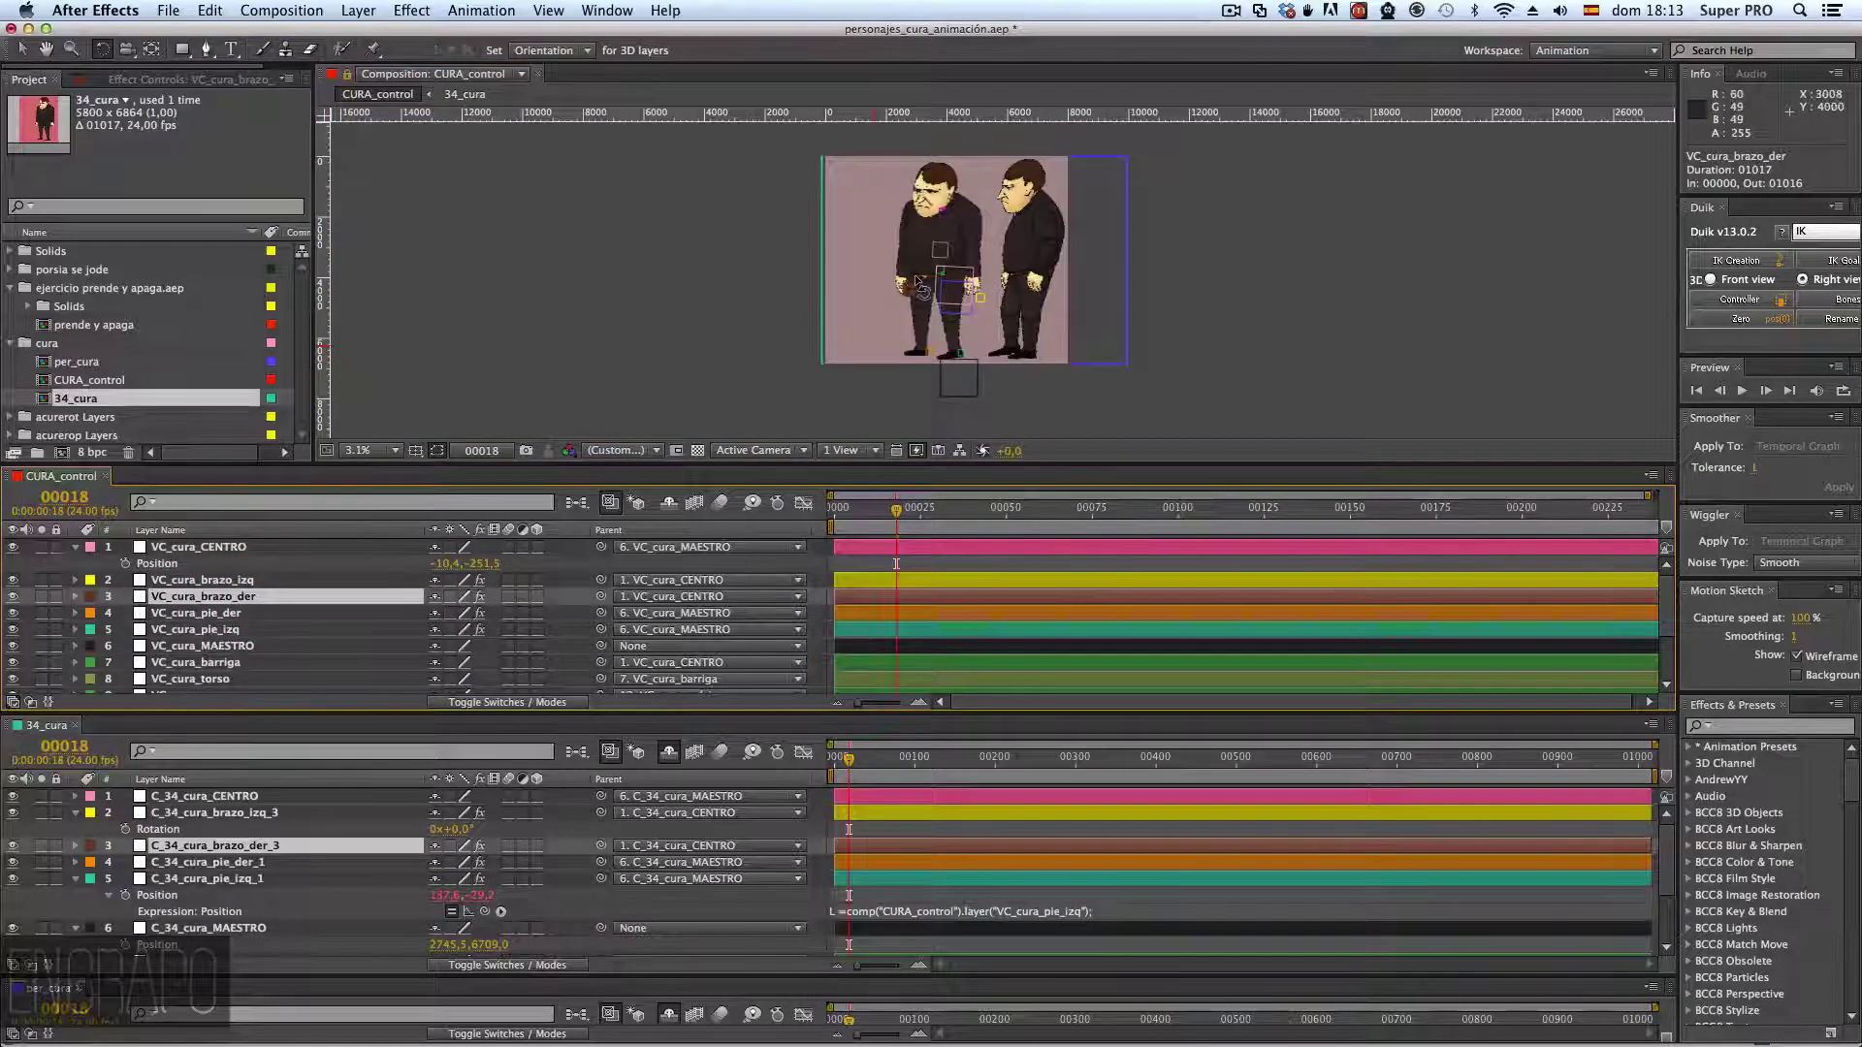
pyautogui.press('p')
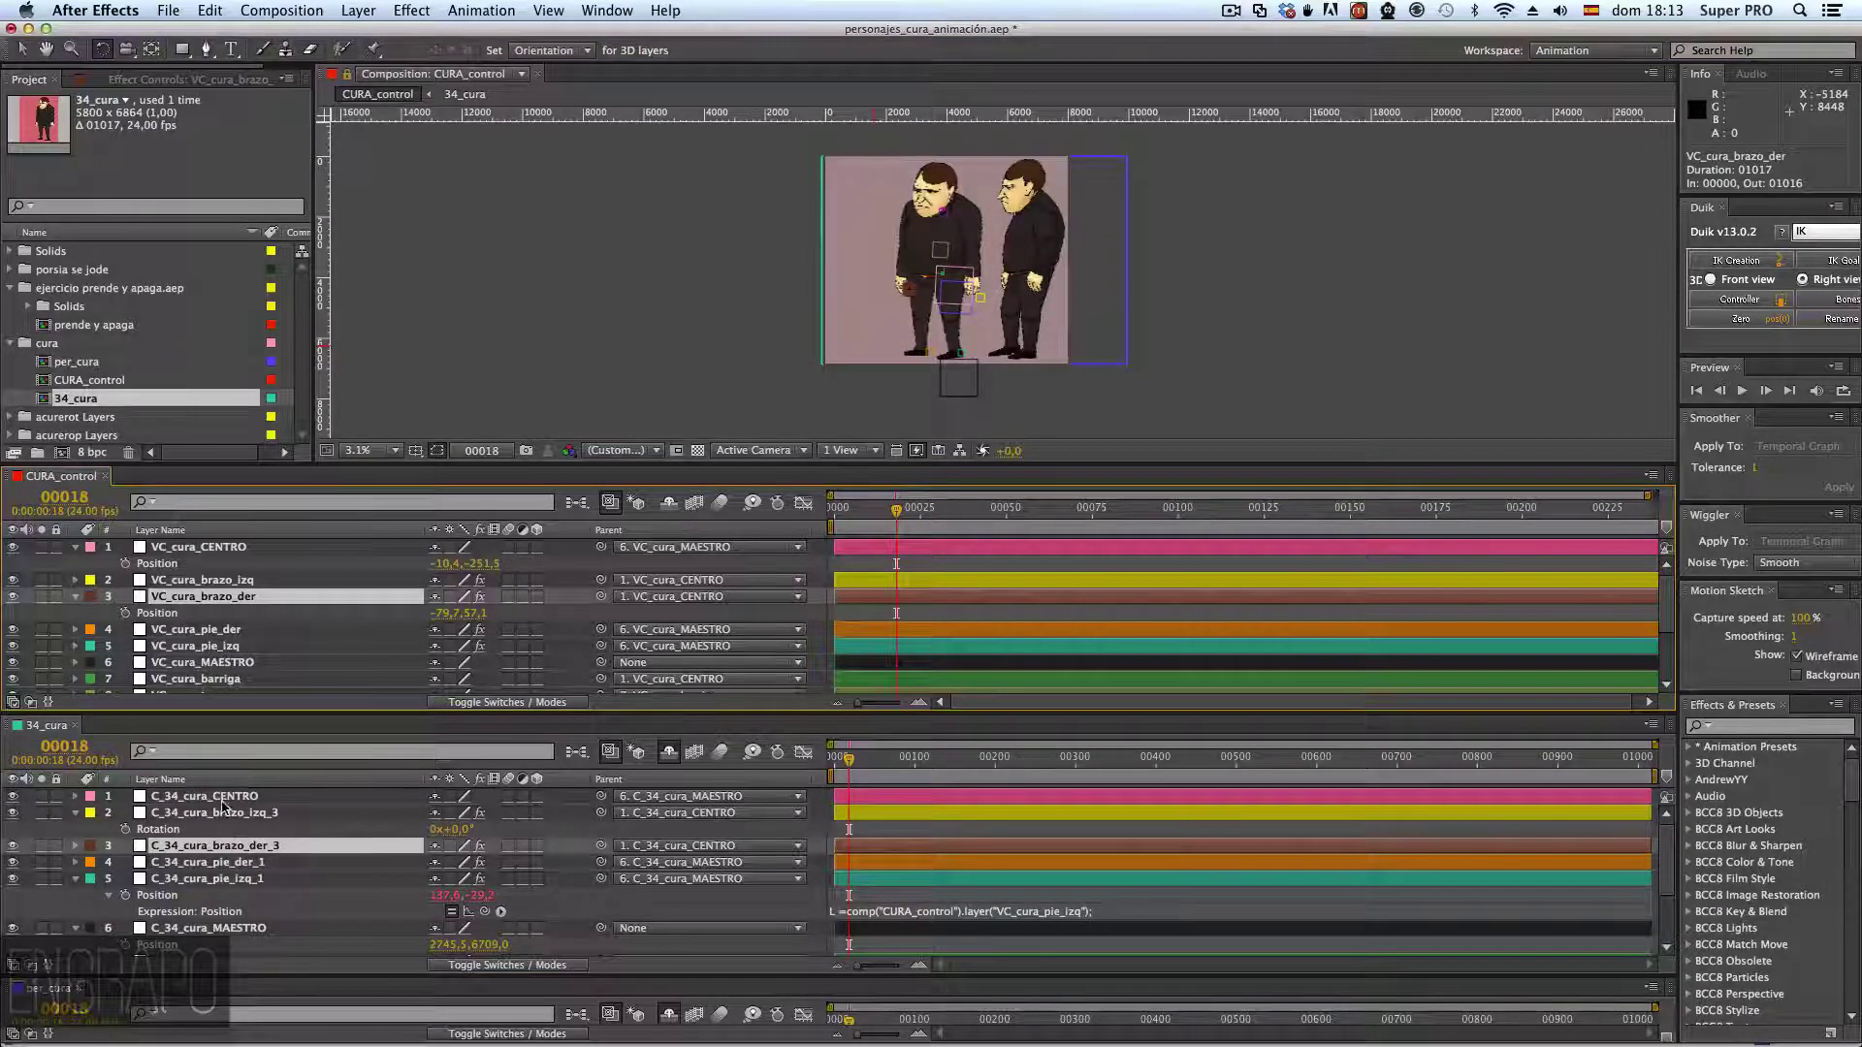
pyautogui.click(230, 811)
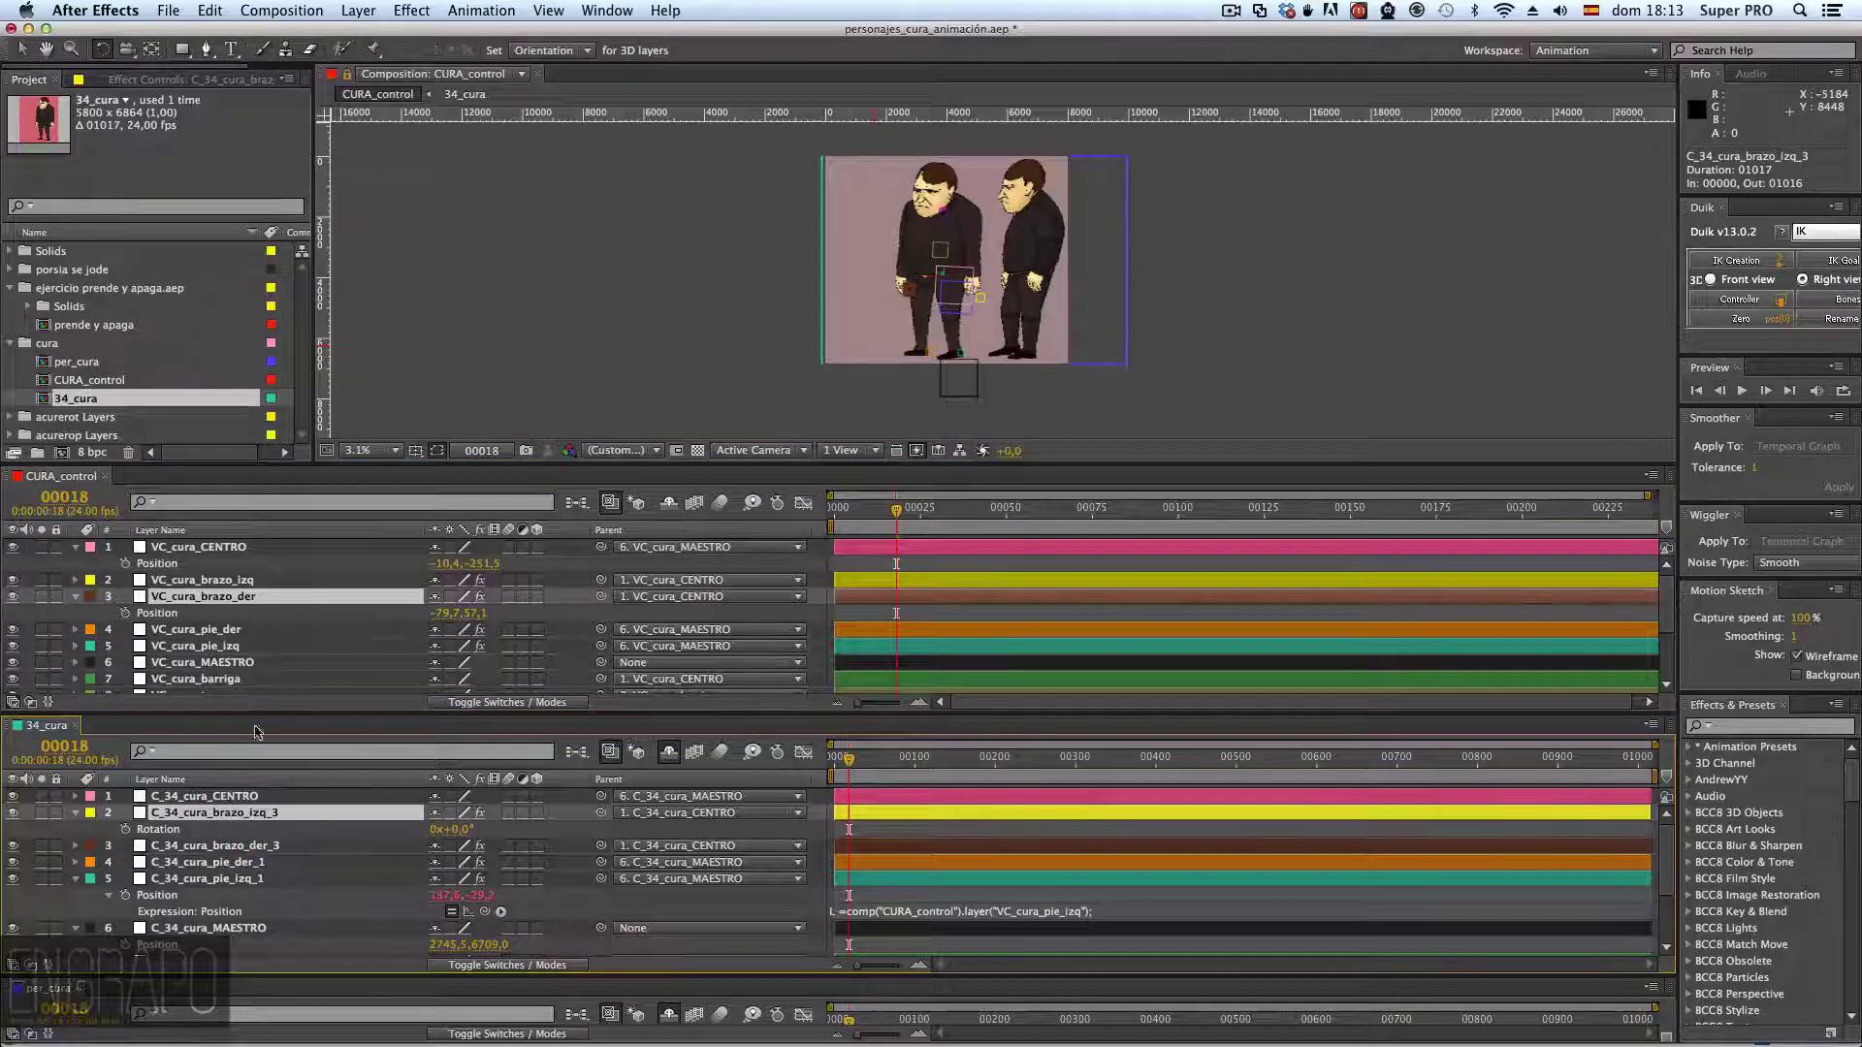
pyautogui.press('p')
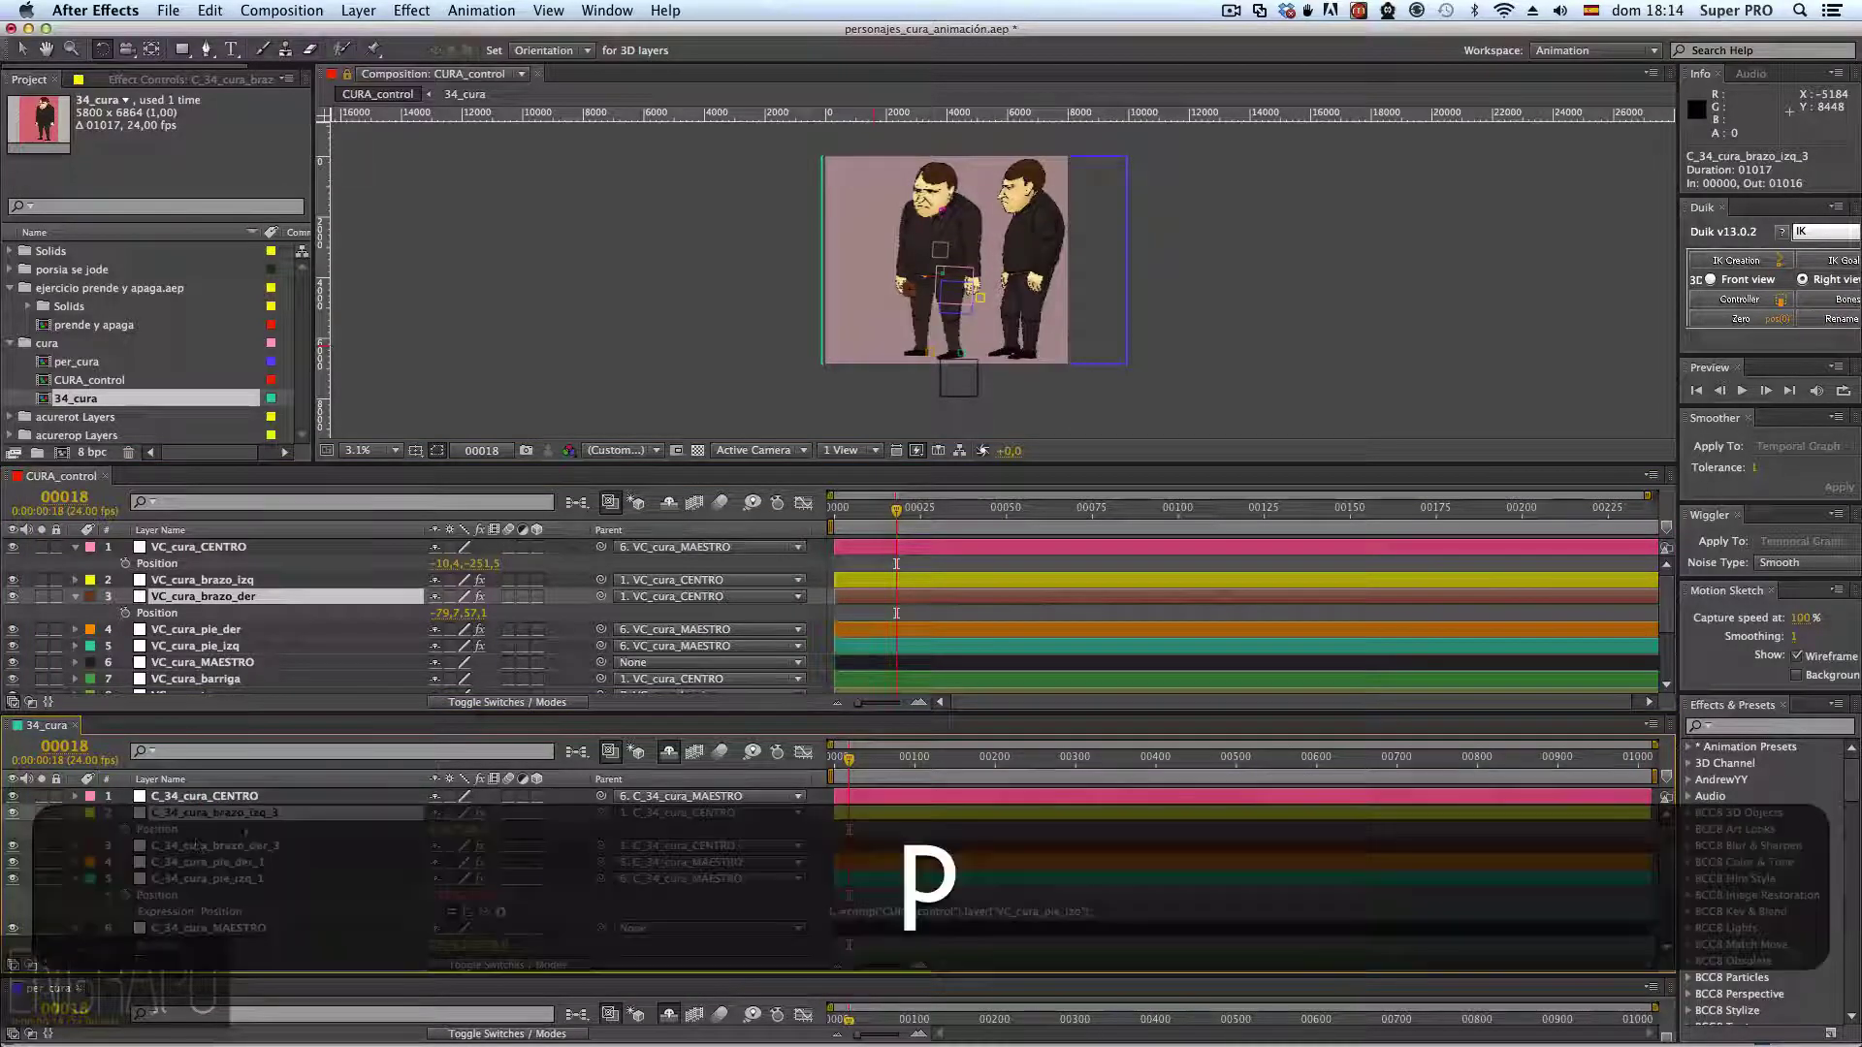
pyautogui.hotkey('alt', 'p')
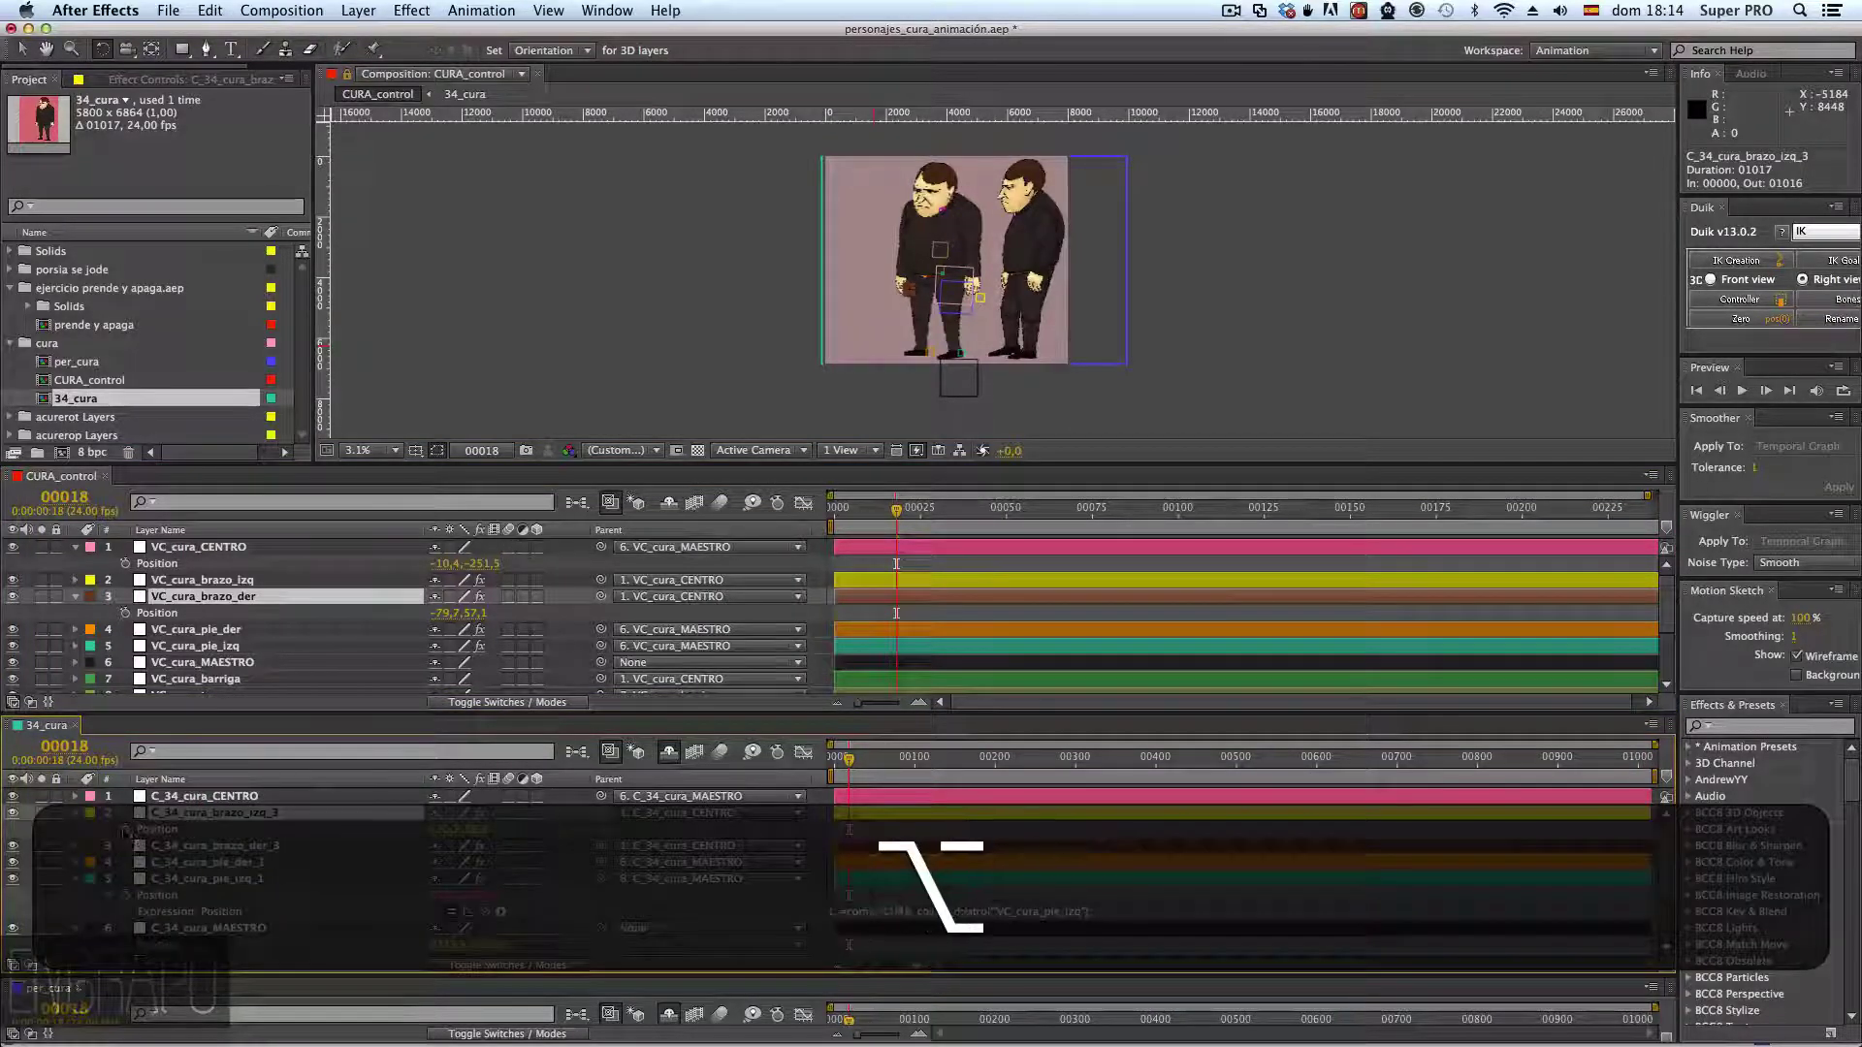
pyautogui.press('alt+super+v')
pyautogui.press('Up')
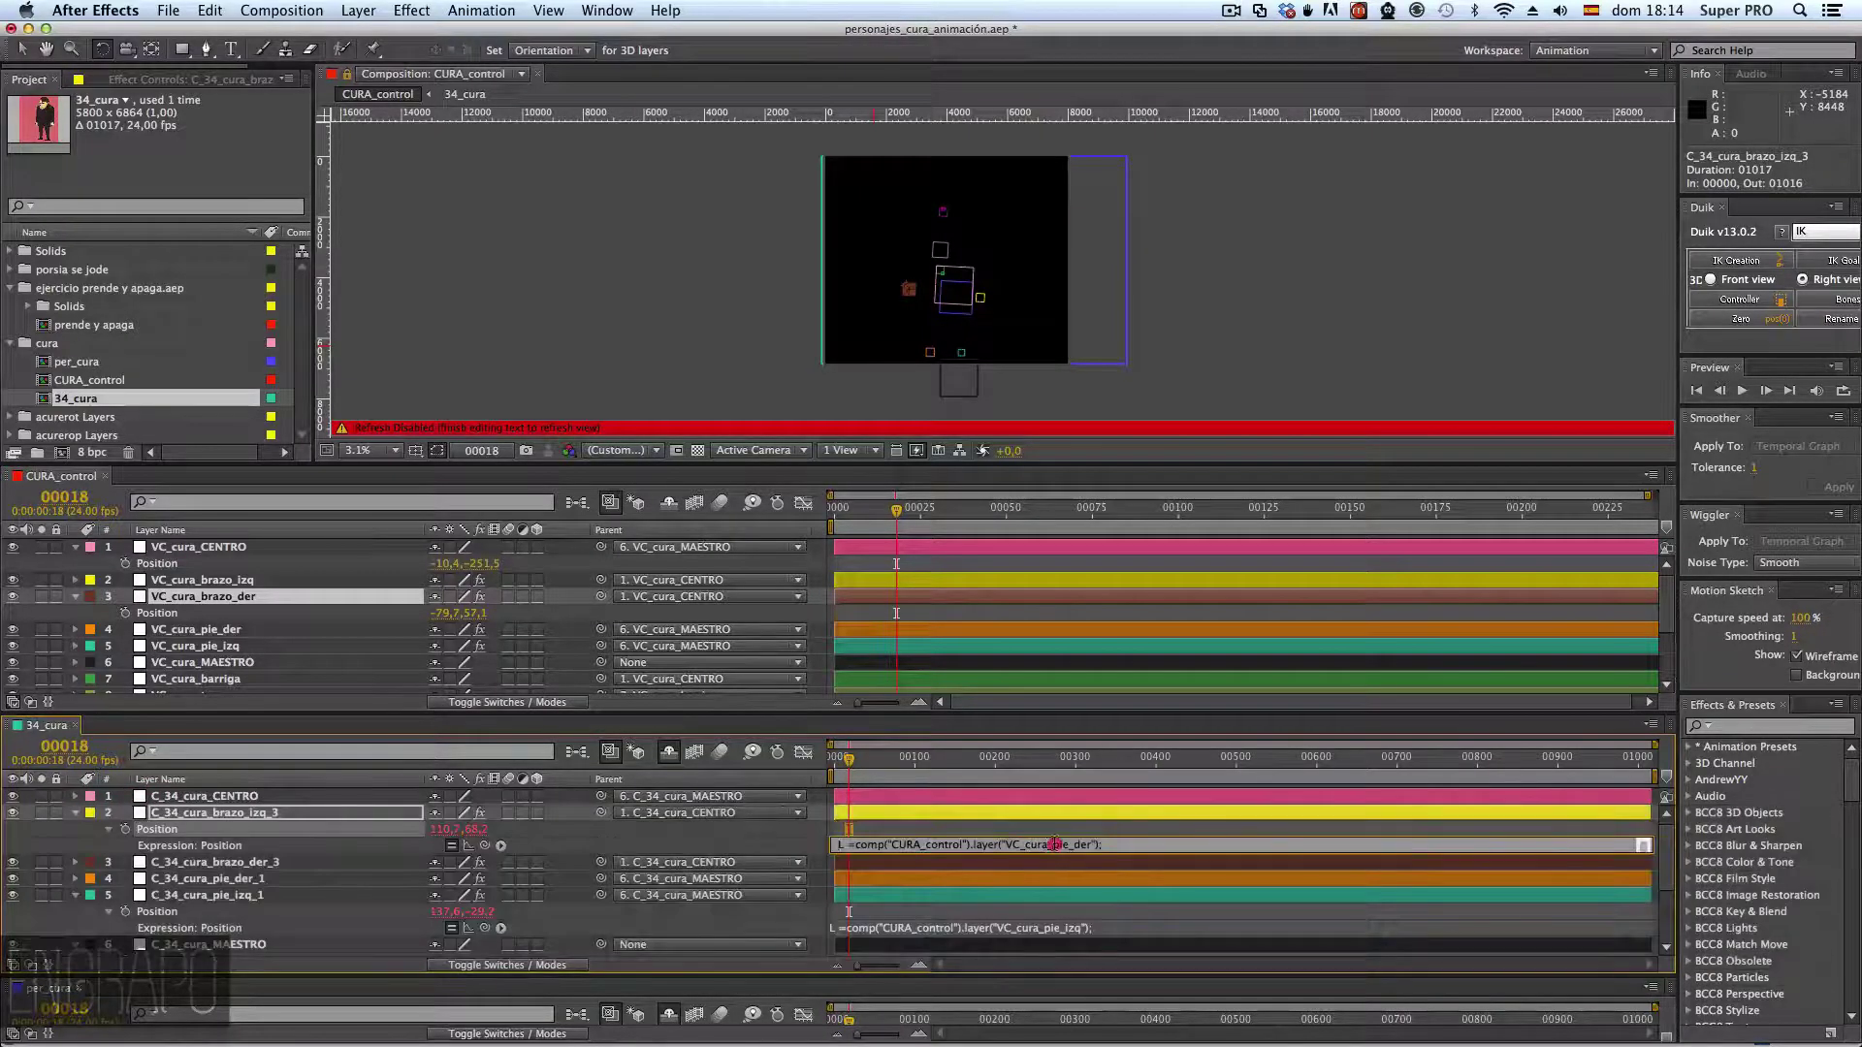
# - Change the layer referenced in C_34_cura_brazo_izq_3's position expression to VC_cura_brazo_izq
pyautogui.write('bra')
pyautogui.press('Right')
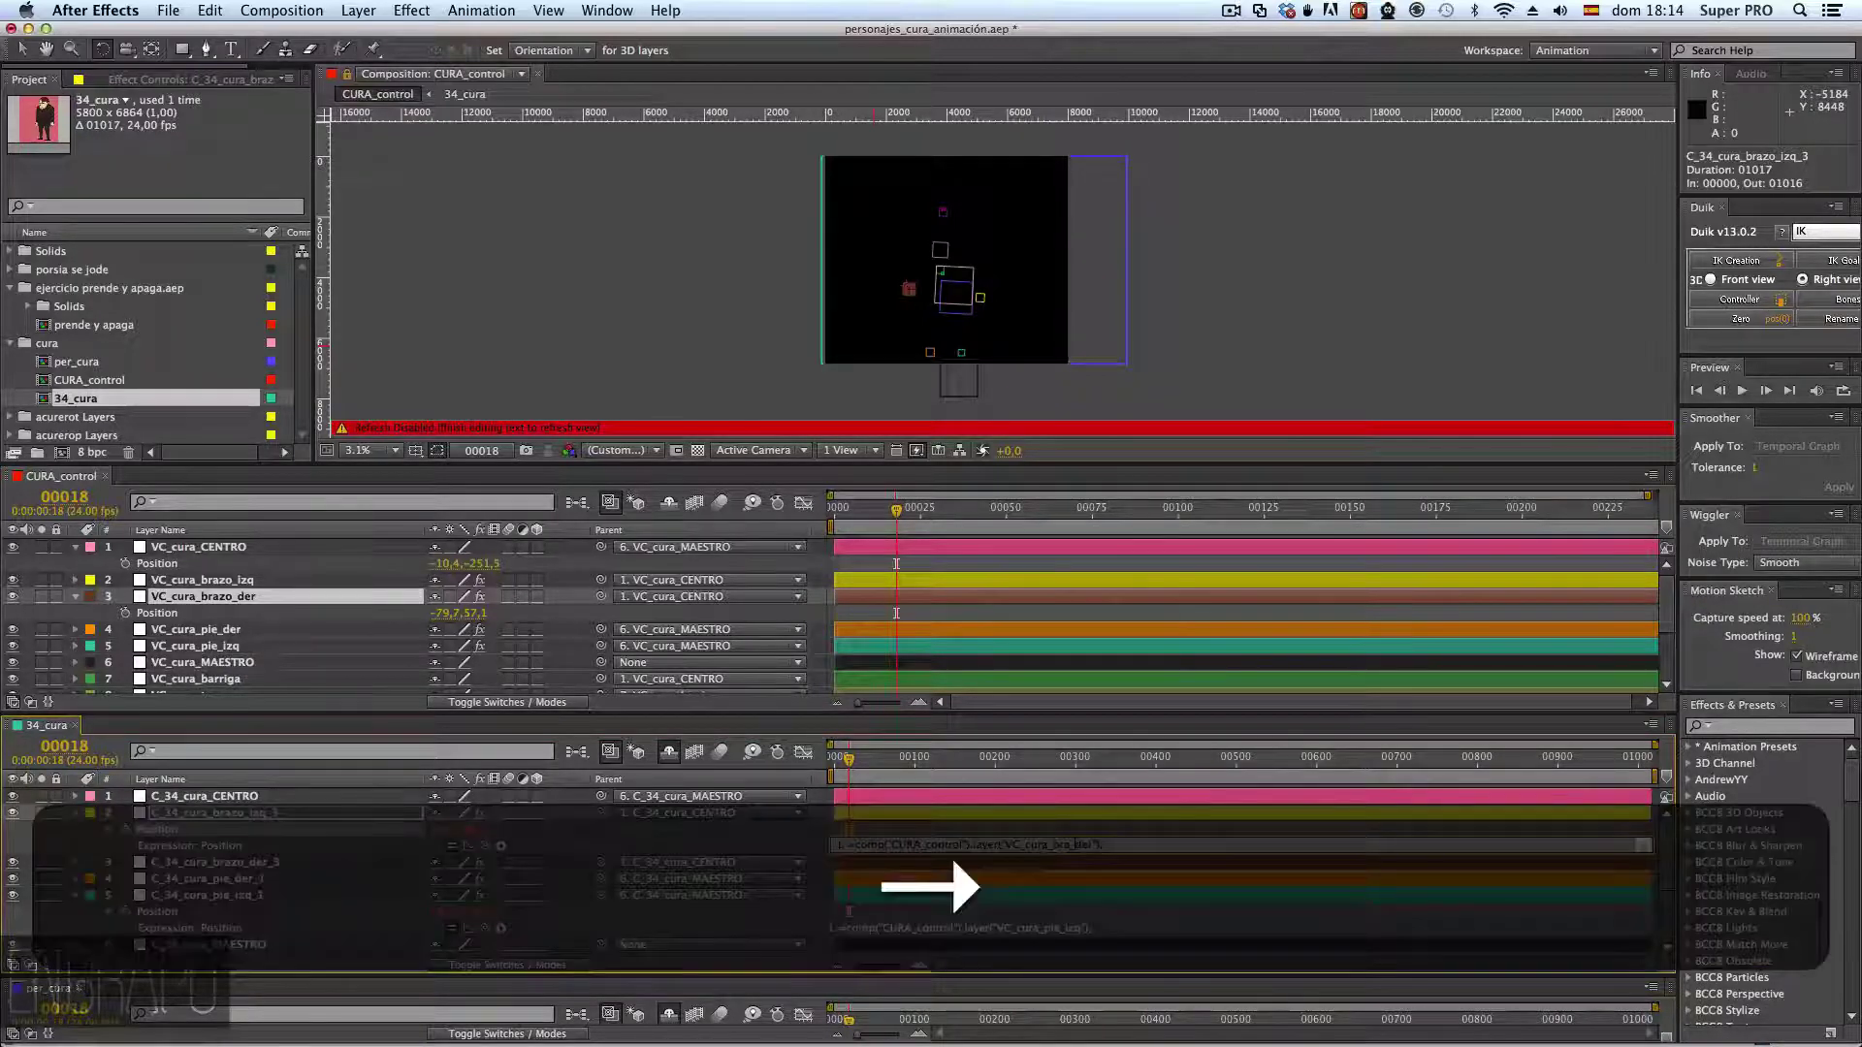
pyautogui.hotkey('shift', 'Right')
pyautogui.write('izq')
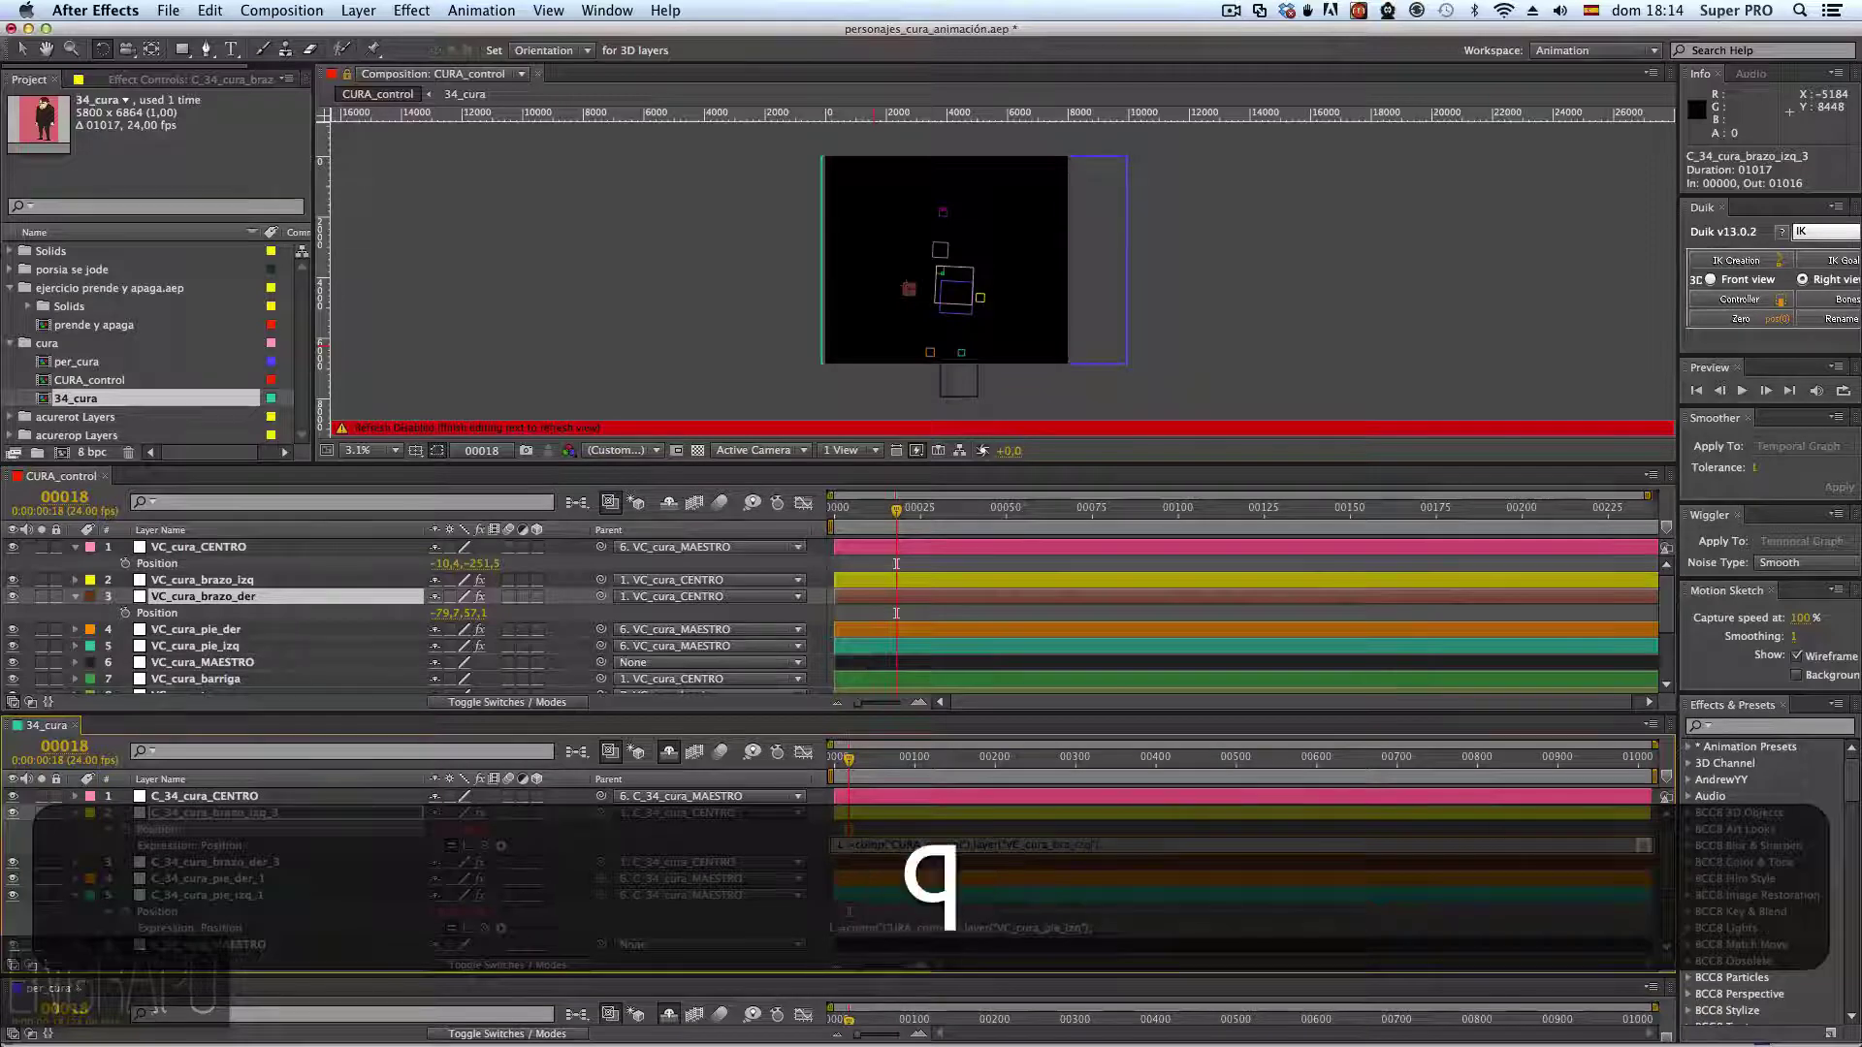
pyautogui.press('KP_Enter')
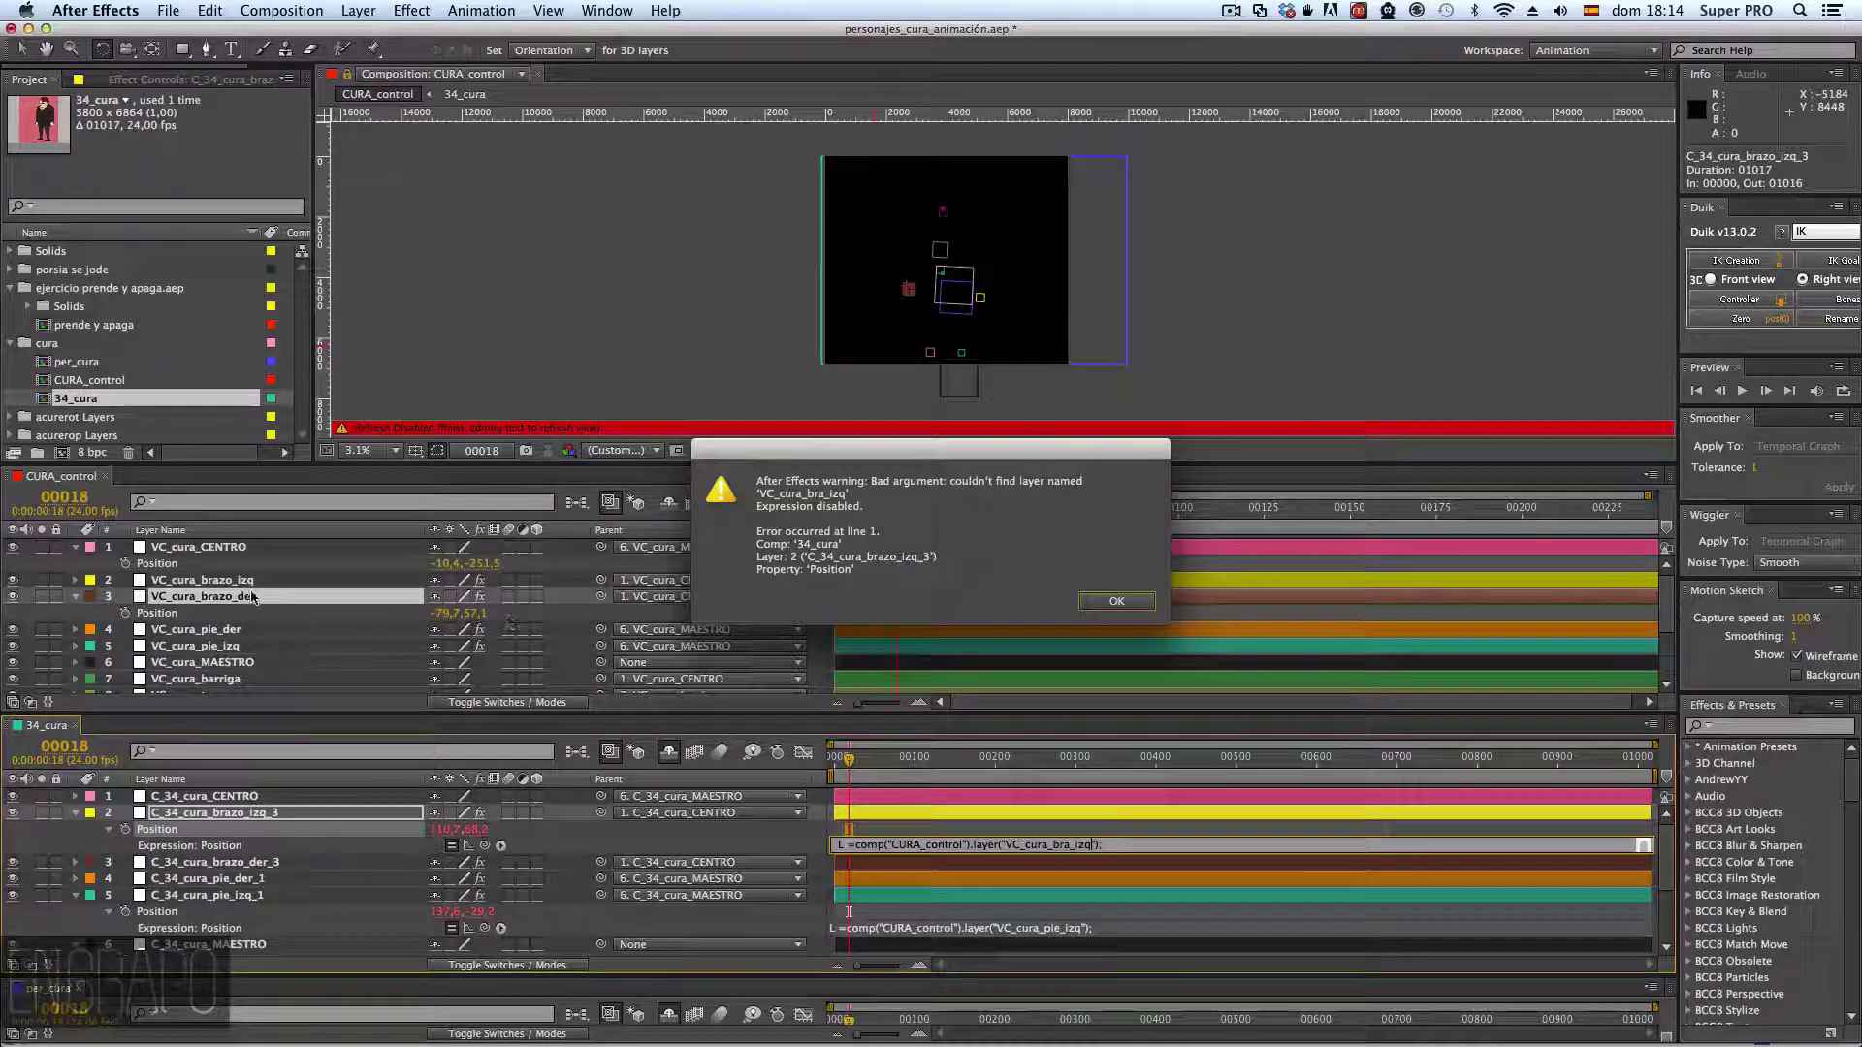
pyautogui.click(1117, 601)
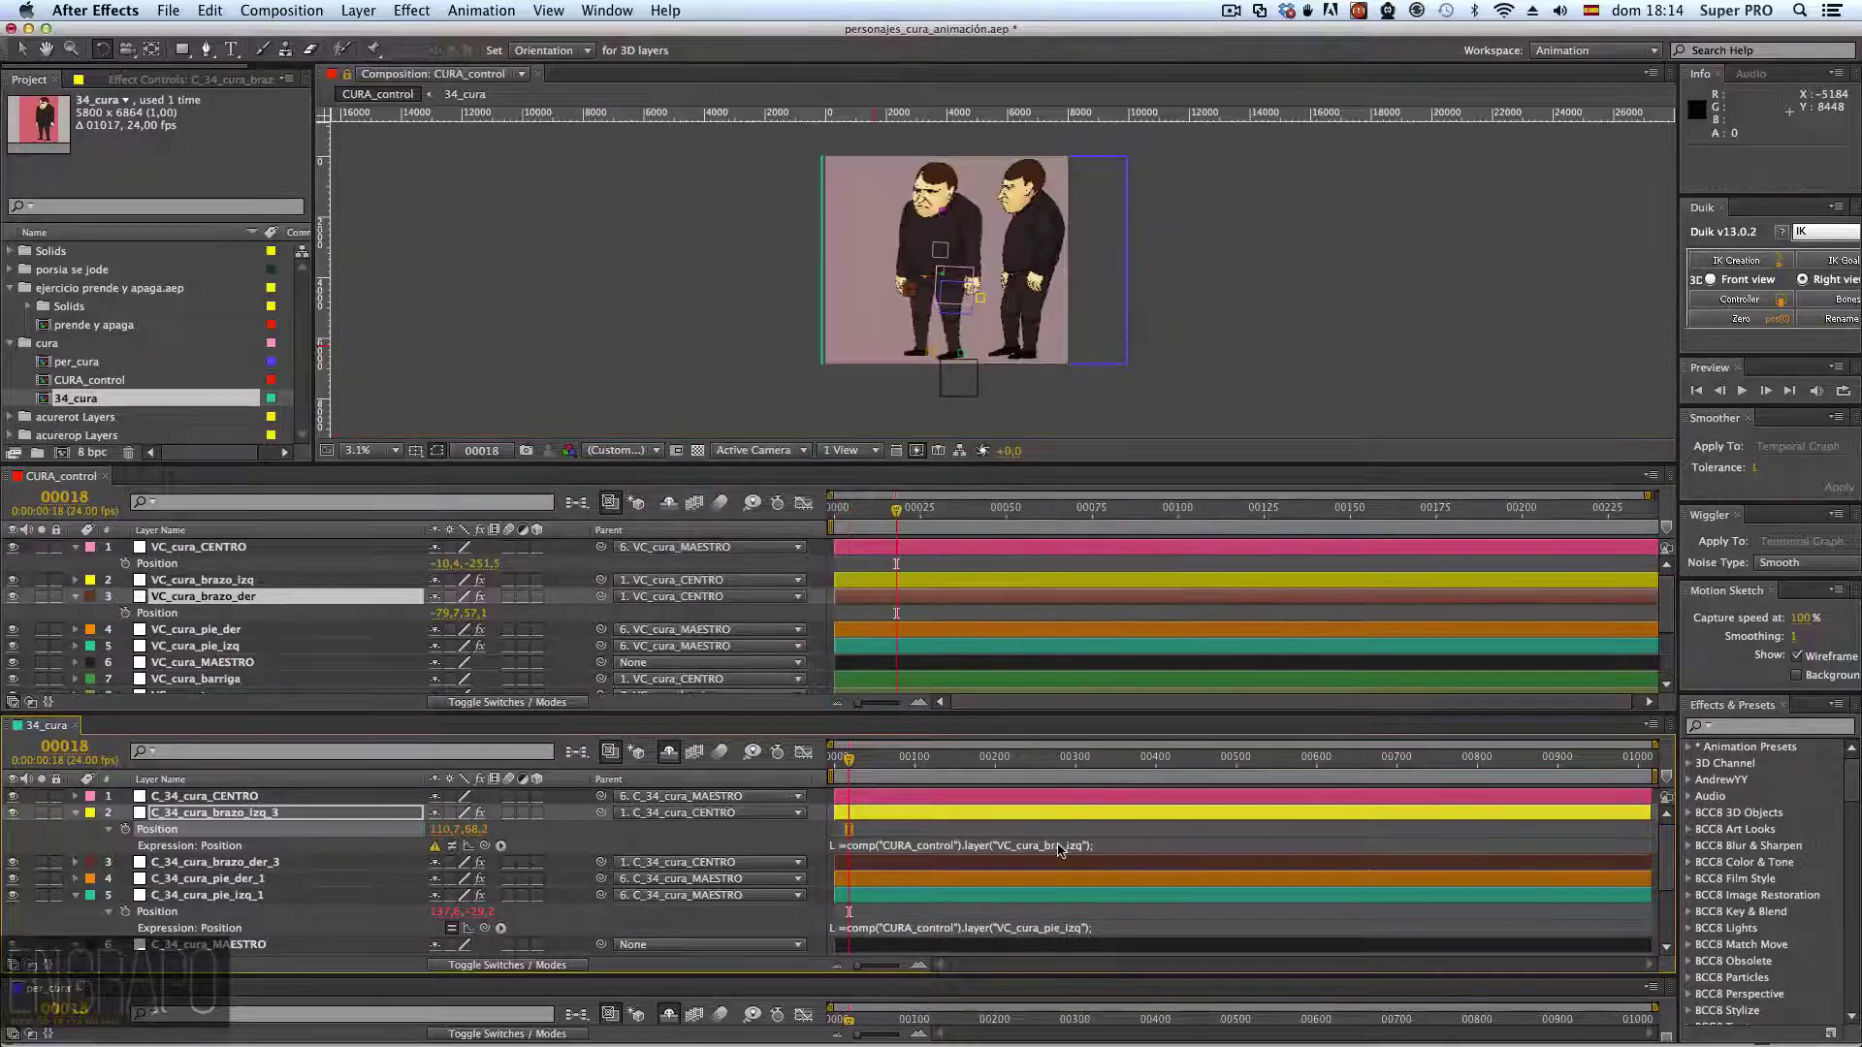
pyautogui.click(1072, 845)
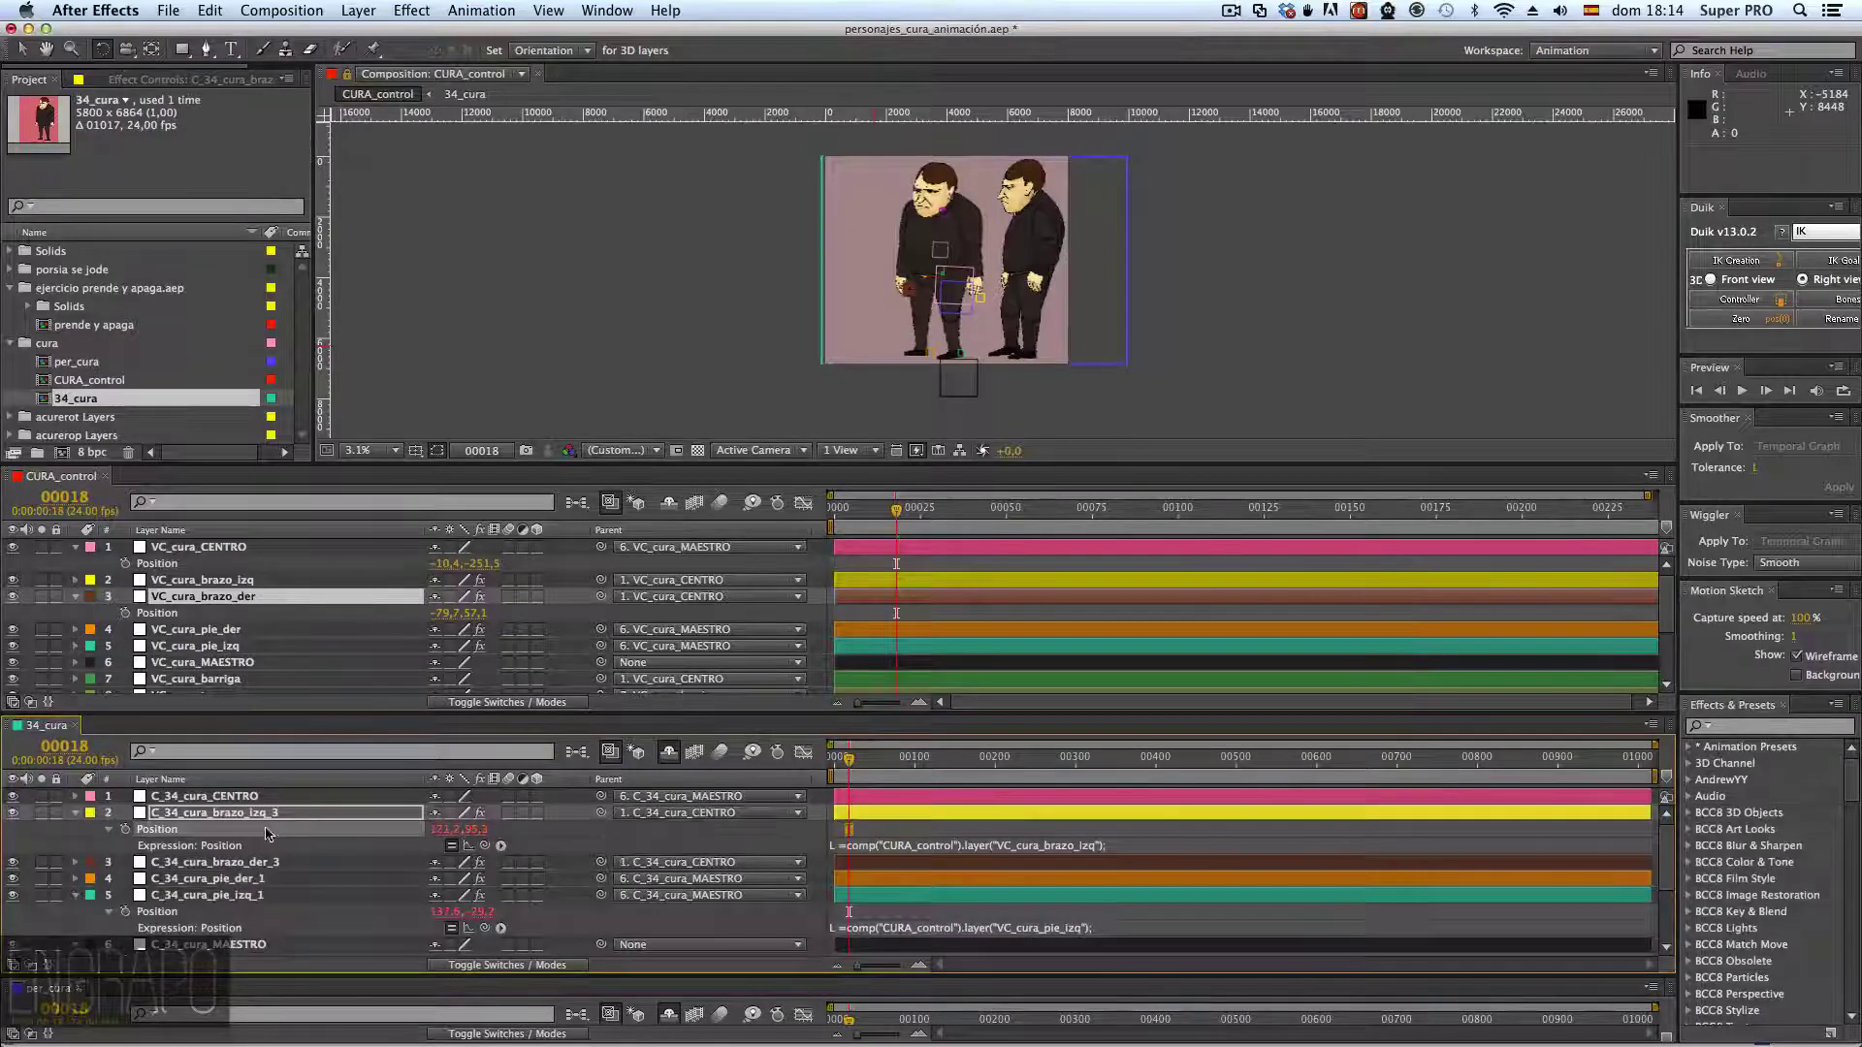
# - Add an expression to C_34_cura_brazo_der_3's position and paste the copied controller code into it
pyautogui.click(228, 863)
pyautogui.press('alt')
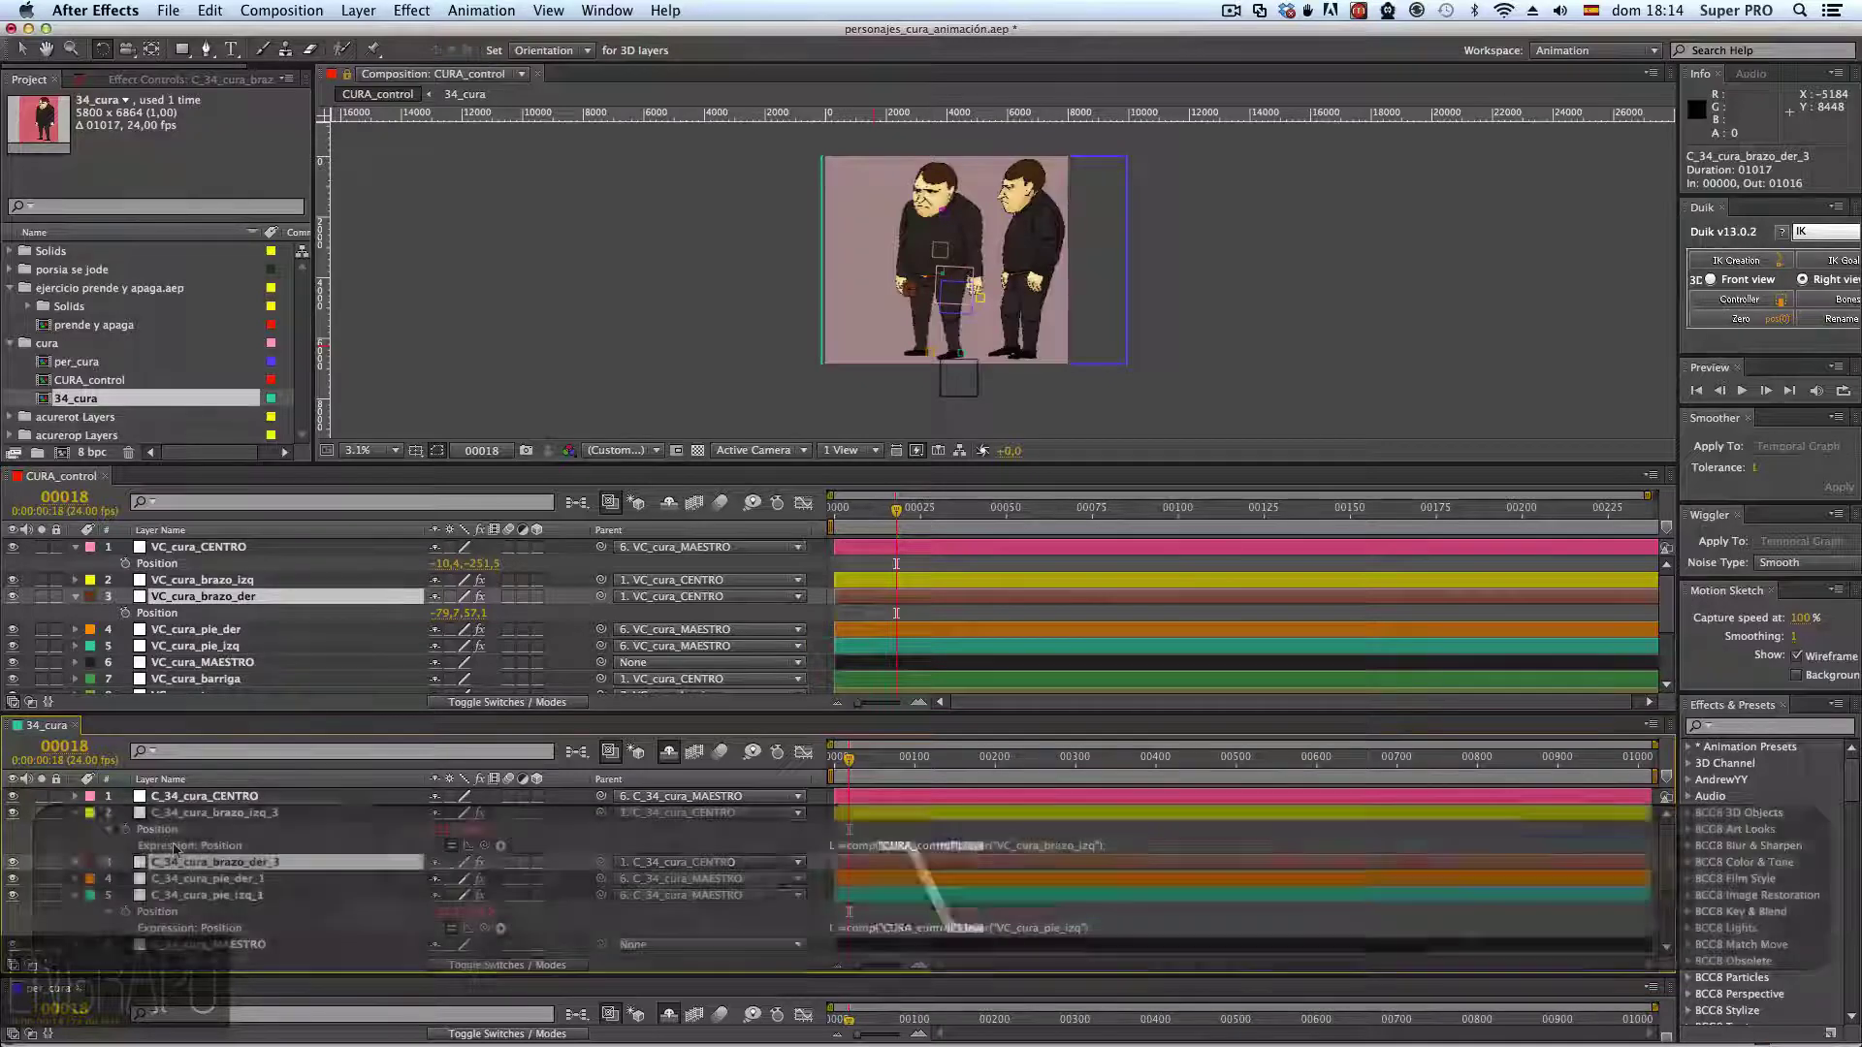
pyautogui.press('p')
pyautogui.hotkey('alt', 'p')
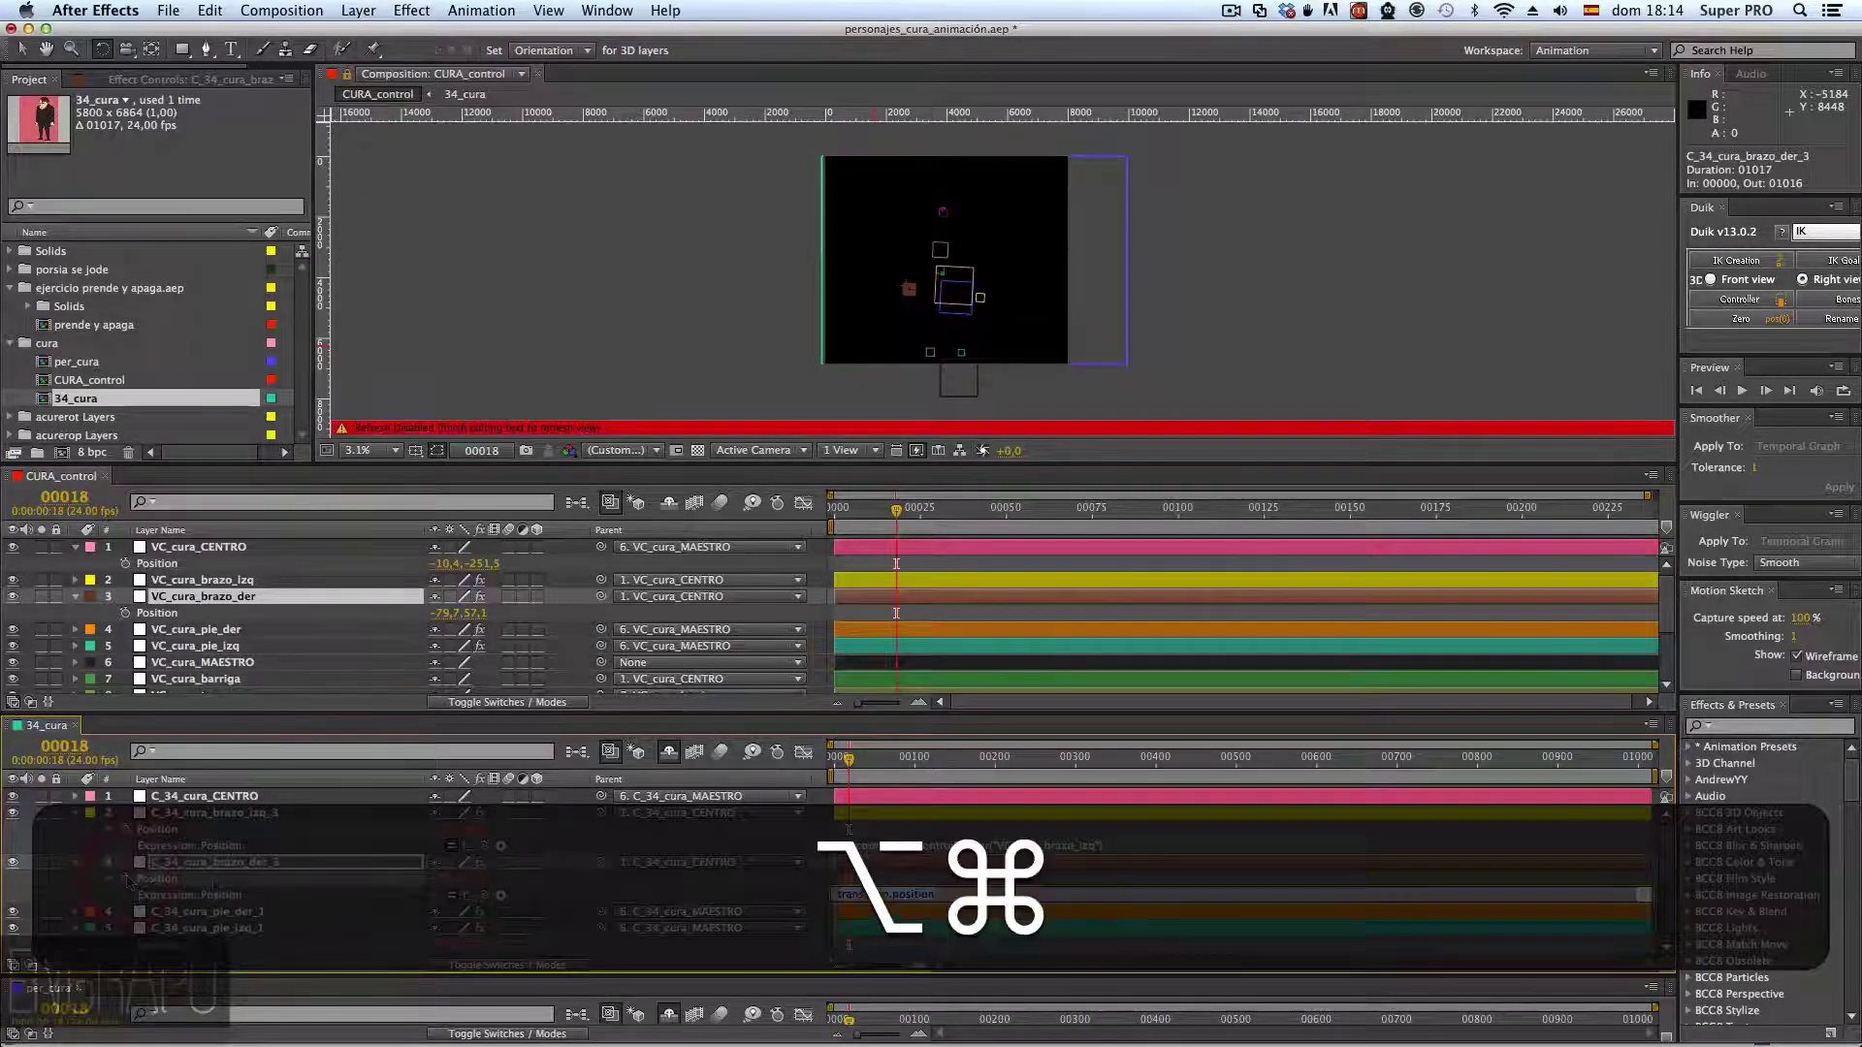
pyautogui.press('alt+super+v')
# - Change the layer referenced in C_34_cura_brazo_der_3's position expression to VC_cura_brazo_der and apply it
pyautogui.press('Up')
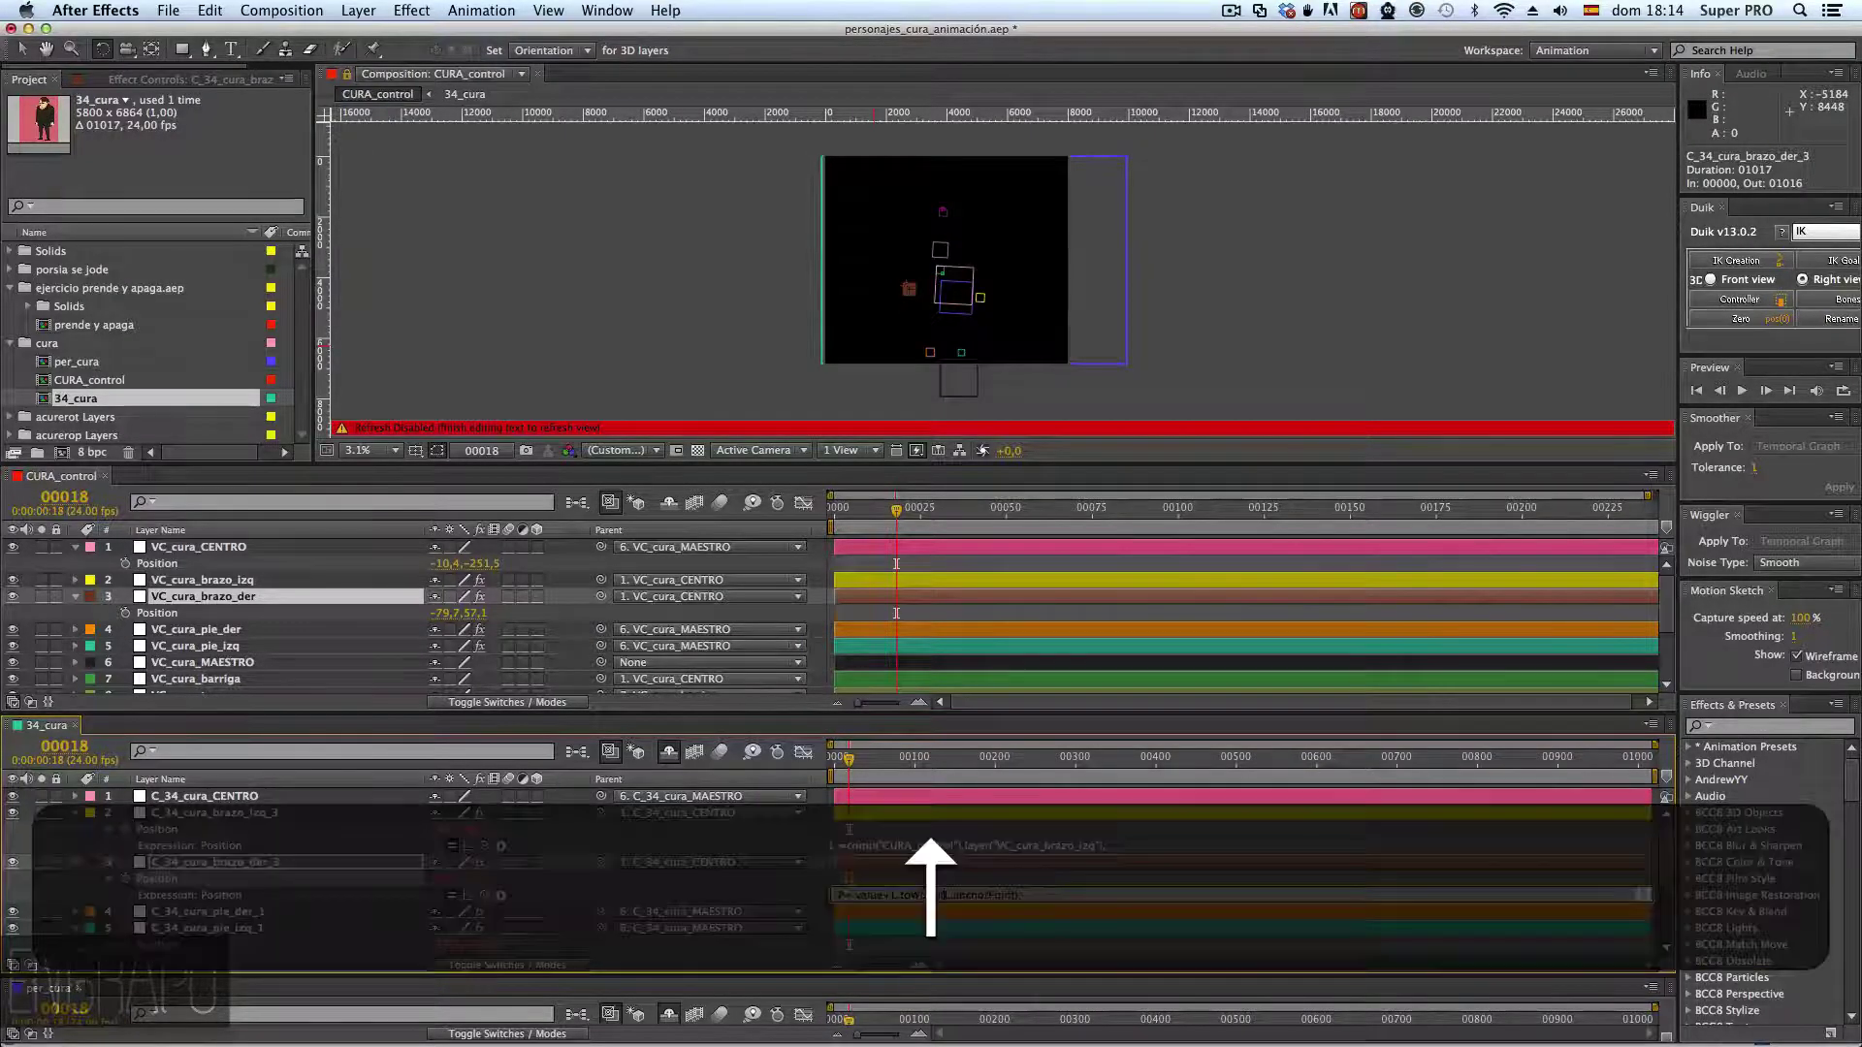
pyautogui.press('Right')
pyautogui.press('Up')
pyautogui.press('Left')
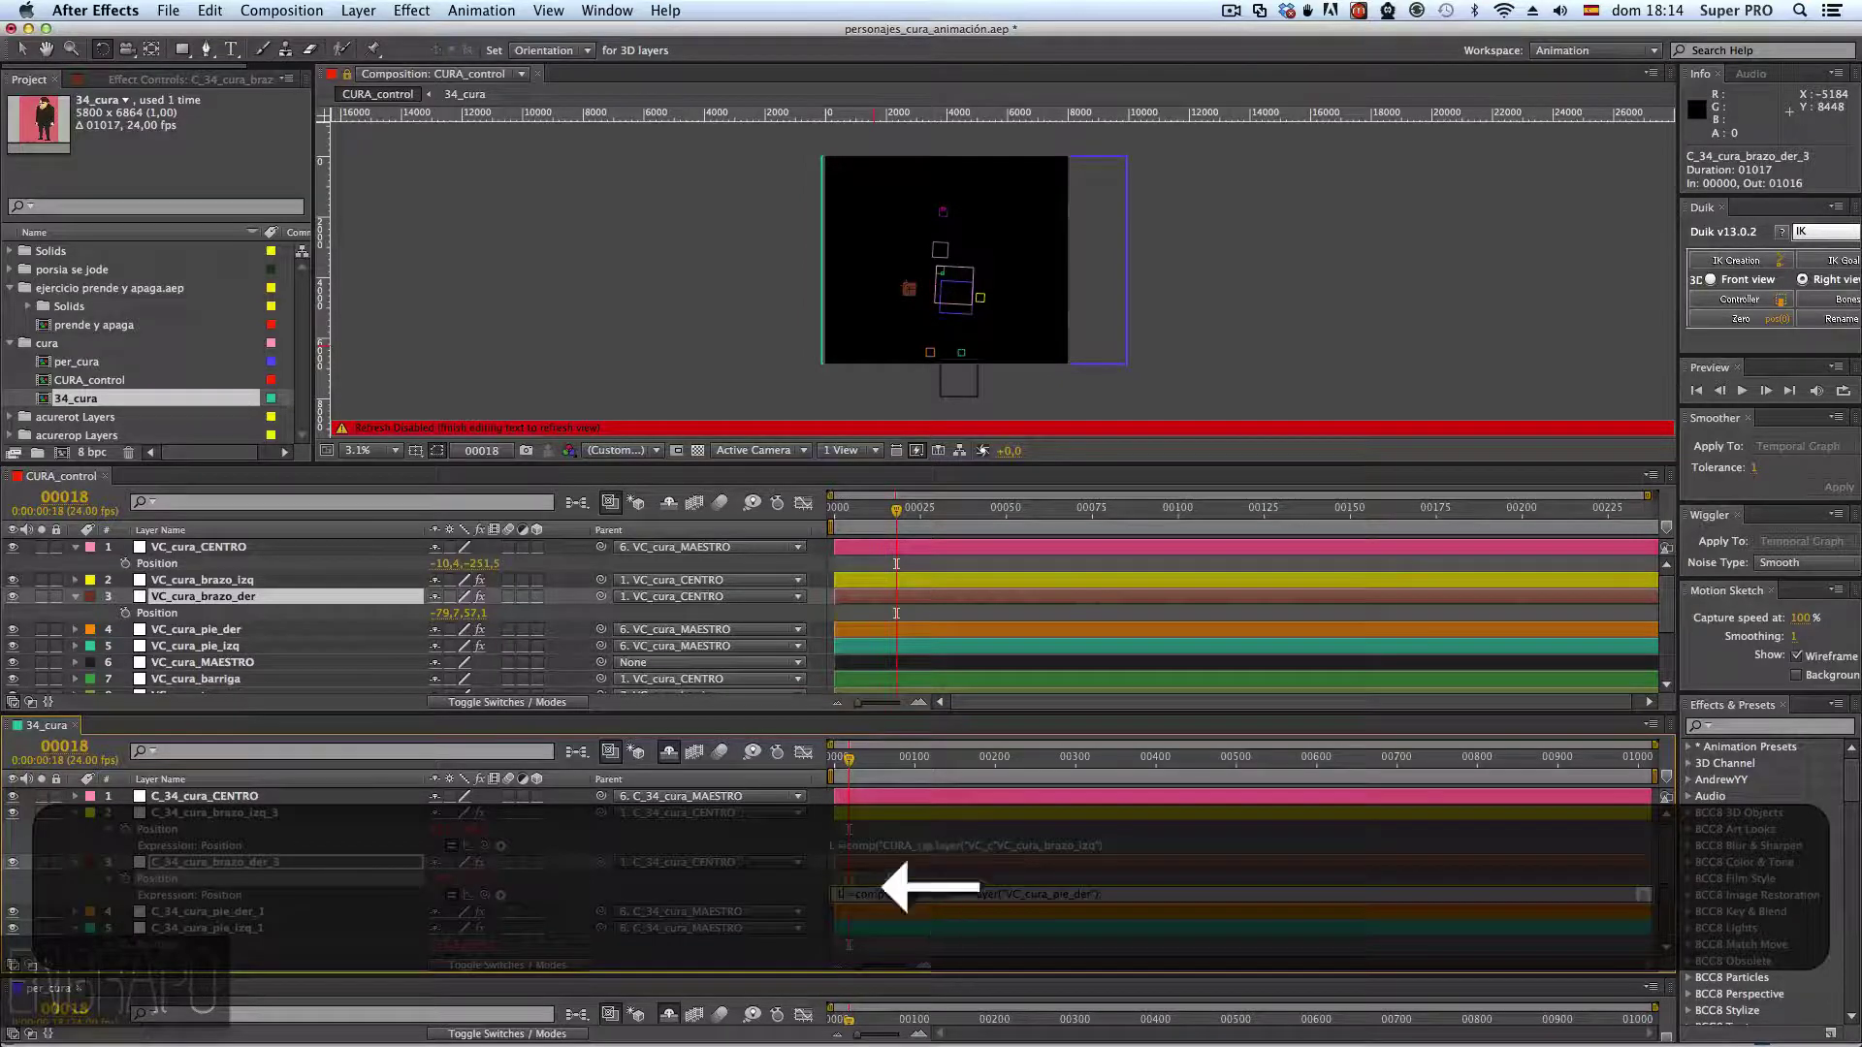
pyautogui.press('Left')
pyautogui.press('Left')
pyautogui.press('Left')
pyautogui.press('Left')
pyautogui.press('Left')
pyautogui.press('Left')
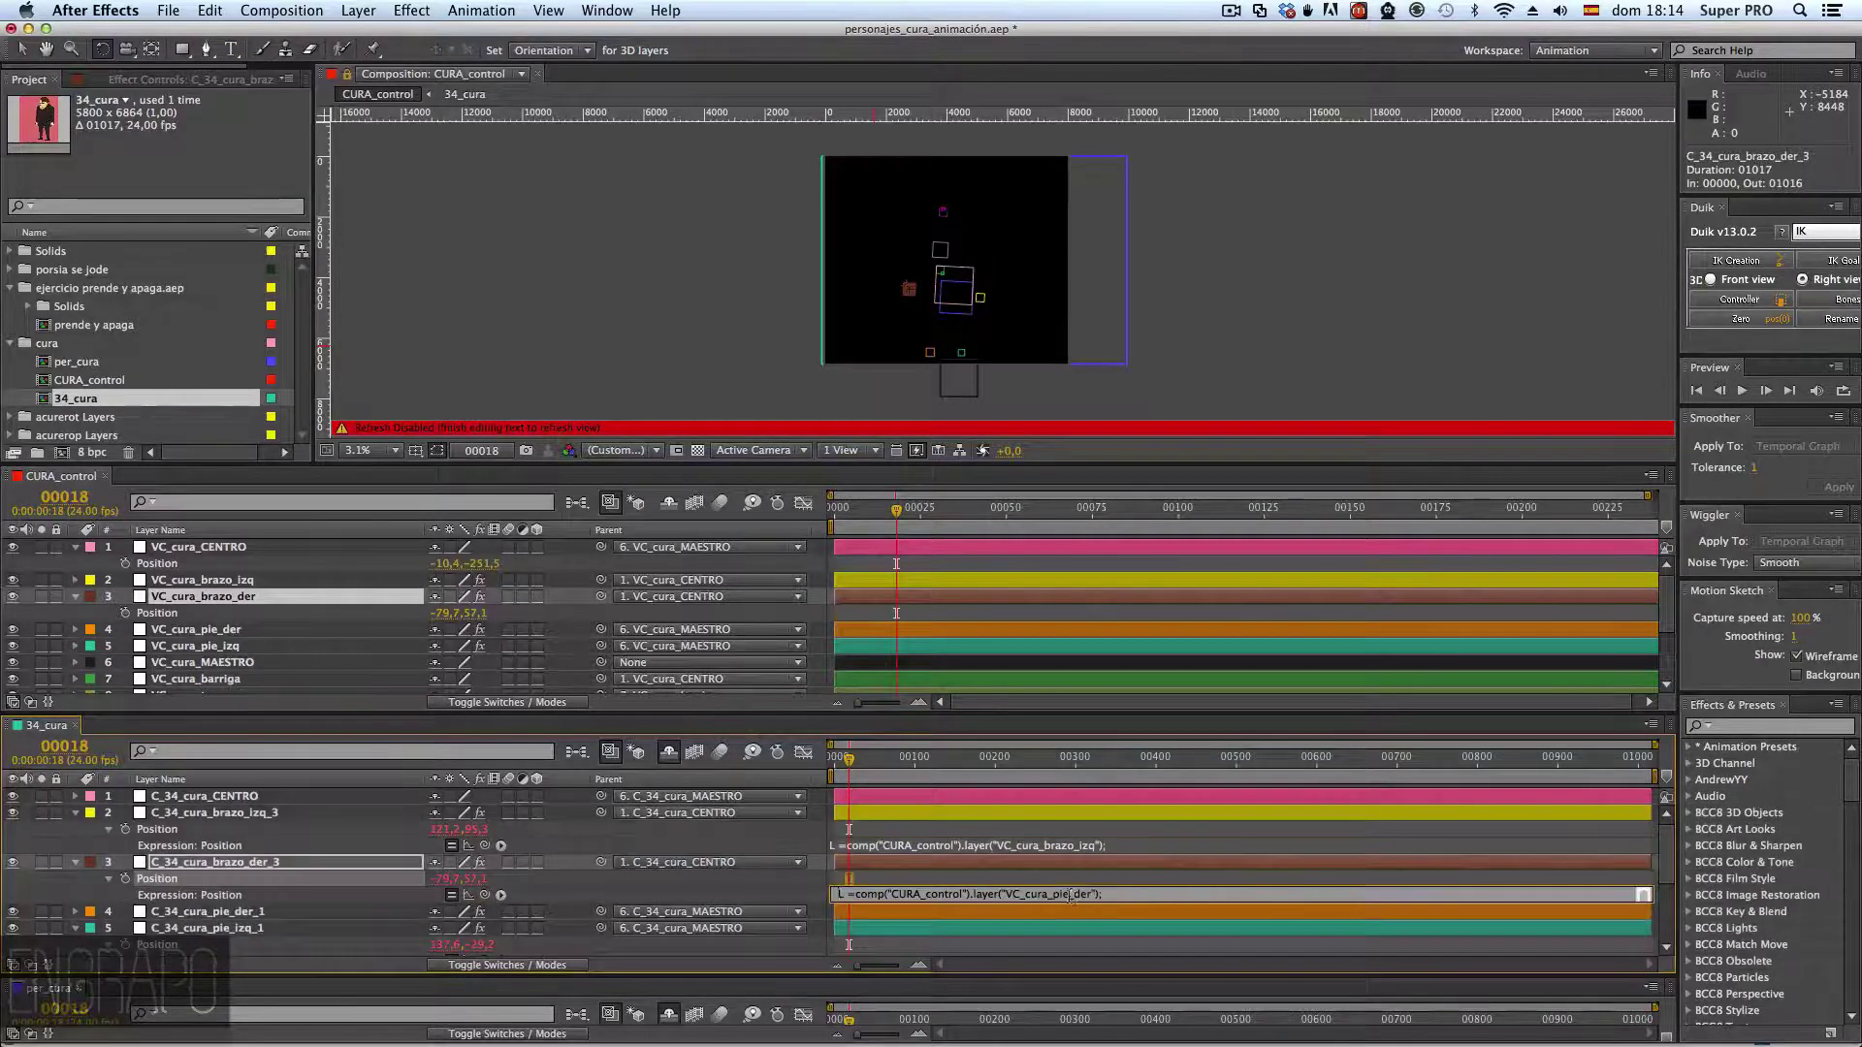
pyautogui.write('a')
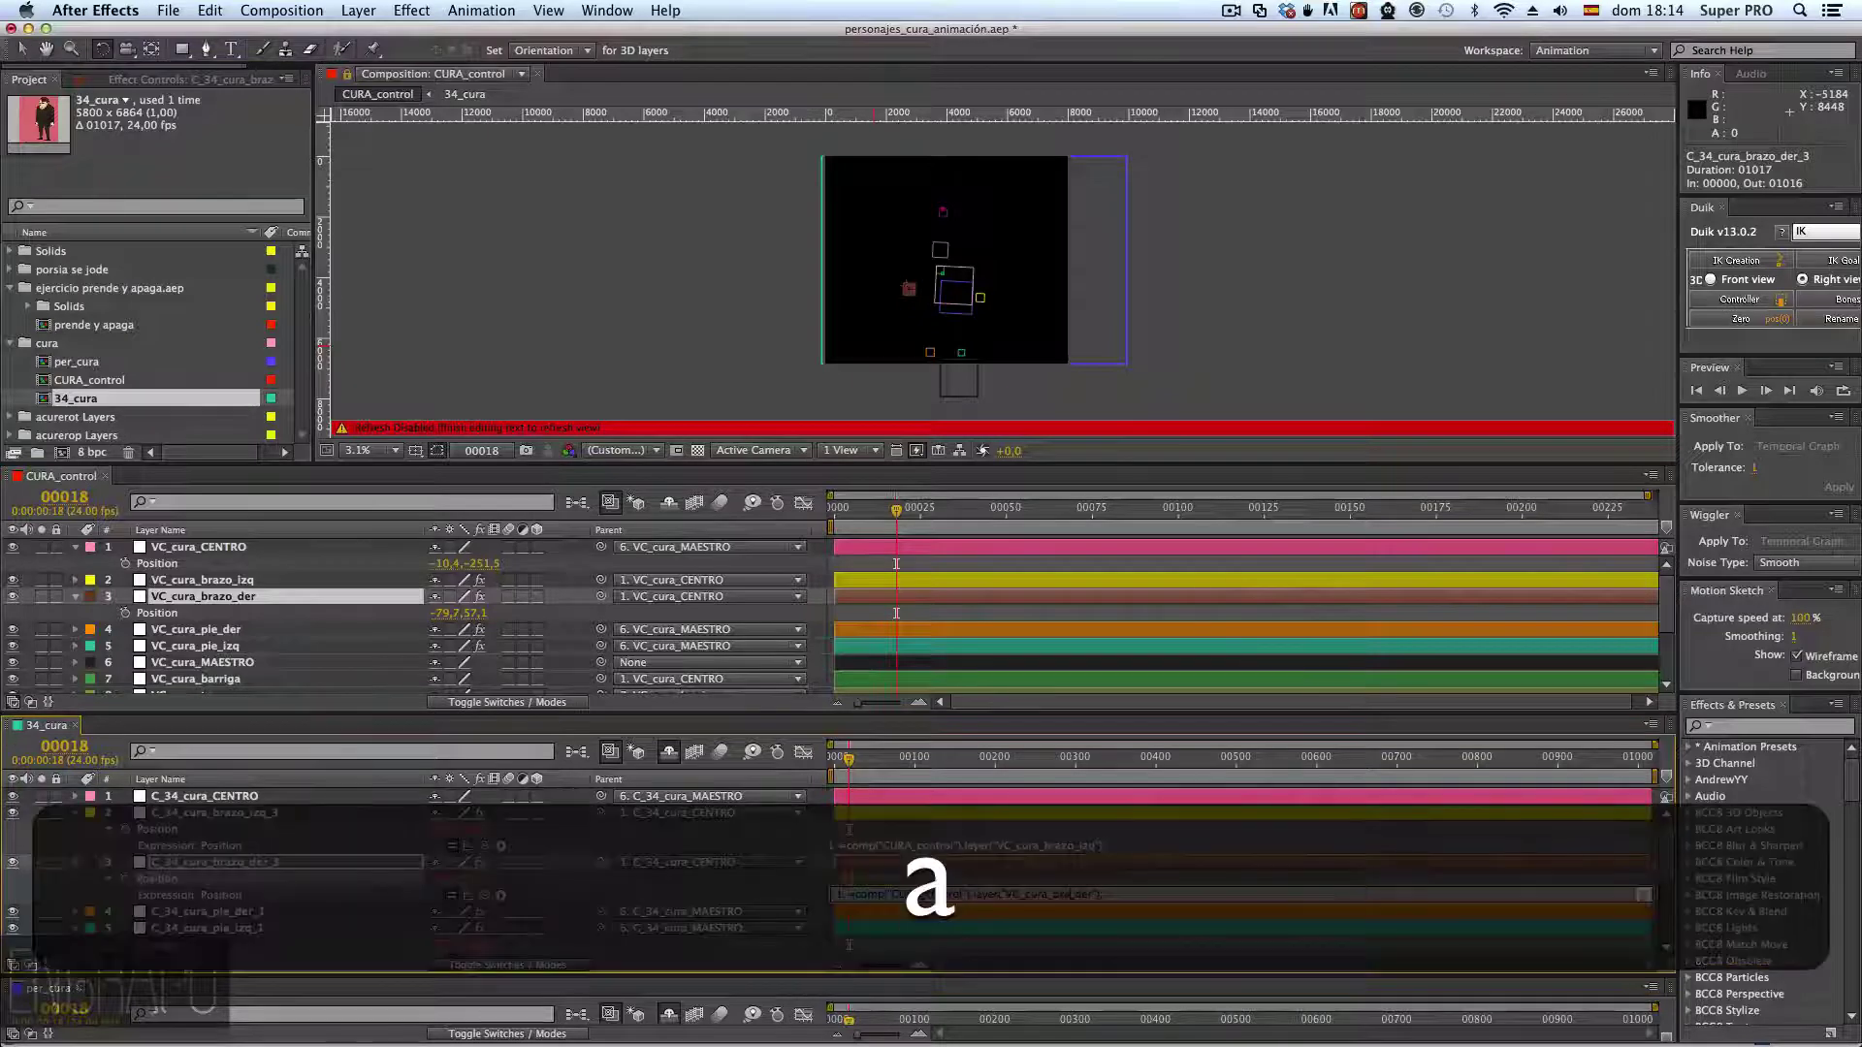
pyautogui.write('zo')
pyautogui.press('KP_Enter')
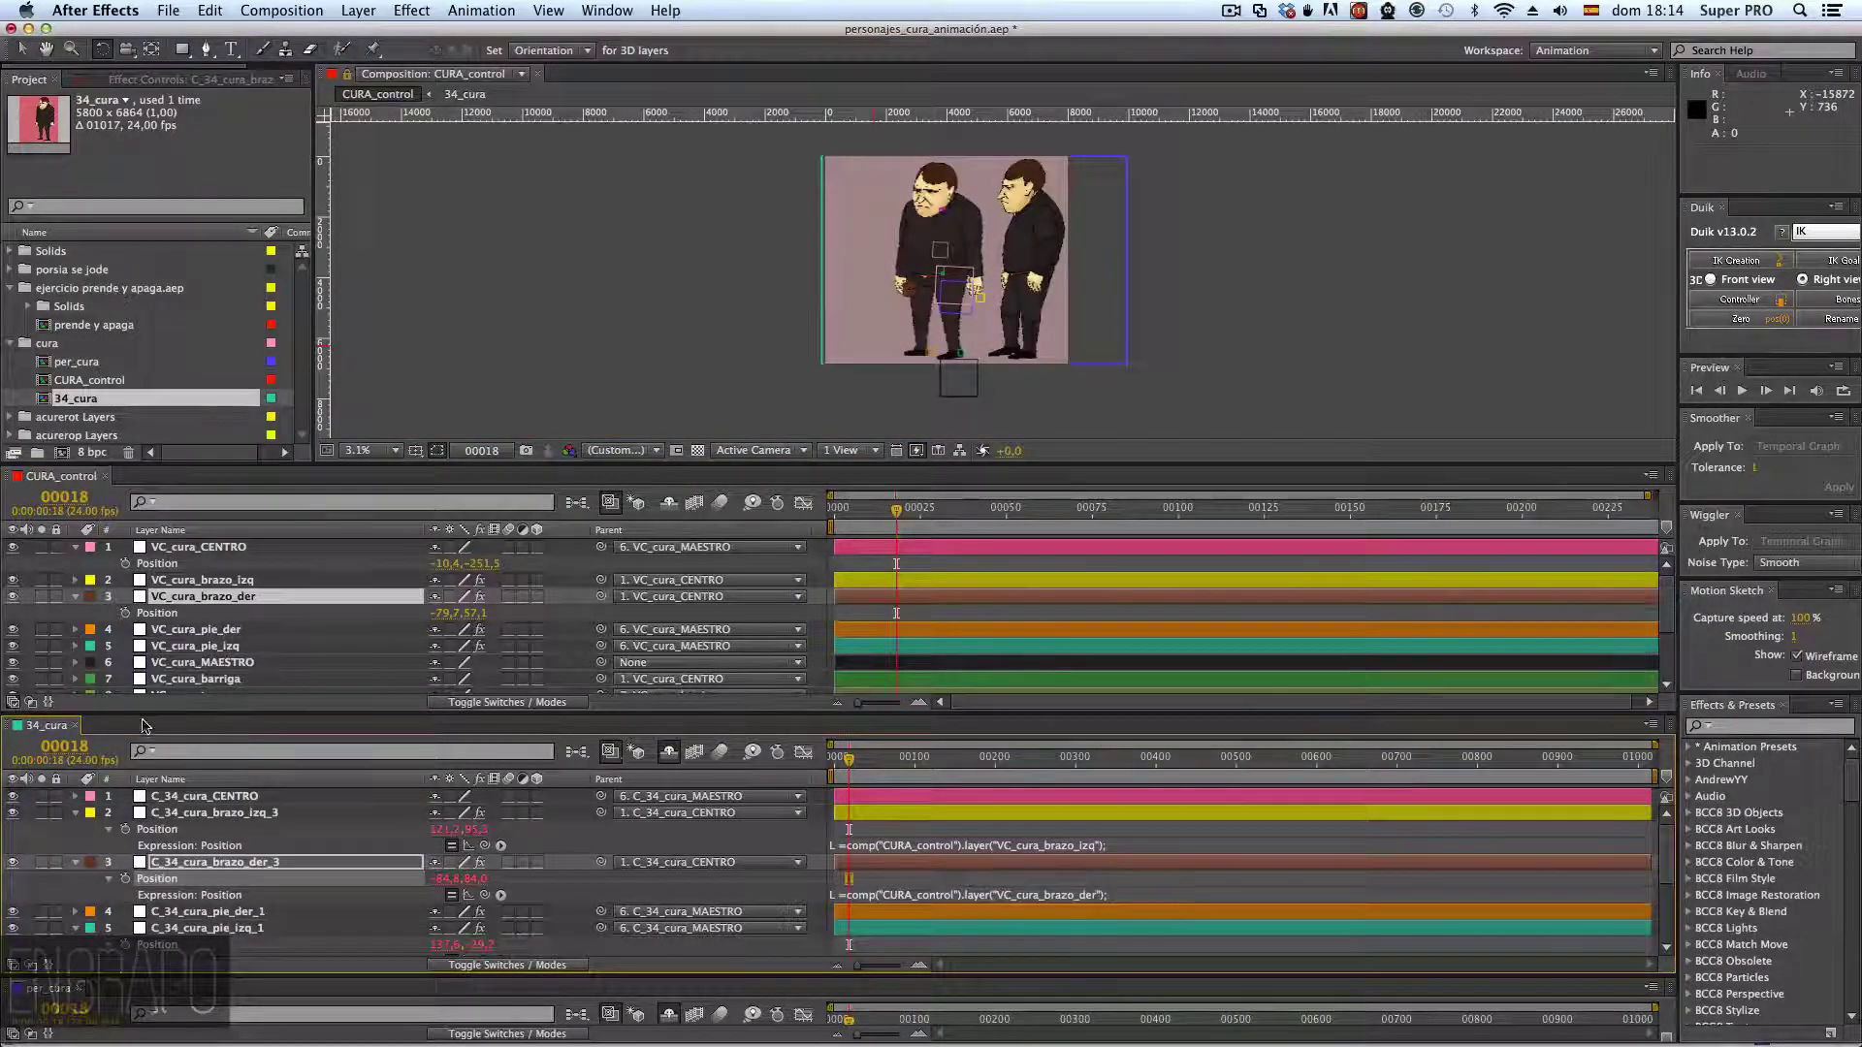
# - Enlarge the per_cura timeline and put the copied controller expression on the position of C_per_cura_brazo_izq_3
pyautogui.moveTo(695, 974); pyautogui.dragTo(723, 647)
pyautogui.click(213, 786)
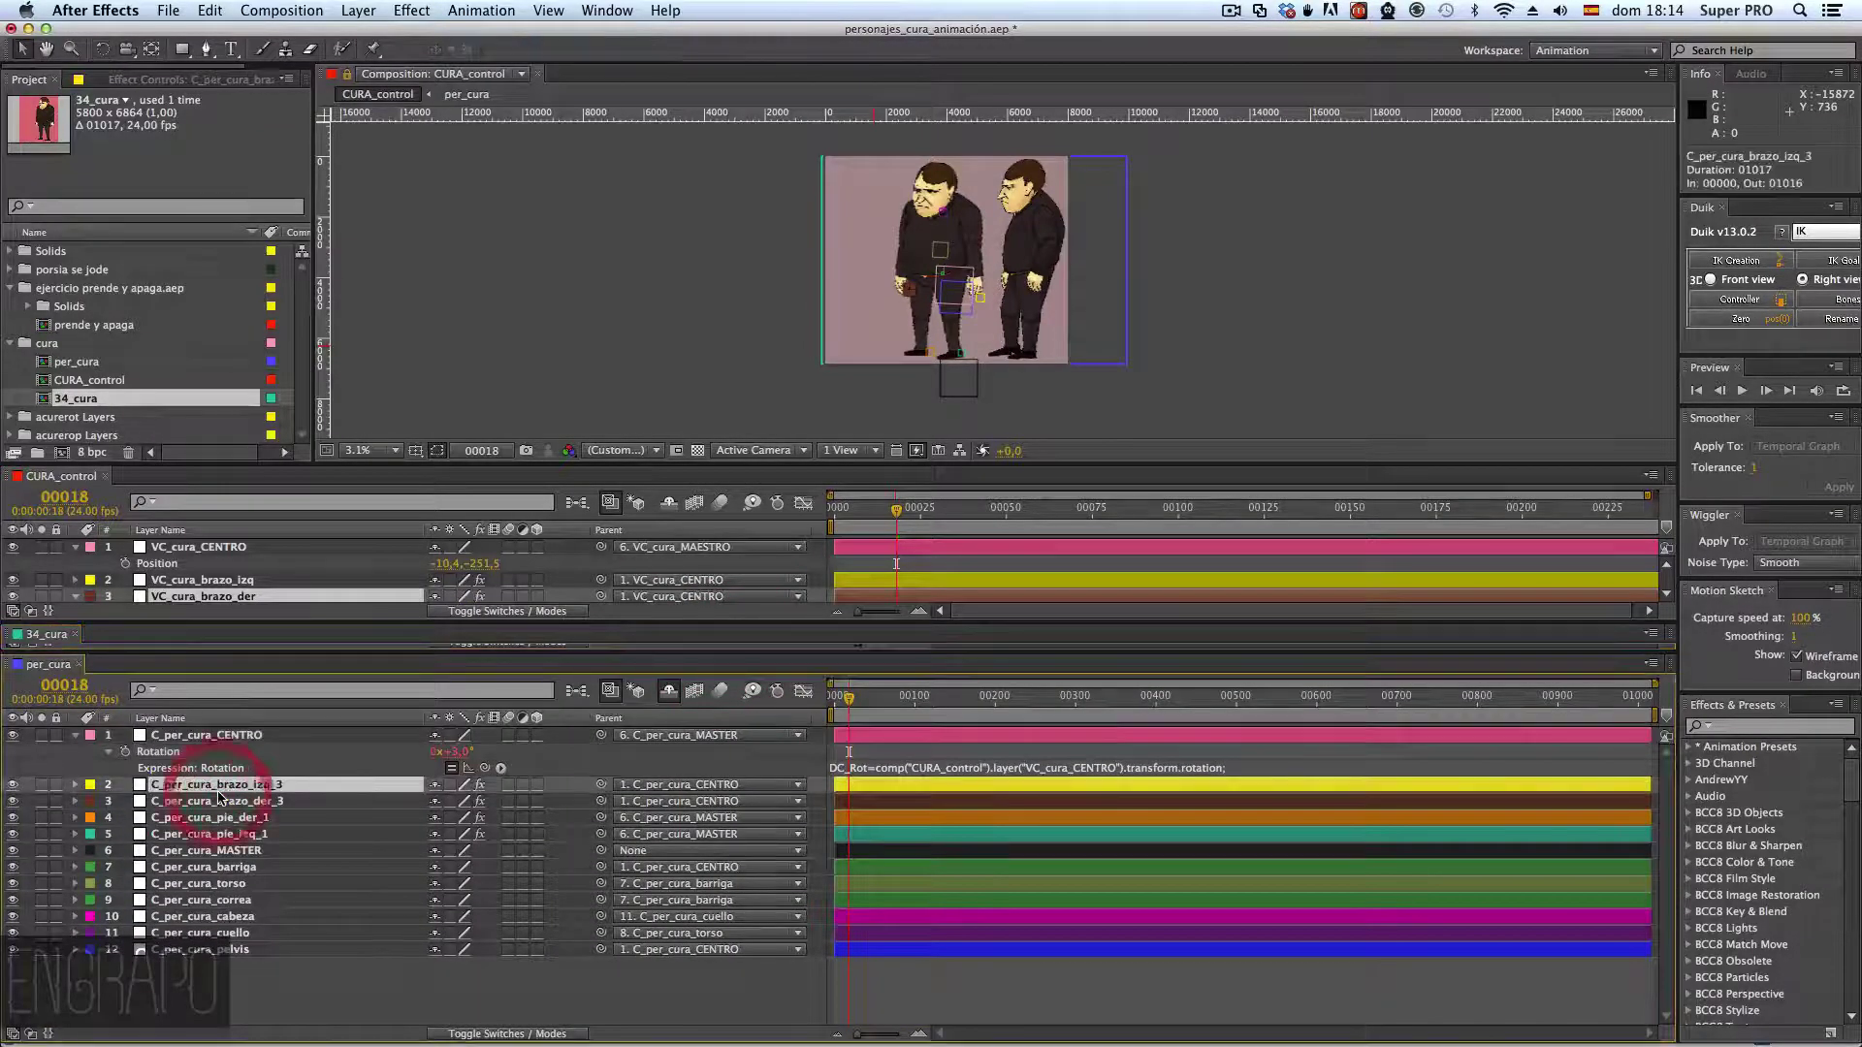
pyautogui.hotkey('alt', 'p')
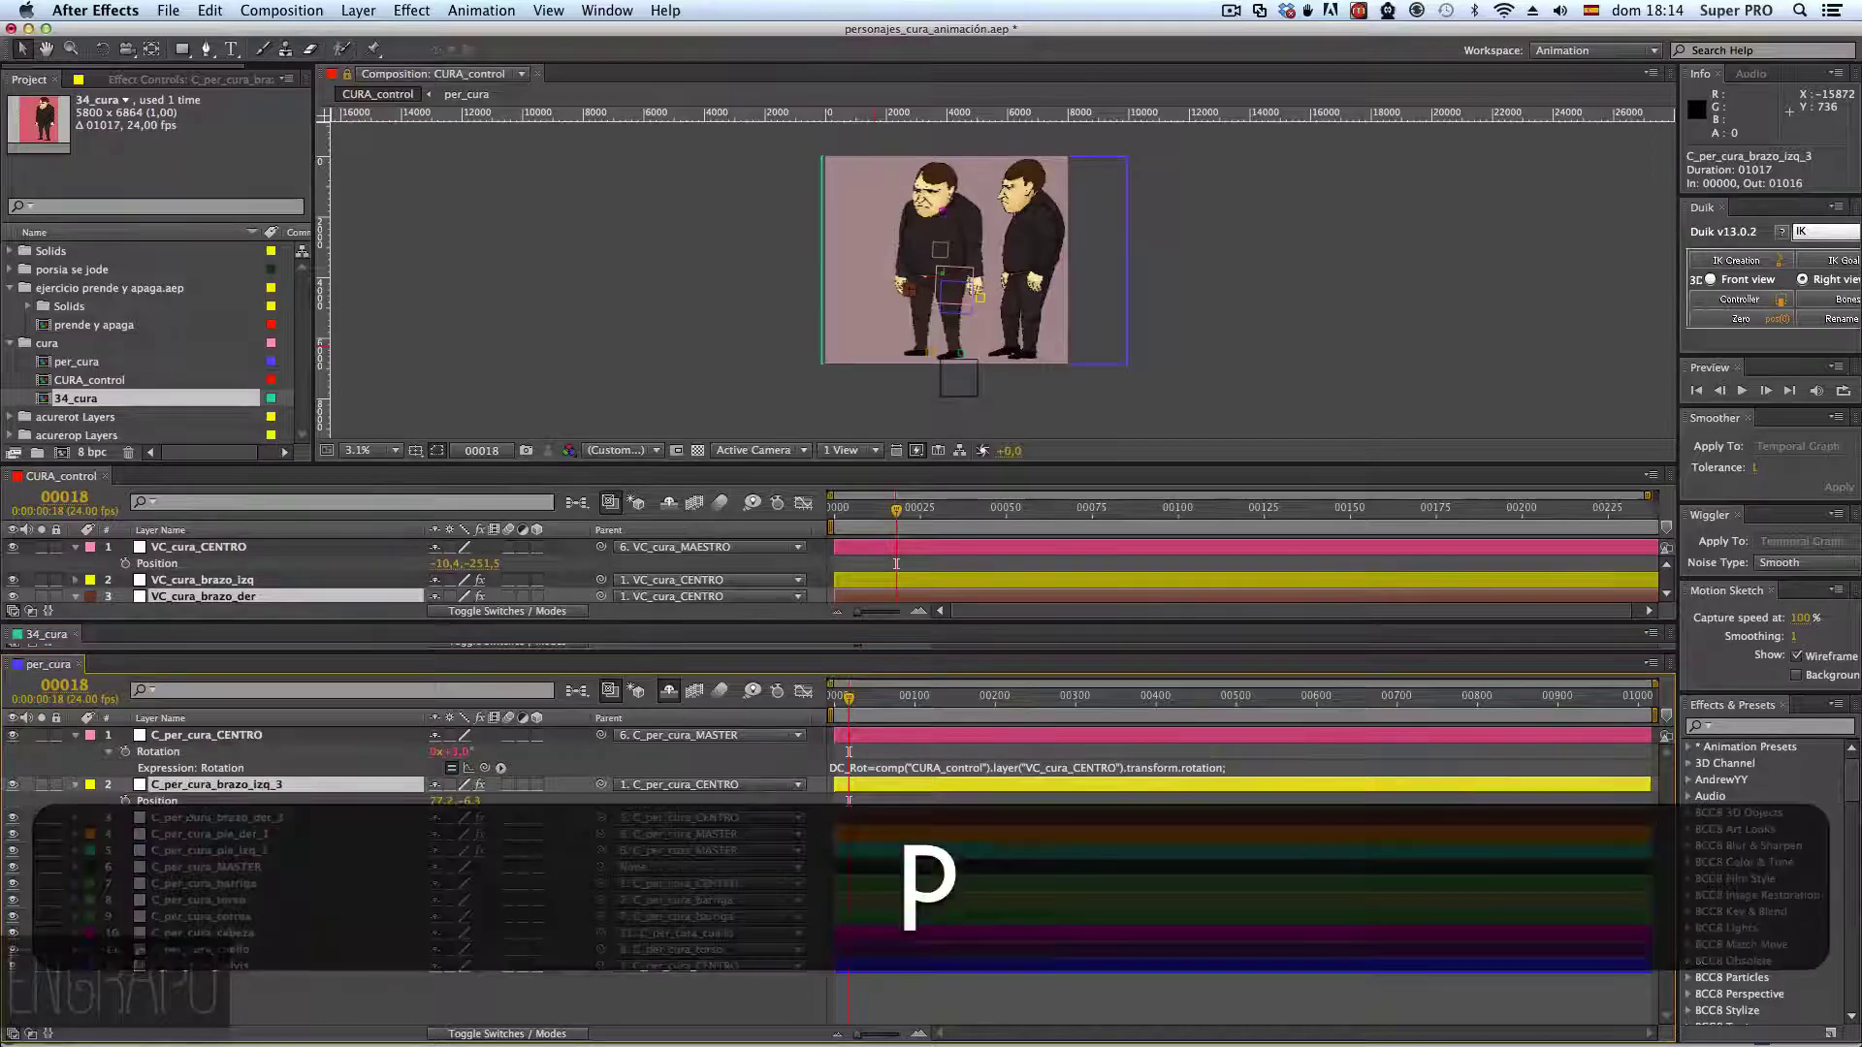
pyautogui.keyDown('alt'); pyautogui.click(125, 801); pyautogui.keyUp('alt')
pyautogui.write('parent.fromWorld(P)')
# - Change the layer referenced in C_per_cura_brazo_izq_3's position expression to VC_cura_brazo_izq and apply it
pyautogui.press('Up')
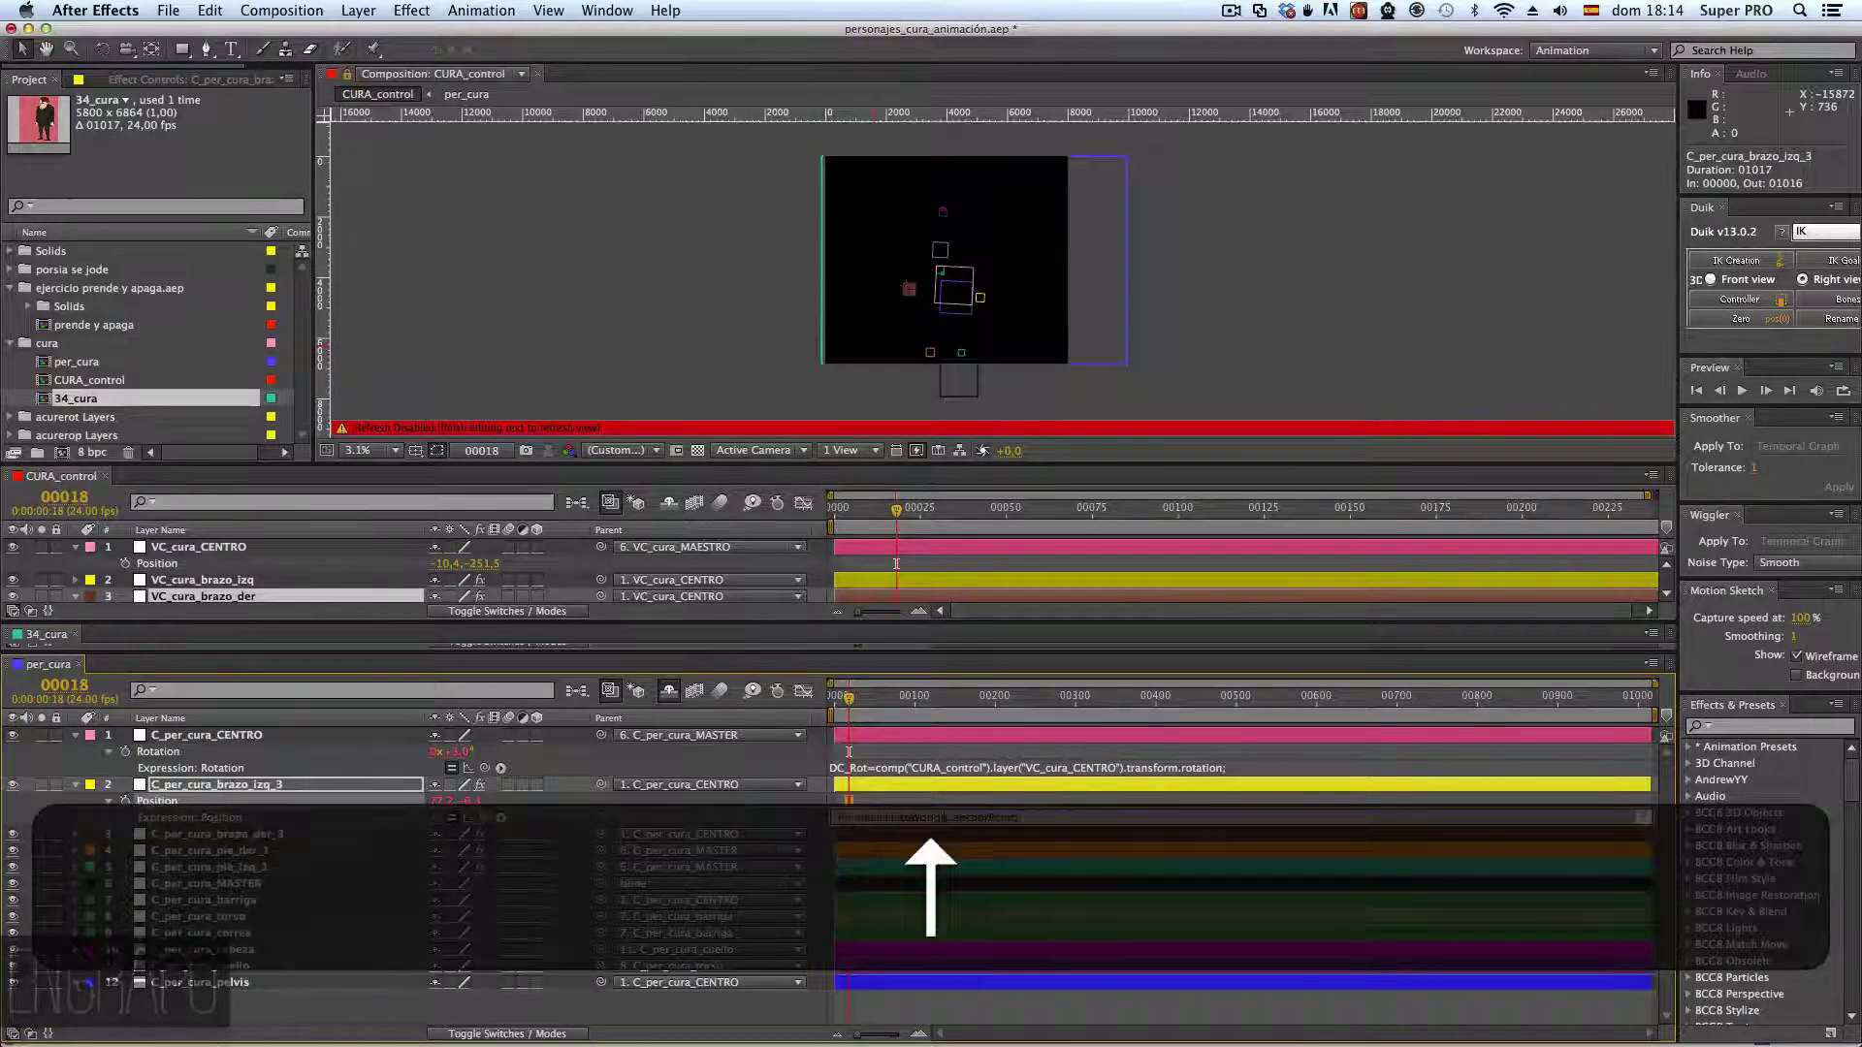
pyautogui.press('Right')
pyautogui.press('Right')
pyautogui.press('Right')
pyautogui.press('Right')
pyautogui.press('Right')
pyautogui.press('Right')
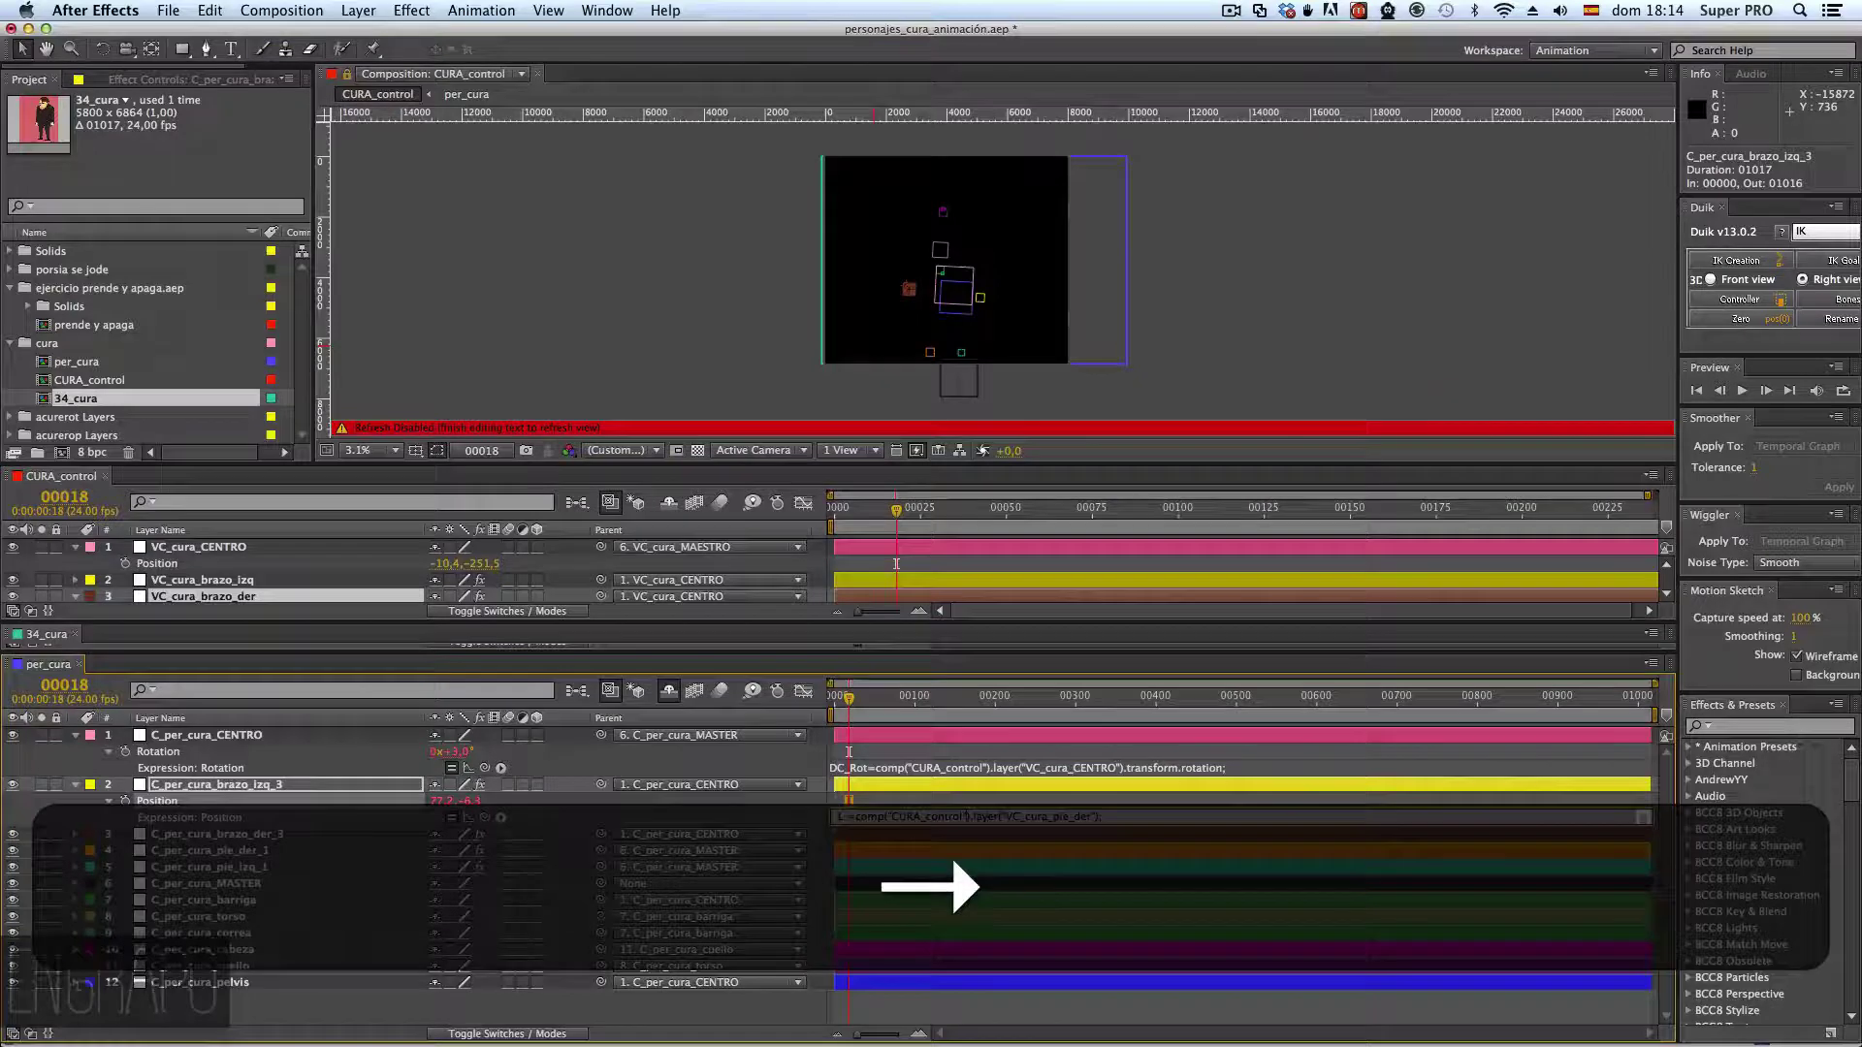
pyautogui.press('Right')
pyautogui.press('Right')
pyautogui.press('Right')
pyautogui.press('Right')
pyautogui.press('Right')
pyautogui.press('Right')
pyautogui.press('Right')
pyautogui.press('Right')
pyautogui.press('Right')
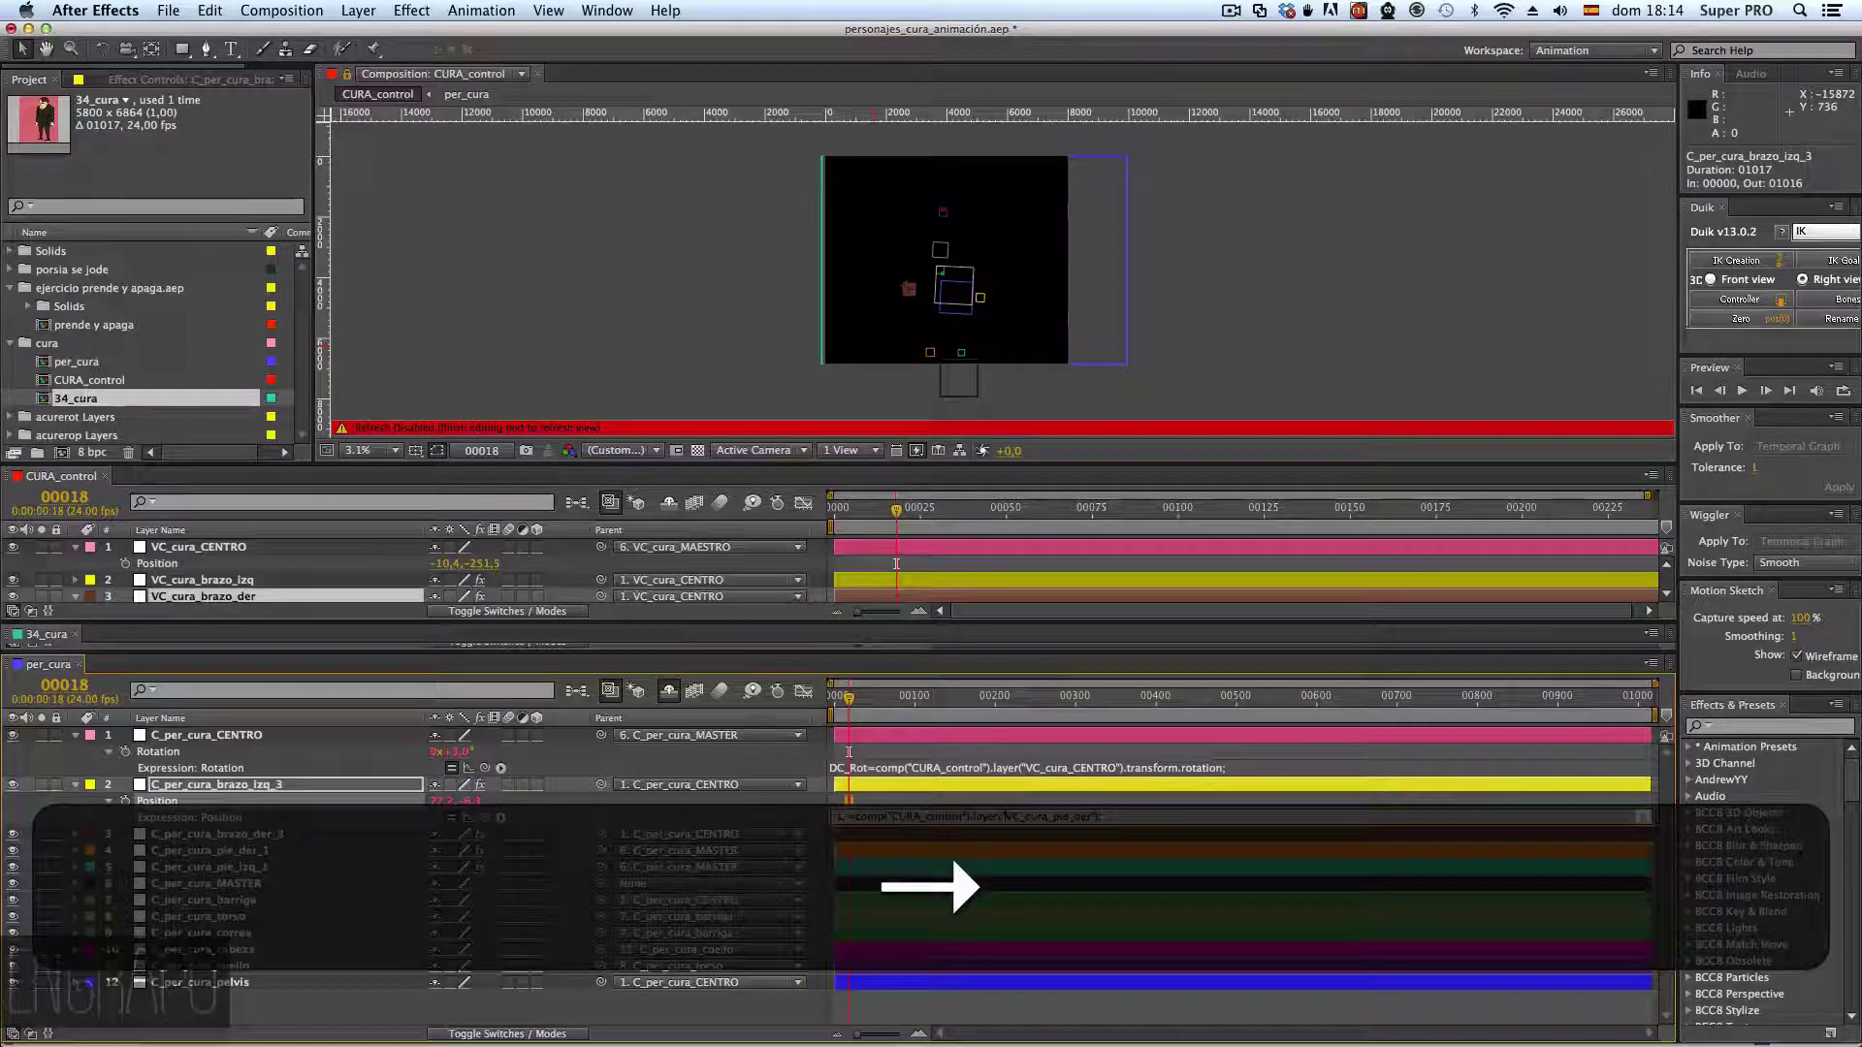
pyautogui.hotkey('shift', 'Left')
pyautogui.hotkey('shift', 'Right')
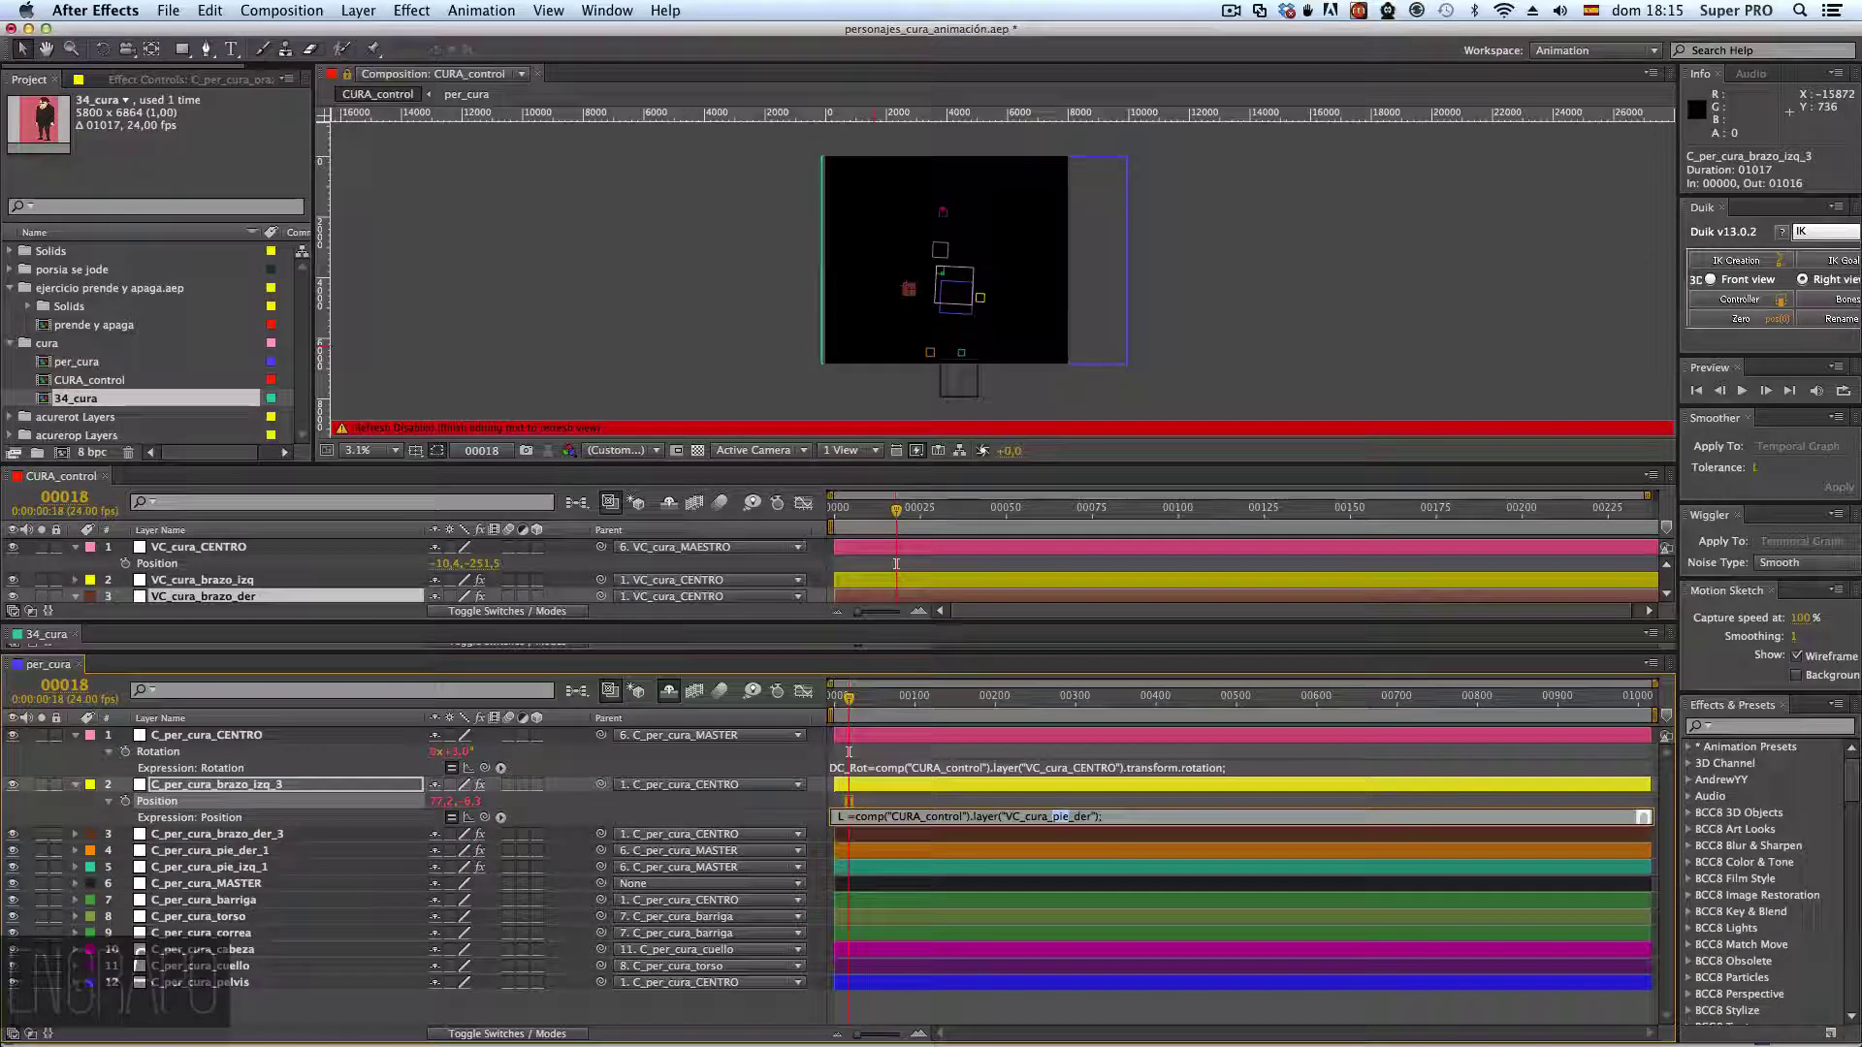
pyautogui.write('a')
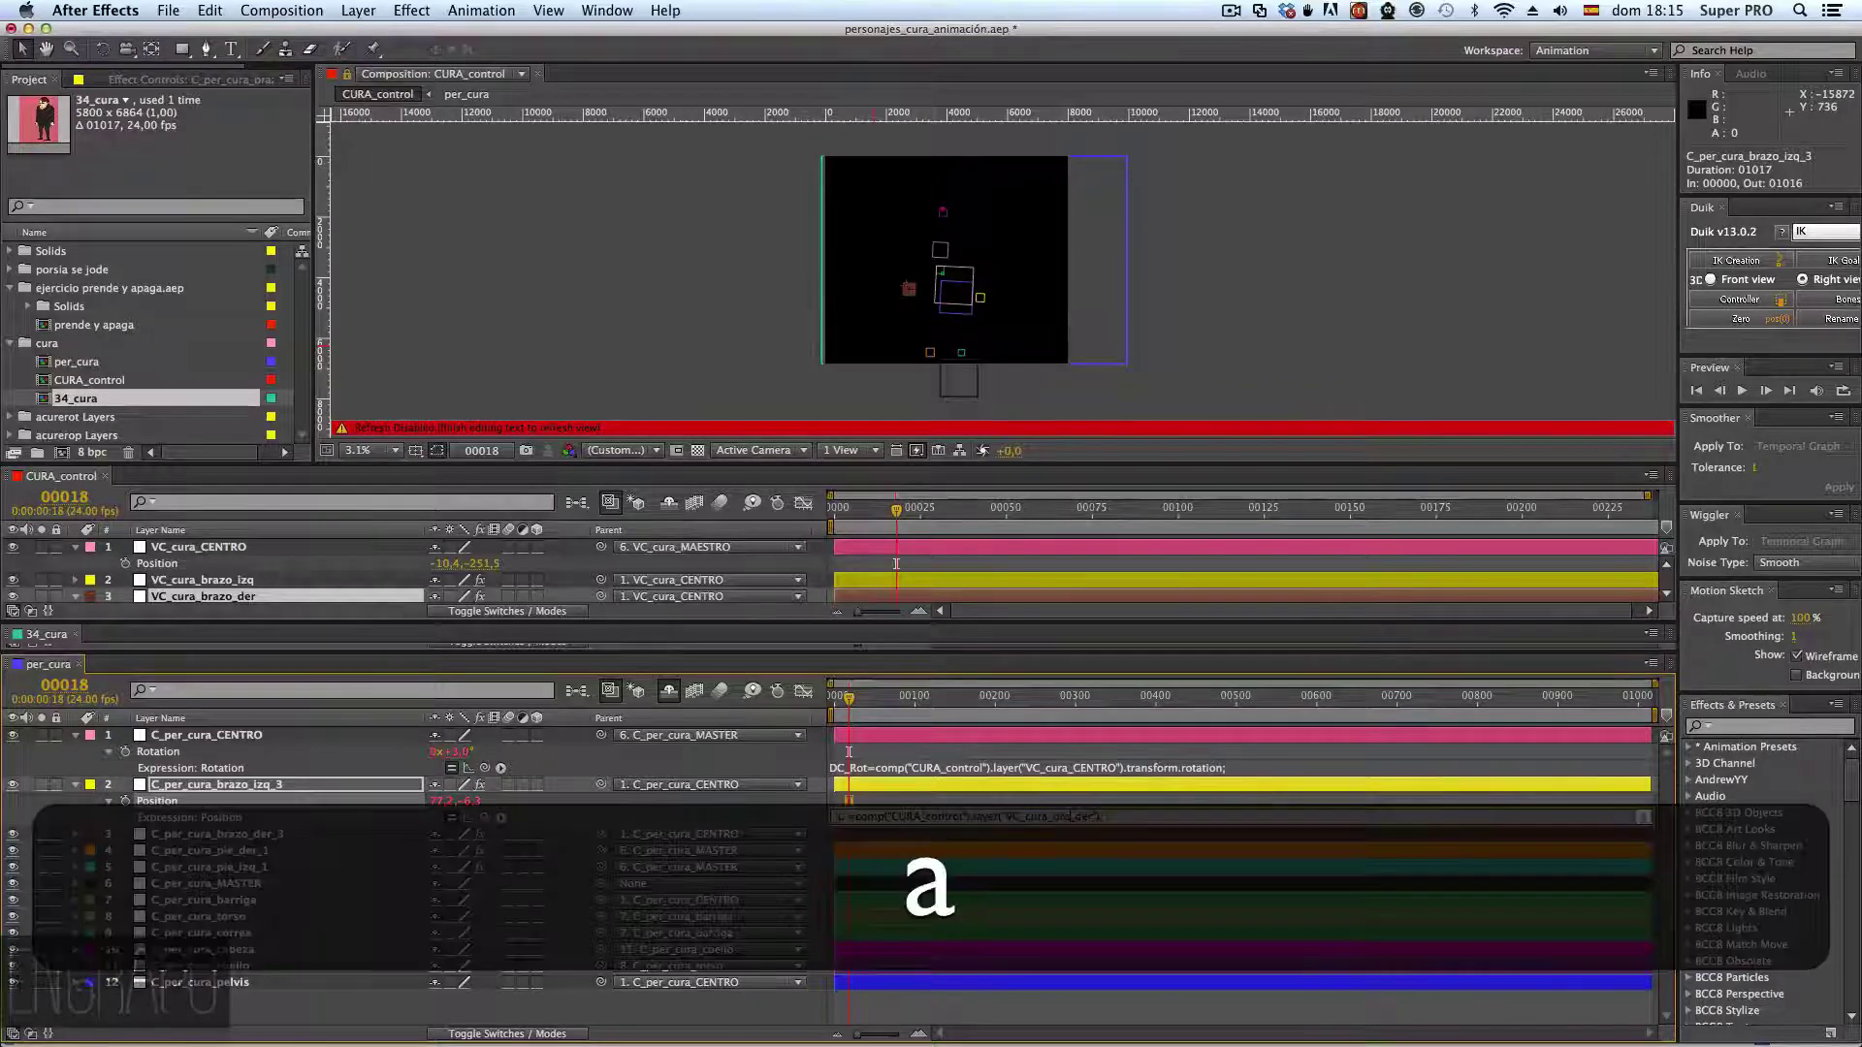
pyautogui.write('zo')
pyautogui.press('Right')
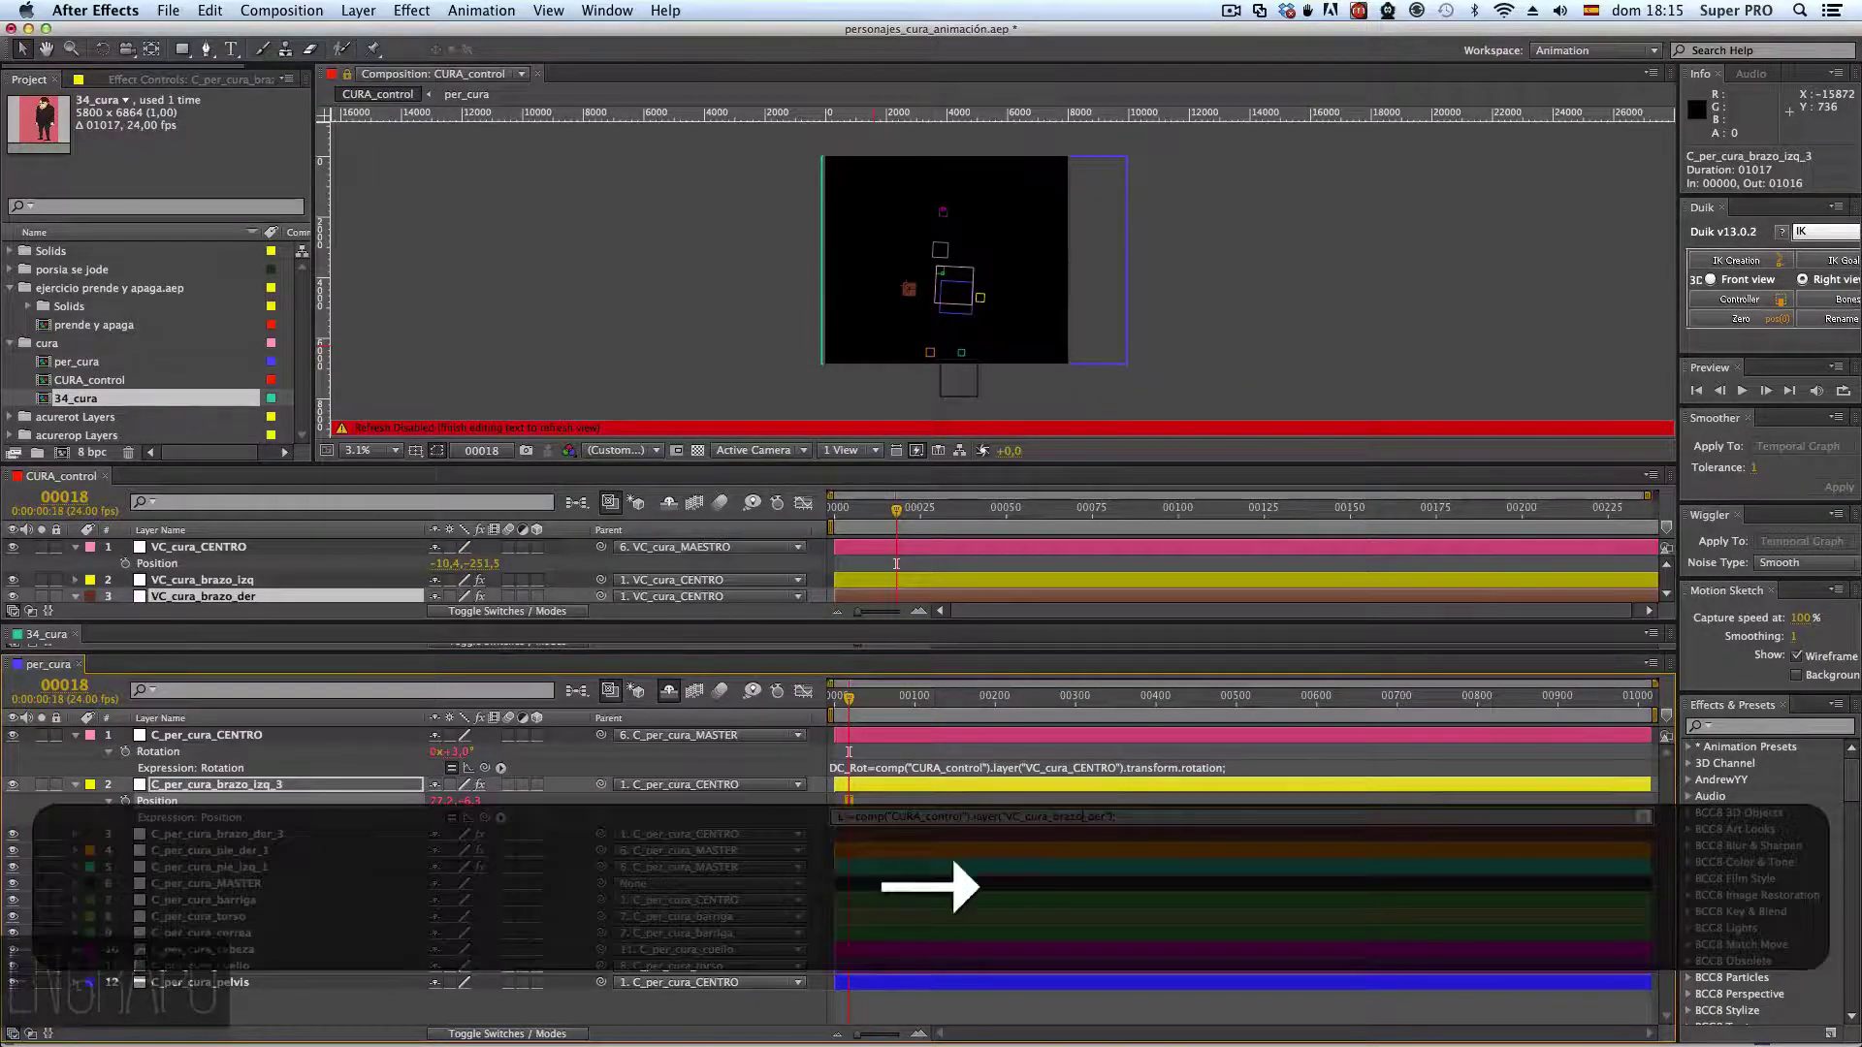
pyautogui.hotkey('shift', 'Left')
pyautogui.hotkey('shift', 'Right')
pyautogui.write('izq')
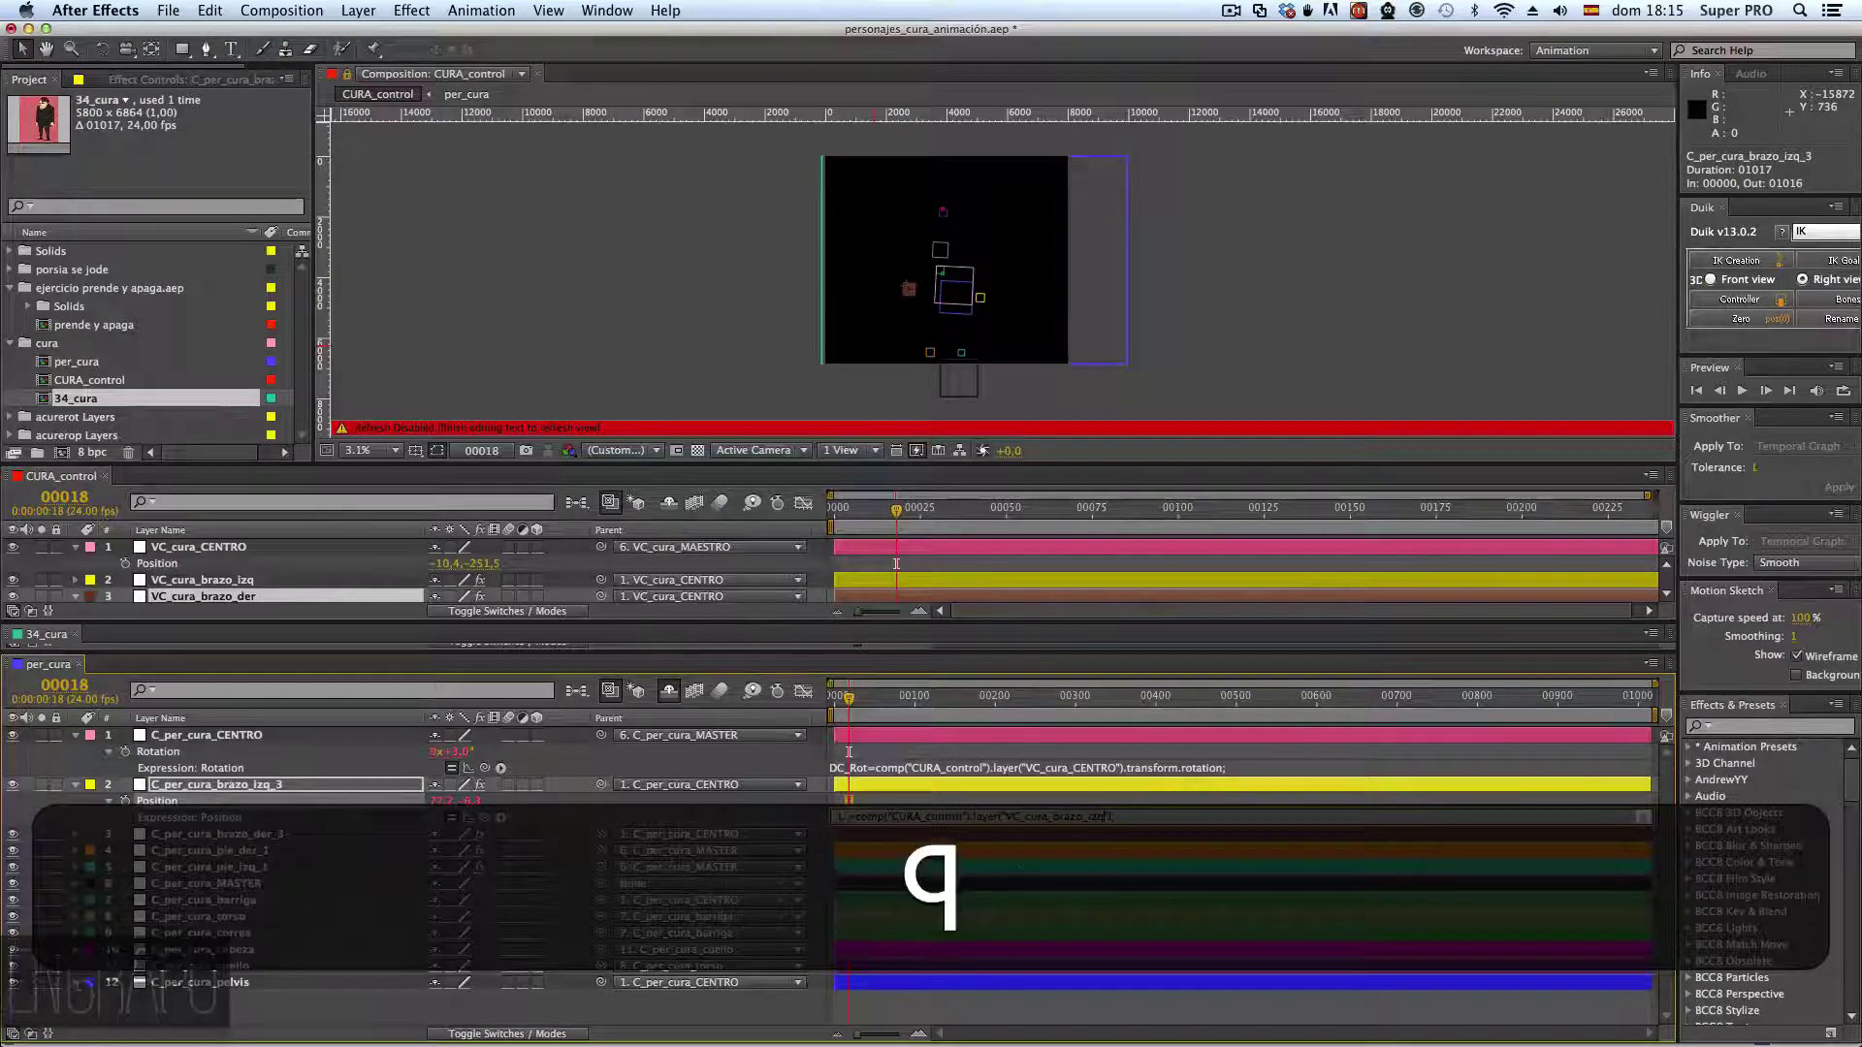
pyautogui.press('KP_Enter')
# - Put the copied controller expression on C_per_cura_brazo_der_3's position and point it to the layer VC_cura_brazo_der
pyautogui.click(257, 835)
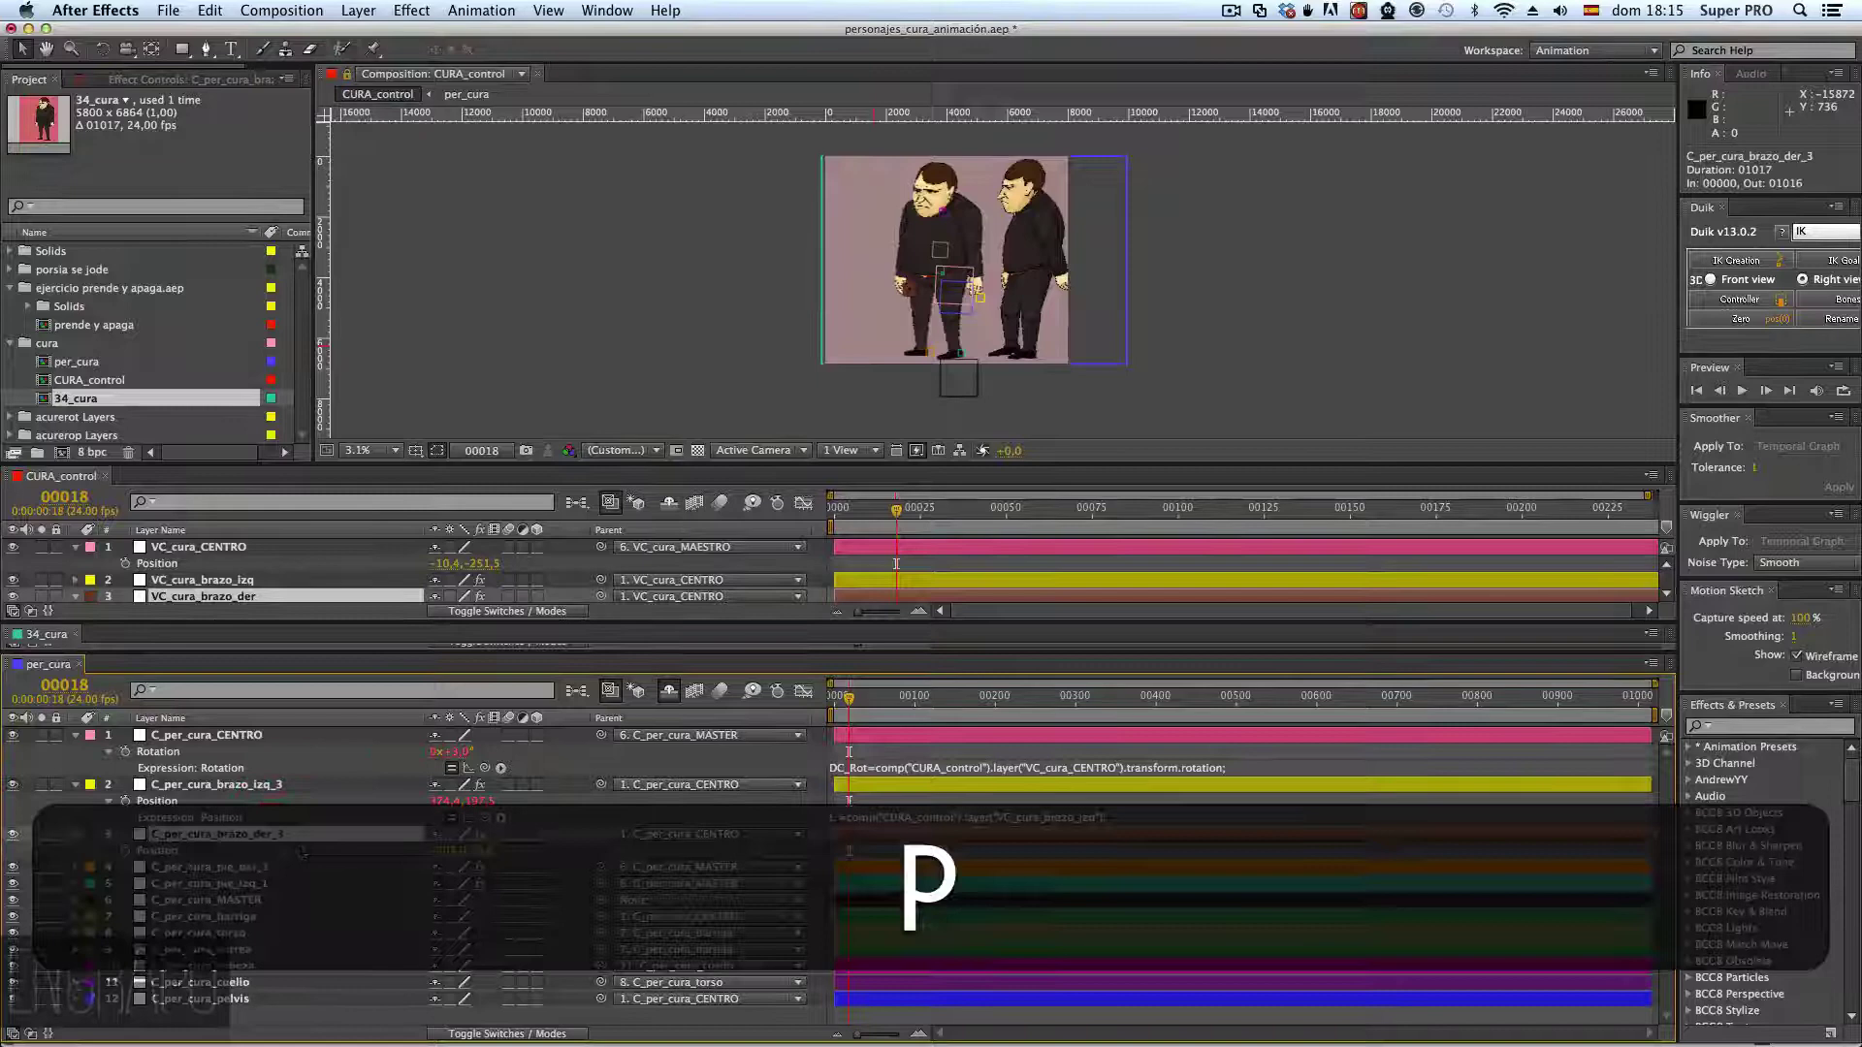
pyautogui.keyDown('alt'); pyautogui.click(124, 851); pyautogui.keyUp('alt')
pyautogui.press('super+v')
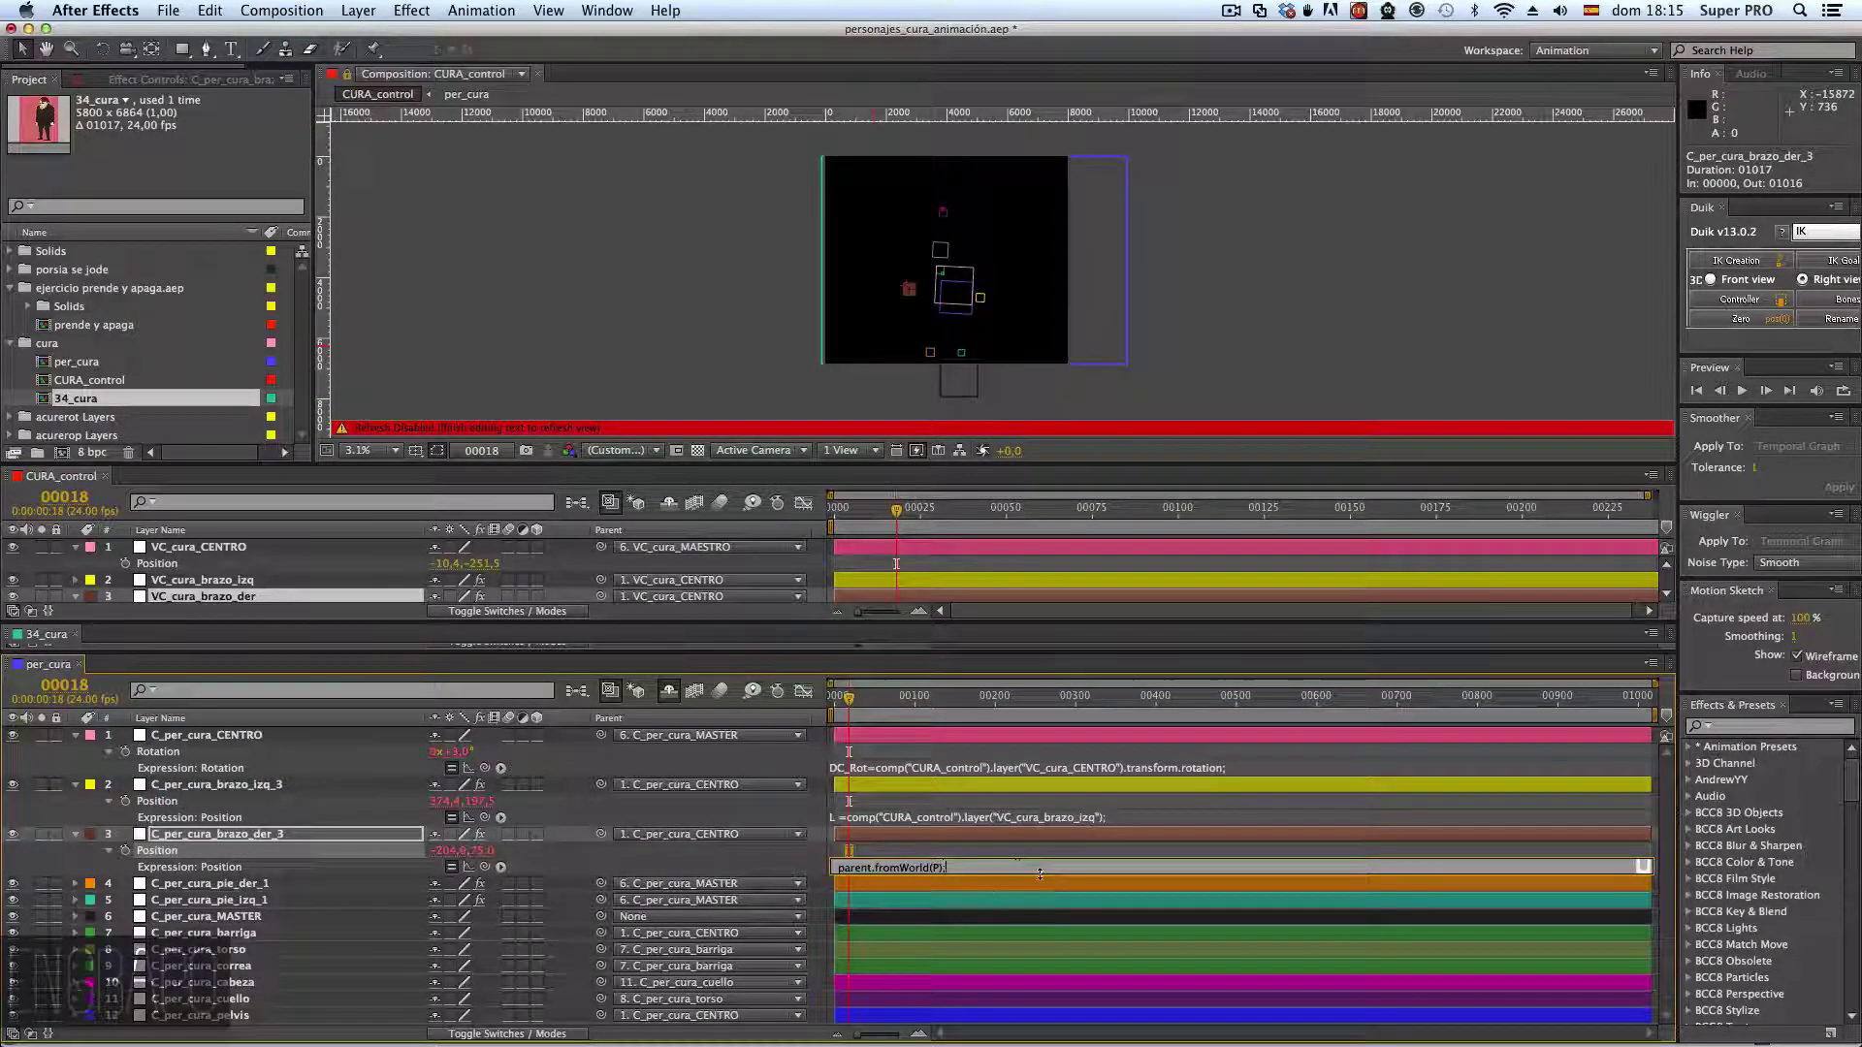
pyautogui.moveTo(1038, 874); pyautogui.dragTo(1040, 931)
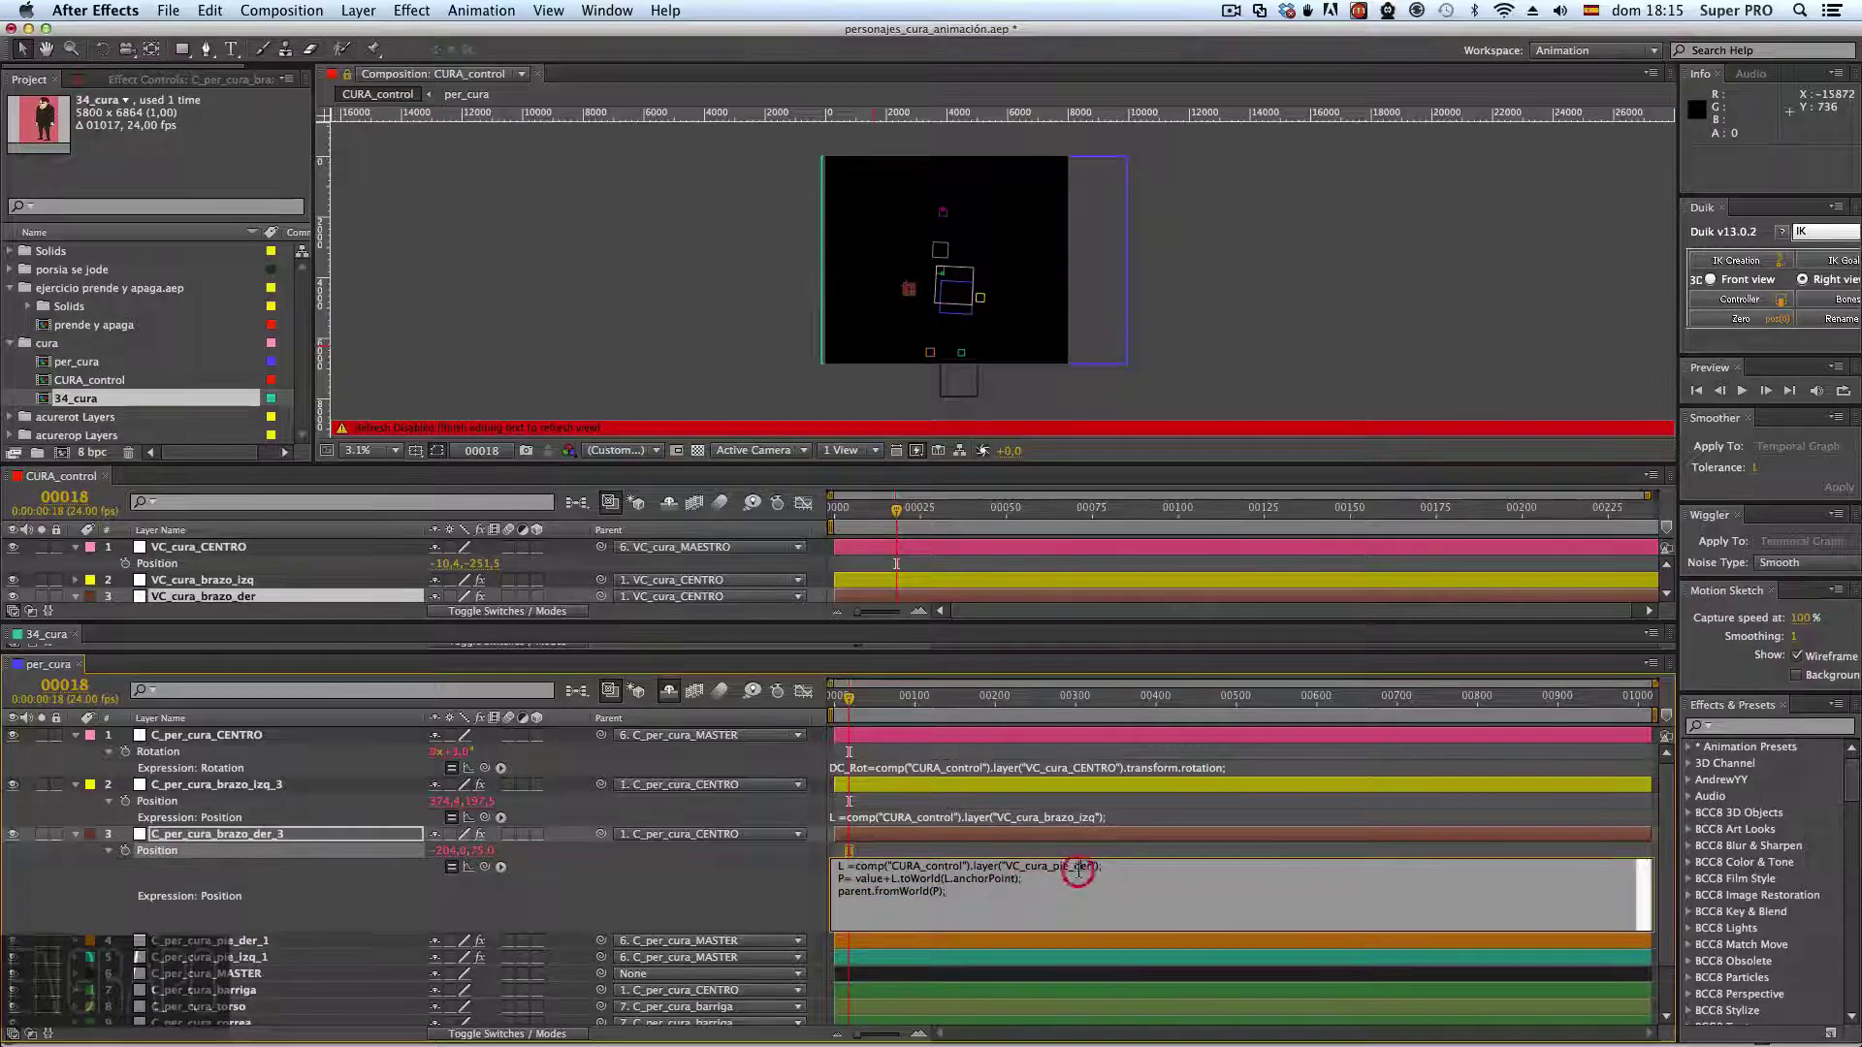
pyautogui.write('brazo')
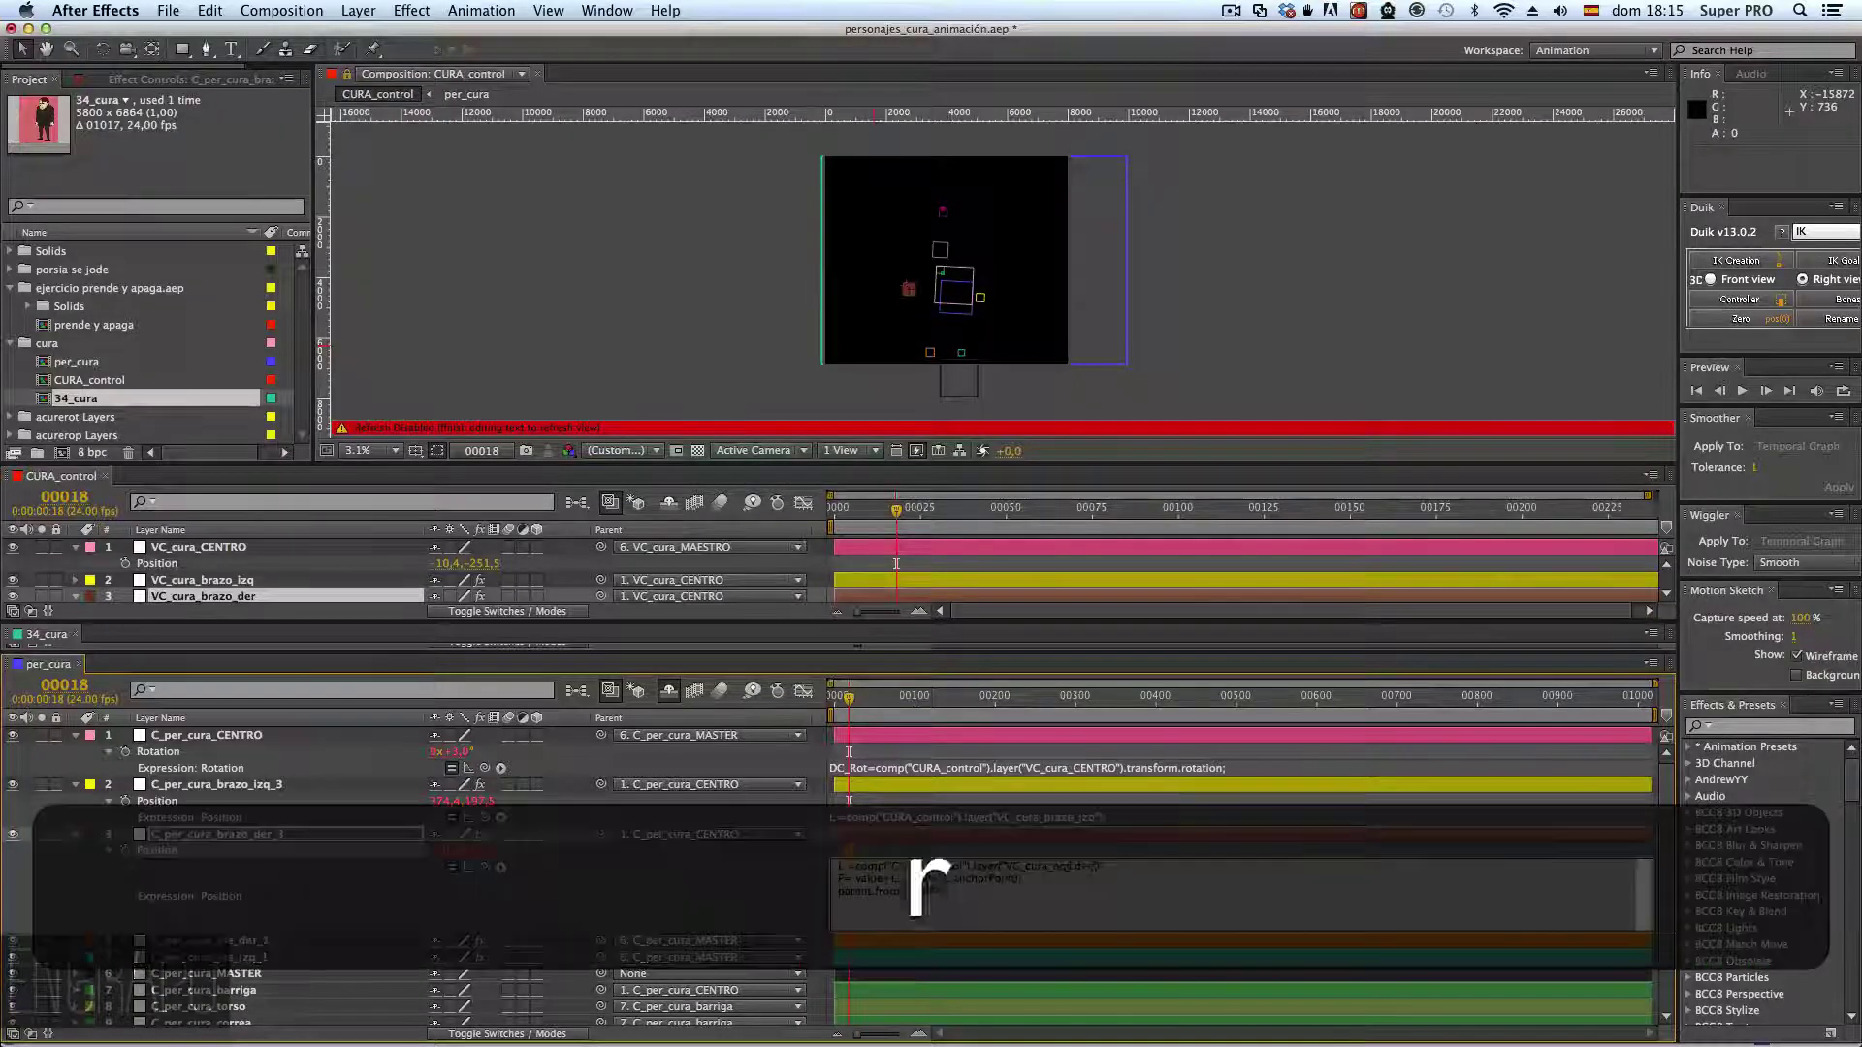
pyautogui.press('KP_Enter')
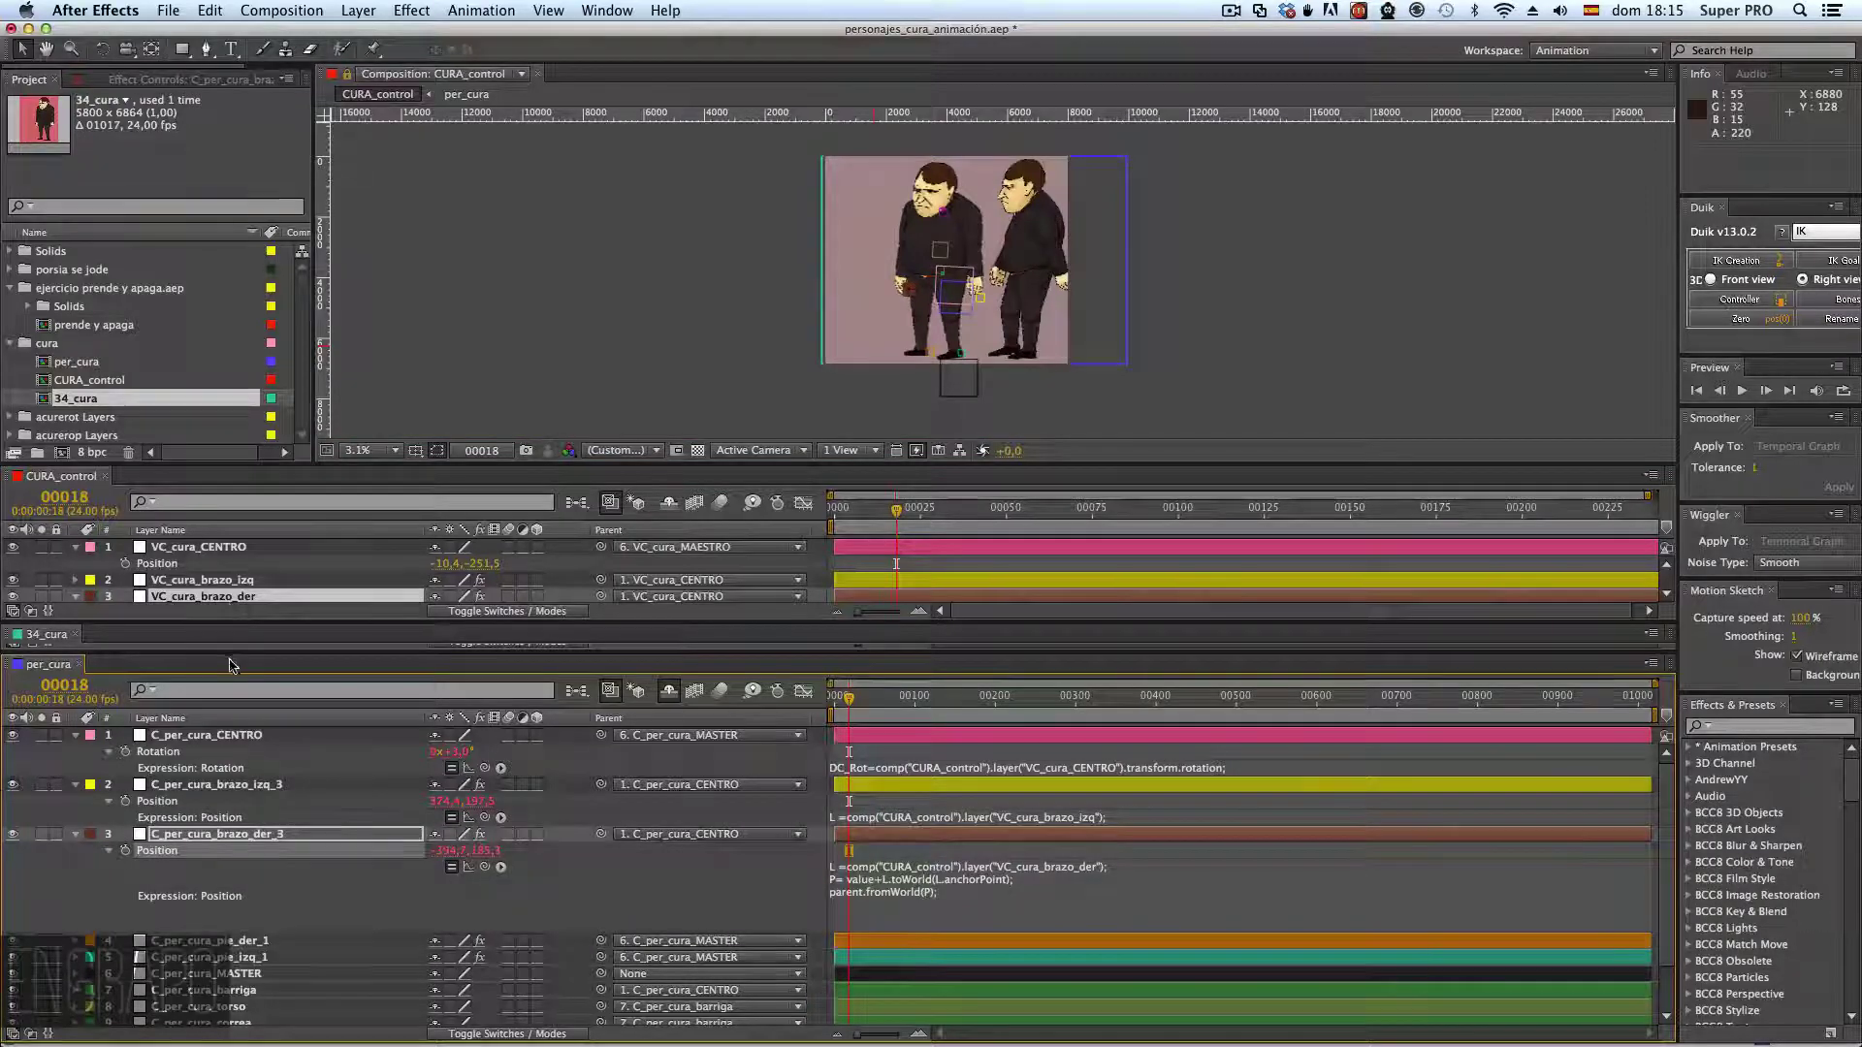
# - Enlarge the CURA_control timeline and test the arm controllers, raising VC_cura_brazo_der away from the body to about -165, -60
pyautogui.moveTo(242, 649); pyautogui.dragTo(227, 797)
pyautogui.moveTo(233, 631); pyautogui.dragTo(249, 749)
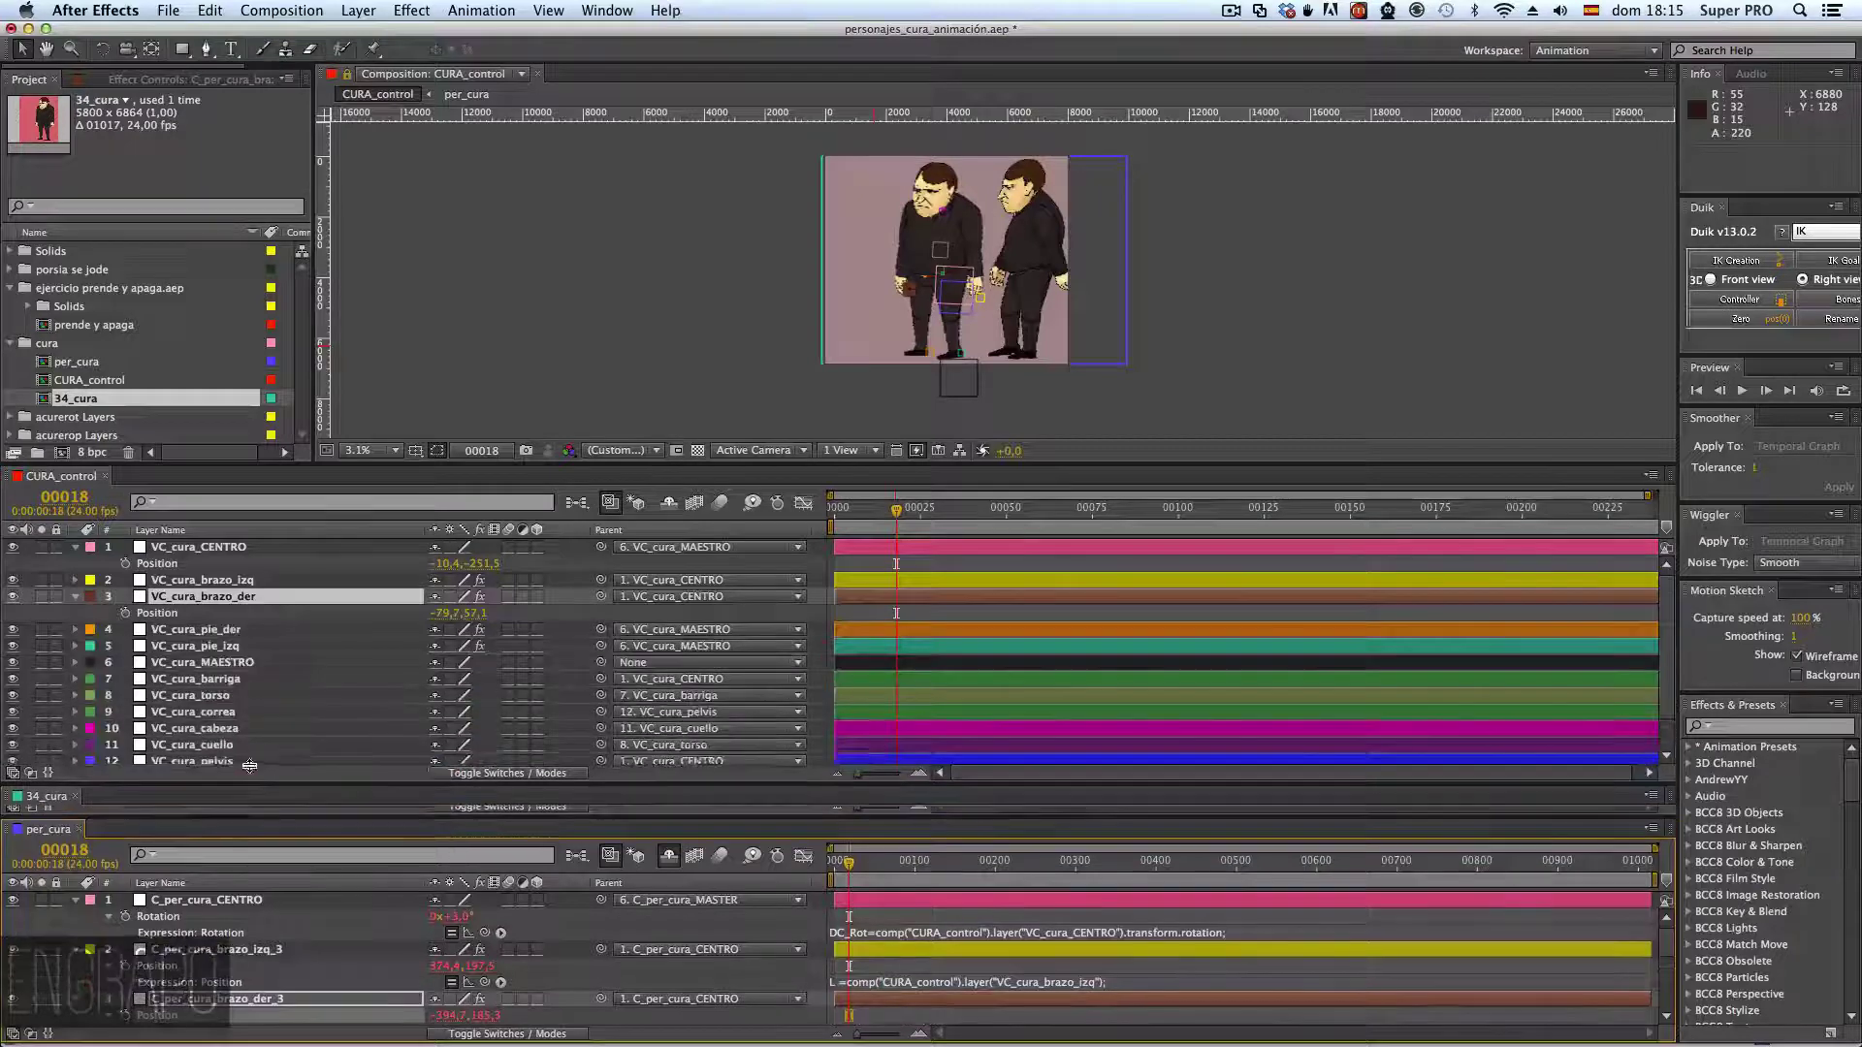
pyautogui.click(233, 580)
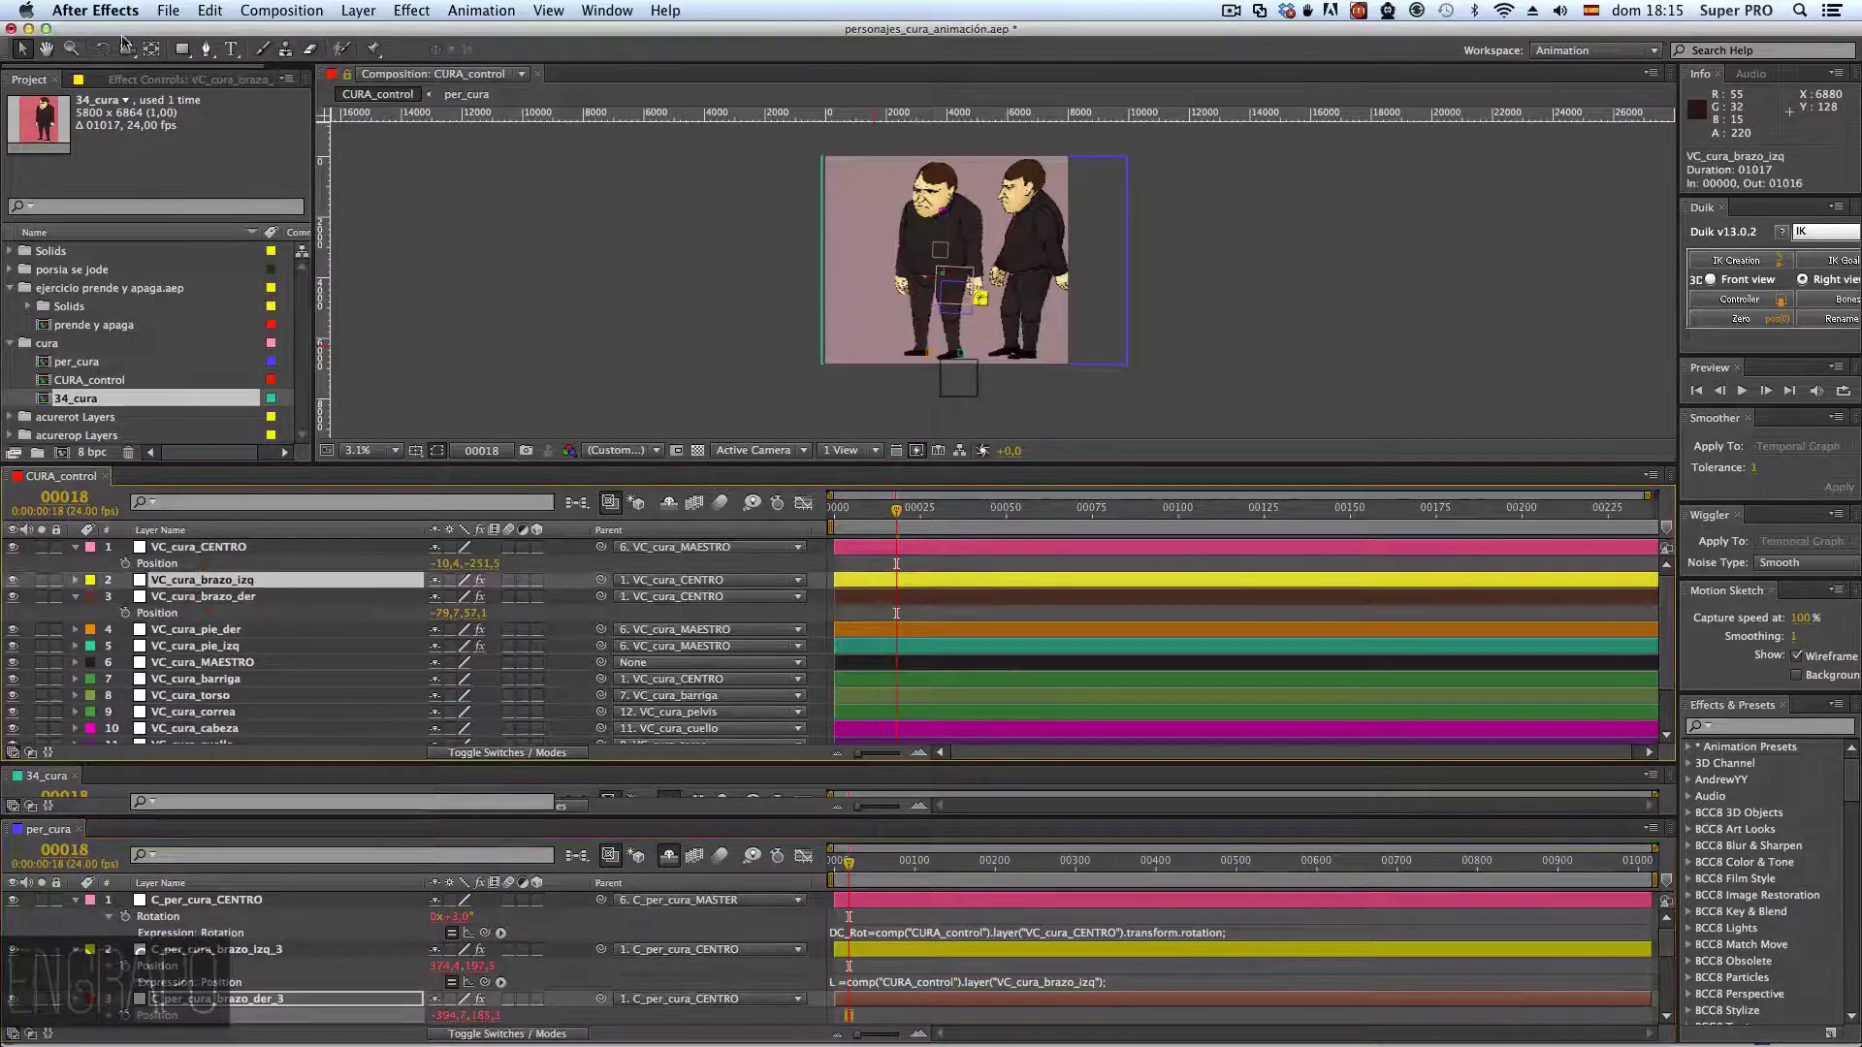
pyautogui.press('.')
pyautogui.moveTo(946, 310); pyautogui.dragTo(766, 220)
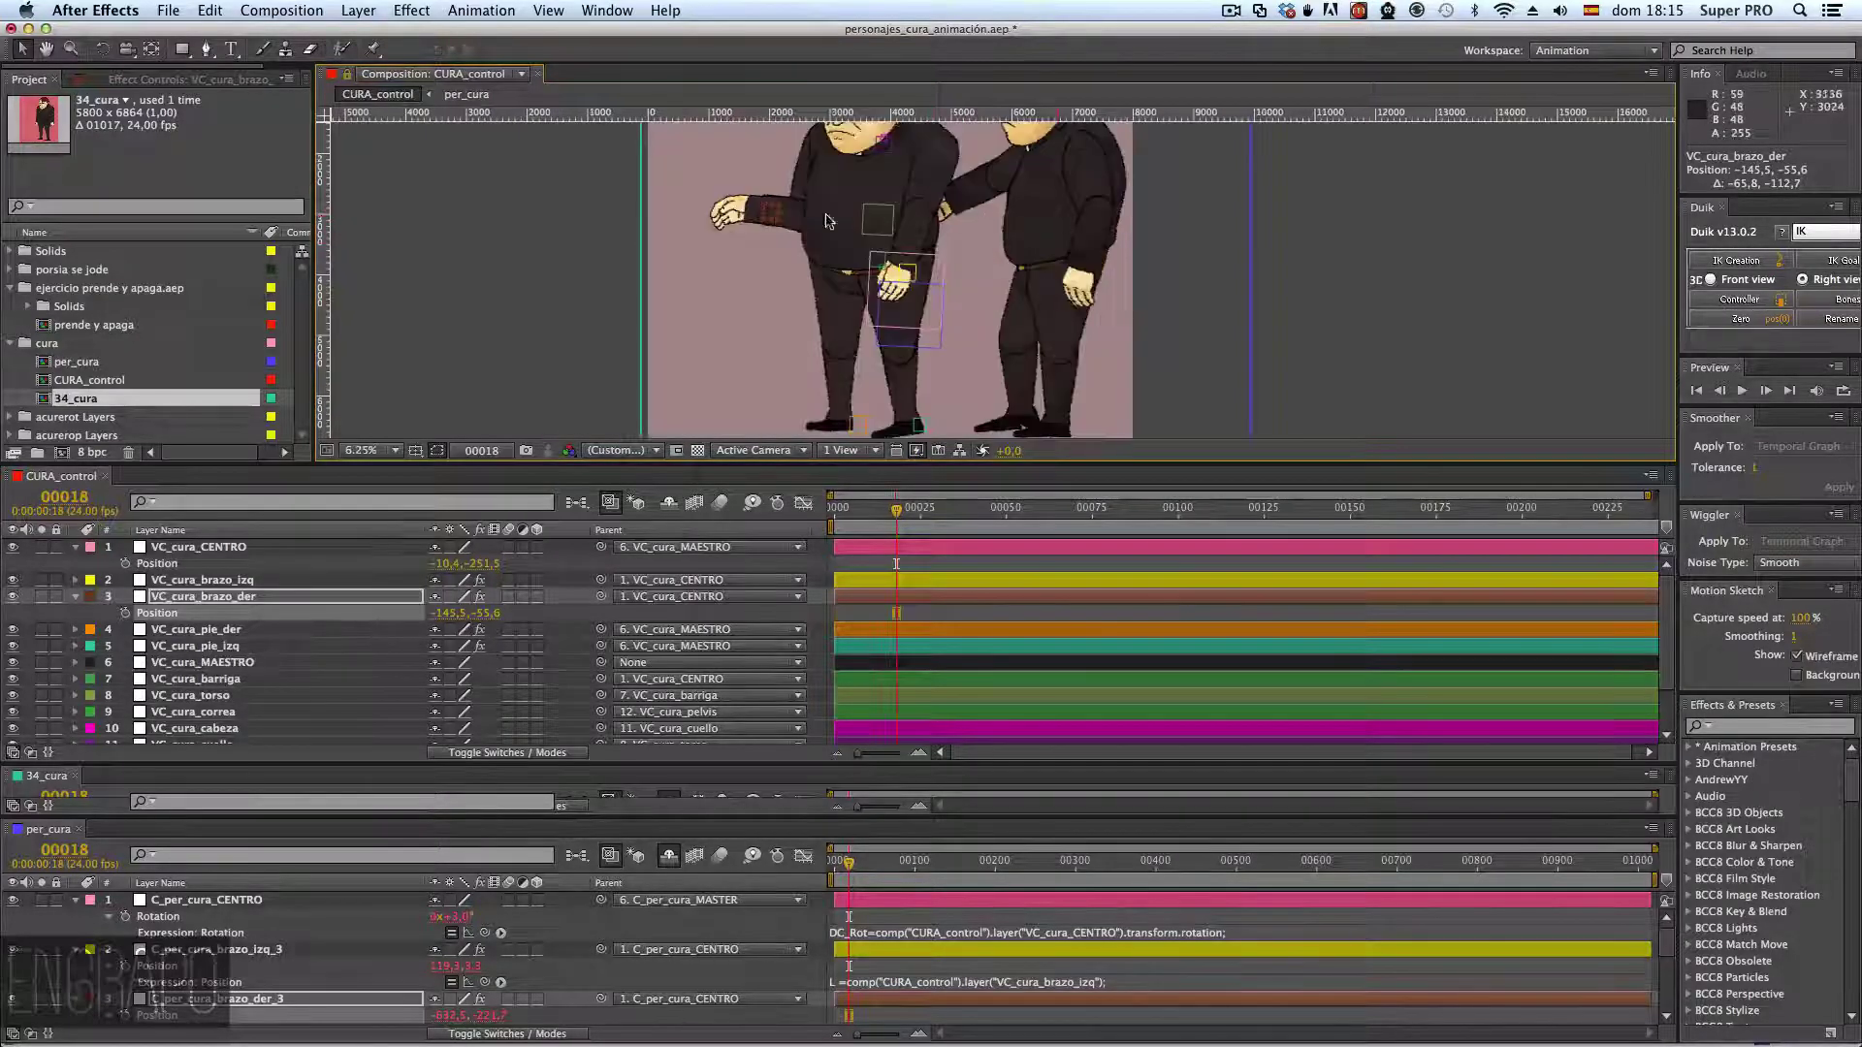
pyautogui.moveTo(773, 217); pyautogui.dragTo(756, 214)
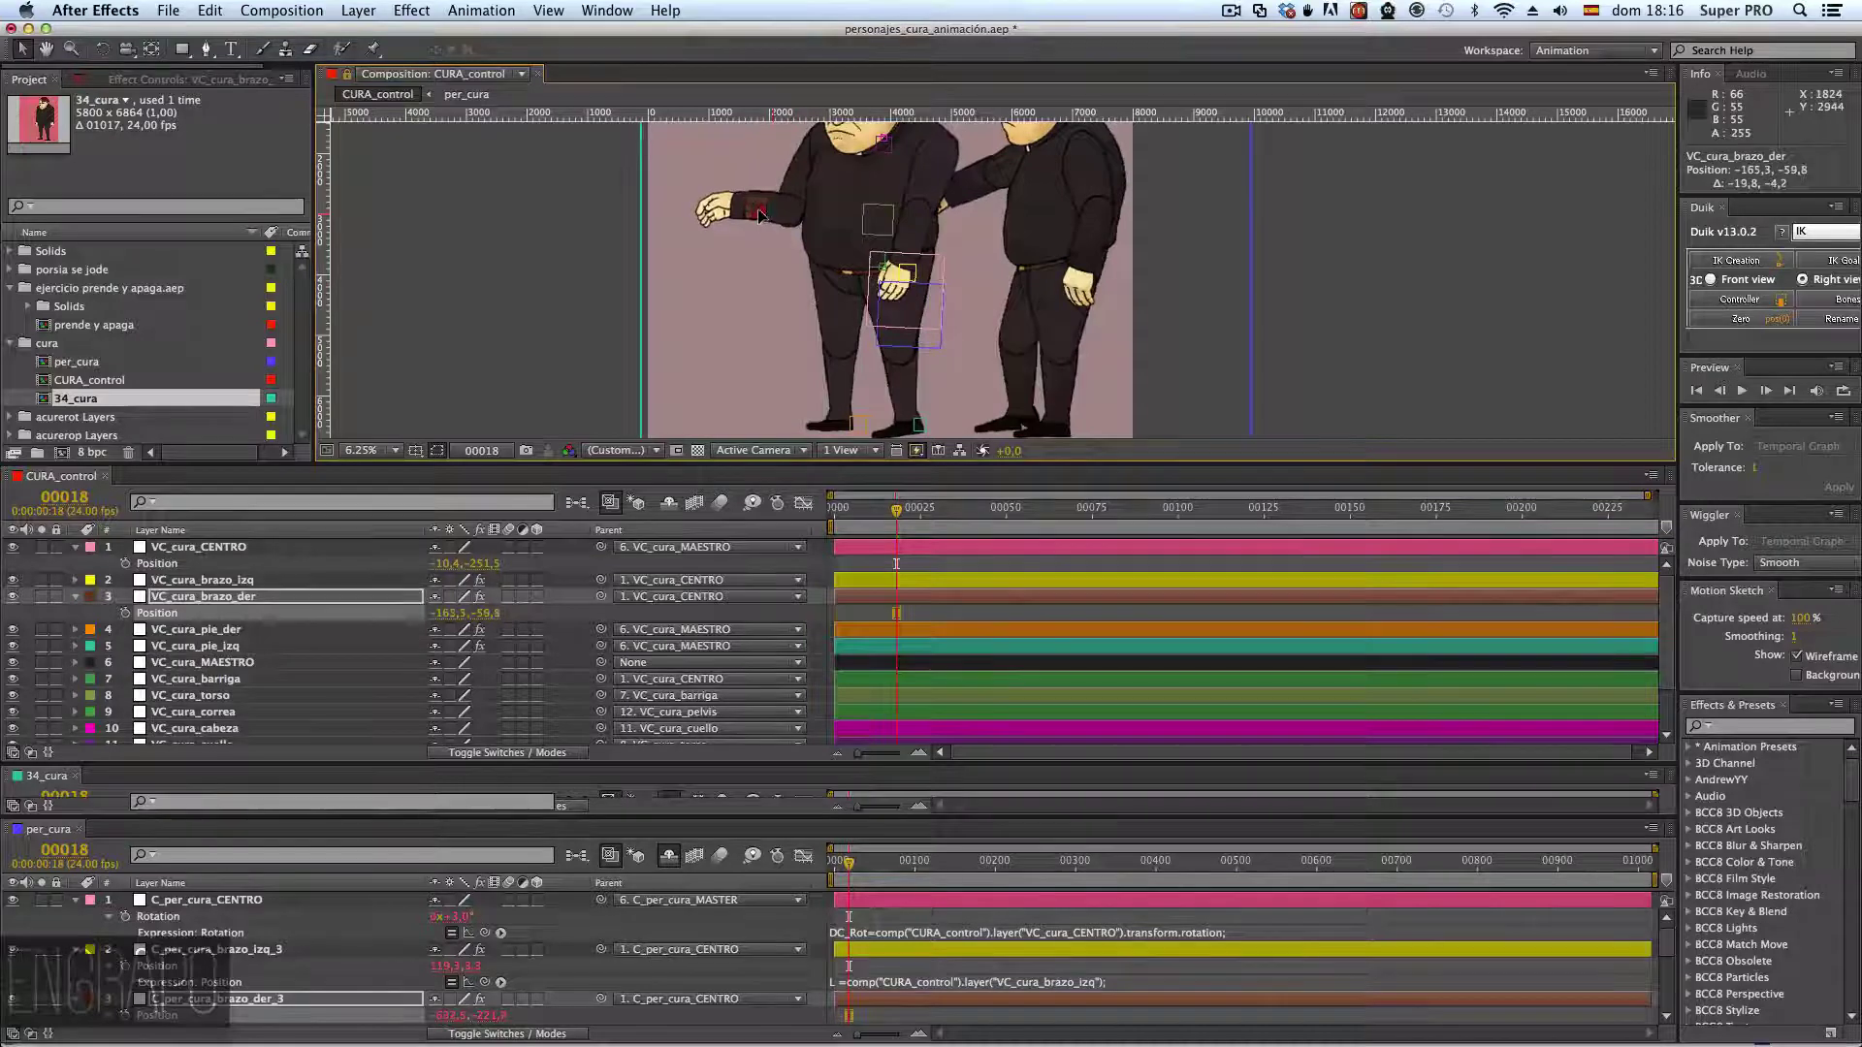
# - Undo the trial moves of VC_cura_brazo_der and lower the controller to about -93, -1
pyautogui.press(',')
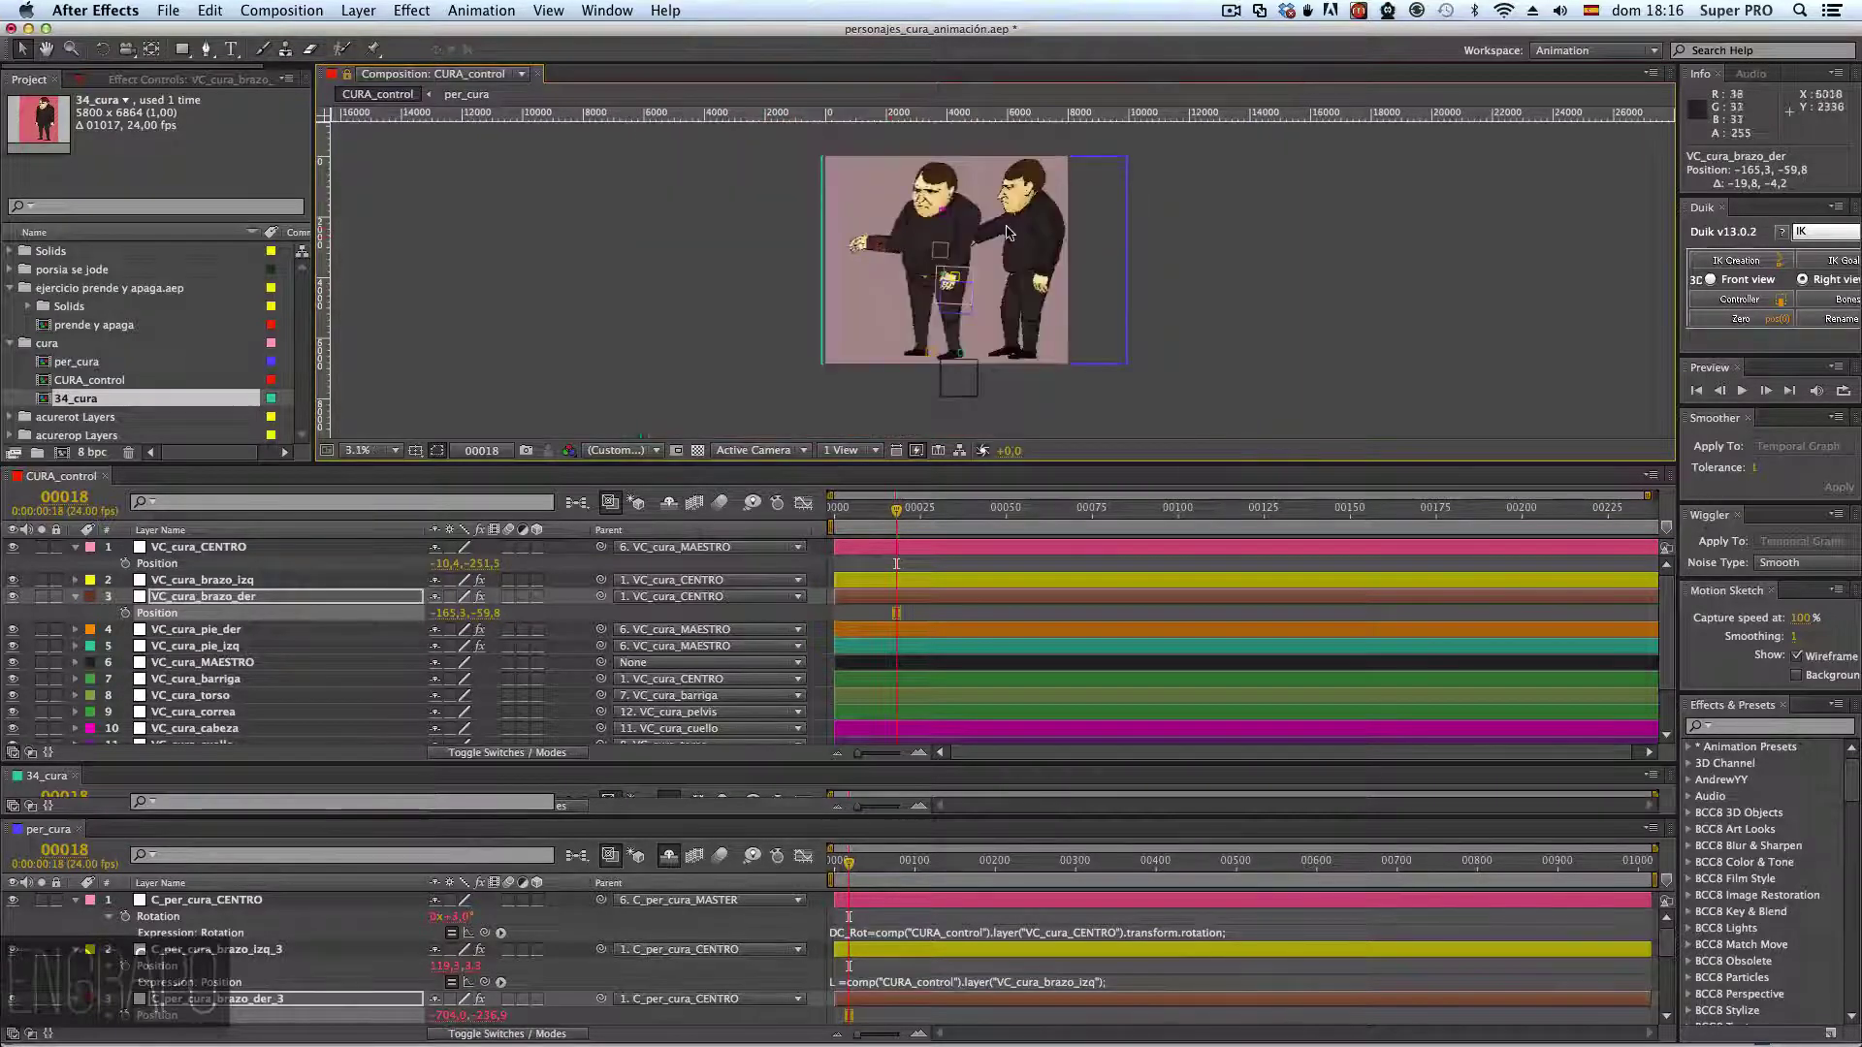
pyautogui.press('.')
pyautogui.press(',')
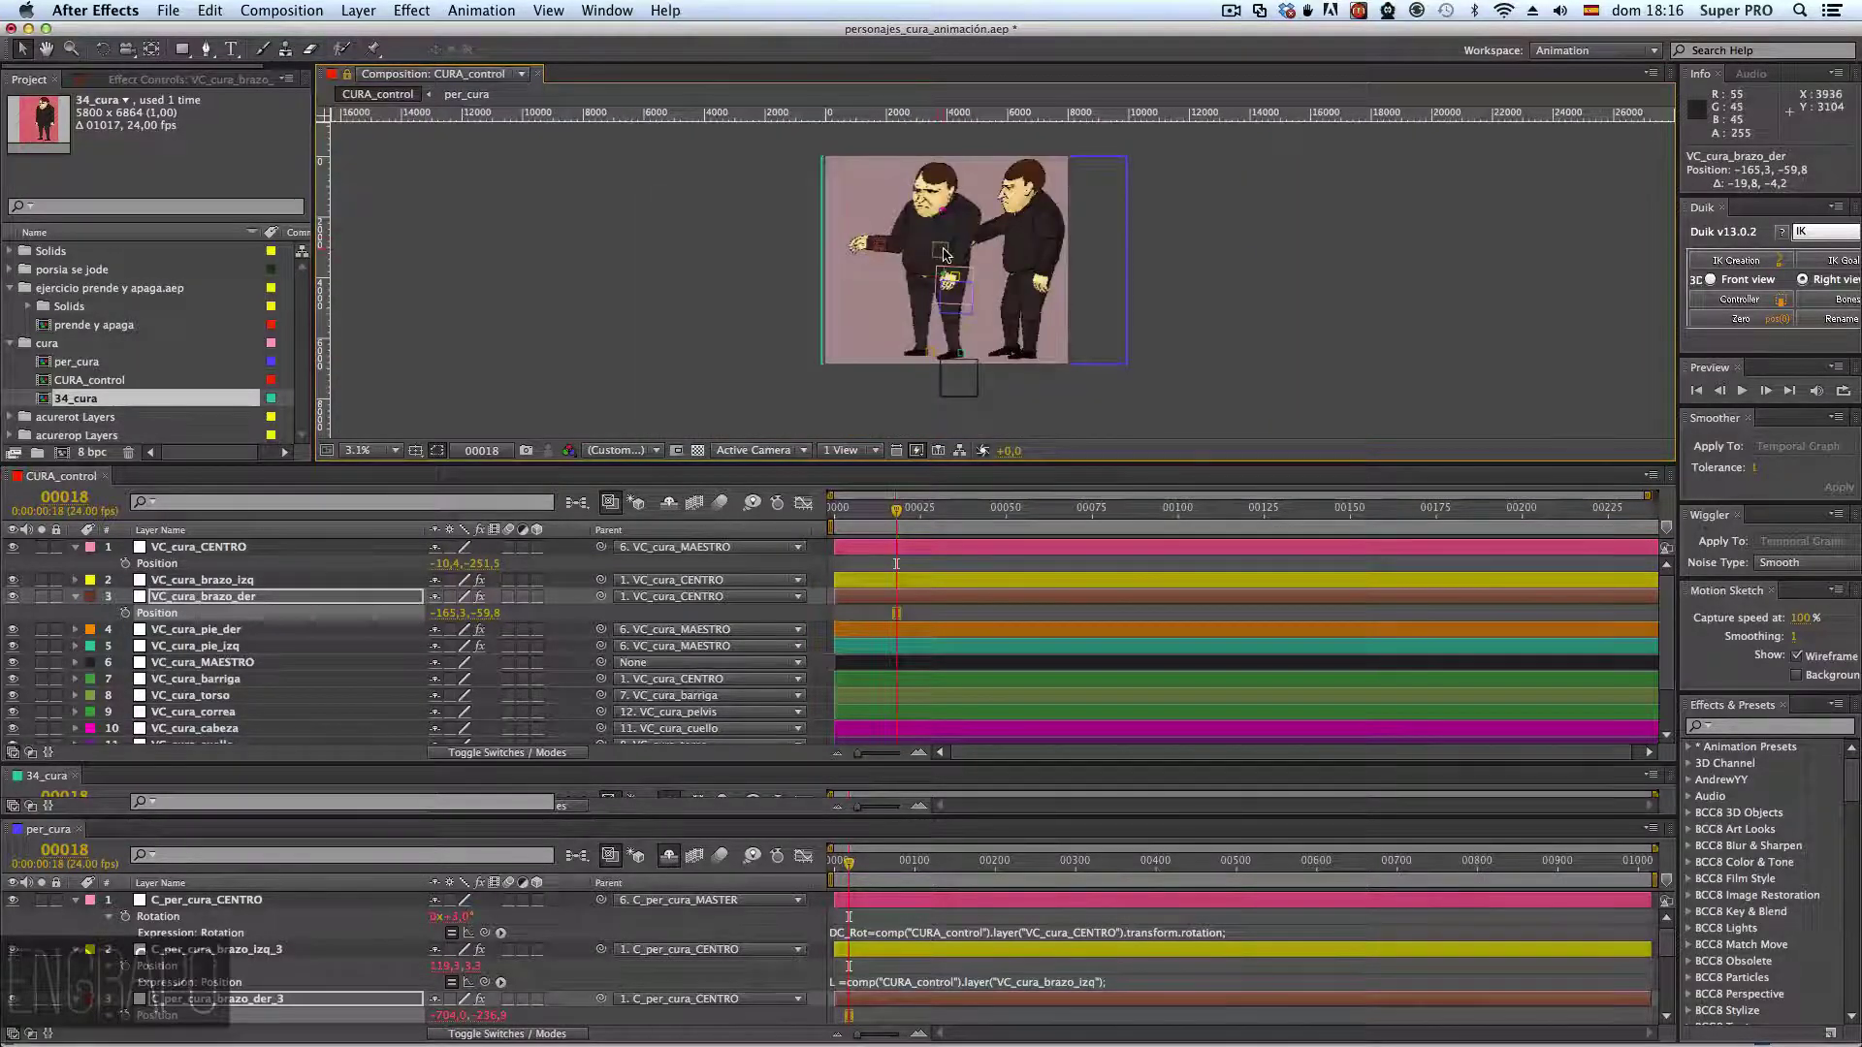
pyautogui.press('.')
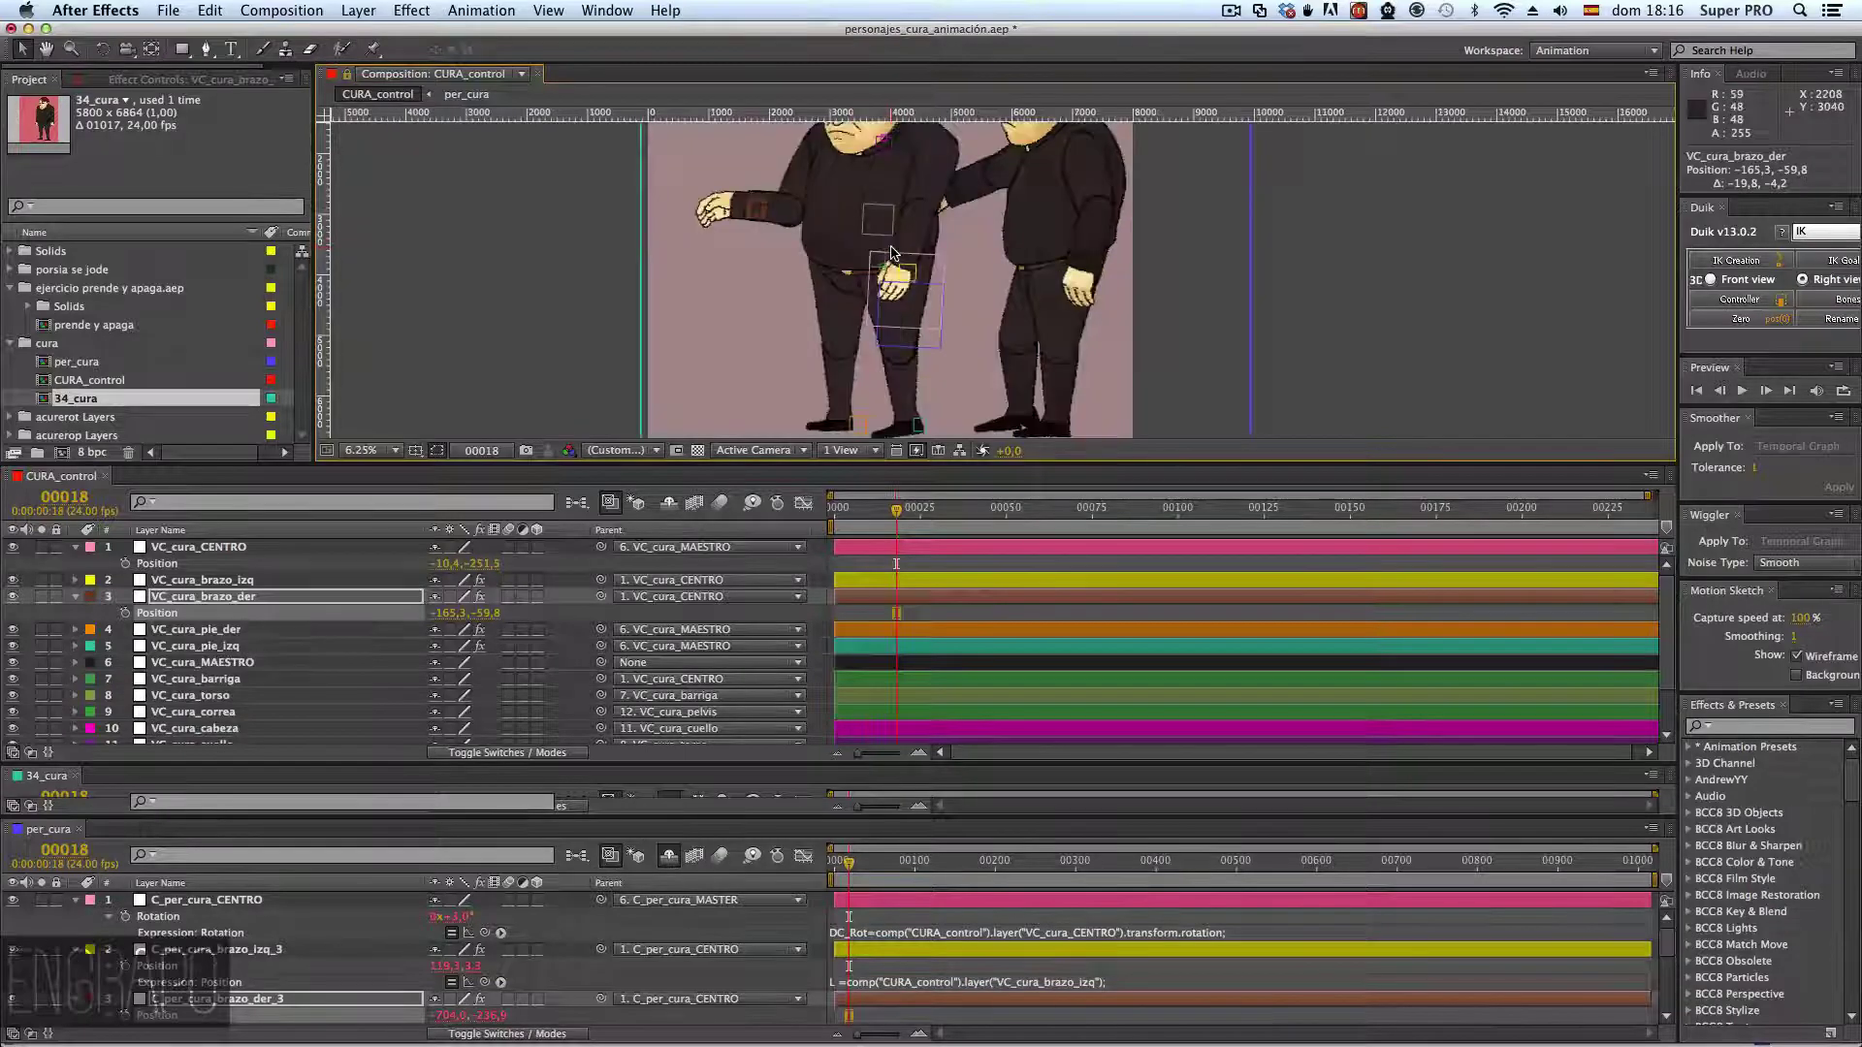
pyautogui.moveTo(885, 204); pyautogui.dragTo(856, 313)
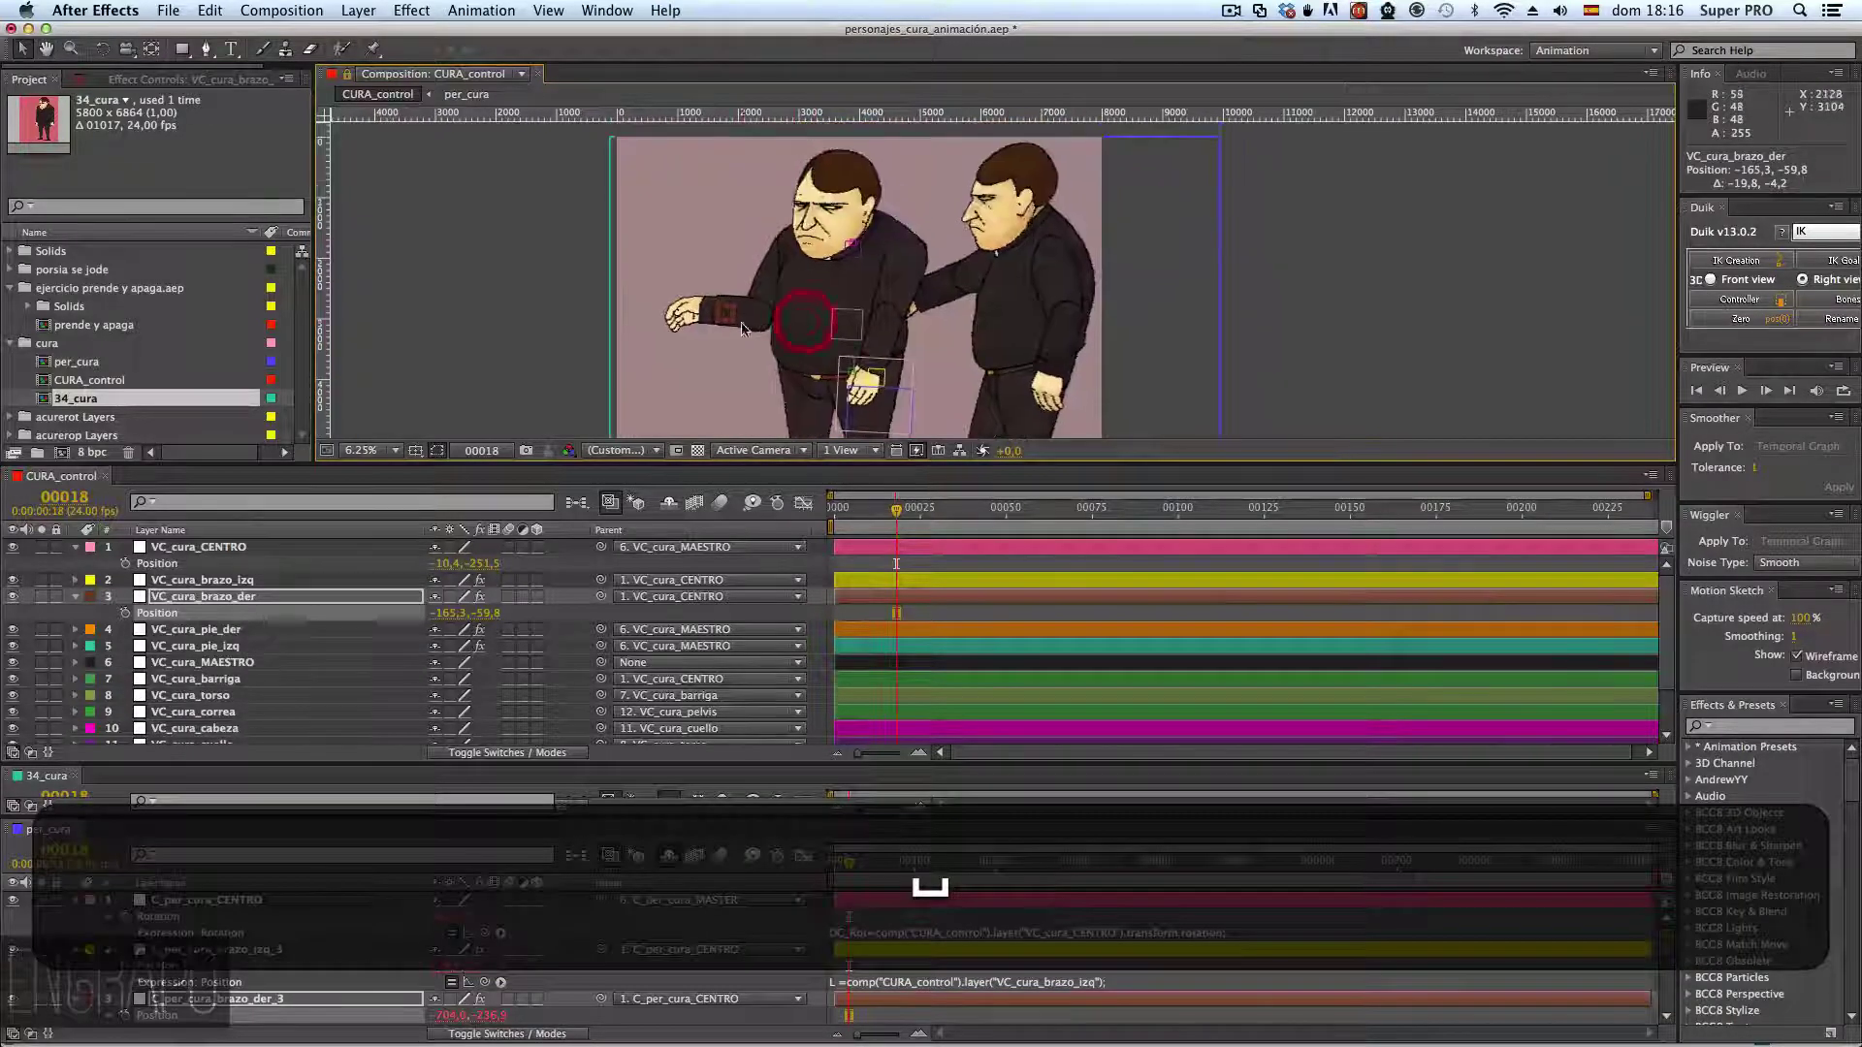
pyautogui.moveTo(730, 324); pyautogui.dragTo(744, 331)
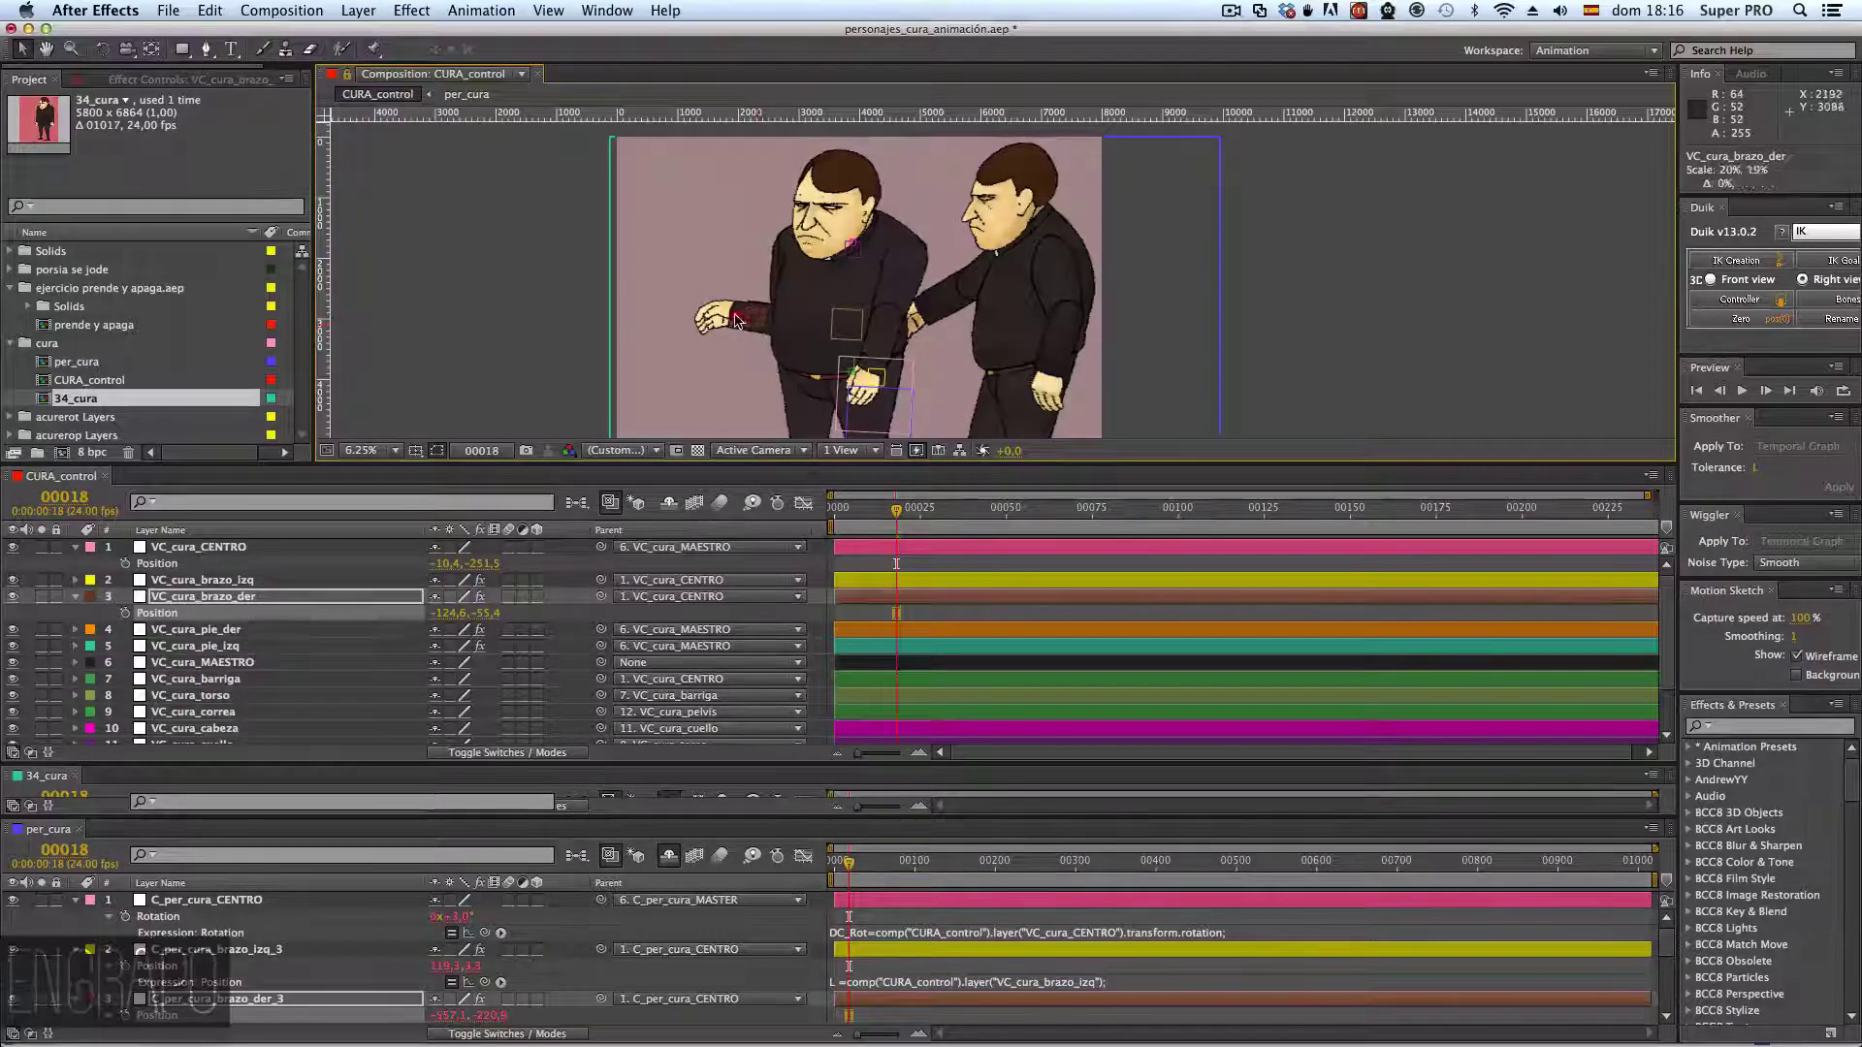
pyautogui.press('super+z')
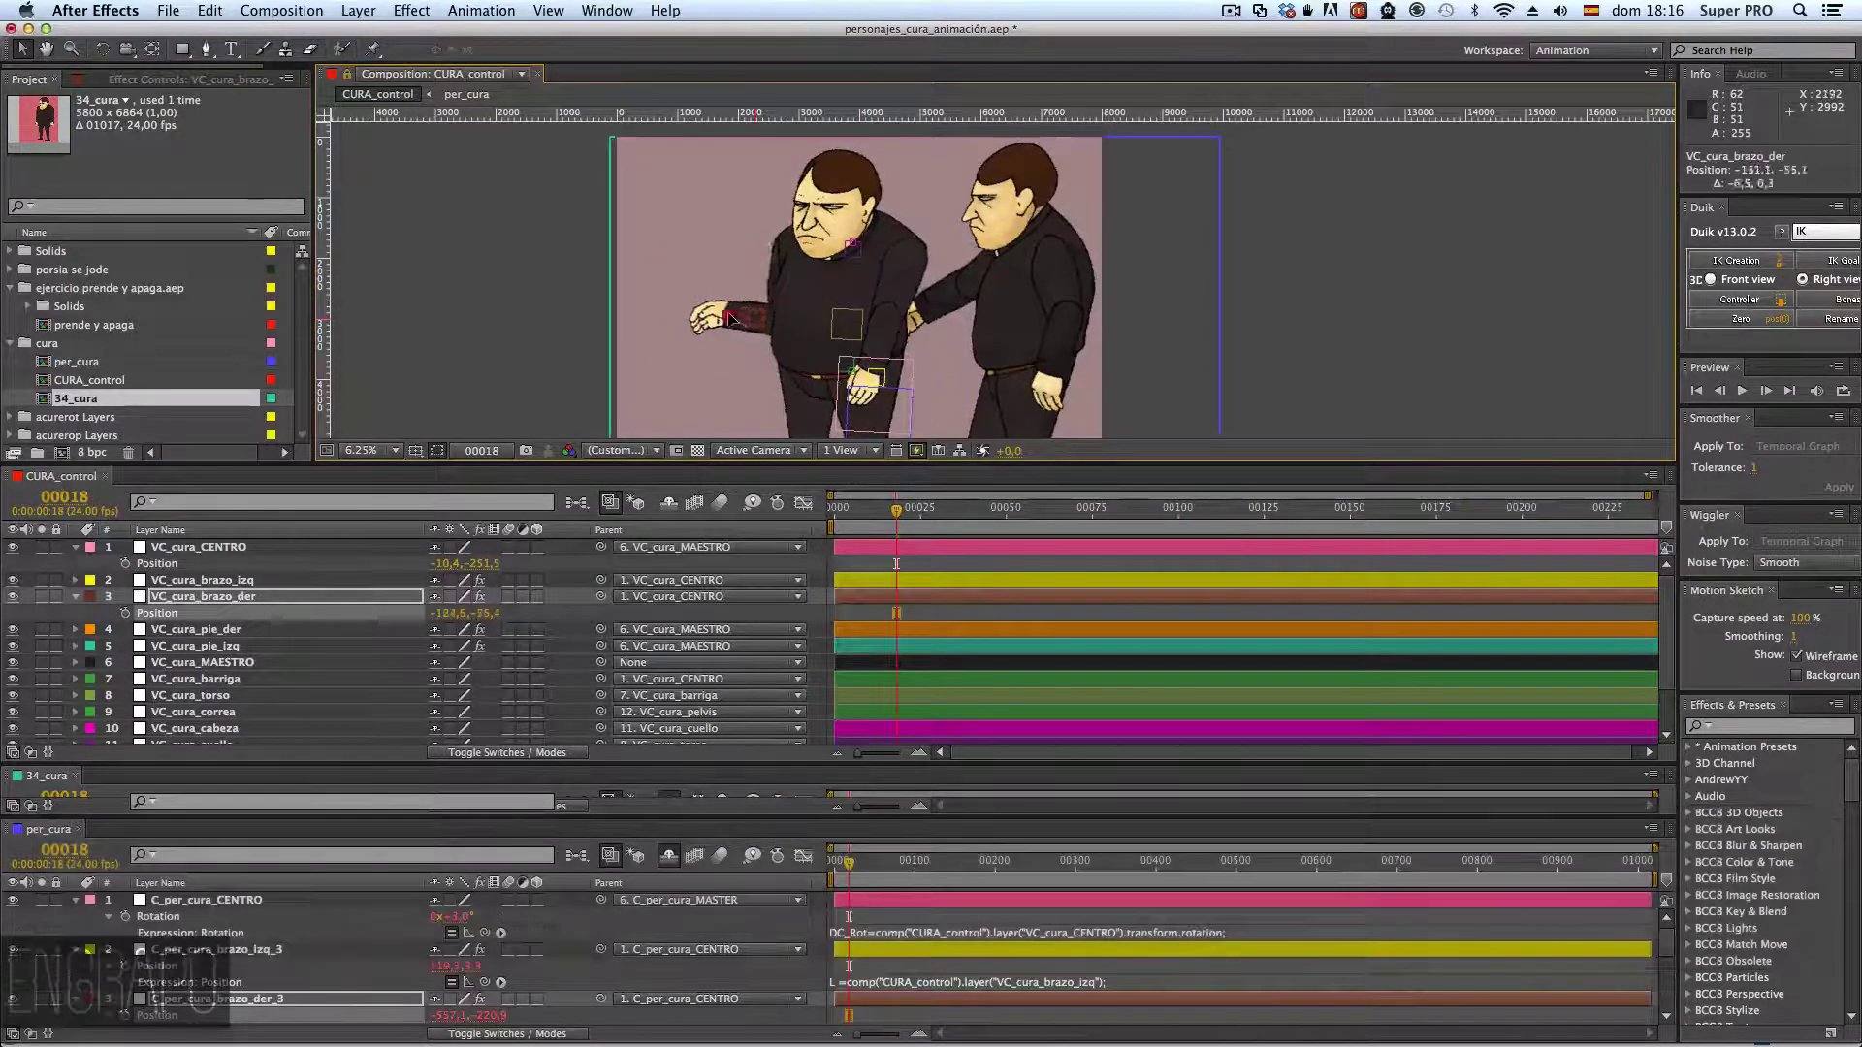
pyautogui.press('super+z')
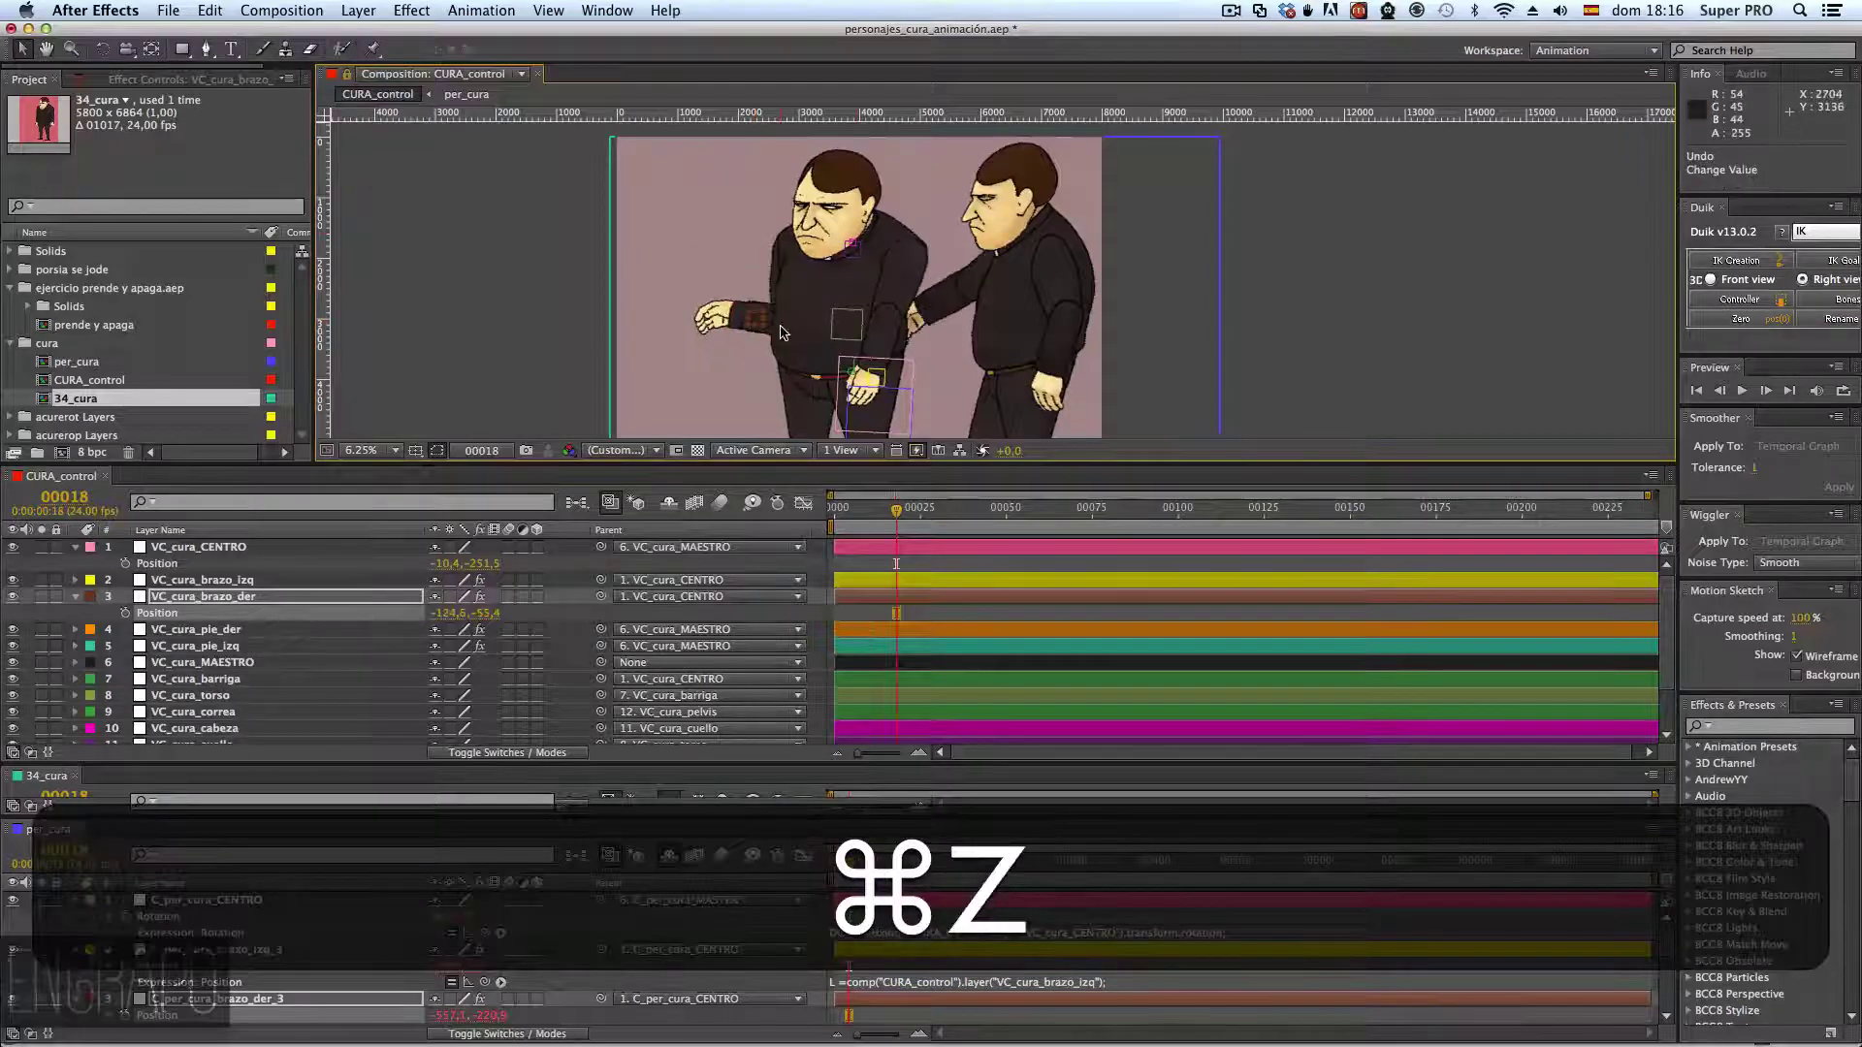
pyautogui.press('super+z')
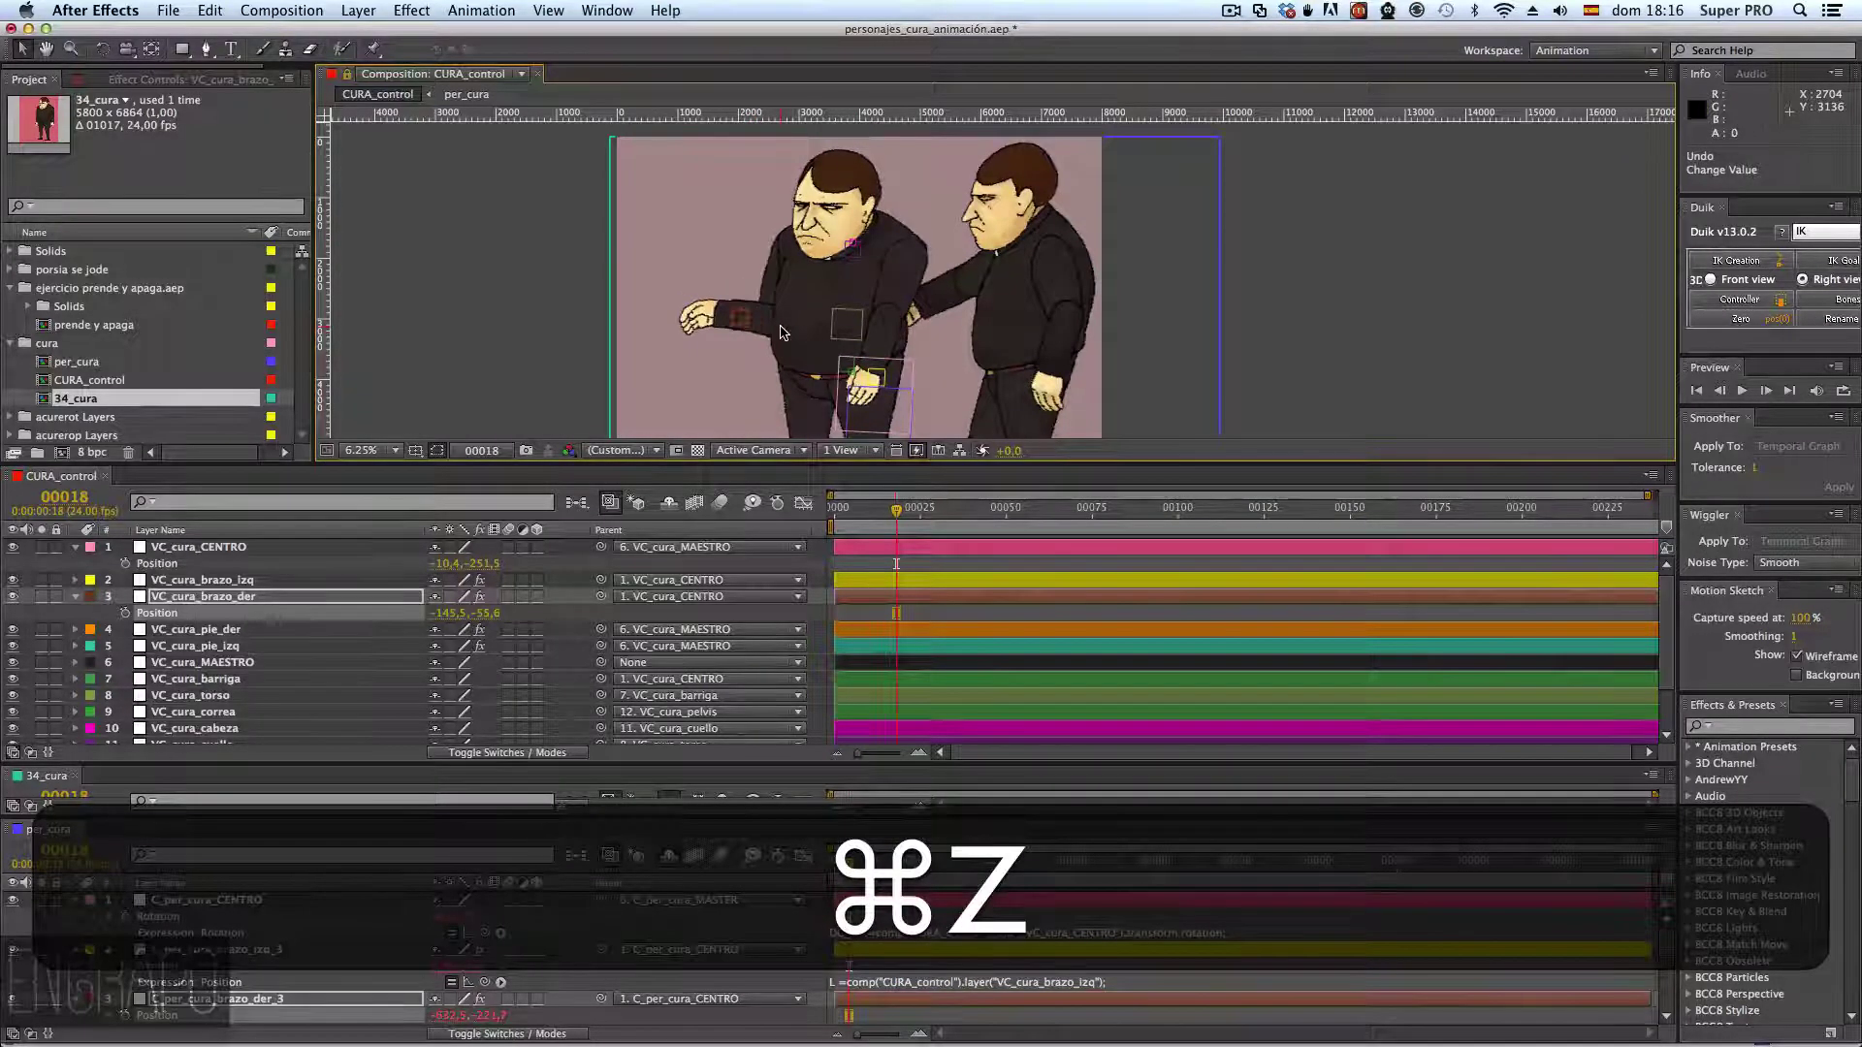
pyautogui.moveTo(727, 308); pyautogui.dragTo(775, 358)
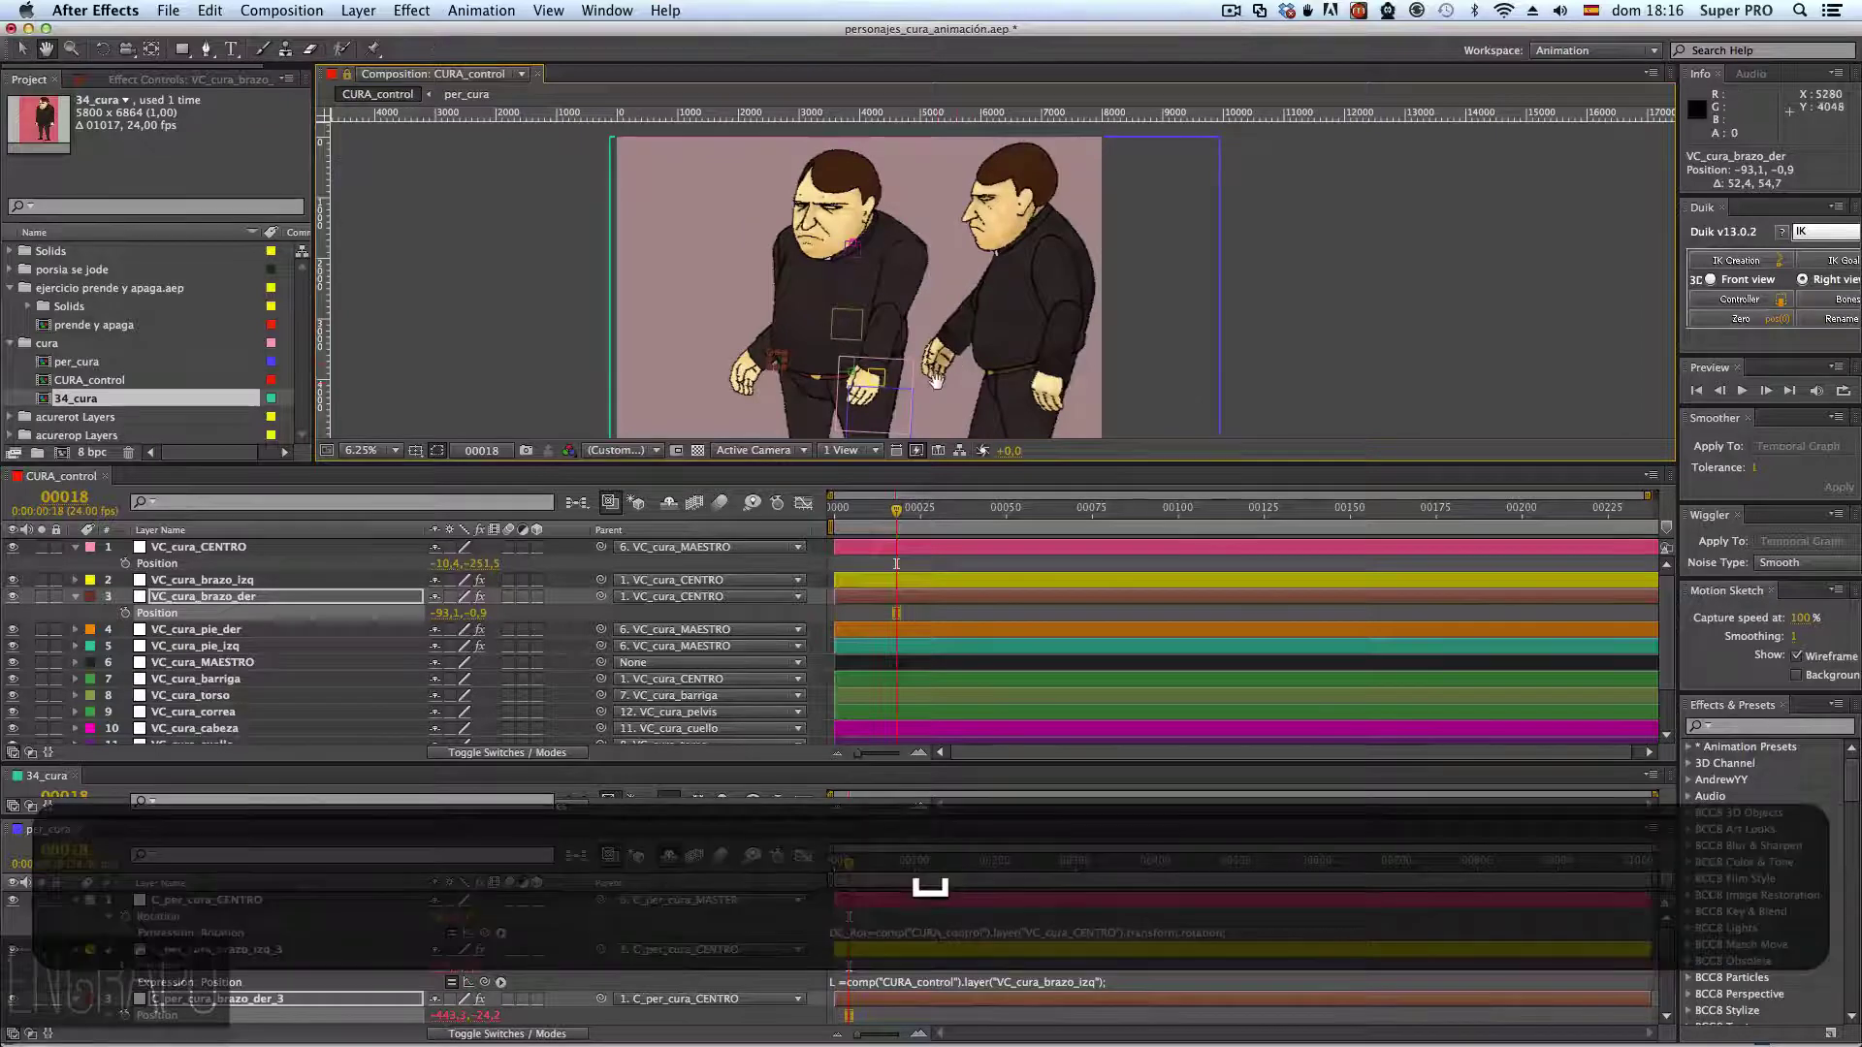
pyautogui.moveTo(905, 411); pyautogui.dragTo(886, 300)
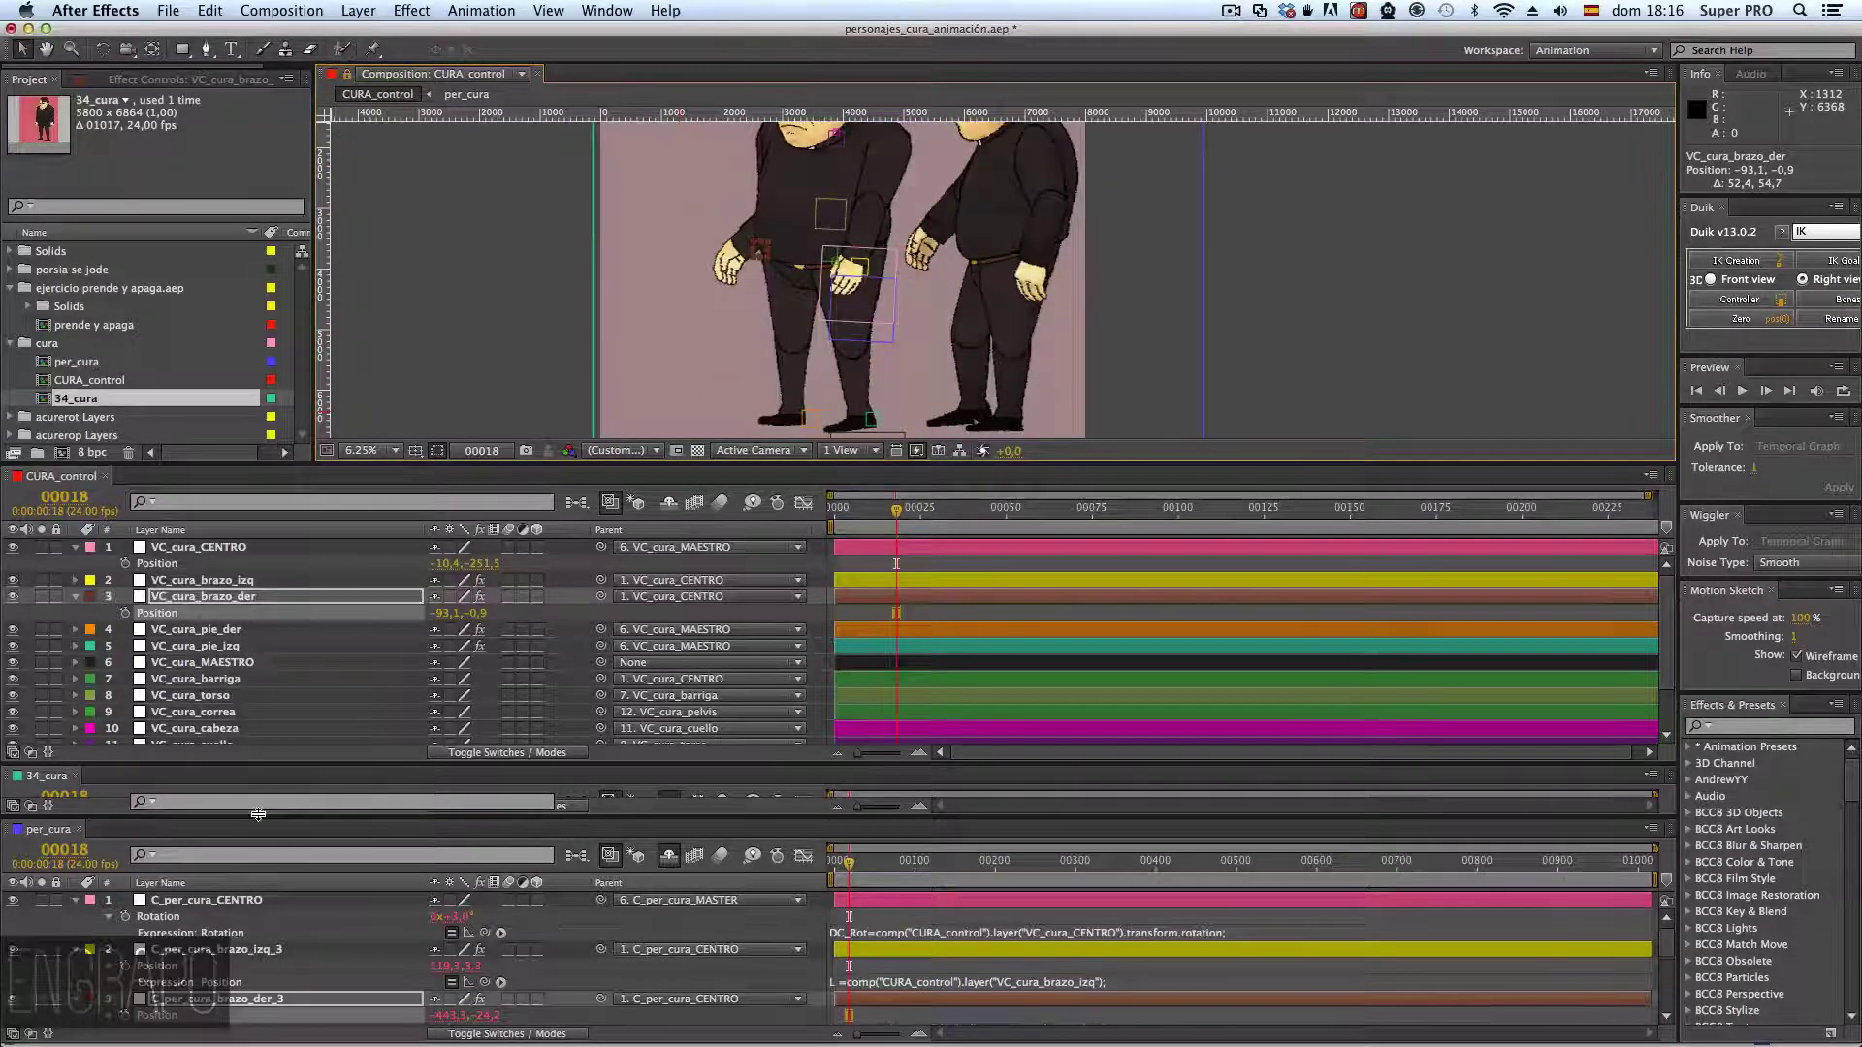
# - Enlarge the per_cura timeline and apply the copied controller expression, referencing VC_cura_pie_der, to C_per_cura_pie_der_1's position
pyautogui.moveTo(257, 815); pyautogui.dragTo(243, 601)
pyautogui.click(266, 901)
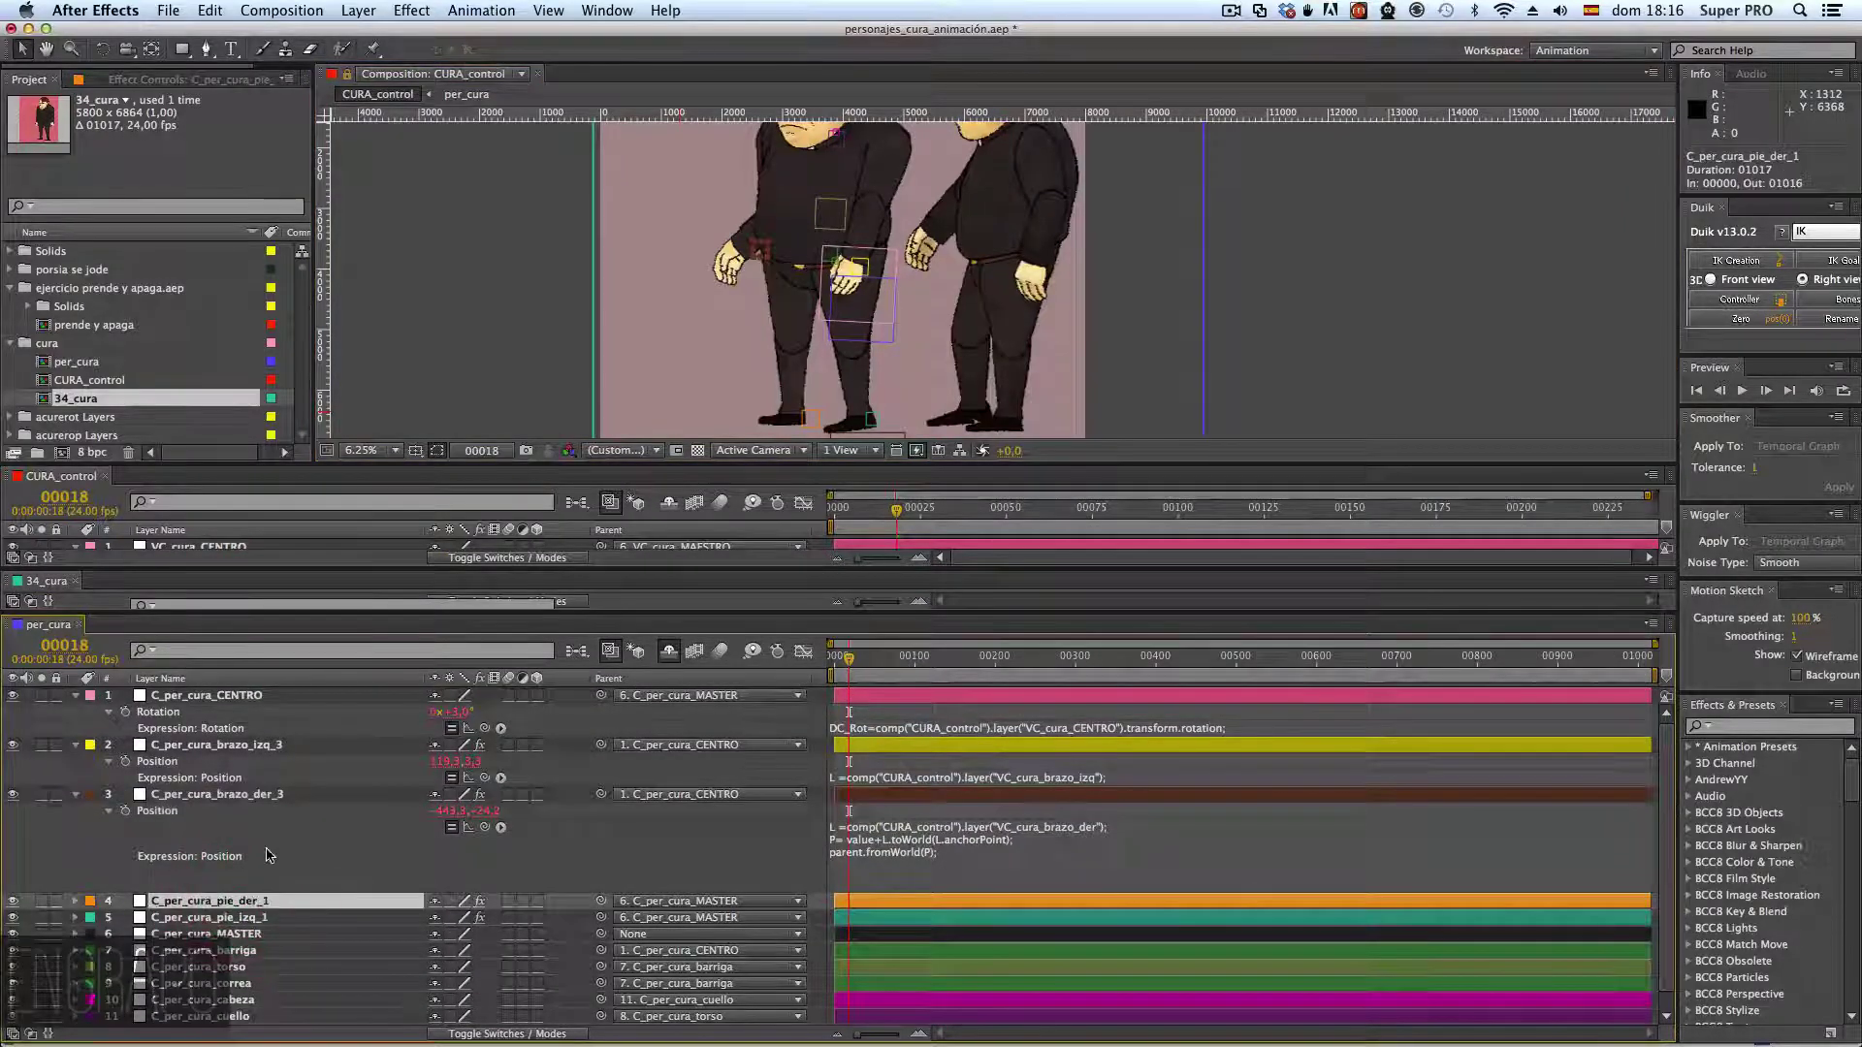
pyautogui.press('p')
pyautogui.hotkey('alt', 'p')
pyautogui.keyDown('alt'); pyautogui.click(125, 918); pyautogui.keyUp('alt')
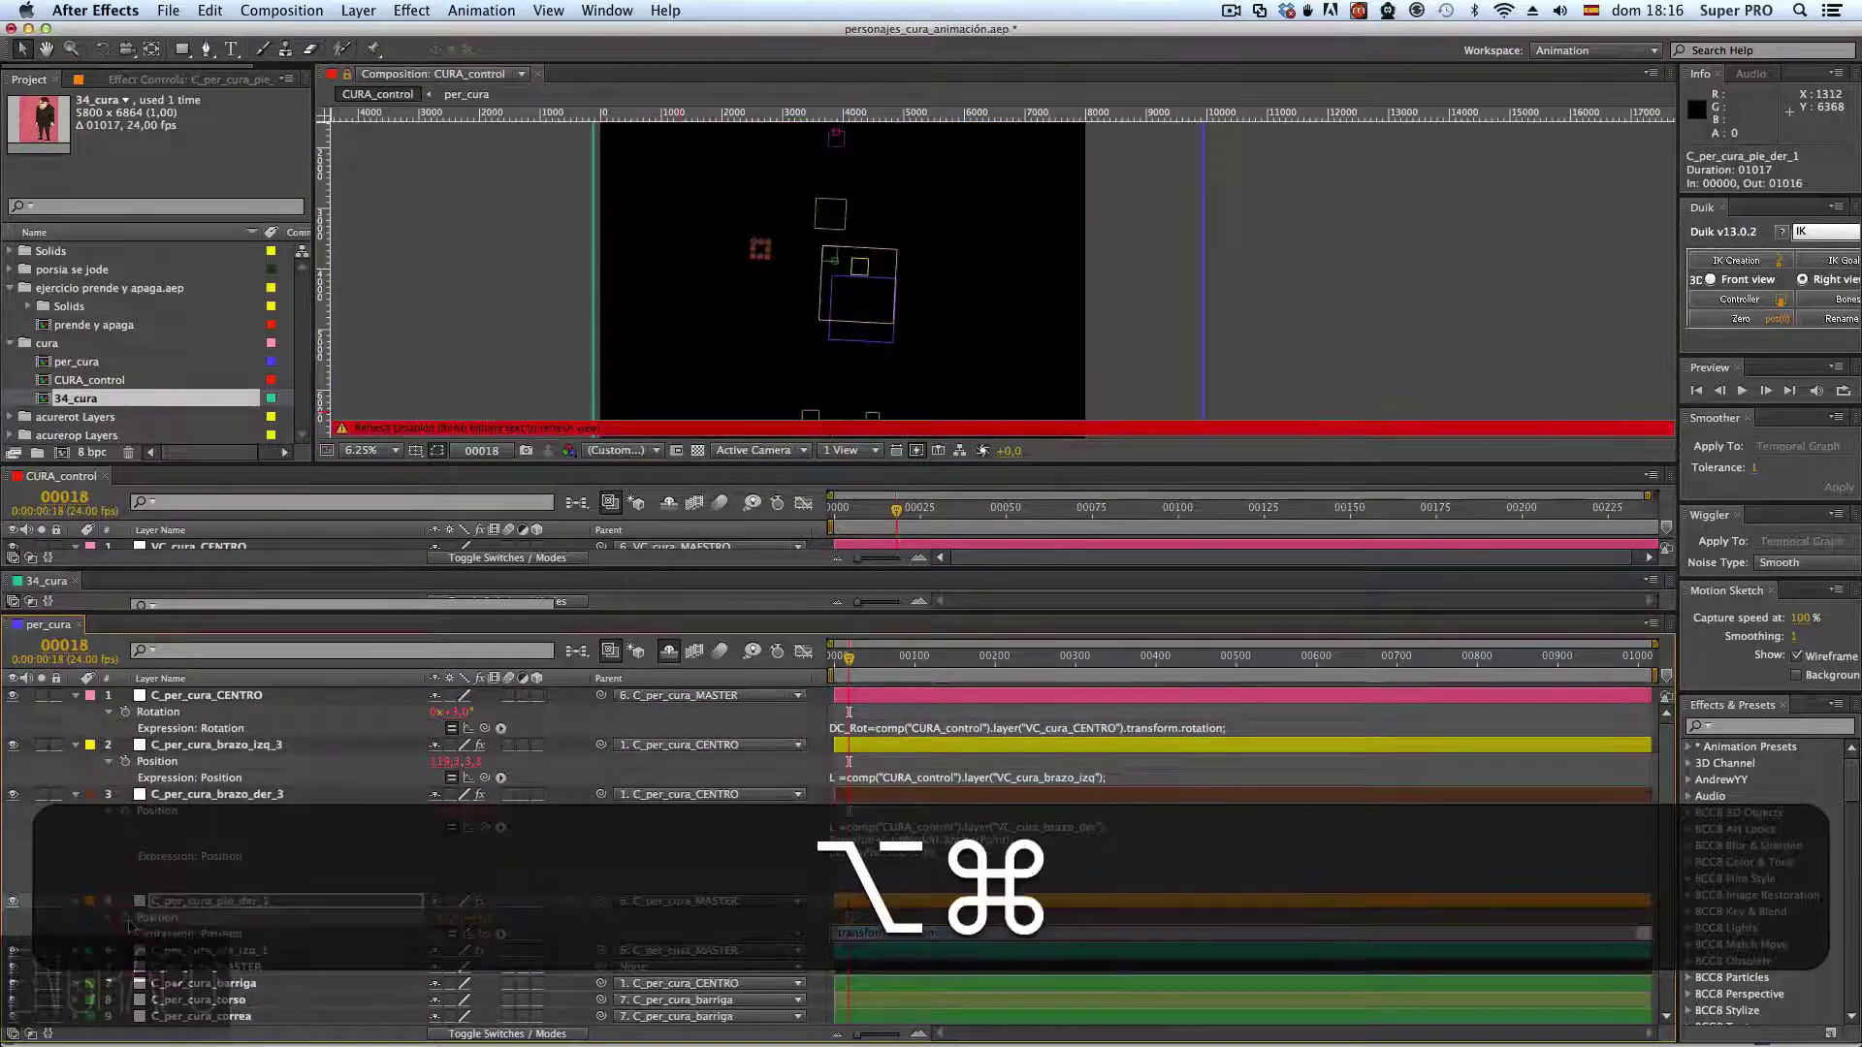
pyautogui.press('super+v')
pyautogui.press('Up')
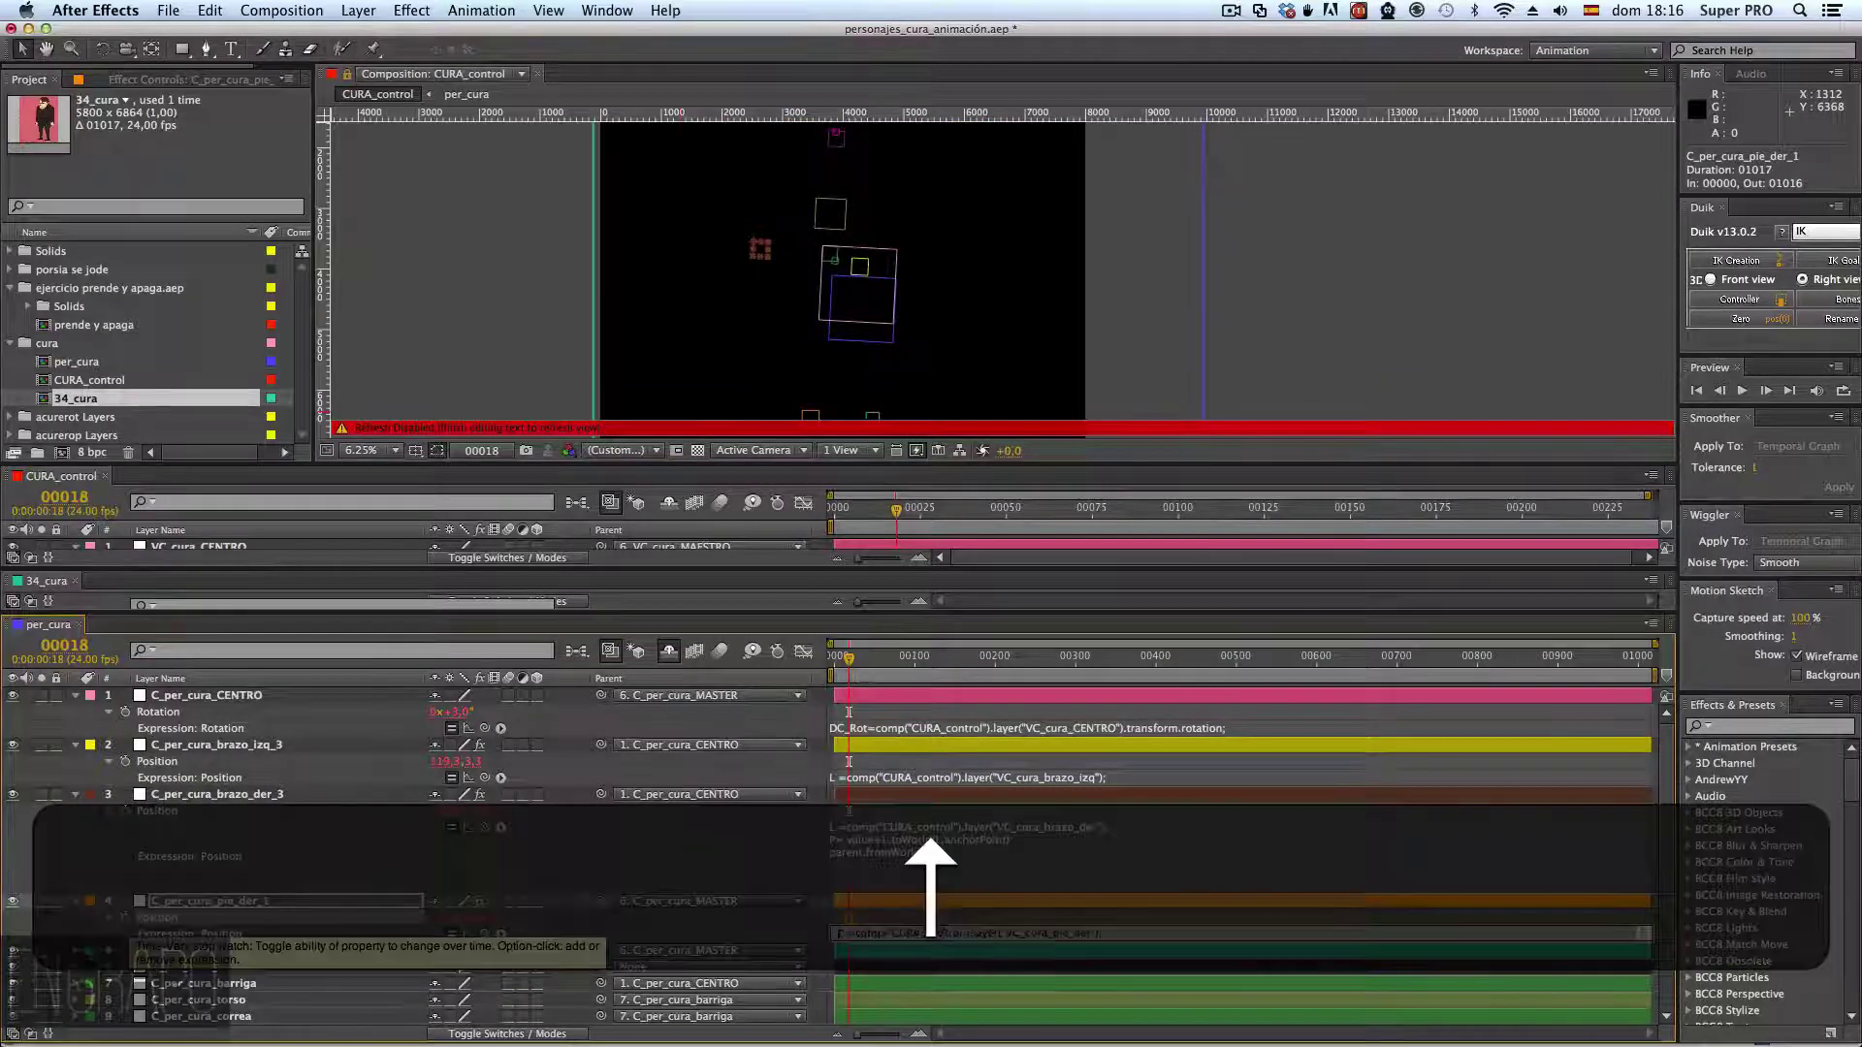
pyautogui.press('Right')
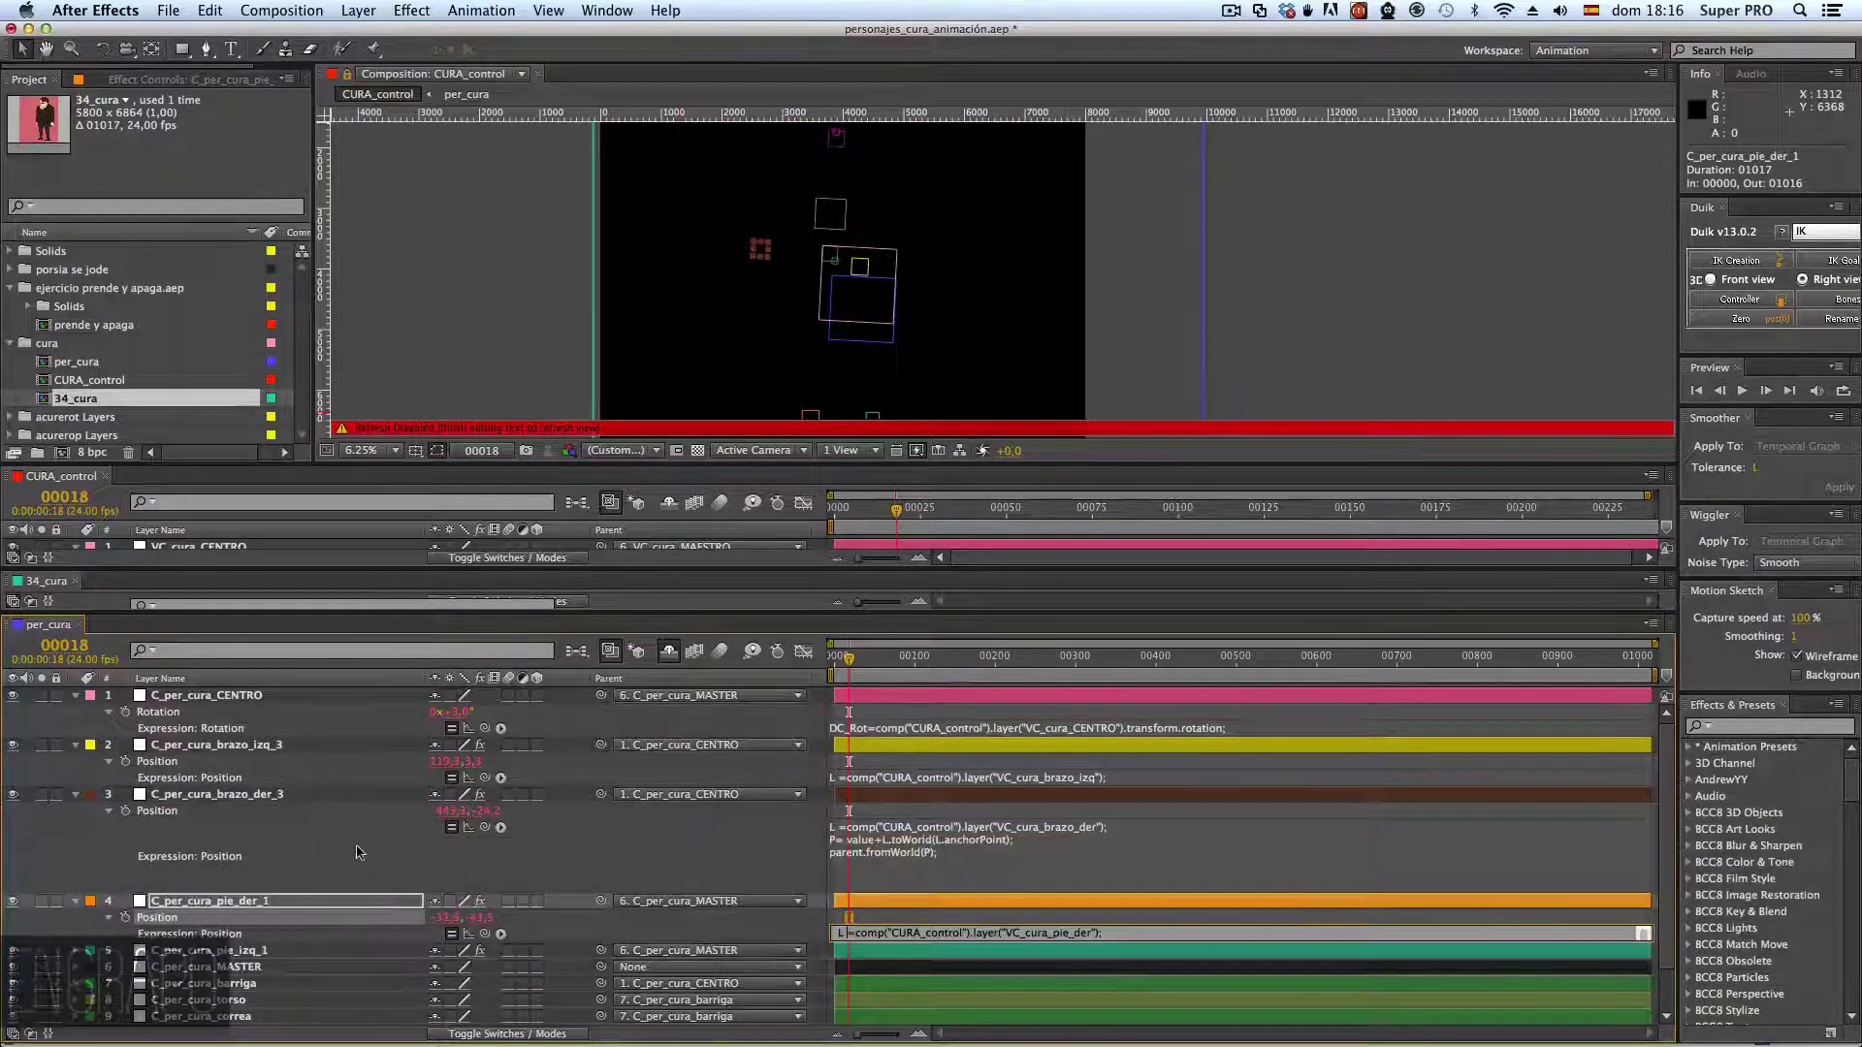
pyautogui.moveTo(282, 567); pyautogui.dragTo(282, 529)
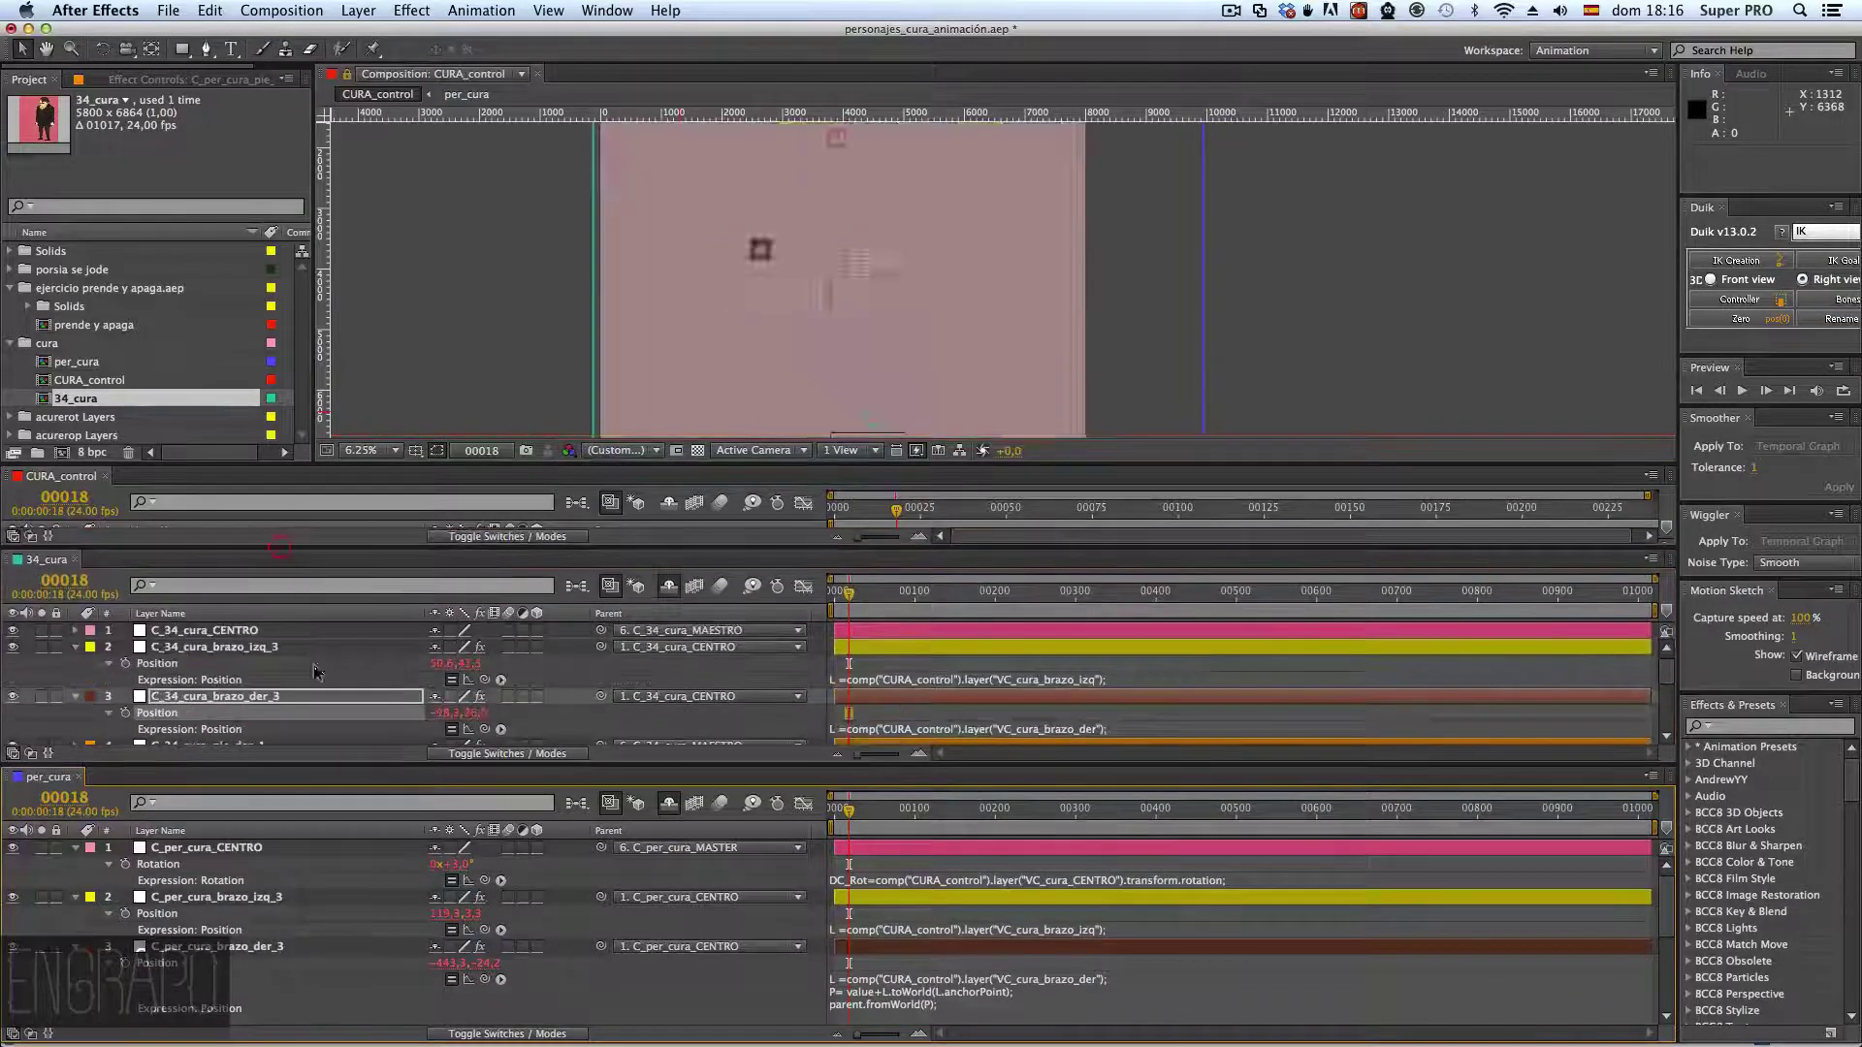
pyautogui.moveTo(320, 769); pyautogui.dragTo(322, 592)
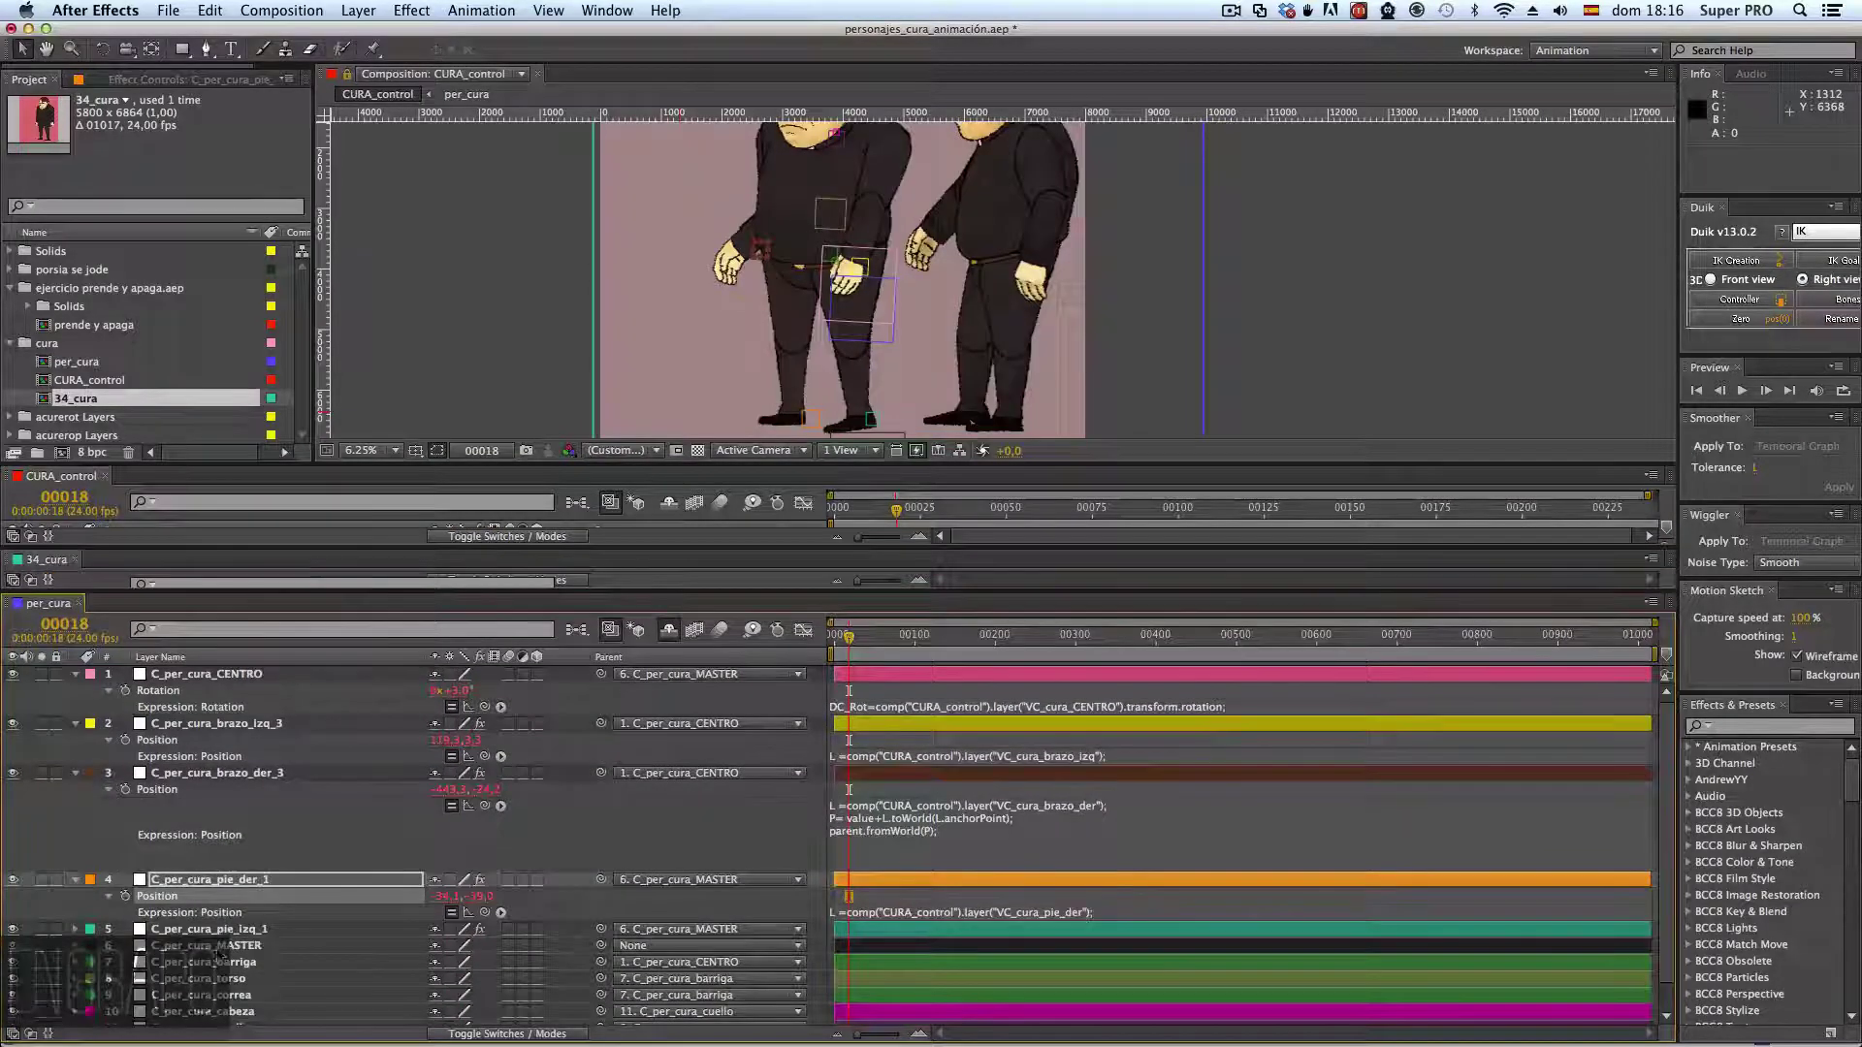
# - Apply the copied controller expression to C_per_cura_pie_izq_1's position and point it to the layer VC_cura_pie_izq
pyautogui.click(104, 929)
pyautogui.press('p')
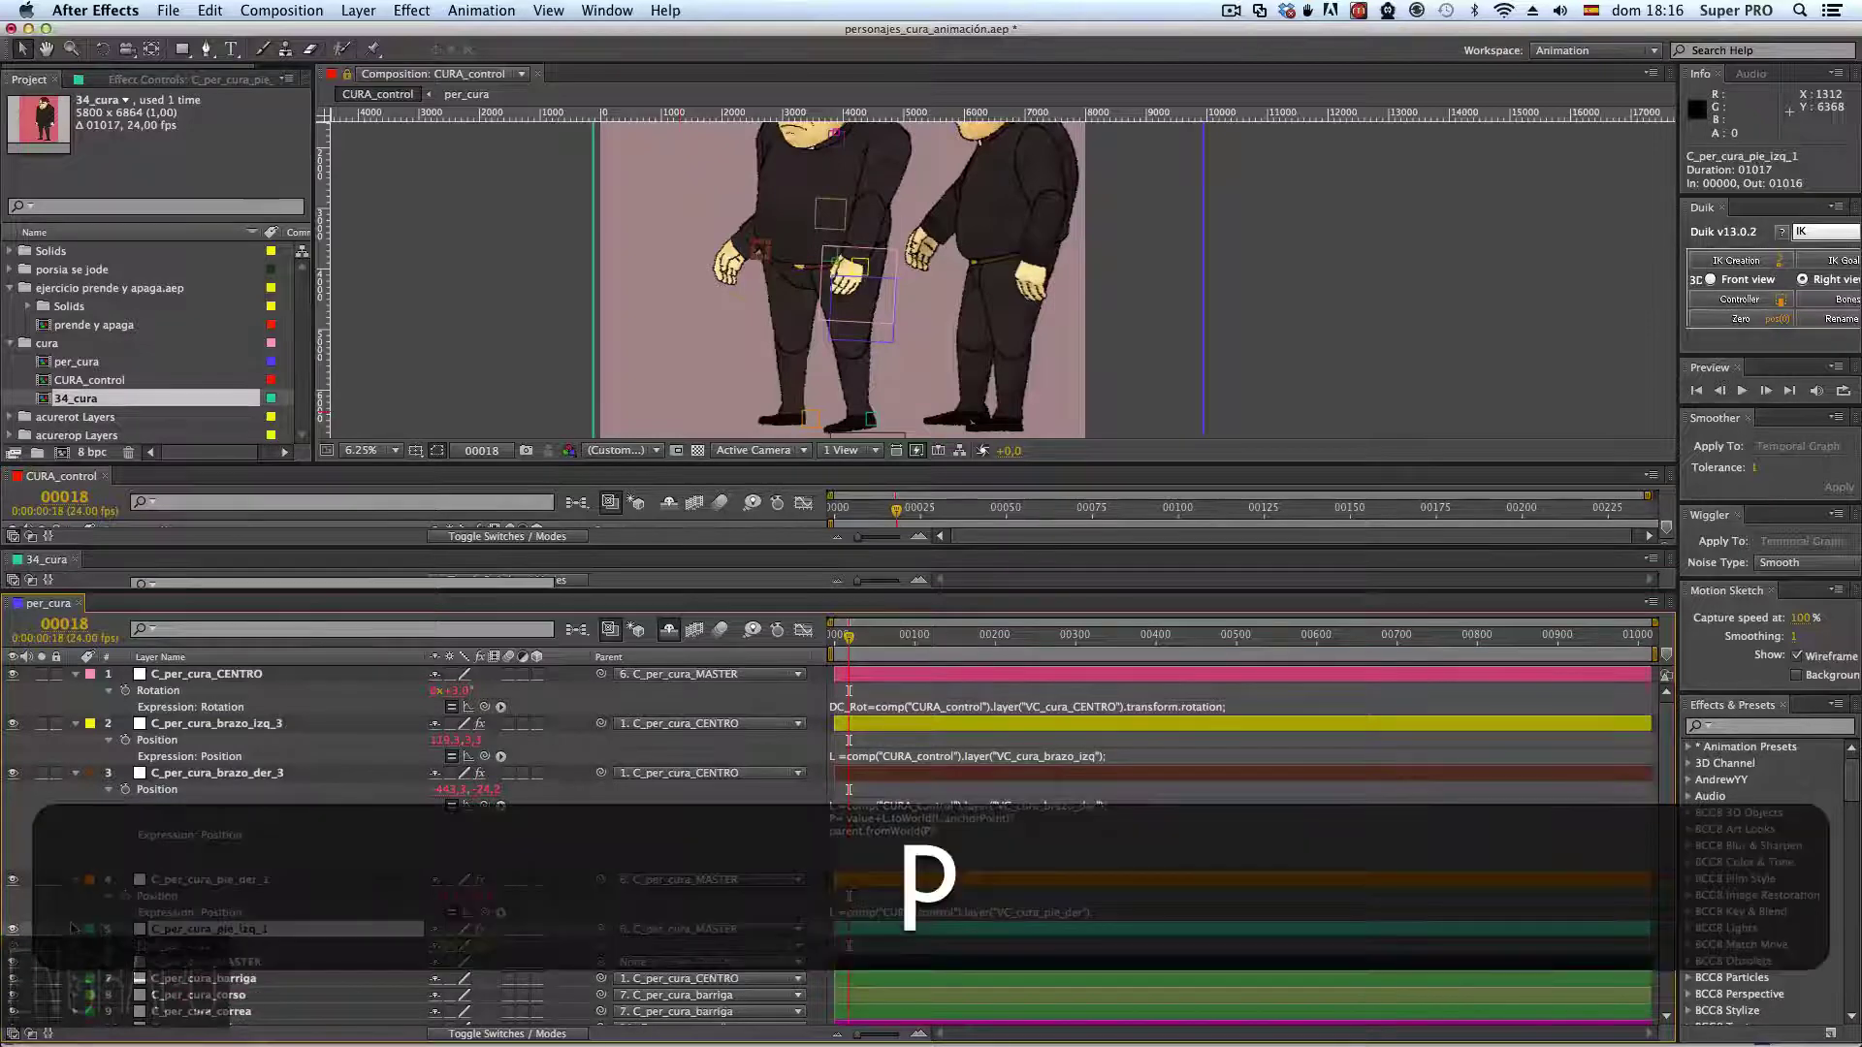
pyautogui.keyDown('alt'); pyautogui.click(125, 945); pyautogui.keyUp('alt')
pyautogui.press('alt+super+v')
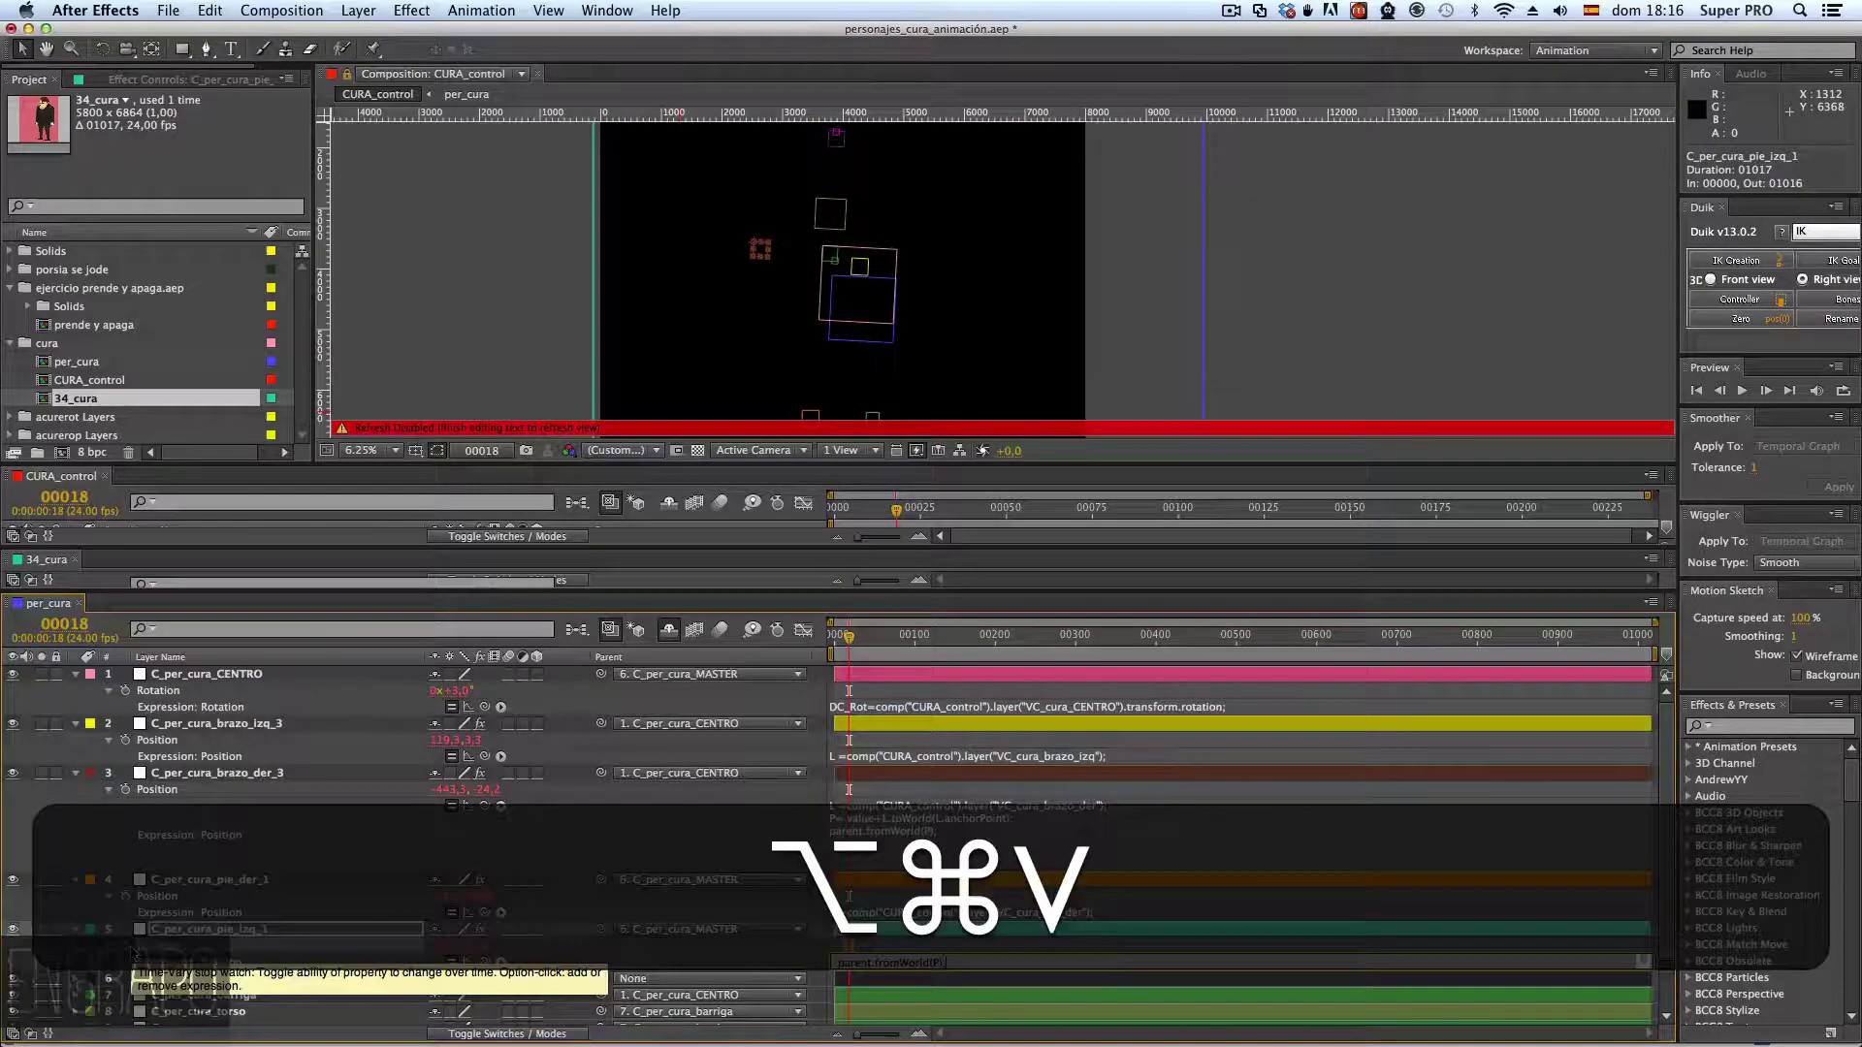
pyautogui.press('Up')
pyautogui.press('Right')
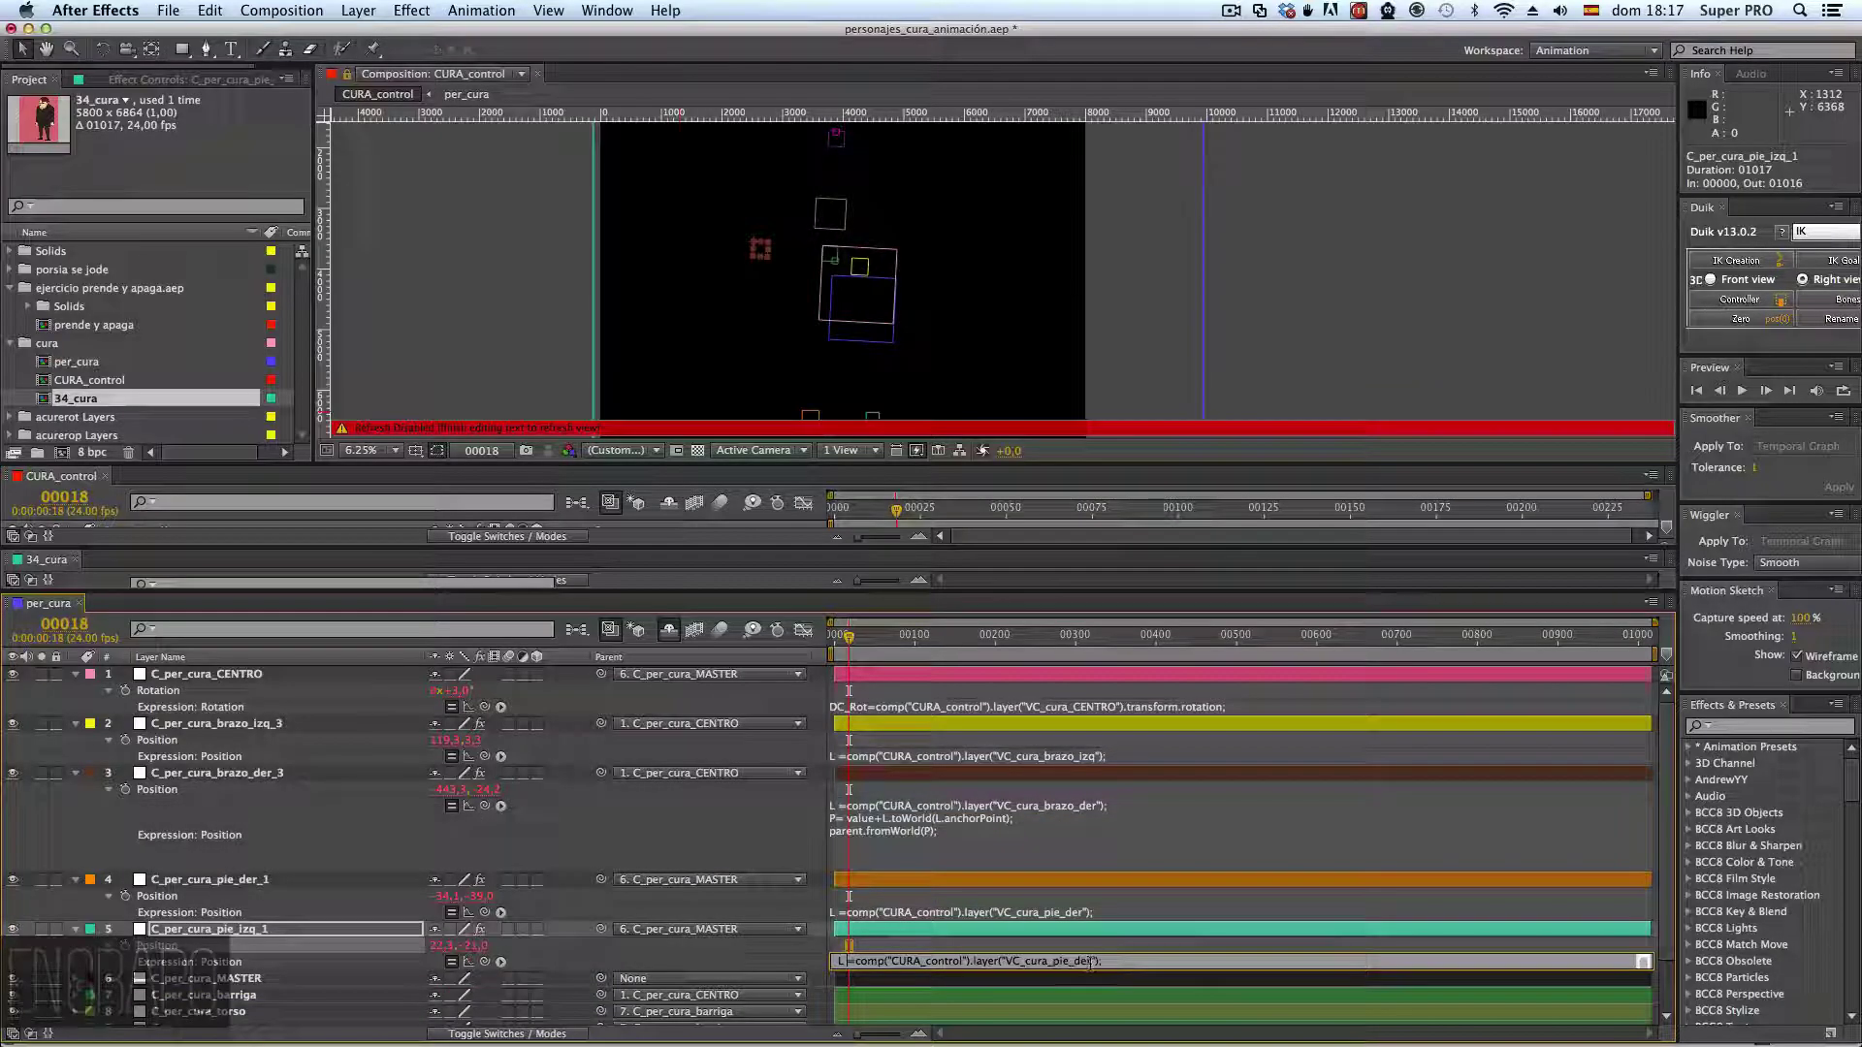
pyautogui.moveTo(1075, 961); pyautogui.dragTo(1093, 961)
pyautogui.write('izq')
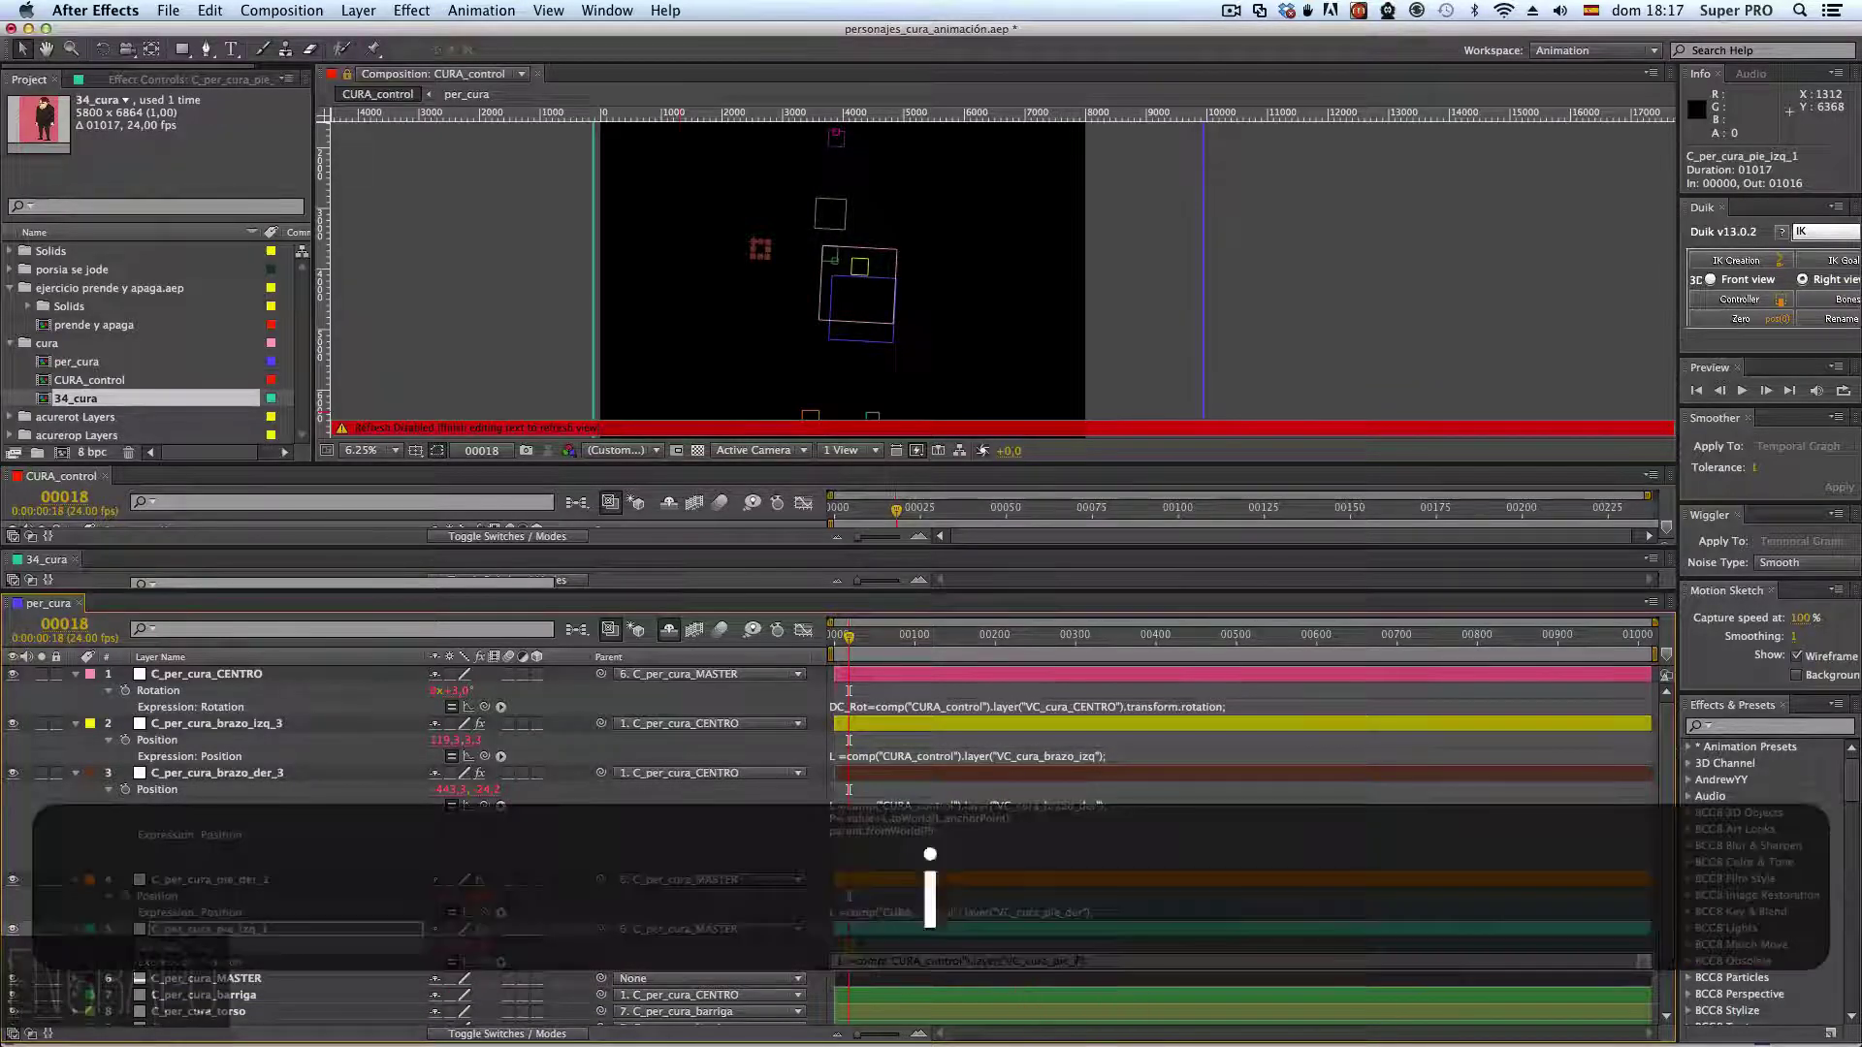
pyautogui.press('KP_Enter')
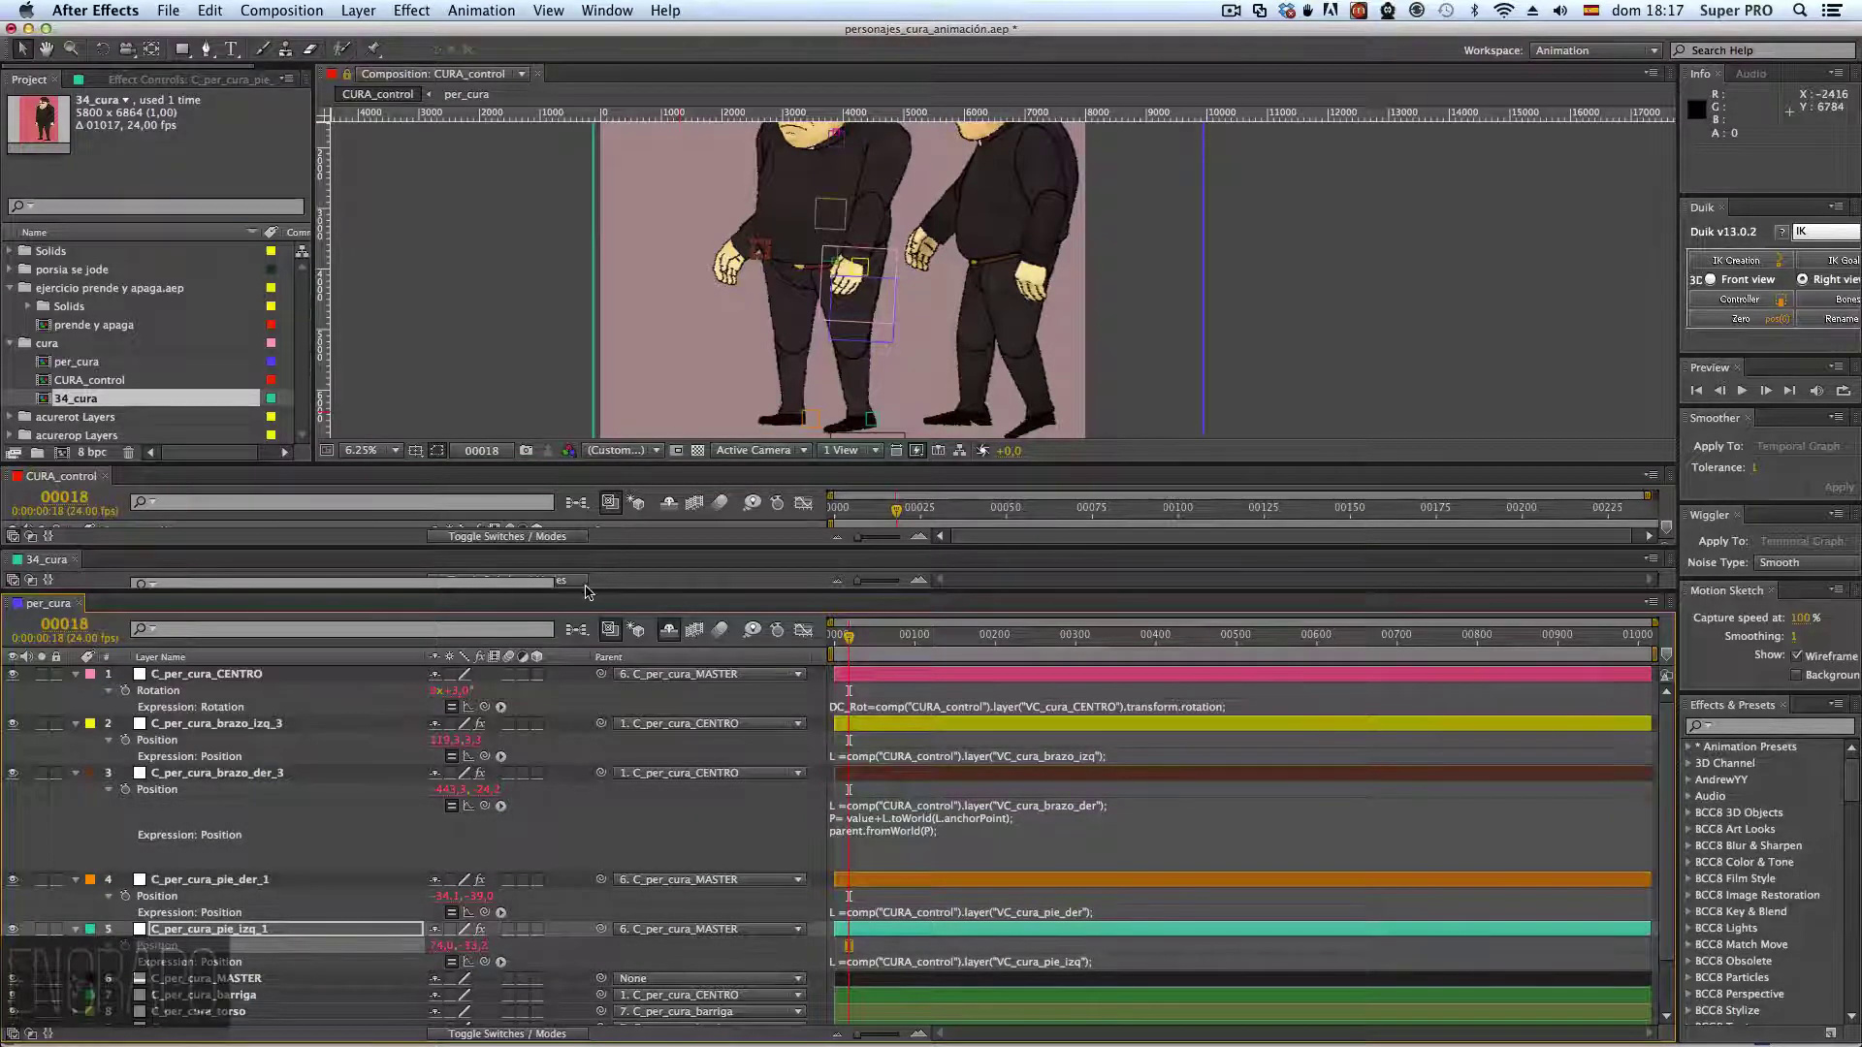
# - Enlarge the CURA_control timeline, try raising VC_cura_pie_der forward to about -265, -123, and undo that move
pyautogui.moveTo(588, 587); pyautogui.dragTo(597, 982)
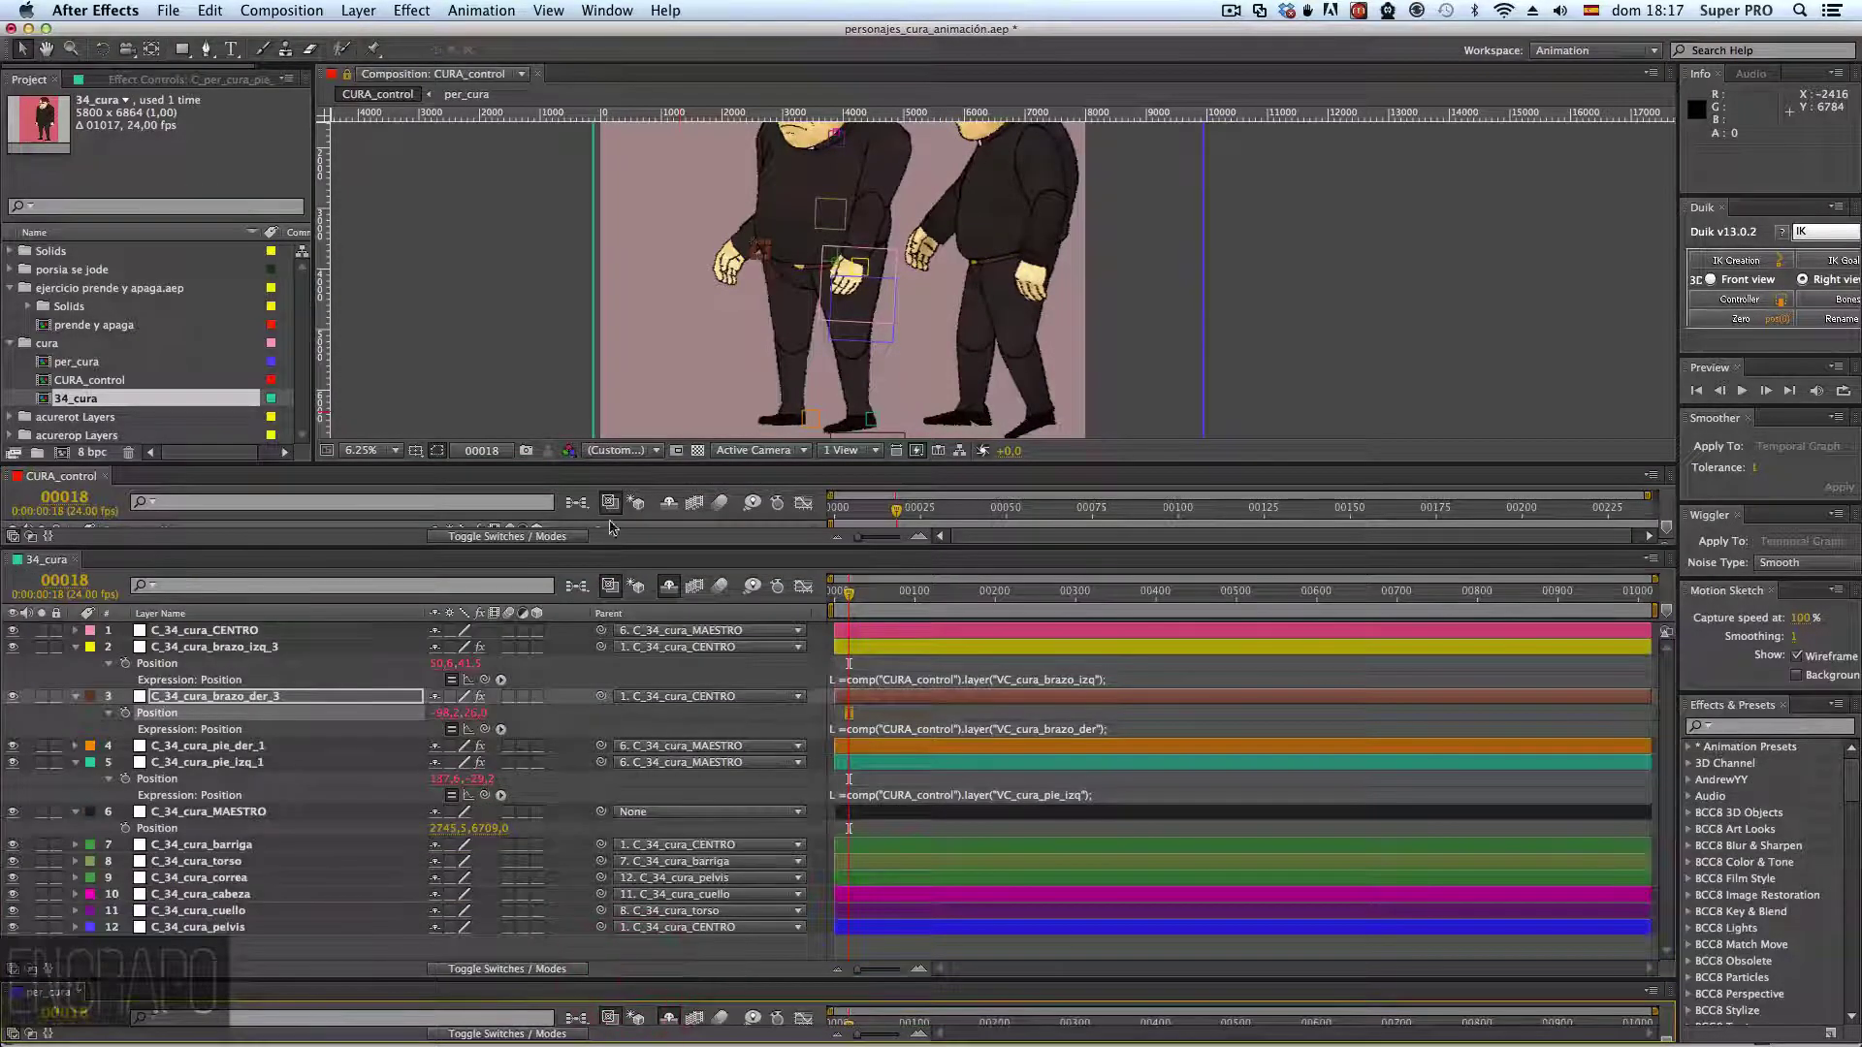
pyautogui.moveTo(611, 546); pyautogui.dragTo(582, 896)
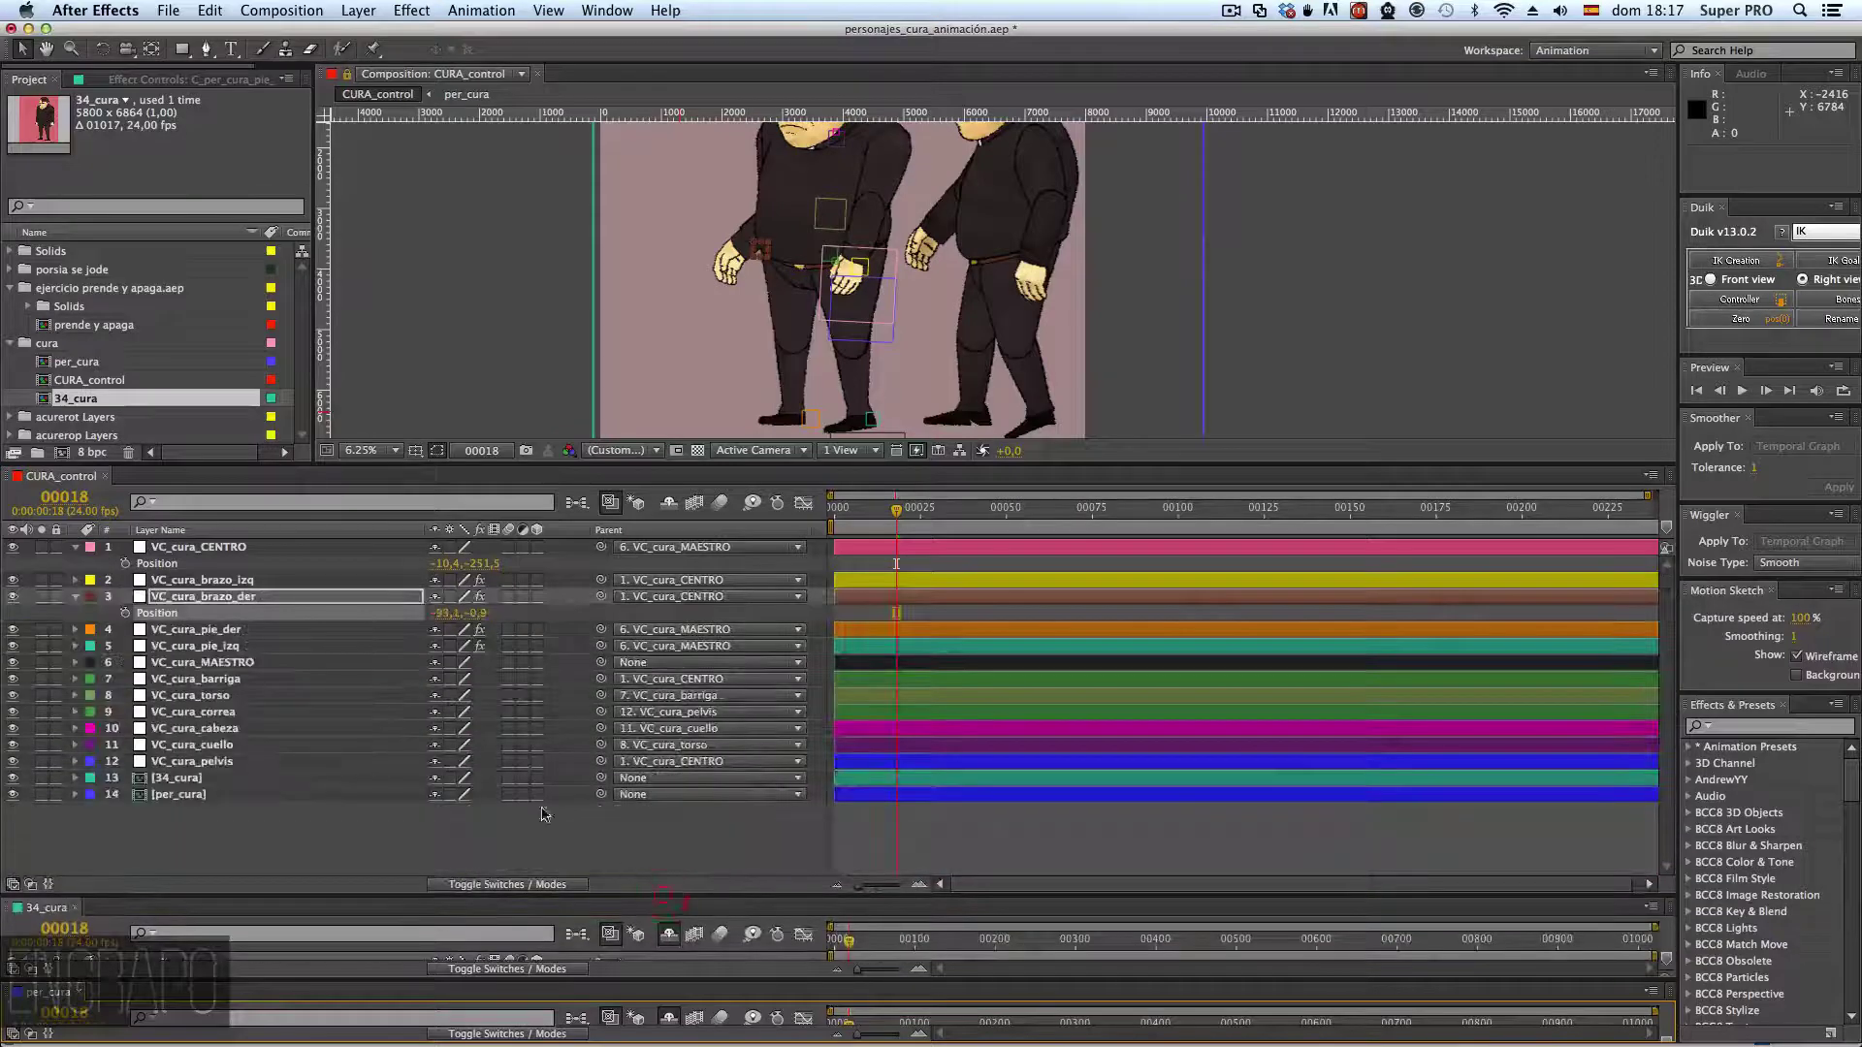
pyautogui.click(185, 629)
pyautogui.moveTo(813, 422); pyautogui.dragTo(640, 356)
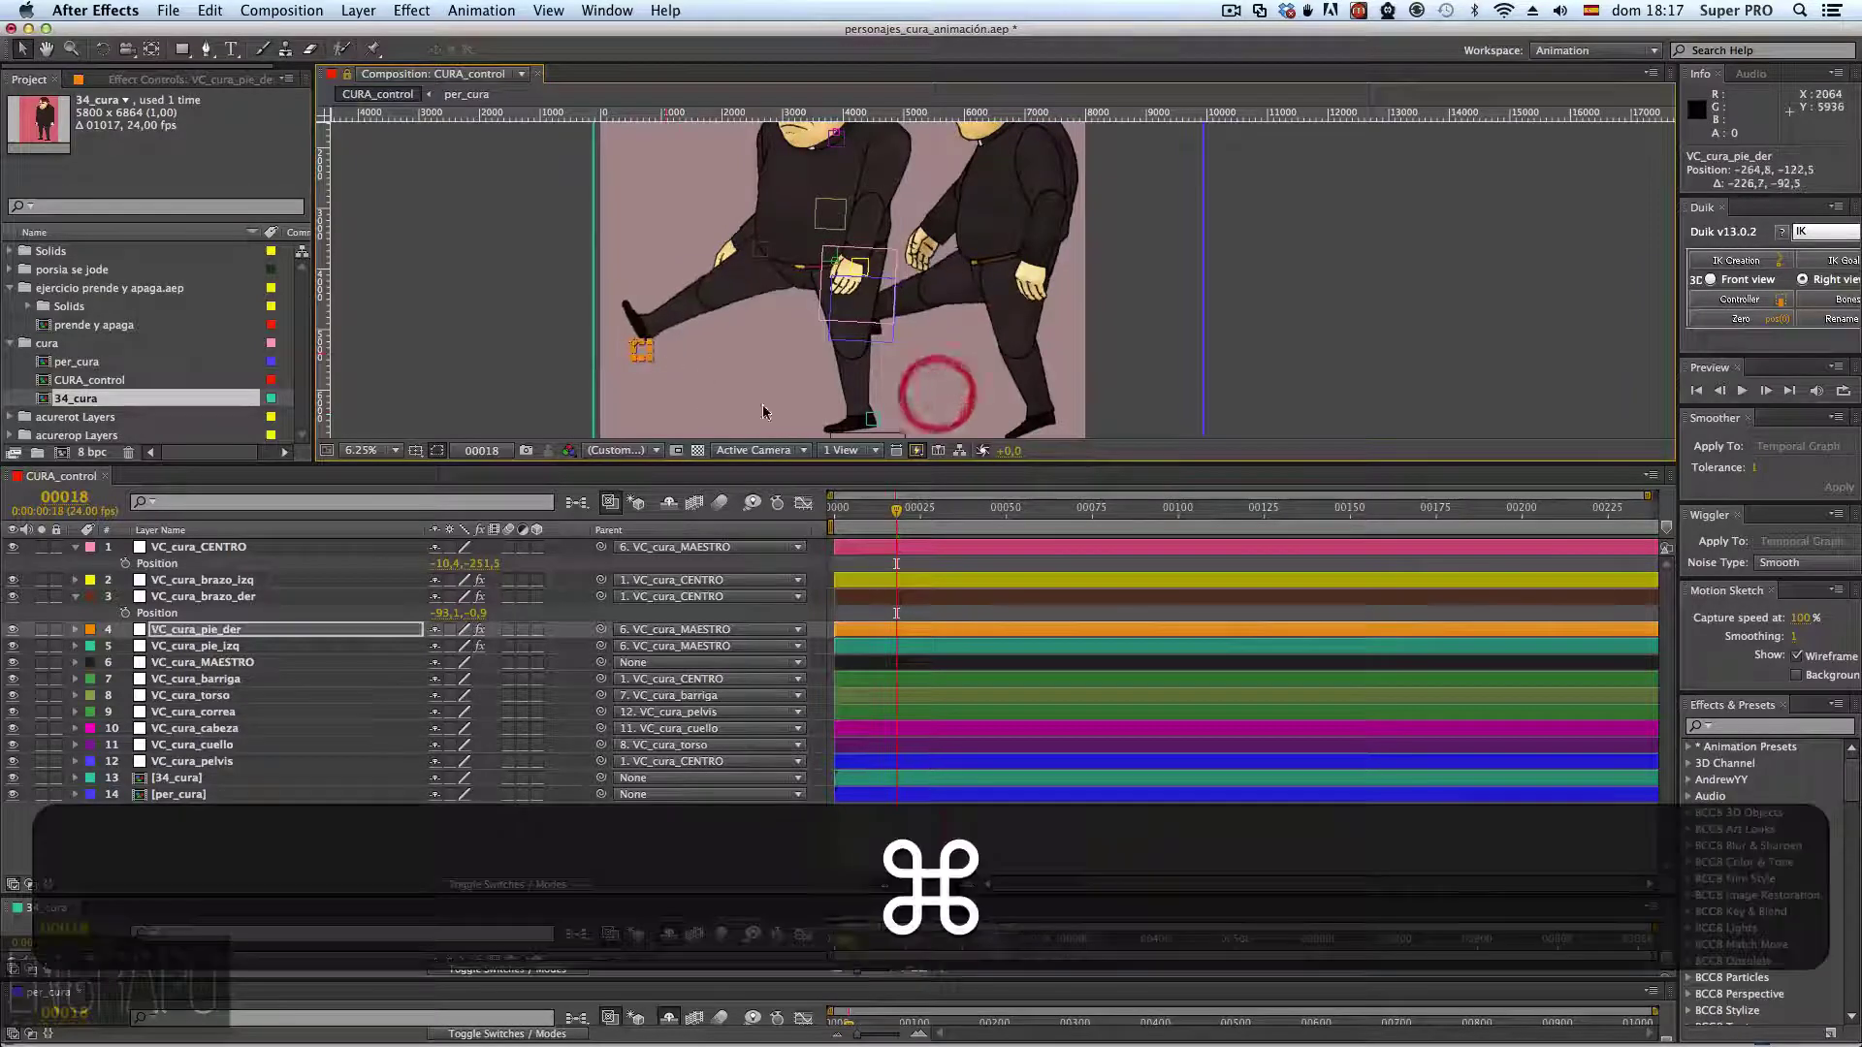
pyautogui.press('super+z')
# - Test the leg rig by moving VC_cura_pie_izq through several raised, forward and backward positions
pyautogui.click(832, 408)
pyautogui.moveTo(832, 408); pyautogui.dragTo(1000, 369)
pyautogui.moveTo(929, 438); pyautogui.dragTo(769, 366)
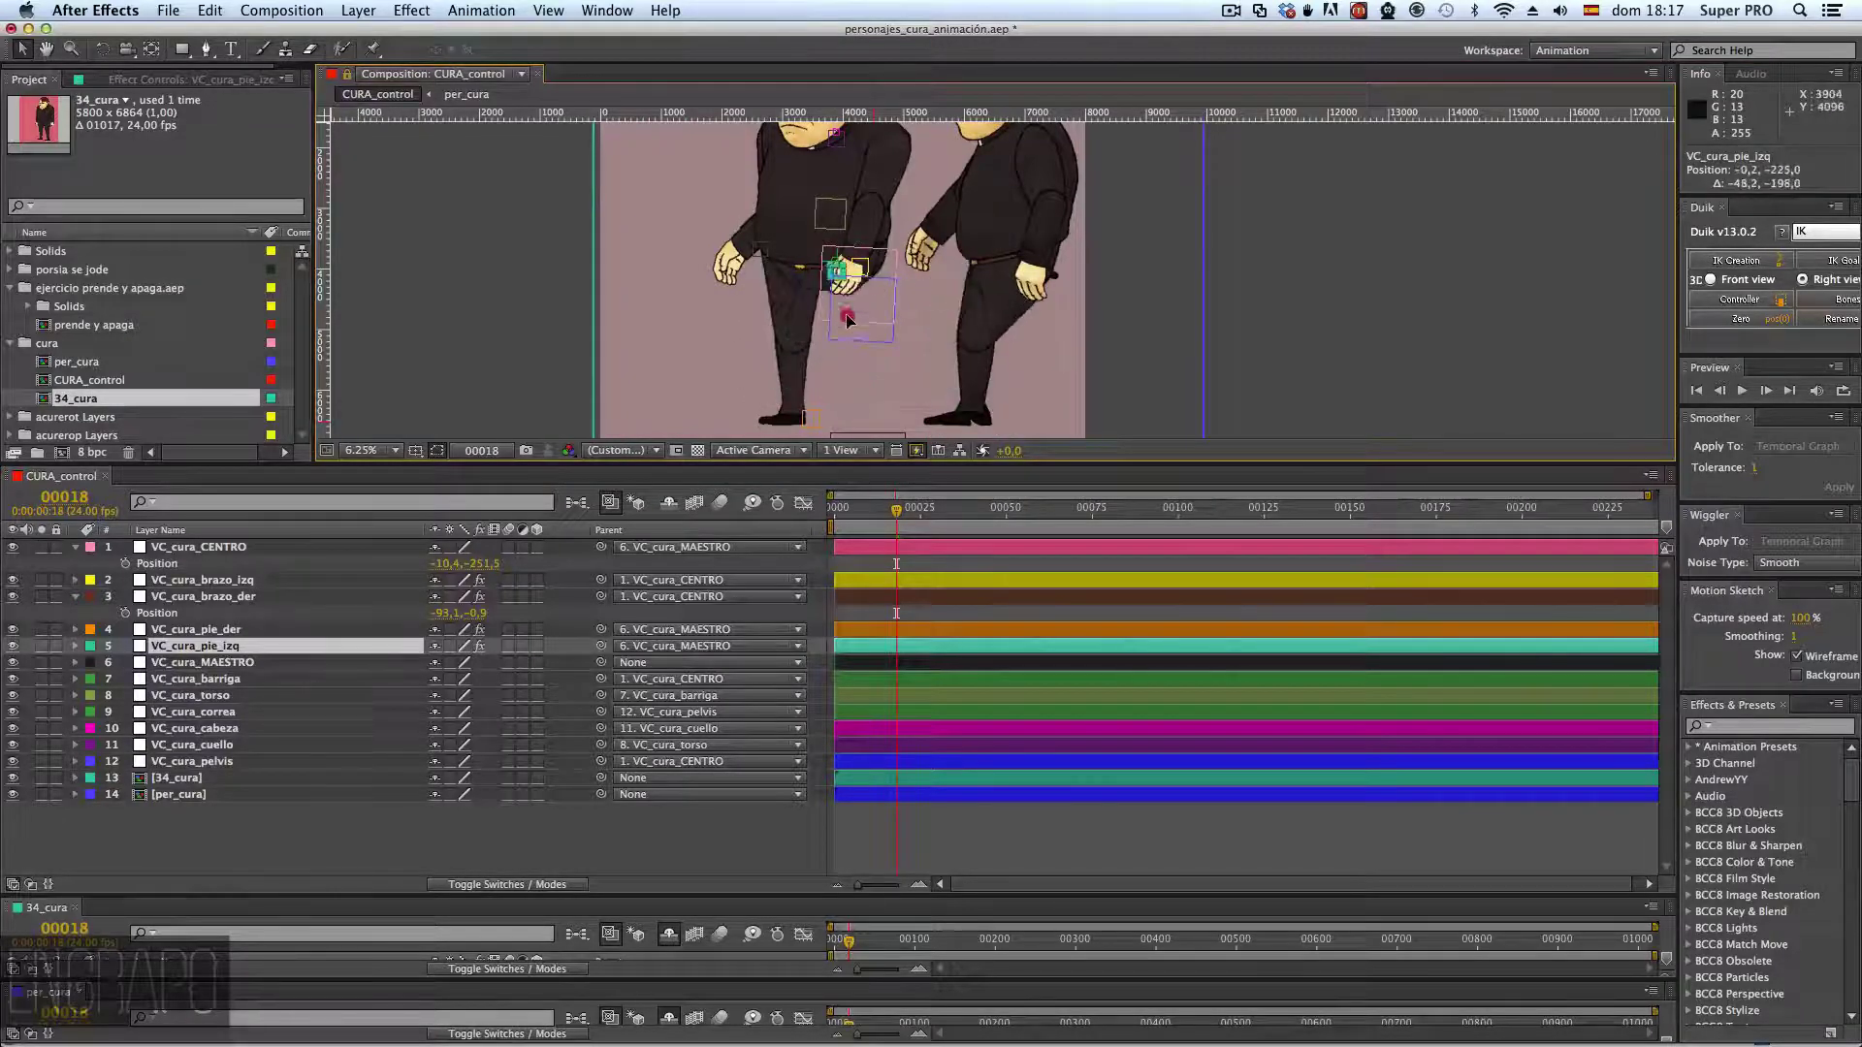
pyautogui.moveTo(848, 320); pyautogui.dragTo(852, 376)
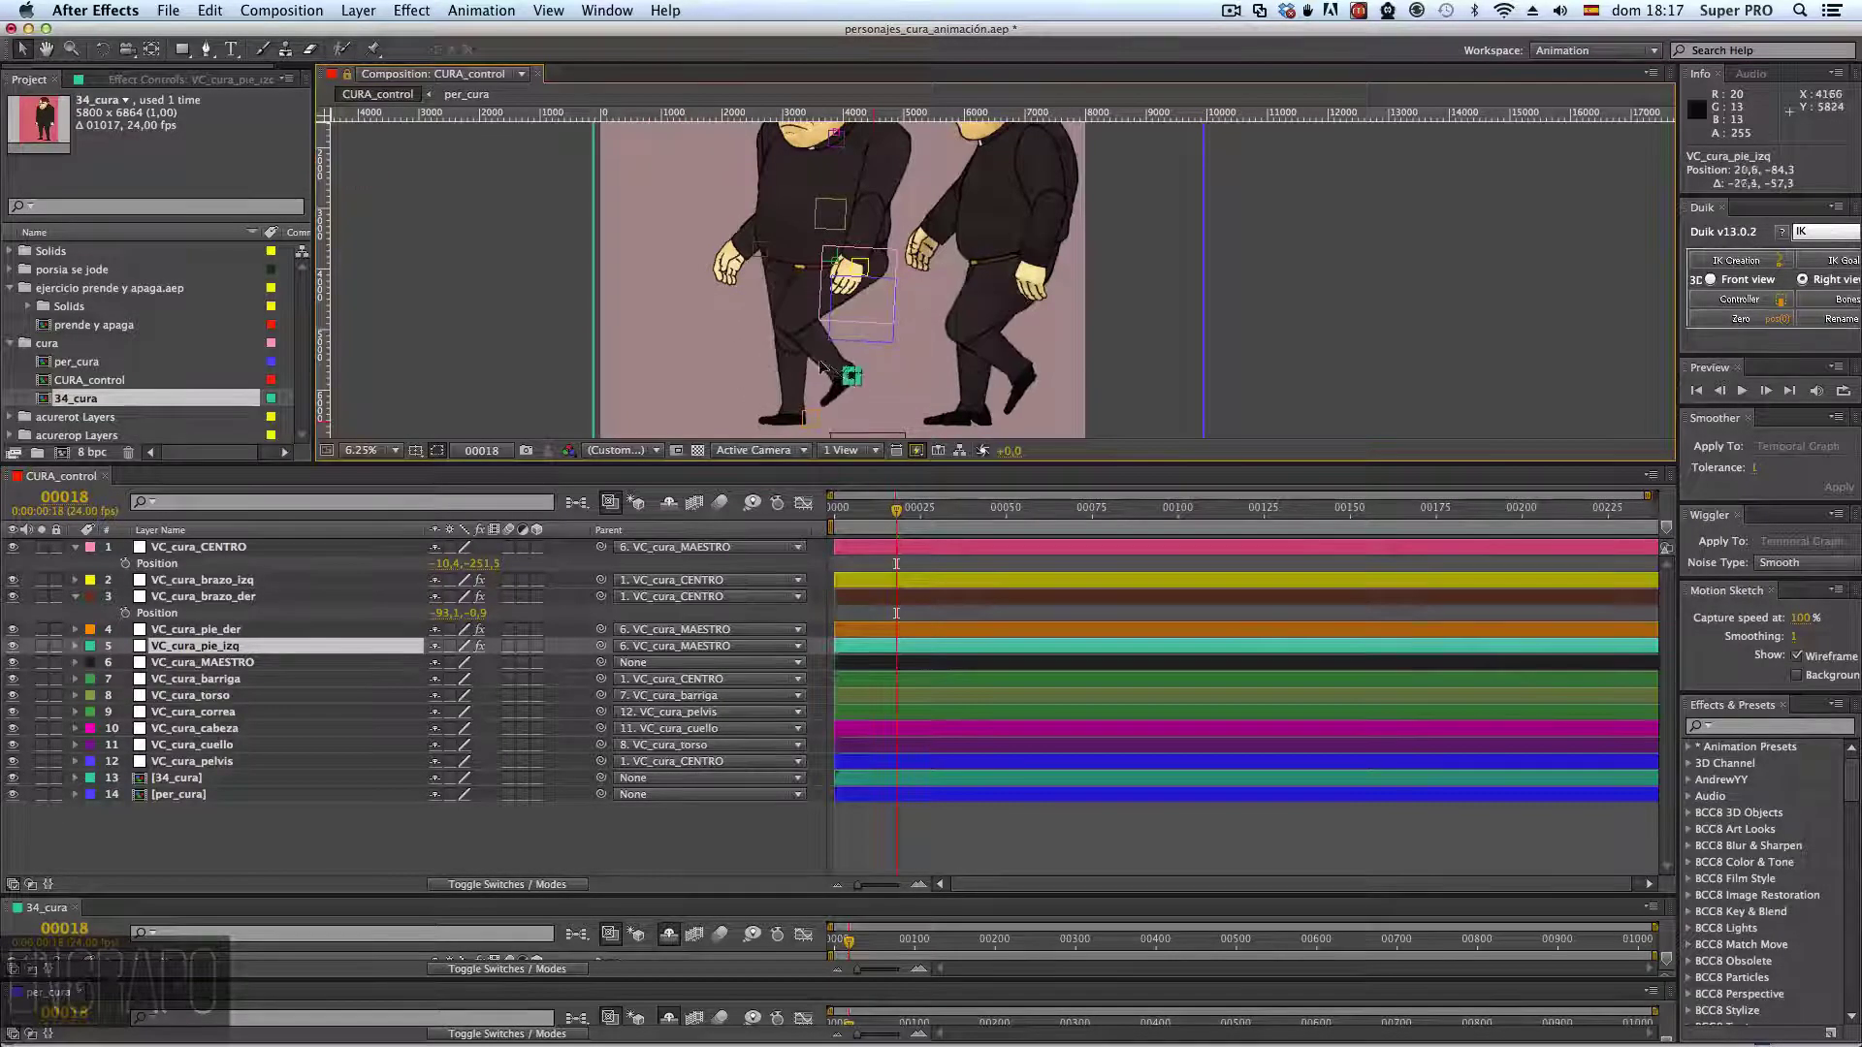
pyautogui.moveTo(779, 326)
pyautogui.mouseDown()
pyautogui.moveTo(810, 371)
pyautogui.moveTo(786, 350)
pyautogui.mouseUp()
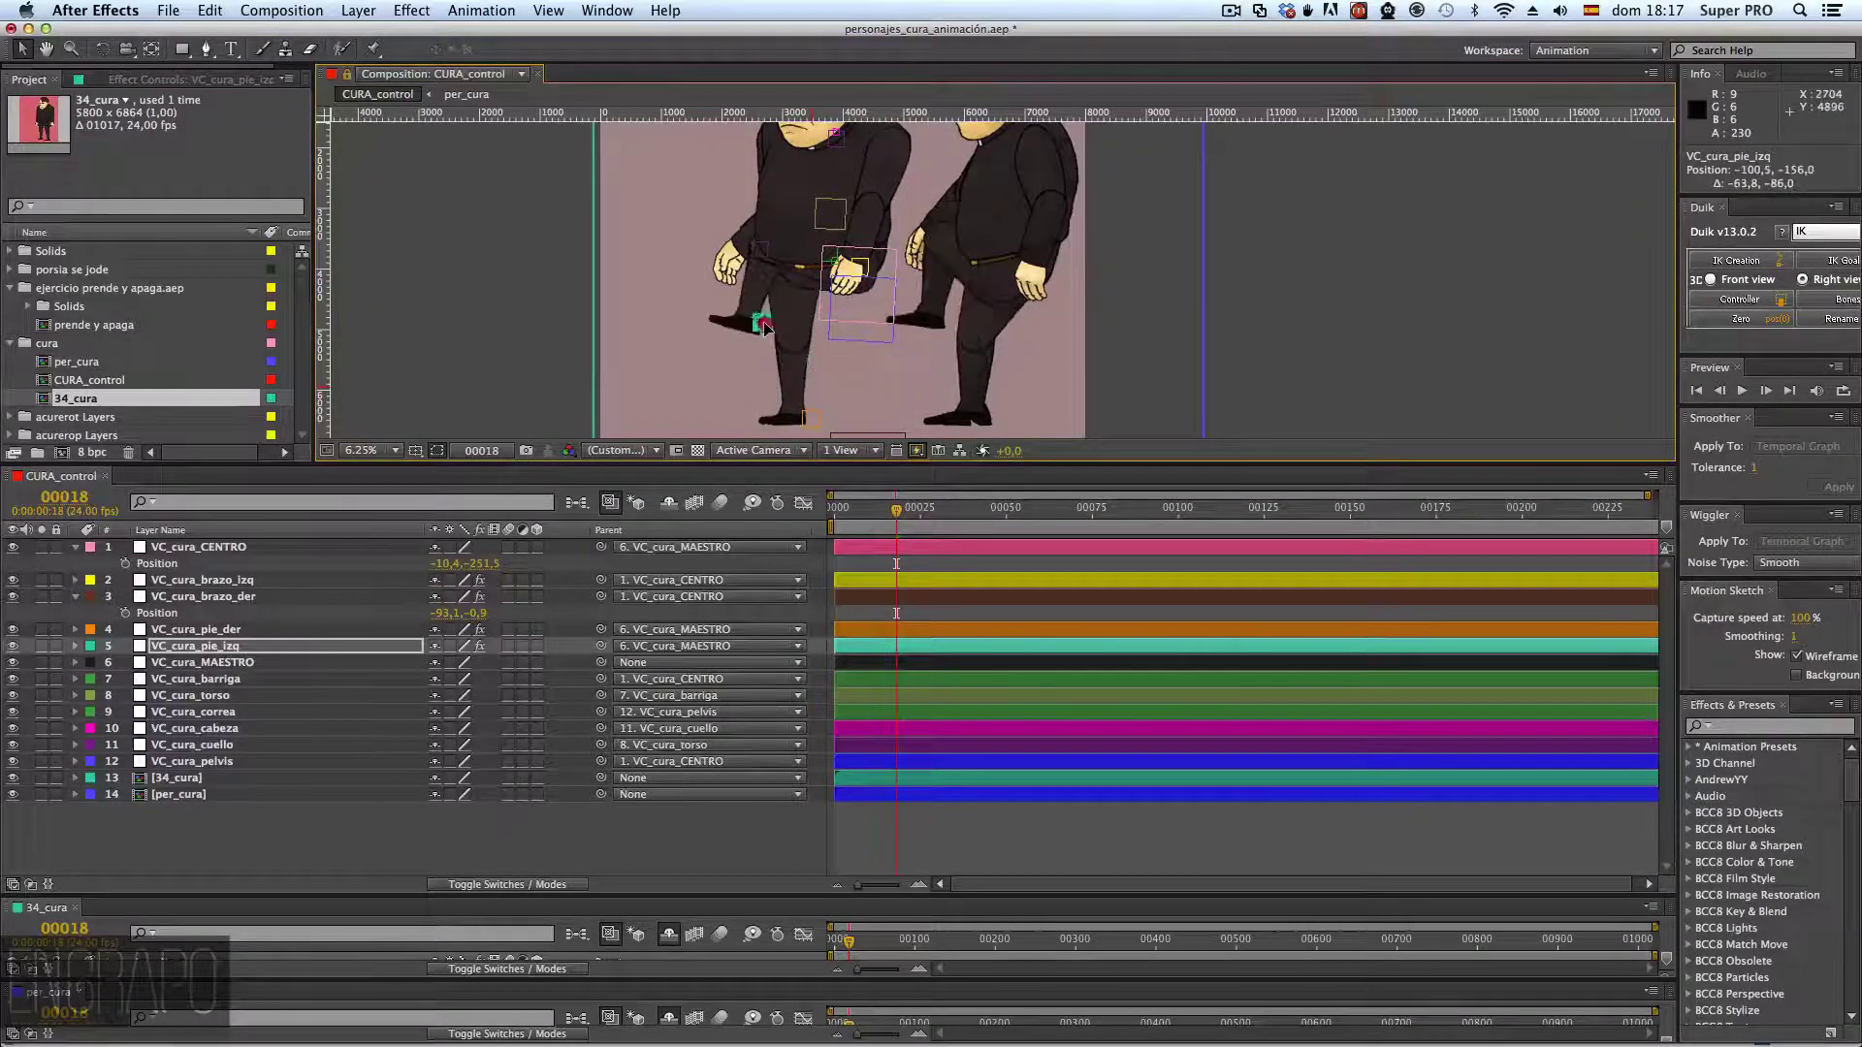
pyautogui.moveTo(769, 260); pyautogui.dragTo(775, 361)
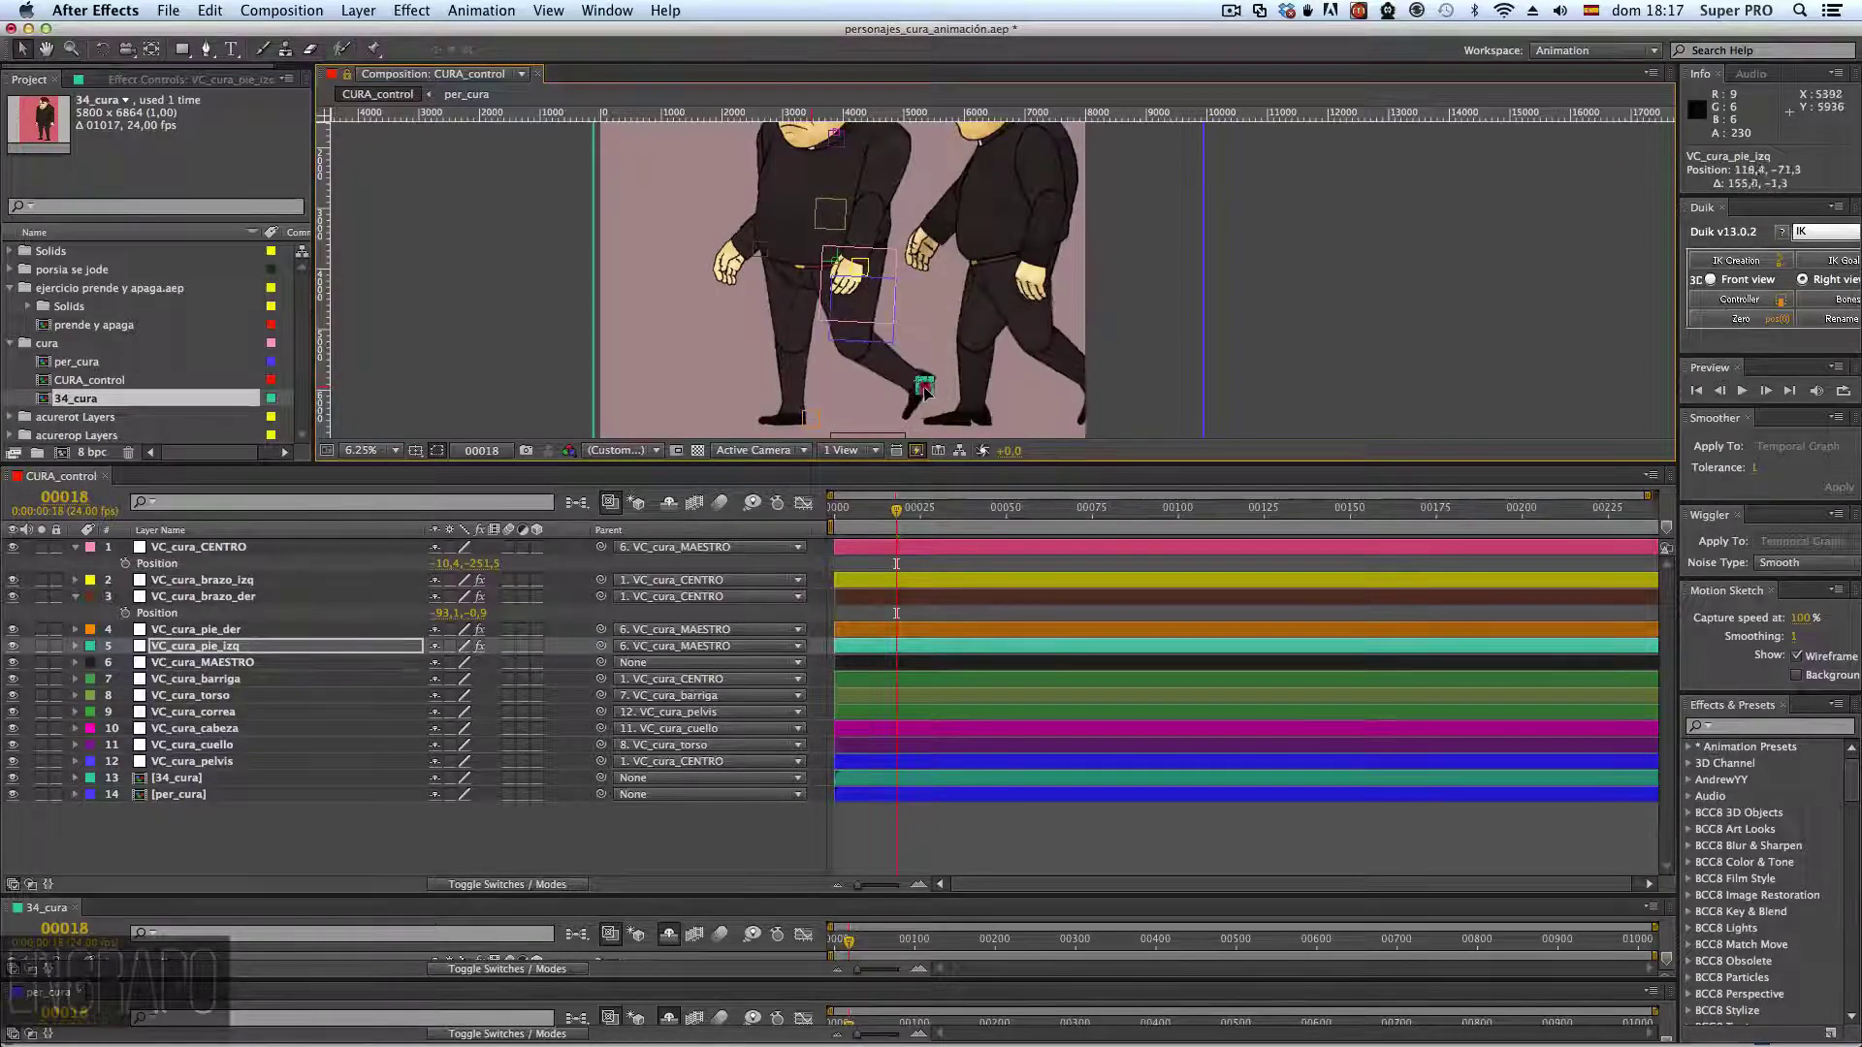
pyautogui.moveTo(844, 364)
pyautogui.mouseDown()
pyautogui.moveTo(907, 369)
pyautogui.moveTo(918, 415)
pyautogui.moveTo(832, 335)
pyautogui.moveTo(863, 371)
pyautogui.mouseUp()
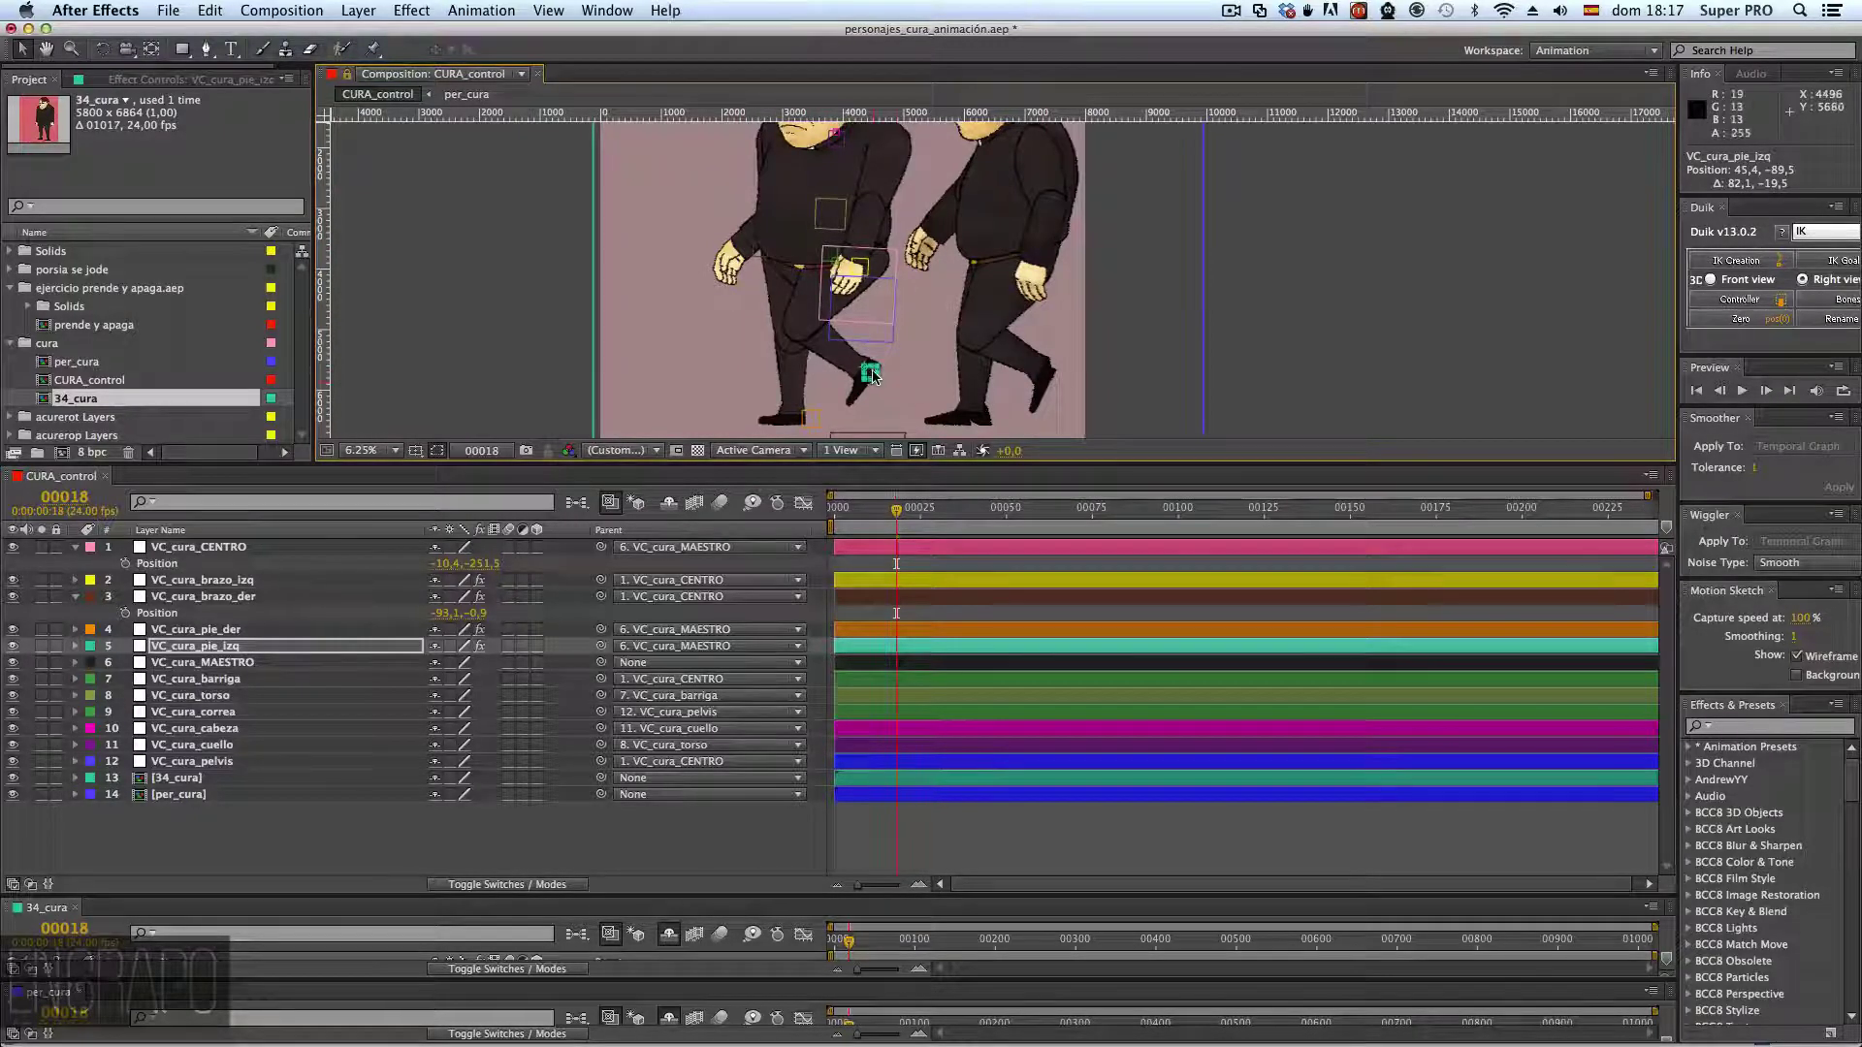
# - Lower VC_cura_pie_izq to near ground level beside the other foot and save the project
pyautogui.moveTo(871, 374); pyautogui.dragTo(859, 411)
pyautogui.press(',')
pyautogui.press('super+s')
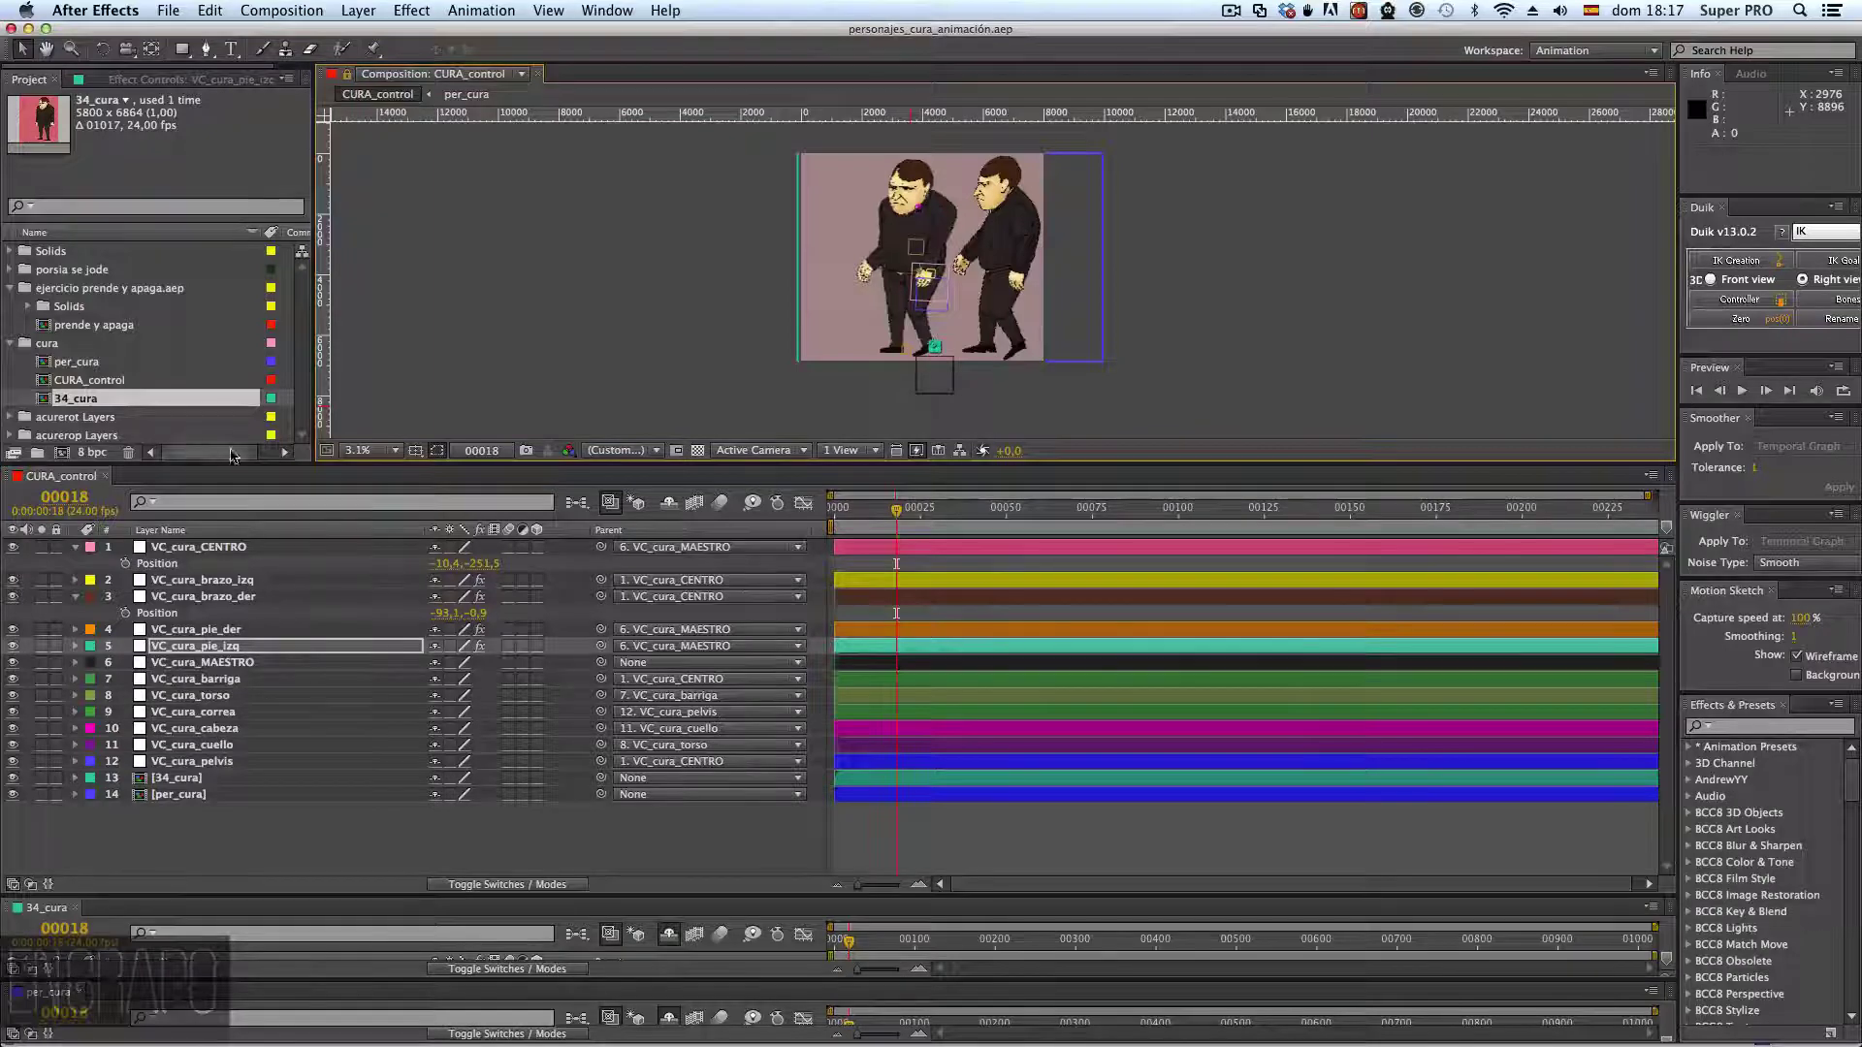
# - Enlarge the 34_cura timeline and examine the position expression of C_34_cura_brazo_izq_3, including its layer reference and anchor point lines
pyautogui.moveTo(659, 894); pyautogui.dragTo(661, 730)
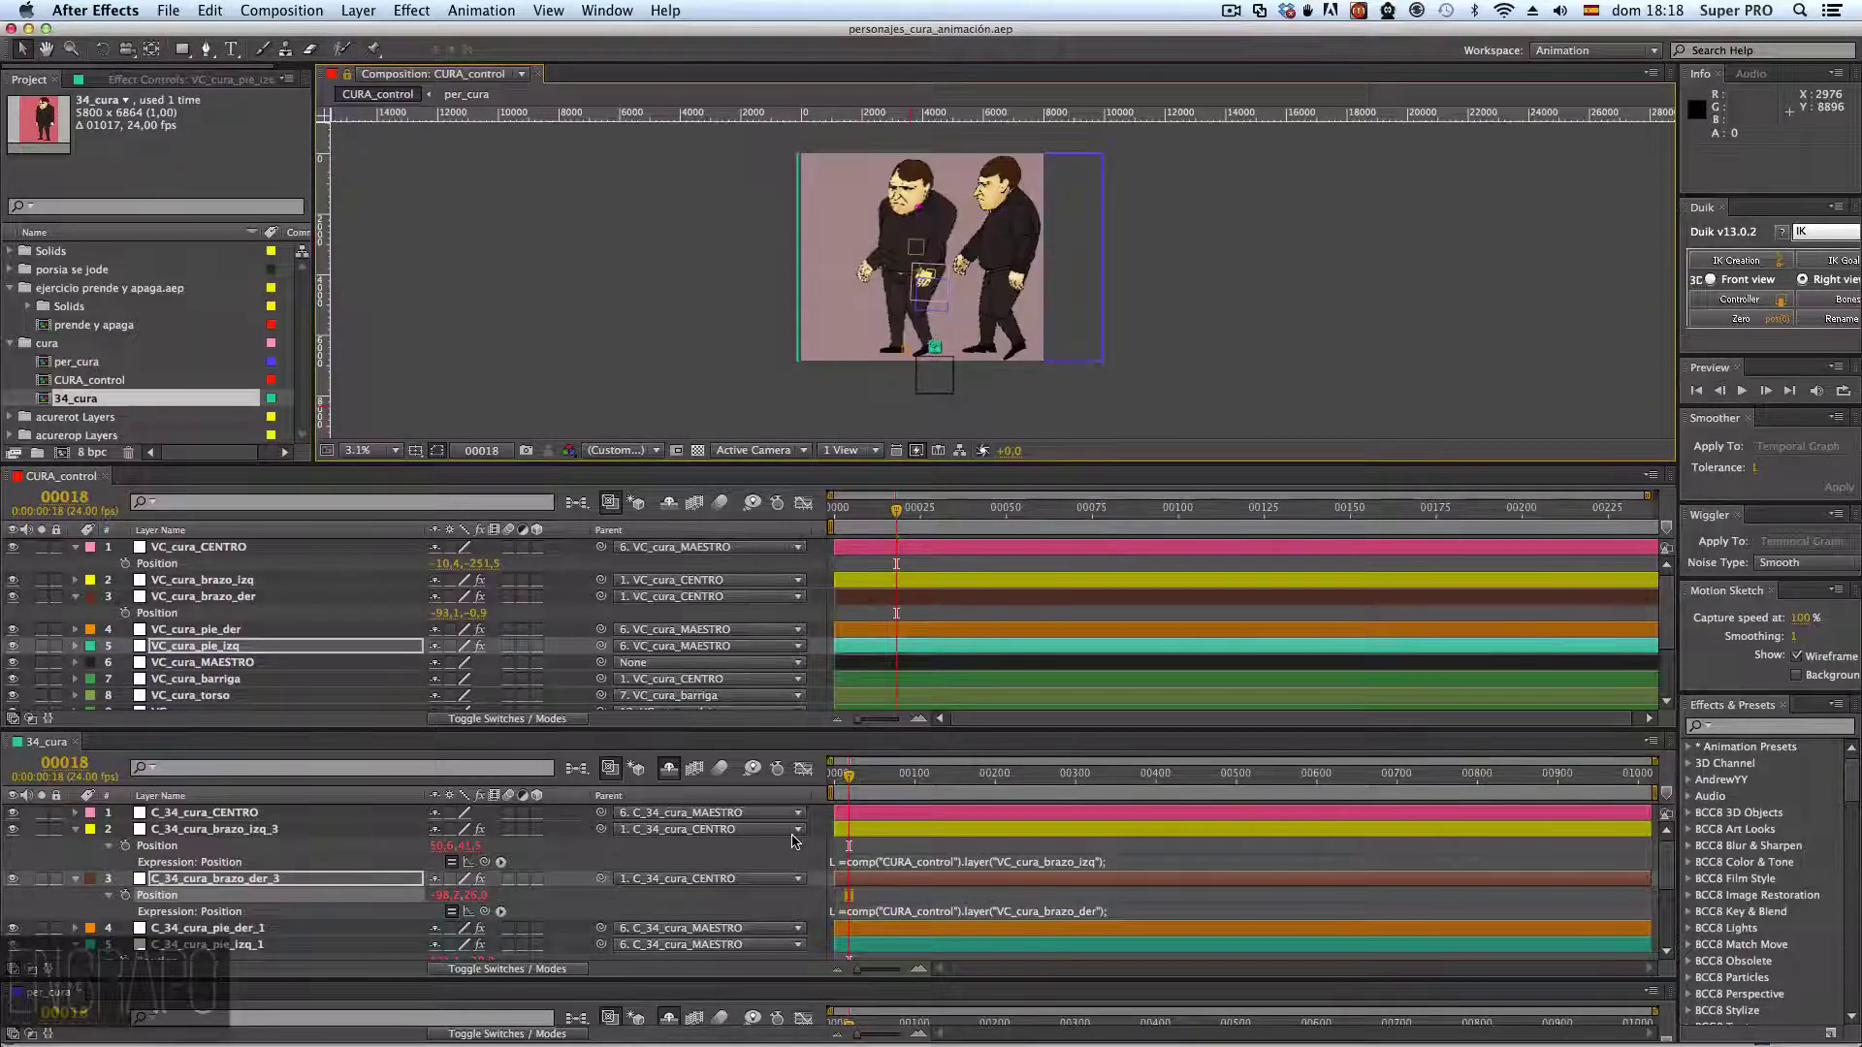
pyautogui.click(1088, 862)
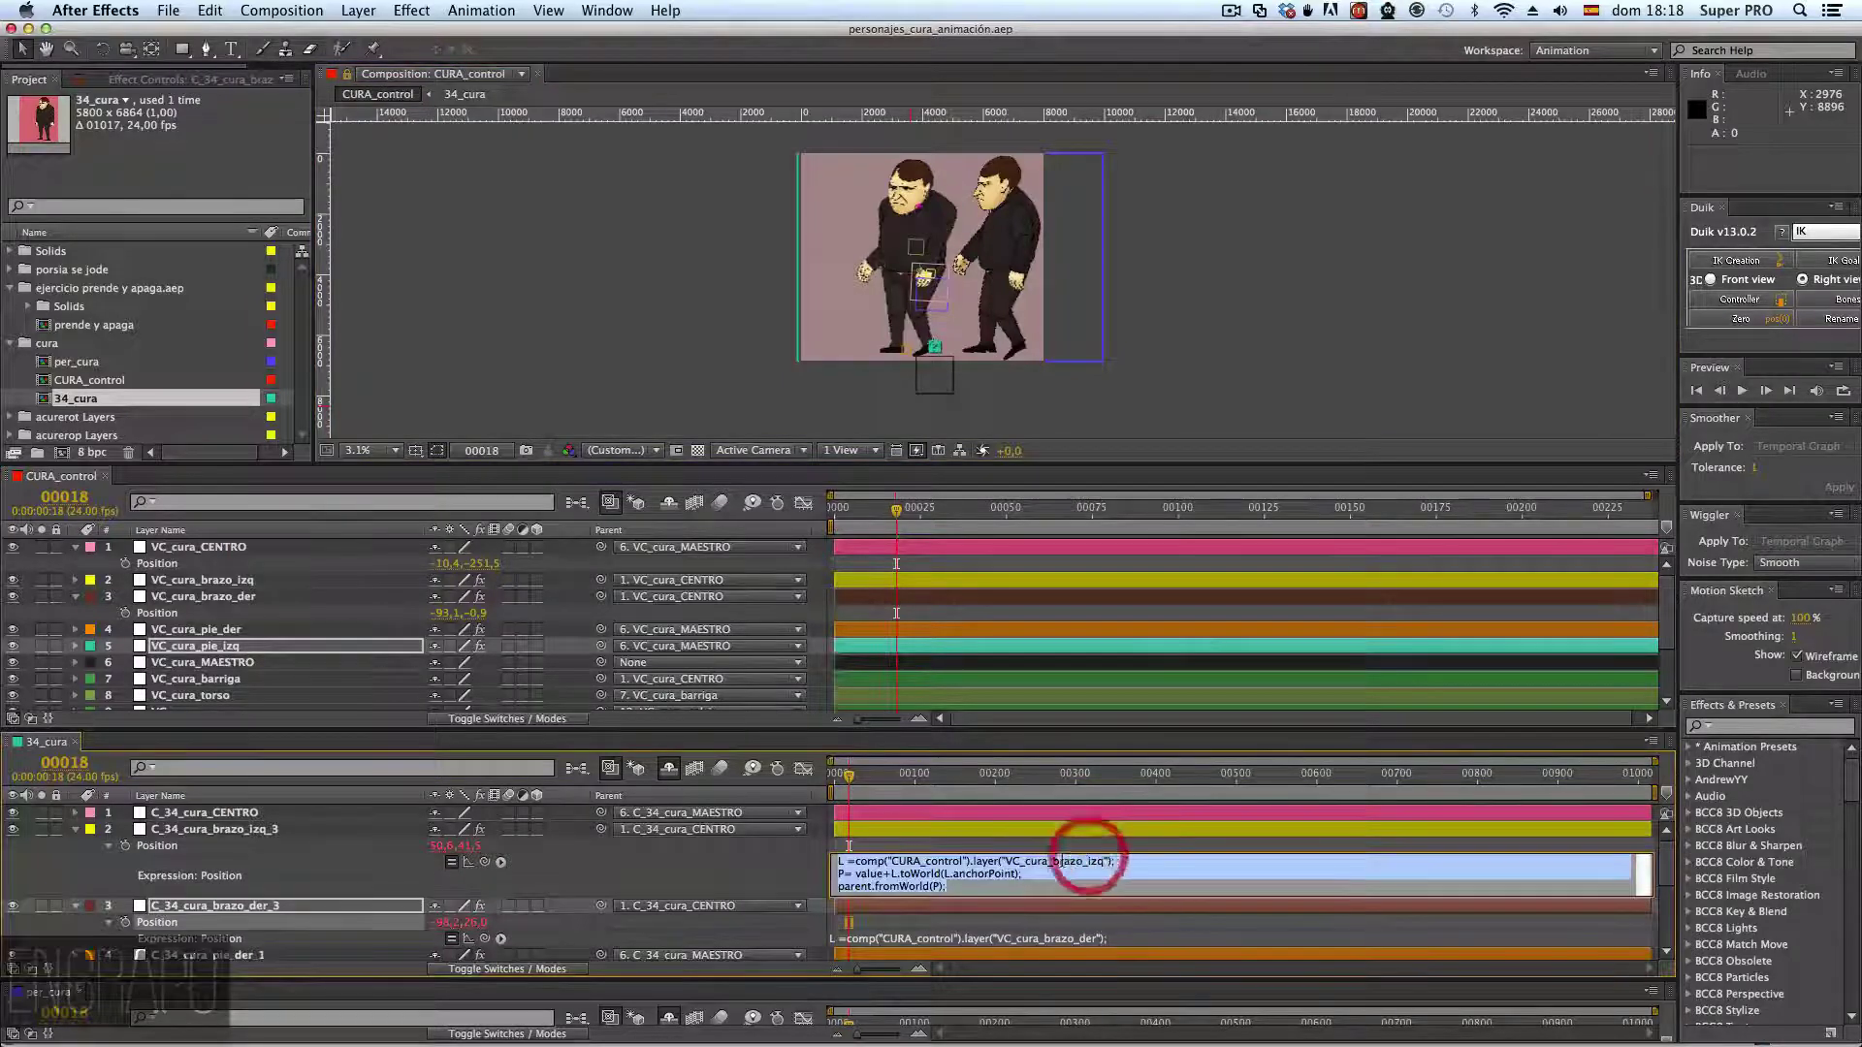
pyautogui.click(1050, 861)
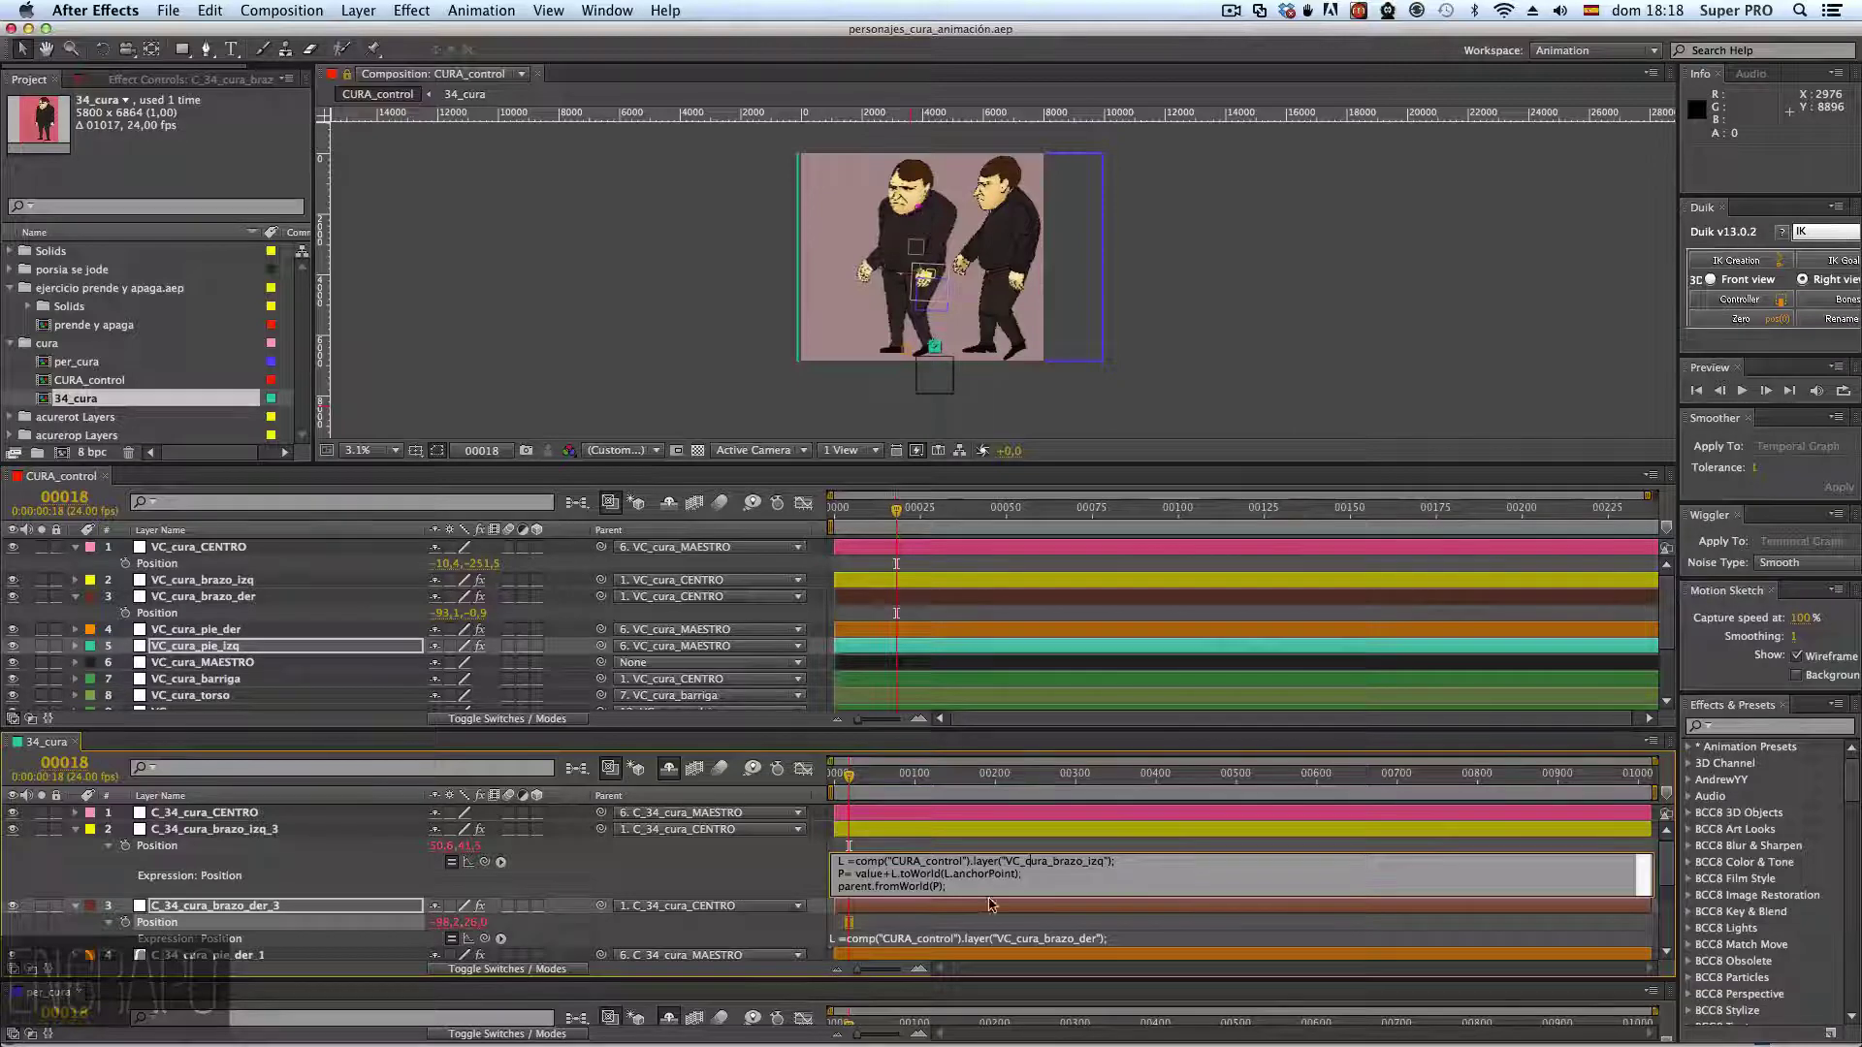
pyautogui.click(1011, 874)
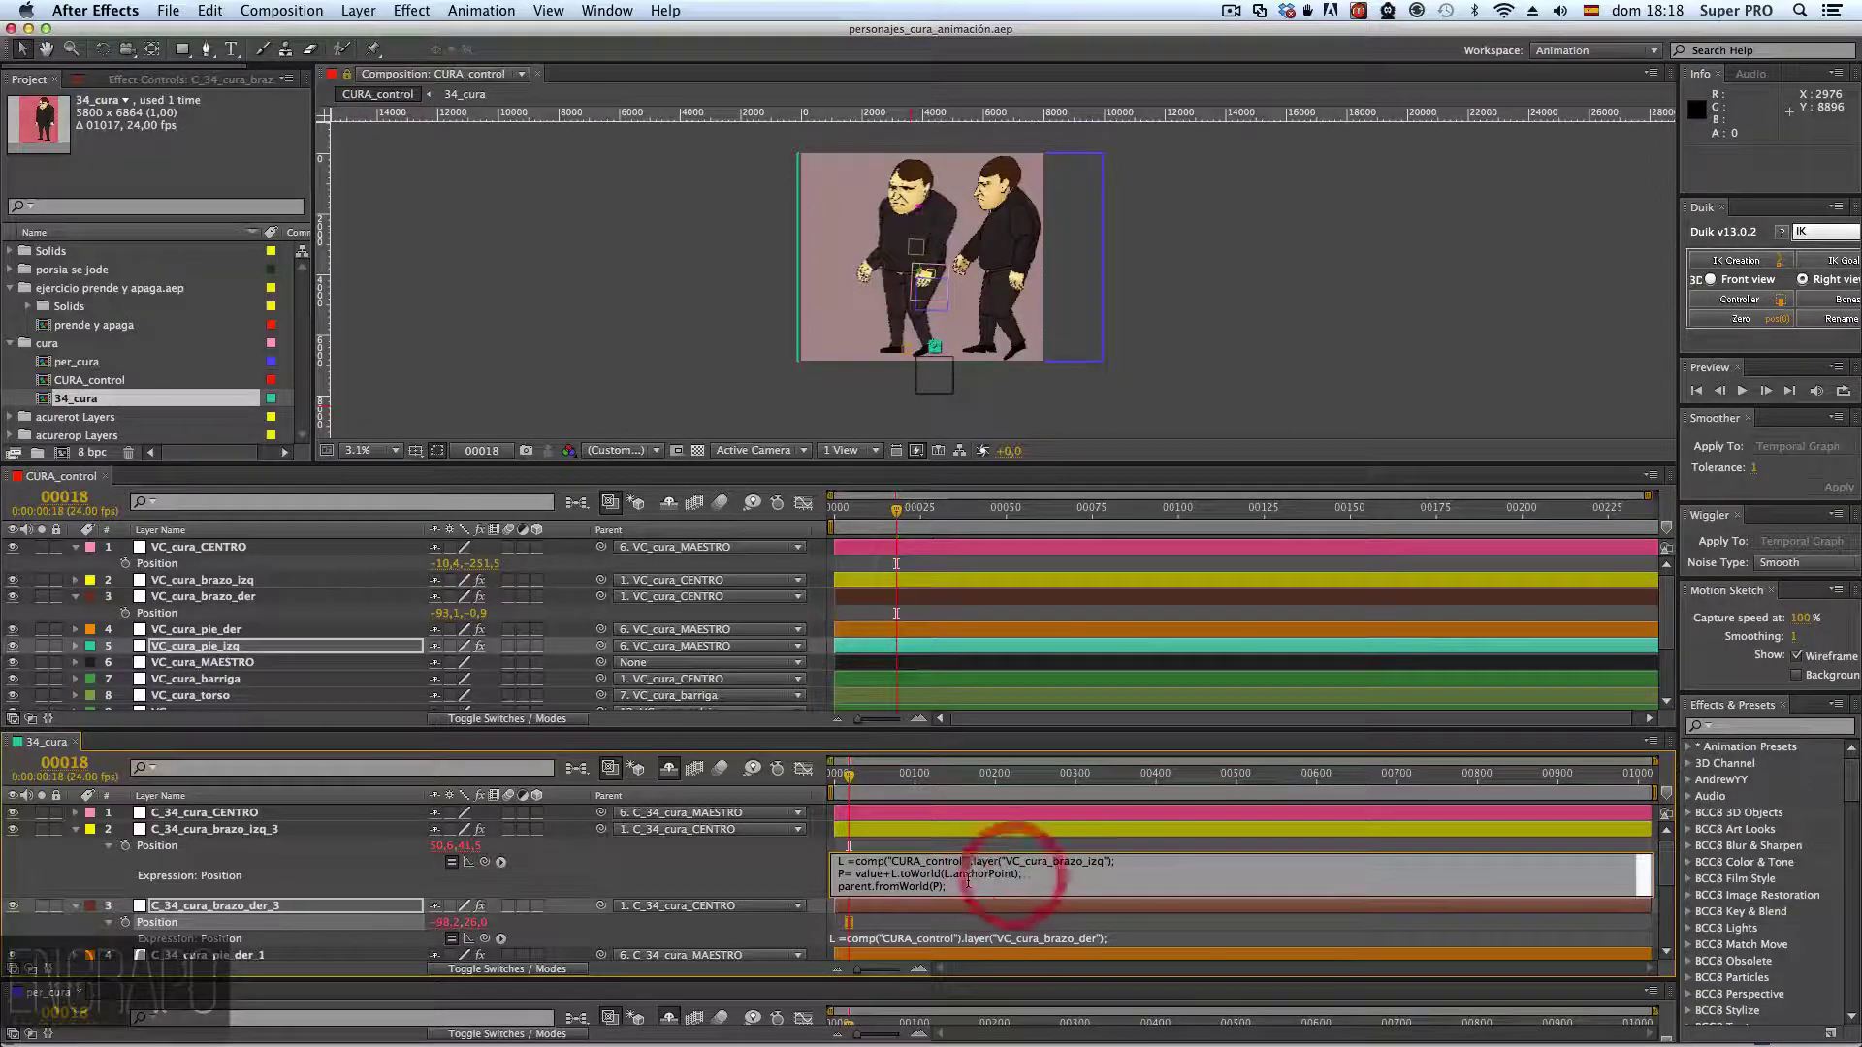
pyautogui.click(1041, 867)
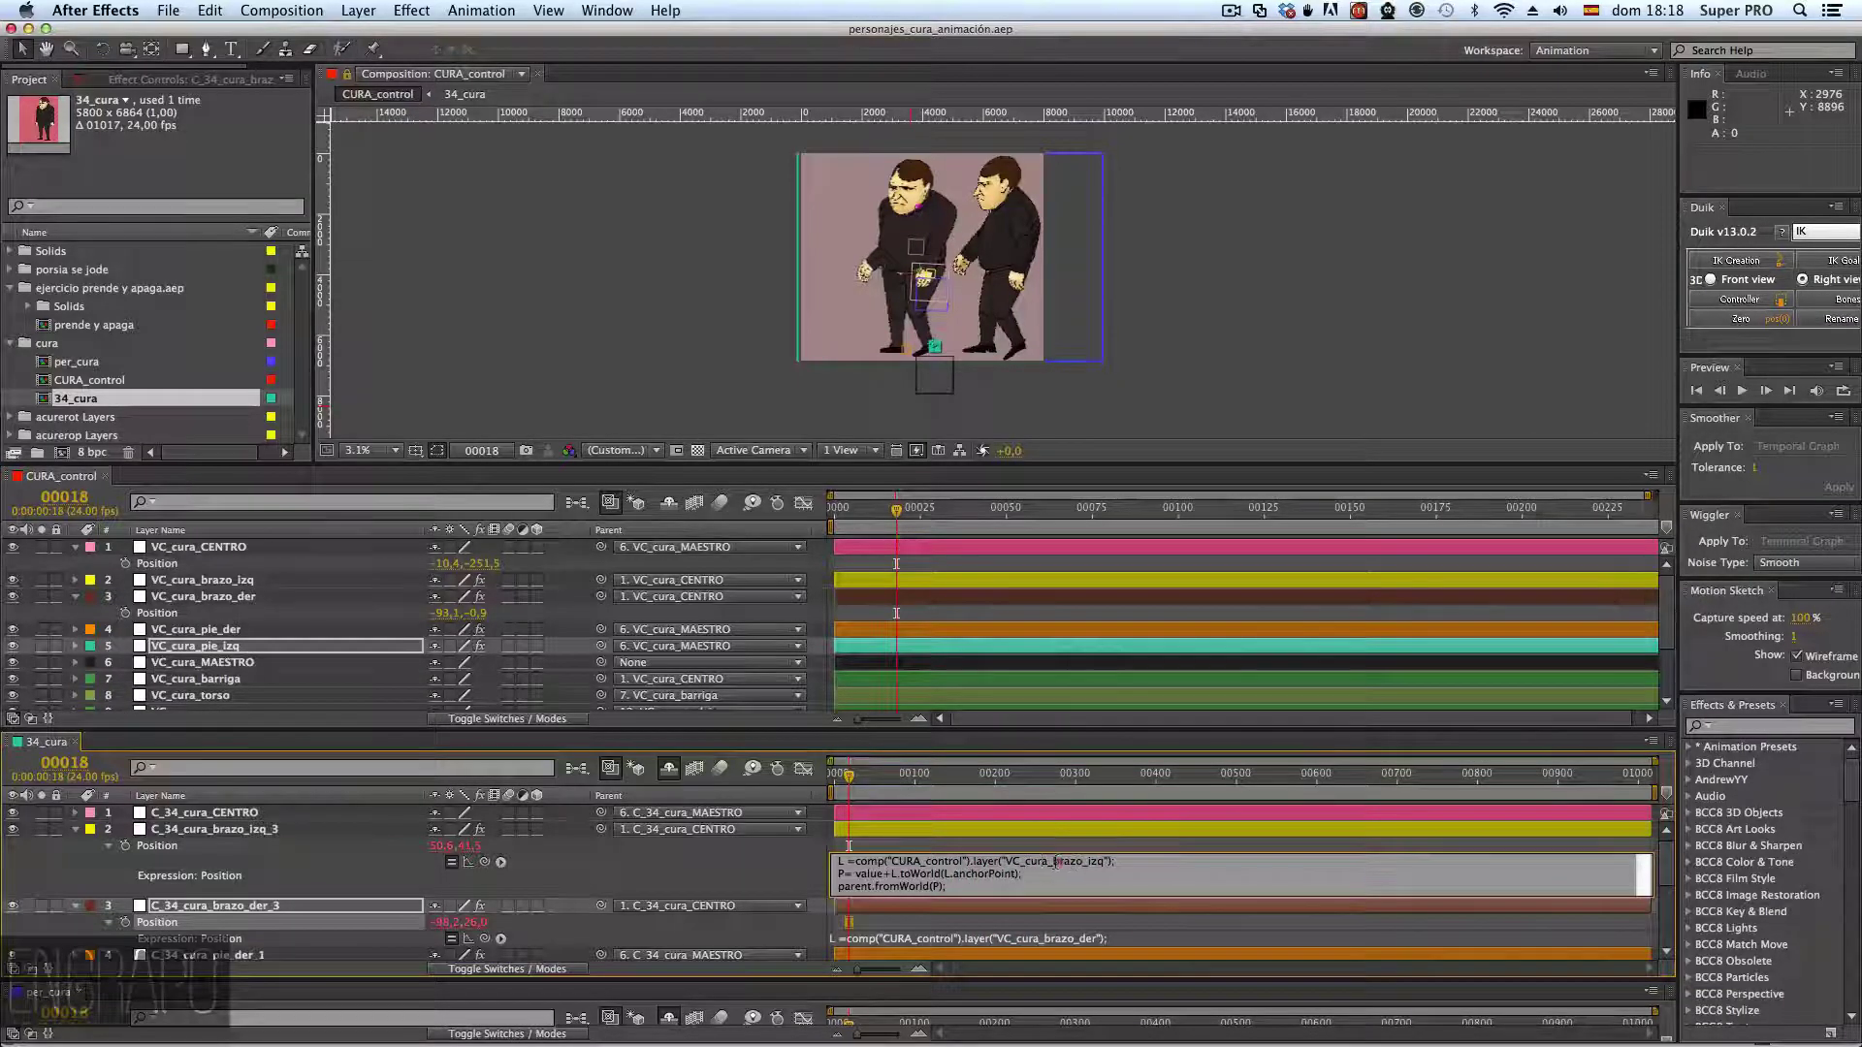
pyautogui.click(1075, 867)
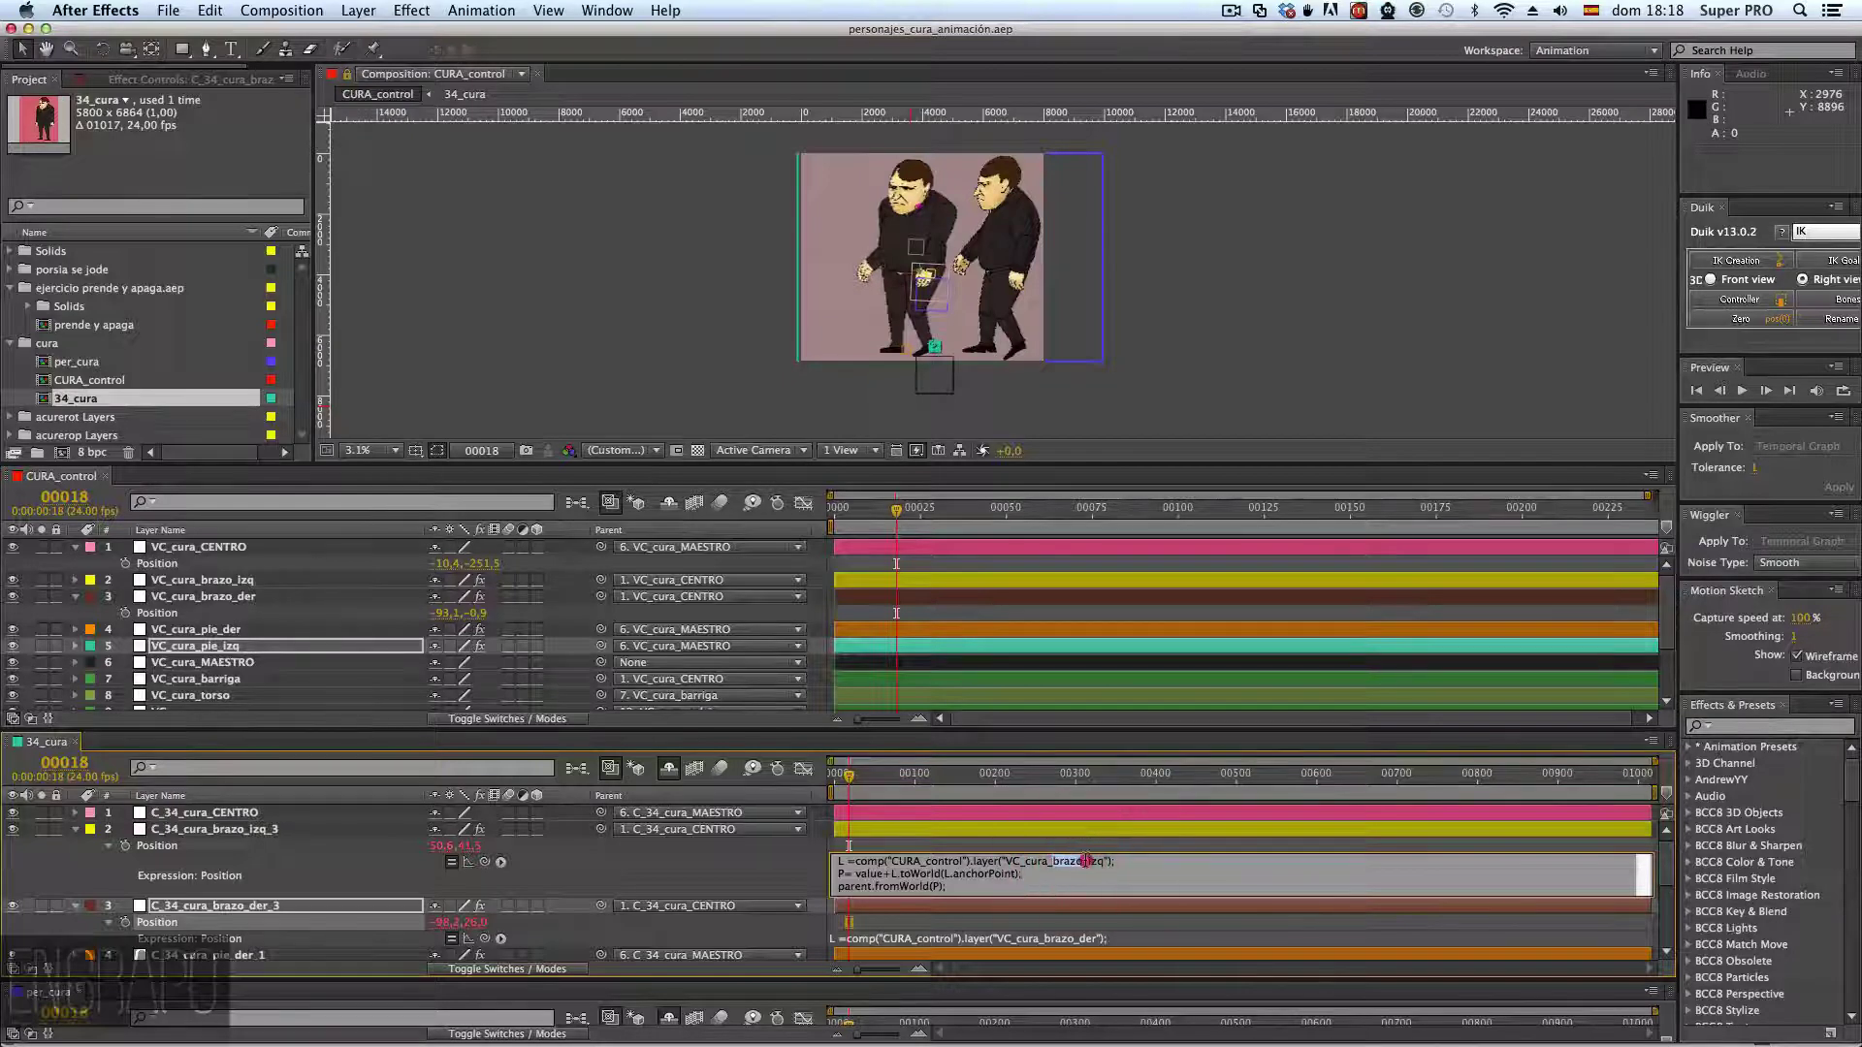
pyautogui.click(1075, 861)
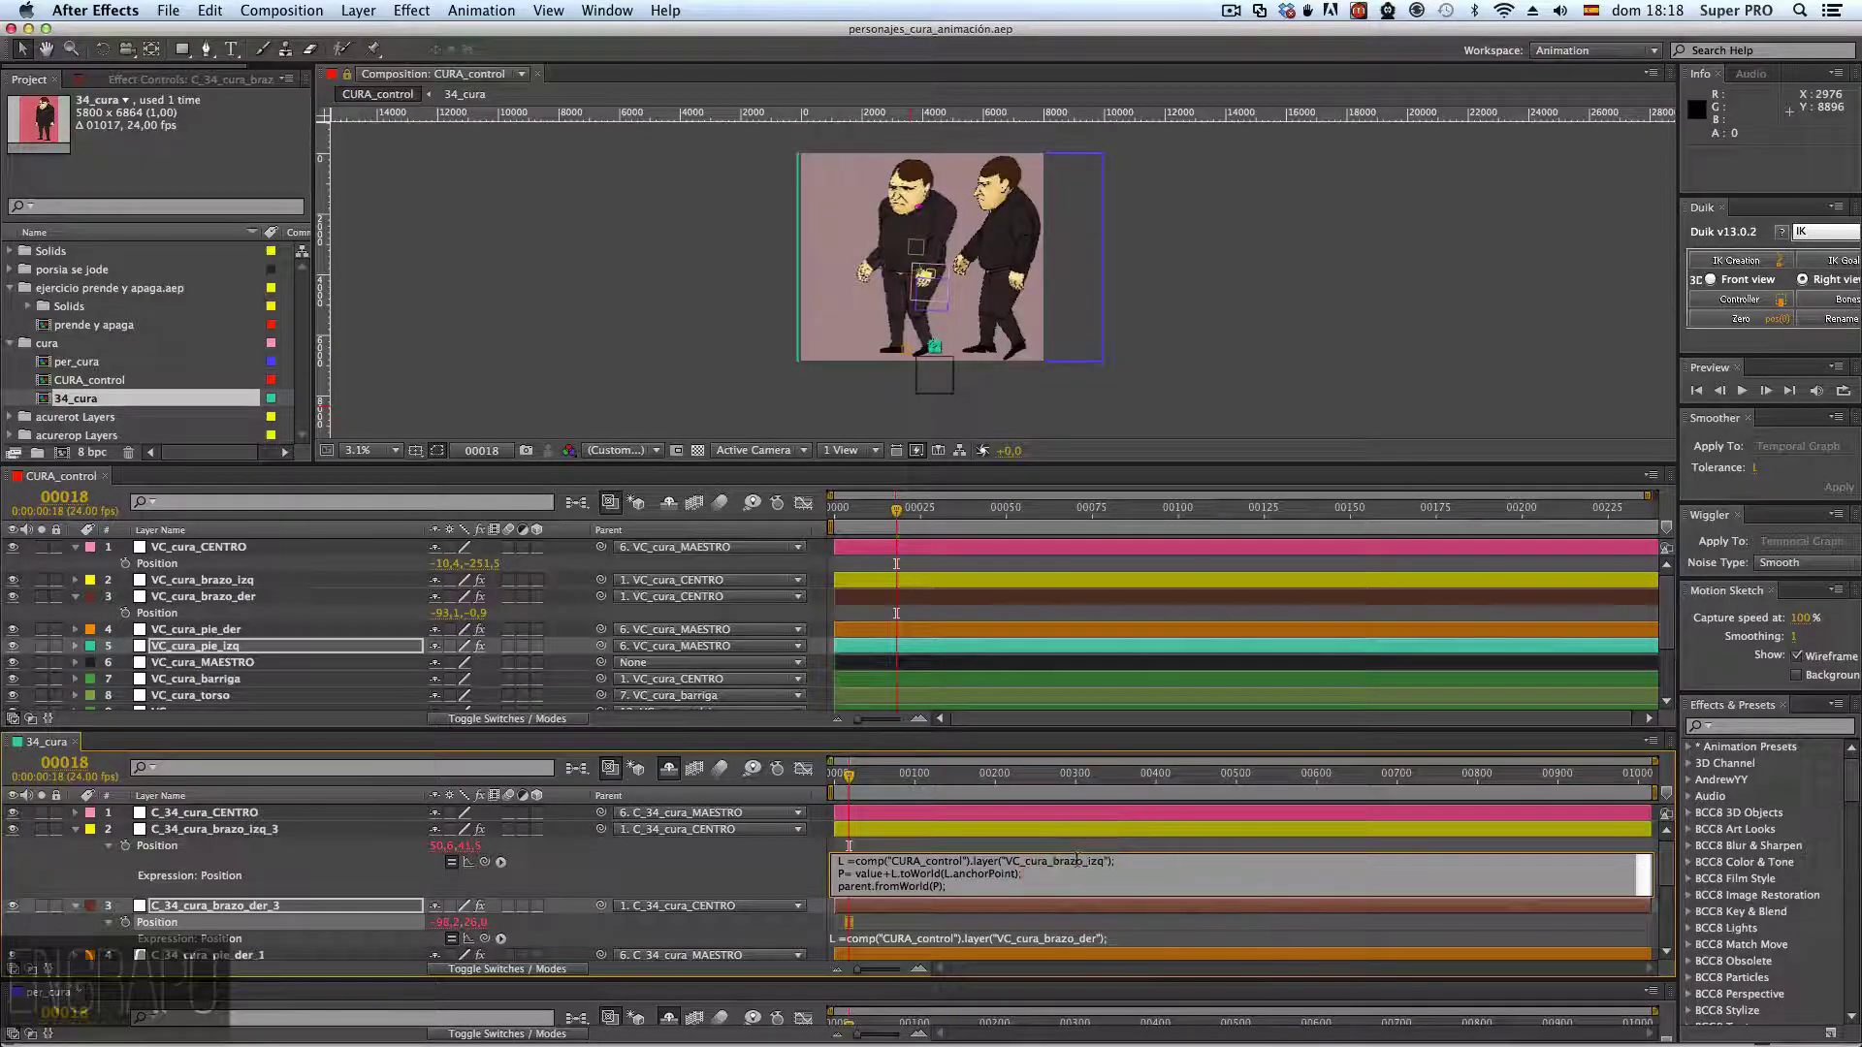
pyautogui.click(1121, 939)
pyautogui.click(1067, 880)
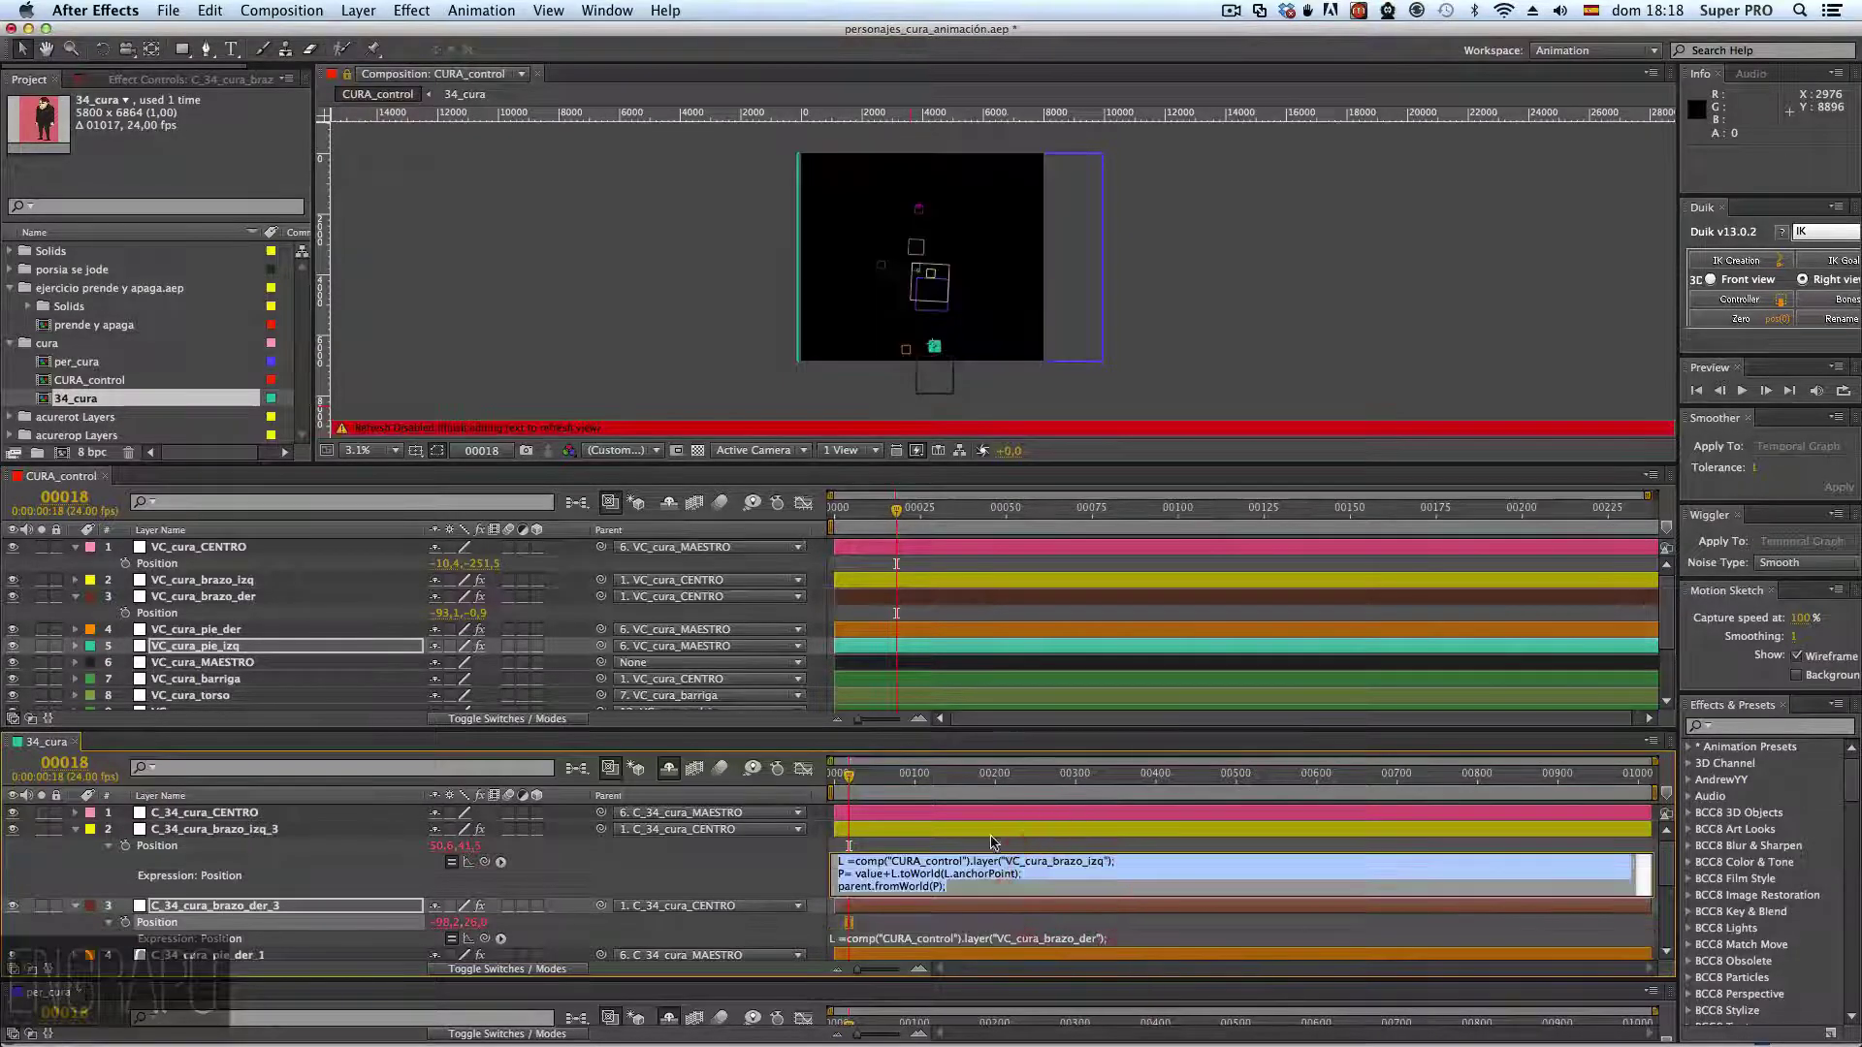
pyautogui.click(873, 827)
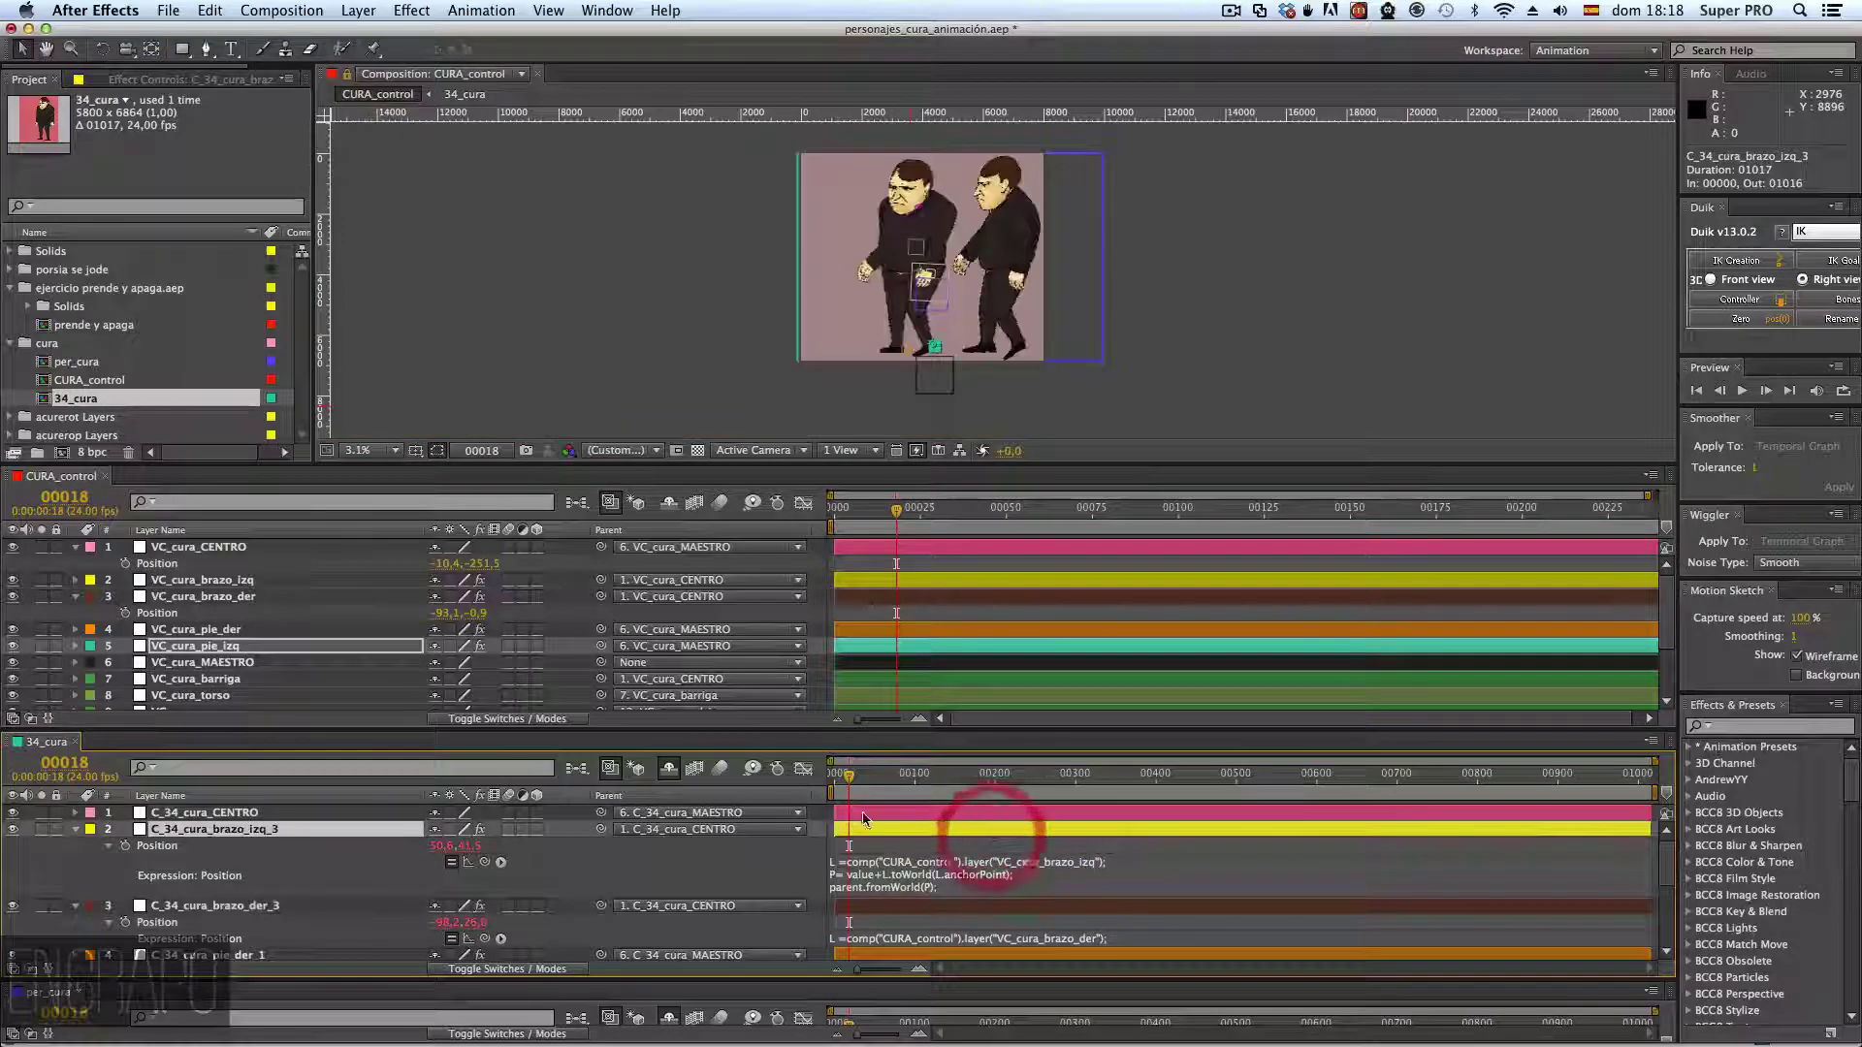
# - Collapse the expanded arm, foot and MAESTRO layers in the 34_cura timeline and give the CURA_control timeline more height
pyautogui.click(76, 829)
pyautogui.click(76, 846)
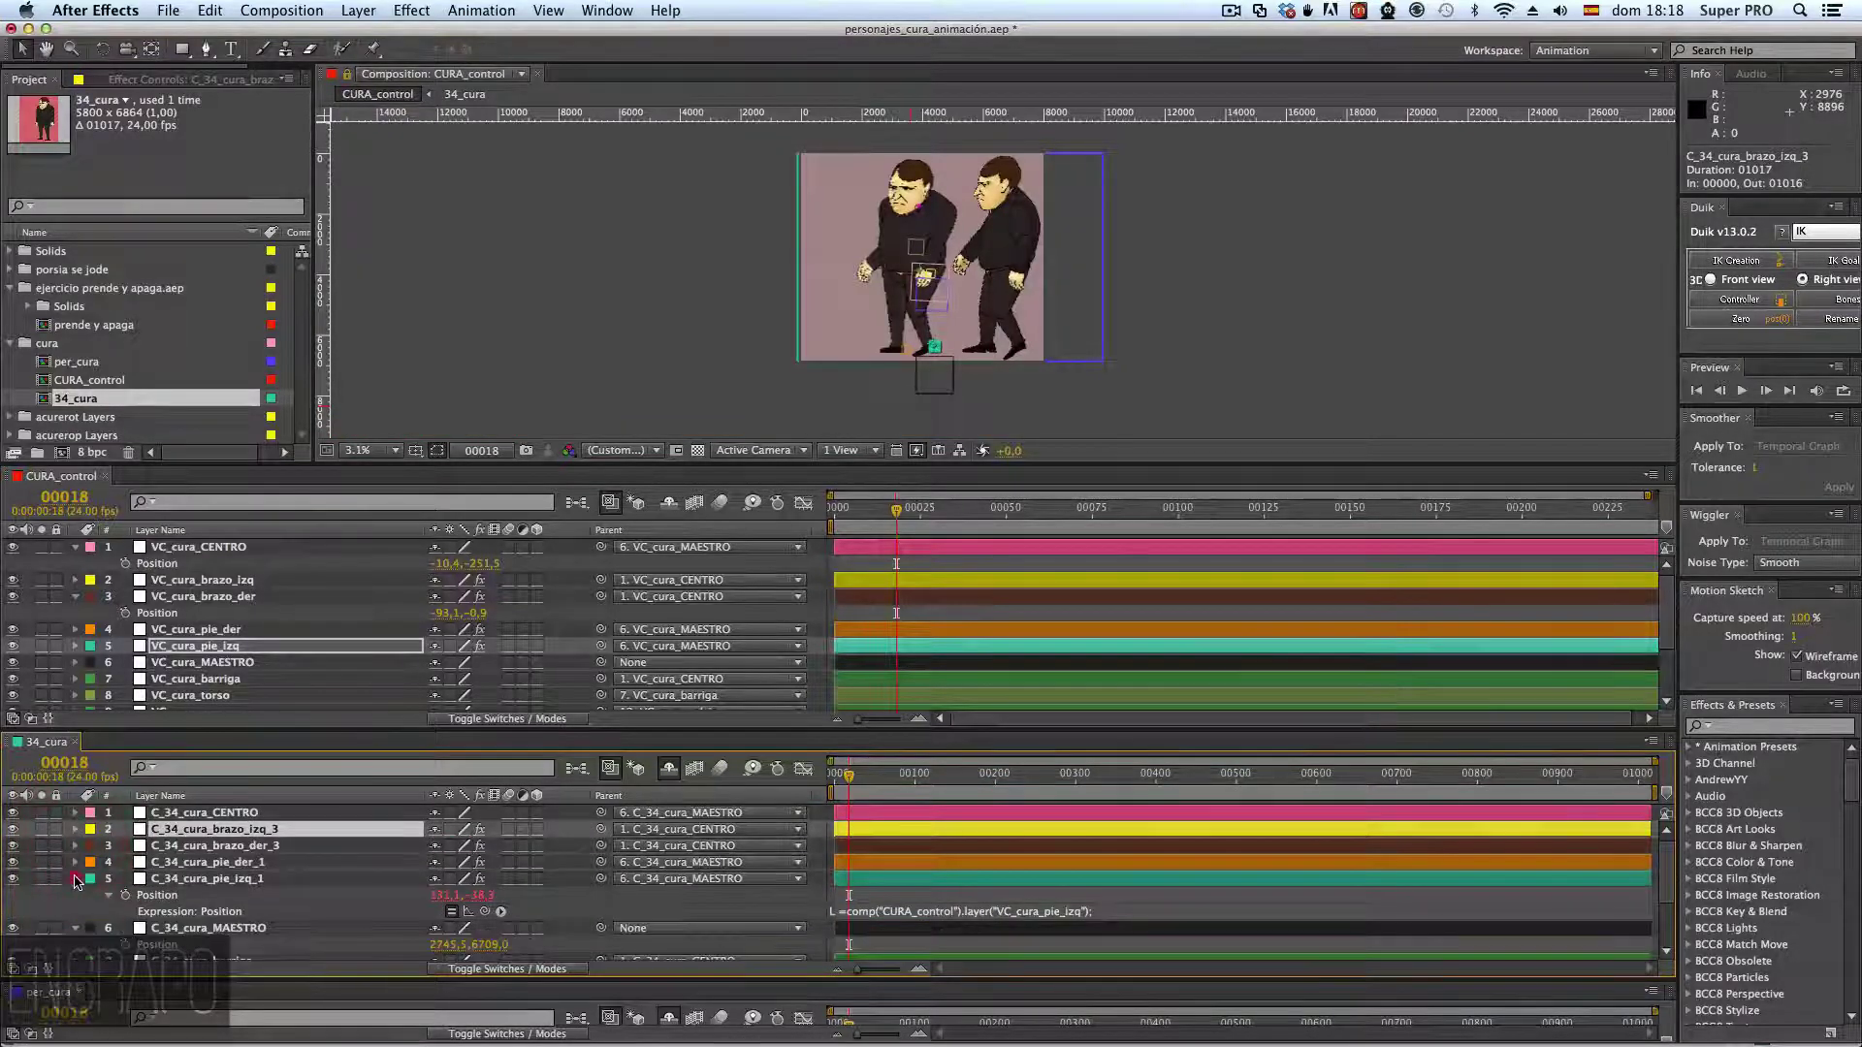
pyautogui.click(75, 878)
pyautogui.click(75, 897)
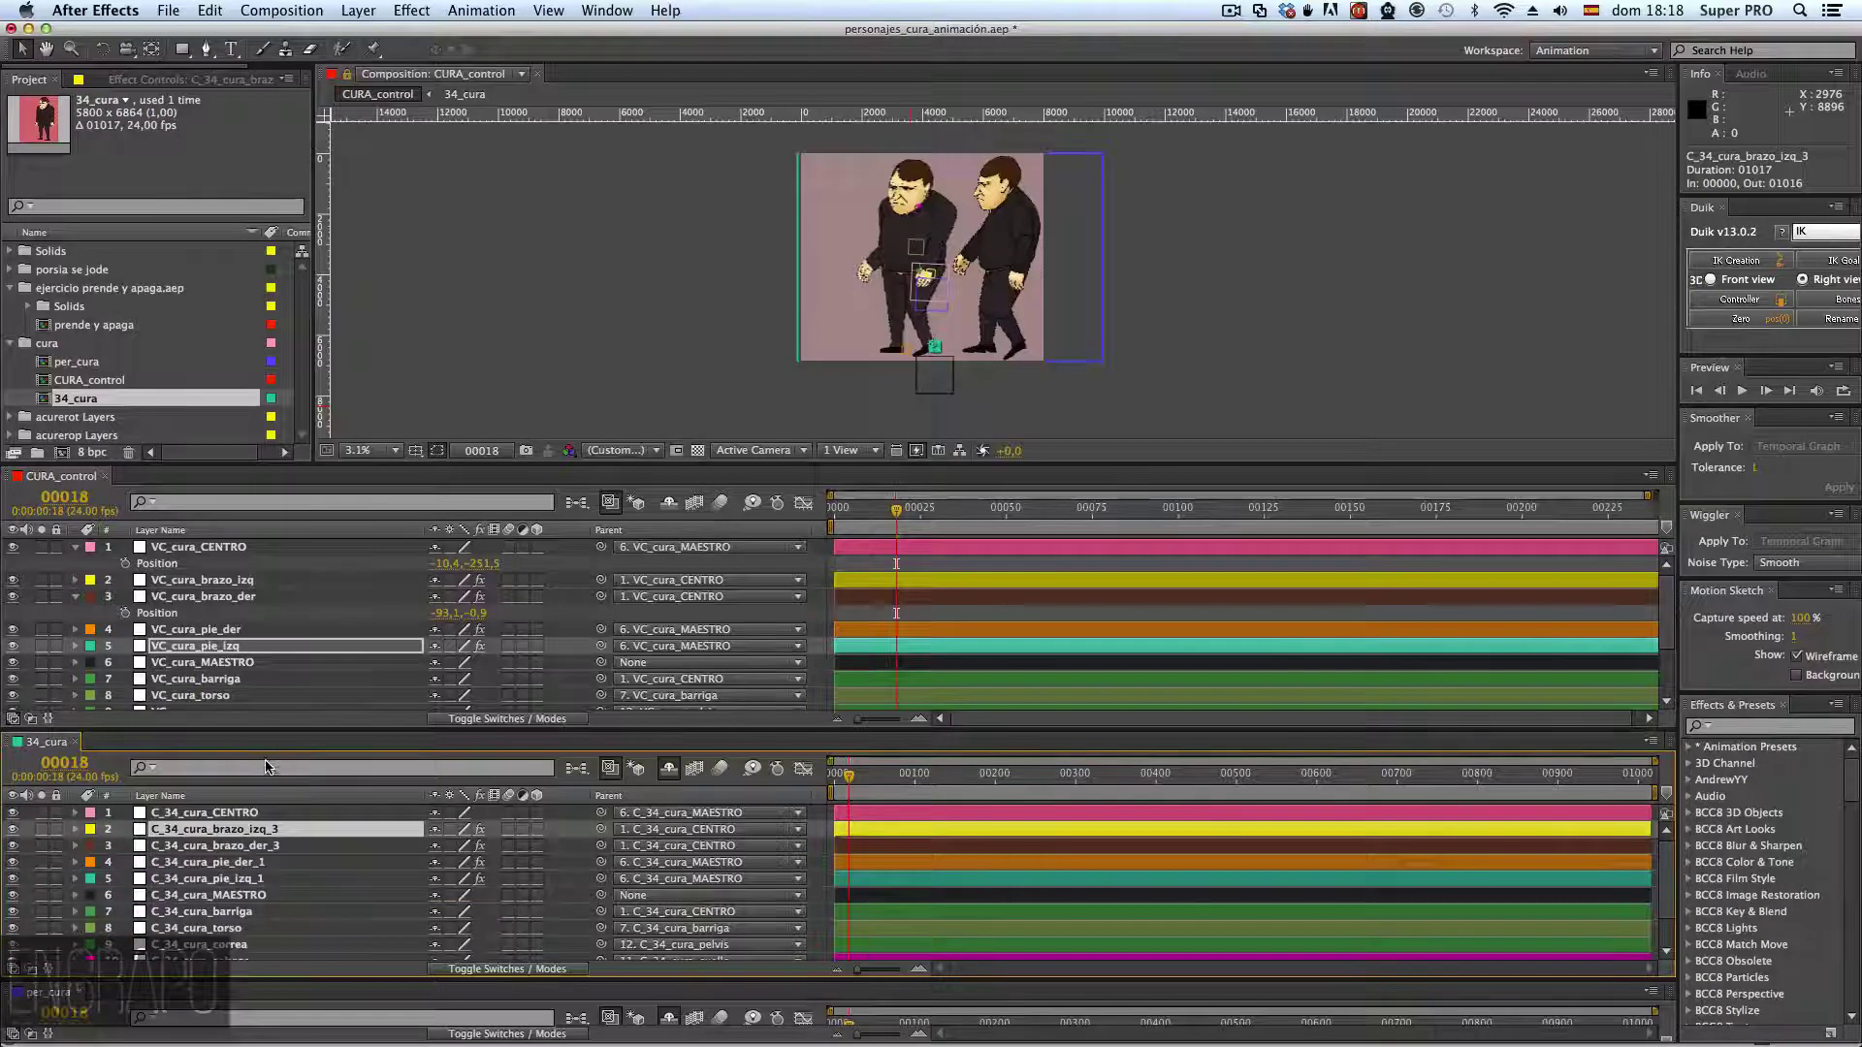
pyautogui.moveTo(256, 728); pyautogui.dragTo(252, 797)
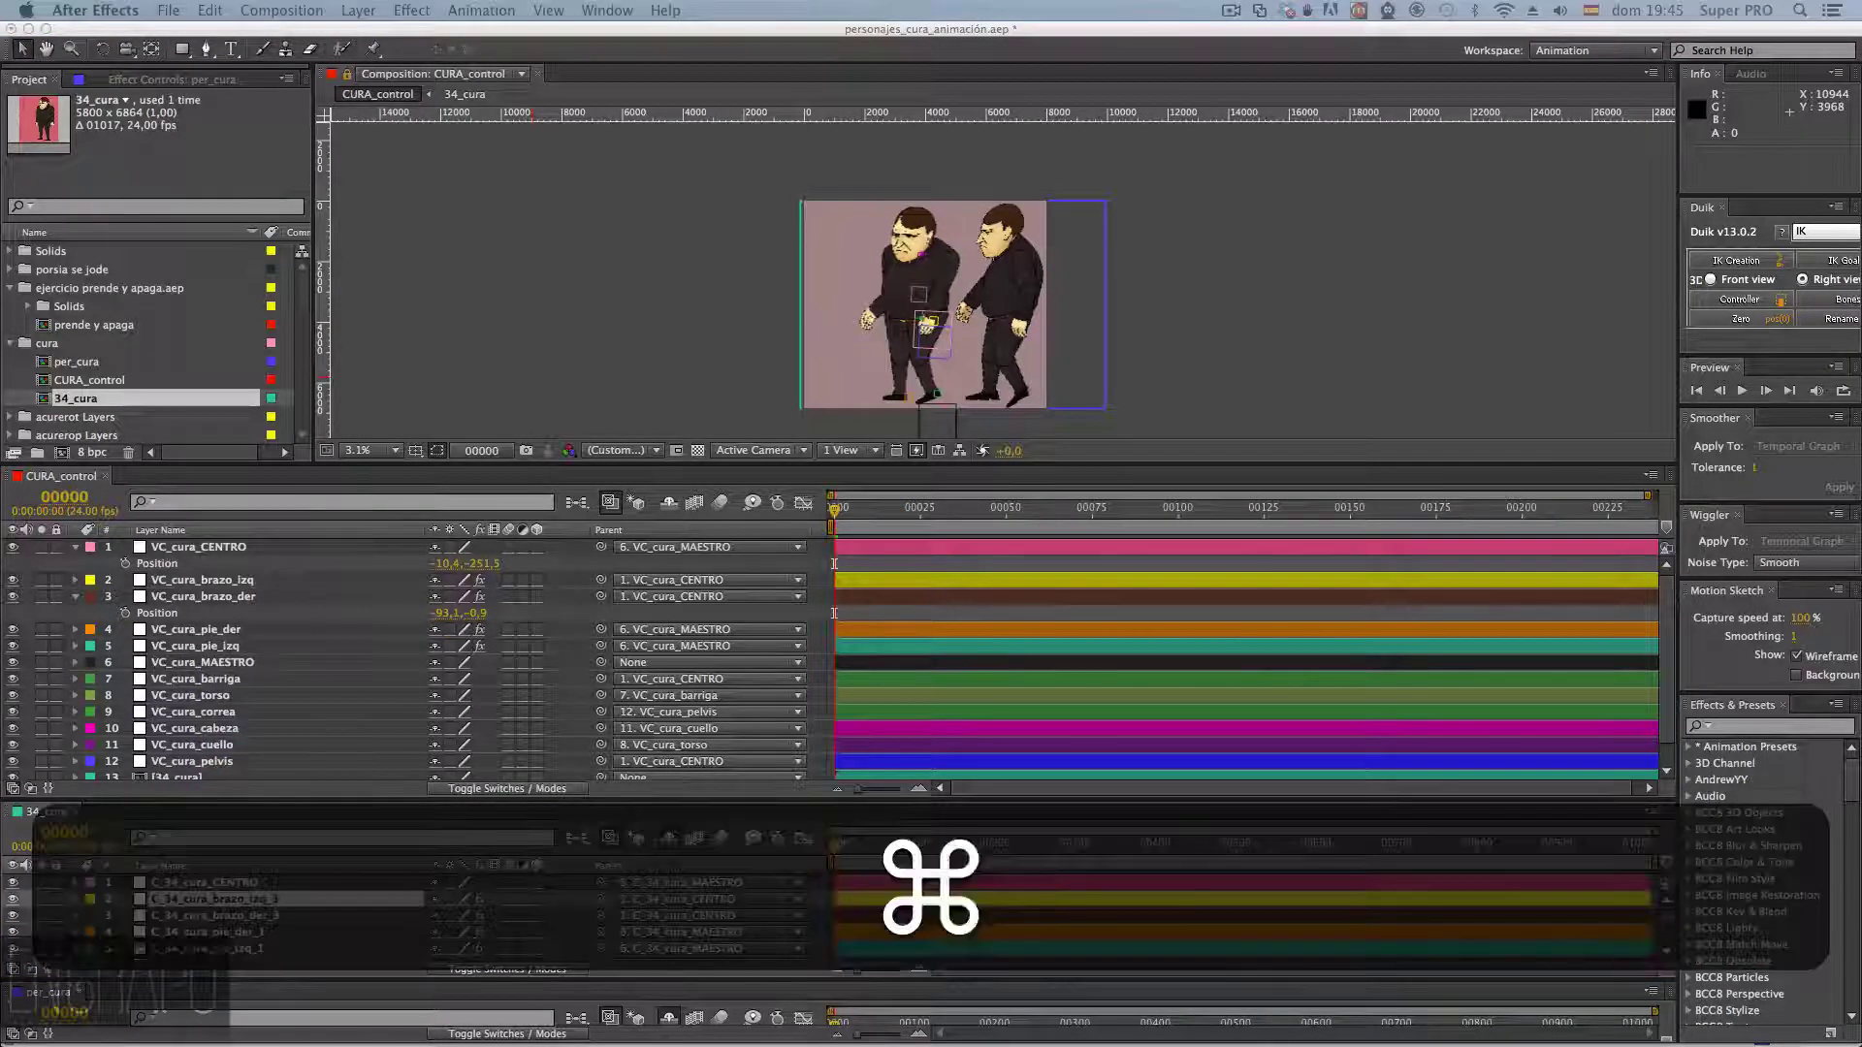
# - Switch to TextEdit and set the ROTACIÓN and POSICIÓN expression text to font size 9
pyautogui.press('super+Tab')
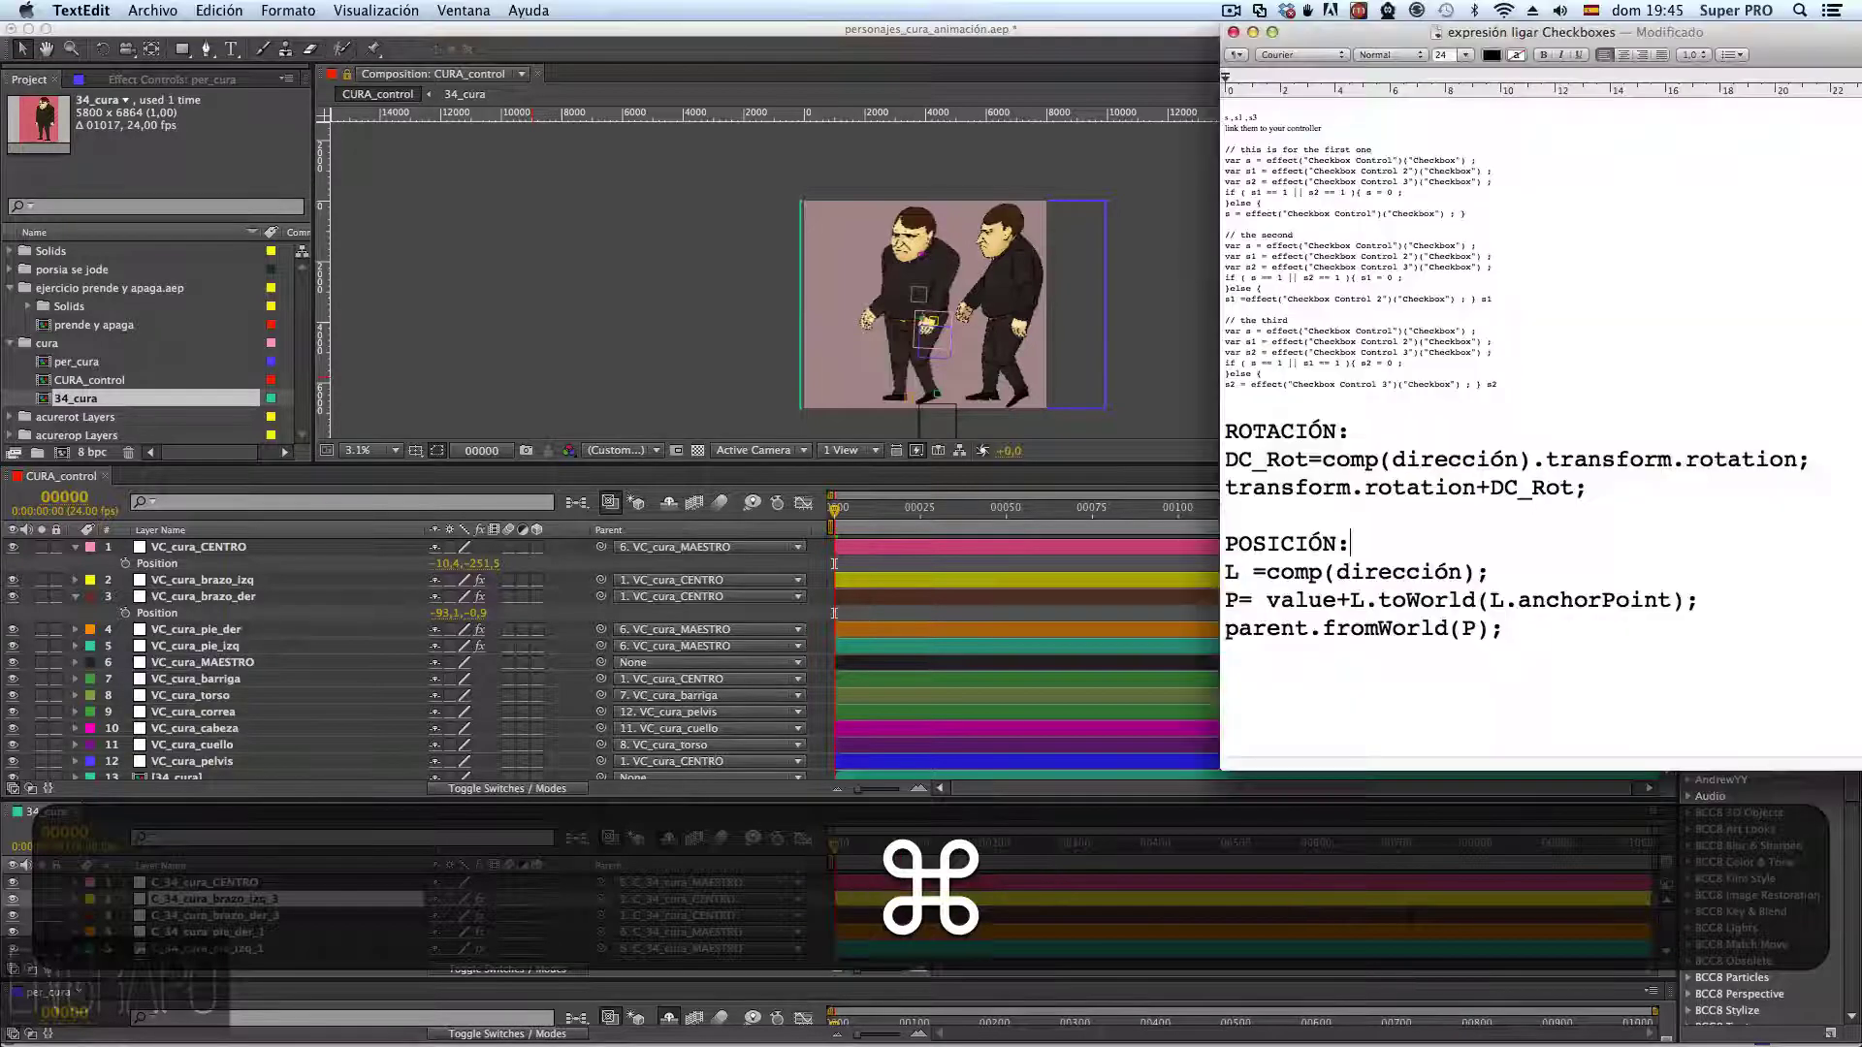
pyautogui.moveTo(1512, 677); pyautogui.dragTo(1176, 408)
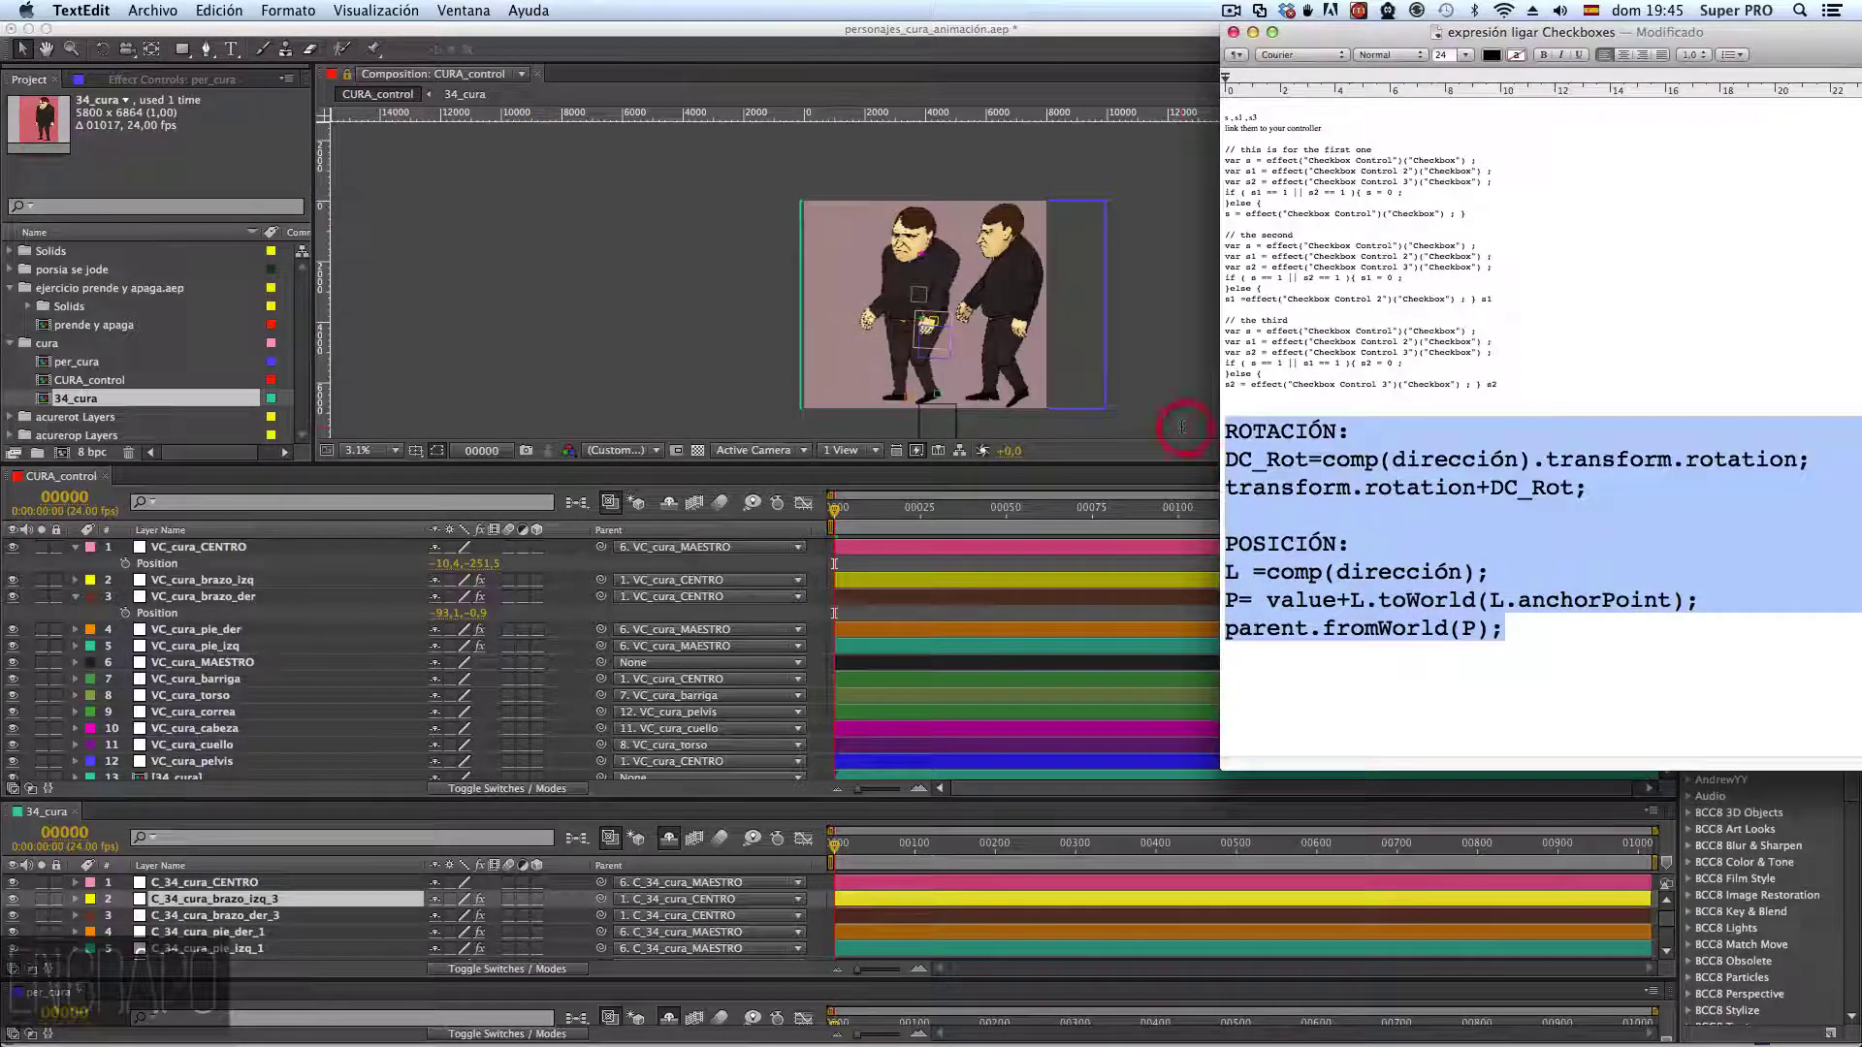
pyautogui.click(1462, 56)
pyautogui.click(1455, 73)
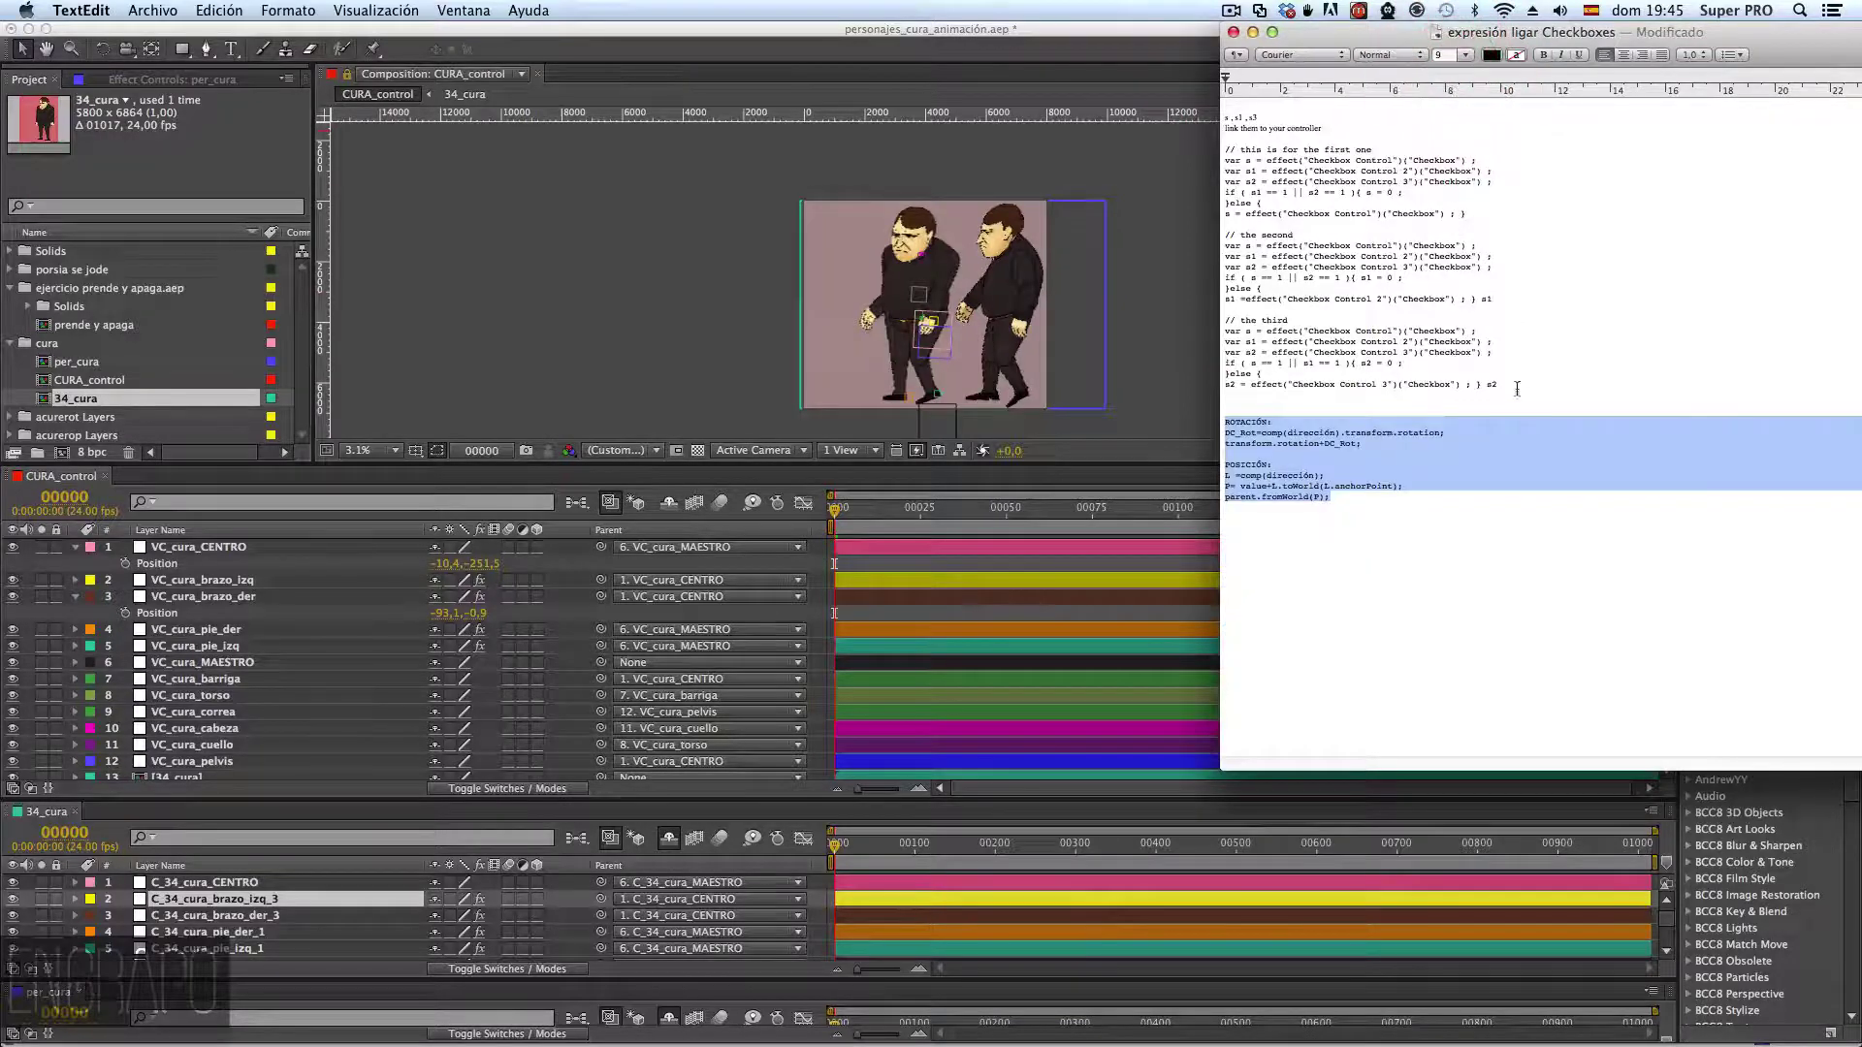
# - Set the three checkbox expression blocks to font size 12 and deselect the text
pyautogui.moveTo(1517, 388); pyautogui.dragTo(1206, 150)
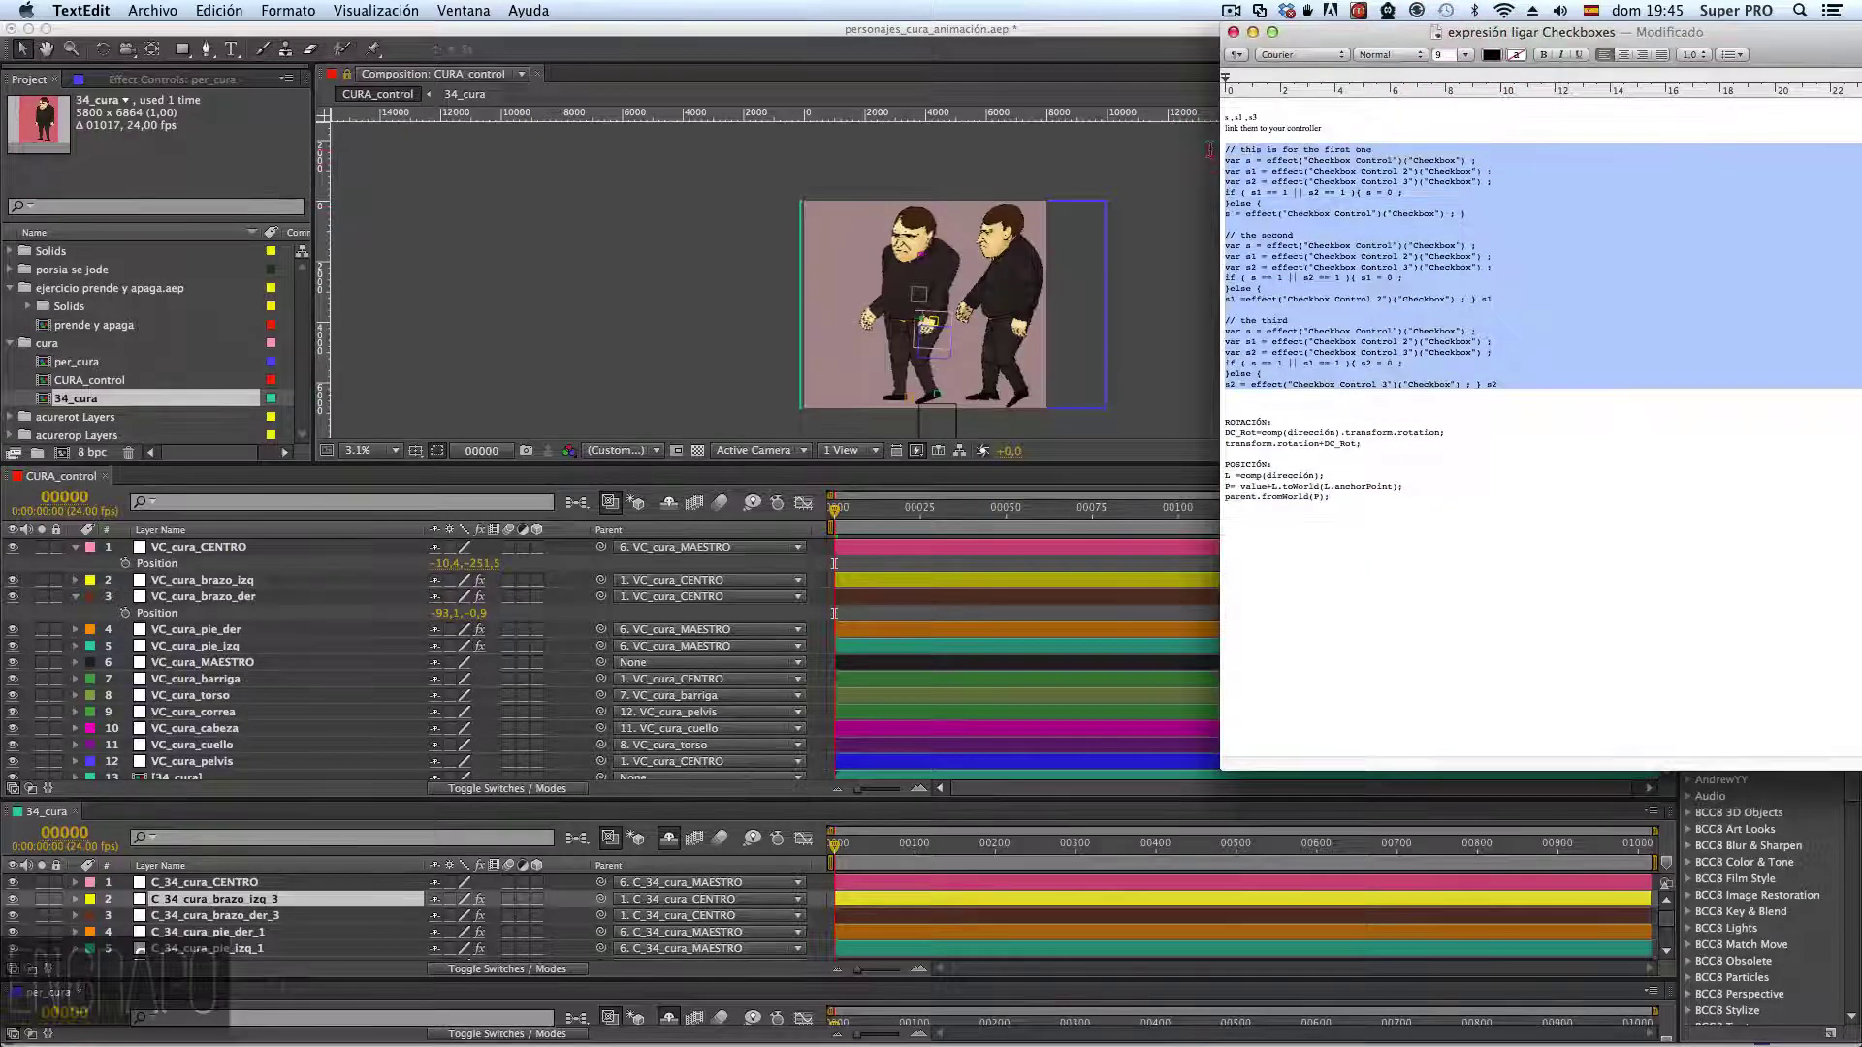
pyautogui.click(1467, 56)
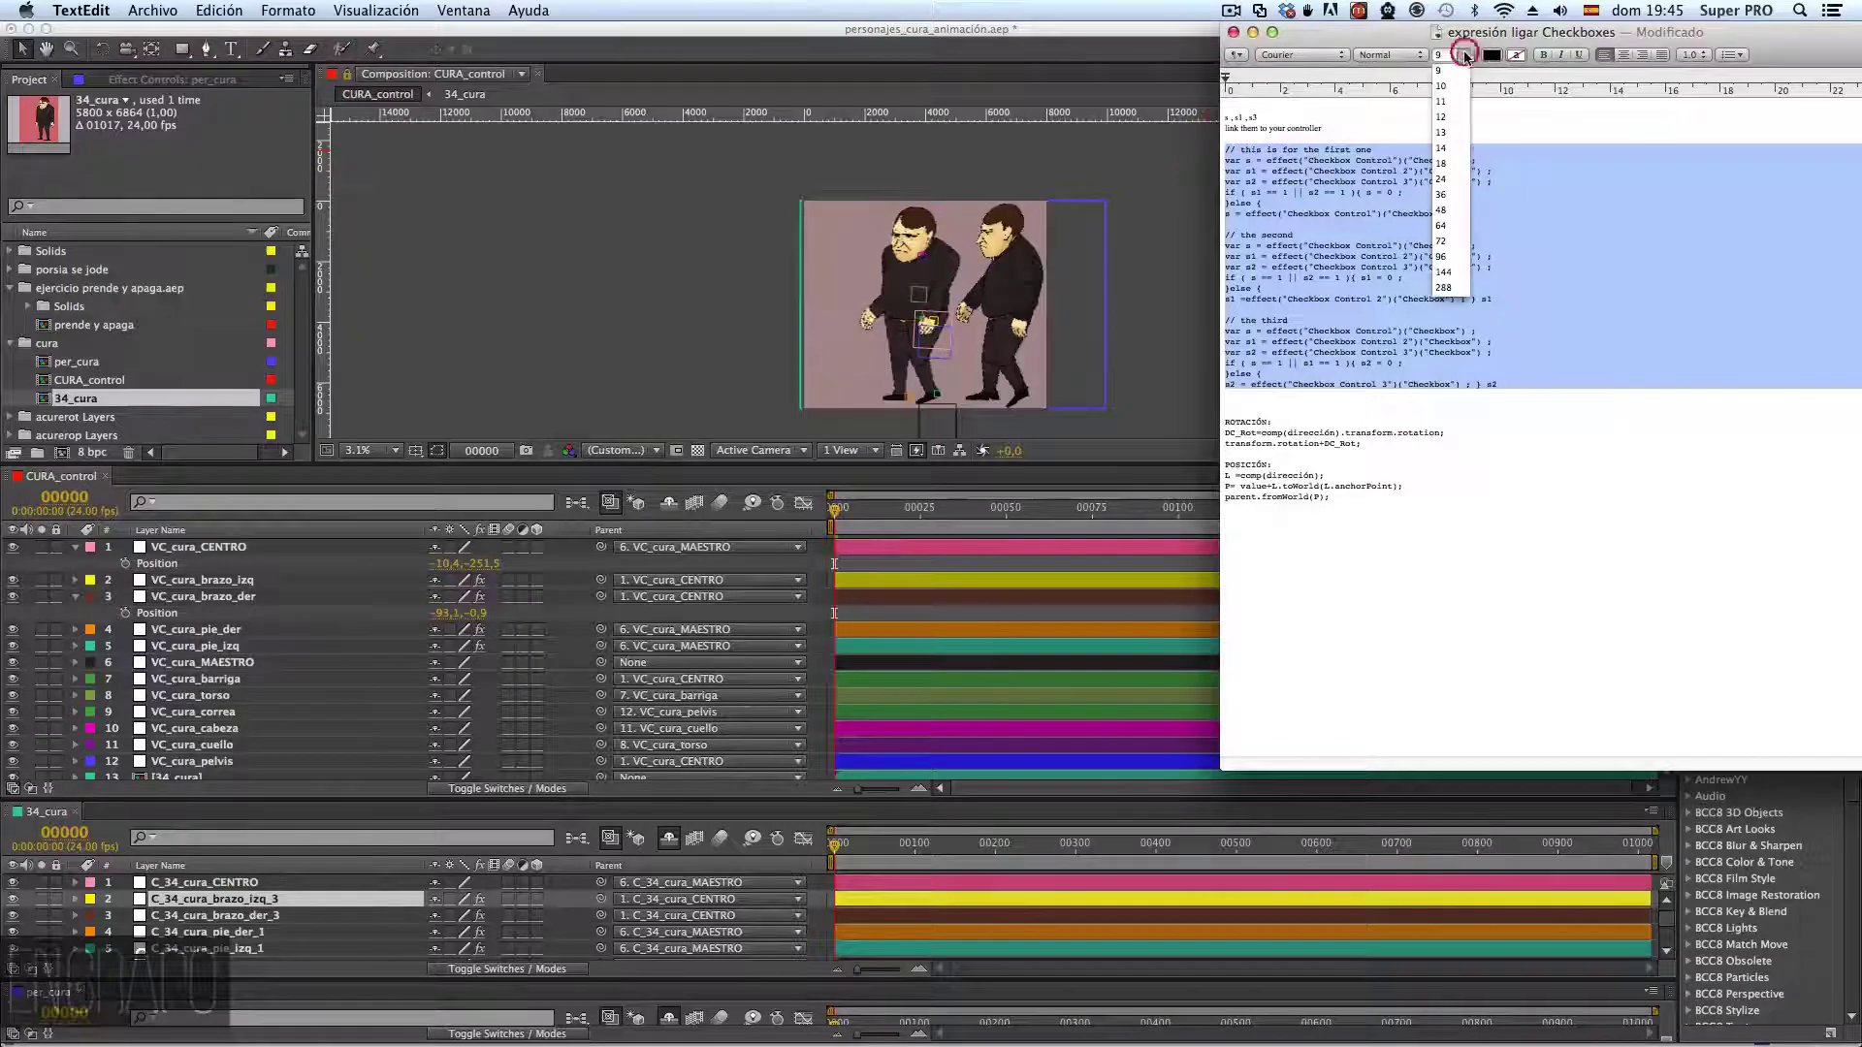
pyautogui.click(1451, 120)
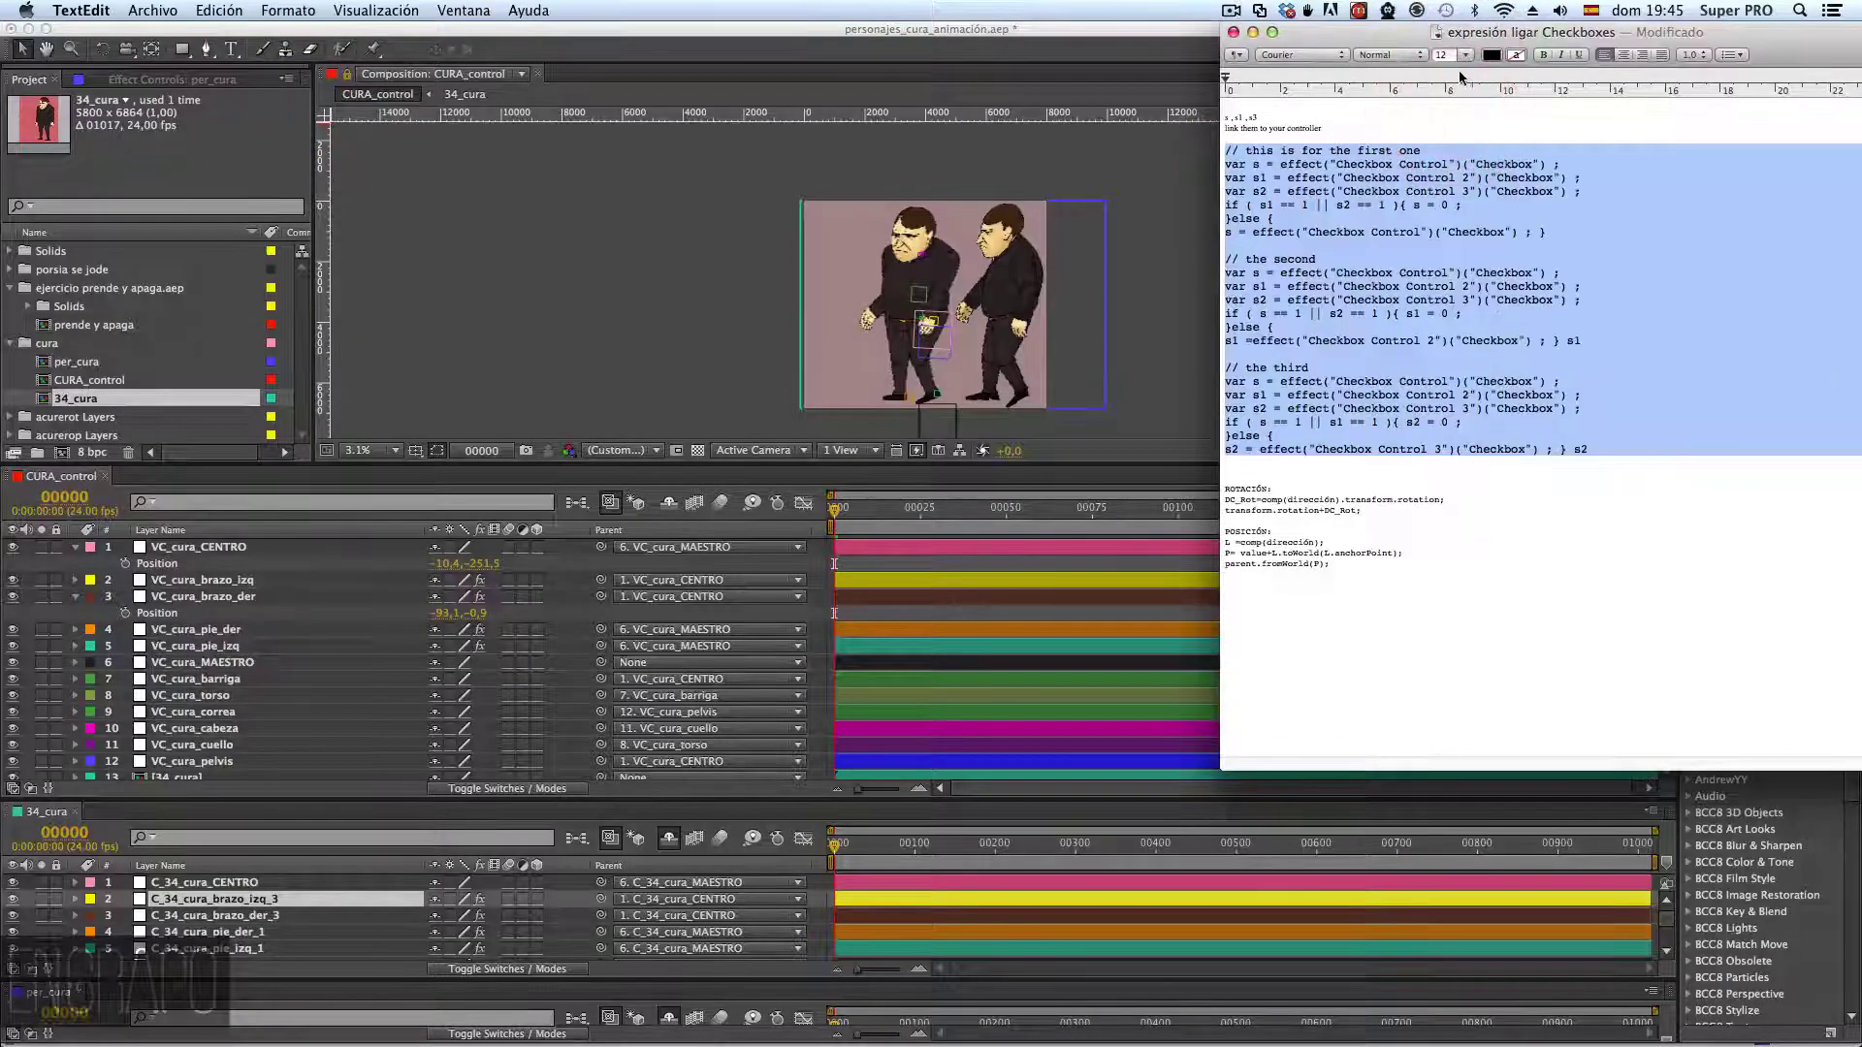
pyautogui.click(1418, 181)
# - Switch back to After Effects and add an adjustment layer above VC_cura_CENTRO in the CURA_control composition
pyautogui.click(491, 260)
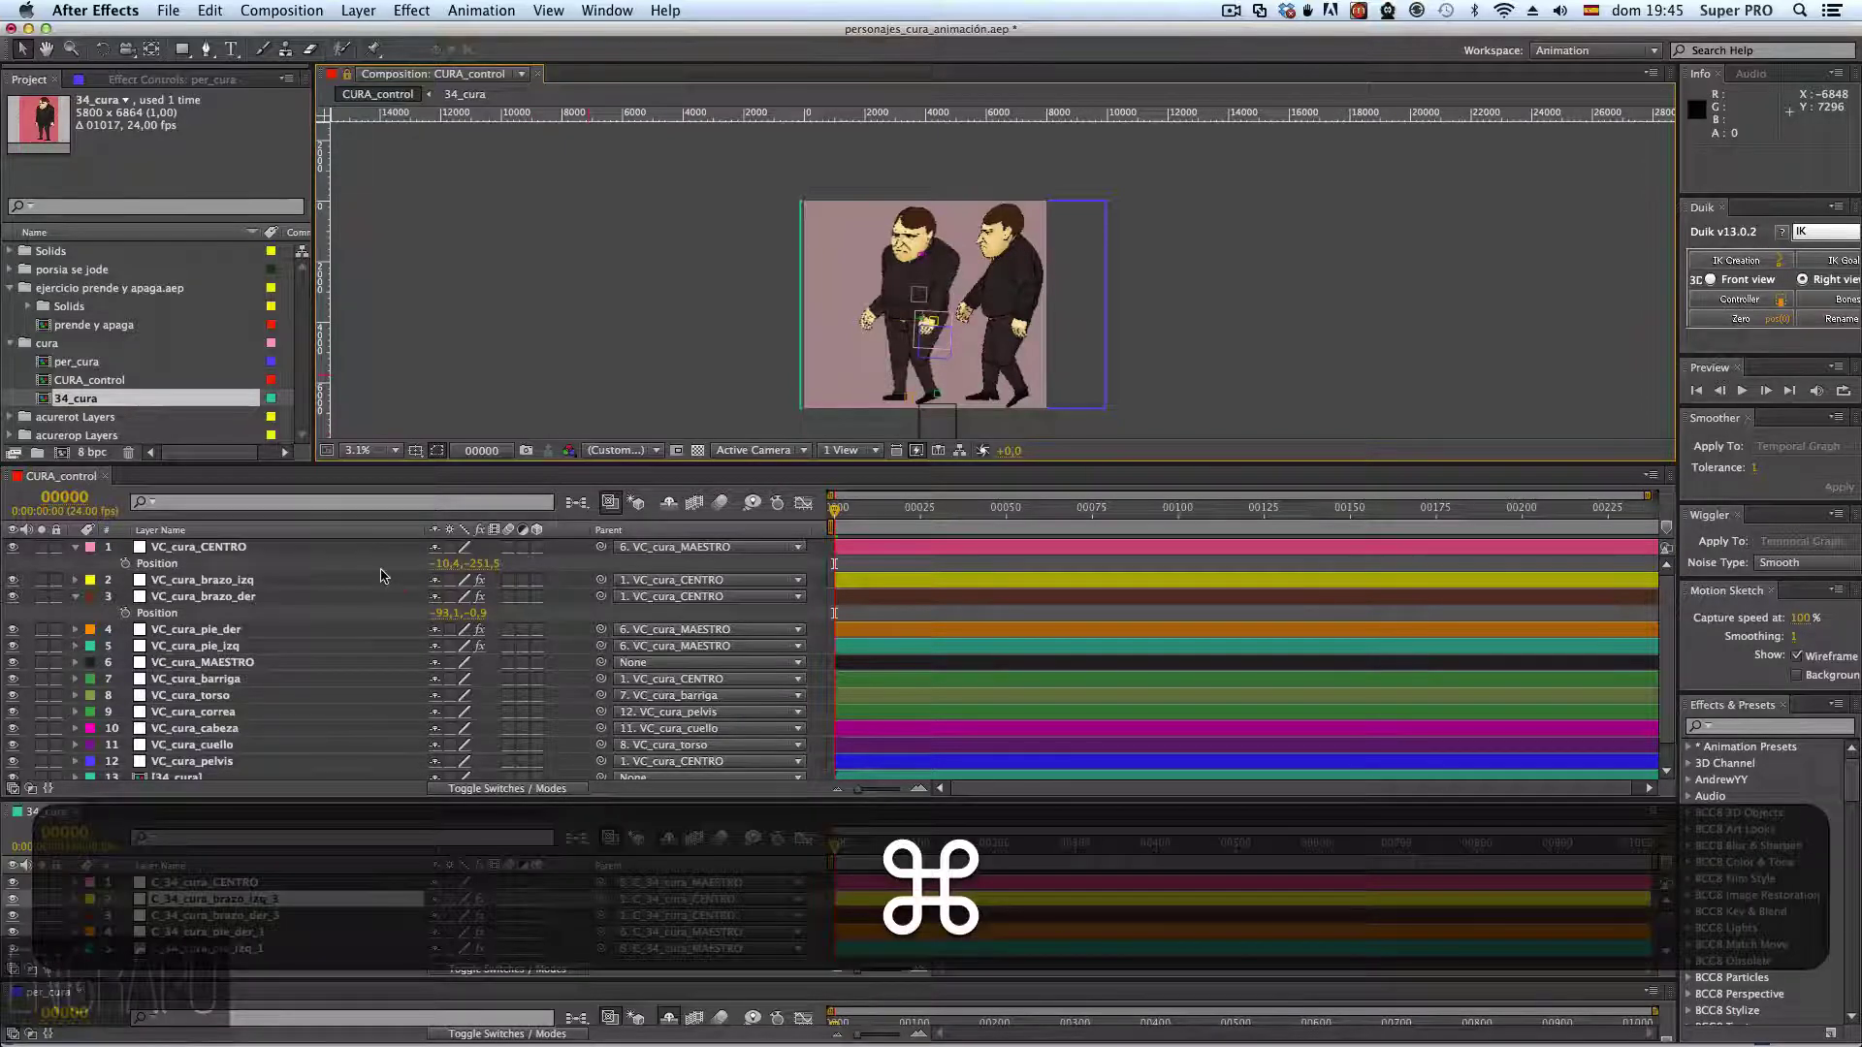
pyautogui.click(376, 551)
pyautogui.click(199, 629)
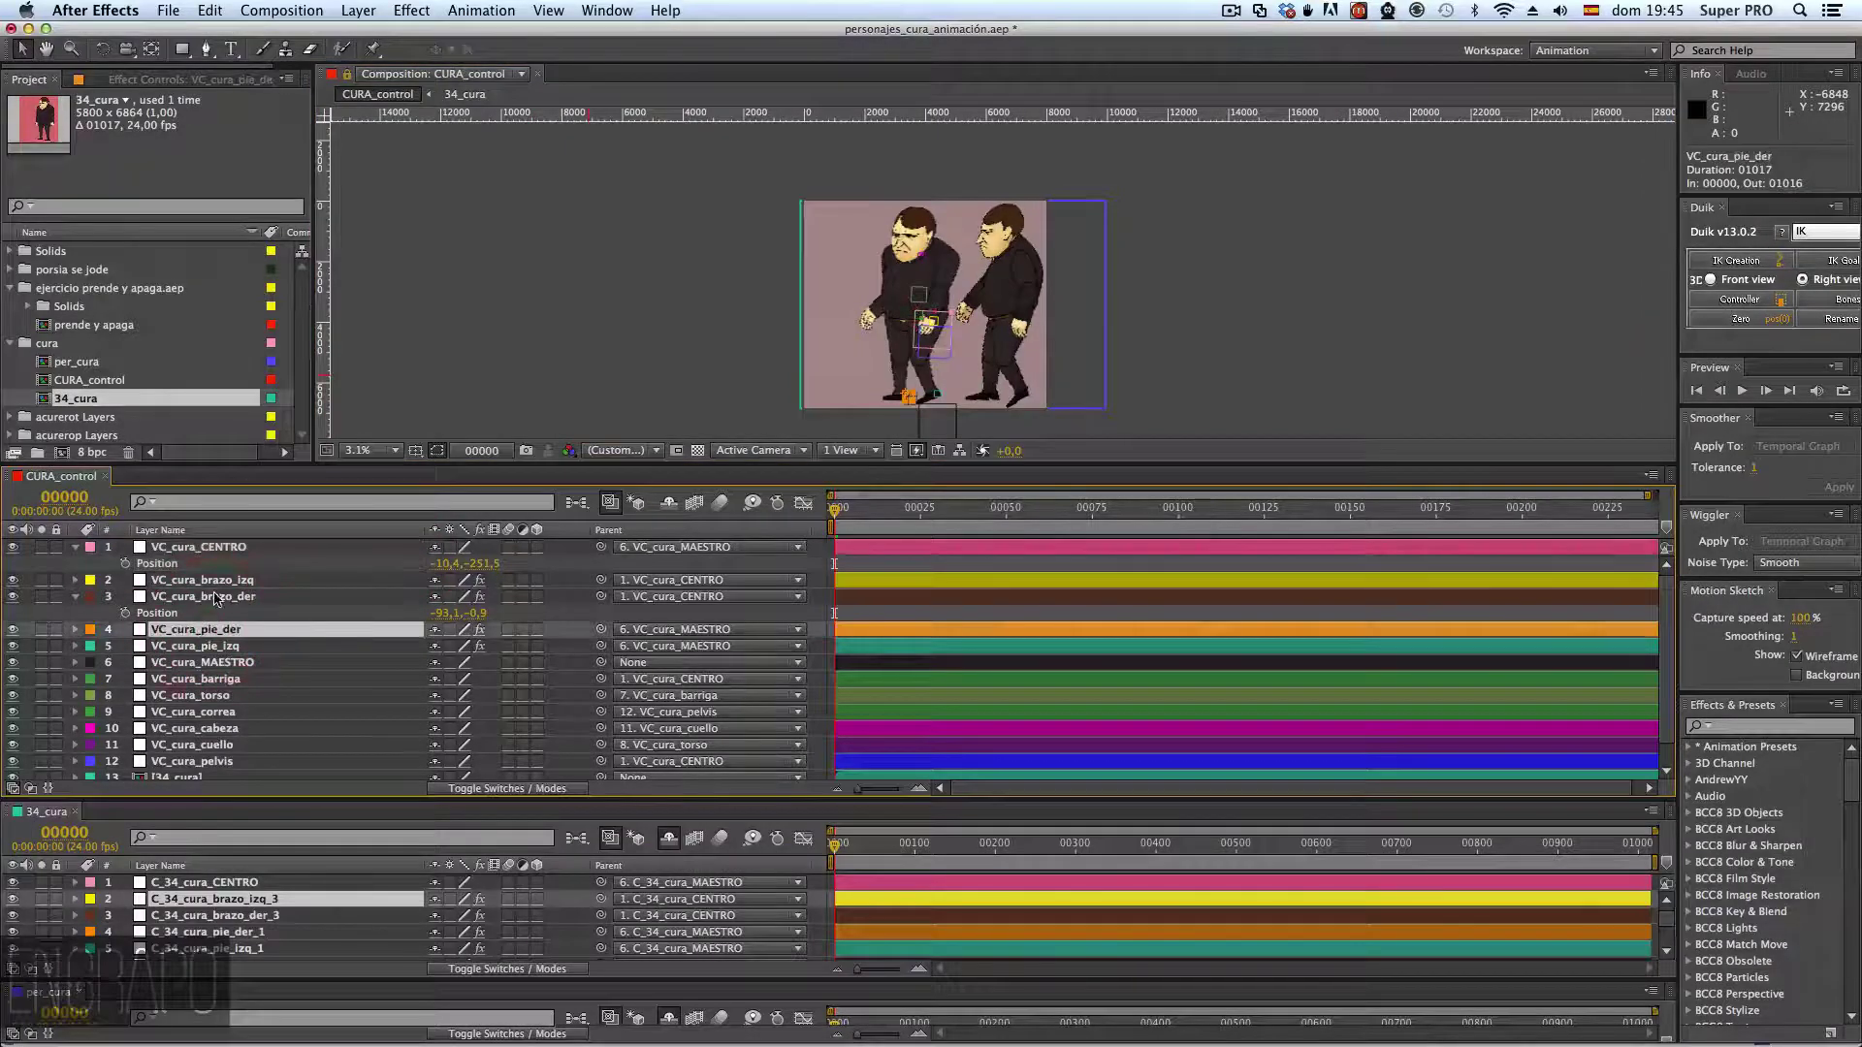
pyautogui.click(212, 549)
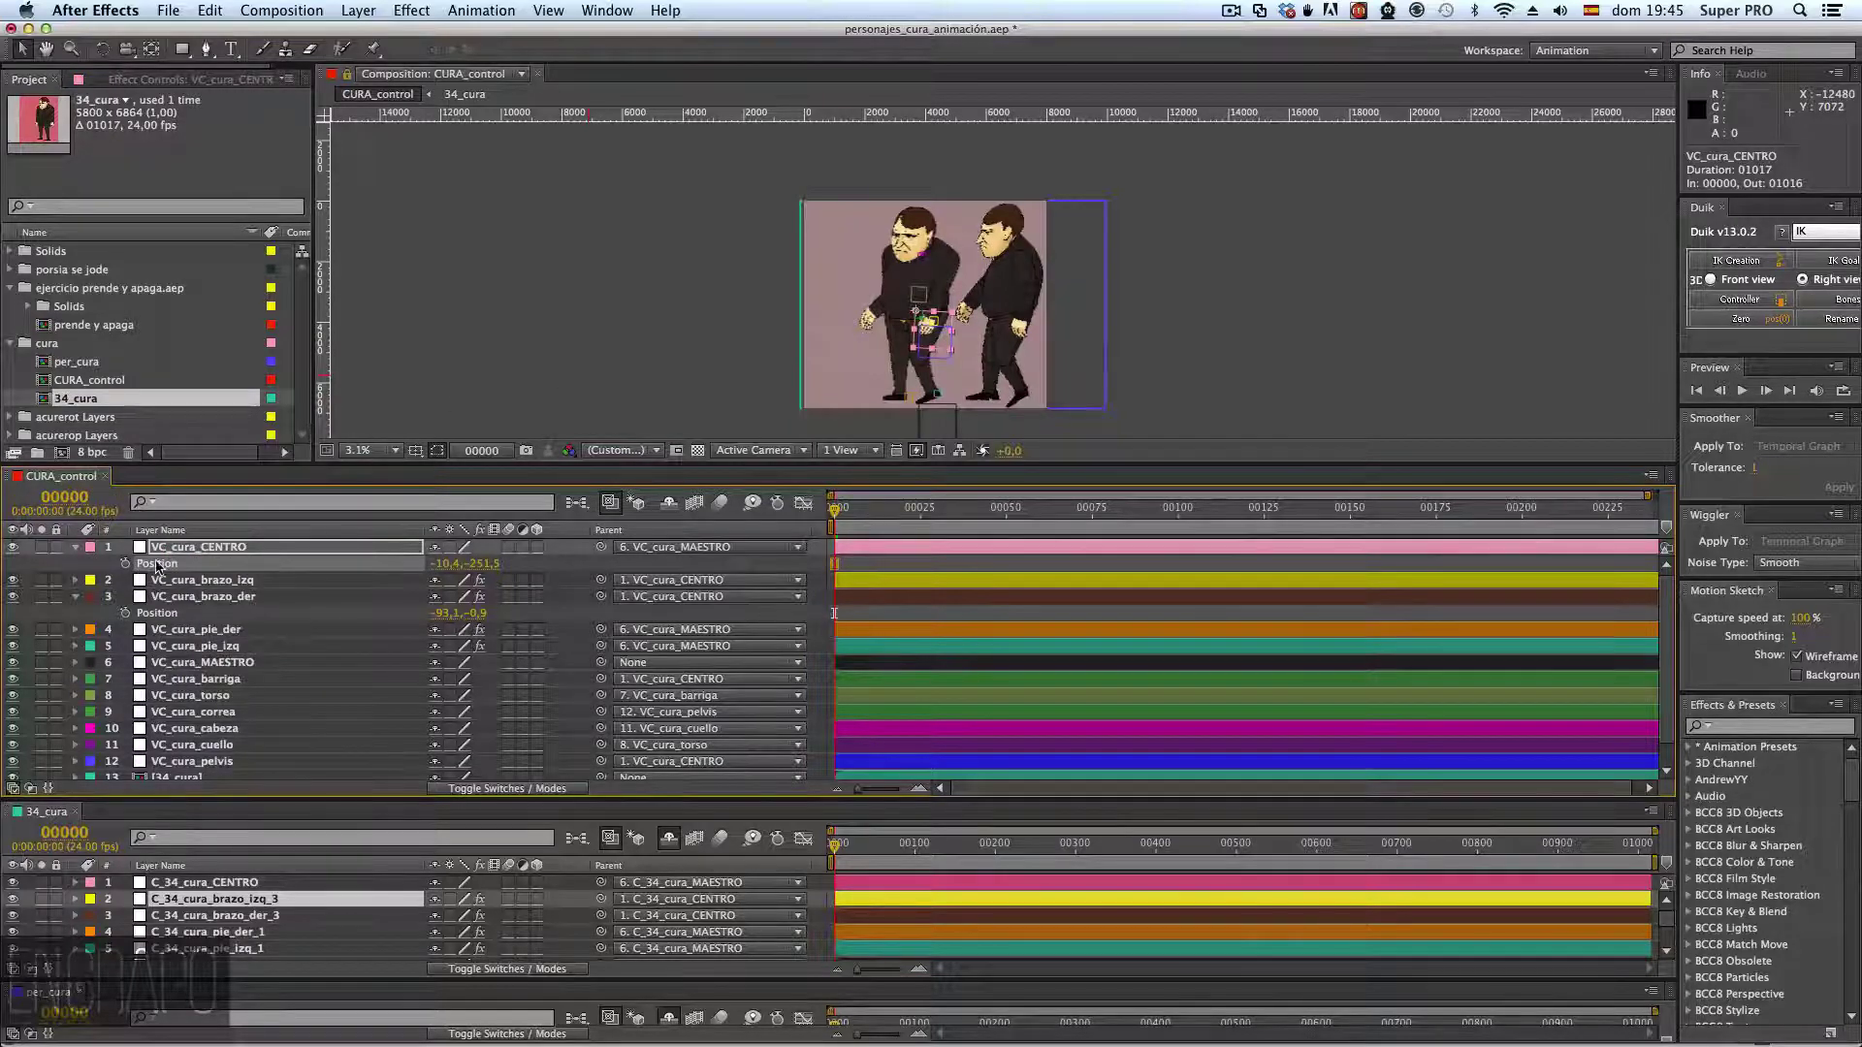
pyautogui.click(163, 548)
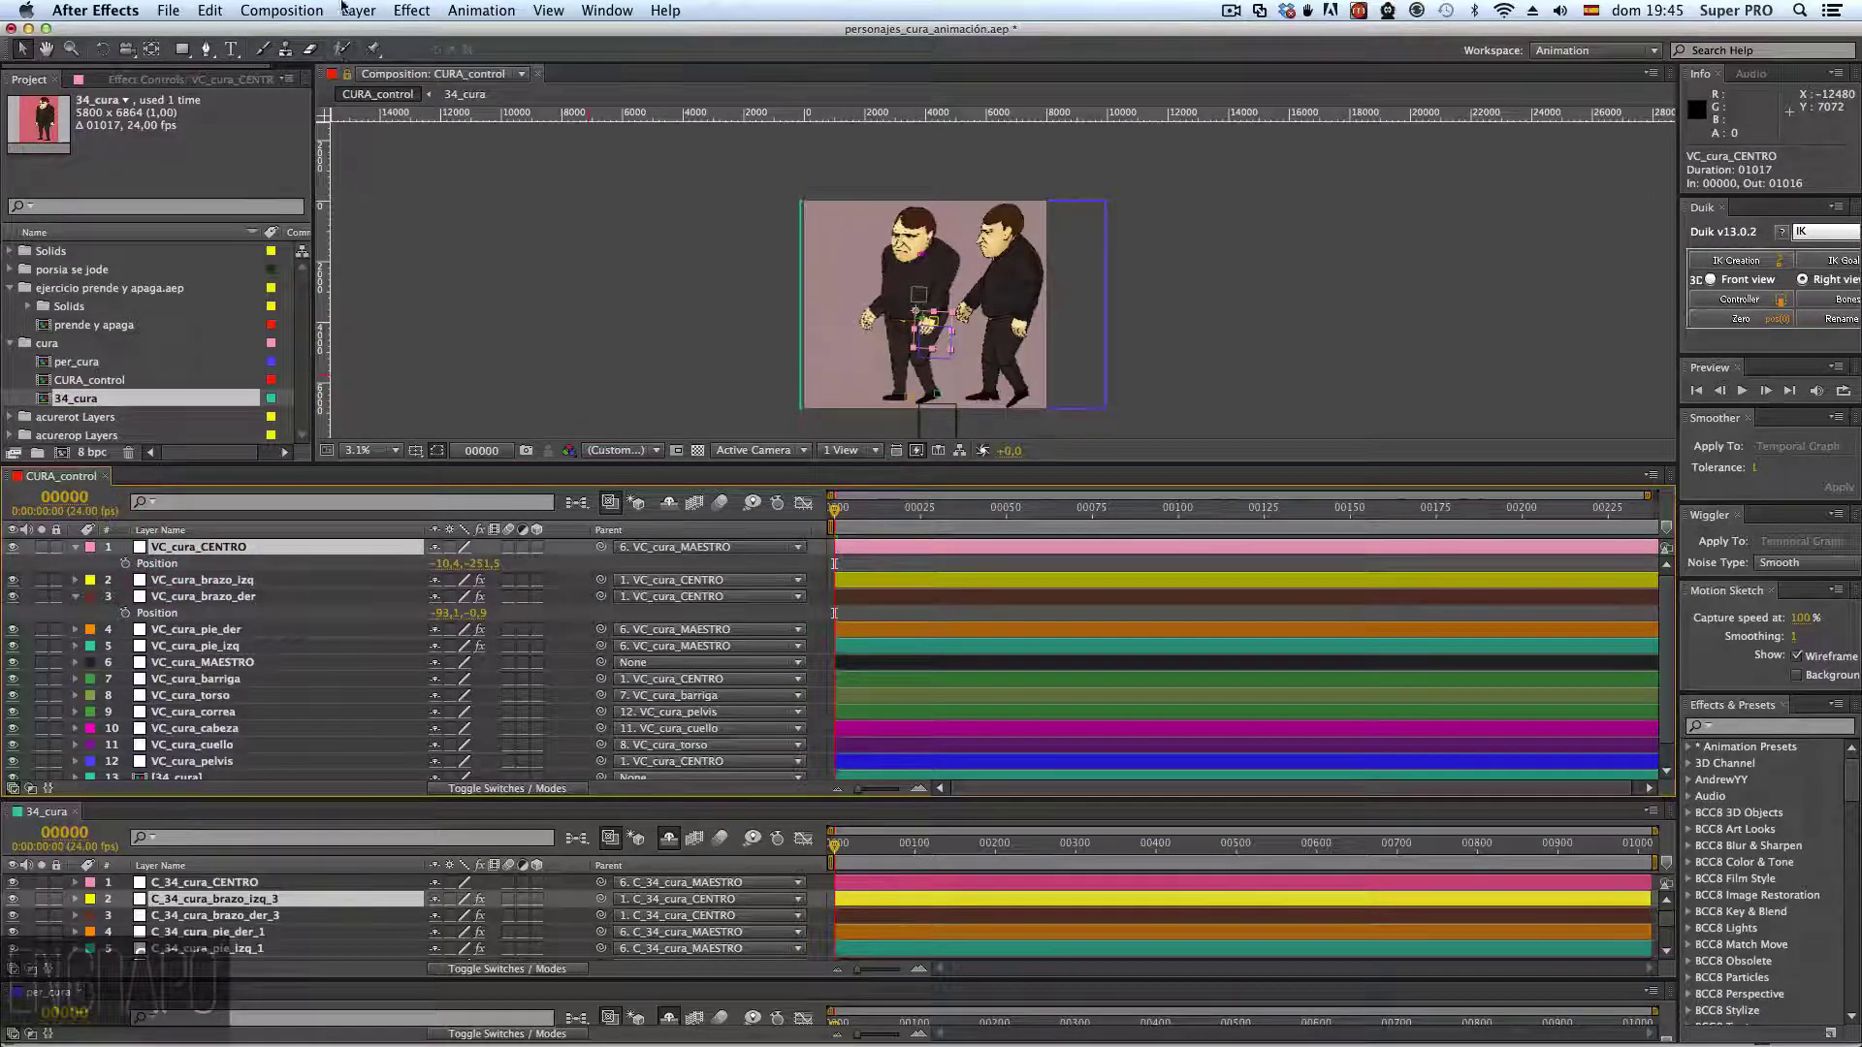
pyautogui.click(358, 10)
pyautogui.moveTo(379, 34)
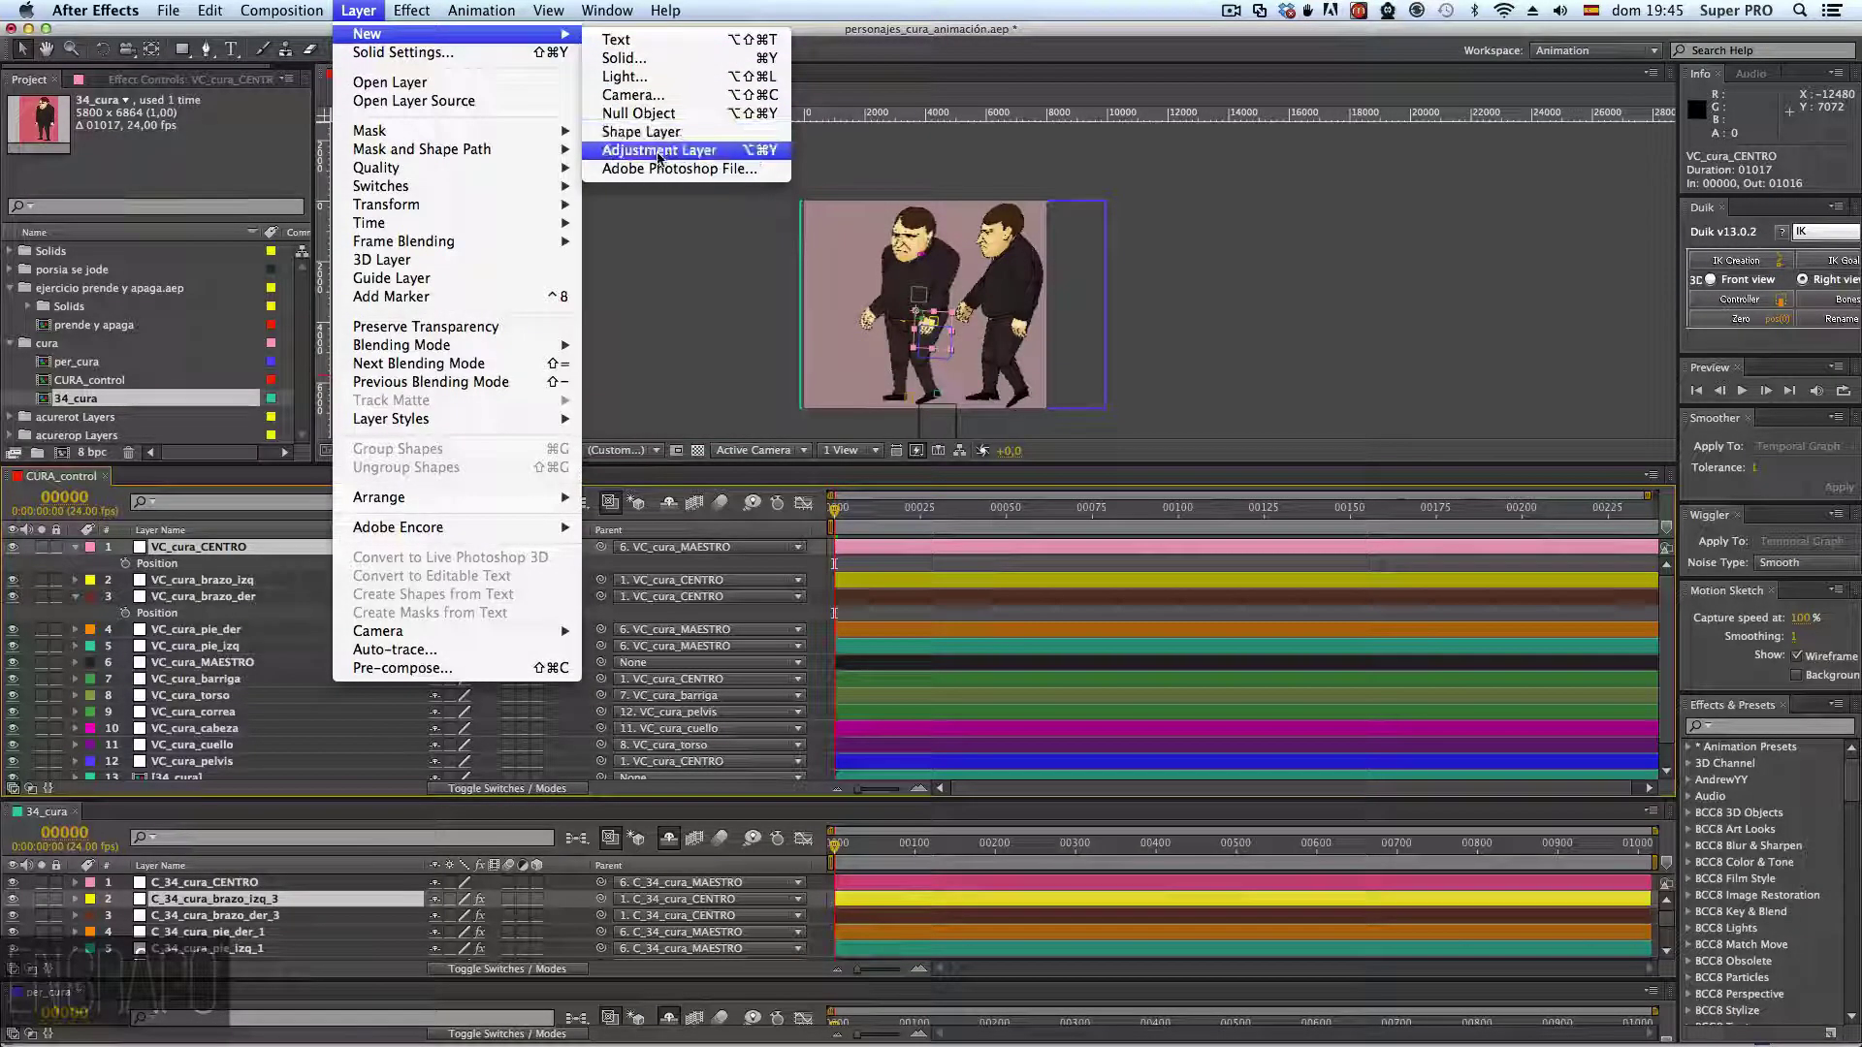
pyautogui.click(658, 152)
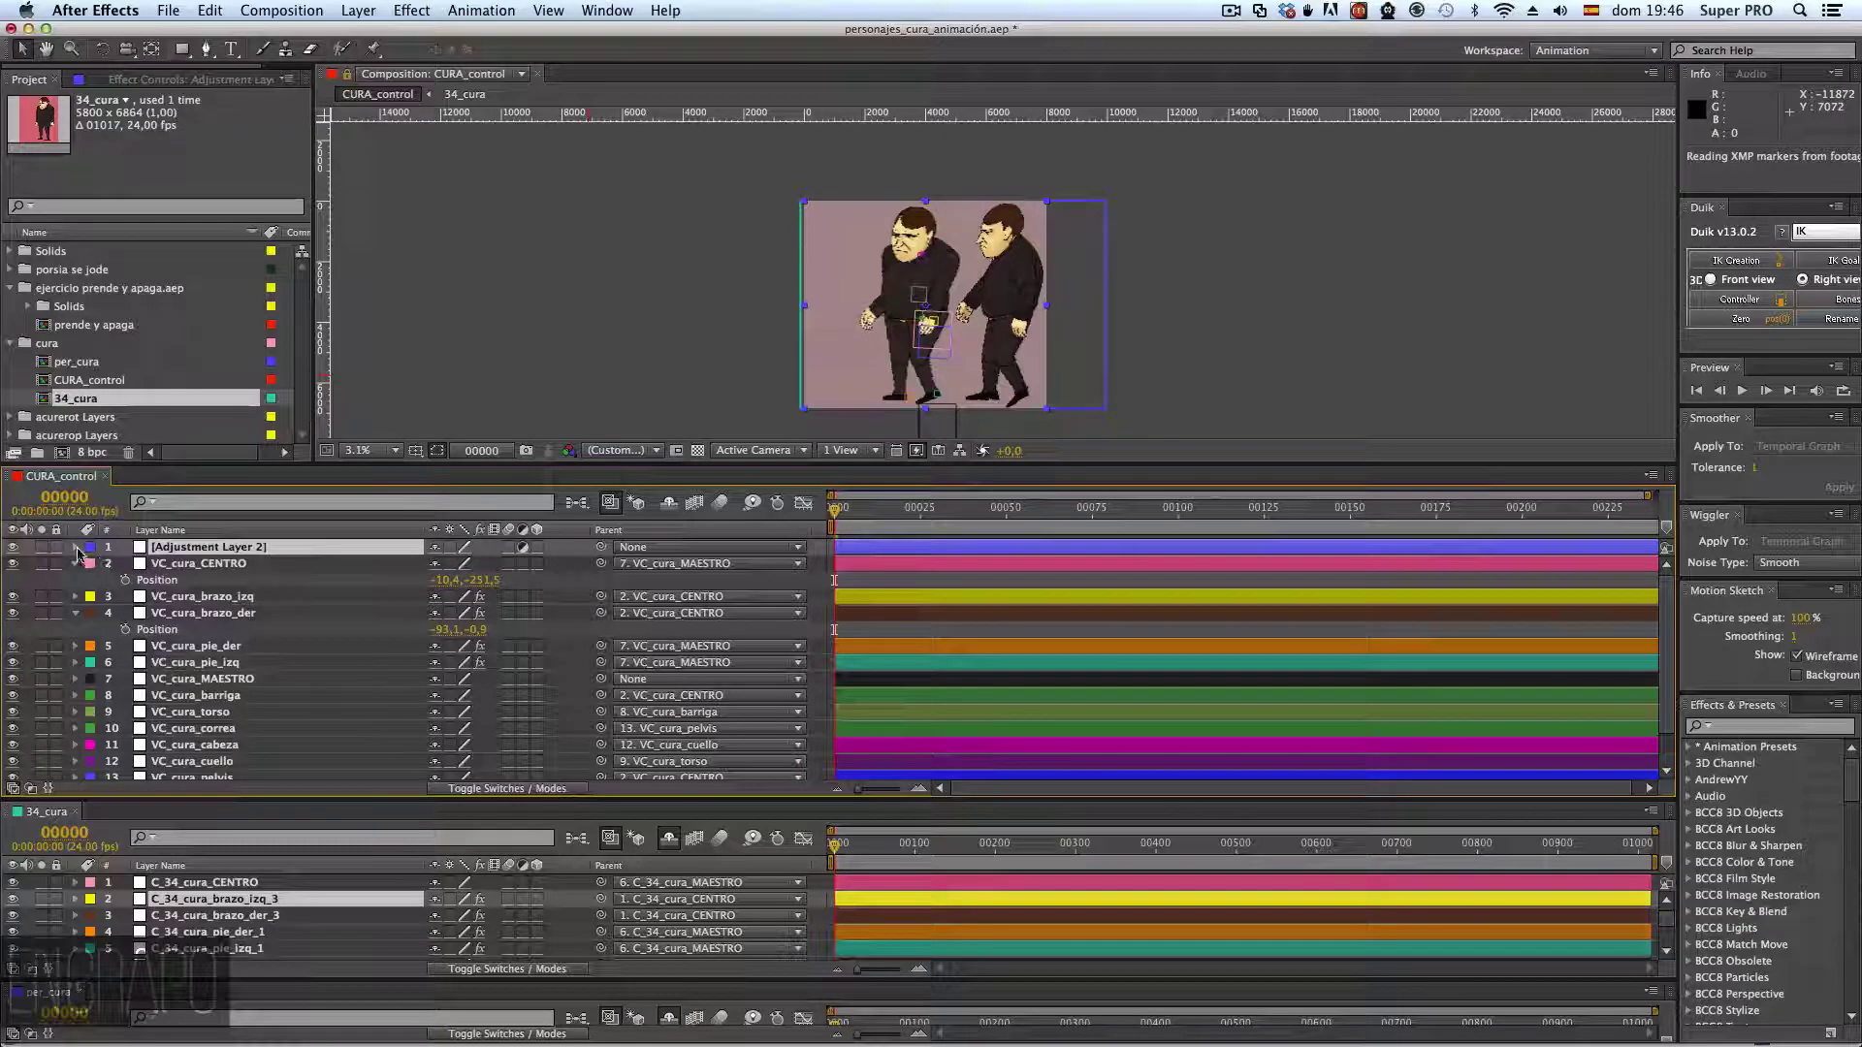
# - Rename the new adjustment layer as Prende/apaga
pyautogui.press('Return')
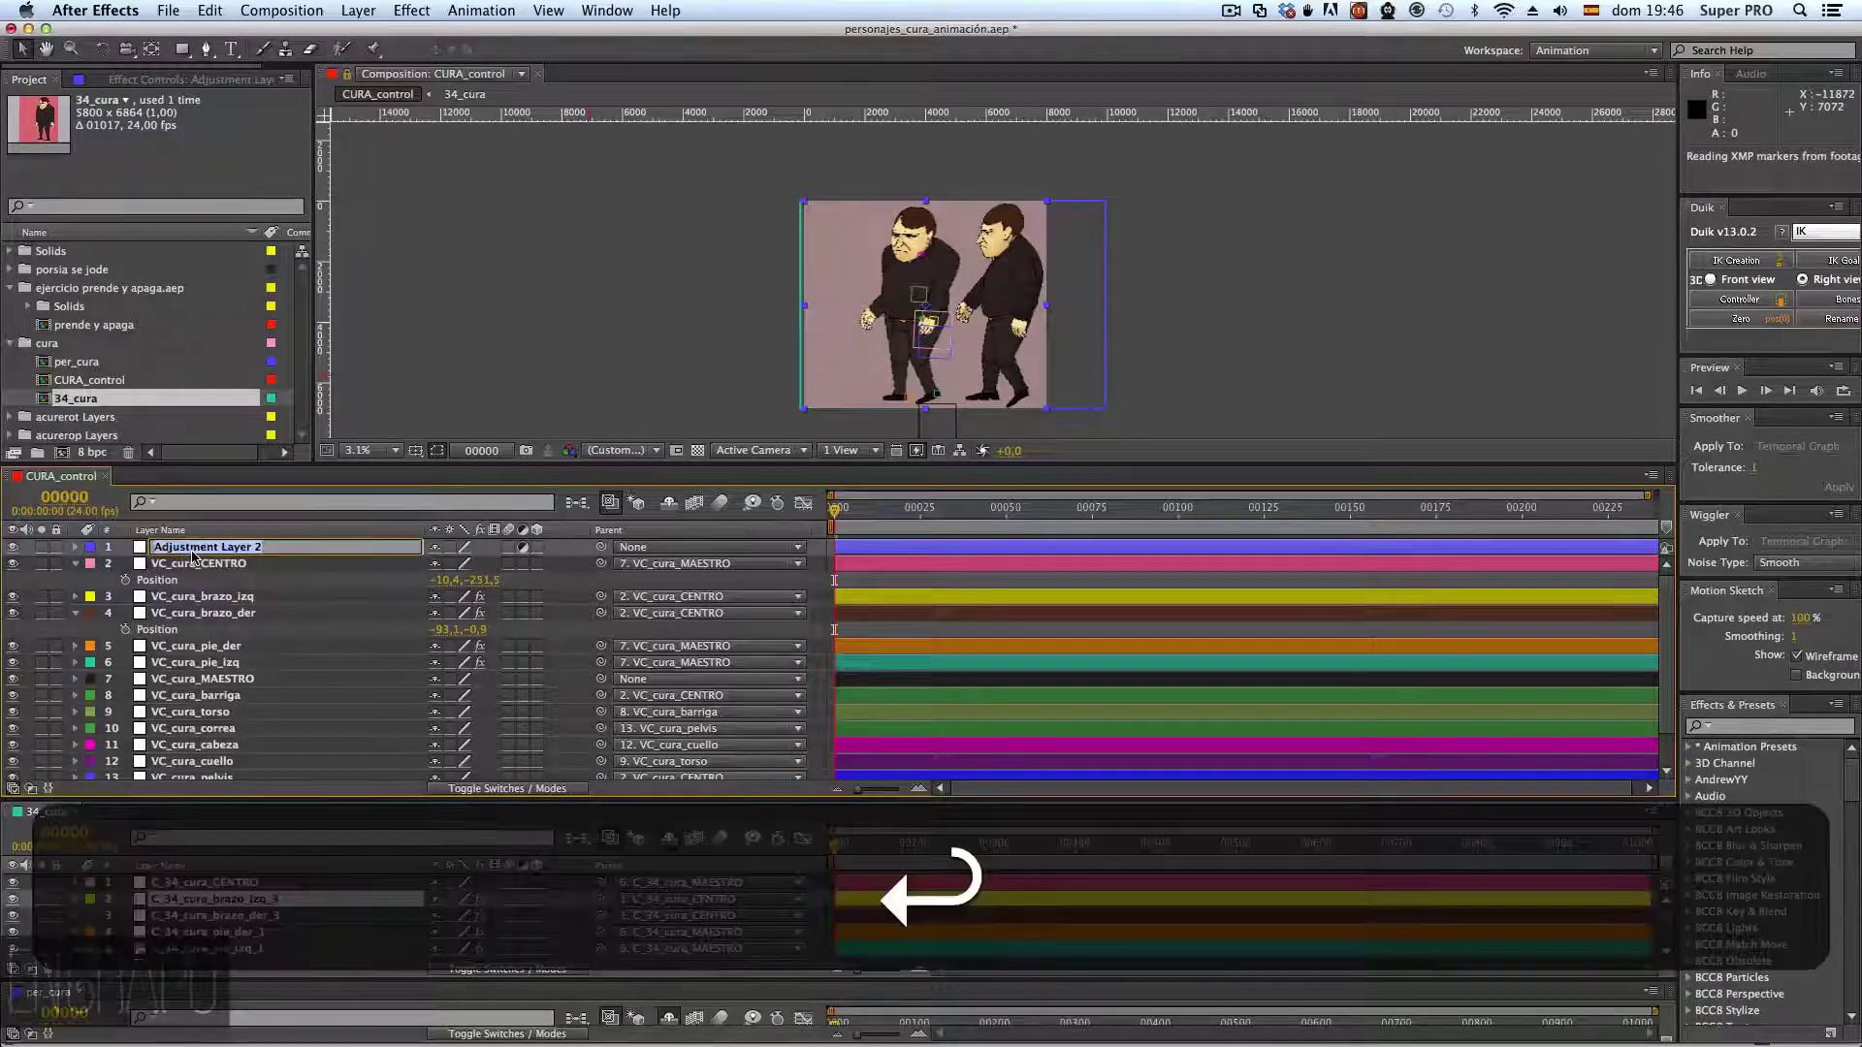
pyautogui.write('controlo')
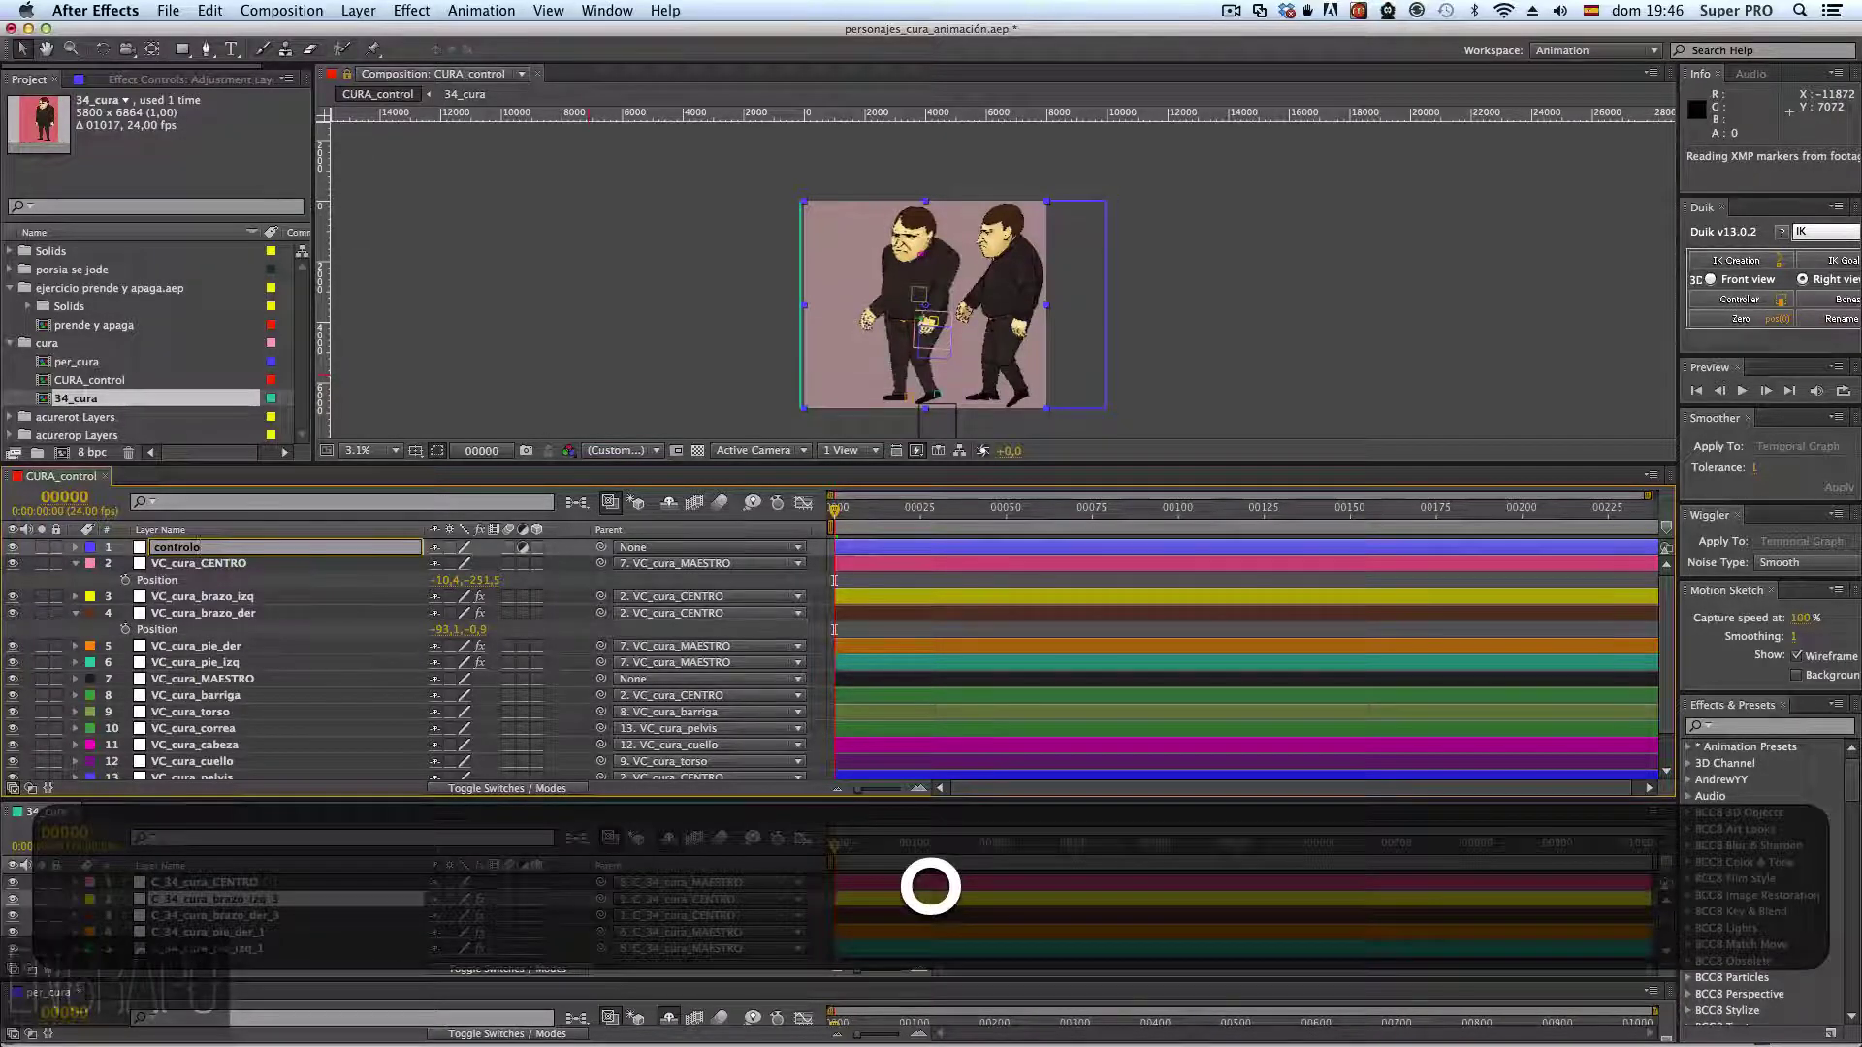
pyautogui.press('BackSpace')
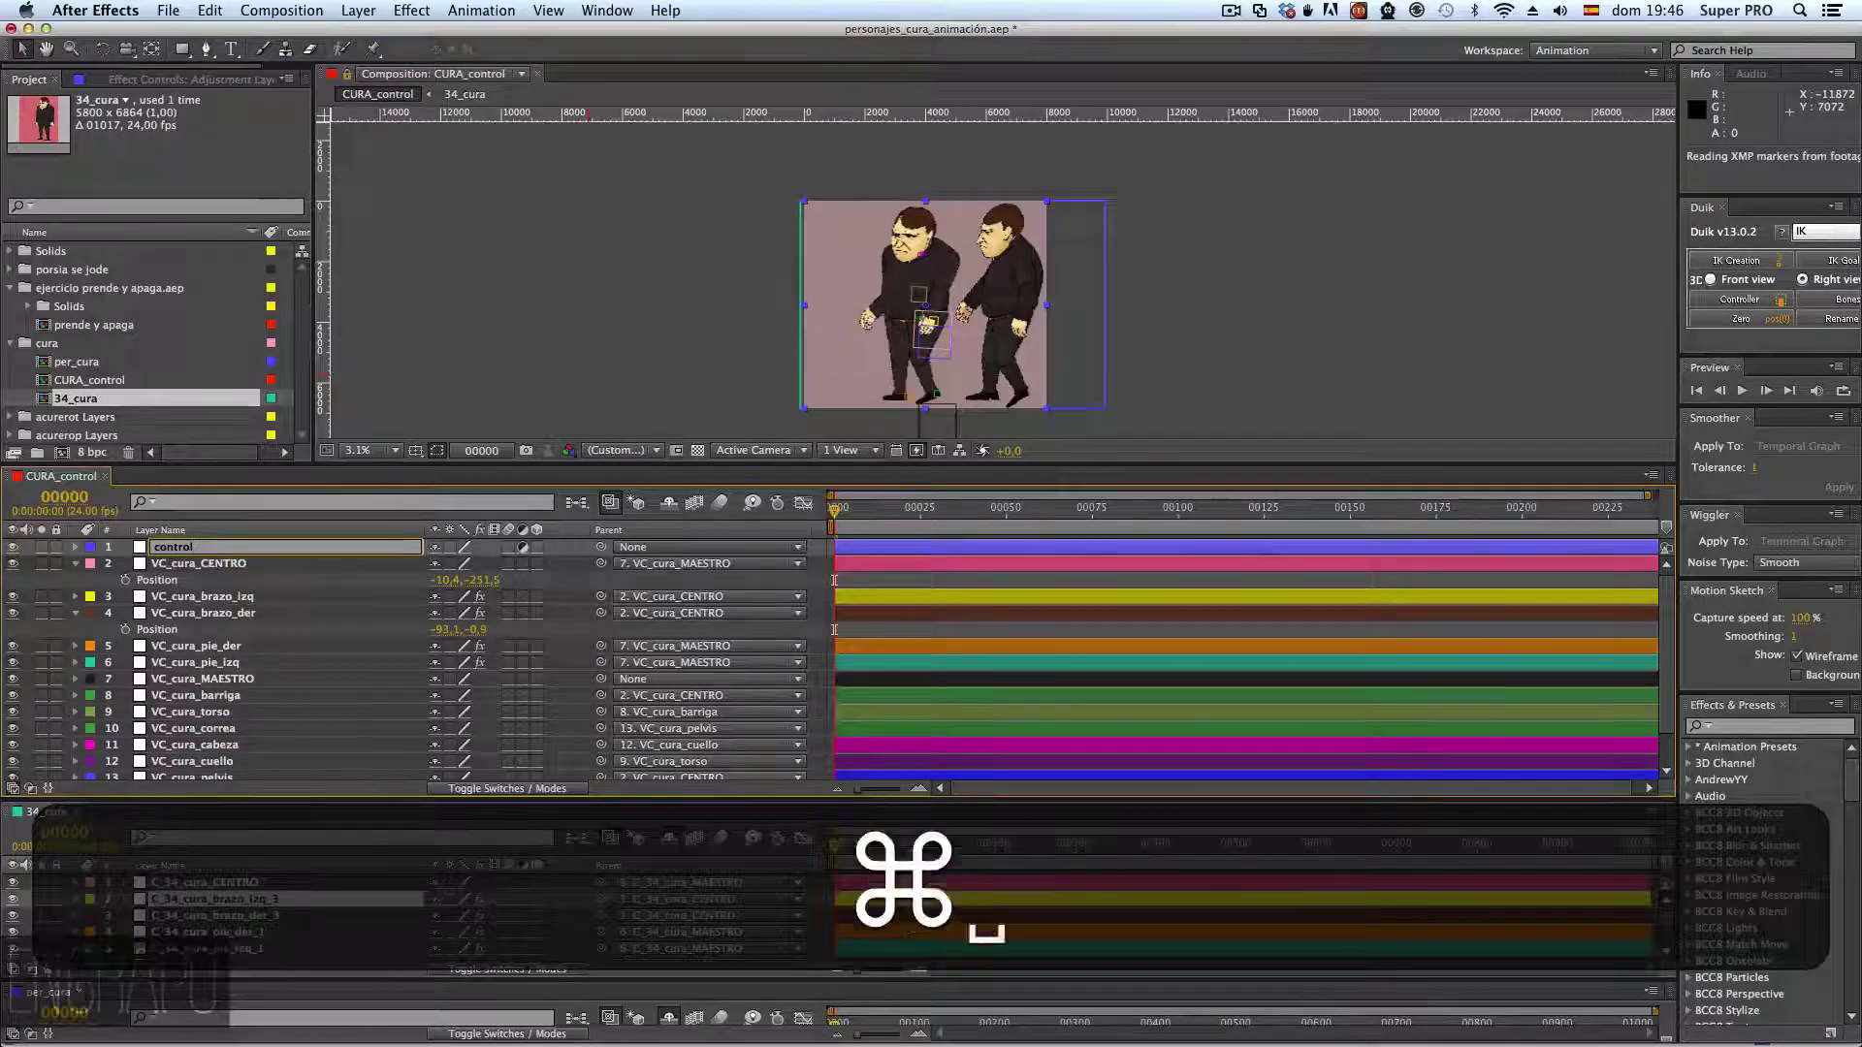
pyautogui.press('super+a')
pyautogui.write('Pre')
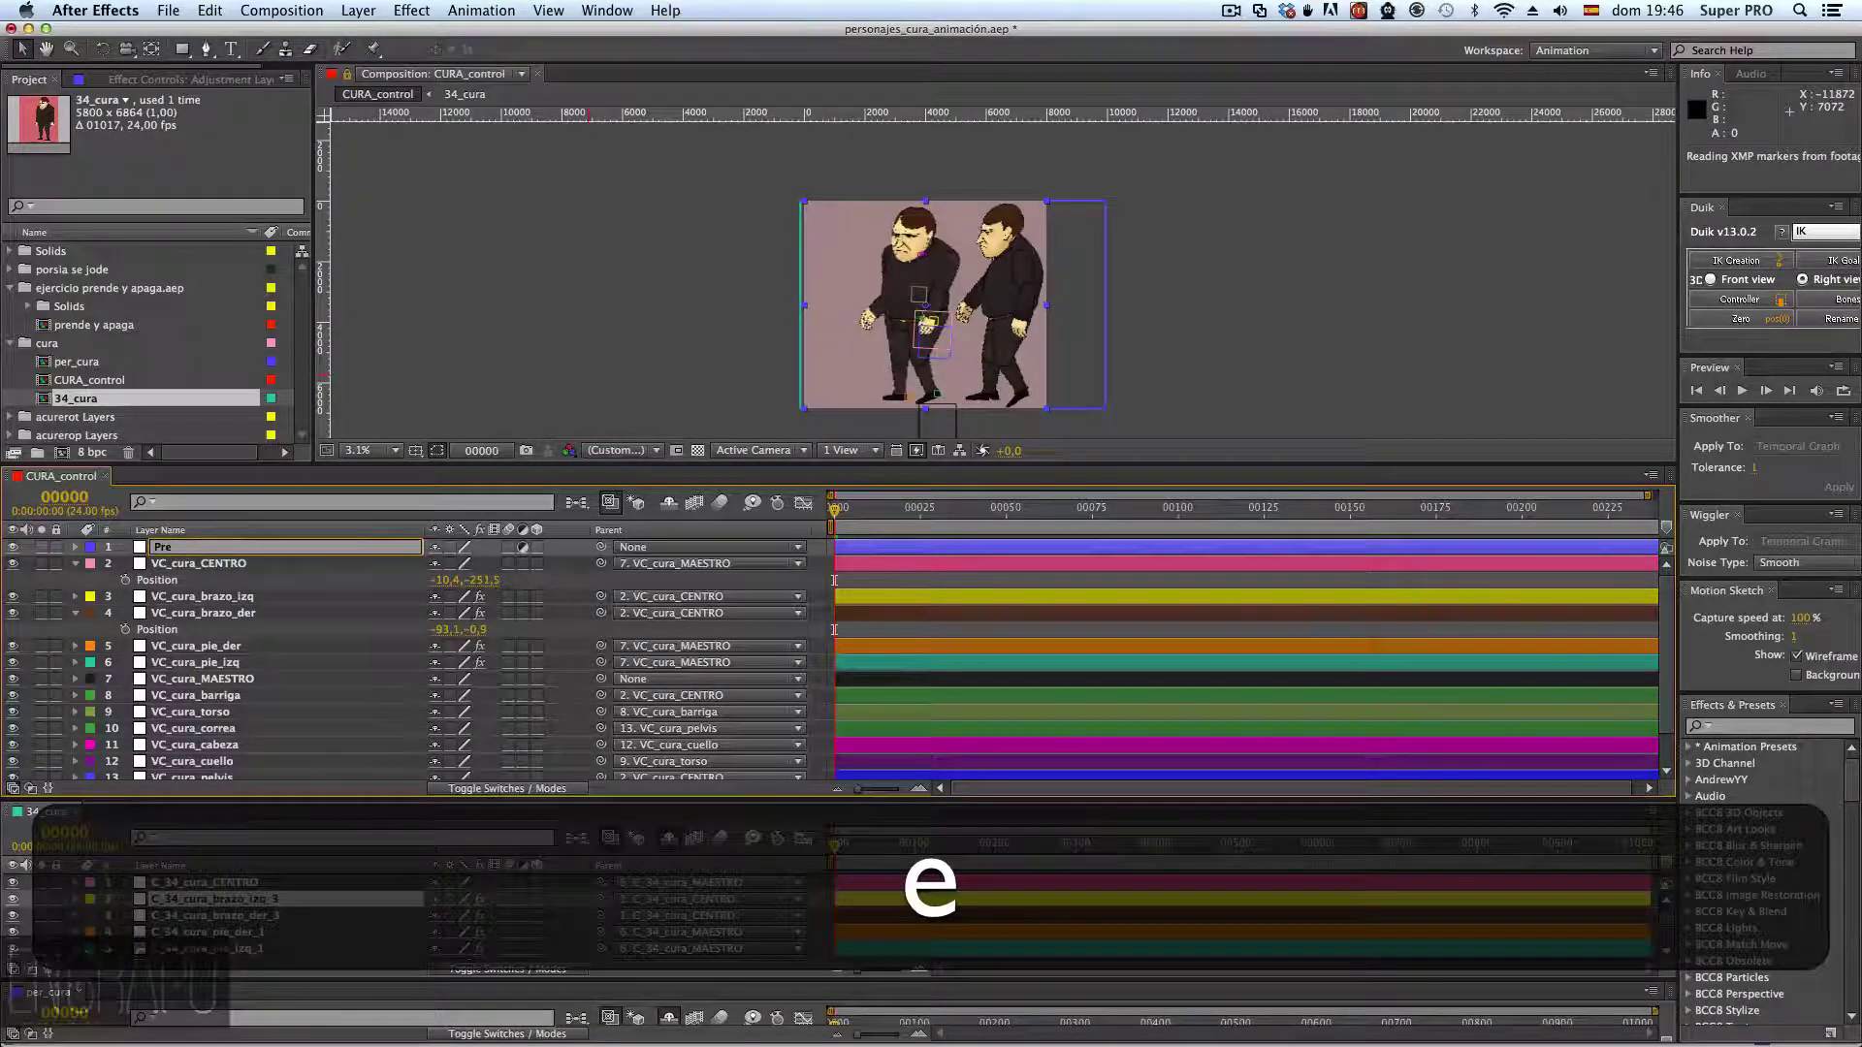
pyautogui.write('nde/')
pyautogui.write('aga')
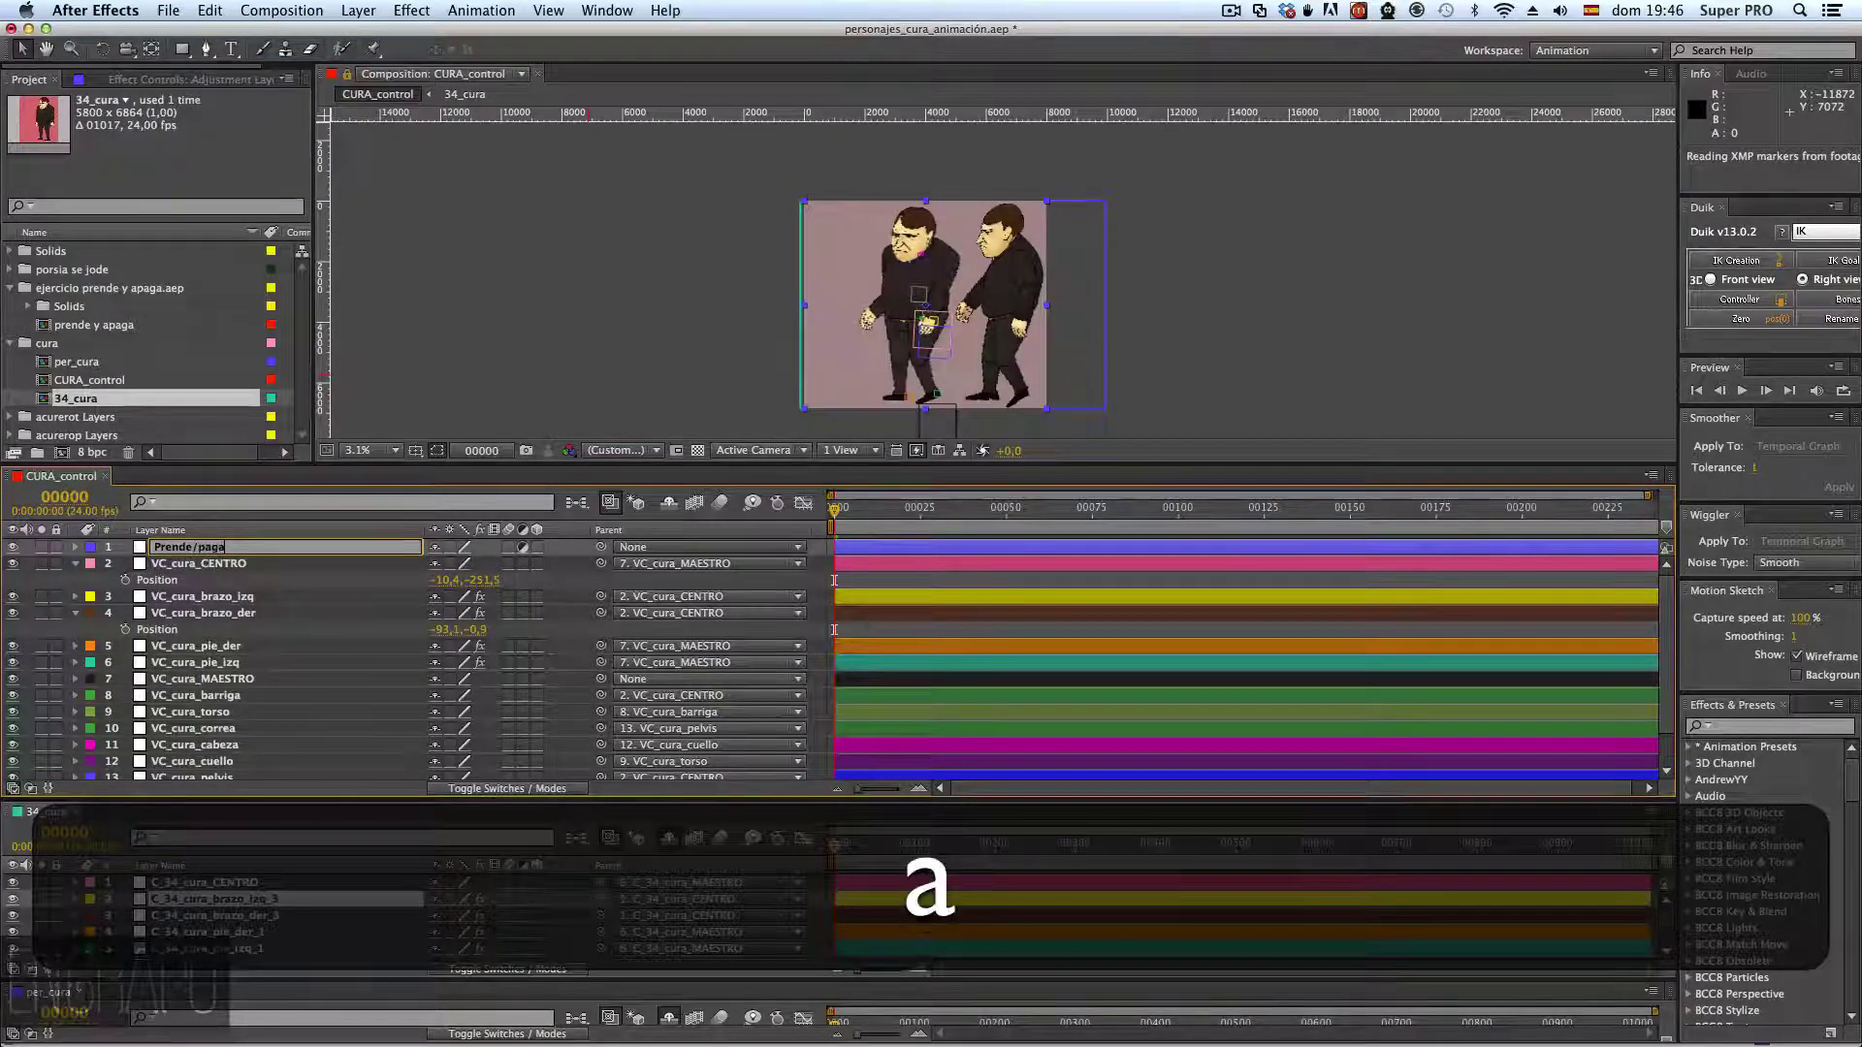
pyautogui.write('pa')
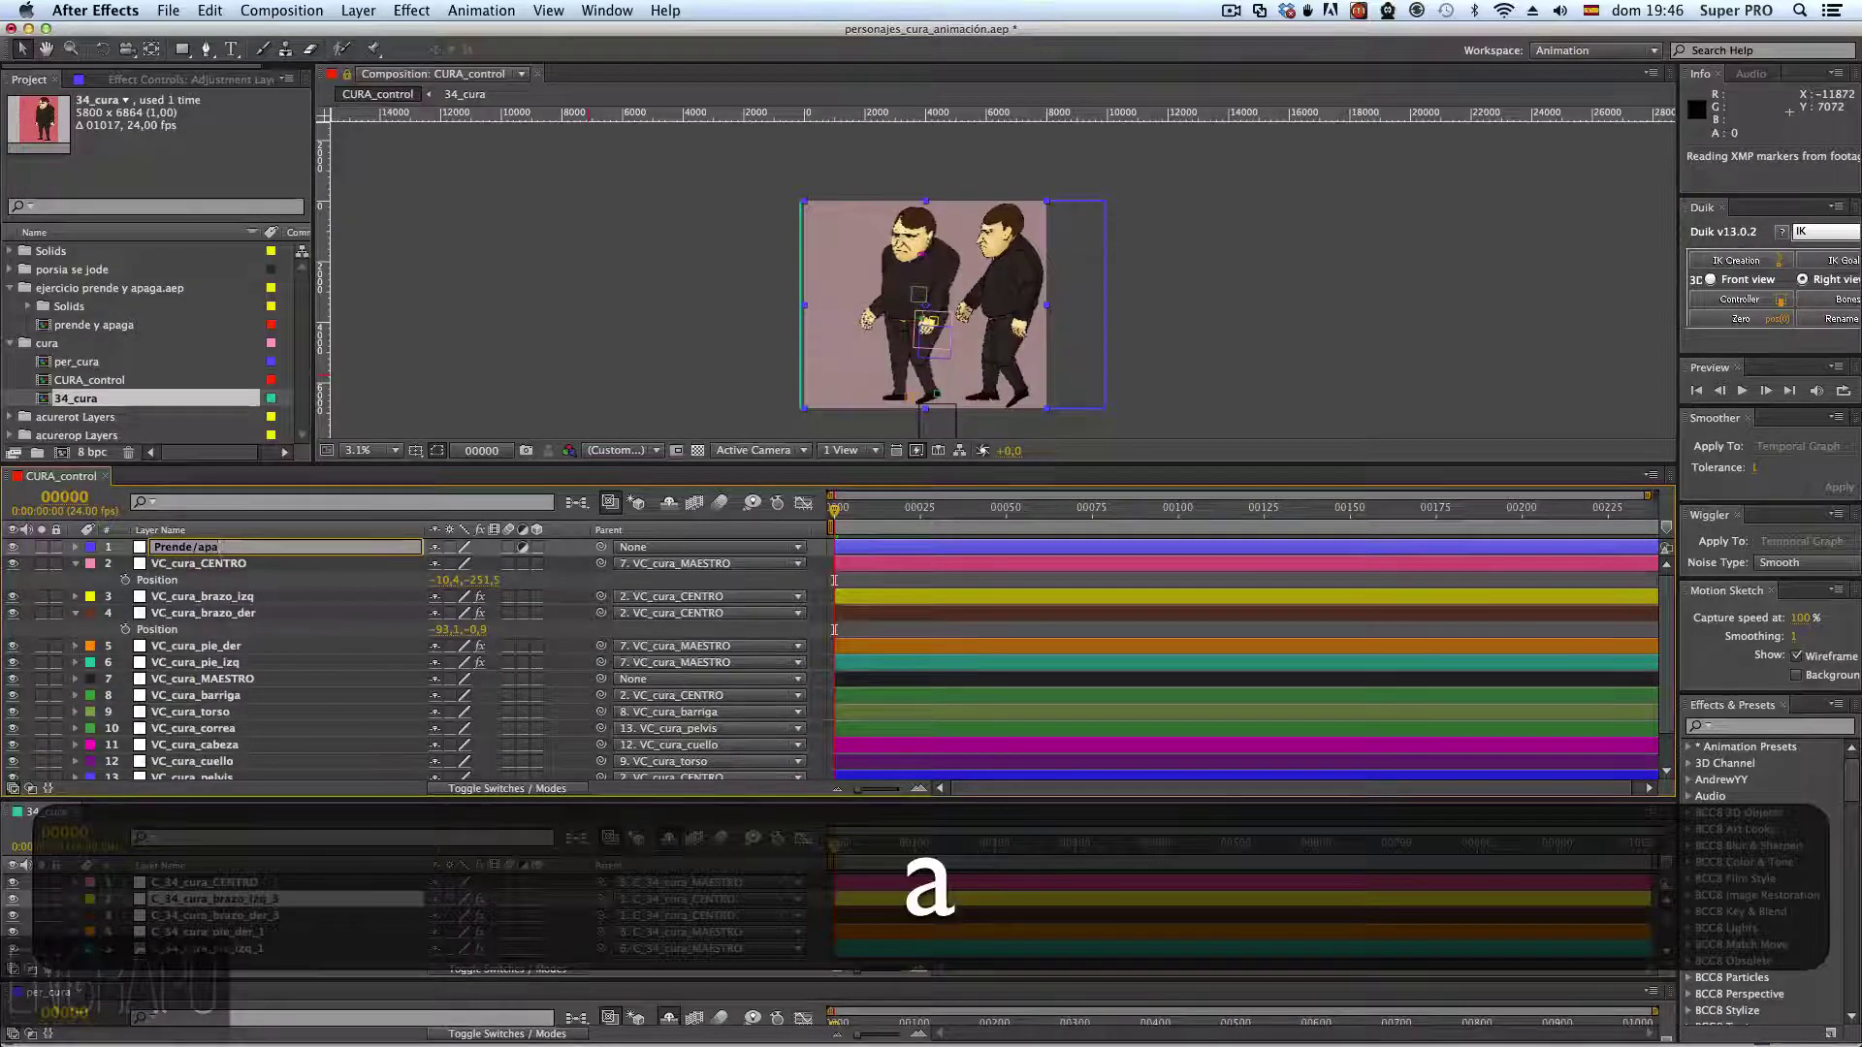
pyautogui.write('ga')
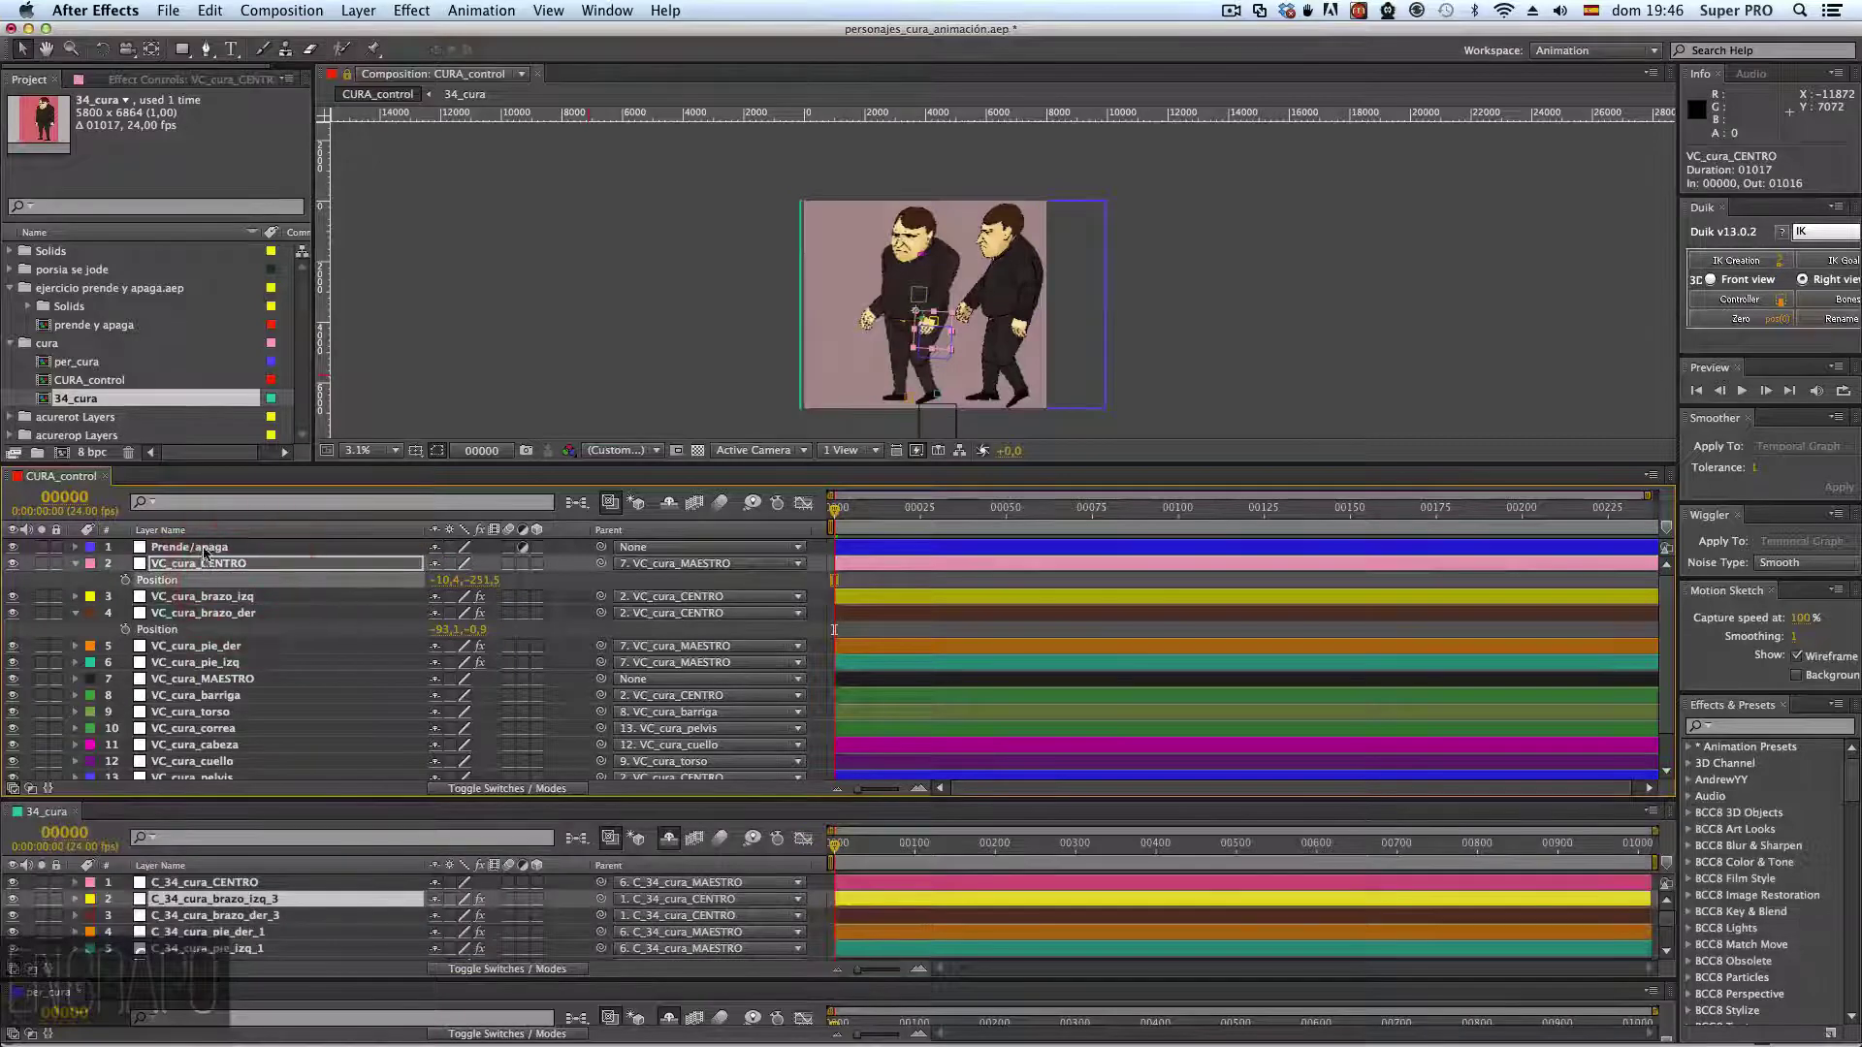
# - Add a Checkbox Control expression effect to the Prende/apaga layer and deselect the effect
pyautogui.click(202, 547)
pyautogui.click(398, 10)
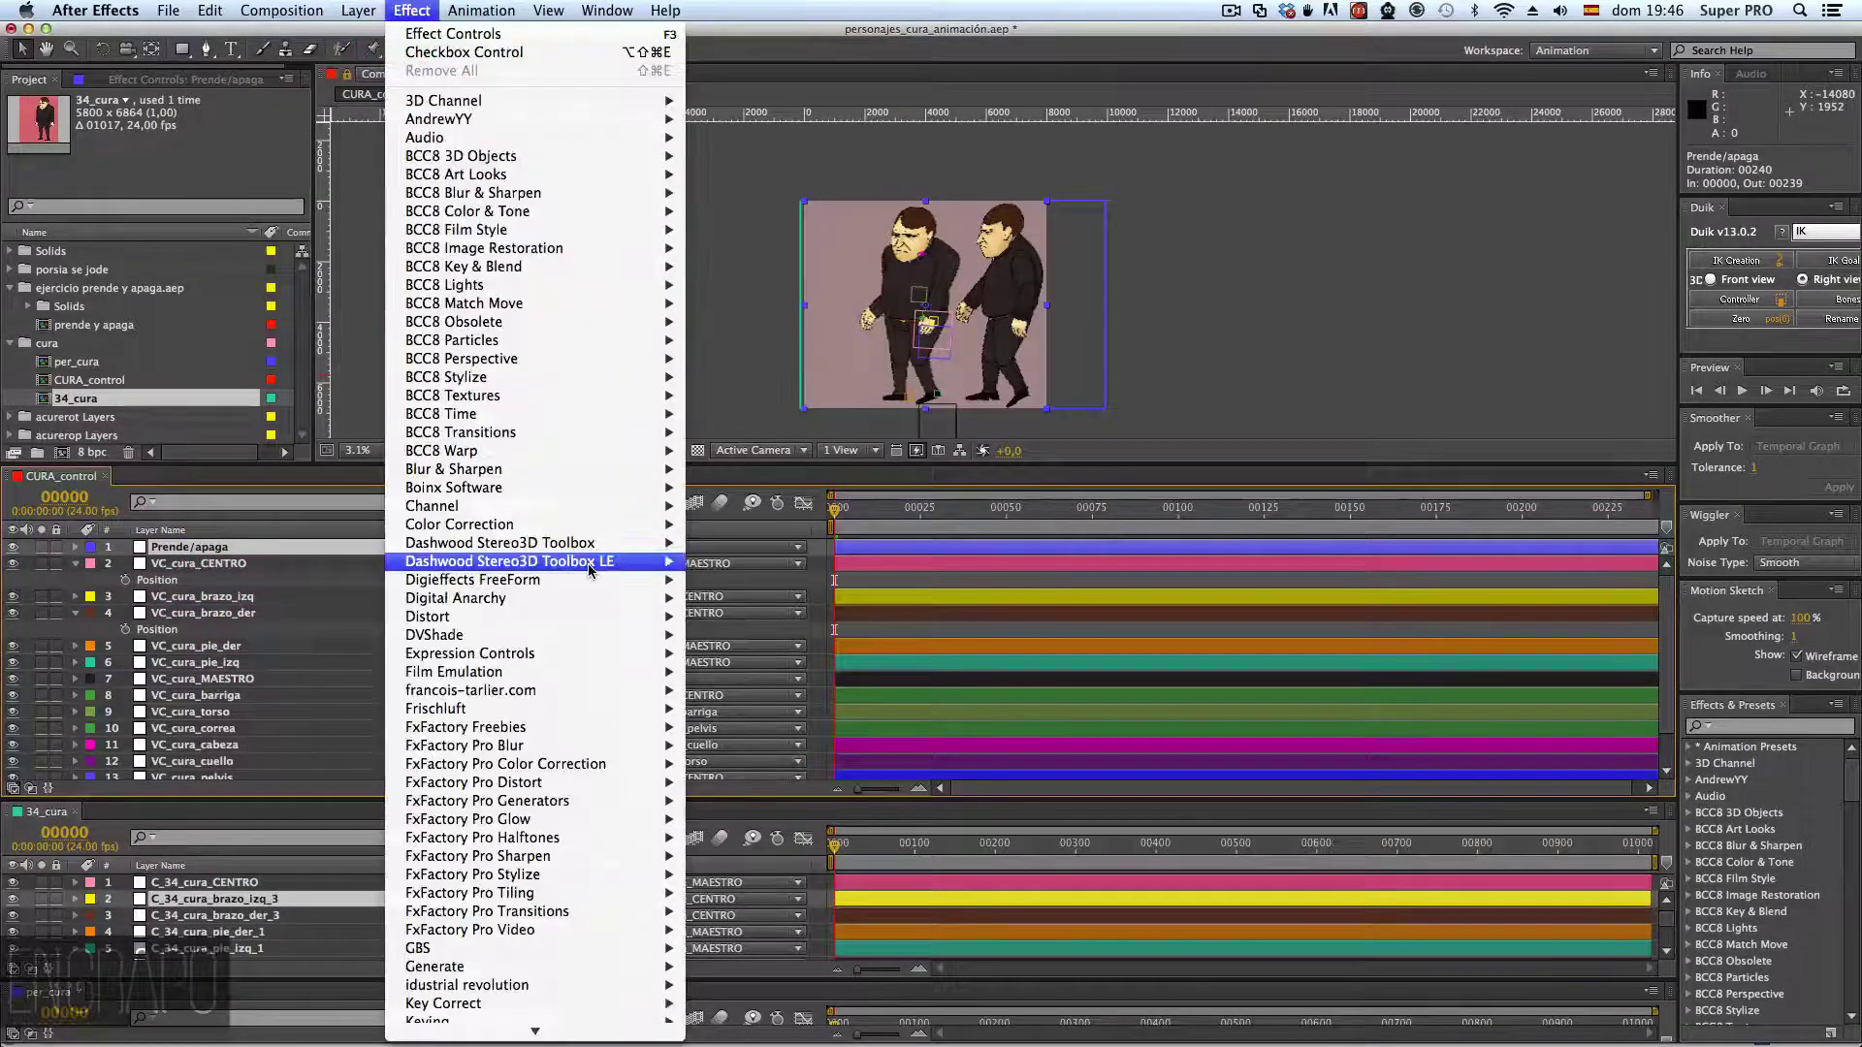
pyautogui.moveTo(424, 658)
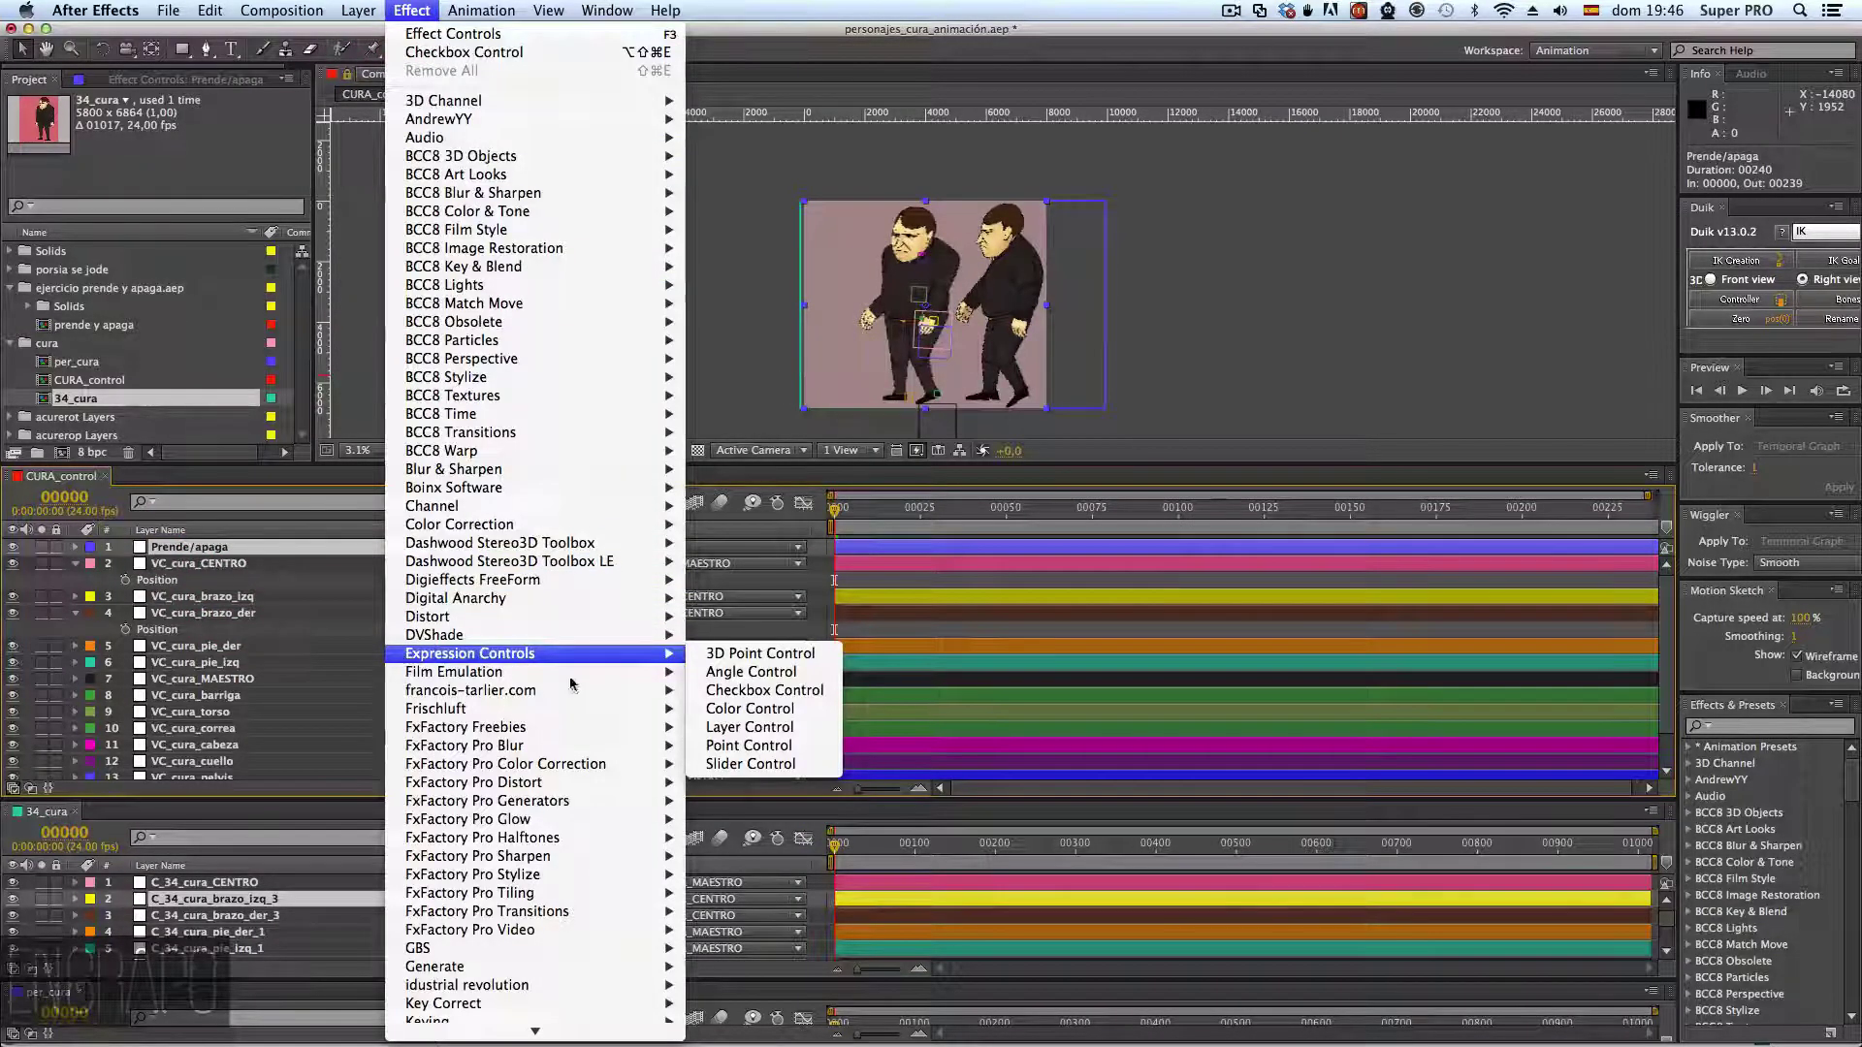
pyautogui.click(740, 692)
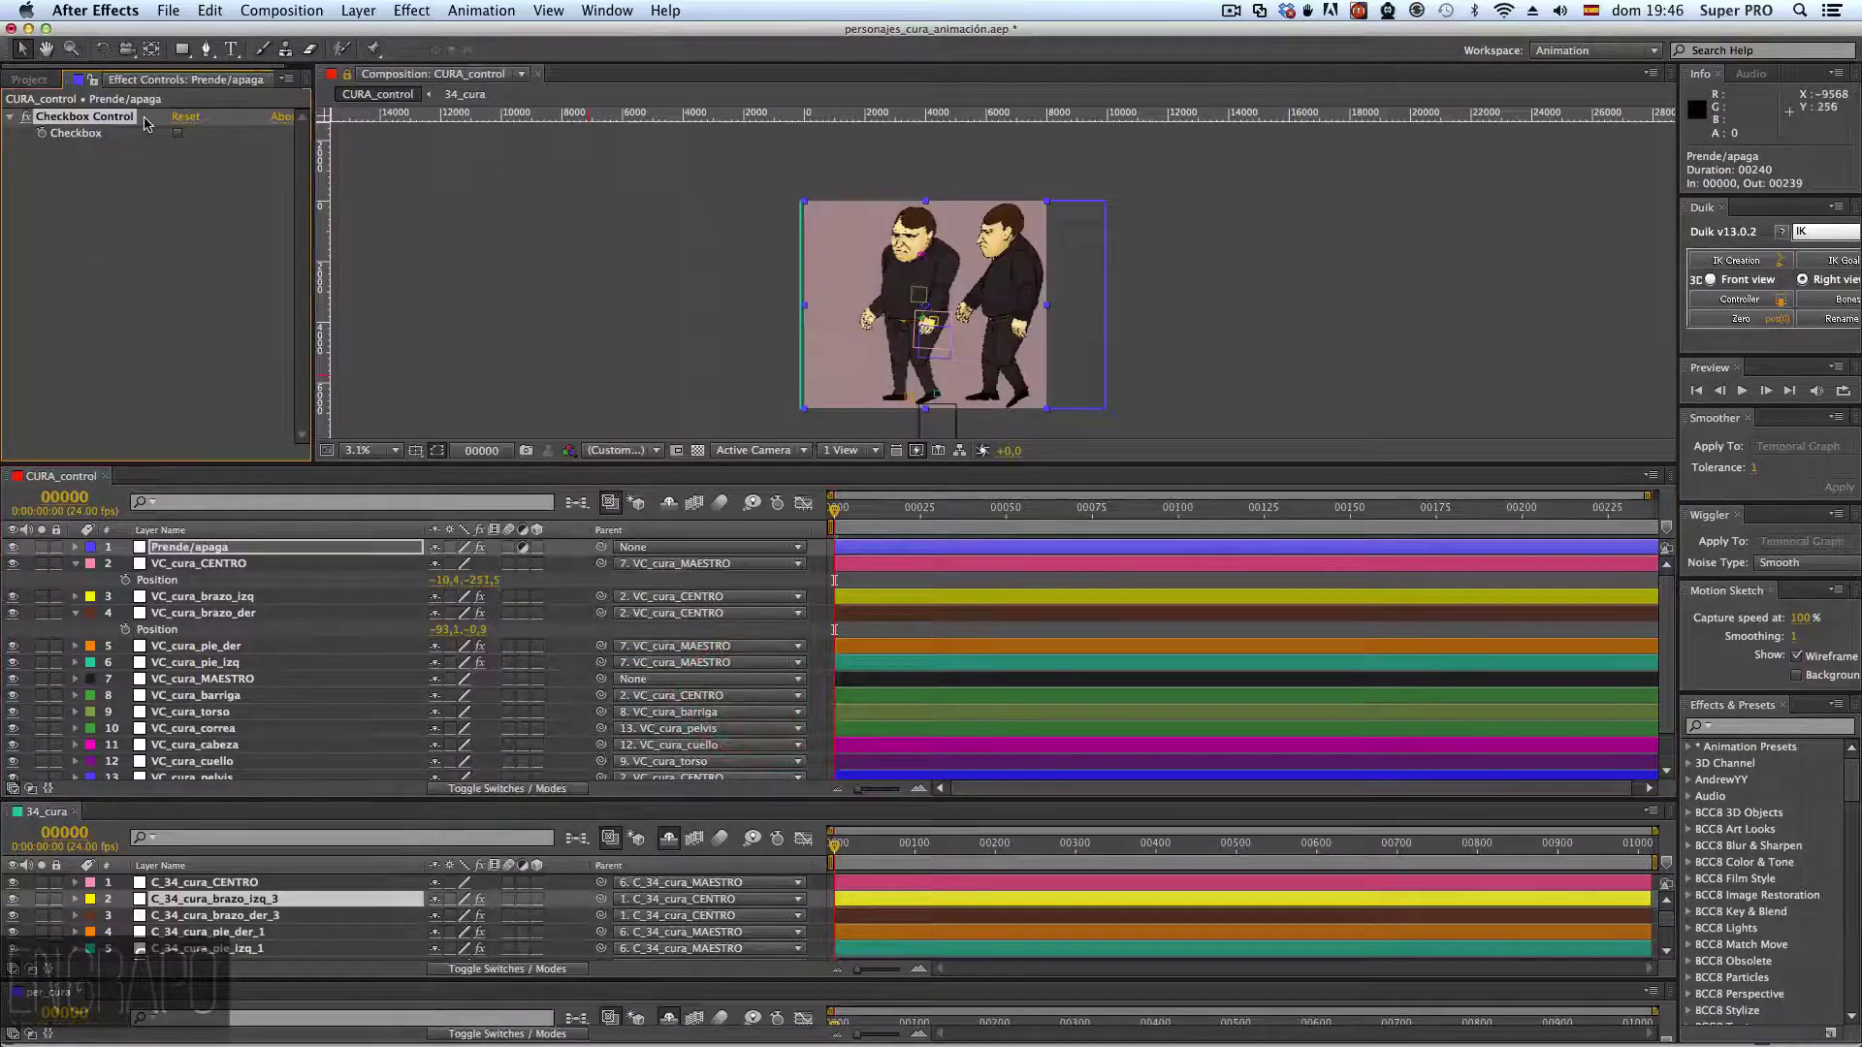
pyautogui.click(177, 134)
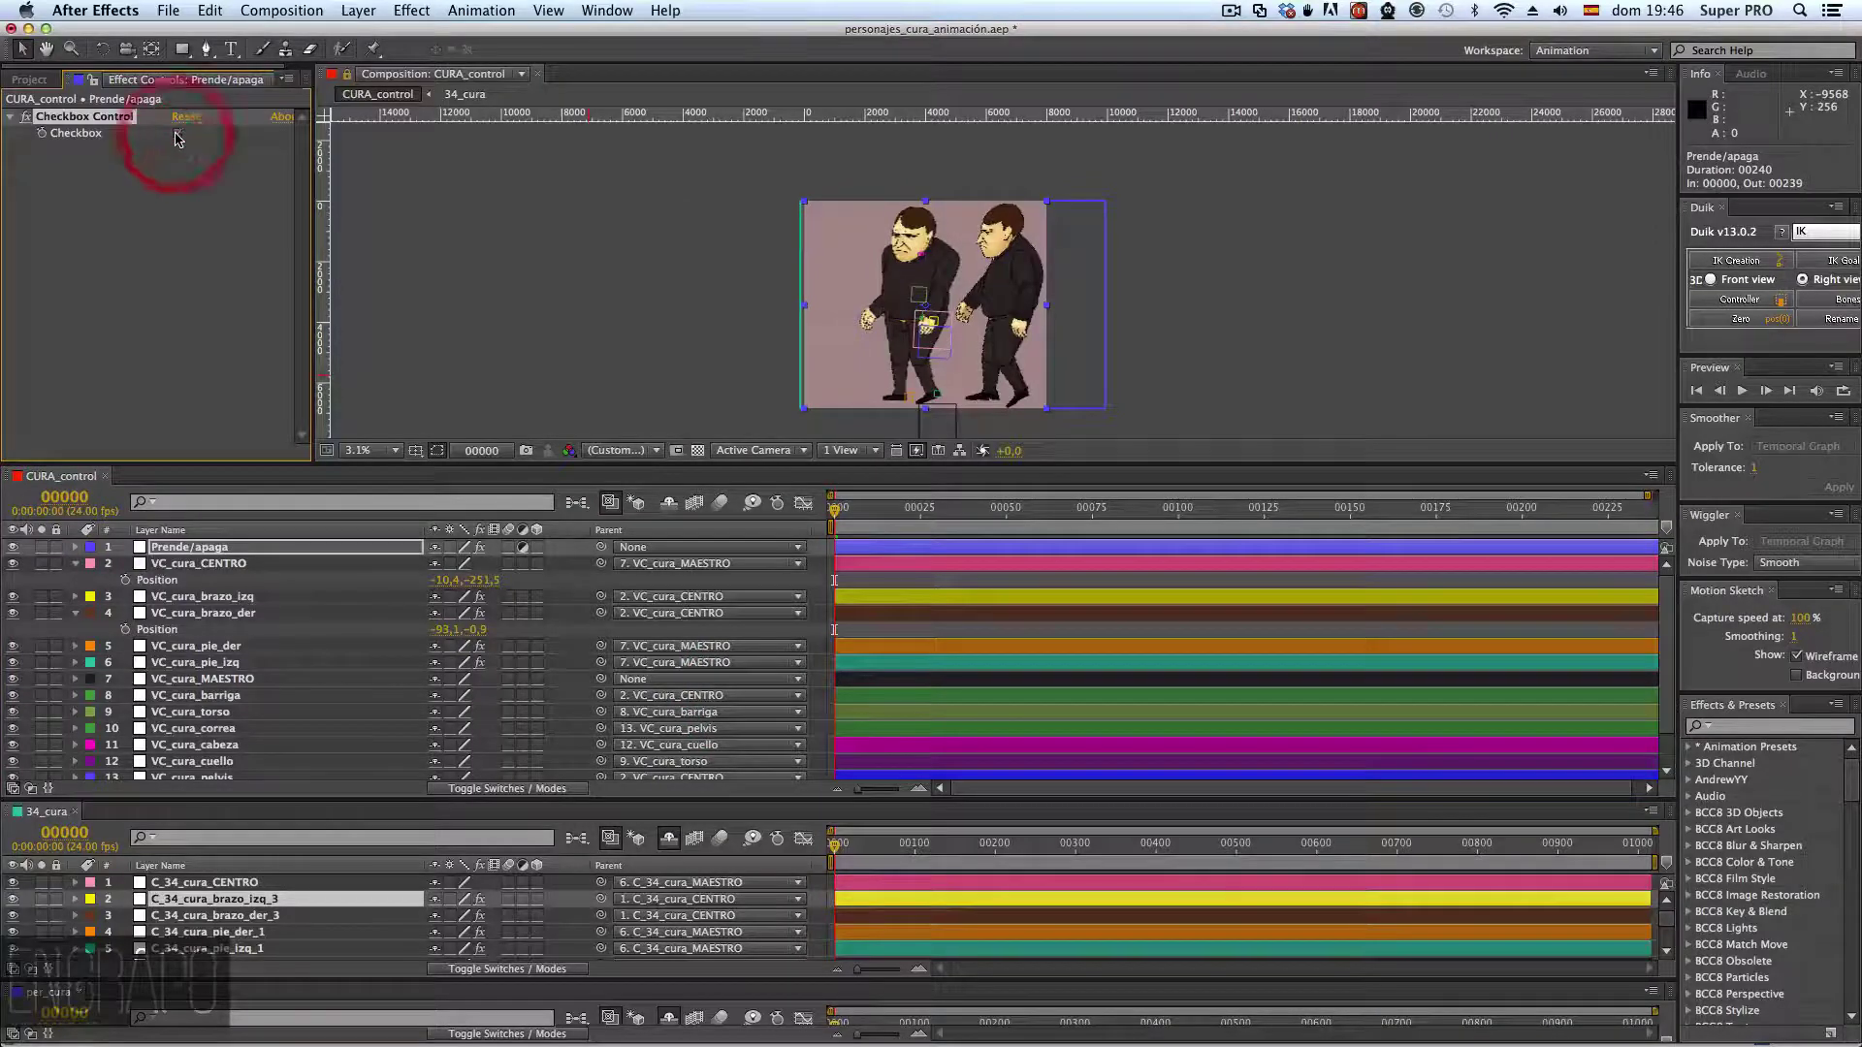
pyautogui.click(160, 182)
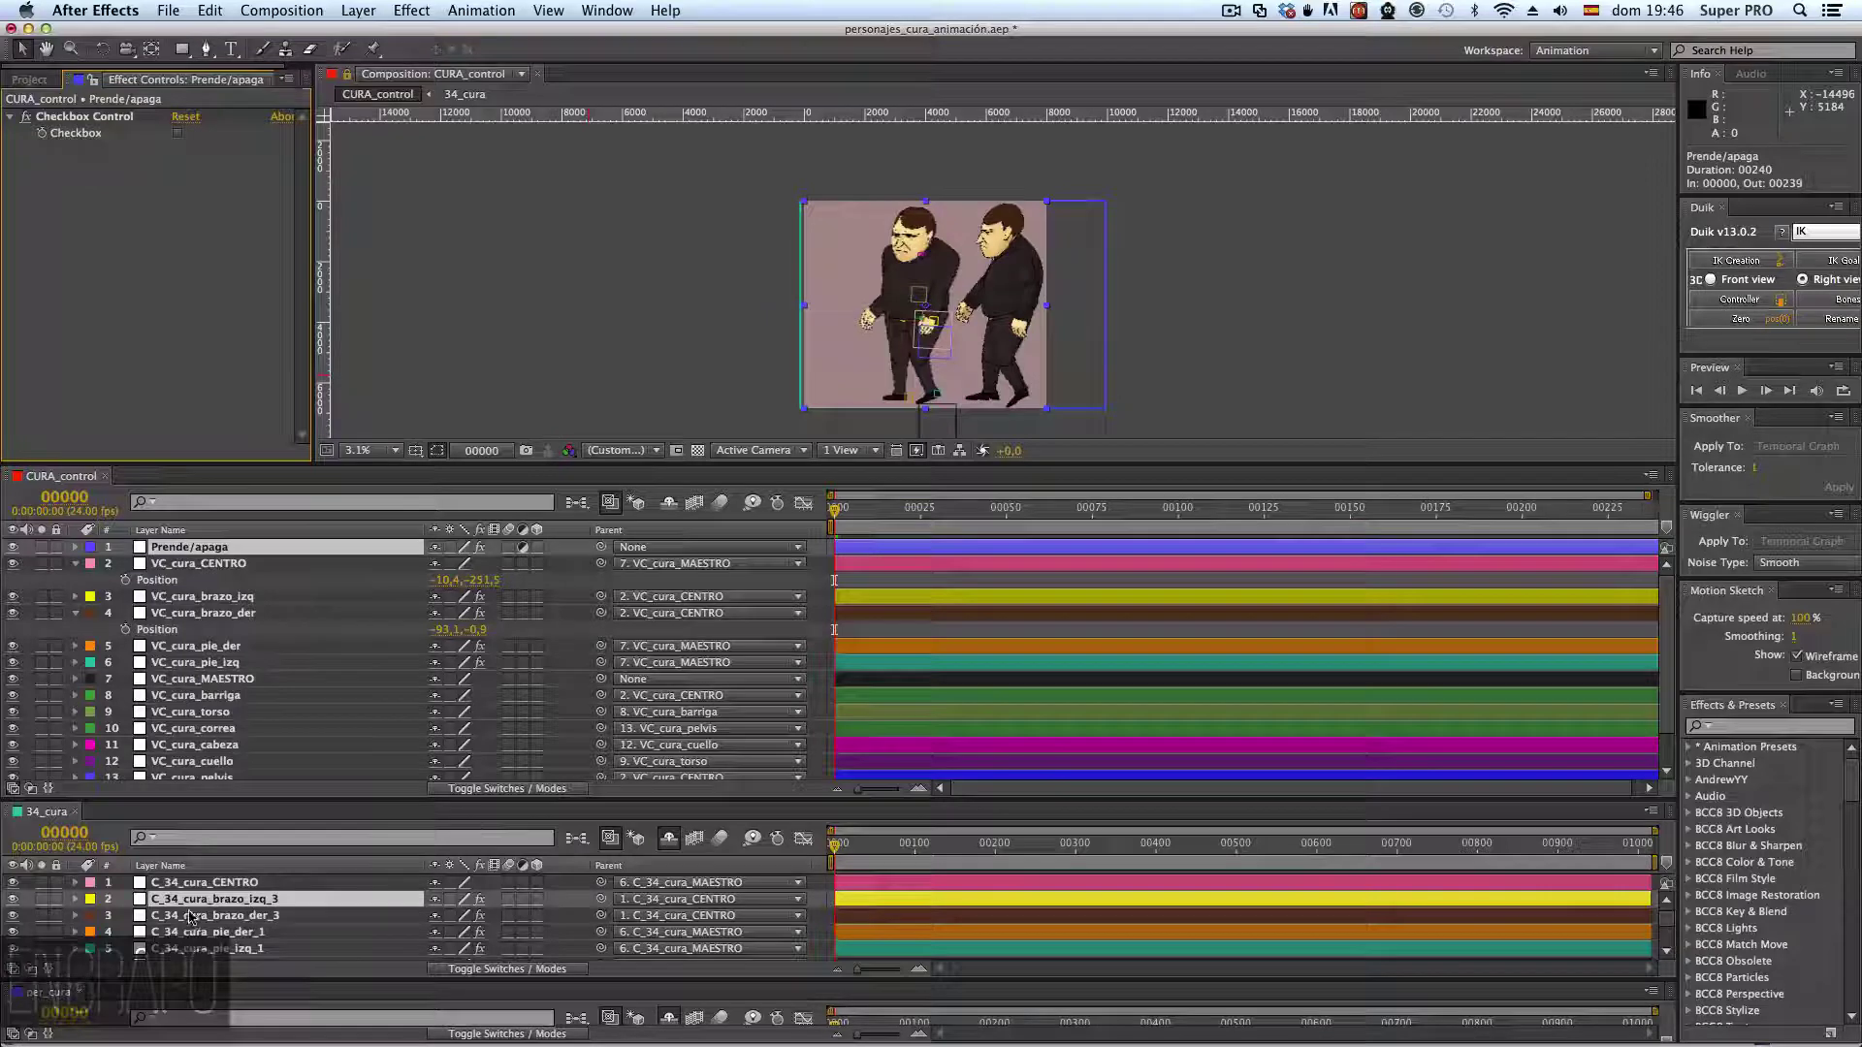
# - Examine the checkbox effect of C_34_cura_brazo_izq_3 and the opacity property of VC_cura_correa, then reselect Prende/apaga
pyautogui.click(236, 902)
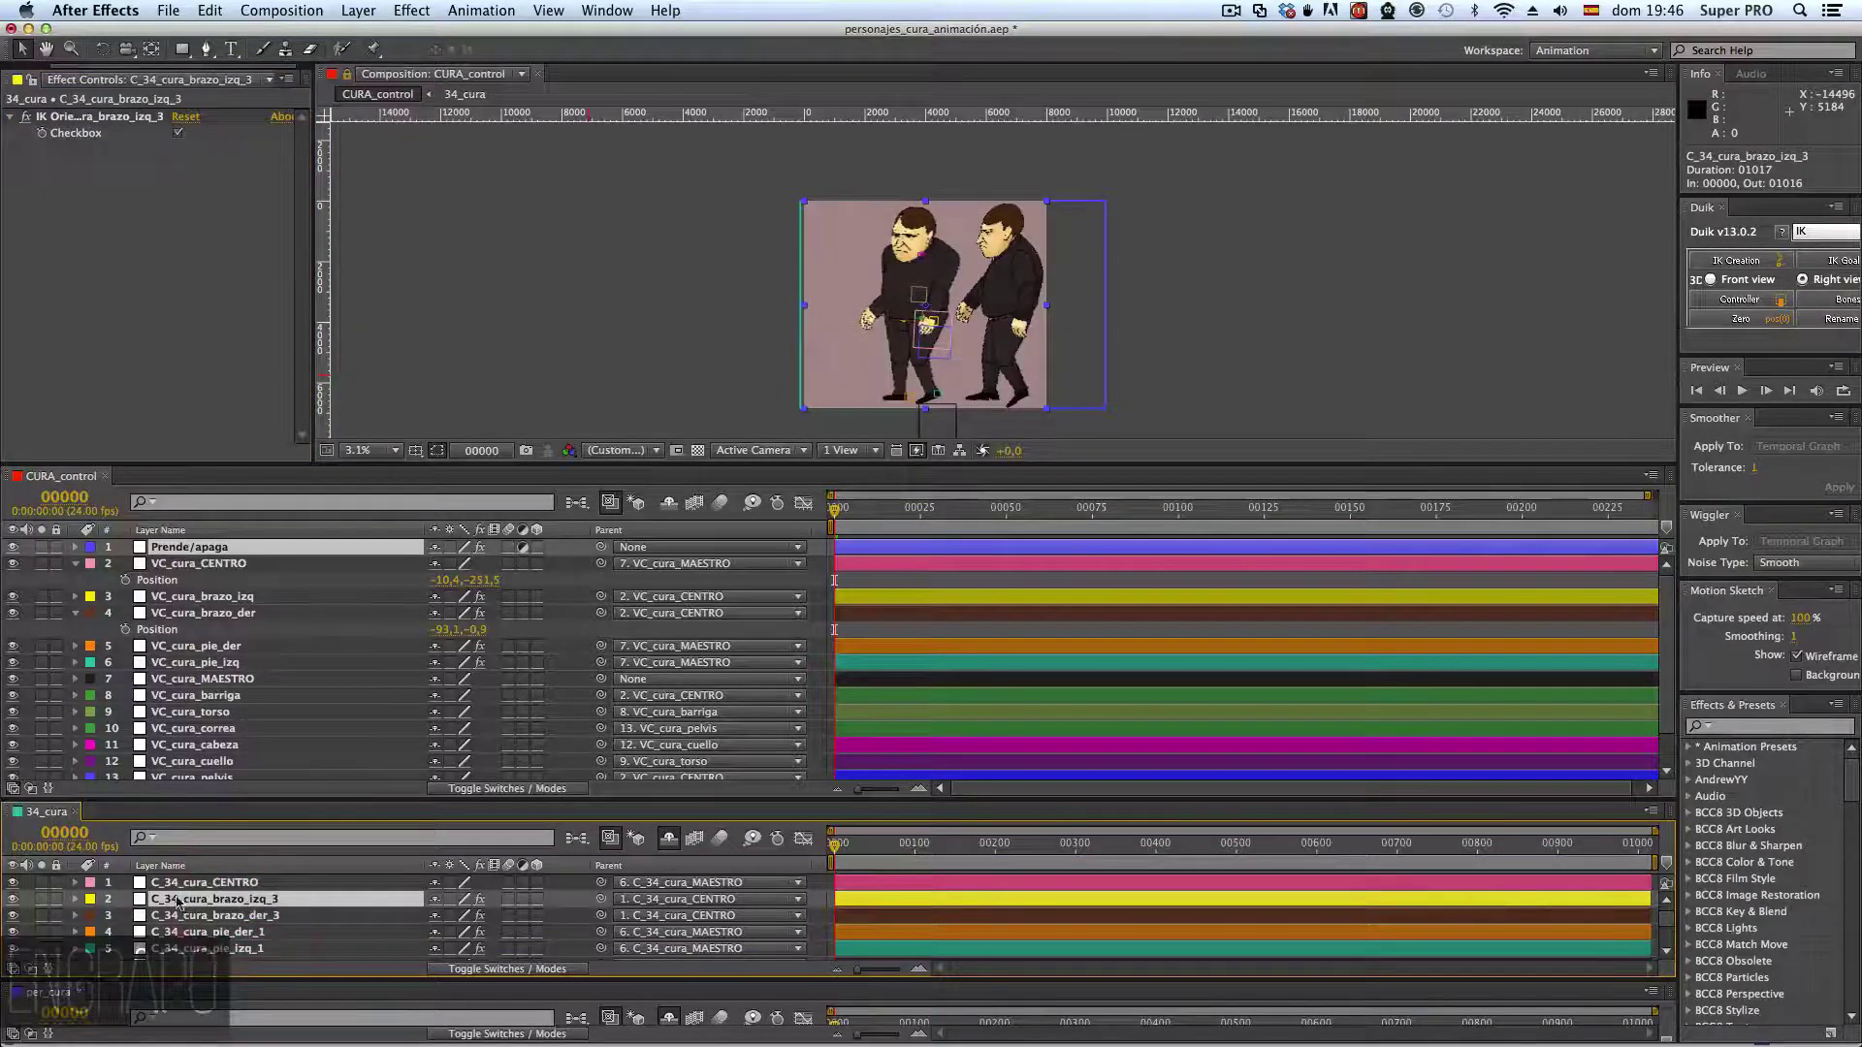
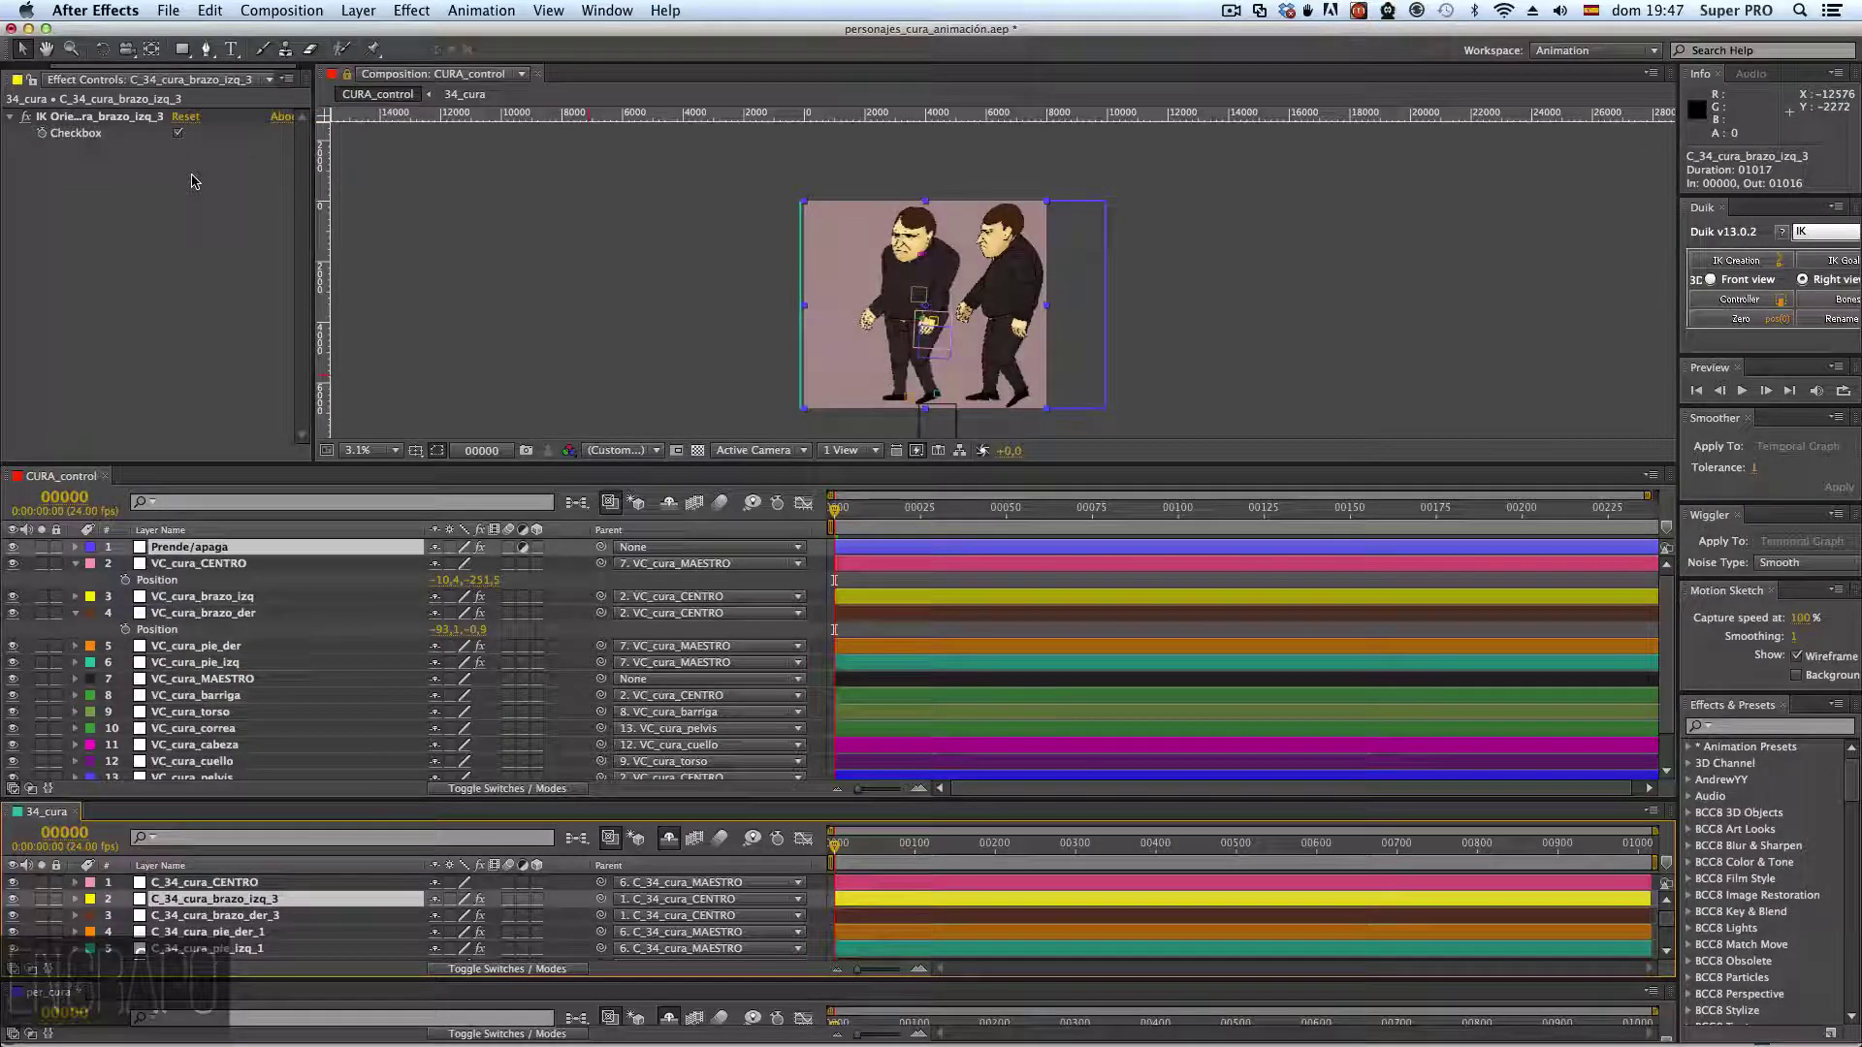
pyautogui.click(223, 728)
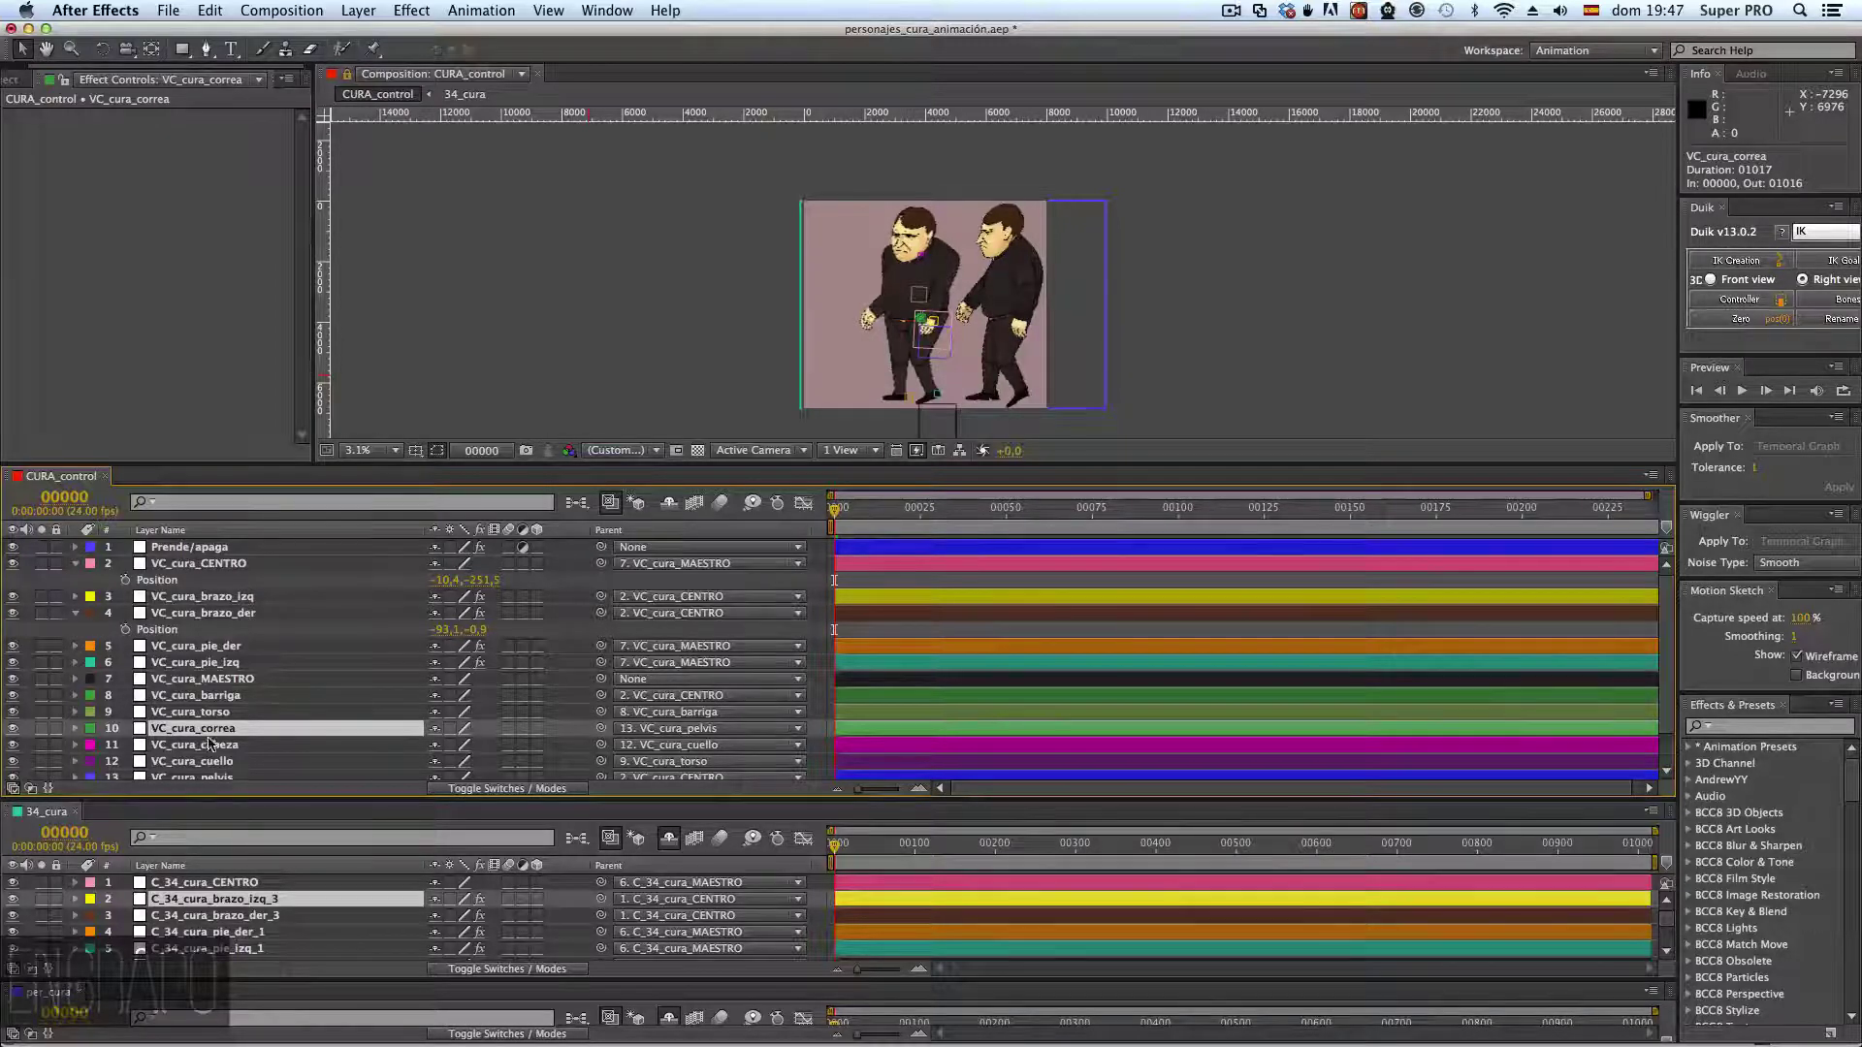
pyautogui.click(199, 728)
pyautogui.press('t')
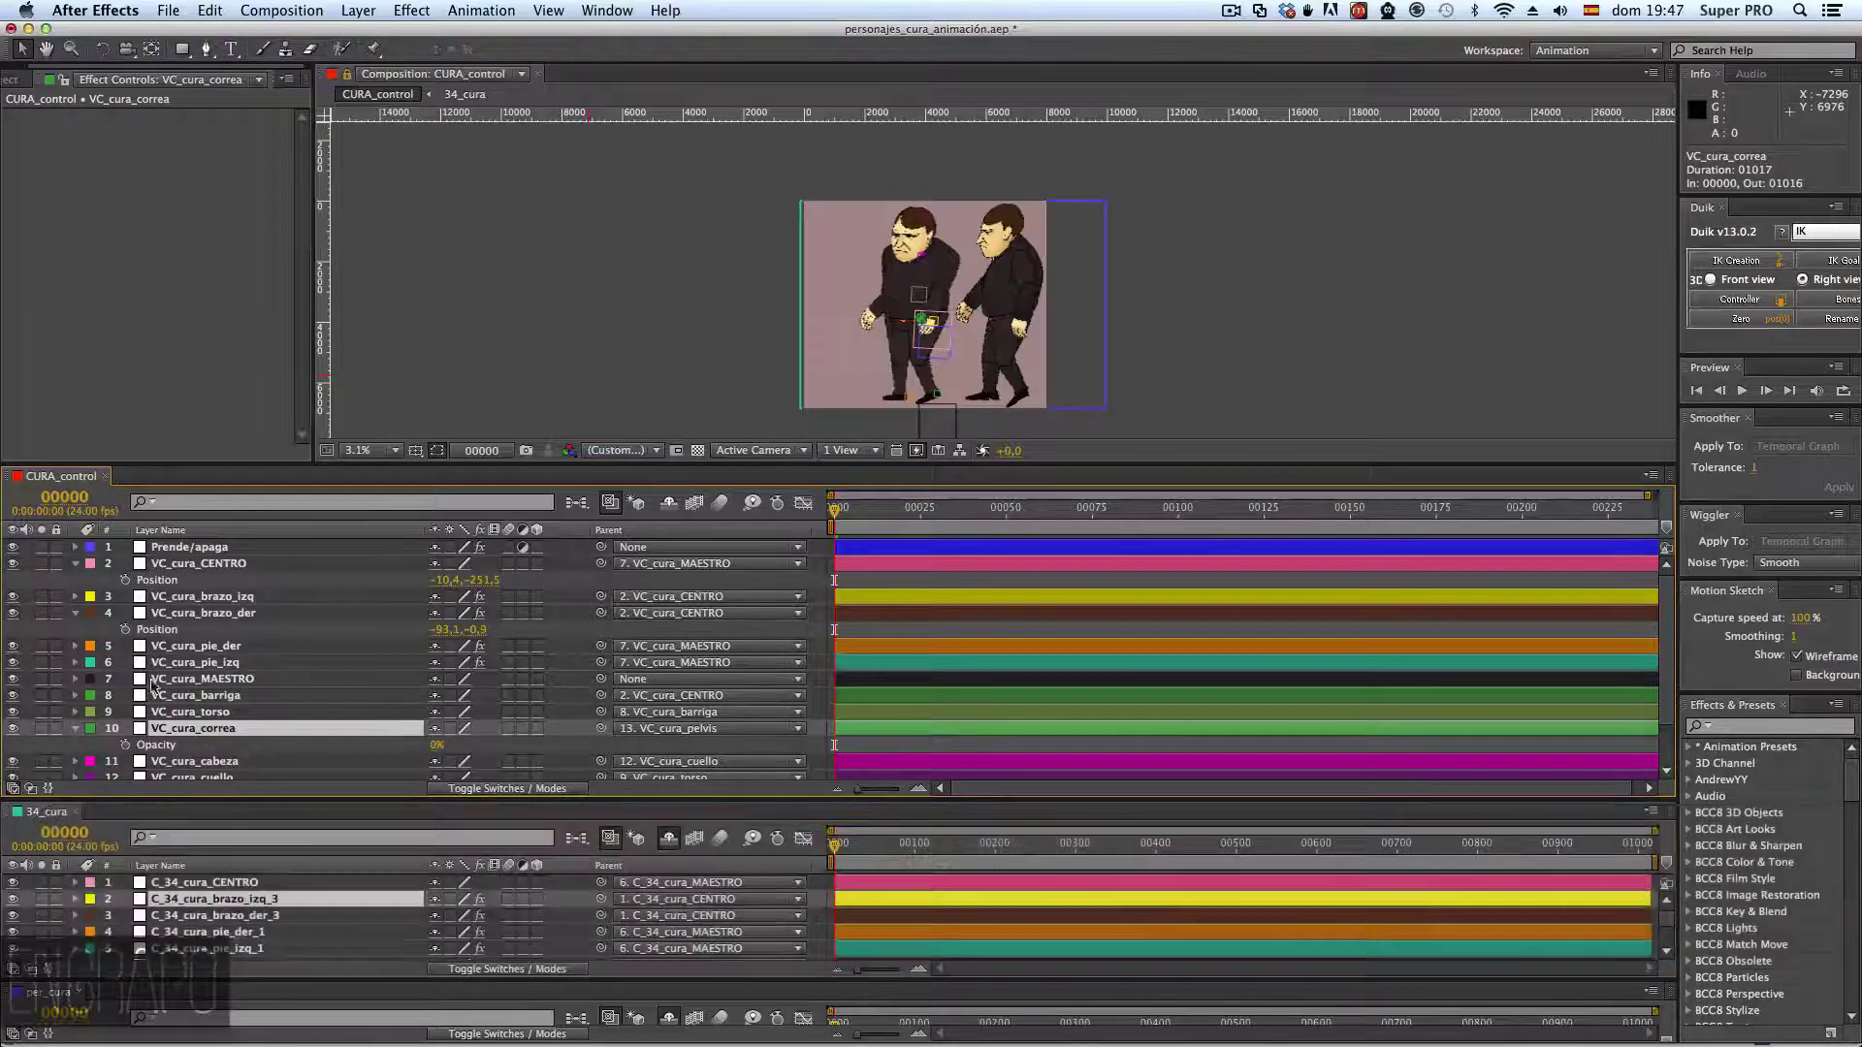
pyautogui.click(194, 546)
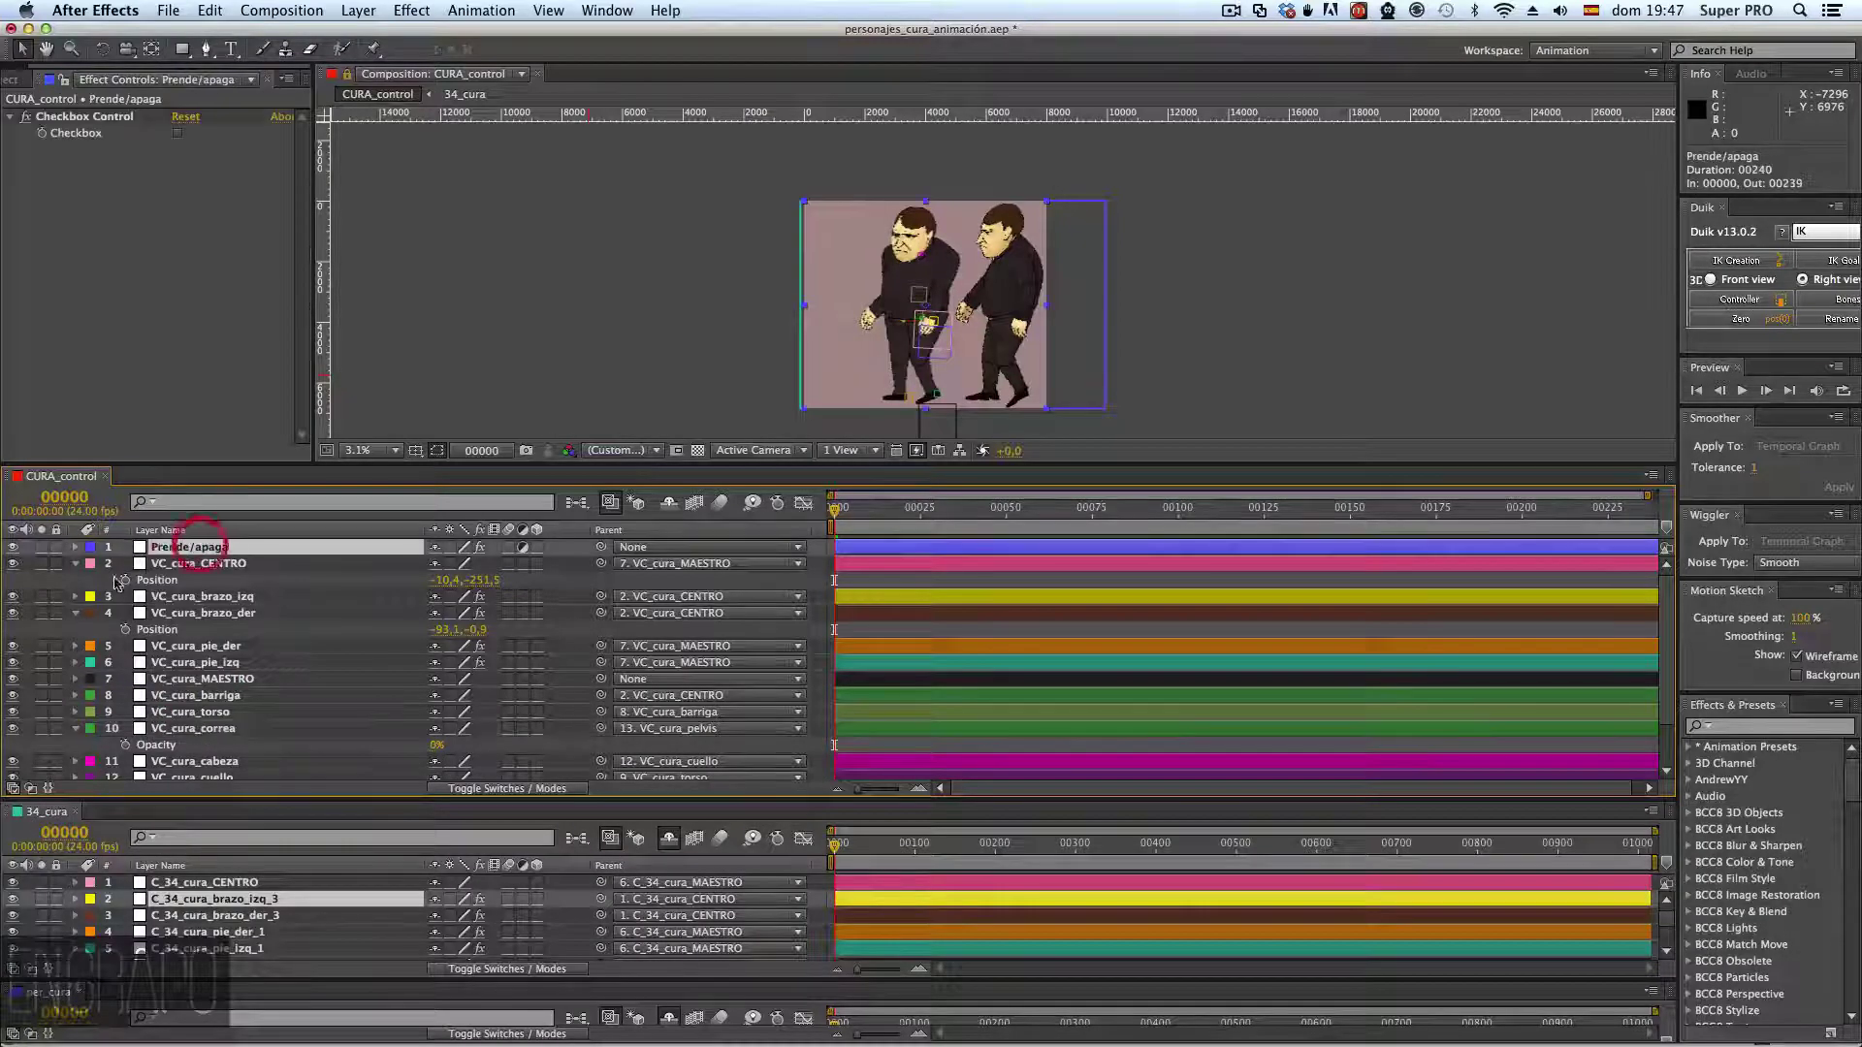
pyautogui.click(151, 712)
pyautogui.click(76, 729)
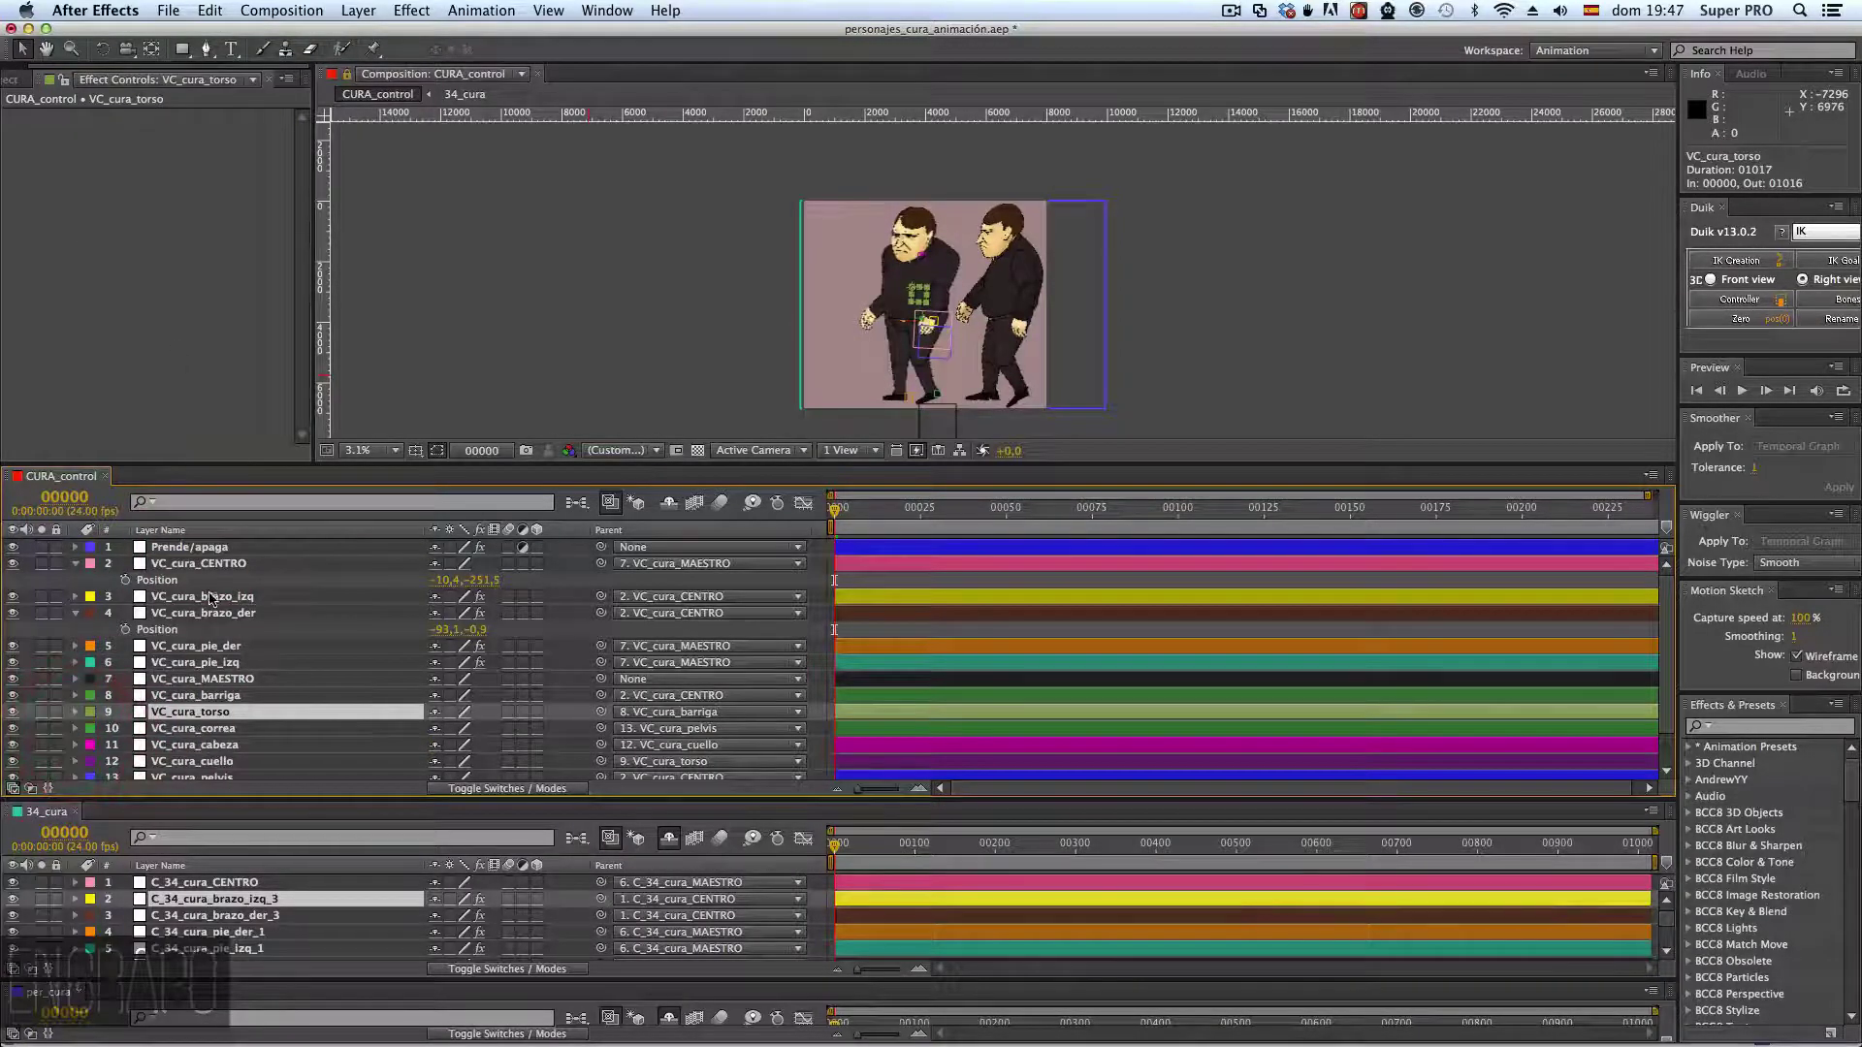
pyautogui.click(204, 548)
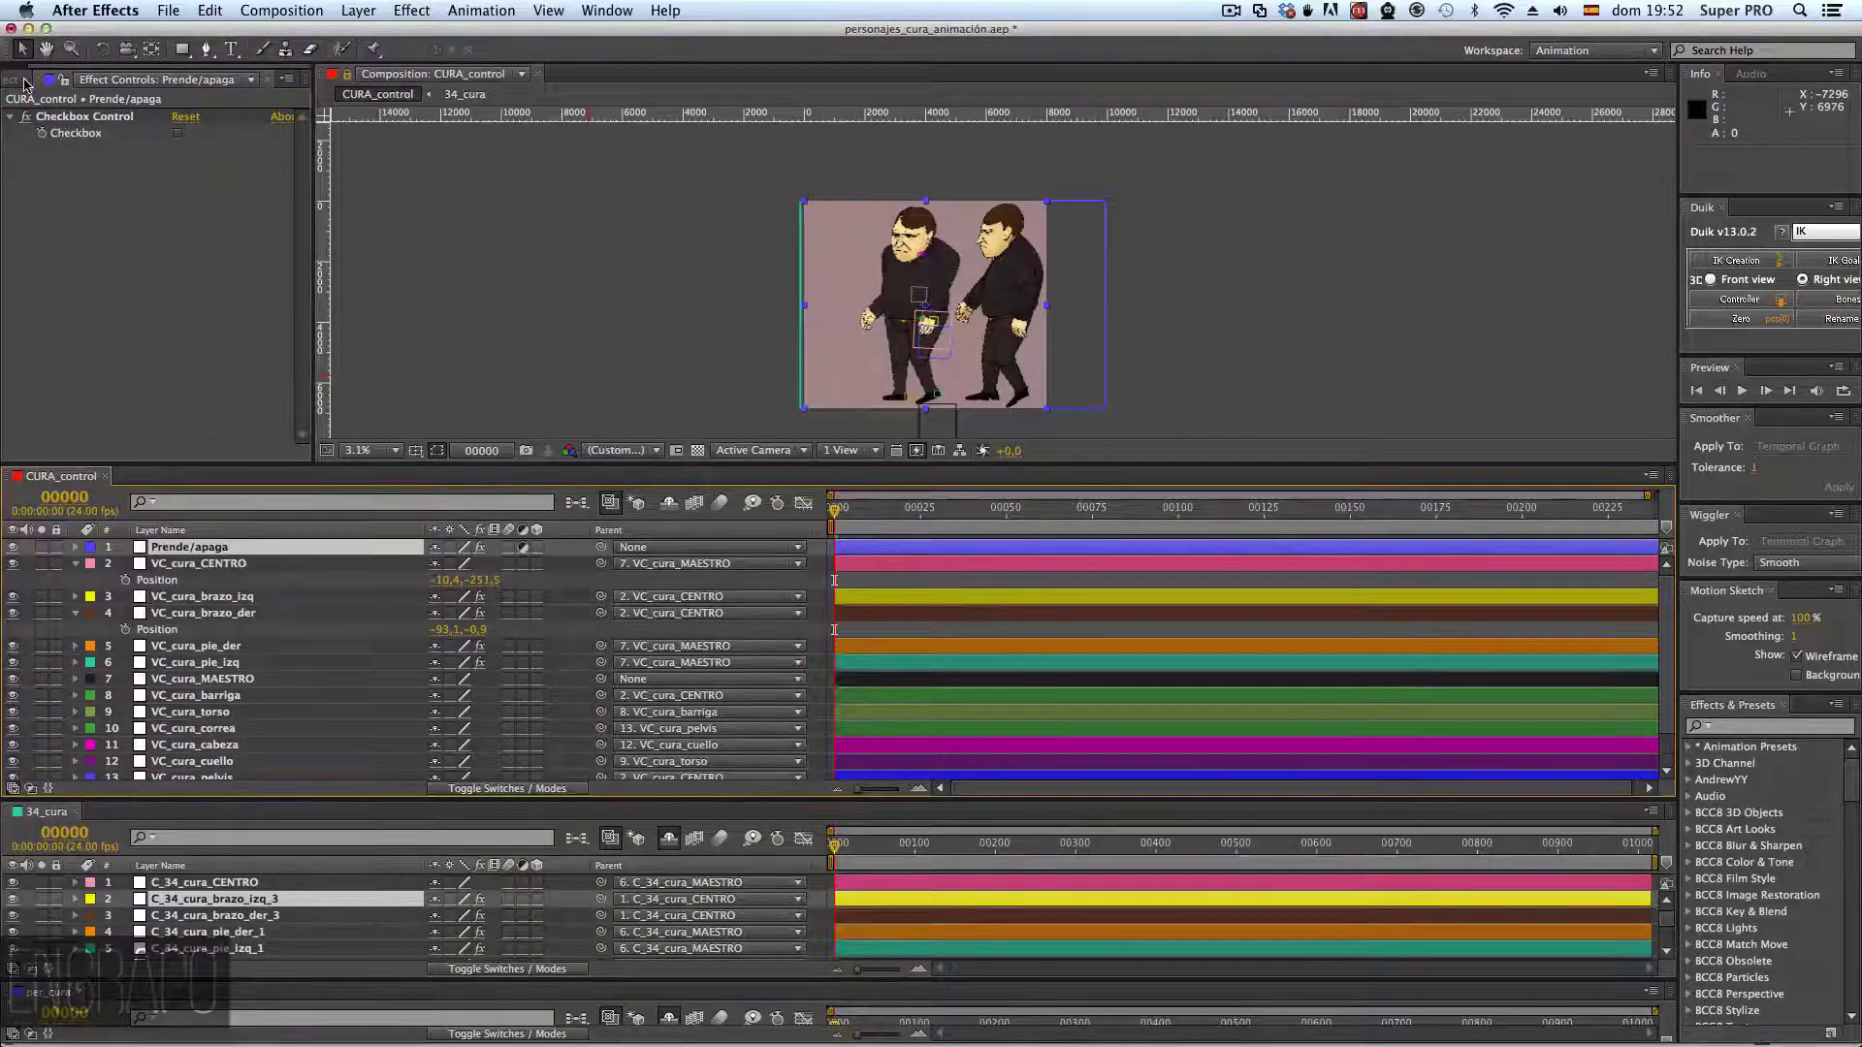
# - Open the prende y apaga composition, enlarge its timeline and show the checkbox effects of the Controlador layer
pyautogui.click(21, 80)
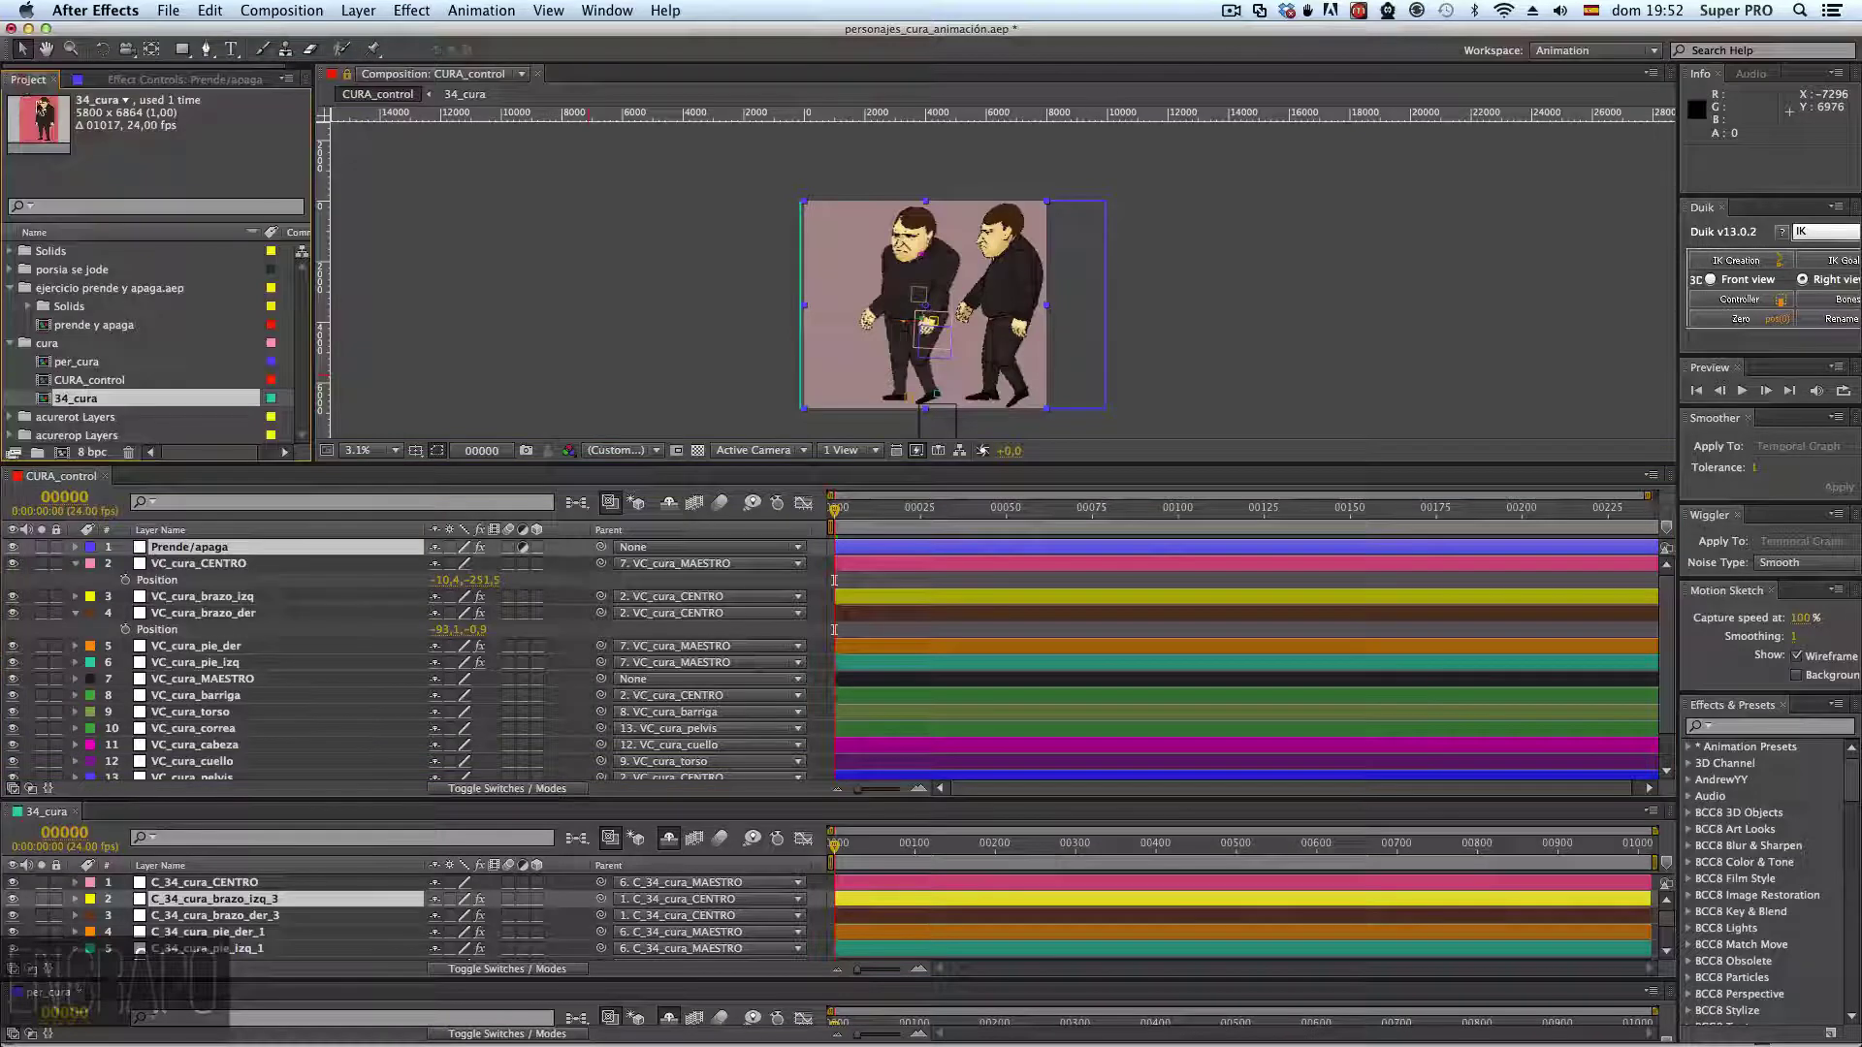
pyautogui.doubleClick(50, 327)
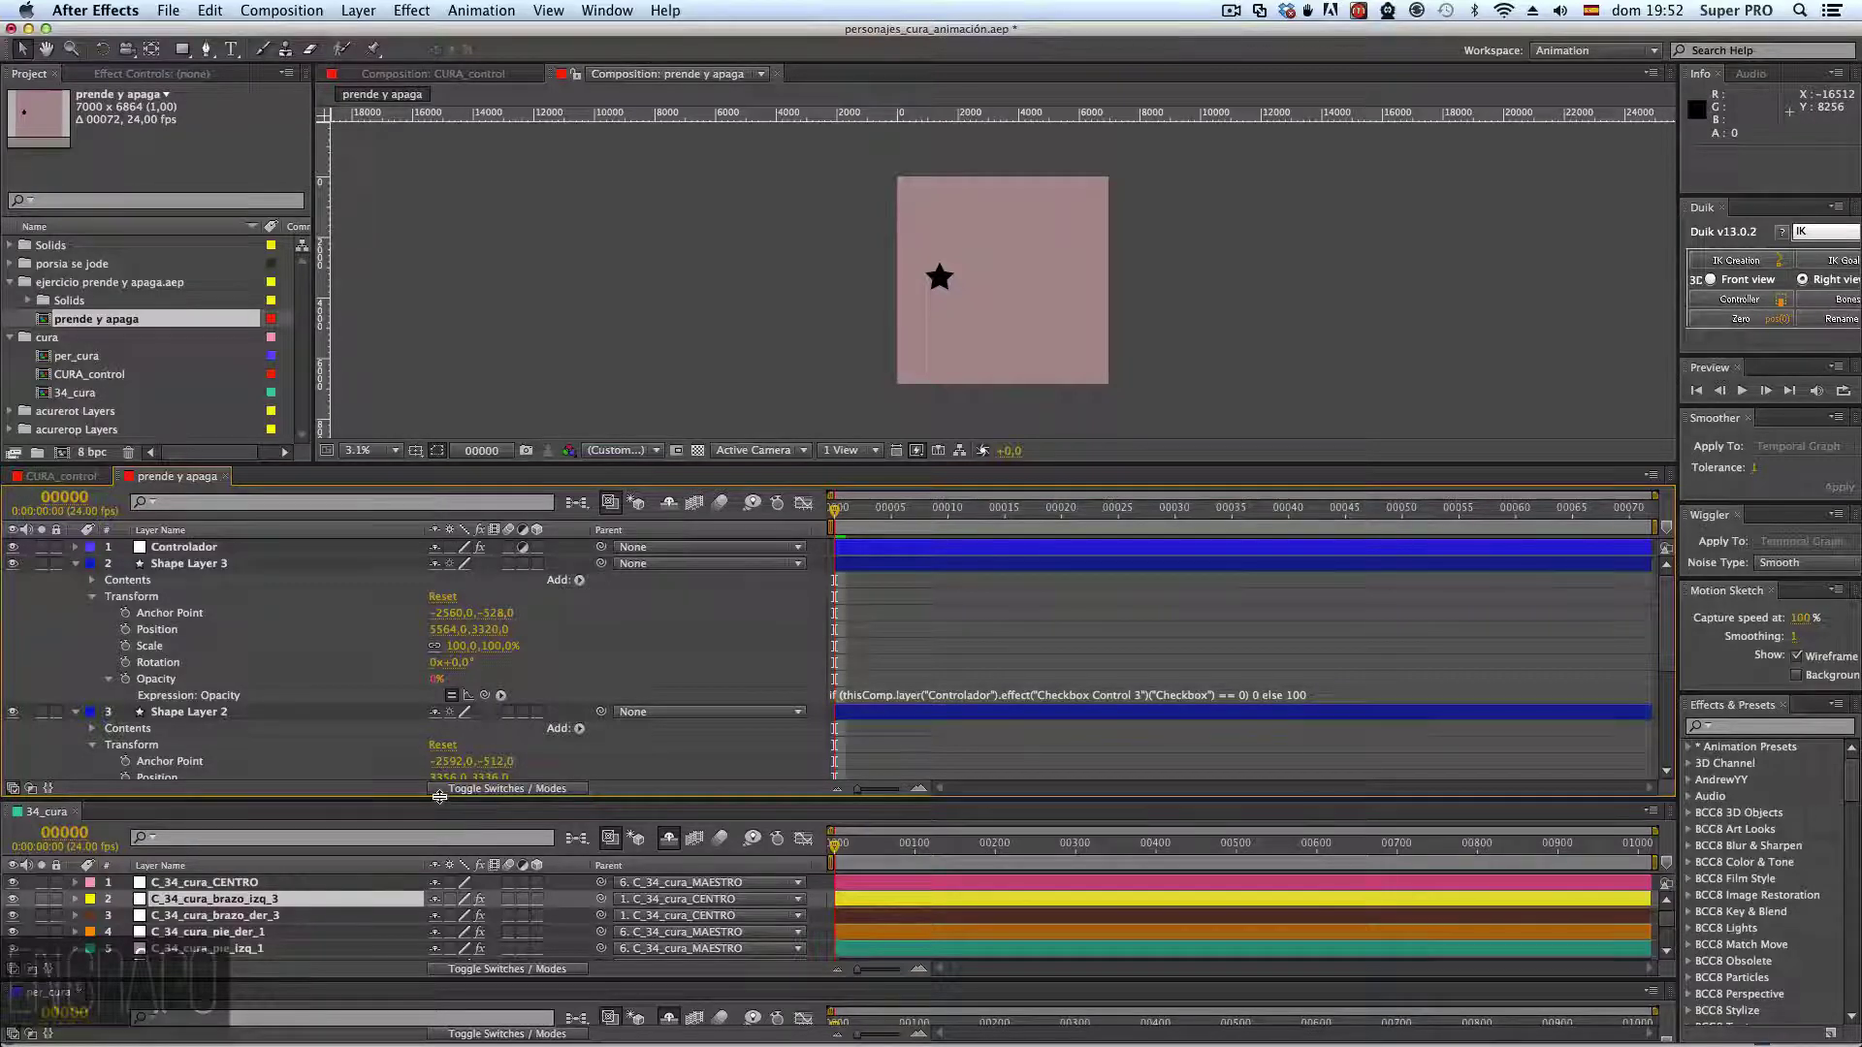
pyautogui.moveTo(439, 796); pyautogui.dragTo(479, 1009)
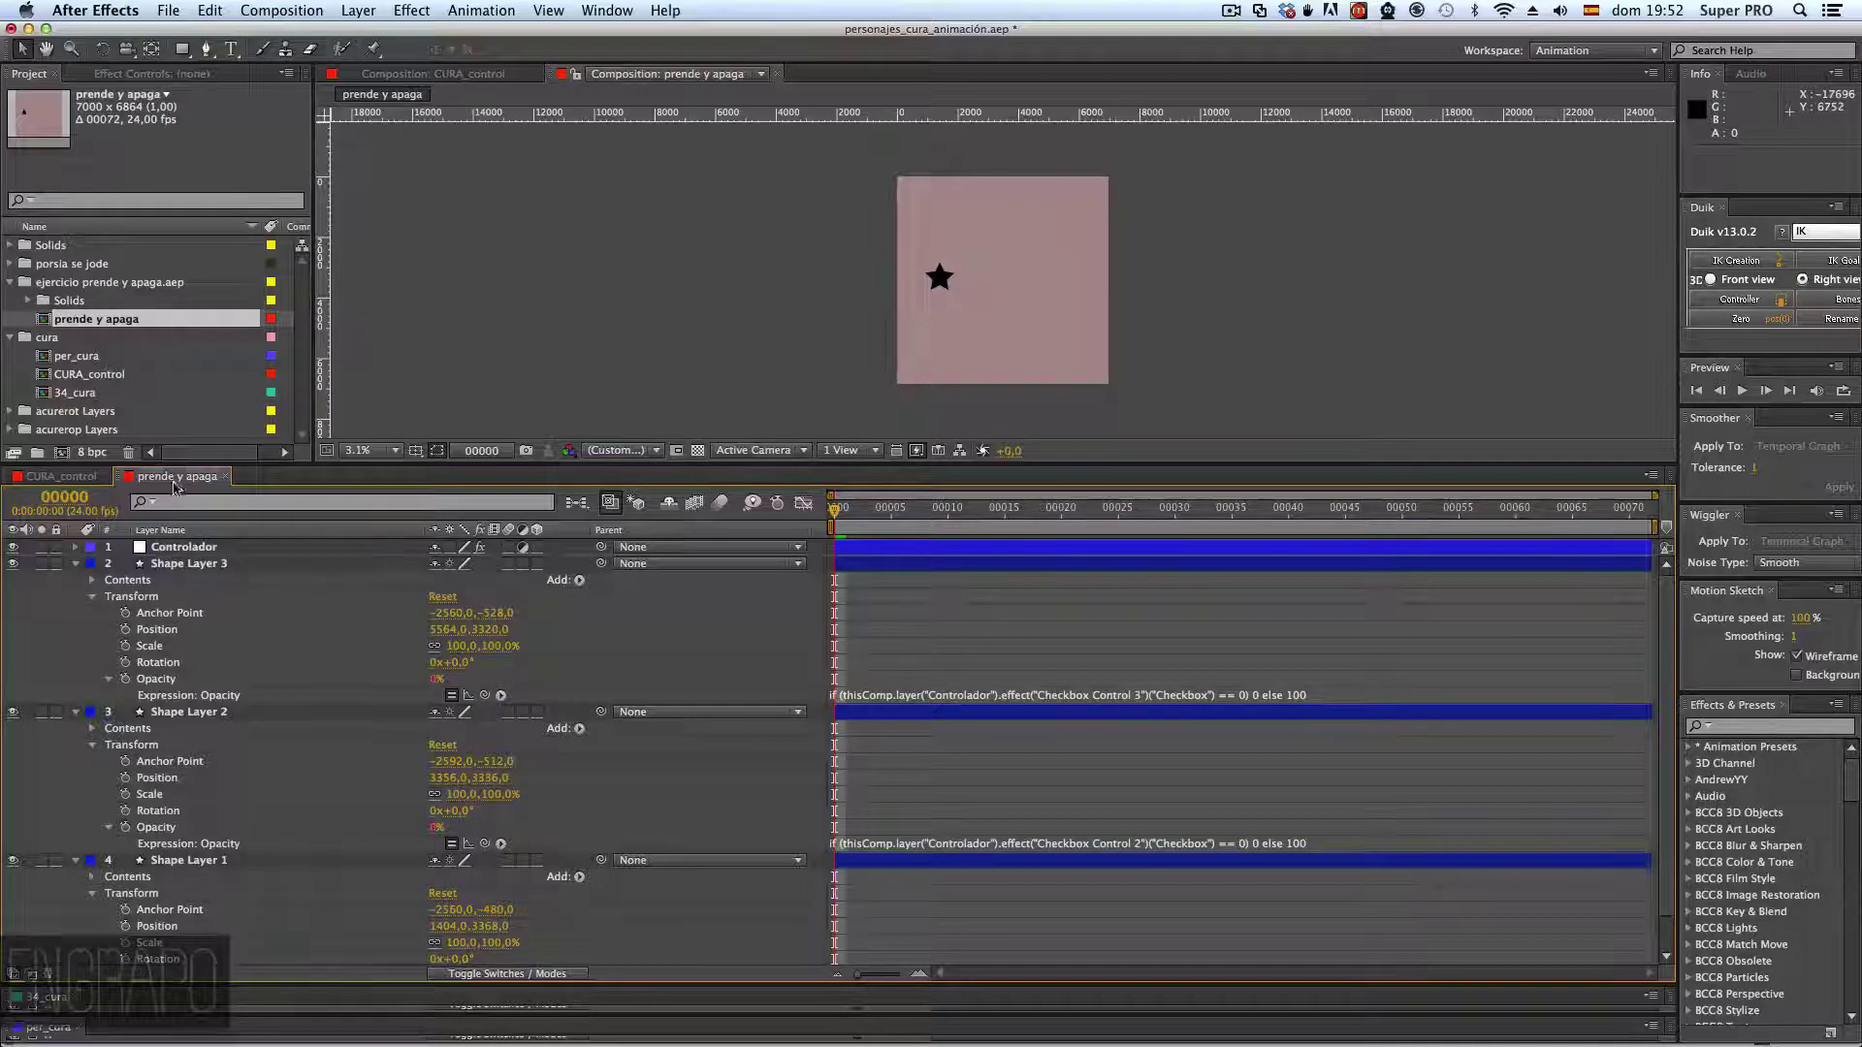
pyautogui.click(134, 73)
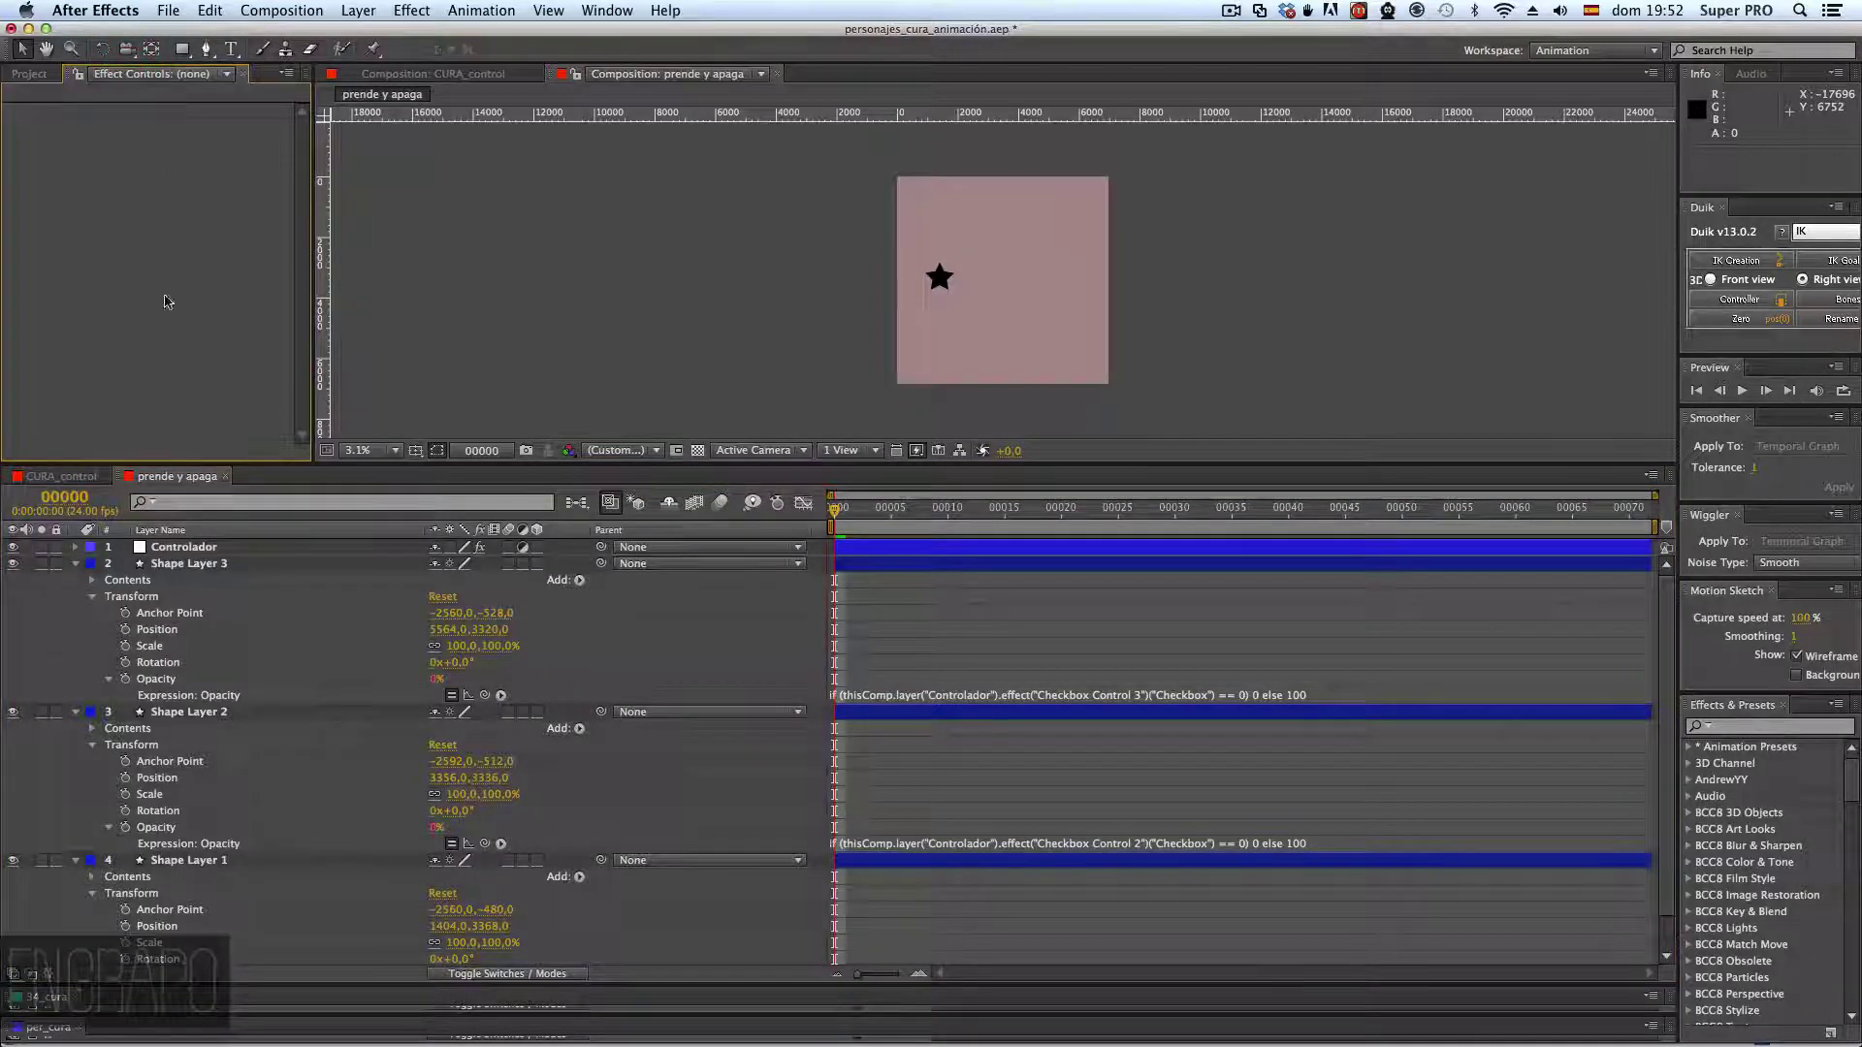
pyautogui.click(167, 548)
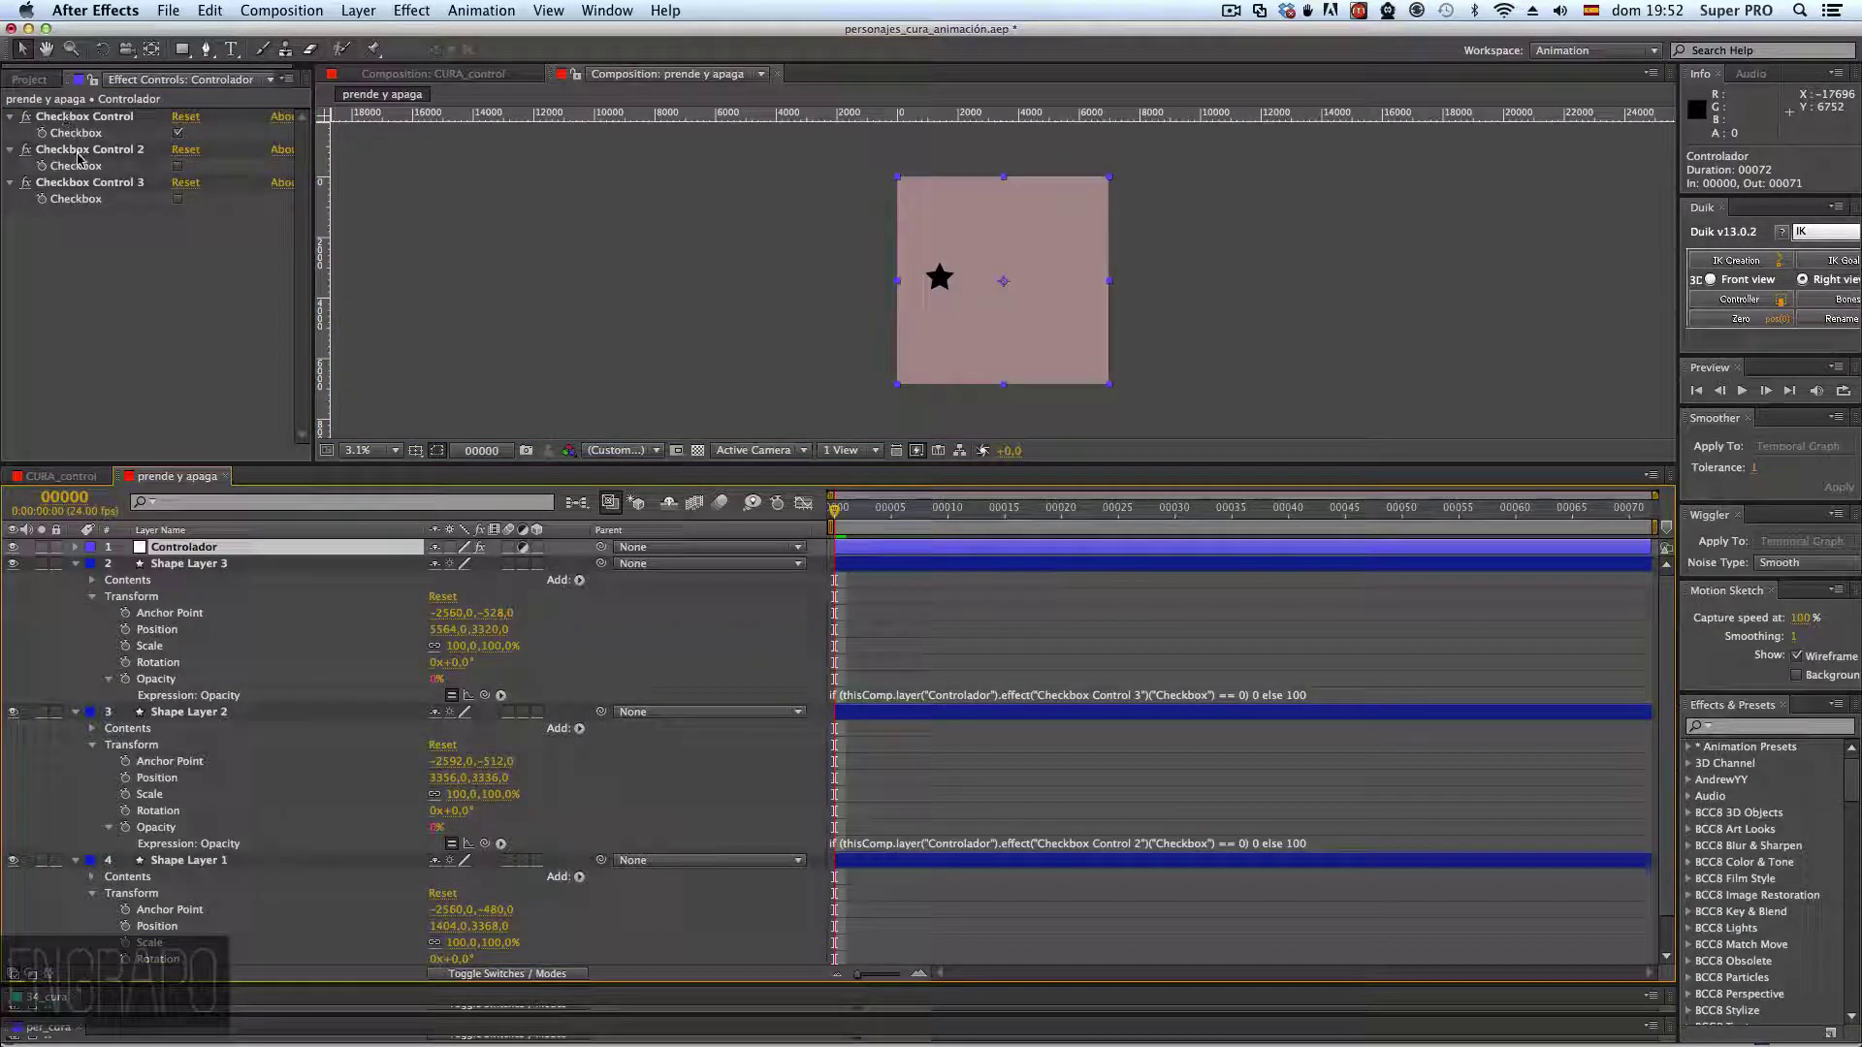
# - Test Checkbox Control 2 and Checkbox Control 3 on the Controlador layer
pyautogui.click(179, 166)
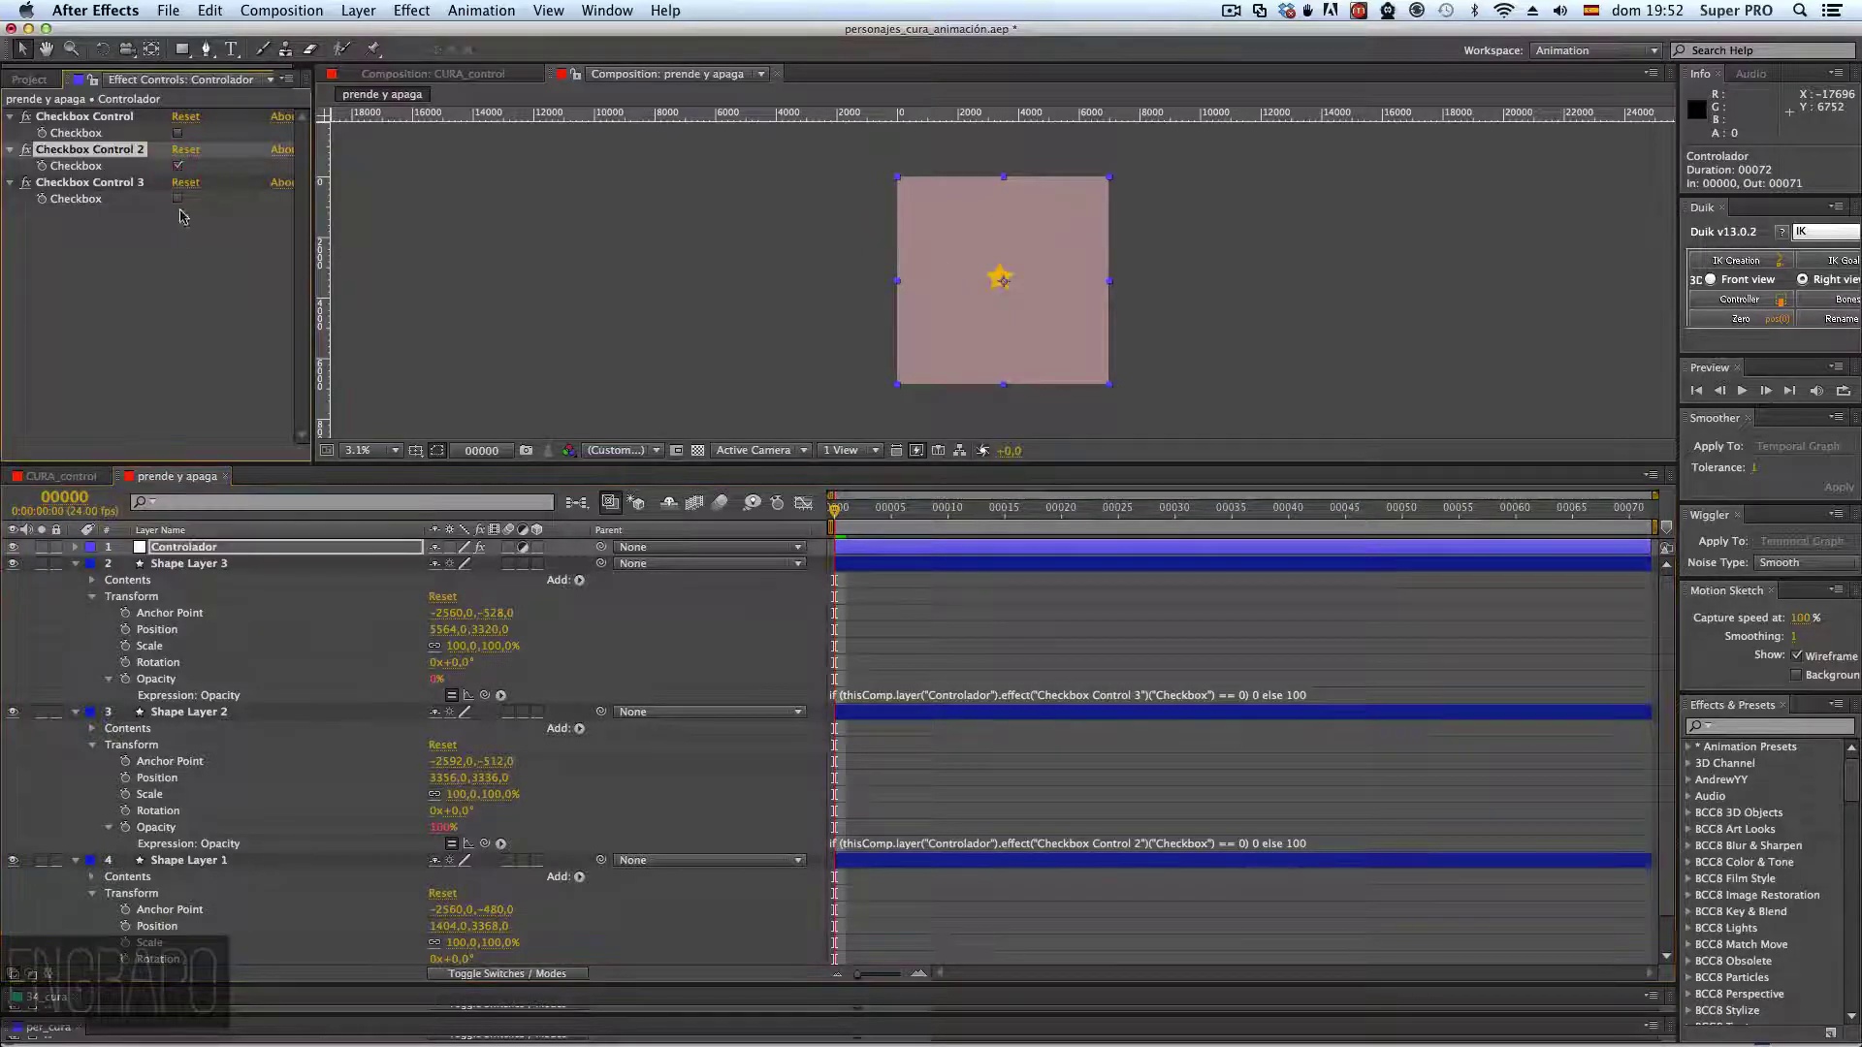
pyautogui.click(178, 166)
pyautogui.click(178, 198)
# - Give the composition viewer more height at 6.25% zoom and cycle through all three Controlador checkboxes, ending with Checkbox Control 2 enabled
pyautogui.click(479, 229)
pyautogui.scroll(1, 923, 345)
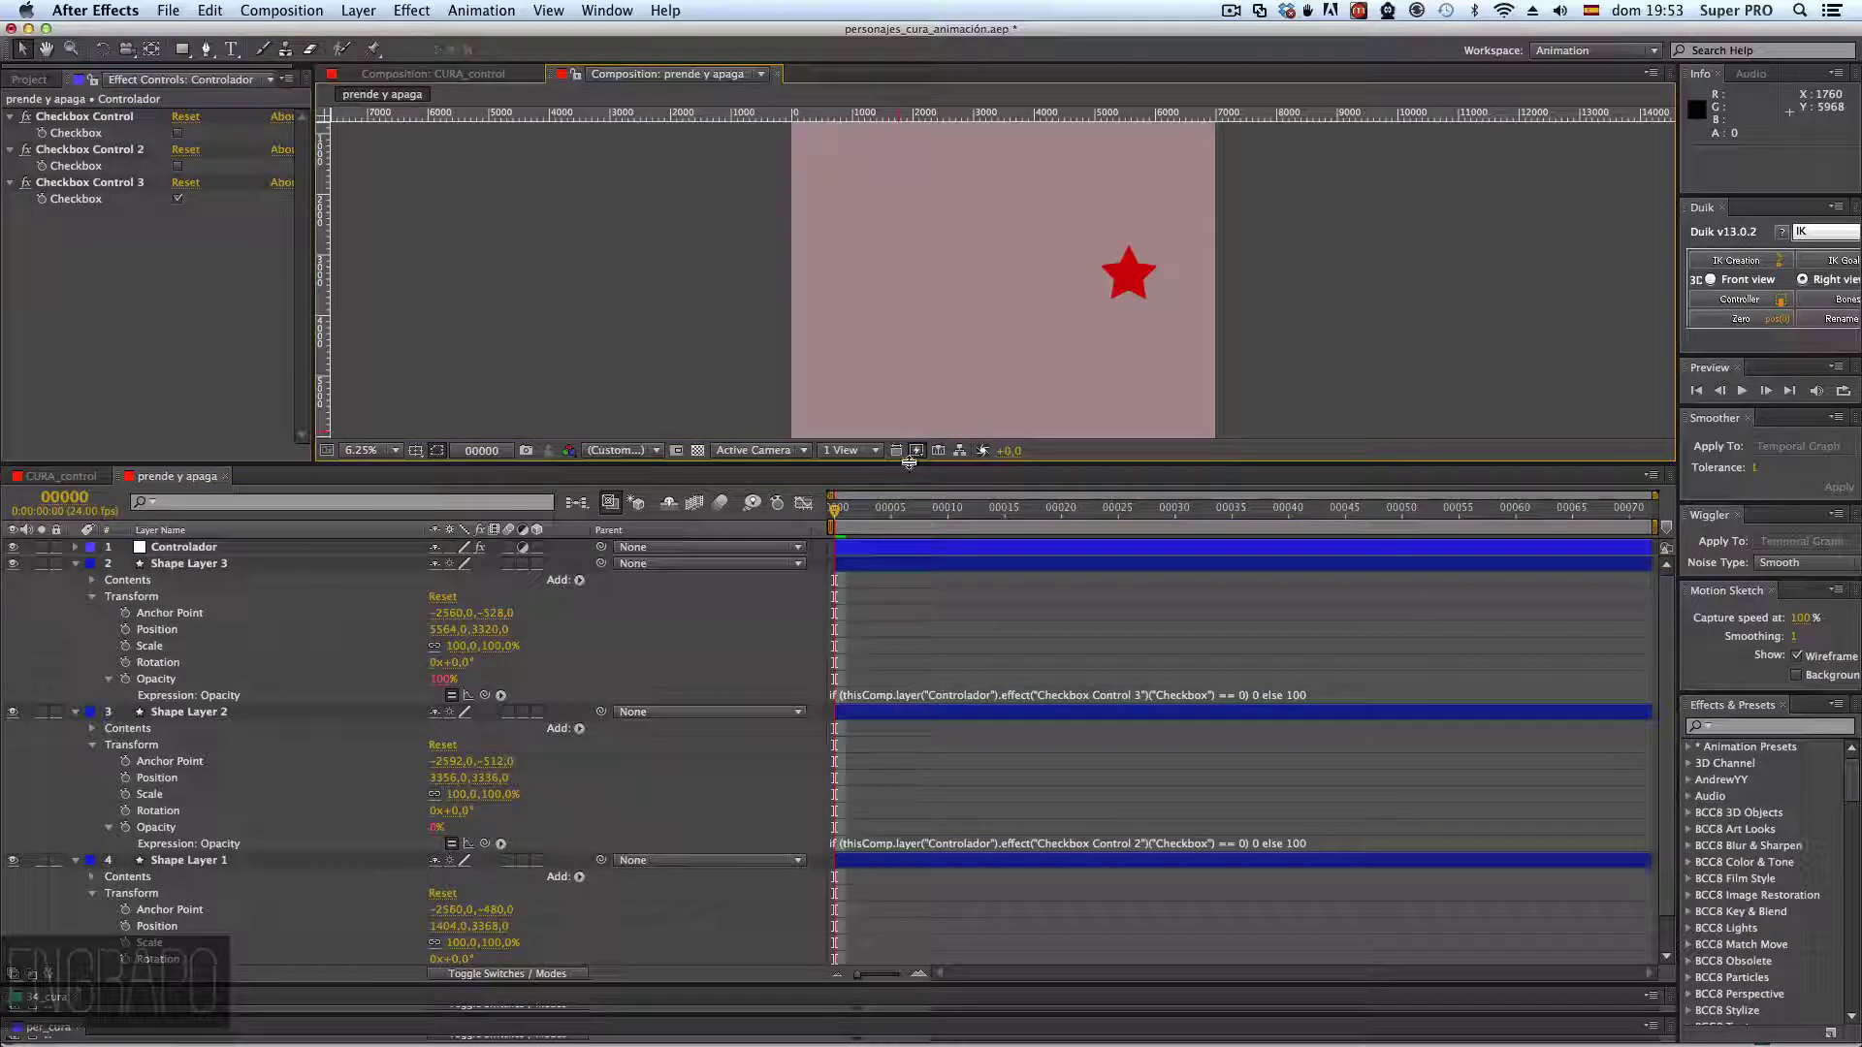
pyautogui.moveTo(908, 473); pyautogui.dragTo(908, 790)
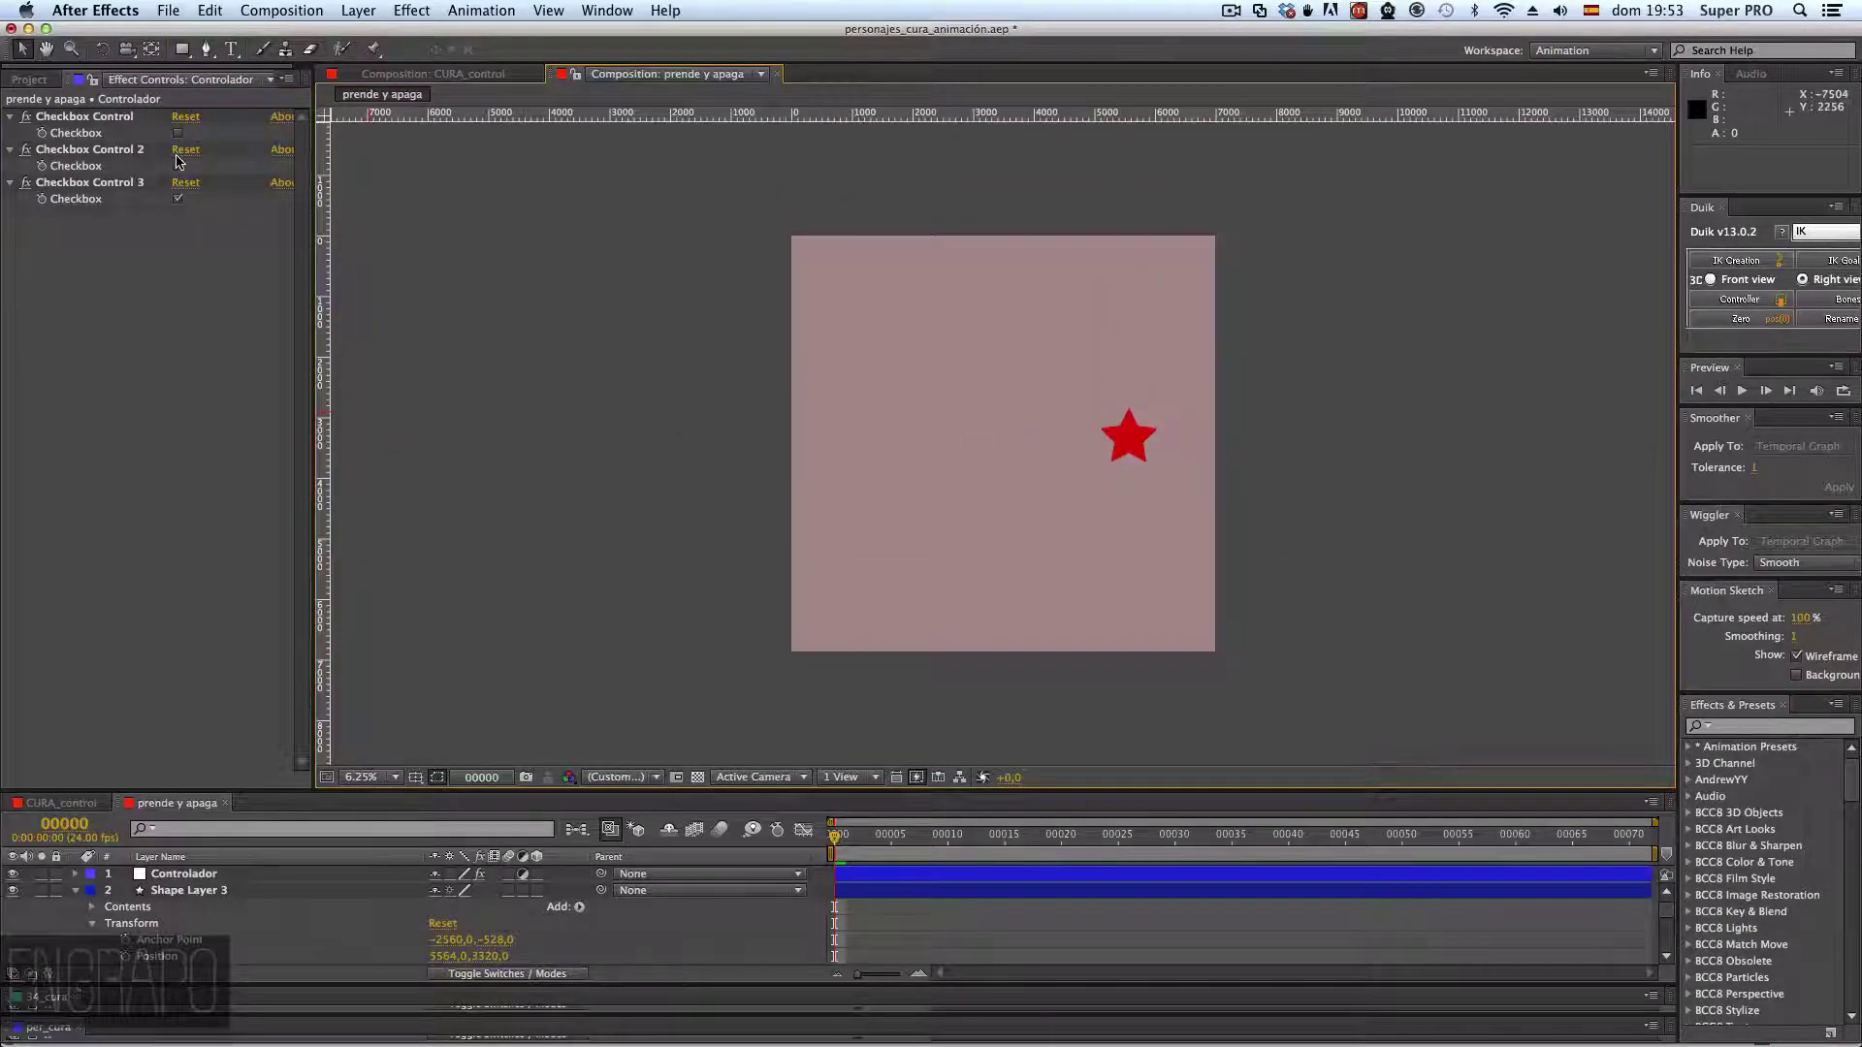
pyautogui.click(178, 166)
pyautogui.click(178, 134)
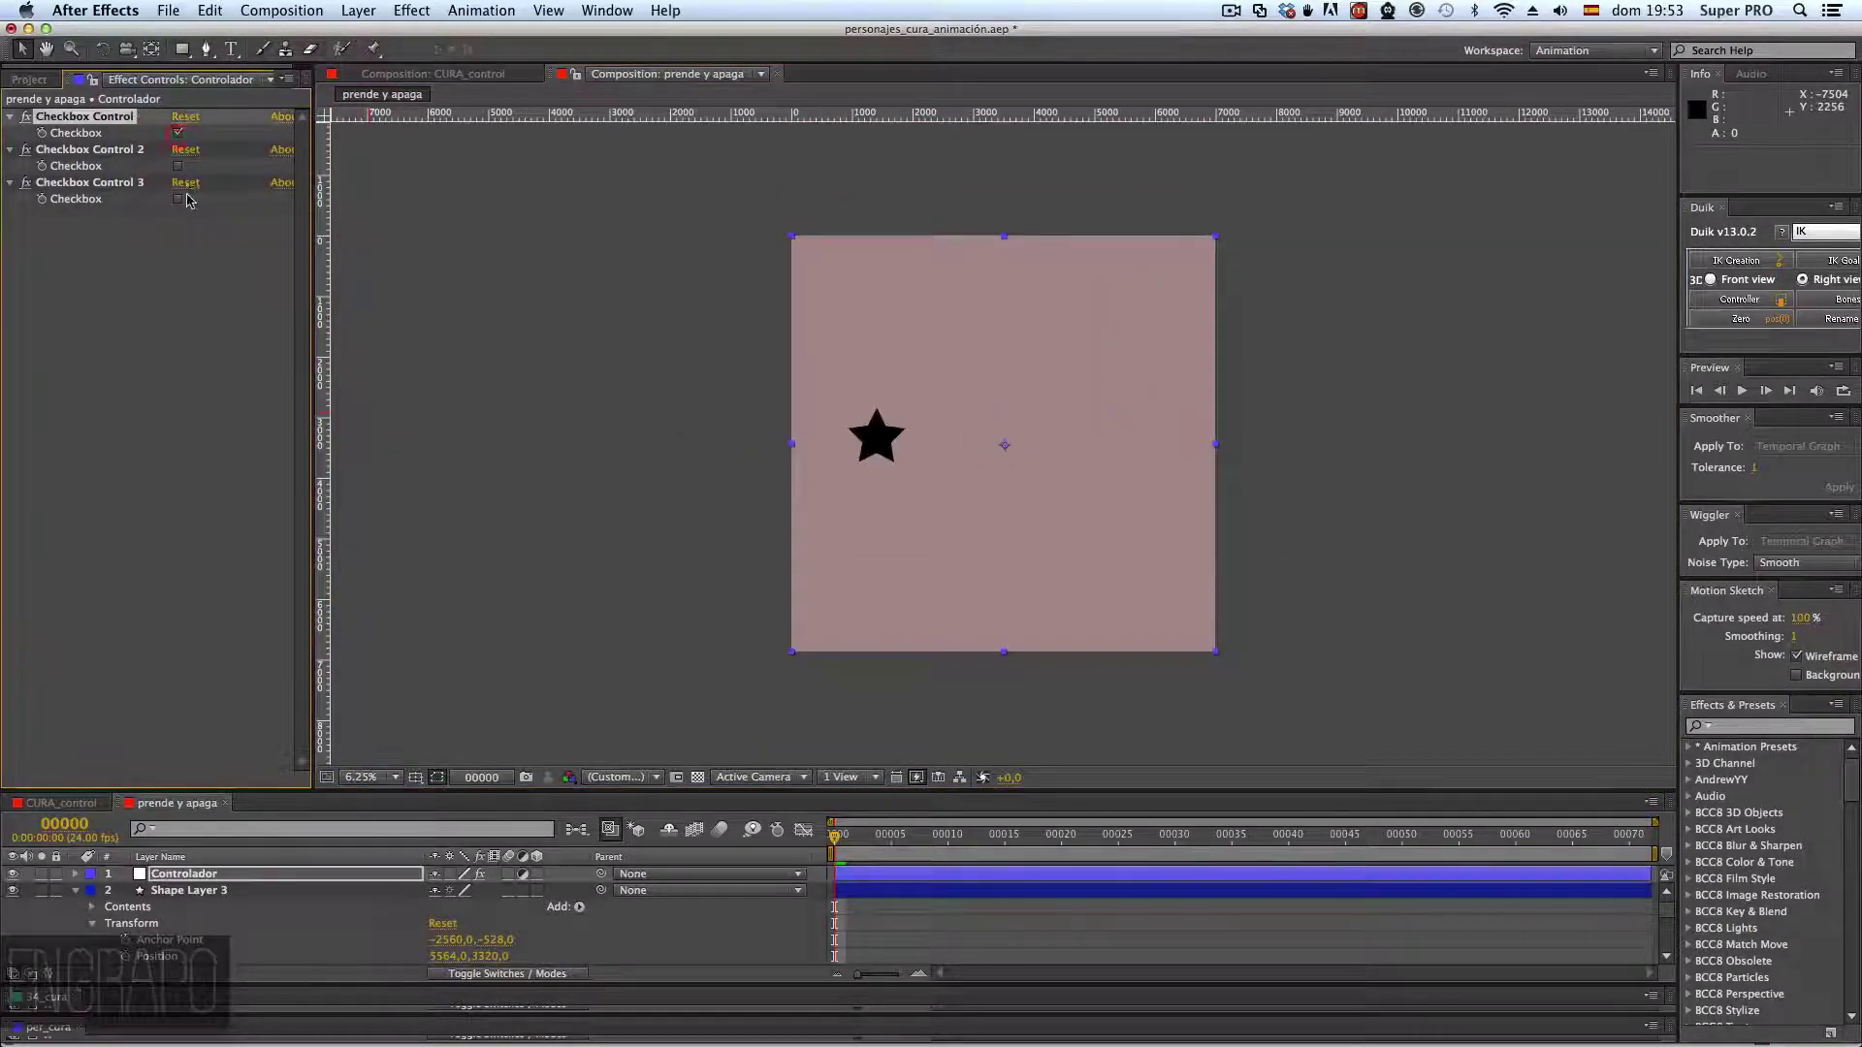
pyautogui.click(178, 198)
pyautogui.click(178, 167)
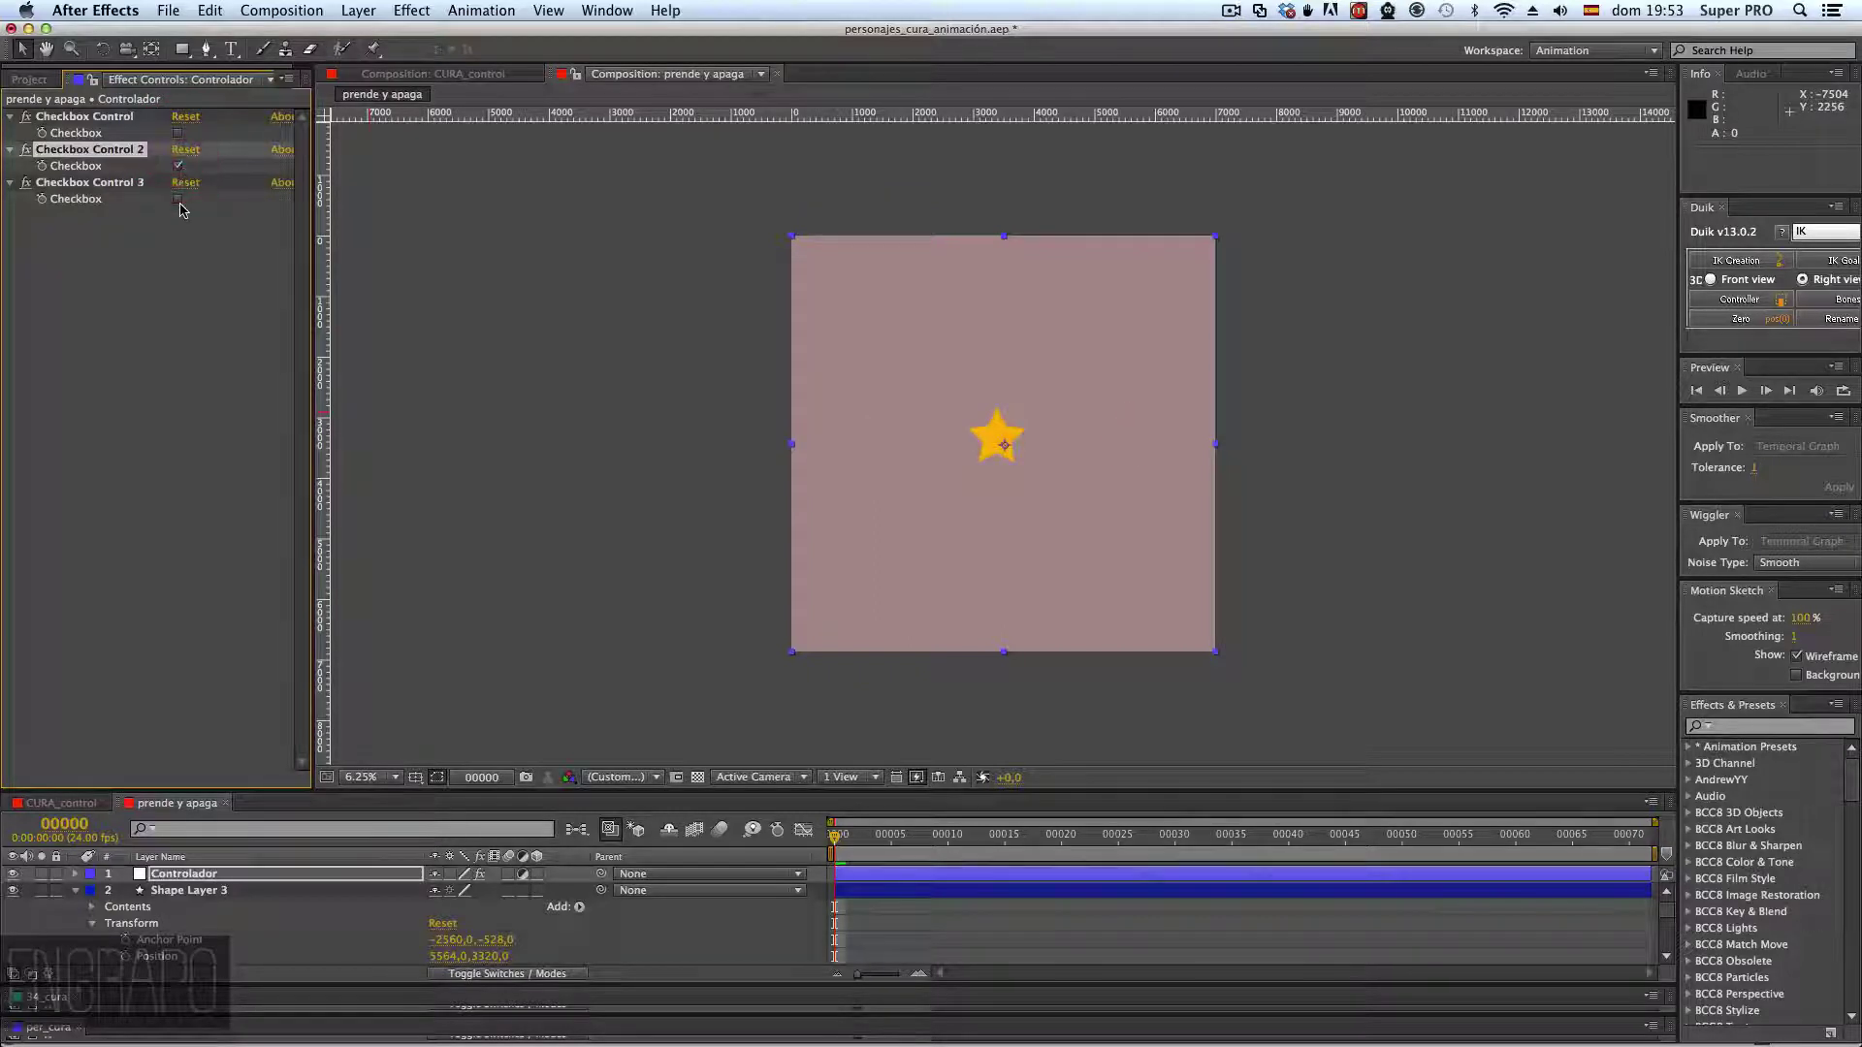
# - Test the three Controlador checkboxes by enabling one star at a time, ending with only Checkbox Control 2 enabled
pyautogui.click(177, 199)
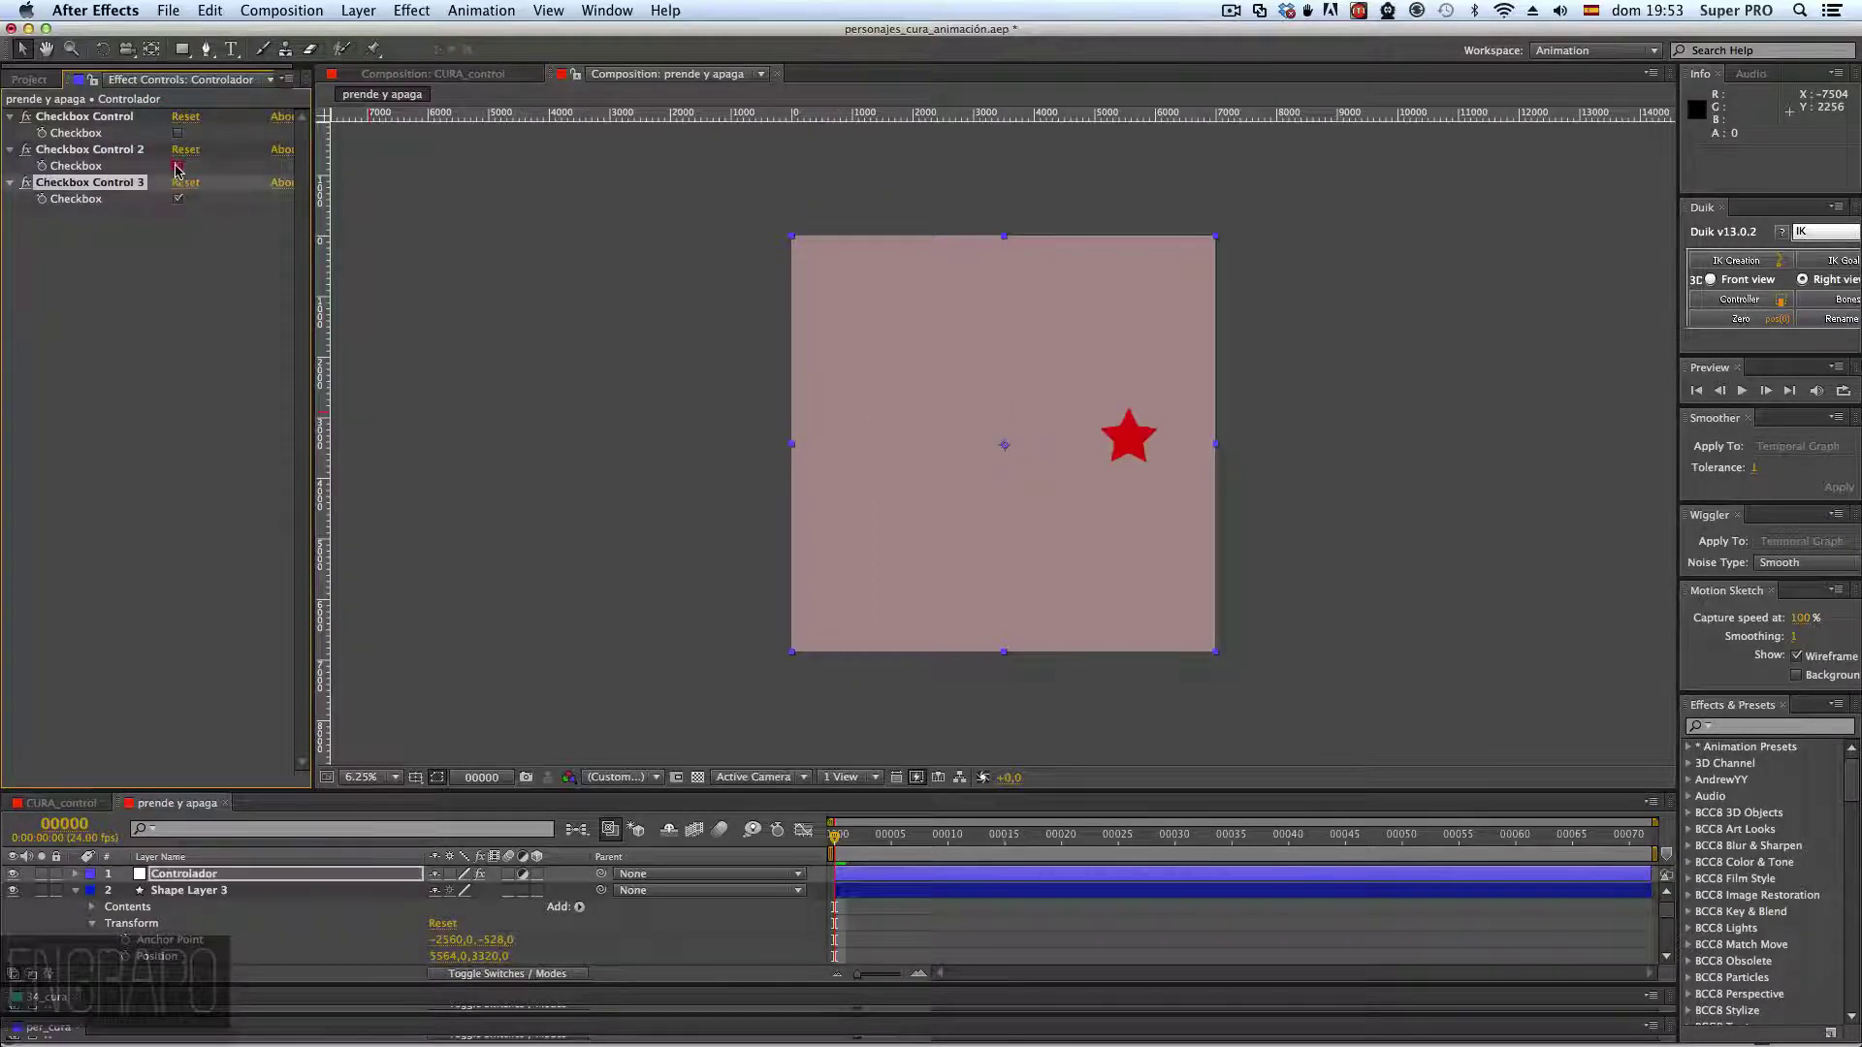
pyautogui.click(177, 166)
pyautogui.click(178, 133)
pyautogui.click(178, 132)
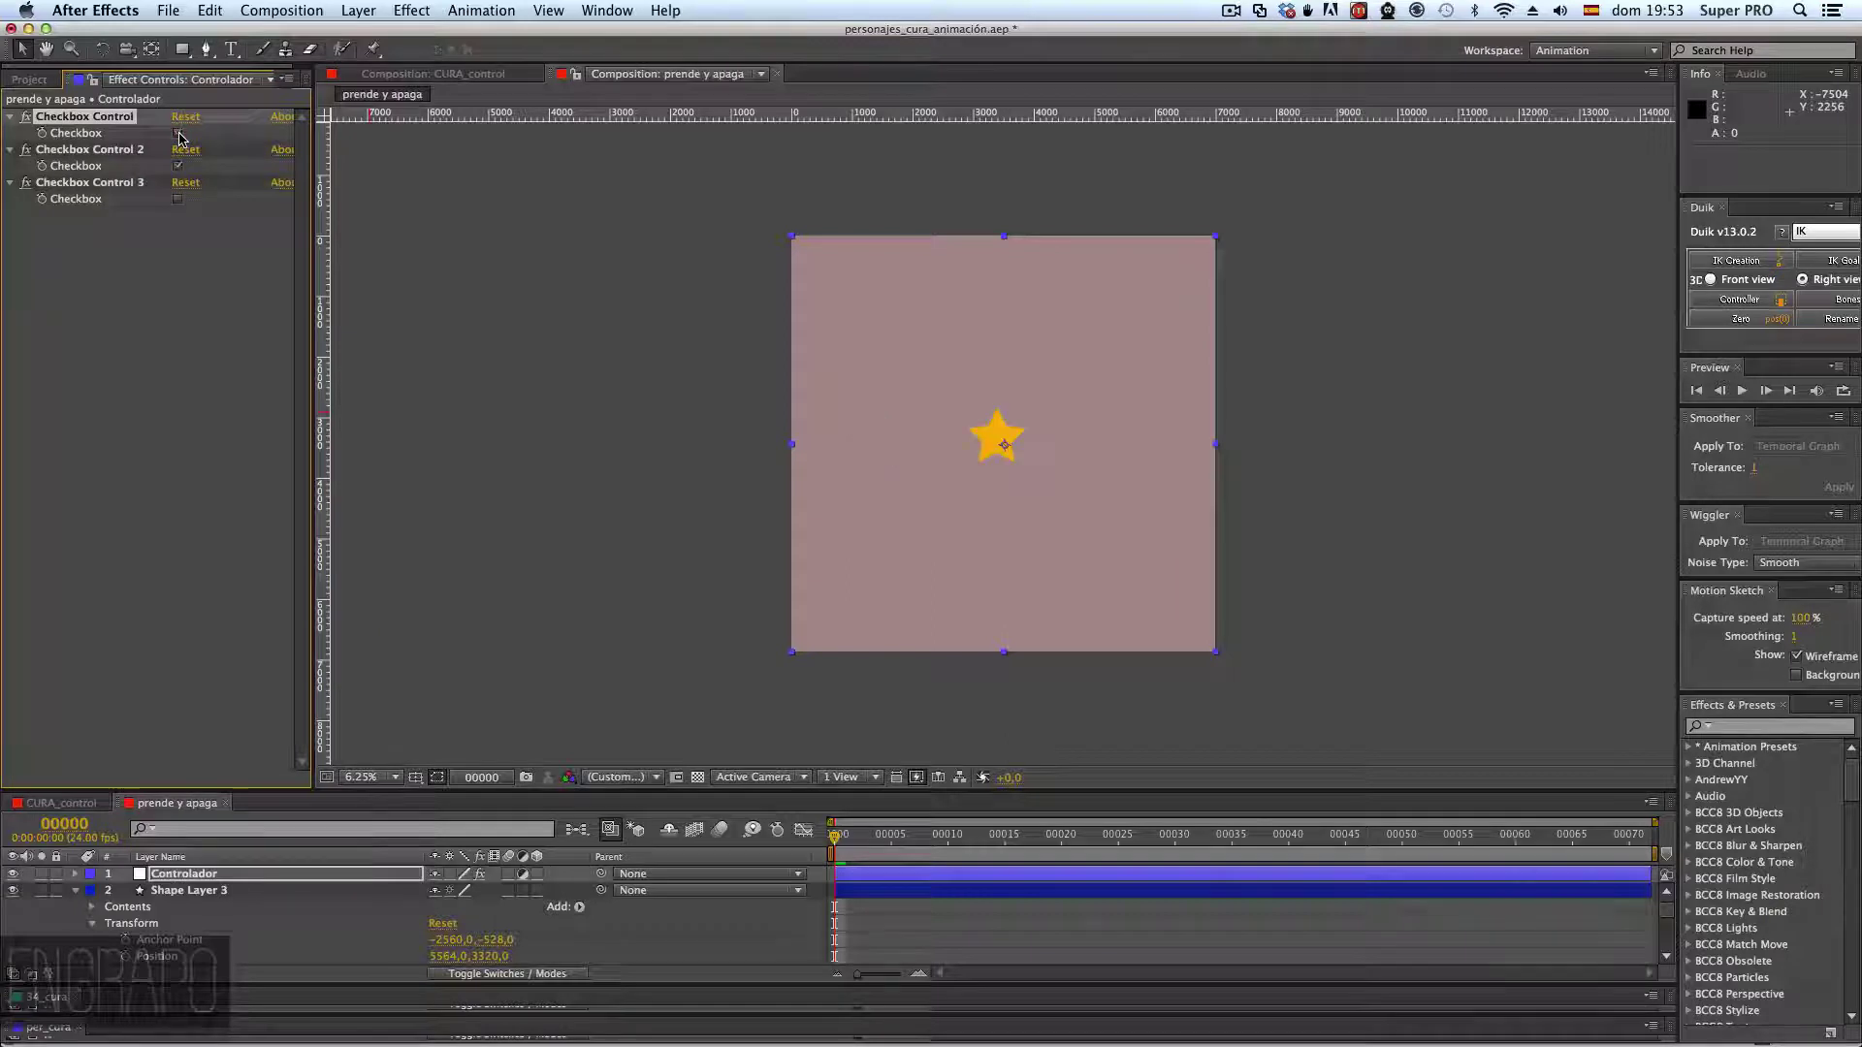
pyautogui.click(177, 134)
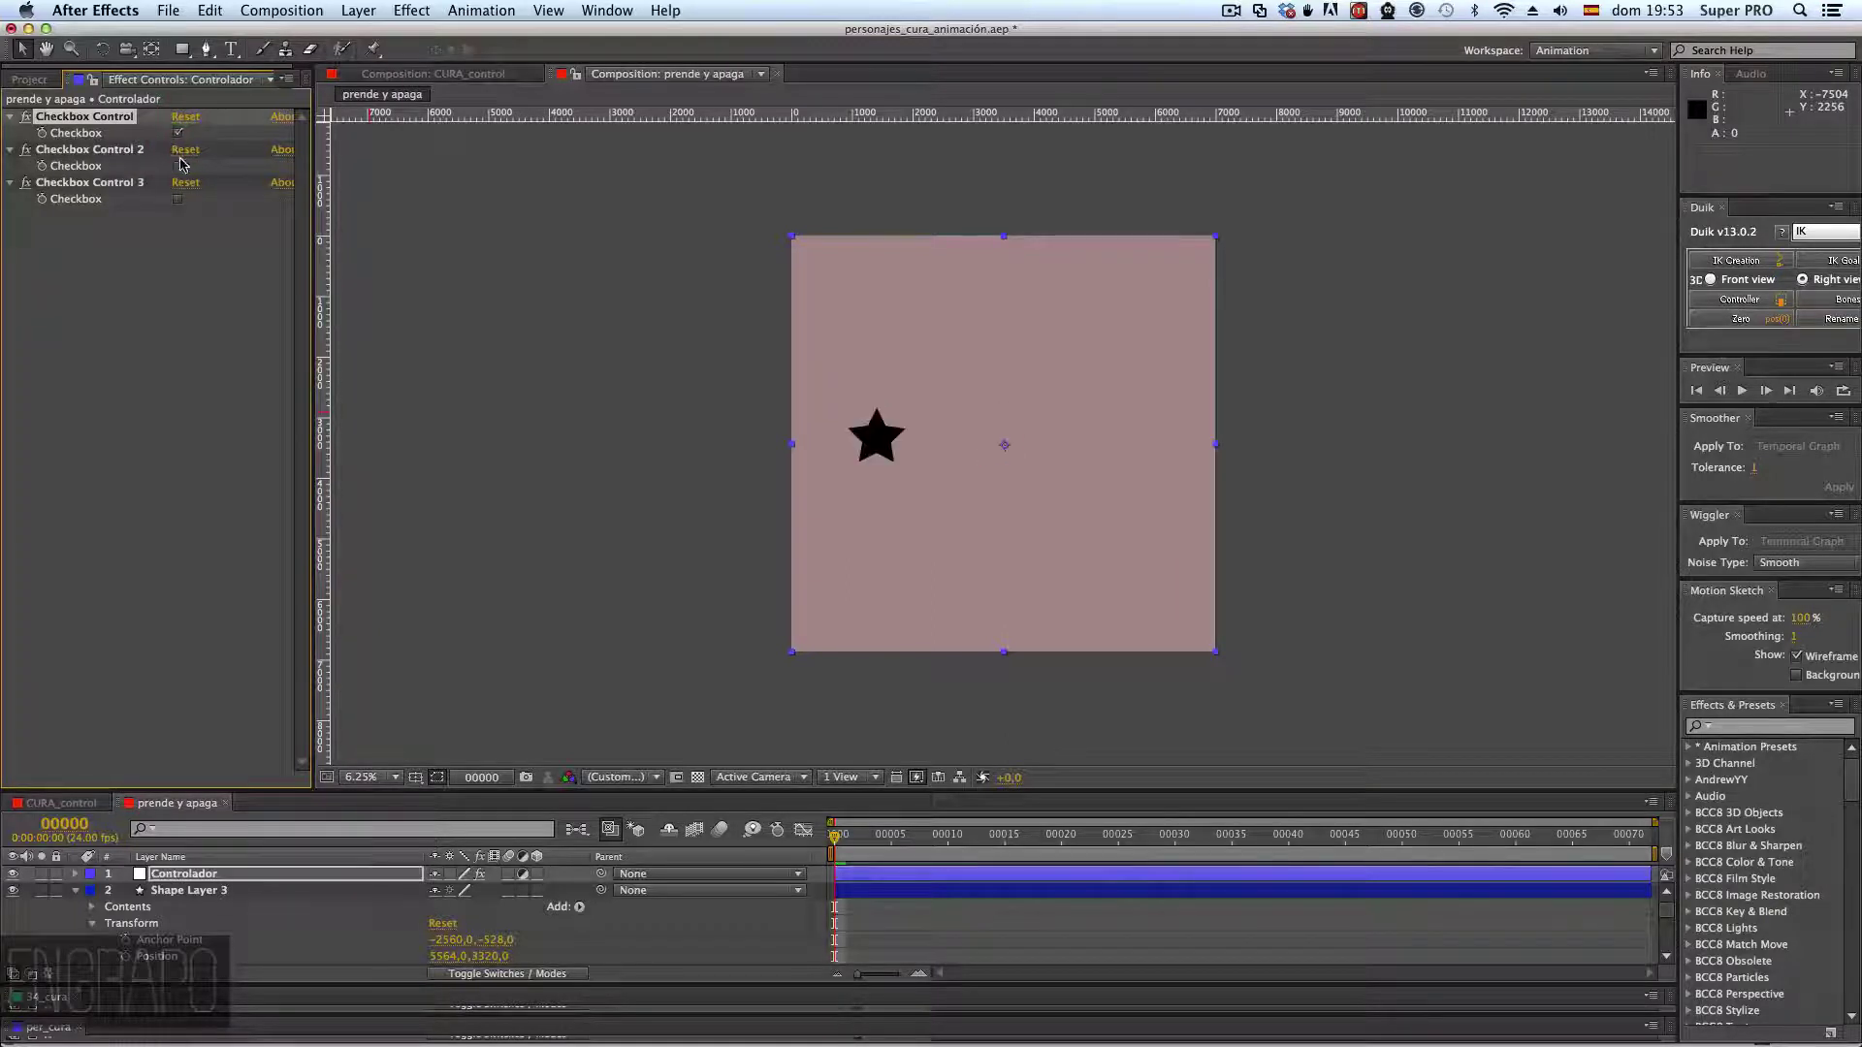
pyautogui.click(177, 134)
pyautogui.click(179, 145)
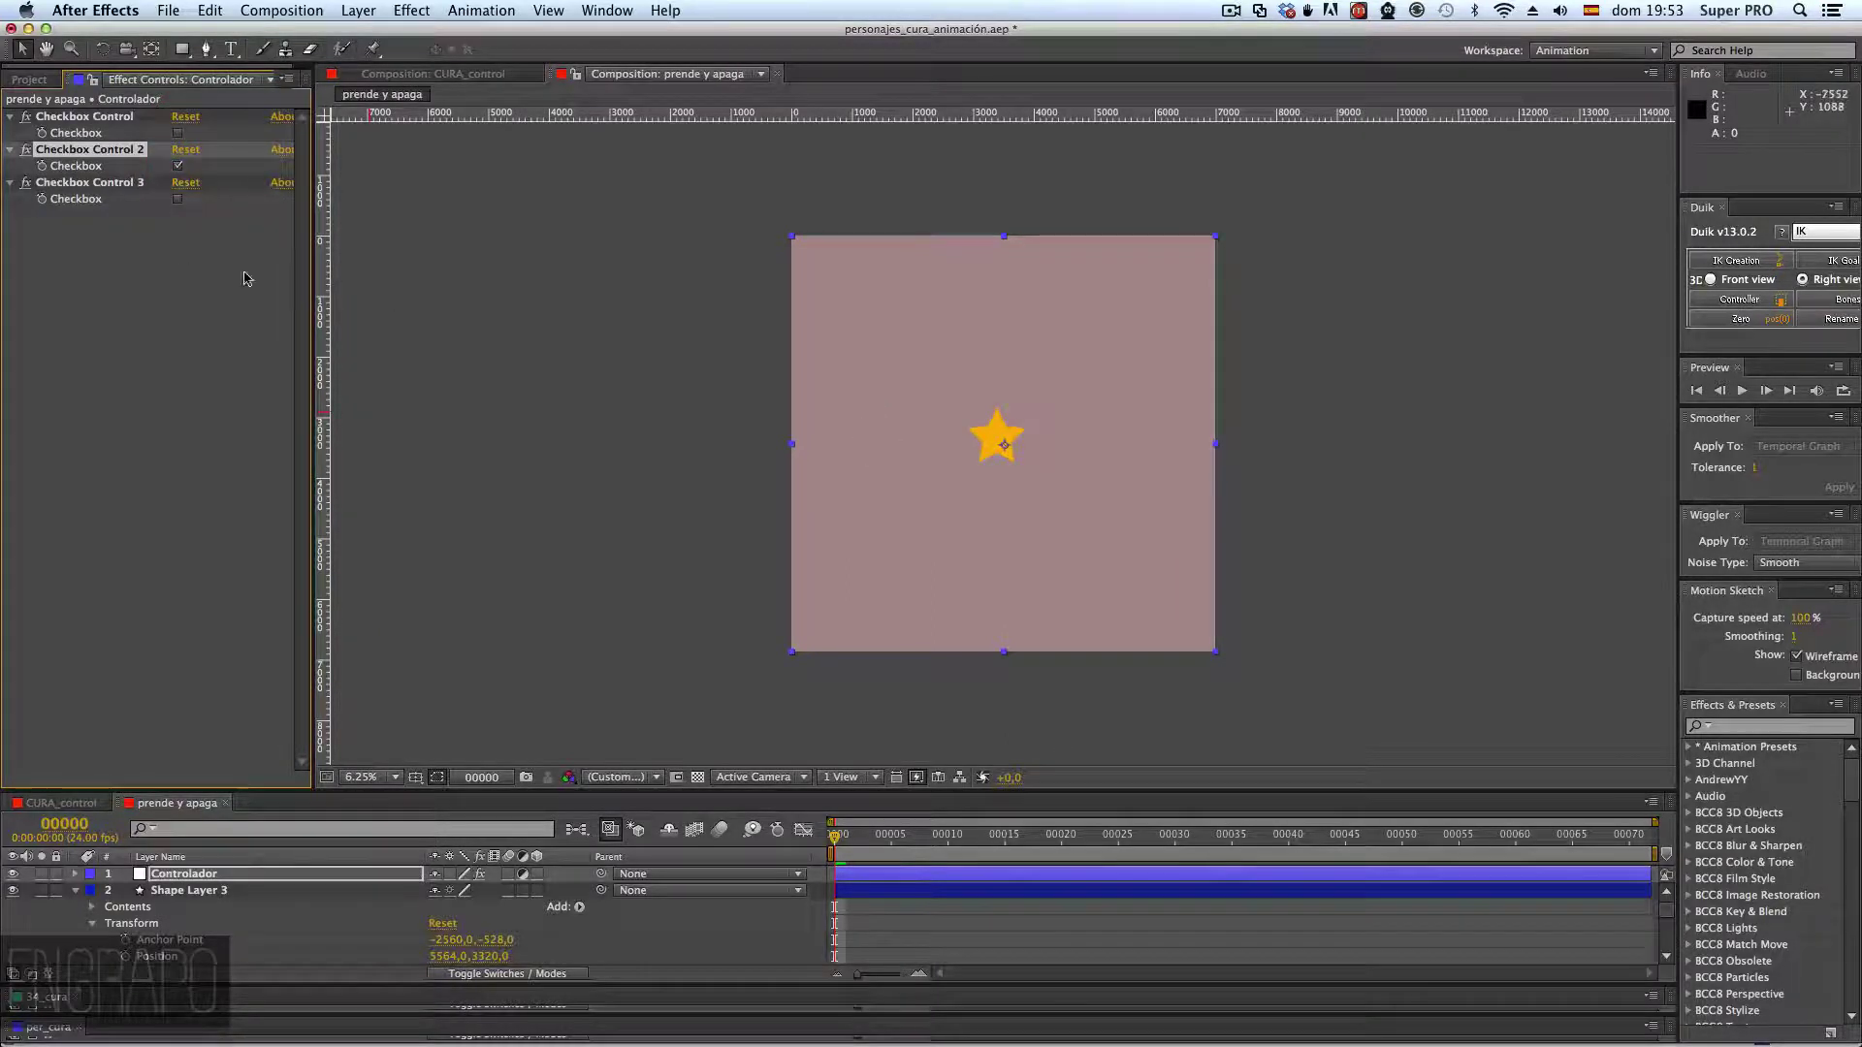
# - Switch through the Controlador checkboxes again, leaving only the first one, Checkbox Control, enabled
pyautogui.click(178, 165)
pyautogui.click(178, 199)
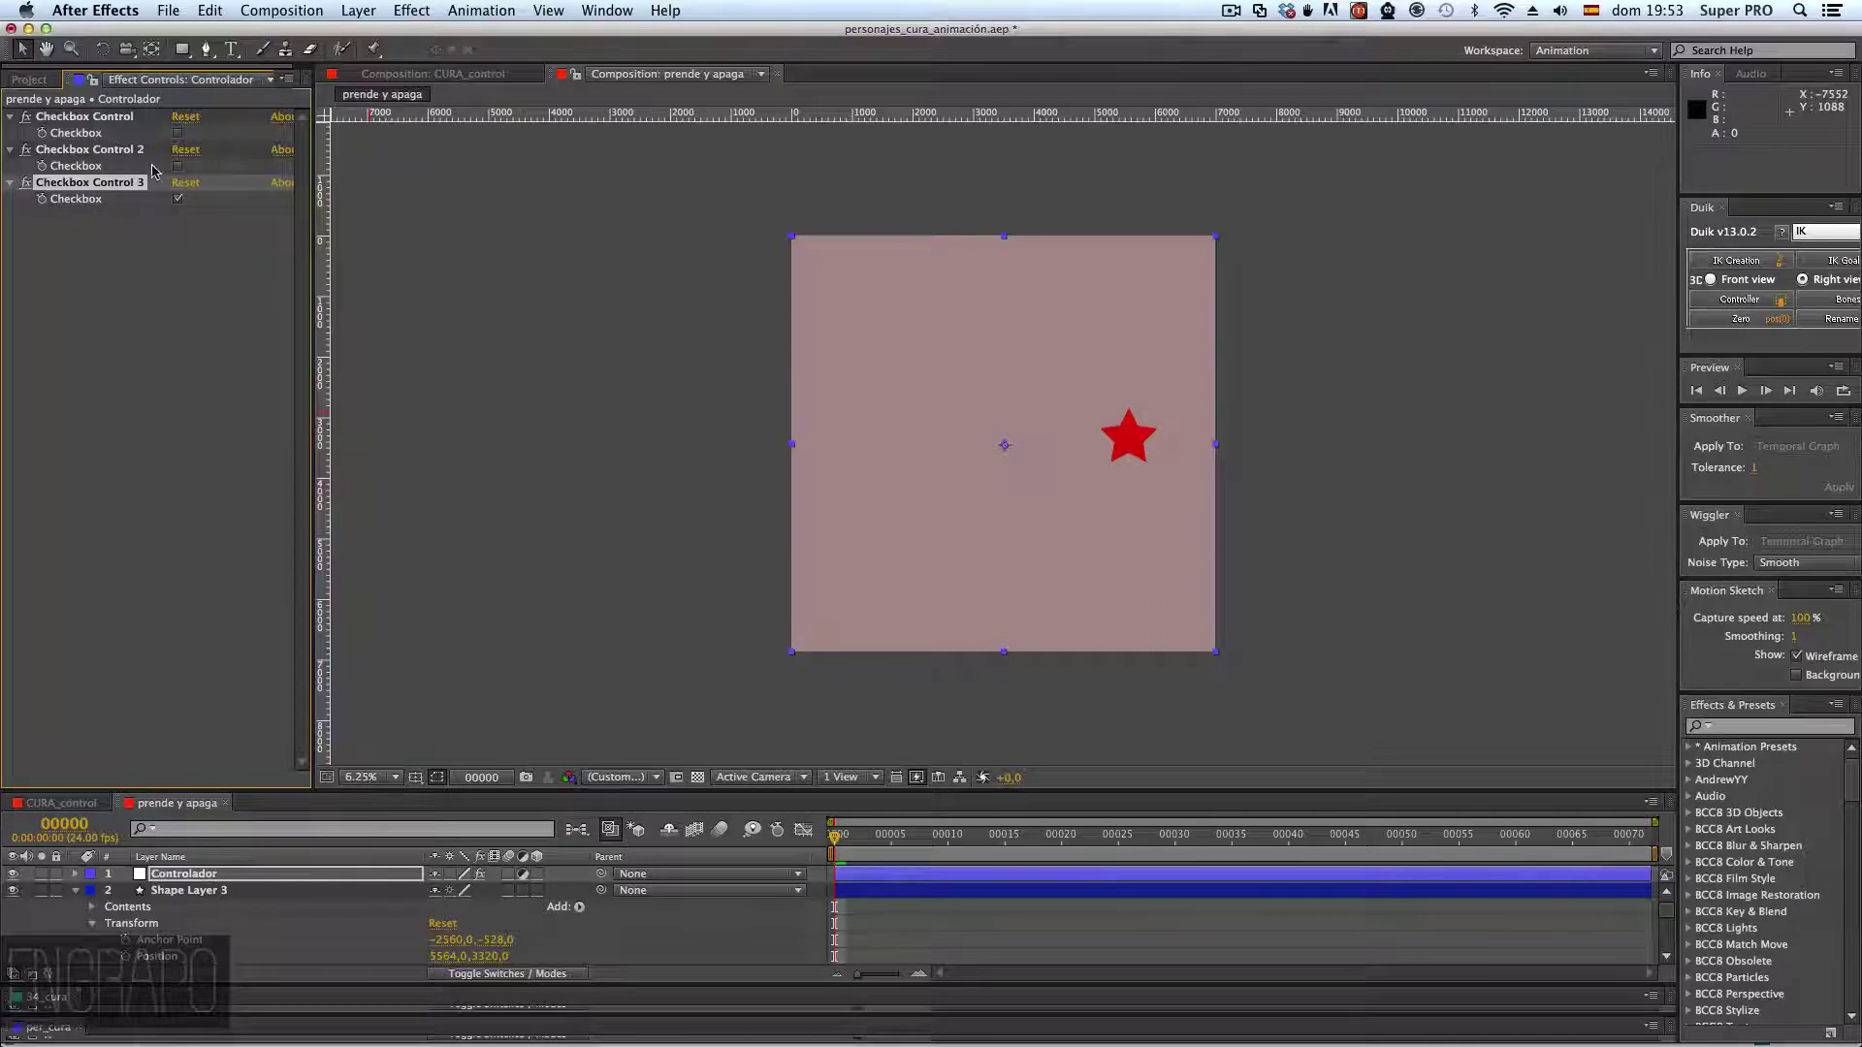
pyautogui.click(177, 197)
pyautogui.click(180, 134)
pyautogui.click(179, 167)
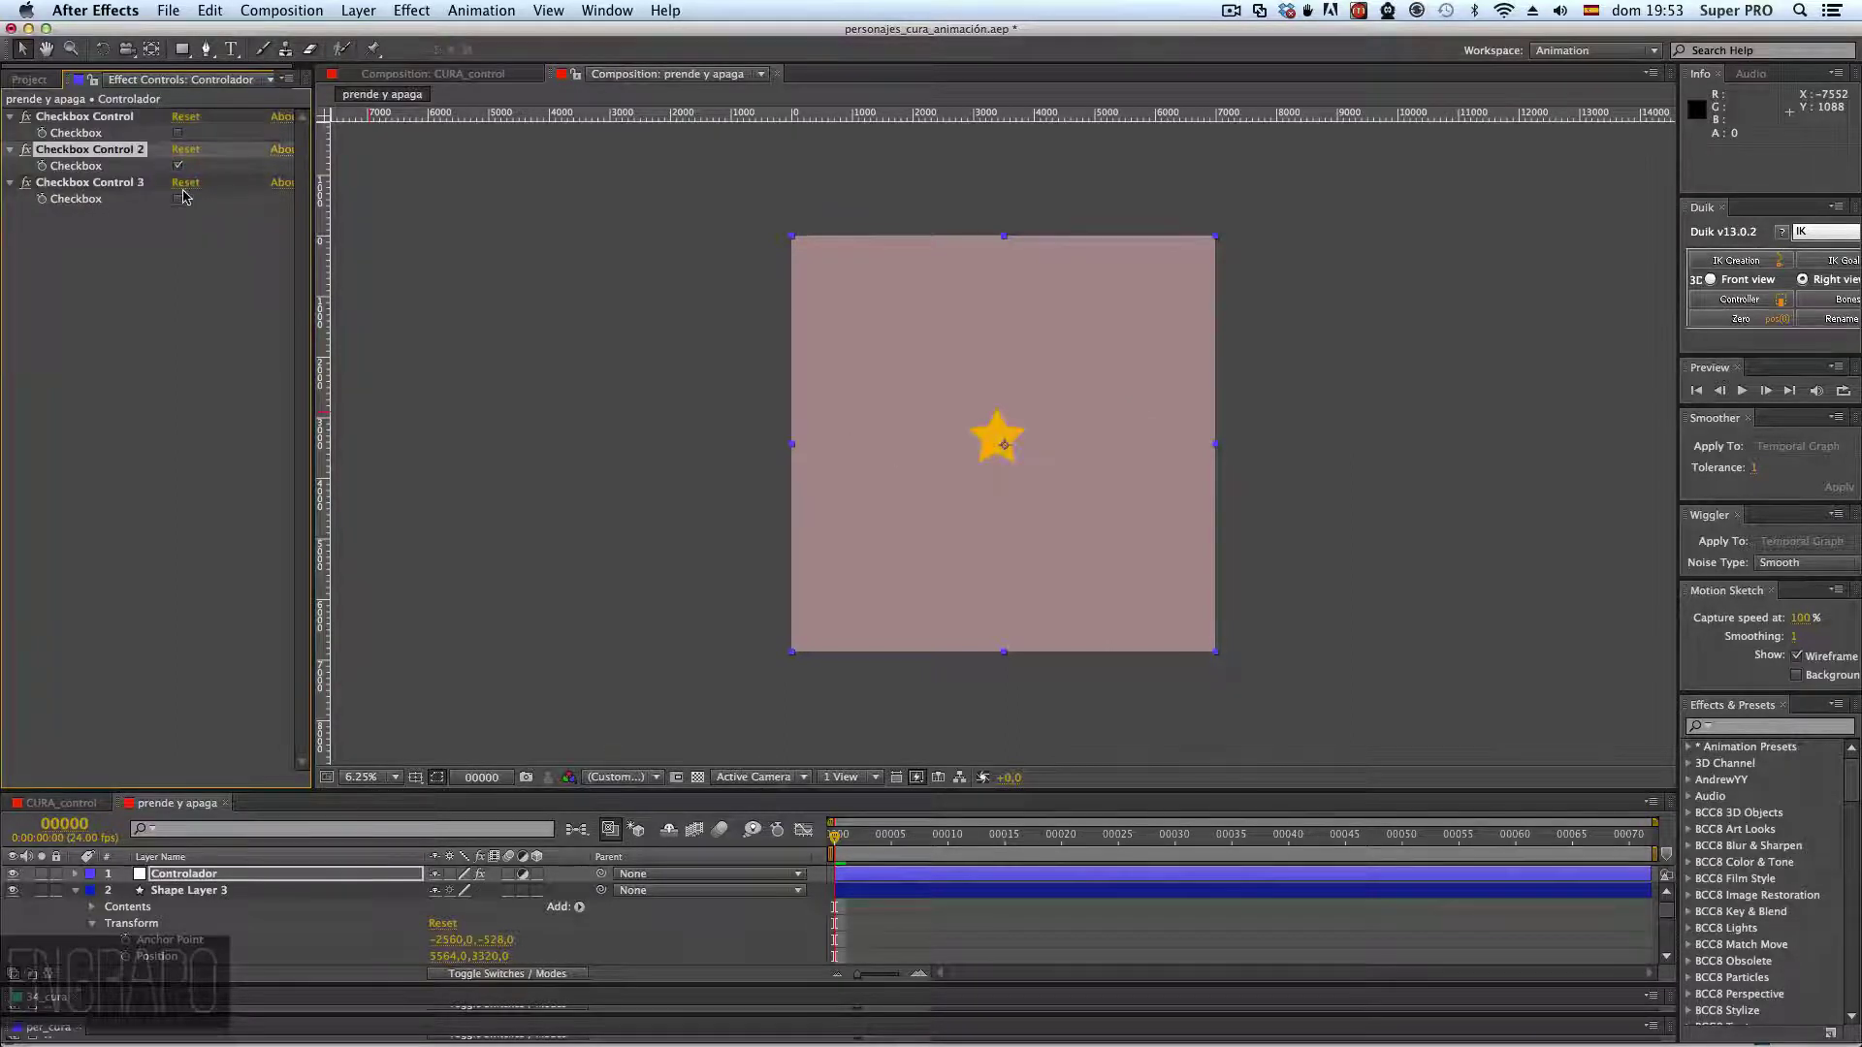
pyautogui.click(181, 201)
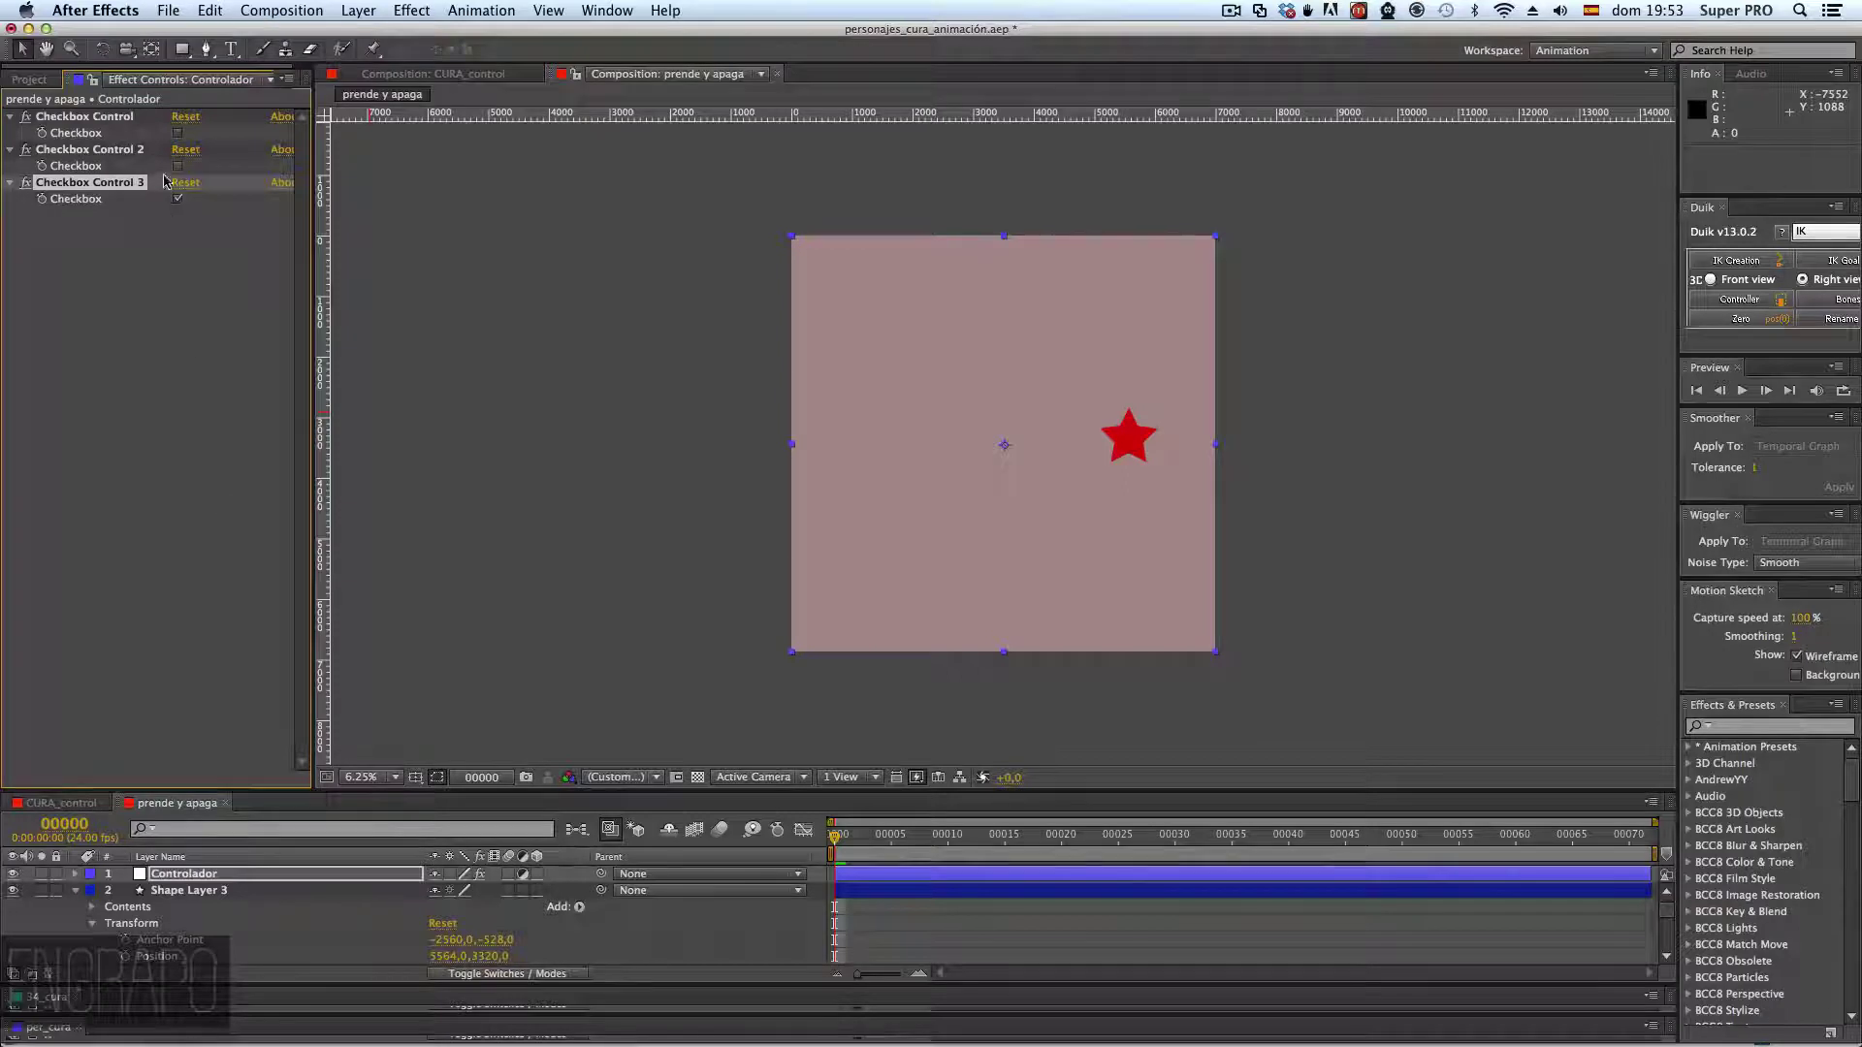
pyautogui.doubleClick(178, 200)
pyautogui.click(42, 199)
pyautogui.click(177, 200)
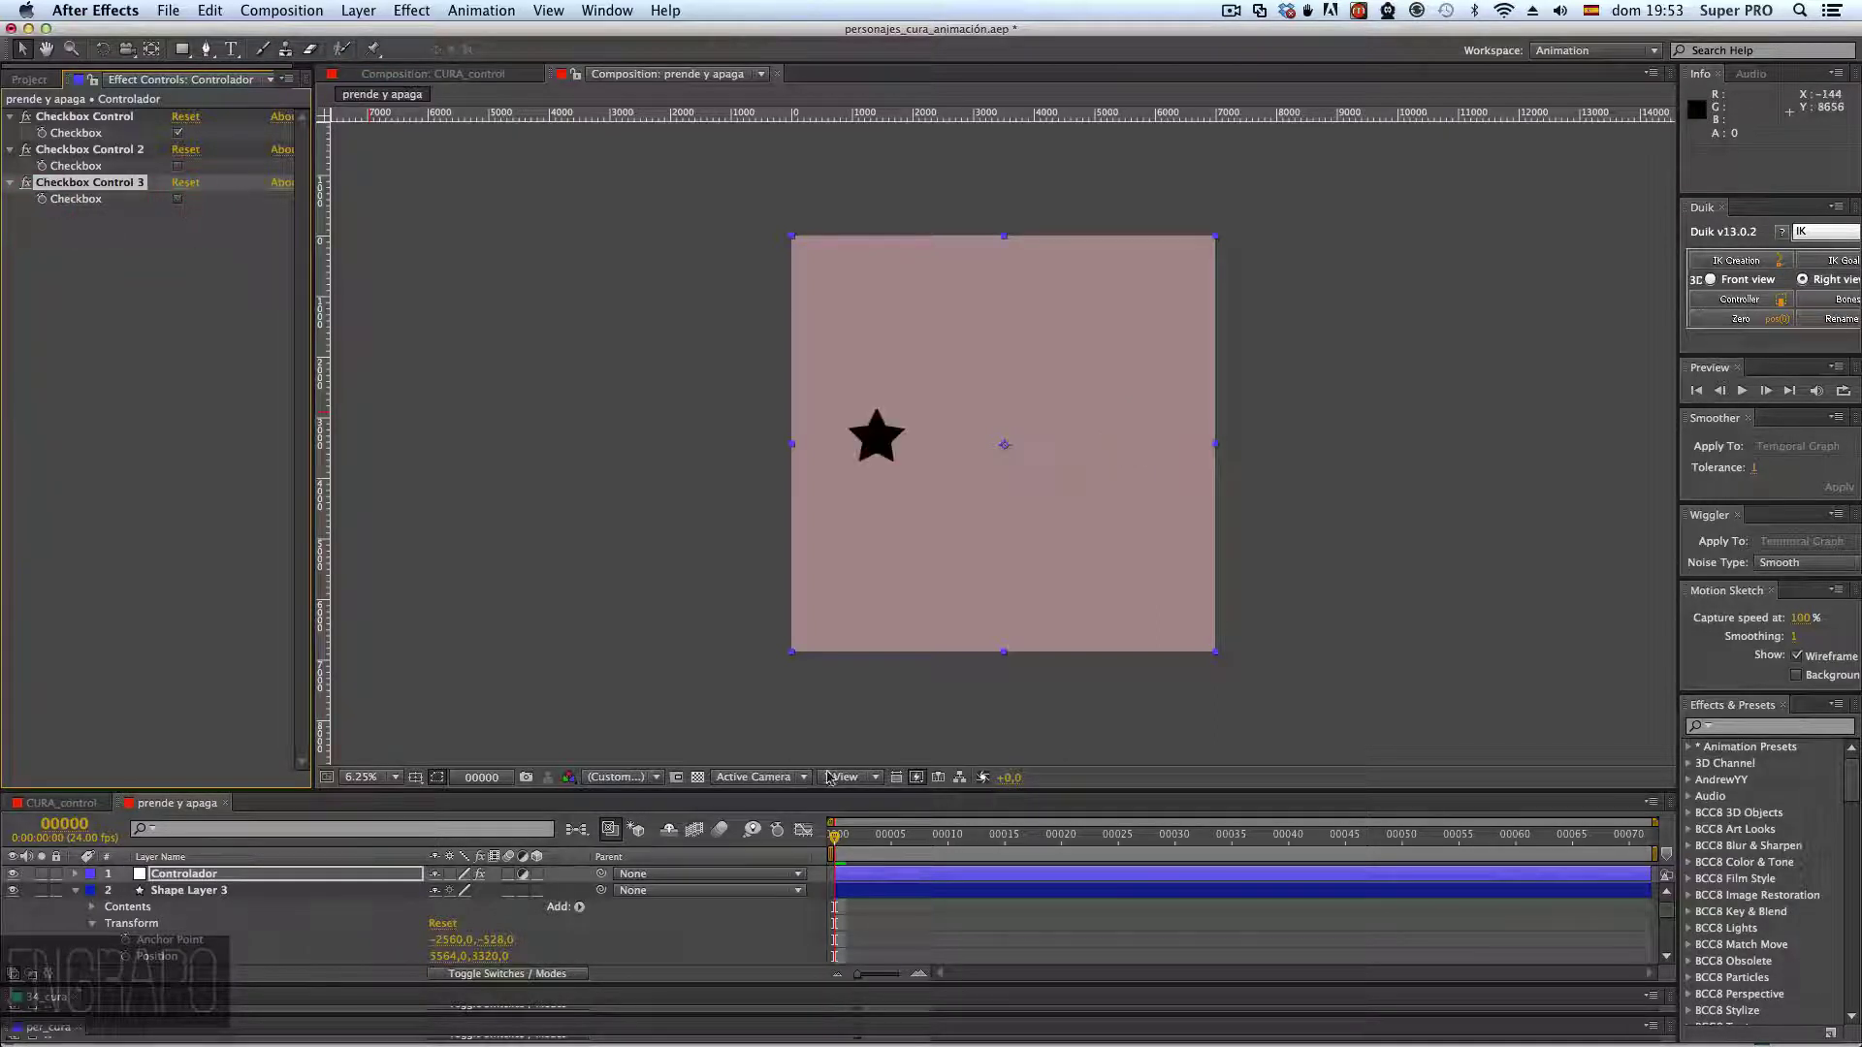
# - Enlarge the timeline to show the three opacity expressions and examine the condition and the else part of Shape Layer 3's expression
pyautogui.moveTo(886, 791); pyautogui.dragTo(955, 341)
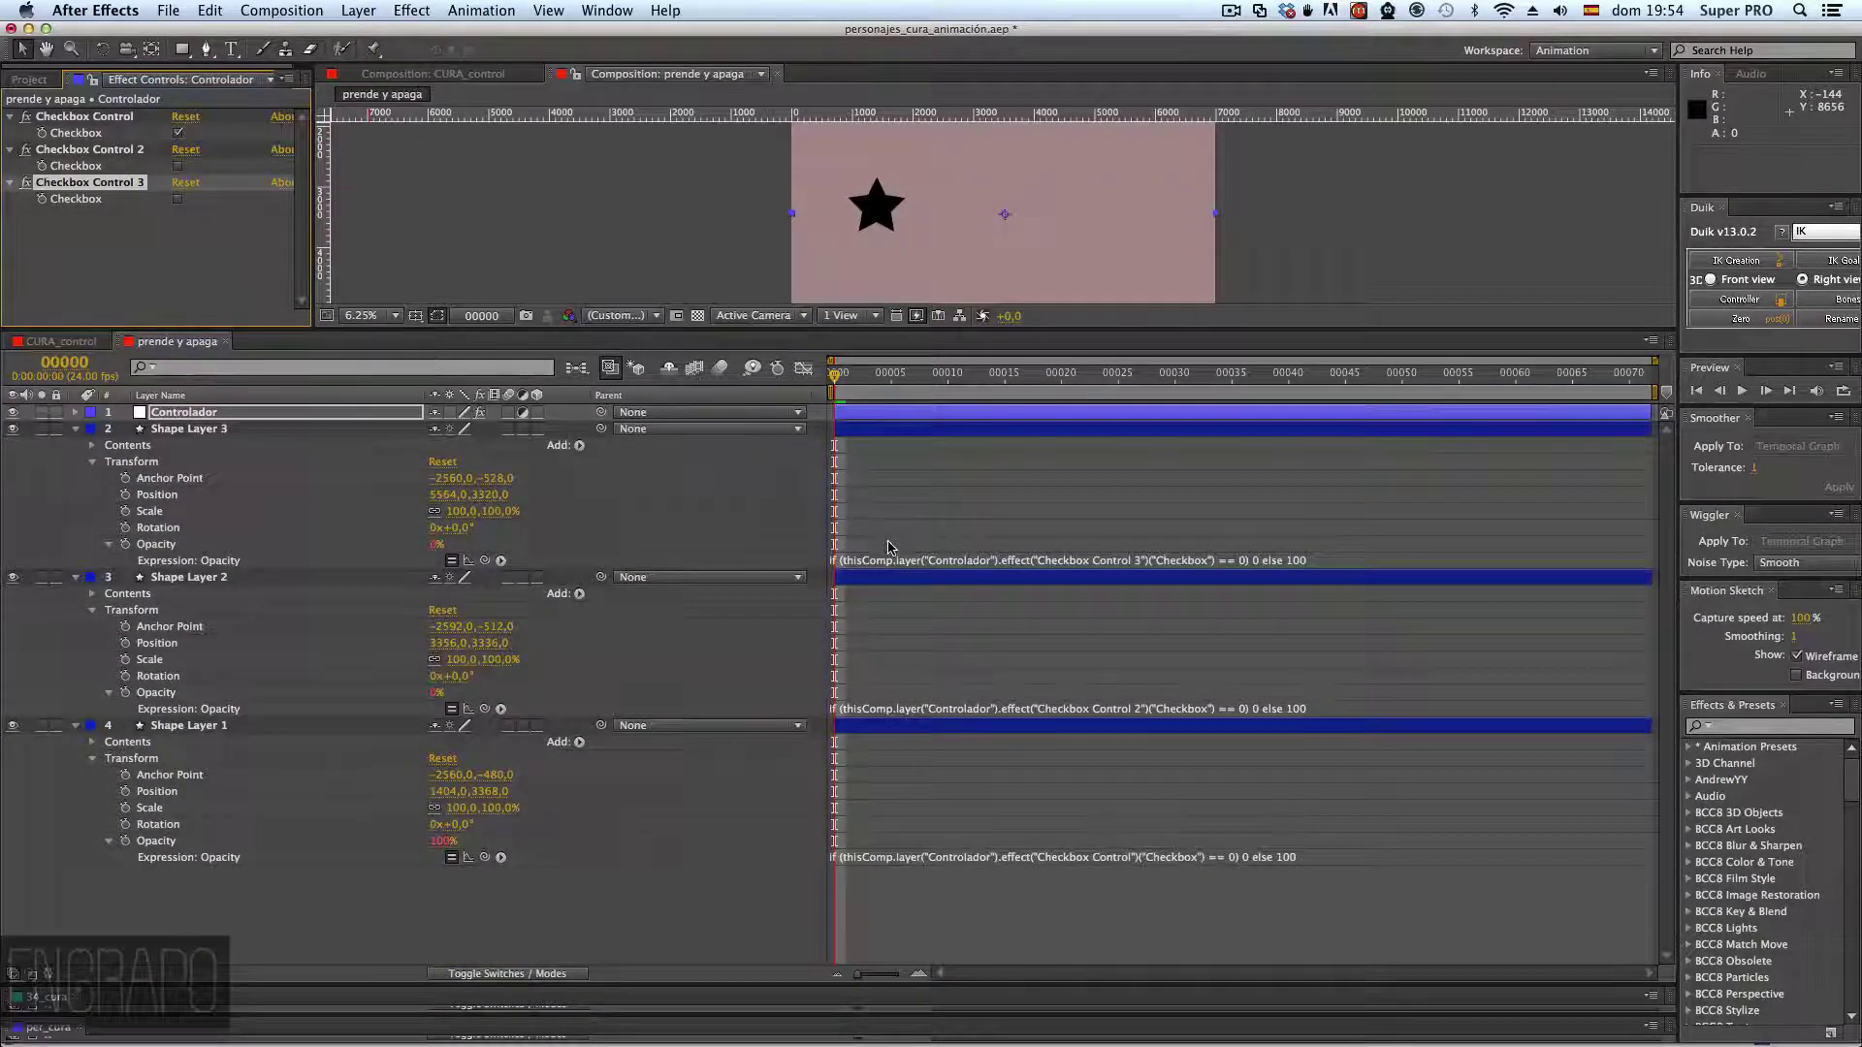
pyautogui.moveTo(959, 327); pyautogui.dragTo(955, 381)
pyautogui.click(980, 617)
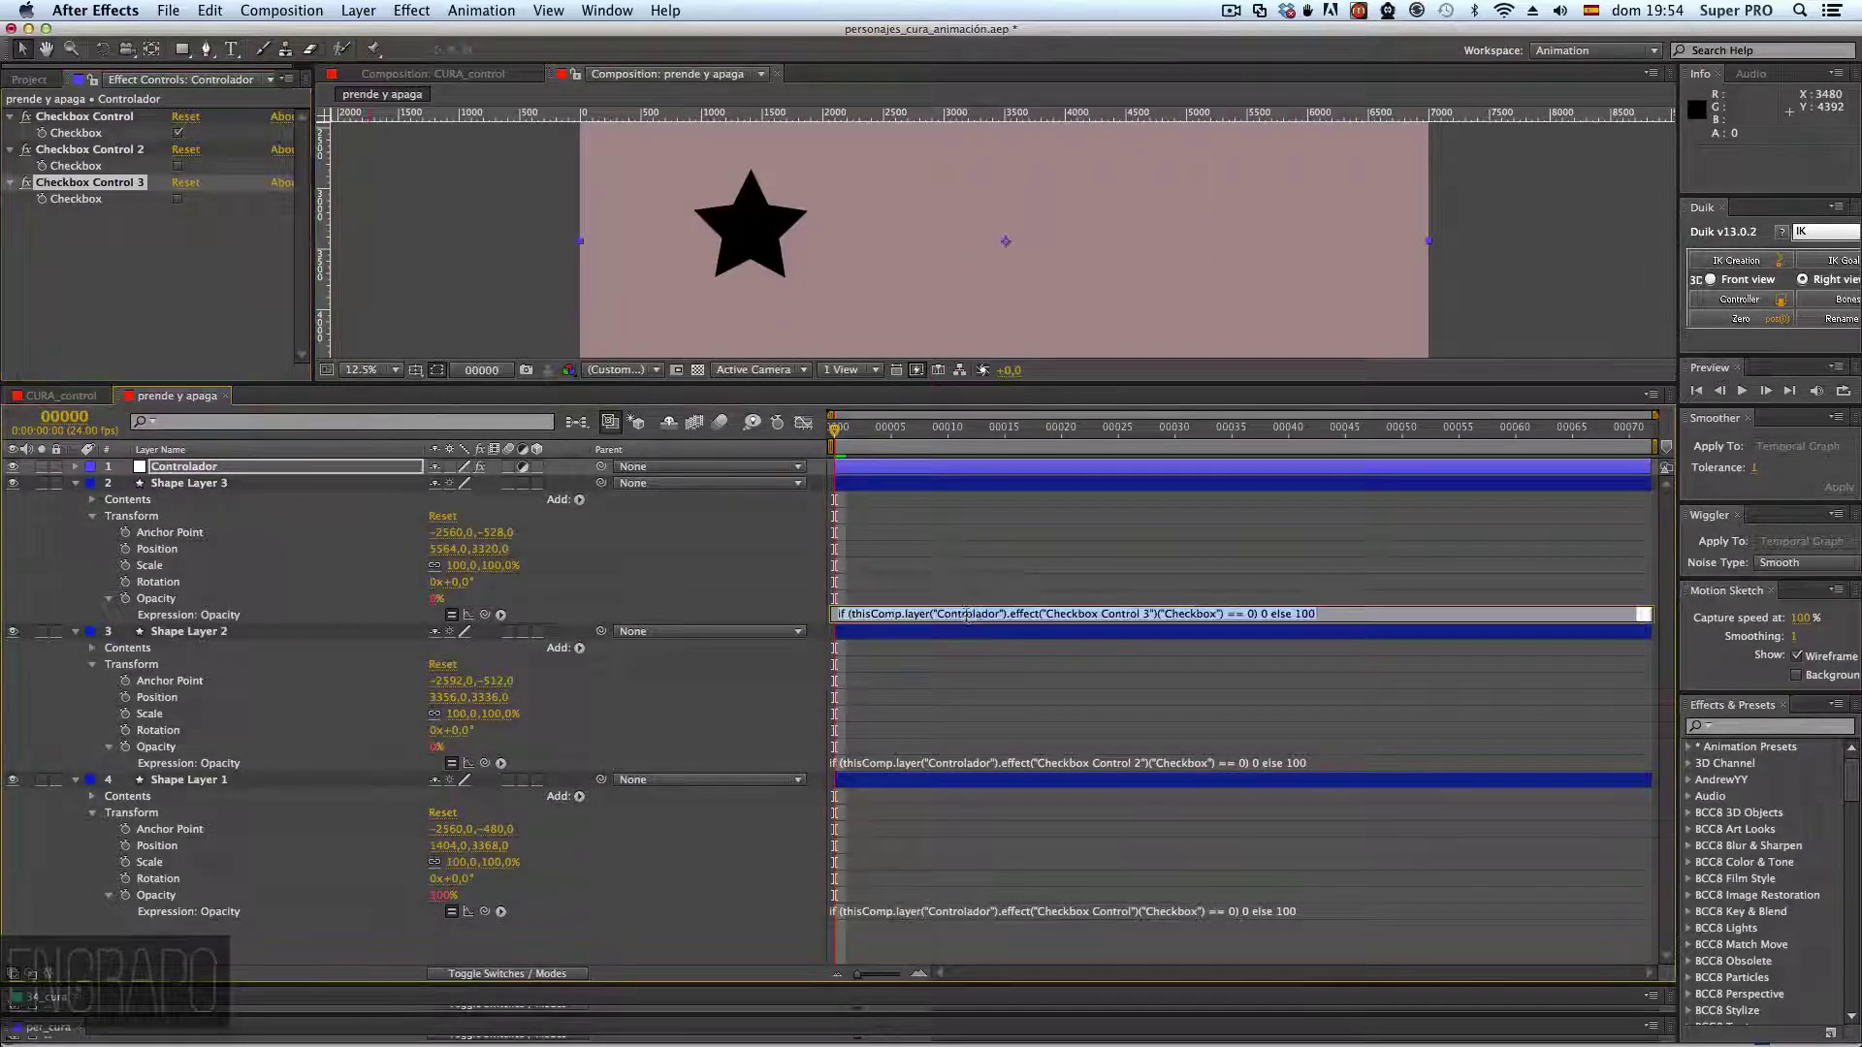
pyautogui.click(967, 614)
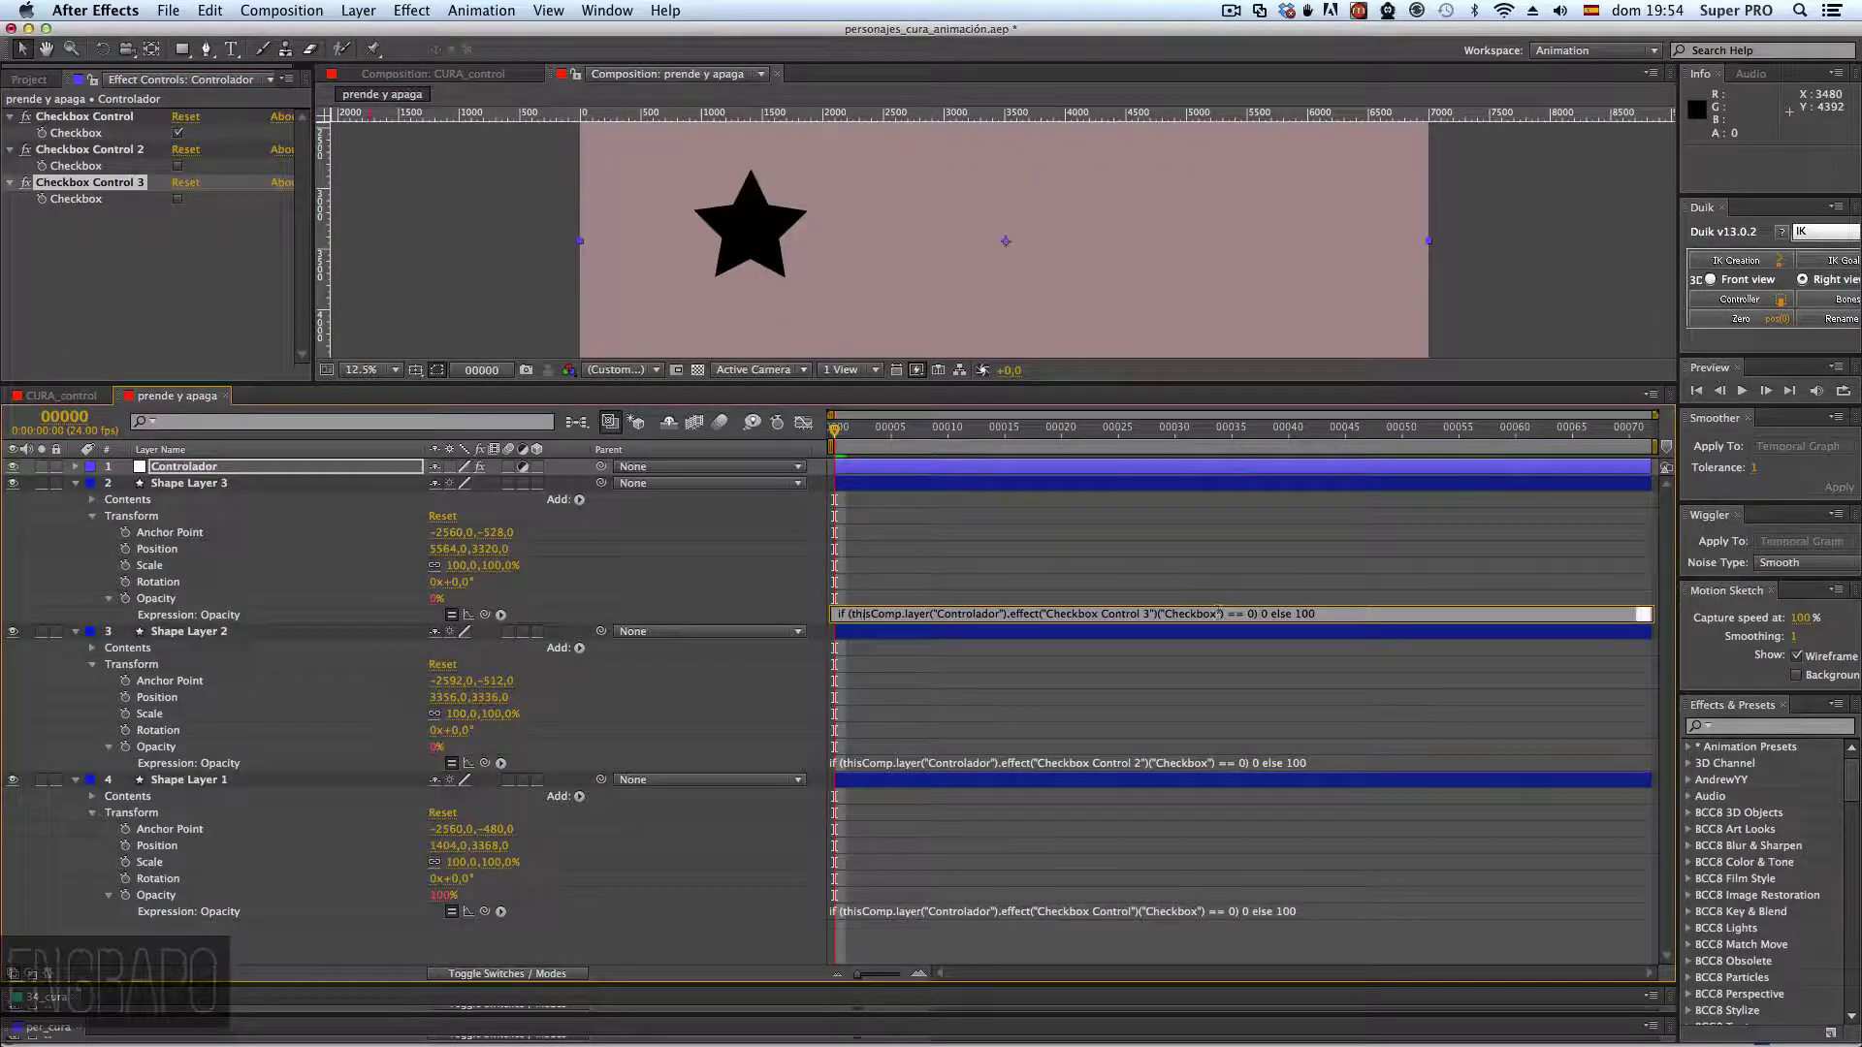
pyautogui.doubleClick(841, 614)
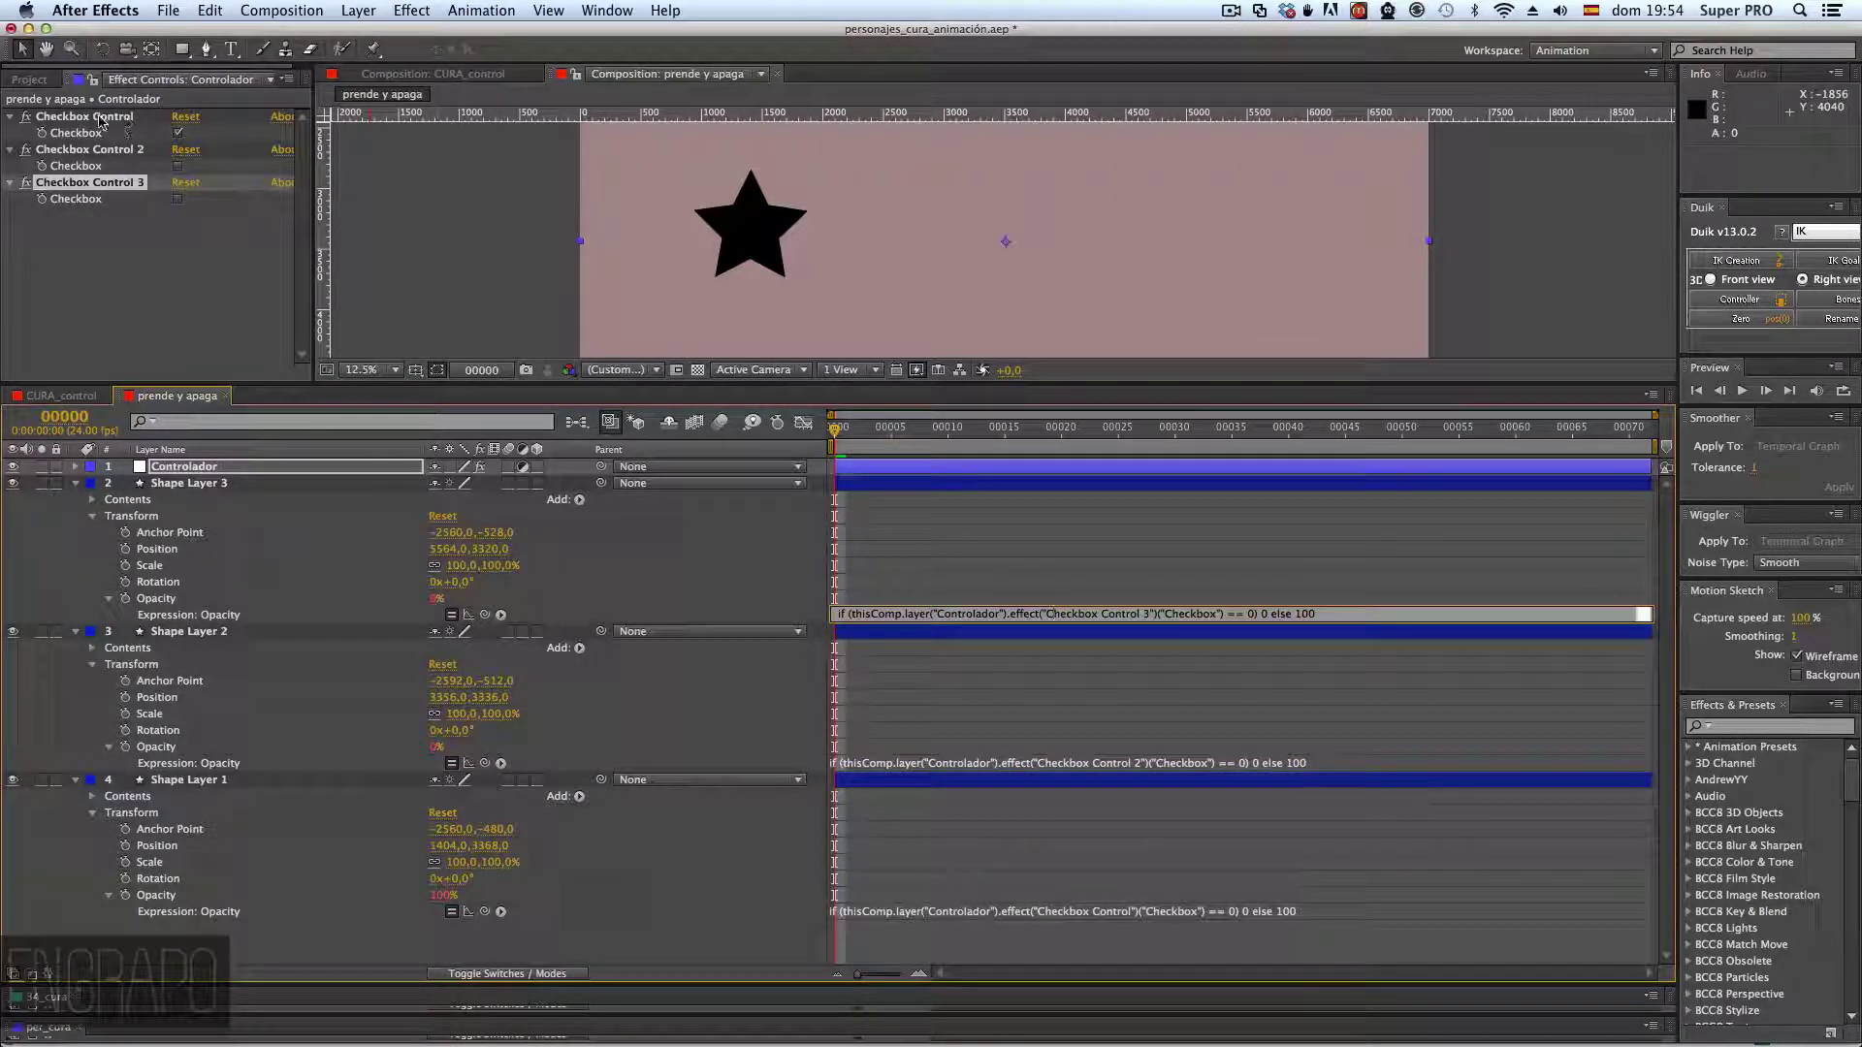
pyautogui.doubleClick(1193, 614)
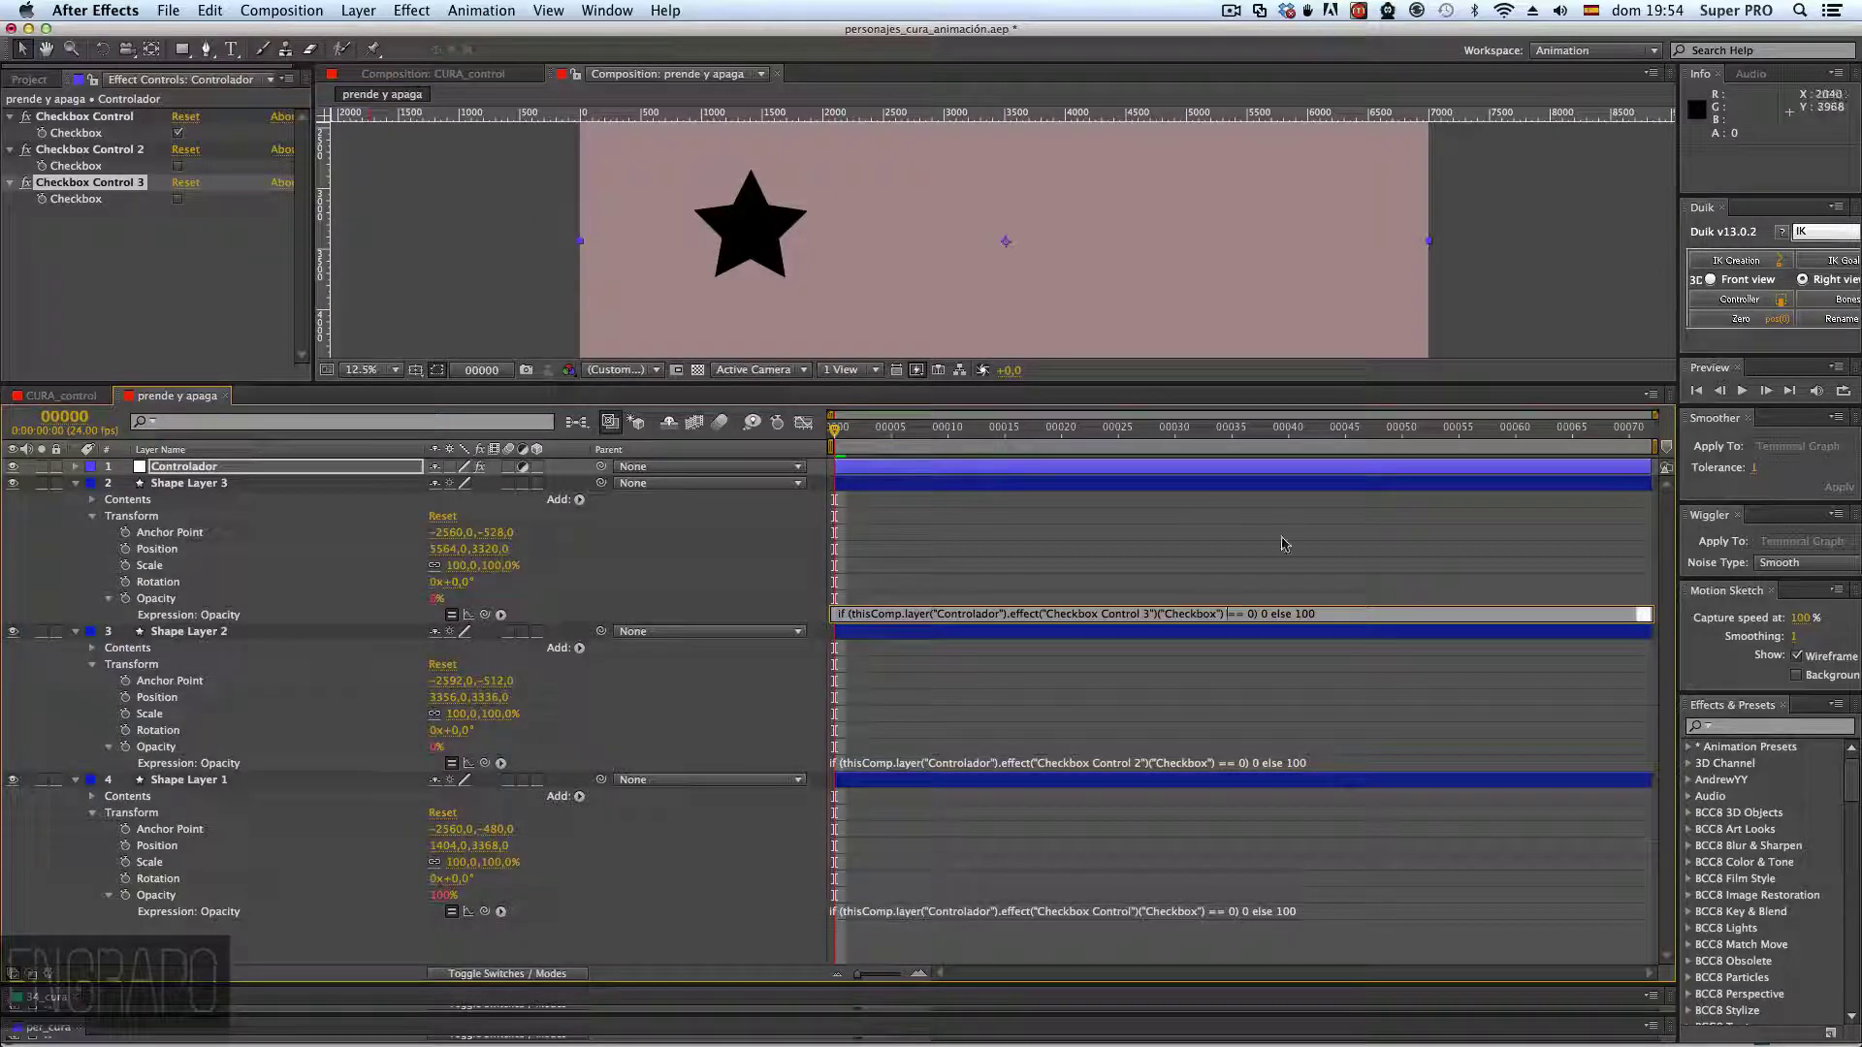
pyautogui.moveTo(1316, 614); pyautogui.dragTo(1260, 618)
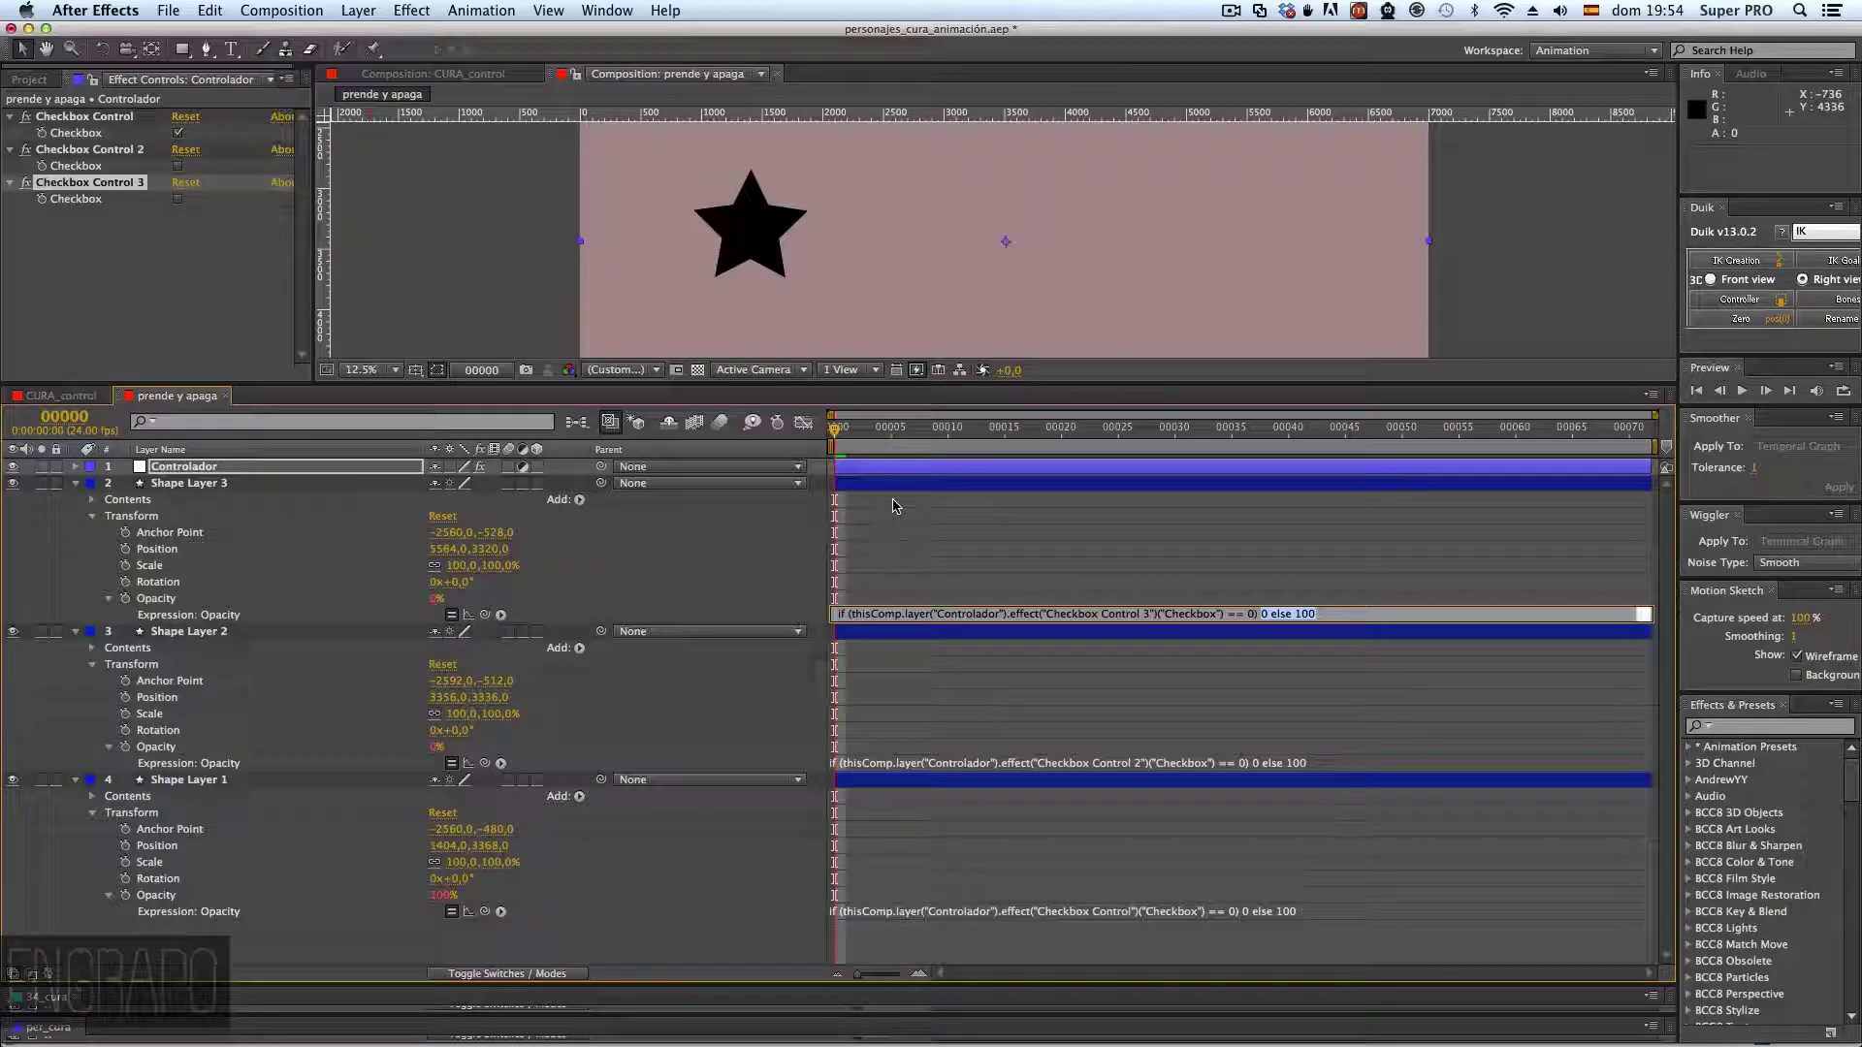
pyautogui.click(440, 258)
# - Edit Shape Layer 3's opacity expression to return 20 when Checkbox Control 3 equals 0
pyautogui.click(204, 485)
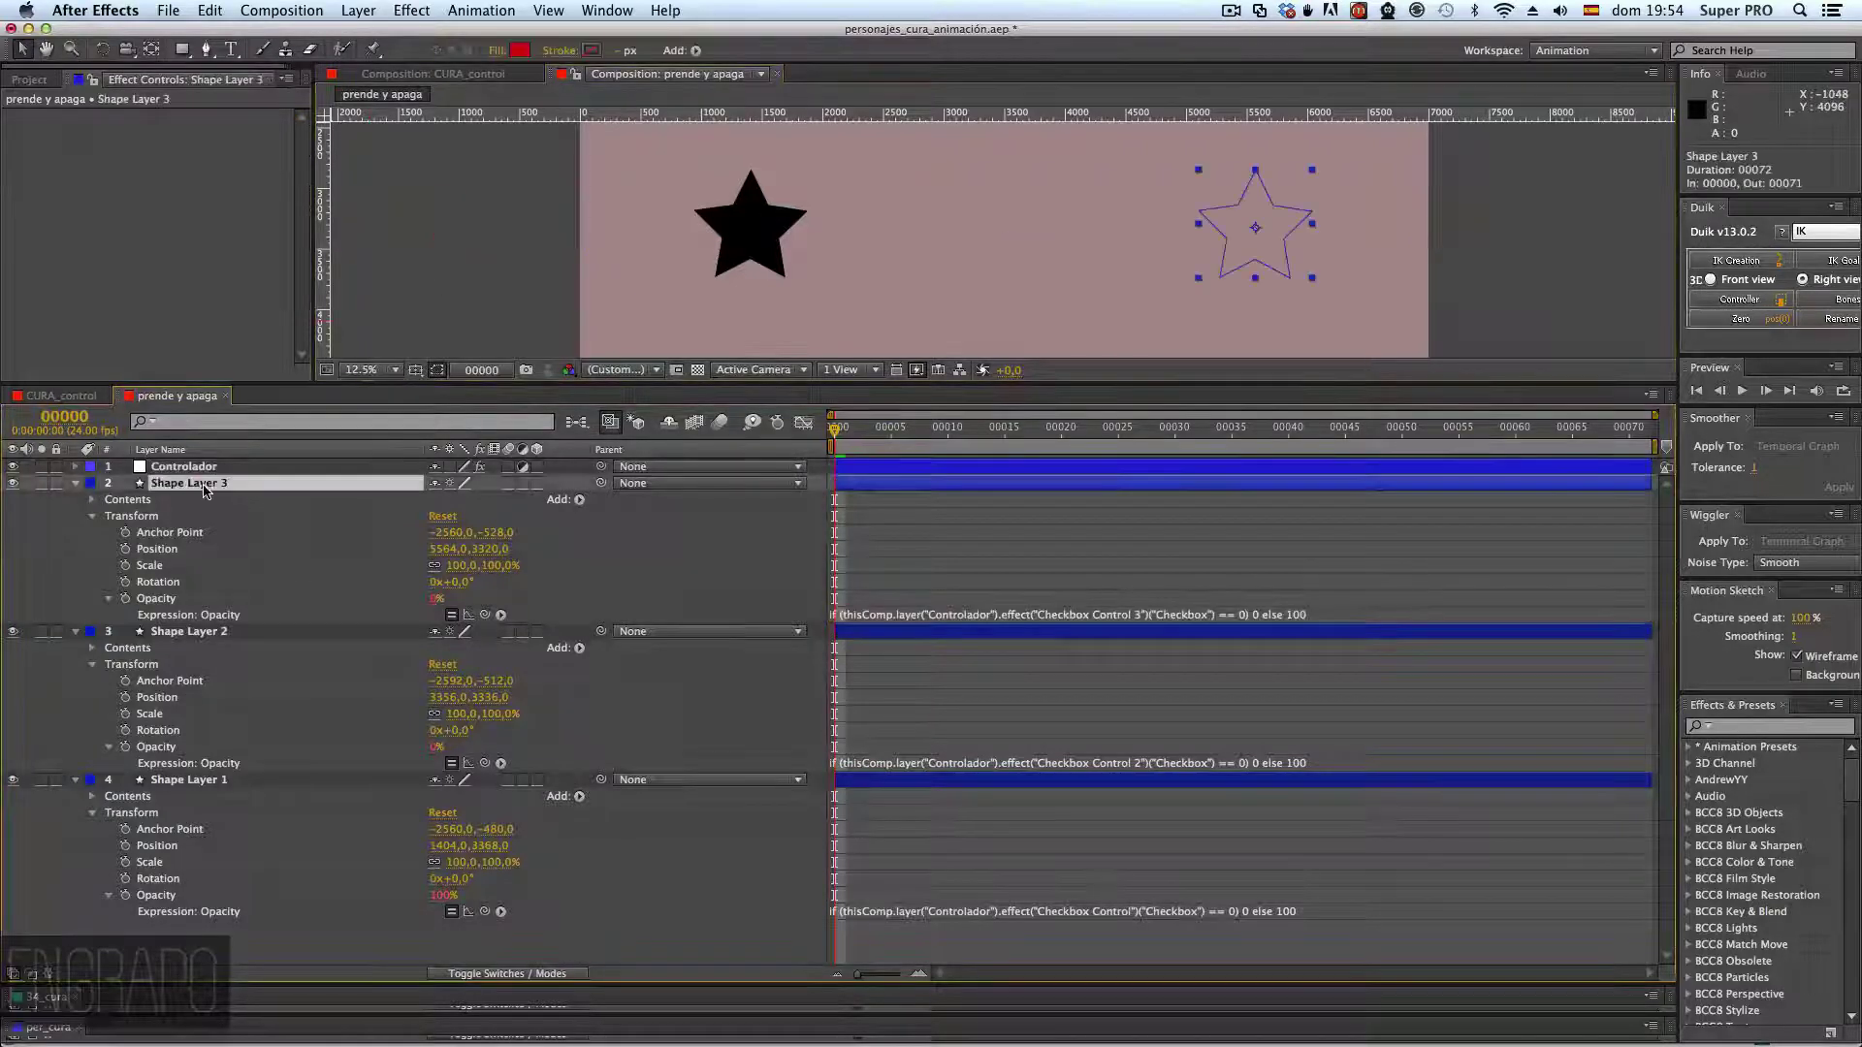
pyautogui.click(205, 617)
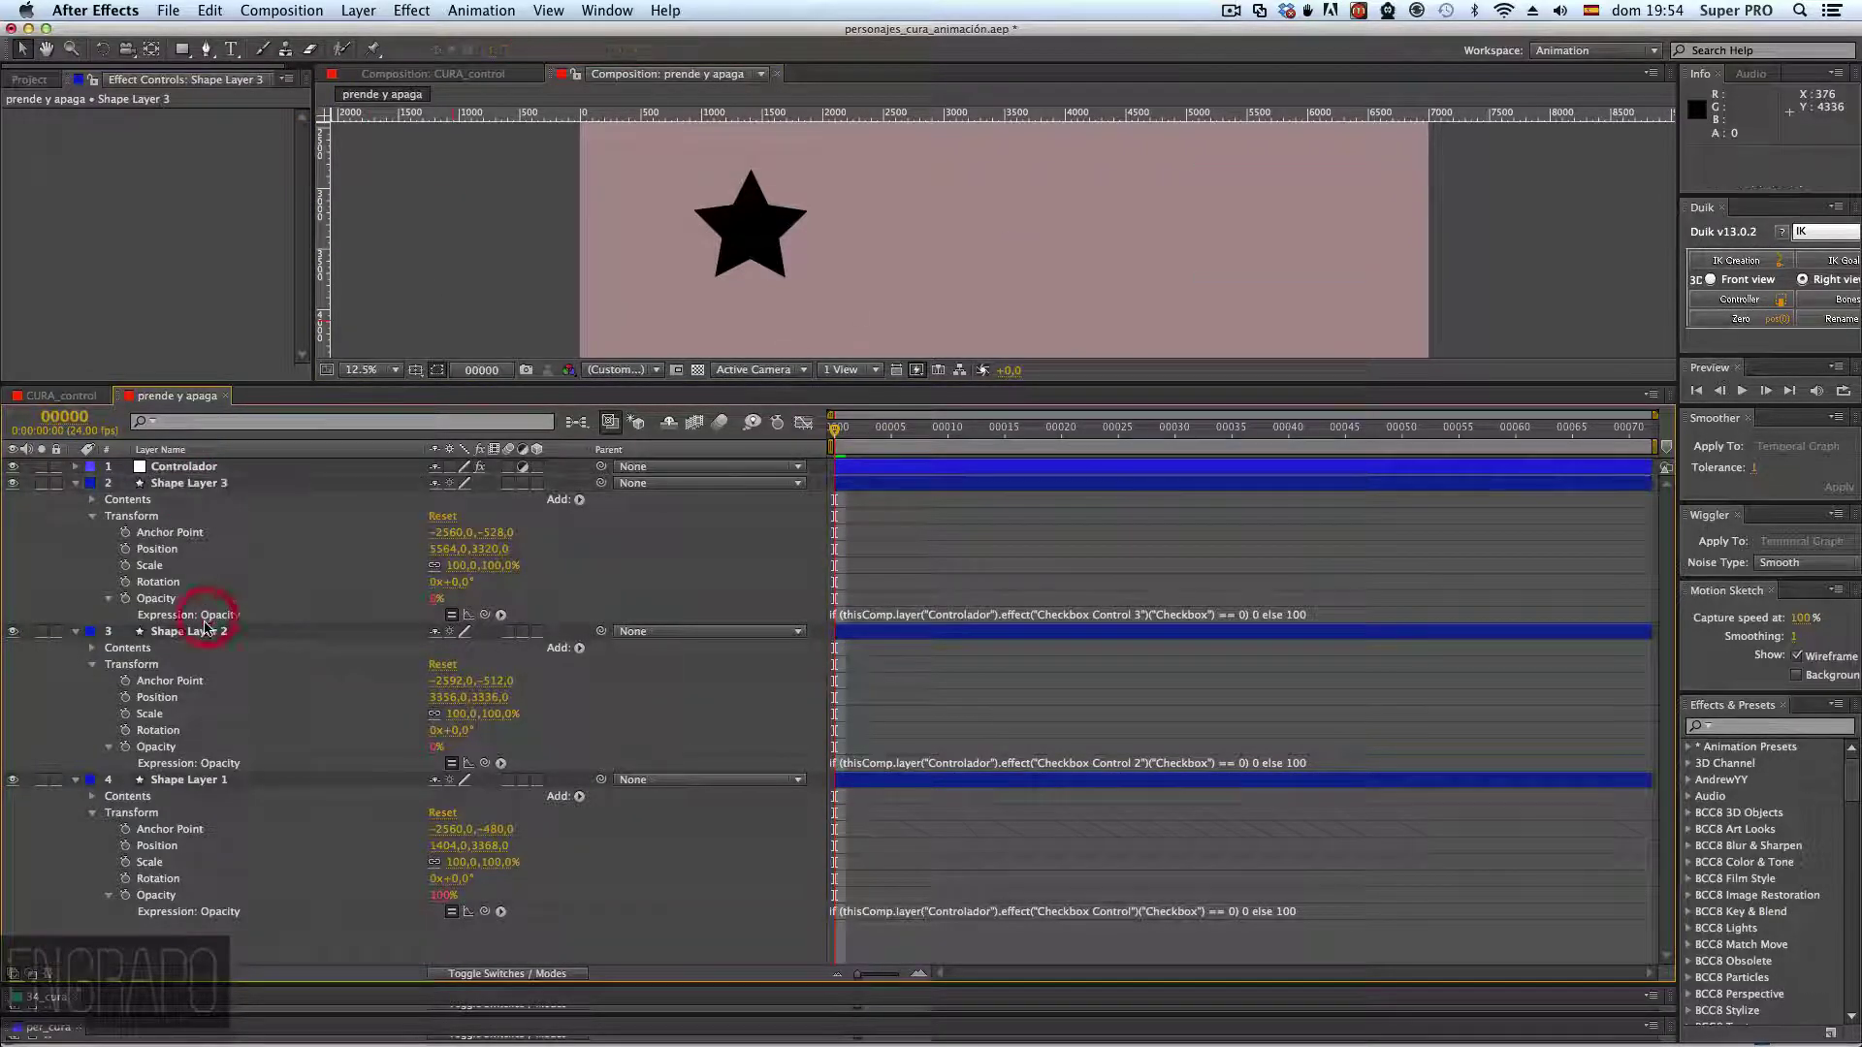
pyautogui.click(192, 483)
pyautogui.click(214, 633)
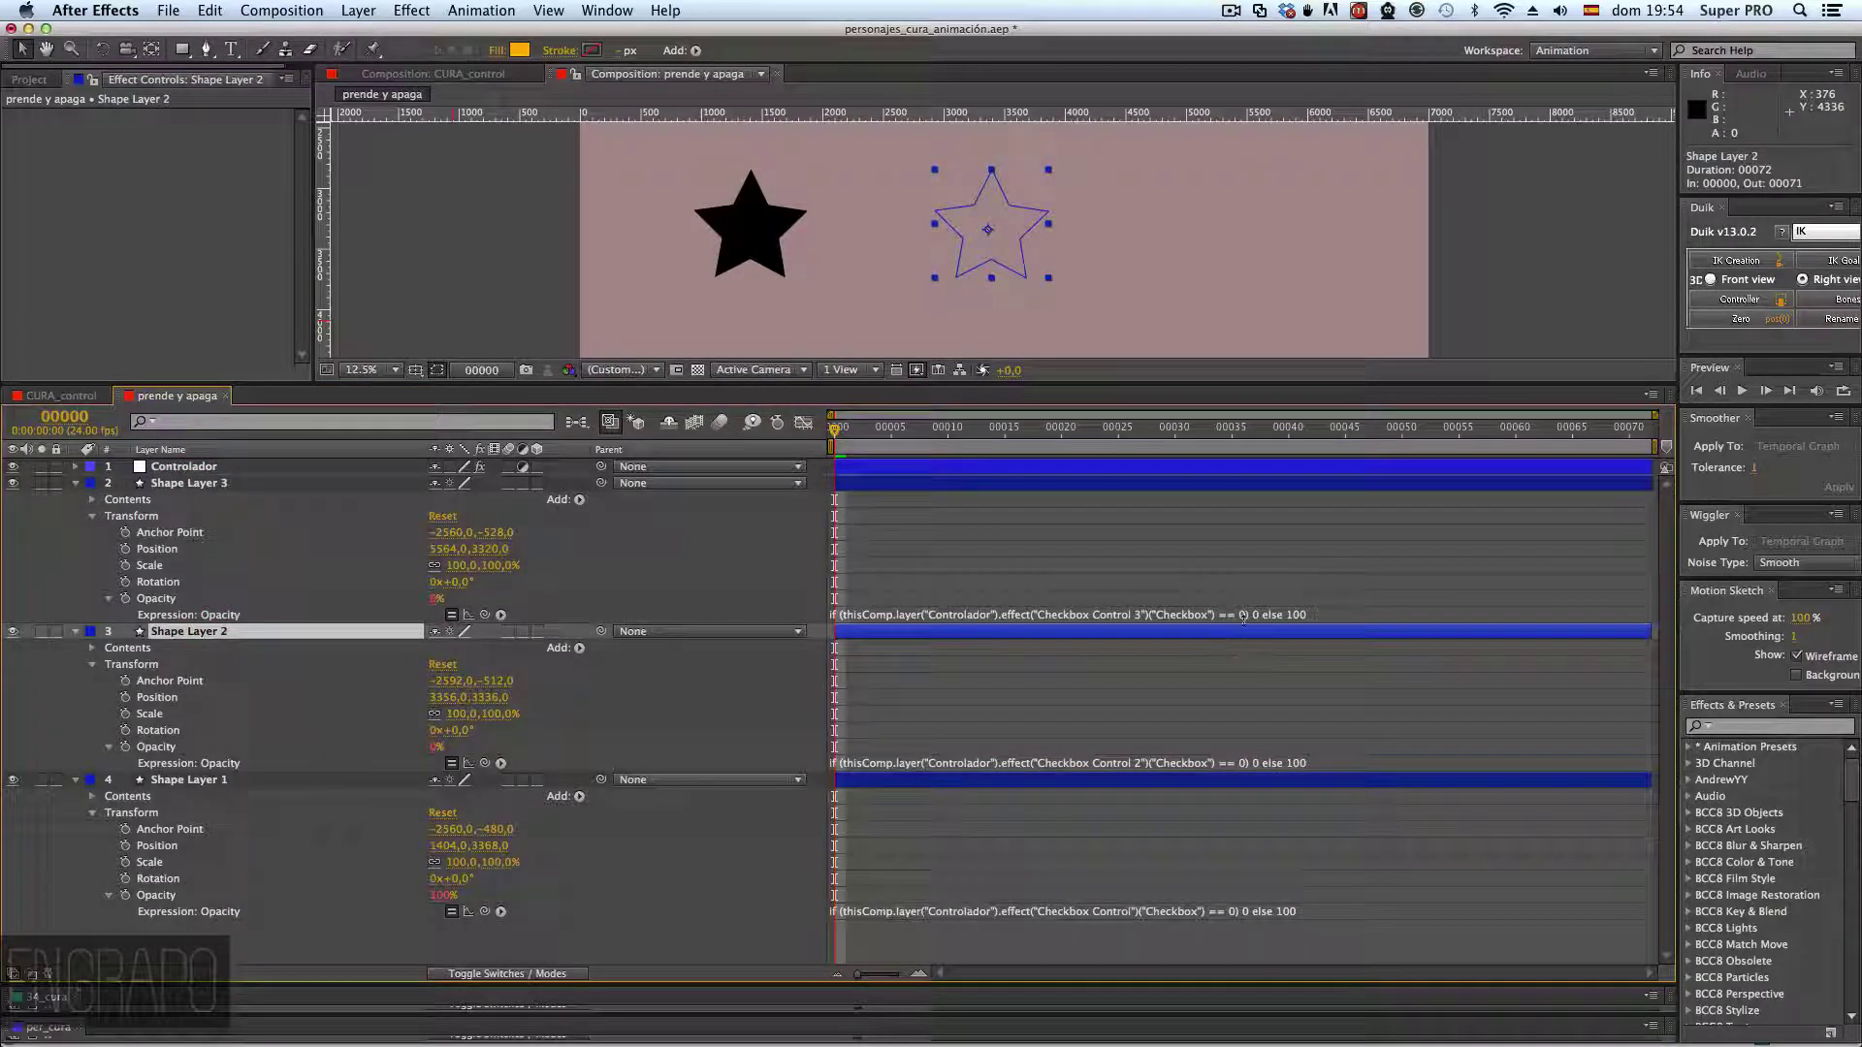
pyautogui.click(1260, 615)
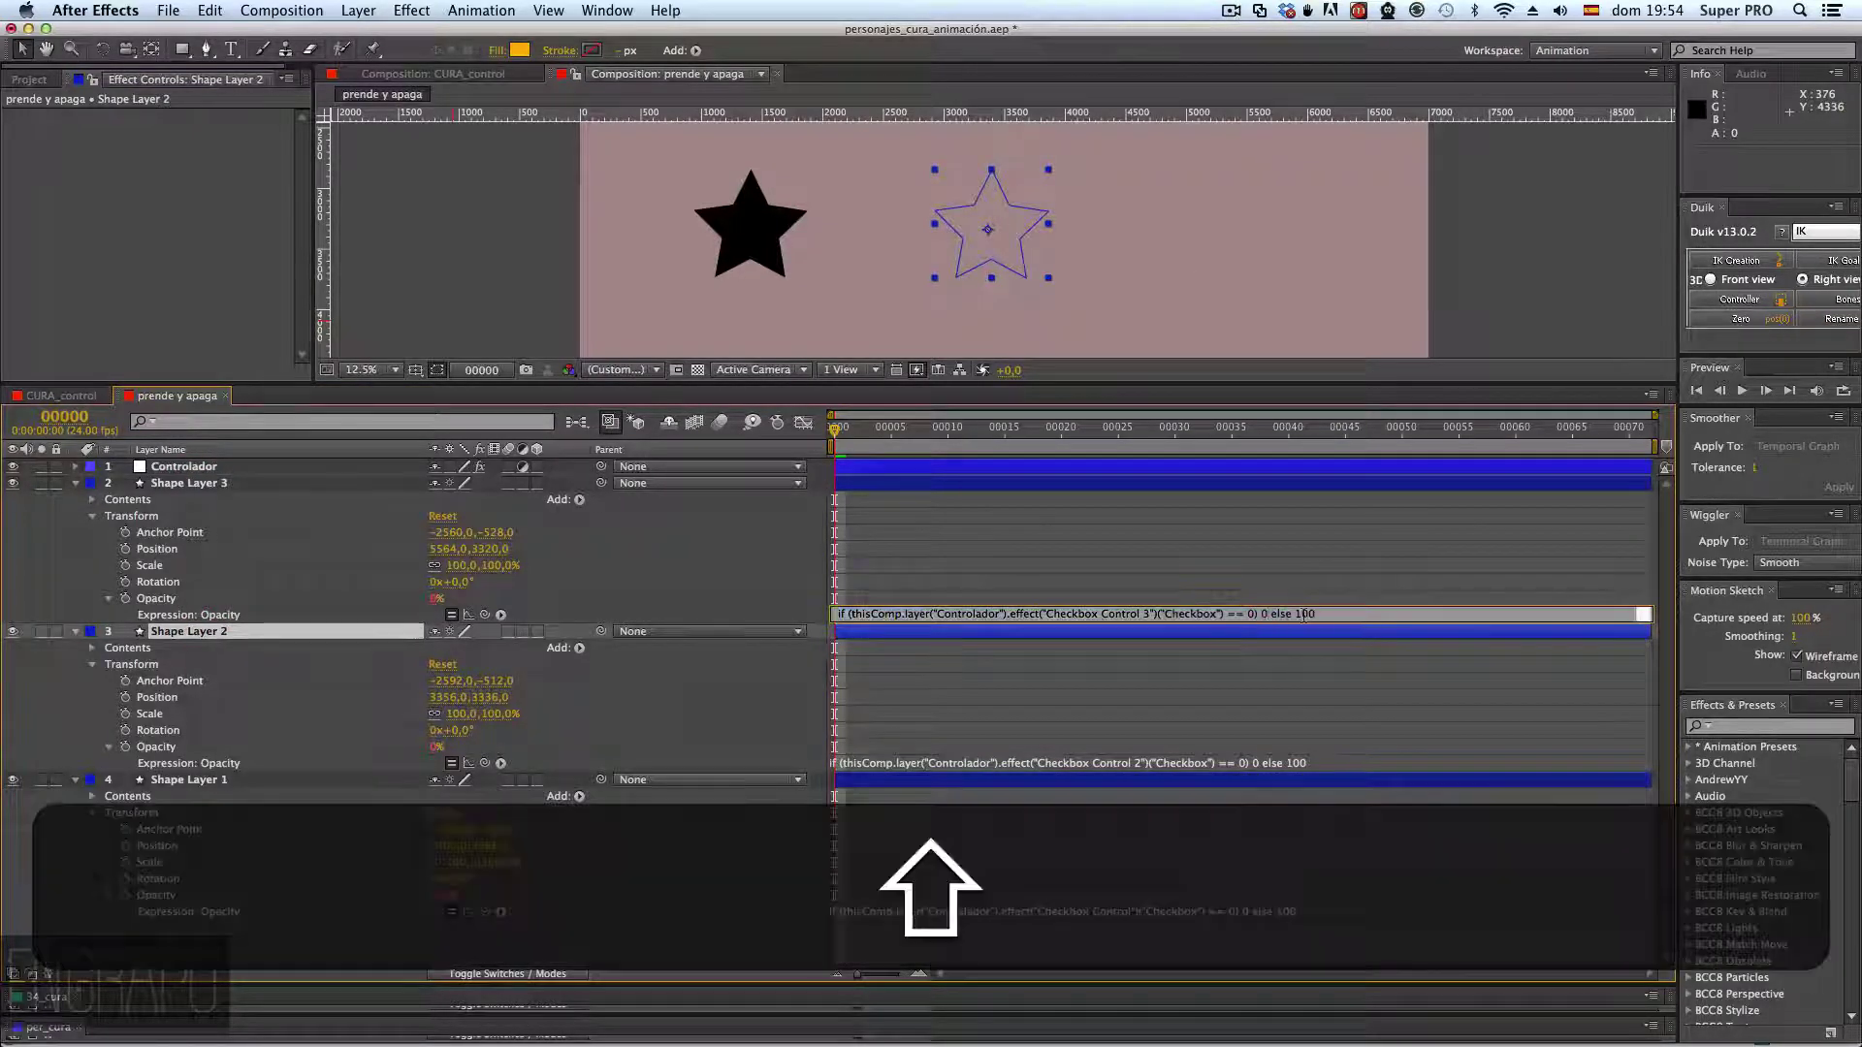
pyautogui.hotkey('shift', 'Left')
pyautogui.write('0')
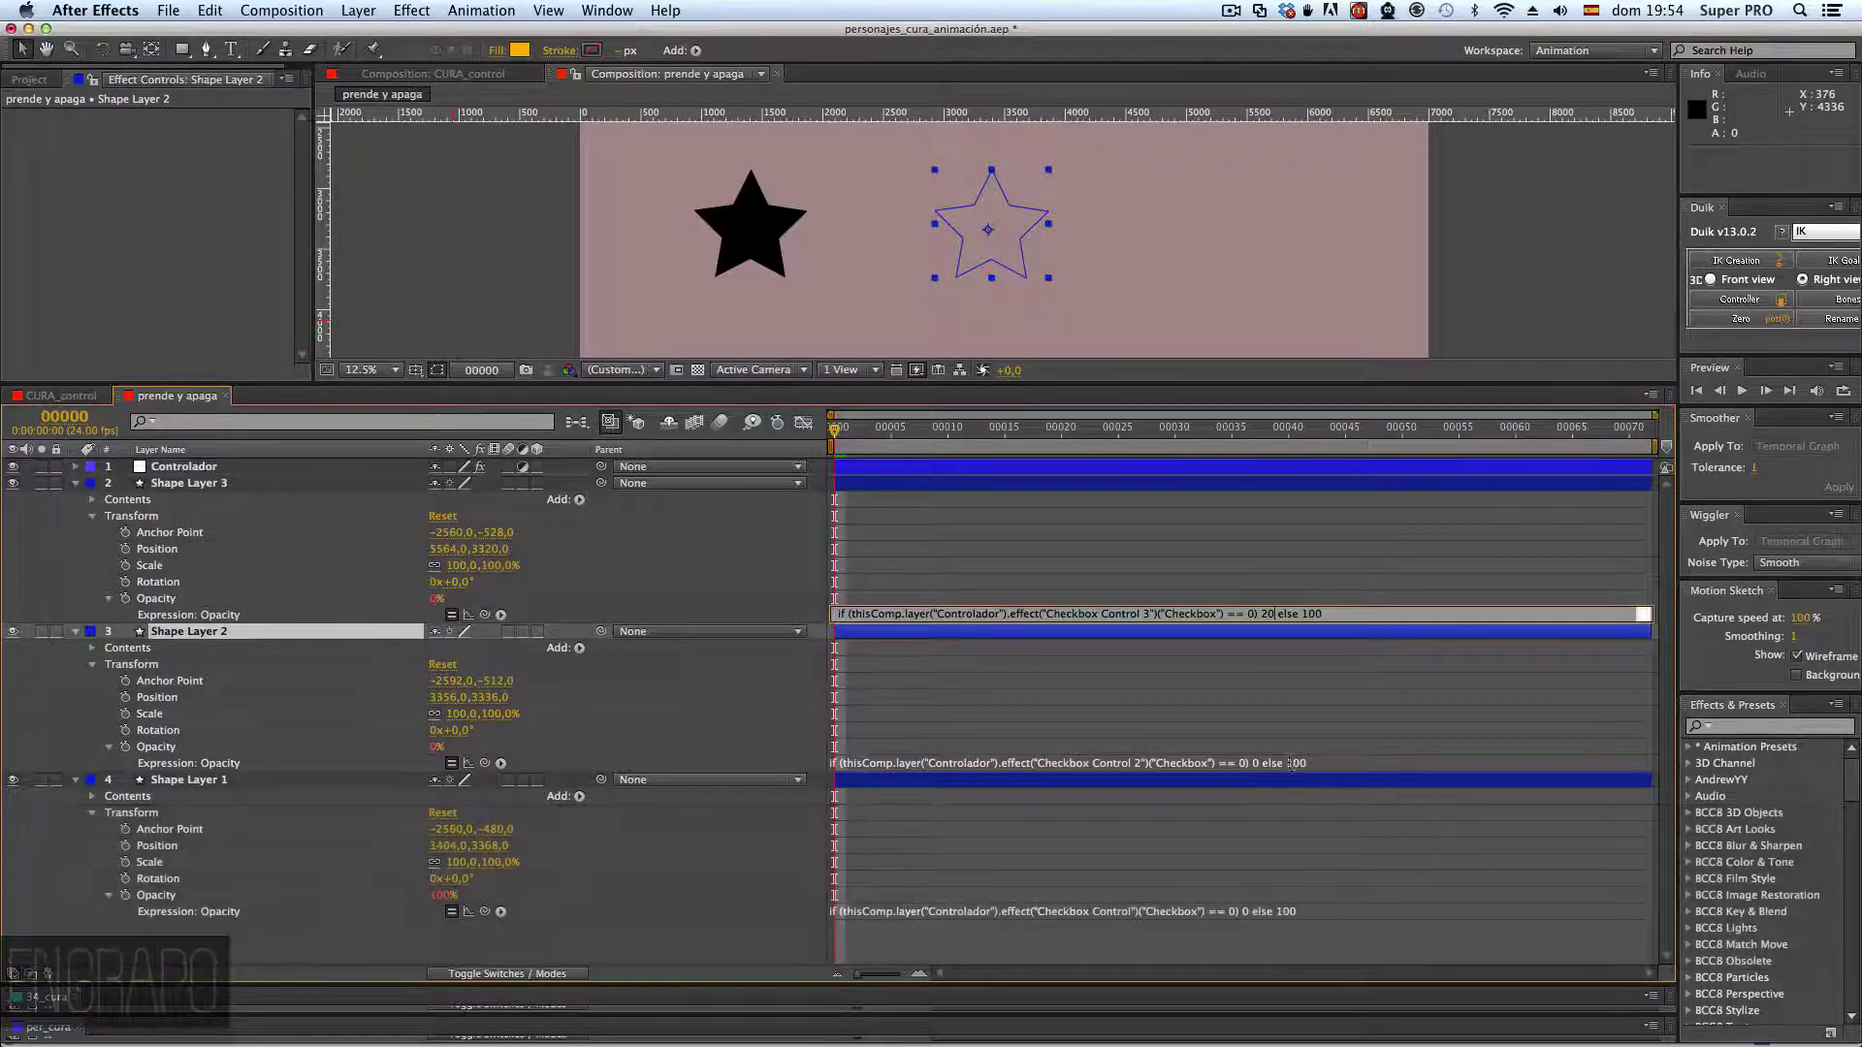
# - Edit the opacity expressions of Shape Layer 2 and Shape Layer 1 to return 20 when their checkboxes equal 0
pyautogui.click(1265, 762)
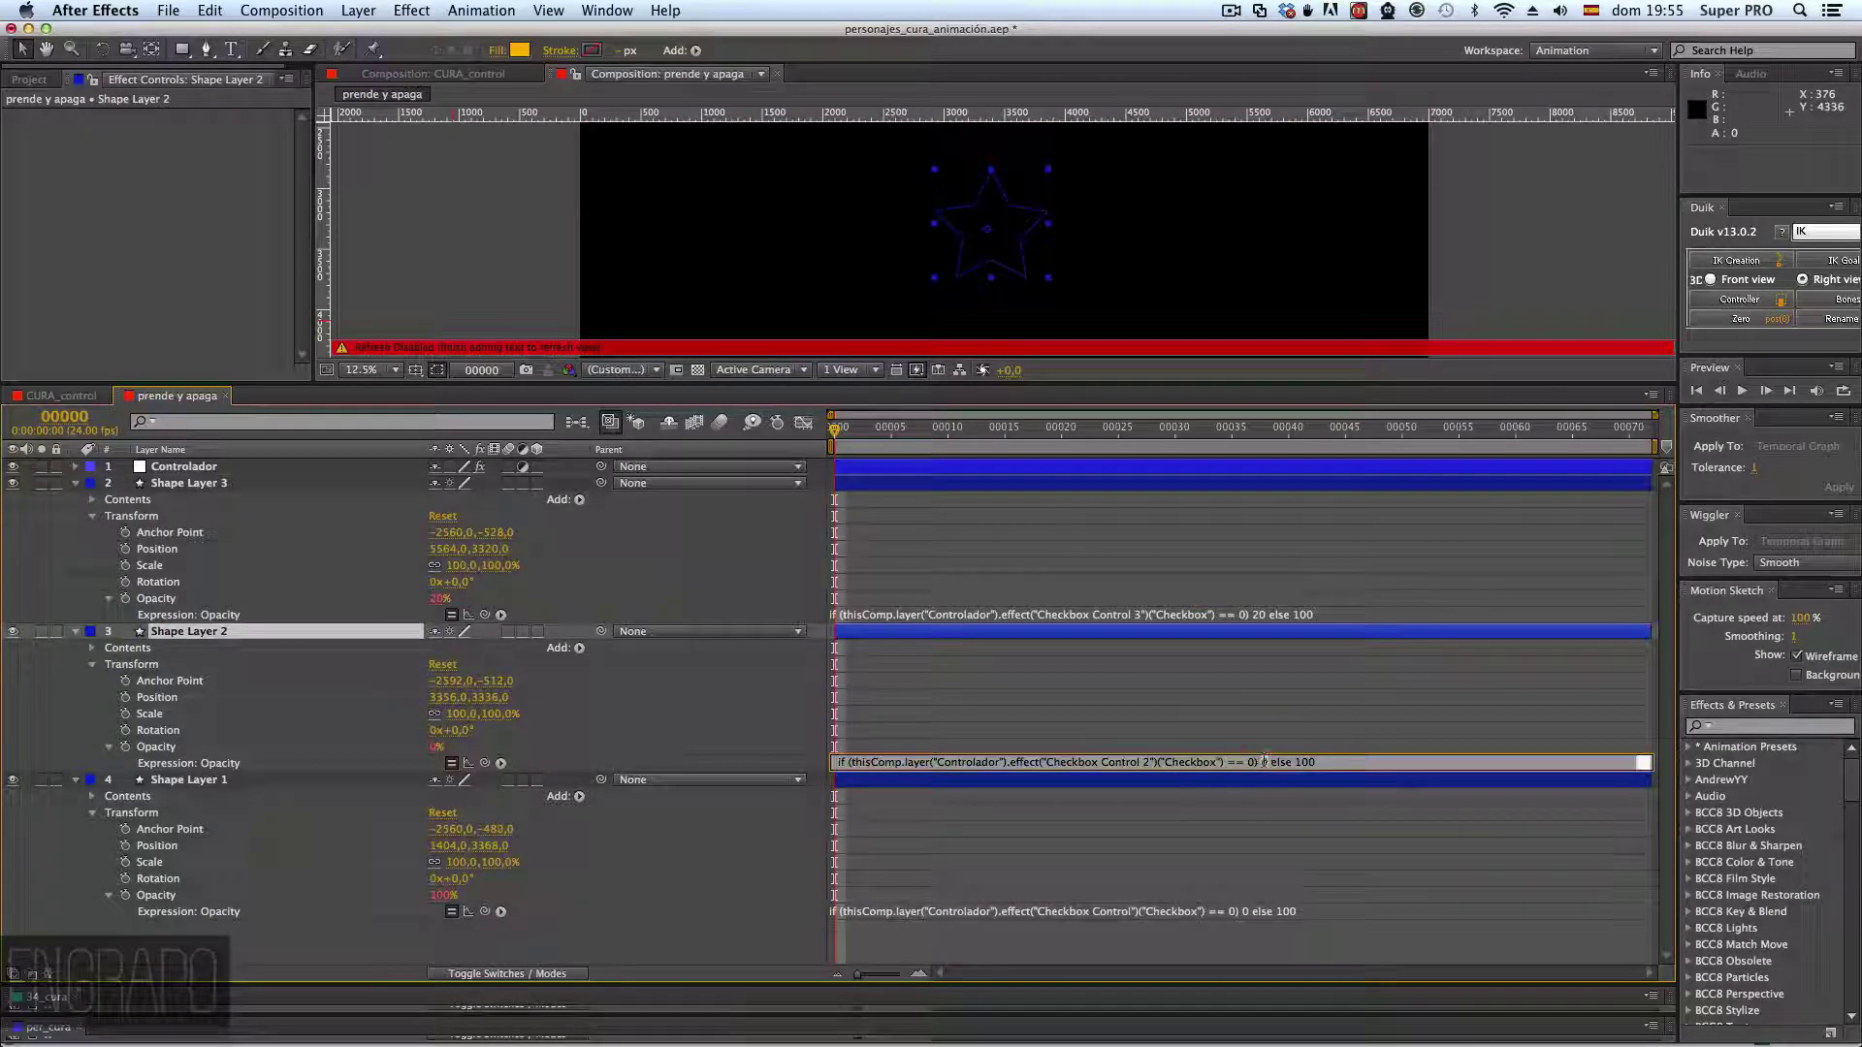
pyautogui.press('BackSpace')
pyautogui.write('20')
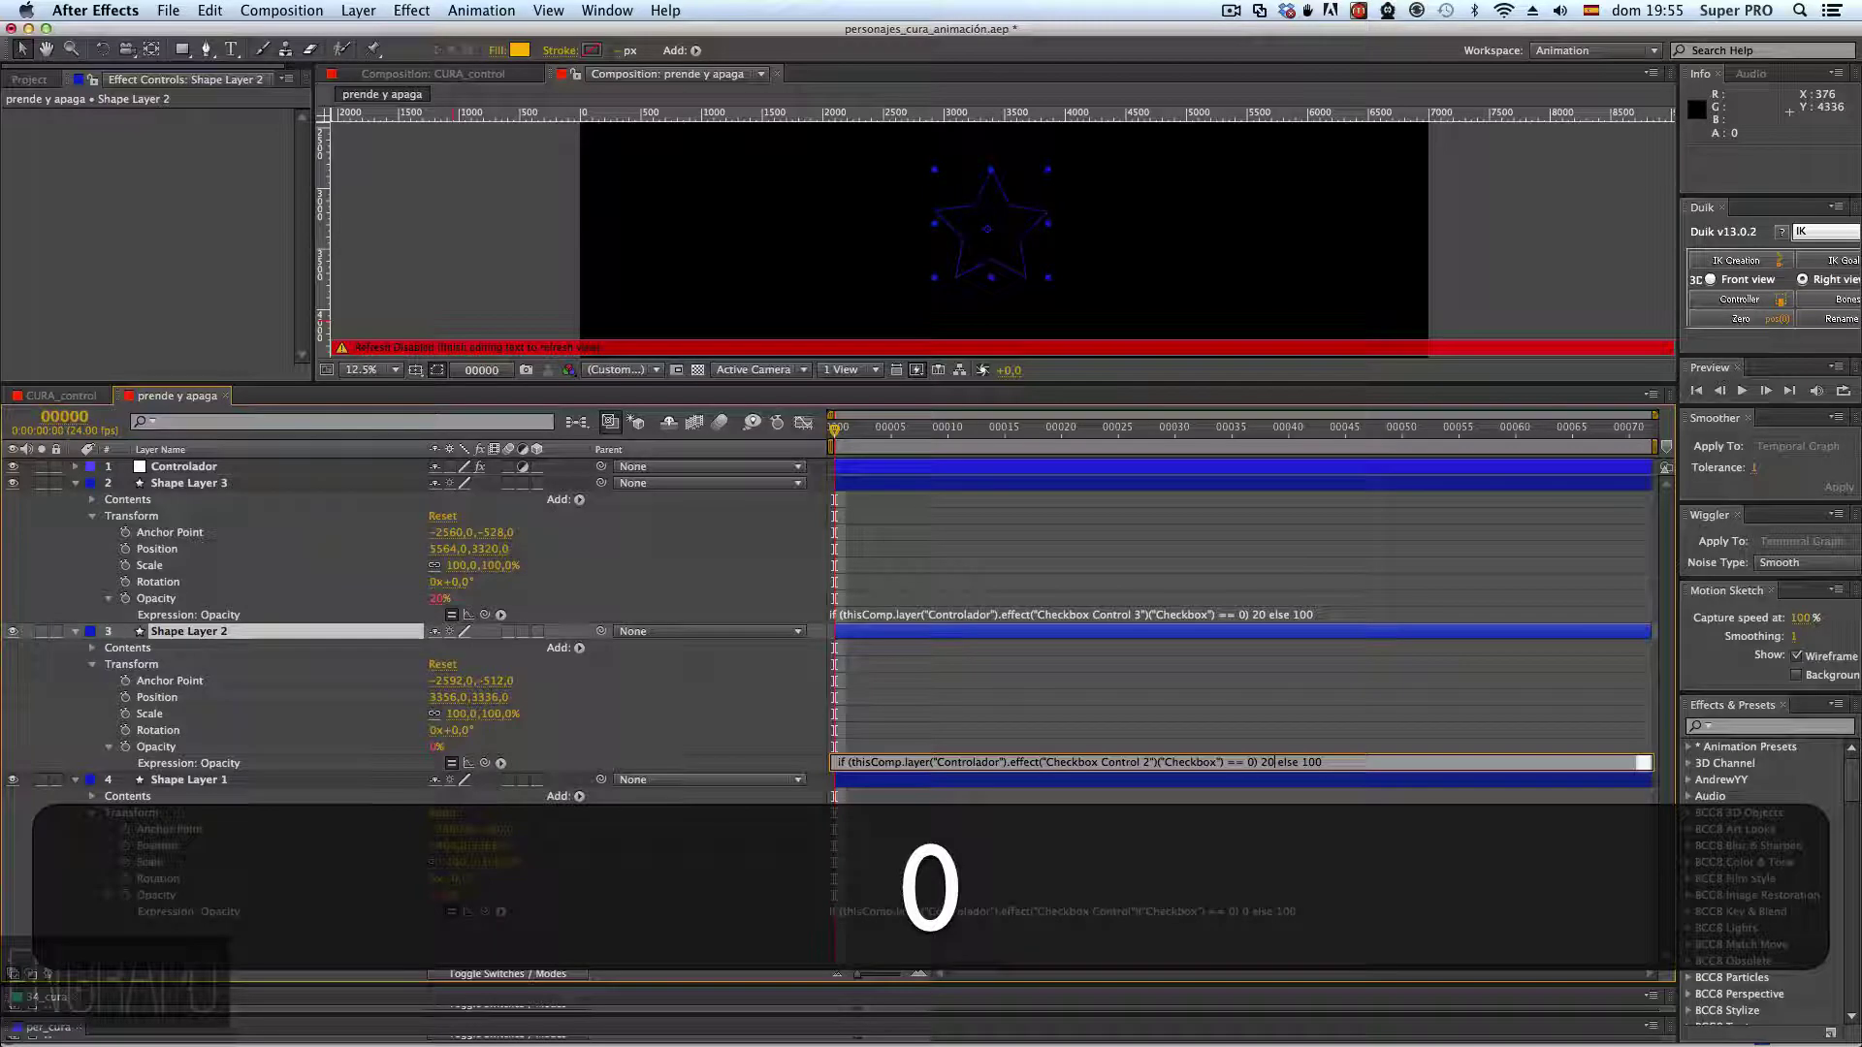
pyautogui.click(1271, 906)
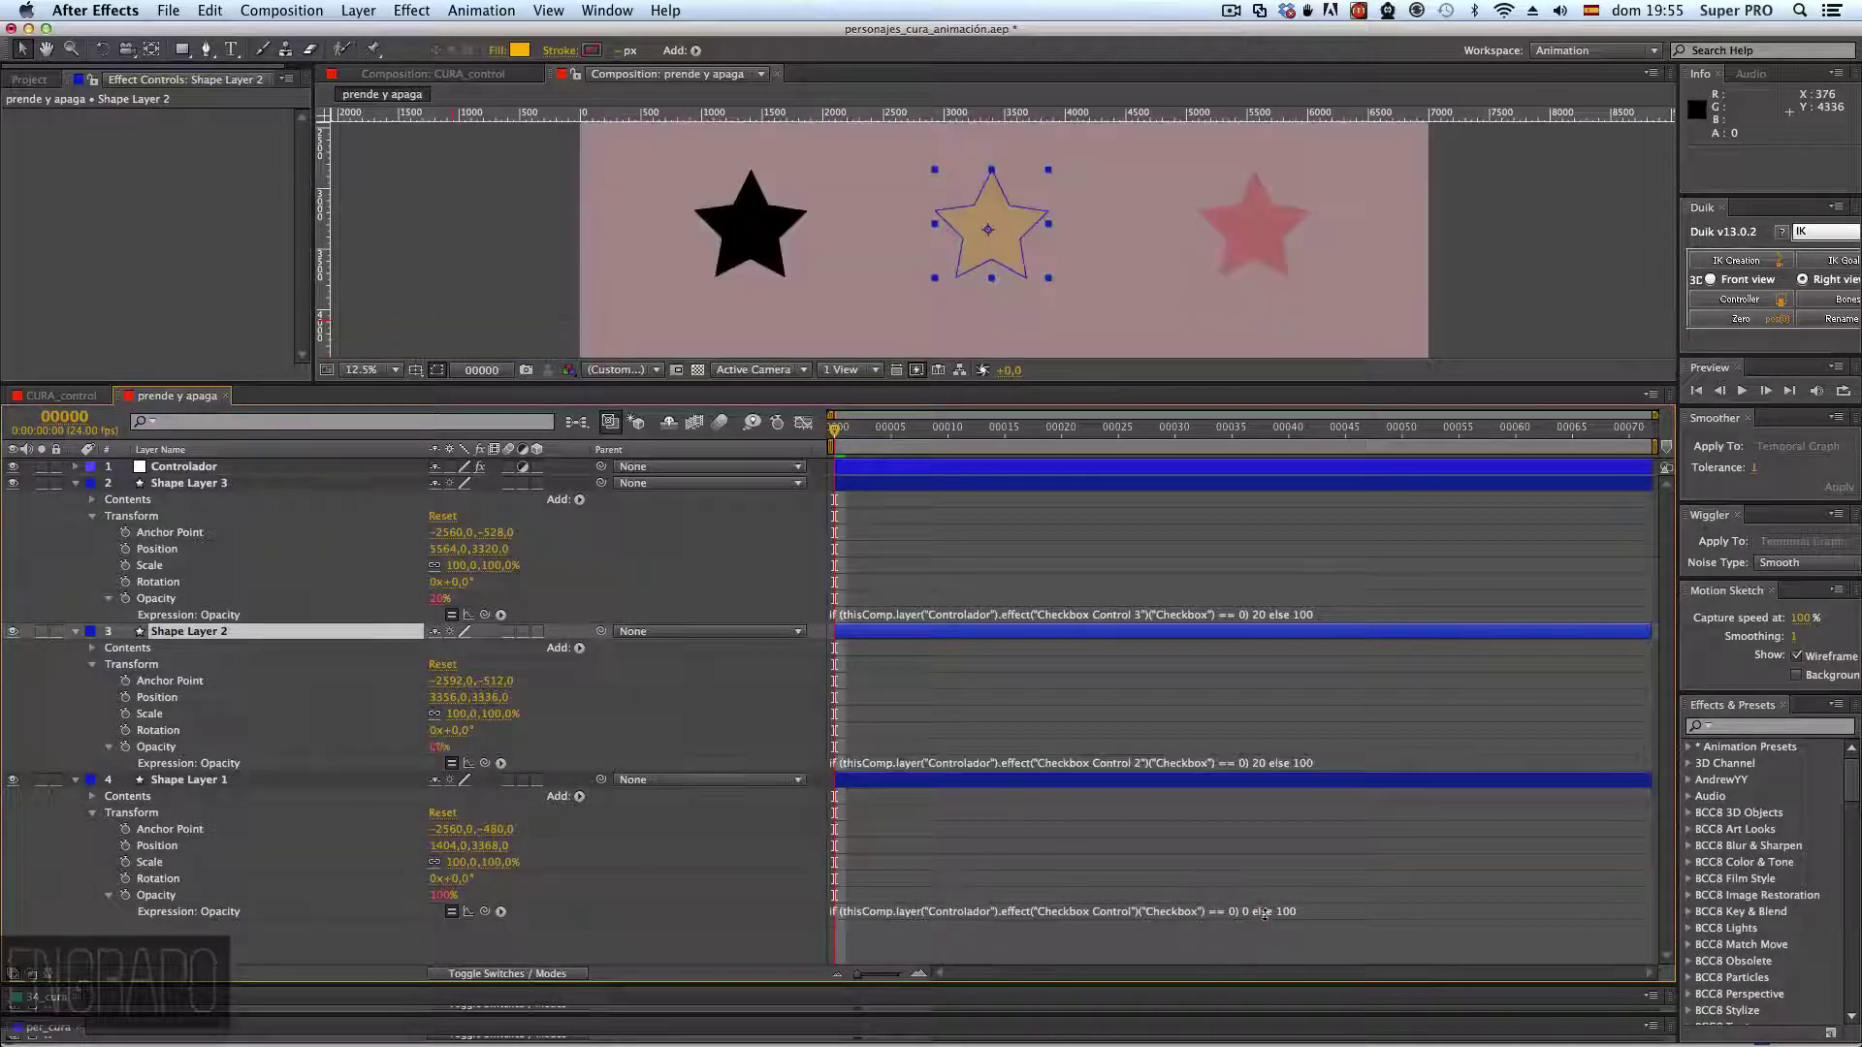
pyautogui.click(1267, 909)
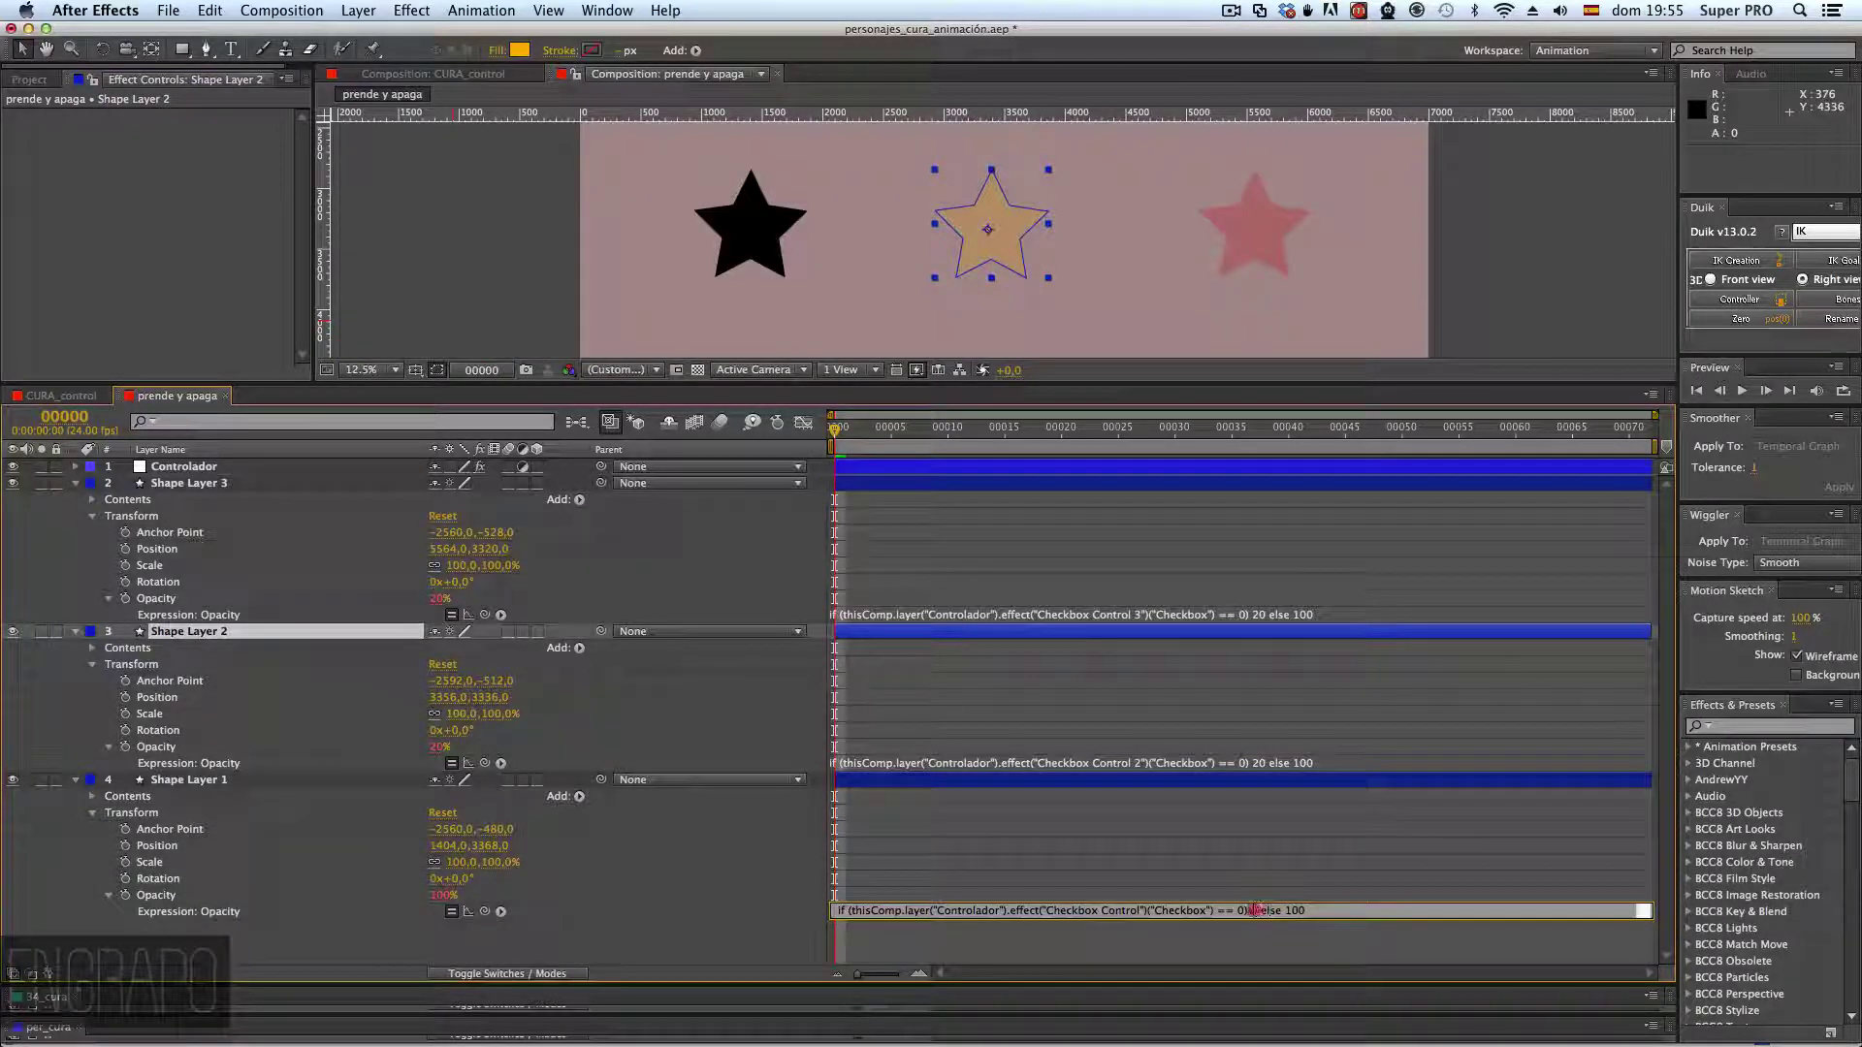
pyautogui.press('BackSpace')
pyautogui.write('20')
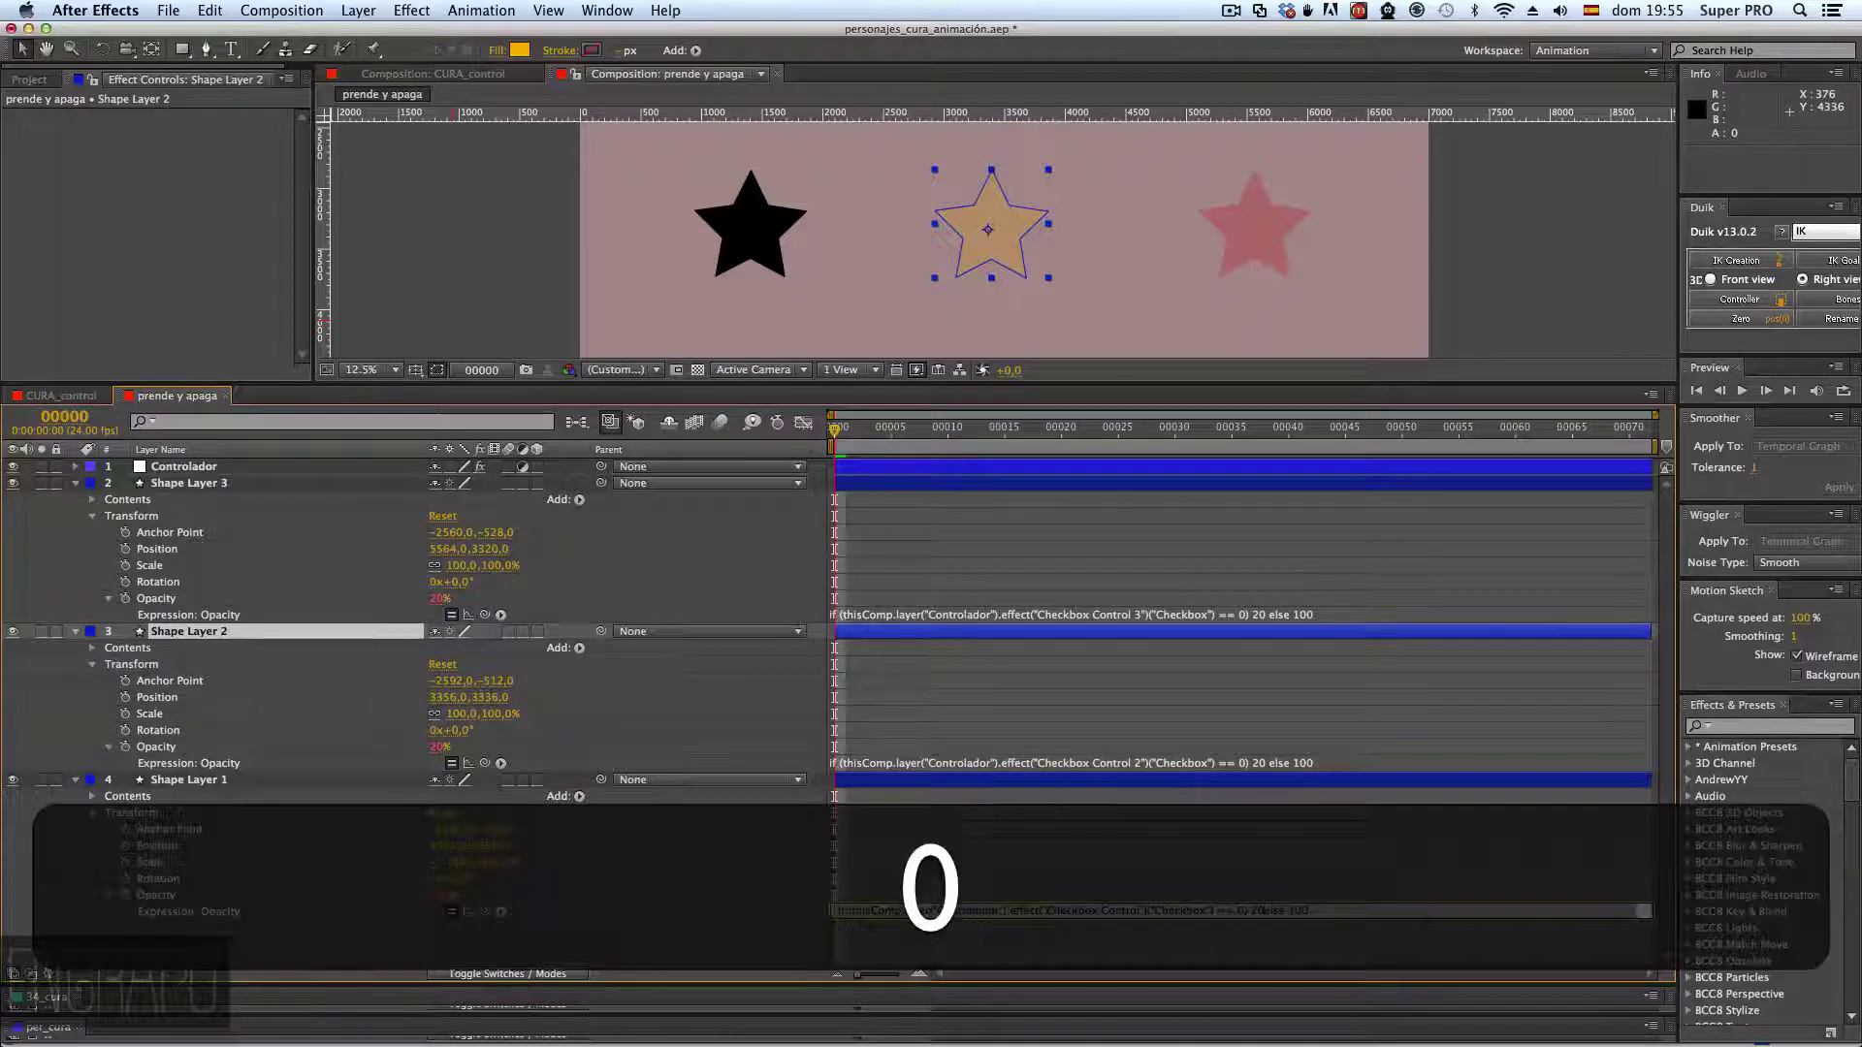
pyautogui.press('KP_Enter')
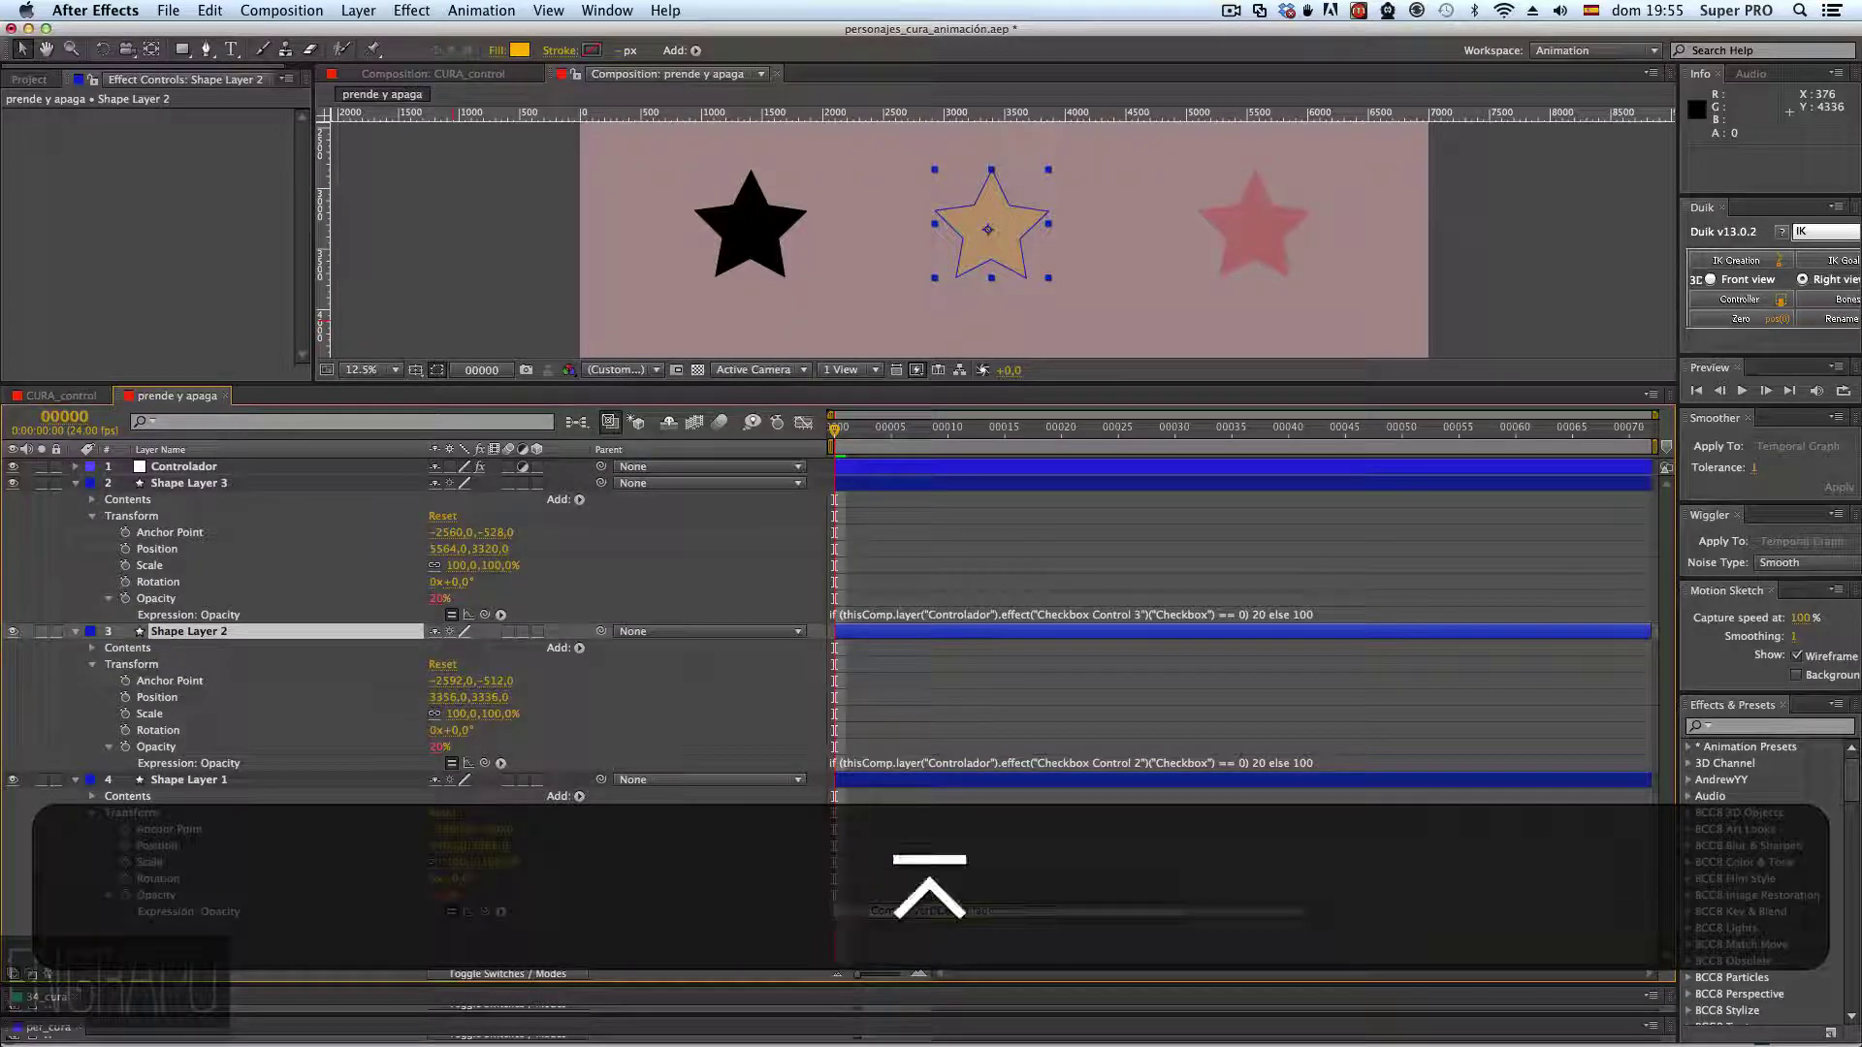
# - Select the Controlador layer and cycle through its three checkboxes to test the 20% opacity, ending with Checkbox Control enabled
pyautogui.click(462, 192)
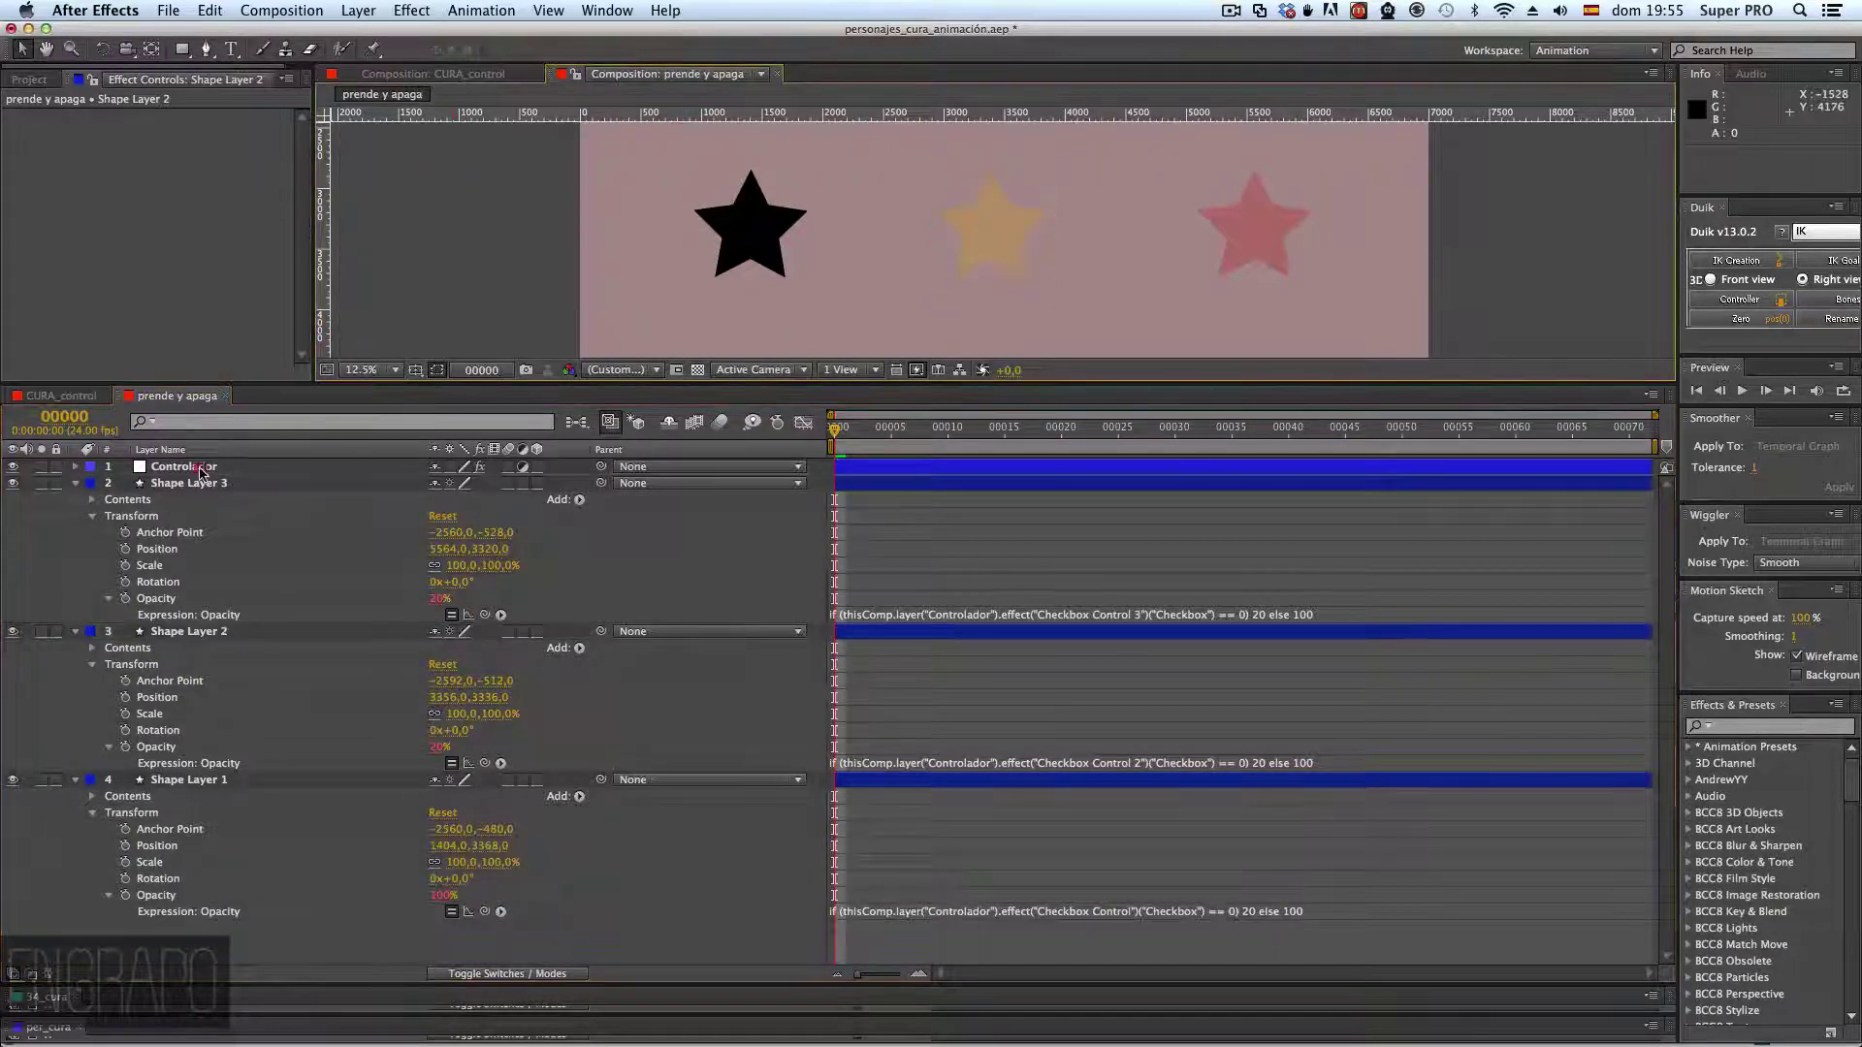
pyautogui.click(184, 467)
pyautogui.click(177, 133)
pyautogui.click(178, 166)
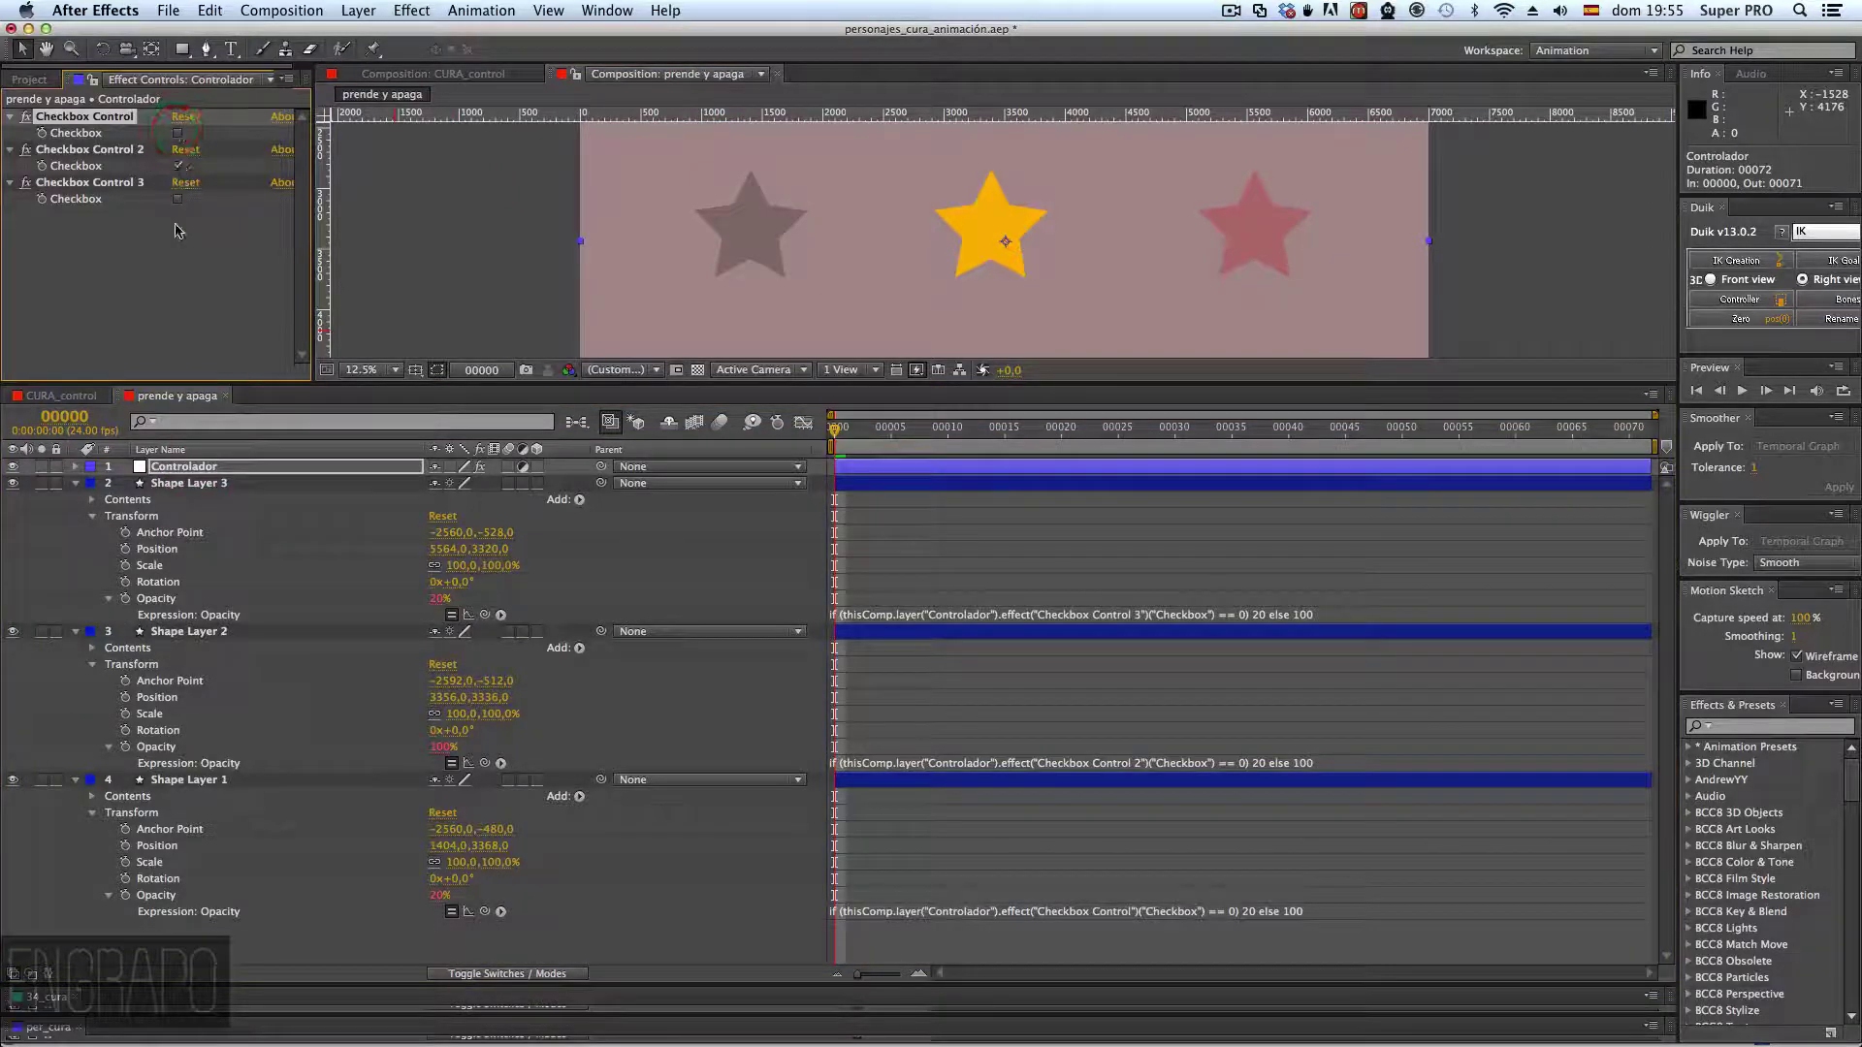
pyautogui.click(177, 166)
pyautogui.click(178, 199)
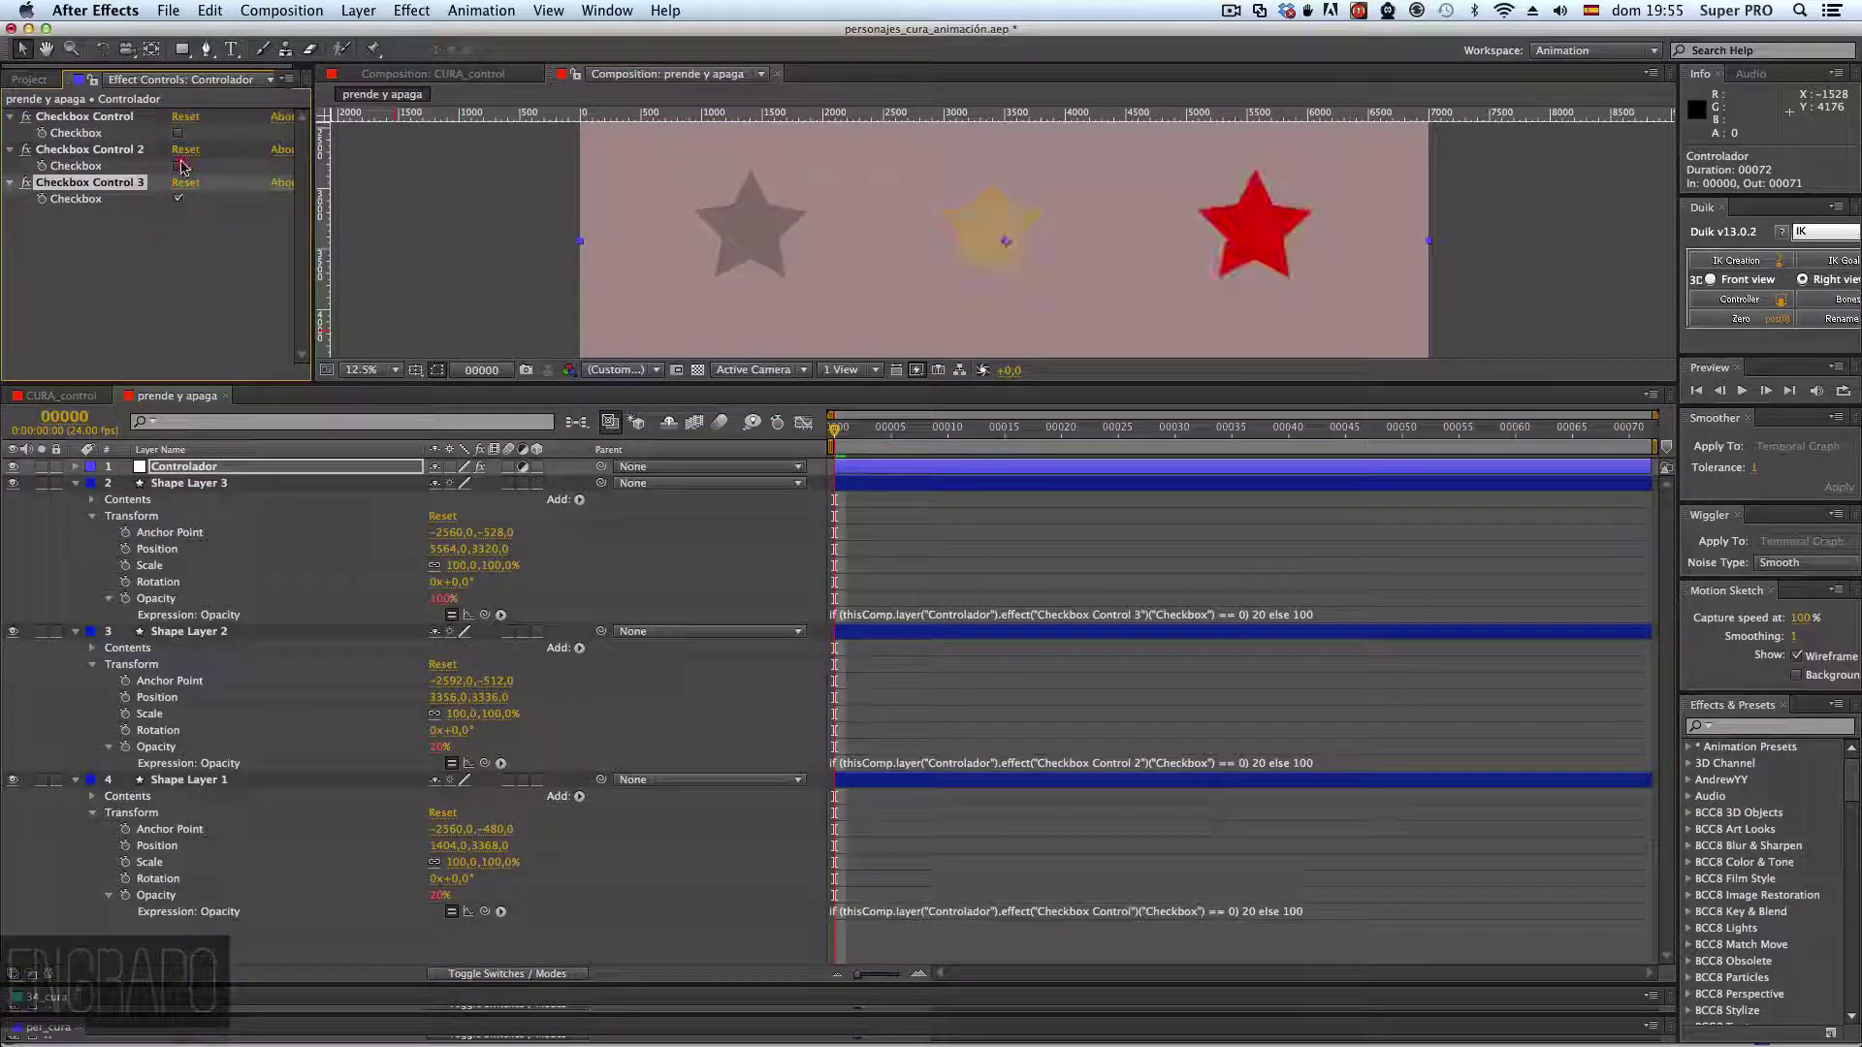
pyautogui.click(178, 166)
pyautogui.click(178, 133)
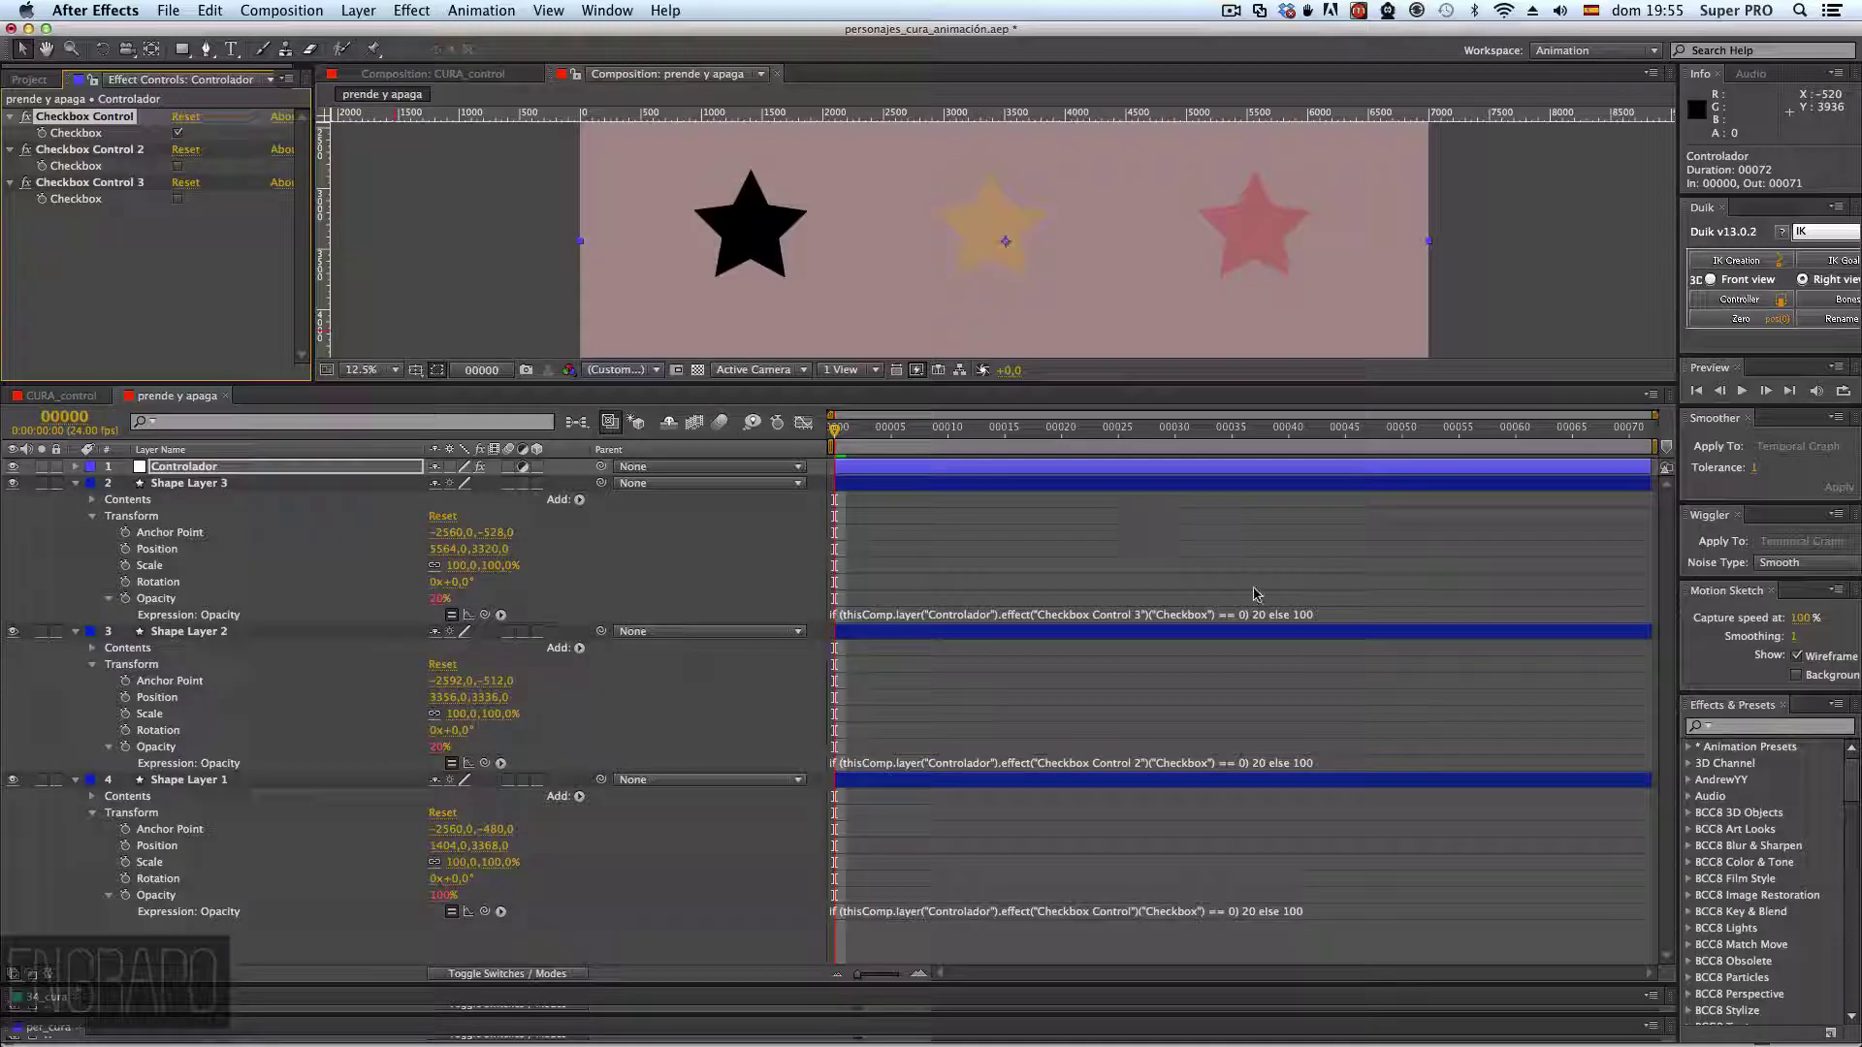
# - Undo the checkbox tests and the opacity expression edits on all three shape layers
pyautogui.keyDown('super'); pyautogui.click(1269, 606); pyautogui.keyUp('super')
pyautogui.press('super+z')
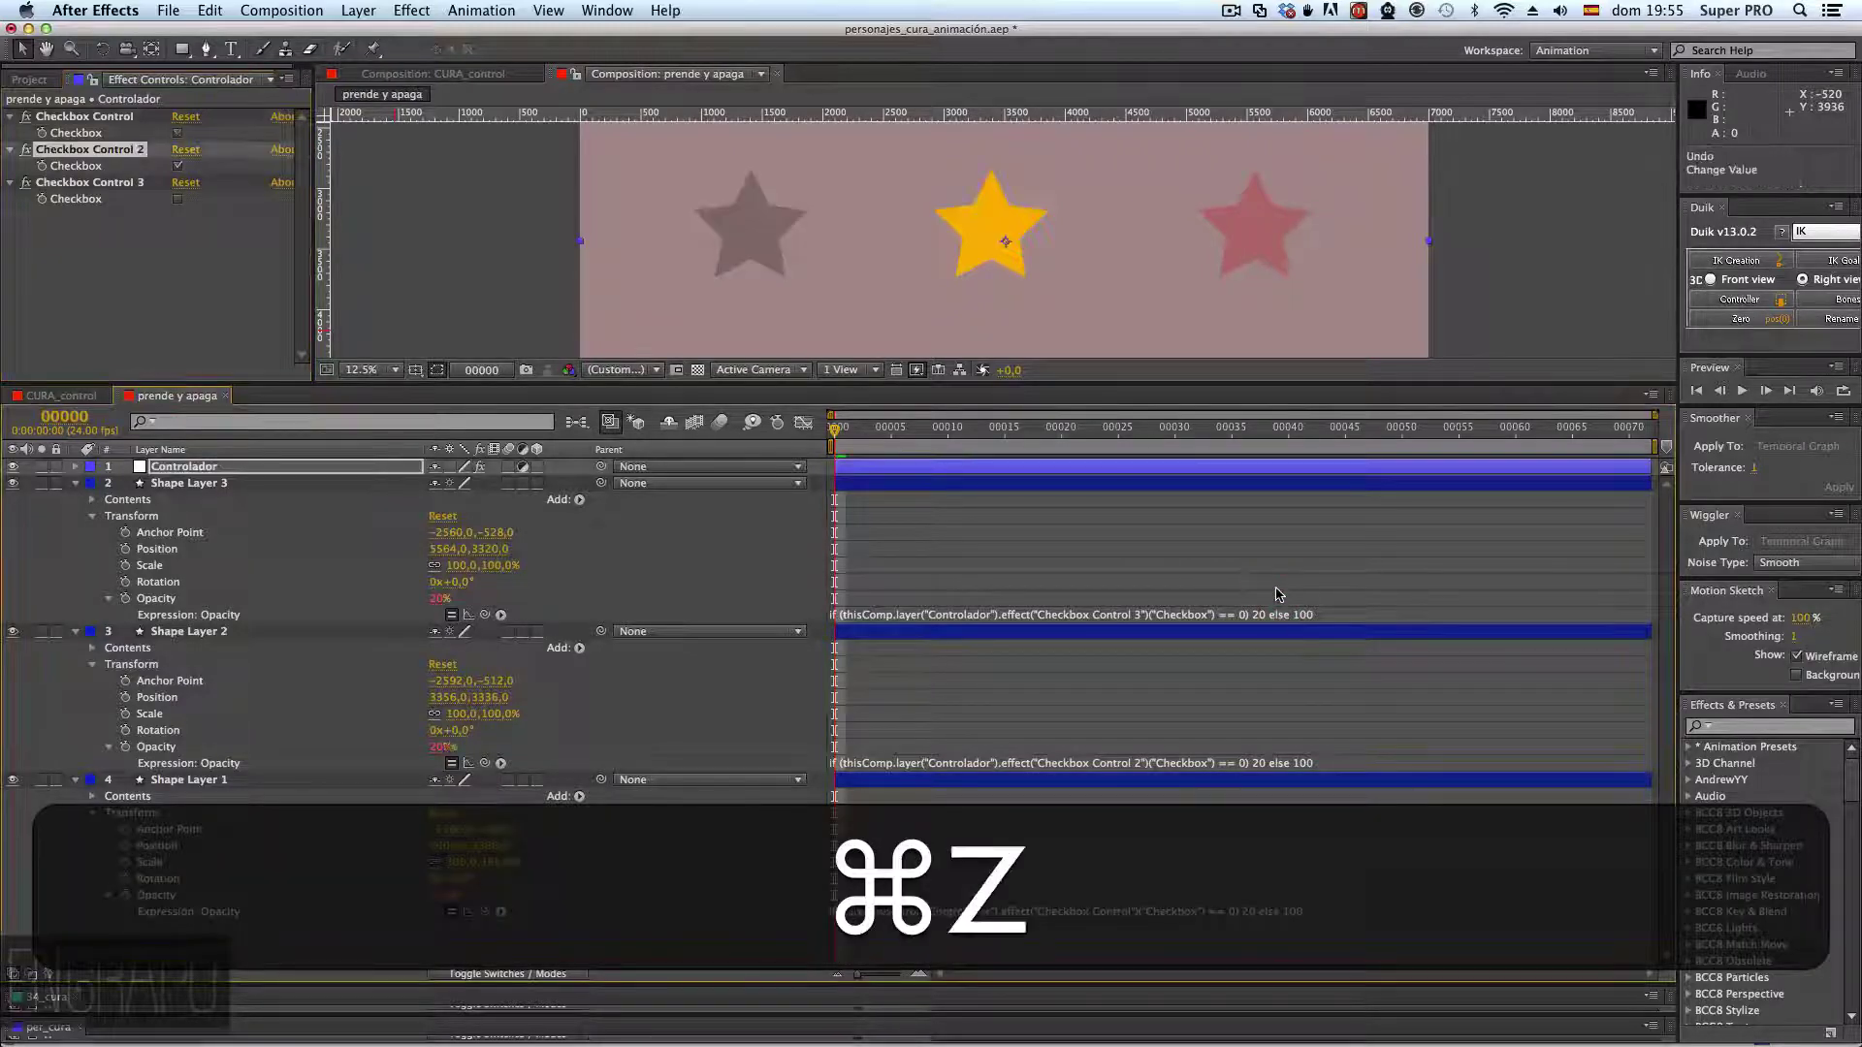
pyautogui.press('super+z')
pyautogui.press('super+z')
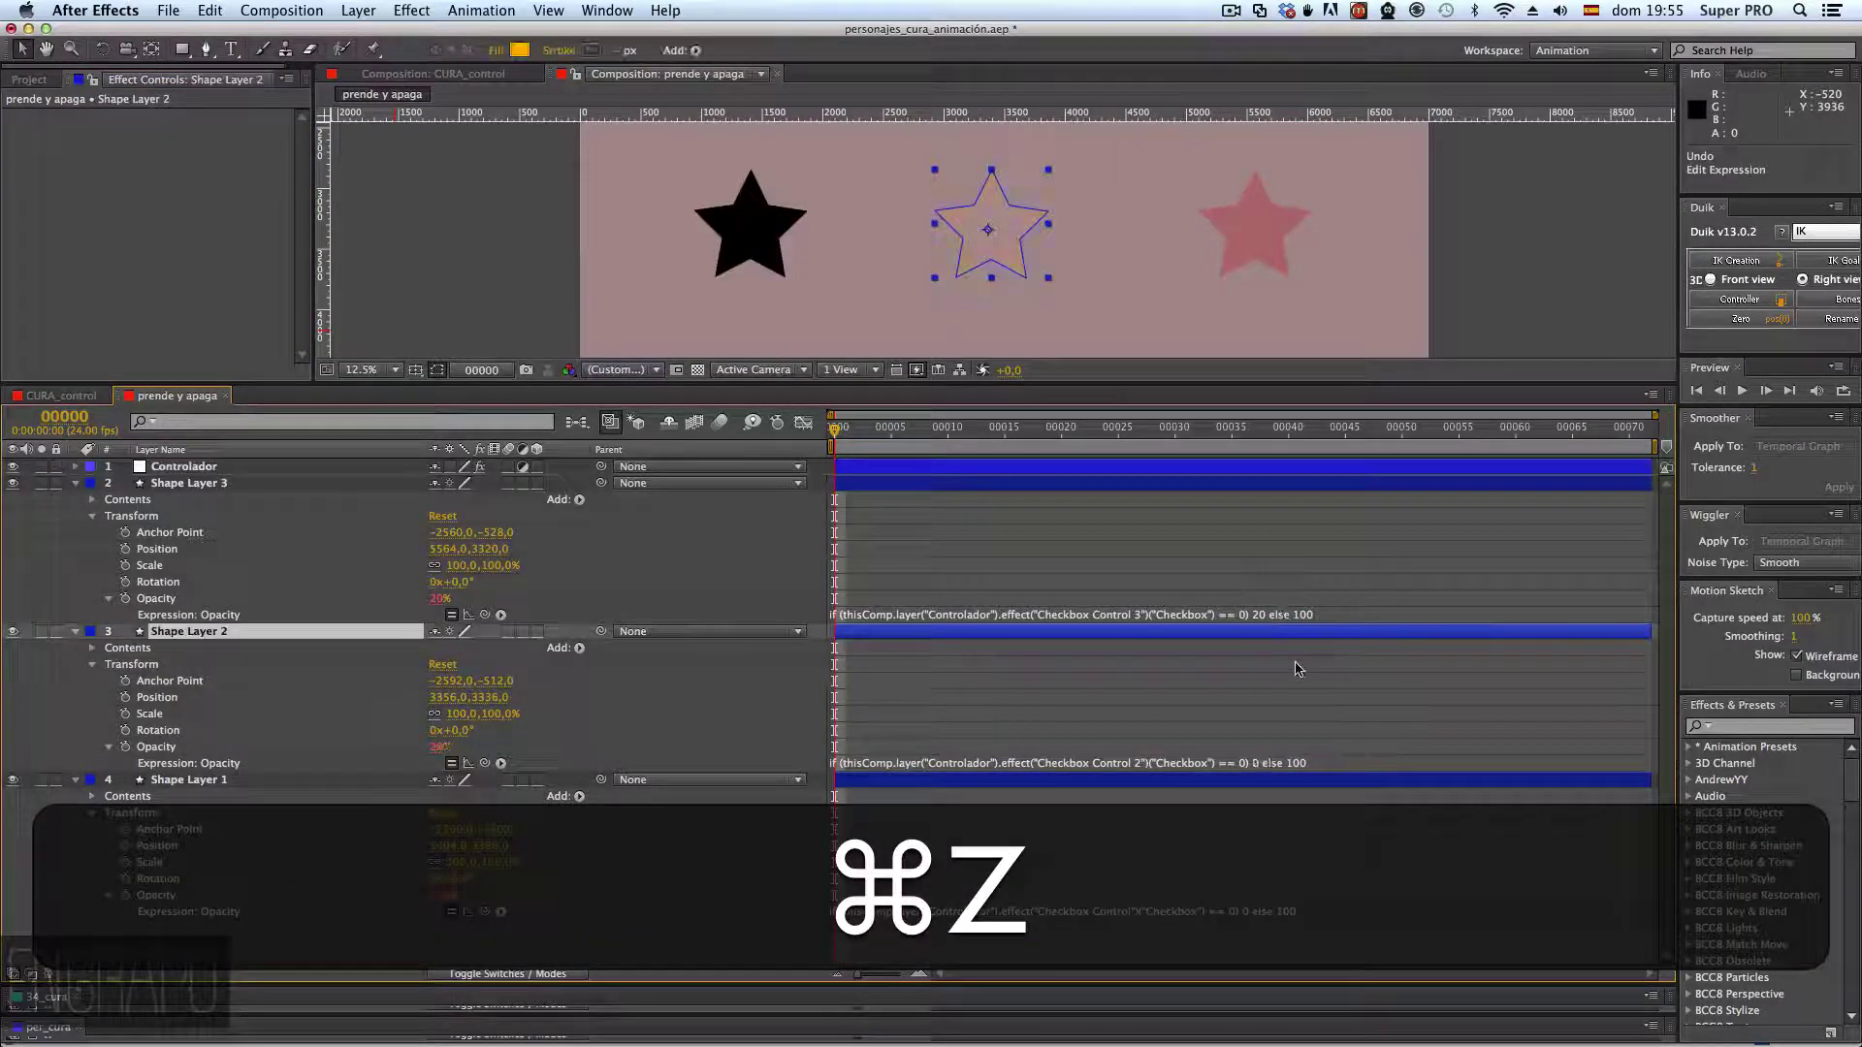
pyautogui.press('super+z')
pyautogui.press('super+z')
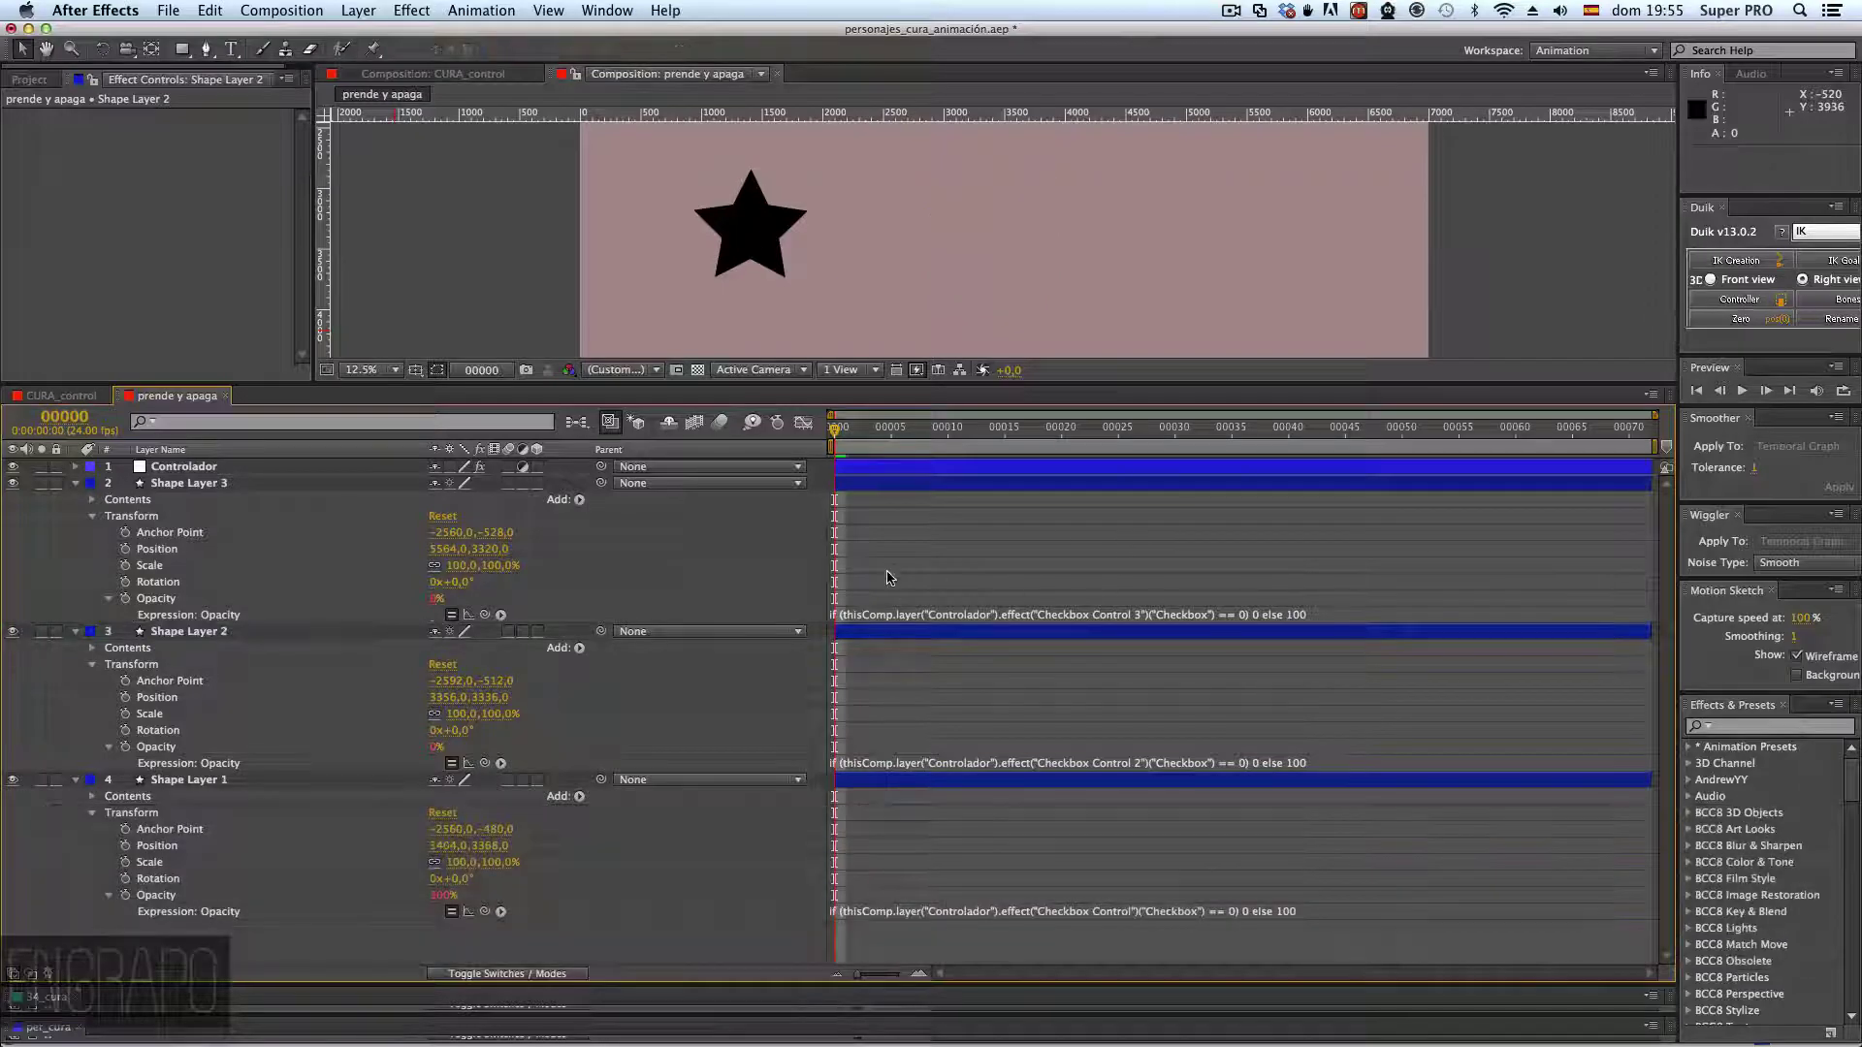
# - Examine the checkbox condition in Shape Layer 3's opacity expression, then select the Controlador layer
pyautogui.click(832, 617)
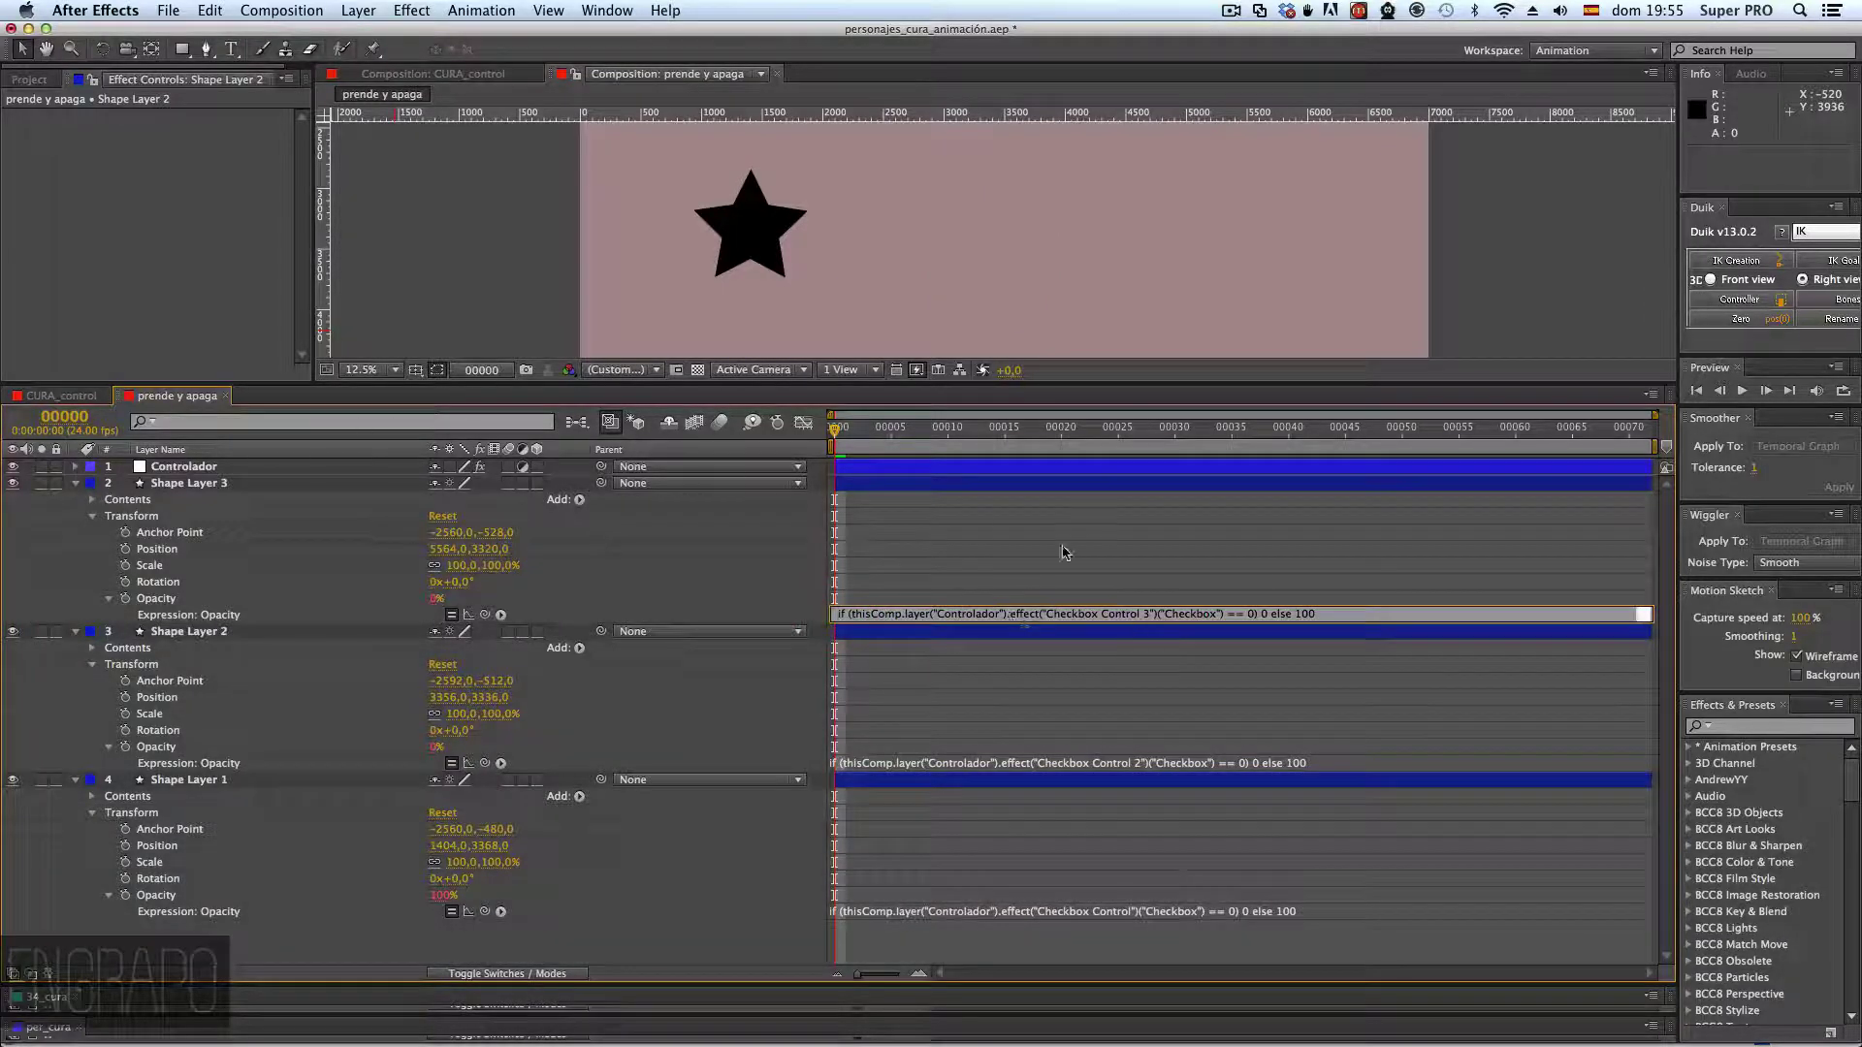
pyautogui.moveTo(847, 614); pyautogui.dragTo(1255, 614)
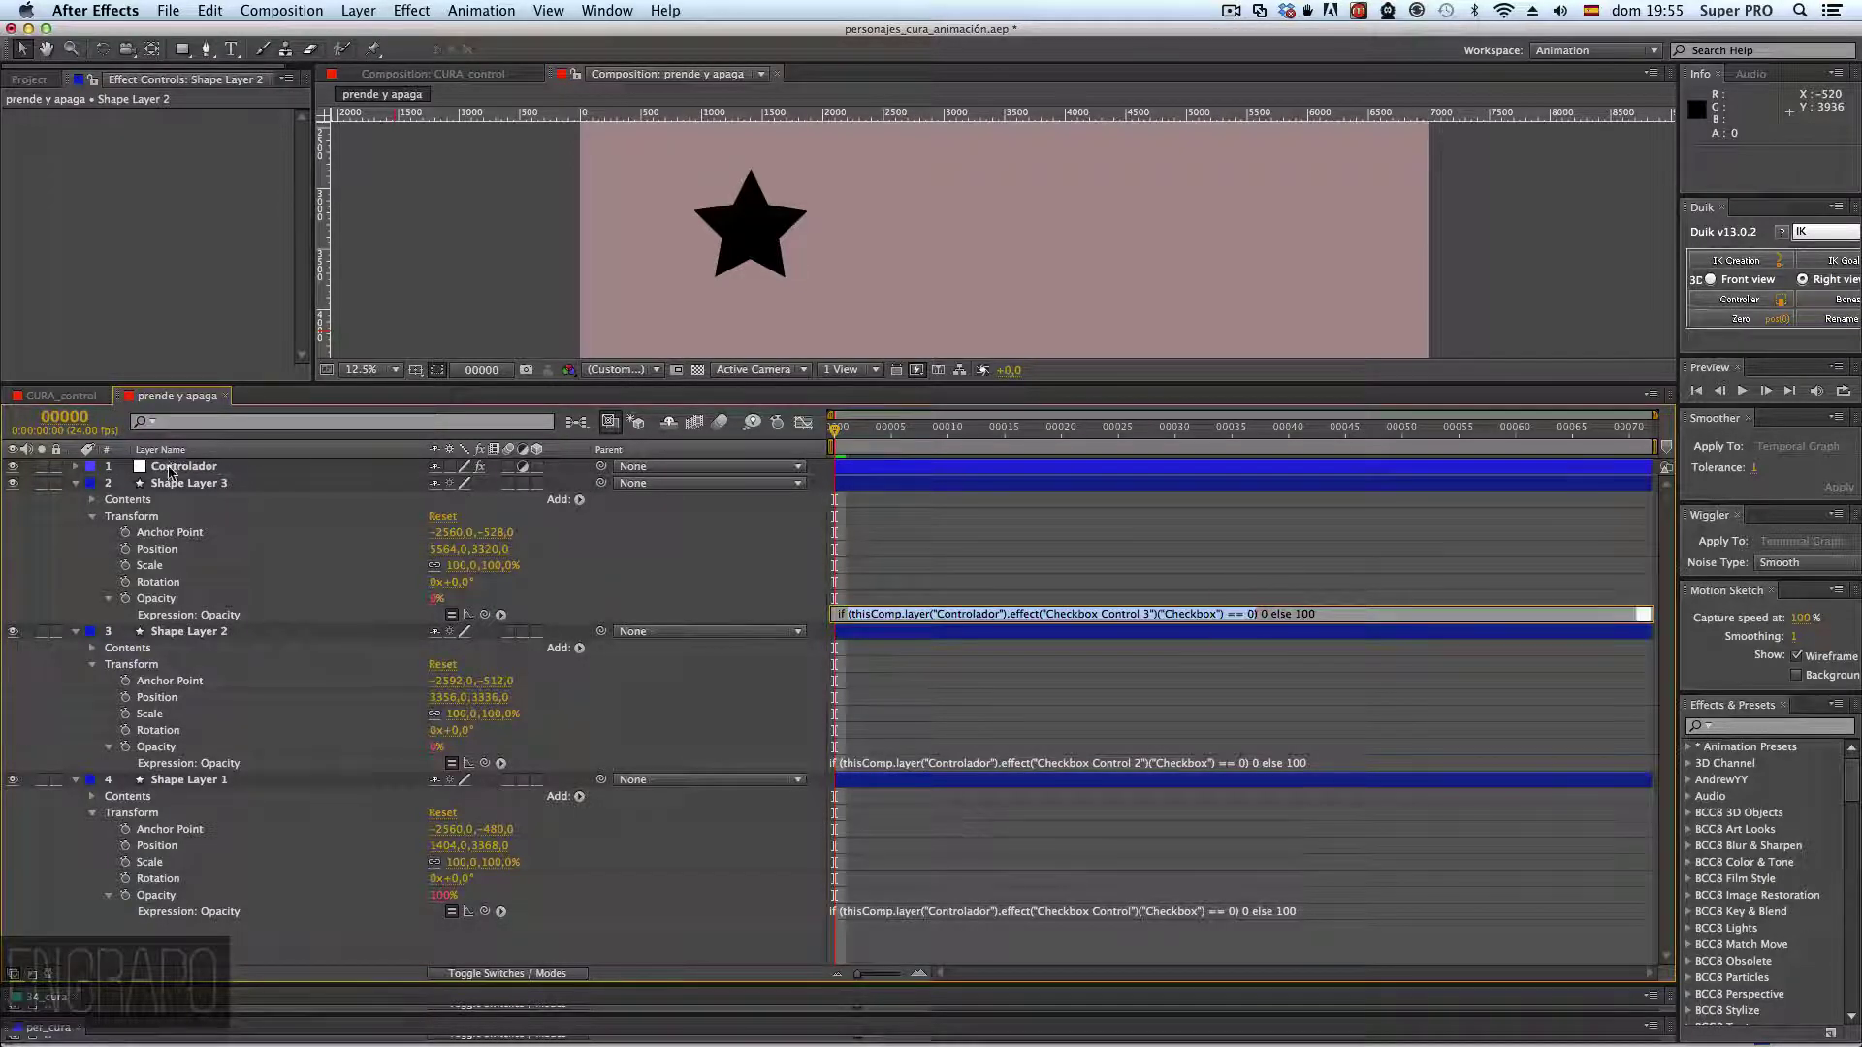
pyautogui.click(174, 466)
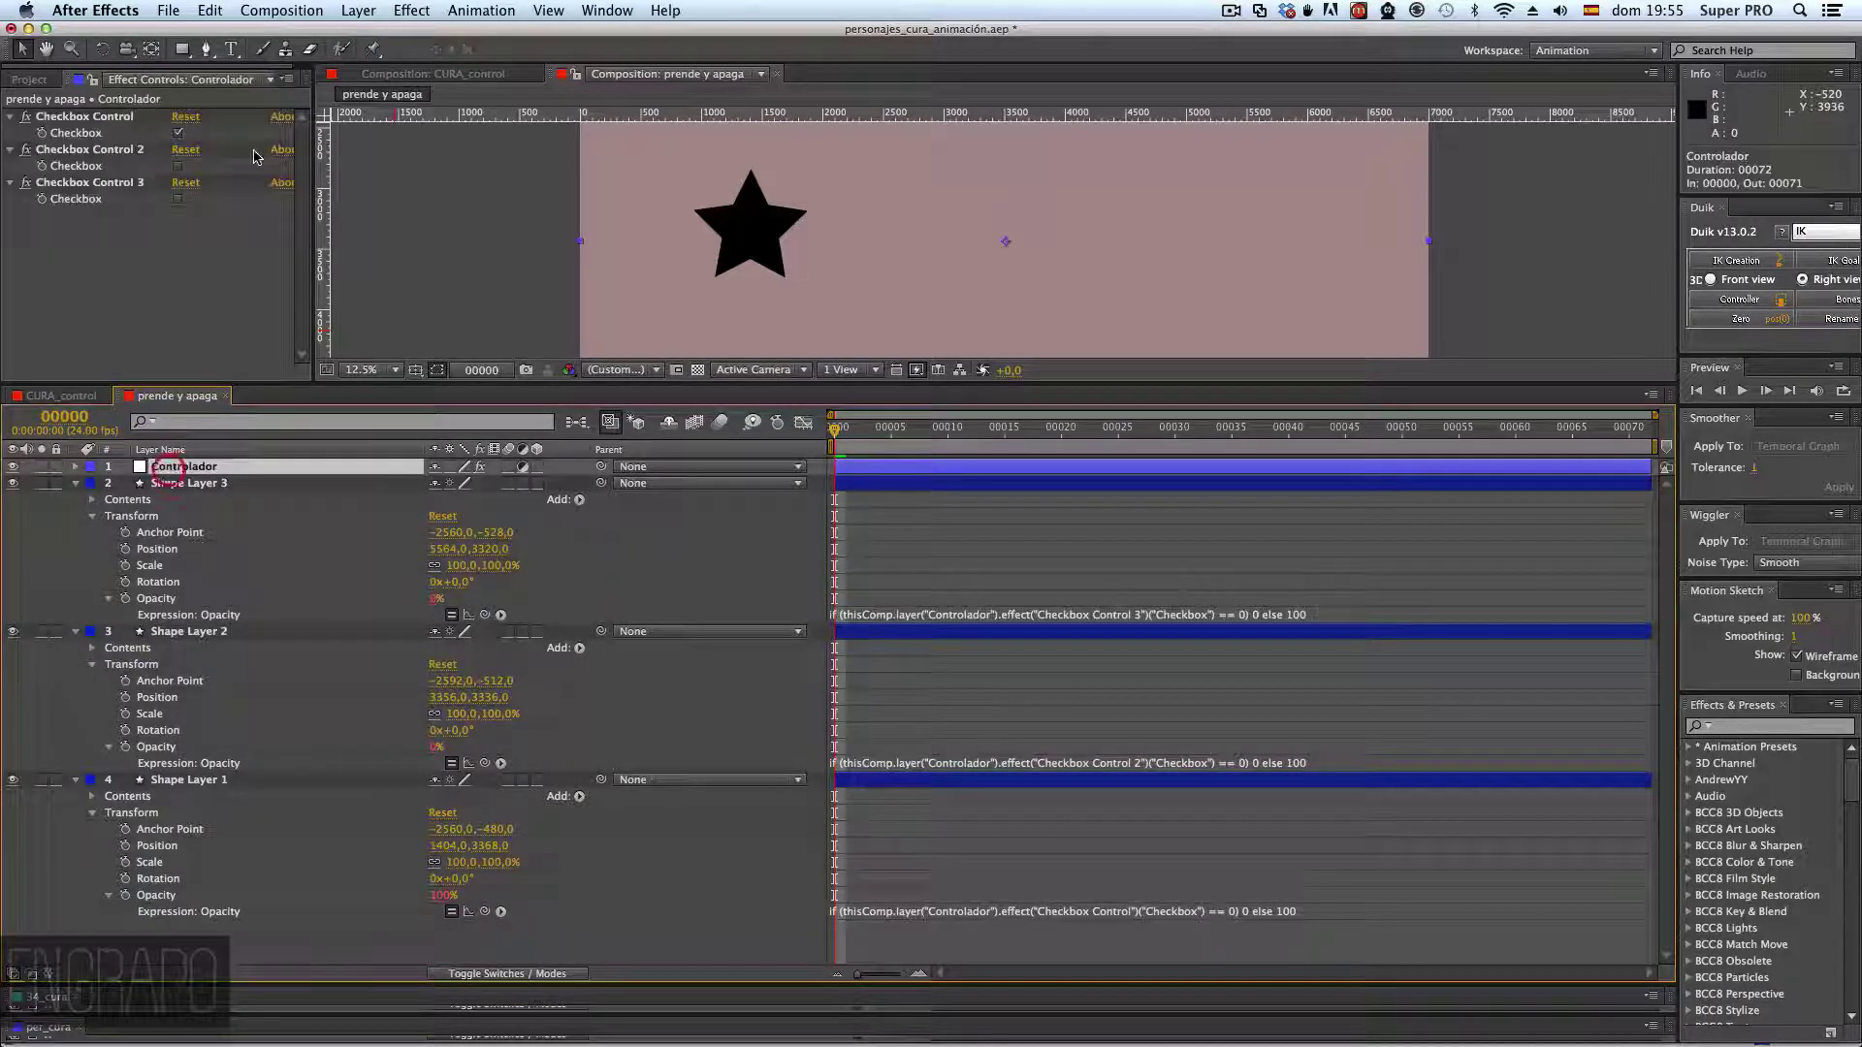
# - Examine the return value 0 and the else 100 part of Shape Layer 3's opacity expression, leaving the expression as is
pyautogui.click(1251, 614)
pyautogui.click(1266, 614)
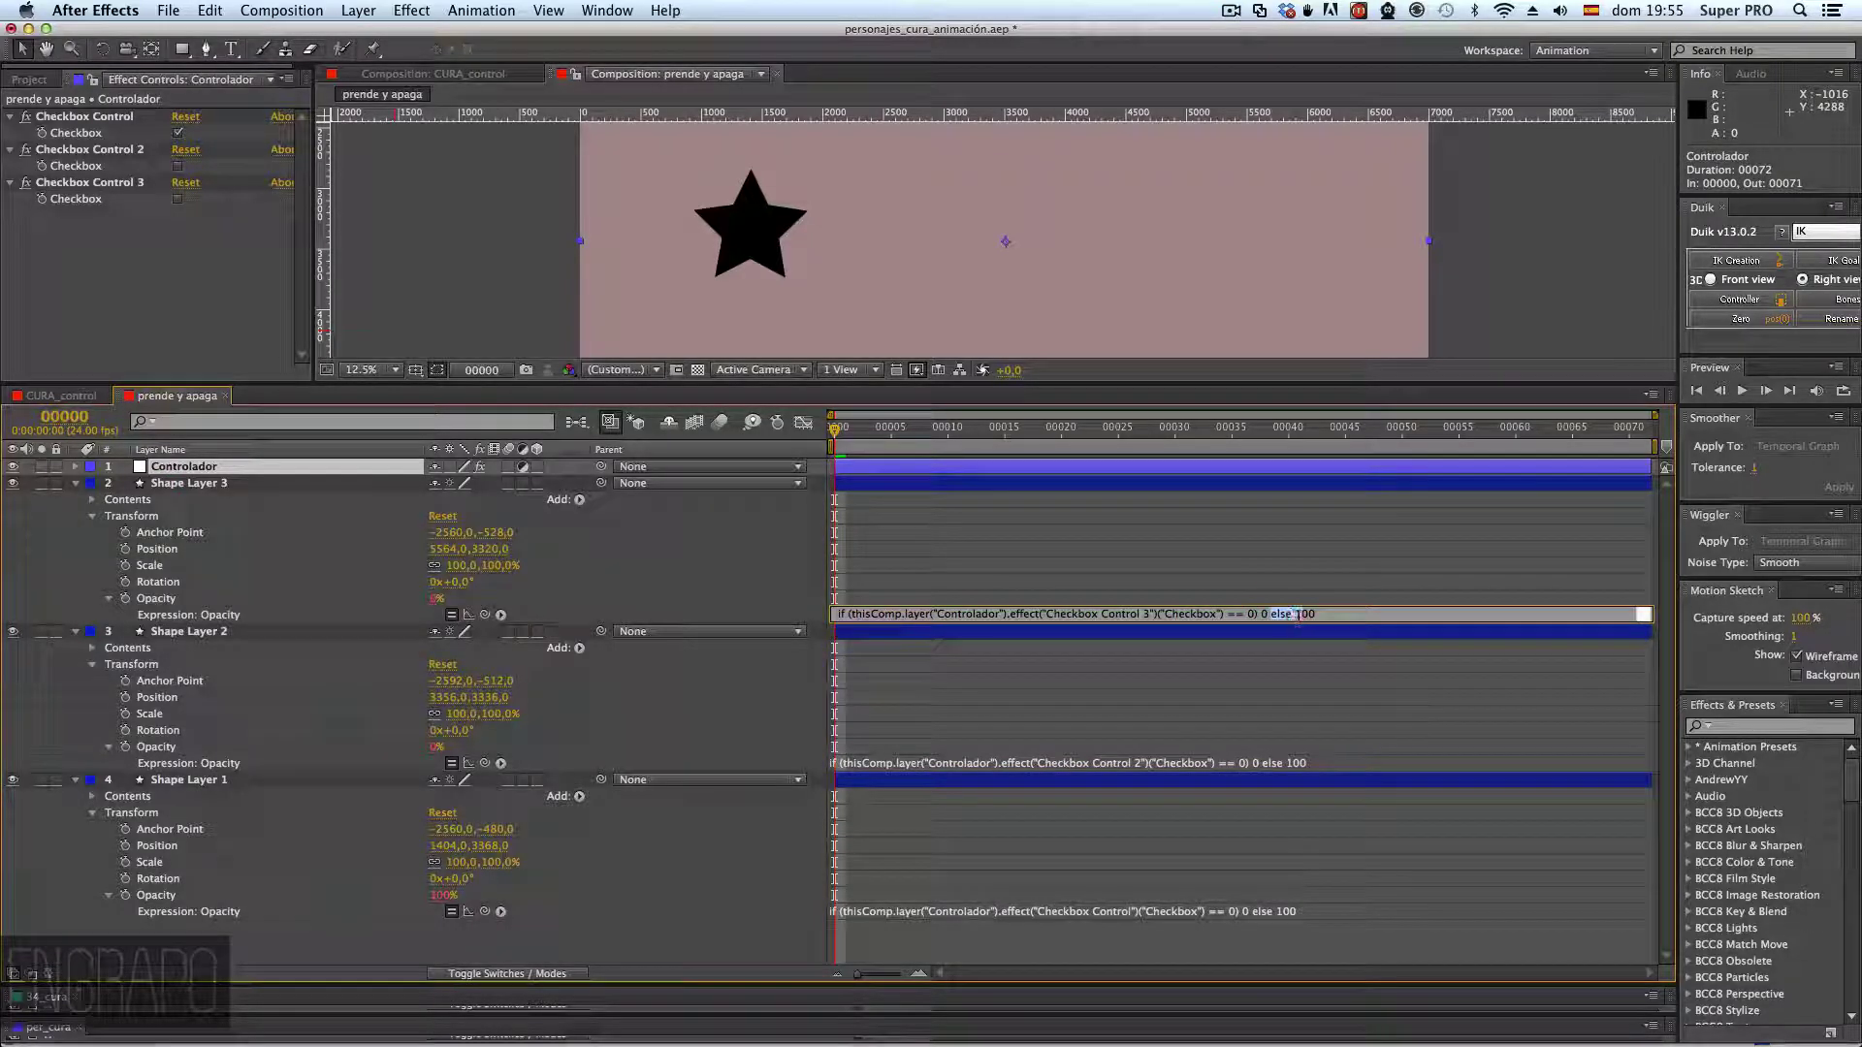
pyautogui.click(1310, 614)
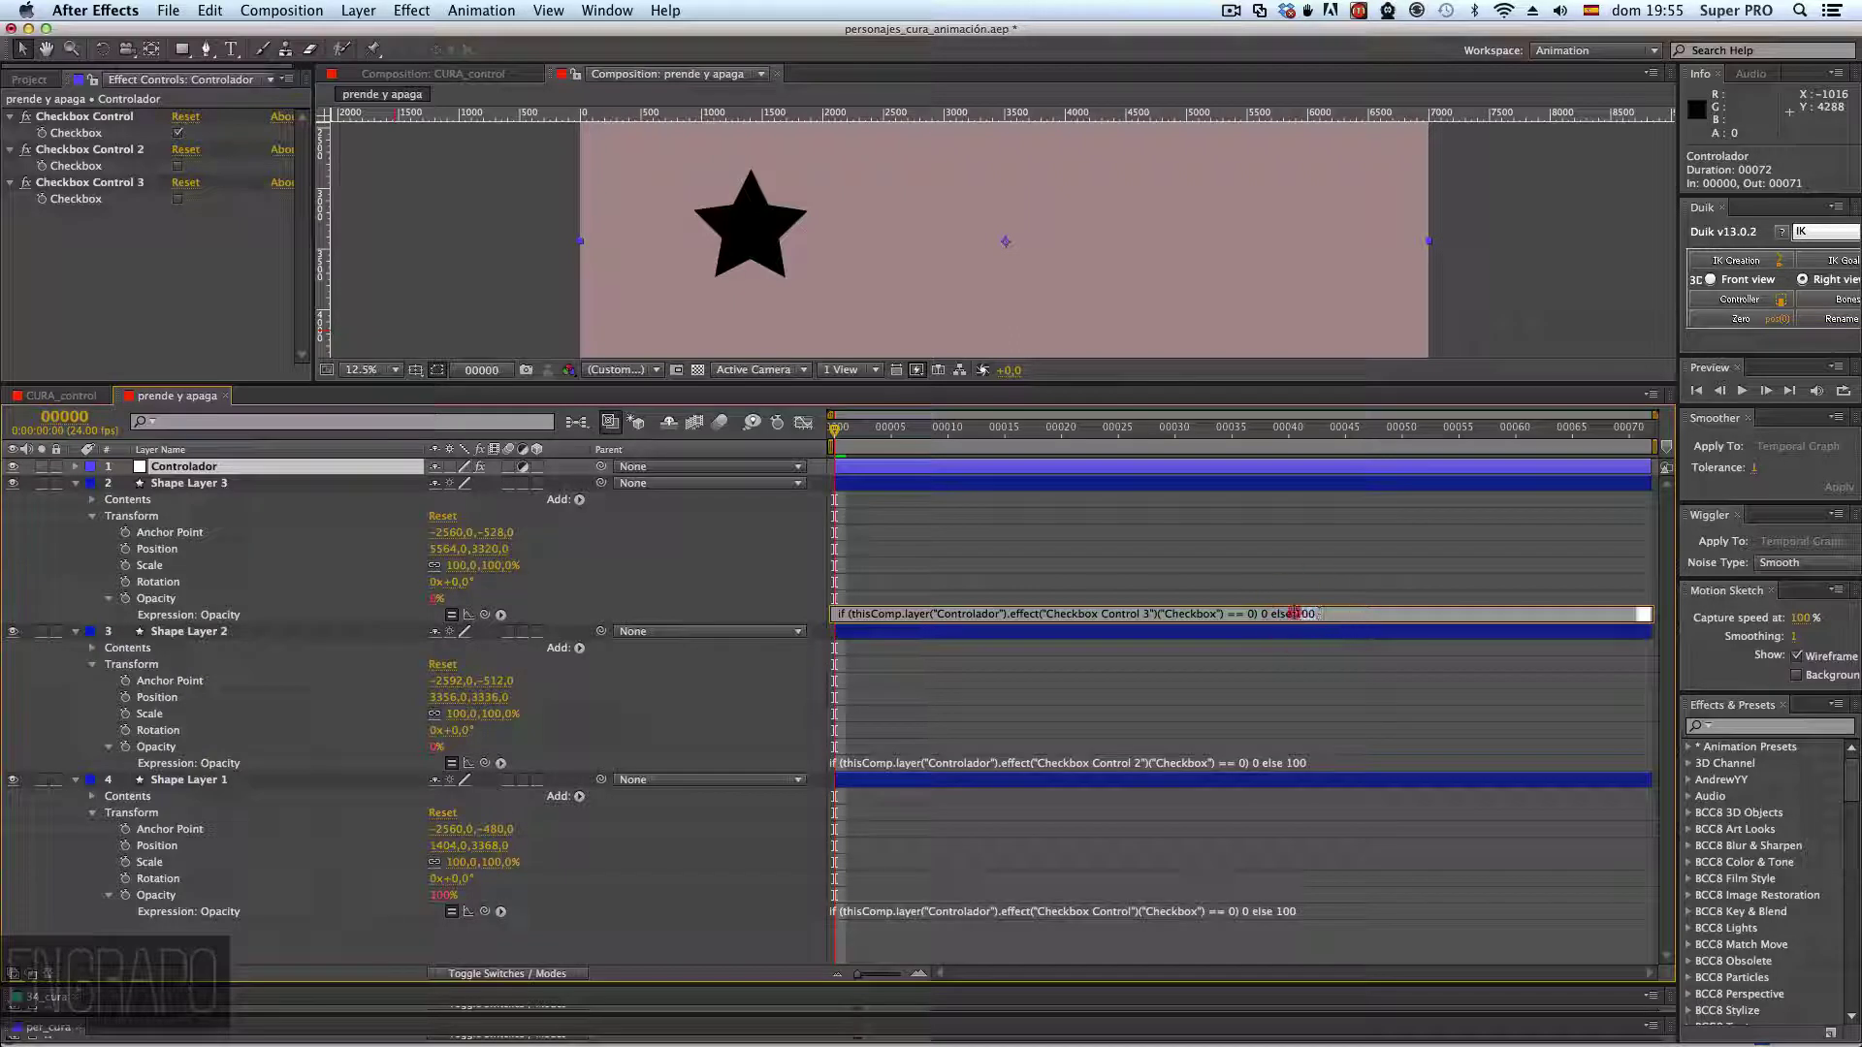
pyautogui.doubleClick(1299, 614)
pyautogui.click(1305, 614)
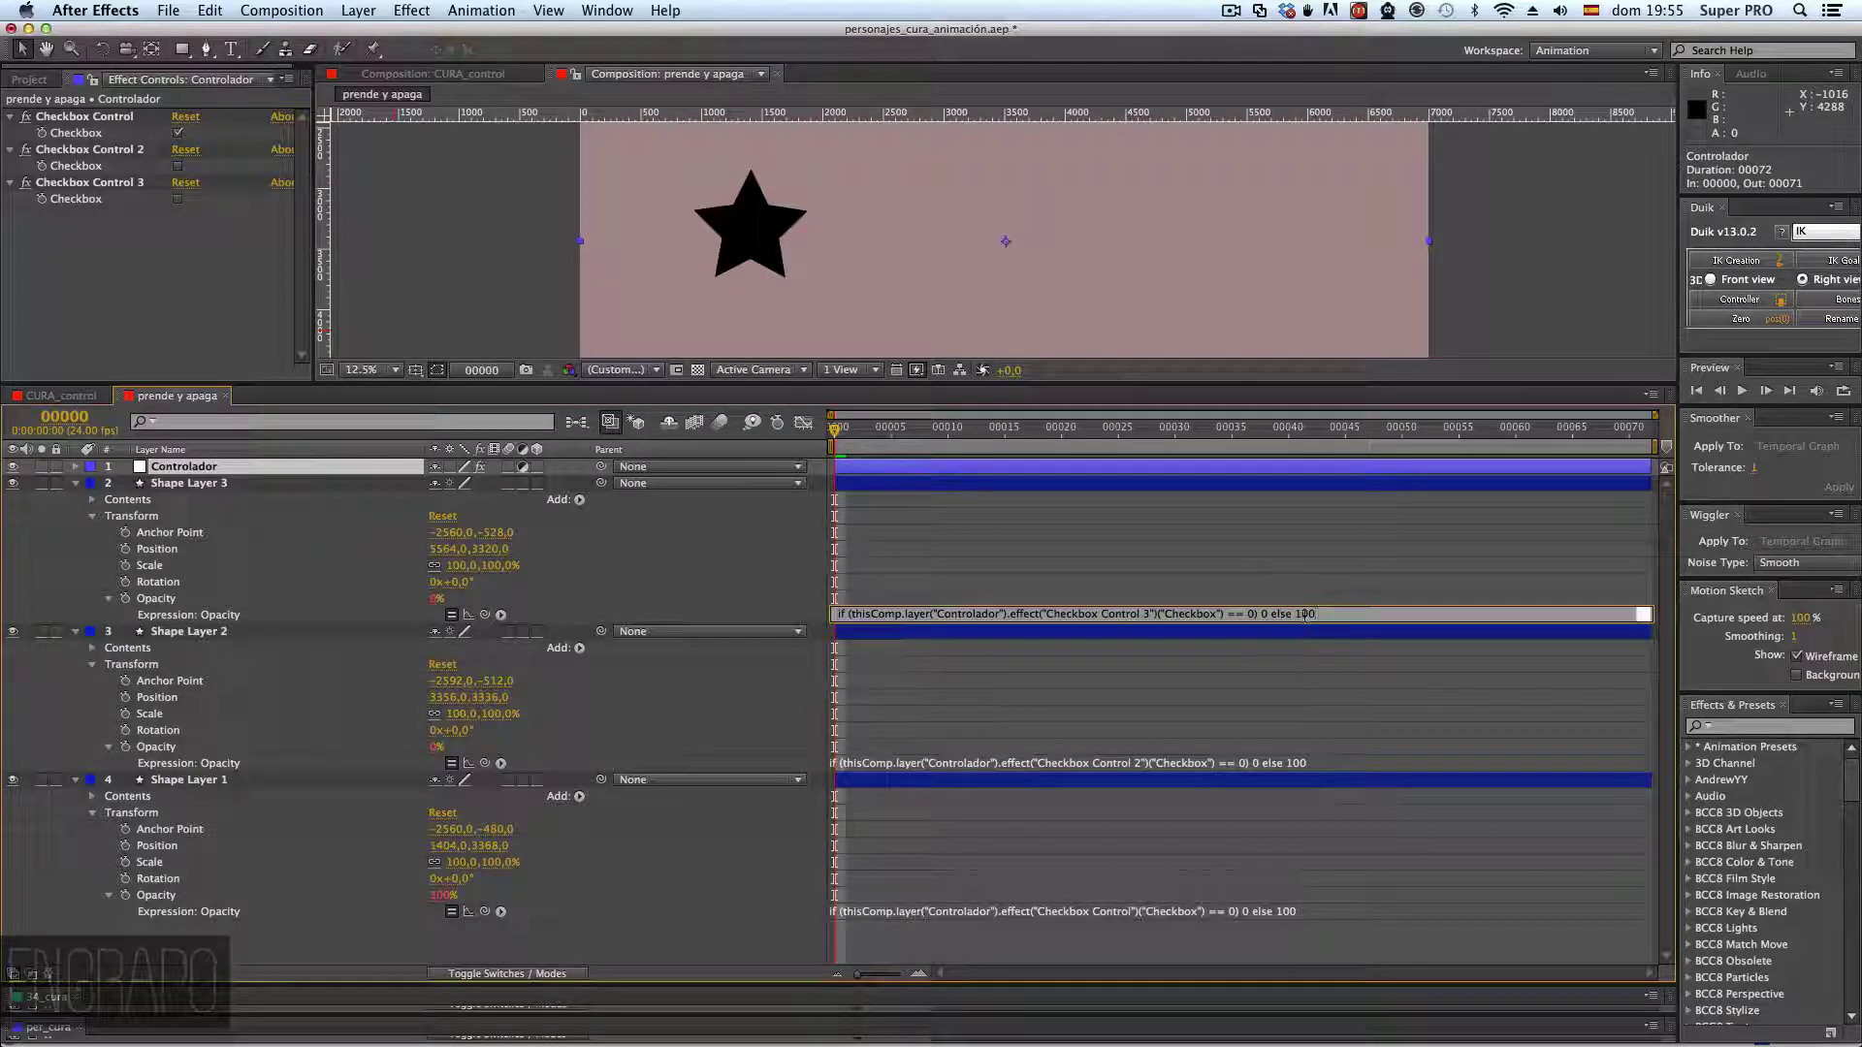
pyautogui.doubleClick(1310, 614)
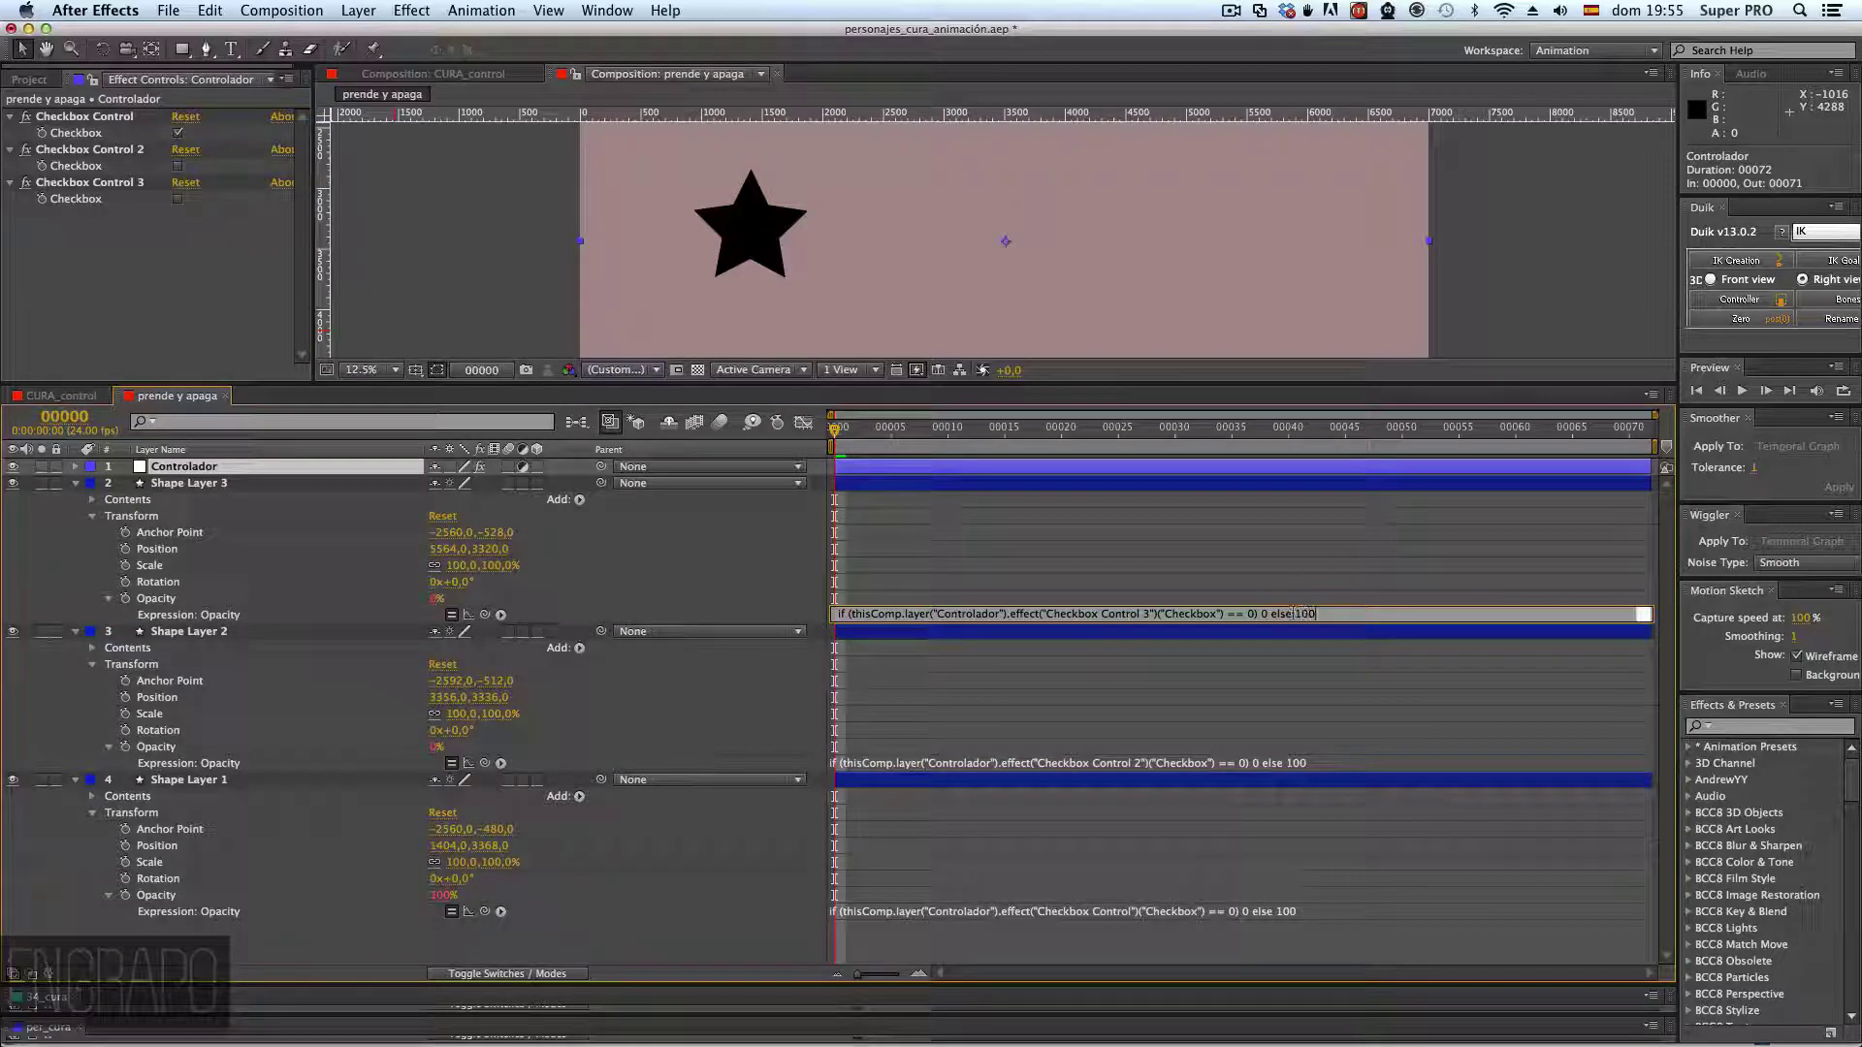
pyautogui.doubleClick(1263, 614)
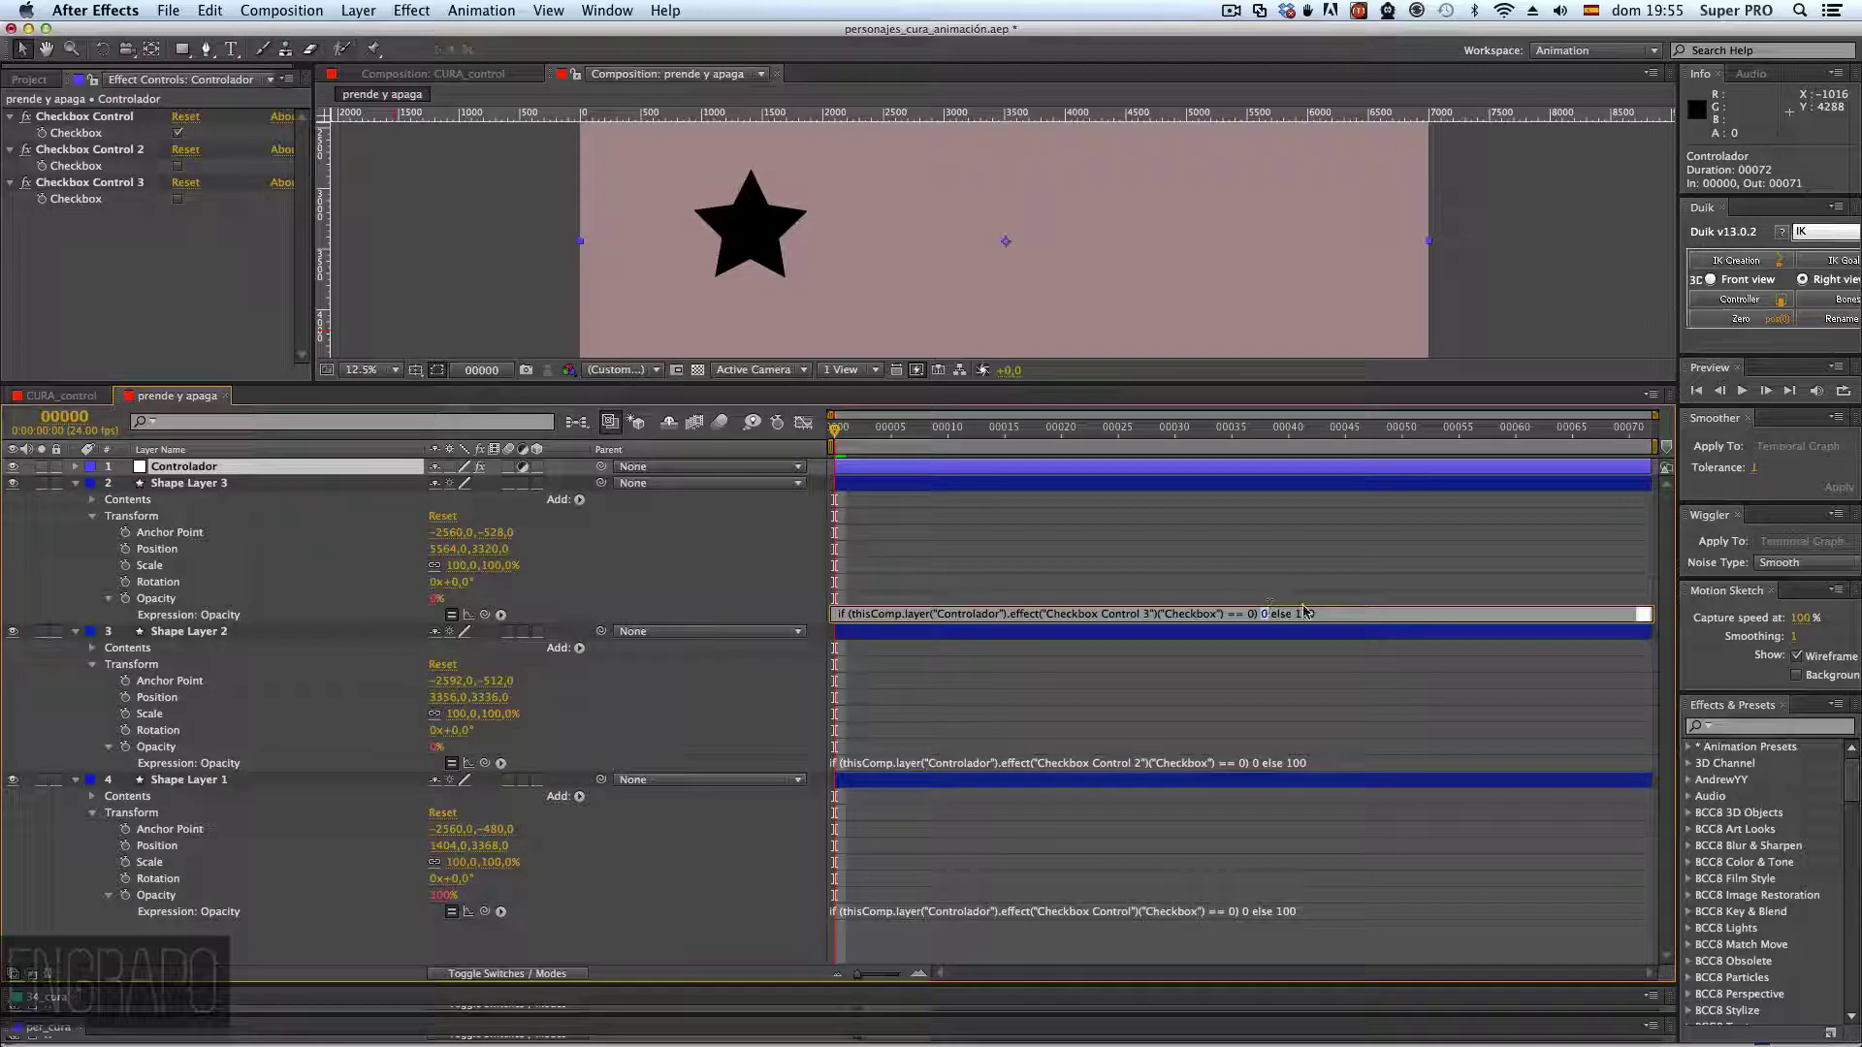
pyautogui.click(1135, 566)
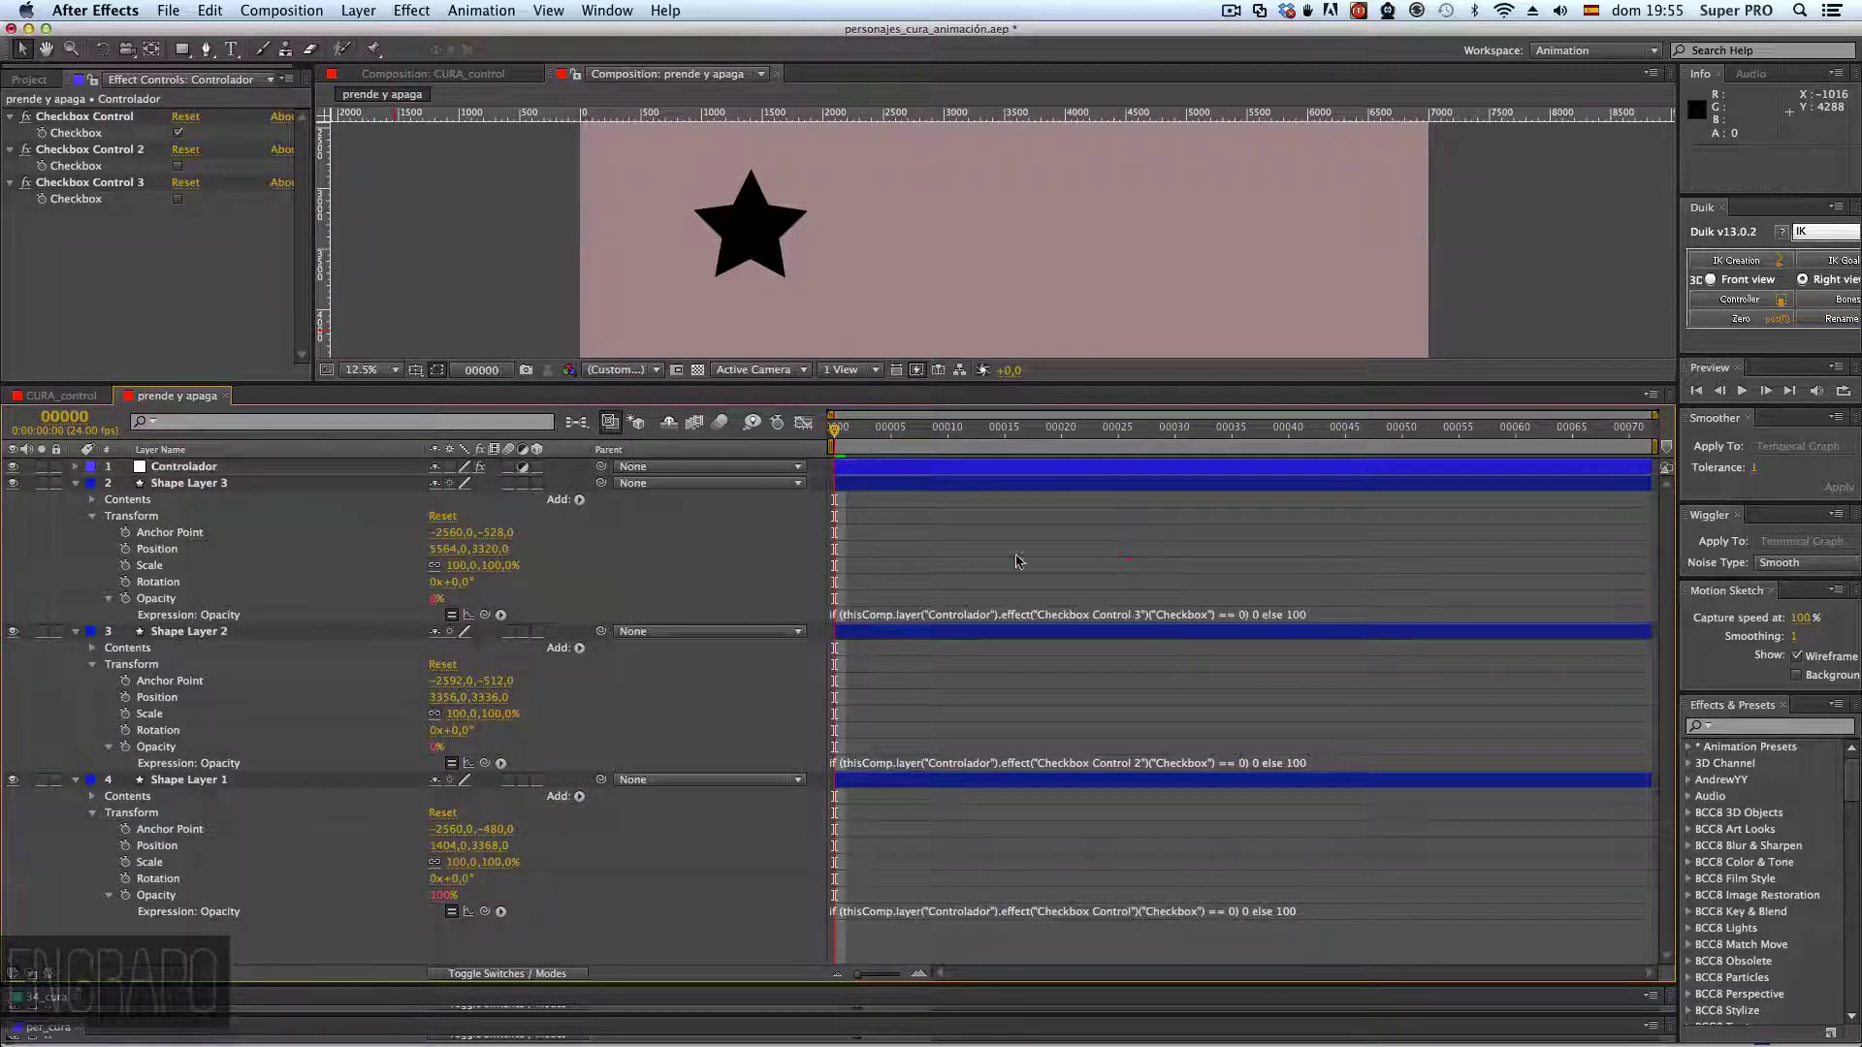
# - Examine the full Checkbox Control expression on the Controlador layer, comparing it with the notes in TextEdit, then return to After Effects
pyautogui.click(76, 483)
pyautogui.click(165, 466)
pyautogui.click(76, 467)
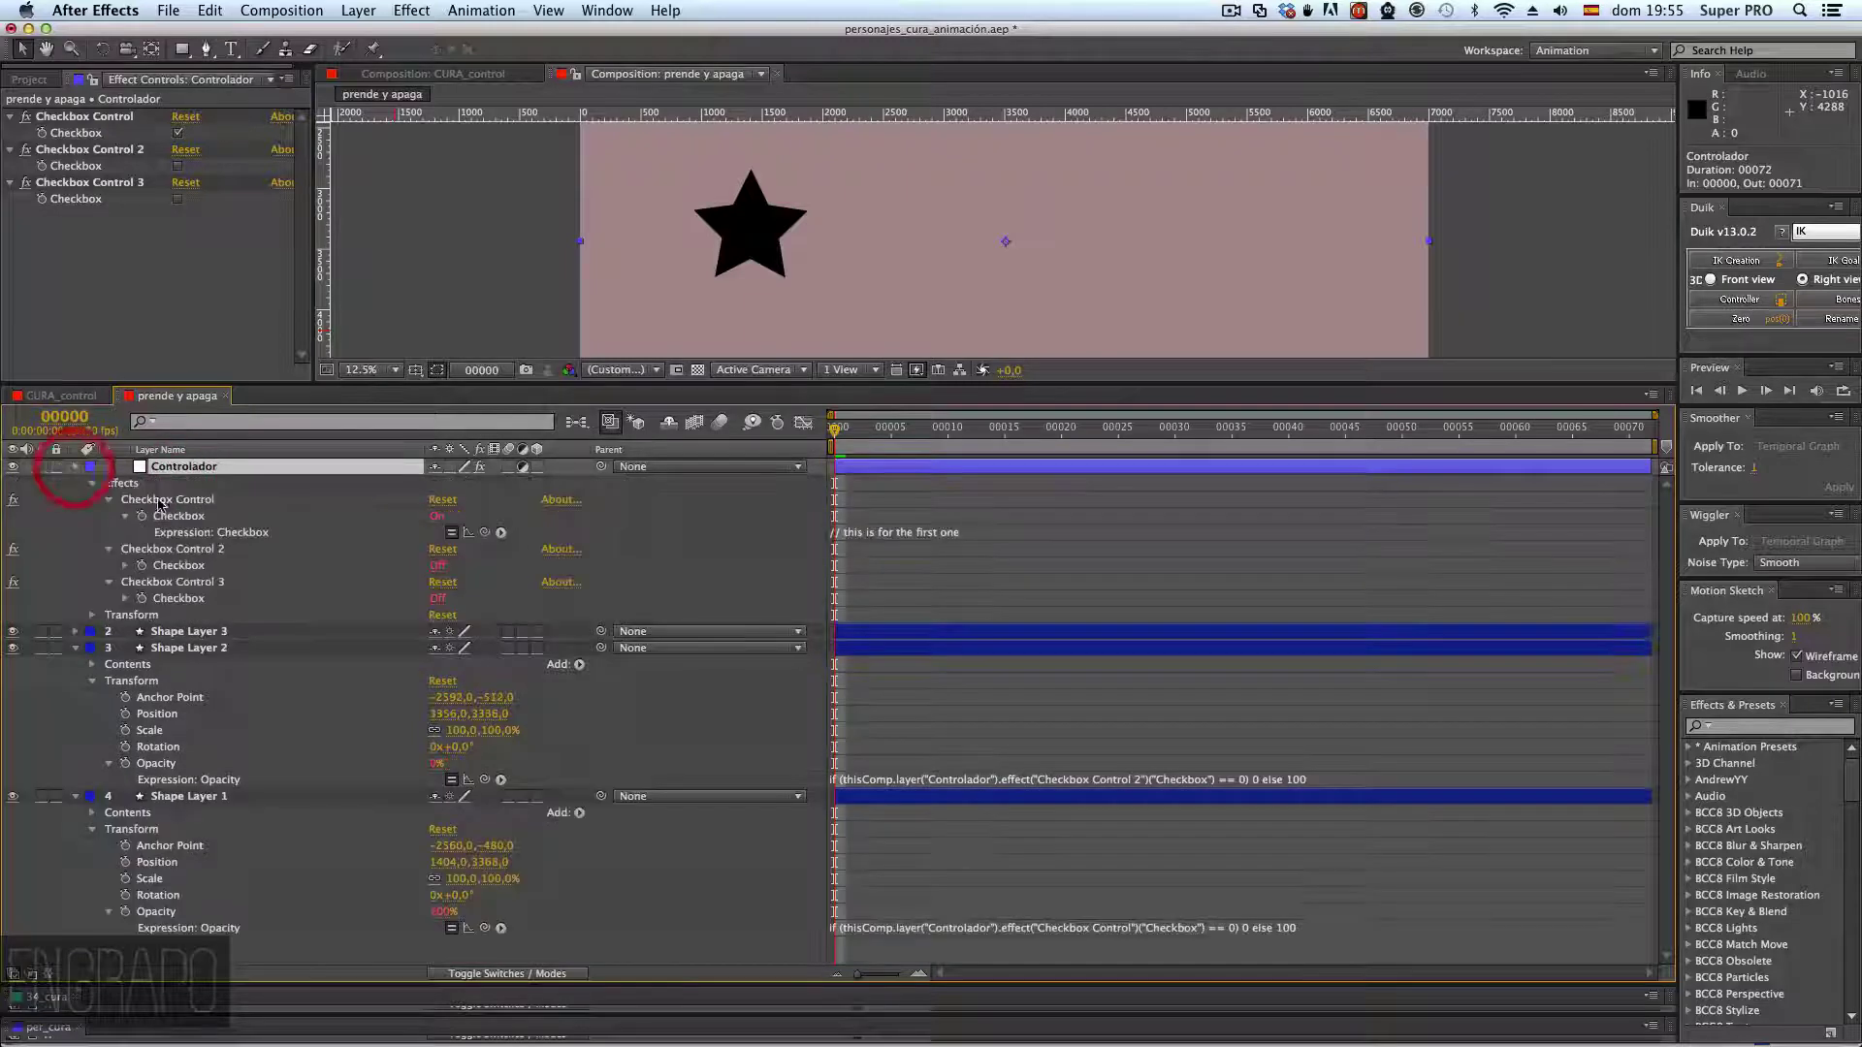
pyautogui.click(936, 532)
pyautogui.click(910, 546)
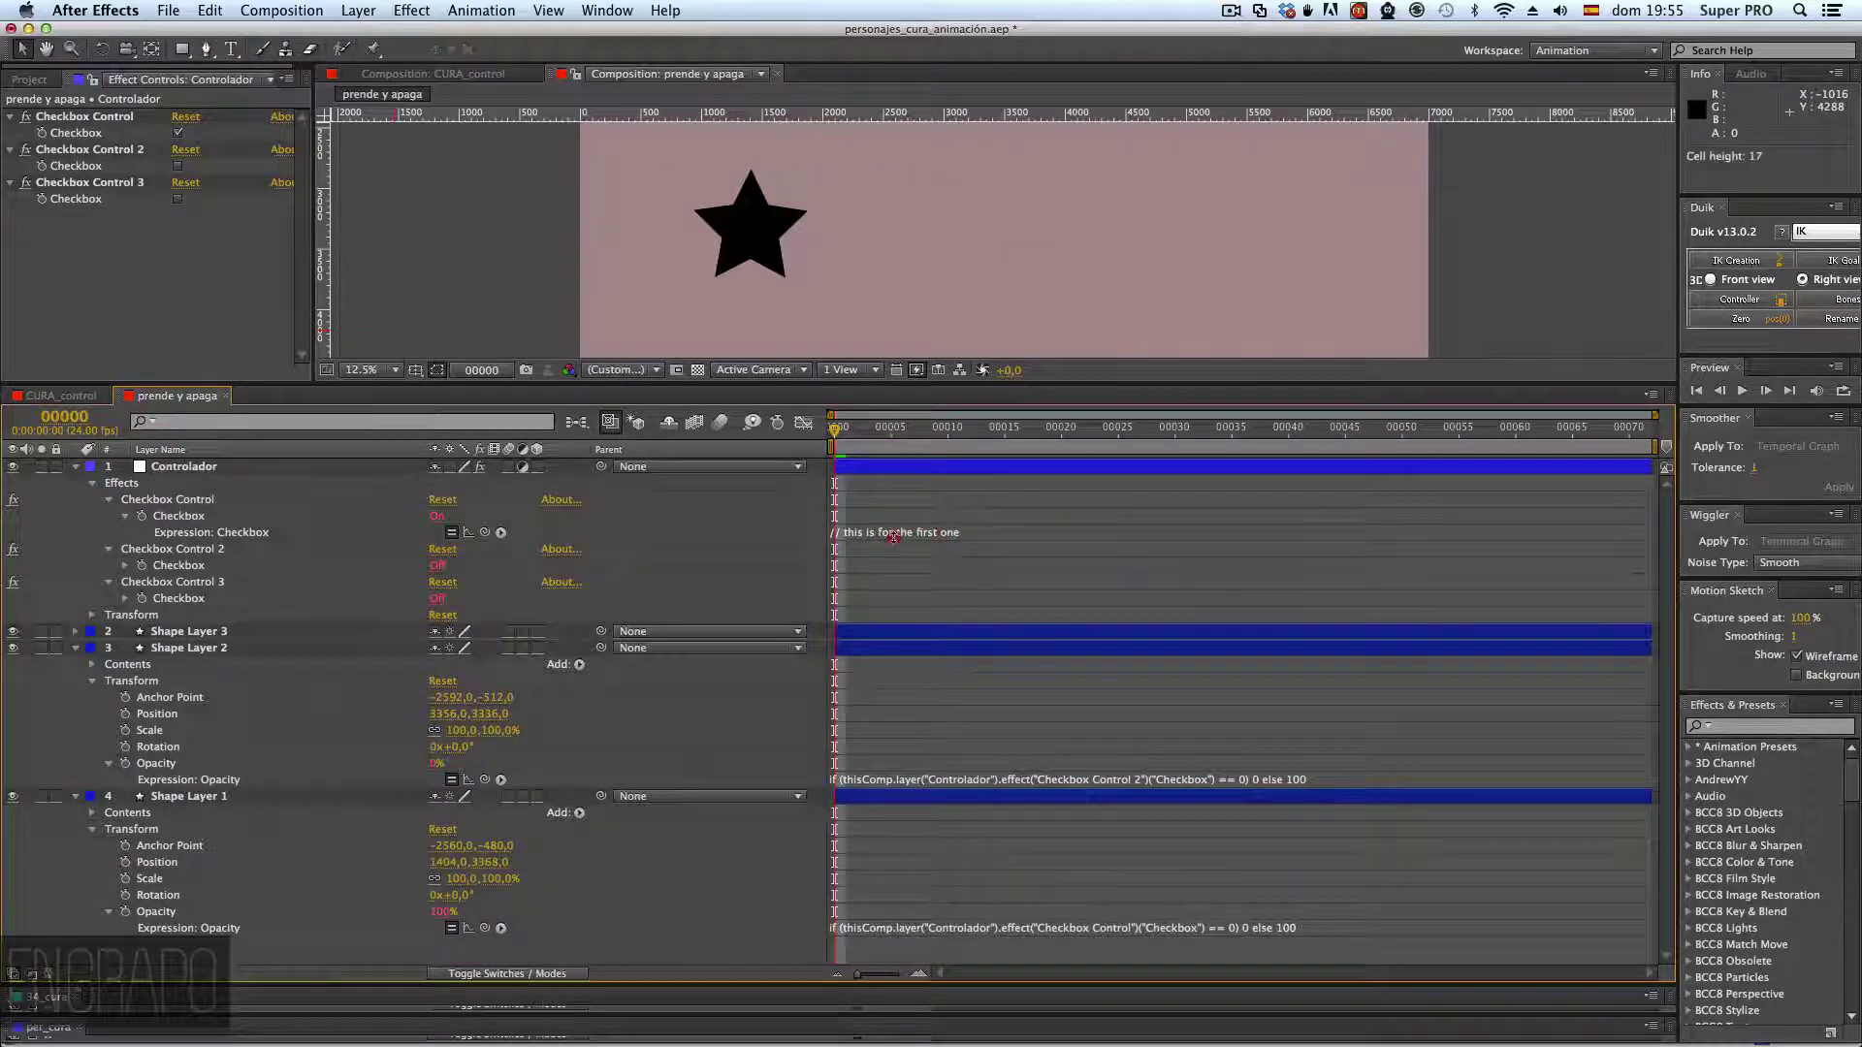
pyautogui.moveTo(904, 543); pyautogui.dragTo(895, 630)
pyautogui.press('super+Tab')
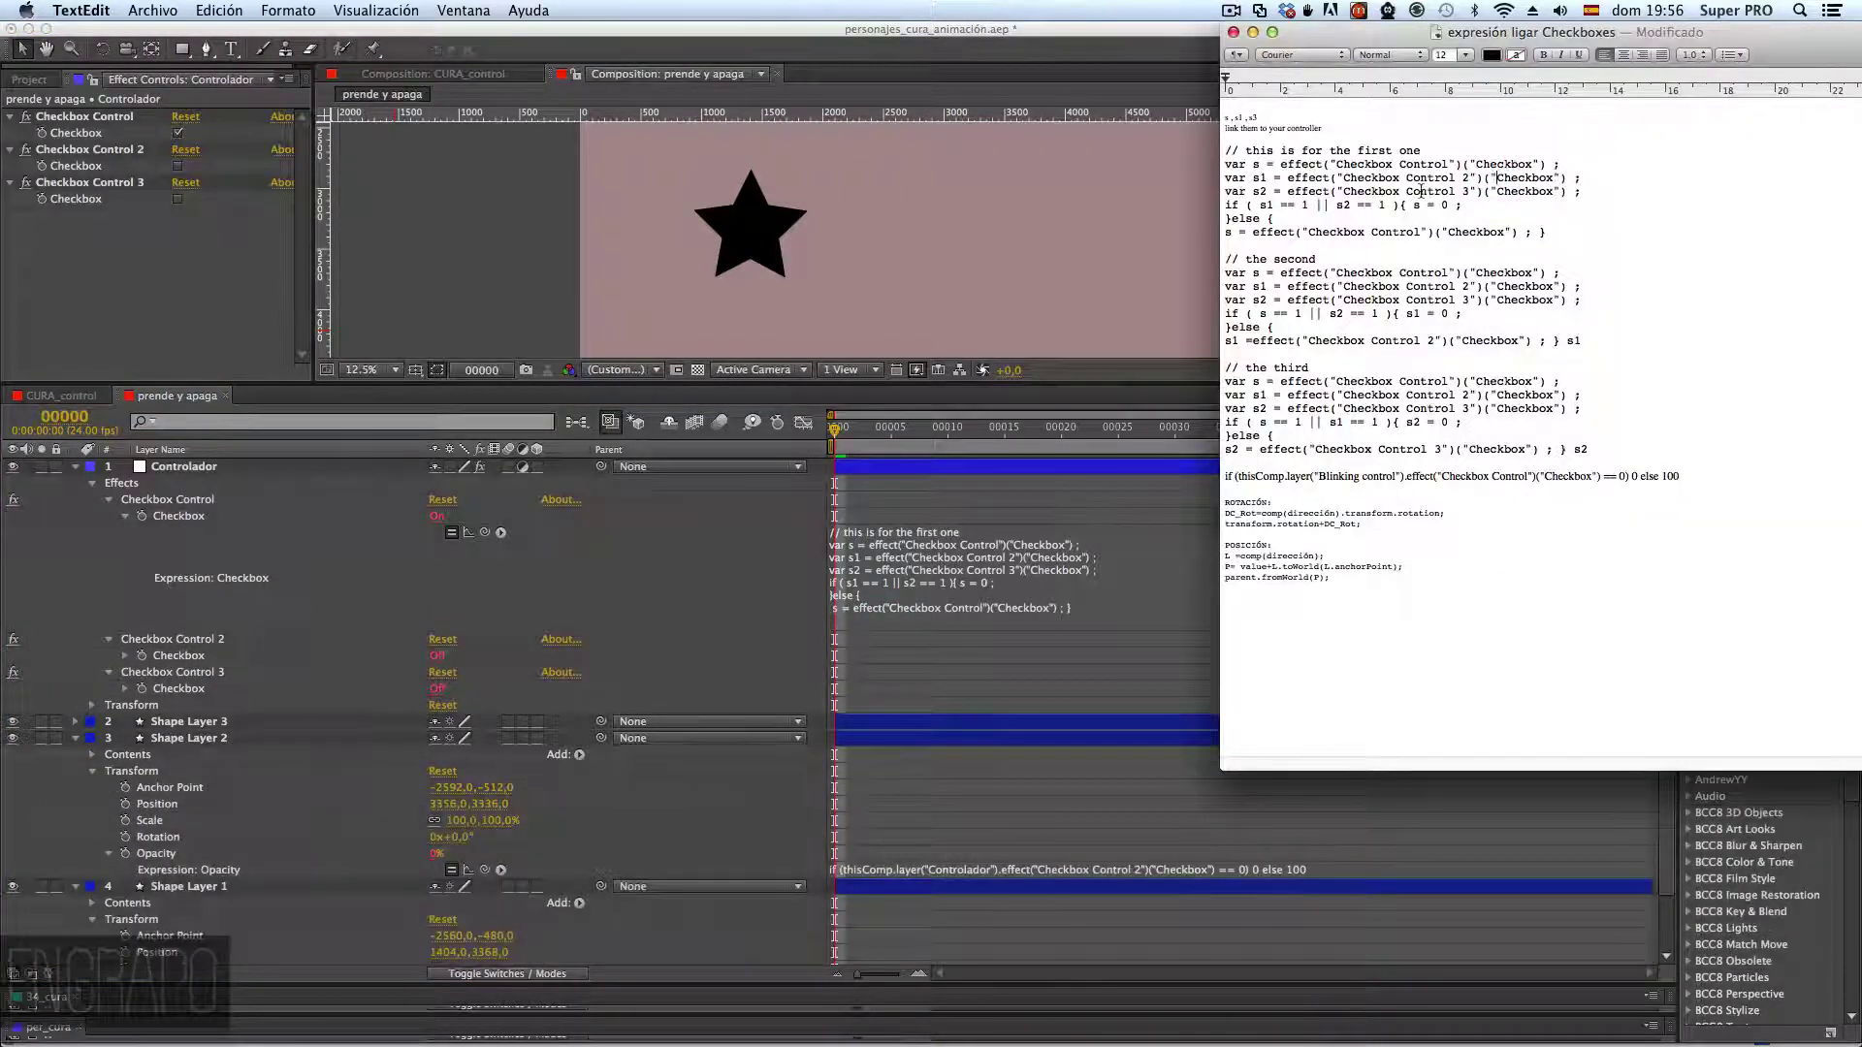
pyautogui.click(657, 527)
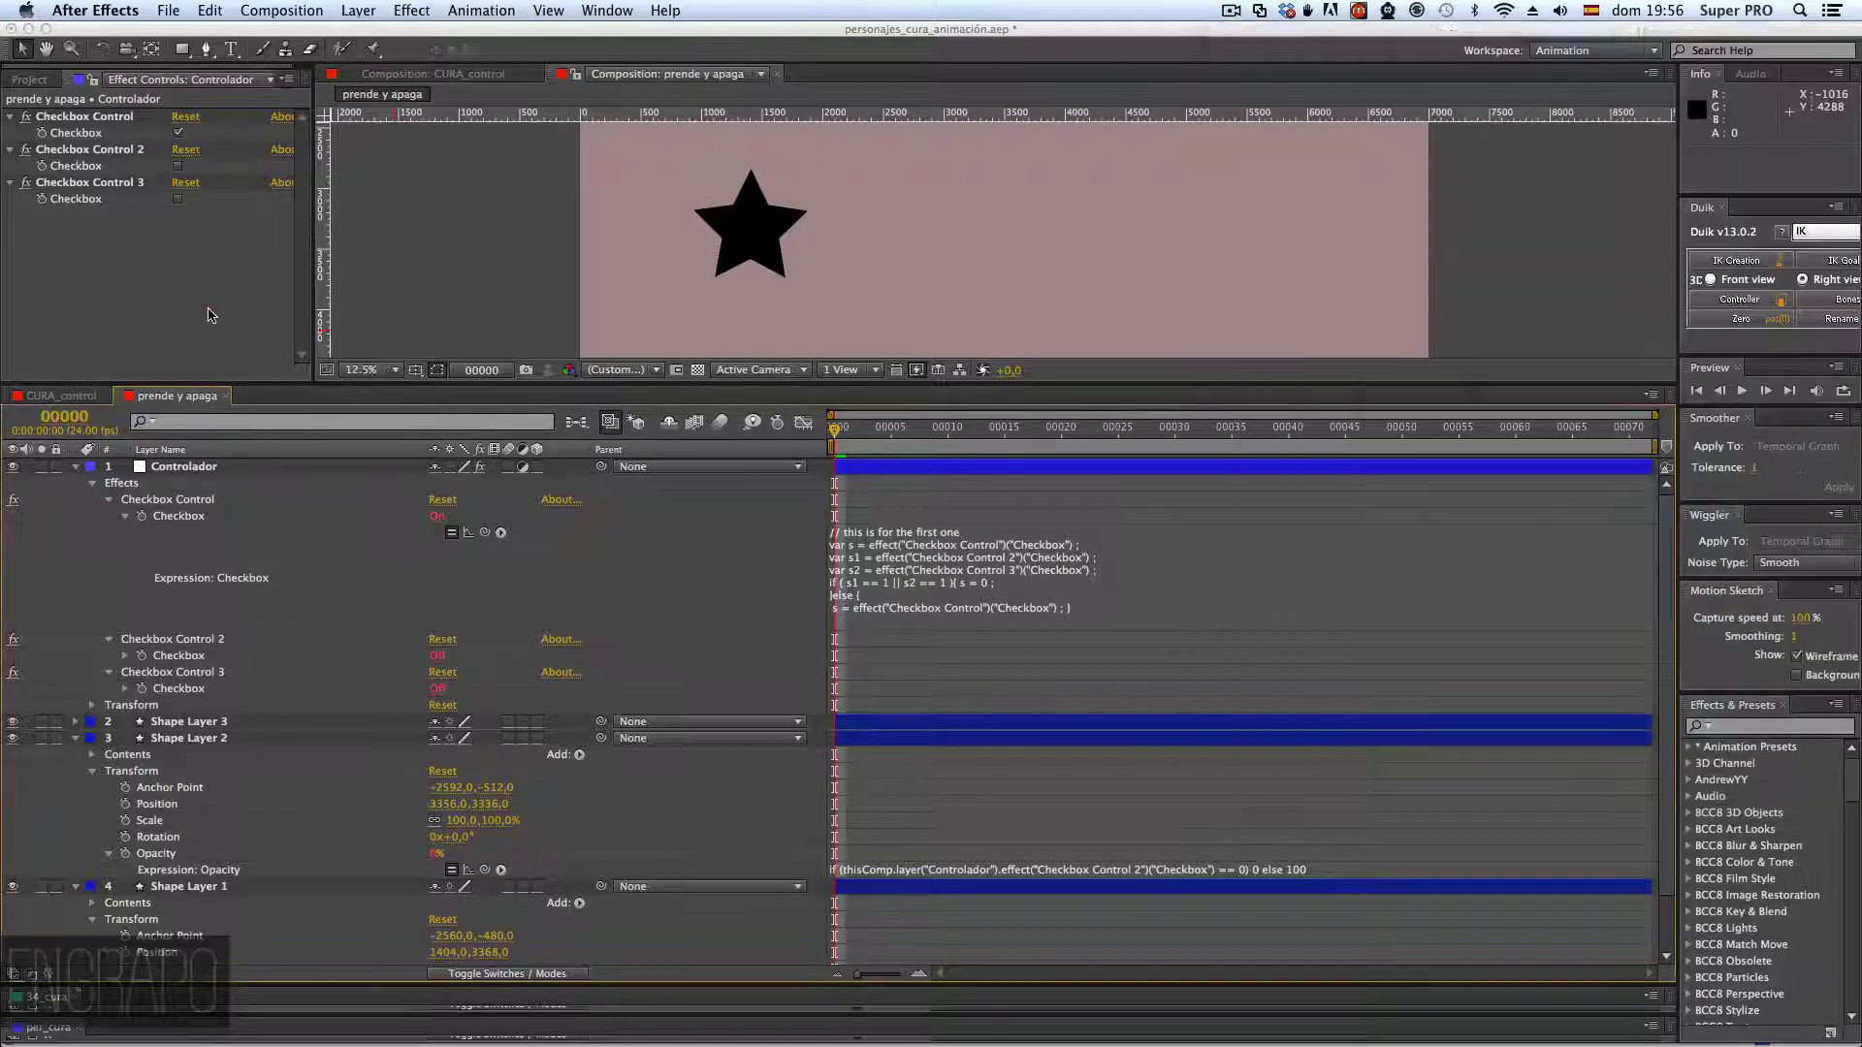
# - Test the linked Controlador checkboxes by switching between Checkbox Control, Checkbox Control 2 and Checkbox Control 3
pyautogui.click(178, 167)
pyautogui.click(177, 167)
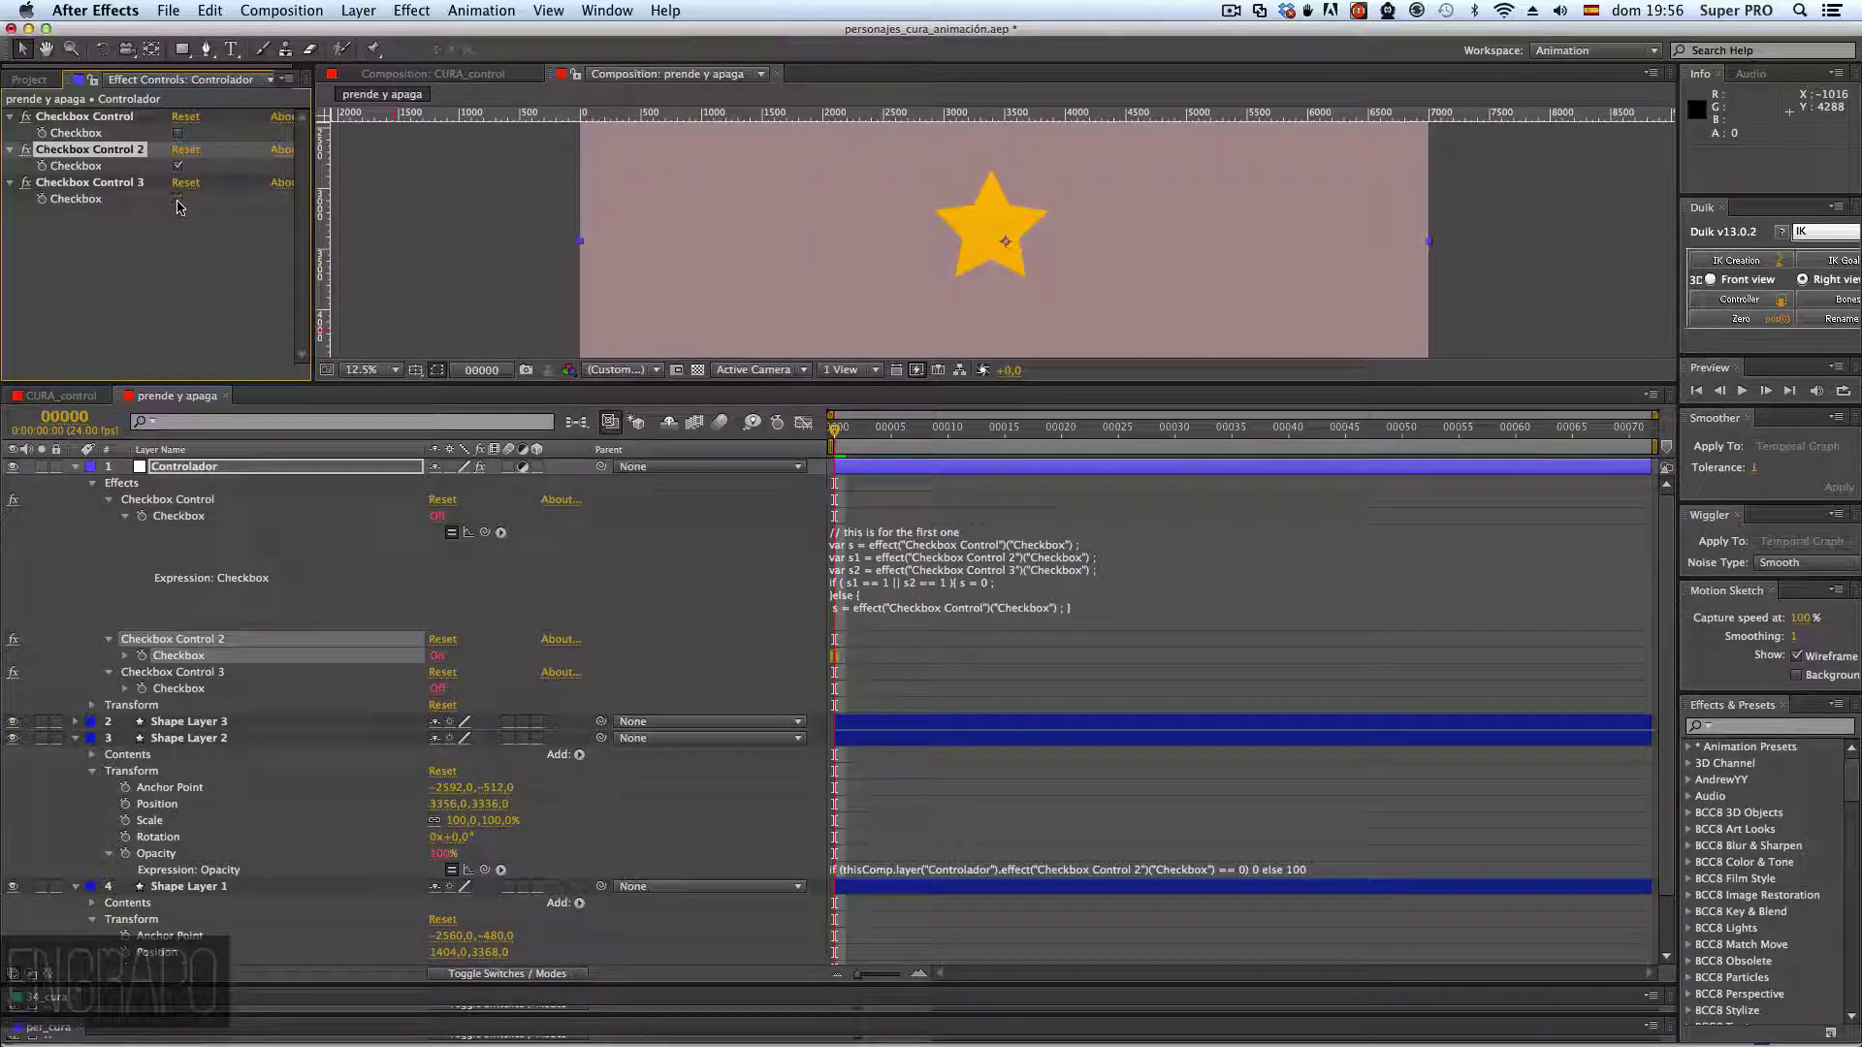
pyautogui.click(177, 200)
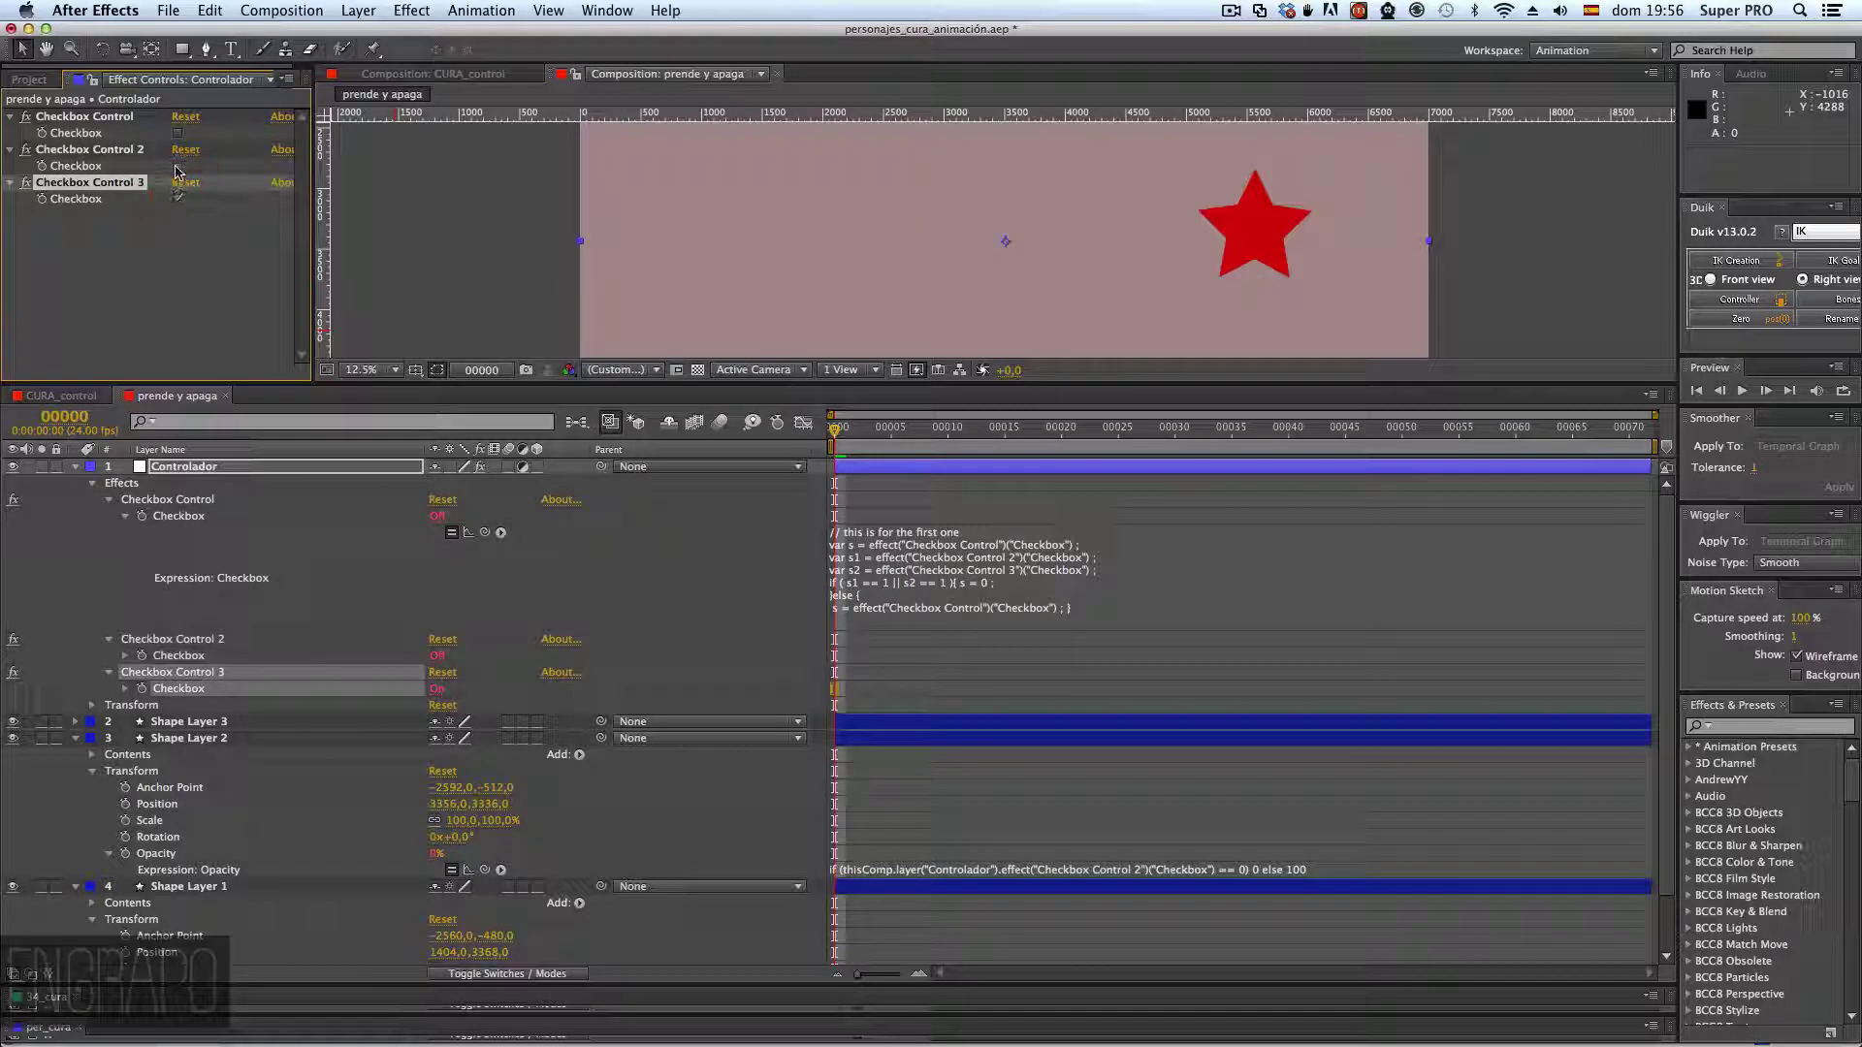
pyautogui.click(178, 166)
pyautogui.click(177, 134)
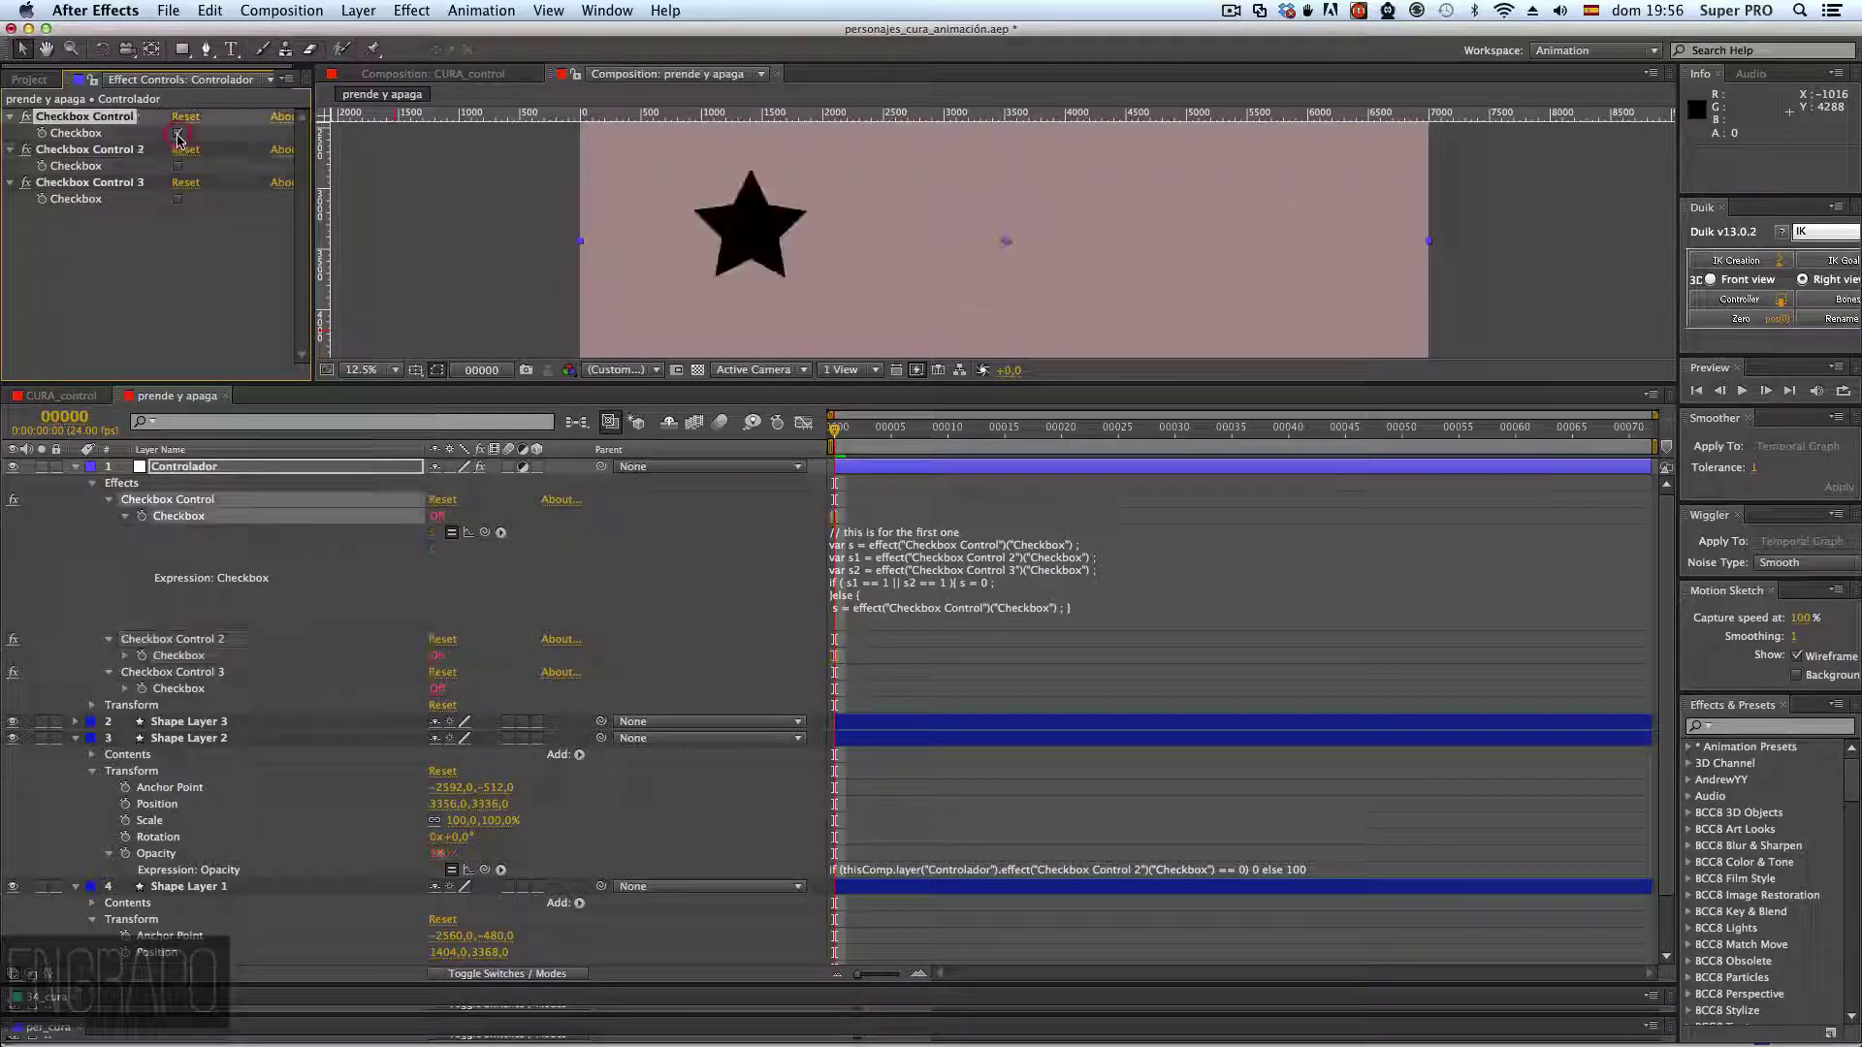
pyautogui.click(177, 165)
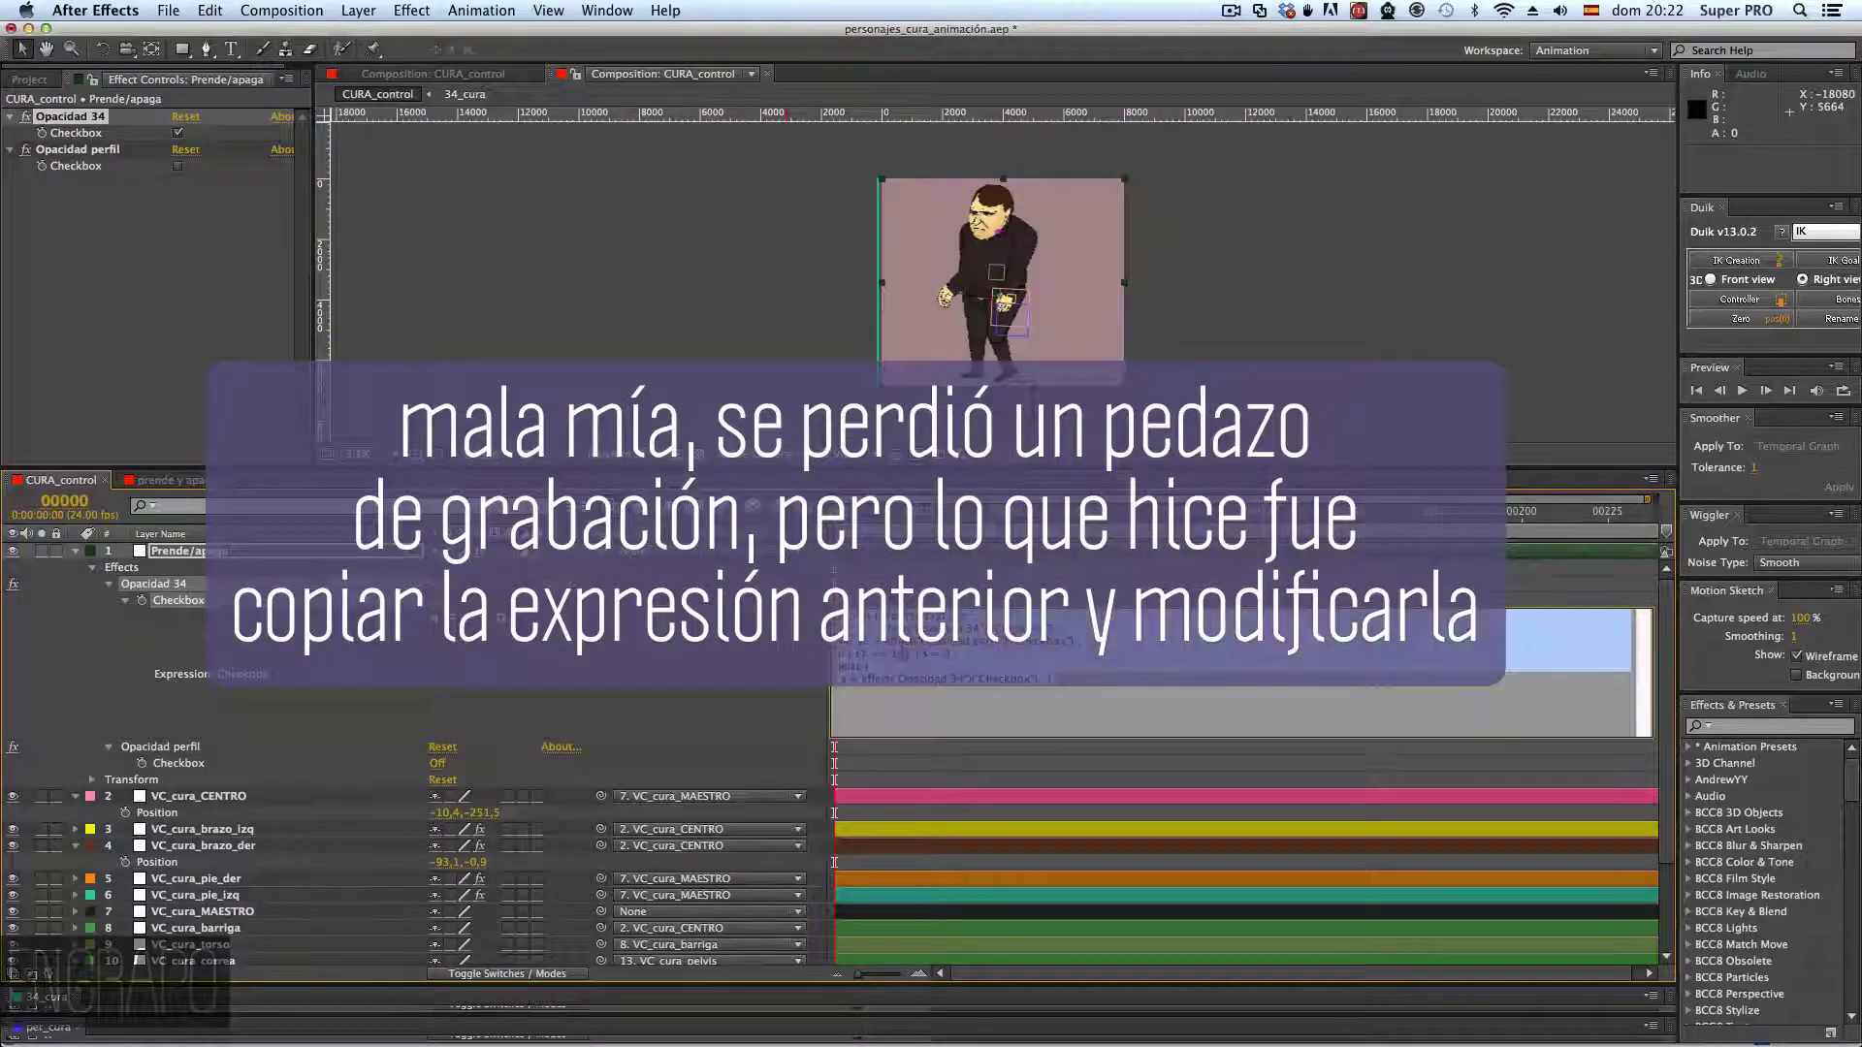
# - Remove the || operator from the Opacidad 34 checkbox expression on Prende/apaga so the condition reads if ( s1 == 1) { s = 0 ;
pyautogui.click(904, 652)
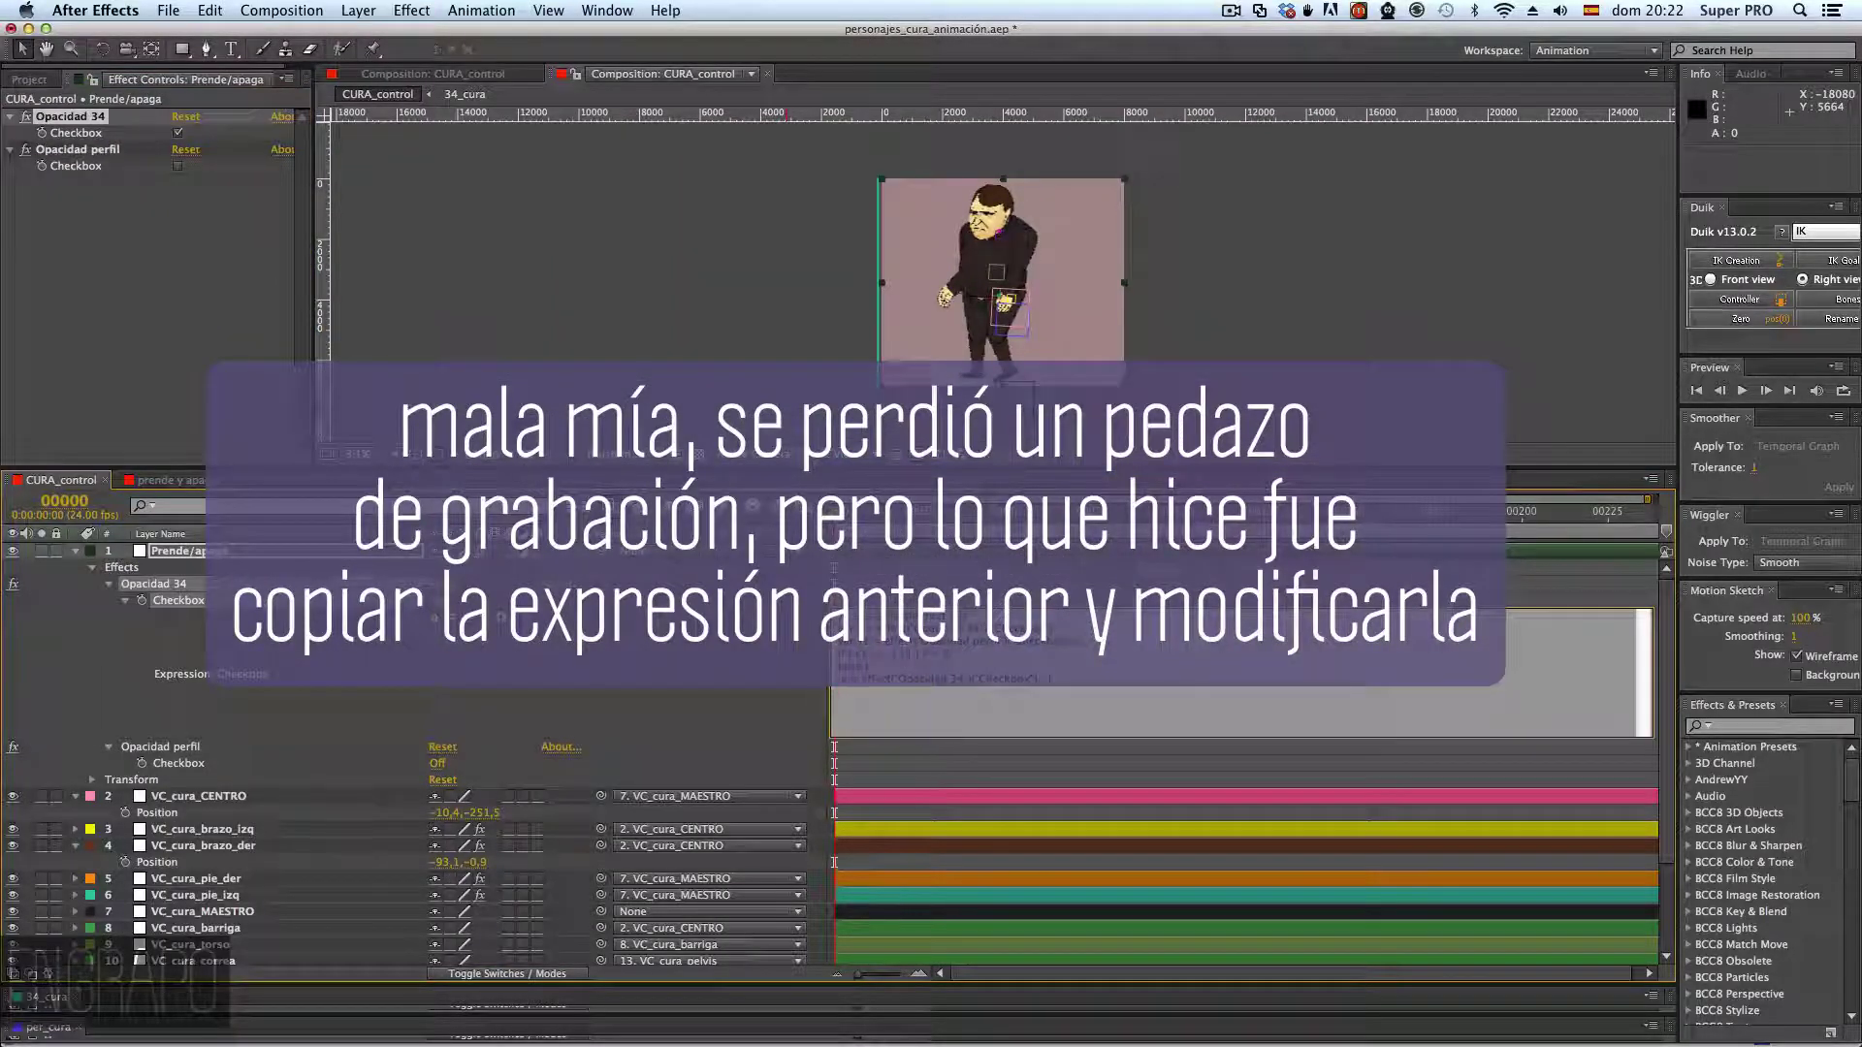
pyautogui.click(875, 676)
pyautogui.click(864, 654)
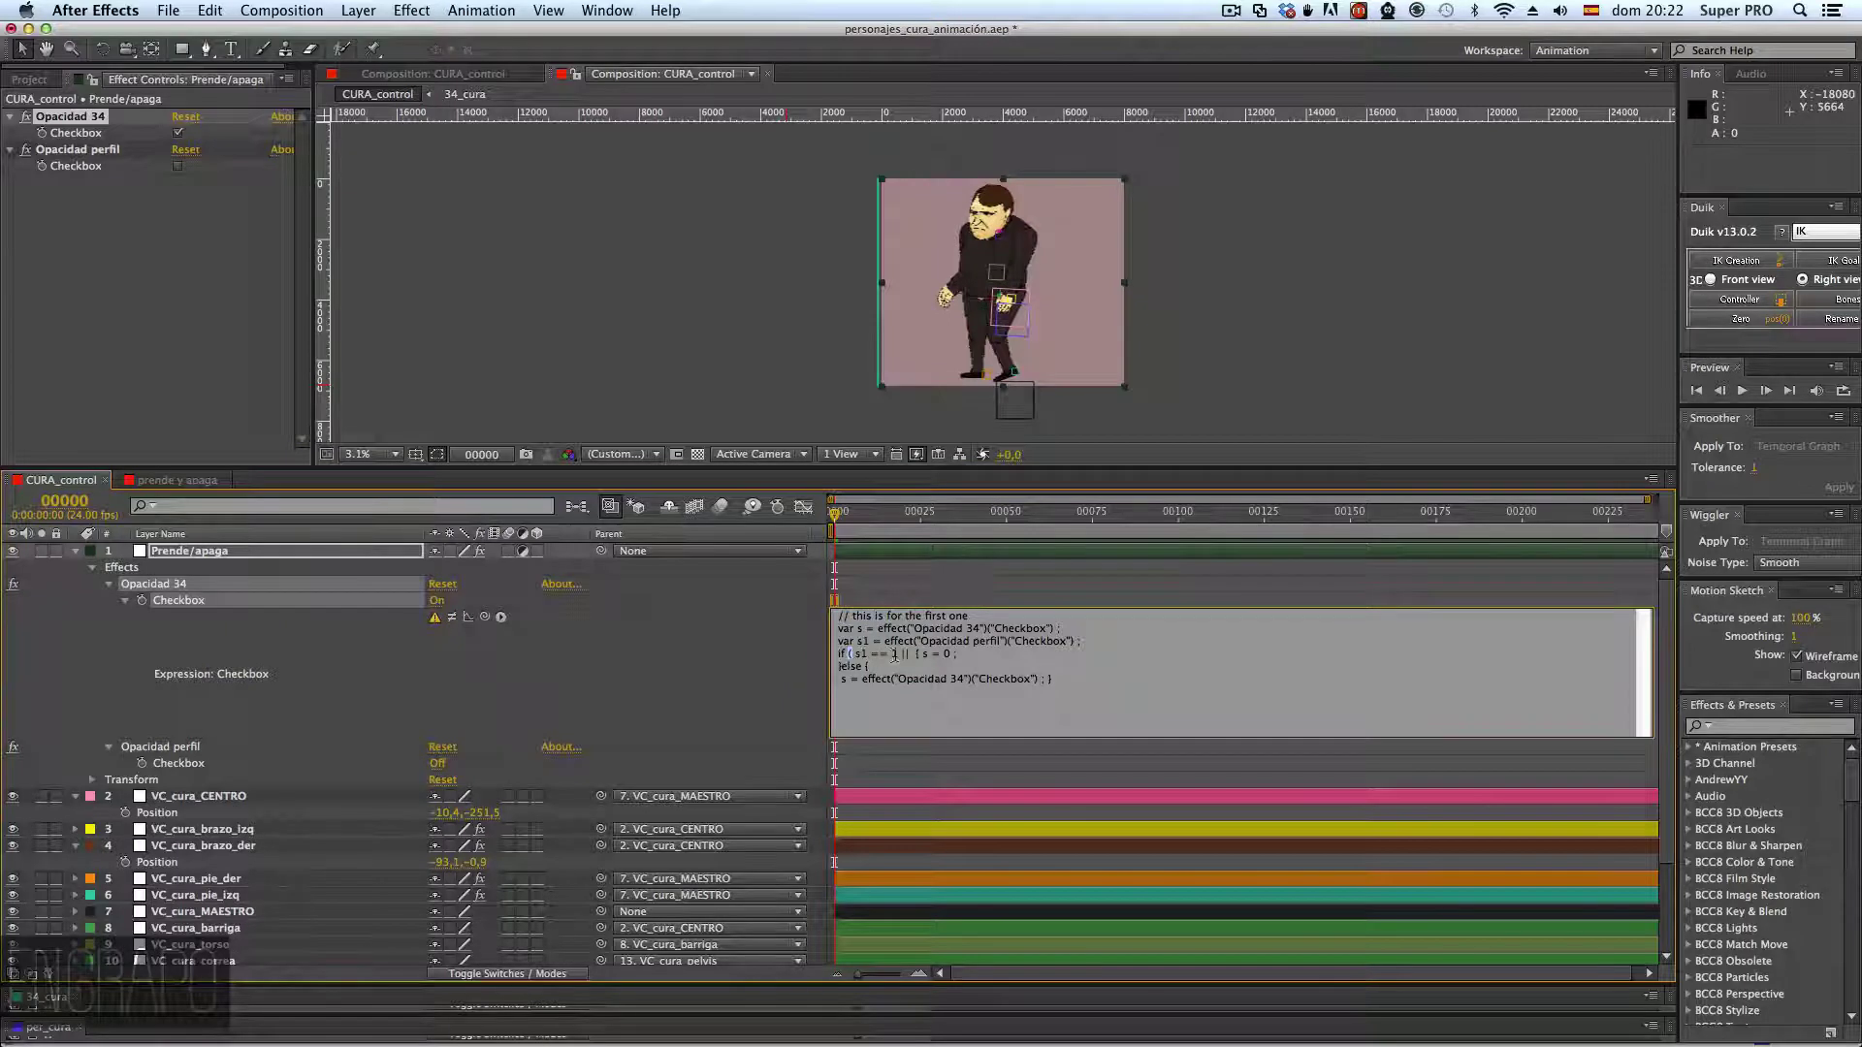
pyautogui.click(904, 653)
pyautogui.click(900, 654)
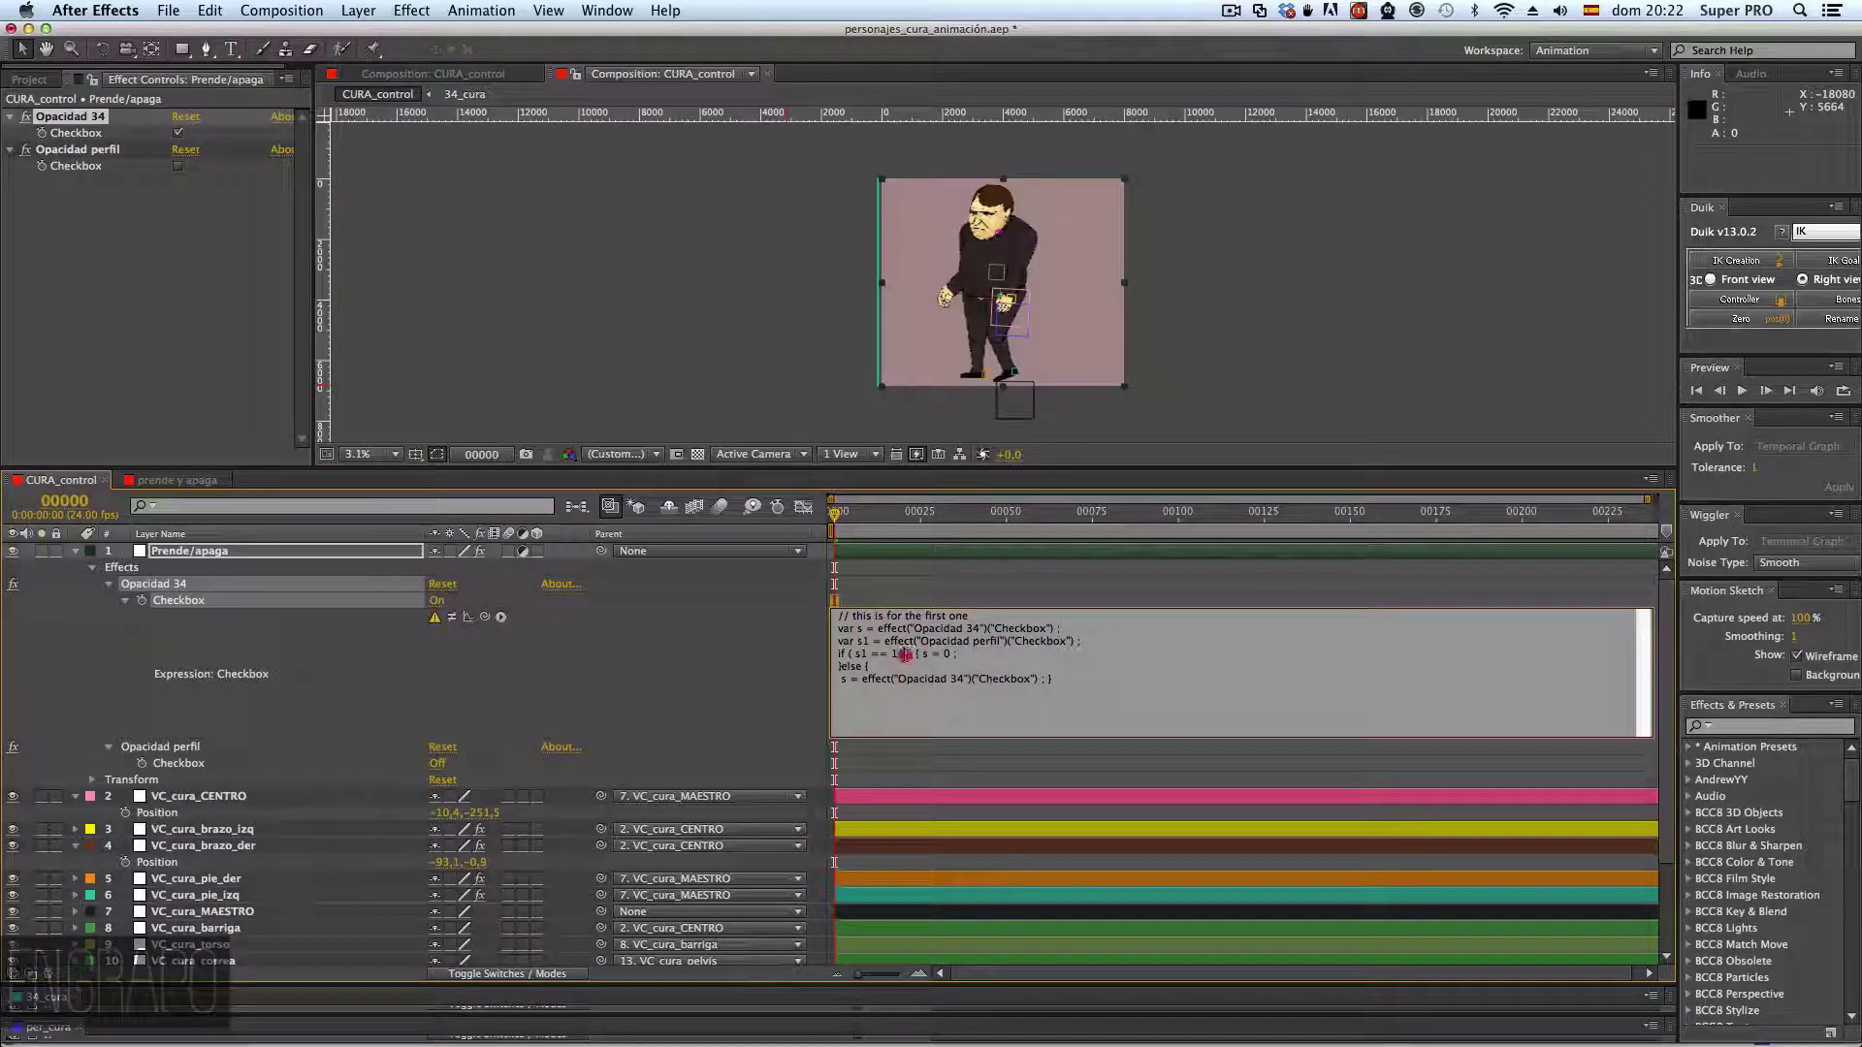
pyautogui.doubleClick(905, 654)
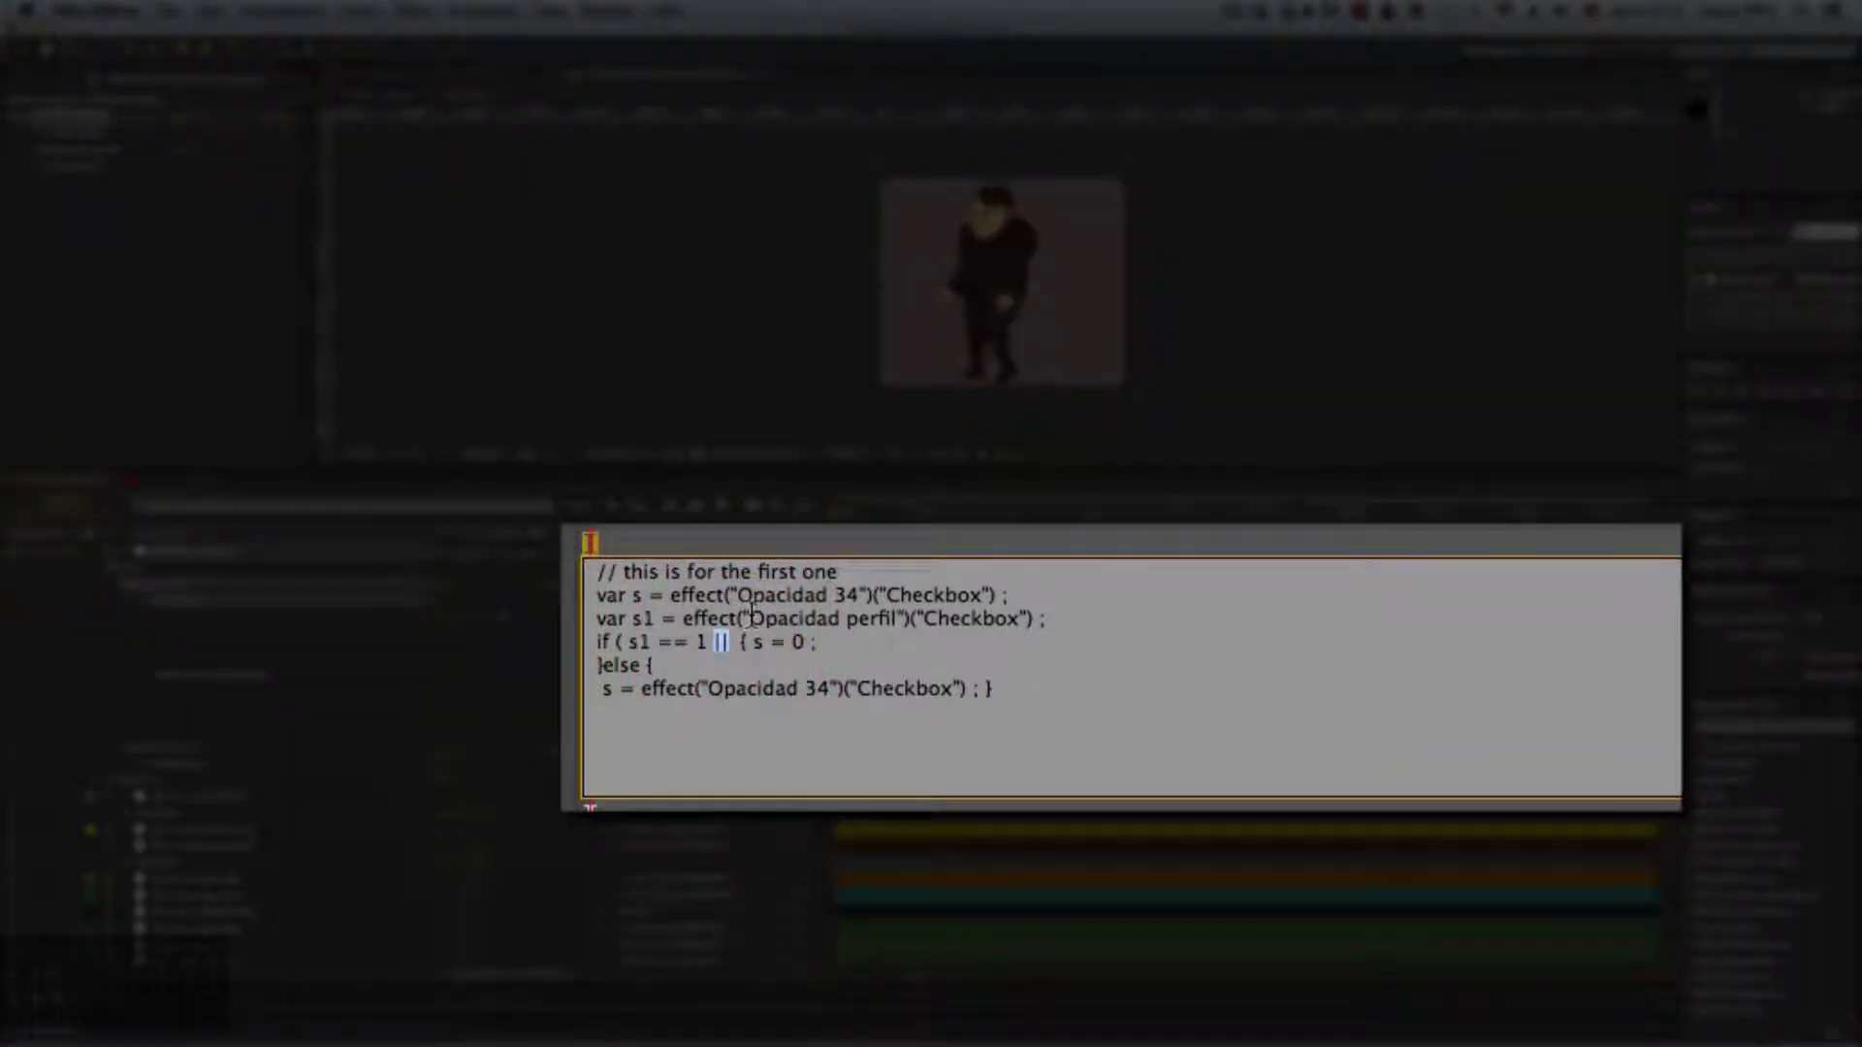
pyautogui.write(')')
pyautogui.press('BackSpace')
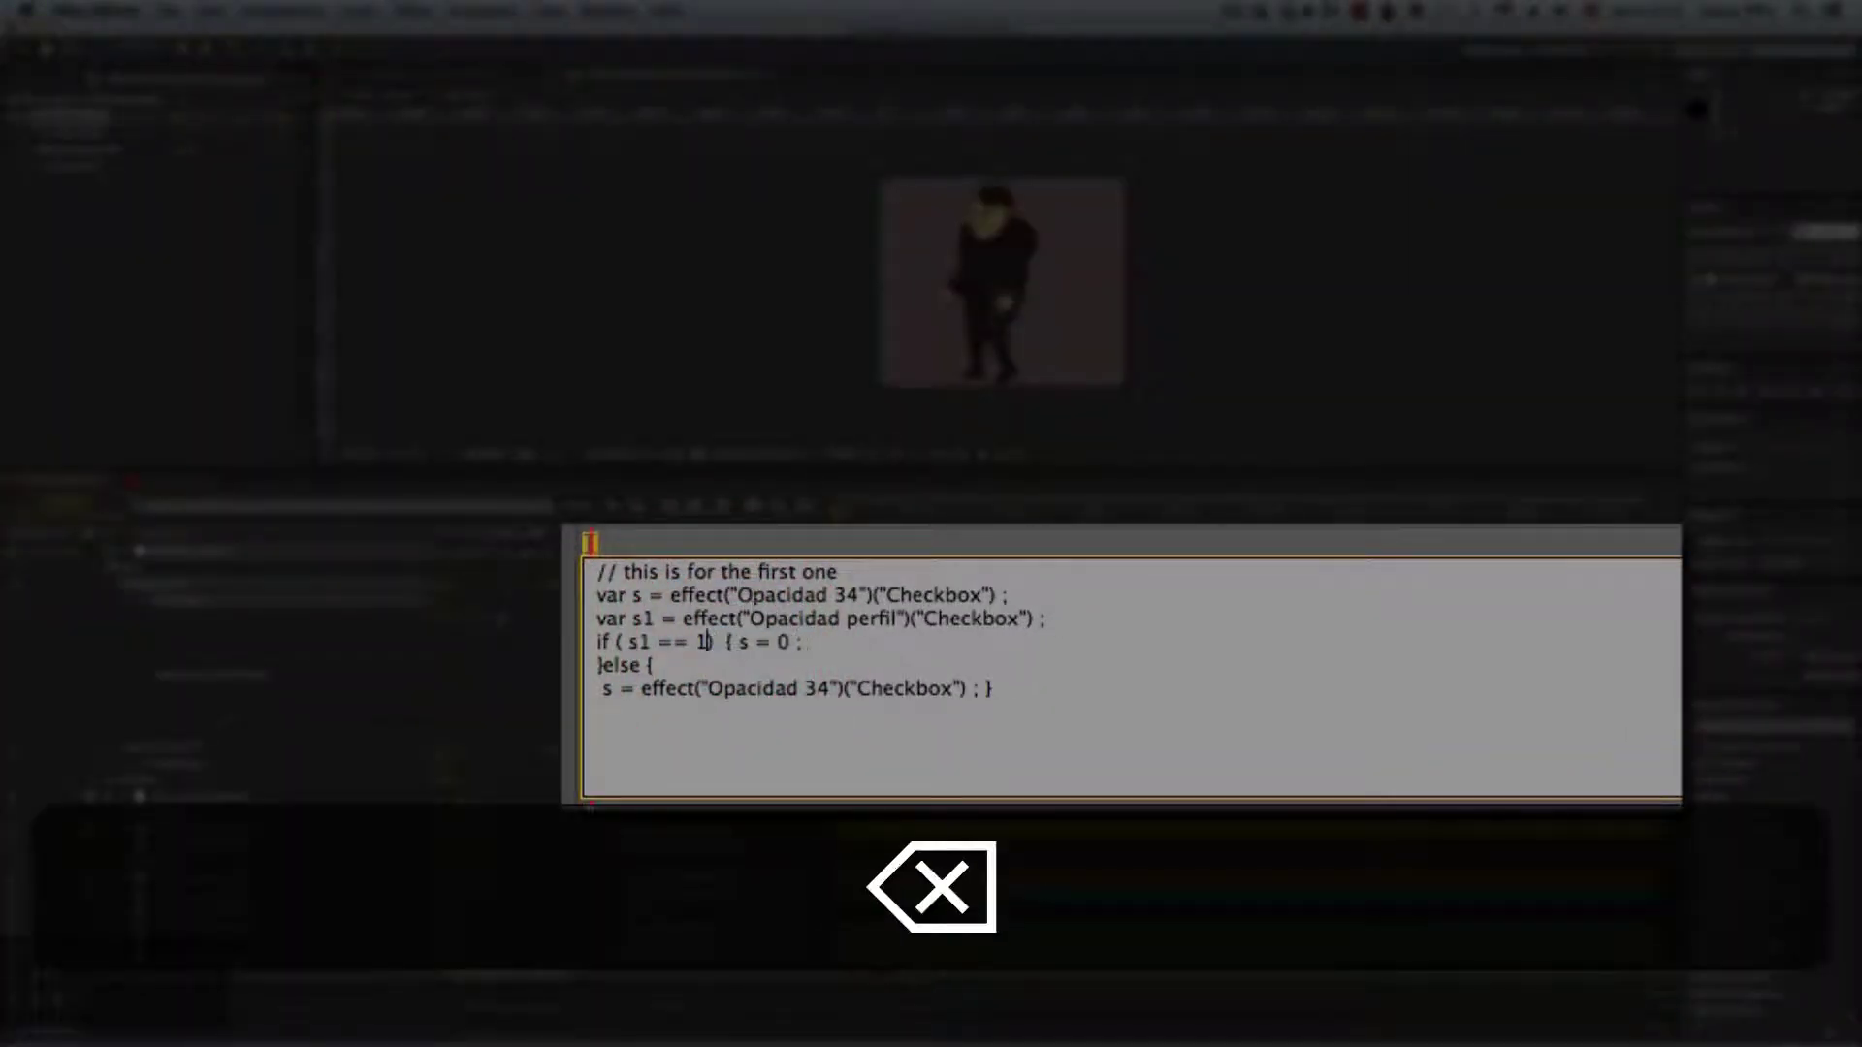
pyautogui.press('KP_Enter')
# - Copy the entire Opacidad 34 checkbox expression and paste it as an expression on the Opacidad perfil checkbox
pyautogui.click(748, 685)
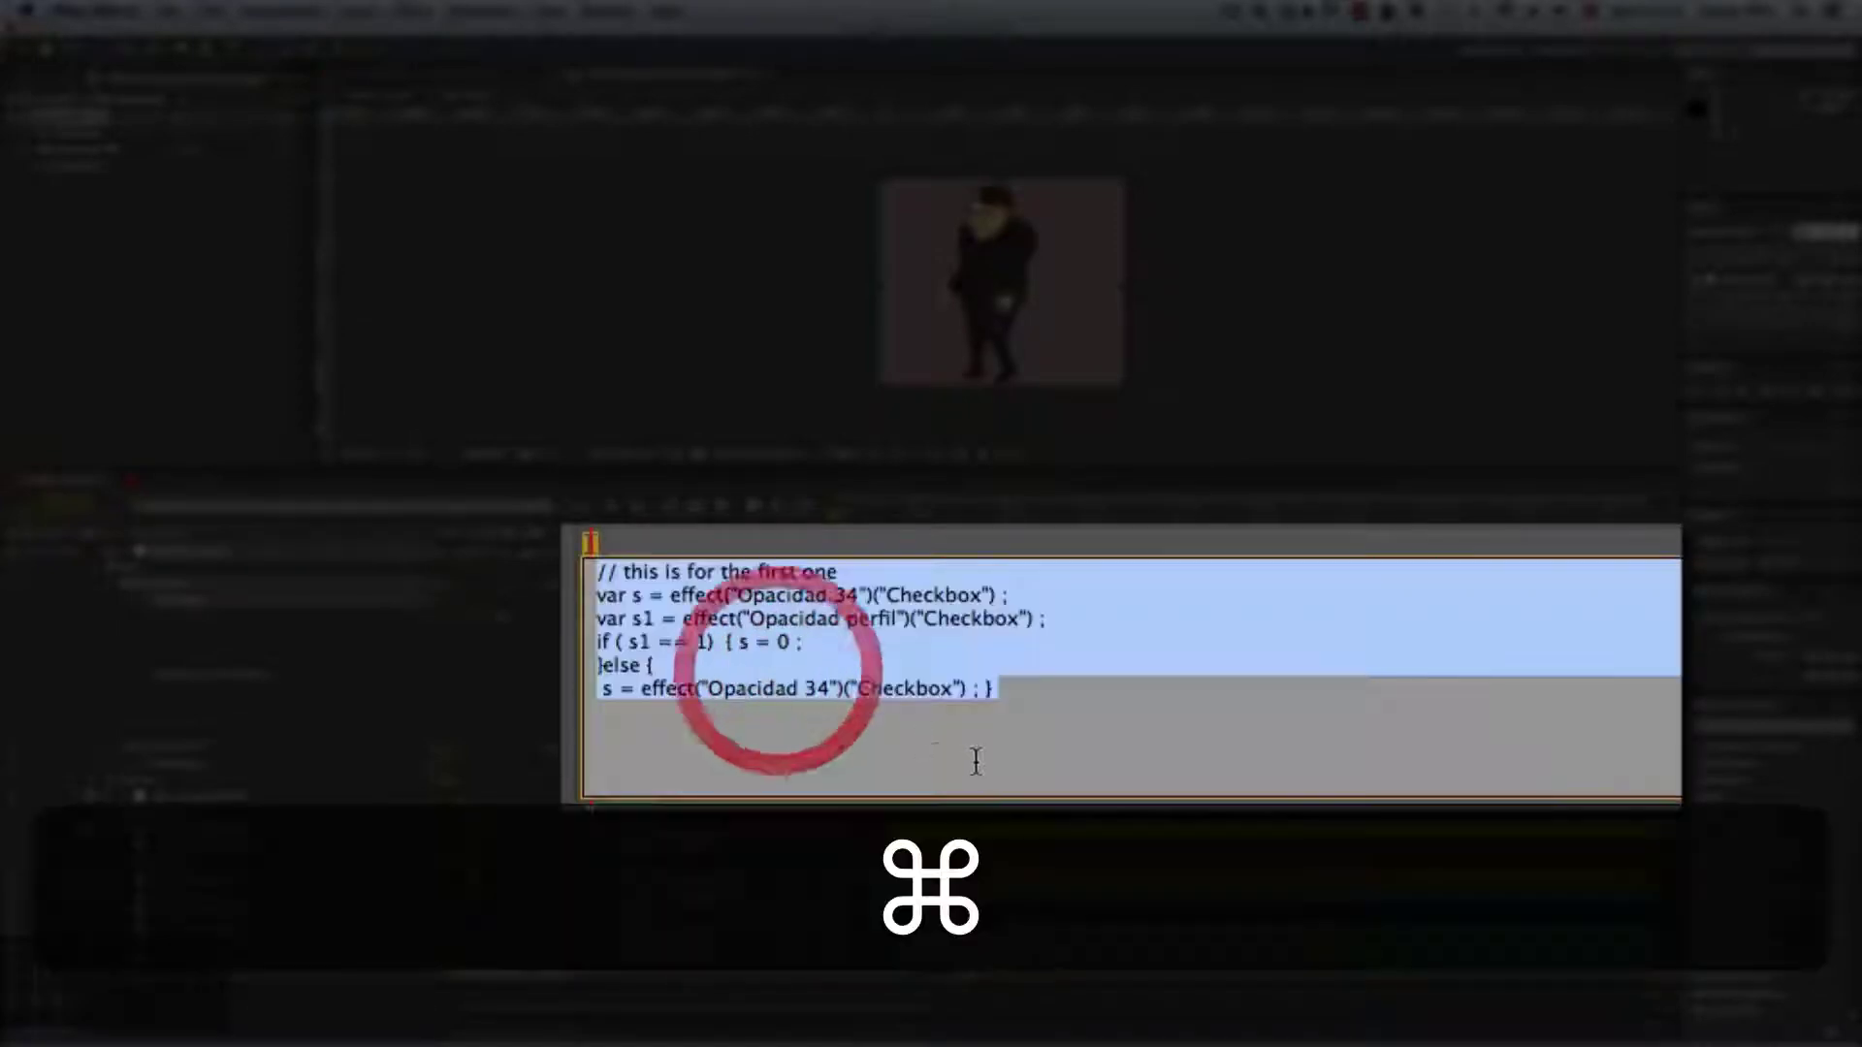
pyautogui.press('super+c')
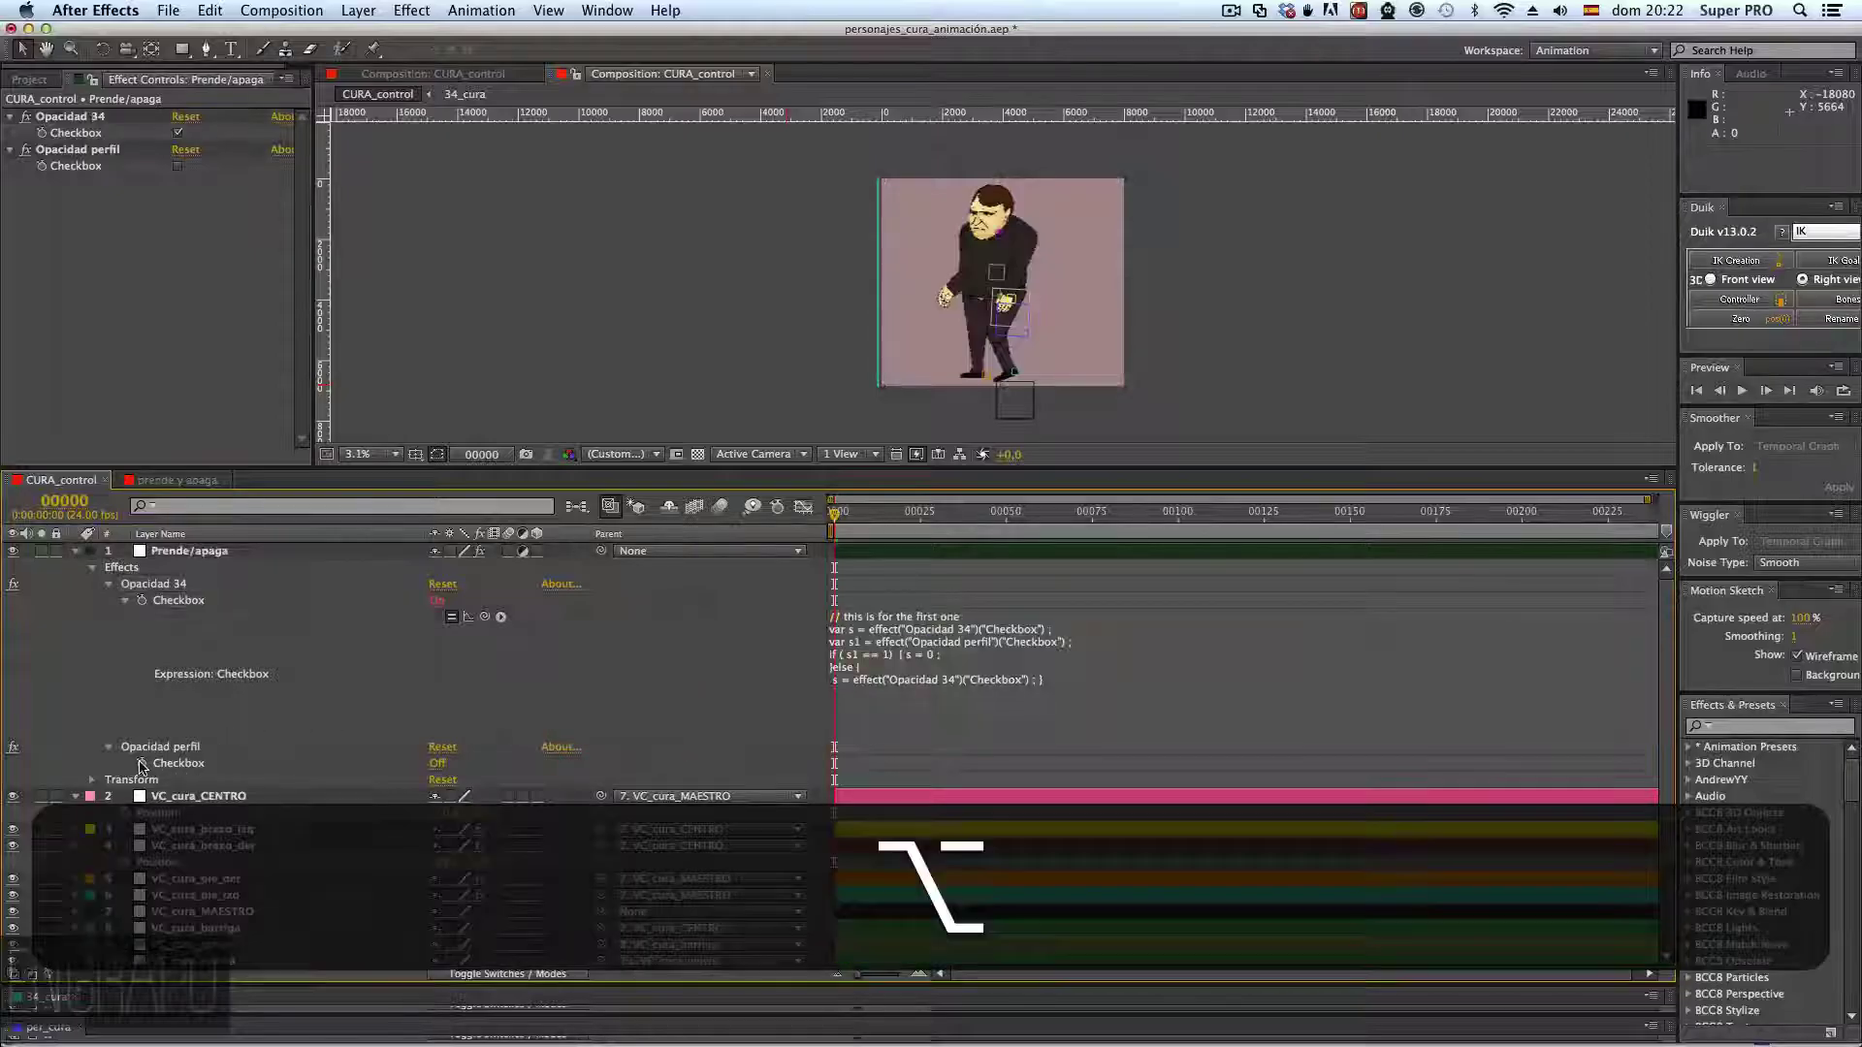
pyautogui.keyDown('alt'); pyautogui.click(142, 763); pyautogui.keyUp('alt')
pyautogui.press('alt+super+v')
pyautogui.press('super+v')
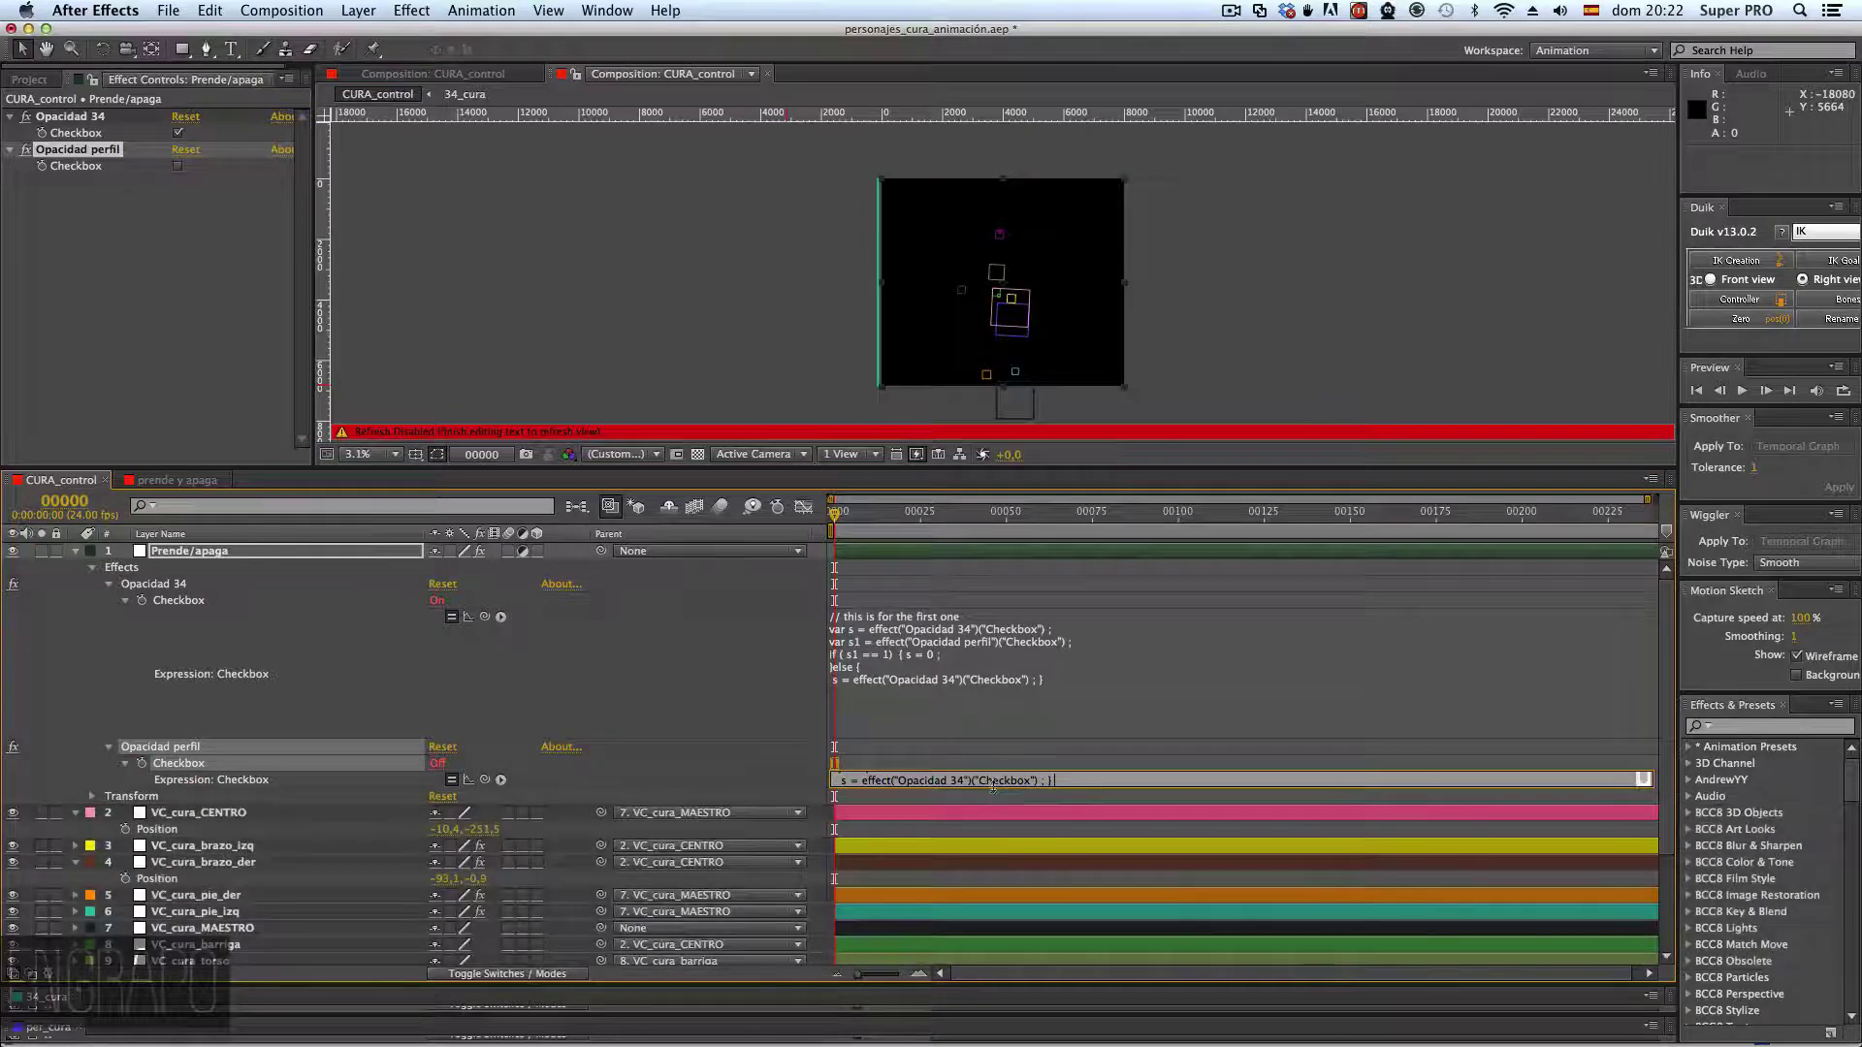
# - Edit the Opacidad perfil expression so s == 1 sets s1 = 0 and the else branch reads effect("Opacidad perfil")("Checkbox")
pyautogui.click(993, 782)
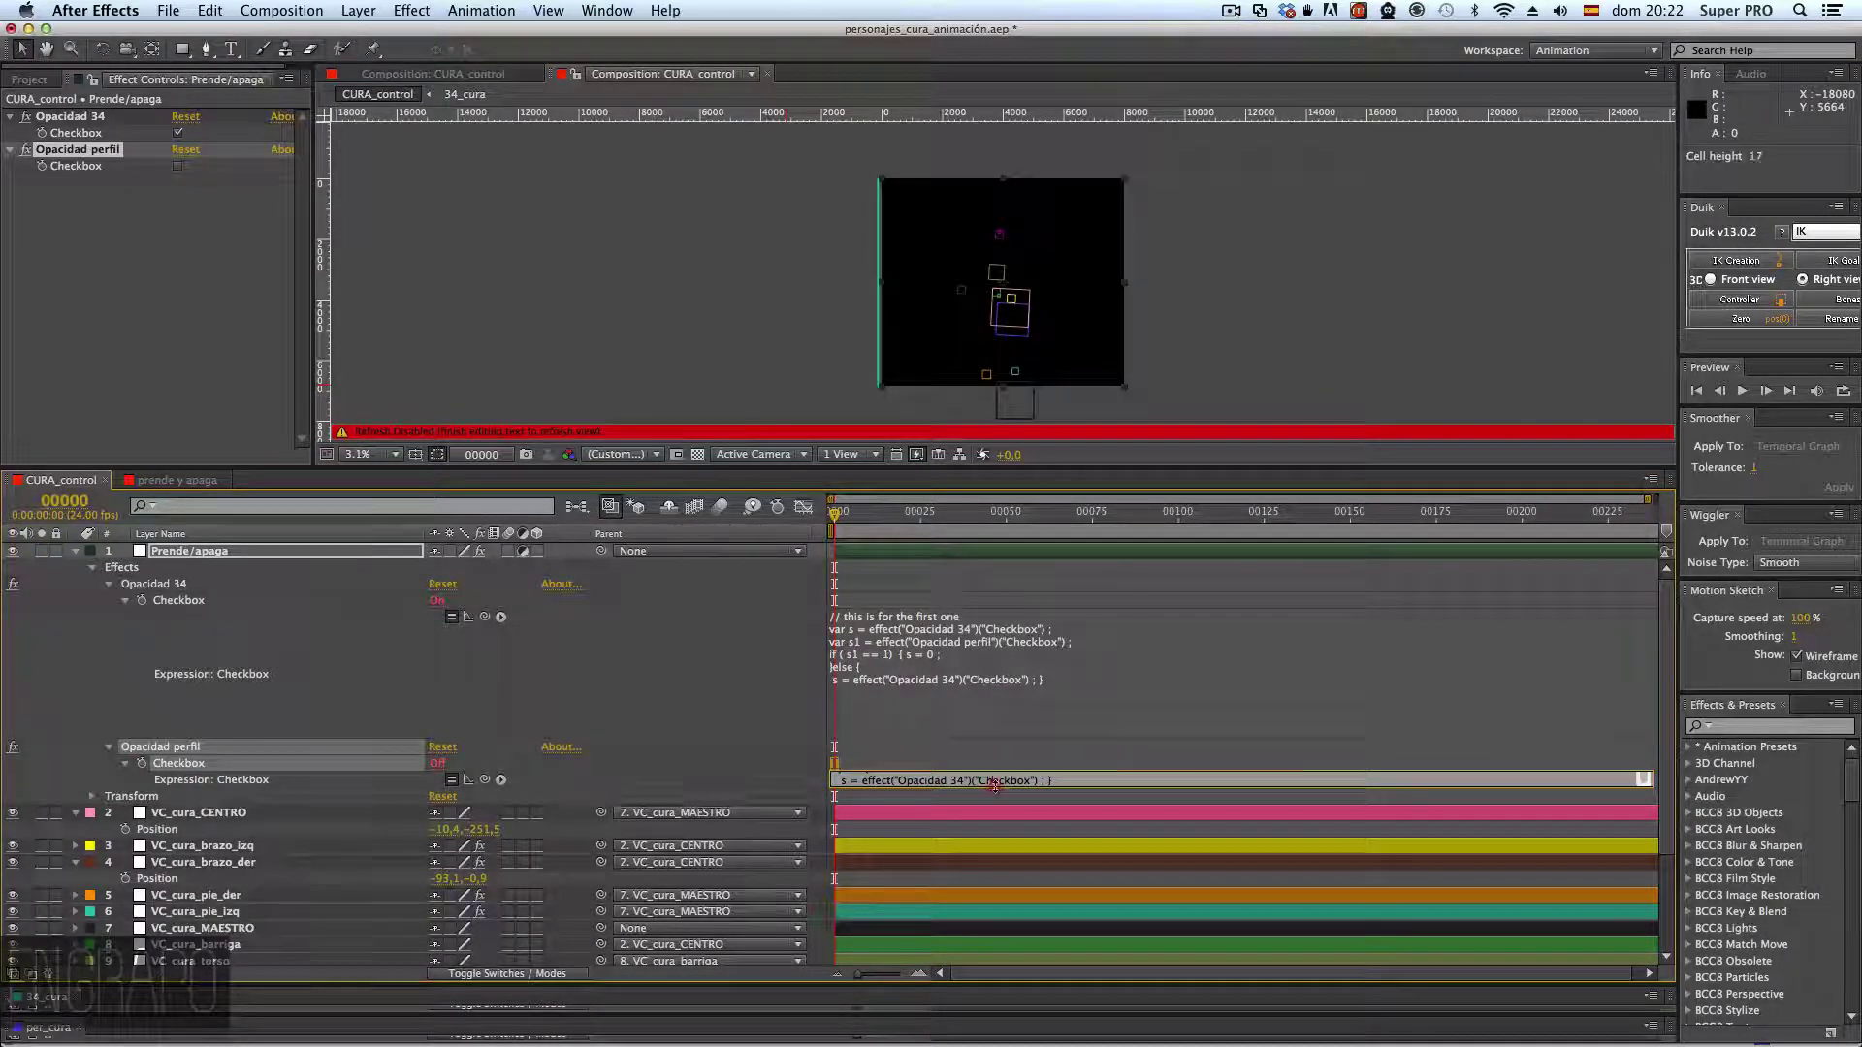
pyautogui.moveTo(995, 787); pyautogui.dragTo(985, 861)
pyautogui.click(902, 843)
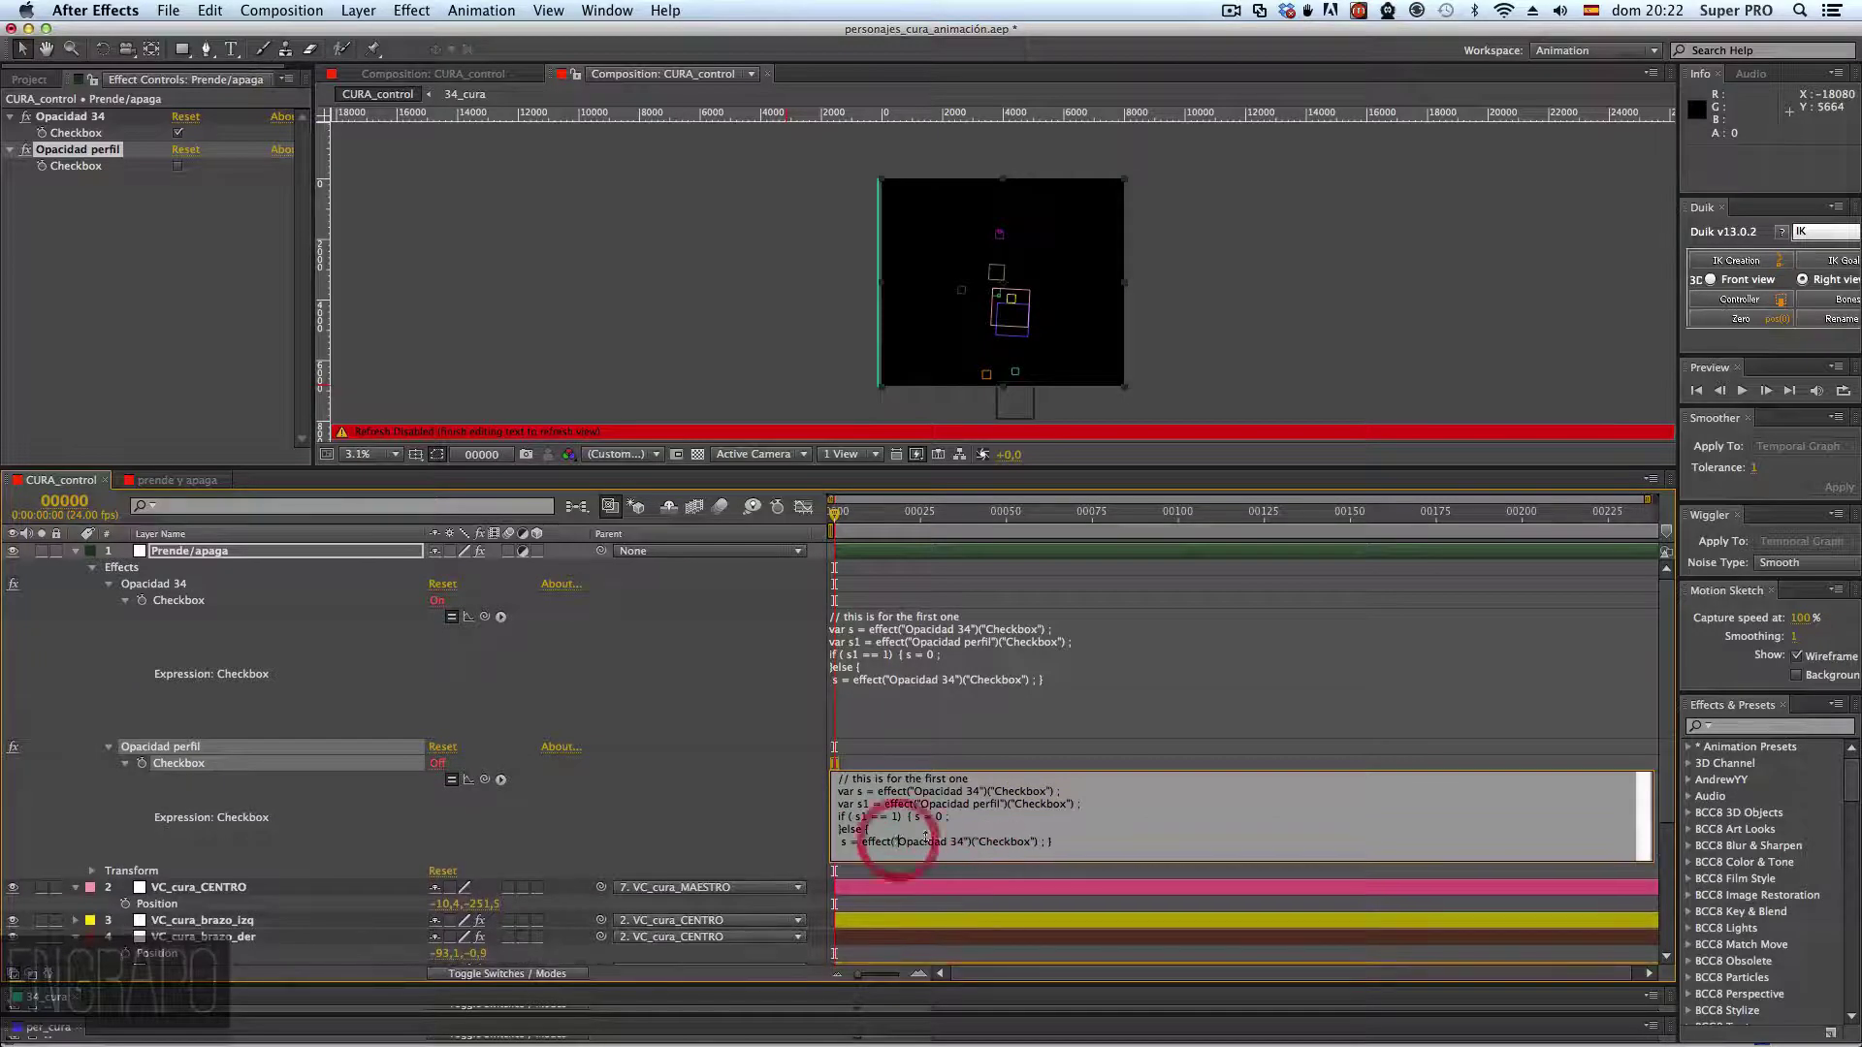
pyautogui.doubleClick(948, 843)
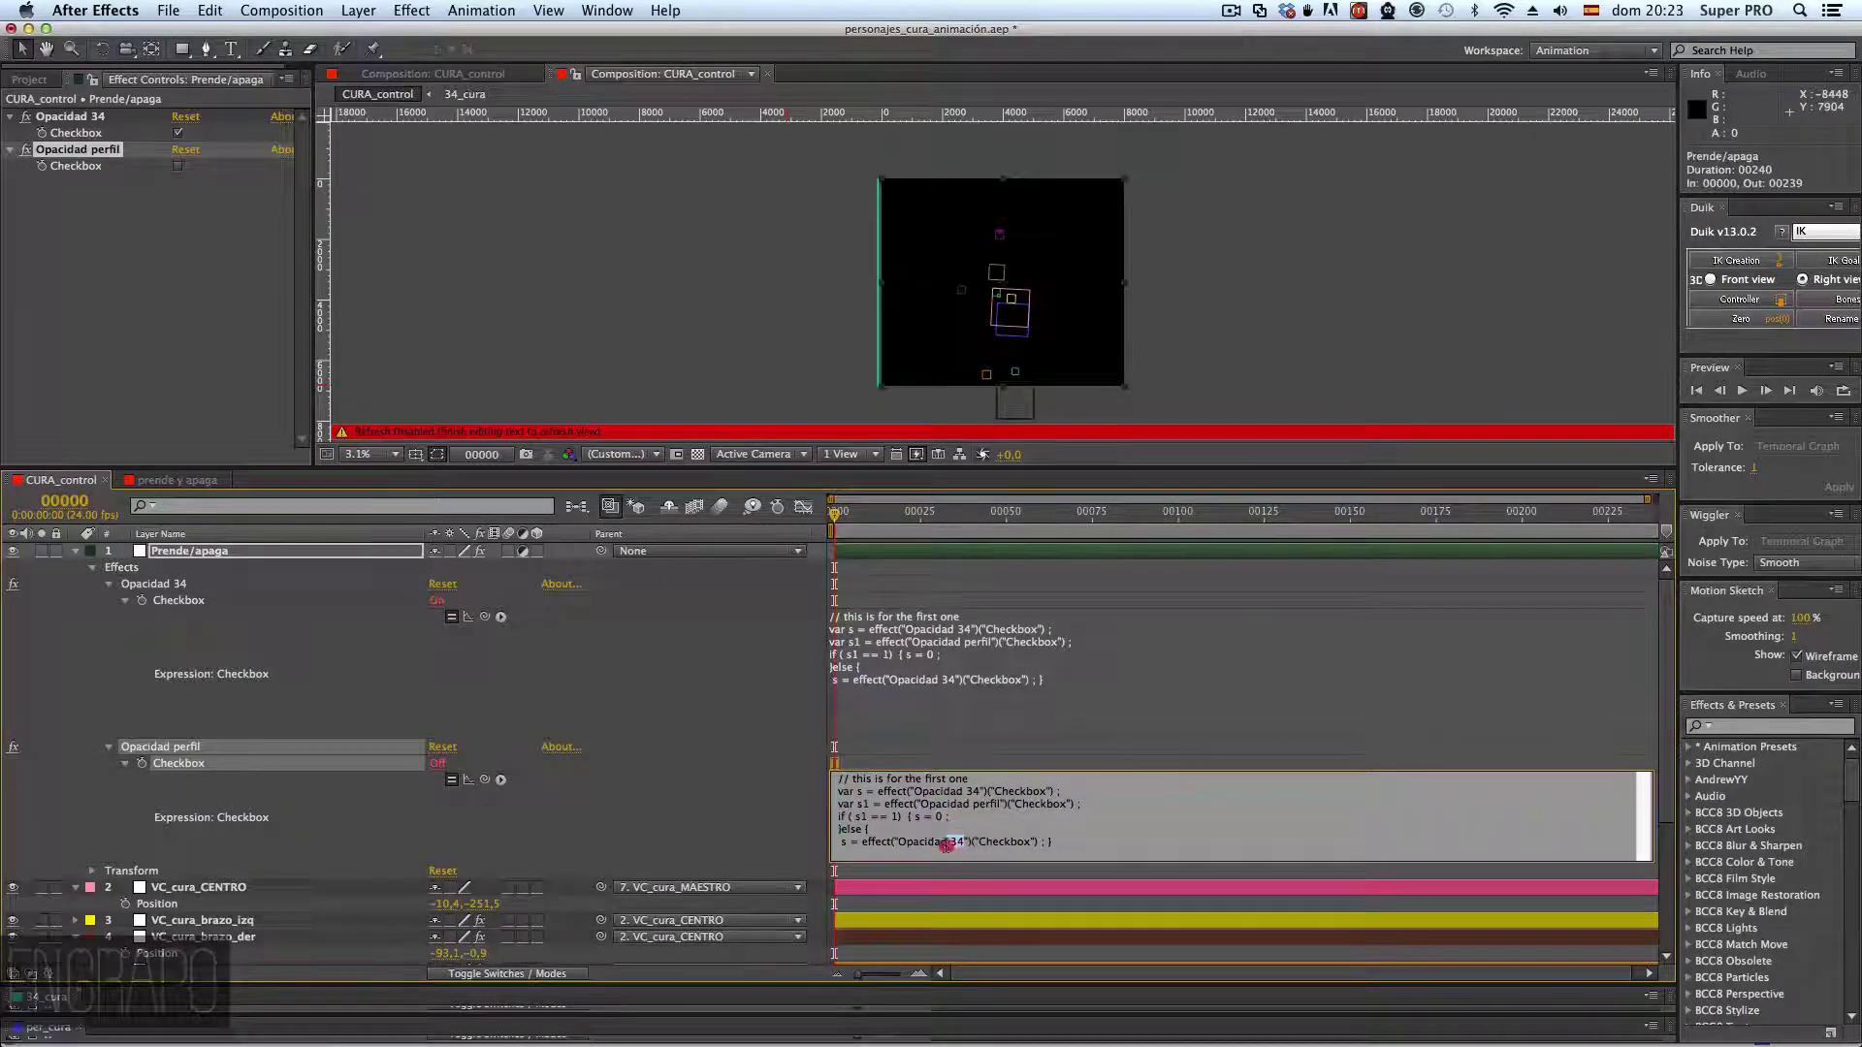
pyautogui.write('perfil')
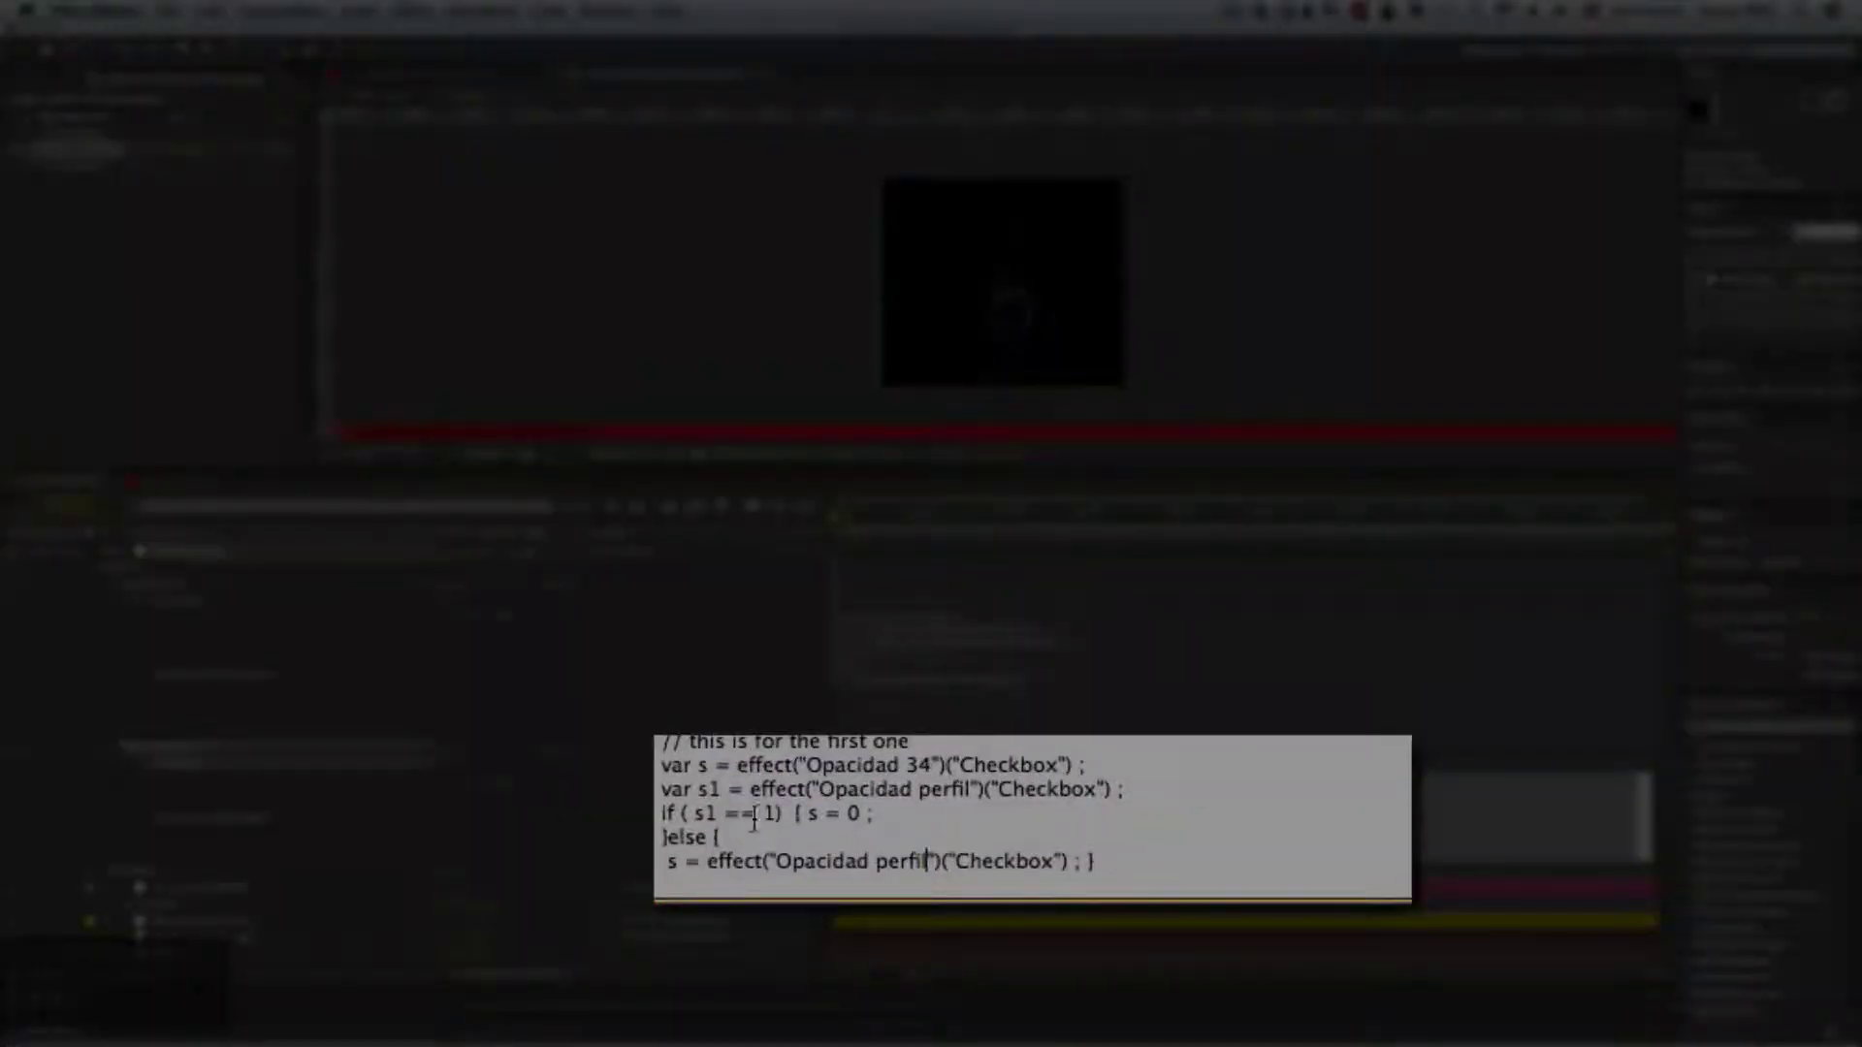
pyautogui.moveTo(702, 815); pyautogui.dragTo(718, 815)
pyautogui.press('BackSpace')
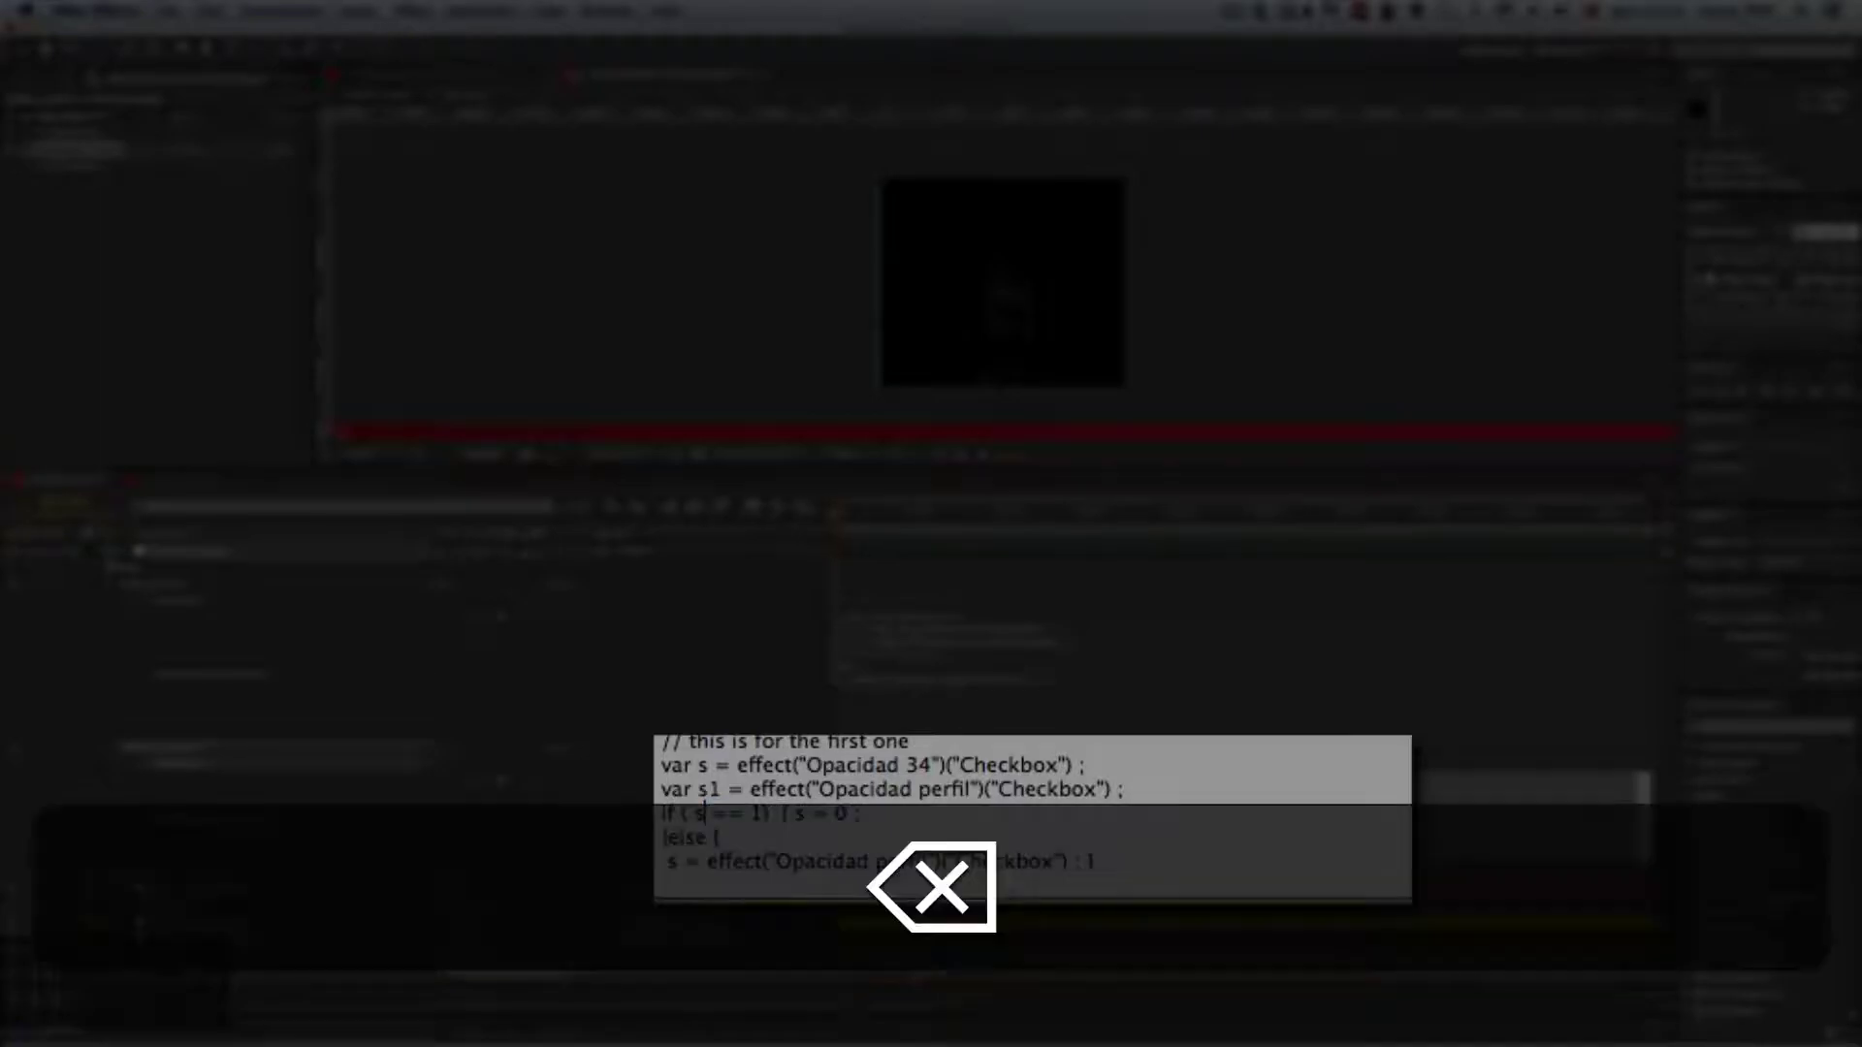
pyautogui.press('Right')
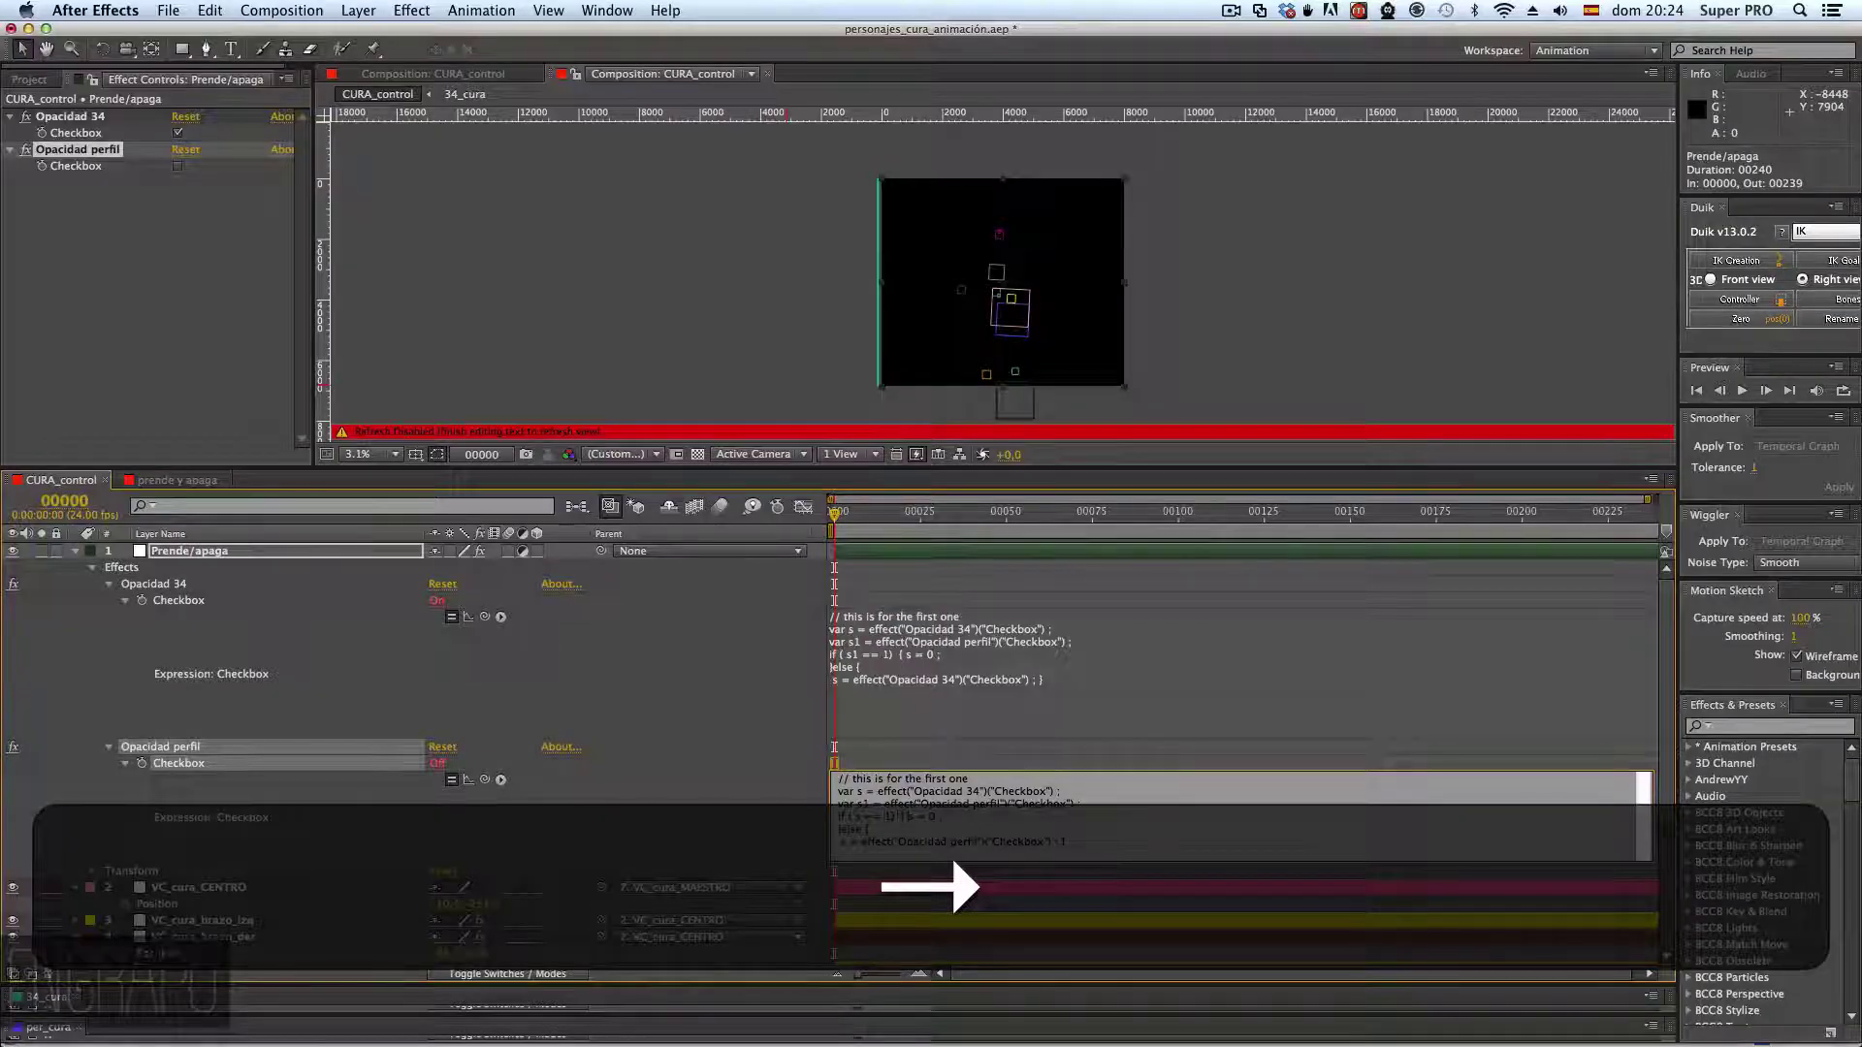
pyautogui.press('KP_Enter')
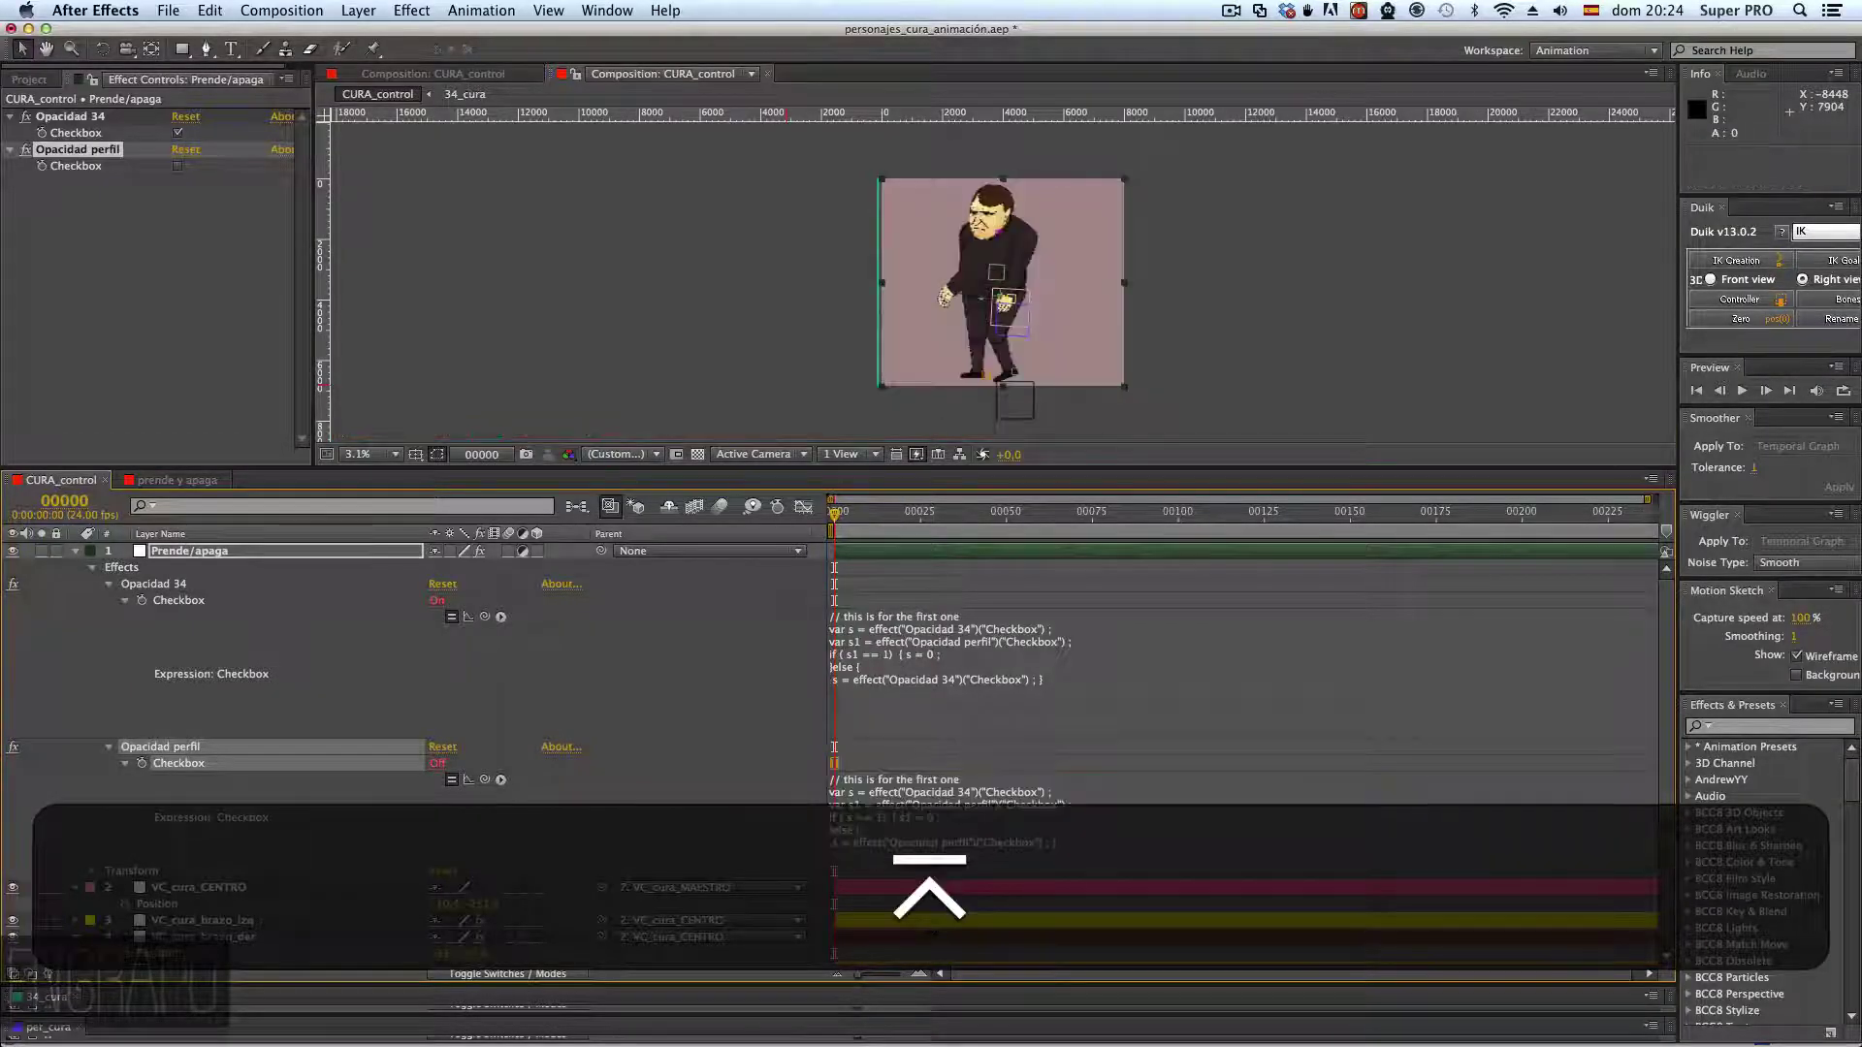
# - Test the linked Prende/apaga checkboxes by alternating Opacidad perfil and Opacidad 34, ending with Opacidad 34 enabled
pyautogui.click(179, 166)
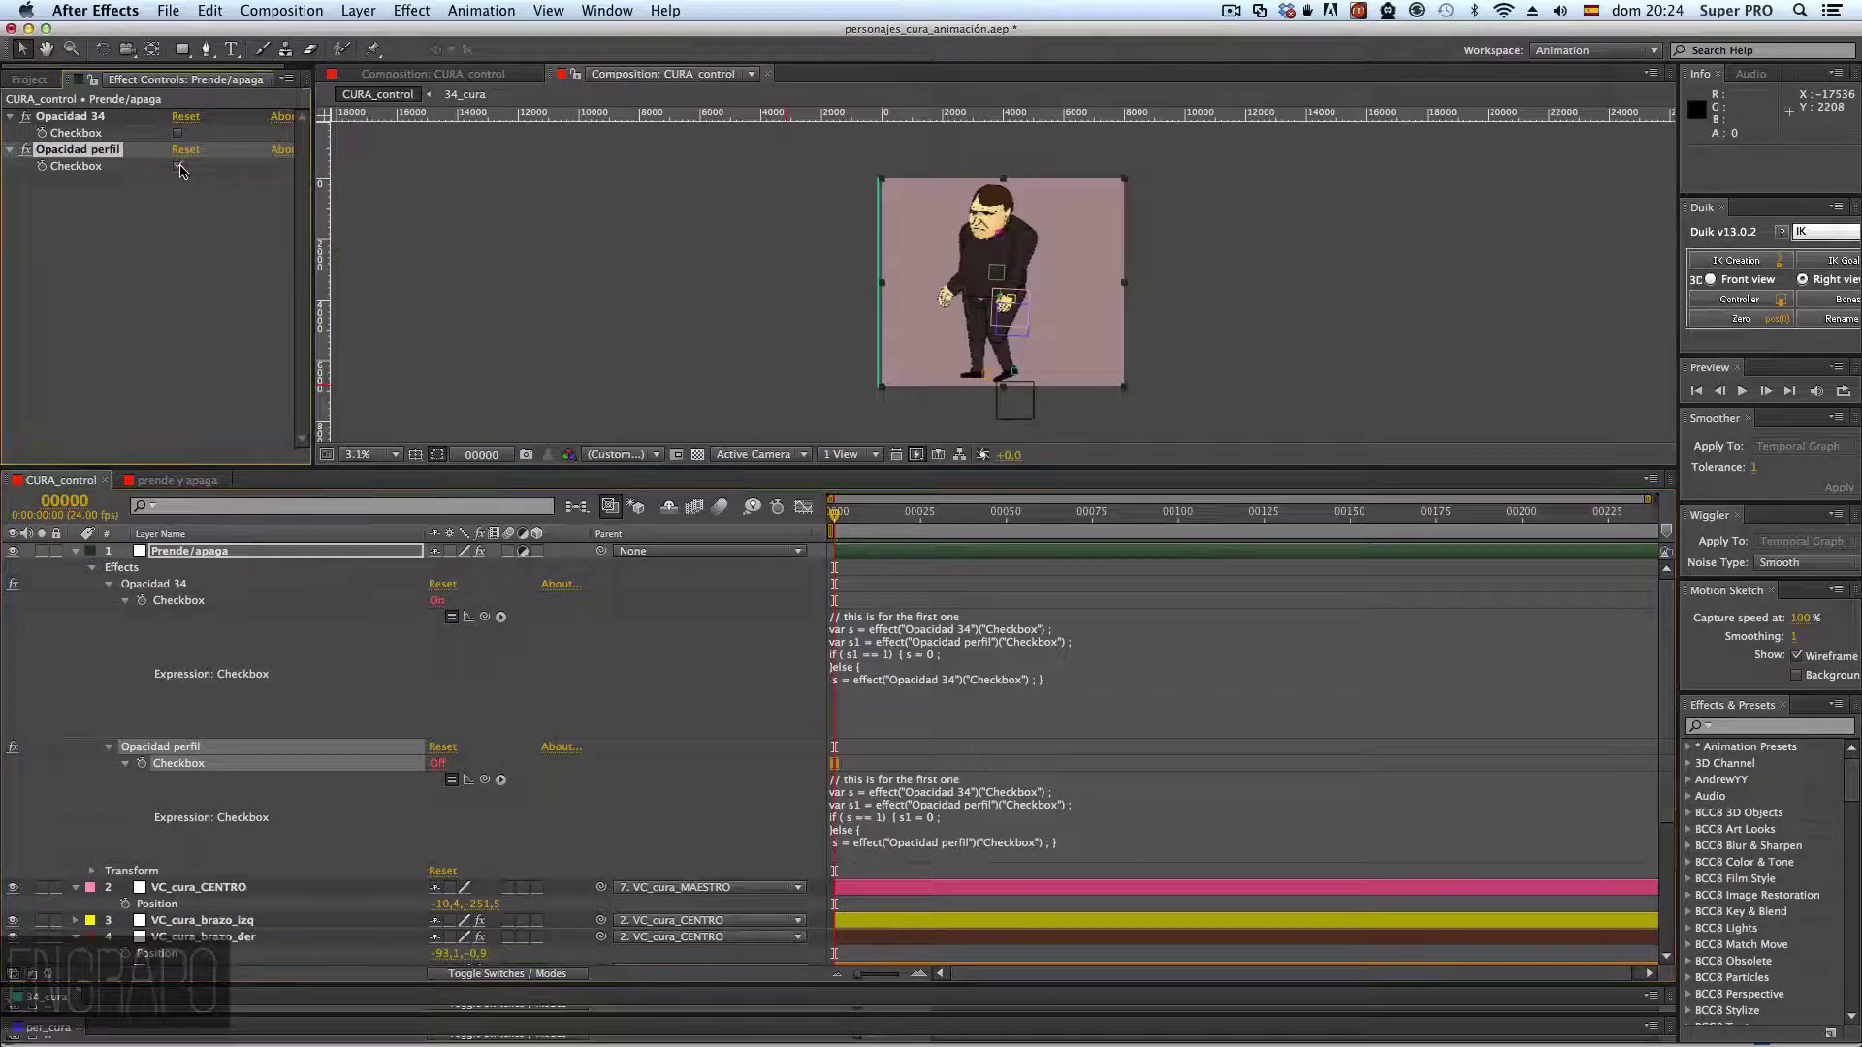
pyautogui.click(178, 133)
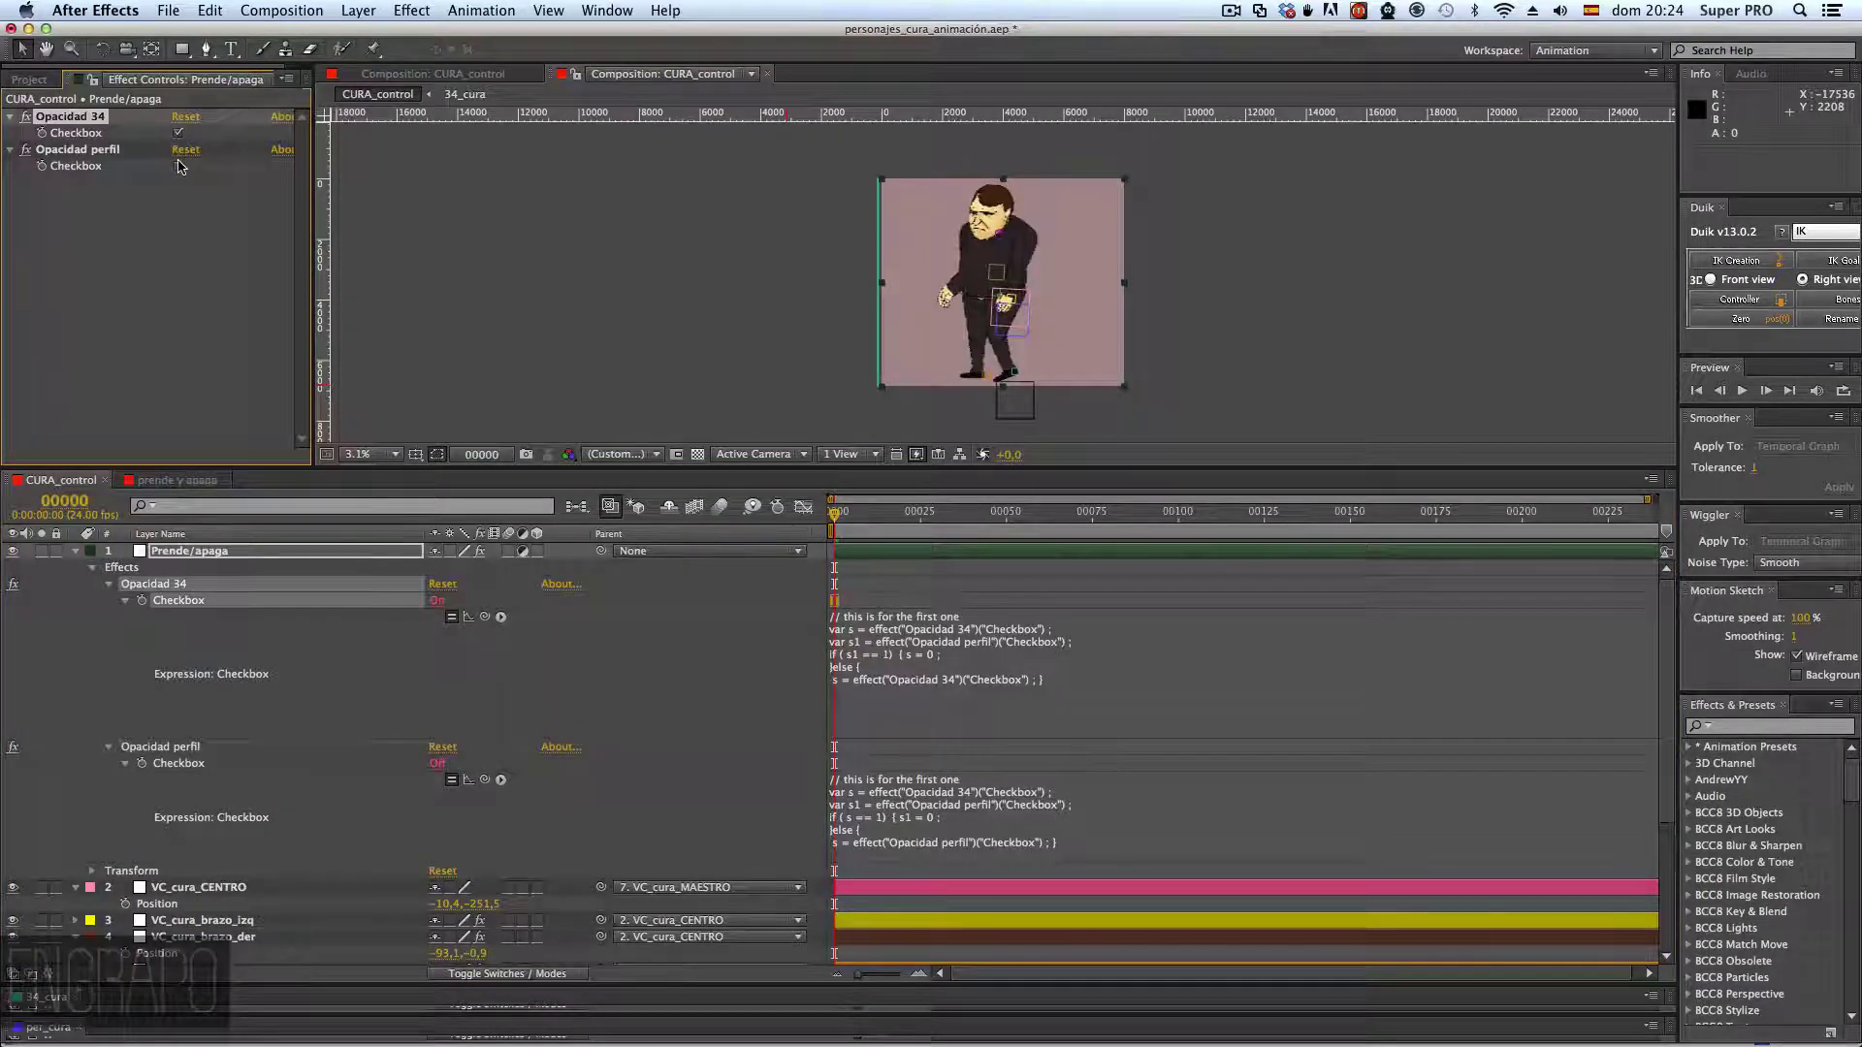
pyautogui.click(178, 166)
pyautogui.click(178, 167)
pyautogui.click(178, 133)
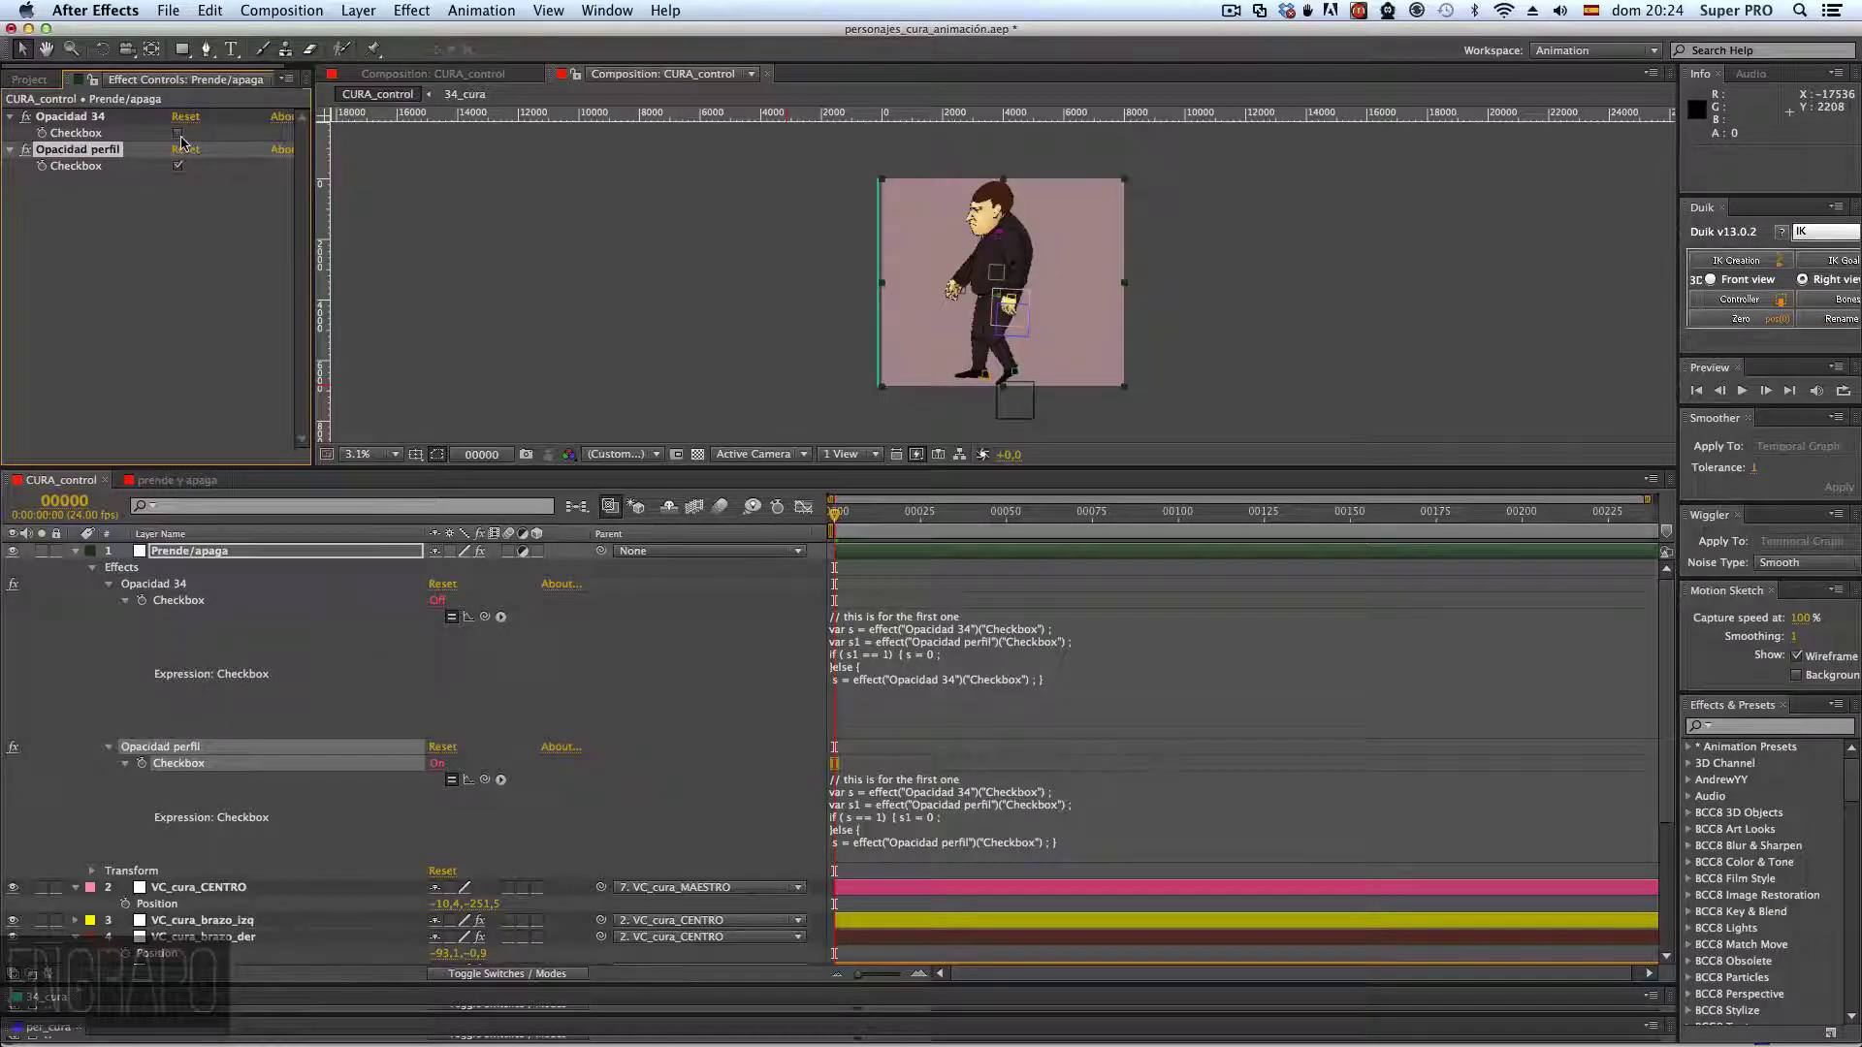
# - Collapse the Prende/apaga layer and alternate its two checkboxes again, ending with Opacidad perfil enabled
pyautogui.click(74, 551)
pyautogui.click(262, 899)
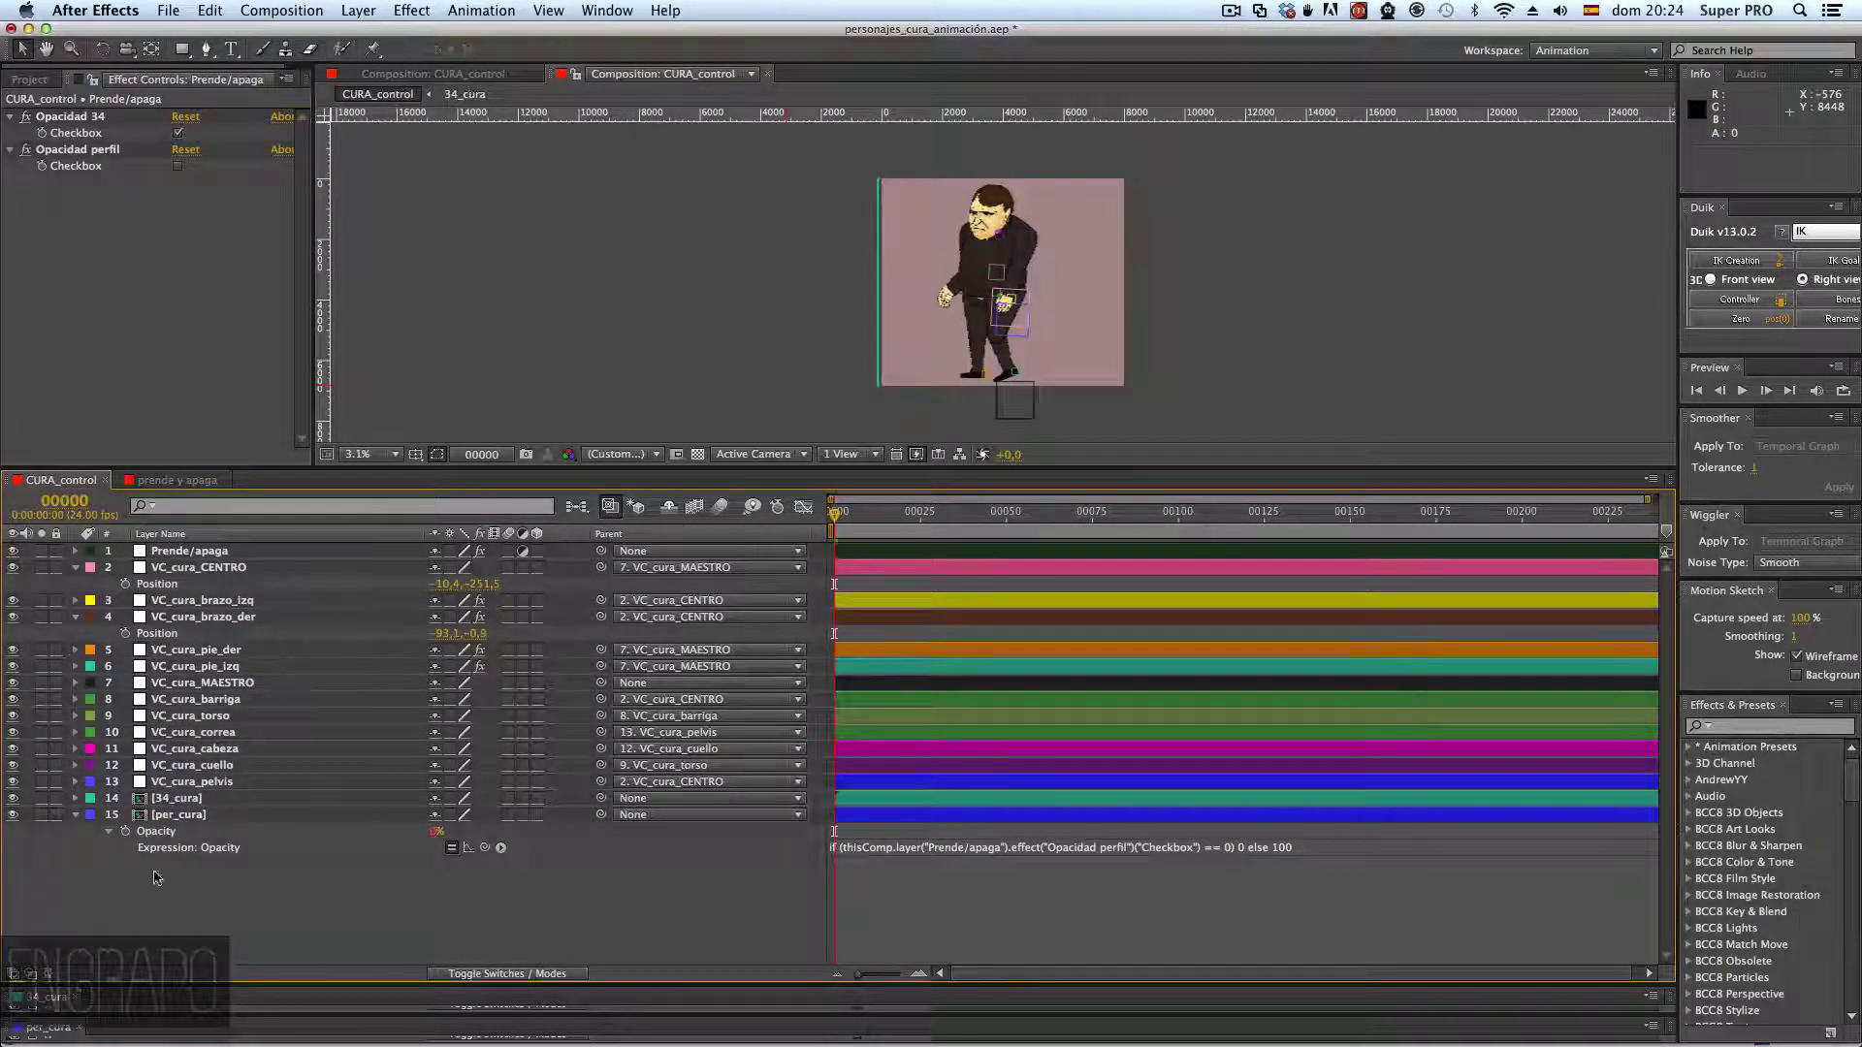
pyautogui.click(191, 552)
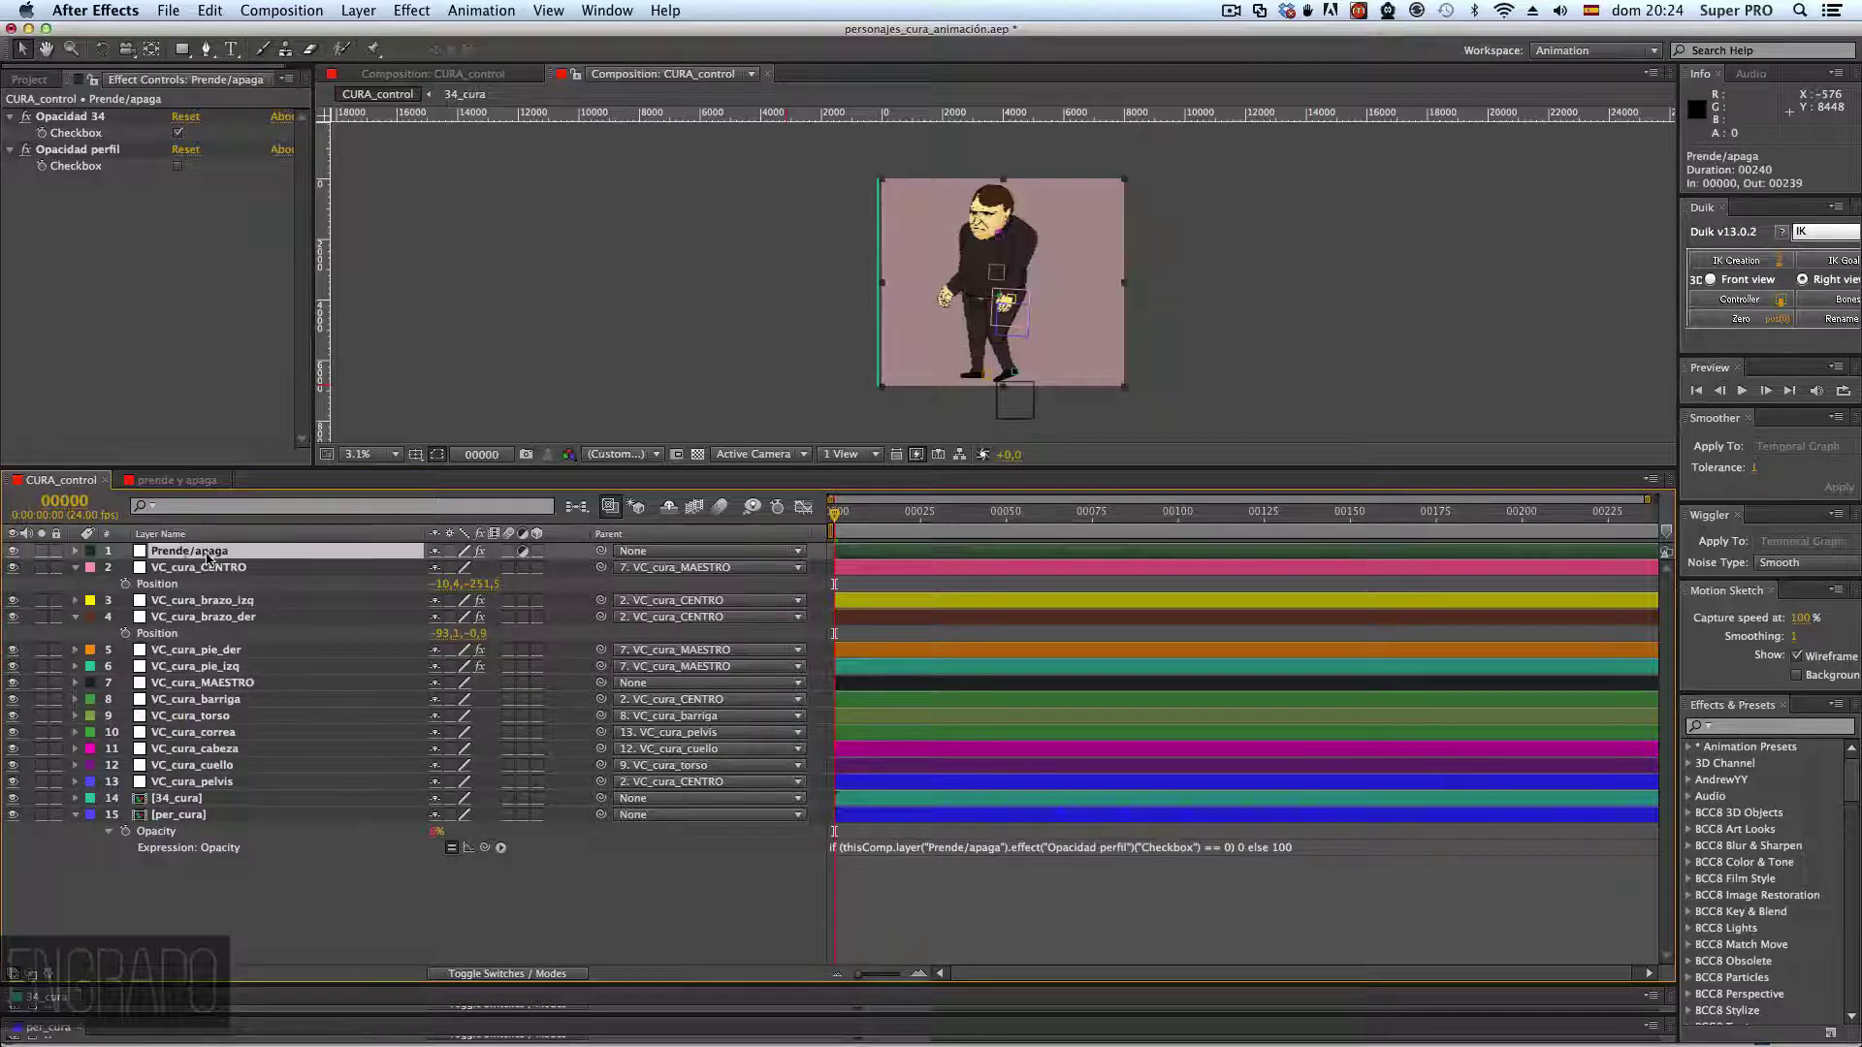
pyautogui.click(178, 167)
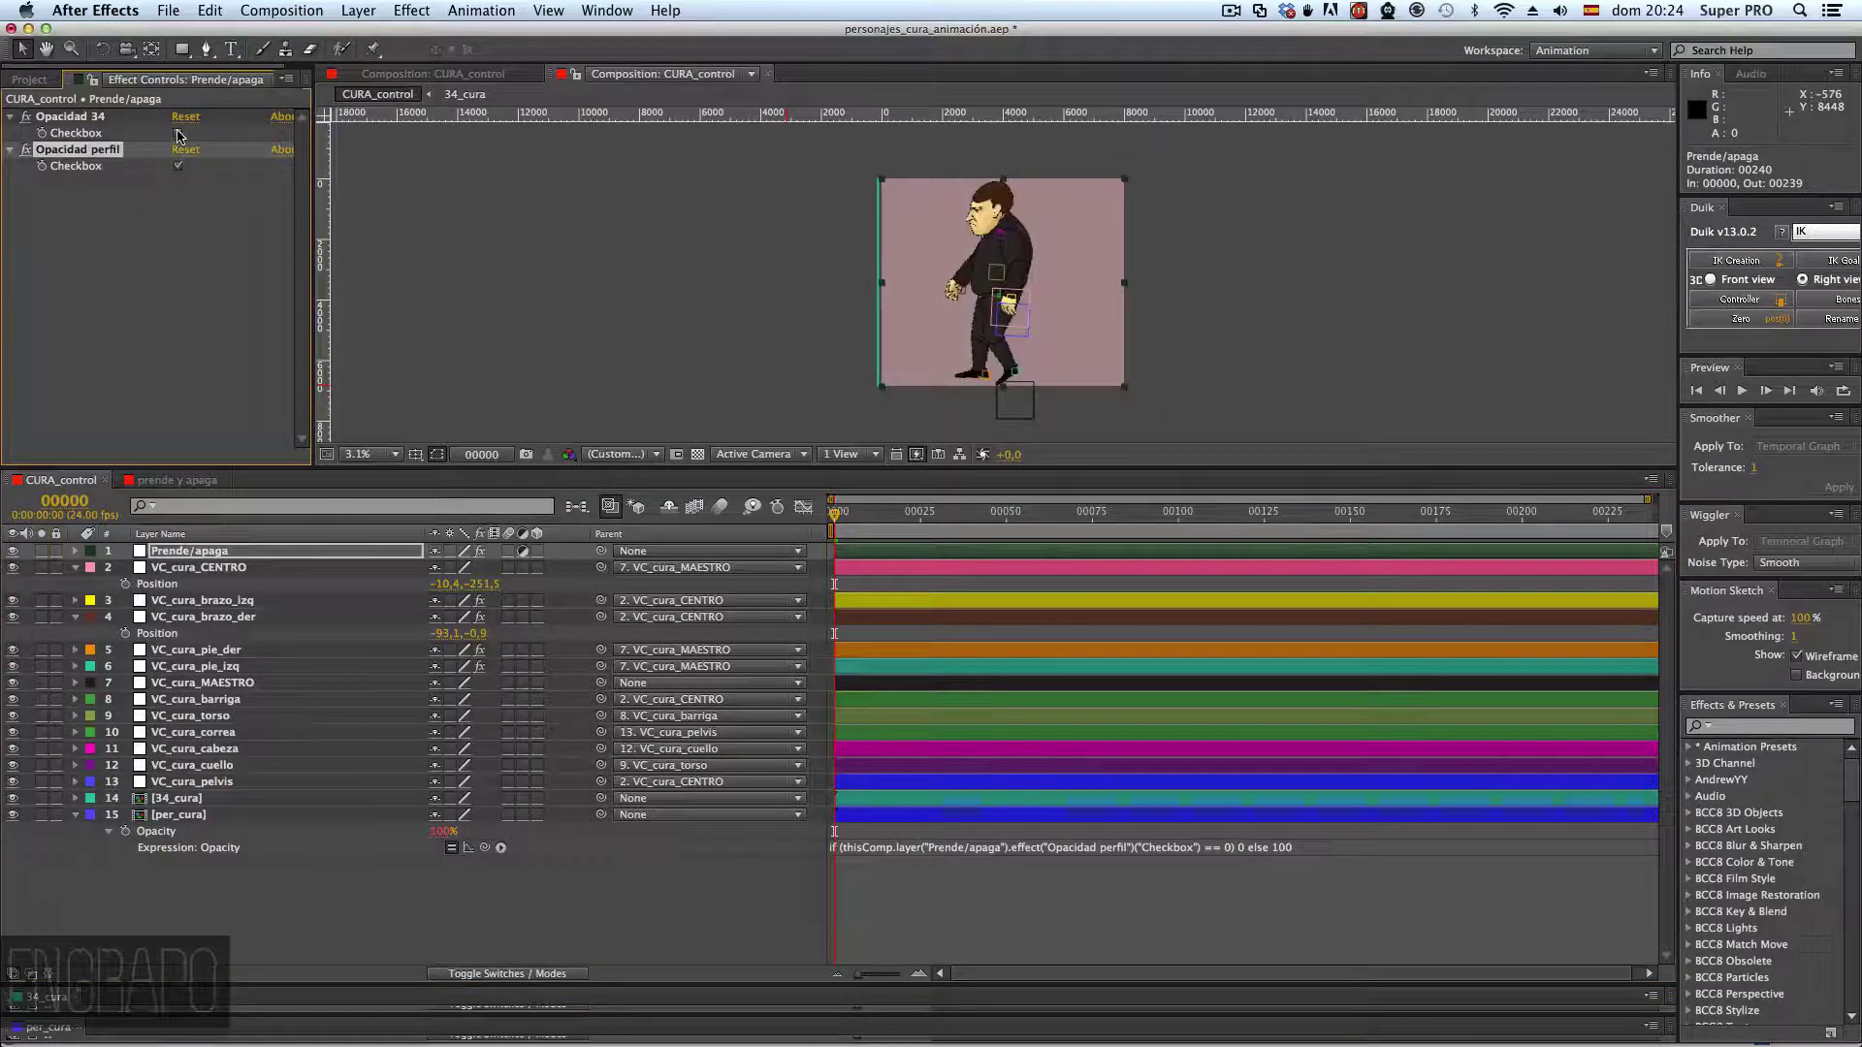
pyautogui.click(178, 166)
pyautogui.click(178, 167)
pyautogui.click(179, 168)
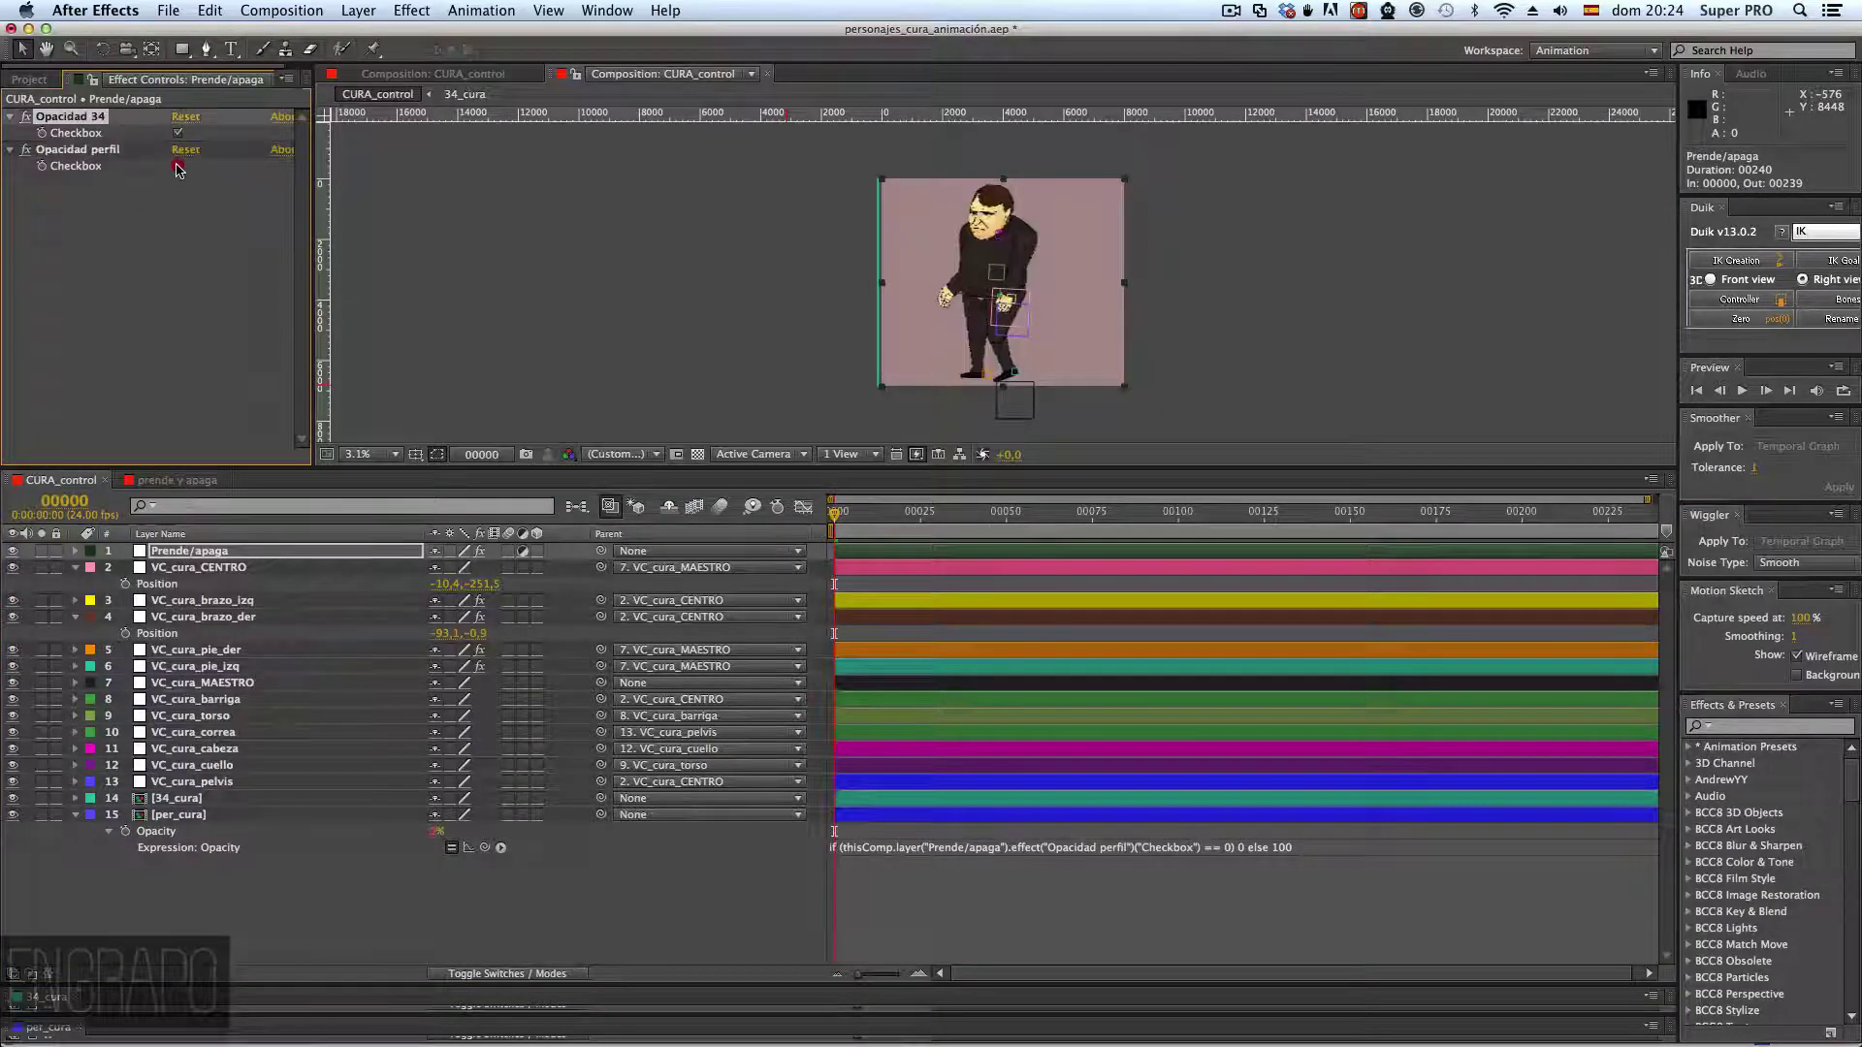
pyautogui.click(178, 168)
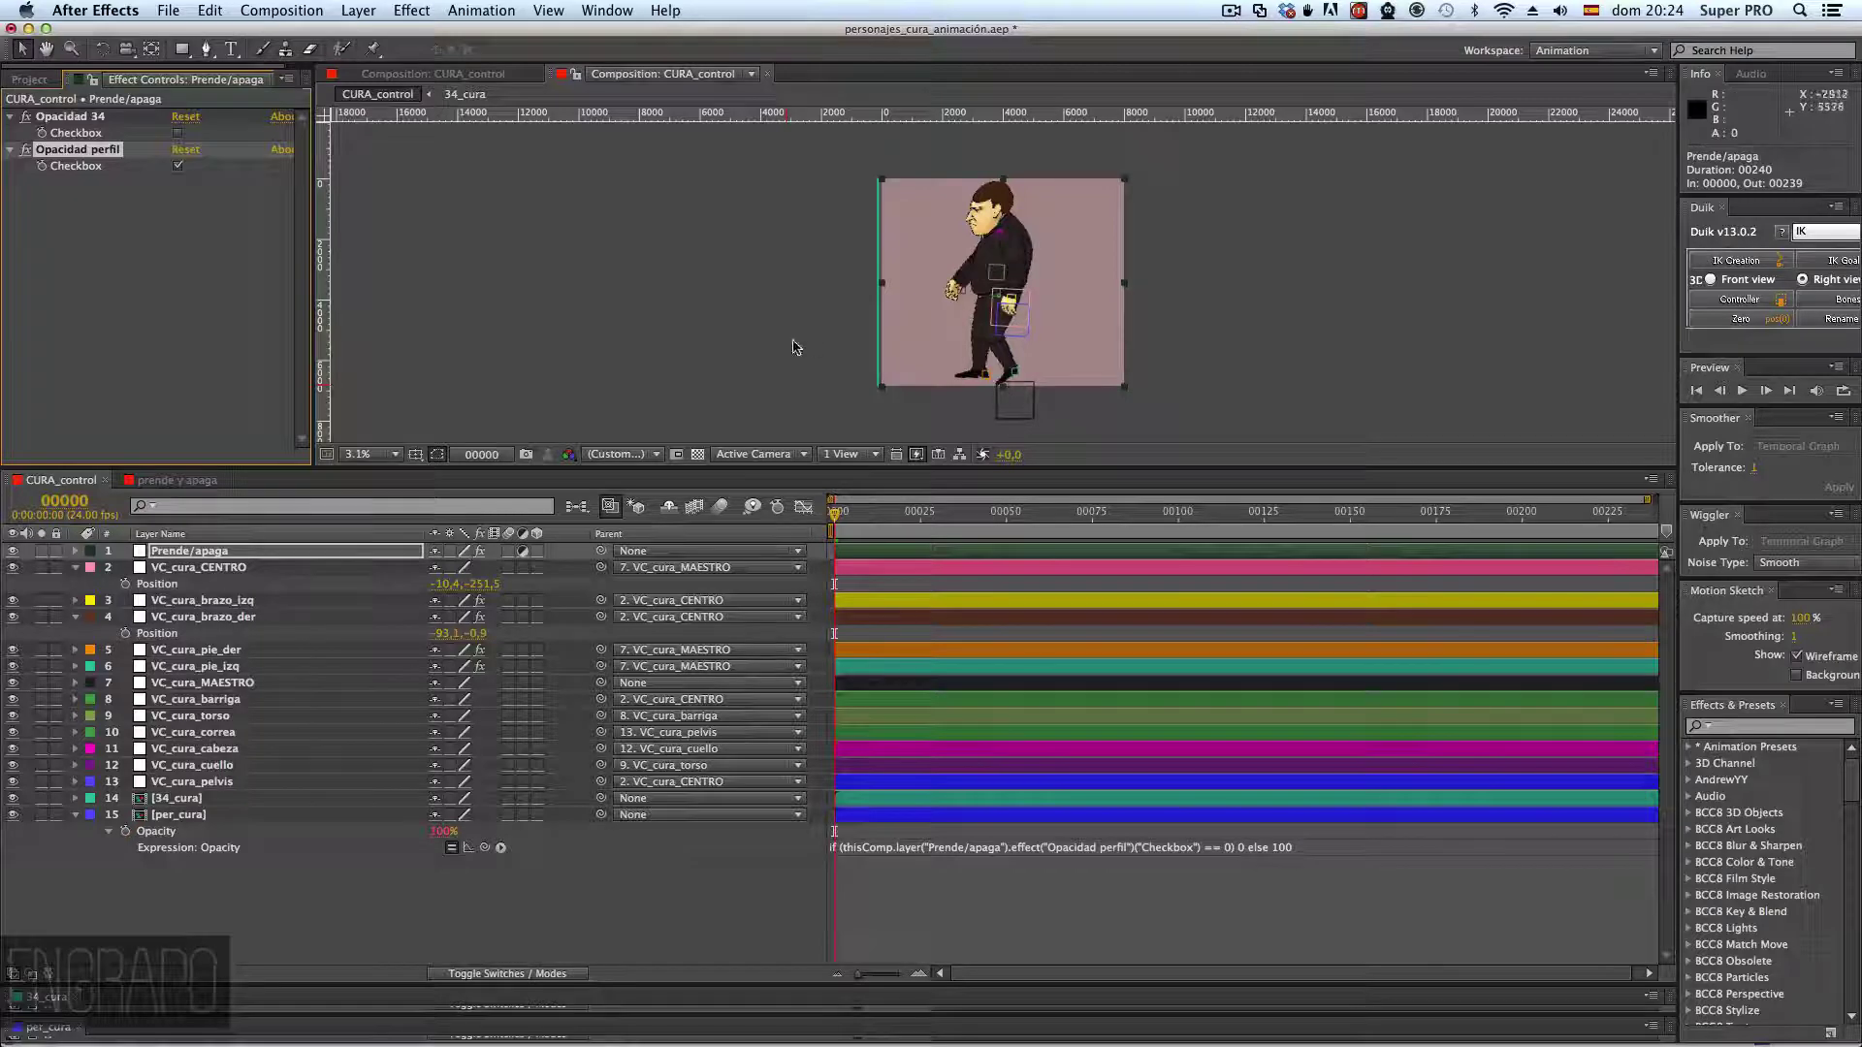
# - Inspect the profile character up close in the CURA_control composition
pyautogui.press('.')
pyautogui.press('space')
pyautogui.moveTo(964, 226); pyautogui.dragTo(902, 320)
pyautogui.scroll(1, 902, 320)
pyautogui.press('space')
pyautogui.moveTo(791, 341); pyautogui.dragTo(840, 335)
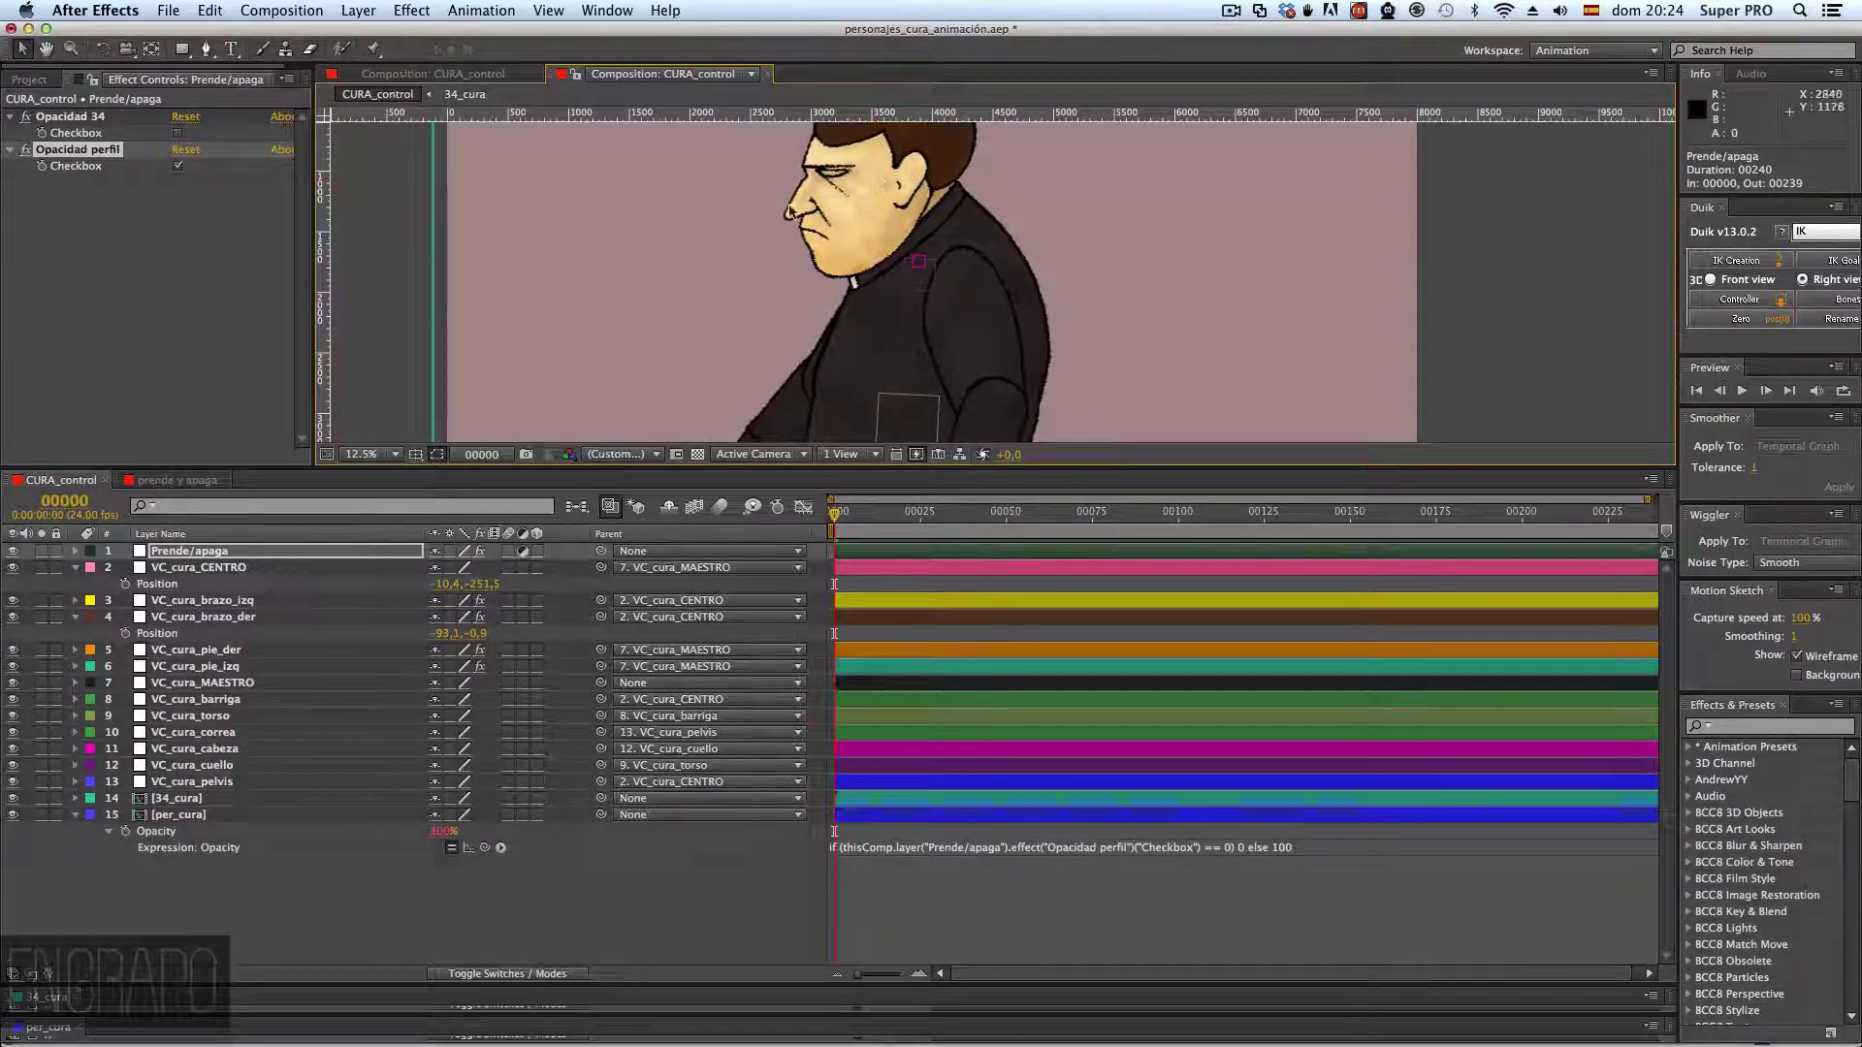
pyautogui.press(',')
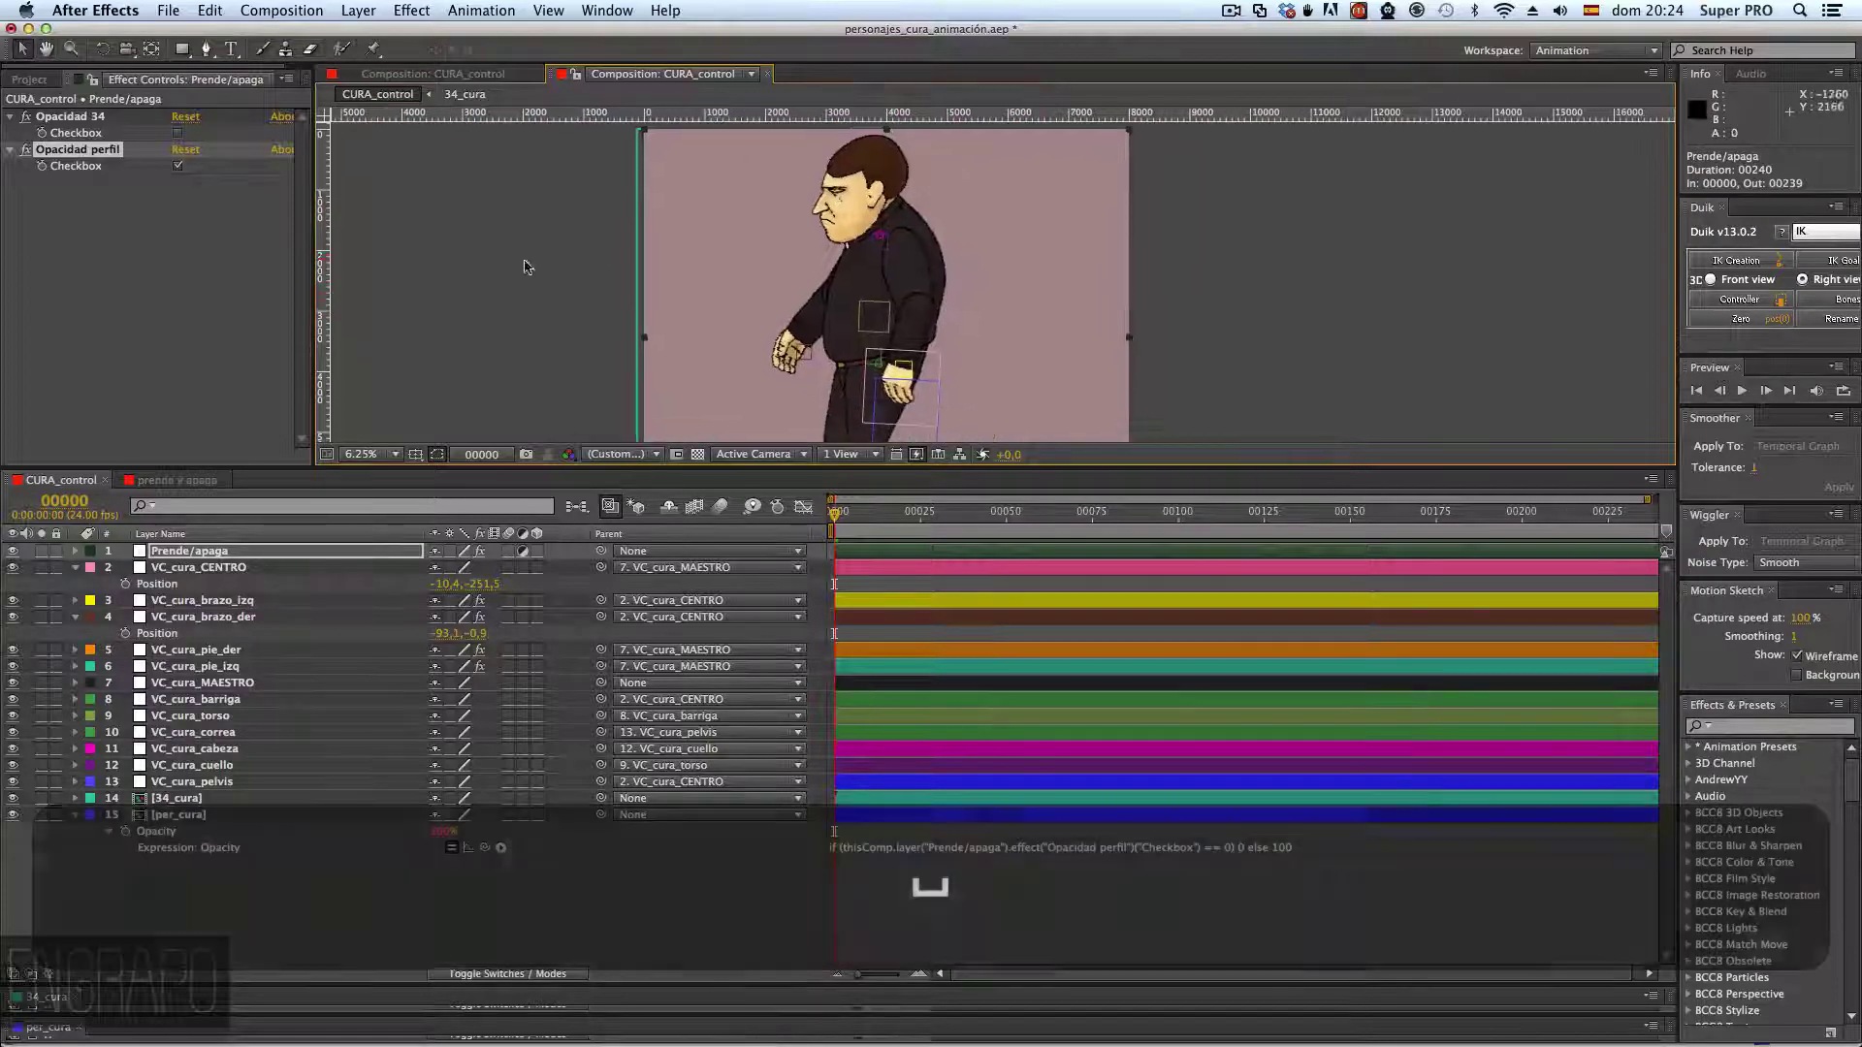